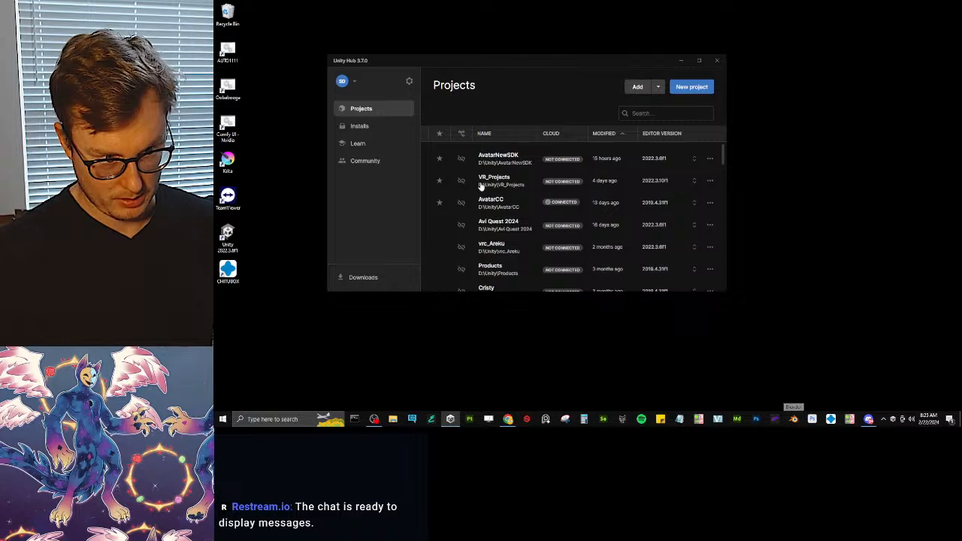
Step: Open the AvatarNewSDK project from Unity Hub, and switch to Blender
left_click(485, 160)
left_click(794, 419)
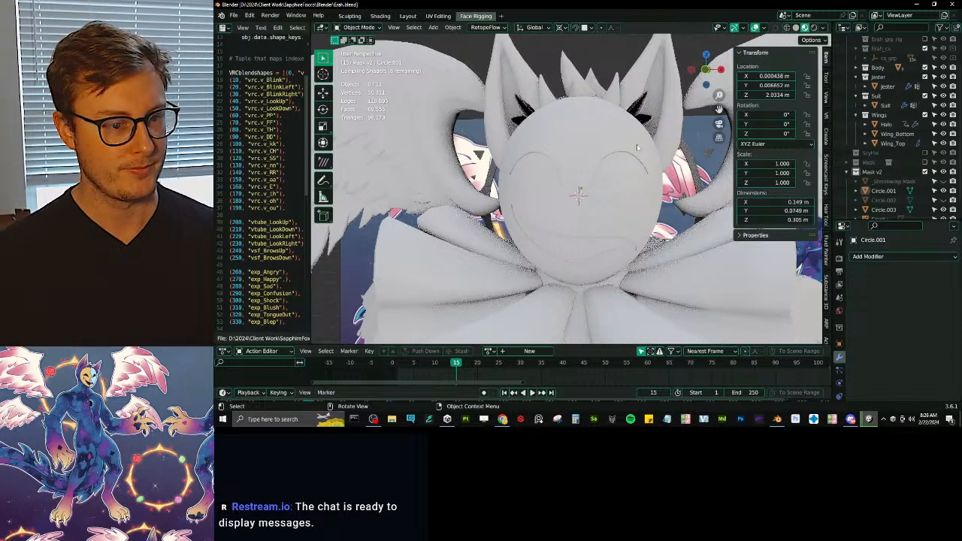
Step: Examine the character's mask and its carved eye and mouth shapes from several angles
middle_click_drag(669, 265, 454, 230)
scroll(662, 255, "down", 4)
key("z")
scroll(653, 226, "up", 3)
scroll(579, 197, "up", 4)
left_click(570, 195)
scroll(570, 195, "down", 4)
scroll(557, 212, "up", 4)
middle_click_drag(562, 212, 550, 192)
scroll(551, 192, "down", 2)
left_click(550, 192)
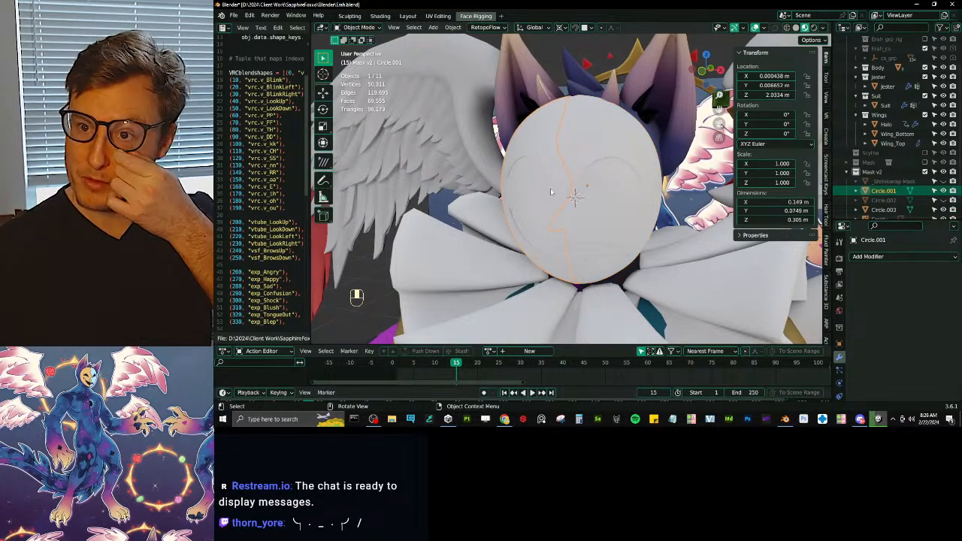
scroll(550, 188, "up", 6)
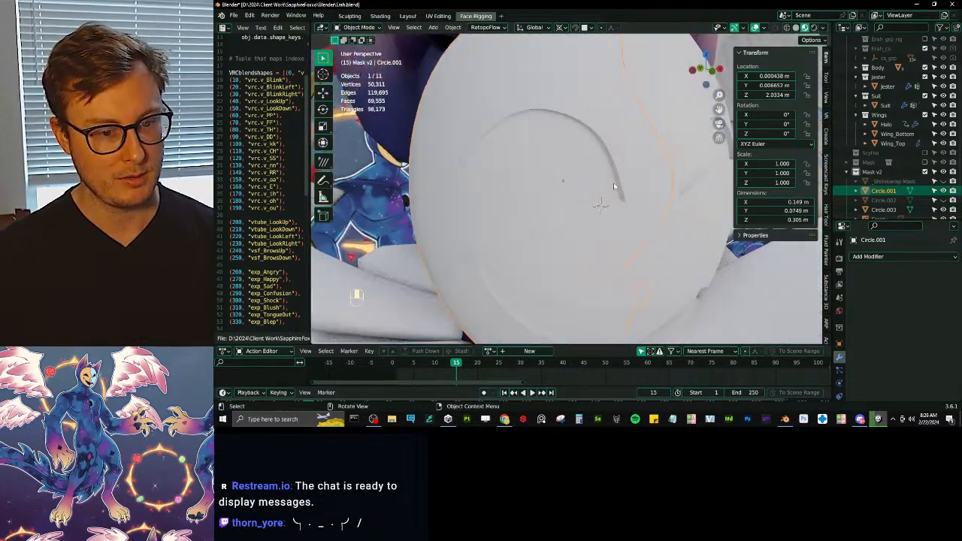
middle_click_drag(613, 183, 601, 211)
Step: Isolate the two mask halves, Circle.001 and Circle.003, in local view
left_click(547, 166)
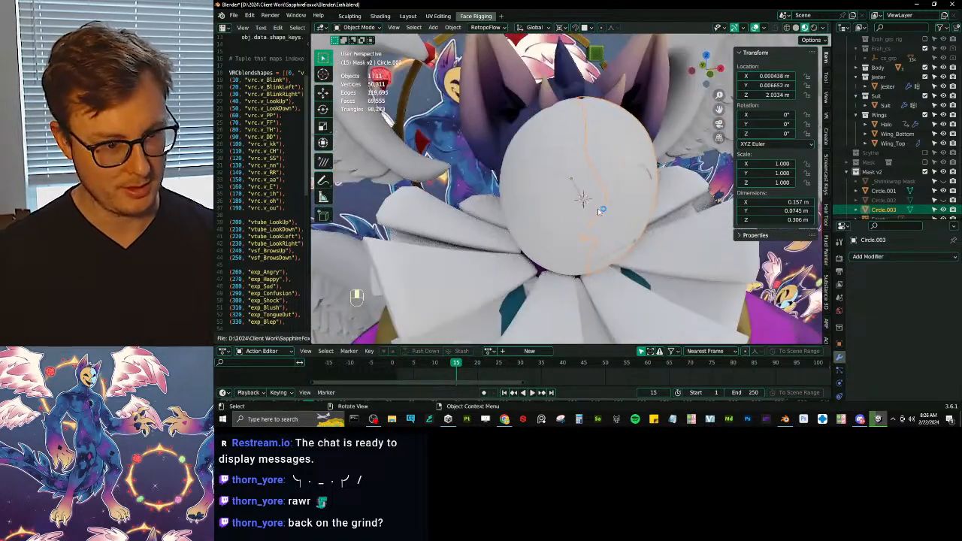
left_click(574, 161, "shift")
key("slash")
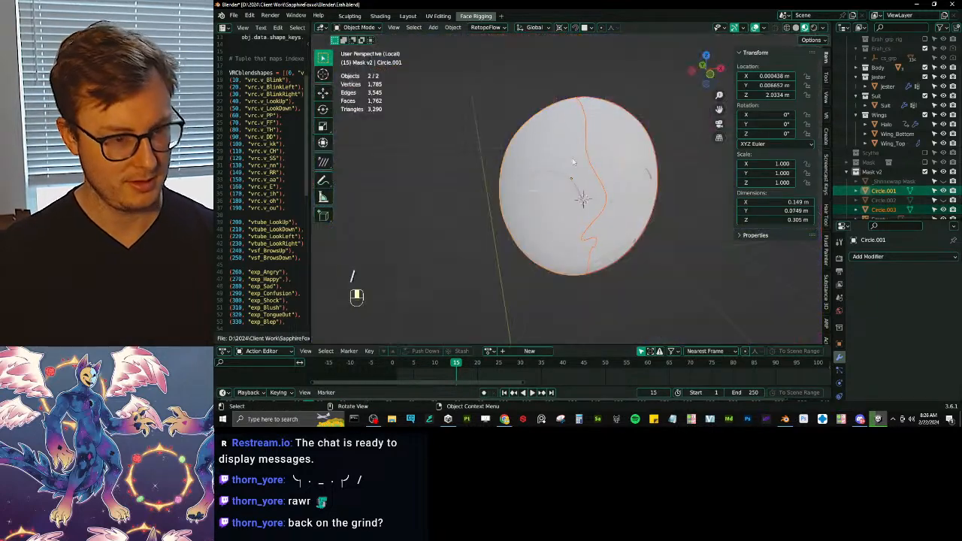
Step: Enter Edit Mode on mask half Circle.001 and select the edge loop along its outer rim
middle_click_drag(573, 162, 578, 155)
left_click(540, 155)
middle_click_drag(492, 153, 485, 187)
scroll(513, 153, "up", 3)
key("Tab")
key("Tab")
key("Tab")
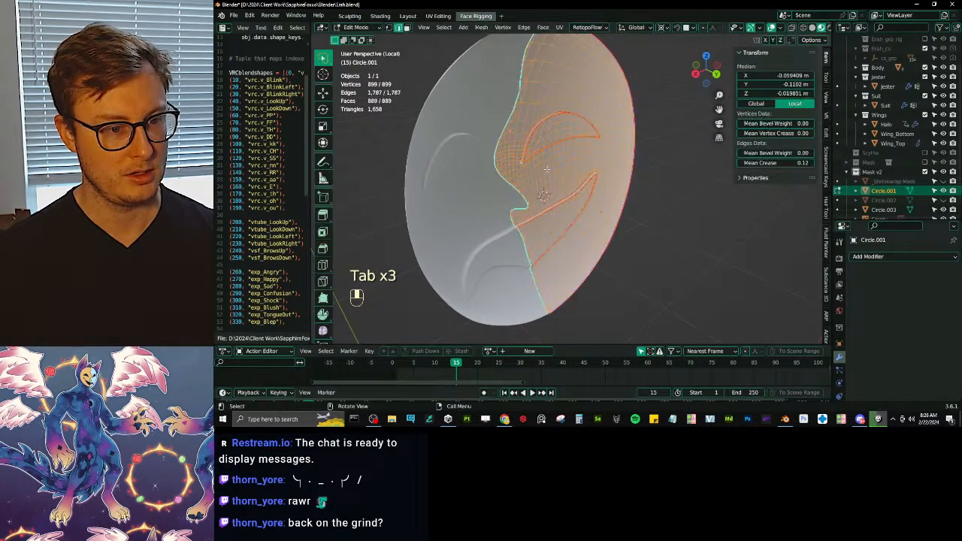
mouse_move(546, 168)
middle_mouse_down()
mouse_move(555, 172)
mouse_move(534, 179)
middle_mouse_up()
middle_click_drag(660, 116, 576, 168)
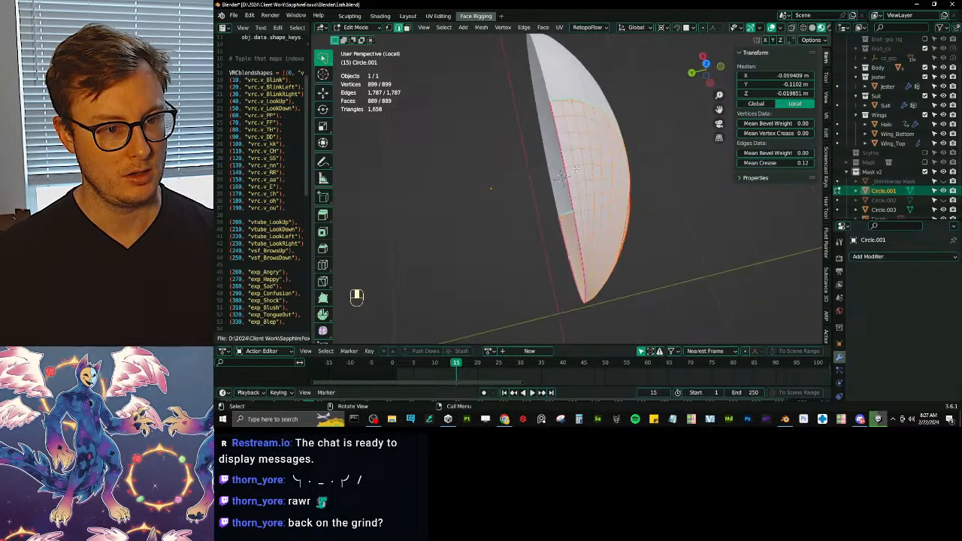
left_click(561, 173)
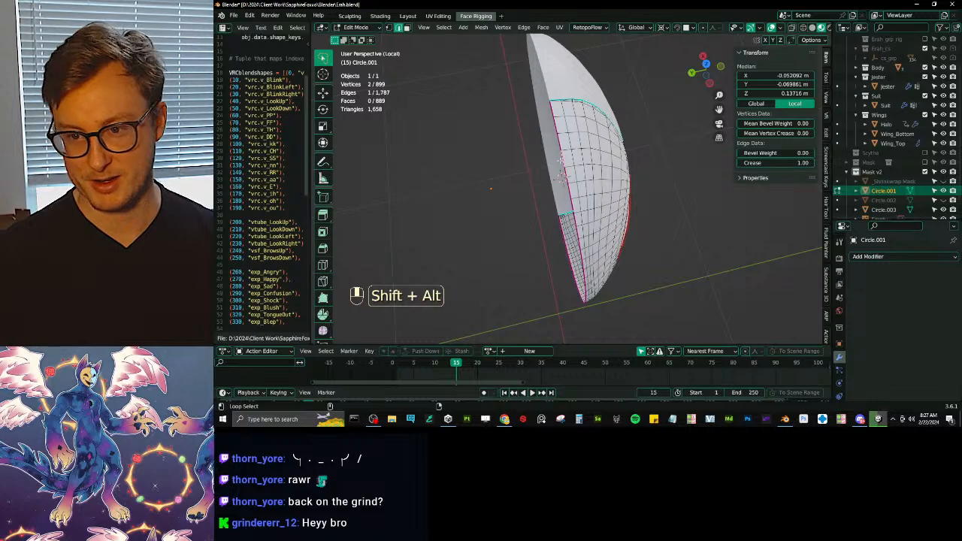
left_click(561, 163, "alt+shift")
middle_click_drag(561, 164, 635, 166)
Step: Duplicate the selected rim edge loop in place and separate the copy into its own object
key("shift+d")
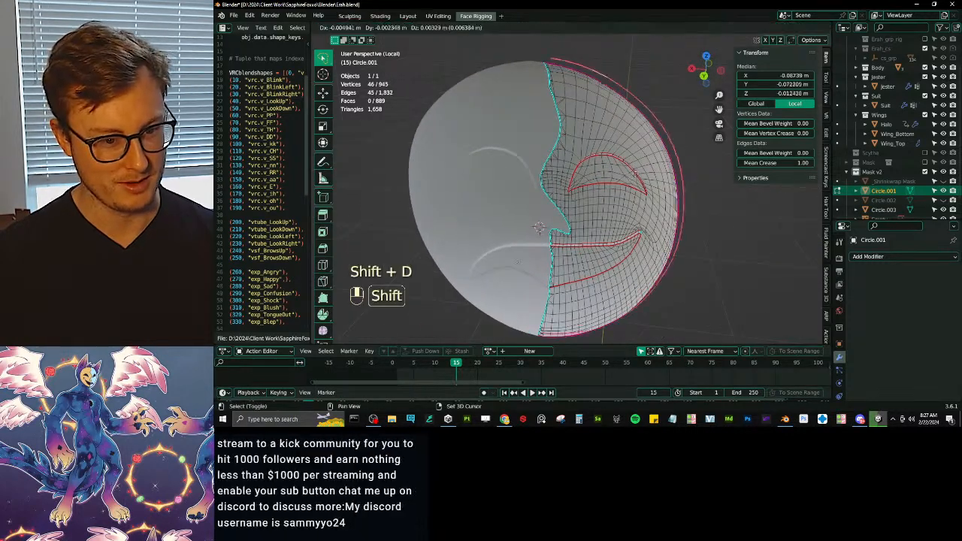
right_click(640, 163)
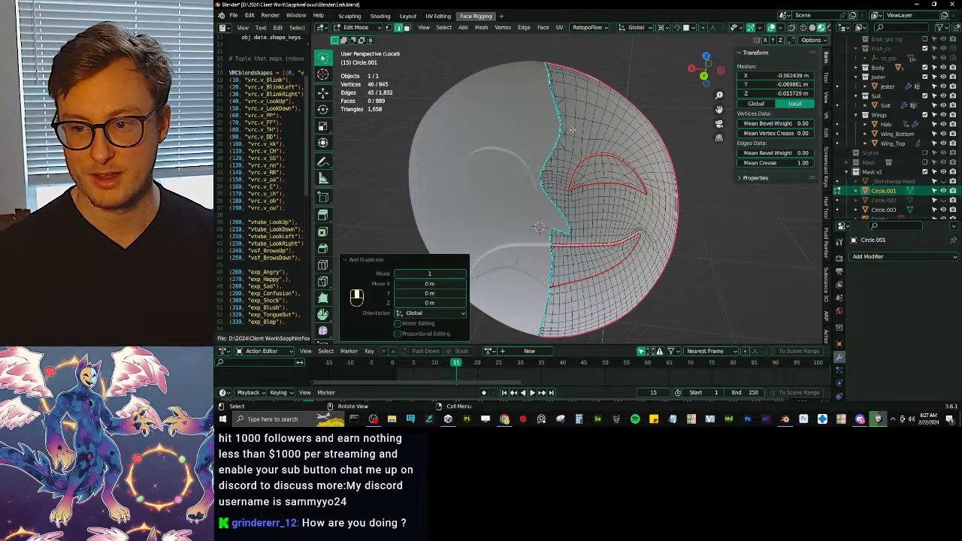
left_click(348, 260)
middle_click_drag(580, 145, 548, 176)
key("g")
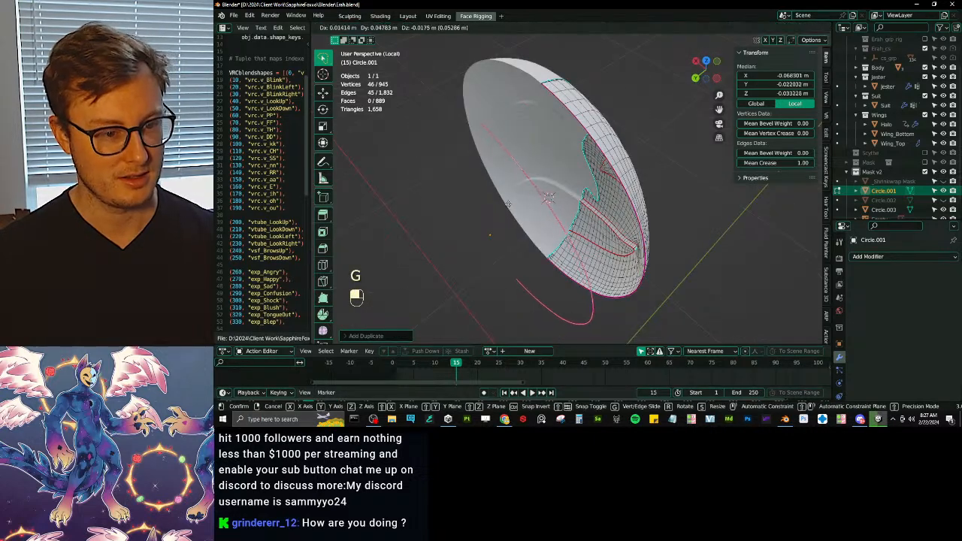
right_click(510, 206)
key("p")
left_click(510, 206)
key("Tab")
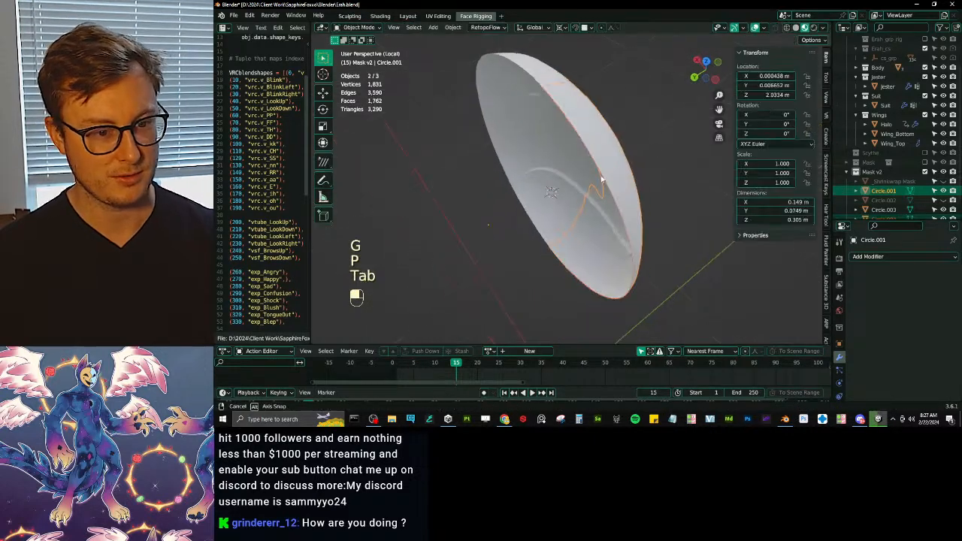
Step: Select the whole separated rim curve in Edit Mode and set the pivot point to 3D Cursor
key("Tab")
middle_click_drag(612, 191, 605, 165)
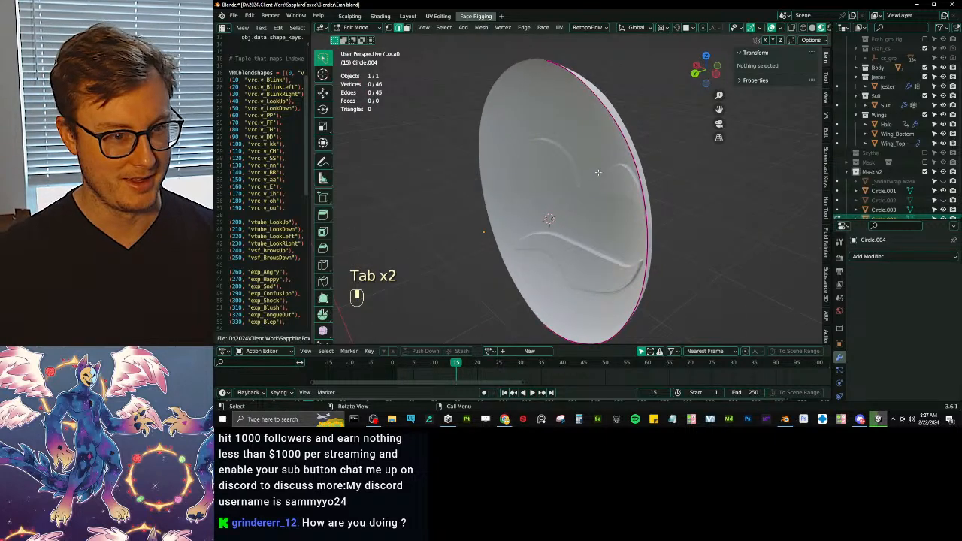
key("a")
key("e")
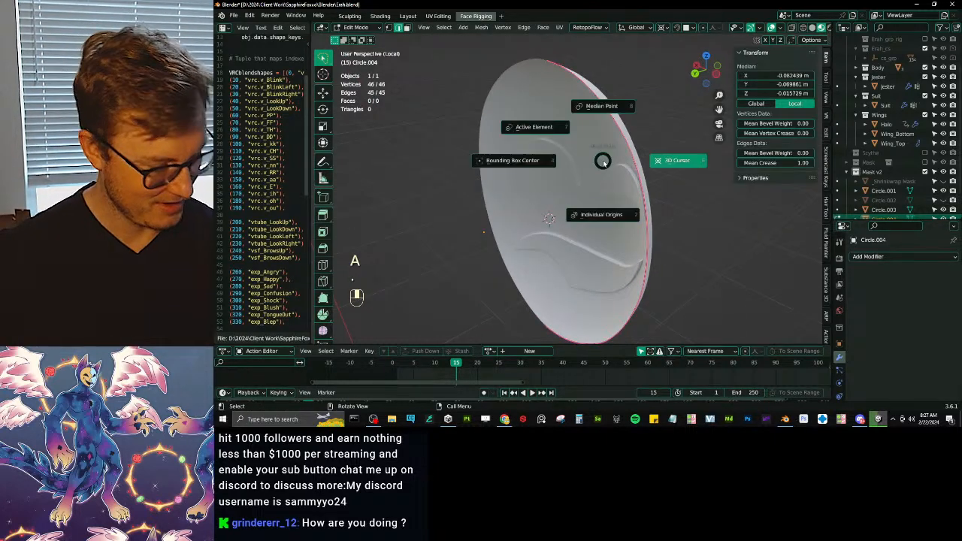
key("s")
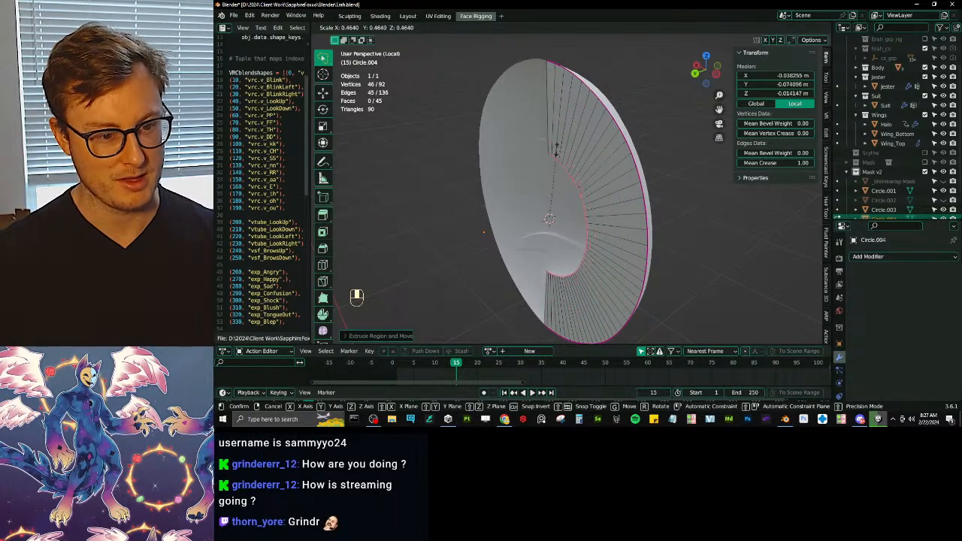
left_click(561, 162)
middle_click_drag(560, 162, 602, 145)
key("g")
left_click(610, 154)
key("s")
left_click(542, 135)
key("g")
key("y")
left_click(628, 128)
key("ctrl+z")
key("x")
left_click(631, 147)
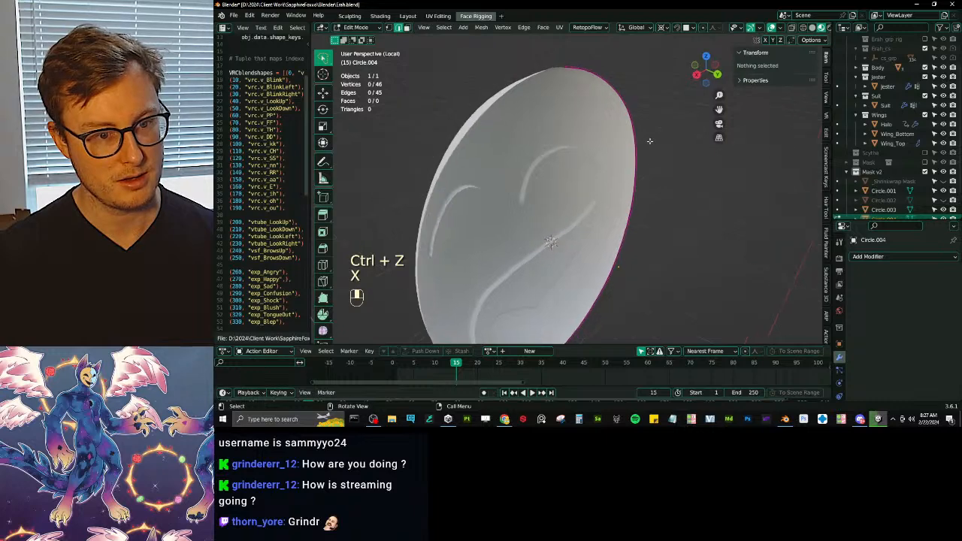
Step: Extrude the whole rim curve and scale it slightly inward around the 3D cursor to form a narrow strip
key("a")
right_click(666, 162)
left_click(668, 162)
key("e")
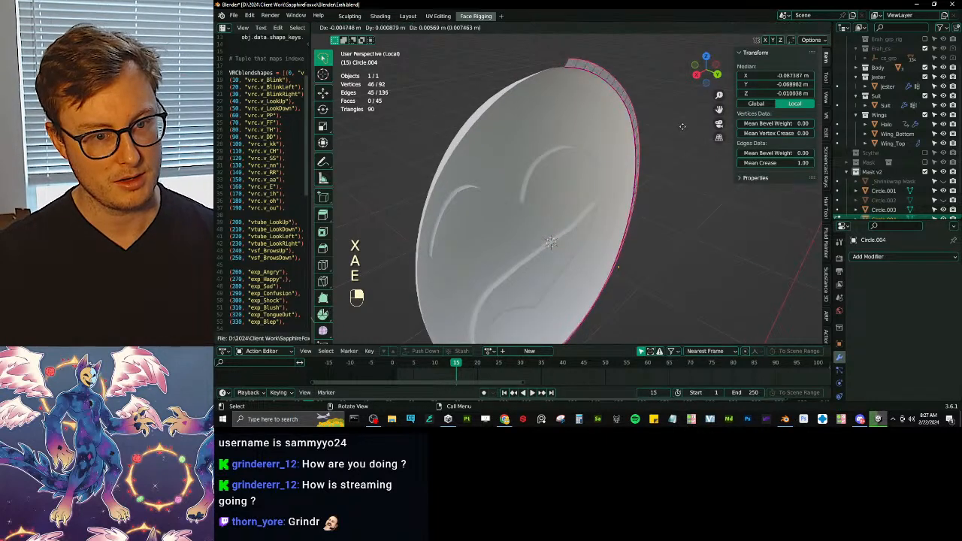
key("s")
left_click(689, 134)
Step: Extrude the strip's inner edge loop again, scale it toward the mask's center and shift it in depth
middle_click_drag(689, 135, 644, 131)
key("e")
right_click(644, 131)
key("g")
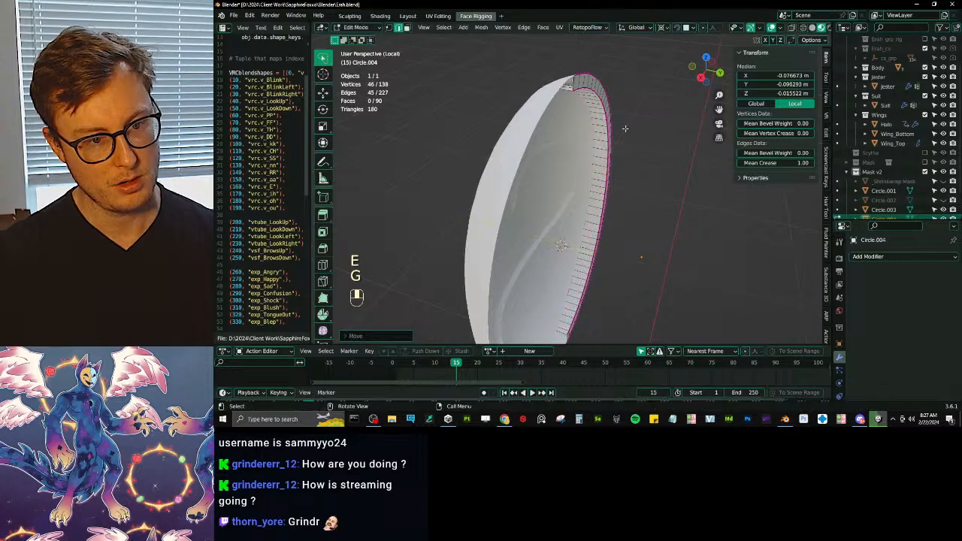
key("s")
left_click(610, 187)
mouse_move(610, 187)
middle_mouse_down()
mouse_move(639, 149)
mouse_move(615, 195)
middle_mouse_up()
key("g")
left_click(632, 152)
Step: Extrude another ring, scale it down to a small arc around the 3D cursor and move it in depth
key("e")
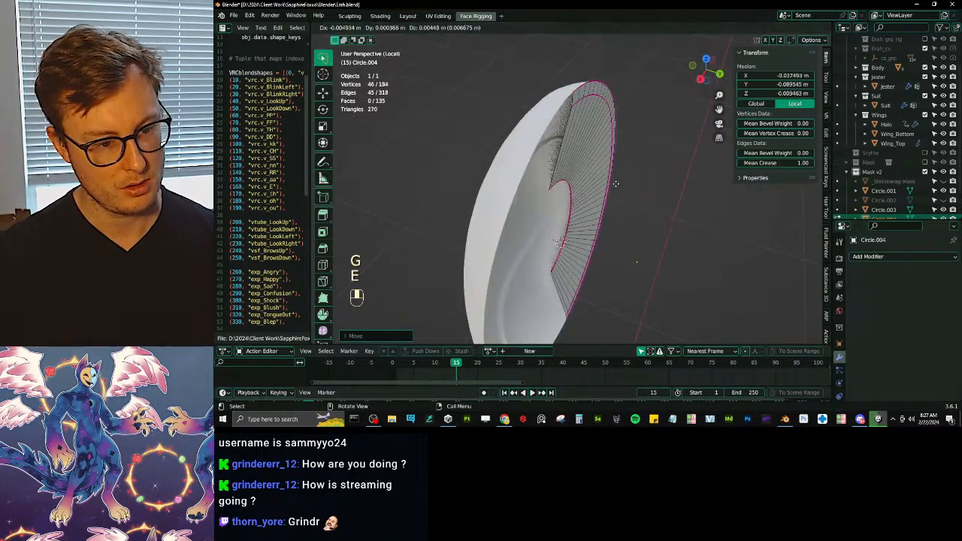
right_click(617, 183)
key("s")
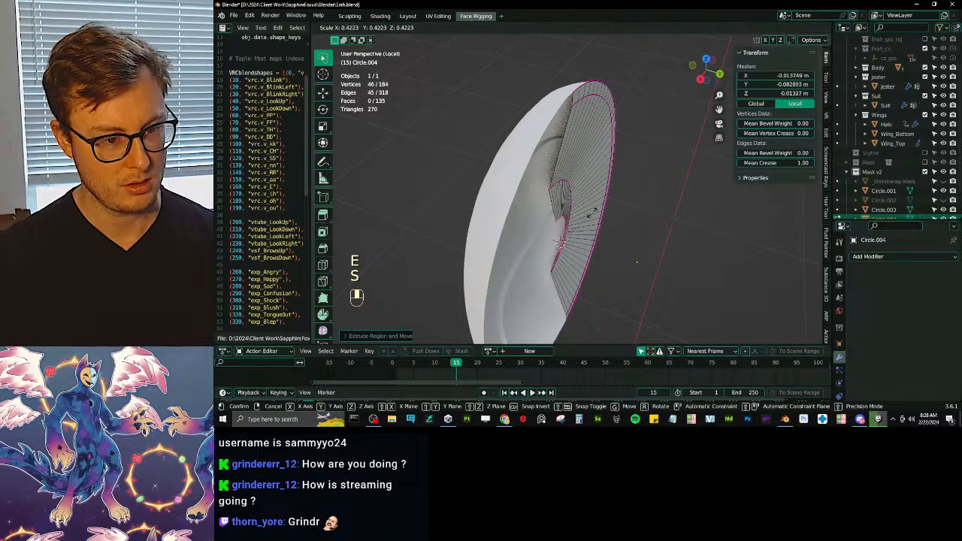
left_click(582, 227)
middle_click_drag(581, 226, 616, 208)
scroll(599, 203, "up", 3)
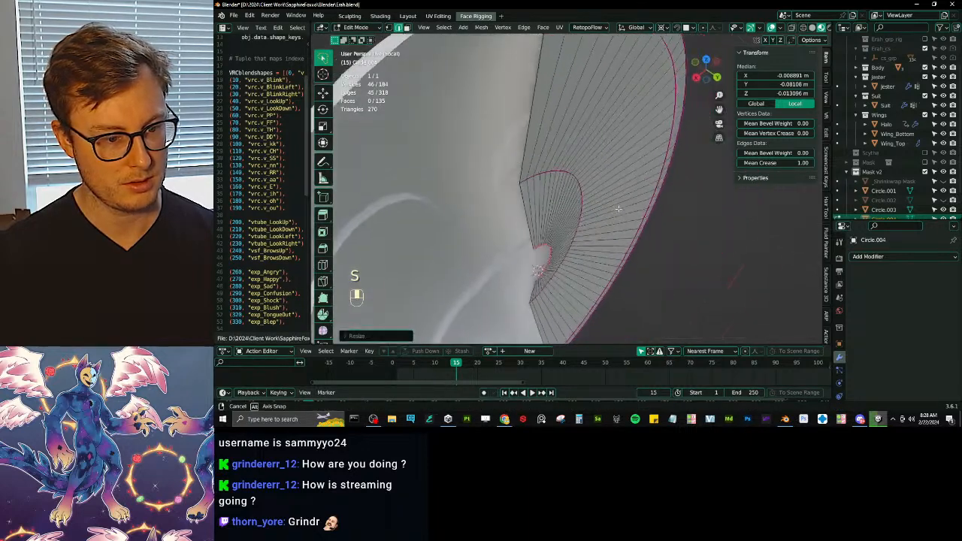
key("g")
left_click(569, 195)
Step: Thin out the narrow outer strip's inner edge loop with Checker Deselect followed by Collapse Edges & Faces
scroll(569, 196, "down", 6)
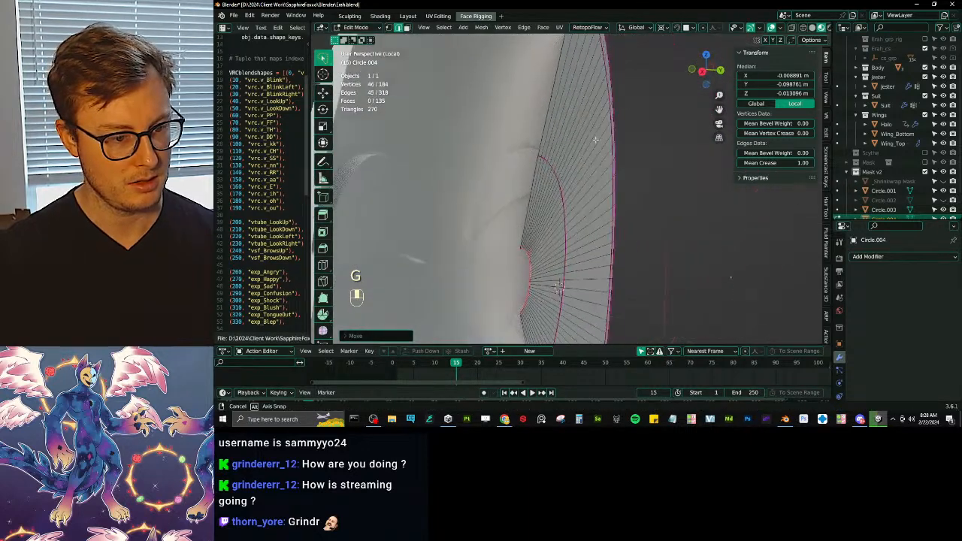
middle_click_drag(542, 218, 587, 203)
scroll(526, 214, "up", 5)
scroll(586, 203, "down", 5)
middle_click_drag(647, 192, 632, 157)
scroll(631, 158, "up", 3)
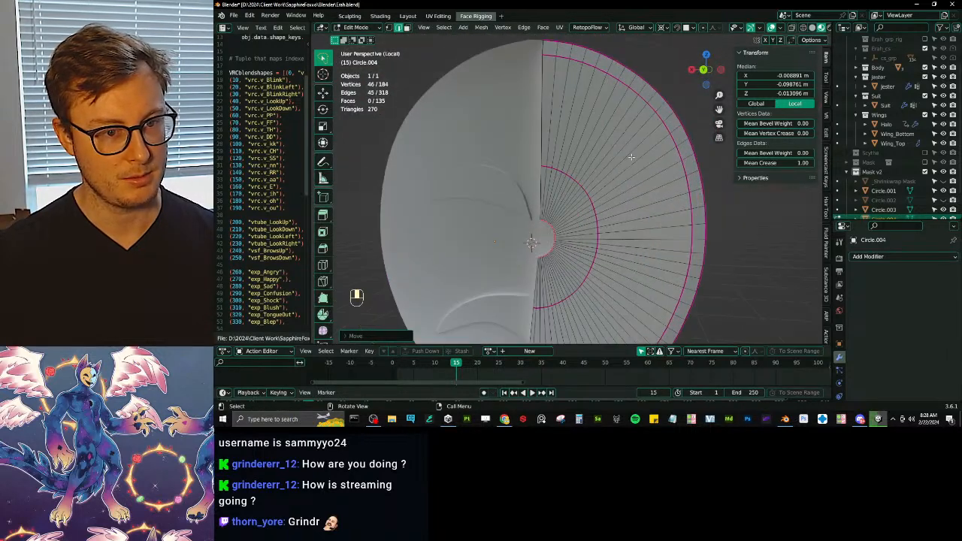
left_click(559, 57)
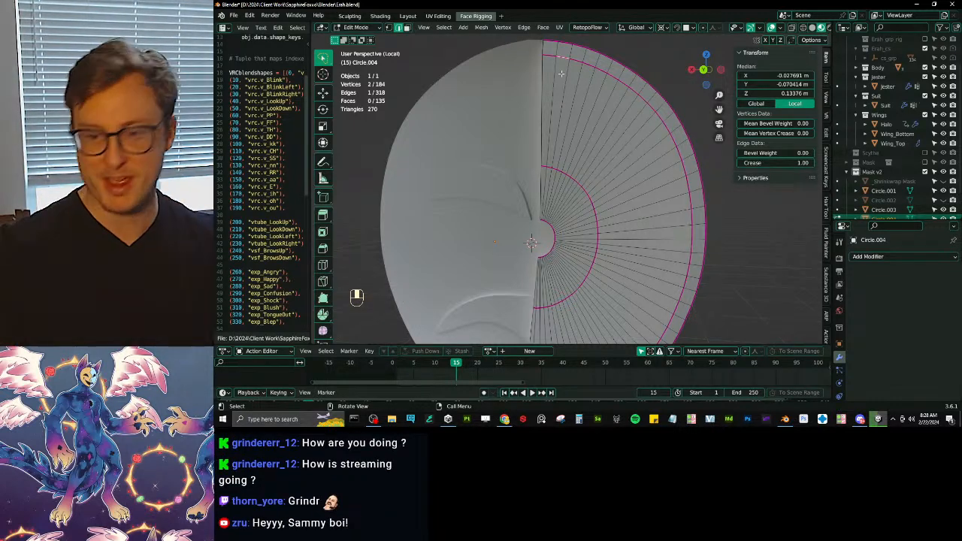
left_click(682, 167, "alt+shift")
middle_click_drag(653, 196, 626, 153, "shift")
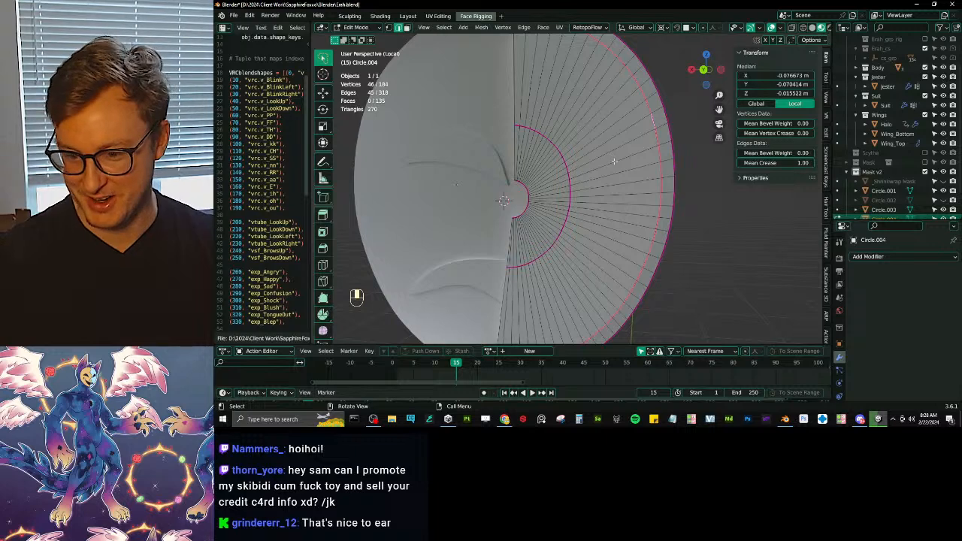
scroll(607, 172, "down", 3)
key("q")
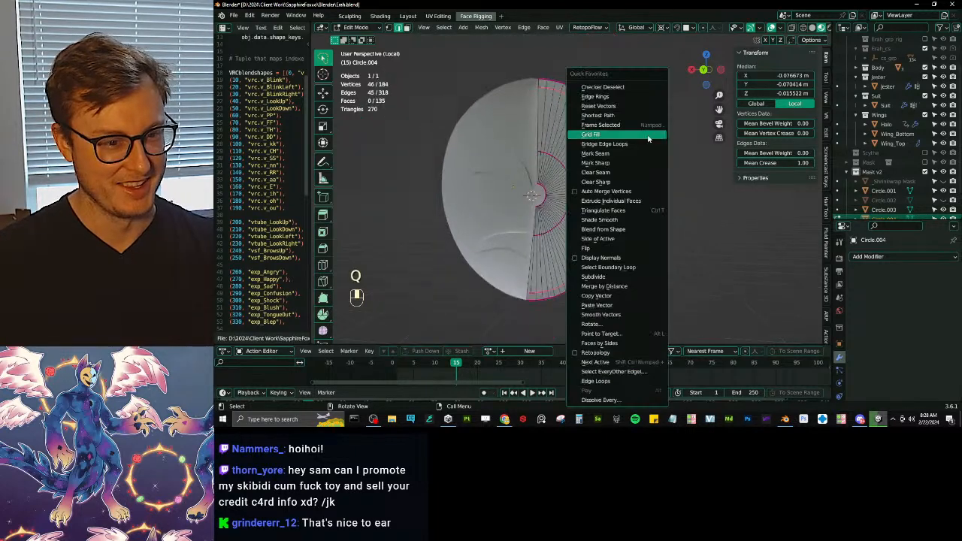
left_click(605, 87)
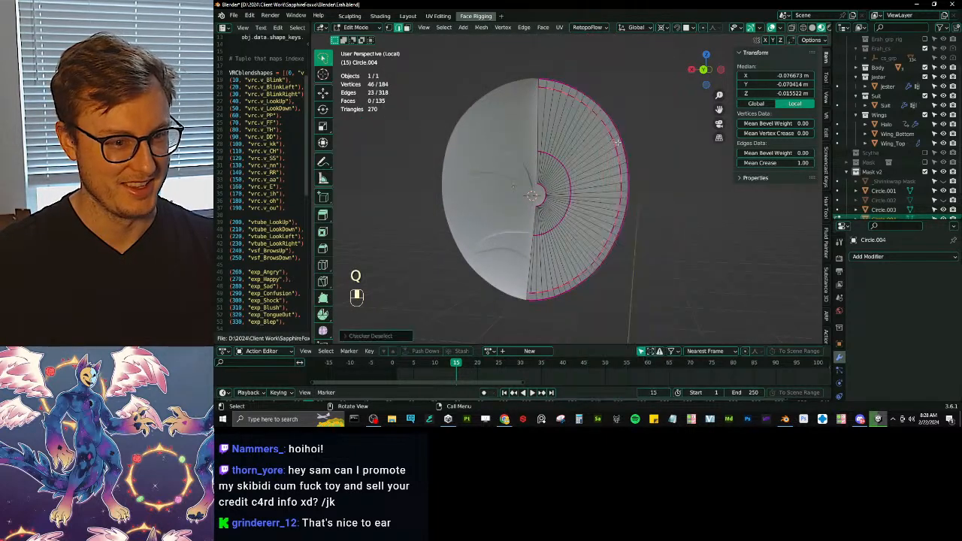
key("z")
key("z")
key("x")
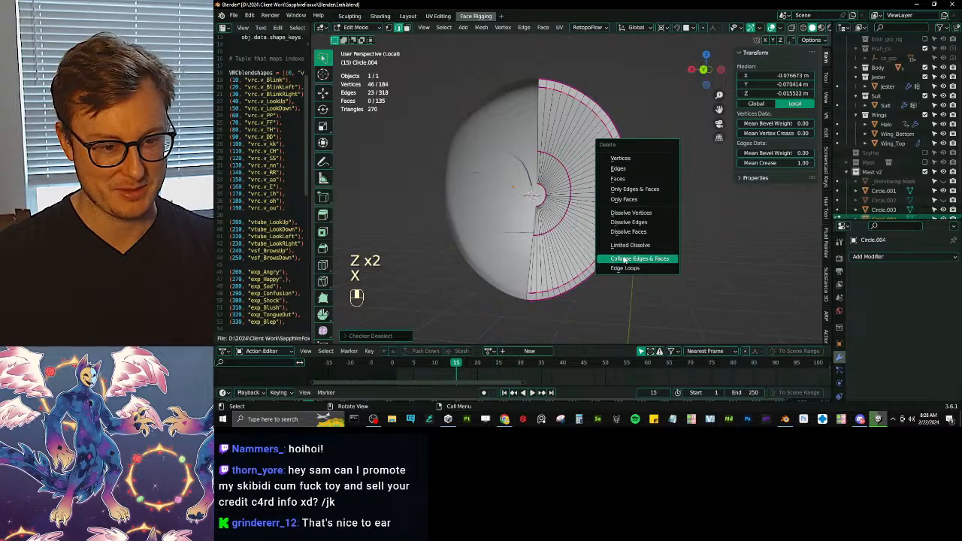
left_click(639, 258)
Step: Delete the innermost two rings by growing the selection from the smallest loop, keeping only the narrow rim strip
scroll(558, 267, "up", 2)
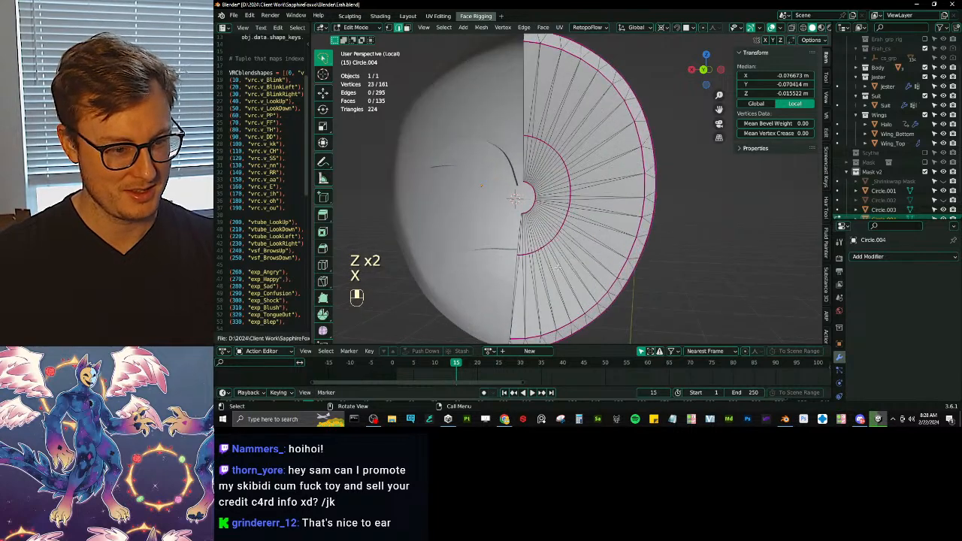
left_click(515, 198)
key("z")
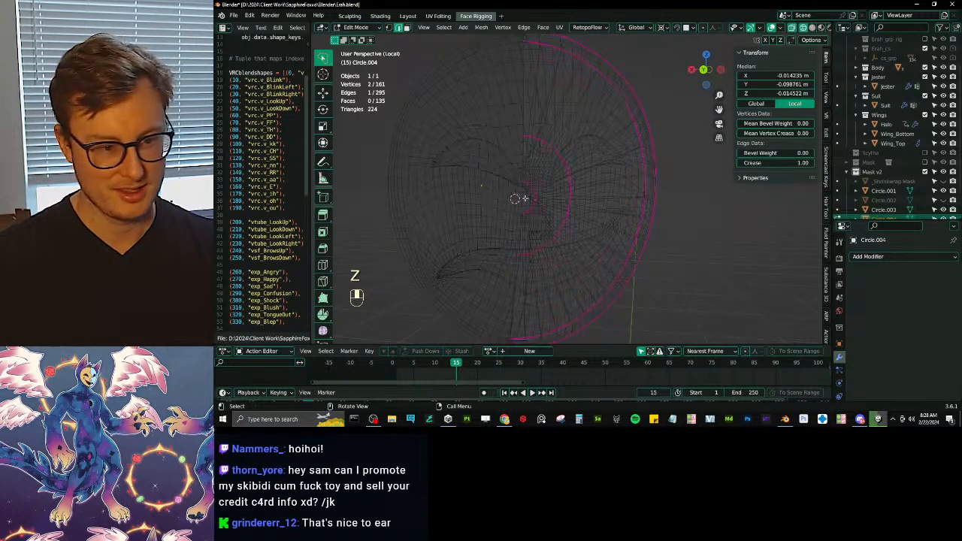
middle_click_drag(517, 200, 525, 198)
scroll(572, 190, "up", 4)
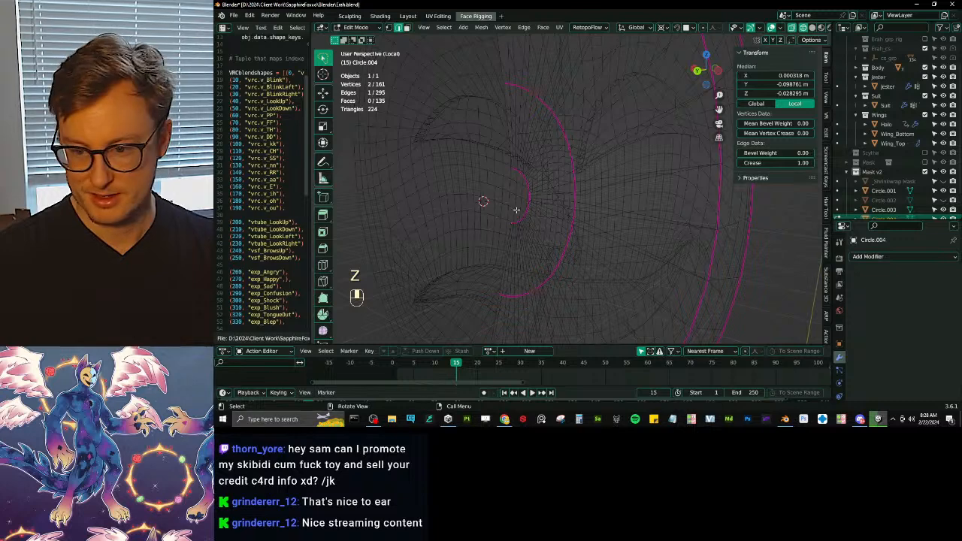
left_click(517, 210, "alt+shift")
key("ctrl+z")
left_click(516, 211, "alt+shift")
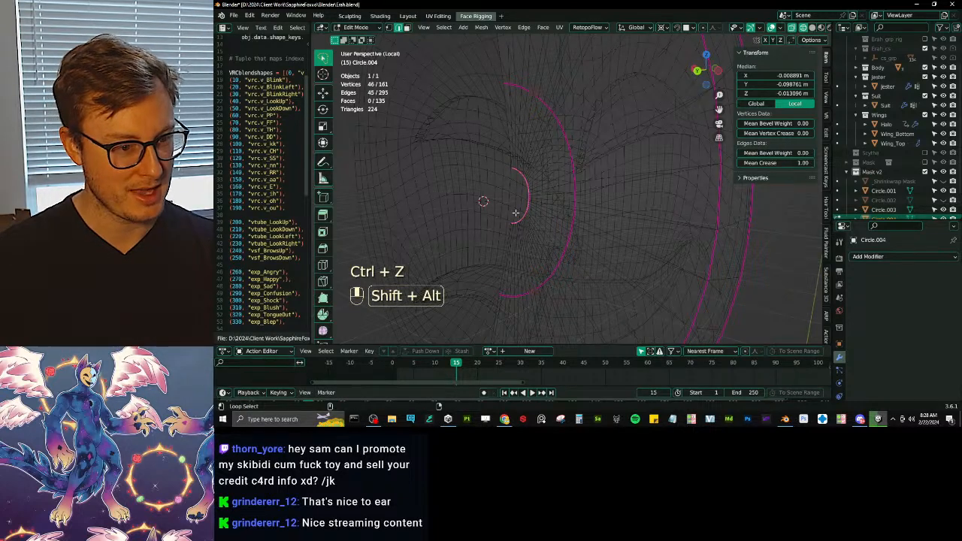
left_click(517, 210, "ctrl")
key("ctrl+KP_Add")
key("x")
left_click(520, 212)
key("z")
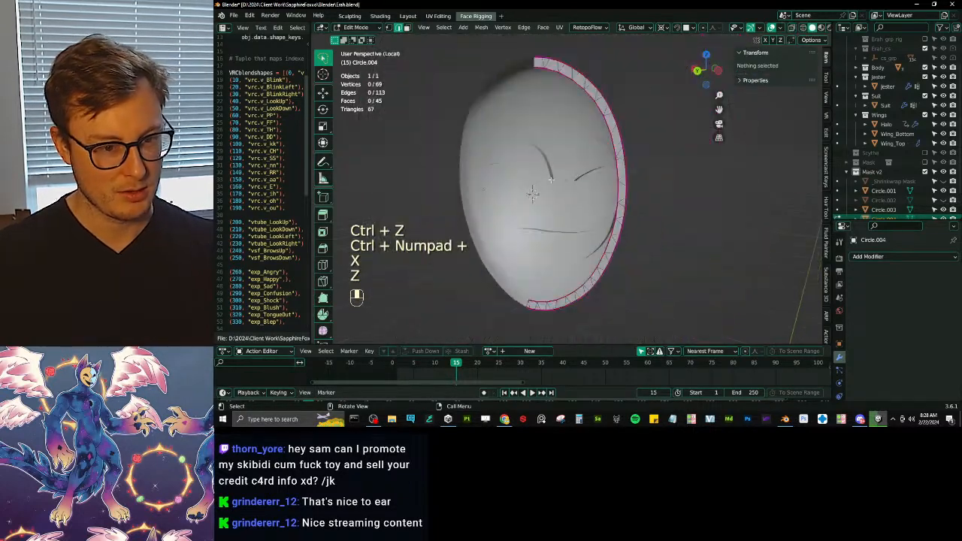
Step: Select the rim strip's top and bottom end edges and scale them to 0 on X about the 3D cursor
left_click(588, 94, "alt+shift")
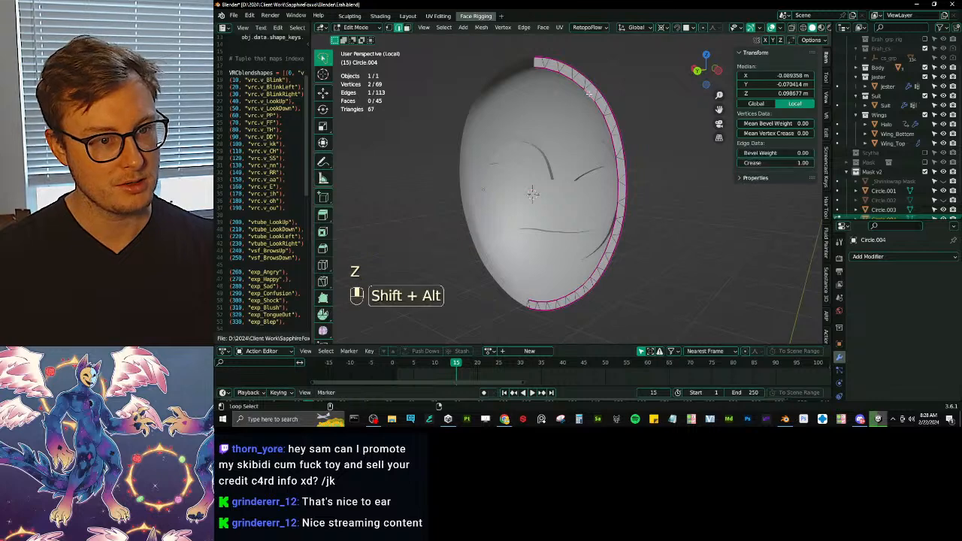
key("z")
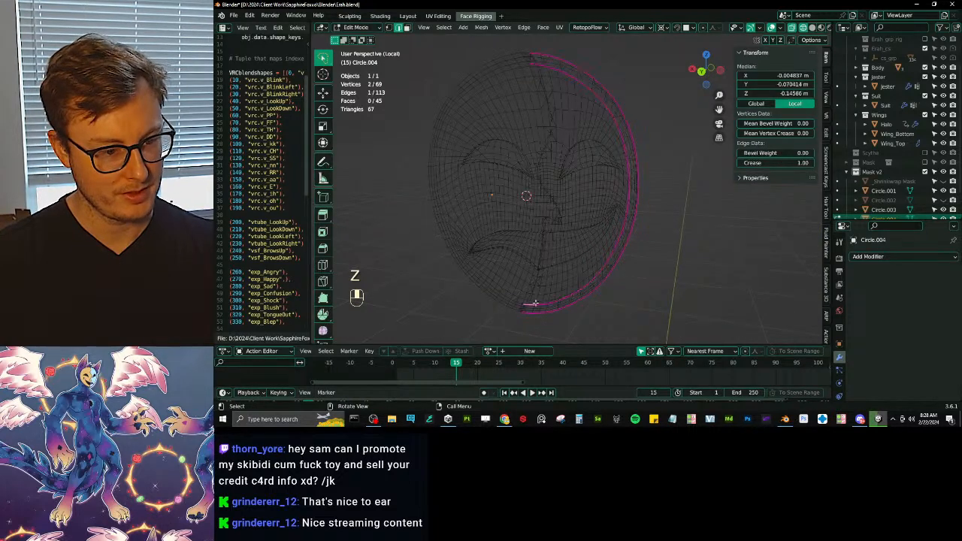
key("z")
left_click(625, 171)
mouse_move(624, 172)
middle_mouse_down()
mouse_move(509, 331)
mouse_move(524, 293)
mouse_move(527, 221)
mouse_move(524, 234)
middle_mouse_up()
left_click(517, 323)
key("z")
mouse_move(447, 243)
middle_mouse_down()
mouse_move(548, 264)
mouse_move(572, 301)
middle_mouse_up()
key("z")
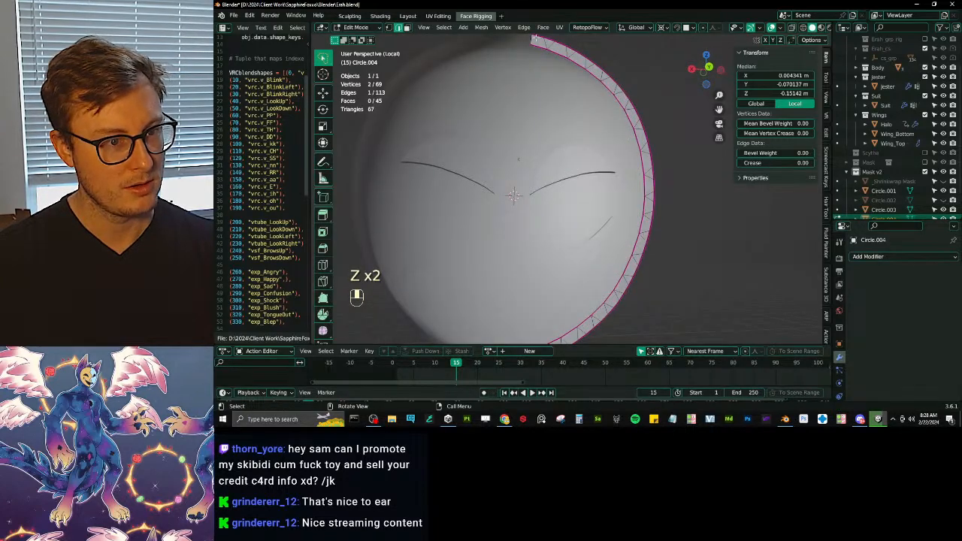
left_click(535, 37, "shift")
key("period")
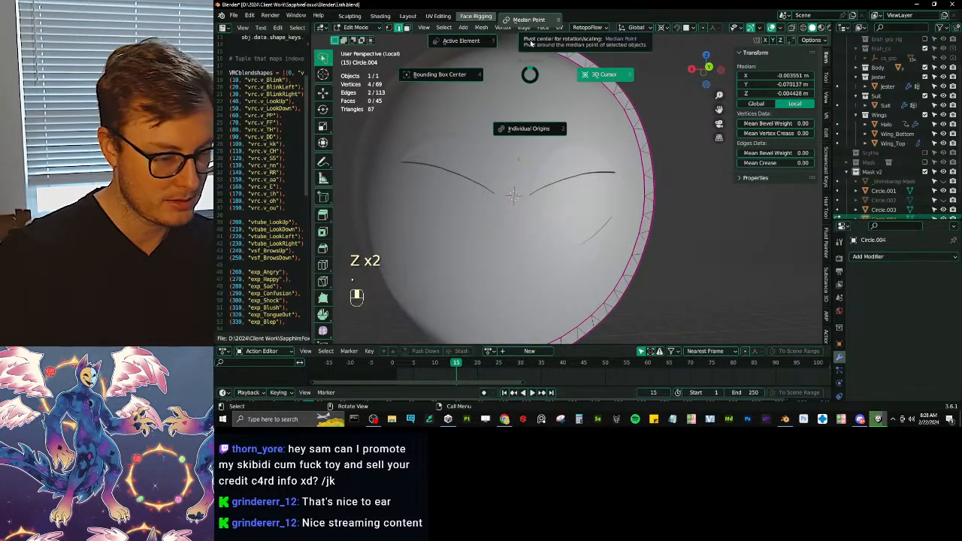
key("Escape")
key("period")
key("Escape")
key("s")
key("x")
key("0")
key("Return")
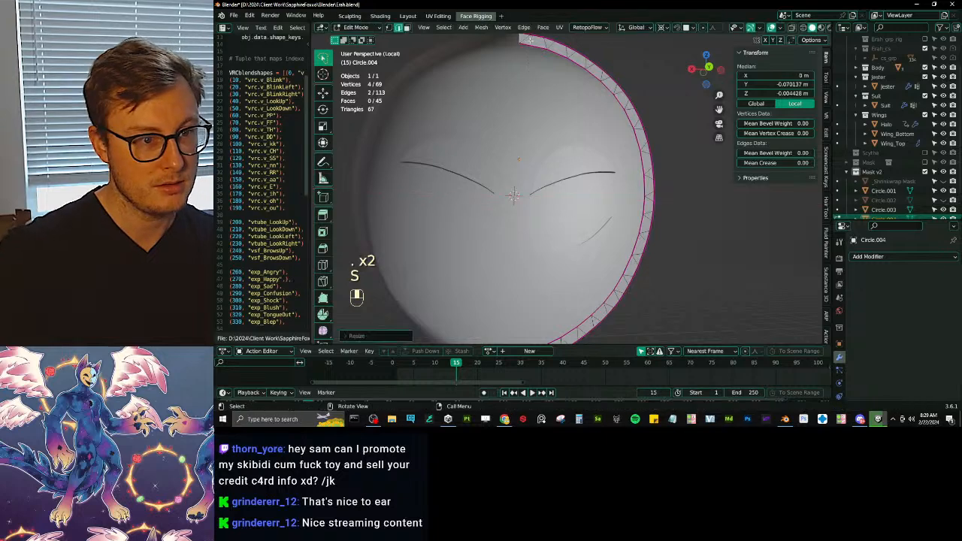
Step: Check the strip's inner edge loop in wireframe and undo the flattening of the end edges
middle_click_drag(597, 113, 579, 264)
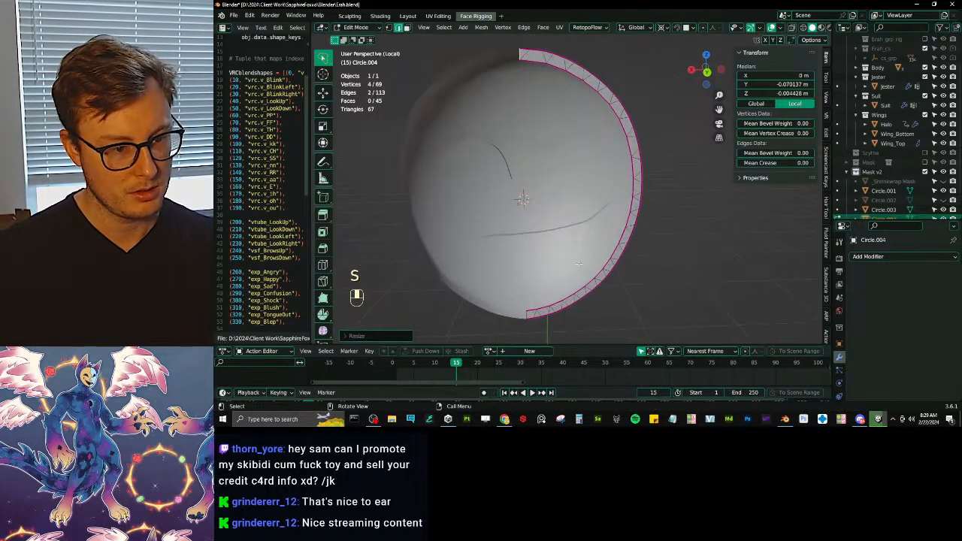
left_click(654, 197, "alt+shift")
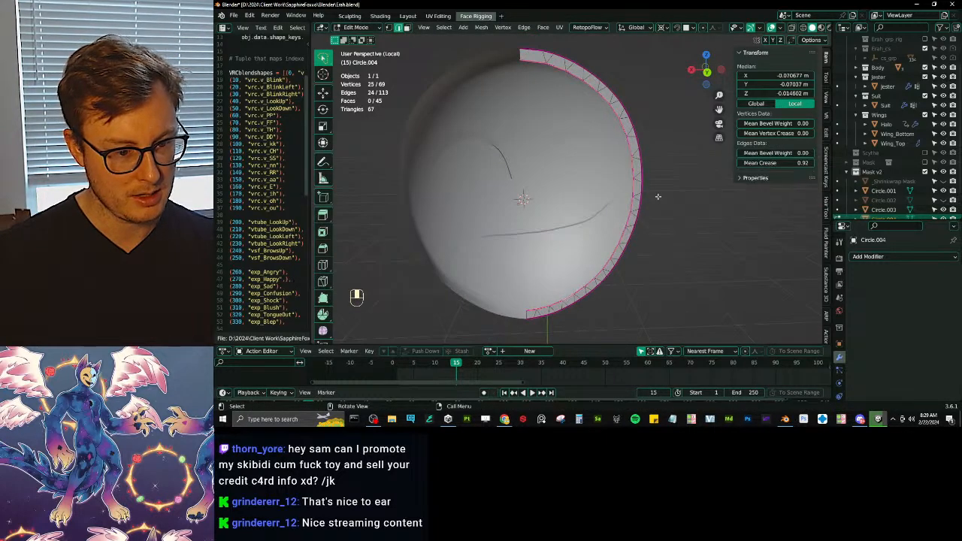
key("alt+z")
middle_click_drag(611, 193, 638, 263)
key("ctrl+z")
key("ctrl+z")
key("ctrl+z")
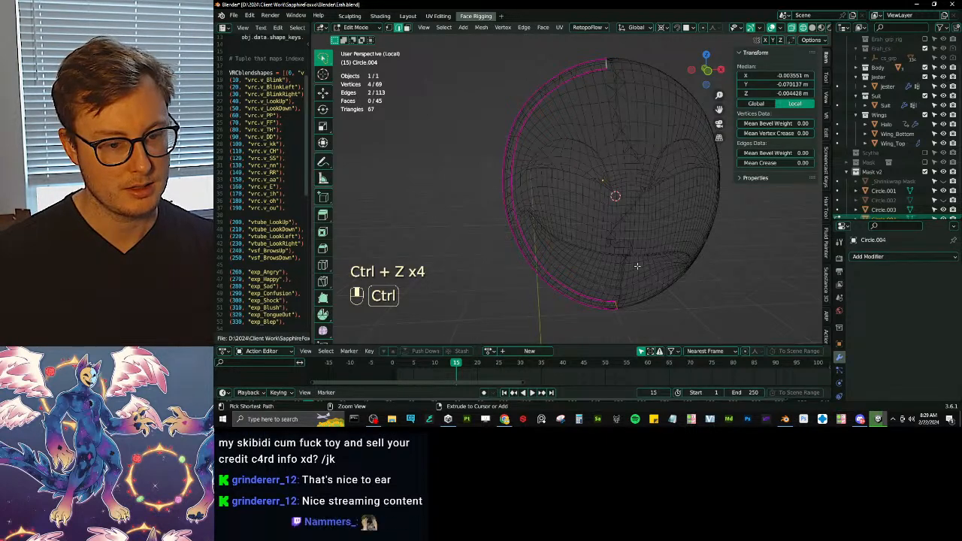
Step: Flatten the strip's two end edges onto the center plane again by scaling them to 0 on X
key("s")
key("x")
key("0")
key("Return")
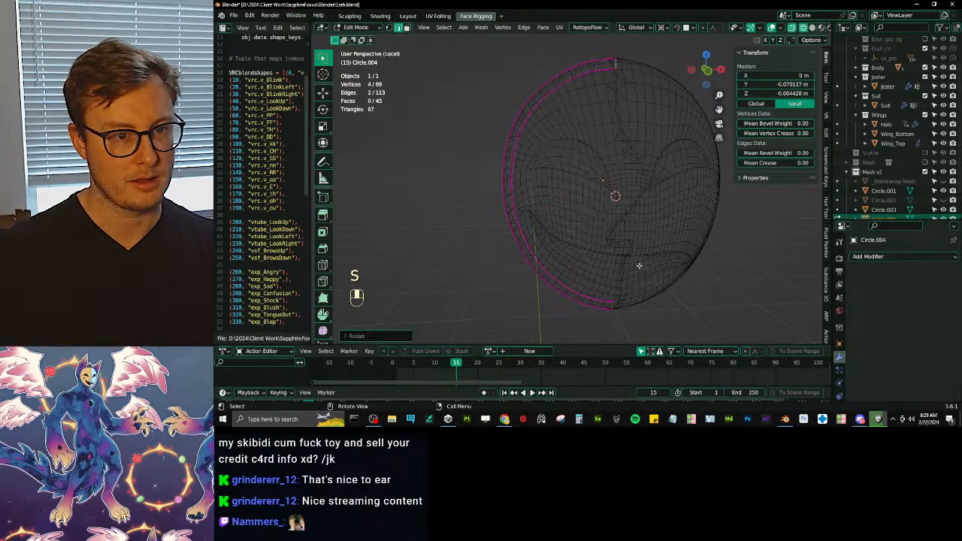
middle_click_drag(606, 299, 681, 290)
key("z")
mouse_move(526, 279)
middle_mouse_down()
mouse_move(572, 289)
mouse_move(592, 255)
mouse_move(627, 273)
mouse_move(645, 256)
middle_mouse_up()
Step: Extrude the strip's inner edge loop and scale the new ring toward the mask's center
left_click(594, 277)
left_click(547, 290, "alt+shift")
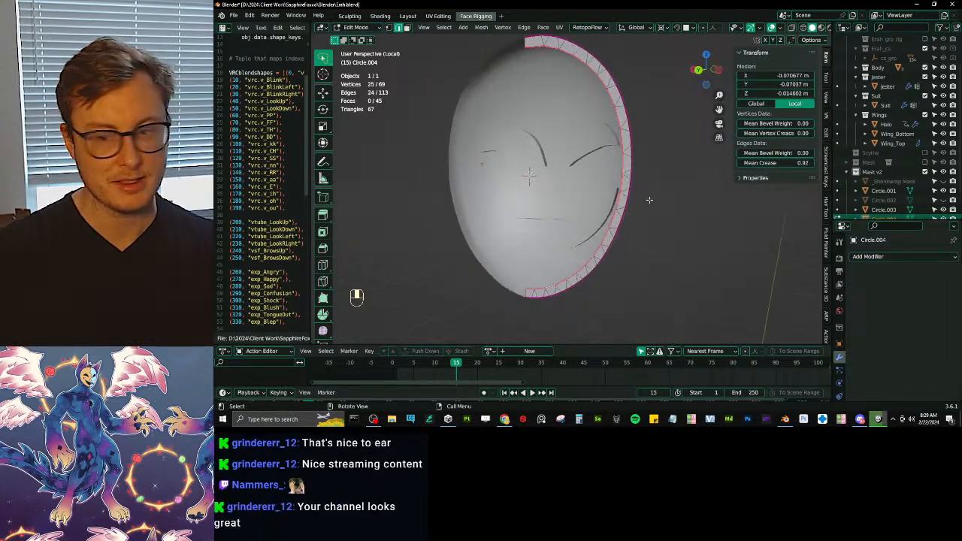
mouse_move(649, 200)
middle_mouse_down()
mouse_move(664, 202)
mouse_move(645, 216)
middle_mouse_up()
key("e")
key("s")
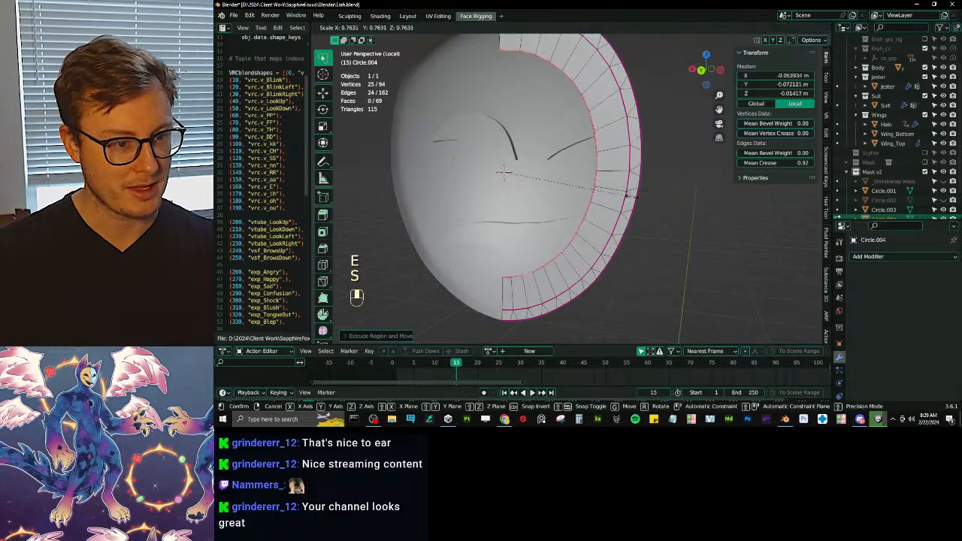
key("s")
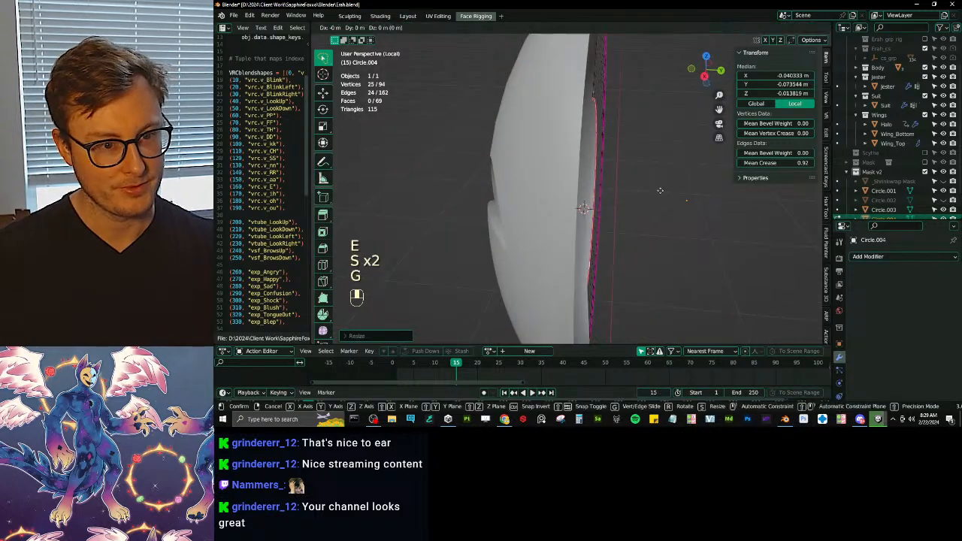
Step: Move the extruded inner ring in depth and scale it up slightly
left_click(654, 188)
middle_click_drag(647, 183, 584, 215)
key("s")
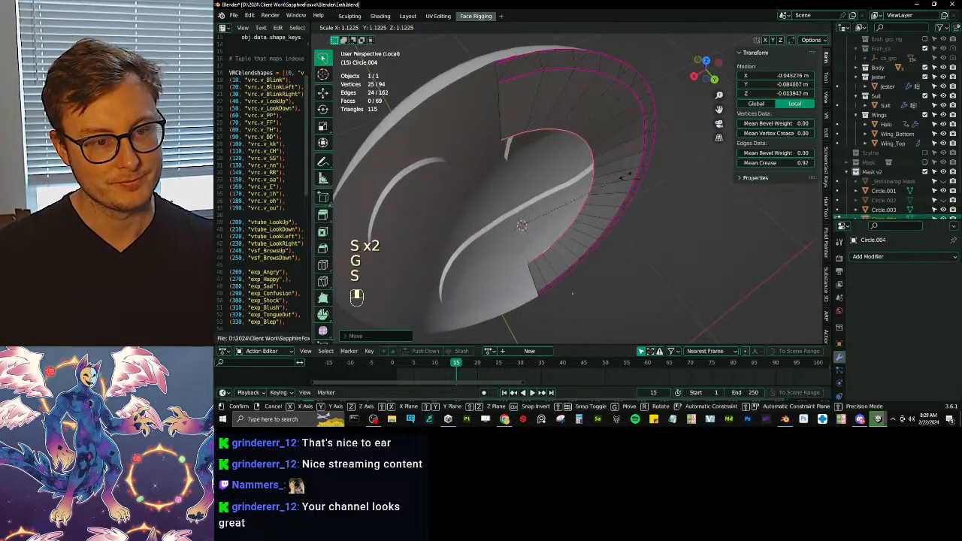
left_click(621, 175)
Step: Try deleting the ring's bottom end edge, undo it, and delete the inner corner vertex at that end instead
middle_click_drag(622, 175, 526, 182)
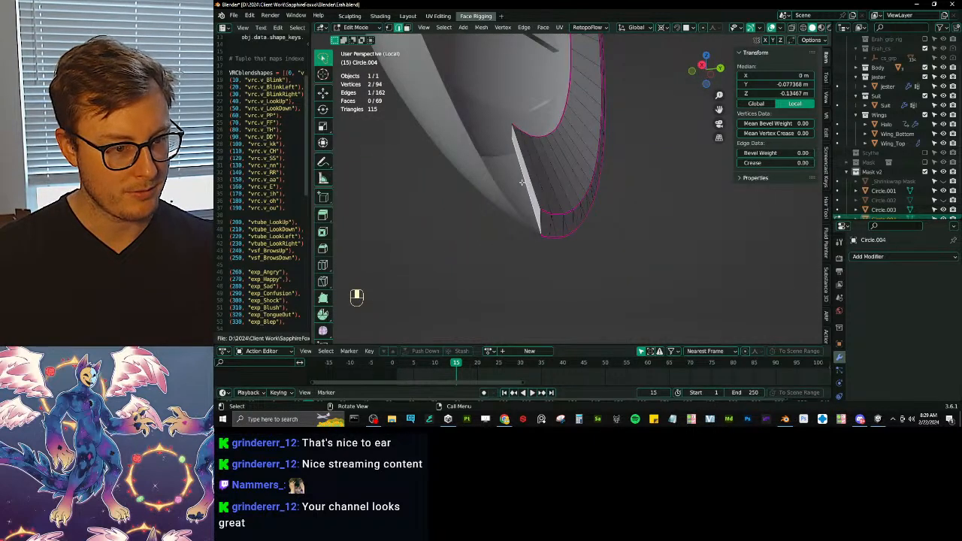
key("x")
left_click(517, 92)
mouse_move(518, 95)
middle_mouse_down()
mouse_move(553, 91)
mouse_move(531, 92)
middle_mouse_up()
key("ctrl+z")
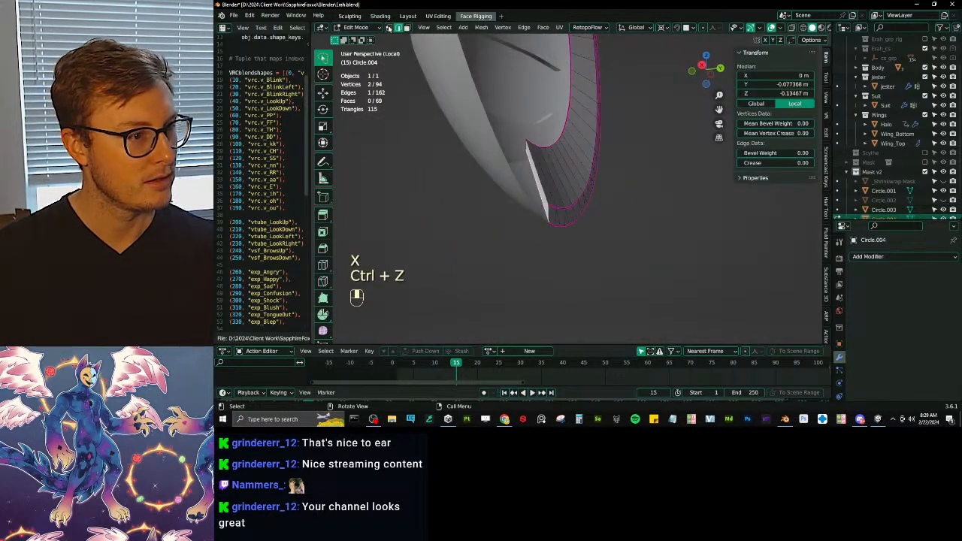
left_click(528, 151)
key("x")
left_click(530, 152)
middle_click_drag(575, 197, 580, 331, "shift")
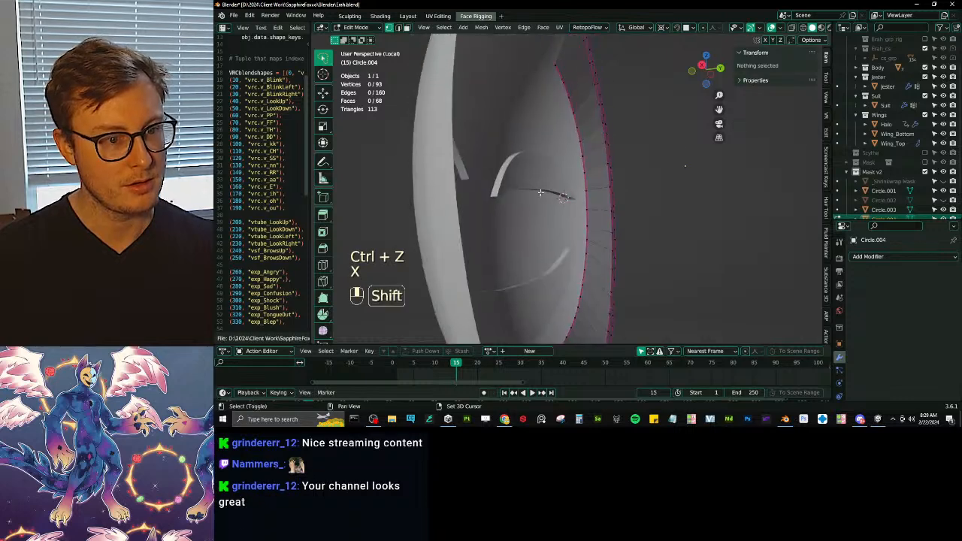
middle_click_drag(576, 96, 605, 212, "shift")
Step: Extrude the ring's inner edge loop in place and merge the new vertices into a single center point
left_click(593, 189, "alt")
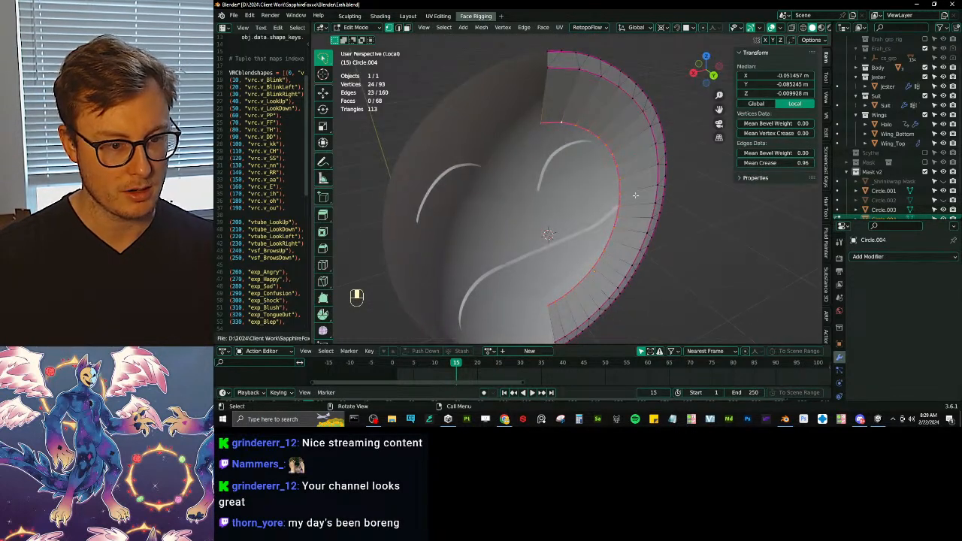
key("e")
right_click(637, 195)
key("m")
left_click(643, 182)
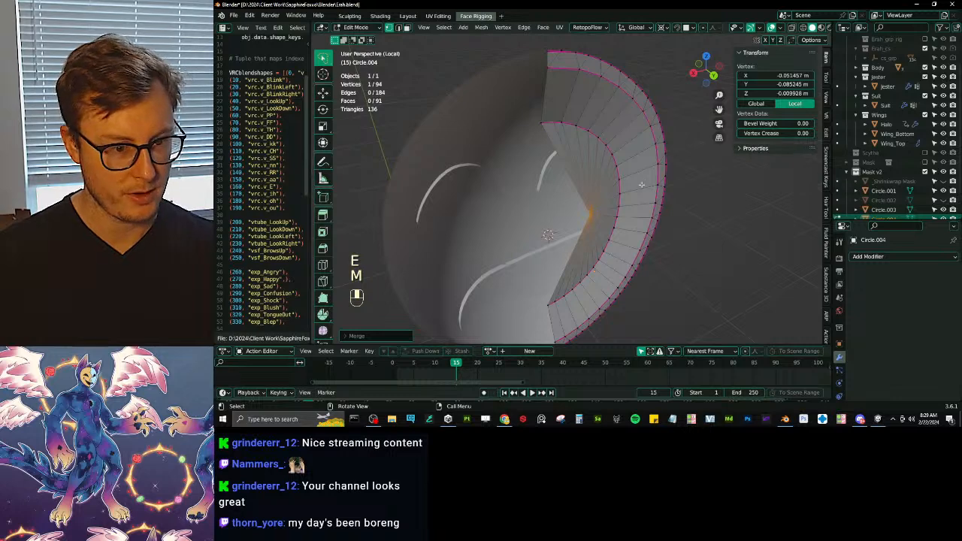
Step: Snap the merged center vertex to the 3D cursor
key("shift+s")
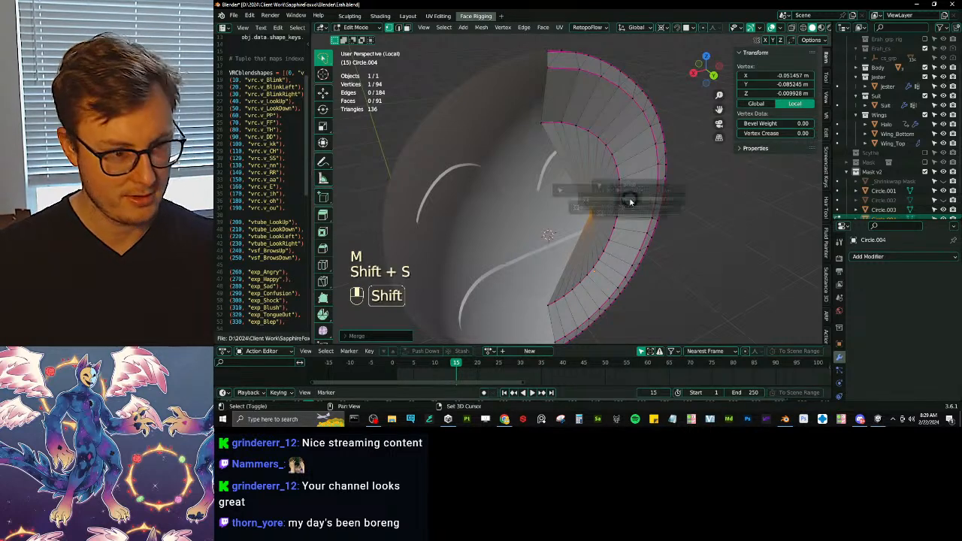
left_click(632, 150)
middle_click_drag(612, 191, 616, 166)
Step: Try deleting the fan's upper edge along the midline and undo the deletion
left_click(400, 29)
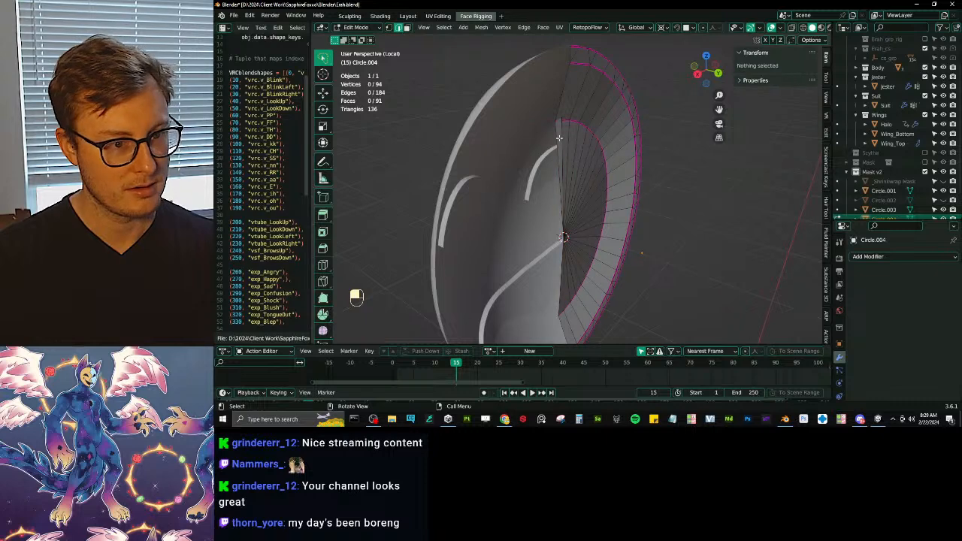
left_click(560, 136)
key("x")
left_click(587, 70)
mouse_move(582, 151)
middle_mouse_down()
mouse_move(622, 176)
mouse_move(572, 142)
middle_mouse_up()
key("ctrl+z")
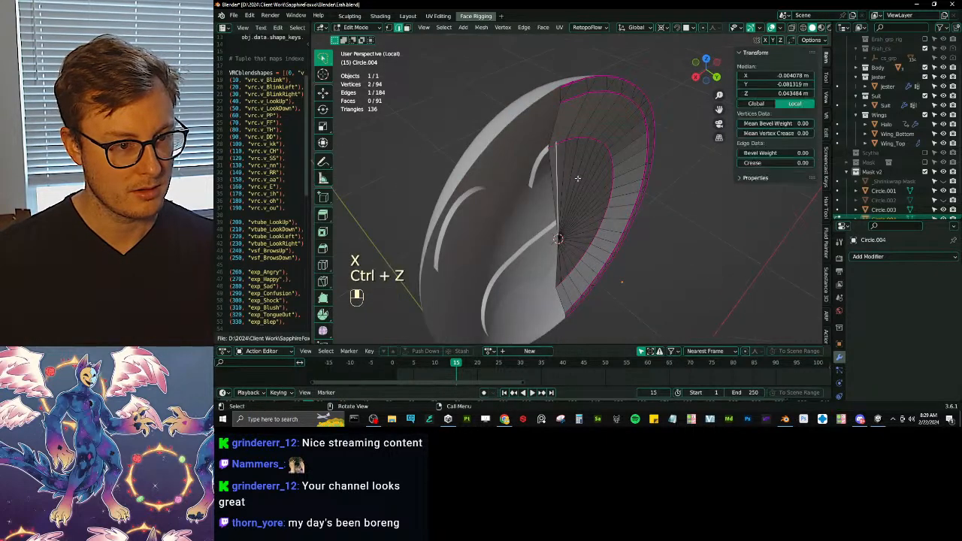
Step: Delete the top end vertex of the ring's inner loop and select the outer rim's top corner vertex
key("z")
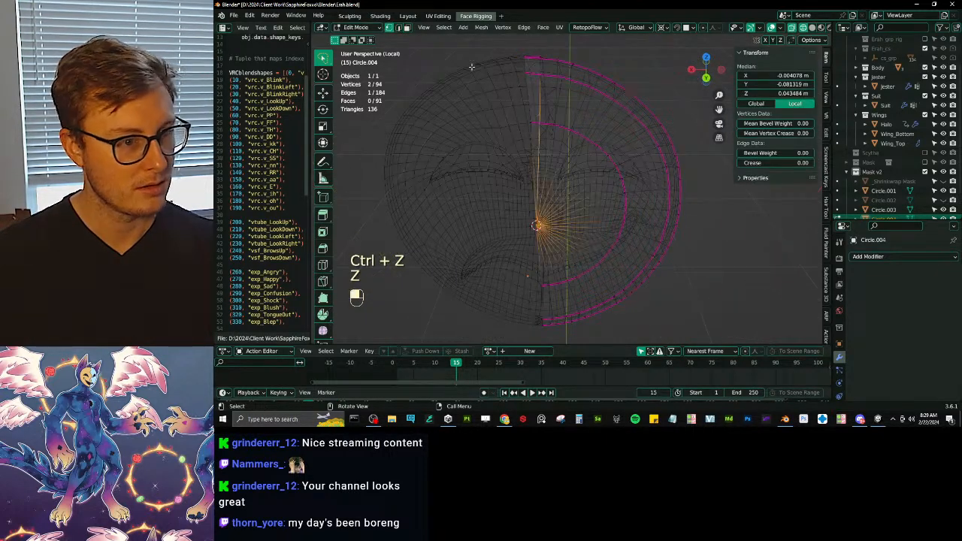
left_click(547, 115)
key("x")
left_click(574, 113)
middle_click_drag(574, 113, 592, 154, "shift")
scroll(592, 158, "up", 3)
middle_click_drag(586, 199, 525, 145)
left_click(544, 145)
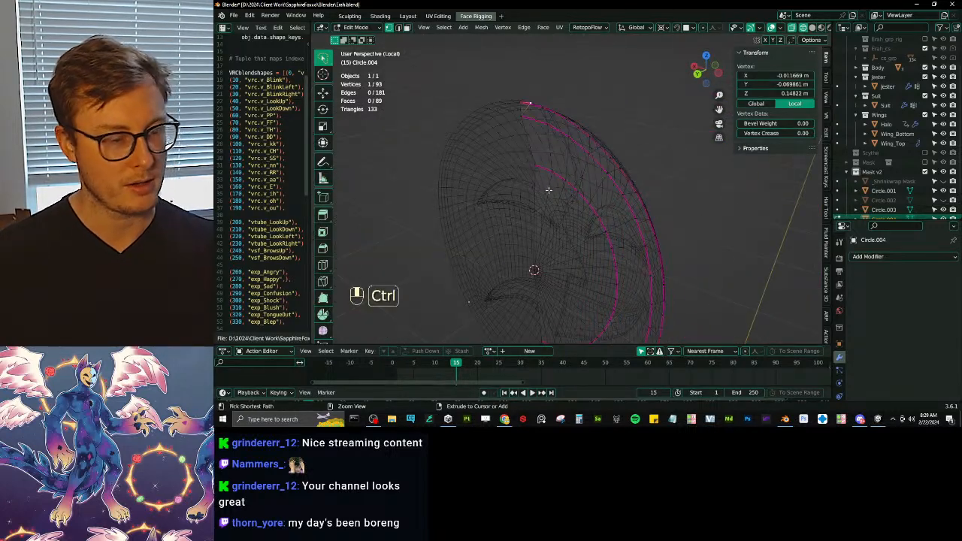
Step: Undo all of the ring extrusions and edge thinning, back to the original narrow rim strip
key("ctrl+z")
key("ctrl+z")
key("ctrl+z")
key("ctrl+z")
key("ctrl+z")
key("ctrl+z")
key("ctrl+z")
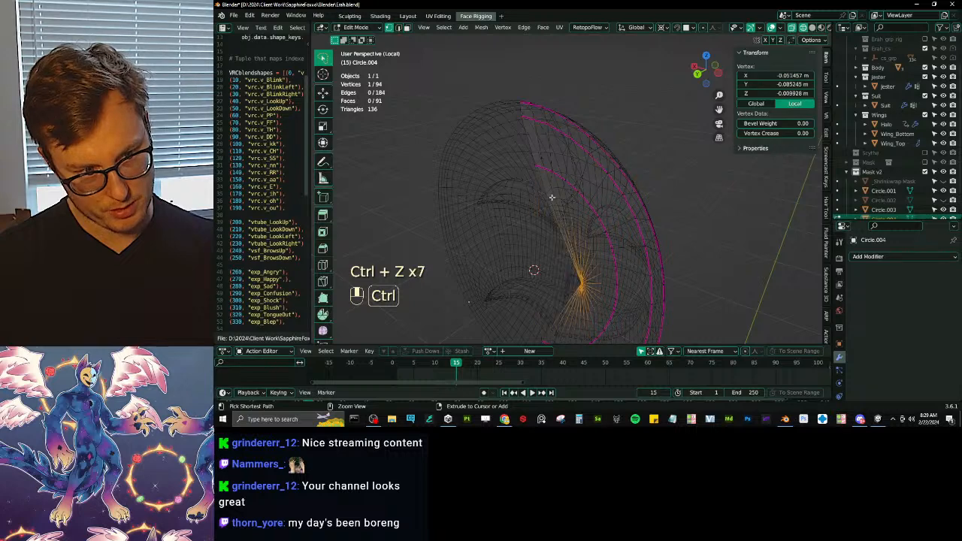
key("ctrl+z")
key("ctrl+z")
key("ctrl+z")
key("ctrl+z")
key("ctrl+z")
key("ctrl+z")
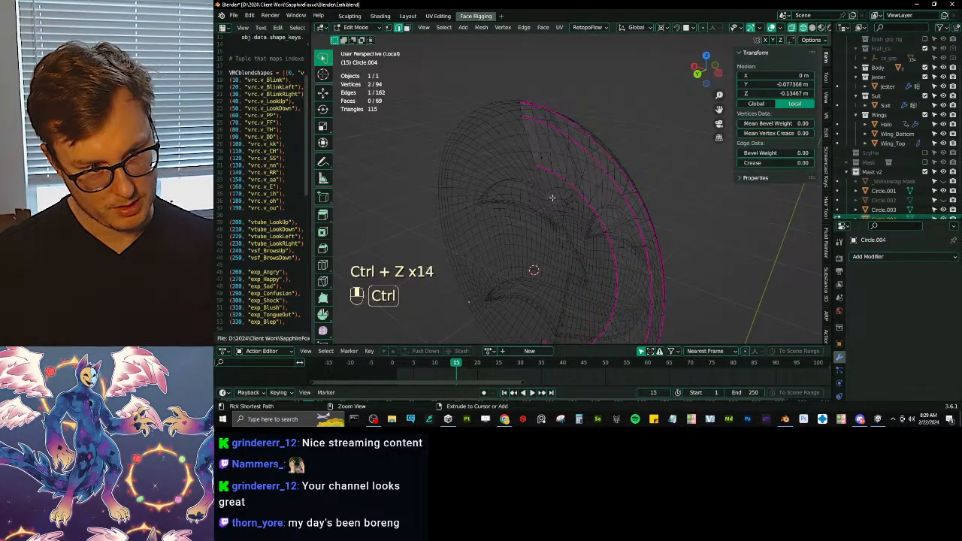
key("ctrl+z")
key("ctrl+z")
key("ctrl+z")
key("ctrl+z")
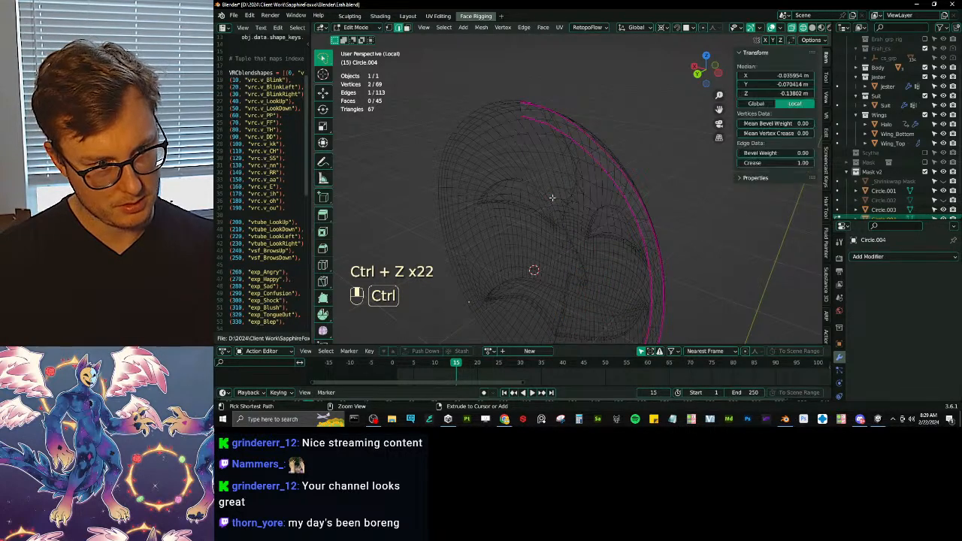
key("z")
key("ctrl+z")
key("ctrl+z")
key("ctrl+z")
key("ctrl+z")
key("ctrl+z")
key("ctrl+z")
key("ctrl+z")
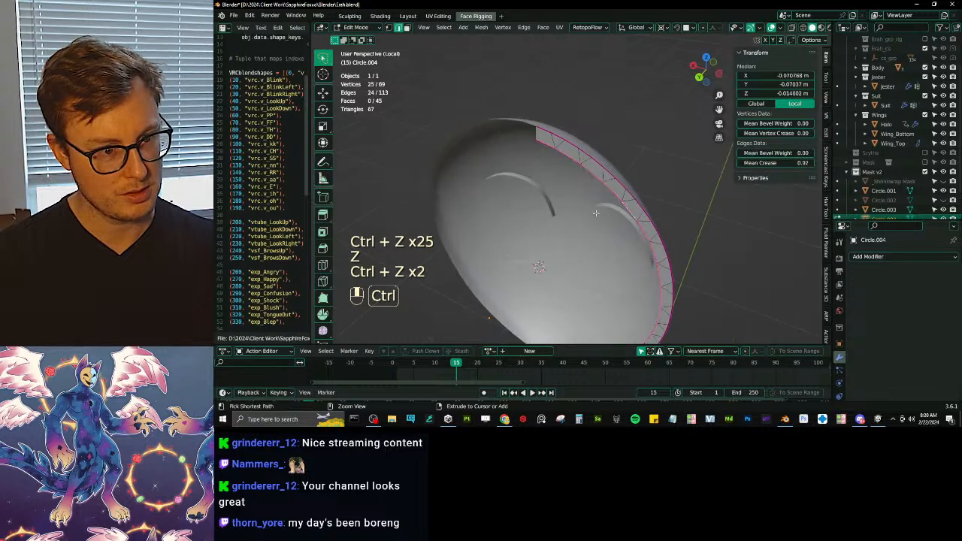
key("ctrl+z")
key("ctrl+z")
key("ctrl+z")
key("ctrl+z")
key("ctrl+z")
key("ctrl+z")
key("ctrl+z")
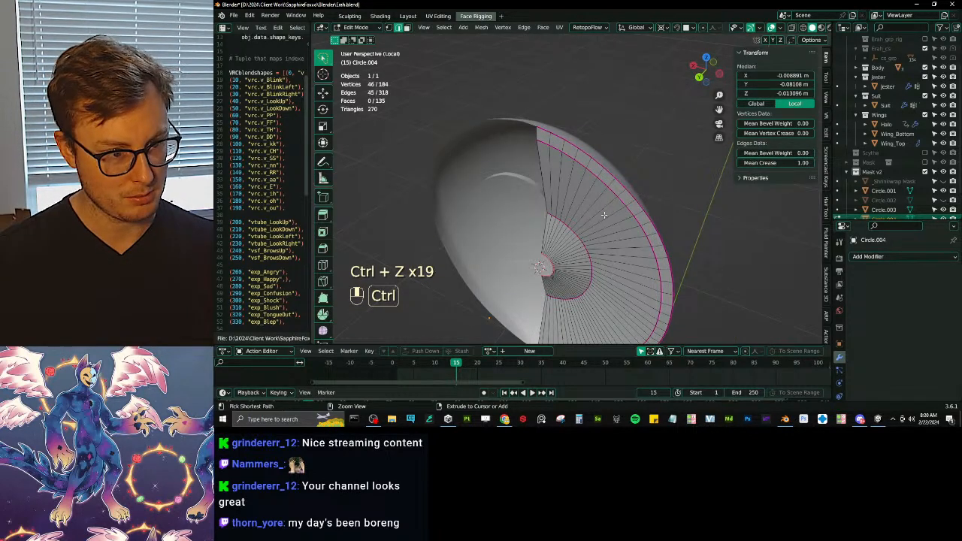
key("ctrl+z")
key("ctrl+z")
key("ctrl+z")
key("ctrl+z")
key("ctrl+z")
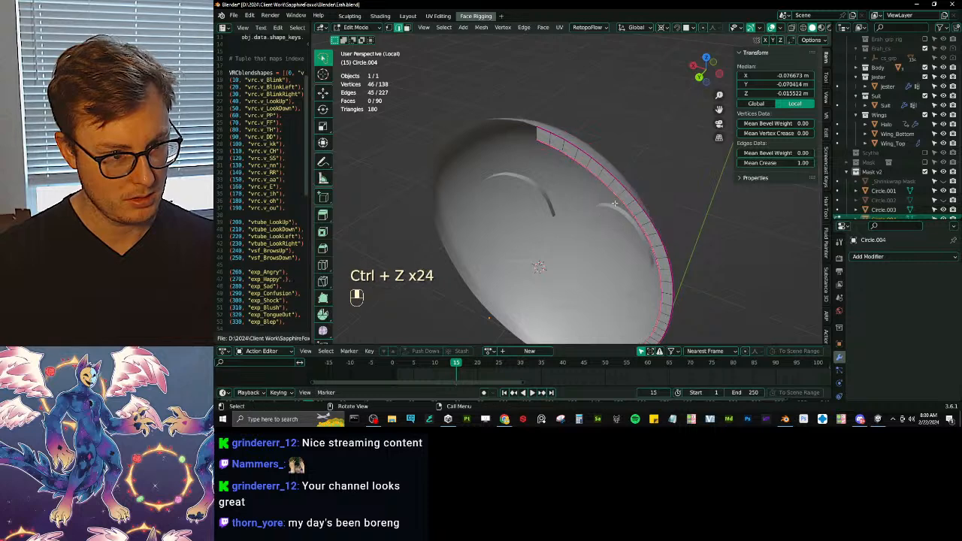
Step: Delete the separated rim strip object and open the mask half Circle.001 in Edit Mode
middle_click_drag(603, 215, 582, 157)
key("Tab")
key("x")
key("Tab")
left_click(561, 182, "alt+shift")
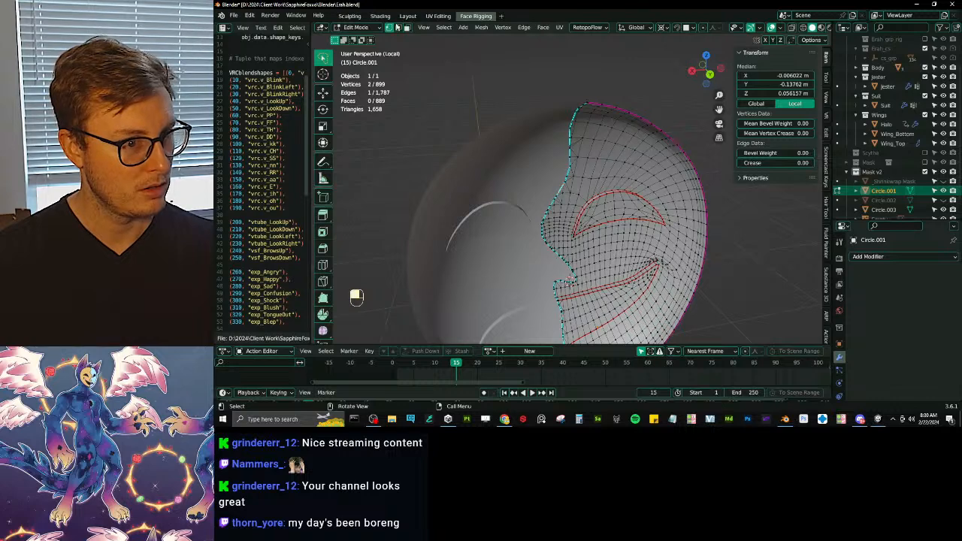
Step: Select the top and bottom corner vertices of the mask half's rim and snap the 3D cursor to the point midway between them
left_click(595, 95)
middle_click_drag(595, 95, 560, 112)
scroll(578, 215, "up", 6)
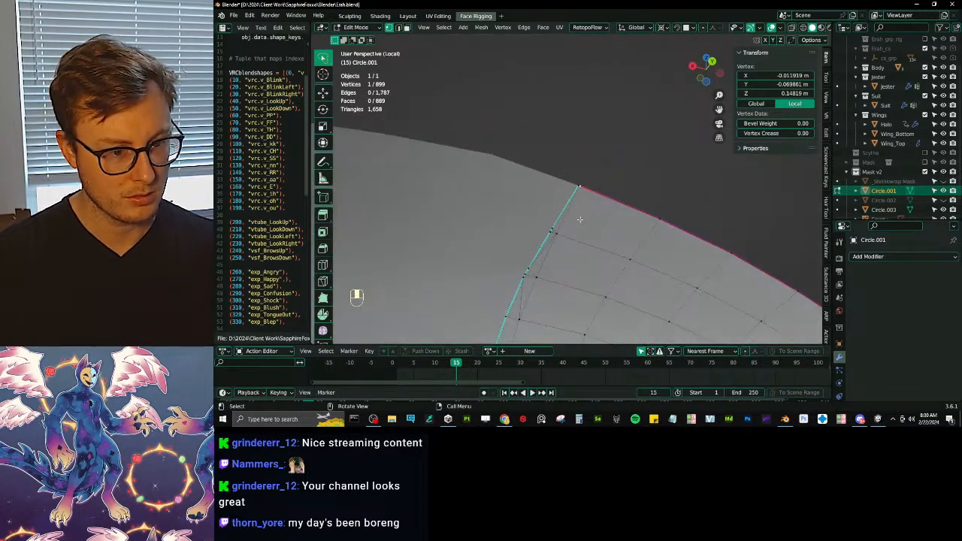
left_click(580, 188)
scroll(613, 143, "down", 5)
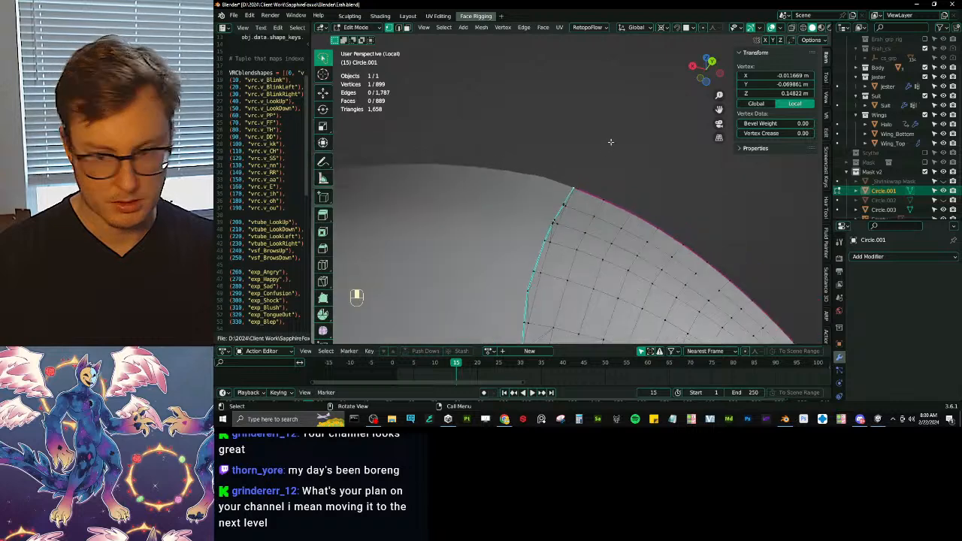
middle_click_drag(612, 144, 610, 218)
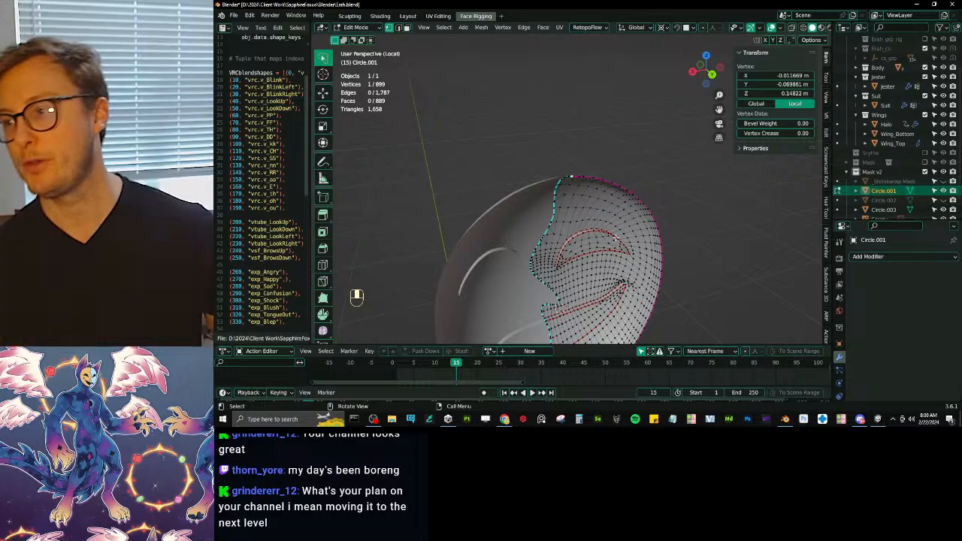
scroll(620, 238, "down", 3)
middle_click_drag(578, 335, 566, 253, "shift")
scroll(565, 254, "up", 6)
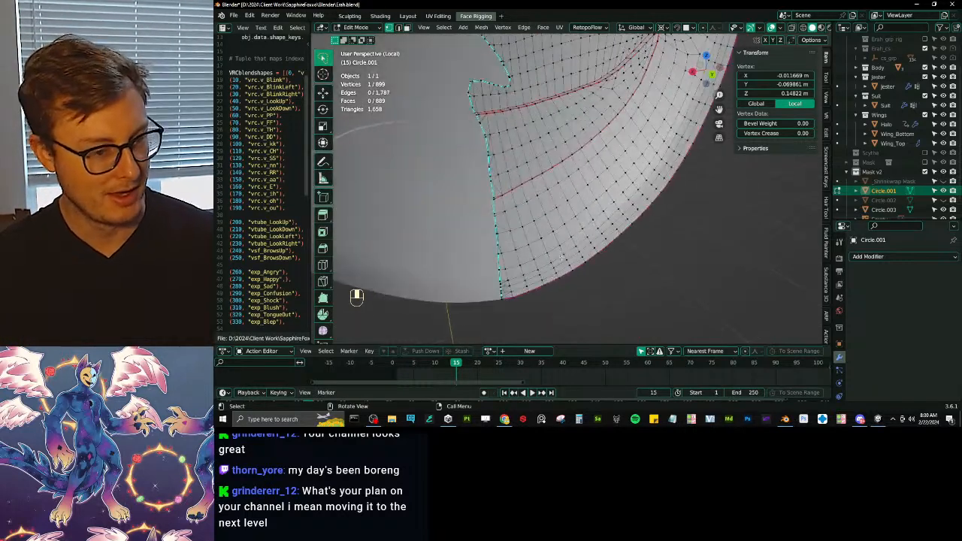
middle_click_drag(487, 313, 546, 180)
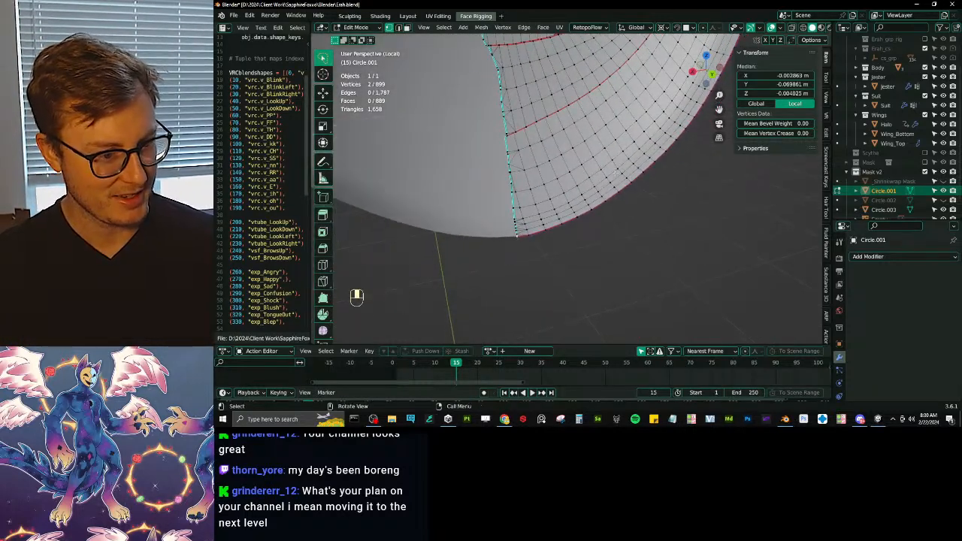
key("shift+s")
left_click(639, 223)
Step: Select the mask half's outer boundary loop, including the jagged split edge
scroll(639, 223, "down", 3)
middle_click_drag(639, 223, 637, 323, "shift")
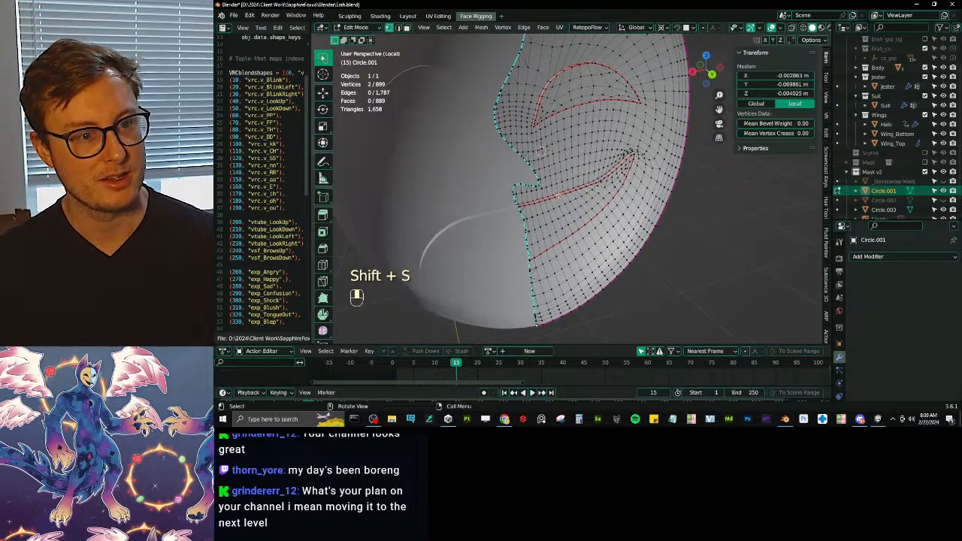
scroll(637, 323, "down", 3)
middle_click_drag(601, 248, 513, 165)
left_click(508, 143, "alt+shift")
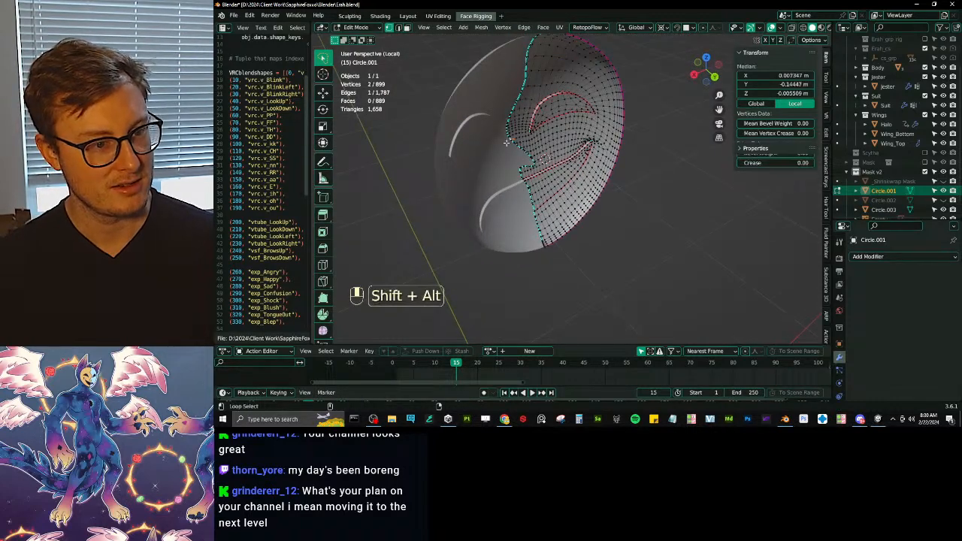
key("z")
middle_click_drag(544, 105, 561, 139, "shift")
scroll(568, 184, "up", 2)
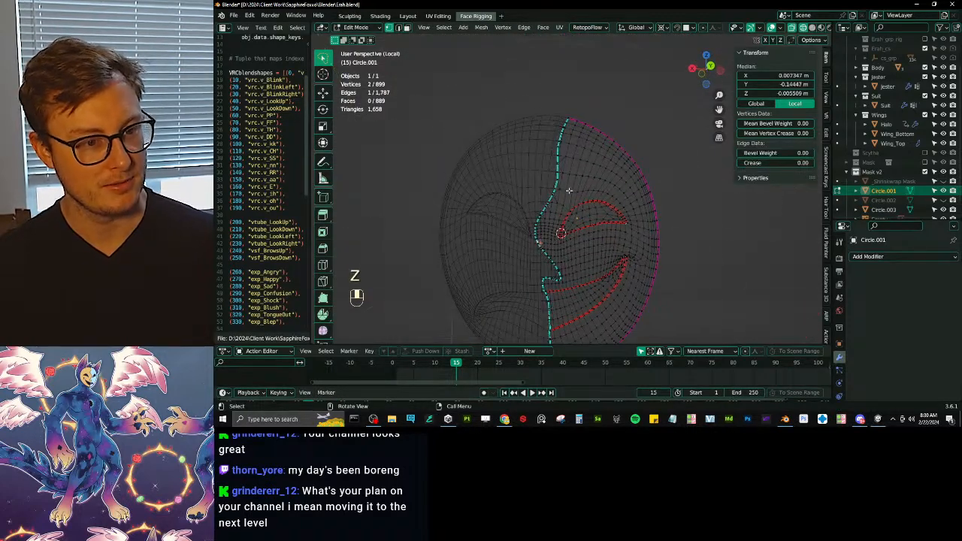
middle_click_drag(570, 189, 569, 101)
left_click(565, 67)
scroll(564, 67, "up", 2)
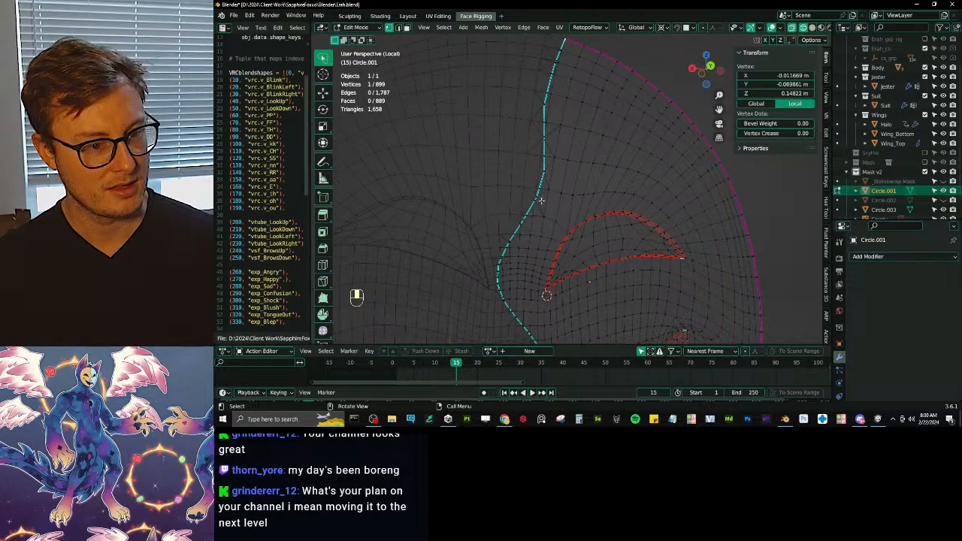
key("a")
key("q")
left_click(641, 268)
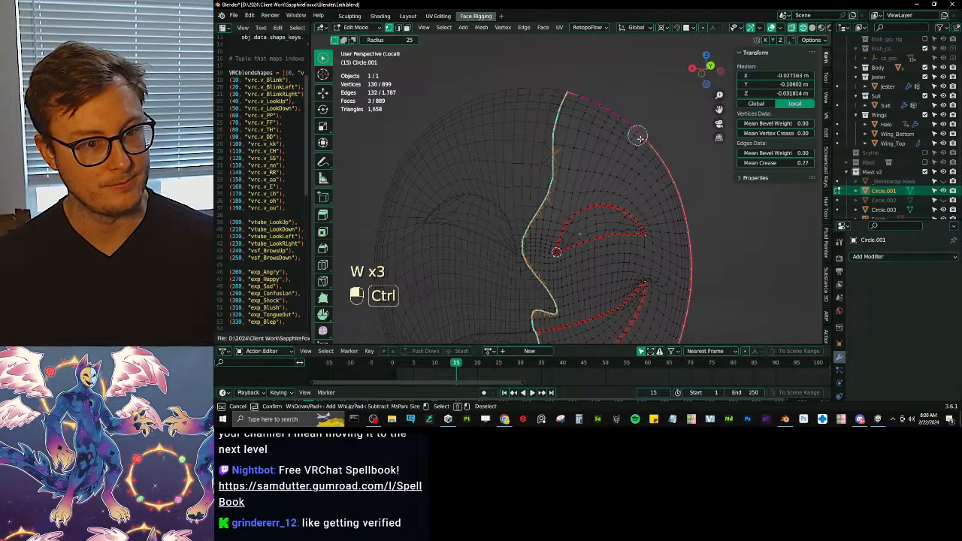
Step: Circle-deselect the curved outer rim so that only the jagged split edge stays selected
left_click_drag(639, 136, 687, 228, "ctrl")
middle_click_drag(687, 228, 674, 121)
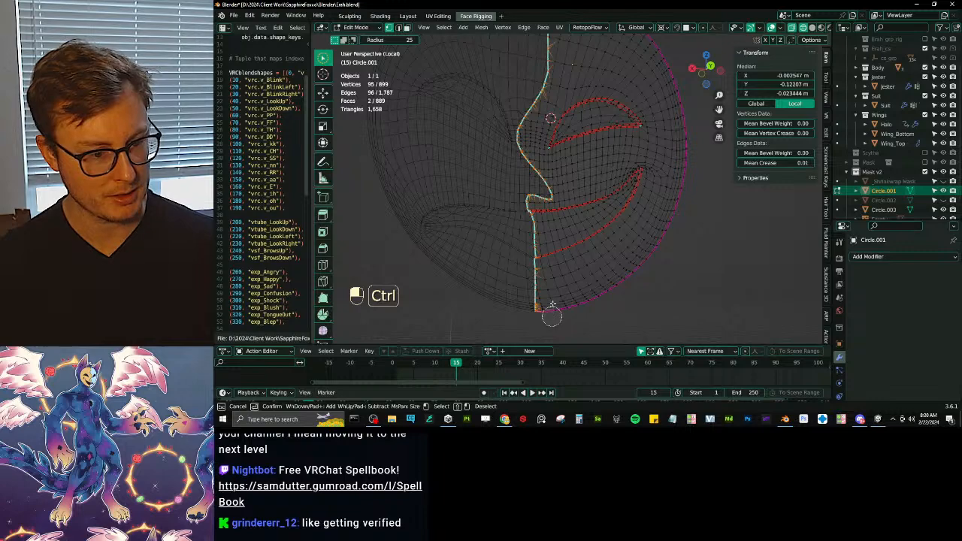
mouse_move(579, 72)
middle_mouse_down()
mouse_move(566, 202)
mouse_move(533, 273)
mouse_move(588, 164)
mouse_move(590, 97)
middle_mouse_up()
key("shift+z")
left_click(577, 85, "ctrl")
middle_click_drag(576, 156, 563, 196, "shift")
middle_click_drag(567, 131, 562, 213, "shift")
scroll(563, 213, "up", 3)
scroll(563, 212, "up", 2)
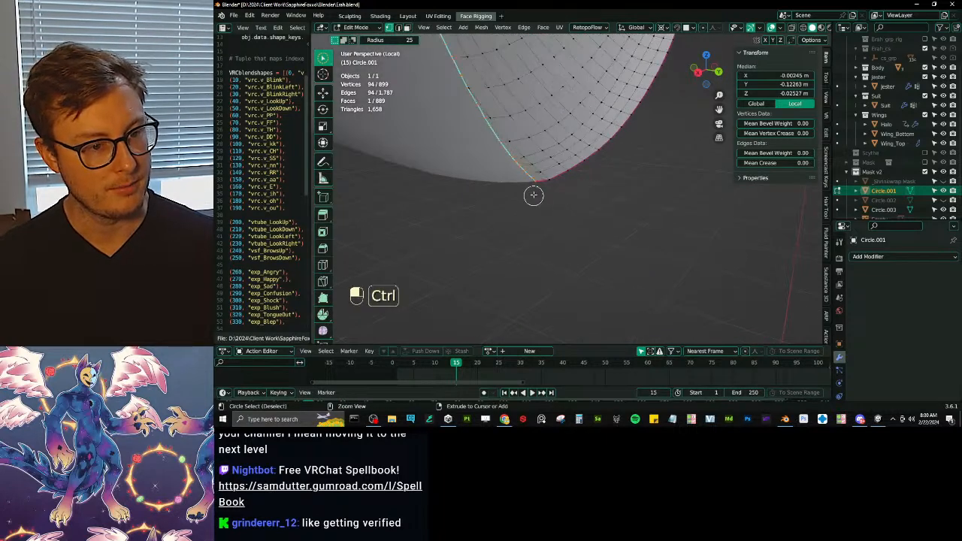
scroll(534, 190, "down", 5)
middle_click_drag(561, 91, 594, 215, "shift")
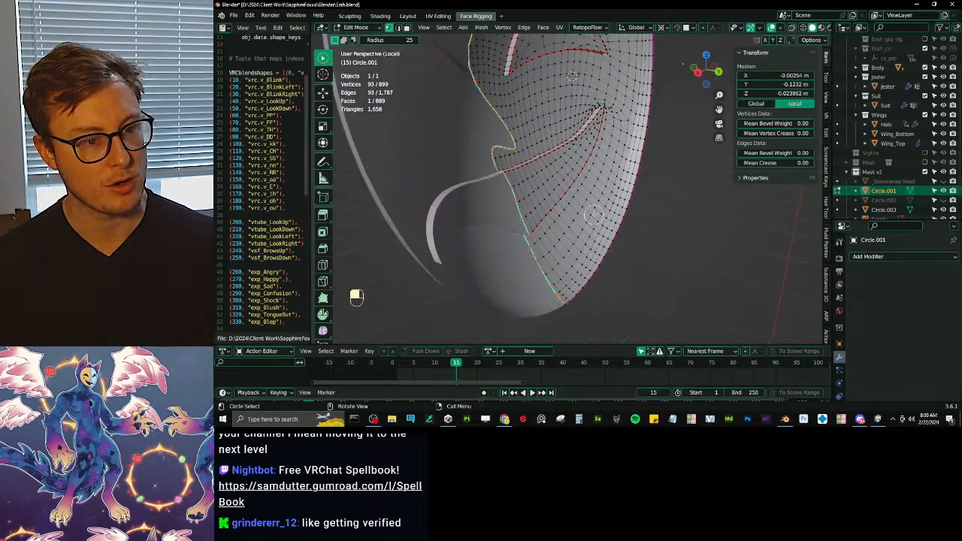
middle_click_drag(595, 174, 606, 233, "shift")
Step: Set the pivot to the 3D cursor, extrude the jagged split edge and flatten it by scaling to 0 along Y
key("period")
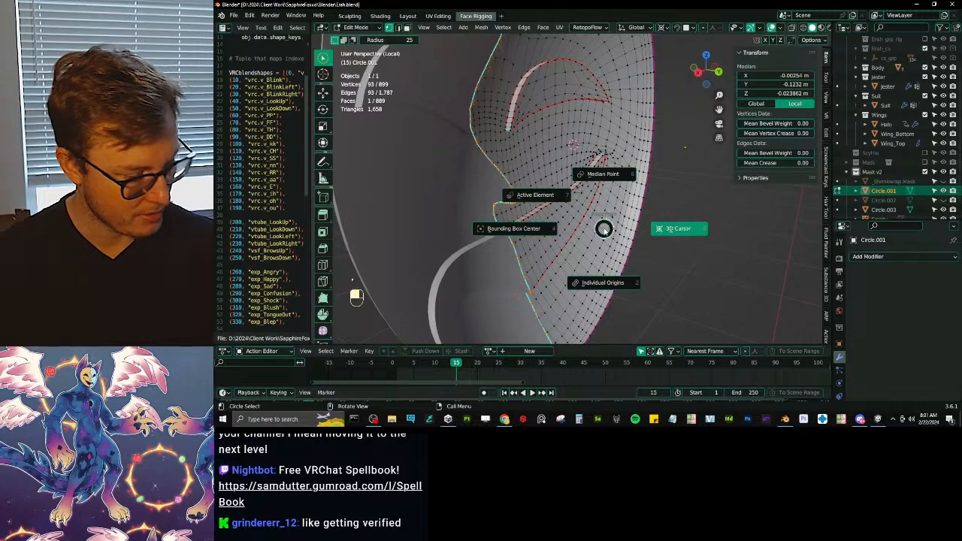
left_click(632, 204)
key("e")
right_click(631, 199)
key("s")
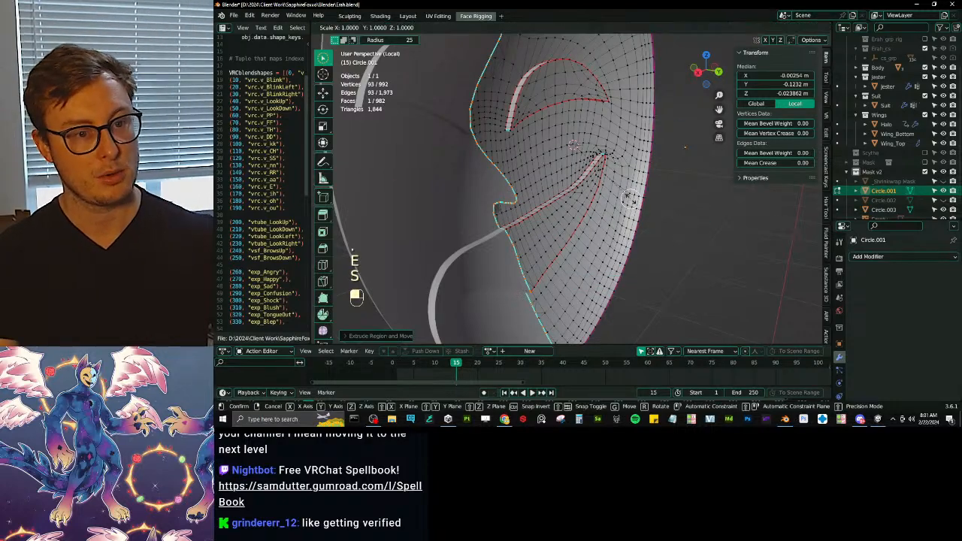
key("y")
key("0")
key("Return")
Step: Merge the two nearly coincident vertices at the bottom tip of the extruded strip
middle_click_drag(632, 179, 572, 118)
middle_click_drag(606, 226, 594, 121, "shift")
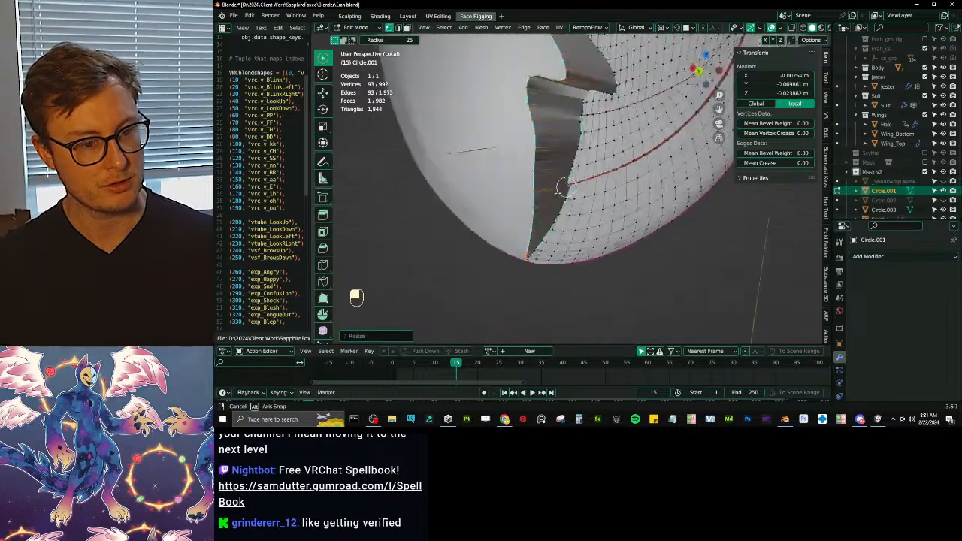
middle_click_drag(563, 187, 505, 193)
left_click(464, 177)
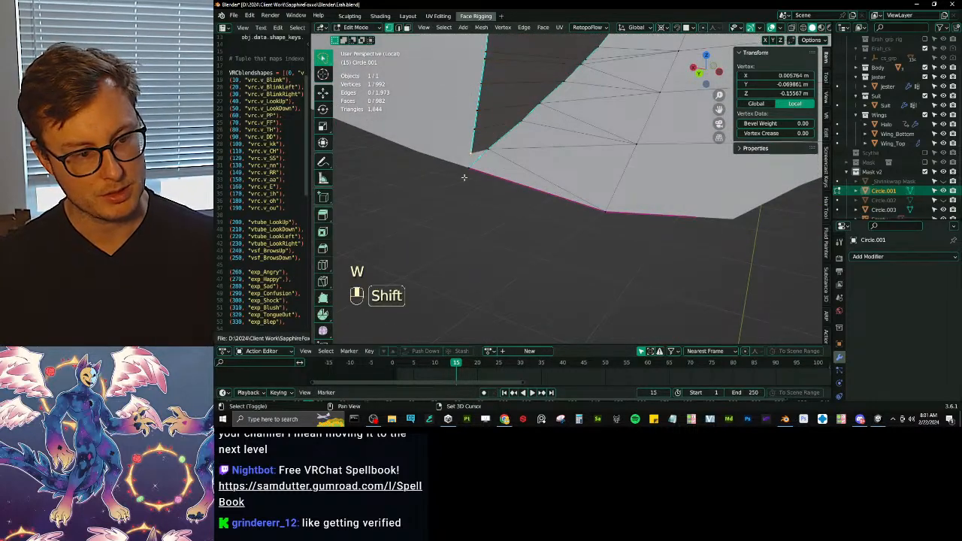
key("m")
left_click(510, 229)
scroll(509, 226, "down", 4)
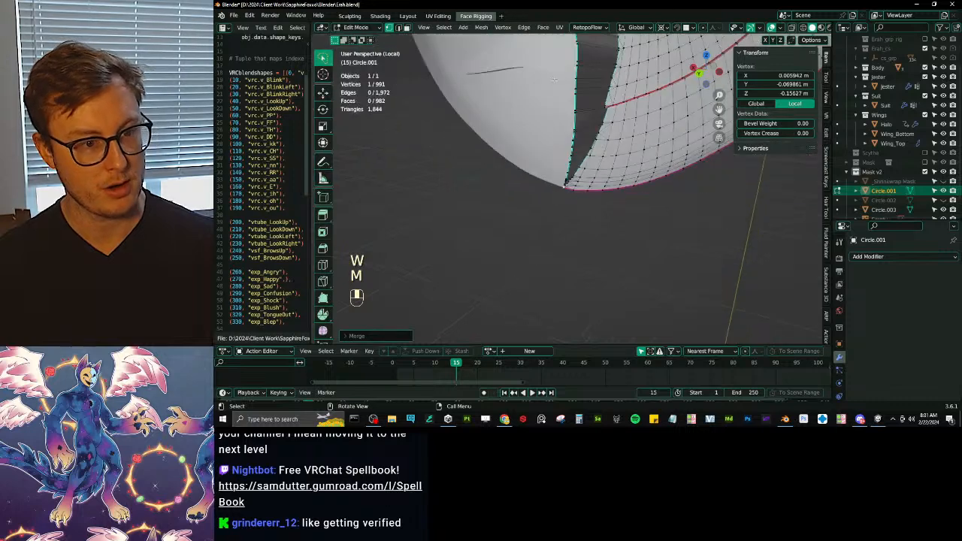
Step: Try moving the vertex at the strip's top corner, then undo the move and the grown selection
middle_click_drag(519, 121, 583, 324, "shift")
middle_click_drag(582, 68, 615, 166, "shift")
scroll(613, 165, "up", 5)
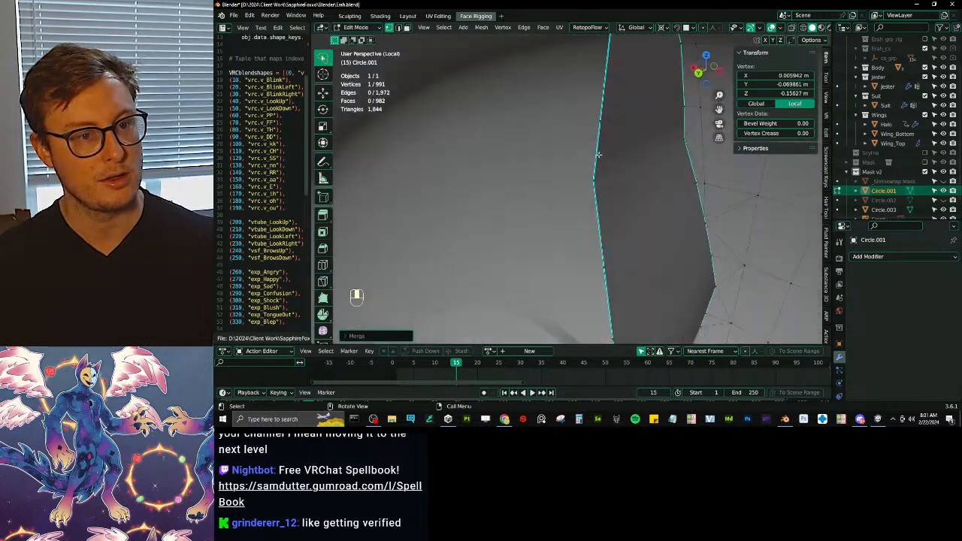
scroll(602, 127, "down", 2)
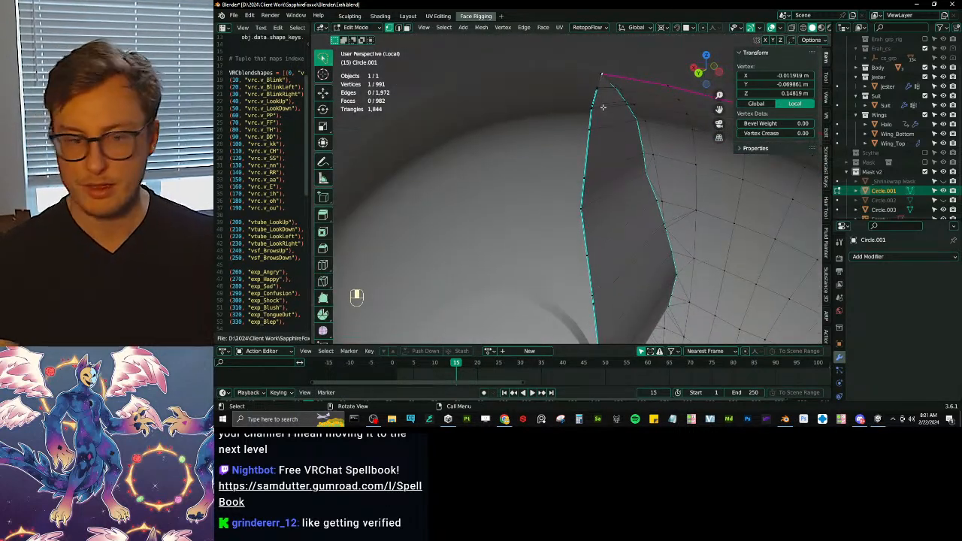
key("KP_Decimal")
middle_click_drag(603, 142, 569, 193)
key("g")
left_click(601, 246)
key("ctrl+z")
key("shift+z")
middle_click_drag(546, 241, 571, 237)
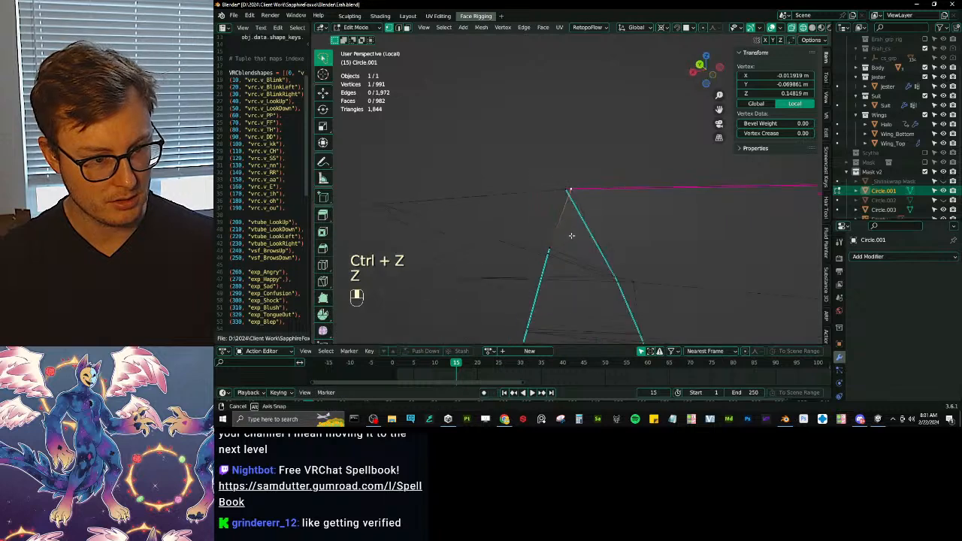
key("ctrl+KP_Add")
key("ctrl+z")
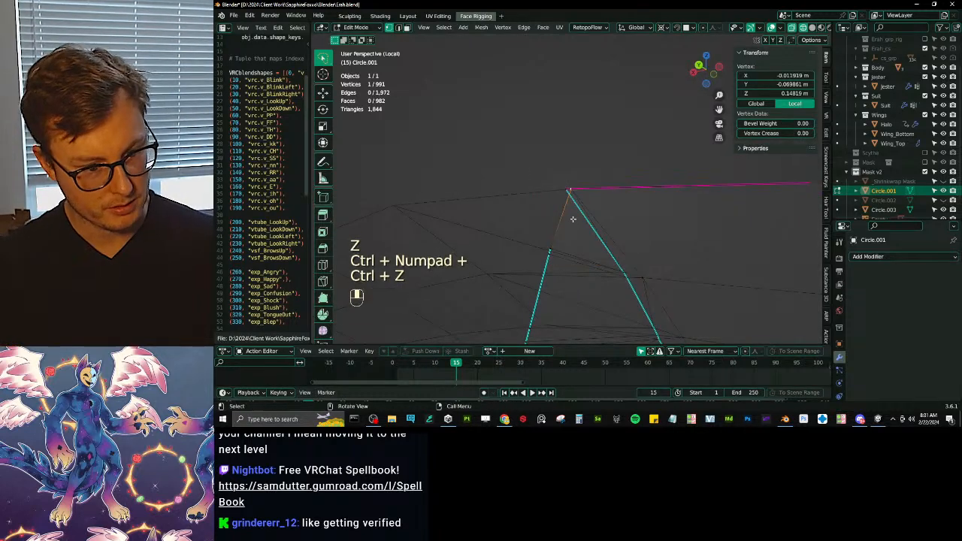
Step: Delete the topmost edge of the strip's flattened back side, next to the mask's top corner
key("x")
left_click(565, 249)
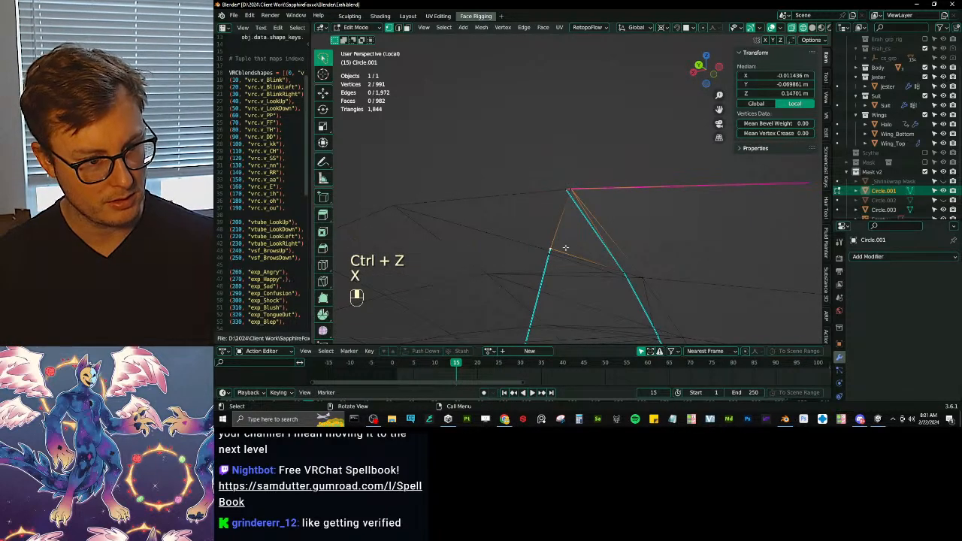
left_click(562, 245, "shift")
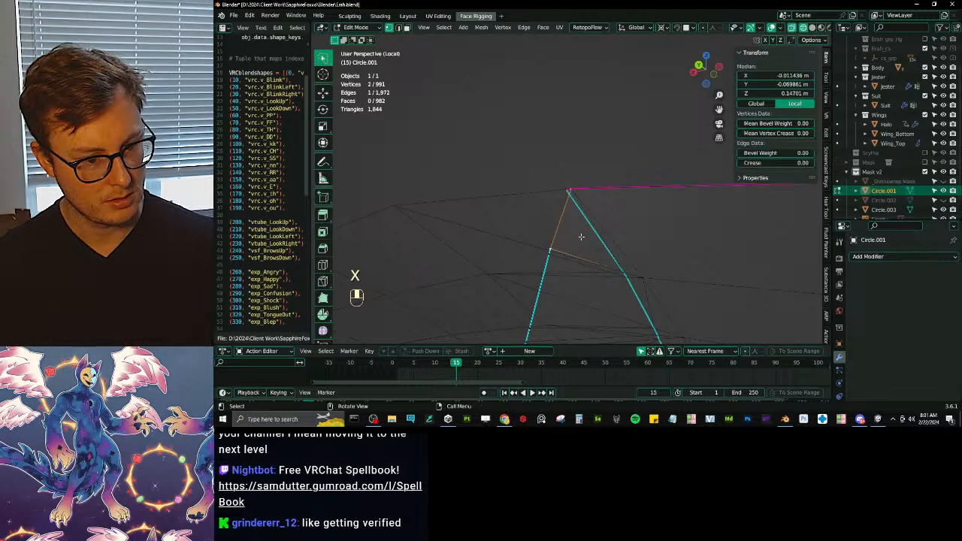
key("x")
left_click(580, 237)
Step: Fill a triangular face between the strip's open upper end and the mask half's top corner vertex
key("z")
middle_click_drag(645, 243, 696, 280)
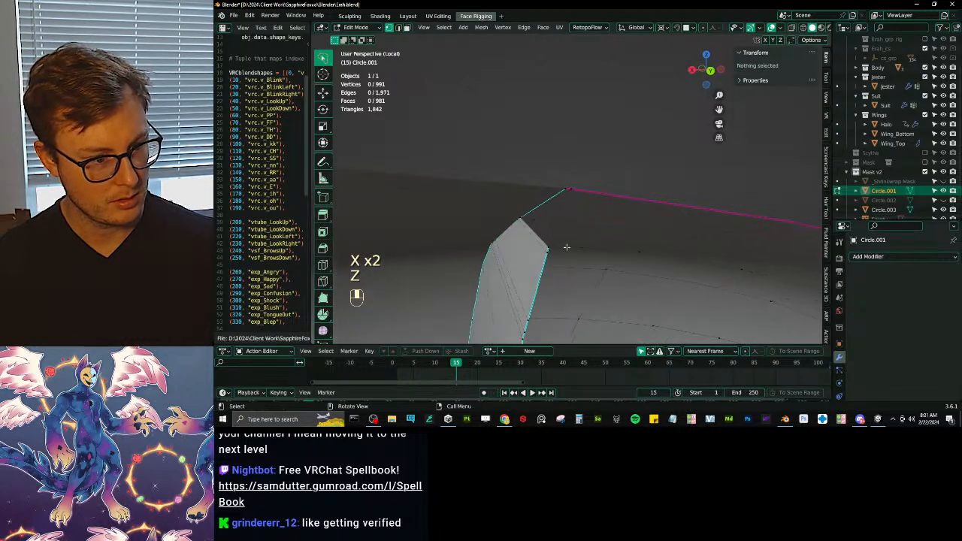
left_click(524, 218)
key("g")
key("ctrl+z")
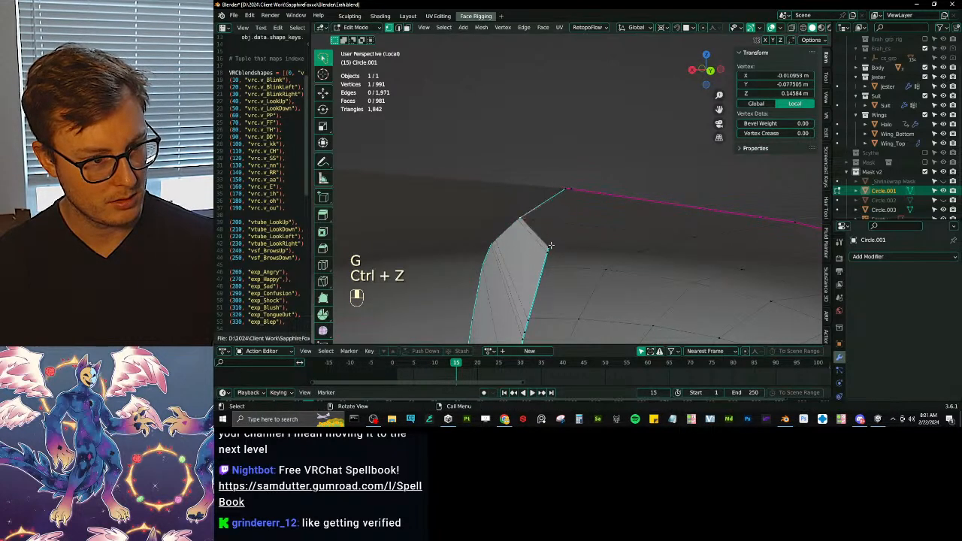
key("ctrl+z")
left_click(531, 211, "shift")
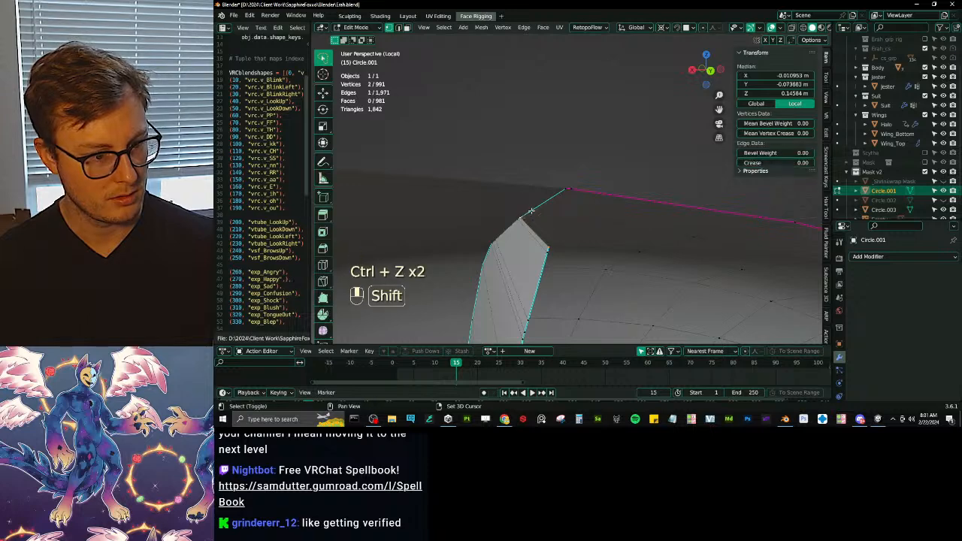
key("f")
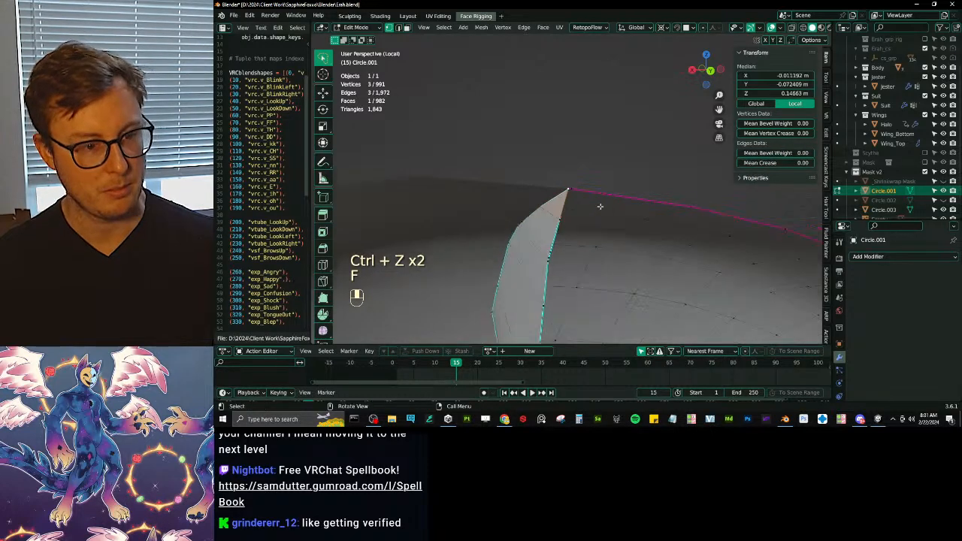
Step: Select the strip's faces along the shortest path from the new top triangle down past the nose notch
middle_click_drag(599, 206, 688, 151)
scroll(582, 140, "down", 3)
scroll(639, 180, "up", 3)
middle_click_drag(587, 203, 555, 260)
middle_click_drag(493, 100, 492, 190)
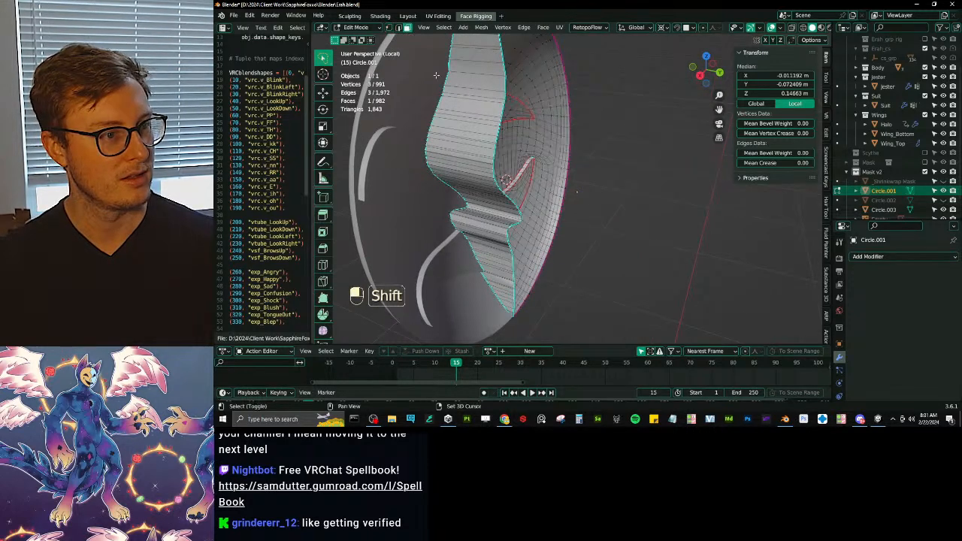
middle_click_drag(436, 75, 503, 158, "shift")
middle_click_drag(512, 248, 516, 172, "shift")
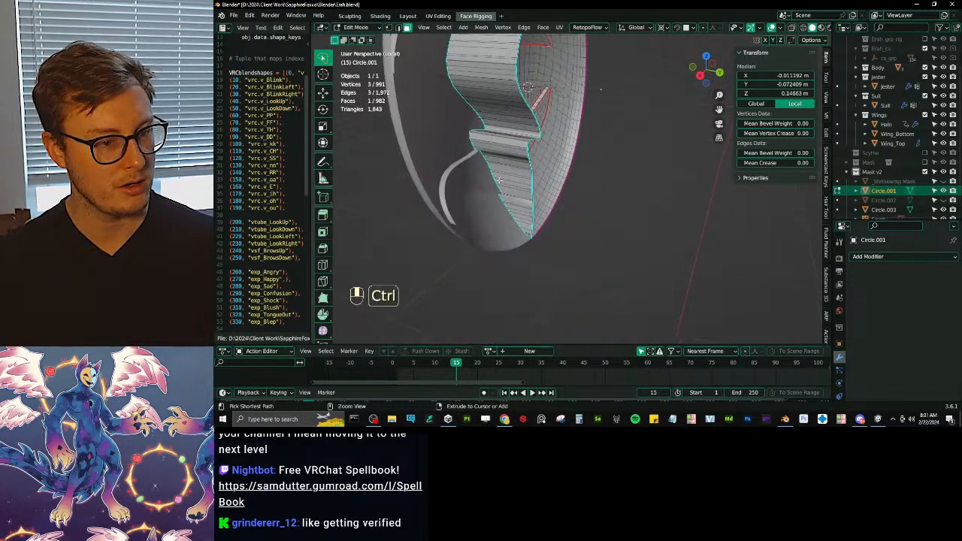
left_click(517, 172, "ctrl")
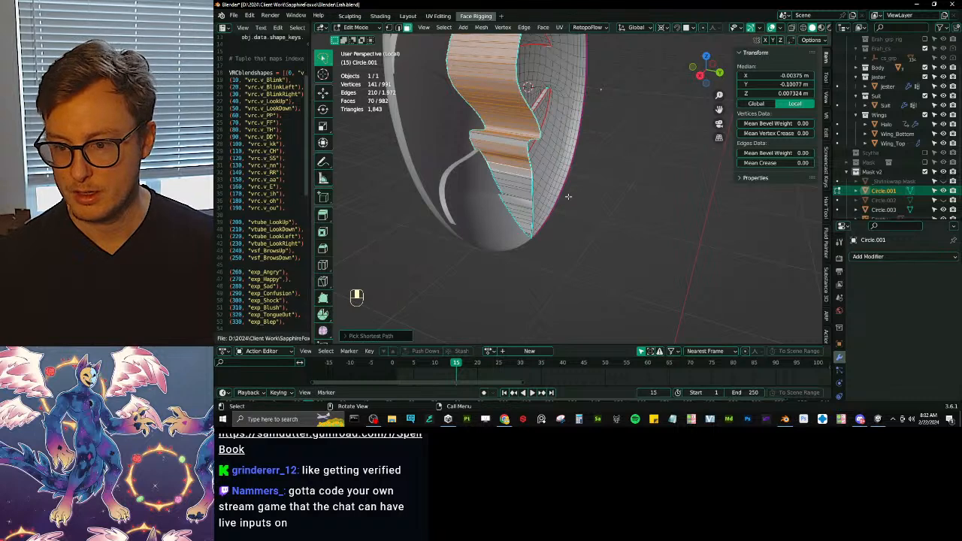
Step: Extend the shortest-path face selection down to the strip's bottom tip
mouse_move(569, 200)
middle_mouse_down()
mouse_move(579, 173)
mouse_move(625, 120)
mouse_move(618, 211)
mouse_move(572, 207)
middle_mouse_up()
scroll(574, 204, "up", 3)
scroll(579, 173, "up", 3)
middle_click_drag(568, 252, 577, 171, "shift")
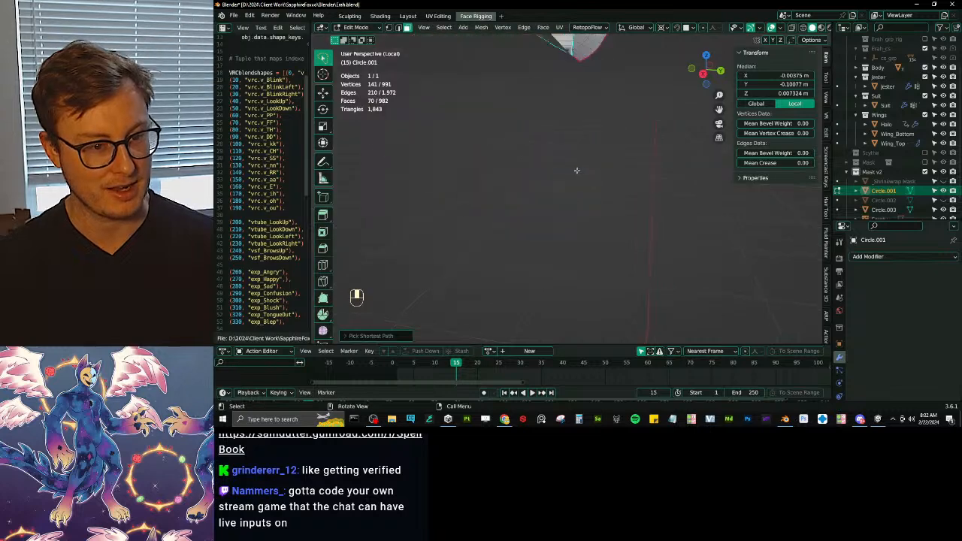
middle_click_drag(588, 106, 557, 236, "shift")
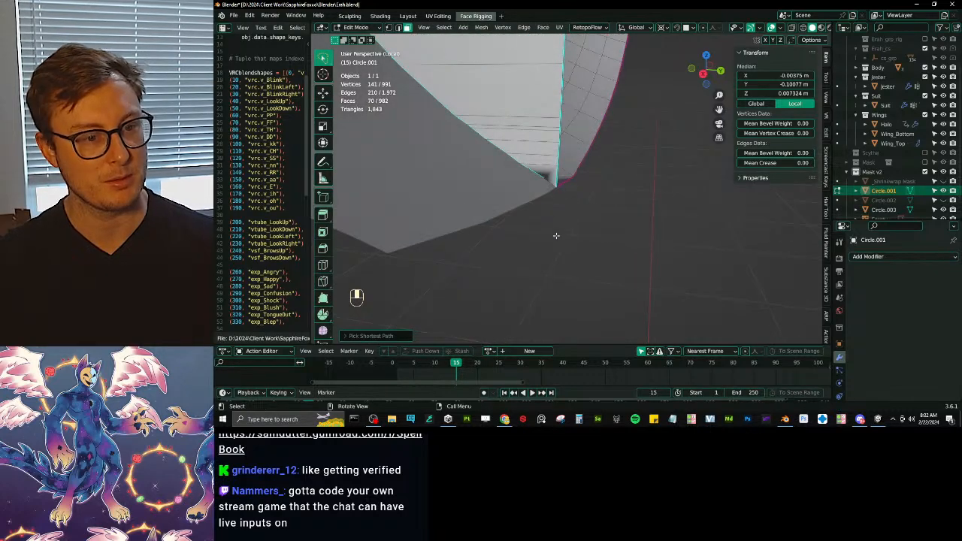
left_click(552, 175, "ctrl")
scroll(555, 175, "down", 10)
middle_click_drag(594, 151, 626, 245, "shift")
key("z")
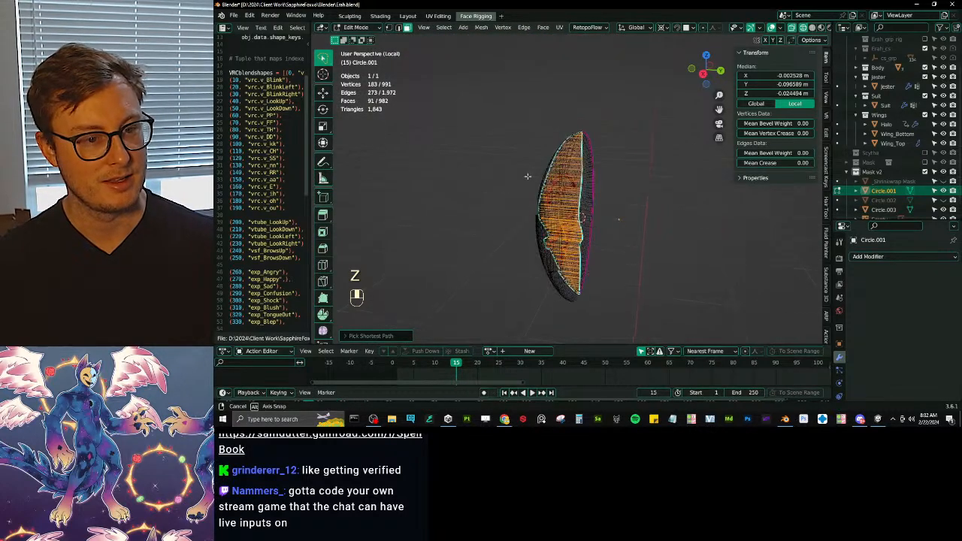
mouse_move(528, 177)
middle_mouse_down()
mouse_move(482, 177)
mouse_move(506, 162)
mouse_move(534, 171)
mouse_move(651, 136)
mouse_move(535, 203)
middle_mouse_up()
key("z")
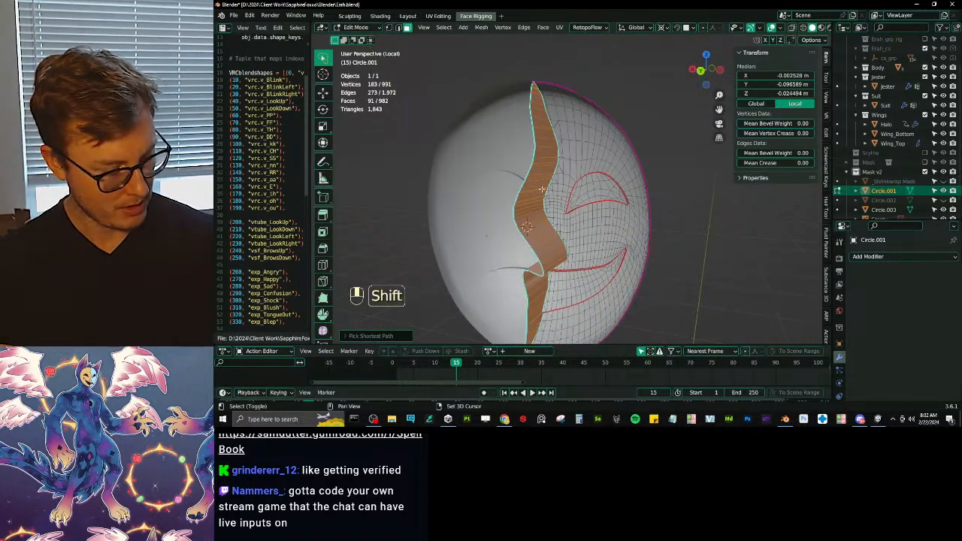
Step: Duplicate the selected strip faces in place and separate the copy into its own object
key("shift+d")
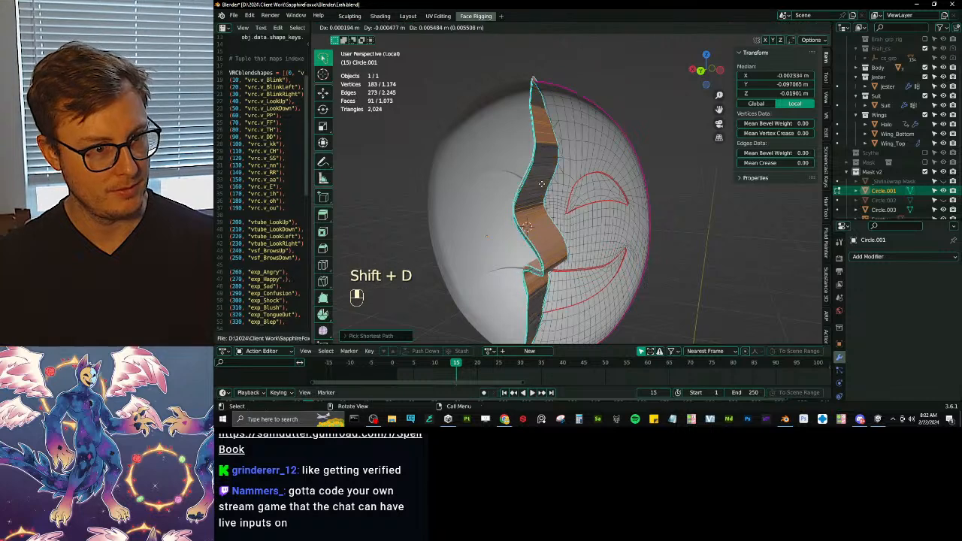
right_click(541, 183)
key("p")
left_click(542, 183)
key("Tab")
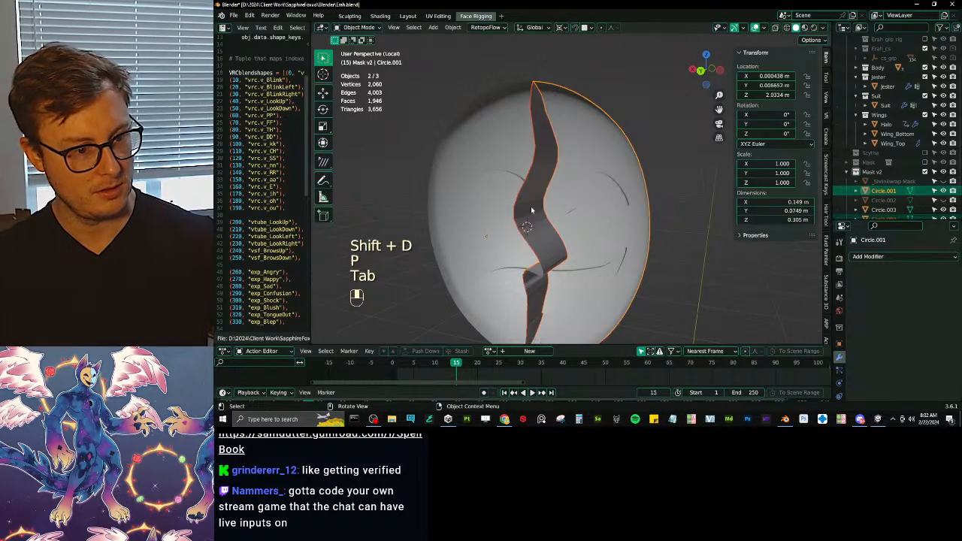
Step: Join the separated strip copy into the other mask half, Circle.003, and isolate the combined object in local view
key("g")
right_click(453, 229)
left_click(483, 216, "shift")
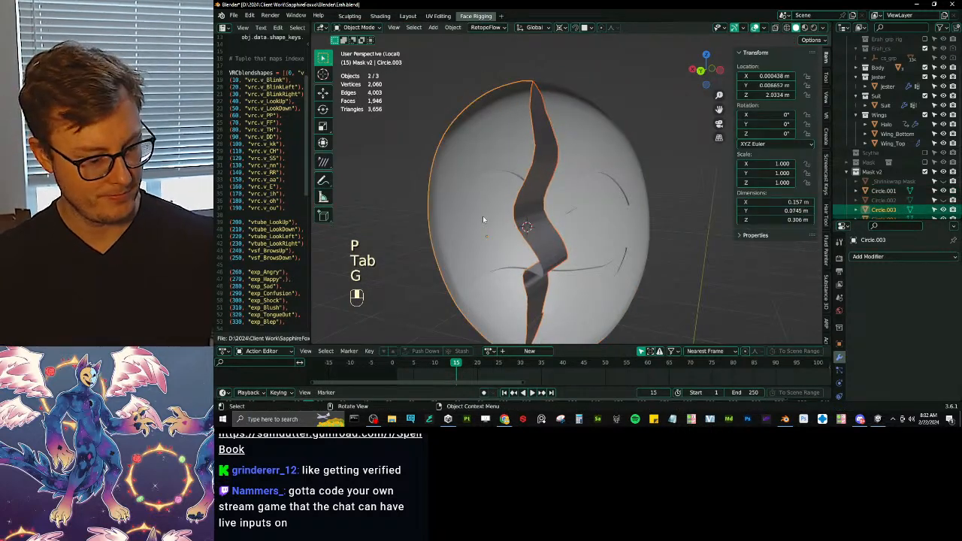
key("ctrl+j")
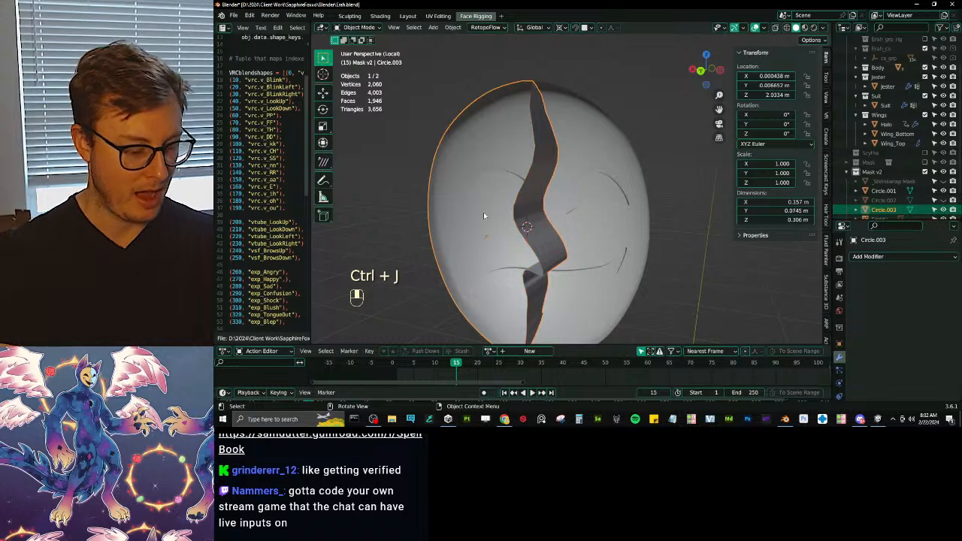
key("slash")
key("slash")
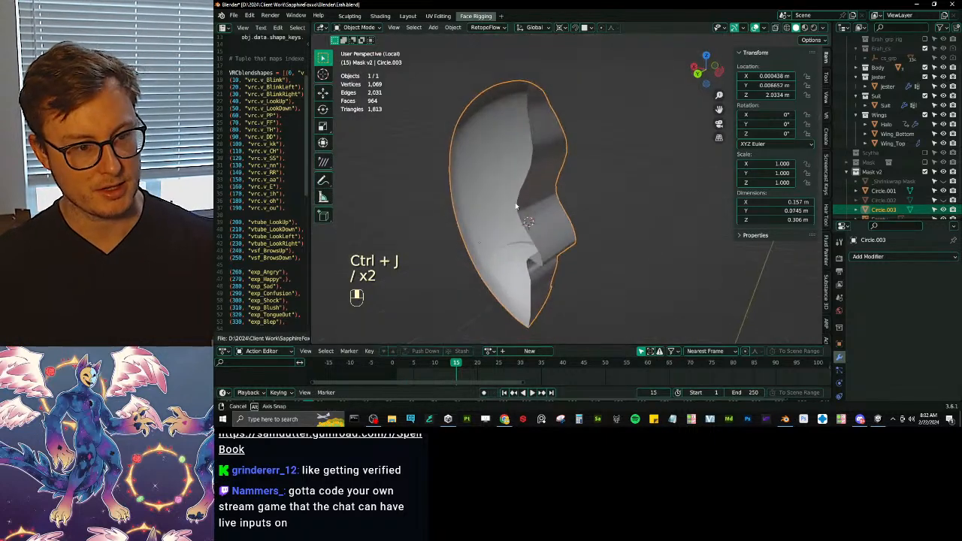
Step: Reduce a selection of the whole combined mesh to its boundary loops, in vertex select mode
key("Tab")
key("a")
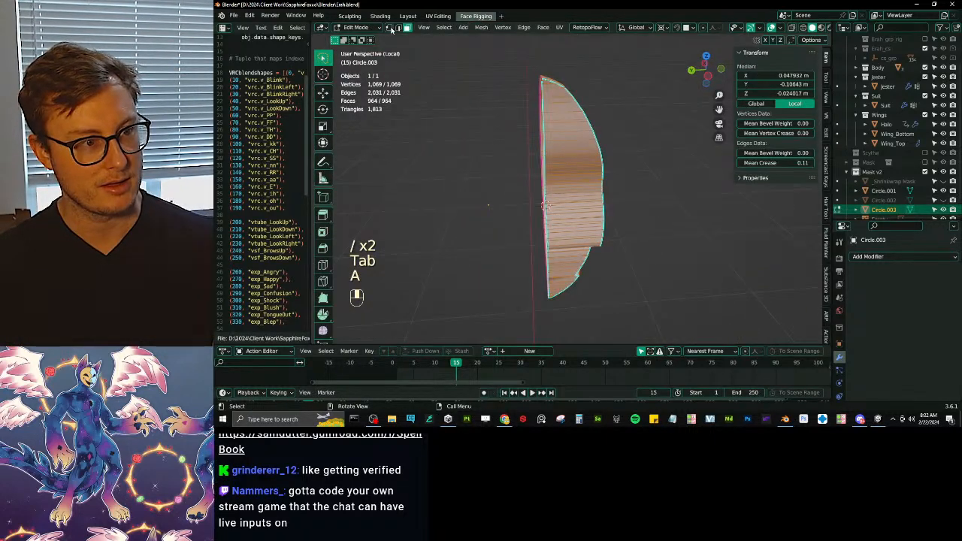
middle_click_drag(608, 180, 537, 38)
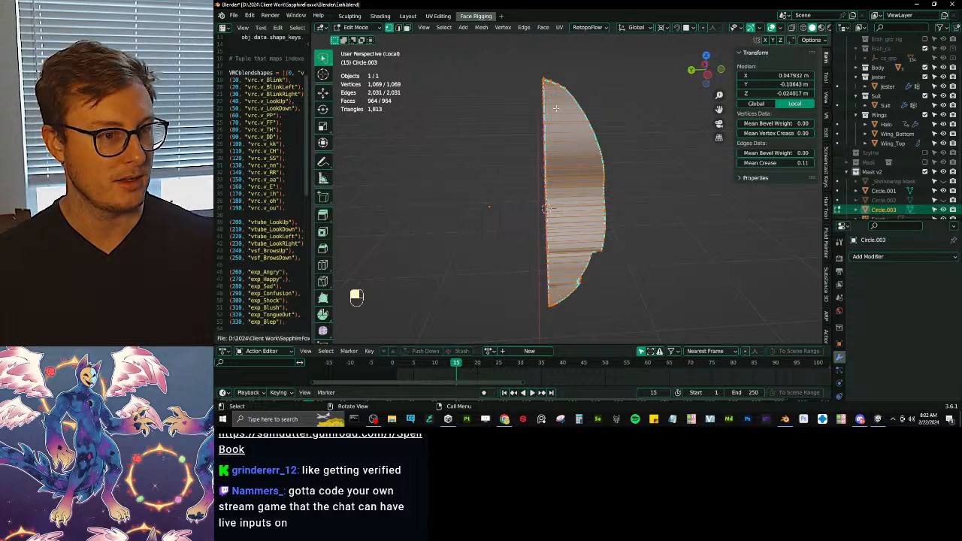
key("q")
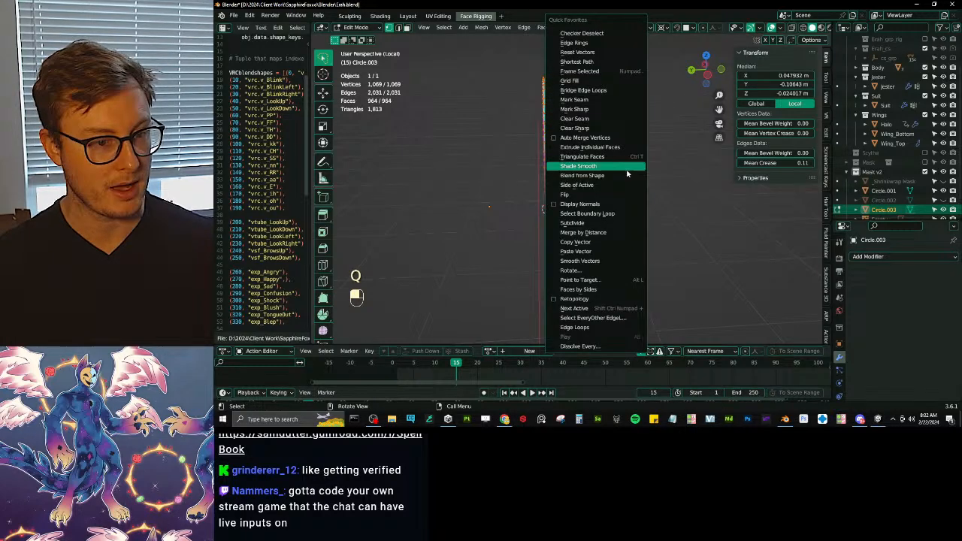
left_click(613, 213)
middle_click_drag(613, 213, 606, 170)
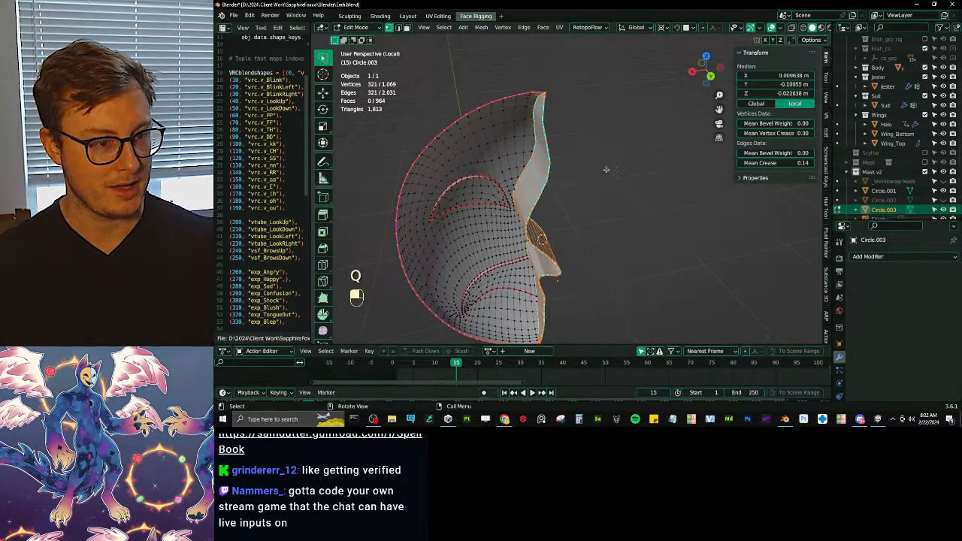
Step: Merge the selected boundary vertices by distance to weld the strip to the mask half
left_click(444, 28)
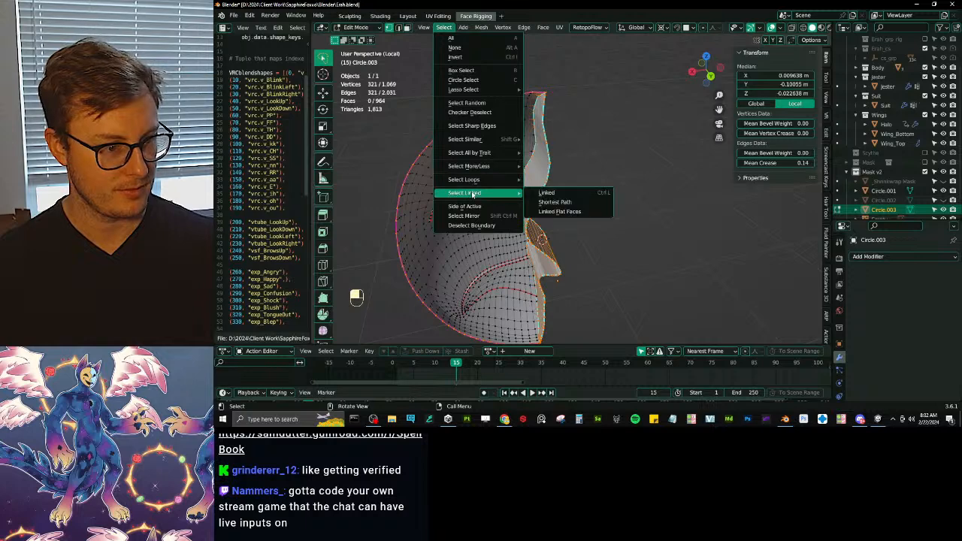
left_click(544, 28)
mouse_move(524, 28)
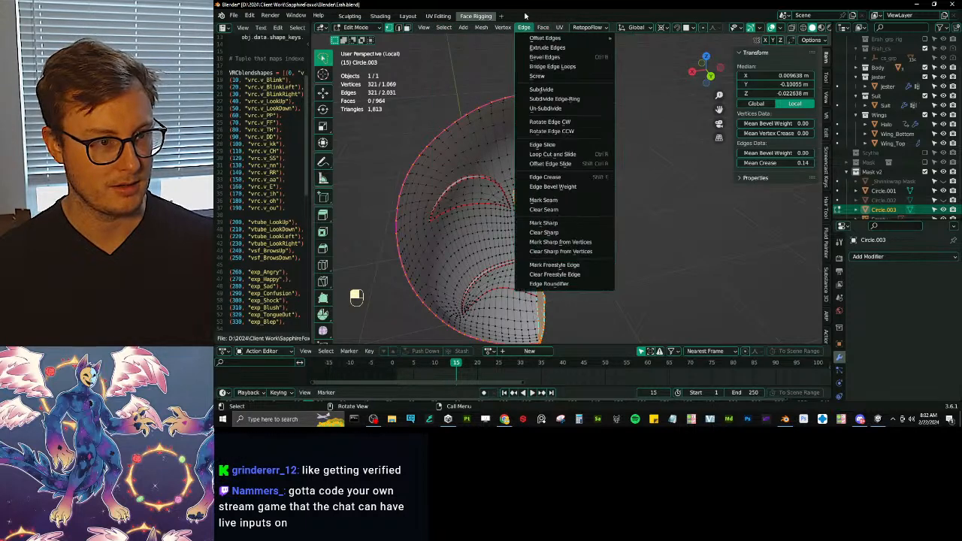
left_click(531, 77)
left_click(418, 29)
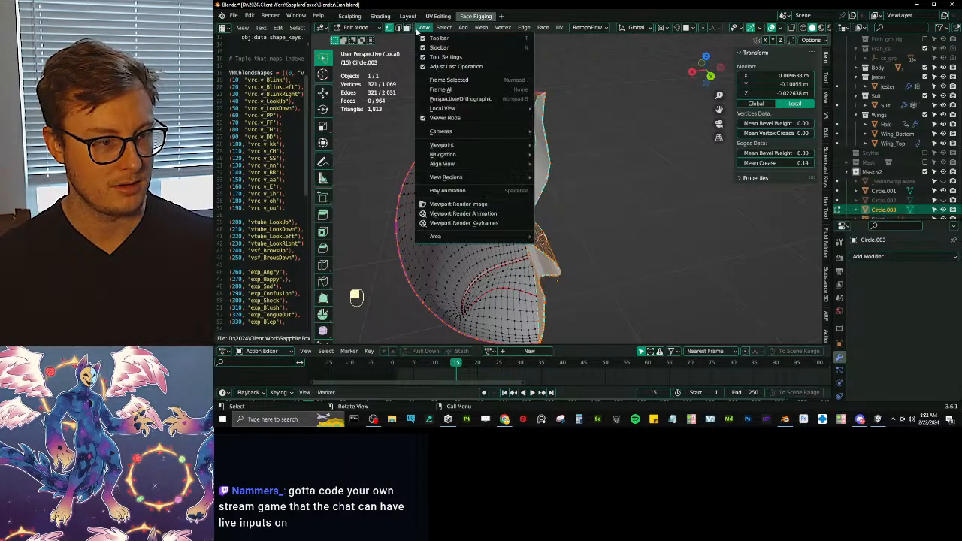
mouse_move(482, 27)
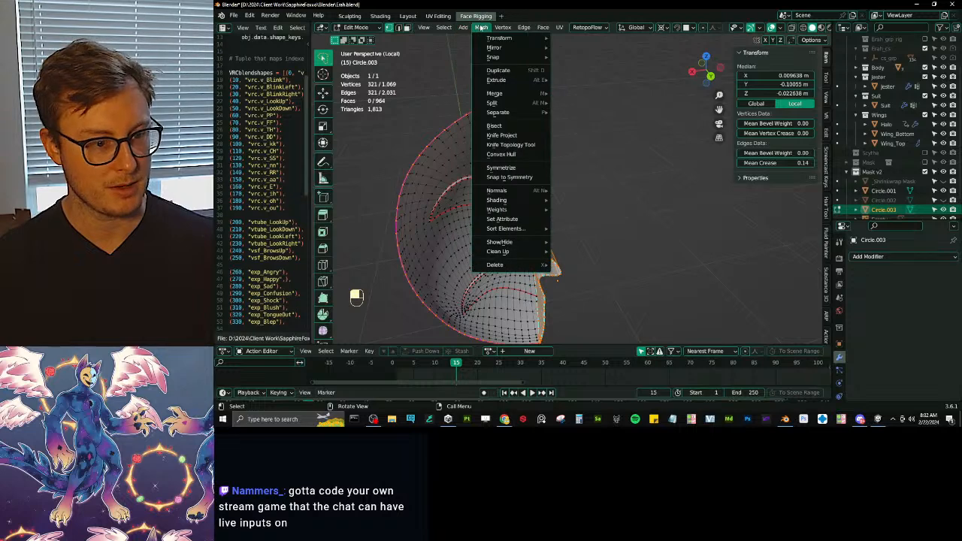
mouse_move(529, 254)
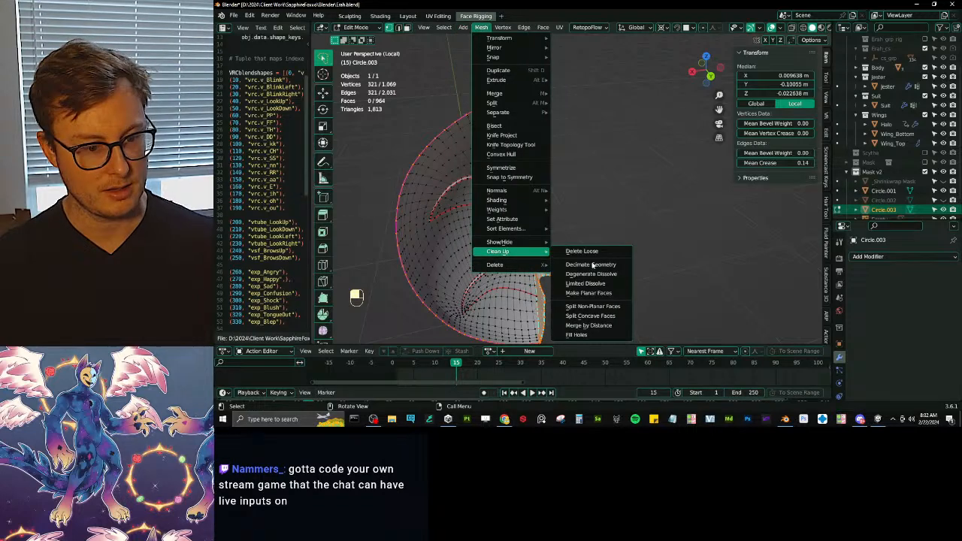
left_click(594, 326)
middle_click_drag(614, 177, 594, 179)
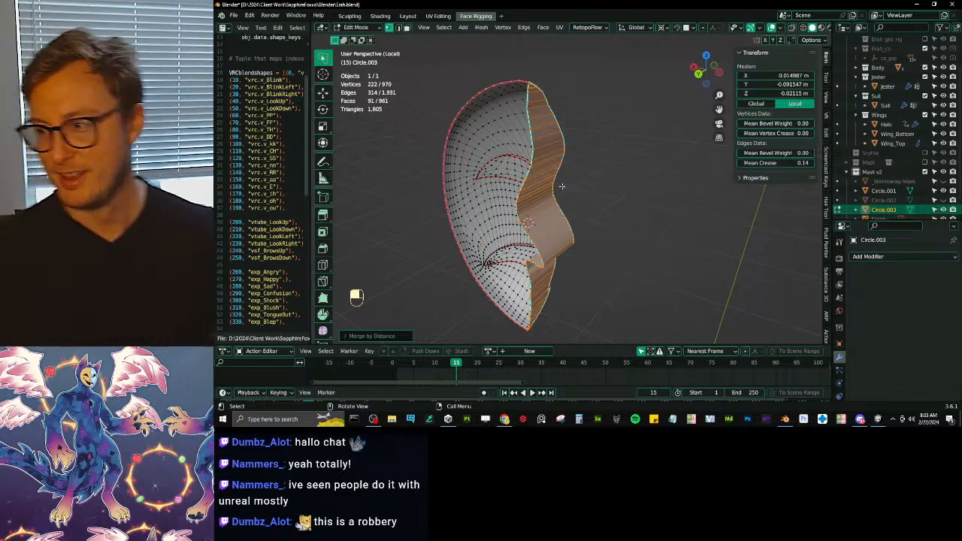
Step: Check the weld between strip and mask half by selecting all geometry linked to a split-edge vertex
middle_click_drag(592, 242, 460, 241)
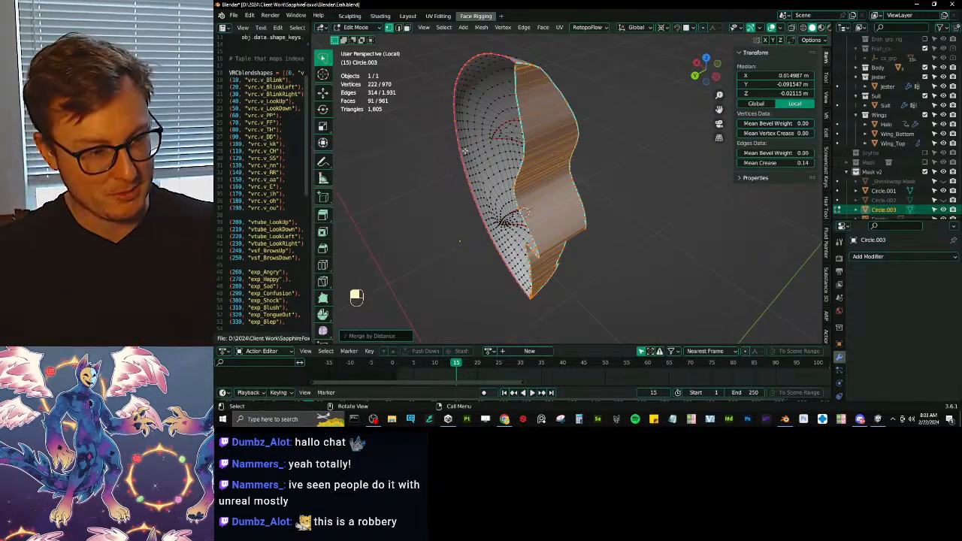
middle_click_drag(457, 159, 438, 119)
middle_click_drag(507, 118, 604, 54)
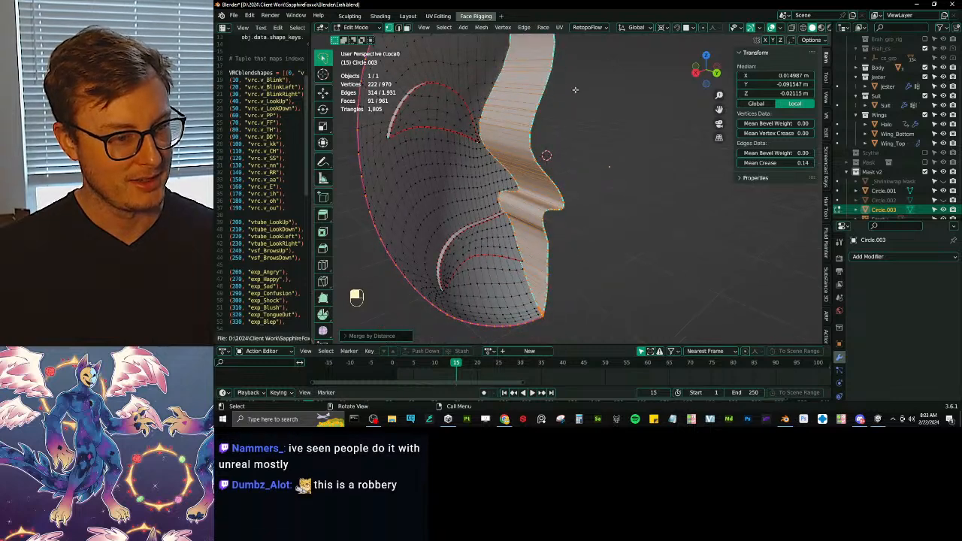
scroll(565, 147, "down", 3)
left_click(566, 147)
scroll(558, 162, "up", 2)
scroll(558, 163, "down", 1)
key("a")
left_click(559, 166)
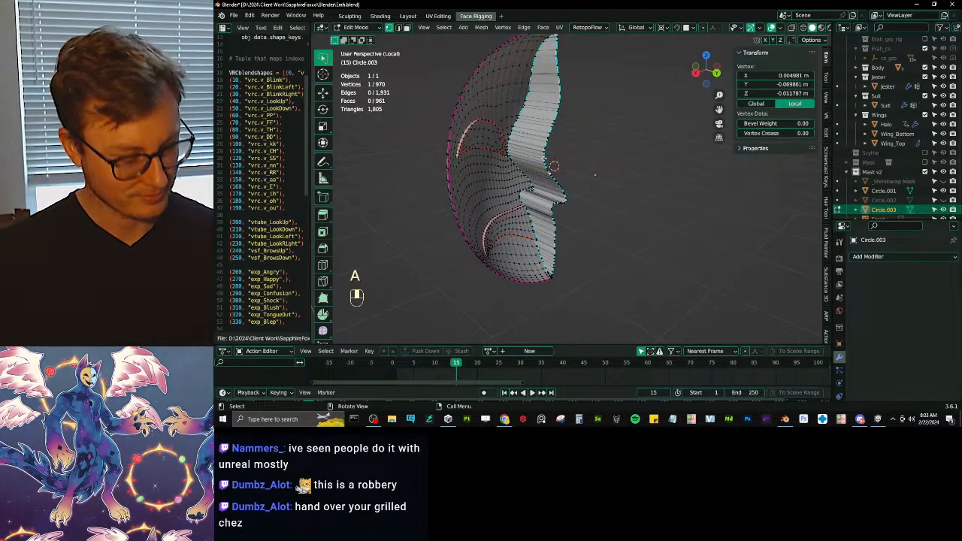
scroll(540, 152, "up", 3)
key("l")
key("g")
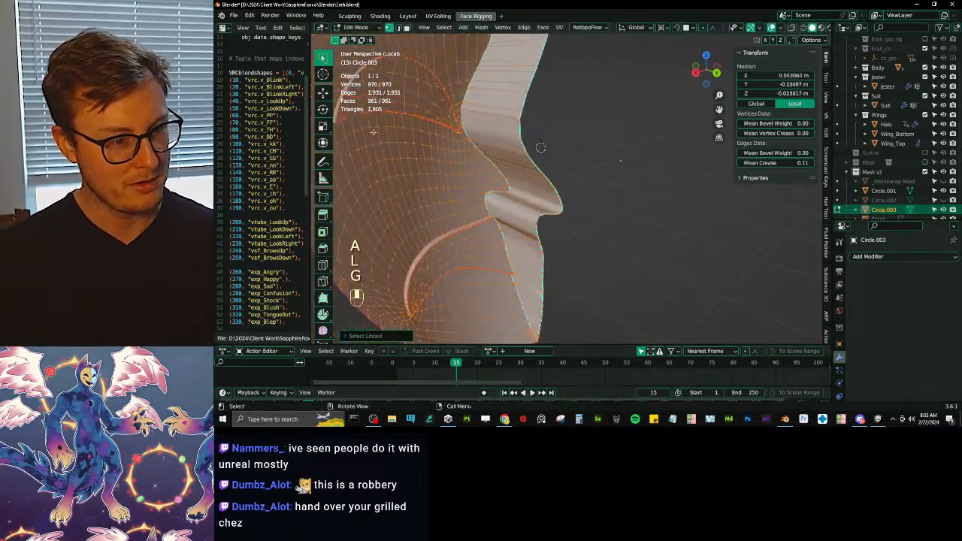
middle_click_drag(603, 120, 584, 159)
Step: Knife-cut the strip face at the nose notch and merge the new vertex with the mask's adjoining corner vertex
key("Tab")
scroll(585, 158, "up", 6)
key("Tab")
left_click(581, 159)
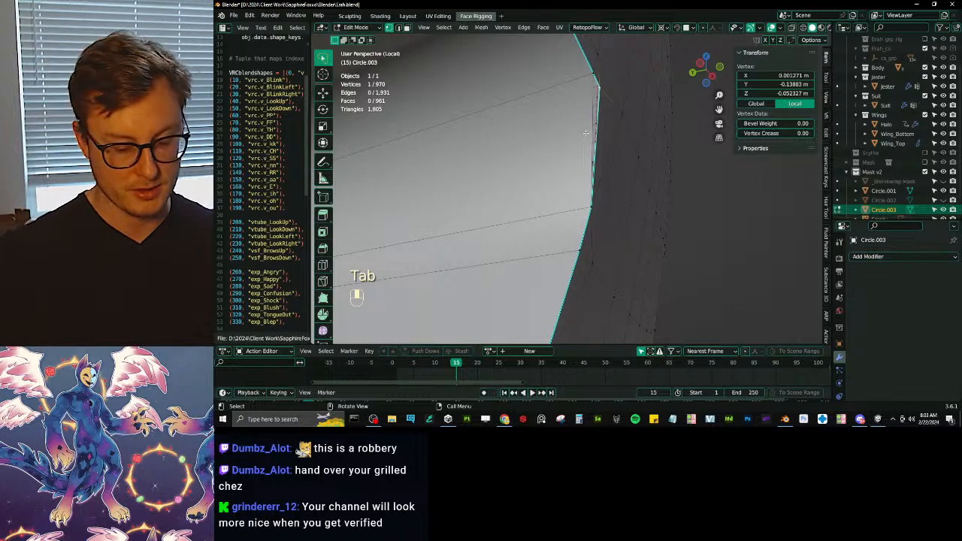
key("KP_Decimal")
middle_click_drag(538, 182, 497, 181)
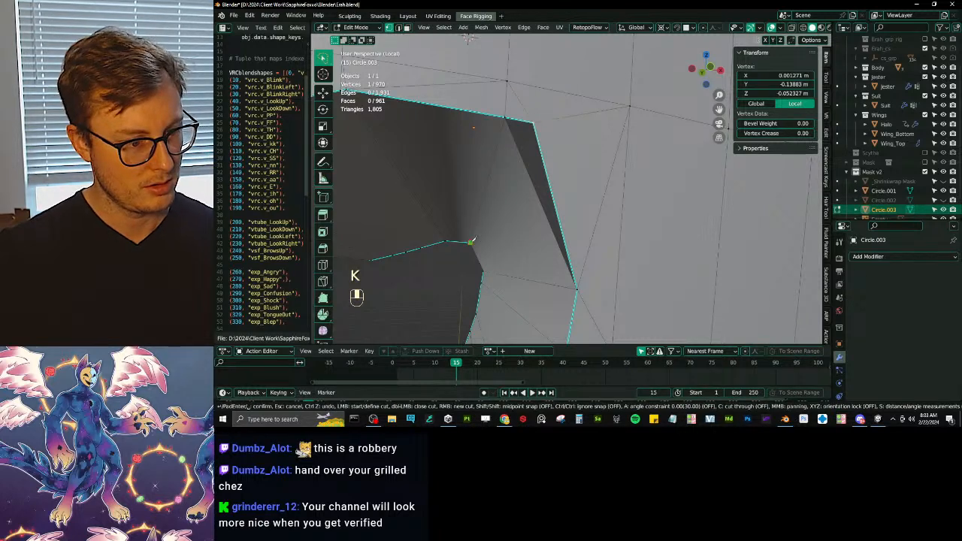
key("Return")
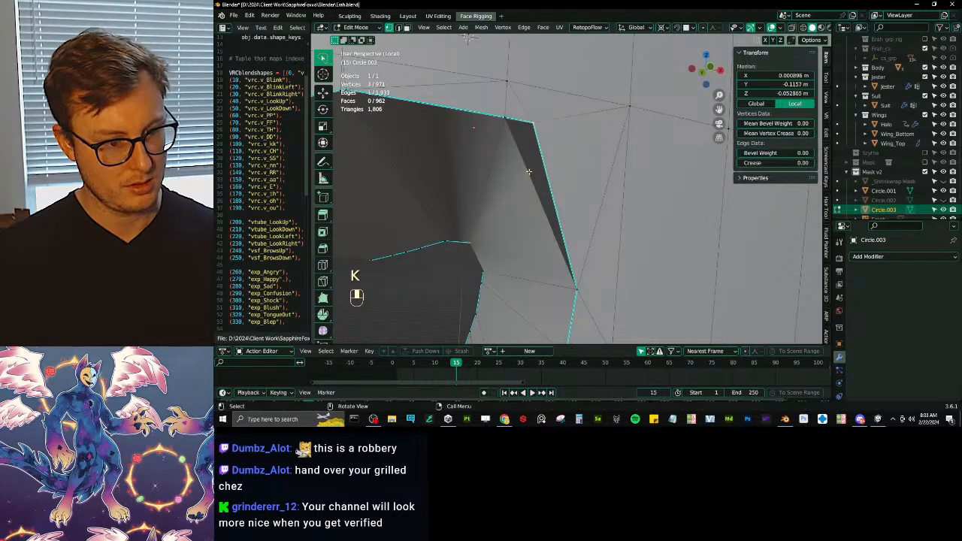
key("m")
left_click(561, 176)
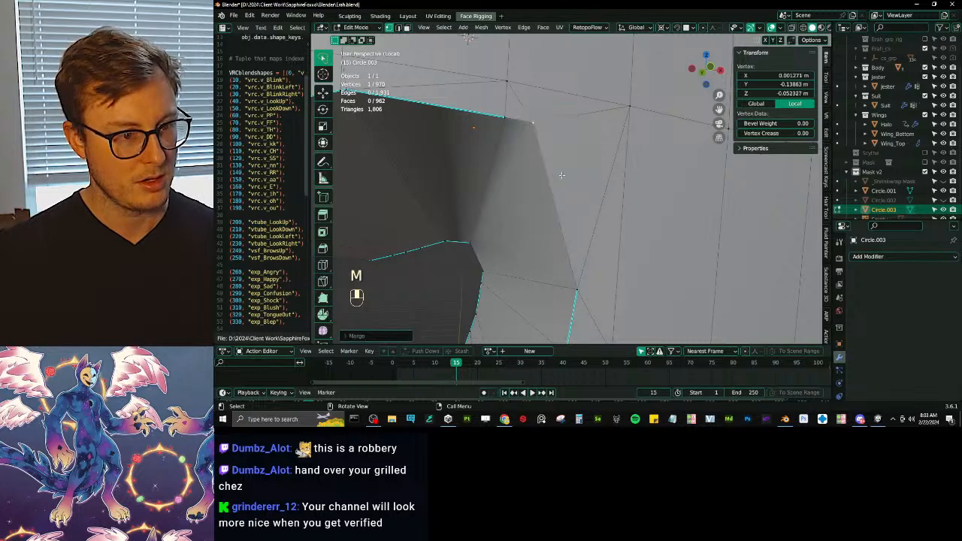
Step: Connect the strip's vertices across its faces at the next gap beside the nose notch
scroll(561, 176, "down", 4)
middle_click_drag(564, 181, 581, 183)
scroll(493, 169, "up", 3)
scroll(492, 169, "up", 1)
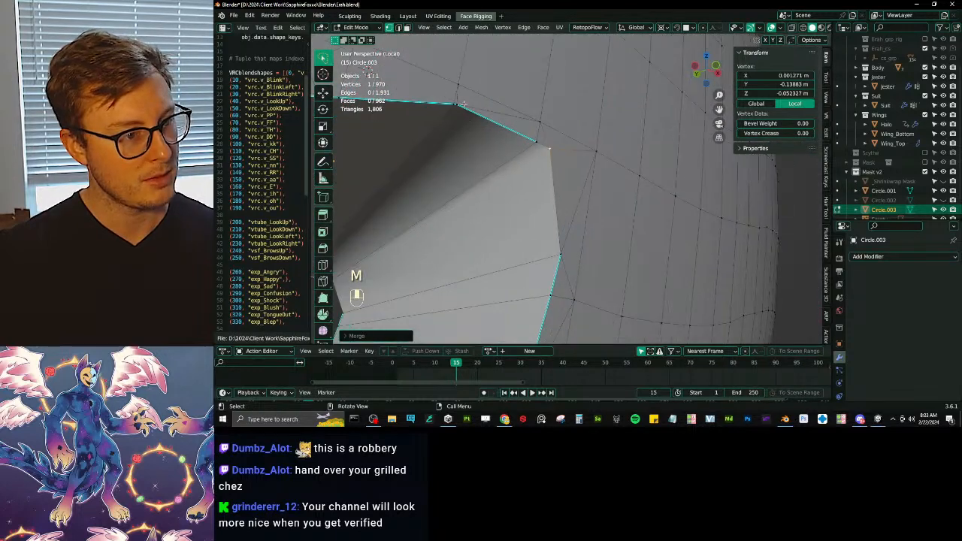
key("g")
left_click(487, 166)
scroll(488, 170, "down", 5)
middle_click_drag(534, 241, 640, 161, "shift")
scroll(567, 129, "up", 2)
left_click(573, 97)
key("g")
left_click(567, 101)
scroll(552, 142, "down", 4)
scroll(552, 142, "up", 2)
scroll(612, 146, "up", 3)
scroll(505, 185, "down", 3)
scroll(644, 164, "down", 2)
middle_click_drag(525, 187, 576, 184, "shift")
scroll(576, 183, "up", 2)
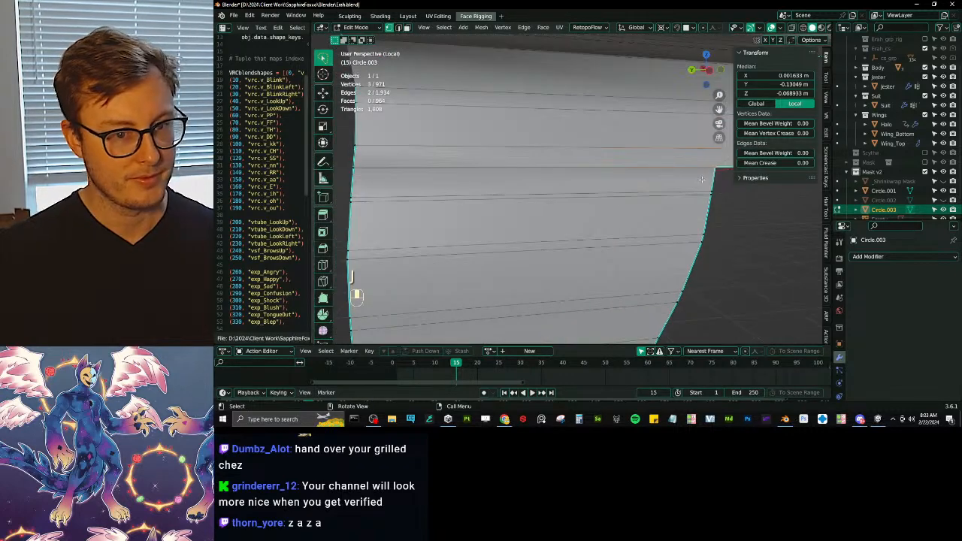
Step: In wireframe shading, box-select the vertices at the gap's corner beside the nose notch and merge them
key("g")
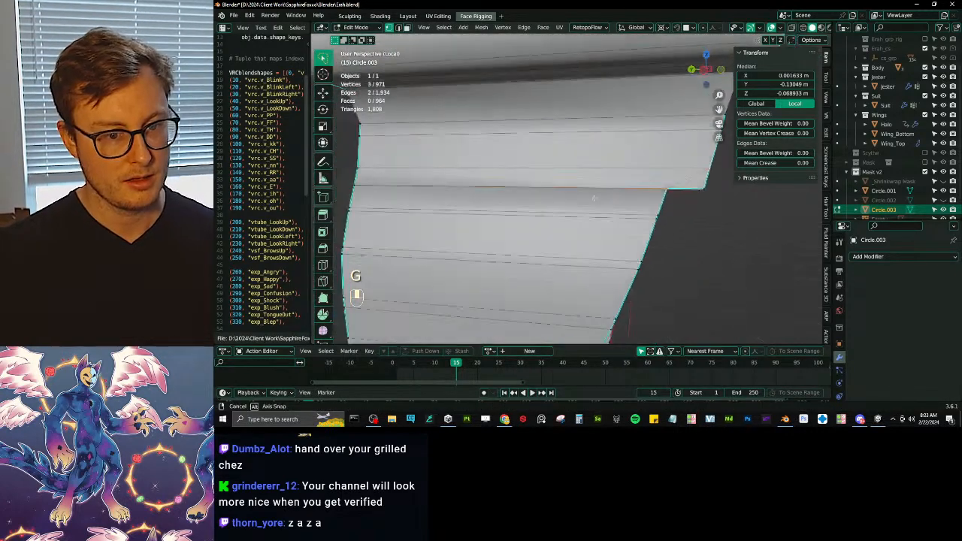
key("z")
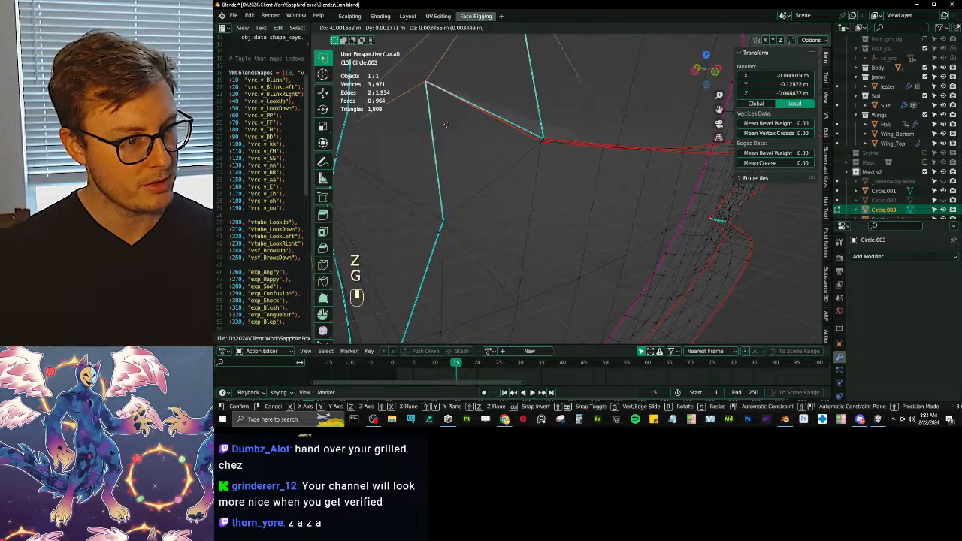
right_click(452, 132)
left_click(469, 132)
key("g")
right_click(457, 113)
key("b")
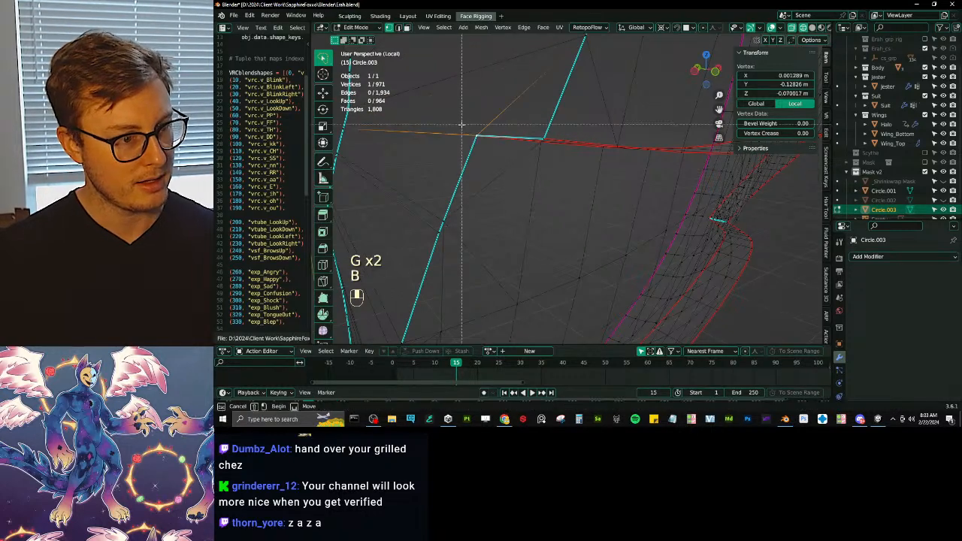
left_click_drag(461, 124, 490, 156)
key("m")
left_click(457, 117)
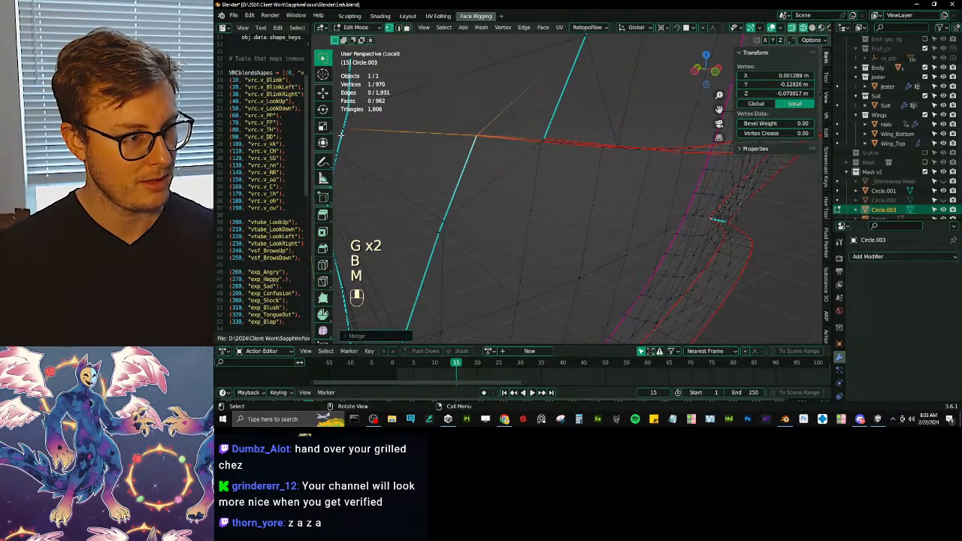
Step: Try another merge at that corner vertex and return to Object Mode with solid shading
key("m")
left_click(444, 139)
key("Tab")
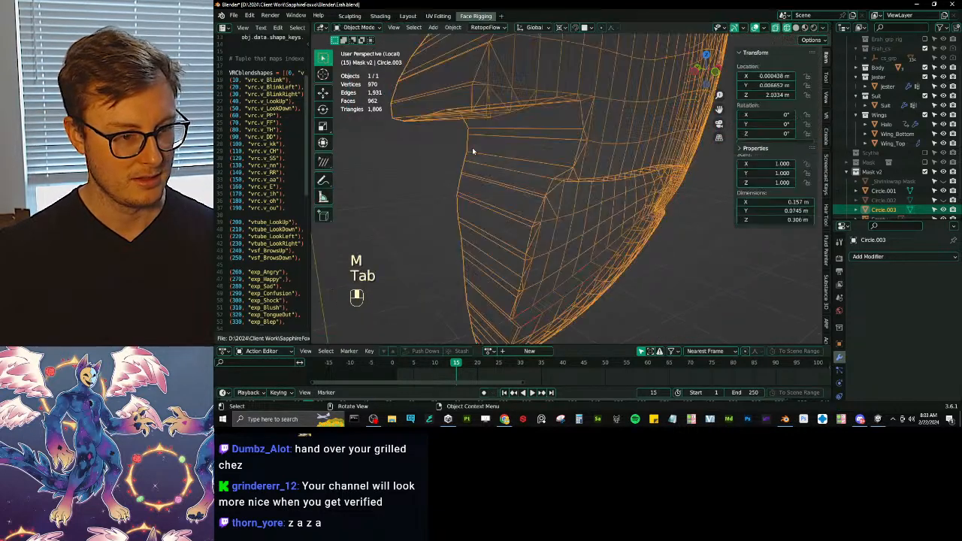
key("z")
middle_click_drag(538, 175, 582, 181)
scroll(548, 146, "down", 5)
Step: Switch to Unity, close the Amplify Shader Editor start screen, and inspect the full avatar from several angles
left_click(878, 419)
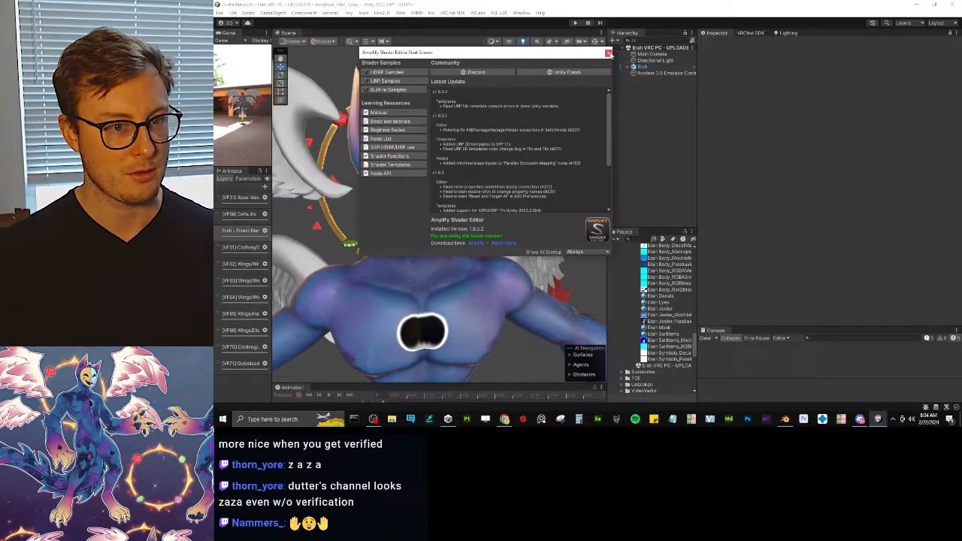
left_click(609, 53)
scroll(476, 262, "down", 10)
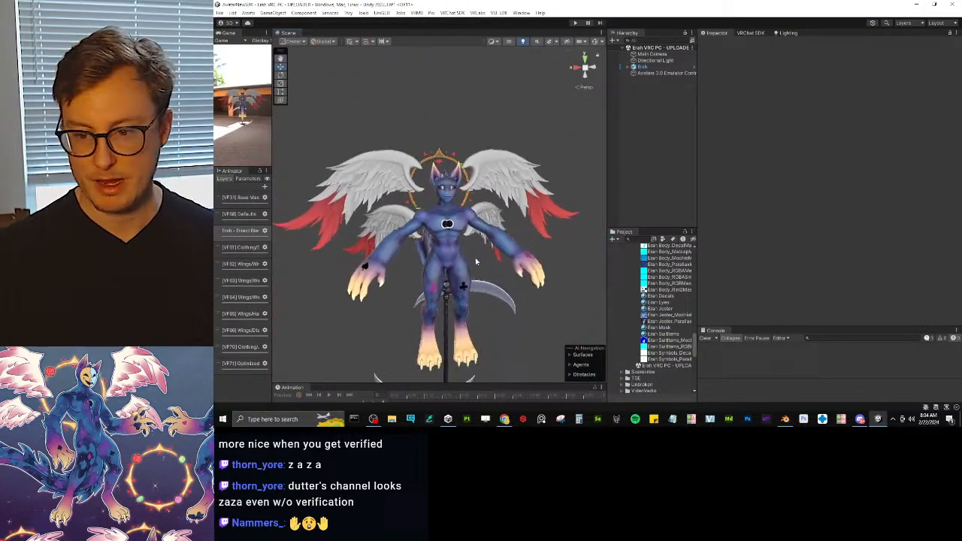
middle_click_drag(476, 261, 480, 219)
left_click_drag(459, 224, 500, 168, "alt")
scroll(487, 236, "up", 2)
middle_click_drag(500, 168, 498, 176)
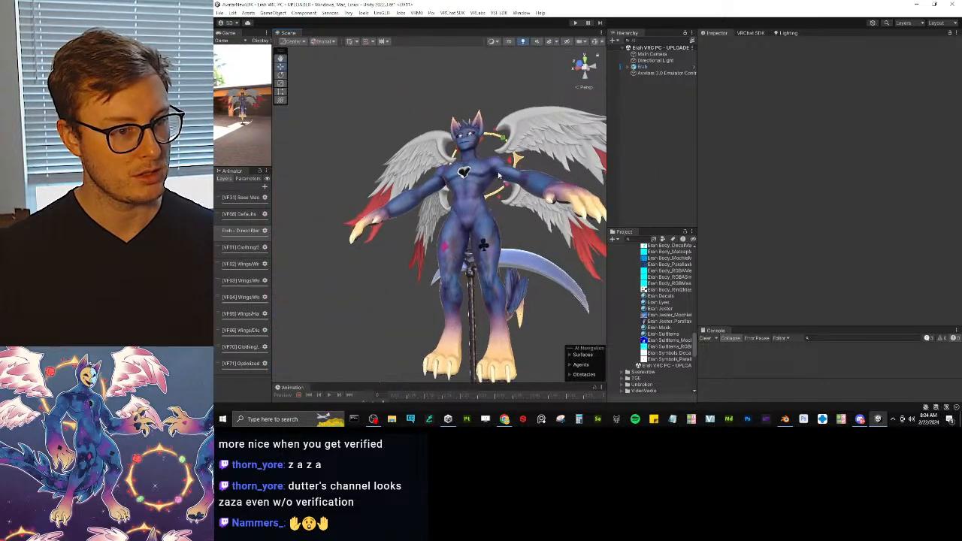
left_click_drag(499, 175, 471, 181, "alt")
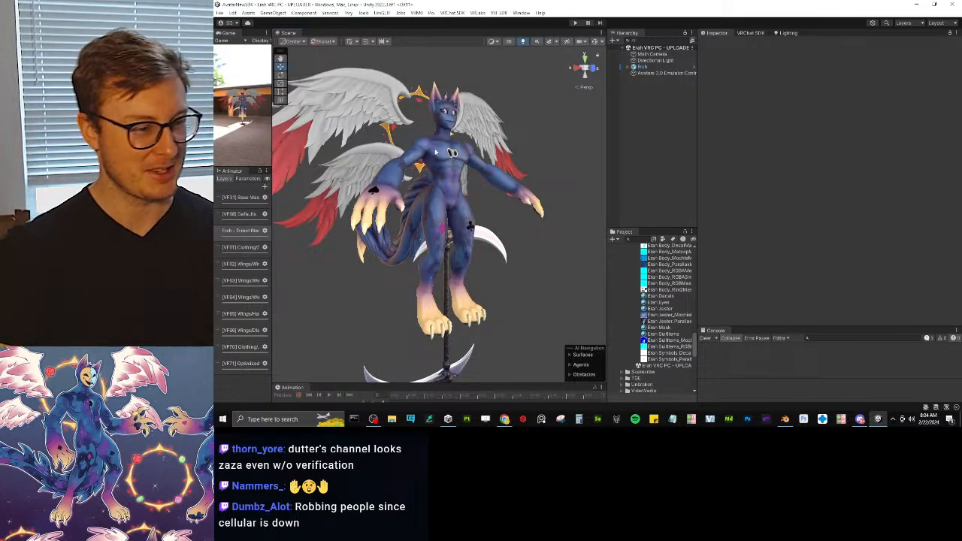
Step: Switch back to Blender and deselect the mask half
key("alt+Tab")
left_click(551, 191)
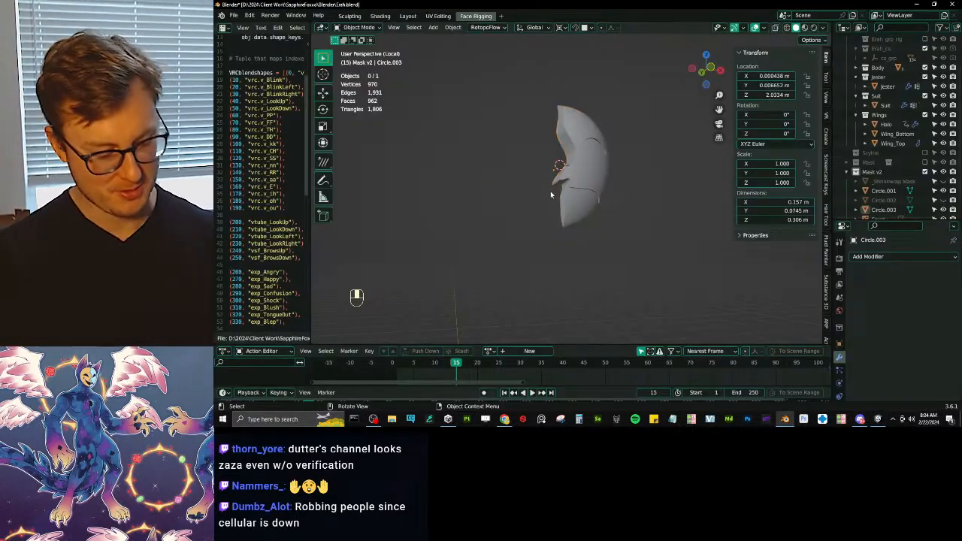
Step: Leave the isolated view, add the second mask half to the selection, and isolate both halves together
key("KP_Divide")
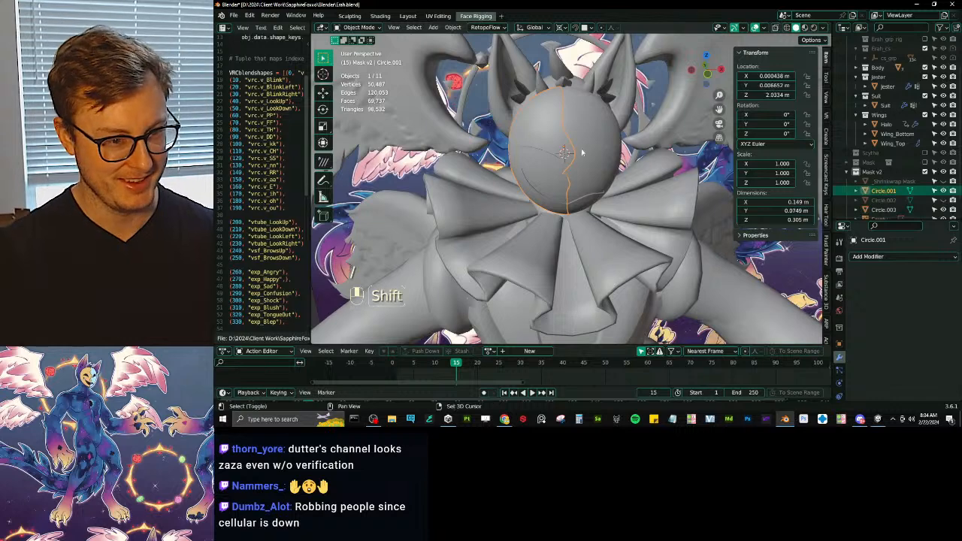
left_click(591, 147, "shift")
key("KP_Divide")
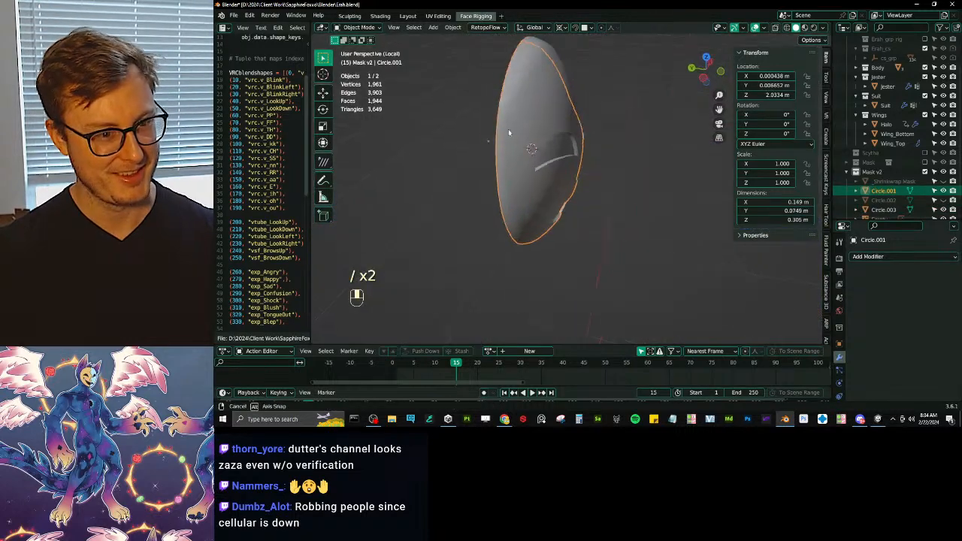
key("g")
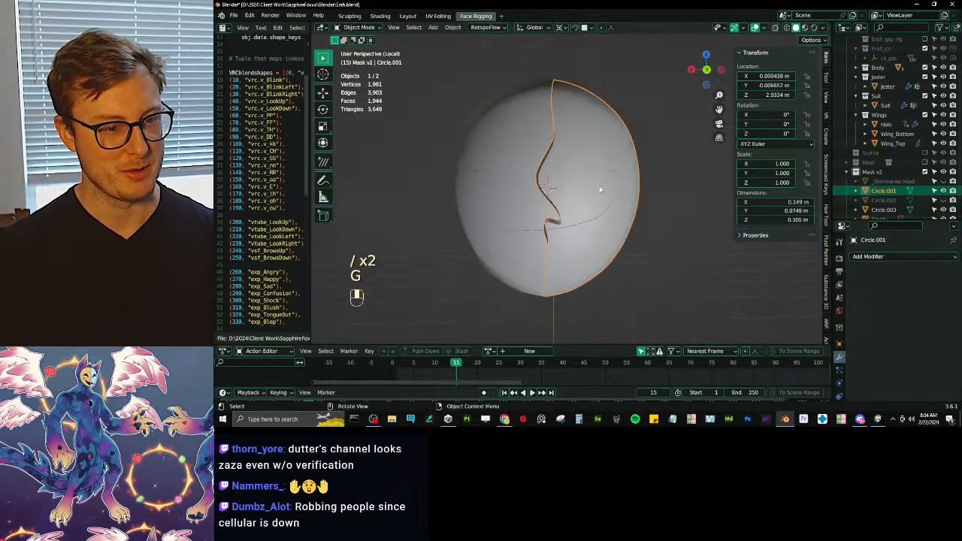
key("g")
right_click(618, 190)
middle_click_drag(618, 188, 451, 144)
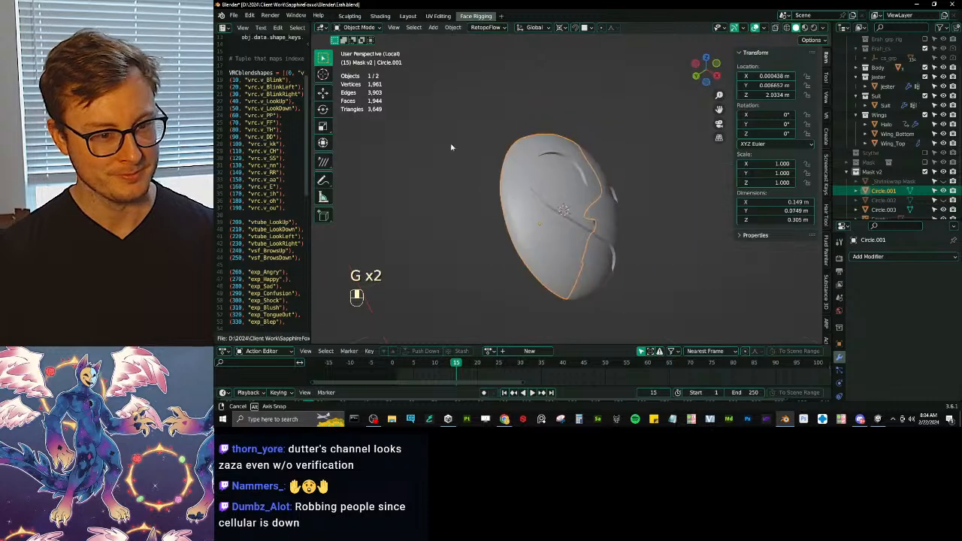
Step: Inspect the split line and inner side where the two isolated mask halves meet from several angles
scroll(535, 231, "up", 2)
middle_click_drag(534, 232, 609, 240, "shift")
middle_click_drag(610, 241, 502, 265)
left_click(503, 266)
middle_click_drag(576, 215, 618, 191)
left_click(642, 226)
scroll(604, 210, "up", 3)
middle_click_drag(518, 190, 572, 219)
scroll(562, 210, "down", 5)
scroll(572, 218, "up", 4)
Step: In Edit Mode, select all of Circle.001, reduce the selection to its boundary loop, and show it in wireframe shading
key("Tab")
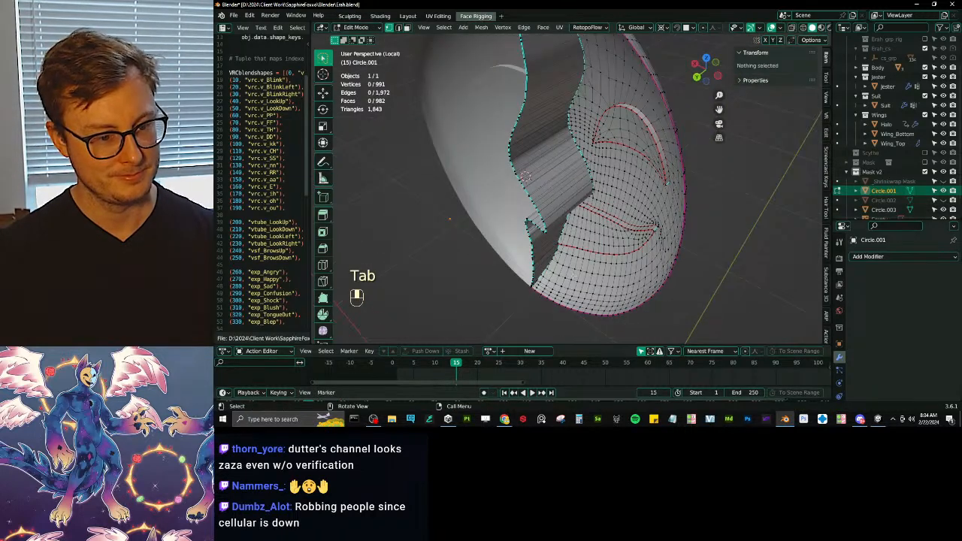
key("a")
key("q")
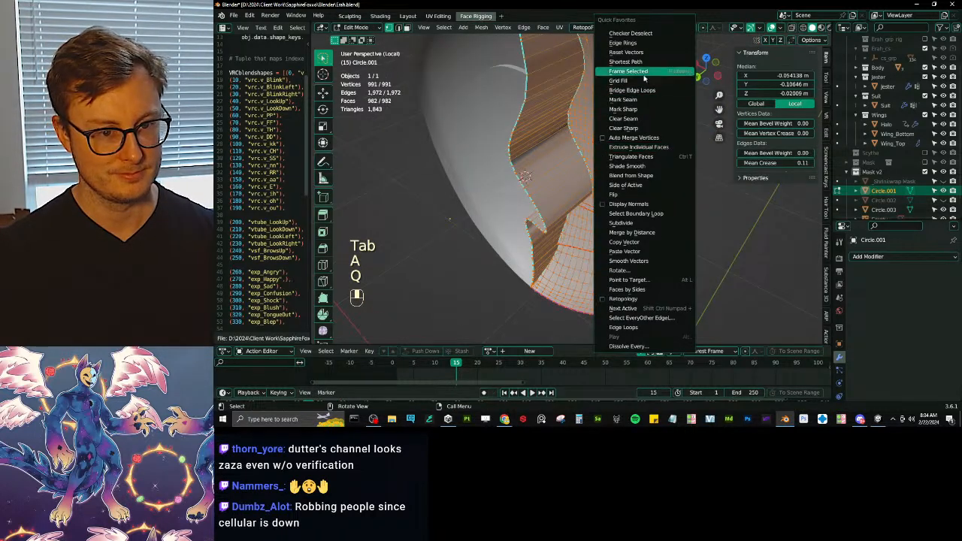
left_click(648, 204)
key("q")
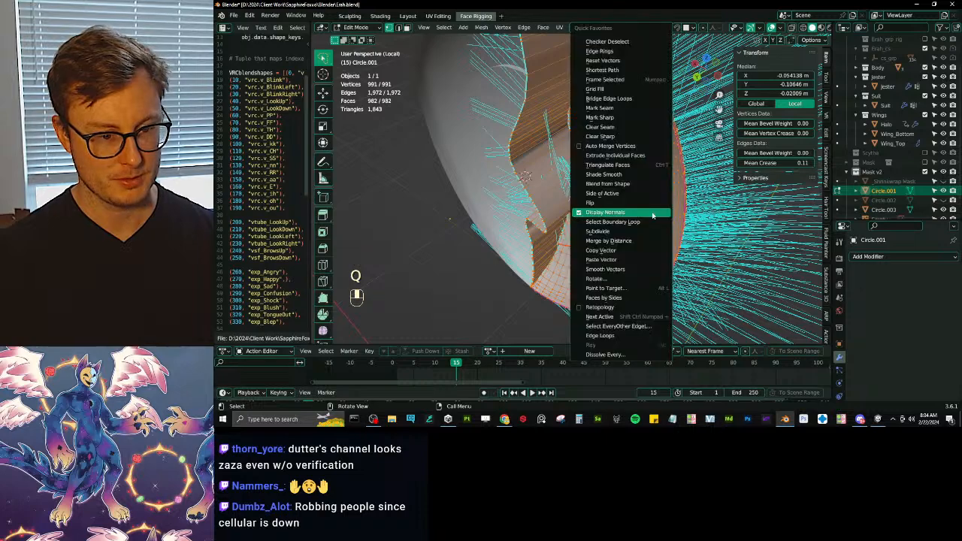
left_click(651, 212)
key("q")
left_click(651, 222)
key("z")
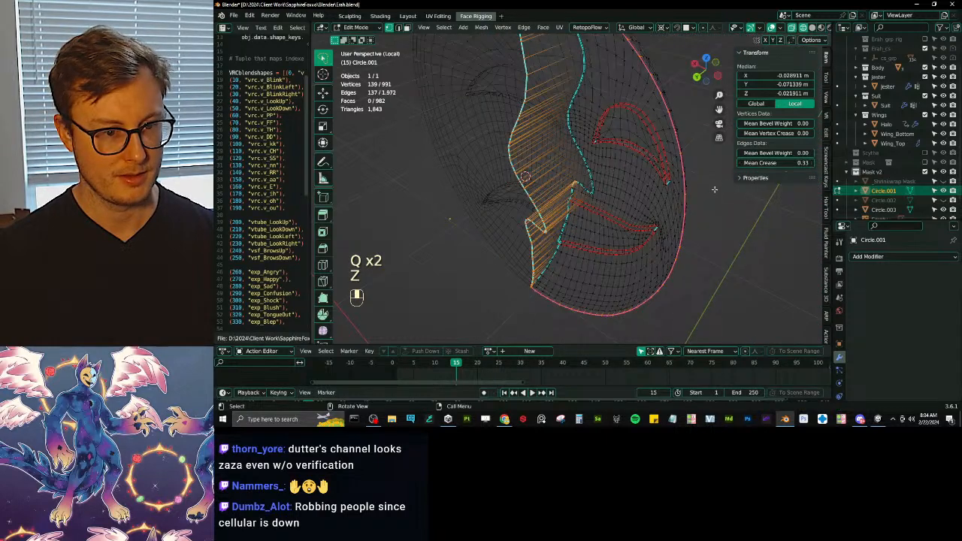
Step: Fill the selected boundary loop with a face and triangulate it, checking the result in Object Mode with solid shading
middle_click_drag(714, 188, 628, 106)
key("f")
key("q")
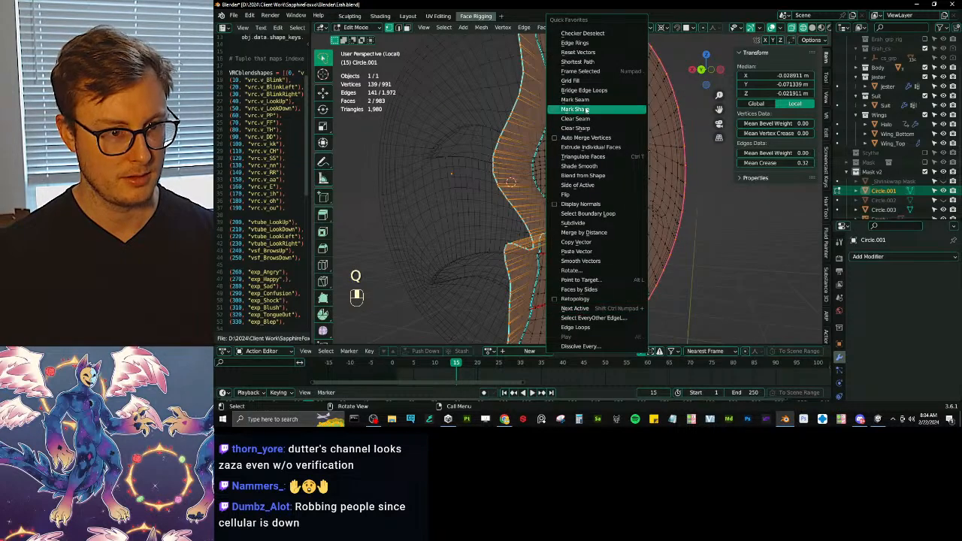
left_click(583, 156)
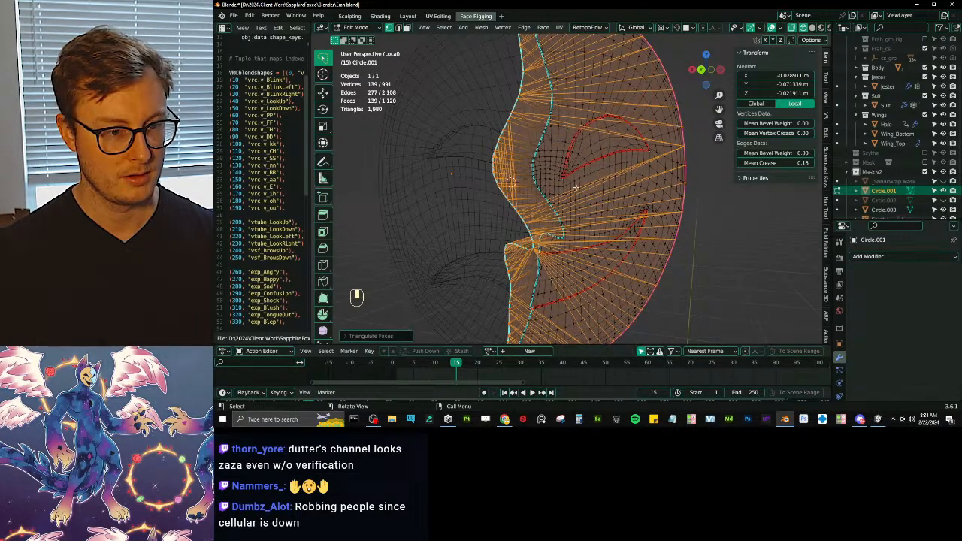
key("Tab")
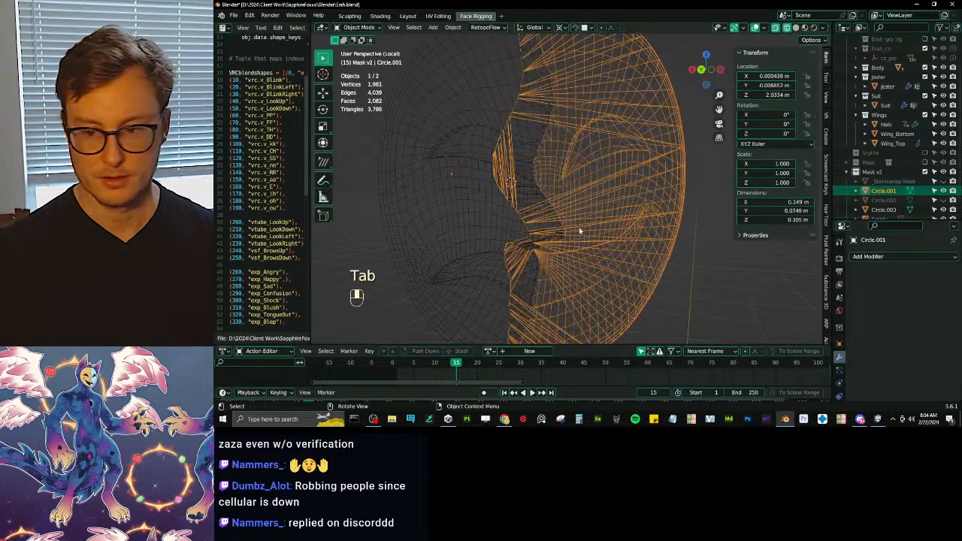
key("z")
scroll(602, 211, "down", 2)
scroll(626, 206, "up", 2)
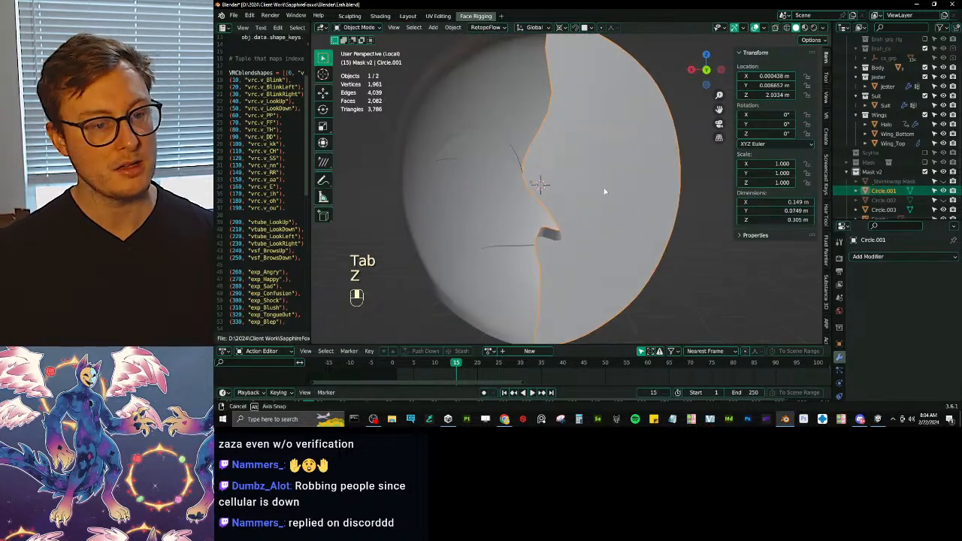
mouse_move(604, 191)
middle_mouse_down()
mouse_move(658, 228)
mouse_move(636, 225)
mouse_move(613, 192)
mouse_move(641, 279)
mouse_move(621, 185)
middle_mouse_up()
Step: Return to Edit Mode and undo the triangulation and fill of the boundary loop
scroll(613, 192, "up", 5)
key("Tab")
key("ctrl+z")
key("ctrl+z")
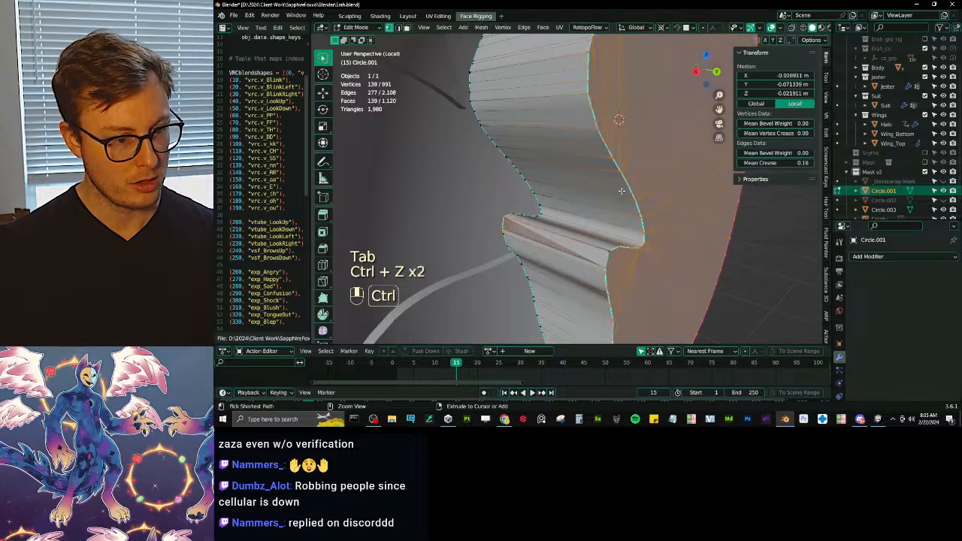
key("ctrl+z")
Step: Delete the stray edge across the back rim at the nose notch and select the corner vertex there
middle_click_drag(532, 238, 522, 225)
middle_click_drag(466, 250, 503, 226)
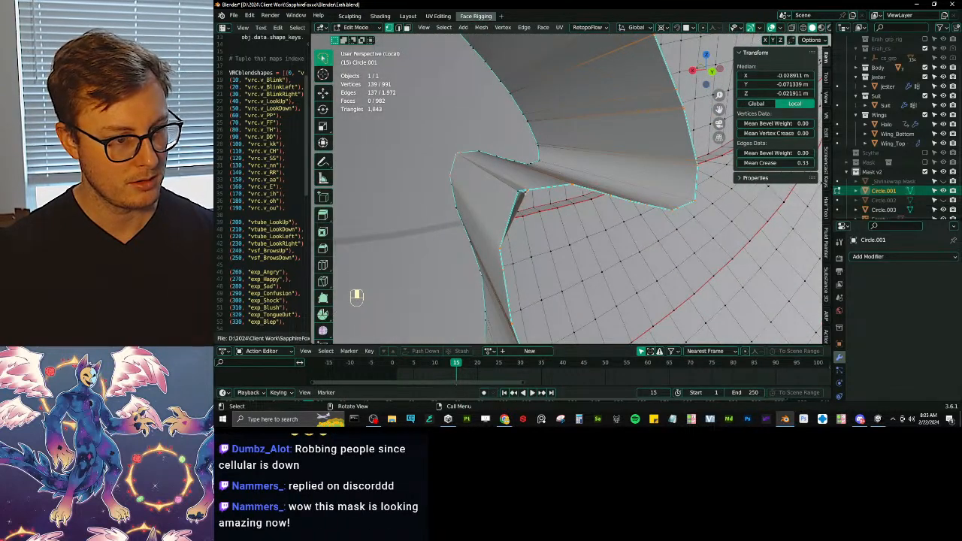
left_click(552, 237)
key("x")
left_click(547, 239)
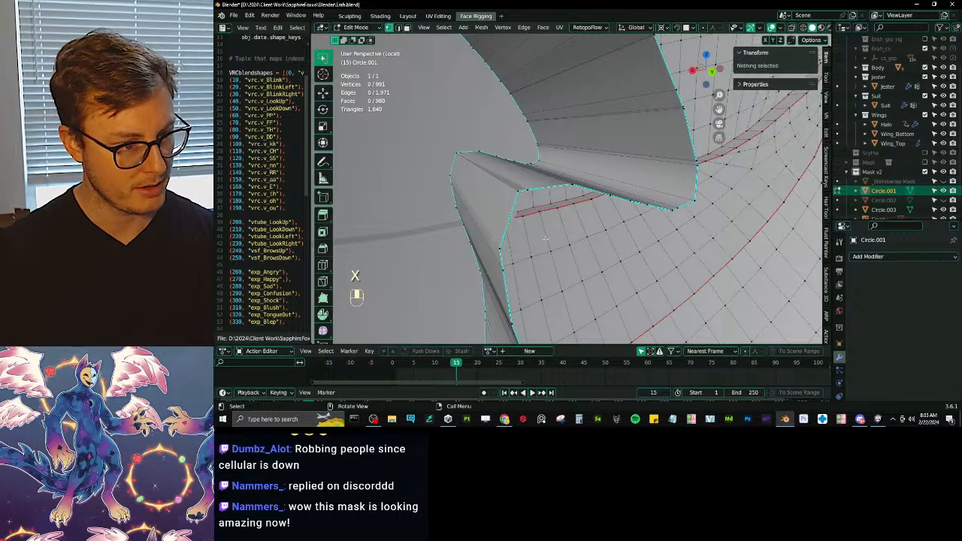
left_click(512, 190)
middle_click_drag(512, 190, 560, 194)
middle_click_drag(561, 194, 579, 207)
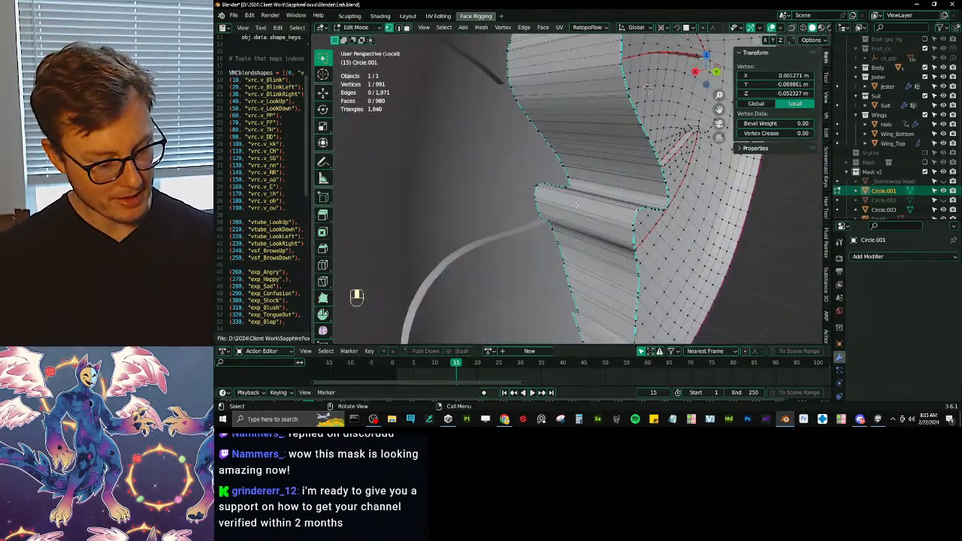
Step: Isolate only this mask half and fill the small triangular gap at the nose notch's front corner with a face
key("KP_Divide")
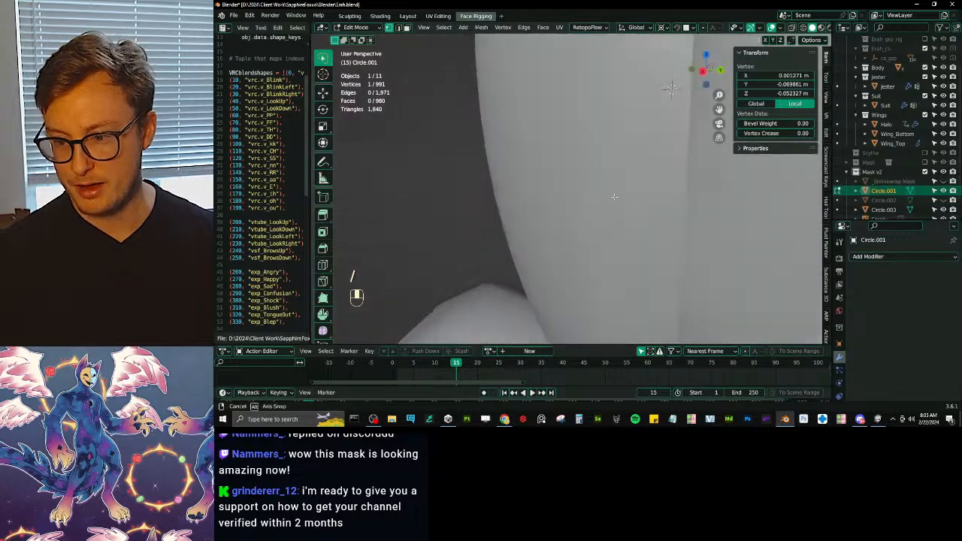
key("KP_Divide")
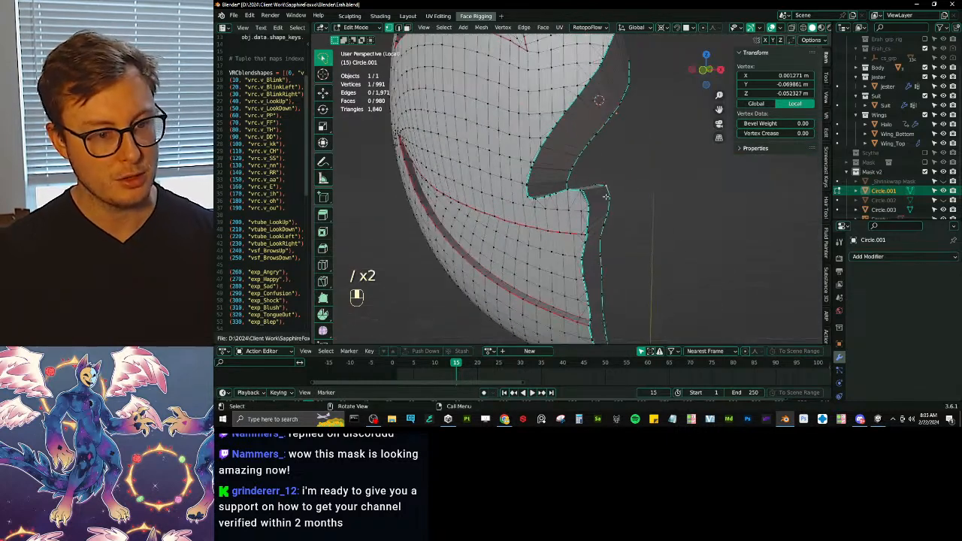
middle_click_drag(559, 207, 591, 240)
scroll(580, 185, "down", 4)
scroll(587, 219, "up", 3)
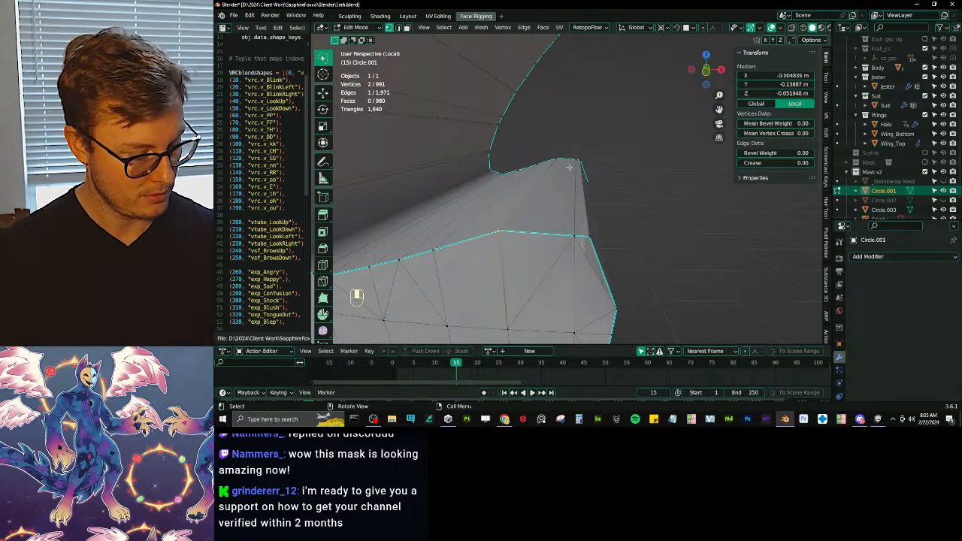
middle_click_drag(580, 212, 587, 218)
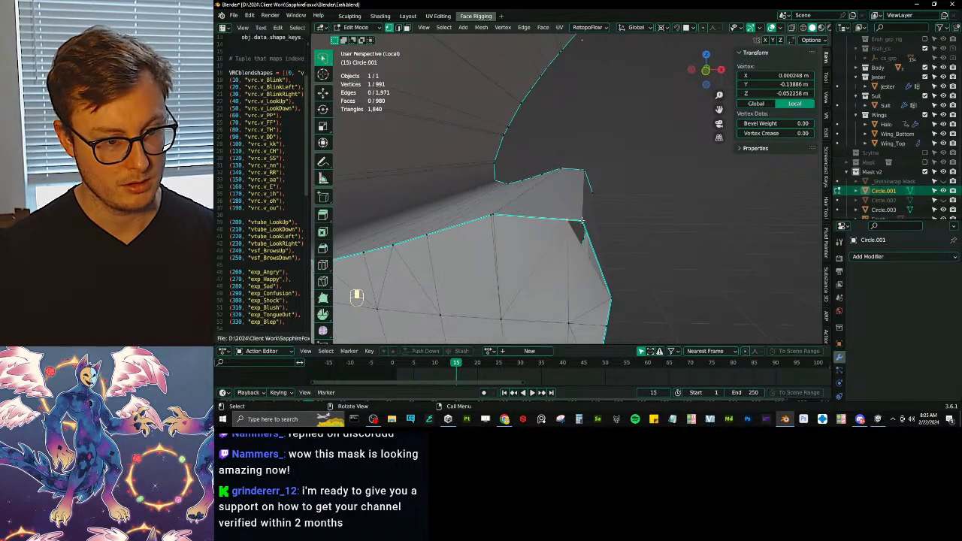
key("g")
key("g")
left_click(623, 297, "shift")
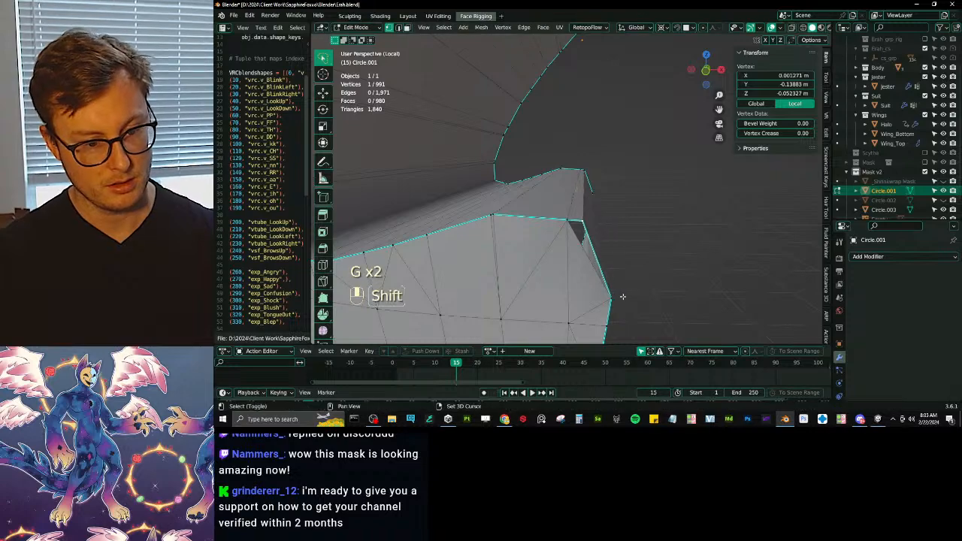
key("f")
Step: Test the vertices around the nose notch by sliding and moving them, ending with a back rim vertex selected
middle_click_drag(642, 221, 567, 170)
left_click(486, 196)
key("g")
key("g")
left_click(511, 201)
key("g")
left_click(519, 278)
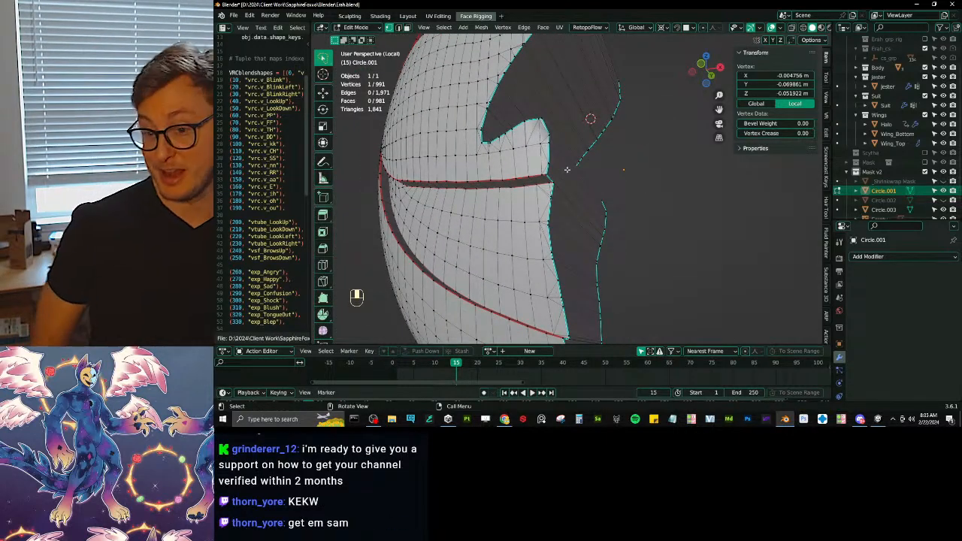
Step: Reselect the boundary loop of the whole mask half in Edit Mode and switch to wireframe shading
key("Tab")
scroll(535, 159, "down", 5)
middle_click_drag(526, 181, 595, 194)
key("Tab")
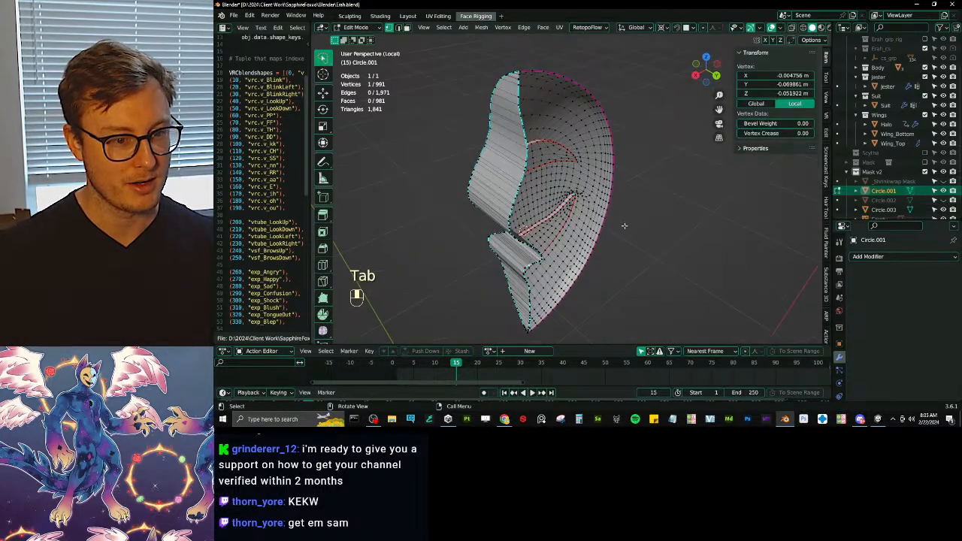
key("a")
key("q")
left_click(634, 229)
key("z")
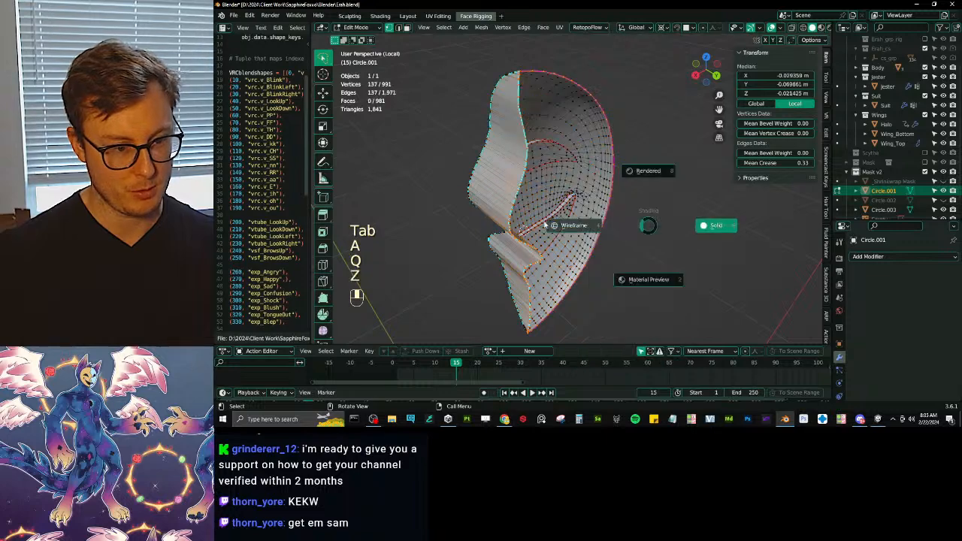
left_click(569, 224)
Step: Examine the selected boundary loop along the strip's back rim in wireframe for gaps or stray edges
middle_click_drag(553, 224, 538, 187)
scroll(537, 187, "up", 2)
scroll(563, 218, "up", 4)
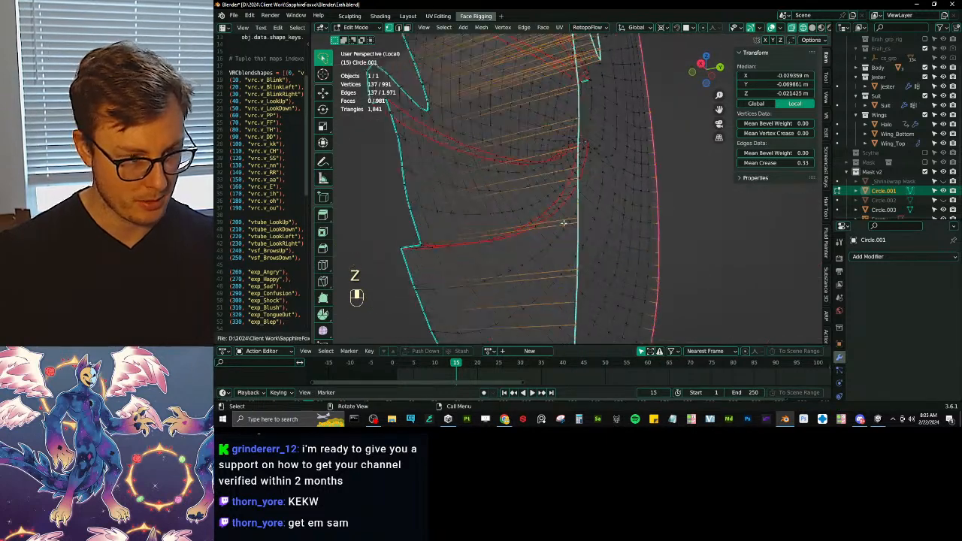
scroll(567, 174, "up", 1)
middle_click_drag(563, 221, 571, 173, "shift")
scroll(567, 176, "down", 5)
scroll(572, 173, "up", 4)
scroll(578, 169, "down", 3)
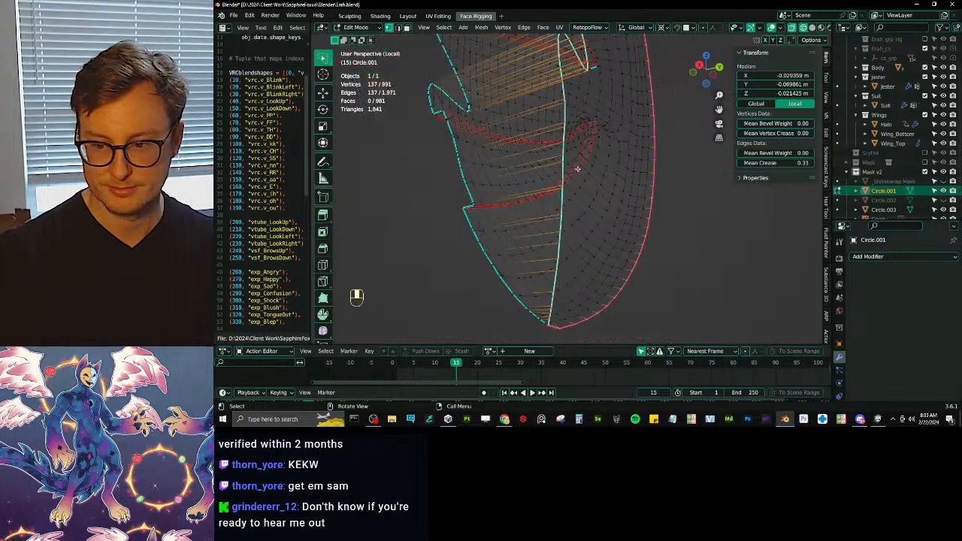
scroll(579, 193, "up", 2)
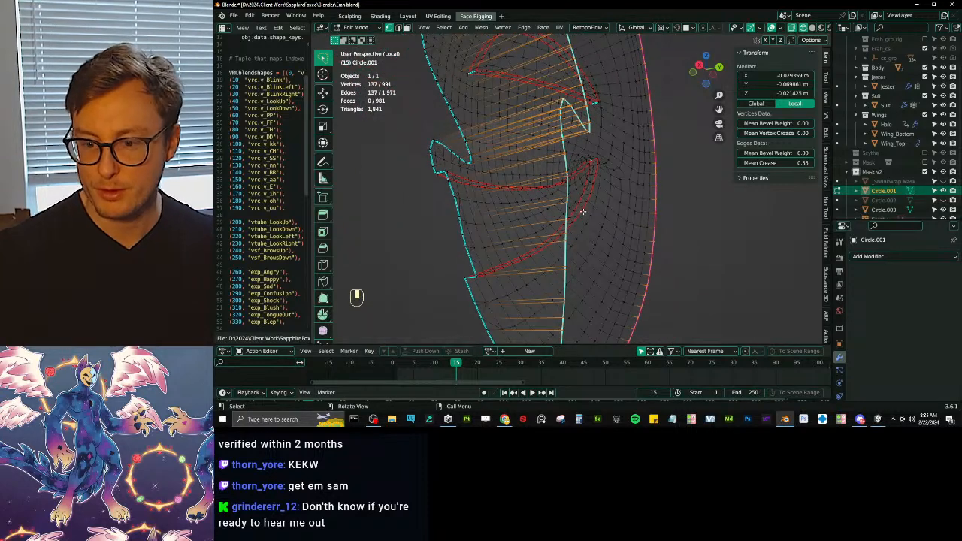
scroll(583, 216, "down", 4)
middle_click_drag(584, 218, 574, 230)
middle_click_drag(573, 143, 580, 245, "shift")
Step: Switch to solid shading and fill the selected boundary loop with a single flat backing face
key("z")
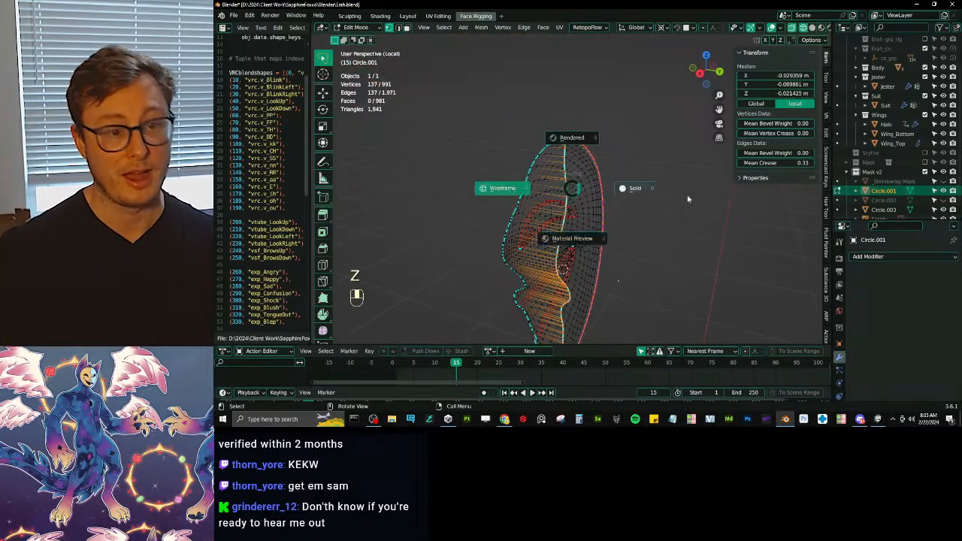
left_click(688, 199)
scroll(570, 161, "up", 4)
mouse_move(570, 161)
middle_mouse_down()
mouse_move(602, 193)
mouse_move(593, 193)
mouse_move(618, 193)
mouse_move(597, 166)
mouse_move(607, 183)
middle_mouse_up()
scroll(593, 192, "up", 2)
scroll(592, 195, "up", 2)
key("f")
scroll(607, 183, "up", 2)
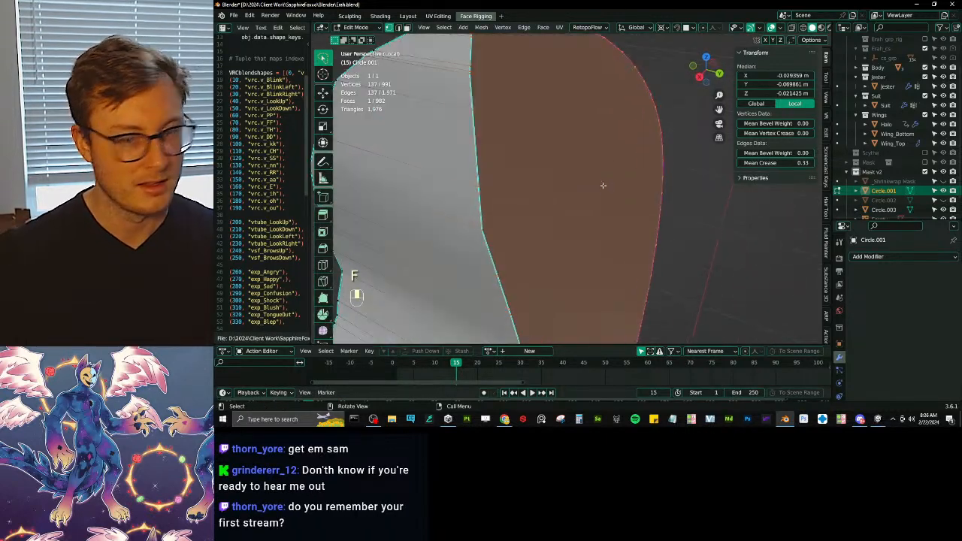
Step: Remove the stray rim vertex just below the top corner of the mask half's backing face
scroll(562, 165, "down", 3)
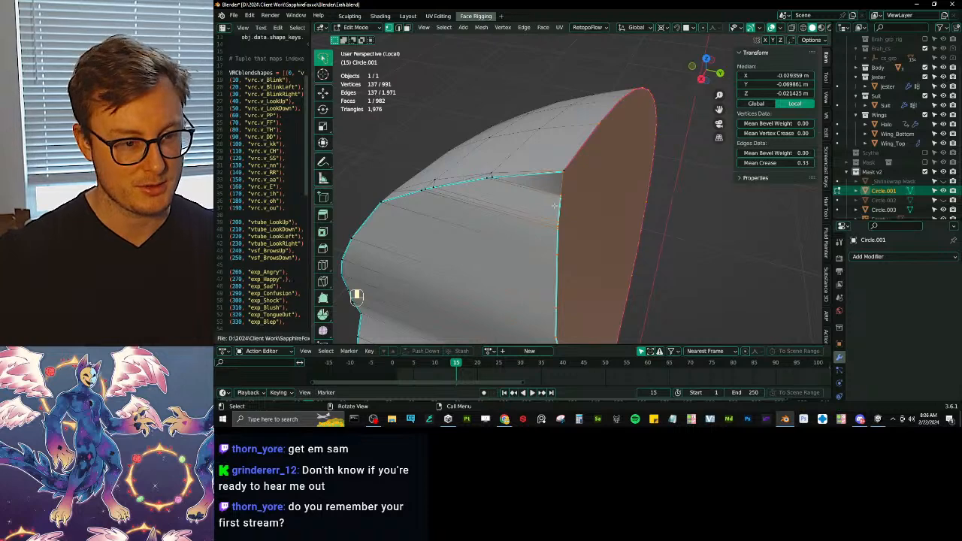
left_click(559, 188)
middle_click_drag(562, 183, 575, 121)
key("KP_Decimal")
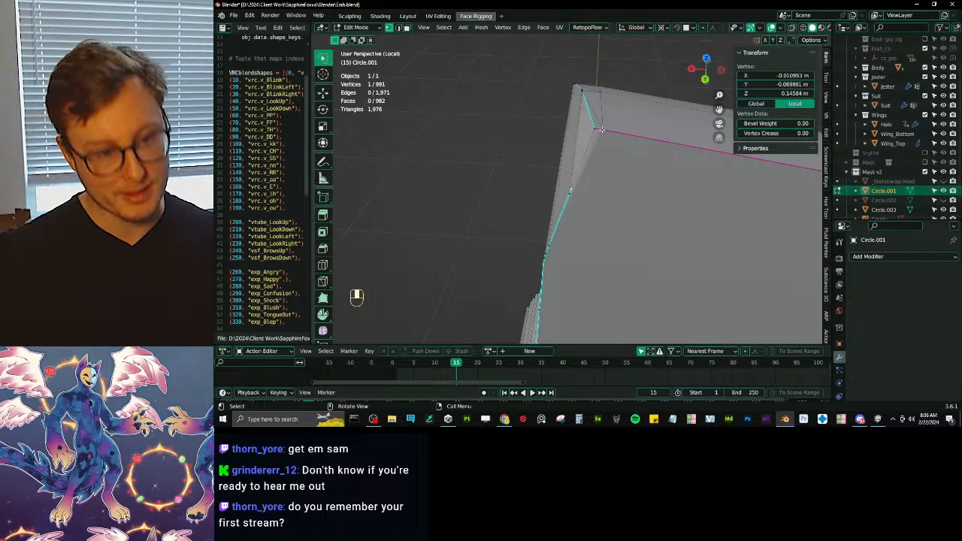
key("g")
right_click(583, 173)
key("g")
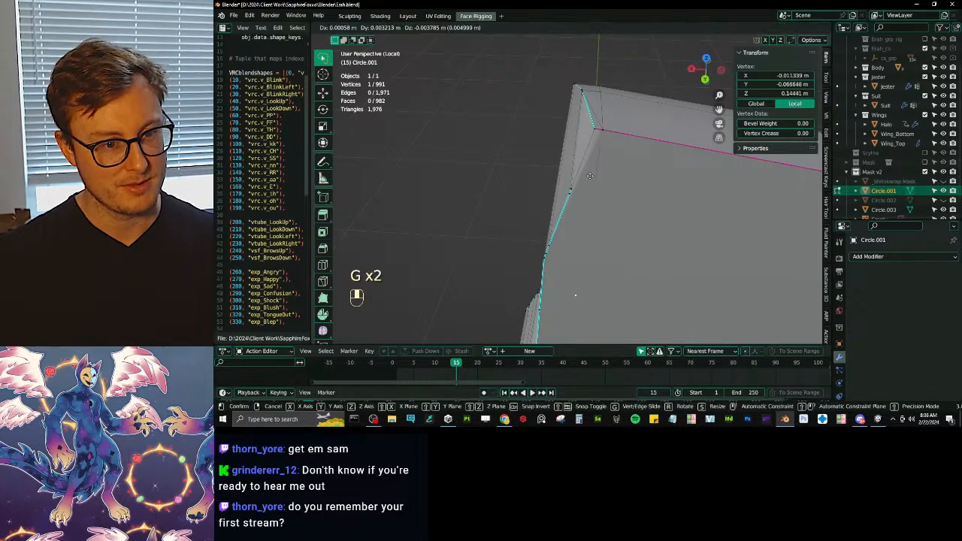
key("x")
Step: Slightly reposition the remaining vertex at the backing face's top corner
key("g")
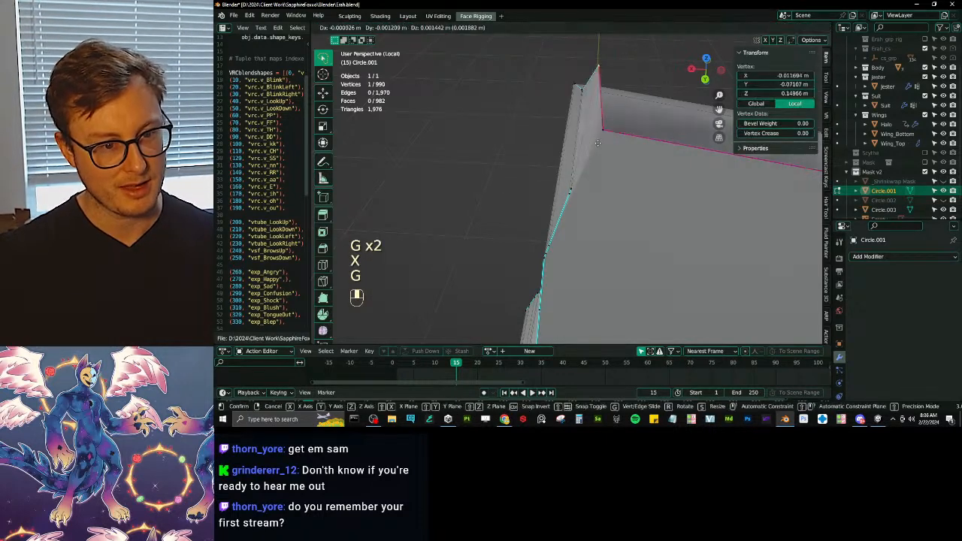
left_click(605, 136)
key("g")
left_click(594, 144)
scroll(583, 143, "down", 3)
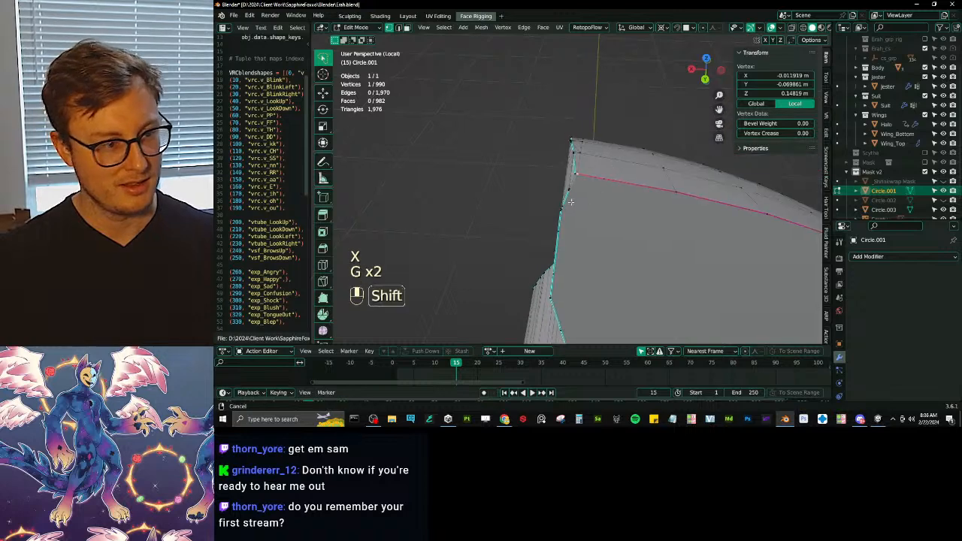
Step: Triangulate the single large backing face of the mask half
middle_click_drag(560, 135, 400, 23, "shift")
left_click(411, 28)
scroll(601, 222, "down", 6)
left_click(607, 227)
middle_click_drag(633, 242, 666, 90, "shift")
key("q")
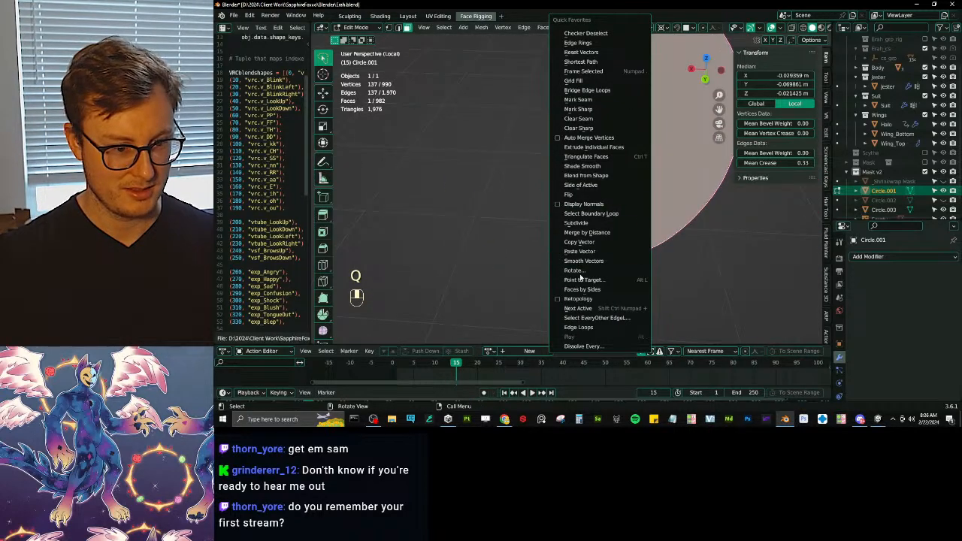
left_click(578, 158)
middle_click_drag(579, 157, 576, 175)
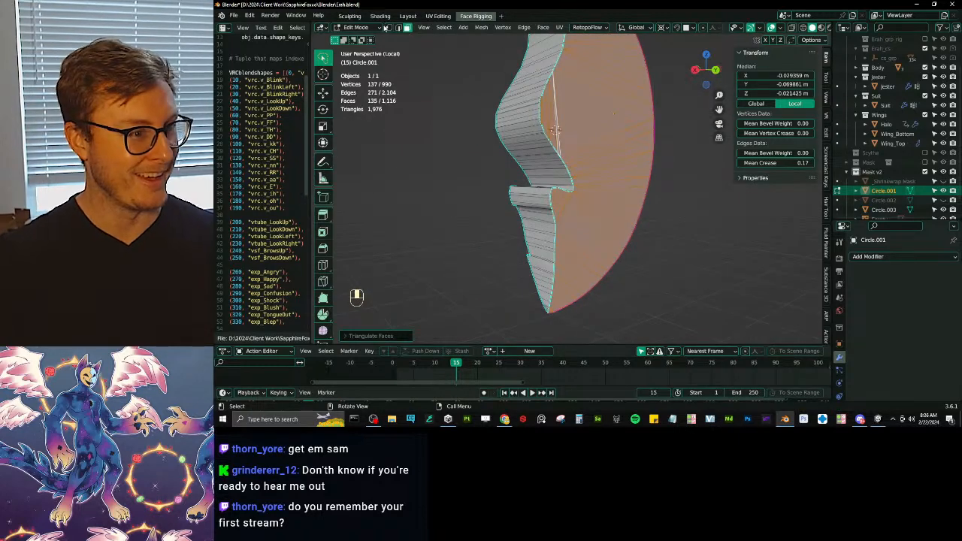
Step: Compare the triangulated backing's shading in object mode with its topology in edit mode
left_click(389, 28)
left_click(554, 160)
middle_click_drag(658, 192, 533, 198)
middle_click_drag(679, 241, 559, 171, "shift")
key("Tab")
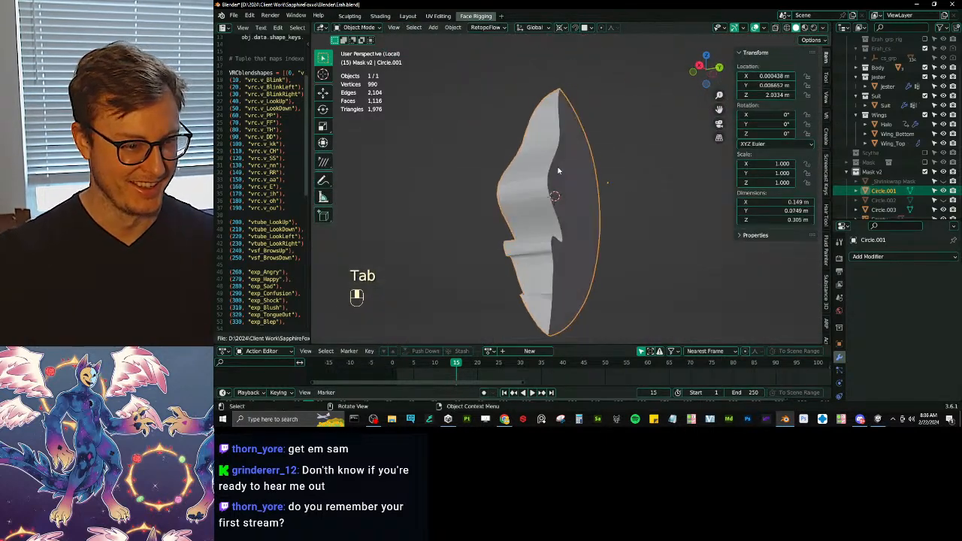
key("Tab")
key("Tab")
key("Tab")
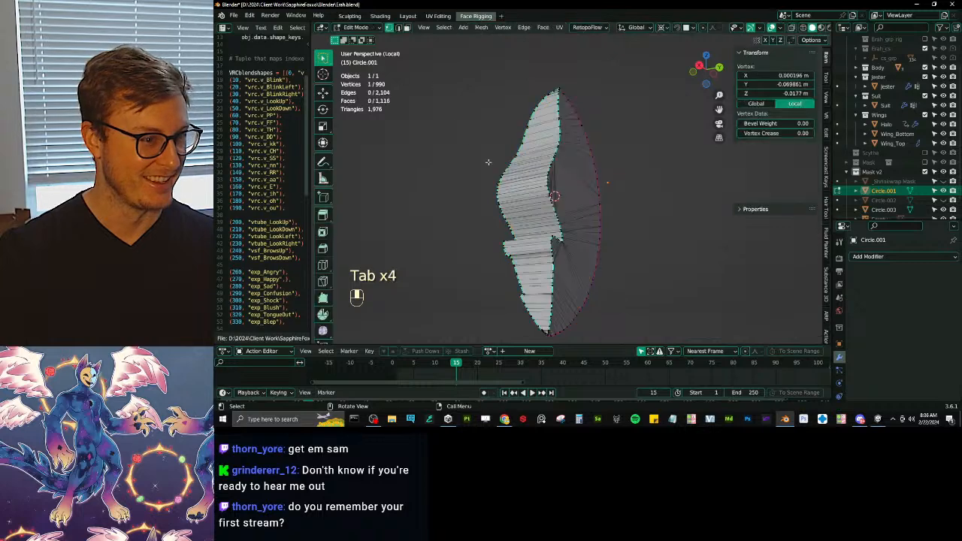
Step: Select the shortest path of side-wall faces along the mask's split from the bottom tip to the top corner
left_click(407, 27)
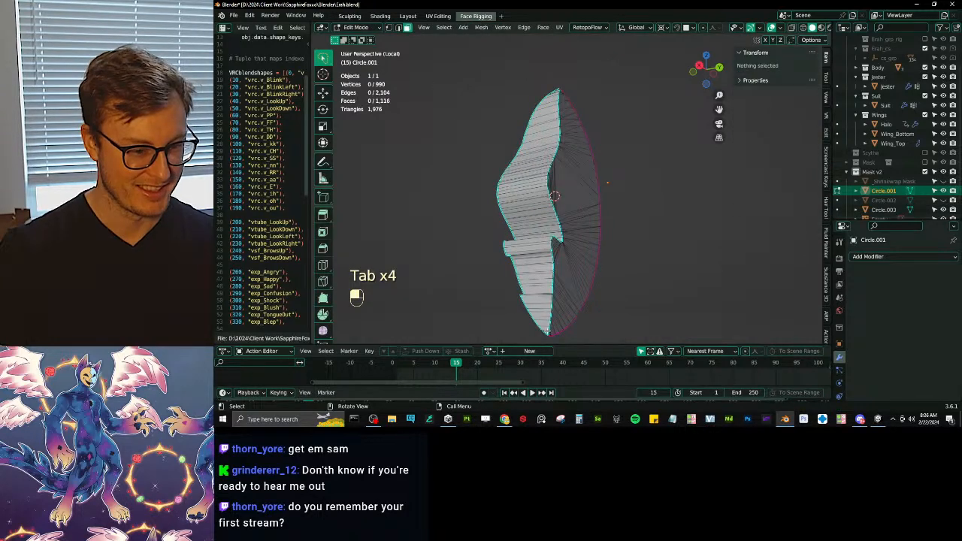
middle_click_drag(547, 331, 580, 225, "shift")
scroll(580, 225, "up", 12)
scroll(594, 237, "down", 4)
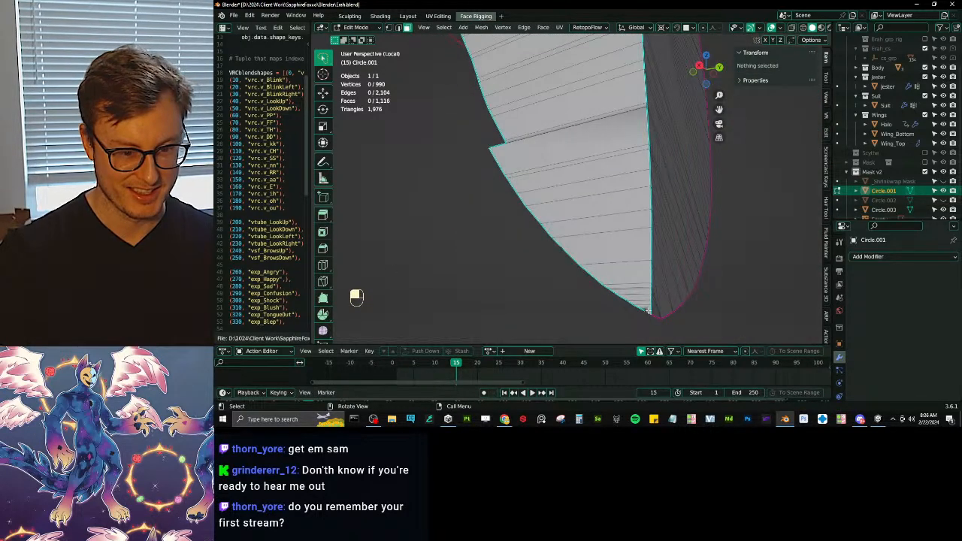
left_click(648, 312)
scroll(648, 311, "down", 7)
middle_click_drag(623, 200, 606, 331, "shift")
middle_click_drag(569, 198, 576, 214)
scroll(577, 214, "down", 1)
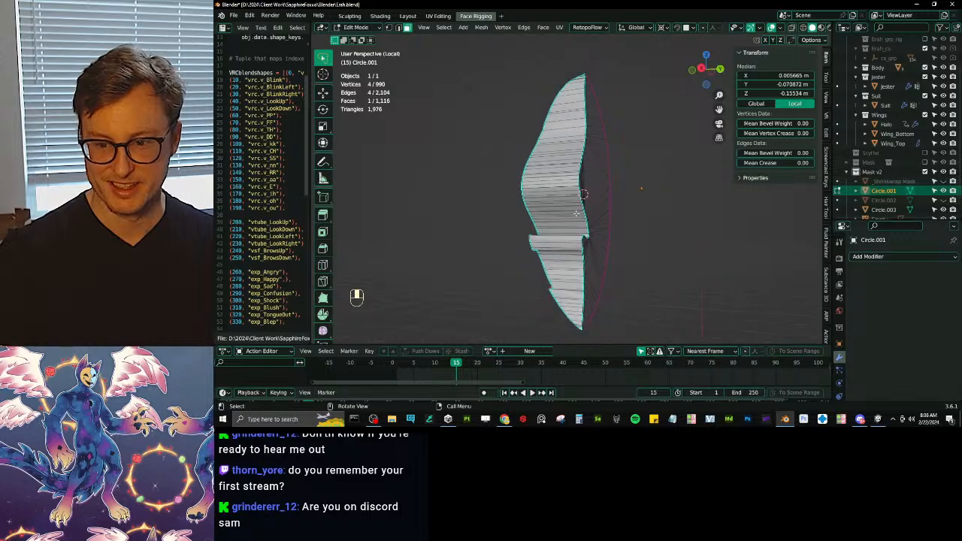
left_click(562, 179, "ctrl")
scroll(563, 179, "up", 3)
mouse_move(562, 180)
middle_mouse_down()
mouse_move(543, 186)
mouse_move(567, 188)
middle_mouse_up()
left_click(567, 188, "ctrl")
scroll(567, 188, "up", 2)
key("q")
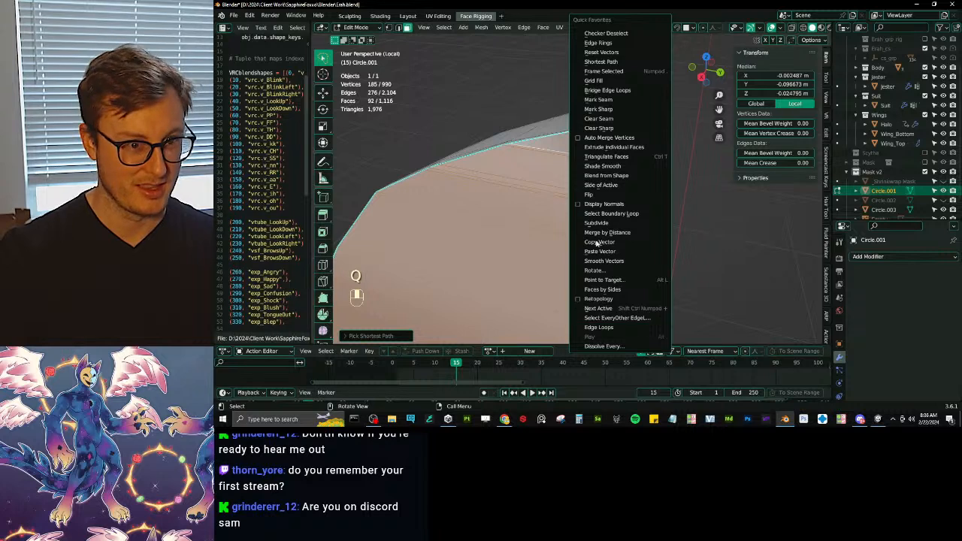
key("q")
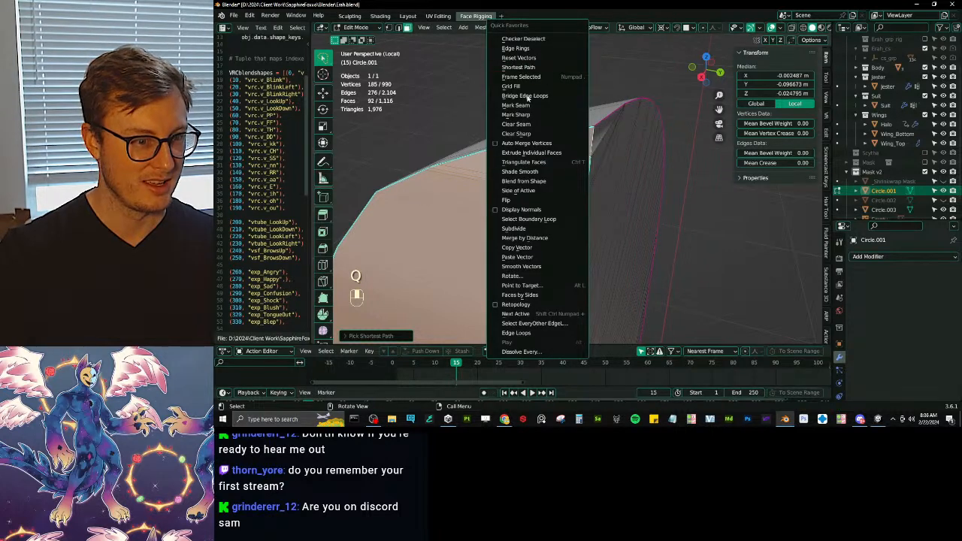
left_click(539, 266)
left_click(481, 28)
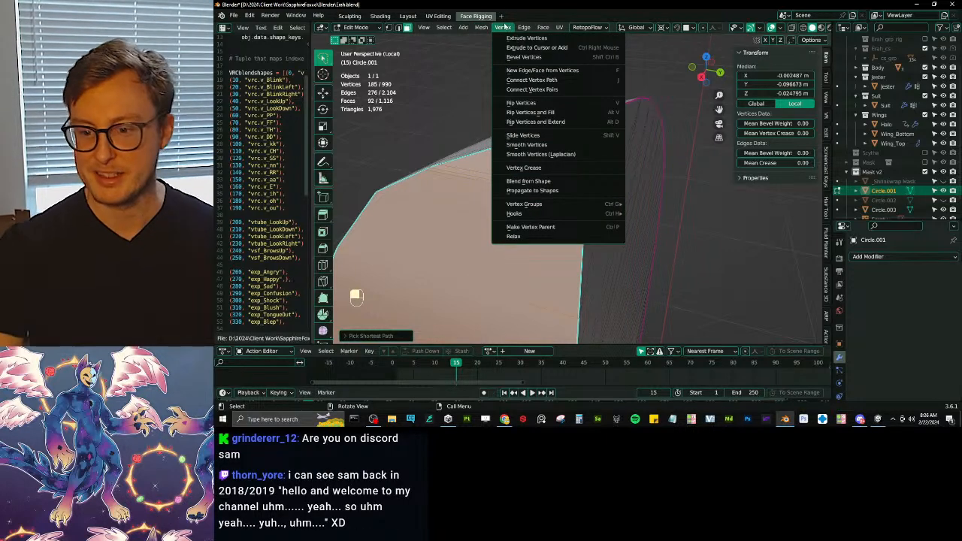
left_click(505, 27)
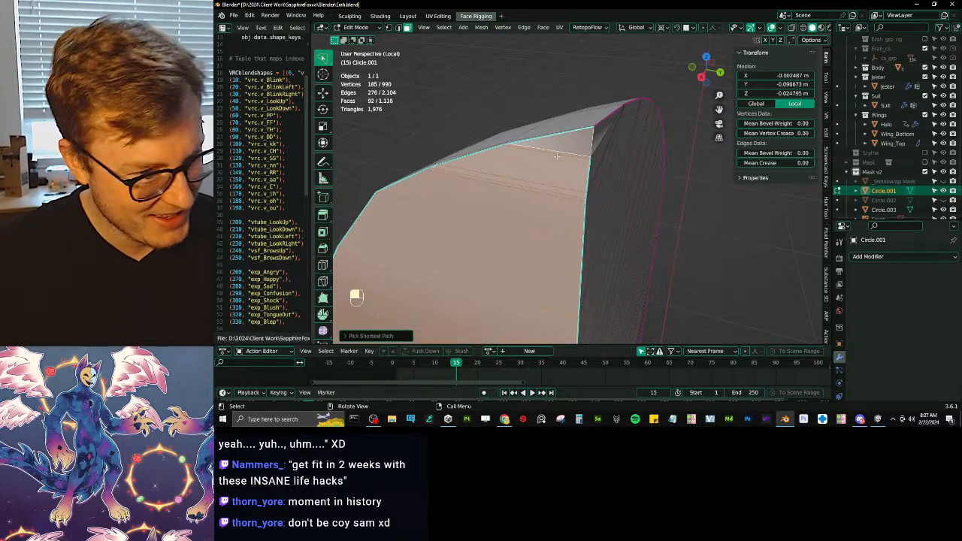
middle_click_drag(556, 156, 641, 233)
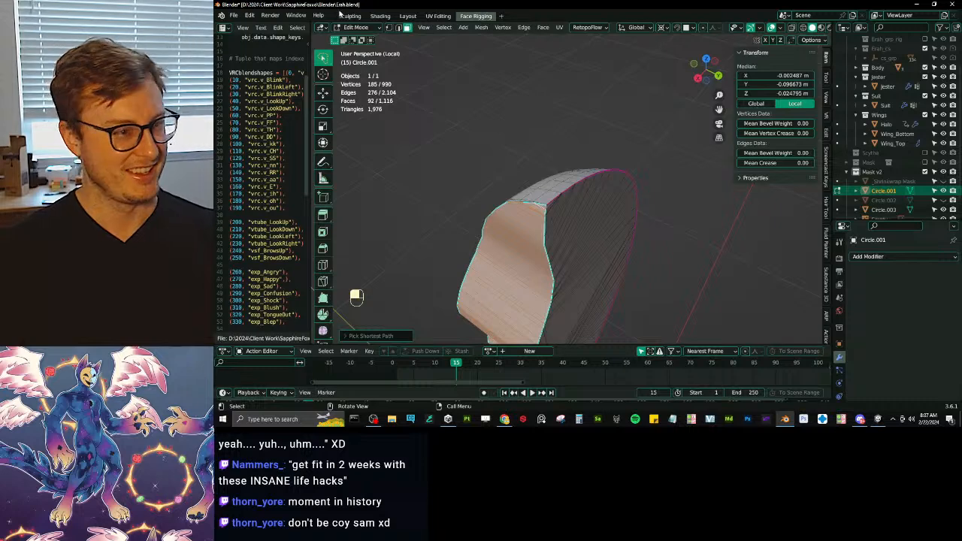
scroll(578, 192, "up", 4)
left_click(475, 233)
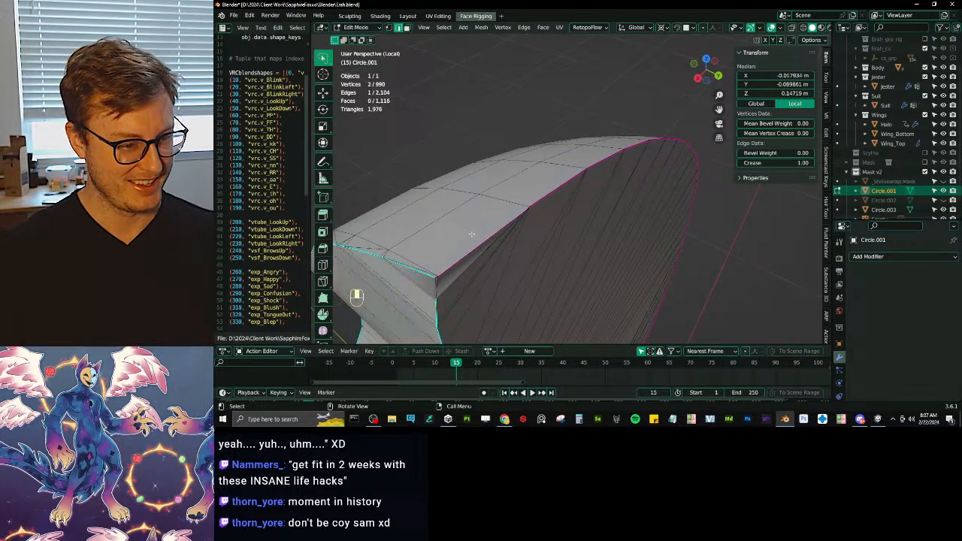
scroll(482, 233, "down", 4)
middle_click_drag(591, 224, 525, 194)
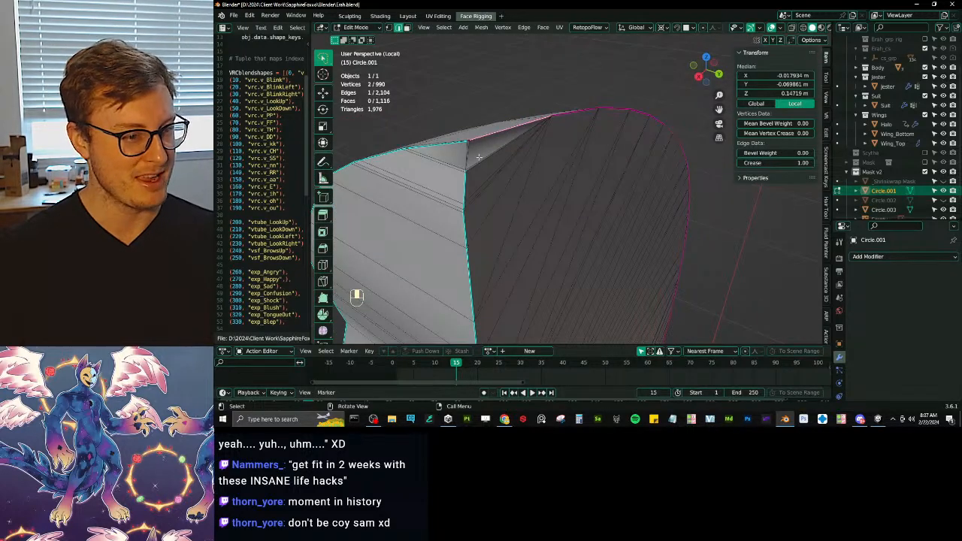
key("alt+a")
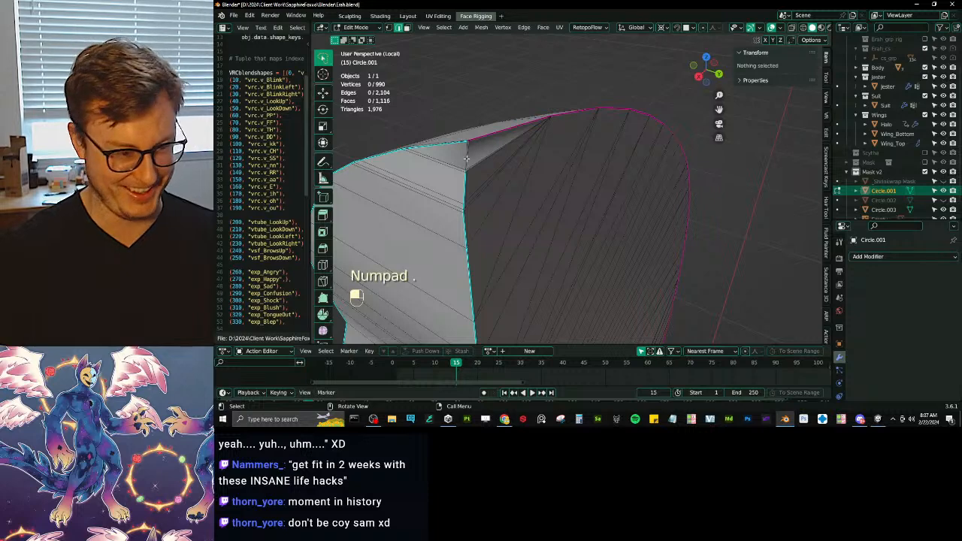
Step: Mark the backing's perimeter edges as sharp, from the short top-corner edge around the outer rim to the bottom tip, after undoing Clear Sharp
left_click(467, 158)
key("KP_Decimal")
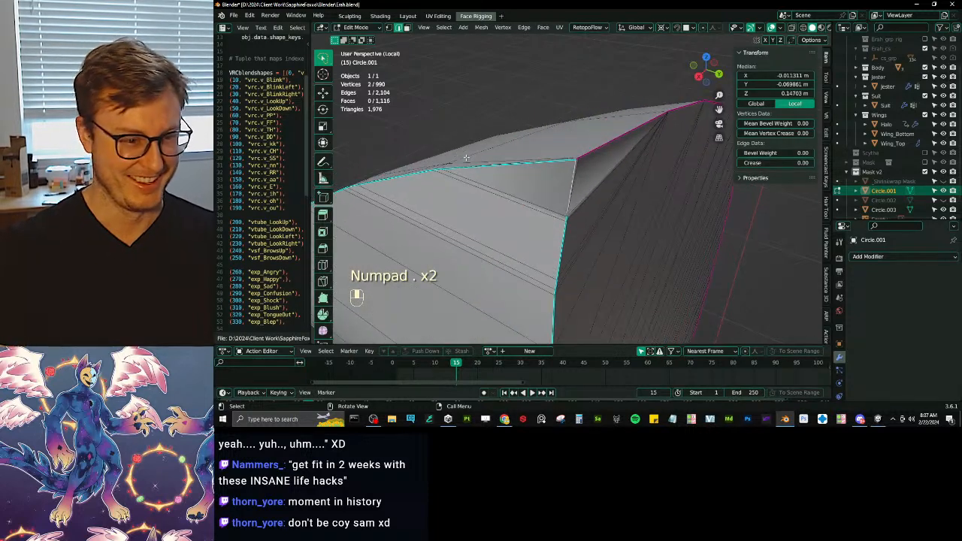
key("g")
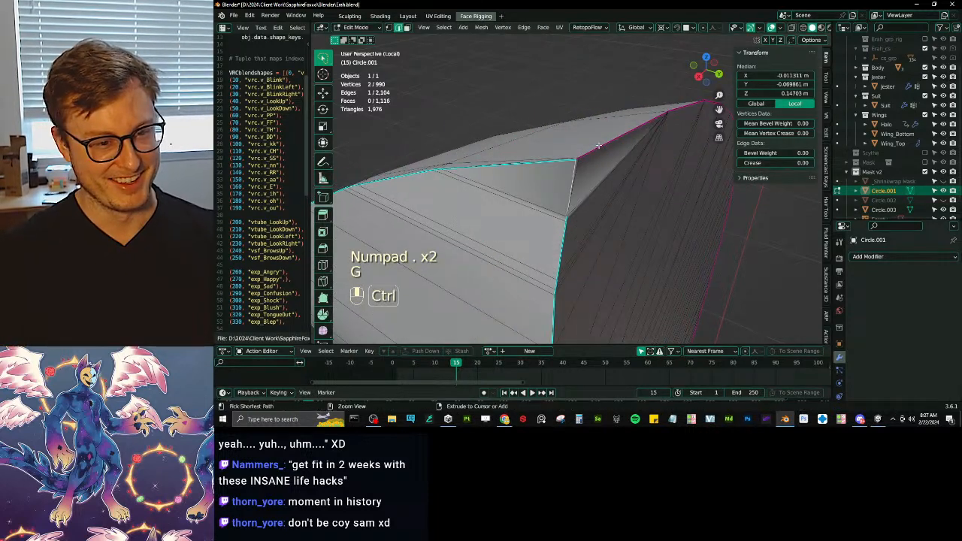
left_click(665, 115, "ctrl")
middle_click_drag(658, 128, 551, 124)
scroll(399, 142, "down", 4)
middle_click_drag(551, 125, 512, 98, "shift")
middle_click_drag(571, 195, 481, 173)
middle_click_drag(481, 173, 434, 90, "shift")
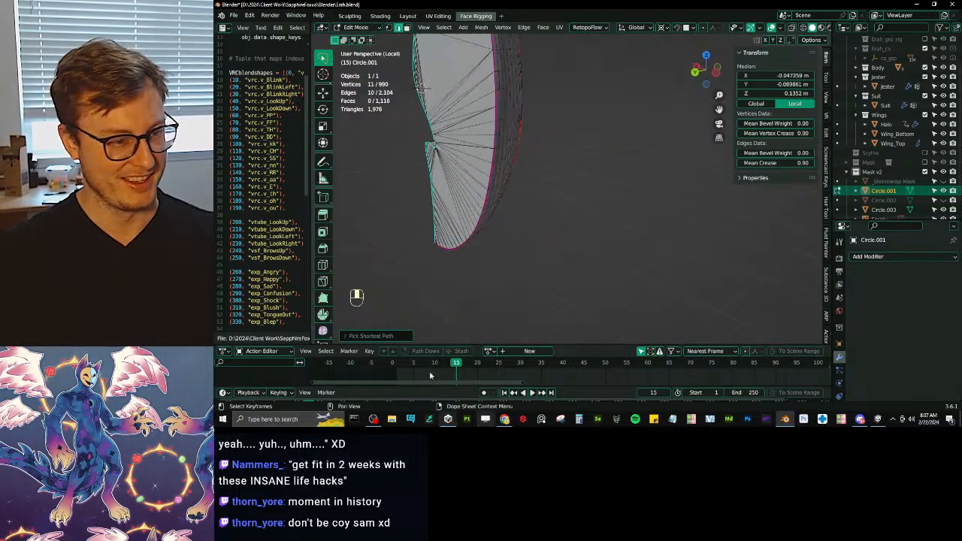
middle_click_drag(519, 264, 481, 174)
left_click(431, 185, "ctrl")
middle_click_drag(395, 328, 619, 182, "shift")
scroll(462, 253, "up", 3)
scroll(462, 253, "up", 2)
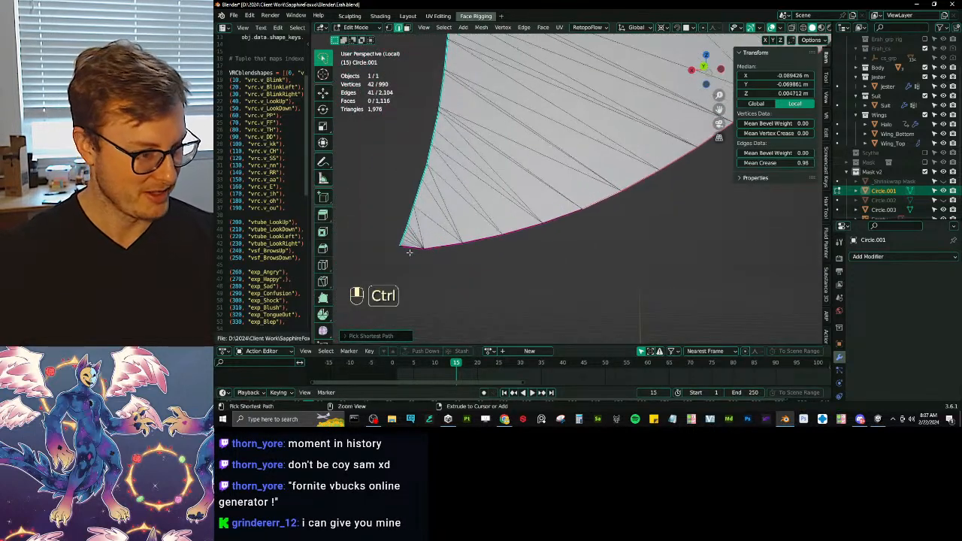
key("q")
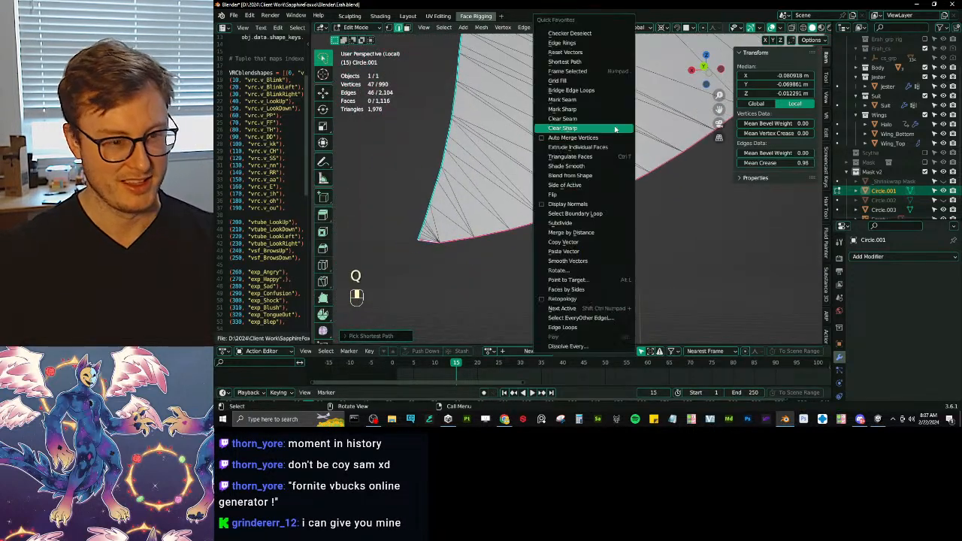
left_click(571, 130)
key("ctrl+z")
key("q")
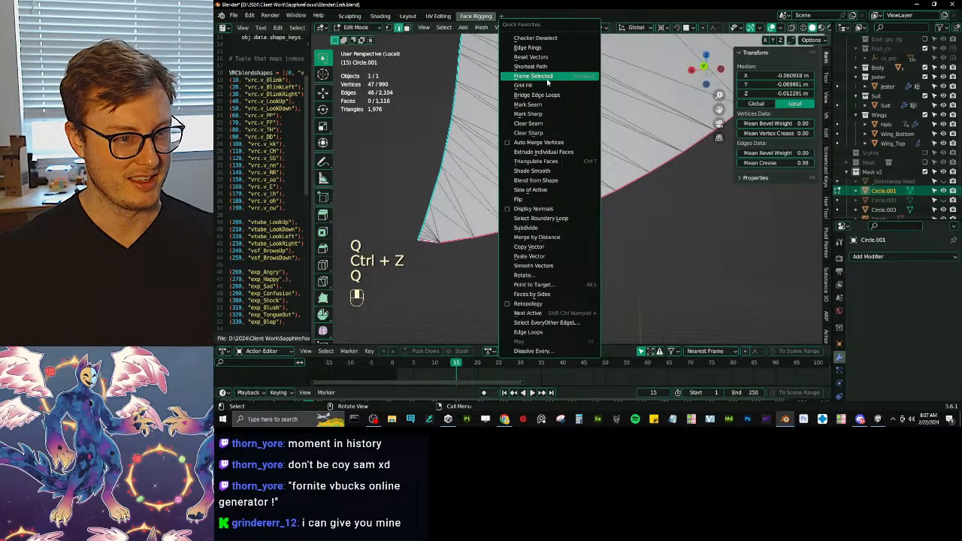
left_click(546, 115)
scroll(592, 177, "down", 2)
left_click(608, 163)
middle_click_drag(610, 182, 599, 226, "shift")
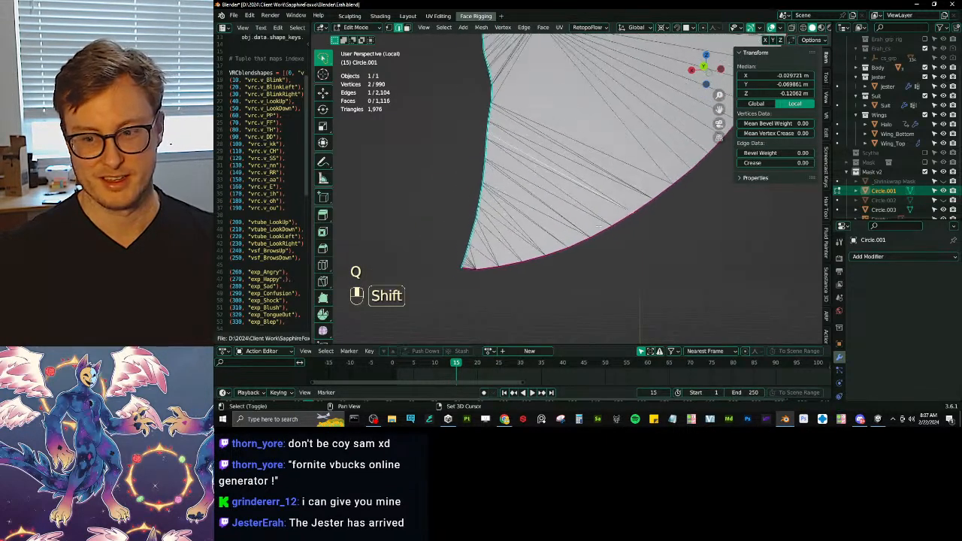
Step: Inspect the shading of the mask half's backing and side wall in object mode
key("Tab")
middle_click_drag(669, 132, 520, 230)
scroll(519, 225, "down", 3)
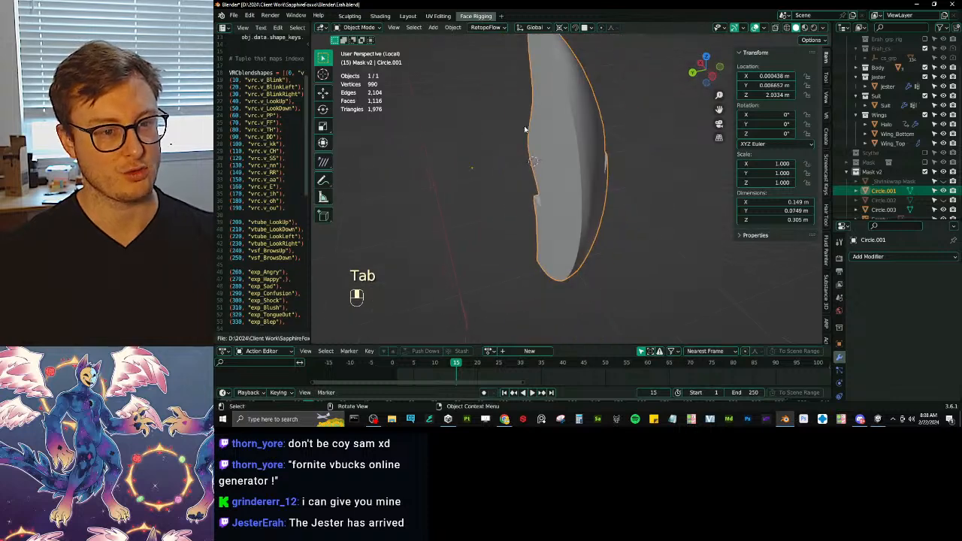
middle_click_drag(525, 129, 386, 46)
scroll(595, 174, "up", 3)
key("Tab")
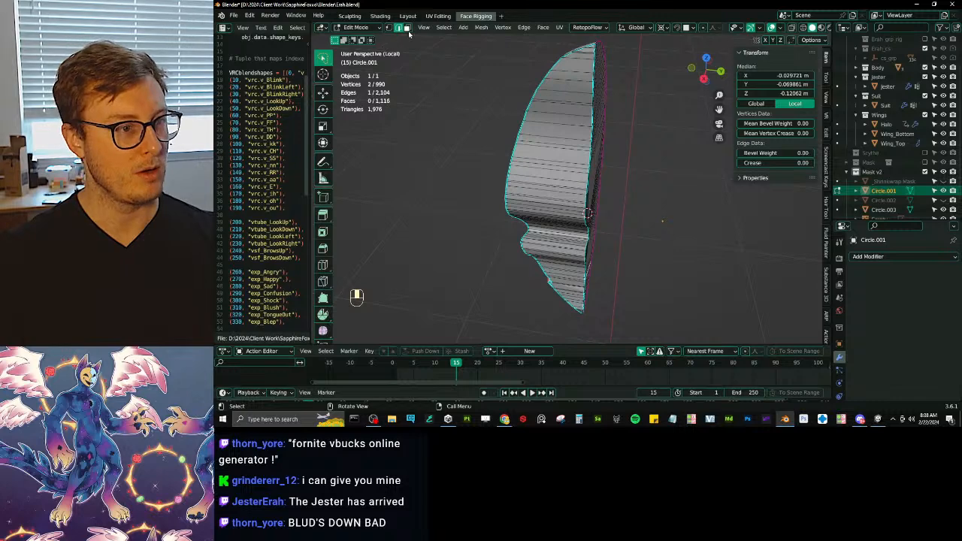
Step: Try Smooth Vectors on the side-wall faces selected from the top corner to the bottom tip, and undo it
left_click(408, 30)
scroll(586, 64, "up", 2)
scroll(587, 68, "up", 3, "shift")
scroll(586, 100, "up", 2)
scroll(589, 87, "up", 3, "shift")
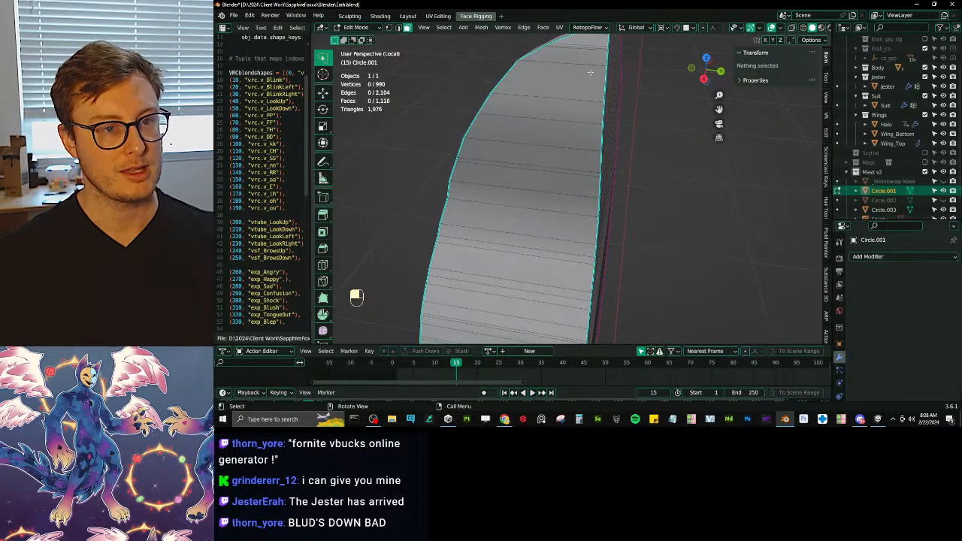
scroll(592, 82, "down", 3)
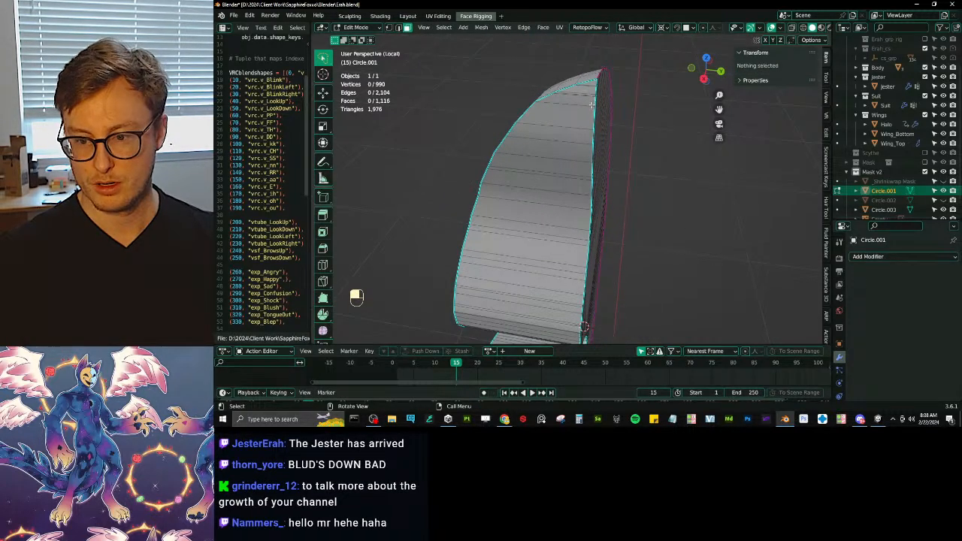
scroll(584, 98, "up", 2)
left_click(576, 73)
scroll(576, 75, "down", 5)
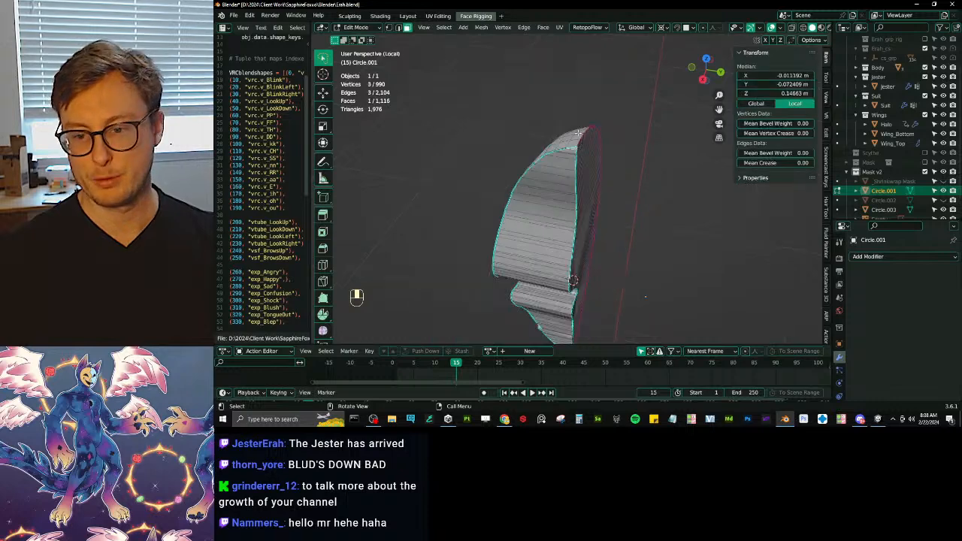
middle_click_drag(565, 225, 560, 188)
middle_click_drag(561, 188, 554, 64, "shift")
middle_click_drag(548, 151, 547, 130)
scroll(531, 237, "up", 4)
middle_click_drag(531, 236, 534, 132)
left_click(602, 241, "ctrl")
mouse_move(602, 239)
middle_mouse_down()
mouse_move(597, 182)
mouse_move(608, 170)
mouse_move(617, 238)
middle_mouse_up()
middle_click_drag(590, 77, 571, 215, "shift")
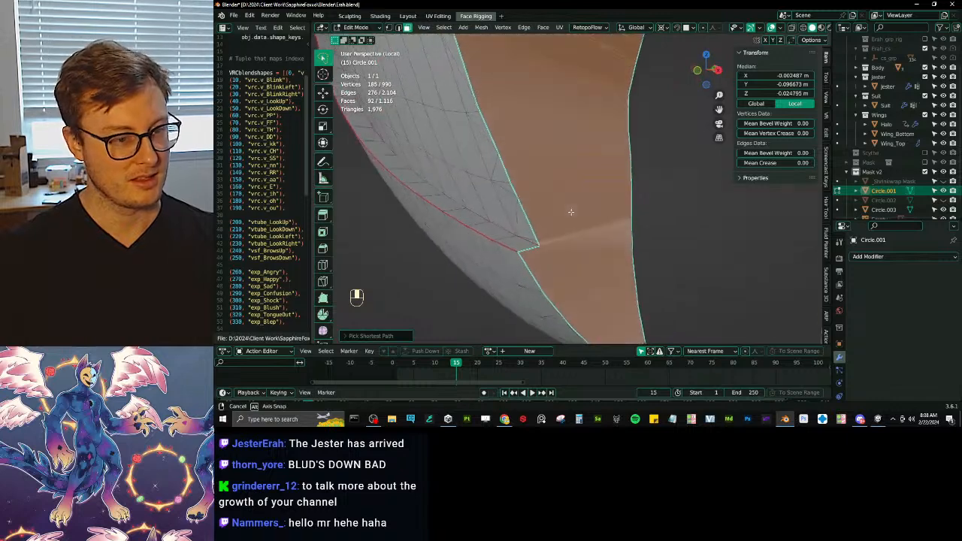
key("q")
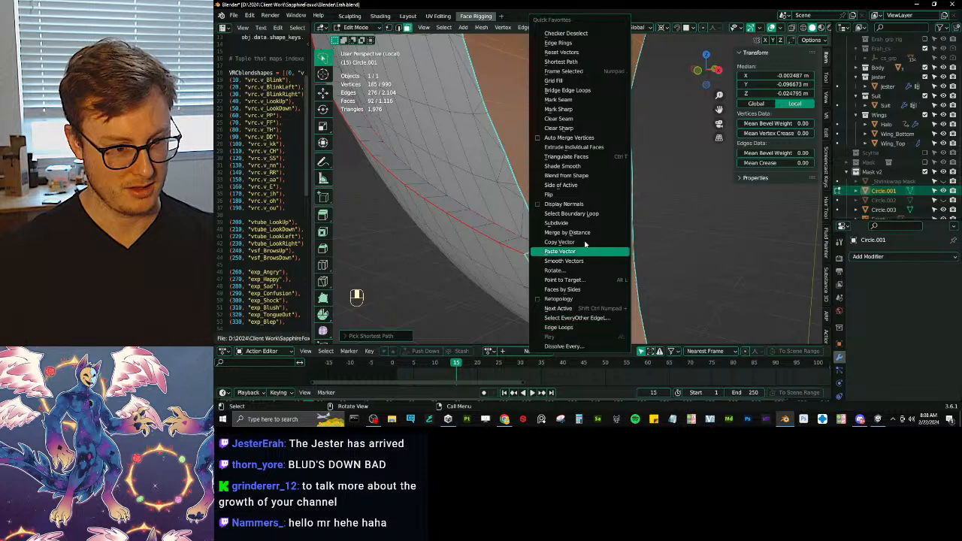
left_click(563, 261)
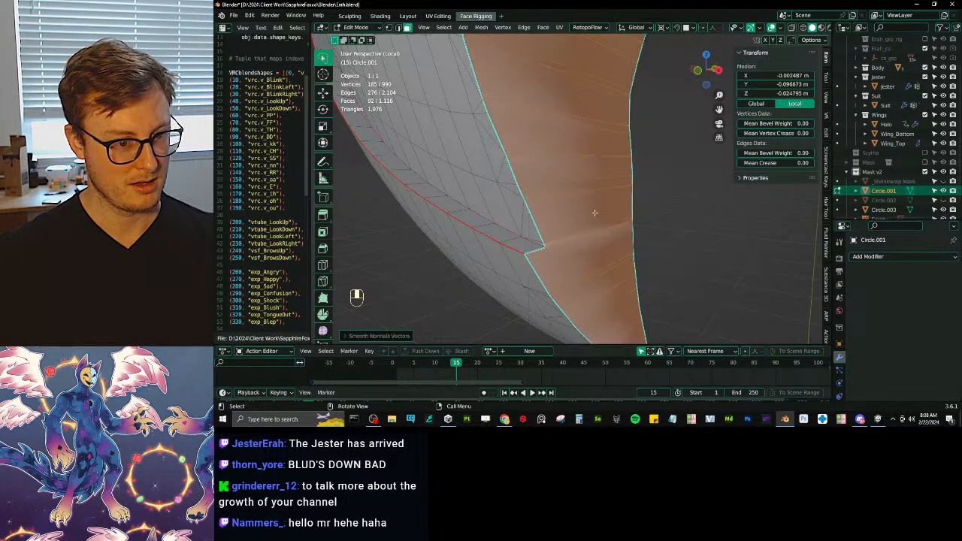
key("ctrl+z")
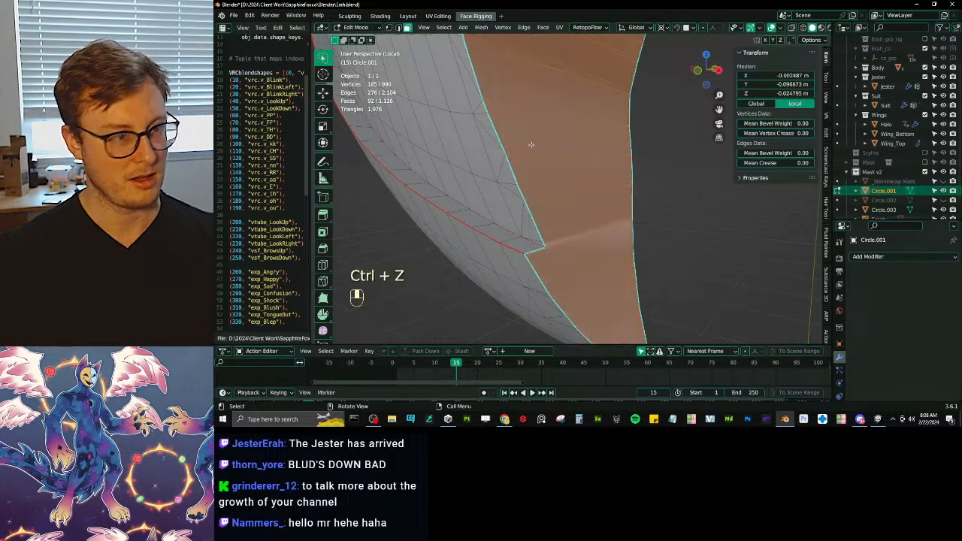
left_click(540, 28)
left_click(571, 205)
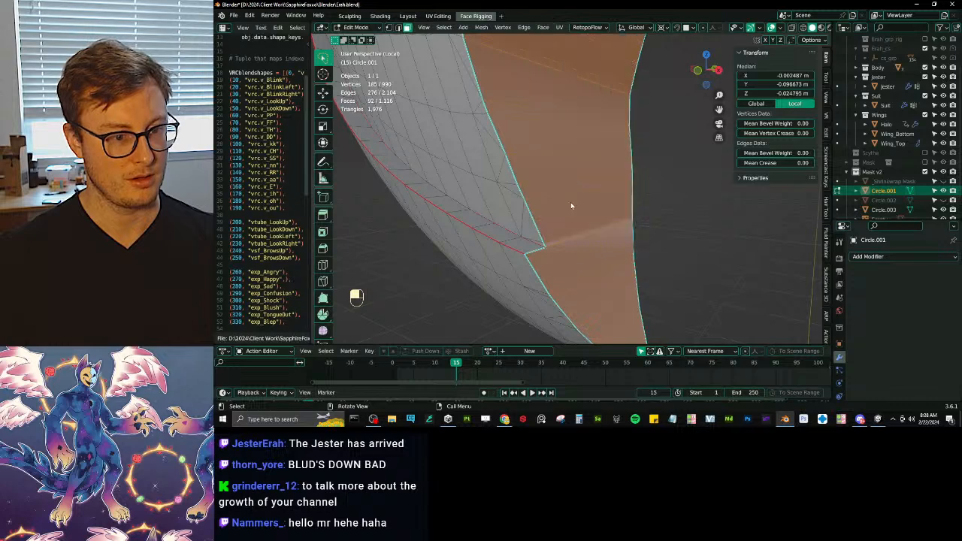
Step: Inspect the side wall's shading around its stepped notch in object mode
left_click(589, 169)
scroll(614, 133, "down", 5)
middle_click_drag(615, 133, 552, 115)
key("Tab")
middle_click_drag(551, 118, 570, 206, "shift")
scroll(570, 206, "up", 3)
key("Tab")
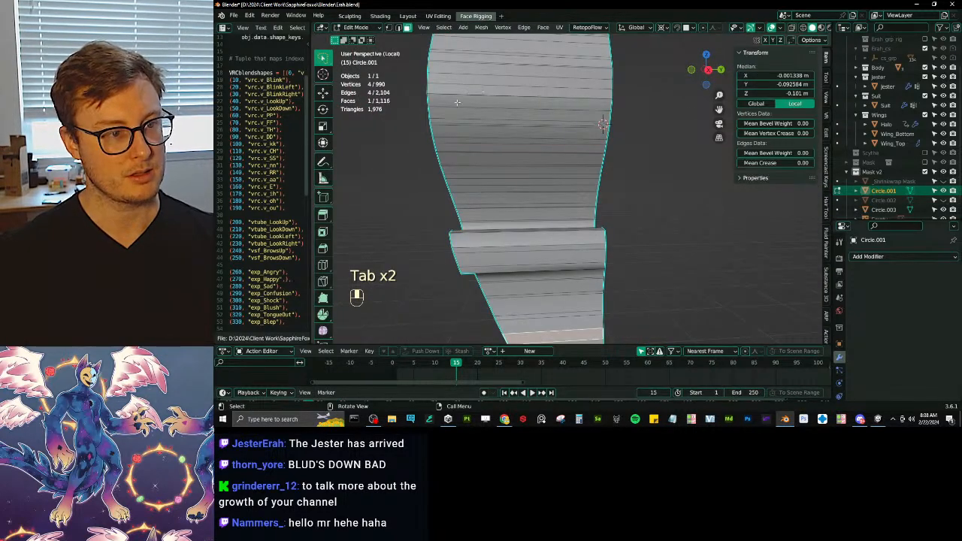
Step: Try moving a vertex on the front rim where the side wall shades dark, to test its connection
middle_click_drag(446, 77, 539, 165)
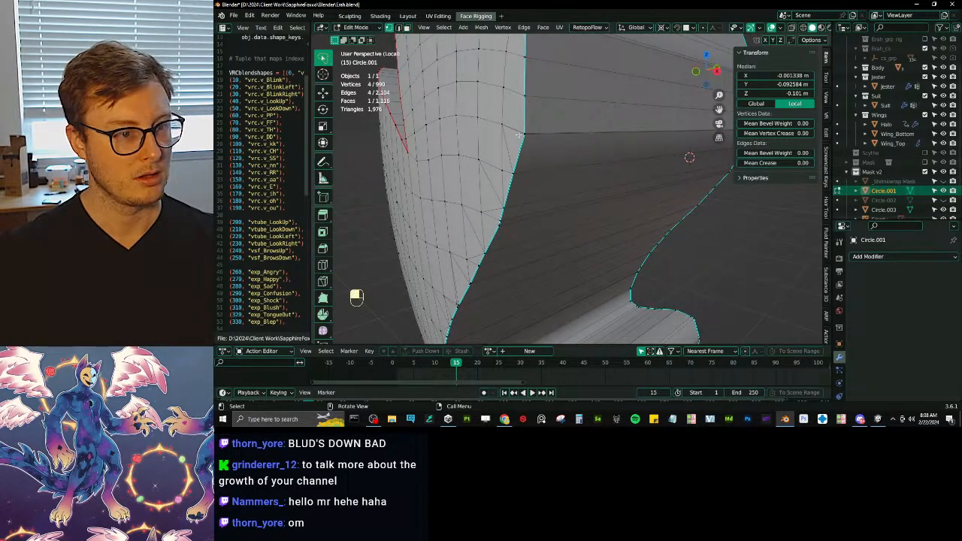
left_click(519, 135)
left_click(528, 135, "shift")
left_click(529, 98)
key("g")
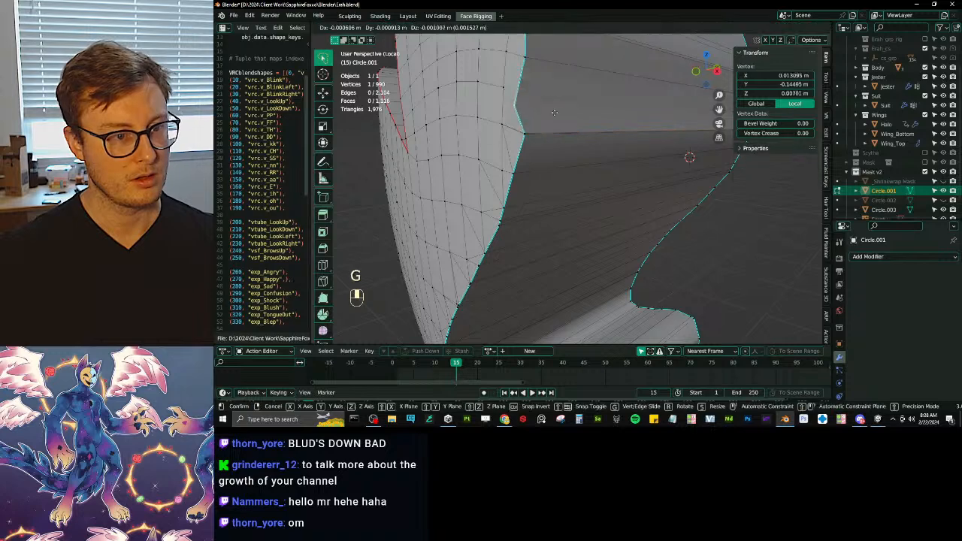
left_click(554, 112)
Step: Inspect the side wall's shading in object mode, from the front rim round to the stepped notch at the back
key("Tab")
middle_click_drag(602, 140, 558, 177)
key("Tab")
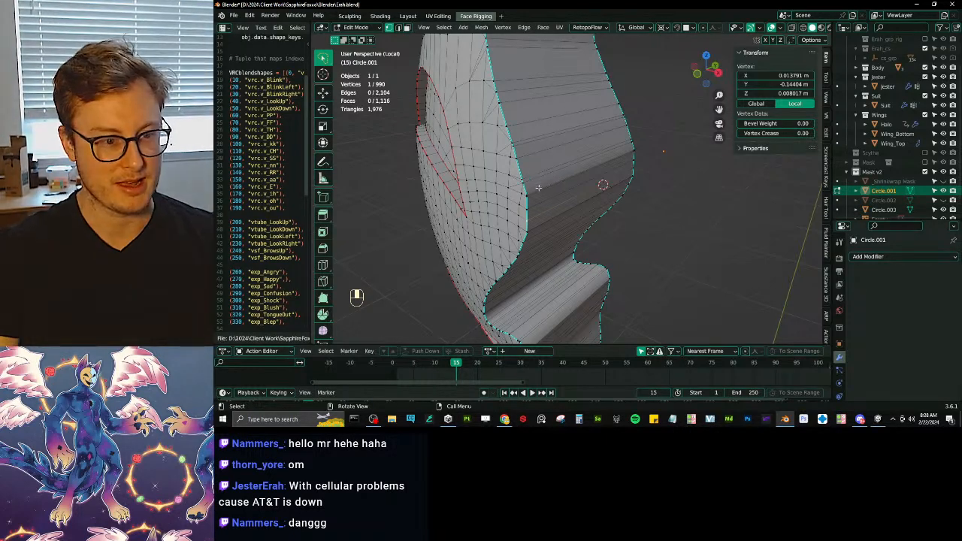
middle_click_drag(539, 187, 559, 239)
key("Tab")
scroll(531, 206, "down", 4)
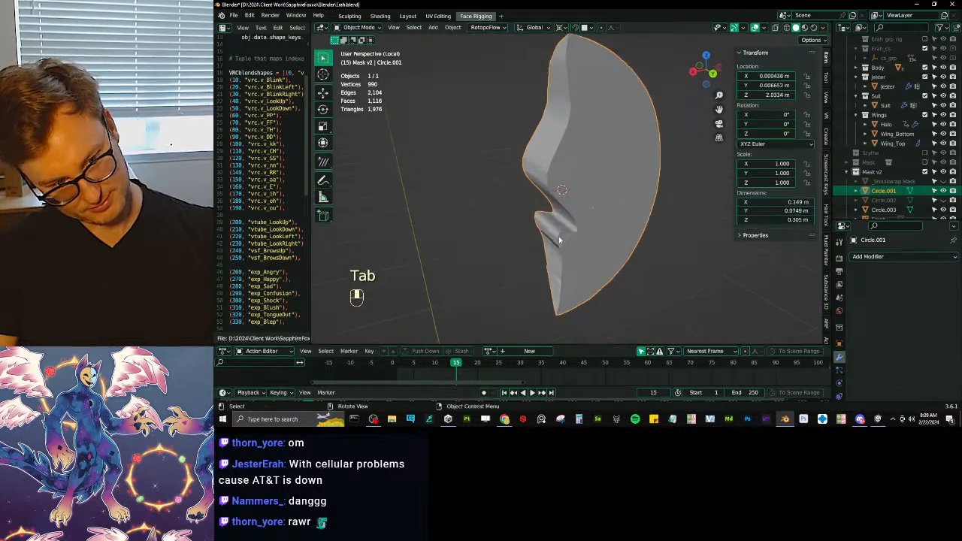
scroll(561, 204, "up", 8)
Step: Merge the overlapping vertices at the side wall's rear rim, at the end of the notch edge, using a wireframe box selection
key("Tab")
middle_click_drag(496, 219, 511, 237, "shift")
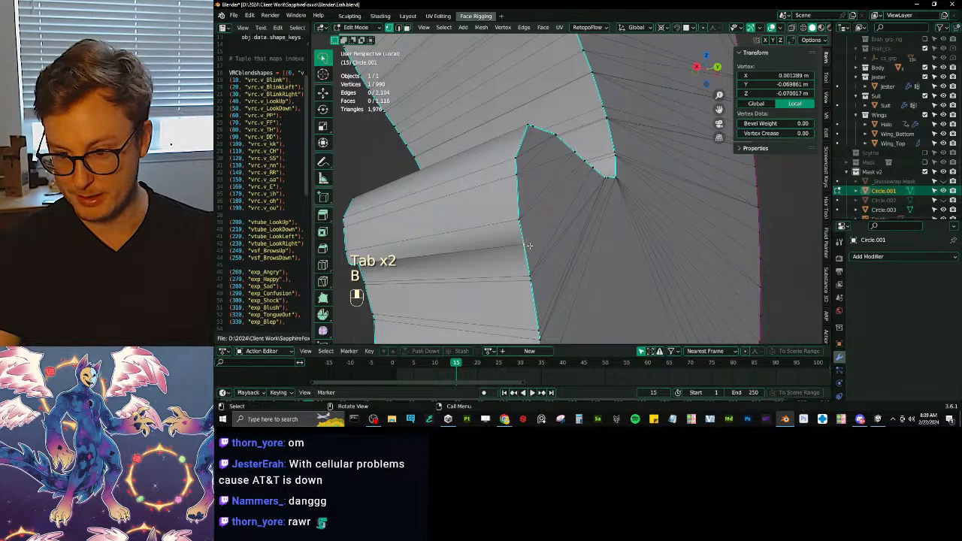
key("z")
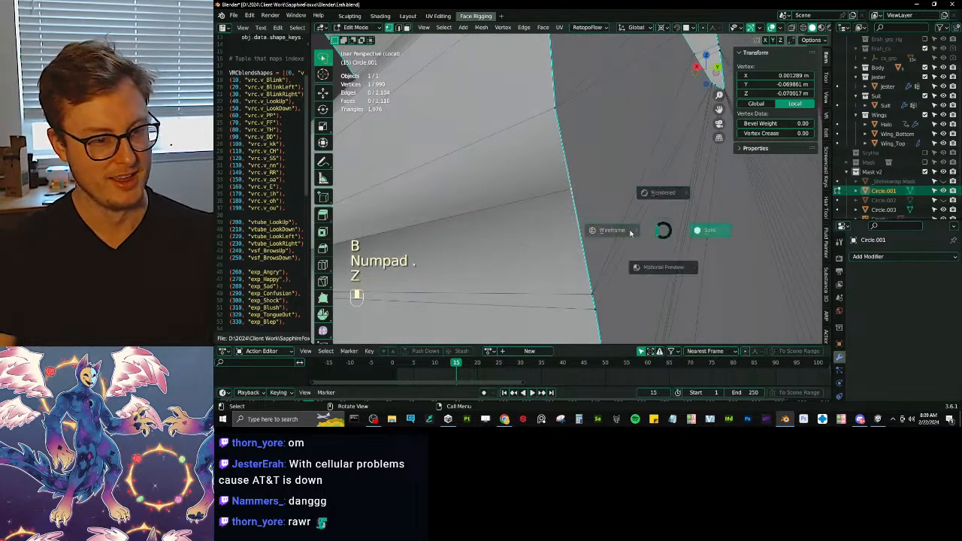
key("g")
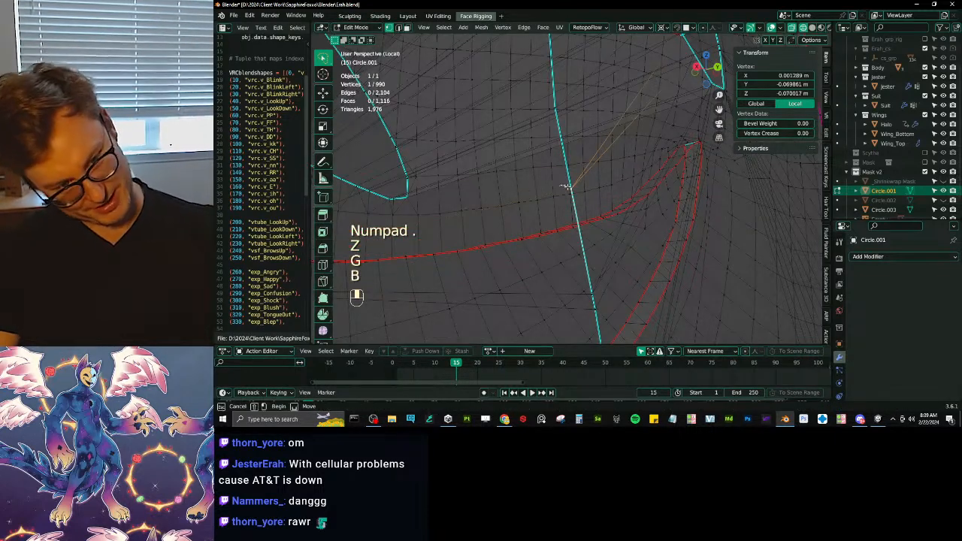
left_click_drag(569, 190, 609, 189)
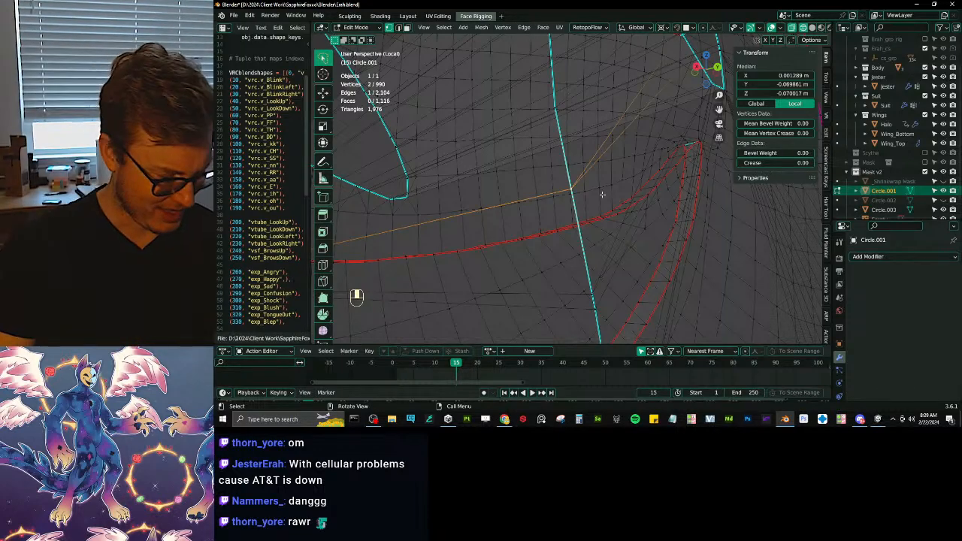
key("m")
left_click(602, 195)
middle_click_drag(603, 194, 663, 202)
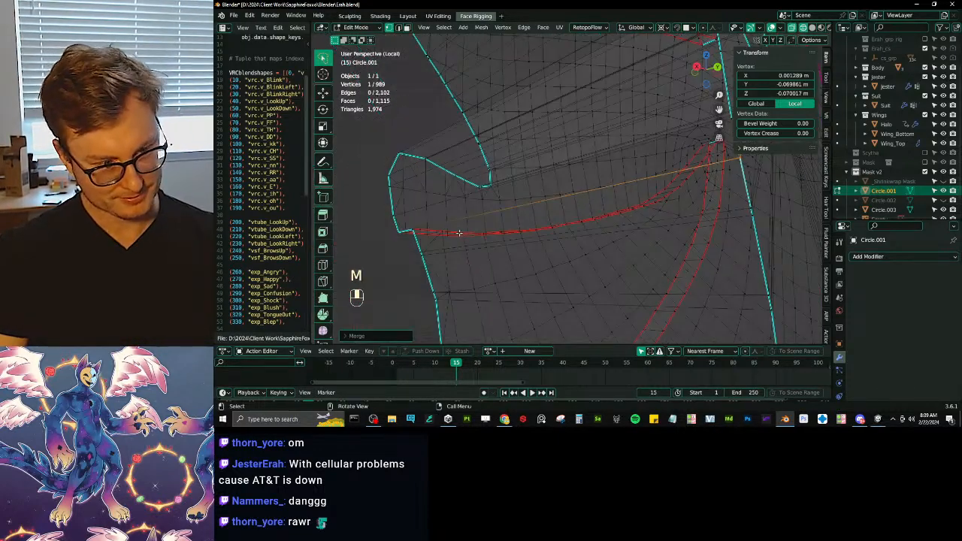
Step: Try moving the front notch-corner vertex in solid shading to test whether the side wall is attached
mouse_move(460, 234)
middle_mouse_down()
mouse_move(580, 223)
mouse_move(606, 236)
middle_mouse_up()
key("z")
left_click(694, 241)
mouse_move(694, 240)
middle_mouse_down()
mouse_move(535, 262)
mouse_move(538, 224)
mouse_move(459, 214)
mouse_move(504, 198)
mouse_move(553, 259)
middle_mouse_up()
scroll(504, 199, "up", 3)
key("g")
right_click(495, 196)
key("g")
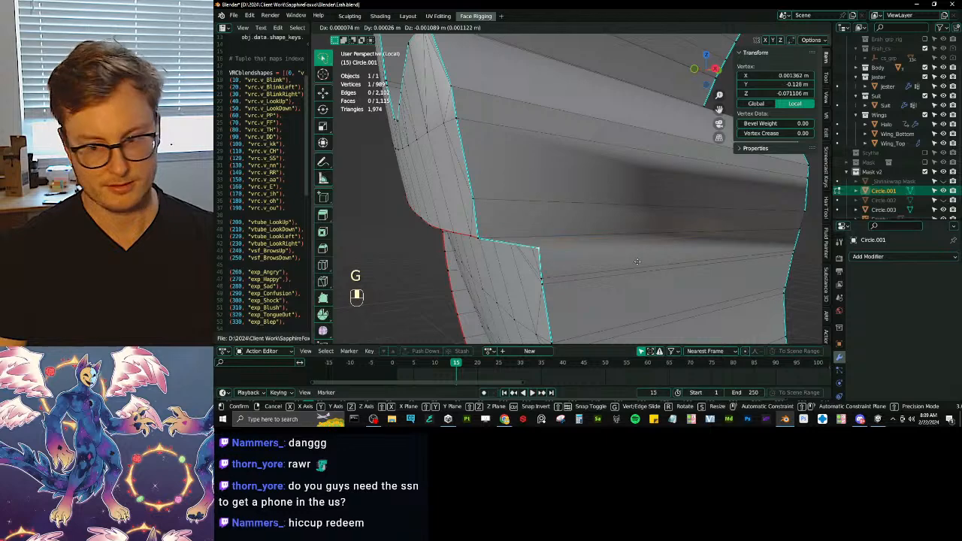
left_click(637, 262)
Step: Dissolve the stray long wall edge at the front notch corner and connect that corner to the rim vertex above
left_click(399, 27)
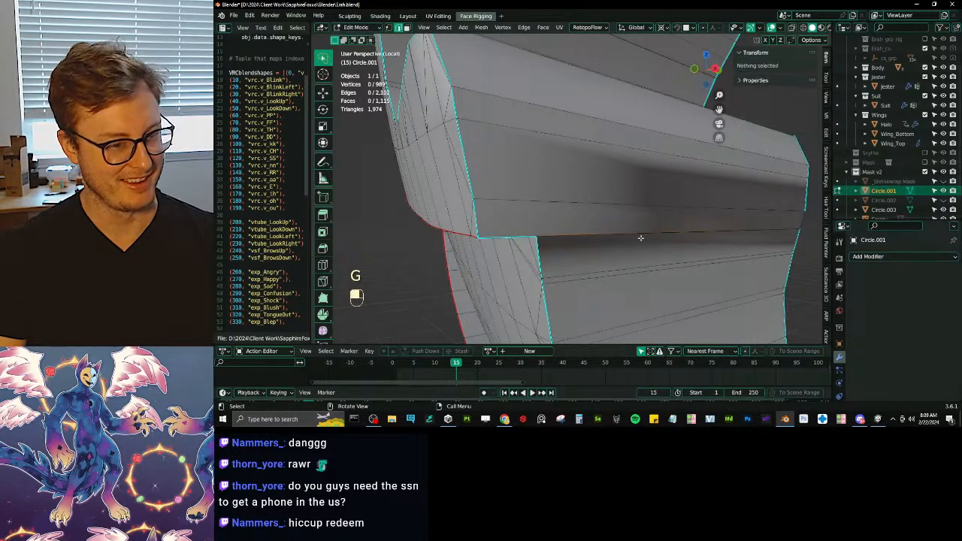
key("z")
left_click(605, 245)
key("g")
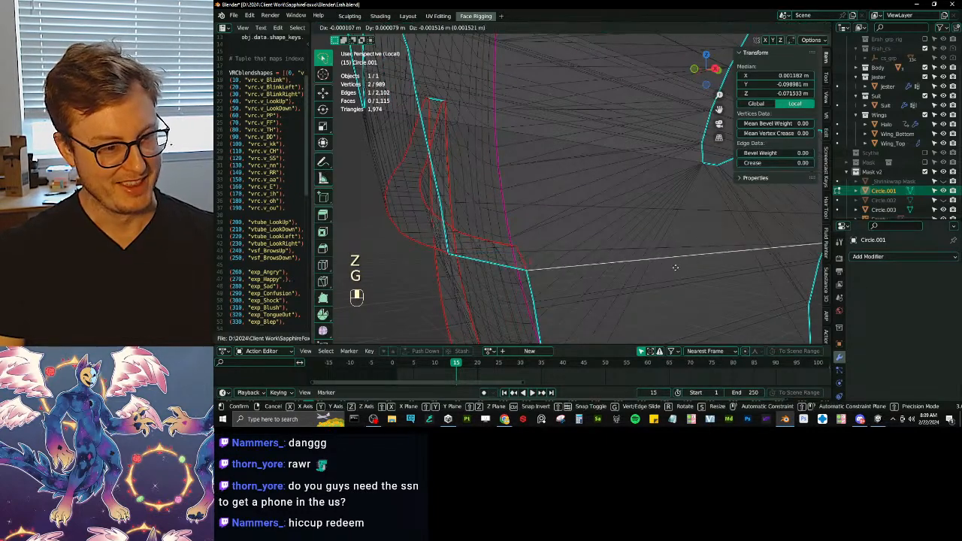
left_click(667, 259)
key("x")
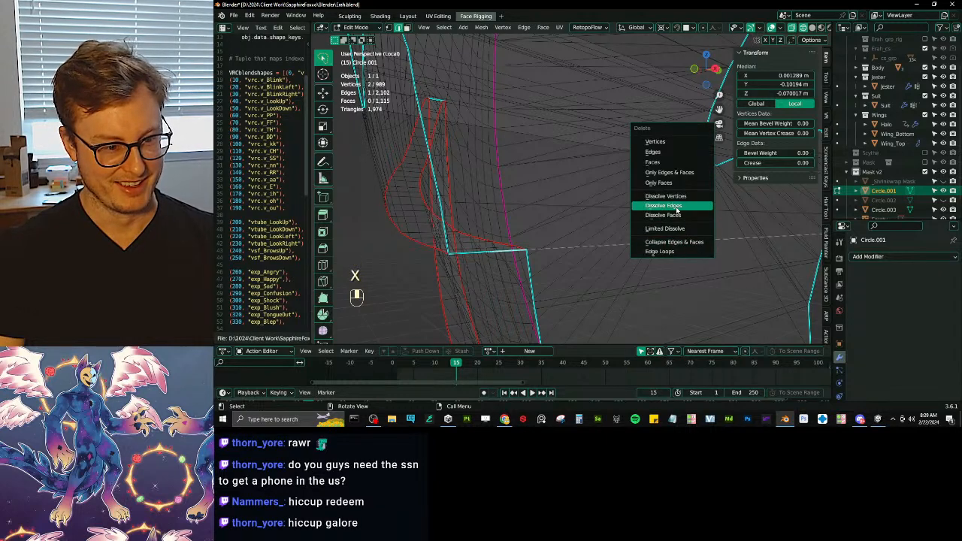
left_click(676, 208)
key("z")
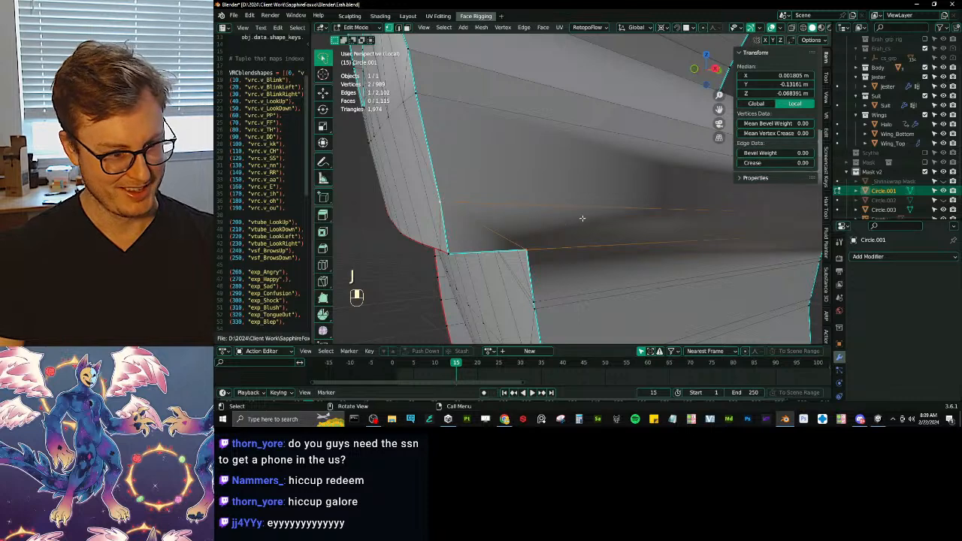
left_click(529, 240)
key("g")
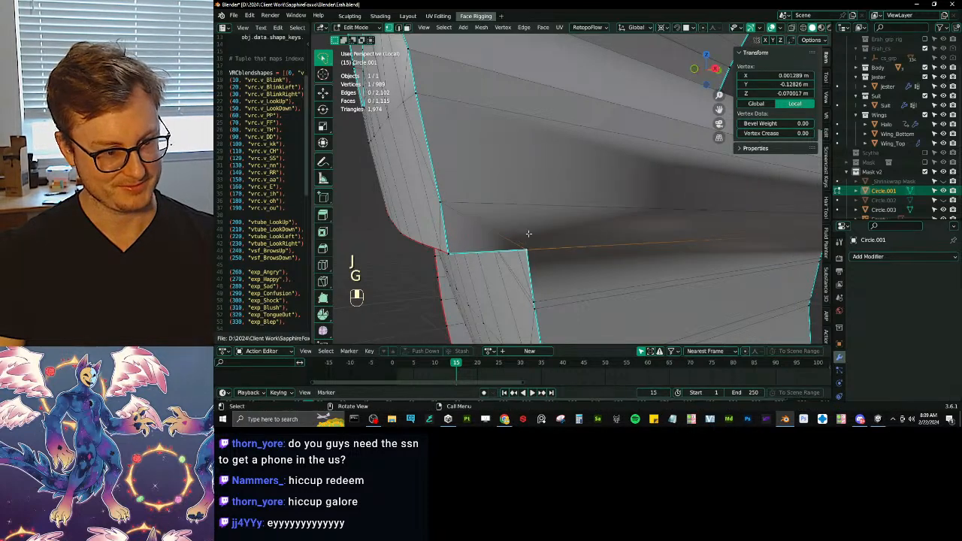
middle_click_drag(528, 234, 564, 263)
Step: Check the split line with the whole character shown, then isolate the mask half again at the tooth's upper corner
key("Tab")
scroll(613, 201, "down", 13)
key("slash")
left_click(622, 238)
left_click(527, 263)
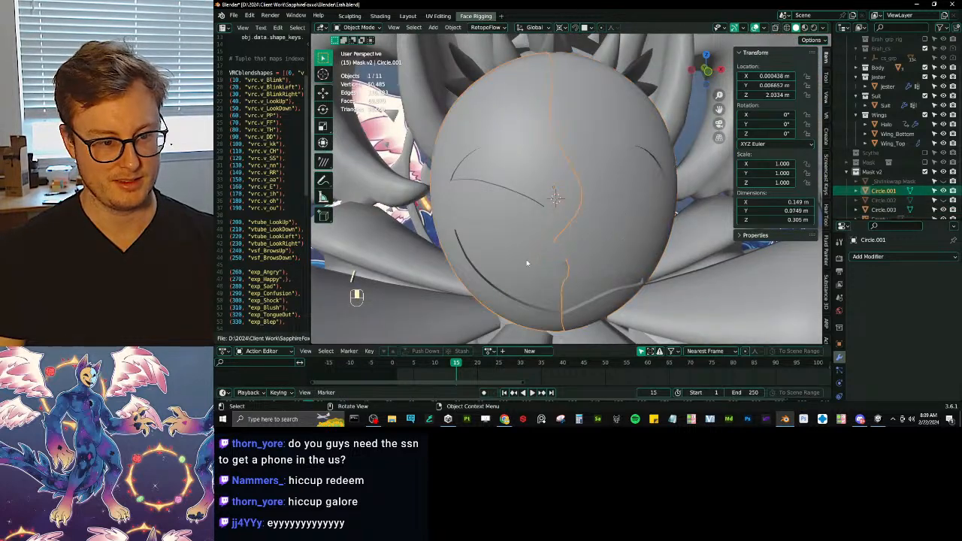
scroll(527, 263, "up", 5)
key("Tab")
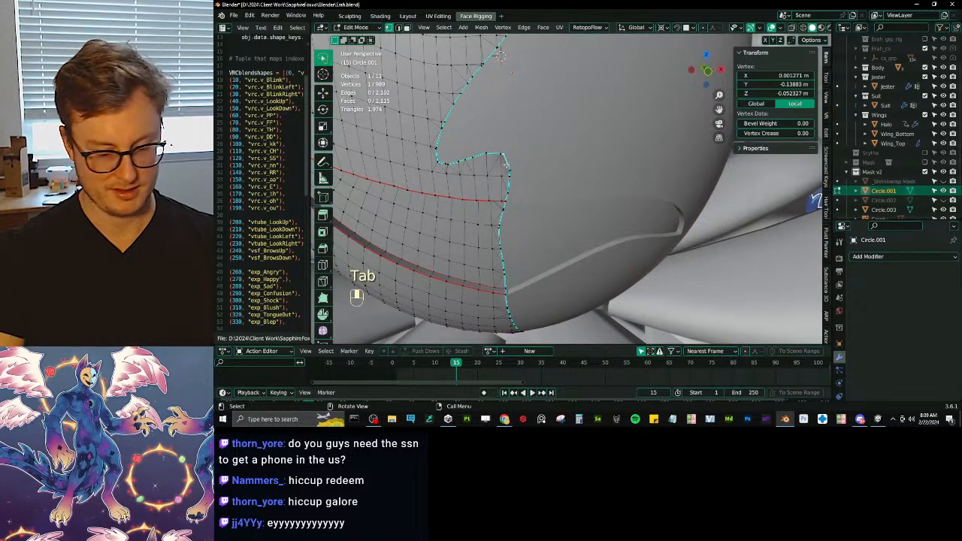
key("KP_Decimal")
middle_click_drag(507, 166, 570, 205)
key("KP_Divide")
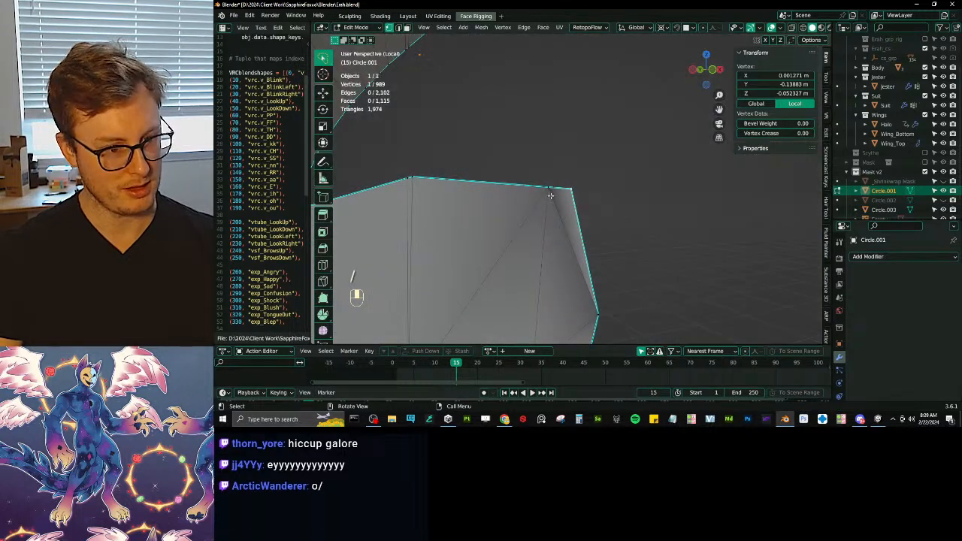
Step: Examine the vertices and wall faces at the tooth's upper corner in wireframe and solid shading, using cancelled test moves
key("KP_Decimal")
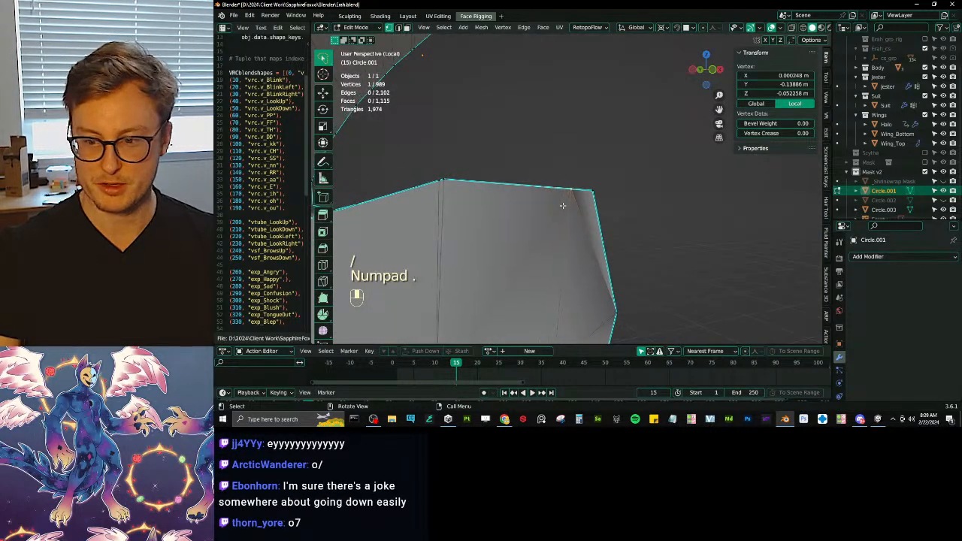
middle_click_drag(567, 197, 599, 211)
key("z")
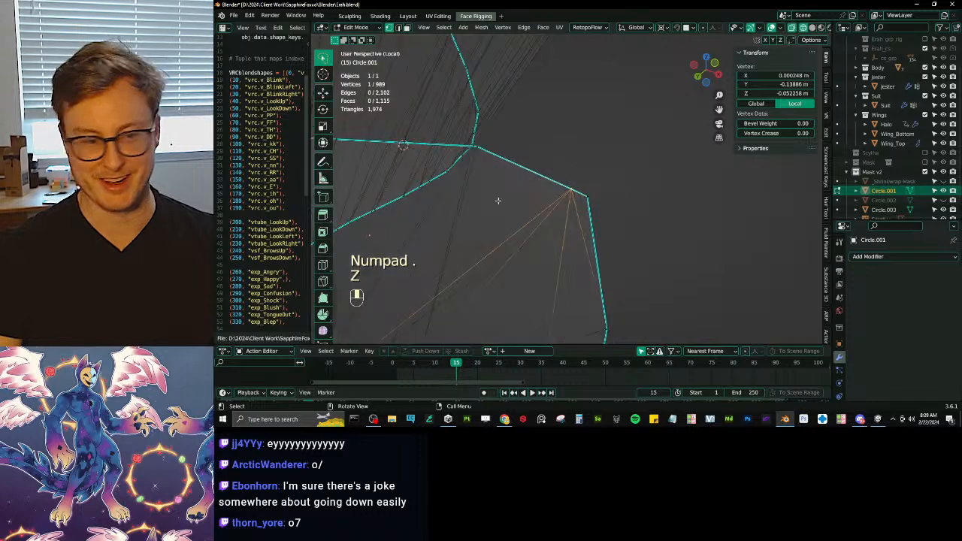
key("g")
right_click(570, 189)
middle_click_drag(571, 173, 570, 187)
key("z")
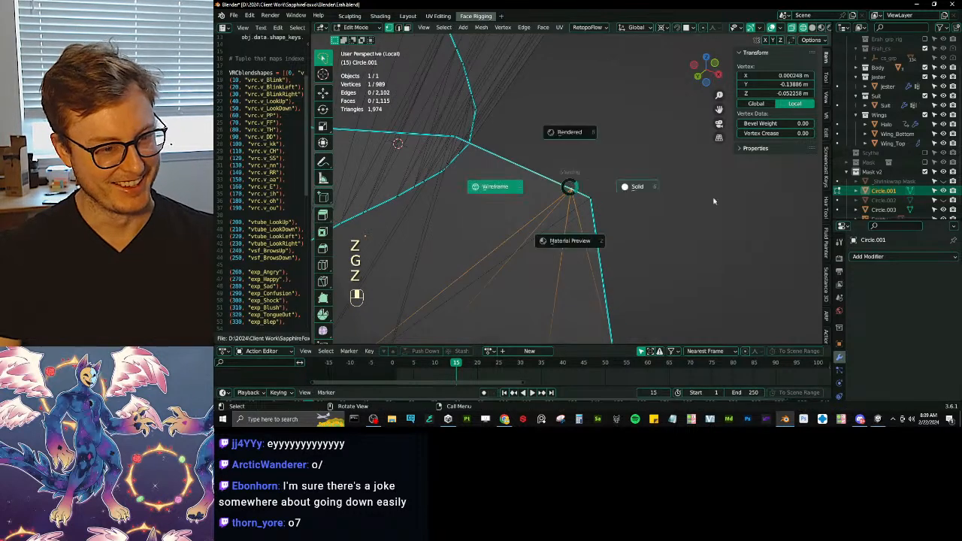
mouse_move(637, 218)
middle_mouse_down()
mouse_move(609, 273)
mouse_move(486, 211)
mouse_move(591, 207)
middle_mouse_up()
key("g")
right_click(625, 249)
key("g")
right_click(622, 253)
scroll(622, 253, "down", 6)
scroll(623, 253, "up", 3)
scroll(591, 208, "down", 4)
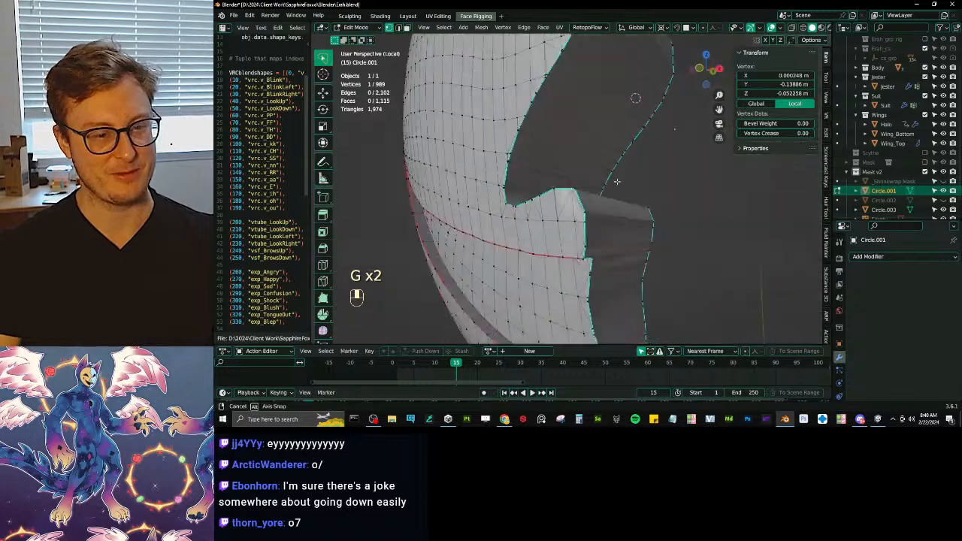
scroll(591, 208, "up", 5)
scroll(592, 207, "up", 3)
scroll(592, 206, "down", 3)
Step: Reset the normal vectors of the entire mask half and check its shading around the notch in object mode
key("a")
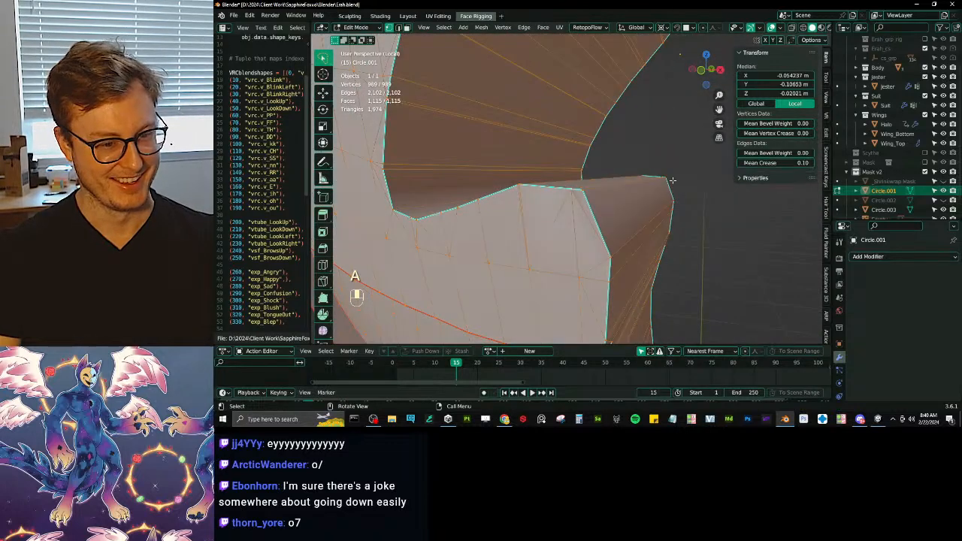
key("q")
scroll(587, 218, "down", 5)
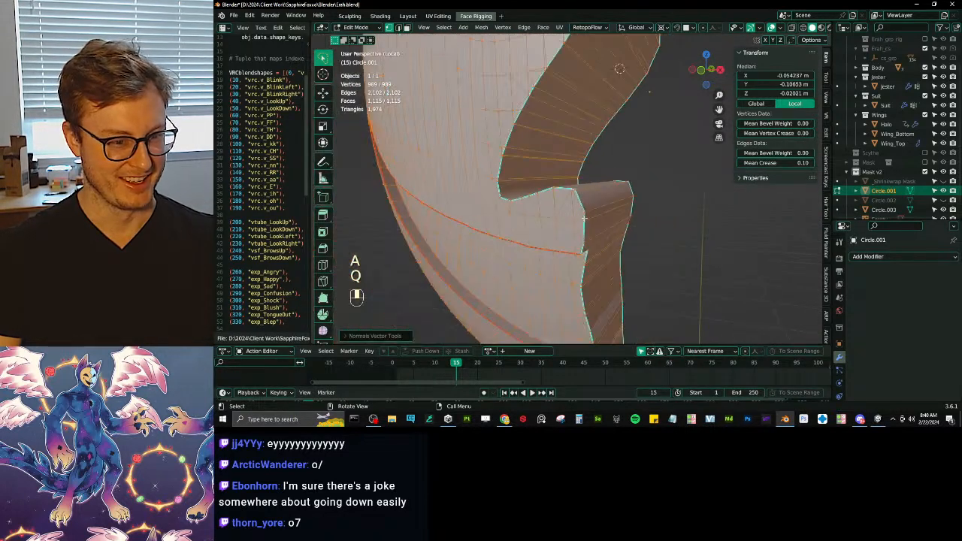
key("Tab")
middle_click_drag(620, 212, 539, 233)
scroll(594, 267, "up", 5)
Step: Mark the short rear-rim edge at the side wall's notch as sharp and check the half in object mode
key("Tab")
left_click(529, 234)
key("q")
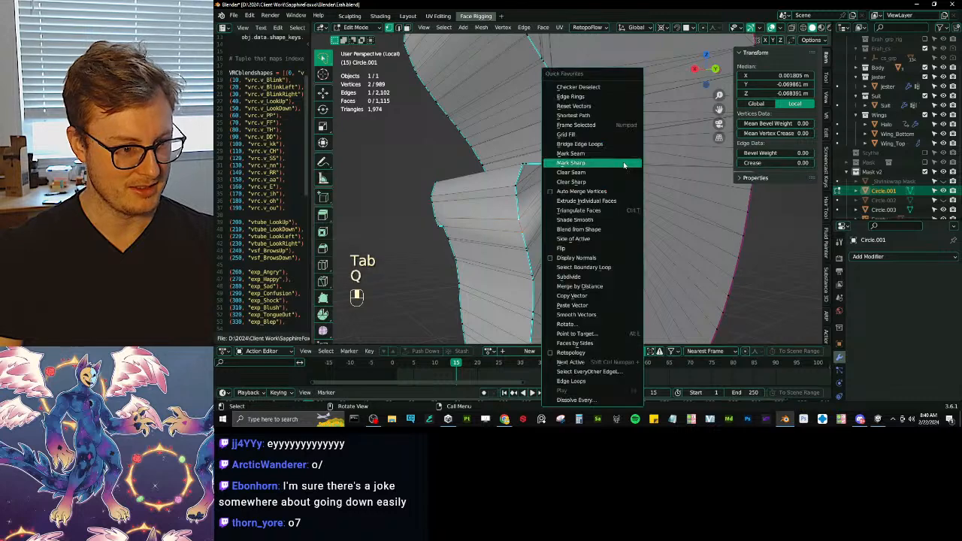
left_click(580, 163)
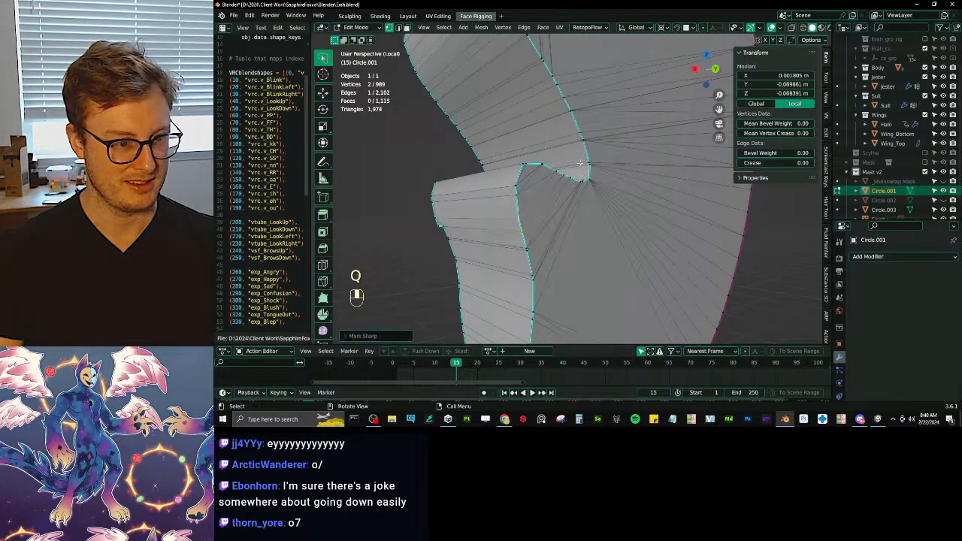
key("Tab")
mouse_move(601, 189)
middle_mouse_down()
mouse_move(595, 172)
mouse_move(524, 176)
mouse_move(651, 195)
mouse_move(694, 181)
mouse_move(493, 192)
mouse_move(546, 194)
mouse_move(588, 178)
middle_mouse_up()
key("slash")
key("g")
left_click(582, 201)
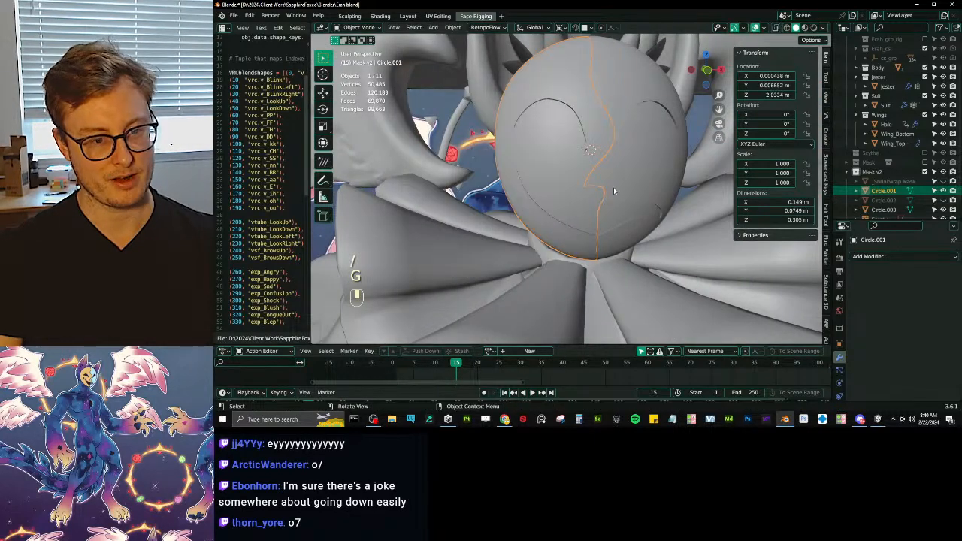
Step: Isolate the other mask half in local view and mark the short edge at the backing's bottom tip as sharp
left_click(614, 187)
key("slash")
key("Tab")
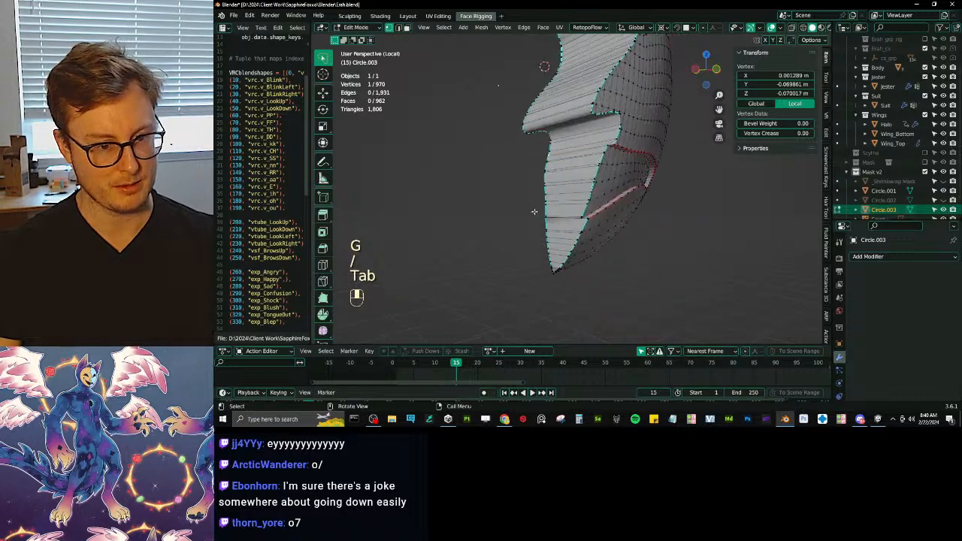
middle_click_drag(534, 212, 556, 218)
scroll(559, 200, "up", 3)
middle_click_drag(556, 218, 524, 261)
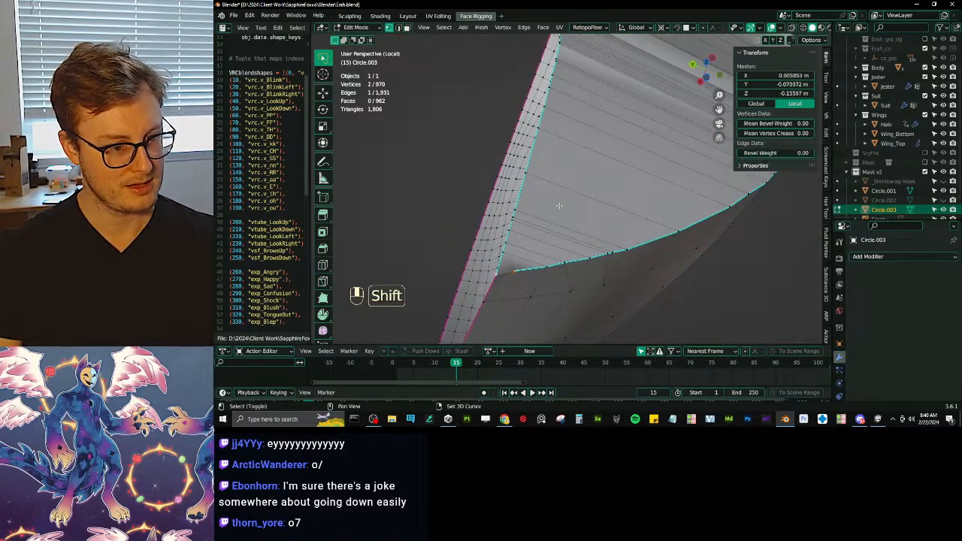
key("q")
left_click(547, 164)
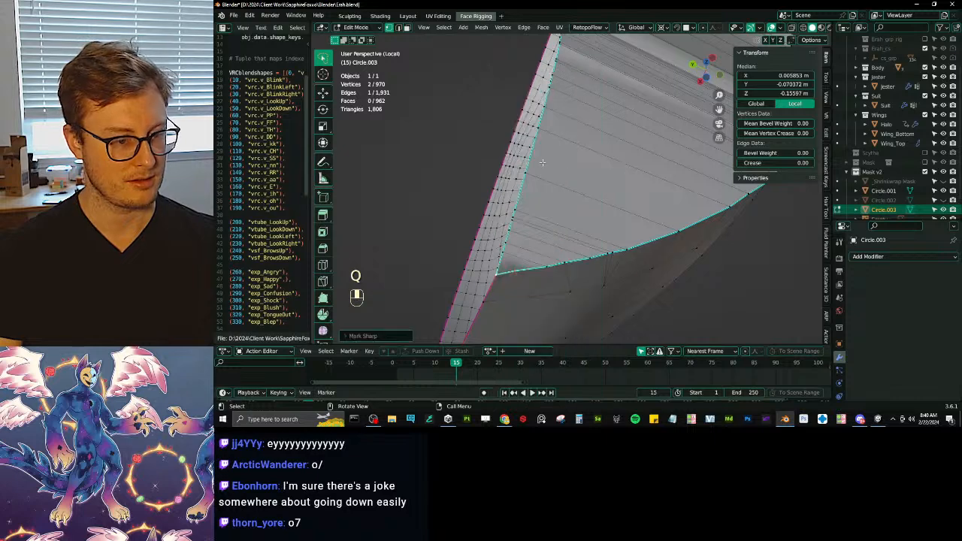
Step: Connect the other half's front notch-corner vertex to the rim vertex below it across the side wall
left_click(569, 183)
middle_click_drag(543, 220, 560, 253)
left_click(661, 246, "shift")
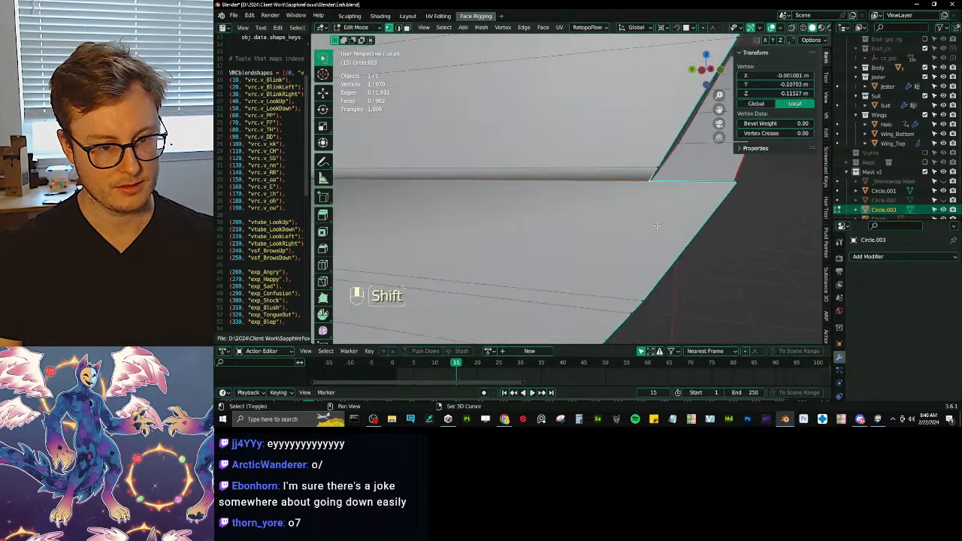
key("g")
right_click(644, 285)
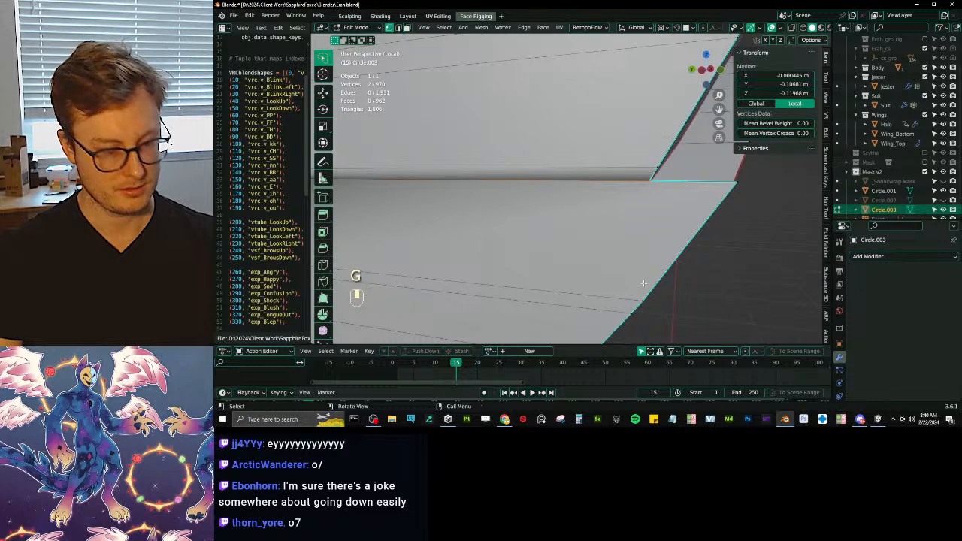
middle_click_drag(650, 233, 630, 216)
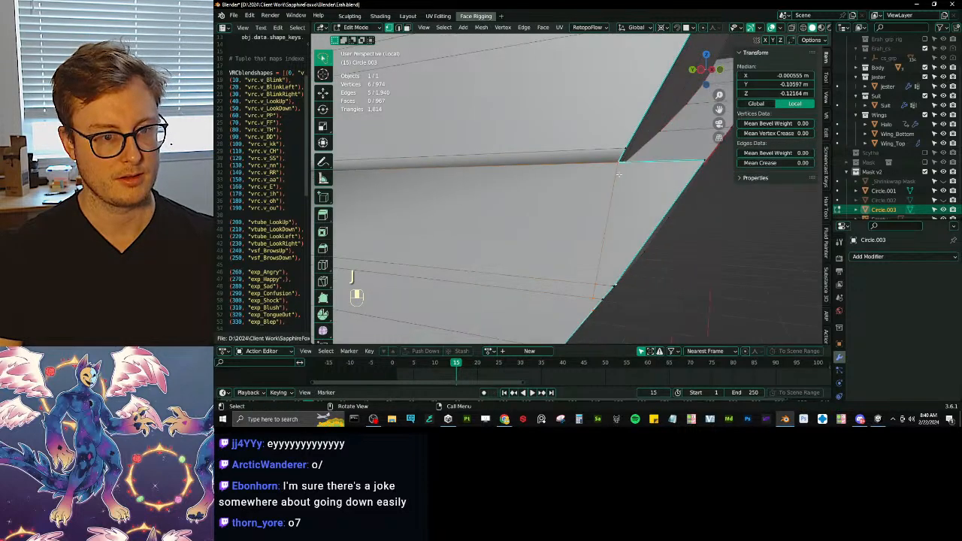
Step: Try moving the front notch-corner vertex of this half, and undo the move
left_click(622, 161)
key("g")
left_click(628, 149)
key("ctrl+z")
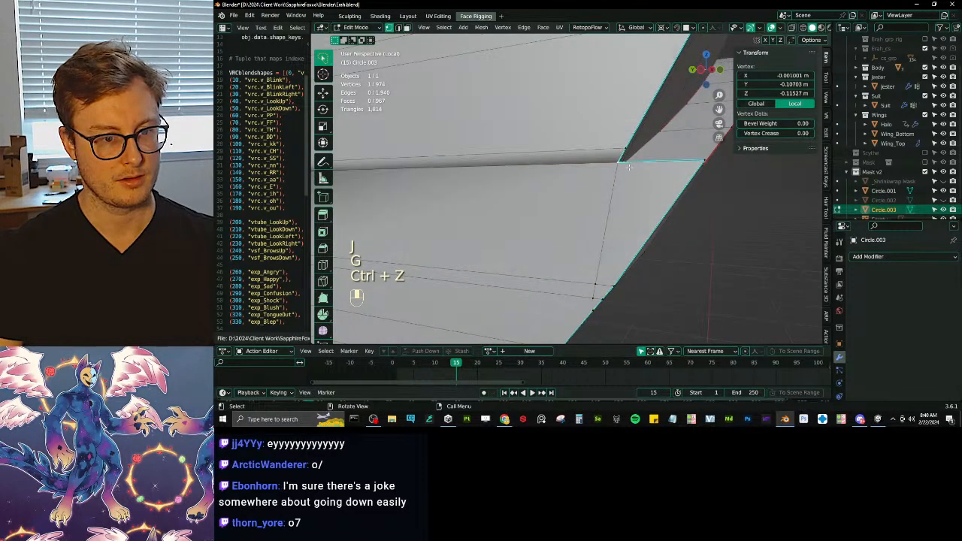
Step: Merge the two overlapping vertices at the front end of the side wall's notch edge into one
key("z")
left_click_drag(495, 162, 539, 169)
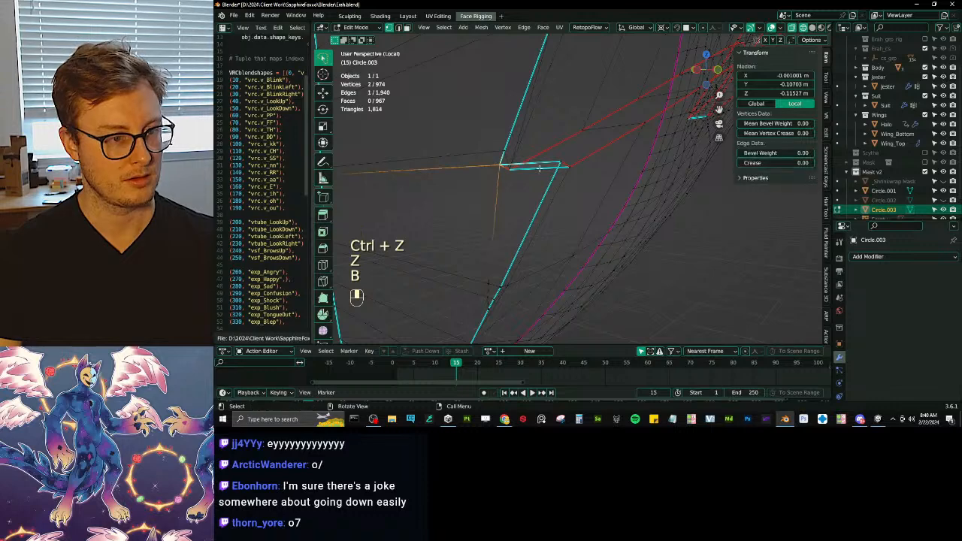
key("m")
left_click(549, 155)
key("z")
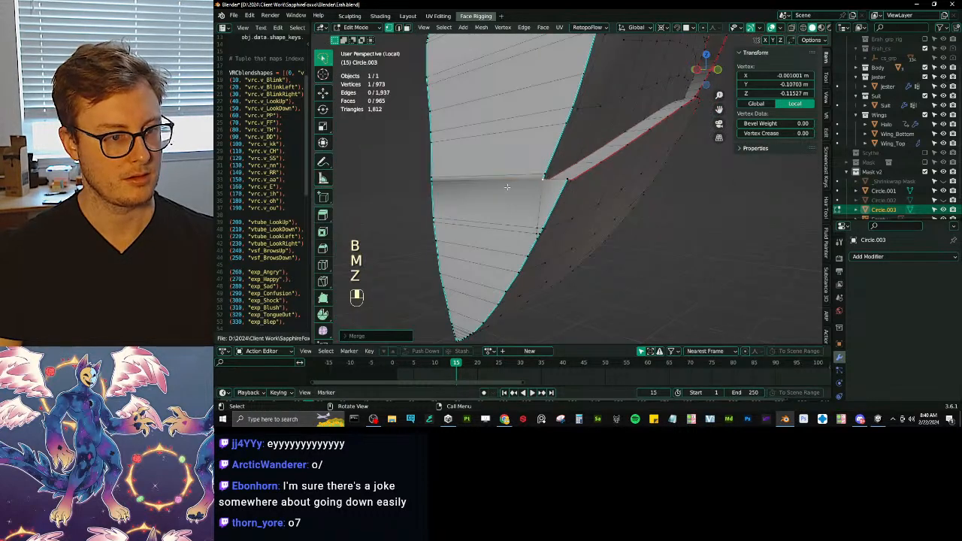
Step: Try moving the rear-rim vertex at the opposite end of the notch edge across the side wall
mouse_move(507, 187)
middle_mouse_down()
mouse_move(473, 180)
mouse_move(501, 186)
middle_mouse_up()
scroll(501, 186, "up", 5)
key("z")
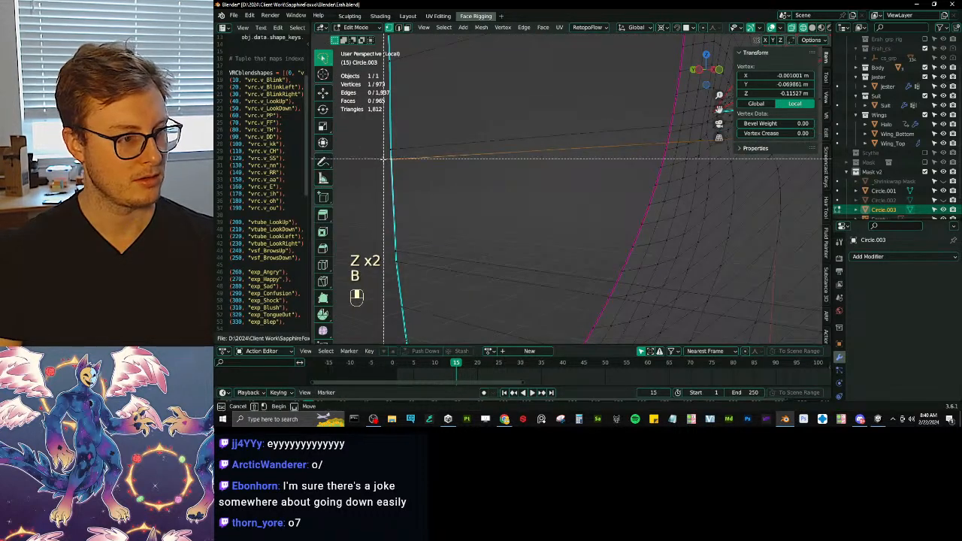
left_click_drag(383, 157, 397, 167)
key("g")
right_click(385, 185)
scroll(481, 185, "down", 7)
key("z")
scroll(591, 177, "up", 4)
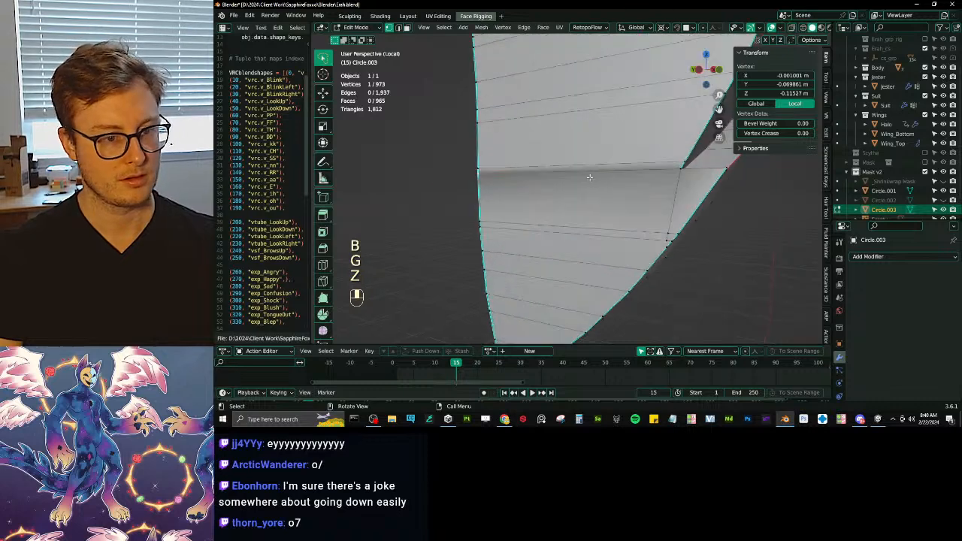
Step: Mark the short front-rim edge between the merged notch-corner vertex and the outer notch vertex as sharp
middle_click_drag(591, 177, 608, 196)
left_click(593, 177)
middle_click_drag(559, 224, 545, 239)
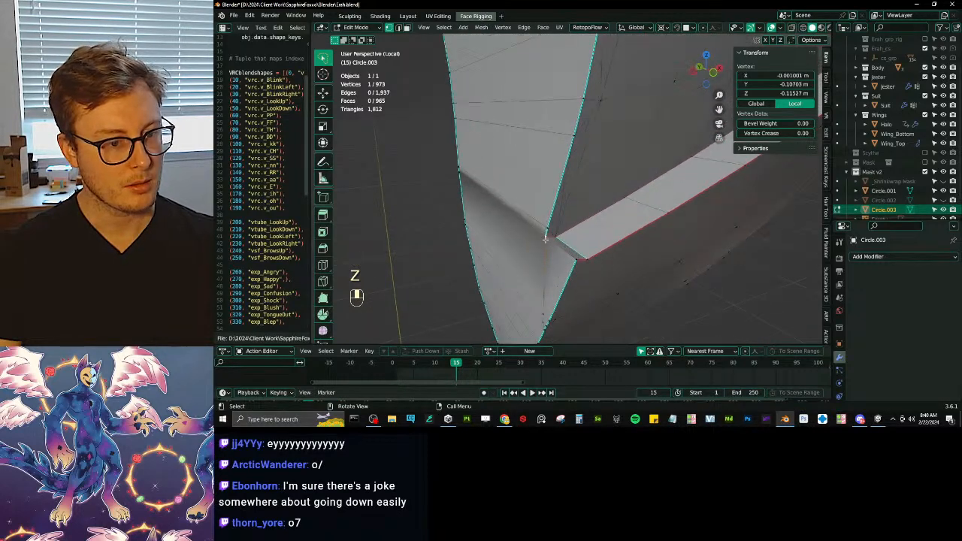
left_click(576, 267, "shift")
key("q")
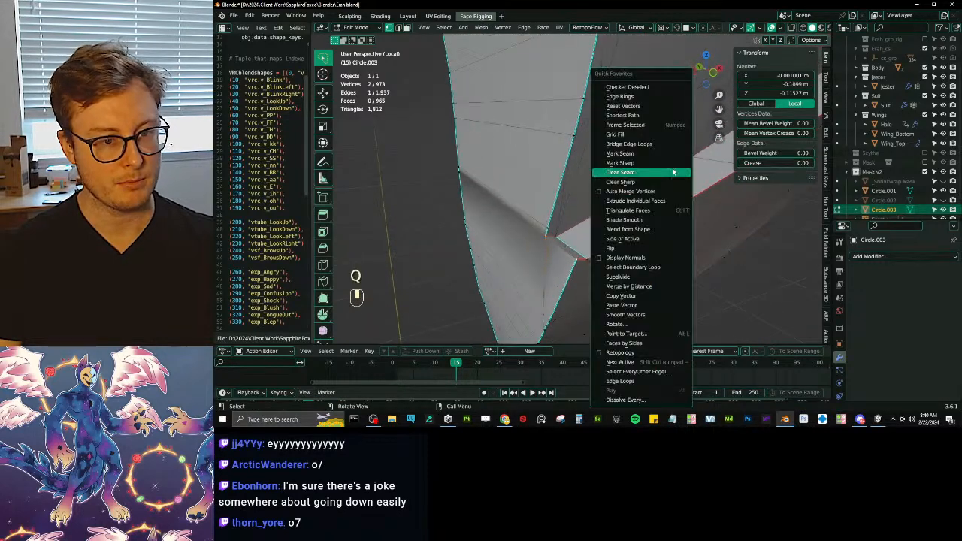
left_click(626, 165)
Step: Clear the sharp mark from the short edge just inside the notch's front edge, where the narrow strip begins, and check the shading in object mode
middle_click_drag(616, 177, 579, 194)
left_click(503, 259)
left_click(466, 298)
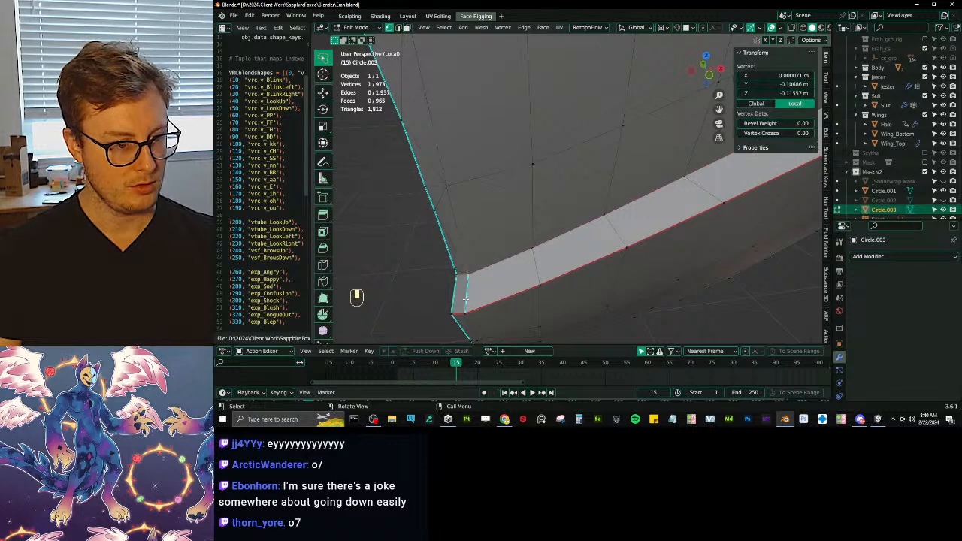
middle_click_drag(482, 297, 504, 275)
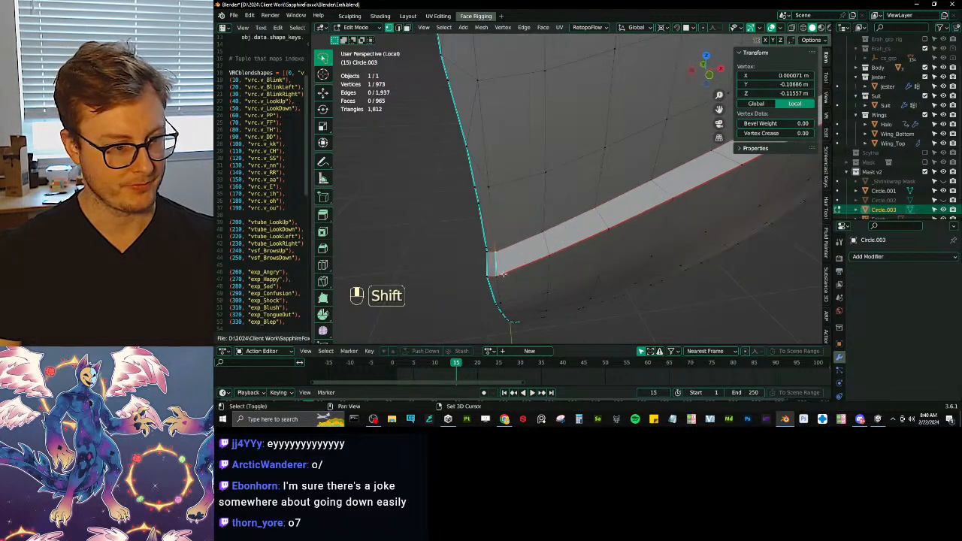
key("q")
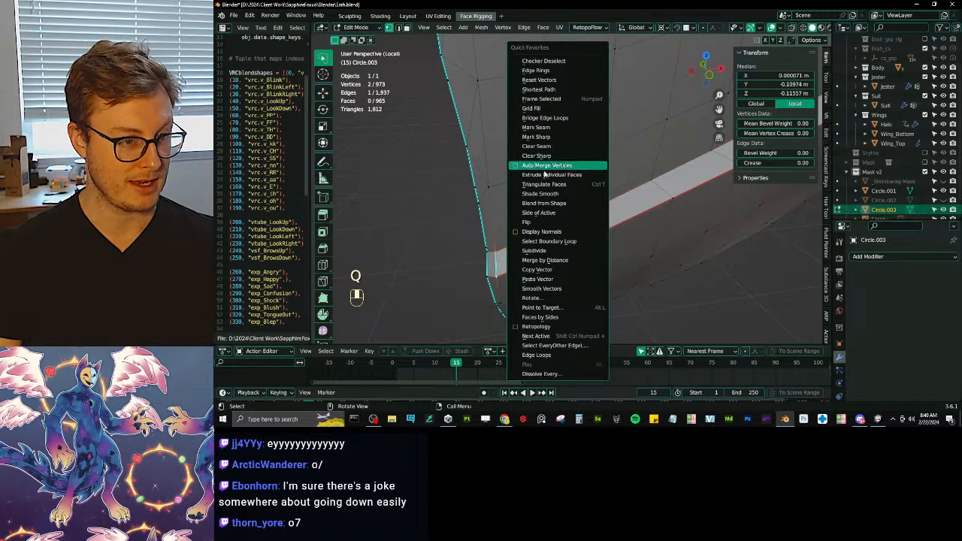
left_click(549, 157)
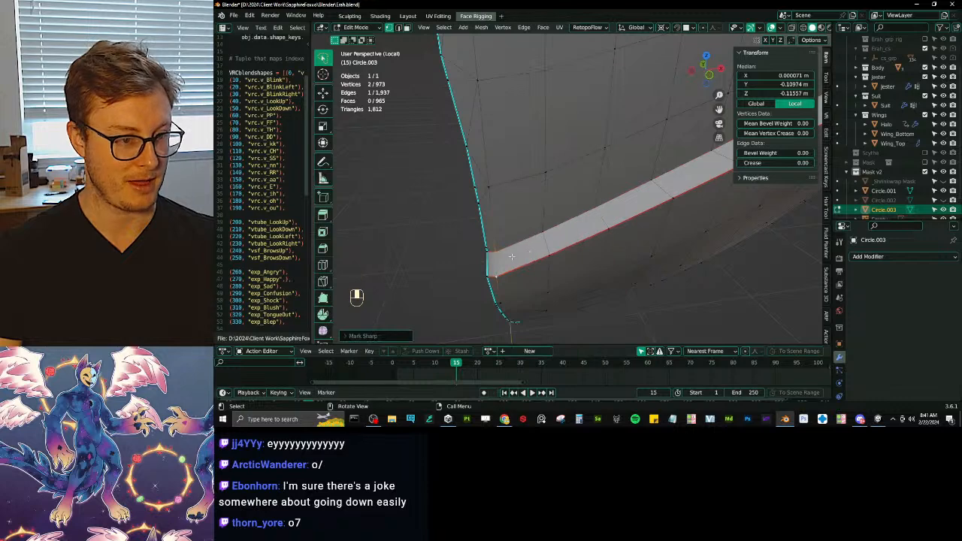
left_click(513, 256)
scroll(574, 213, "down", 4)
mouse_move(574, 212)
middle_mouse_down()
mouse_move(597, 195)
mouse_move(623, 199)
mouse_move(543, 206)
mouse_move(611, 246)
mouse_move(574, 201)
middle_mouse_up()
key("Tab")
scroll(622, 198, "up", 3)
key("Tab")
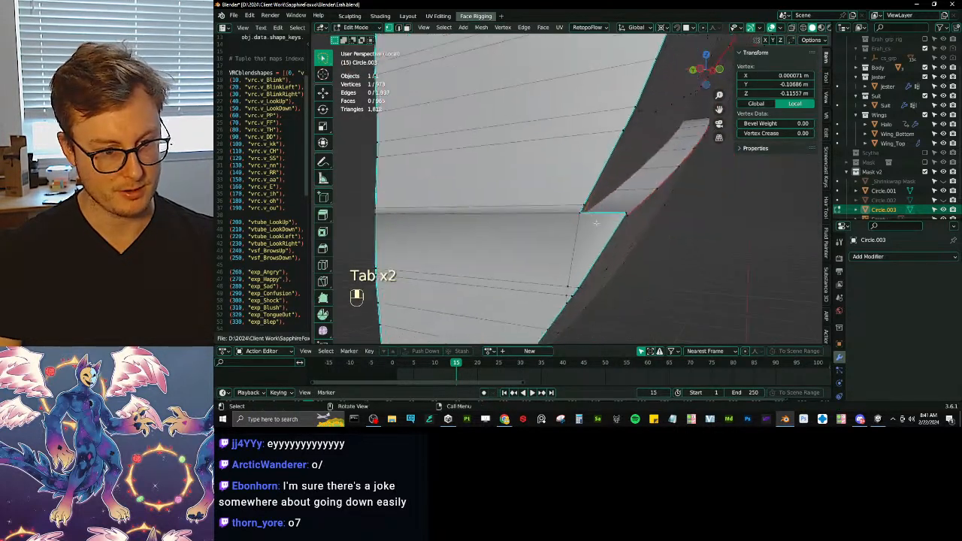
Step: Try moving the front-rim vertex just above the notch corner
scroll(576, 200, "up", 2)
left_click(587, 225)
key("g")
right_click(581, 236)
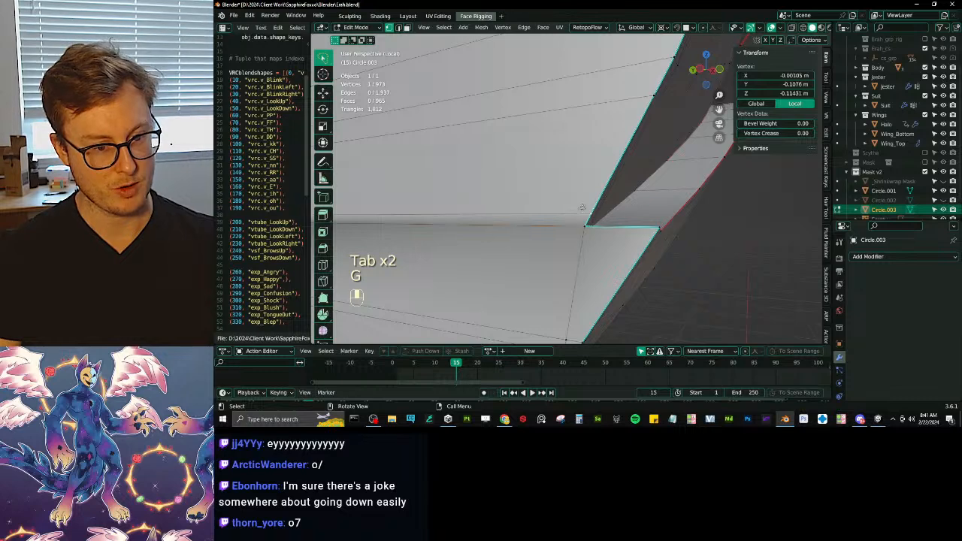
key("g")
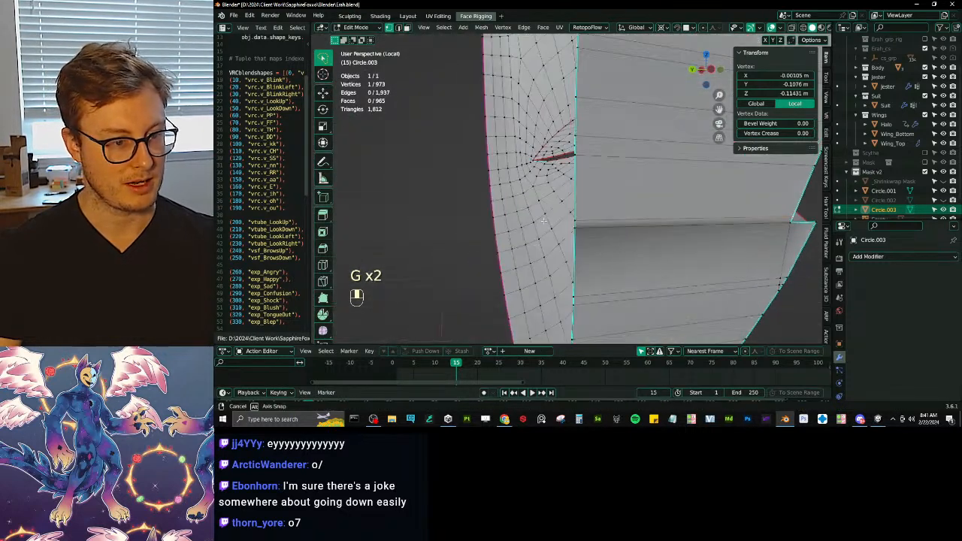
Step: Select the full boundary loop around the open back of this mask half
scroll(526, 212, "down", 3)
middle_click_drag(526, 212, 504, 211)
left_click(504, 183, "alt")
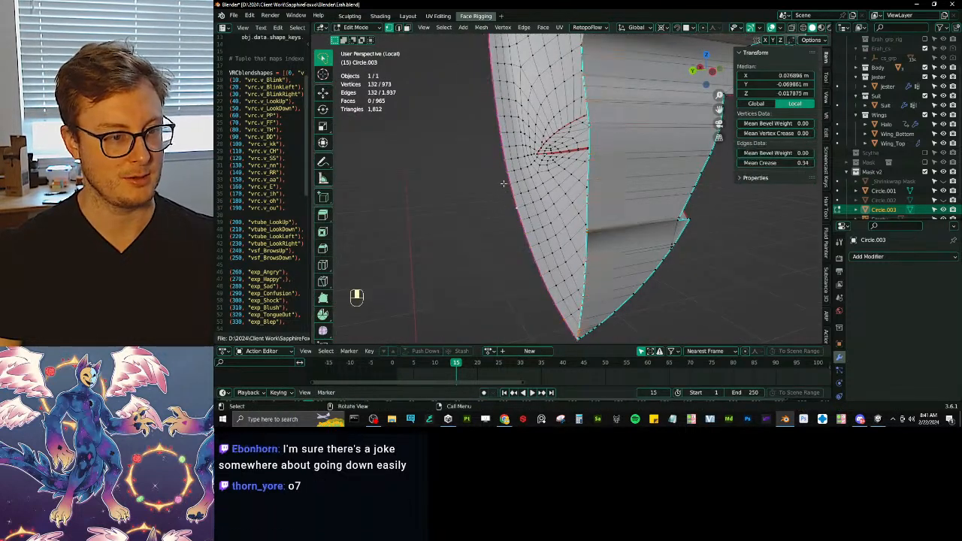
scroll(505, 183, "down", 2)
middle_click_drag(564, 166, 511, 222, "shift")
key("z")
scroll(571, 247, "down", 3)
key("a")
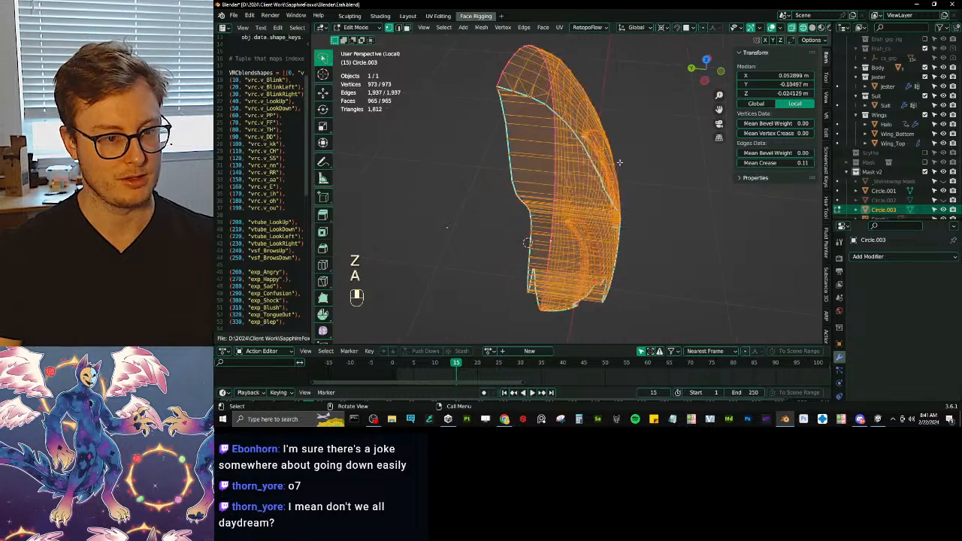
key("q")
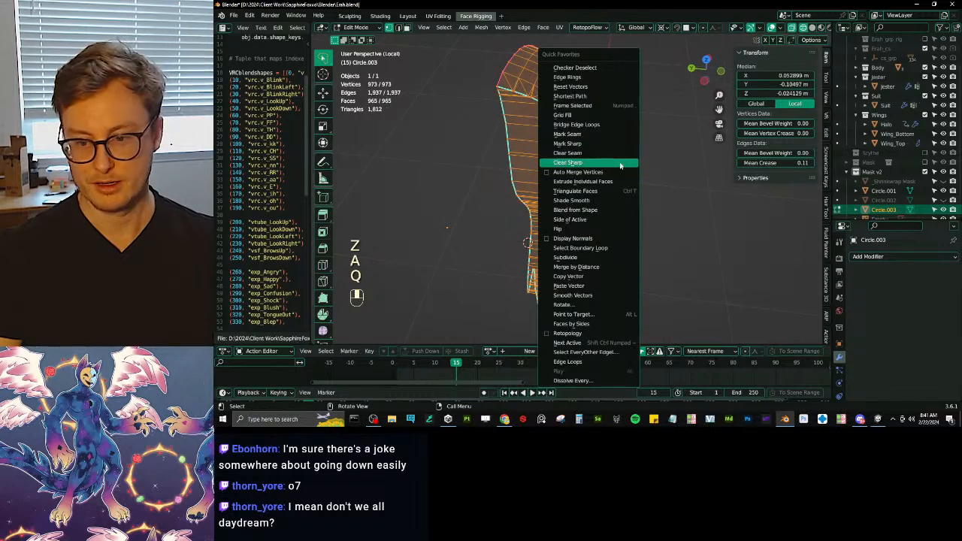
left_click(597, 249)
key("z")
Step: Fill the selected back opening with a single face and triangulate it
middle_click_drag(579, 203, 570, 167)
scroll(570, 167, "up", 3)
mouse_move(560, 259)
middle_mouse_down("shift")
mouse_move(575, 162)
mouse_move(590, 203)
mouse_move(645, 193)
mouse_move(582, 183)
mouse_move(580, 217)
middle_mouse_up("shift")
scroll(575, 173, "up", 2)
scroll(587, 188, "up", 3)
scroll(583, 196, "down", 2)
key("f")
scroll(594, 166, "down", 3)
mouse_move(580, 217)
middle_mouse_down()
mouse_move(605, 203)
mouse_move(553, 161)
mouse_move(541, 116)
middle_mouse_up()
key("z")
left_click(480, 28)
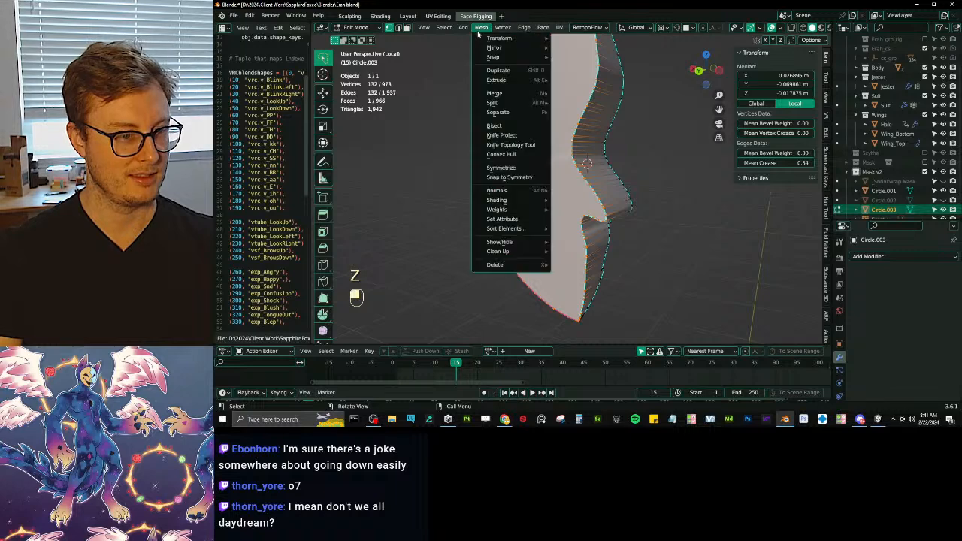
mouse_move(544, 28)
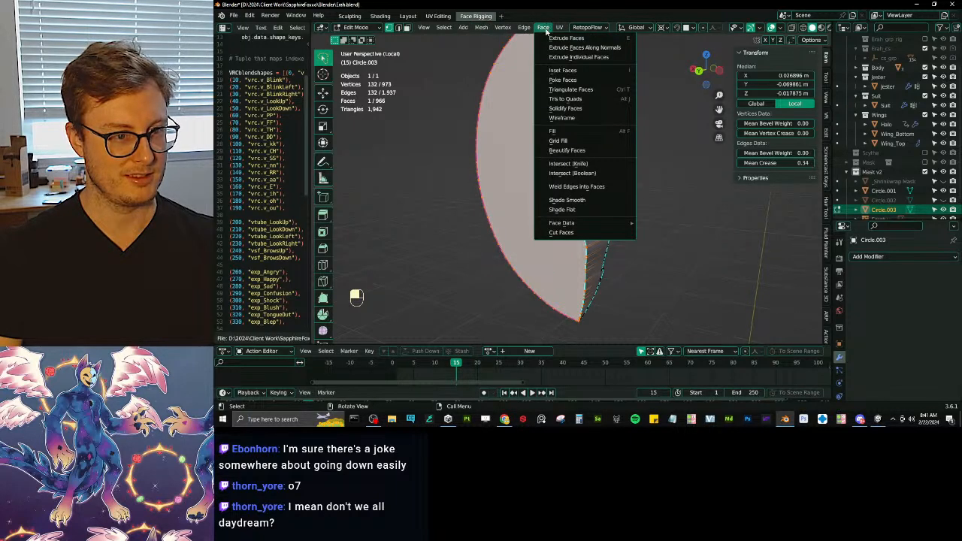
left_click(566, 90)
Step: Inspect the triangulated backing near the notch, and undo the triangulation and the fill
left_click(582, 206)
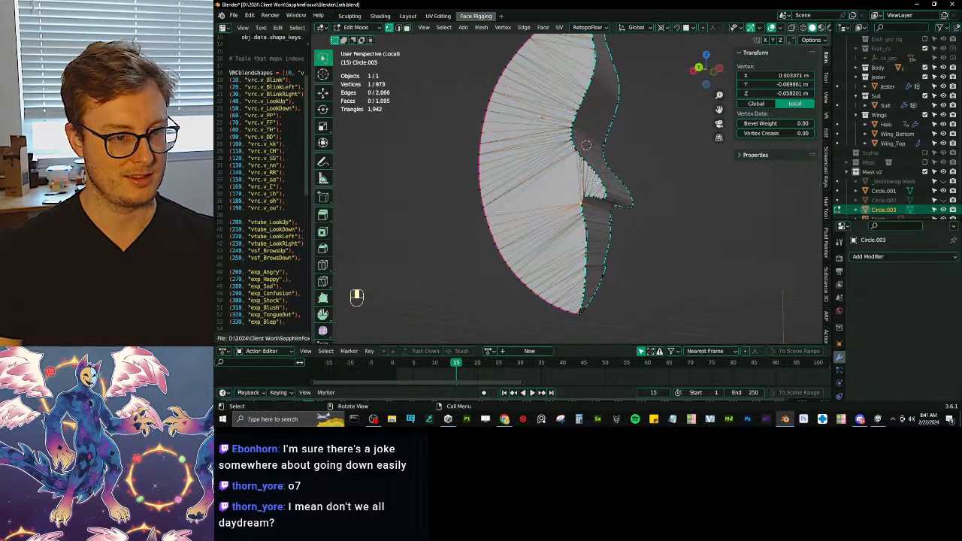
scroll(582, 201, "up", 7)
middle_click_drag(584, 198, 601, 178)
scroll(601, 179, "down", 6)
key("ctrl+z")
key("ctrl+z")
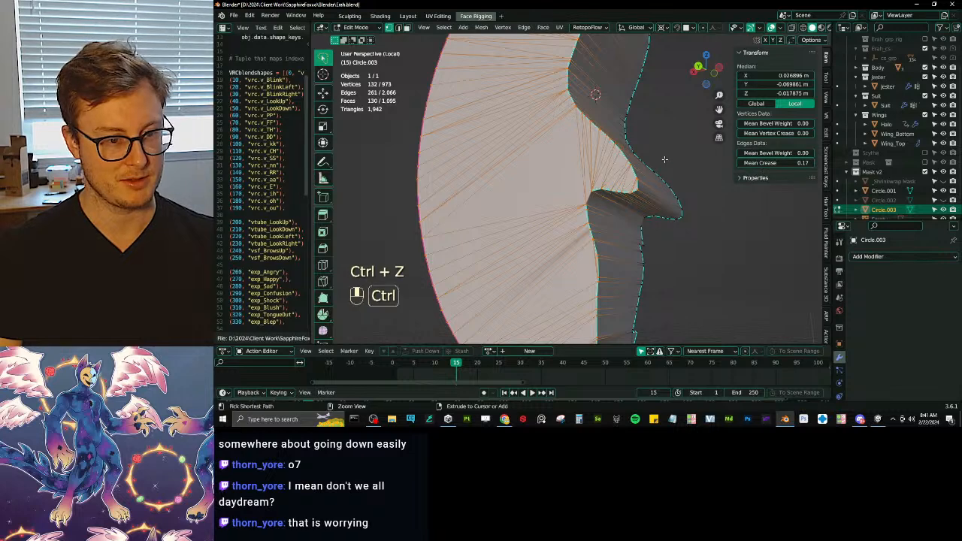
key("ctrl+z")
Step: Fill the selected boundary loop with one backing face and triangulate that face
key("q")
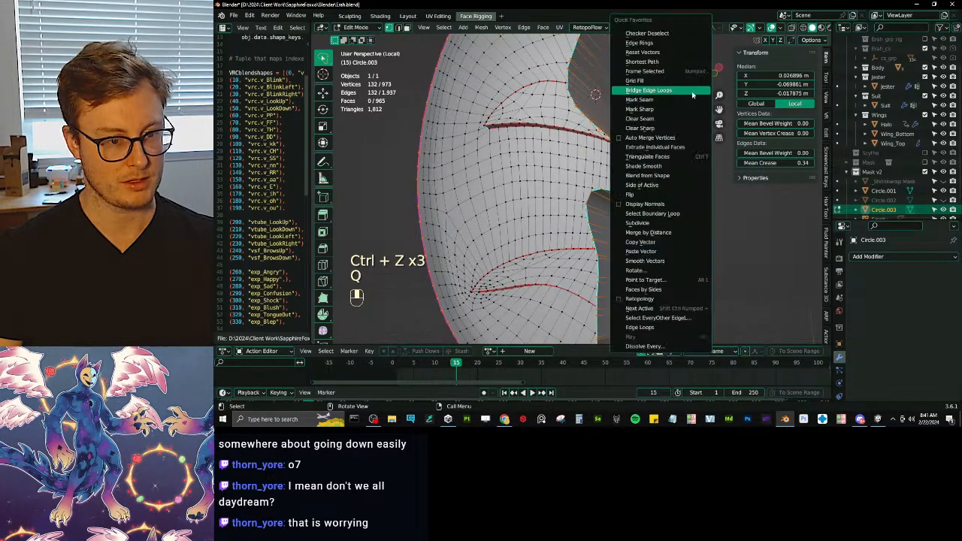
key("f")
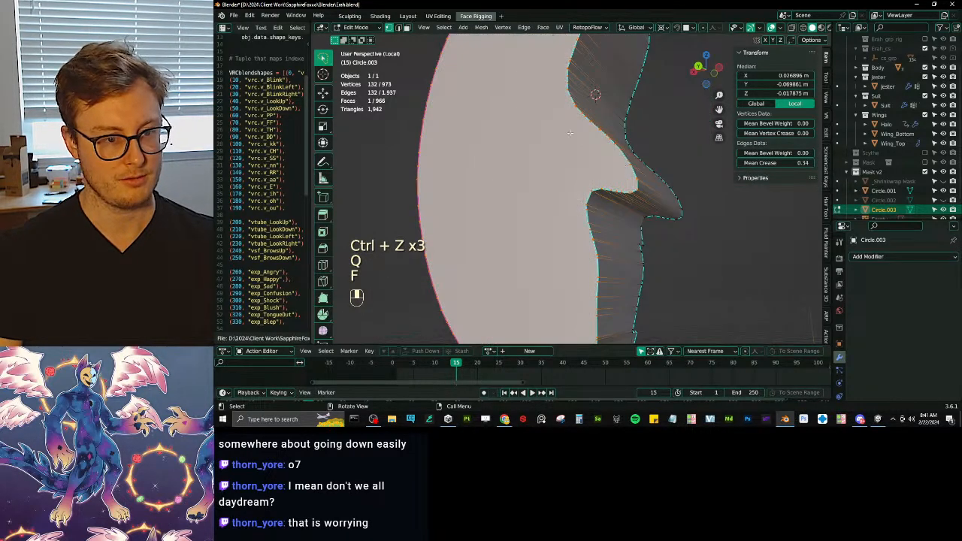
left_click(543, 29)
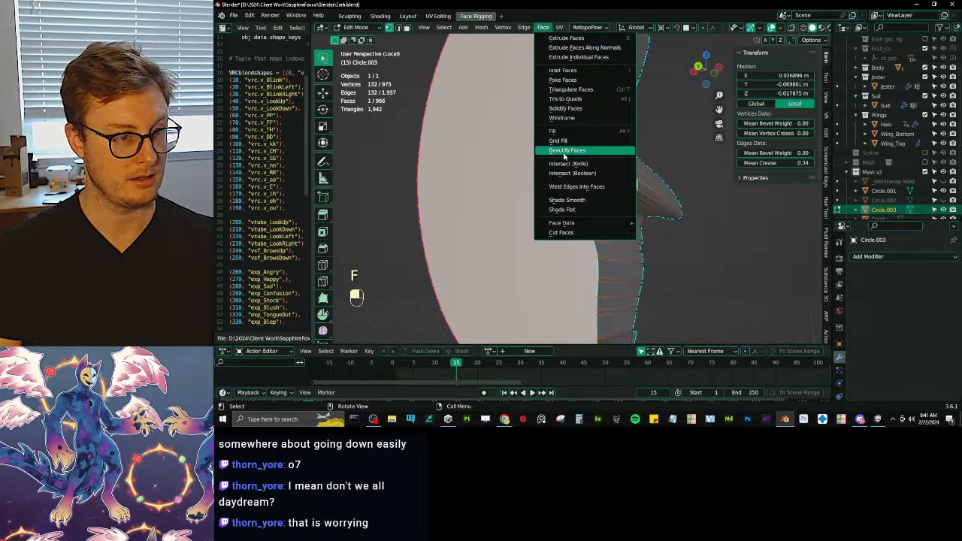
left_click(569, 89)
scroll(602, 195, "down", 4)
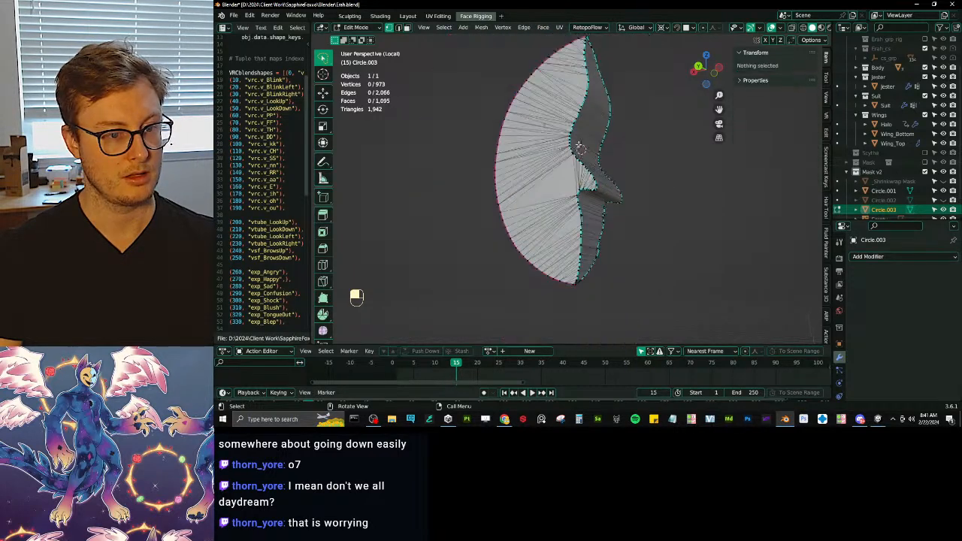
Step: Examine the shading of the triangulated backing and the side wall in object mode from several angles
key("Tab")
middle_click_drag(605, 203, 578, 216)
scroll(557, 186, "up", 5)
key("Tab")
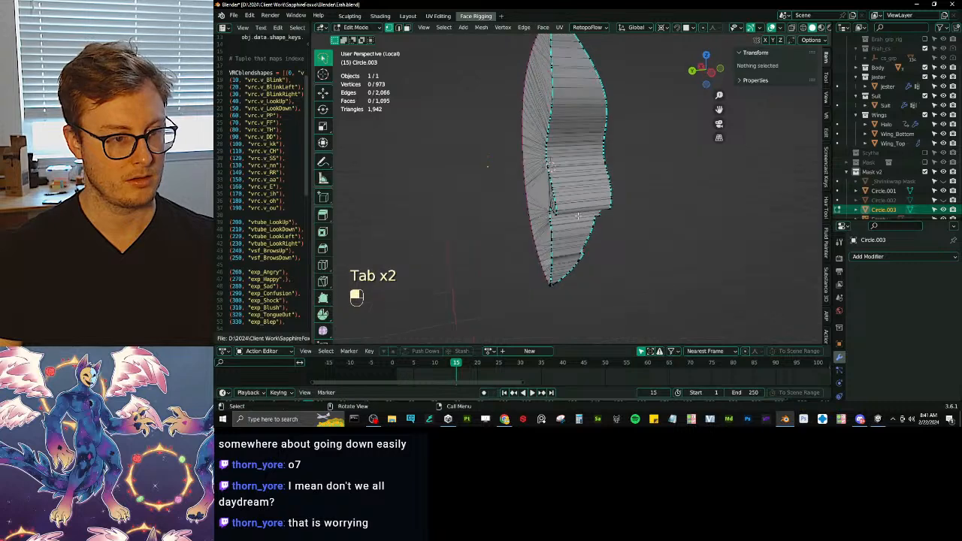
key("ctrl+z")
key("ctrl+z")
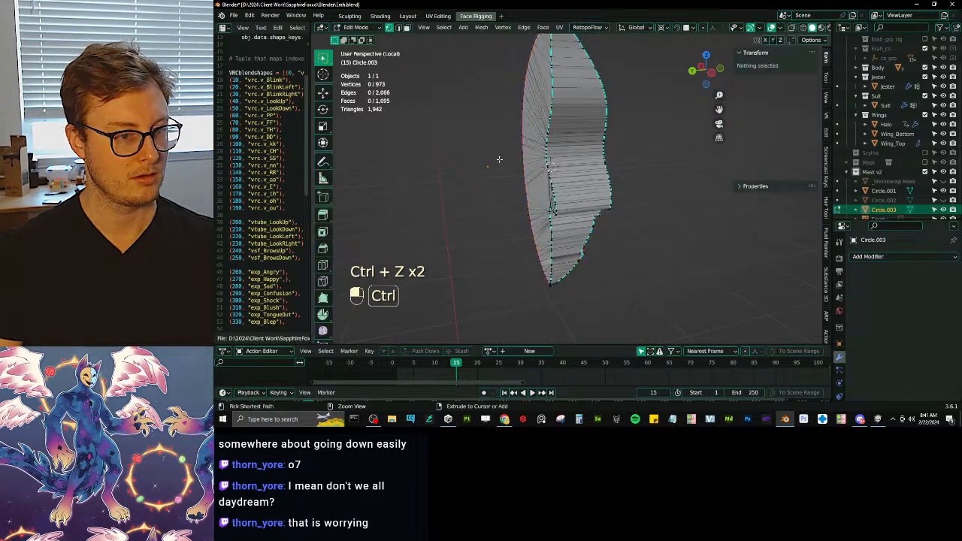
key("Tab")
middle_click_drag(571, 169, 598, 196)
key("Tab")
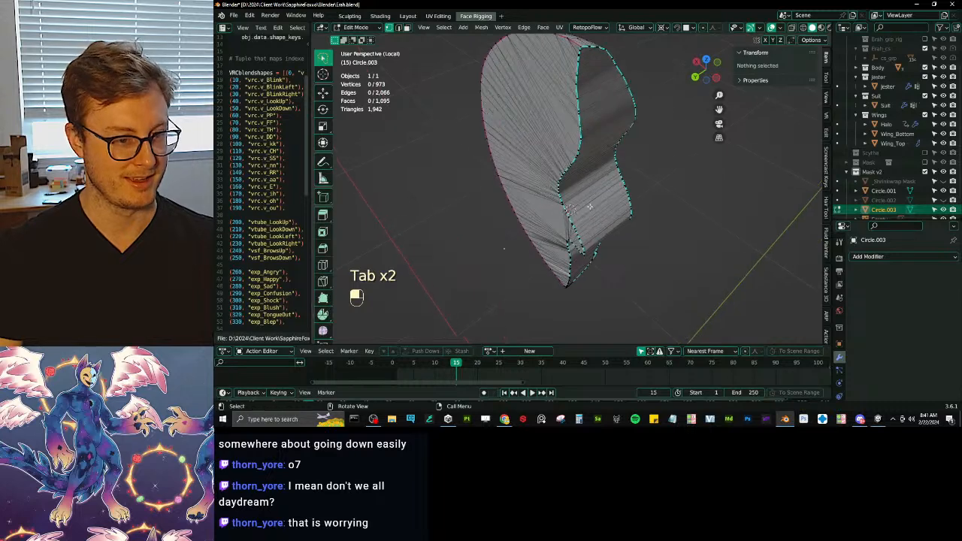
key("ctrl+z")
key("ctrl+z")
key("ctrl+z")
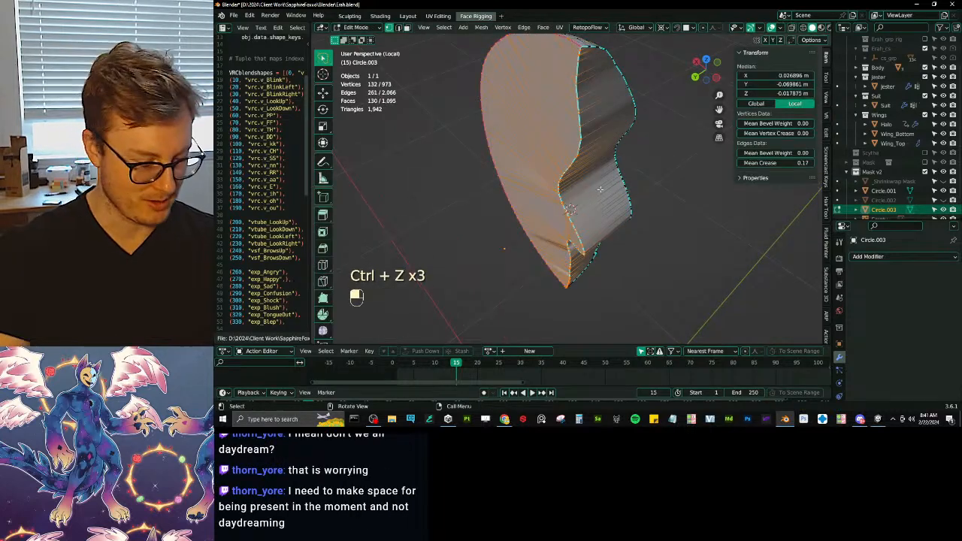
middle_click_drag(601, 218, 540, 225)
key("Tab")
scroll(546, 179, "up", 3)
key("Tab")
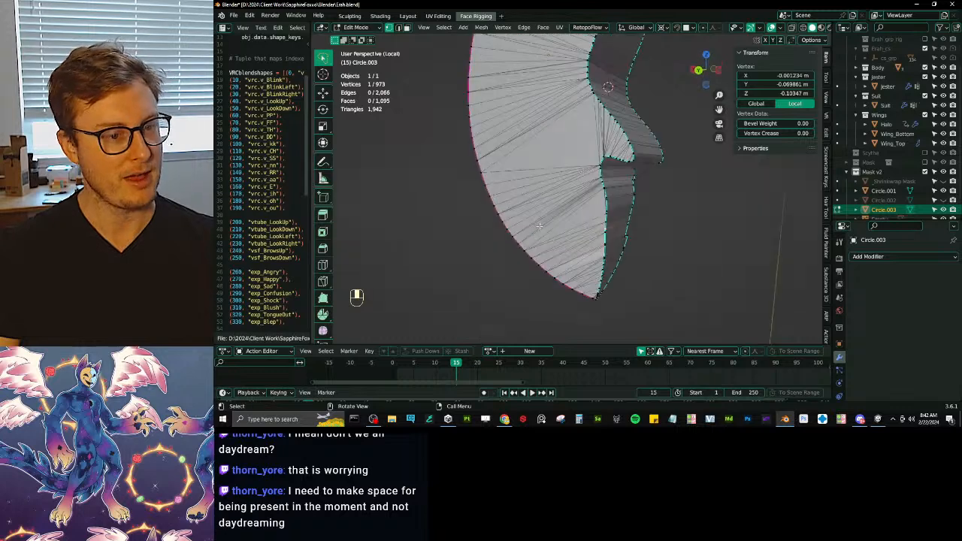
Step: Select the backing's outer rim path from the bottom tip up to the top tip and mark it as sharp
left_click(494, 238)
left_click_drag(494, 239, 518, 213)
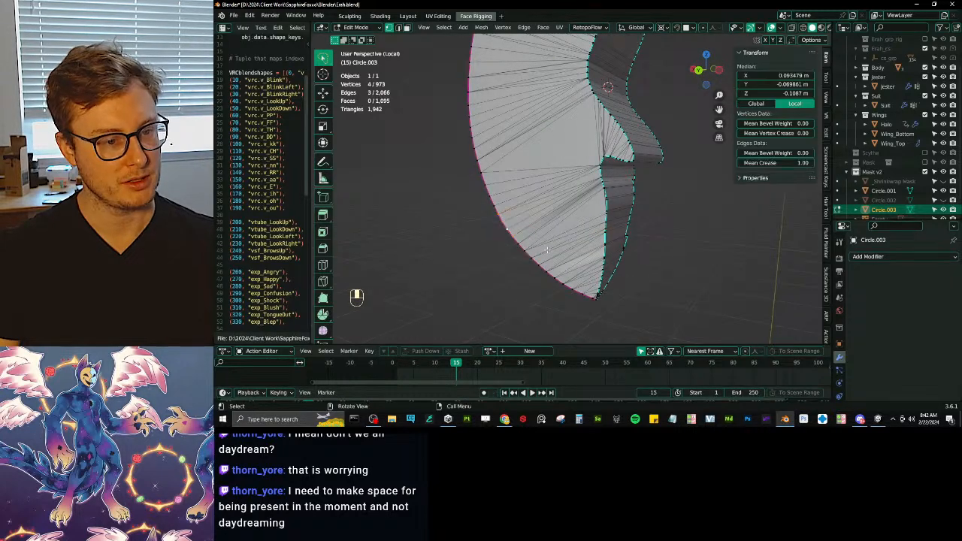
key("z")
left_click(597, 308)
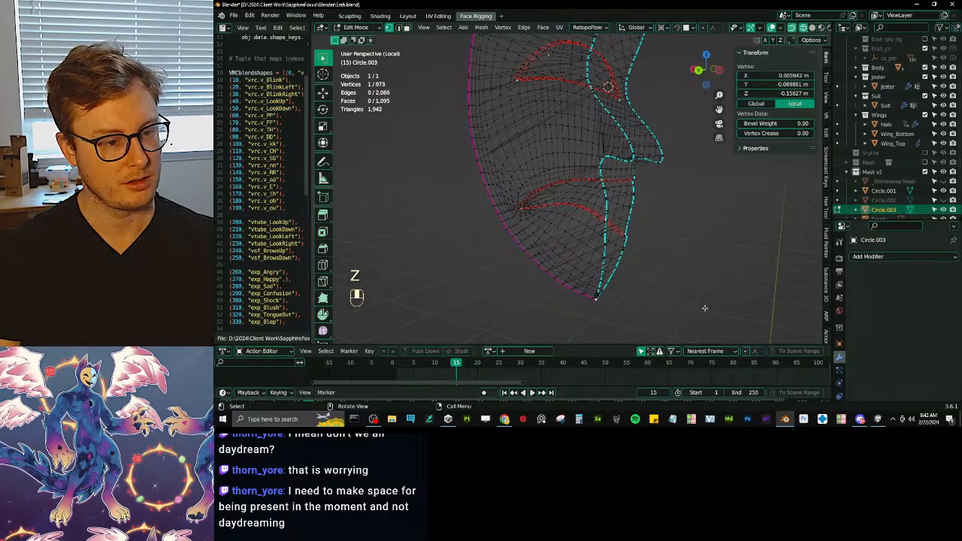
key("z")
left_click(495, 221, "ctrl")
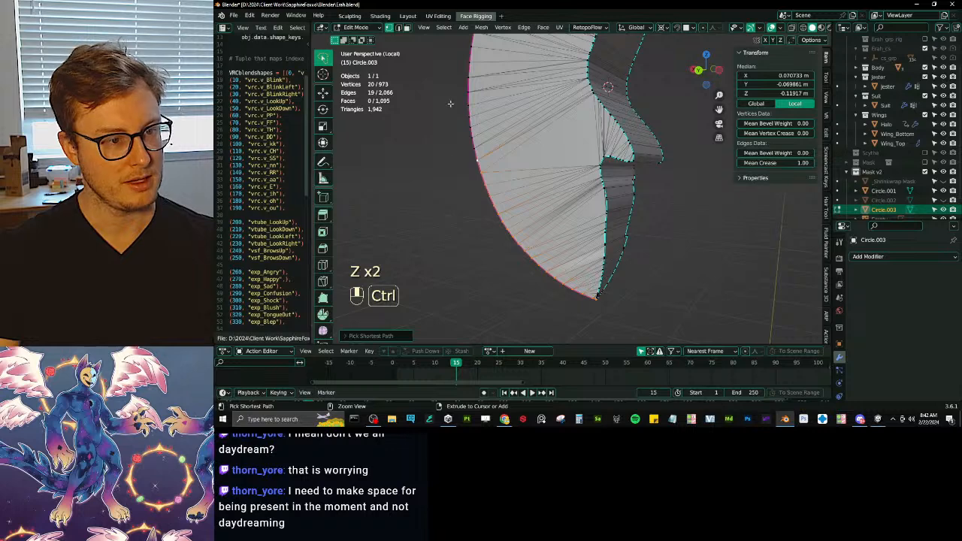
middle_click_drag(451, 103, 453, 203, "shift")
middle_click_drag(465, 91, 476, 137)
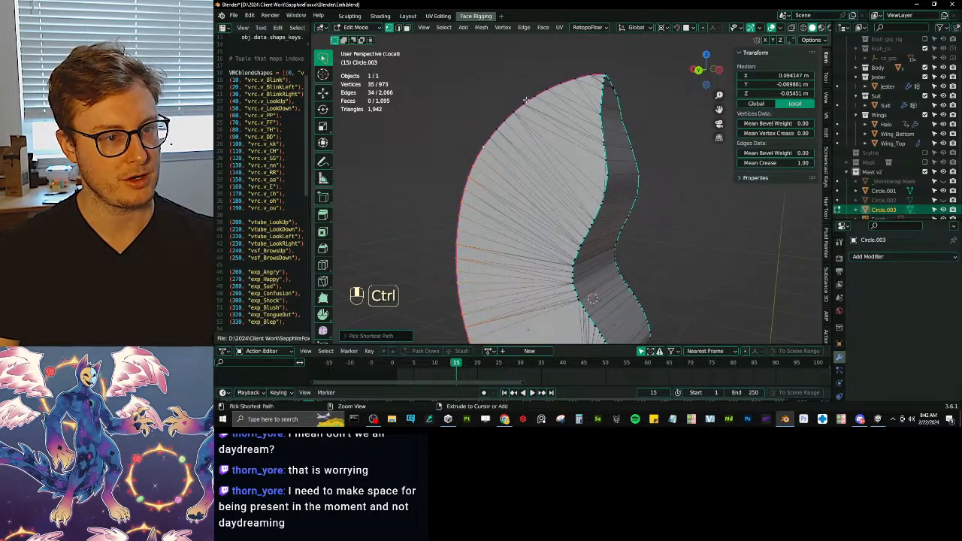
key("q")
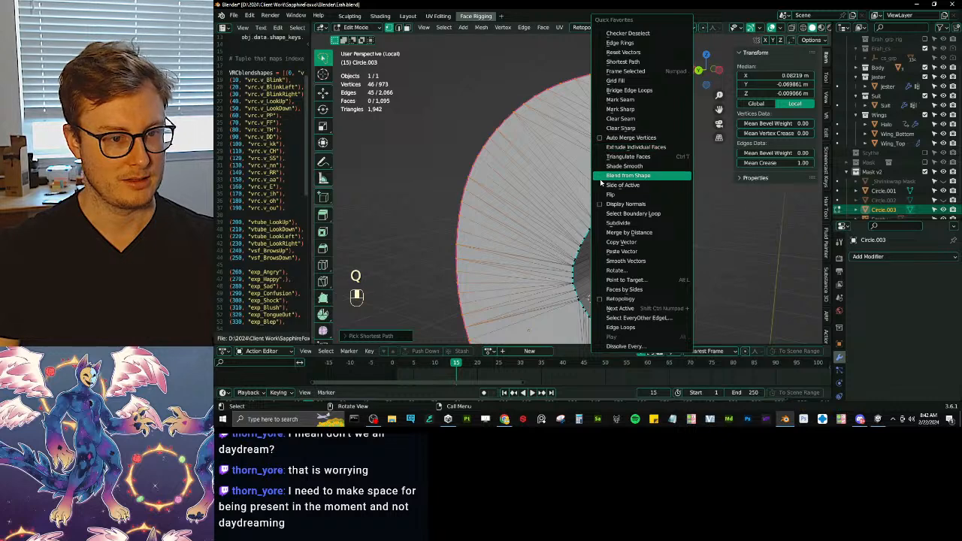
left_click(630, 111)
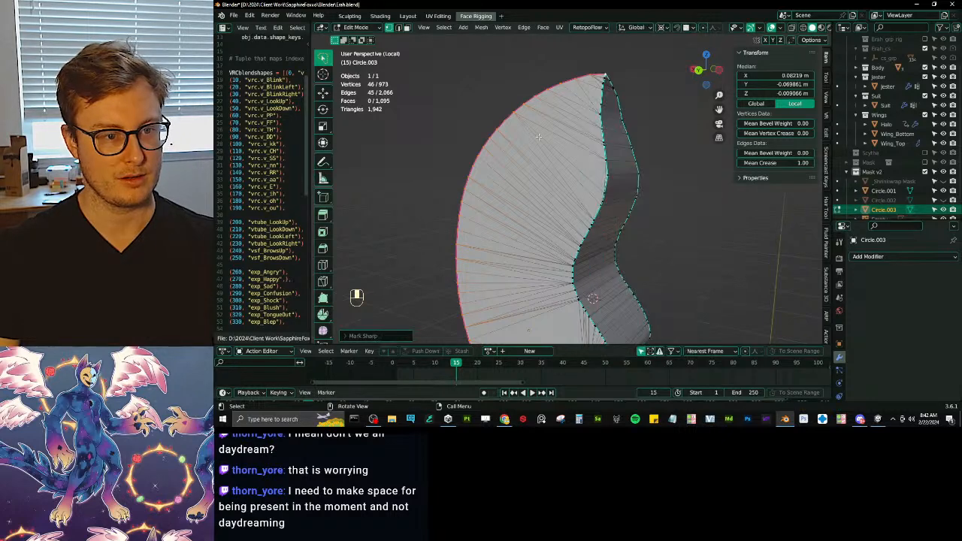
Step: Check the marked rim's shading in object mode from the front and return to the full scene
left_click(522, 93)
middle_click_drag(538, 113, 598, 178)
key("Tab")
key("Tab")
key("Tab")
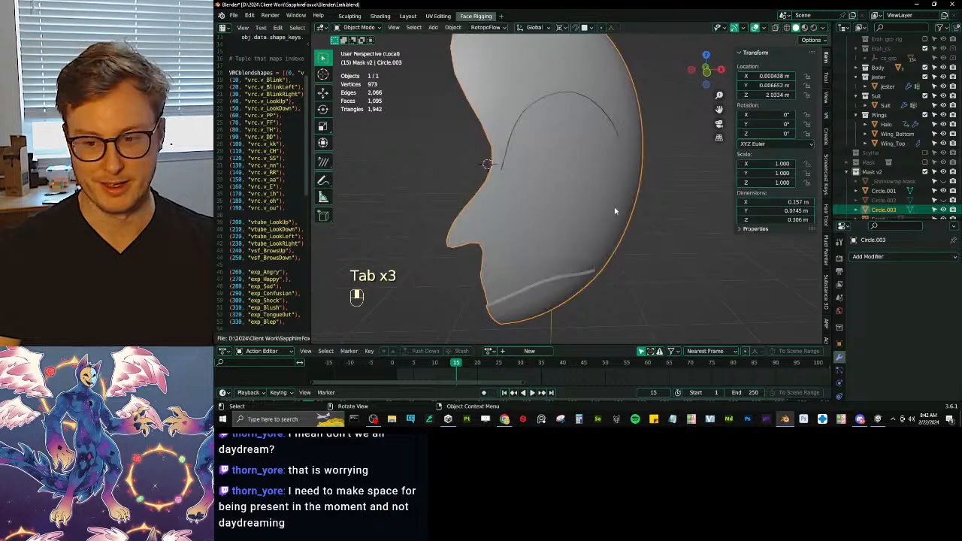
middle_click_drag(614, 211, 609, 145)
key("slash")
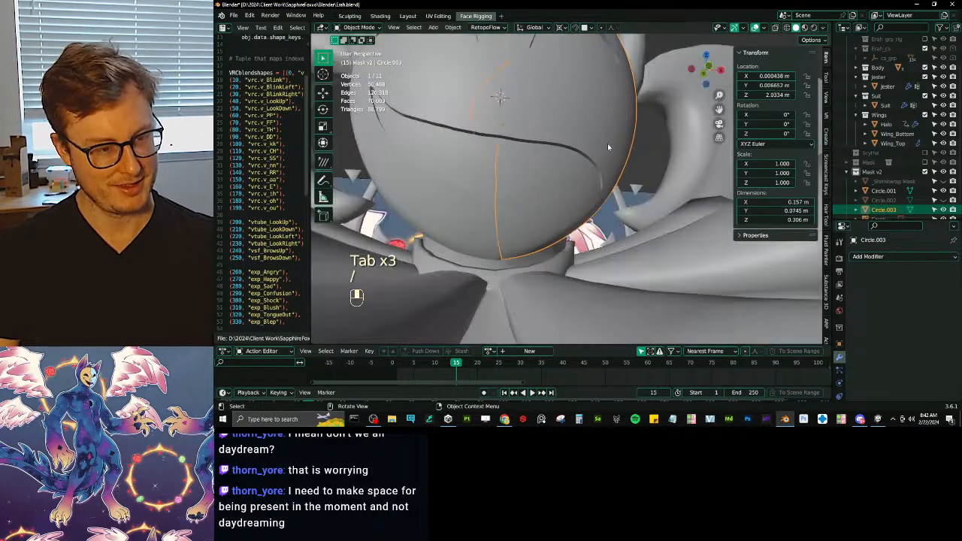
Step: Examine the seam between the two mask halves on the character's face from several angles and distances
left_click(540, 58)
middle_click_drag(540, 58, 597, 205)
scroll(503, 138, "up", 3)
left_click(576, 144)
key("g")
right_click(541, 139)
scroll(508, 228, "up", 3)
left_click(508, 229)
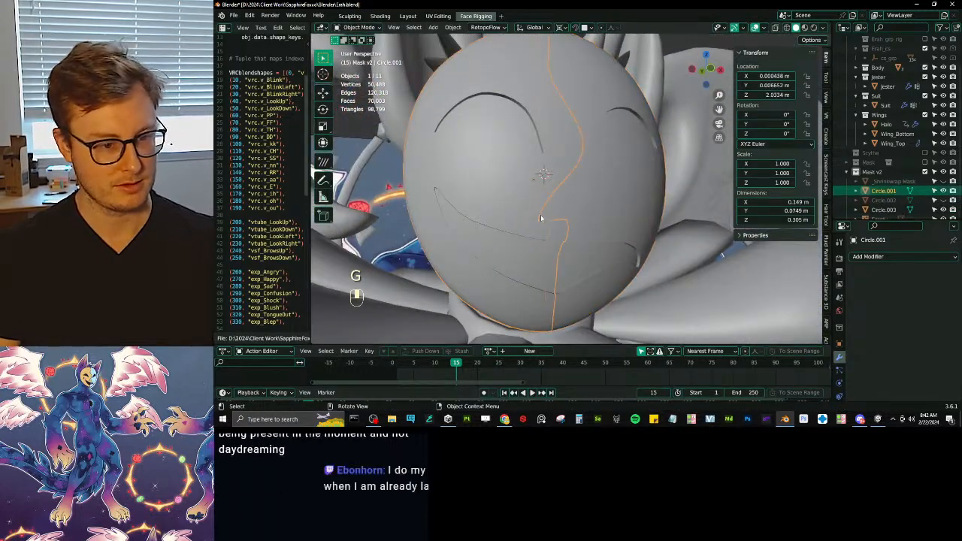
middle_click_drag(509, 229, 565, 207)
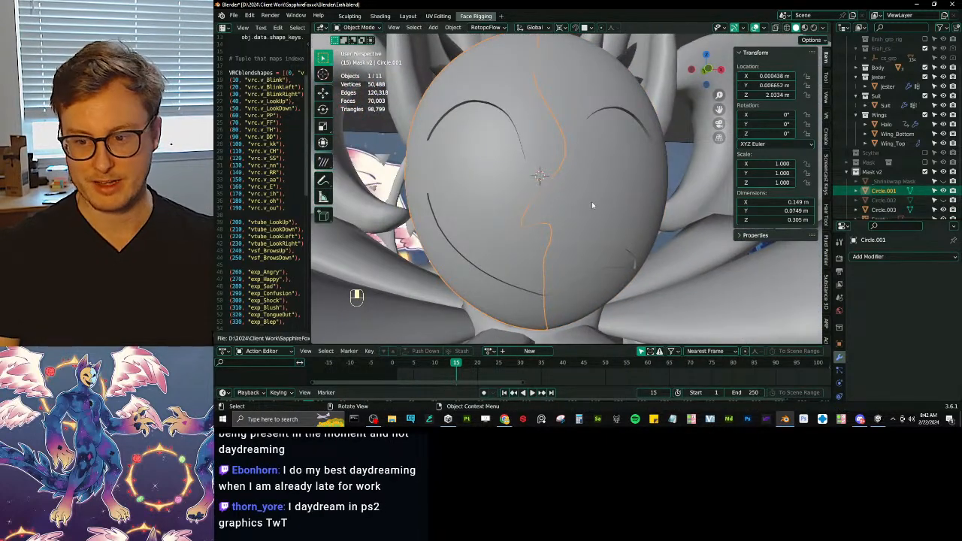
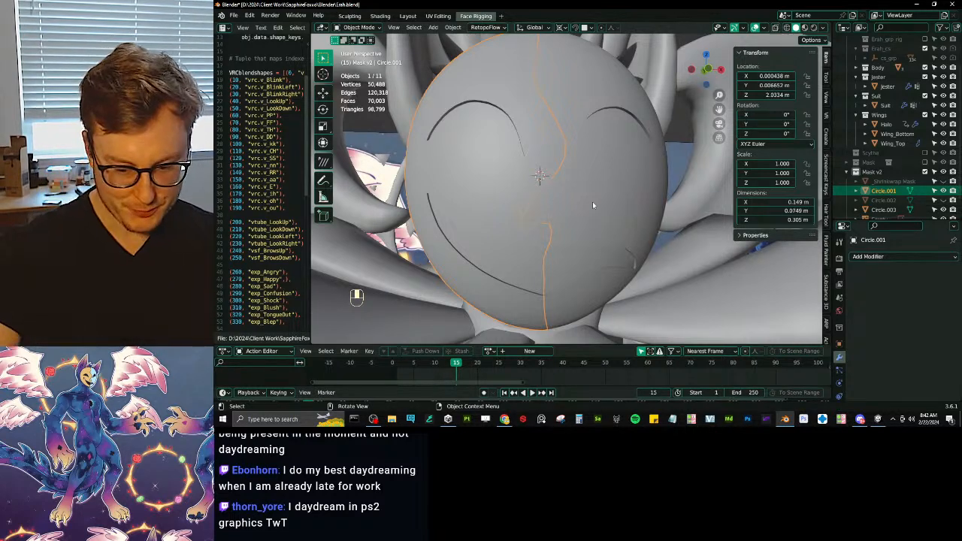
scroll(588, 201, "down", 8)
scroll(594, 183, "up", 6)
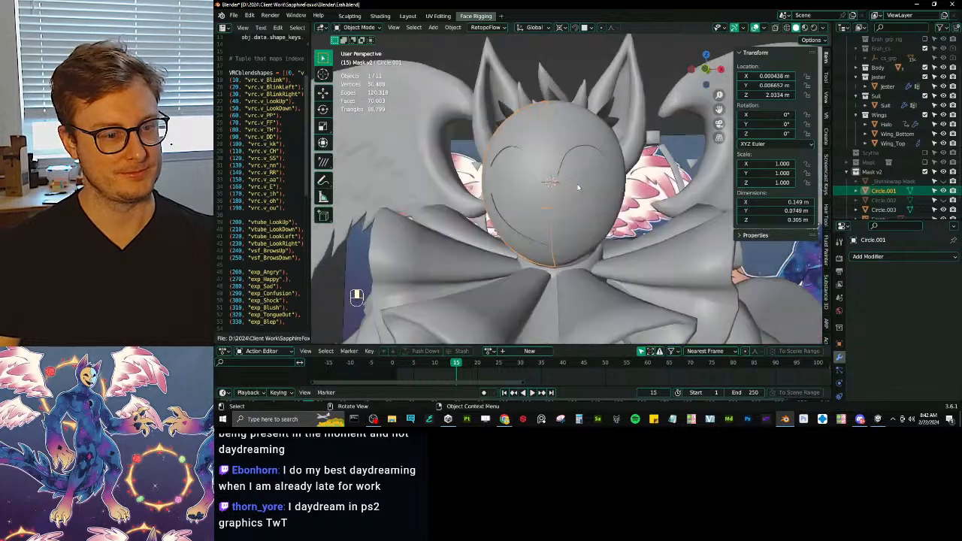
middle_click_drag(576, 183, 624, 219)
Step: Isolate both mask halves in local view and turn them to show their backings
left_click(592, 197, "shift")
key("g")
key("slash")
left_click(569, 229)
middle_click_drag(567, 230, 644, 219)
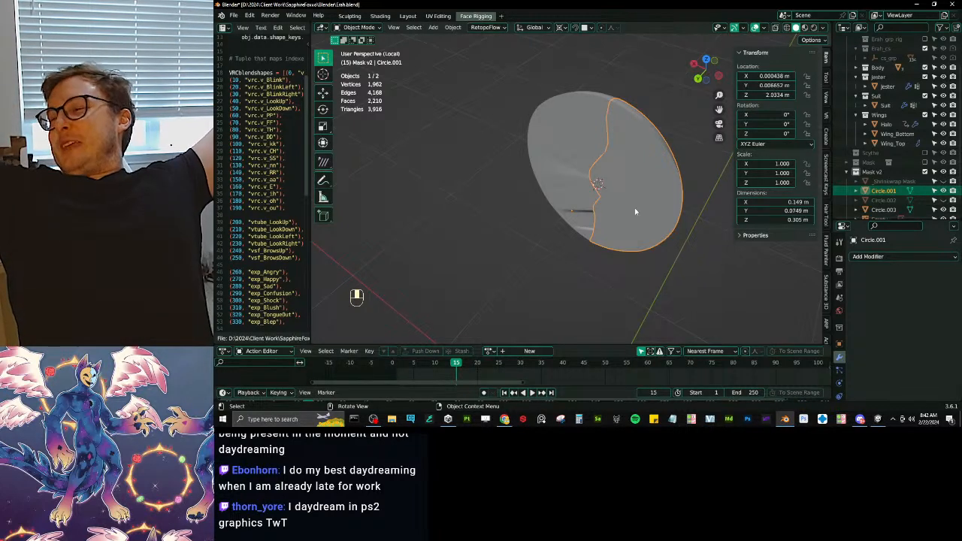
scroll(558, 174, "up", 3)
left_click(559, 173)
middle_click_drag(559, 174, 600, 202)
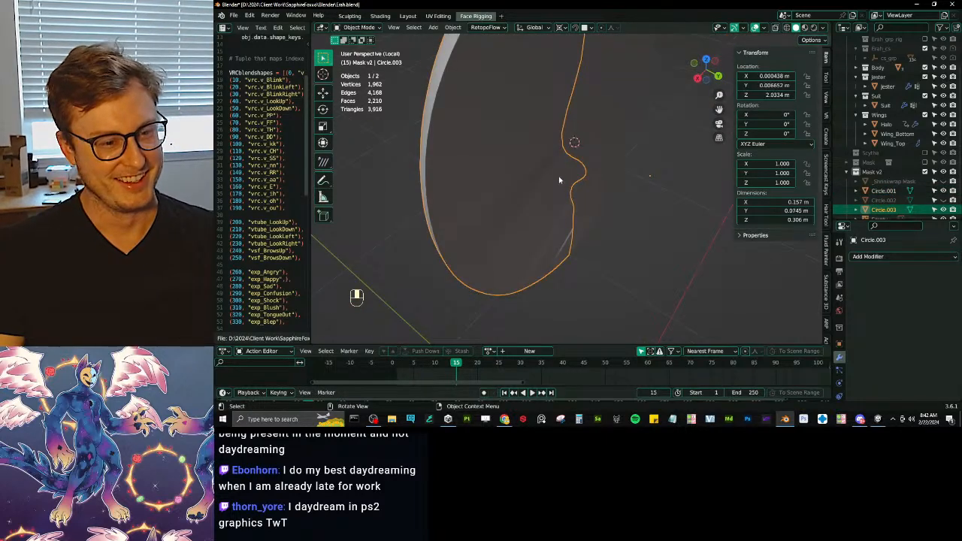
Step: Snap the 3D cursor to the selected backing vertex at the notch of Circle.001
key("Tab")
key("Tab")
key("Tab")
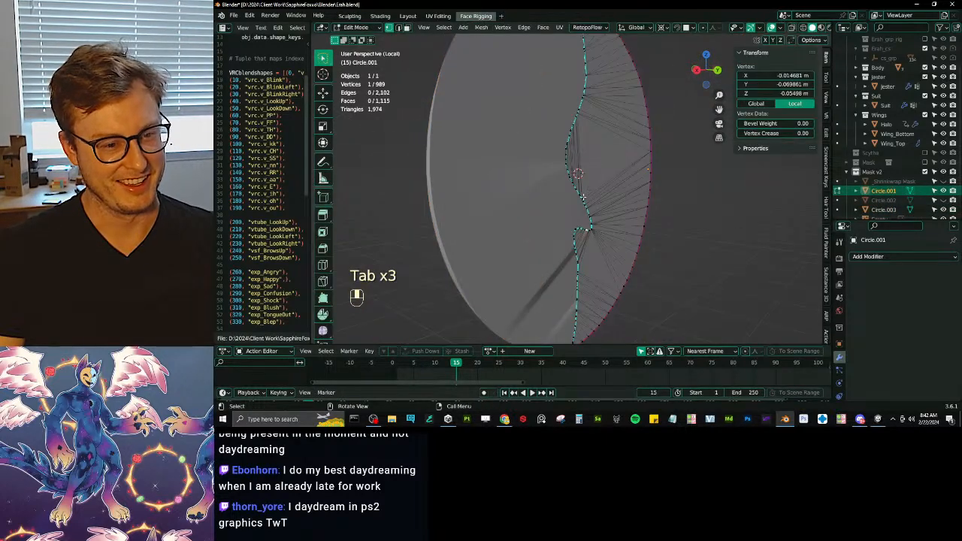
key("shift+s")
left_click(606, 254)
key("Tab")
scroll(586, 203, "down", 4)
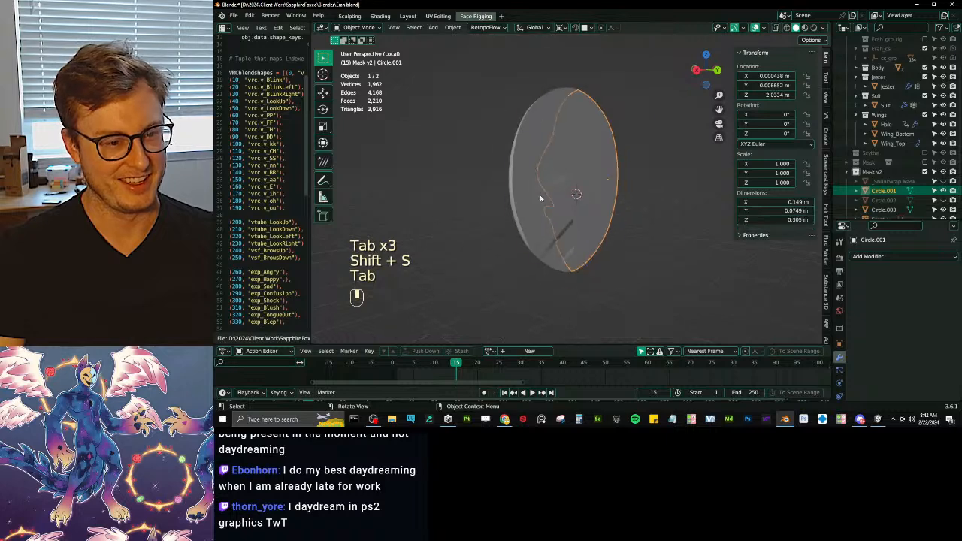
Step: Select all of Circle.003's rear-plane vertices through the mesh in the right orthographic view
left_click(540, 195)
key("Tab")
middle_click_drag(539, 195, 557, 221)
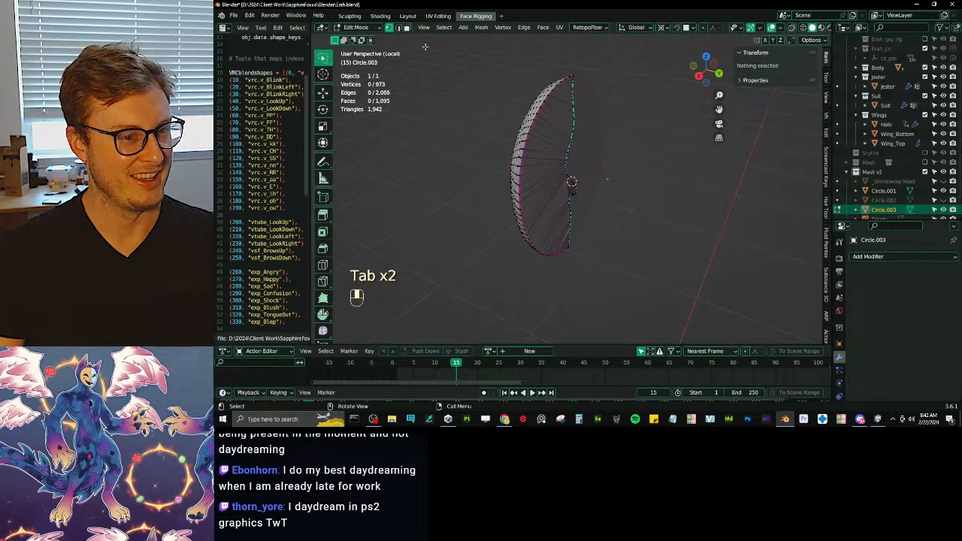
key("KP_3")
key("z")
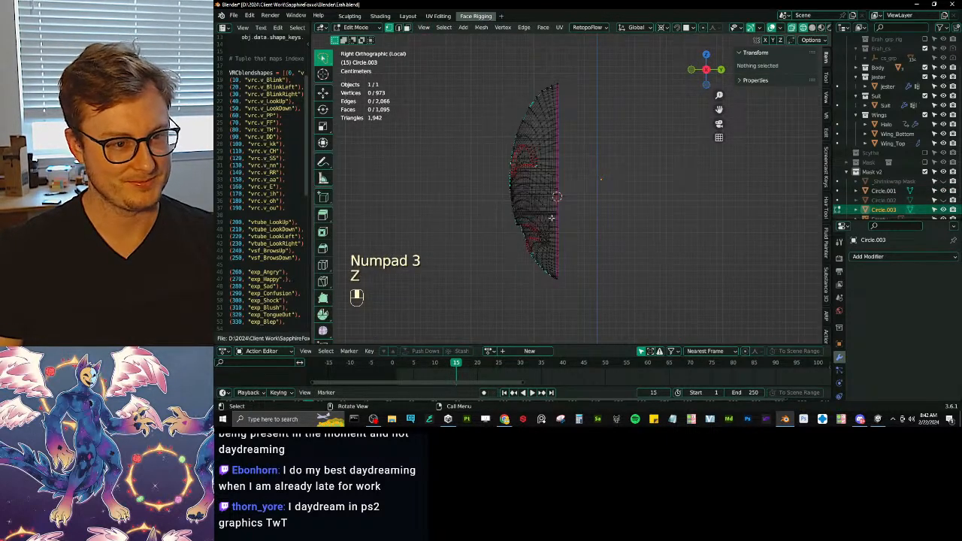
scroll(689, 321, "up", 2)
left_click(551, 35)
key("b")
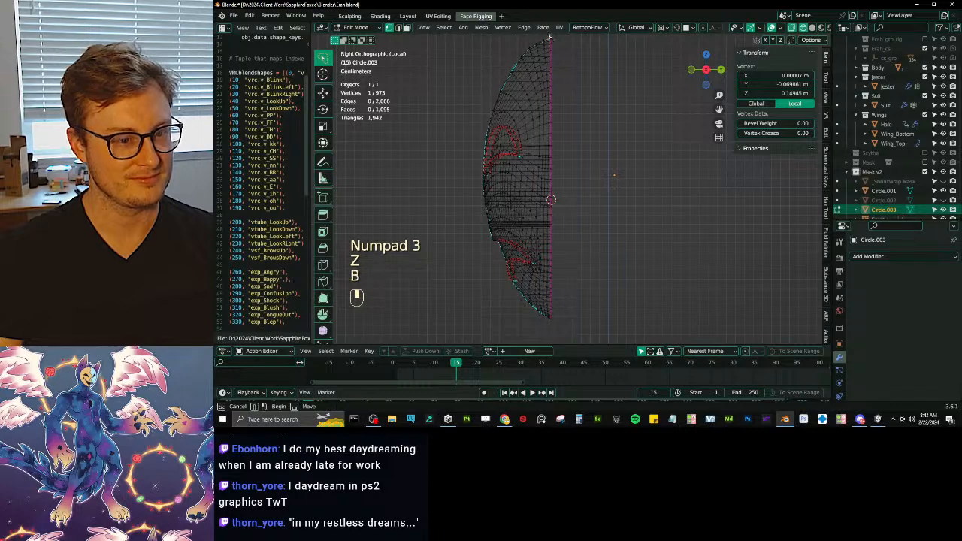
left_click_drag(548, 33, 595, 330)
scroll(608, 214, "up", 2)
middle_click_drag(610, 208, 569, 236)
key("z")
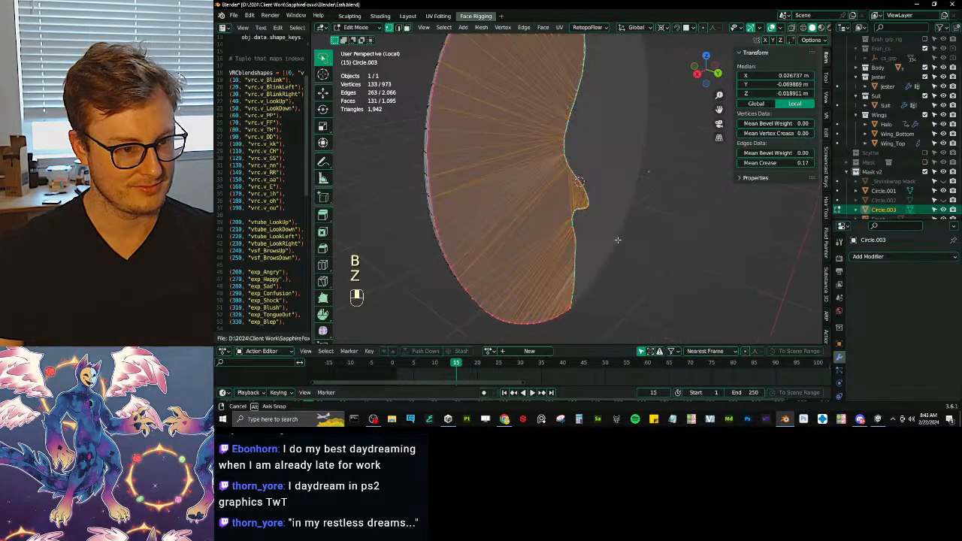
Step: Flatten the selected backing by scaling it to 0 along global Y about the 3D cursor
key("s")
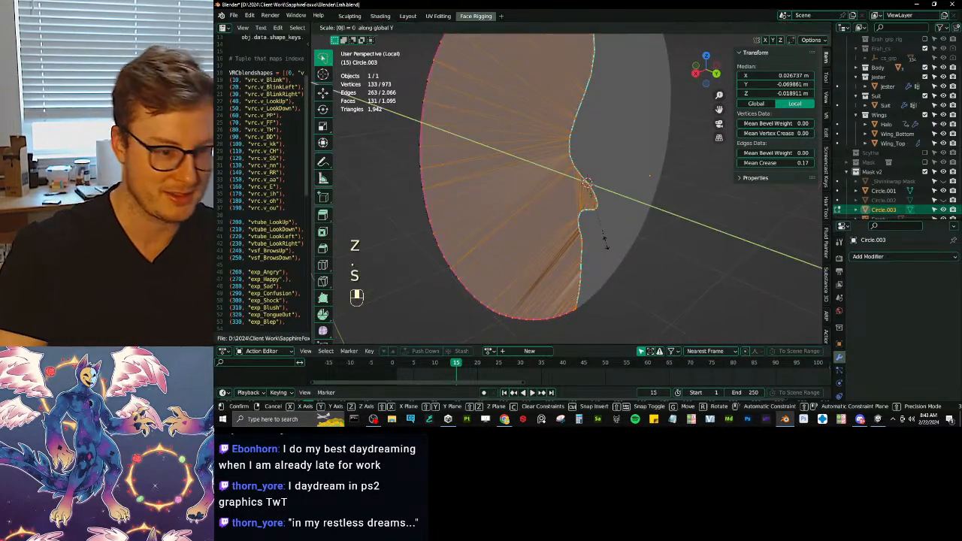
left_click(606, 243)
middle_click_drag(600, 236, 506, 191)
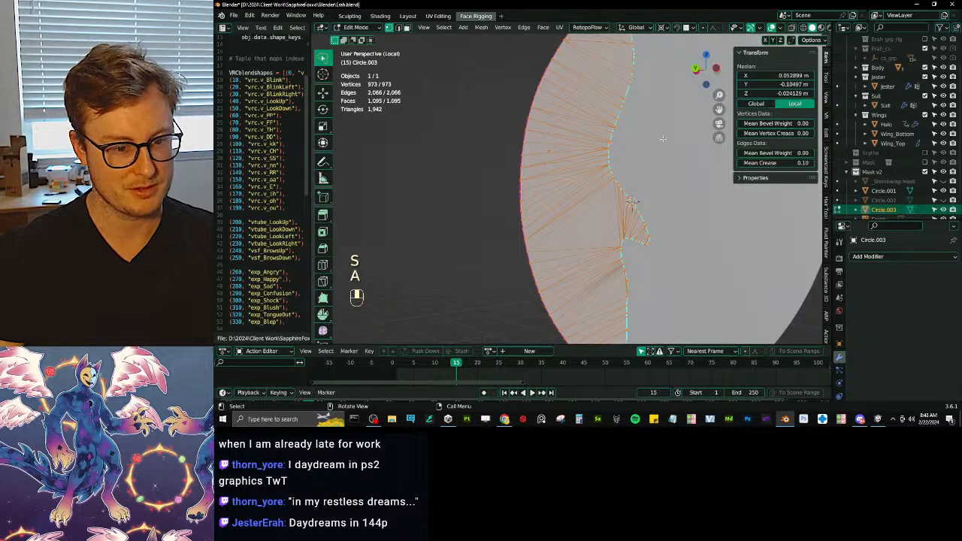
key("q")
left_click(630, 88)
left_click(628, 95)
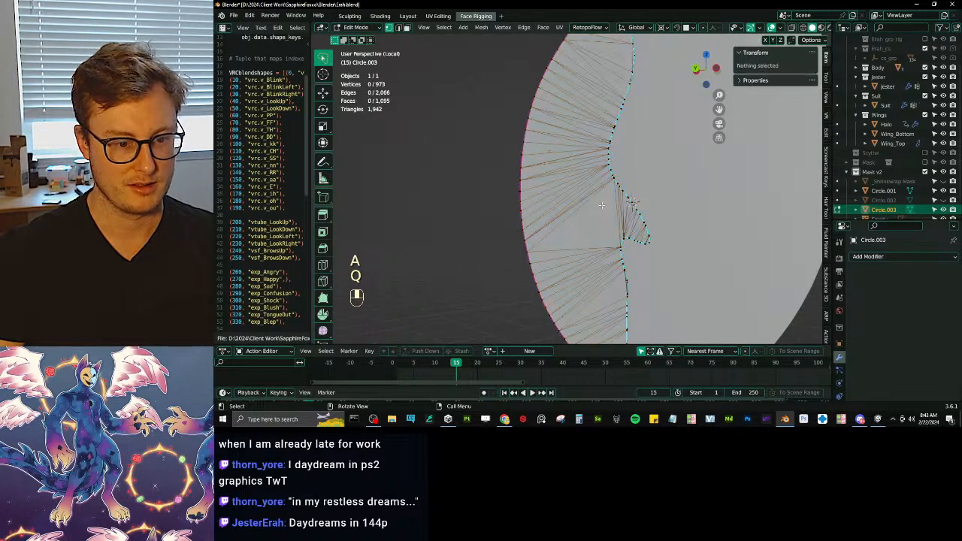
Step: Examine the front of the two assembled mask halves in object mode from several angles
key("Tab")
scroll(575, 214, "down", 5)
middle_click_drag(573, 215, 674, 226)
left_click(674, 226)
scroll(662, 233, "up", 4)
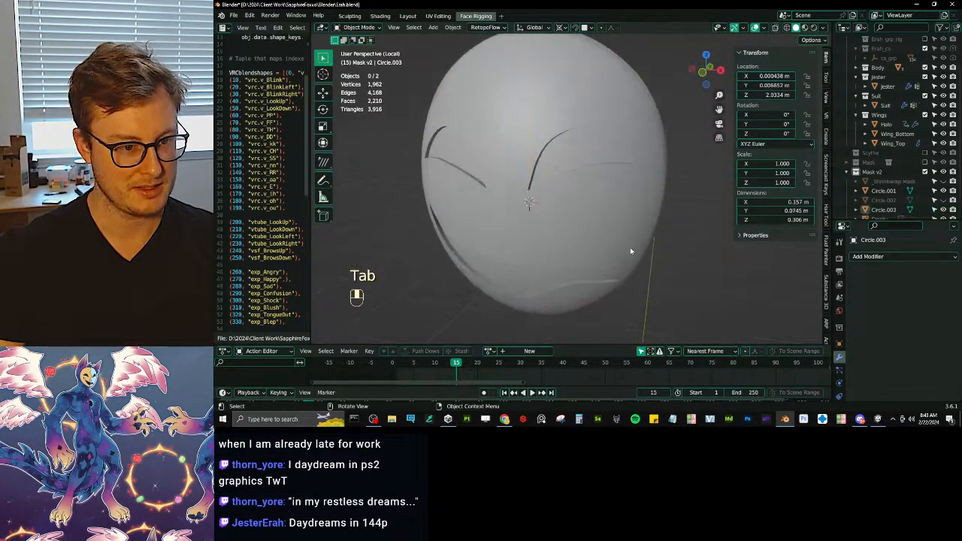
middle_click_drag(630, 247, 660, 171)
middle_click_drag(660, 172, 654, 190)
Step: Inspect the bottom tip of Circle.003 up close, both isolated and within the full scene
left_click(586, 273)
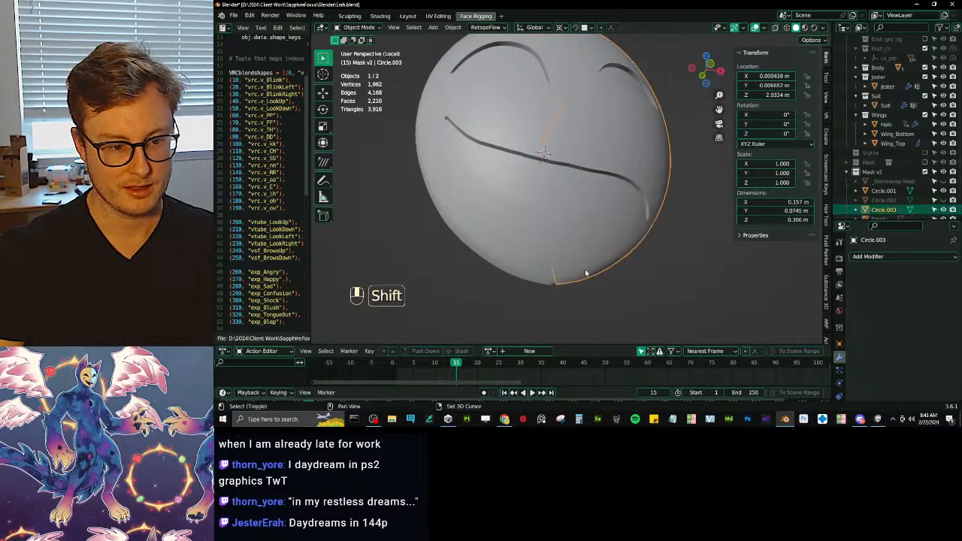
scroll(584, 247, "up", 5)
middle_click_drag(587, 273, 579, 208, "shift")
key("Tab")
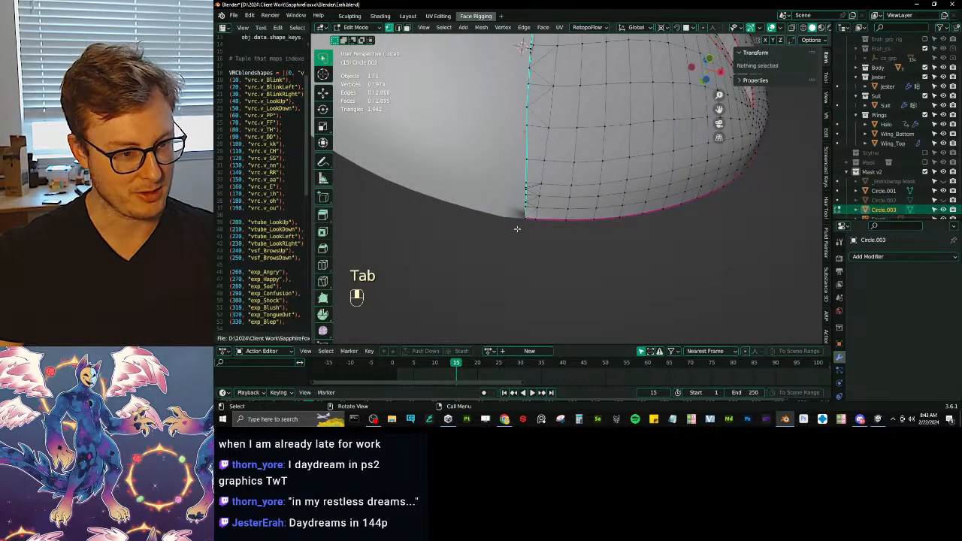
key("Tab")
key("slash")
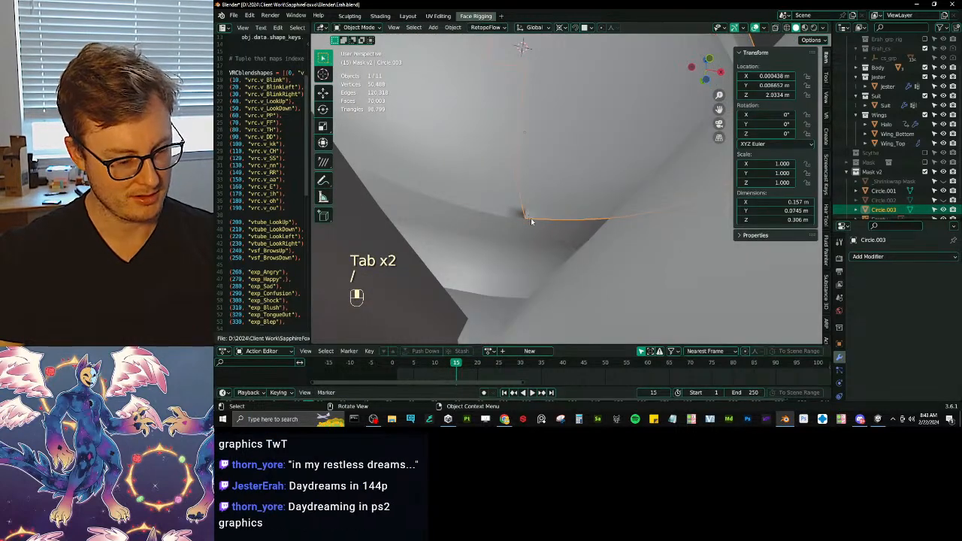
key("slash")
key("Tab")
Step: Slide the backing vertex at the bottom tip of Circle.003 along its edge
middle_click_drag(531, 220, 544, 223)
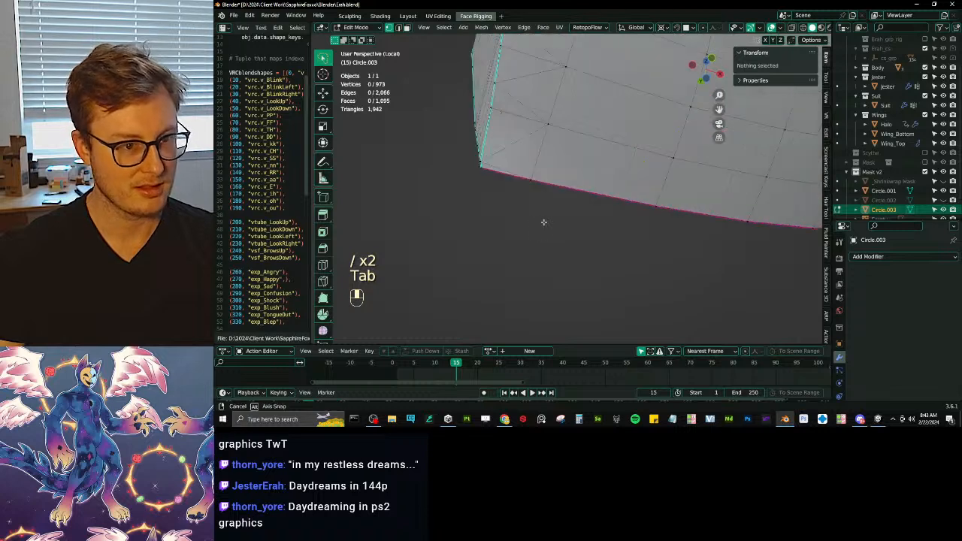
left_click(487, 153)
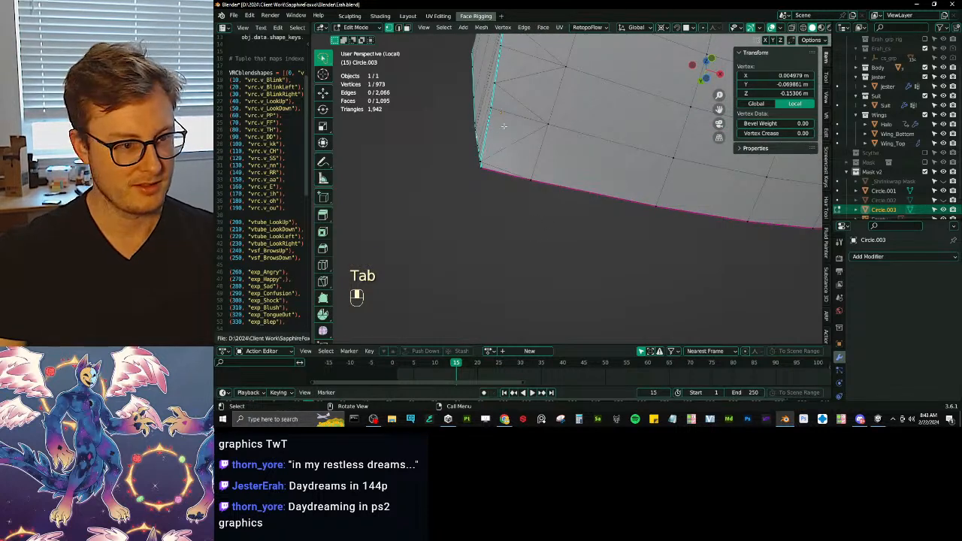
key("KP_Decimal")
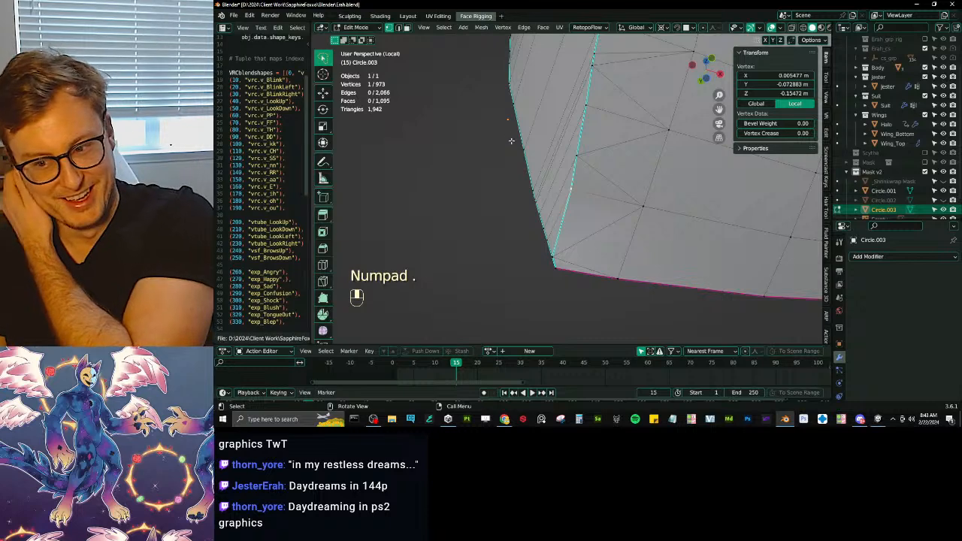
middle_click_drag(509, 130, 588, 218)
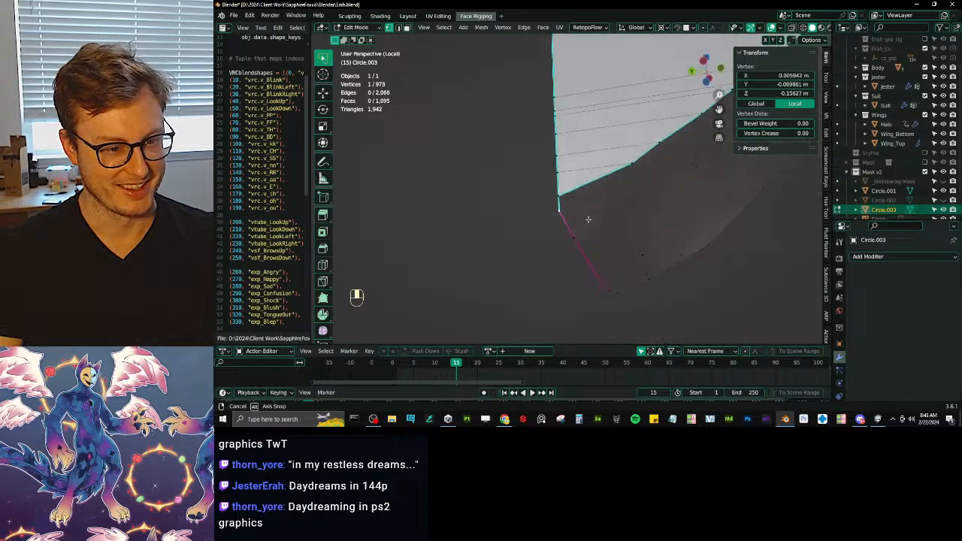
key("g")
key("g")
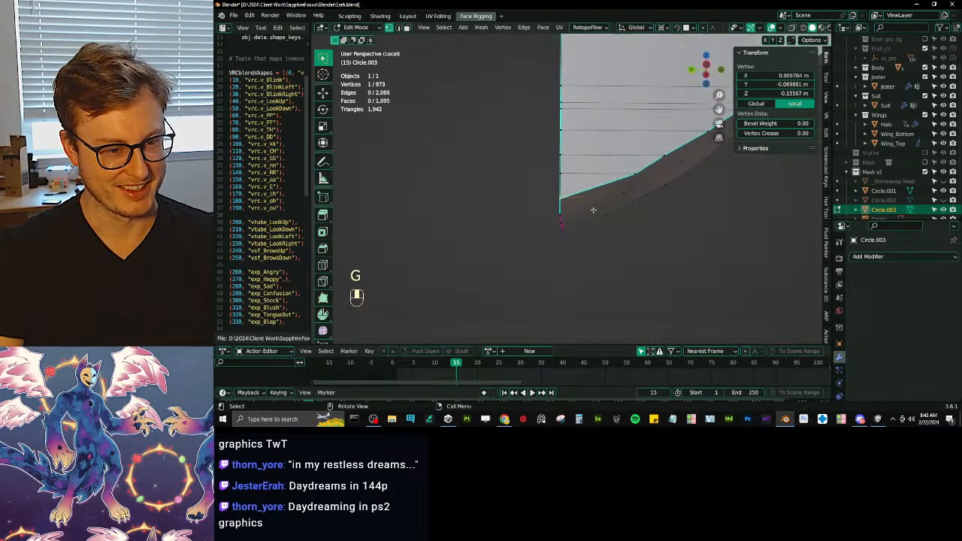
left_click(613, 205)
Step: Slide the vertex beside the bottom tip along the side wall until the wall's lower edge runs straight
middle_click_drag(613, 204, 618, 223)
key("g")
key("g")
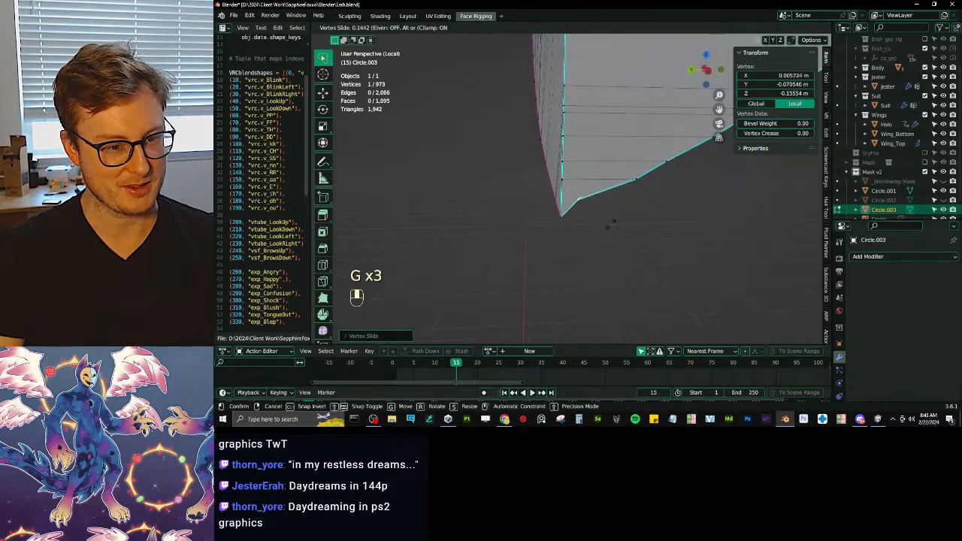
key("g")
key("g")
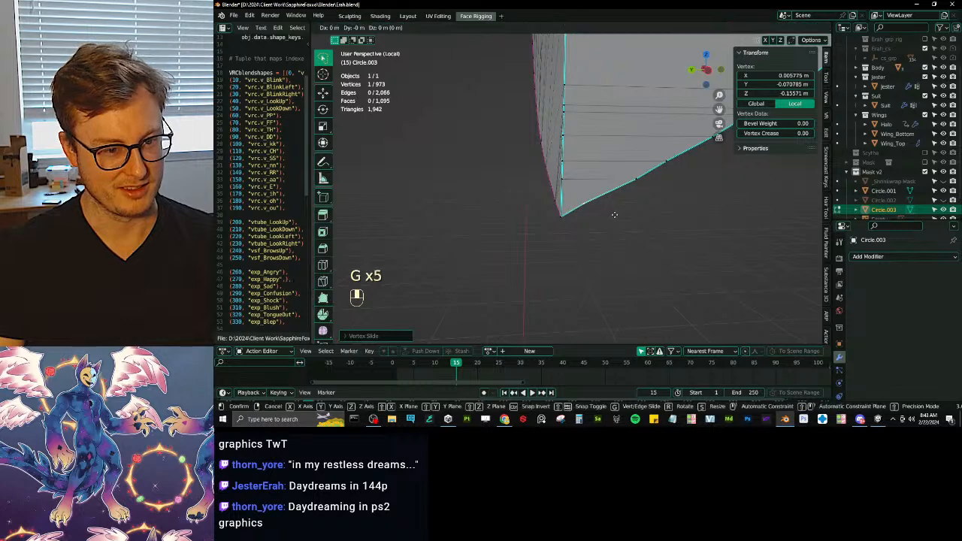
left_click(606, 222)
key("g")
key("g")
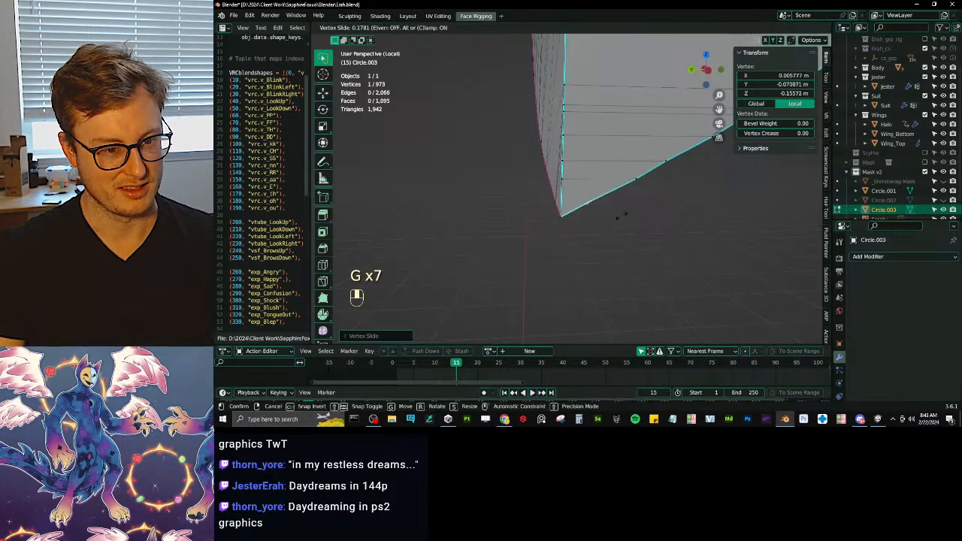
Step: Leave local view and inspect the vertices at the bottom seam where the two mask halves meet
middle_click_drag(624, 215, 585, 170)
key("Tab")
key("slash")
left_click(554, 189)
key("Tab")
scroll(568, 199, "up", 2)
left_click(566, 212, "shift")
key("q")
middle_click_drag(568, 212, 609, 120)
left_click(621, 167)
key("Tab")
Step: Deselect everything, reset the 3D cursor to the world origin, and frame the character's masked head
scroll(626, 173, "down", 3)
left_click(600, 187)
scroll(610, 174, "down", 6)
scroll(612, 172, "down", 3)
scroll(635, 141, "down", 3)
left_click(499, 68)
middle_click_drag(553, 89, 513, 121)
key("shift+c")
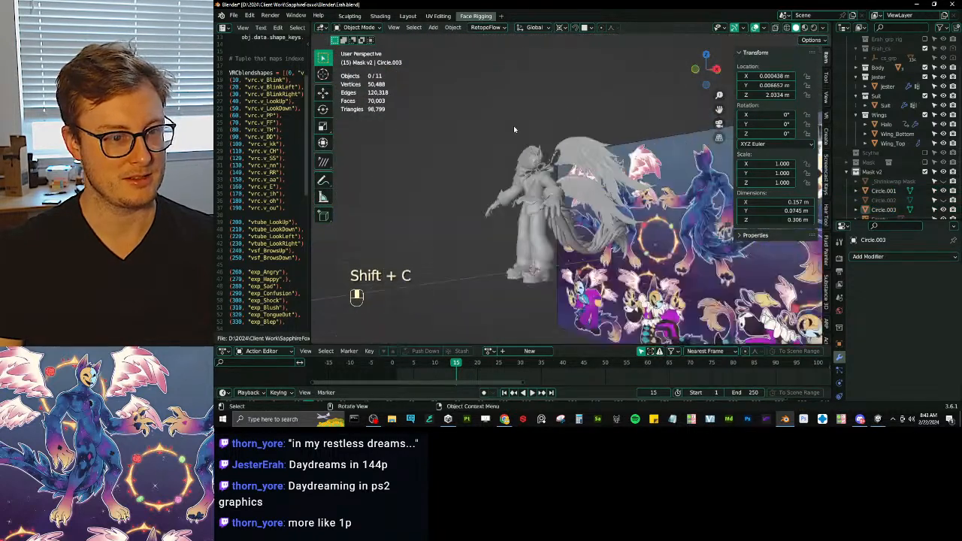
scroll(583, 168, "up", 8)
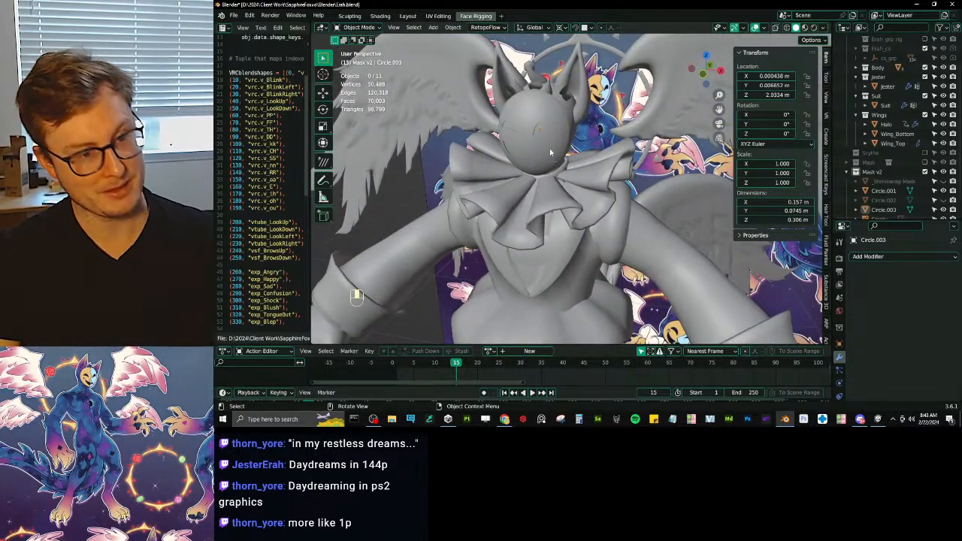
Step: Switch to the UV Editing workspace and isolate the two mask halves in object mode
left_click(437, 15)
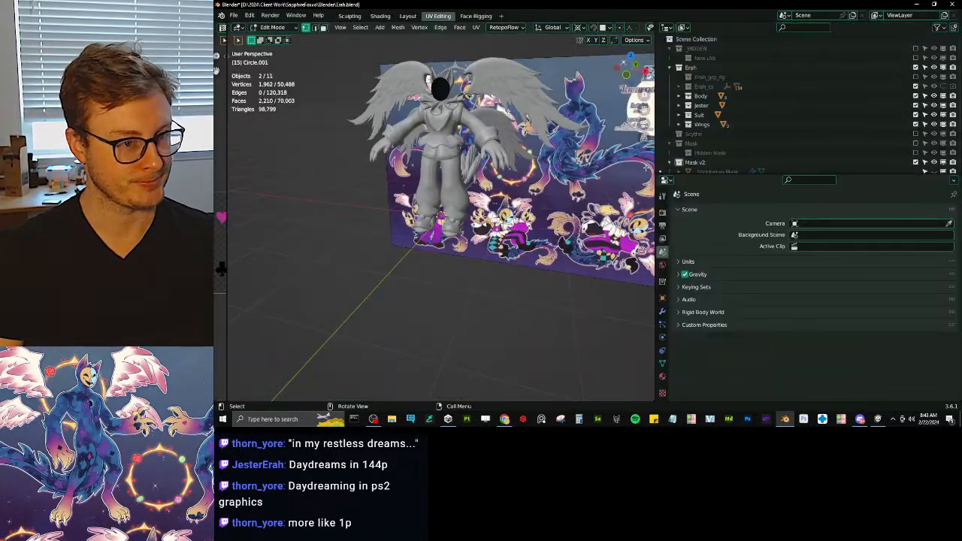
key("KP_Divide")
middle_click_drag(447, 156, 466, 236, "shift")
scroll(458, 207, "up", 3)
key("a")
key("KP_Decimal")
key("Tab")
left_click(467, 236)
key("g")
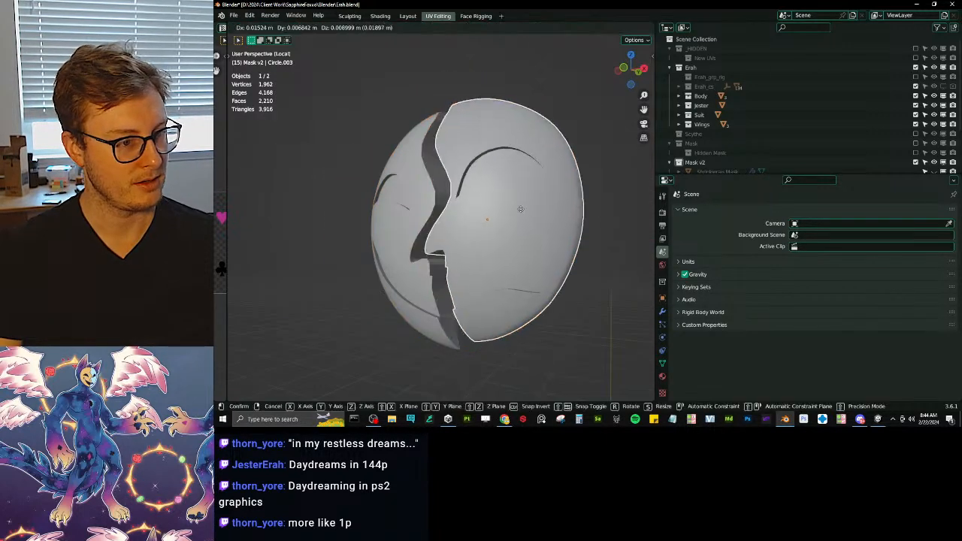
right_click(612, 226)
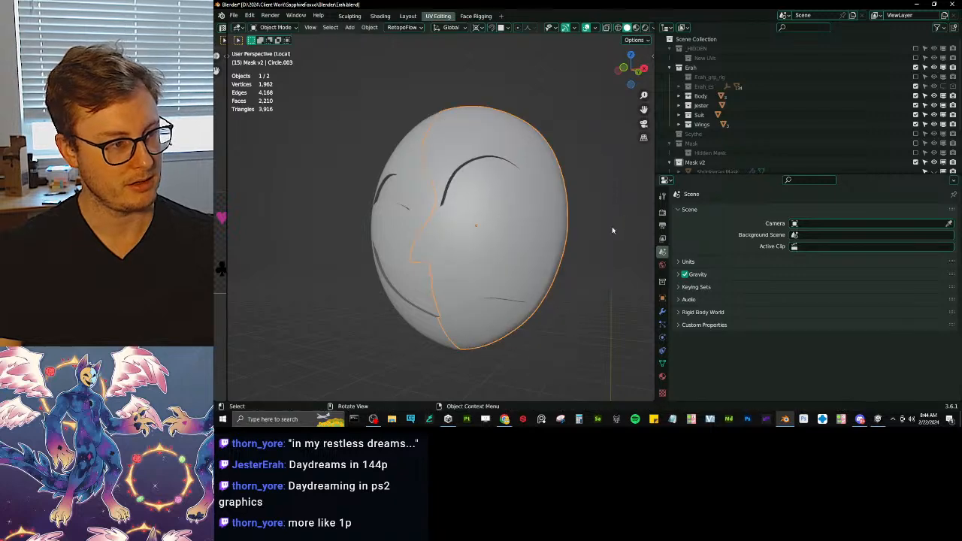
Step: Widen the UV editor so its whole image fits beside the 3D view of the isolated mask
middle_click_drag(612, 226, 532, 282)
key("Tab")
scroll(514, 217, "down", 7)
key("Tab")
scroll(504, 240, "up", 4)
left_click_drag(227, 314, 407, 308)
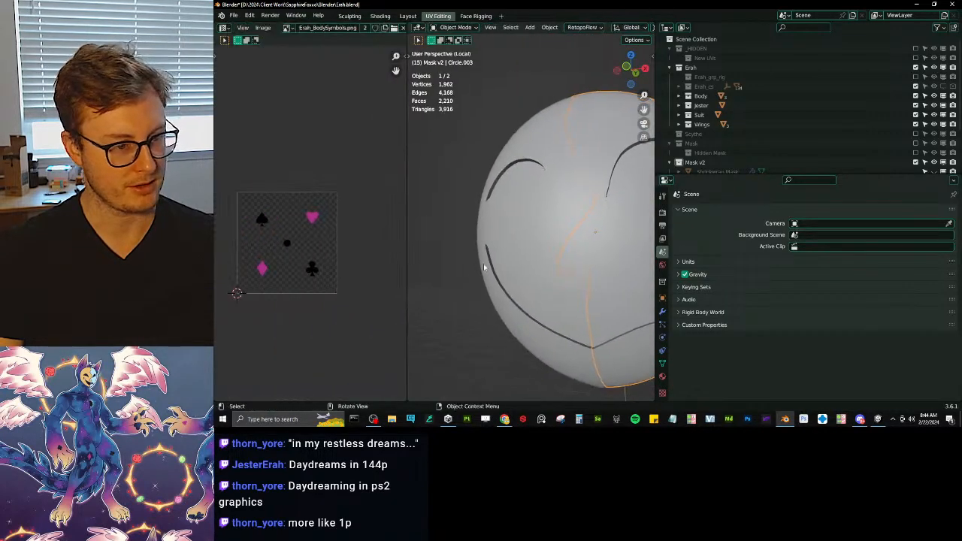
Step: Enter Edit Mode on the mask half with the curved eye slit and reduce its selection to one vertex
scroll(451, 226, "down", 5)
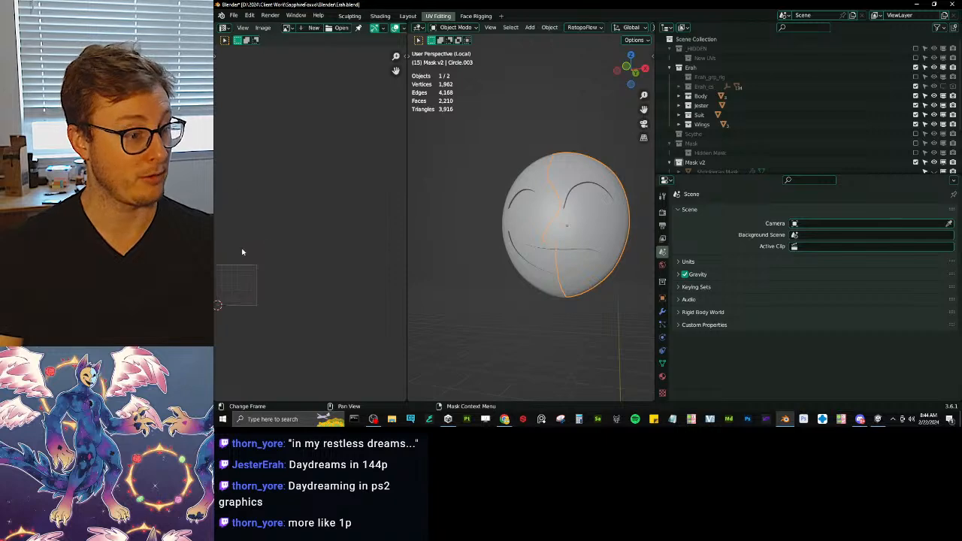
scroll(533, 241, "up", 1)
middle_click_drag(568, 272, 478, 279, "shift")
key("Tab")
scroll(562, 257, "up", 5)
scroll(543, 277, "down", 4)
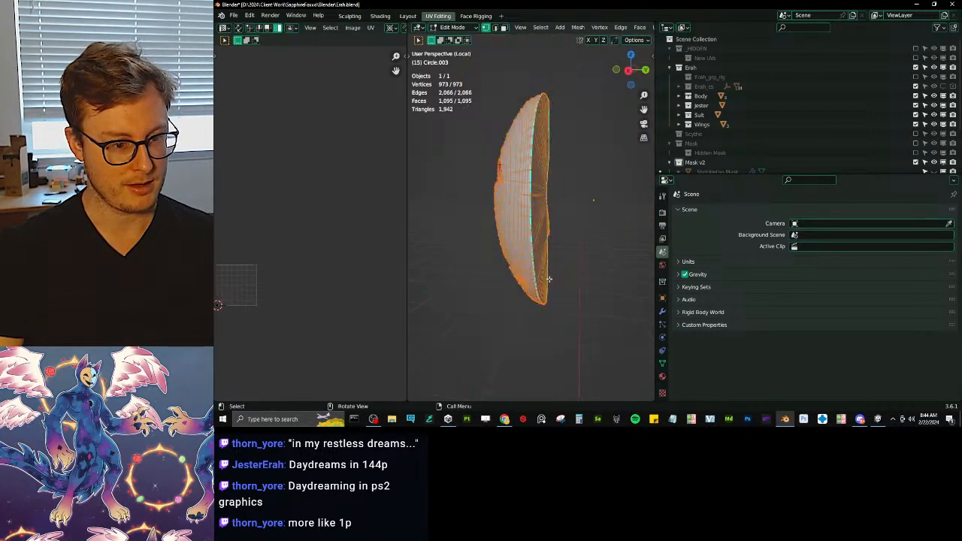
middle_click_drag(548, 279, 550, 243)
left_click(530, 230)
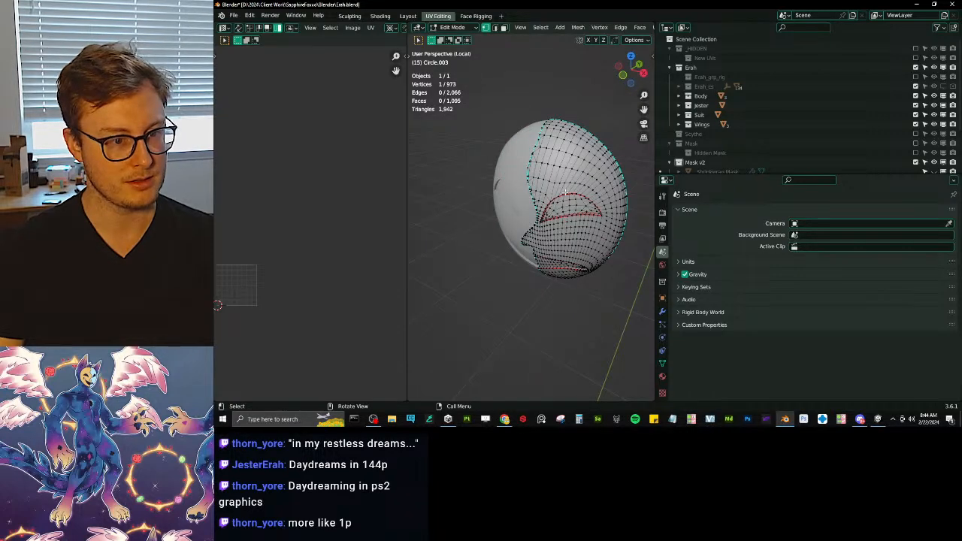
Step: Examine the mask half's flat backing, outer rim and split wall from behind and from the side
middle_click_drag(563, 194, 447, 292)
scroll(528, 230, "up", 5)
scroll(528, 230, "down", 5)
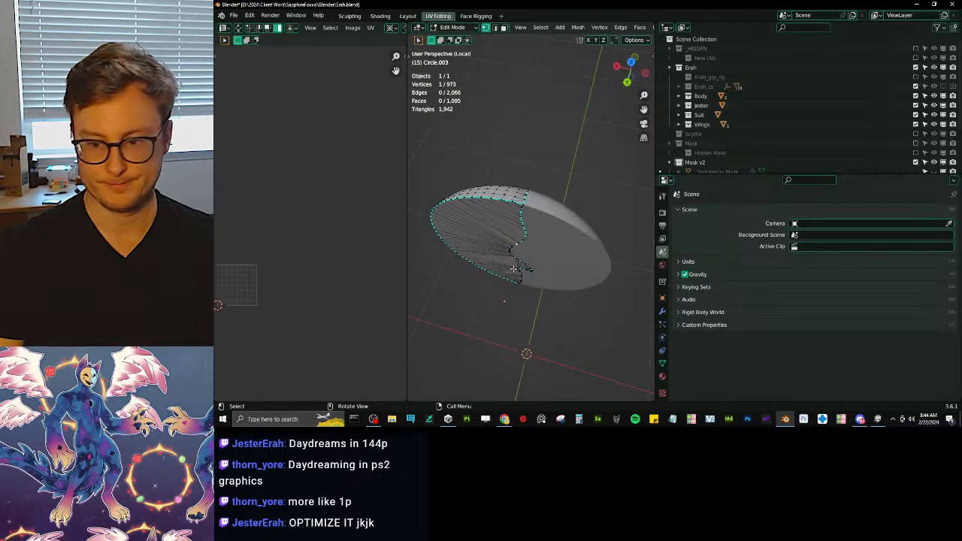
middle_click_drag(556, 243, 539, 216)
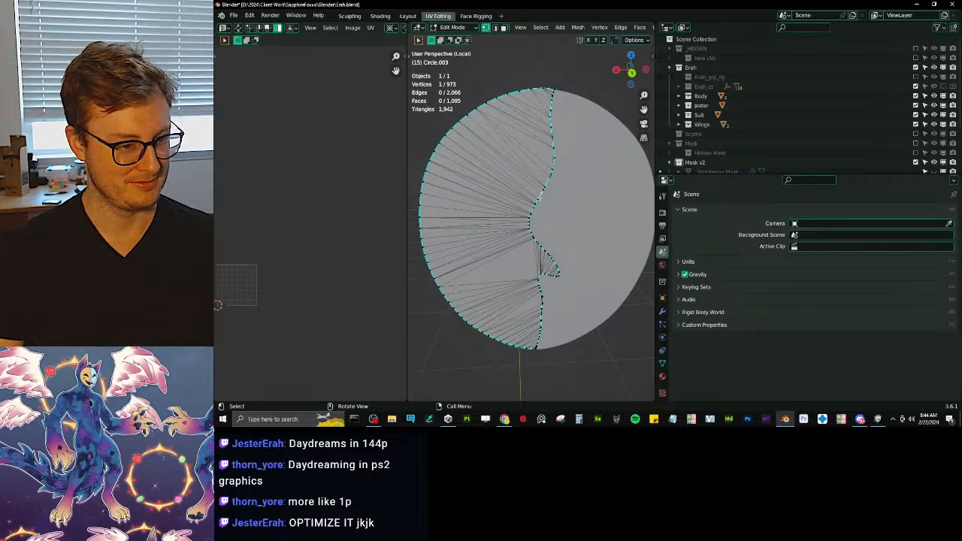
middle_click_drag(532, 185, 540, 268)
key("Tab")
scroll(553, 180, "down", 6)
scroll(585, 179, "up", 4)
key("Tab")
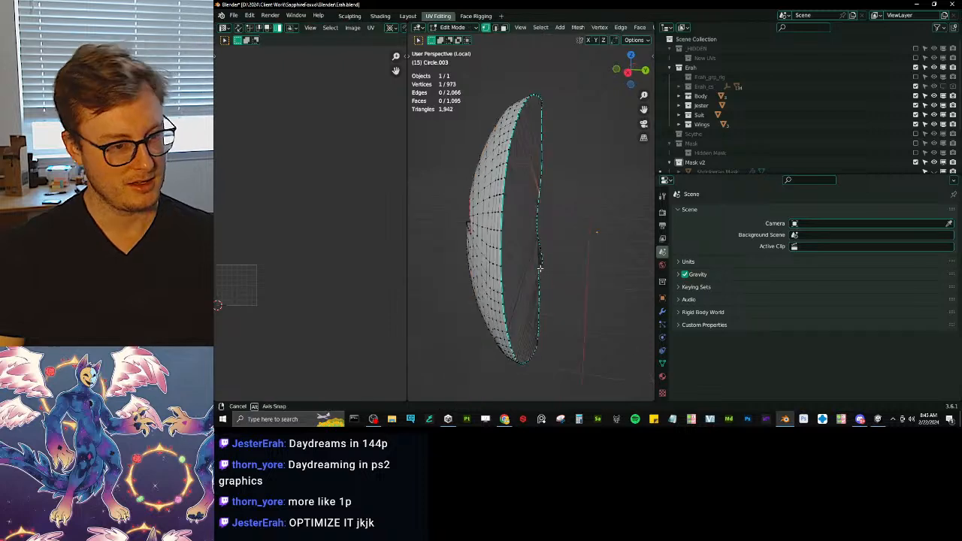
scroll(498, 142, "up", 4)
middle_click_drag(506, 129, 535, 179)
Step: Select the edge path along the outer rim between front shell and backing and mark it as a seam
left_click(566, 141)
middle_click_drag(566, 141, 531, 222)
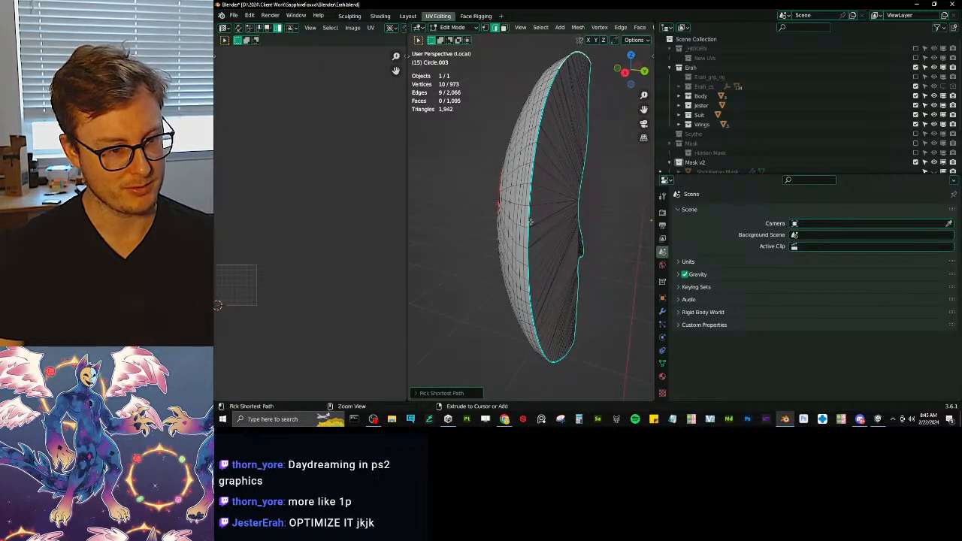
mouse_move(545, 255)
middle_mouse_down()
mouse_move(518, 251)
mouse_move(537, 263)
mouse_move(531, 176)
mouse_move(543, 164)
mouse_move(550, 247)
middle_mouse_up()
left_click(558, 252, "ctrl")
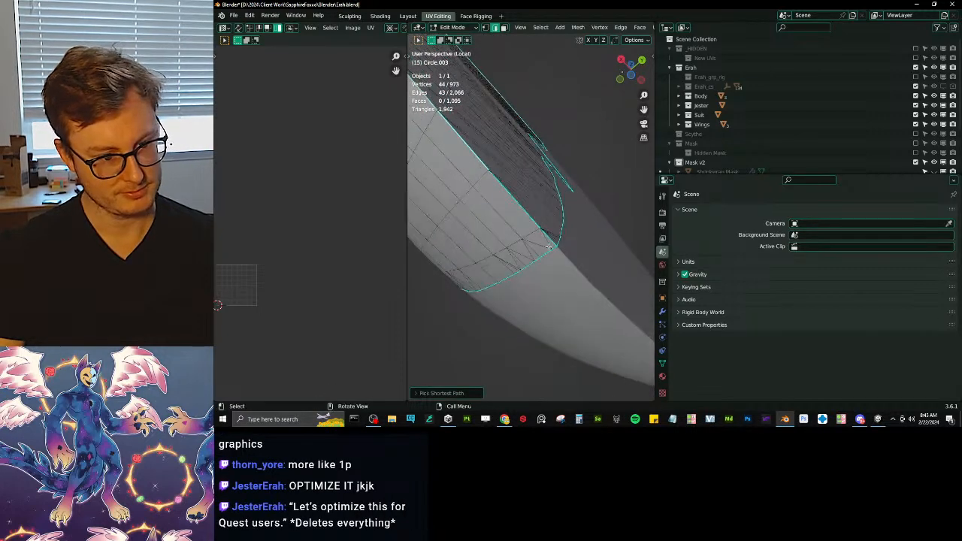
key("q")
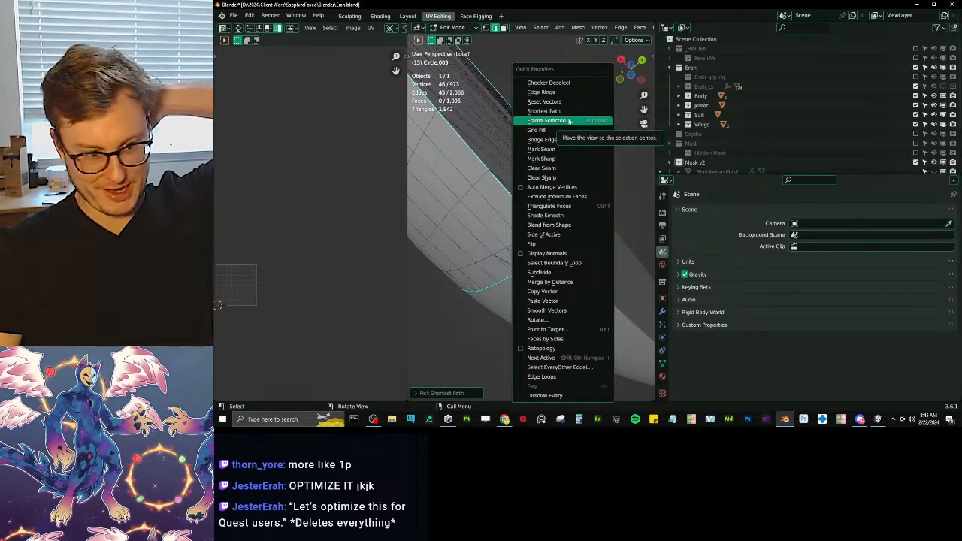
left_click(542, 148)
Step: Check the split wall's bottom corner against the other mask half by briefly leaving local view
middle_click_drag(508, 175, 514, 246)
middle_click_drag(515, 290, 520, 273)
left_click(521, 273)
key("KP_Divide")
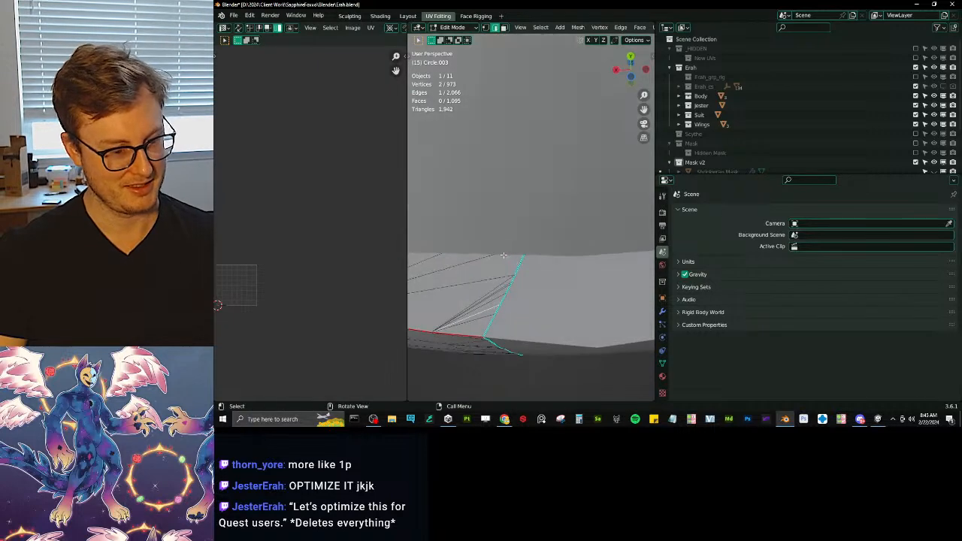
key("KP_Divide")
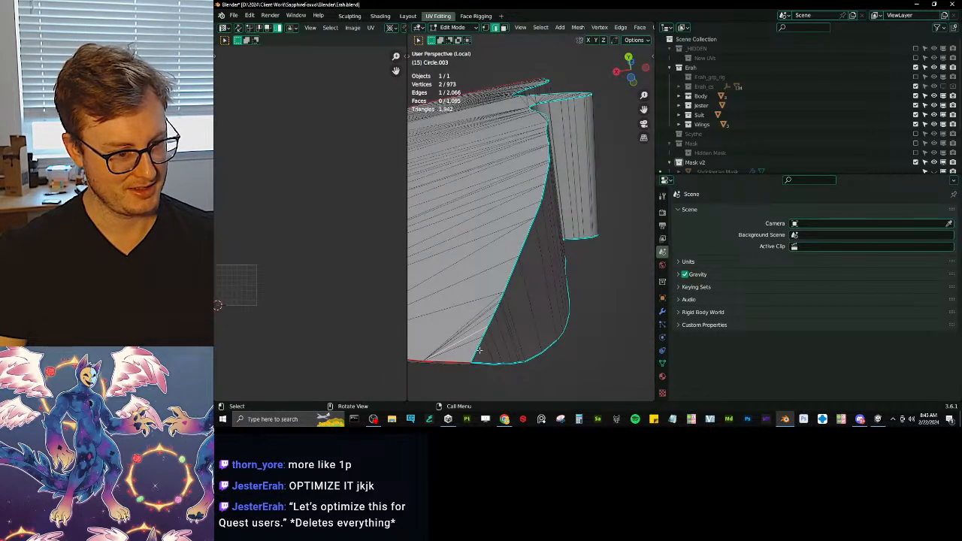
middle_click_drag(479, 350, 494, 310)
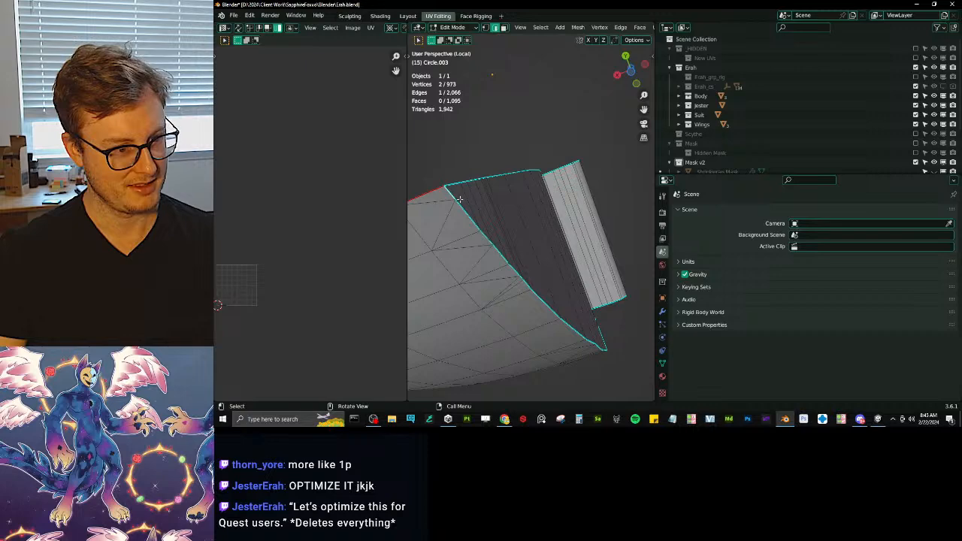
Step: Select the edge path where the front shell meets the split wall, from the chin up to the mouth cut
middle_click_drag(460, 199, 470, 285)
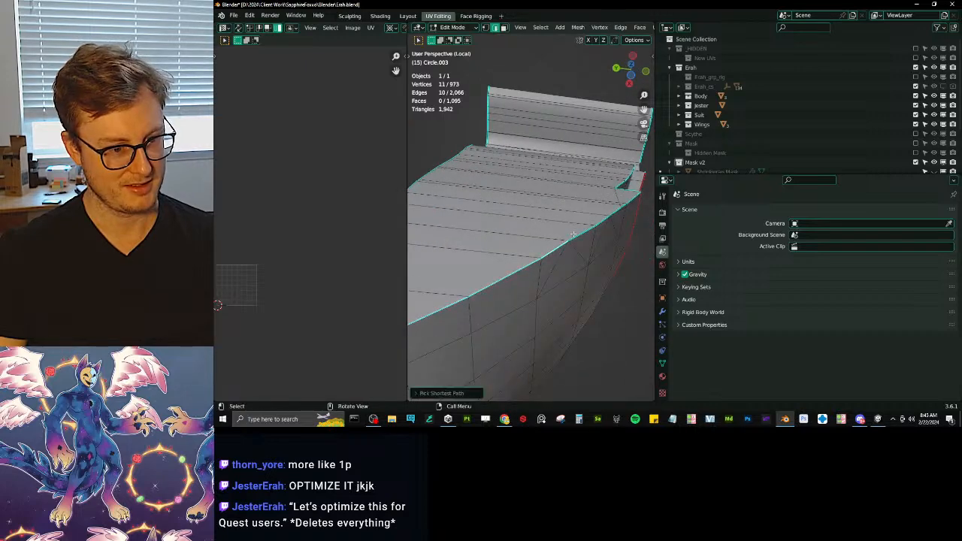
middle_click_drag(574, 235, 517, 273)
left_click(577, 190, "ctrl")
middle_click_drag(577, 190, 539, 294)
scroll(556, 249, "up", 3)
left_click(507, 246, "ctrl")
middle_click_drag(508, 245, 466, 289)
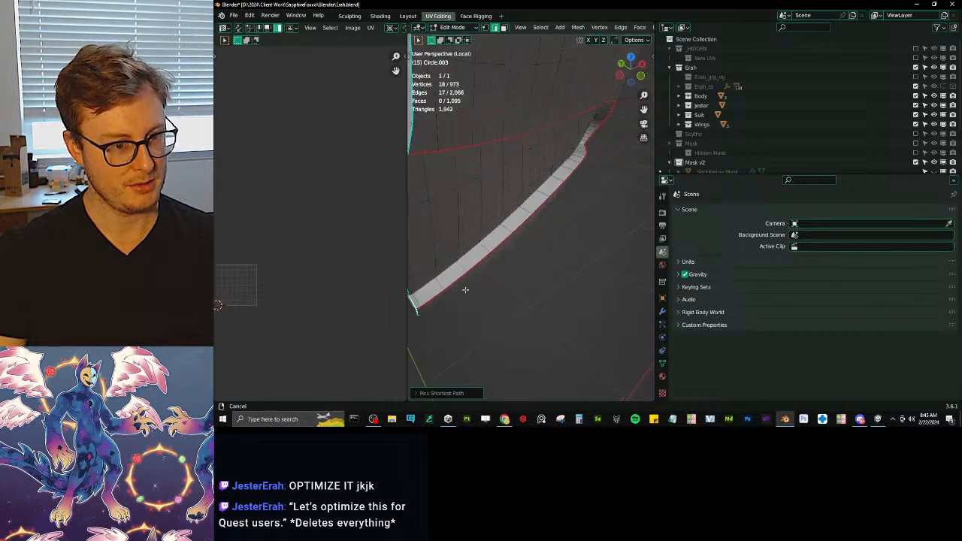
middle_click_drag(533, 197, 700, 258)
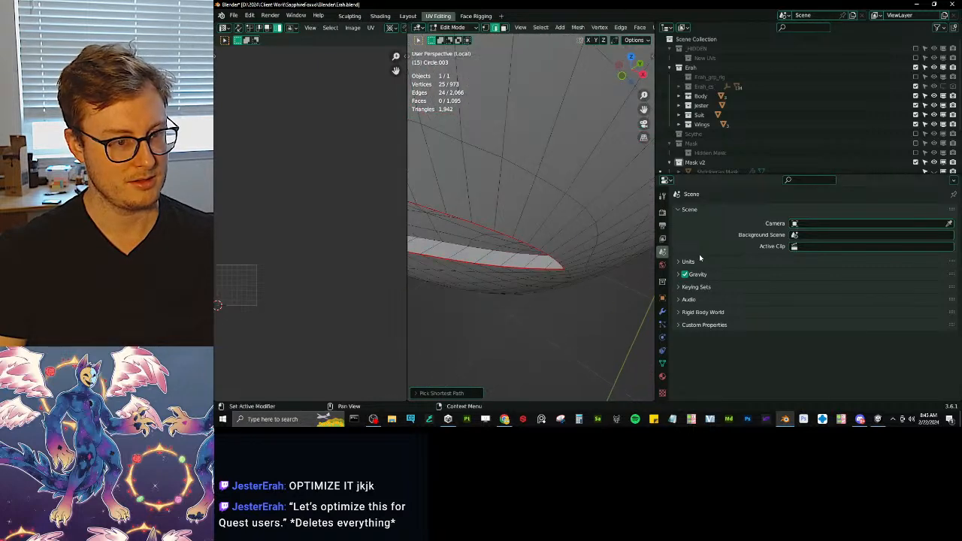
Step: Extend the selected edge path around the mouth cut and up towards the nose
middle_click_drag(530, 235, 604, 240)
left_click(577, 230, "ctrl")
left_click(586, 232, "ctrl")
middle_click_drag(619, 243, 555, 202, "shift")
left_click(535, 142, "ctrl")
scroll(518, 141, "down", 4)
middle_click_drag(508, 141, 551, 202)
left_click(590, 212, "shift")
middle_click_drag(610, 192, 573, 180)
key("q")
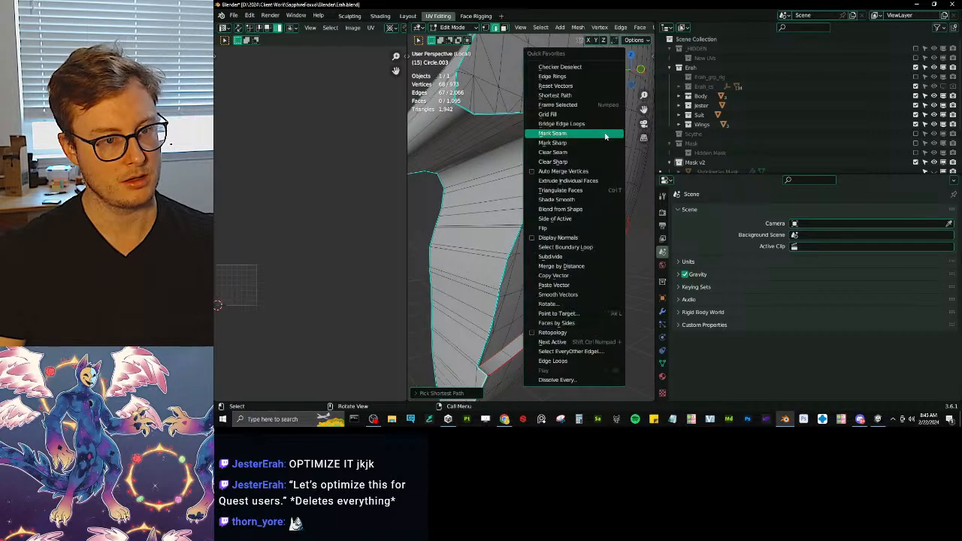
left_click(572, 142)
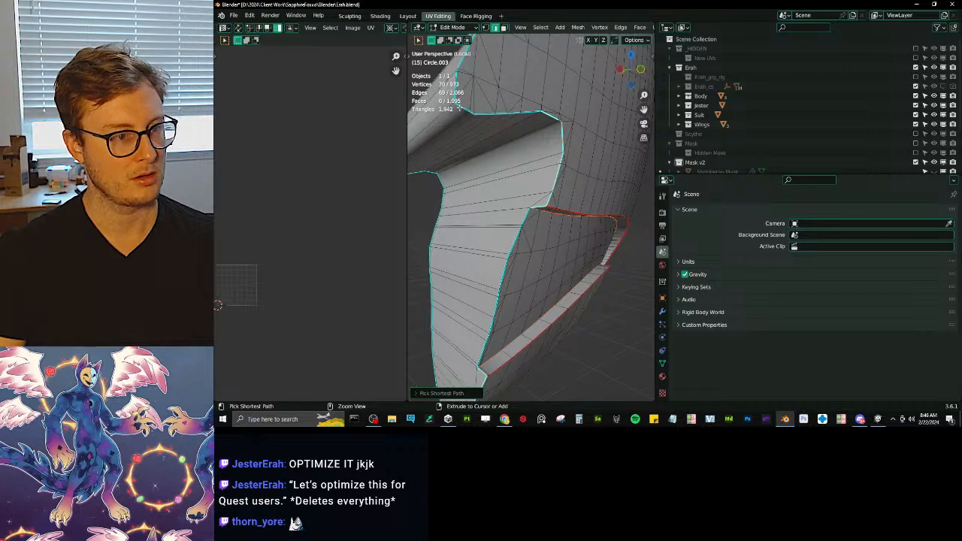
Step: Continue the edge path past the nose to the mask's top corner and mark the whole path as a seam
middle_click_drag(488, 104, 509, 137)
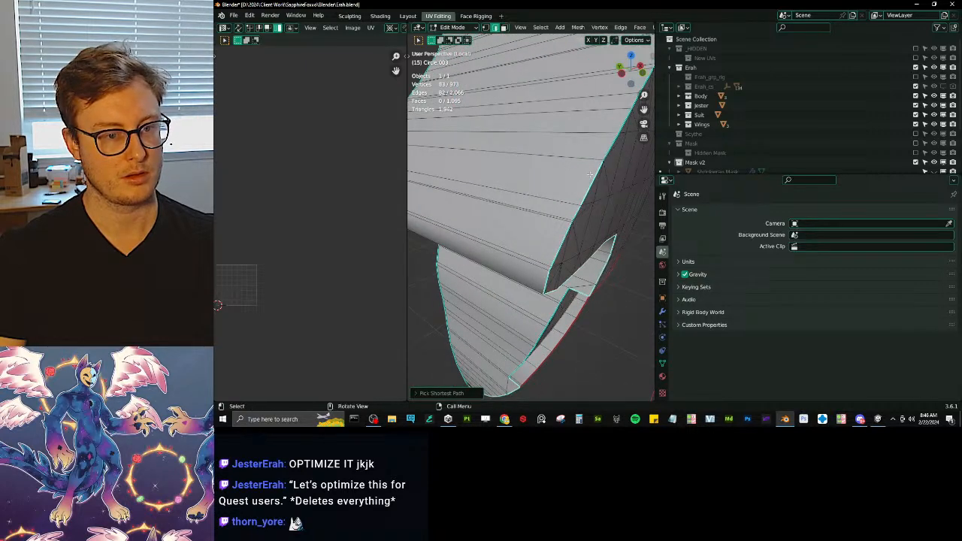
middle_click_drag(591, 173, 563, 196)
left_click(568, 131, "ctrl")
middle_click_drag(568, 130, 527, 133)
middle_click_drag(526, 133, 545, 195, "shift")
middle_click_drag(506, 106, 543, 187, "shift")
left_click(535, 131, "ctrl")
middle_click_drag(535, 132, 537, 182, "shift")
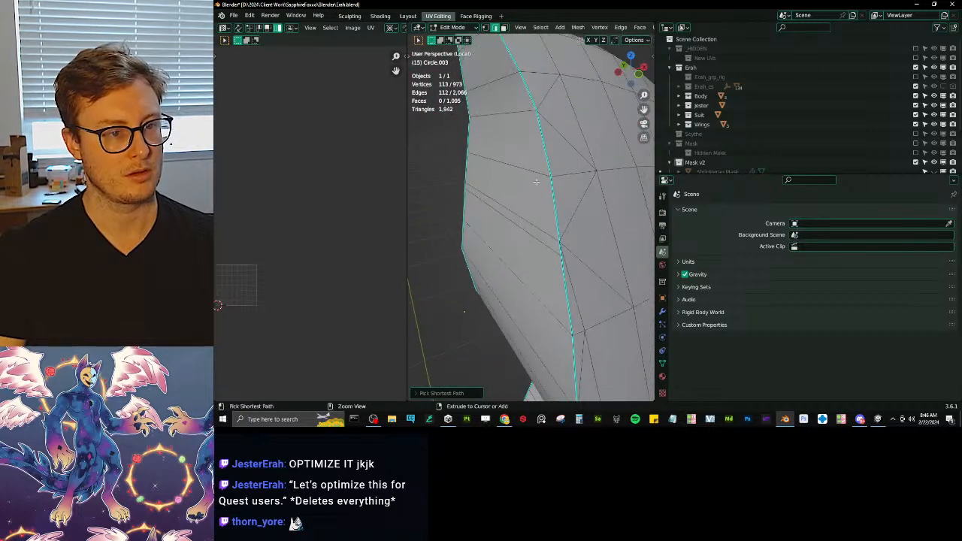
middle_click_drag(537, 141, 562, 201, "shift")
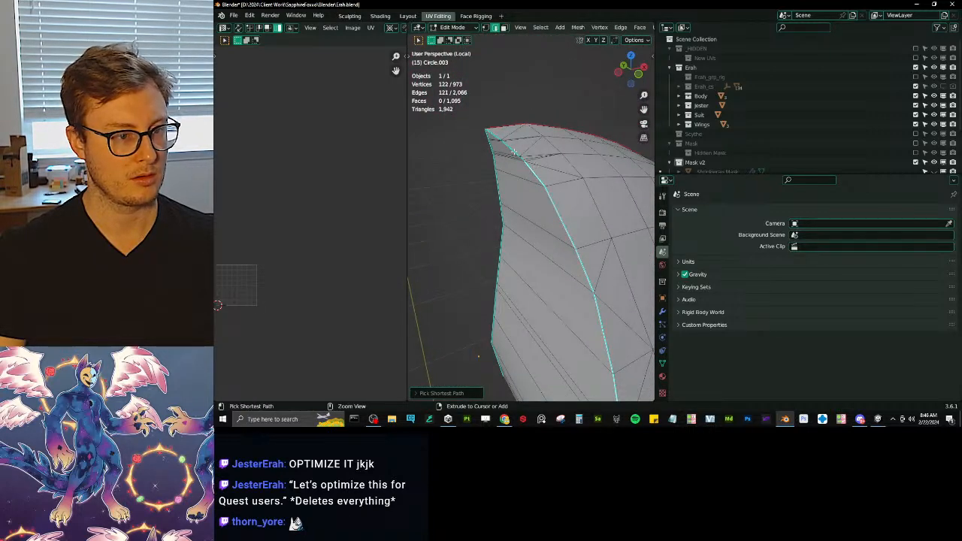
left_click(493, 133, "ctrl")
key("q")
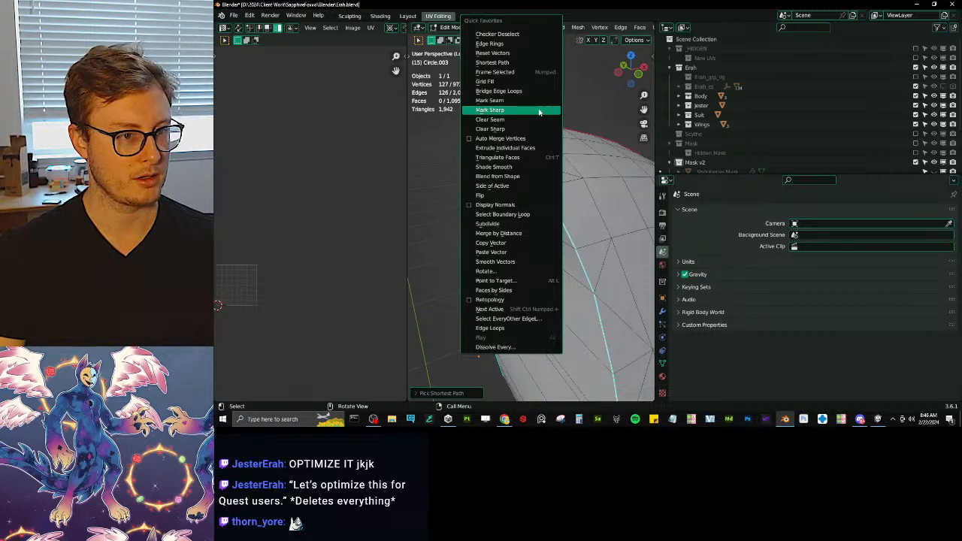
left_click(538, 100)
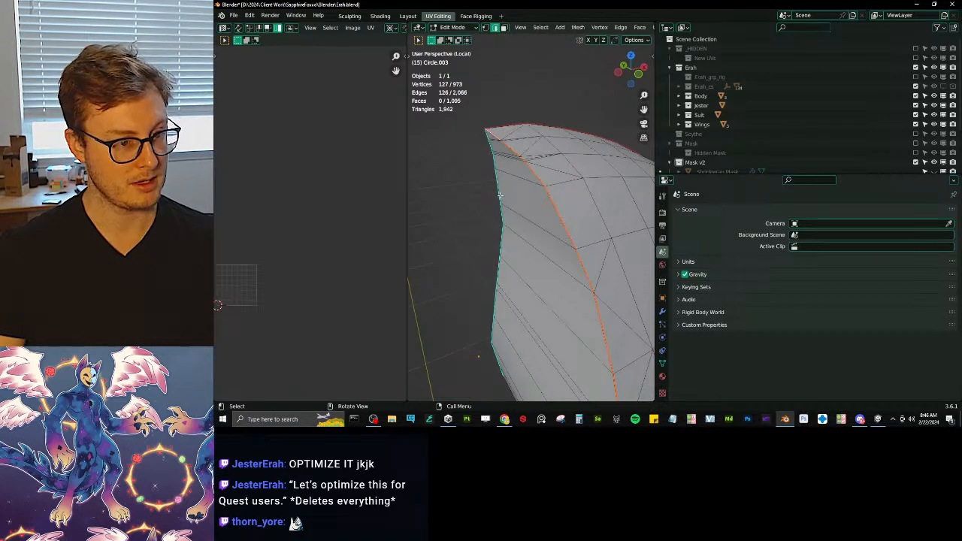
Step: Select the whole mask half and unwrap its UVs along the marked seams
middle_click_drag(500, 196, 546, 253)
left_click(548, 212)
scroll(563, 224, "down", 3)
key("a")
key("u")
left_click(547, 253)
Step: Enlarge the UV editor to examine the unwrapped mask islands, and restore the larger 3D view facing the mask's front
scroll(243, 302, "up", 8)
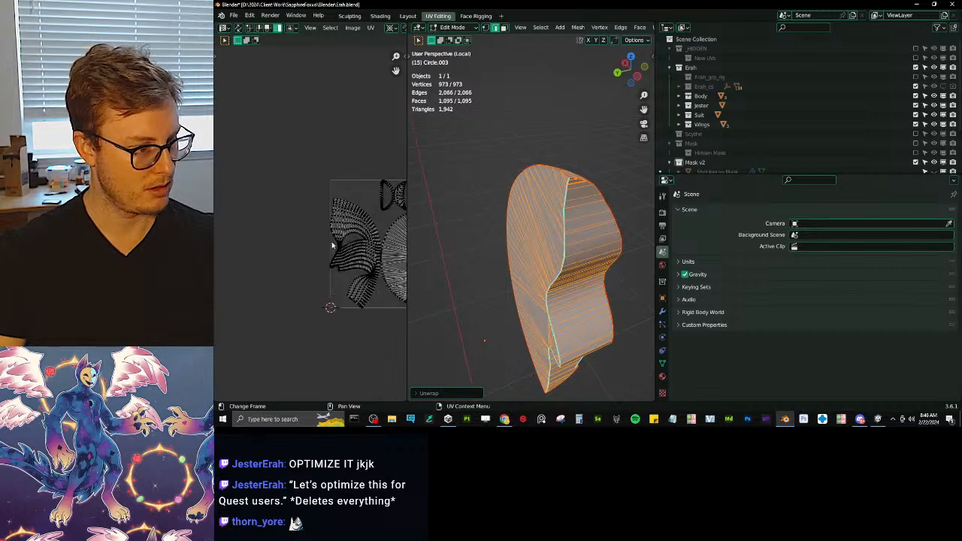
left_click_drag(407, 281, 538, 280)
scroll(418, 239, "up", 2)
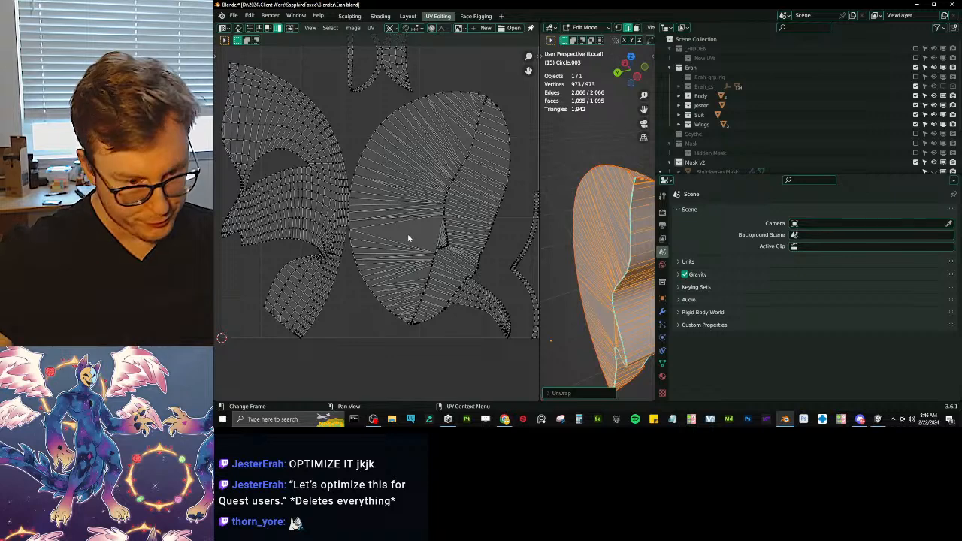
scroll(408, 238, "down", 2)
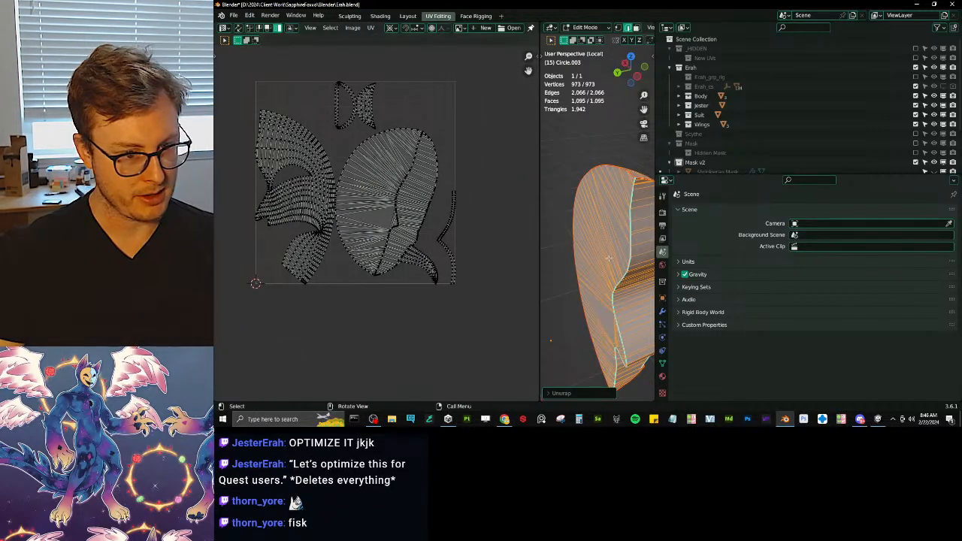
middle_click_drag(623, 263, 549, 180)
left_click_drag(539, 179, 393, 176)
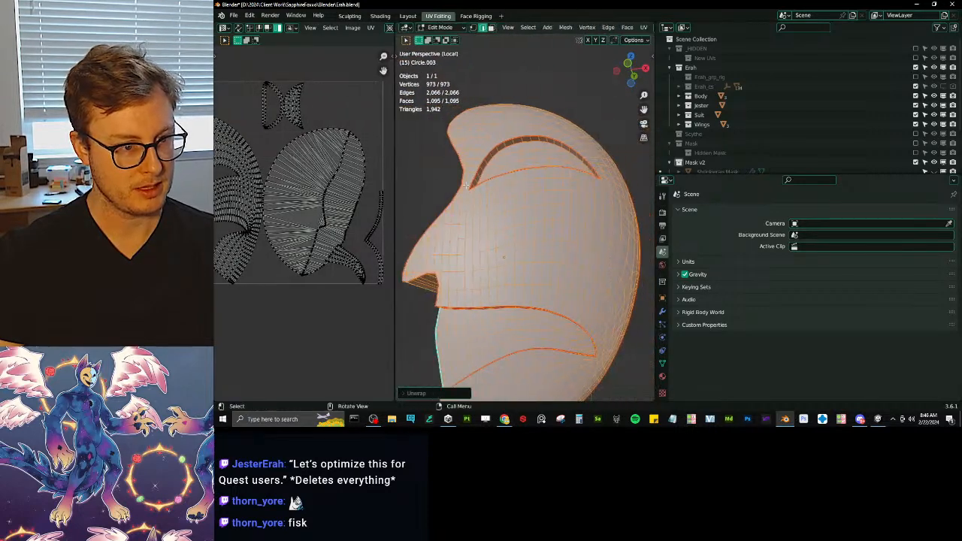
scroll(500, 151, "up", 4)
left_click(515, 164)
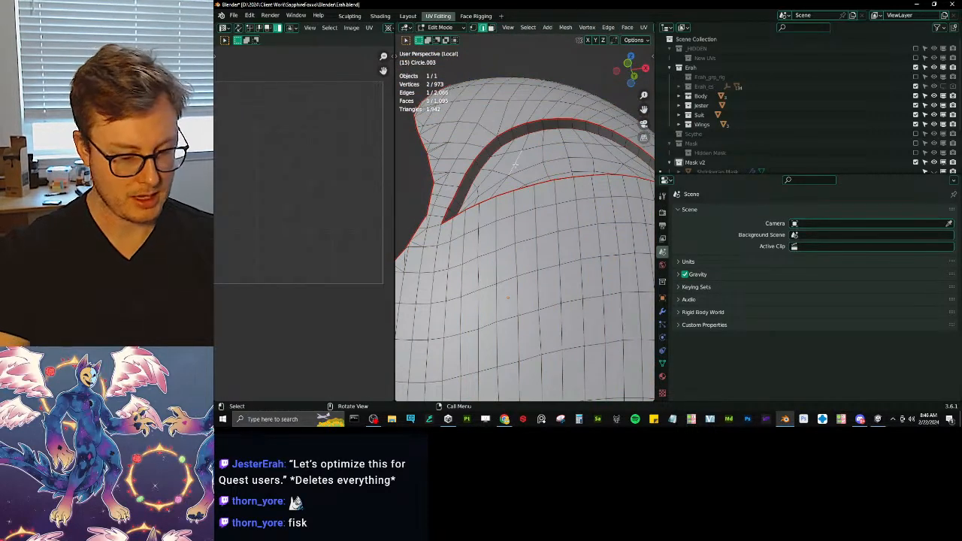
key("ctrl+KP_Add")
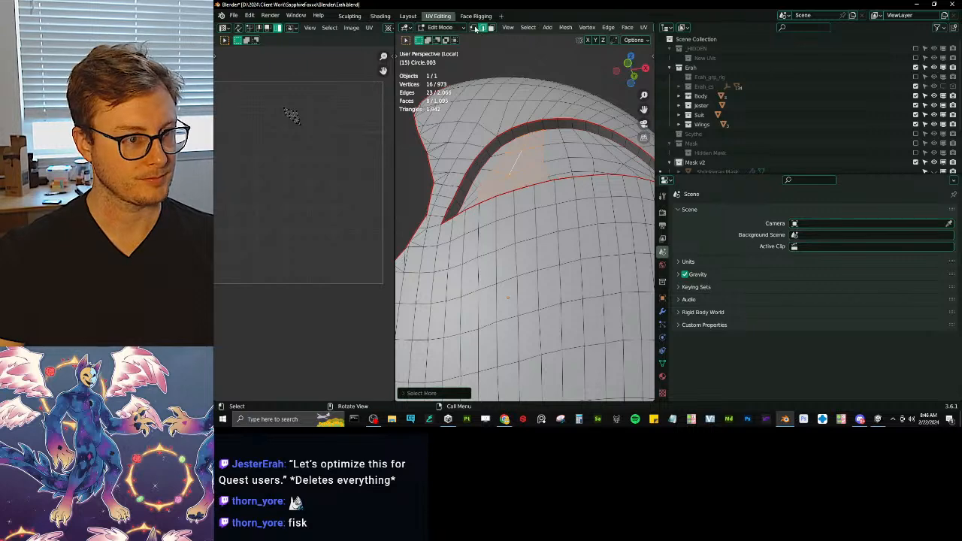
key("alt+a")
middle_click_drag(573, 259, 541, 214)
scroll(541, 213, "up", 2)
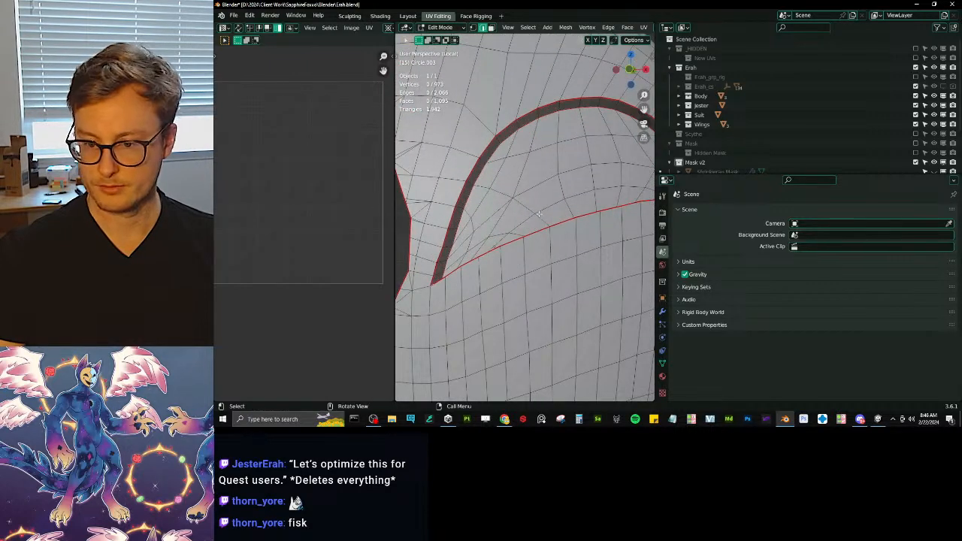
Step: Select an edge in the eye area beneath the curved slit and try to move it
left_click(512, 197)
key("g")
left_click(534, 179)
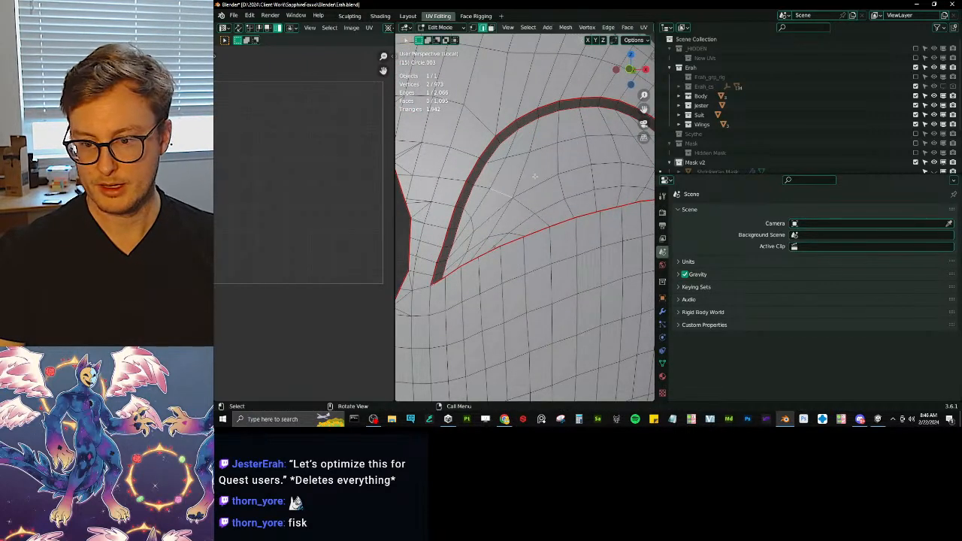
middle_click_drag(533, 178, 534, 199)
scroll(538, 214, "down", 2)
scroll(534, 199, "up", 3)
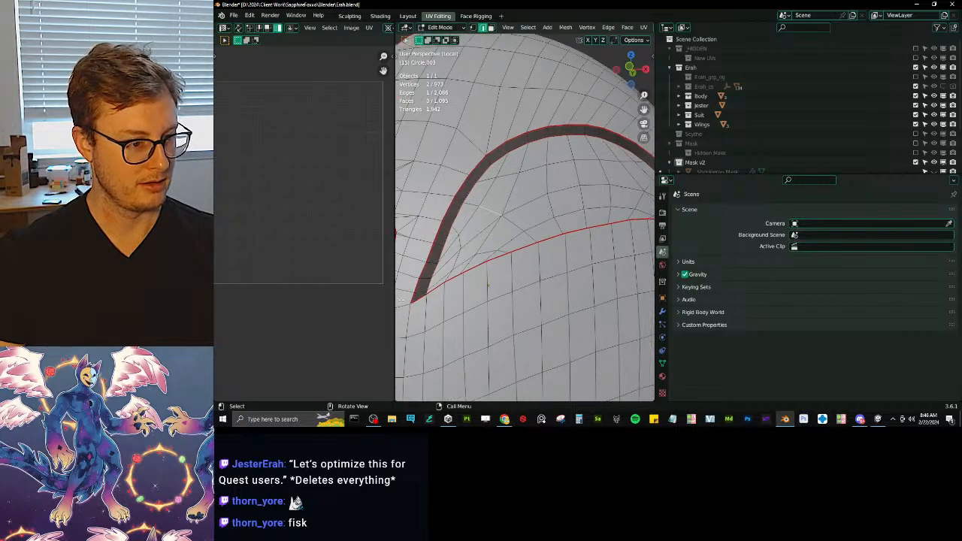
Step: Clear the seam along the eye slit's upper arch and the eye area's lower boundary
scroll(416, 284, "down", 3)
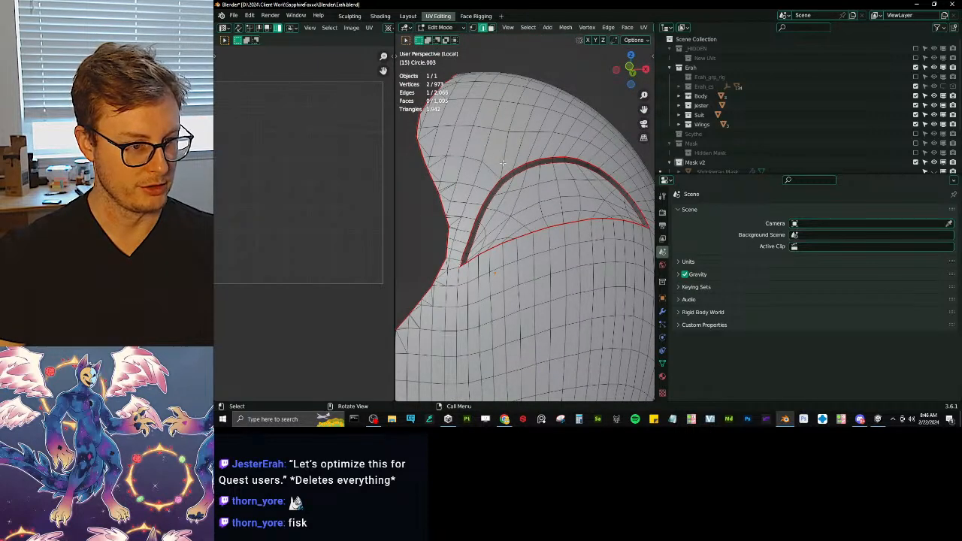
left_click(568, 163, "ctrl")
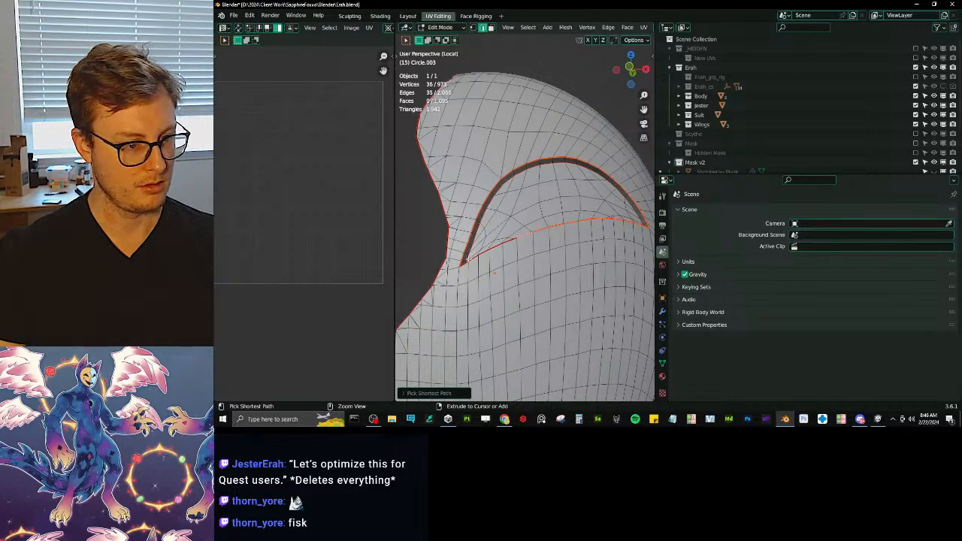
scroll(557, 192, "up", 2)
key("q")
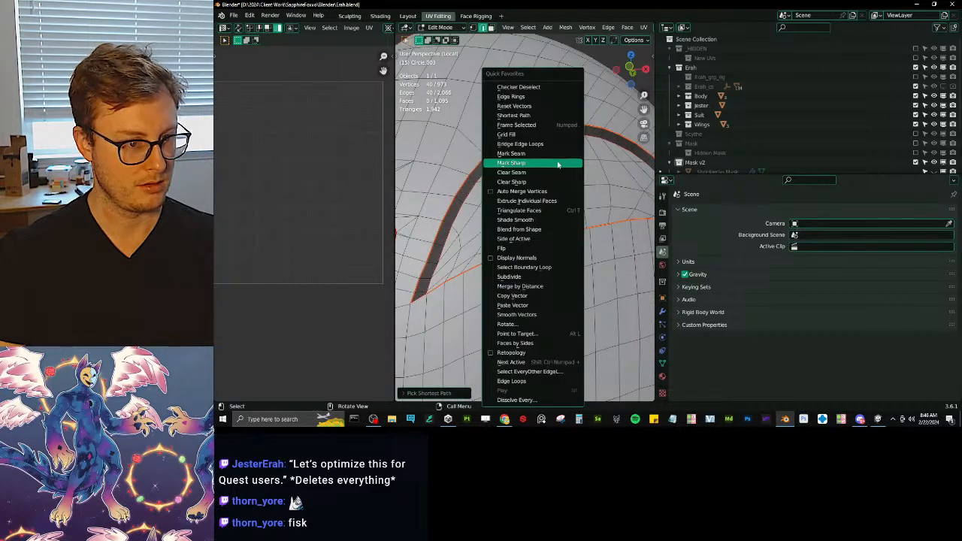
left_click(516, 174)
left_click(499, 213)
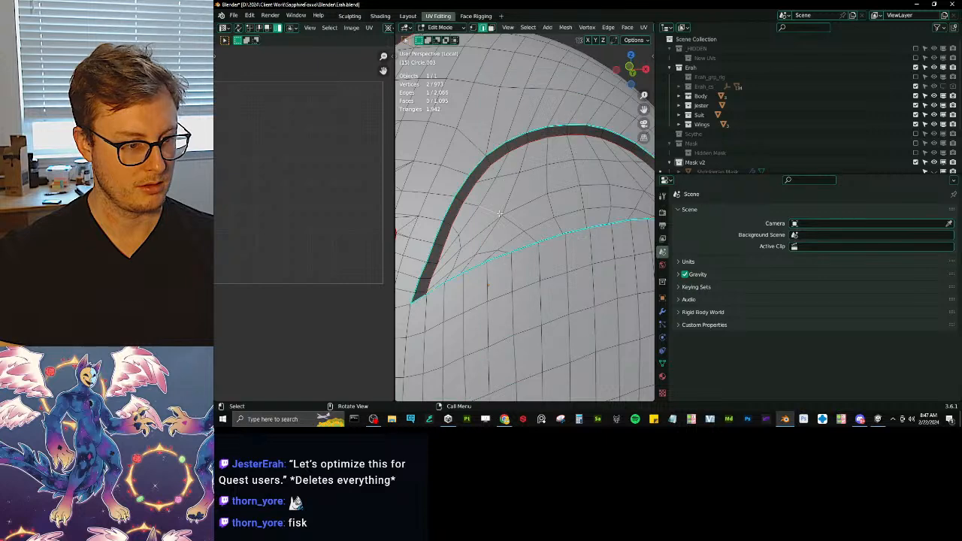
Step: Clear the seam along the lower slit's upper rim and the curved boundary beneath it, up to the mask's notched edge
middle_click_drag(530, 207, 444, 265)
scroll(481, 264, "down", 4)
middle_click_drag(511, 263, 518, 214)
middle_click_drag(519, 248, 534, 180, "shift")
scroll(535, 178, "up", 5)
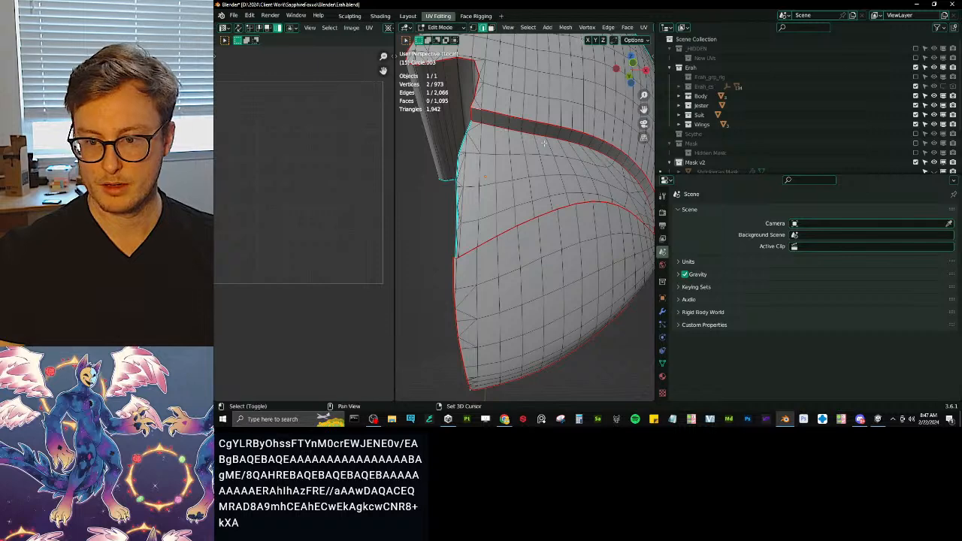
middle_click_drag(544, 143, 537, 165)
middle_click_drag(487, 135, 527, 170)
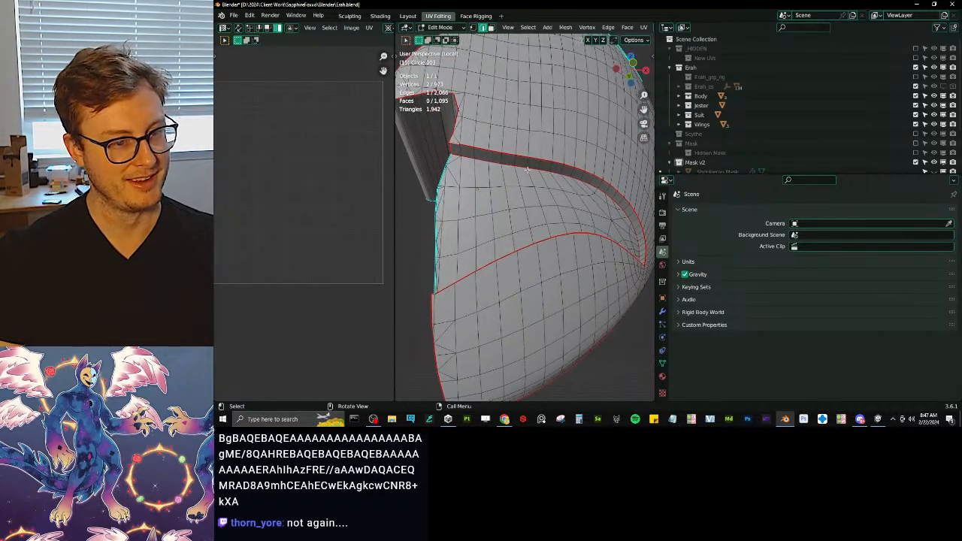
middle_click_drag(601, 174, 598, 211)
left_click(601, 173, "ctrl")
scroll(577, 201, "up", 3)
left_click(648, 238, "ctrl")
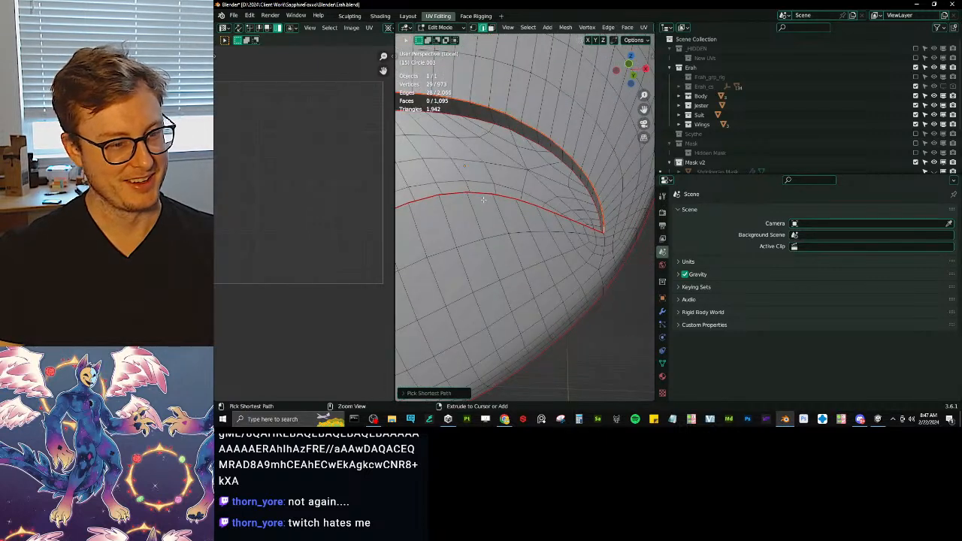
middle_click_drag(466, 197, 514, 241)
left_click(498, 251, "ctrl")
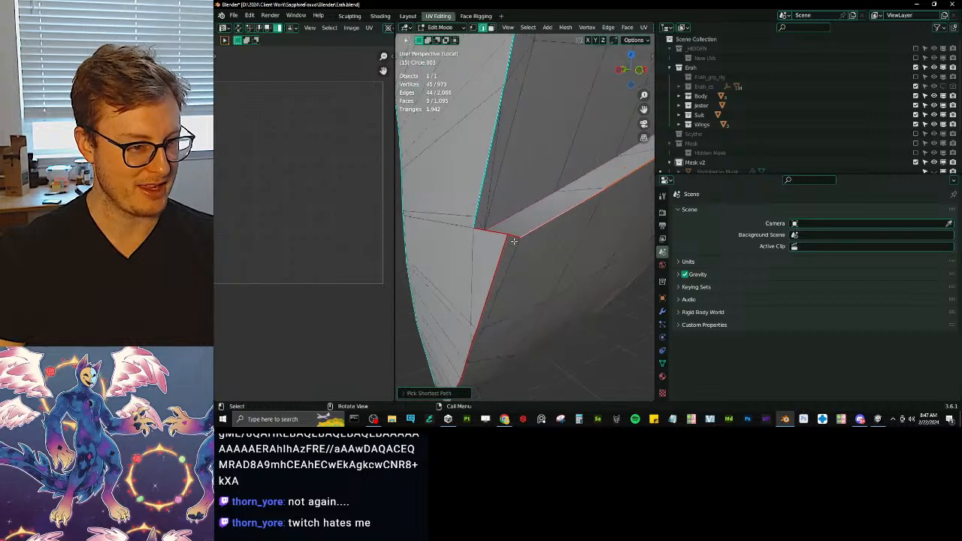
left_click(514, 240, "ctrl")
key("q")
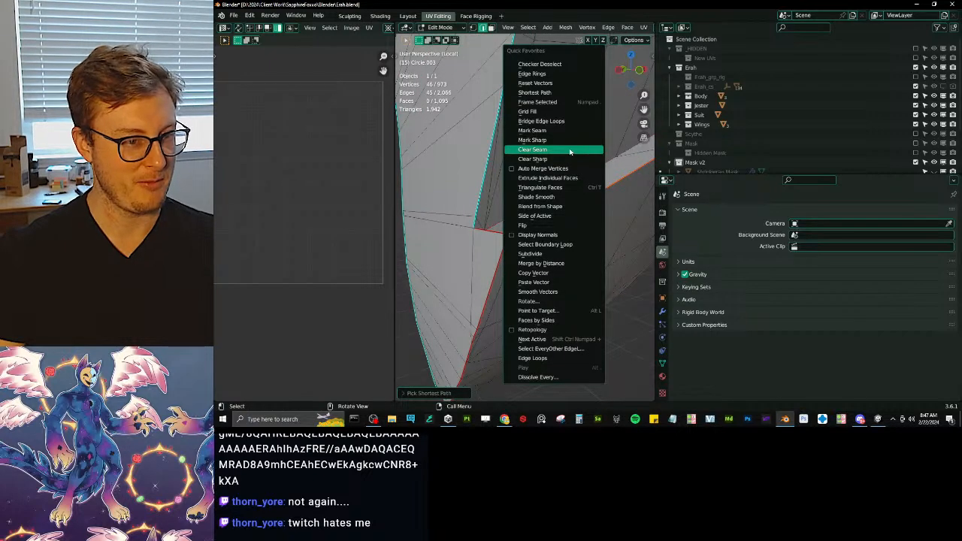
left_click(570, 152)
Step: Unwrap the whole mask half and select the large oval island in the widened UV editor
middle_click_drag(570, 152, 577, 186)
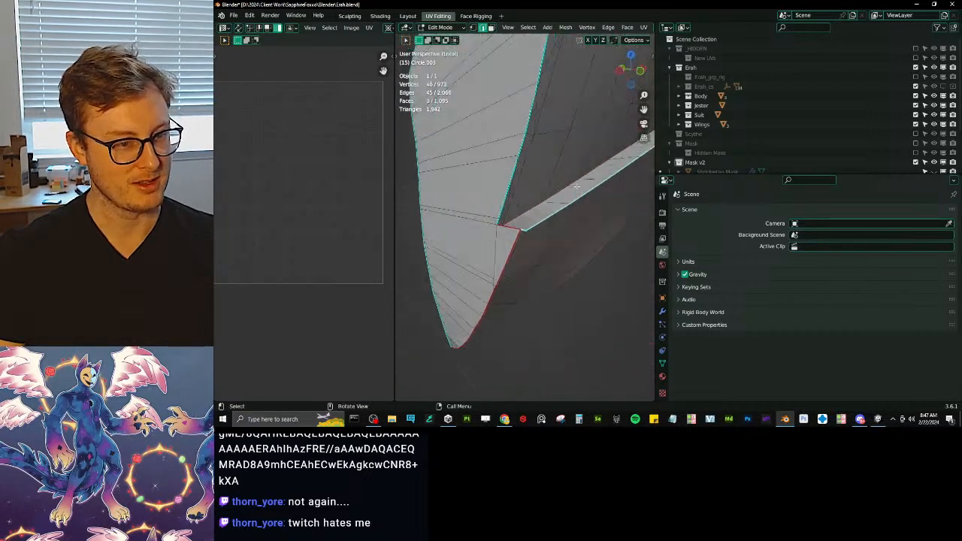
key("a")
key("u")
left_click(530, 189)
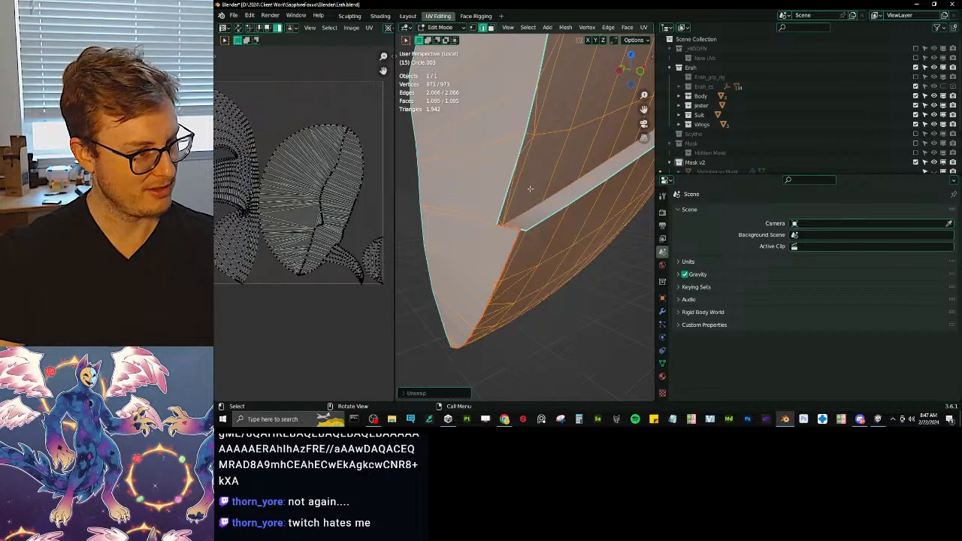
left_click_drag(396, 208, 500, 214)
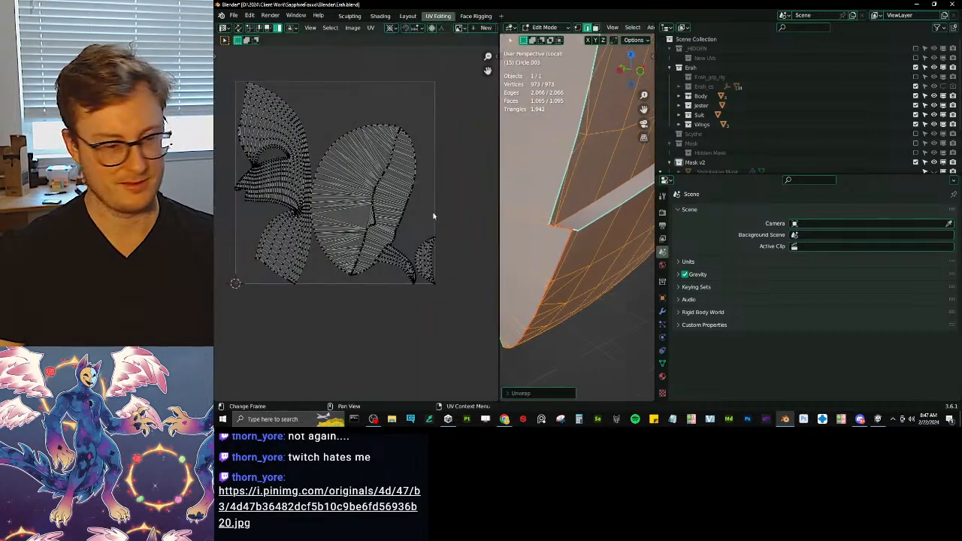
left_click(400, 215)
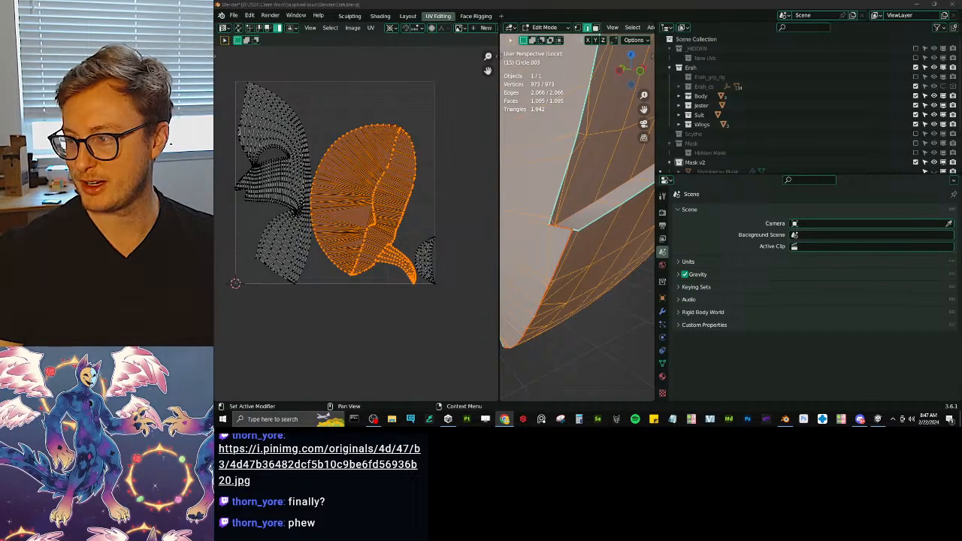
Step: View the linked image in the browser window and close it
left_click_drag(959, 46, 436, 5)
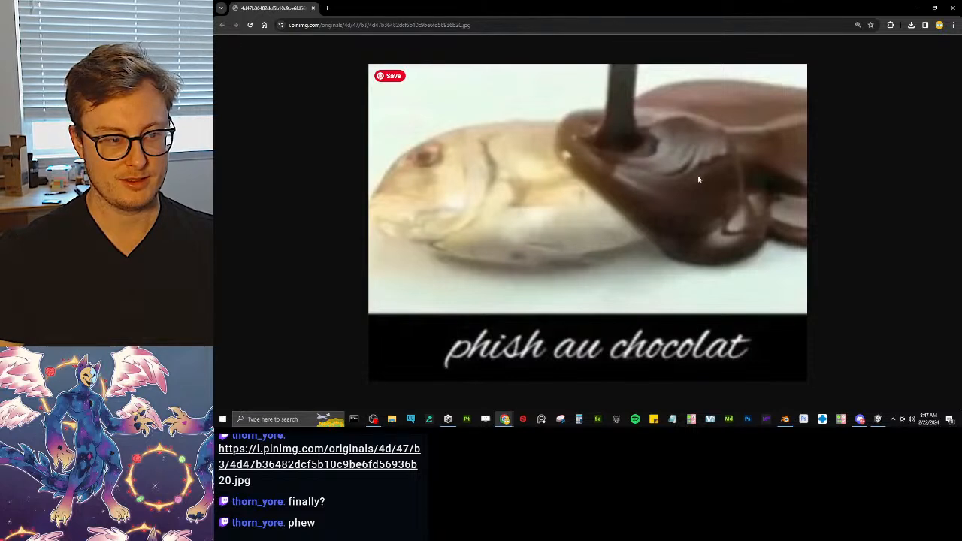
left_click(952, 9)
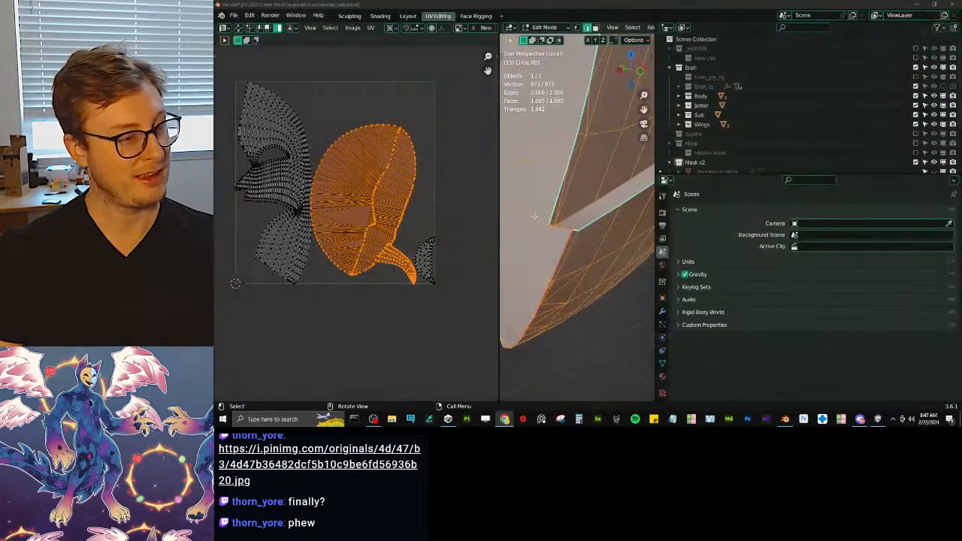
Step: Leave this mask half, widen the 3D view, and isolate the other mask half in Edit Mode
scroll(375, 235, "up", 3)
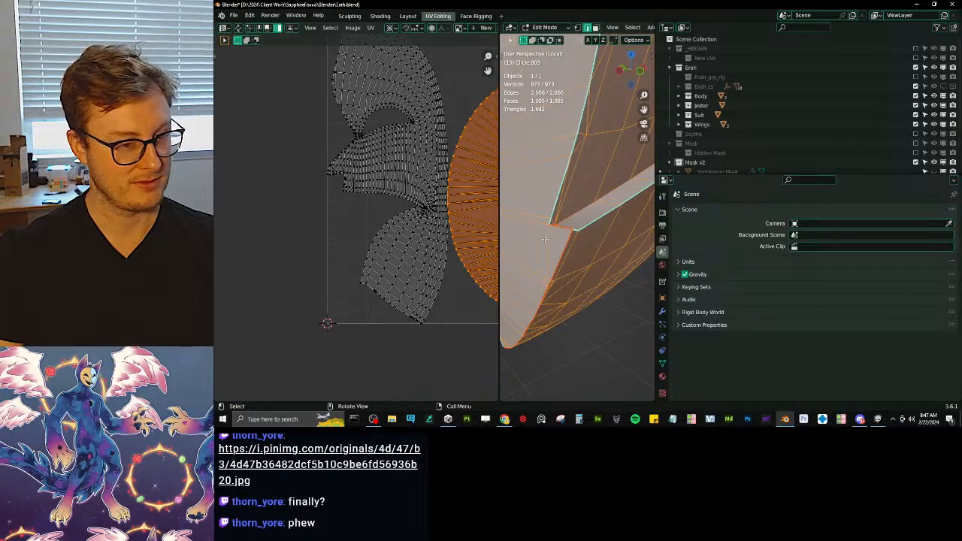
key("Tab")
key("KP_1")
scroll(561, 267, "down", 6)
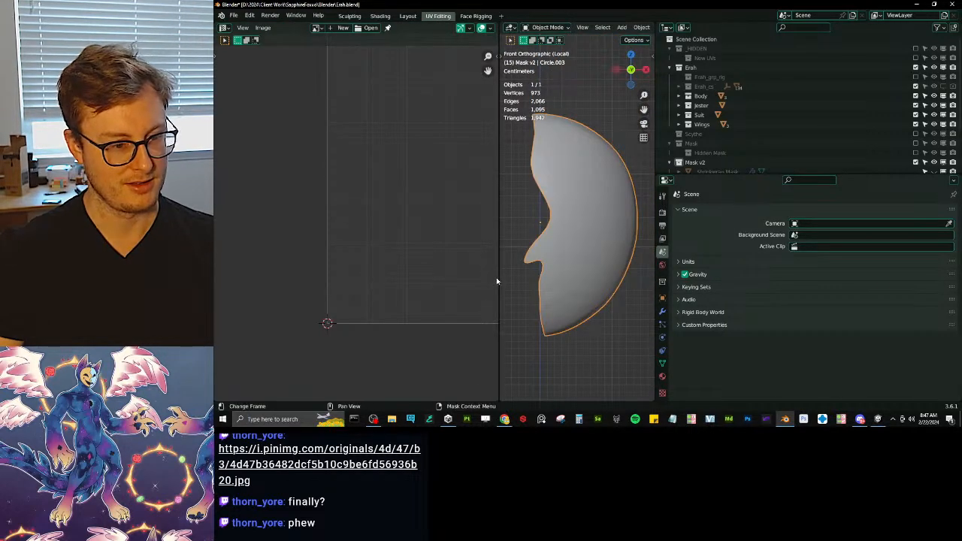
left_click_drag(497, 279, 328, 279)
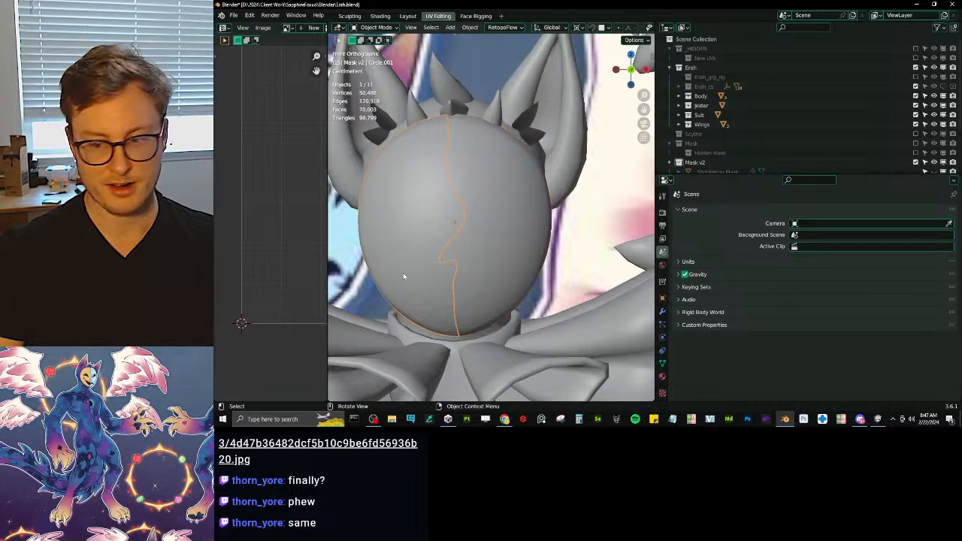
middle_click_drag(442, 264, 502, 236)
key("Tab")
scroll(528, 279, "up", 3)
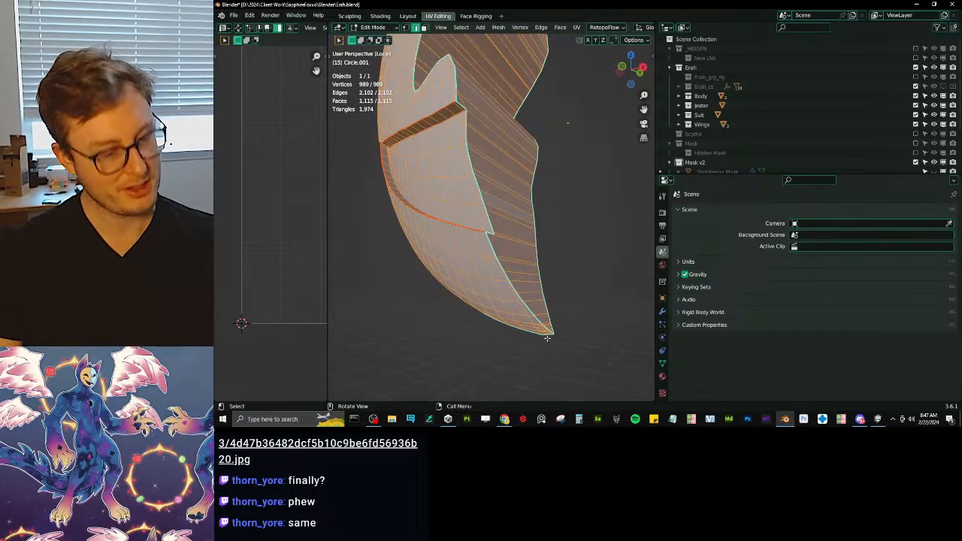
Step: Try to select the edge path along the mask border up to the lower slit's notch
middle_click_drag(548, 338, 565, 337)
scroll(553, 335, "up", 3)
left_click(491, 256)
middle_click_drag(490, 256, 524, 255)
left_click(477, 233, "ctrl")
key("ctrl+z")
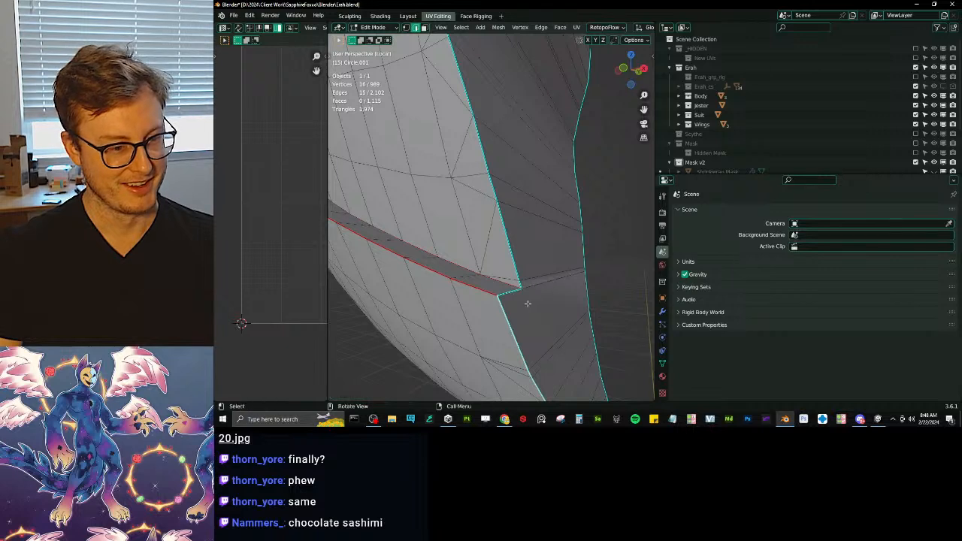
Step: Try to merge the vertex at the tip of the lower slit's notch, using wireframe display
mouse_move(526, 303)
middle_mouse_down()
mouse_move(548, 336)
mouse_move(529, 291)
middle_mouse_up()
scroll(547, 336, "up", 3)
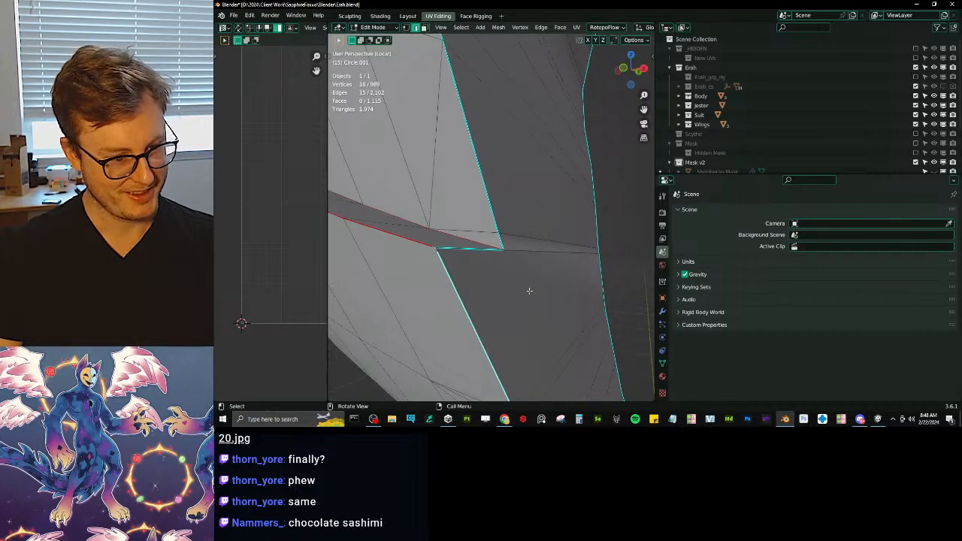
left_click(540, 250)
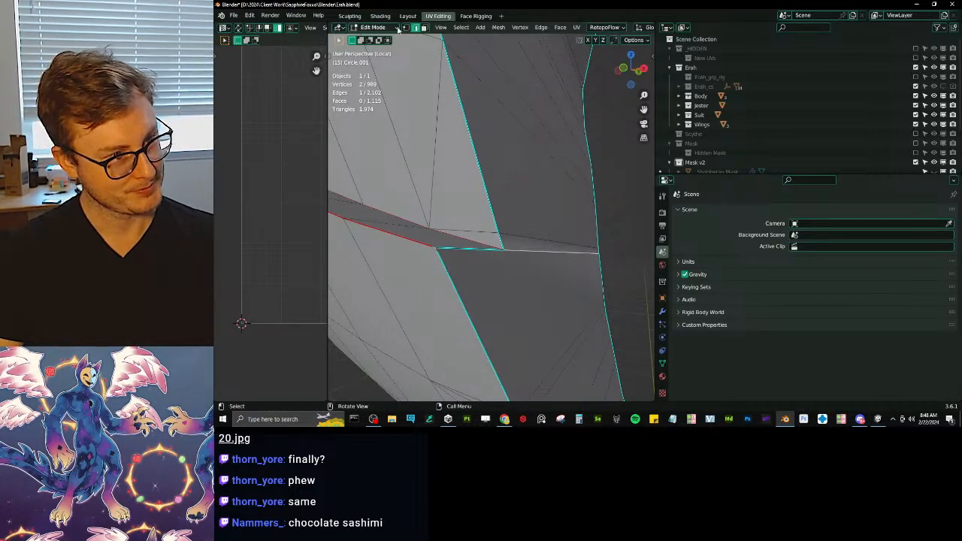
key("shift+z")
key("b")
left_click_drag(500, 245, 512, 260)
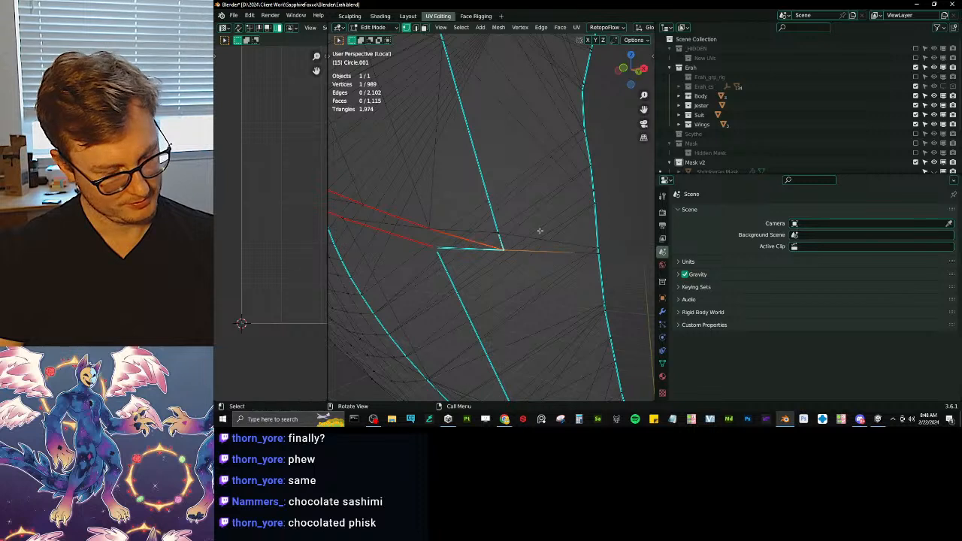
key("m")
left_click(540, 232)
key("shift+z")
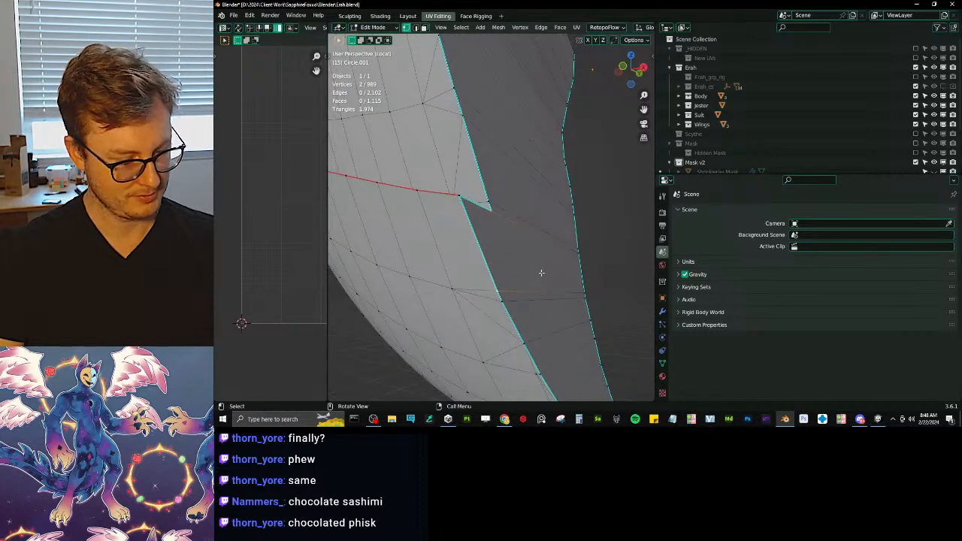
Step: Merge the two adjacent vertices on the back rim opposite the notch at their center
left_click(591, 258)
key("g")
right_click(598, 270)
key("z")
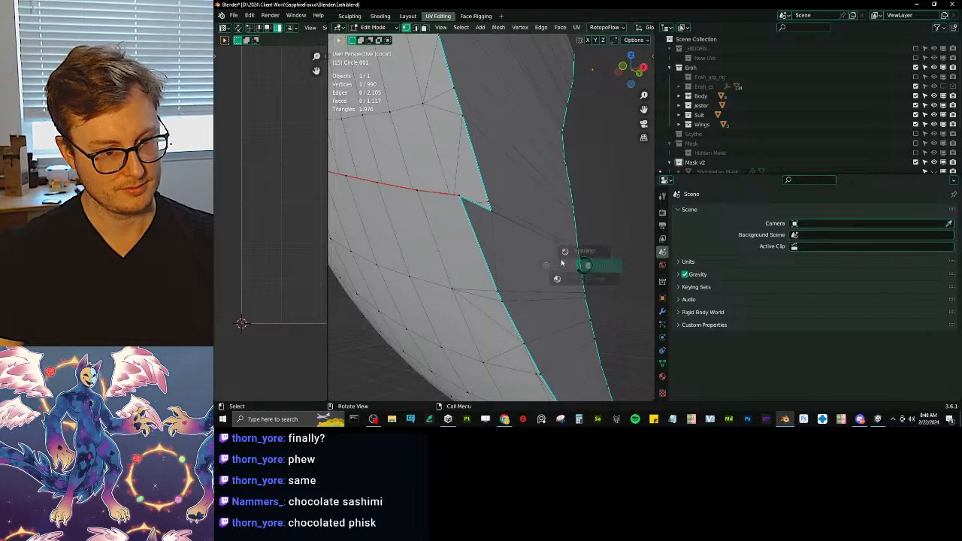
left_click(565, 265)
key("b")
left_click_drag(569, 252, 587, 261)
key("m")
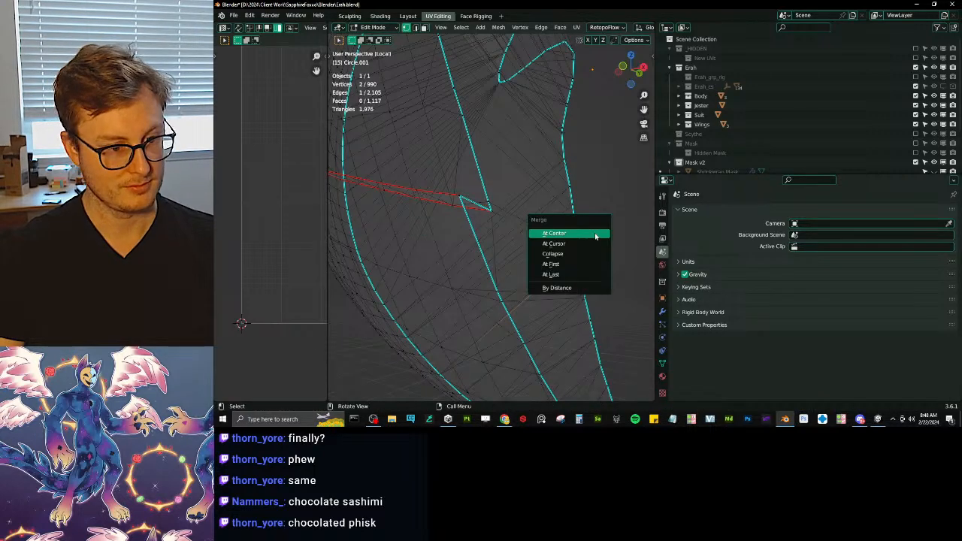
left_click(593, 234)
key("shift+z")
key("g")
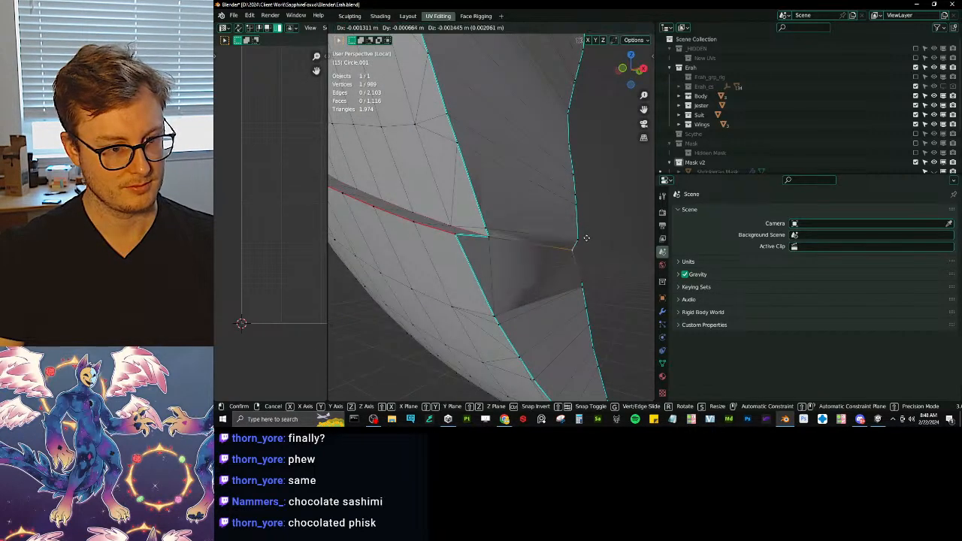
right_click(586, 206)
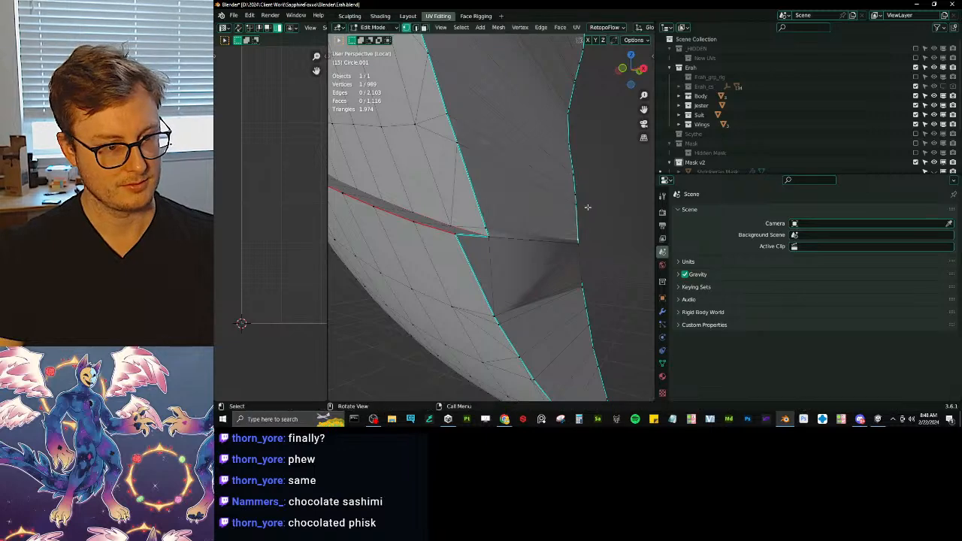
Step: Reset the vectors on the whole mask half, leaving nothing selected
key("a")
key("q")
left_click(542, 109)
key("alt+a")
Step: Mark the back-rim edge between the merged vertex and the vertex across the gap as sharp
scroll(526, 221, "down", 4)
middle_click_drag(526, 220, 518, 248)
scroll(576, 282, "up", 4)
middle_click_drag(519, 248, 494, 253)
key("g")
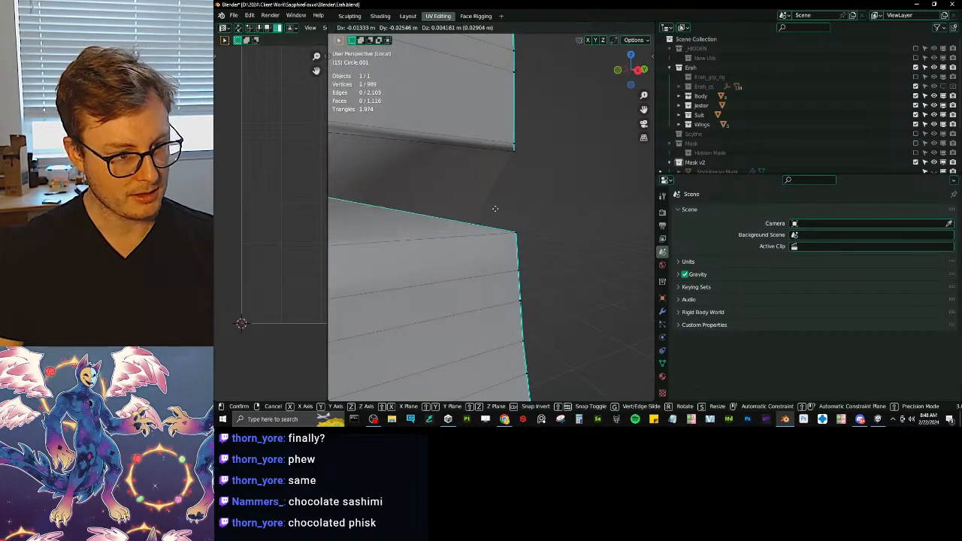
right_click(494, 208)
left_click(518, 152, "shift")
key("q")
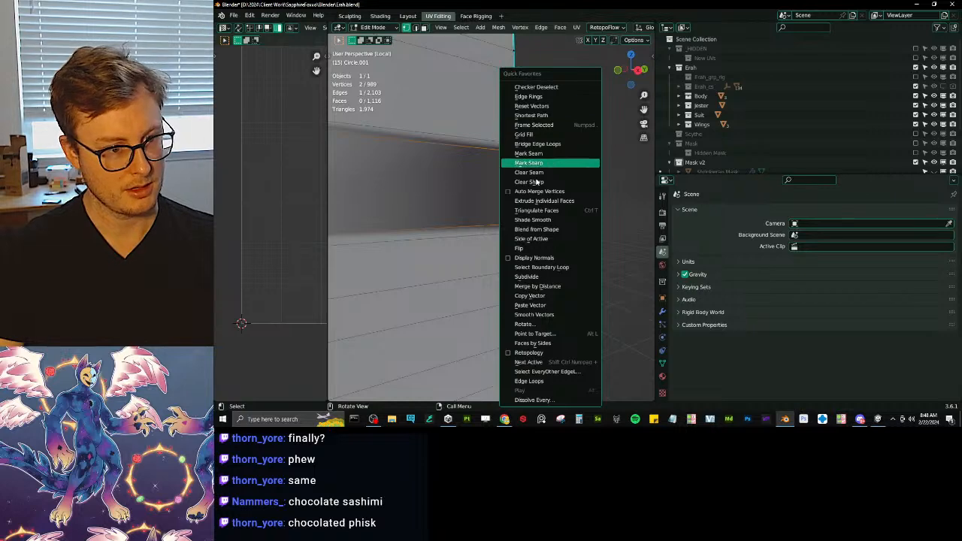
left_click(538, 163)
scroll(529, 176, "down", 4)
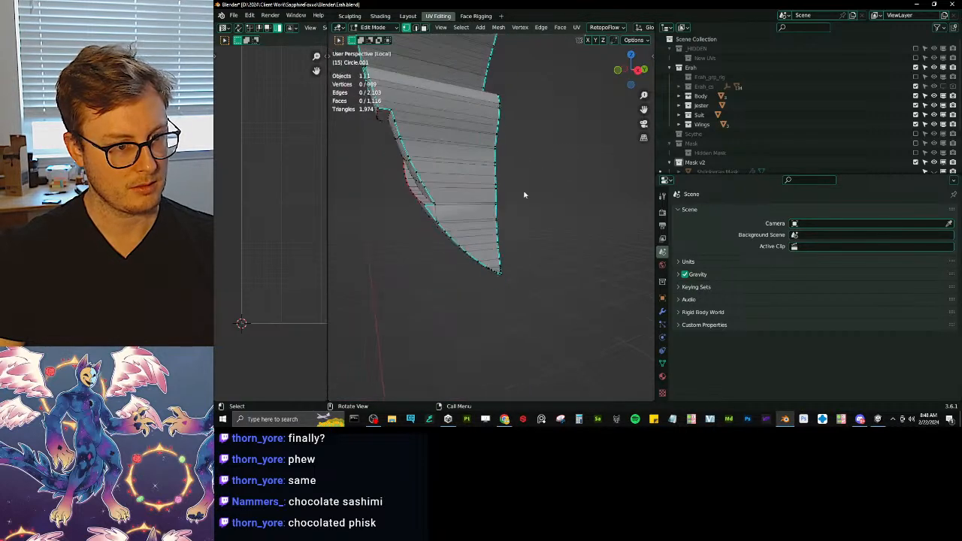
Step: Select the whole mask mesh and reset its normal vectors
key("Tab")
middle_click_drag(525, 193, 584, 219)
key("Tab")
scroll(531, 238, "up", 3)
key("a")
key("q")
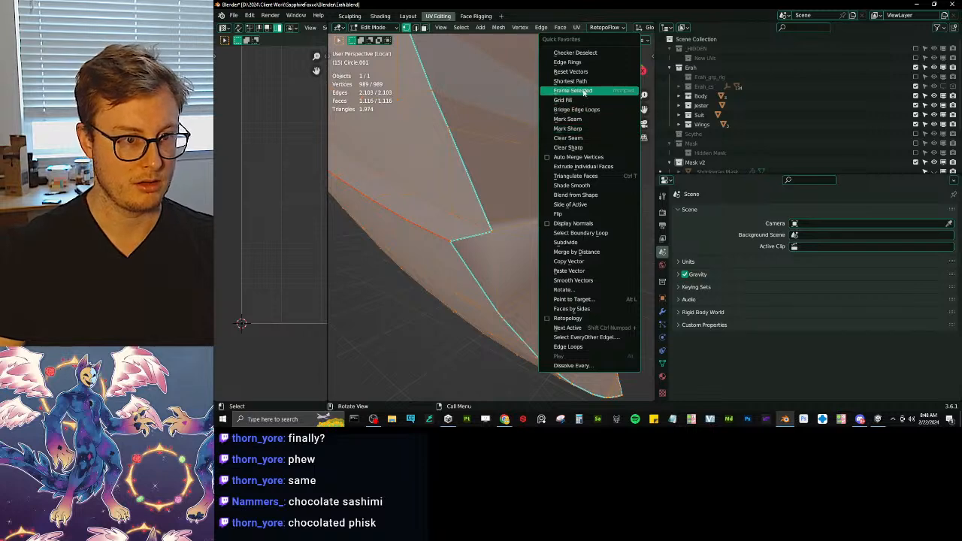
left_click(581, 71)
scroll(479, 194, "up", 3)
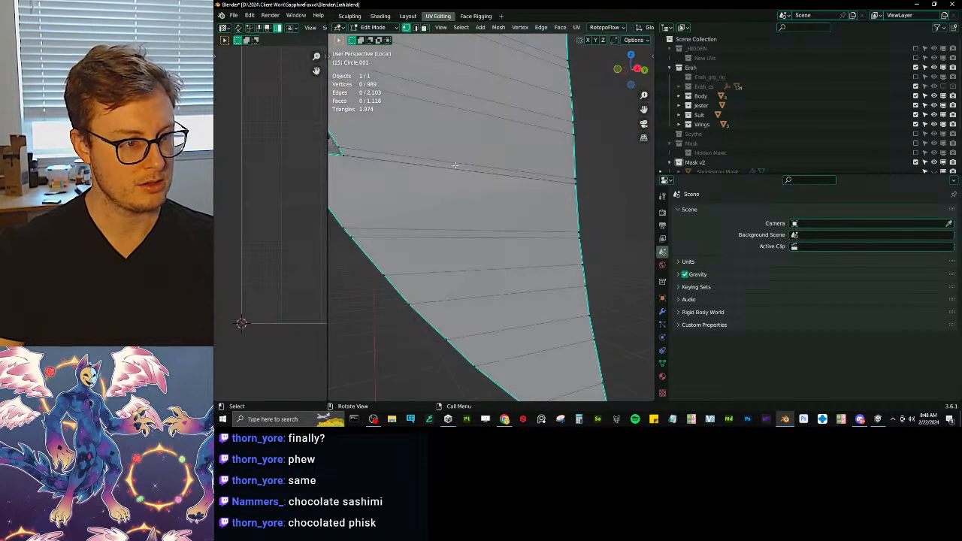
Step: Test-move a vertex on the mask's long outer edge and check its connected edges in X-ray view
scroll(478, 214, "down", 4)
scroll(485, 211, "up", 5)
left_click(599, 183)
key("g")
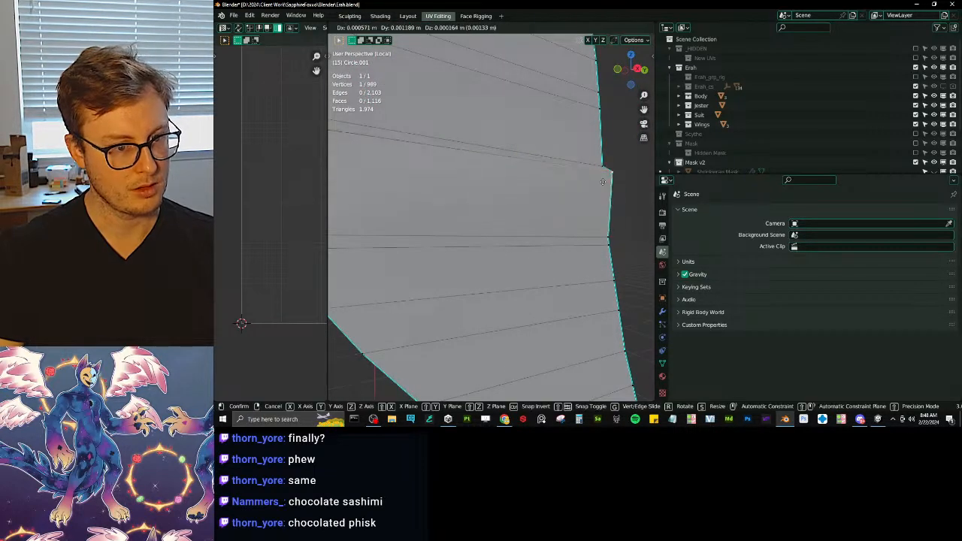
left_click(582, 187)
key("alt+z")
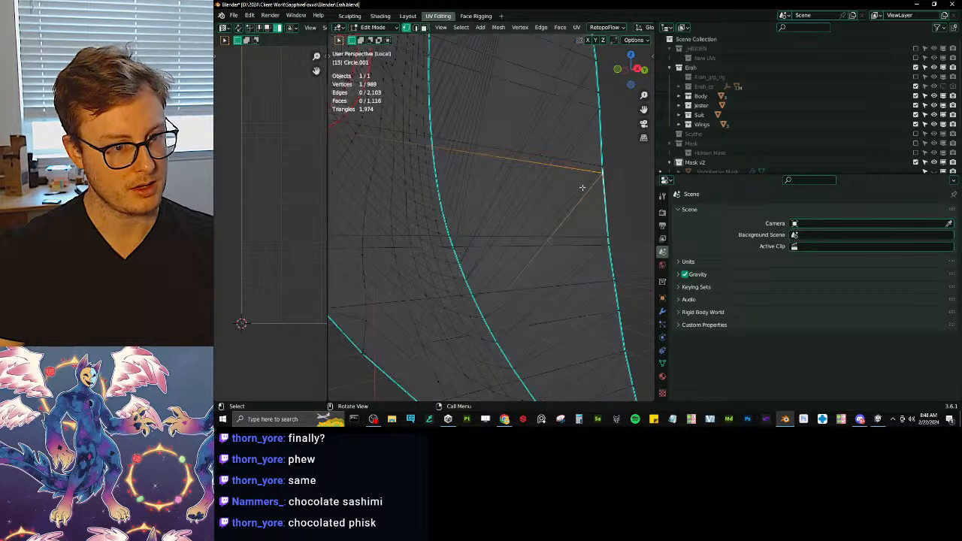
key("g")
right_click(586, 213)
key("z")
left_click(611, 211)
Step: Select the shortest edge path from the mask's lower tip up the sharp front border, including the small stepped corner
mouse_move(594, 211)
middle_mouse_down("shift")
mouse_move(494, 218)
mouse_move(597, 234)
mouse_move(579, 324)
middle_mouse_up("shift")
scroll(531, 230, "down", 4)
key("Tab")
scroll(494, 218, "down", 2)
middle_click_drag(579, 323, 479, 221)
key("Tab")
scroll(479, 222, "up", 2)
middle_click_drag(605, 236, 539, 219)
scroll(539, 218, "up", 3)
left_click(416, 59, "ctrl")
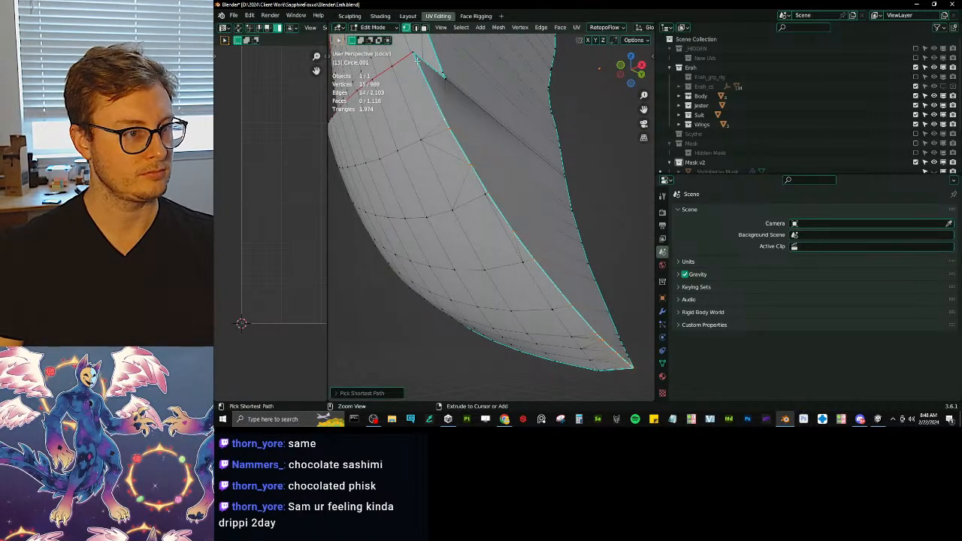
middle_click_drag(467, 98, 537, 302)
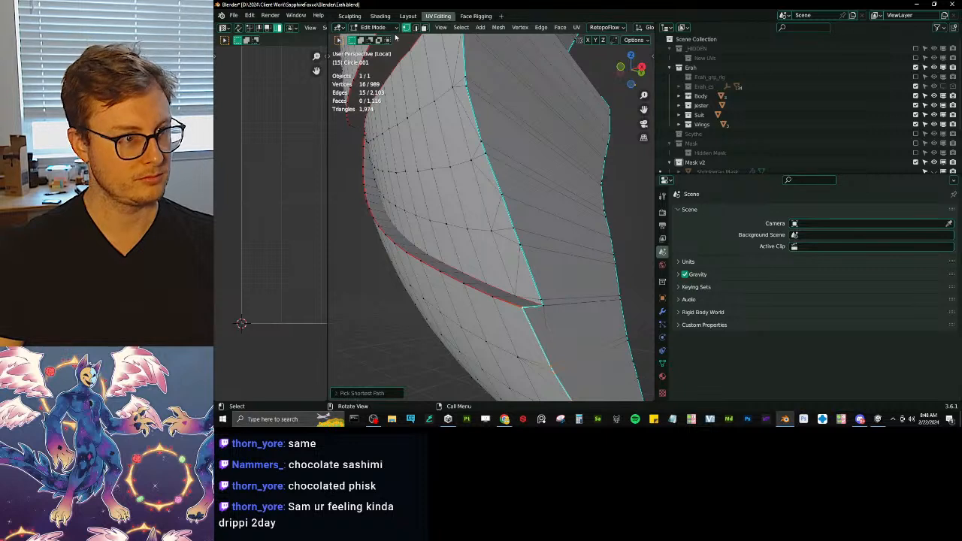
left_click(542, 303, "shift")
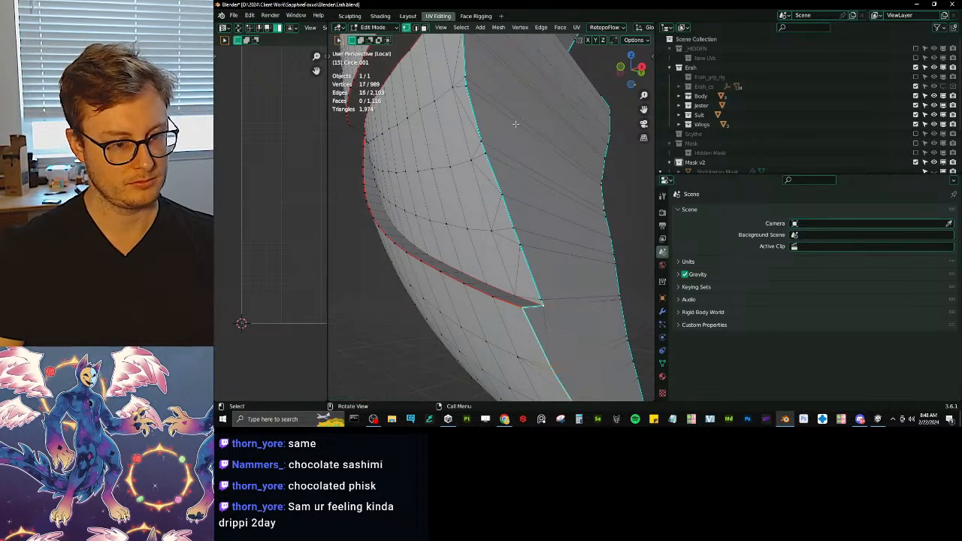
left_click(469, 76, "ctrl")
middle_click_drag(469, 76, 478, 188)
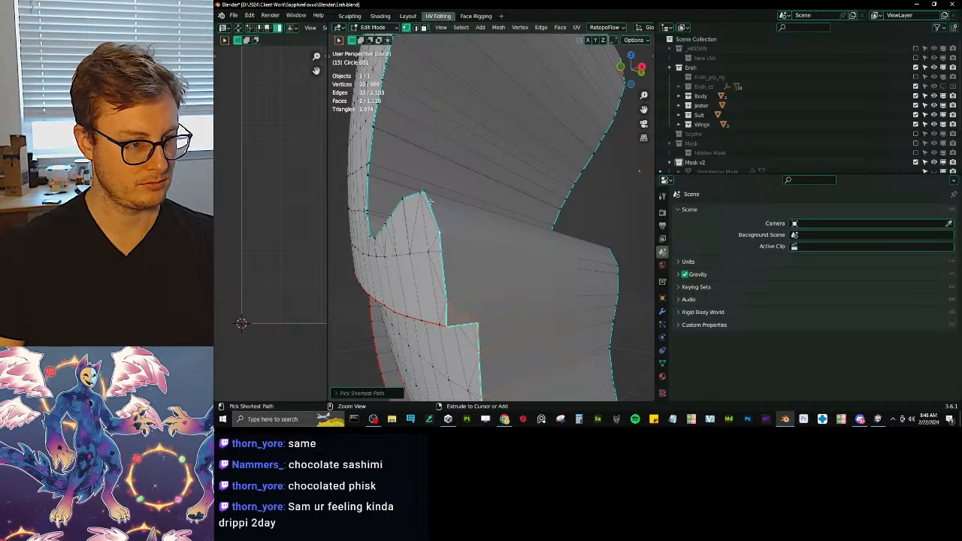
Step: Extend the edge path selection around the side notch and up the sharp border beside the eye opening
middle_click_drag(440, 202, 522, 252)
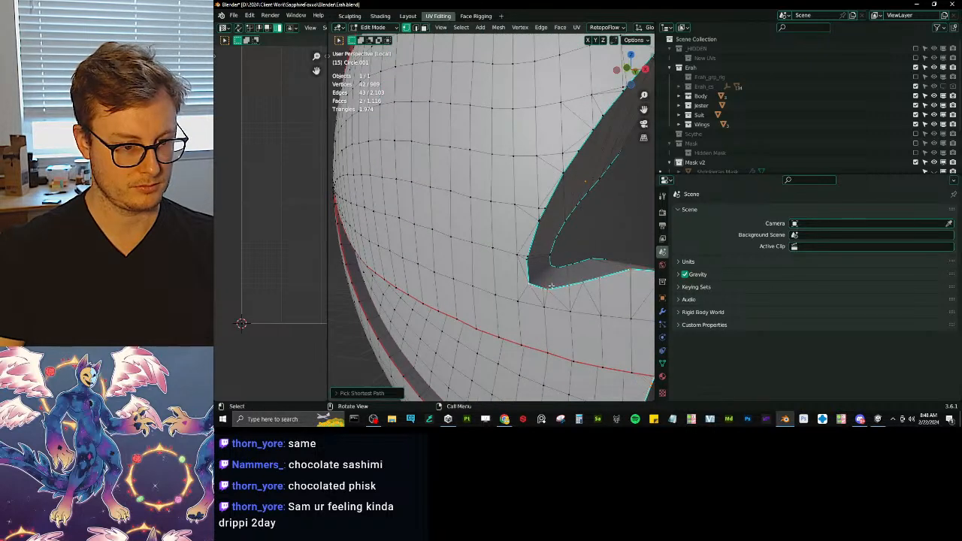
middle_click_drag(551, 286, 549, 266)
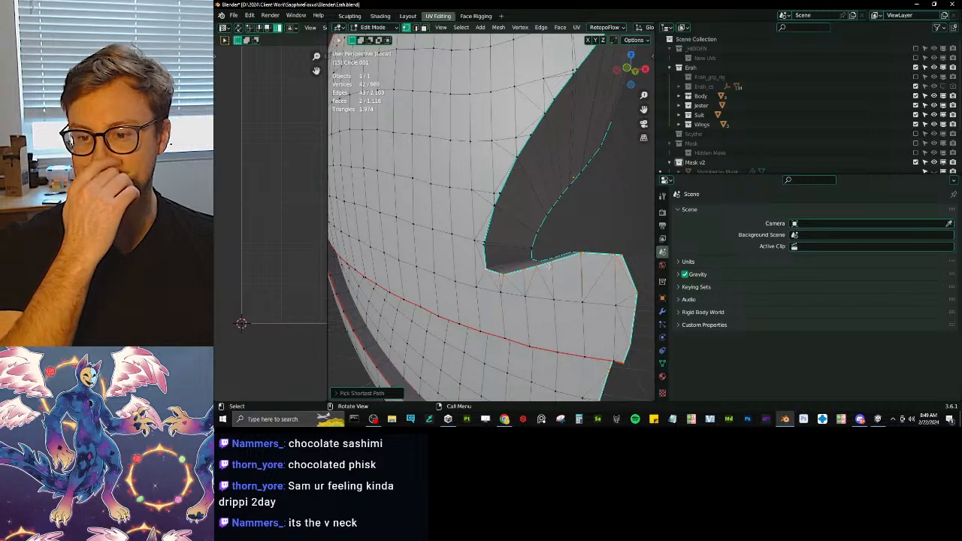
middle_click_drag(548, 265, 517, 259)
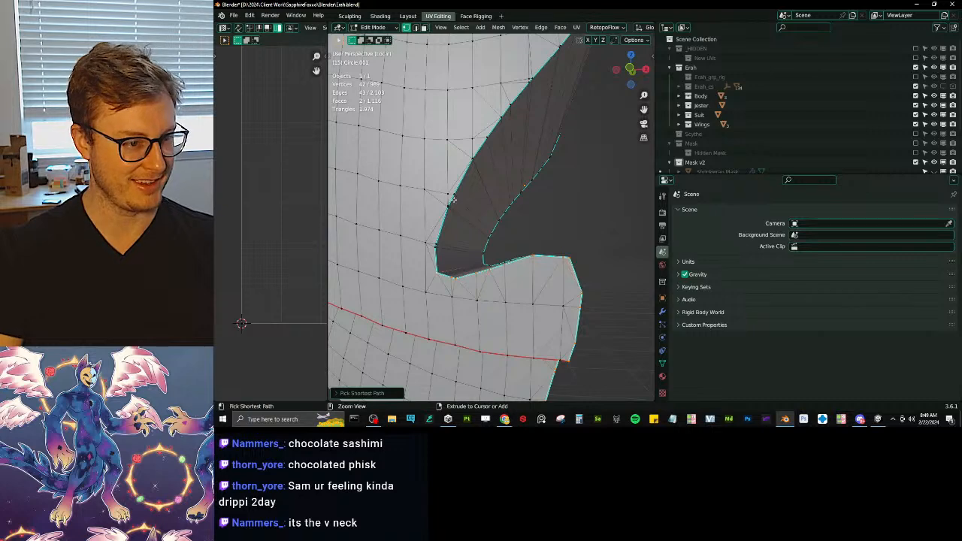
middle_click_drag(495, 175, 525, 194)
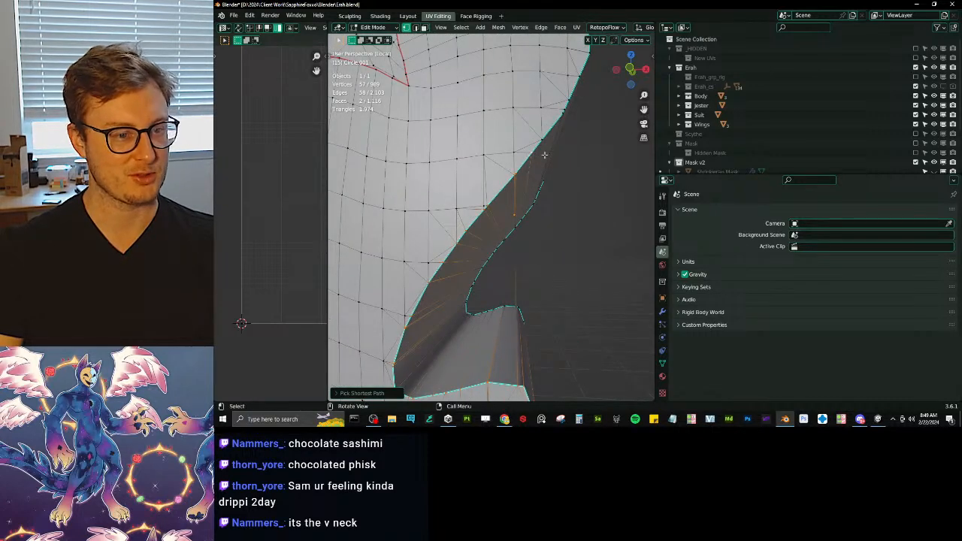
scroll(545, 155, "down", 2)
middle_click_drag(545, 155, 488, 191, "shift")
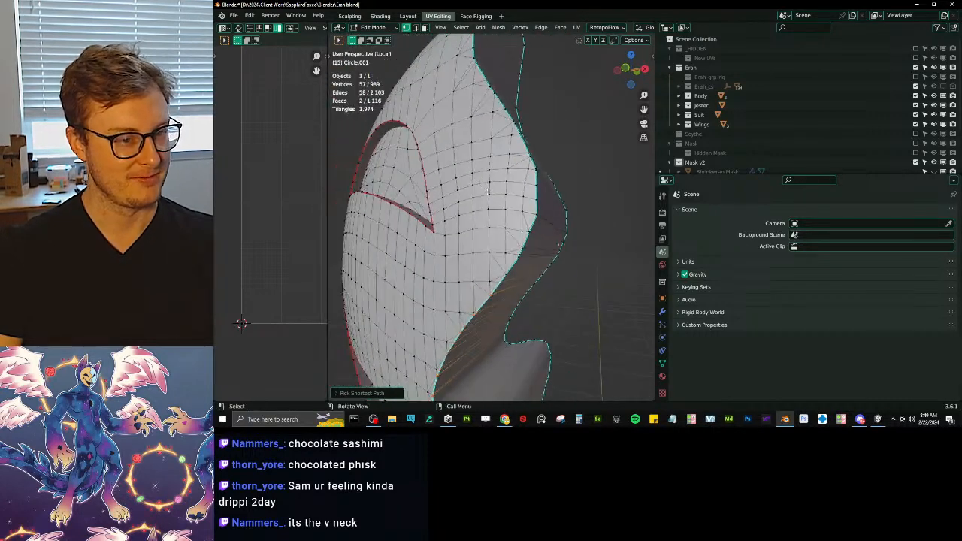
scroll(488, 192, "up", 5)
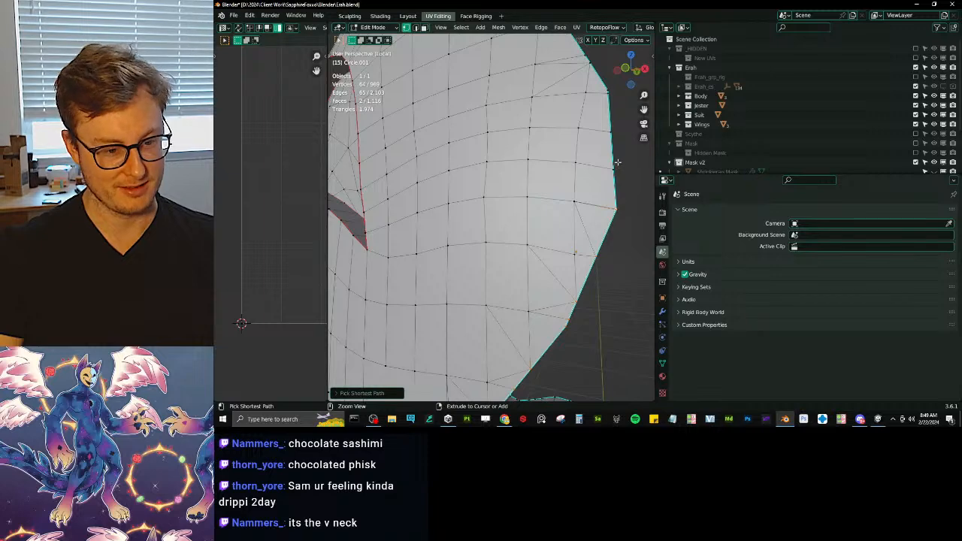
middle_click_drag(618, 162, 588, 205)
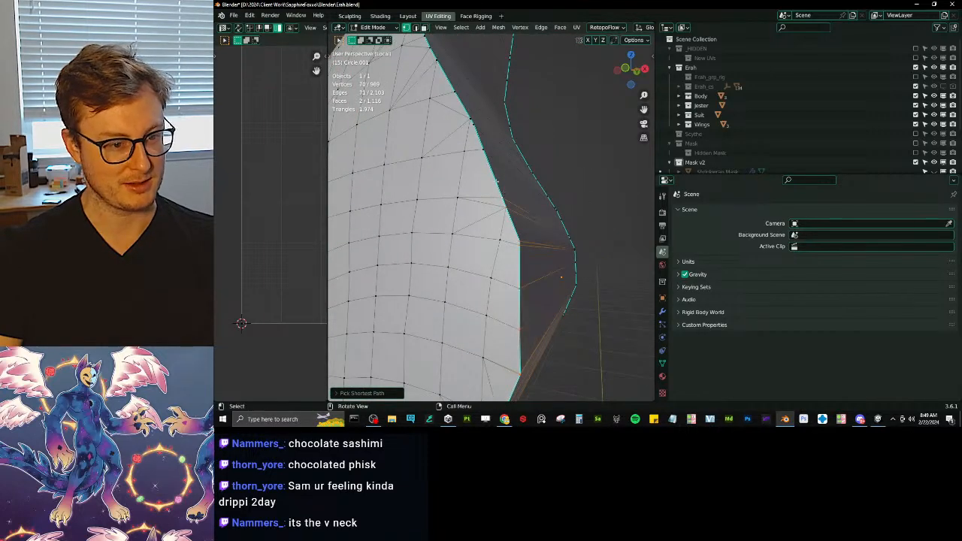
Step: Extend the path along the sharp border to the mask's top corner and mark the selected edges as a seam
middle_click_drag(497, 181, 510, 252, "shift")
left_click(459, 126, "ctrl")
middle_click_drag(470, 116, 506, 181, "shift")
left_click(510, 106, "ctrl")
middle_click_drag(509, 107, 489, 216)
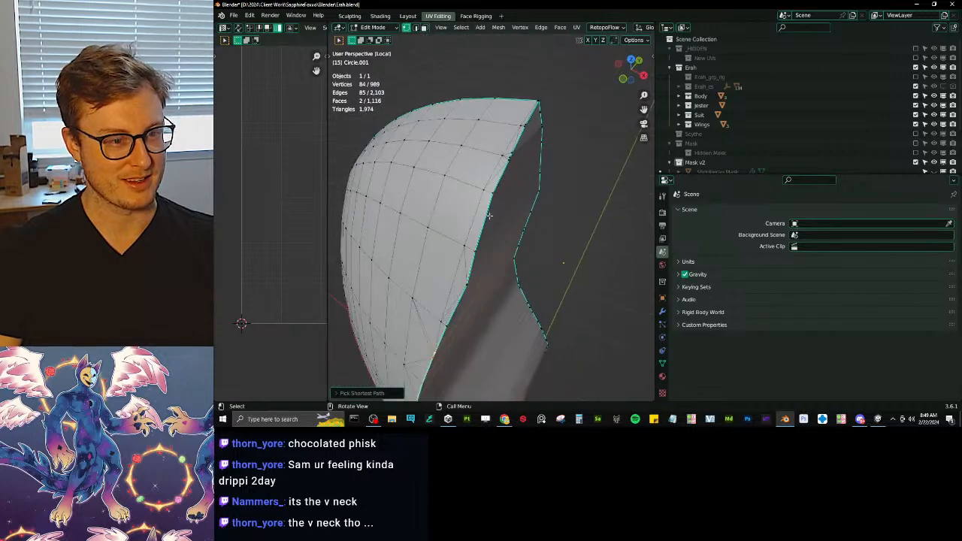
left_click(513, 153, "ctrl")
middle_click_drag(514, 153, 515, 193, "ctrl")
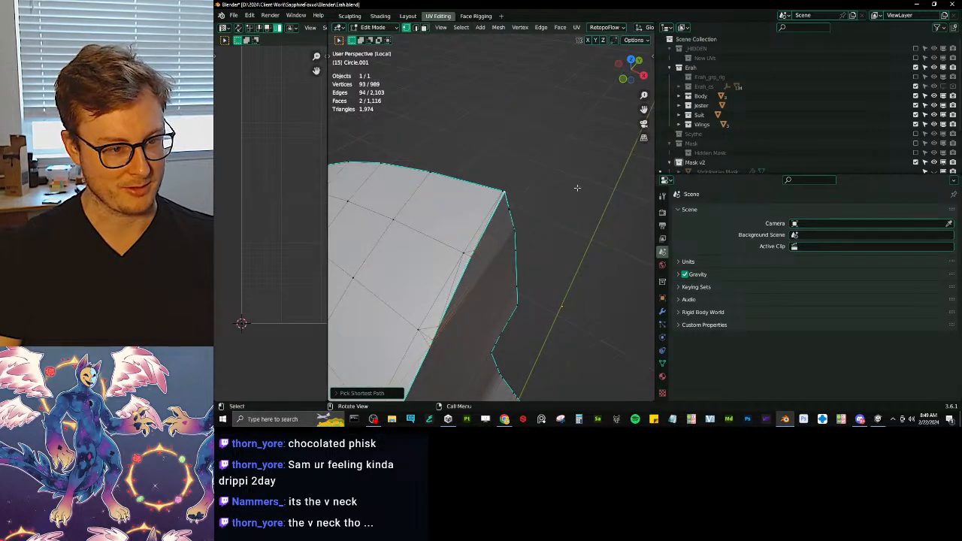
key("q")
left_click(515, 156)
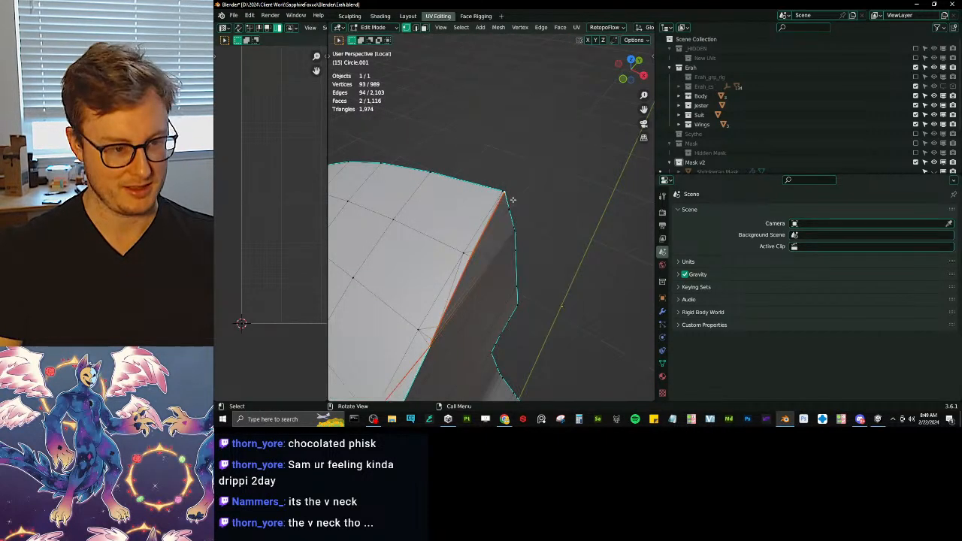
Step: Try to select the shortest path from the top corner down the rear outer border of the mask
left_click(513, 194)
scroll(538, 237, "down", 5)
middle_click_drag(539, 237, 492, 180)
left_click(492, 221, "ctrl")
middle_click_drag(491, 221, 495, 75, "shift")
scroll(495, 113, "up", 2)
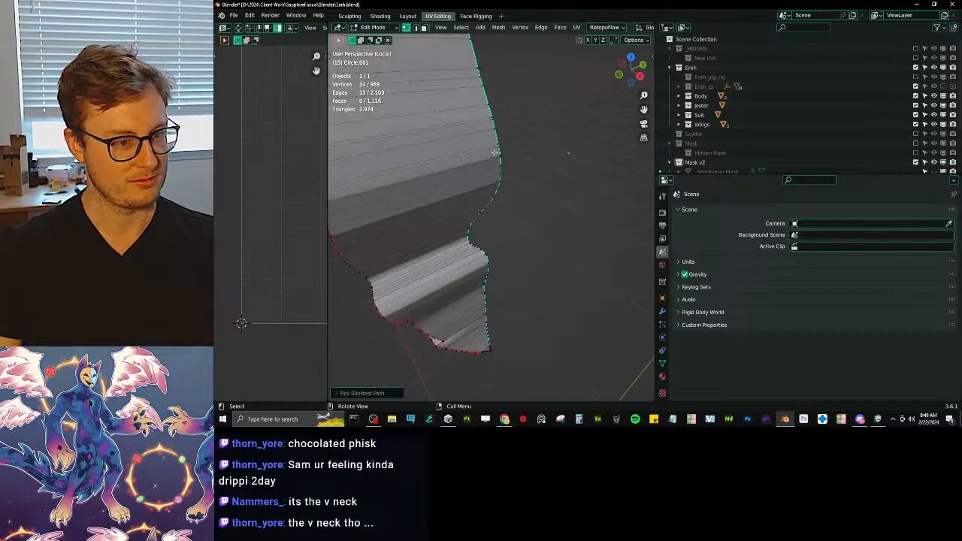
left_click(500, 228, "ctrl")
middle_click_drag(499, 226, 548, 208)
left_click(499, 147, "ctrl")
scroll(526, 197, "up", 1)
Step: Frame a single vertex on the rear outer border and test-move it to check its connection
left_click(513, 168)
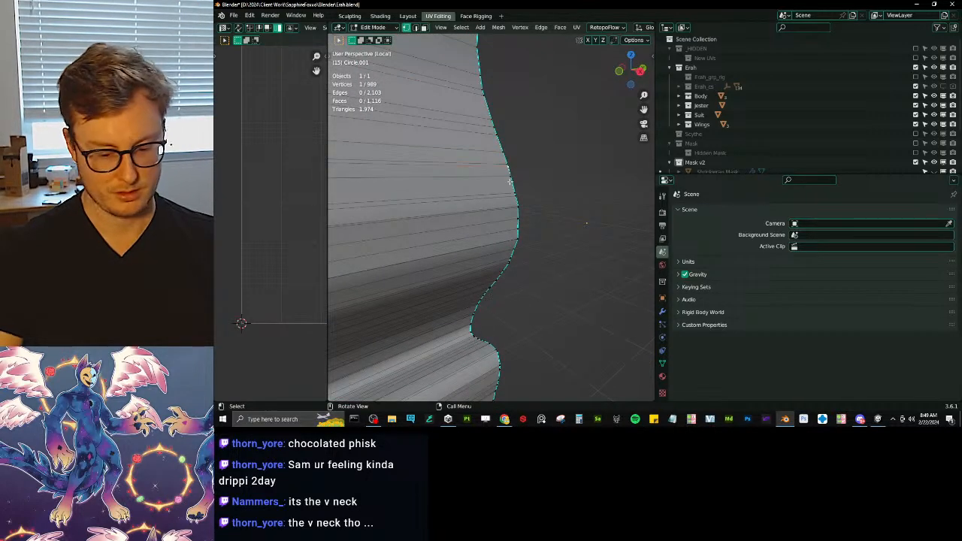
key("KP_Decimal")
key("g")
right_click(486, 218)
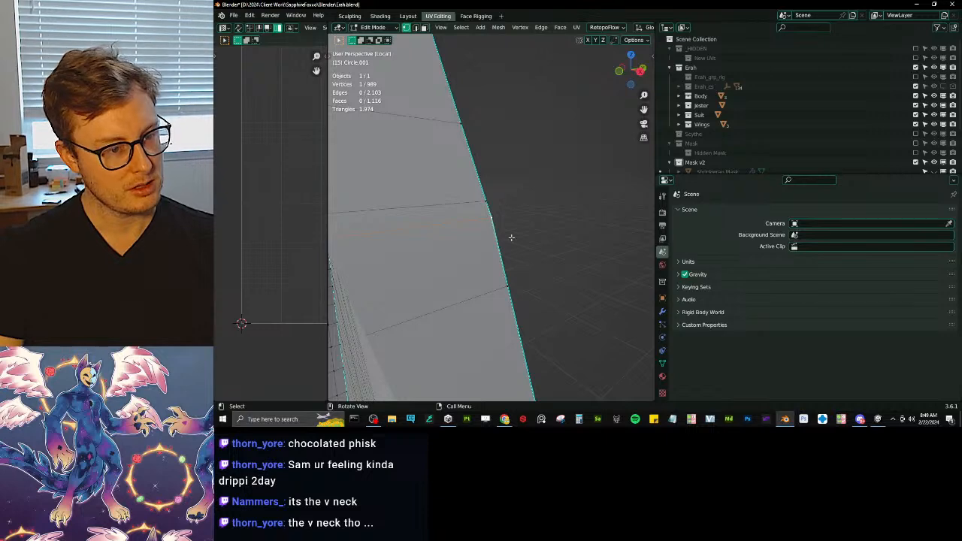
middle_click_drag(509, 236, 489, 233)
key("g")
right_click(503, 237)
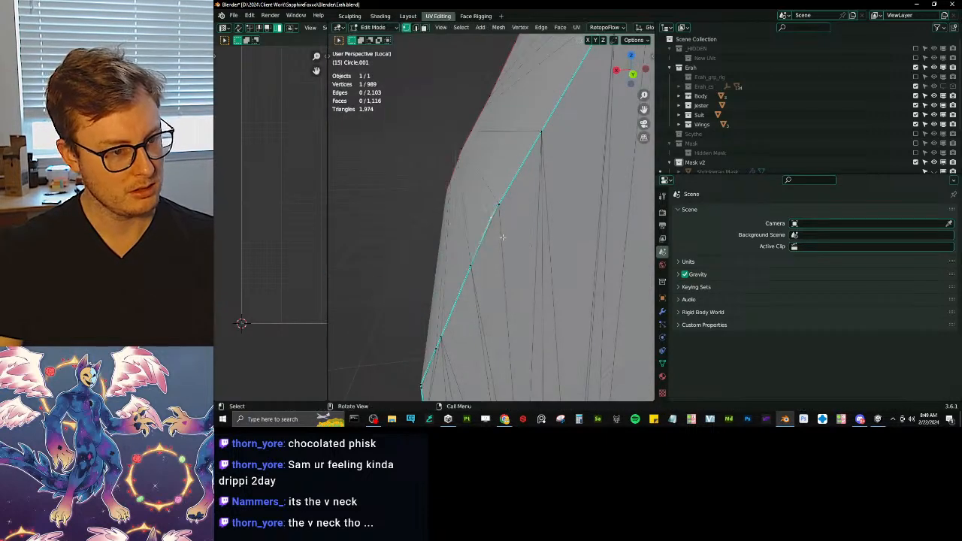
Step: Step back and forth through the recent edits and examine the seams and borders around the rear of the mask
key("ctrl+z")
key("ctrl+z")
key("ctrl+z")
key("ctrl+shift+z")
key("ctrl+shift+z")
key("ctrl+shift+z")
middle_click_drag(496, 215, 503, 227)
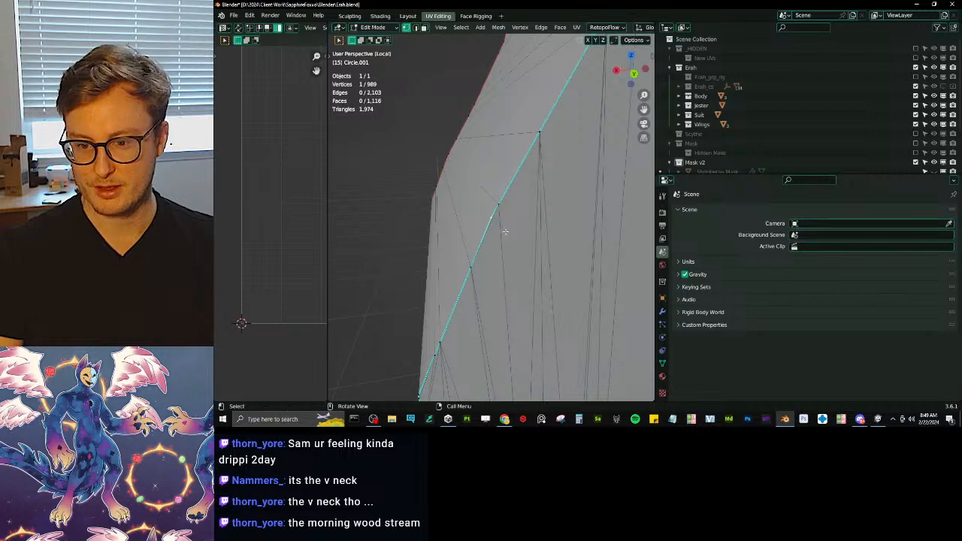
scroll(505, 236, "down", 6)
scroll(504, 243, "up", 4)
scroll(495, 242, "down", 4)
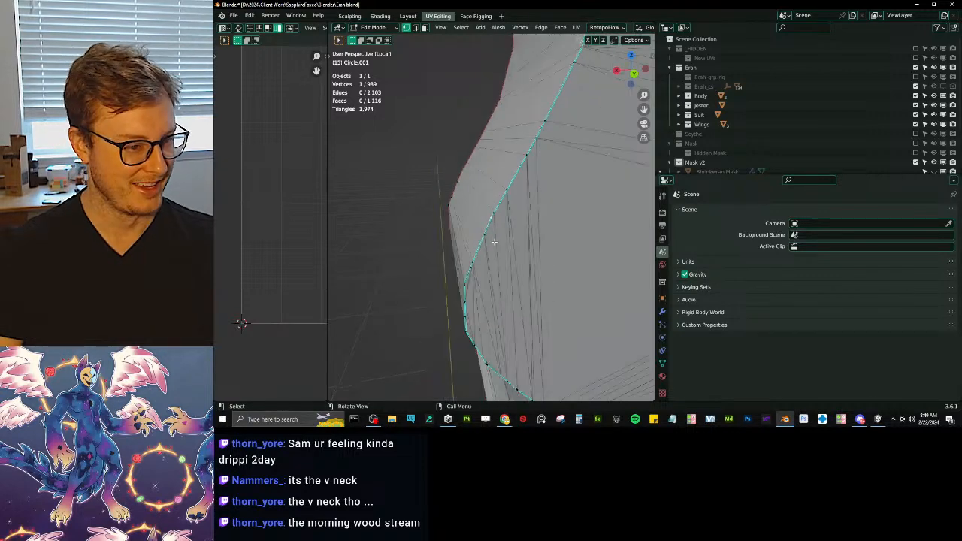
middle_click_drag(494, 242, 529, 228)
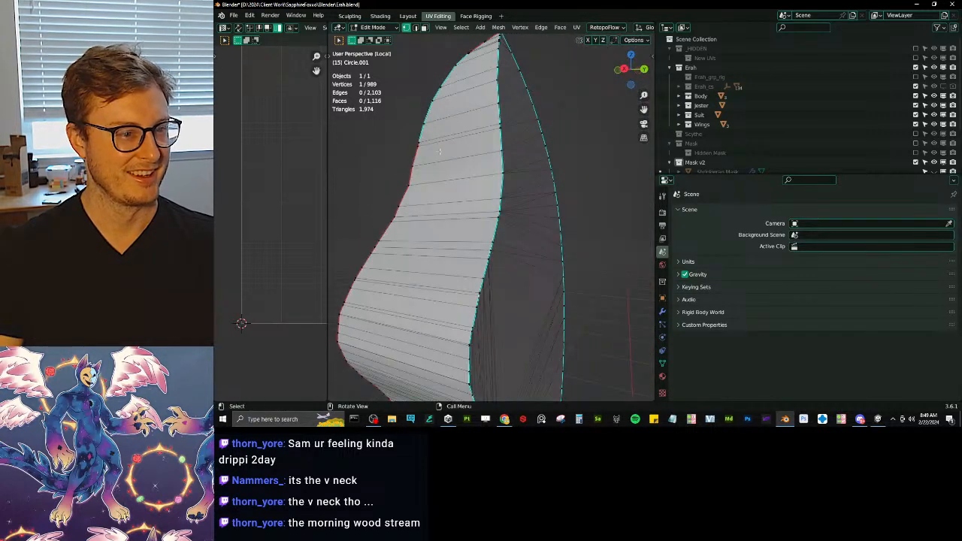
middle_click_drag(415, 144, 541, 254)
Step: Select the edge path beside the front border near the mask's top corner and clear its stray seam
scroll(541, 255, "up", 3)
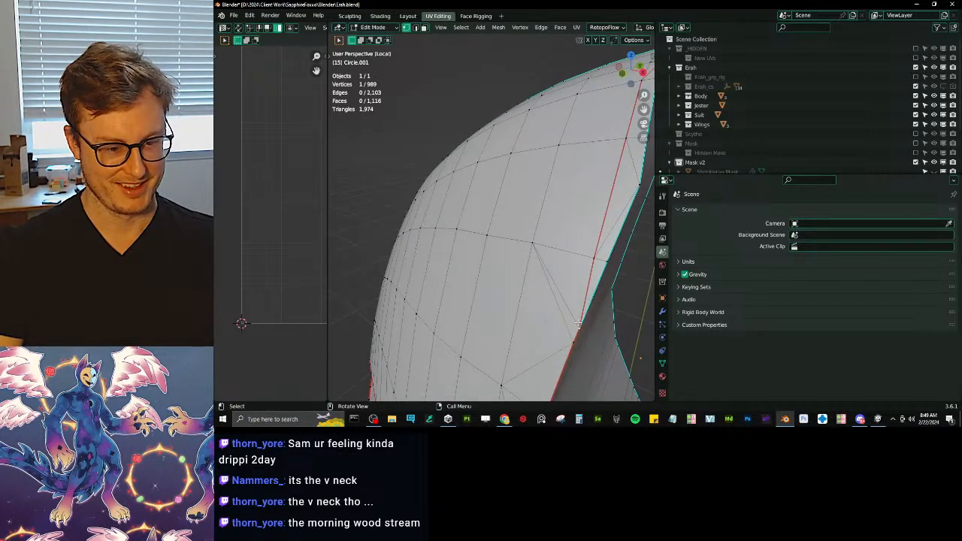
scroll(579, 324, "down", 4)
left_click(525, 219, "ctrl")
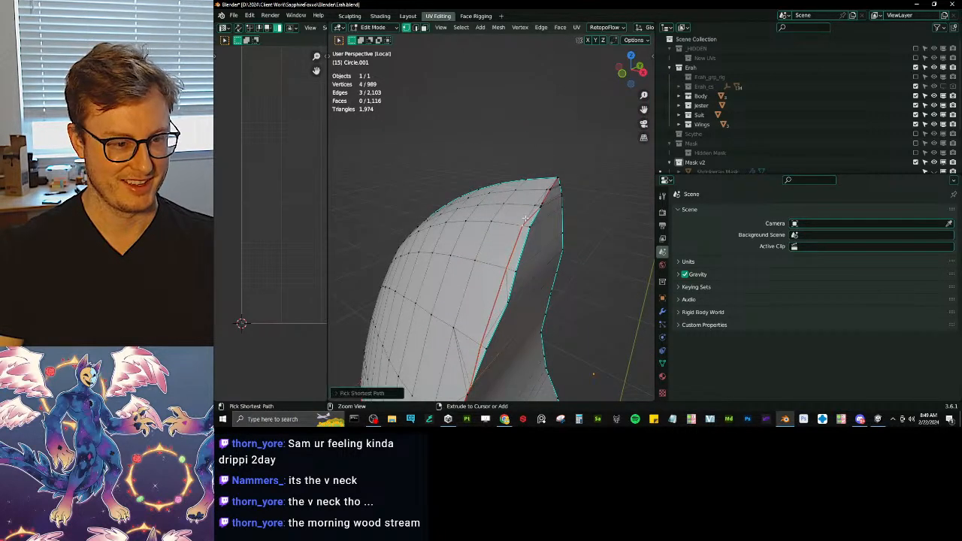
right_click(538, 210)
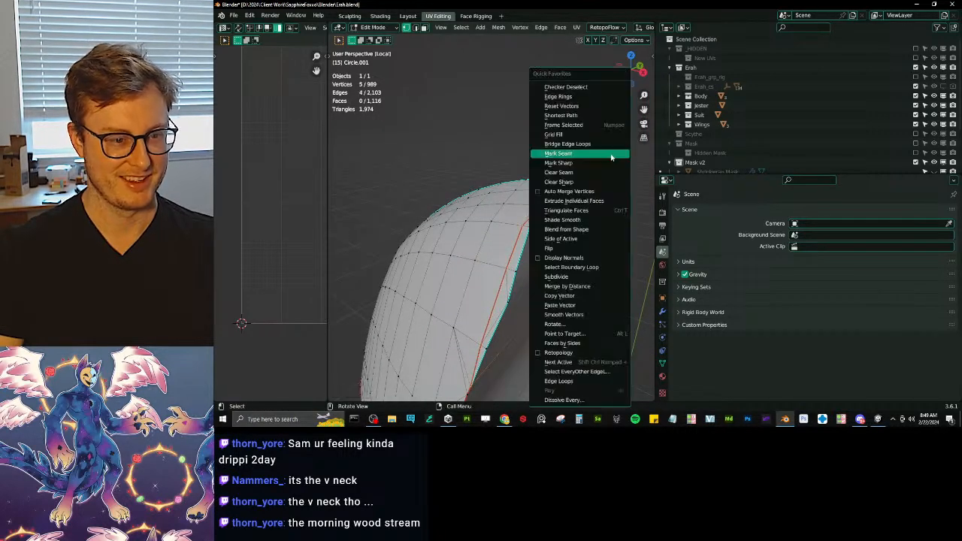
left_click(573, 172)
Step: Select the sharp border edges near the top corner down to the existing seam and mark them as a seam
left_click(516, 275, "ctrl")
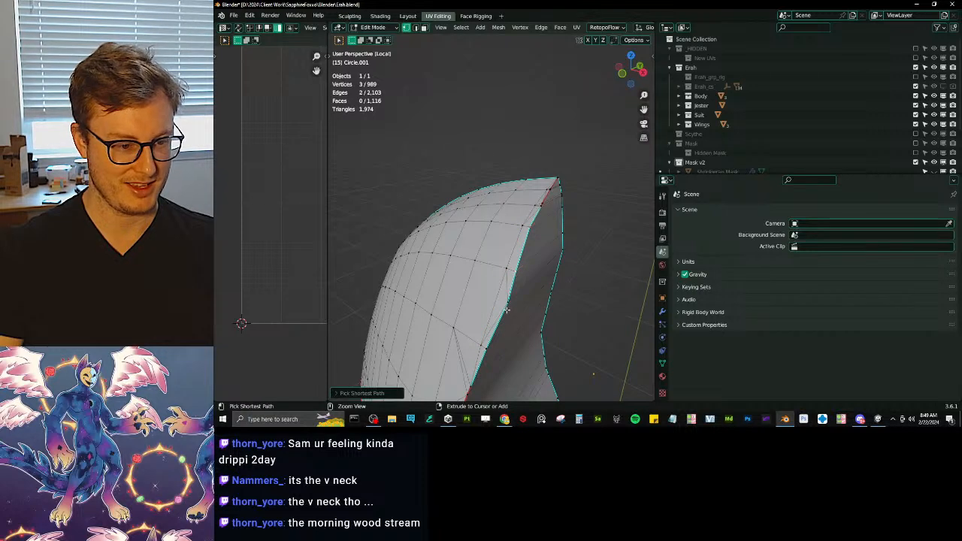
middle_click_drag(516, 275, 486, 223, "shift")
key("q")
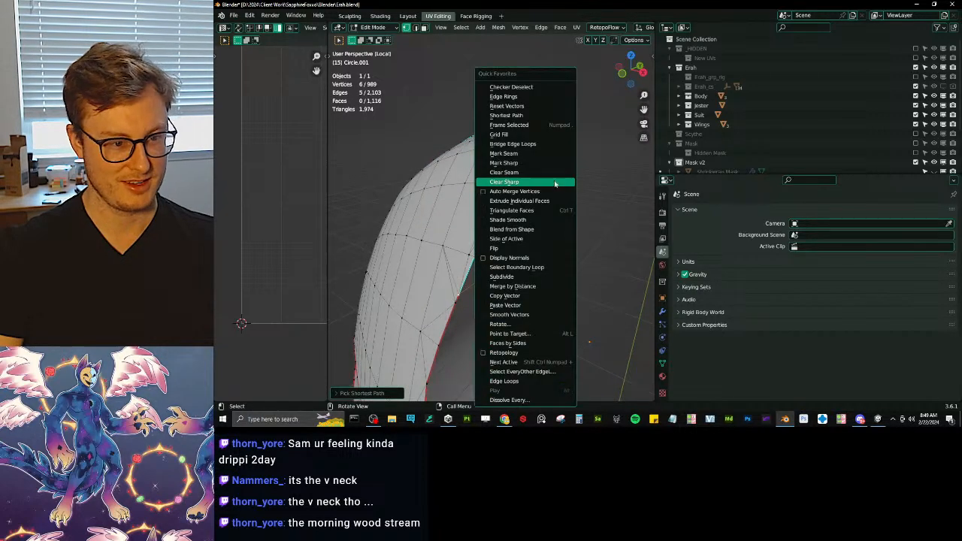
left_click(518, 154)
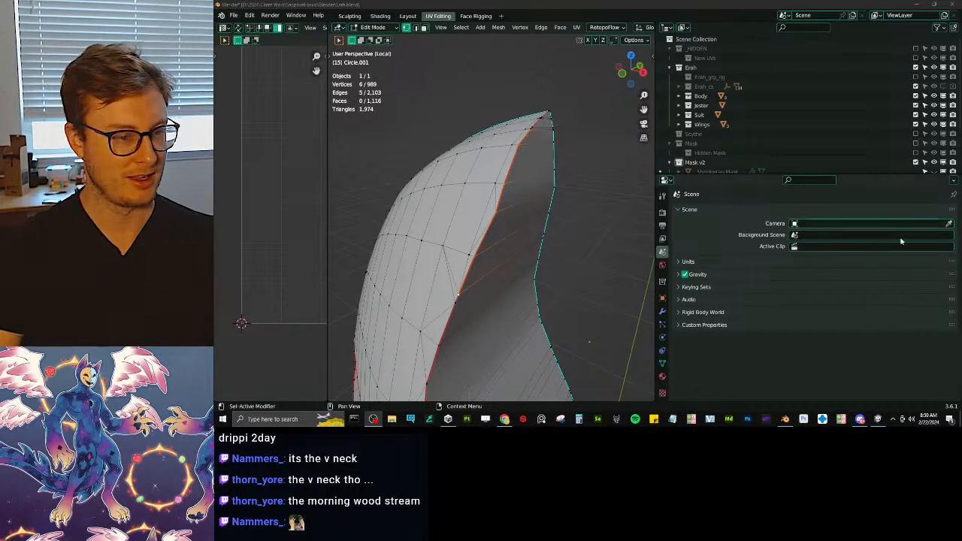
Step: Select the rear outer border from the top corner down to the lower curve, mark it as a seam, and clear the selection
scroll(548, 191, "down", 3)
left_click(526, 243)
middle_click_drag(526, 243, 542, 203)
scroll(544, 208, "up", 3)
left_click(537, 143, "ctrl")
scroll(540, 145, "down", 3)
middle_click_drag(493, 239, 481, 148, "shift")
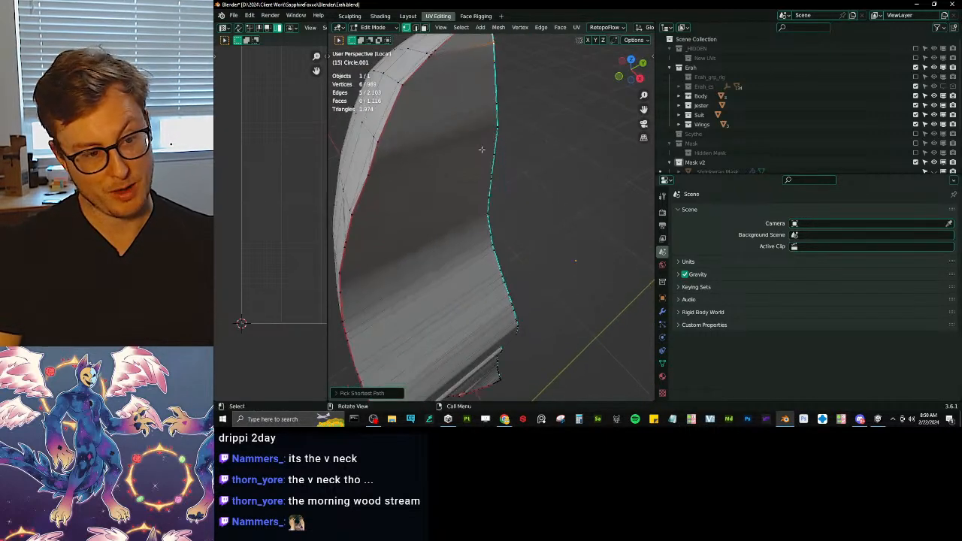
left_click(502, 224, "ctrl")
middle_click_drag(507, 236, 502, 139, "shift")
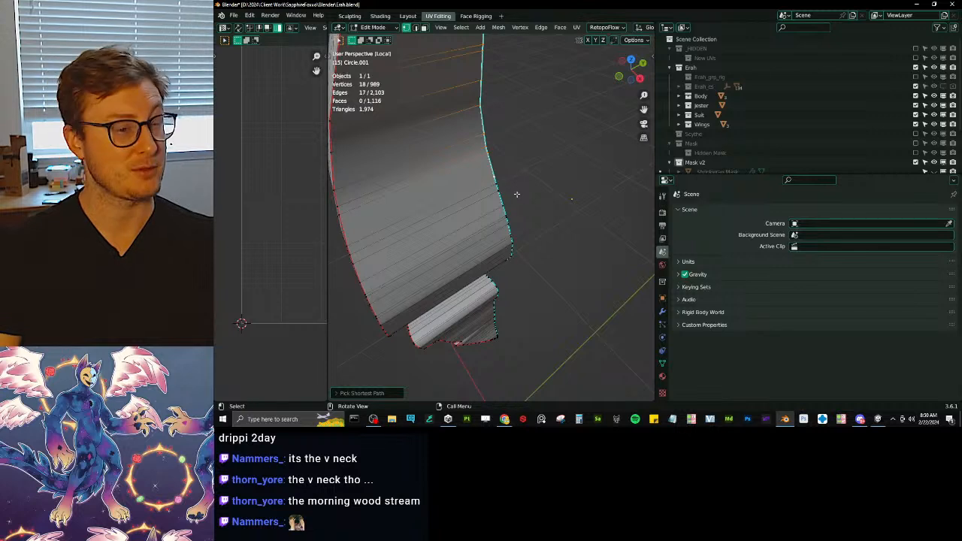
key("q")
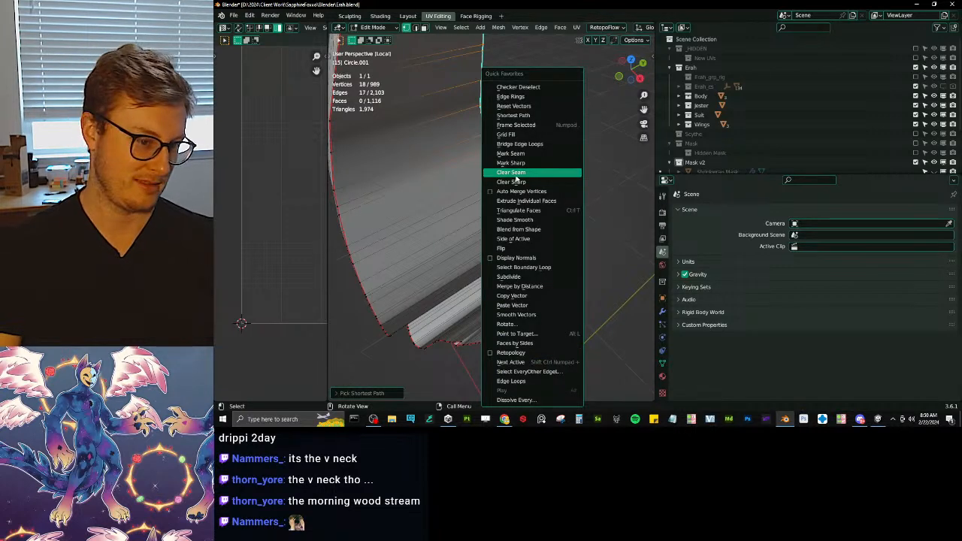
left_click(512, 154)
key("alt+a")
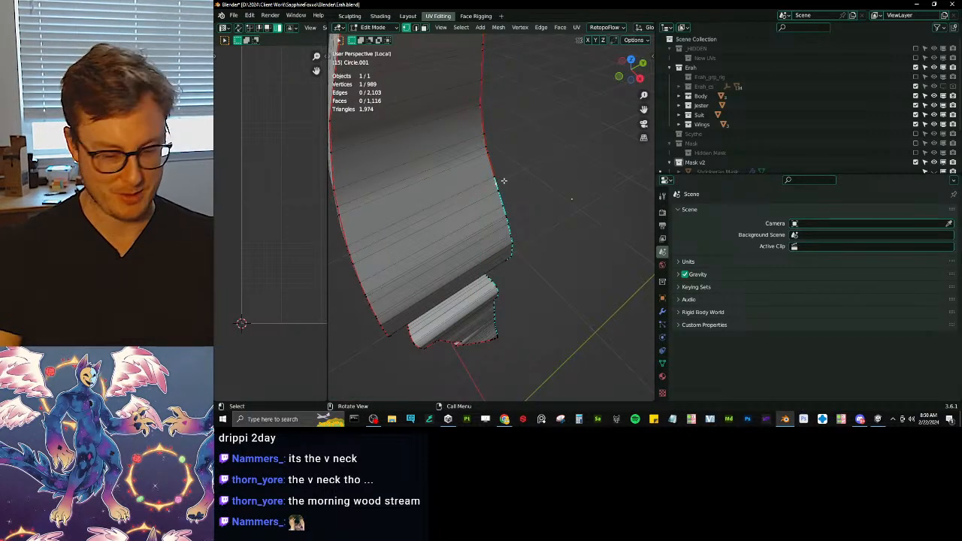
Step: Select the next stretch of the rear inner border down toward the lower curve and mark it as a seam
scroll(500, 179, "up", 5)
left_click(489, 201)
scroll(494, 228, "down", 4)
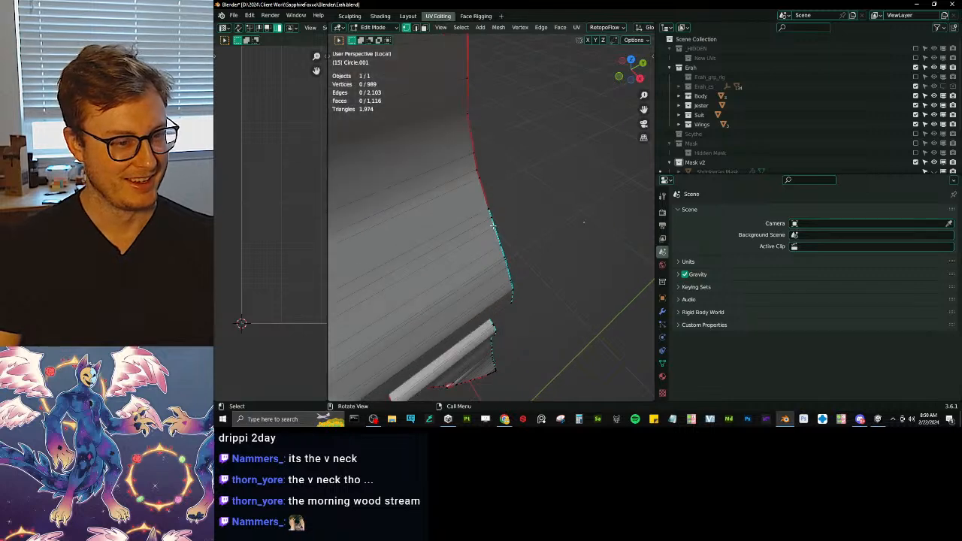
middle_click_drag(543, 258, 489, 218)
scroll(514, 212, "up", 5)
left_click(531, 155, "ctrl")
middle_click_drag(548, 161, 544, 194)
key("q")
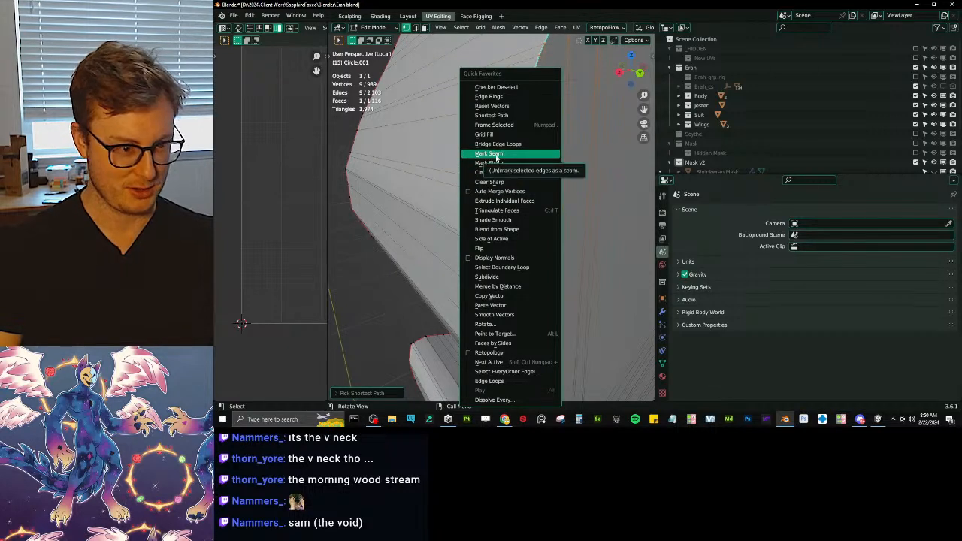
left_click(489, 154)
left_click(477, 239)
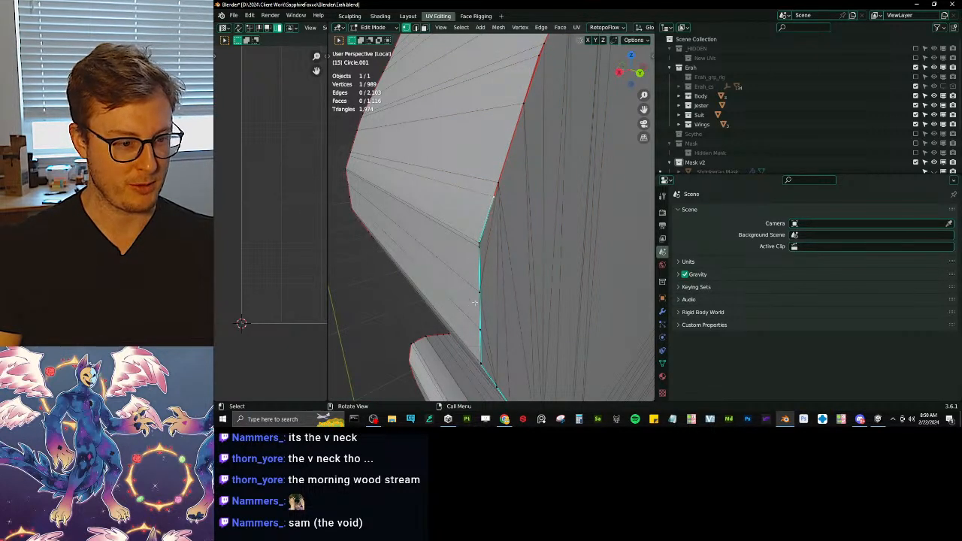
left_click(480, 244, "ctrl")
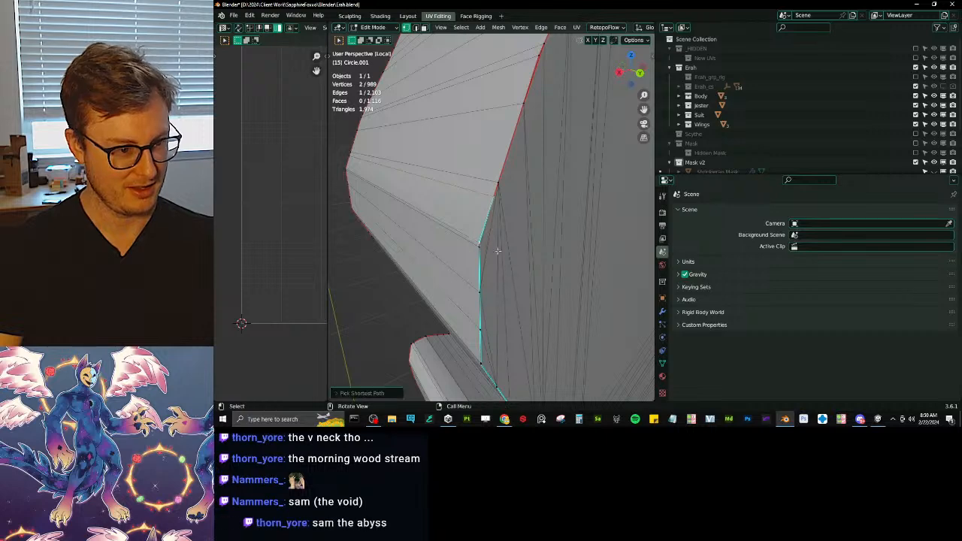
middle_click_drag(499, 251, 472, 190, "shift")
left_click(459, 277, "ctrl")
middle_click_drag(472, 319, 445, 215, "shift")
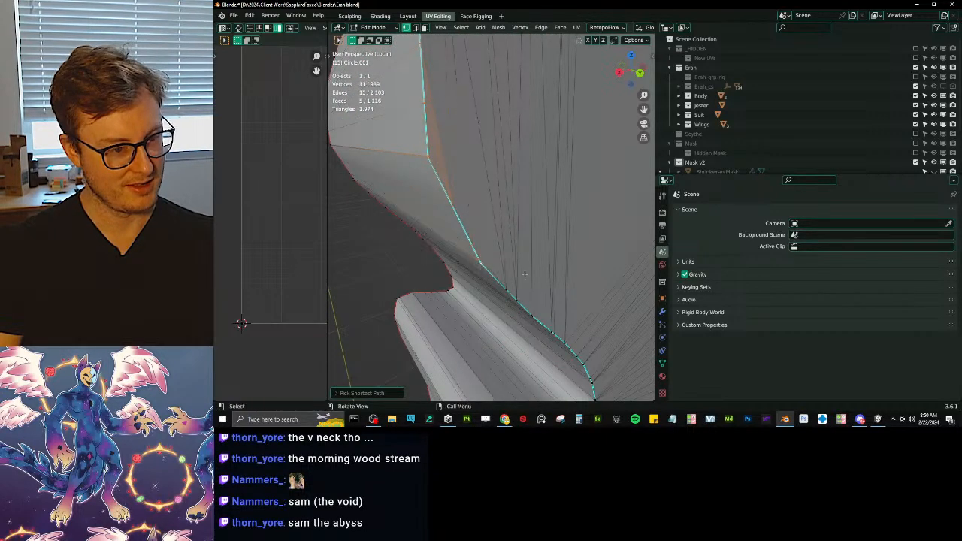
middle_click_drag(525, 274, 506, 215)
left_click(448, 272, "ctrl")
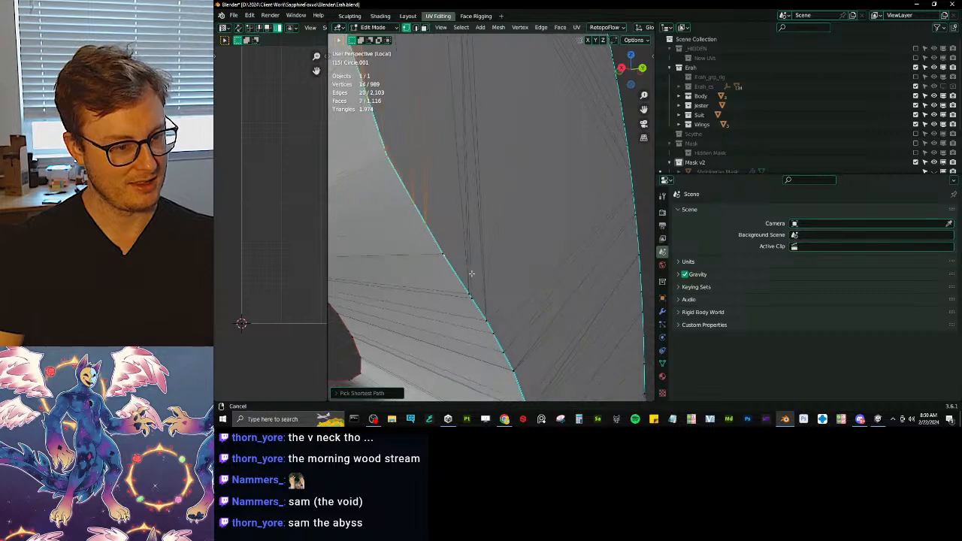
scroll(499, 171, "down", 6)
middle_click_drag(473, 273, 480, 301, "shift")
Step: Select the rear inner border from the lower curve up to near the top corner and clear its seam
left_click(476, 327)
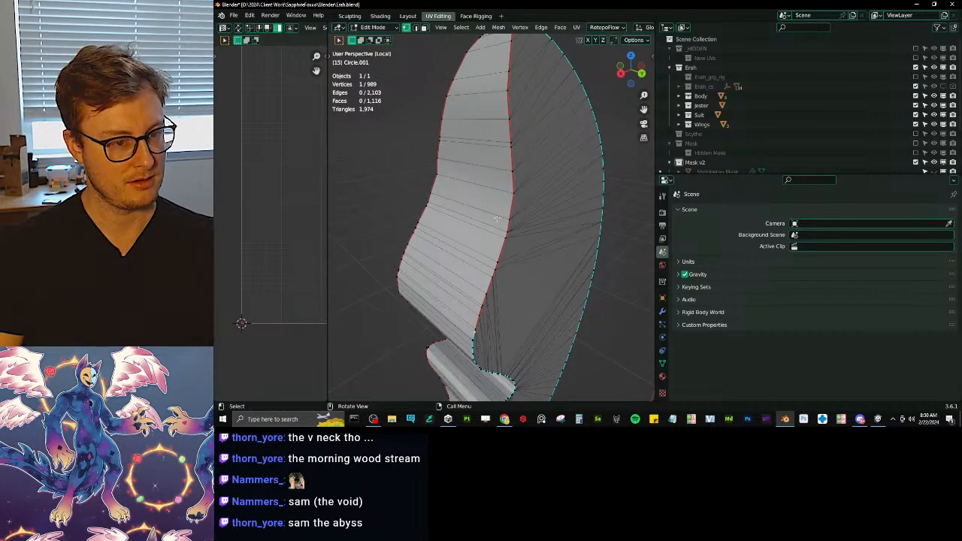
left_click(501, 114, "ctrl")
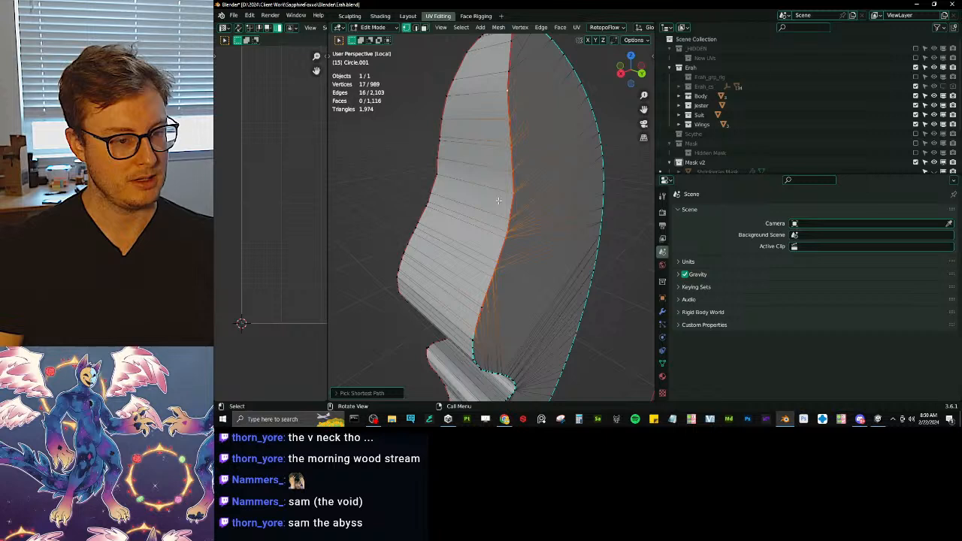
left_click(480, 309, "shift")
middle_click_drag(515, 52, 497, 222, "shift")
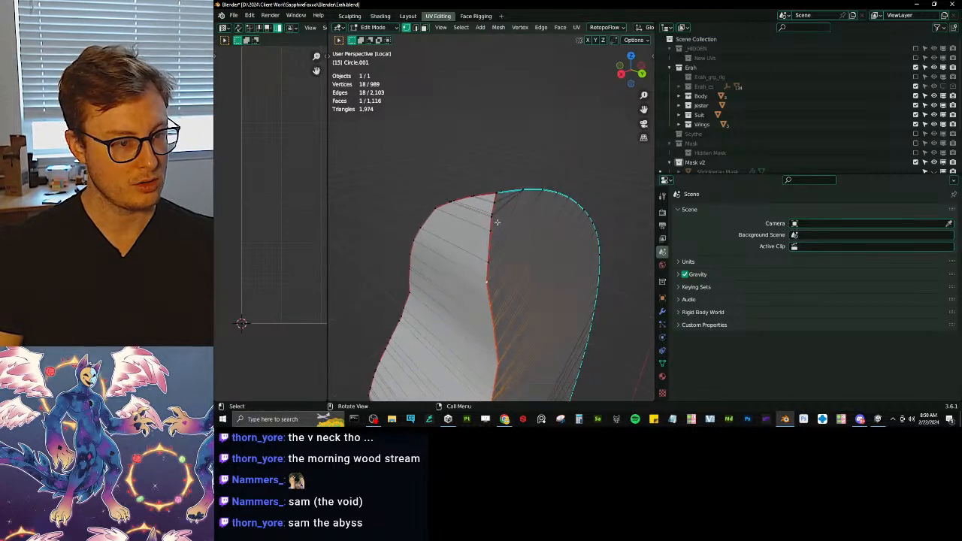
key("b")
left_click_drag(483, 203, 513, 275)
scroll(512, 275, "up", 1)
key("b")
left_click_drag(492, 181, 514, 215)
key("q")
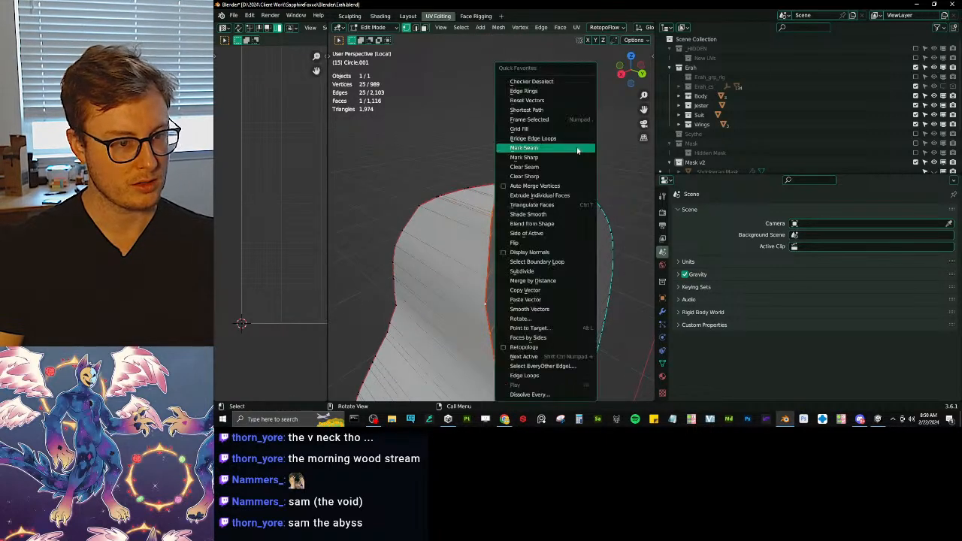
left_click(538, 157)
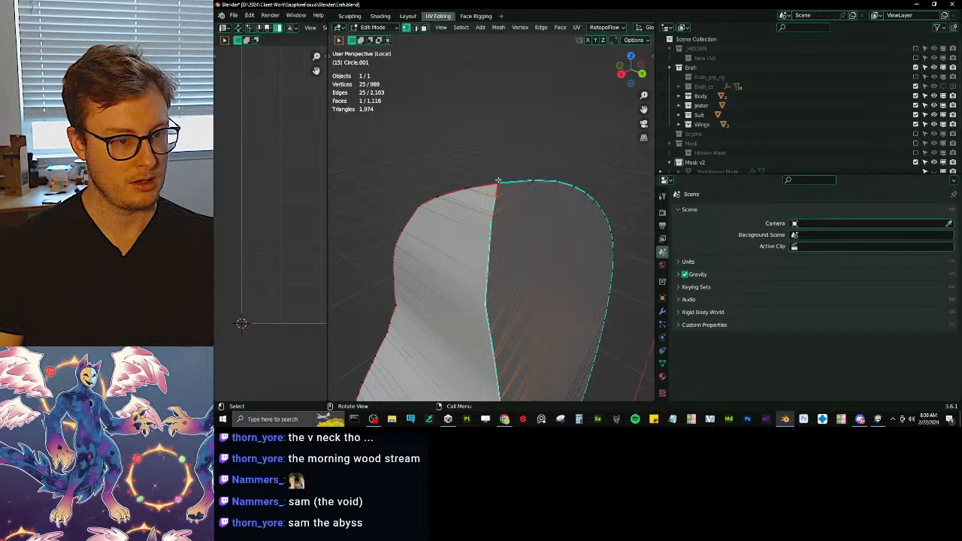
Step: Select the remaining short stretch of the inner border just below the top corner and clear its seam
left_click(498, 181)
left_click(596, 190, "ctrl")
scroll(552, 192, "up", 4)
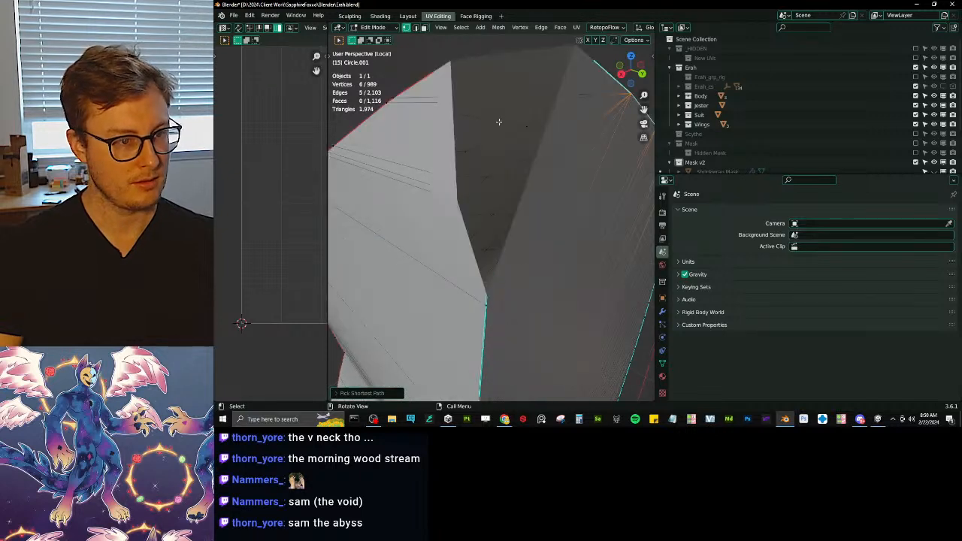
scroll(498, 116, "down", 2)
left_click(504, 129)
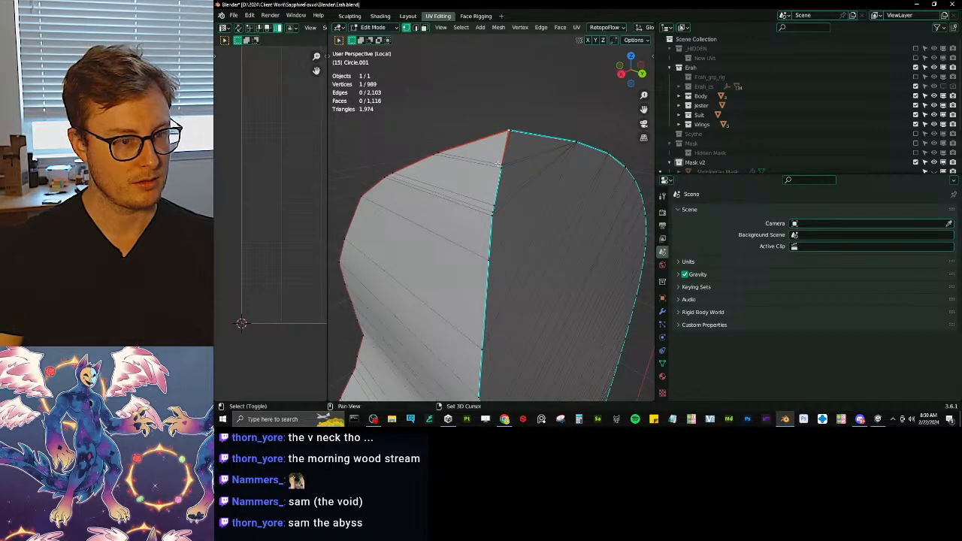
left_click(504, 166, "shift")
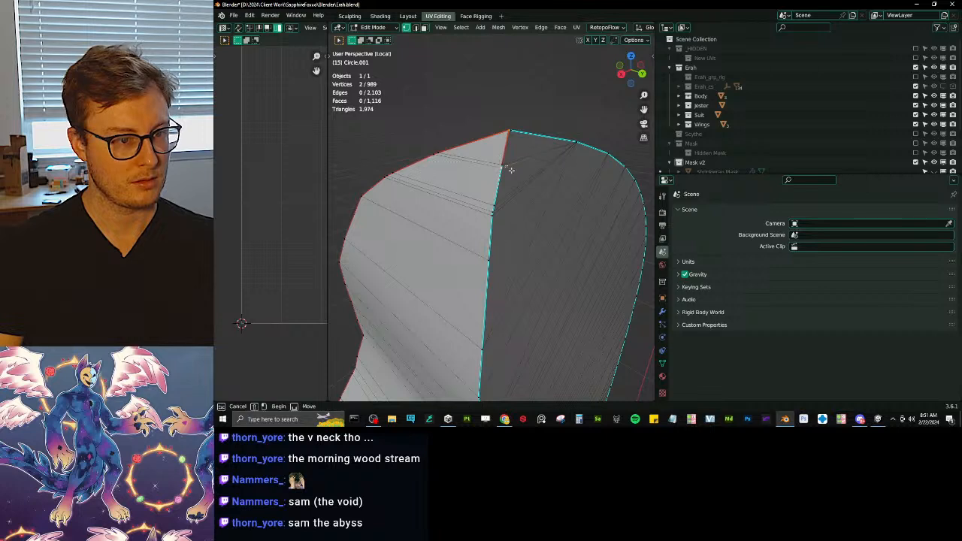
key("q")
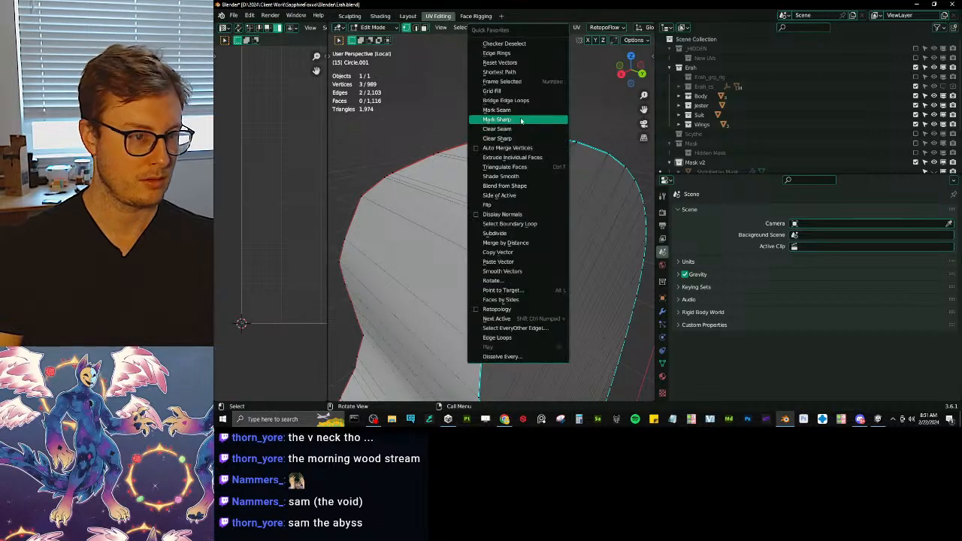
left_click(520, 129)
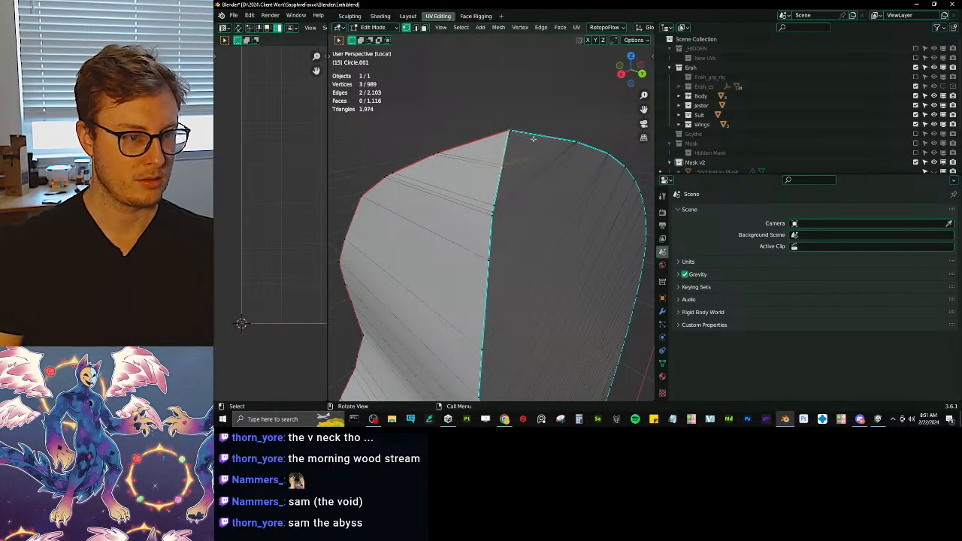
Step: Select the outermost rear border from the top corner around to the mask's bottom tip and mark it as a seam
left_click(576, 145, "ctrl")
middle_click_drag(590, 166, 469, 155)
left_click(531, 170, "ctrl")
middle_click_drag(531, 170, 549, 165)
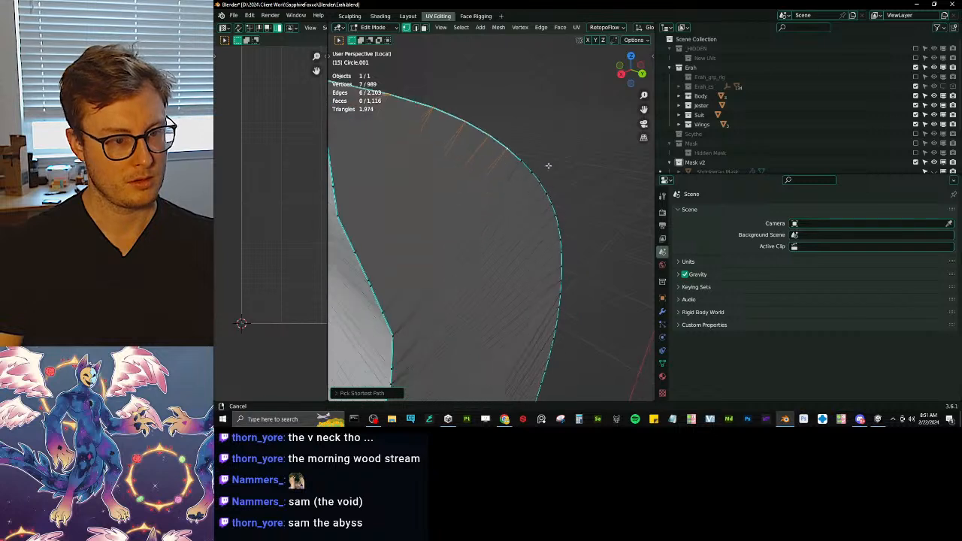
left_click(561, 227, "ctrl")
middle_click_drag(565, 234, 561, 139, "shift")
left_click(560, 182, "ctrl")
middle_click_drag(564, 243, 554, 191, "shift")
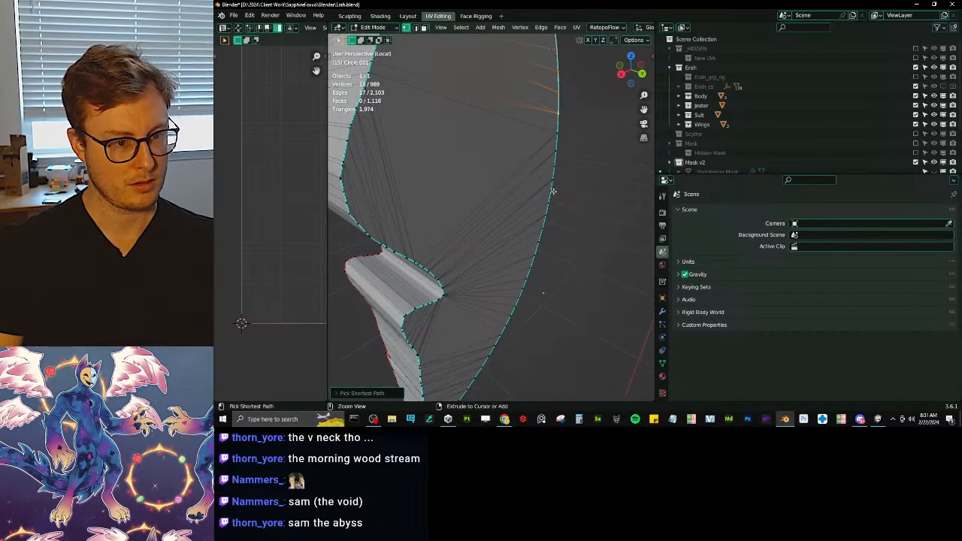
middle_click_drag(522, 282, 517, 219, "shift")
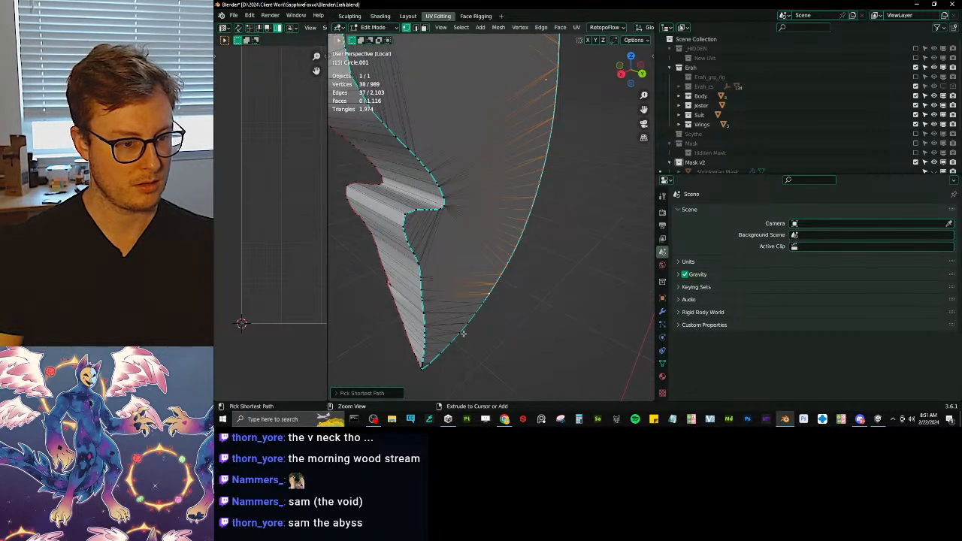
middle_click_drag(449, 347, 493, 222, "shift")
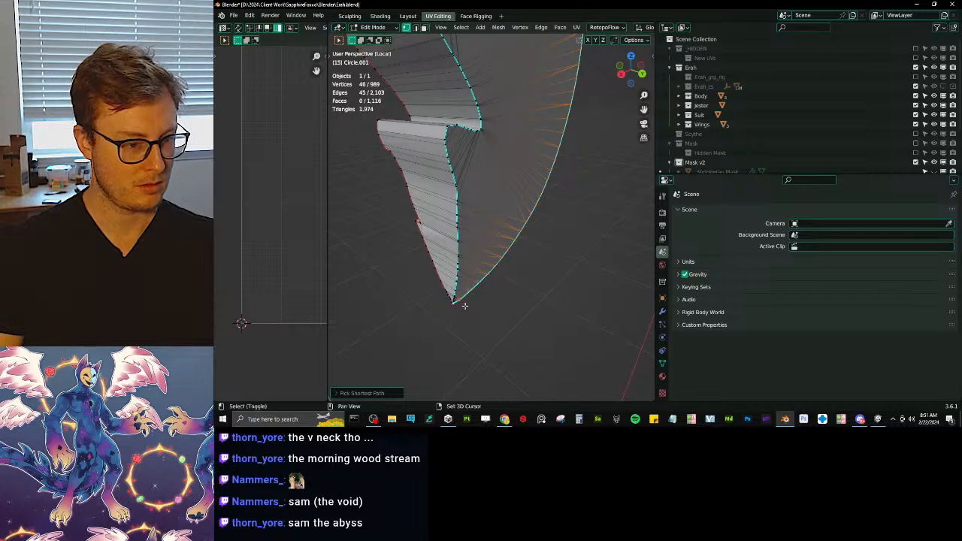
middle_click_drag(464, 306, 537, 236, "shift")
key("q")
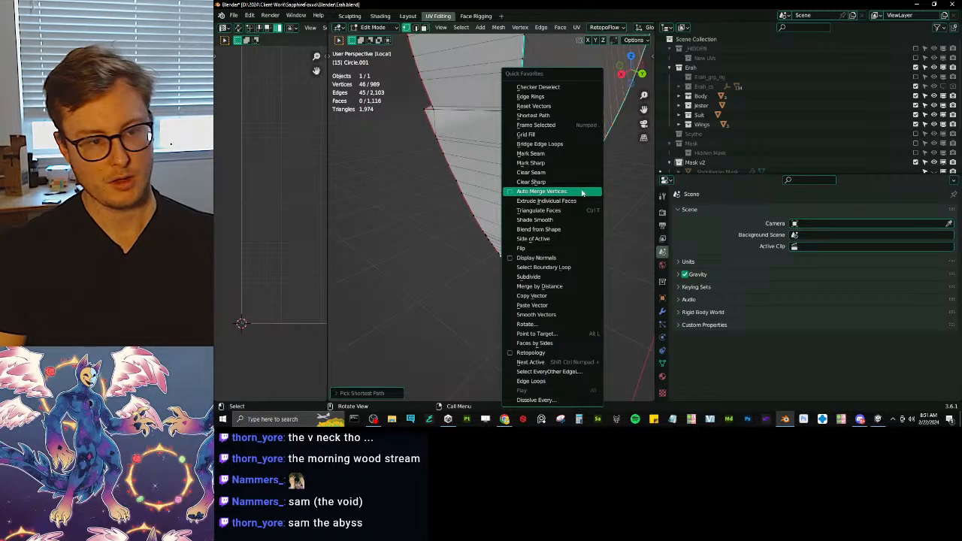
left_click(544, 157)
Step: Select the complete outer rim of the eye opening on the front of the mask and clear its seam
scroll(551, 140, "down", 3)
middle_click_drag(539, 146, 611, 244)
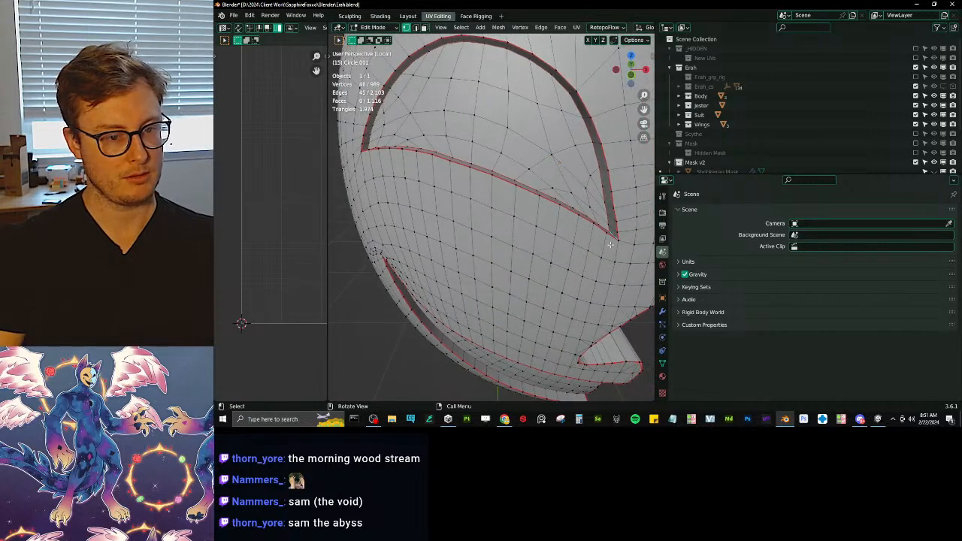
left_click(363, 150, "ctrl")
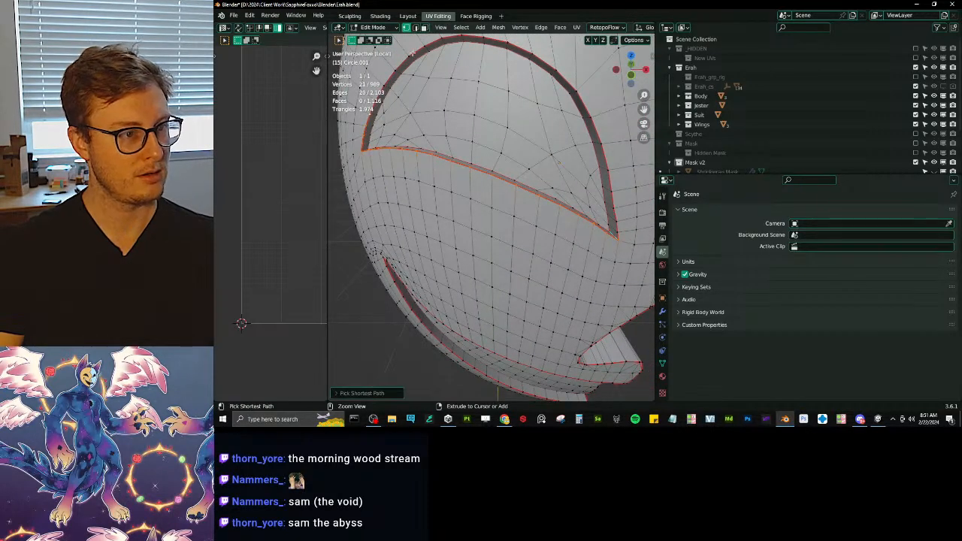
middle_click_drag(487, 68, 480, 61)
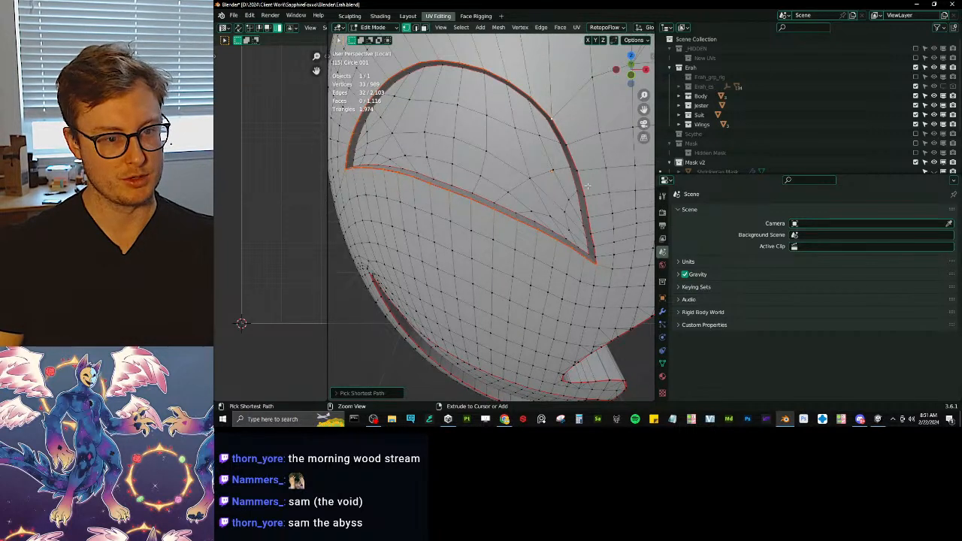
left_click(598, 256, "ctrl")
key("q")
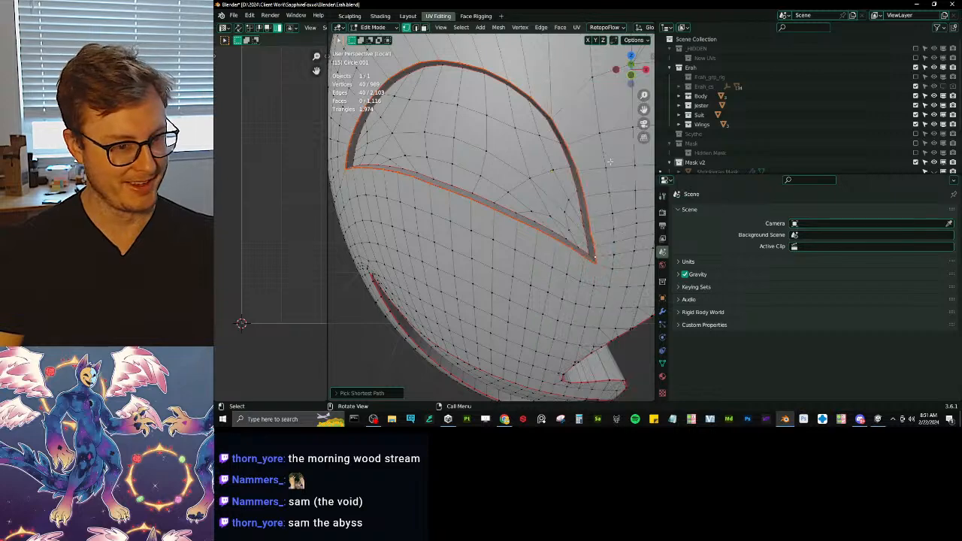
key("q")
left_click(577, 172)
Step: Select the upper edge of the mouth slit and the curved line running from its corner below, and clear their seams
middle_click_drag(464, 227, 515, 146)
middle_click_drag(515, 147, 498, 229, "shift")
scroll(519, 211, "up", 4)
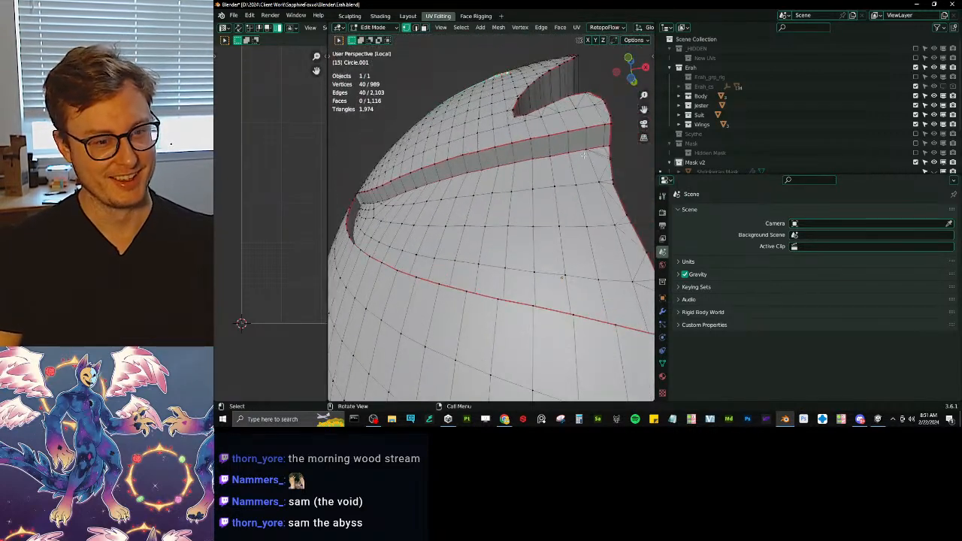
left_click(378, 187, "ctrl")
middle_click_drag(378, 187, 491, 262)
scroll(490, 262, "up", 4)
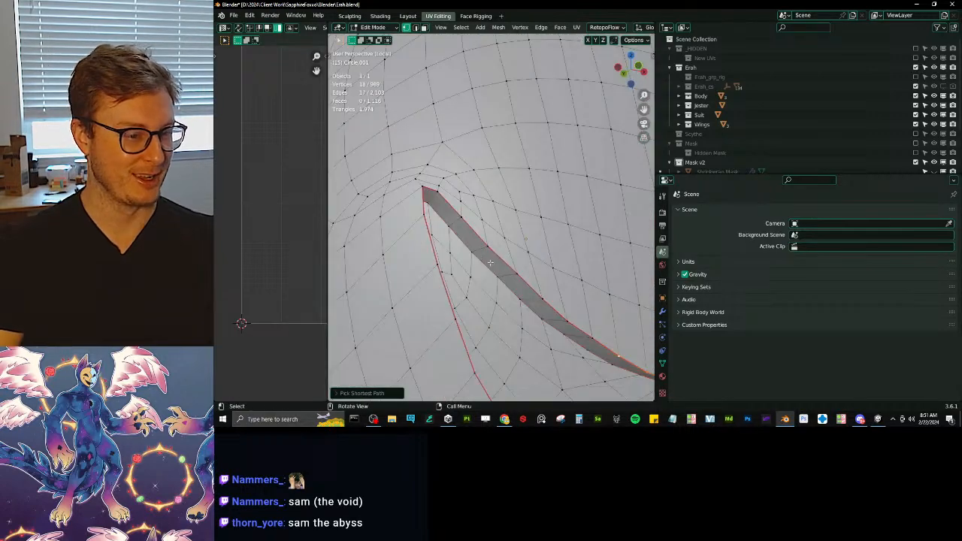
left_click(425, 188, "ctrl")
scroll(430, 192, "down", 4)
middle_click_drag(487, 309, 512, 197, "shift")
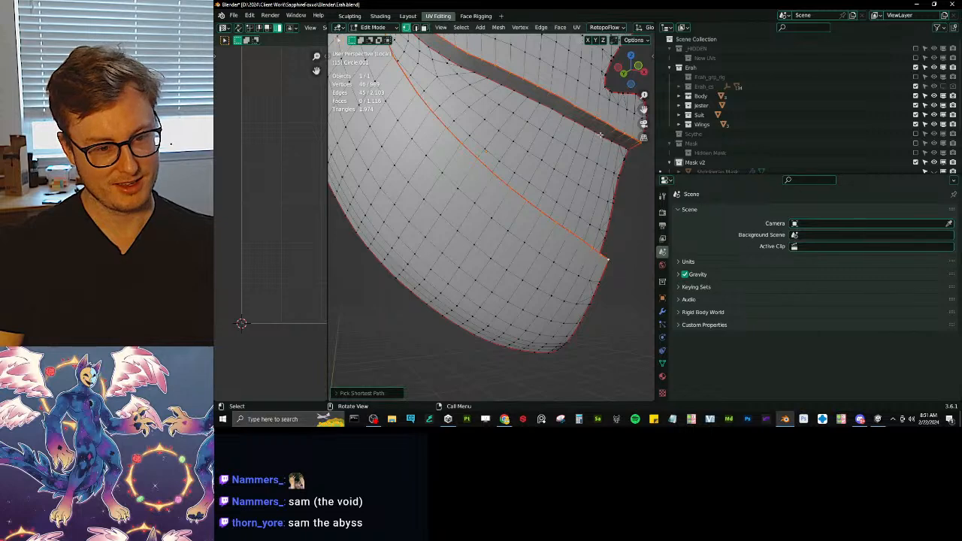
key("q")
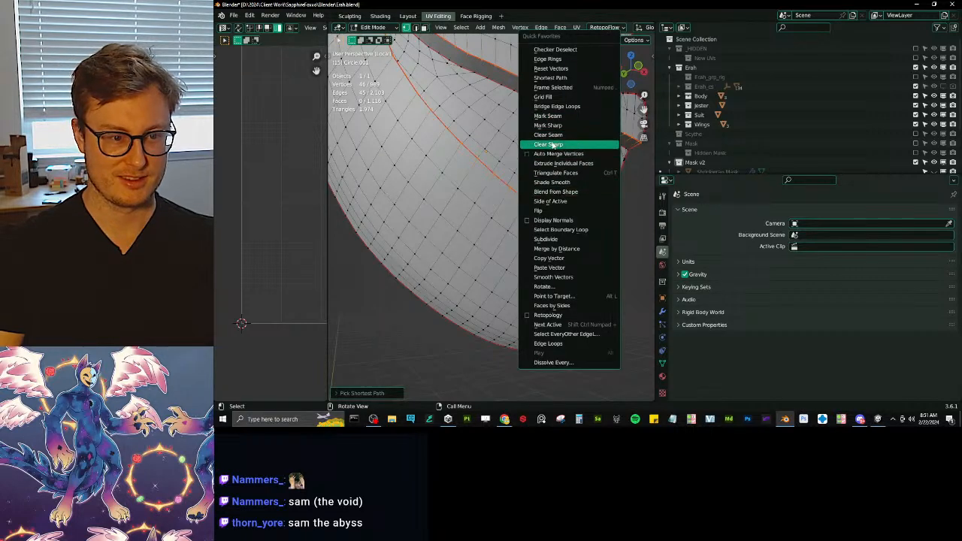
left_click(554, 136)
Step: Unwrap the entire mask mesh and widen the UV editor to show the resulting islands
middle_click_drag(604, 183, 497, 217)
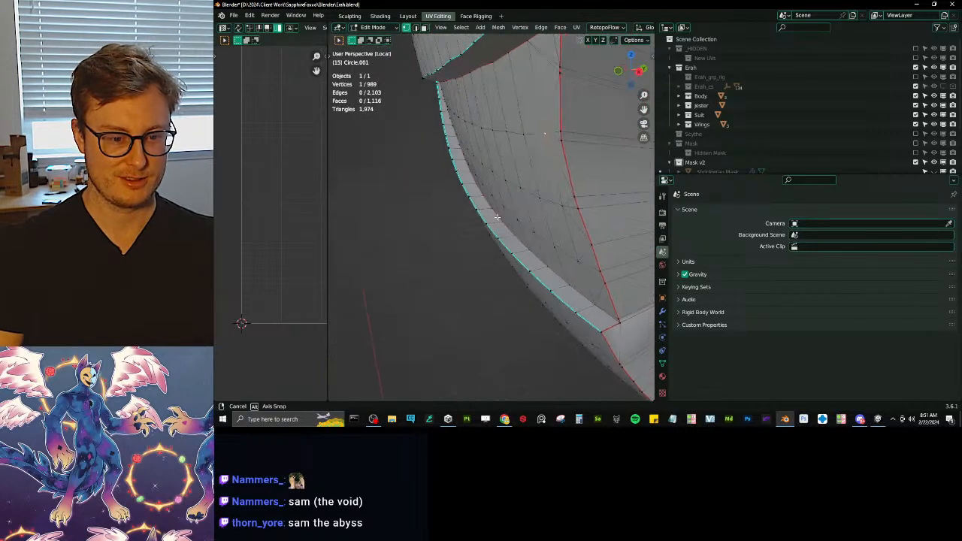
scroll(525, 196, "down", 3)
key("a")
key("u")
left_click(529, 195)
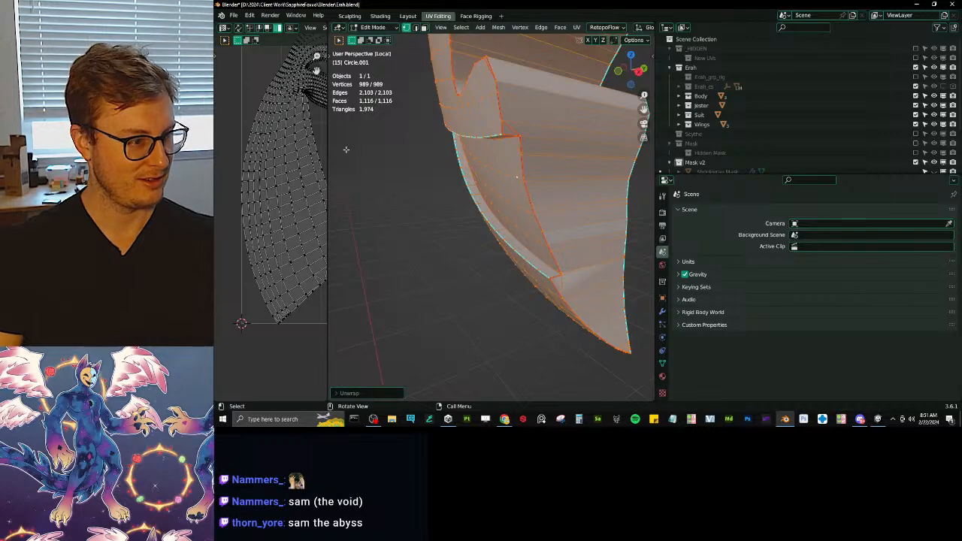
left_click_drag(330, 137, 520, 143)
scroll(481, 152, "down", 2)
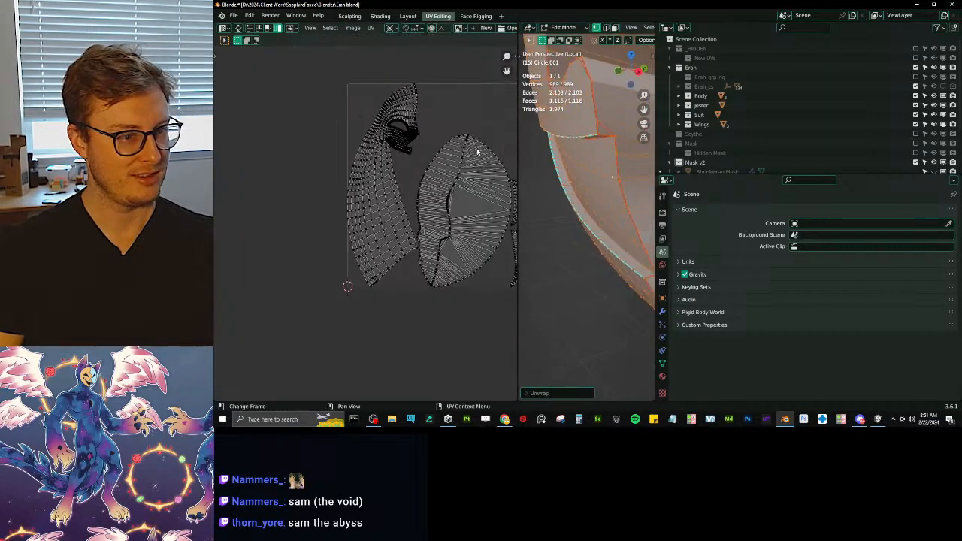
Step: Clear the seam from the redundant edge beside the split border at the upper lip, where small triangles detach from the UV island
left_click(447, 200)
scroll(429, 191, "up", 6)
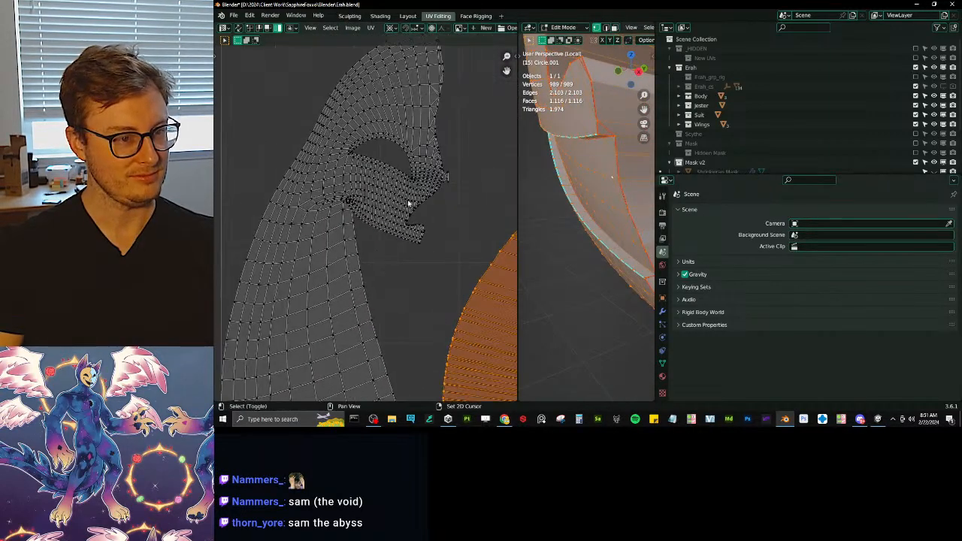
scroll(457, 187, "up", 2)
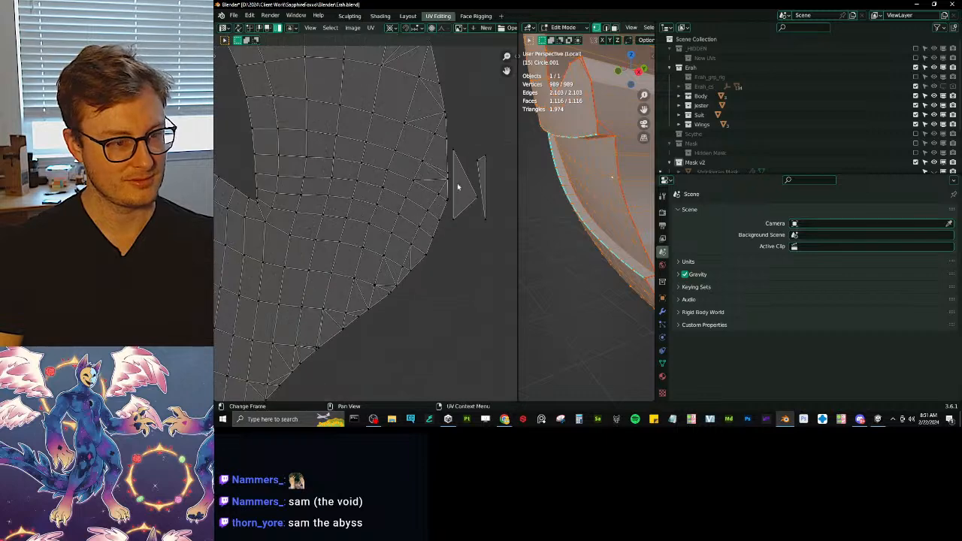
left_click(594, 128)
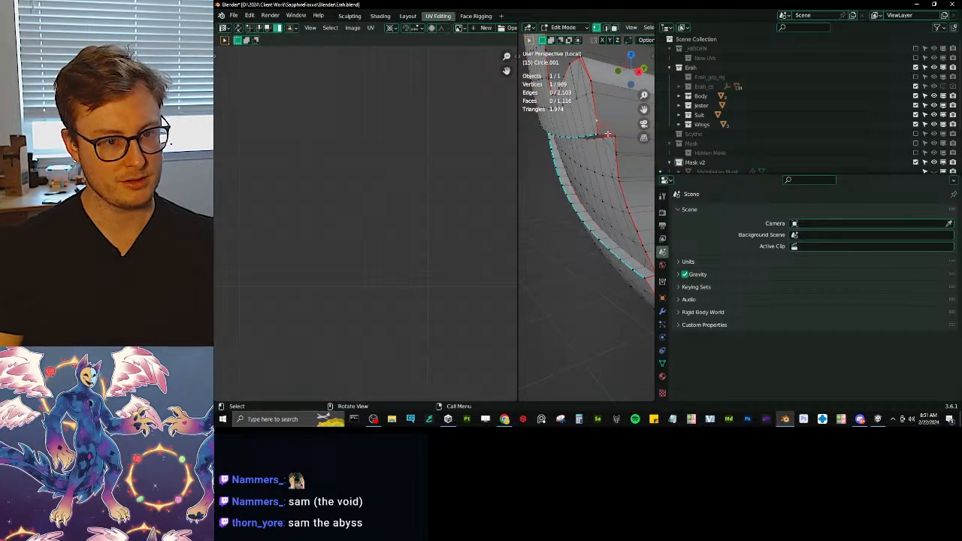
middle_click_drag(607, 133, 595, 176, "shift")
key("q")
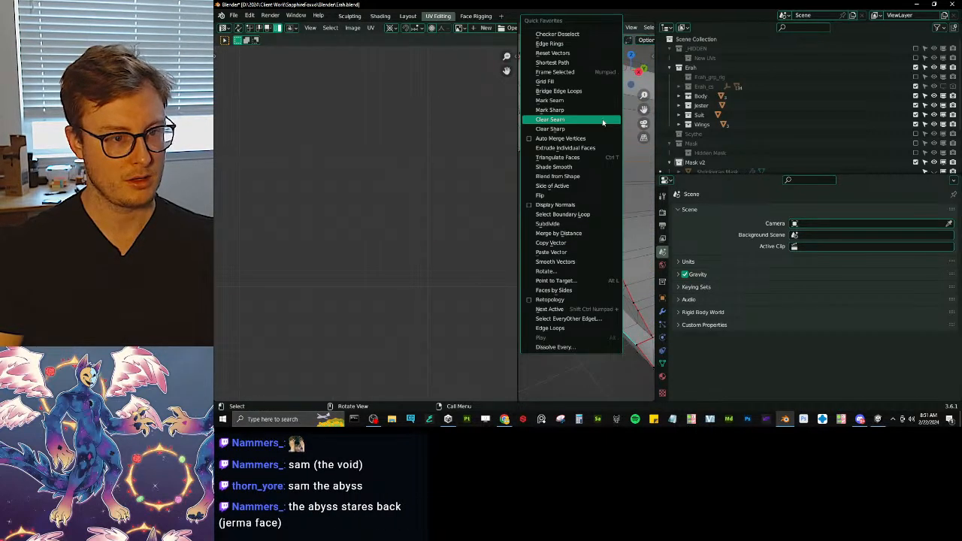
left_click(555, 120)
middle_click_drag(570, 121, 598, 211, "shift")
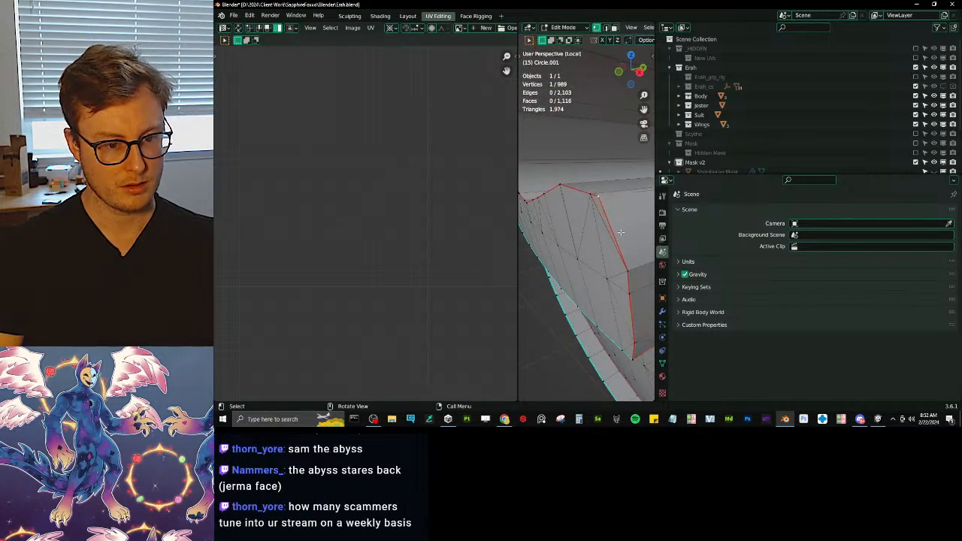
left_click(594, 199)
key("x")
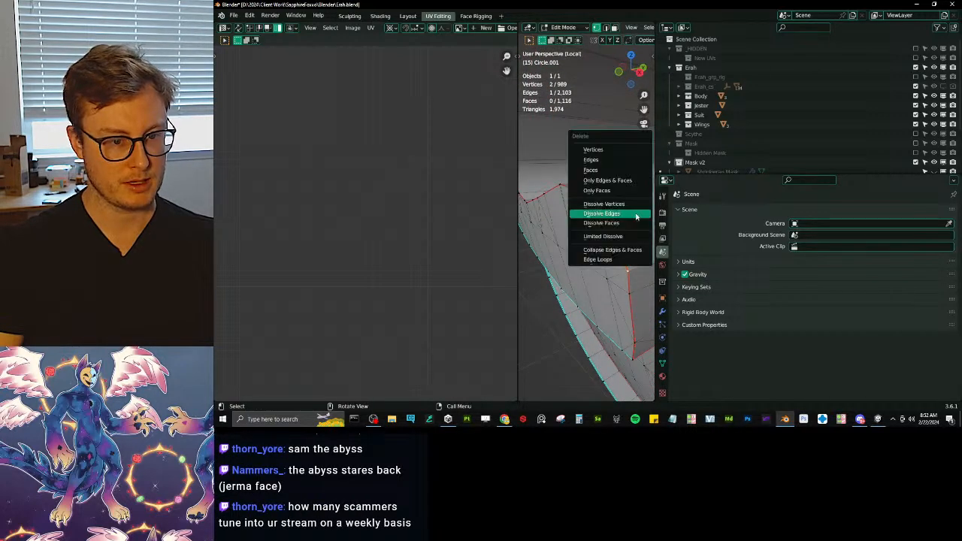
key("q")
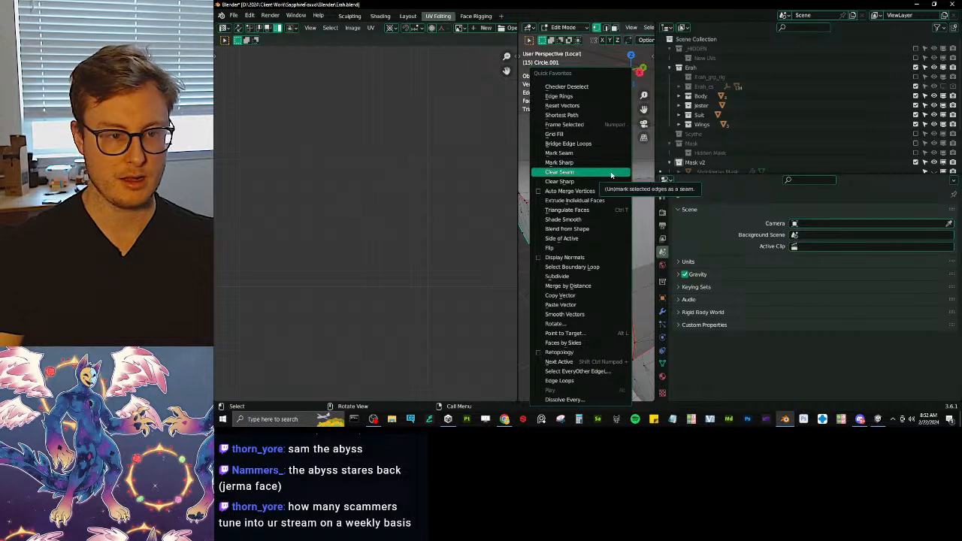
left_click(612, 175)
Step: Unwrap the entire mask half again and check the resulting UV islands
scroll(604, 191, "down", 9)
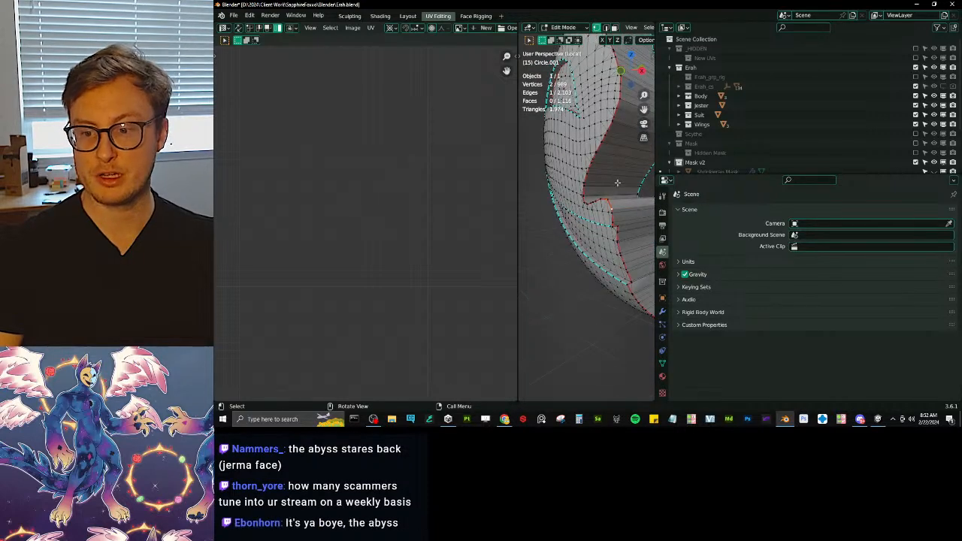
mouse_move(619, 182)
middle_mouse_down()
mouse_move(604, 208)
mouse_move(616, 181)
middle_mouse_up()
key("a")
key("u")
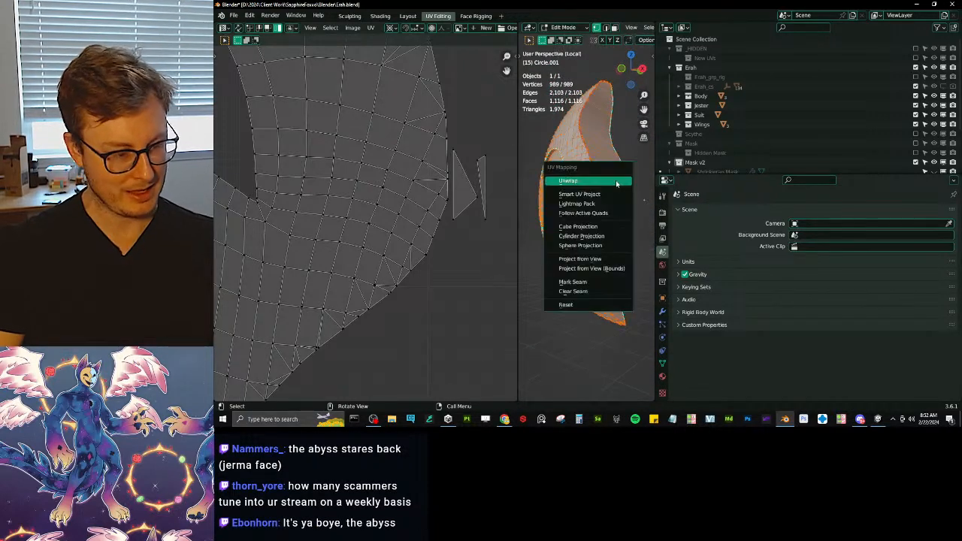
left_click(616, 182)
scroll(430, 222, "down", 5)
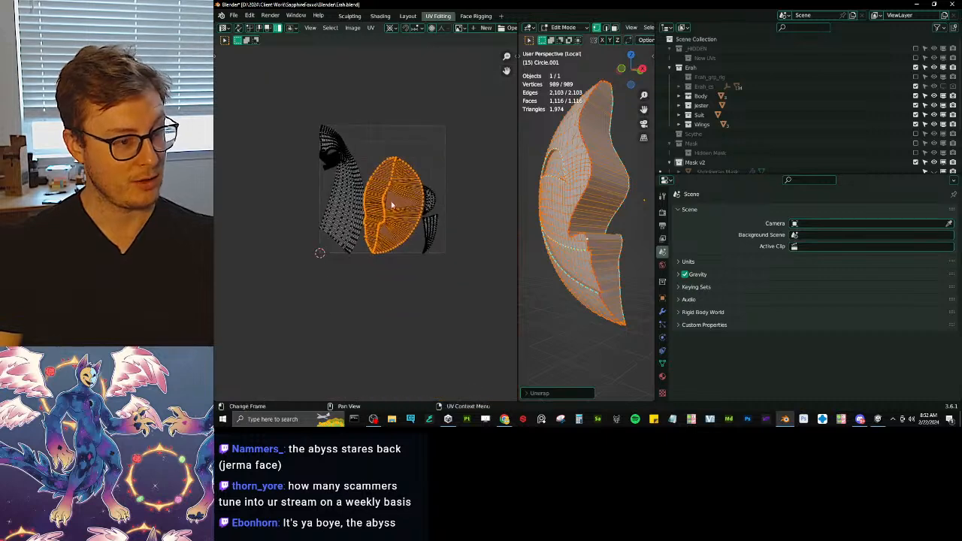
scroll(398, 217, "up", 6)
middle_click_drag(509, 182, 401, 205, "shift")
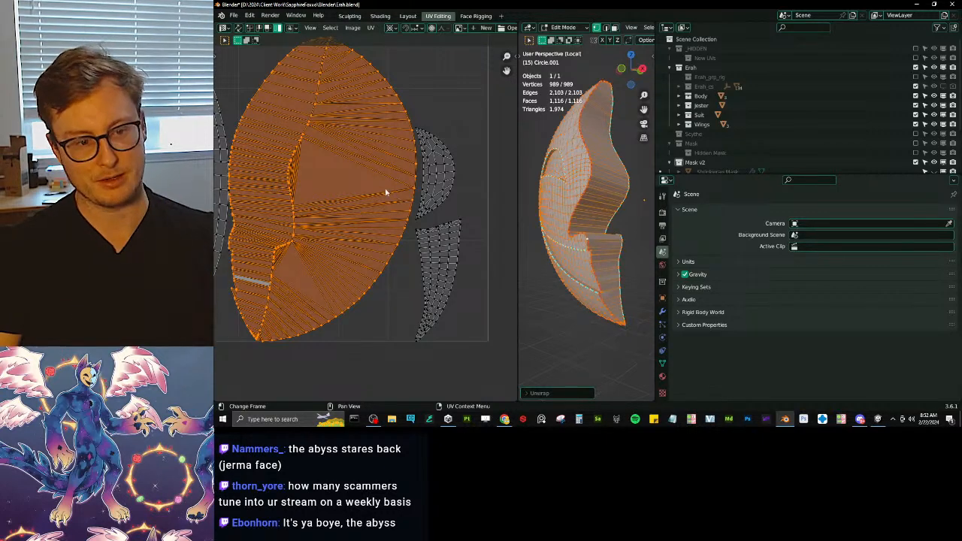
scroll(388, 186, "down", 4)
scroll(356, 194, "up", 3)
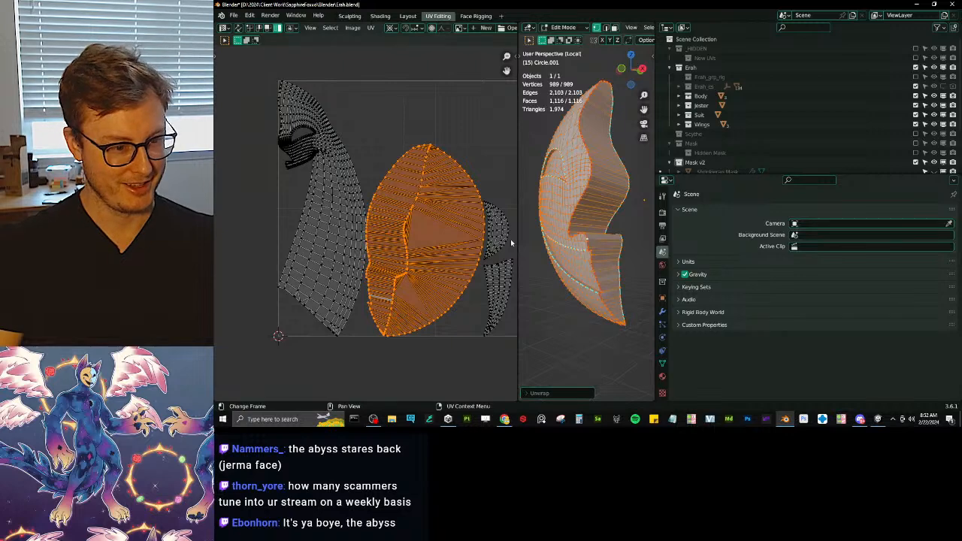
Step: Isolate both mask halves together in the front view and enter Edit Mode on them
left_click_drag(518, 239, 371, 231)
key("Tab")
key("KP_1")
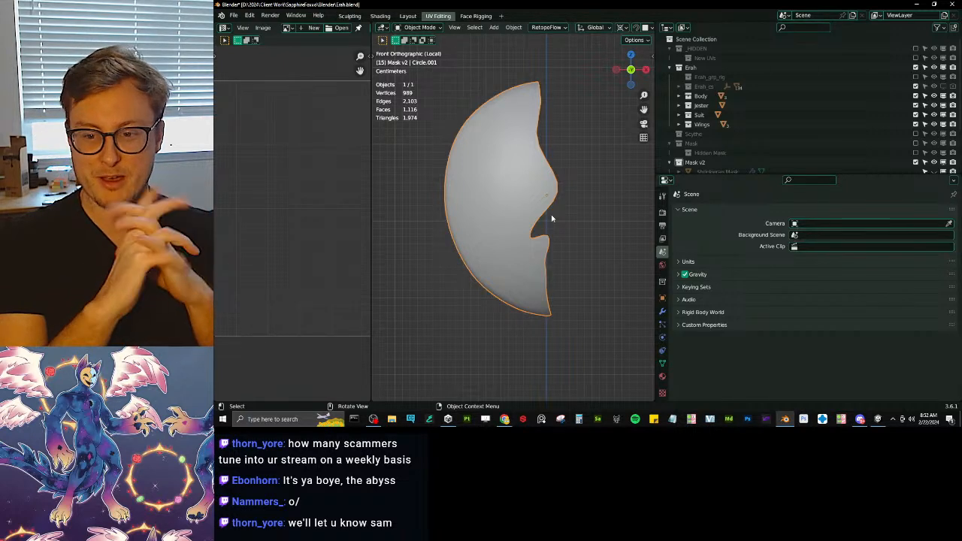
key("KP_Divide")
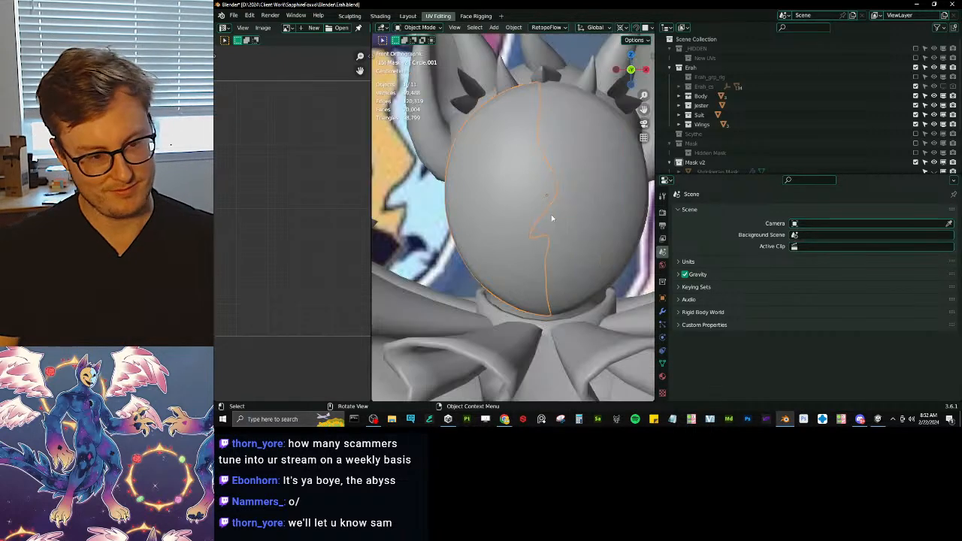
left_click(583, 223, "shift")
key("KP_Divide")
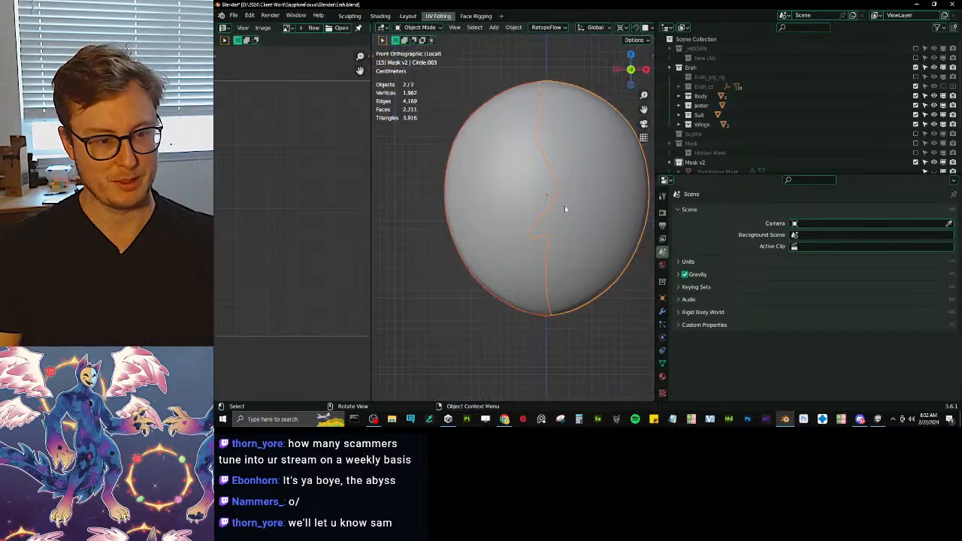
key("Tab")
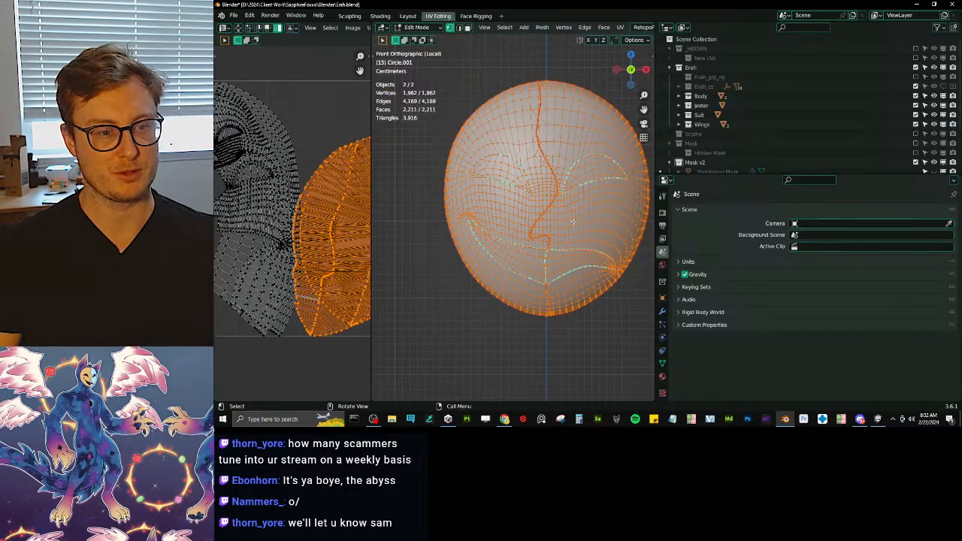
Step: Widen the UV editor and select the front surfaces of both mask halves, limiting the linked selection by Seam
left_click_drag(370, 241, 537, 242)
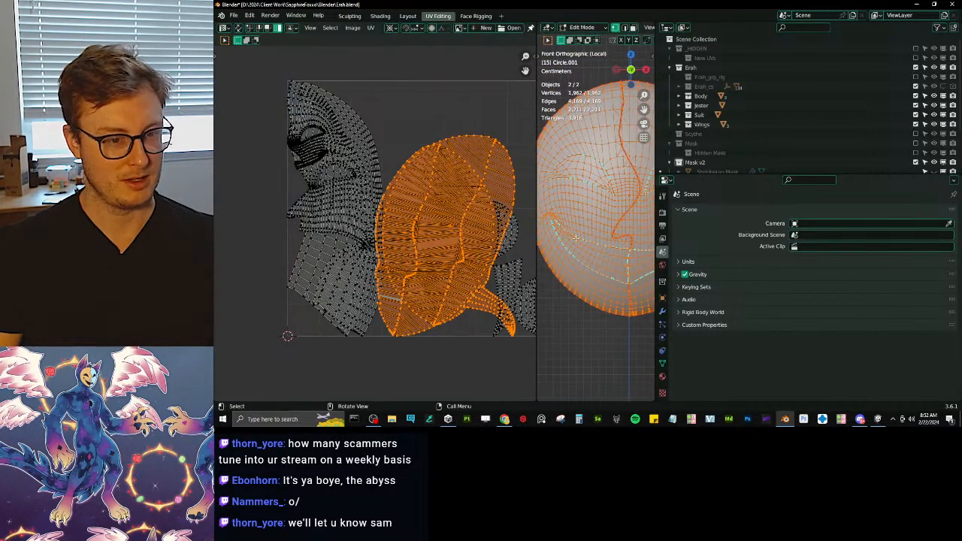
key("alt+a")
key("l")
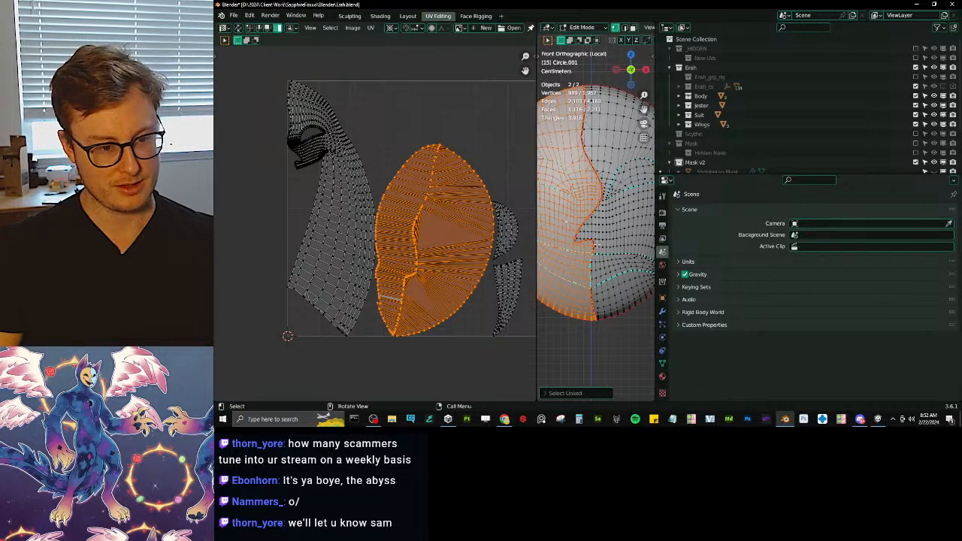
left_click(566, 393)
left_click(597, 371)
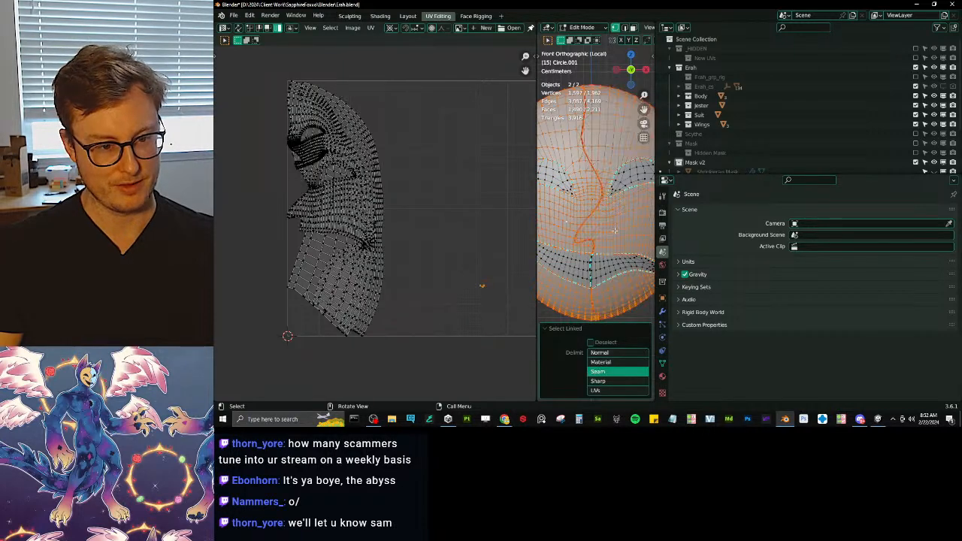
Step: Project the selected front surfaces of both halves into UV space from the front view
key("u")
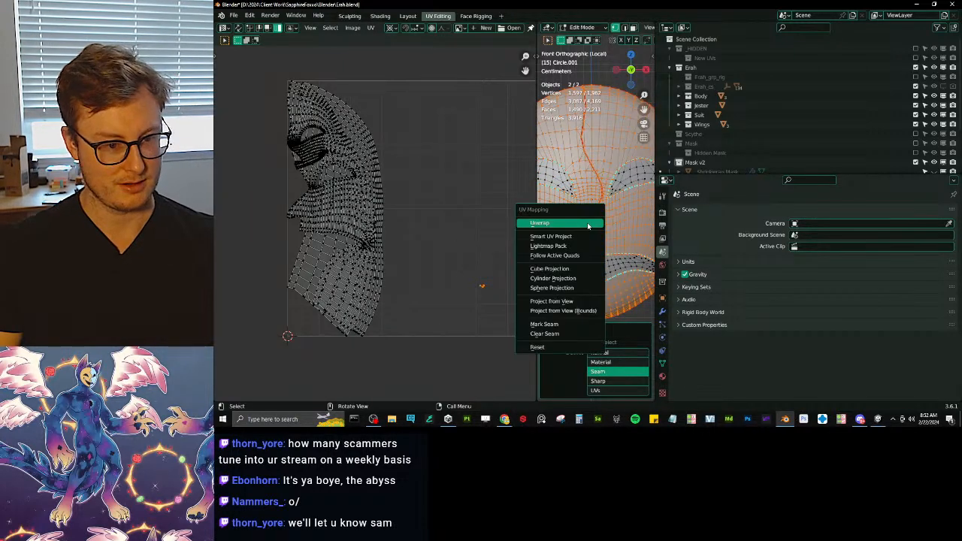
left_click(556, 301)
scroll(391, 230, "up", 5)
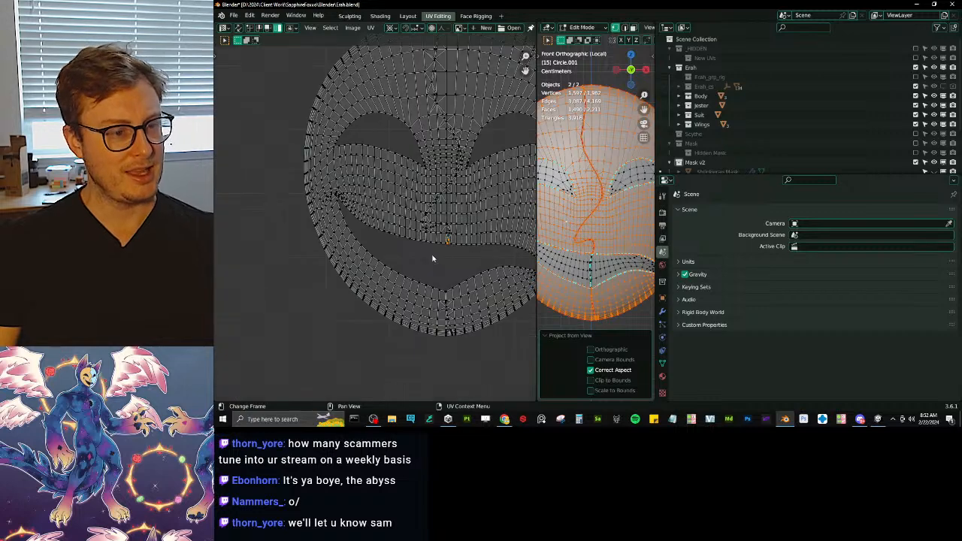
Step: Select all UVs of the projected face and reduce the selection to the island boundaries
key("a")
middle_click_drag(438, 248, 400, 280)
key("q")
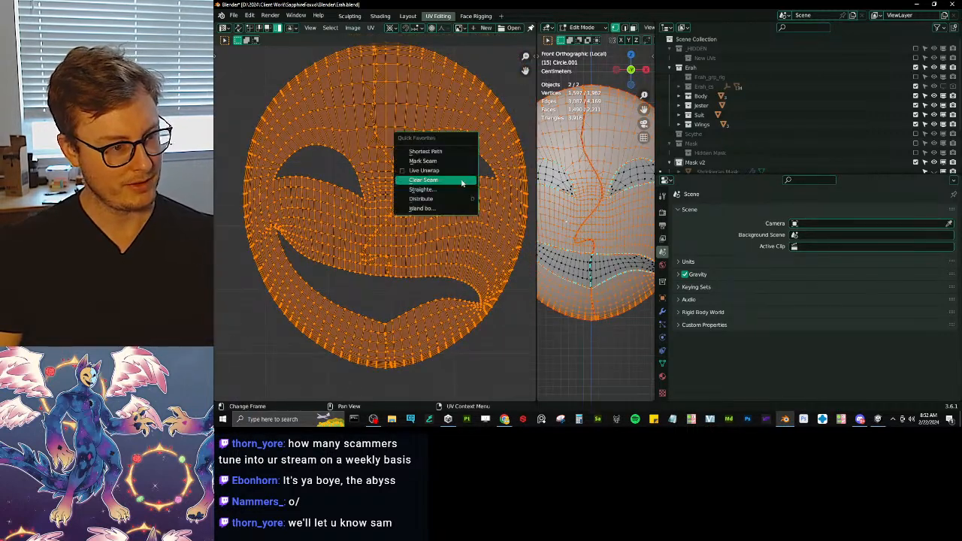
left_click(426, 208)
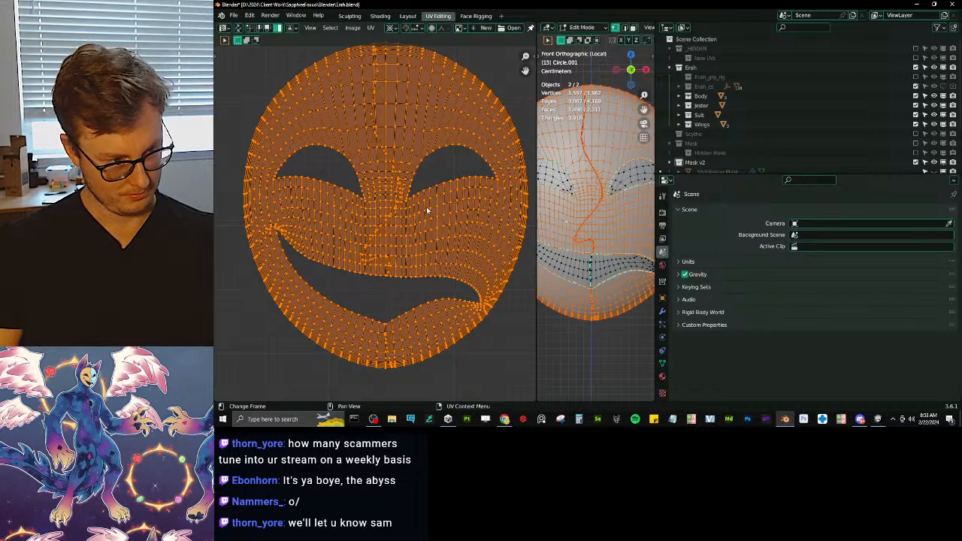
left_click(255, 29)
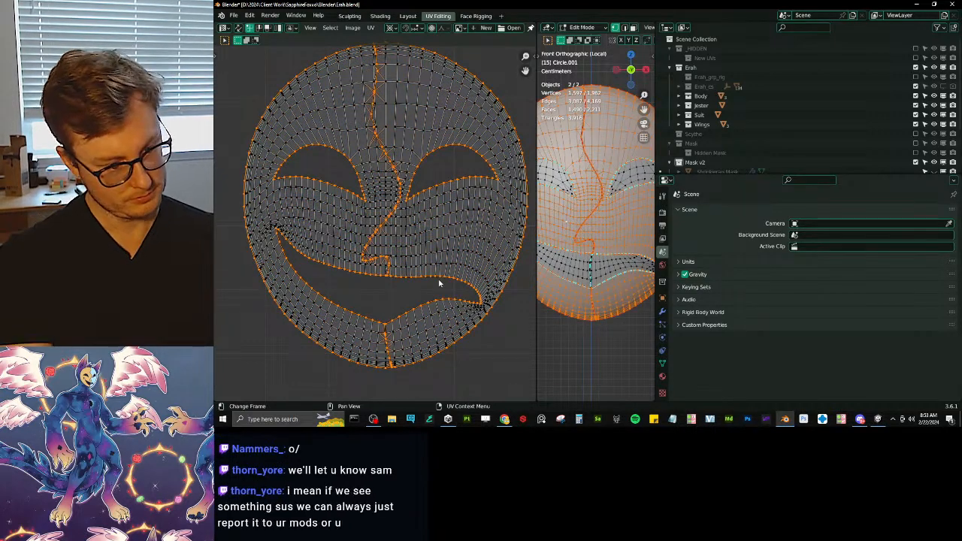
Step: Grow the boundary selection in the UV layout and invert it to the interior points
key("ctrl+KP_Add")
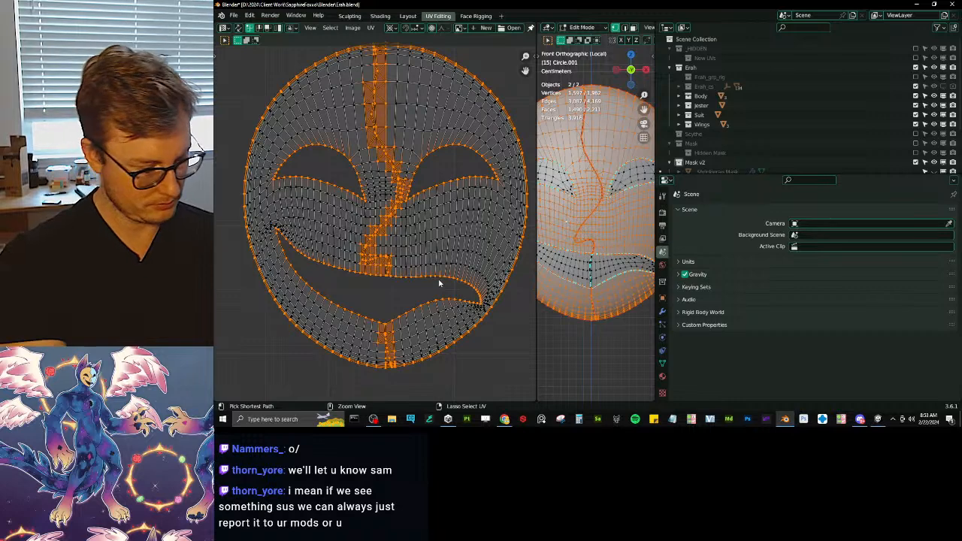
key("ctrl+i")
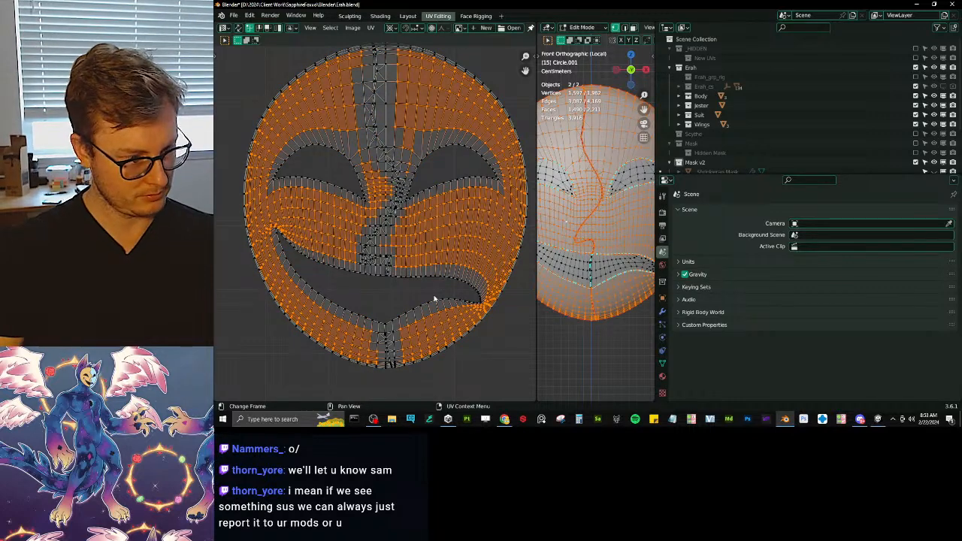
right_click(488, 193)
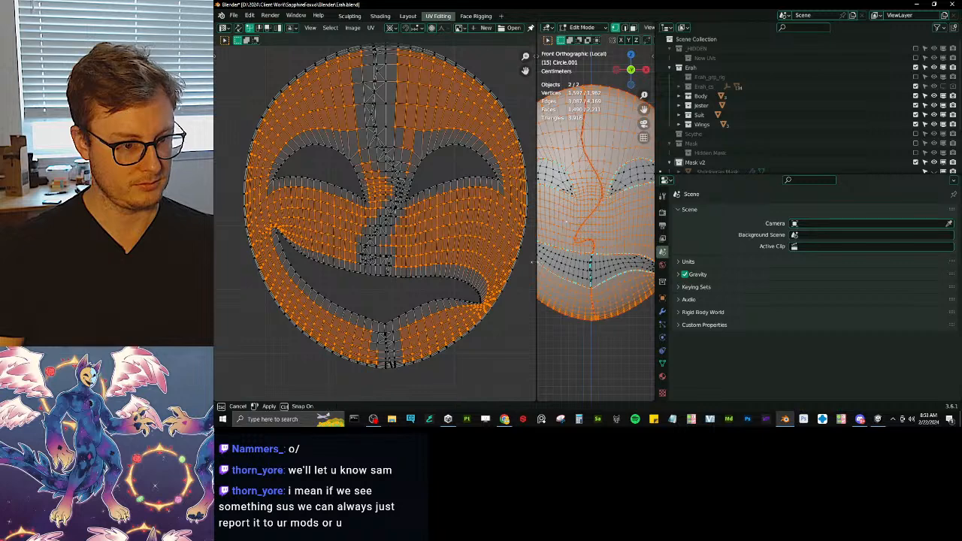
Step: Deselect the UVs, then try shrinking and inverting the mesh selection in a wider 3D view before restoring the front surfaces
left_click_drag(538, 262, 434, 257)
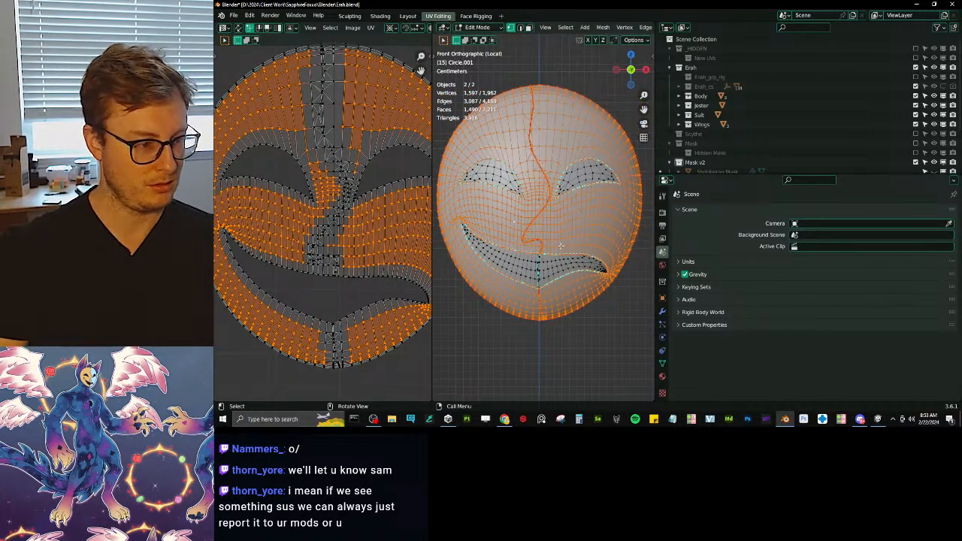
key("alt+a")
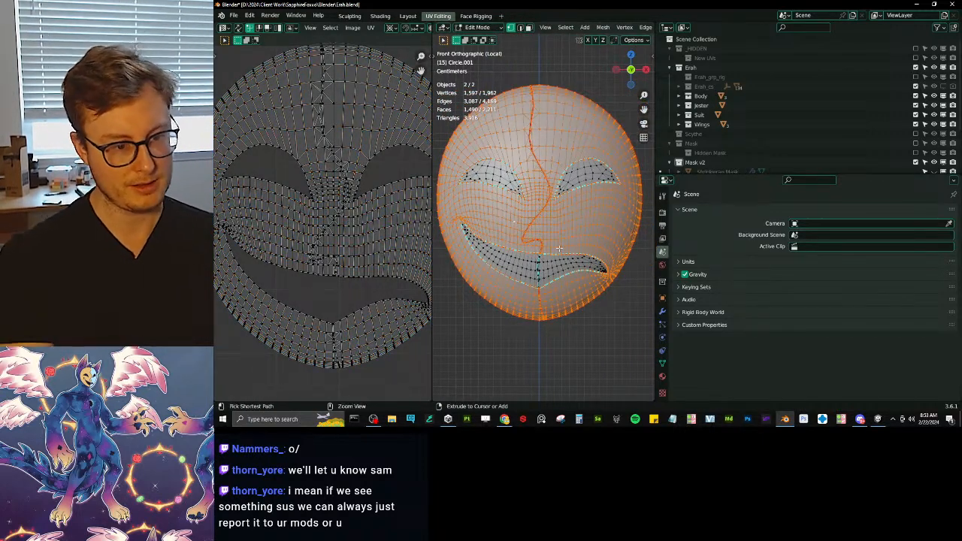
key("ctrl+KP_Subtract")
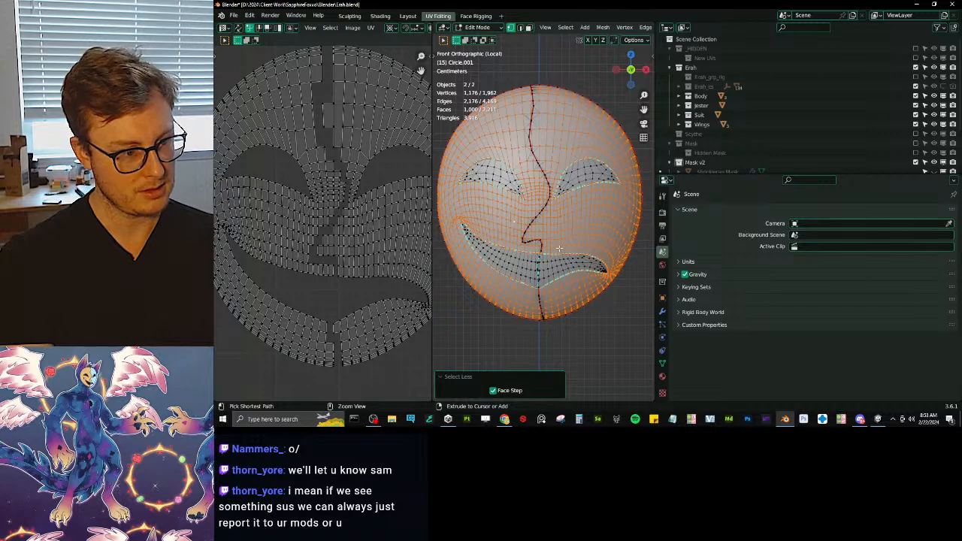
key("ctrl+i")
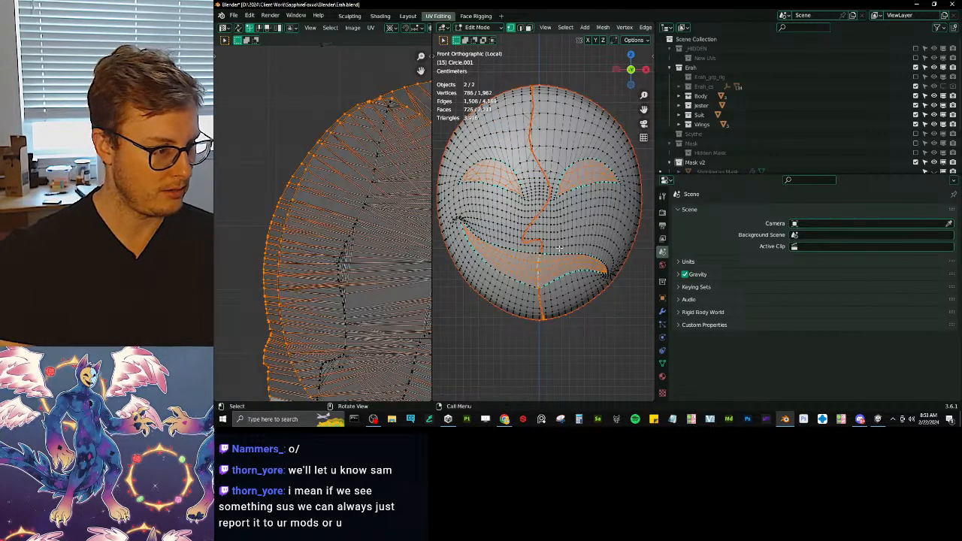
scroll(307, 188, "down", 5)
key("ctrl+i")
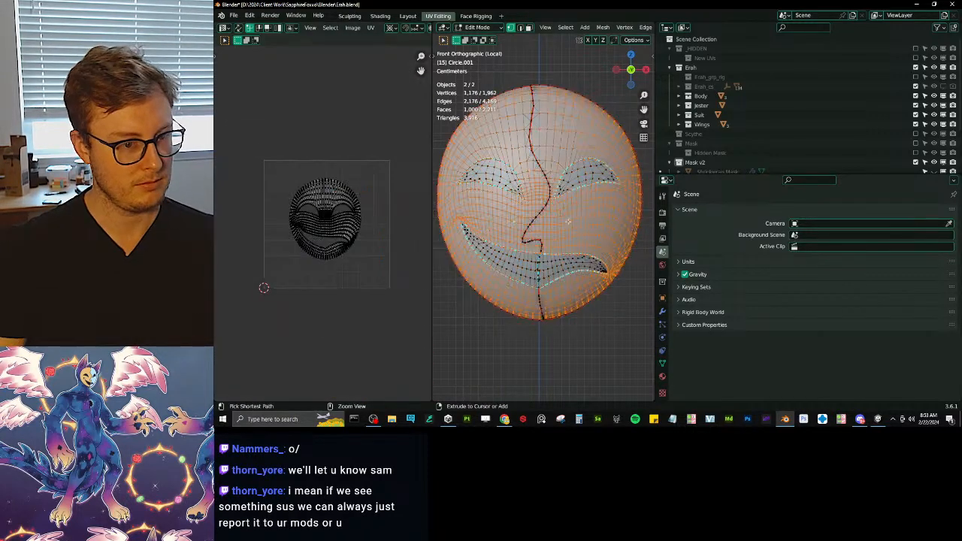
key("ctrl+KP_Add")
Step: Select all face UVs, reduce the selection to the interior points inside the island boundaries, and pin them
scroll(338, 220, "up", 4)
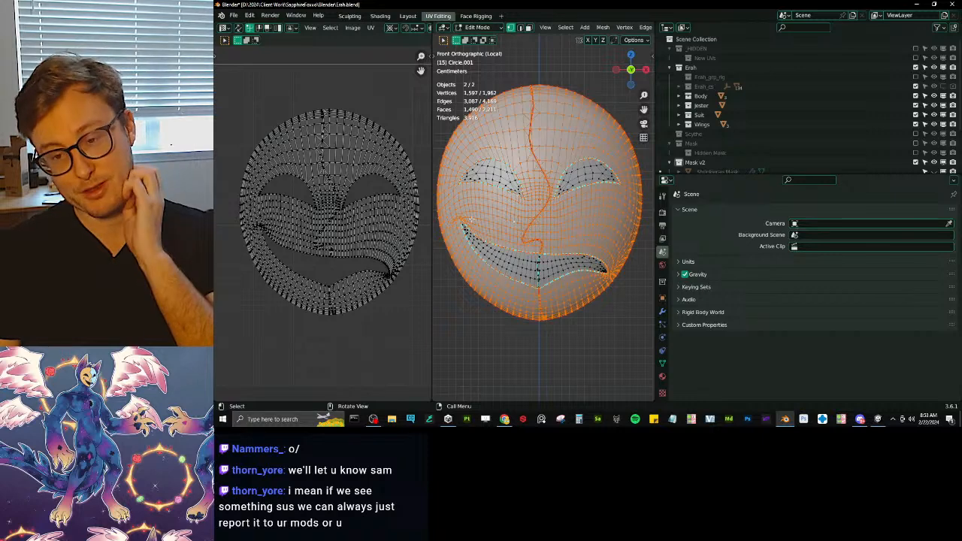
scroll(386, 179, "up", 7)
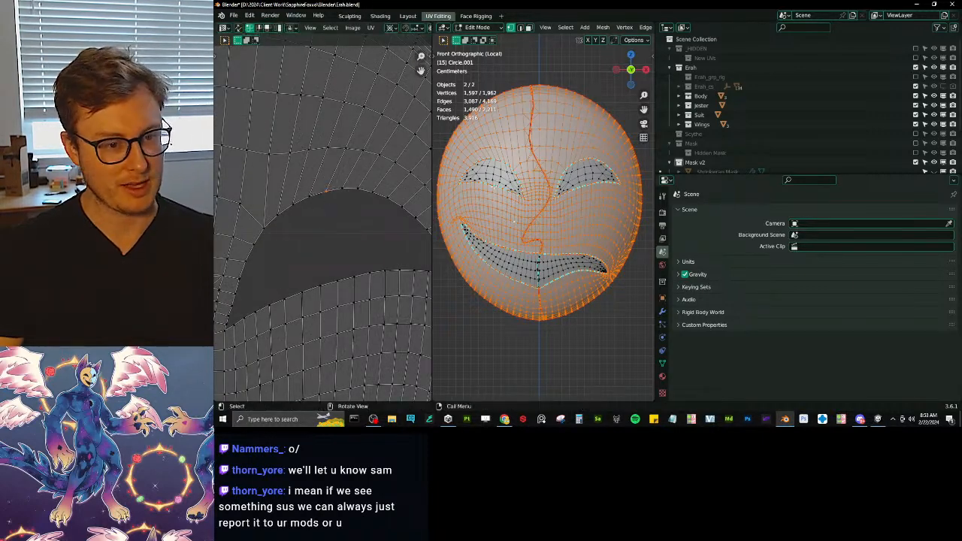
scroll(537, 225, "up", 5)
middle_click_drag(538, 225, 545, 249)
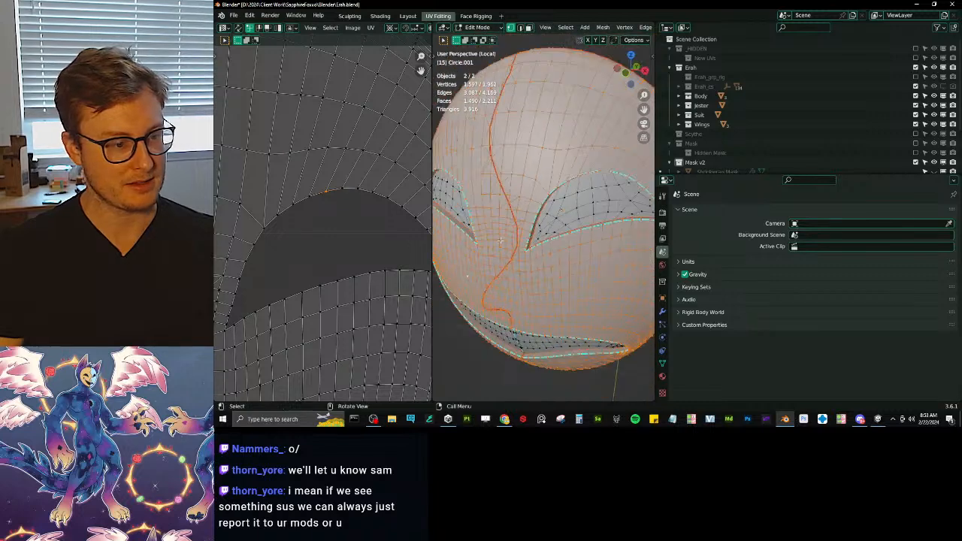
scroll(398, 244, "down", 5)
middle_click_drag(376, 218, 400, 204)
key("q")
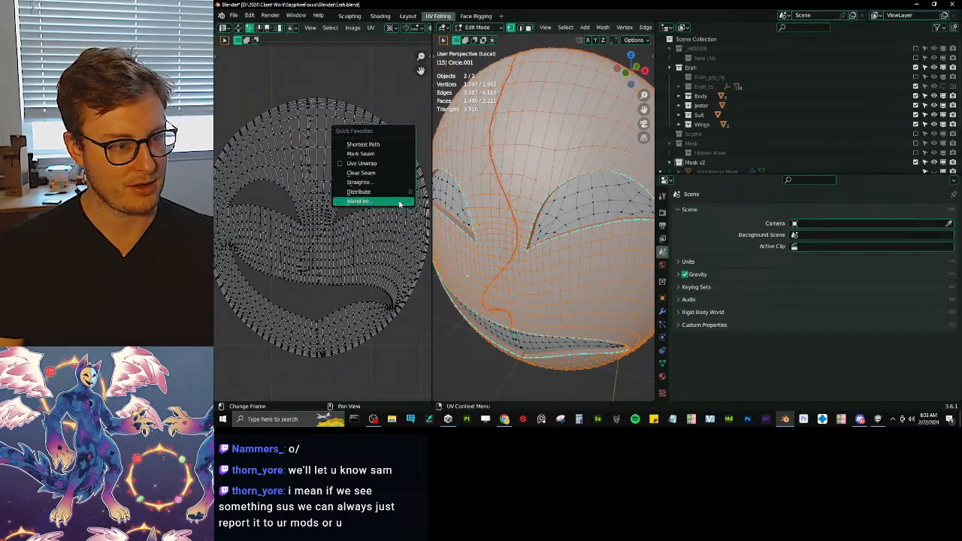
left_click(400, 202)
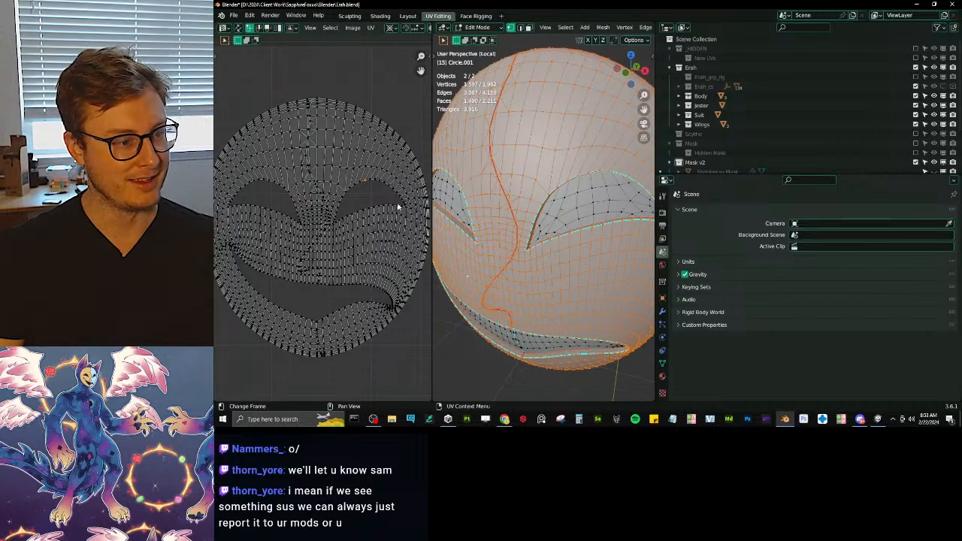
key("a")
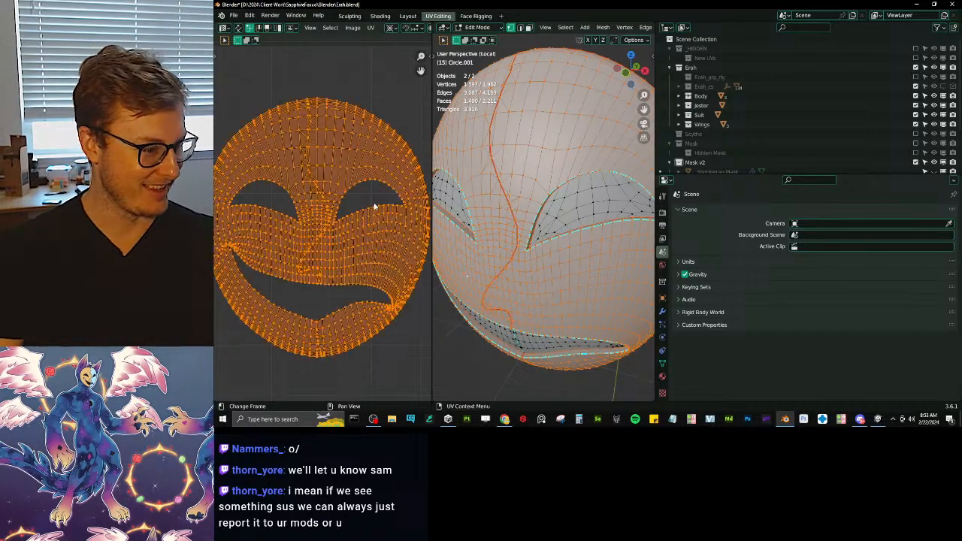
key("q")
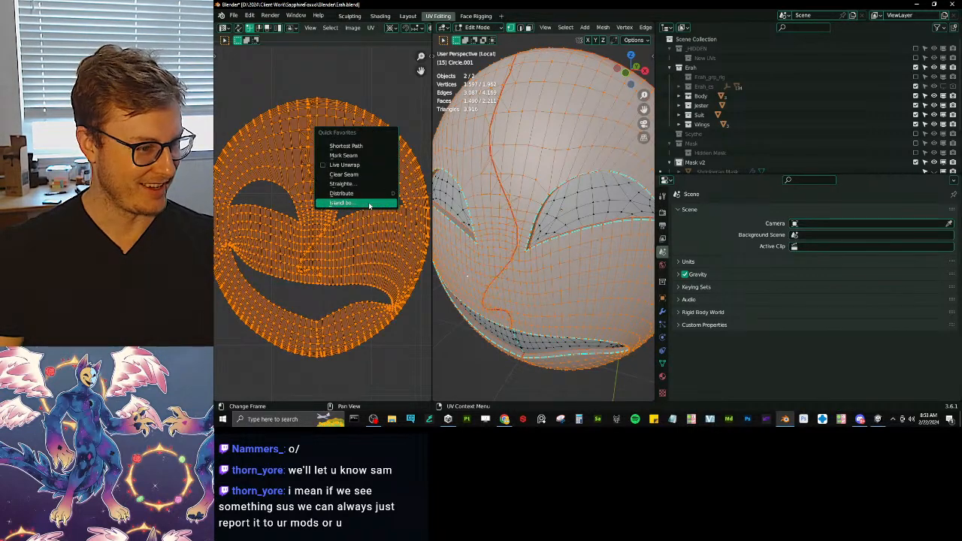
left_click(369, 203)
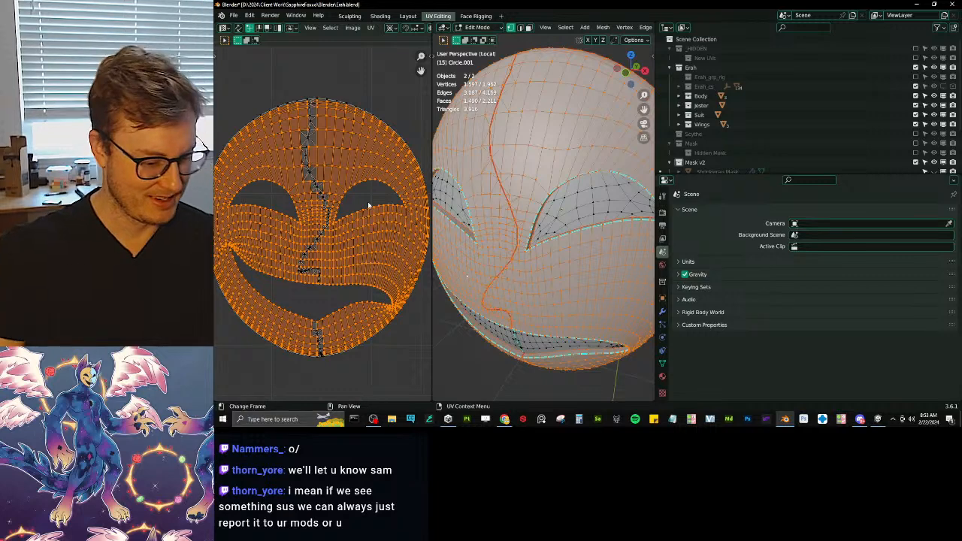
key("p")
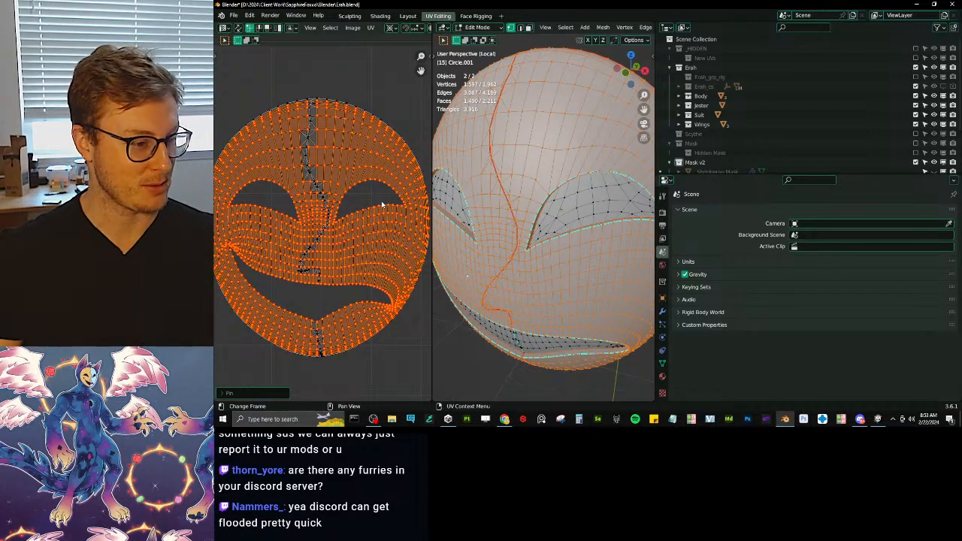
Step: Unwrap the whole face layout around the pinned interior and move one half's island away from the other
key("ctrl+l")
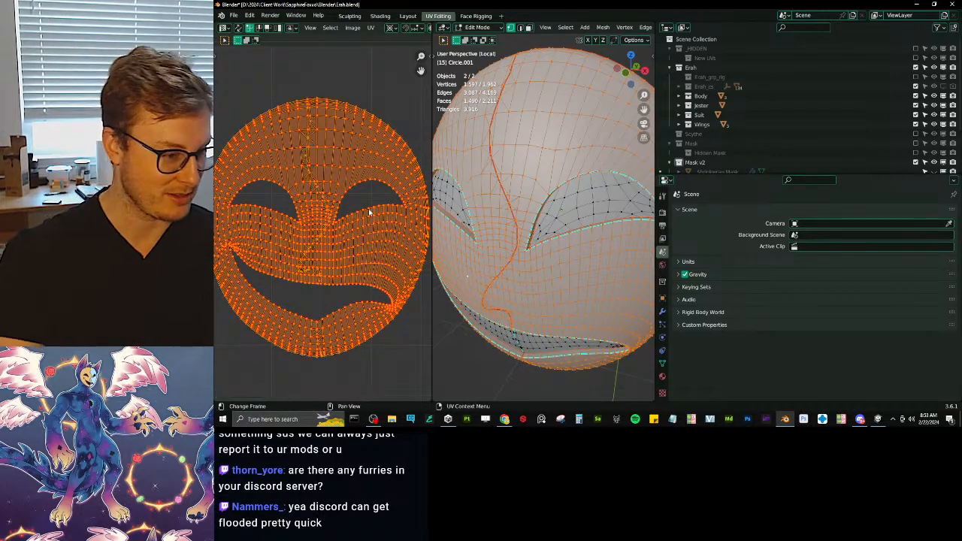
key("e")
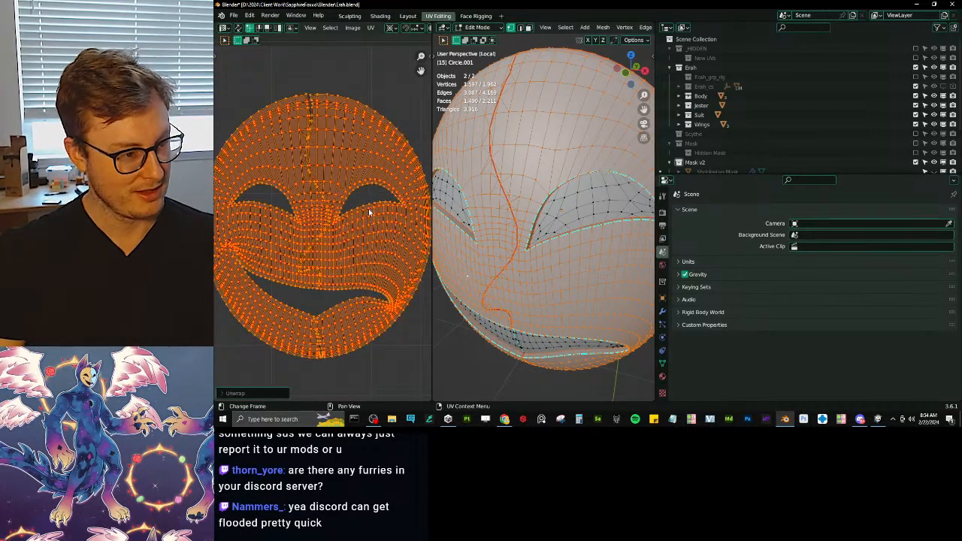
left_click(280, 29)
scroll(336, 142, "down", 2)
left_click(335, 232)
key("g")
left_click(359, 237)
scroll(358, 239, "up", 6)
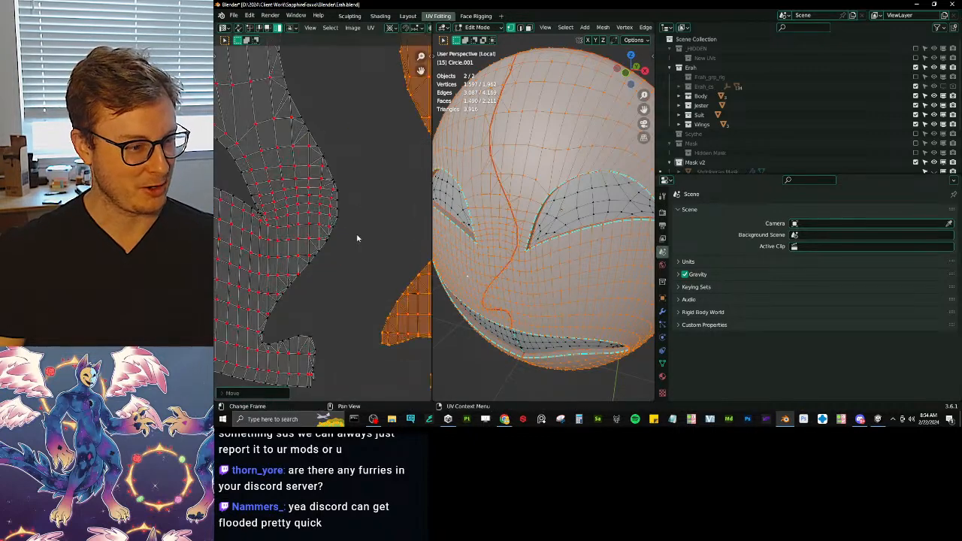
Step: Examine the facing borders of the two separated UV halves and try moving a vertex on the split line
key("a")
scroll(367, 236, "down", 5)
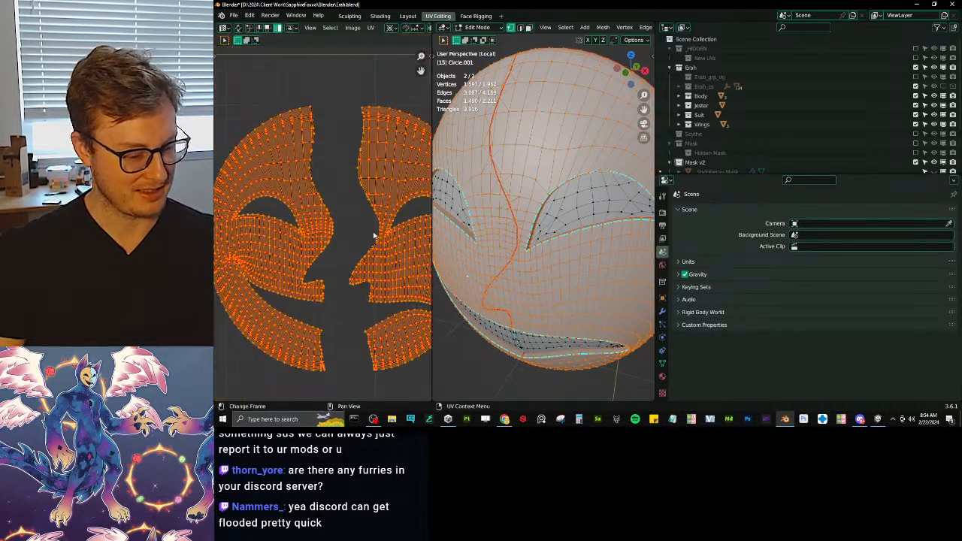
scroll(376, 226, "up", 8)
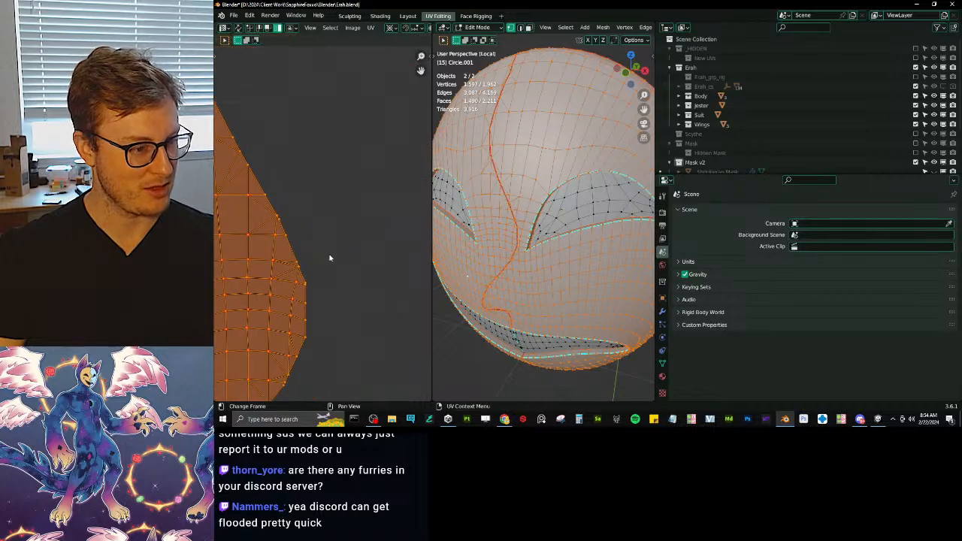
left_click(329, 258)
scroll(376, 245, "down", 4)
scroll(402, 235, "up", 6)
middle_click_drag(373, 223, 315, 227)
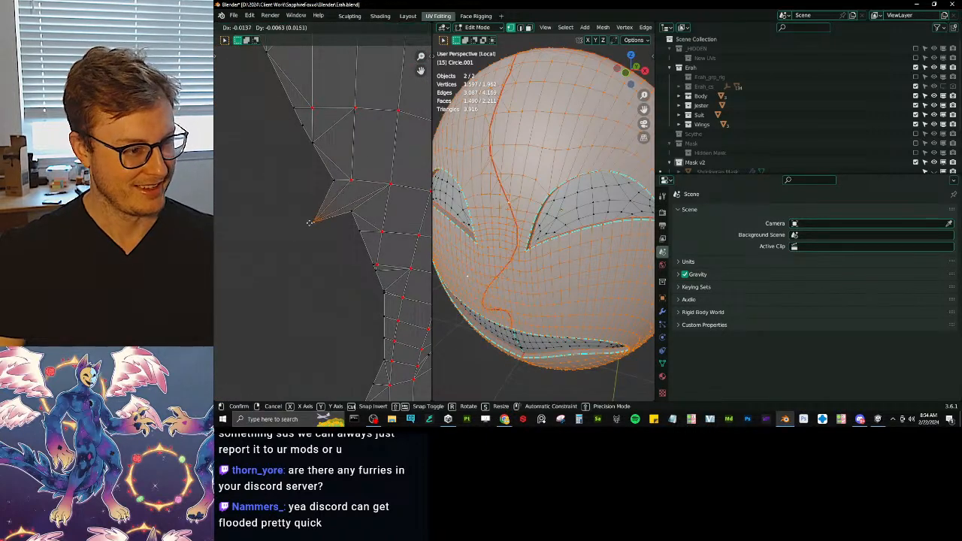
scroll(326, 221, "down", 4)
middle_click_drag(325, 237, 339, 193, "shift")
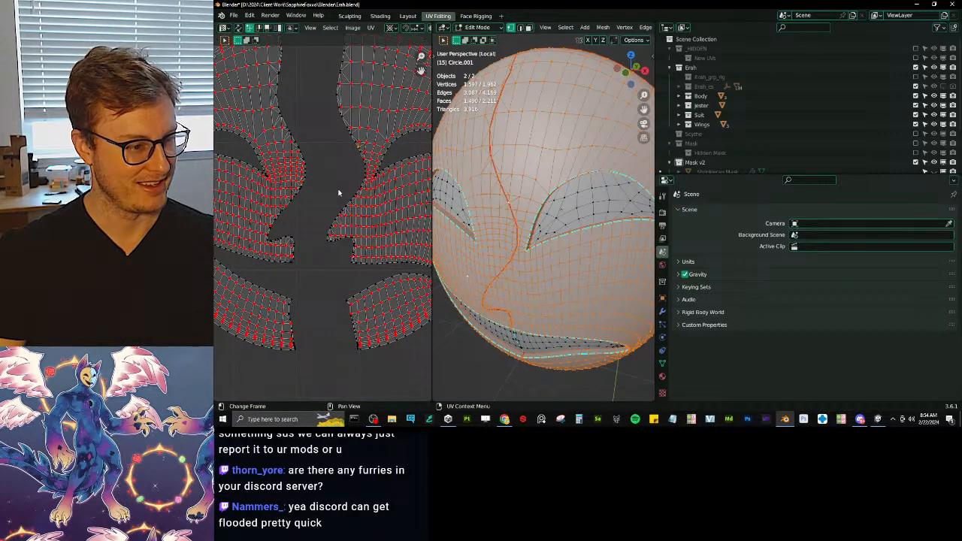
key("e")
middle_click_drag(319, 208, 339, 194)
scroll(346, 234, "up", 4)
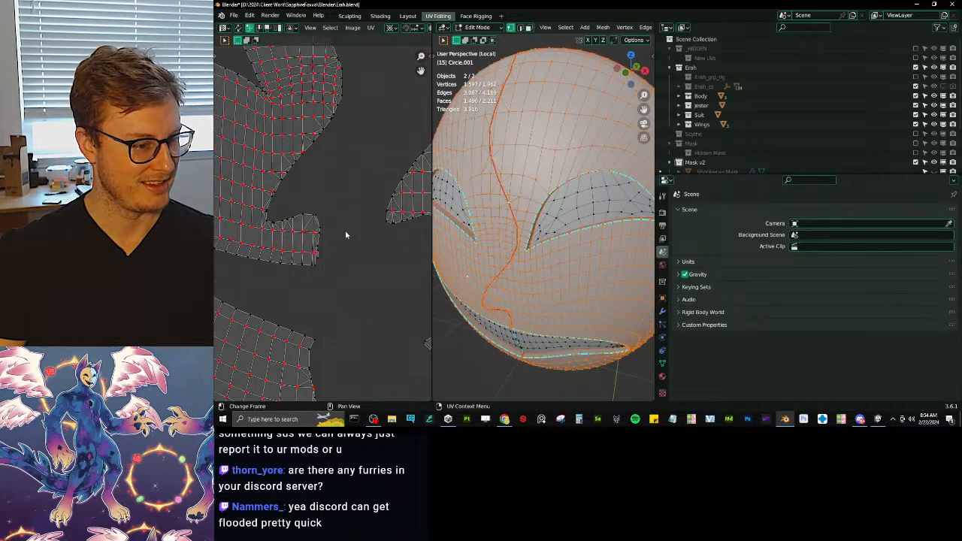
Step: Select the island boundaries of both halves, pin them, and clear the pins from the interior UVs
scroll(346, 234, "down", 4)
key("a")
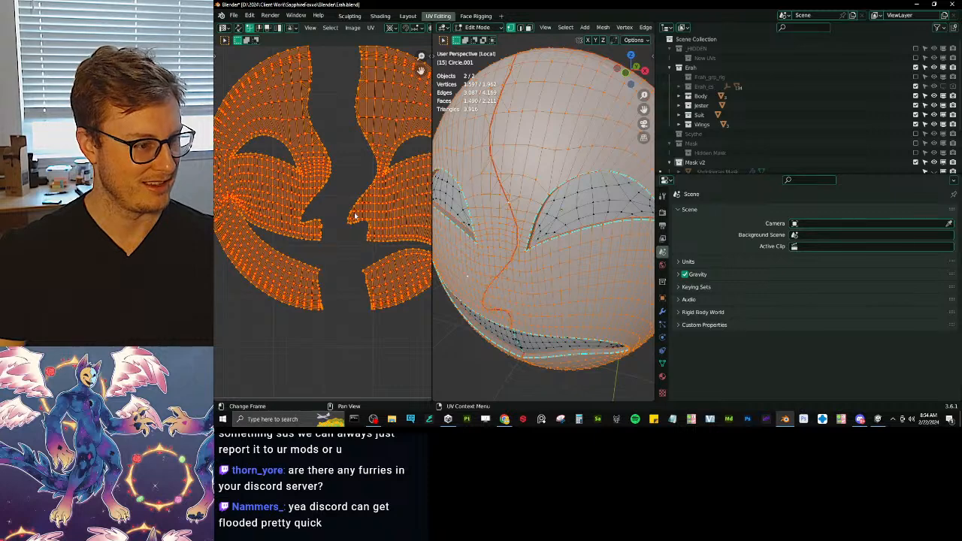
key("q")
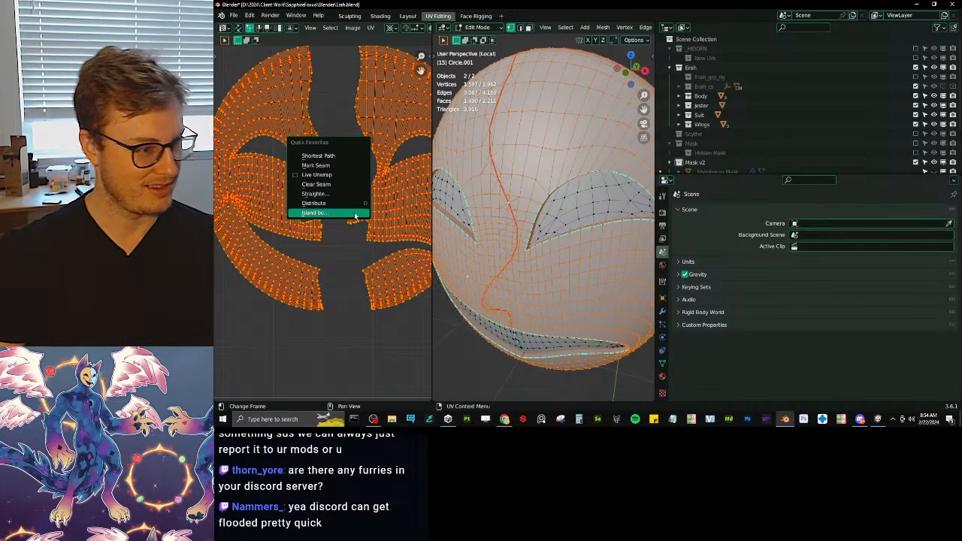
left_click(356, 214)
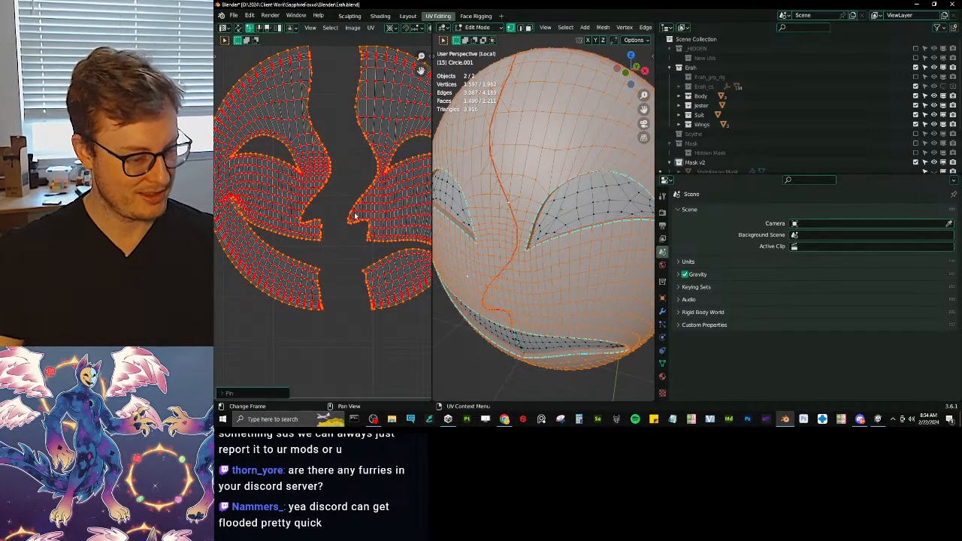
key("a")
key("alt+p")
key("a")
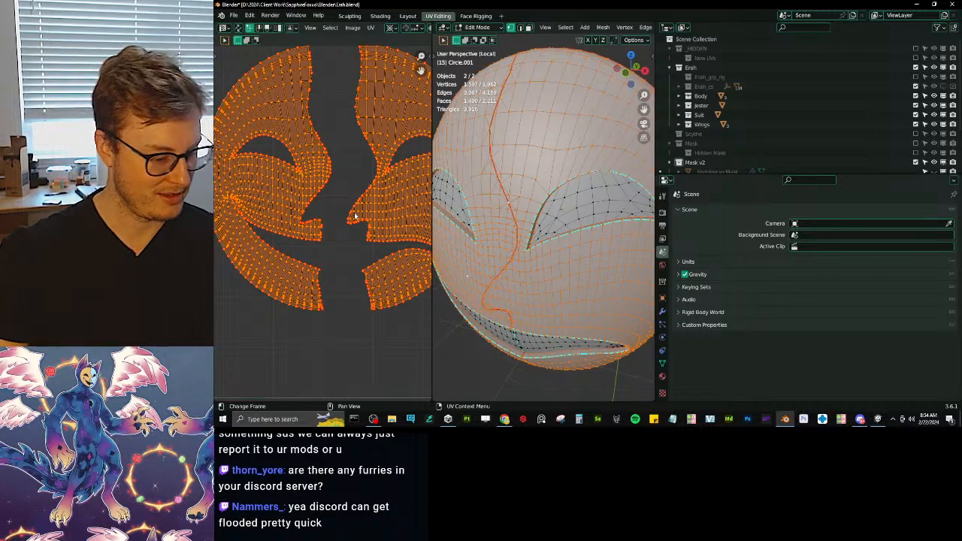
key("u")
left_click(354, 216)
scroll(337, 198, "up", 6)
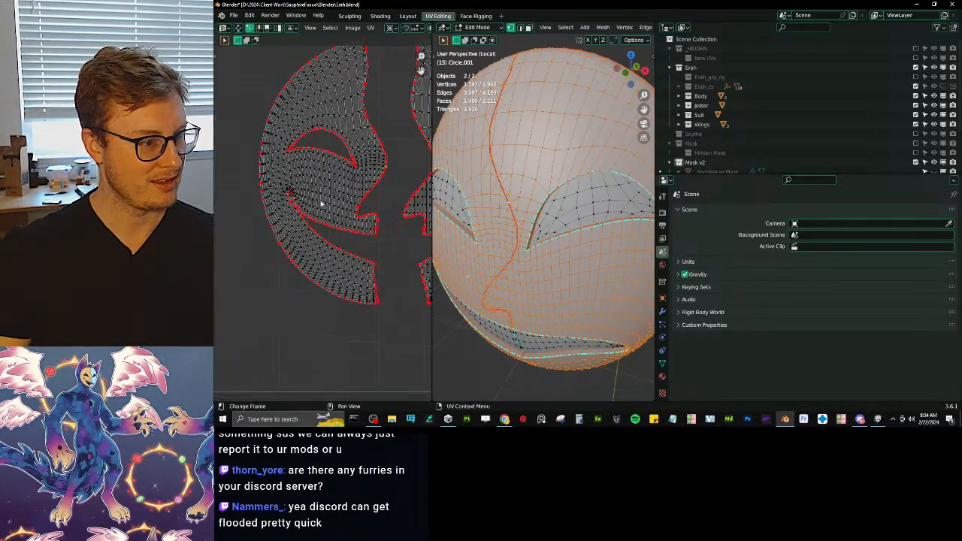
Step: Undo the pin changes to check the overlapping mouth corner, and redo up to the pinned interior
key("ctrl+z")
key("ctrl+z")
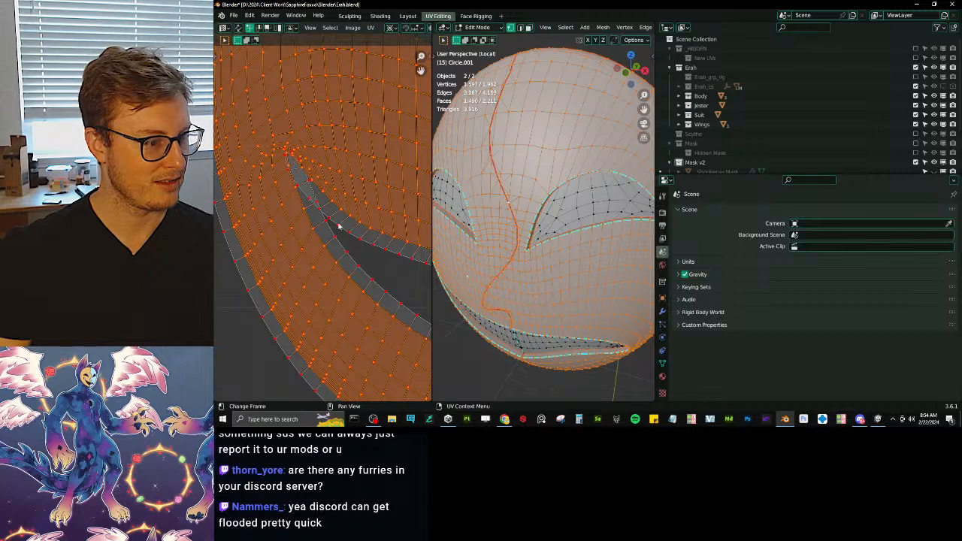
scroll(334, 206, "up", 2)
left_click(315, 197)
key("ctrl+z")
key("ctrl+z")
key("ctrl+z")
key("ctrl+z")
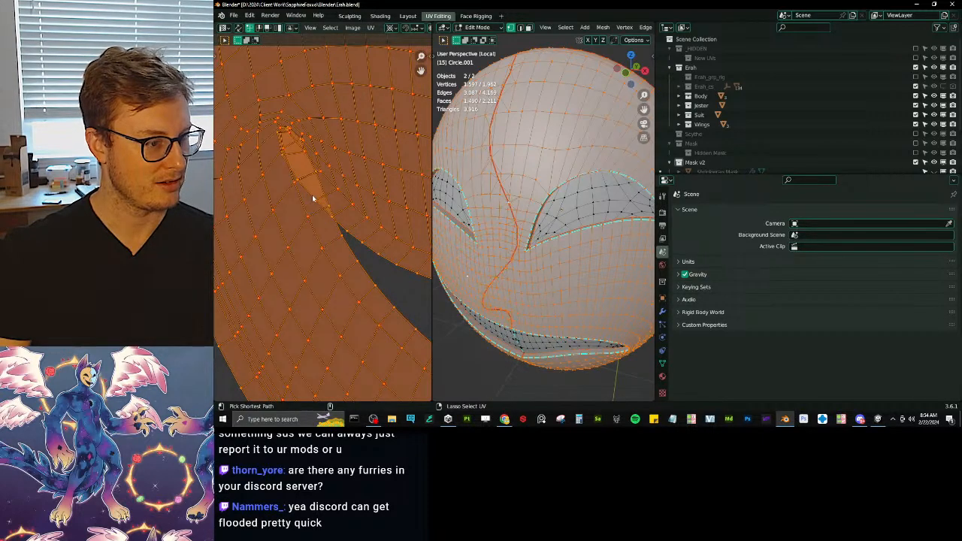
key("ctrl+shift+z")
key("ctrl+shift+z")
key("ctrl+shift+z")
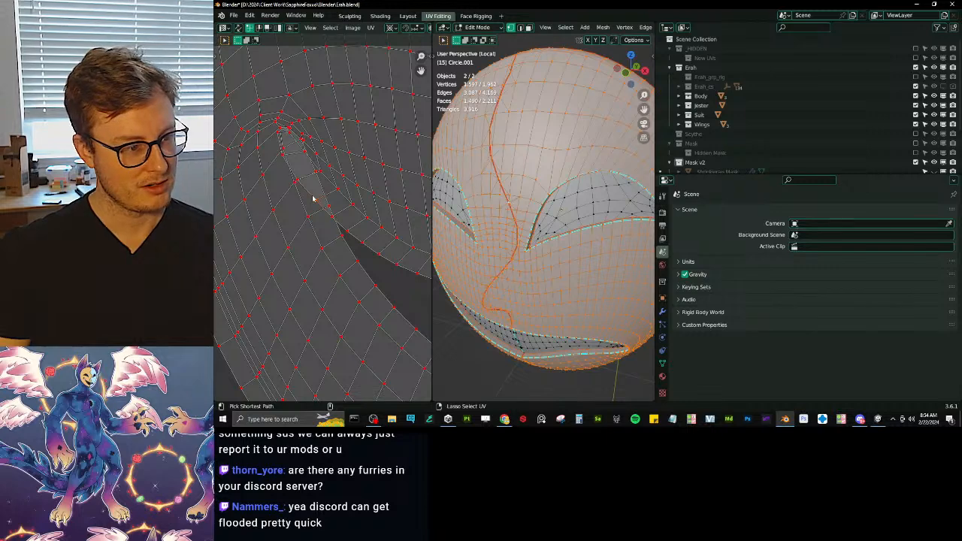
Step: Select all UVs, reduce the selection to the island boundaries, and pin only those instead of the interior
scroll(280, 91, "down", 5)
key("a")
scroll(333, 217, "up", 1)
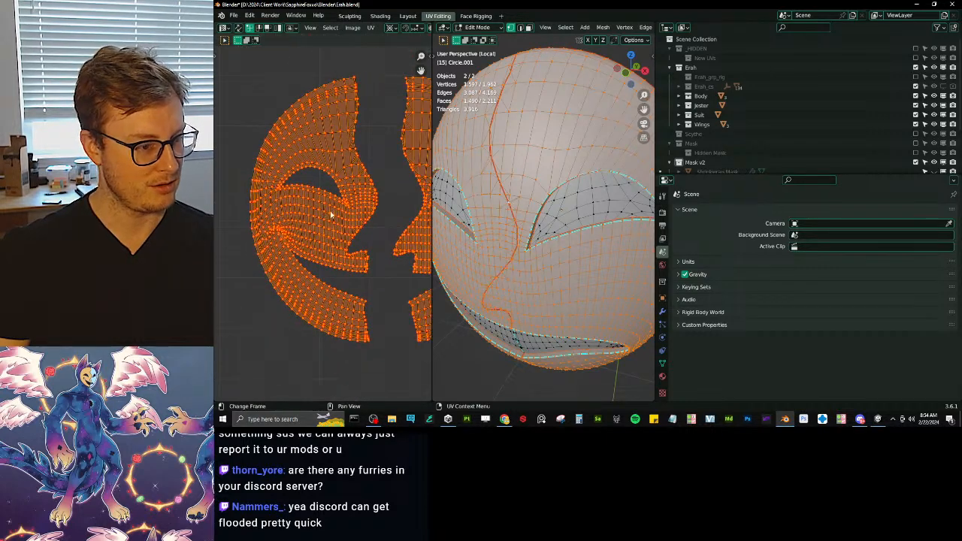
right_click(333, 218)
left_click(331, 215)
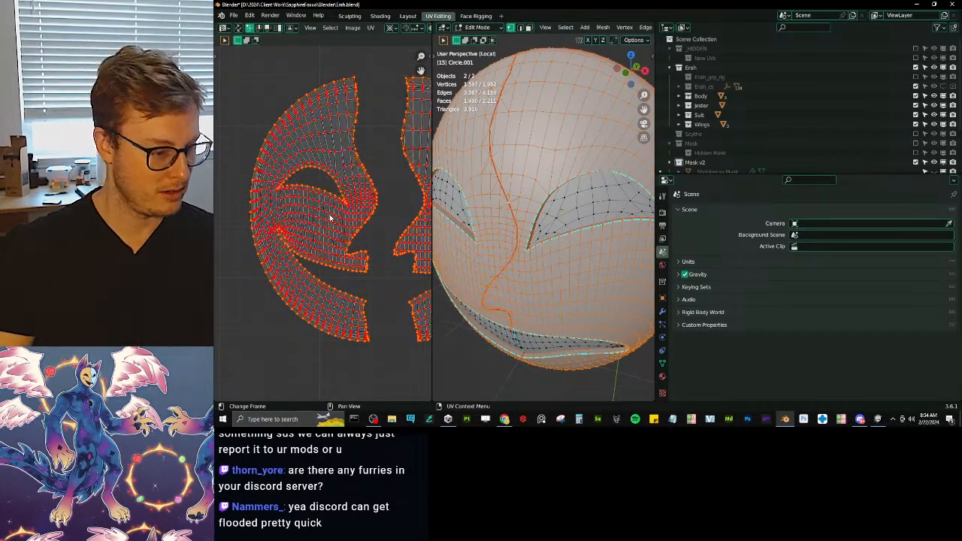
key("ctrl+z")
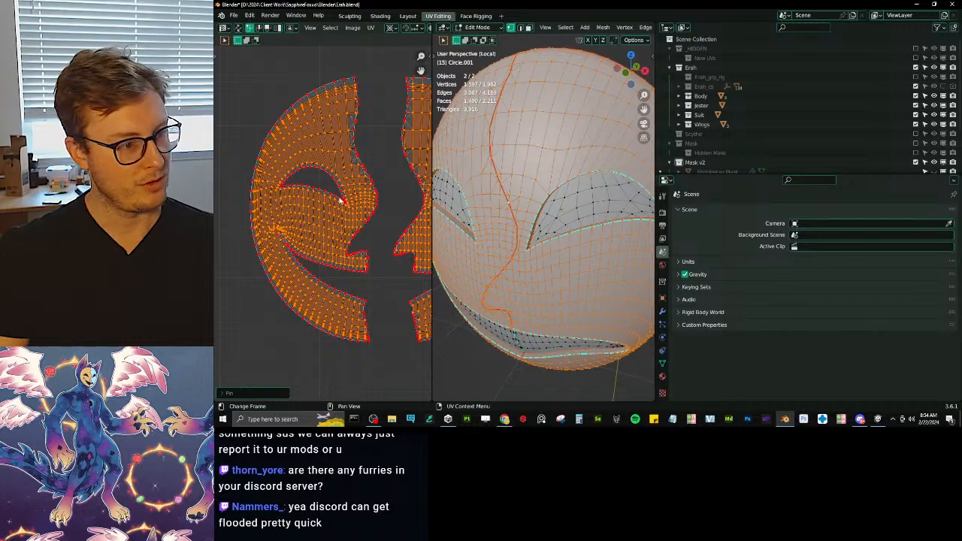
Step: Select the overlapping path of boundary points at the narrow mouth corner and move it clear of the lower lip
left_click_drag(338, 198, 336, 196)
scroll(312, 194, "up", 5)
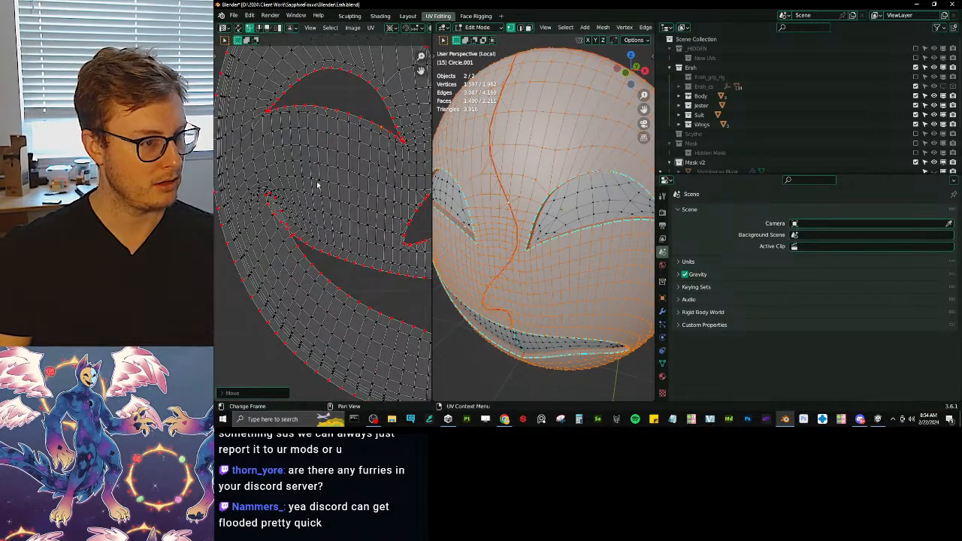
key("q")
left_click(281, 154)
scroll(300, 194, "up", 6)
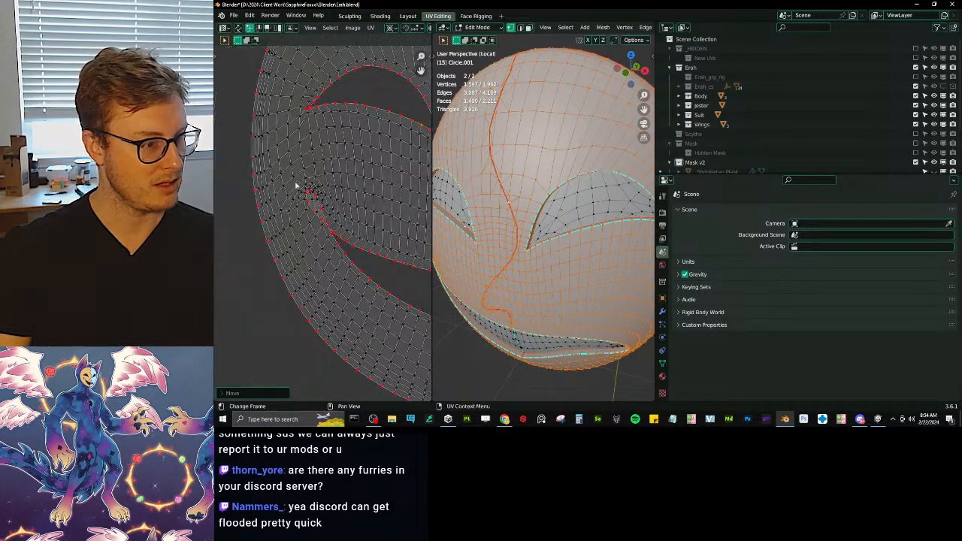
left_click(282, 148)
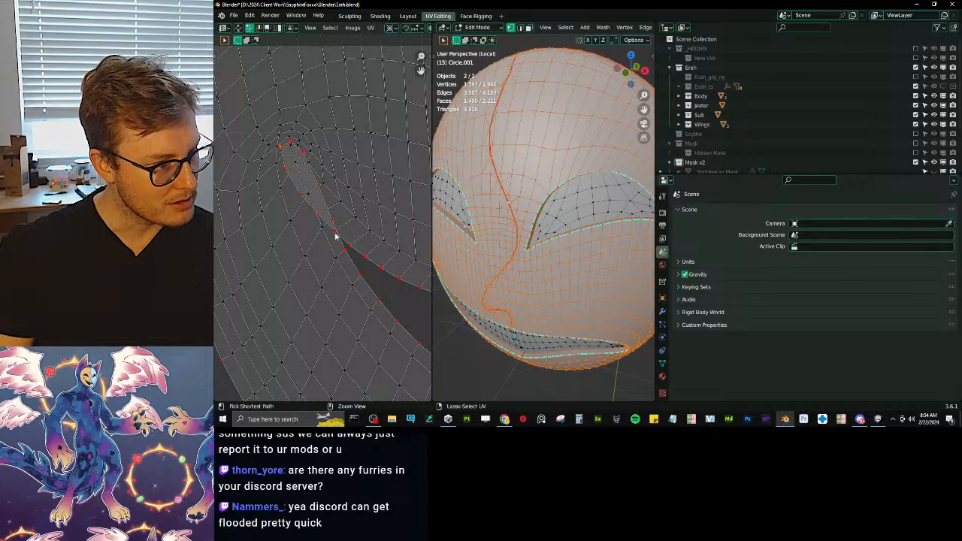
left_click(336, 235, "ctrl")
key("g")
left_click(303, 172)
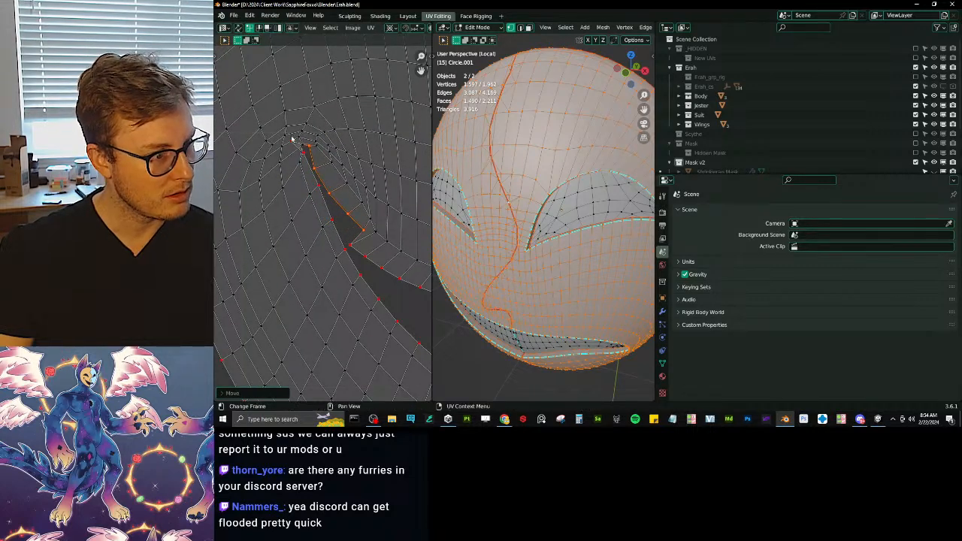
Step: Shift the adjacent upper-lip boundary points upward to continue opening the mouth gap beyond the corner
left_click(355, 250)
key("g")
left_click(367, 247)
middle_click_drag(387, 255, 310, 233, "shift")
key("g")
left_click(316, 254)
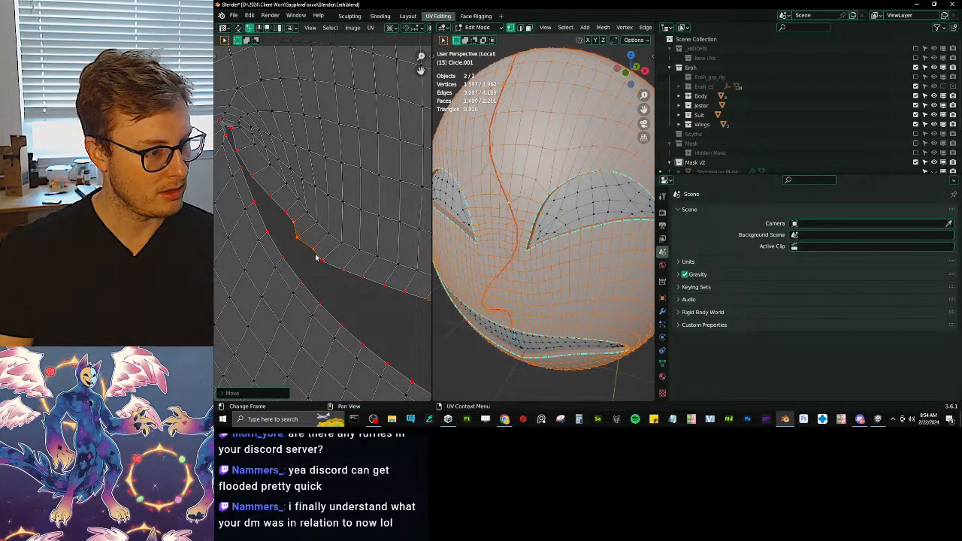
Step: Reposition three single points along the upper-lip boundary to smooth its curve near the mouth corner
left_click(299, 240)
key("g")
left_click(304, 239)
left_click(326, 262)
key("g")
left_click(328, 260)
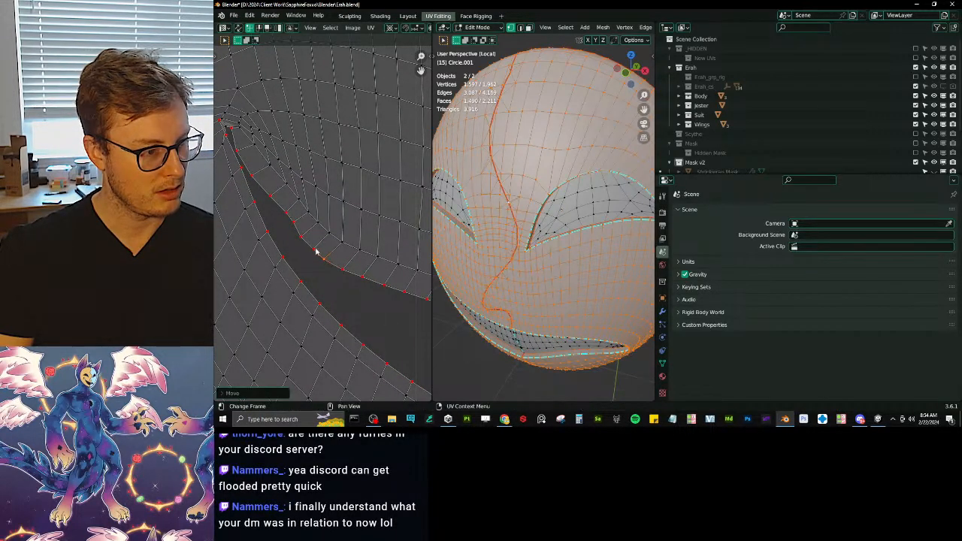
left_click(314, 248)
key("g")
left_click(316, 248)
scroll(306, 243, "down", 2)
scroll(313, 244, "up", 2)
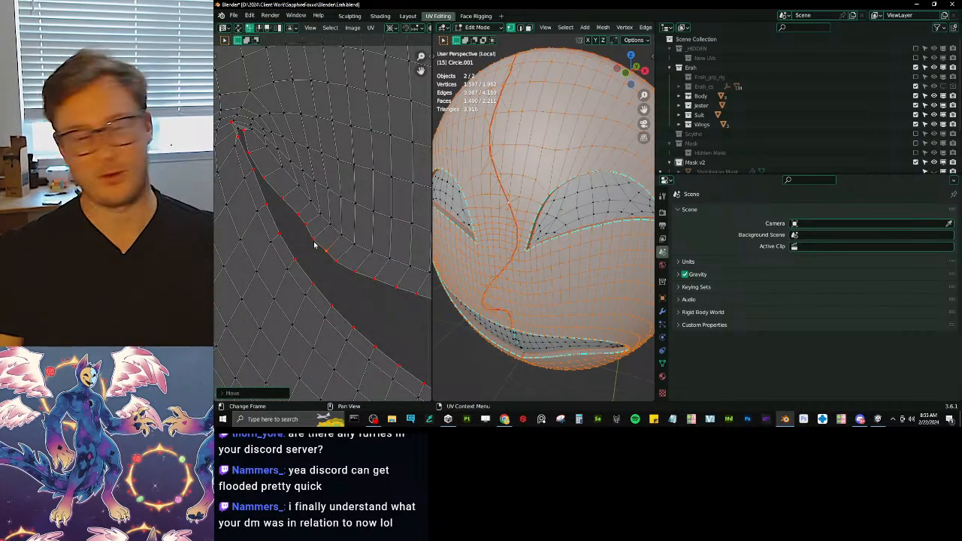
Step: Nudge three neighbouring points farther along the upper-lip boundary to even out the kink in its curve
left_click(300, 217)
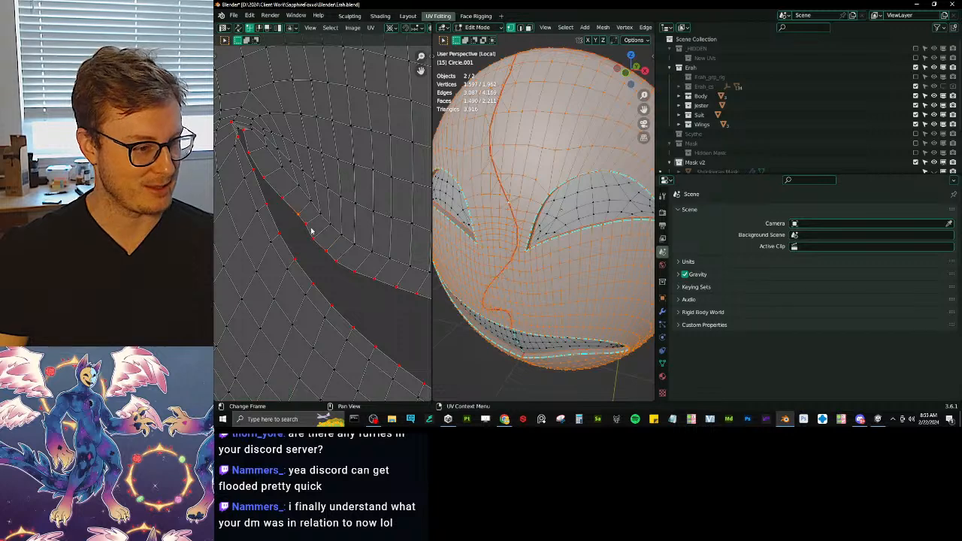
key("g")
left_click(302, 219)
left_click(310, 241)
key("g")
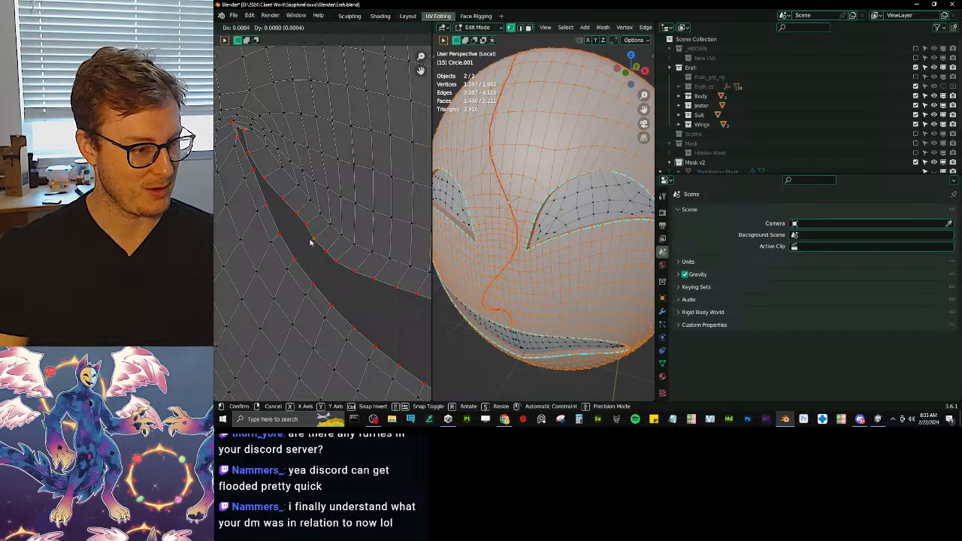
left_click(311, 242)
left_click(307, 226)
key("g")
left_click(305, 227)
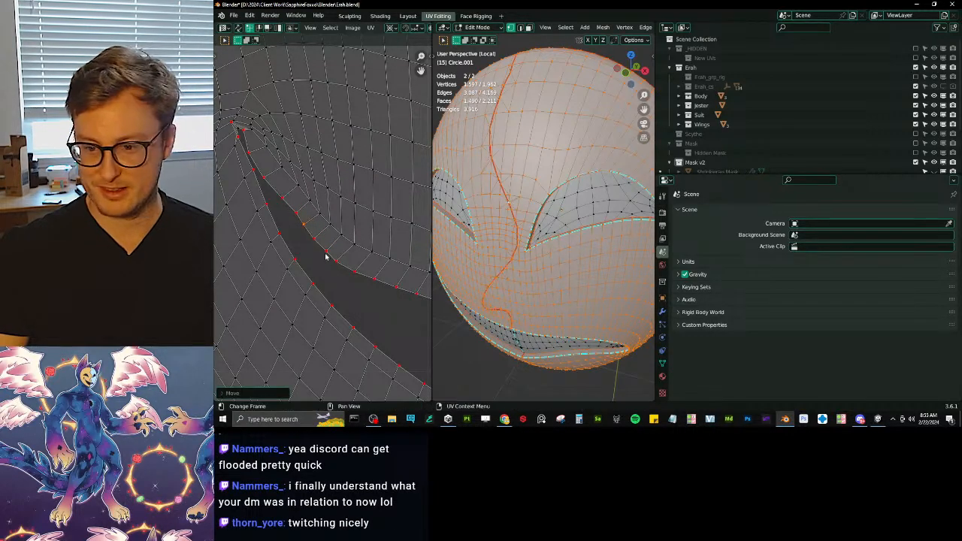
Step: Select the path running from the mouth corner up into the cheek mesh, pin it, and distribute its points evenly
middle_click_drag(271, 221, 330, 265, "shift")
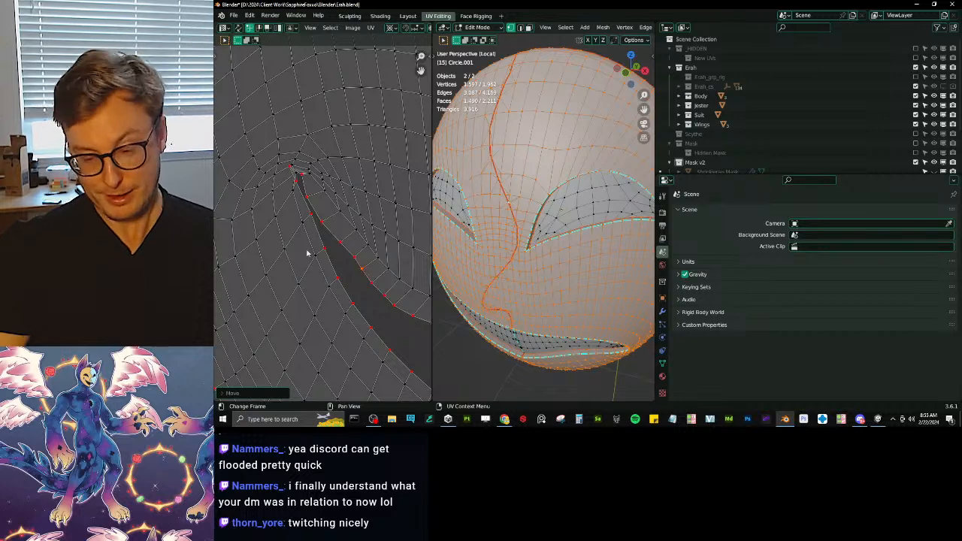
scroll(301, 273, "up", 5)
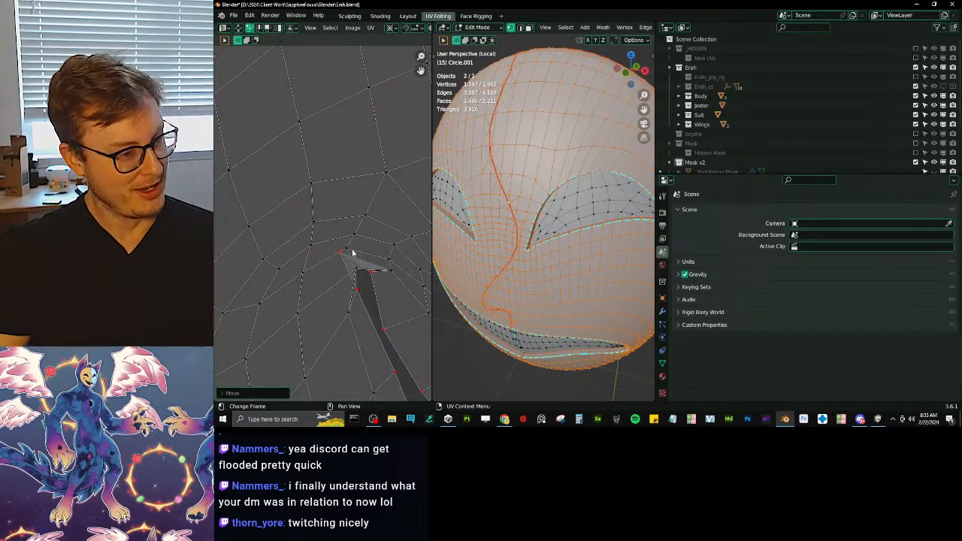
left_click(350, 254)
left_click(386, 175, "ctrl")
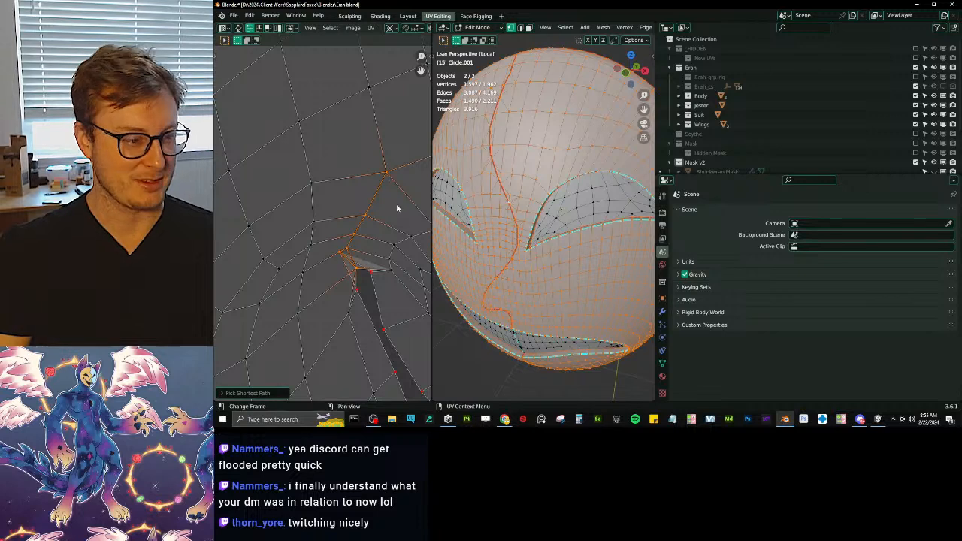
key("q")
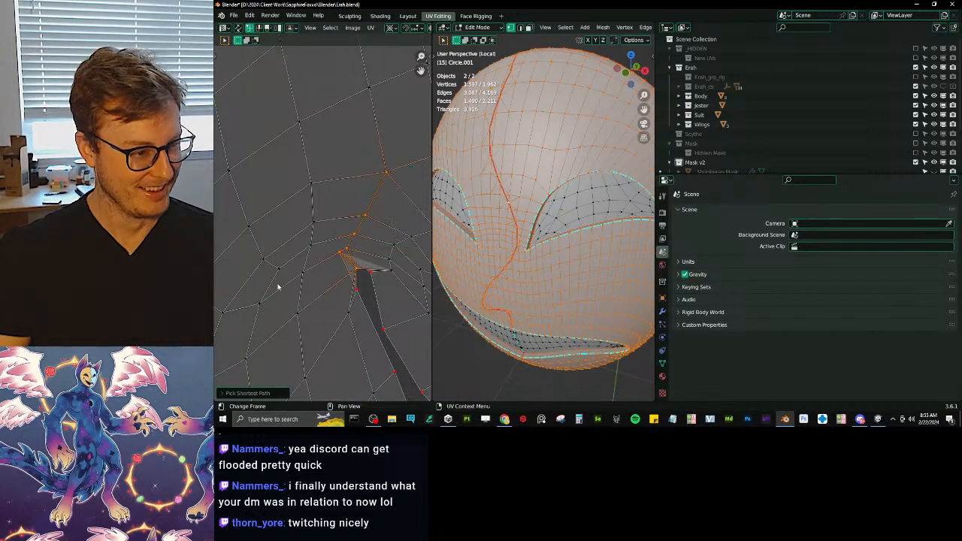
key("q")
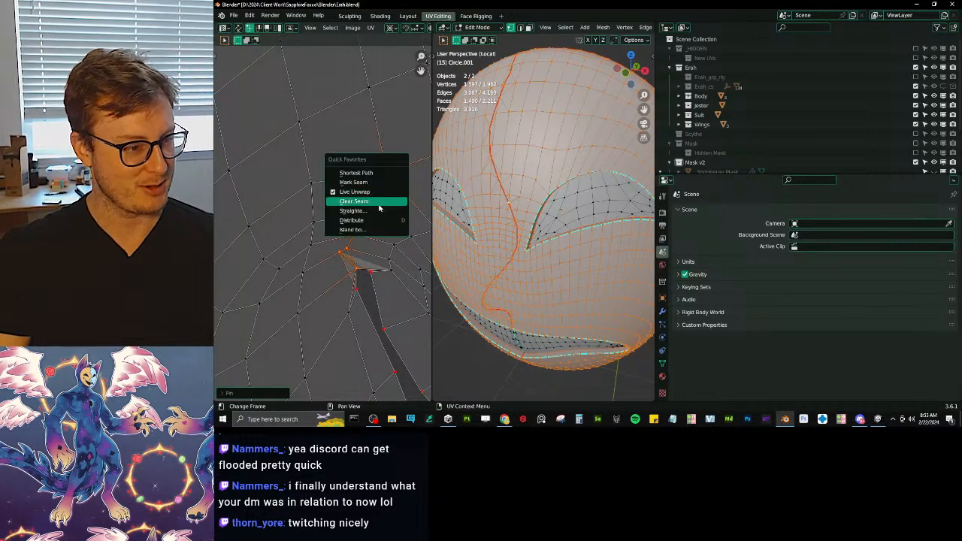
left_click(366, 220)
Step: Rotate the pinned path above the mouth corner nearly upright and move it so the corner no longer overlaps
left_click(341, 256)
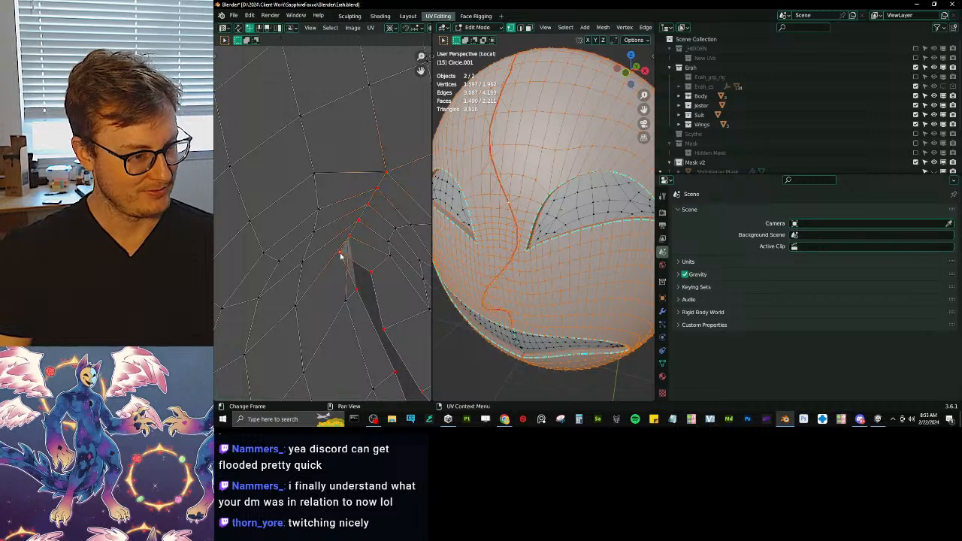
left_click(387, 174, "ctrl")
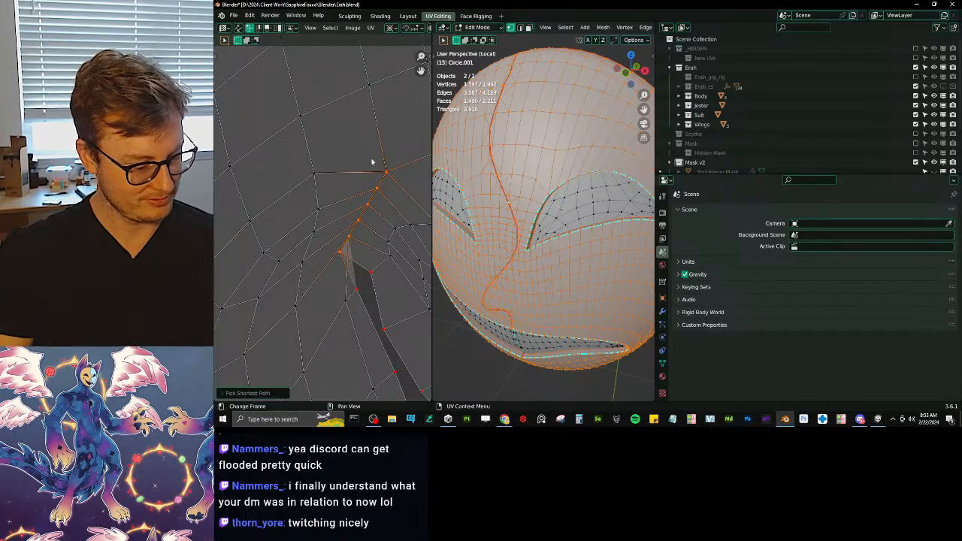
key("r")
left_click(348, 142)
key("g")
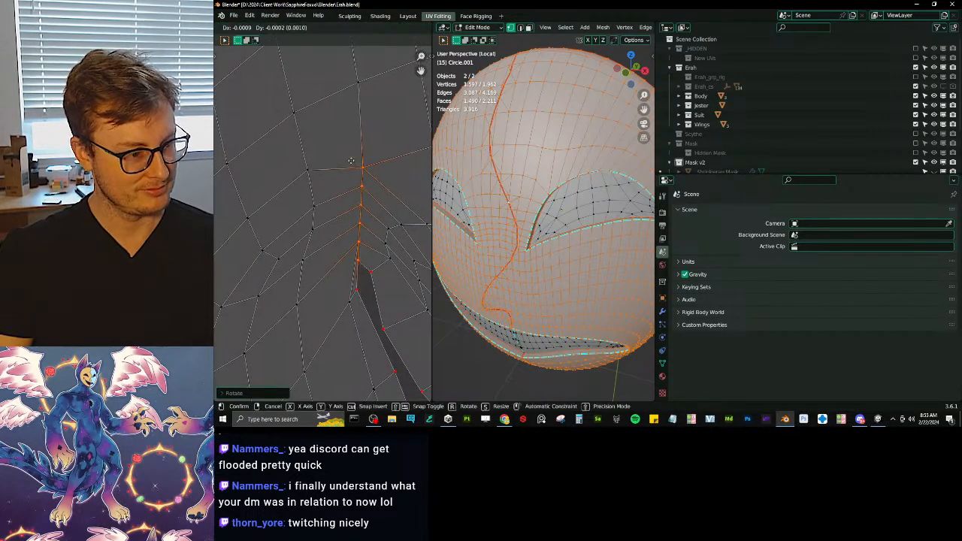
left_click(357, 293)
Step: Shift the upper part of the pinned path slightly outward and move one upper-lip boundary point away from the lower lip
left_click(362, 257)
left_click(363, 168, "ctrl")
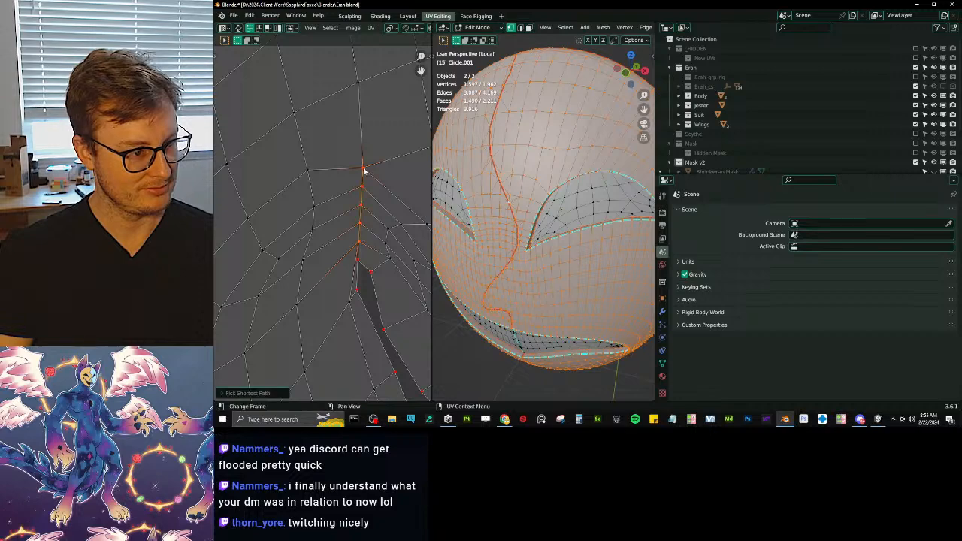
key("g")
left_click(352, 169)
left_click(369, 298)
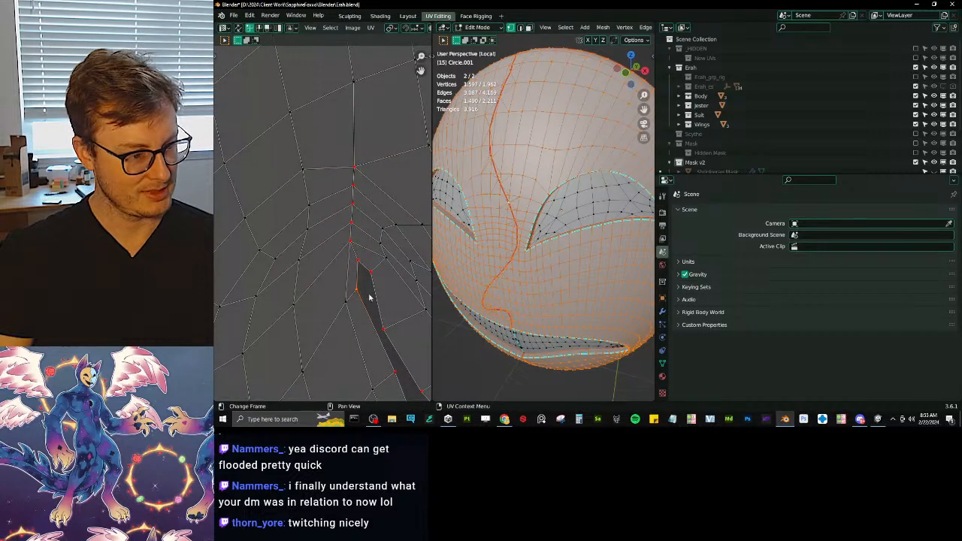
left_click(386, 329)
key("g")
left_click(395, 324)
Step: Inspect both mask halves' UV boundaries around the eye, nose and mouth for overlaps, ending at the other half's mouth corner
scroll(394, 317, "down", 3)
middle_click_drag(394, 317, 311, 238, "shift")
scroll(311, 238, "down", 8)
middle_click_drag(359, 206, 344, 219, "shift")
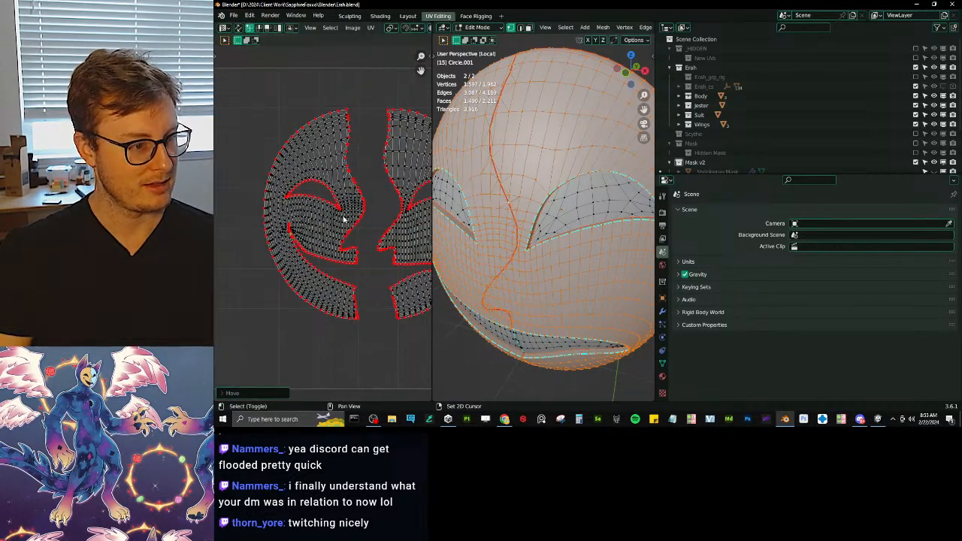
scroll(344, 219, "up", 6)
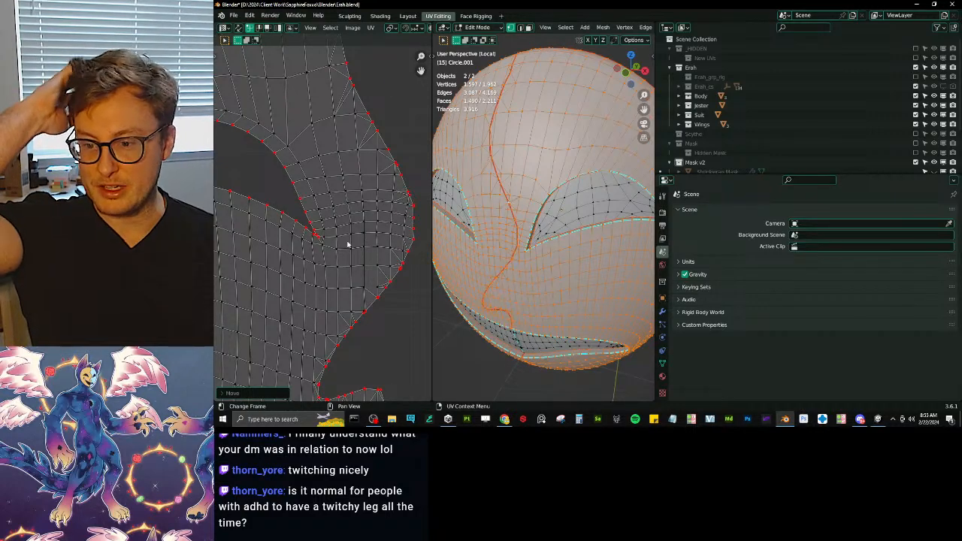
scroll(348, 244, "down", 4)
scroll(335, 267, "up", 7)
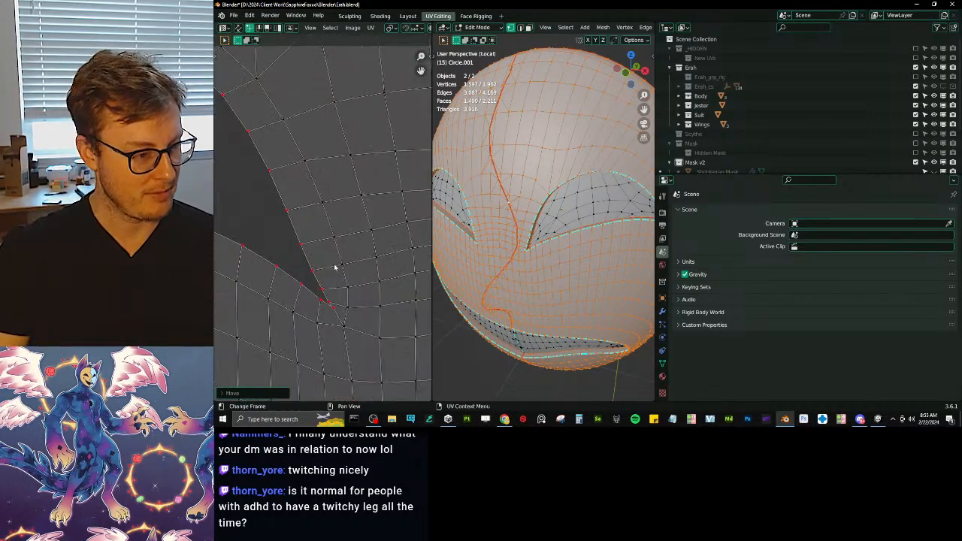
scroll(335, 267, "down", 5)
scroll(354, 267, "up", 3)
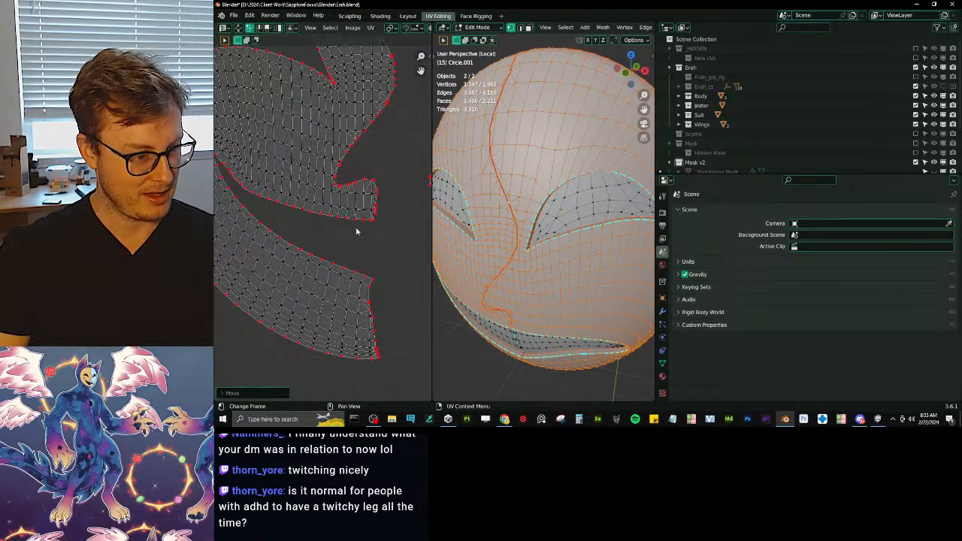
scroll(339, 227, "up", 6)
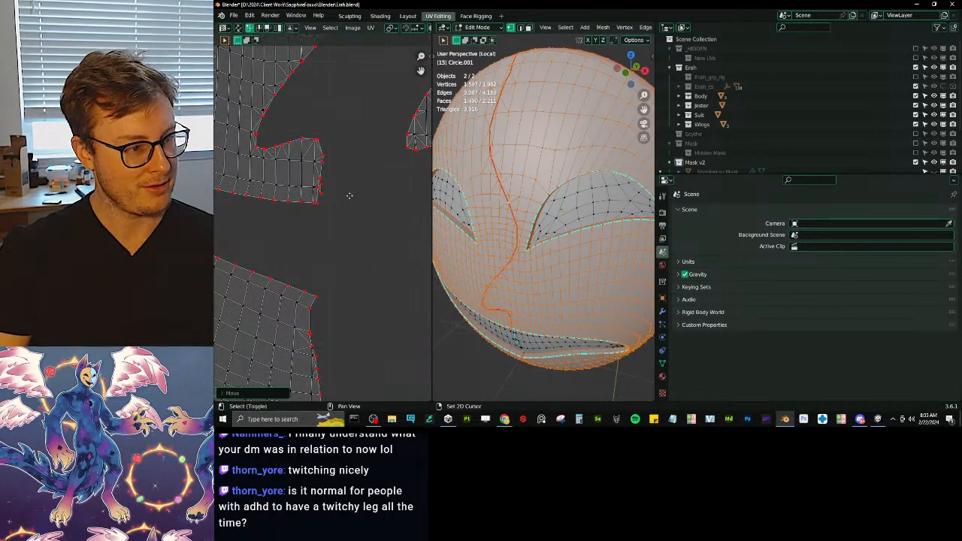
scroll(321, 232, "down", 6)
scroll(316, 244, "up", 5)
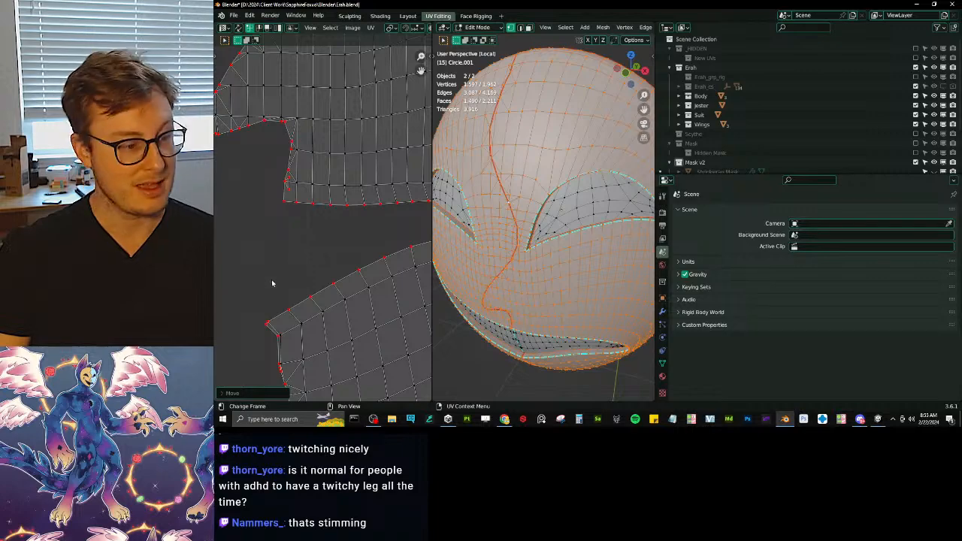
middle_click_drag(282, 331, 290, 217)
scroll(321, 230, "up", 6)
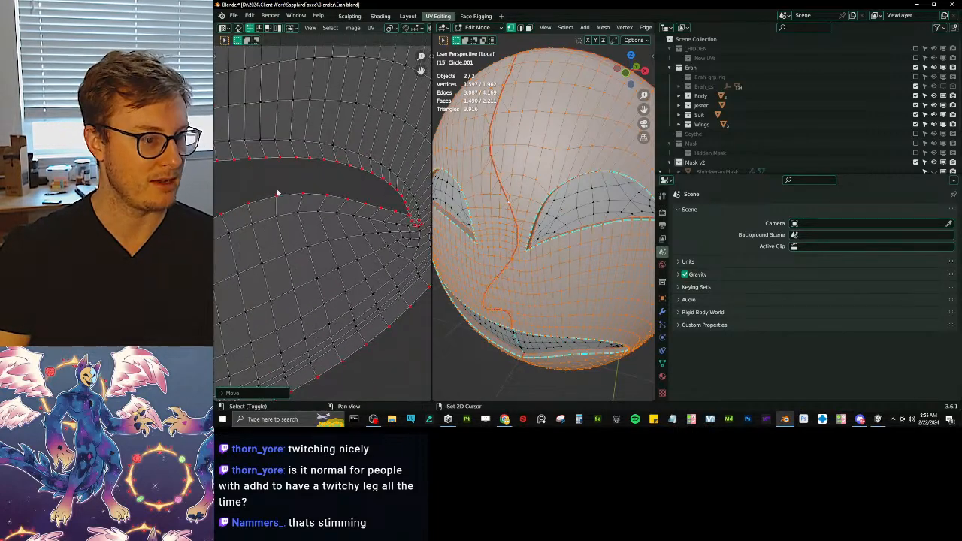
scroll(296, 253, "up", 2)
middle_click_drag(296, 253, 334, 265)
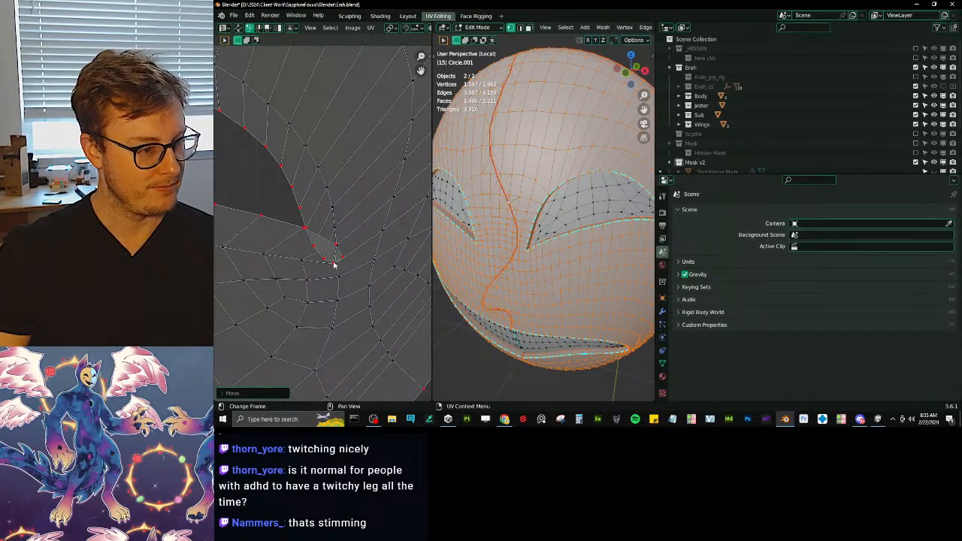
Step: Try to move the crossed path of boundary points at the other mask half's mouth corner
left_click(301, 231, "ctrl")
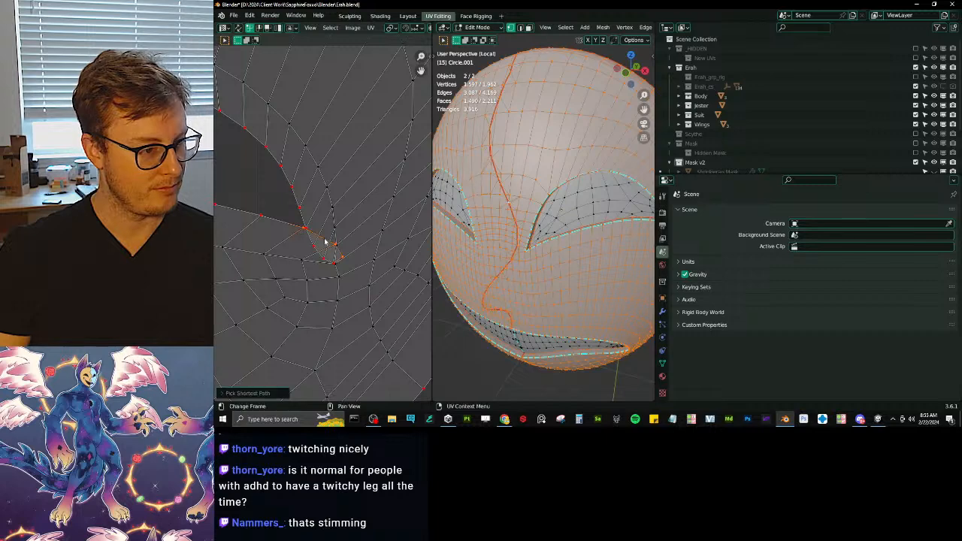
key("g")
left_click(333, 266)
key("ctrl+z")
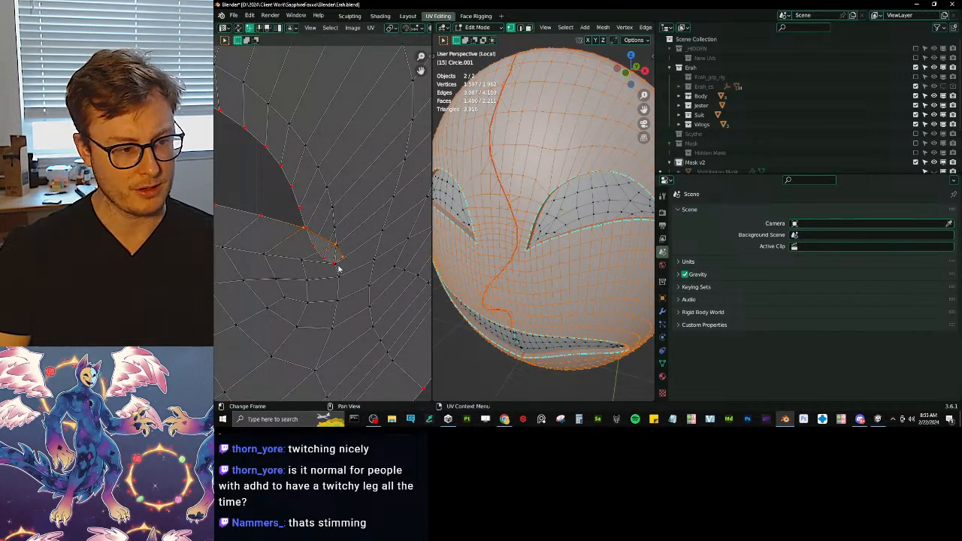
Step: Select the lower-lip path that crosses the upper lip at this mouth corner and move it down below the upper-lip edge
scroll(342, 272, "up", 1)
left_click(346, 269)
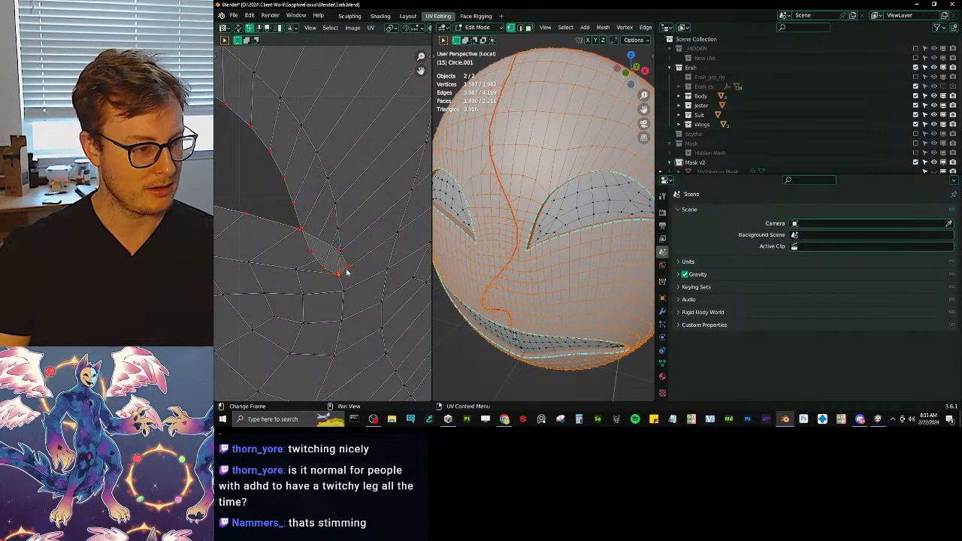
left_click(295, 234, "ctrl")
key("g")
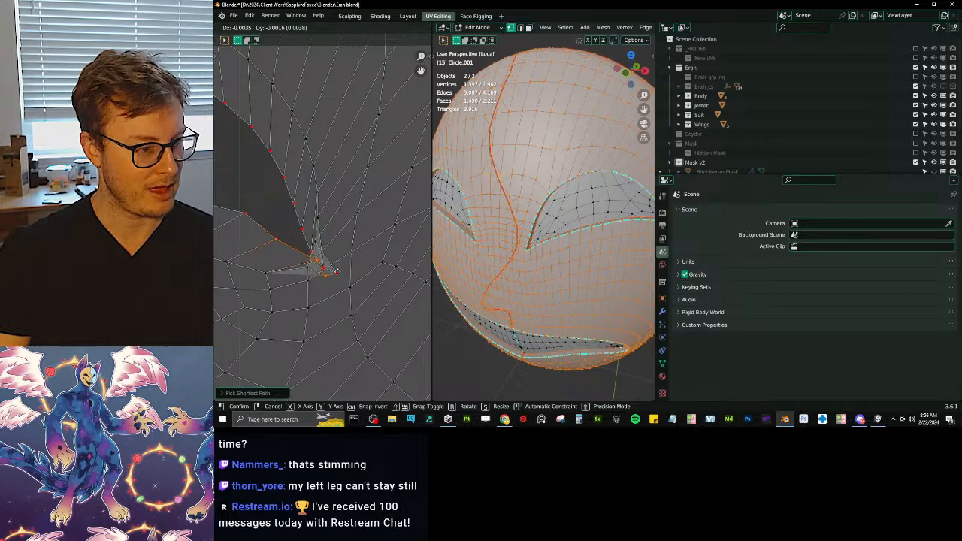
left_click(349, 284)
scroll(342, 294, "up", 1)
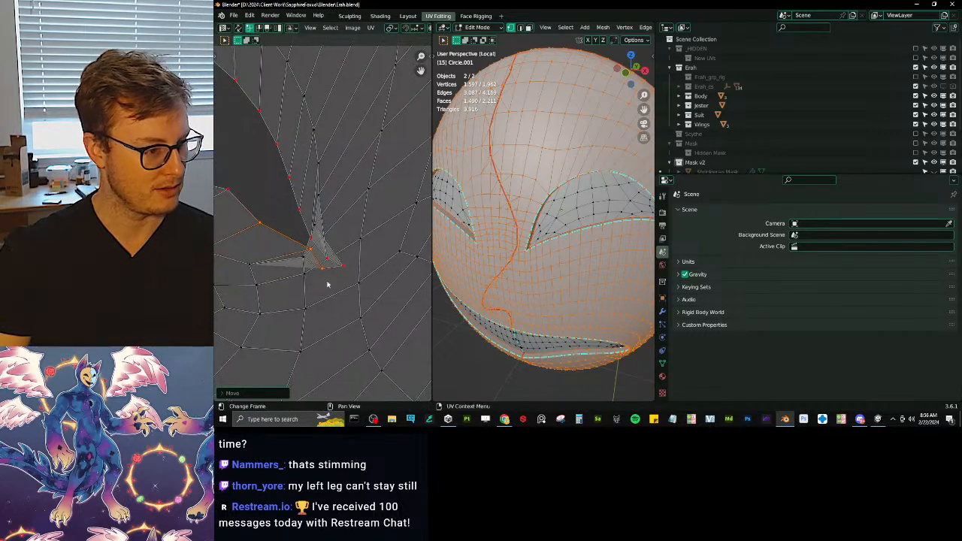
Step: Pin the unpinned point beside the mouth corner and move it outward past the ends of both lips
left_click(308, 259)
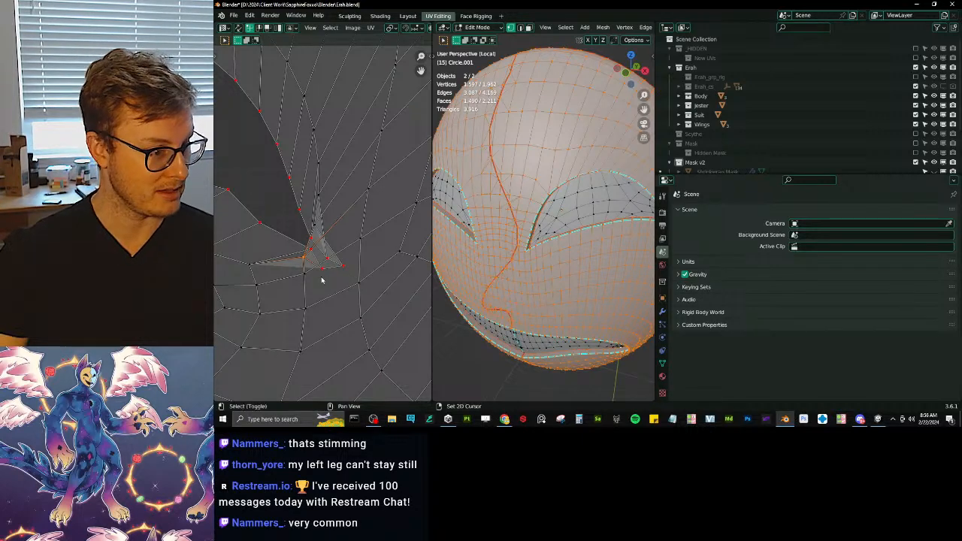
middle_click_drag(336, 277, 341, 271, "shift")
key("p")
key("g")
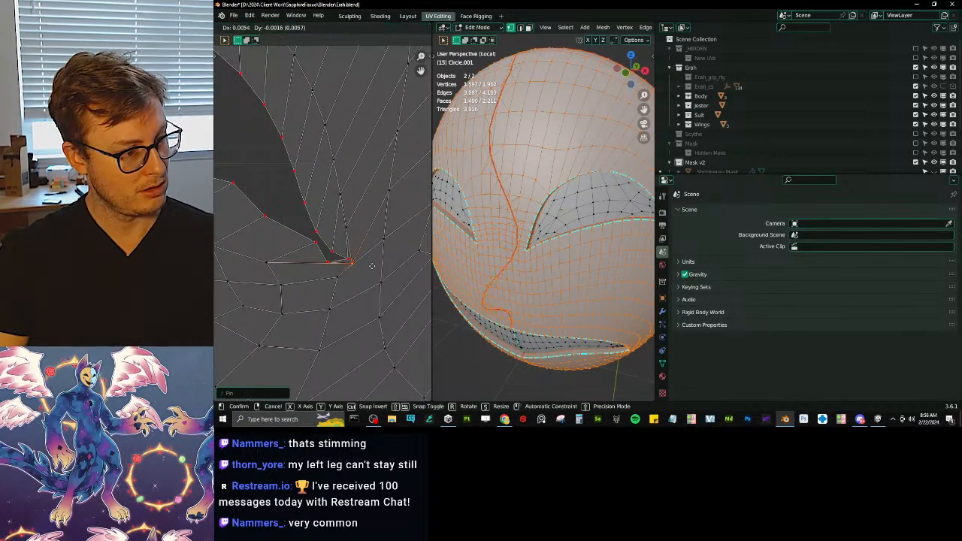
left_click(385, 273)
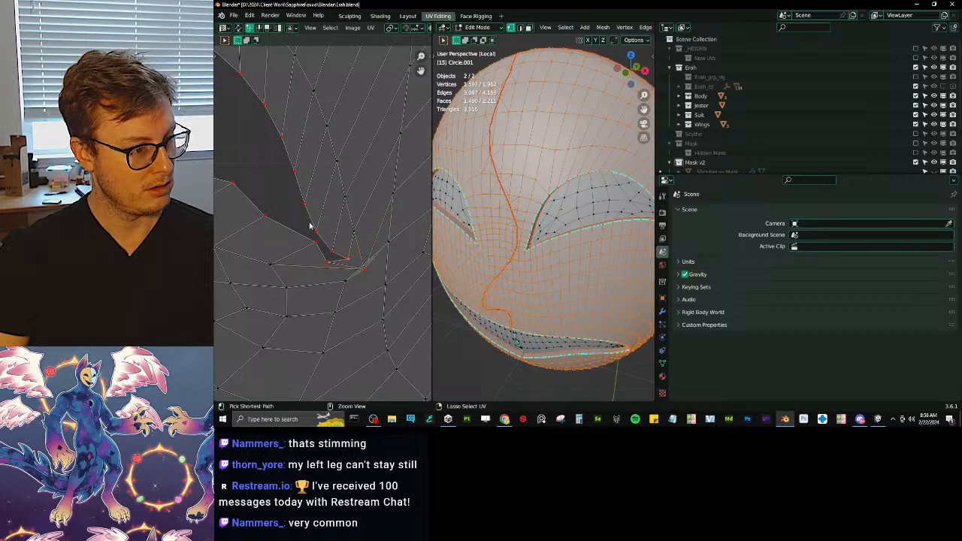
Step: Adjust the upper-lip end points and reposition the adjacent lower-lip points to separate the two edges at the corner
key("r")
left_click(359, 216)
left_click(321, 247)
key("g")
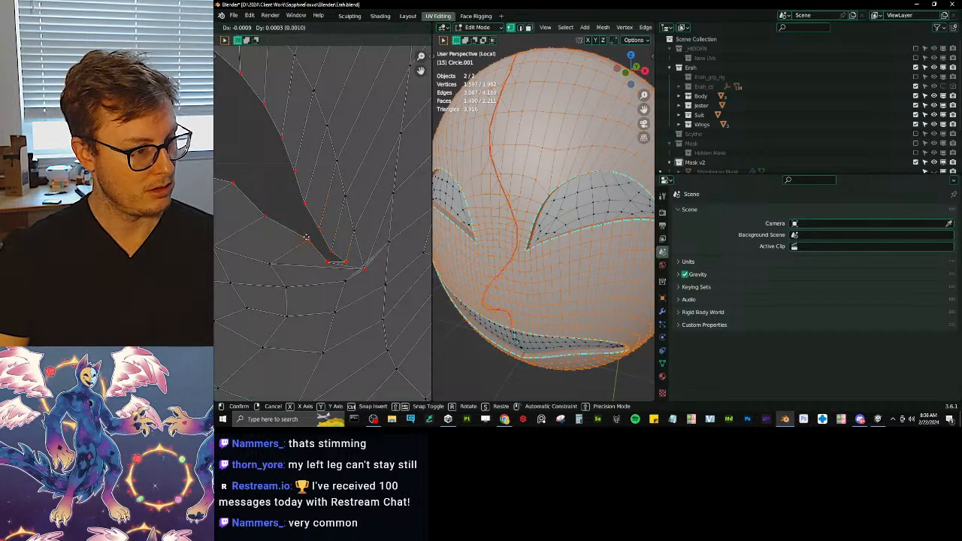
left_click(303, 240)
key("g")
left_click(347, 272)
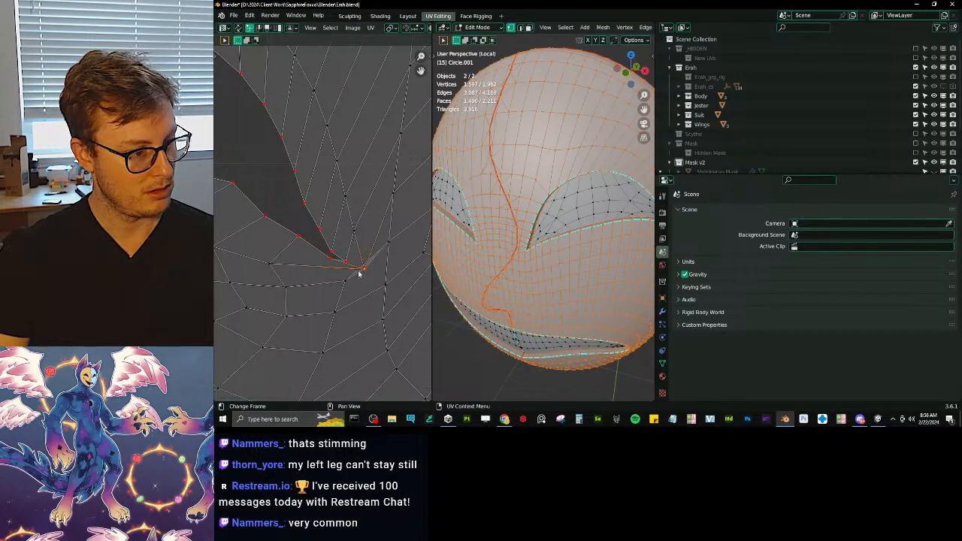
Step: Nudge the corner tip and its adjoining point into line, and reposition a lower-lip point farther along to smooth the curve
key("g")
left_click(355, 277)
left_click(349, 266)
key("g")
left_click(349, 265)
middle_click_drag(246, 200, 328, 227, "shift")
left_click(313, 213)
key("g")
left_click(300, 222)
Step: Move the last three upper-lip boundary points before the corner away from the lower lip to widen the mouth gap
scroll(373, 234, "down", 2)
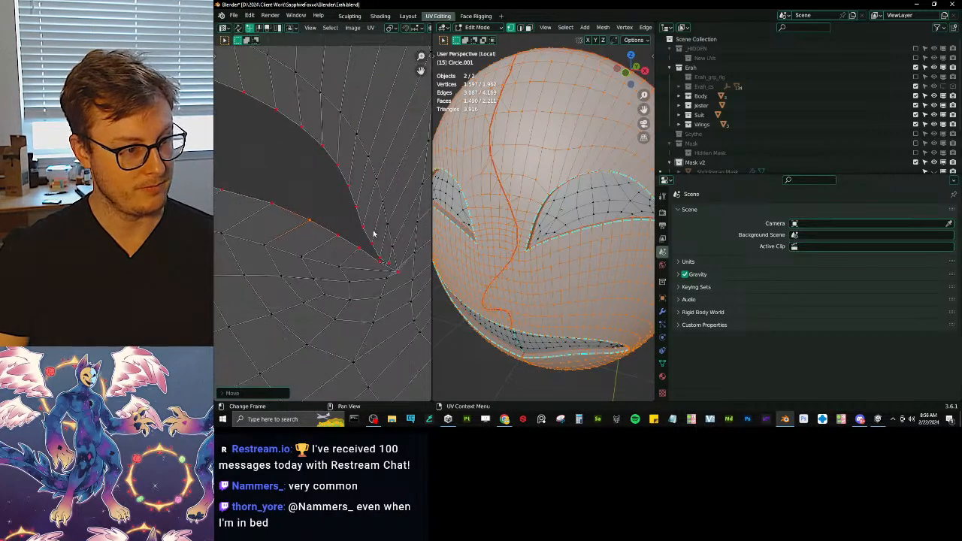
scroll(374, 235, "up", 3)
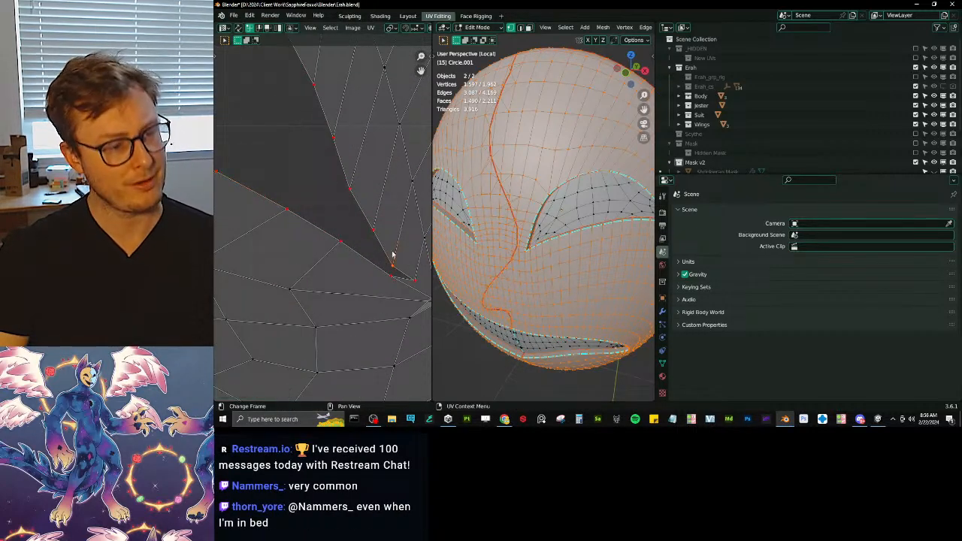
key("g")
left_click(382, 258)
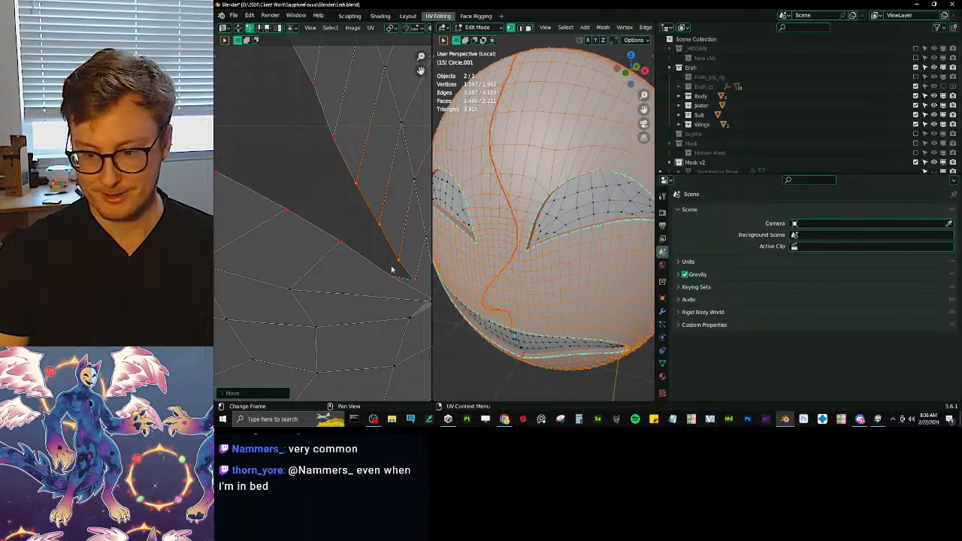
scroll(394, 268, "down", 2)
scroll(373, 250, "down", 3)
scroll(338, 240, "up", 4)
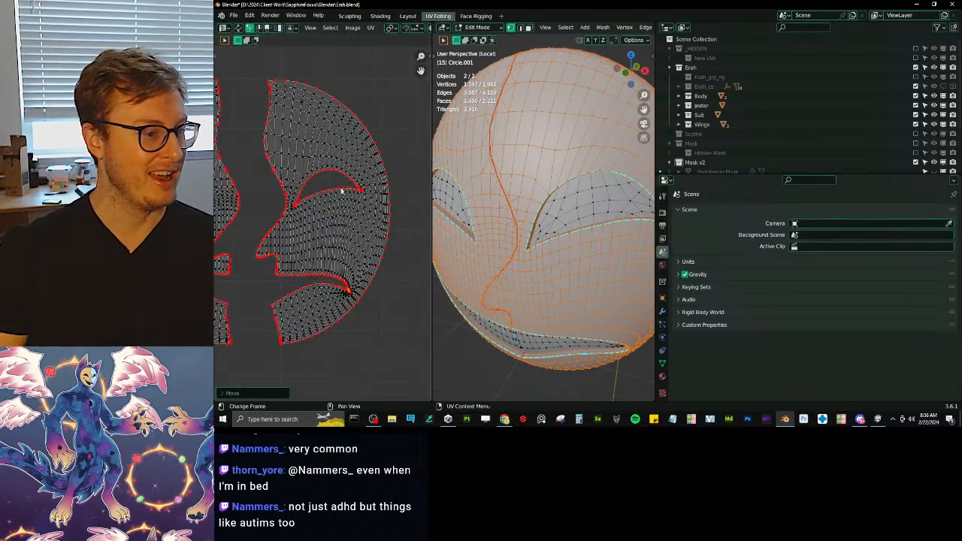
Step: Move the two crossing UV points at the eye's outer corner apart so they no longer overlap the eye boundary
scroll(337, 233, "up", 6)
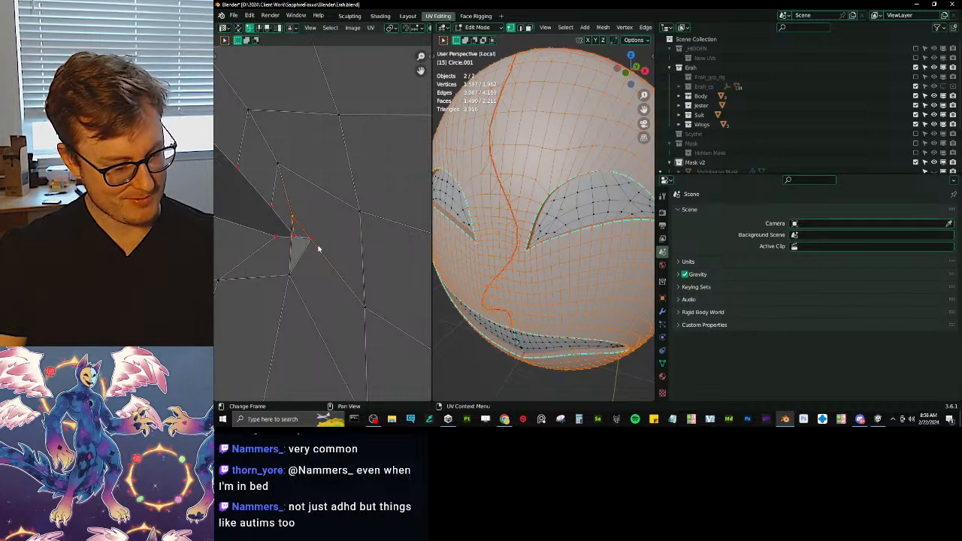
key("g")
left_click(355, 271)
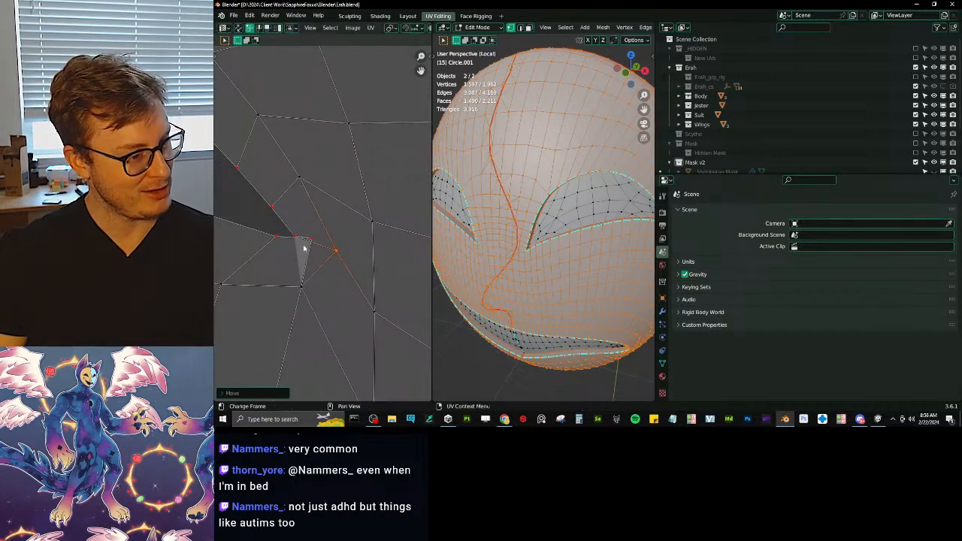
left_click(308, 245)
key("g")
left_click(291, 258)
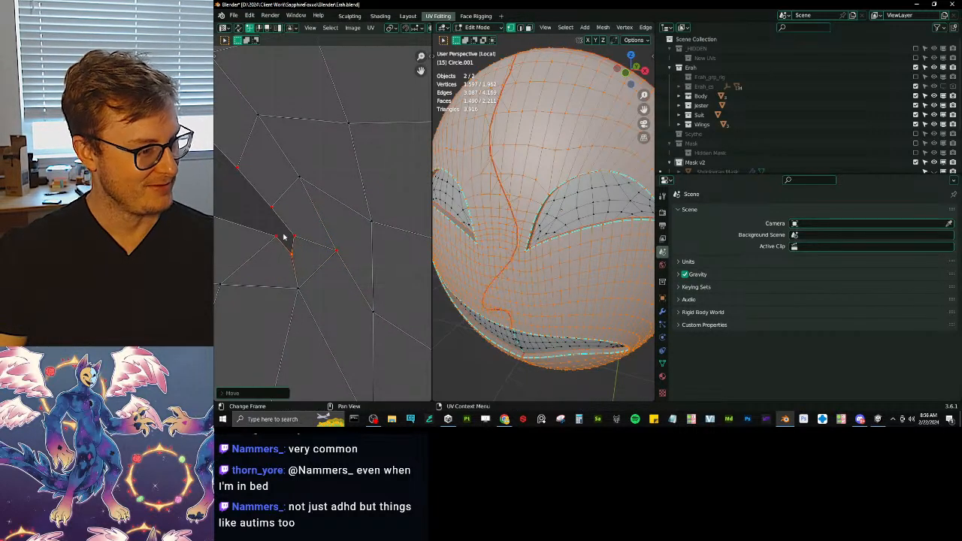
Step: Inspect the UVs of both mask halves around the eye corners, nose, brow and mouth for remaining overlaps
scroll(369, 217, "down", 4)
scroll(369, 217, "down", 3)
scroll(275, 281, "up", 5)
middle_click_drag(297, 239, 348, 185)
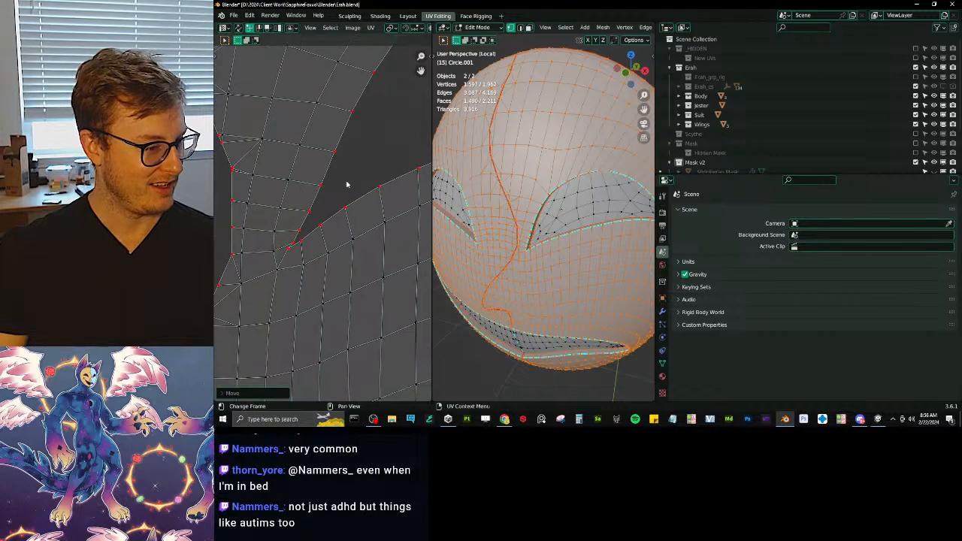
scroll(348, 177, "down", 5)
scroll(349, 176, "down", 3)
scroll(361, 178, "down", 4)
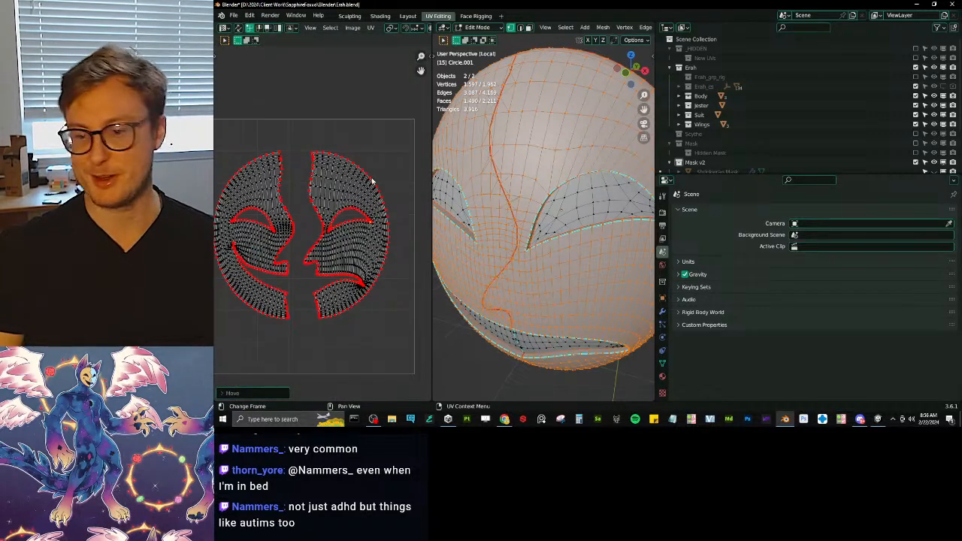
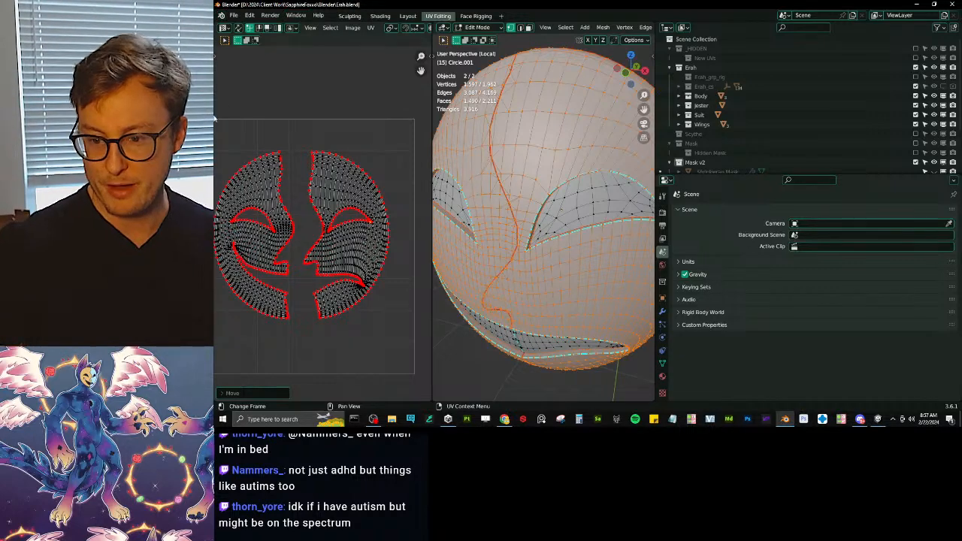
scroll(315, 204, "up", 8)
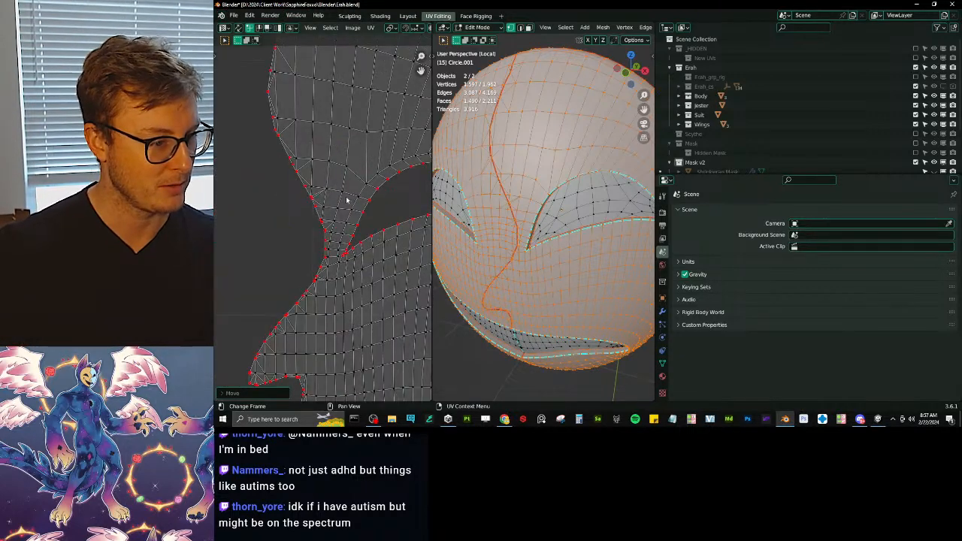
middle_click_drag(337, 224, 368, 218, "shift")
scroll(310, 246, "up", 4)
middle_click_drag(328, 176, 419, 207, "shift")
scroll(311, 233, "down", 6)
middle_click_drag(310, 310, 329, 158, "shift")
middle_click_drag(329, 227, 303, 225, "shift")
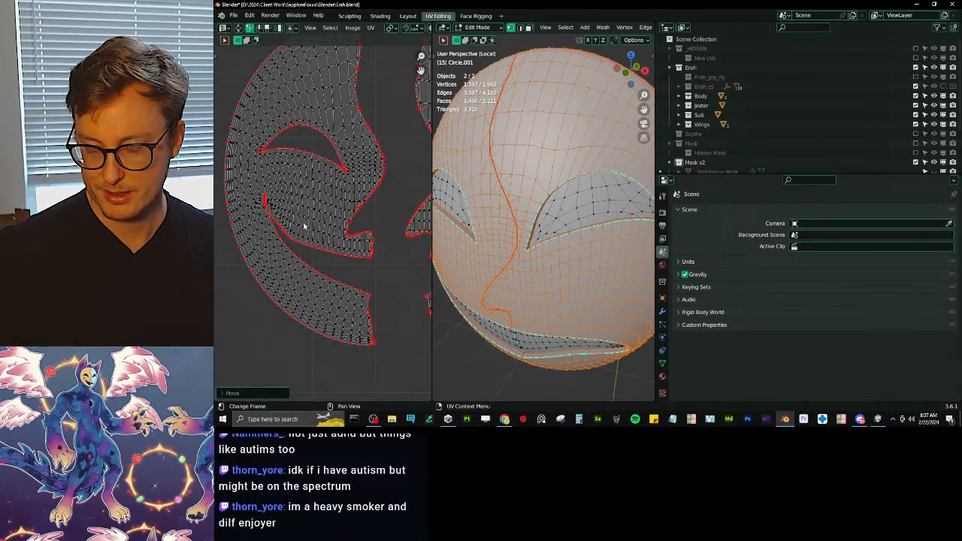
scroll(305, 223, "up", 2)
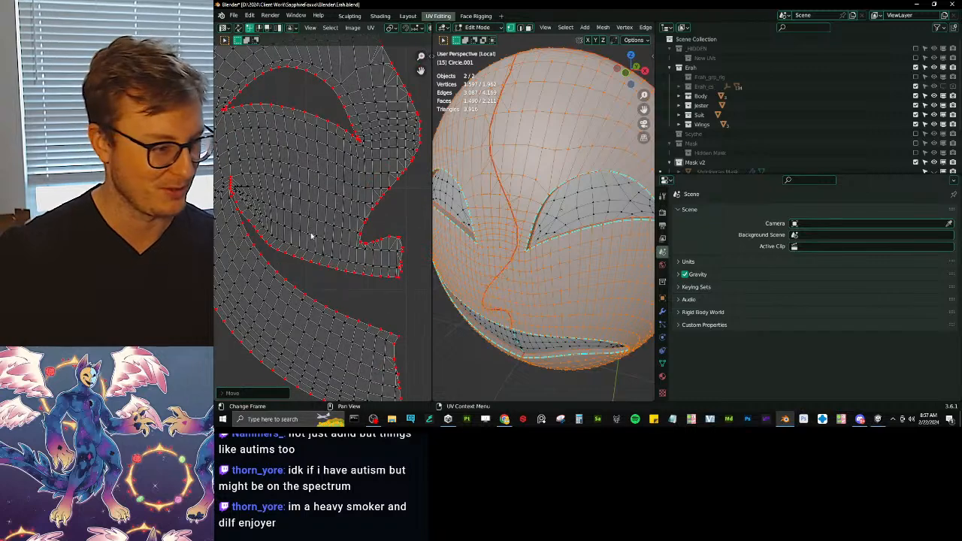
middle_click_drag(311, 236, 329, 208, "shift")
middle_click_drag(353, 252, 324, 215, "shift")
scroll(323, 215, "up", 2)
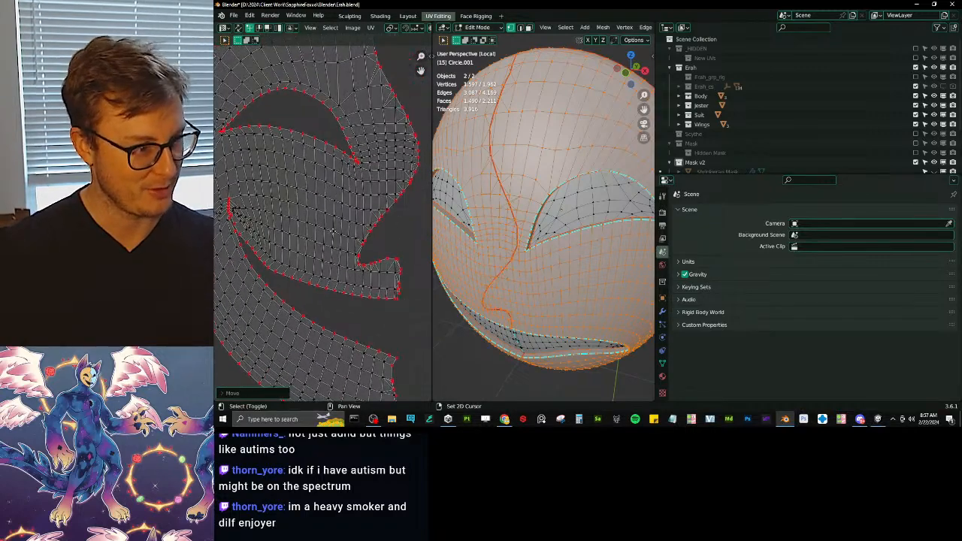
scroll(546, 223, "down", 4)
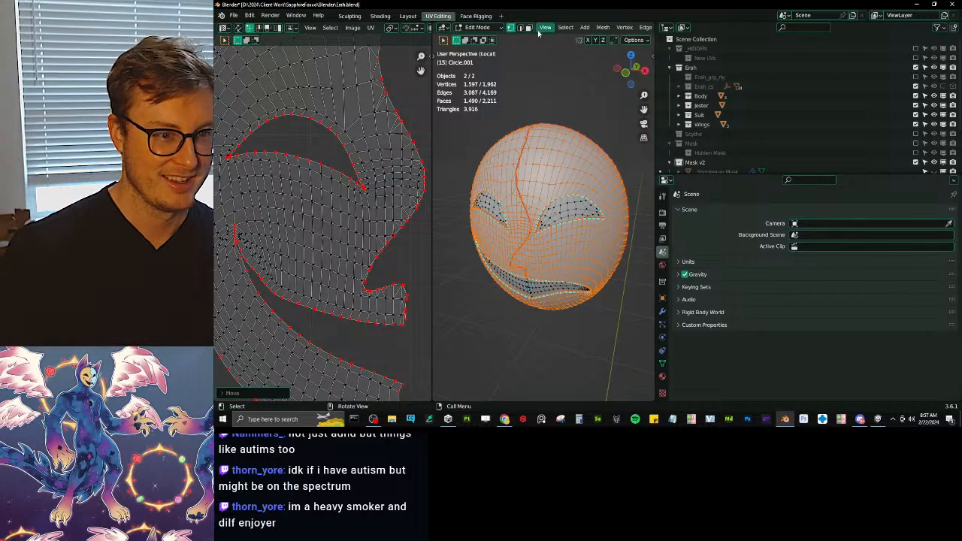
Step: Invert the selection in face mode, project those faces from the front view, and pin all their UVs
key("3")
key("ctrl+i")
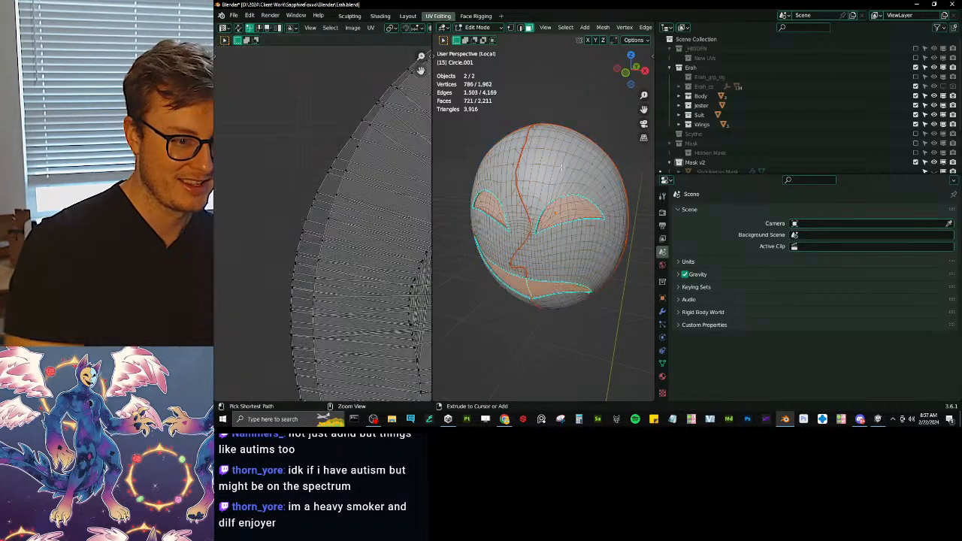
scroll(258, 268, "down", 5)
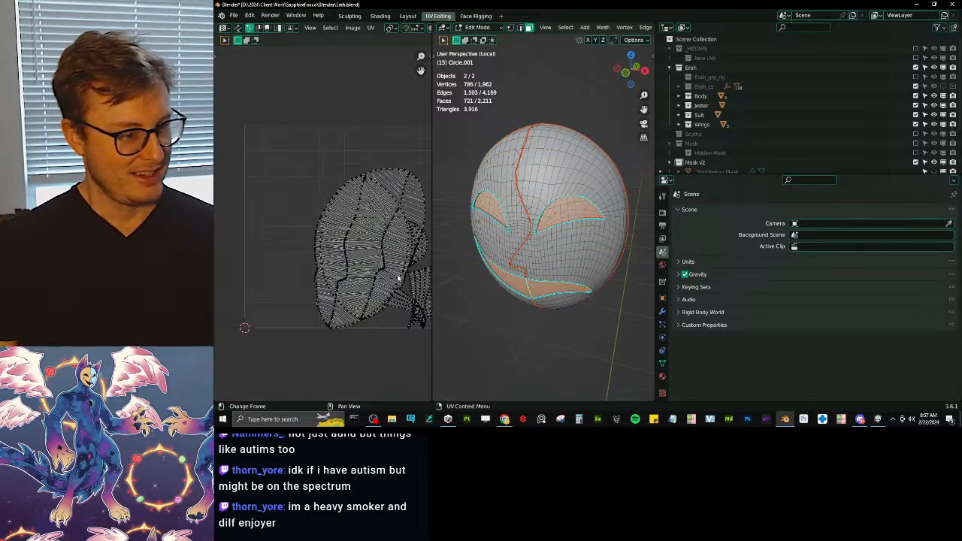
key("KP_1")
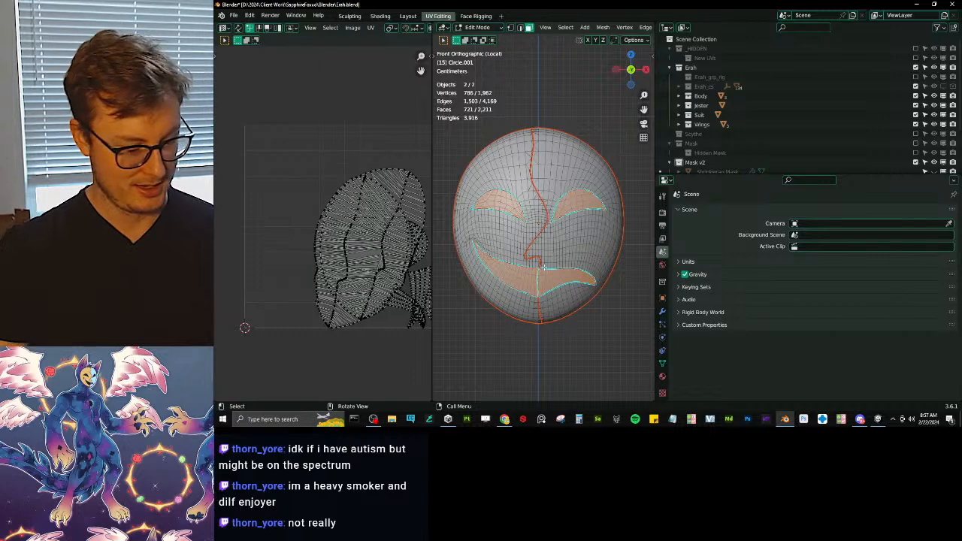
key("u")
left_click(544, 267)
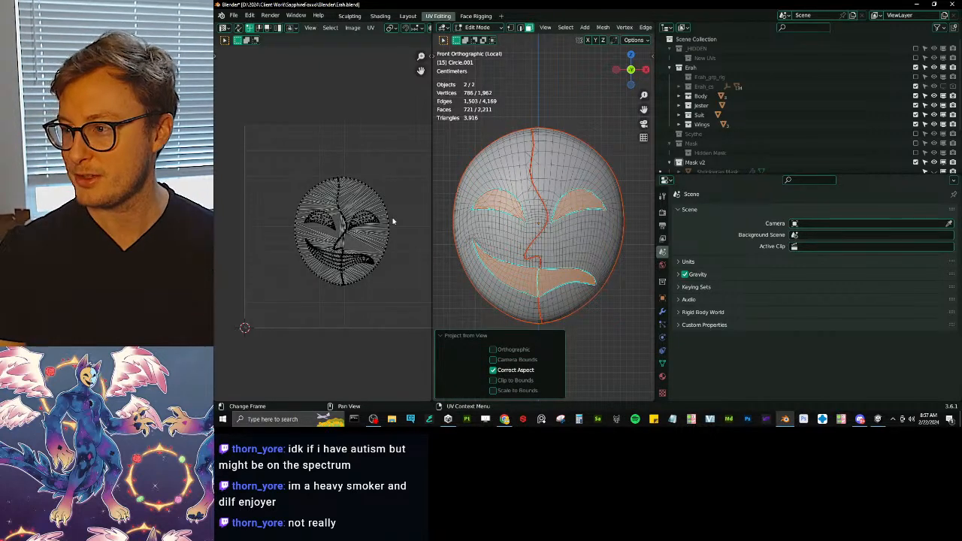
scroll(357, 229, "up", 5)
key("a")
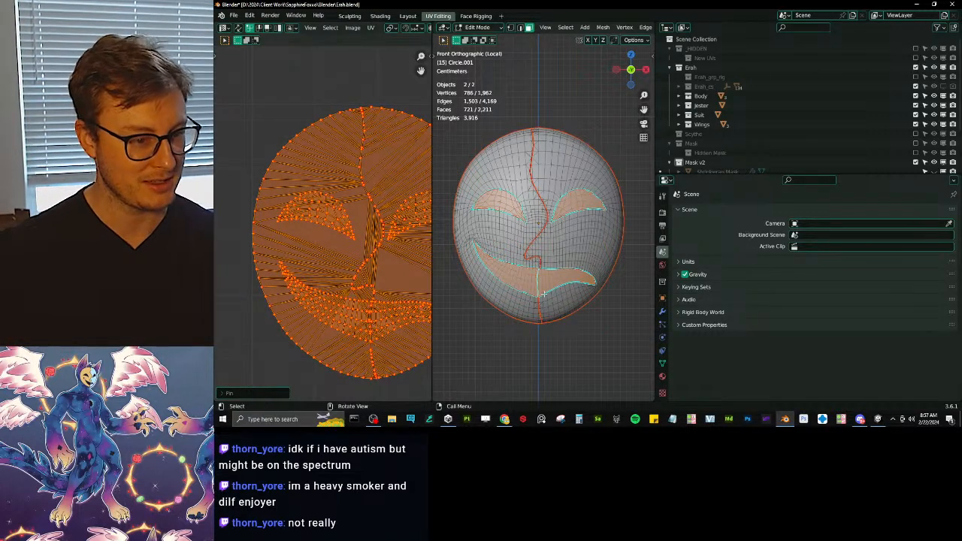
Step: Widen the 3D viewport and deselect all faces of both mask halves in Edit Mode
key("Tab")
middle_click_drag(581, 234, 548, 257)
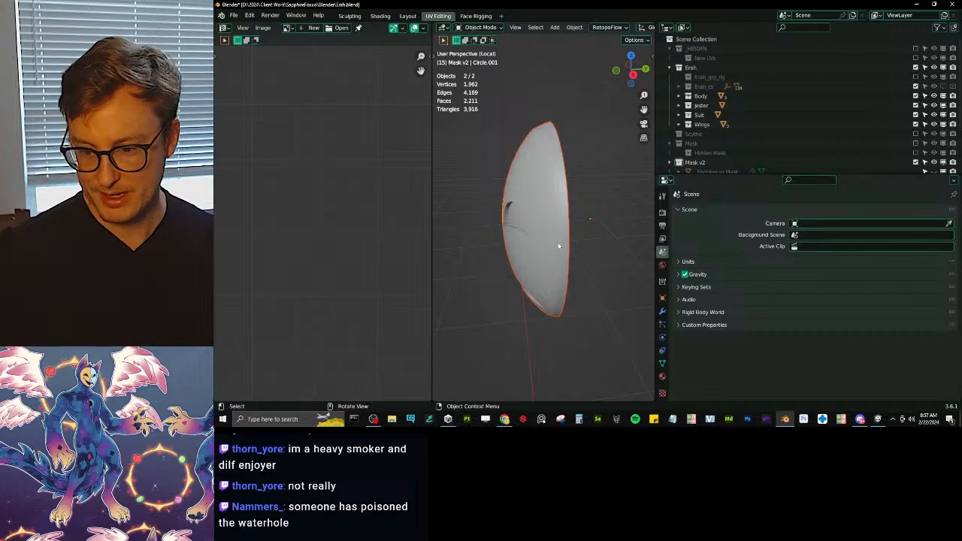
left_click_drag(654, 302, 835, 283)
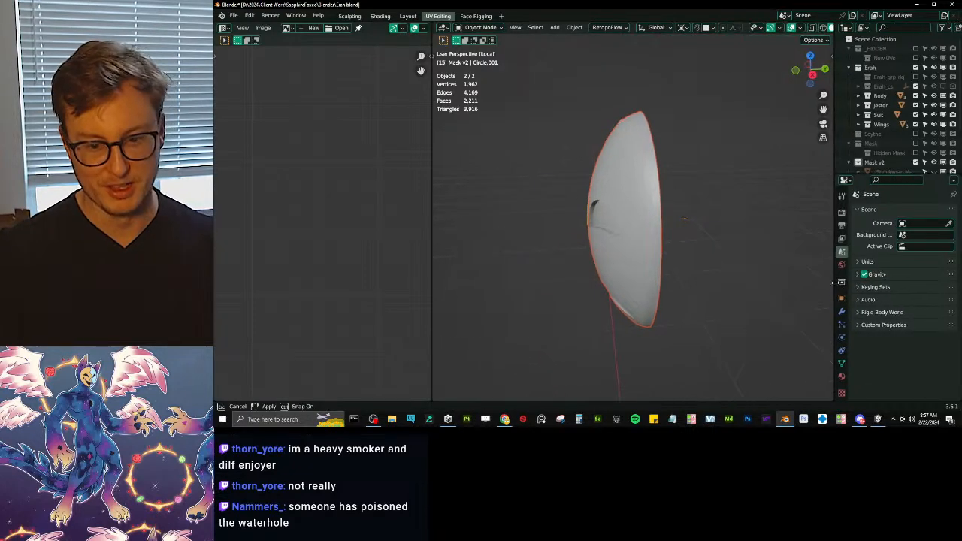
middle_click_drag(694, 245, 696, 218)
scroll(560, 241, "up", 3)
key("Tab")
key("alt+a")
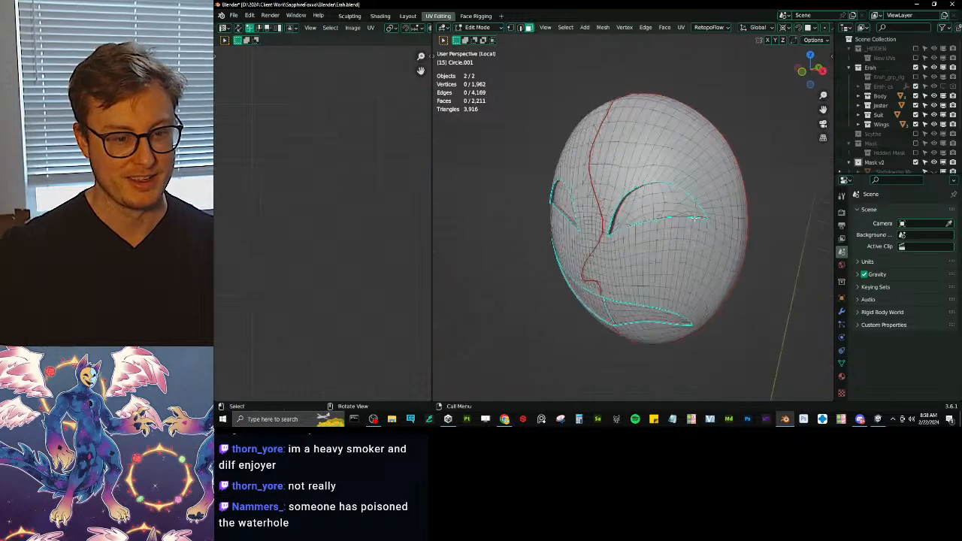
Step: Examine the mask's eye openings and mouth from several angles in Edit Mode and Object Mode
scroll(697, 218, "up", 5)
scroll(690, 253, "down", 6)
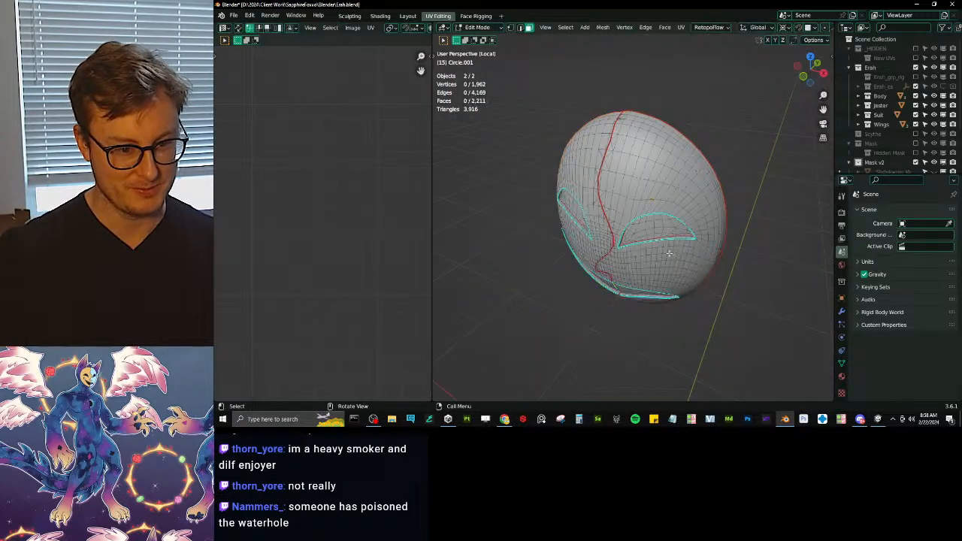
key("Tab")
middle_click_drag(669, 254, 726, 250)
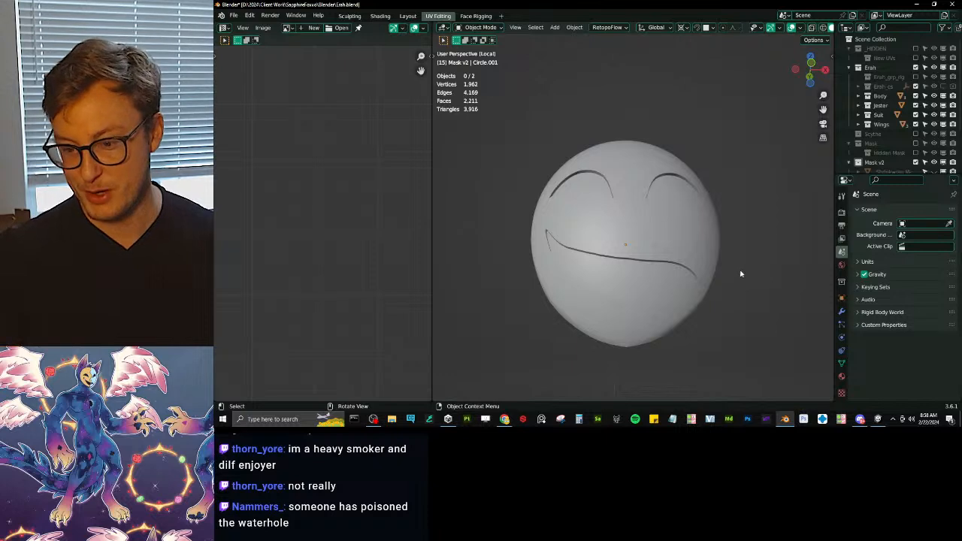
middle_click_drag(741, 274, 707, 148)
scroll(731, 319, "up", 3)
scroll(719, 303, "up", 1)
scroll(720, 210, "down", 4)
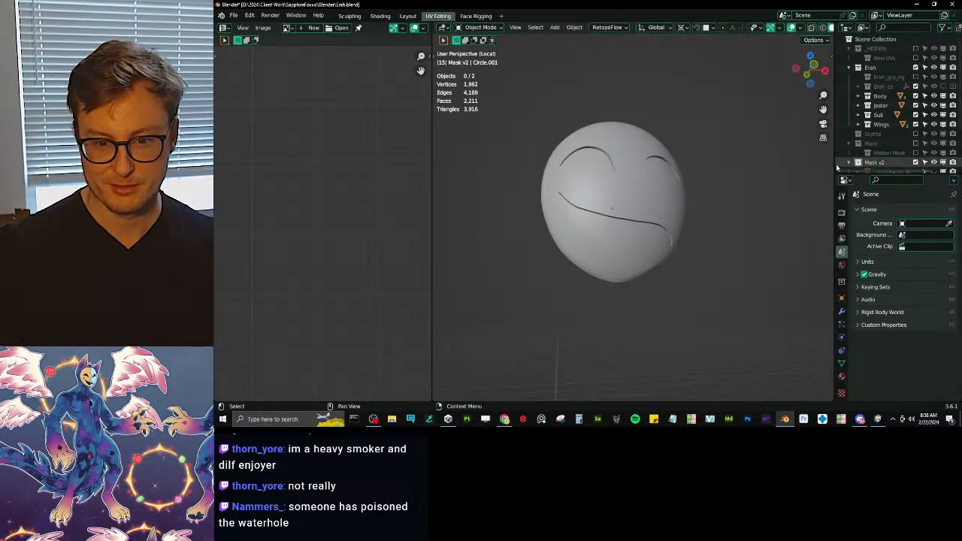
Step: Enlarge the Outliner to list the Mask v2 objects, and open Circle.001 and Circle.003 together in Edit Mode
left_click_drag(835, 173, 761, 174)
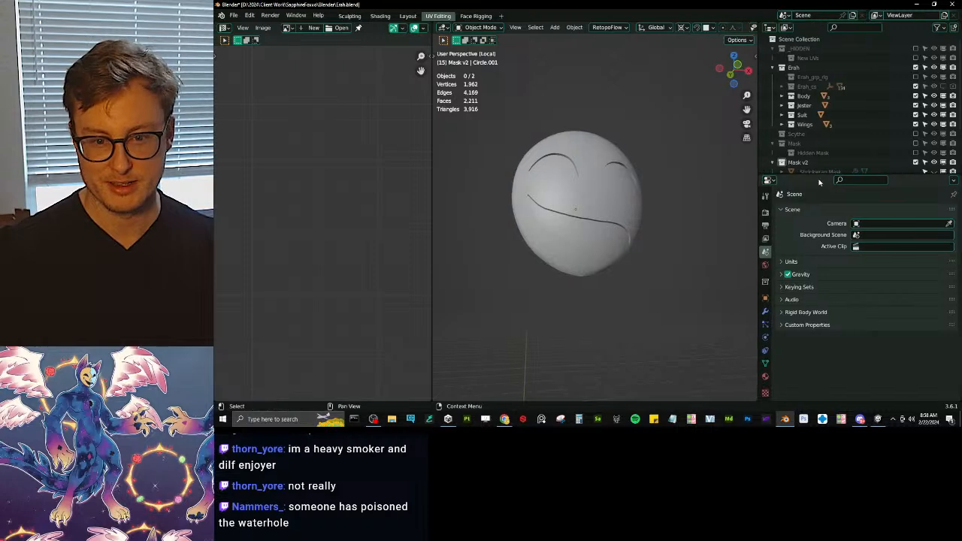
left_click_drag(819, 174, 819, 245)
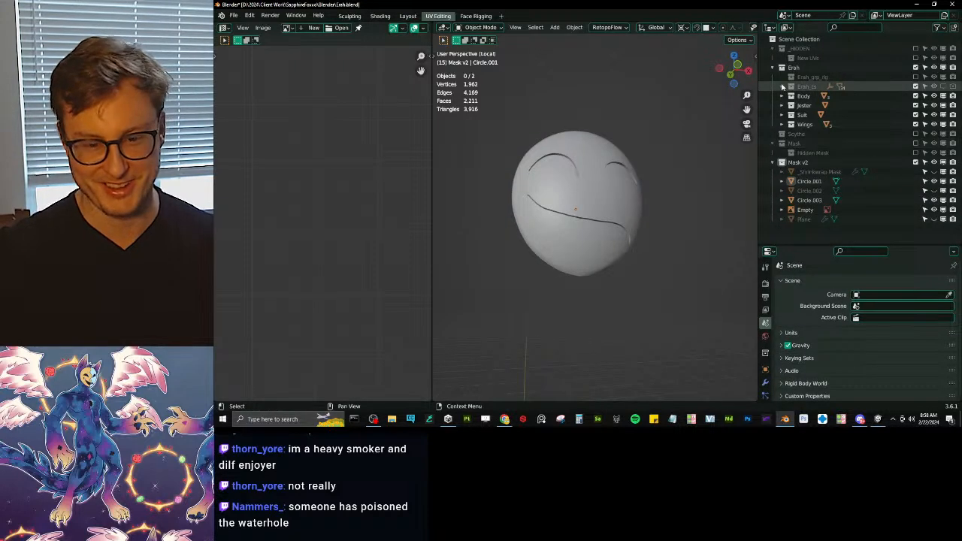
left_click(619, 212)
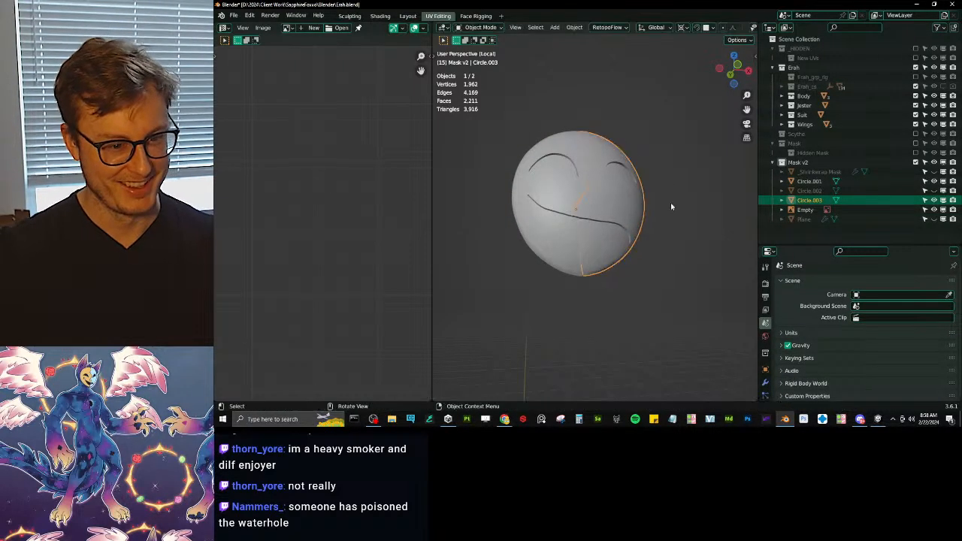
left_click(554, 222, "shift")
key("Tab")
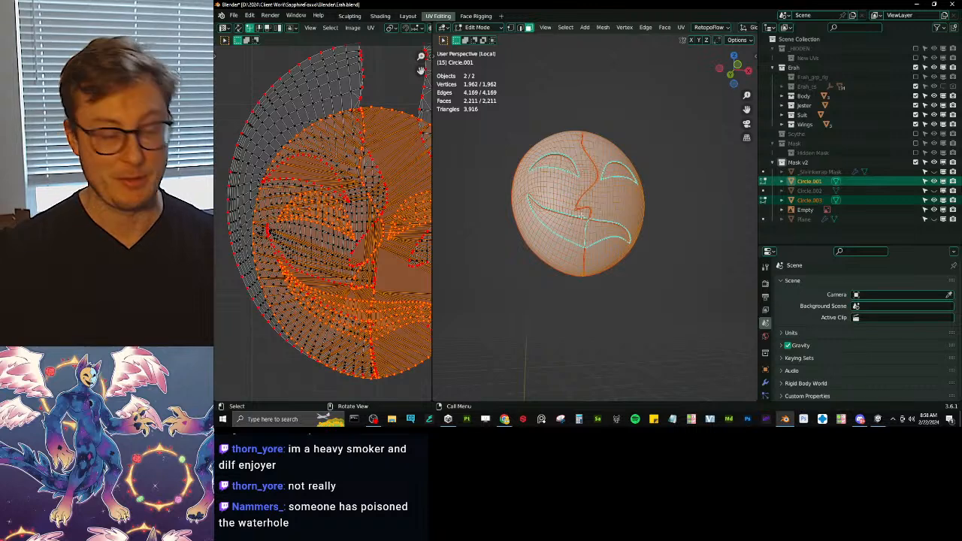
Step: Select the linked eye, mouth and back faces of both halves, delimited by seam, and examine their UV islands
scroll(581, 216, "up", 3)
left_click(590, 231)
key("ctrl+l")
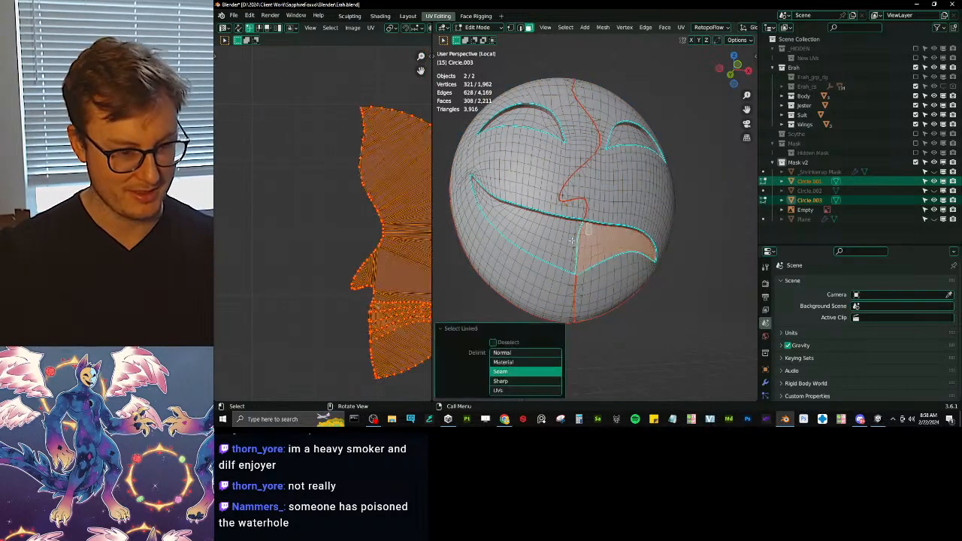
scroll(352, 217, "down", 4)
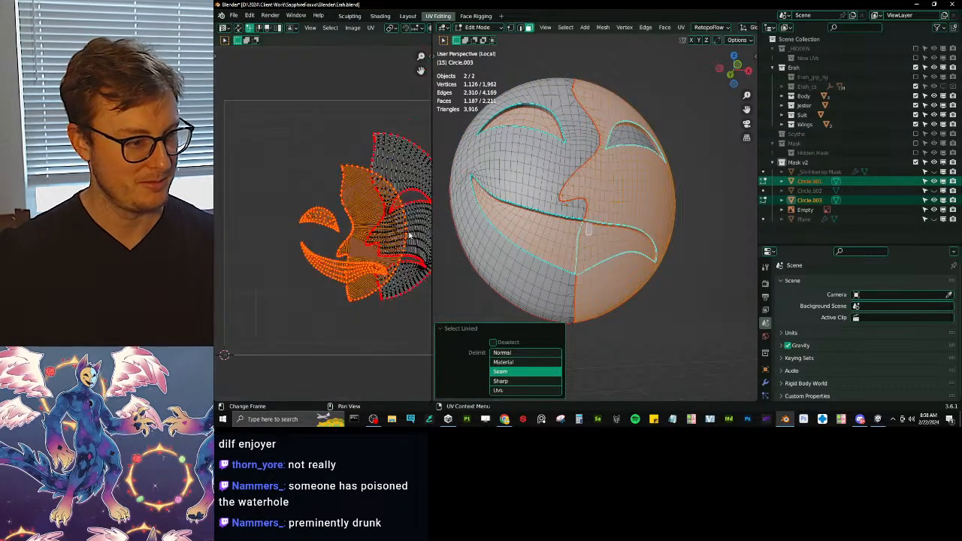
left_click(634, 150)
key("ctrl+l")
scroll(363, 221, "down", 2)
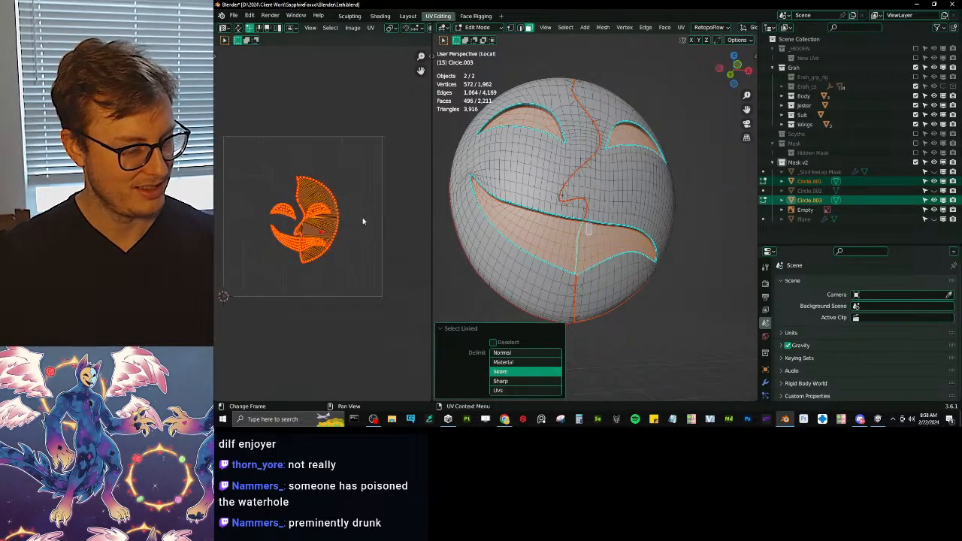
middle_click_drag(613, 177, 680, 219)
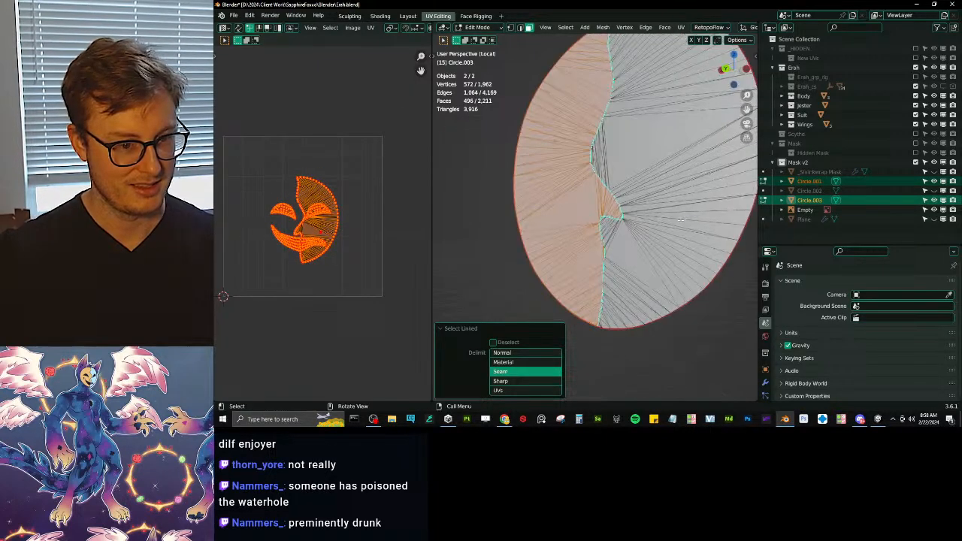
key("l")
middle_click_drag(615, 197, 596, 219)
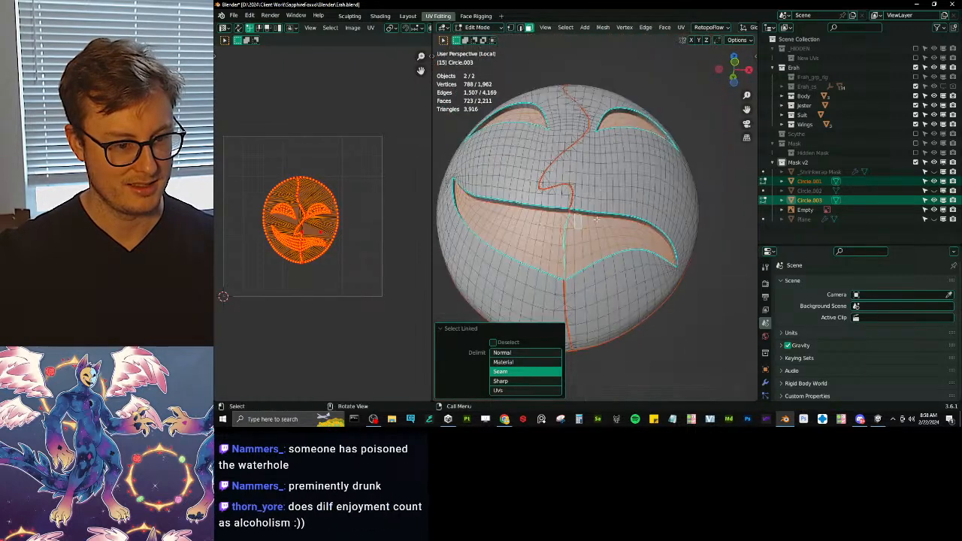
Step: Select only the mask half Circle.003 in Object Mode and isolate it in Local View
key("Tab")
left_click(623, 191)
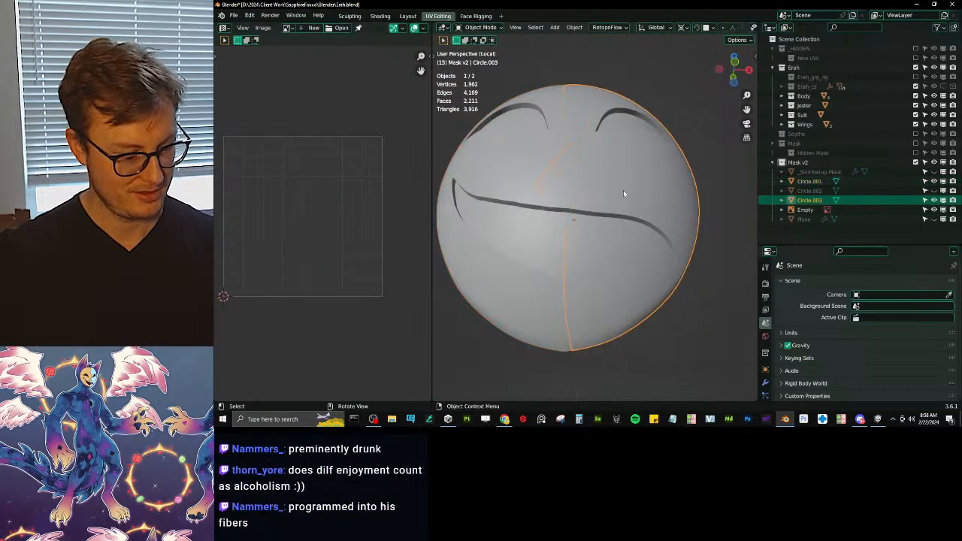
key("KP_Divide")
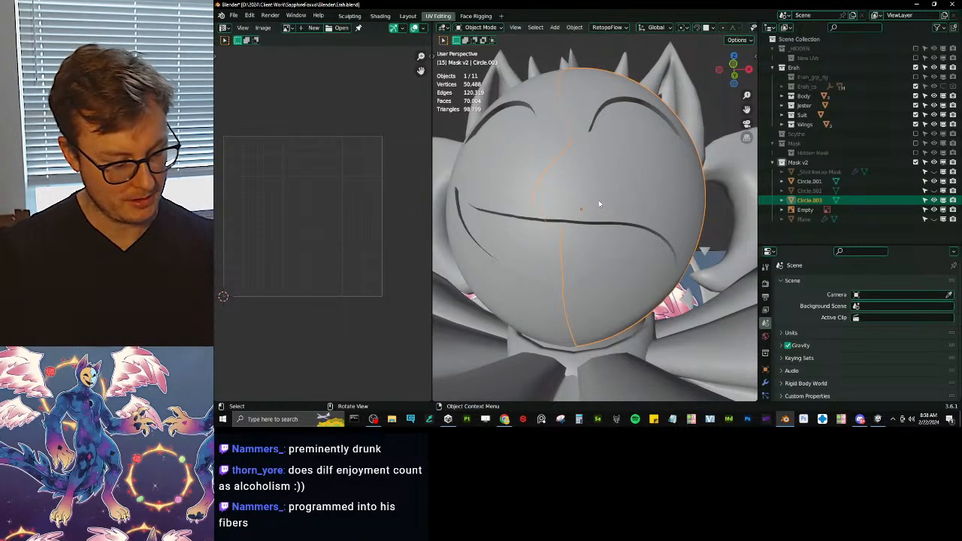
key("KP_Divide")
mouse_move(599, 201)
middle_mouse_down()
mouse_move(639, 233)
mouse_move(606, 194)
middle_mouse_up()
Step: Mark the edge path beside the mouth opening on the inner side of Circle.003 as a seam
key("Tab")
scroll(627, 209, "up", 4)
left_click(621, 204)
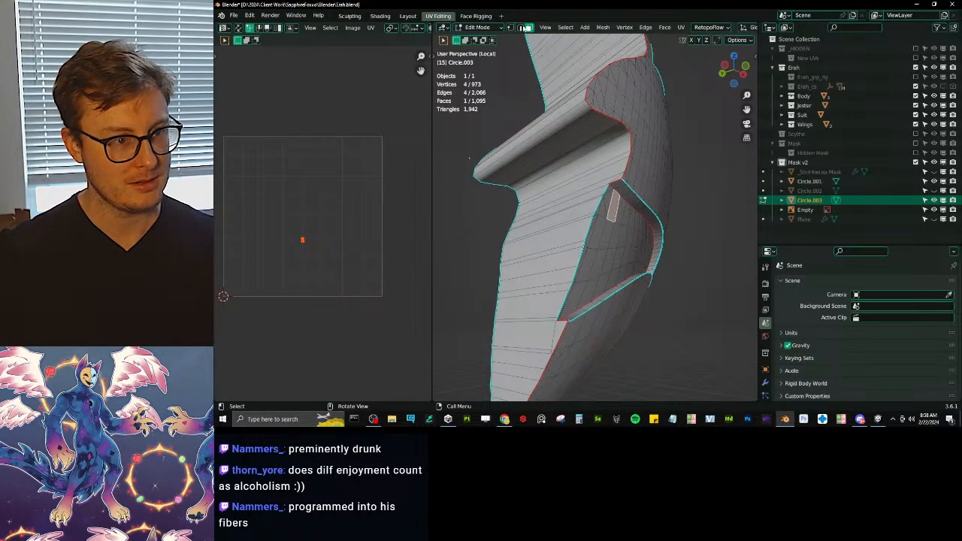
scroll(600, 173, "up", 2)
left_click(600, 170)
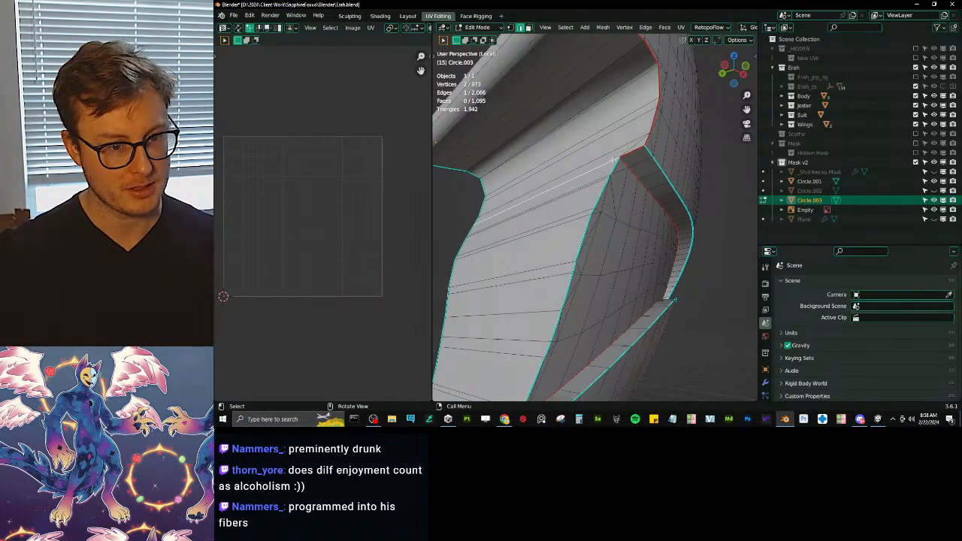
middle_click_drag(617, 162, 577, 124)
left_click(579, 136, "ctrl")
scroll(602, 130, "up", 5)
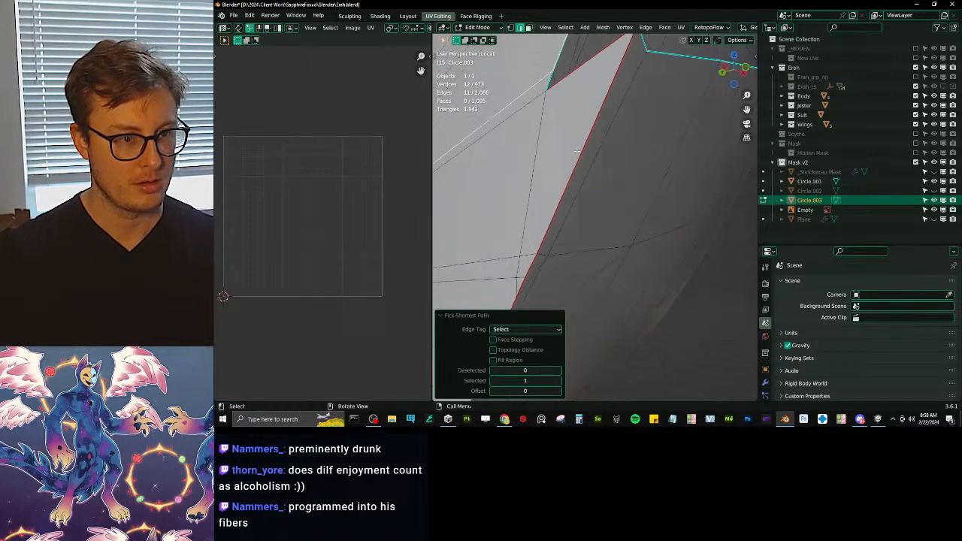
key("ctrl+z")
left_click(559, 86, "ctrl")
middle_click_drag(563, 88, 607, 100)
key("q")
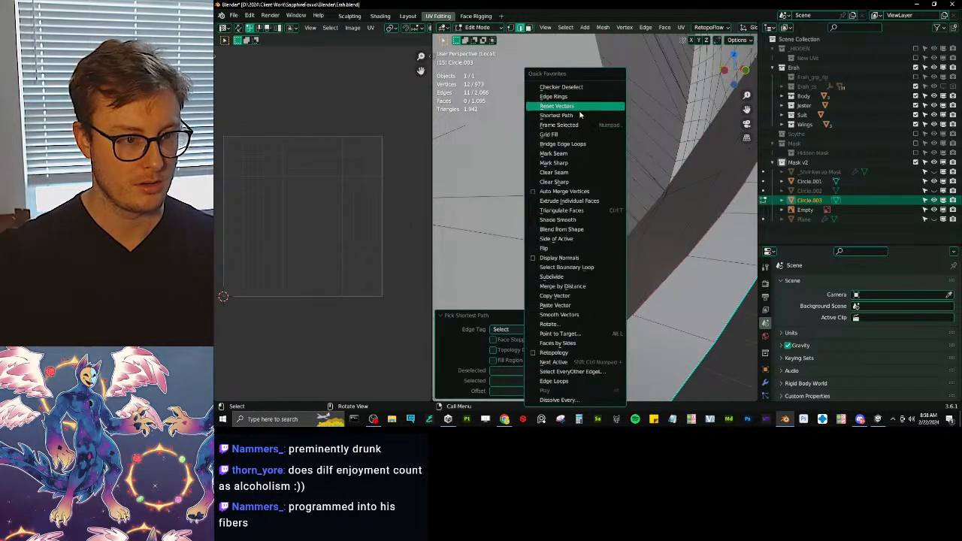
left_click(555, 154)
middle_click_drag(560, 151, 601, 179)
scroll(604, 184, "down", 5)
key("Tab")
key("KP_Divide")
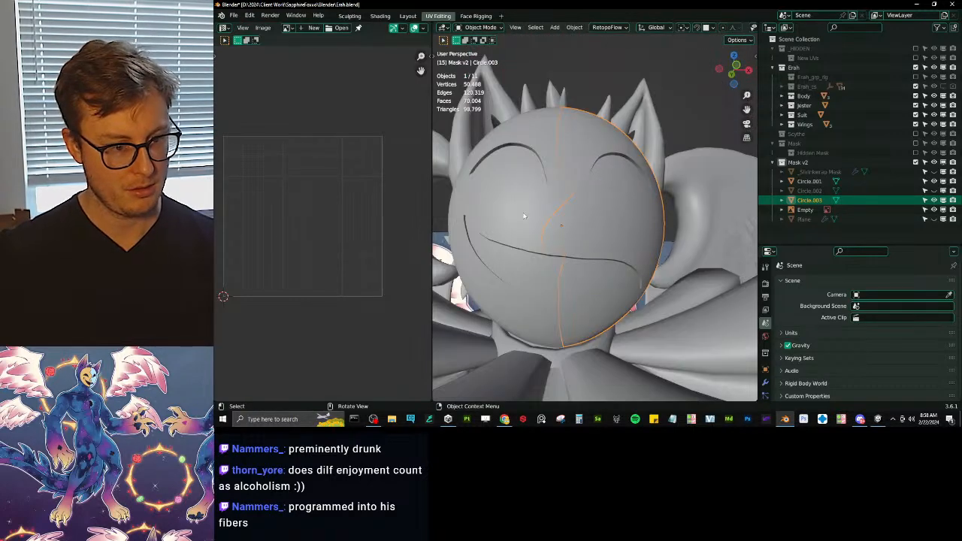
Step: Isolate mask half Circle.001 in Local View and examine its mouth seams and full UV layout in Edit Mode
left_click(524, 215)
key("KP_Divide")
middle_click_drag(613, 219, 587, 212)
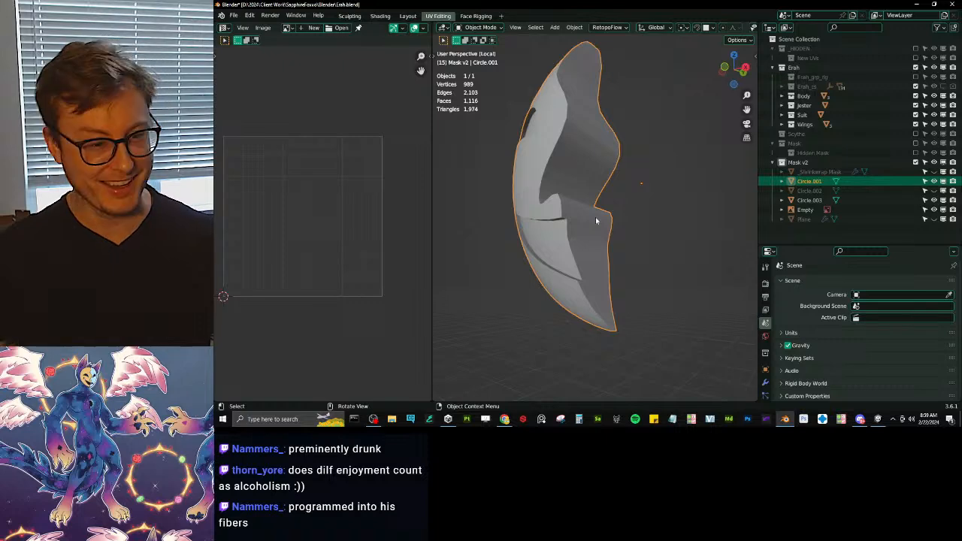
key("Tab")
scroll(590, 218, "up", 3)
left_click(542, 216)
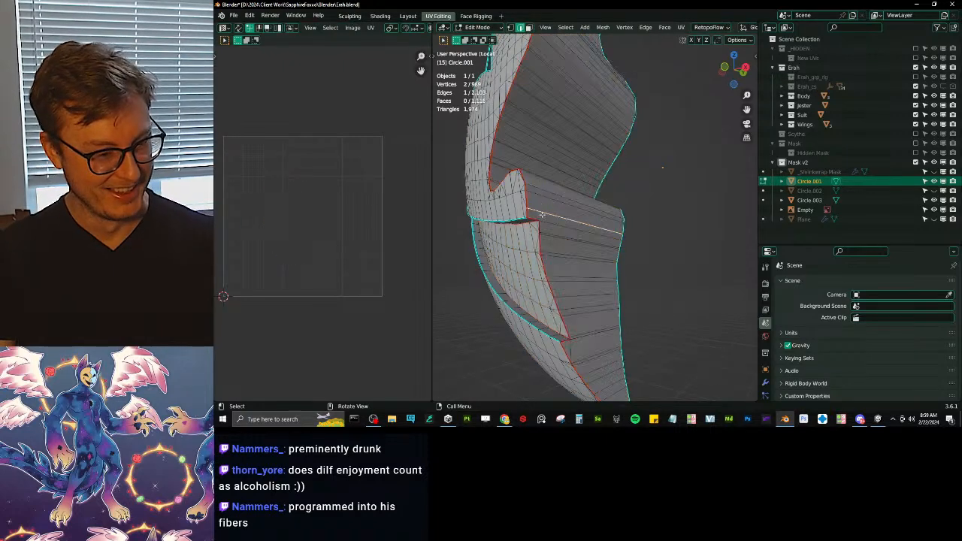
middle_click_drag(541, 216, 602, 226)
scroll(602, 226, "down", 5)
key("a")
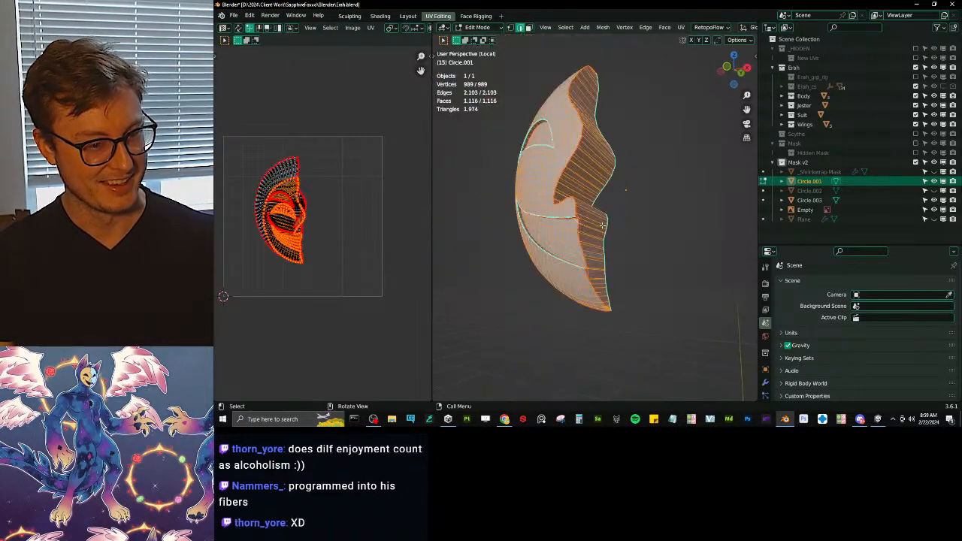
key("Tab")
key("KP_Divide")
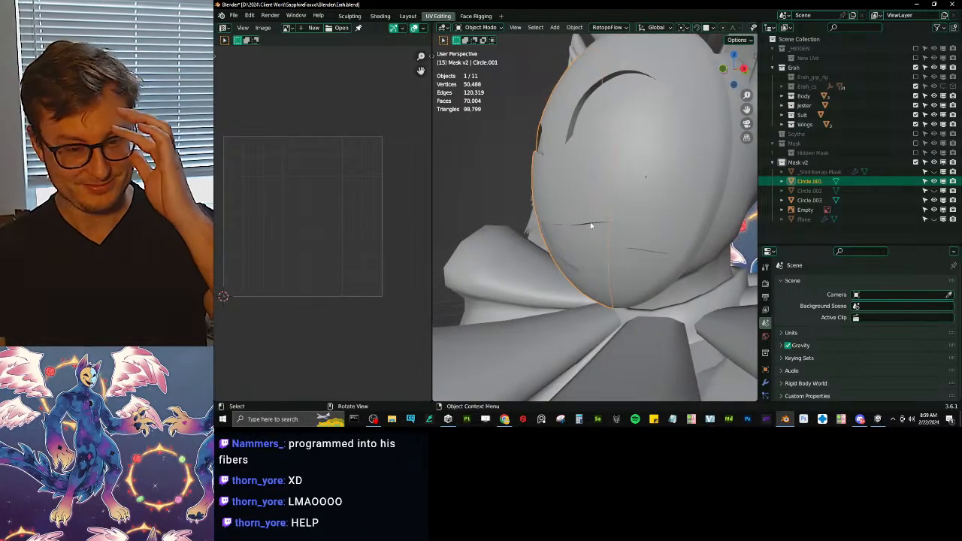
Step: Isolate Circle.001 and Circle.003 together in Local View and open both in Edit Mode from the front orthographic view
middle_click_drag(590, 222, 612, 206)
left_click(635, 200, "shift")
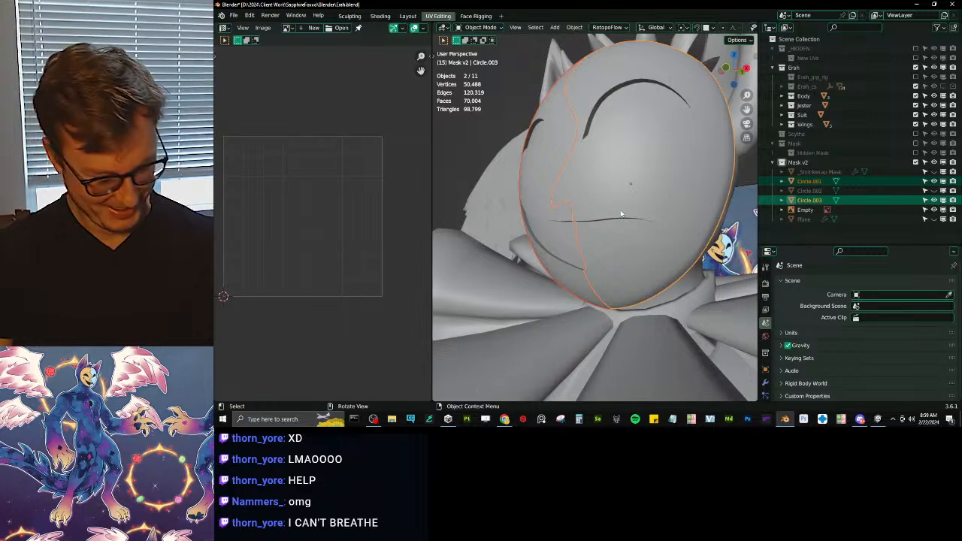
key("KP_Divide")
key("Tab")
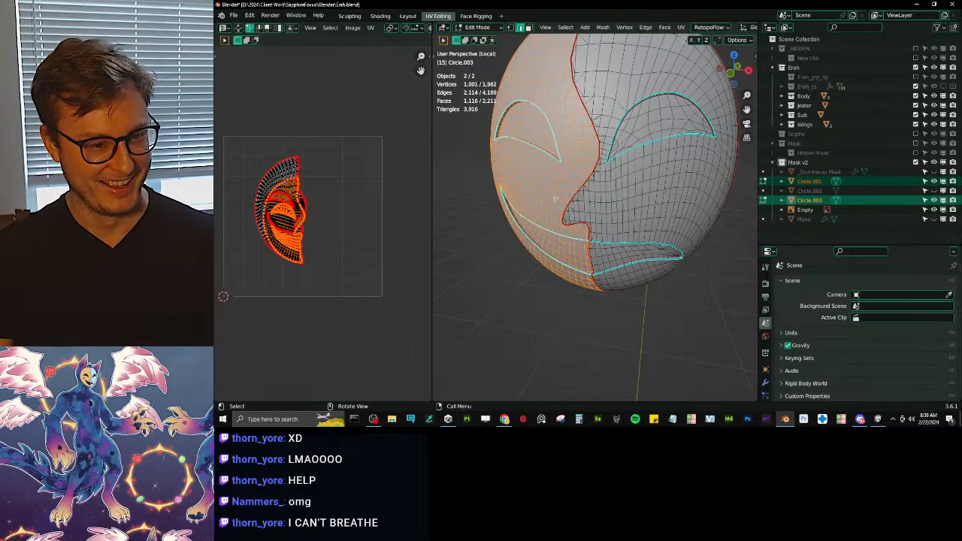
key("KP_1")
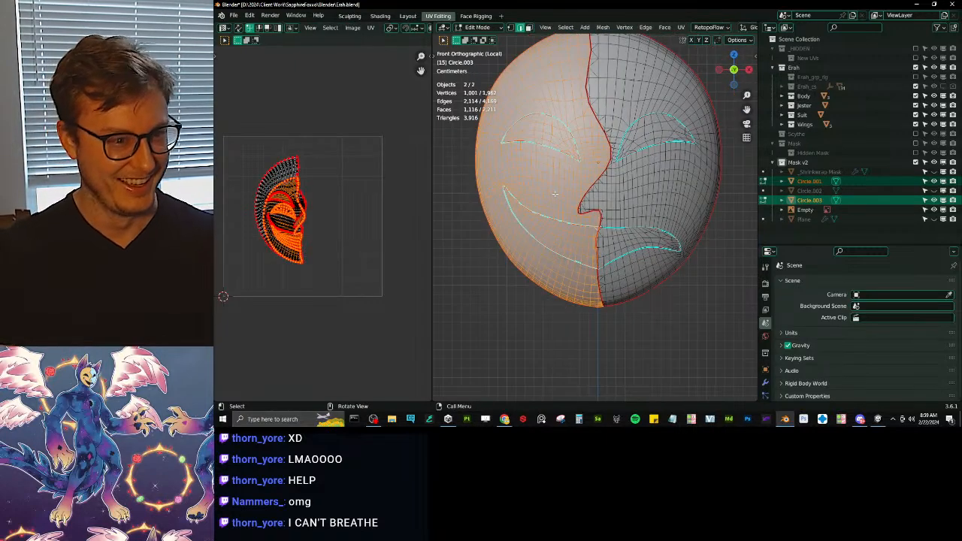
Step: Select the linked eye and mouth faces of both halves, delimited by seam, and move their UV islands below the other islands
left_click(529, 27)
key("alt+a")
key("l")
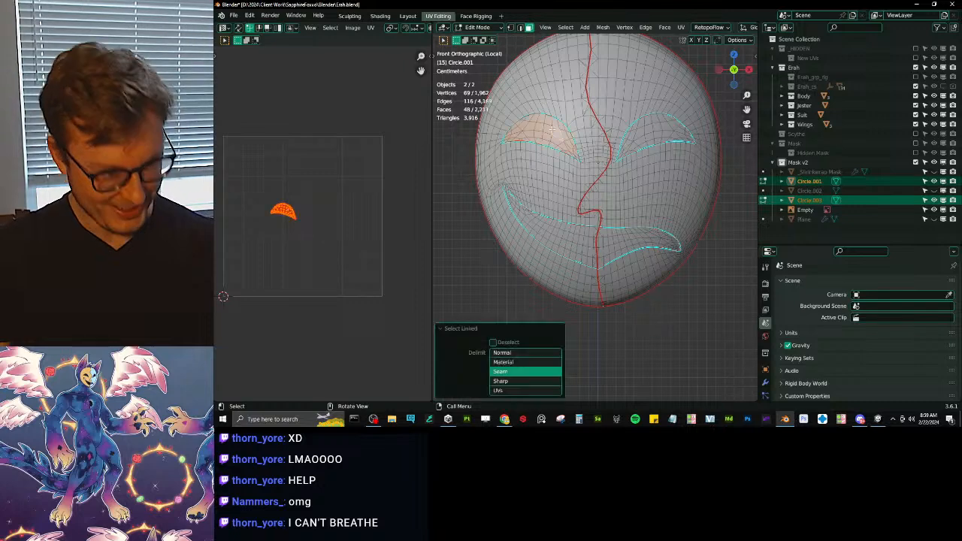
key("l")
key("l")
key("l")
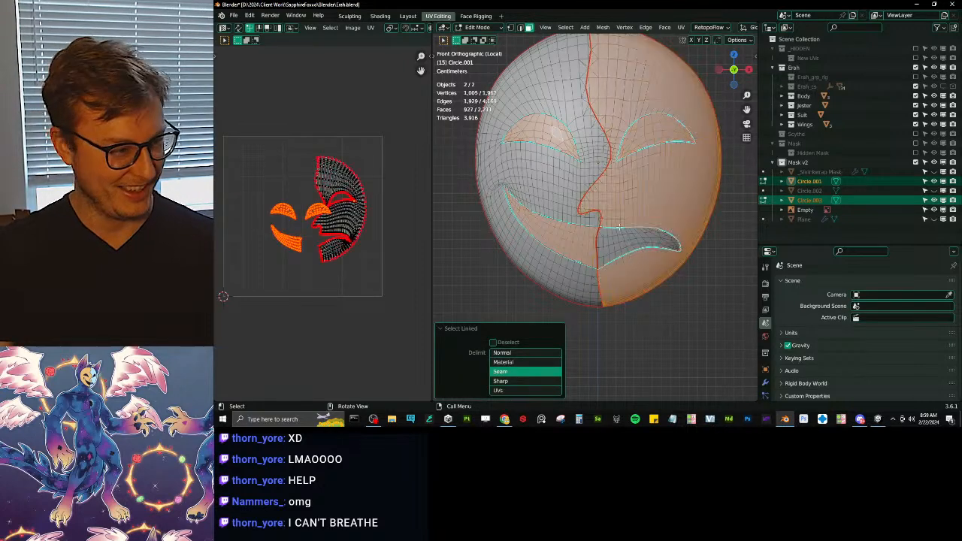
key("ctrl+z")
key("l")
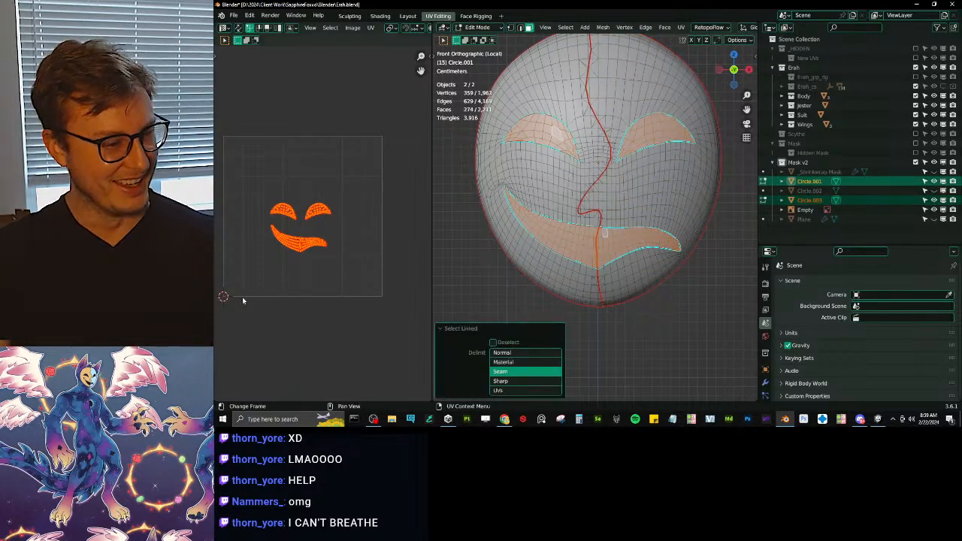
scroll(301, 251, "up", 3)
key("g")
left_click(268, 371)
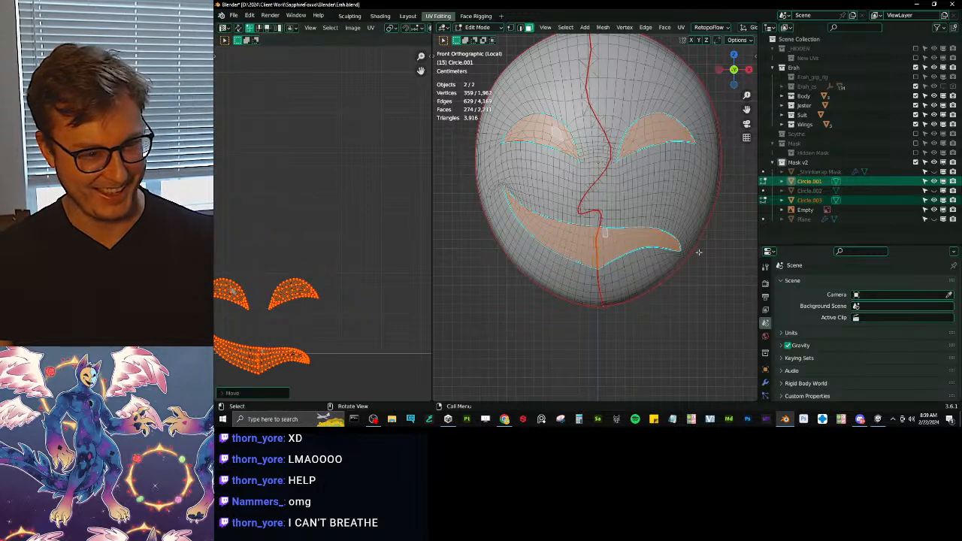
Step: Examine the UV layout of all faces together and of only the two halves' linked front faces
key("a")
scroll(391, 170, "down", 3)
scroll(328, 218, "up", 1)
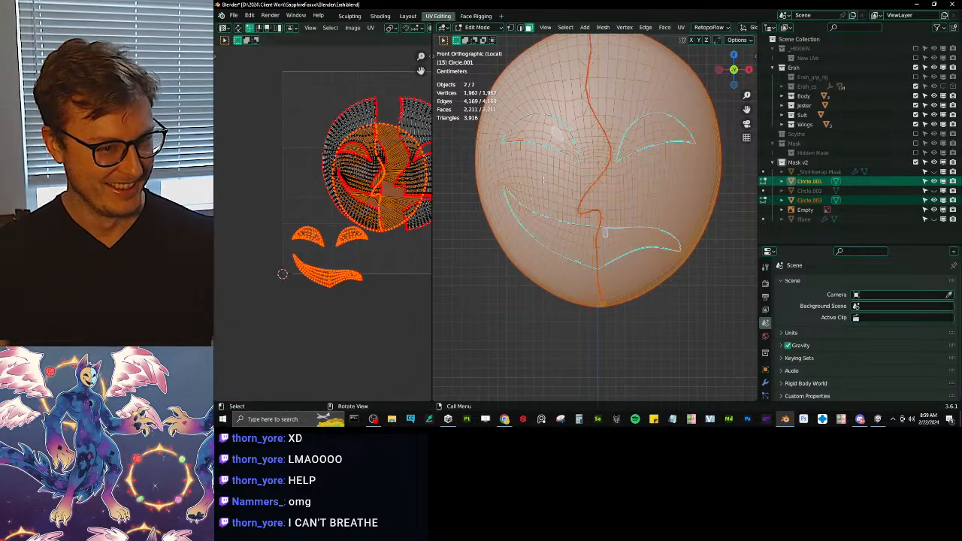
key("alt+a")
key("l")
key("l")
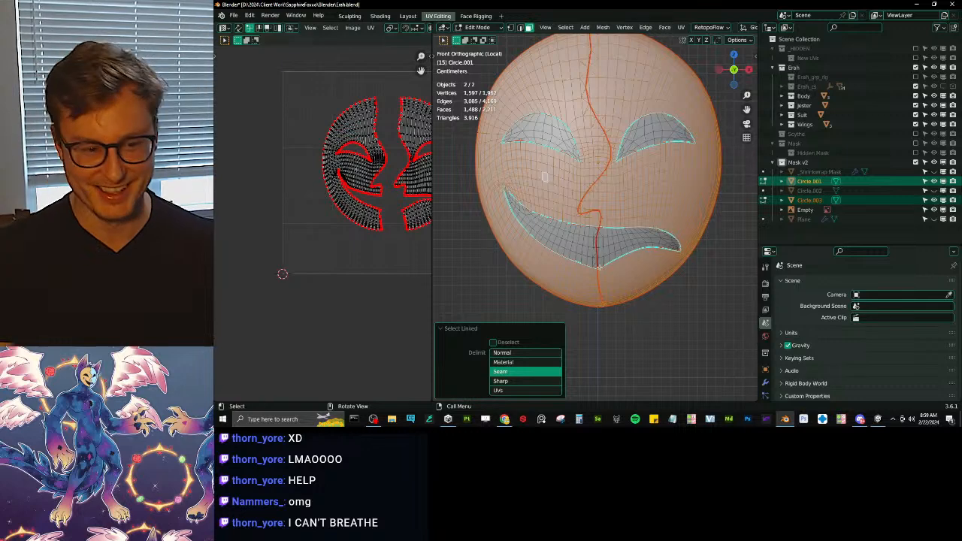
Step: Reselect the linked eye and mouth faces and move their UV islands up beyond the left edge of the UV square
key("alt+a")
key("l")
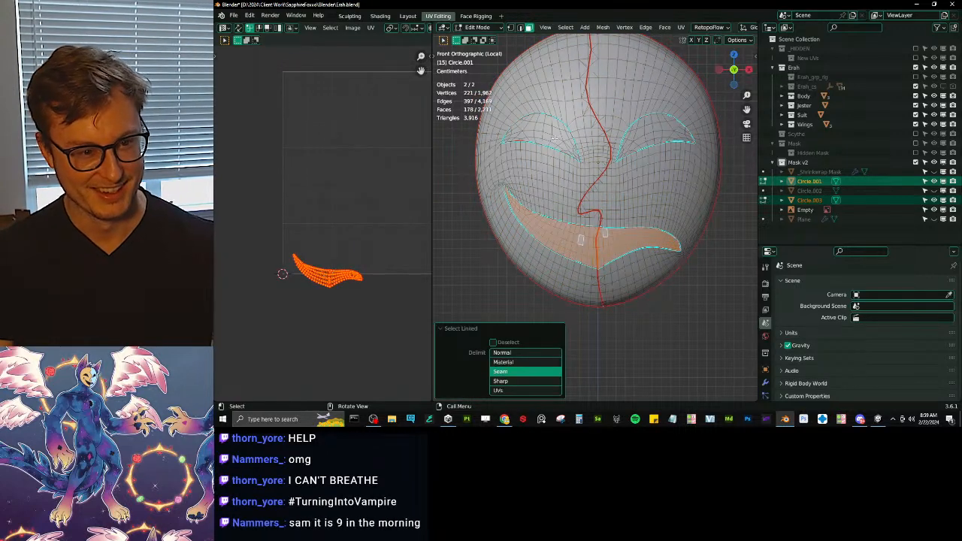
key("l")
key("l")
scroll(349, 256, "up", 3)
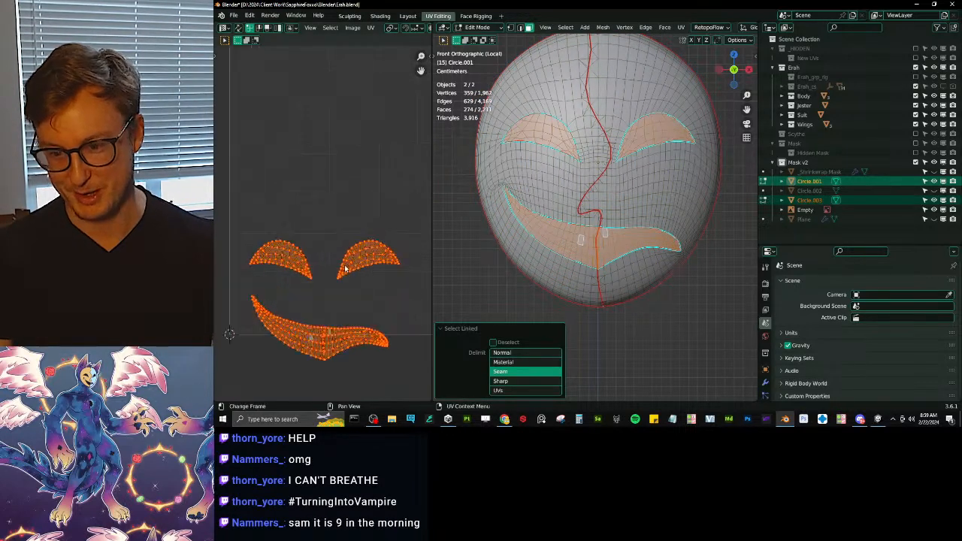
scroll(346, 269, "down", 3)
key("g")
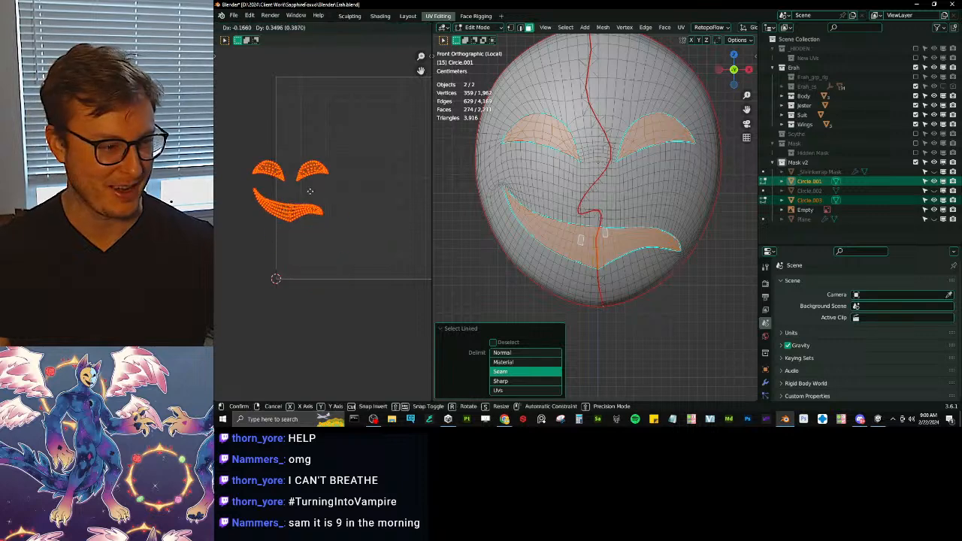
left_click(279, 184)
Step: Show all faces' UVs and move the overlapping back-face islands left, off the centre of the front-face islands
key("a")
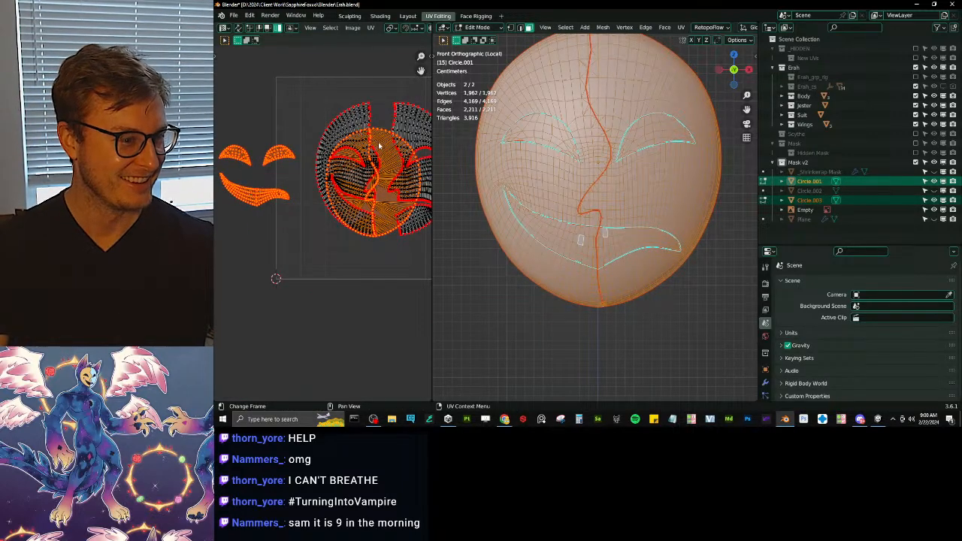
left_click(382, 172)
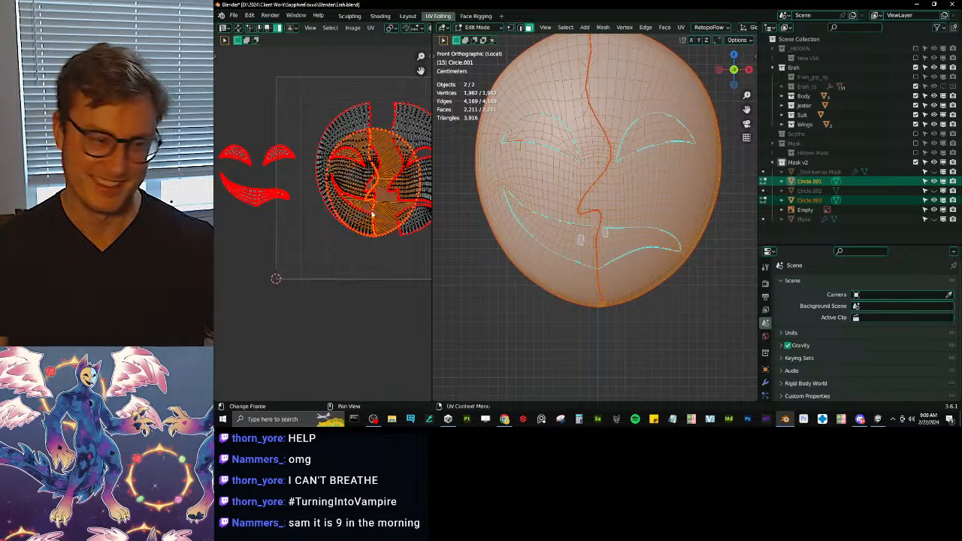
key("g")
left_click(347, 201)
middle_click_drag(346, 202, 267, 251, "shift")
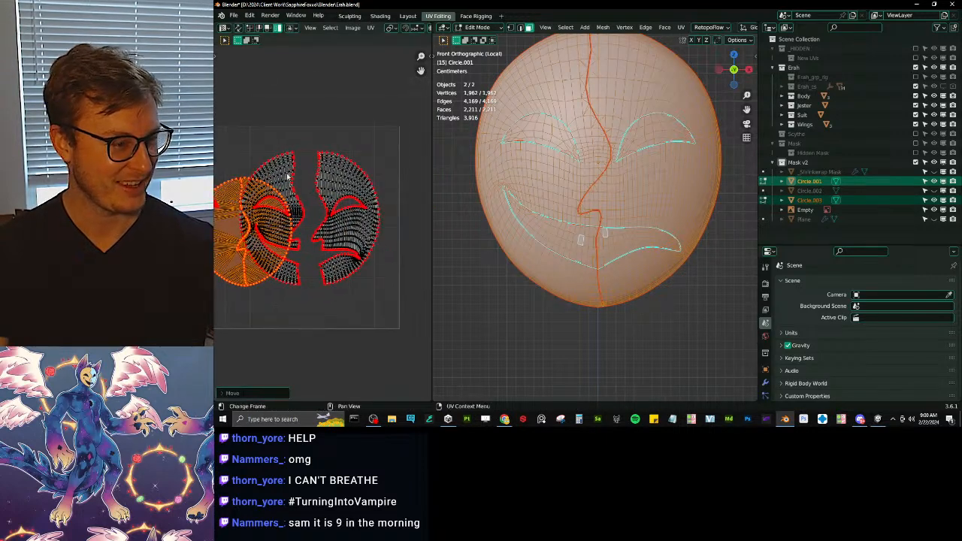
Step: Select both front-face islands and move them right along X, away from the back-face islands
left_click(291, 181)
left_click(336, 197, "shift")
key("g")
key("x")
left_click(375, 144)
Step: Select only the Circle.003 front-face island and move it closer to the Circle.001 front-face island, matching up their profiles
left_click(380, 196)
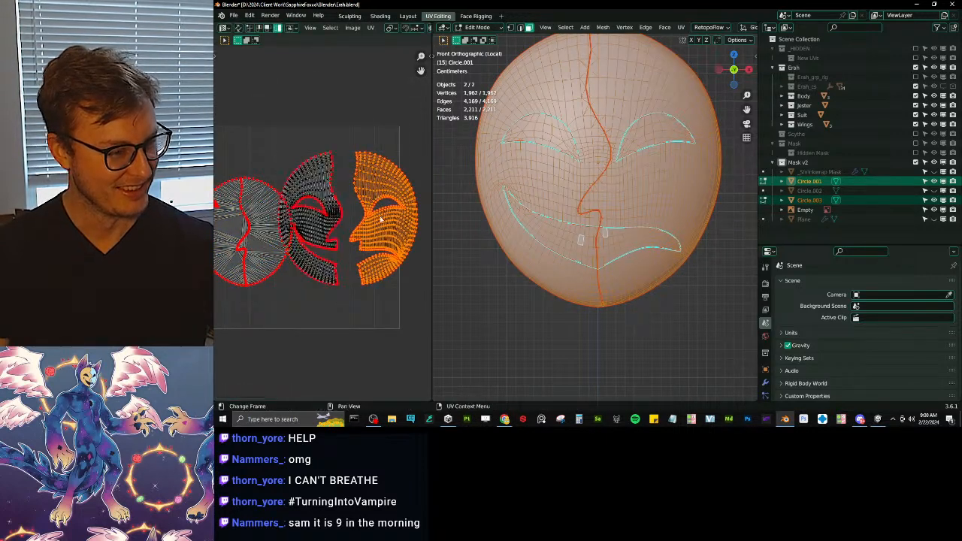
scroll(383, 215, "up", 3)
key("g")
key("x")
left_click(390, 258)
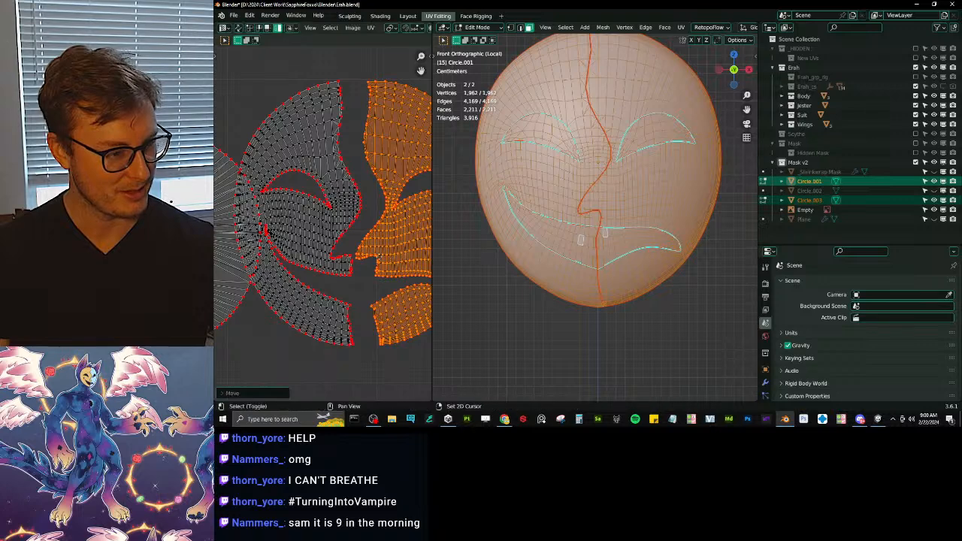
middle_click_drag(305, 180, 265, 188)
key("g")
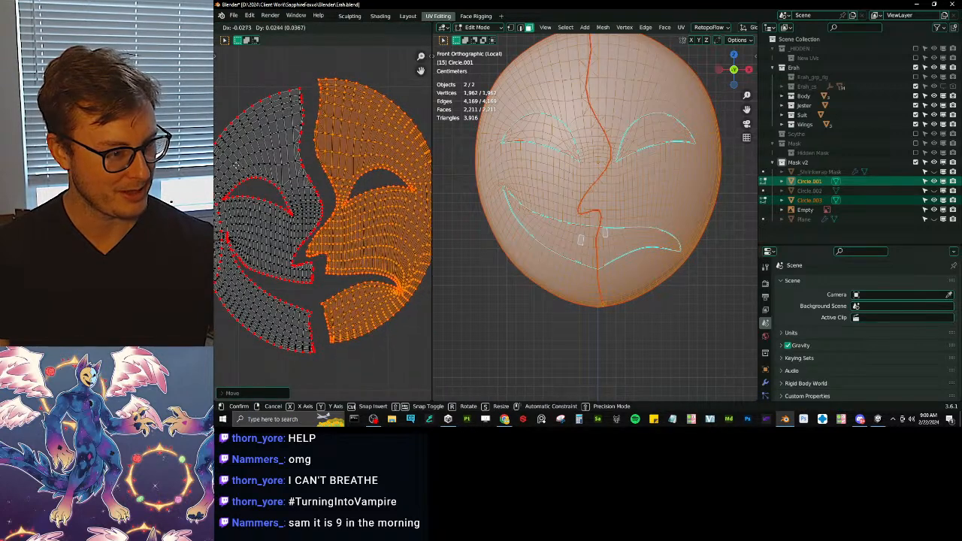
left_click(428, 178)
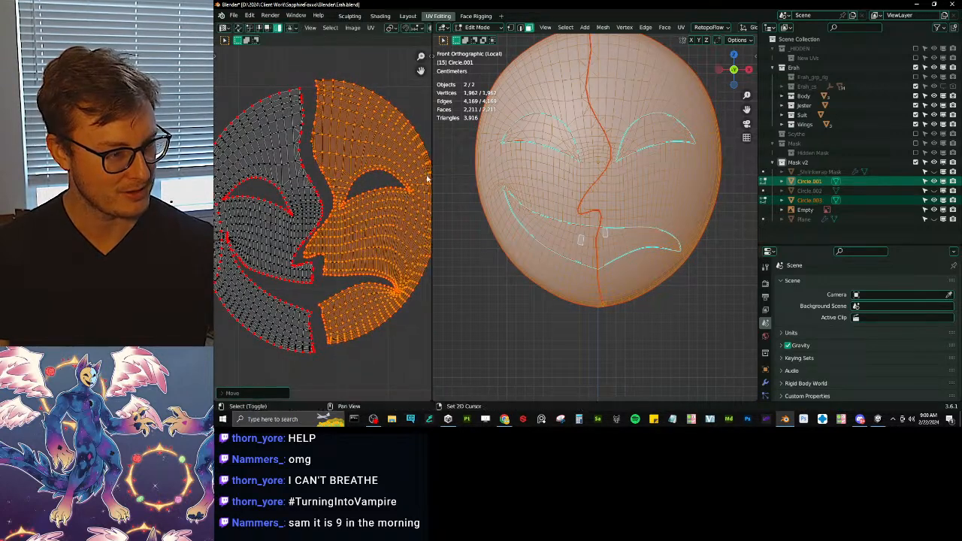
key("g")
left_click(357, 231)
key("ctrl+z")
key("ctrl+z")
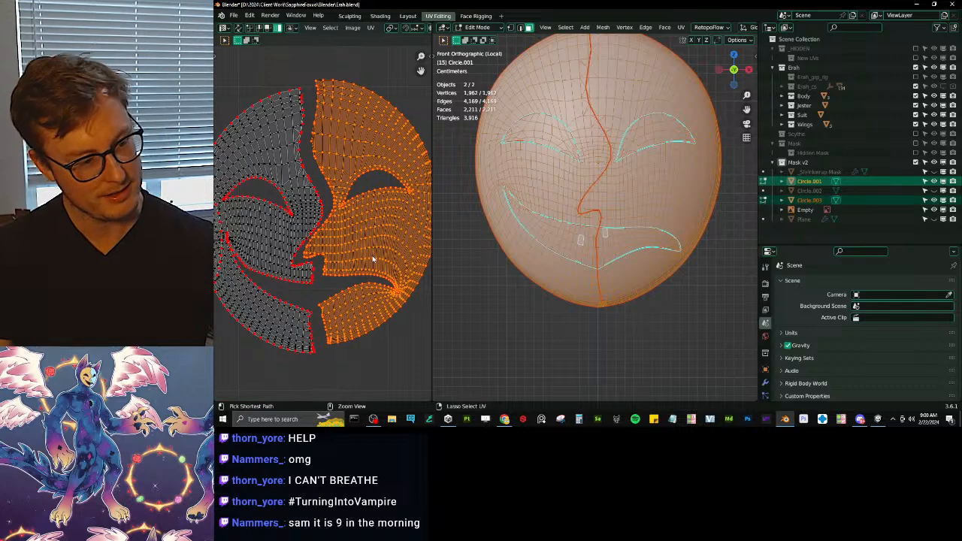
Step: Move the Circle.003 front-face island slightly right along X to widen the gap between the two front islands
scroll(373, 265, "down", 2)
middle_click_drag(374, 265, 389, 265, "shift")
key("g")
key("x")
left_click(394, 265)
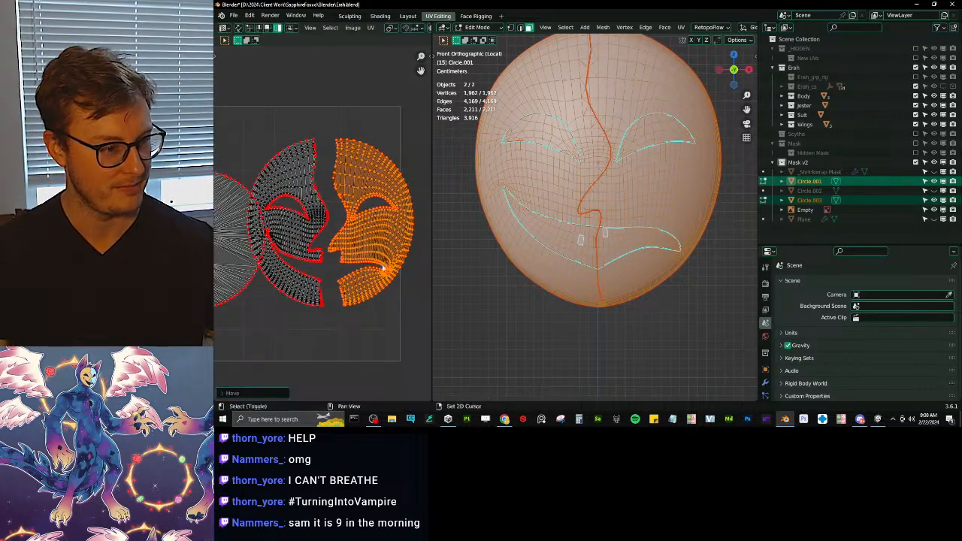
Step: Select both halves of the back-face islands and move them above the eye and mouth islands
middle_click_drag(313, 264, 401, 243, "shift")
scroll(425, 243, "down", 1)
left_click(335, 248)
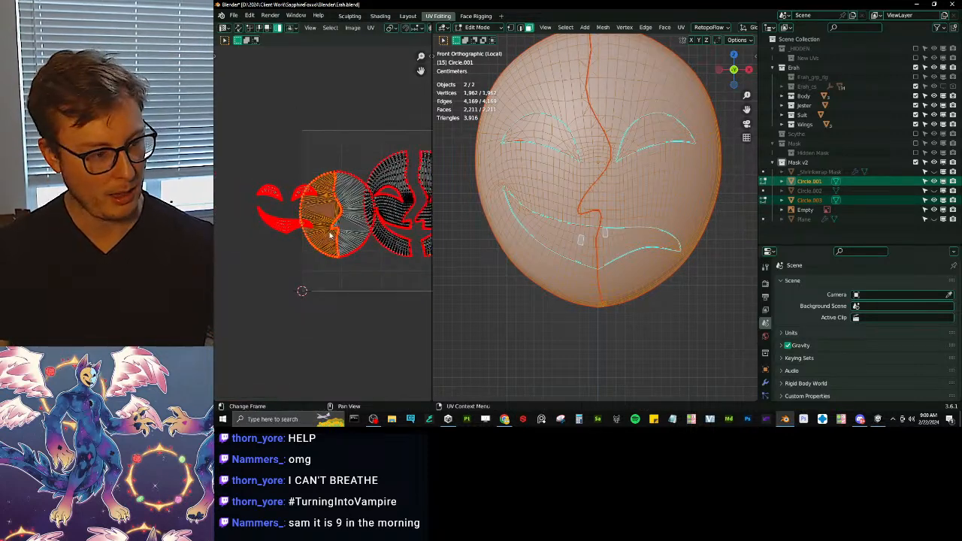
scroll(336, 248, "up", 1)
left_click(350, 248, "shift")
middle_click_drag(336, 260, 336, 275)
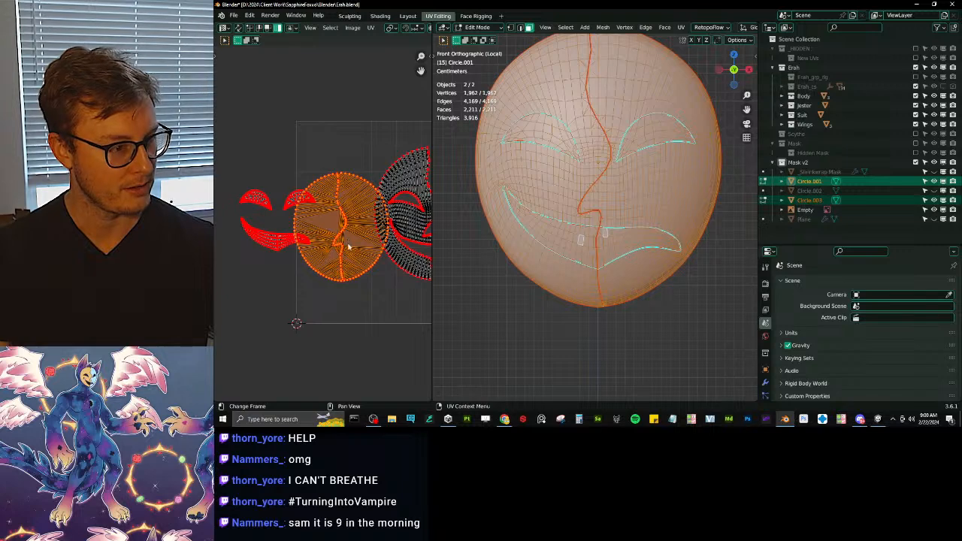
key("g")
left_click(250, 148)
Step: Select the back, eye and mouth islands together and move the group down beside the front-face islands
key("b")
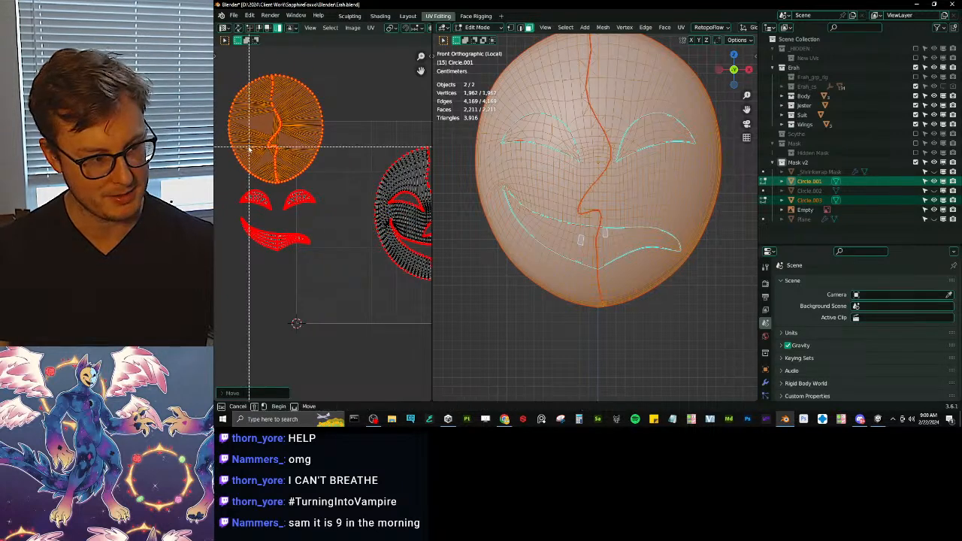
left_click_drag(251, 148, 320, 256)
key("g")
left_click(331, 298)
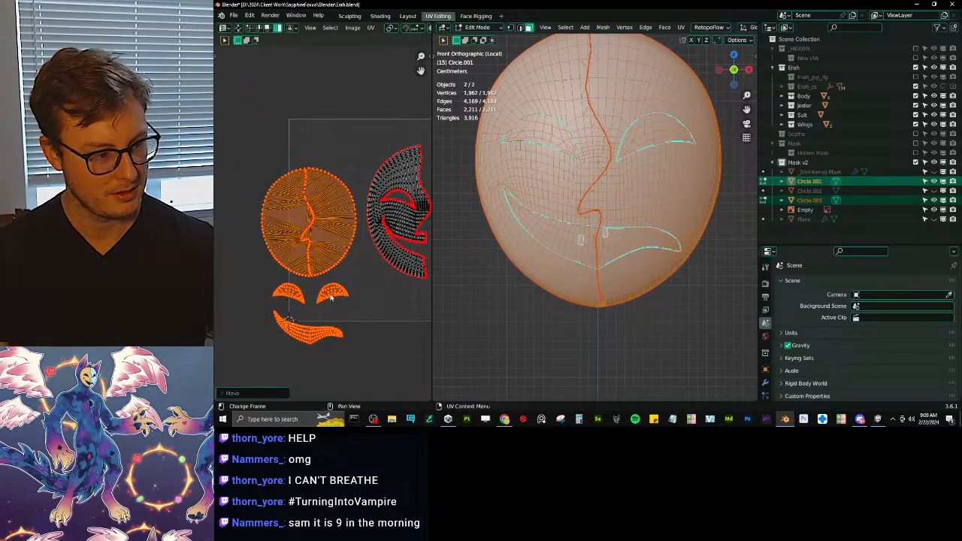
Step: Select the eye and mouth islands together and move them above the back-face islands
left_click(331, 299)
key("b")
left_click_drag(263, 281, 331, 331)
middle_click_drag(294, 330, 248, 340)
scroll(286, 325, "down", 2)
key("g")
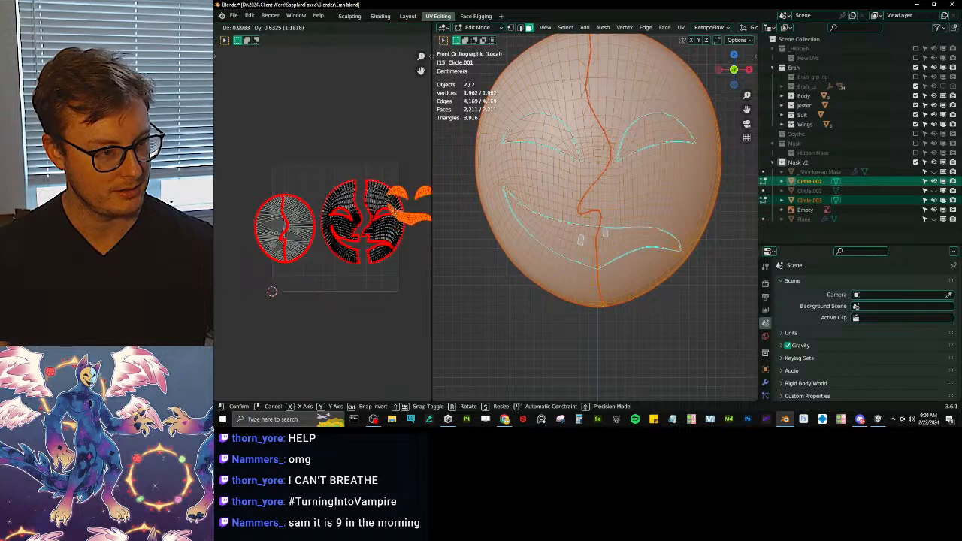
left_click(297, 175)
Step: Select both back-face islands and move them slightly down beside the front-face islands
left_click(293, 235)
key("b")
left_click_drag(263, 209, 299, 240)
key("g")
left_click(303, 249)
Step: Move the eye and mouth islands to just above the back-face islands and save the file
left_click(299, 157)
key("b")
left_click_drag(300, 155, 326, 182)
key("g")
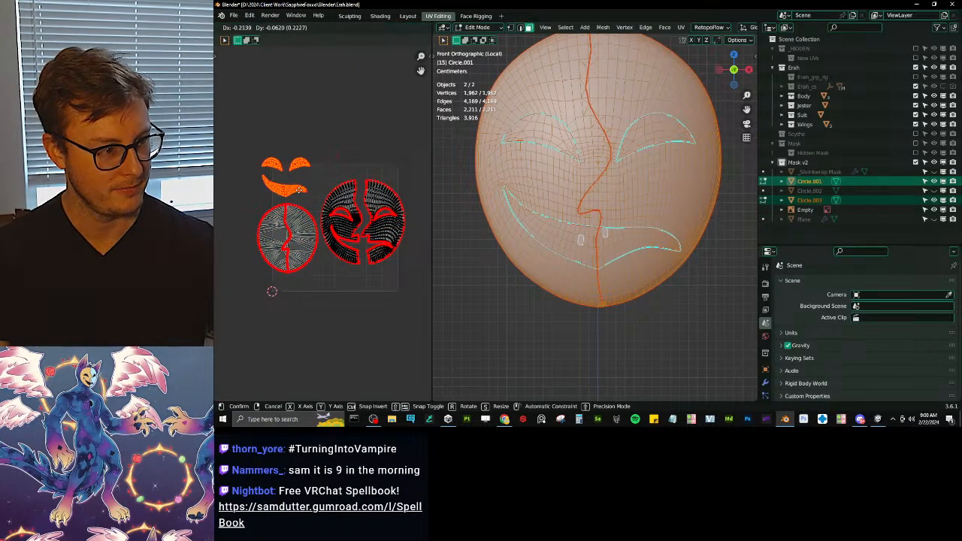
left_click(303, 191)
key("Tab")
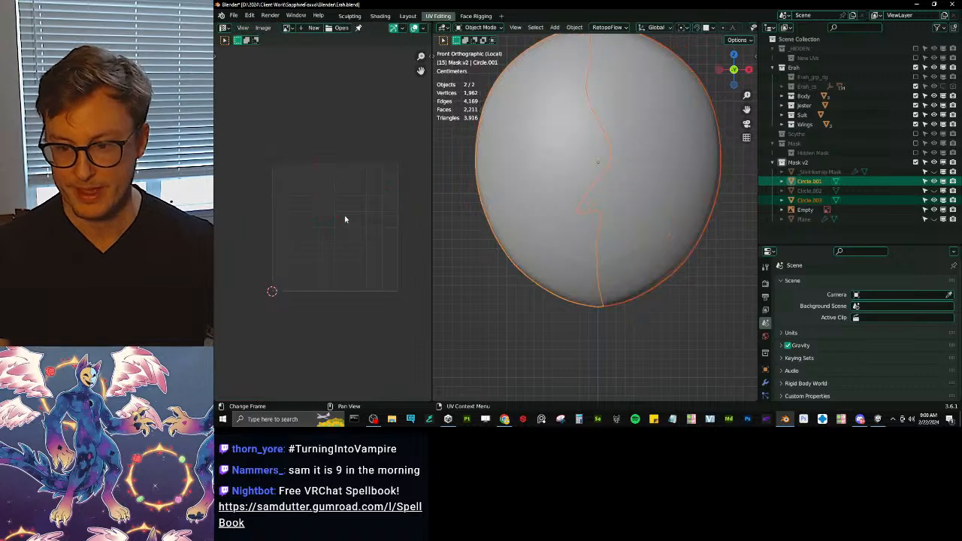
key("ctrl+s")
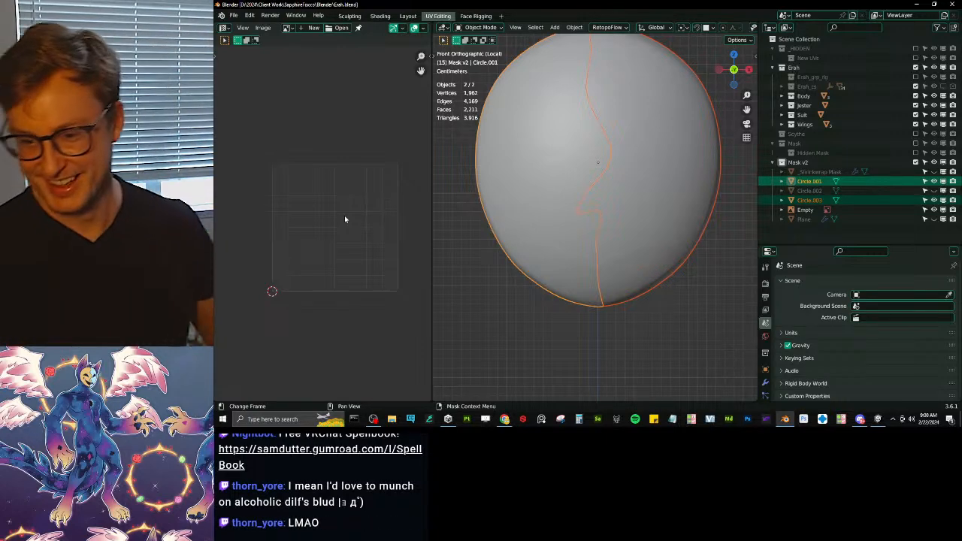
Step: Scale all the UV islands of both mask halves down together and position the group within the UV square
key("Tab")
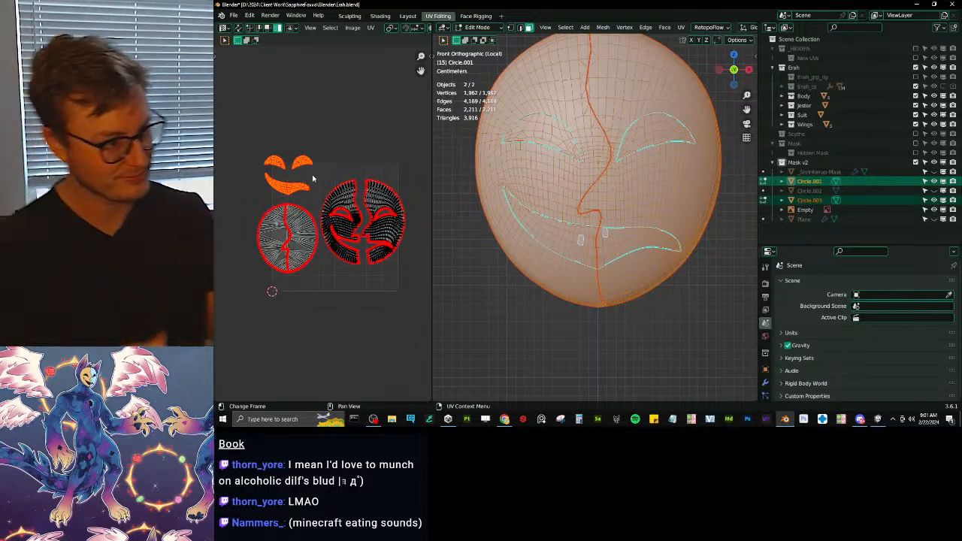
key("Tab")
scroll(598, 216, "down", 4)
scroll(597, 216, "up", 2)
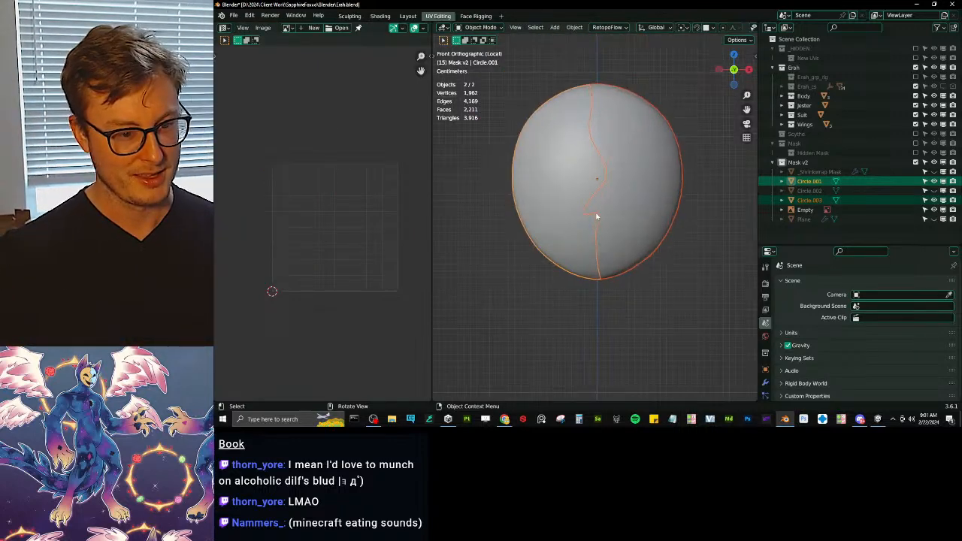
key("Tab")
key("s")
left_click(367, 156)
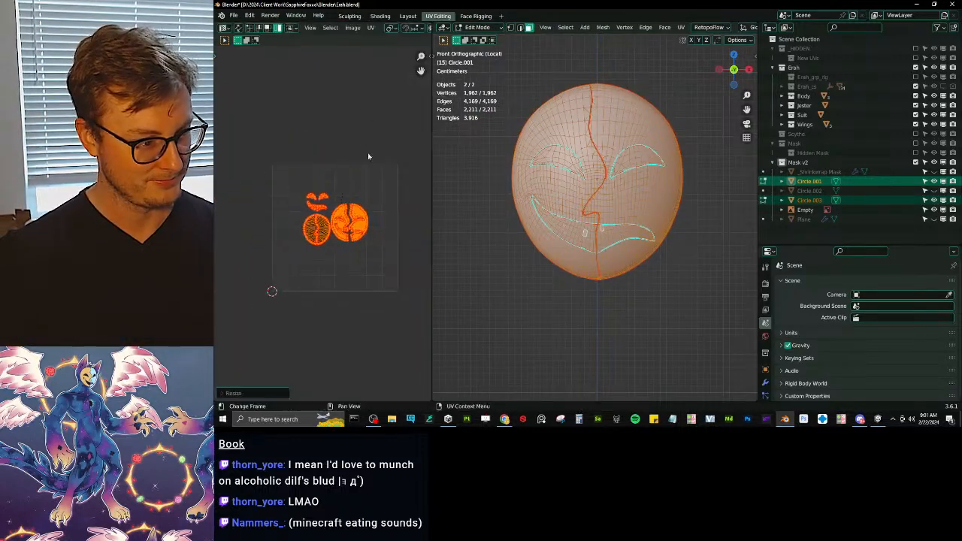
key("g")
left_click(364, 167)
scroll(357, 186, "up", 5)
middle_click_drag(364, 193, 319, 218)
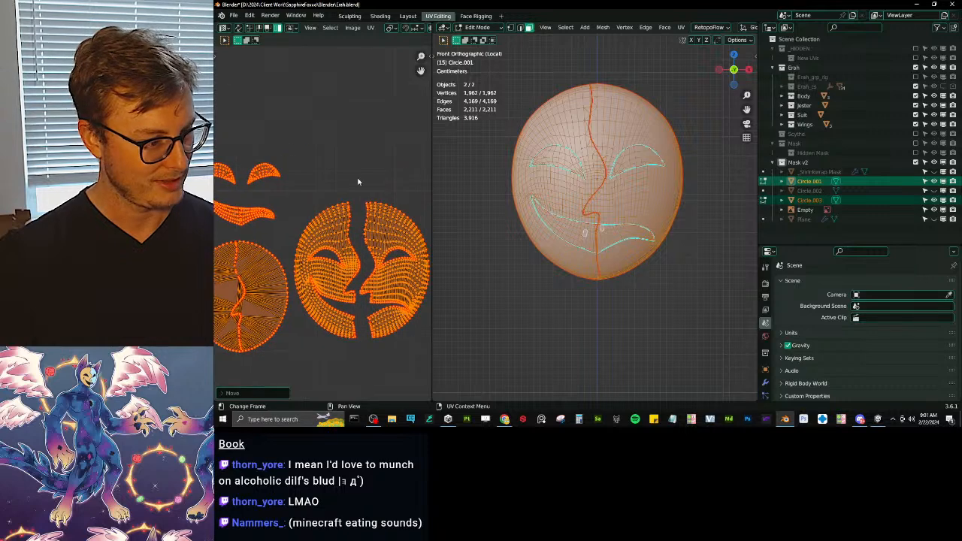
Step: Return both mask halves to Object Mode and save the file
key("Tab")
middle_click_drag(608, 187, 588, 202)
key("ctrl+s")
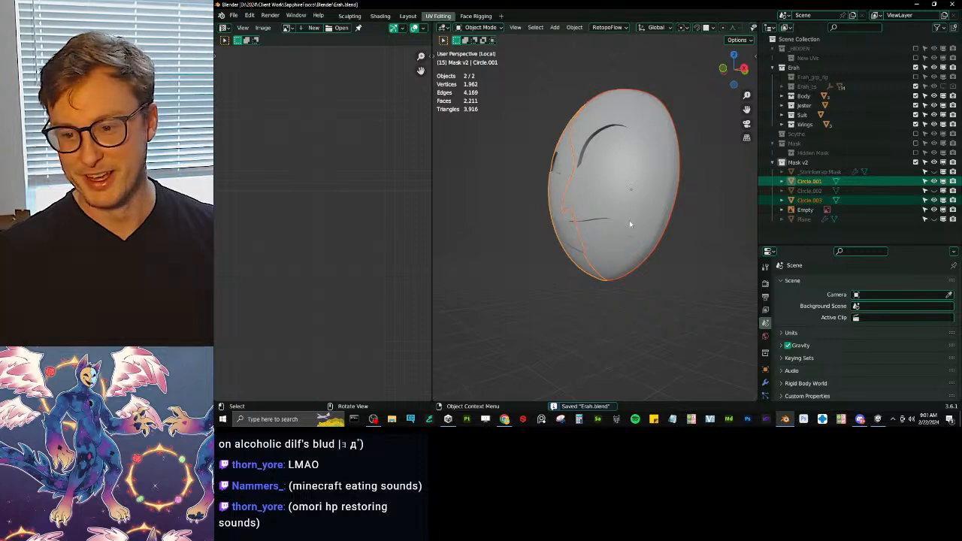
middle_click_drag(630, 224, 606, 252)
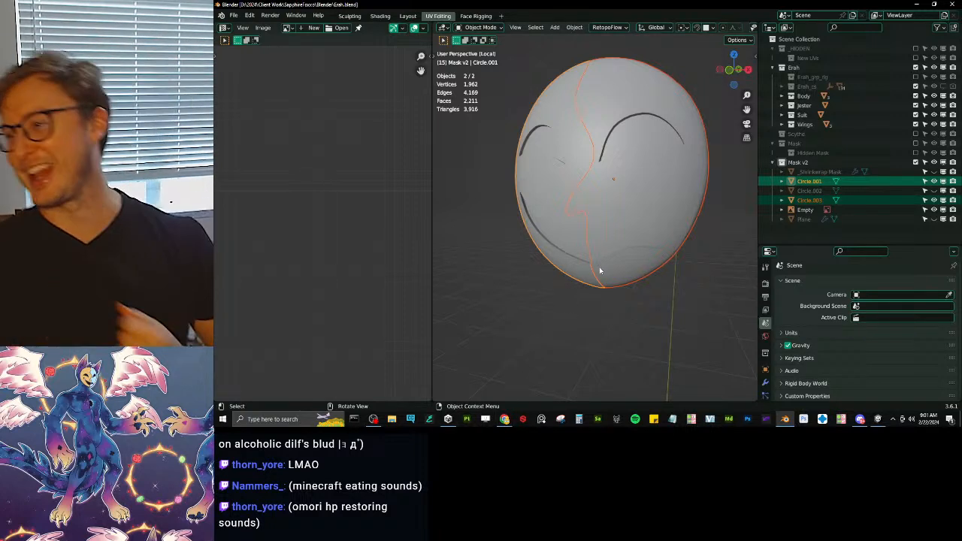
left_click(509, 419)
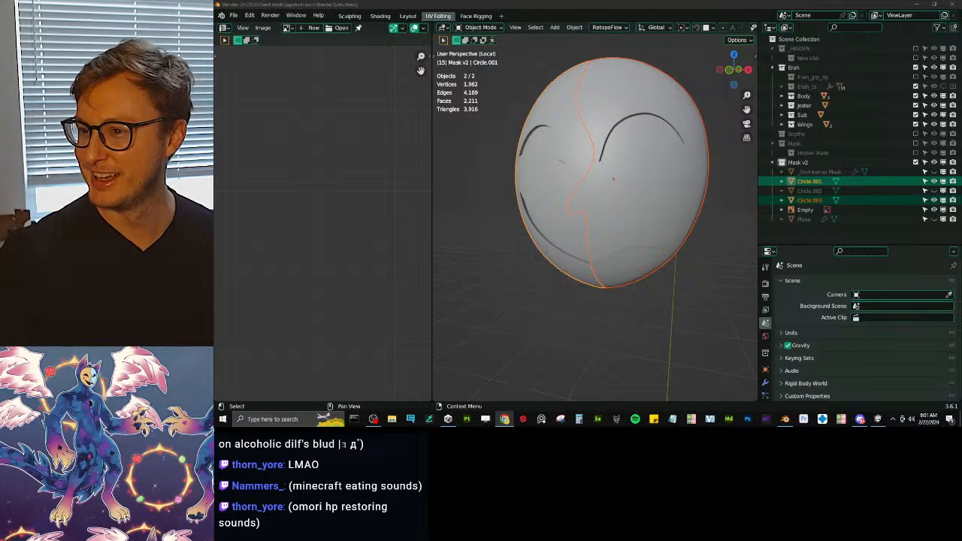
left_click(589, 4)
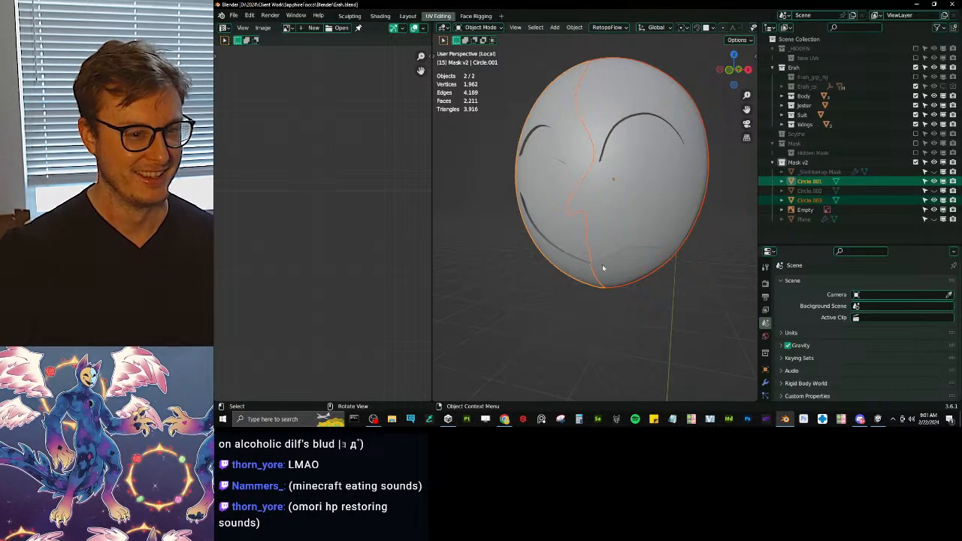
Step: Show the object transform values and select both the Circle.001 and Circle.003 mask halves
scroll(615, 206, "down", 3)
left_click(618, 199)
scroll(618, 199, "up", 2)
middle_click_drag(618, 198, 624, 228)
left_click(585, 192)
key("n")
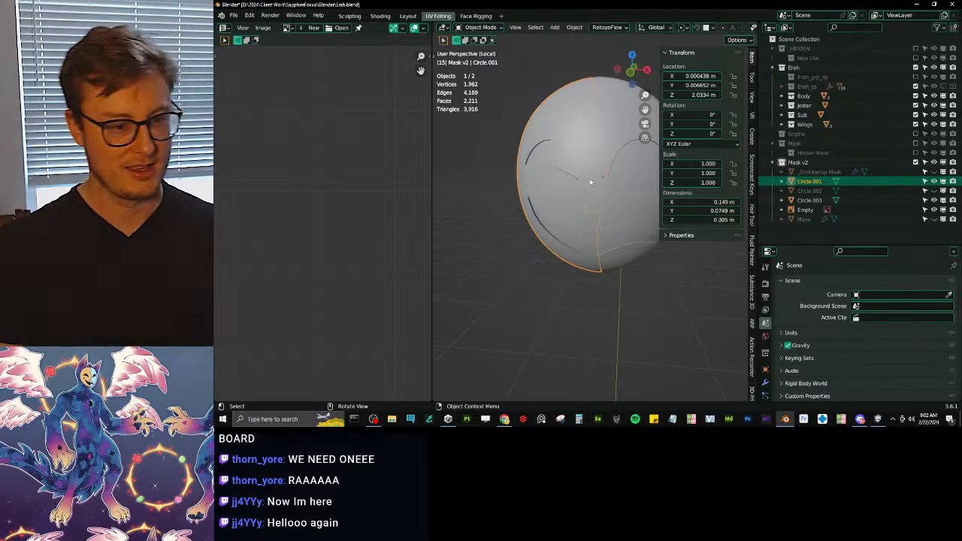
scroll(590, 182, "down", 3)
mouse_move(590, 182)
middle_mouse_down()
mouse_move(567, 223)
mouse_move(567, 210)
mouse_move(597, 197)
middle_mouse_up()
scroll(567, 210, "up", 4)
left_click(601, 197, "shift")
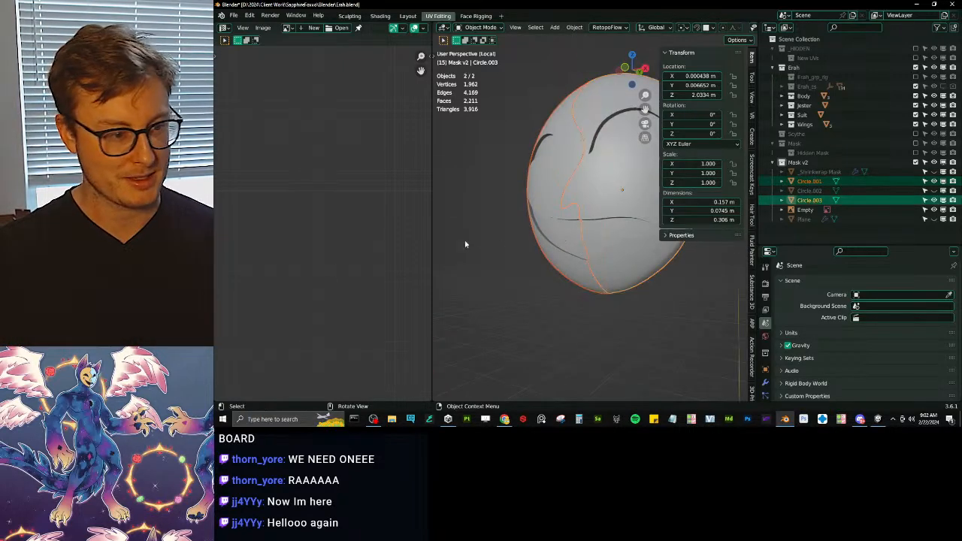
Step: Save the file and apply the transforms of both mask halves to zero their location
key("Tab")
scroll(540, 240, "down", 10)
key("Tab")
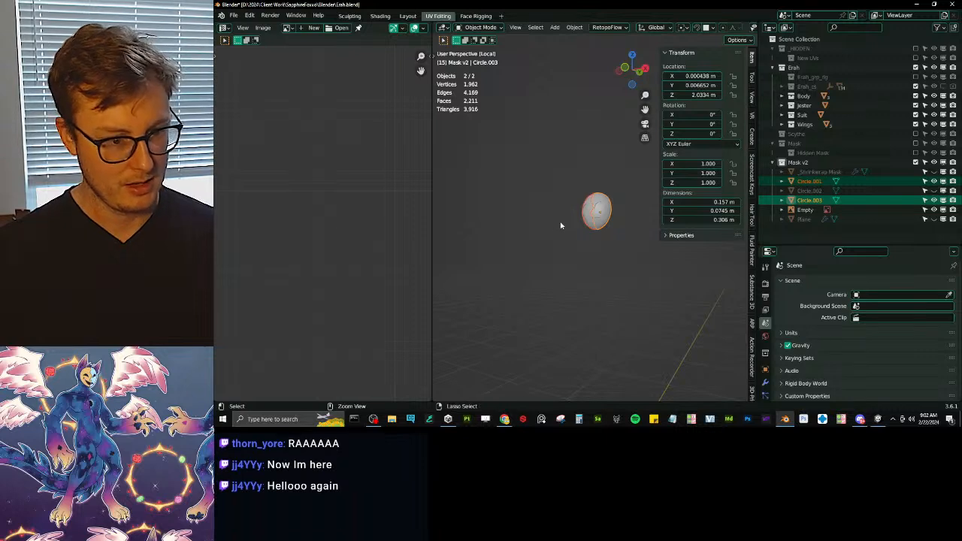
key("ctrl+s")
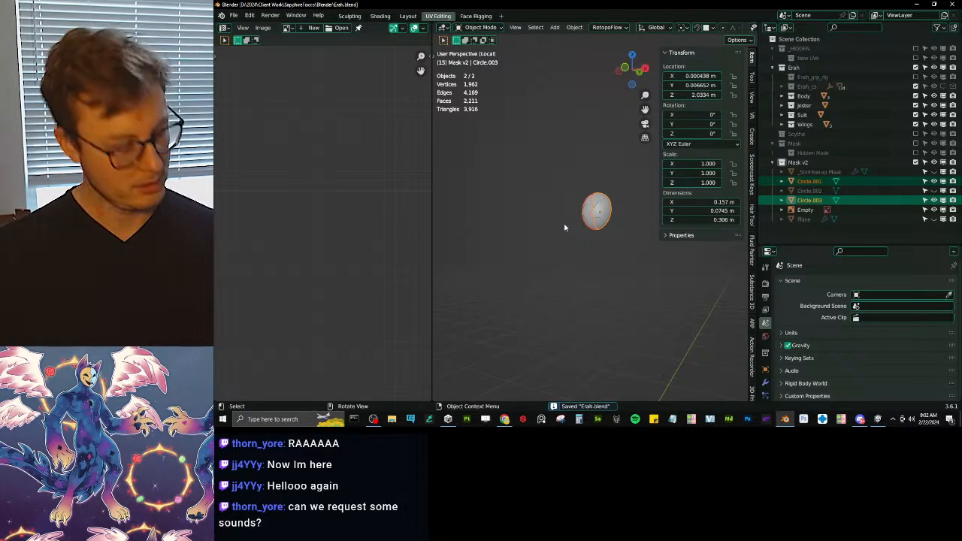
key("ctrl+s")
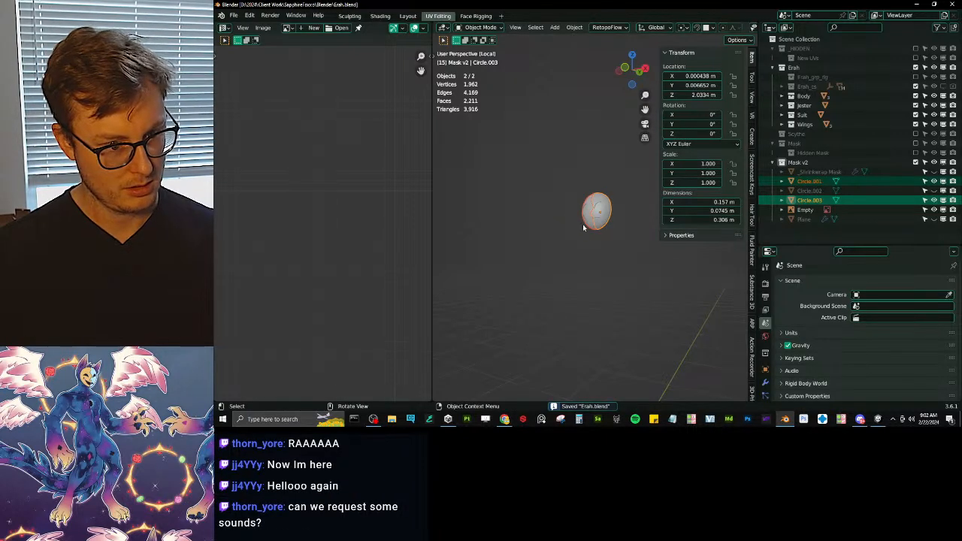
key("ctrl+a")
left_click(557, 290)
middle_click_drag(560, 285, 640, 222)
scroll(591, 233, "up", 4)
left_click(591, 232)
key("g")
right_click(583, 251)
Step: Select both mask halves again and save the file
left_click(612, 239)
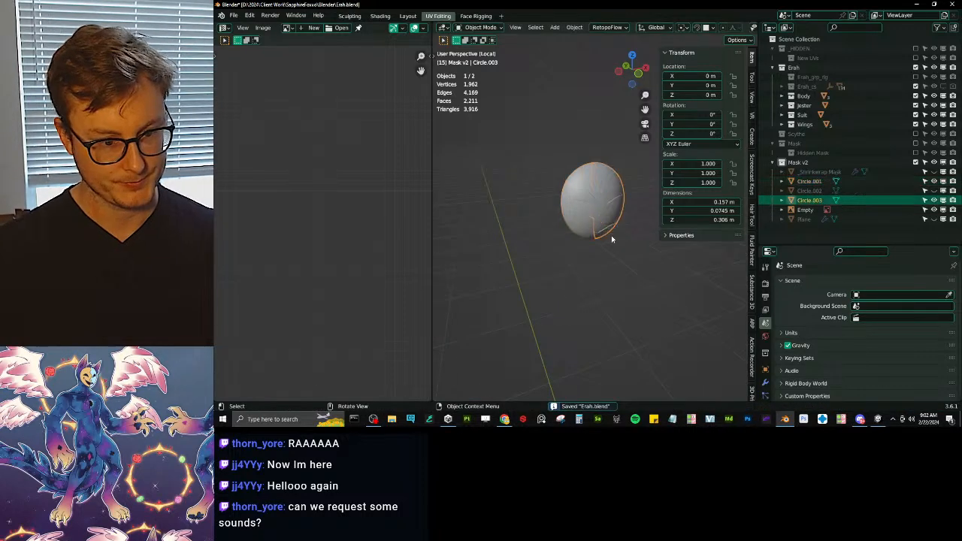
left_click(617, 237, "shift")
key("ctrl+s")
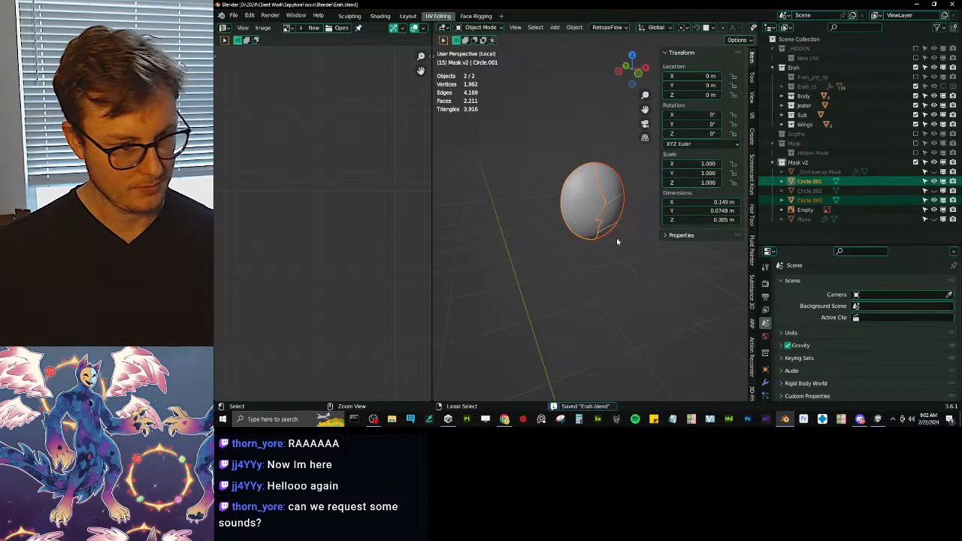
middle_click_drag(617, 237, 593, 220)
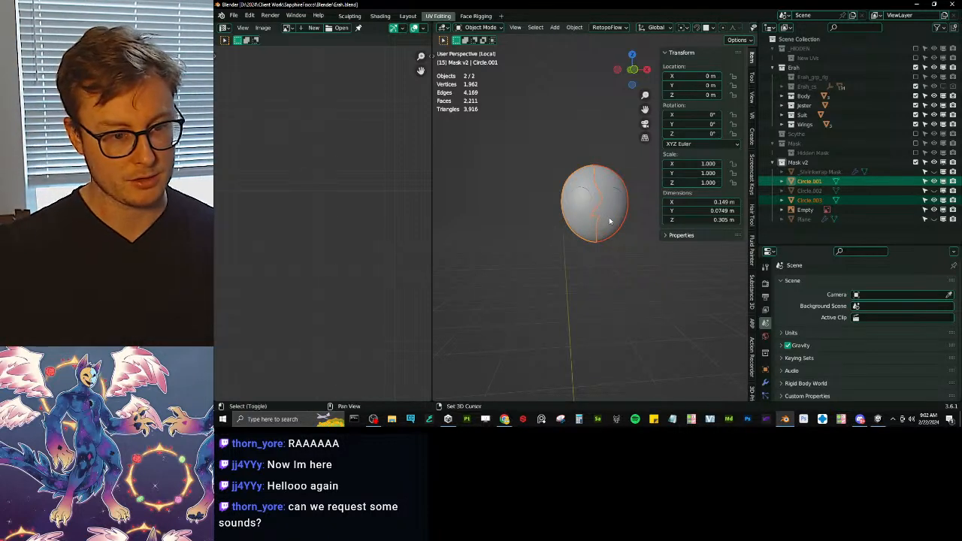
Step: Move the Circle.001 half about -0.096 m along X, away from the other half
left_click(610, 221, "shift")
scroll(610, 220, "up", 3)
left_click(598, 250)
key("g")
key("x")
left_click(560, 251)
scroll(602, 232, "down", 5)
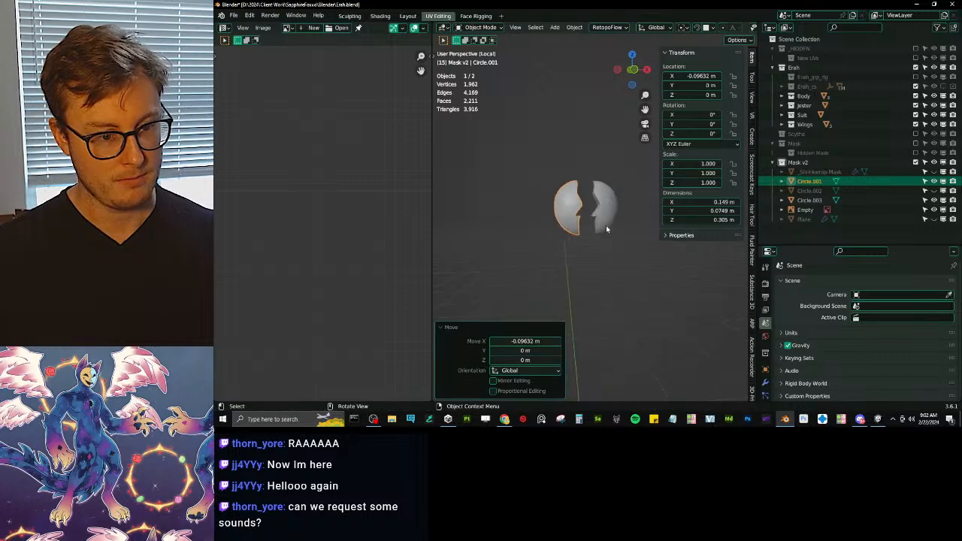
Step: Clear the location of the Circle.001 half
left_click(607, 231)
left_click(567, 214)
key("alt+g")
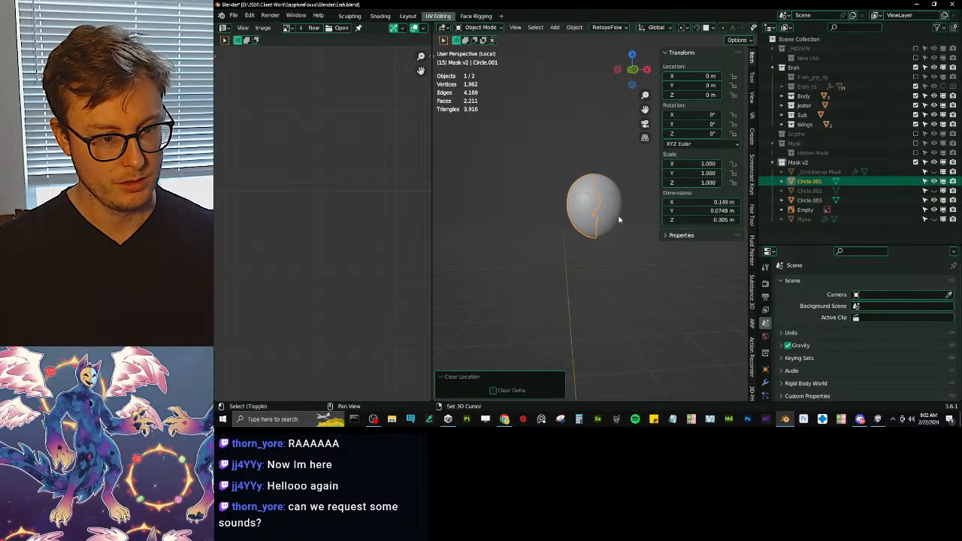
Step: Duplicate both mask halves and move the copies about 0.4 m down along Z
left_click(615, 219, "shift")
middle_click_drag(616, 265, 605, 214, "shift")
key("shift+d")
right_click(622, 183)
key("g")
key("z")
left_click(610, 268)
Step: Spread the two duplicated halves apart along X, Circle.004 to the negative side and Circle.005 to the positive side
left_click(569, 247)
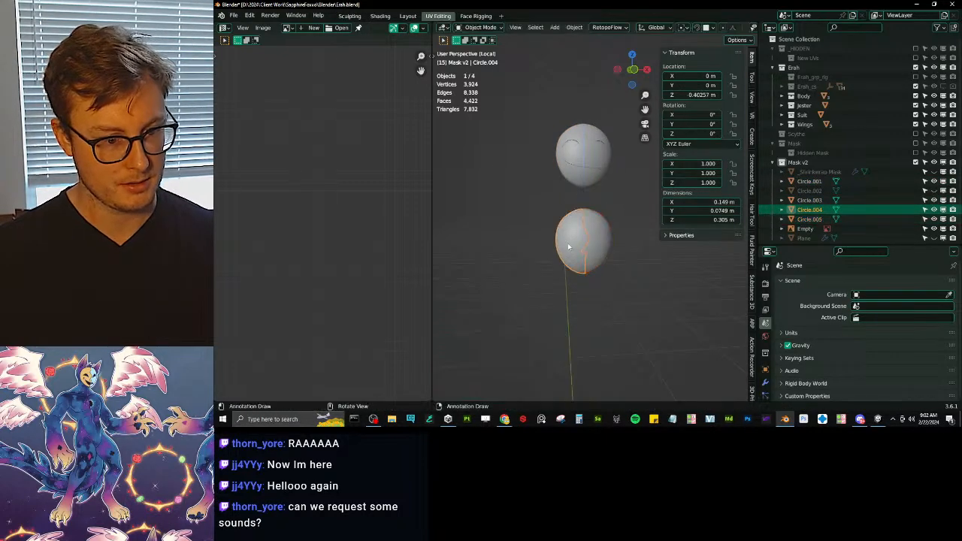
key("g")
key("x")
left_click(541, 247)
left_click(591, 256)
key("g")
key("x")
left_click(619, 255)
Step: Shift both duplicated halves together along X to center the pair beneath the original mask
left_click(552, 251, "shift")
key("g")
key("x")
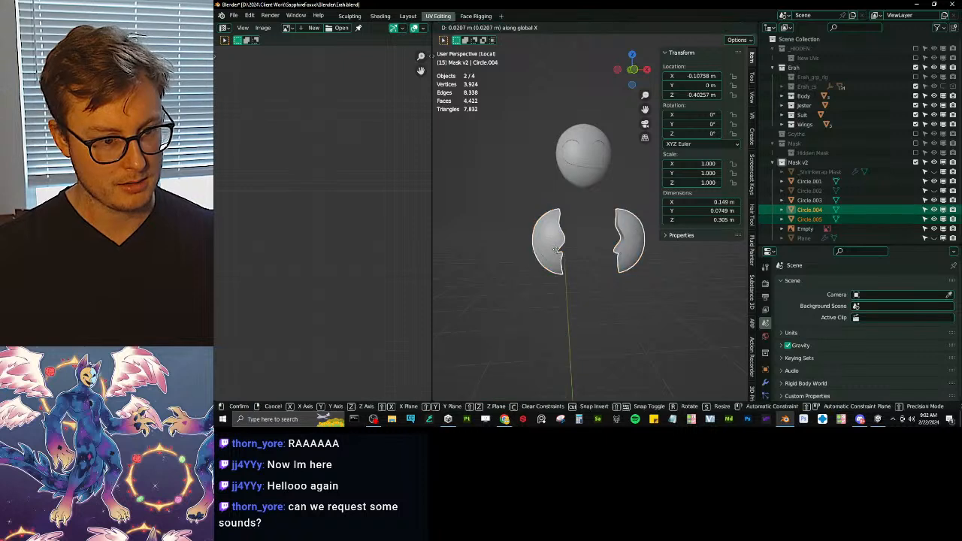
left_click(560, 250)
scroll(579, 244, "down", 2)
middle_click_drag(586, 240, 601, 190)
key("g")
key("x")
left_click(568, 175)
Step: Select Circle.004 and Circle.005 and move them about 0.42 m further down along Z
left_click(569, 176)
left_click(567, 241)
left_click(615, 240, "shift")
key("g")
key("z")
left_click(587, 210)
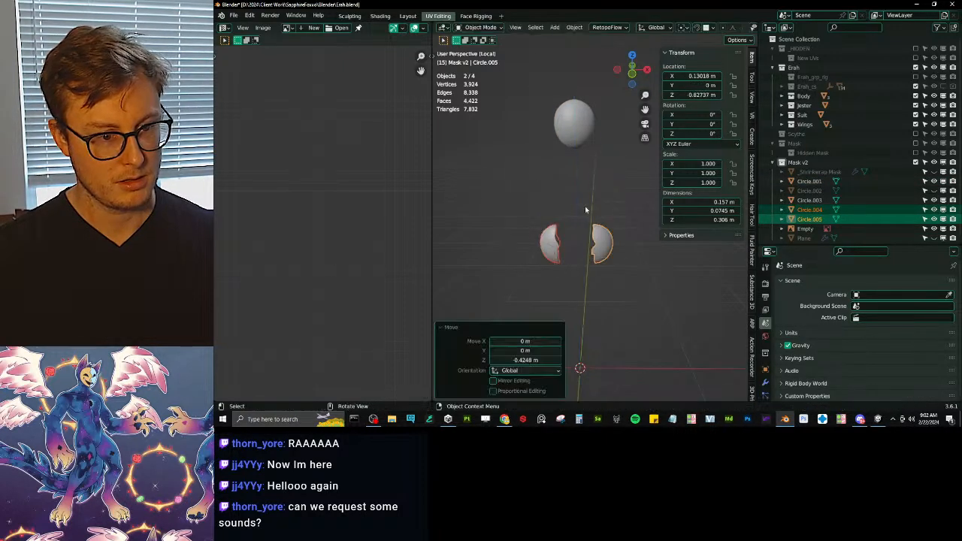
Step: Delete the duplicated halves Circle.004 and Circle.005
middle_click_drag(579, 158, 582, 145)
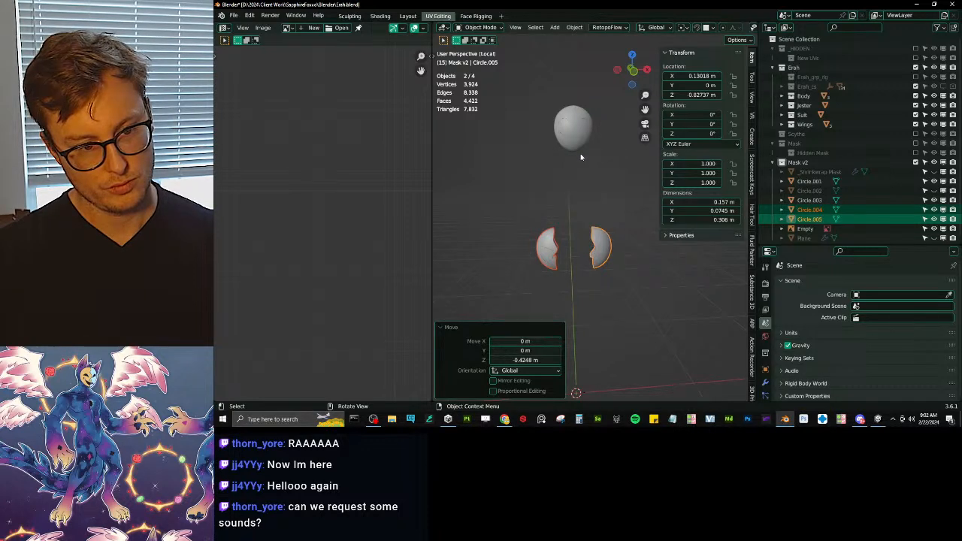
left_click(580, 149)
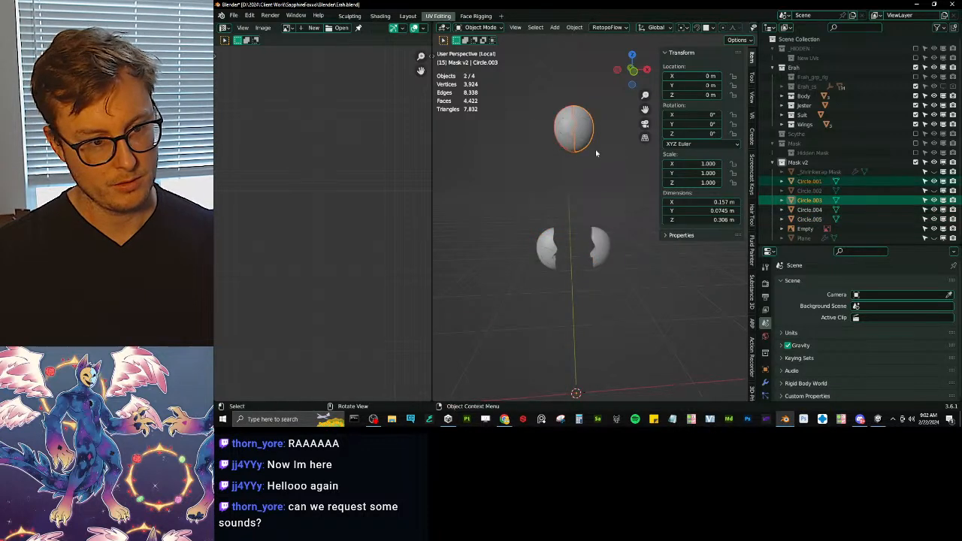
left_click(554, 256)
left_click(598, 253, "shift")
key("Delete")
Step: Separate the original halves along X, moving Circle.001 to the negative side and Circle.003 about 0.031 m to the positive side
left_click(571, 141)
key("g")
key("x")
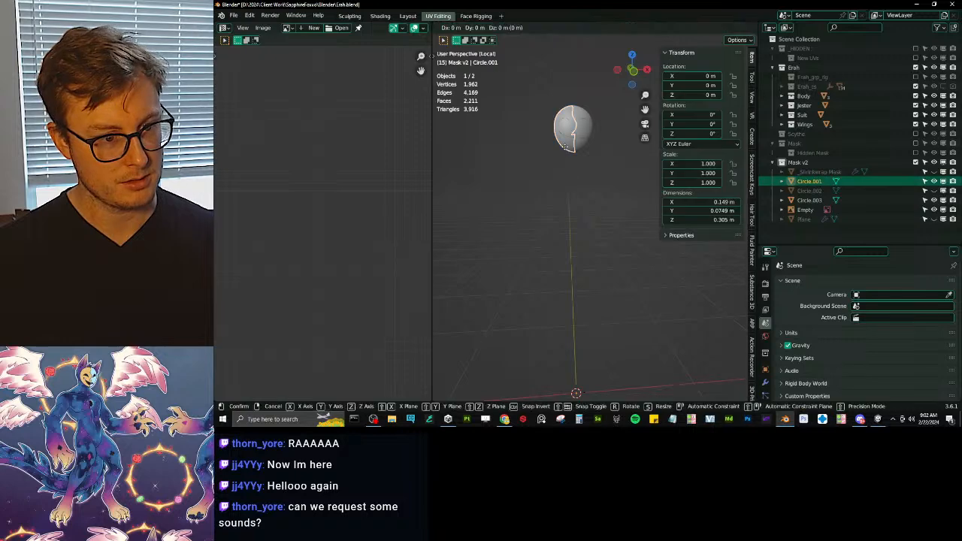
left_click(560, 141)
left_click(582, 144)
key("g")
key("x")
left_click(586, 144)
Step: Select both mask halves and set up an FBX export limited to selected objects with FBX Units Scale scaling
key("b")
left_click_drag(549, 119, 608, 182)
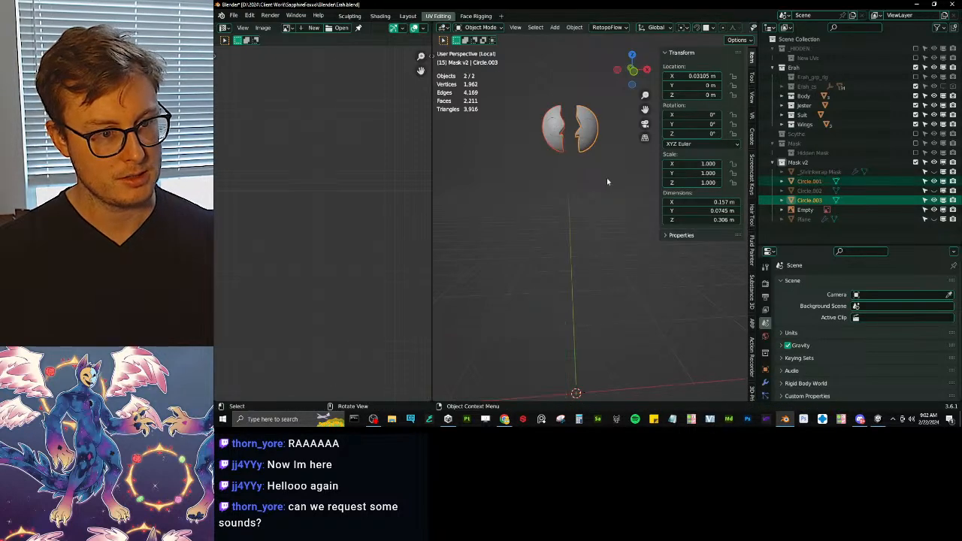
key("q")
left_click(586, 239)
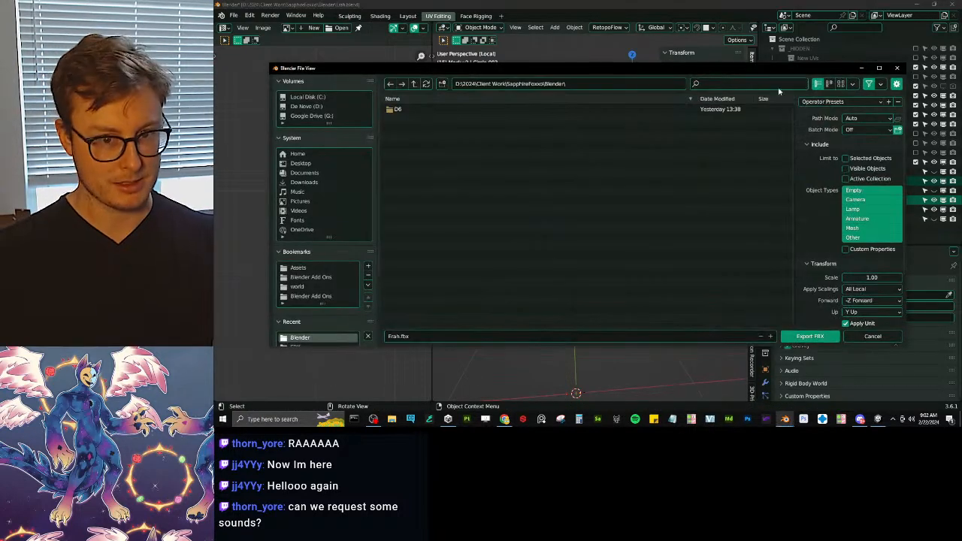
left_click(827, 102)
left_click(830, 136)
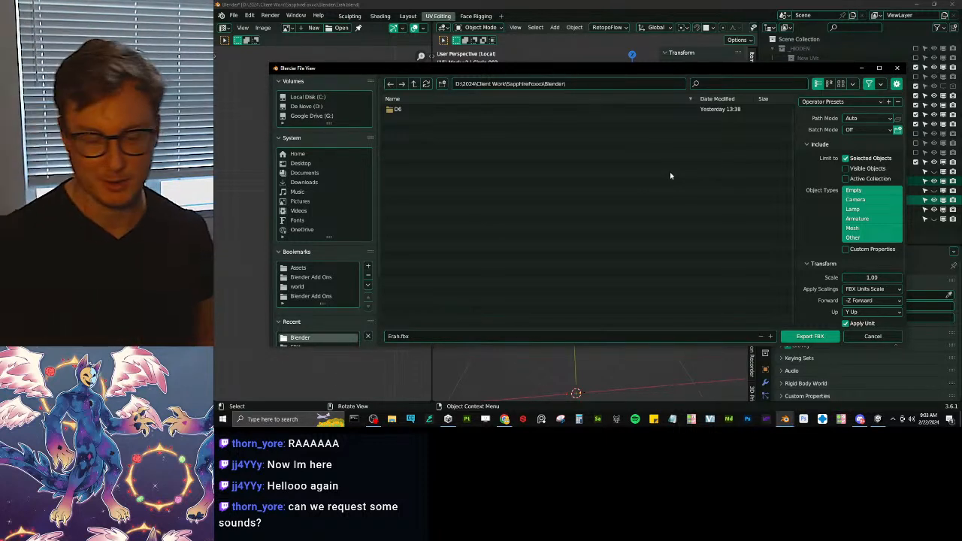
left_click(861, 420)
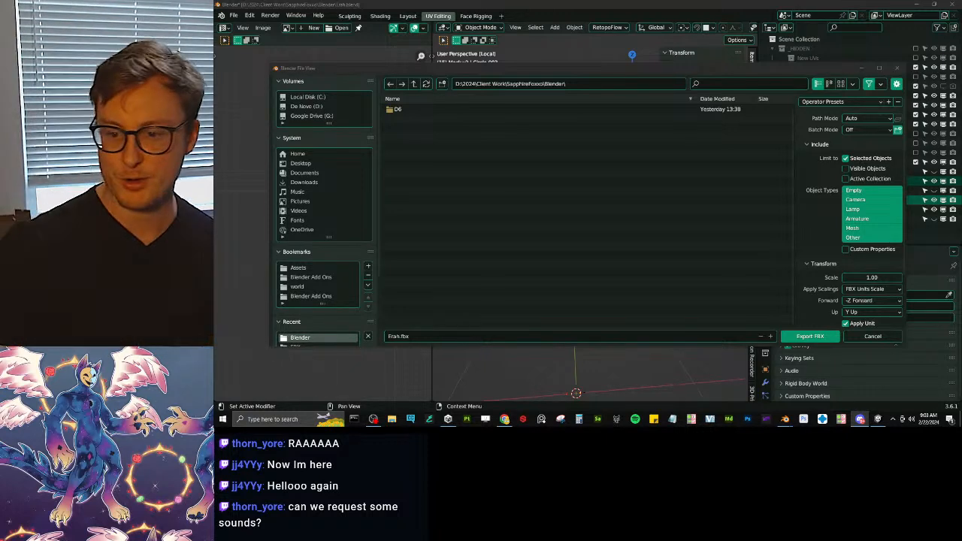
left_click(646, 68)
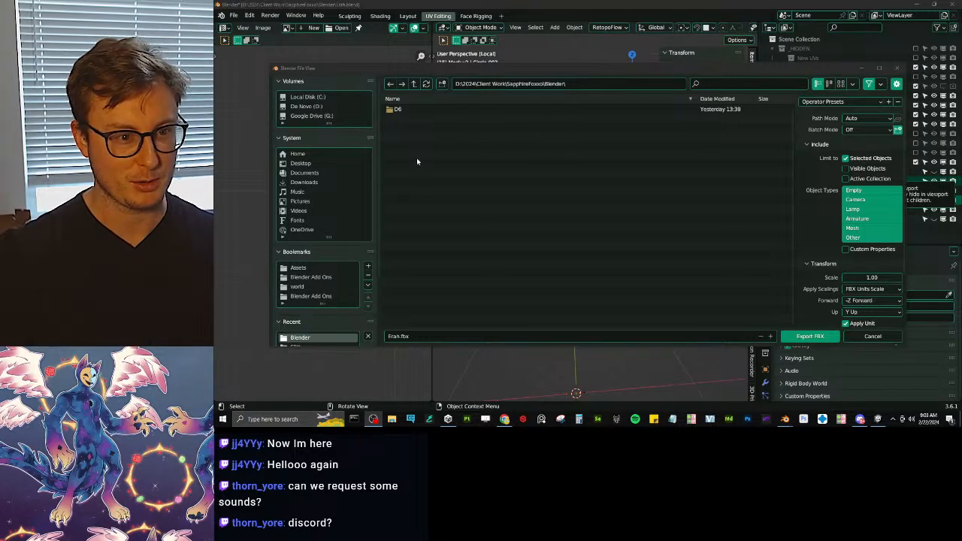
Step: Create a Mask folder inside the project's Substance Painter directory and open it as the FBX export destination
left_click(413, 84)
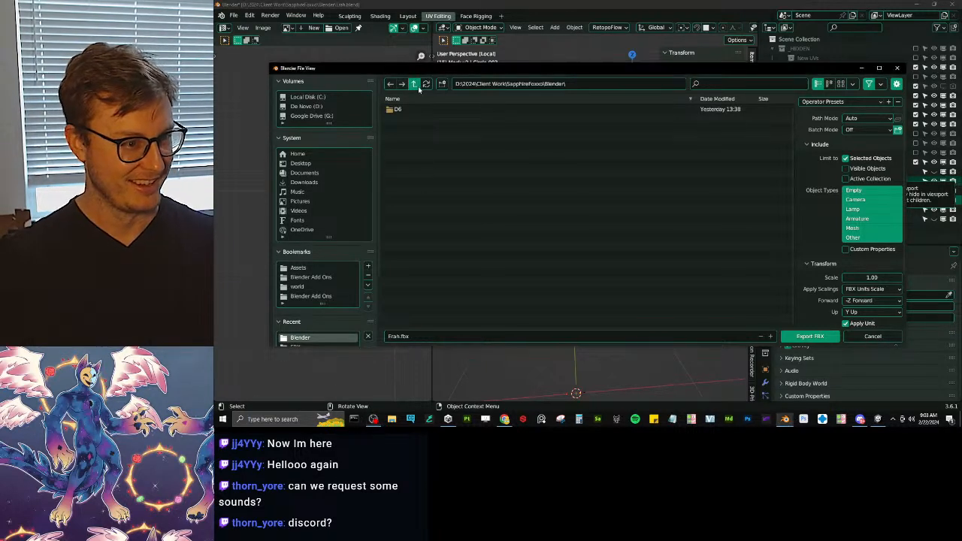
double_click(407, 160)
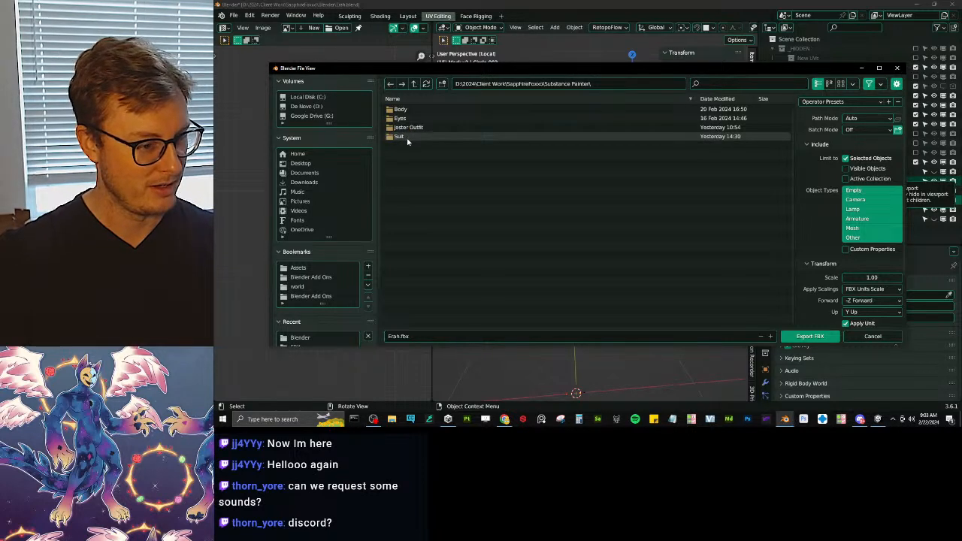
left_click(442, 83)
type("Mask")
key("Return")
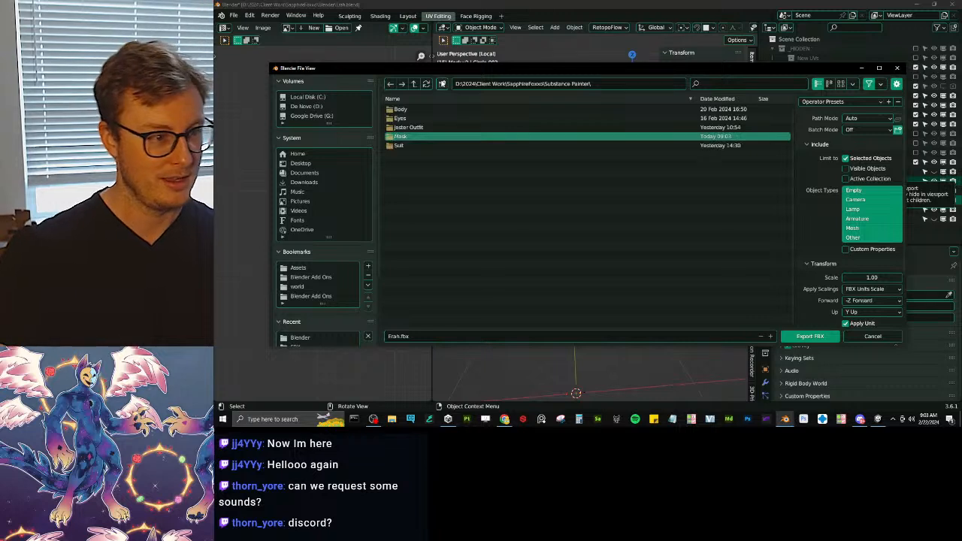
left_click(422, 140)
Step: Export the selected mask halves as Erah_Mask.fbx, clear the selection and save the blend file
left_click(399, 336)
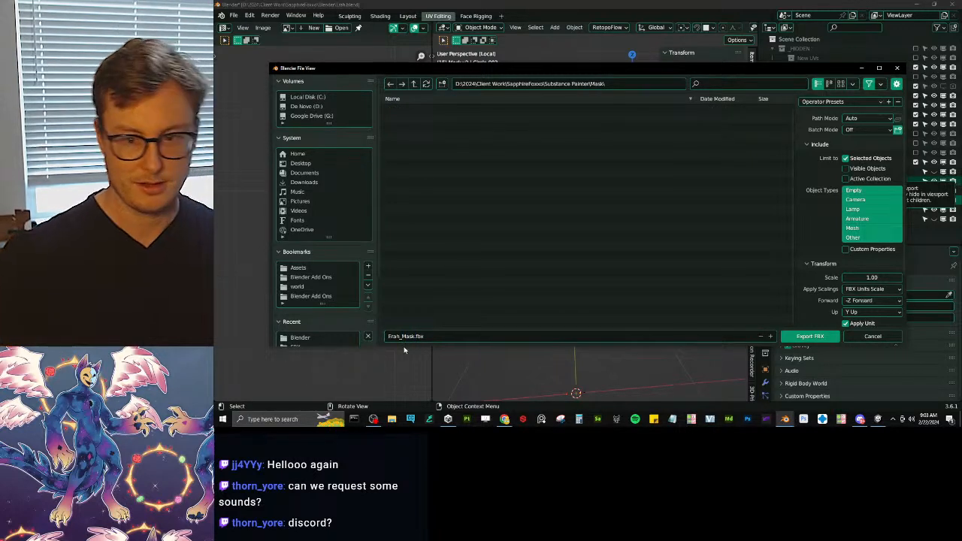
left_click(857, 103)
left_click(830, 135)
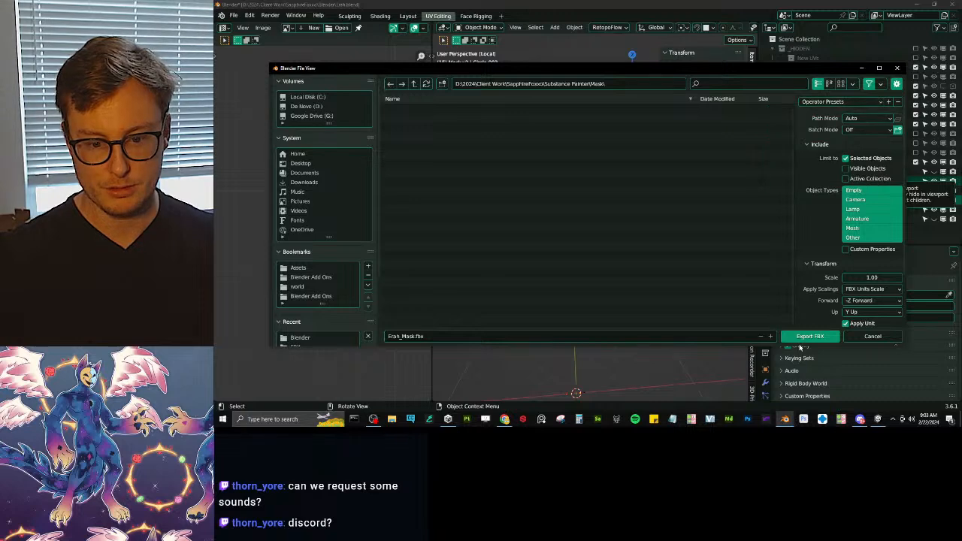
left_click(802, 336)
left_click(587, 198)
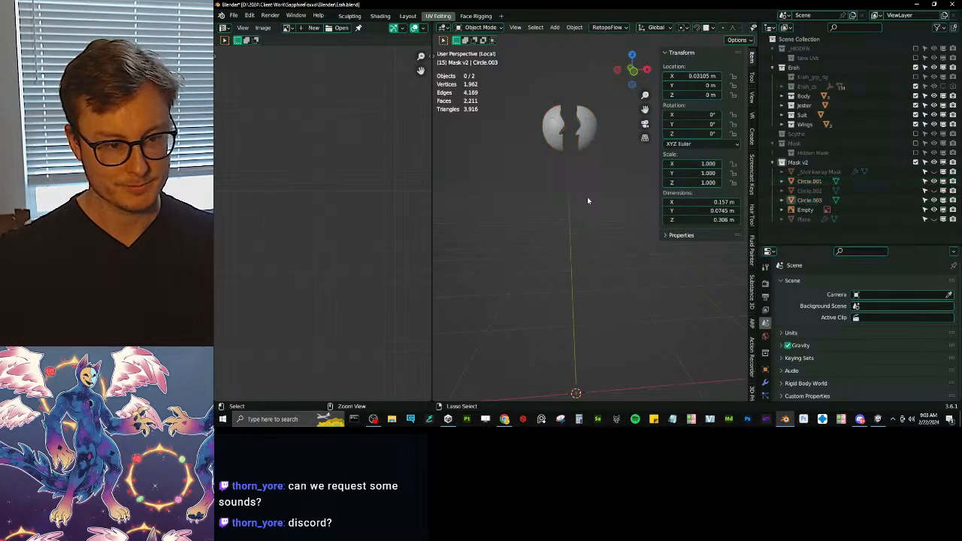
key("ctrl+s")
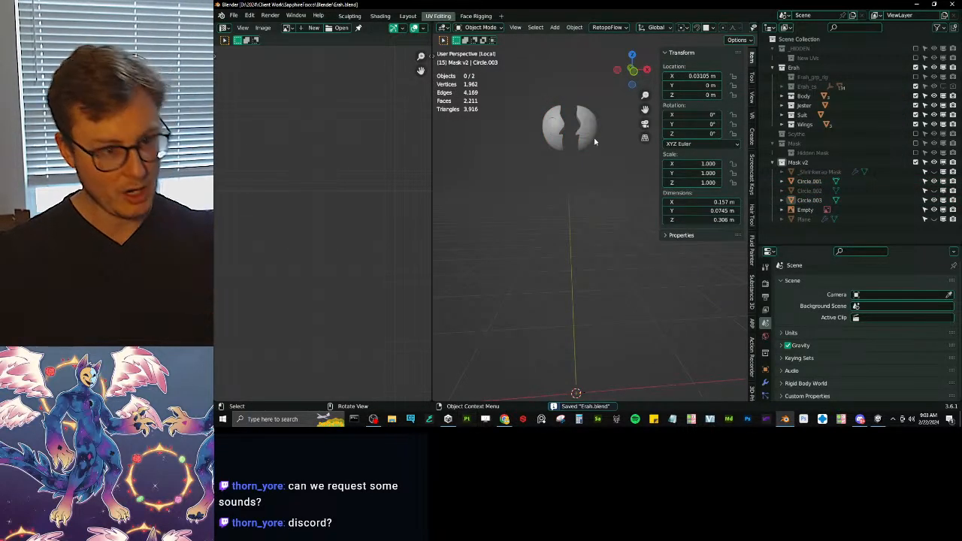
Step: Open both mask halves in Edit Mode, enlarge the UV workspace and scale all islands up to fill the UV square
key("a")
key("Tab")
key("Home")
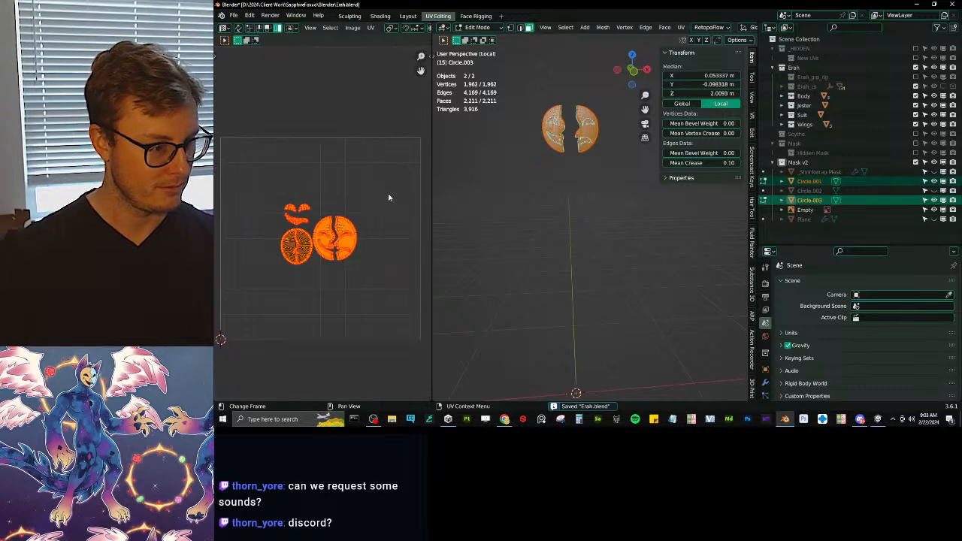
scroll(389, 198, "down", 3)
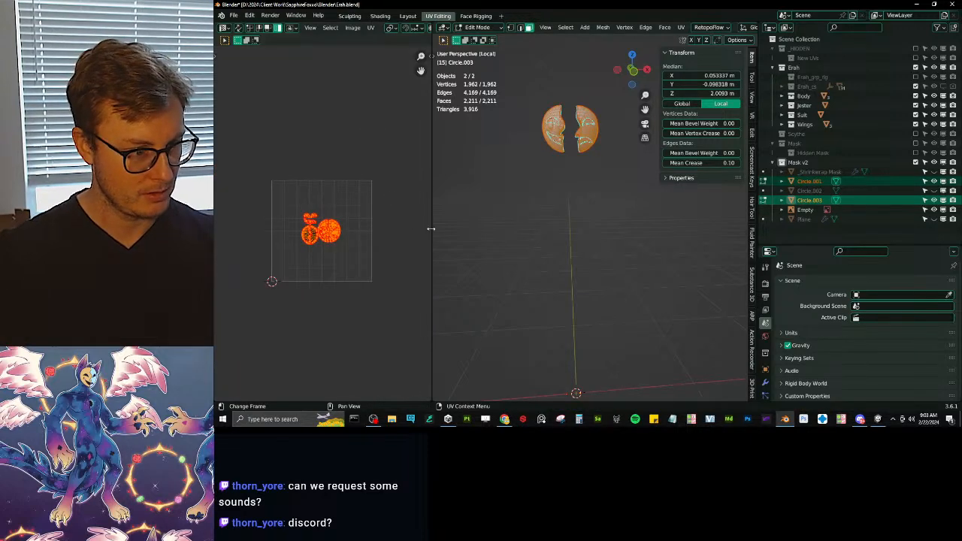
left_click_drag(431, 229, 612, 228)
scroll(477, 251, "up", 3)
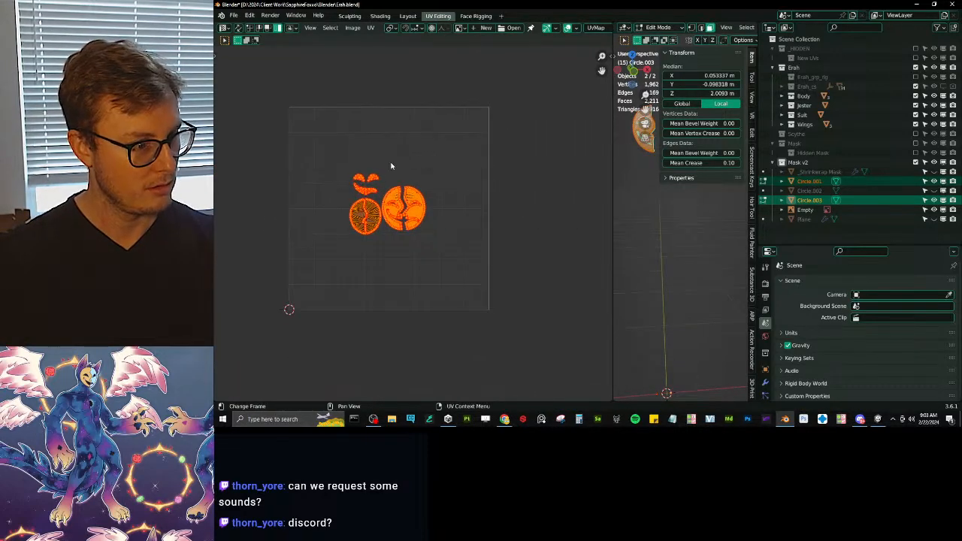
key("s")
left_click(444, 99)
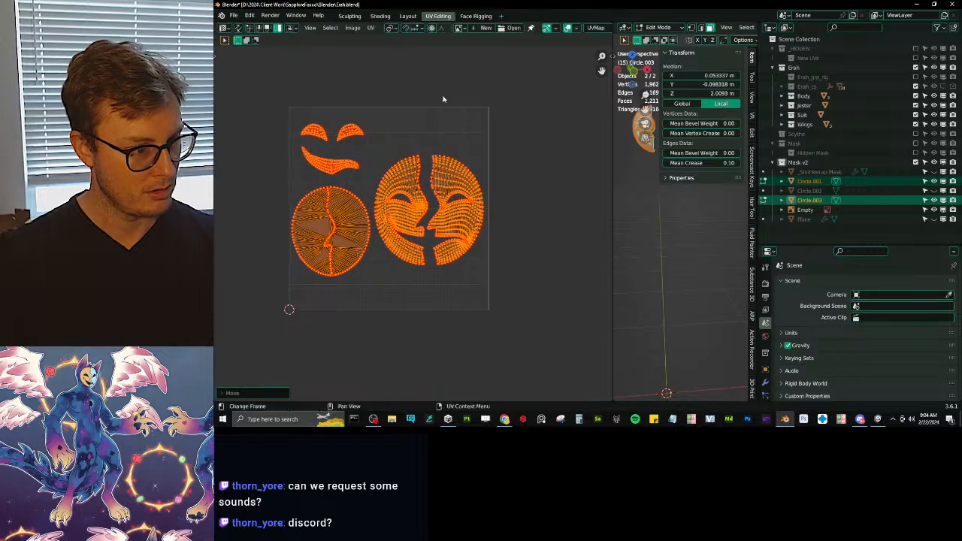
Step: Move the two large face-front UV islands slightly upward
left_click(399, 238)
left_click(449, 224, "shift")
key("g")
left_click(447, 213)
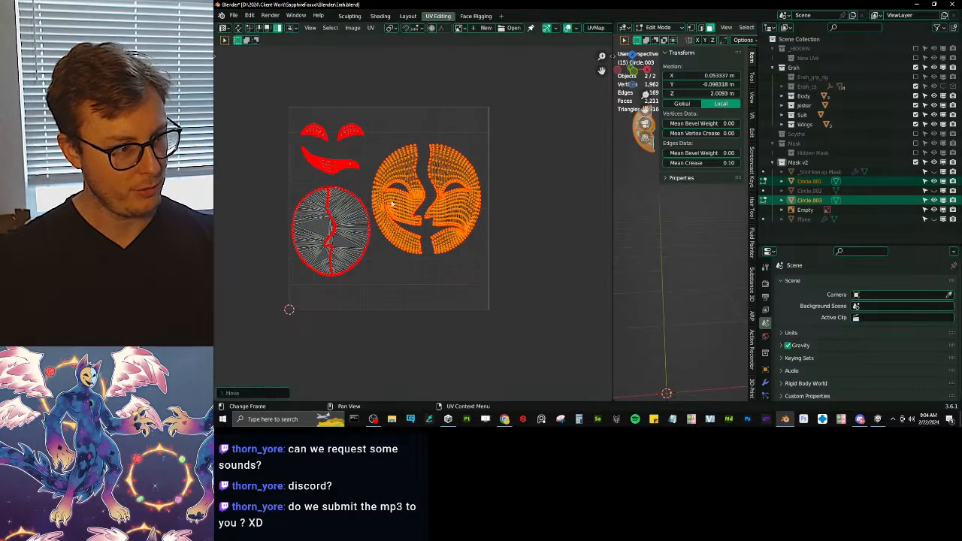
Step: Move the eye, mouth and mask-back UV islands down together toward the lower edge of the UV square
left_click(325, 206)
left_click(350, 133)
left_click_drag(346, 172, 345, 172, "shift")
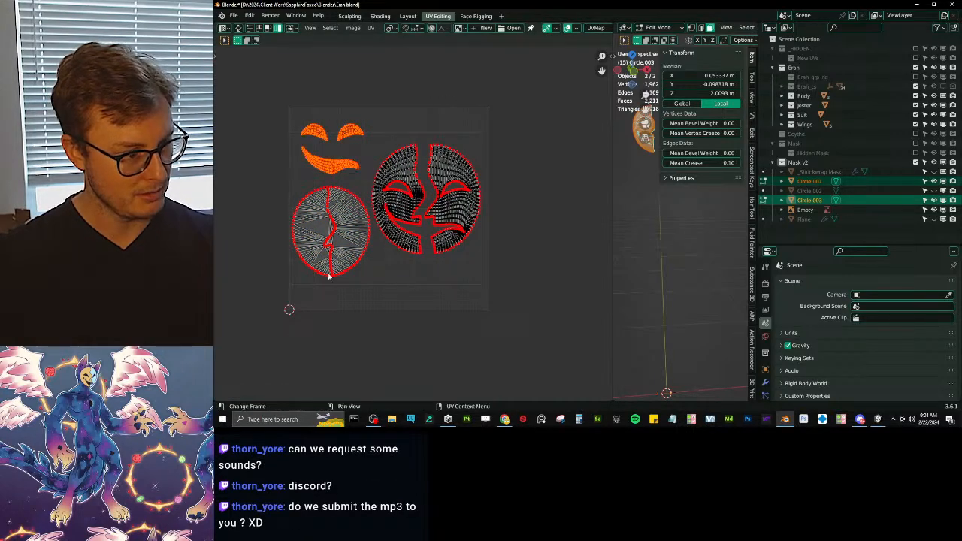
left_click_drag(317, 254, 345, 274, "shift")
key("g")
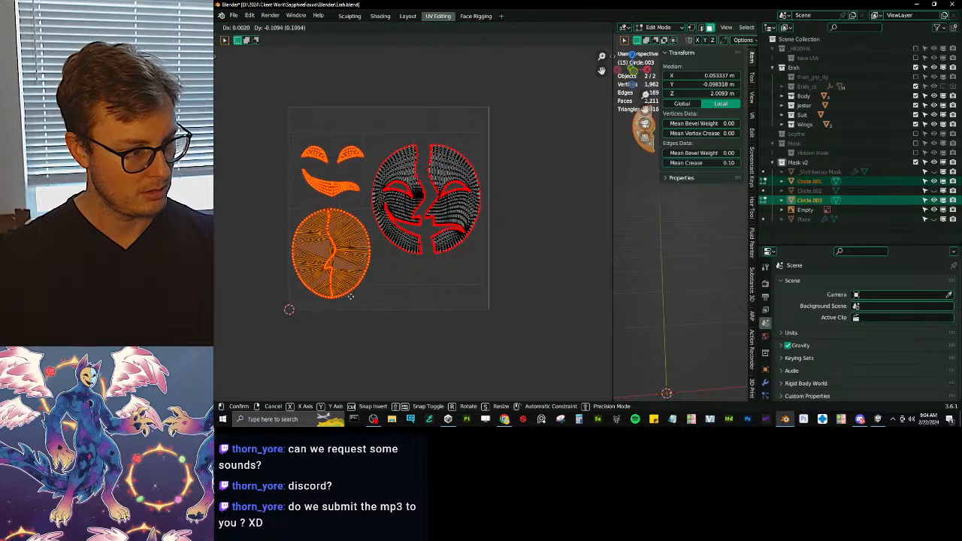
left_click(348, 302)
Step: Scale the two face-front UV islands up slightly and keep them high in the UV square
left_click(325, 171)
left_click(341, 170, "shift")
left_click(345, 199, "shift")
scroll(402, 190, "up", 1)
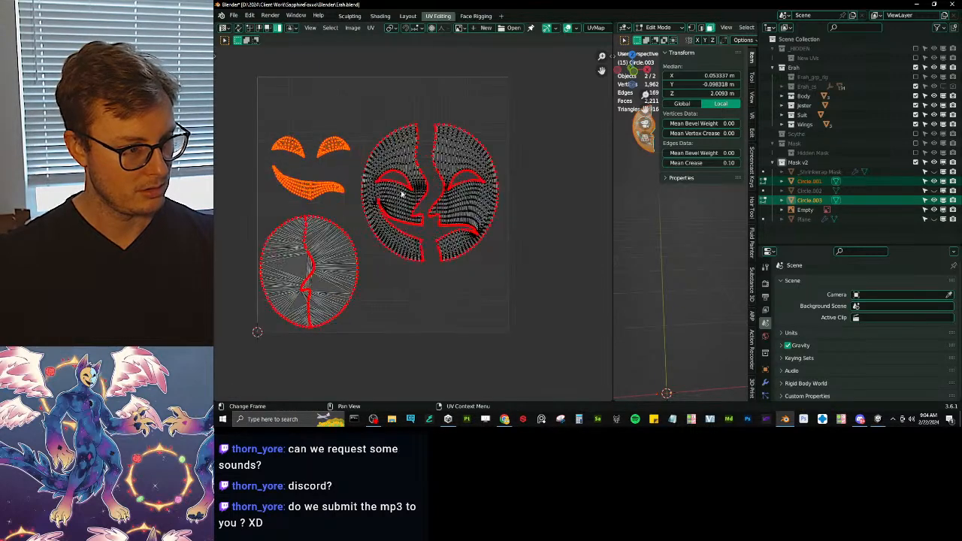
left_click(409, 189)
left_click(439, 210, "shift")
key("s")
left_click(519, 107)
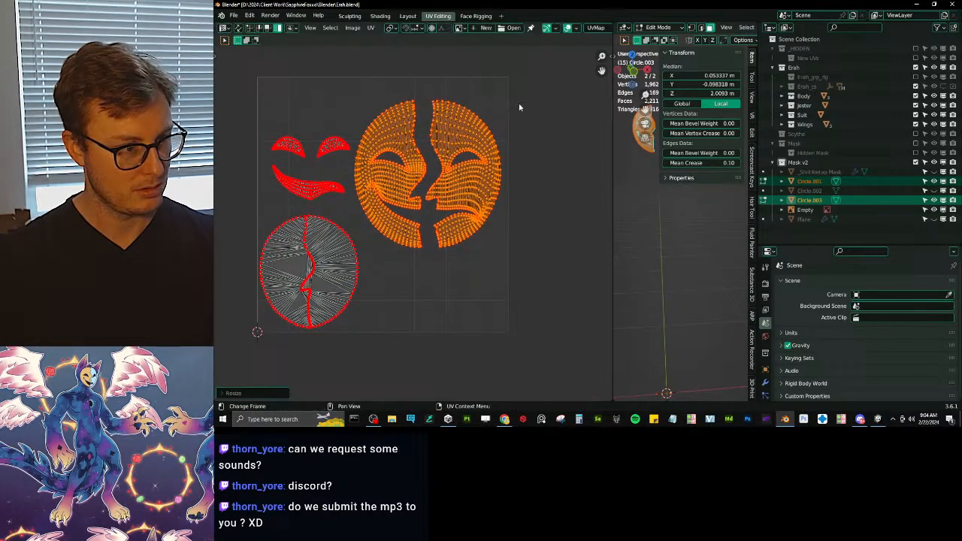
Step: Move the eye and mouth UV islands into the empty space beneath the face-front islands
left_click(332, 153)
key("b")
left_click_drag(286, 141, 326, 191)
key("g")
left_click(453, 323)
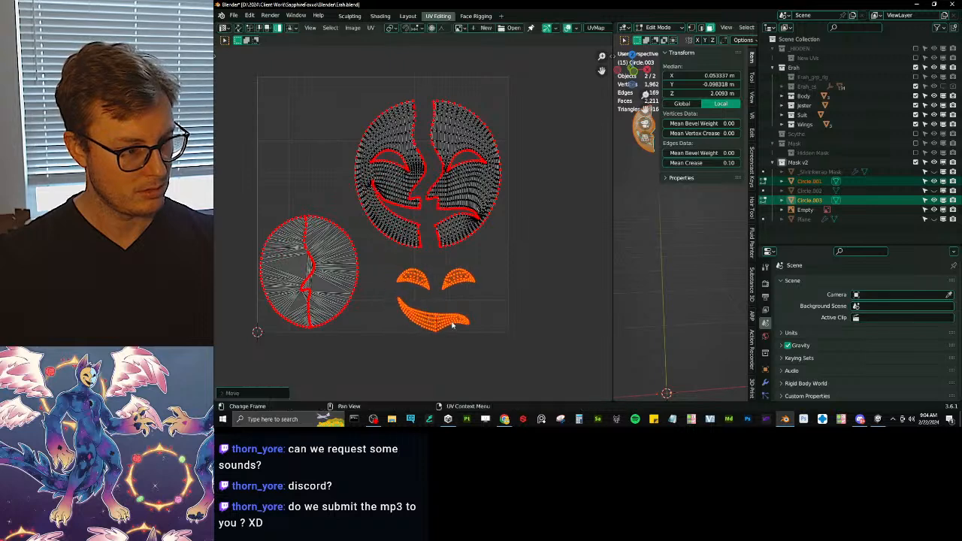
Step: Enlarge and reposition the face-front UV islands until they fill the upper right corner of the UV square
left_click(451, 209)
key("b")
left_click_drag(382, 139, 472, 198)
key("s")
left_click(538, 141)
key("g")
left_click(535, 133)
key("s")
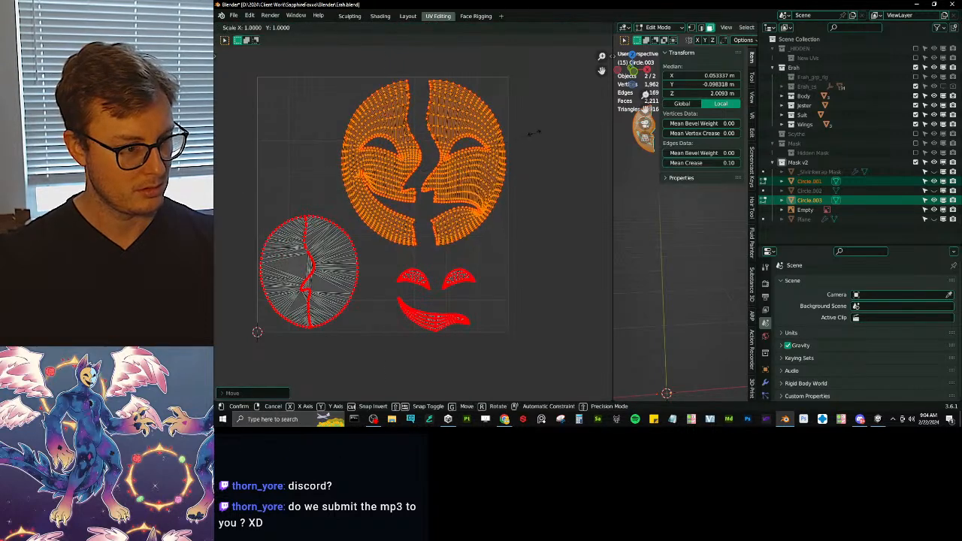
left_click(534, 136)
key("g")
left_click(531, 142)
key("s")
left_click(539, 140)
key("g")
left_click(533, 143)
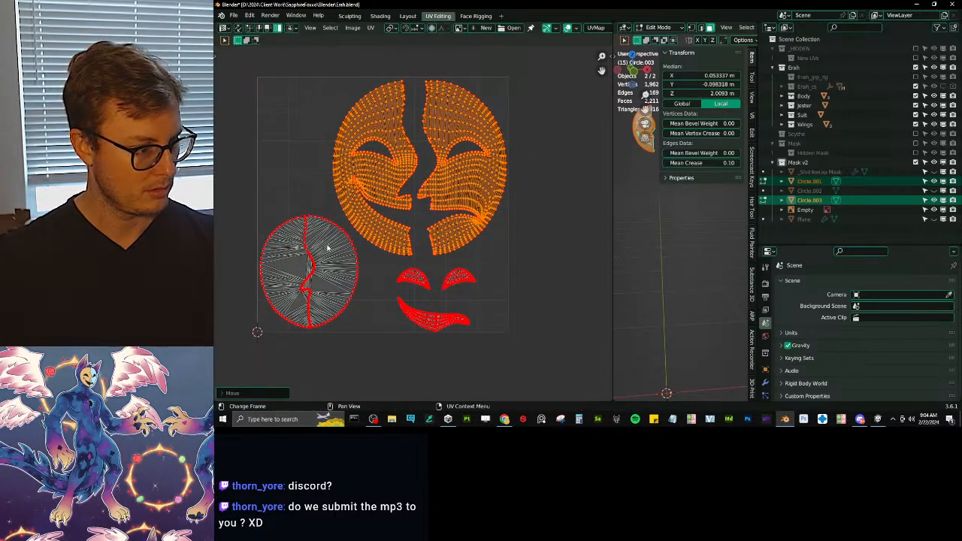
Step: Nudge the right half of the mask-back UV islands outward along X, away from the left half
left_click(322, 251)
key("b")
left_click_drag(295, 242, 330, 275)
key("g")
left_click(354, 284)
left_click(337, 277)
key("g")
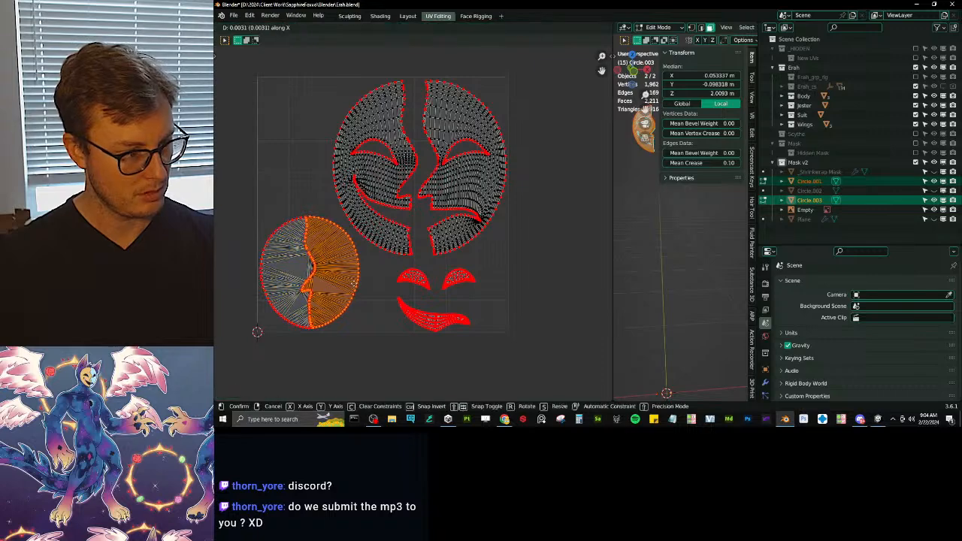
left_click(341, 278)
Step: Adjust the mask-back halves individually to leave a clear gap between their UV islands
left_click(299, 272)
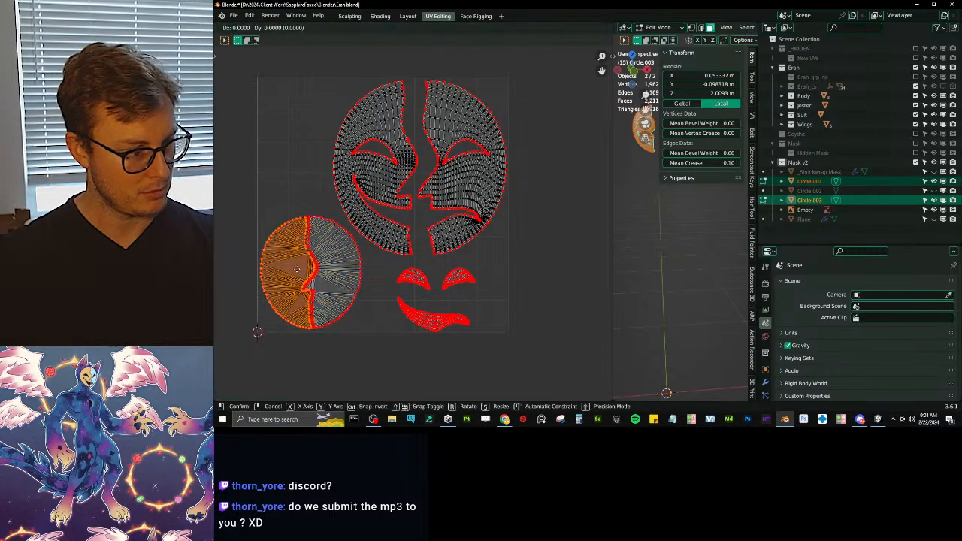
left_click(335, 284)
middle_click_drag(336, 284, 361, 241, "ctrl")
key("g")
left_click(316, 279)
middle_click_drag(316, 279, 357, 264)
key("g")
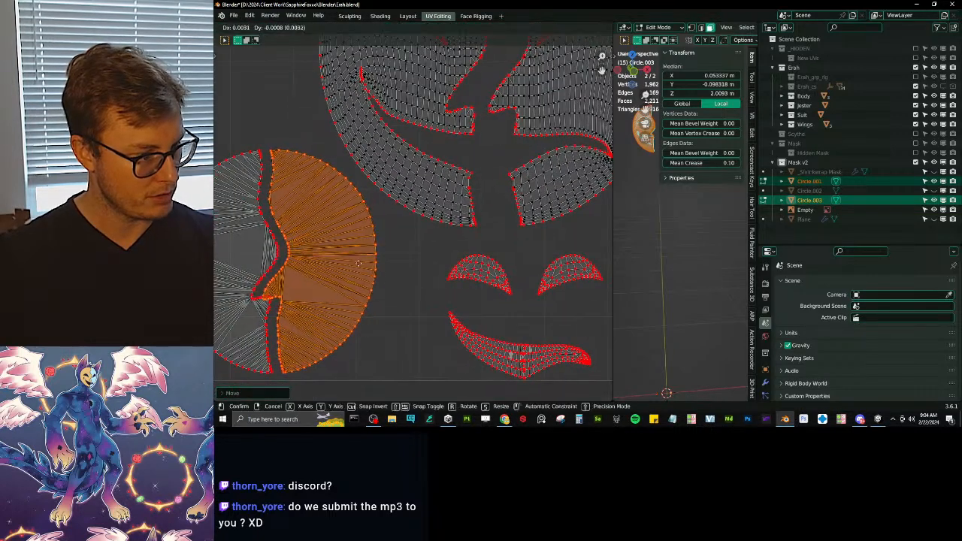
left_click(371, 268)
Step: Select both mask-back UV islands, rescale them together and fit them into the lower left corner of the UV square
middle_click_drag(314, 290, 377, 311)
left_click(293, 305, "shift")
scroll(429, 248, "down", 2)
key("s")
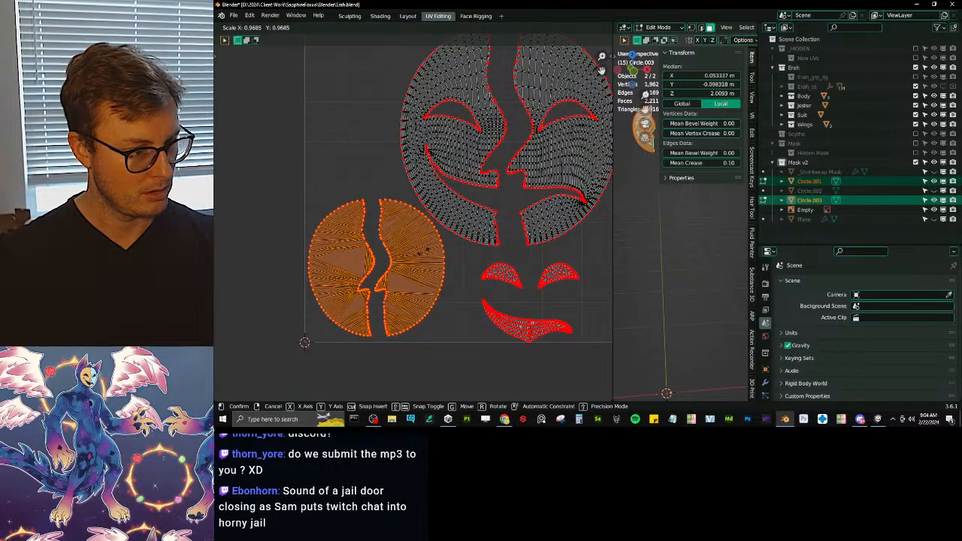
left_click(428, 249)
key("g")
left_click(421, 256)
Step: Select the eye and mouth UV islands and scale them up slightly
middle_click_drag(554, 285, 421, 290)
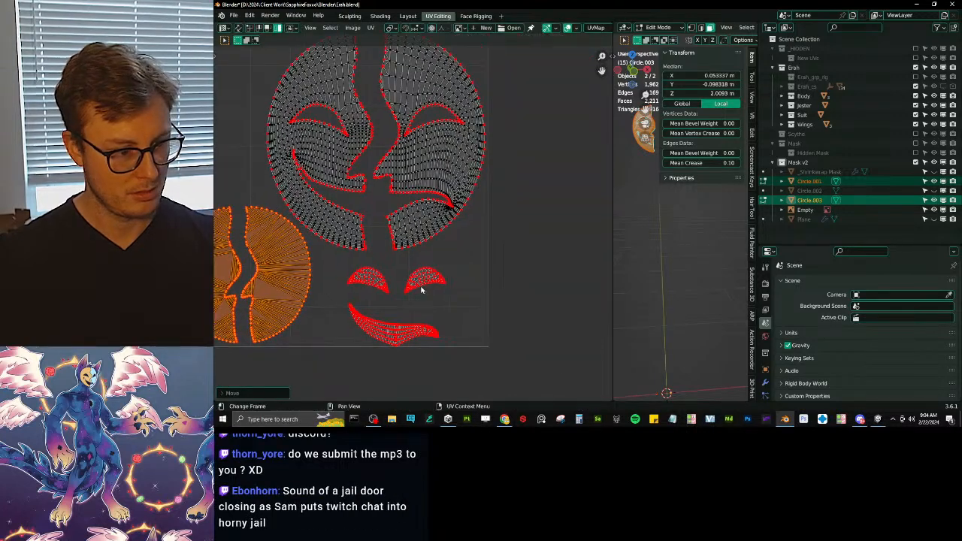
left_click(421, 290)
key("b")
left_click_drag(353, 270, 438, 332)
key("s")
left_click(481, 273)
Step: Move only the two eye UV islands along Y, closer to the mouth island
left_click(381, 276)
key("b")
left_click_drag(360, 268, 449, 306)
key("g")
key("y")
left_click(442, 312)
Step: Enlarge the eye and mouth UV islands together and fit them below the face-front islands
left_click(410, 334, "shift")
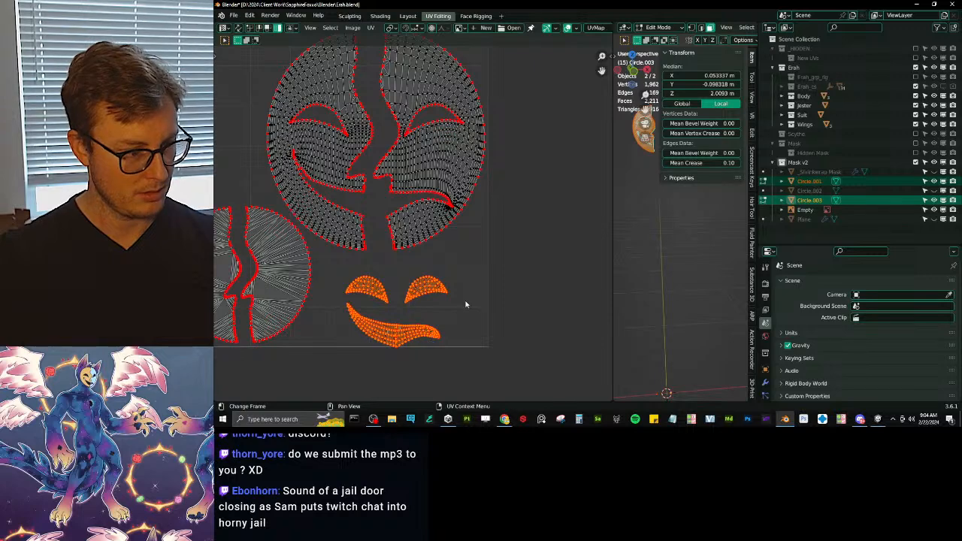
key("s")
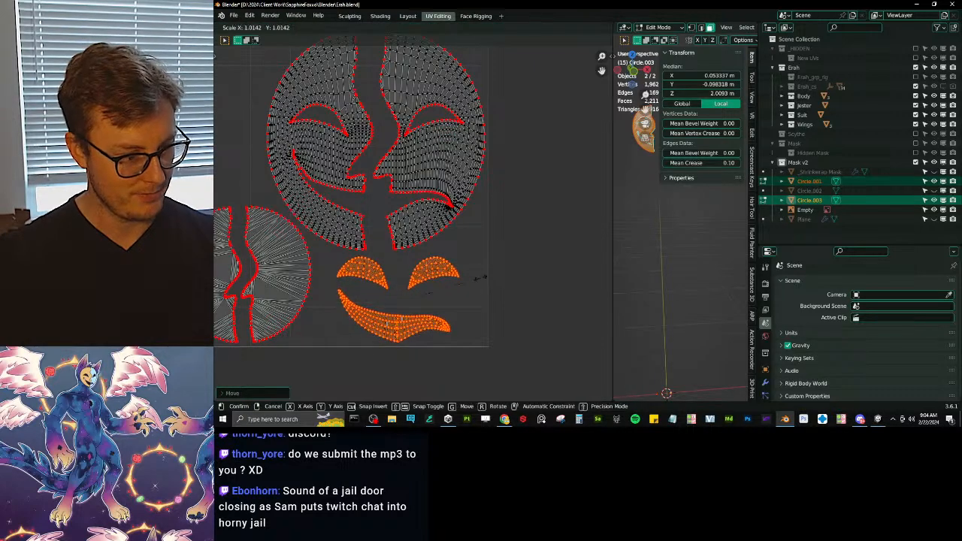
left_click(486, 278)
key("g")
left_click(477, 282)
Step: Save the blend file, widen the 3D viewport and return the mask halves to Object Mode
scroll(433, 238, "down", 2)
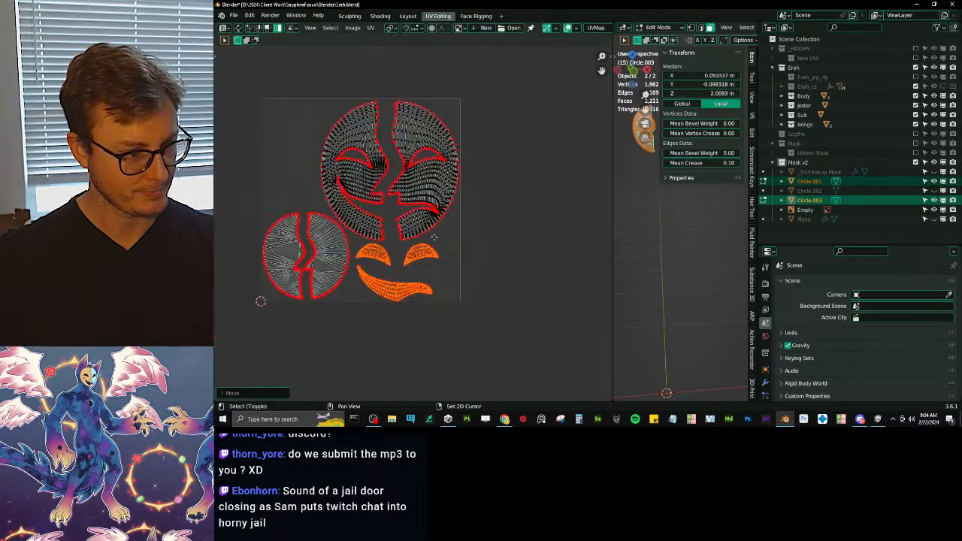
key("Tab")
key("ctrl+s")
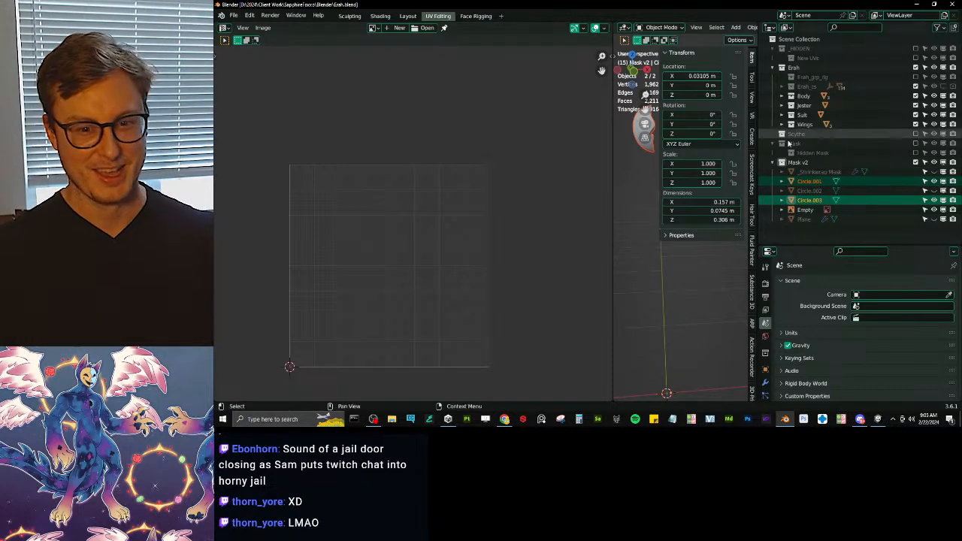
key("Tab")
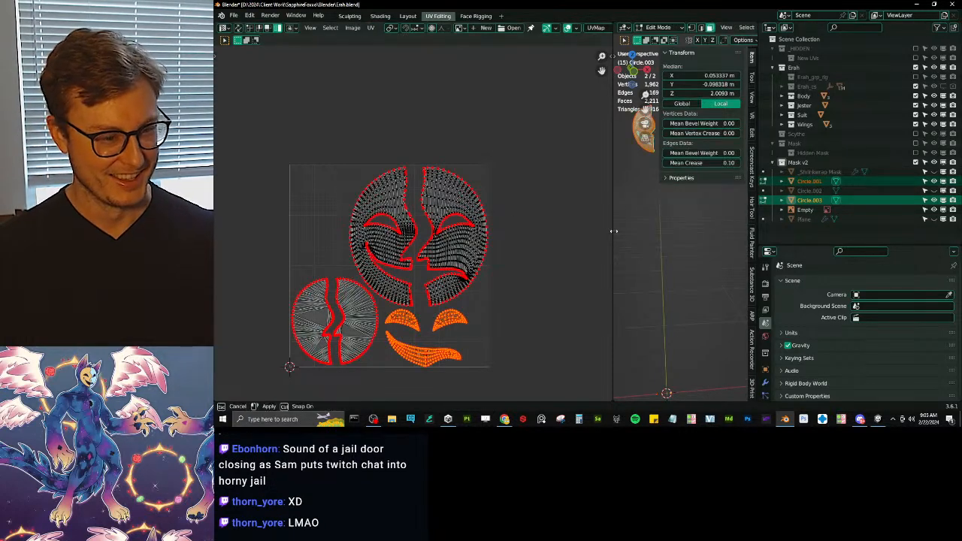
left_click_drag(615, 232, 245, 230)
key("Tab")
scroll(500, 205, "down", 4)
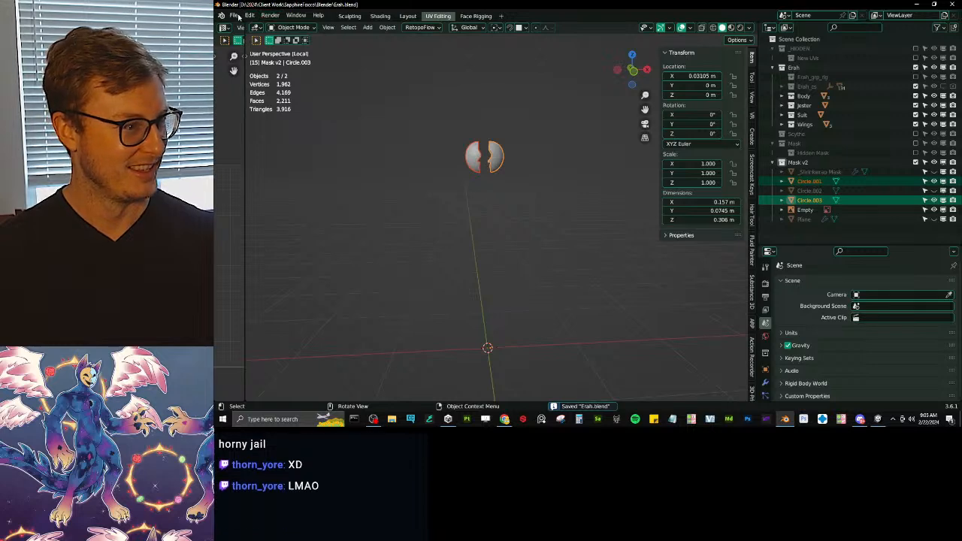
Step: Re-export the selected mask halves over Erah_Mask.fbx, clear the selection and save the blend file
key("q")
left_click(509, 175)
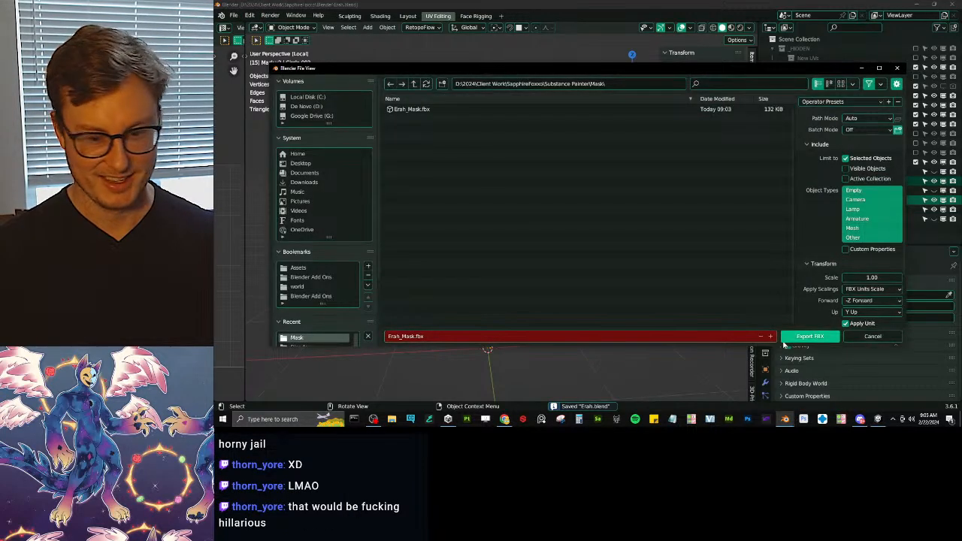
left_click(797, 338)
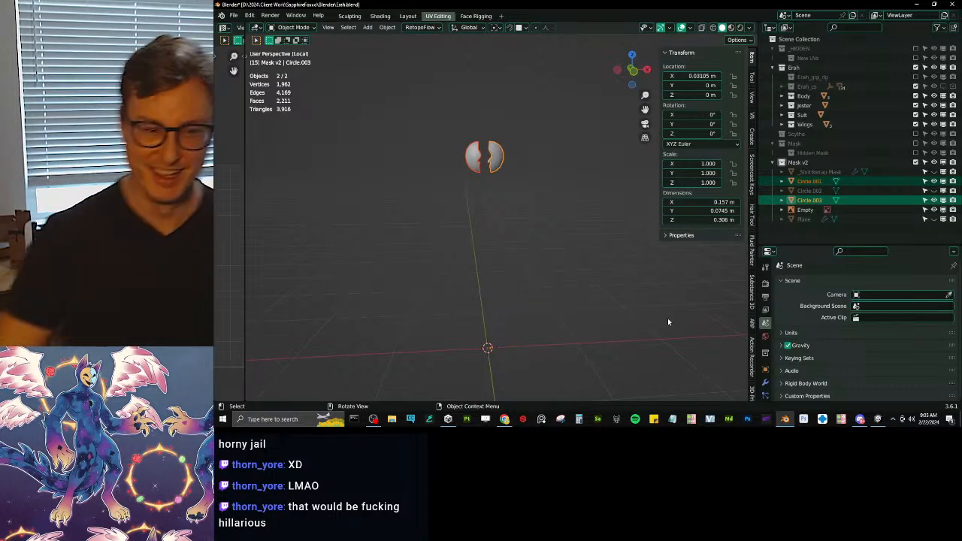
left_click(574, 321)
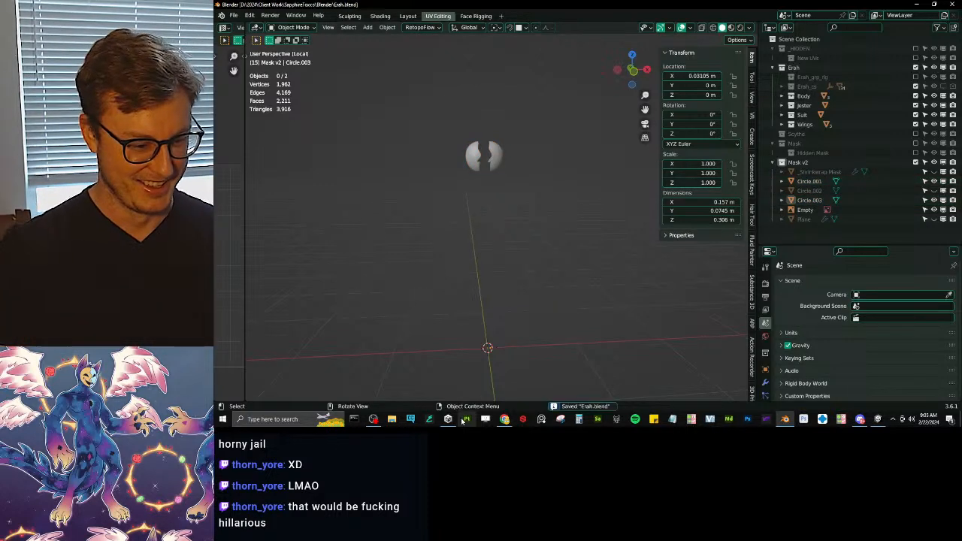
key("ctrl+s")
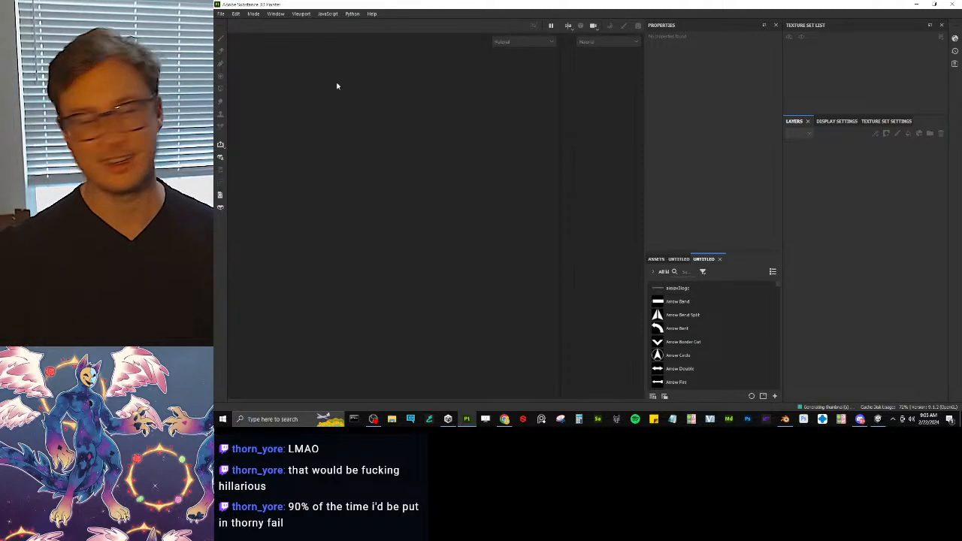
Step: Create a new project from Erah_Mask.fbx in SapphireFoxxo's Substance Painter/Mask folder, using the PBR Metallic Roughness Alpha-blend template
left_click(221, 13)
mouse_move(249, 41)
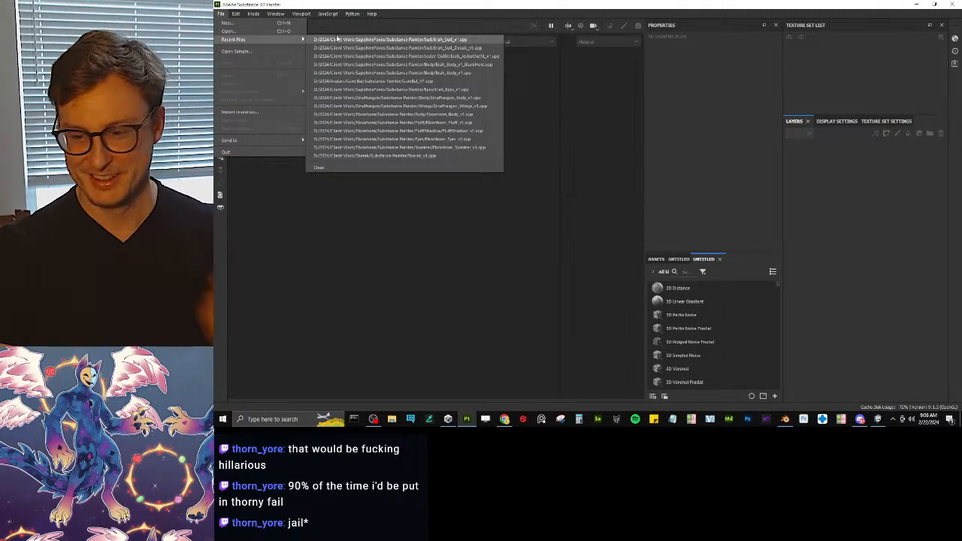
left_click(227, 23)
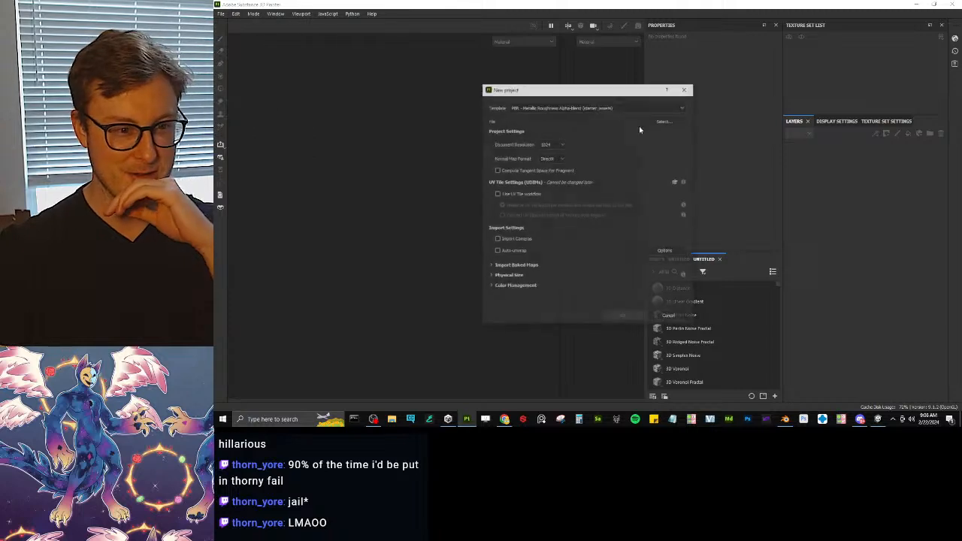
left_click(663, 122)
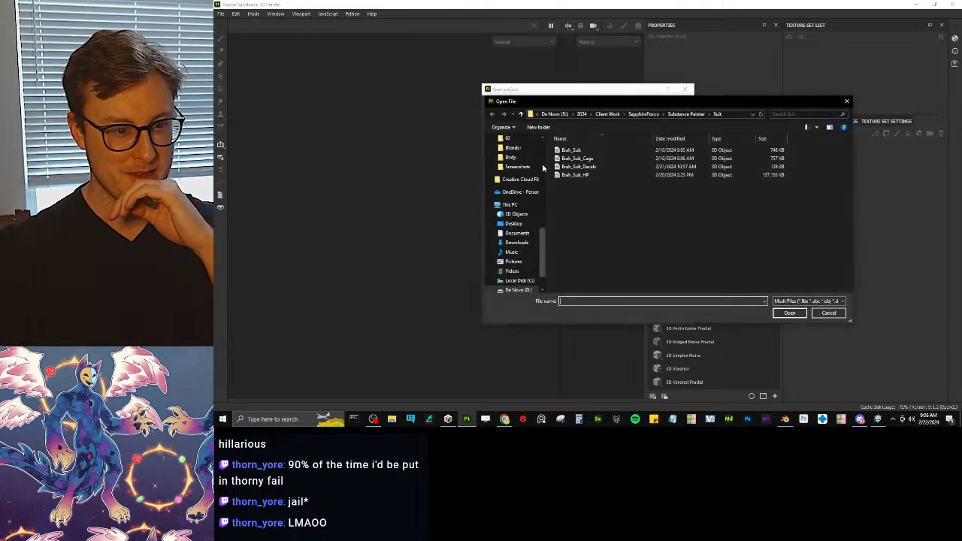
left_click(609, 114)
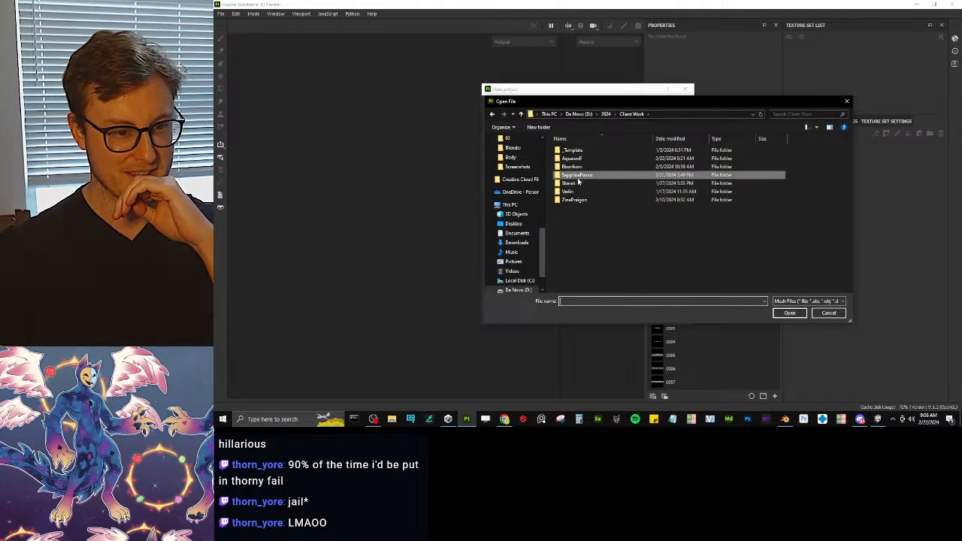
double_click(578, 175)
double_click(576, 199)
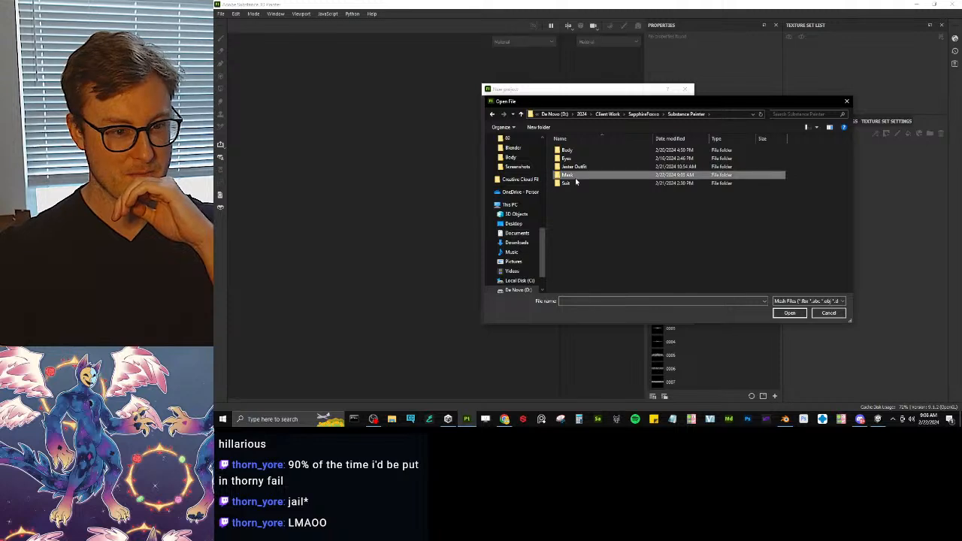
double_click(576, 175)
left_click(591, 151)
left_click(785, 314)
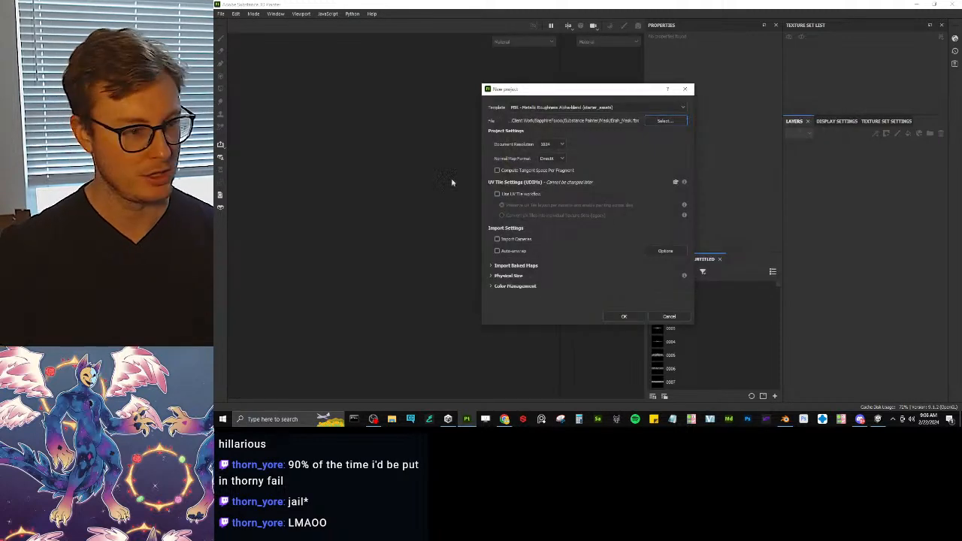
left_click(623, 317)
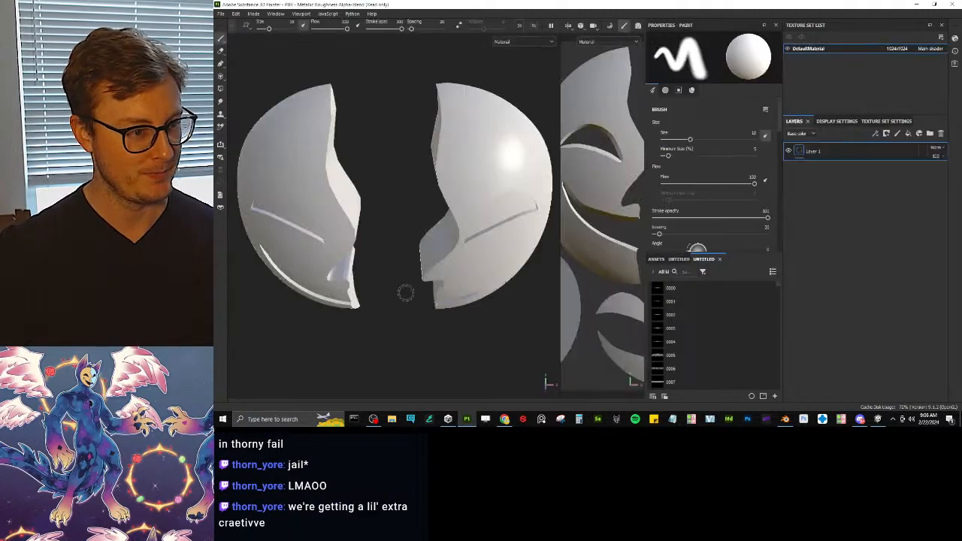
Step: Check the imported mask halves from several angles and save the project as Erah_Mask_v1 in the Mask folder
left_click_drag(387, 242, 391, 173, "alt")
scroll(412, 157, "down", 8)
left_click_drag(454, 253, 381, 275, "alt")
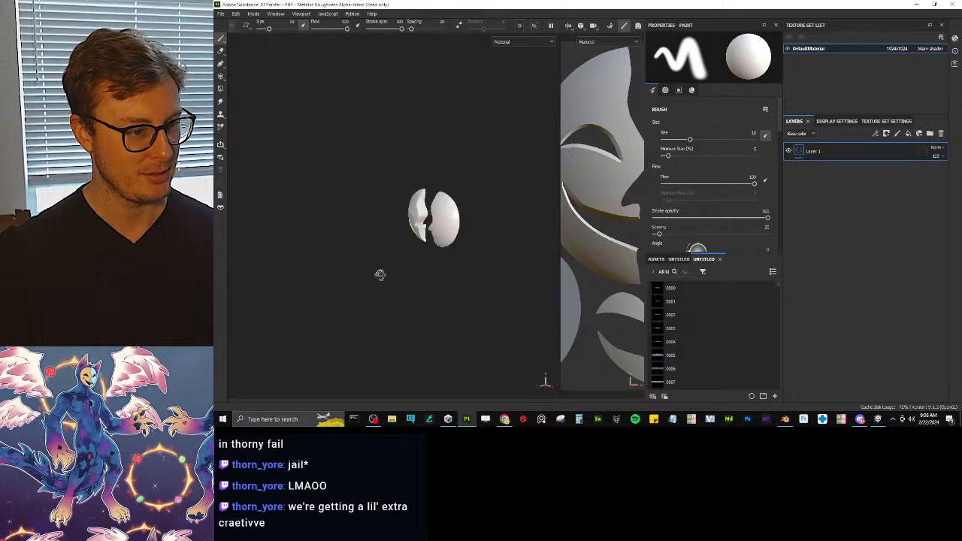
scroll(415, 246, "up", 7)
left_click_drag(413, 246, 448, 243, "alt")
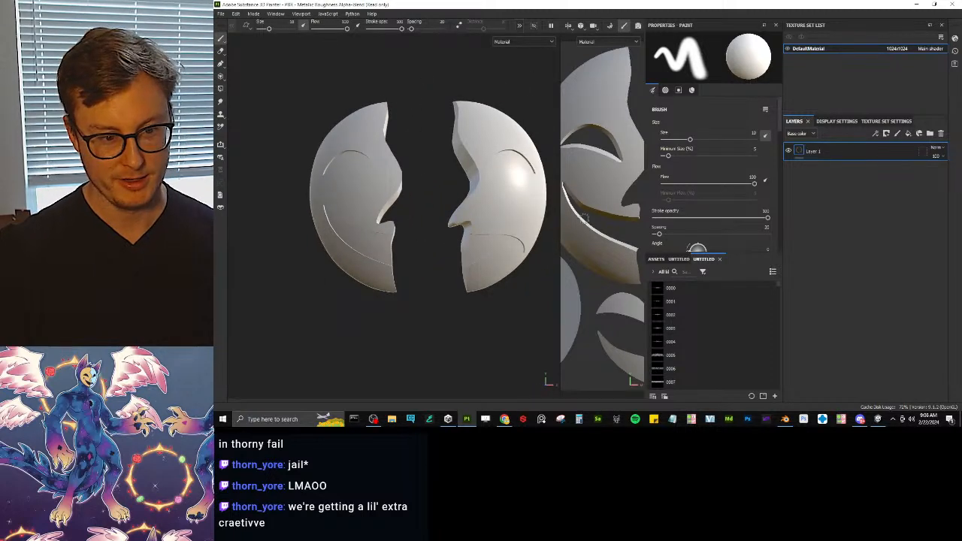
mouse_move(392, 220)
left_mouse_down("alt")
mouse_move(466, 220)
mouse_move(344, 251)
mouse_move(406, 207)
left_mouse_up("alt")
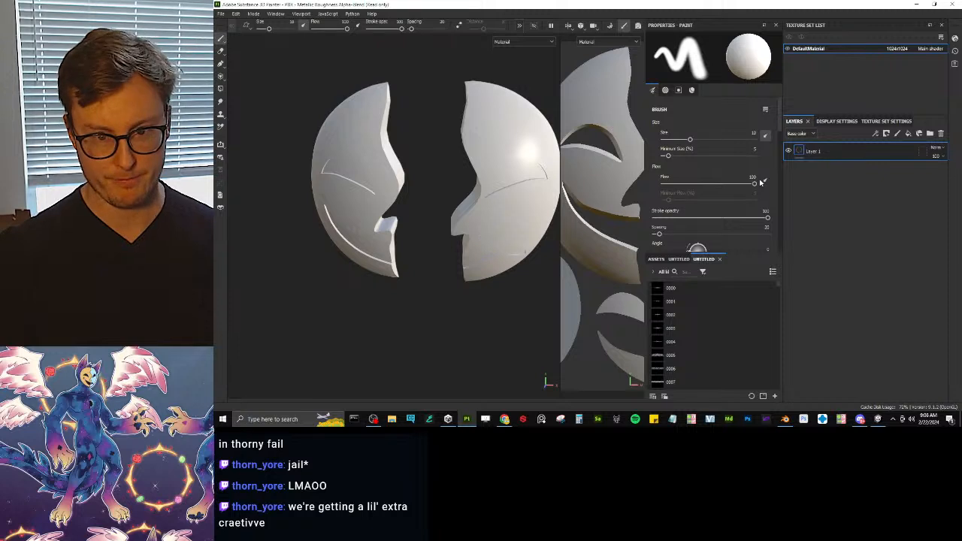
key("ctrl+s")
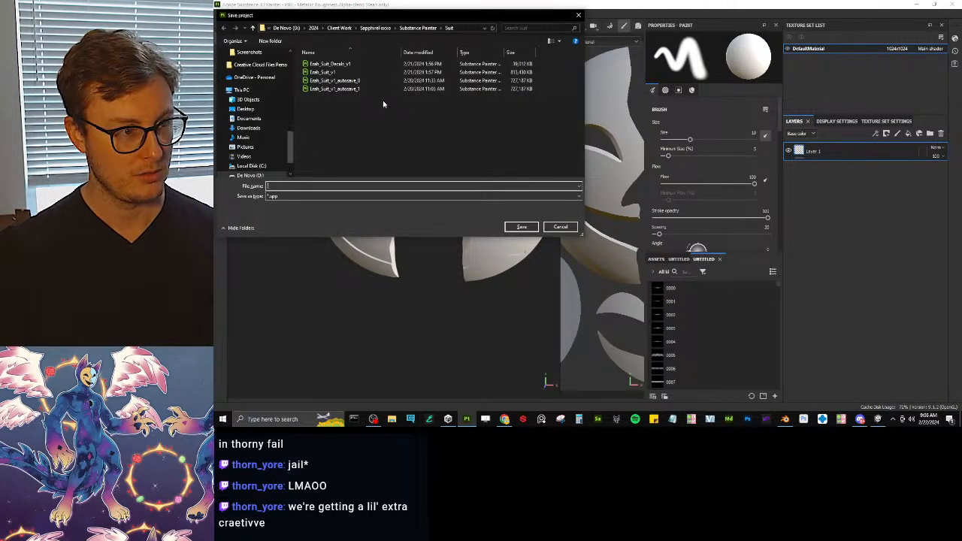
left_click(419, 27)
double_click(331, 89)
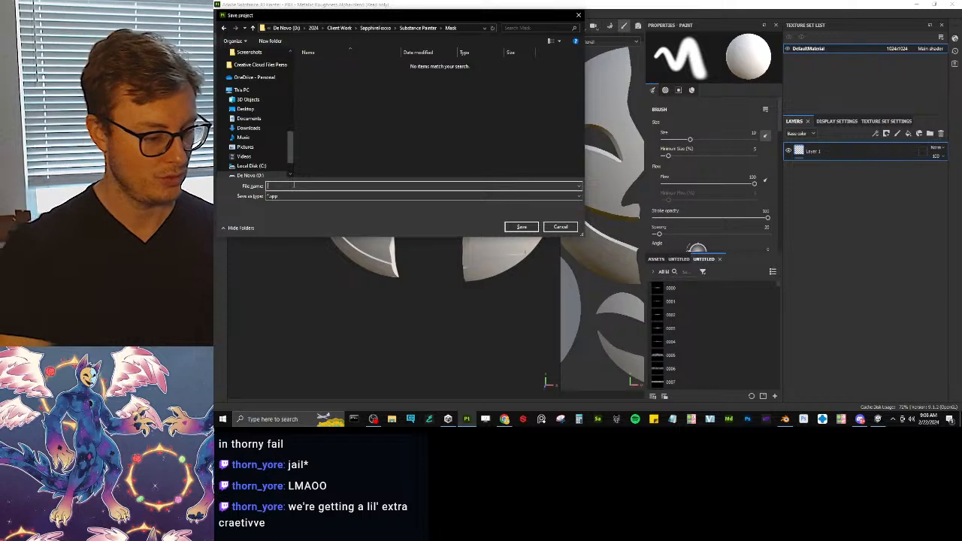
type("Ewh")
type("_Mask_v1")
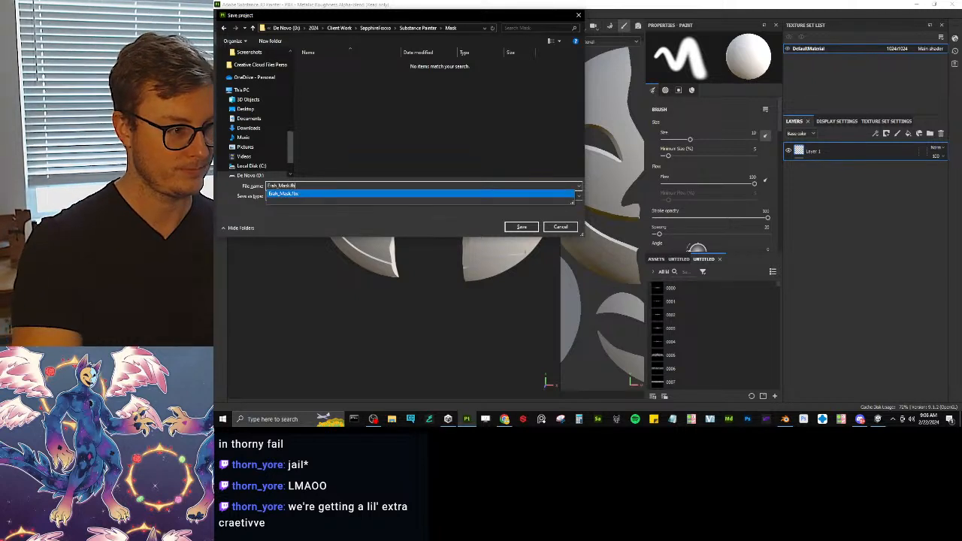
key("Return")
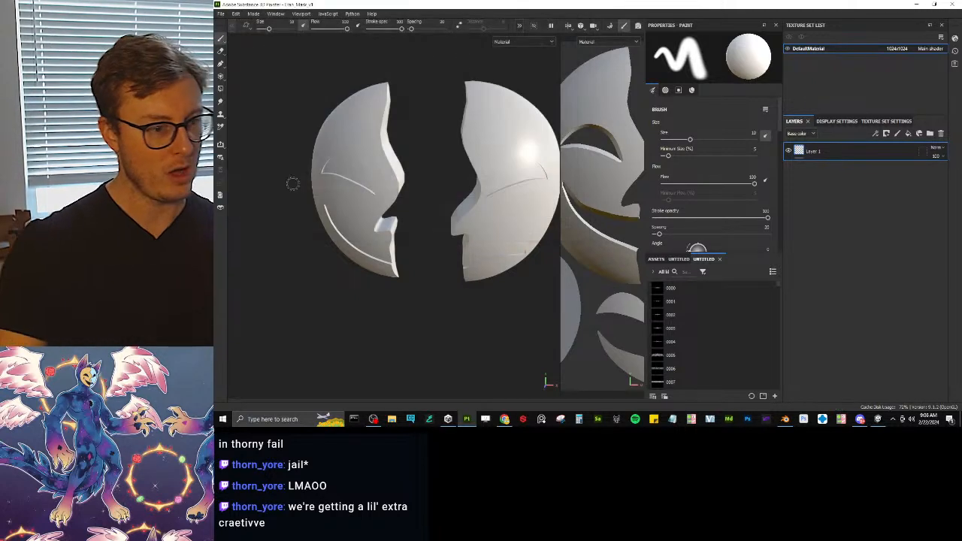
left_click_drag(391, 214, 444, 220, "alt")
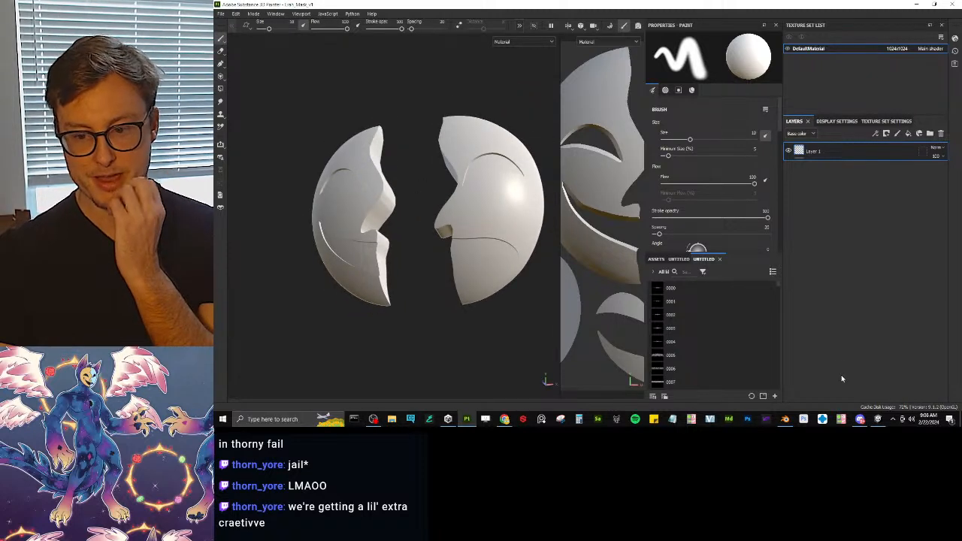
left_click(785, 419)
scroll(546, 203, "up", 9)
middle_click_drag(518, 166, 532, 284, "shift")
key("a")
key("alt+Tab")
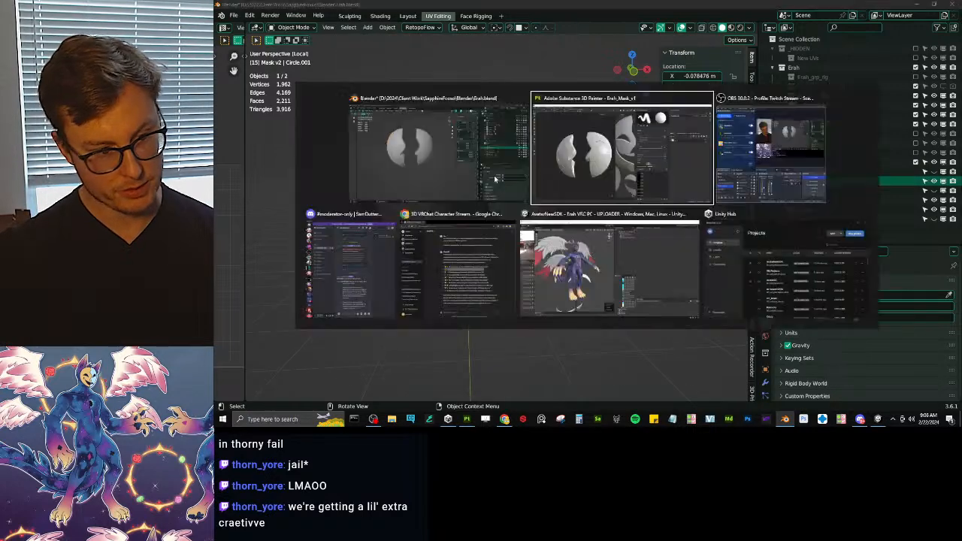
Step: Bake the selected mesh maps for DefaultMaterial, return to painting mode and inspect the baked mask halves
left_click(253, 13)
left_click(271, 38)
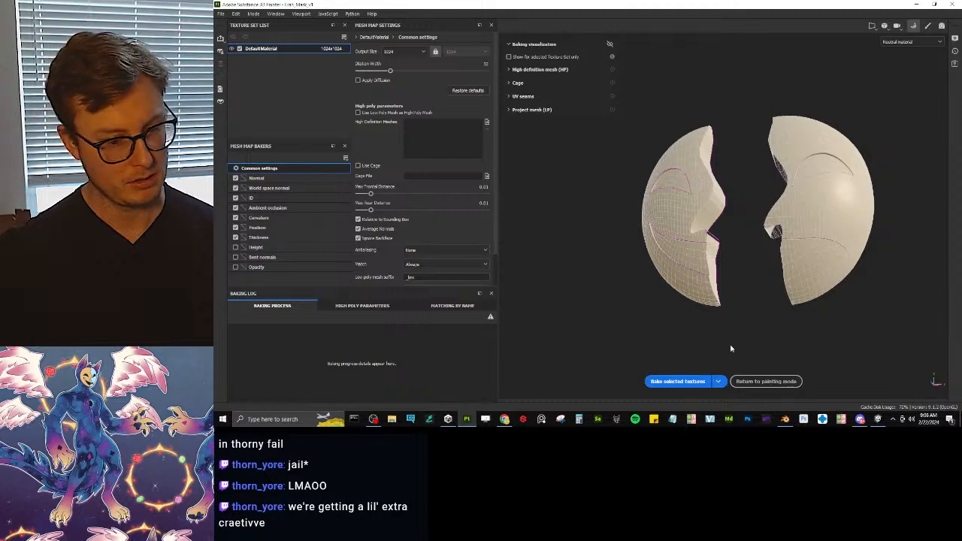
left_click(681, 382)
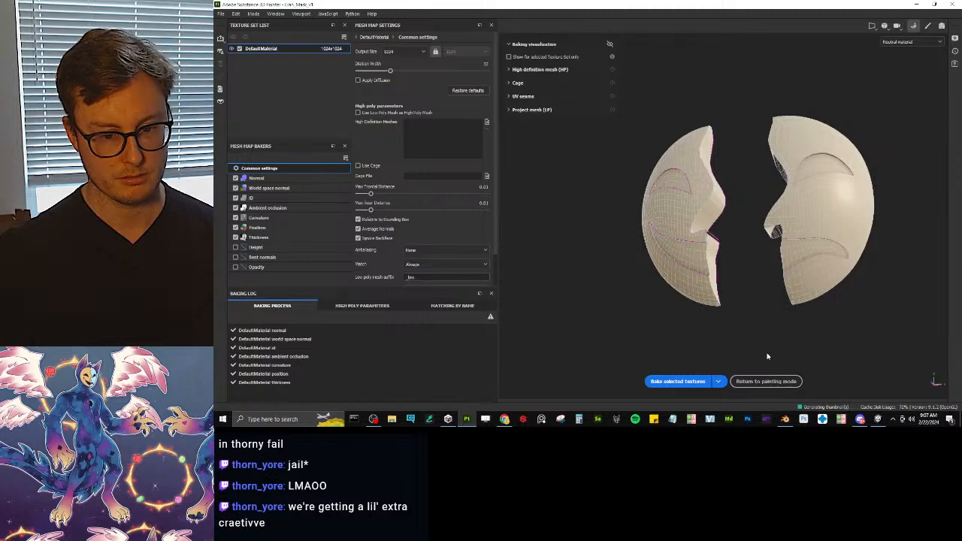
left_click(766, 381)
mouse_move(404, 236)
left_mouse_down("alt")
mouse_move(401, 204)
mouse_move(503, 200)
mouse_move(350, 255)
mouse_move(297, 240)
mouse_move(409, 234)
left_mouse_up("alt")
middle_click_drag(408, 234, 396, 290, "alt")
left_click_drag(396, 290, 467, 226, "alt")
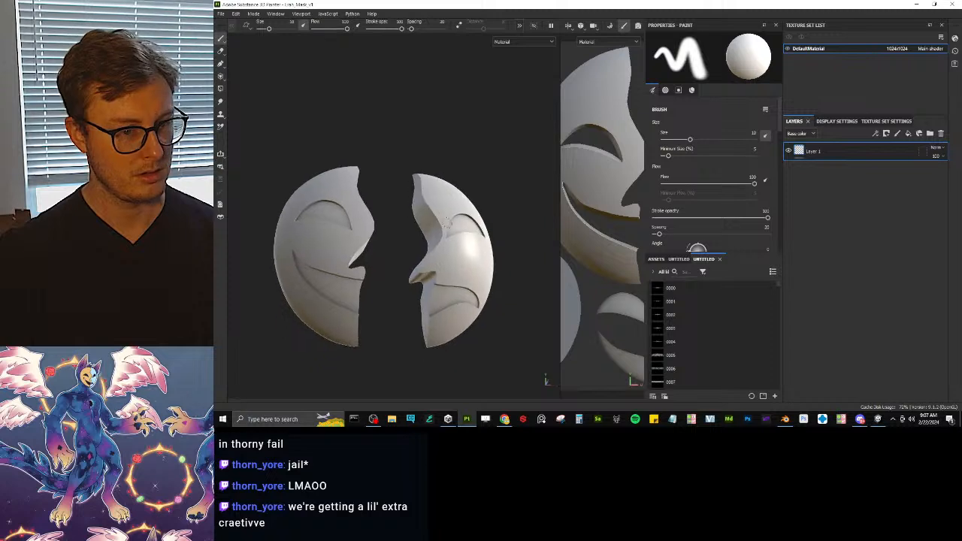
key("c")
key("m")
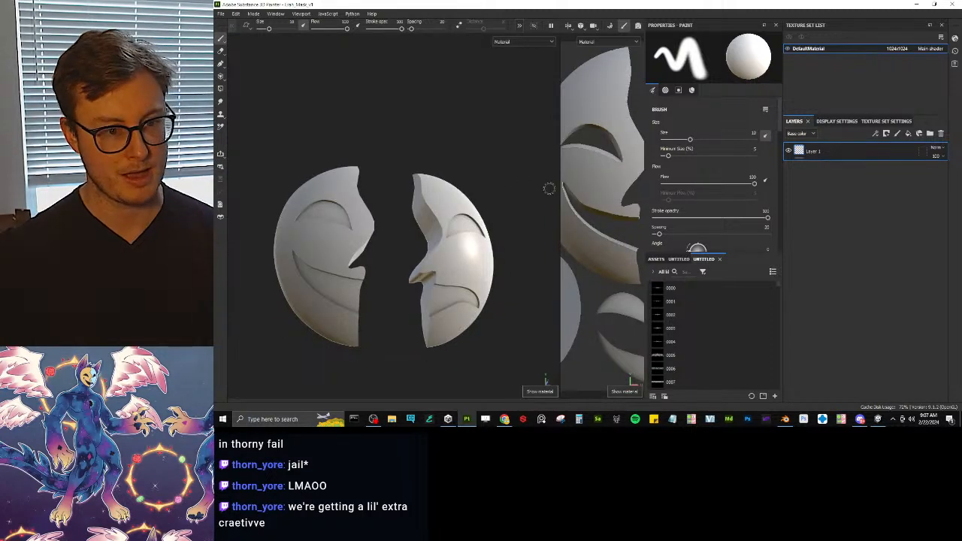
Step: Replace Layer 1 with a fill layer named BASE and set its roughness to 1
left_click(941, 133)
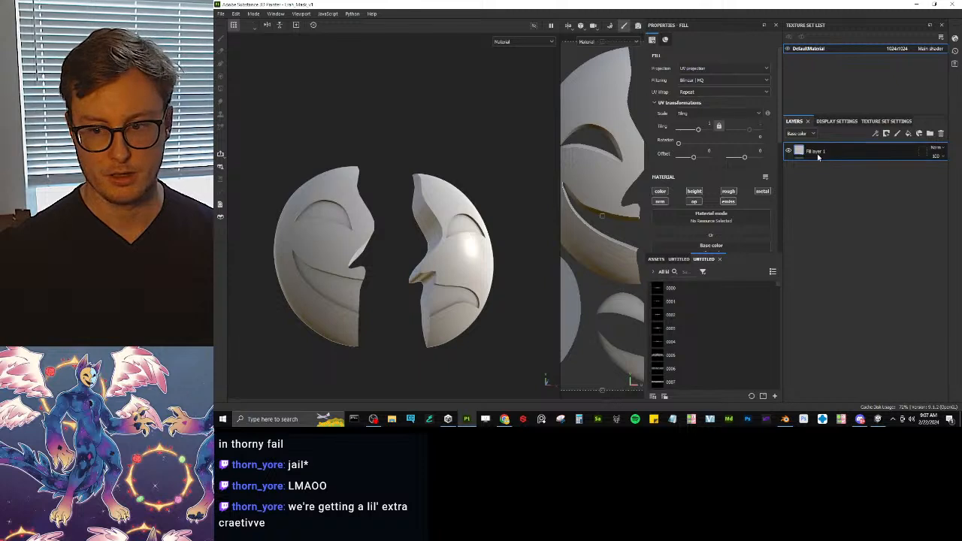
double_click(817, 152)
type("BASE")
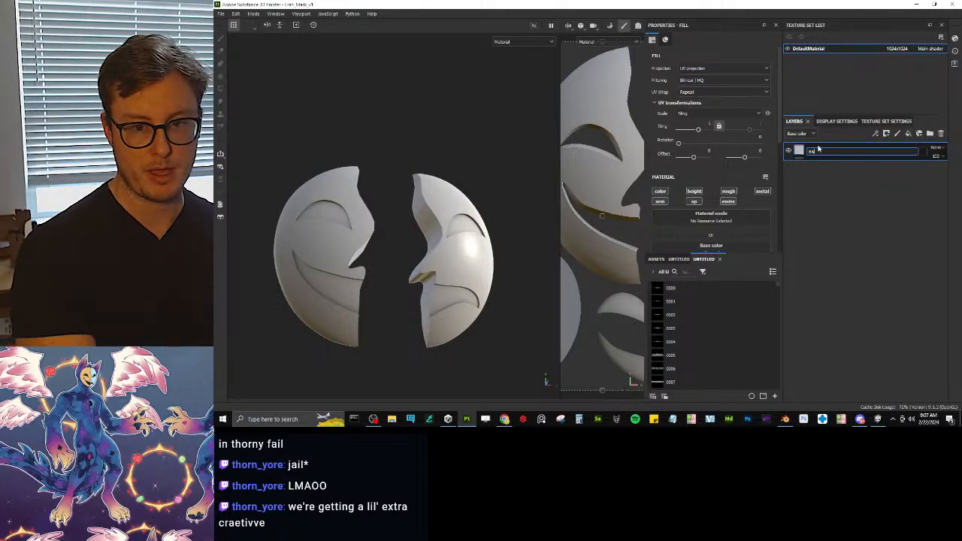
key("Return")
scroll(723, 187, "down", 5)
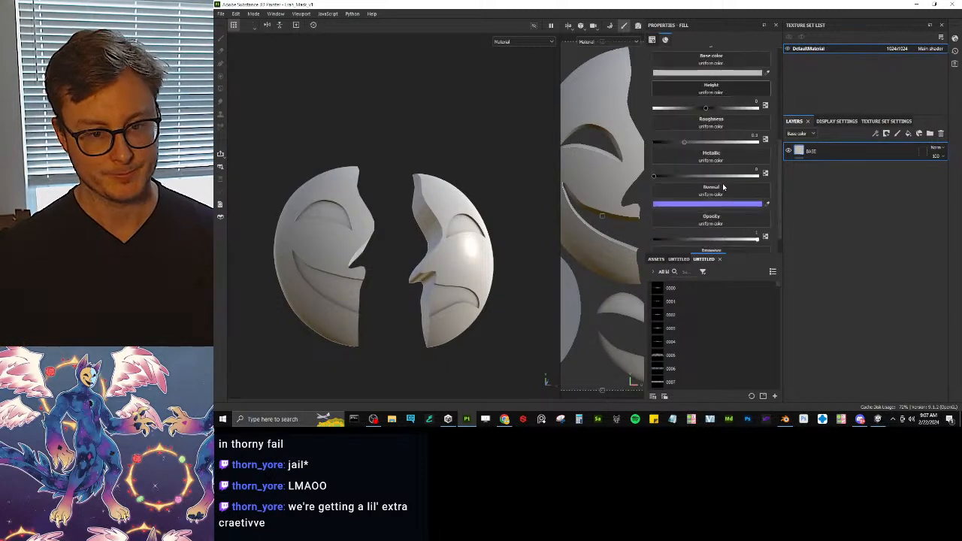
left_click_drag(706, 142, 760, 143)
left_click_drag(381, 213, 395, 219, "alt")
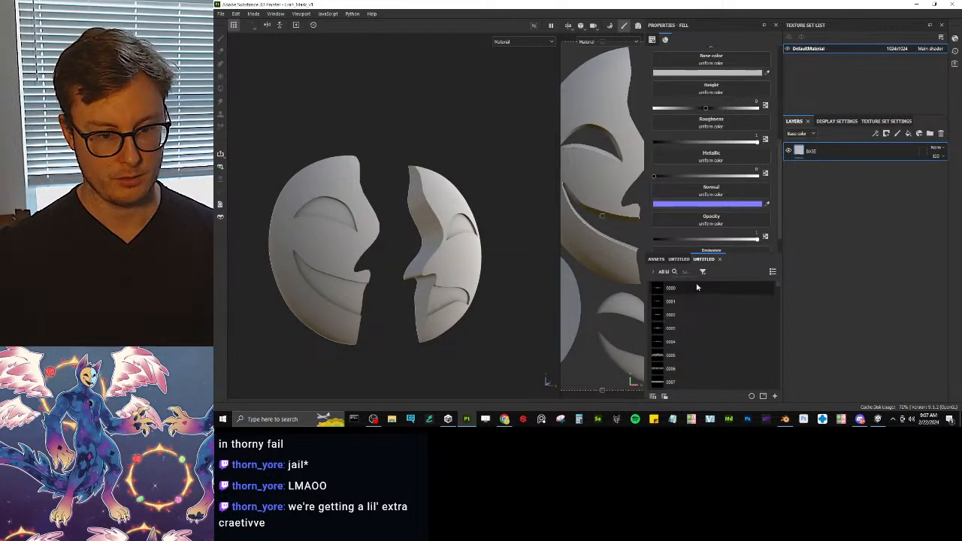
Step: Search the assets for "template" and add Template Flat to the layer stack above BASE
left_click(687, 272)
type("ter")
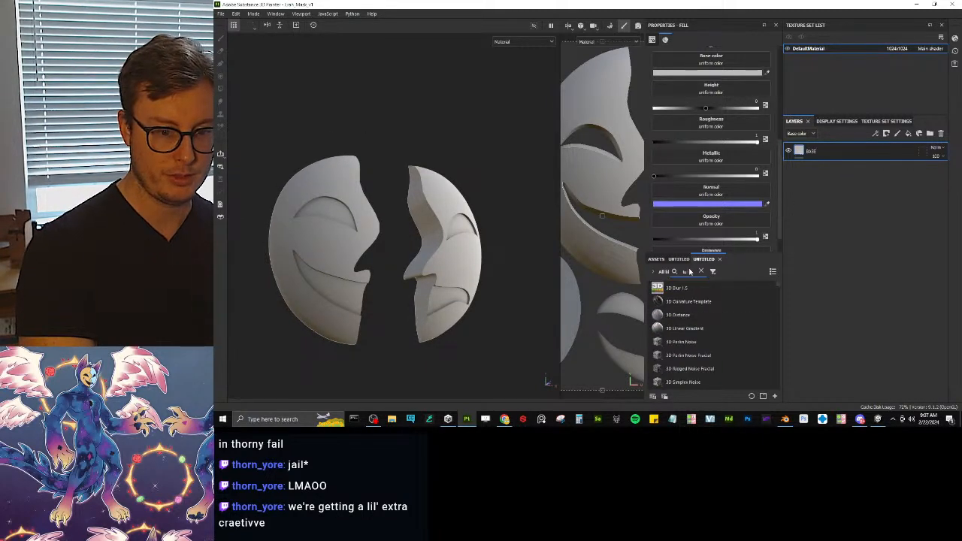
type("mplate")
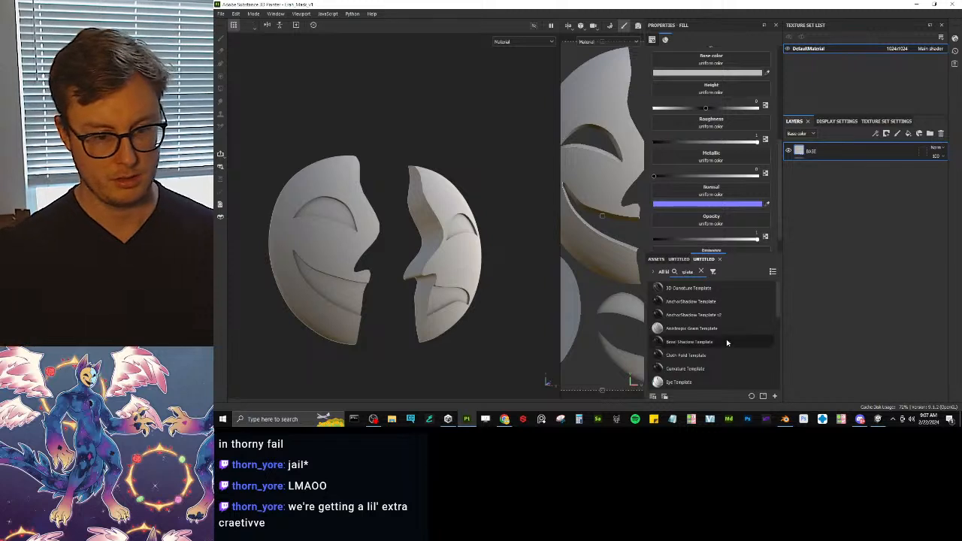
scroll(725, 344, "down", 2)
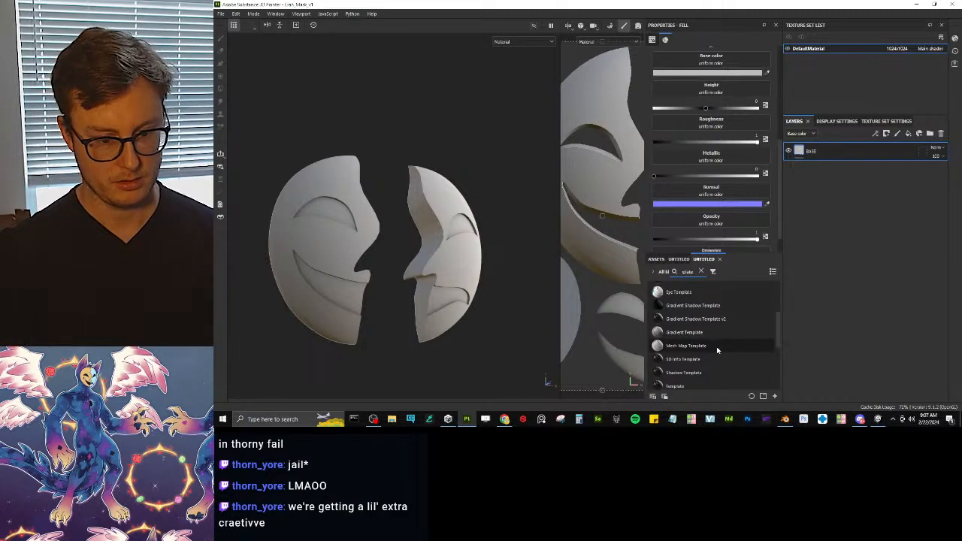
scroll(717, 350, "down", 2)
left_click(679, 323)
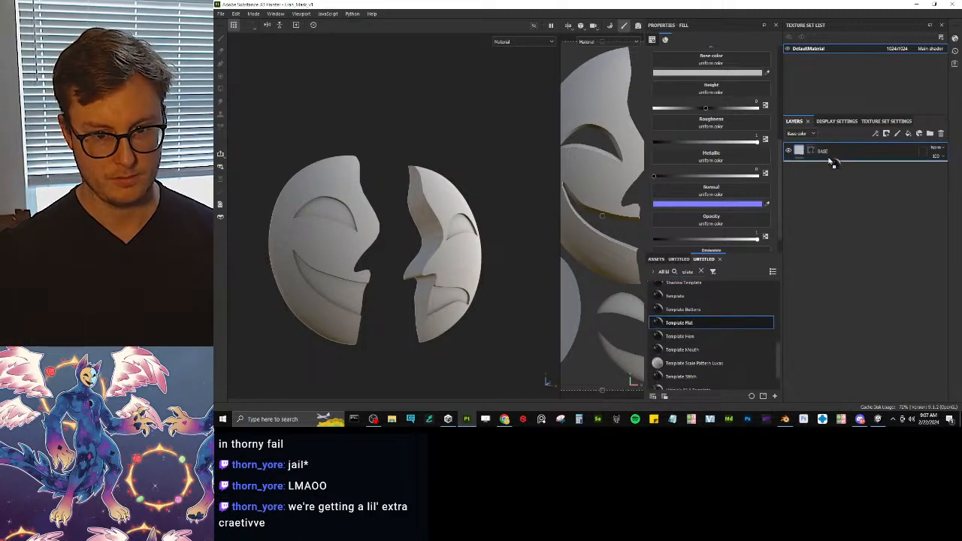
left_click_drag(827, 149, 827, 151)
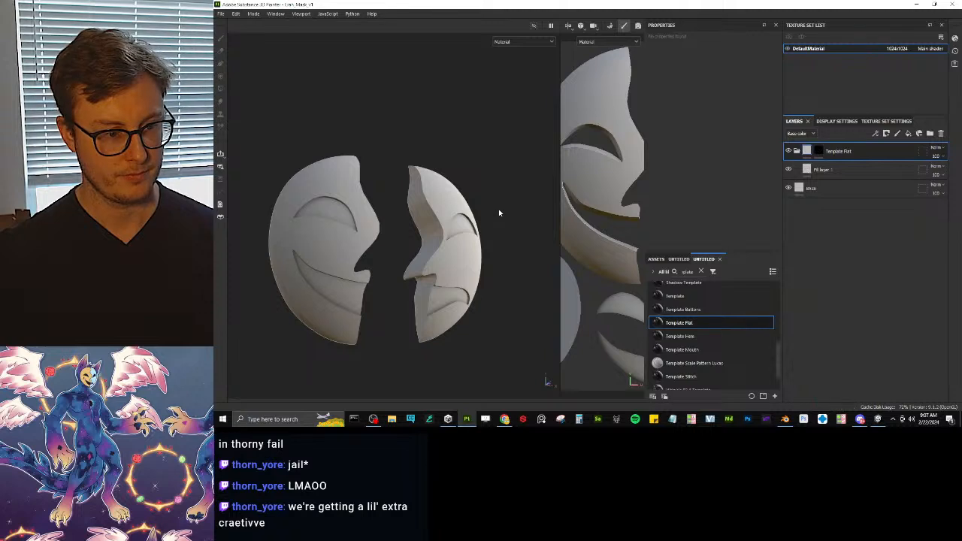
left_click_drag(500, 213, 493, 212, "alt")
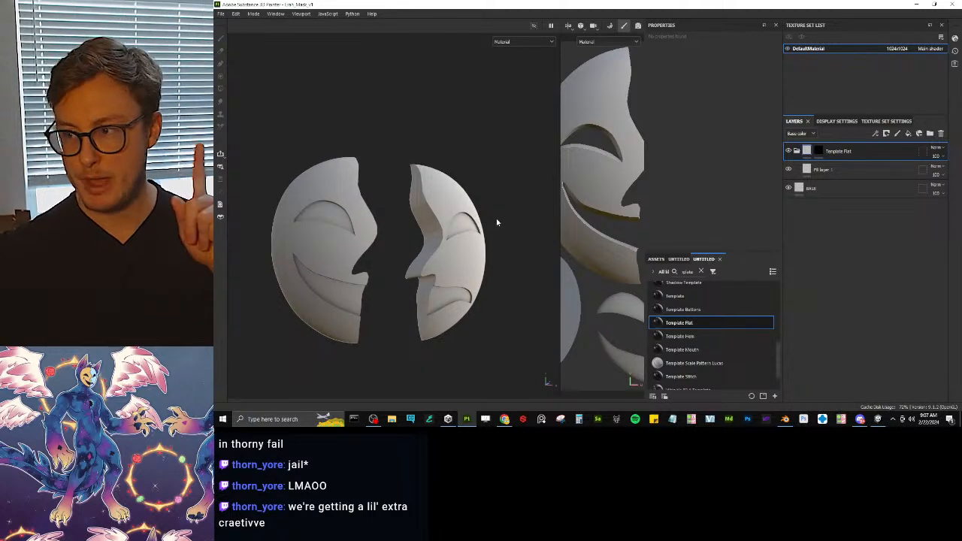
Step: In Blender, duplicate both mask halves, bring the copies together at X 0 and move them down along Z below the originals
left_click(785, 419)
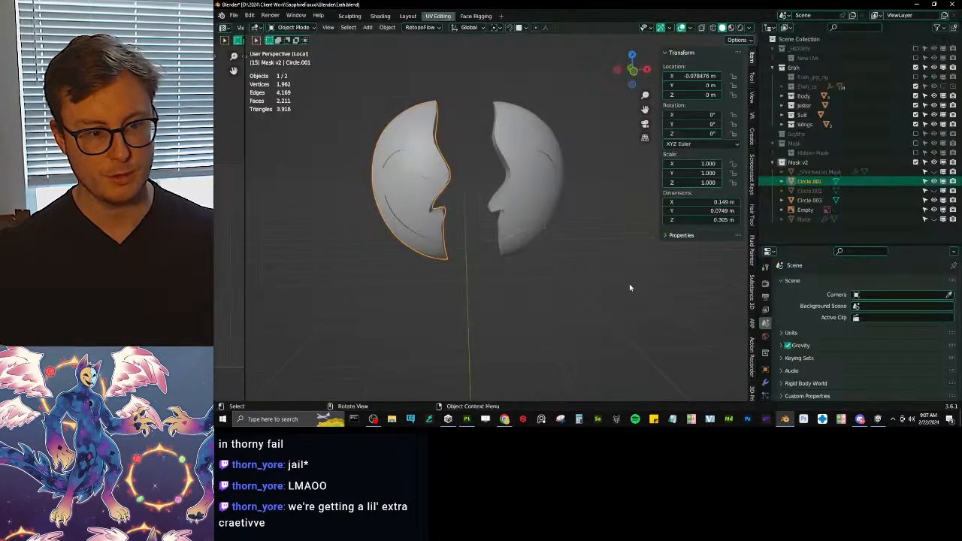
key("a")
scroll(482, 218, "down", 3)
key("shift+d")
right_click(555, 220)
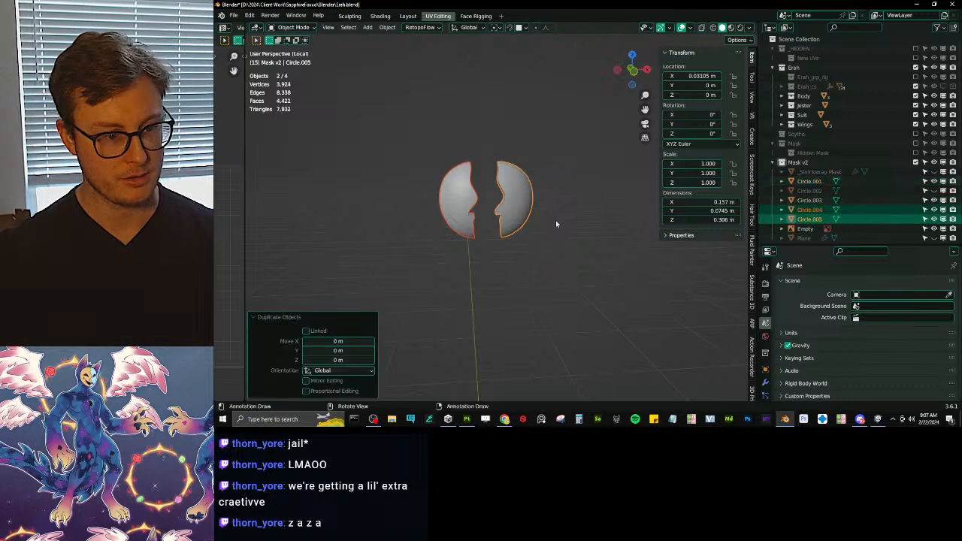
key("g")
key("z")
left_click(531, 258)
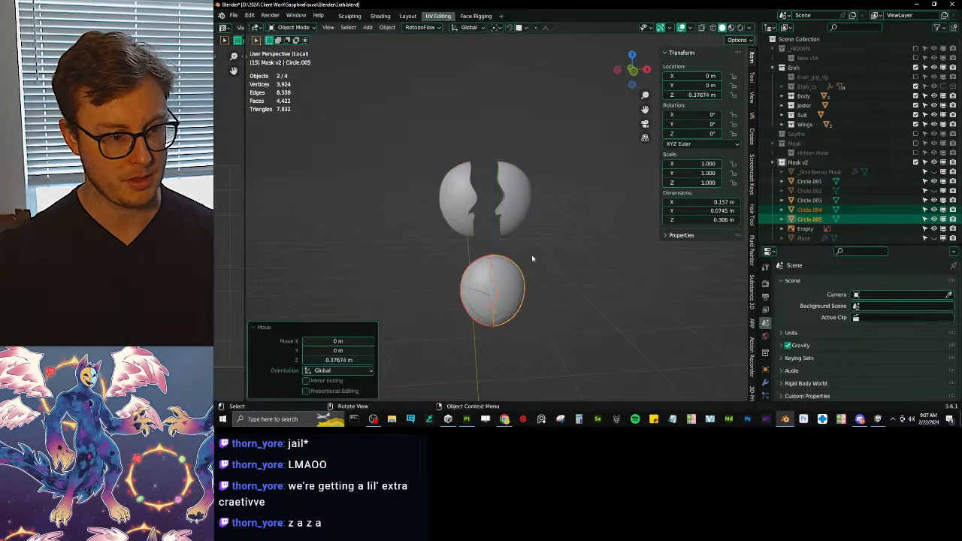
key("g")
key("z")
left_click(488, 245)
Step: Select all four mask pieces, save the Blender file and export the selection as FBX over Erah_Mask.fbx
left_click(452, 190)
left_click_drag(425, 178, 568, 323)
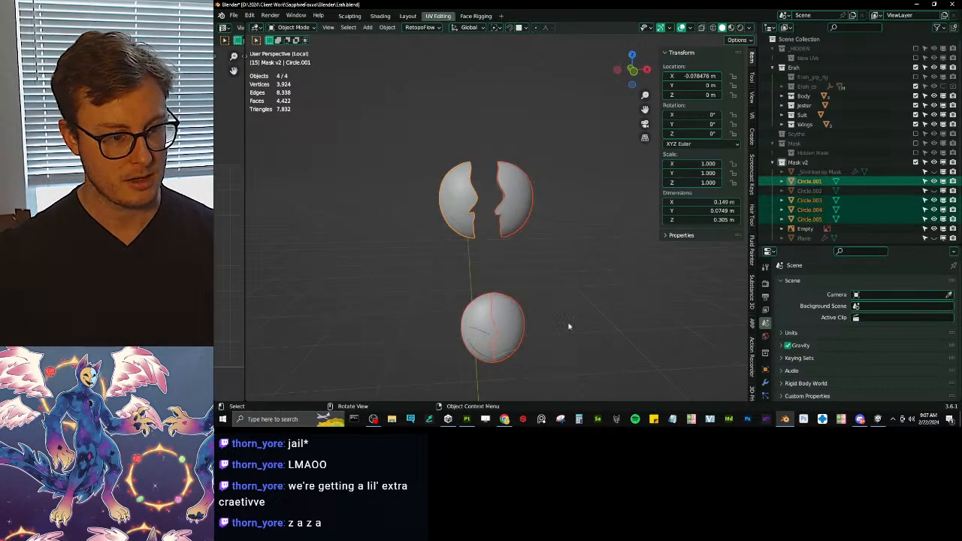
key("ctrl+s")
key("q")
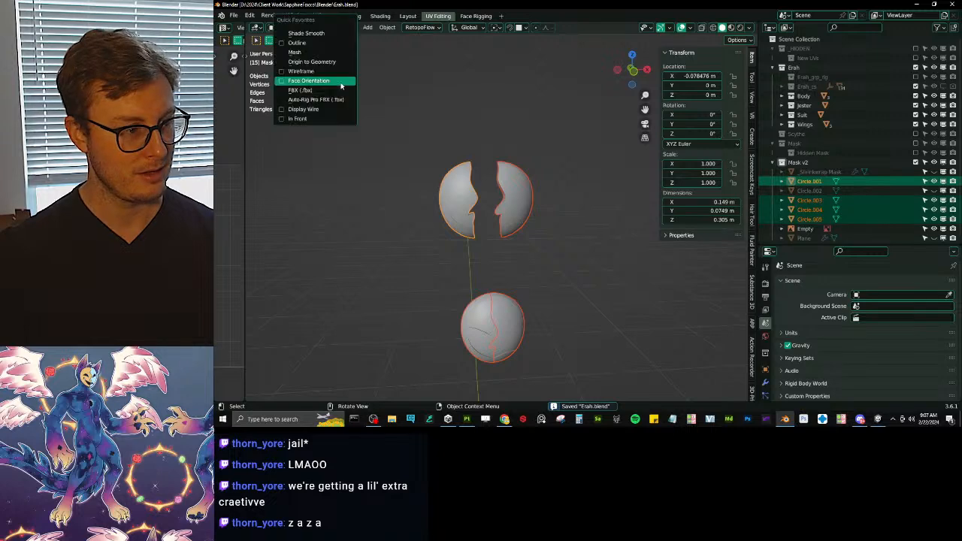
left_click(339, 90)
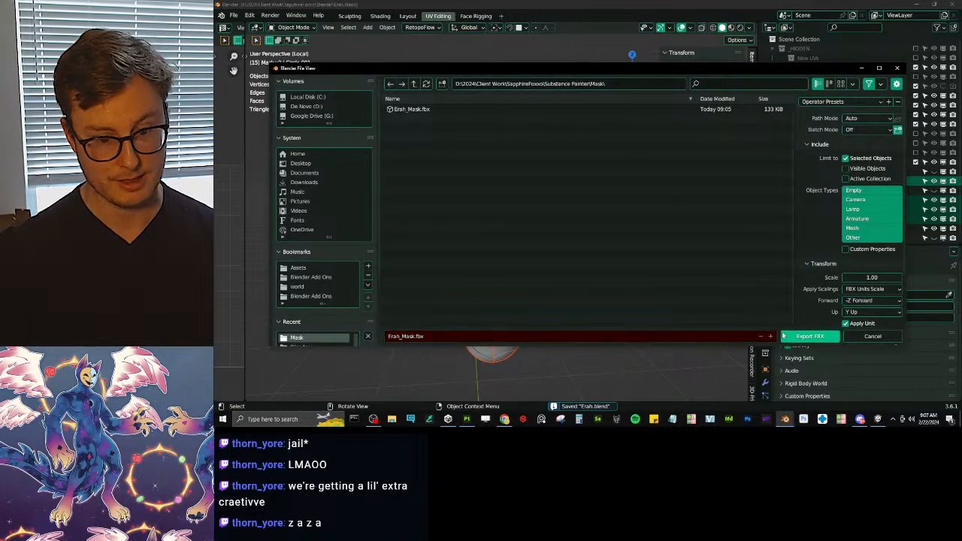
left_click(810, 336)
Step: In Substance 3D Painter, start baking the mesh maps with output size 4096, diffusion applied and antialiasing set to Super sampling 4x
key("alt+Tab")
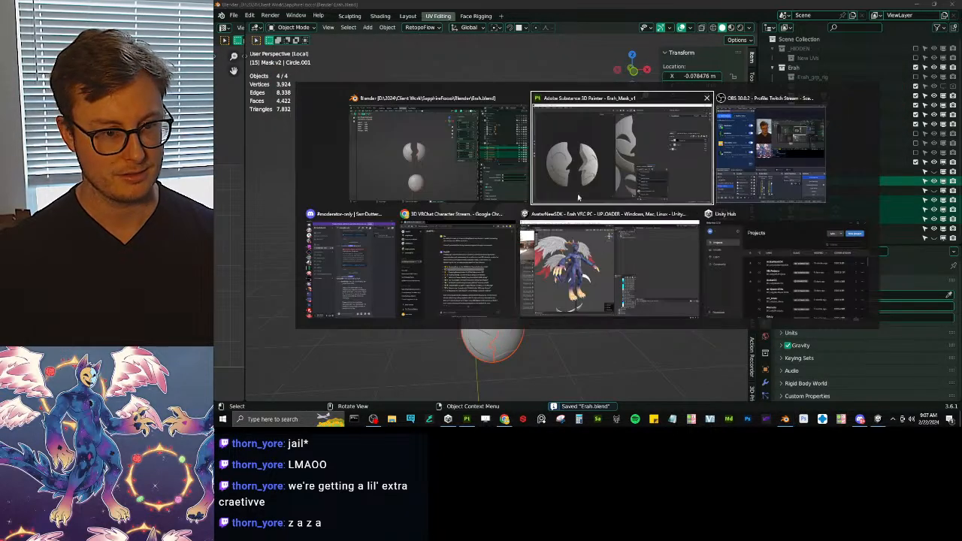
left_click(557, 179)
left_click(253, 14)
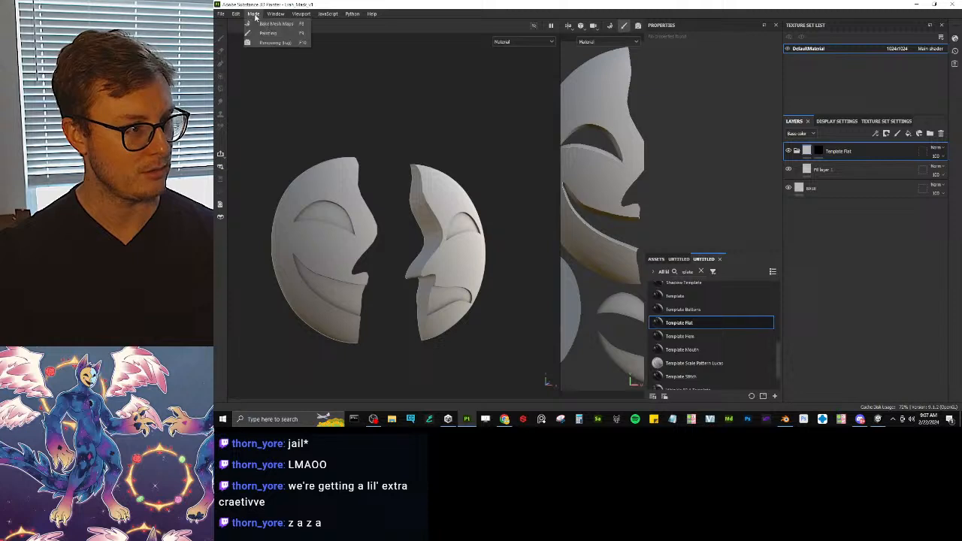
left_click(267, 36)
left_click(398, 51)
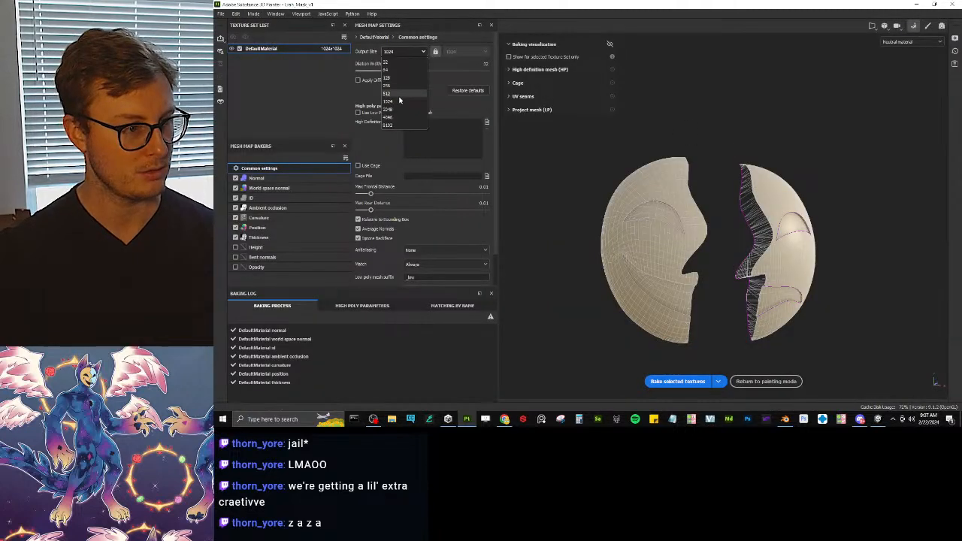
left_click(394, 116)
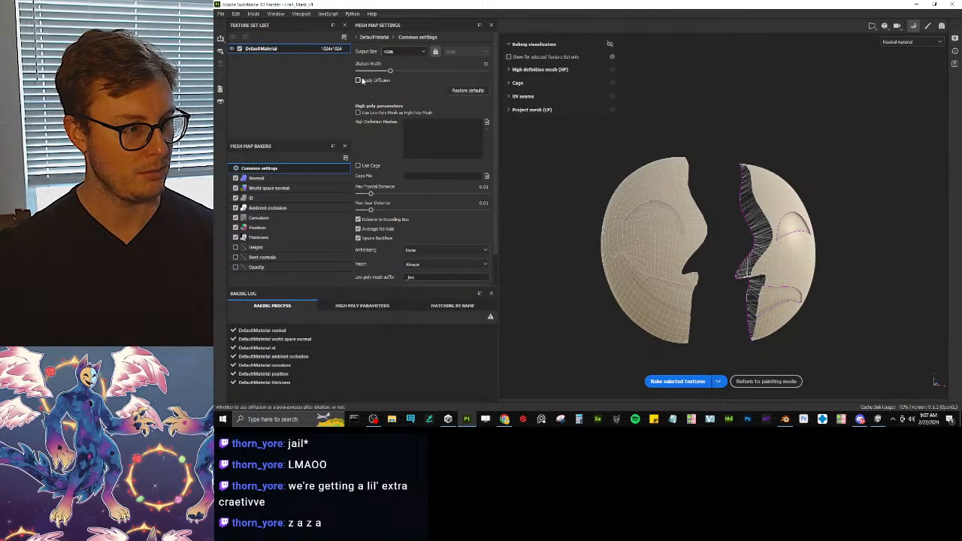
left_click(405, 251)
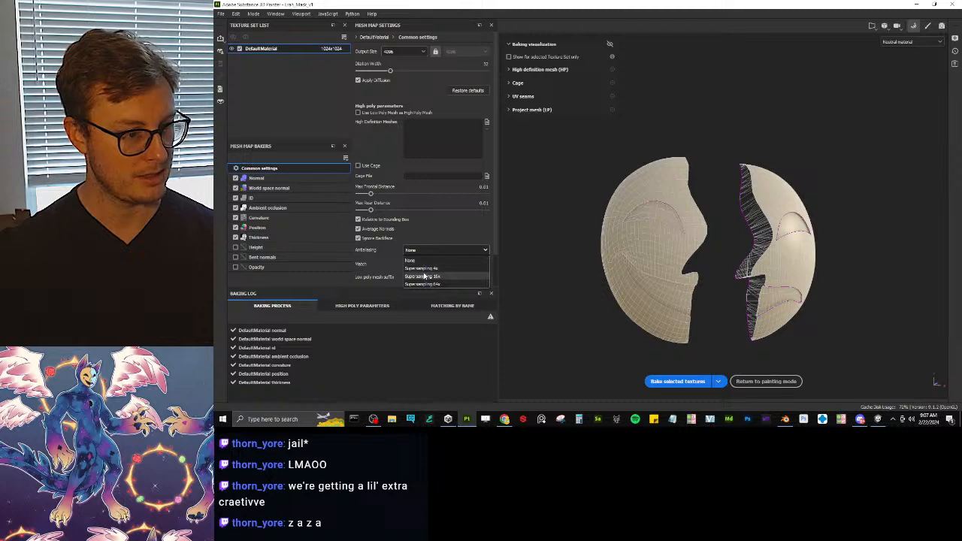
left_click(425, 273)
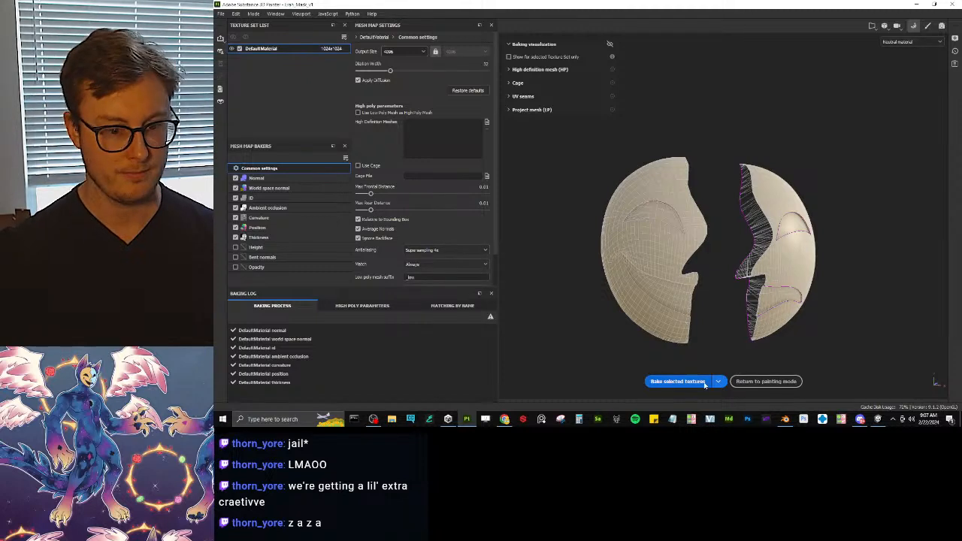
left_click(687, 383)
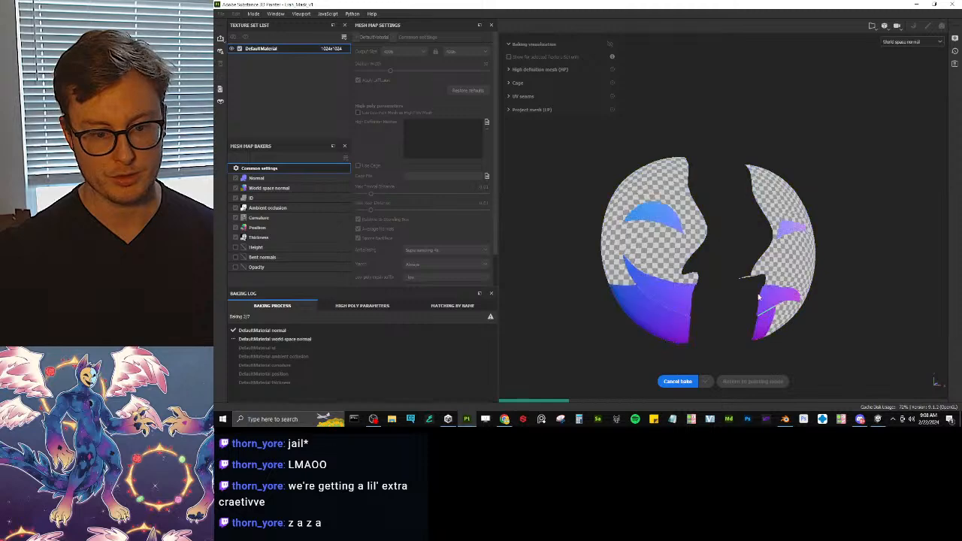
Step: Switch to Blender and delete the joined duplicate mask halves below the originals
key("alt+Tab")
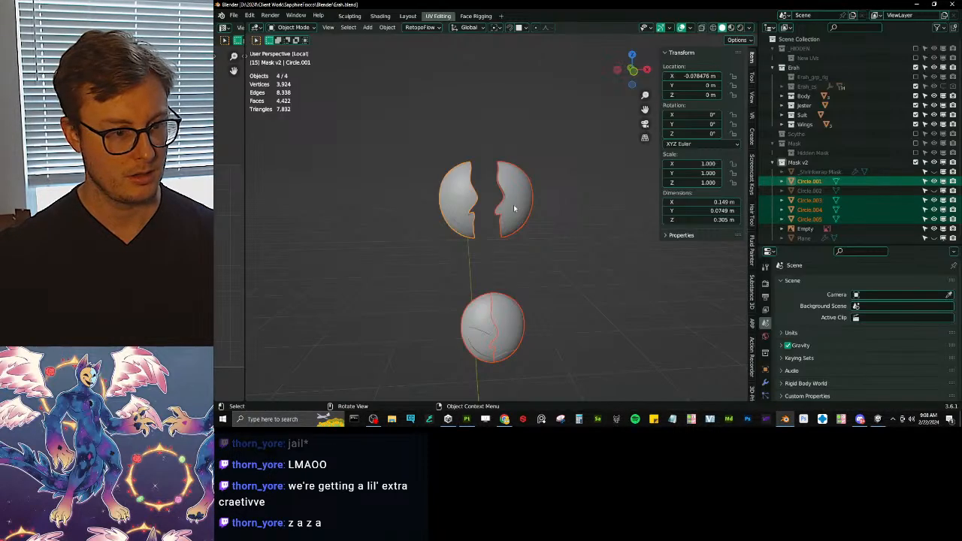
left_click(516, 209)
left_click_drag(433, 171, 542, 332)
key("Tab")
key("Tab")
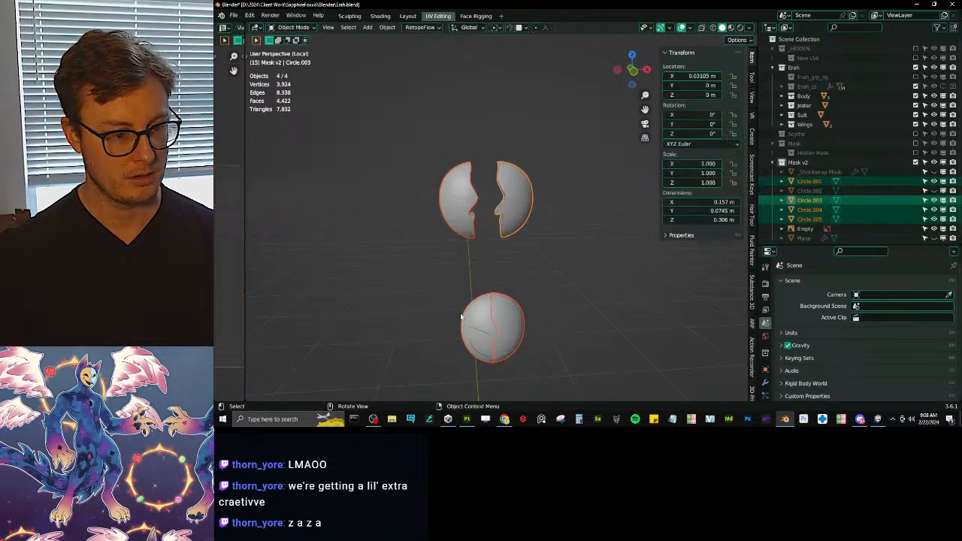
left_click(474, 319)
left_click_drag(461, 319, 565, 304)
key("Delete")
Step: Enter Edit Mode on the two remaining mask halves and recalculate their normals to the outside
left_click_drag(447, 187, 565, 258)
key("Tab")
key("KP_Decimal")
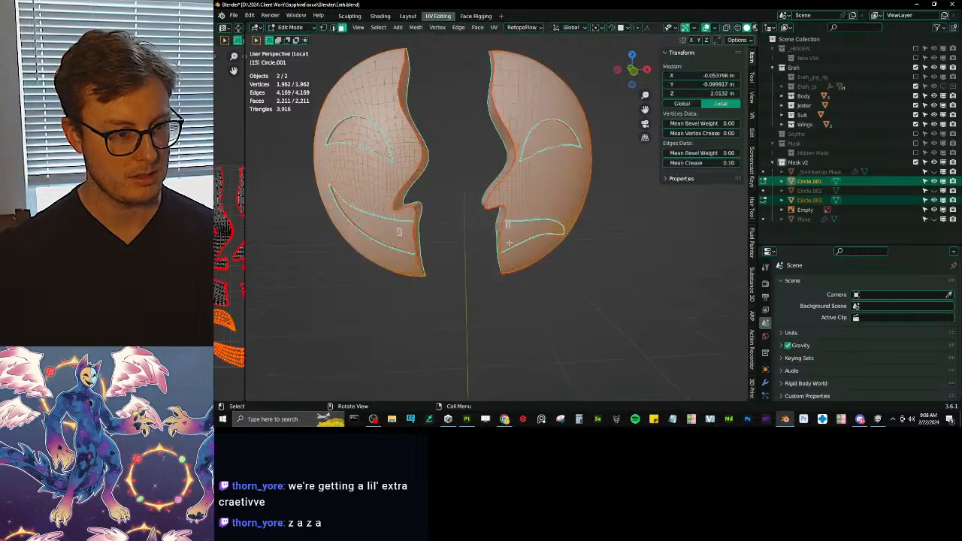
key("q")
key("Escape")
key("shift+n")
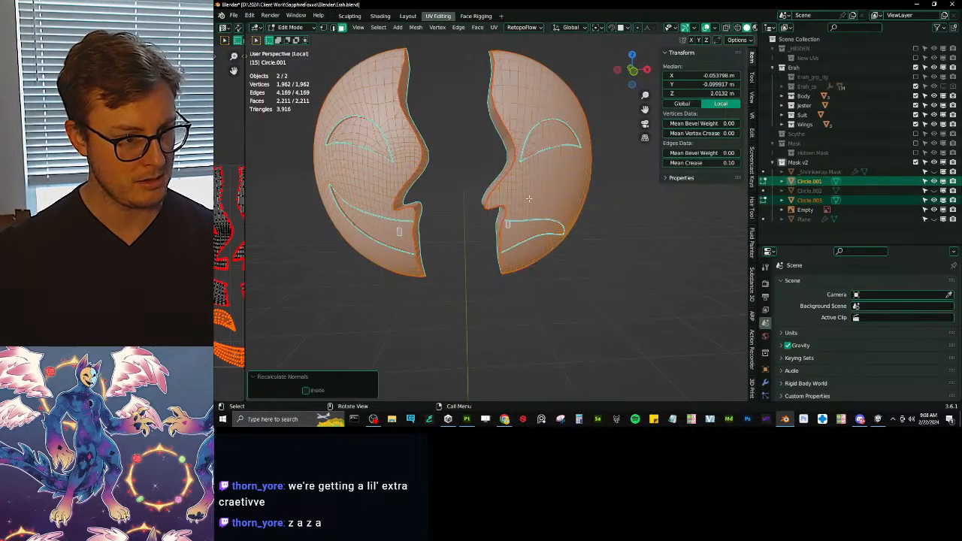
Step: Display the normals on both mask halves, inspect their direction around the inner edges, and turn the normals display off again
key("q")
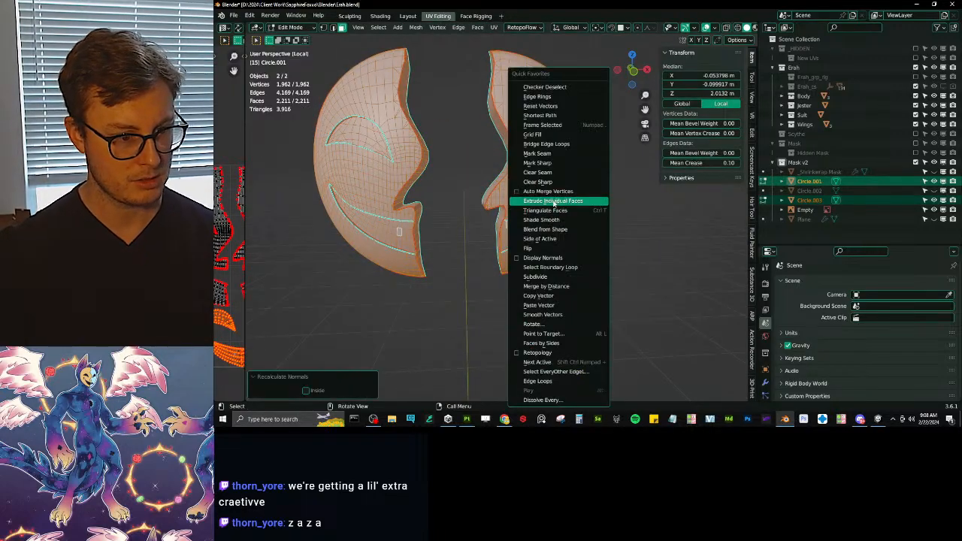
left_click(547, 259)
scroll(500, 213, "up", 4)
middle_click_drag(458, 199, 476, 206)
key("q")
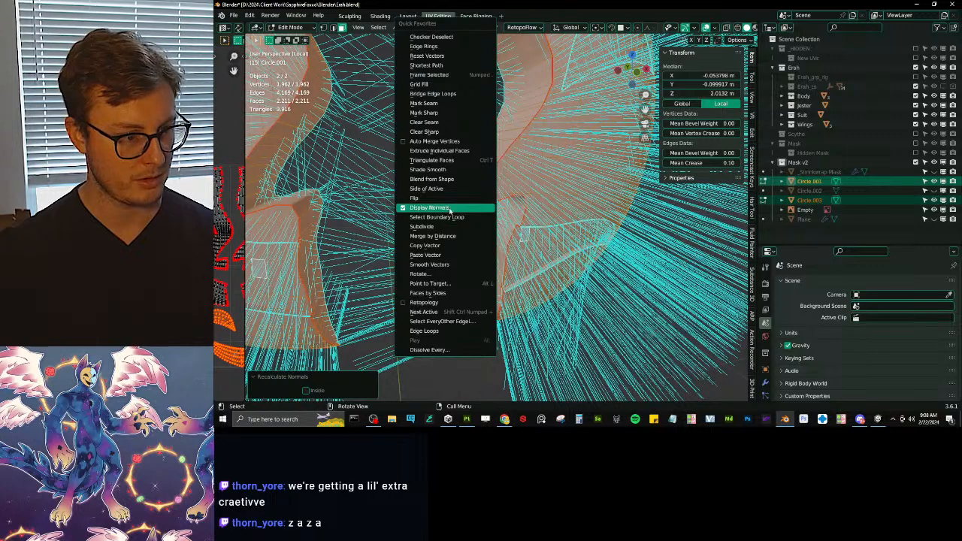
left_click(475, 207)
Step: Return to Object Mode, duplicate both mask halves, clear the copies' location and move them down along Z below the originals
key("Tab")
scroll(543, 226, "down", 5)
key("shift+d")
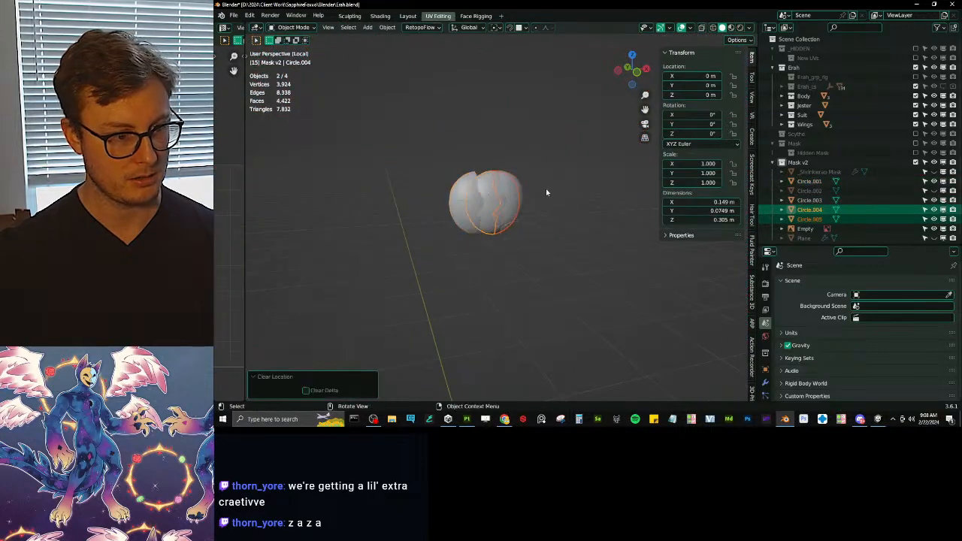
key("z")
left_click(536, 236)
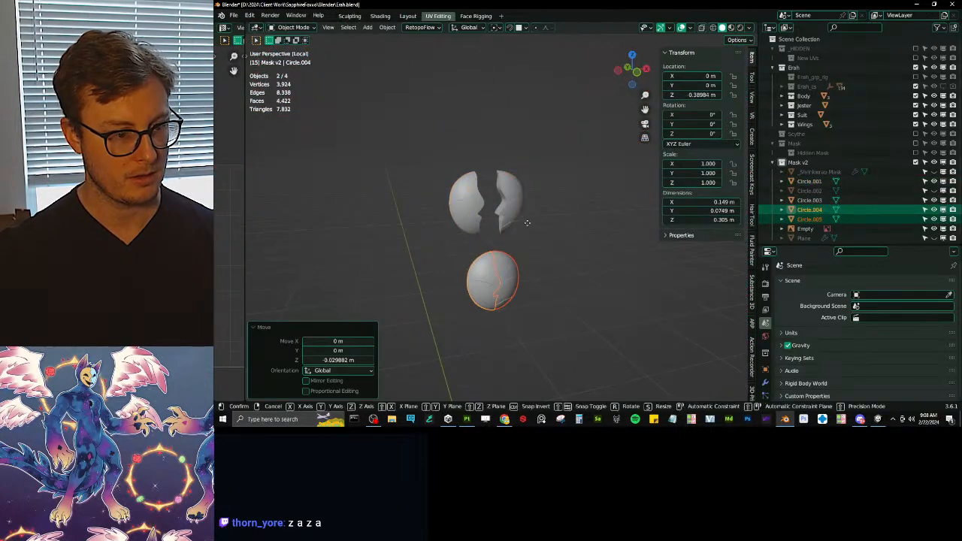
Step: Select only the two original mask halves, export them as FBX over Erah_Mask.fbx and save the Blender file
key("alt+Tab")
key("alt+Tab")
left_click(511, 214)
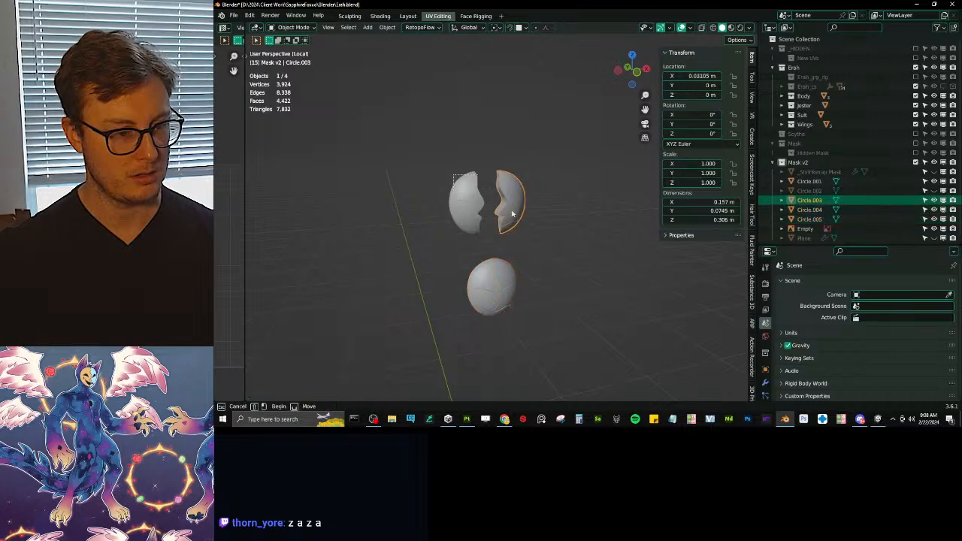
left_click(473, 207, "shift")
key("q")
left_click(551, 256)
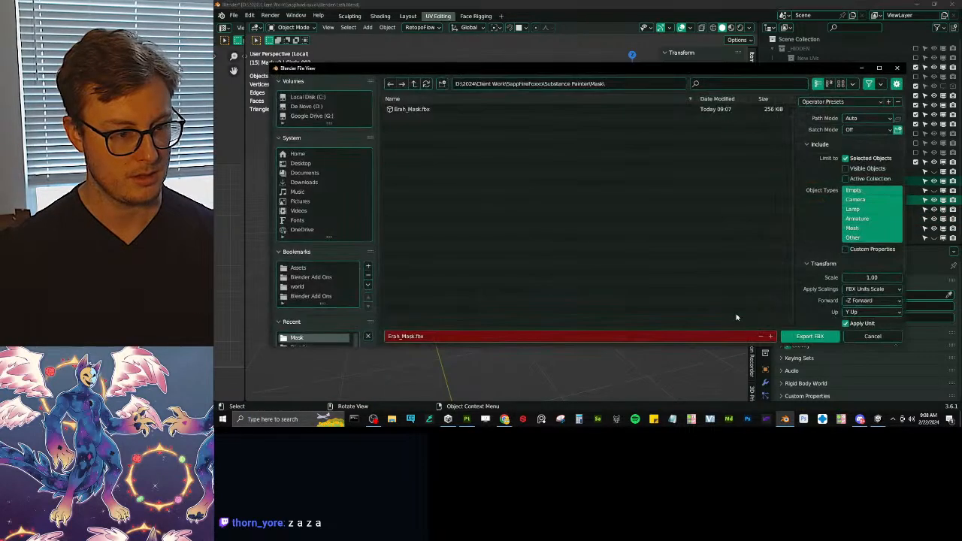
key("Return")
key("ctrl+s")
Step: Switch to Substance 3D Painter and bake the selected mesh maps again on the re-exported mask halves
key("alt+Tab")
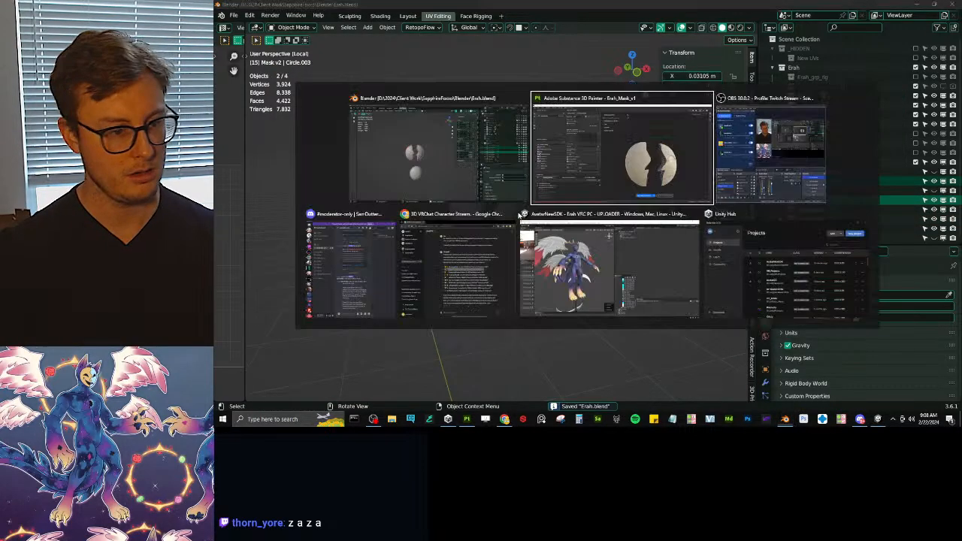
left_click(449, 169)
key("alt+Tab")
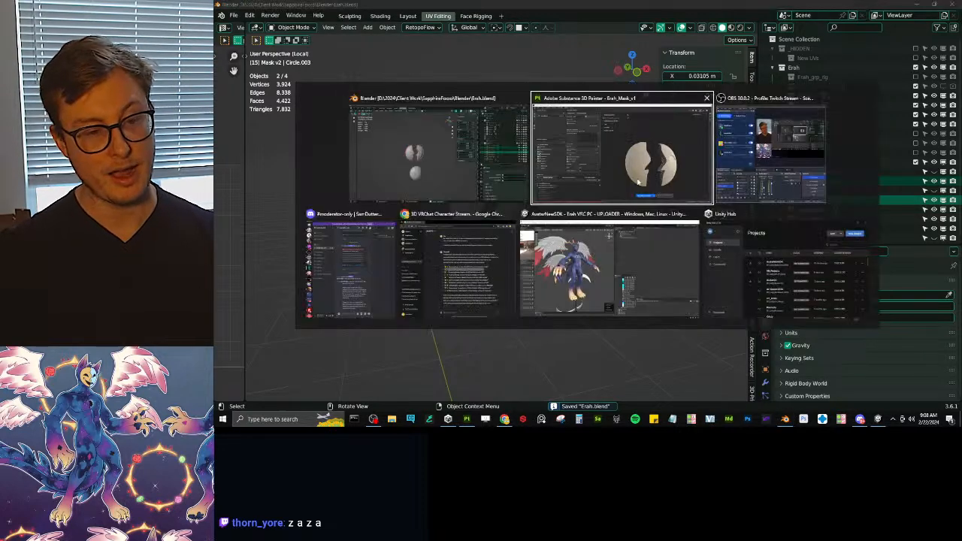
left_click(638, 178)
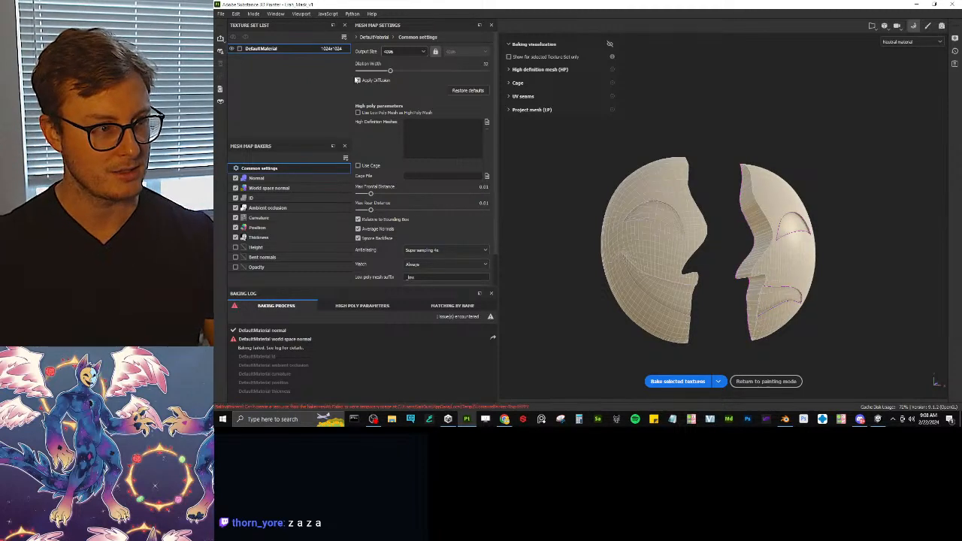
left_click(667, 382)
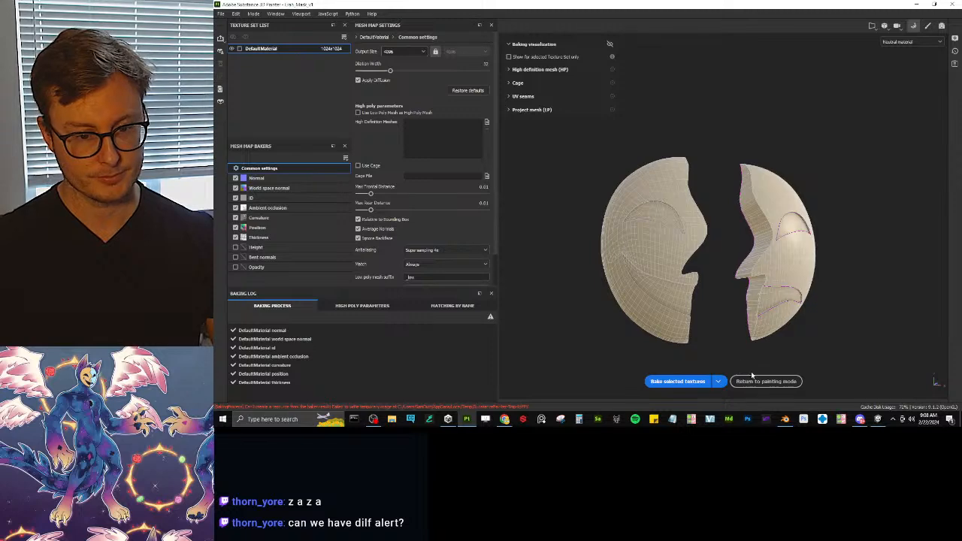
Step: Return to painting mode and inspect the rebaked mask halves
left_click(755, 382)
left_click_drag(440, 191, 426, 236, "alt")
middle_click_drag(426, 236, 435, 185, "alt")
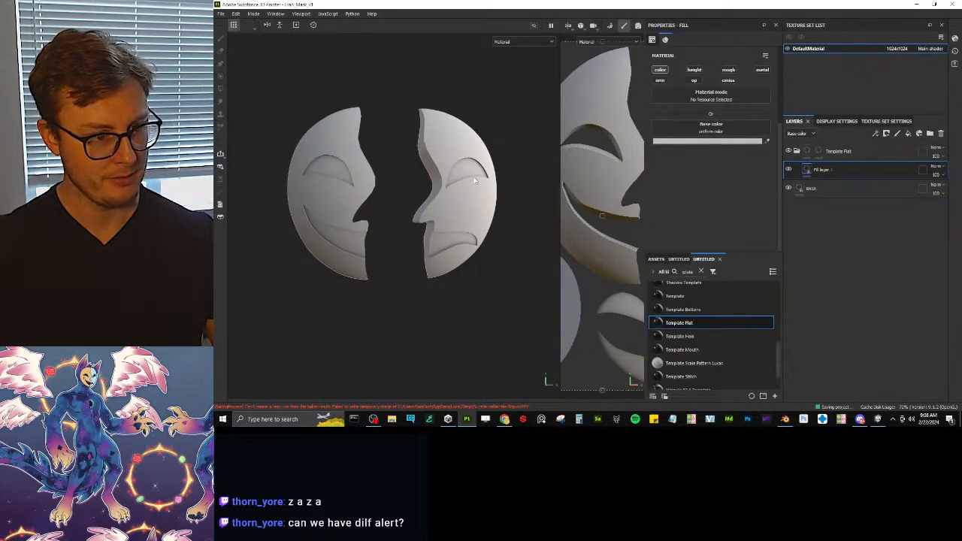
Step: In Blender, select both original halves plus the joined copies and export all four as FBX over Erah_Mask.fbx
key("alt+Tab")
left_click_drag(430, 160, 582, 307)
key("q")
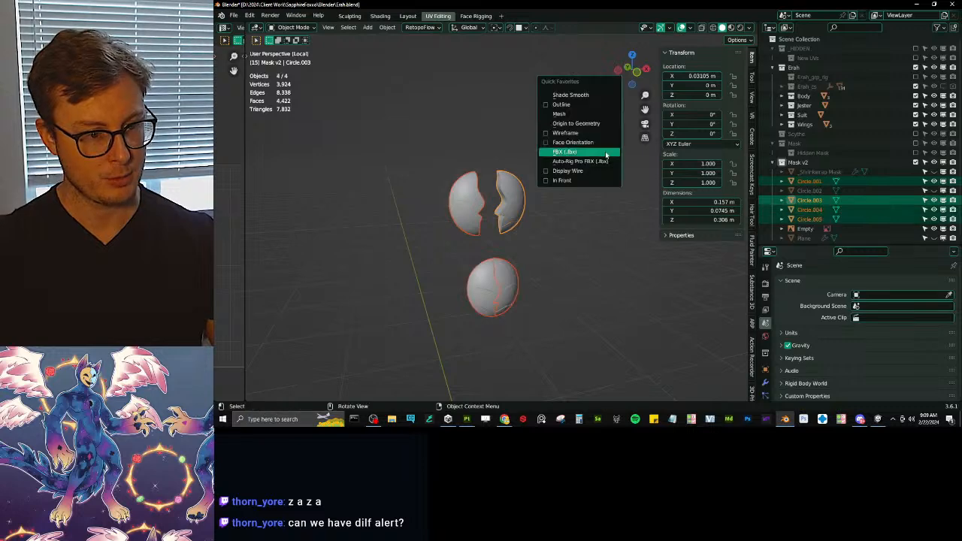
left_click(608, 155)
left_click(801, 336)
Step: Switch to Substance 3D Painter and examine the reloaded mesh, checking the joined mask and the separate halves from several angles
key("alt+Tab")
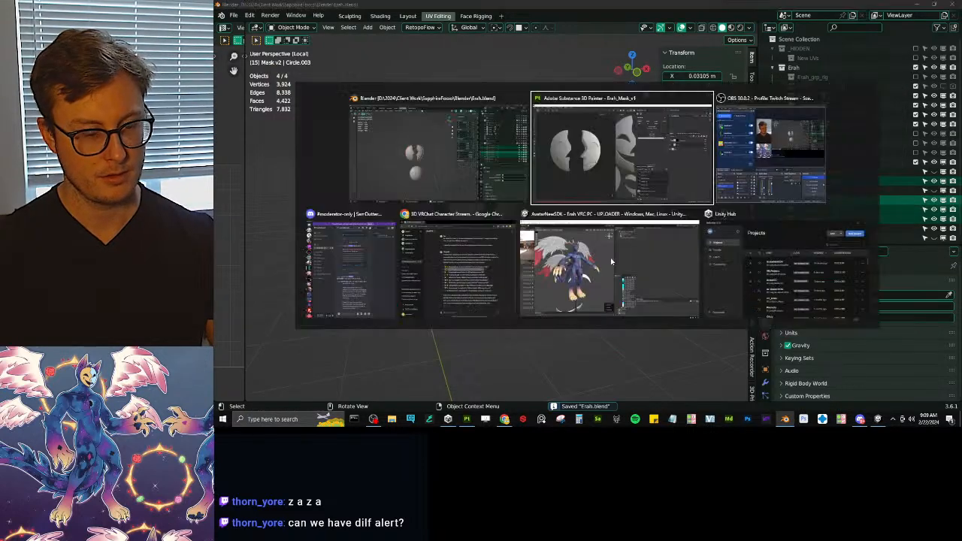
scroll(445, 240, "down", 10)
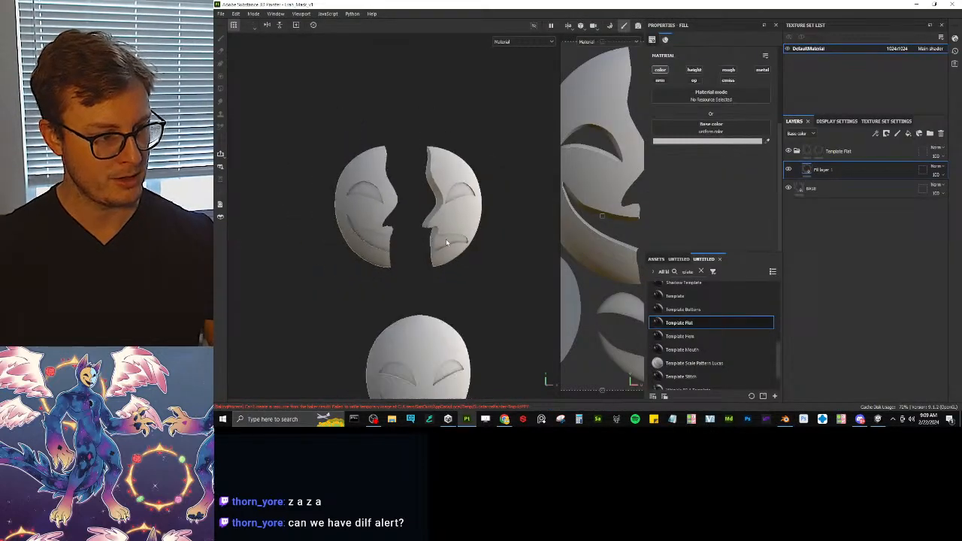
left_click_drag(444, 272, 445, 205, "alt")
scroll(443, 252, "up", 5)
left_click_drag(443, 252, 424, 260, "alt")
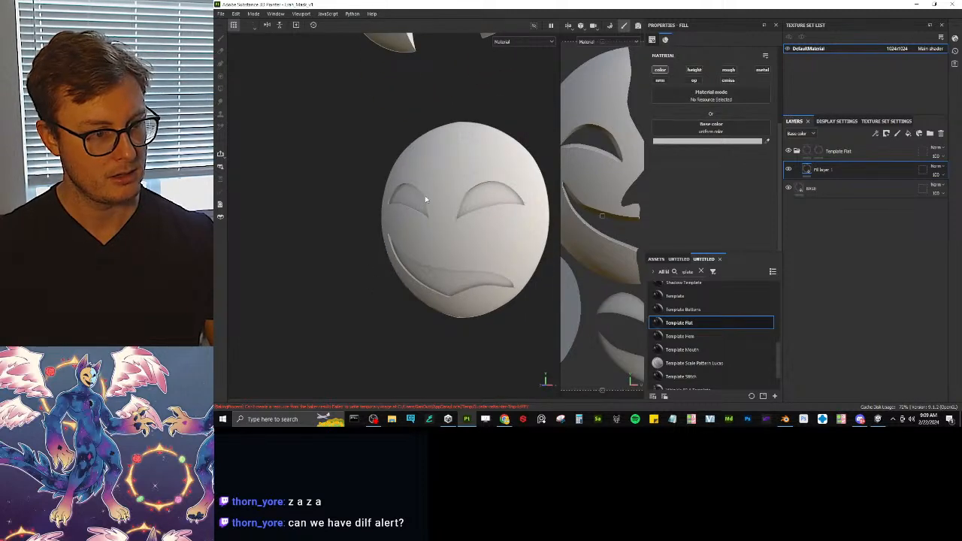
scroll(425, 199, "down", 3)
middle_click_drag(456, 215, 436, 308, "alt")
left_click_drag(436, 264, 449, 246, "alt")
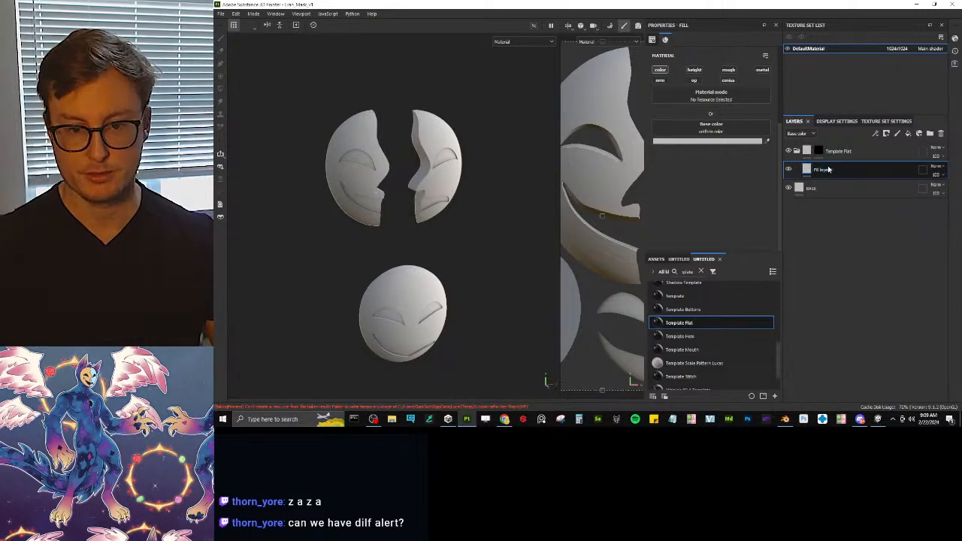
mouse_move(821, 156)
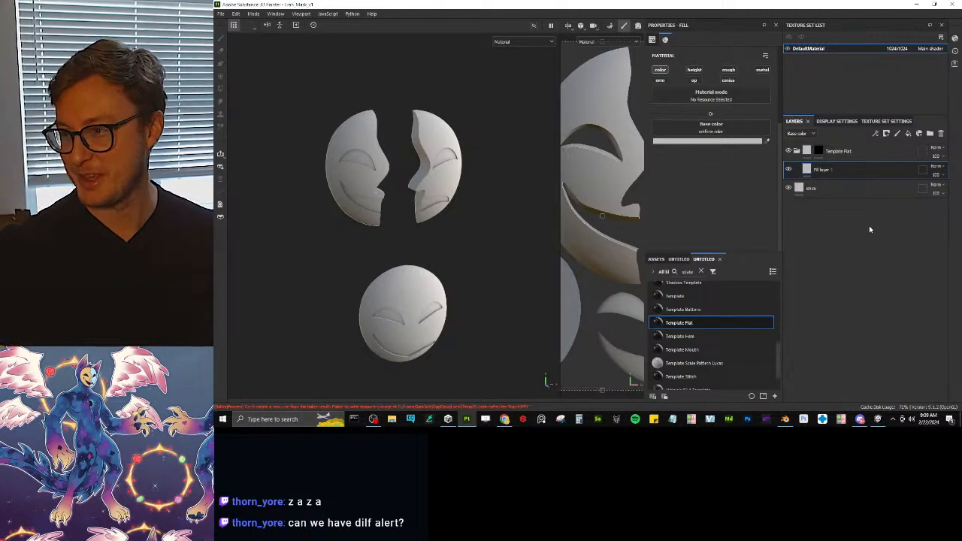
double_click(839, 151)
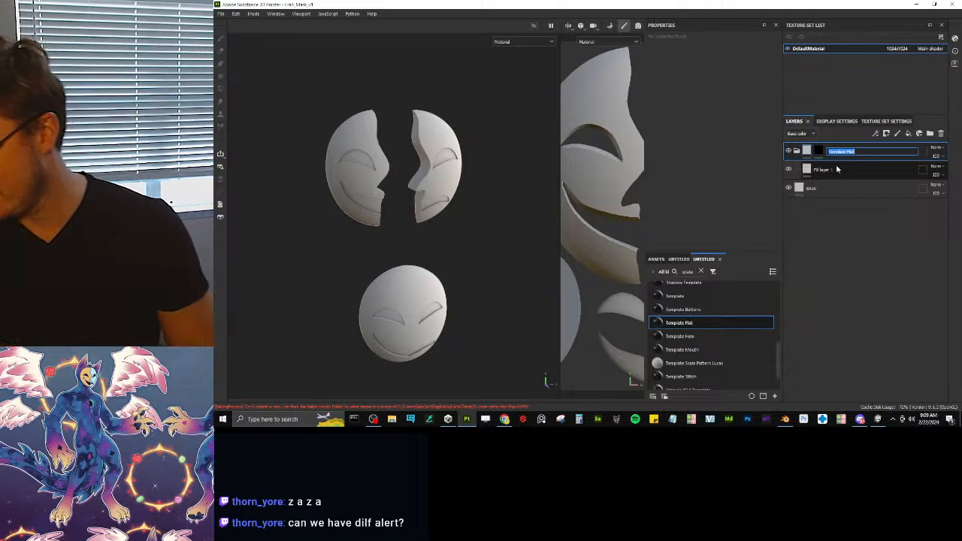
left_click(505, 420)
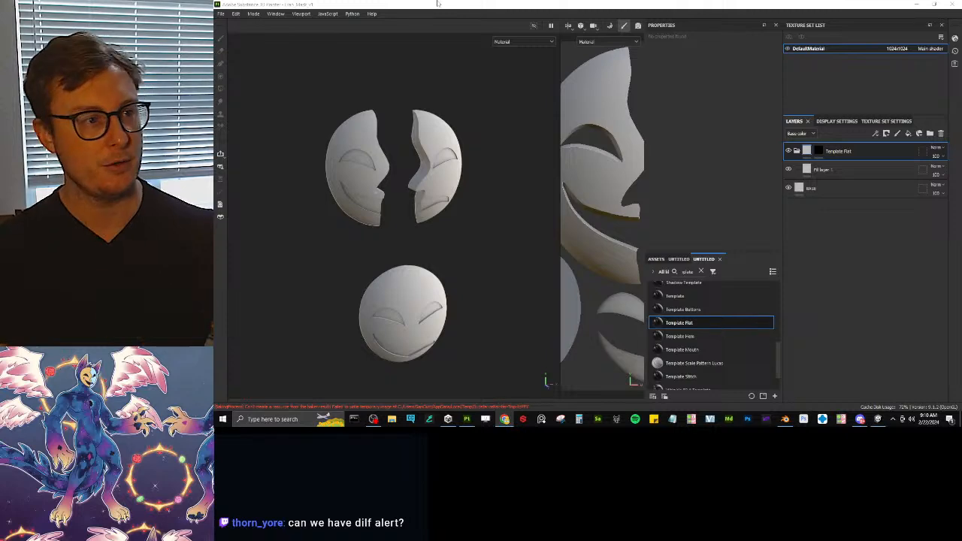
scroll(426, 204, "up", 5)
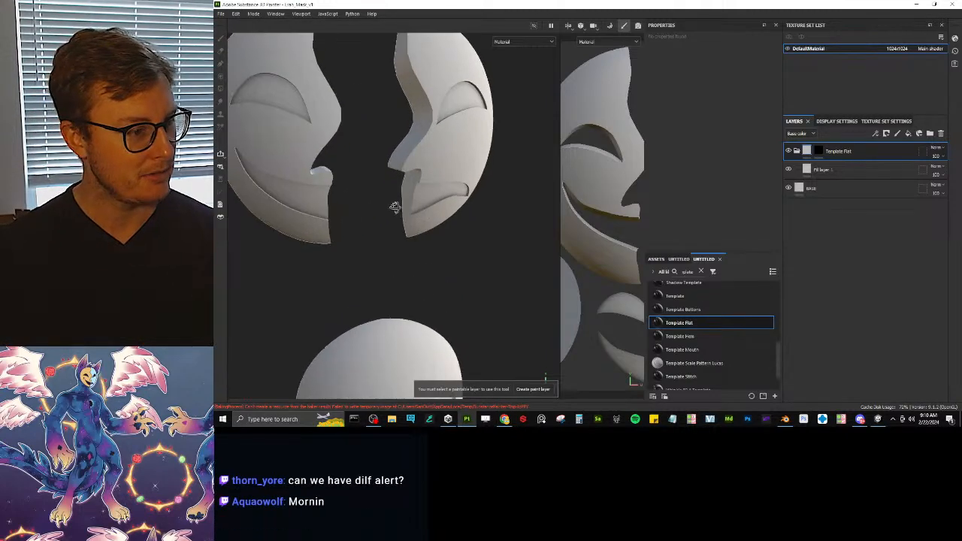
middle_click_drag(379, 161, 399, 179, "alt")
left_click_drag(436, 202, 401, 204, "alt")
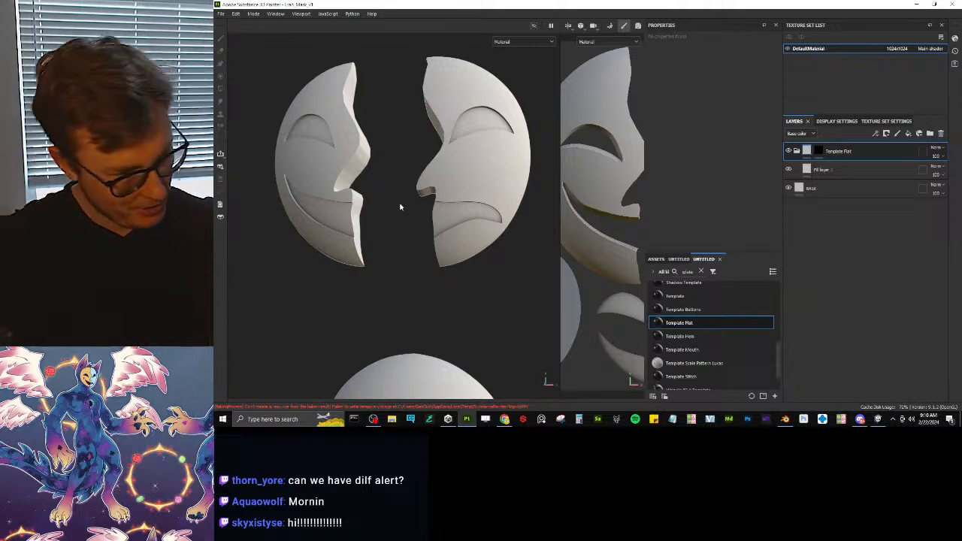
left_click_drag(400, 206, 358, 223, "alt")
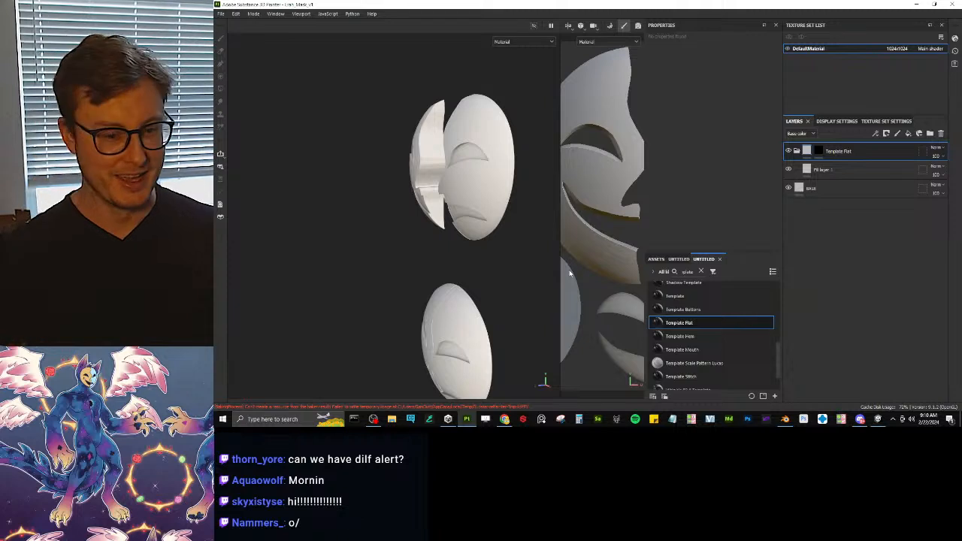
Step: Rename the Template Flat folder in the layer stack as Happy
left_click(810, 172)
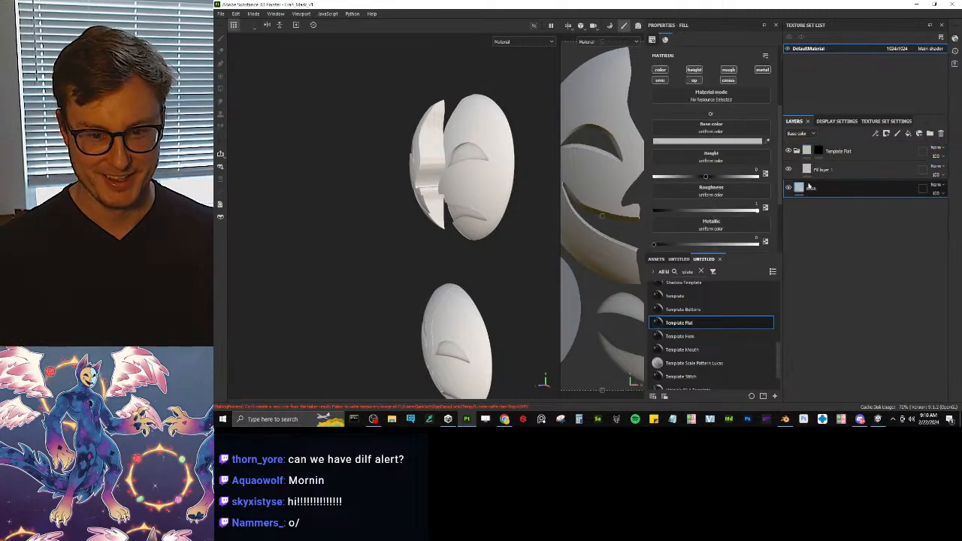
double_click(842, 152)
type("Hap")
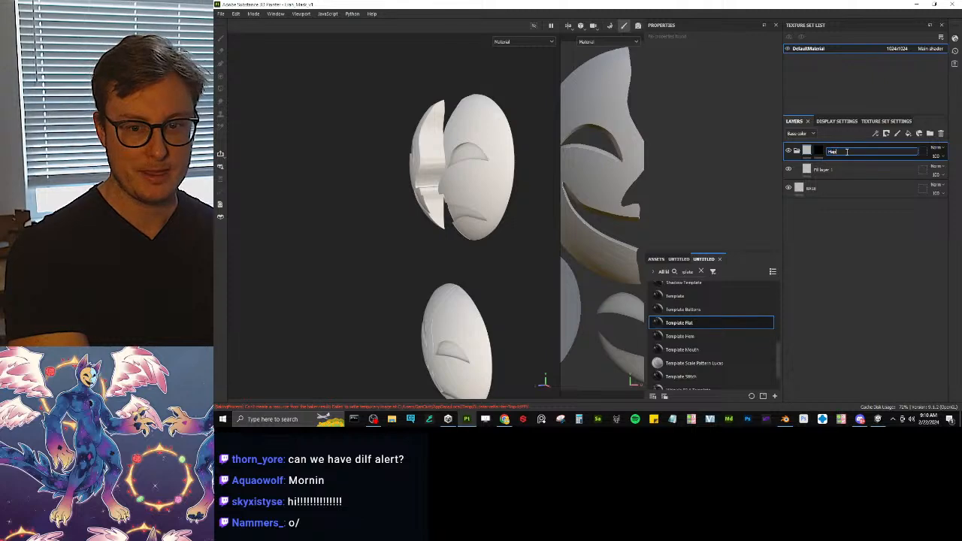
type("py")
key("Return")
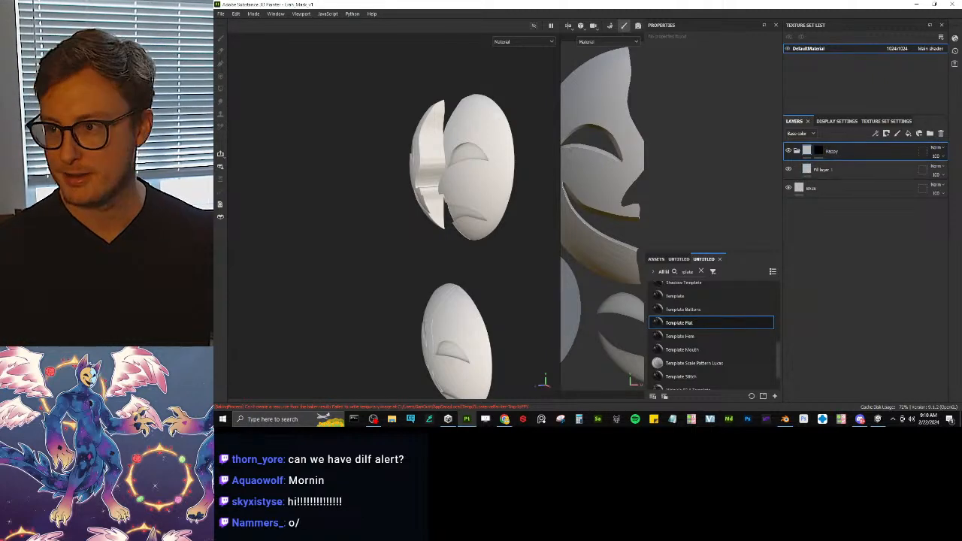
Step: Open the character reference image from the client's Reference folder in Client Work, and close the folder window
left_click(392, 419)
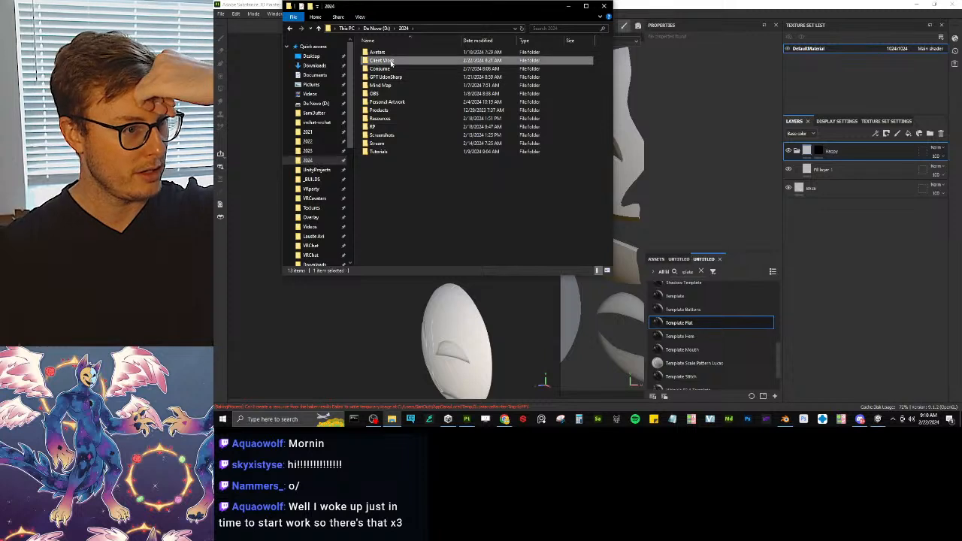
double_click(380, 60)
double_click(388, 77)
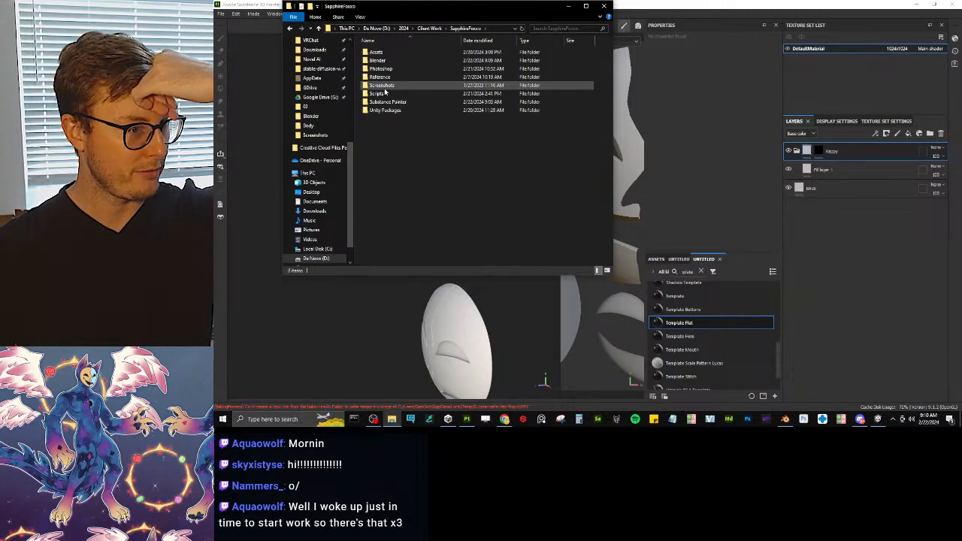
double_click(388, 86)
left_click(423, 67)
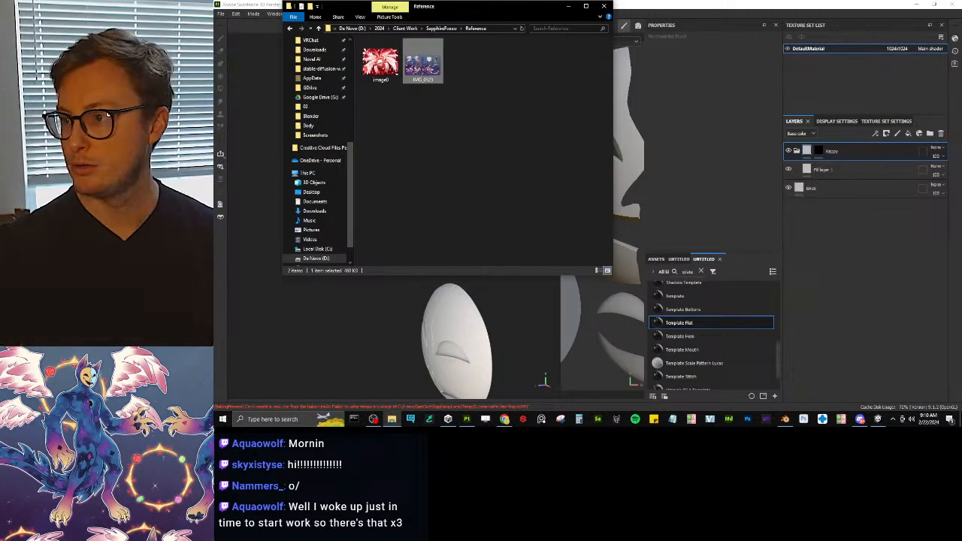
left_click(605, 6)
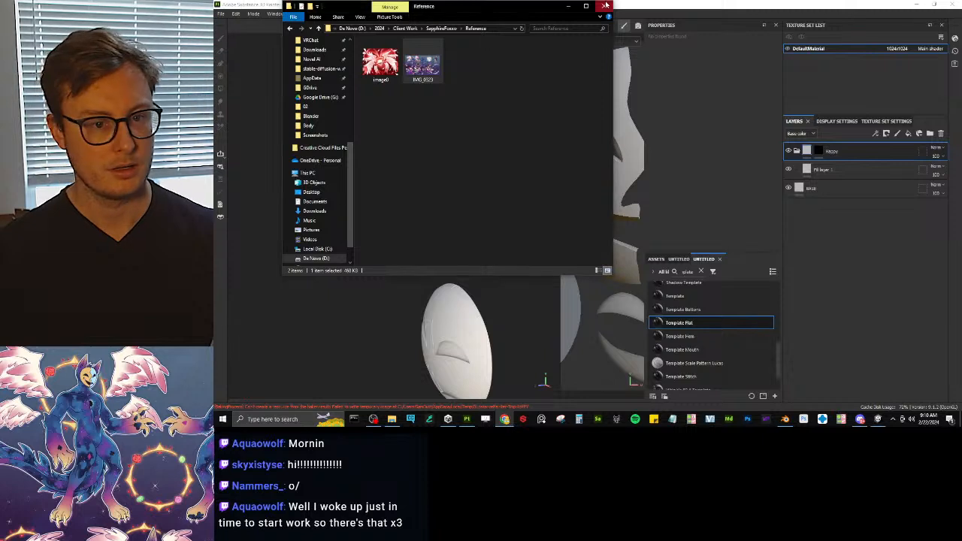
Step: Set the base color of the fill layer inside the Happy folder to the golden yellow of the reference mask
left_click(819, 170)
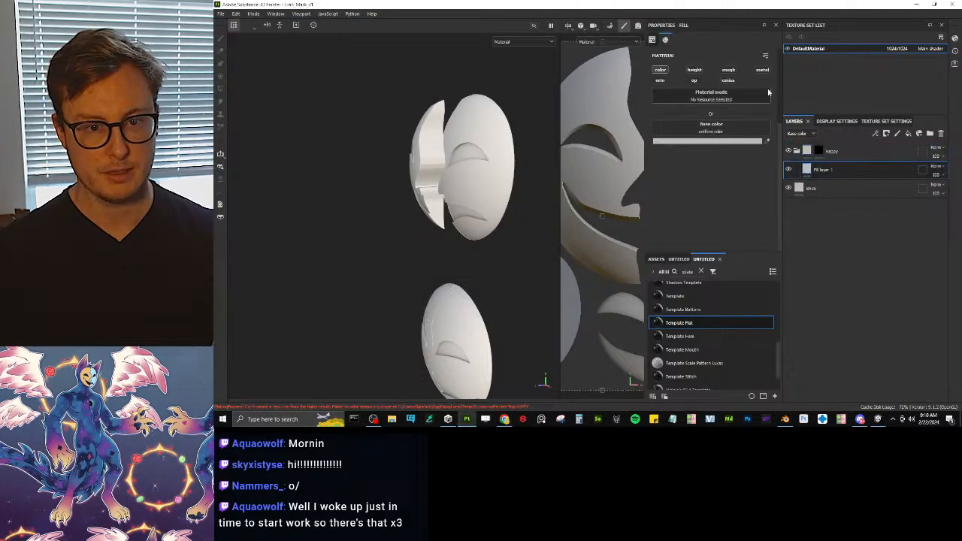
left_click(764, 143)
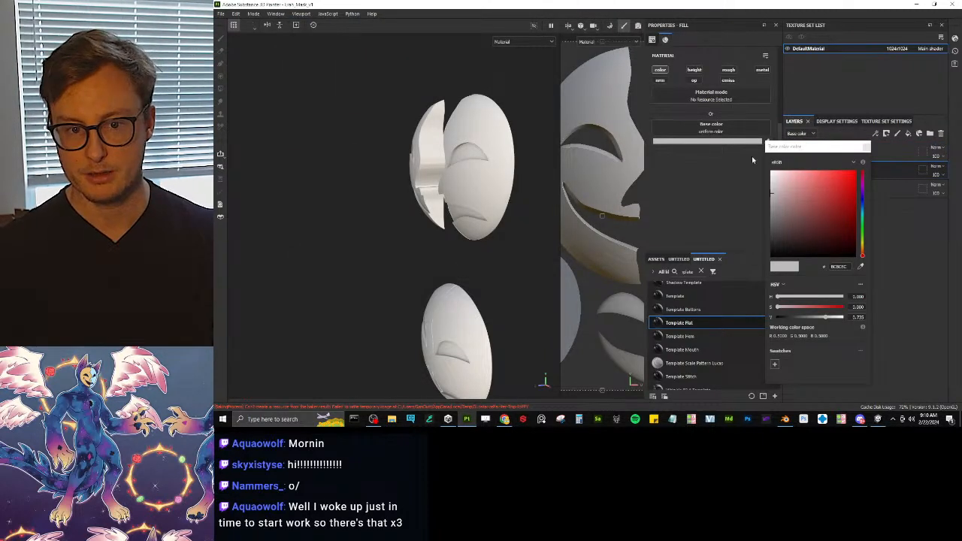
left_click(867, 145)
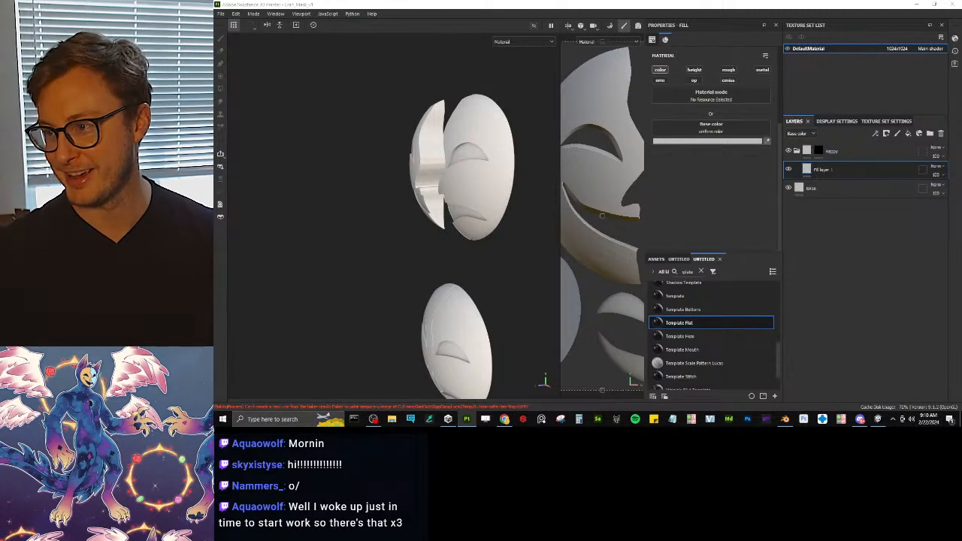
Step: Fill the Happy folder's mask over the smiling halves of the split and full masks with Polygon Fill, leaving eyes and mouths out
left_click_drag(451, 157, 521, 168, "alt")
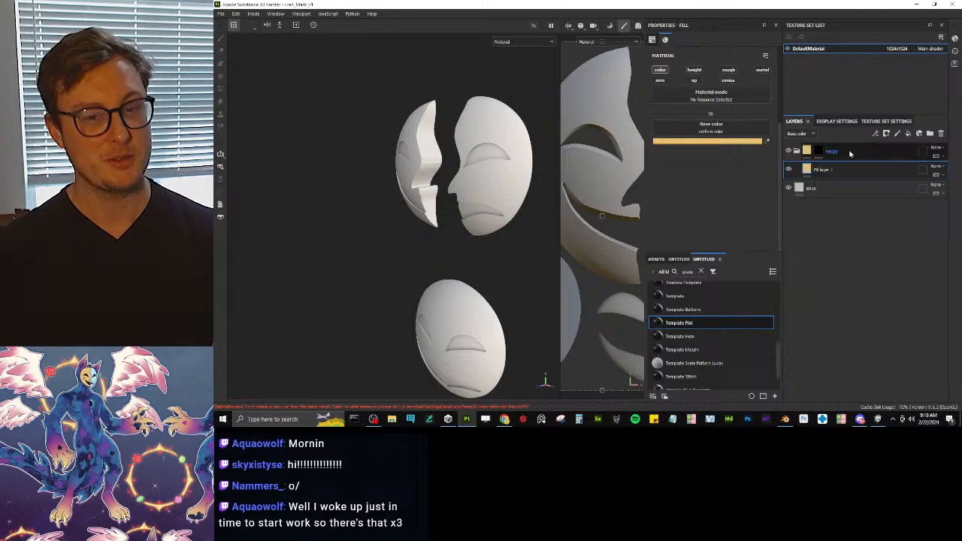
left_click(819, 151)
key("1")
left_click(220, 89)
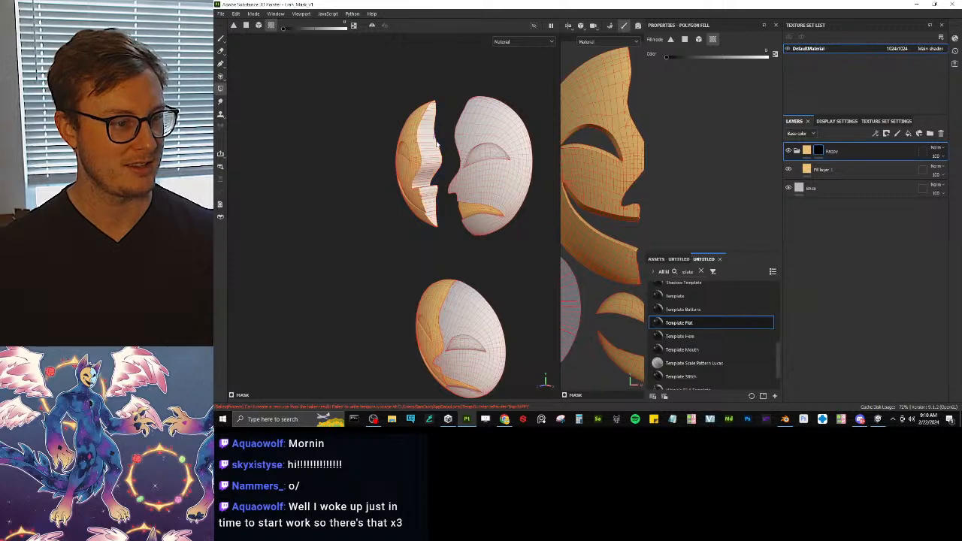
left_click_drag(372, 167, 413, 163, "alt")
scroll(413, 163, "up", 4)
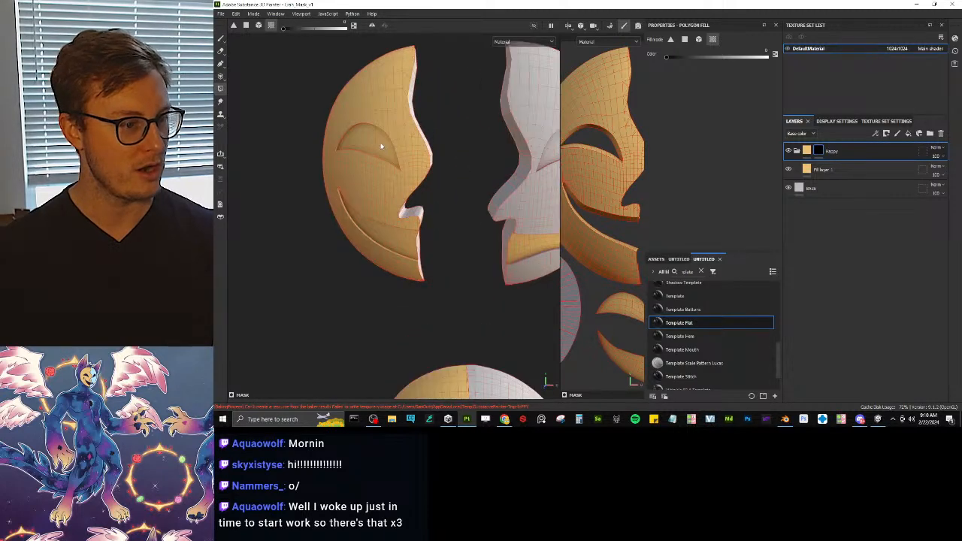
left_click_drag(421, 254, 457, 228, "alt")
scroll(389, 184, "down", 4)
middle_click_drag(457, 228, 418, 199, "alt")
Step: Duplicate the Happy folder and rename the copy as Sad
key("ctrl+d")
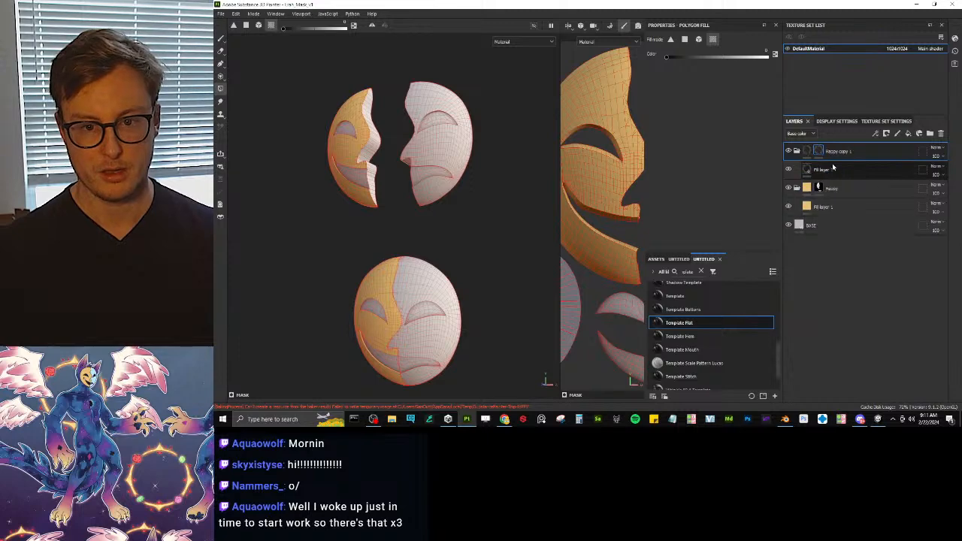
double_click(835, 154)
type("Sad")
key("Return")
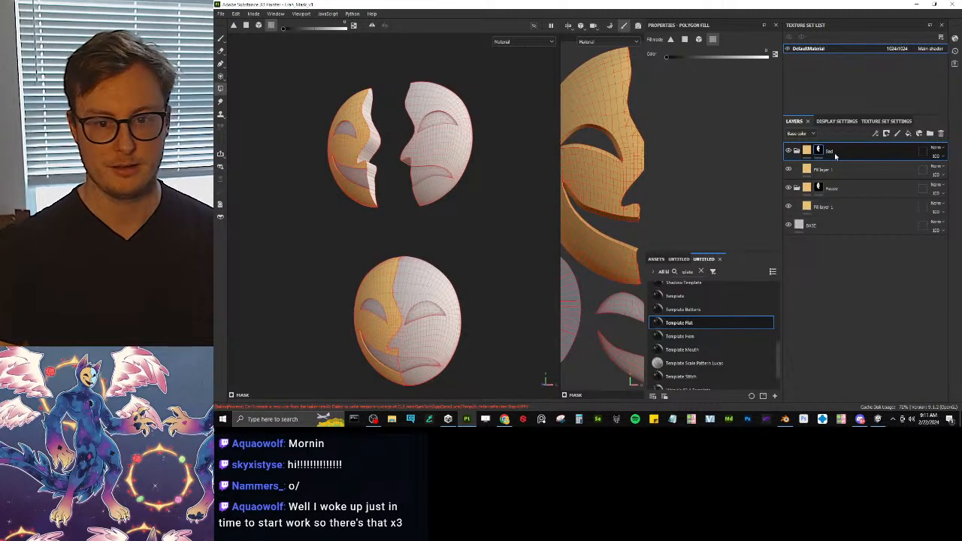
Step: Clear the Sad folder's mask to black and set its fill layer's base color to light blue
right_click(824, 154)
left_click(864, 16)
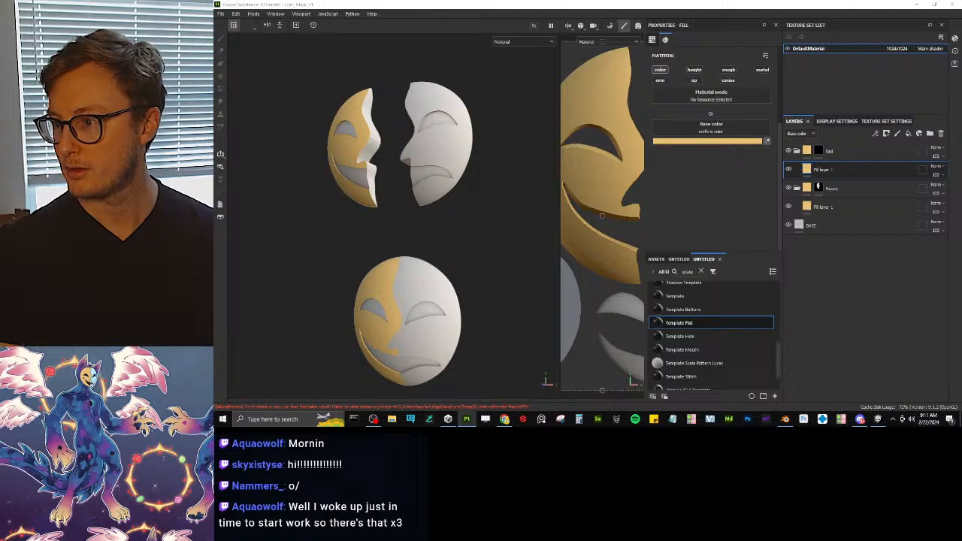
Step: Fill the Sad folder's mask over the frowning halves of the masks with Polygon Fill, leaving eyes and mouths out
left_click(818, 151)
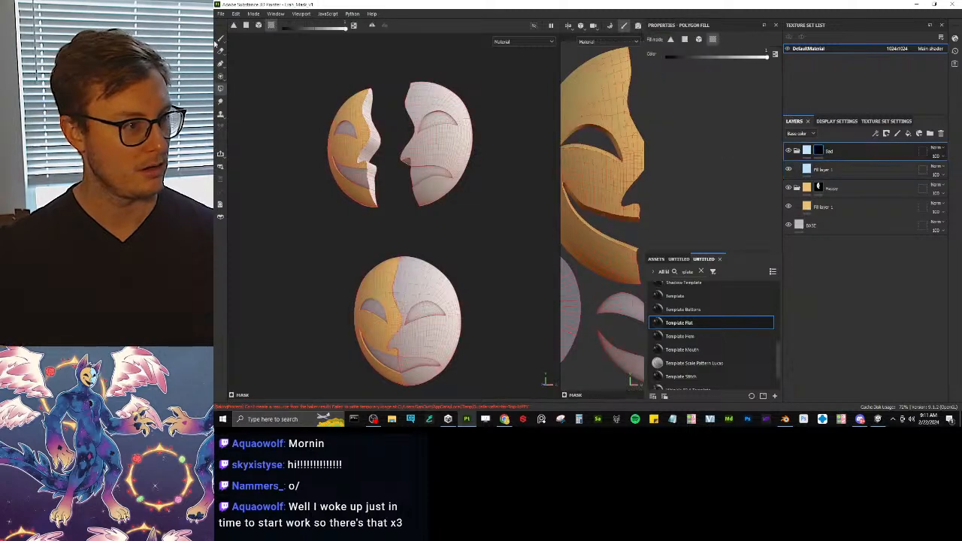
left_click(410, 117)
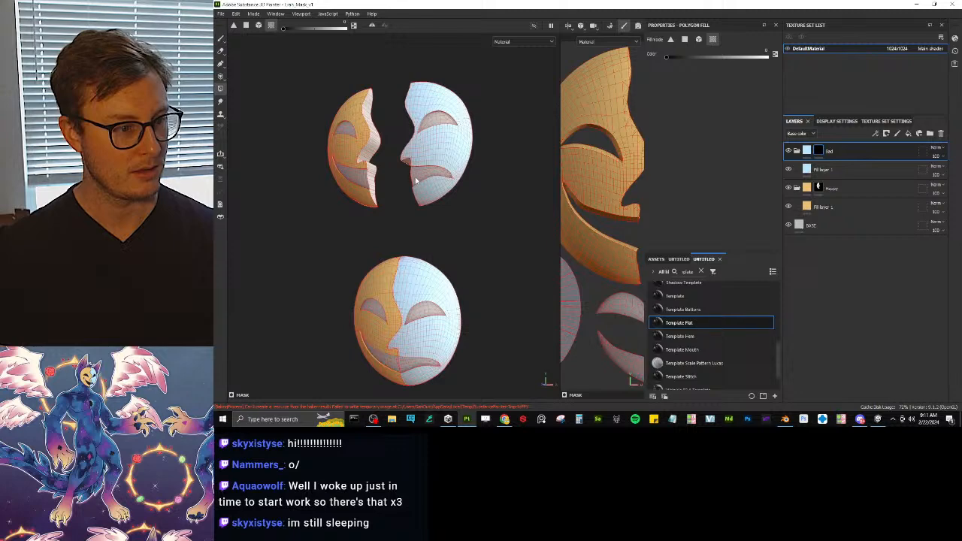
left_click_drag(454, 191, 438, 188, "alt")
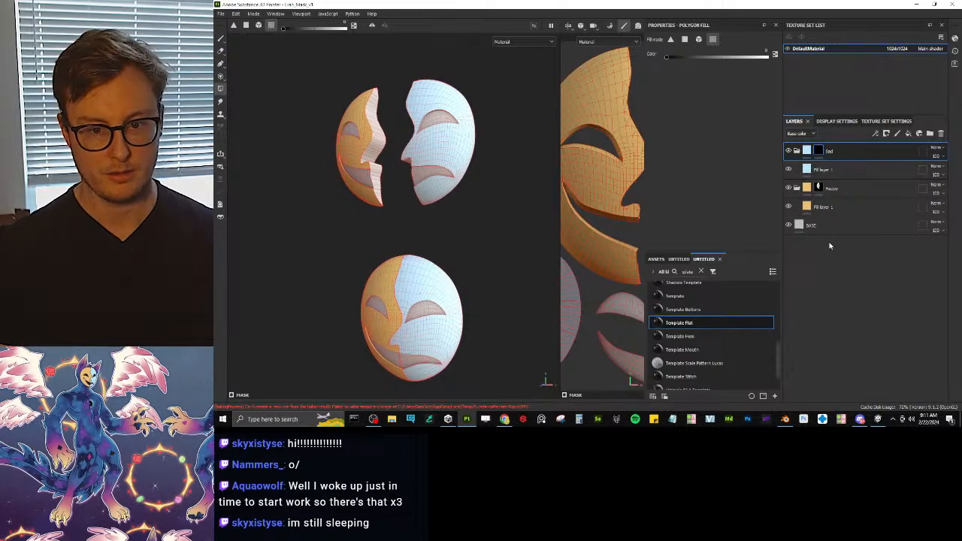
Step: Set the BASE layer's base color to black and collapse the Sad and Happy folders
left_click(812, 225)
left_click(718, 141)
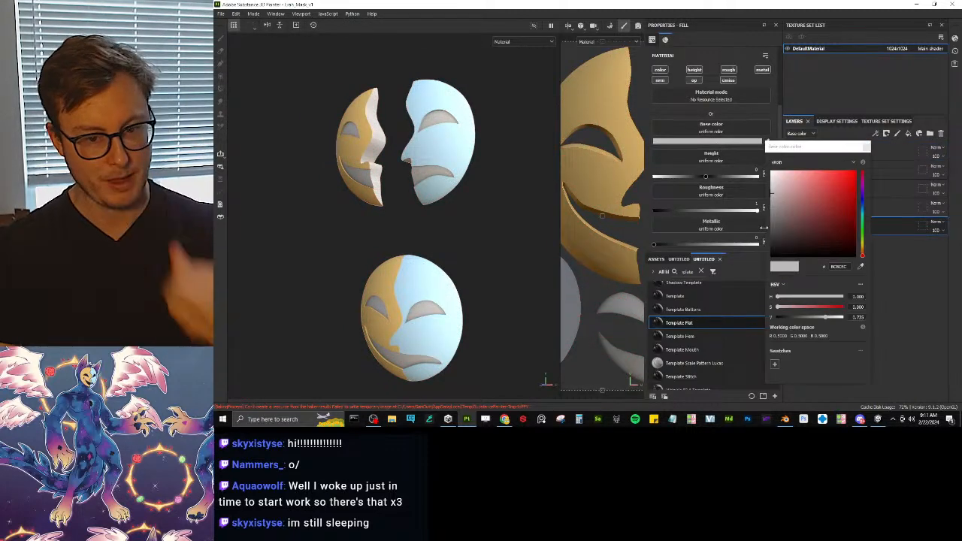
left_click_drag(788, 236, 714, 300)
left_click_drag(350, 212, 454, 212, "alt")
scroll(486, 238, "down", 5)
scroll(495, 224, "down", 2)
scroll(494, 223, "up", 1)
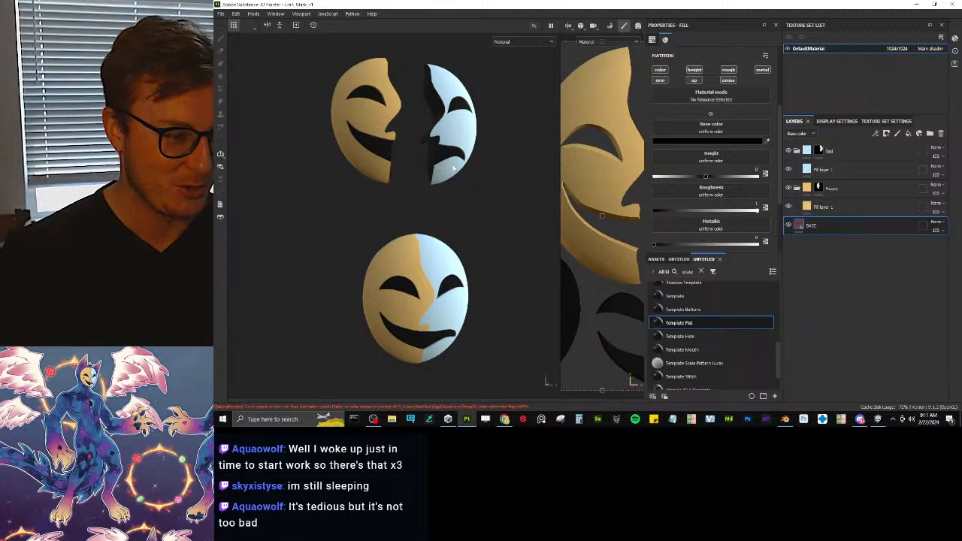
left_click(797, 153)
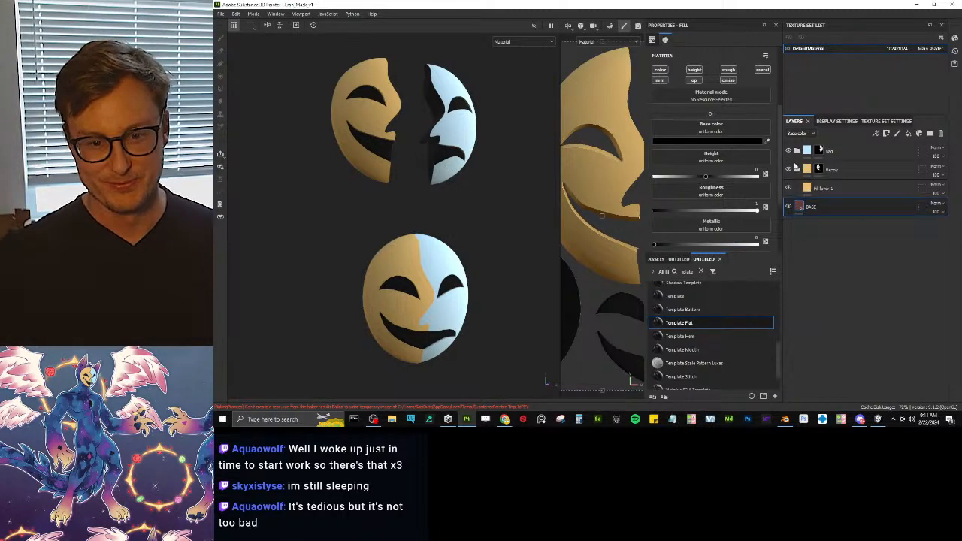
left_click(797, 171)
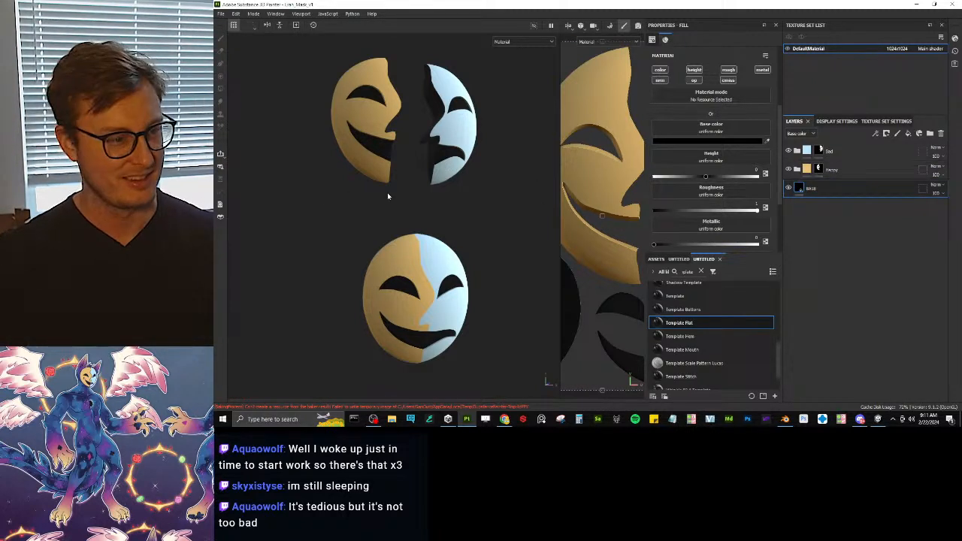
Step: Inspect the edge of the golden area around the smiling mask half's nose in the 3D and UV views
scroll(414, 182, "down", 2)
left_click_drag(415, 182, 397, 182, "alt")
middle_click_drag(397, 182, 402, 244, "alt")
scroll(402, 245, "up", 4)
left_click_drag(436, 226, 417, 190, "alt")
left_click_drag(362, 173, 354, 243, "alt")
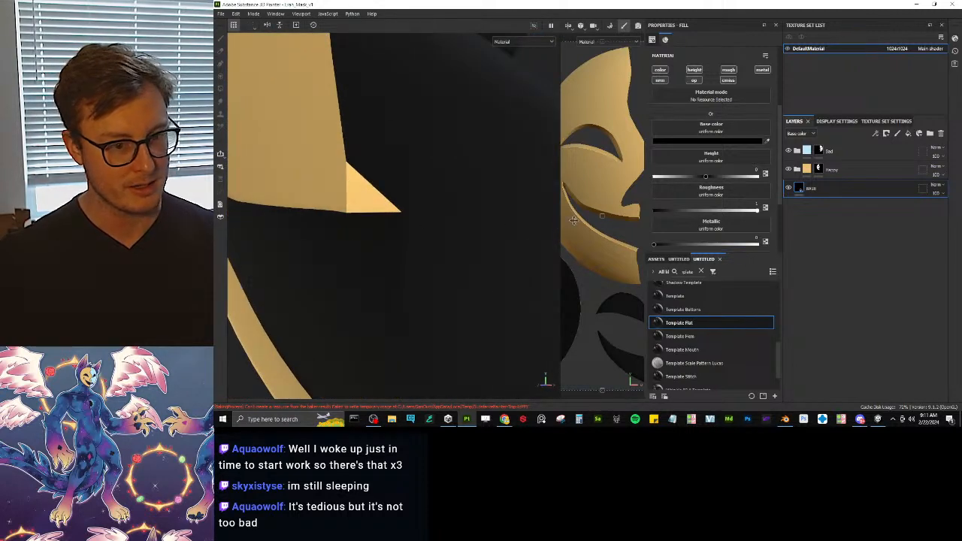
left_click_drag(574, 219, 606, 175, "alt")
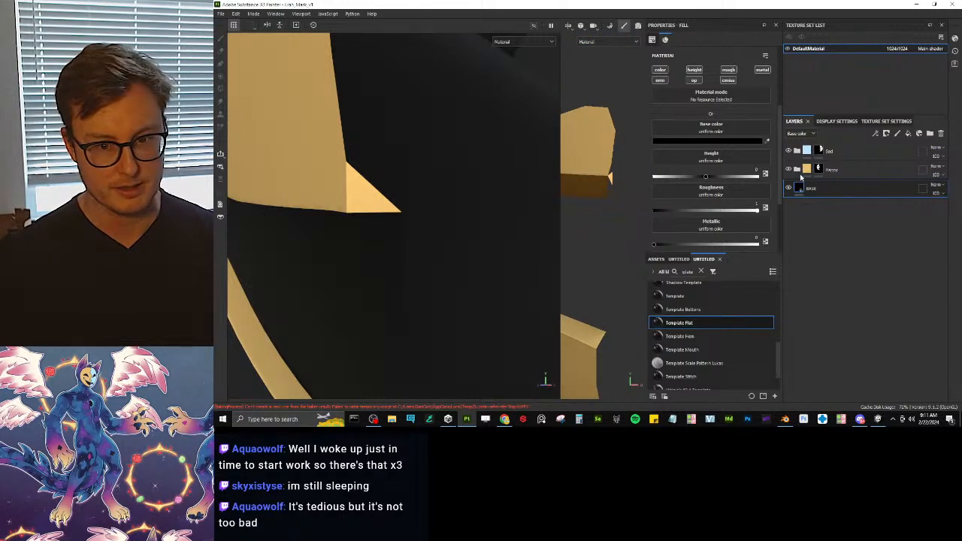
Step: Try to remove the small golden triangle beside the nose from the Happy mask with Polygon Fill, undoing each attempt
left_click(818, 169)
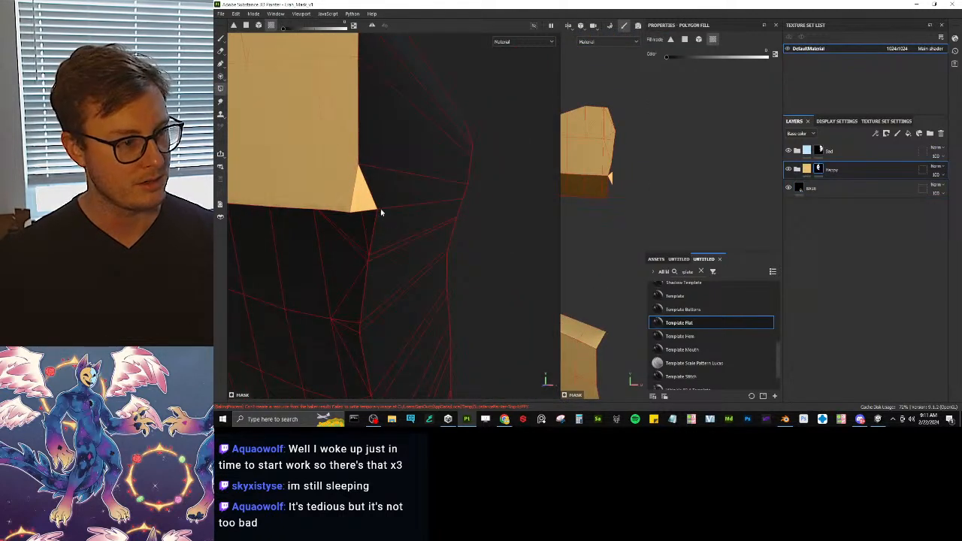
left_click(381, 213)
key("ctrl+z")
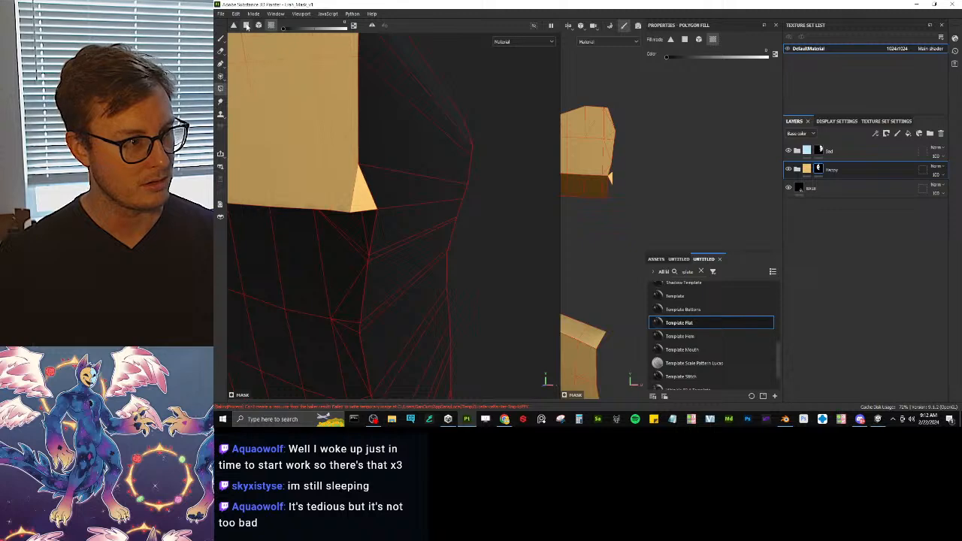
left_click(246, 26)
left_click(368, 205)
key("ctrl+z")
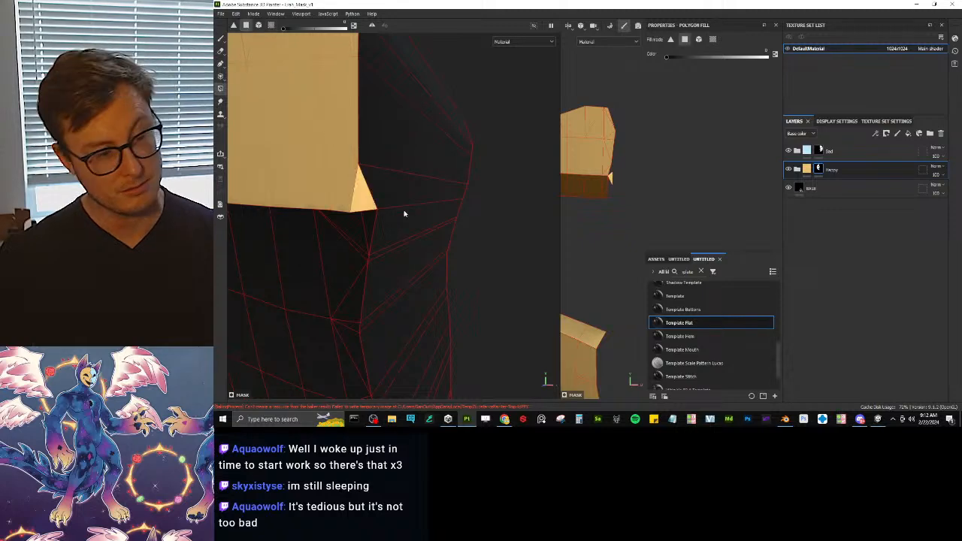
Step: Switch to Blender and isolate the two split mask halves in local view
left_click(785, 419)
left_click(489, 292)
left_click(509, 295, "shift")
key("Delete")
scroll(488, 215, "up", 4)
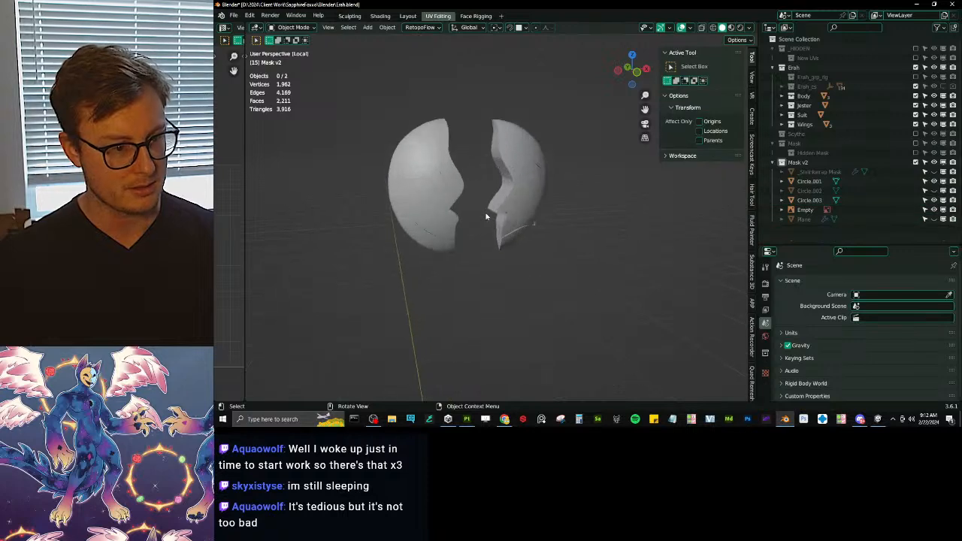
Step: In Edit Mode on the smiling mask half (Circle.001), select all linked seam-bounded faces of the split edge and back
left_click(454, 209)
middle_click_drag(487, 214, 492, 258)
scroll(531, 269, "up", 3)
scroll(492, 258, "up", 2)
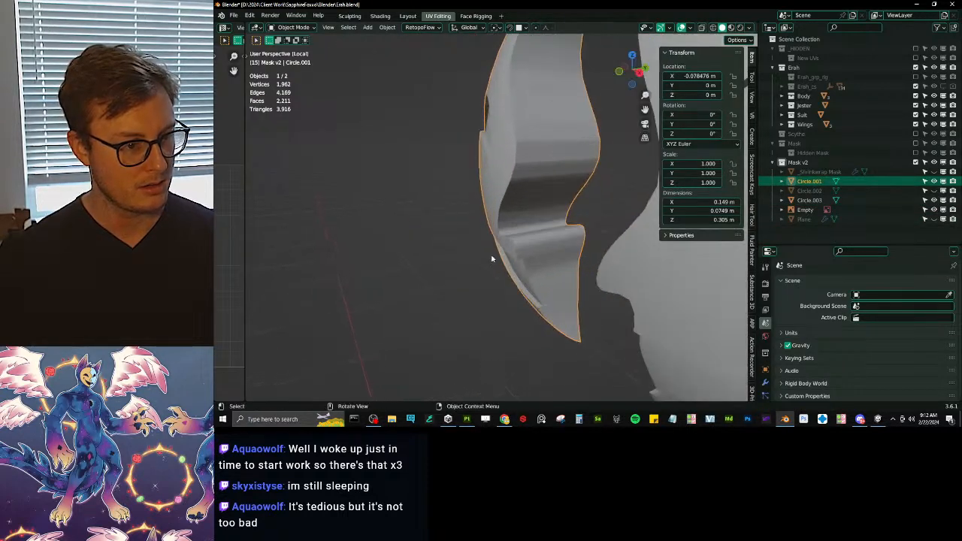
key("Tab")
left_click(512, 239)
key("KP_Decimal")
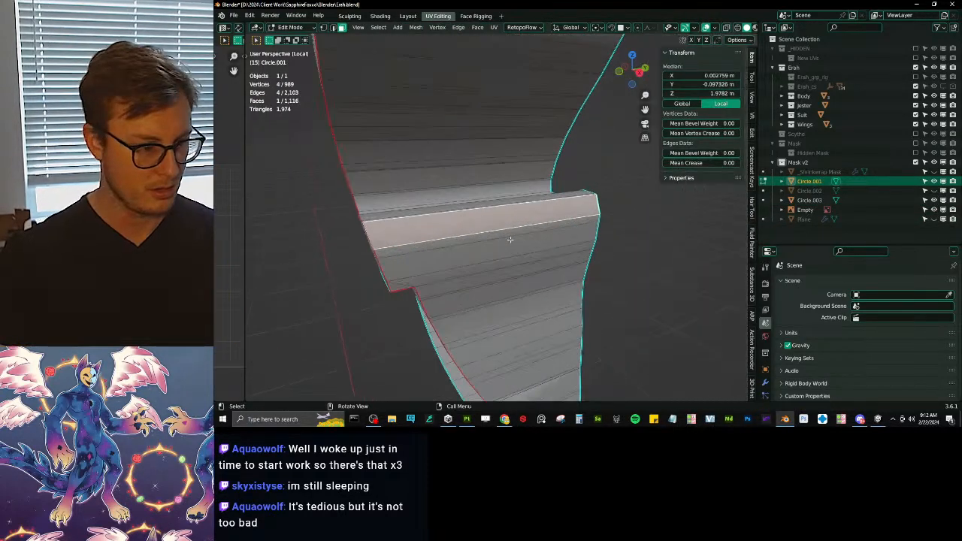
middle_click_drag(447, 223, 533, 223)
left_click(522, 225)
left_click(536, 222)
key("ctrl+l")
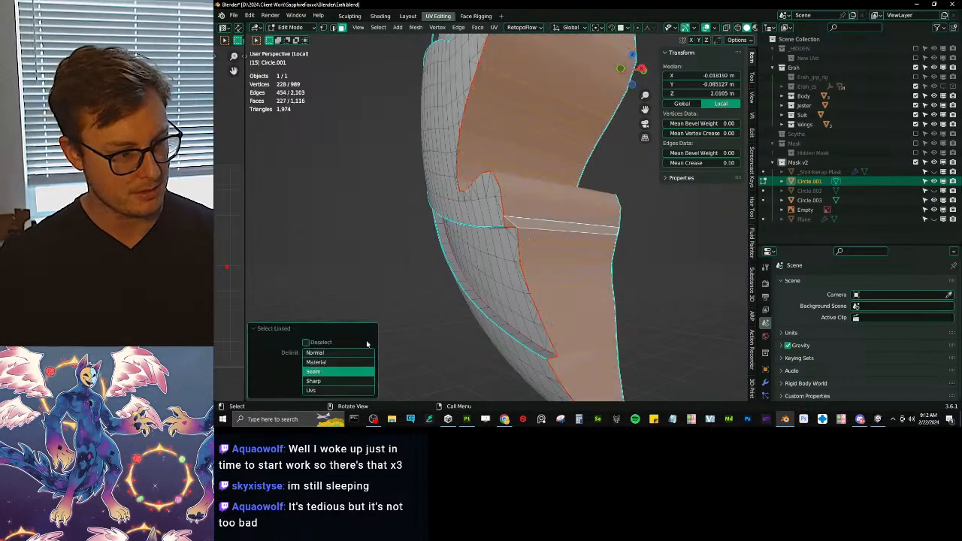
Step: Unpin the tiny stray UV piece of the smiling half's selected faces and unwrap all of their UVs into one island
left_click_drag(246, 250, 642, 250)
scroll(469, 285, "up", 5)
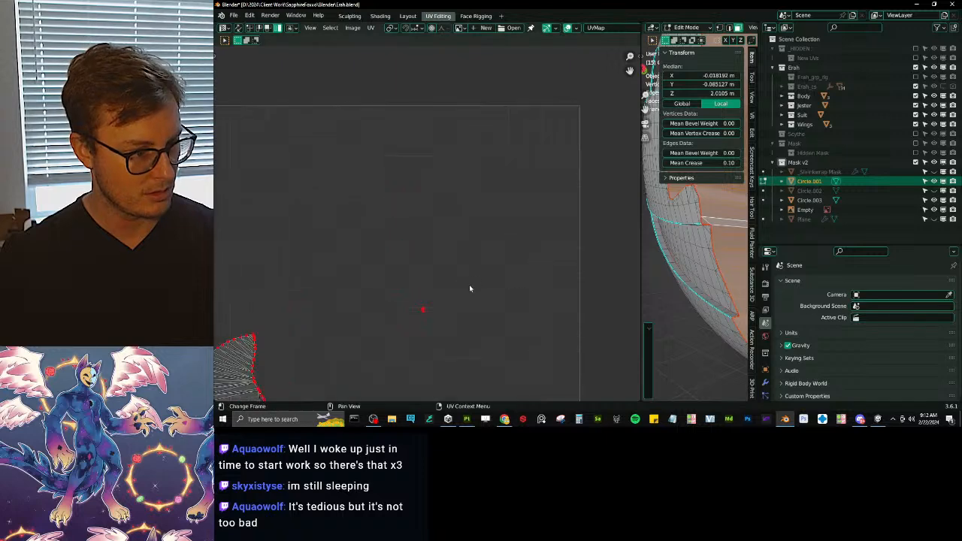
left_click_drag(417, 218, 451, 262)
key("alt+p")
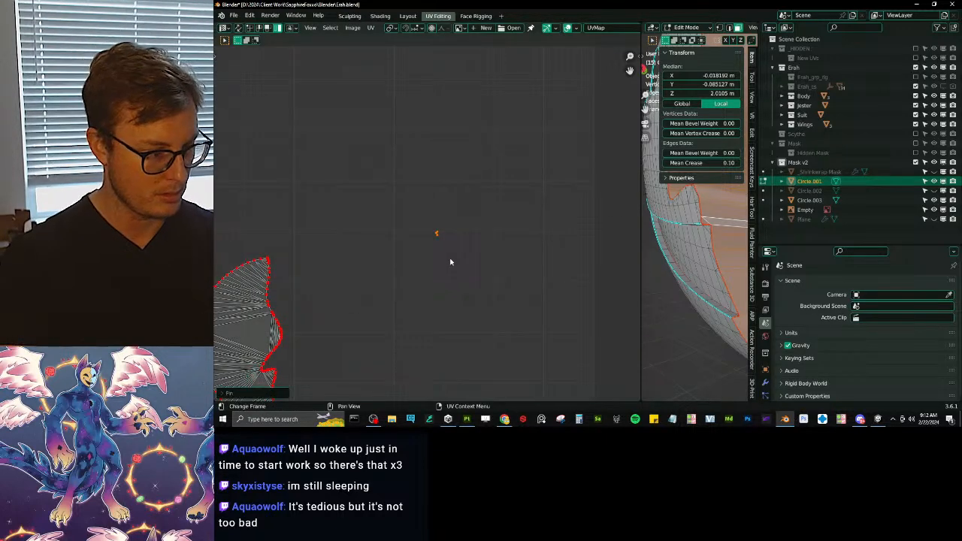
key("a")
key("u")
left_click(449, 261)
middle_click_drag(352, 303, 485, 95, "shift")
scroll(424, 249, "up", 9)
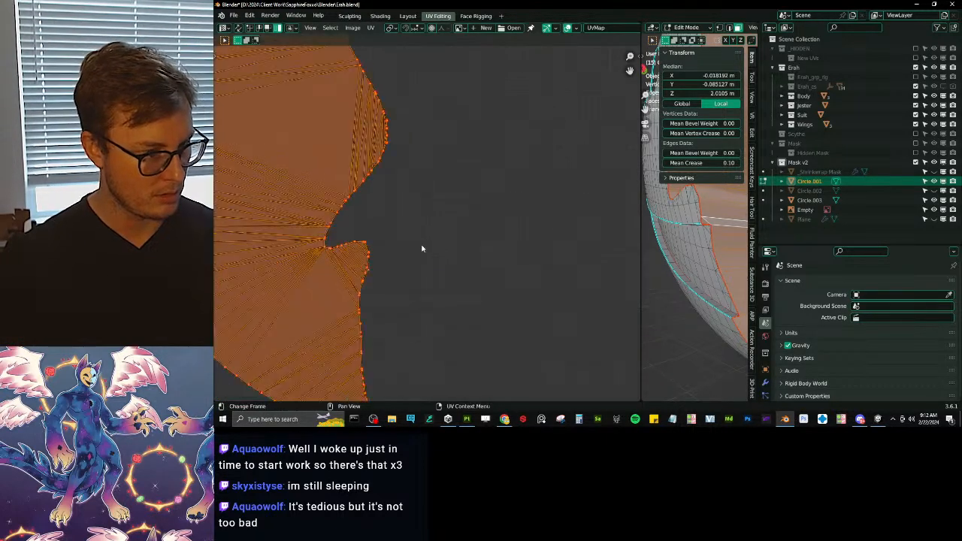
middle_click_drag(333, 267, 425, 231, "shift")
Step: Switch editing to the sad mask half (Circle.003) and select its seam-bounded split-edge and back faces
left_click(640, 246)
left_click_drag(642, 245, 324, 242)
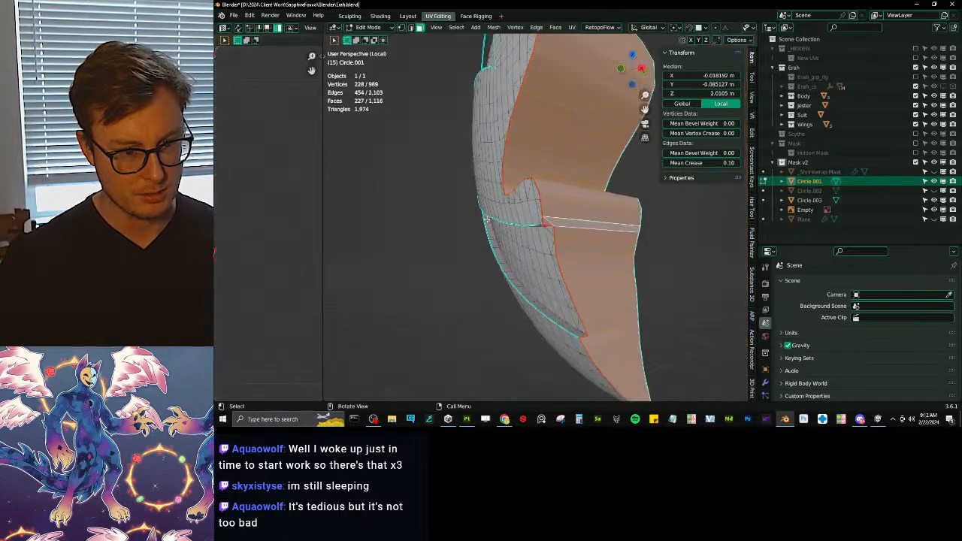
scroll(535, 239, "down", 5)
middle_click_drag(611, 239, 570, 238)
scroll(569, 237, "up", 3)
key("alt+q")
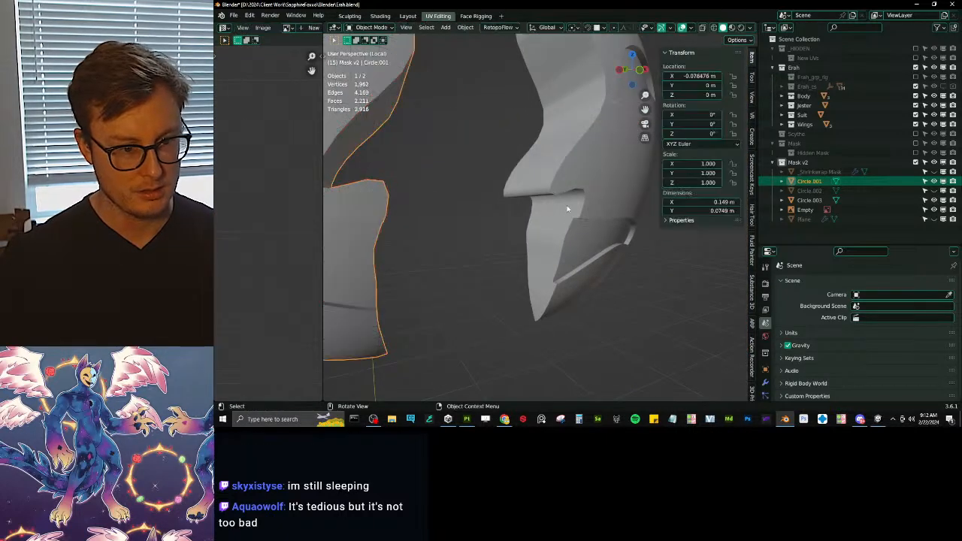
key("l")
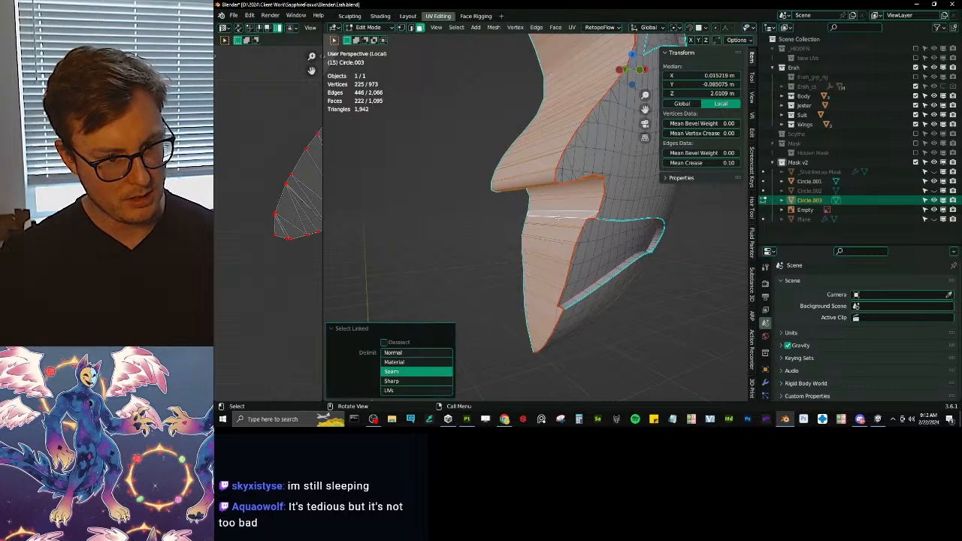
Step: Unpin the sad half's tiny stray UV piece and unwrap all UVs of the selected faces into one island
scroll(263, 211, "down", 3)
middle_click_drag(269, 207, 278, 209, "shift")
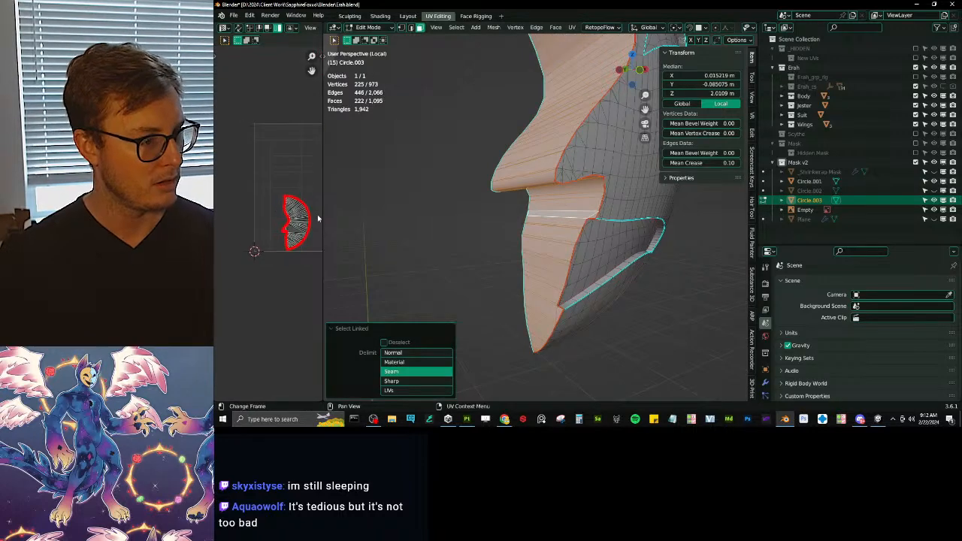
left_click_drag(321, 215, 482, 215)
scroll(440, 211, "up", 5)
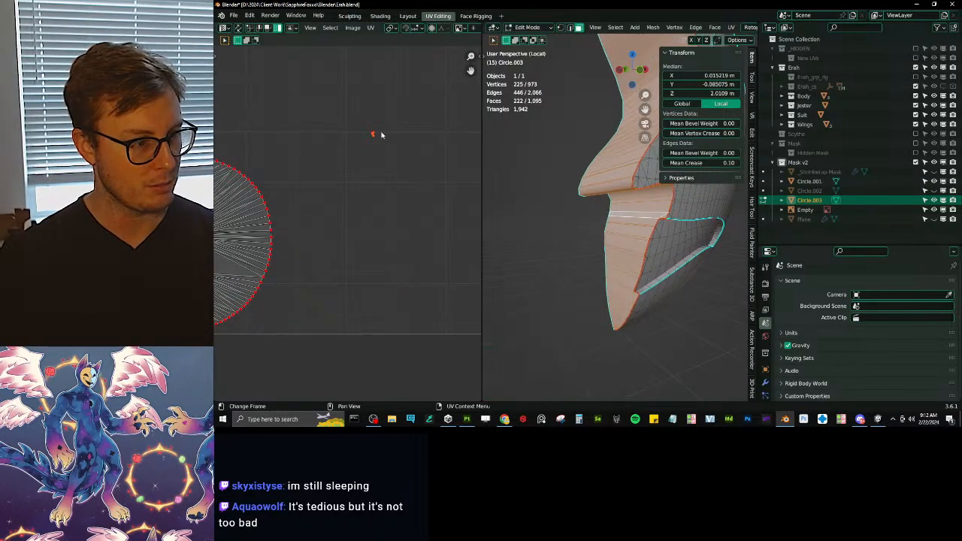
key("alt+p")
key("a")
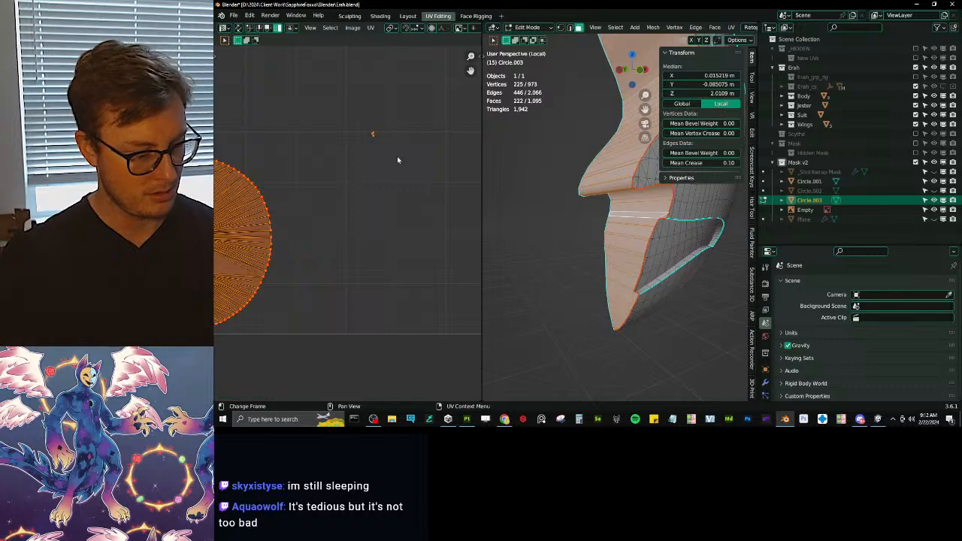
key("u")
left_click(380, 172)
scroll(380, 171, "down", 4)
middle_click_drag(287, 213, 333, 191, "shift")
scroll(342, 232, "up", 9)
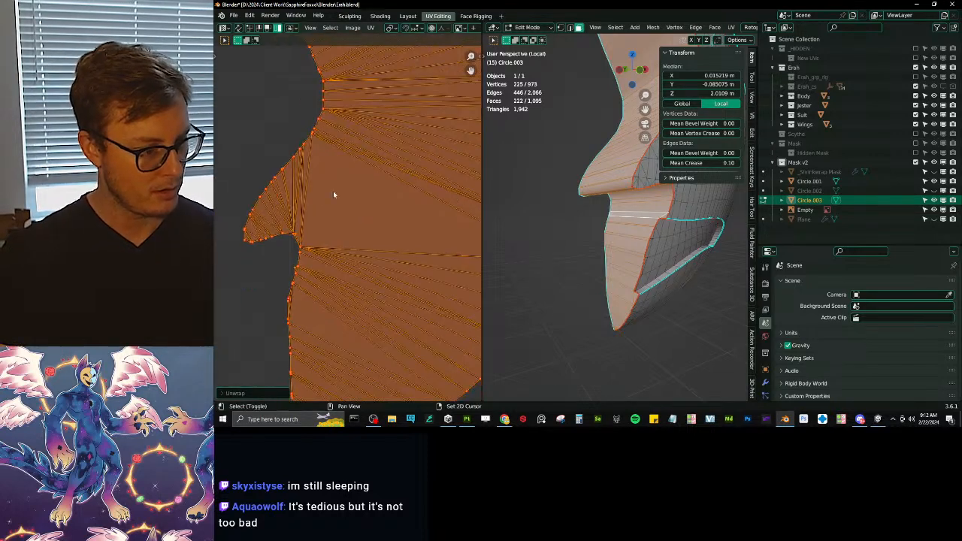
Step: Select both mask halves in Object Mode, save the file, and export them over Erah_Mask.fbx
key("Tab")
left_click_drag(483, 232, 228, 236)
scroll(408, 202, "down", 8)
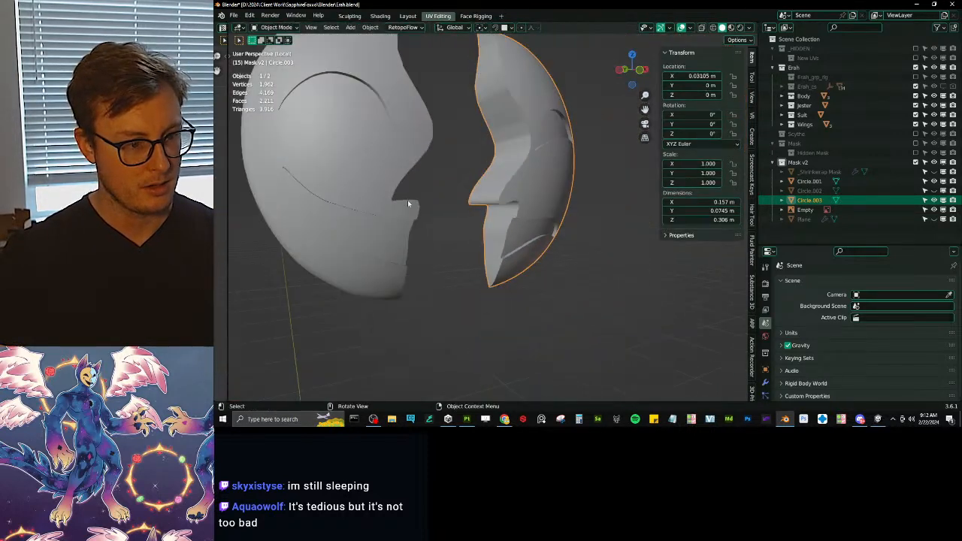
key("b")
left_click_drag(431, 170, 519, 214)
key("ctrl+s")
key("q")
left_click(571, 229)
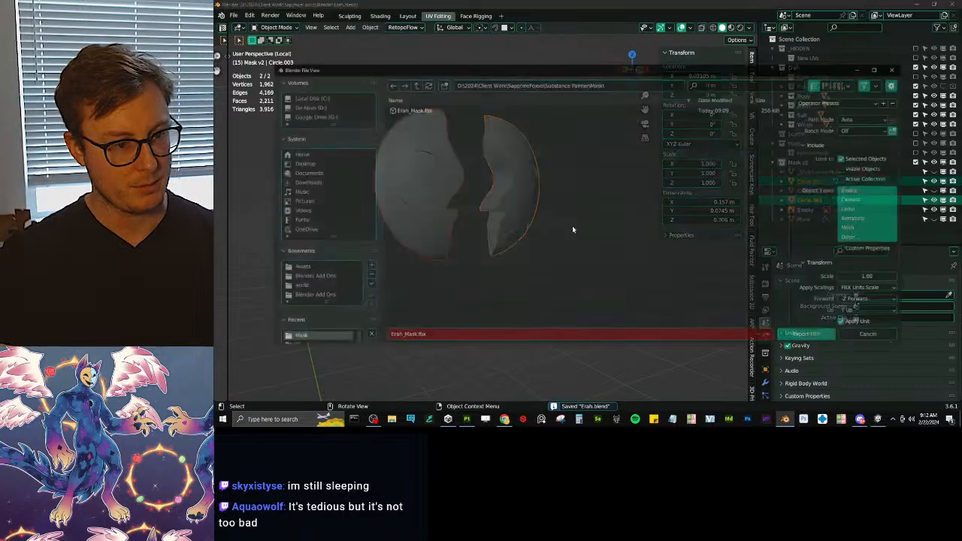
left_click(833, 335)
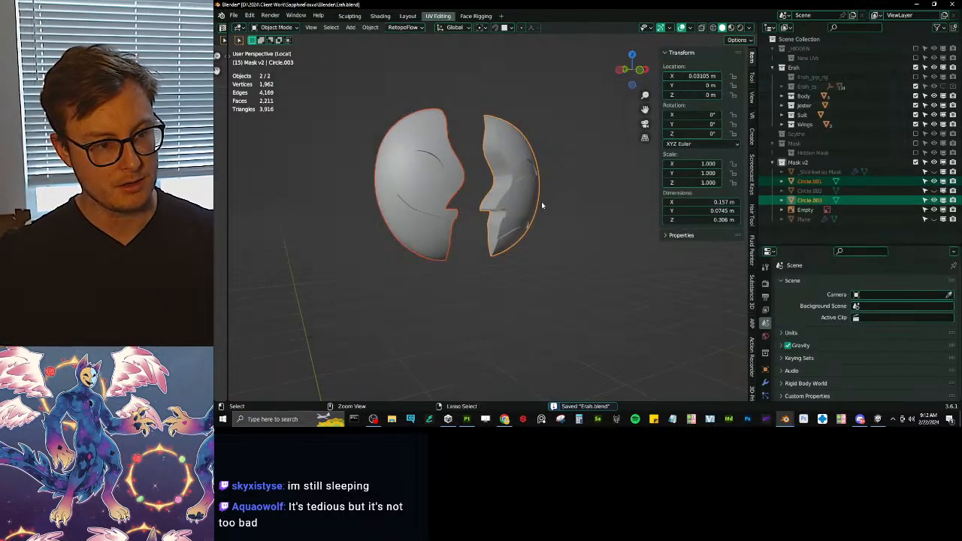
Step: Switch to Substance Painter, rebake the selected mesh maps for the updated mask, and return to painting mode
key("alt+Tab")
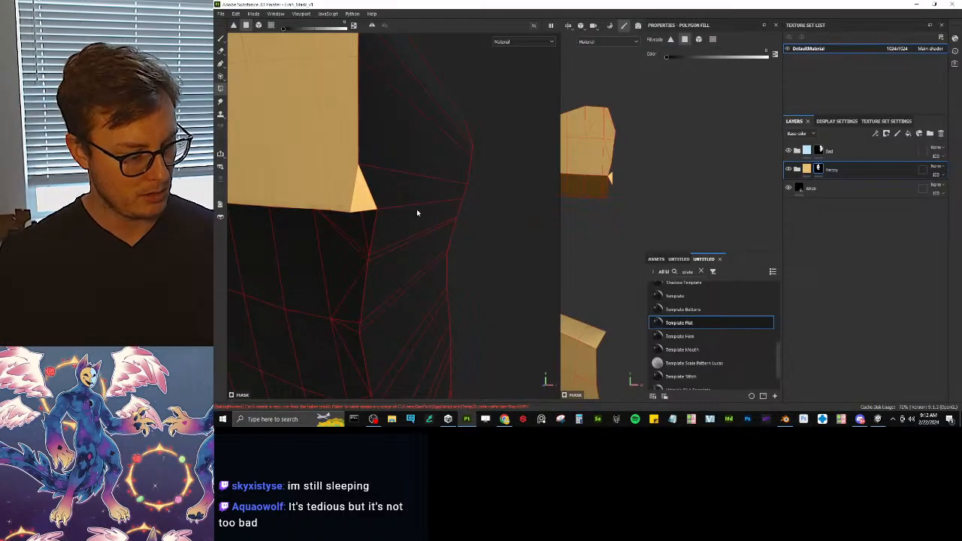
scroll(416, 213, "down", 10)
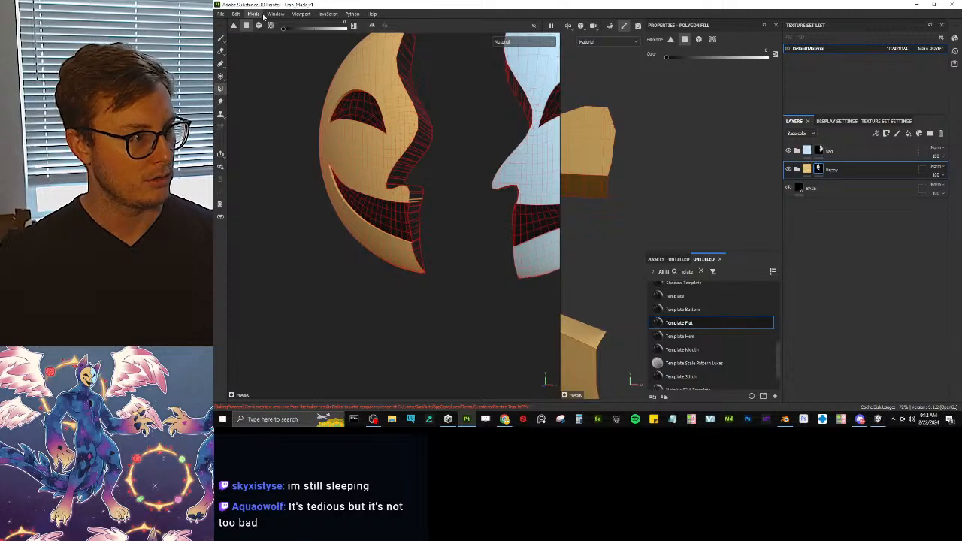
left_click(259, 14)
left_click(271, 35)
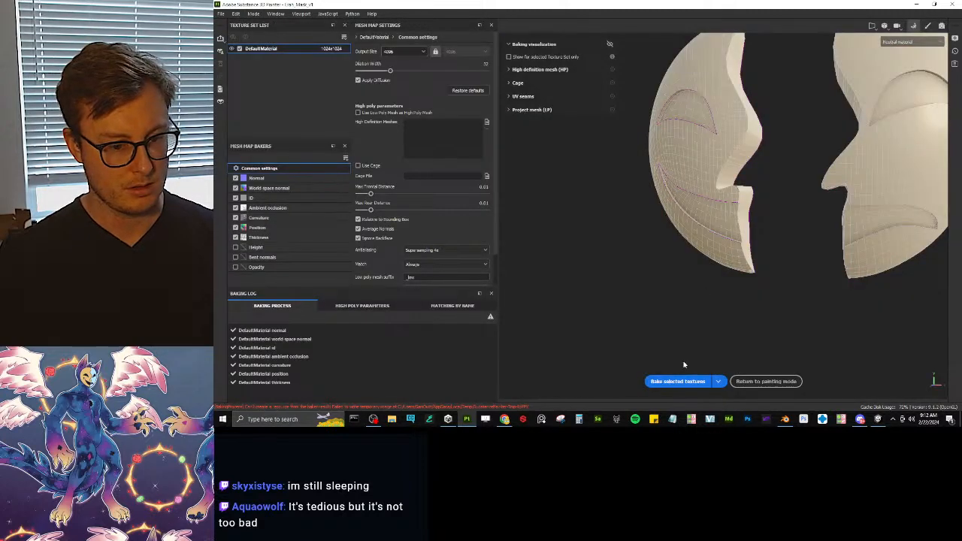
left_click(678, 381)
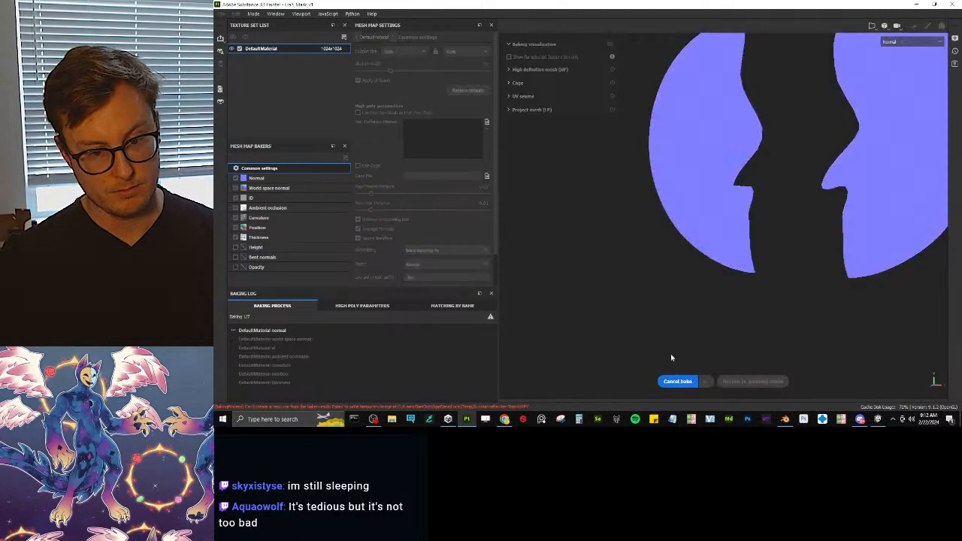
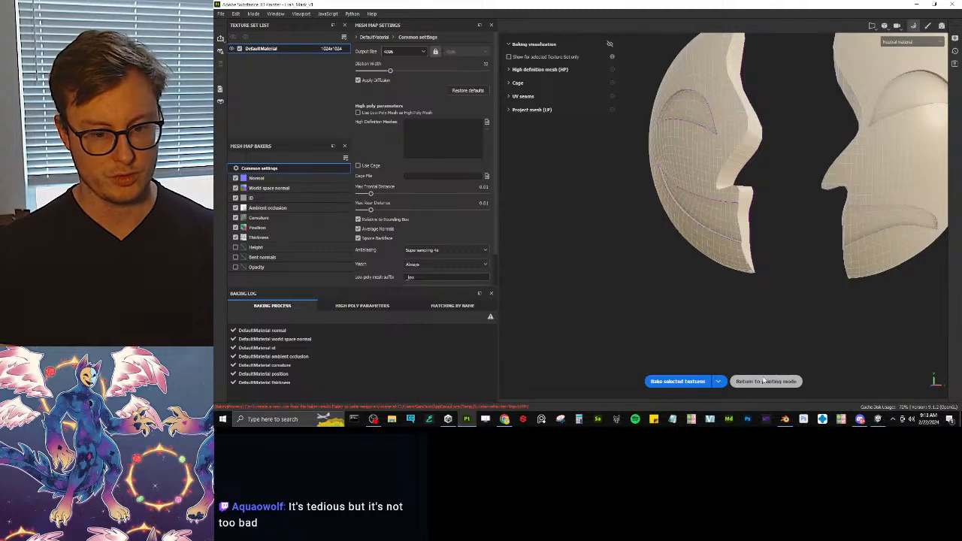
left_click(764, 380)
Step: Inspect the split edge below the smiling half's nose in the 3D view and the full UV layout in the 2D view
mouse_move(444, 241)
left_mouse_down("alt")
mouse_move(416, 189)
mouse_move(414, 208)
left_mouse_up("alt")
scroll(391, 213, "up", 5)
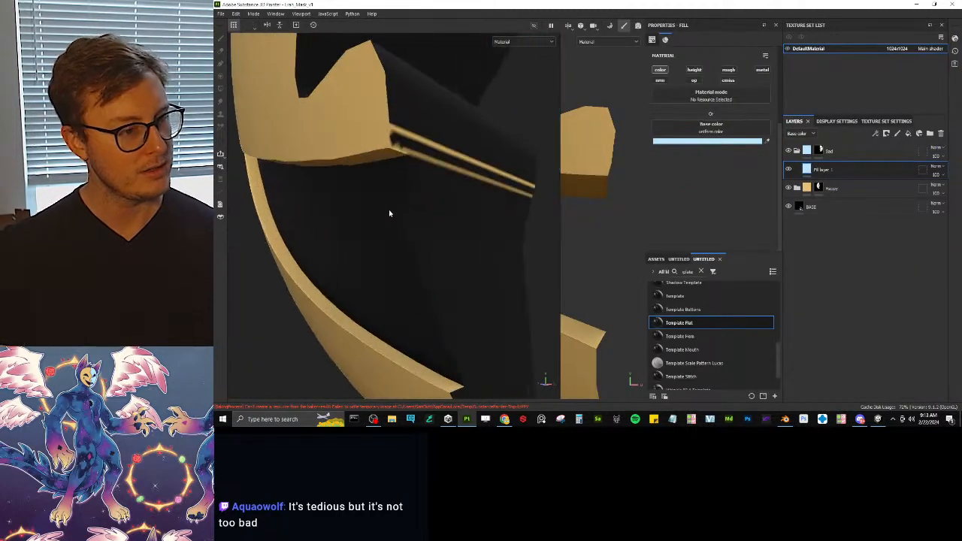
left_click_drag(559, 214, 233, 192)
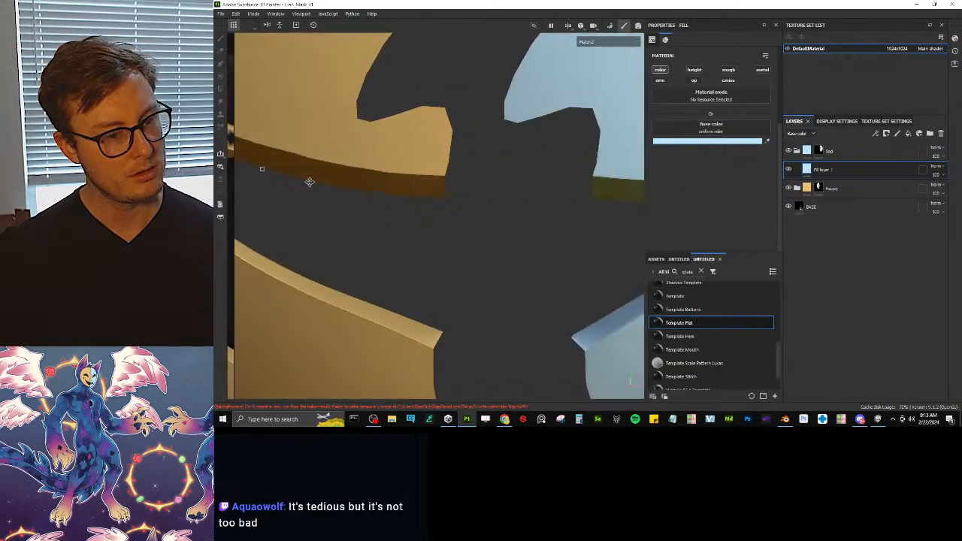
scroll(493, 178, "down", 5)
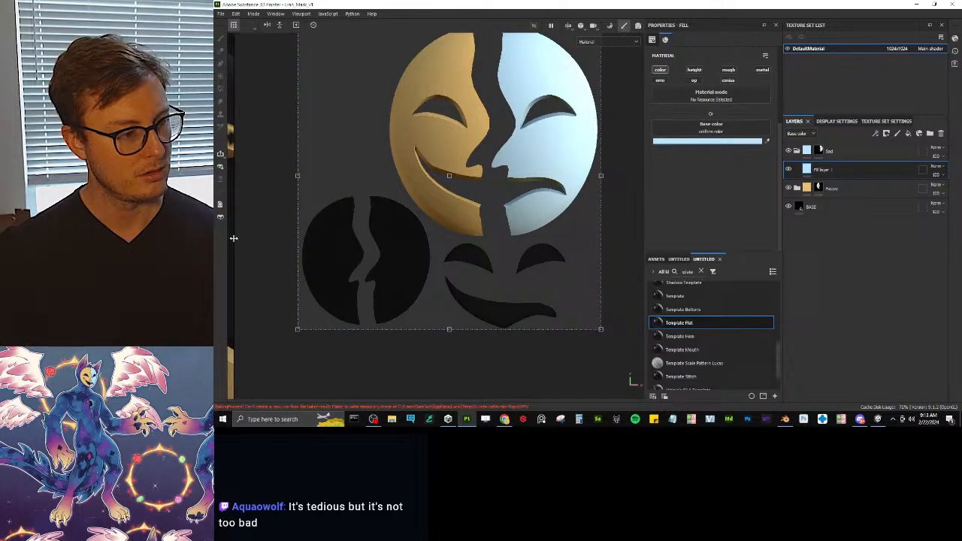
left_click_drag(234, 236, 517, 233)
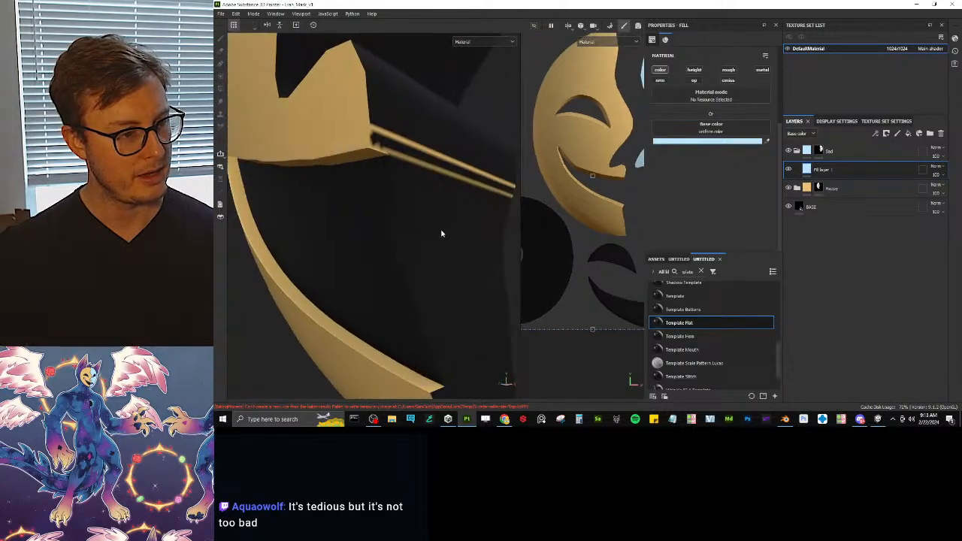
Step: Try a UV-chunk Polygon Fill with color 0 on the Happy mask below the nose, undo it, and check the nose area's UVs
left_click(819, 188)
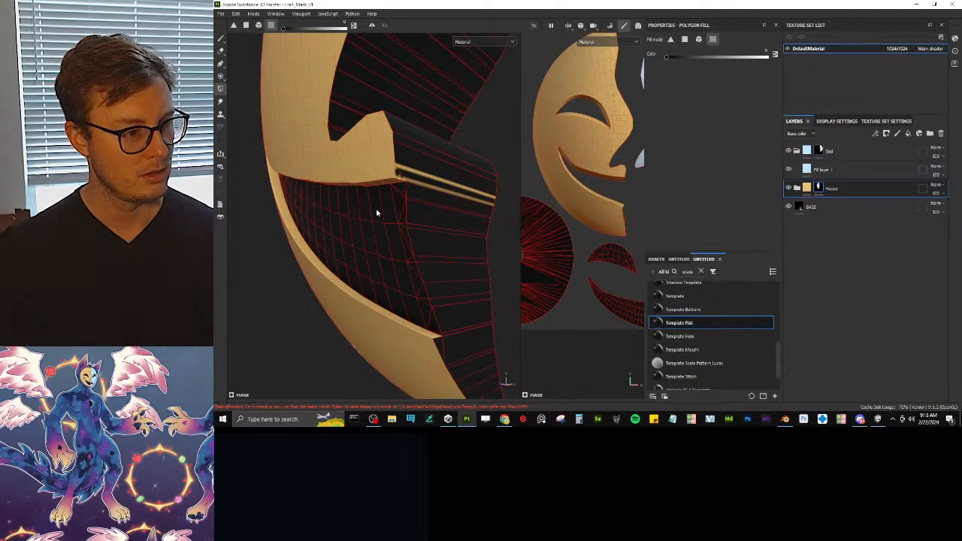
left_click(406, 183)
key("ctrl+z")
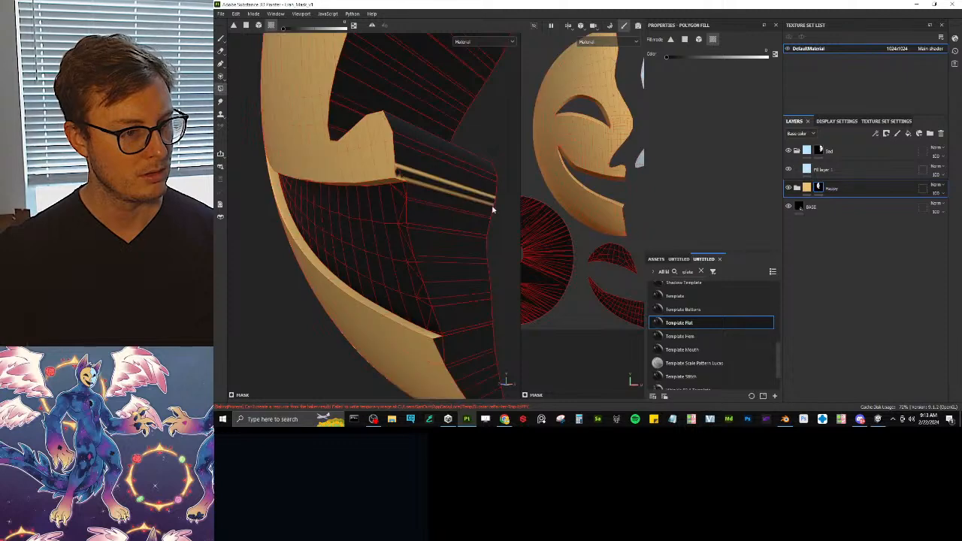
scroll(604, 189, "up", 2)
middle_click_drag(637, 156, 603, 218, "alt")
scroll(603, 219, "up", 2)
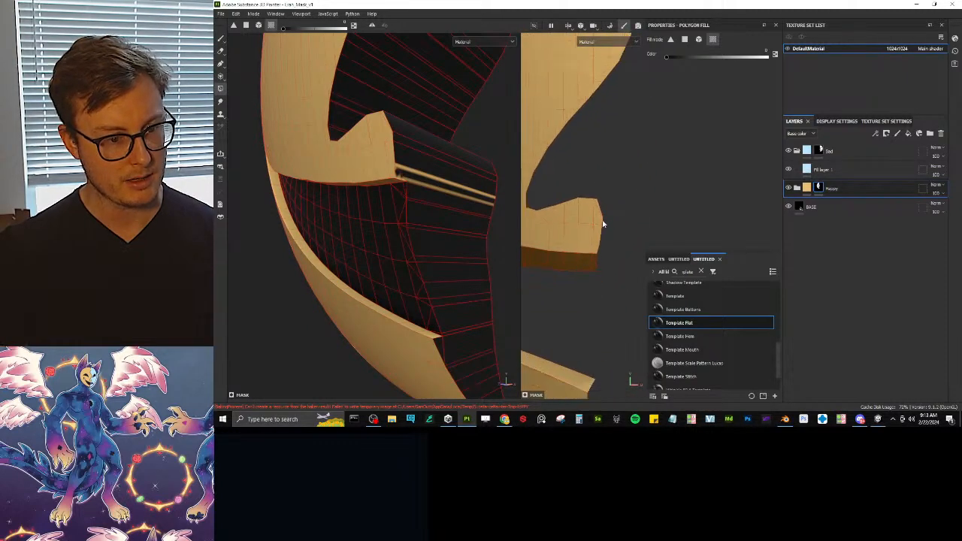
scroll(603, 218, "down", 2)
Step: Examine both mask halves' UV islands around the nose and split edge in Blender, and return to Substance Painter
left_click(784, 419)
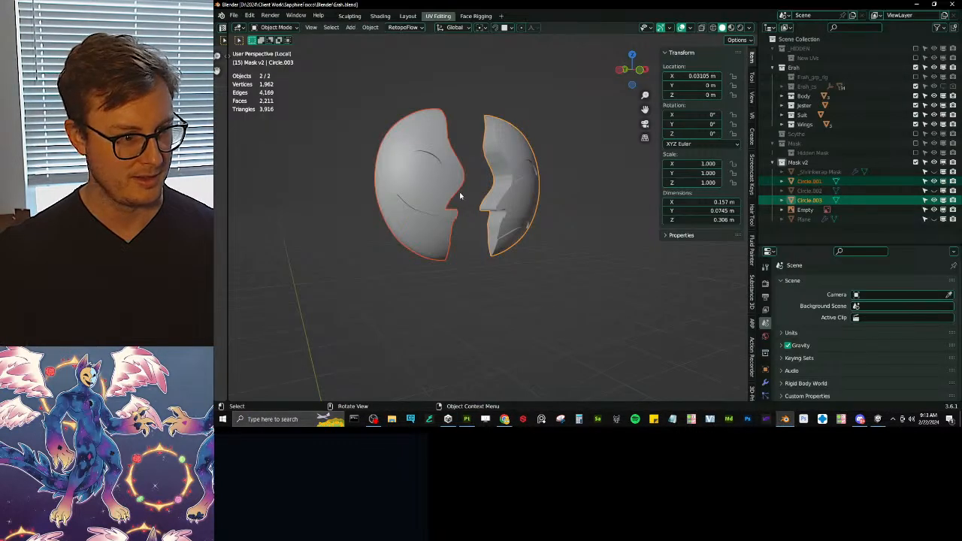
key("Tab")
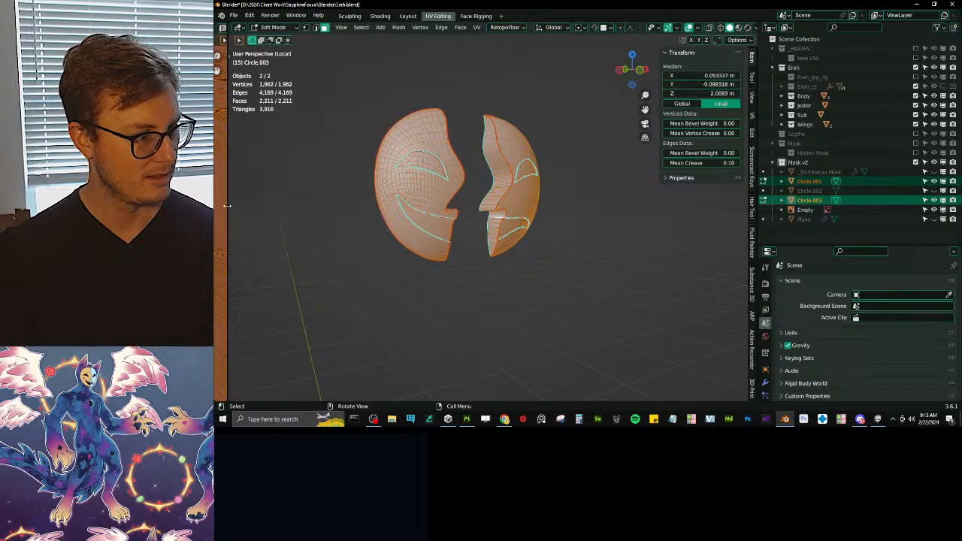
left_click_drag(227, 206, 658, 211)
scroll(406, 246, "down", 3)
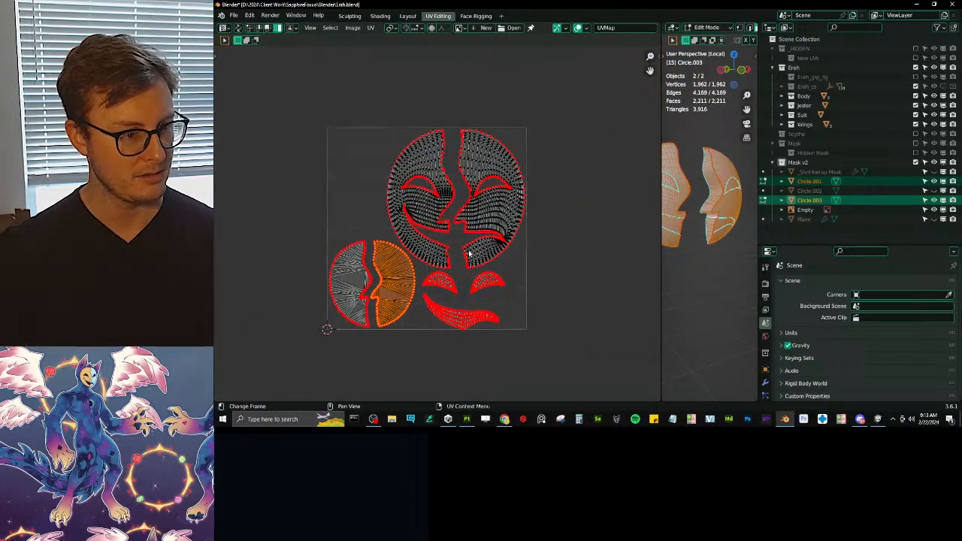
scroll(472, 256, "up", 6)
scroll(483, 258, "up", 1)
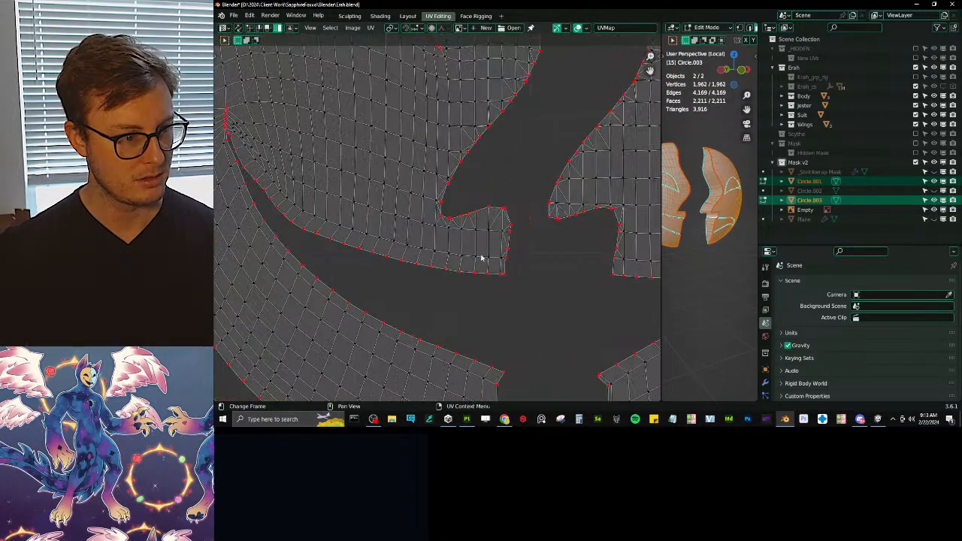
middle_click_drag(278, 354, 503, 138, "shift")
scroll(451, 255, "up", 6)
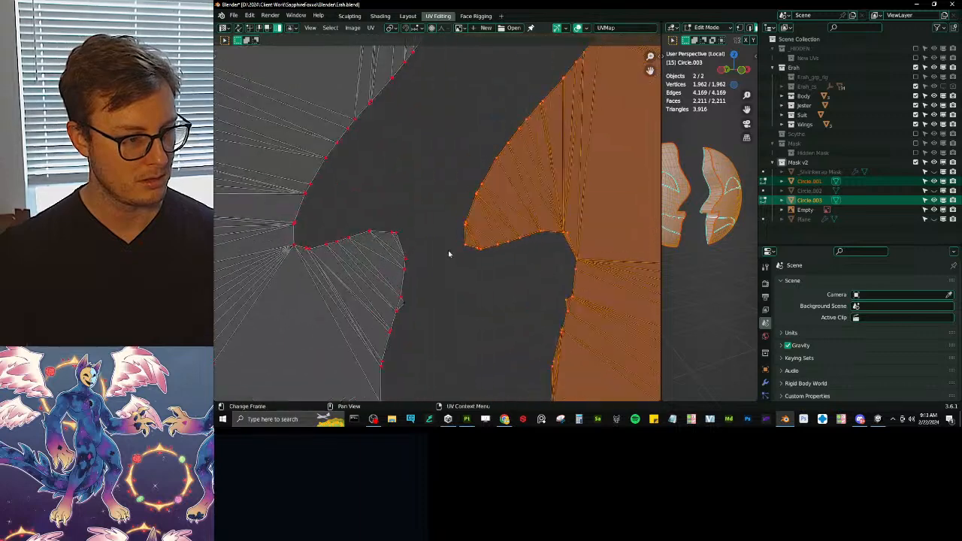
middle_click_drag(526, 273, 422, 177)
scroll(423, 211, "down", 4)
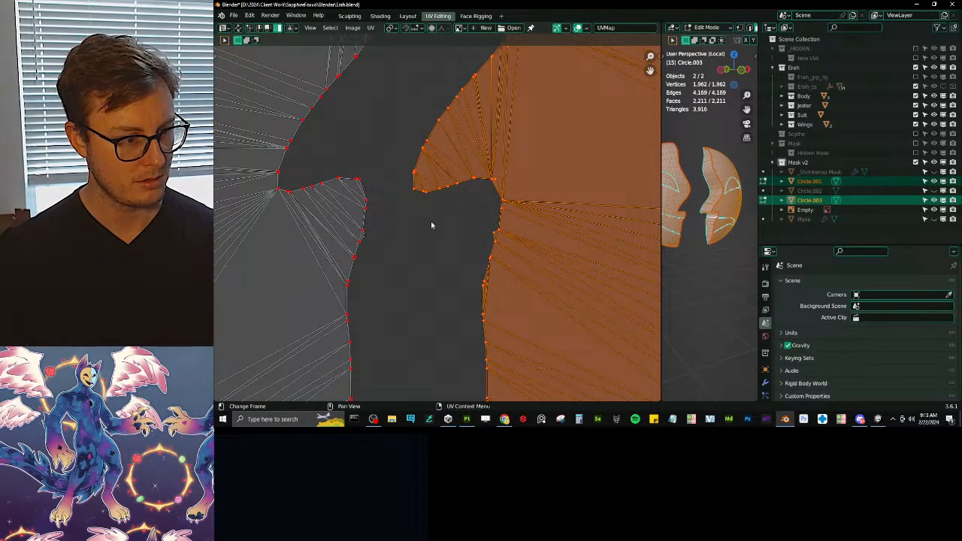
key("alt+Tab")
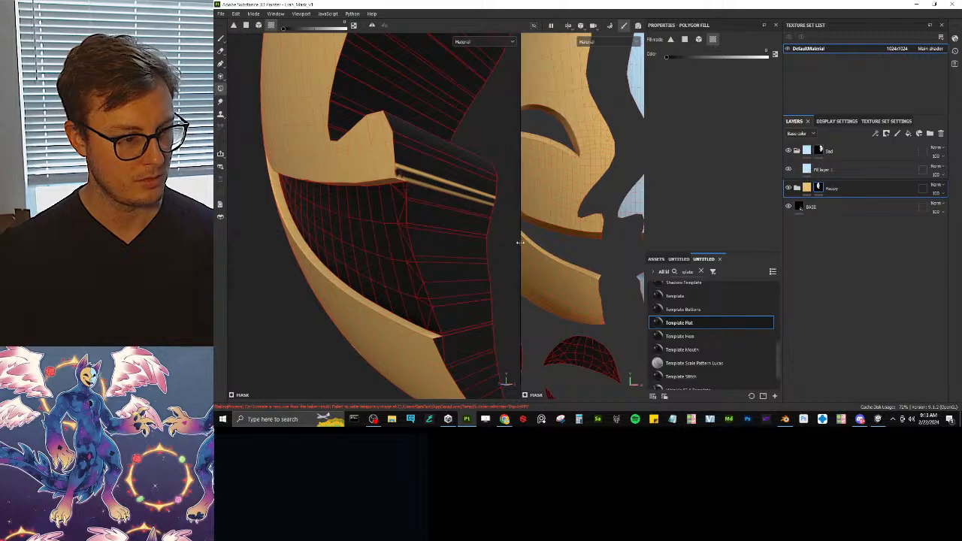
Step: Set the texture set's UV padding to UV Space Neighbor and check the split edges of both mask halves in an enlarged 3D view
scroll(417, 189, "up", 5)
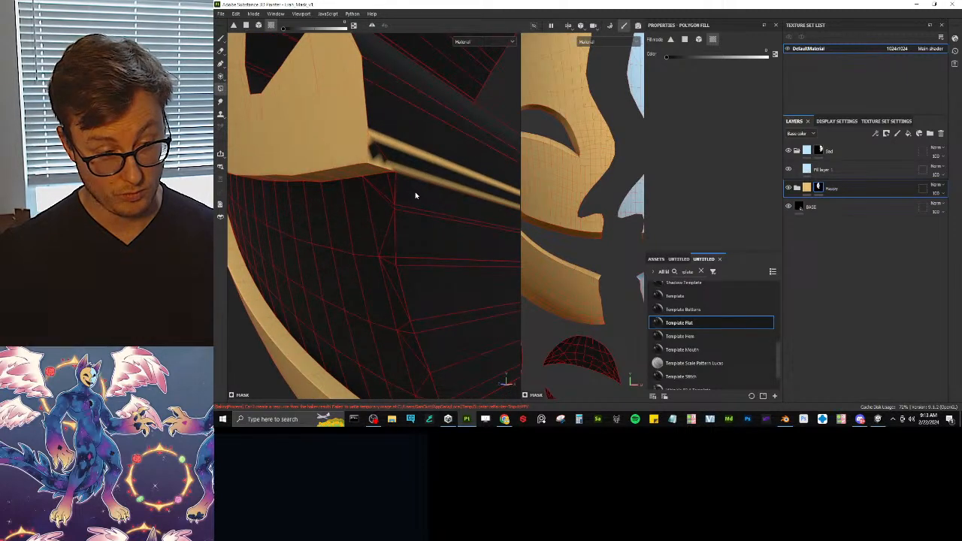
left_click(896, 121)
scroll(907, 356, "down", 3)
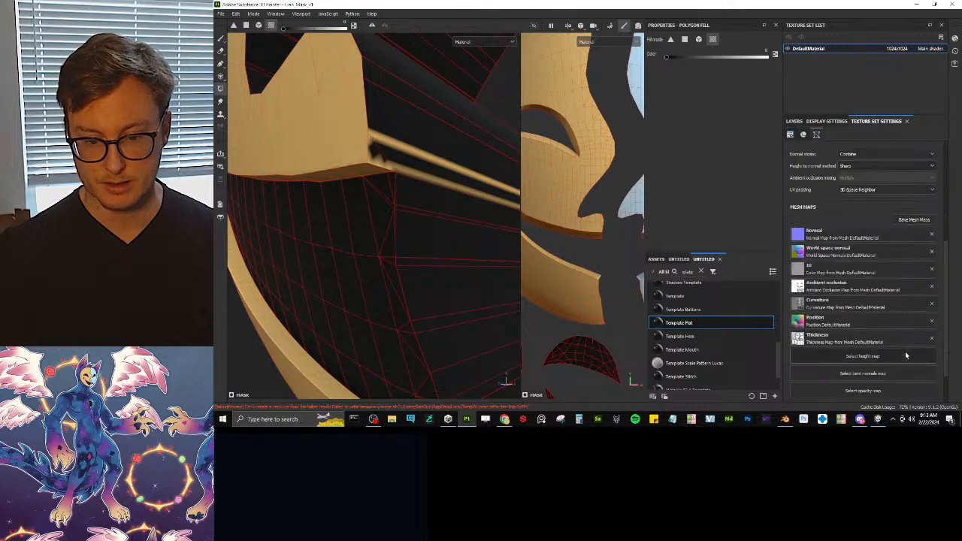
left_click(870, 193)
left_click(864, 207)
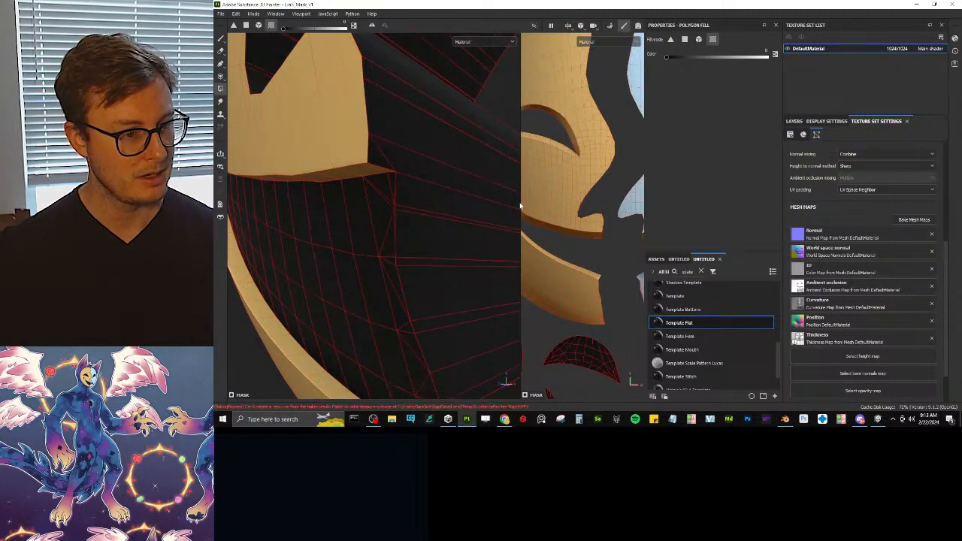
left_click_drag(519, 203, 597, 225)
scroll(303, 219, "down", 3)
left_click_drag(441, 188, 497, 223, "alt")
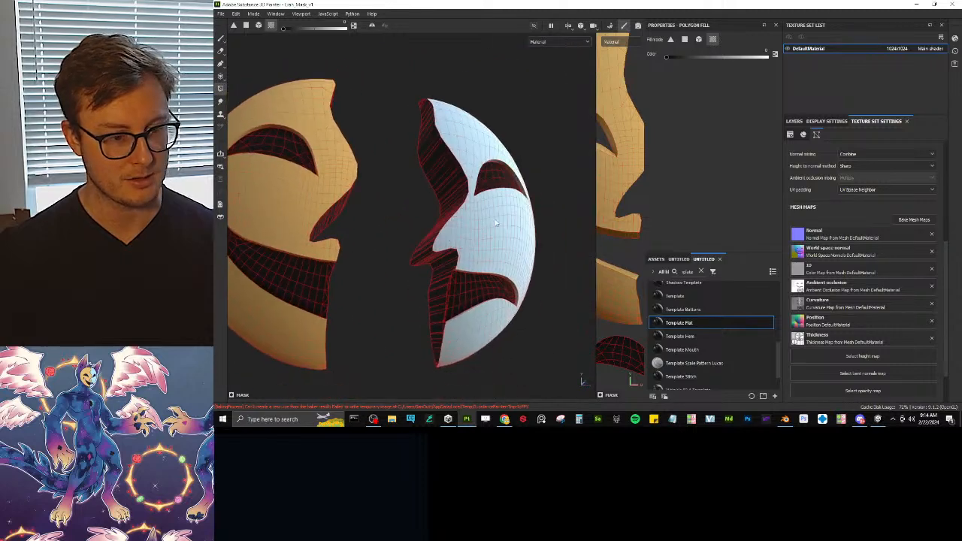
Step: In Blender, duplicate the two mask halves, clear the copies' location to join them, and move them about 0.45 m down along Z
left_click(785, 421)
left_click_drag(660, 252, 435, 255)
scroll(594, 230, "down", 4)
middle_click_drag(608, 227, 621, 225)
key("shift+d")
key("Escape")
key("alt+g")
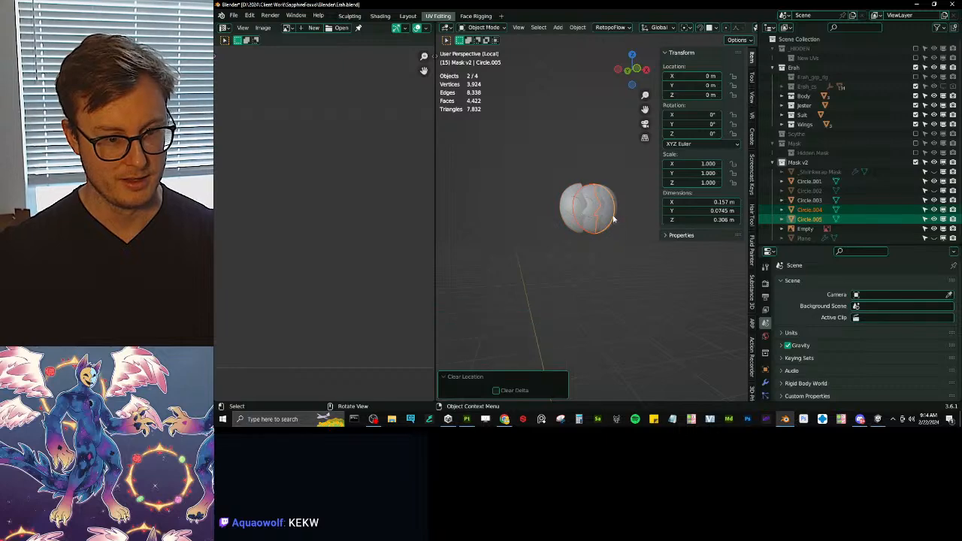
key("g")
key("z")
left_click(632, 252)
key("g")
key("z")
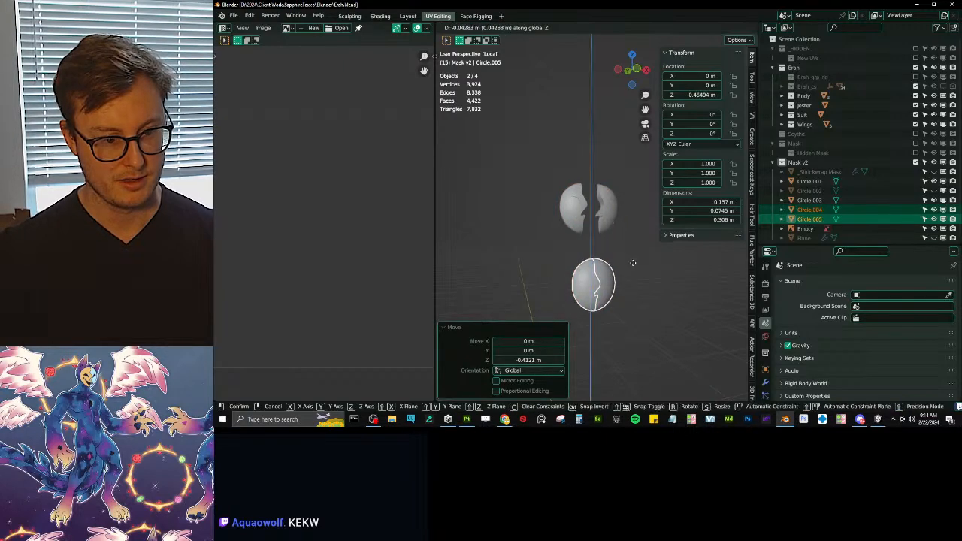
left_click(633, 263)
Step: Save the Blender file, select all four mask pieces, and export the selected objects over Erah_Mask.fbx
key("ctrl+s")
left_click_drag(545, 180, 639, 273)
key("q")
left_click(654, 273)
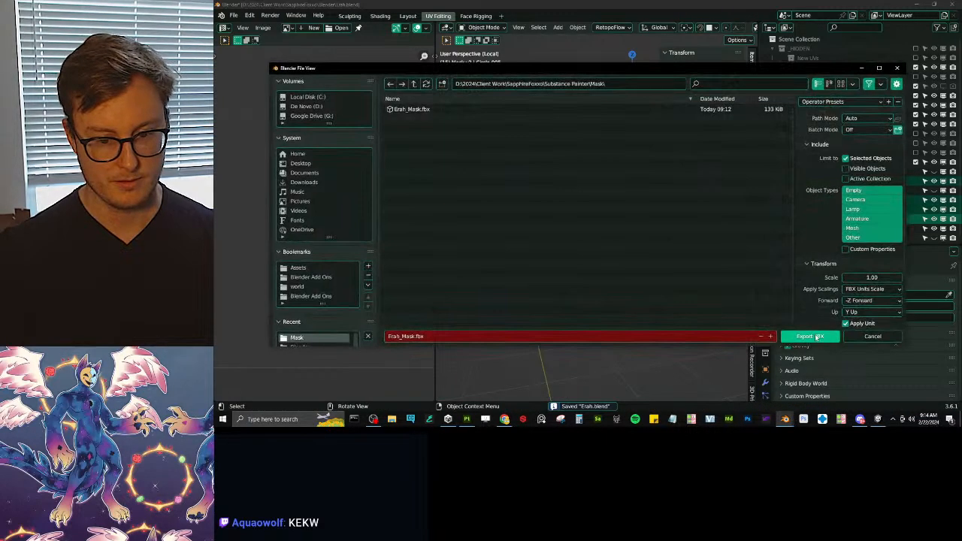
left_click(818, 337)
Step: Switch to Substance Painter and inspect the separated halves and the joined mask below them in the 3D view
key("alt+Tab")
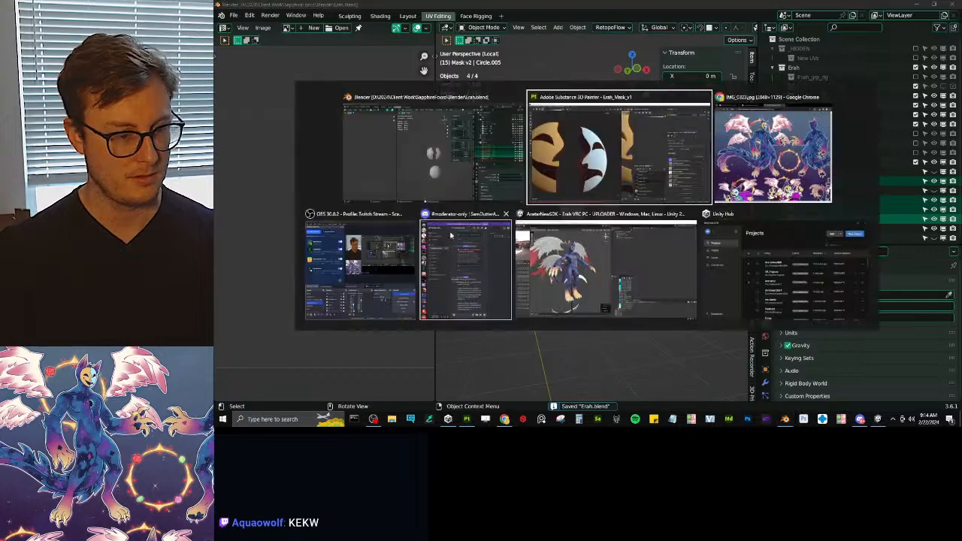
left_click(568, 182)
scroll(442, 212, "down", 10)
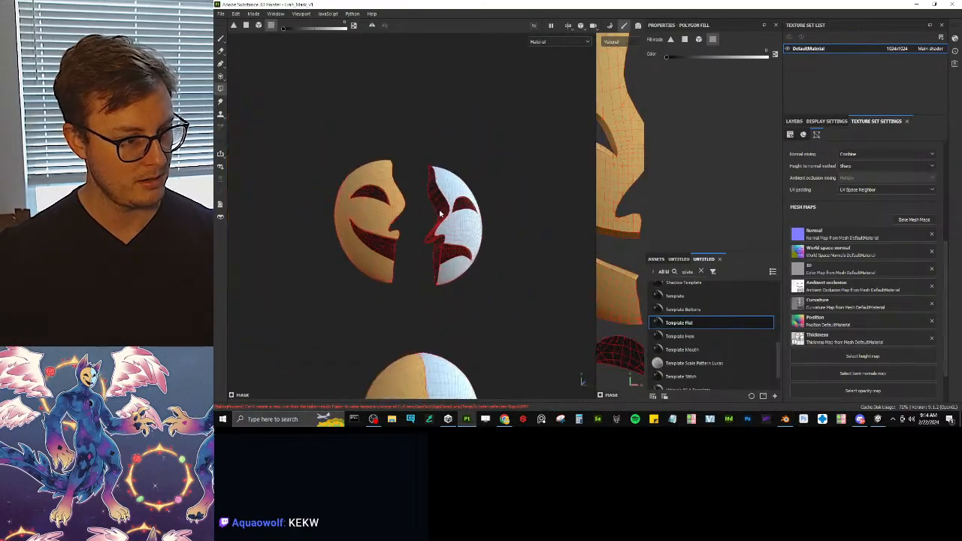
left_click_drag(434, 256, 424, 201, "alt")
scroll(463, 210, "up", 10)
scroll(500, 211, "down", 8)
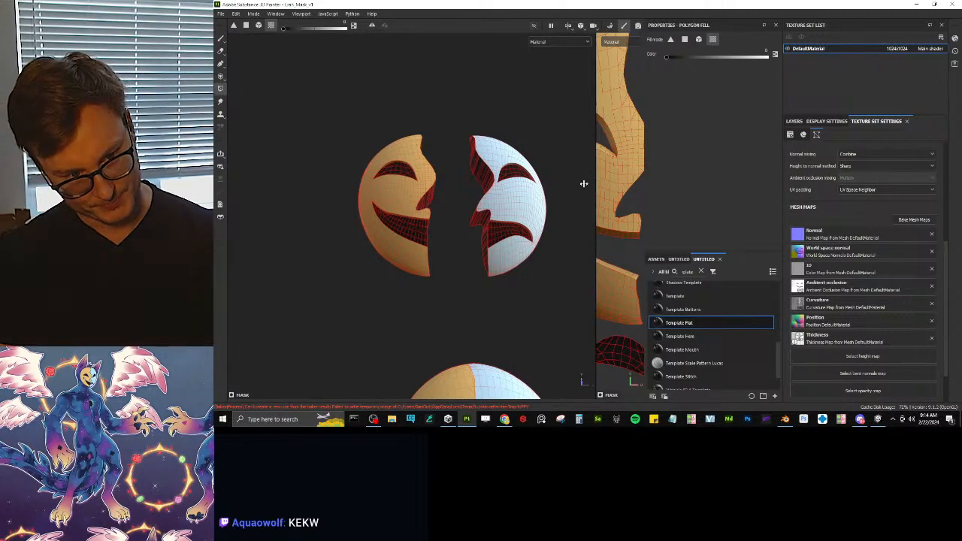
left_click_drag(584, 185, 529, 186)
mouse_move(437, 224)
left_mouse_down("alt")
mouse_move(458, 226)
mouse_move(406, 223)
mouse_move(430, 211)
left_mouse_up("alt")
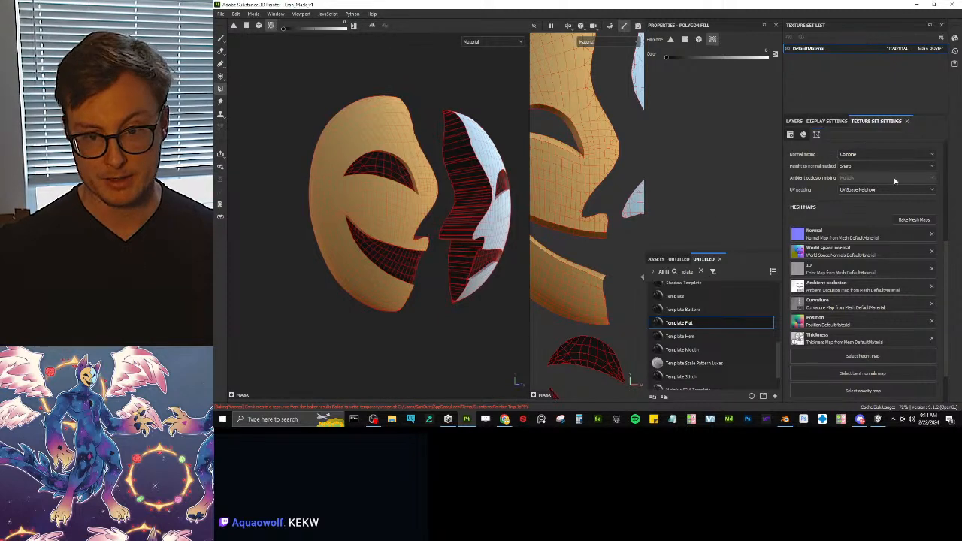
Step: Add an Ambient occlusion channel and a User0 channel to the DefaultMaterial texture set
scroll(925, 211, "up", 5)
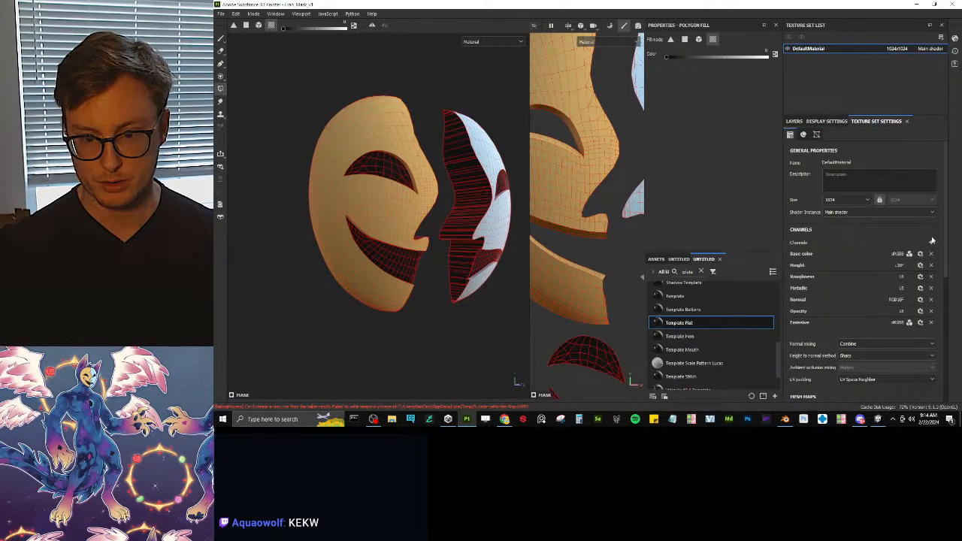
left_click(931, 242)
mouse_move(920, 261)
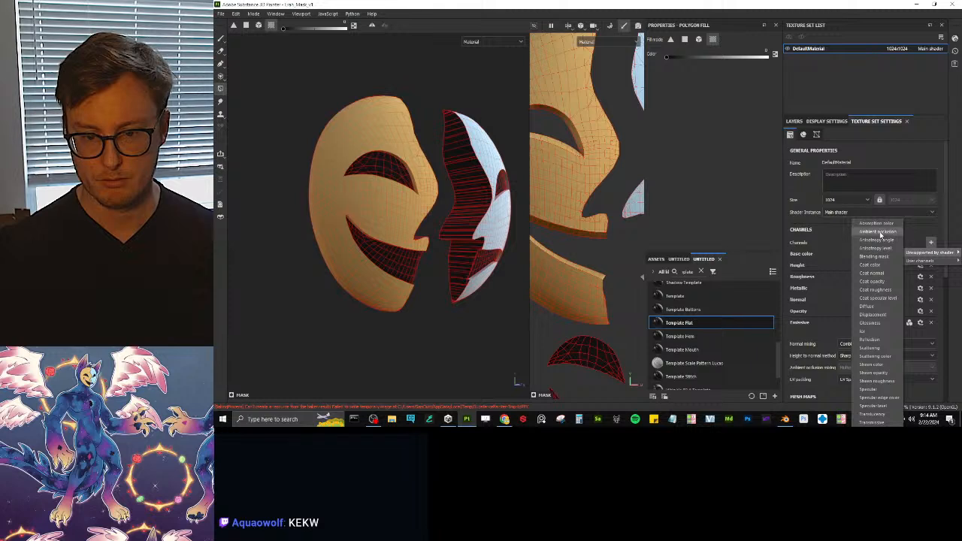
left_click(878, 231)
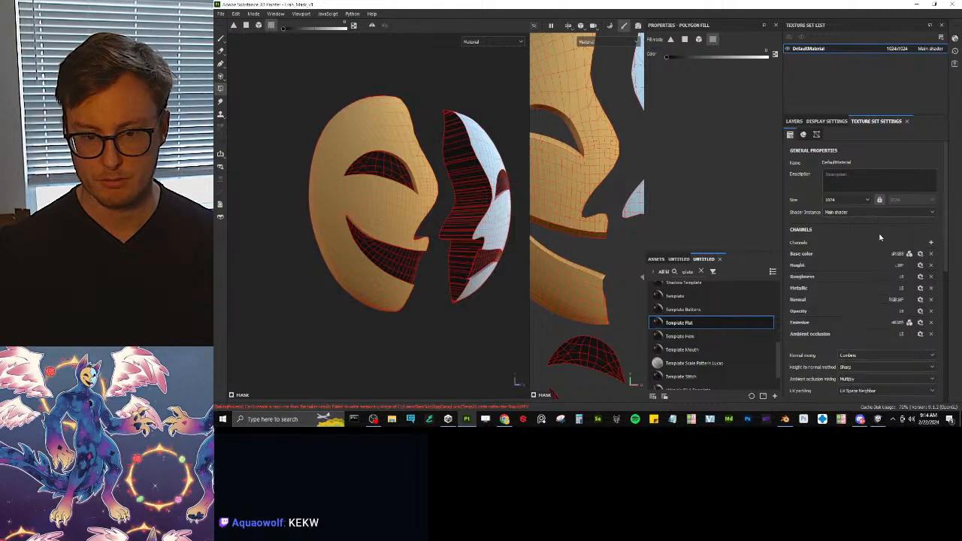
left_click(932, 244)
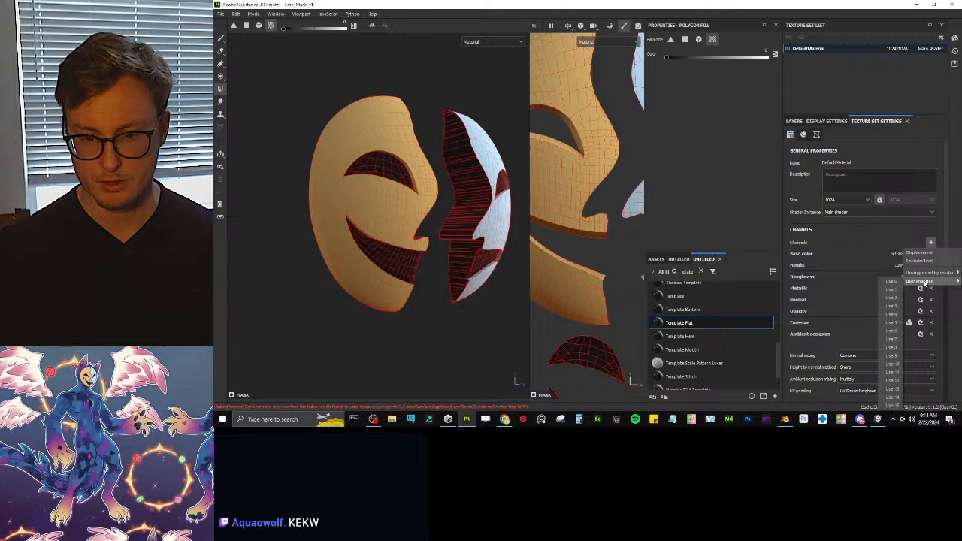
left_click(900, 283)
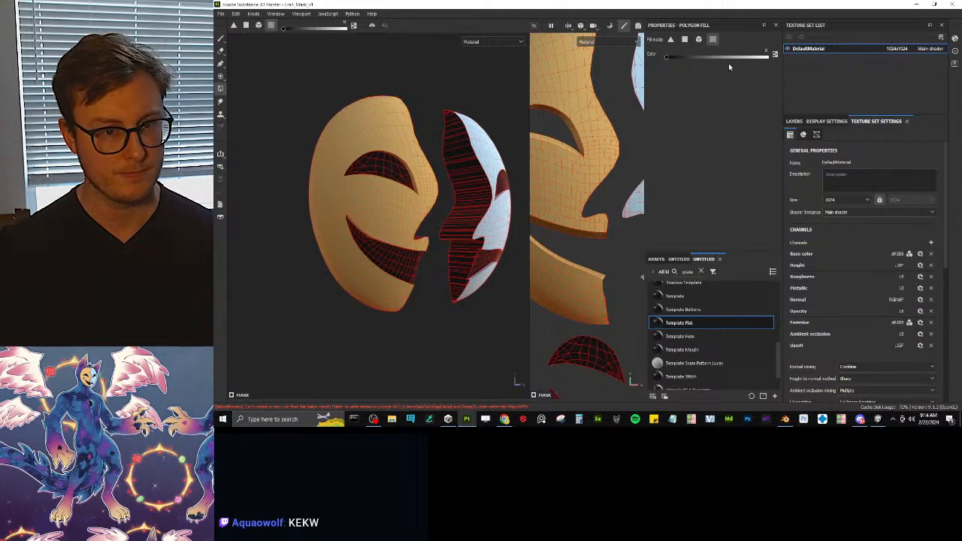
Step: Check the BASE layer's material channels and collapse the Sad folder in the layer stack
left_click(796, 121)
left_click(811, 208)
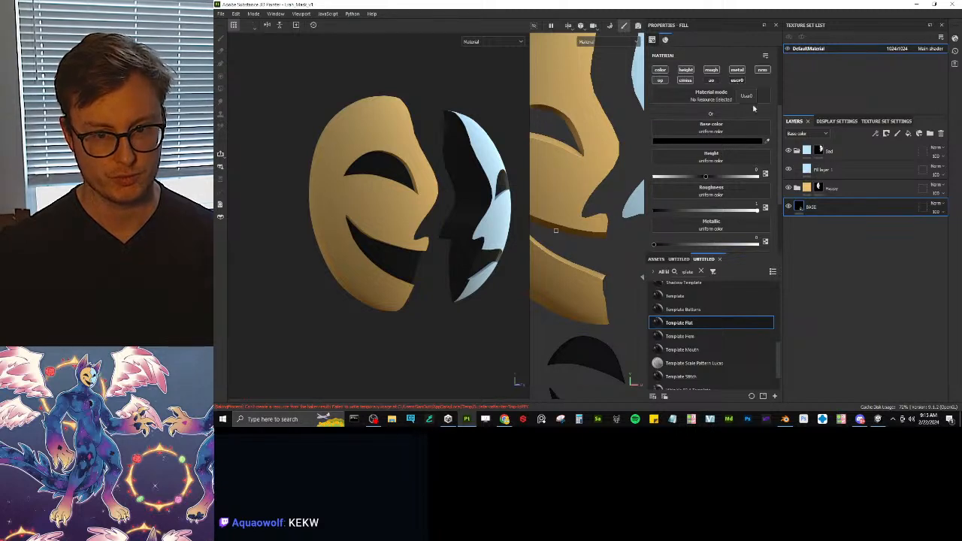
left_click(798, 188)
left_click(798, 188)
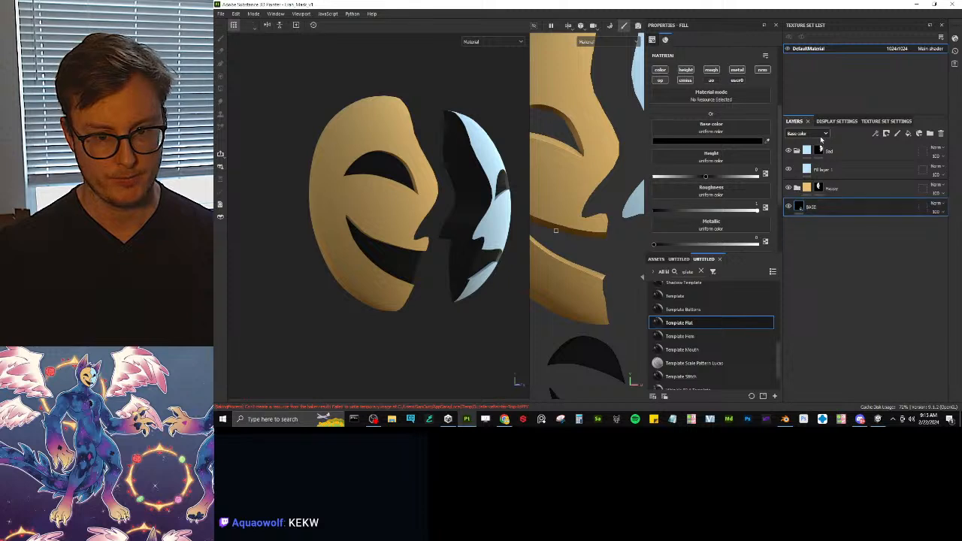
mouse_move(818, 186)
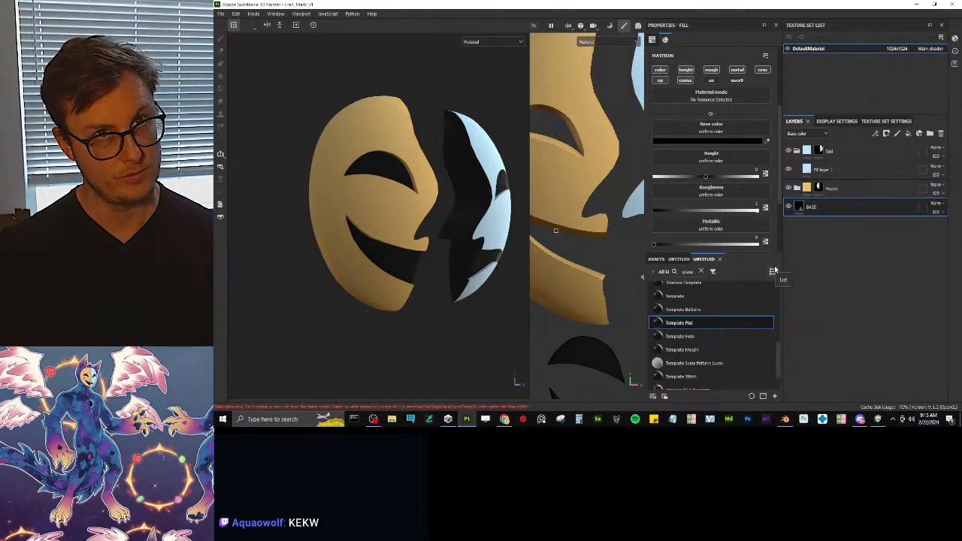
left_click(798, 188)
left_click(798, 188)
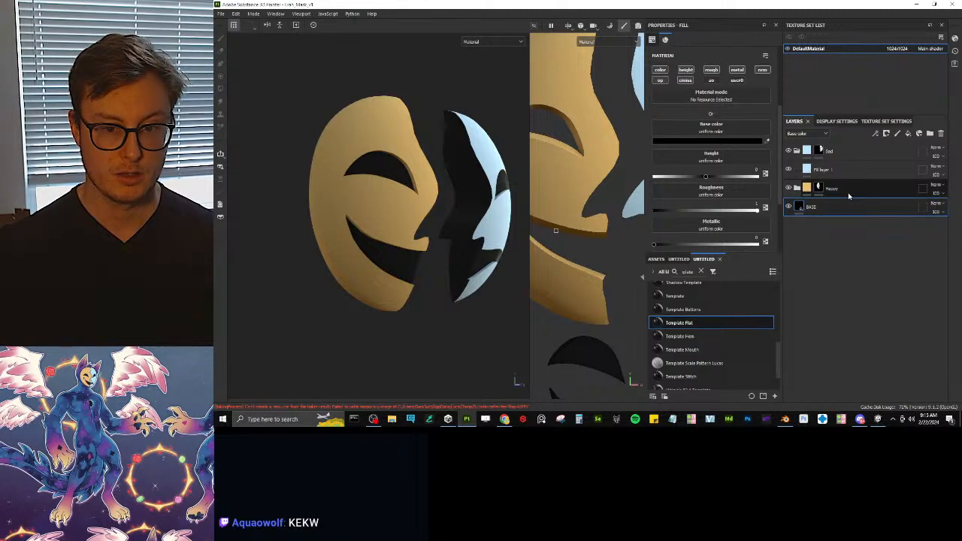
left_click(798, 150)
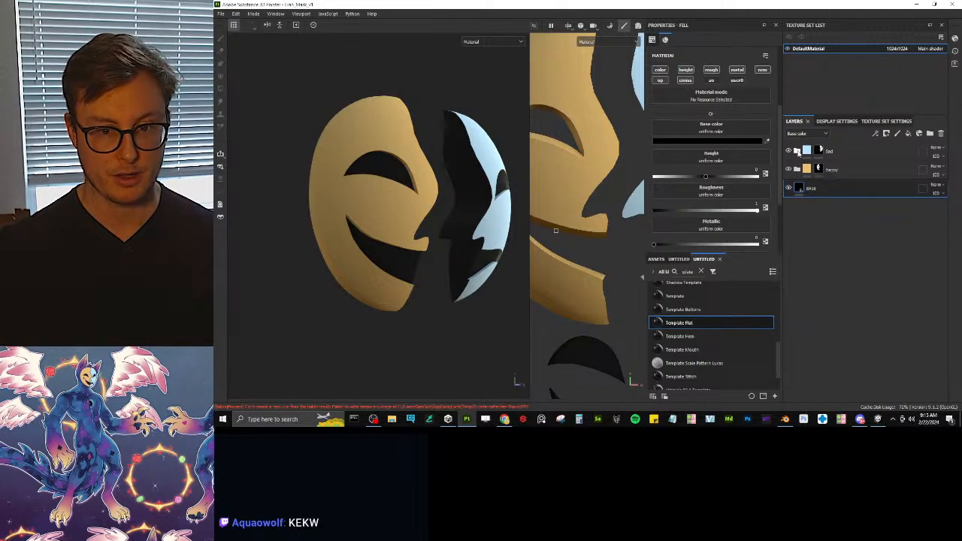
Step: Add the Template Flat smart material below the Sad folder, nest the Happy folder inside it, and rename the new folder "Left"
left_click(837, 169)
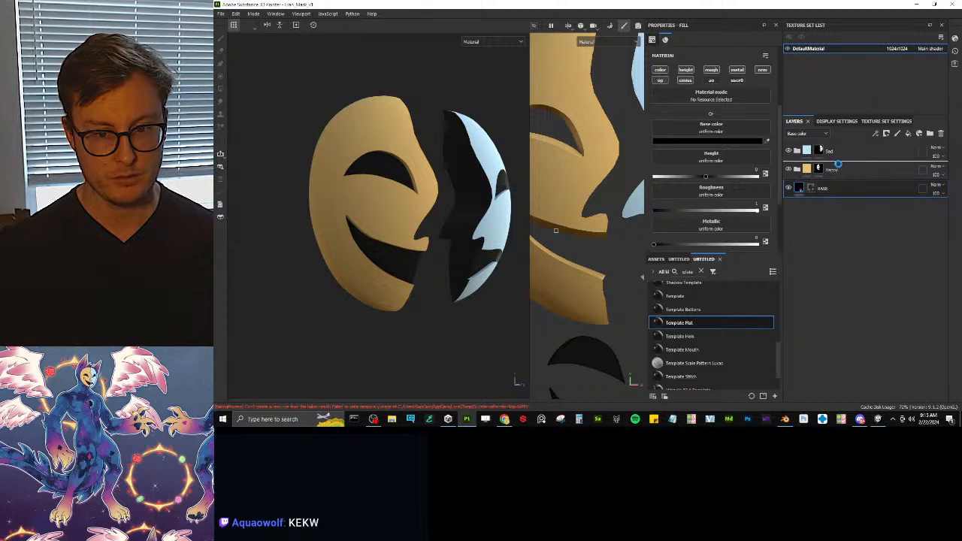
left_click_drag(839, 206, 856, 178)
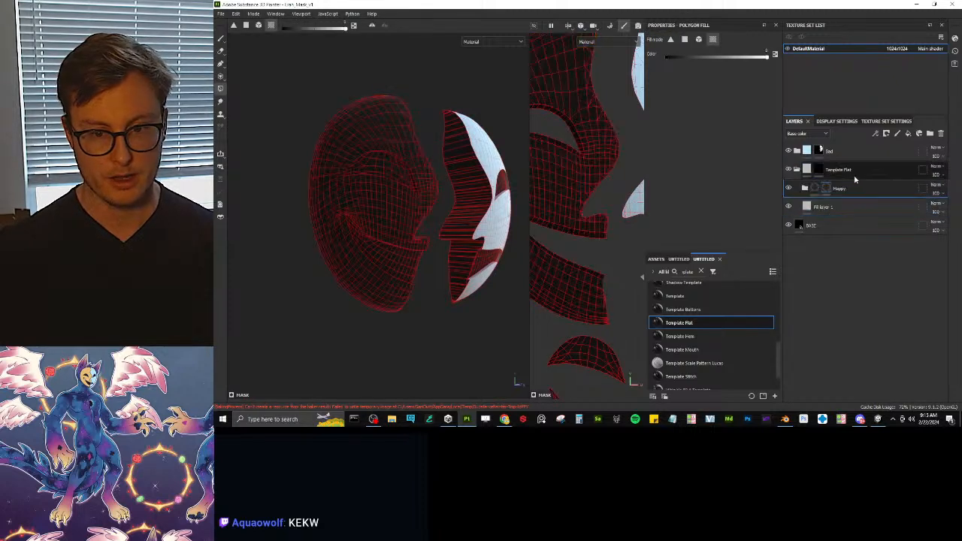
double_click(847, 172)
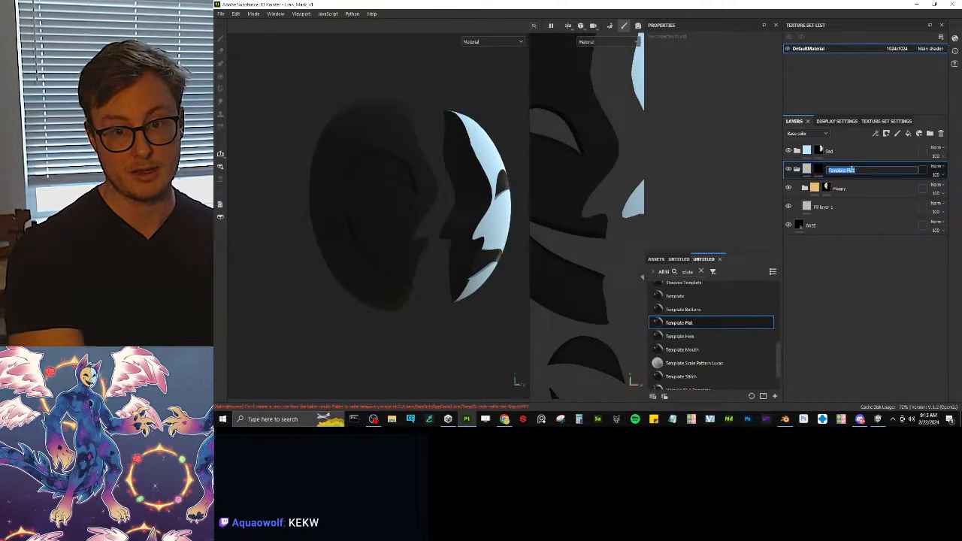
type("Left")
key("Return")
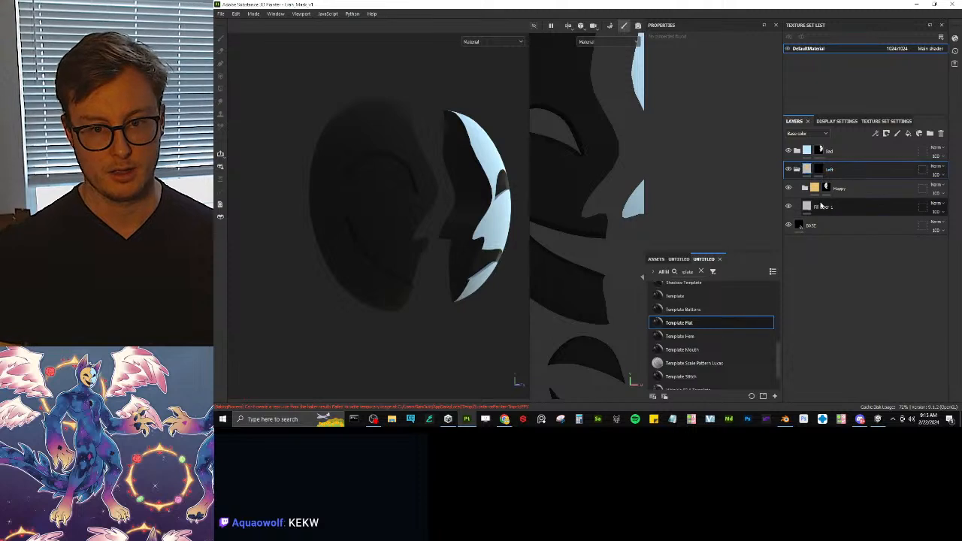
Step: Fill the Left folder's mask over the smiling half, and switch its Fill layer 1 from the color channel to user0
left_click(819, 169)
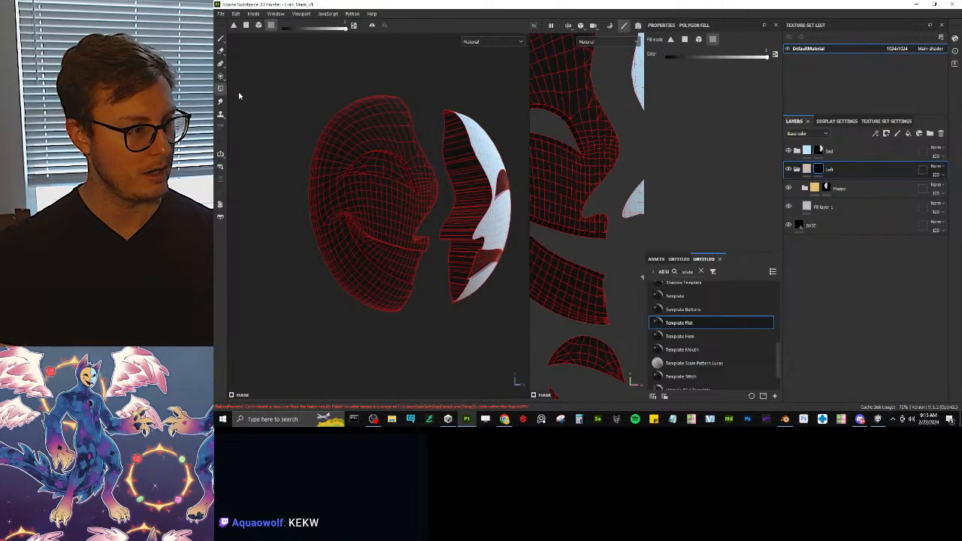
left_click_drag(394, 136, 463, 340, "alt")
left_click(811, 208)
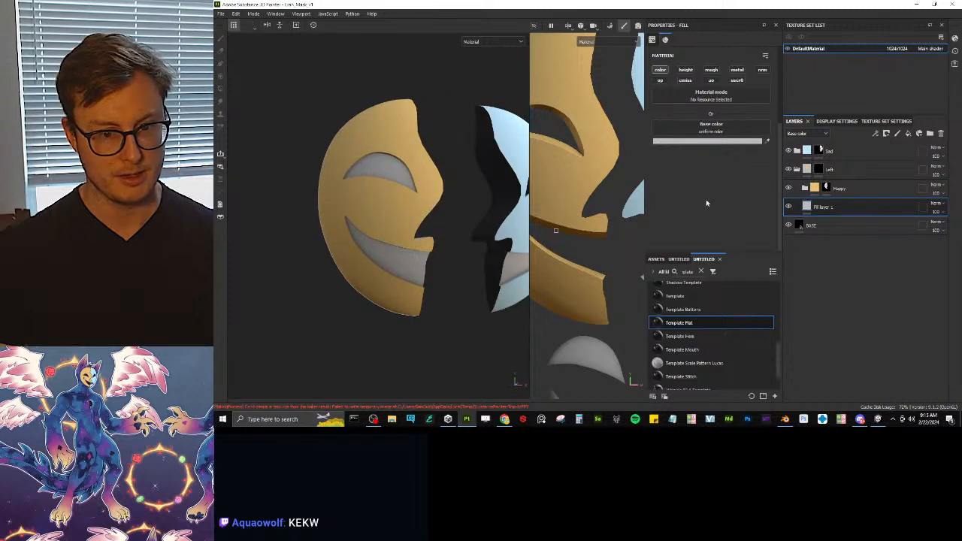
left_click(660, 71)
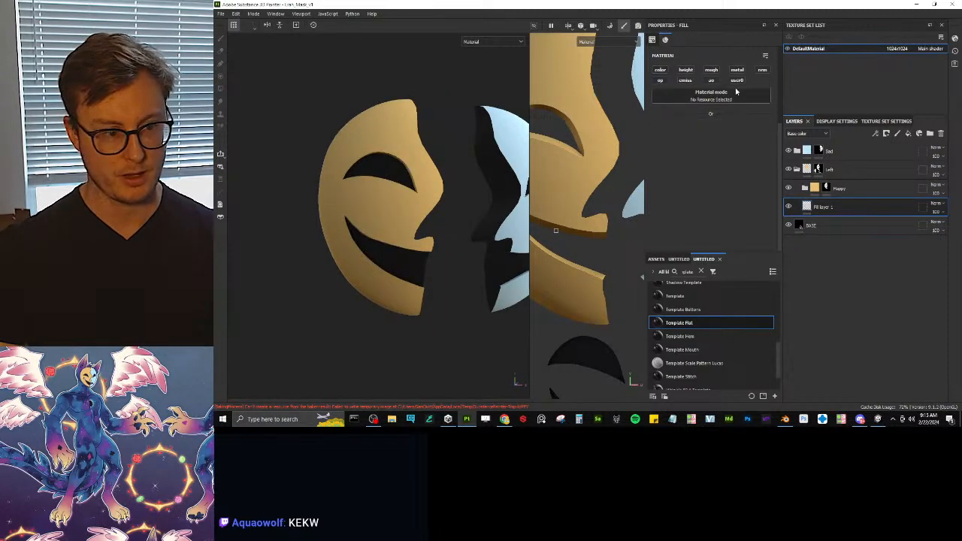
left_click(737, 81)
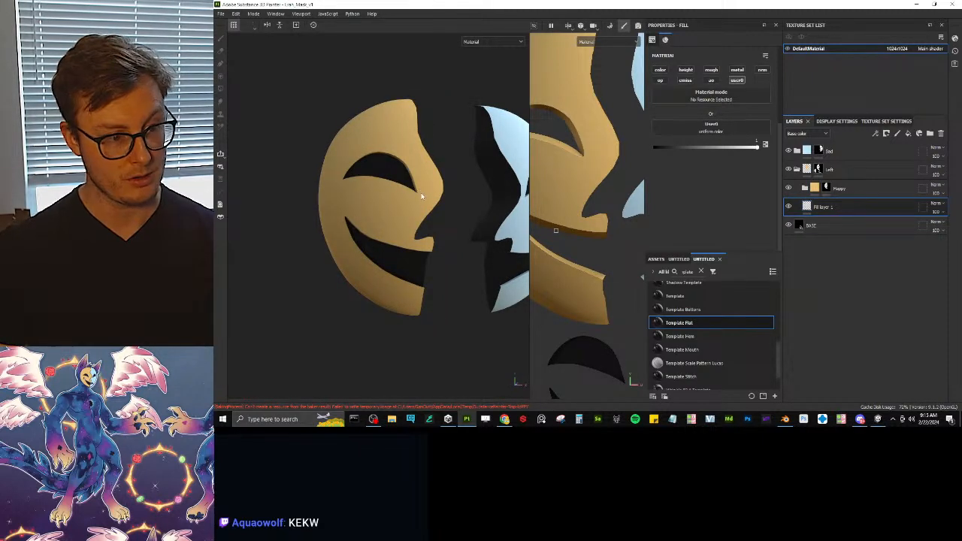
Step: Display the User0 channel in the viewports and examine its coverage on both mask halves, the joined mask and the UV islands
left_click(476, 42)
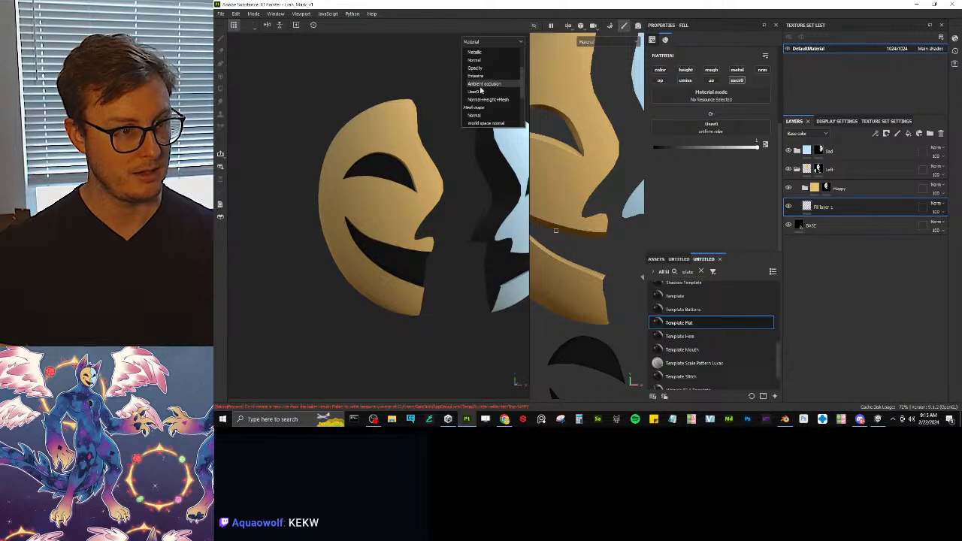
left_click(482, 86)
left_click_drag(373, 204, 423, 166, "alt")
right_click_drag(423, 165, 455, 208, "alt")
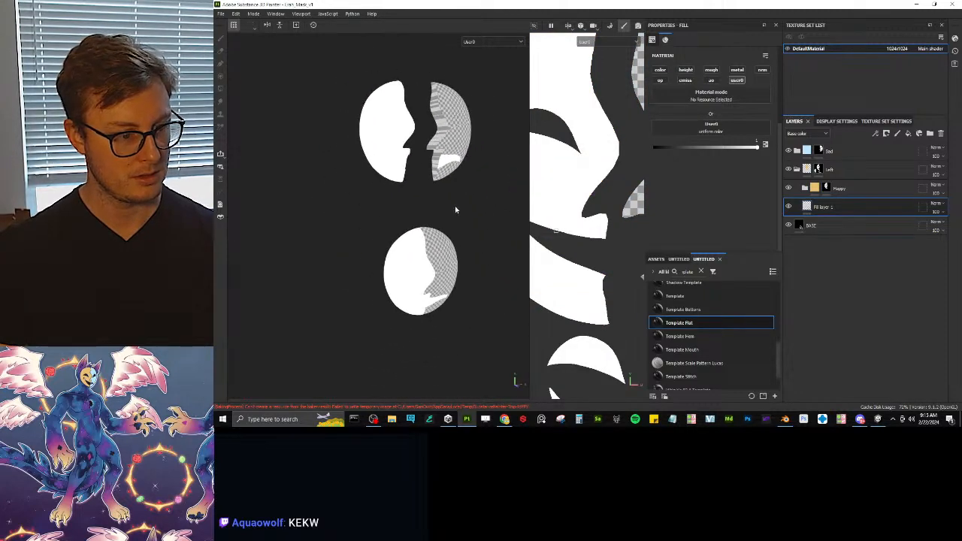
left_click_drag(456, 208, 376, 208, "alt")
middle_click_drag(376, 208, 385, 271, "alt")
right_click_drag(429, 227, 519, 205, "alt")
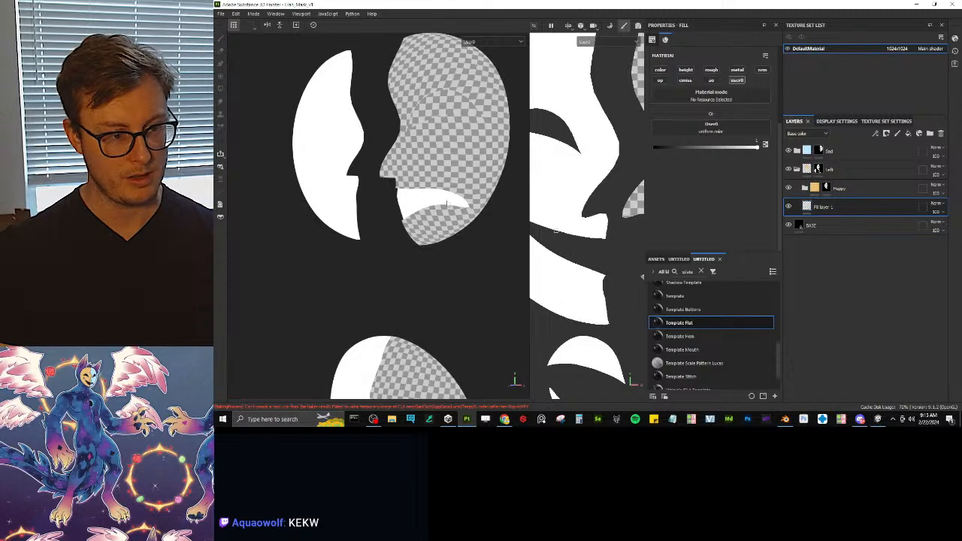
scroll(572, 248, "down", 5)
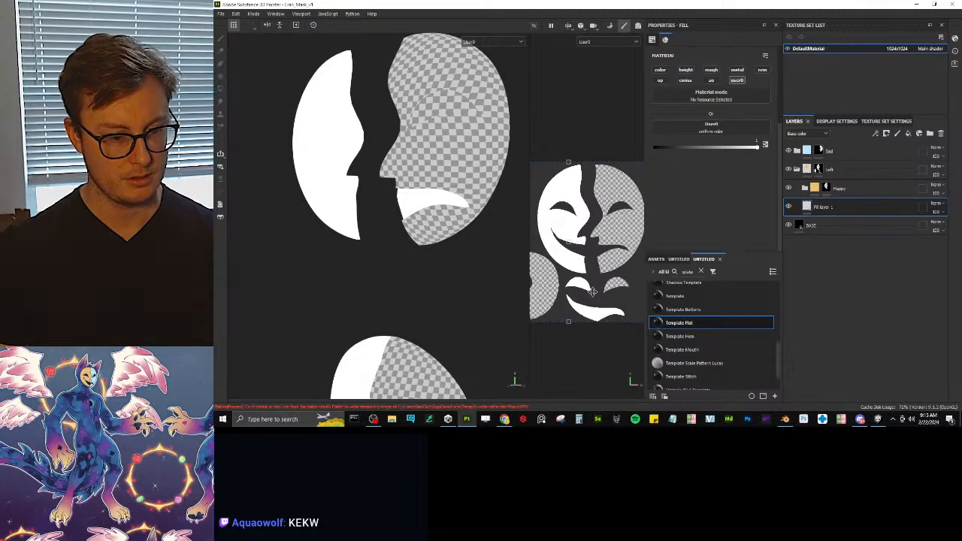
scroll(593, 292, "up", 5)
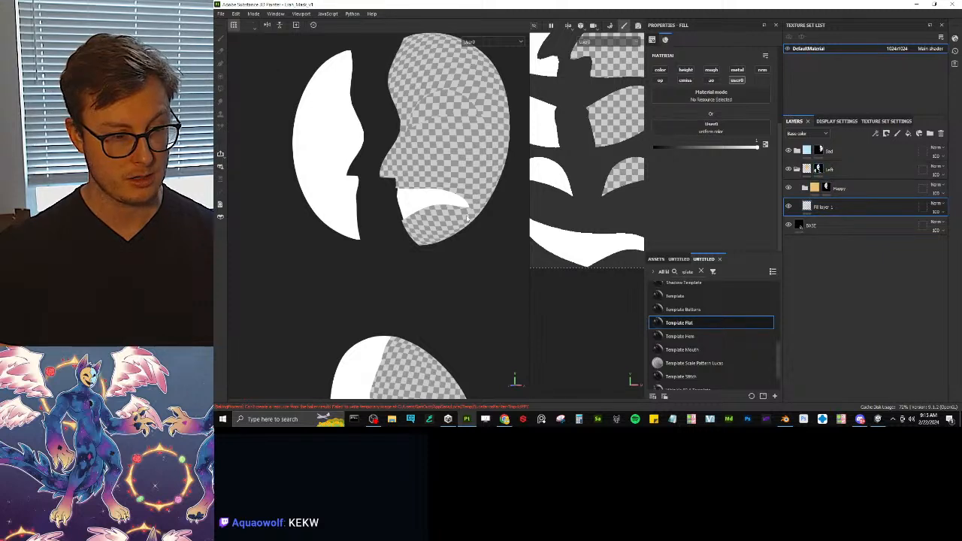
left_click(827, 187)
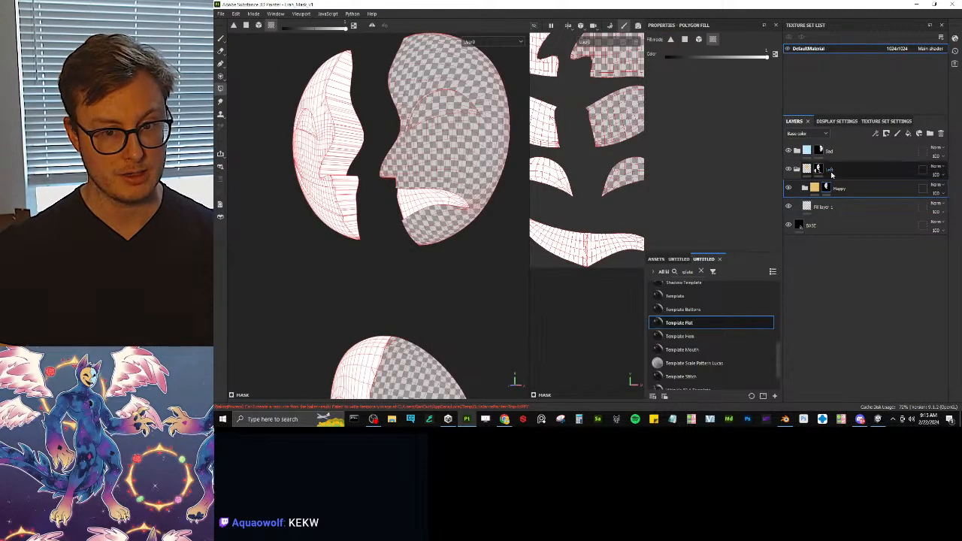
Step: Remove the entire frowning half, including its mouth area, from the Left folder's mask with Polygon Fill, and check the inner edges
left_click(819, 170)
left_click(246, 25)
scroll(347, 114, "up", 3)
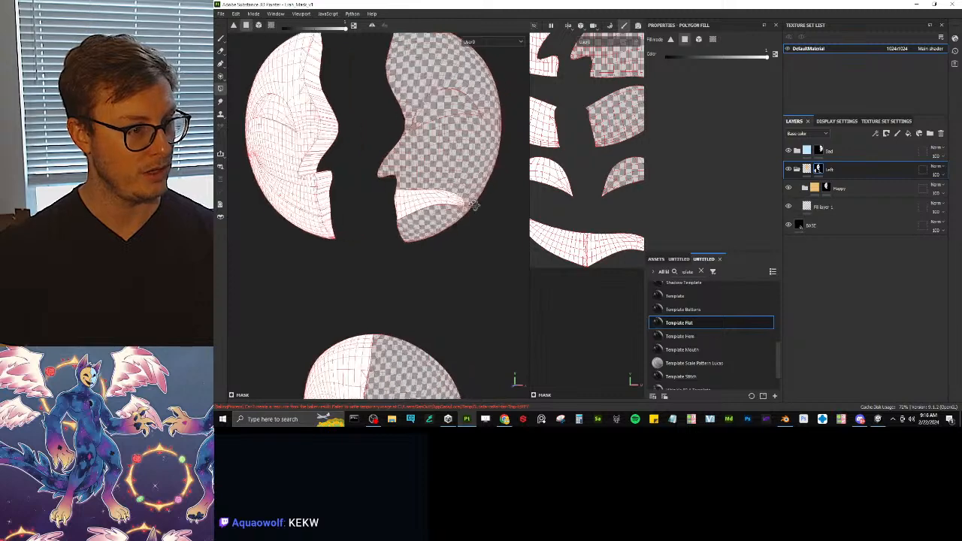
left_click_drag(349, 114, 486, 259)
left_click_drag(359, 91, 498, 265)
left_click_drag(414, 271, 275, 174, "alt")
left_click(222, 37)
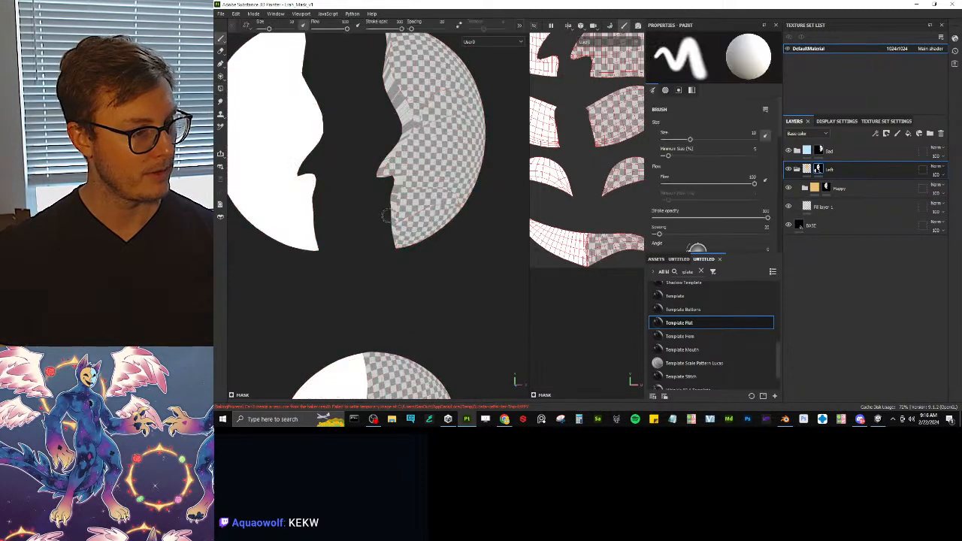
mouse_move(386, 215)
left_mouse_down("alt")
mouse_move(460, 197)
mouse_move(396, 182)
mouse_move(462, 179)
left_mouse_up("alt")
scroll(398, 182, "up", 5)
scroll(441, 237, "up", 3)
left_click_drag(440, 237, 457, 274, "alt")
Step: Switch to Blender, delete the joined copy of the mask, and select the two remaining separated halves
key("alt+Tab")
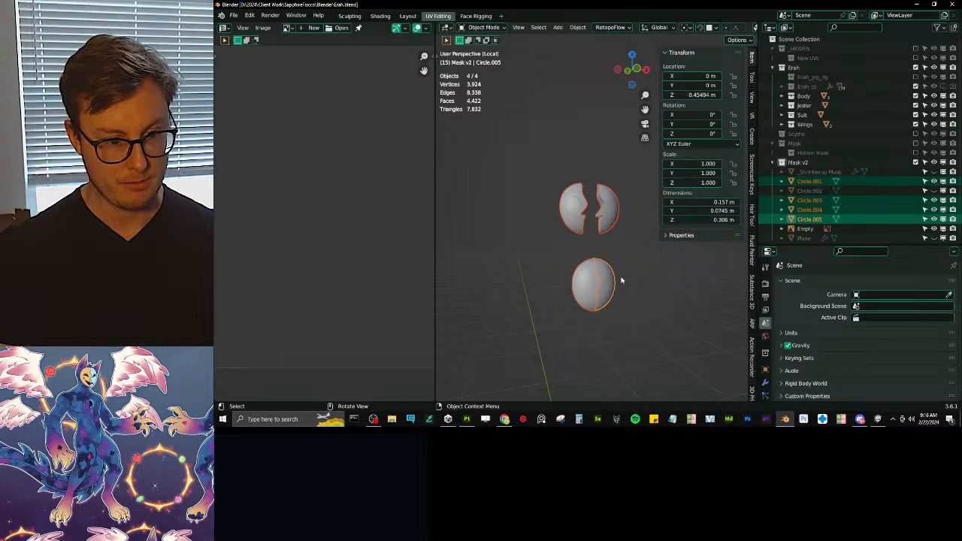
middle_click_drag(622, 281, 640, 280)
left_click(591, 275)
left_click_drag(567, 255, 629, 307)
key("x")
left_click(629, 299)
left_click(605, 219)
key("b")
left_click_drag(564, 191, 637, 244)
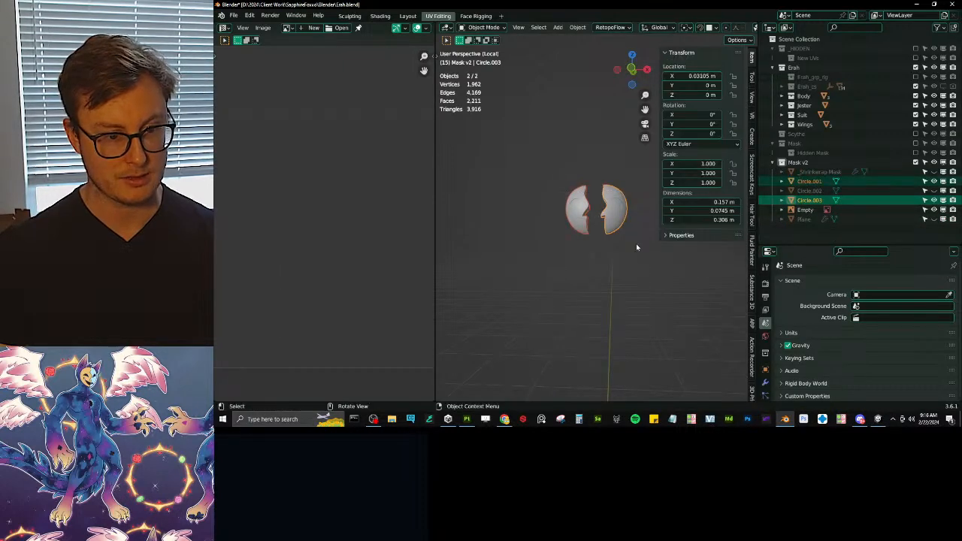
Step: Open the halves' UVs for editing and move the frowning mouth island away from the smiling mouth island, leaving a gap
key("Tab")
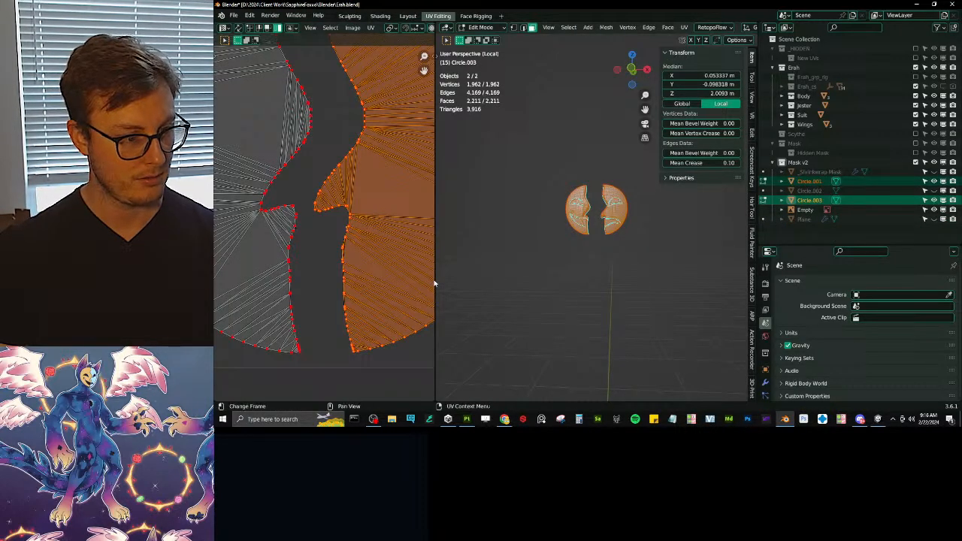
left_click_drag(435, 284, 652, 283)
scroll(451, 256, "down", 3)
scroll(454, 257, "up", 2)
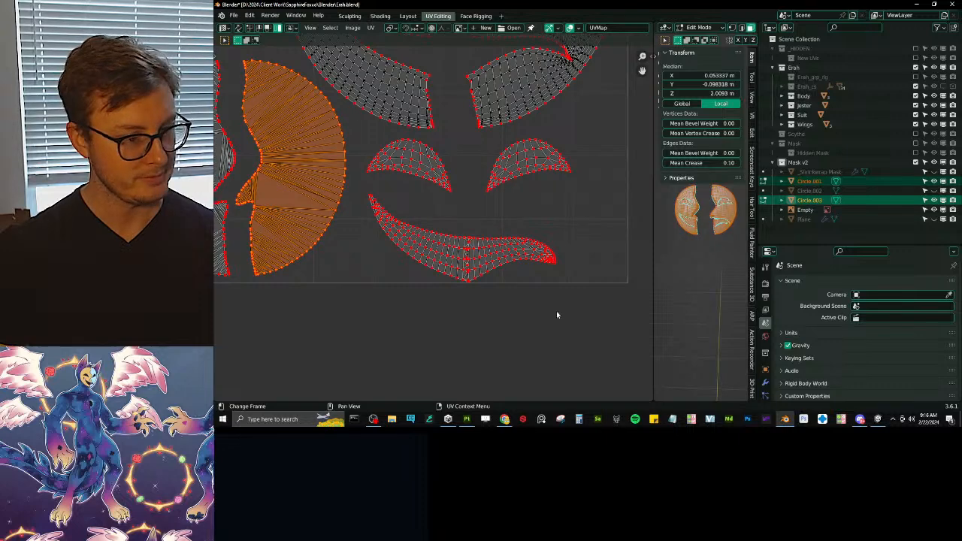
left_click(505, 268)
key("g")
left_click(513, 269)
middle_click_drag(513, 269, 501, 257, "shift")
scroll(500, 258, "up", 5)
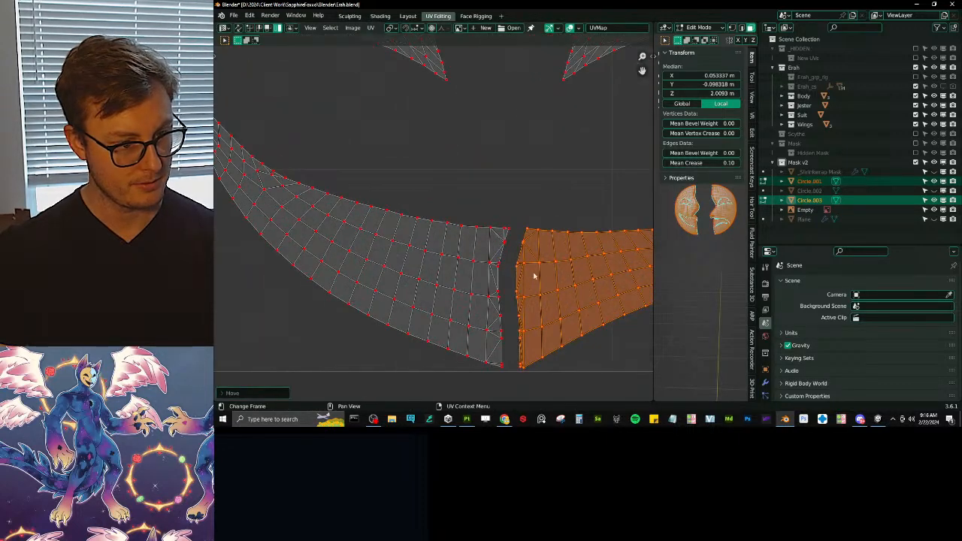
scroll(533, 276, "down", 2)
key("g")
left_click(552, 276)
Step: Select both mouth UV islands and shift them slightly together within the UV tile
scroll(552, 275, "down", 6)
middle_click_drag(449, 240, 457, 256, "shift")
scroll(457, 256, "up", 2)
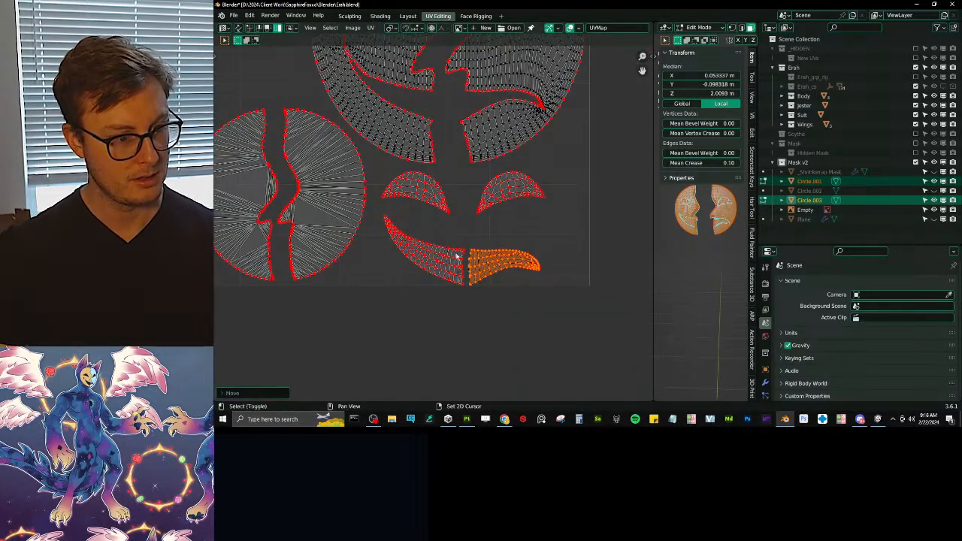
left_click(454, 253, "shift")
key("g")
left_click(457, 253)
scroll(491, 247, "down", 5)
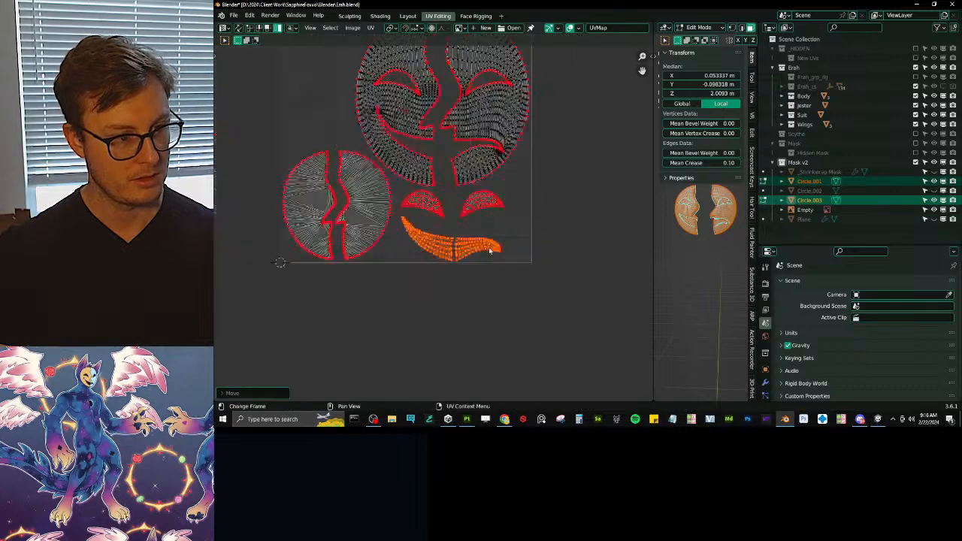
Step: Leave Edit Mode, save the Blender file, and export the two mask halves as FBX
key("Tab")
key("ctrl+s")
left_click_drag(654, 272, 331, 265)
scroll(496, 239, "down", 3)
key("q")
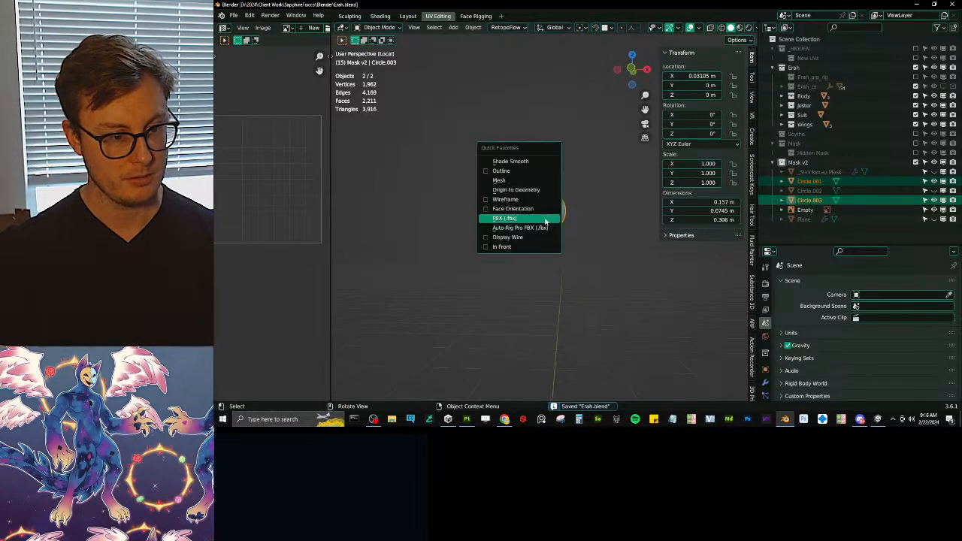
left_click(545, 219)
left_click(811, 339)
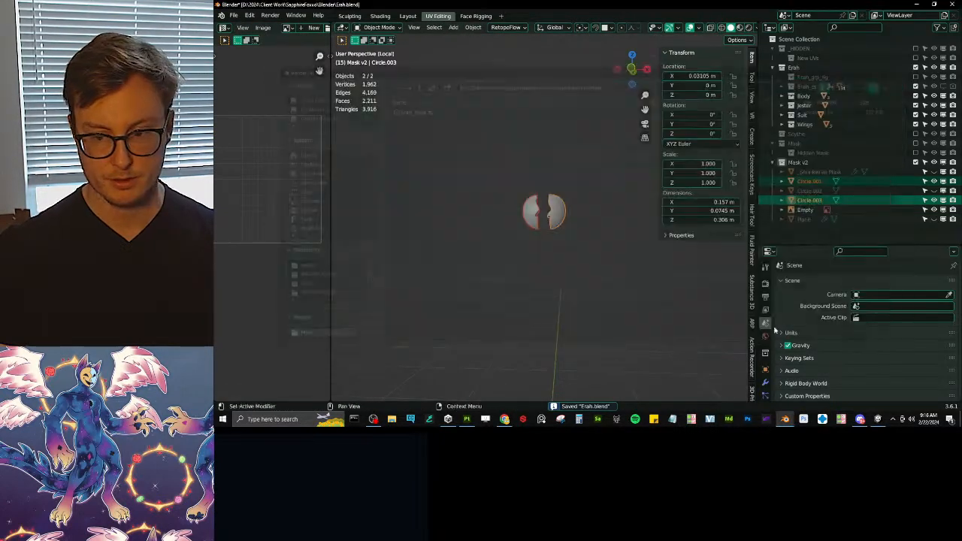
Step: Switch to Substance 3D Painter and bake the selected mesh maps for the DefaultMaterial texture set
key("alt+Tab")
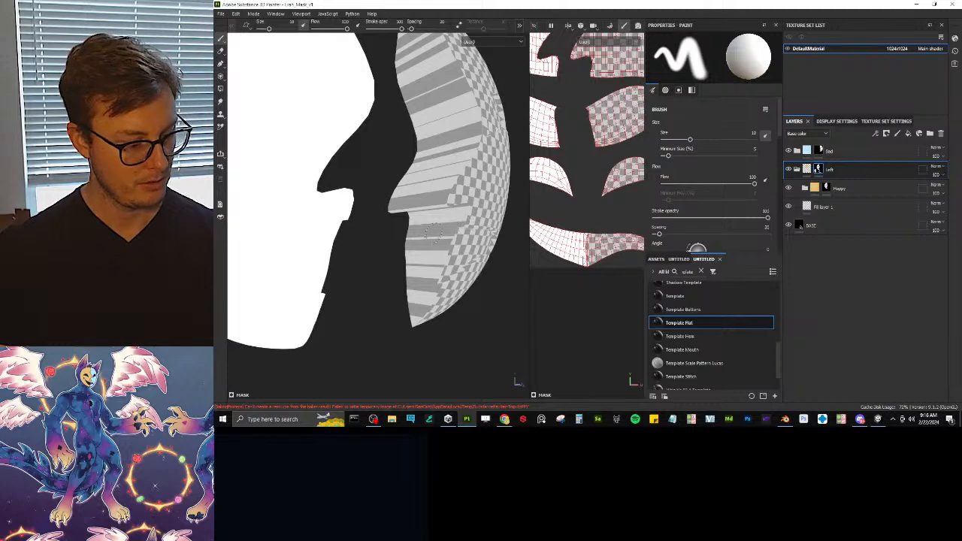
left_click(254, 15)
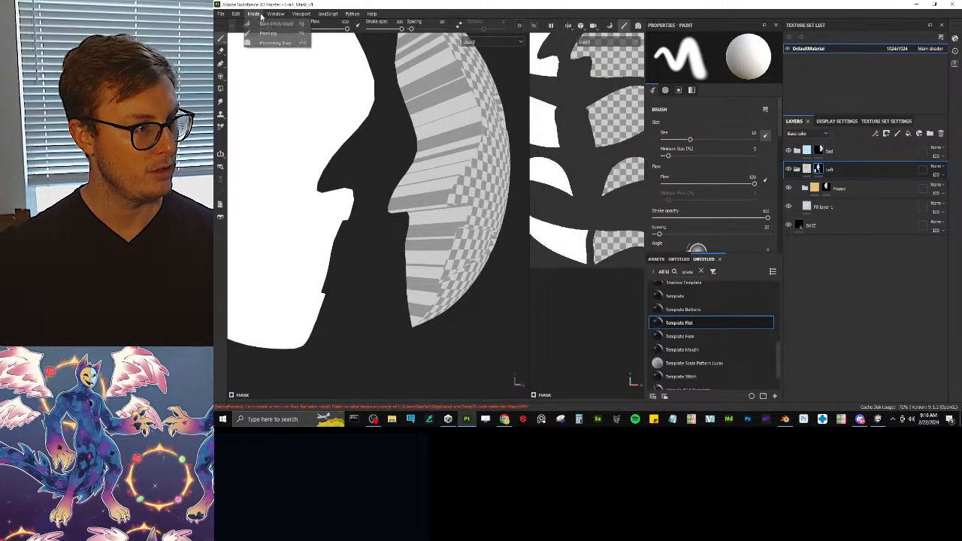
left_click(260, 24)
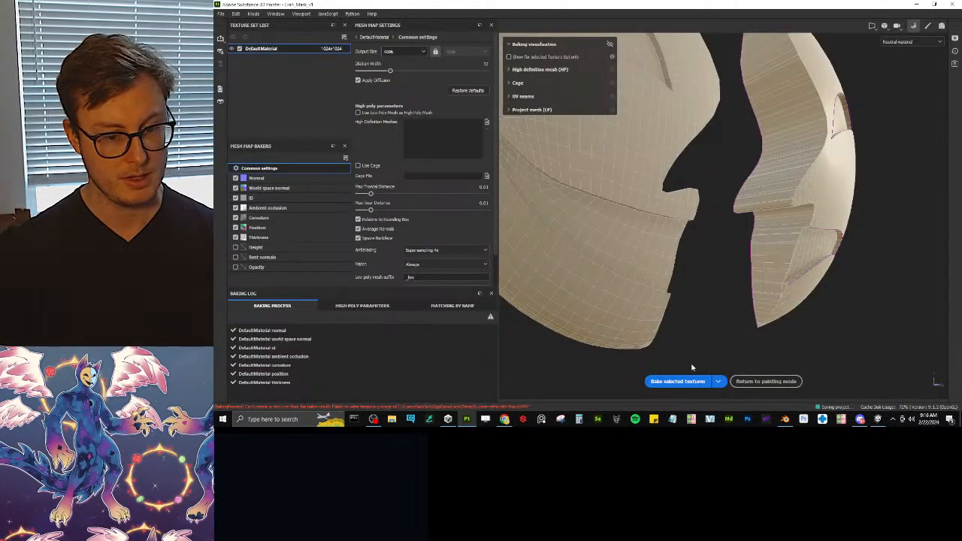
left_click(679, 381)
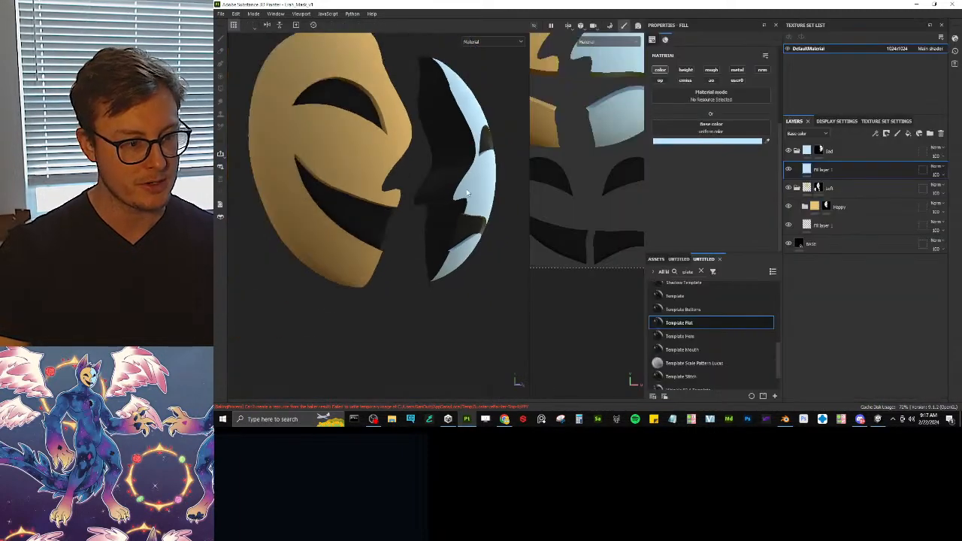
Step: Examine both mask halves in the Material view from several angles, and display the User0 channel
mouse_move(466, 189)
left_mouse_down("alt")
mouse_move(421, 206)
mouse_move(385, 288)
mouse_move(436, 213)
mouse_move(475, 260)
mouse_move(446, 243)
mouse_move(436, 267)
left_mouse_up("alt")
scroll(457, 263, "up", 4)
scroll(447, 243, "down", 5)
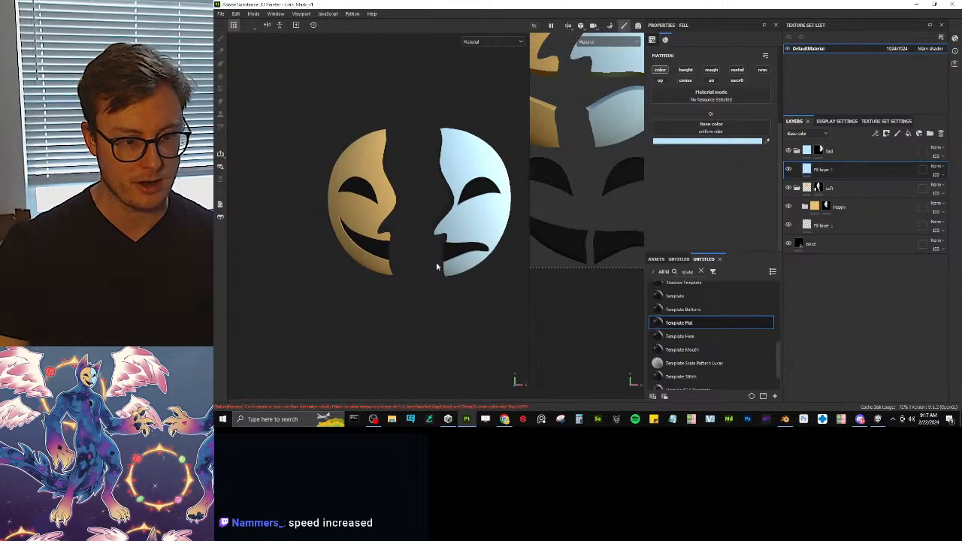
scroll(436, 266, "up", 4)
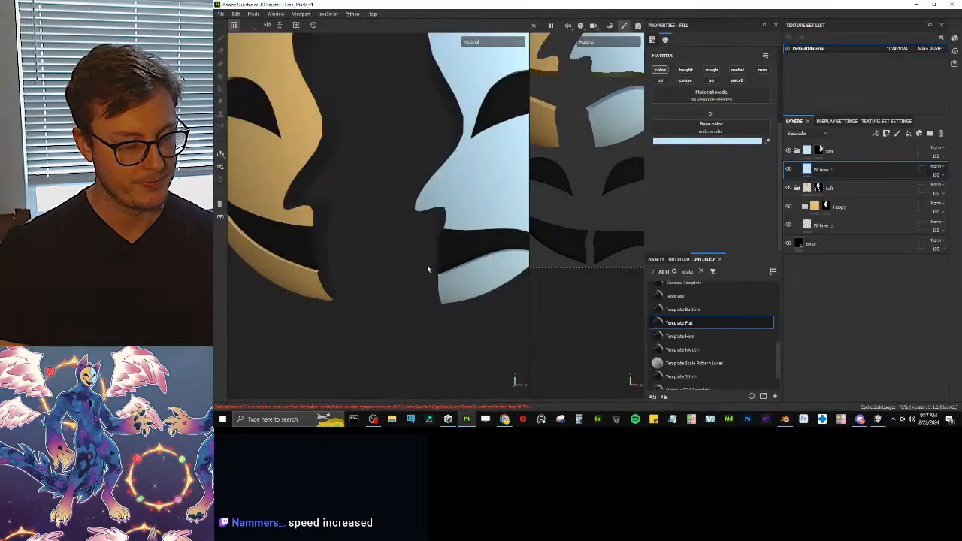
scroll(427, 269, "down", 4)
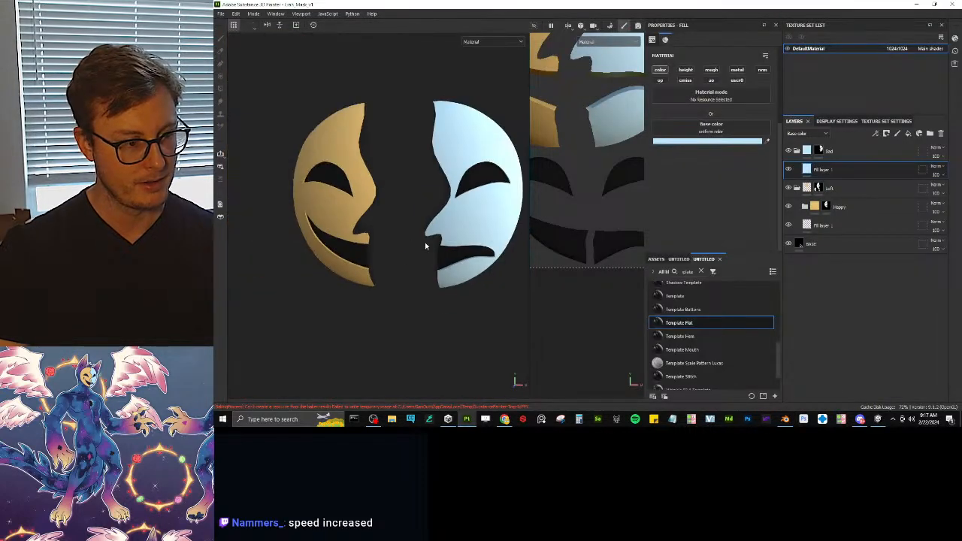
left_click_drag(425, 243, 468, 218, "alt")
scroll(468, 217, "up", 6)
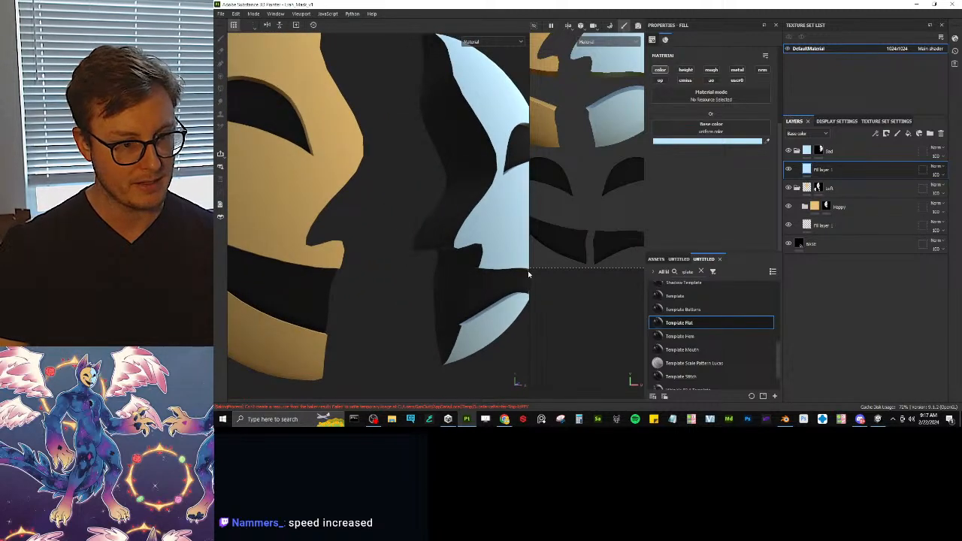
scroll(466, 275, "down", 6)
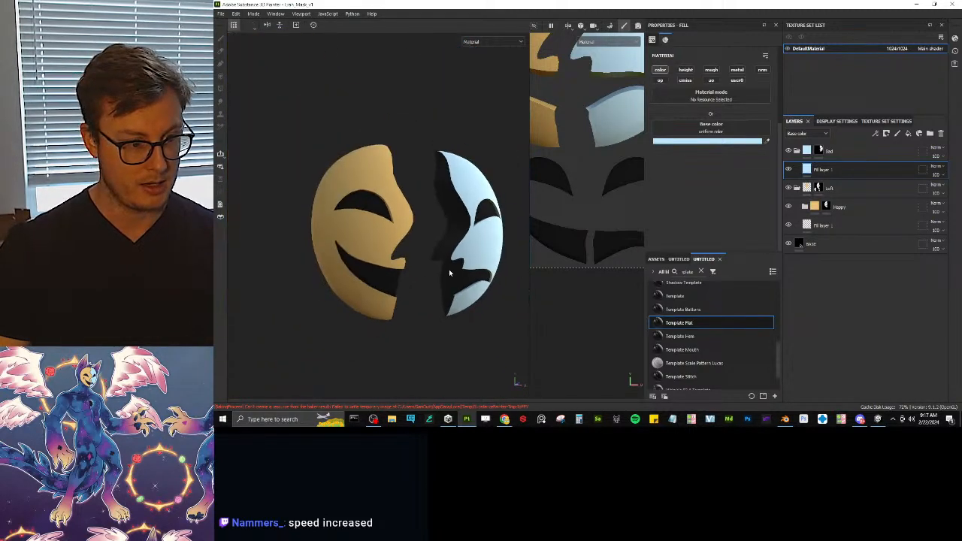
left_click_drag(428, 251, 444, 257, "alt")
scroll(444, 256, "down", 2)
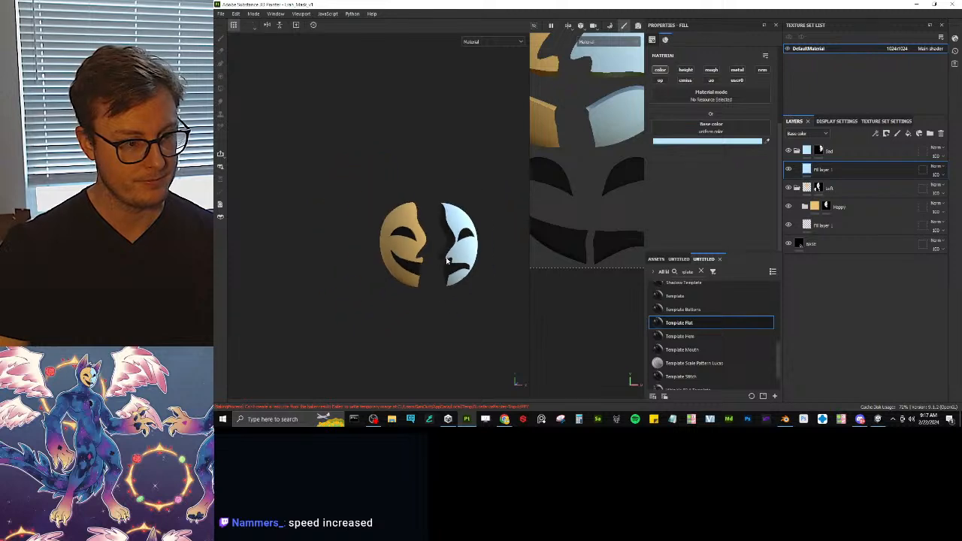
scroll(453, 269, "up", 5)
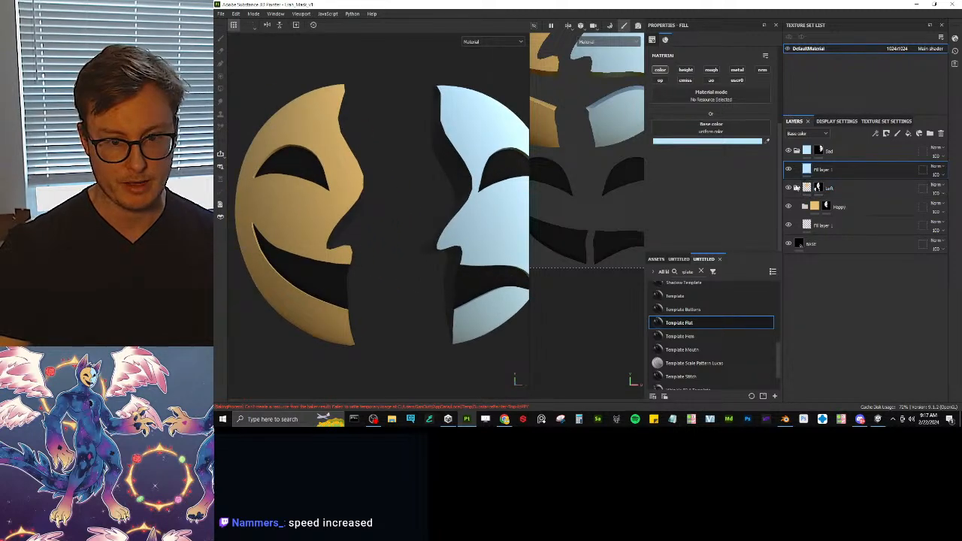
left_click(501, 42)
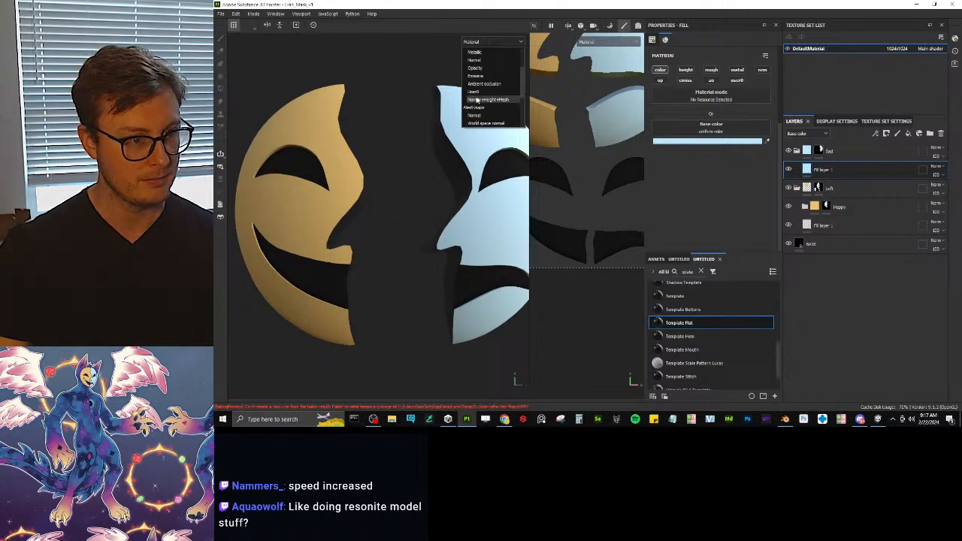
left_click(475, 91)
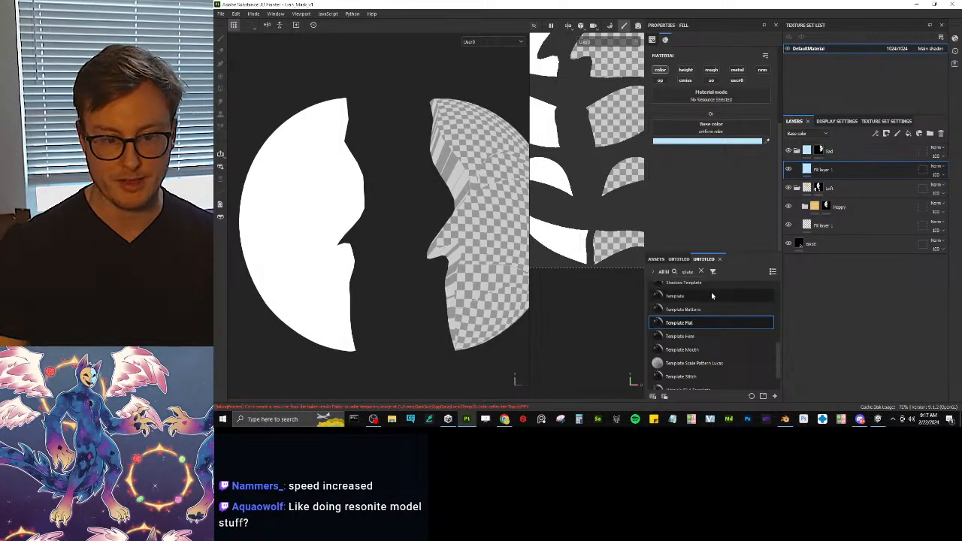
Step: Add the Template Flat smart material above the Sad folder, rename it "Right", and nest the Sad folder inside it
left_click_drag(859, 148, 847, 152)
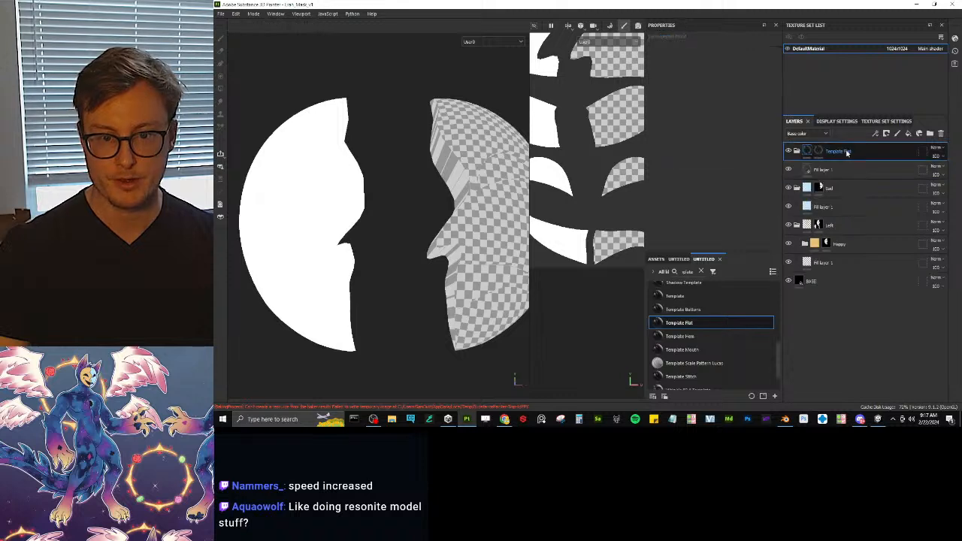
type("Right")
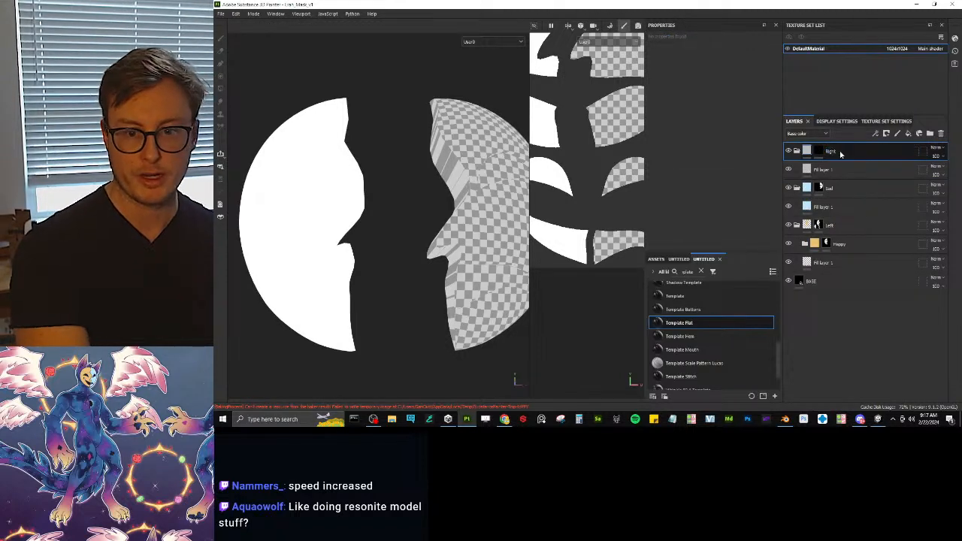
key("Return")
left_click(799, 189)
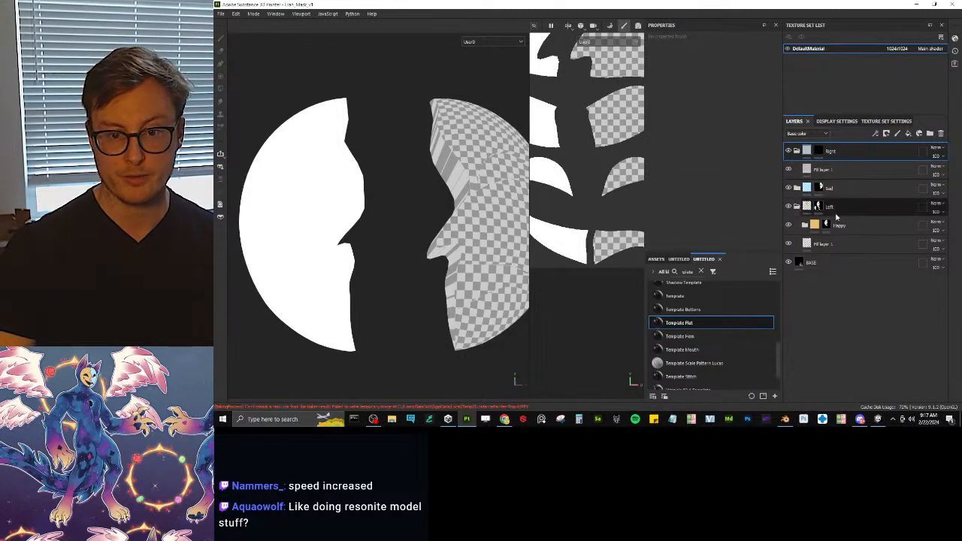
mouse_move(828, 197)
left_mouse_down()
mouse_move(867, 160)
mouse_move(862, 154)
left_mouse_up()
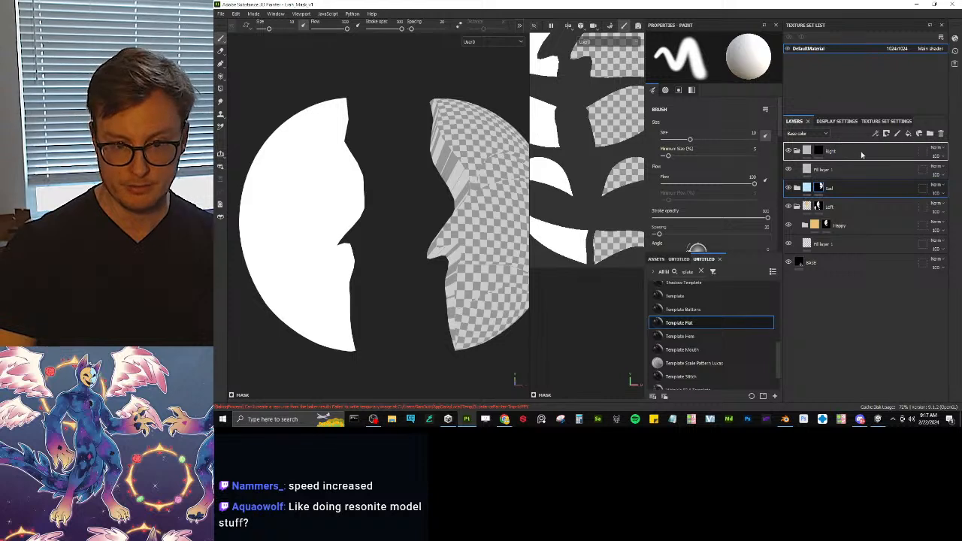
Step: Switch the Right folder's Fill layer 1 from the color channel to user0, and fill the folder's mask over the frowning half
left_click(809, 188)
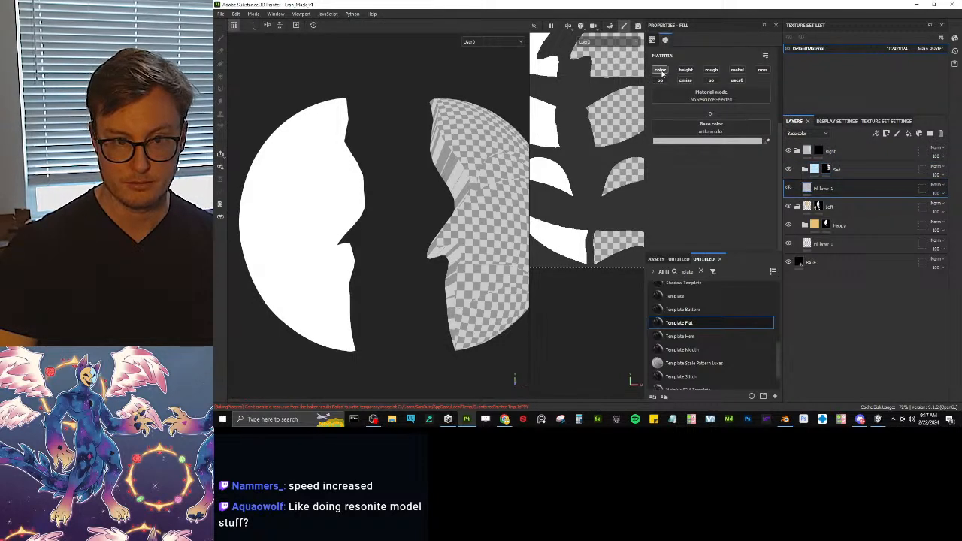
left_click(738, 80)
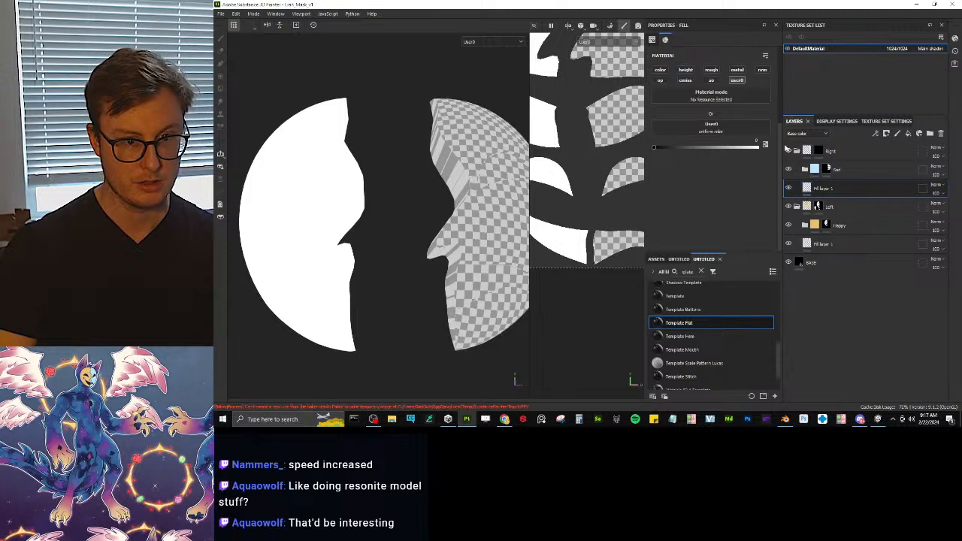
left_click(827, 151)
scroll(364, 173, "down", 3)
left_click(219, 88)
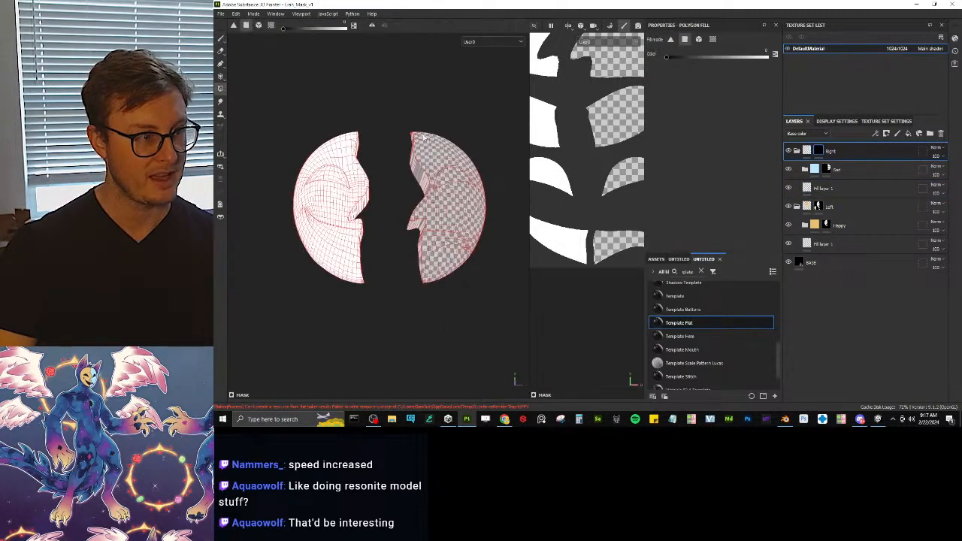
left_click_drag(398, 112, 534, 326)
left_click_drag(386, 85, 516, 344)
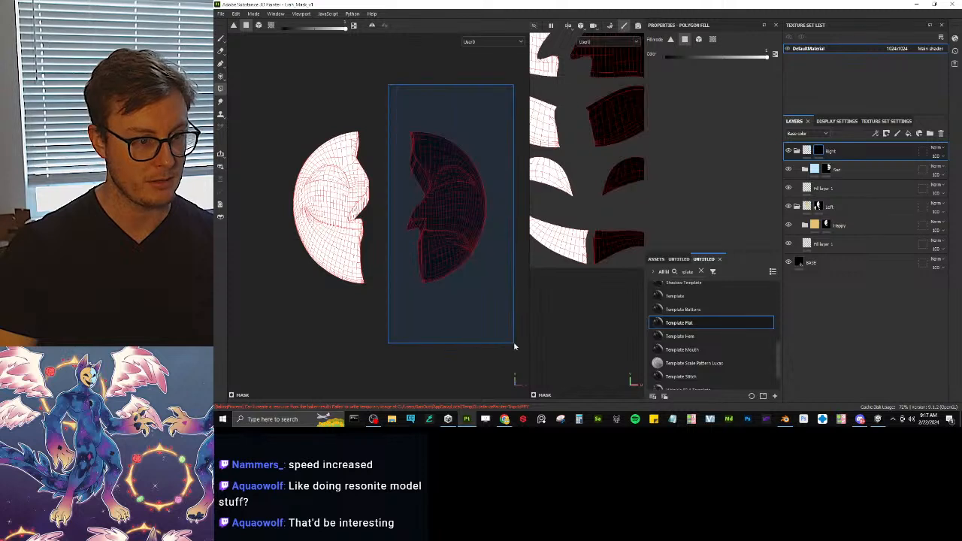
left_click(221, 38)
Step: Examine the mask halves in the User0 and Material views, and collapse the Right and Left folders in the layer stack
scroll(429, 200, "up", 4)
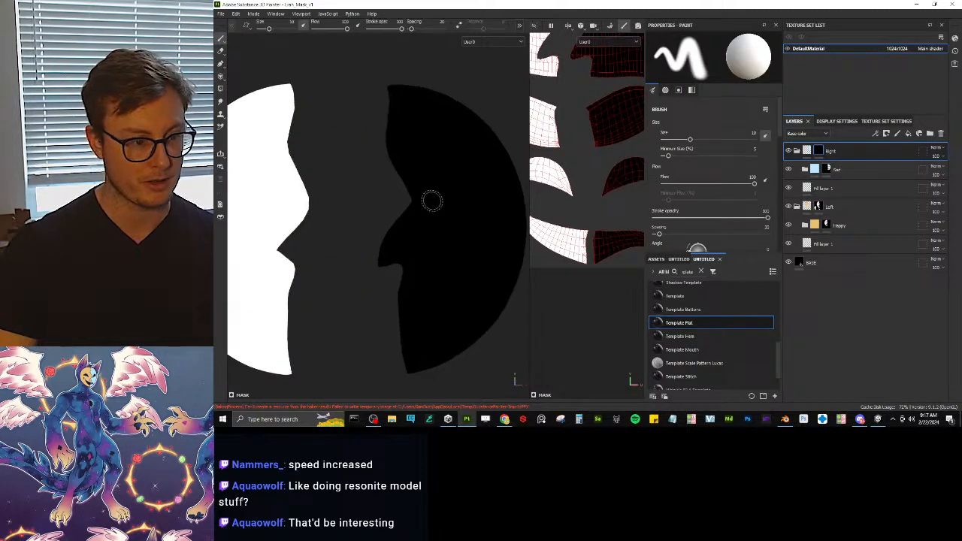
scroll(461, 225, "down", 3)
key("m")
left_click_drag(423, 248, 448, 154, "alt")
scroll(447, 188, "up", 3)
left_click_drag(448, 188, 429, 203, "alt")
scroll(411, 221, "down", 4)
scroll(436, 228, "up", 3)
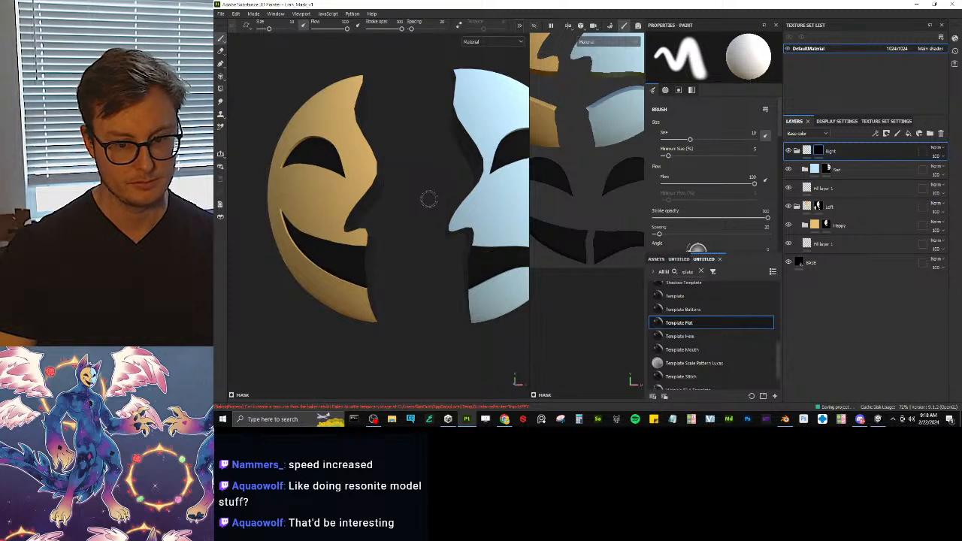
left_click(798, 151)
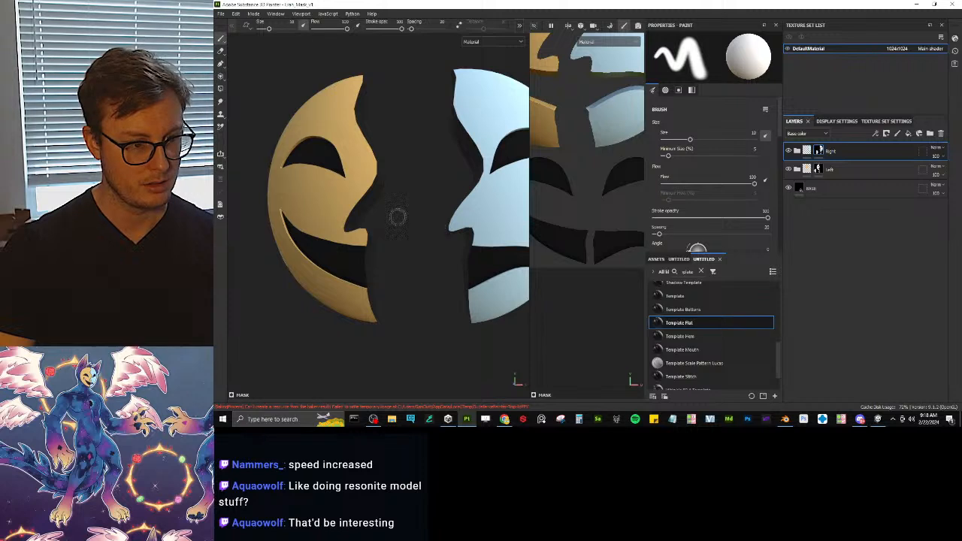
Step: Switch the viewport to the Base color channel and examine the flat colors on both mask halves
left_click_drag(398, 217, 387, 206, "alt")
key("c")
middle_click_drag(386, 206, 417, 240, "alt")
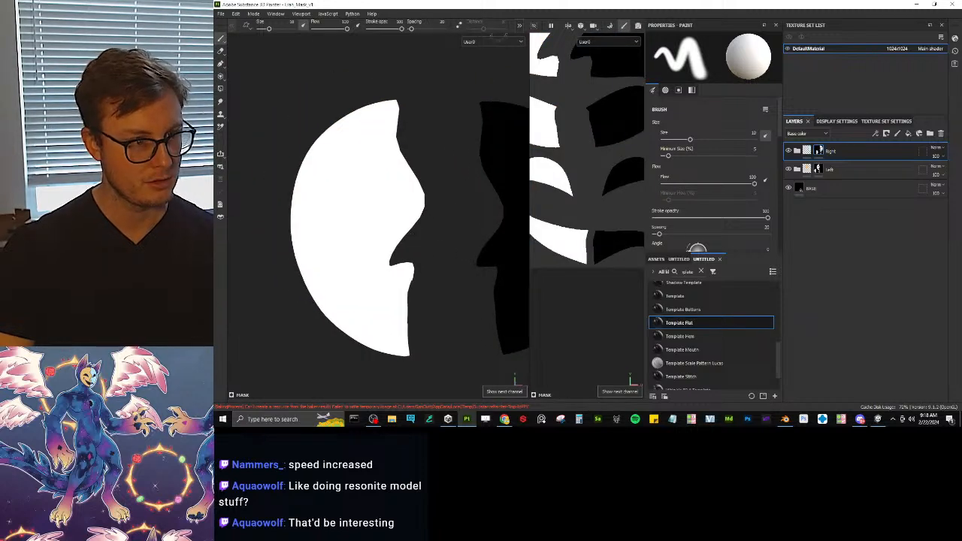
left_click(492, 41)
left_click(477, 61)
right_click_drag(363, 187, 385, 198, "alt")
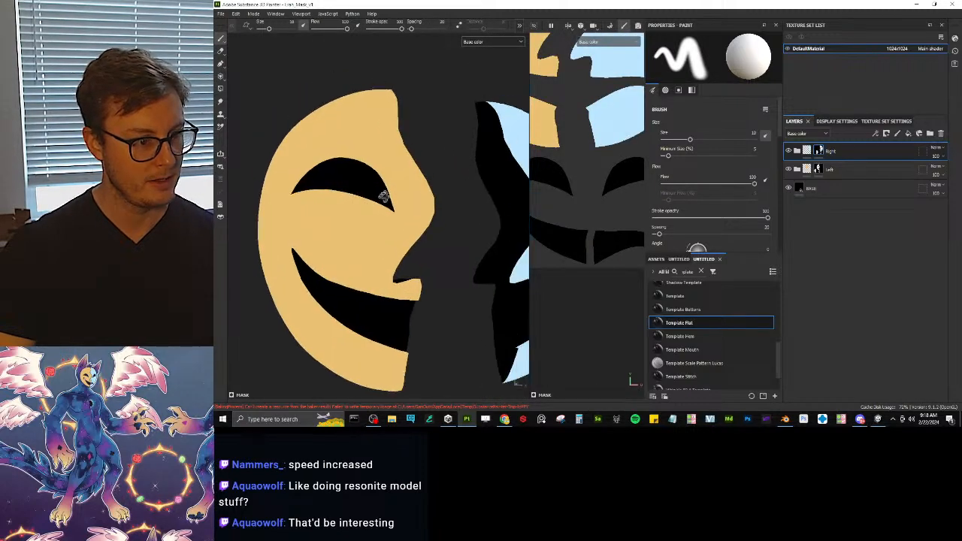
left_click_drag(384, 198, 386, 197, "alt")
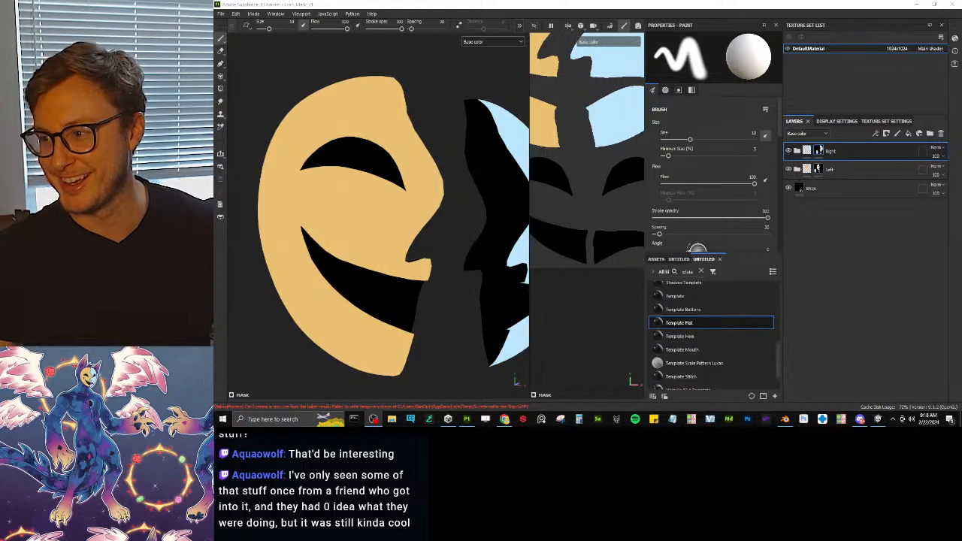
Step: Add the Template Flat smart material inside the Happy folder, rename it "Coloring", and set its Fill layer 1 base color to a darker gold
left_click(797, 169)
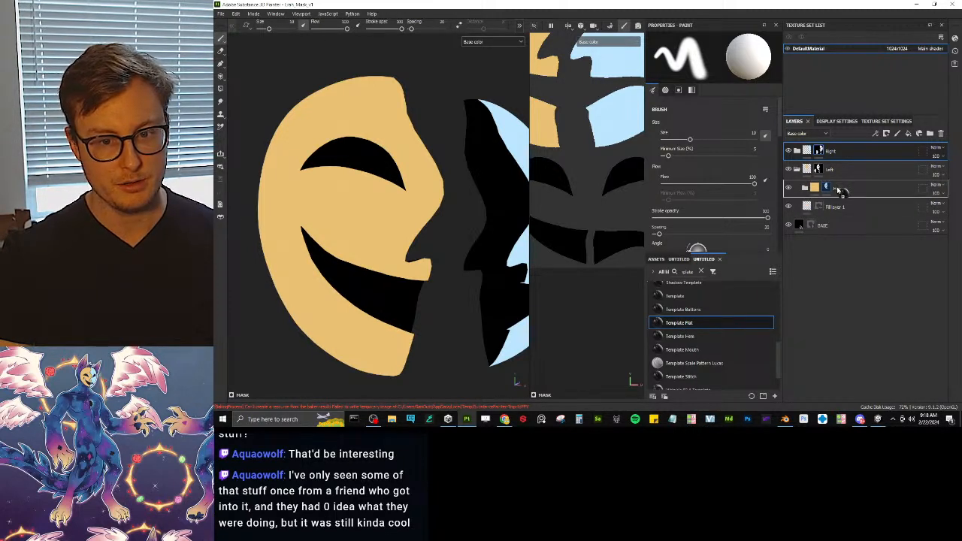
left_click_drag(841, 191, 840, 192)
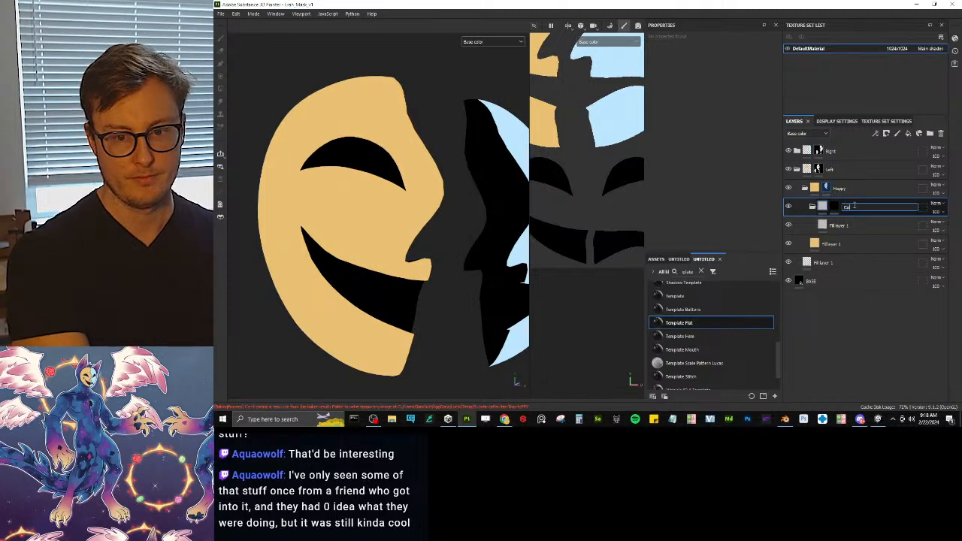
key("Return")
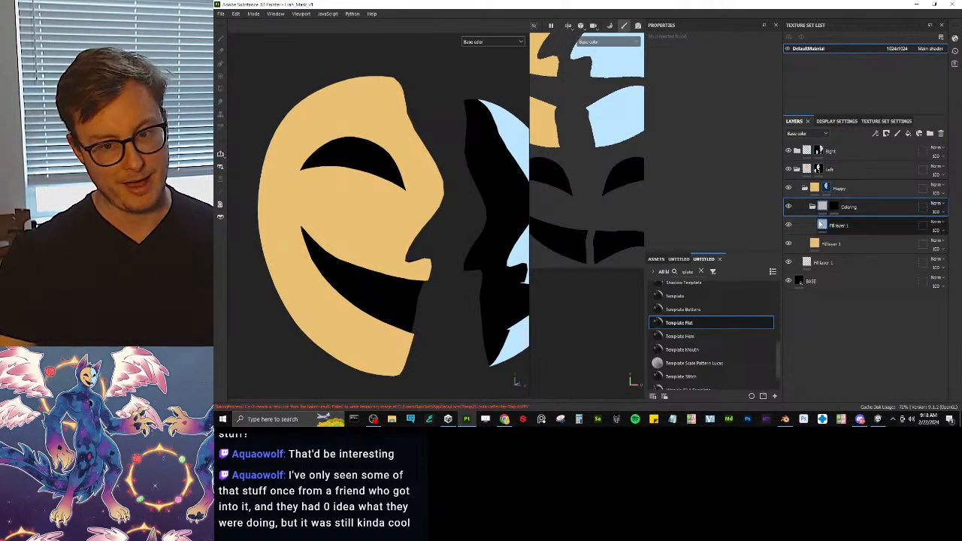
right_click(833, 213)
left_click(854, 273)
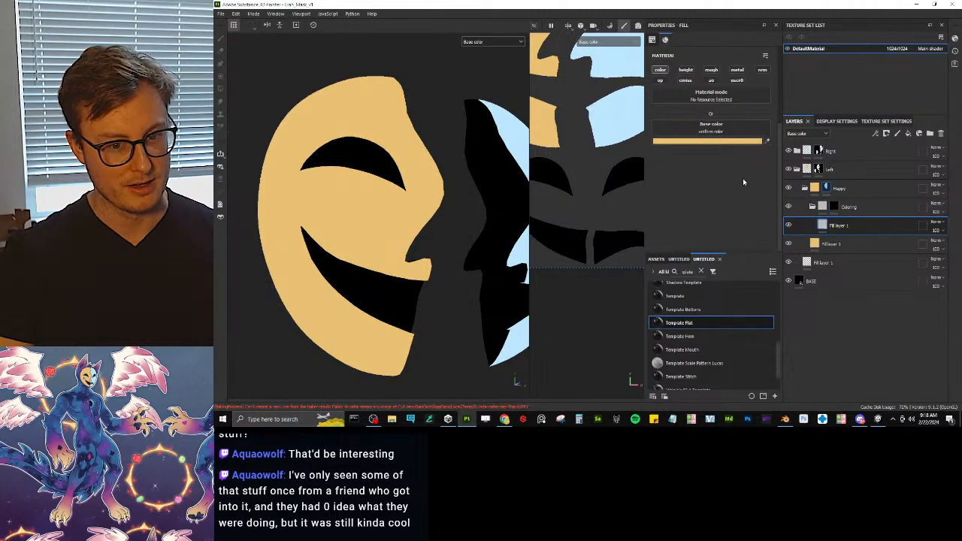
left_click(749, 141)
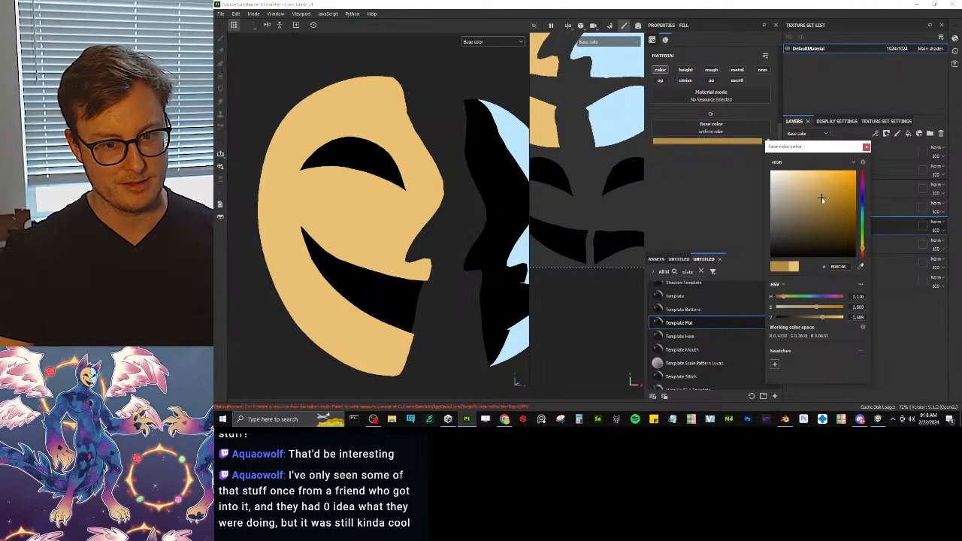
left_click(867, 147)
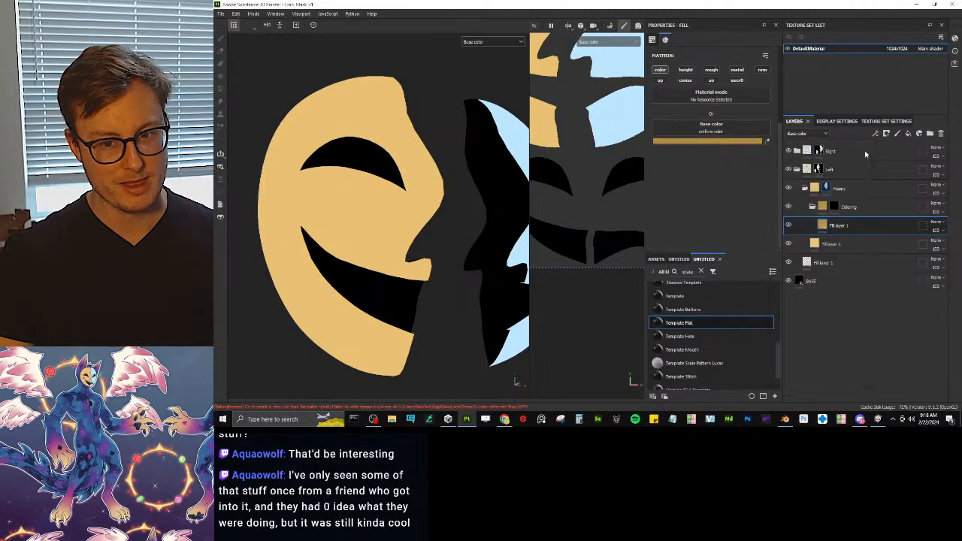
Step: Add a Curvature generator to the mask of the Happy folder's Coloring folder
right_click(834, 208)
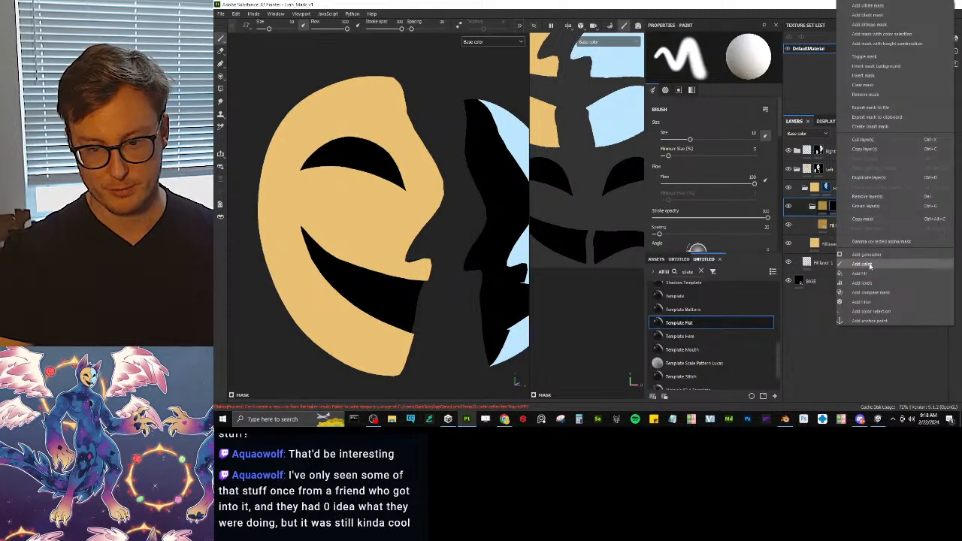
left_click(865, 255)
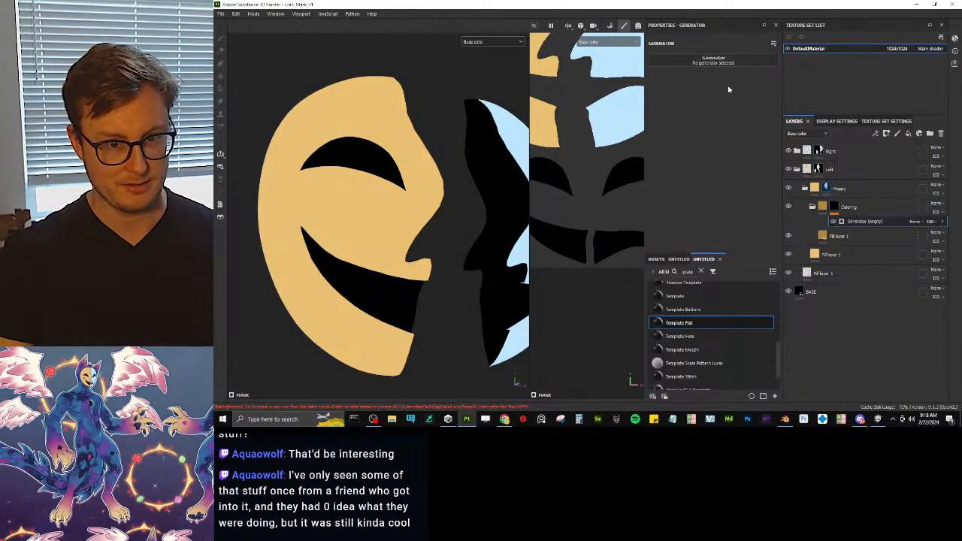
left_click(749, 63)
left_click(820, 90)
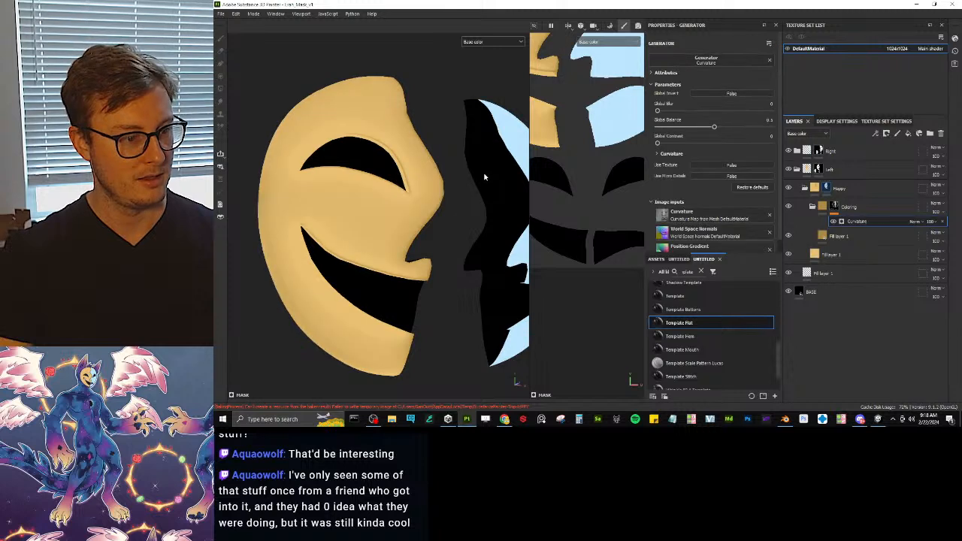
left_click_drag(459, 218, 386, 216, "alt")
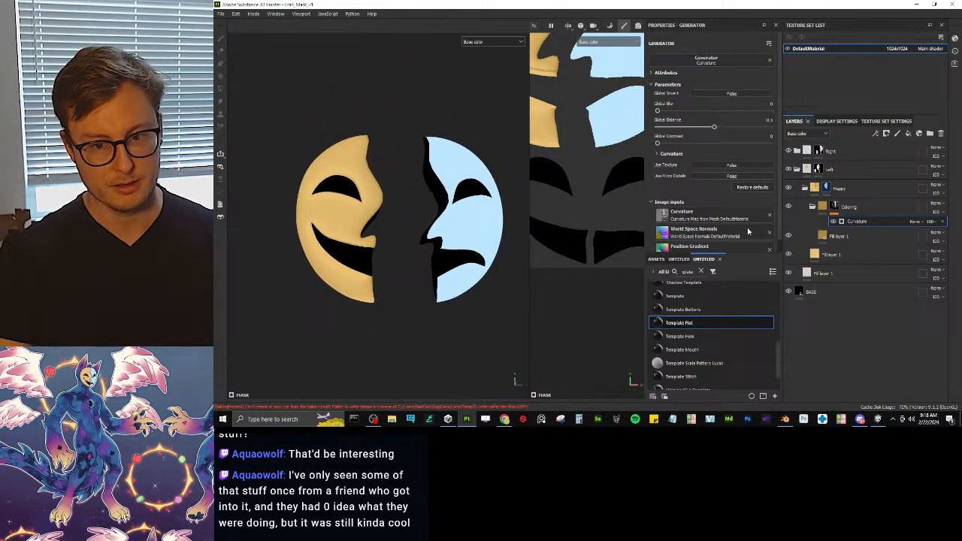
Step: Duplicate the Coloring folder inside Happy, and paste a copy of the original Coloring folder into the Sad folder
left_click(850, 209)
key("ctrl+d")
left_click(799, 151)
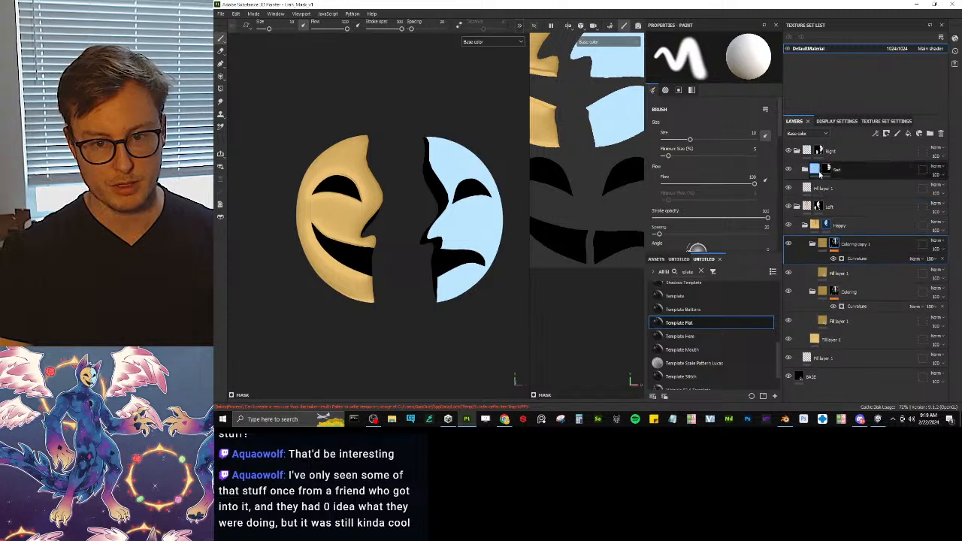
left_click(812, 171)
left_click(806, 170)
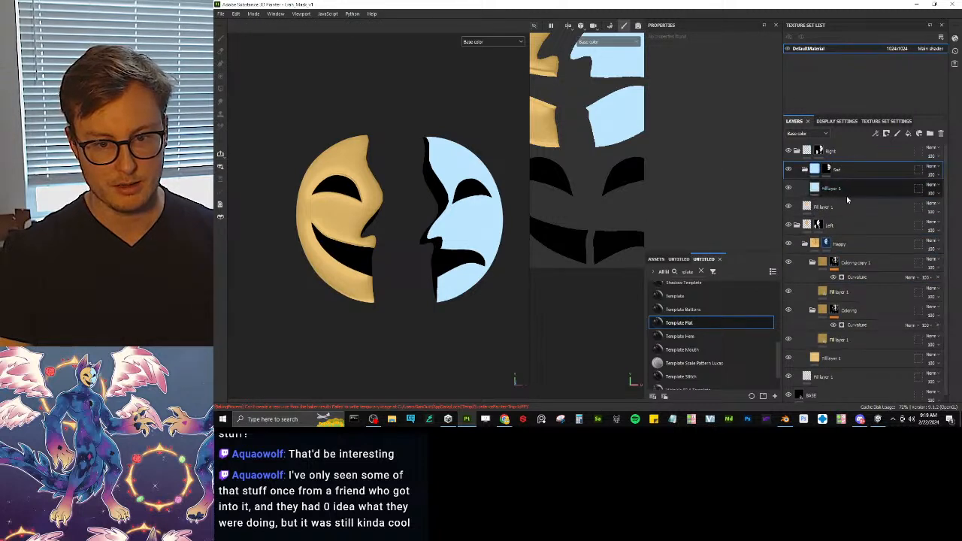
left_click(859, 195)
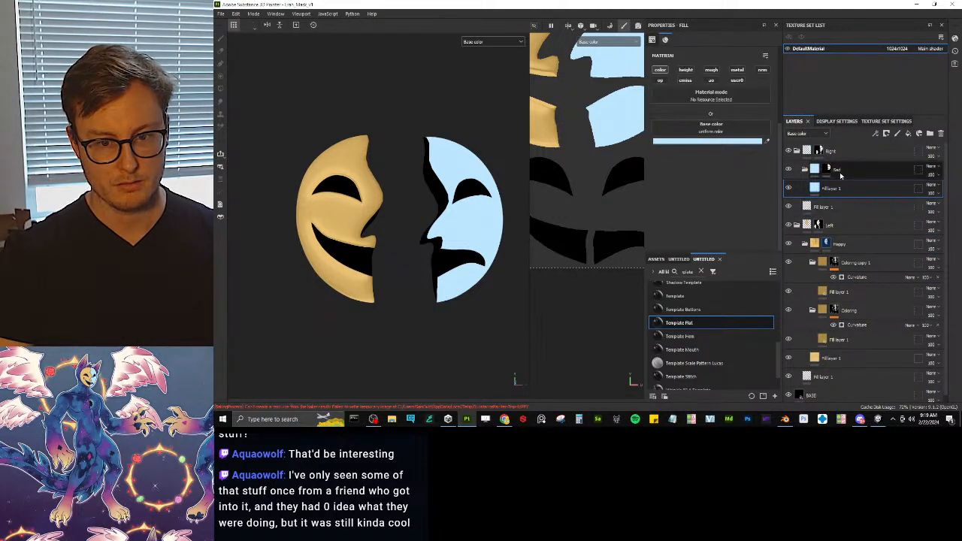
left_click(851, 311)
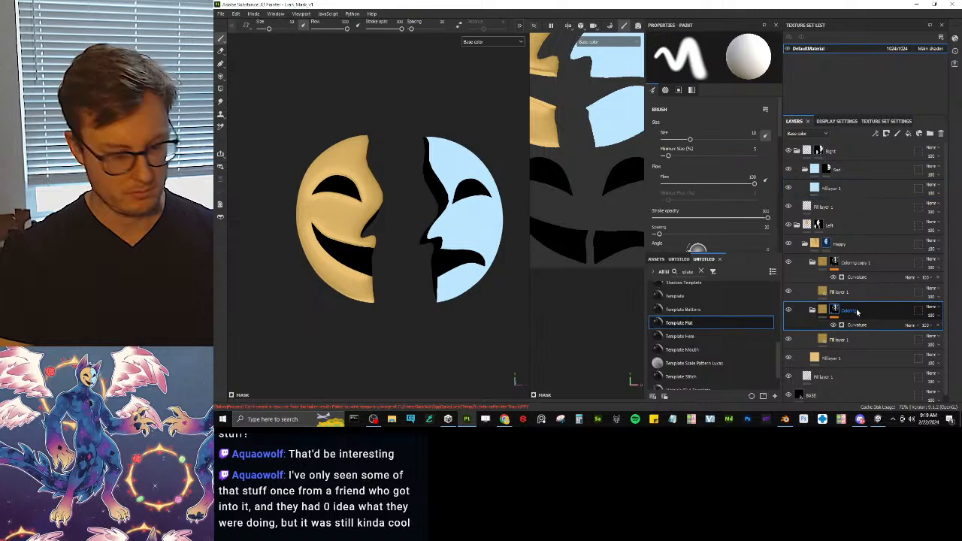
key("ctrl+v")
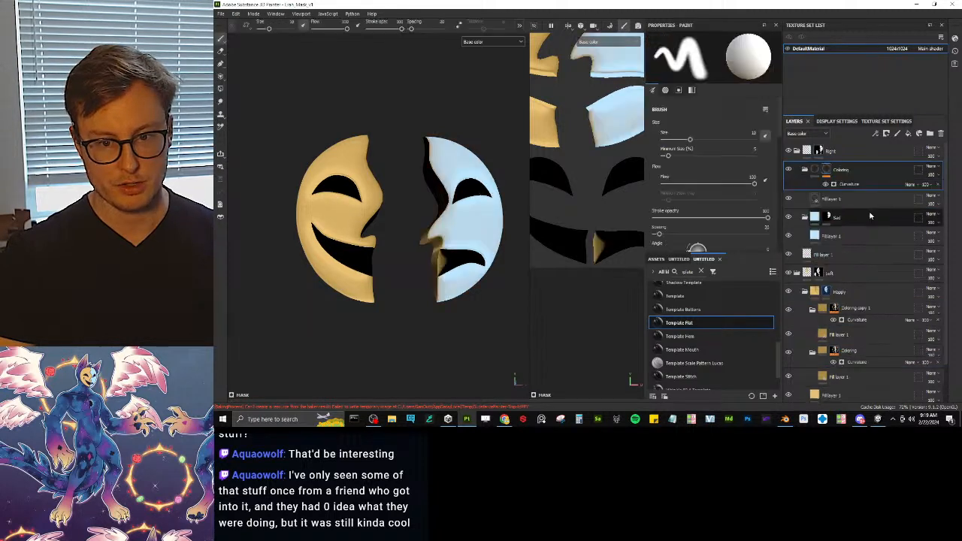
left_click_drag(862, 171, 859, 217)
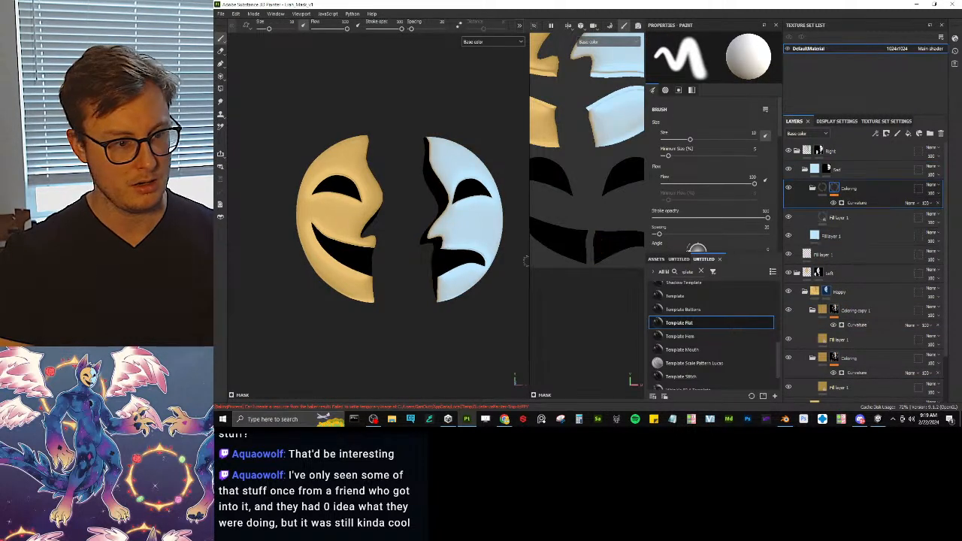
Step: Set the base color of Fill layer 1 in the Sad folder's Coloring folder to a medium blue
scroll(426, 259, "up", 3)
left_click(825, 236)
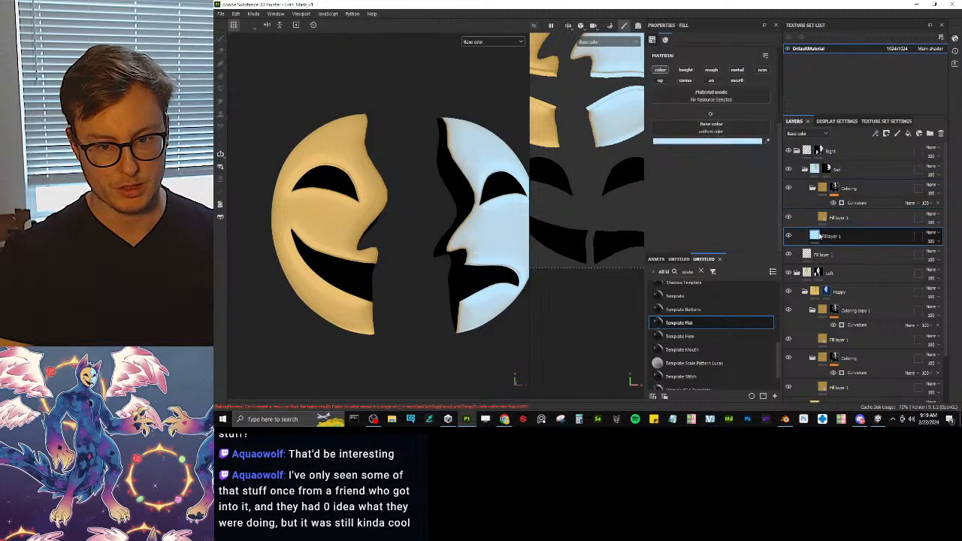
left_click(827, 218)
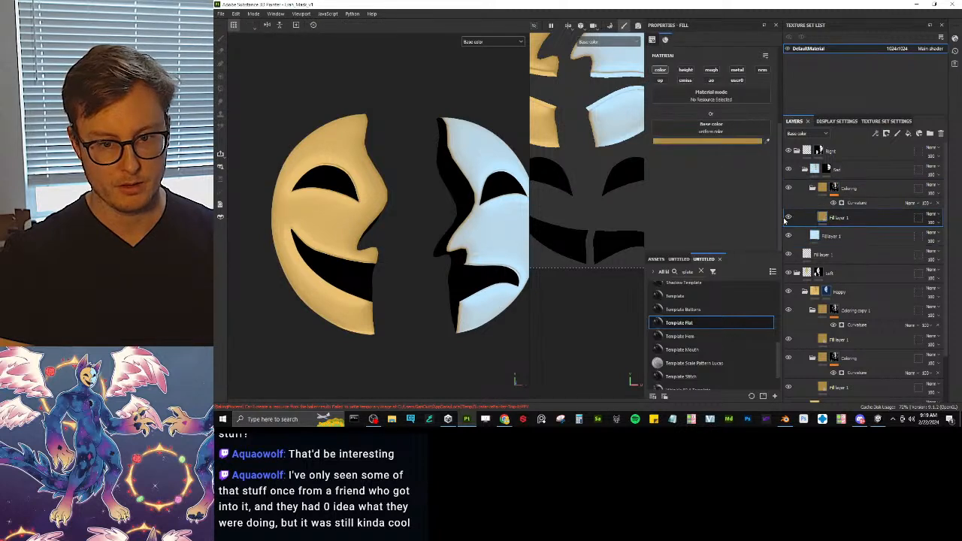
left_click(789, 216)
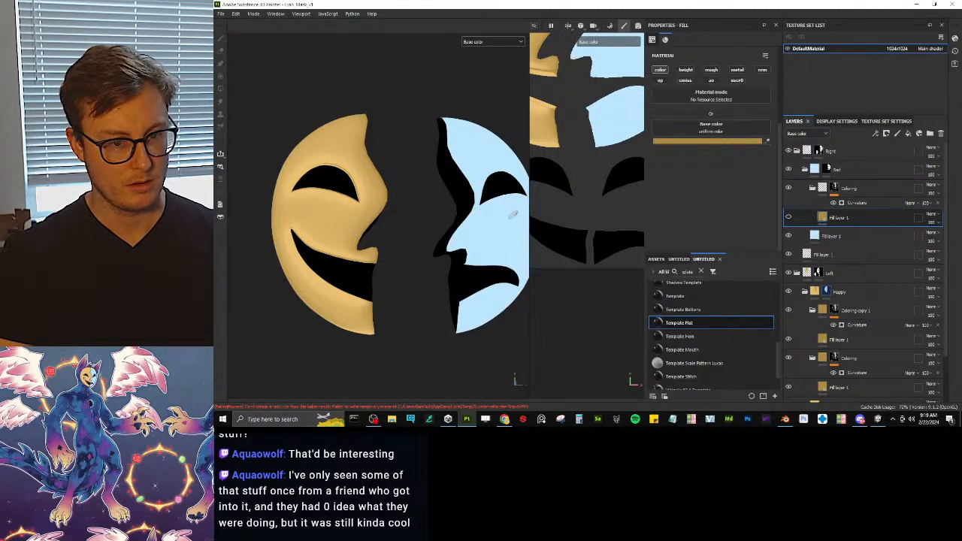
left_click(754, 143)
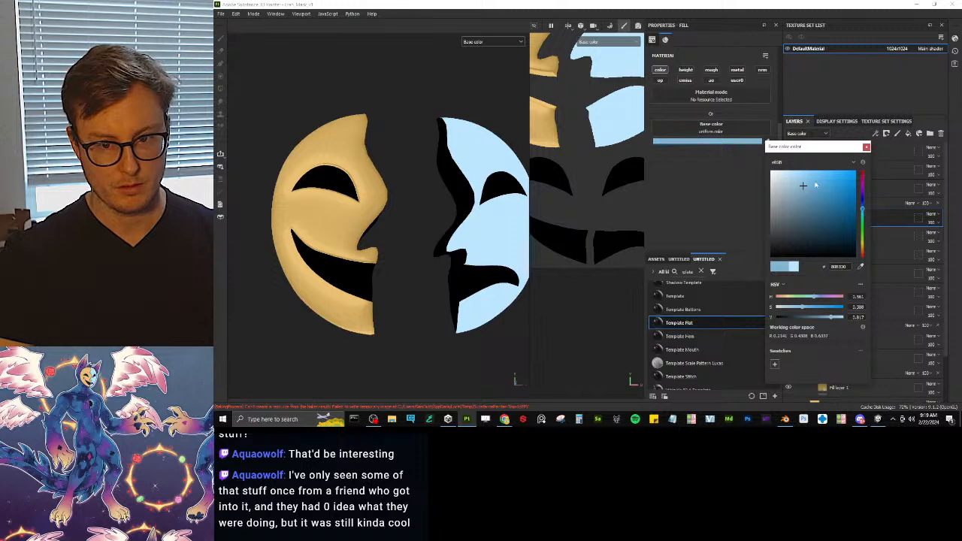
left_click(867, 147)
left_click(788, 218)
Step: Examine the curvature shading on both mask halves in the Material view, and return to the Base color channel
scroll(467, 249, "down", 3)
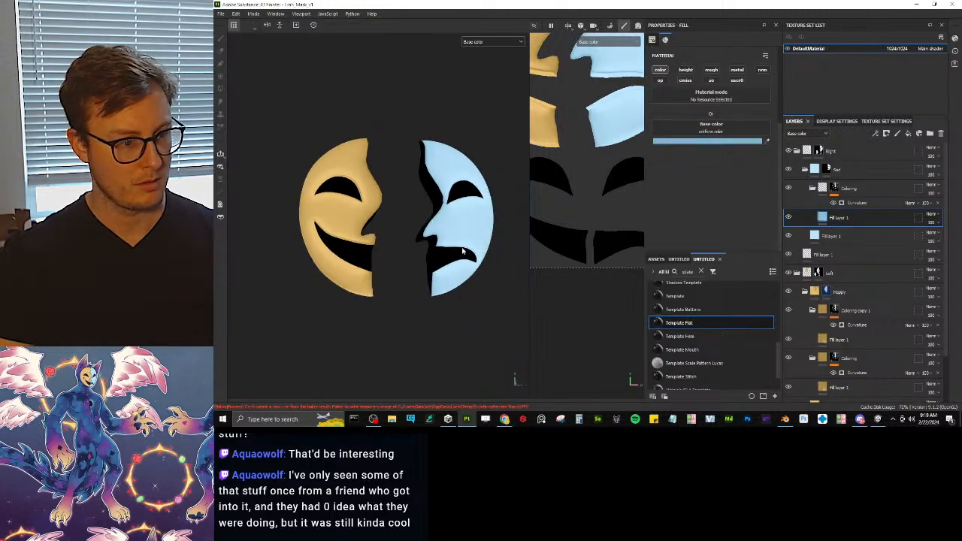
mouse_move(467, 249)
left_mouse_down("alt")
mouse_move(451, 252)
mouse_move(455, 230)
mouse_move(451, 252)
mouse_move(461, 259)
left_mouse_up("alt")
key("m")
scroll(453, 257, "down", 3)
scroll(456, 229, "up", 6)
key("c")
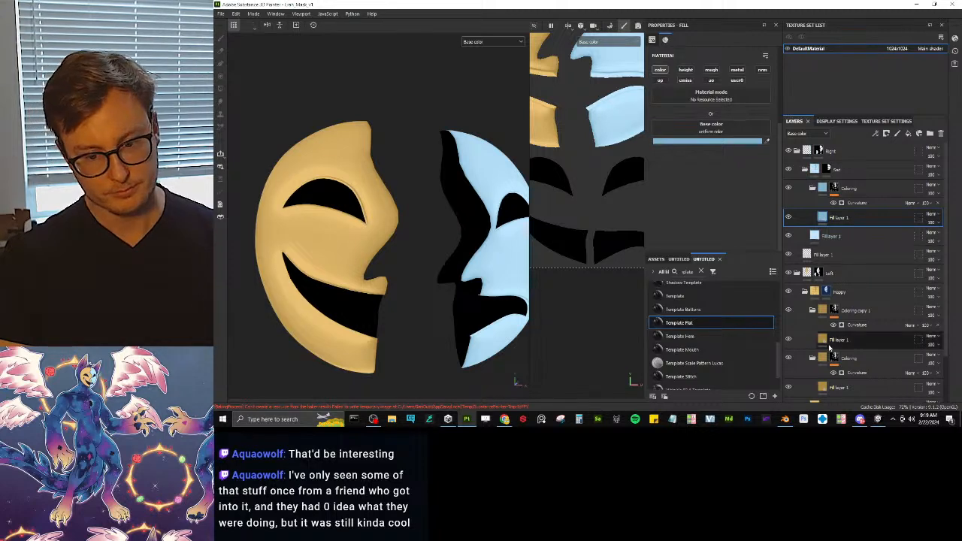
Step: Try Global Invert on the Curvature generator of Happy's Coloring copy 1, turn it back off, and lower Global Balance to 0.28
left_click(857, 325)
left_click(711, 97)
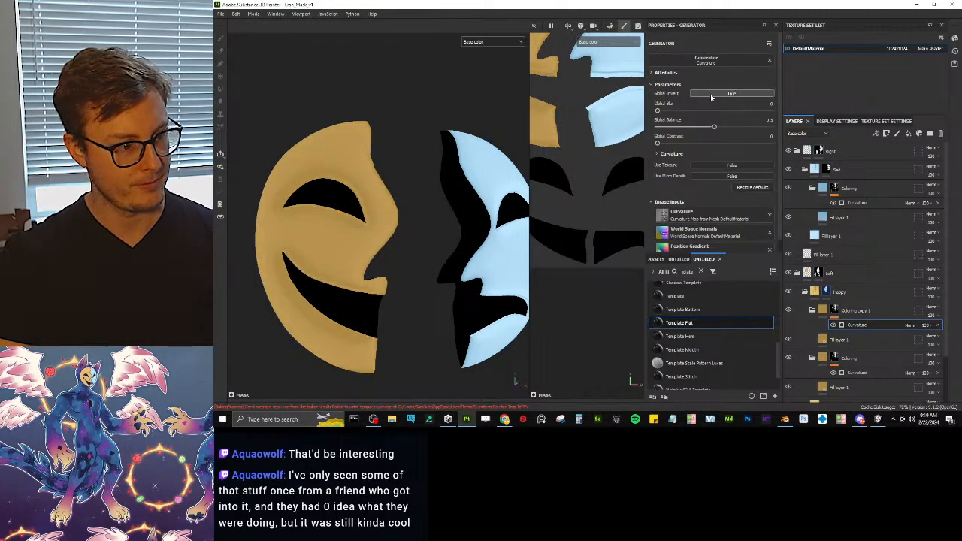
left_click(710, 94)
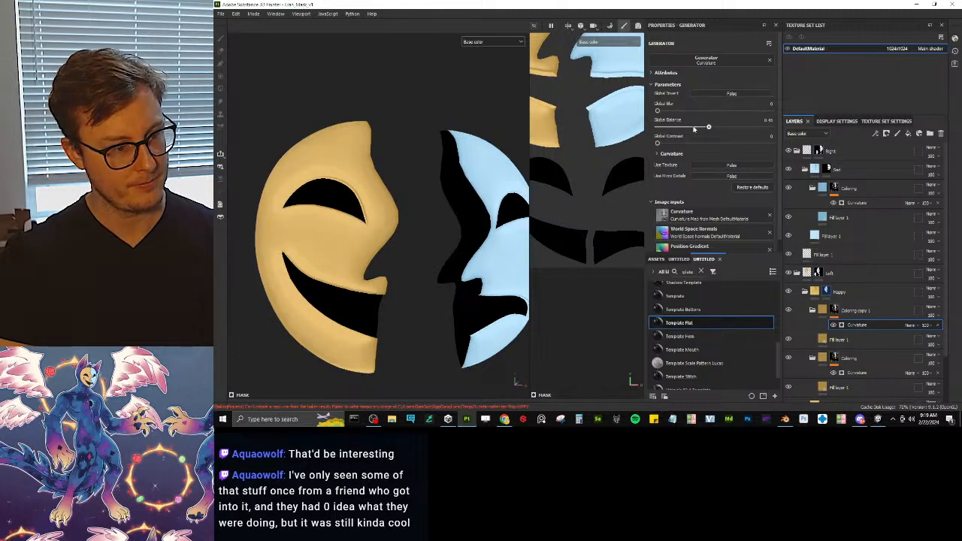
mouse_move(694, 129)
left_mouse_down()
mouse_move(673, 130)
mouse_move(690, 129)
left_mouse_up()
left_click_drag(361, 190, 451, 200, "alt")
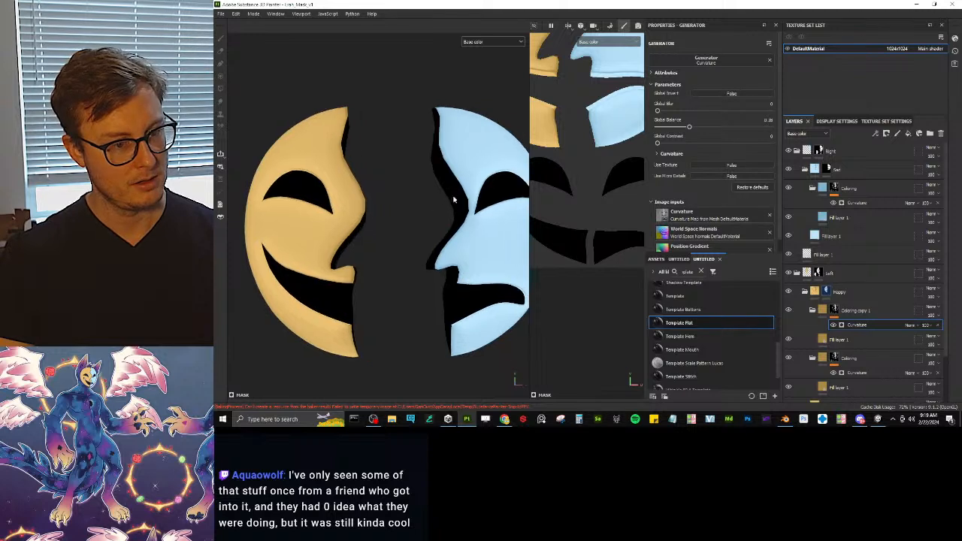
left_click_drag(690, 126, 715, 126)
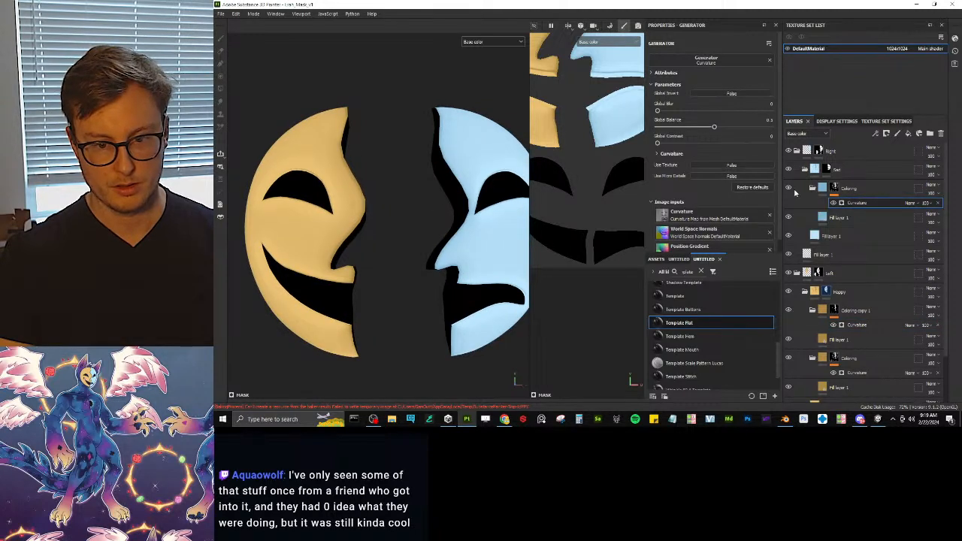
Step: Change the Sad folder's Coloring fill to a deeper blue, and lower its Curvature generator's Global Balance to 0.31
left_click(833, 218)
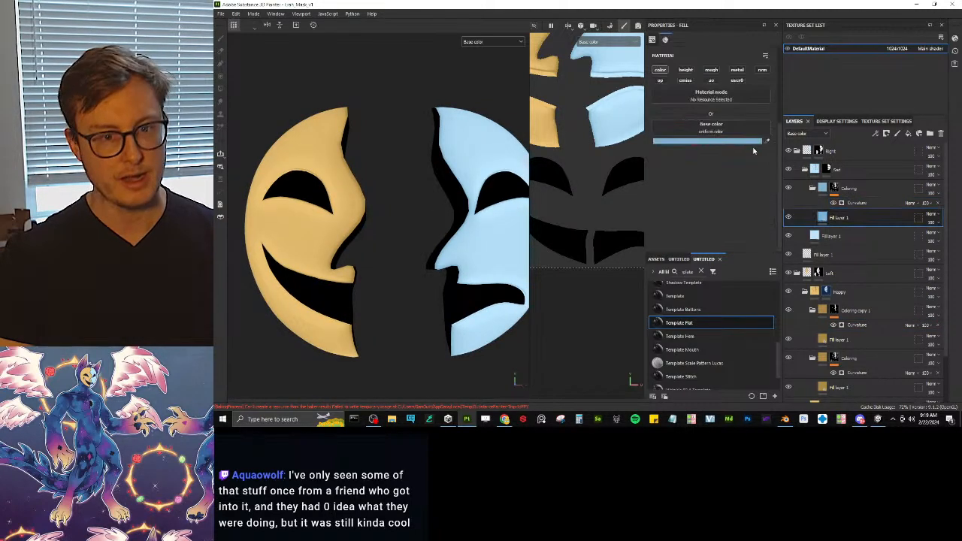
left_click(746, 142)
mouse_move(812, 196)
left_mouse_down()
mouse_move(814, 210)
mouse_move(821, 202)
left_mouse_up()
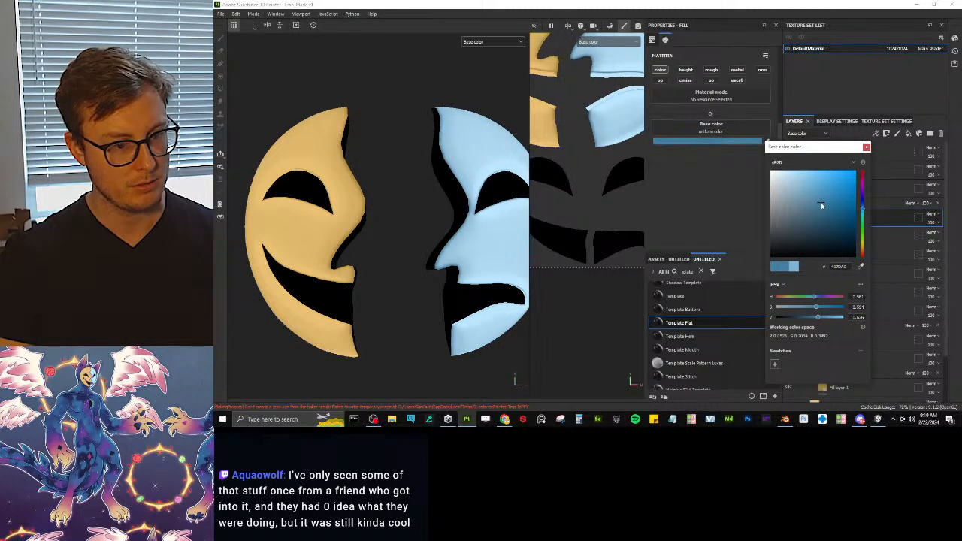
left_click(866, 147)
left_click(856, 206)
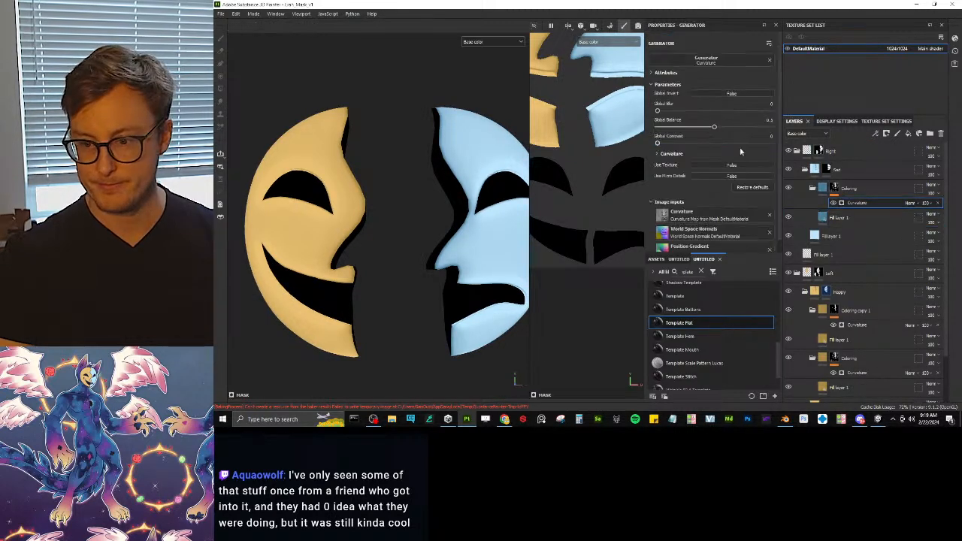
left_click_drag(713, 128, 694, 130)
left_click_drag(346, 259, 432, 190, "alt")
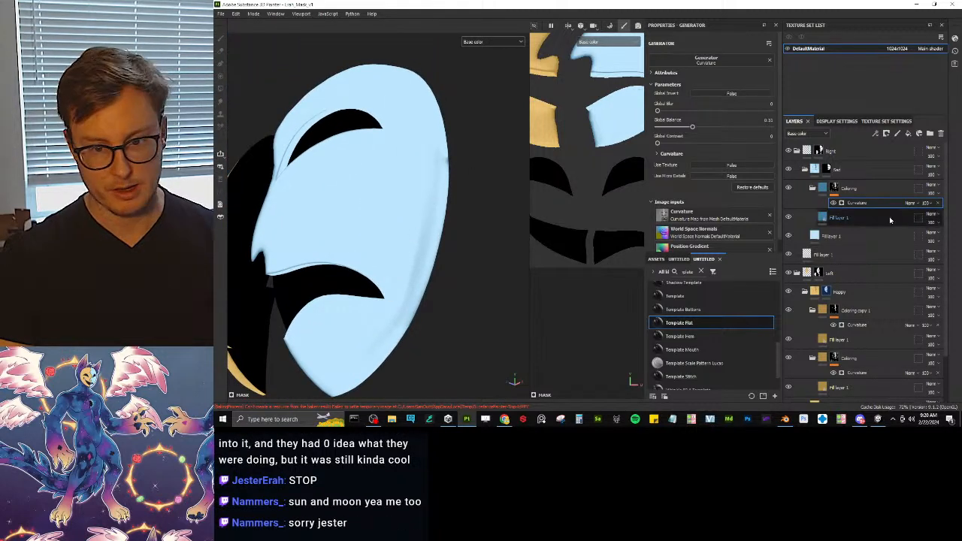
Step: Add a paint effect above the Curvature generator in Sad's Coloring mask, and soften the blue half's outer edge shading in black at 54 stroke opacity
right_click(851, 203)
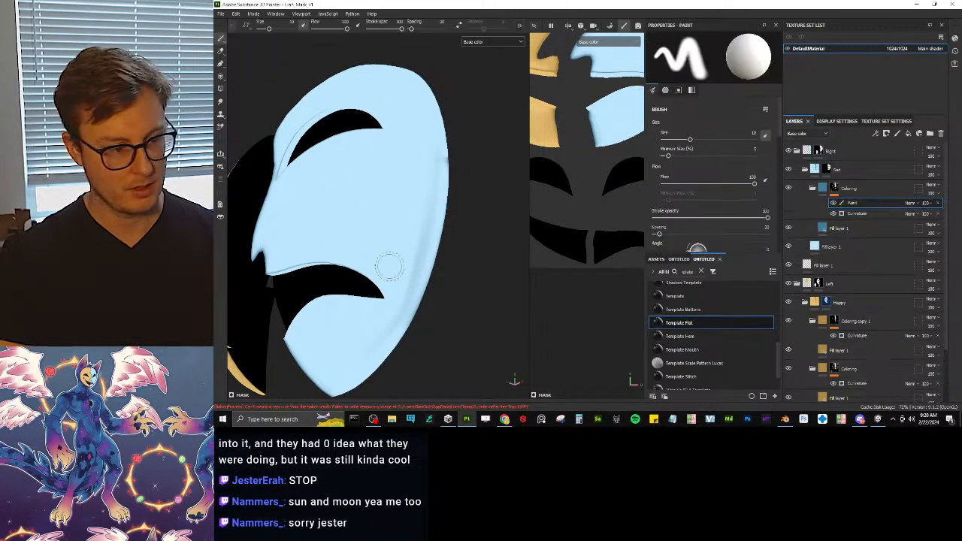
left_click(876, 322)
key("x")
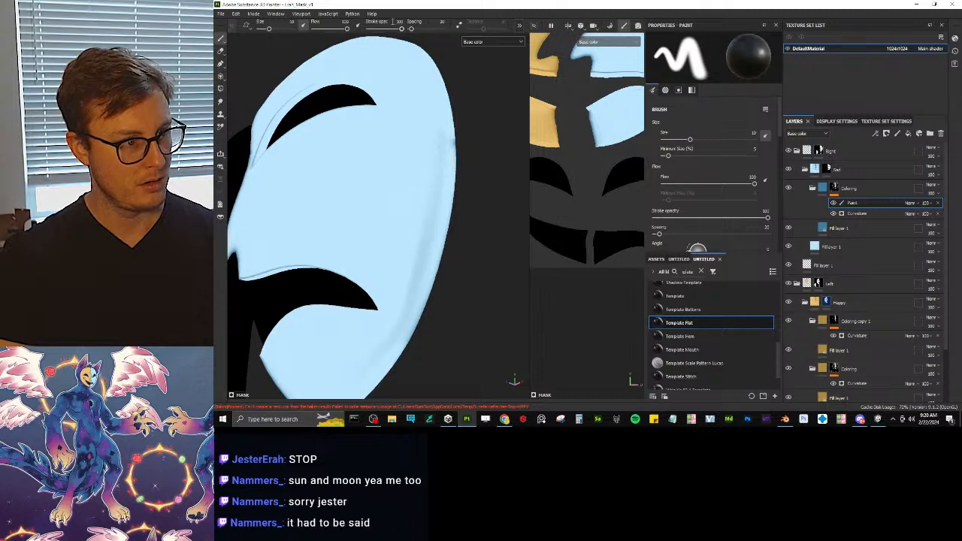
left_click_drag(401, 29, 352, 38)
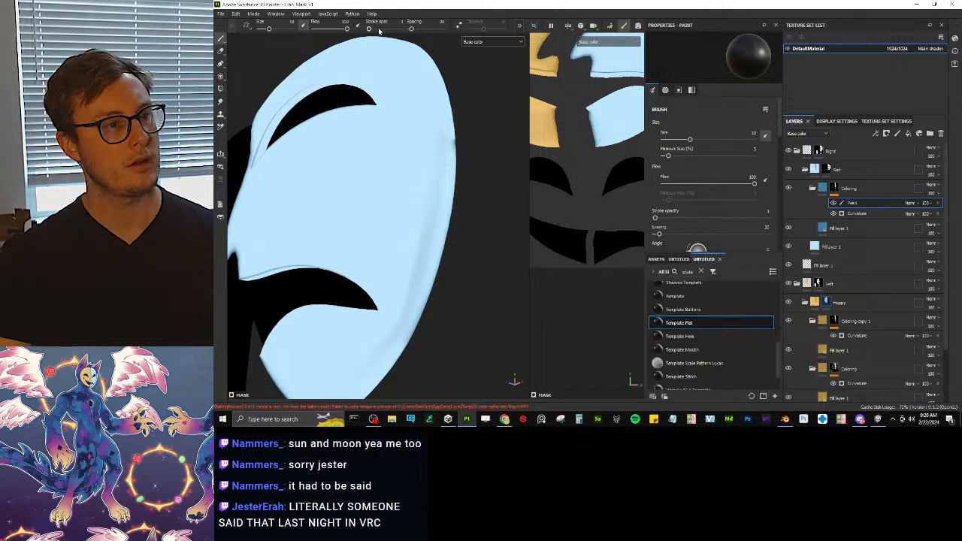
left_click_drag(370, 29, 387, 30)
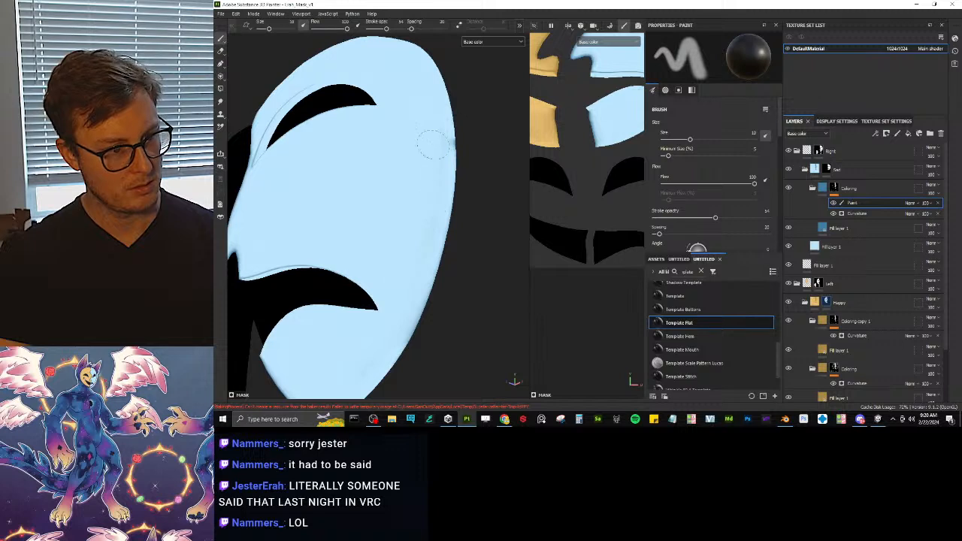
Step: Add a paint effect to the mask of Happy's Coloring copy 1, and soften the golden half's outer edge with a size 12.68 black brush
mouse_move(406, 222)
left_mouse_down("alt")
mouse_move(393, 216)
mouse_move(379, 223)
mouse_move(460, 218)
mouse_move(357, 188)
mouse_move(402, 236)
mouse_move(371, 165)
left_mouse_up("alt")
right_click(833, 321)
left_click(860, 265)
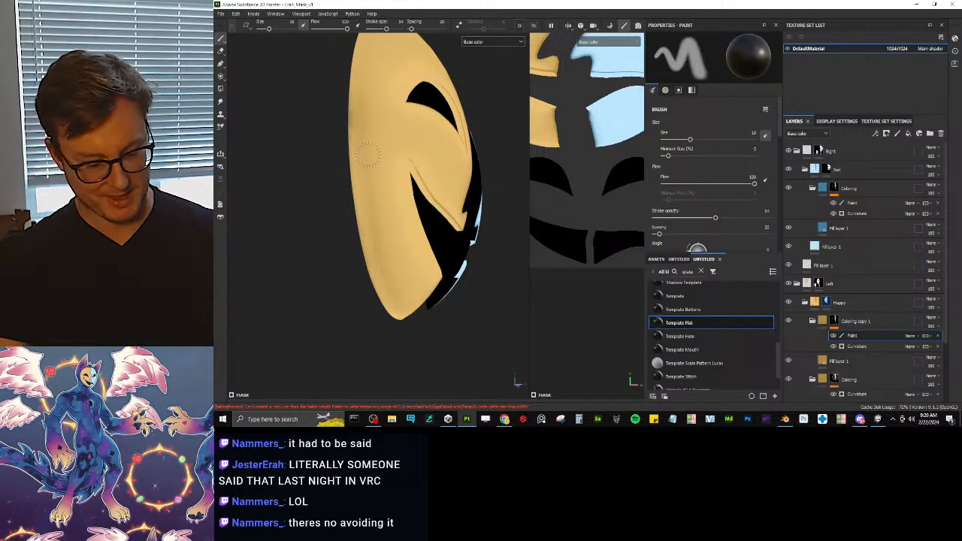
right_click_drag(368, 156, 369, 154, "ctrl")
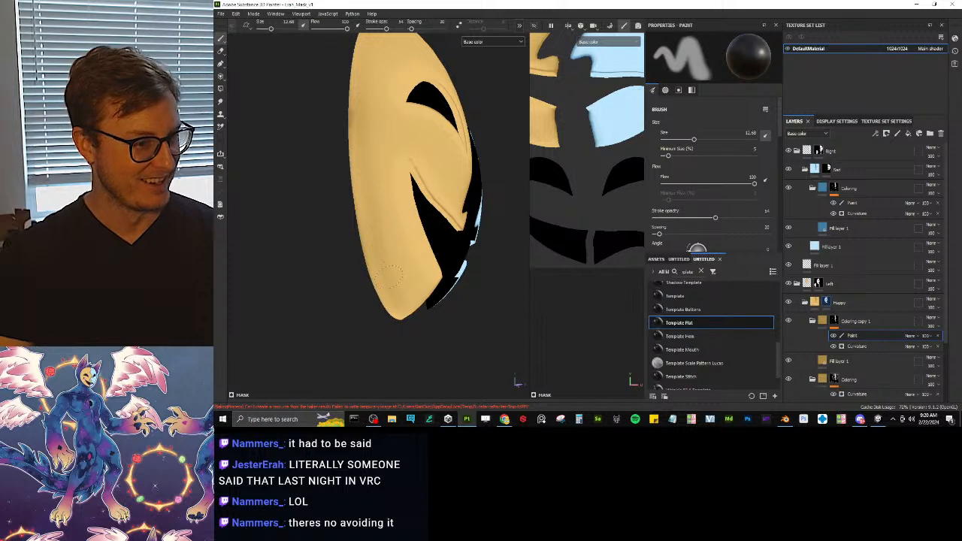
Step: Examine the shading around the golden half's eye, nose, mouth and chin from several angles
left_click_drag(378, 167, 339, 203, "alt")
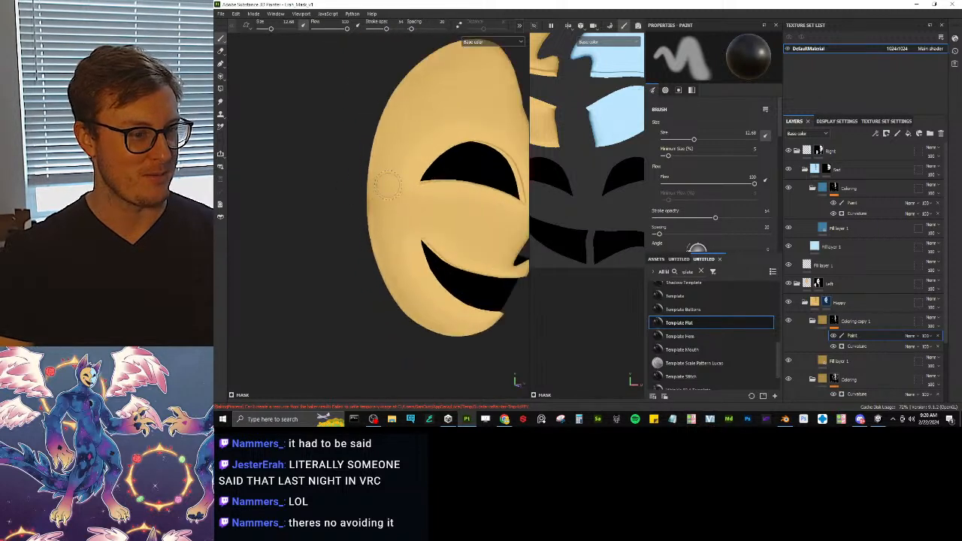
middle_click_drag(391, 188, 301, 222, "alt")
right_click_drag(301, 222, 346, 216, "alt")
mouse_move(347, 216)
left_mouse_down("alt")
mouse_move(379, 249)
mouse_move(440, 266)
mouse_move(356, 208)
left_mouse_up("alt")
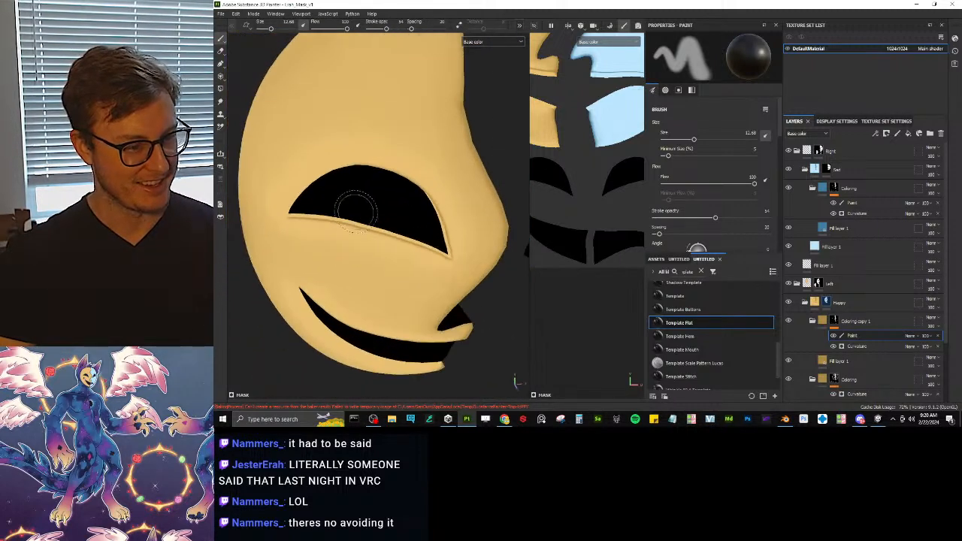
scroll(408, 188, "down", 5)
scroll(407, 188, "up", 6)
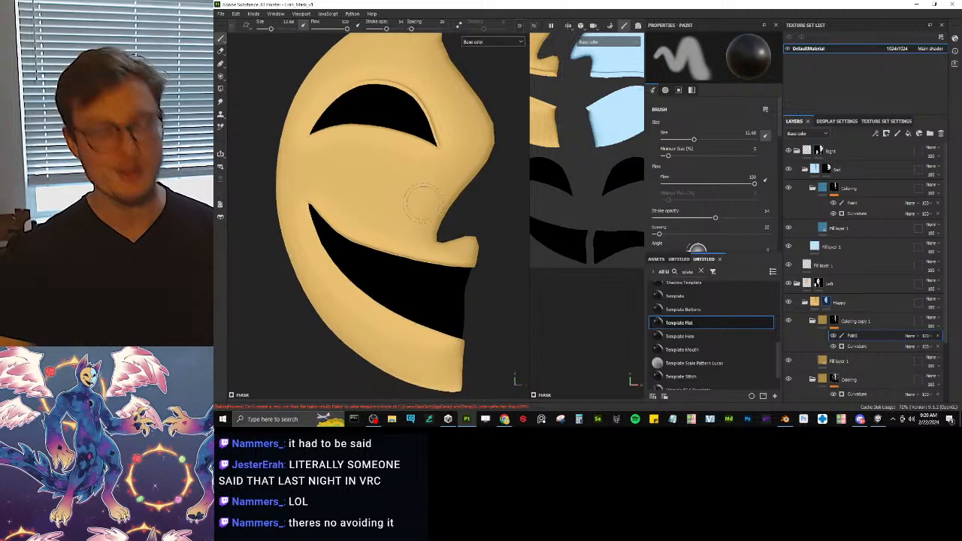
left_click_drag(412, 199, 353, 189, "alt")
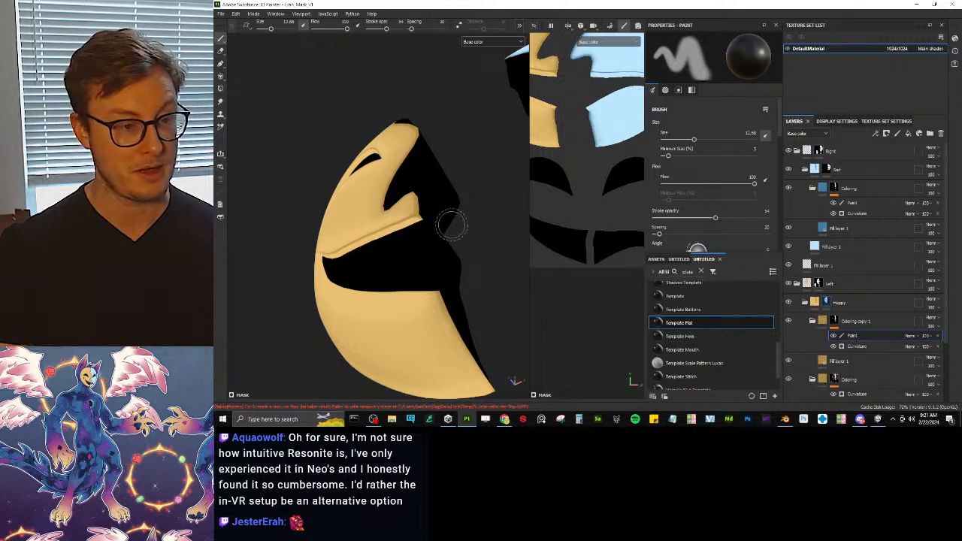
scroll(451, 224, "down", 2)
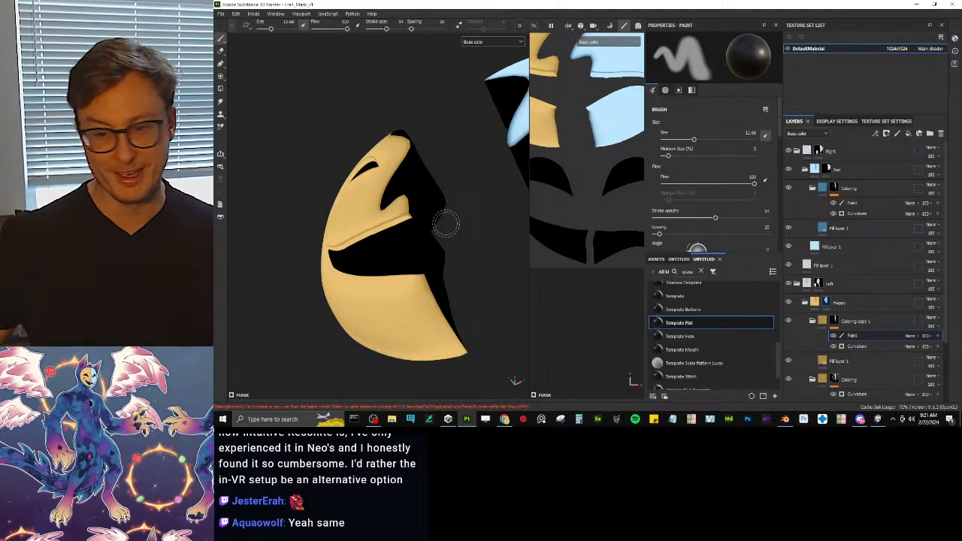
scroll(436, 227, "up", 3)
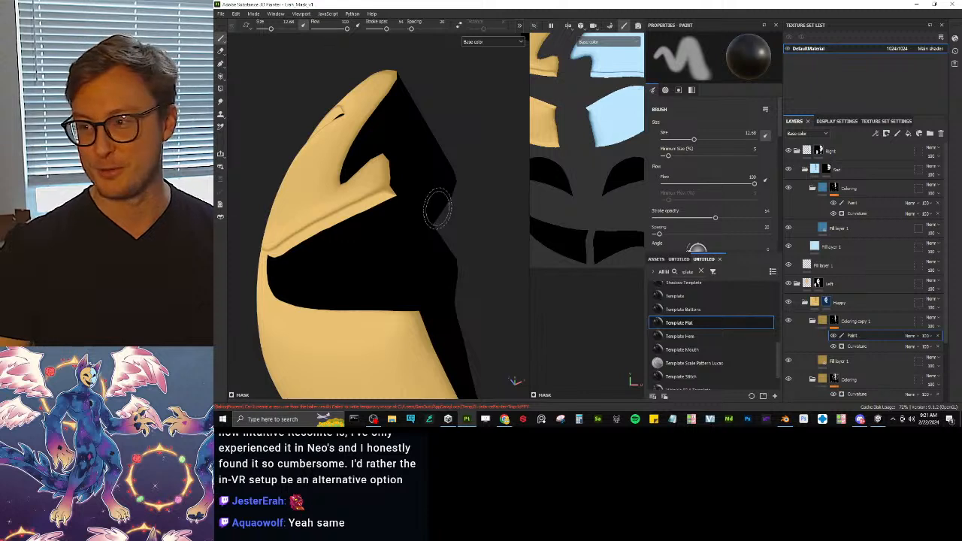
left_click_drag(427, 208, 322, 185, "alt")
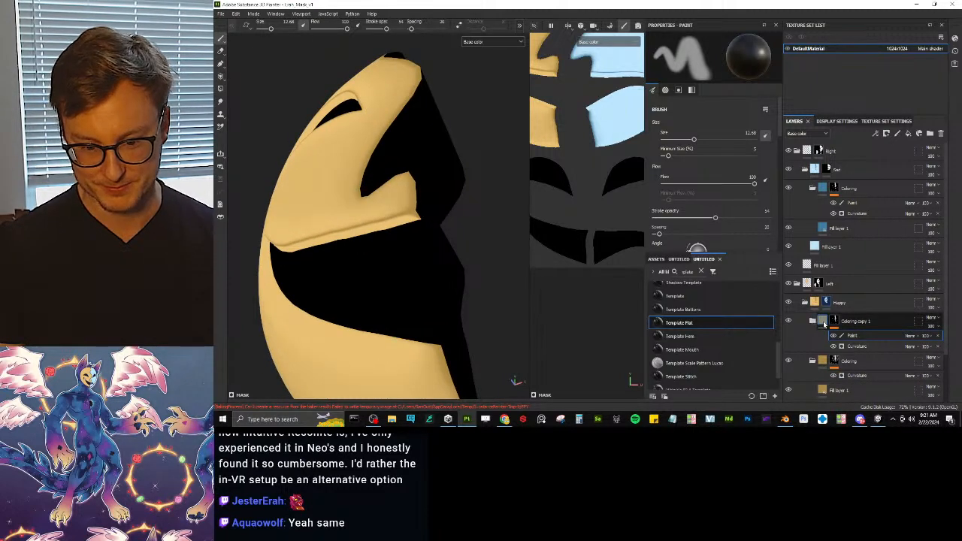
Step: Try deleting the Coloring copy 1 folder from the Happy folder, and undo the deletion
left_click(824, 321)
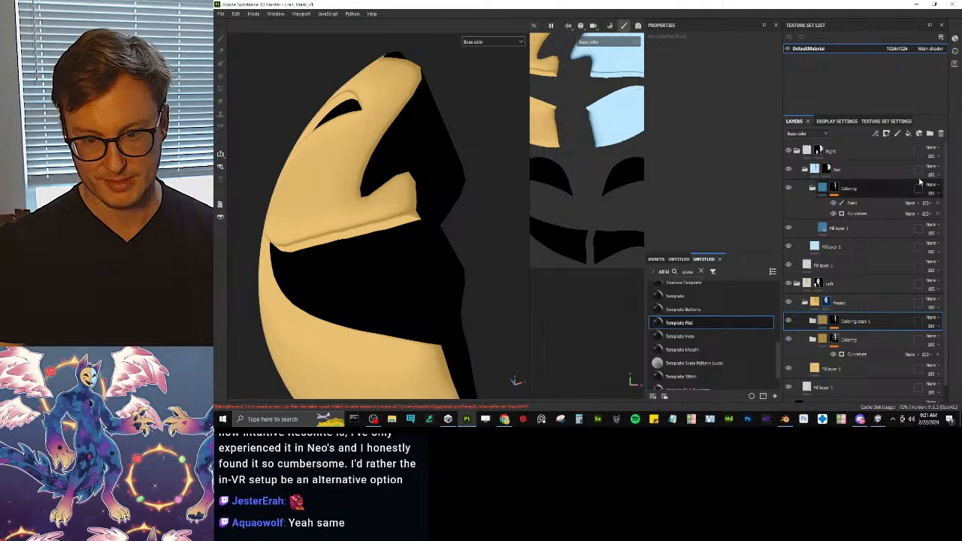
left_click(941, 134)
scroll(327, 249, "down", 4)
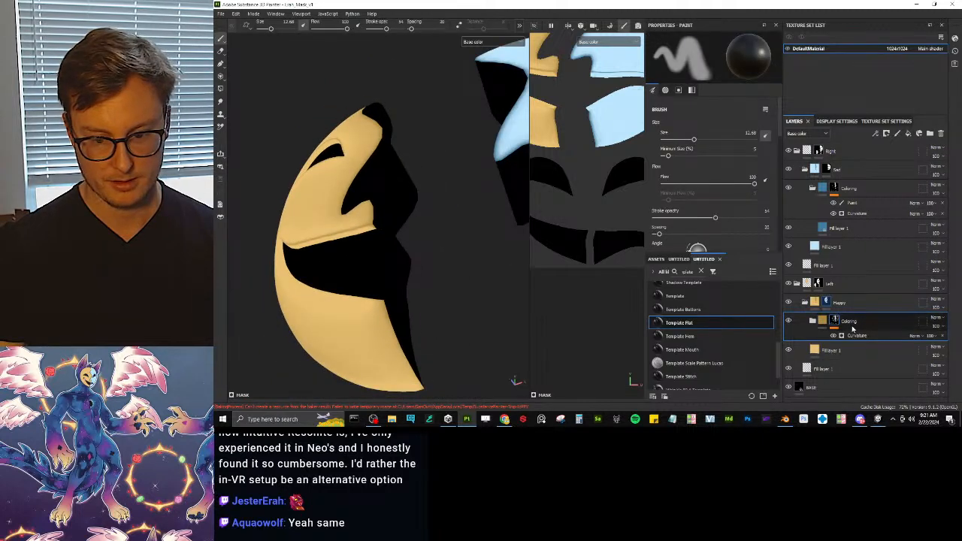
left_click(872, 337)
key("ctrl+z")
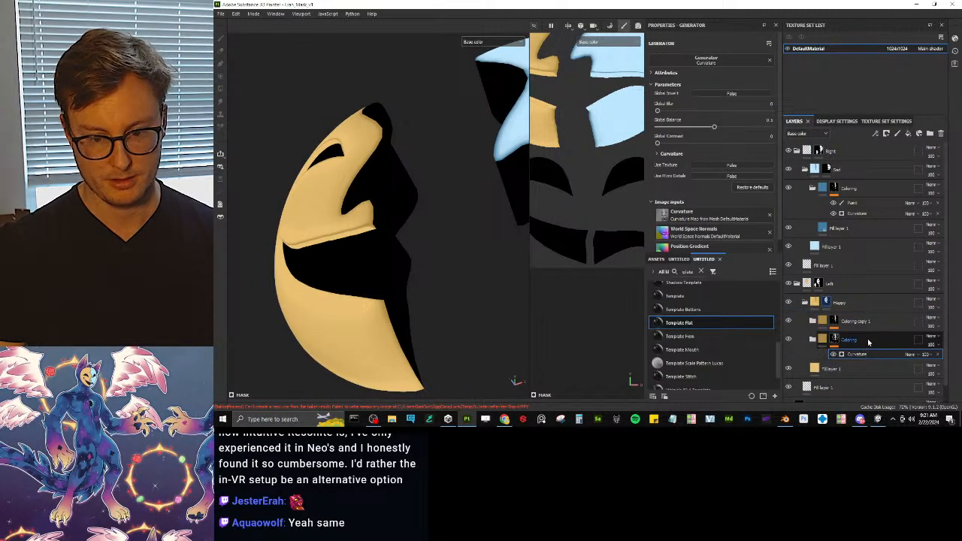
Step: Delete the original Coloring folder from the Happy folder, keeping Coloring copy 1
left_click(836, 322)
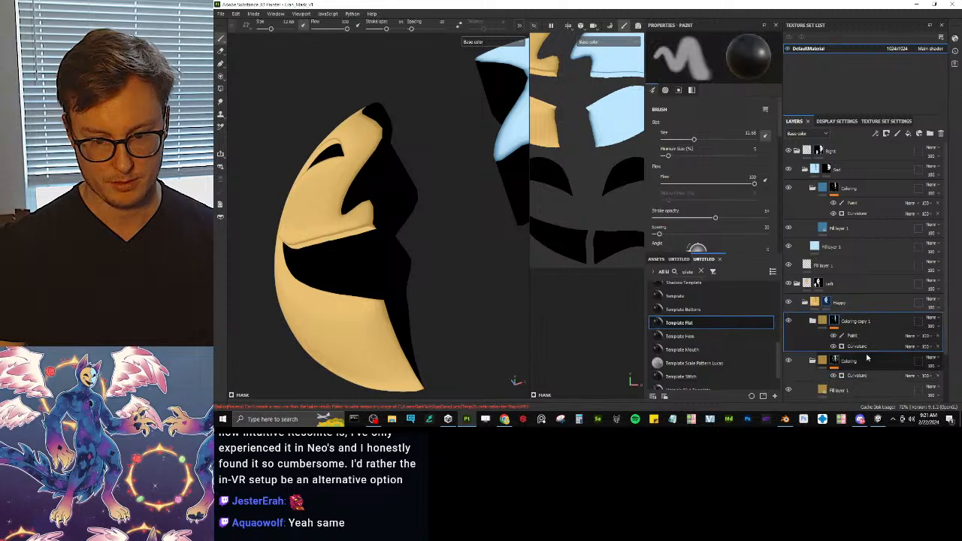
left_click(869, 360)
left_click(942, 134)
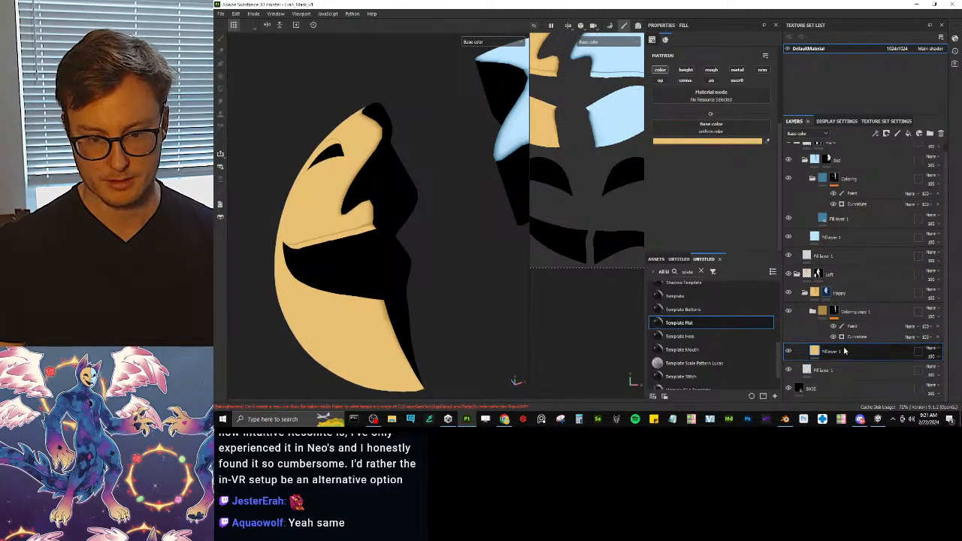
Step: Add an Ambient Occlusion generator above the paint effect in Coloring copy 1's mask, with Global Invert on and Linear dodge blending
right_click(856, 326)
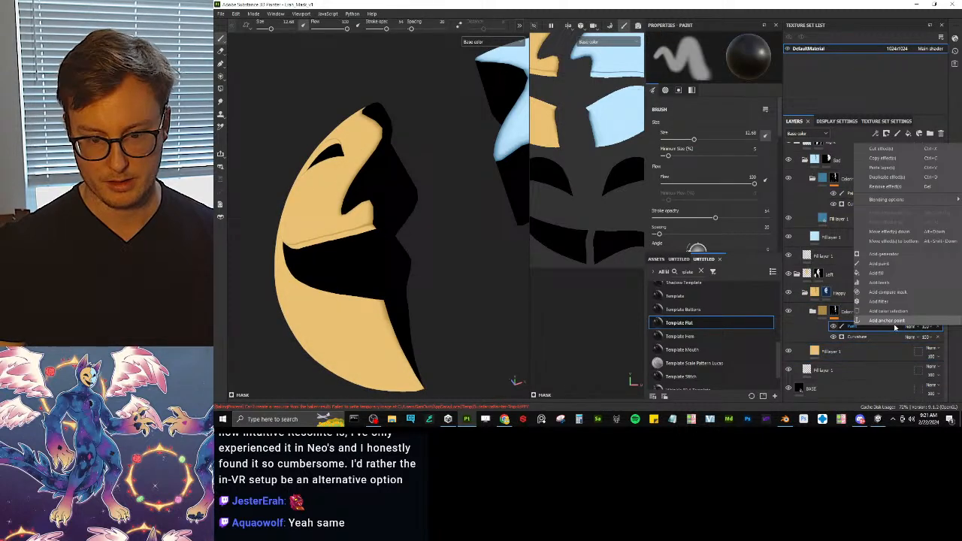
left_click(891, 257)
left_click(728, 62)
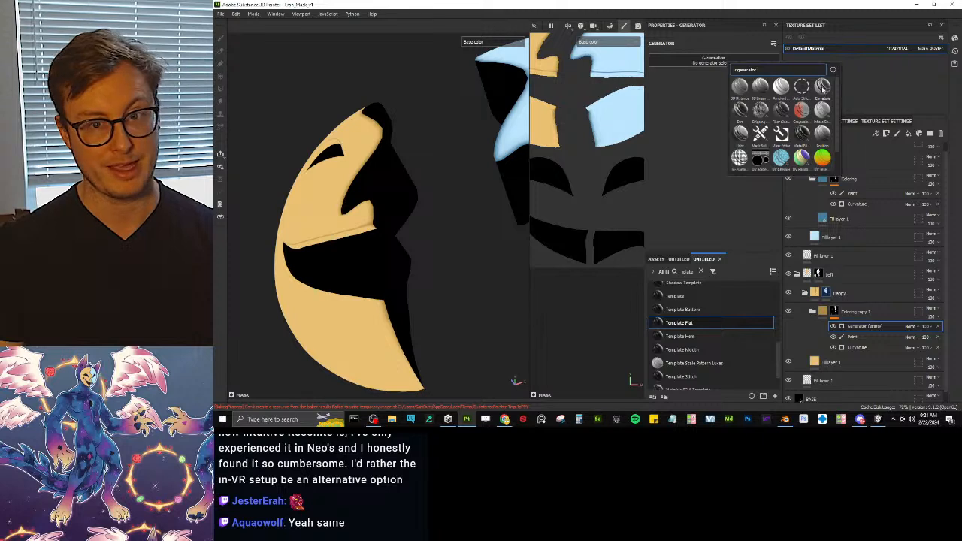
left_click(781, 87)
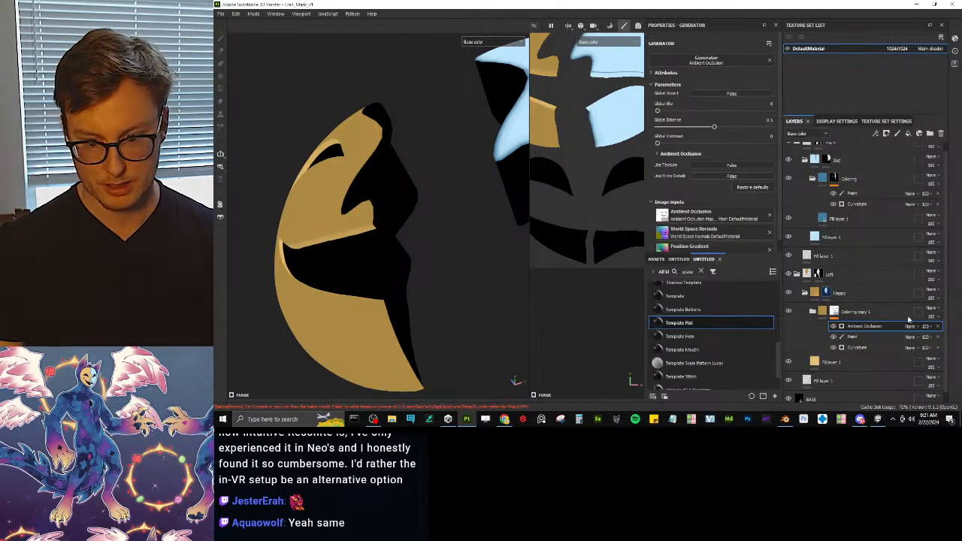
left_click(723, 93)
left_click(911, 327)
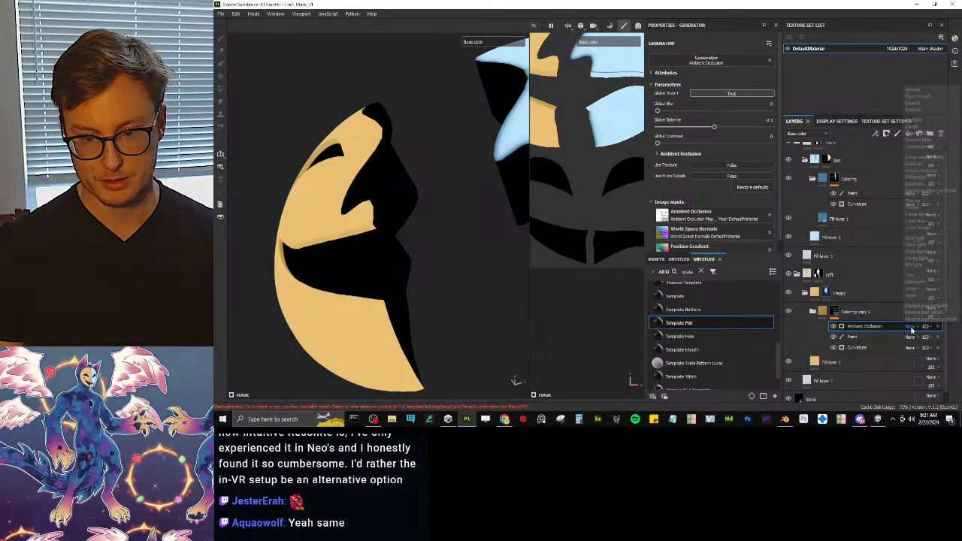
left_click(925, 158)
Step: Compare the Ambient Occlusion generator with Global Invert off, turn it back on, and lower Global Balance to 0.12
mouse_move(314, 218)
left_mouse_down("alt")
mouse_move(447, 256)
mouse_move(431, 236)
mouse_move(389, 230)
mouse_move(299, 250)
left_mouse_up("alt")
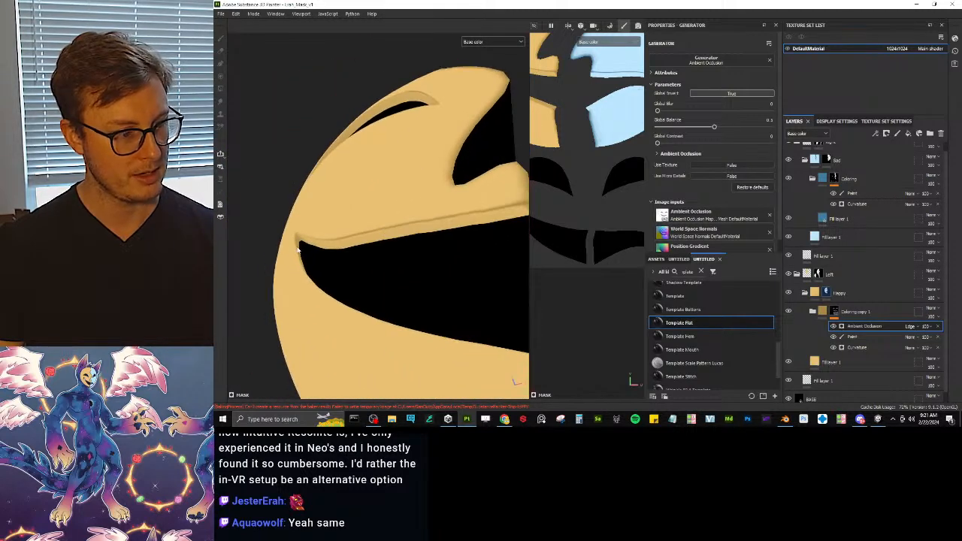
left_click_drag(446, 241, 449, 217, "alt")
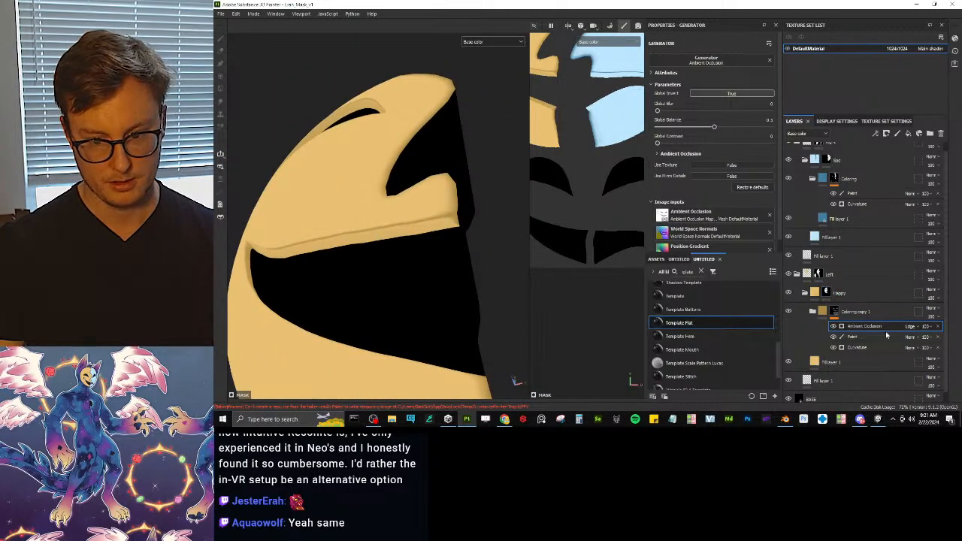
left_click(727, 92)
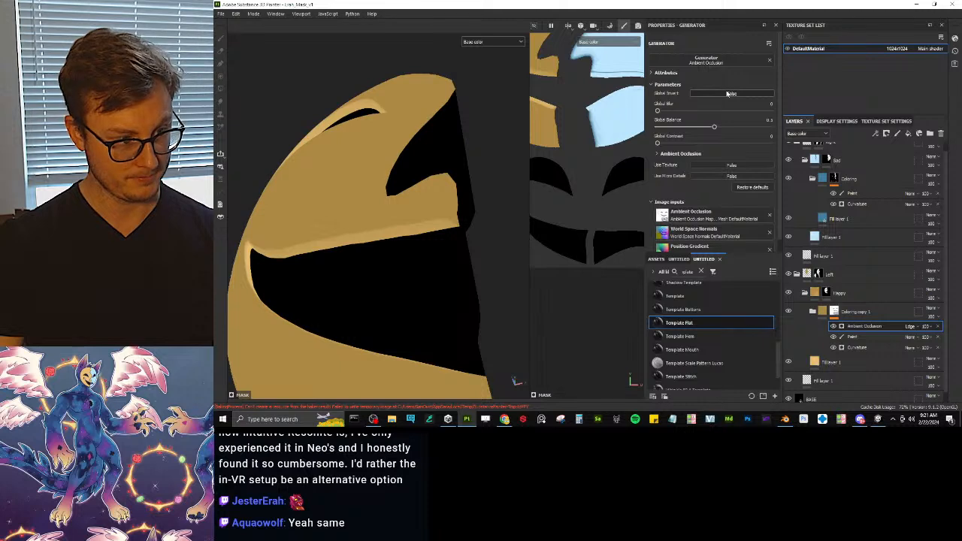
left_click(726, 94)
left_click(701, 130)
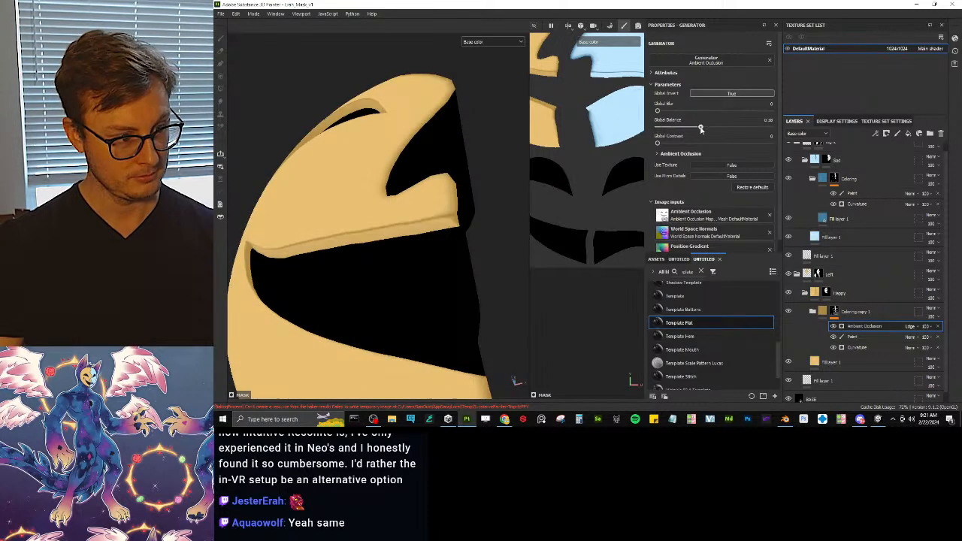
left_click_drag(691, 130, 671, 127)
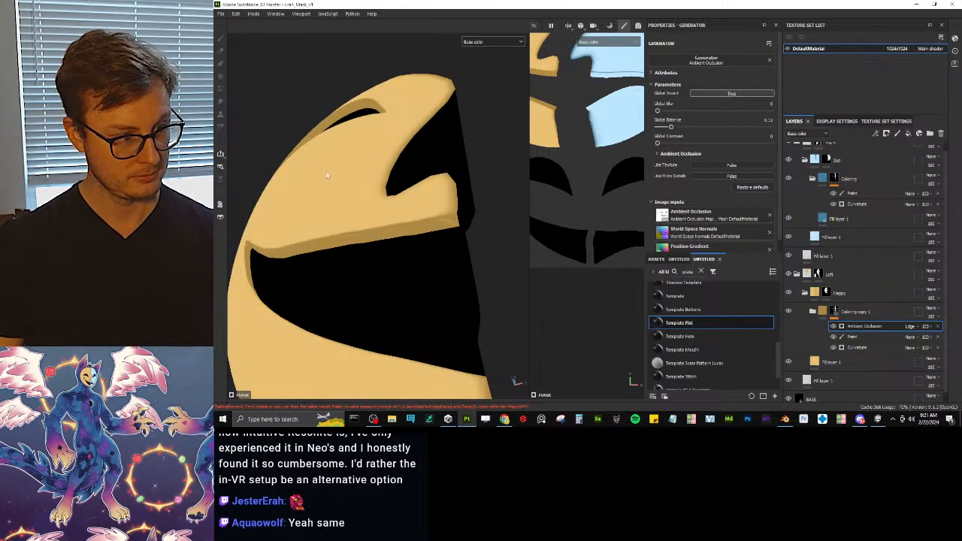
Step: Check the occlusion shading on the golden half, and change the base color of Coloring copy 1's Fill layer 1 to a darker brown
left_click_drag(327, 175, 409, 205, "alt")
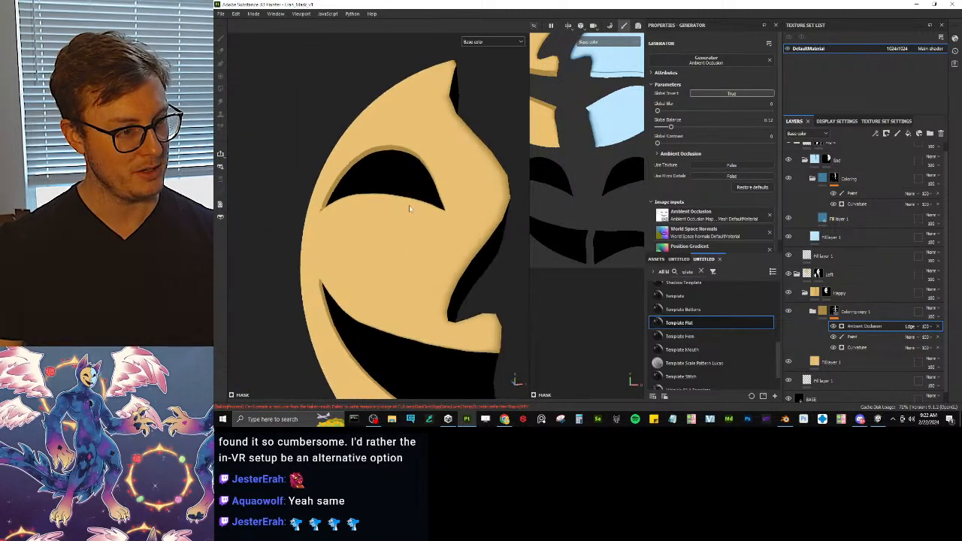
middle_click_drag(410, 210, 396, 164, "alt")
scroll(396, 163, "down", 5)
left_click_drag(378, 189, 381, 208, "alt")
scroll(399, 233, "up", 3)
scroll(399, 234, "up", 2)
middle_click_drag(381, 209, 487, 212, "alt")
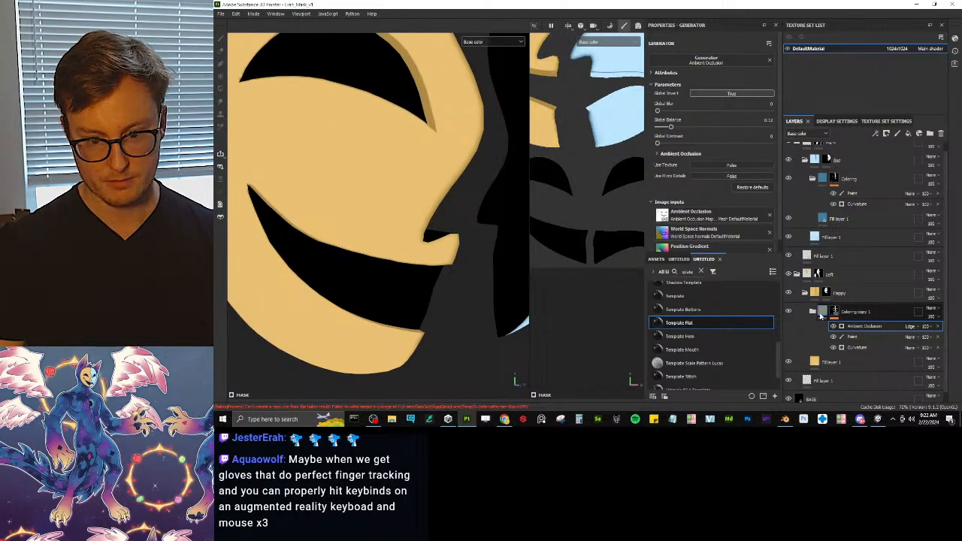
left_click(827, 362)
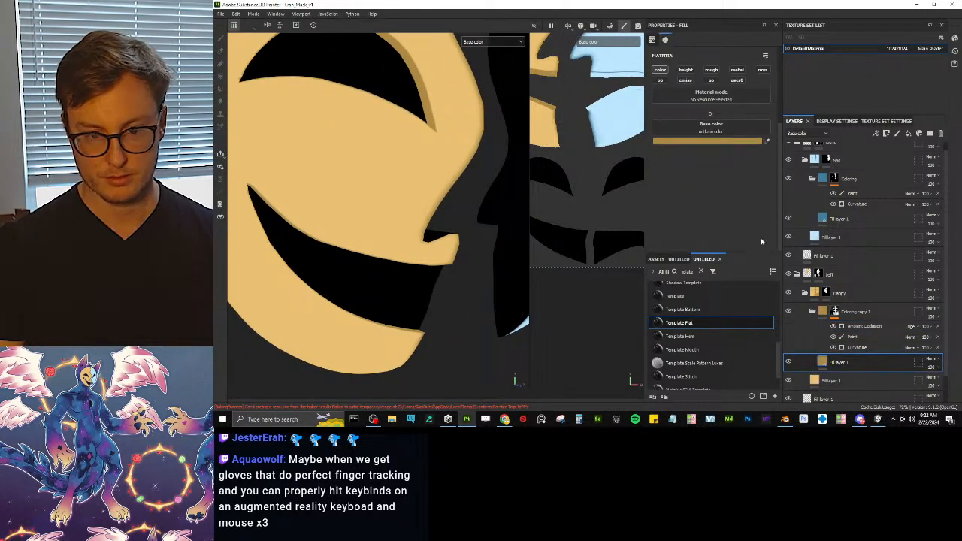
left_click(739, 143)
left_click_drag(823, 210, 827, 215)
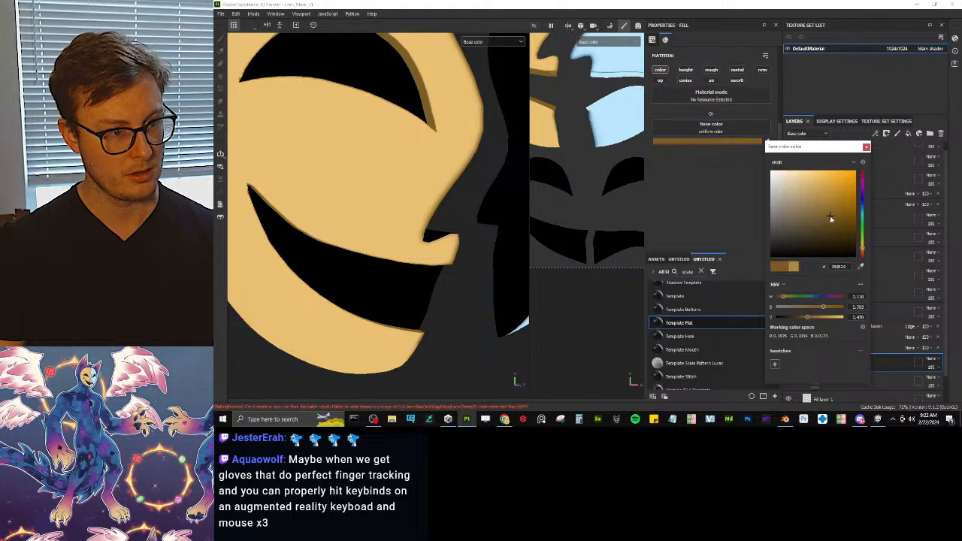
left_click(867, 147)
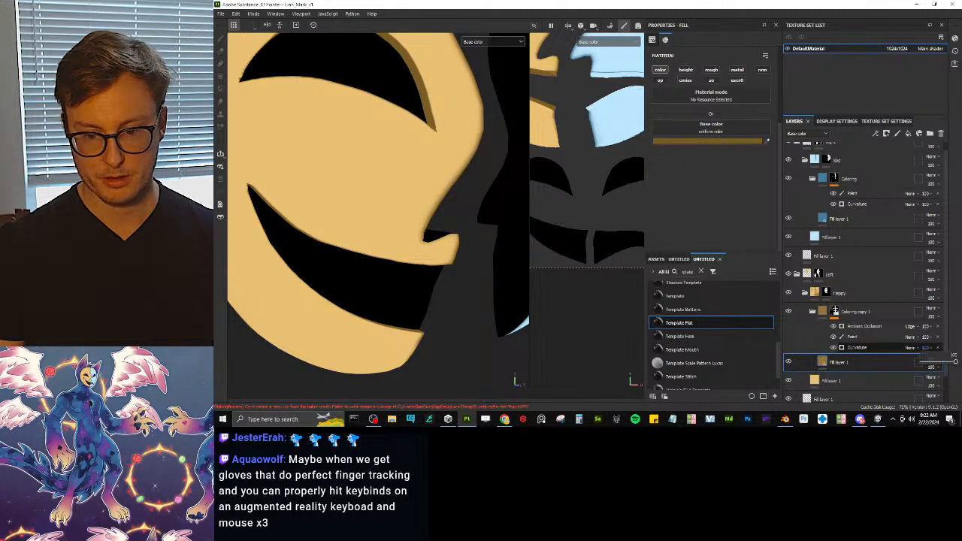
Step: Lower the opacity of Coloring copy 1's Curvature effect to 62 and its Ambient Occlusion effect to about 60, and check both mask halves
left_click_drag(946, 363, 943, 342)
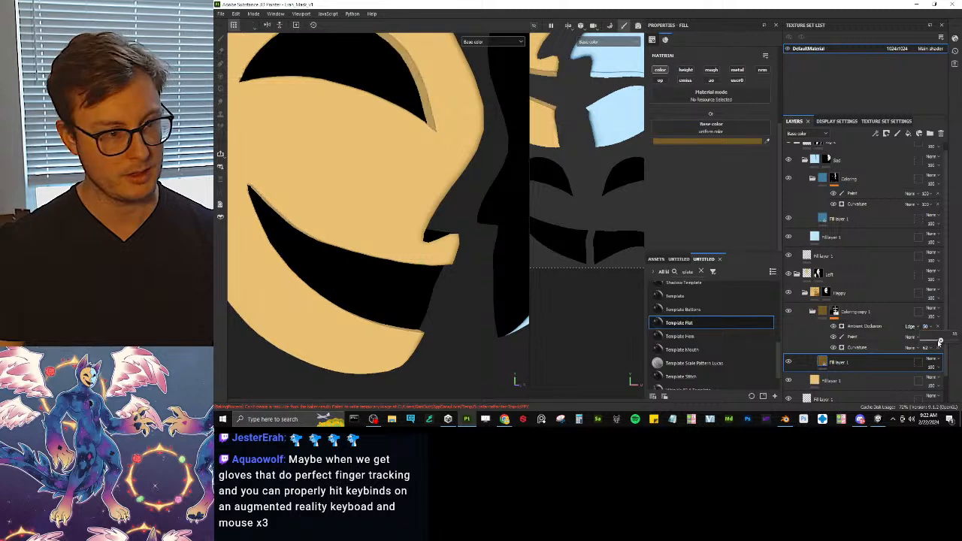
scroll(394, 291, "down", 5)
mouse_move(456, 240)
left_mouse_down("alt")
mouse_move(458, 212)
mouse_move(474, 237)
mouse_move(441, 247)
left_mouse_up("alt")
scroll(437, 246, "up", 4)
scroll(454, 237, "down", 5)
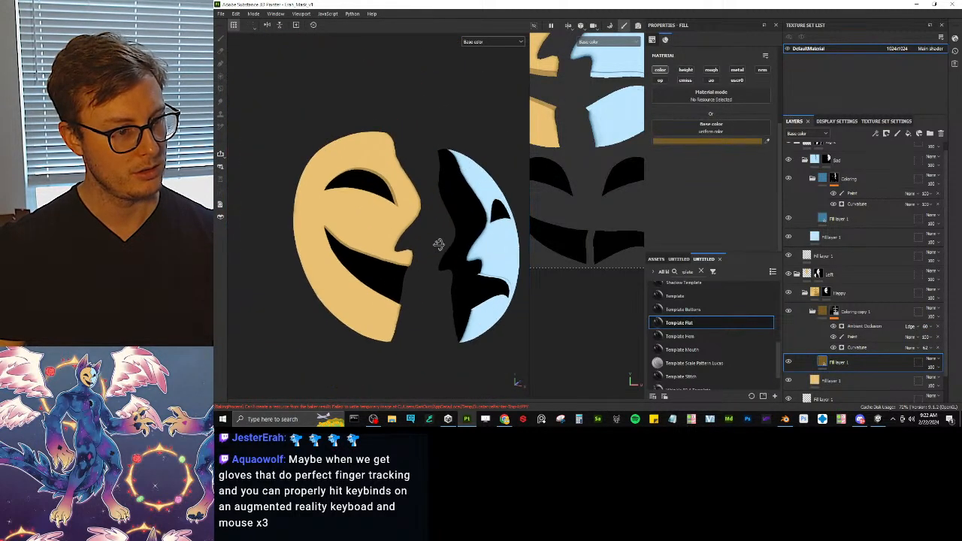
Step: Copy the Ambient Occlusion effect from Coloring copy 1's mask into the sad Coloring folder's mask, above its Paint effect
left_click(865, 327)
left_click(865, 196)
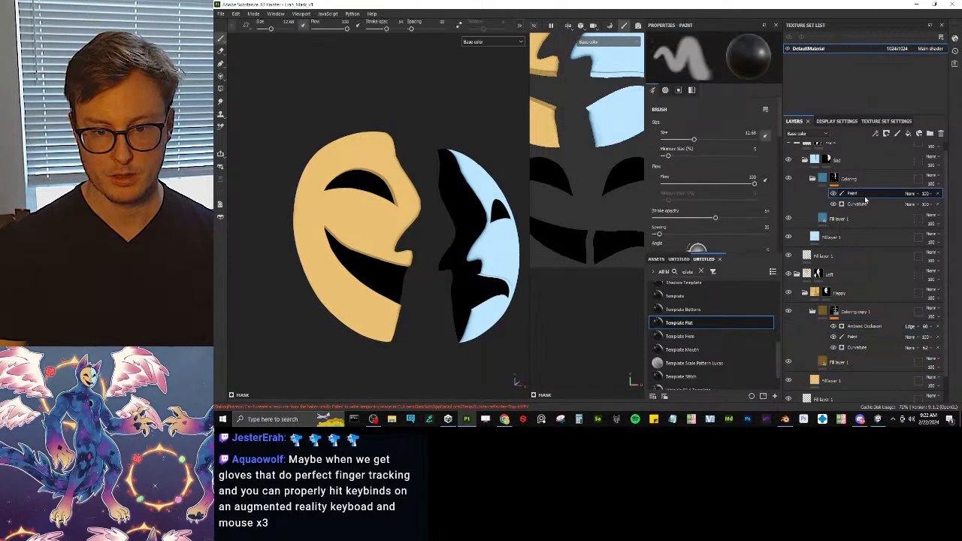
key("ctrl+v")
left_click_drag(489, 270, 358, 283, "alt")
right_click_drag(358, 284, 434, 271, "alt")
left_click_drag(435, 270, 509, 256, "alt")
Step: Examine the shading on both mask halves in the material view and around the sad eye in the base color view
key("m")
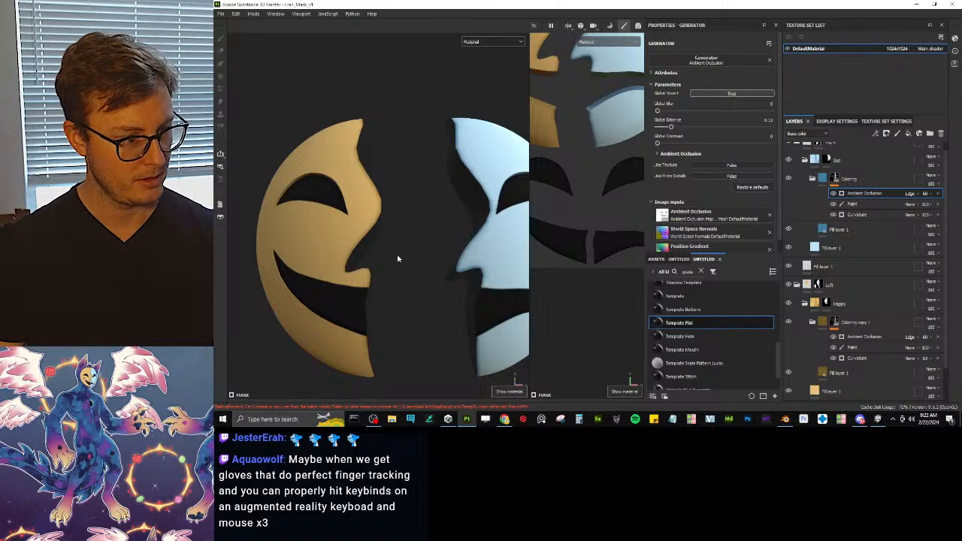
left_click_drag(398, 259, 552, 294, "alt")
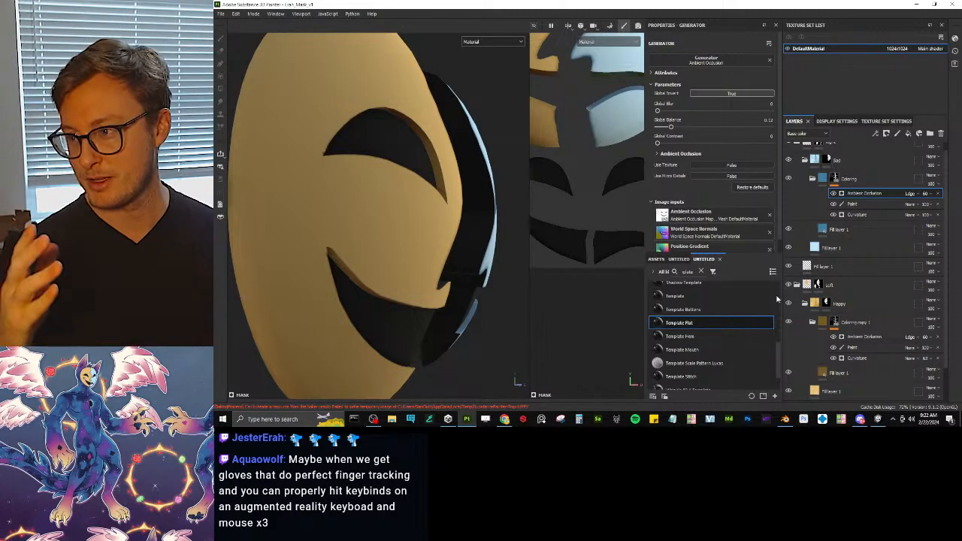
scroll(476, 146, "down", 3)
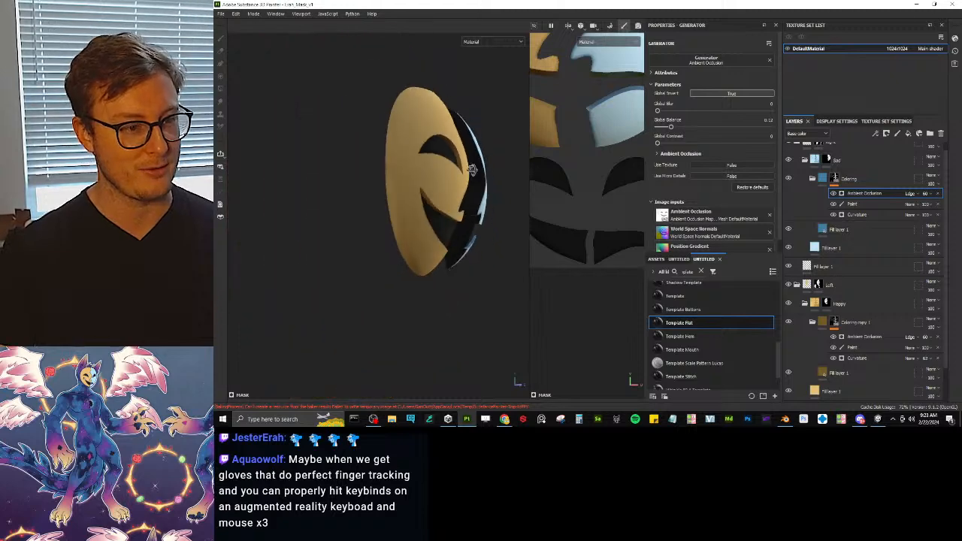
left_click_drag(472, 168, 400, 203, "alt")
scroll(288, 219, "up", 2)
scroll(400, 206, "up", 3)
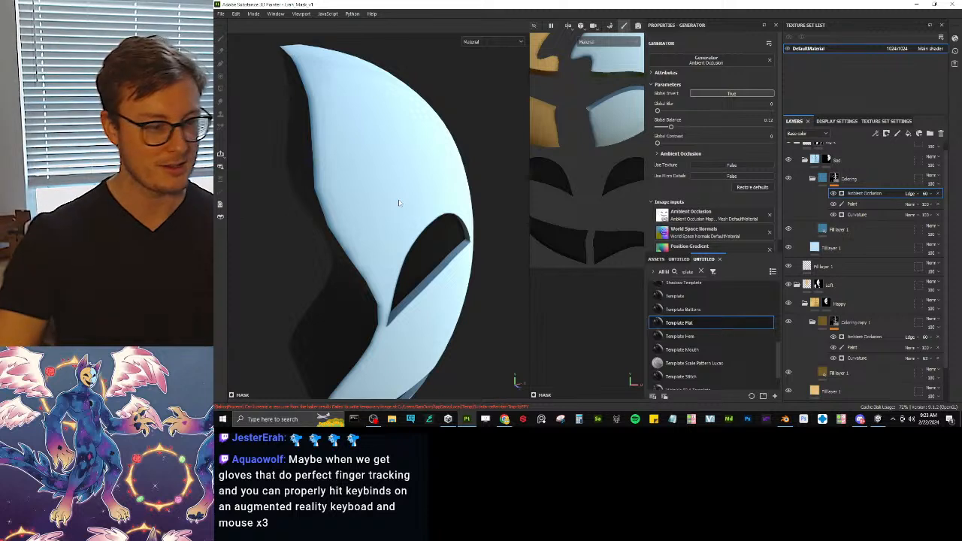
left_click_drag(433, 208, 449, 214, "alt")
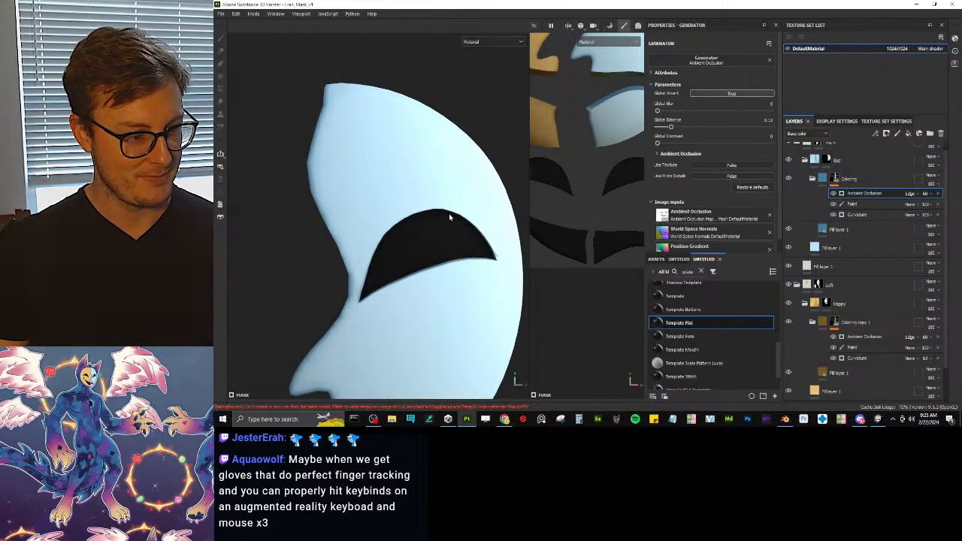
key("c")
scroll(449, 214, "up", 5)
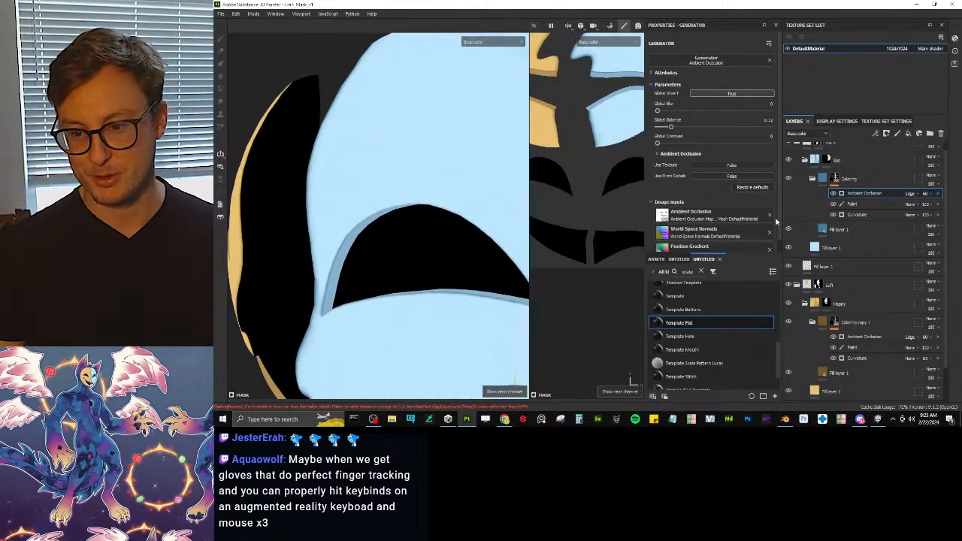
Step: Add the Template Flat smart material above the Coloring folder in the Sad folder and rename it Highlight
left_click(813, 179)
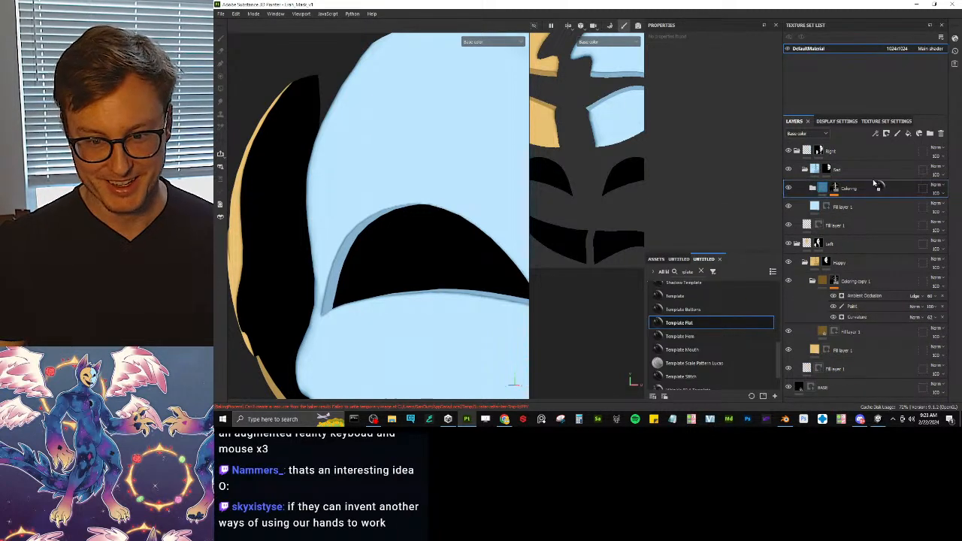
left_click_drag(876, 183, 873, 179)
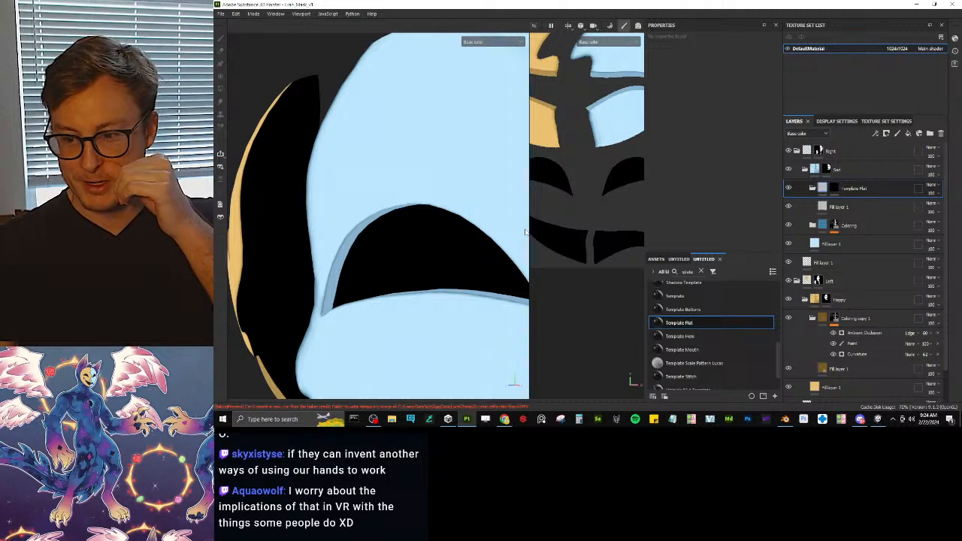
scroll(445, 201, "down", 6)
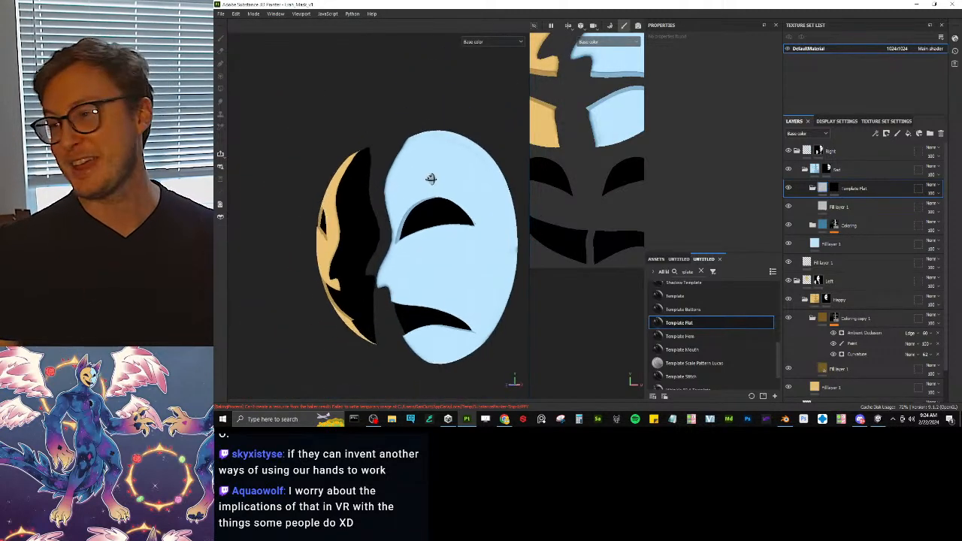
scroll(431, 178, "up", 4)
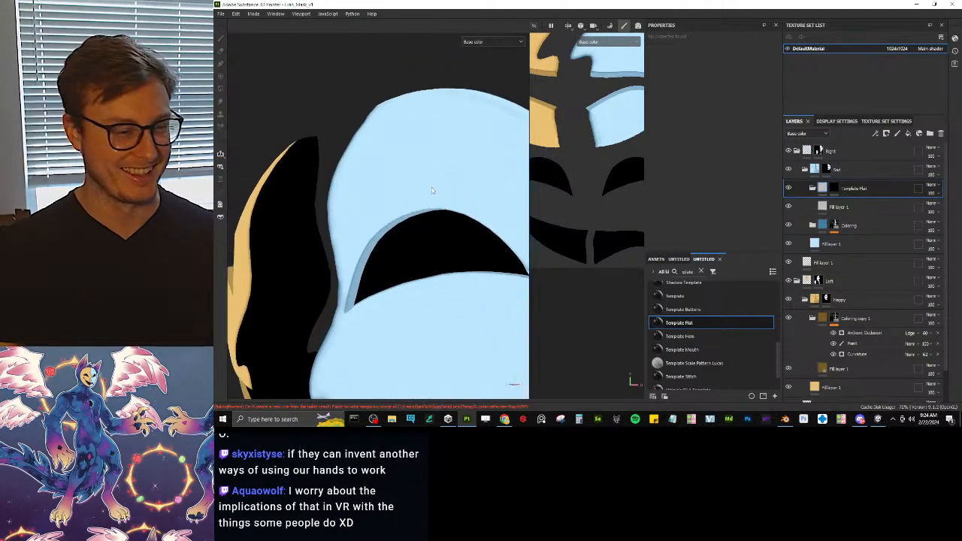
left_click(806, 171)
left_click(806, 171)
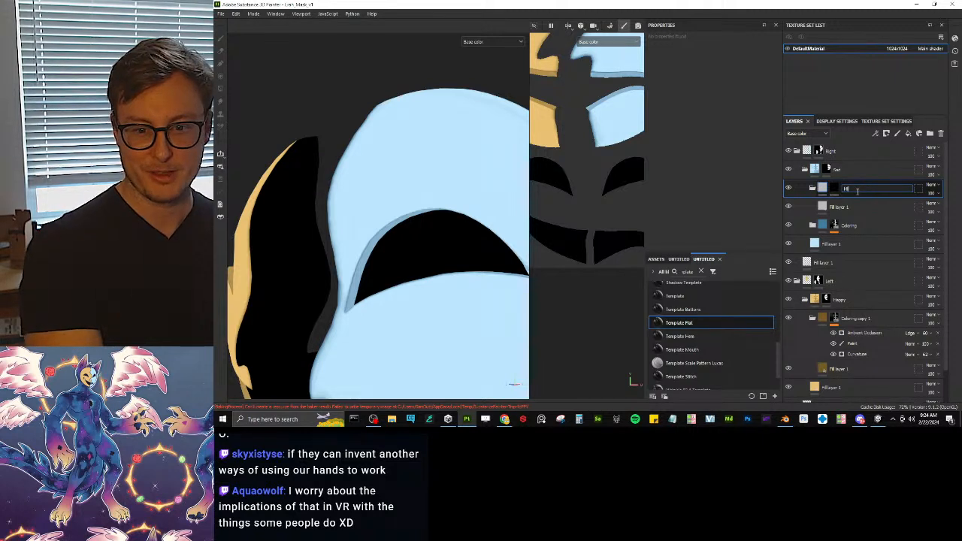
type("ight")
key("Return")
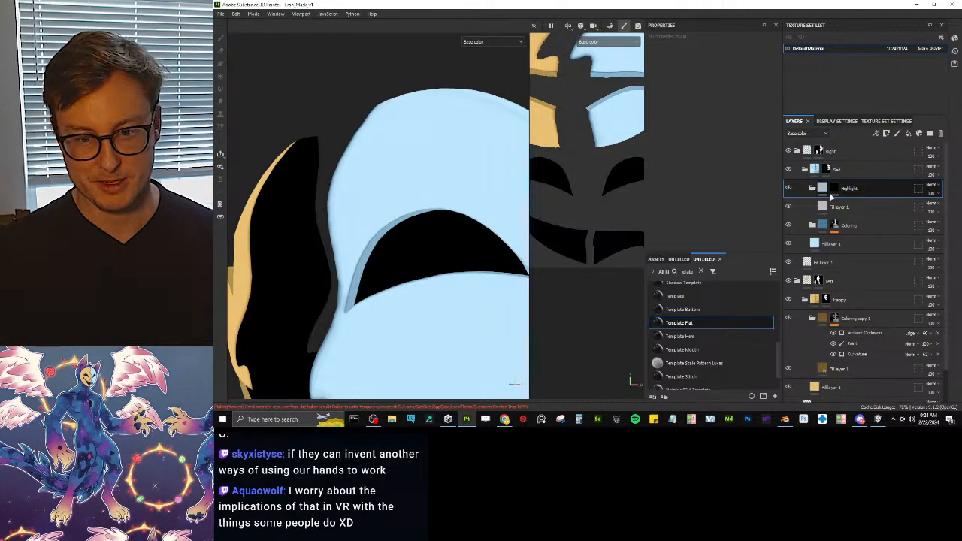
Step: Try to copy the Curvature effect from the sad Coloring folder's mask into the Highlight folder's mask
right_click(838, 192)
left_click(883, 255)
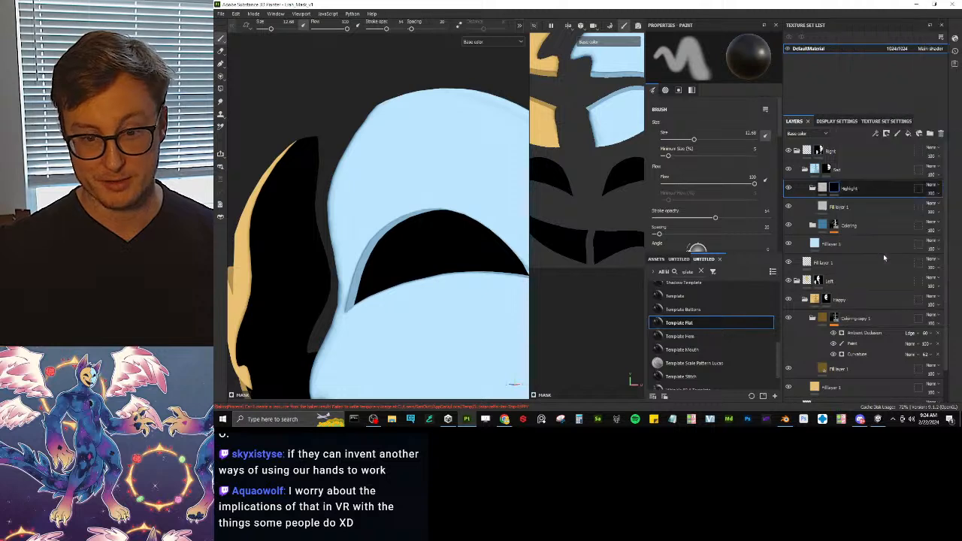
left_click(938, 203)
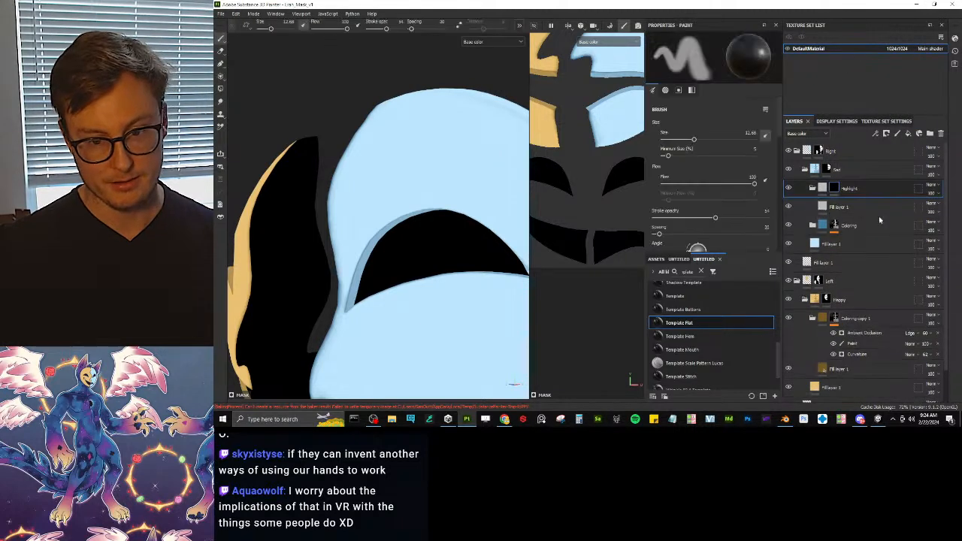
left_click(836, 226)
left_click(863, 241)
key("ctrl+c")
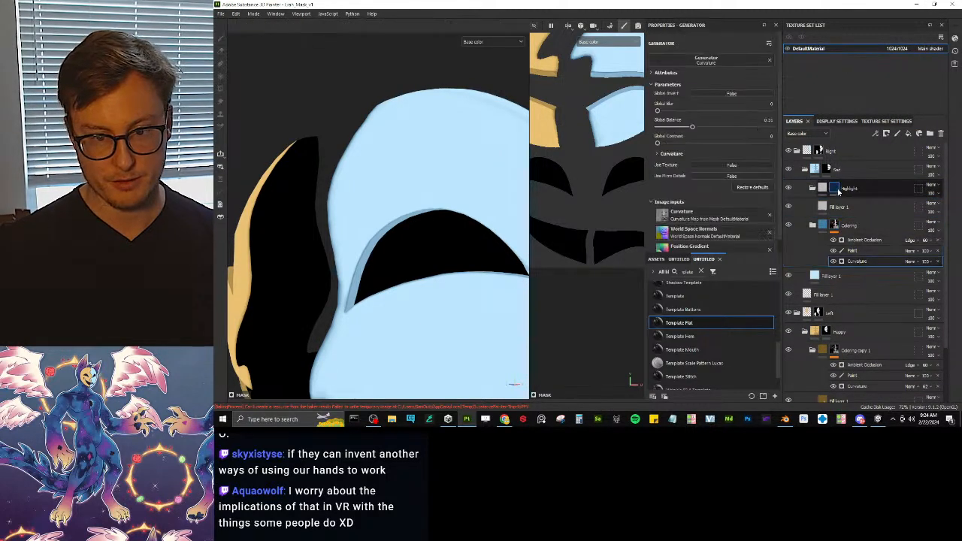
left_click(836, 189)
key("ctrl+v")
scroll(432, 213, "down", 4)
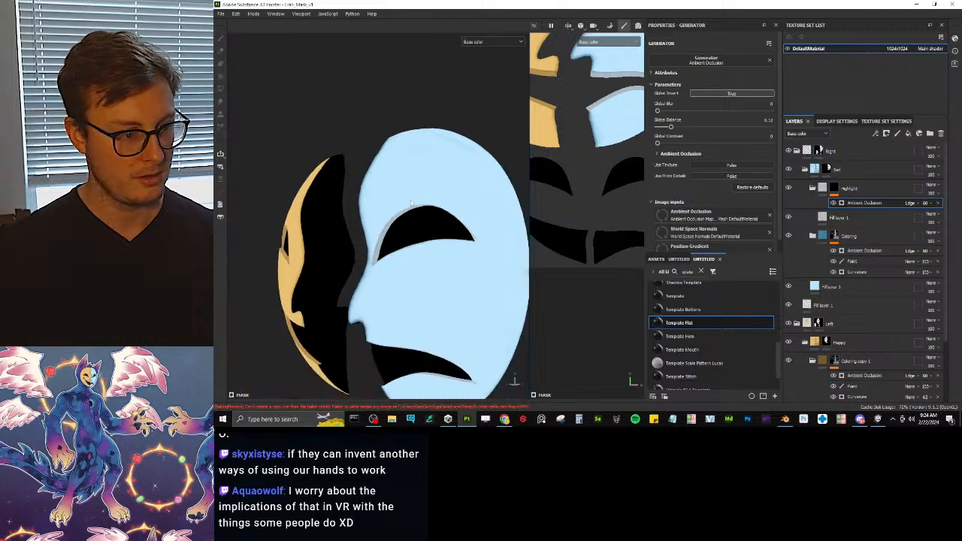
scroll(569, 237, "up", 3)
Step: Set the base color of the Highlight folder's Fill layer 1 to pure white
left_click(822, 218)
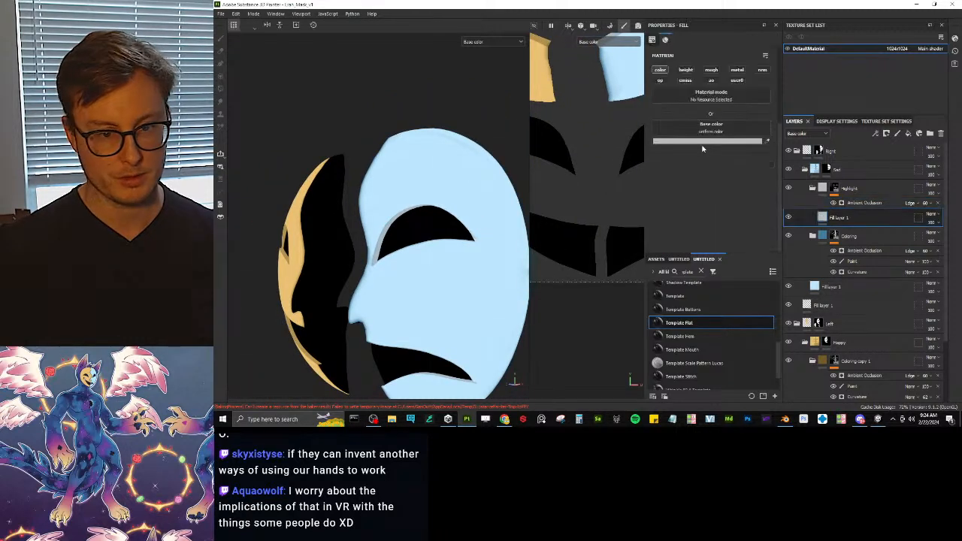
left_click(706, 142)
left_click_drag(792, 190, 751, 139)
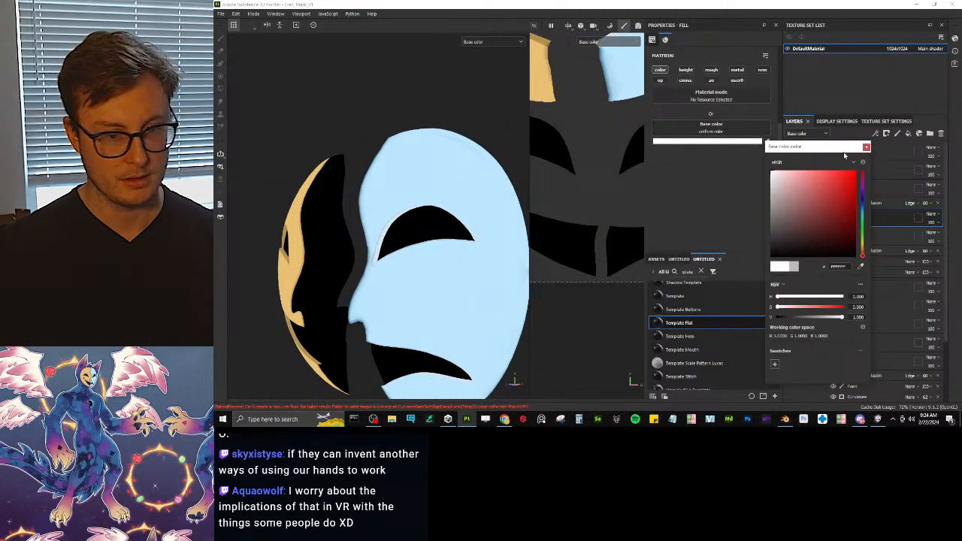
left_click(867, 146)
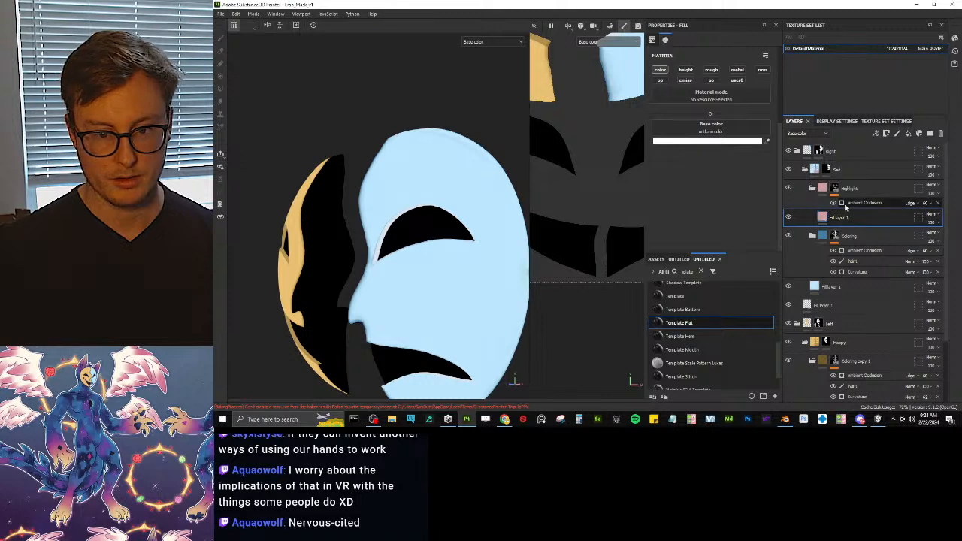
Step: Replace the Ambient Occlusion effect in Highlight's mask with a copy of the sad Coloring folder's Curvature effect
left_click(938, 203)
left_click(861, 261)
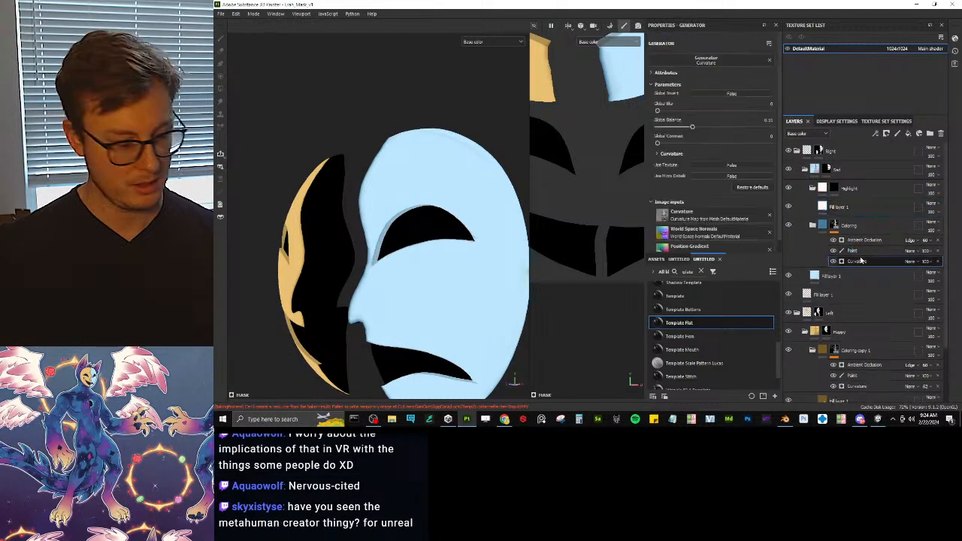
left_click(850, 194)
key("ctrl+v")
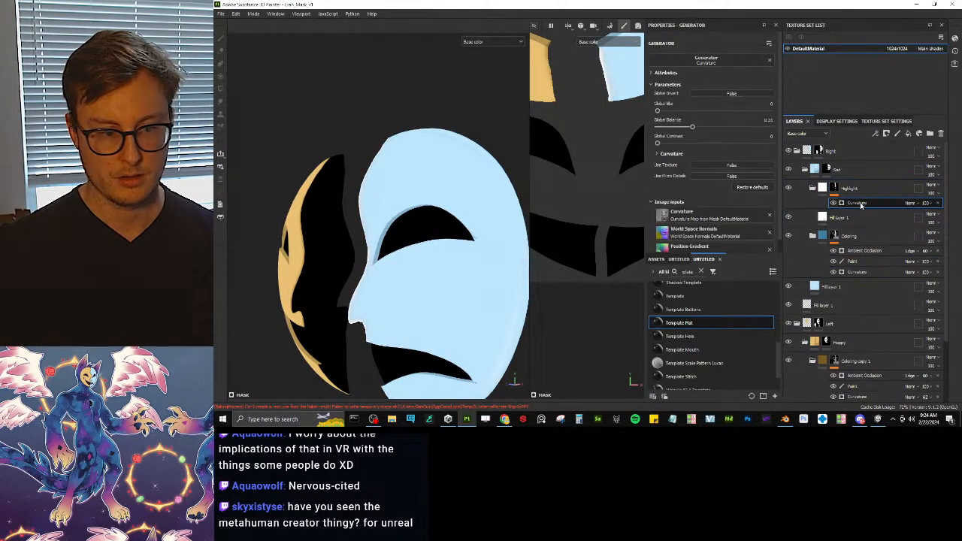
Step: Compare the Highlight Curvature generator with Global Invert on, turn it back off, and raise Global Balance to 0.47
left_click(726, 96)
scroll(413, 215, "up", 5)
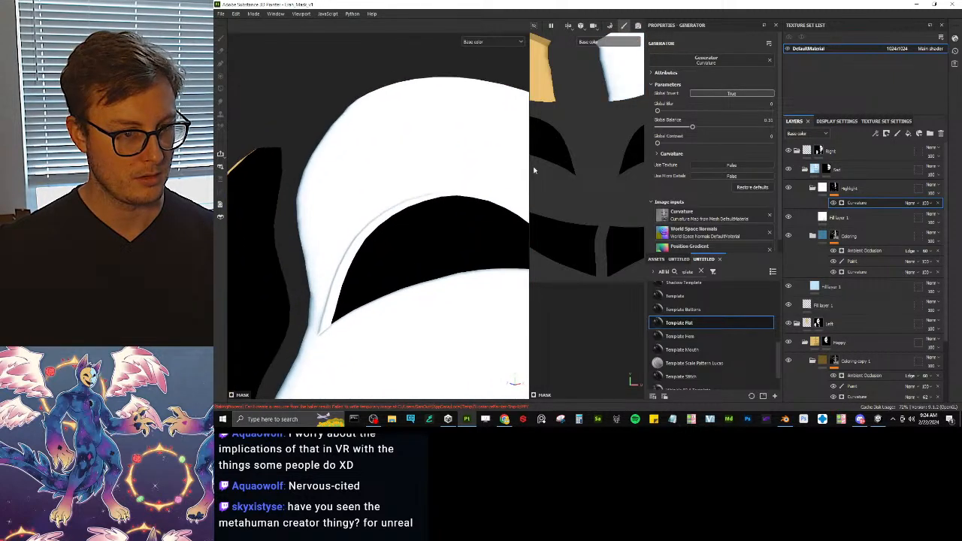
left_click(700, 96)
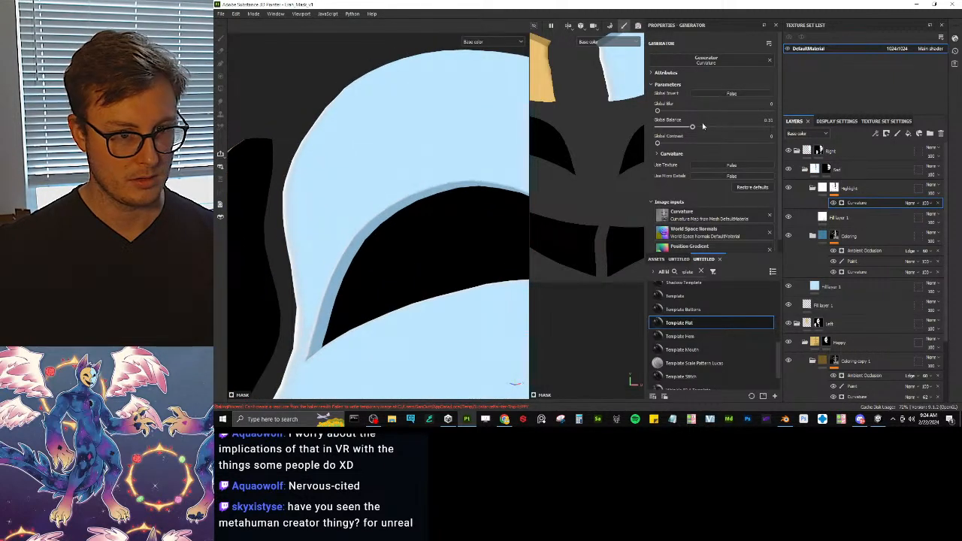
left_click_drag(697, 130, 715, 131)
Step: Examine the white highlight on the sad half in base color and material views, and compare it with the golden half
scroll(401, 202, "down", 5)
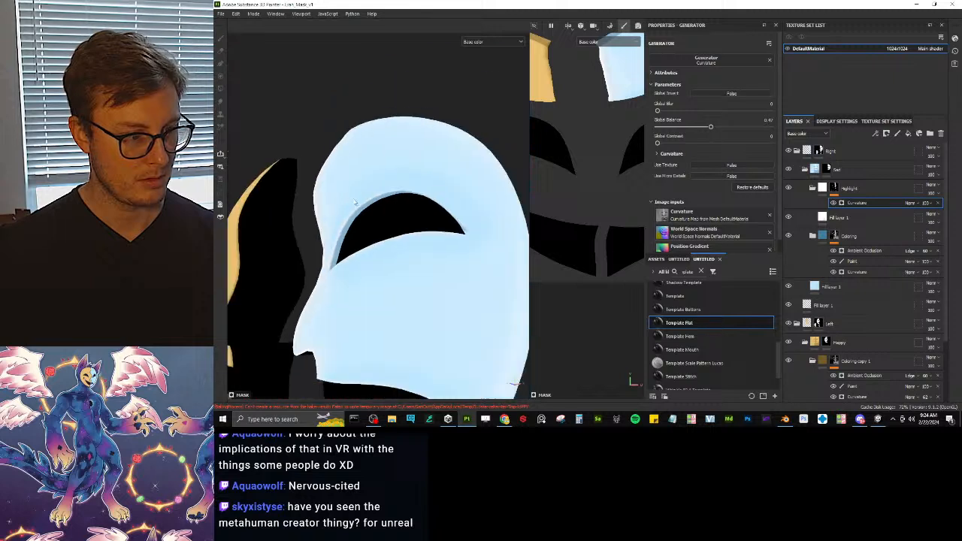
left_click_drag(396, 204, 368, 217, "alt")
scroll(369, 217, "up", 3)
key("c")
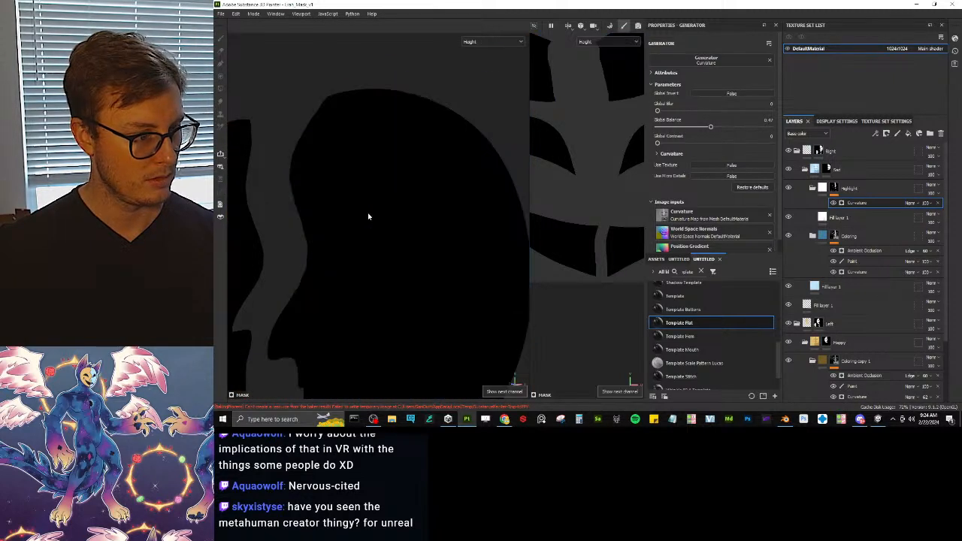
key("m")
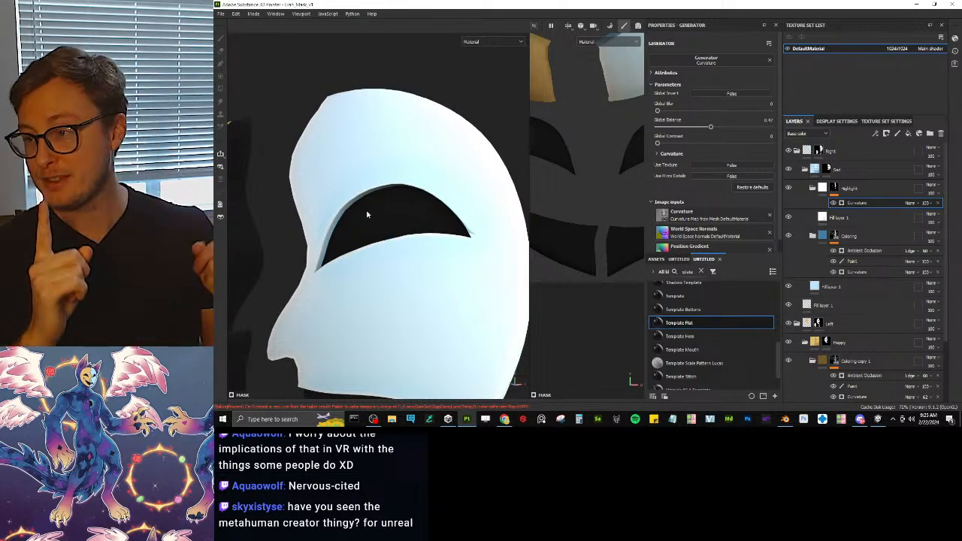
scroll(300, 113, "down", 6)
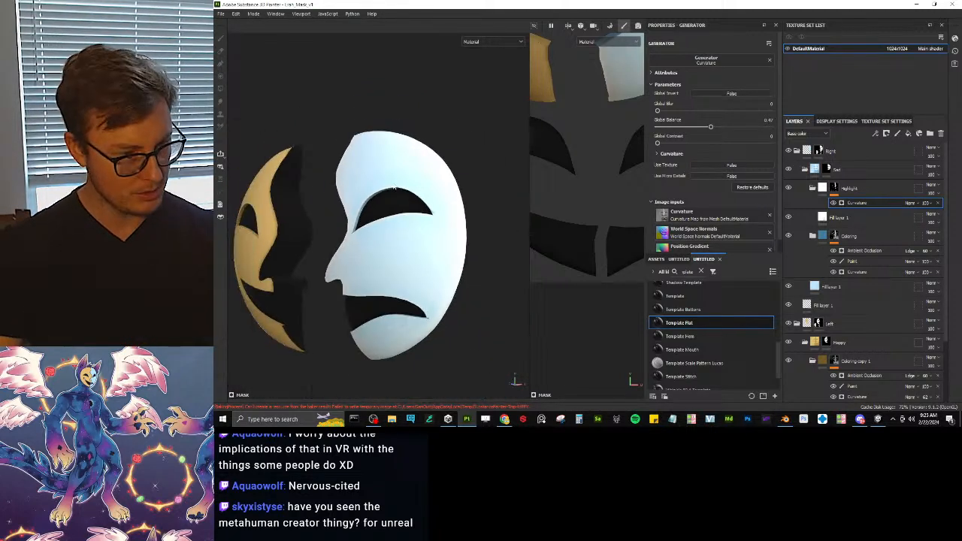
left_click_drag(300, 113, 359, 190, "alt")
scroll(384, 215, "up", 3)
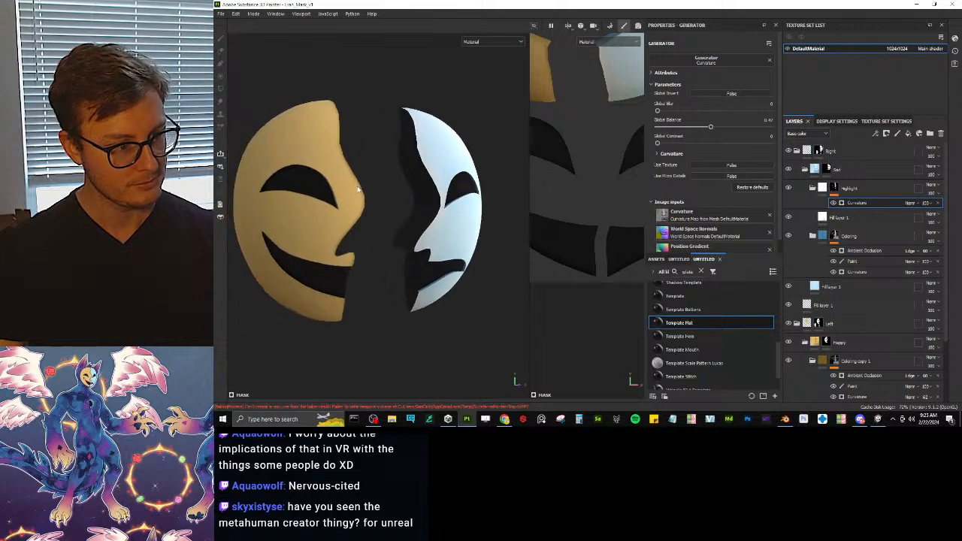
Step: Copy the Highlight folder from the Sad folder into the Happy folder, above Coloring copy 1
left_click(866, 192)
left_click_drag(867, 194, 887, 243)
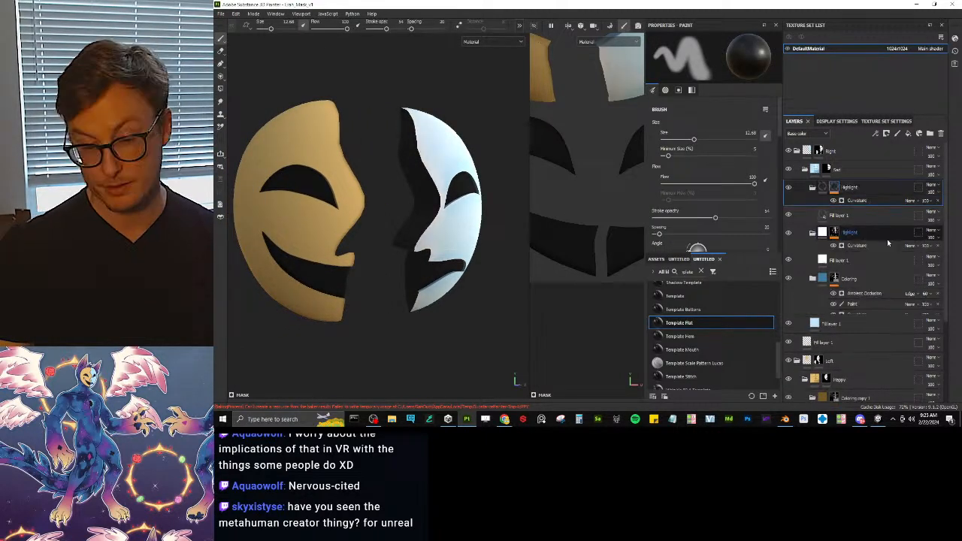
scroll(859, 280, "down", 3)
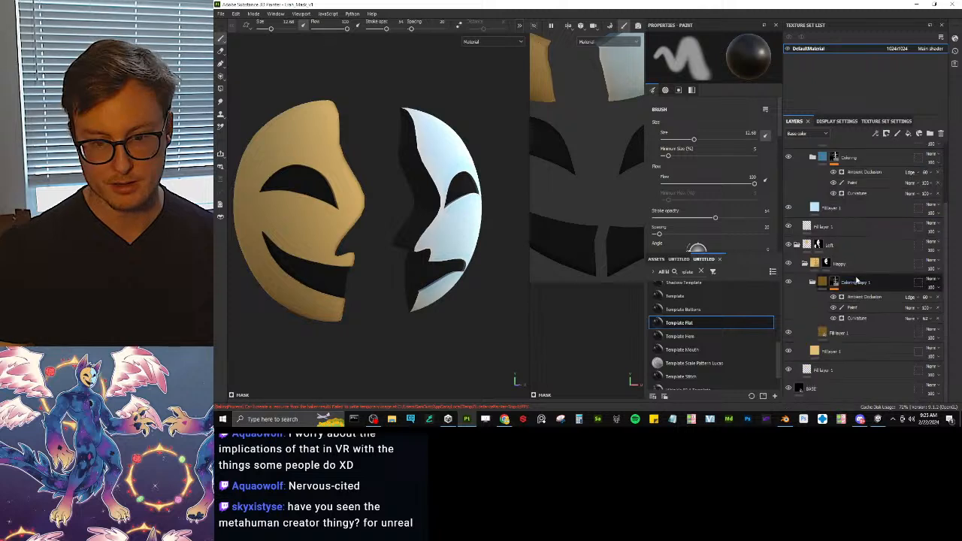
left_click(814, 282)
left_click_drag(858, 283, 858, 284)
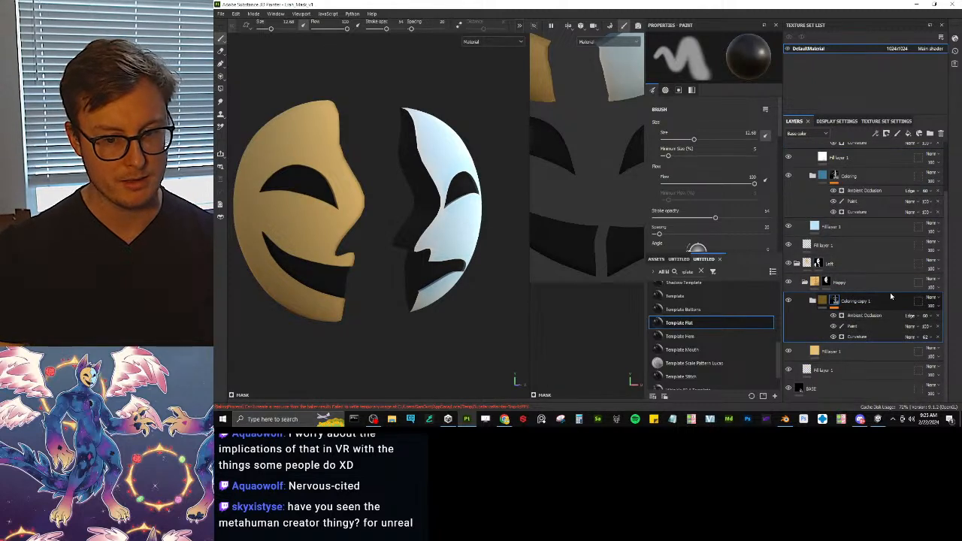
scroll(391, 210, "up", 5)
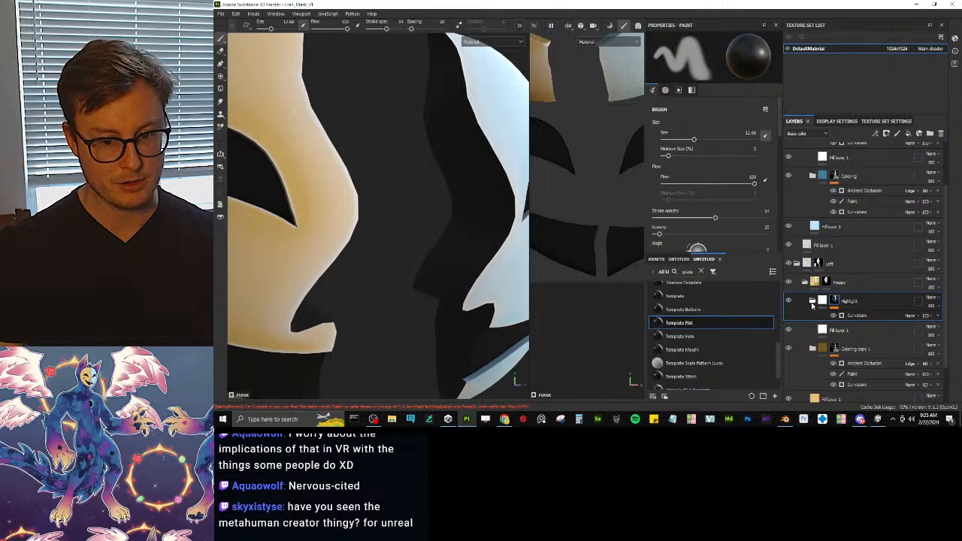
Step: Give the fill inside Happy's Highlight folder the mask's golden base color and check it in the Base color view
left_click(801, 332)
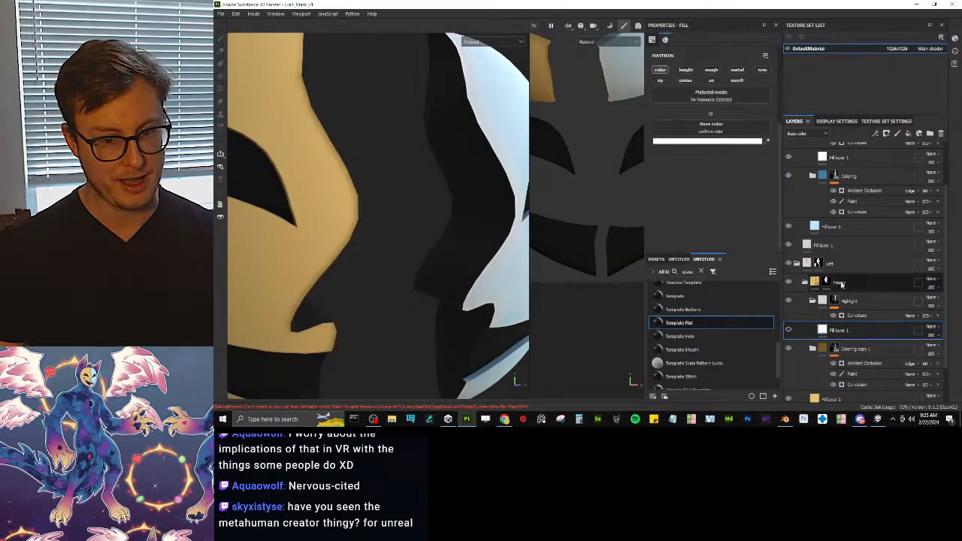
middle_click_drag(316, 231, 406, 240, "alt")
key("c")
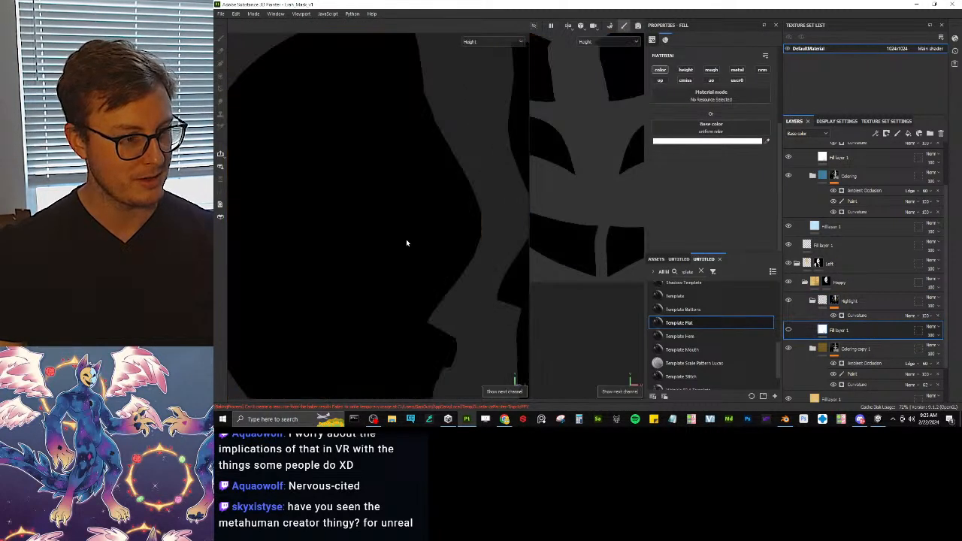
scroll(406, 239, "down", 3)
left_click(468, 43)
left_click(478, 79)
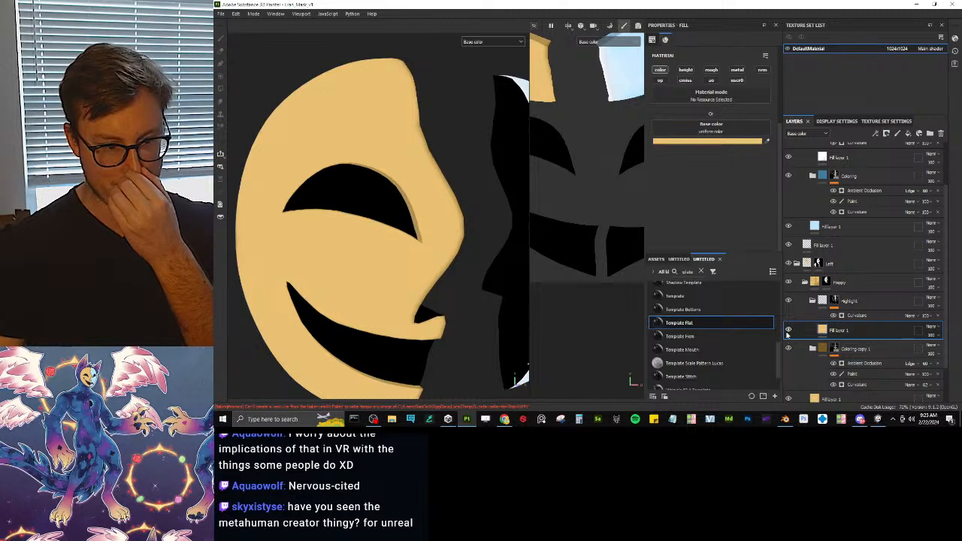
Step: Shift the Happy Highlight fill's base color to a brighter, more saturated gold
left_click(738, 142)
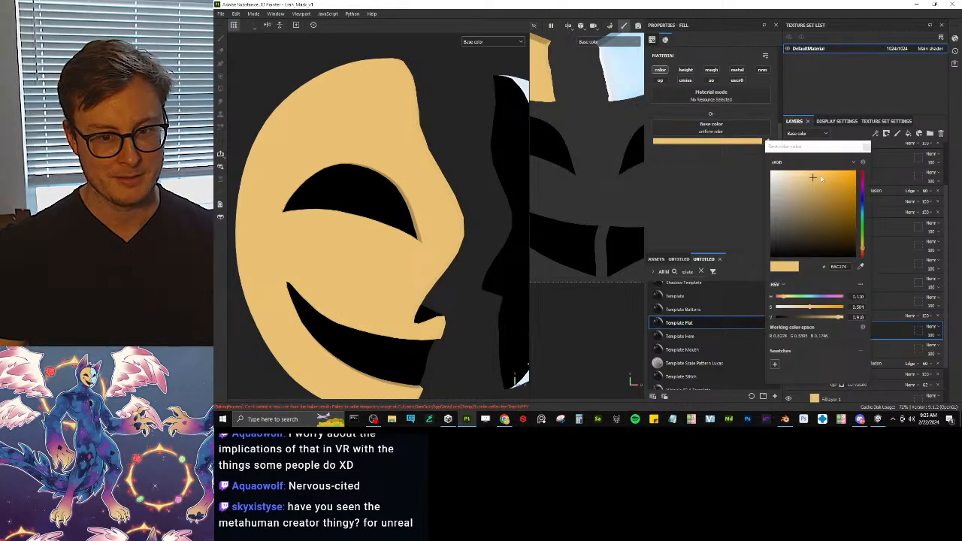
left_click_drag(812, 178, 812, 173)
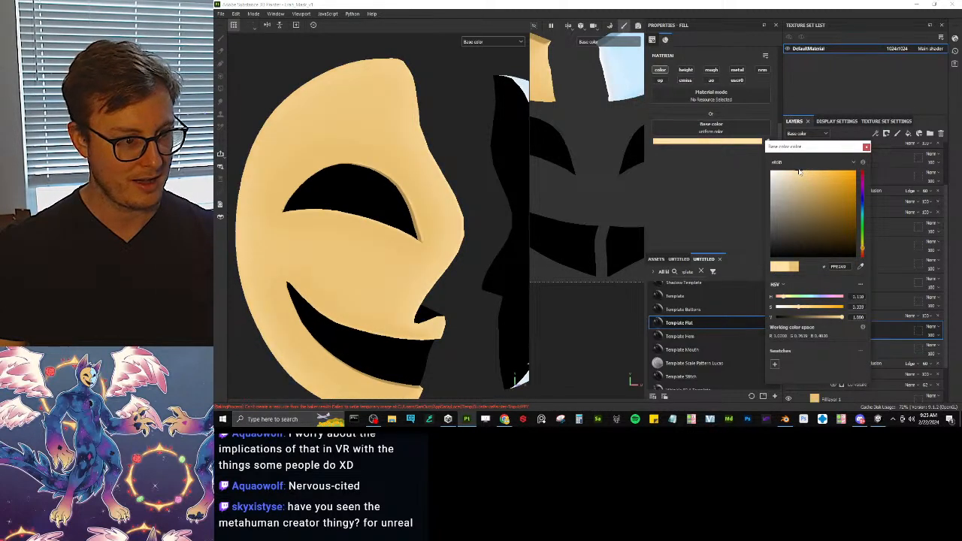
left_click_drag(820, 174, 832, 174)
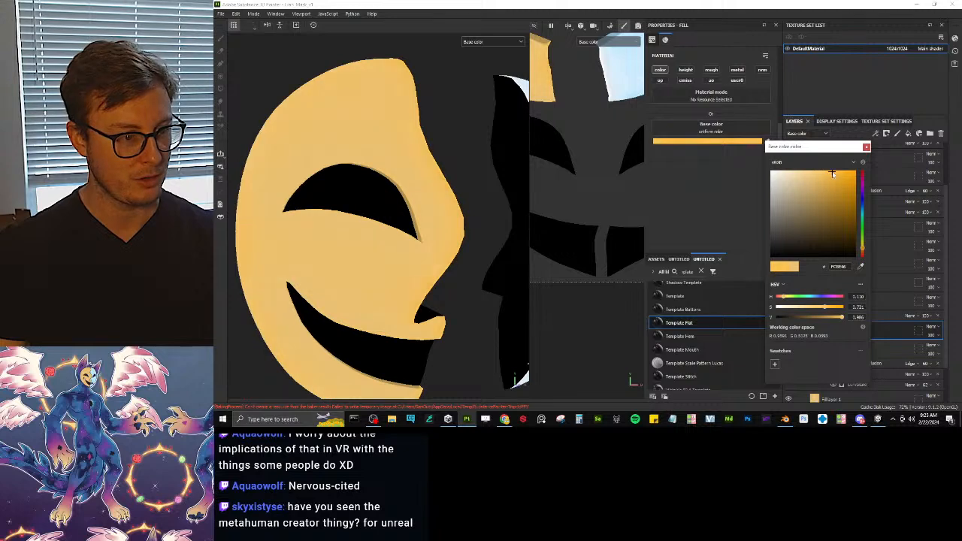
left_click(866, 146)
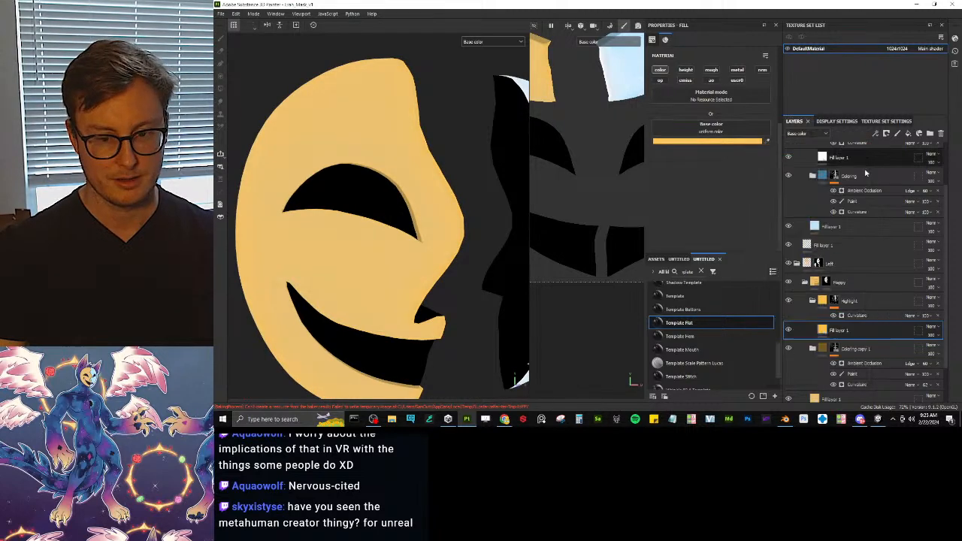
Step: Delete the Highlight folders from both the Happy and Sad folders
left_click(914, 284)
left_click(926, 301)
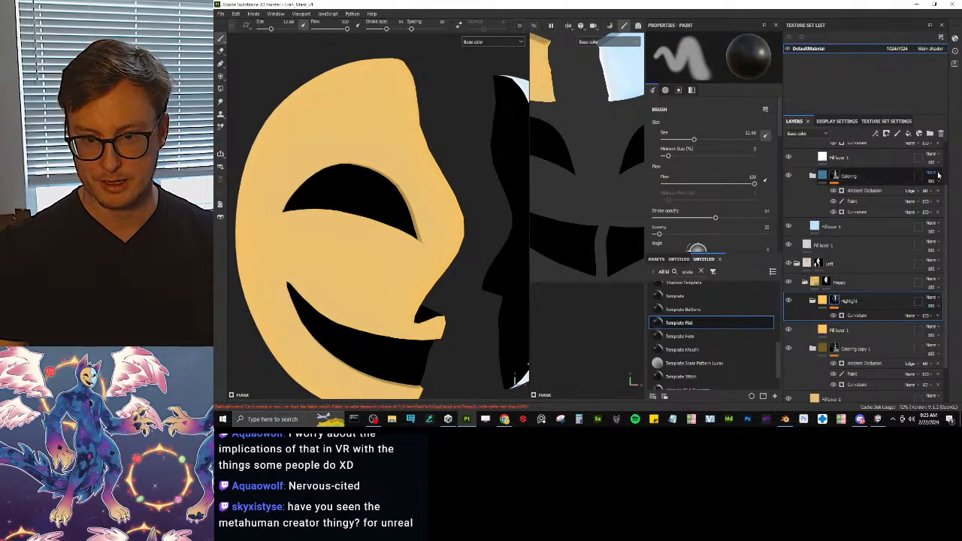
left_click(941, 136)
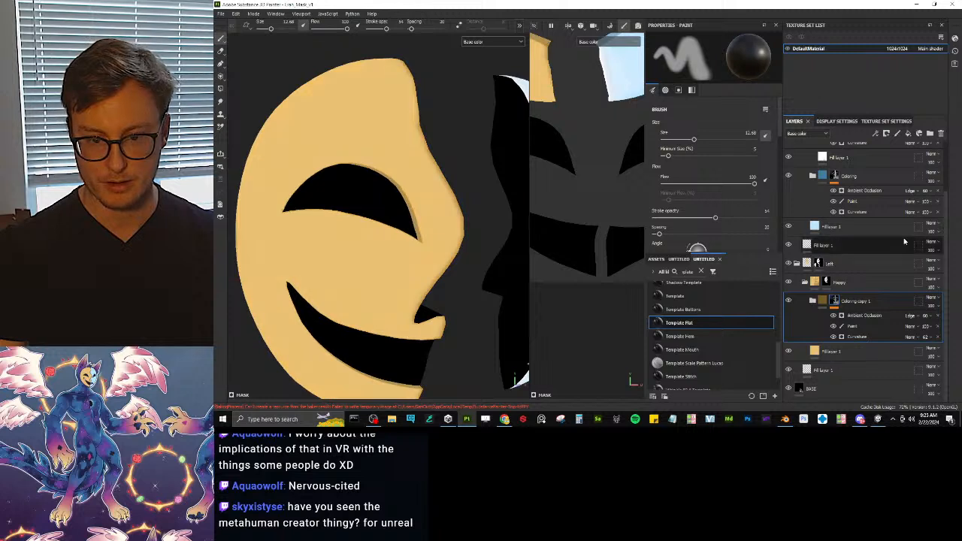
scroll(905, 242, "up", 3)
left_click(882, 189)
left_click(941, 134)
scroll(391, 242, "down", 5)
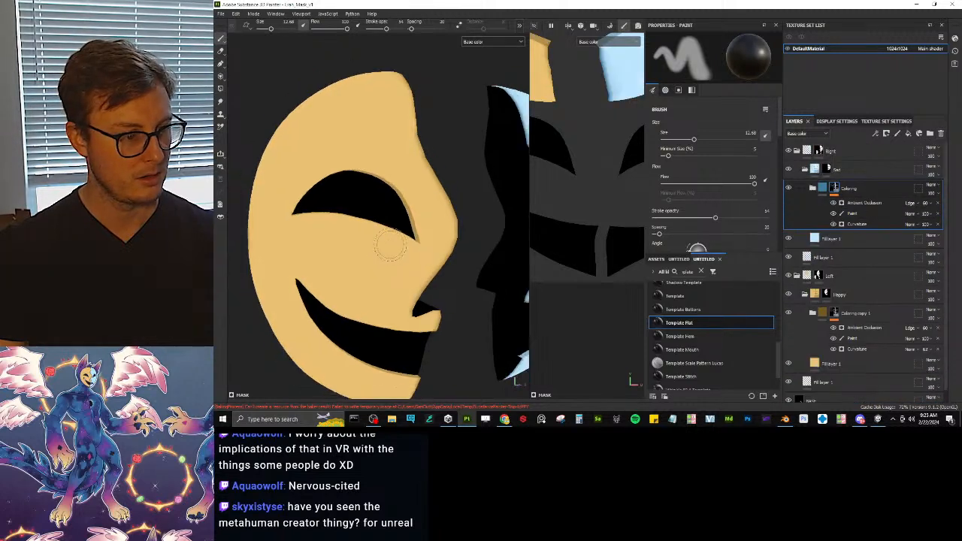
Step: Enable the roughness channel on Happy's golden fill layer and set Roughness to 0.35, working in the Material view
key("m")
scroll(421, 257, "up", 6)
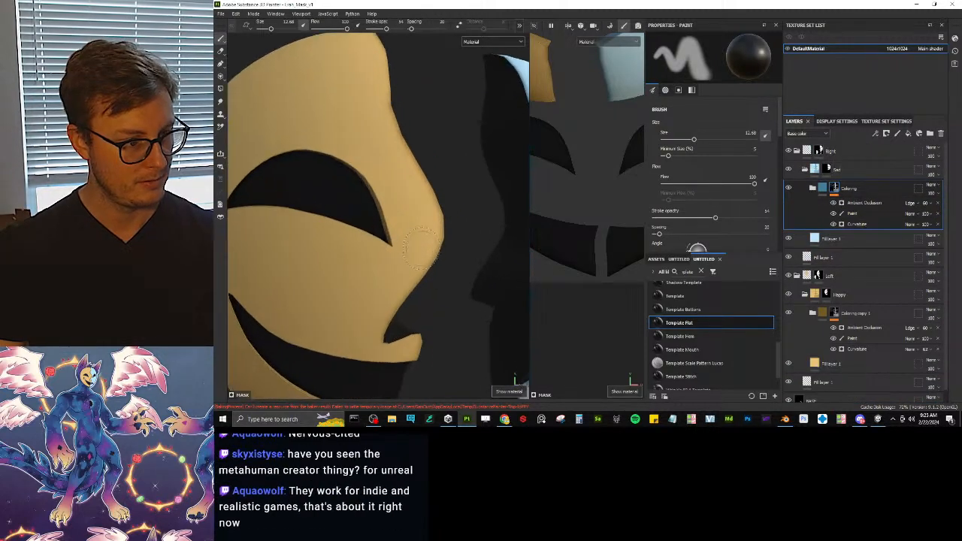
scroll(949, 289, "down", 1)
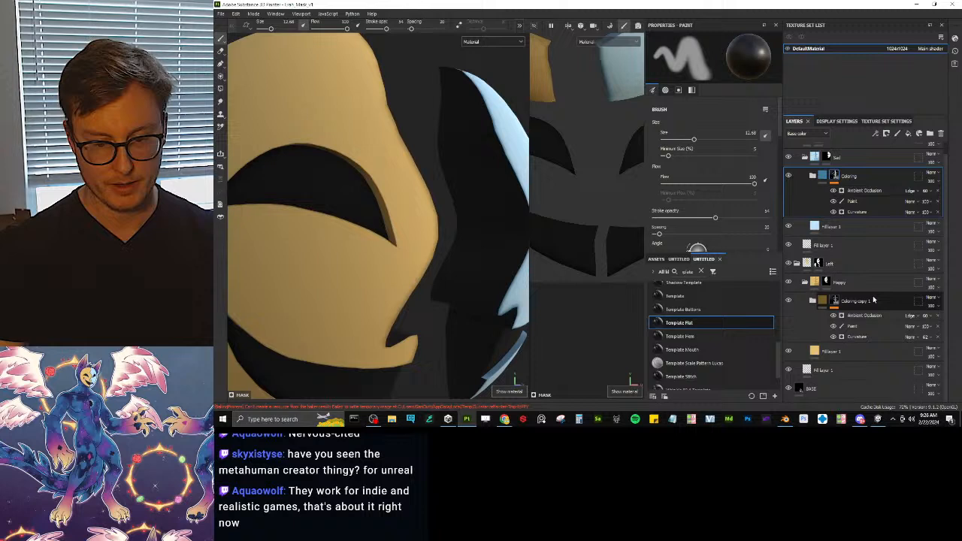
left_click(827, 351)
left_click(713, 70)
scroll(890, 193, "up", 1)
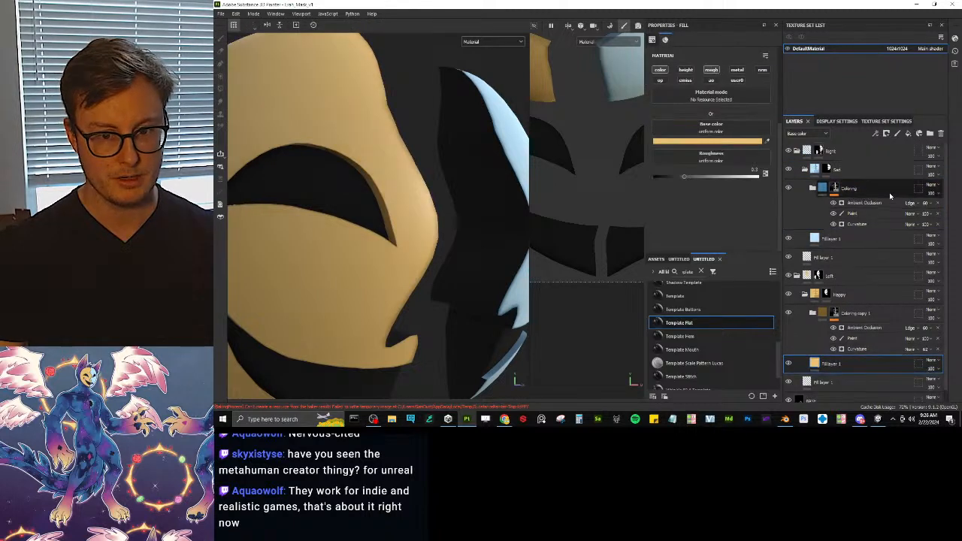
scroll(462, 235, "down", 6)
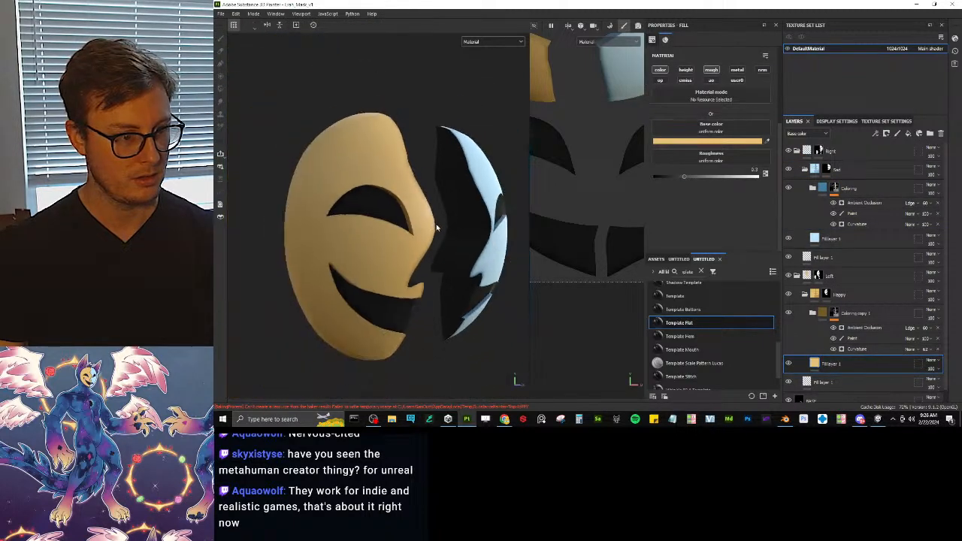
left_click_drag(436, 227, 466, 225, "alt")
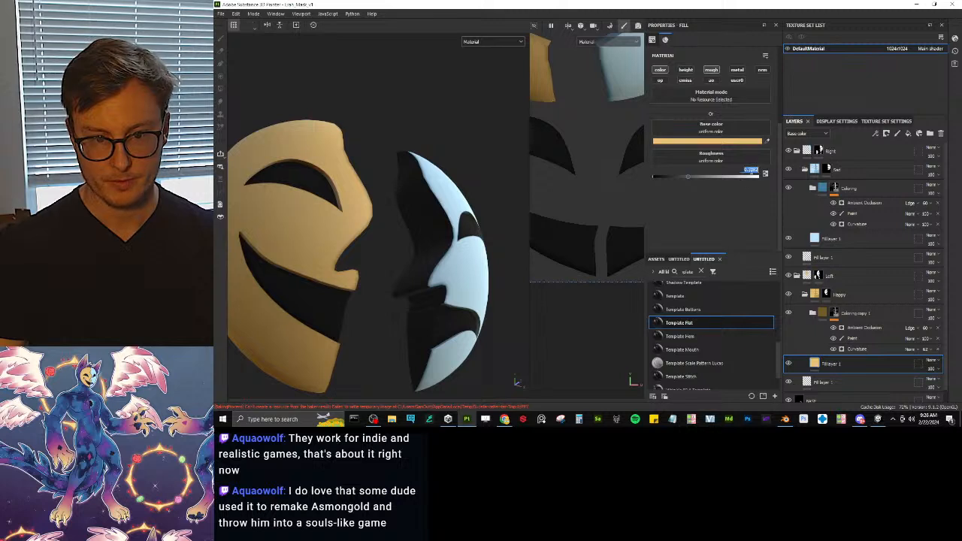
key("BackSpace")
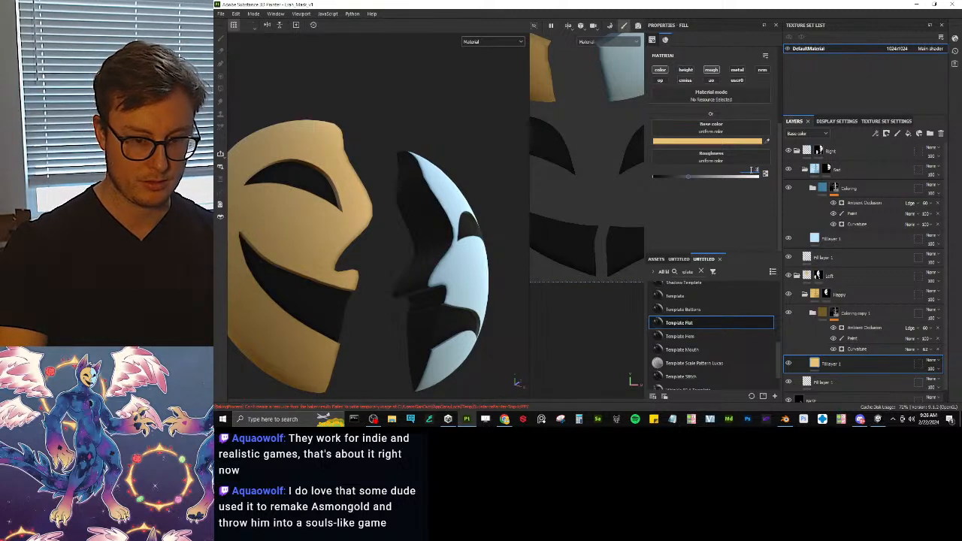
key("Return")
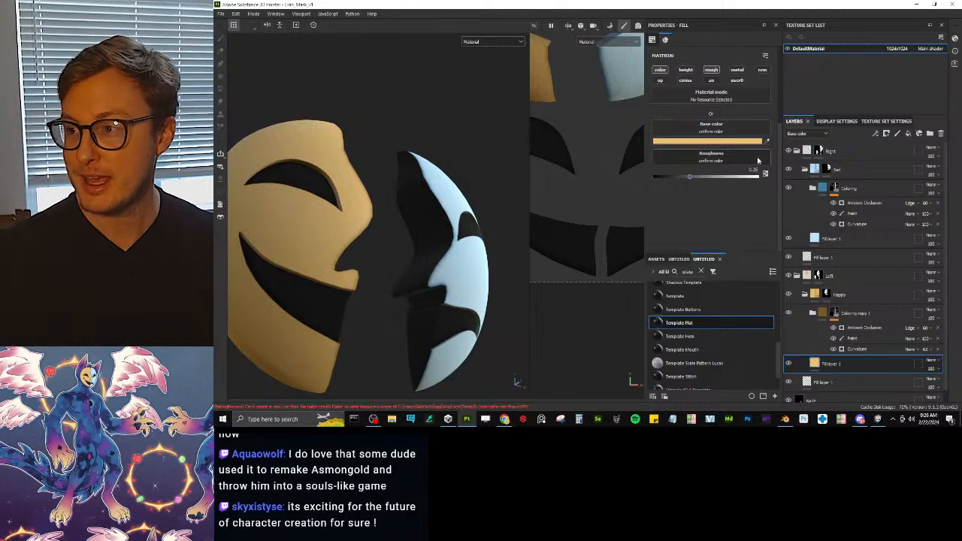
Step: Examine both mask halves from several angles and compare the sad half with its Coloring folder hidden and shown
left_click_drag(389, 227, 373, 255, "alt")
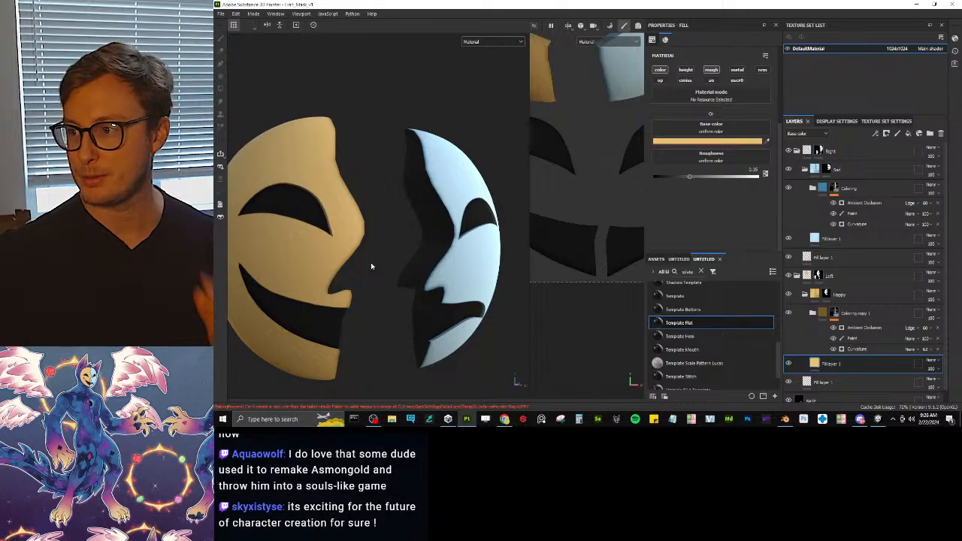
left_click_drag(370, 262, 368, 221, "alt")
right_click_drag(368, 221, 428, 211, "alt")
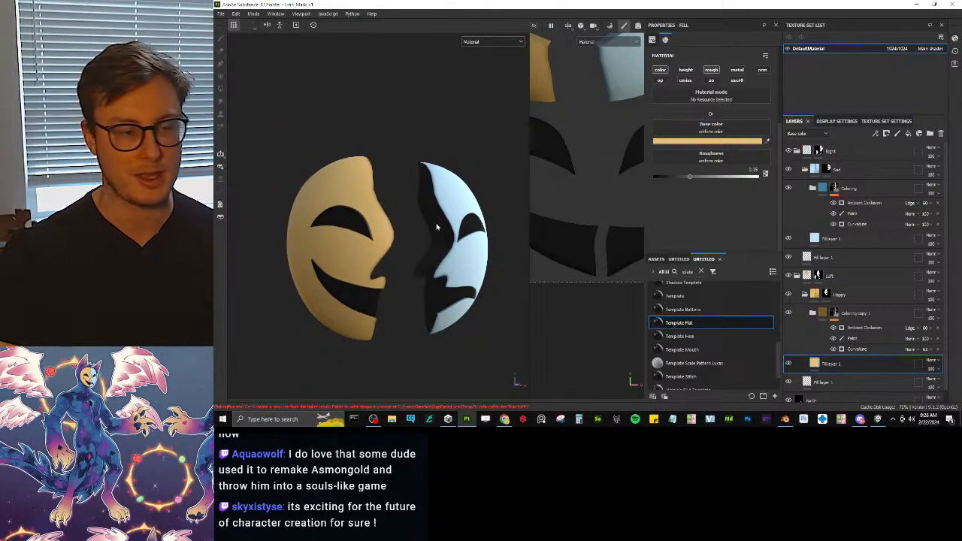
left_click_drag(440, 224, 422, 212, "alt")
middle_click_drag(422, 213, 402, 216, "alt")
right_click_drag(402, 216, 372, 221, "alt")
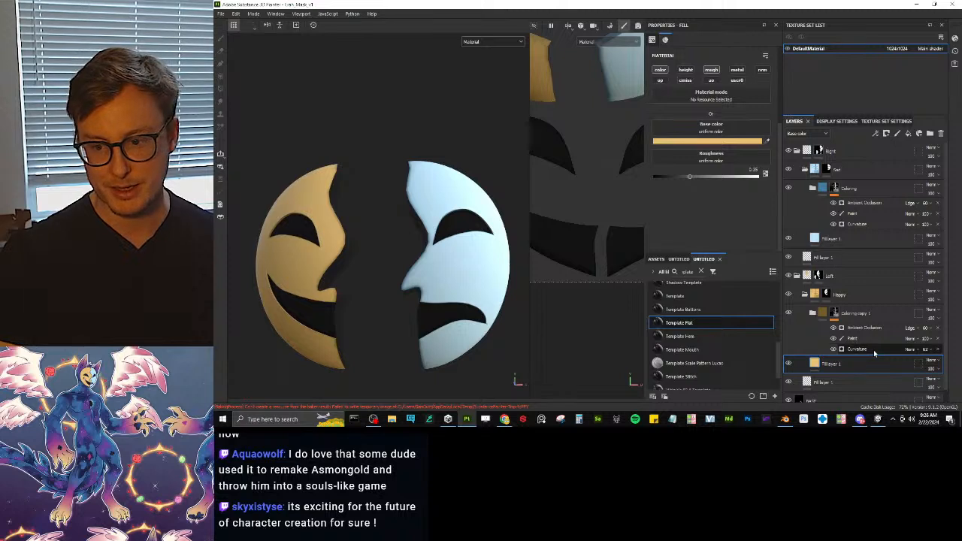
scroll(440, 240, "up", 5)
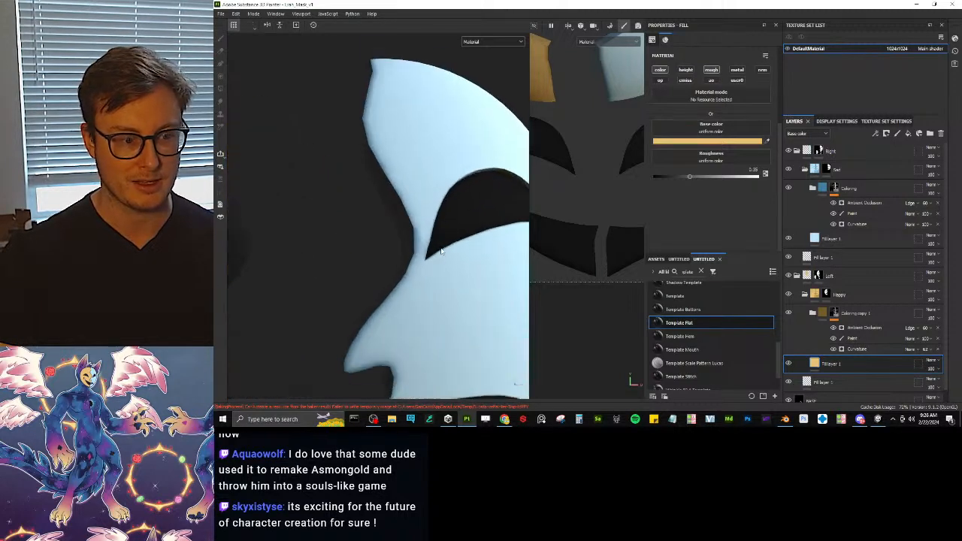
left_click_drag(425, 218, 403, 256, "alt")
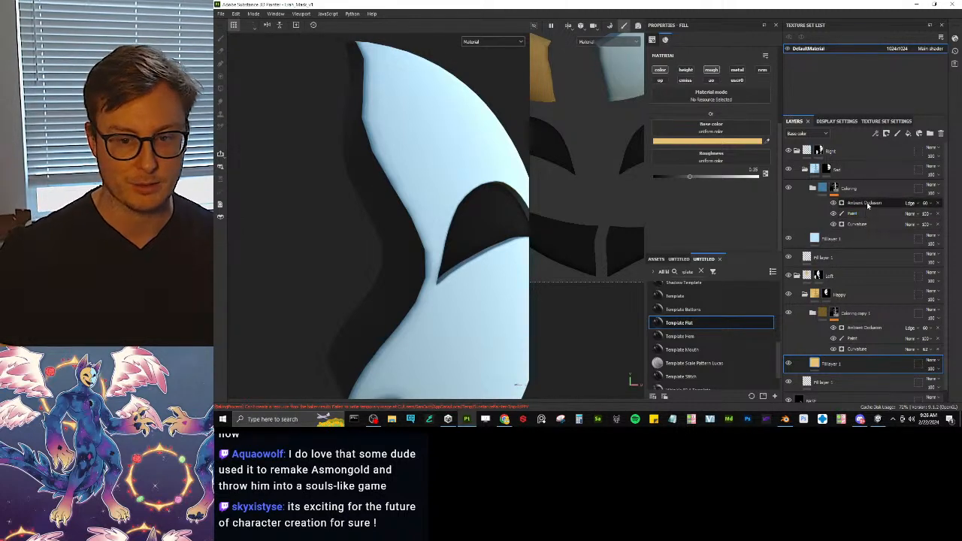
left_click(789, 189)
left_click(790, 189)
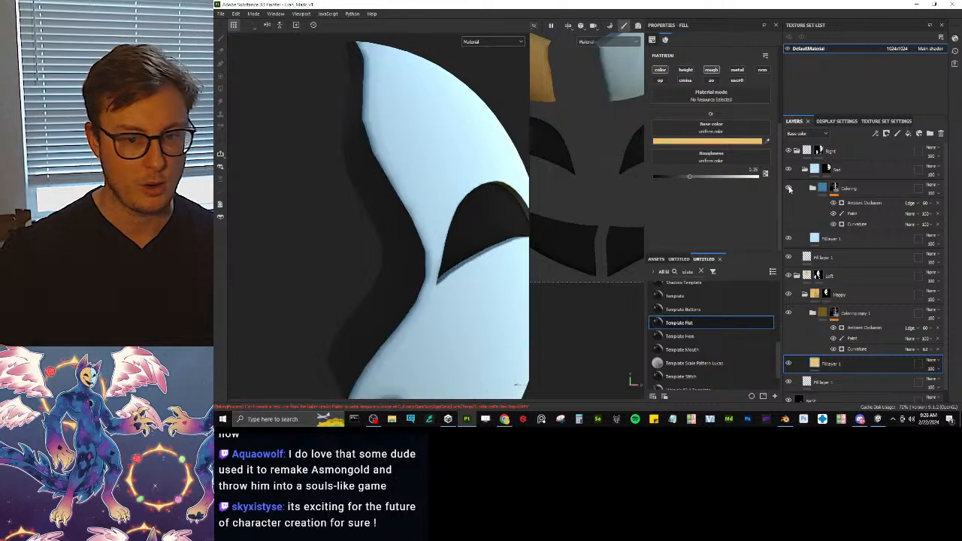
Step: Enable the roughness channel on Sad's light blue fill layer and set Roughness to 0.35
left_click(817, 240)
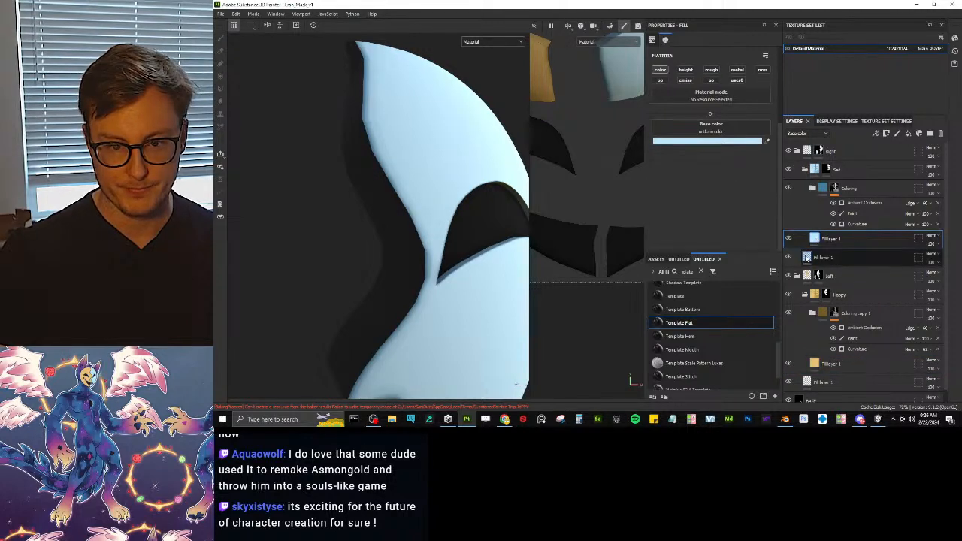
left_click(810, 258)
left_click(713, 70)
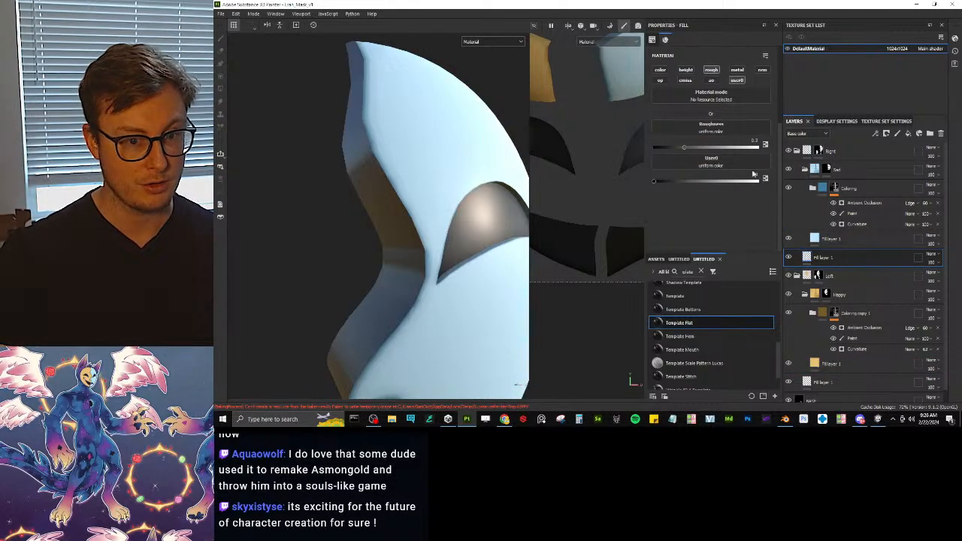
left_click(827, 239)
left_click(711, 70)
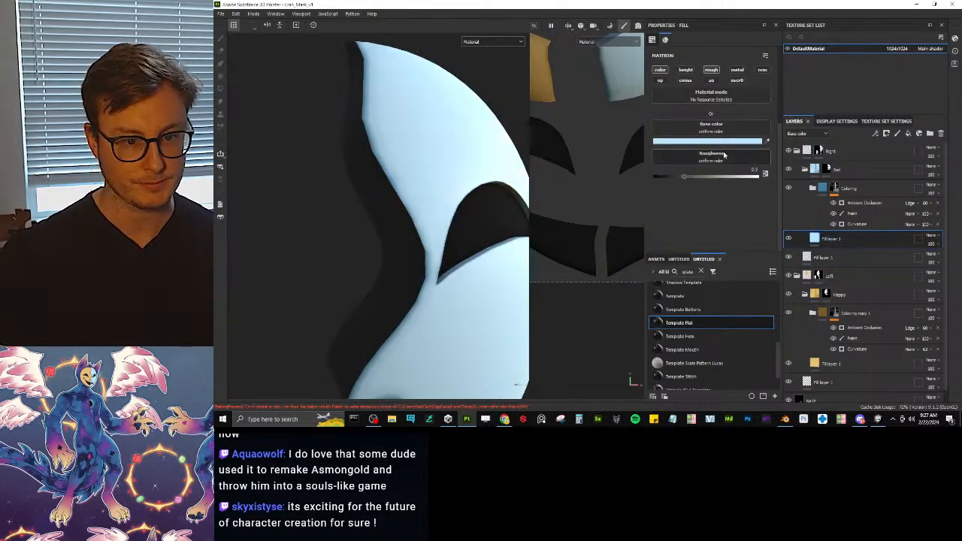
left_click(756, 170)
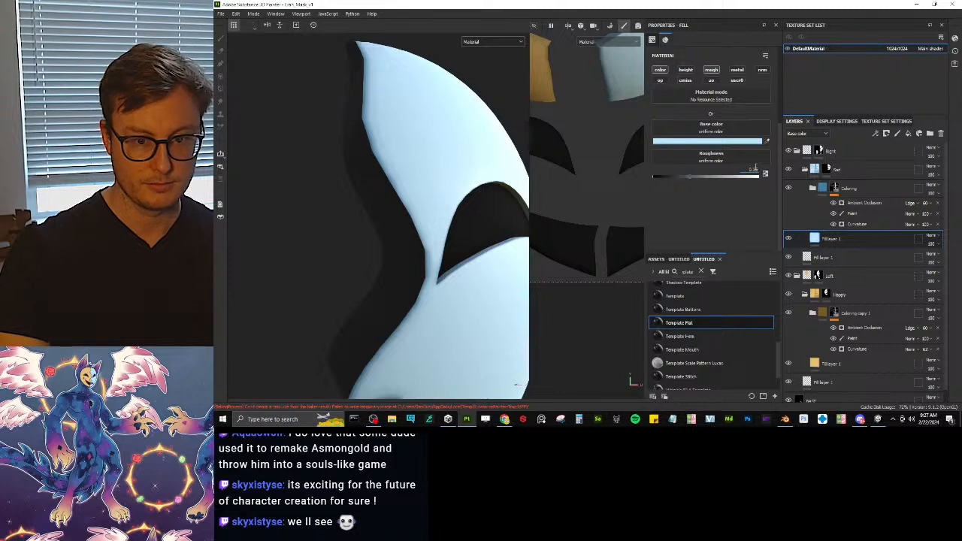
Step: Enable the ambient occlusion channel on the BASE layer and set its value to 0
scroll(501, 215, "down", 8)
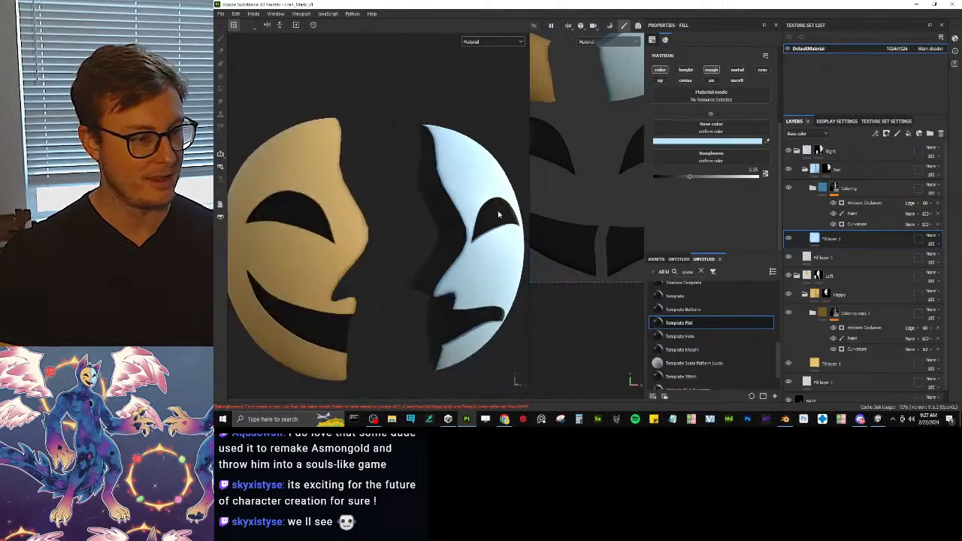
left_click_drag(438, 231, 414, 253, "alt")
scroll(451, 218, "up", 6)
middle_click_drag(414, 254, 412, 193, "alt")
scroll(848, 298, "down", 1)
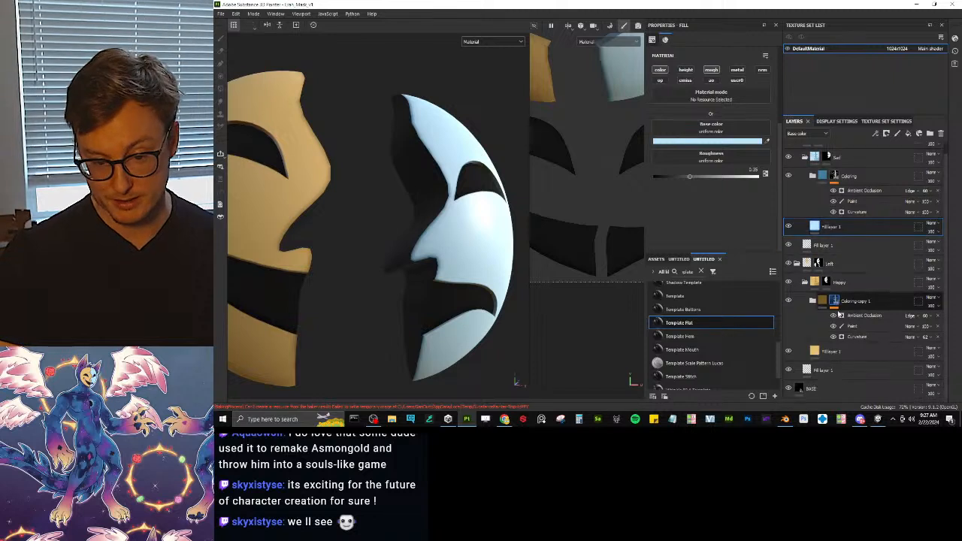
left_click(823, 390)
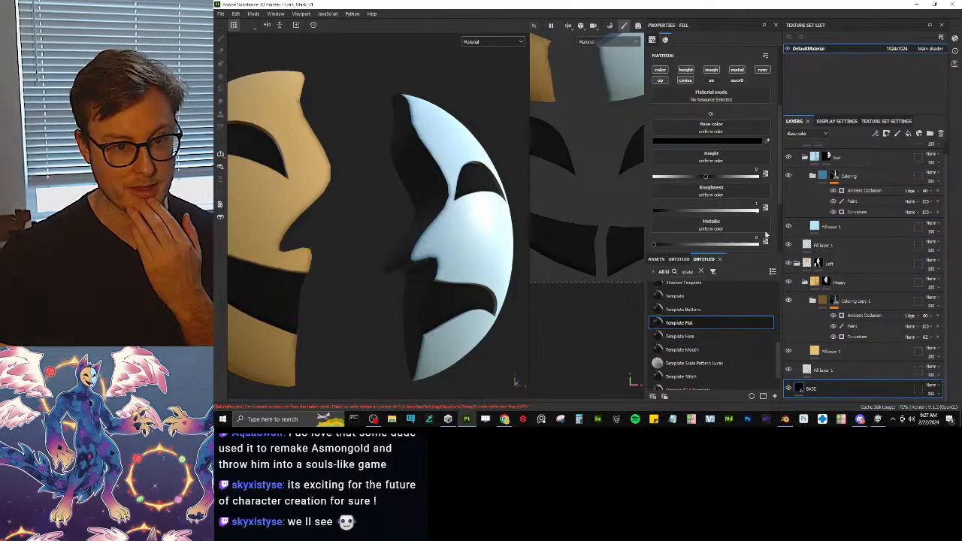
left_click(712, 80)
scroll(712, 112, "down", 3)
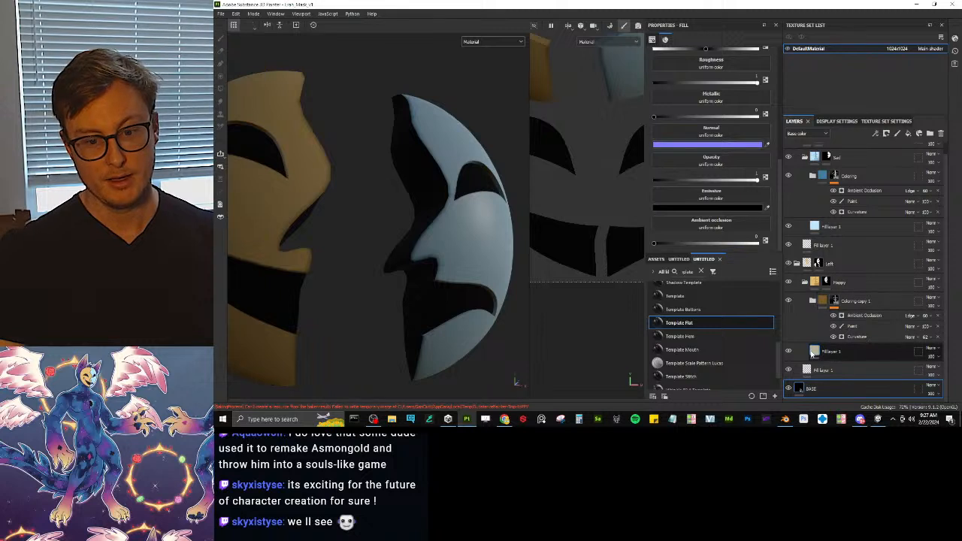
Step: Enable ambient occlusion at 1 on Happy's golden fill layer and switch the layer stack to the Ambient occlusion channel
left_click(827, 351)
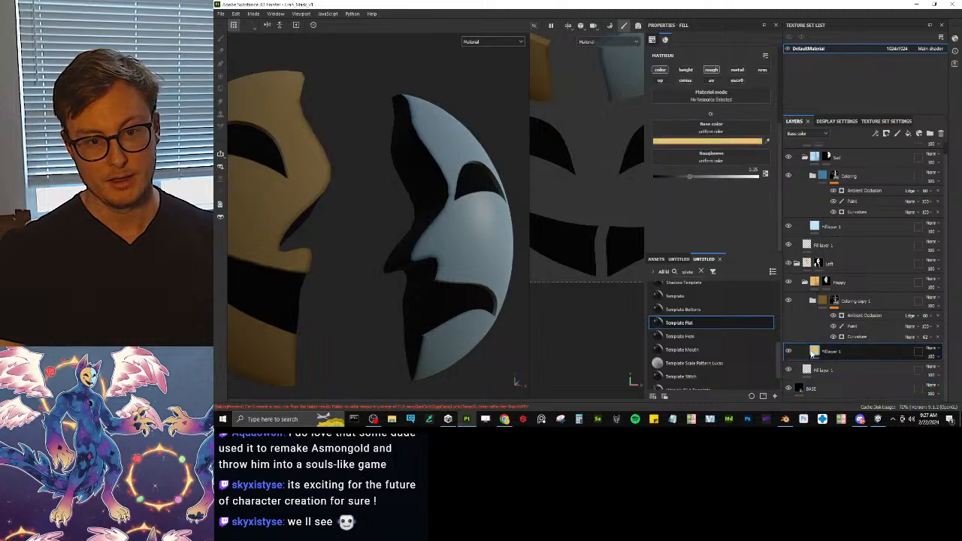
left_click(715, 80)
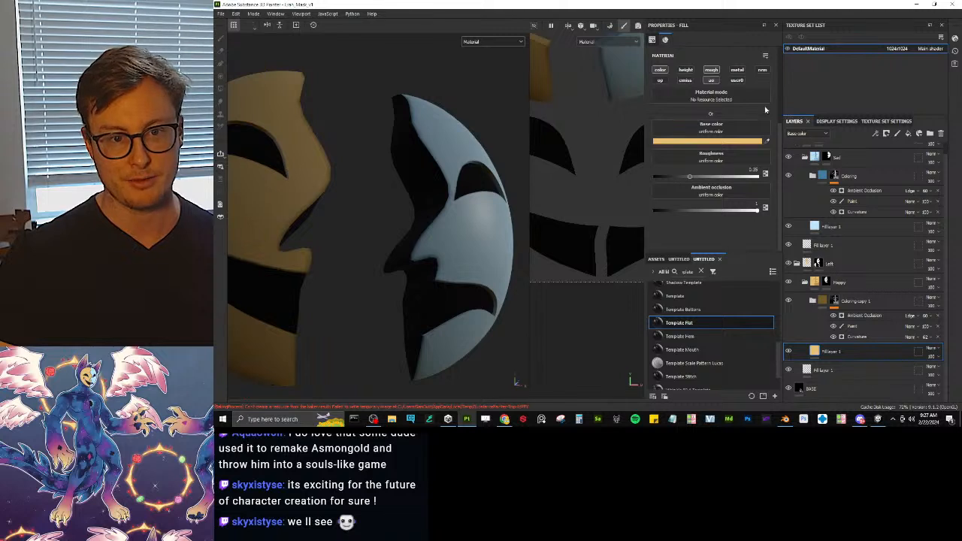
left_click(807, 133)
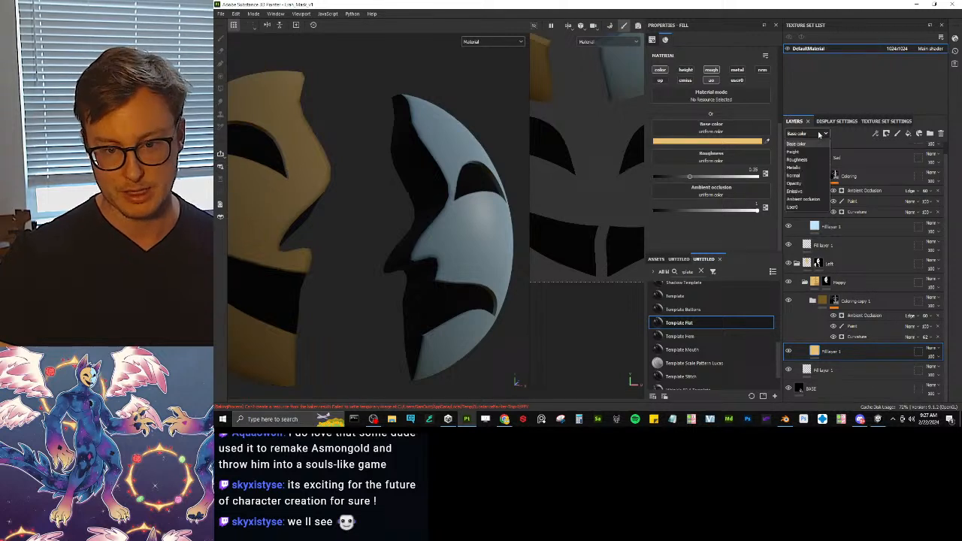
left_click(802, 198)
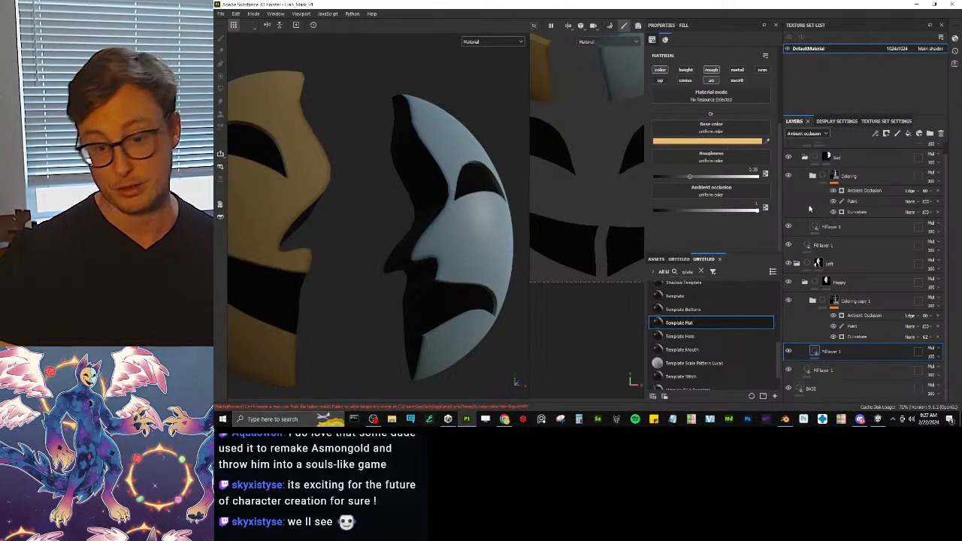
Step: Set the ambient occlusion blend mode of Happy's golden fill layer to Replace and compare the mask with that layer hidden and shown
left_click(933, 351)
left_click(920, 136)
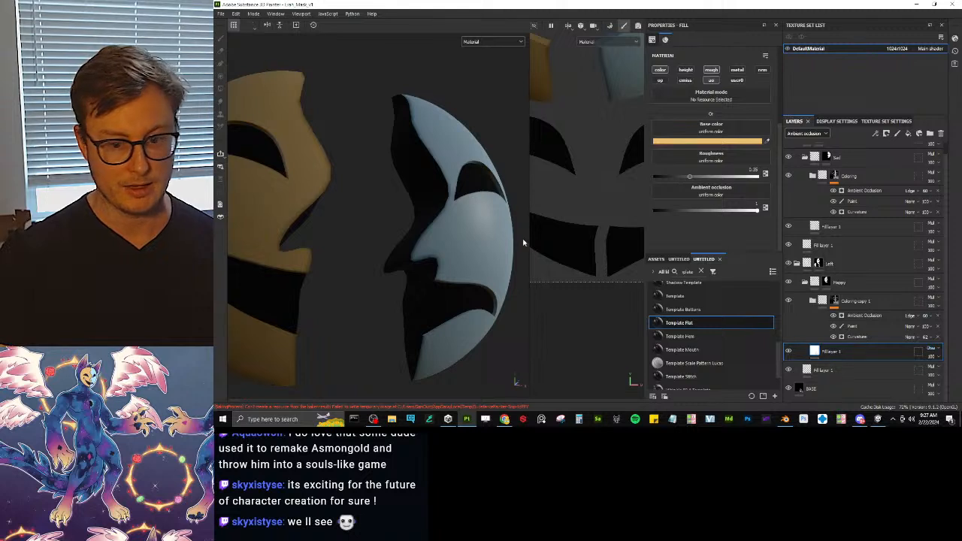
left_click(932, 350)
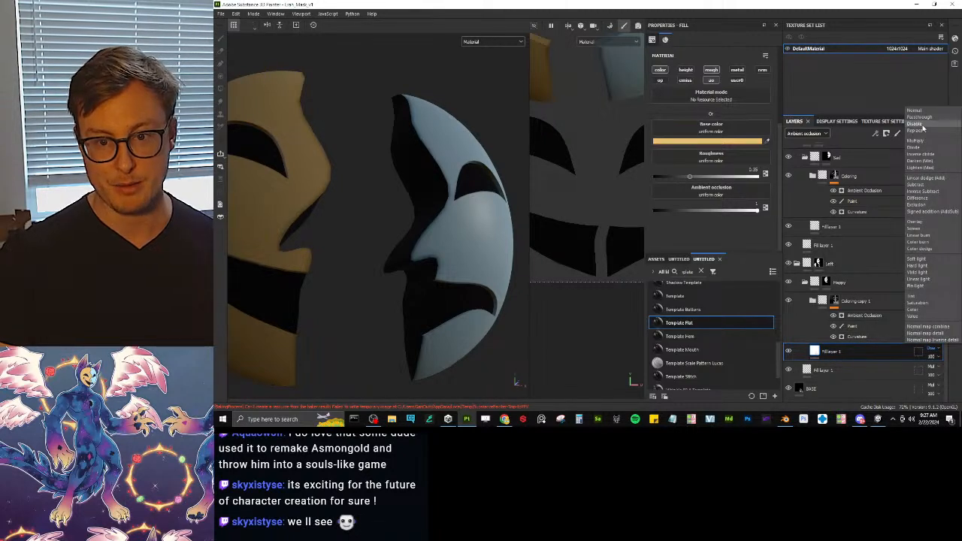
left_click(922, 131)
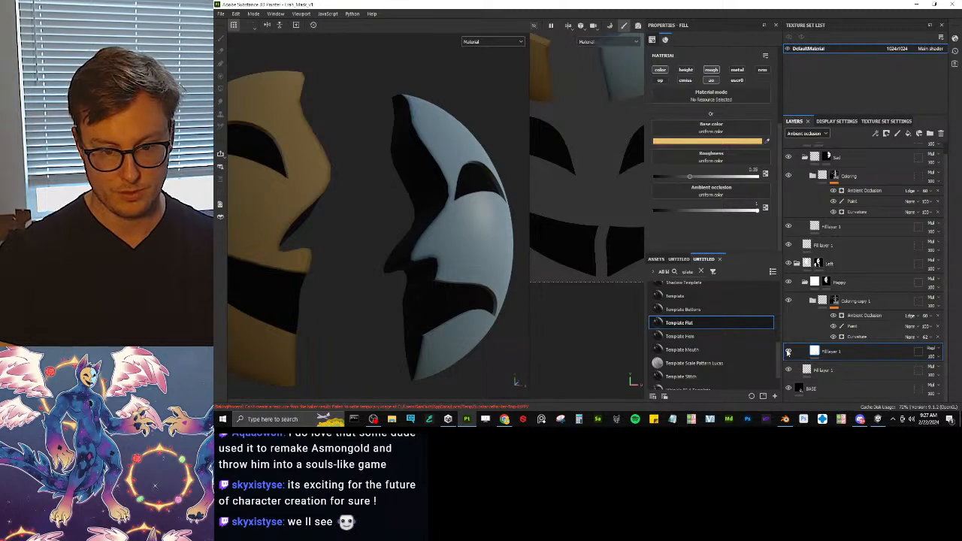
left_click(788, 352)
left_click(788, 352)
scroll(433, 222, "down", 3)
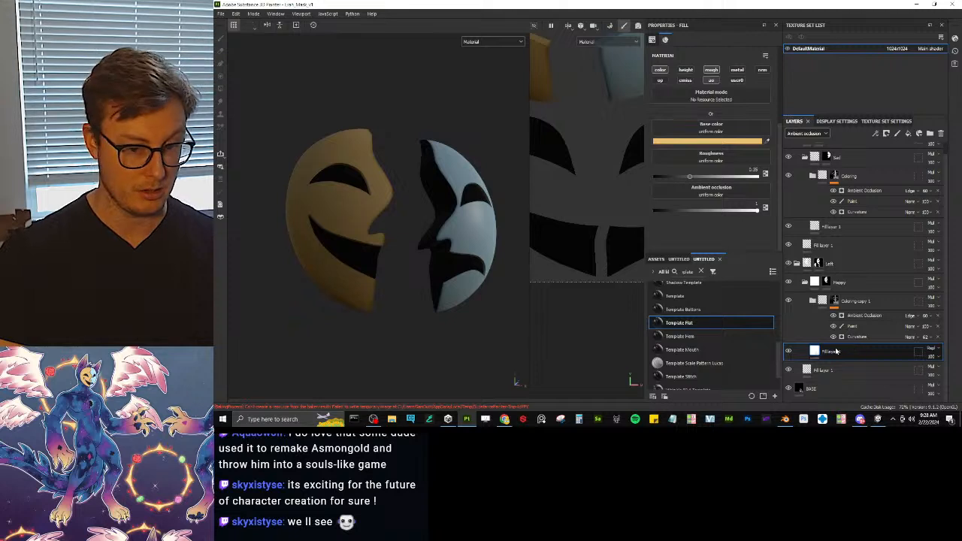
Step: Disable the ambient occlusion channel on the BASE layer
left_click(834, 389)
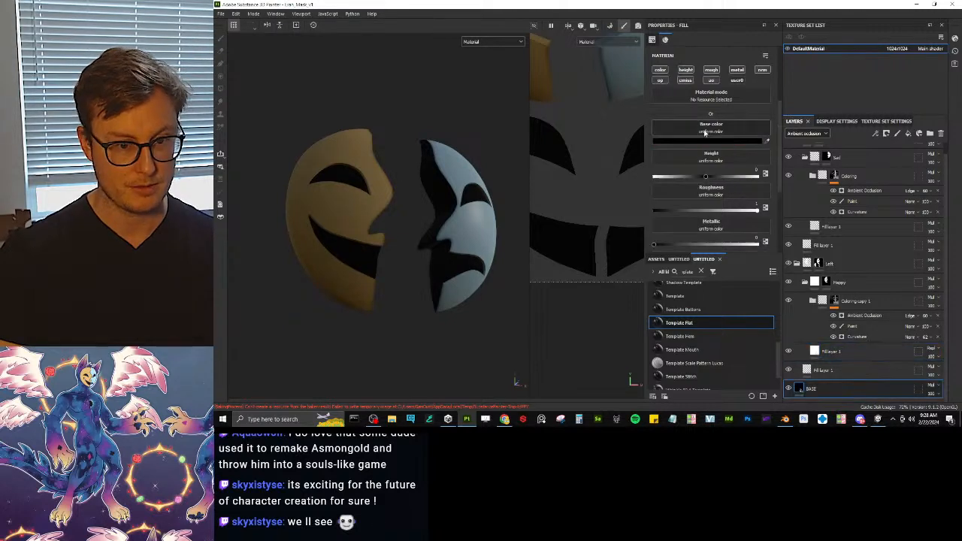
left_click(712, 81)
scroll(371, 222, "up", 3)
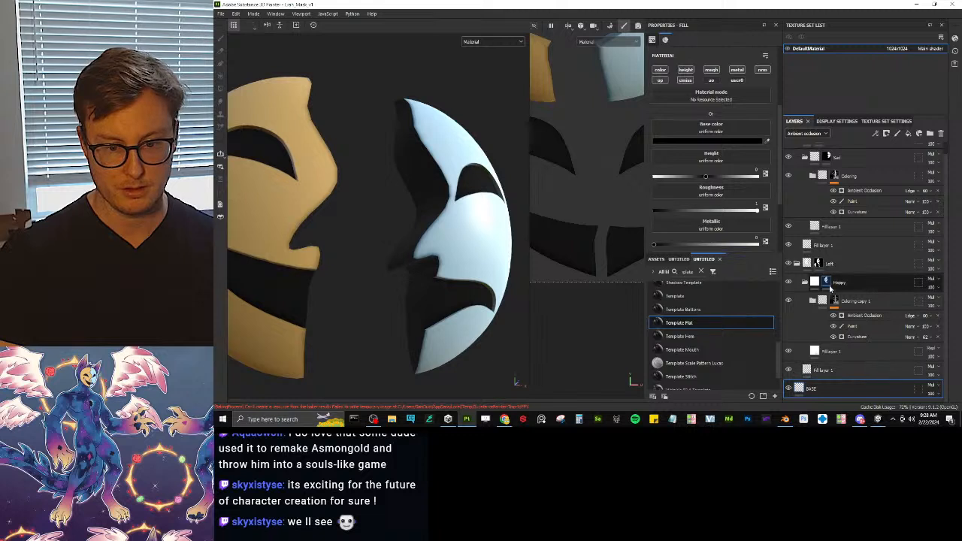
Step: Add a Template Flat folder above the BASE layer and rename it SHADOW
left_click_drag(857, 373, 862, 381)
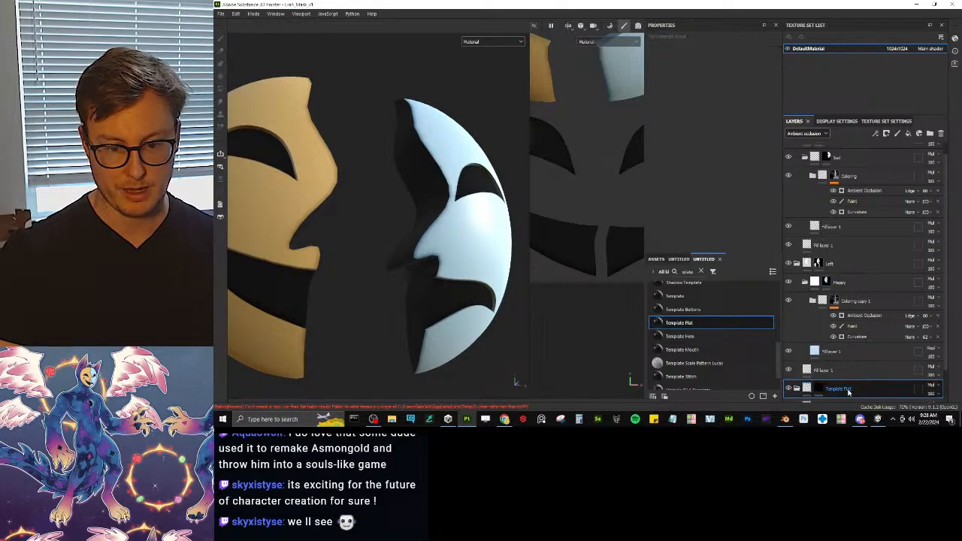
double_click(844, 390)
type("Ad")
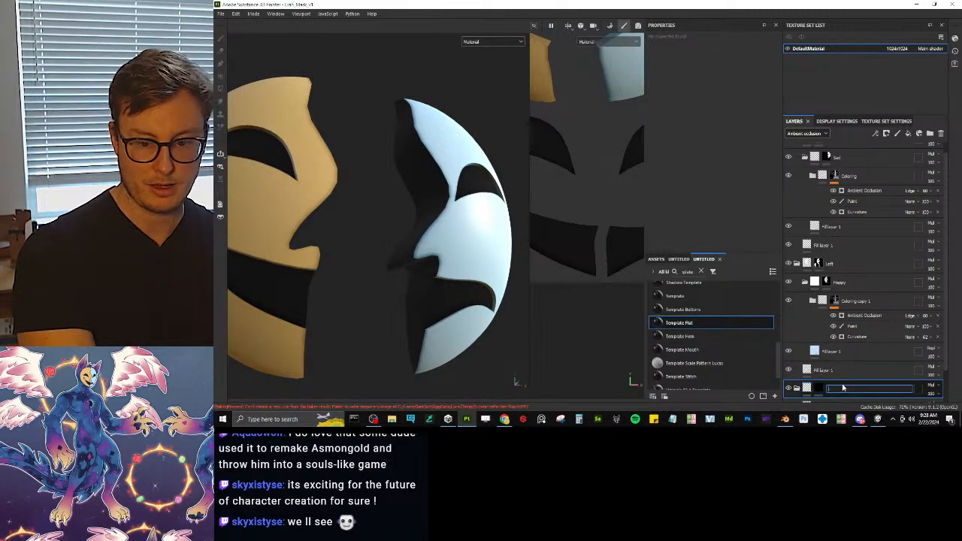
type("SHADOW")
key("Return")
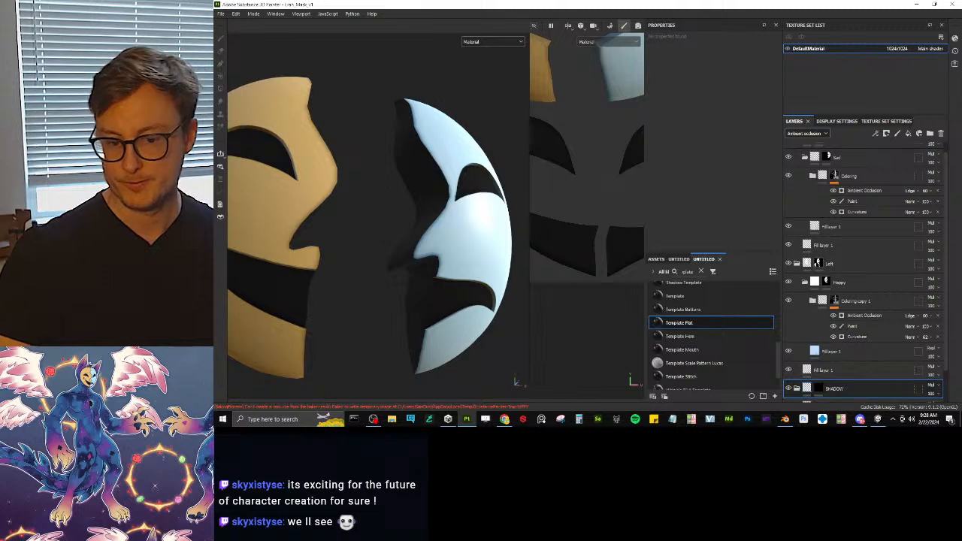
Step: Add a User1 channel to the texture set and enable it at 1 on SHADOW's fill layer
scroll(890, 243, "down", 1)
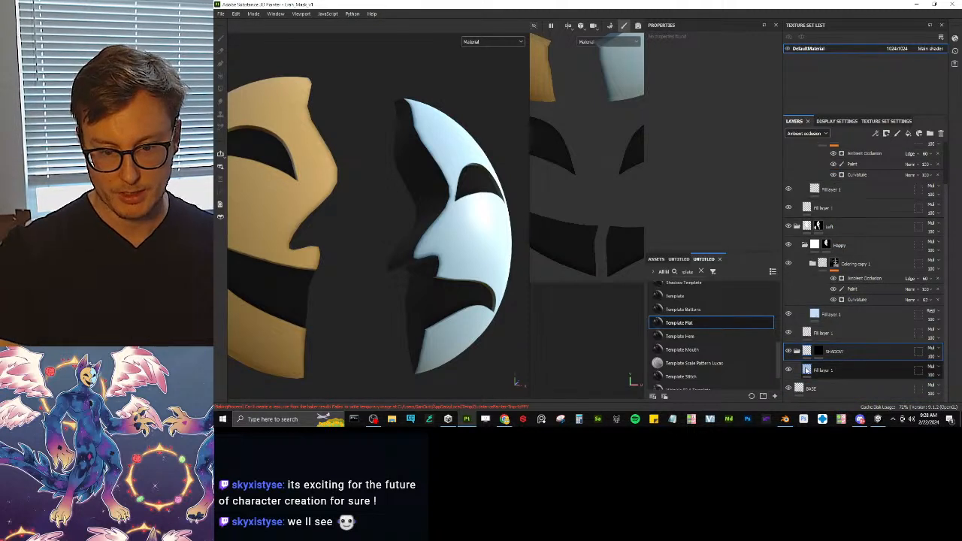
left_click(807, 370)
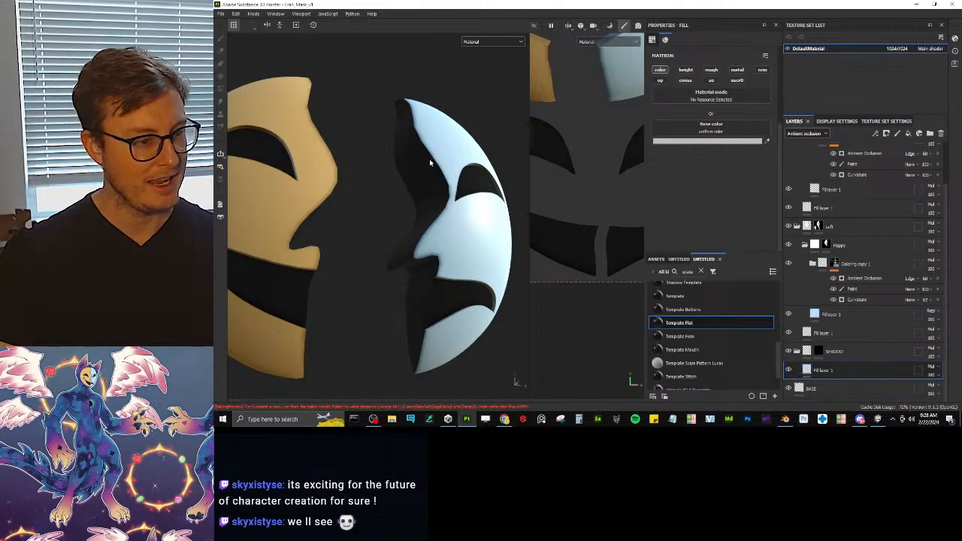
left_click_drag(430, 159, 380, 234, "alt")
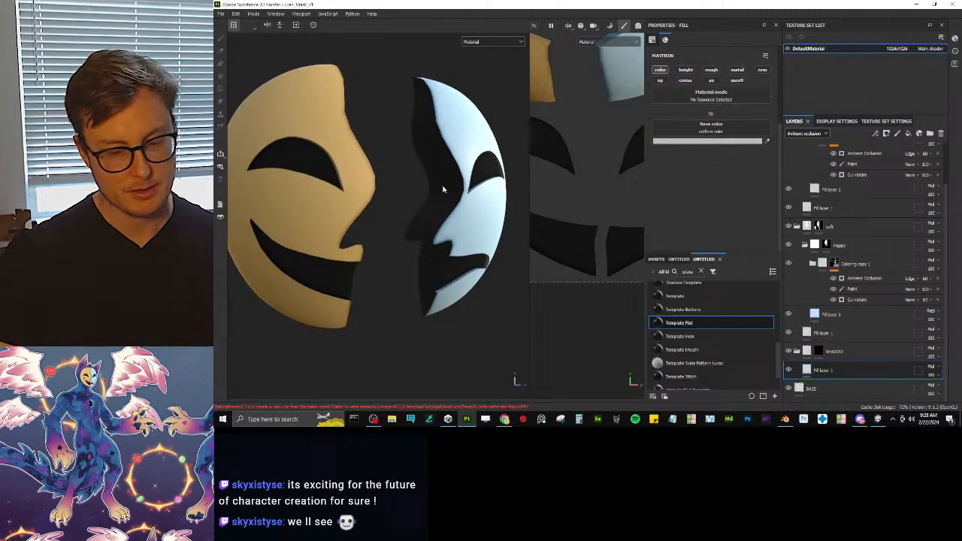
left_click(887, 122)
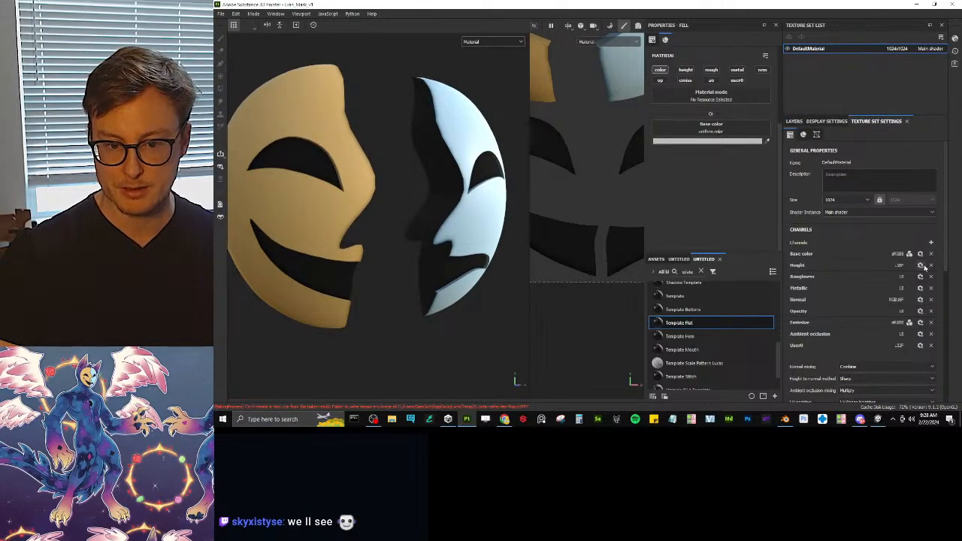
left_click(932, 242)
mouse_move(929, 281)
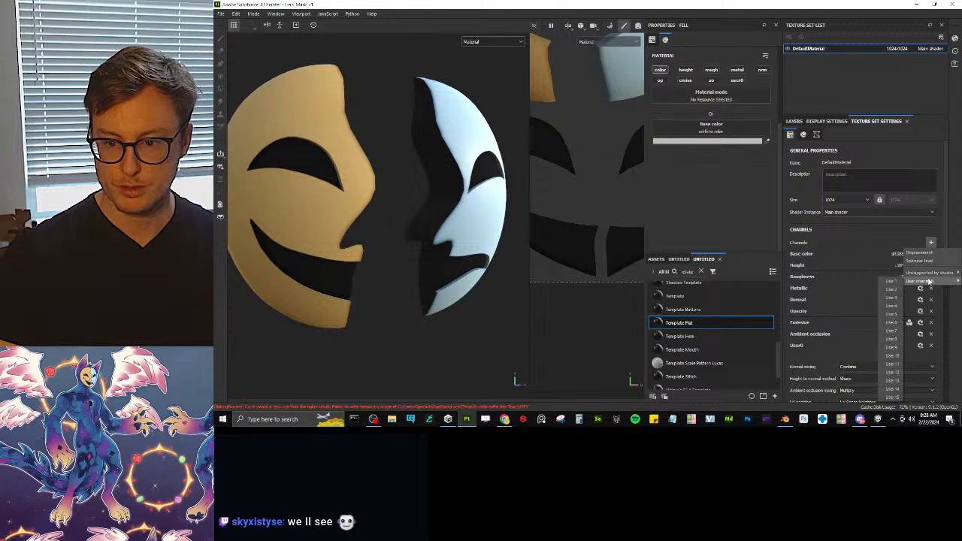
left_click(892, 288)
left_click(794, 121)
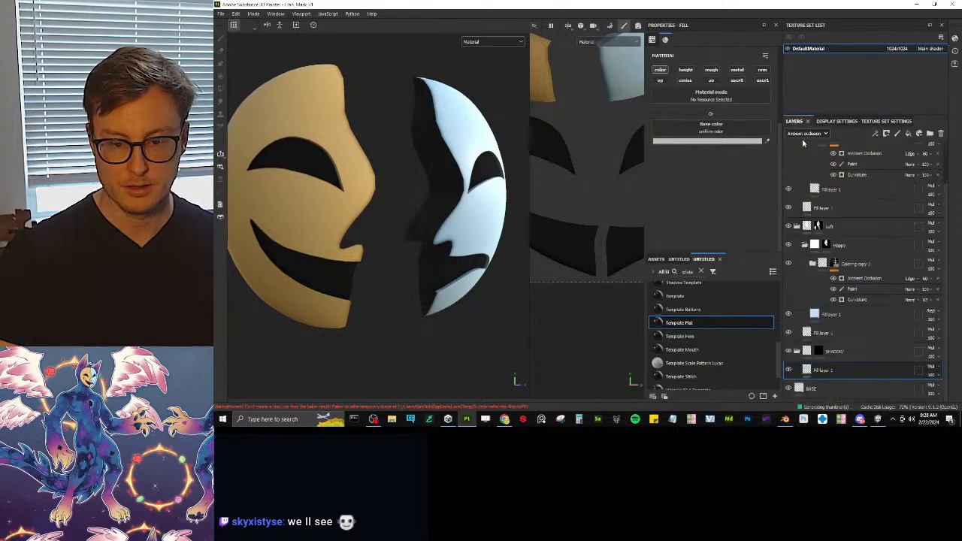
left_click(831, 369)
left_click(764, 80)
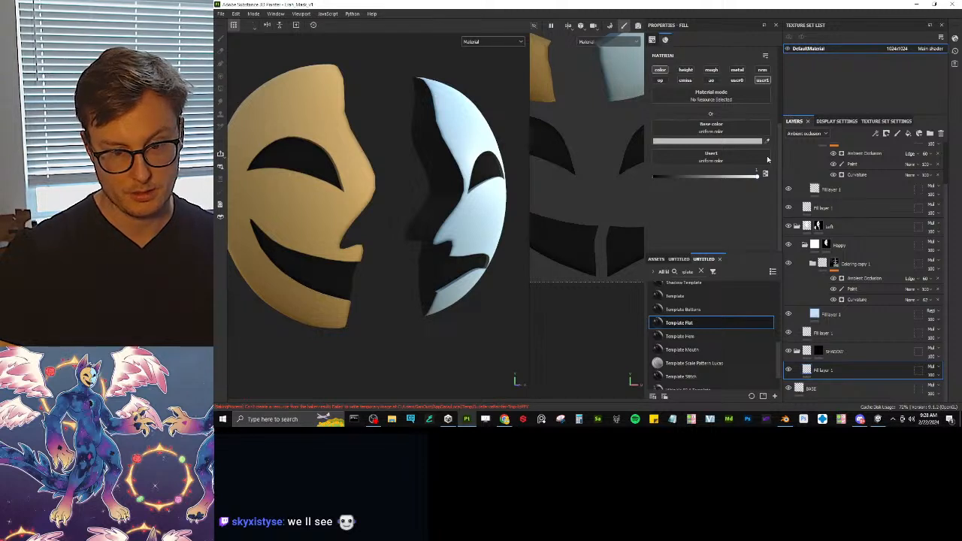
Step: Set the BASE layer's User1 value to 0 and preview the User0 and User1 channels on the model
left_click(842, 389)
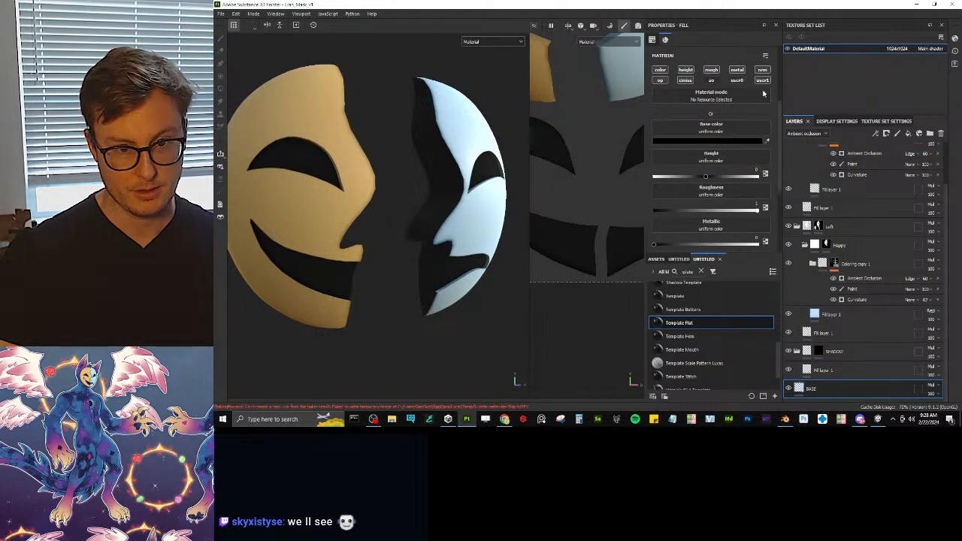
scroll(740, 188, "down", 3)
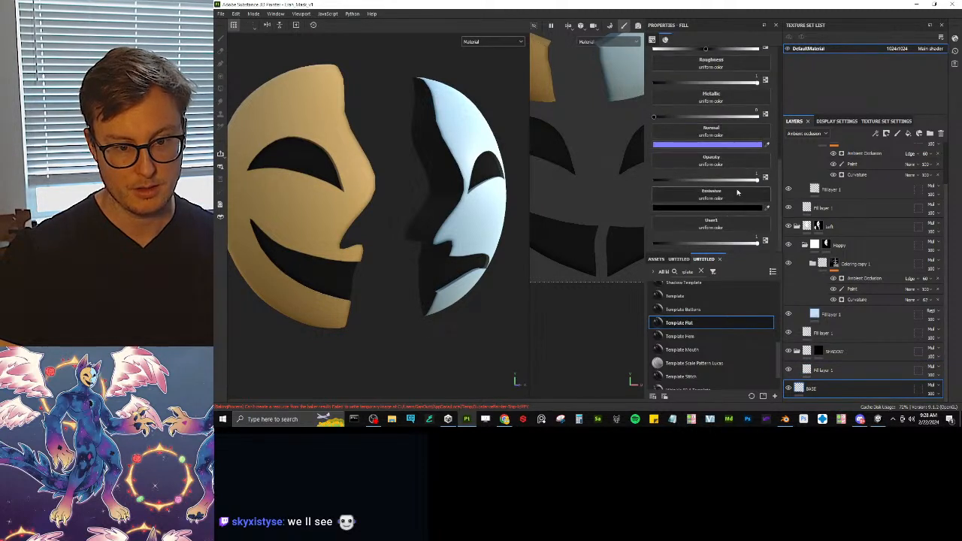
left_click(505, 45)
left_click(489, 95)
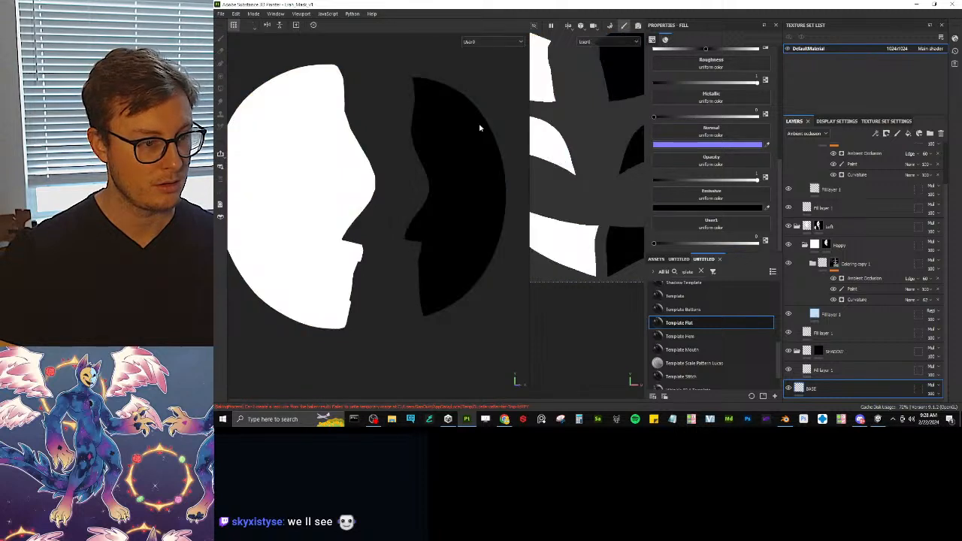
left_click(495, 41)
left_click(482, 103)
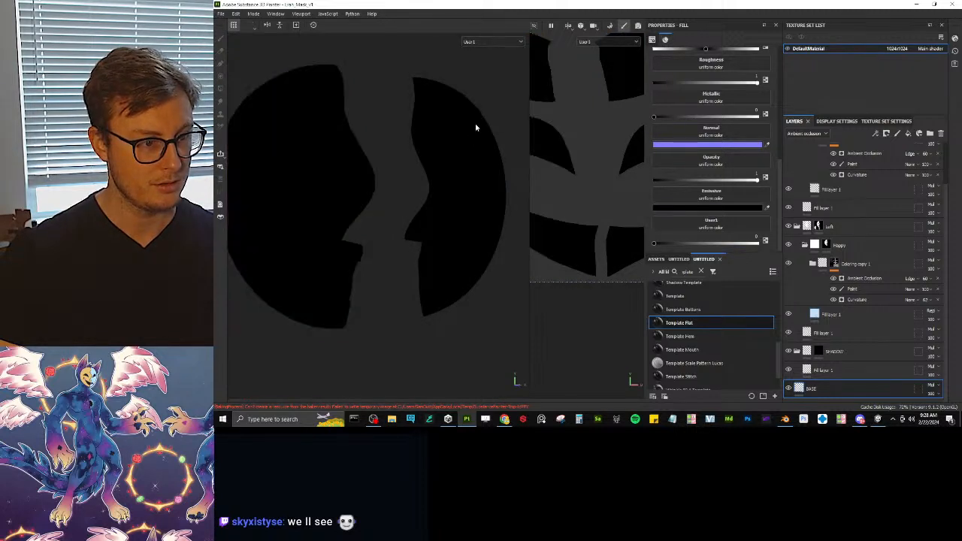
Step: Polygon-fill the SHADOW folder's mask with white over the recessed and inner areas of both mask halves, and choose the UV chunk fill mode
left_click(819, 352)
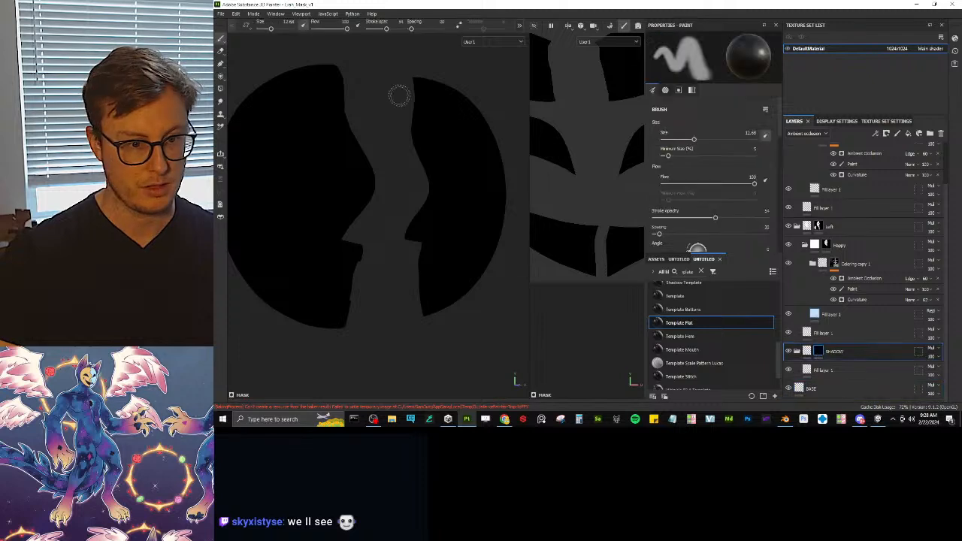
key("m")
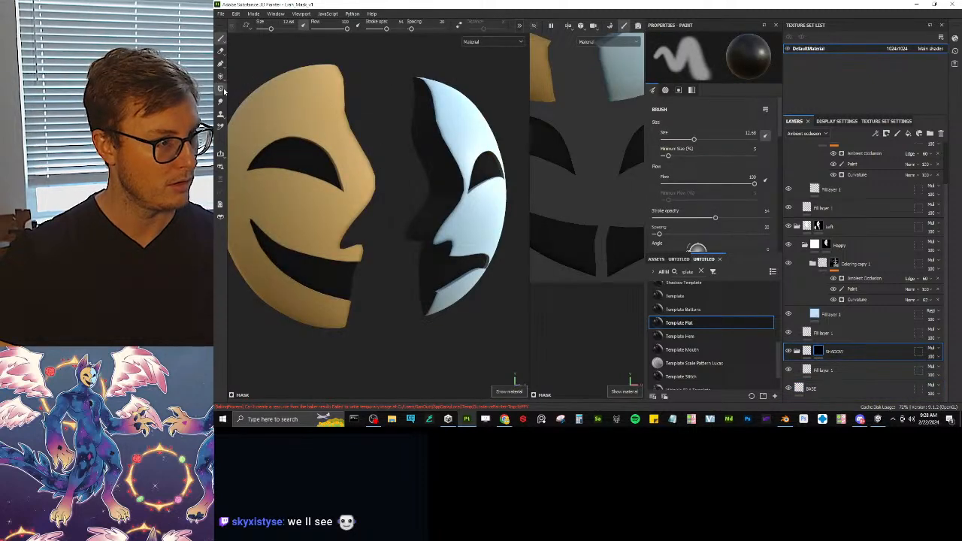
key("4")
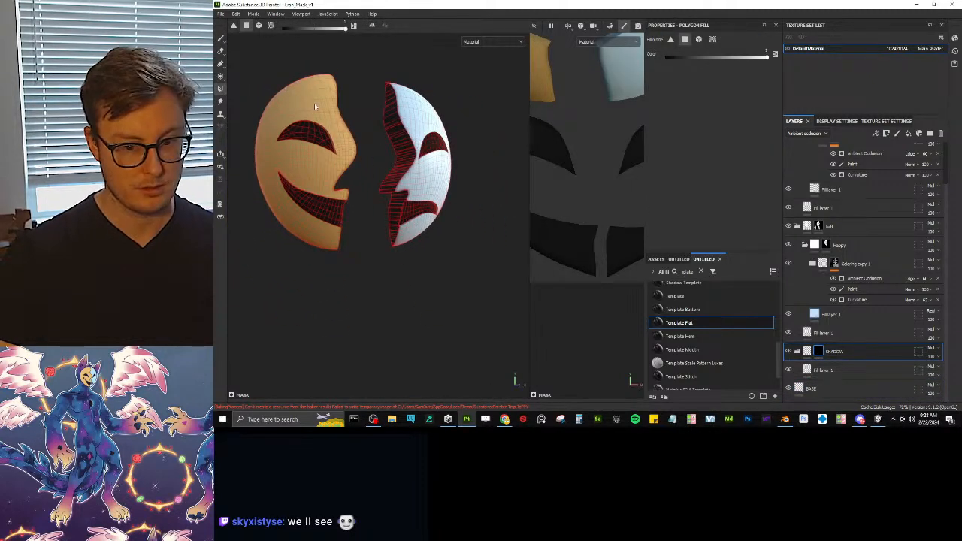
middle_click_drag(314, 103, 368, 134, "alt")
left_click_drag(301, 91, 464, 264)
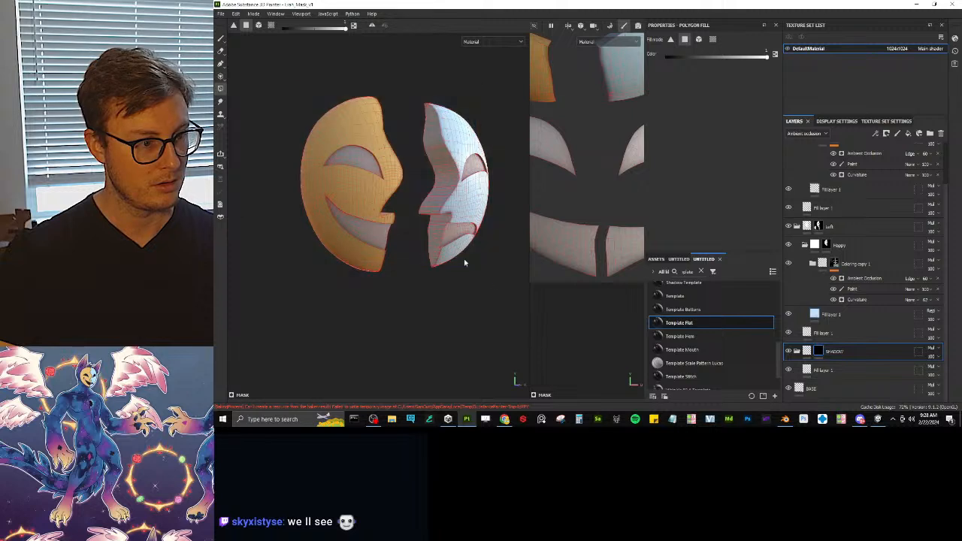
left_click_drag(366, 100, 388, 112, "alt")
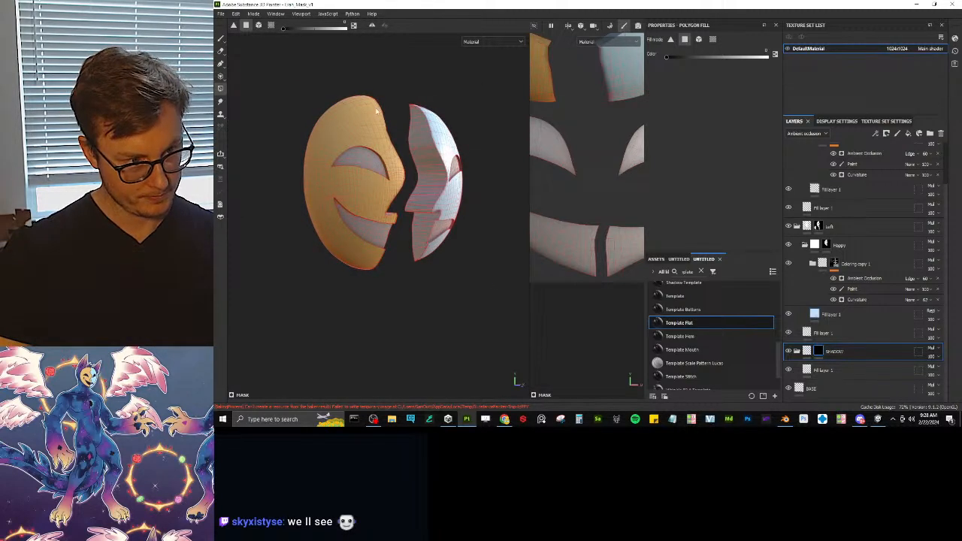
left_click_drag(368, 97, 397, 149)
left_click(271, 25)
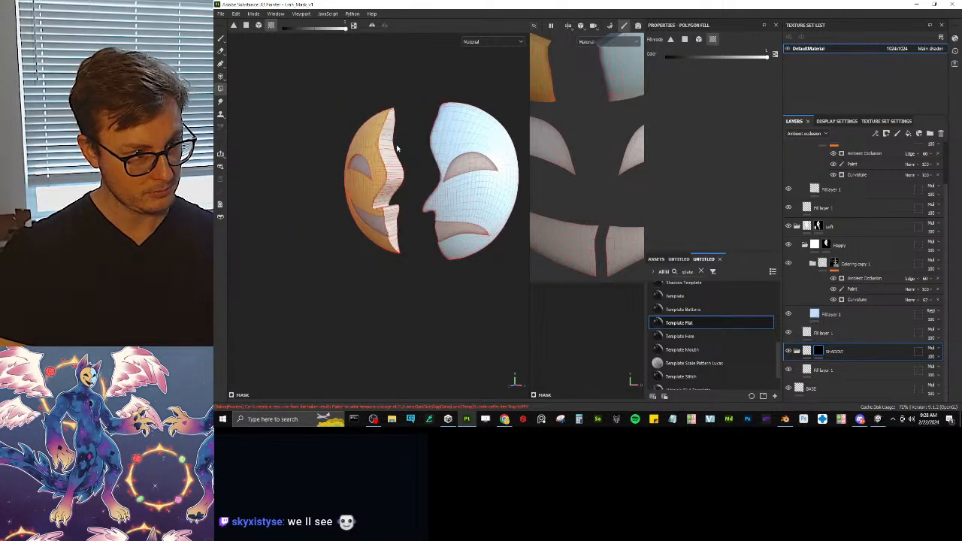
Step: Set the base color of SHADOW's fill layer to black and switch the layer stack to the Base color channel
left_click(806, 371)
left_click(701, 133)
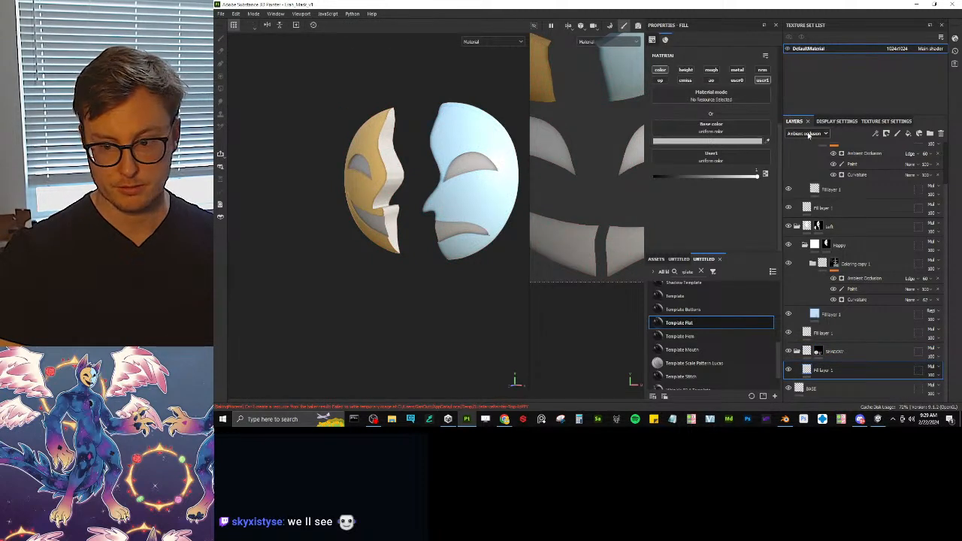
left_click(719, 143)
left_click_drag(823, 226, 769, 259)
left_click(866, 147)
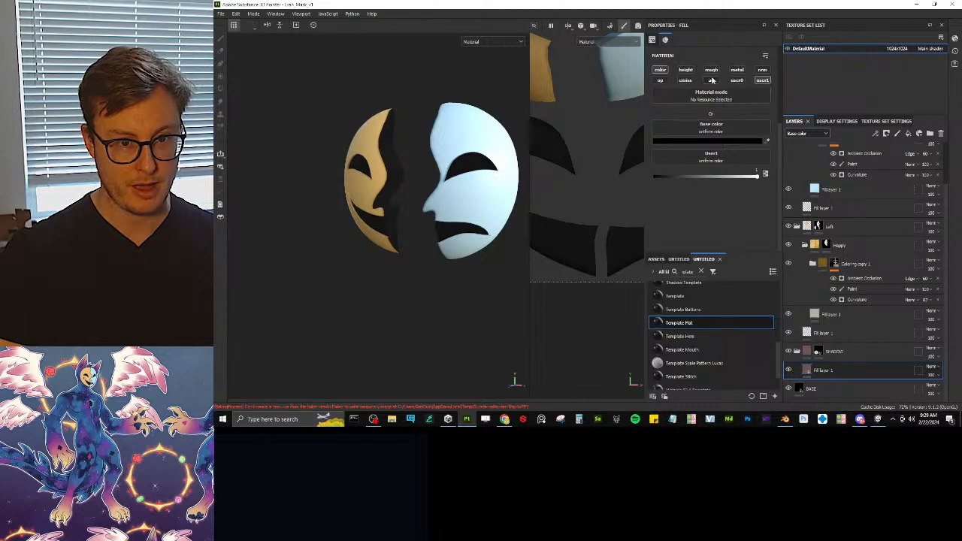
Step: Enable the ambient occlusion channel at 0 and the roughness channel at 1 on SHADOW's fill layer
left_click(711, 80)
left_click_drag(373, 221, 415, 213, "alt")
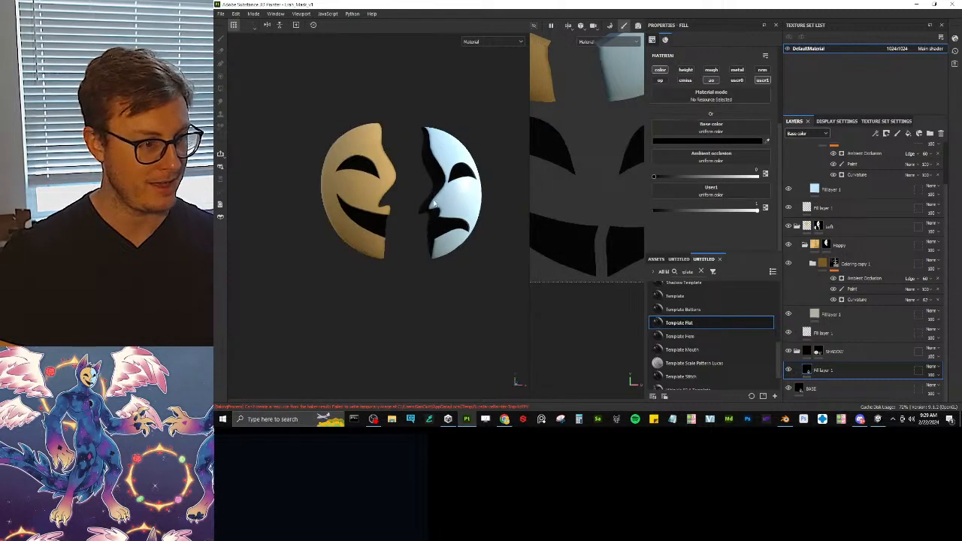
scroll(415, 212, "up", 4)
middle_click_drag(415, 211, 427, 267, "alt")
left_click_drag(428, 266, 430, 231, "alt")
scroll(438, 220, "down", 3)
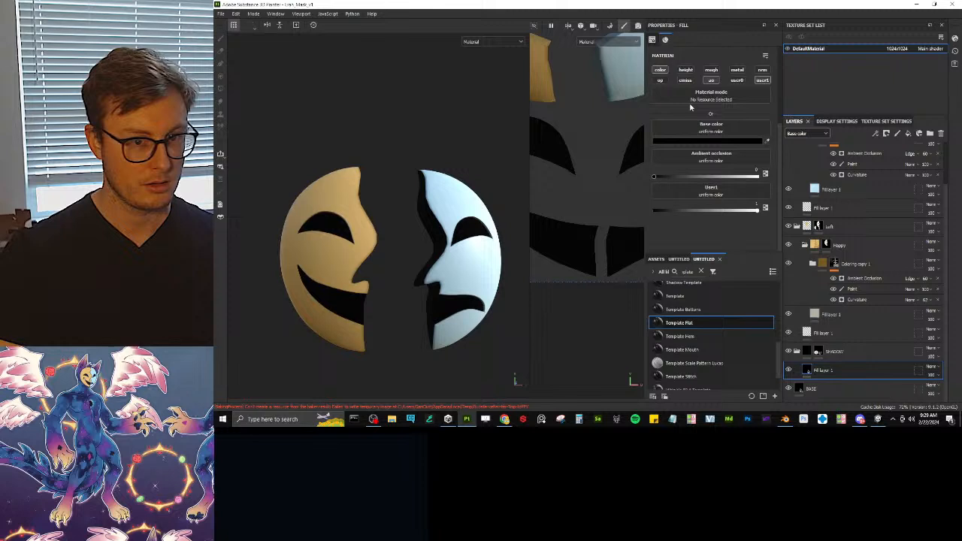
left_click(714, 70)
Step: Examine the rim of the golden half's eye opening up close from the side
left_click_drag(482, 214, 384, 230, "alt")
left_click_drag(444, 240, 474, 284, "alt")
scroll(409, 248, "up", 5)
scroll(425, 230, "down", 5)
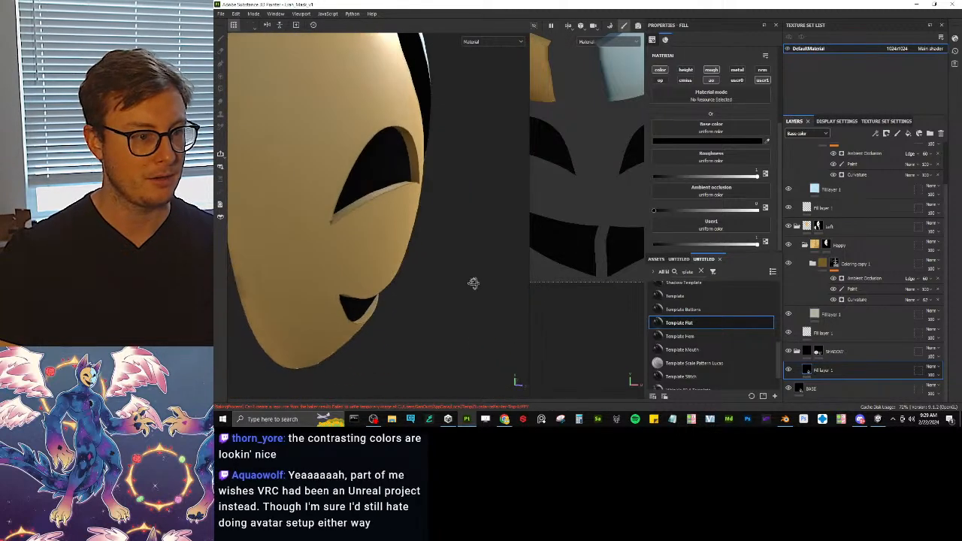
scroll(388, 185, "up", 3)
scroll(388, 184, "up", 3)
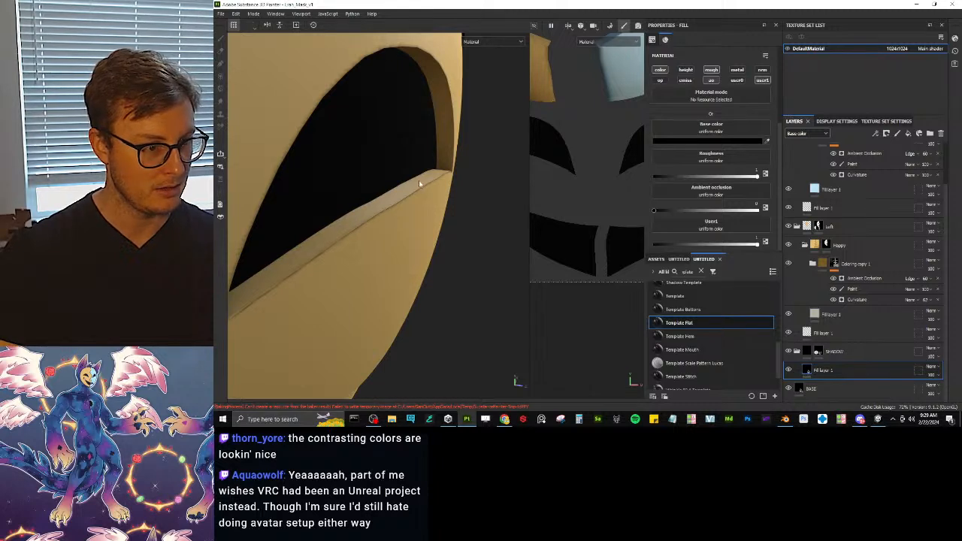
Step: Collapse the SHADOW folder and the effects list of Happy's Coloring copy 1 folder
left_click(830, 352)
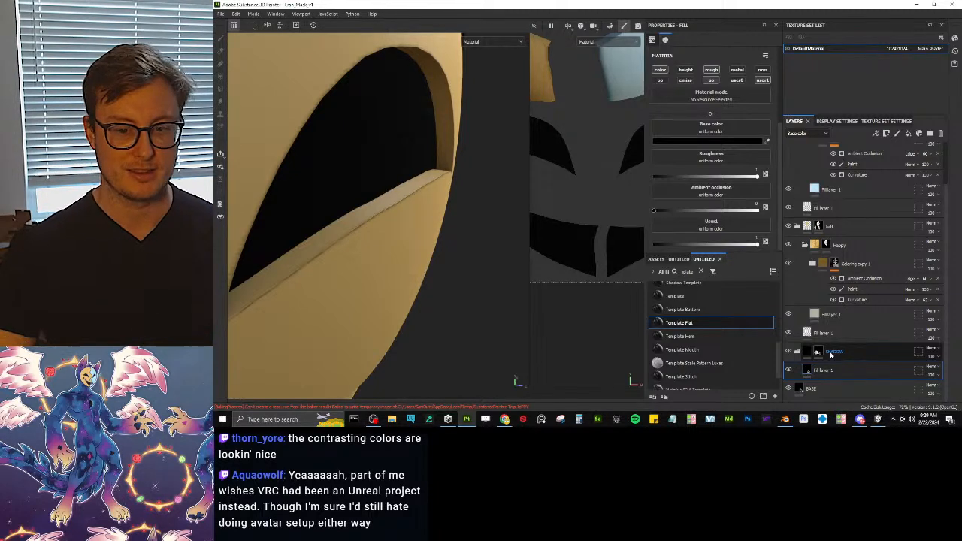
left_click(797, 352)
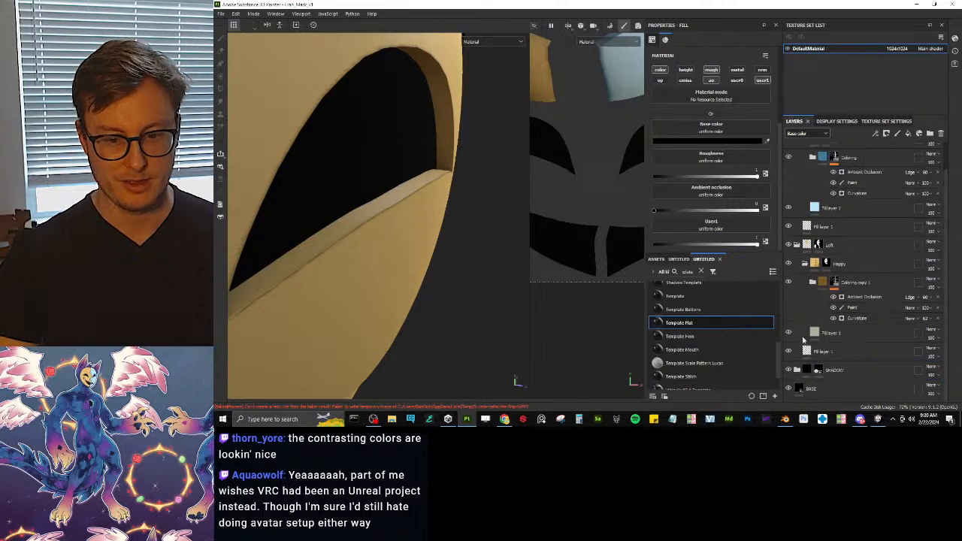
left_click(816, 284)
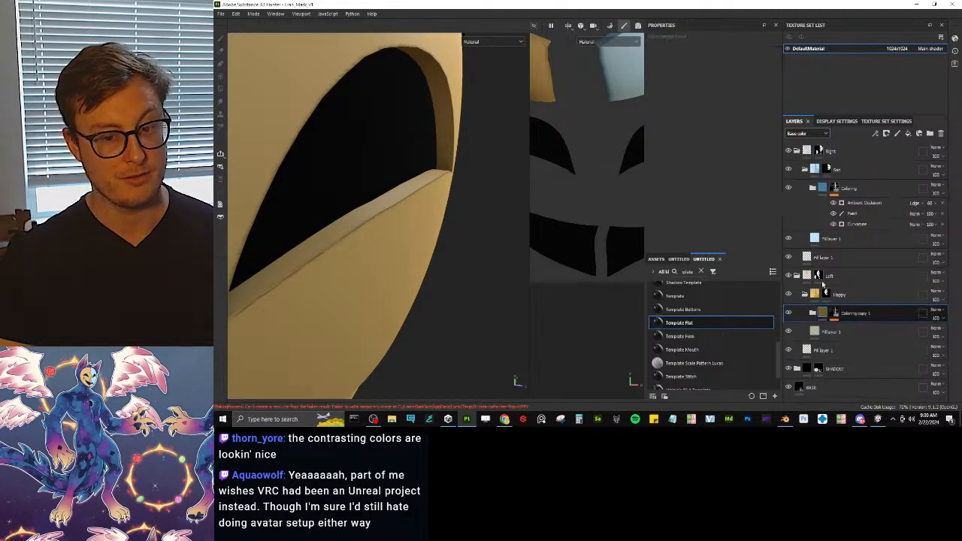
Step: Collapse the Happy folder, the effects of Sad's Coloring folder, and the Sad folder in the layer stack
left_click(811, 297)
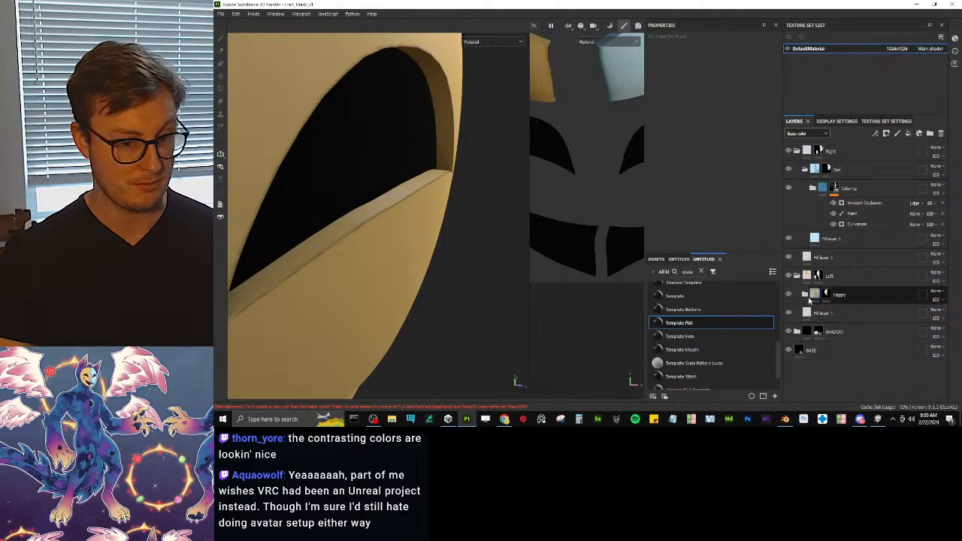
left_click(811, 186)
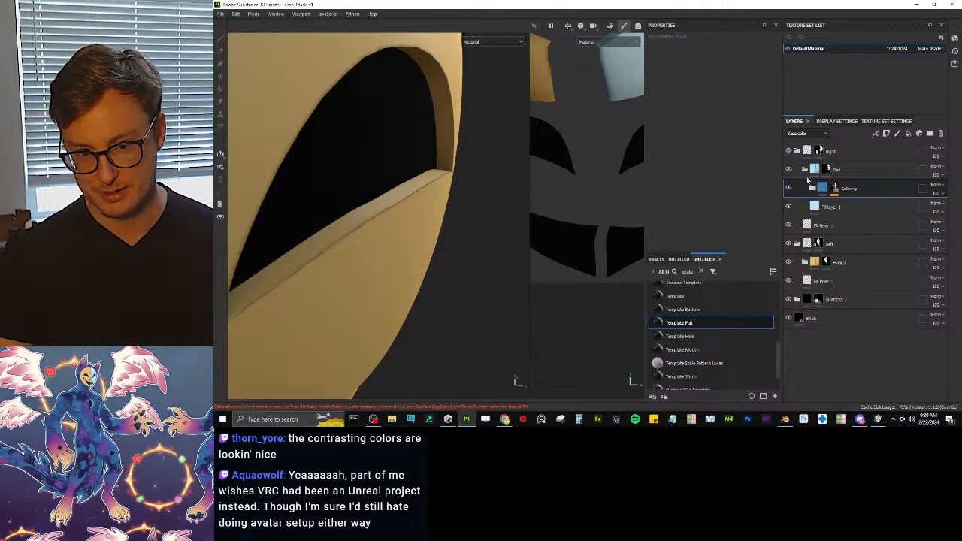
left_click(805, 170)
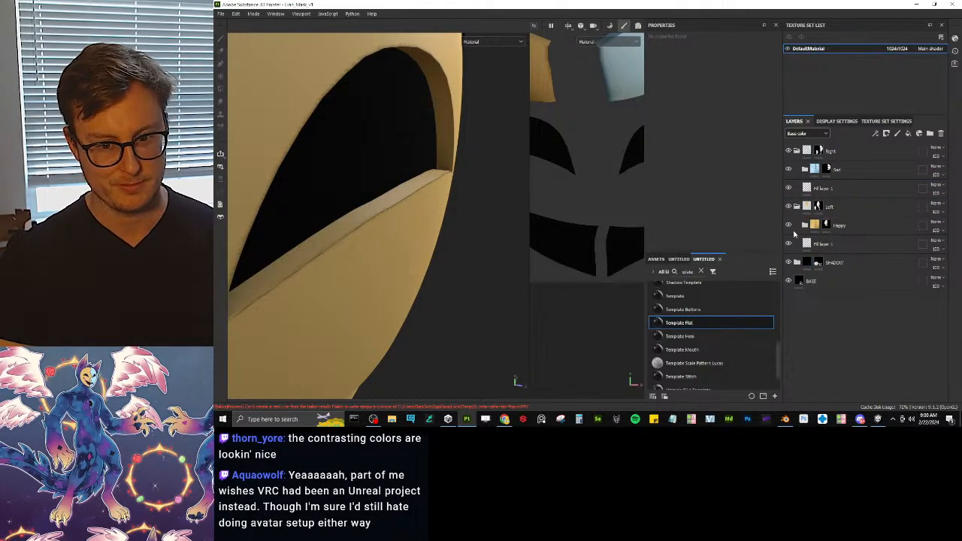
Step: Add a Bevel filter to the SHADOW folder's mask
left_click(824, 262)
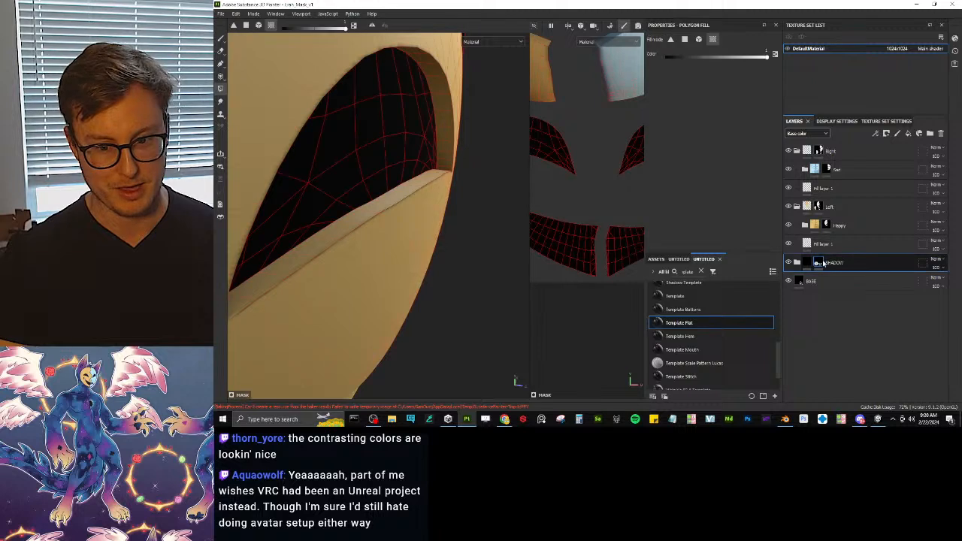
right_click(824, 263)
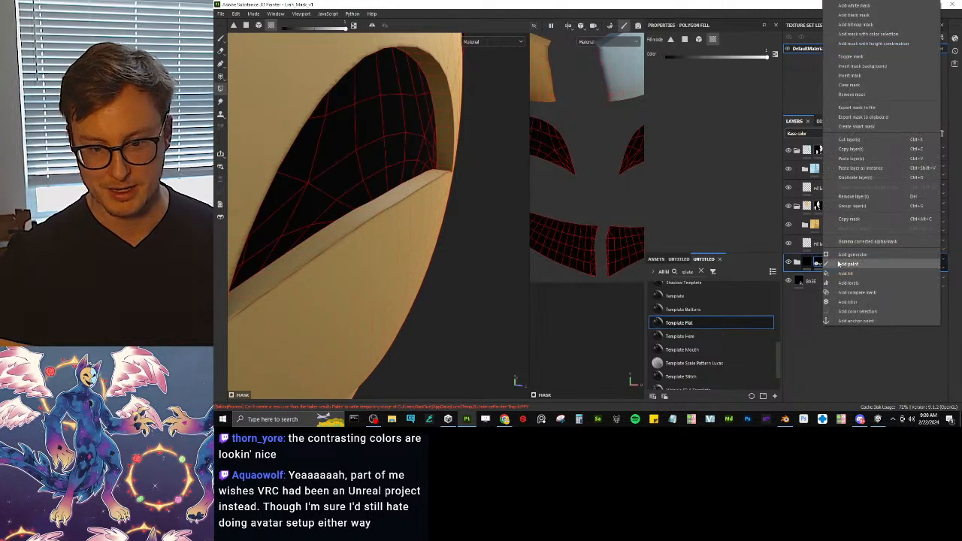
left_click(848, 301)
left_click(742, 68)
left_click(771, 115)
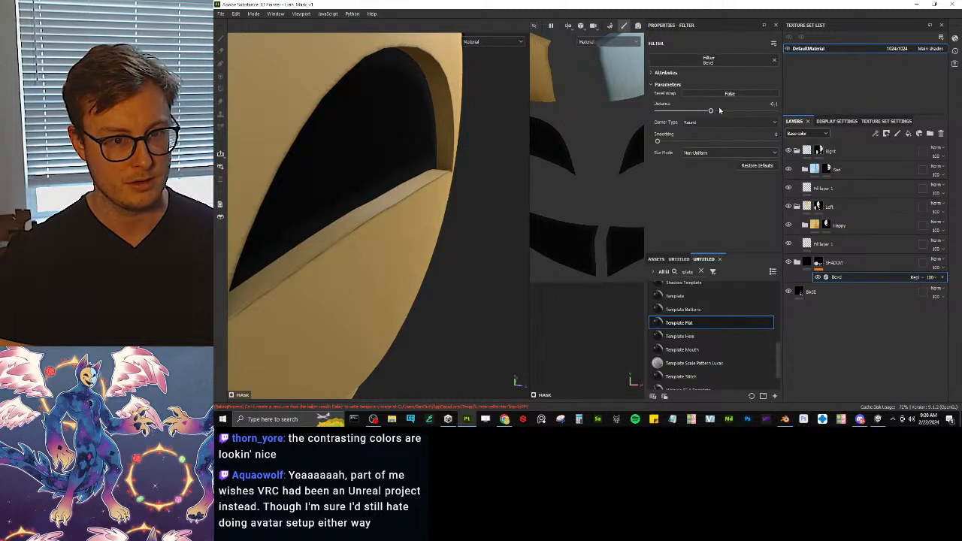
Step: Try other blend modes on the mask's Bevel filter, ending with Multiply and a distance of about 0.26
left_click(921, 278)
left_click(928, 129)
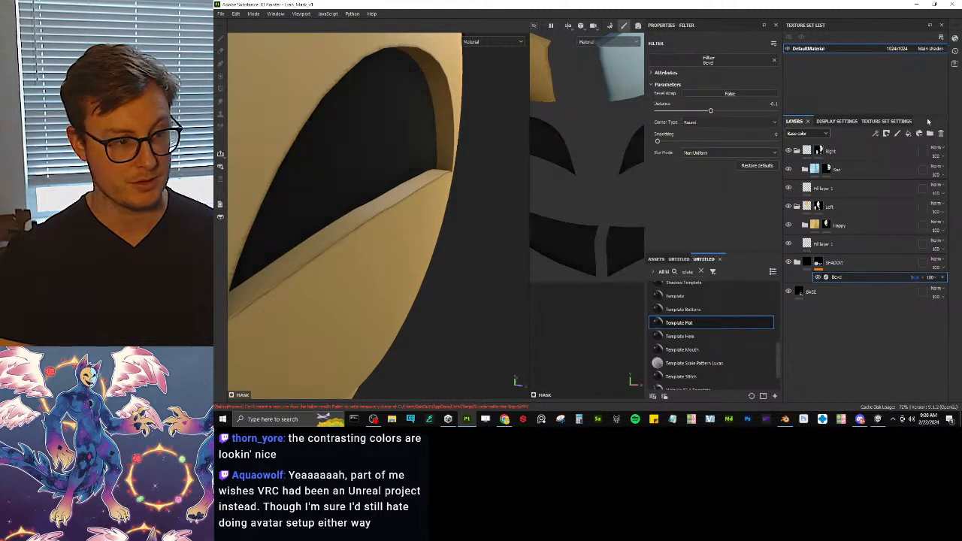
left_click(917, 277)
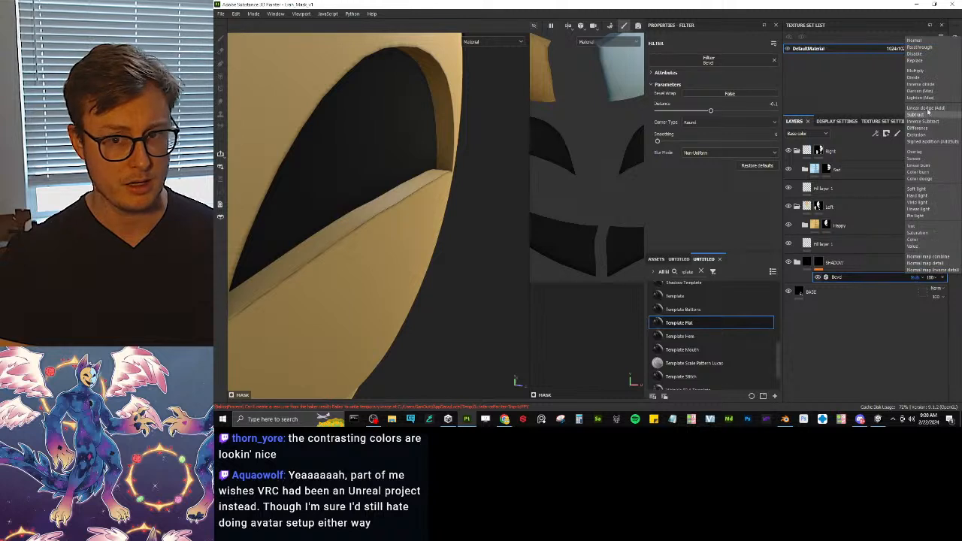
left_click(918, 72)
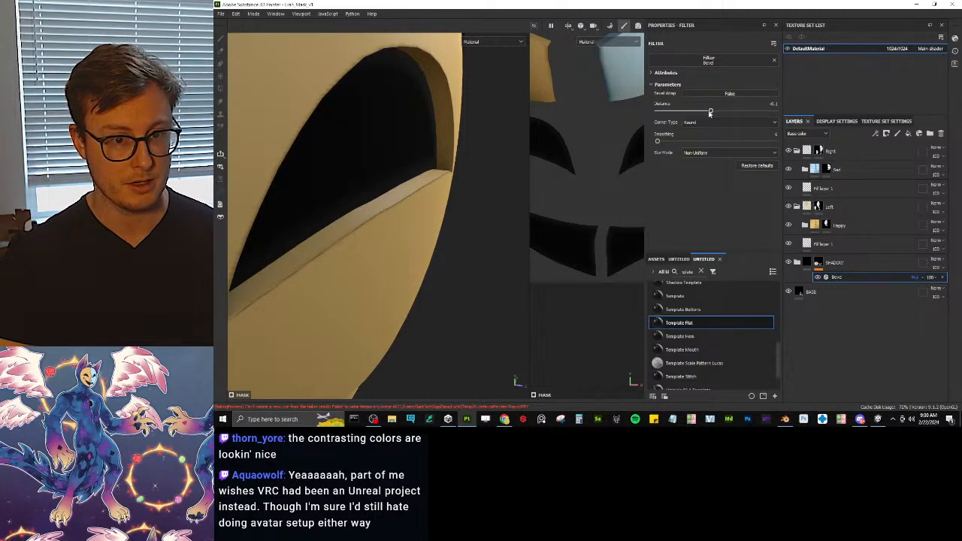
left_click_drag(710, 112, 729, 113)
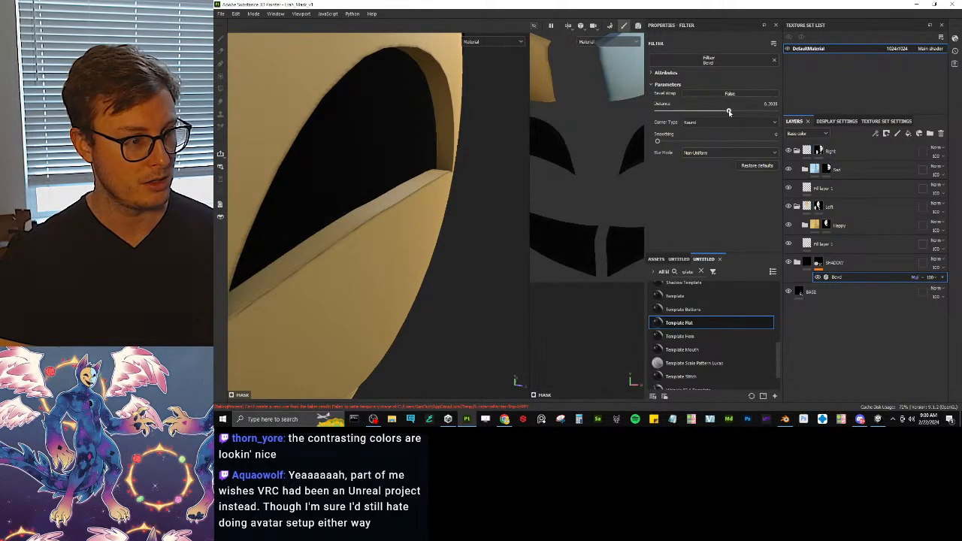
Step: Try Linear dodge (Add) blending with several bevel distances on SHADOW's mask, and remove the Bevel filter
left_click(917, 278)
left_click(921, 112)
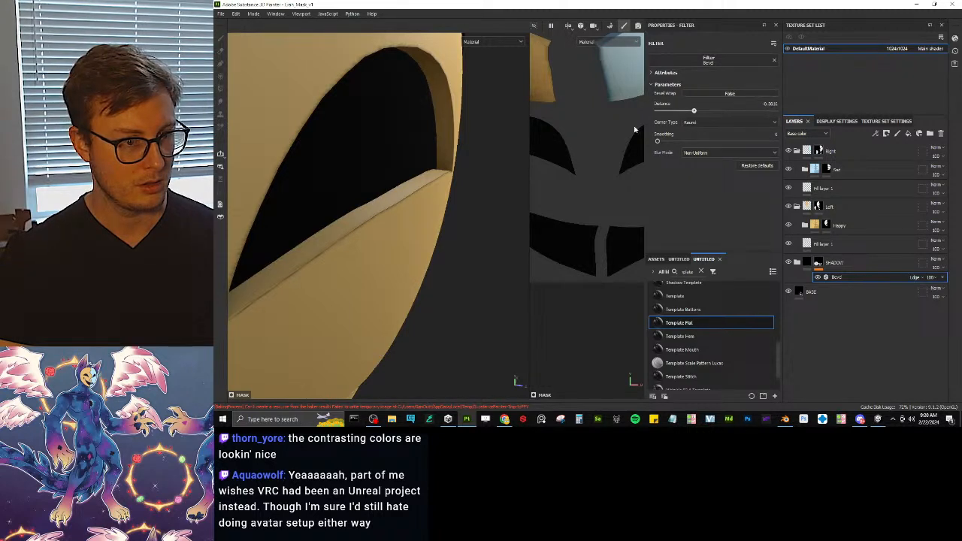
left_click_drag(726, 132, 707, 132)
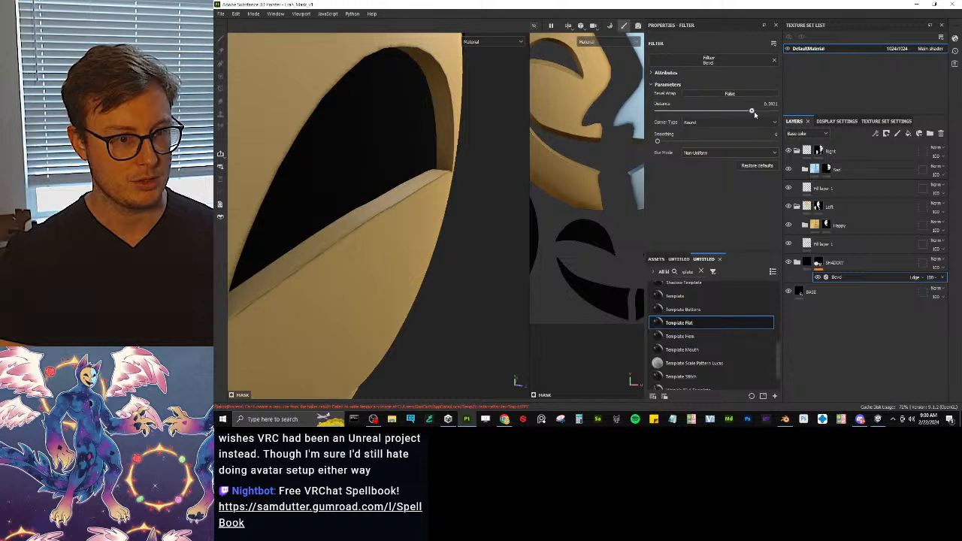
mouse_move(754, 111)
left_mouse_down()
mouse_move(781, 116)
mouse_move(749, 119)
left_mouse_up()
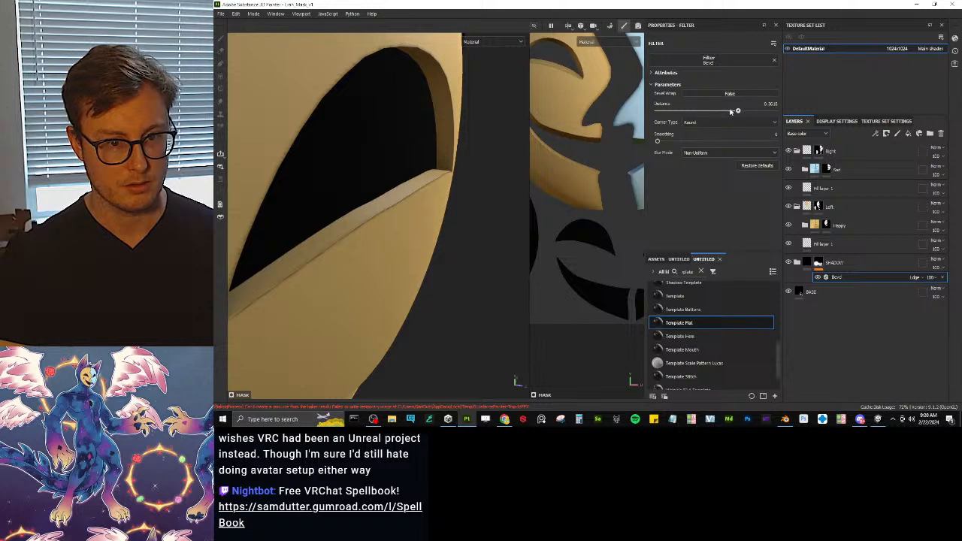
left_click(943, 279)
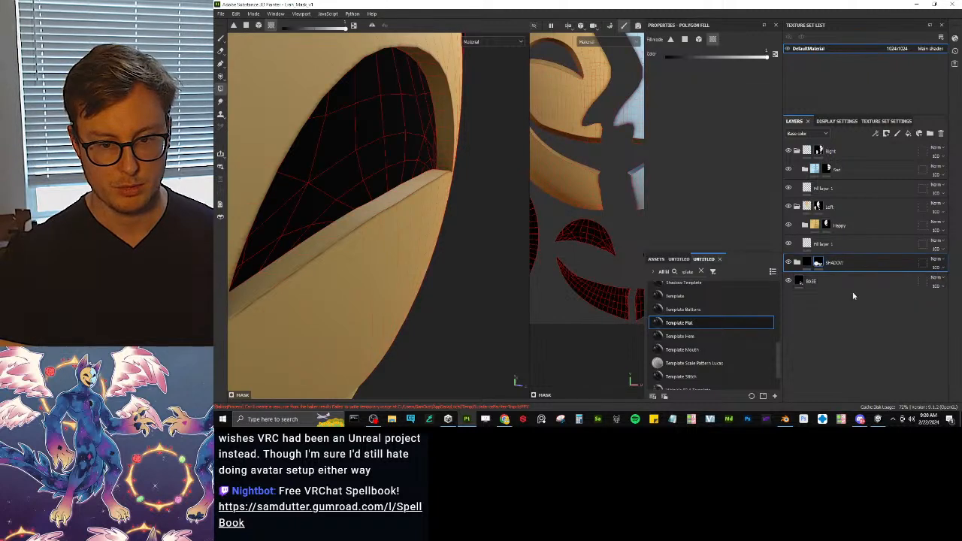
Step: Add a Blur filter to SHADOW's mask and set its blend mode to Linear dodge (Add)
right_click(817, 265)
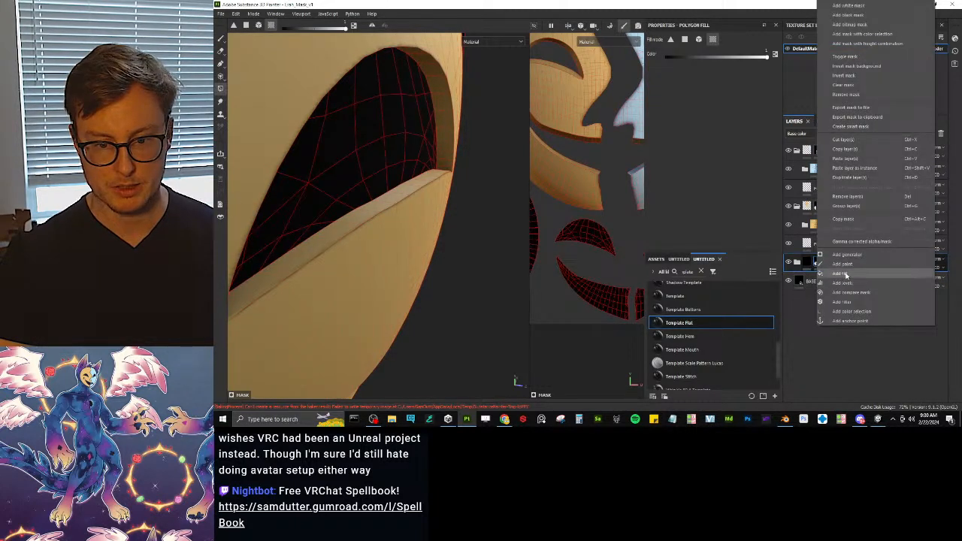
left_click(843, 301)
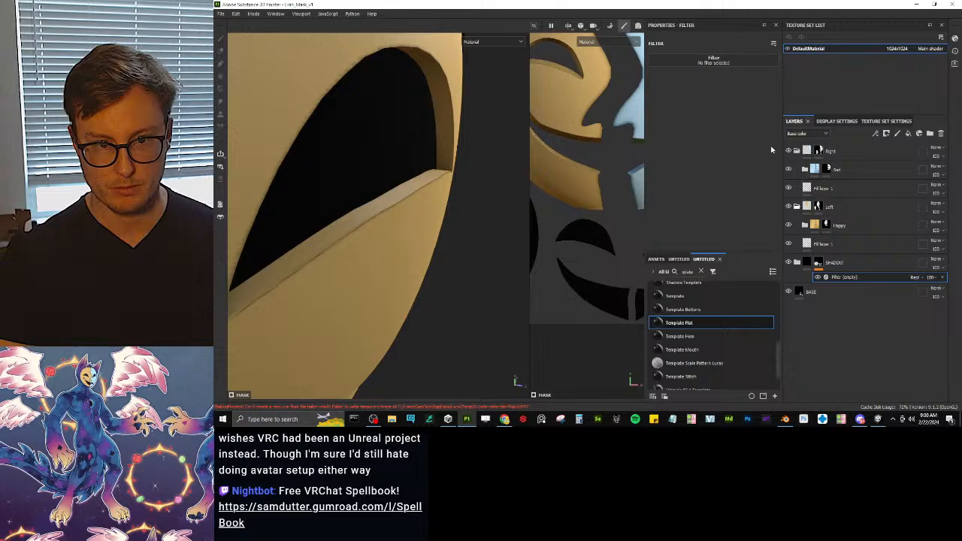
left_click(731, 69)
left_click(808, 158)
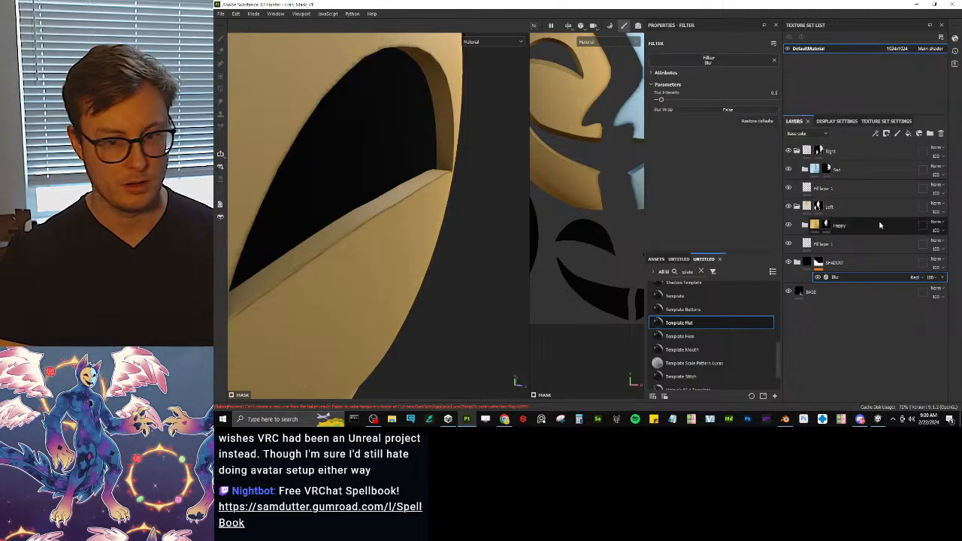
left_click(915, 277)
left_click(926, 108)
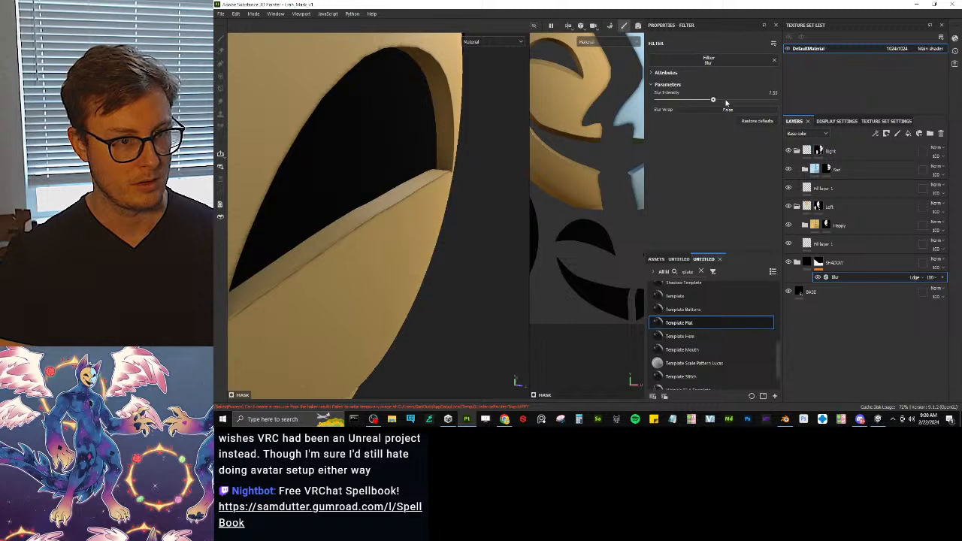
Step: Display the Mask channel in the viewports and show the golden half's eye and mouth areas
left_click(490, 42)
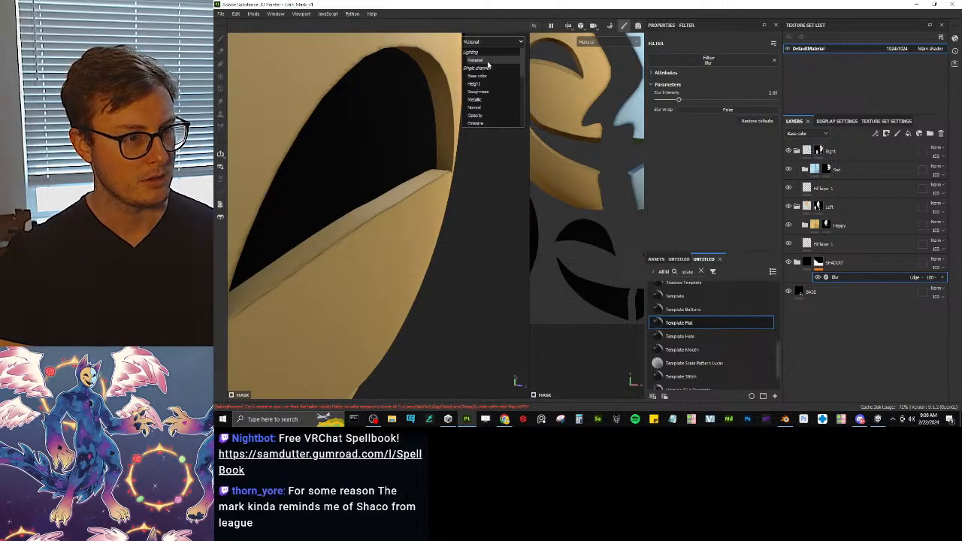
left_click(474, 84)
scroll(444, 154, "down", 5)
left_click_drag(428, 175, 404, 178, "alt")
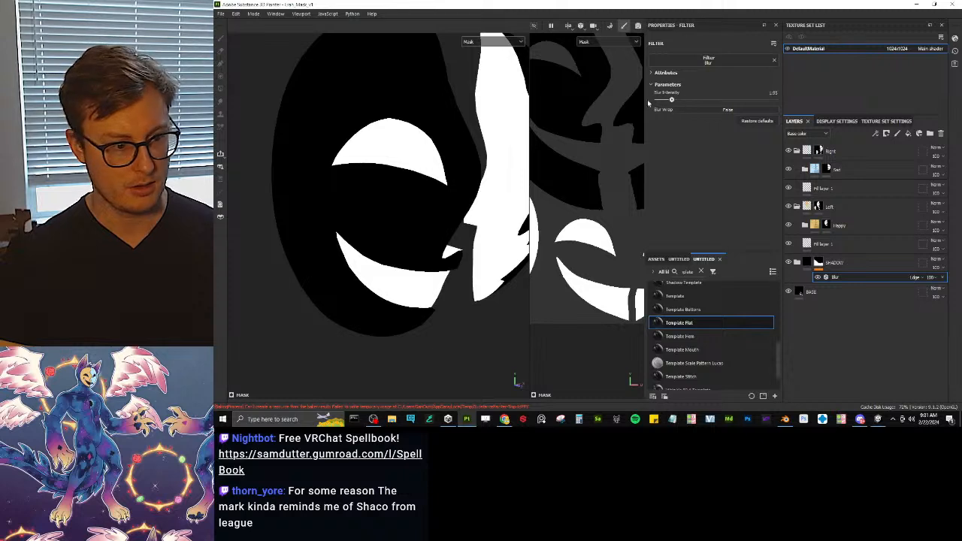
Step: Try different blur intensities on SHADOW's mask, checking the mask on the model and across the whole UV layout
left_click_drag(654, 110, 700, 111)
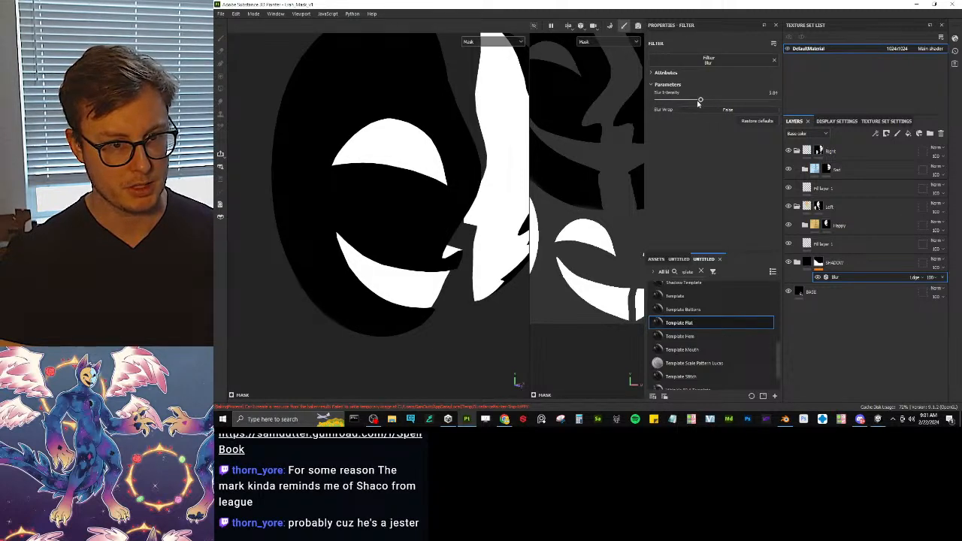
scroll(579, 196, "down", 3)
middle_click_drag(577, 215, 610, 224, "alt")
left_click_drag(531, 293, 443, 289)
middle_click_drag(580, 189, 556, 238, "alt")
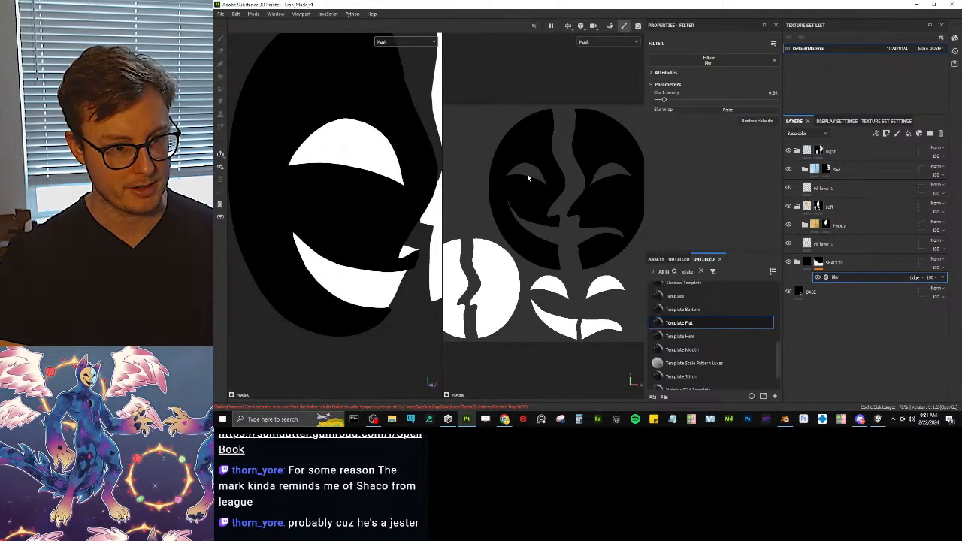
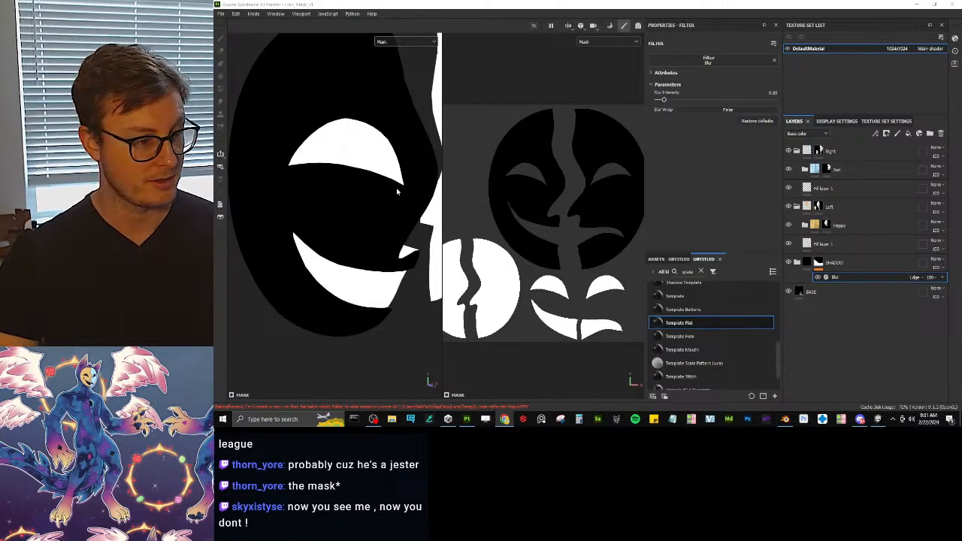
scroll(401, 225, "down", 3)
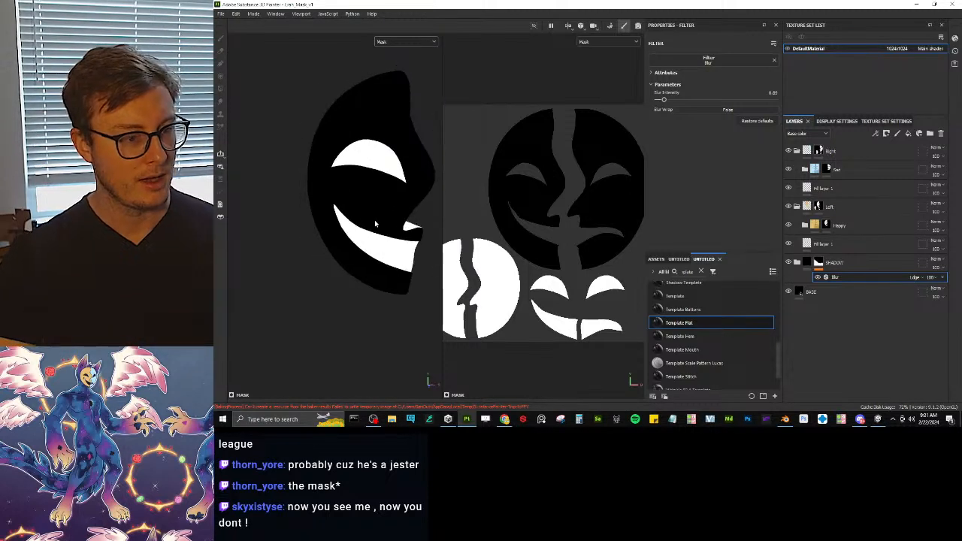
scroll(436, 275, "up", 3)
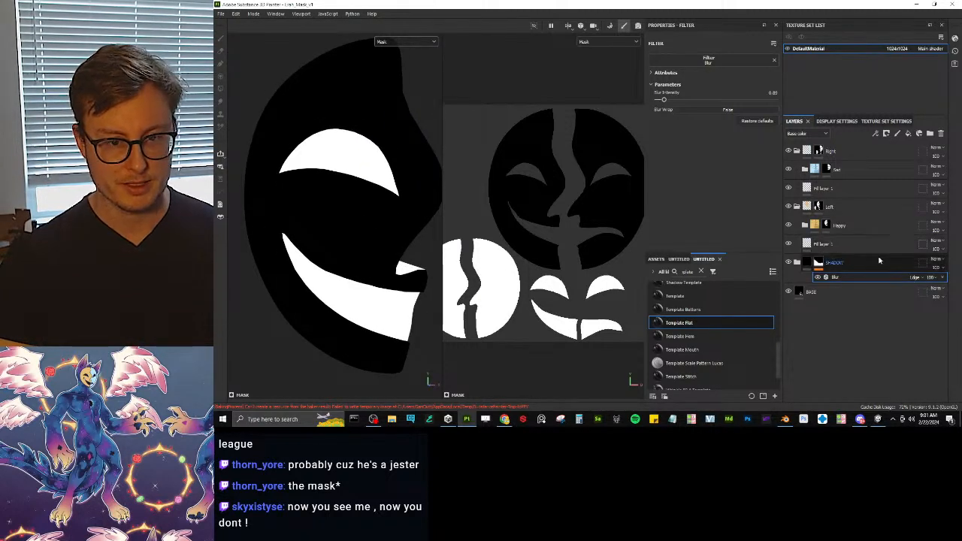
Step: Try the Blur filter with Subtract at an intensity of about 10.9 and with Inverse Subtract at about 7.2
left_click(916, 277)
left_click(925, 114)
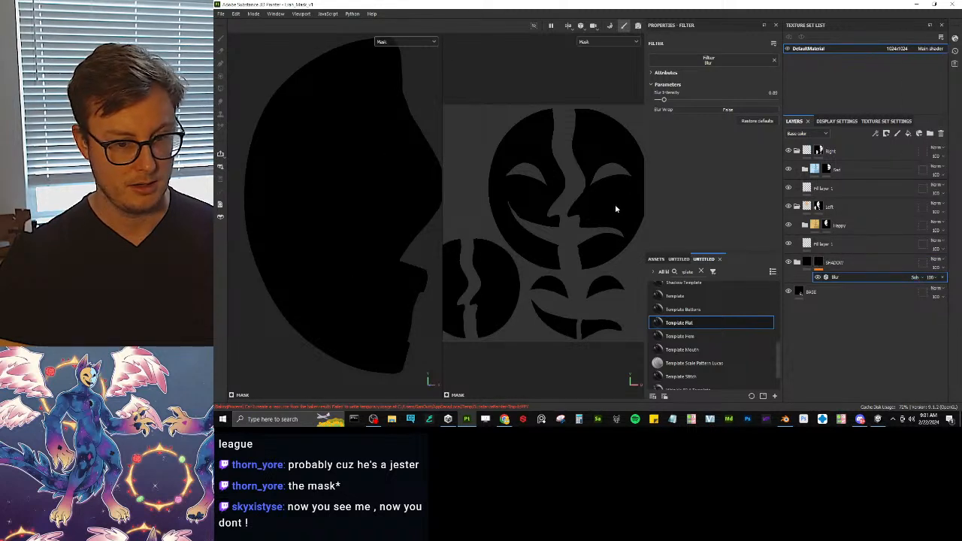
left_click_drag(717, 102, 739, 101)
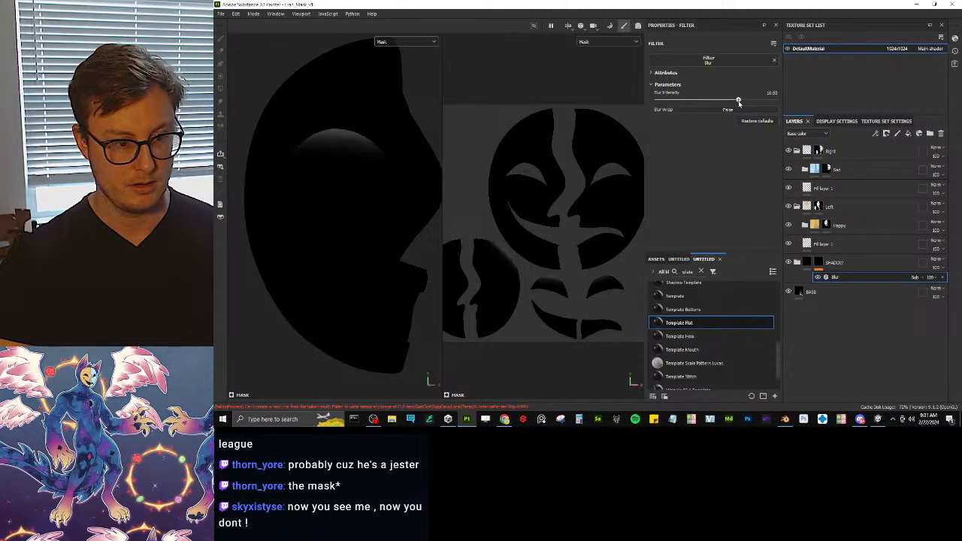
left_click(921, 277)
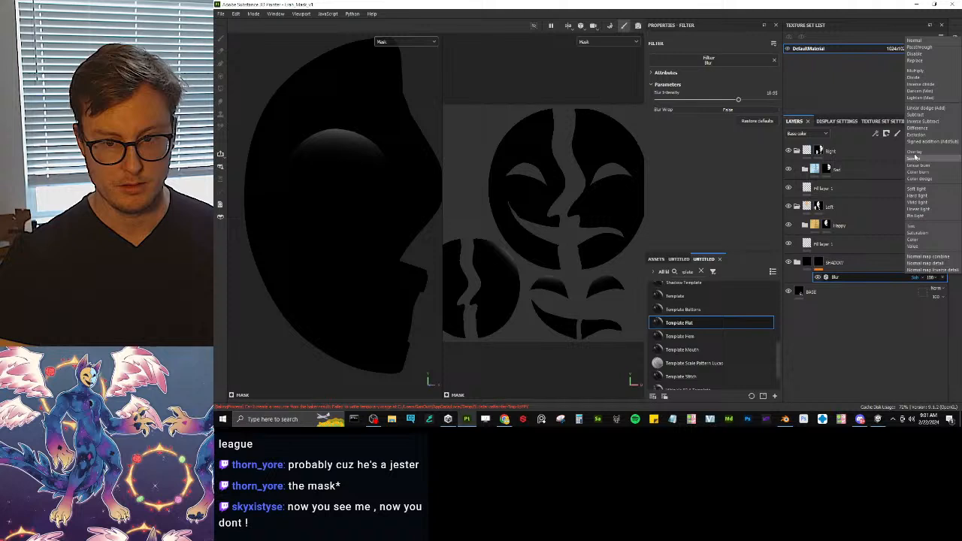
left_click(921, 121)
mouse_move(700, 101)
left_mouse_down()
mouse_move(650, 105)
mouse_move(751, 98)
mouse_move(681, 102)
mouse_move(744, 106)
mouse_move(710, 100)
left_mouse_up()
Step: Try Multiply blending for the Blur filter, and remove the filter from SHADOW's mask
left_click(922, 278)
left_click(909, 71)
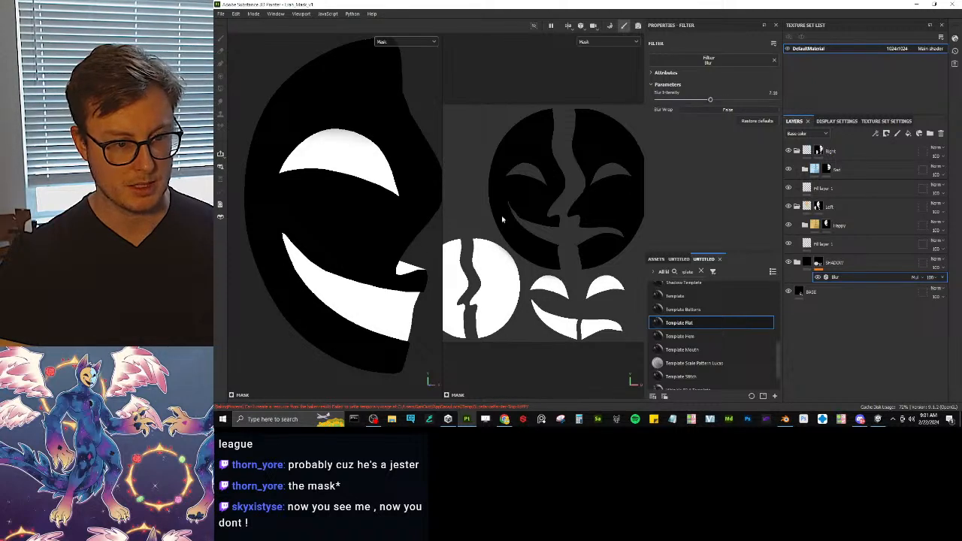
left_click(943, 278)
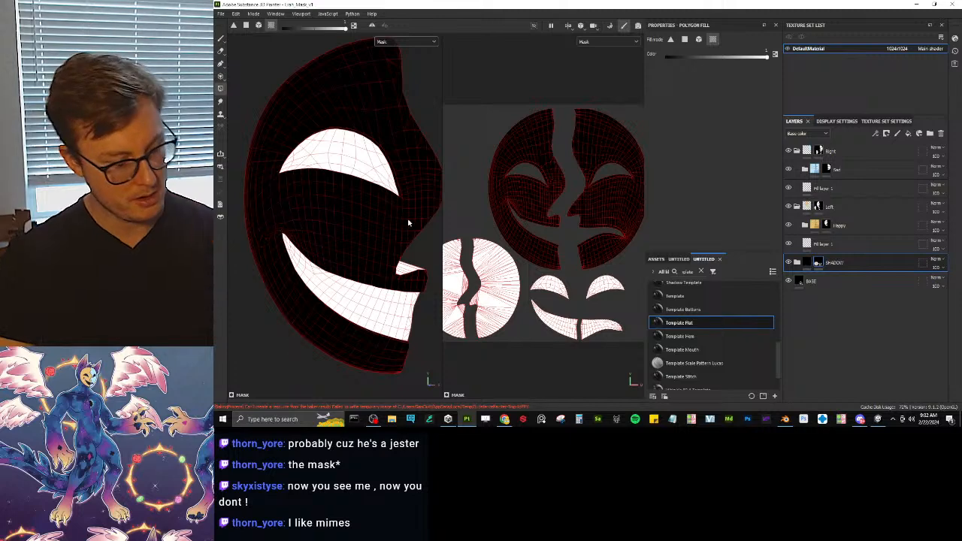
Step: Switch the viewports from the Mask channel back to the Material view
key("b")
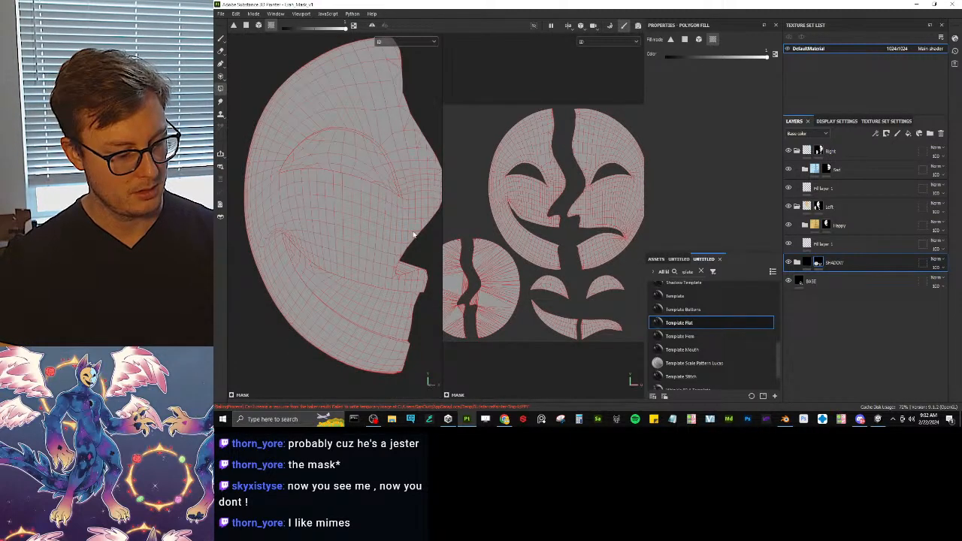
key("c")
left_click(418, 43)
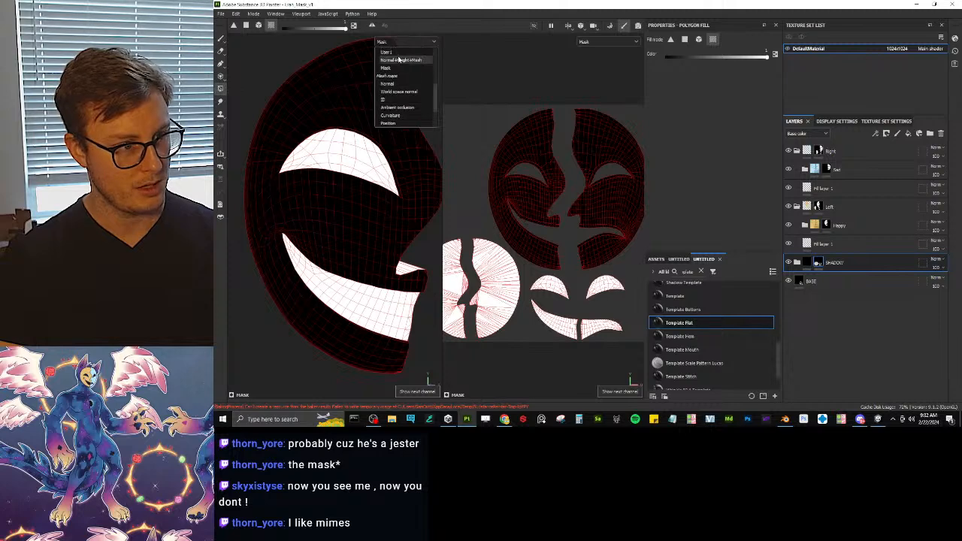
left_click(399, 63)
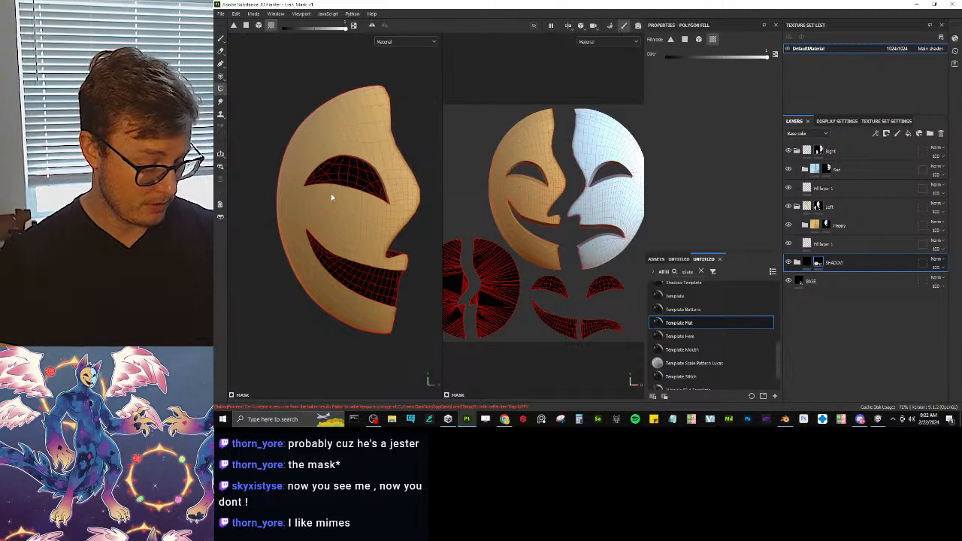
Step: Examine the golden half's eye and mouth rims and the black surfaces behind them close up at an angle
scroll(337, 208, "down", 6)
scroll(338, 217, "up", 7)
left_click_drag(337, 218, 370, 177, "alt")
scroll(369, 250, "up", 5)
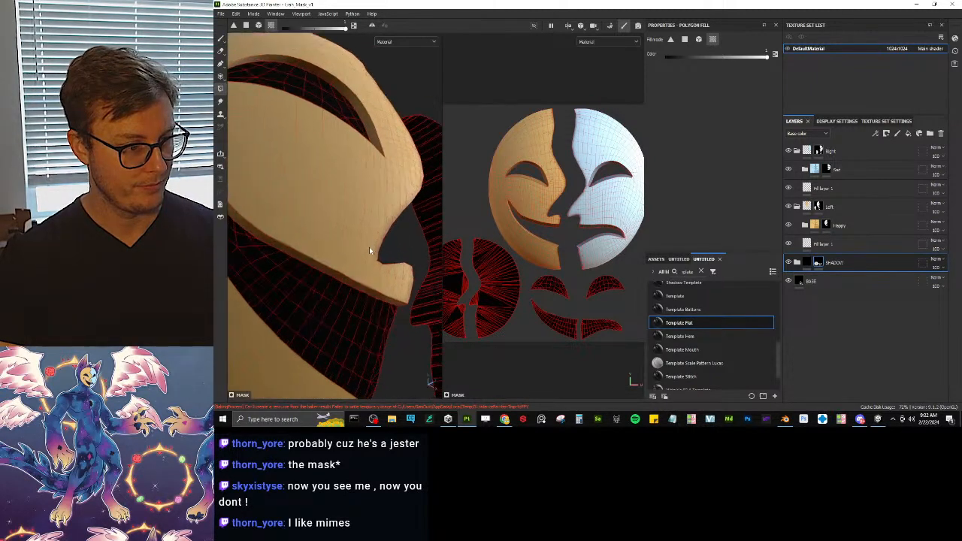
left_click_drag(369, 250, 367, 260, "alt")
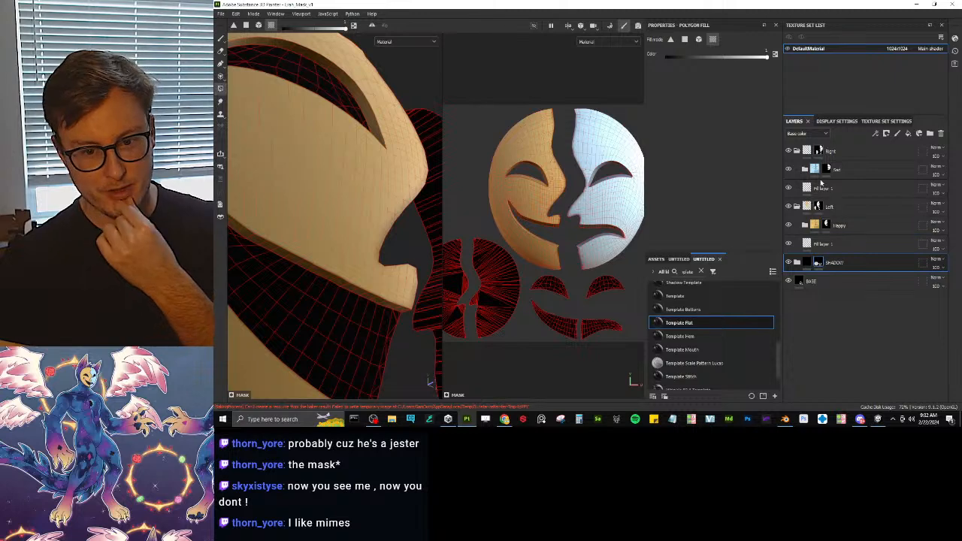
Step: Toggle the SHADOW folder's visibility off and on, and move the folder to the top of the layer stack
left_click(789, 262)
left_click(789, 262)
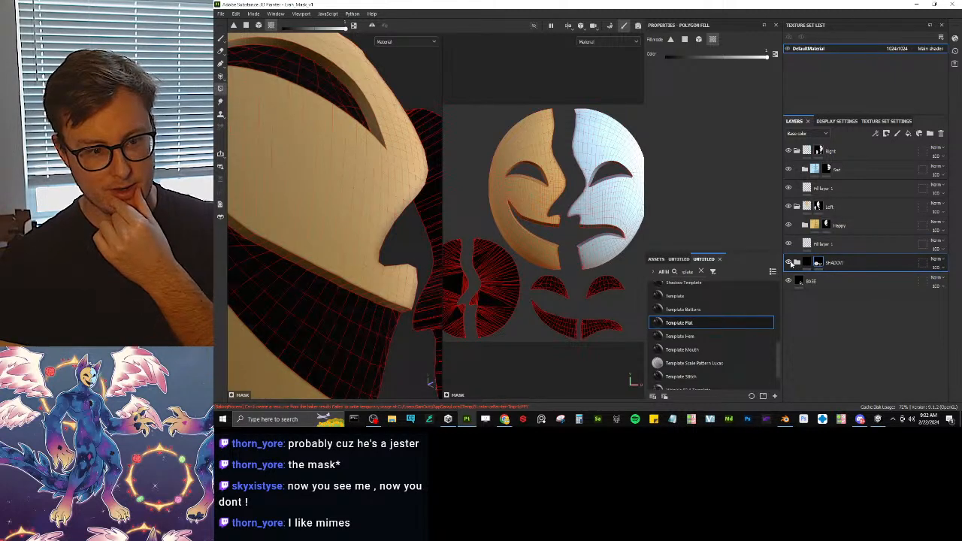
left_click_drag(831, 264, 858, 168)
left_click_drag(853, 148, 854, 150)
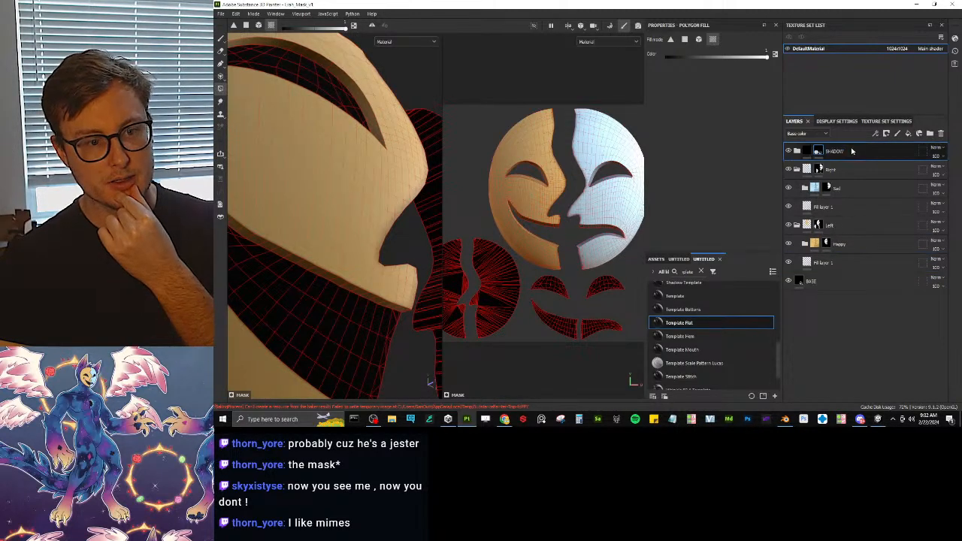
Step: Try a Bevel filter on SHADOW's mask with Multiply blending and a distance of about 0.31
right_click(820, 151)
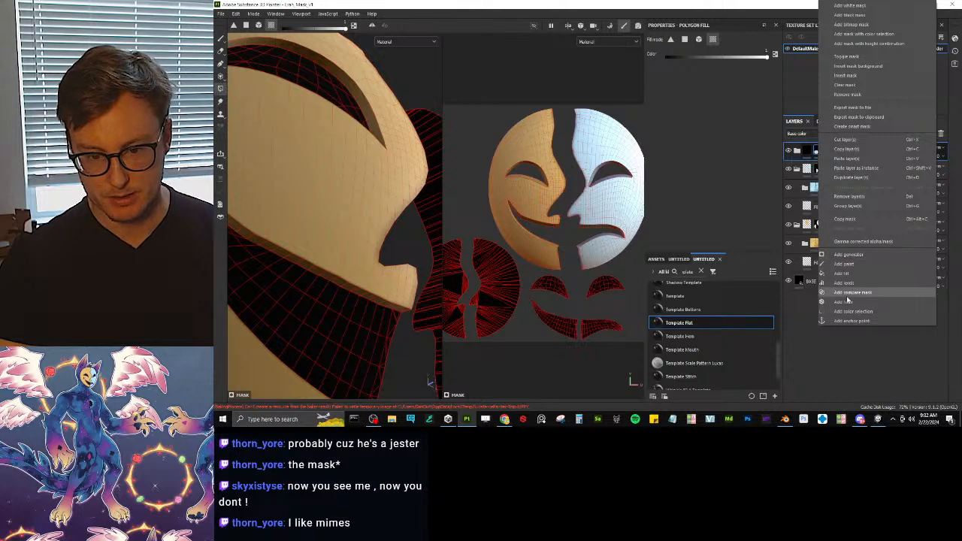
left_click(843, 302)
left_click(740, 61)
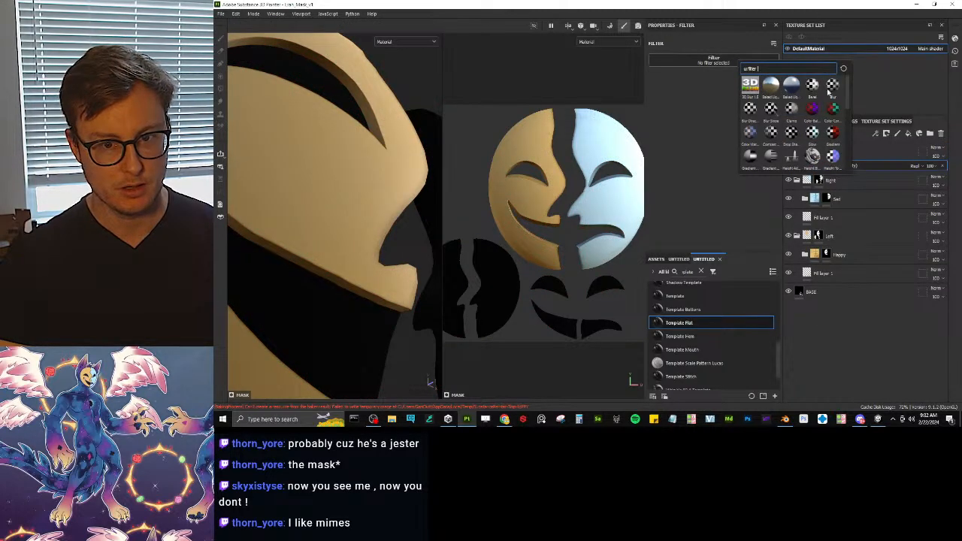
left_click(814, 89)
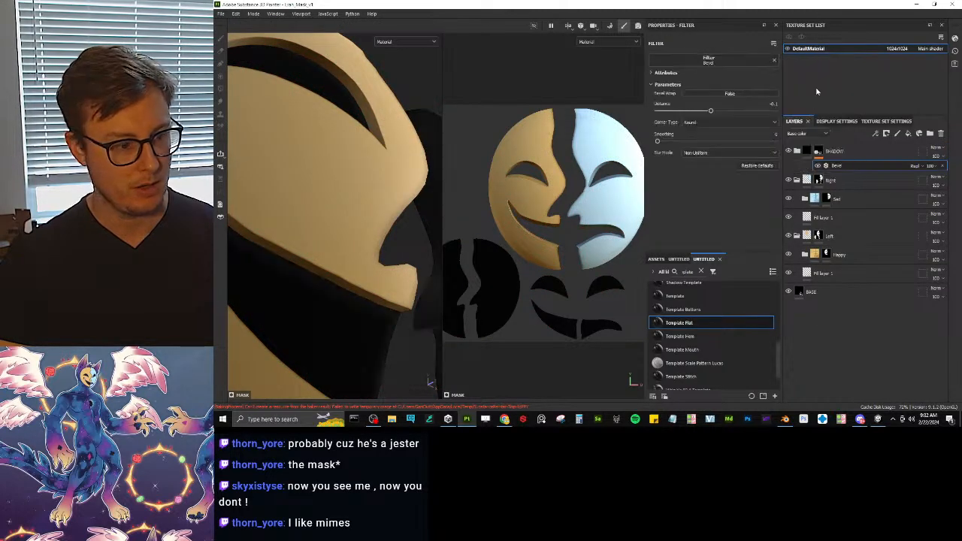
left_click(912, 167)
left_click(924, 207)
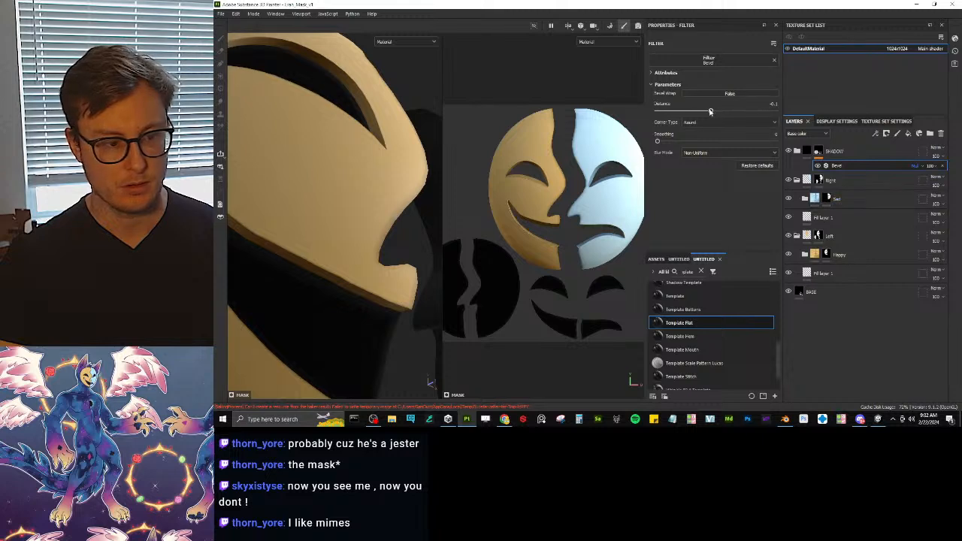
left_click_drag(710, 111, 758, 110)
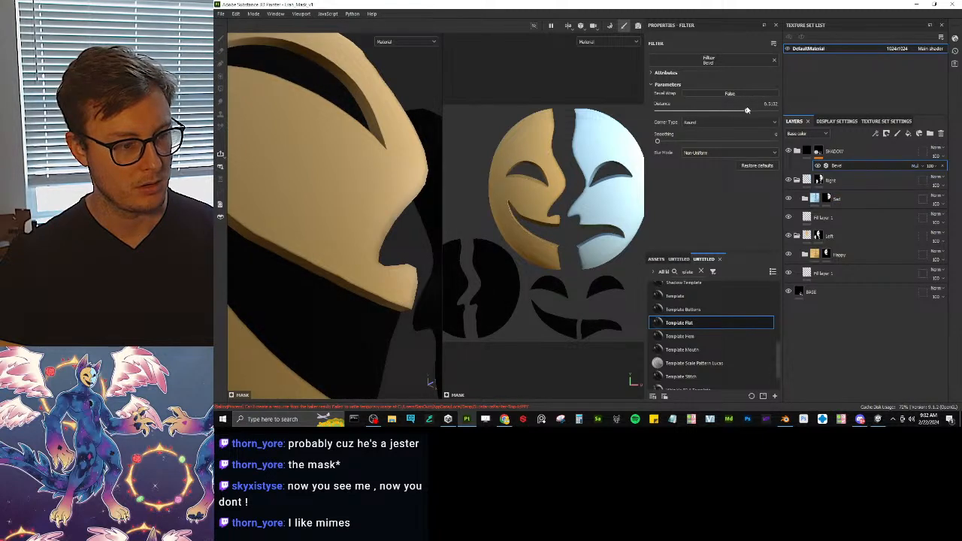
Step: Try Inverse Subtract blending for the Bevel filter with a distance of about 0.18, and remove the filter from SHADOW's mask
left_click(916, 166)
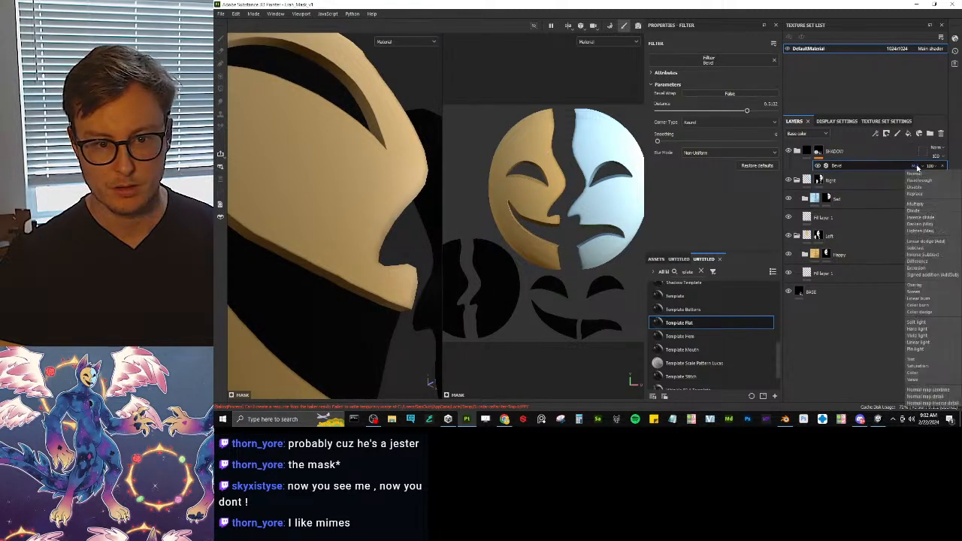
left_click(923, 259)
mouse_move(732, 113)
left_mouse_down()
mouse_move(668, 111)
mouse_move(756, 110)
mouse_move(728, 111)
left_mouse_up()
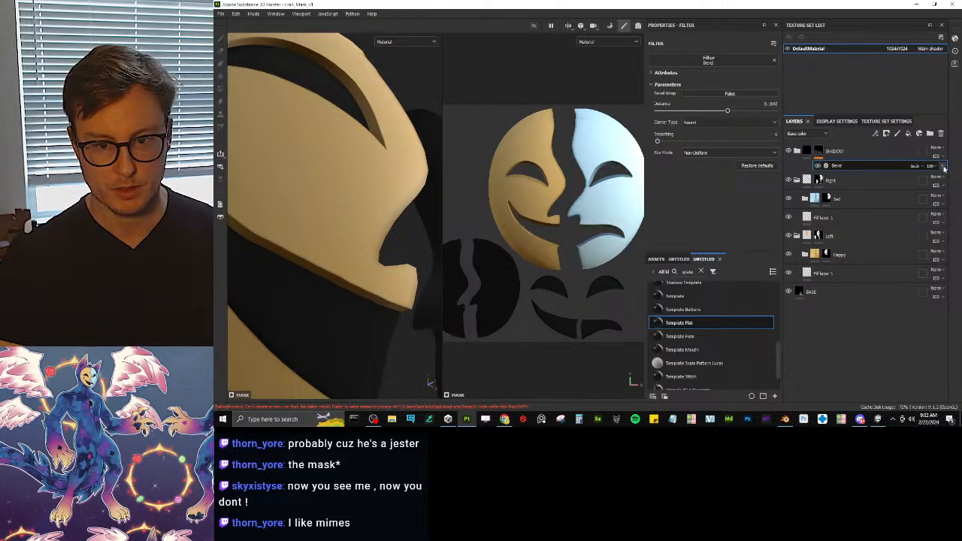
key("Delete")
Step: Check SHADOW's mask on the golden half, duplicate the SHADOW folder and rename the copy as Shadow Bevel
left_click_drag(345, 244, 354, 244, "alt")
scroll(354, 242, "down", 3)
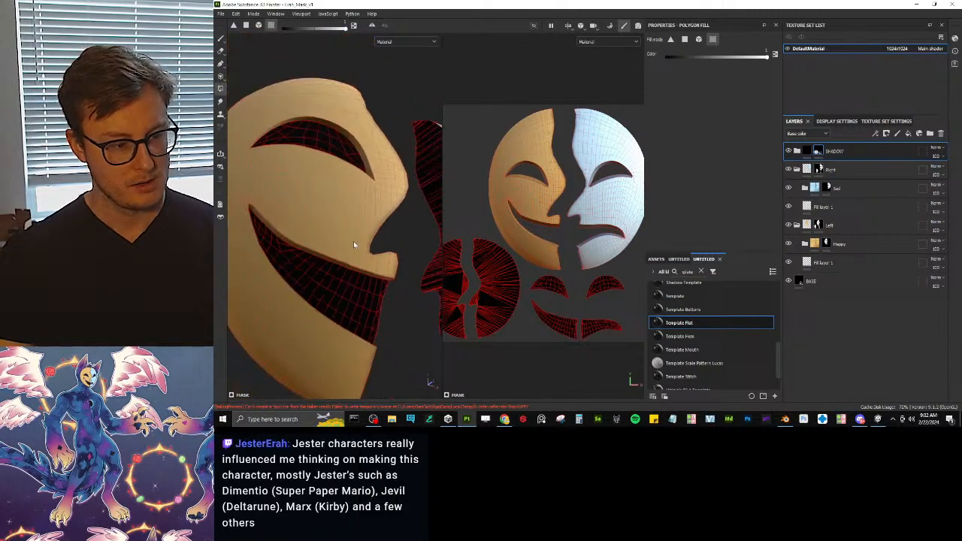
middle_click_drag(353, 241, 361, 231, "alt")
key("m")
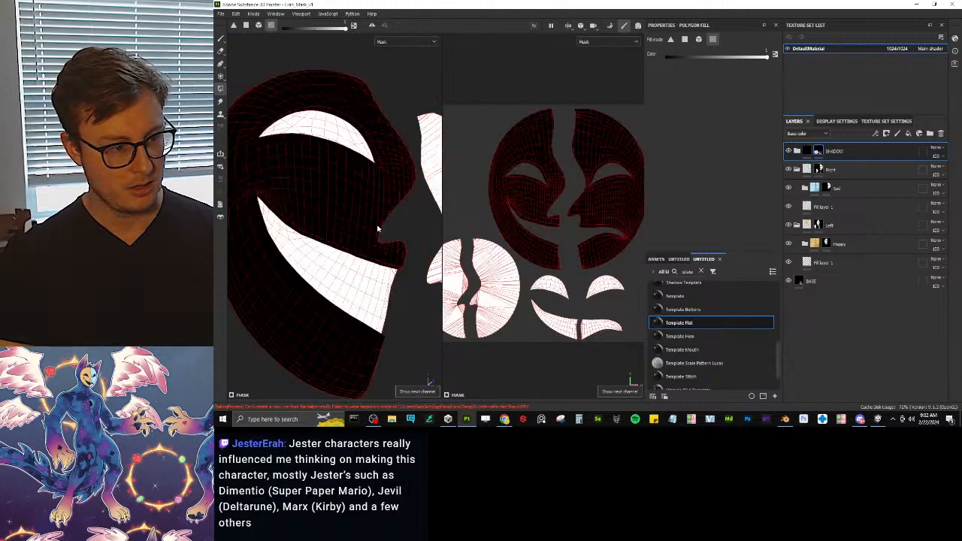
key("m")
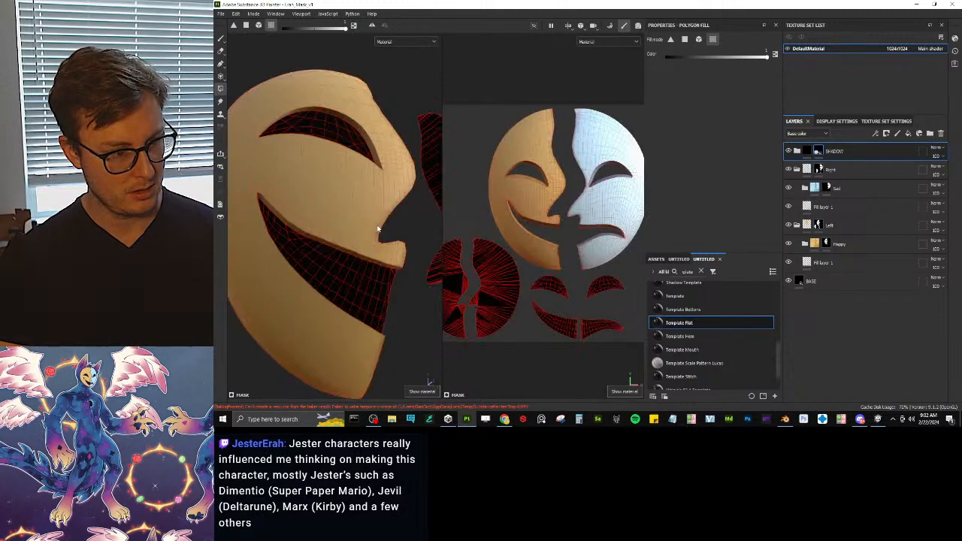
key("ctrl+d")
double_click(845, 152)
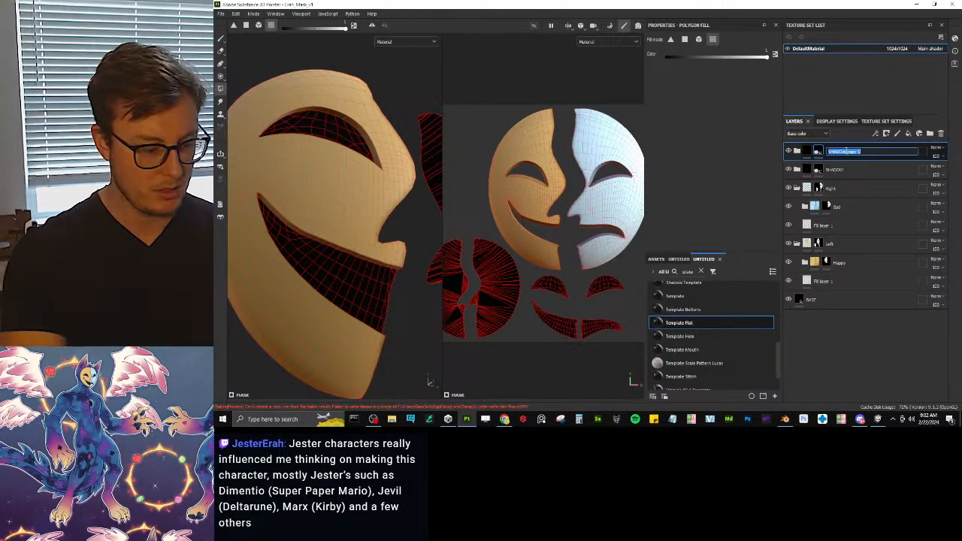
type("Shadow")
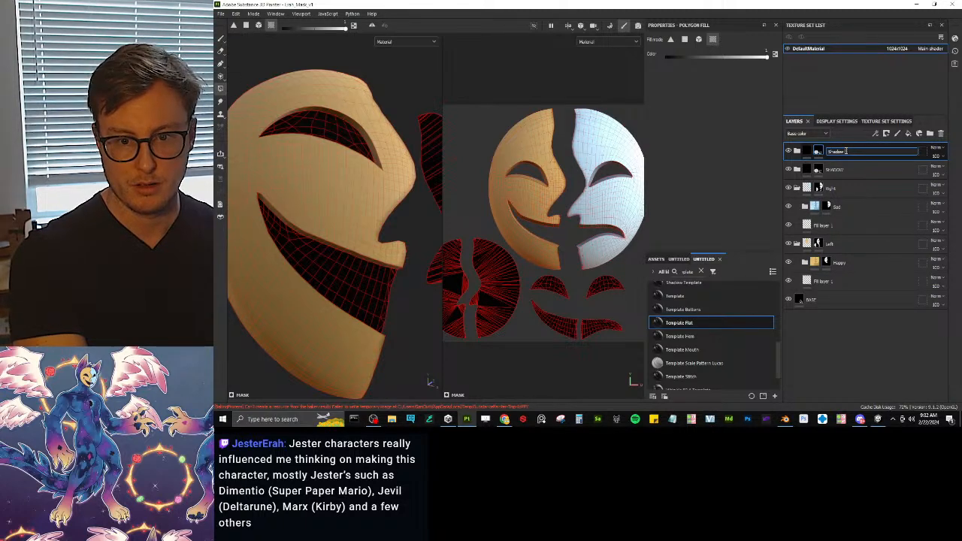
type(" 2")
key("Return")
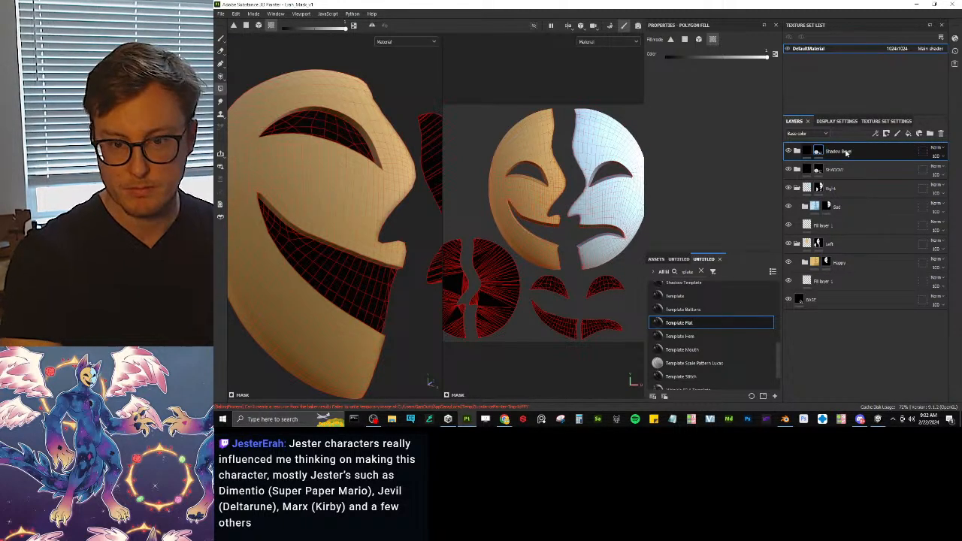
Step: Replace Shadow Bevel's mask with a black mask and polygon-fill both front face halves into it
right_click(818, 153)
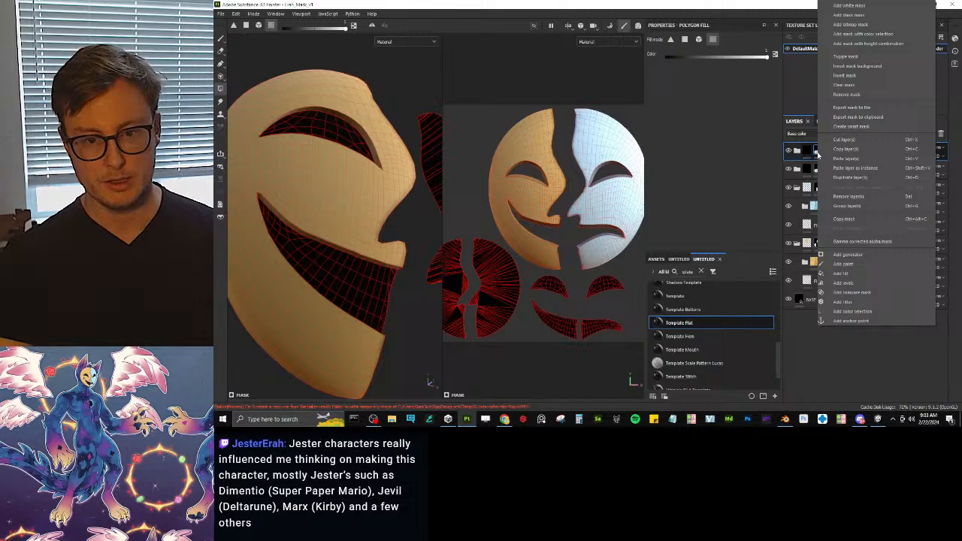
left_click(857, 16)
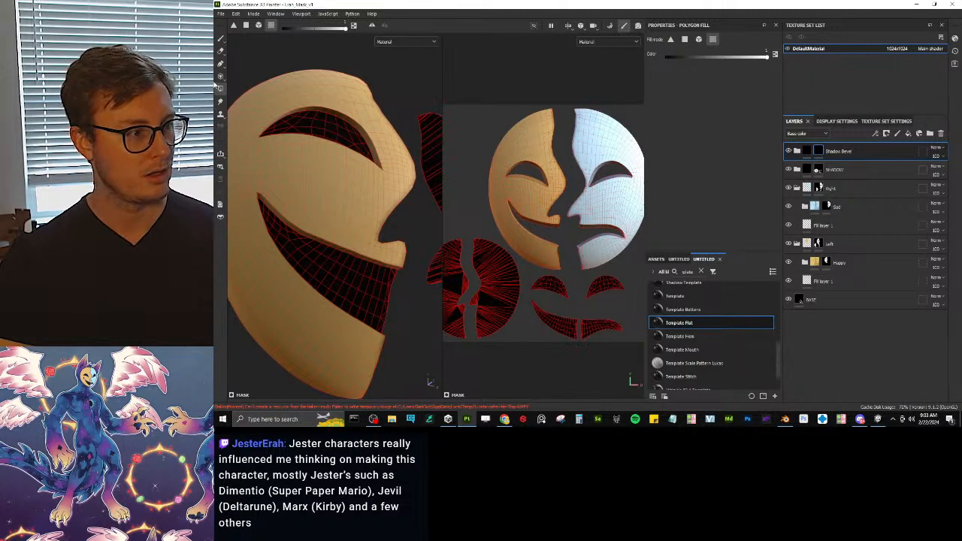
left_click(521, 112)
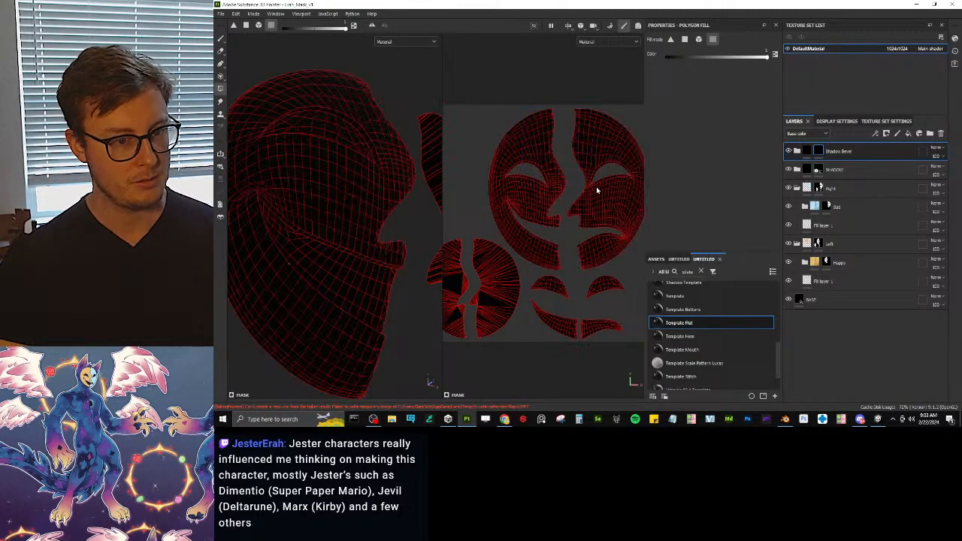
Step: Add a Bevel filter to the Shadow Bevel folder's mask
right_click(822, 151)
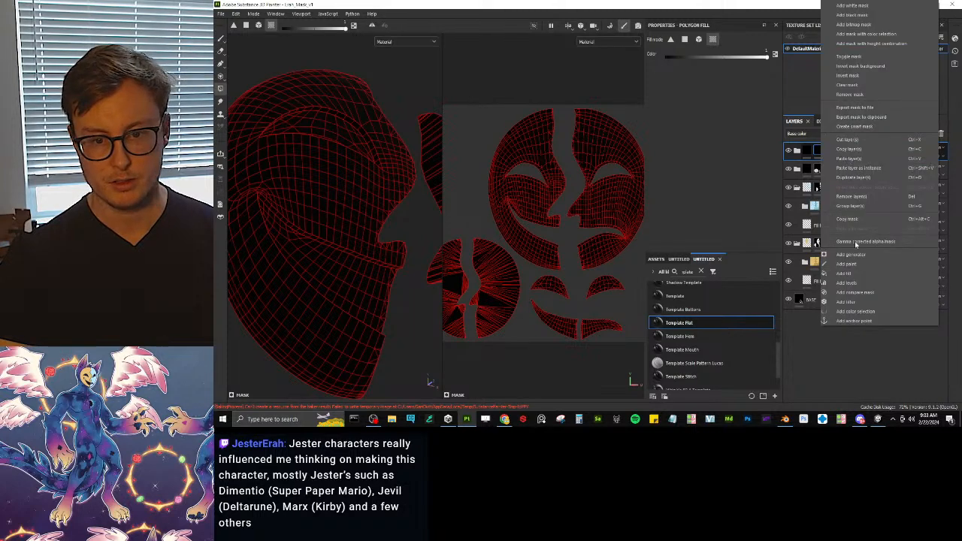
left_click(846, 302)
left_click(741, 63)
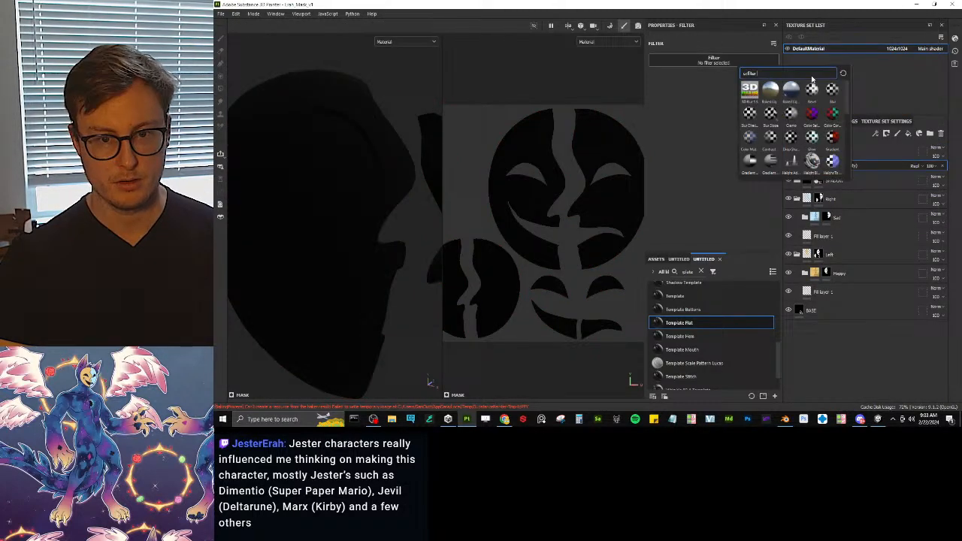
left_click(814, 91)
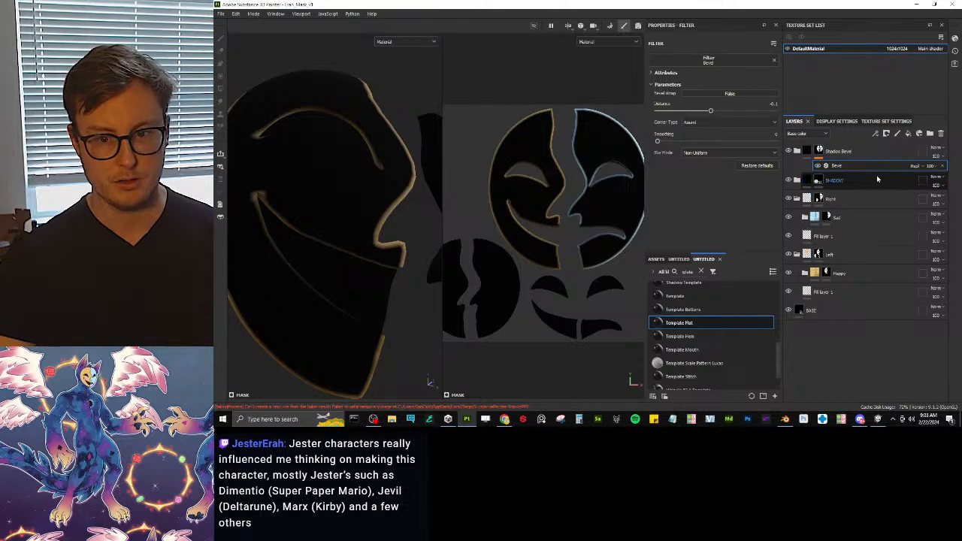
Step: Set the blending mode of the Bevel filter on the Shadow Bevel mask to Subtract
left_click(916, 166)
left_click(923, 255)
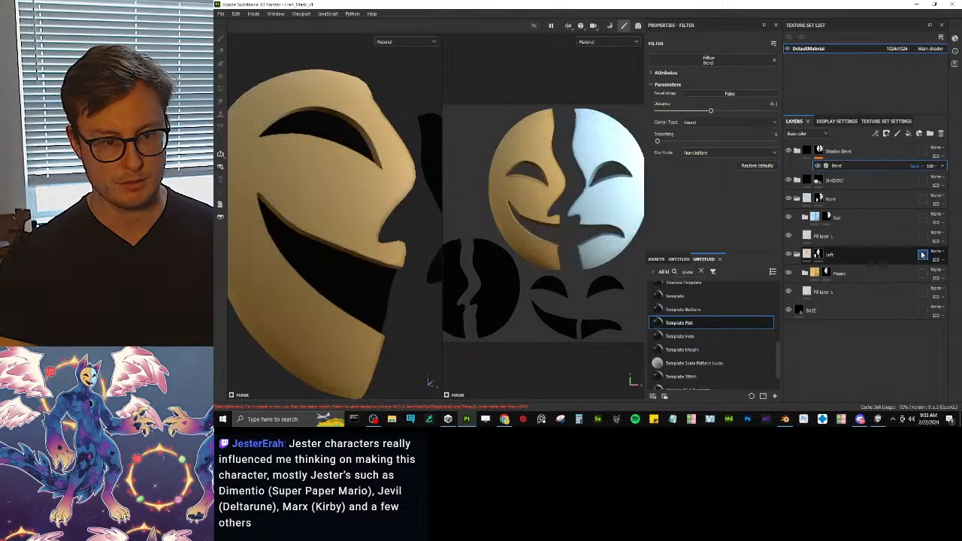
left_click(917, 165)
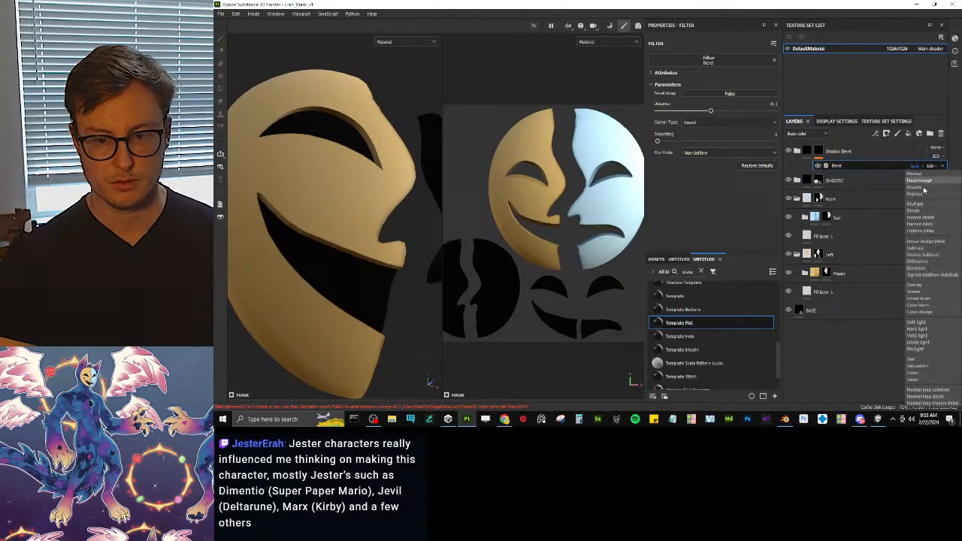
left_click(921, 248)
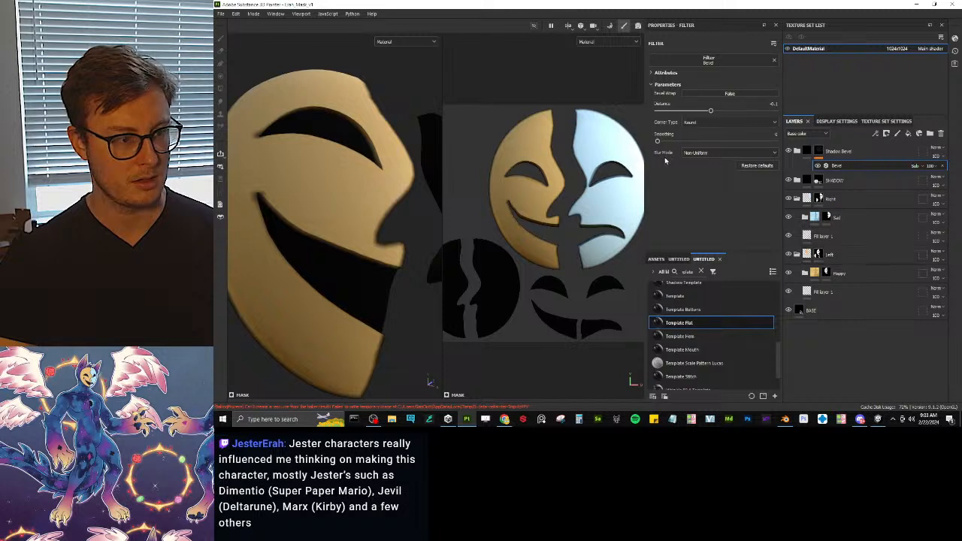
Step: Set the Bevel filter's smoothing to about 1.68 and its distance to about -0.04
left_click_drag(361, 218, 779, 186, "alt")
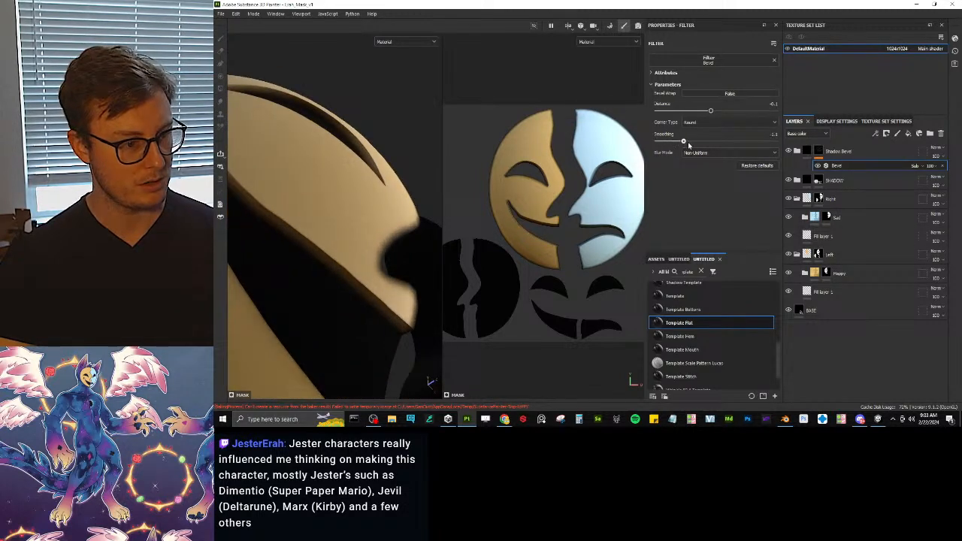
mouse_move(689, 144)
left_mouse_down()
mouse_move(702, 112)
mouse_move(727, 112)
mouse_move(714, 114)
left_mouse_up()
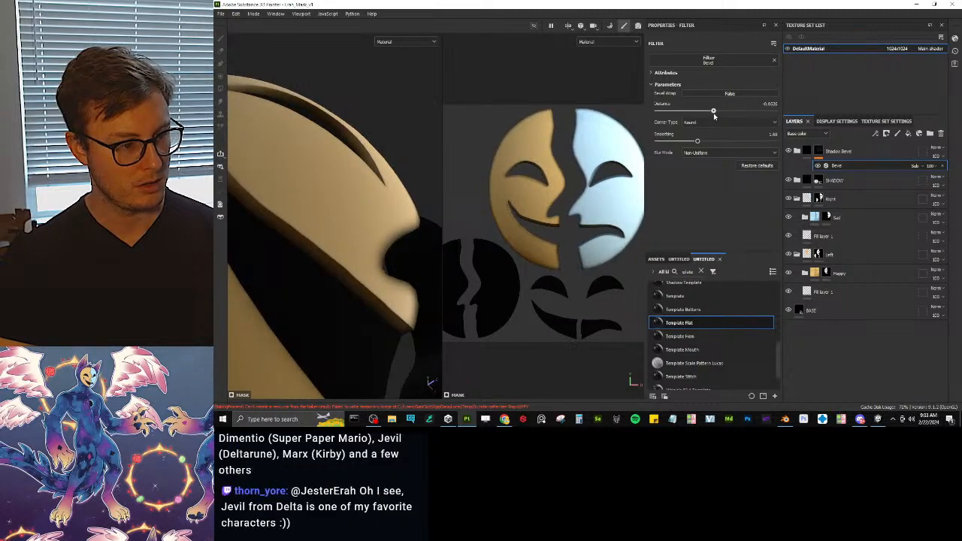
scroll(368, 207, "down", 4)
mouse_move(368, 207)
left_mouse_down("alt")
mouse_move(397, 198)
mouse_move(369, 224)
mouse_move(399, 198)
mouse_move(361, 200)
mouse_move(311, 184)
mouse_move(366, 214)
left_mouse_up("alt")
scroll(350, 229, "up", 4)
scroll(345, 185, "up", 4)
Step: Switch both viewports to show only the base color channel of the mask
key("c")
left_click(398, 44)
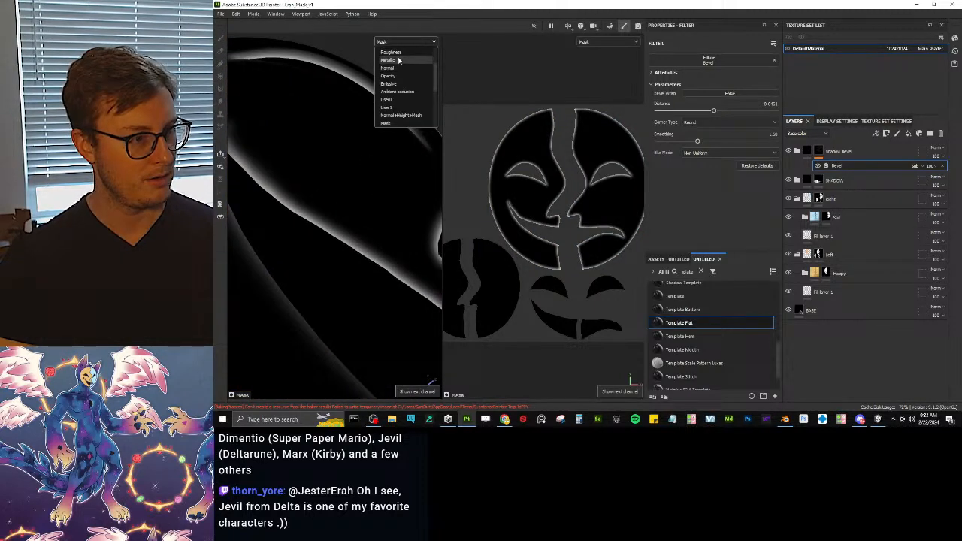
key("c")
left_click_drag(368, 205, 385, 196, "alt")
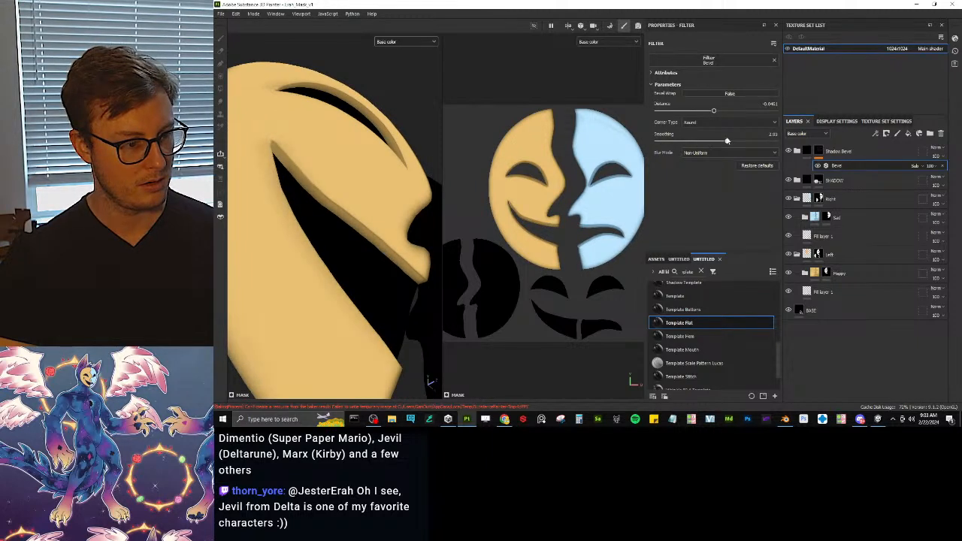
Step: Reduce the Bevel filter's smoothing to about 0.9 and set its blur mode to Uniform
mouse_move(726, 140)
left_mouse_down()
mouse_move(623, 140)
mouse_move(682, 134)
left_mouse_up()
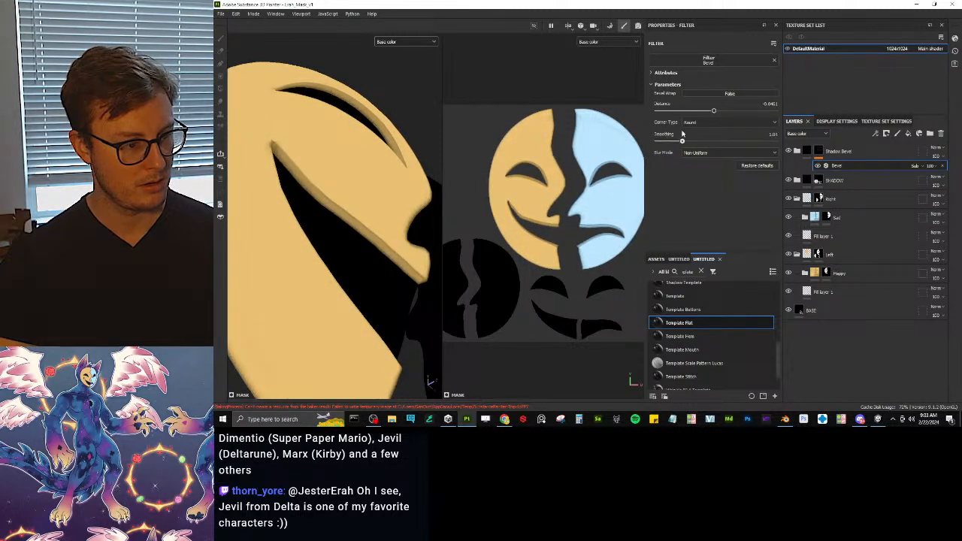
left_click(719, 153)
left_click(696, 171)
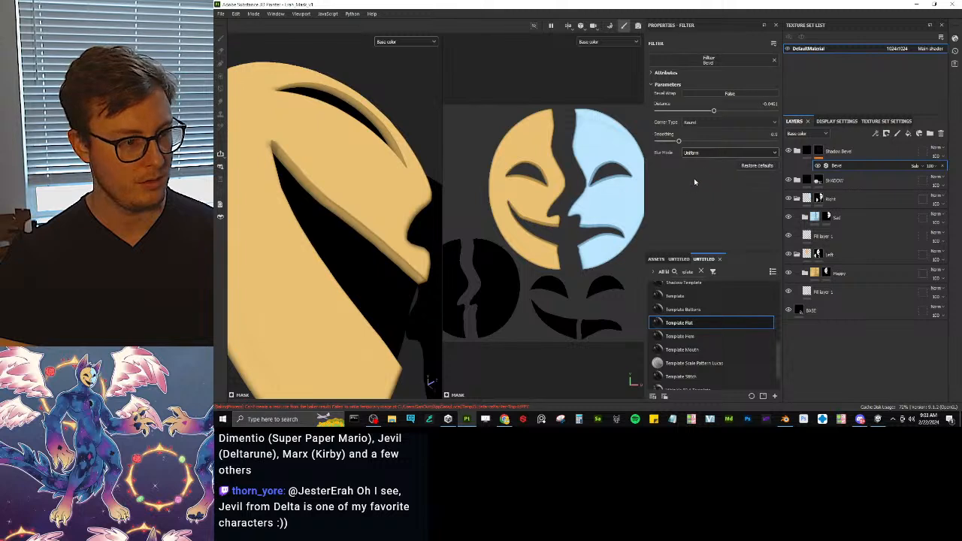
right_click(855, 174)
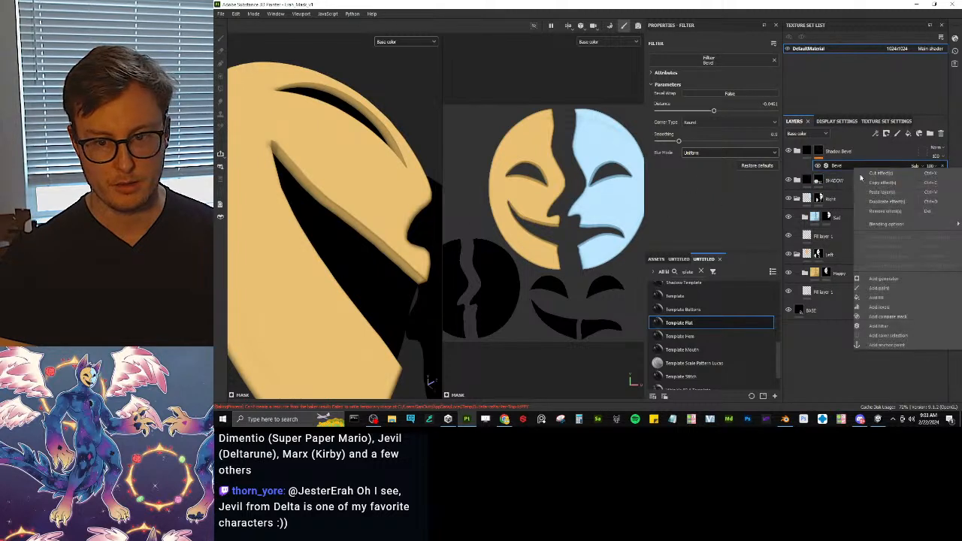
left_click(881, 327)
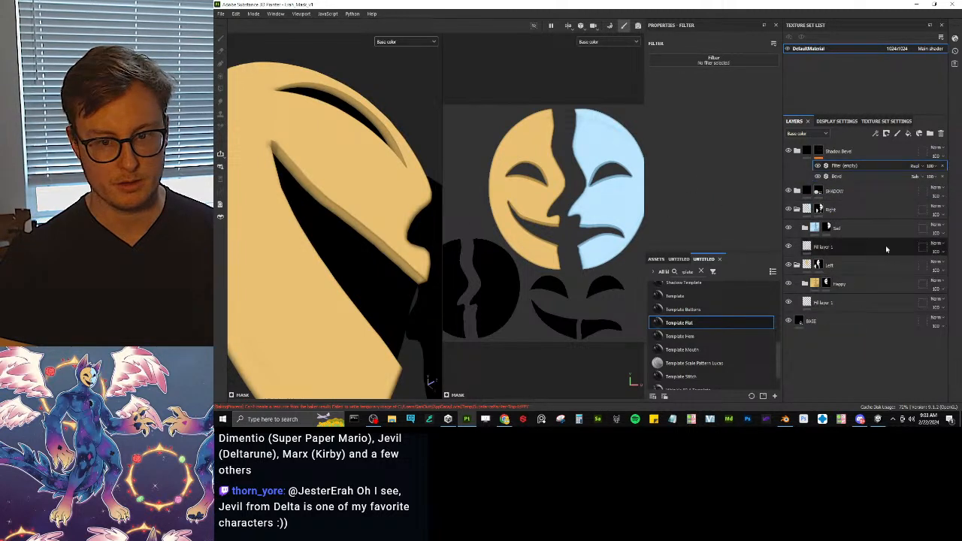
key("ctrl+z")
Step: Add a Levels effect above the Bevel filter on the Shadow Bevel mask and lower its white input point to about 0.585
right_click(852, 167)
left_click(877, 305)
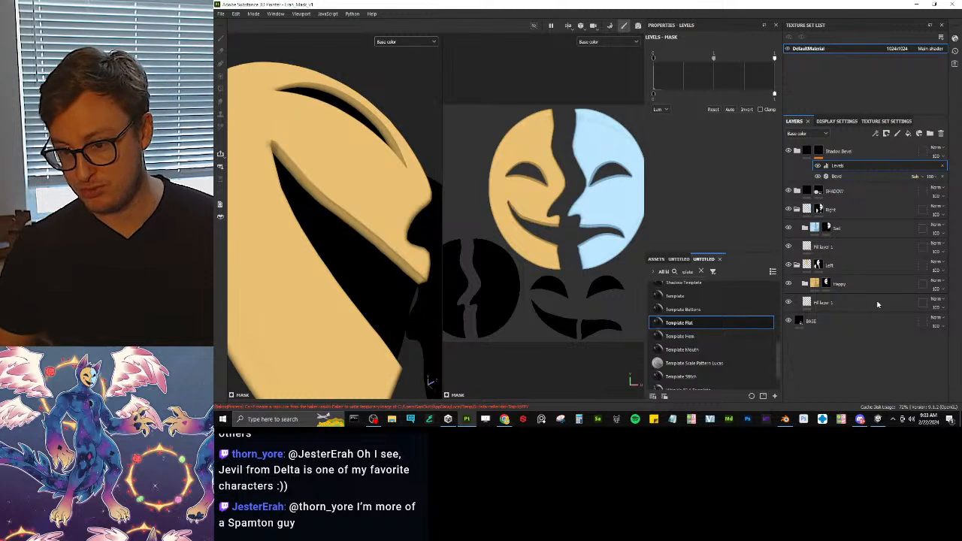
key("alt+Tab")
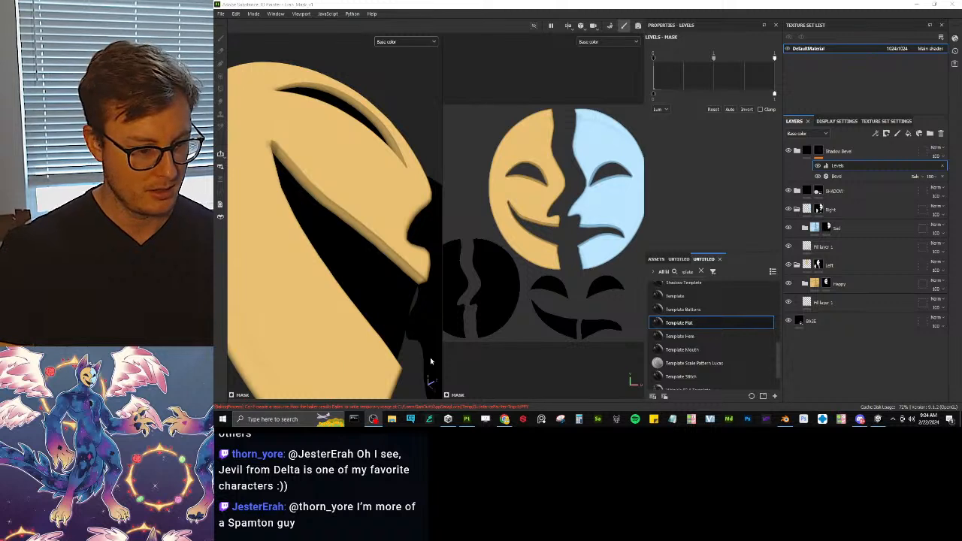
mouse_move(510, 424)
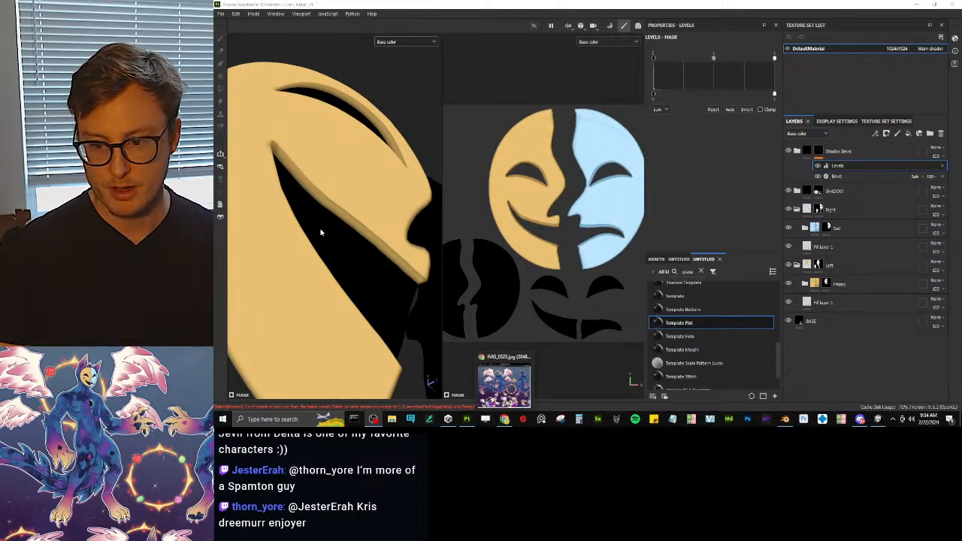
scroll(325, 225, "down", 5)
scroll(324, 211, "up", 10)
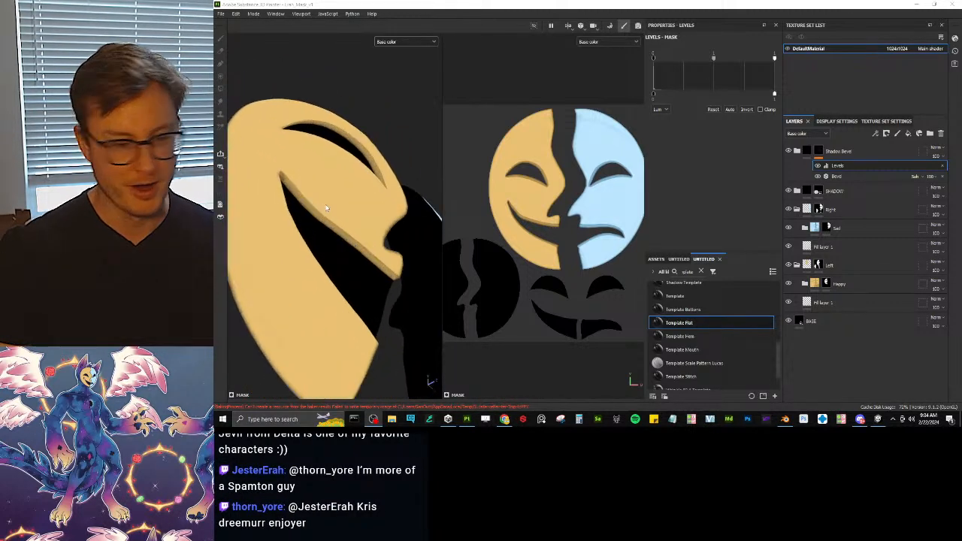
left_click_drag(348, 207, 350, 218, "alt")
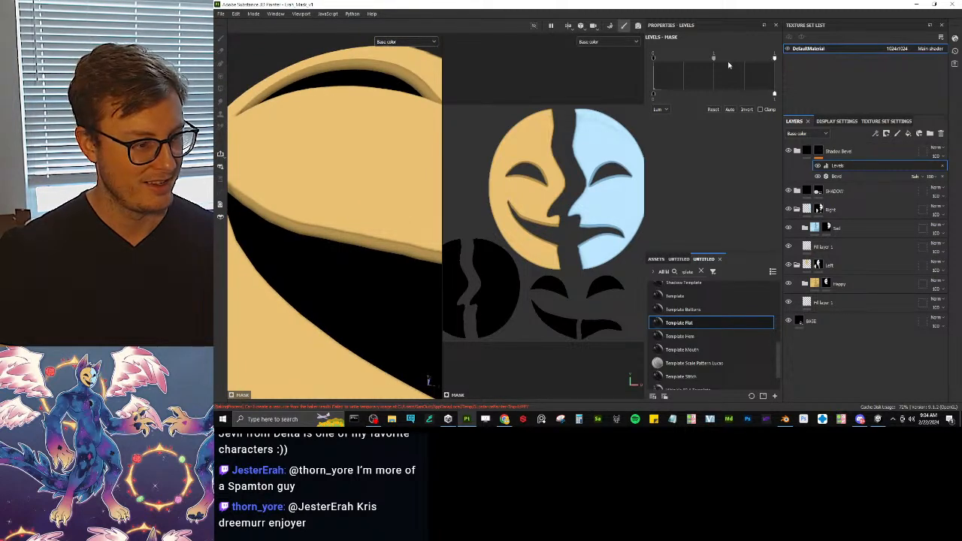
left_click_drag(775, 58, 649, 60)
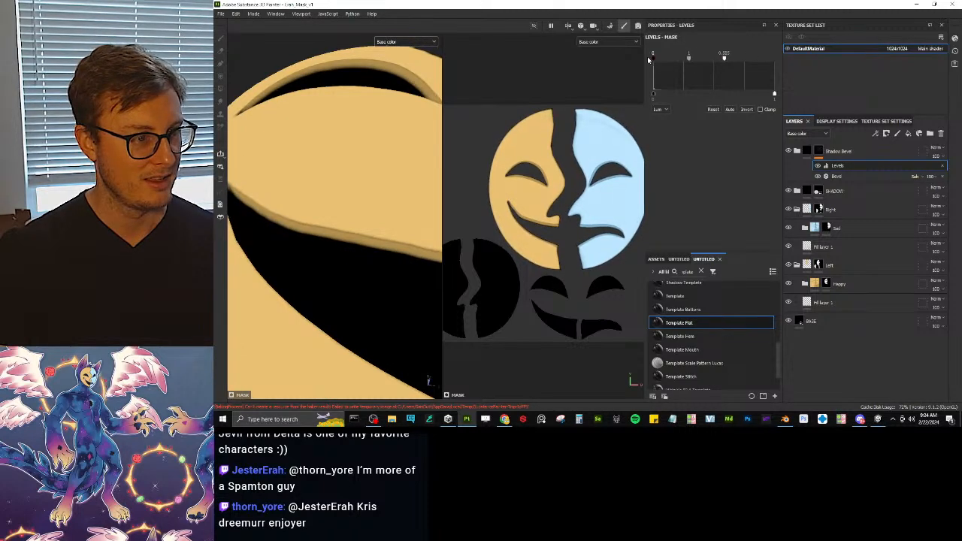
Step: Set the Bevel filter's distance to about -0.08 to reshape the shadow along the mask edges
left_click(837, 176)
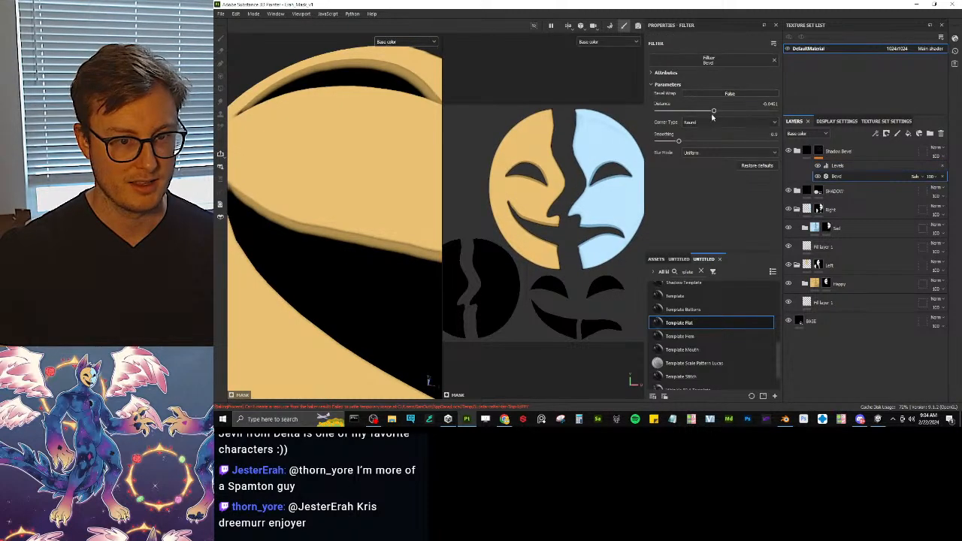
left_click_drag(713, 113, 715, 112)
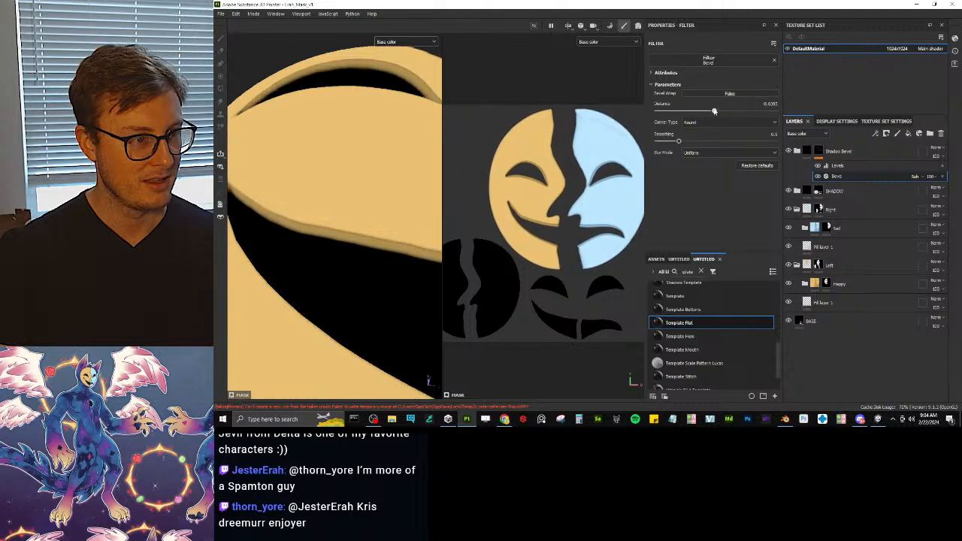
left_click_drag(715, 111, 712, 112)
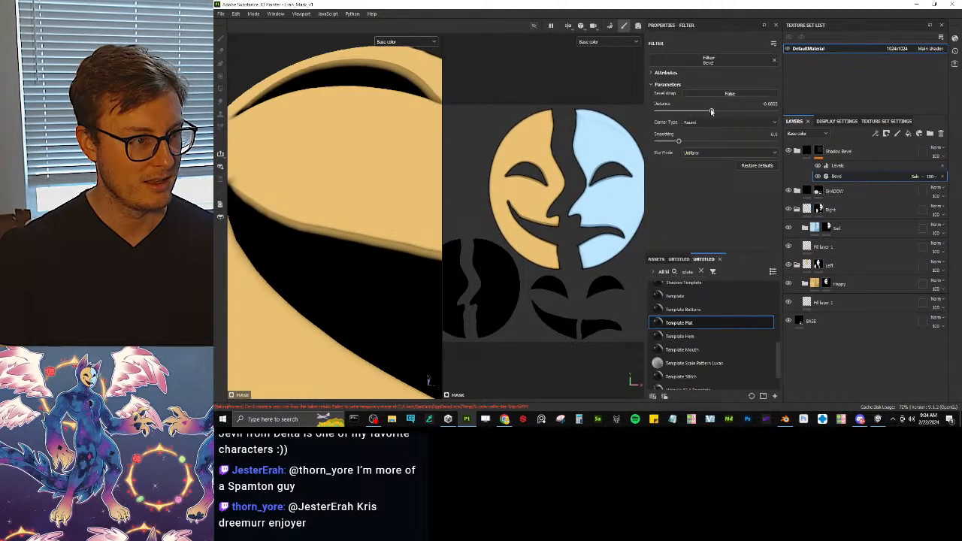
scroll(353, 226, "down", 3)
left_click_drag(353, 226, 383, 215, "alt")
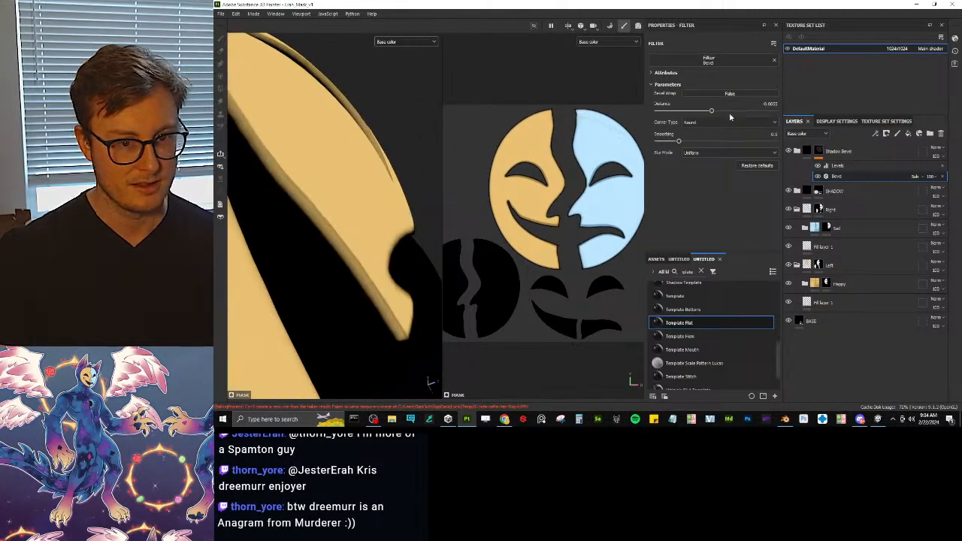
Step: Raise the white input point of the Shadow Bevel mask's Levels effect to about 0.87
left_click(838, 166)
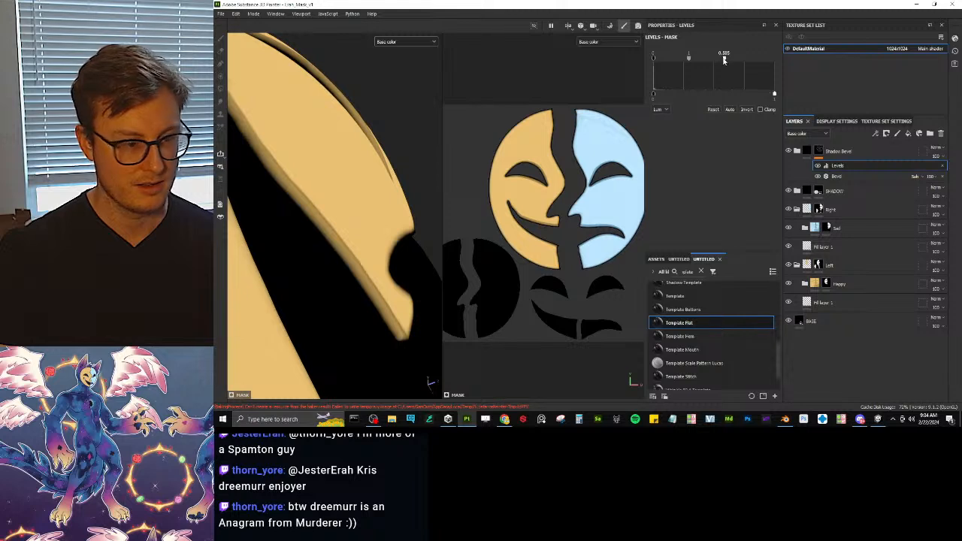
left_click_drag(725, 60, 759, 61)
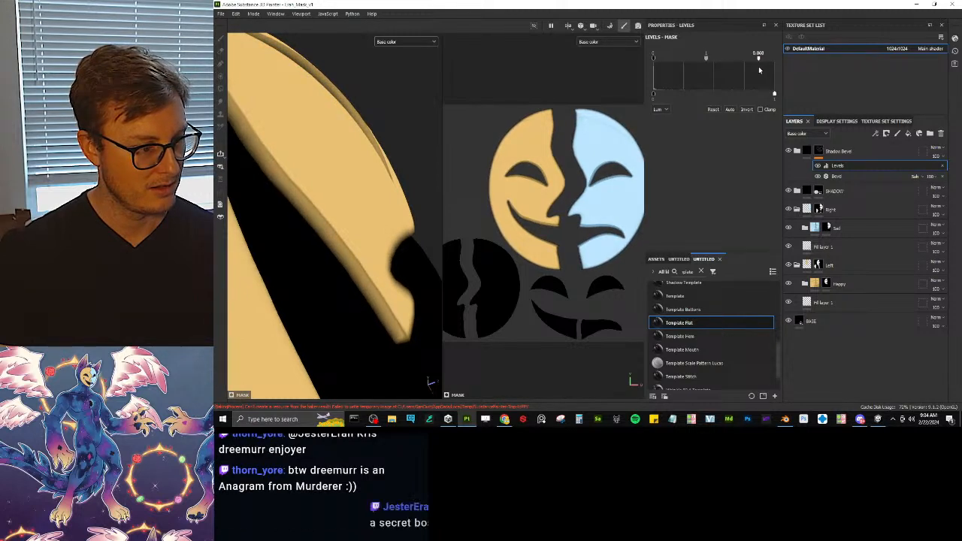
left_click_drag(409, 154, 364, 220, "alt")
scroll(382, 230, "down", 8)
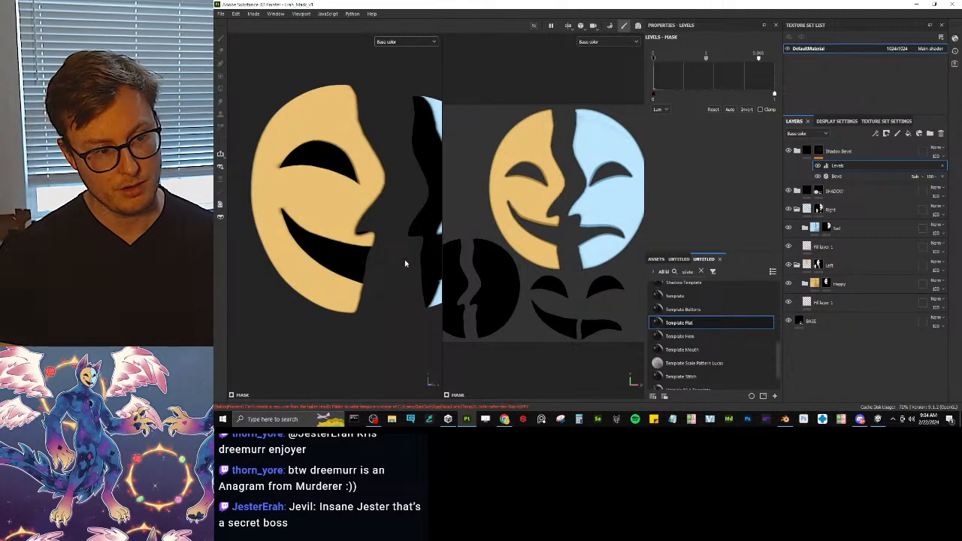
scroll(407, 315, "down", 4)
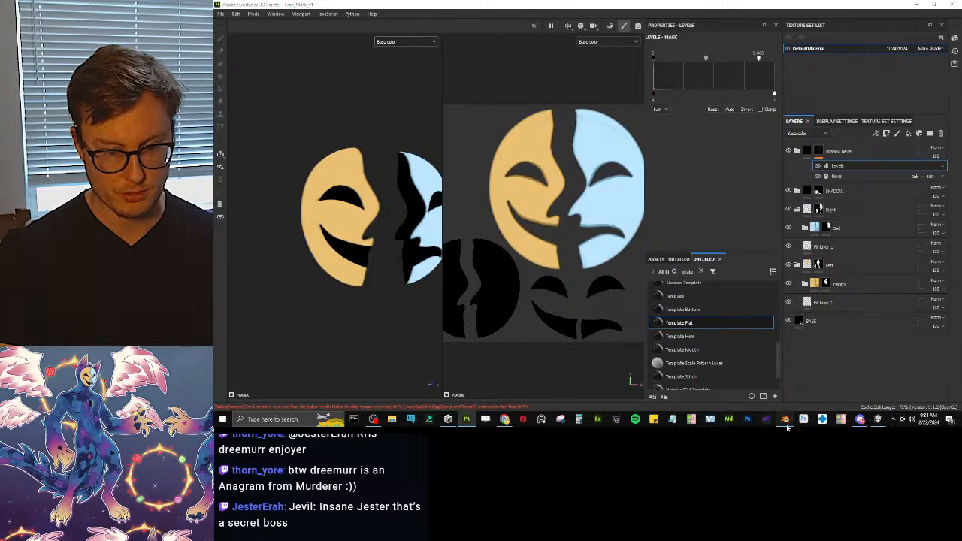
Step: Switch to Blender, duplicate both mask halves in place and clear the duplicates' location so they meet at the origin
left_click(785, 421)
left_click_drag(485, 168, 564, 209)
key("shift+d")
key("Escape")
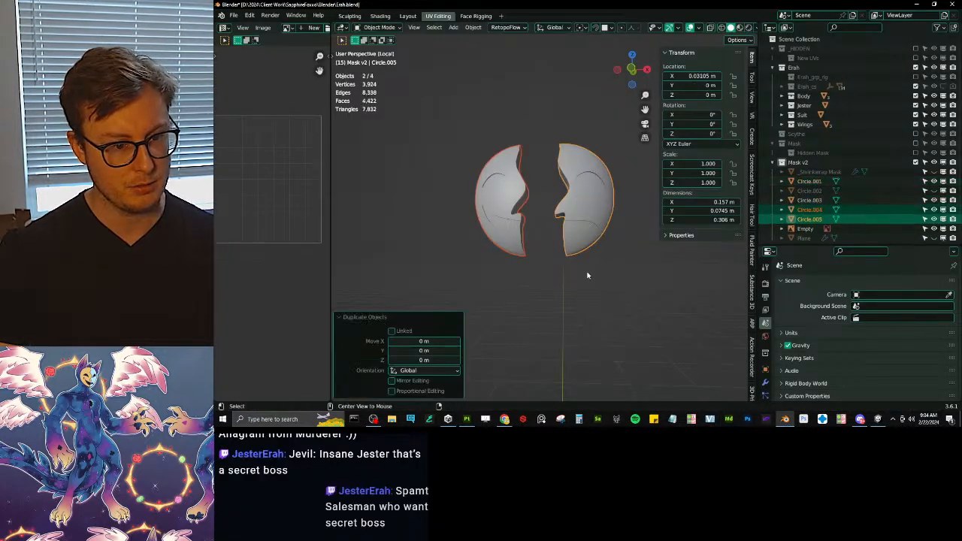
key("alt+g")
Step: Move the duplicated mask halves down along the Z axis to about -0.4 m, below the separated halves
key("g")
key("z")
left_click(558, 406)
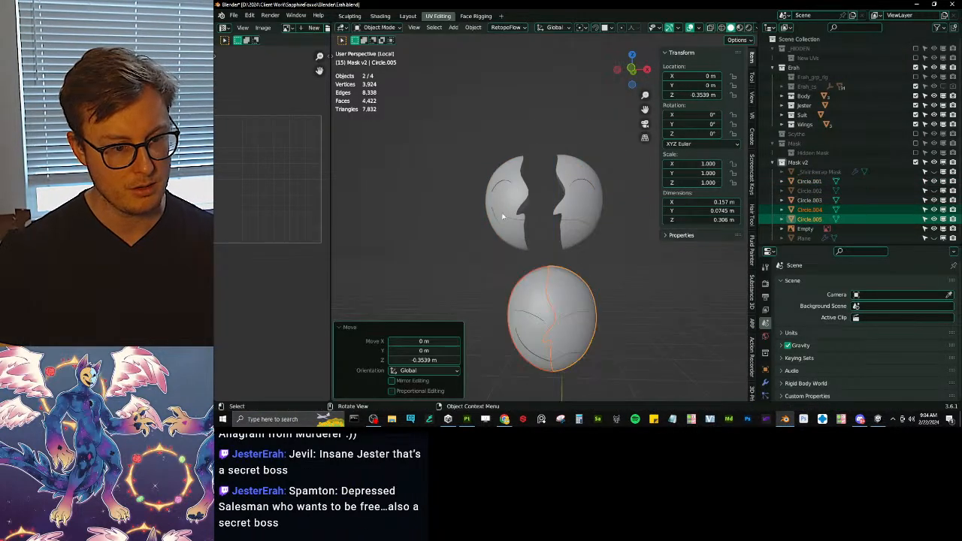
key("g")
key("z")
left_click(502, 233)
Step: Select the separated and the joined mask halves together and export all four objects as FBX
left_click_drag(466, 161, 594, 235, "shift")
key("q")
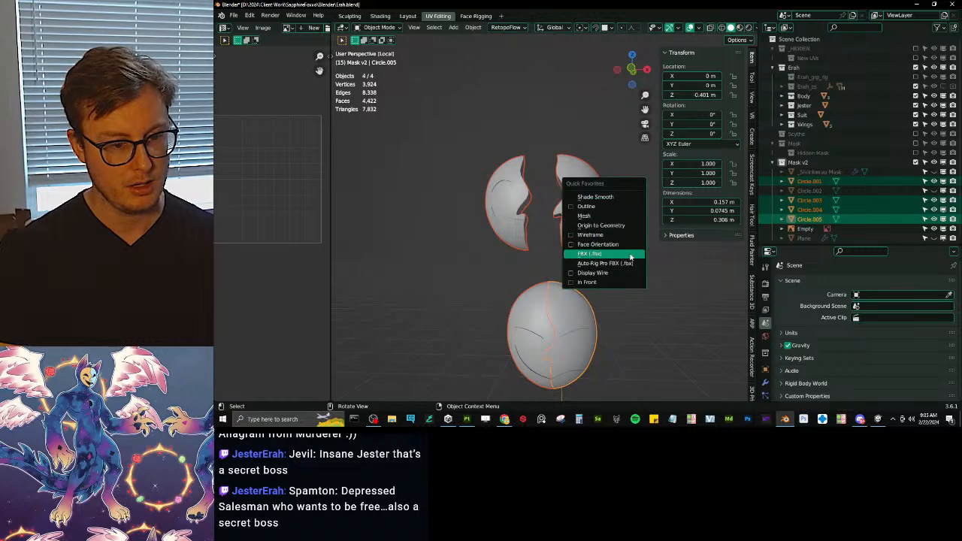
left_click(631, 257)
left_click(810, 335)
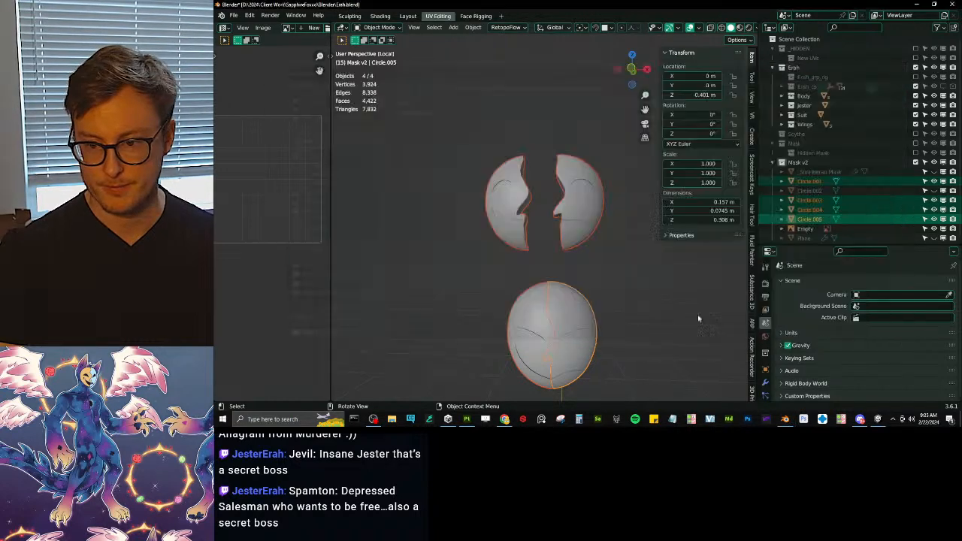
Step: Switch back to Substance 3D Painter and reimport the updated mask mesh
key("alt+Tab")
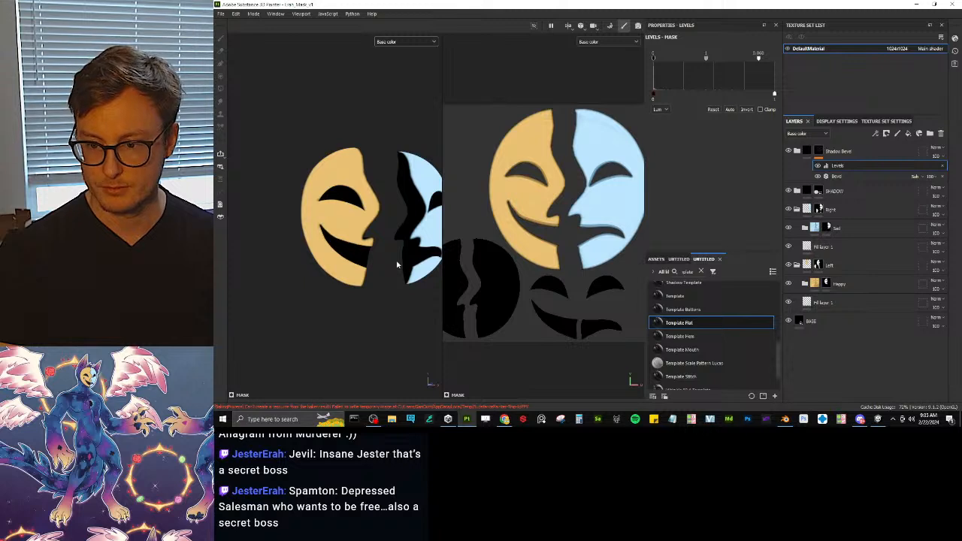
key("ctrl+shift")
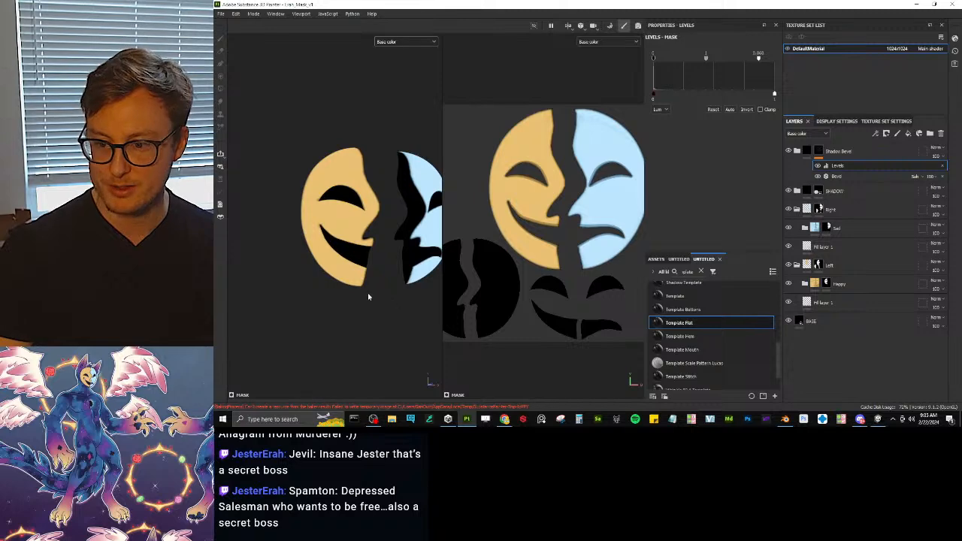
key("ctrl")
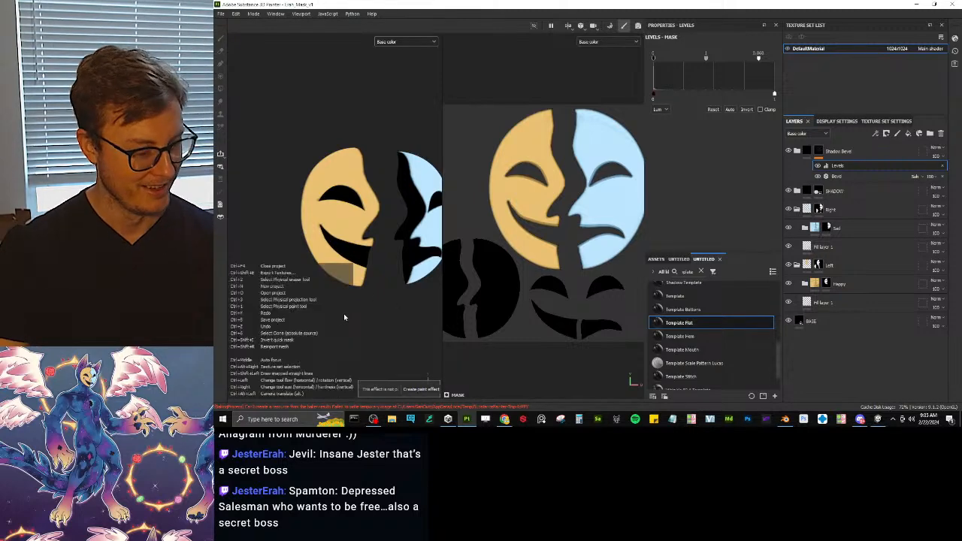
key("ctrl+shift")
key("ctrl+shift+r")
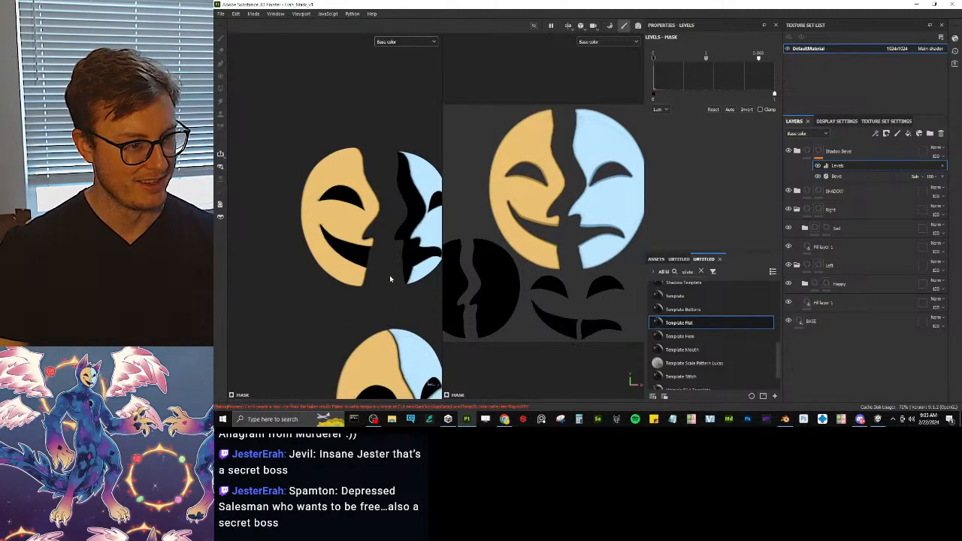
Step: Switch the viewports to material view and examine the seam between the joined gold and blue mask halves
middle_click_drag(392, 292, 353, 157, "alt")
left_click_drag(380, 223, 368, 171, "alt")
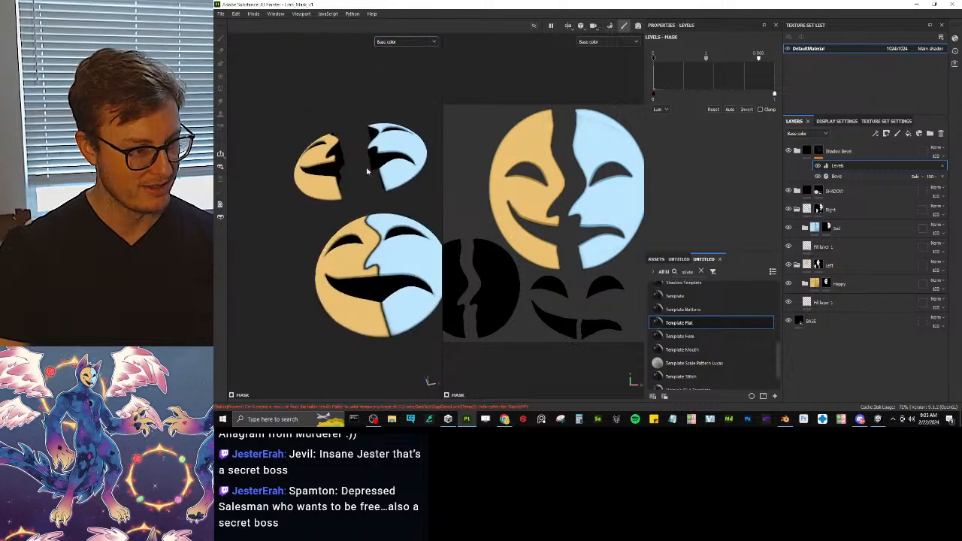
right_click_drag(367, 172, 387, 217, "alt")
key("m")
left_click_drag(387, 217, 373, 272, "alt")
middle_click_drag(373, 272, 368, 228, "alt")
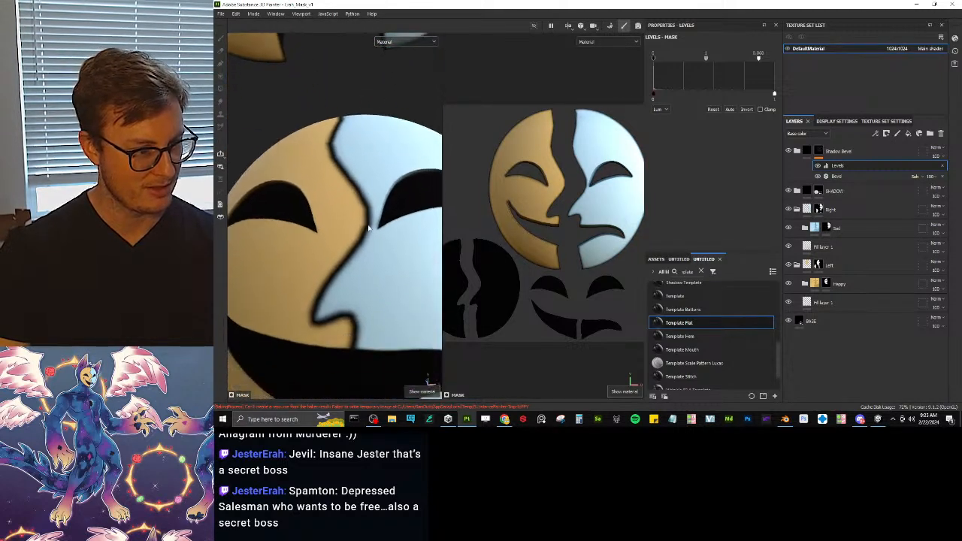
Step: Bring the Bevel filter's distance in the Shadow Bevel mask slightly closer to zero to thin the dark seam between the mask halves
left_click(855, 176)
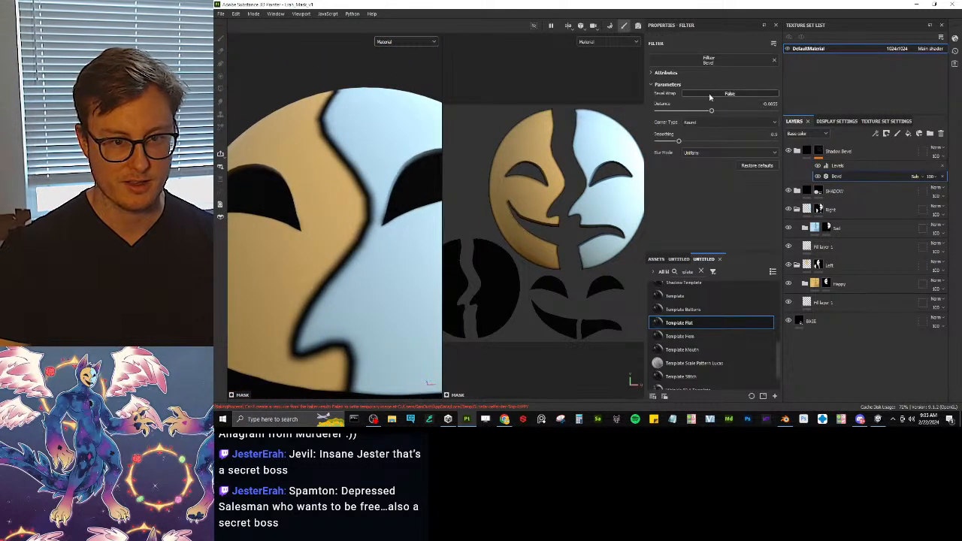
mouse_move(711, 112)
left_mouse_down()
mouse_move(703, 112)
mouse_move(715, 117)
left_mouse_up()
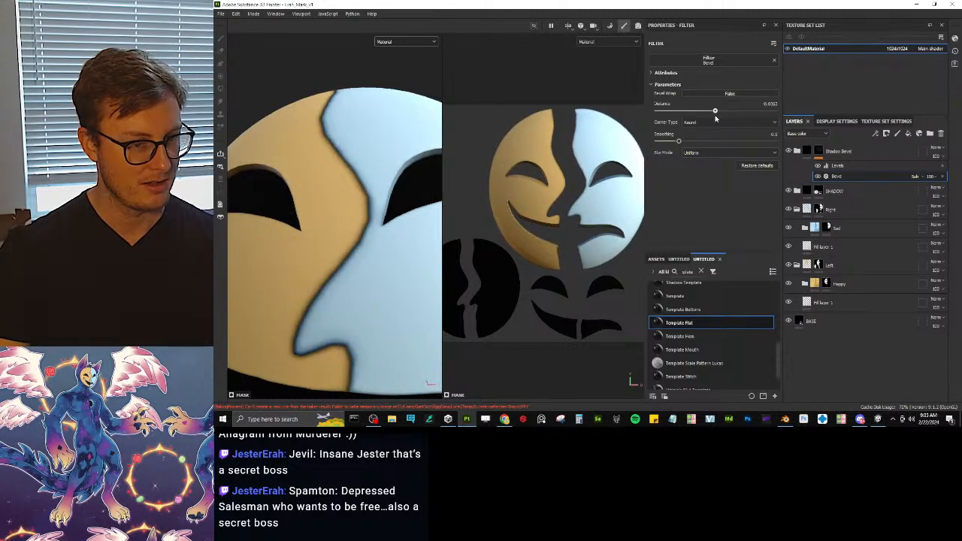
scroll(361, 203, "down", 5)
left_click_drag(375, 218, 420, 254, "alt")
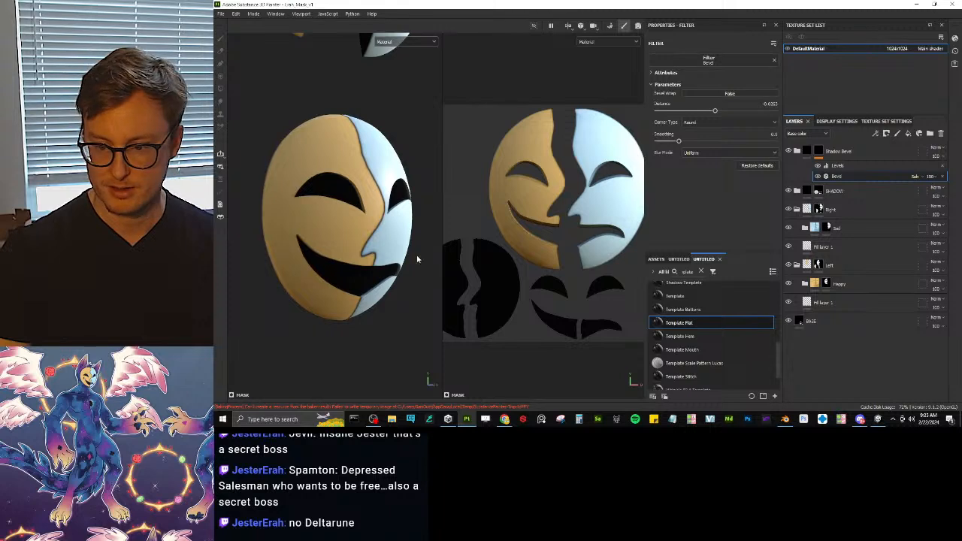
Step: Examine the thinner bevel shadow around the eyes, mouth and seam of the joined mask, close up and from several angles
scroll(366, 243, "up", 10)
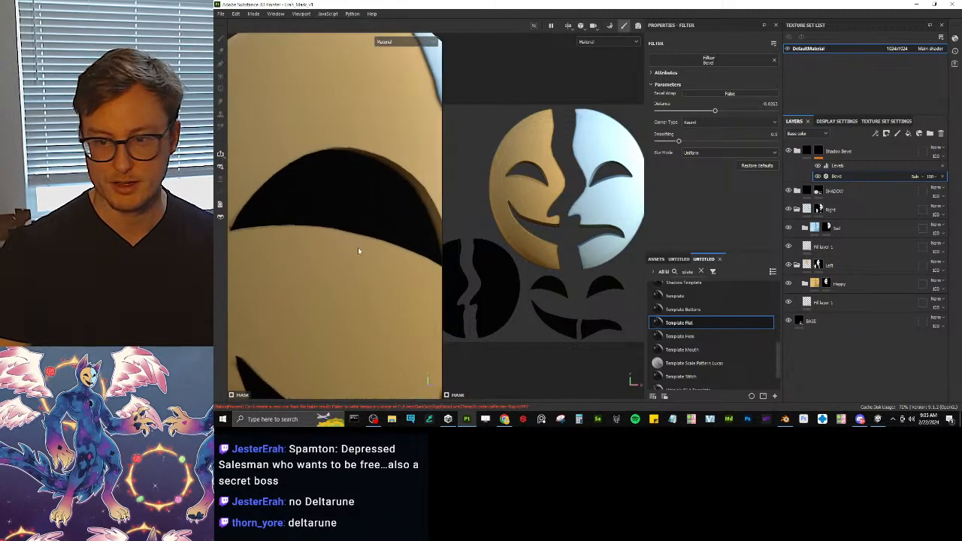
left_click_drag(358, 252, 351, 198, "alt")
scroll(378, 207, "down", 8)
scroll(372, 232, "up", 5)
scroll(368, 251, "up", 4)
middle_click_drag(350, 198, 342, 288, "alt")
left_click_drag(341, 288, 263, 275, "alt")
left_click_drag(391, 264, 381, 316, "alt")
left_click_drag(386, 309, 399, 195, "alt")
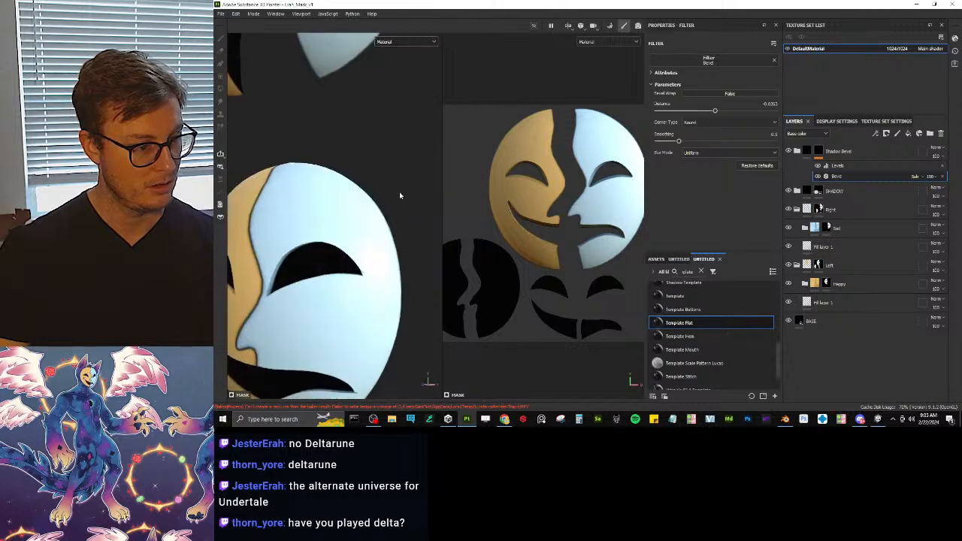
middle_click_drag(399, 195, 410, 183, "alt")
scroll(395, 180, "down", 6)
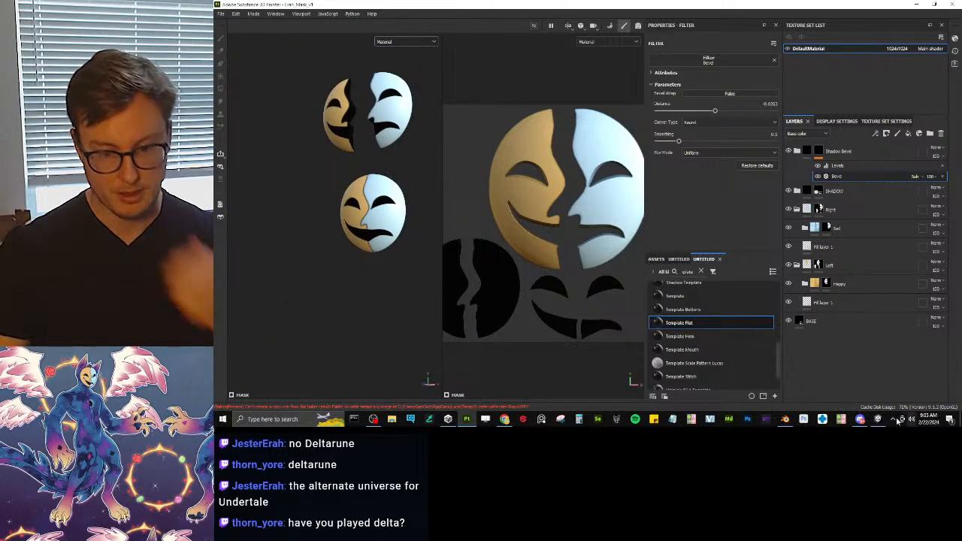
Step: Switch to Blender and delete the two duplicated mask halves placed below the separated ones
left_click(785, 419)
left_click(593, 337)
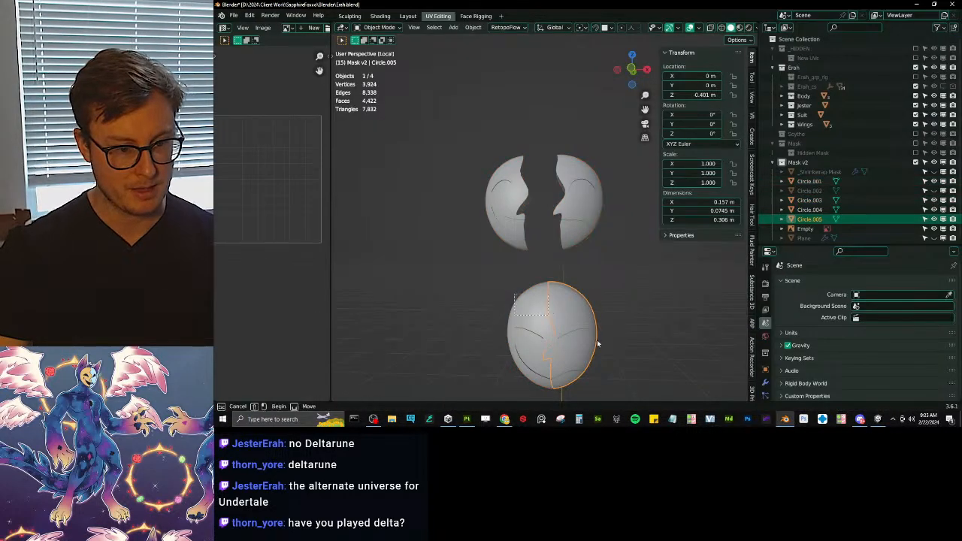
left_click(540, 337, "shift")
key("x")
left_click(636, 309)
Step: Select both separated mask halves and clear their location so they return to the origin
left_click(512, 192)
key("b")
left_click_drag(499, 157, 604, 228)
key("alt+g")
middle_click_drag(610, 229, 562, 288)
Step: Save the Blender file and leave local view to show the whole character
key("ctrl+s")
key("KP_Divide")
middle_click_drag(615, 240, 590, 232)
scroll(594, 234, "up", 5)
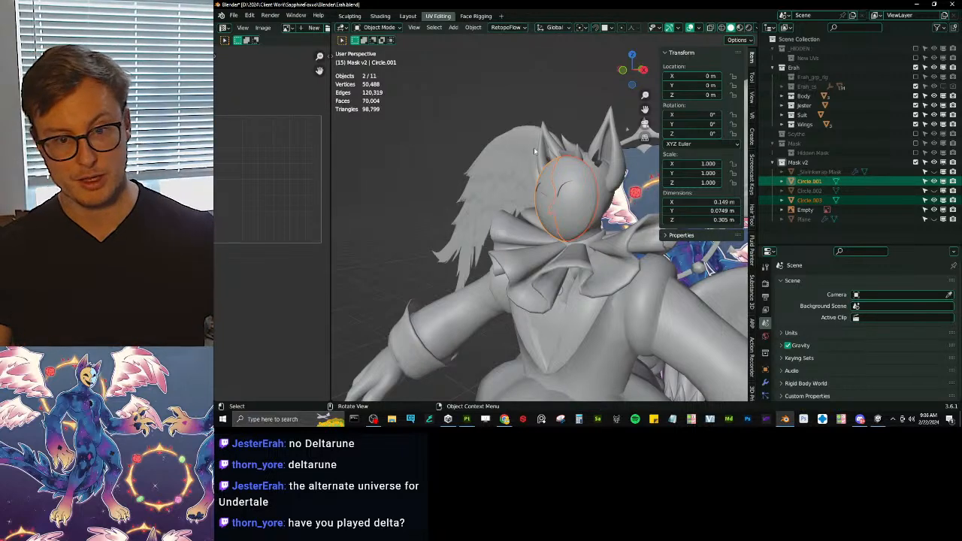
Step: Rename the mask half Circle.001 as Mask_Right and save the file
double_click(799, 180)
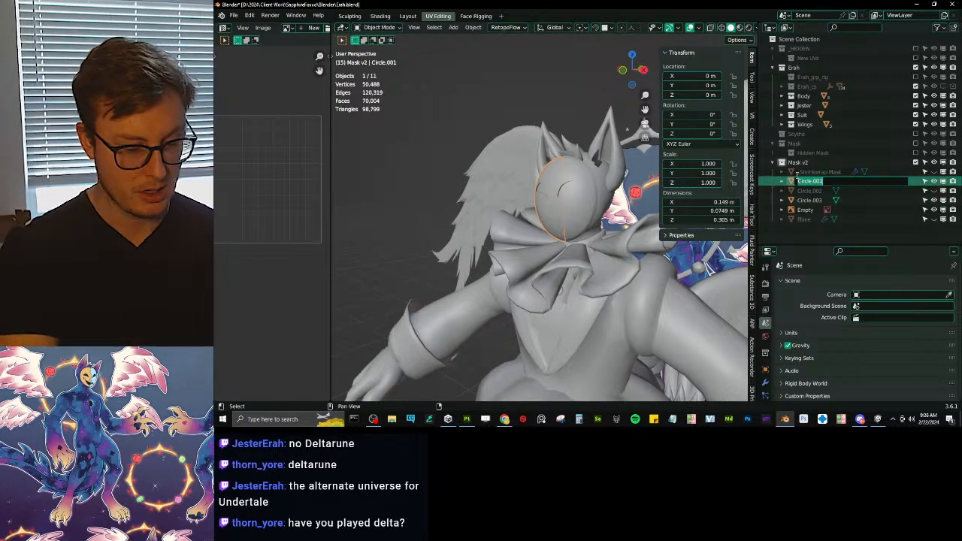
type("Mask")
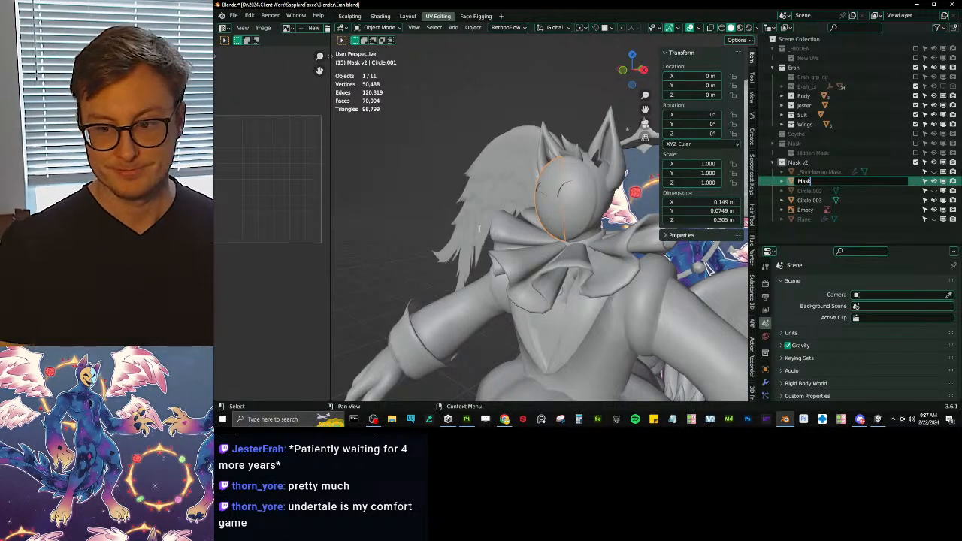
key("Return")
middle_click_drag(479, 229, 529, 209)
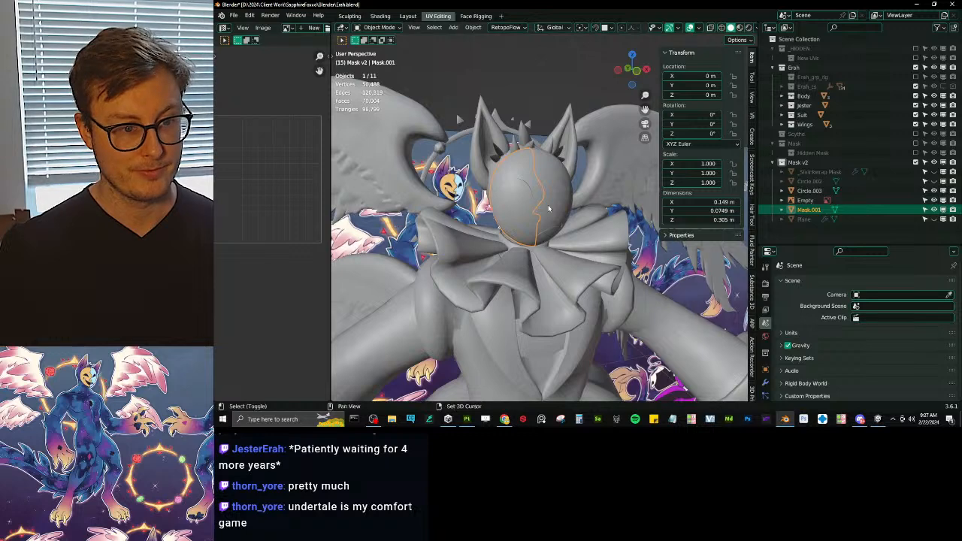
left_click(565, 217)
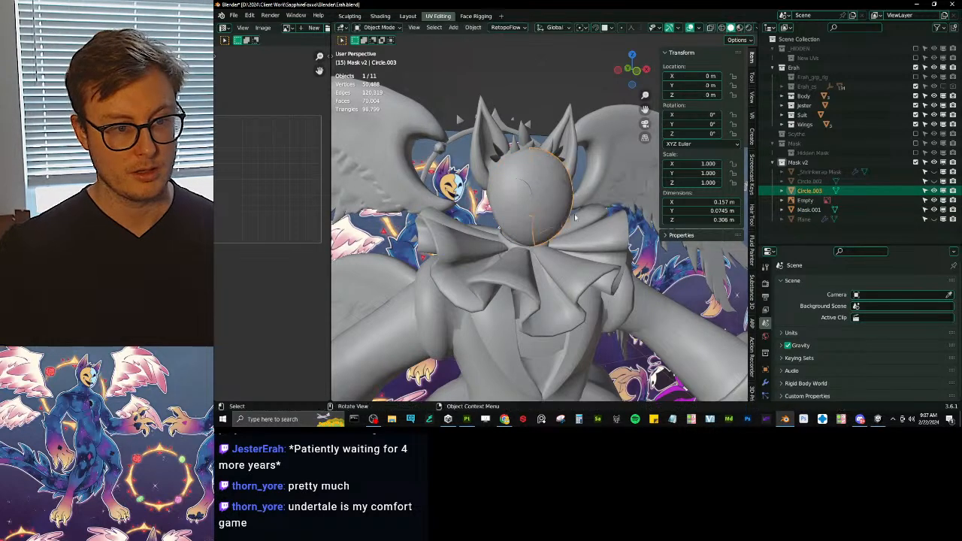
left_click(808, 210)
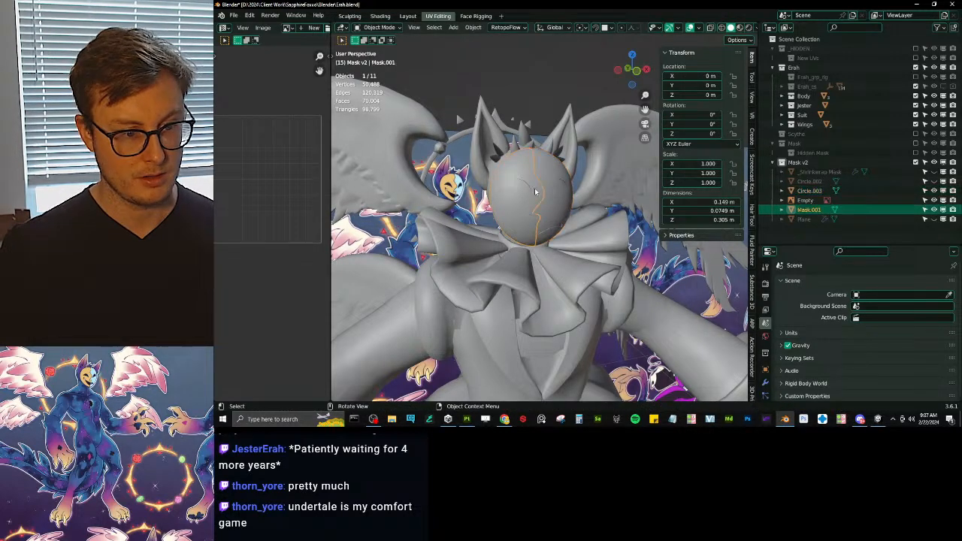
double_click(806, 211)
type("M")
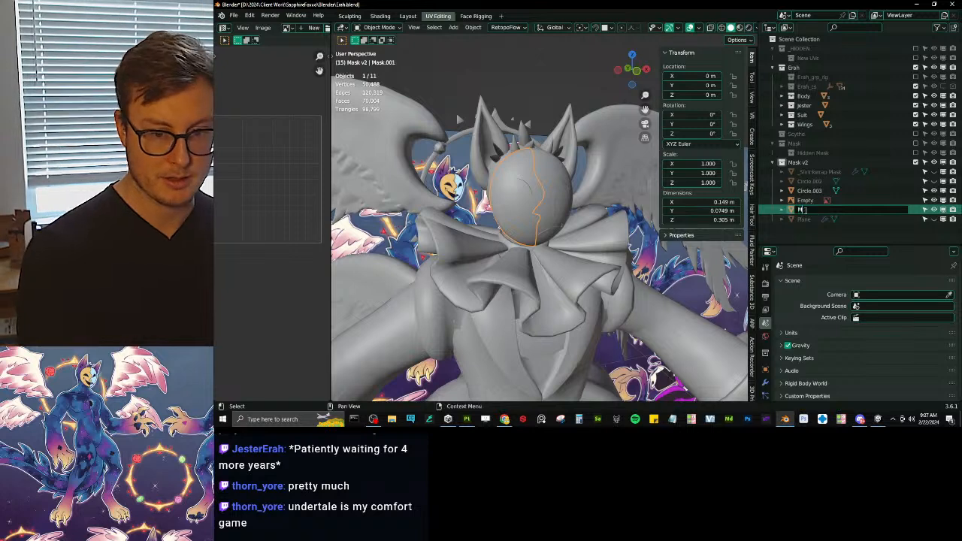
type("ask_Right")
key("Return")
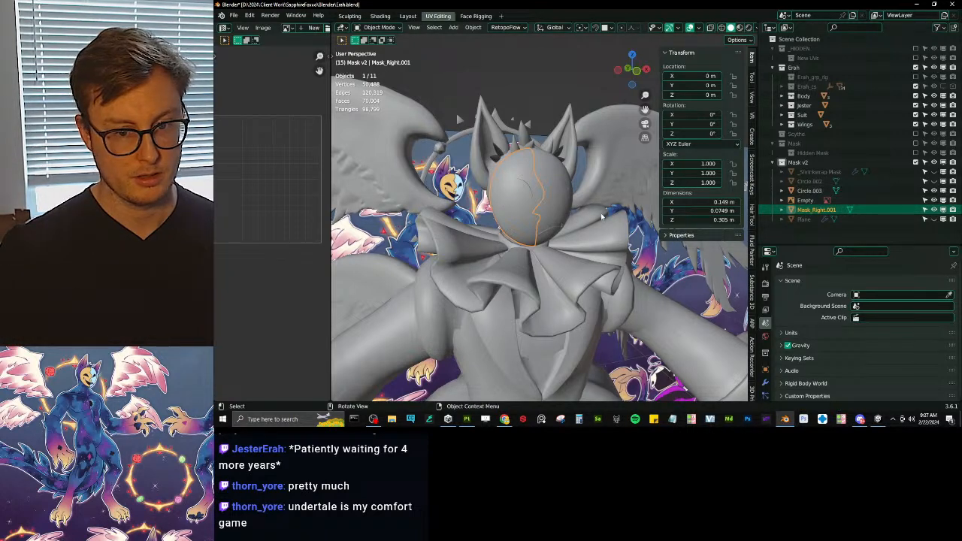
left_click(564, 210)
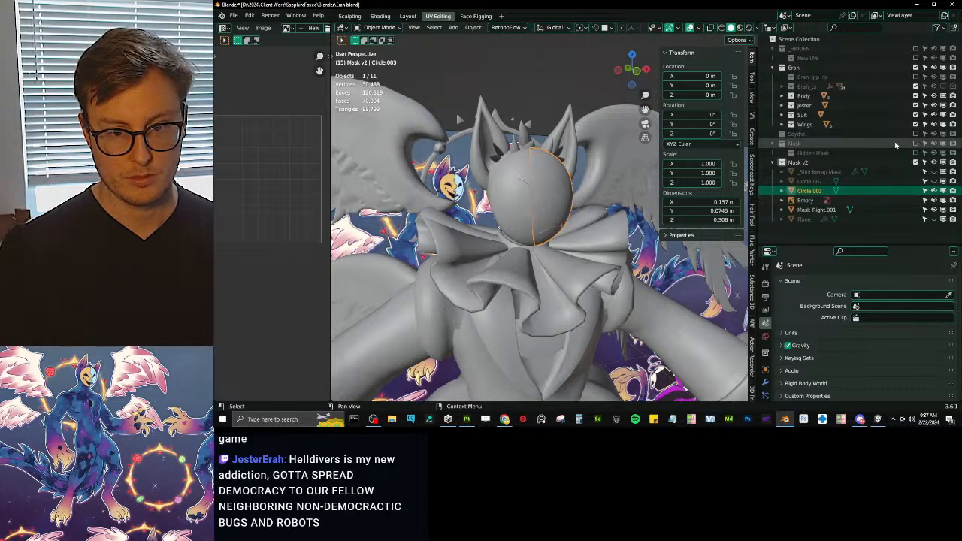
key("ctrl+s")
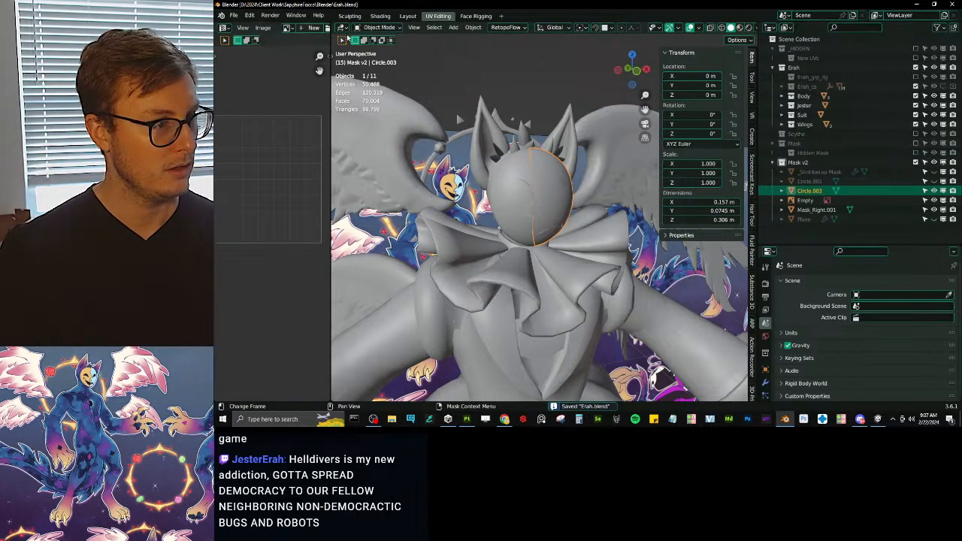
Step: Delete the old Mask collection with its hierarchy and strip the .001 suffix from the Mask_Right object's name
right_click(797, 143)
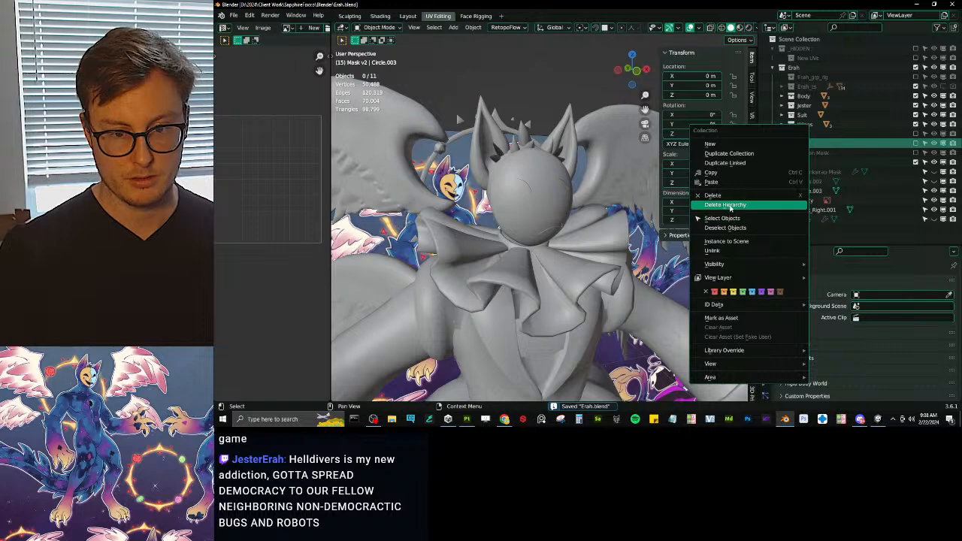
left_click(726, 205)
left_click(816, 190)
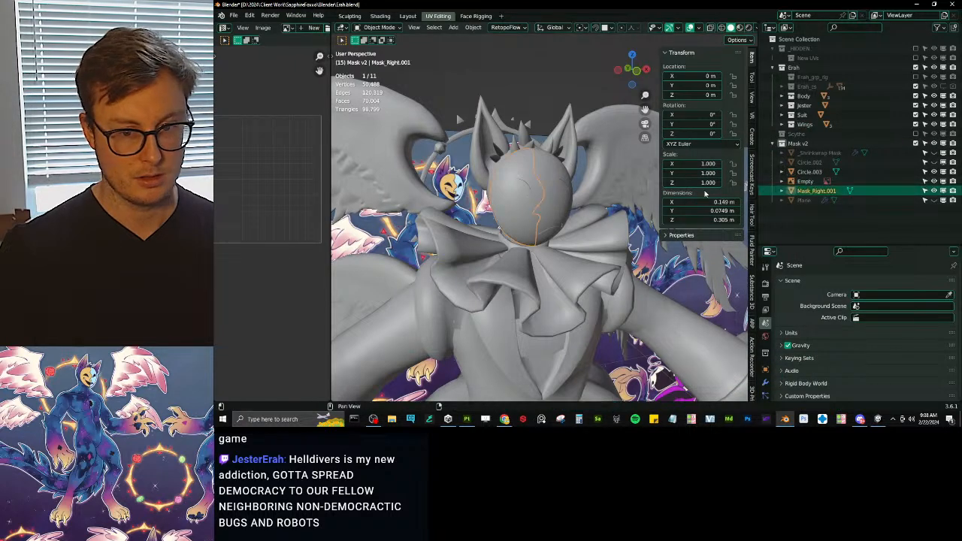
double_click(817, 190)
key("Right")
key("BackSpace")
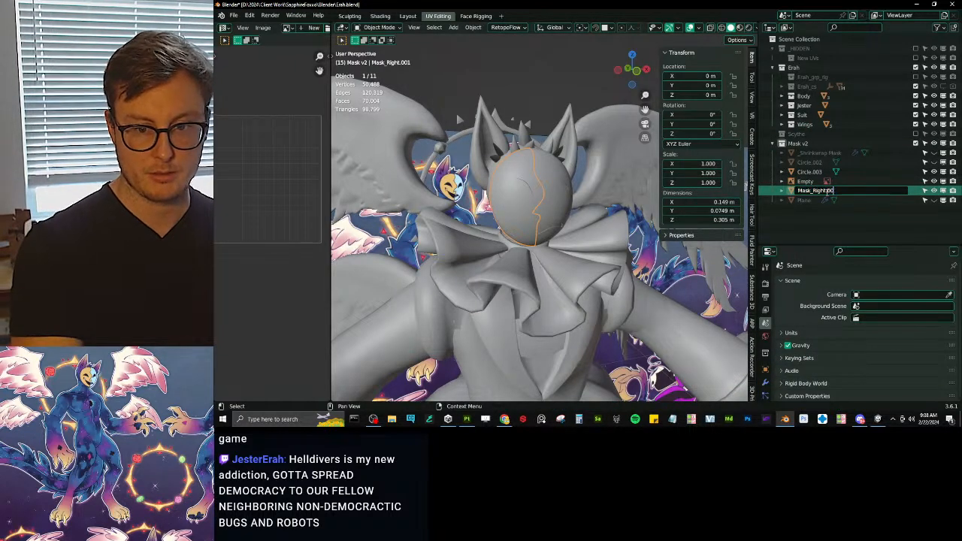
key("Return")
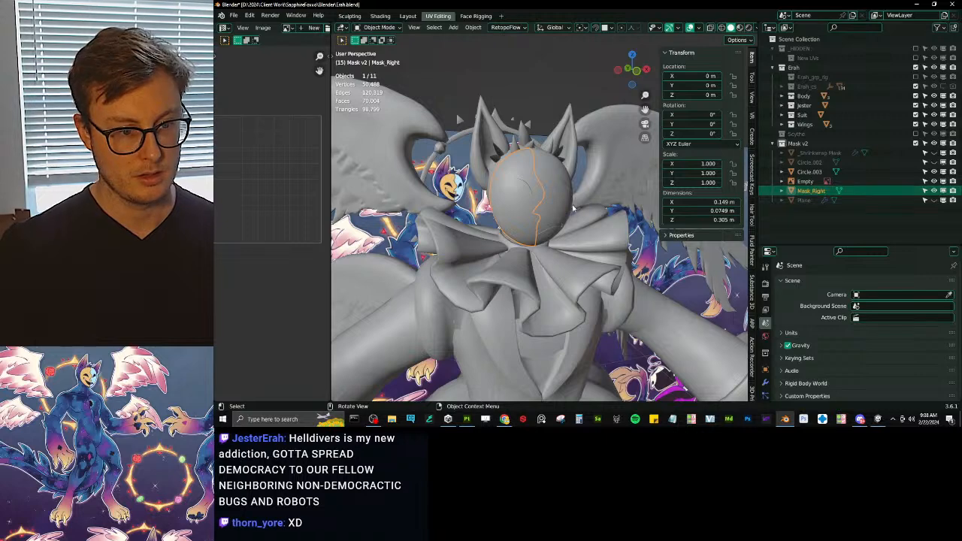
Step: Undo the Mask_Right name change and the deletion of the old Mask collection
left_click(569, 208)
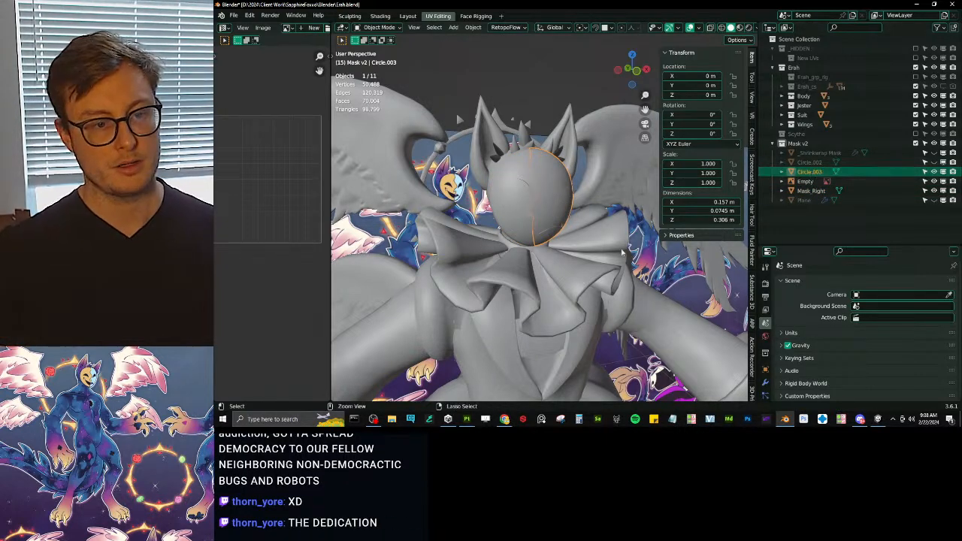
left_click(567, 219)
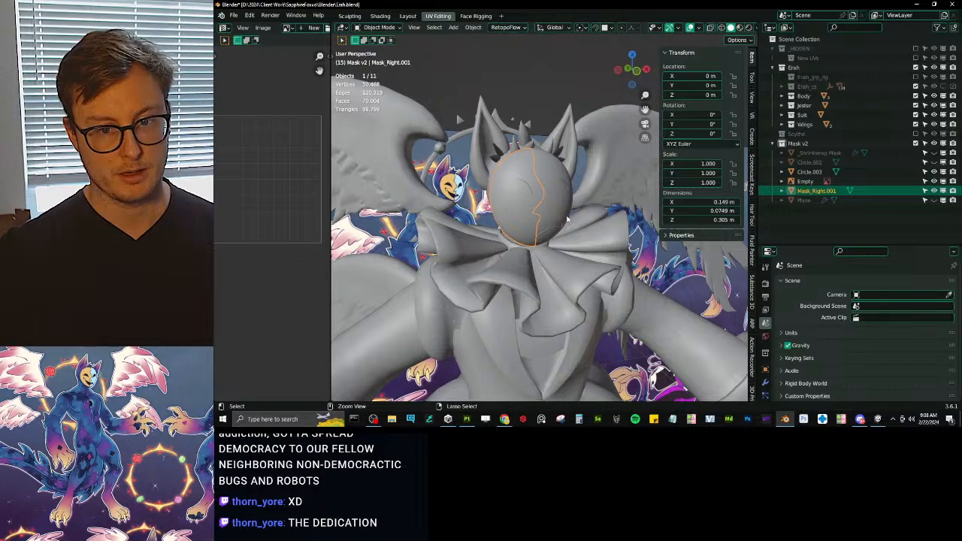
key("ctrl+z")
key("ctrl+z")
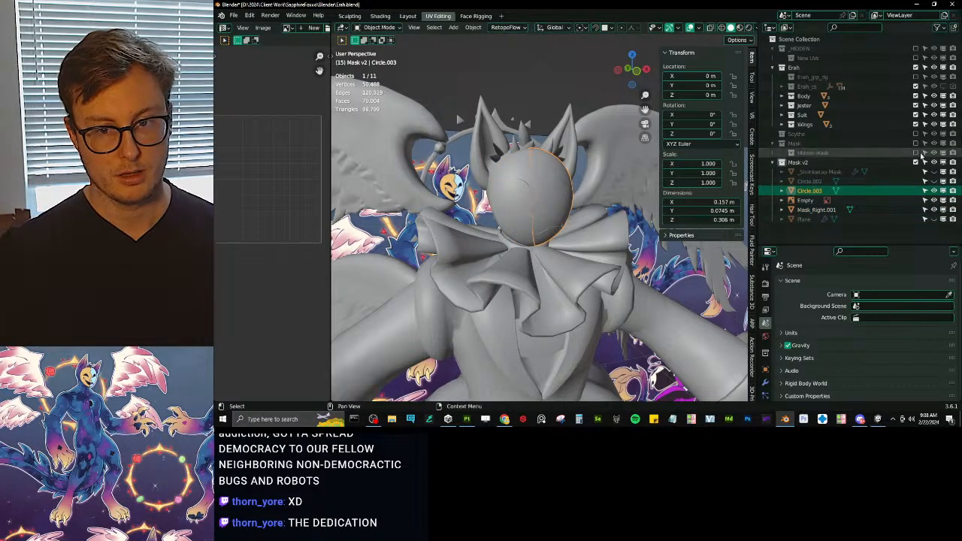
Step: Enable the old Mask collection and inspect where its mask objects and rig sit around the character
left_click(916, 144)
scroll(526, 241, "down", 6)
middle_click_drag(519, 240, 567, 242)
middle_click_drag(570, 301, 575, 221, "shift")
middle_click_drag(590, 226, 557, 233)
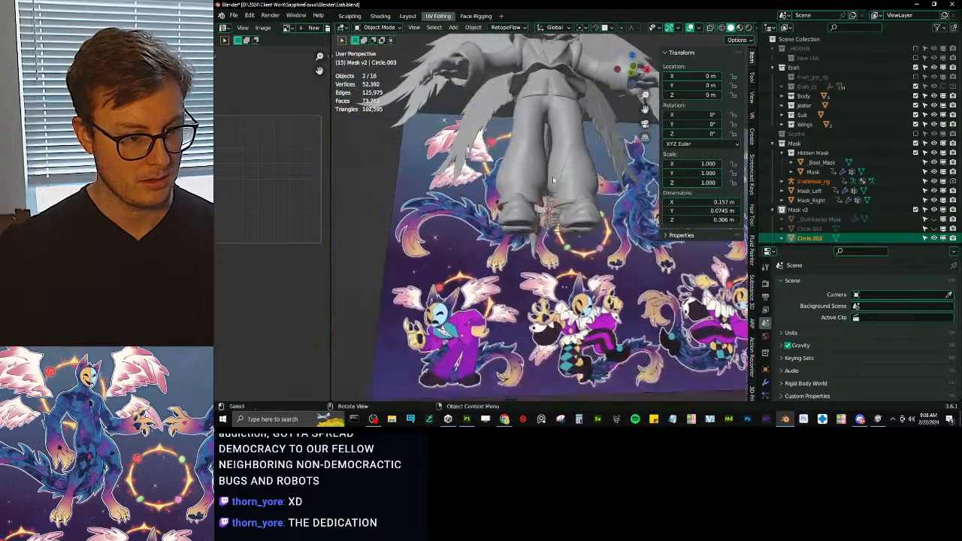
scroll(557, 233, "up", 10)
scroll(565, 228, "down", 8)
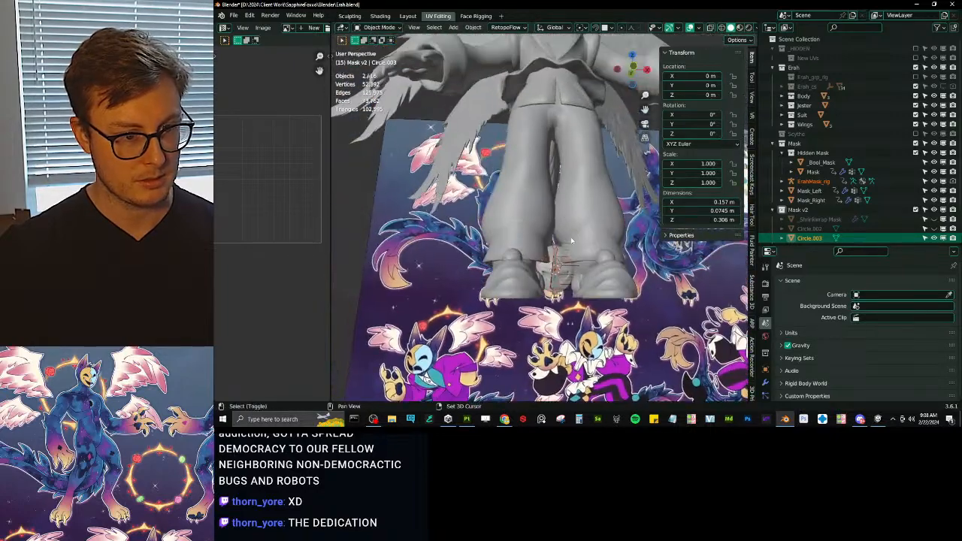
middle_click_drag(580, 282, 662, 271)
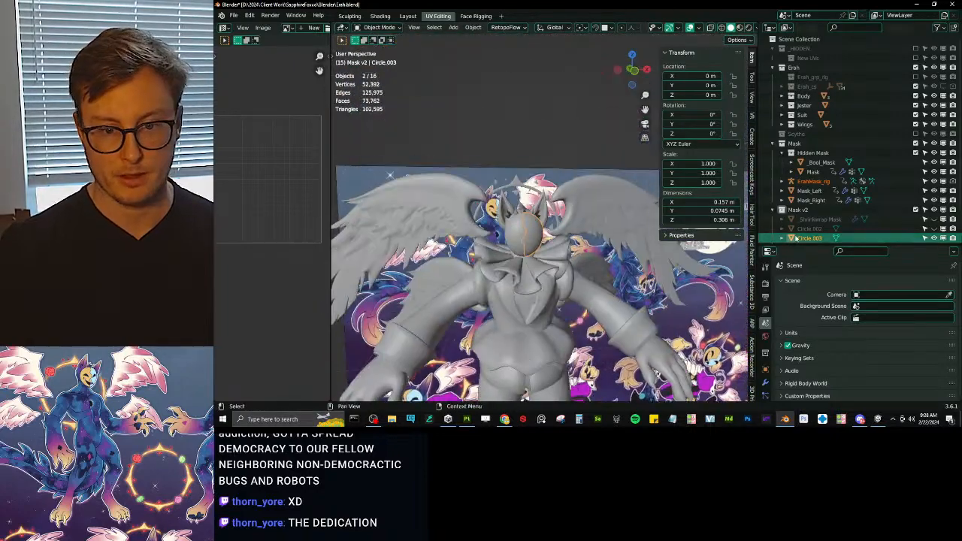
Step: Delete the old Mask collection together with its whole hierarchy
right_click(814, 143)
left_click(814, 148)
scroll(485, 271, "up", 5)
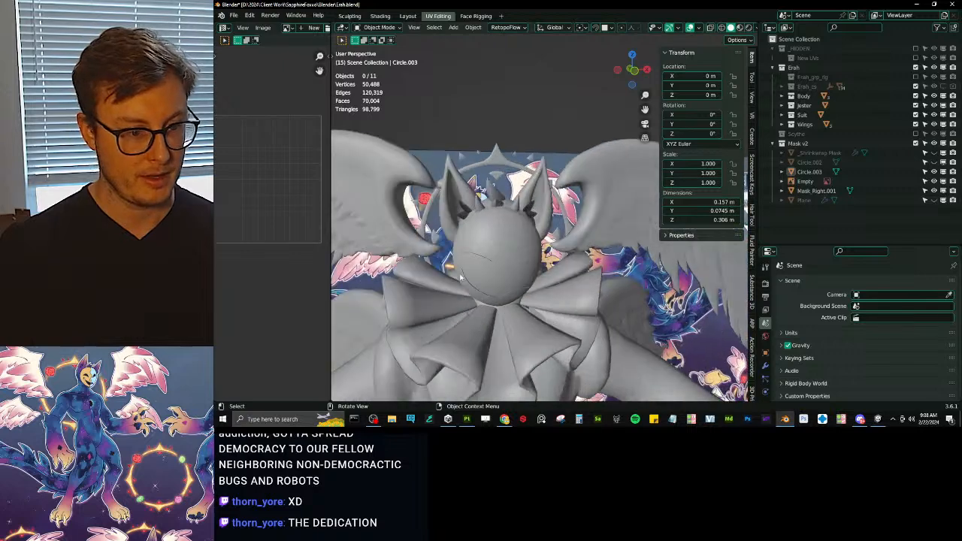
Step: Select the mask half Mask_Right.001 and rename it Mask_Right
left_click(473, 275)
middle_click_drag(485, 270, 502, 235, "shift")
double_click(819, 191)
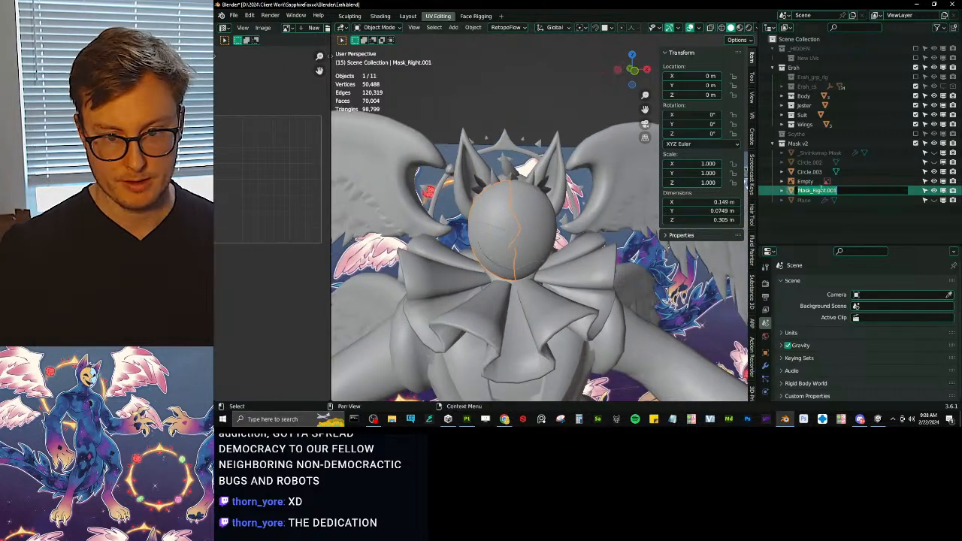
key("End")
key("BackSpace")
key("BackSpace")
key("BackSpace")
key("BackSpace")
key("Return")
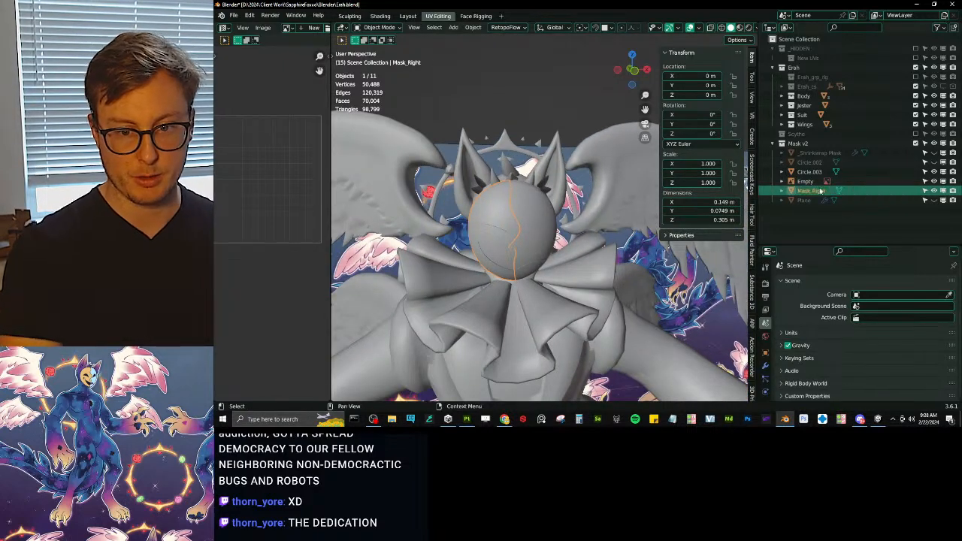
Step: Rename the other mask half, Circle.003, as Mask_Left
left_click(810, 172, "shift")
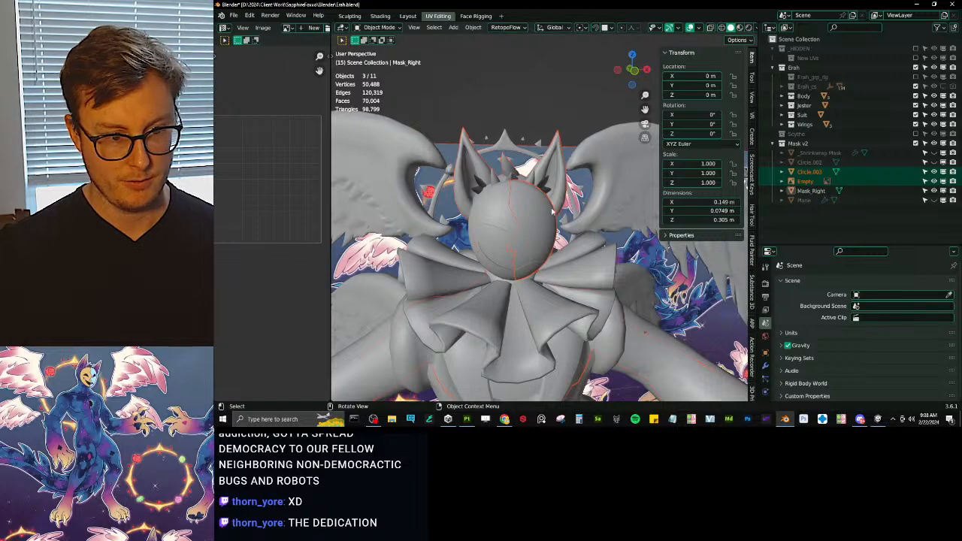
double_click(810, 172)
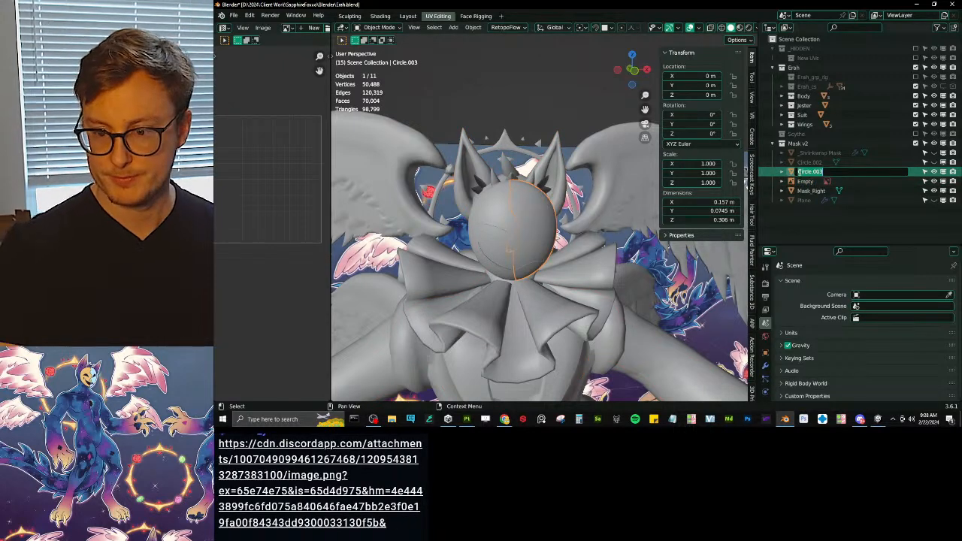
type("Mask")
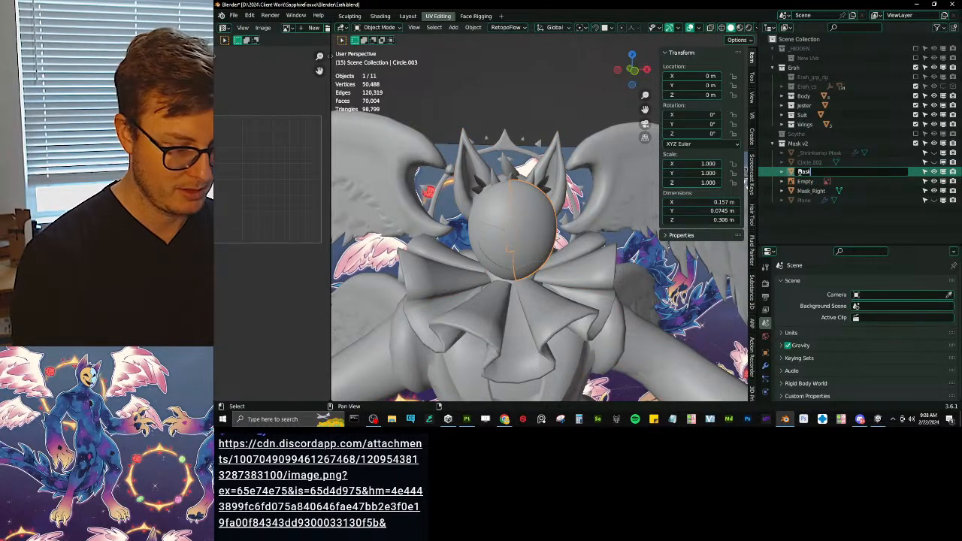
type("_Left")
key("Return")
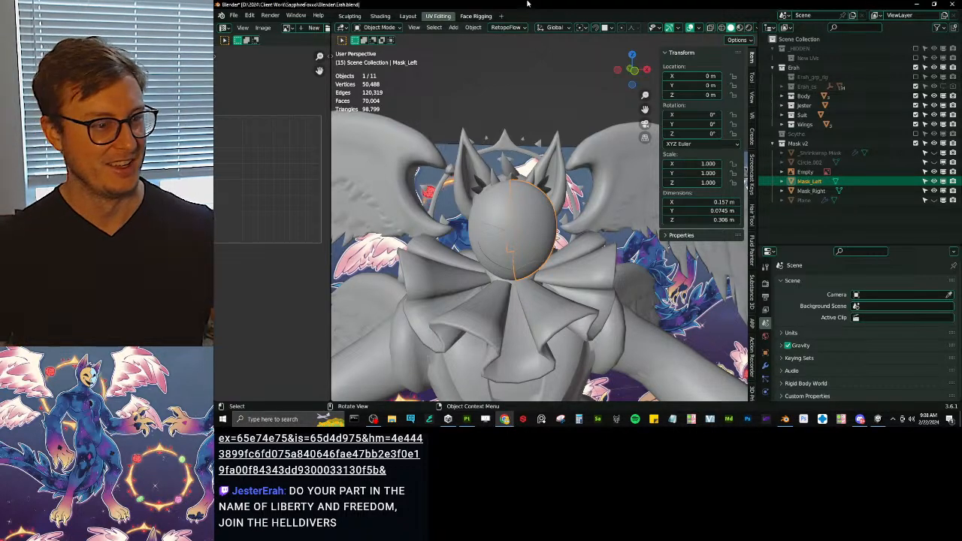
middle_click_drag(507, 219, 545, 268)
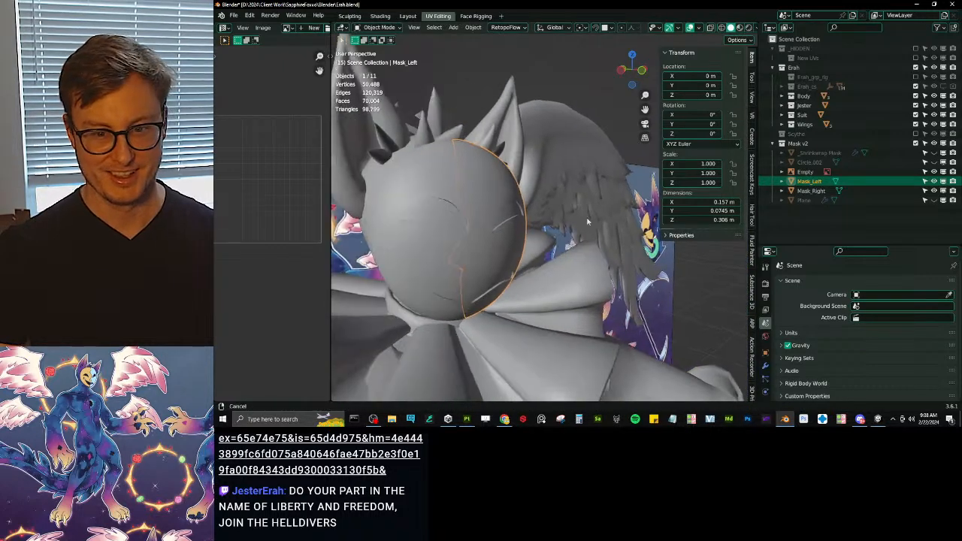
key("g")
right_click(537, 252)
left_click(453, 253, "shift")
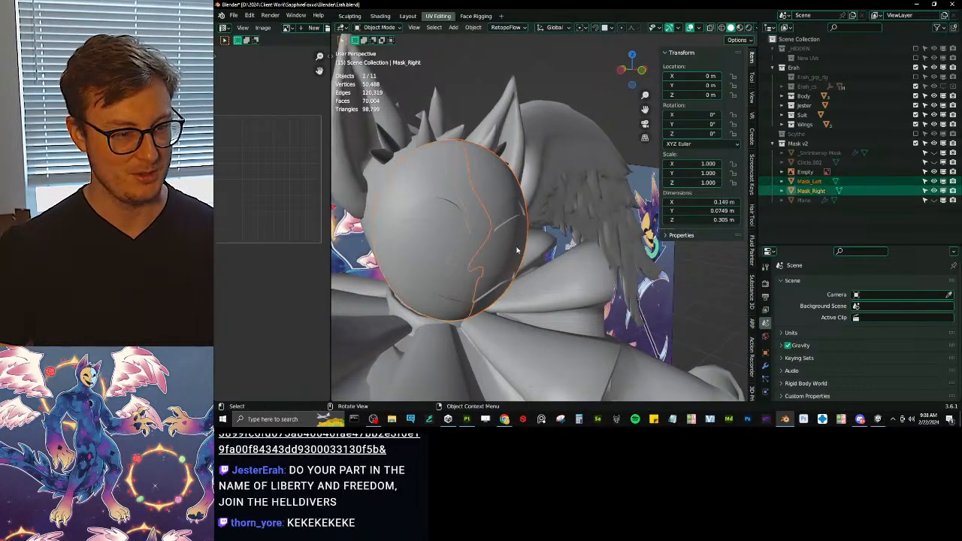
key("g")
right_click(535, 268)
middle_click_drag(521, 249, 524, 239)
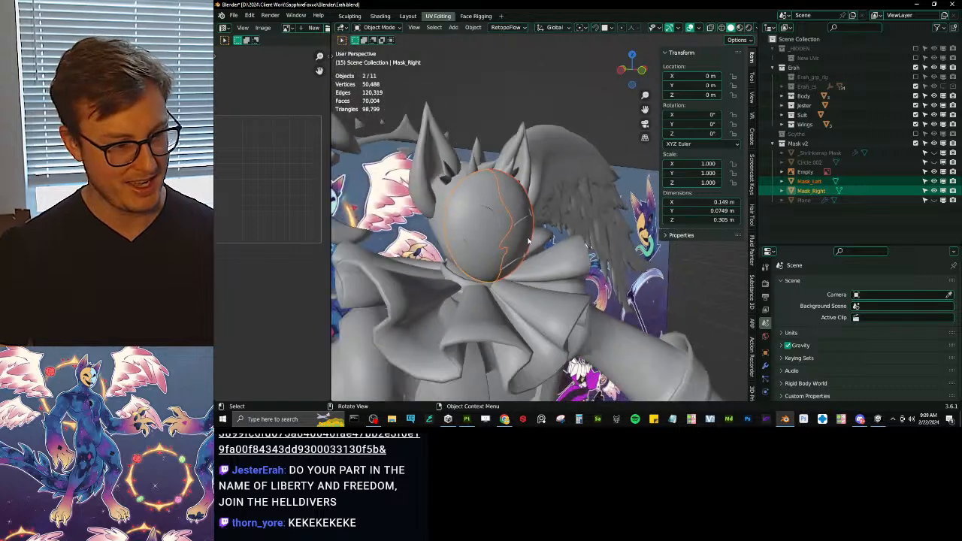
left_click(524, 237)
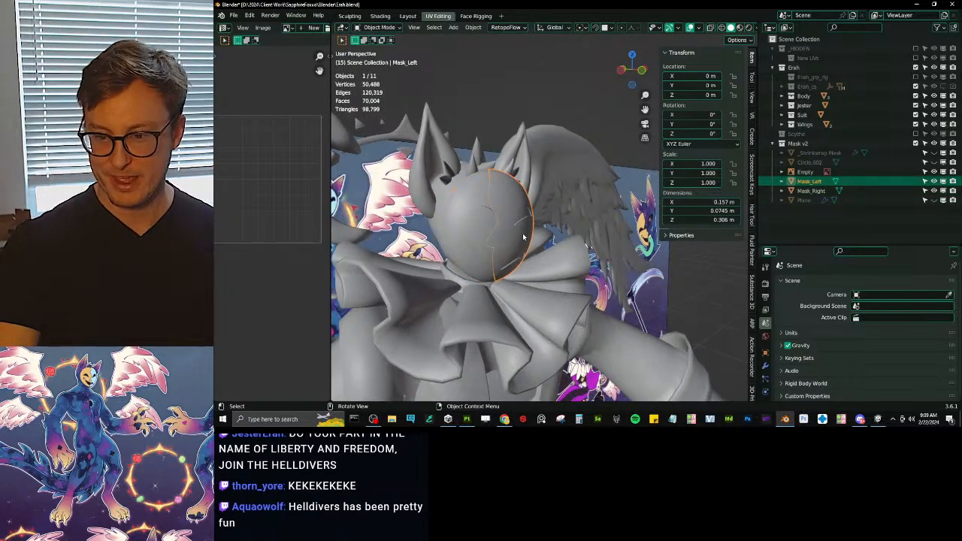
key("KP_Decimal")
middle_click_drag(523, 233, 503, 221)
scroll(503, 221, "down", 4)
key("g")
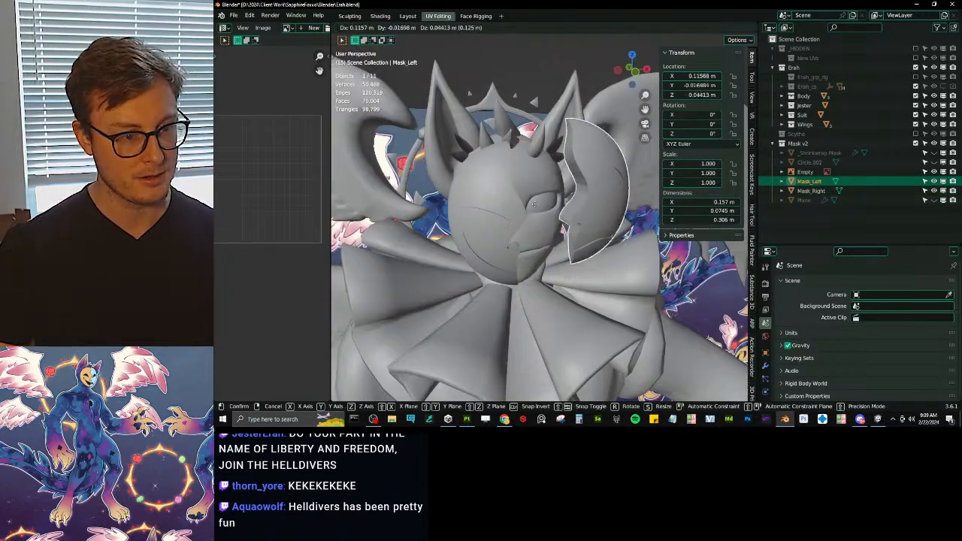
right_click(557, 231)
scroll(529, 223, "down", 4)
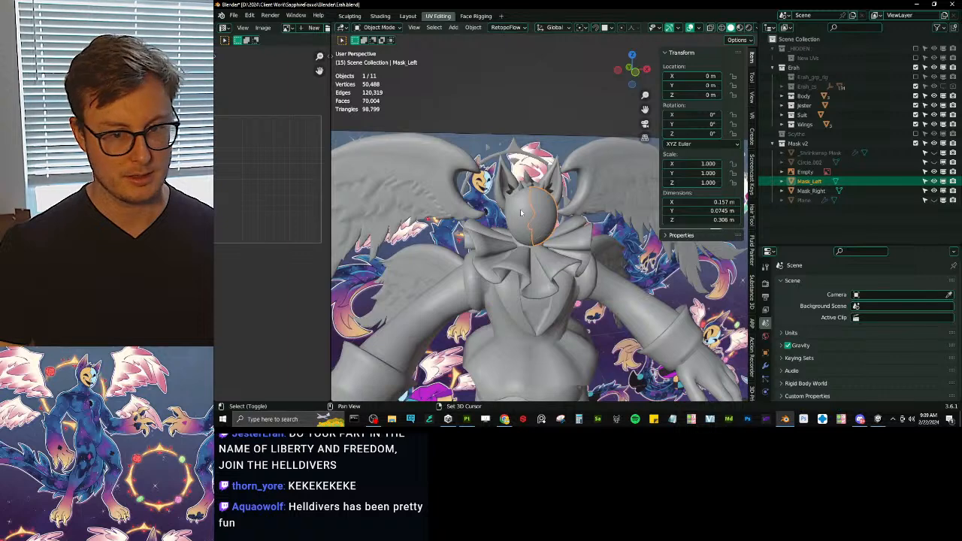
Step: Delete the reference image Empty and the hidden Circle.002 object from the Mask v2 collection
left_click(521, 213)
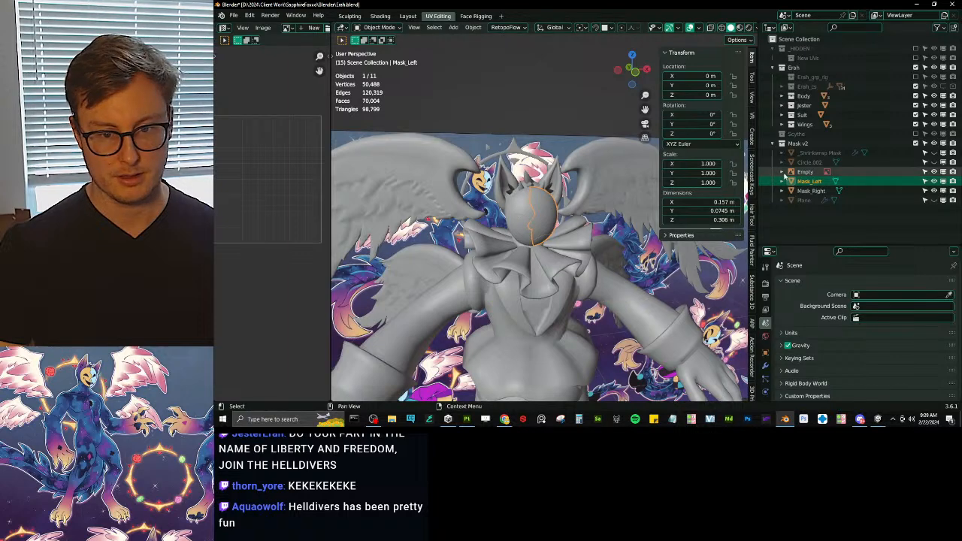
left_click(935, 162)
scroll(710, 173, "up", 3)
left_click(787, 163)
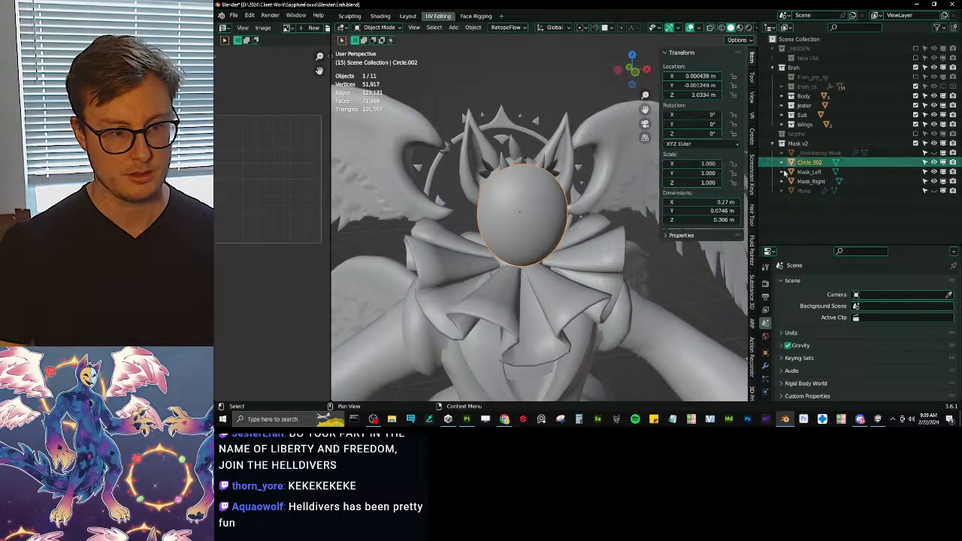
key("Delete")
Step: Delete the leftover shrinkwrap mask and Plane objects from the Mask v2 collection and save the file
left_click(824, 155)
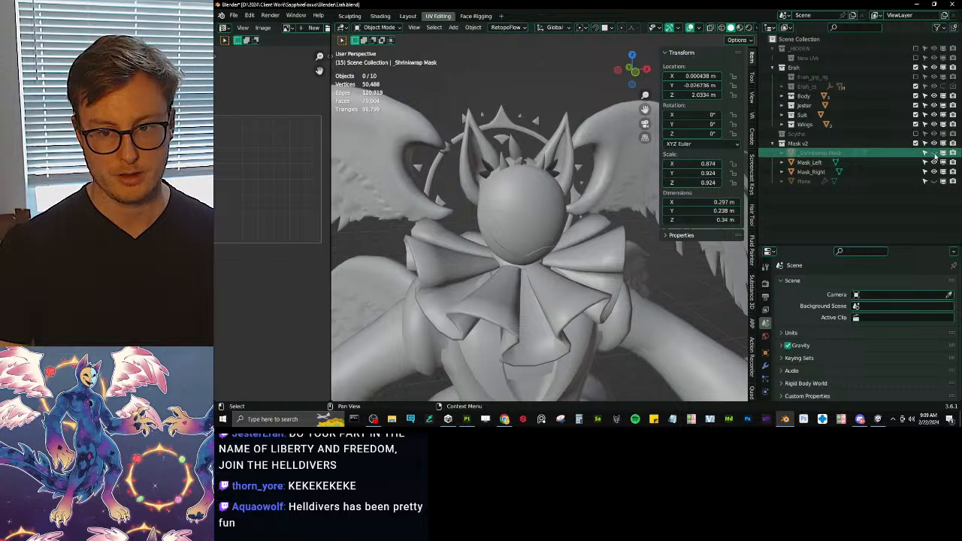
key("Delete")
left_click(934, 171)
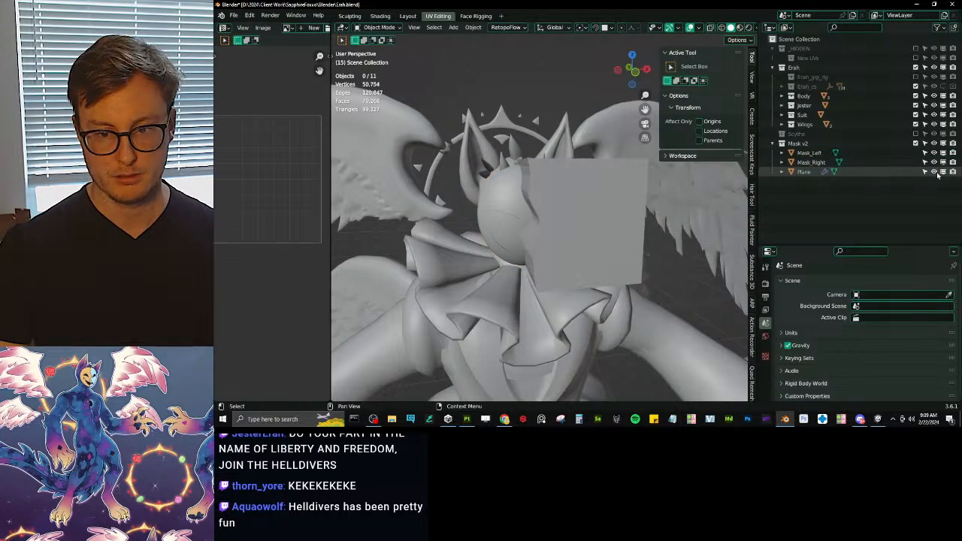
left_click(805, 172)
key("Delete")
middle_click_drag(489, 233, 537, 207)
key("ctrl+s")
Step: Select both mask halves and save the Blender file
scroll(577, 274, "up", 5)
scroll(540, 256, "down", 4)
left_click(537, 201)
key("g")
right_click(569, 229)
left_click(588, 246, "shift")
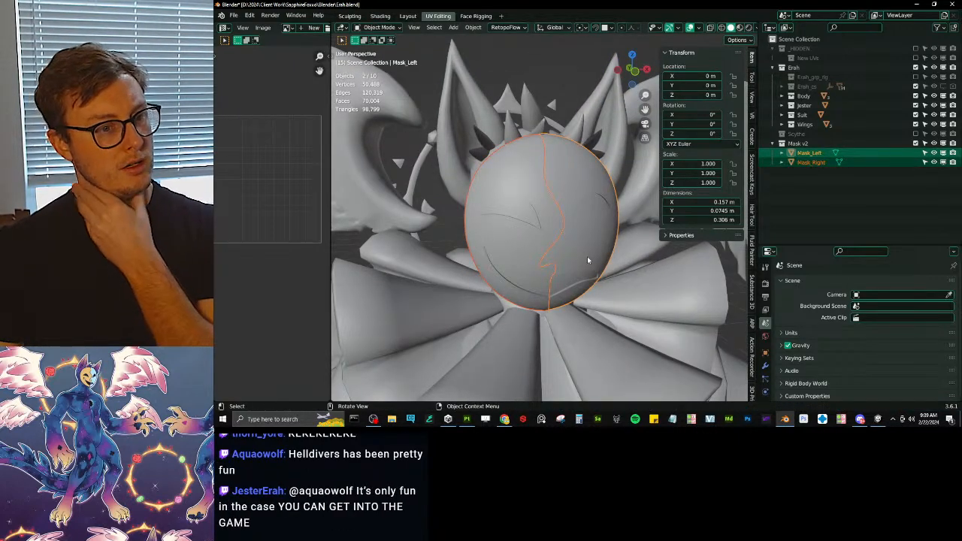
scroll(511, 225, "down", 6)
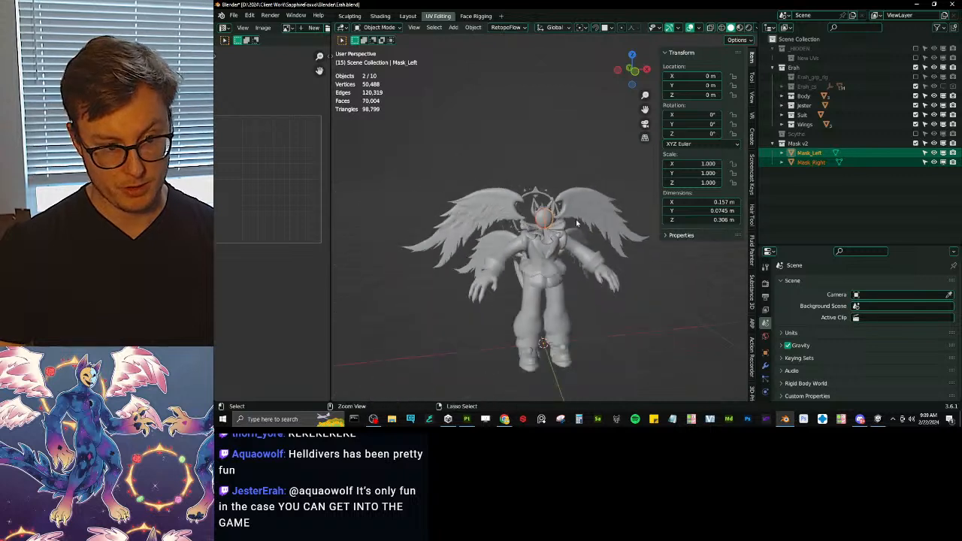
key("ctrl+s")
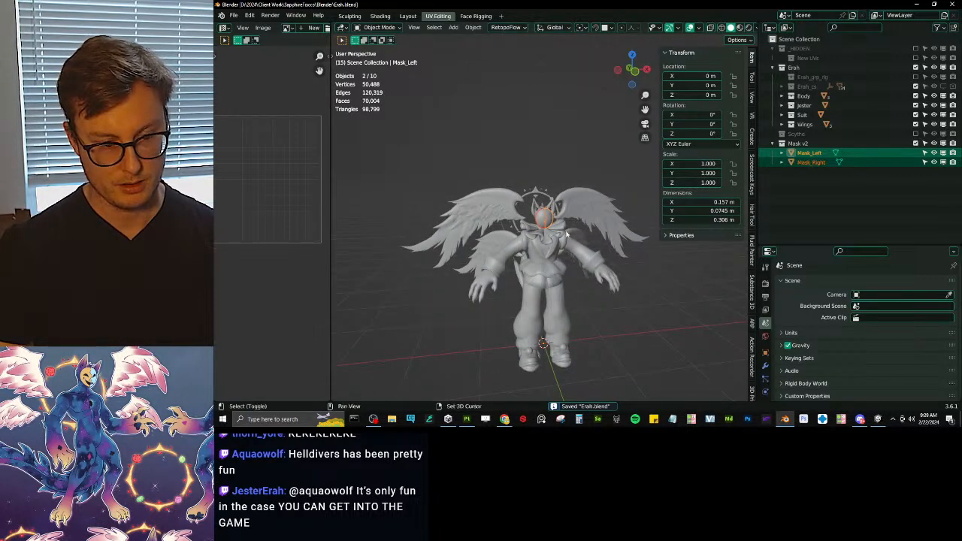
key("shift+a")
mouse_move(539, 315)
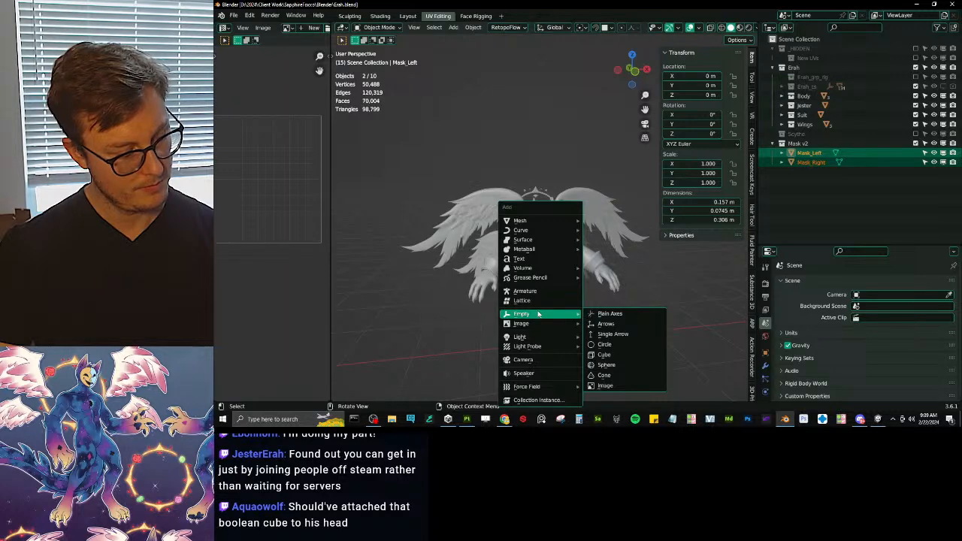
key("Escape")
Step: Check the mask halves from the right side and add a plain axes empty to the scene
scroll(542, 199, "up", 4)
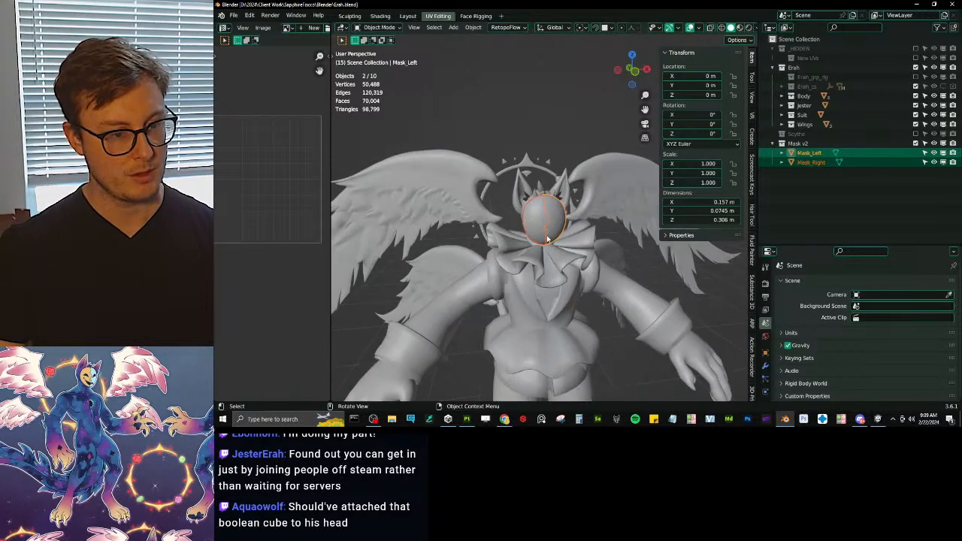
left_click(541, 223)
scroll(557, 229, "up", 1)
scroll(569, 234, "up", 1)
left_click(568, 231, "shift")
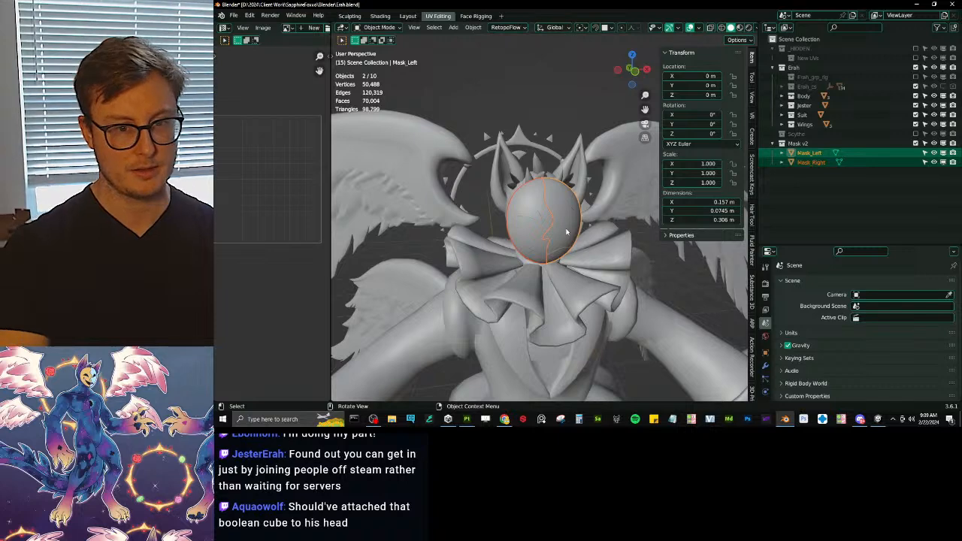
key("KP_3")
scroll(545, 260, "up", 2)
scroll(544, 260, "up", 3)
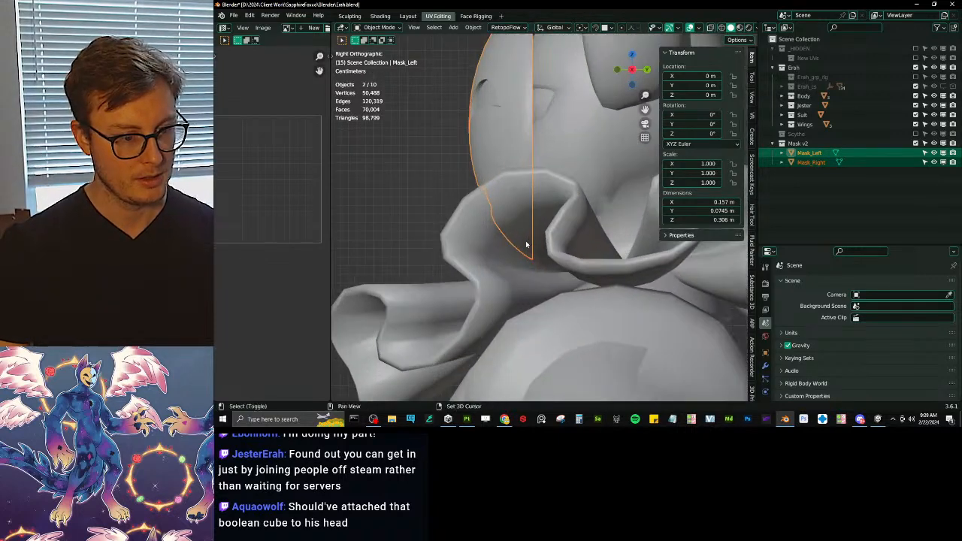
scroll(534, 225, "down", 5)
key("shift+a")
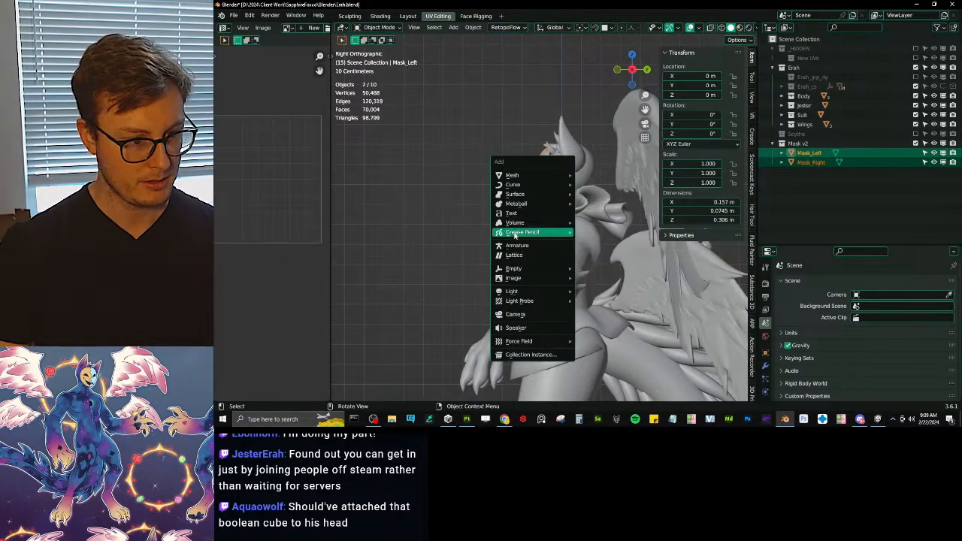
mouse_move(535, 270)
left_click(602, 269)
scroll(574, 314, "down", 3)
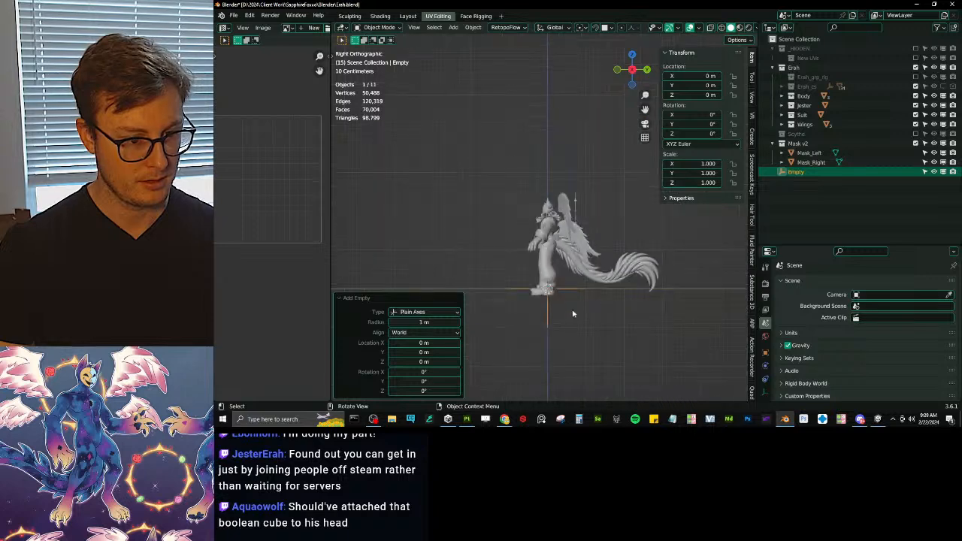
Step: Move the empty to the mask's lower back tip, at about Y -0.063 m and Z 1.876 m
scroll(573, 352, "up", 3)
key("g")
left_click(577, 155)
scroll(567, 210, "up", 10)
key("shift+z")
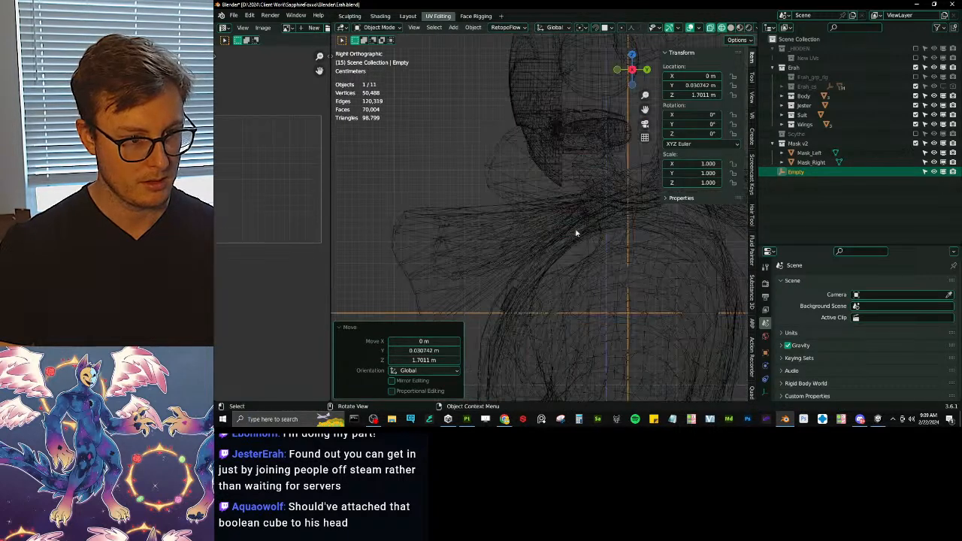
key("g")
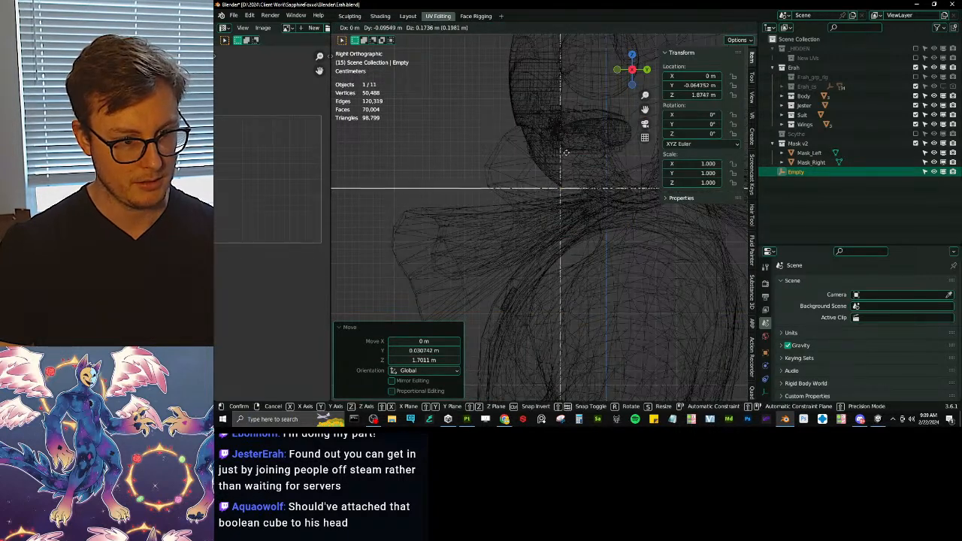
left_click(576, 144)
scroll(564, 188, "down", 5)
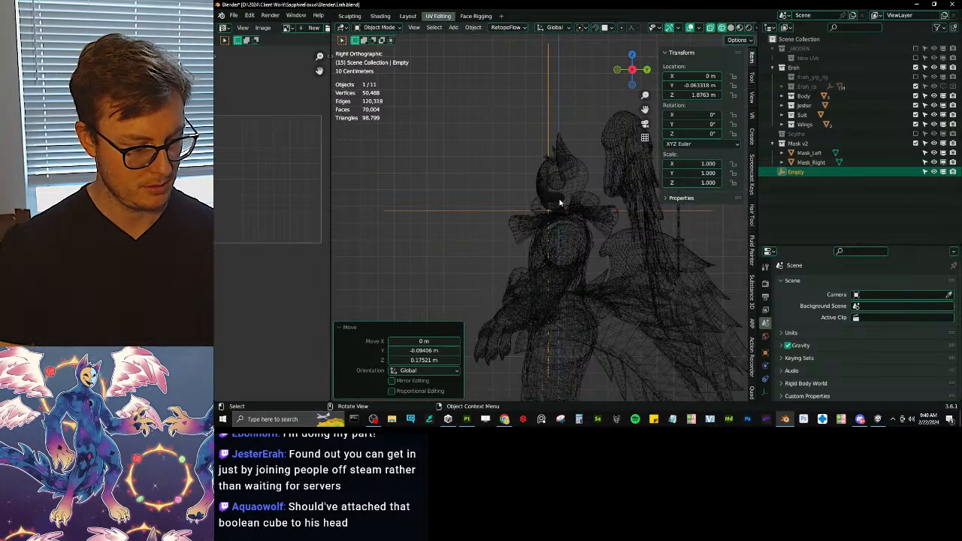
Step: Hide the empty, then move both mask halves about 0.92 m forward and 1.15 m down in the side view
key("h")
key("shift+z")
scroll(519, 135, "up", 4)
key("b")
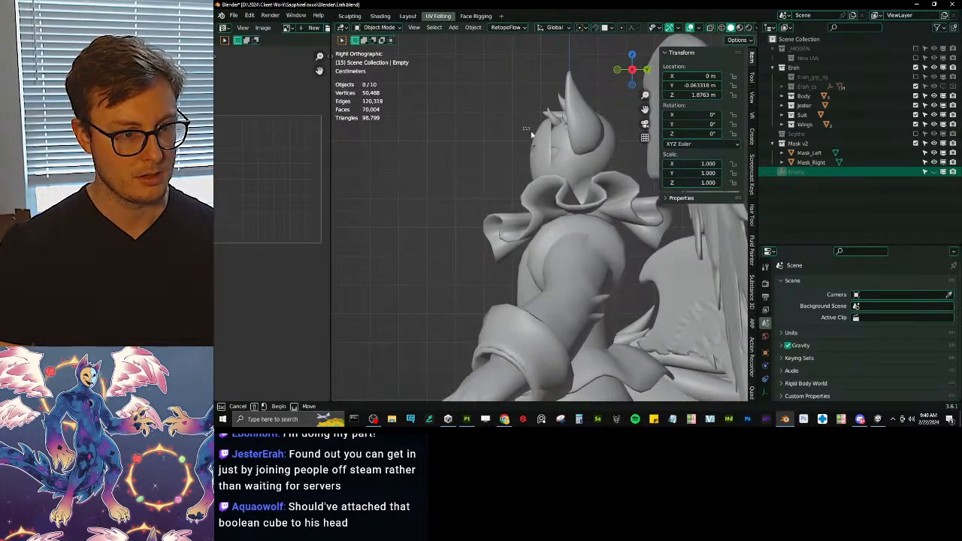
left_click_drag(529, 132, 541, 149)
scroll(541, 149, "down", 6)
key("g")
left_click(505, 285)
middle_click_drag(505, 285, 479, 139, "shift")
scroll(479, 139, "up", 4)
Step: Move both mask halves between the feet so their lower back tip sits on the world origin
key("g")
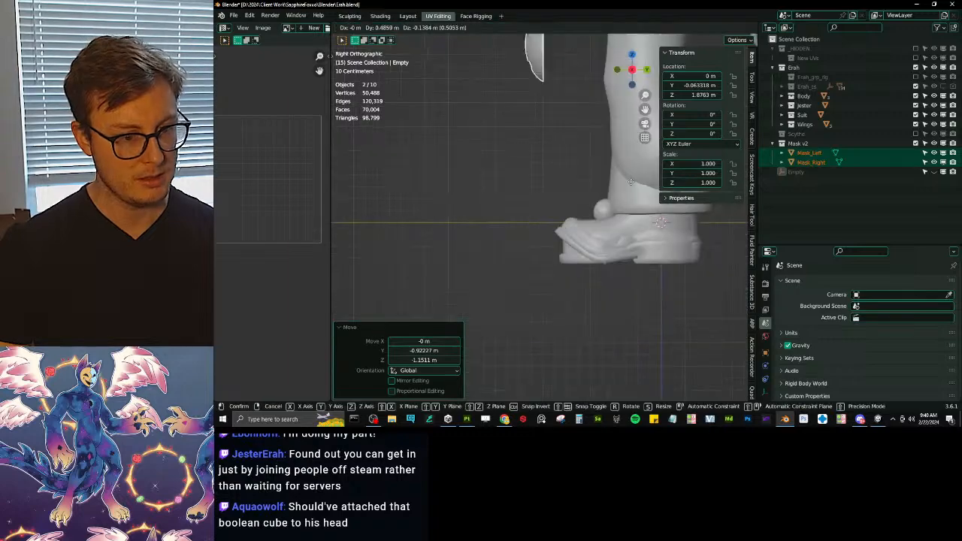
left_click(665, 250)
middle_click_drag(662, 251, 539, 264, "shift")
scroll(554, 200, "up", 1)
key("g")
left_click(569, 263)
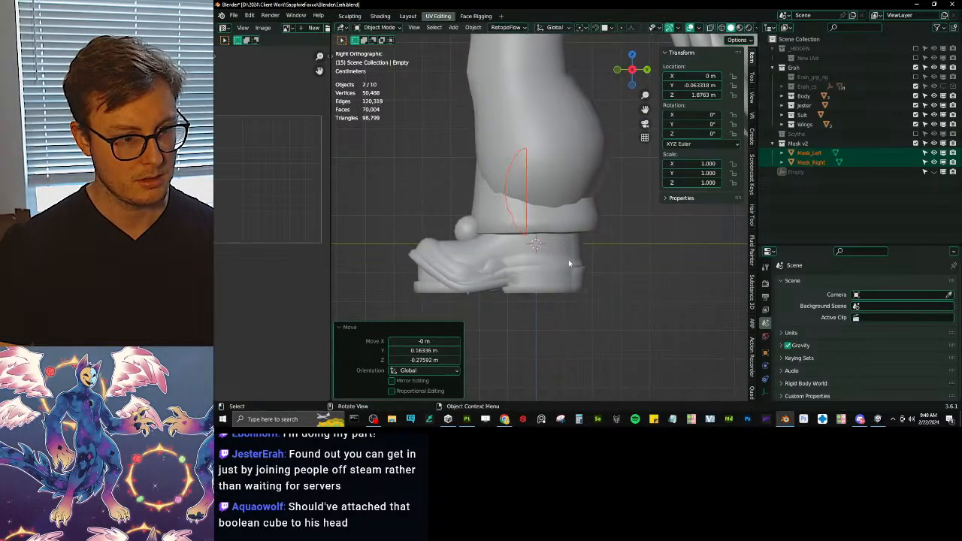
key("shift+z")
scroll(569, 263, "up", 5)
key("g")
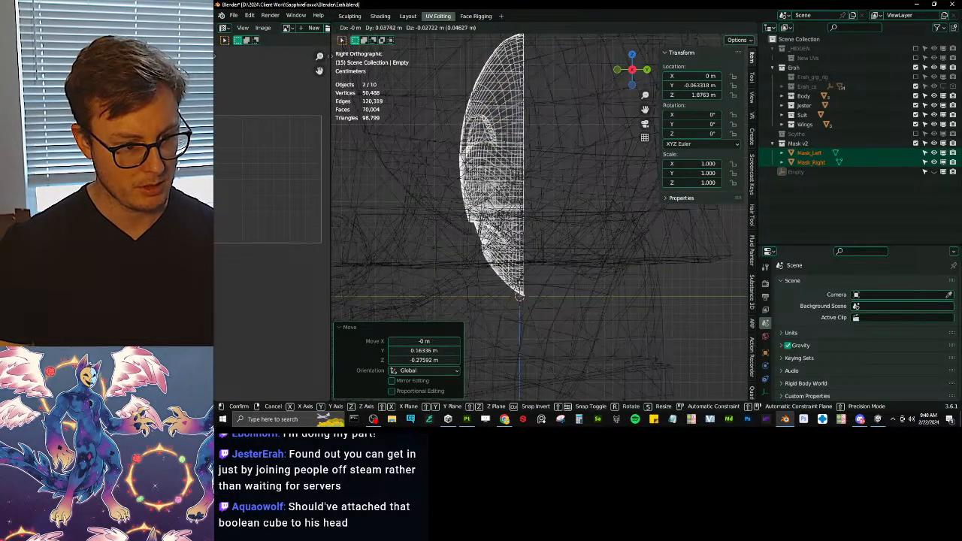
left_click(485, 239)
scroll(486, 239, "down", 5)
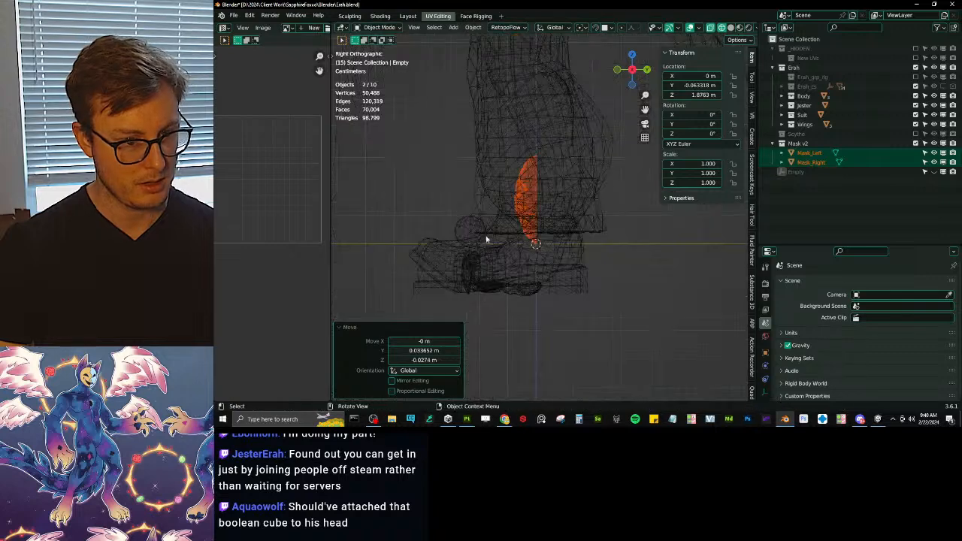
Step: Apply all transforms to both mask halves at their new position
key("ctrl+a")
left_click(487, 238)
key("shift+z")
mouse_move(507, 240)
middle_mouse_down()
mouse_move(677, 267)
mouse_move(570, 249)
mouse_move(546, 226)
middle_mouse_up()
left_click(546, 214, "shift")
key("ctrl+a")
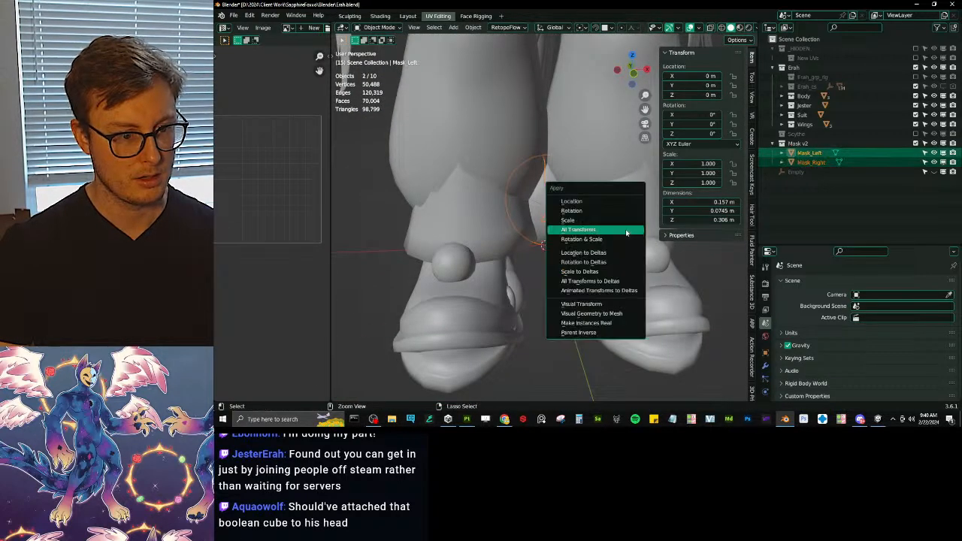
left_click(586, 230)
Step: Isolate the two mask halves in local view and add an armature to the Mask v2 collection
key("KP_Divide")
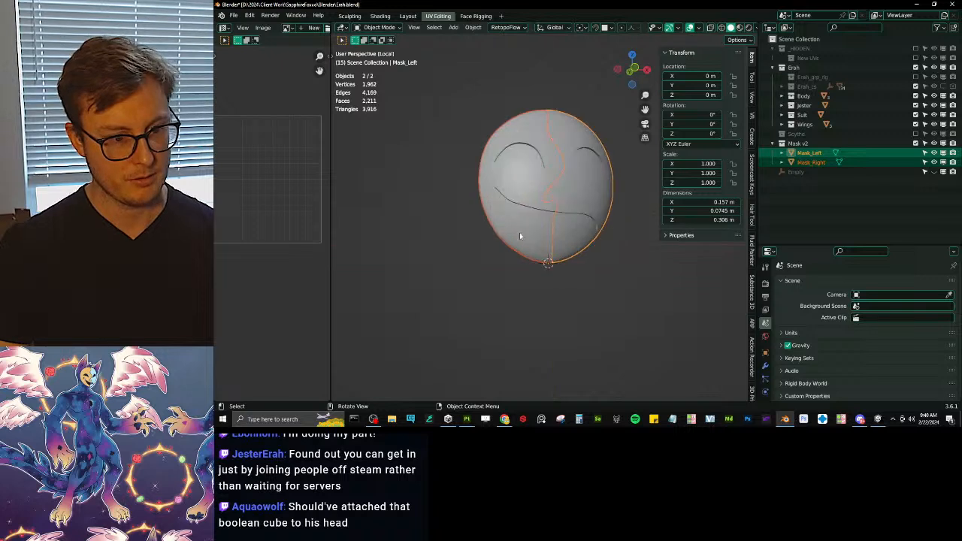
middle_click_drag(520, 238, 542, 269)
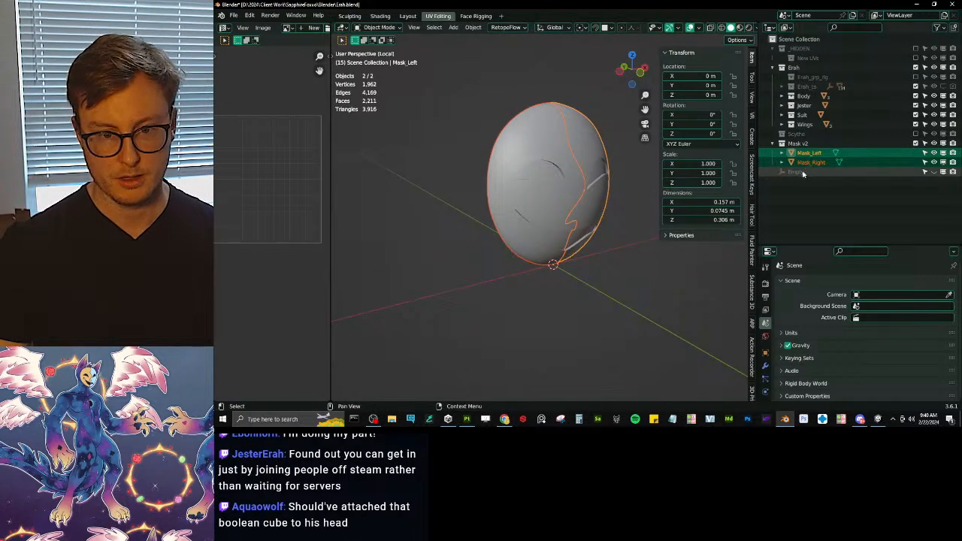
left_click(801, 144)
key("shift+a")
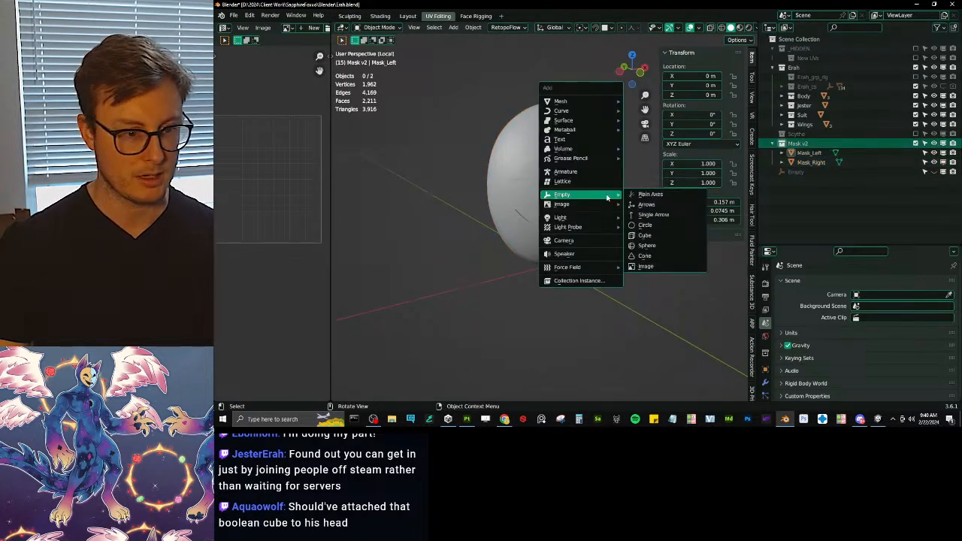
left_click(570, 172)
Step: Rename the new armature Mask_Rig
type("Ma")
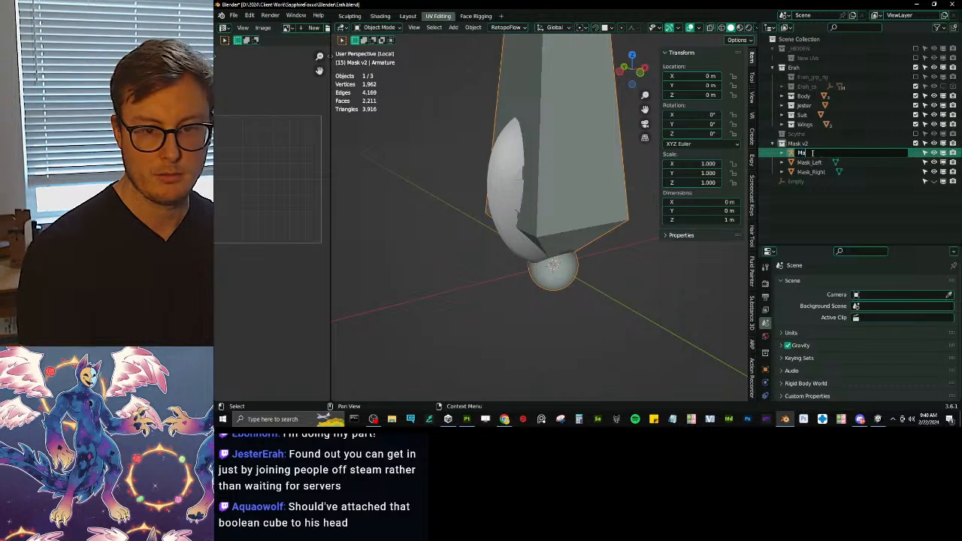
type("sk_Ri")
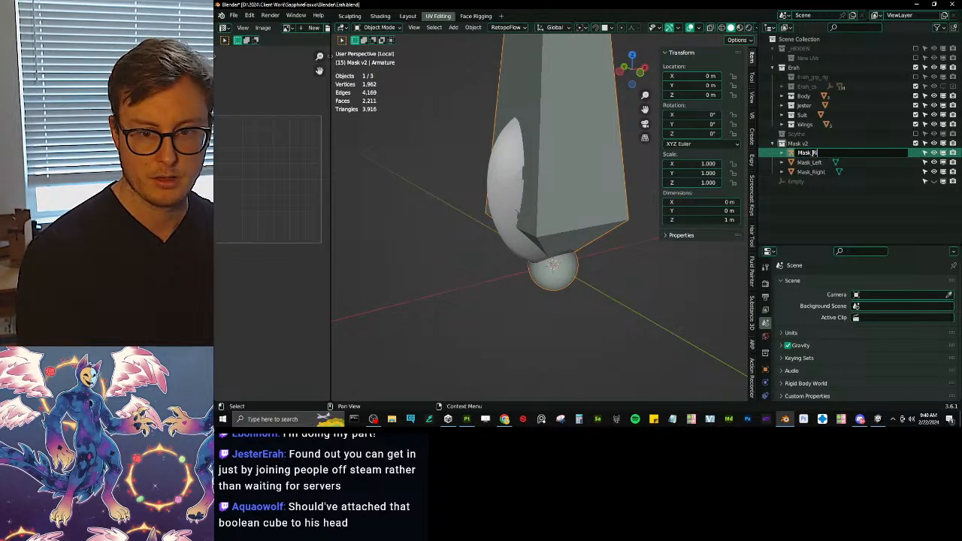
type("g")
key("Return")
Step: Lower the Mask_Rig bone's tail along Z to make it about 0.21 m long, and show the mask in wireframe
scroll(502, 189, "down", 4)
middle_click_drag(512, 197, 543, 251, "shift")
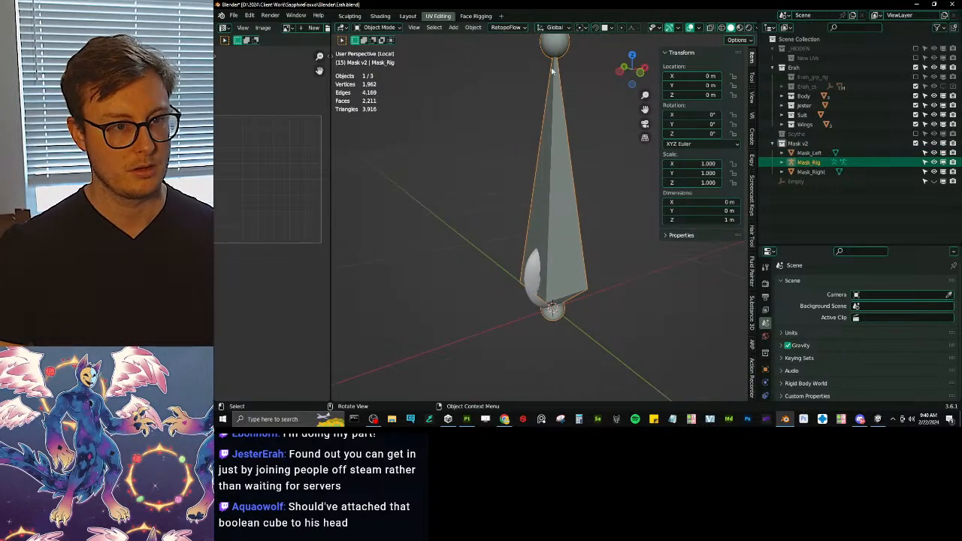
key("Tab")
key("g")
key("z")
left_click(572, 285)
key("z")
key("4")
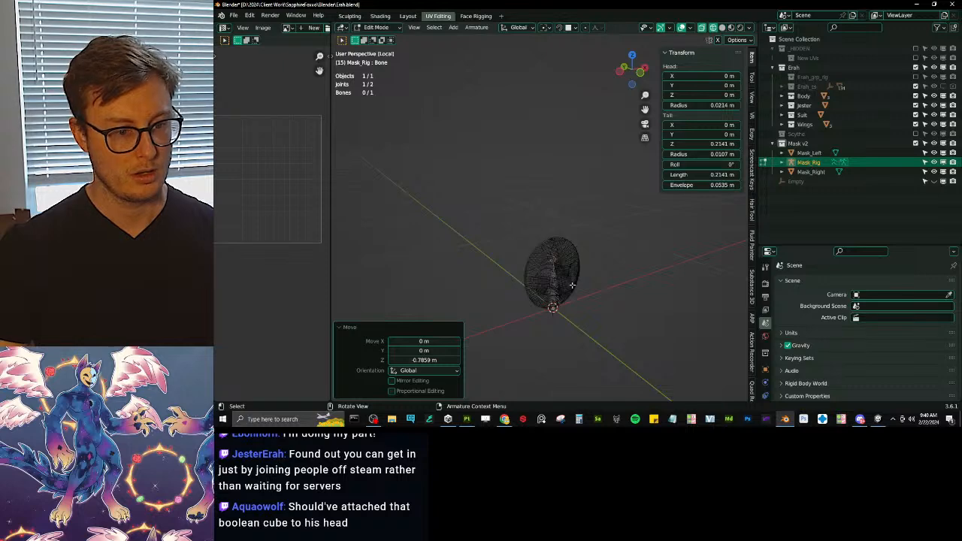
scroll(573, 285, "up", 3)
middle_click_drag(572, 285, 540, 267)
scroll(540, 268, "up", 2)
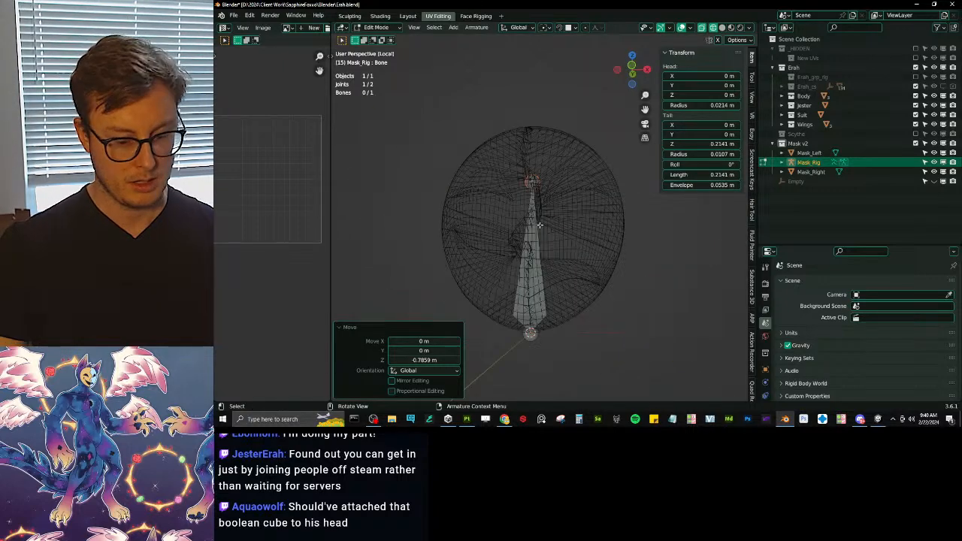
Step: Lower the Mask_Rig bone's tail along Z until the bone is about 0.149 m long, and select the whole bone
key("KP_3")
middle_click_drag(475, 153, 505, 138, "shift")
key("g")
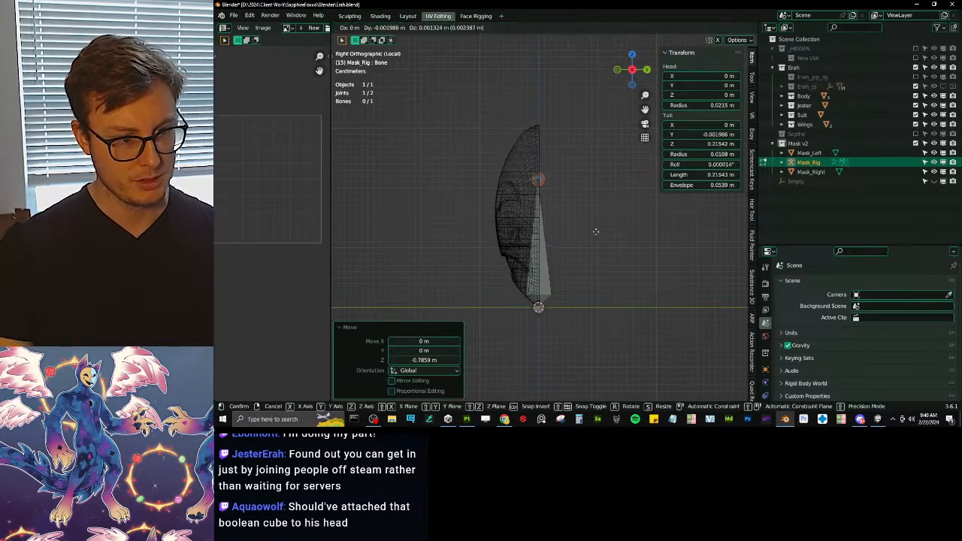
key("z")
left_click(591, 272)
left_click(554, 273)
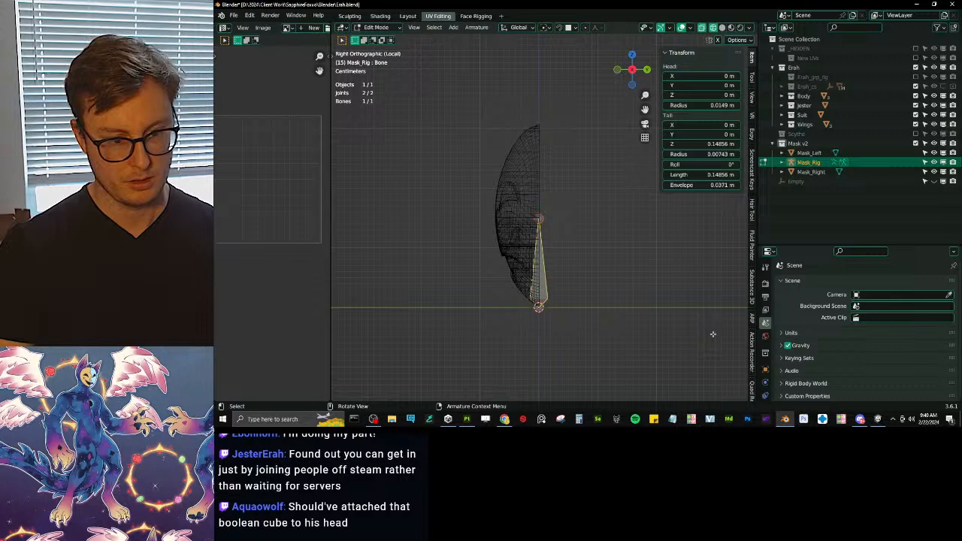
Step: Rename the Mask_Rig bone as cc_MaskParent
scroll(776, 367, "down", 2)
scroll(766, 372, "down", 3)
left_click(767, 369)
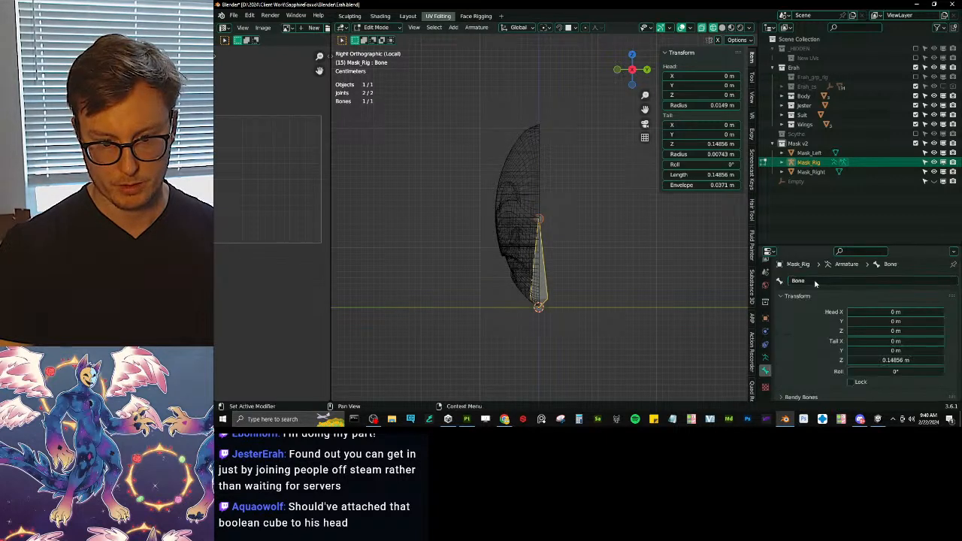
left_click(818, 279)
type("cc_Mask")
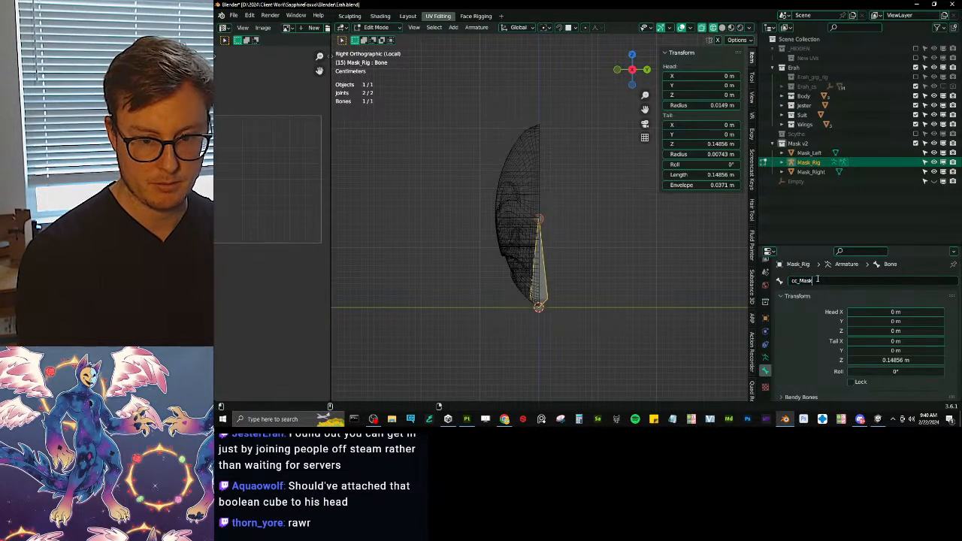
type("Parent")
key("Return")
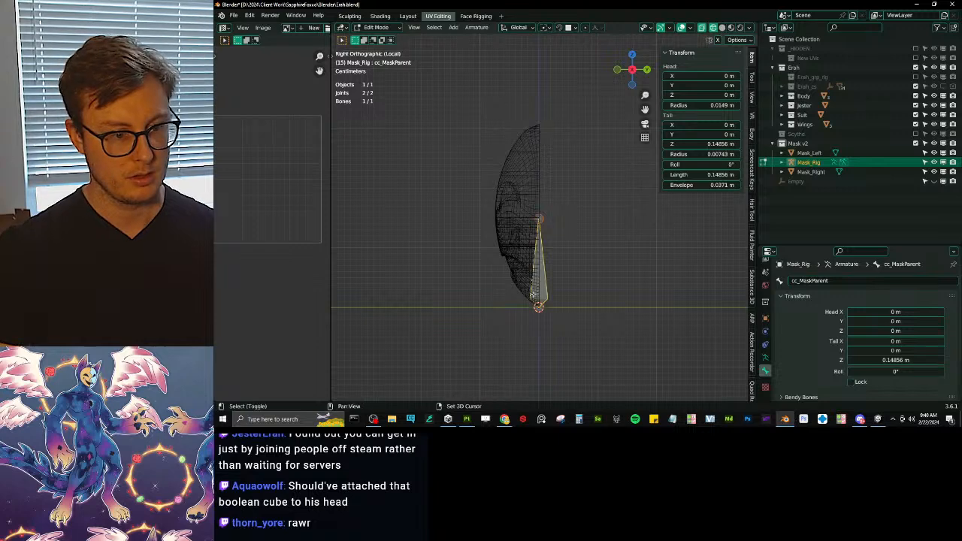
Step: Duplicate the cc_MaskParent bone, scale the copy to about 0.046 m long and place its head near X 0.082 m, Z 0.131 m
key("shift+d")
left_click(525, 235)
key("KP_1")
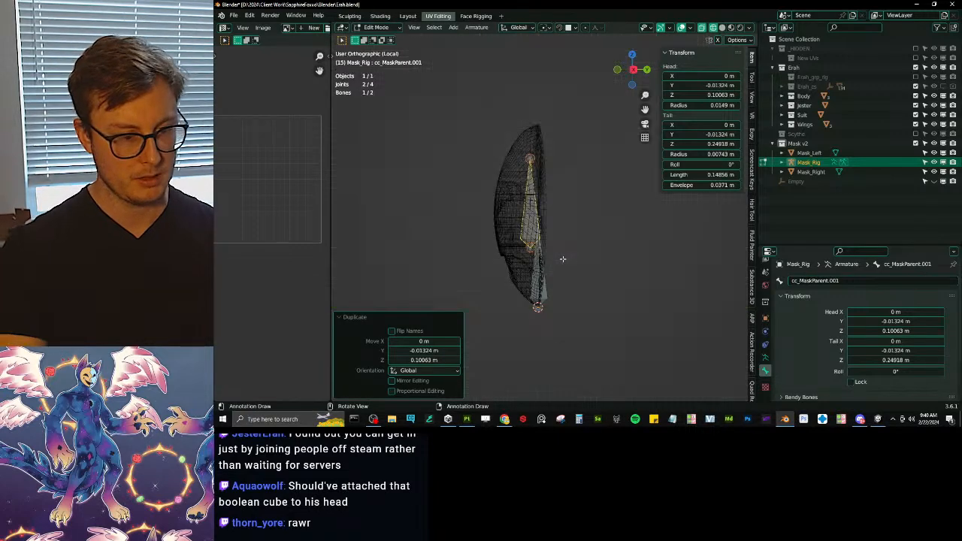
key("g")
left_click(589, 264)
key("s")
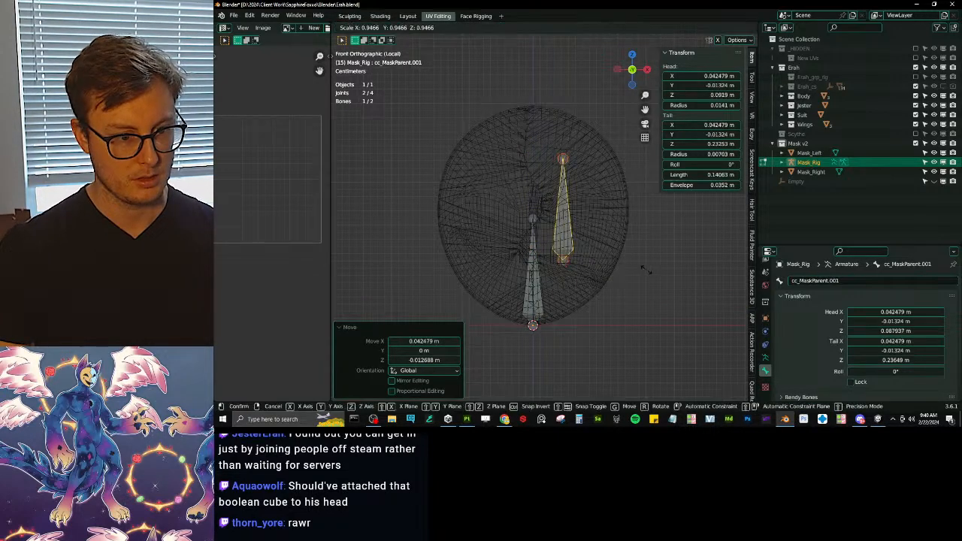
left_click(589, 230)
key("g")
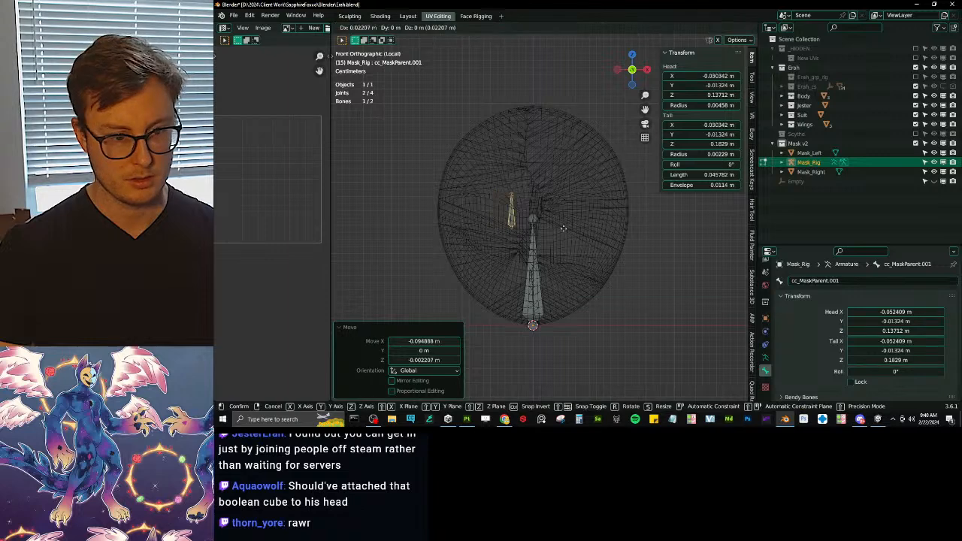
left_click(617, 234)
Step: Rename the small duplicated bone as cc_Mask.L
left_click(861, 280)
left_click(862, 280)
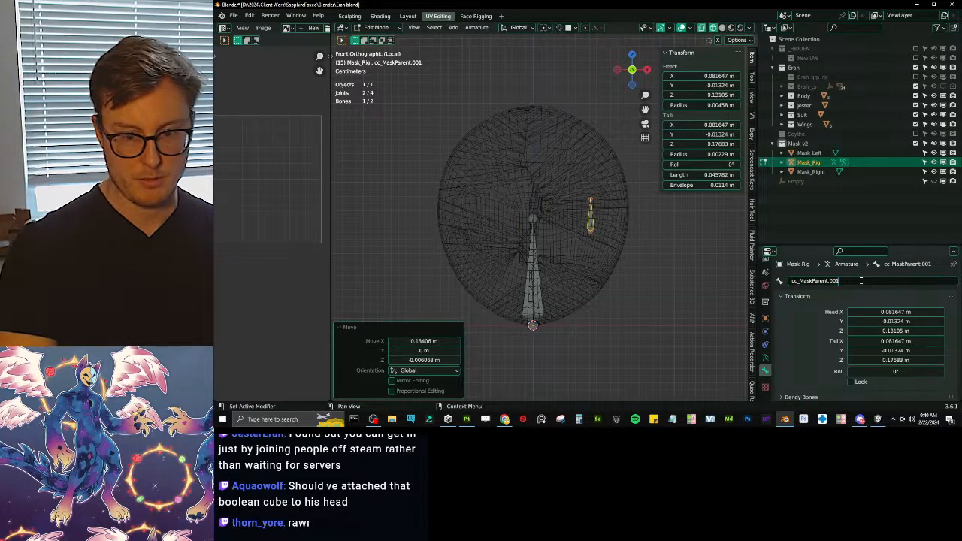
key("BackSpace")
key("BackSpace")
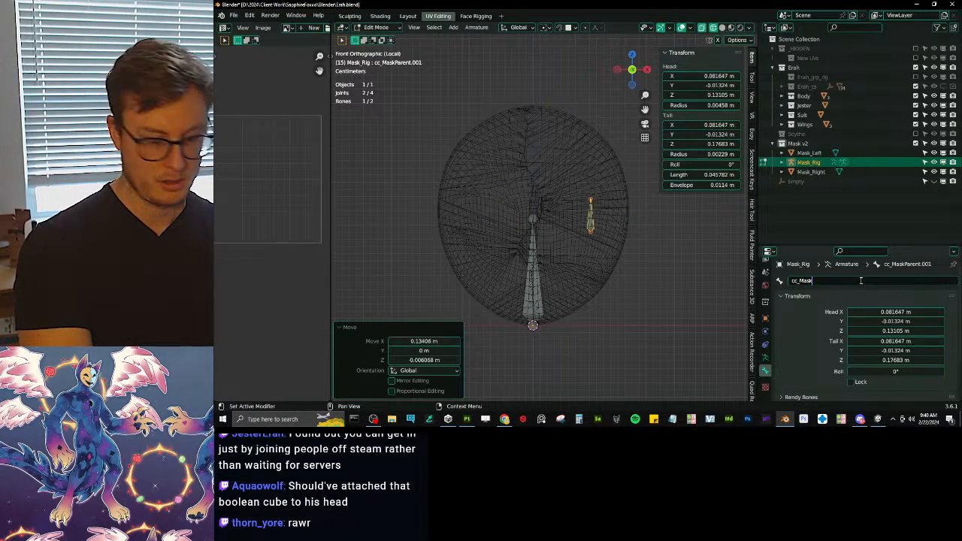
type(".L")
key("Return")
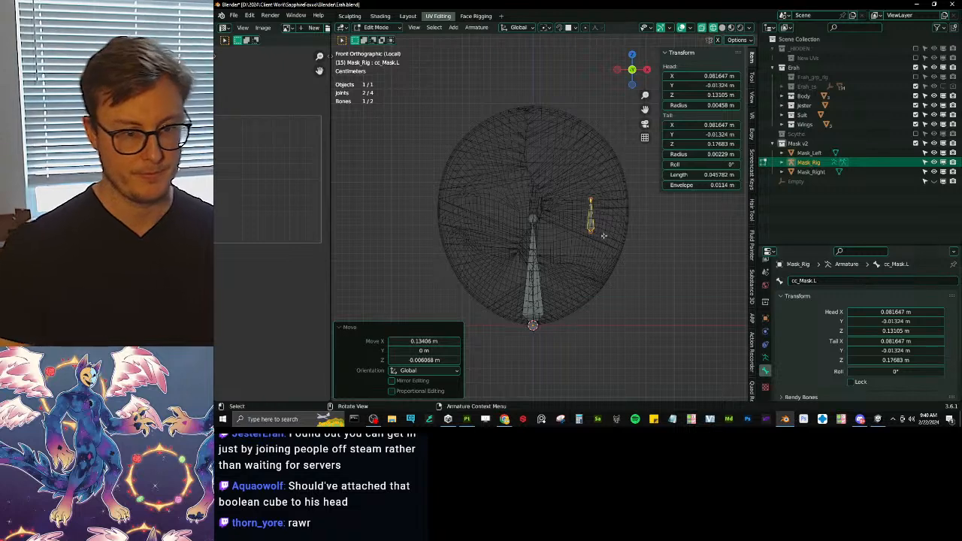
Step: Parent the cc_Mask.L bone to cc_MaskParent with Keep Offset
left_click(528, 263, "shift")
key("ctrl+p")
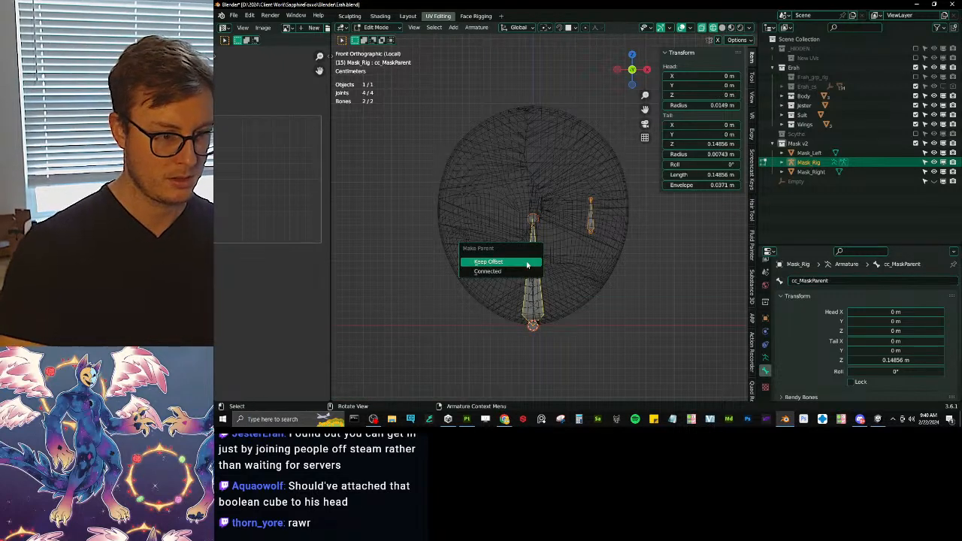
left_click(527, 262)
Step: Symmetrize the cc_Mask.L bone to make a mirrored bone on the other half of the mask
left_click(622, 235)
key("q")
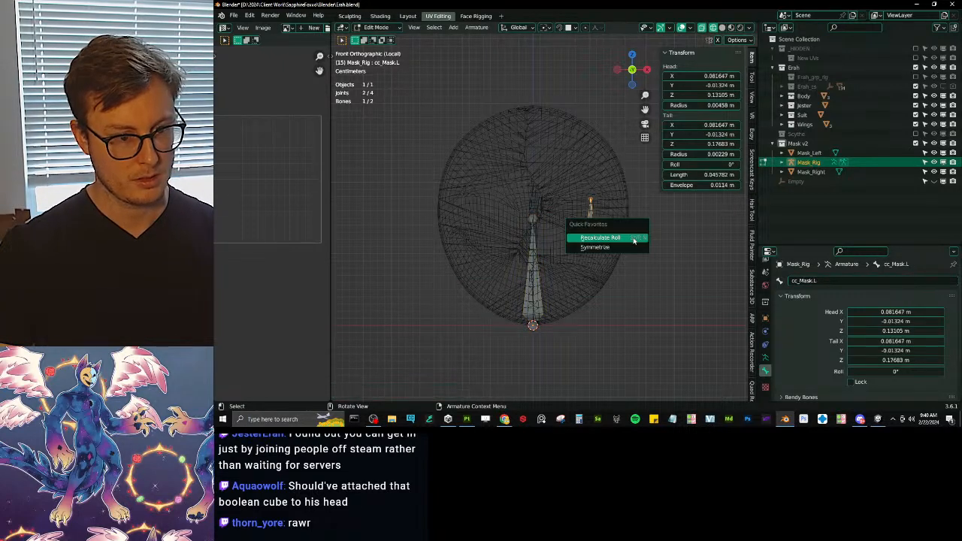
key("Escape")
key("q")
left_click(576, 255)
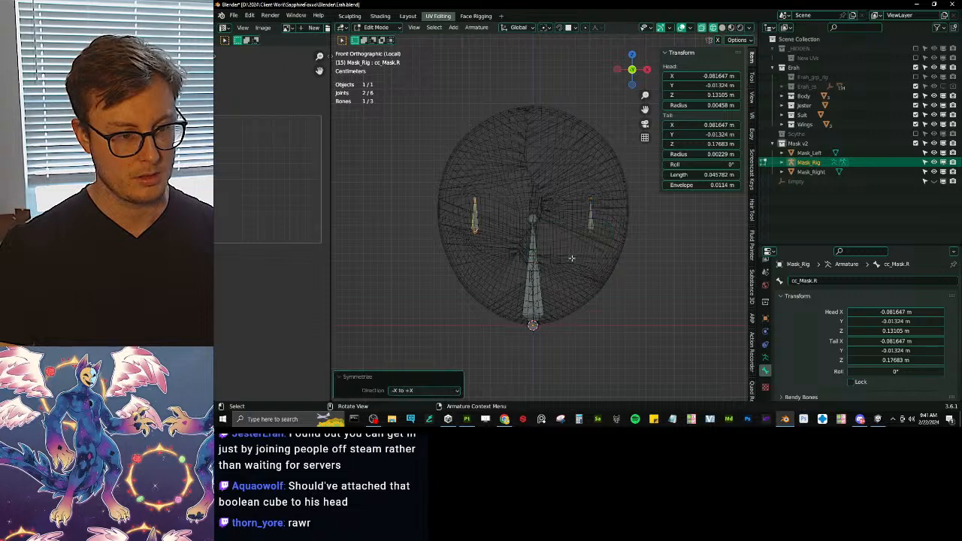
Step: With X mirroring on, move cc_Mask.L inward and up so its head sits at about X 0.060 m, Z 0.167 m
left_click(474, 221)
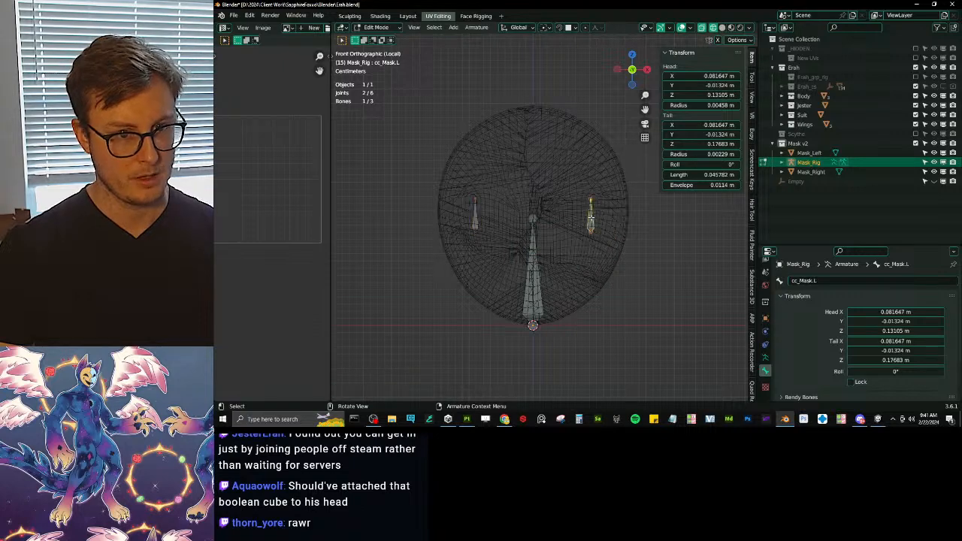
key("g")
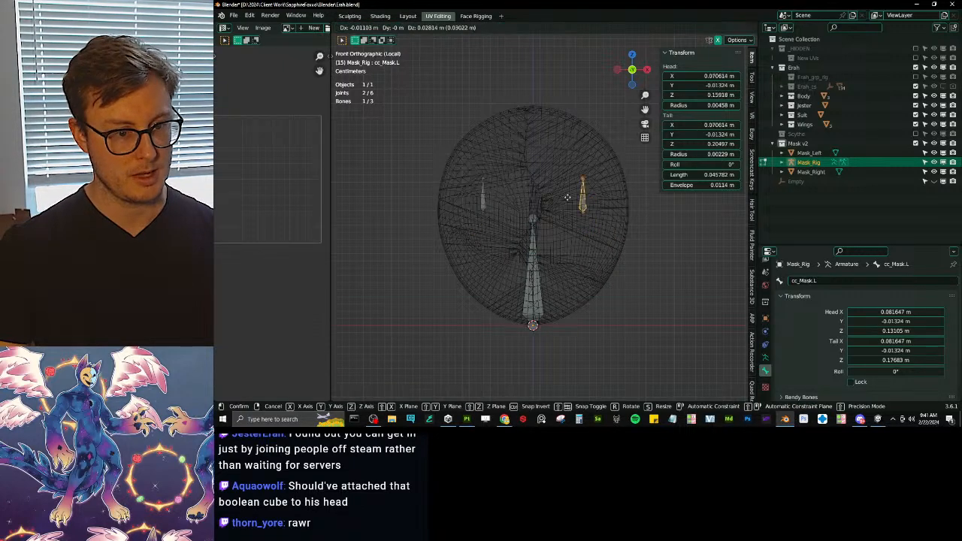
left_click(559, 193)
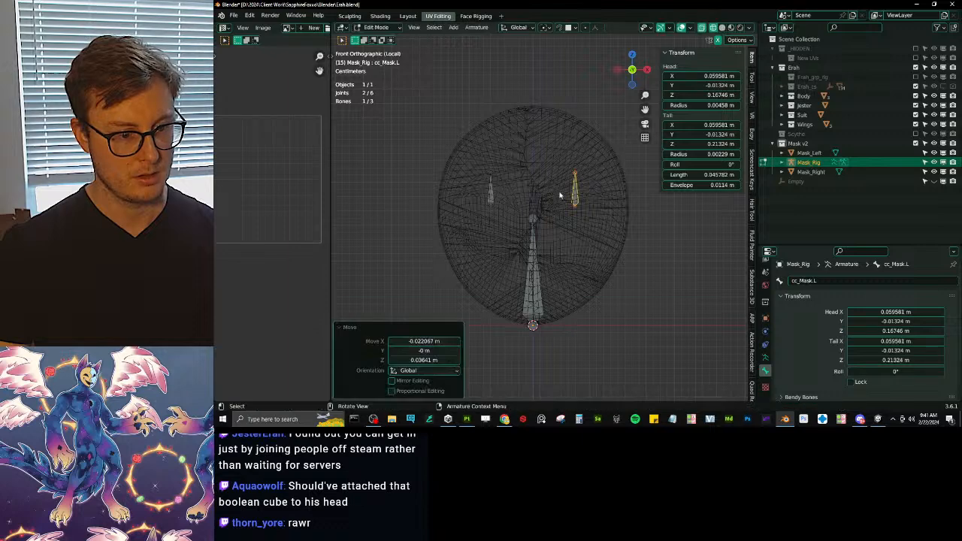
middle_click_drag(563, 195, 538, 268)
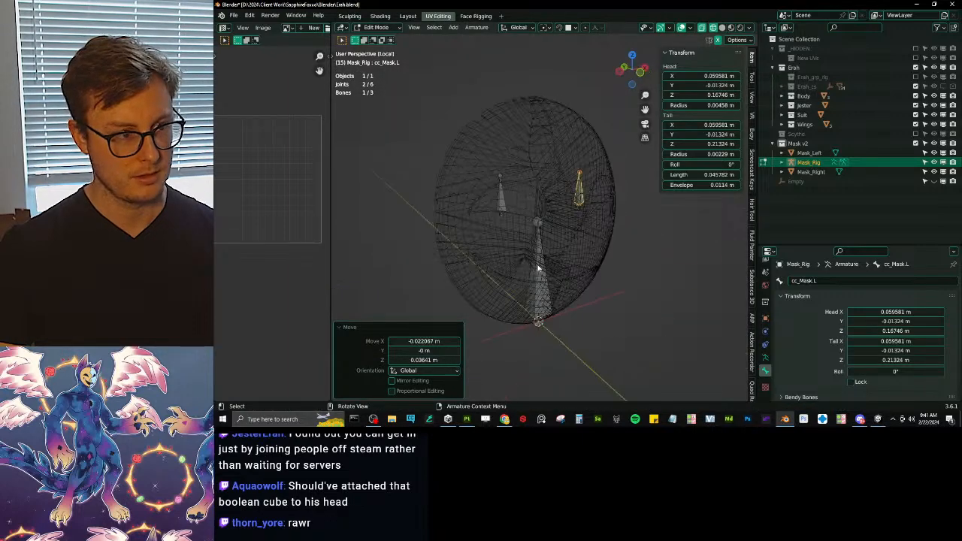
left_click(604, 256)
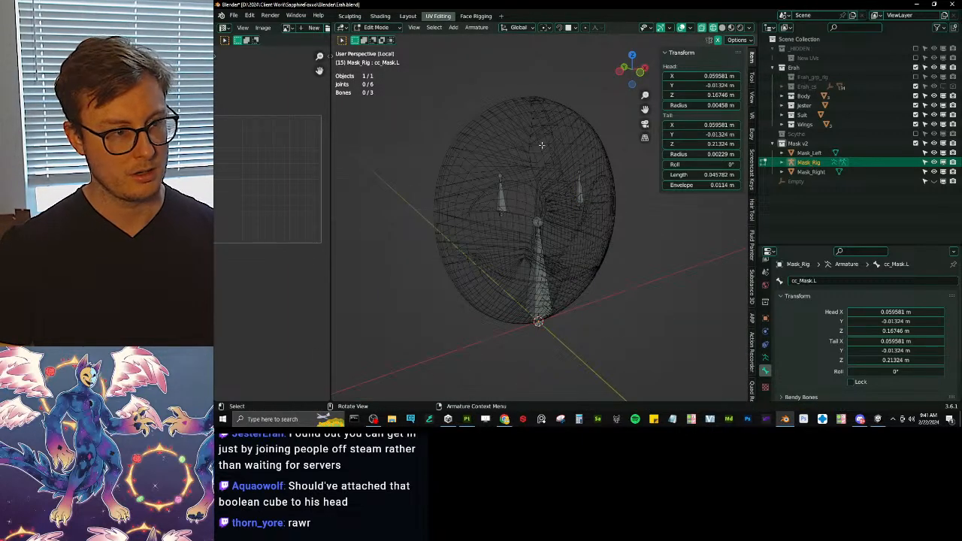
Step: In Object Mode, parent both mask halves to Mask_Rig using Armature Deform With Empty Groups
key("Tab")
left_click(520, 133)
key("a")
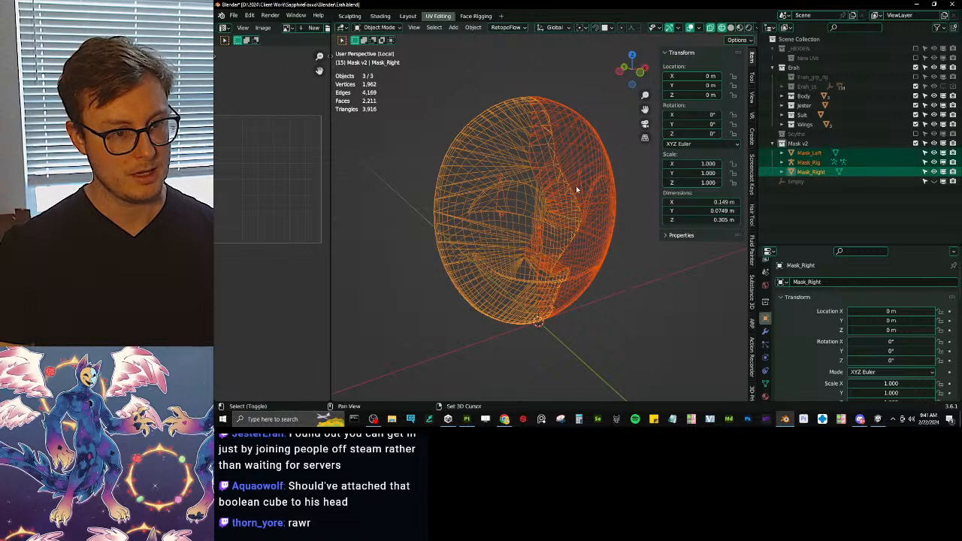
left_click(581, 184, "shift")
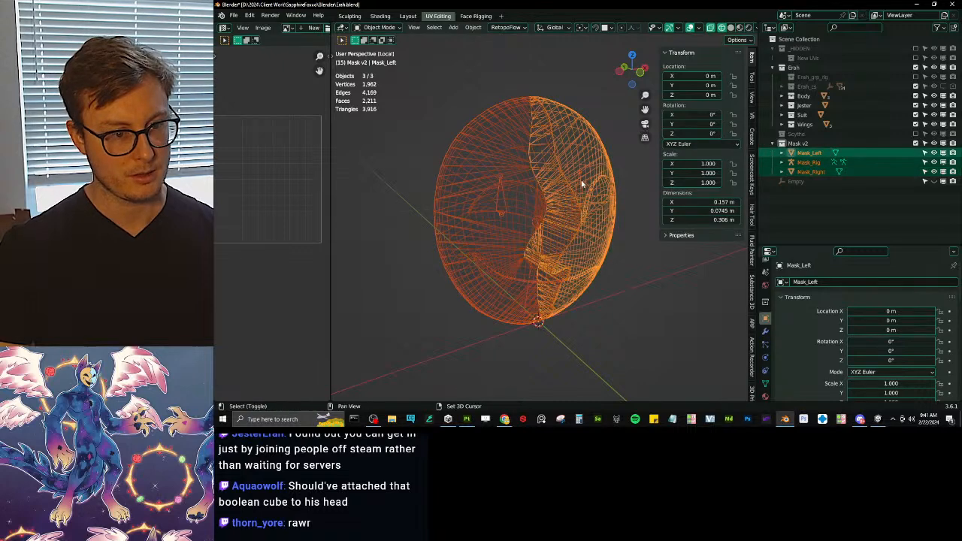
left_click(518, 189, "shift")
left_click(506, 197, "shift")
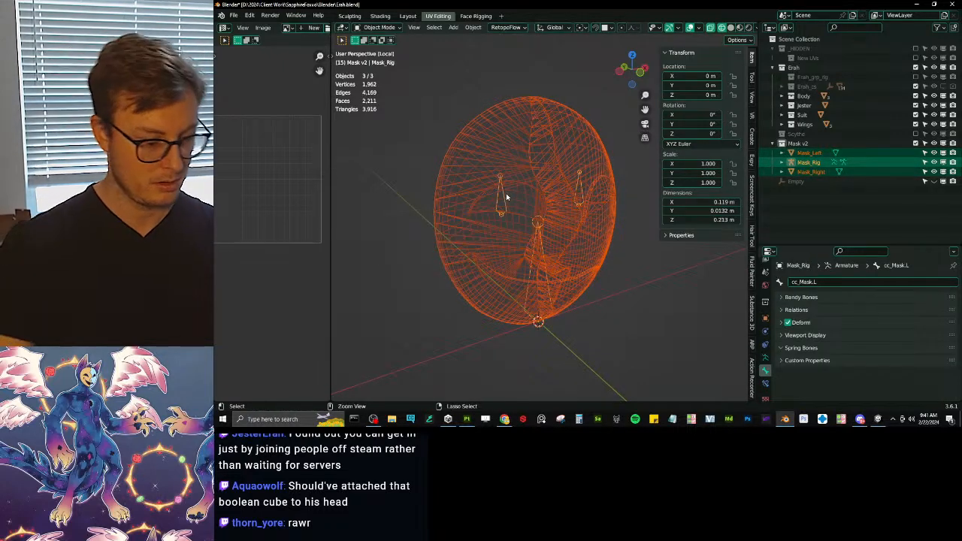
key("ctrl+p")
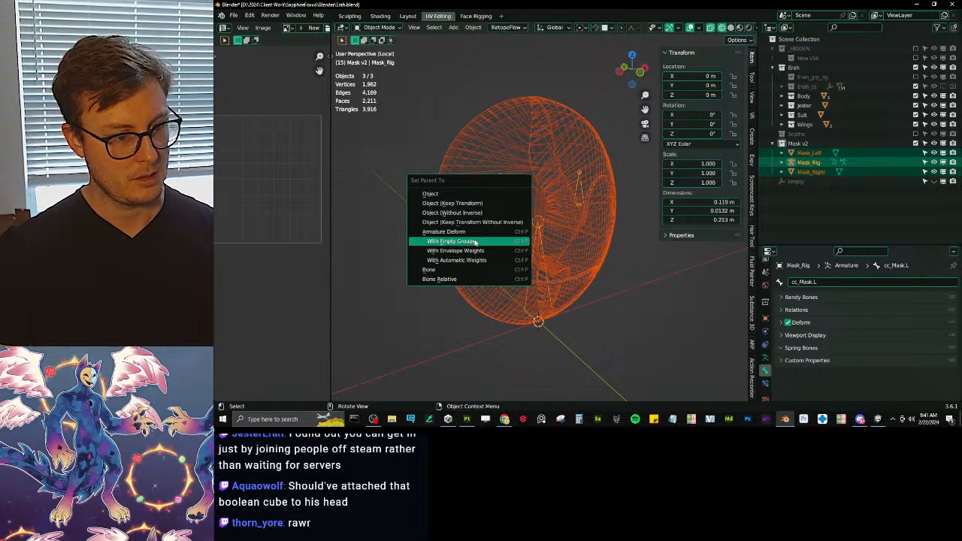
left_click(476, 243)
left_click(507, 205)
left_click(501, 206, "shift")
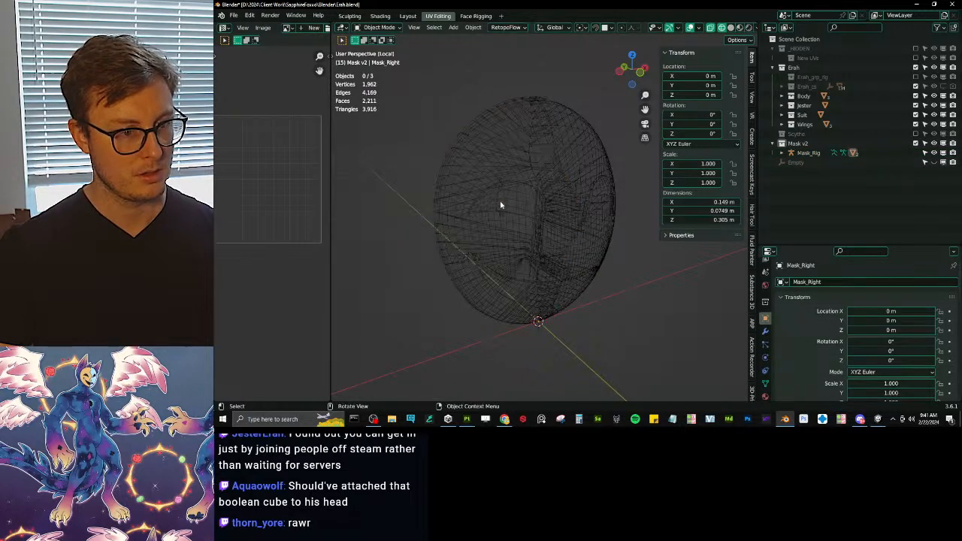
left_click(504, 204)
left_click(503, 198)
left_click(500, 141, "shift")
key("ctrl+Tab")
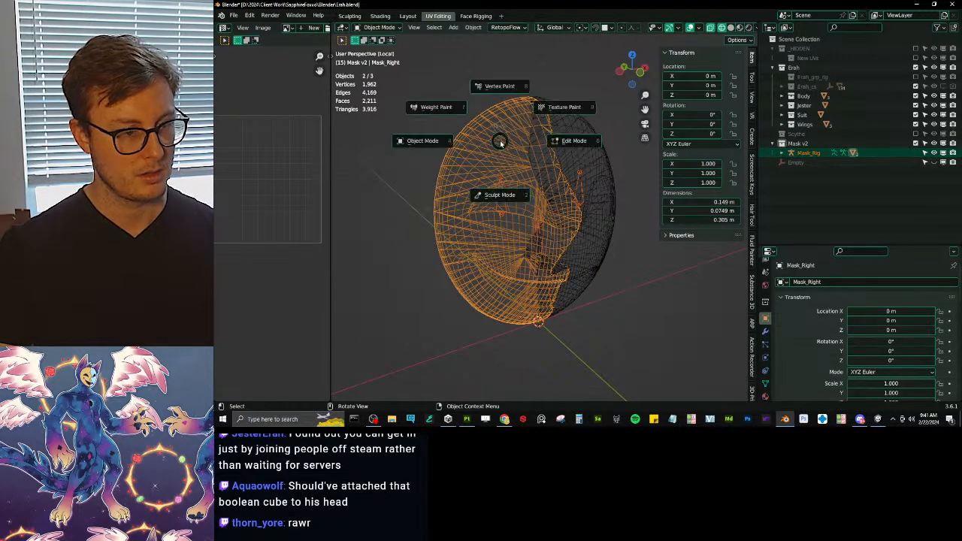
left_click(460, 117)
key("ctrl+Tab")
left_click(458, 209)
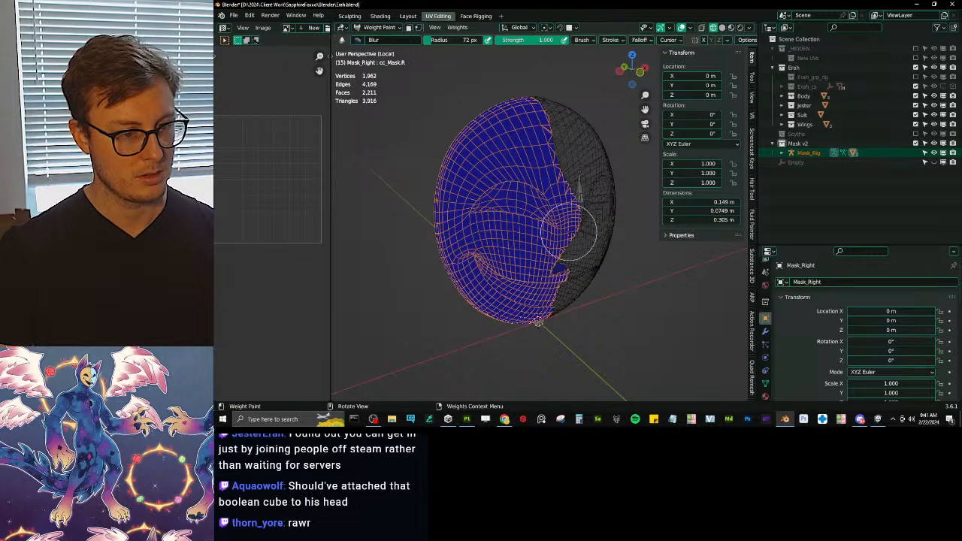
key("ctrl+Tab")
left_click(551, 193)
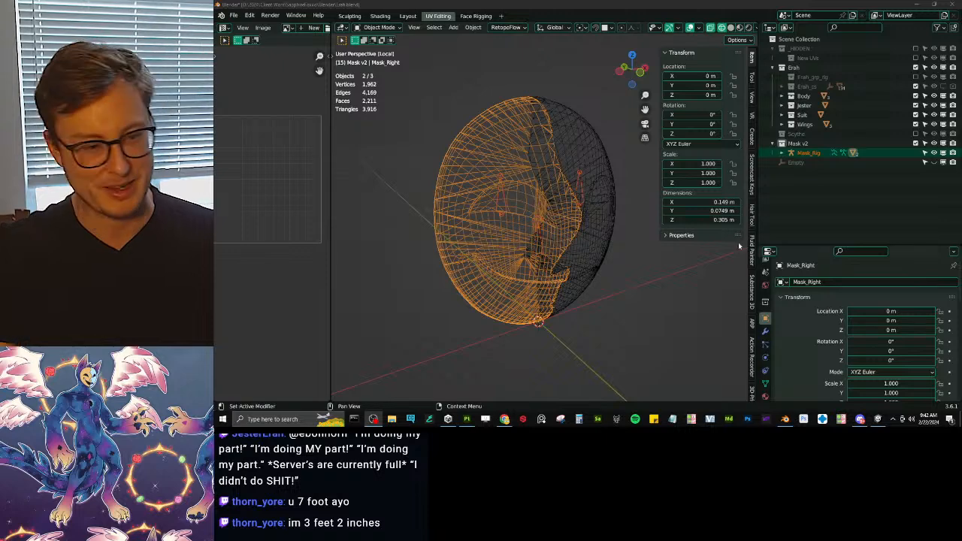
middle_click_drag(604, 235, 583, 232)
scroll(582, 232, "up", 2)
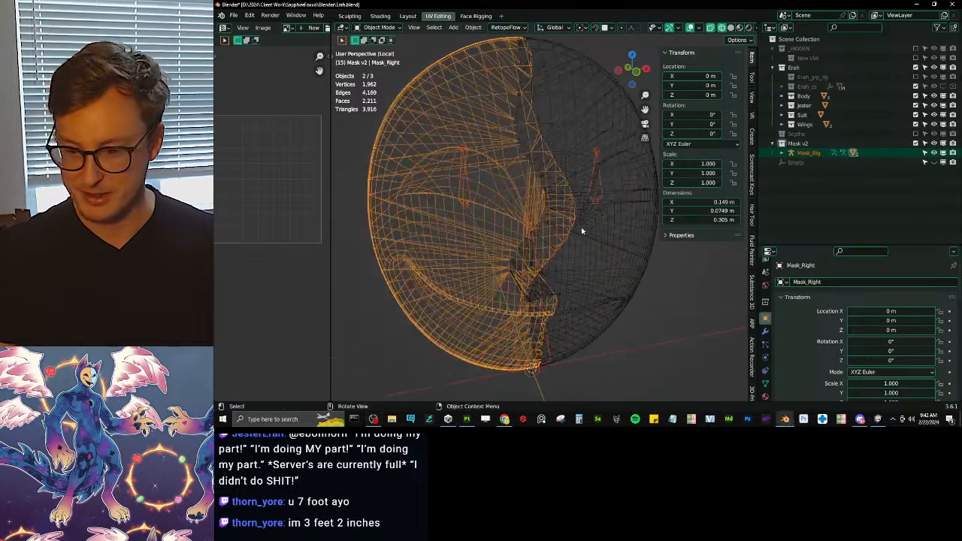
left_click(470, 183)
key("KP_1")
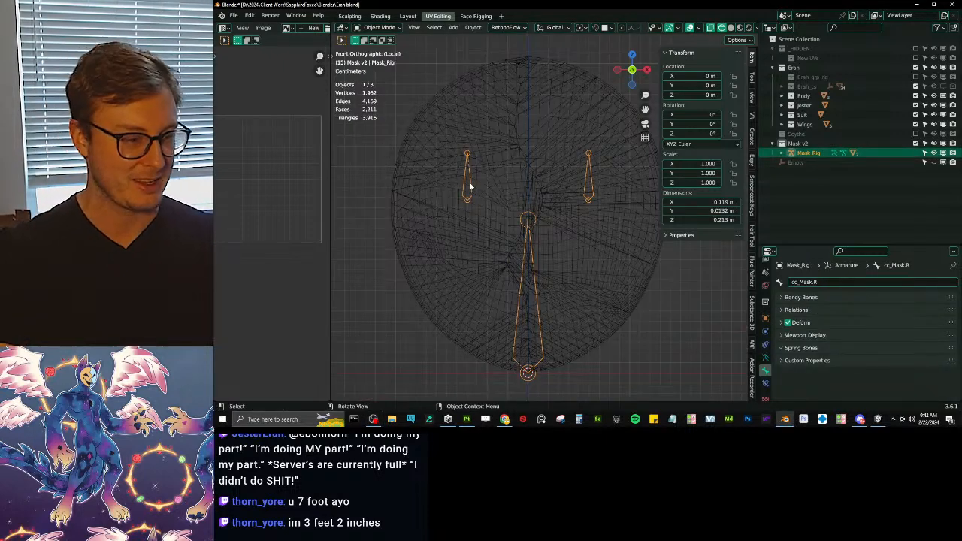
left_click(463, 234, "shift")
key("ctrl+Tab")
left_click(435, 203)
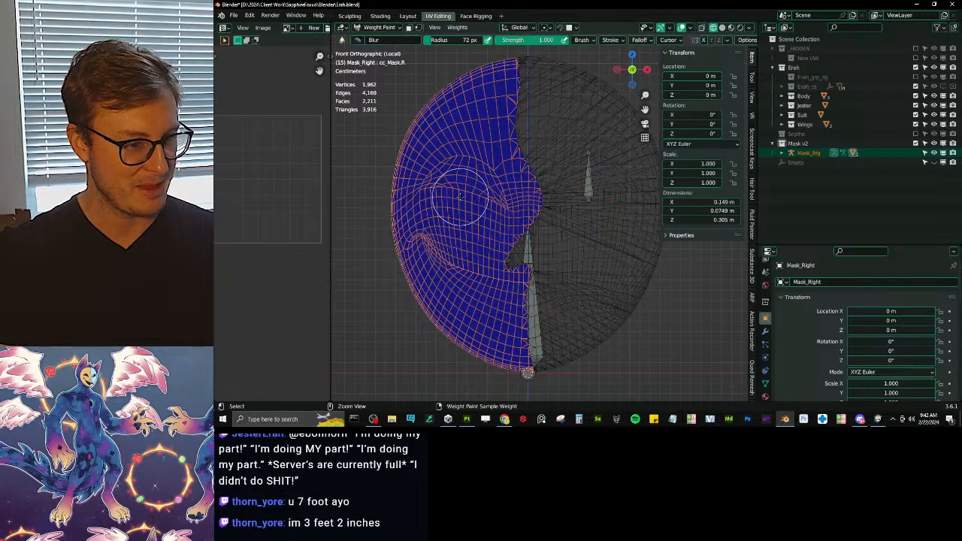
key("ctrl+Tab")
left_click(531, 249)
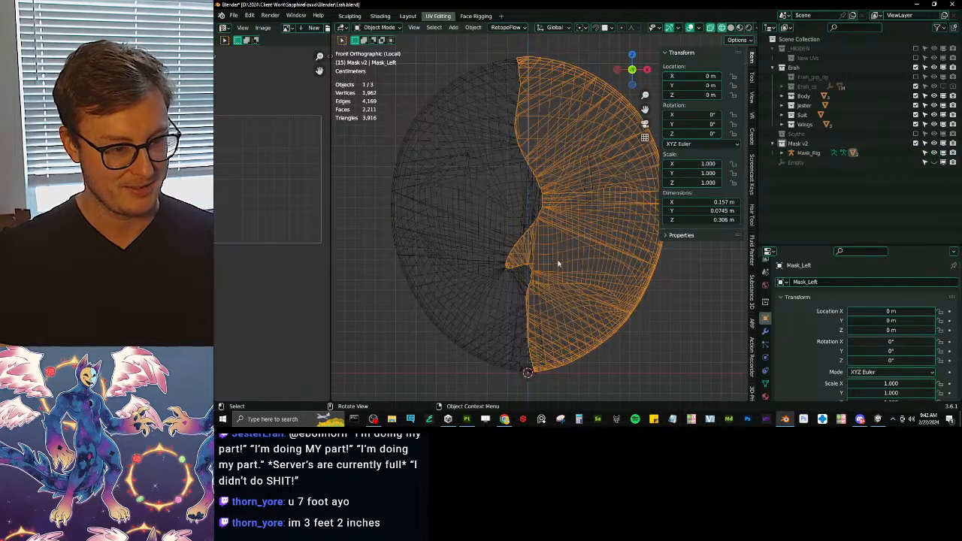
Step: Turn on In Front display for the Mask_Rig armature
left_click(535, 263)
key("q")
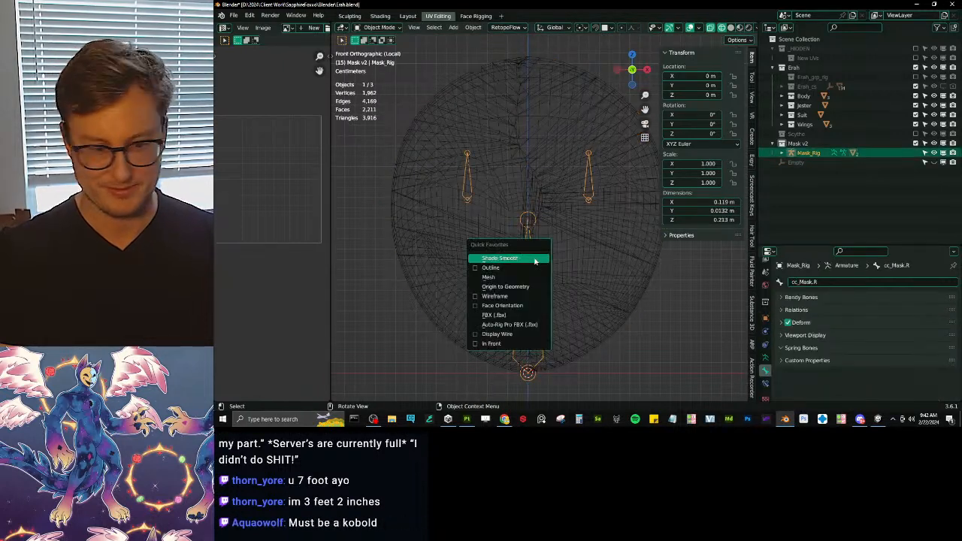
left_click(505, 347)
Step: Add Mask_Right to the selection with Mask_Rig and enter Weight Paint mode on that half
left_click(451, 251, "shift")
key("ctrl+Tab")
left_click(388, 218)
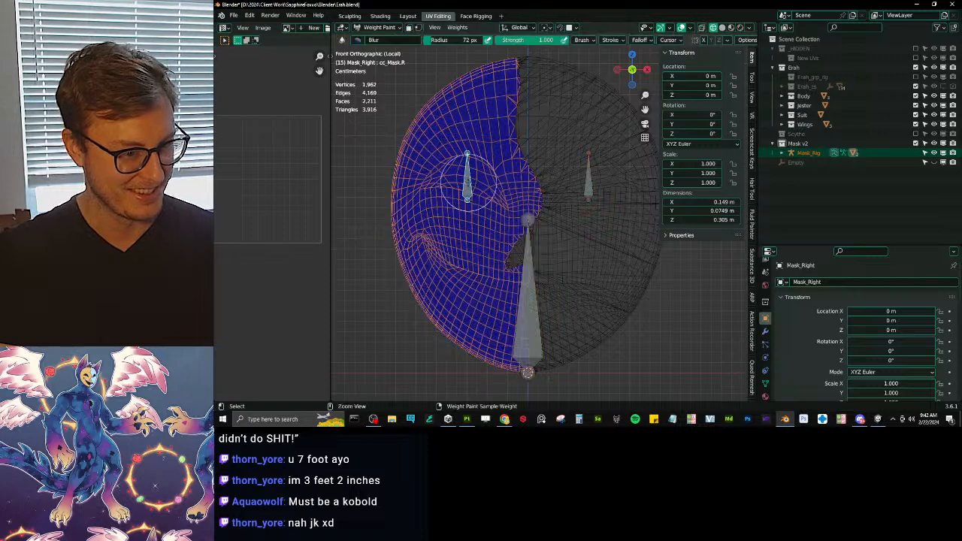
middle_click_drag(475, 190, 497, 208, "shift")
Step: Switch the weight painting tool to the Draw brush and set its weight to 1.000
key("t")
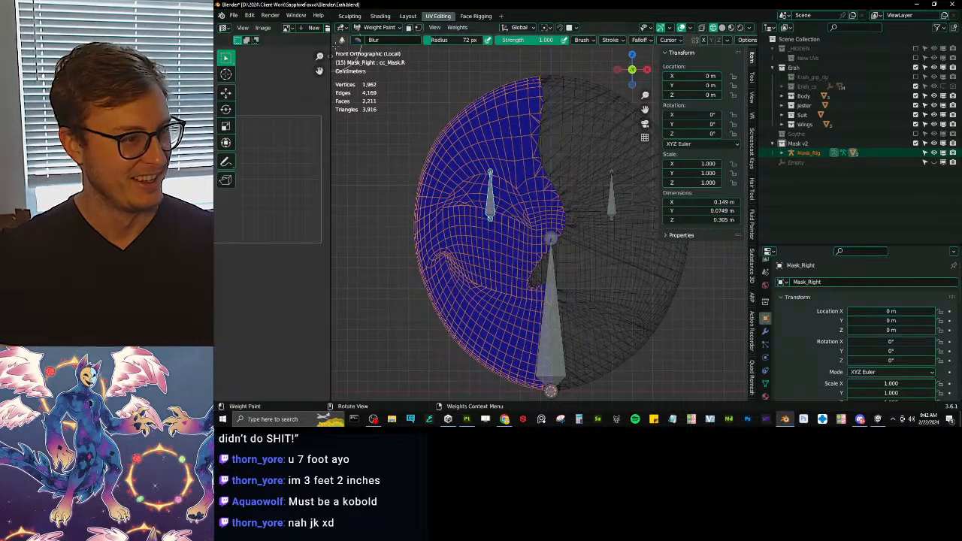
key("t")
left_click(343, 58)
left_click_drag(454, 39, 500, 40)
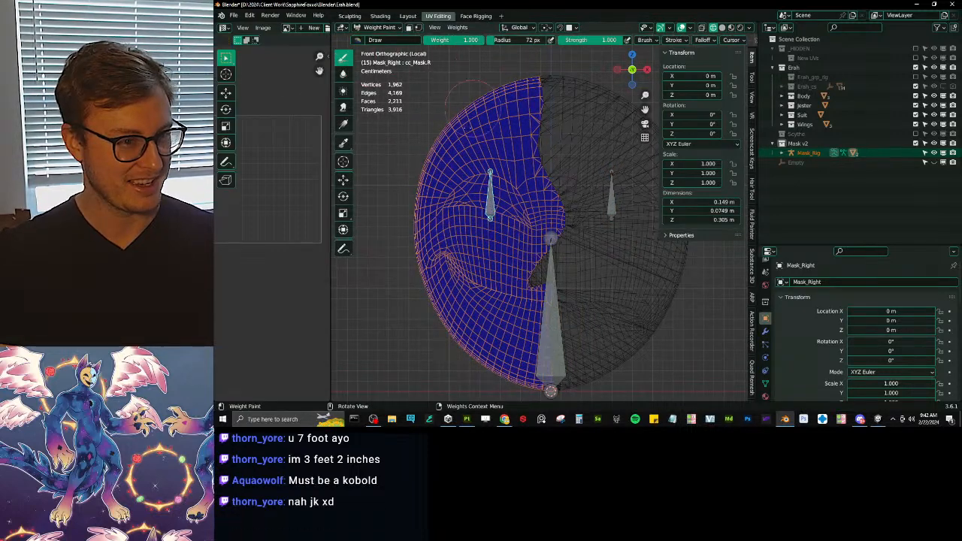
Step: Fill the whole Mask_Right half with full weight for the cc_Mask.R bone using a linear weight gradient
key("t")
scroll(429, 183, "down", 4)
left_click_drag(429, 183, 395, 183, "alt")
scroll(593, 220, "up", 4)
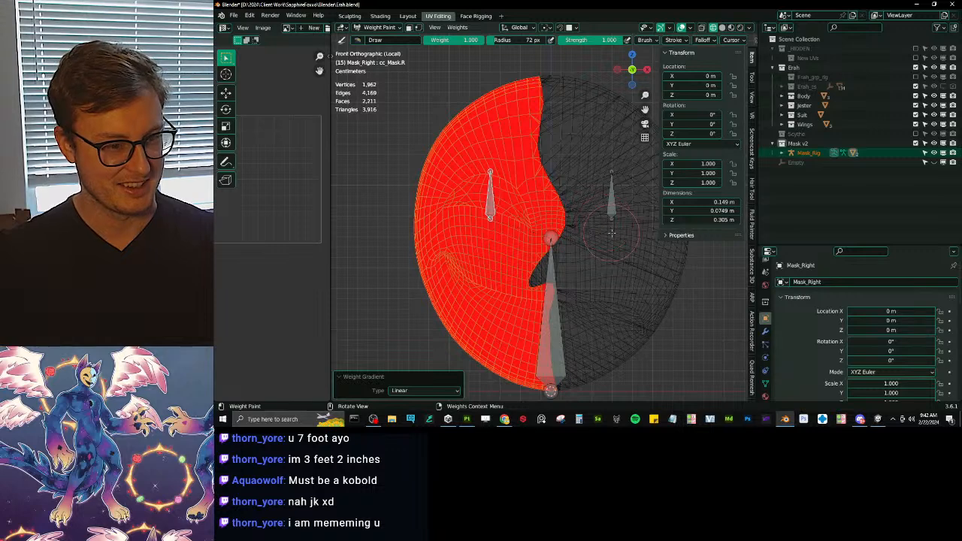
Step: Return to Object Mode, select Mask_Rig together with Mask_Left, and enter Weight Paint mode on that half
key("ctrl+Tab")
middle_click_drag(621, 220, 585, 204, "shift")
left_click(581, 198)
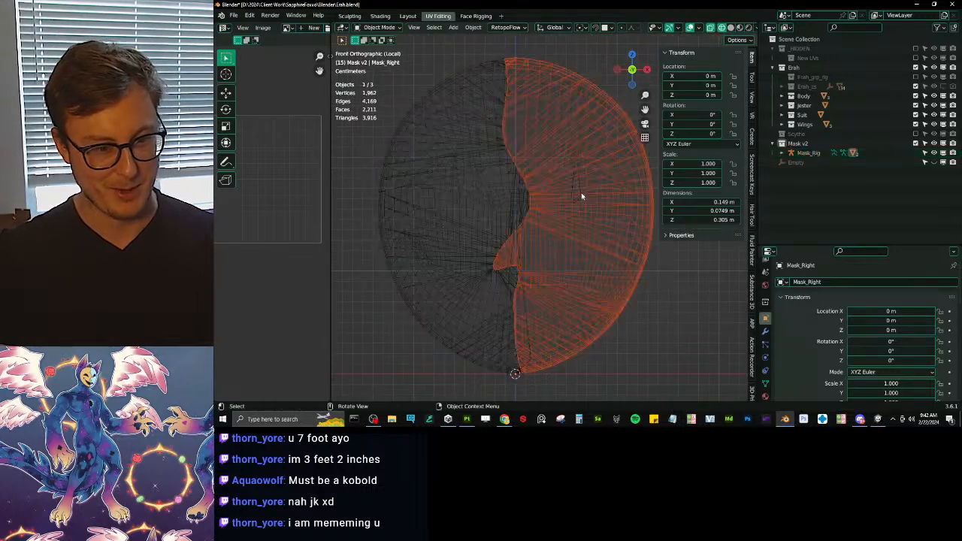
left_click(580, 188)
left_click(609, 216, "shift")
key("ctrl+Tab")
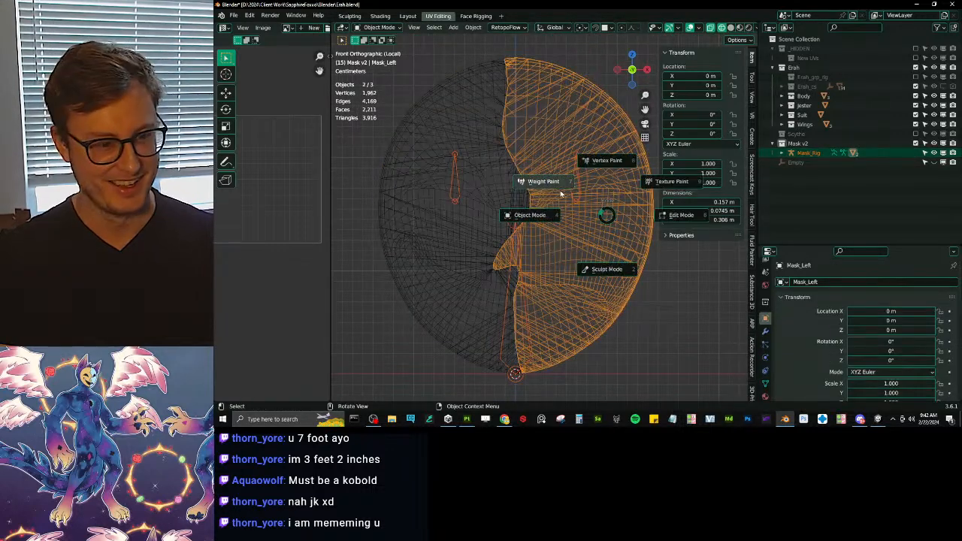
left_click(549, 183)
Step: Select the cc_Mask.L bone and fill all of Mask_Left with full weight using a weight gradient
scroll(547, 188, "down", 3, "ctrl")
left_click(525, 175, "ctrl")
scroll(523, 176, "down", 5)
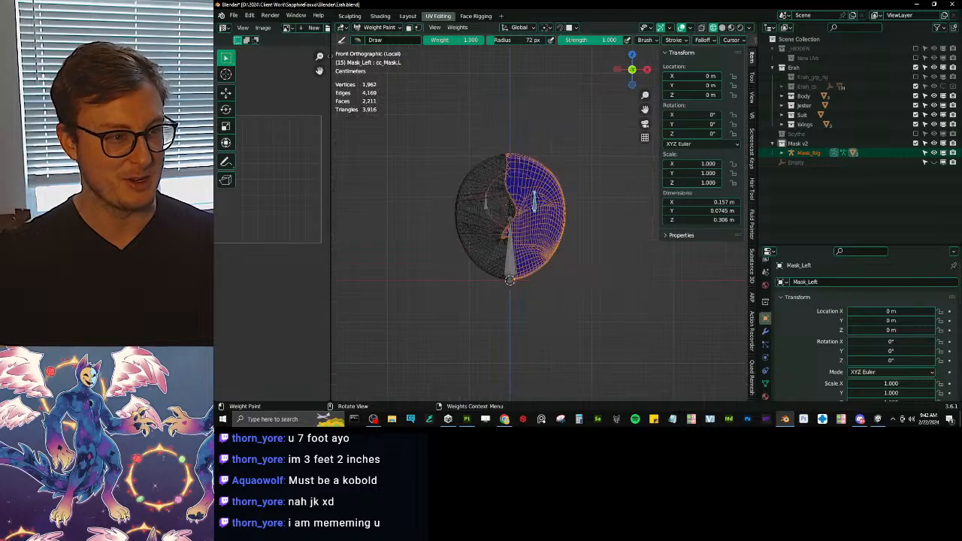
left_click_drag(477, 182, 456, 170, "alt")
scroll(458, 184, "up", 4)
Step: Return to Object Mode, switch the viewport from wireframe to solid shading, and save the file
key("ctrl+Tab")
left_click(455, 236)
key("shift+z")
scroll(543, 226, "down", 6)
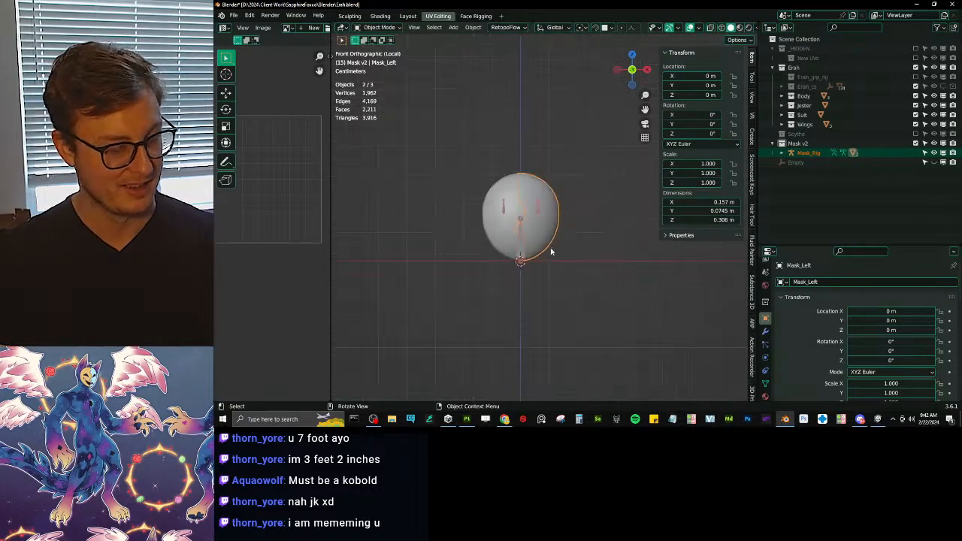
mouse_move(552, 251)
middle_mouse_down()
mouse_move(609, 236)
mouse_move(504, 243)
mouse_move(540, 258)
middle_mouse_up()
scroll(505, 242, "up", 2)
key("ctrl+s")
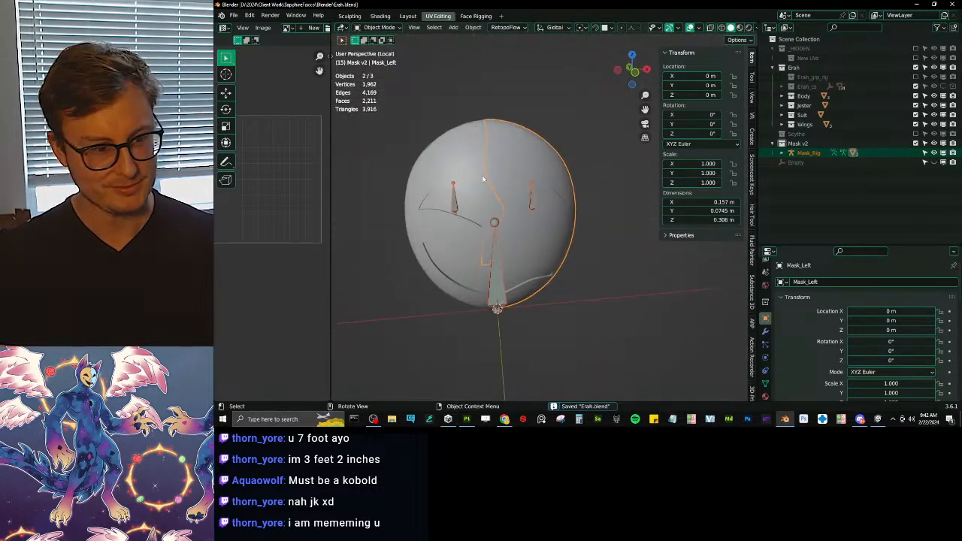
Step: With Mask_Left active, select all mask objects and copy its Erah Mask material to the other half
left_click(482, 177)
key("b")
left_click_drag(407, 110, 592, 237)
scroll(594, 237, "down", 4)
scroll(591, 245, "up", 2)
left_click(551, 235)
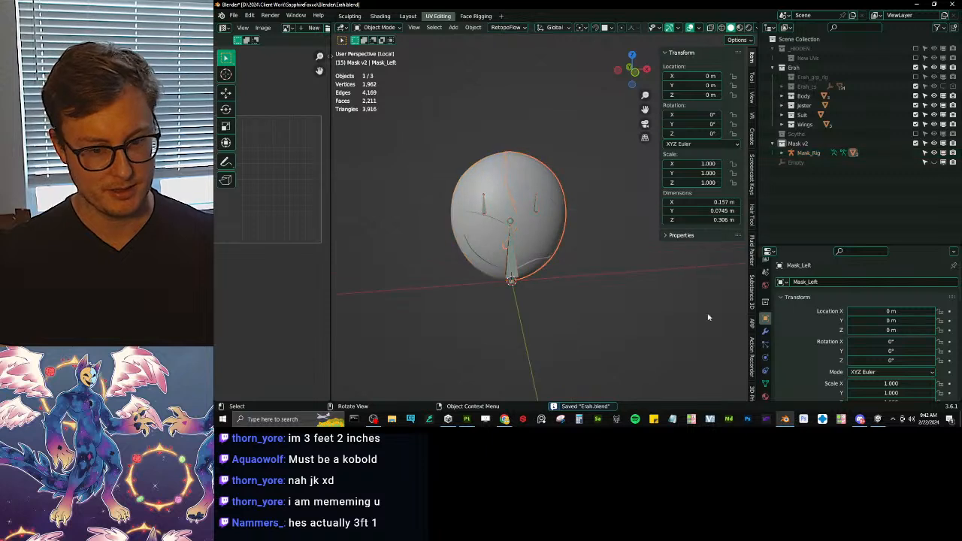
scroll(767, 387, "down", 1)
left_click(766, 370)
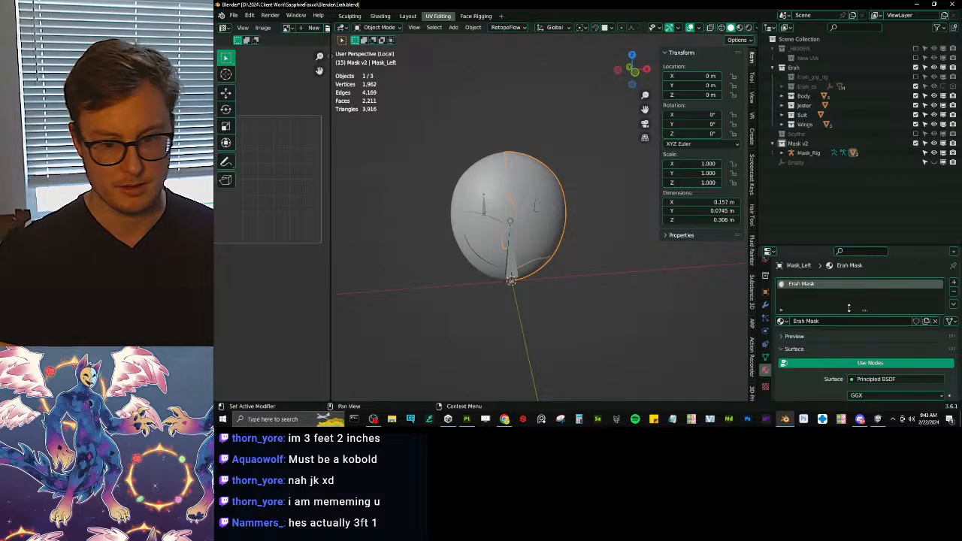
key("a")
left_click(955, 304)
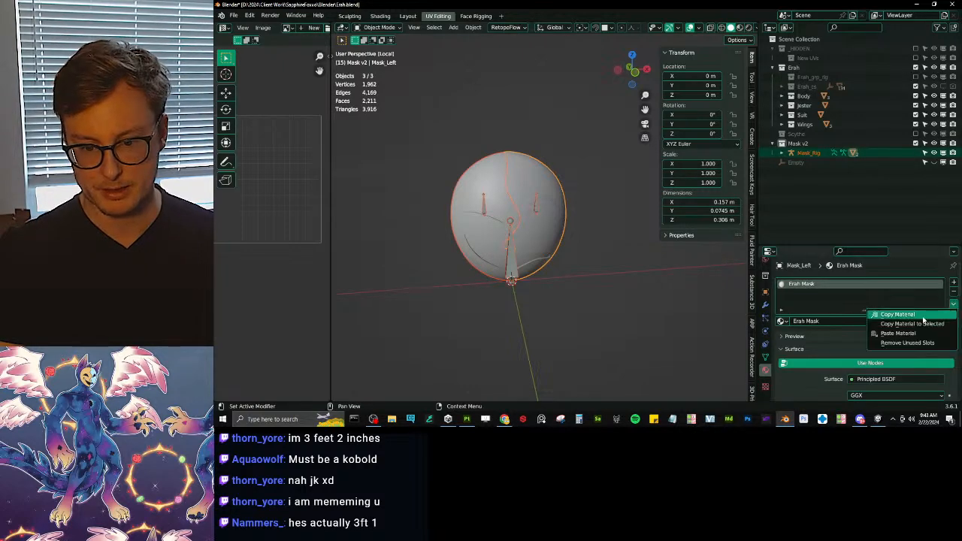
left_click(899, 334)
Step: Start an FBX export of the selected mask objects and apply the VRChat w/ Mods preset
key("q")
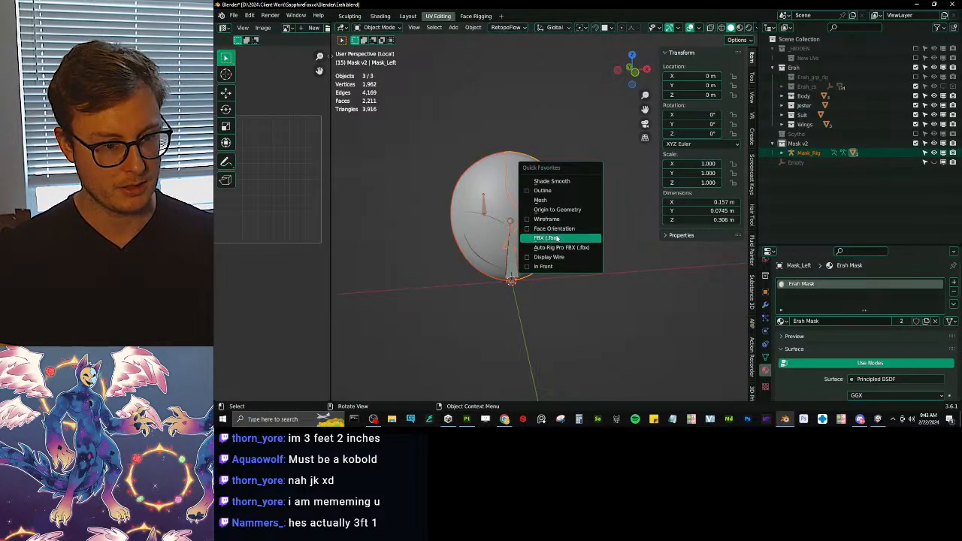
left_click(579, 238)
left_click(827, 102)
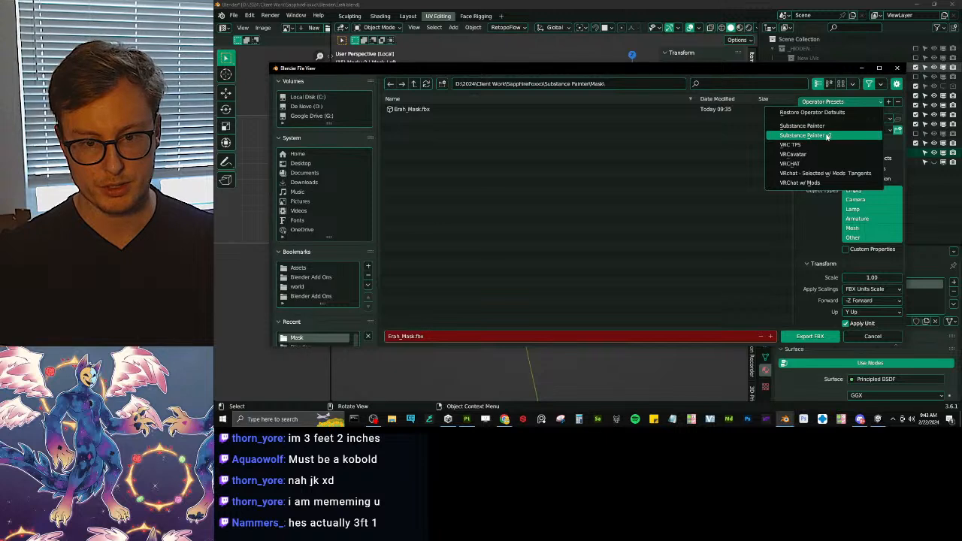
left_click(824, 183)
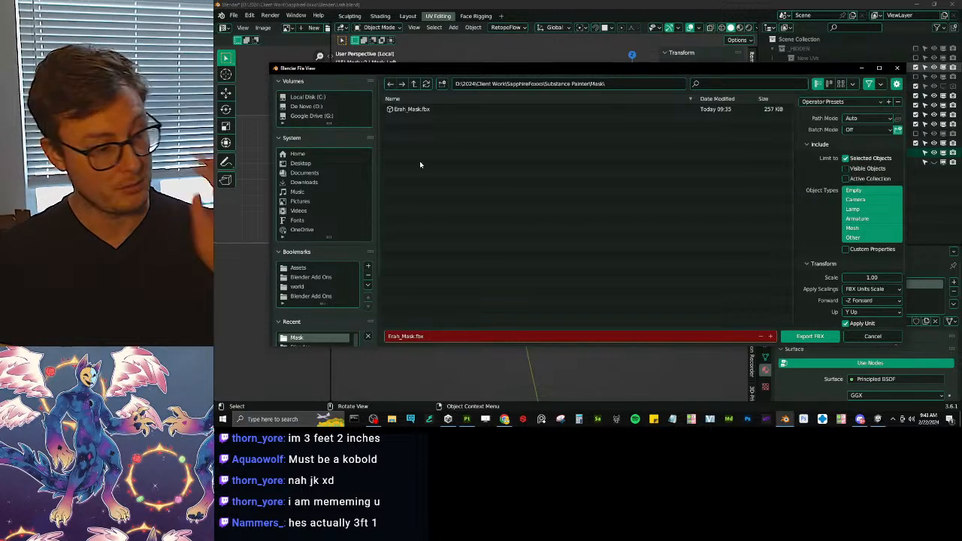
Step: Export over Erah_Mask.fbx in the Unity project's Erah FBX folder and save the Blender file
scroll(314, 228, "down", 3)
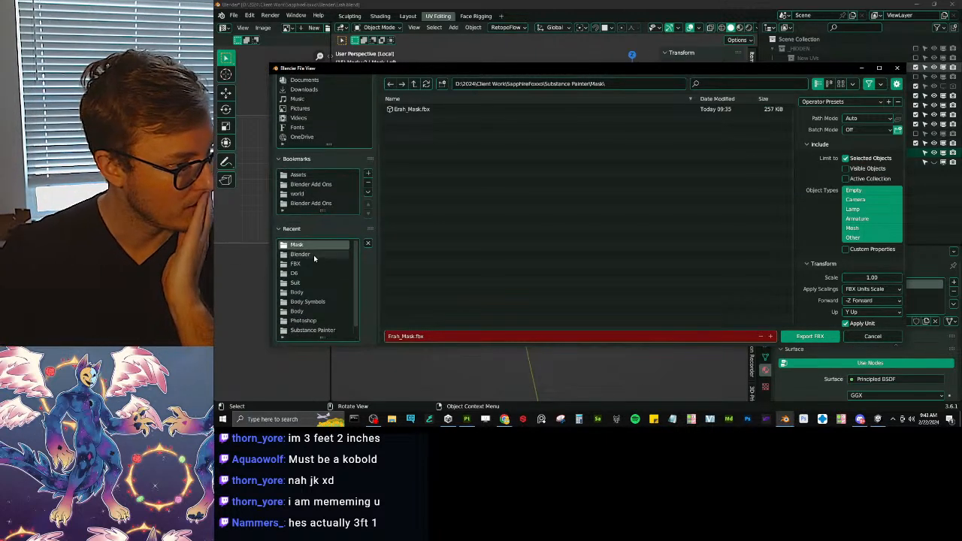
left_click(309, 265)
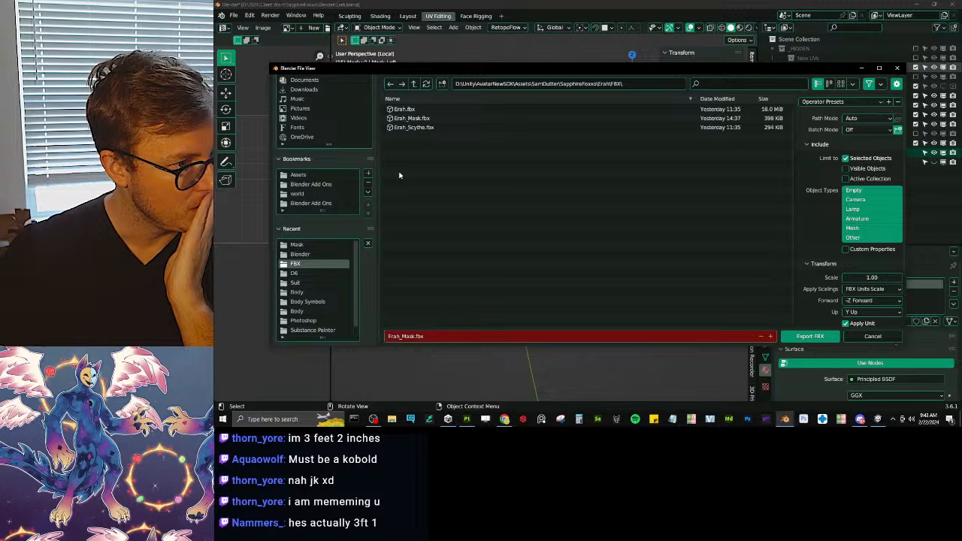
left_click(414, 119)
left_click(801, 337)
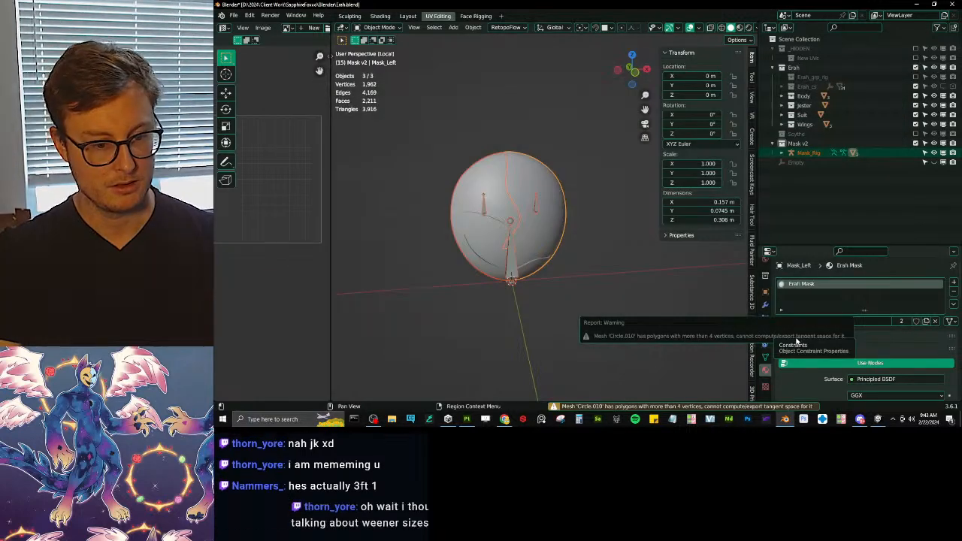
key("ctrl+s")
Step: In Edit Mode on both halves, select only the faces with a vertex count greater than 4
key("Tab")
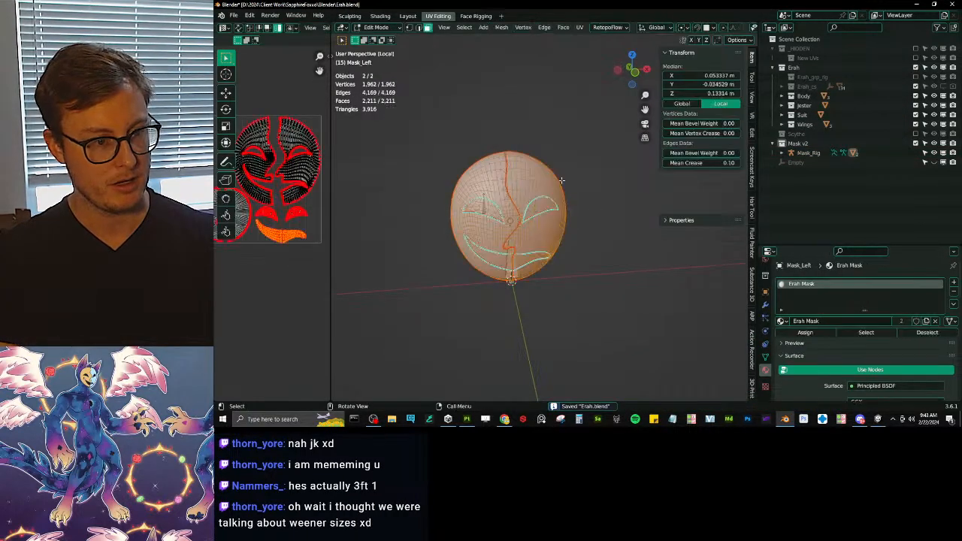
left_click(495, 77)
left_click(469, 29)
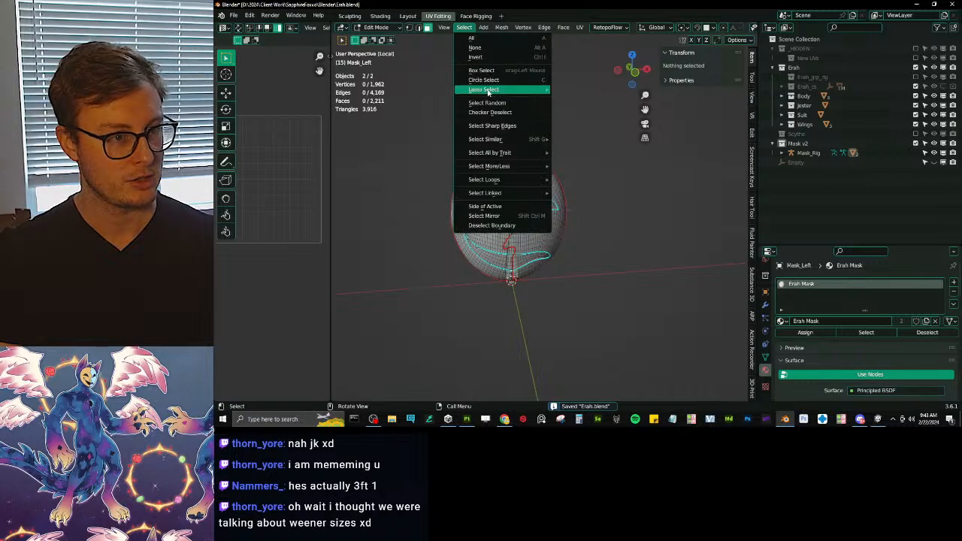
mouse_move(526, 153)
left_click(593, 172)
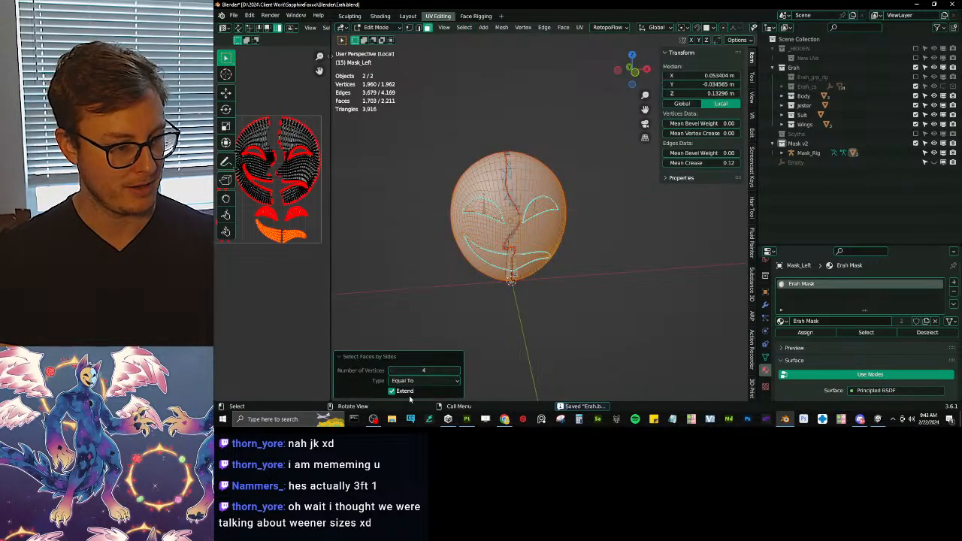
left_click(422, 381)
left_click(409, 350)
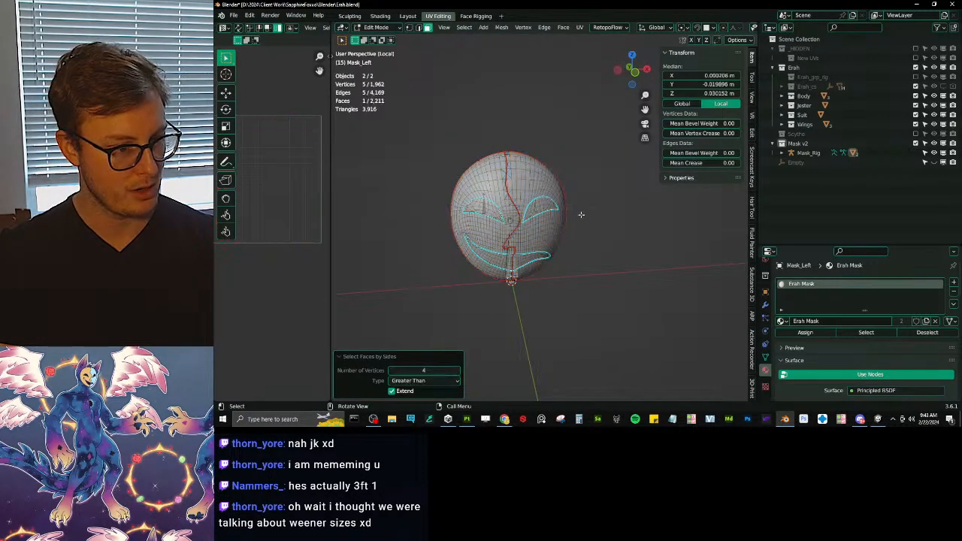
Step: Triangulate the selected face, return to Object Mode, and save the file
left_click(465, 28)
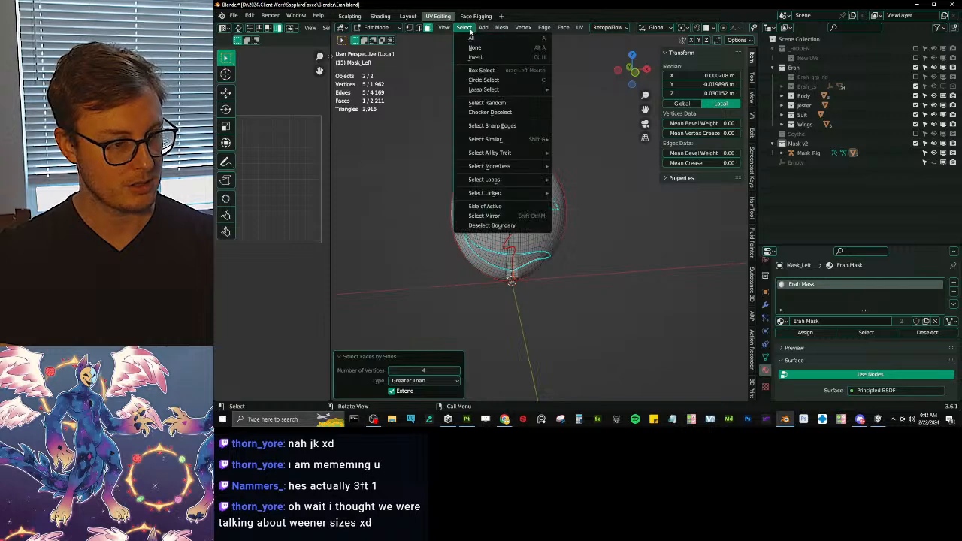
mouse_move(564, 28)
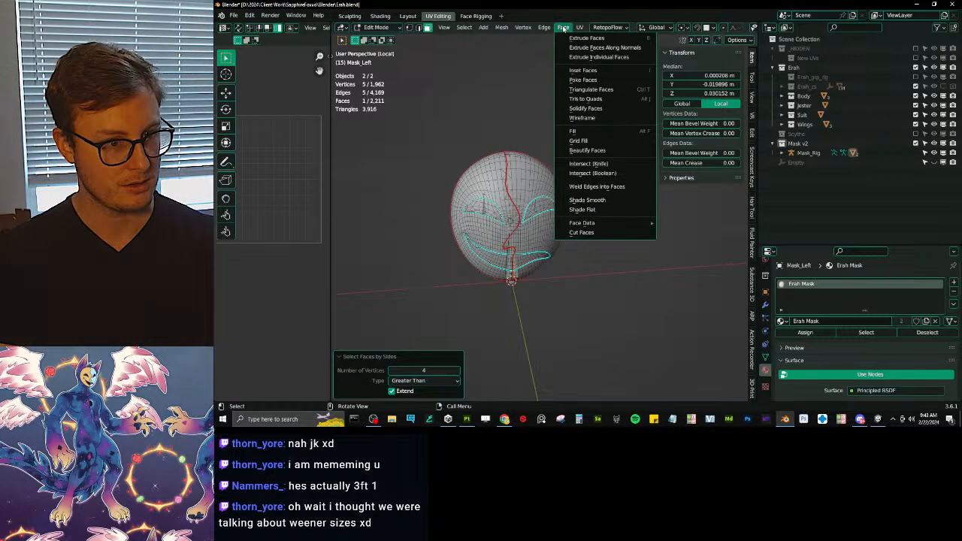
left_click(585, 89)
key("Tab")
key("ctrl+s")
Step: Export the mask objects again over Erah_Mask.fbx, deselect everything, and save the file
key("q")
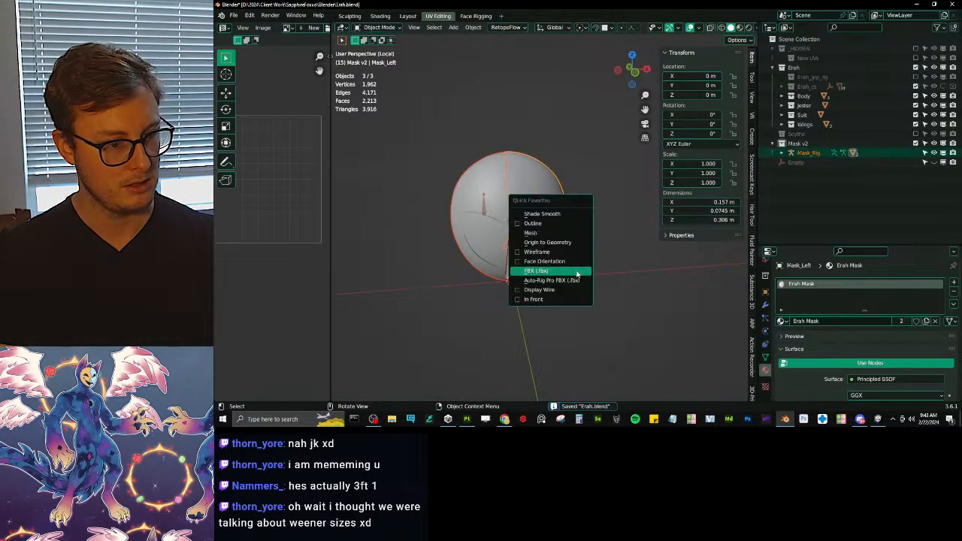
left_click(578, 274)
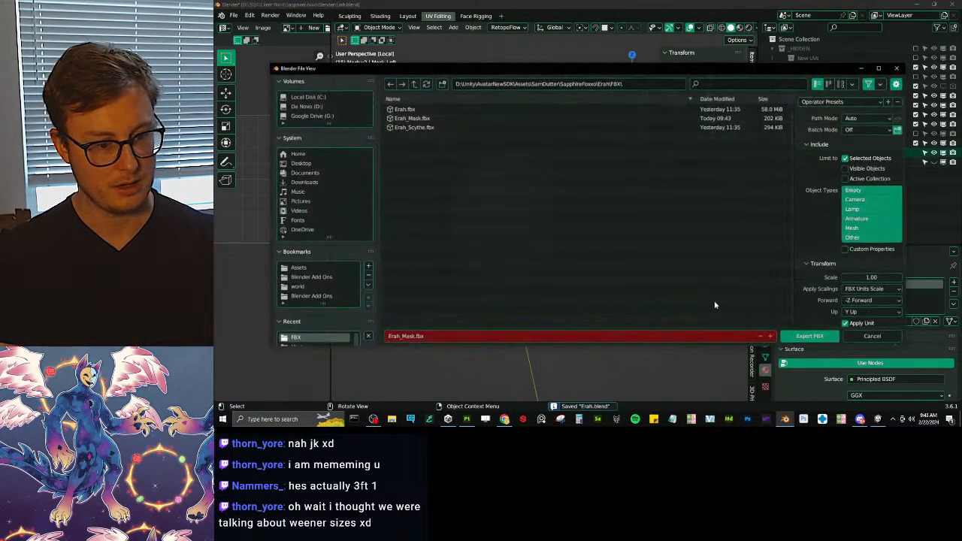
left_click(791, 331)
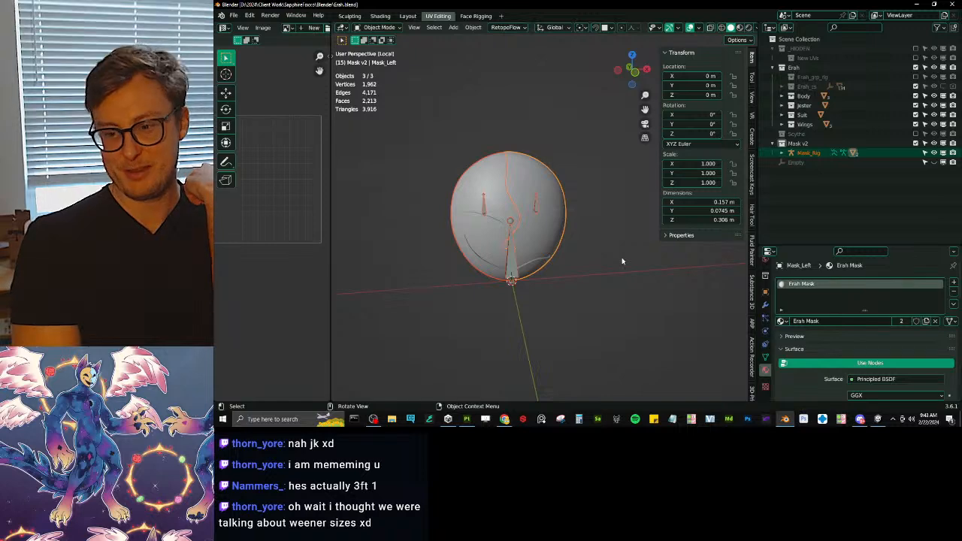
left_click(597, 262)
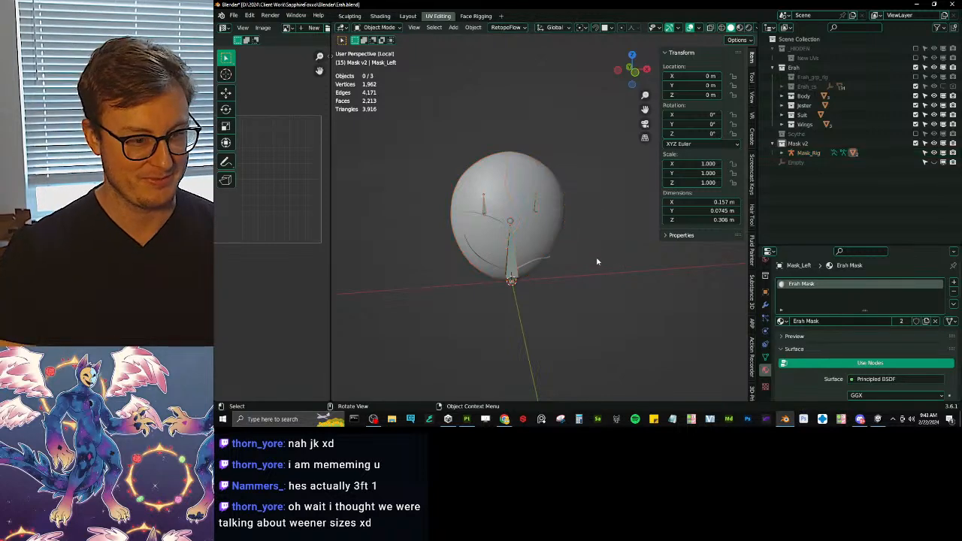
key("ctrl+s")
Step: Switch to Unity, activate the Erah_Mask object under Erah, and frame it in the scene for inspection
left_click(878, 420)
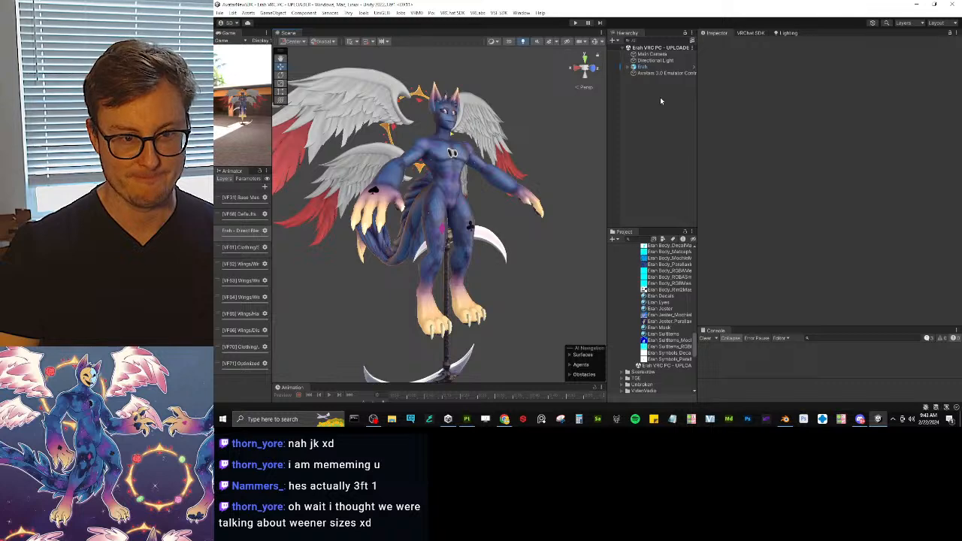
left_click(634, 68)
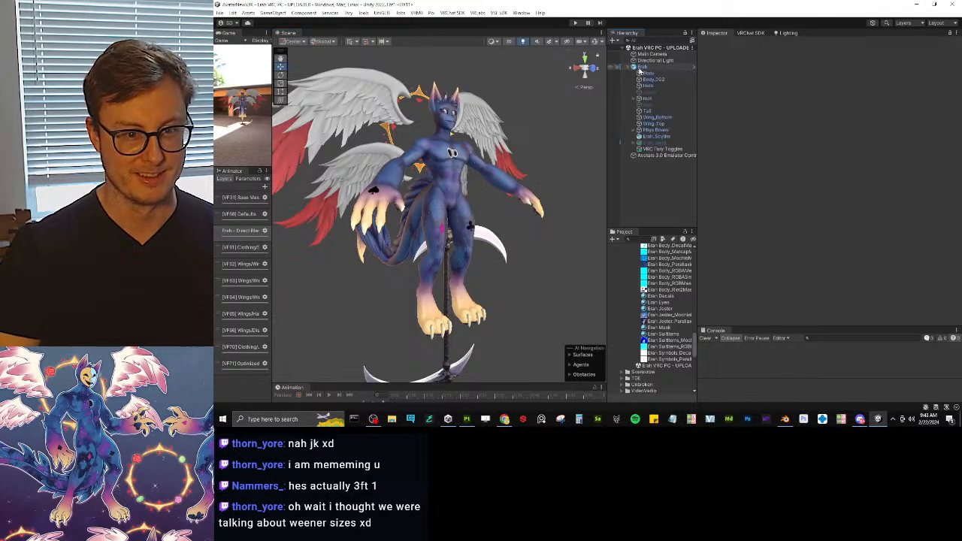
left_click(656, 143)
left_click(719, 44)
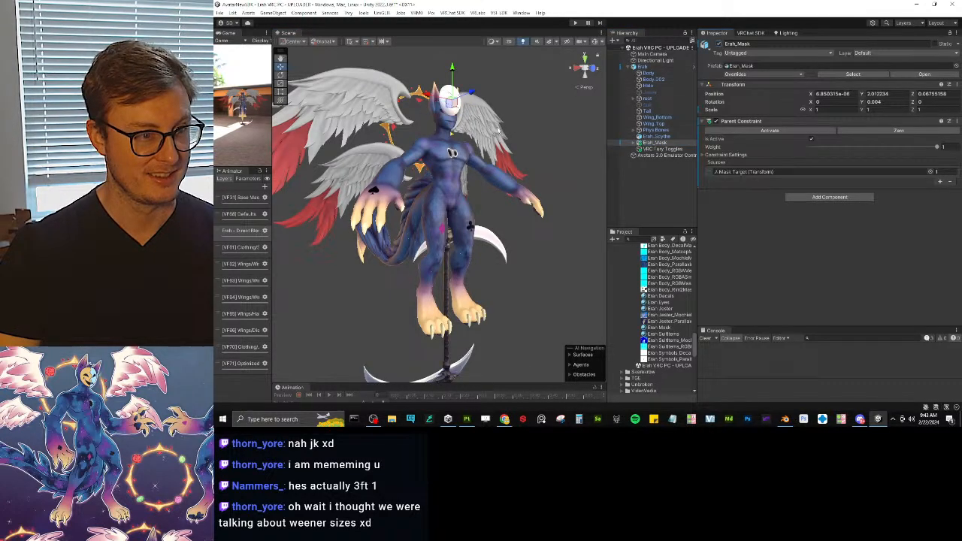
key("f")
left_click_drag(475, 194, 444, 203, "alt")
middle_click_drag(444, 202, 461, 136)
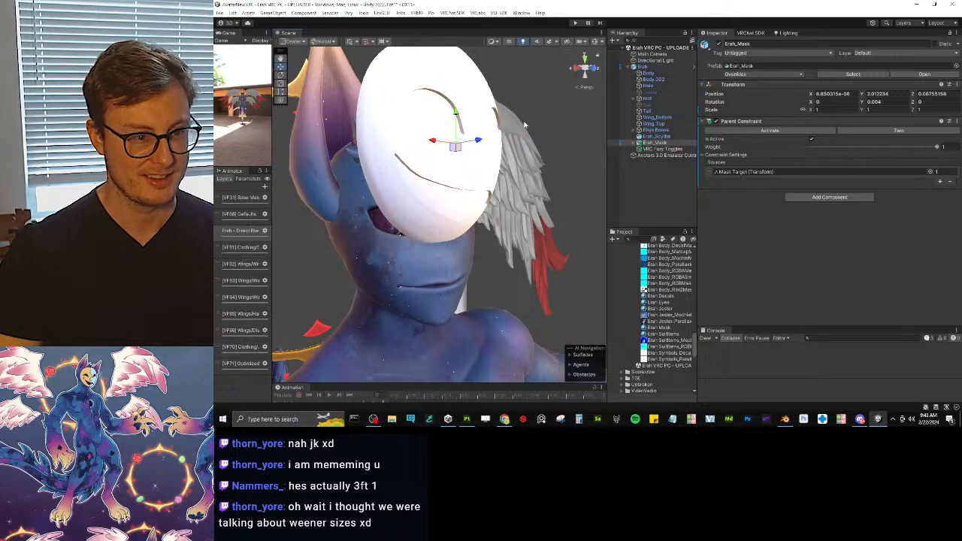
mouse_move(477, 153)
left_mouse_down("alt")
mouse_move(379, 155)
mouse_move(464, 155)
left_mouse_up("alt")
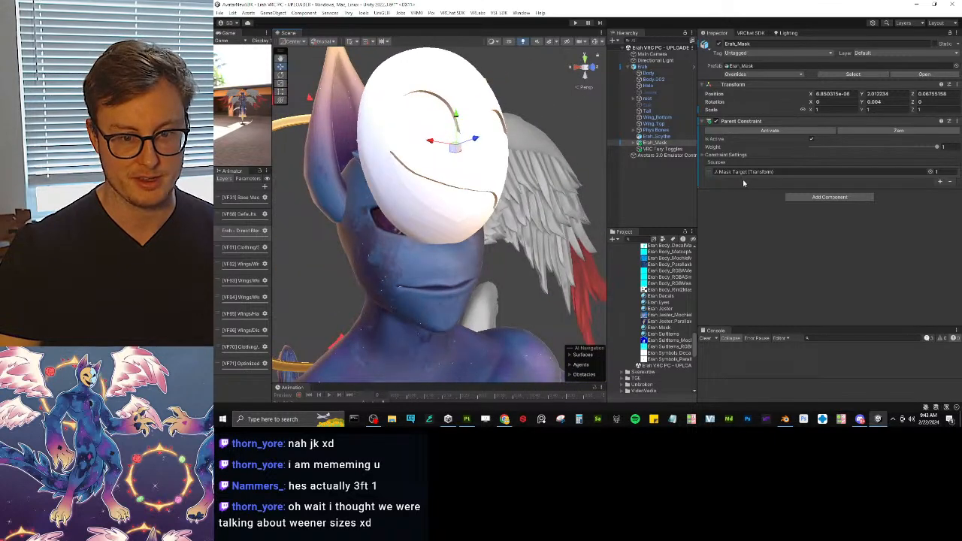
Step: Locate the parent constraint's Mask Target source in the hierarchy and enlarge the Hierarchy panel in width and height
left_click(743, 172)
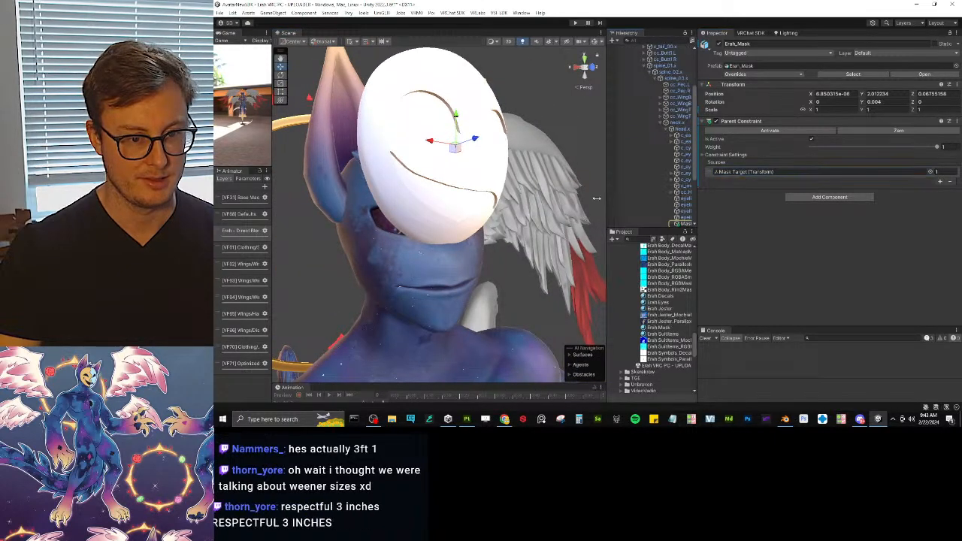
left_click_drag(609, 198, 494, 198)
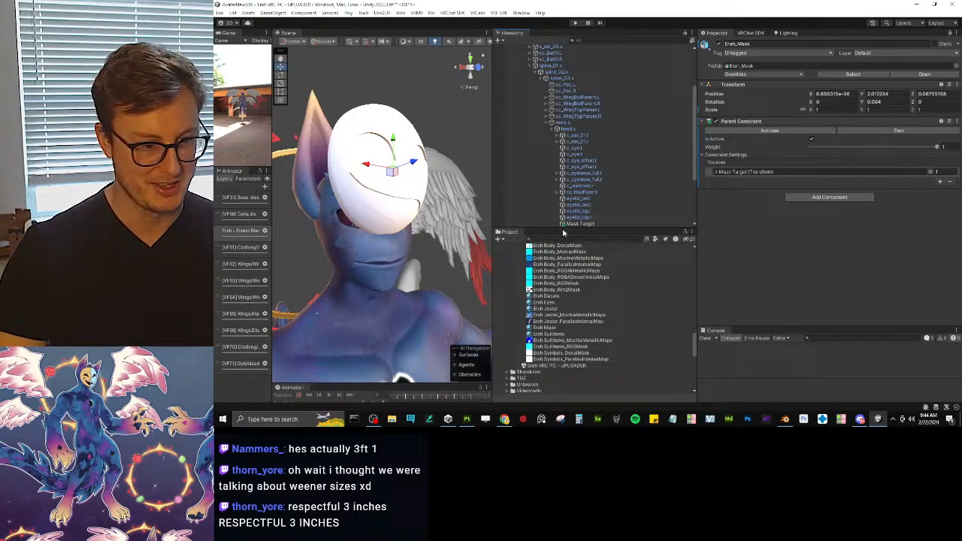
left_click_drag(556, 236, 557, 334)
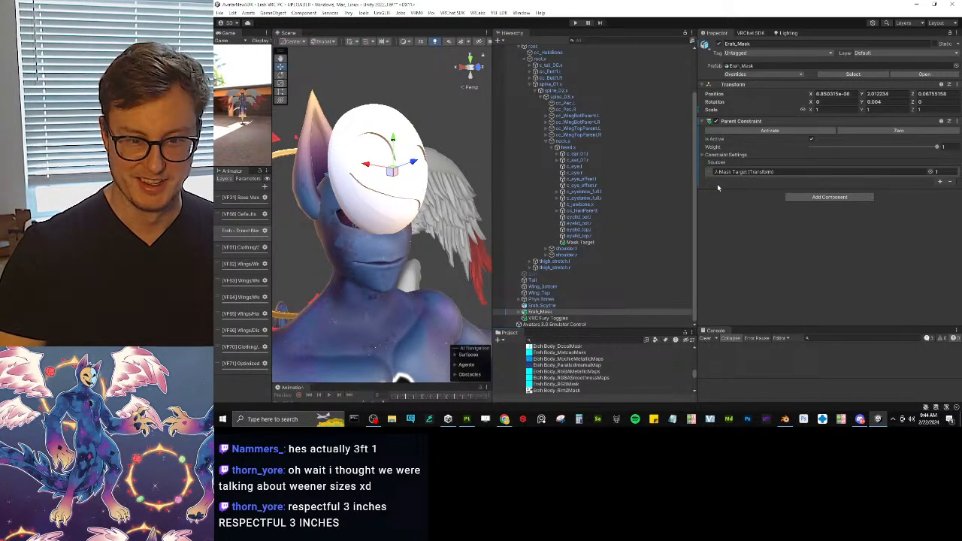
Step: Lower Mask Target to about -0.0754 in Y so the mask covers the face, and set its X position to 0
left_click(585, 242)
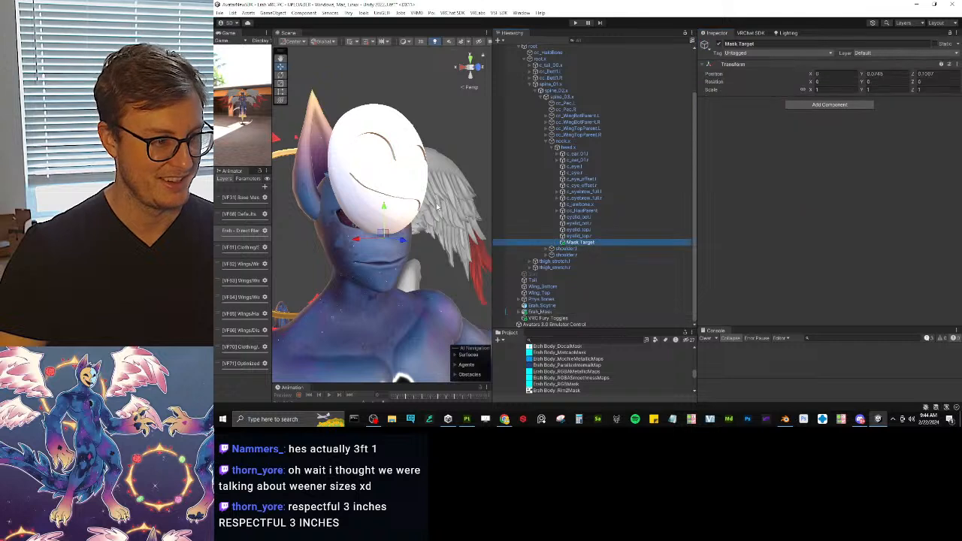
left_click_drag(383, 236, 347, 271)
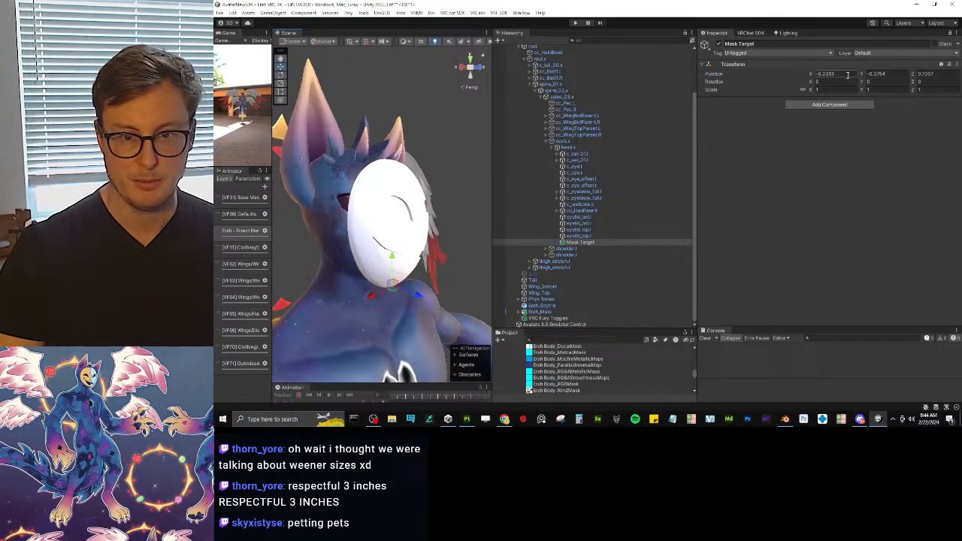
type("0")
key("Return")
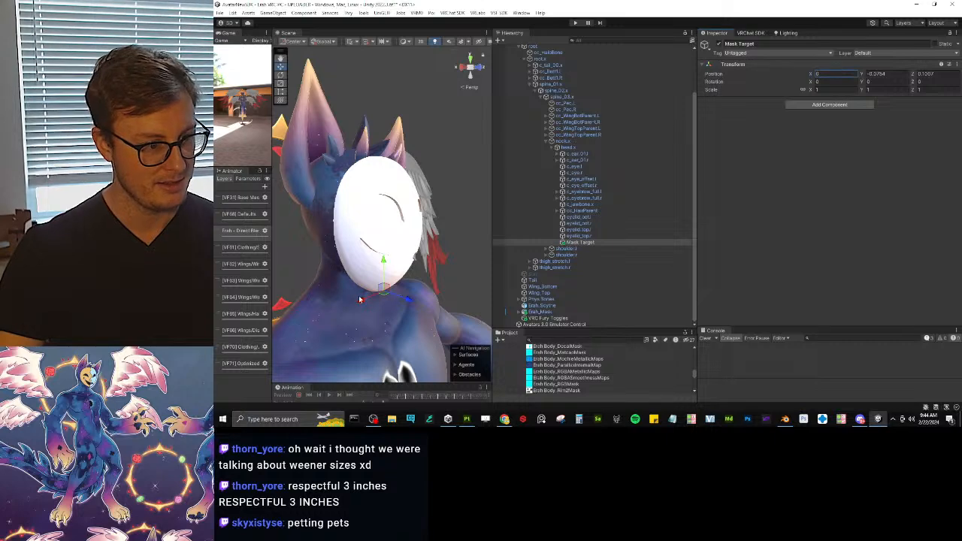
Step: Fit the mask against the face in the orthographic right view by moving Mask Target to about Y -0.0798, Z 0.0931
left_click_drag(331, 255, 511, 256, "alt")
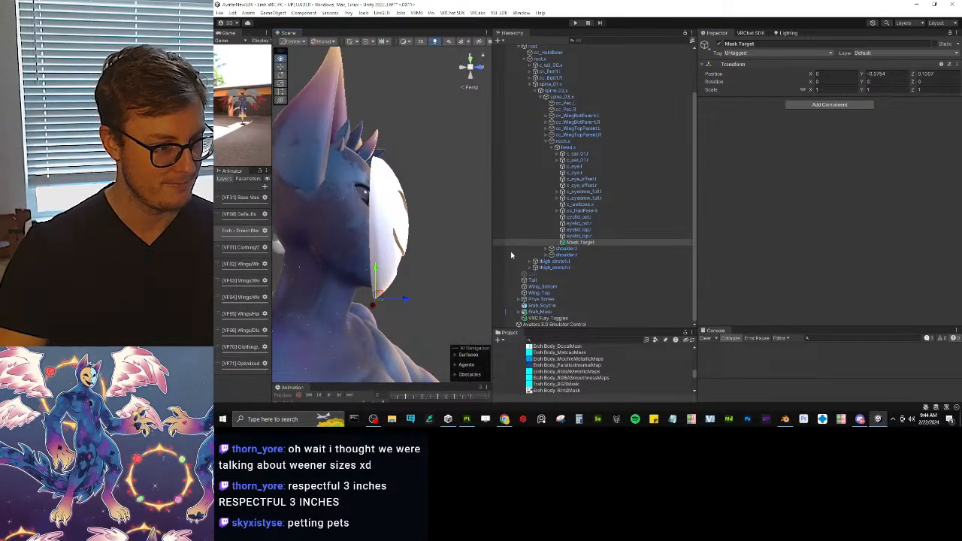
left_click(462, 68)
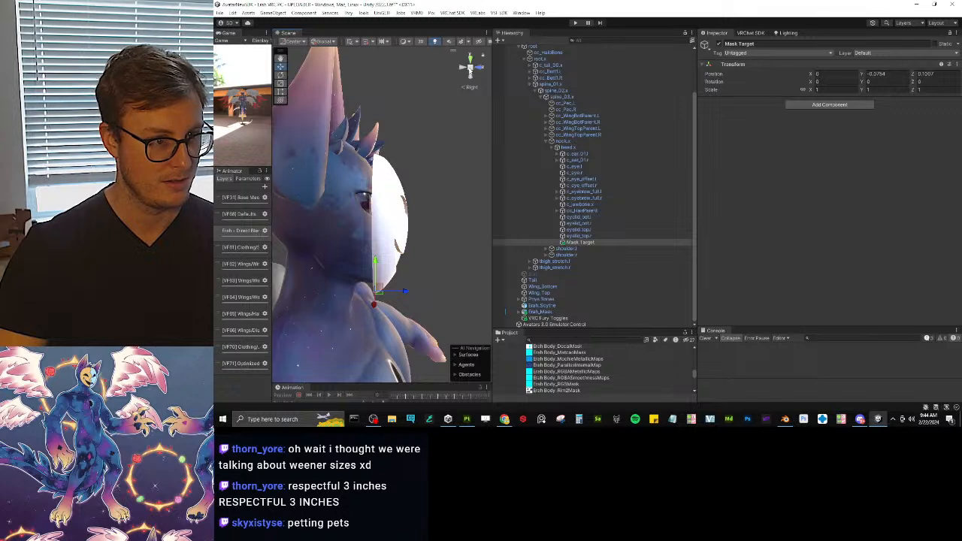
left_click(472, 70)
mouse_move(381, 307)
left_mouse_down()
mouse_move(418, 290)
mouse_move(371, 303)
left_mouse_up()
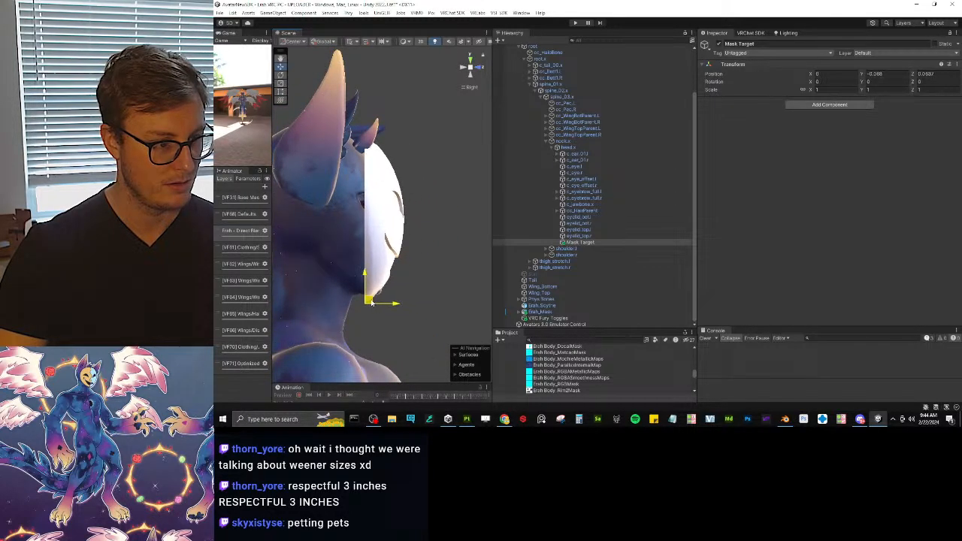
right_click_drag(418, 283, 371, 276)
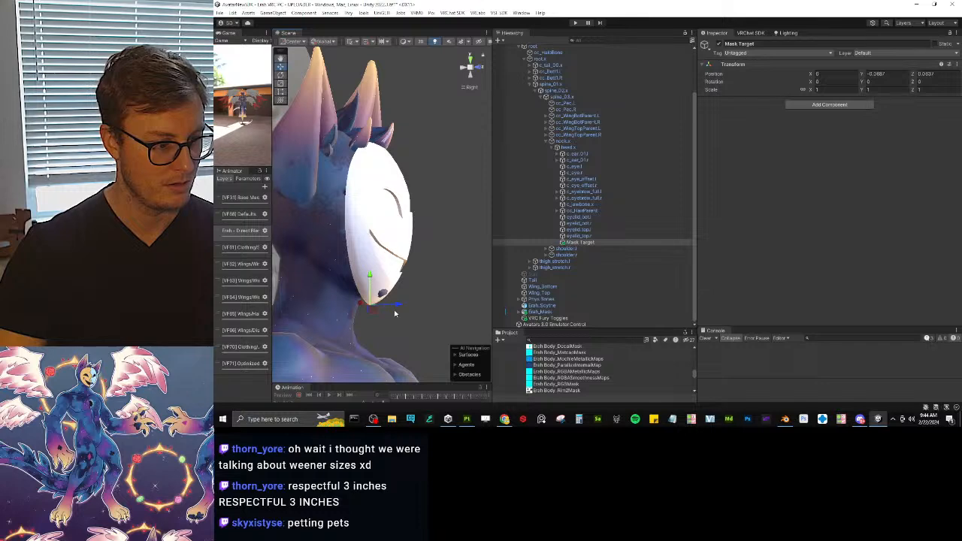
left_click_drag(401, 307, 376, 285)
left_click_drag(376, 285, 235, 276, "alt")
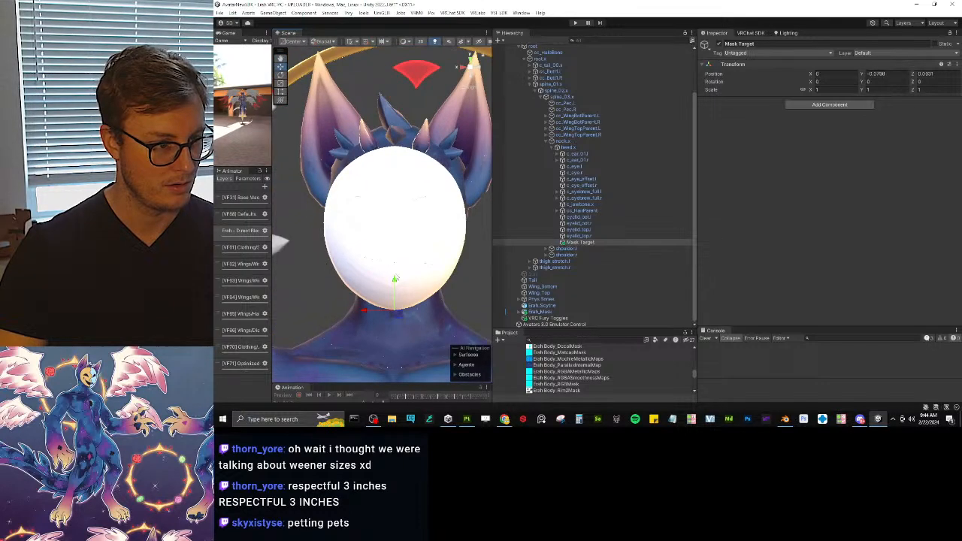
Step: Enlarge the scene view, move Mask Target closer to the face at about 0.087 in Z, and check the fit from the front
left_click_drag(479, 265, 441, 263, "alt")
middle_click_drag(442, 263, 391, 262)
left_click_drag(391, 261, 411, 264, "alt")
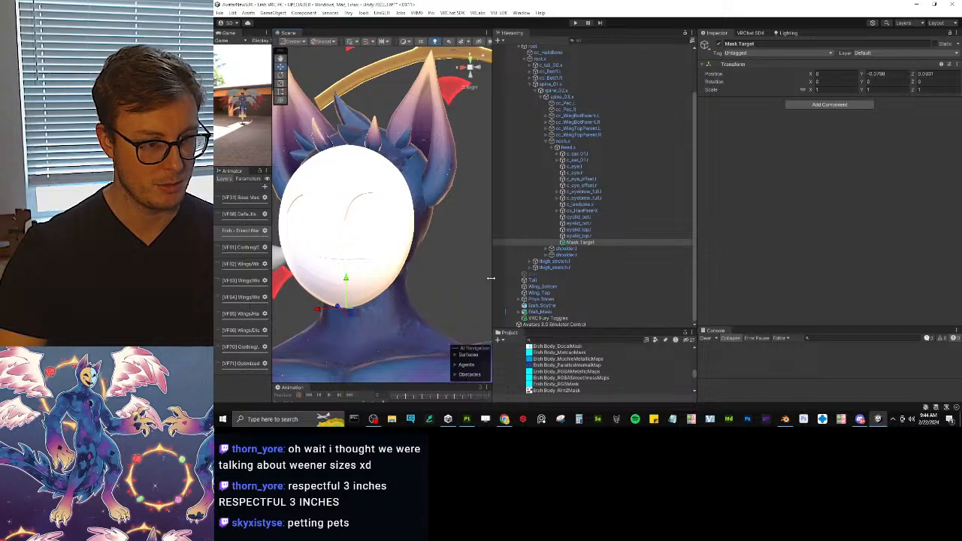
left_click_drag(491, 278, 734, 263)
scroll(509, 253, "down", 4)
left_click_drag(509, 253, 384, 260, "alt")
scroll(540, 248, "up", 4)
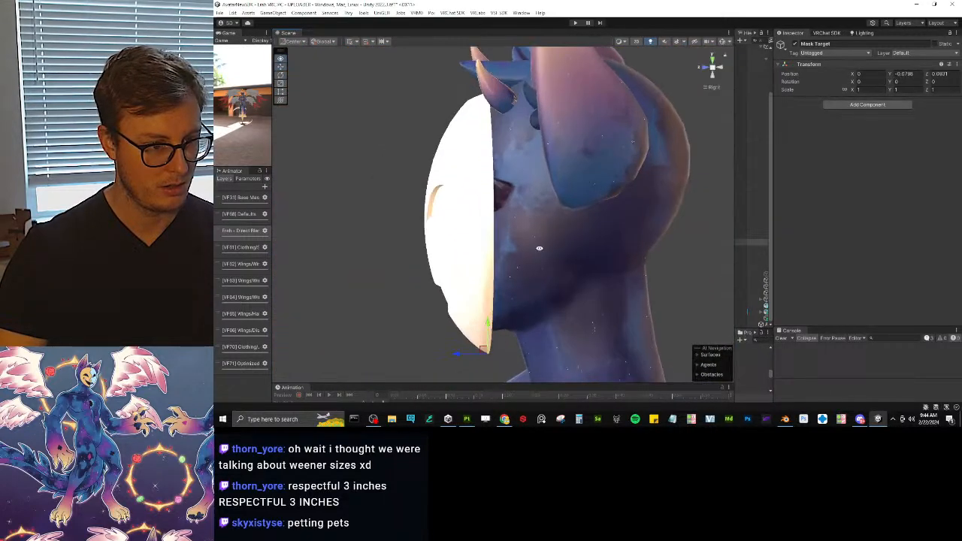
mouse_move(540, 249)
left_mouse_down("alt")
mouse_move(437, 191)
mouse_move(456, 162)
mouse_move(574, 185)
mouse_move(547, 249)
left_mouse_up("alt")
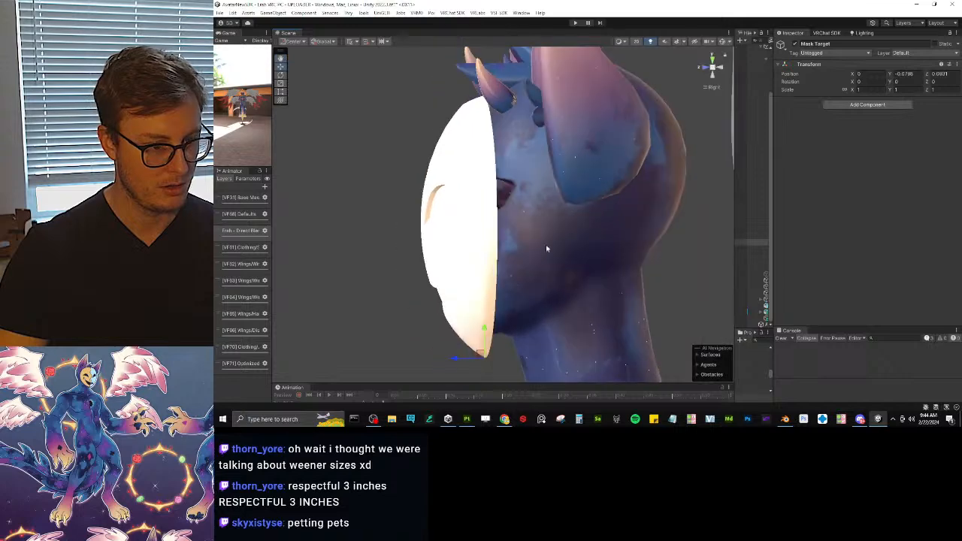
left_click_drag(455, 359, 454, 315)
left_click_drag(402, 281, 675, 282, "alt")
scroll(509, 253, "down", 3)
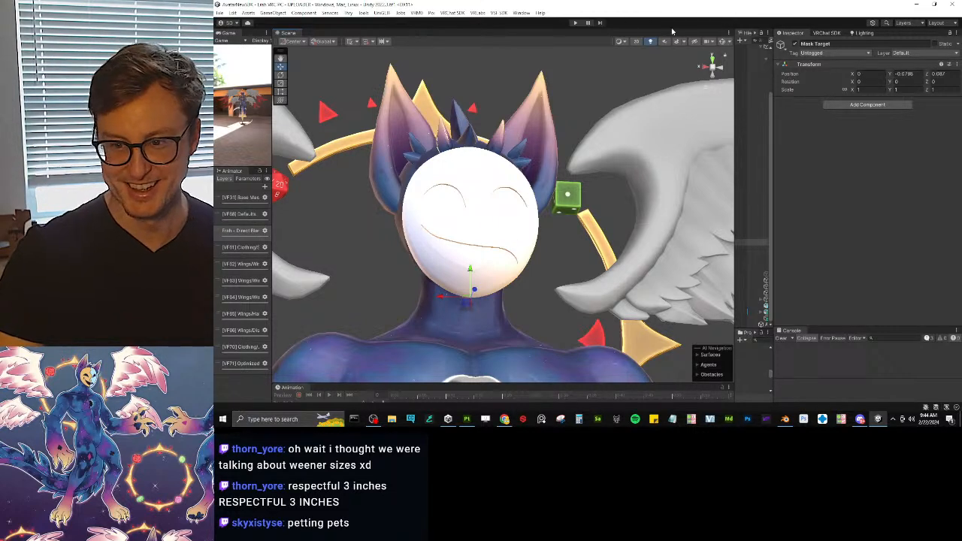
left_click(713, 71)
scroll(717, 258, "down", 2)
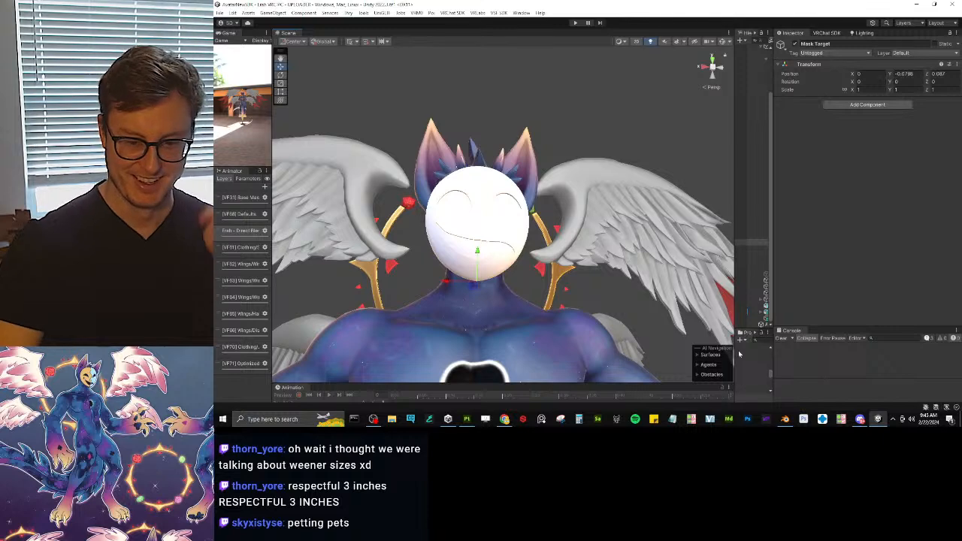
Step: Widen the Hierarchy and Project panels, give the Project panel more height, and collapse the avatar's root bone hierarchy
left_click_drag(735, 257, 540, 257)
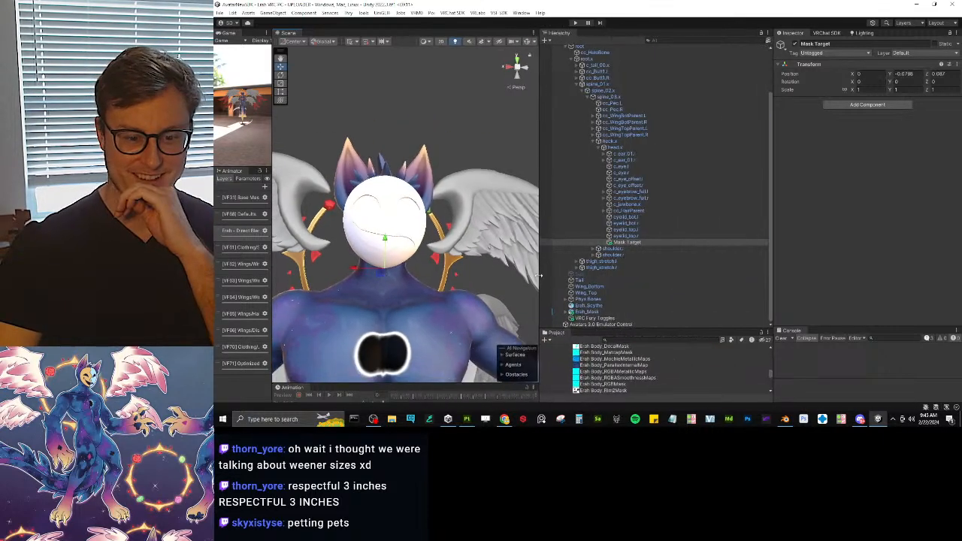
left_click_drag(657, 329, 646, 182)
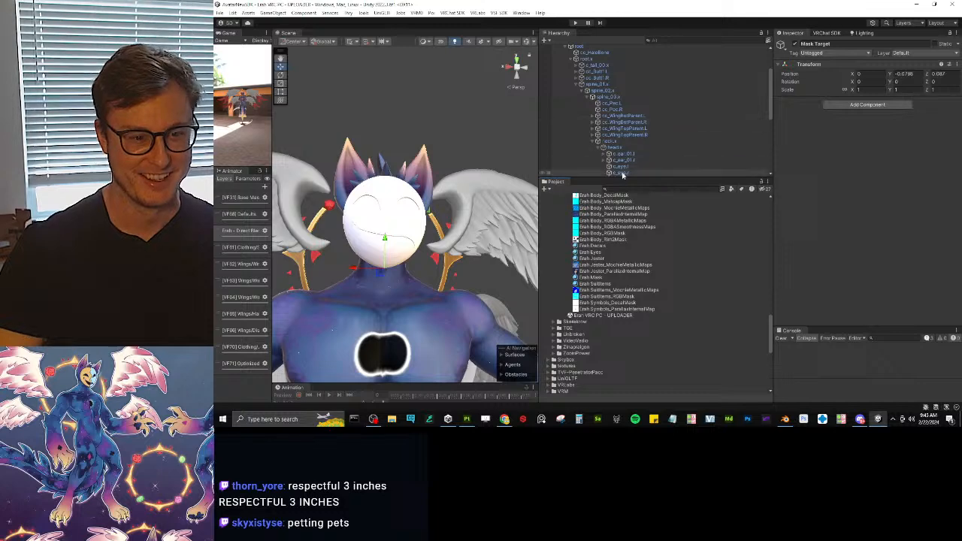
left_click(576, 84)
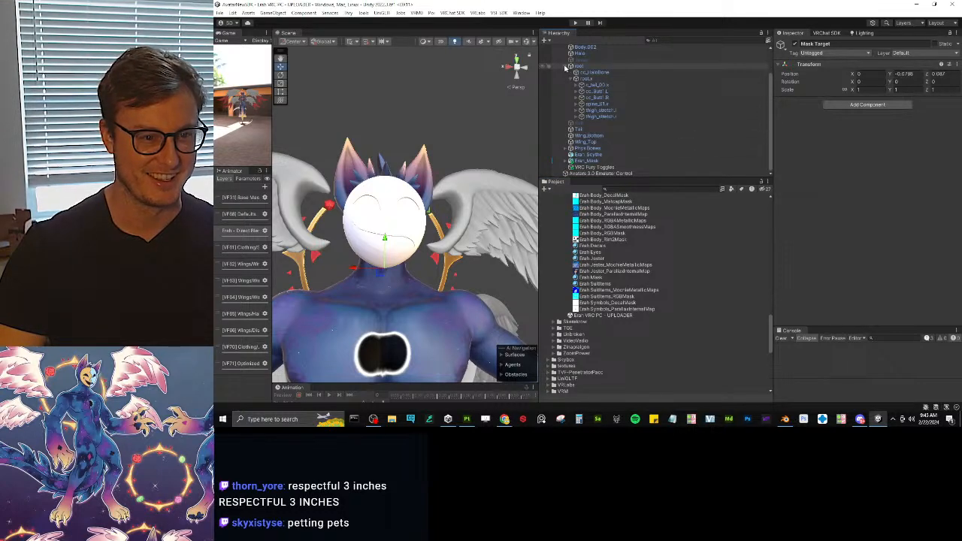
left_click(566, 67)
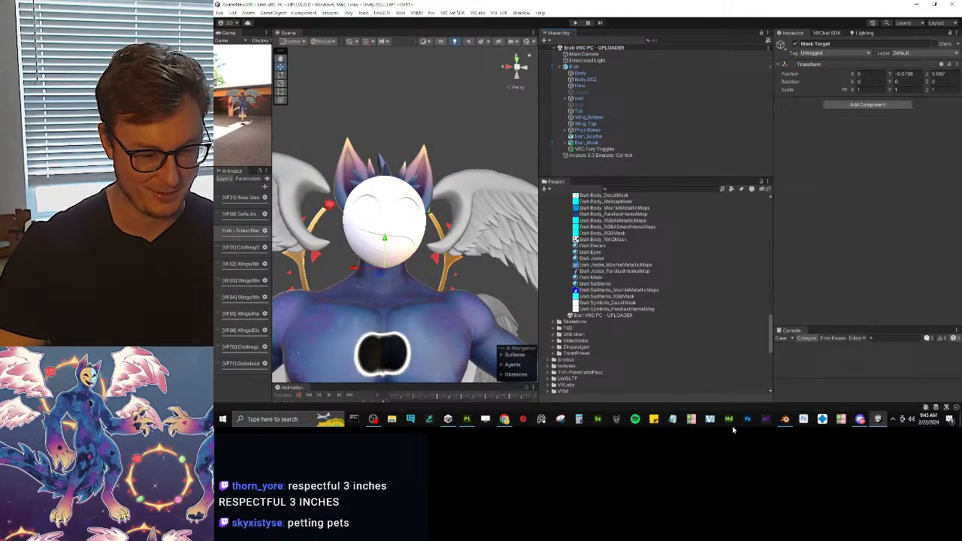
Step: Switch to Substance 3D Painter and open the texture export settings for the mask project
left_click(786, 419)
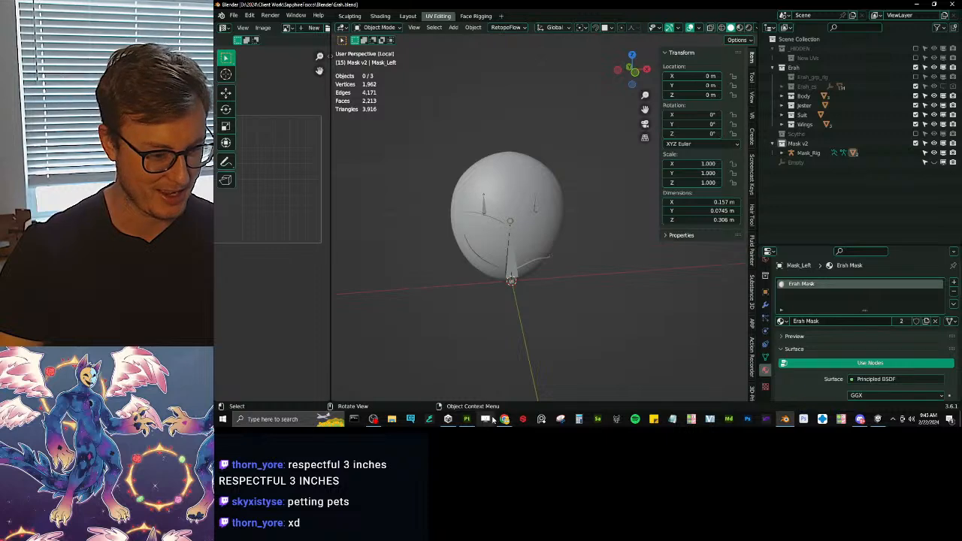
left_click(467, 418)
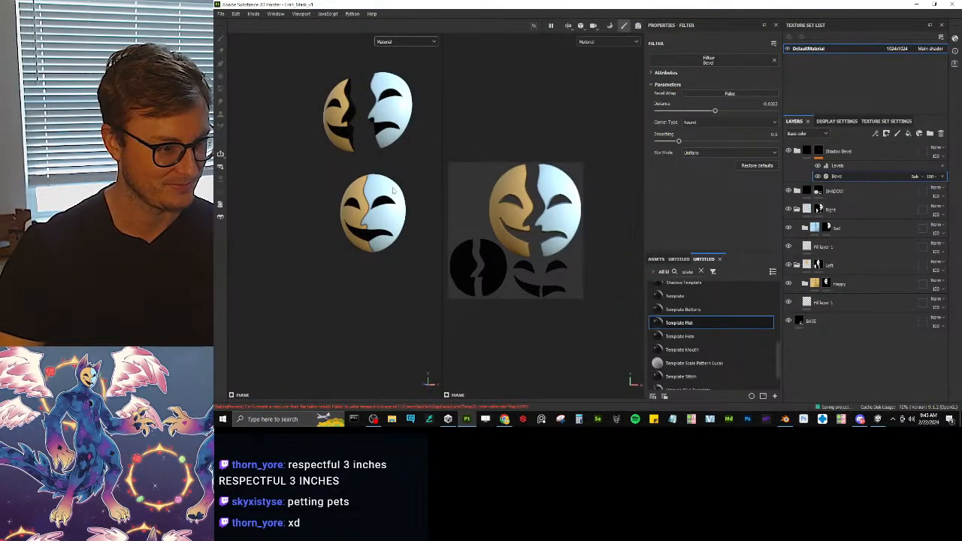
left_click(221, 13)
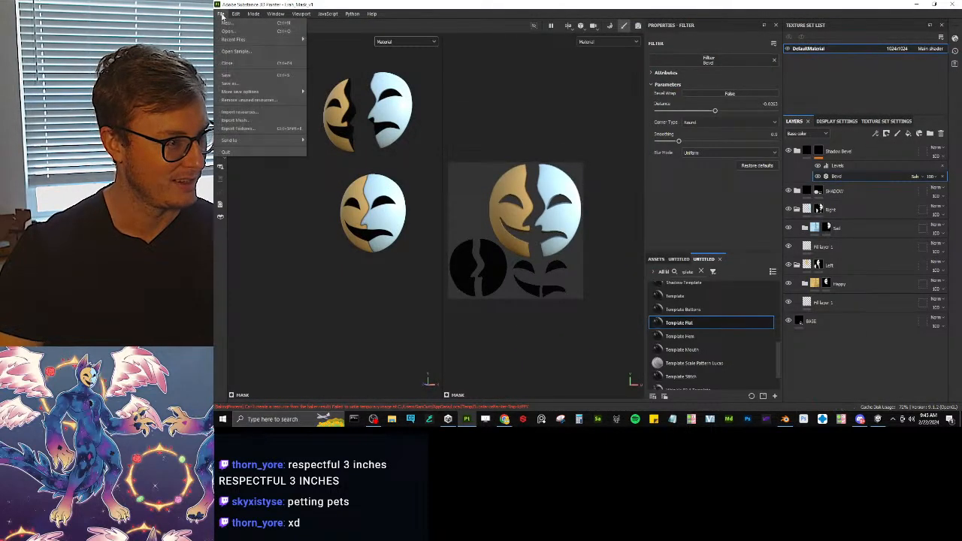
left_click(264, 126)
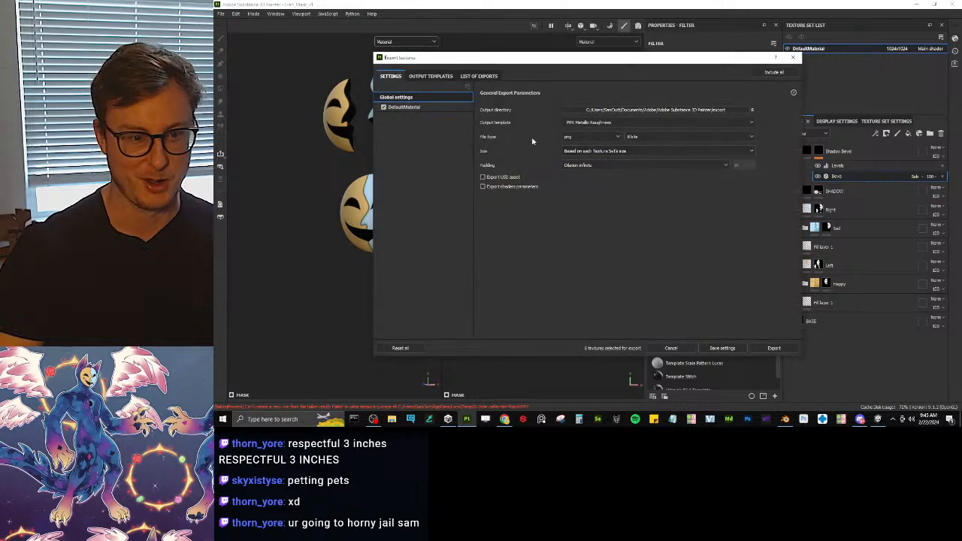
left_click(723, 112)
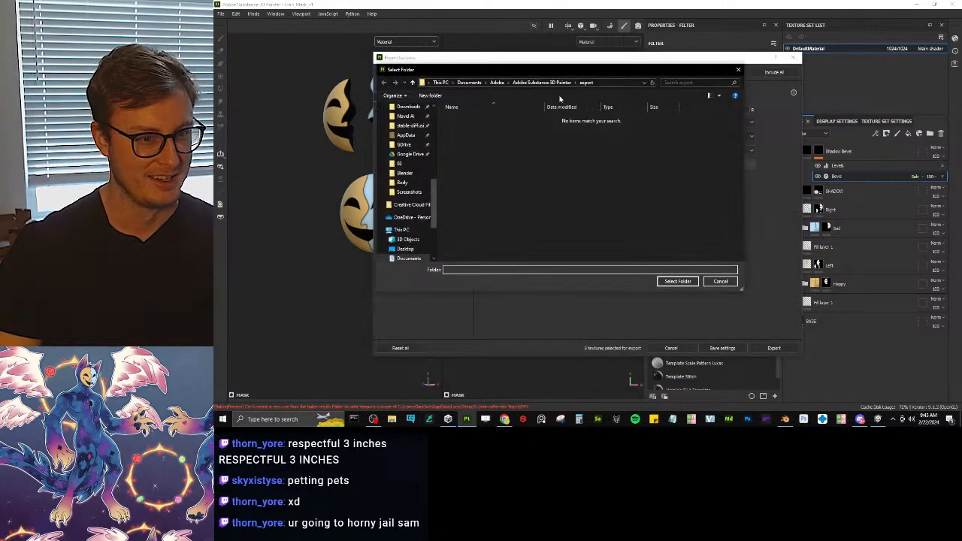
scroll(410, 173, "up", 3)
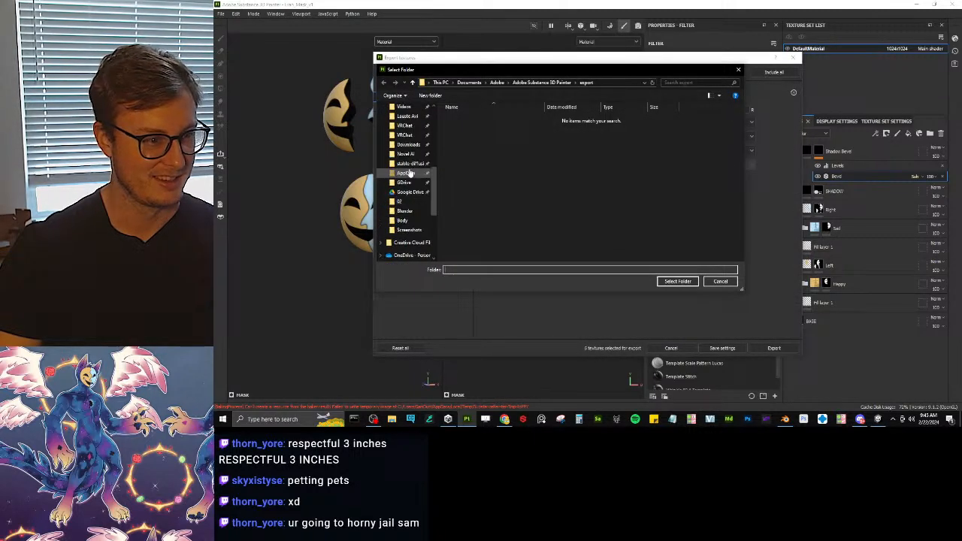
left_click(719, 282)
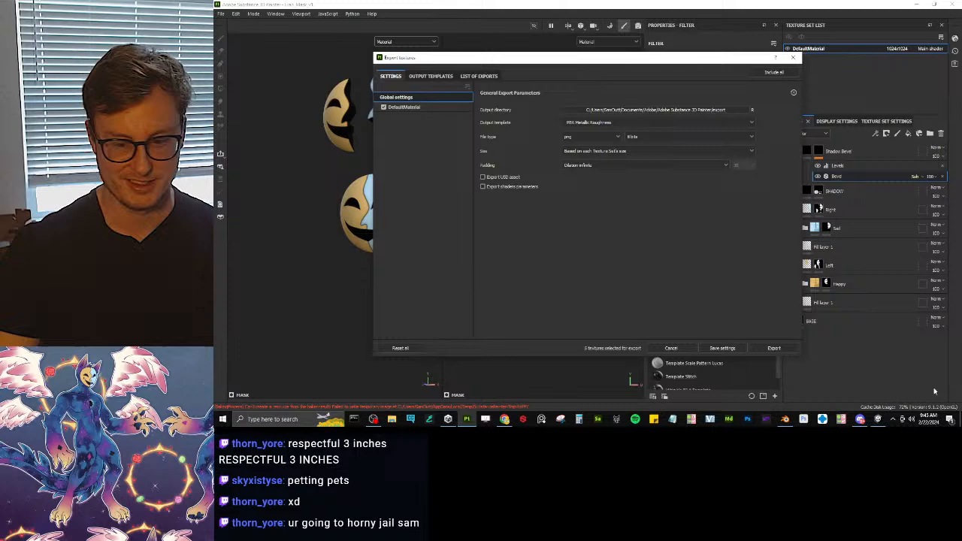
Step: Switch to Unity and create a folder named Mask inside Erah's Materials/Textures folder
left_click(877, 419)
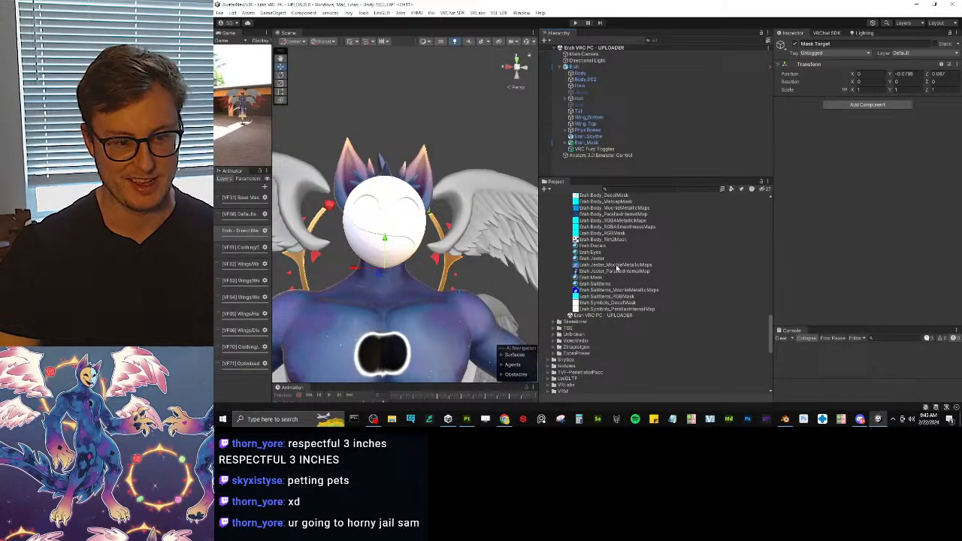
scroll(617, 267, "up", 6)
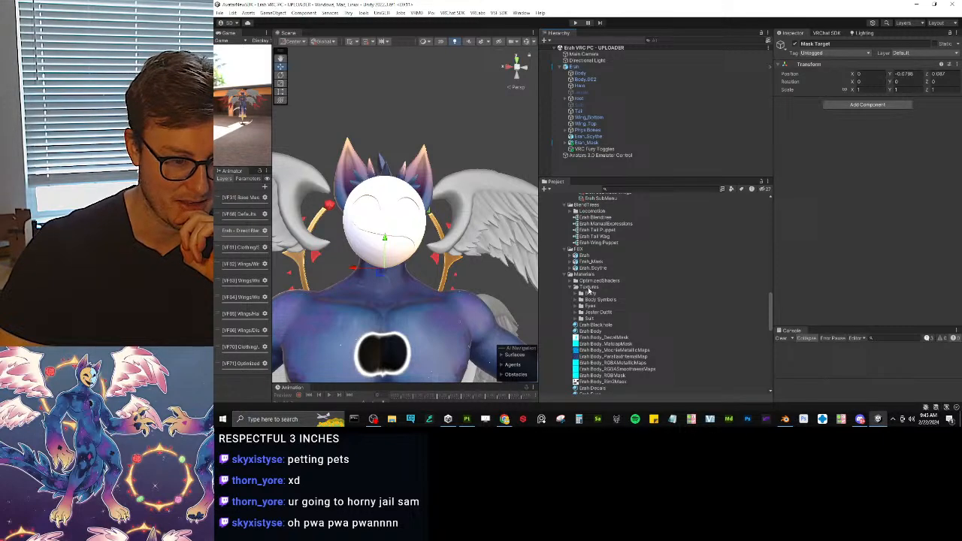
right_click(588, 287)
mouse_move(654, 16)
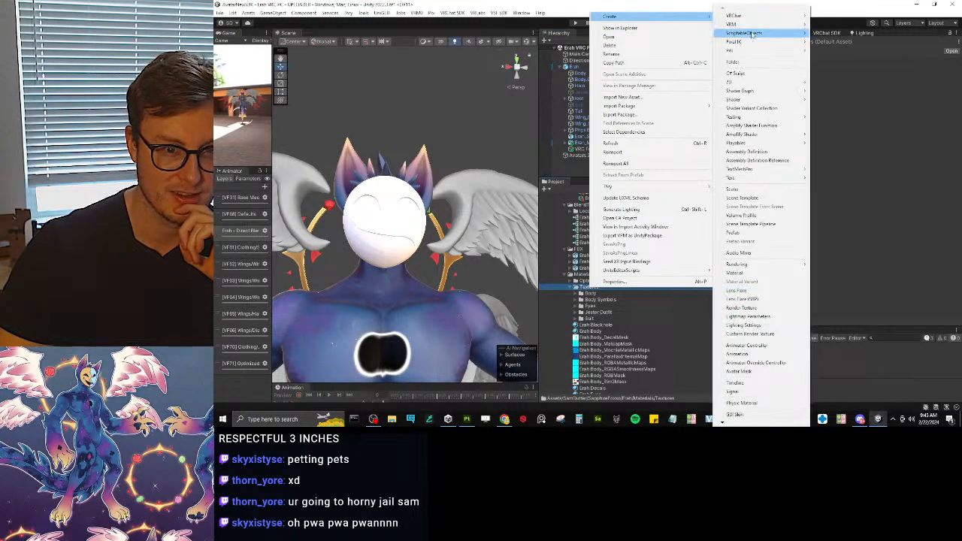
left_click(737, 62)
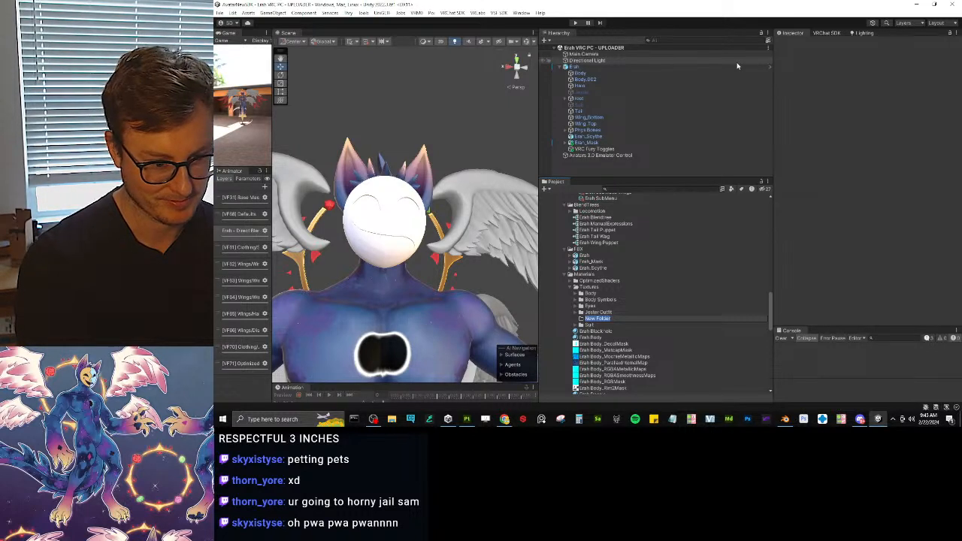
type("Mask")
key("Return")
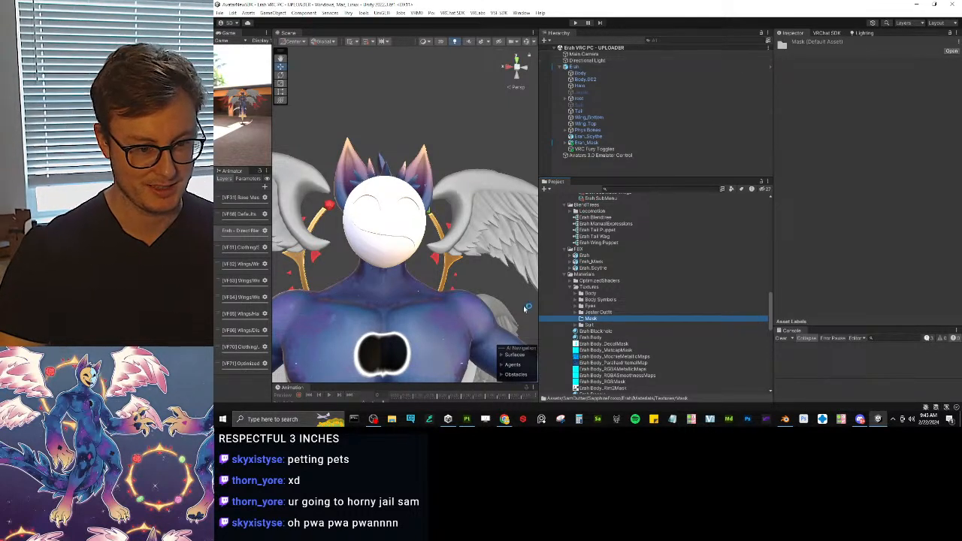
Step: Show the new Mask folder in File Explorer, open it, and copy its full path
right_click(599, 319)
left_click(632, 57)
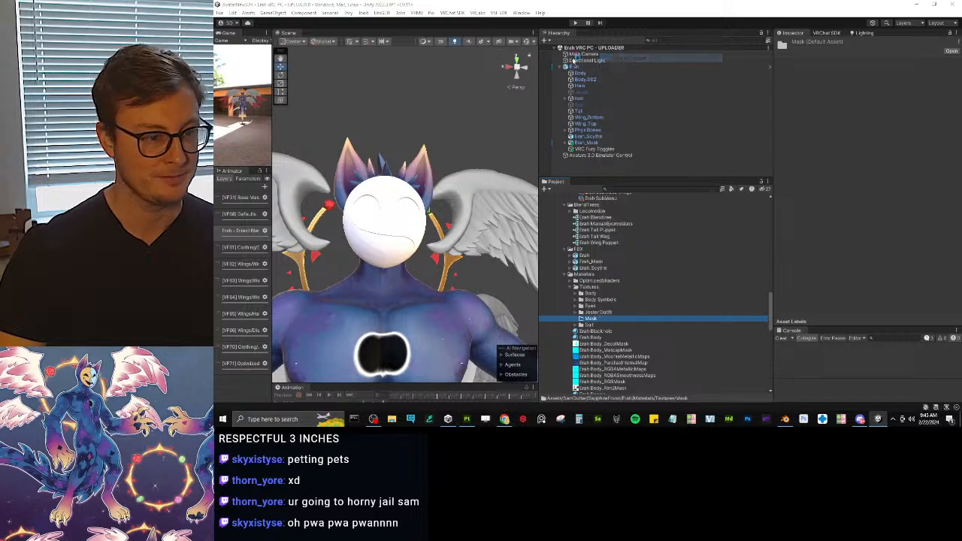
double_click(408, 87)
left_click(511, 28)
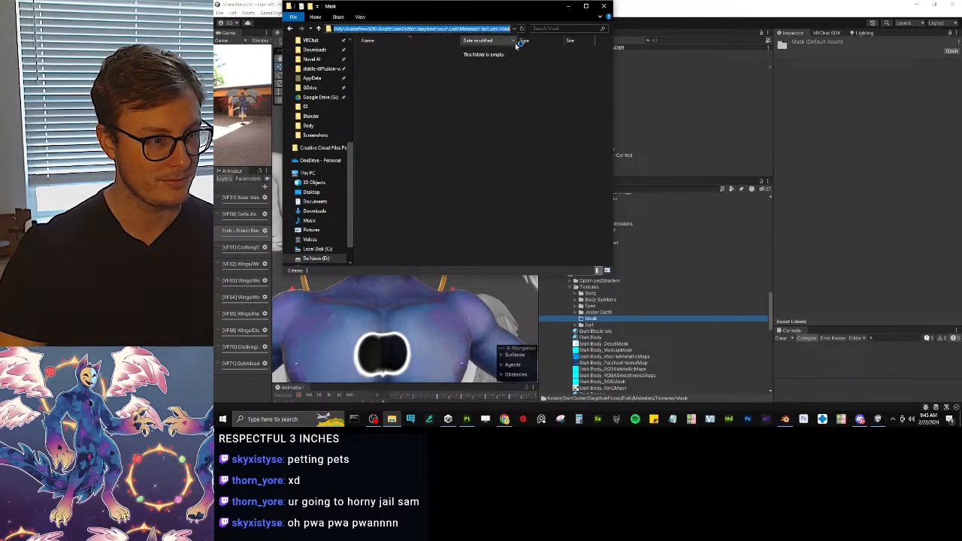
left_click(865, 169)
Step: Switch to Substance 3D Painter and set the export output directory to the Unity project's Erah/Materials/Textures/Mask folder
left_click(467, 419)
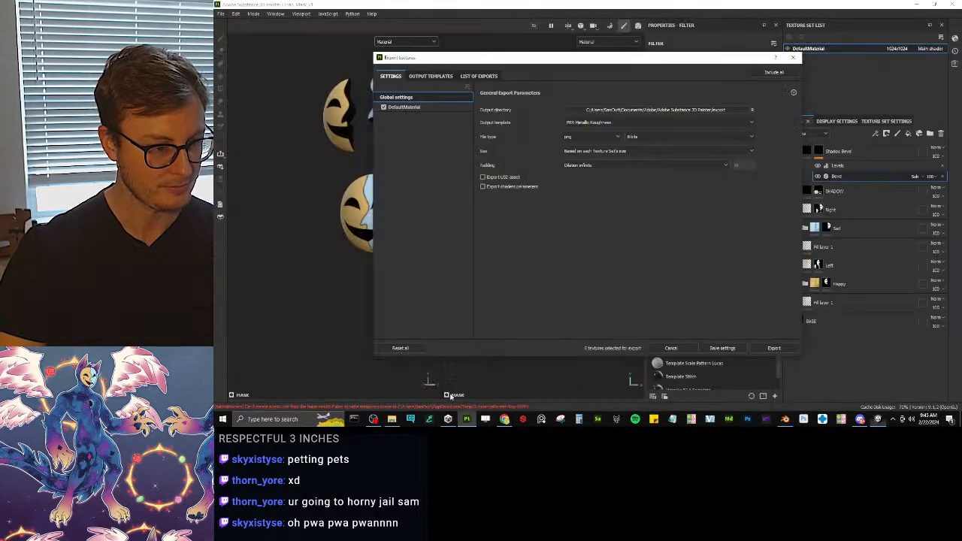
left_click(752, 110)
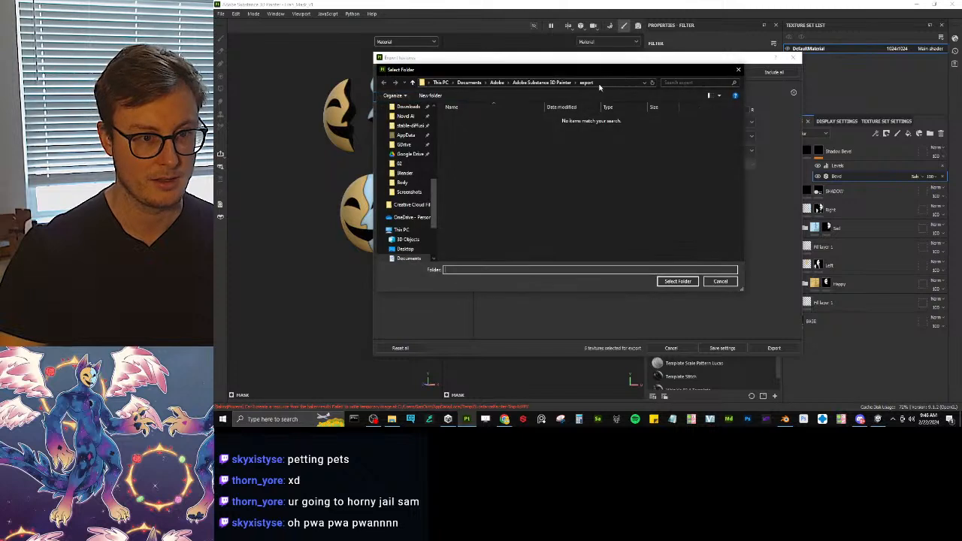
left_click(601, 83)
type("D:\\Unity\\AvatarNewSDK\\Assets\\SamDutter\\Sopphie\\Foxxo\\Erah\\Materials\\Textures\\Mask")
key("Return")
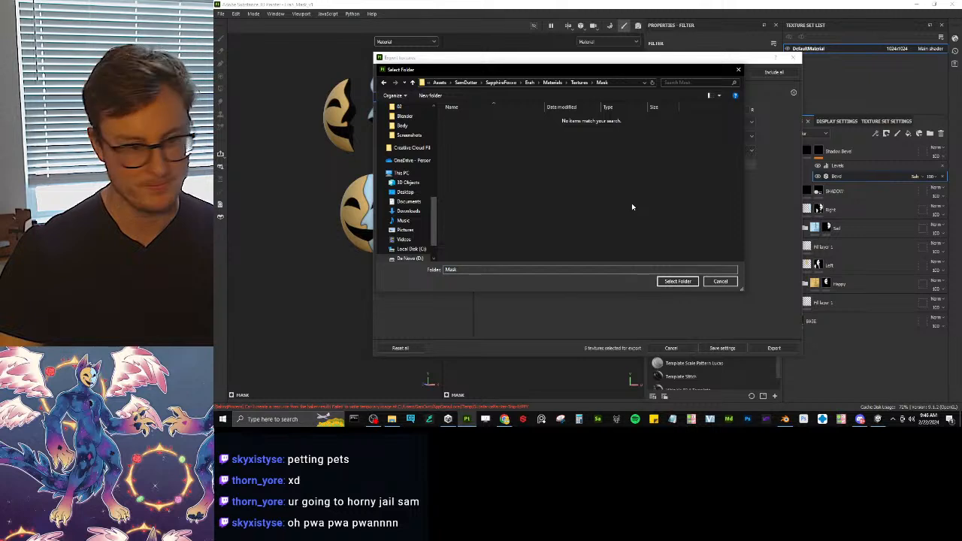
left_click(678, 280)
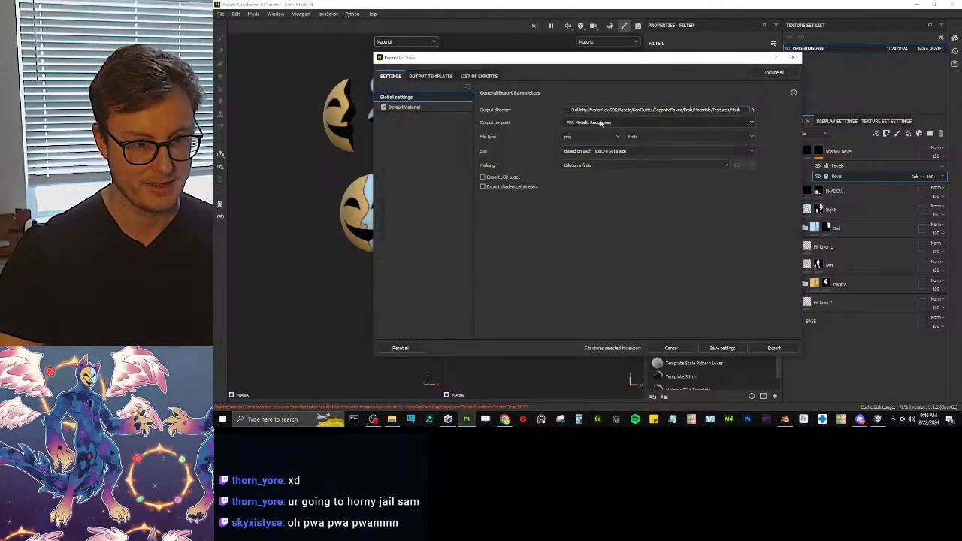
Step: Export the mask textures with the UNITY_Poiyomi v8 output template at 4096 size, then save the export settings
left_click(601, 123)
scroll(615, 175, "down", 3)
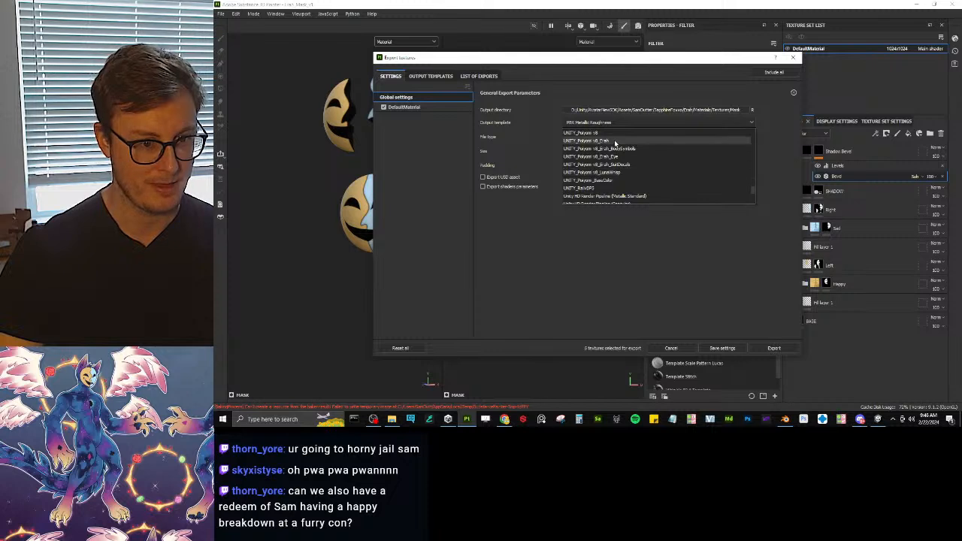
left_click(598, 133)
left_click(609, 151)
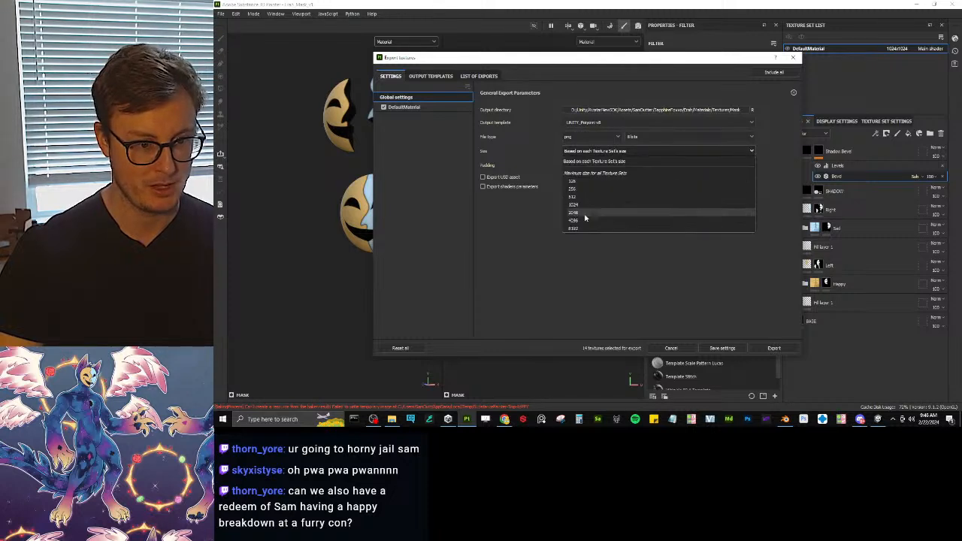
left_click(586, 222)
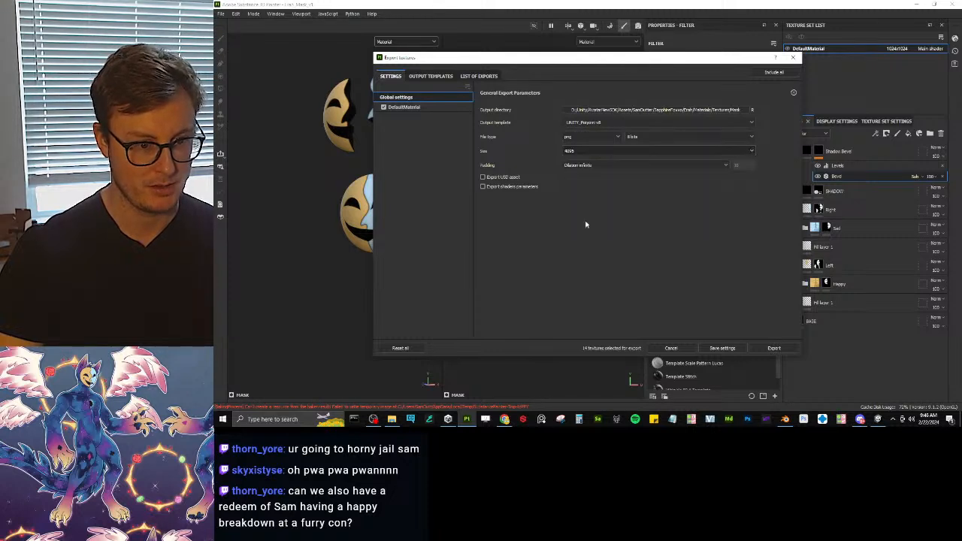
left_click(769, 349)
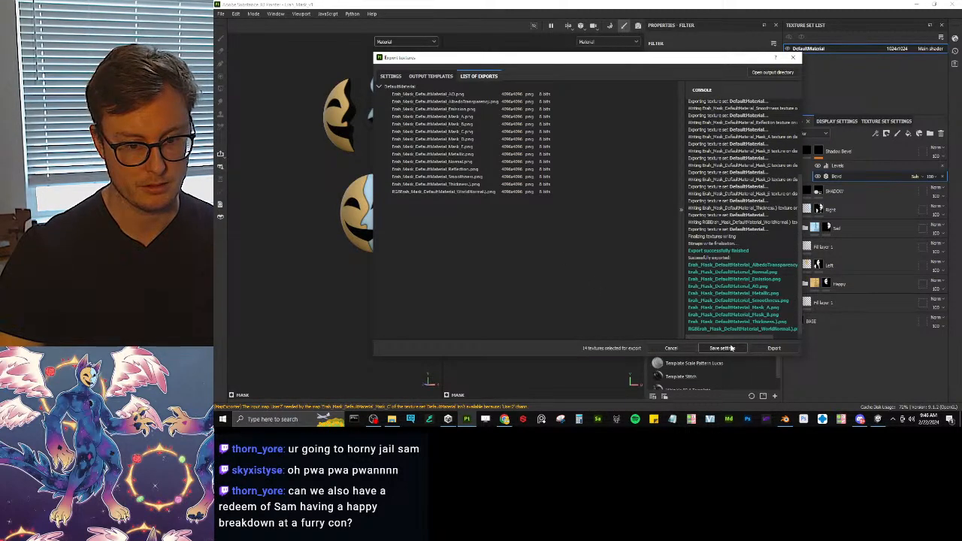
left_click(732, 348)
Step: Switch to Unity and delete all the exported Erah_Mask_DefaultMaterial textures from the Mask folder
left_click(878, 419)
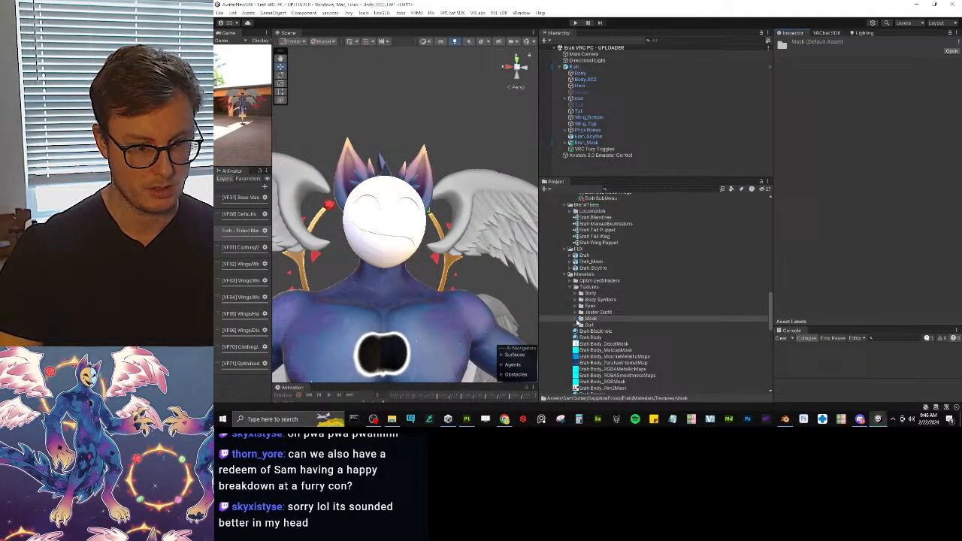
left_click(578, 320)
left_click(598, 325)
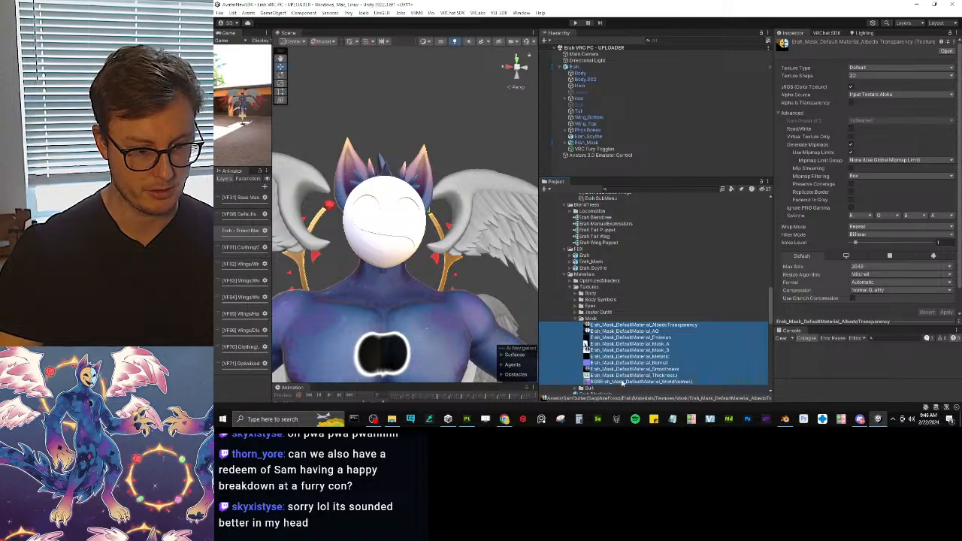
left_click(627, 382, "shift")
key("Delete")
left_click(667, 235)
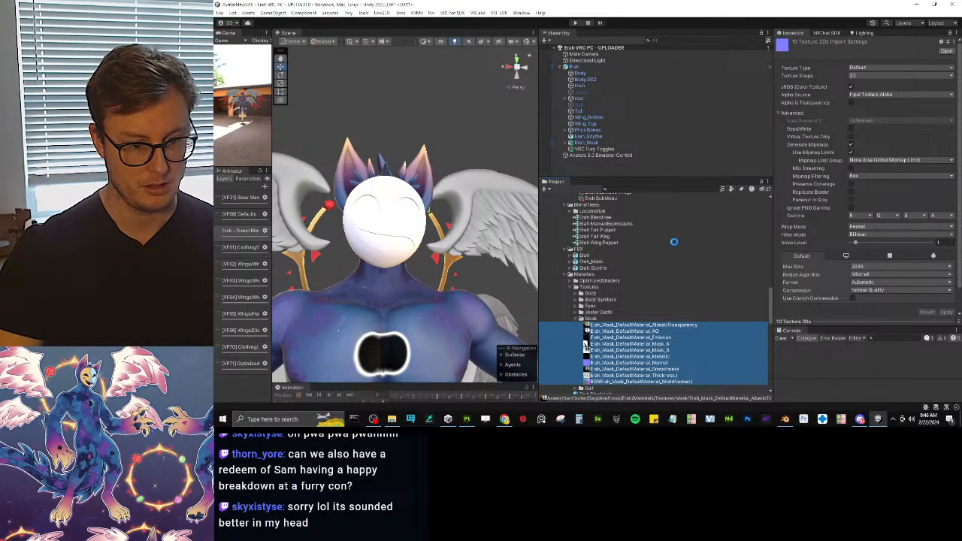
Step: Switch to Substance 3D Painter and rename the DefaultMaterial texture set as Mask
key("alt+Tab")
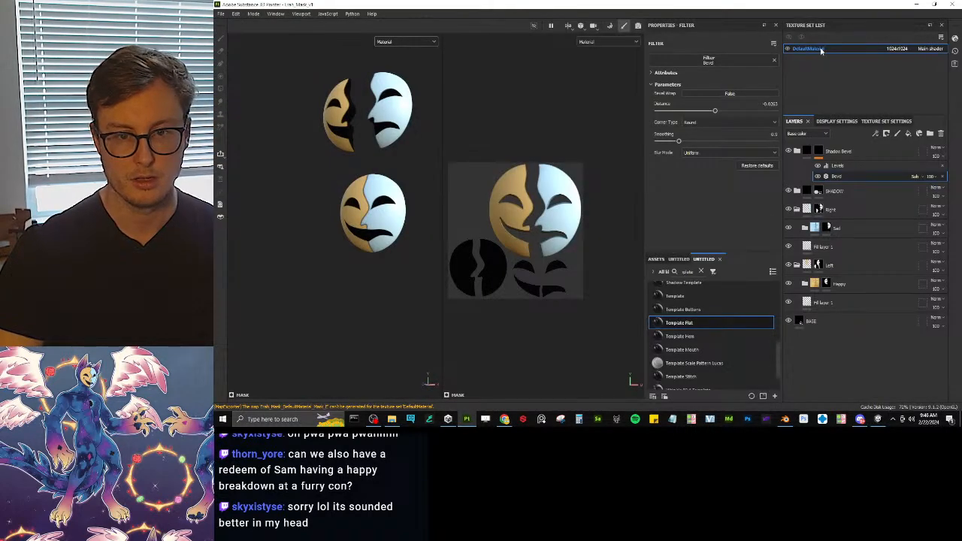
double_click(821, 50)
type("Mask")
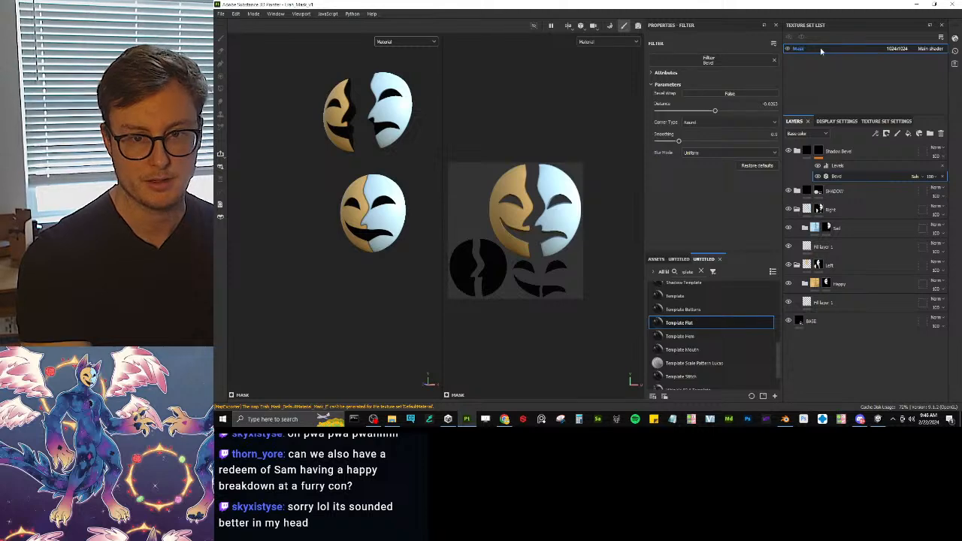
key("Return")
Step: Export the renamed Mask texture set's textures using the saved export parameters, and save the export settings
left_click(220, 14)
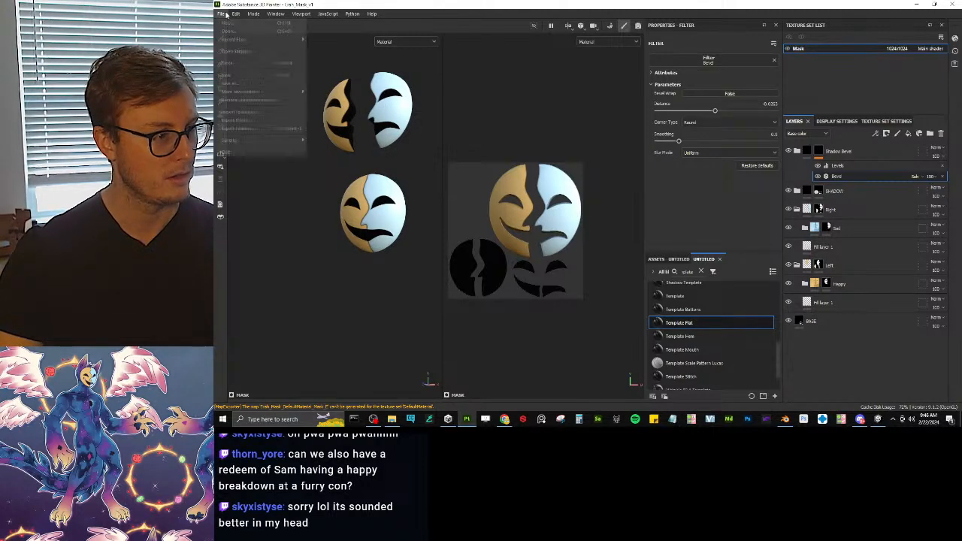
left_click(253, 129)
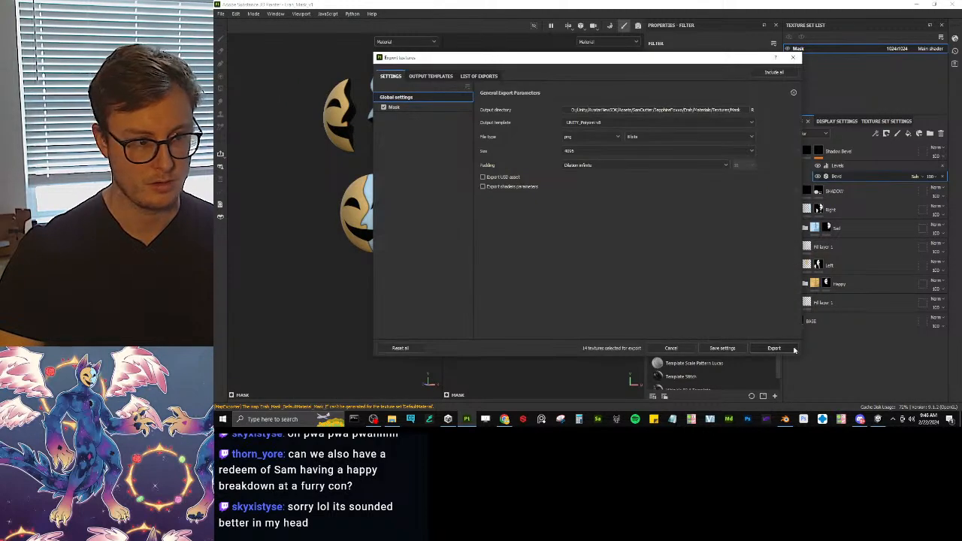
left_click(773, 348)
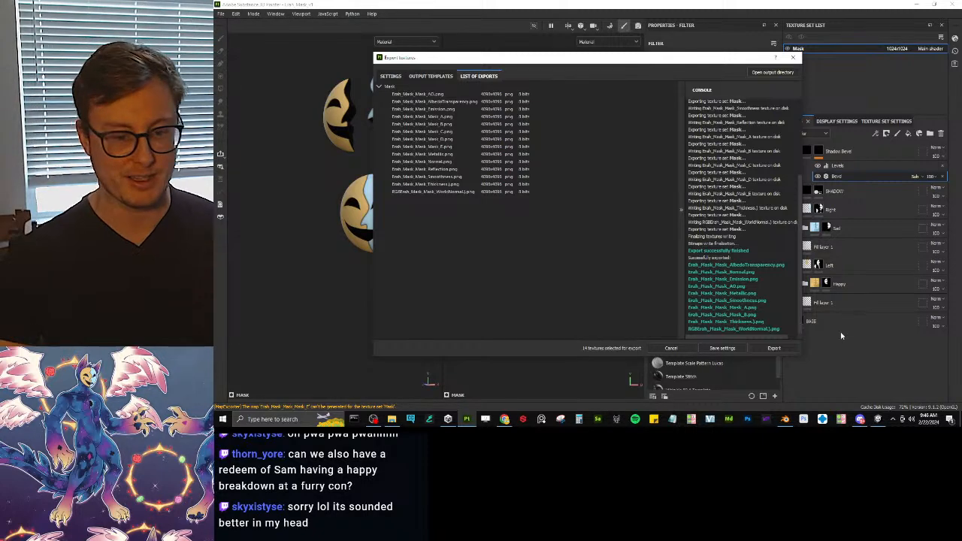
left_click(720, 352)
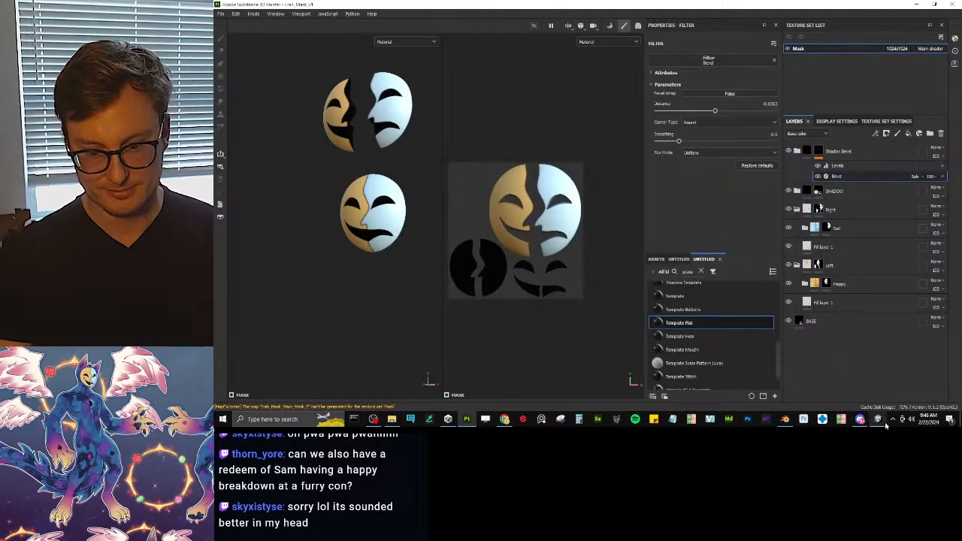
Step: Switch to Unity, check the newly exported textures in the Mask folder, and collapse the Textures folder
left_click(882, 421)
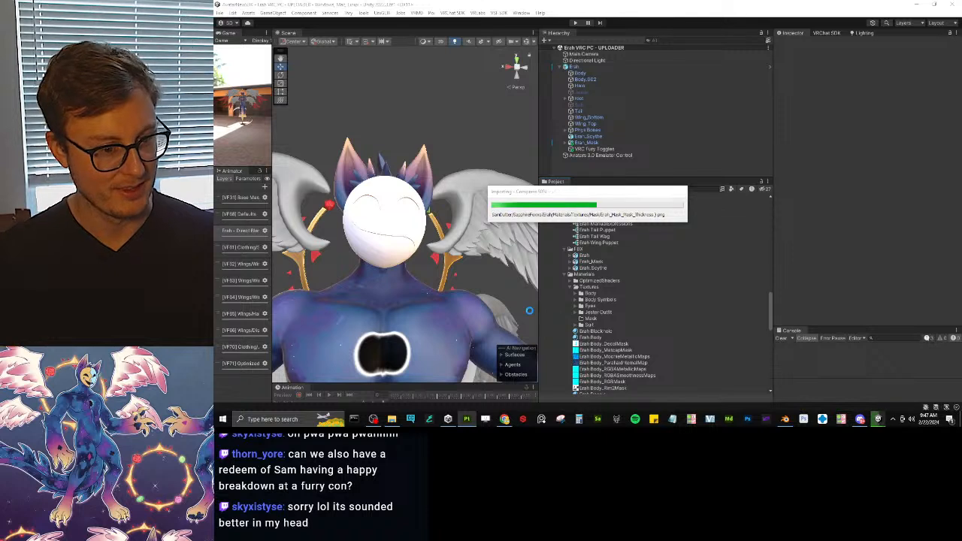
scroll(573, 301, "down", 2)
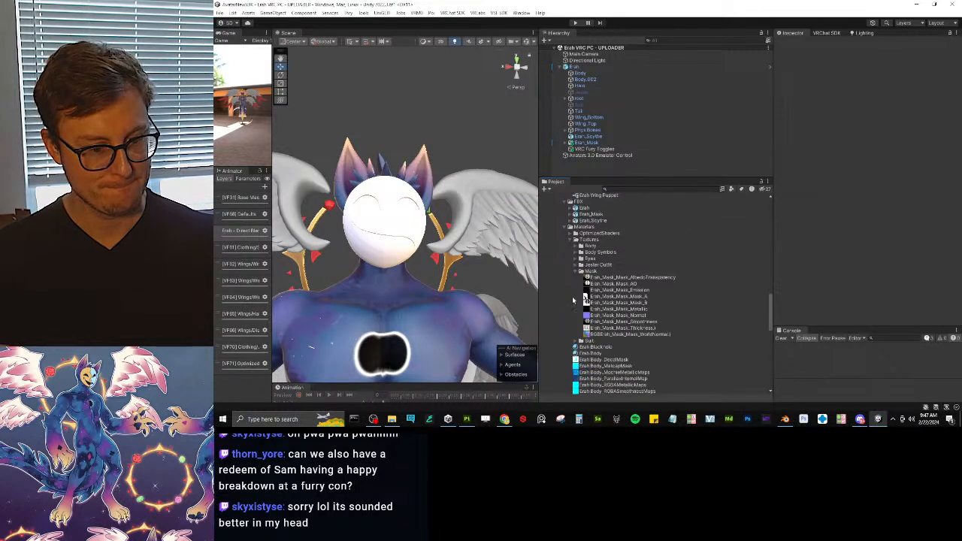
left_click(615, 335)
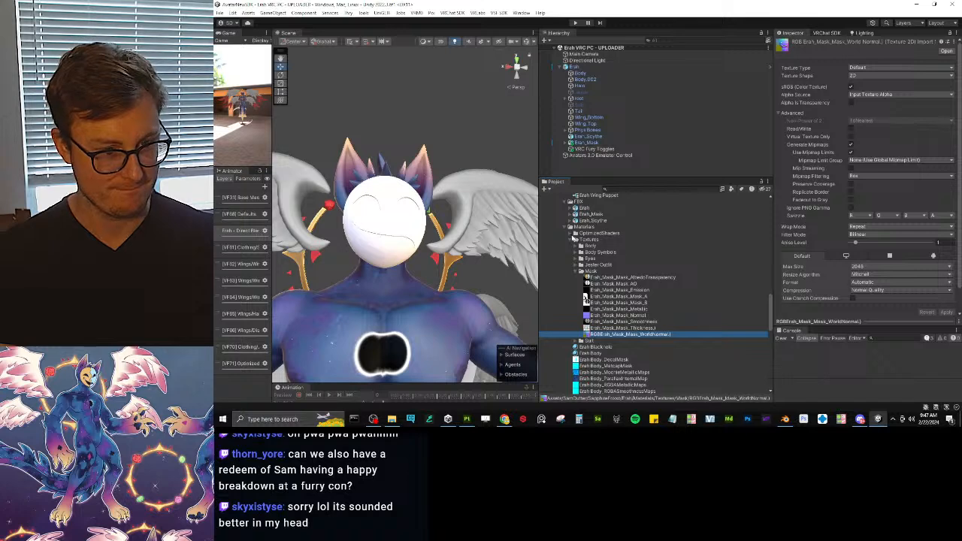
left_click(575, 239)
left_click(581, 227)
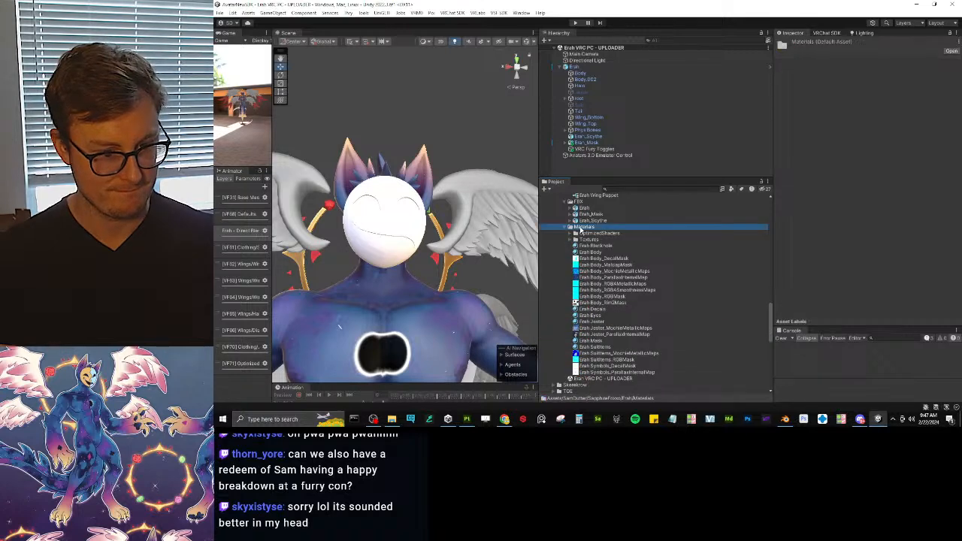
Step: Examine the existing Erah Mask material's special effects and its Color & Normals settings
left_click(594, 341)
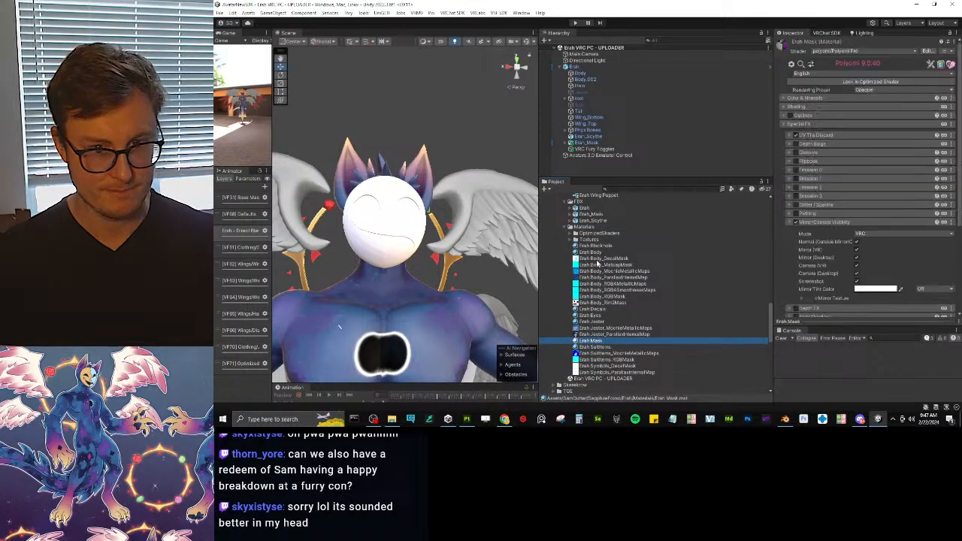
left_click(828, 223)
left_click(815, 135)
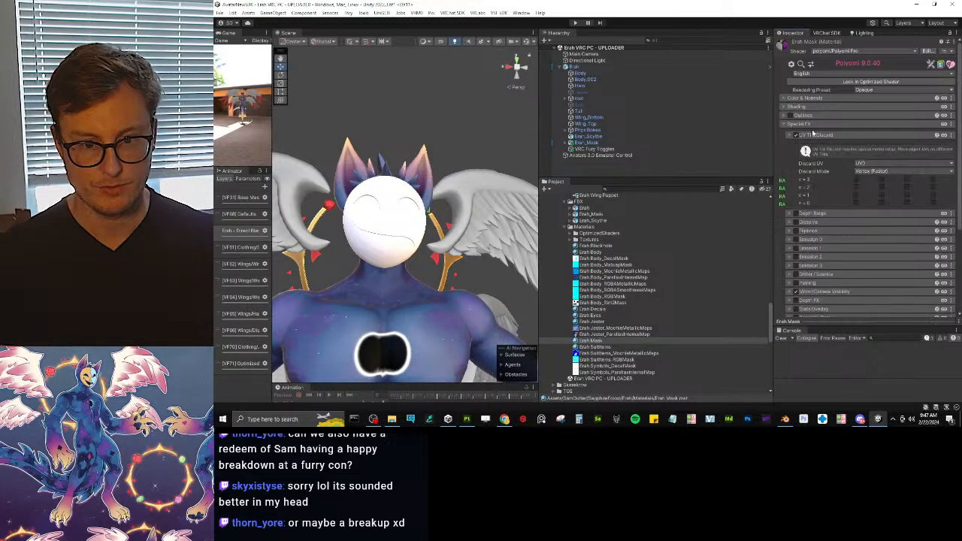
left_click(805, 124)
left_click(806, 98)
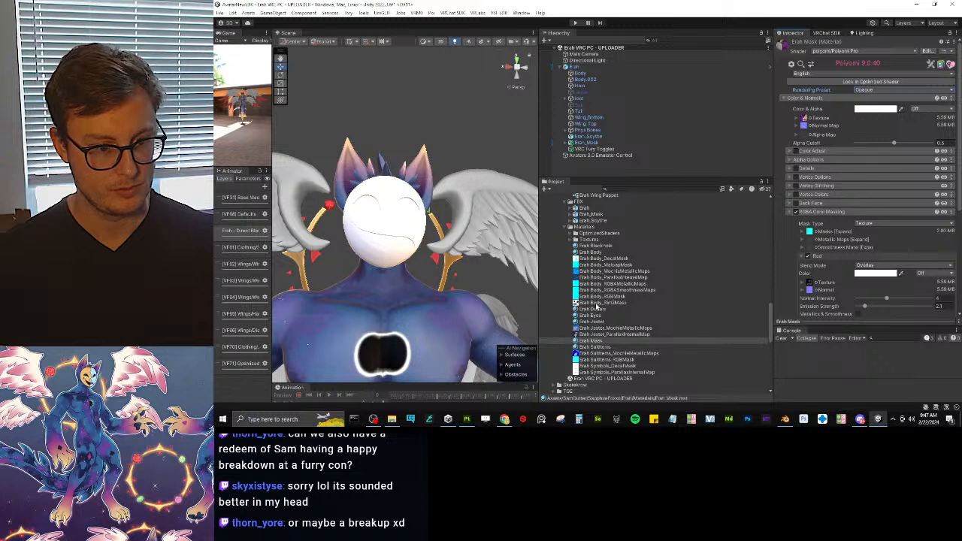
left_click(601, 342)
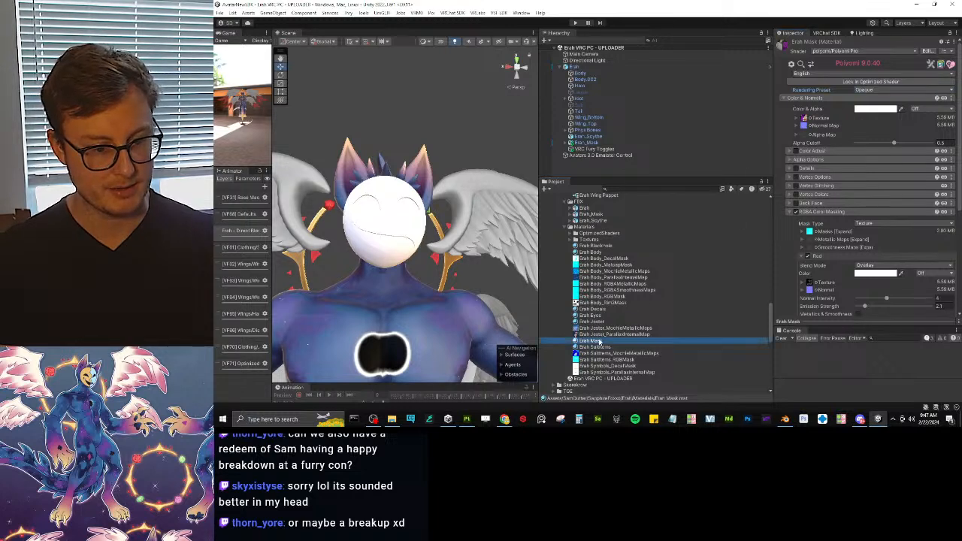
left_click(952, 52)
left_click(954, 53)
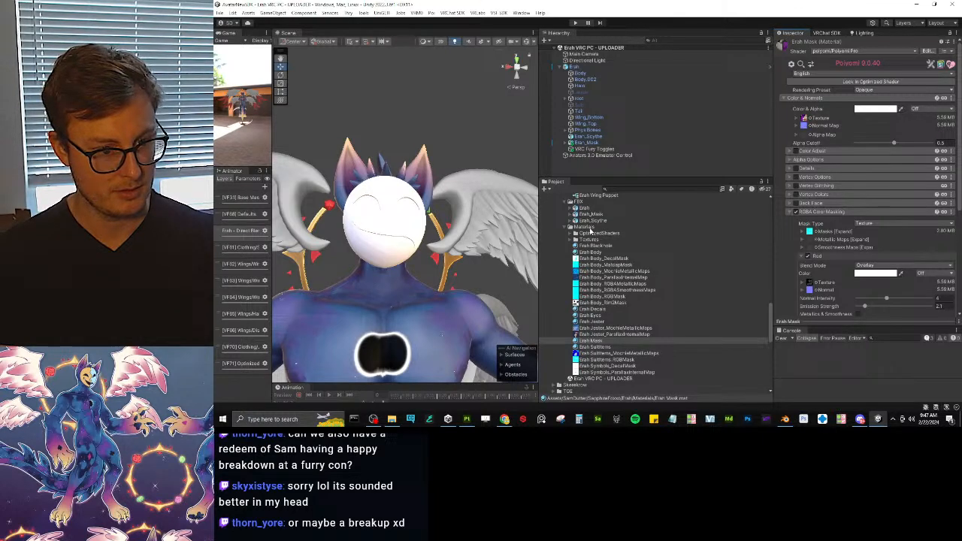
Step: Create a material named Erah Mask v2 in Erah's Materials folder and give it the Poiyomi Pro shader
right_click(592, 228)
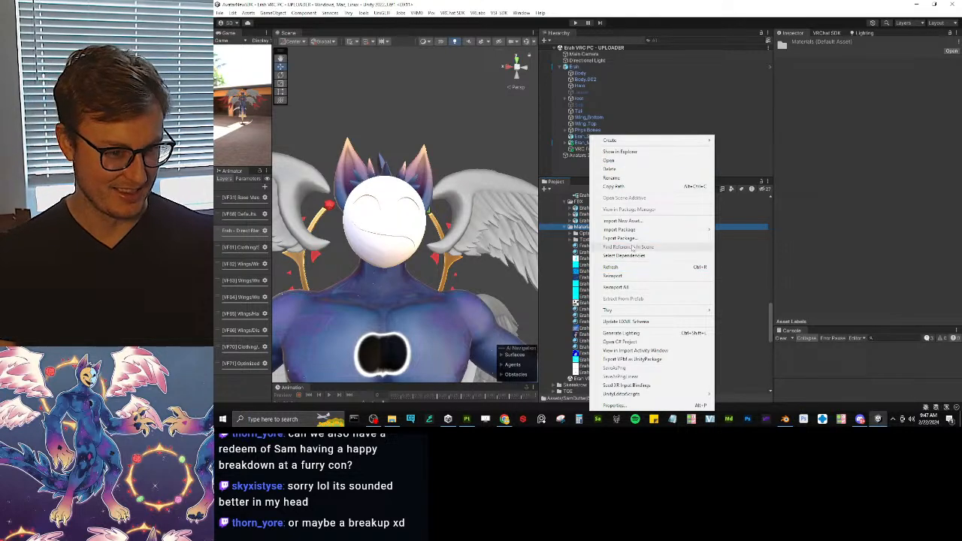
mouse_move(663, 142)
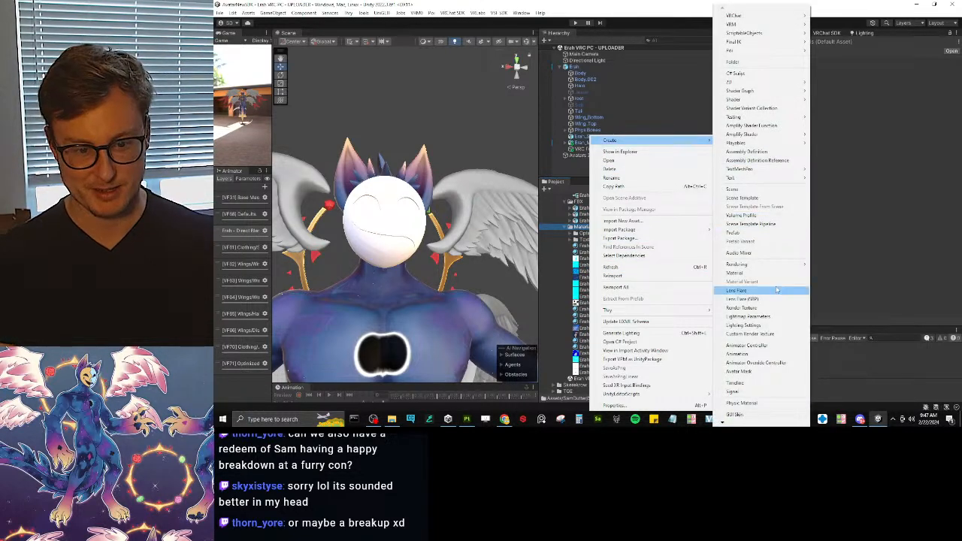
left_click(744, 274)
type("Erah Mask v2")
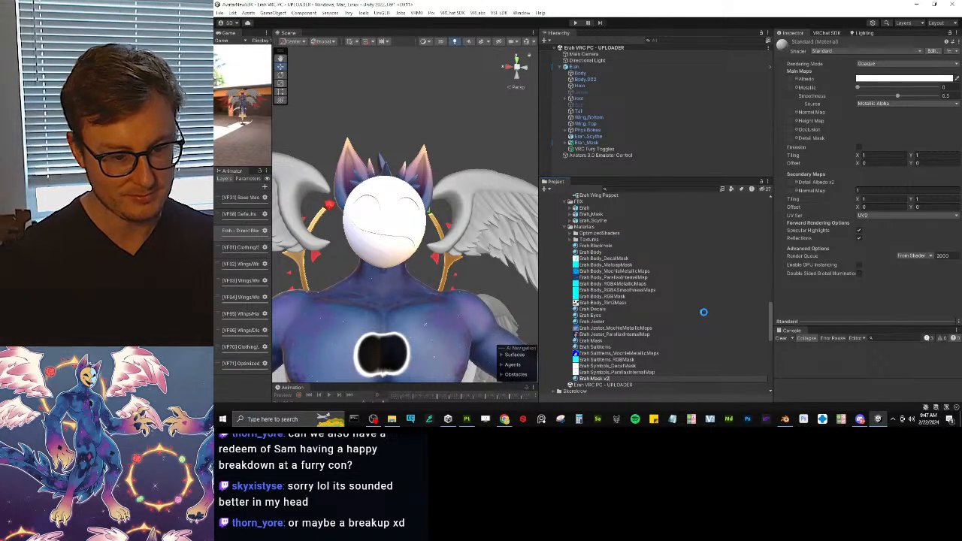
left_click(846, 52)
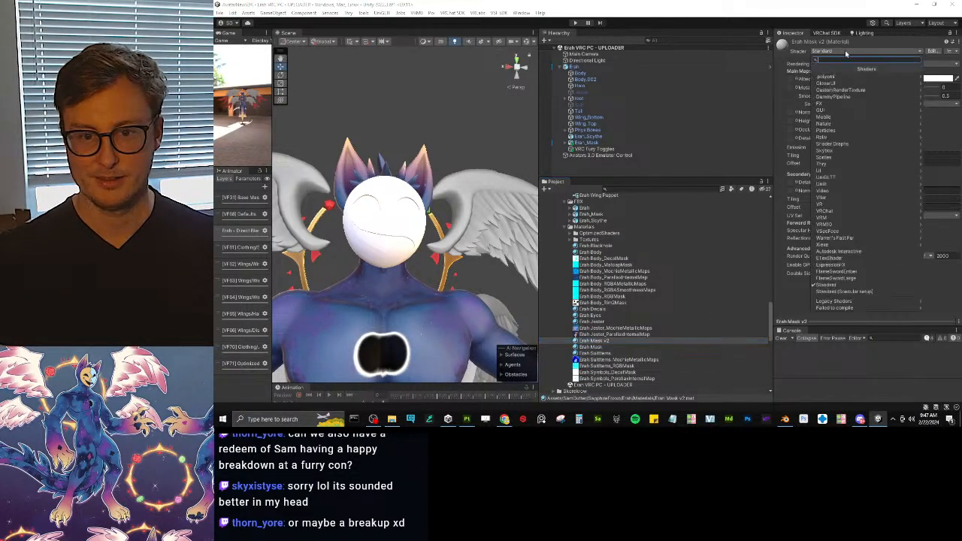
left_click(825, 76)
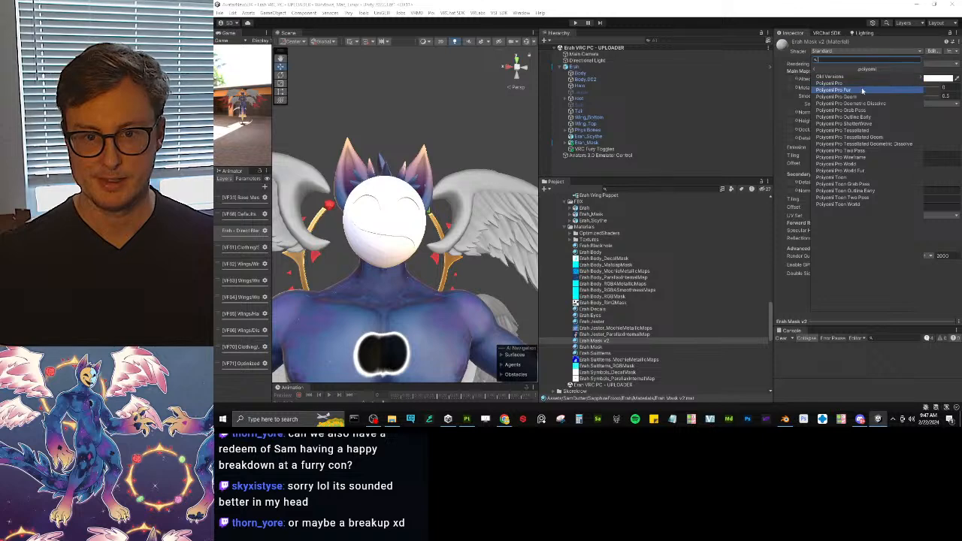
left_click(860, 84)
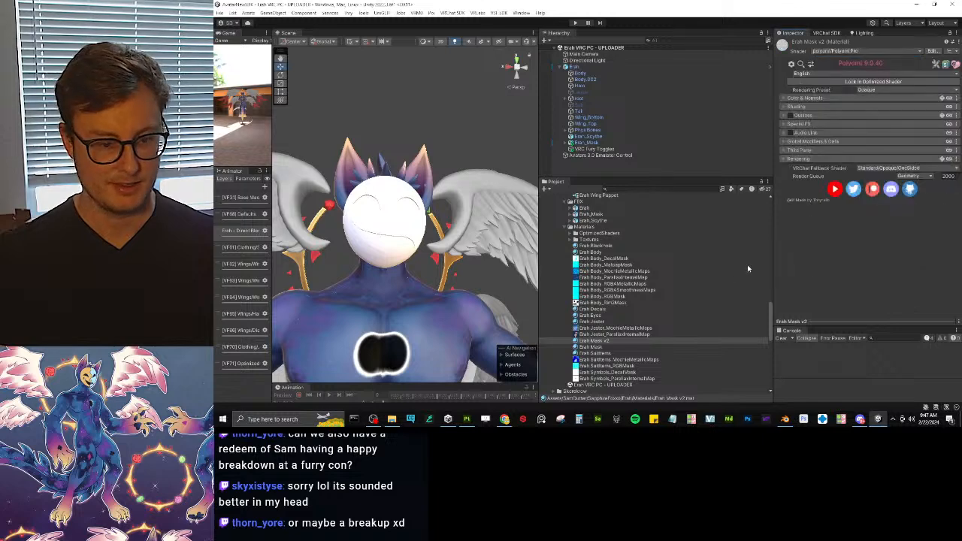
Step: Assign Erah_Mask_Mask_AlbedoTransparency from the Mask folder as the main colour texture of the Erah Mask v2 material
left_click(790, 99)
scroll(595, 285, "up", 4)
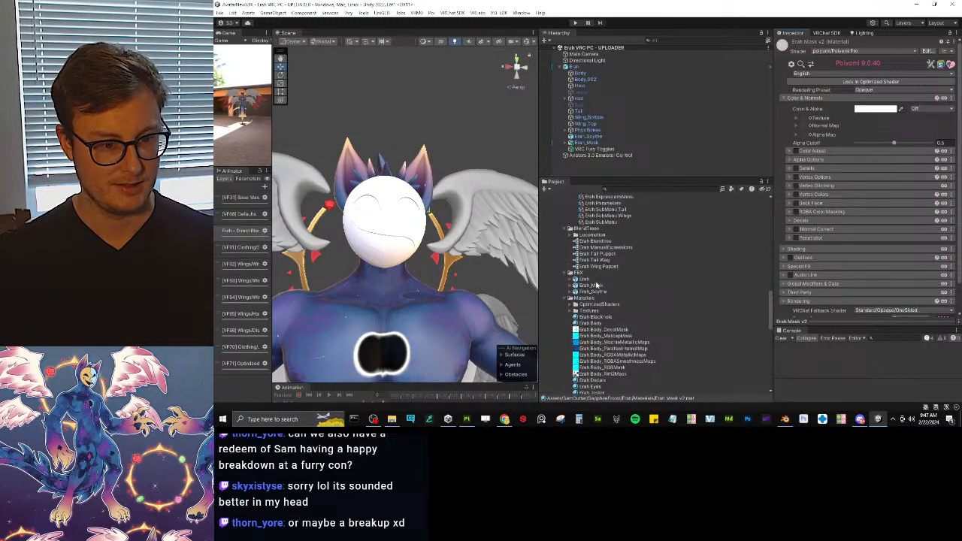
left_click(570, 312)
scroll(616, 297, "down", 3)
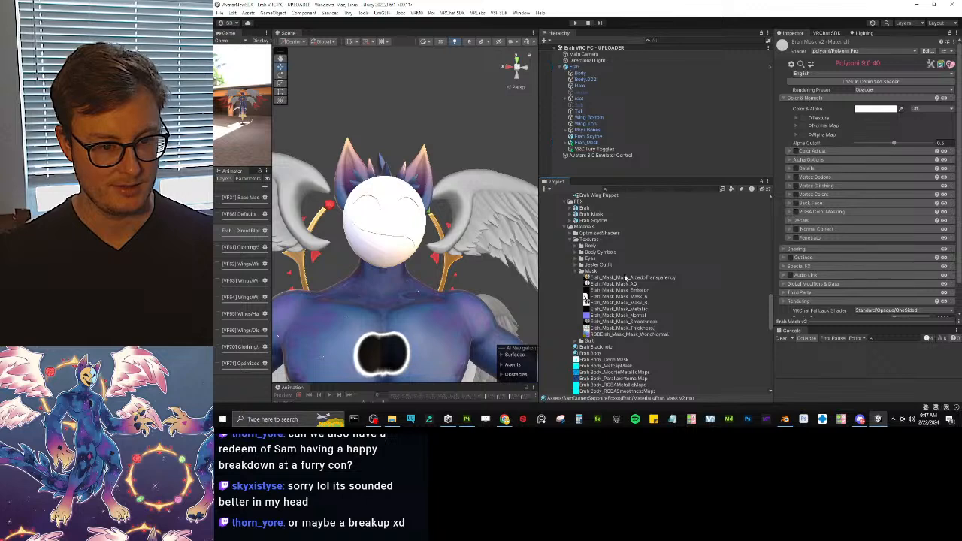
left_click_drag(625, 279, 807, 120)
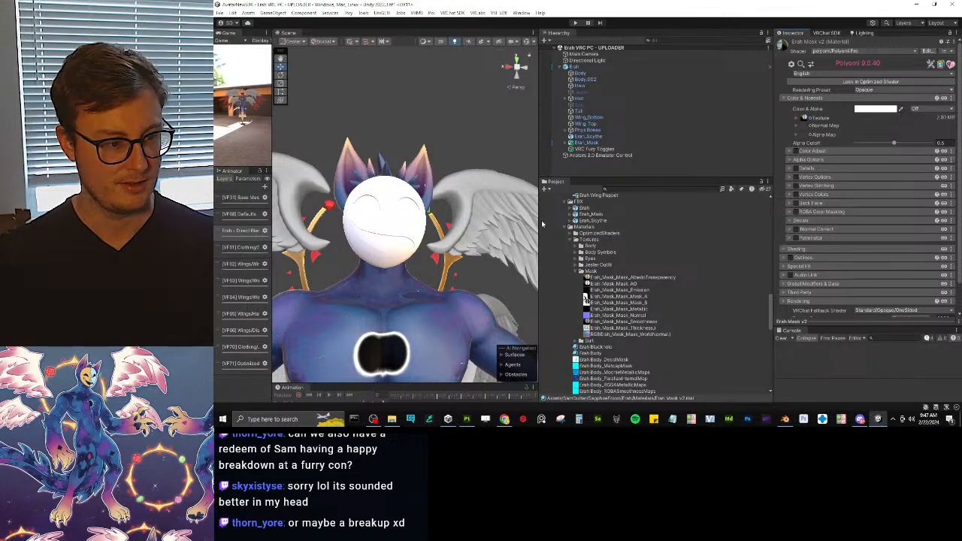
Step: Remap the Erah_Mask FBX model's Erah Mask material to Erah Mask v2 and apply the import settings
scroll(636, 267, "down", 3)
scroll(628, 284, "up", 3)
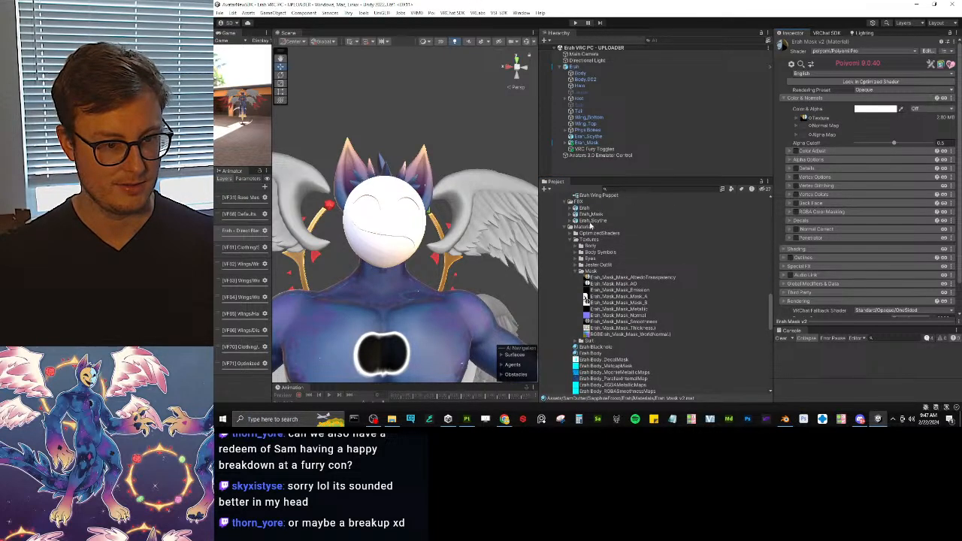
left_click(592, 215)
scroll(624, 300, "down", 6)
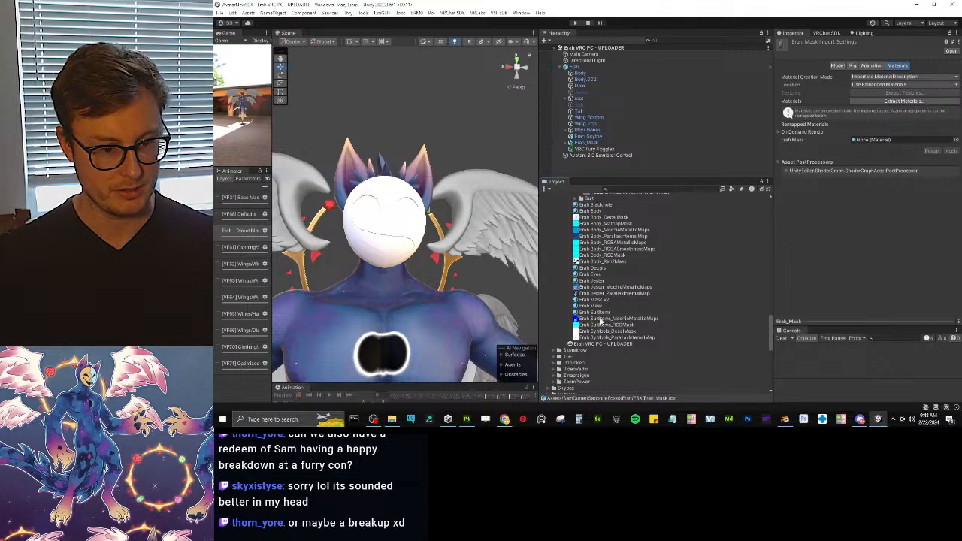
left_click_drag(599, 301, 876, 140)
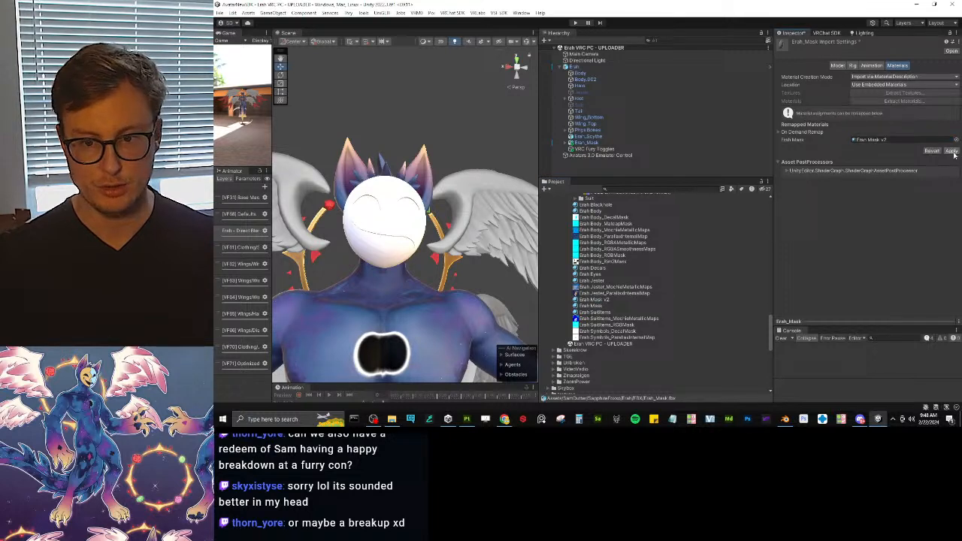
left_click(951, 151)
scroll(662, 277, "up", 4)
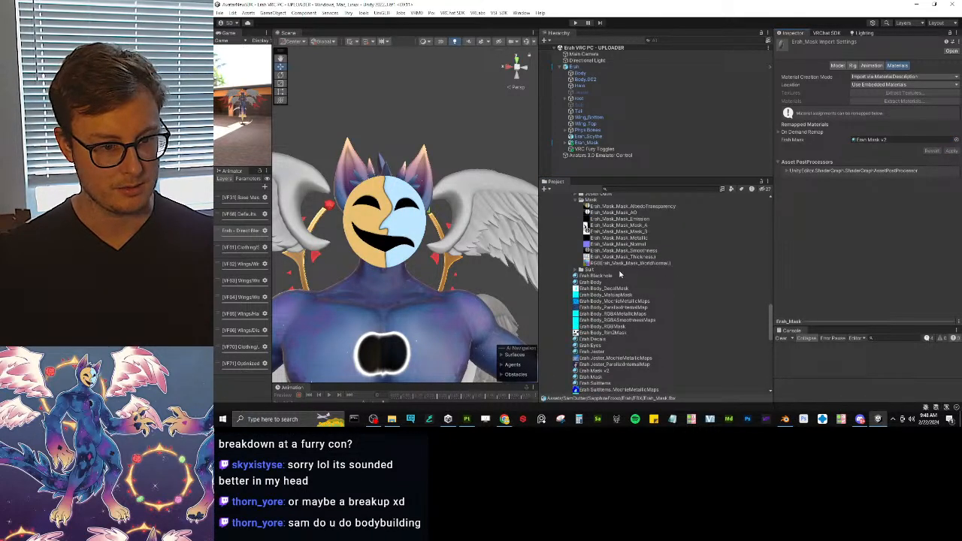
Step: Assign Erah_Mask_Mask_Normal as the normal map of the Erah Mask v2 material and fix its import type as a normal map
scroll(638, 285, "down", 3)
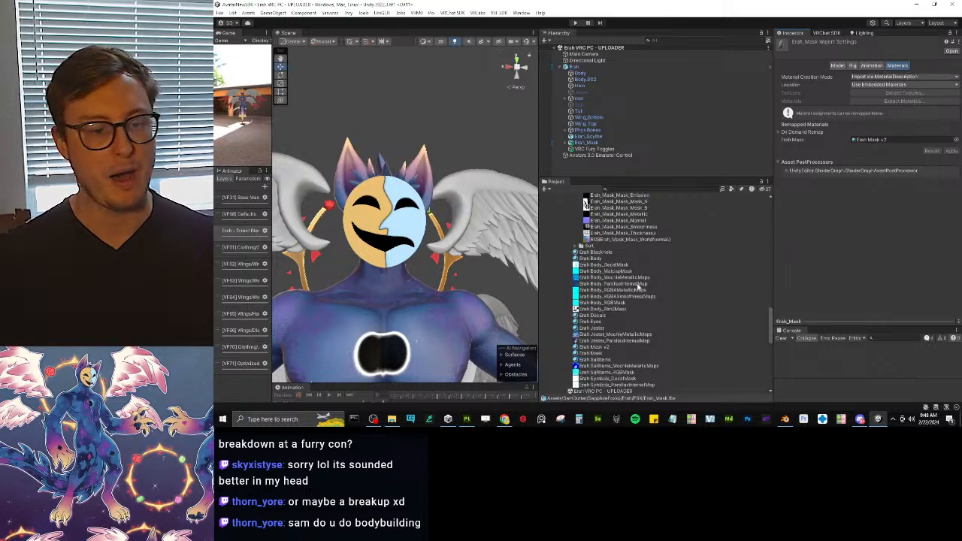
left_click(611, 324)
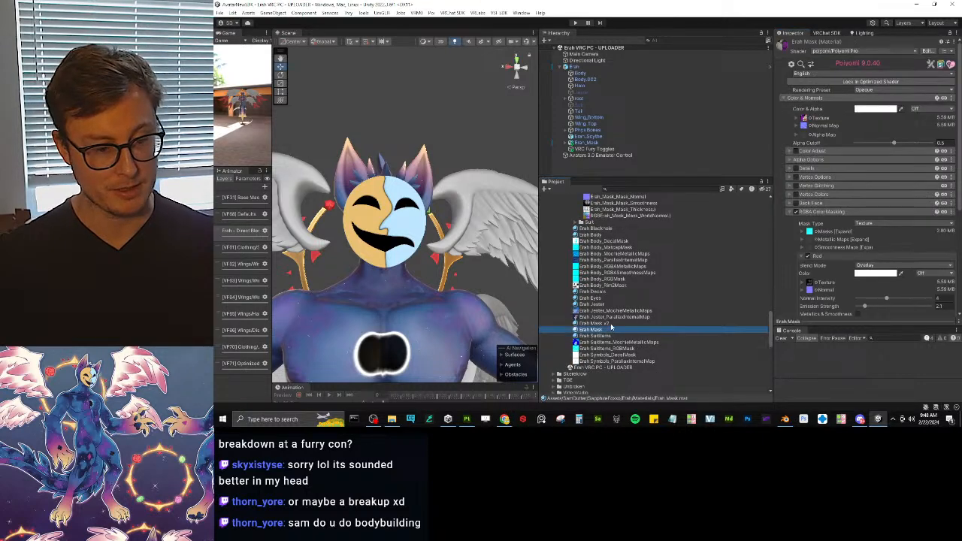
left_click(798, 119)
left_click(799, 118)
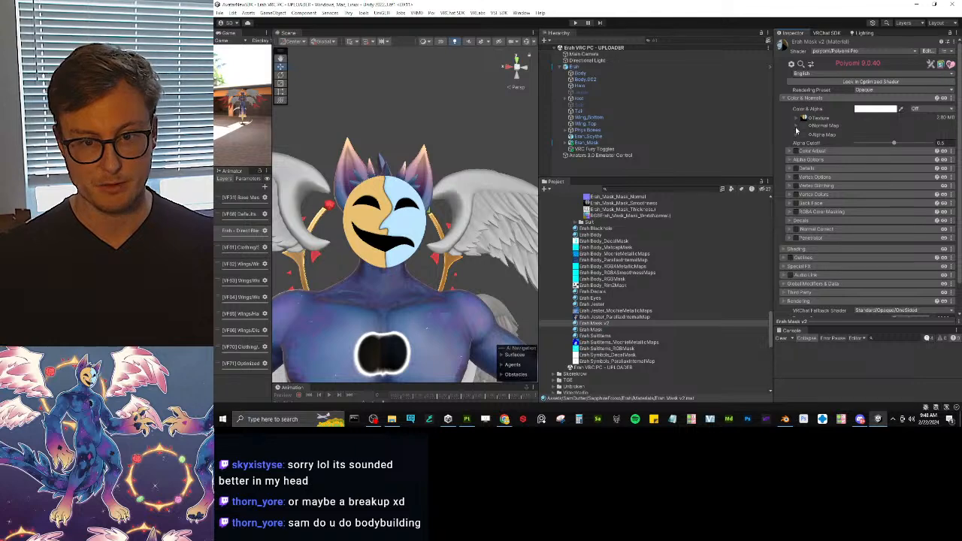
scroll(609, 271, "up", 3)
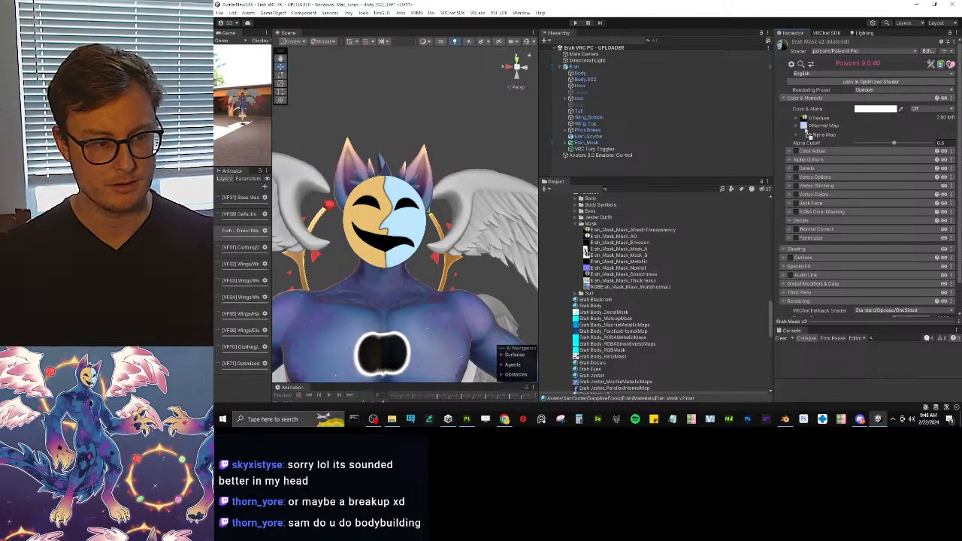
left_click_drag(806, 130, 804, 127)
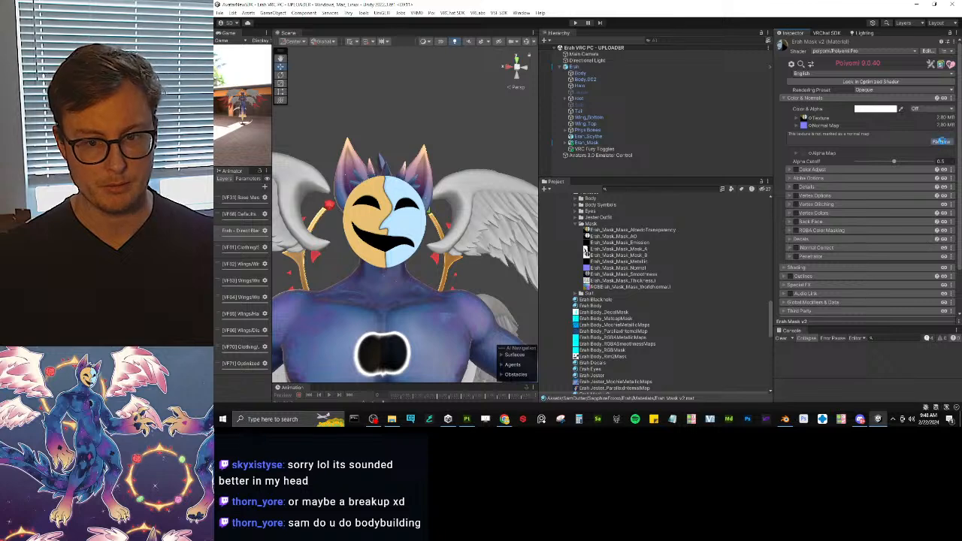
left_click(941, 142)
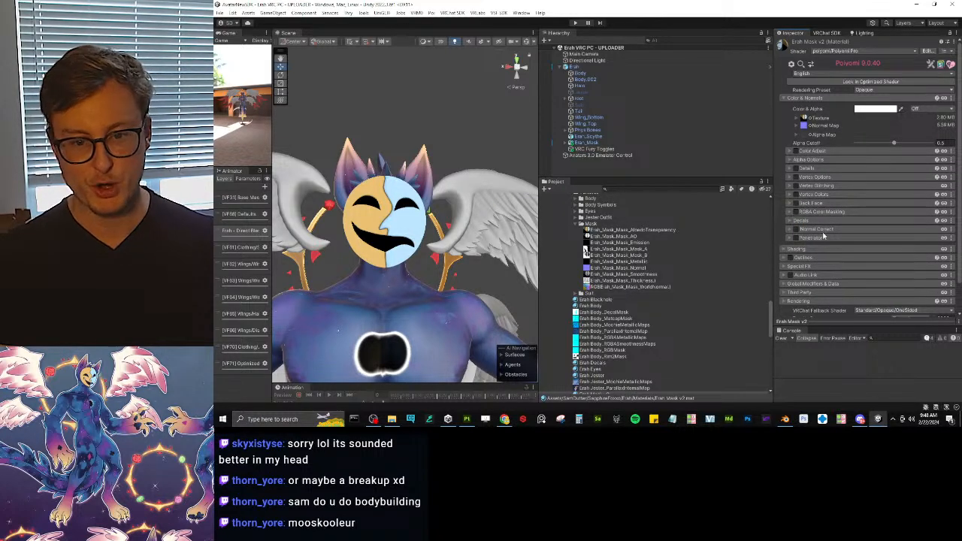
Step: Set the lighting type in the Erah Mask v2 material's Shading settings to Skin
left_click(814, 250)
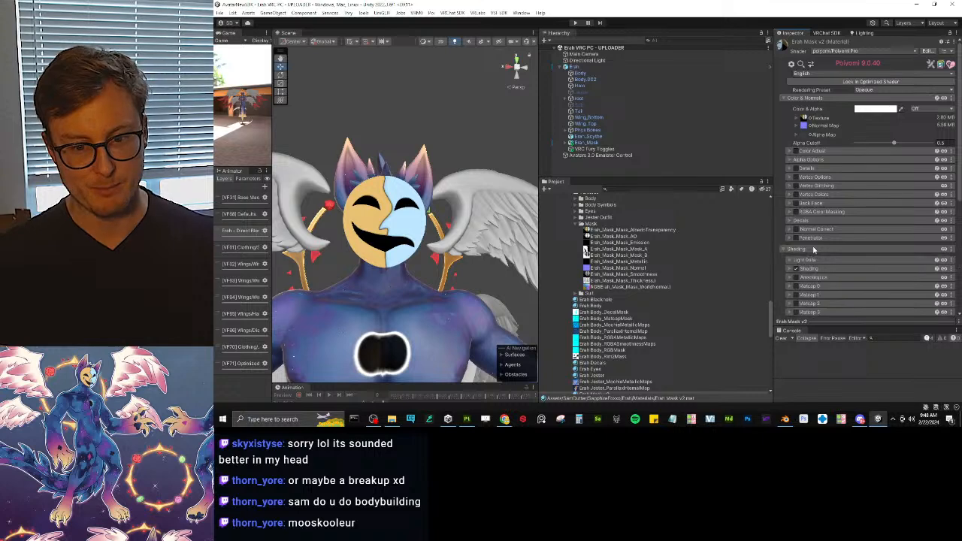
left_click(812, 268)
scroll(850, 248, "down", 3)
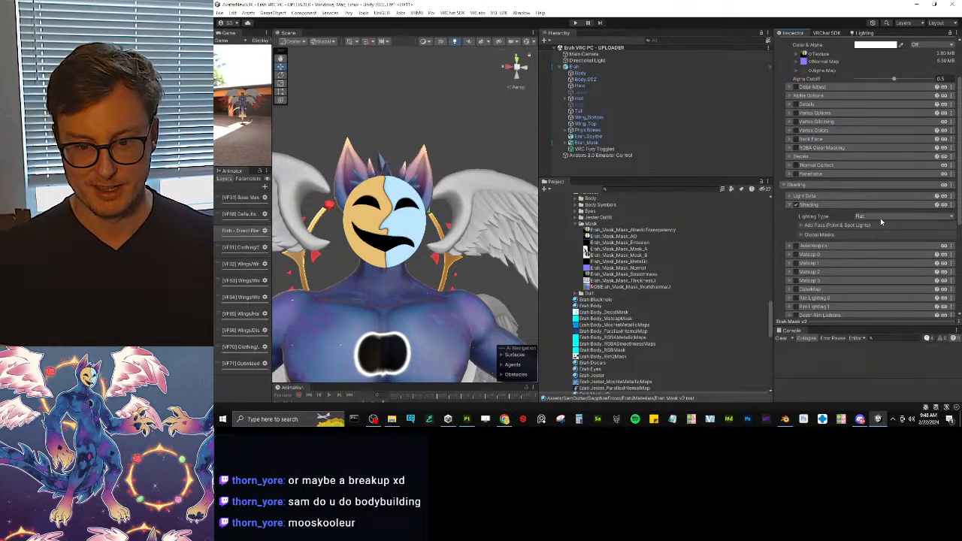
left_click(880, 219)
left_click(877, 253)
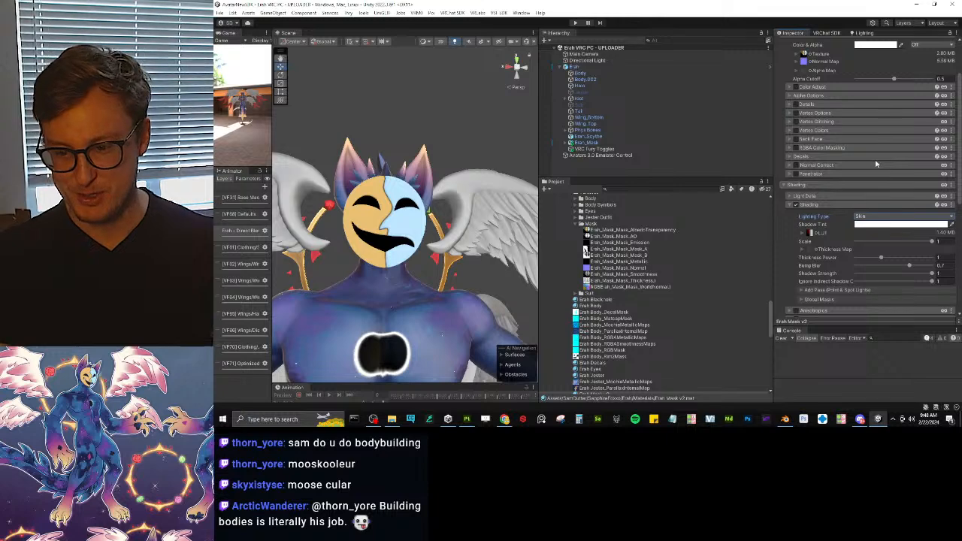
Step: Darken the shadow tint of the Skin shading to grey by setting its HSV value to 75
scroll(877, 159, "up", 3)
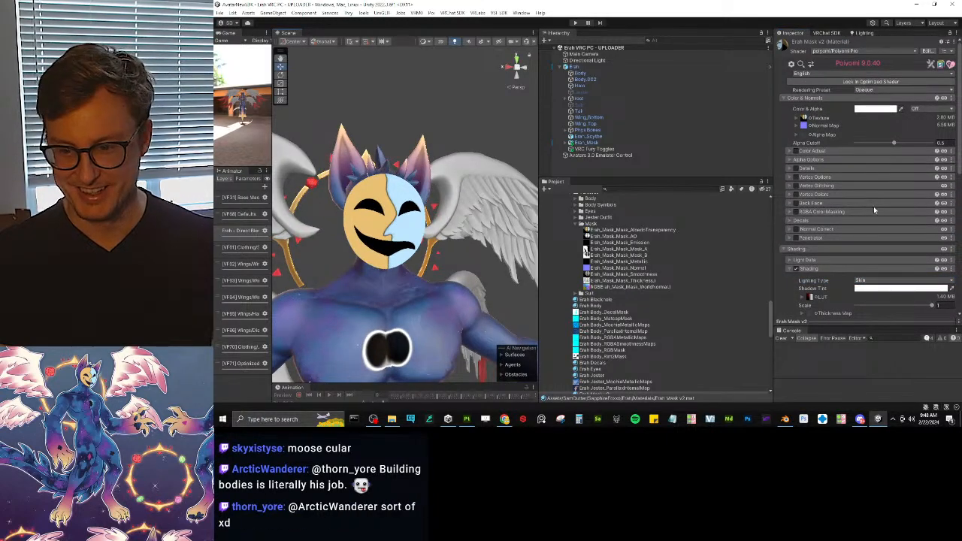
scroll(874, 206, "down", 2)
left_click(864, 246)
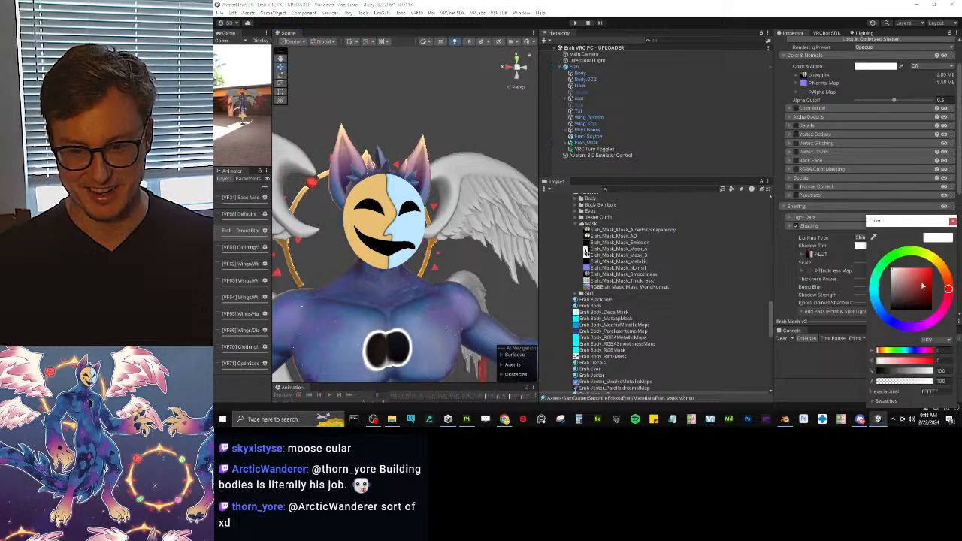
left_click(943, 370)
type("75")
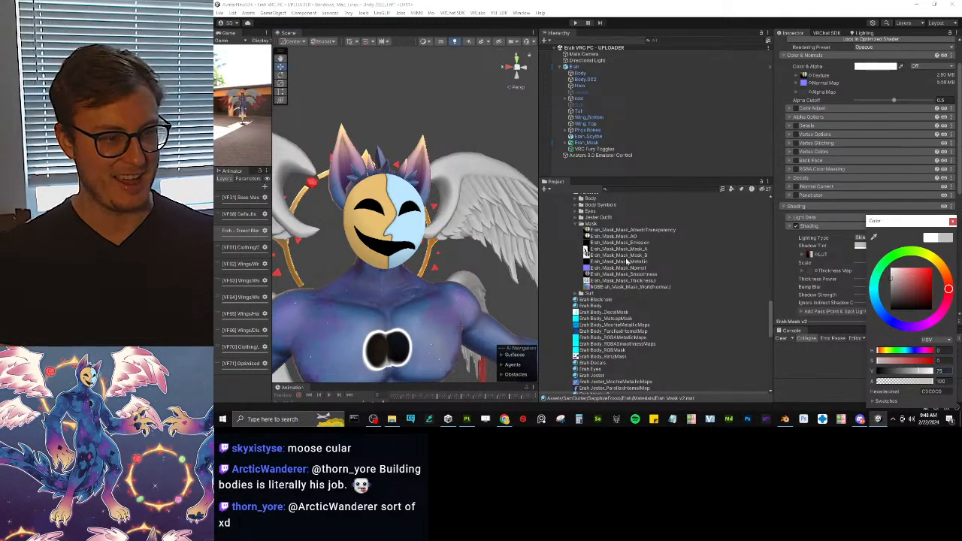
left_click(375, 121)
Step: Enable Reflections & Specular in the shading settings of the Erah Mask v2 material
left_click_drag(374, 165, 419, 216, "alt")
scroll(388, 289, "up", 3)
left_click_drag(389, 289, 440, 252, "alt")
scroll(441, 252, "up", 2)
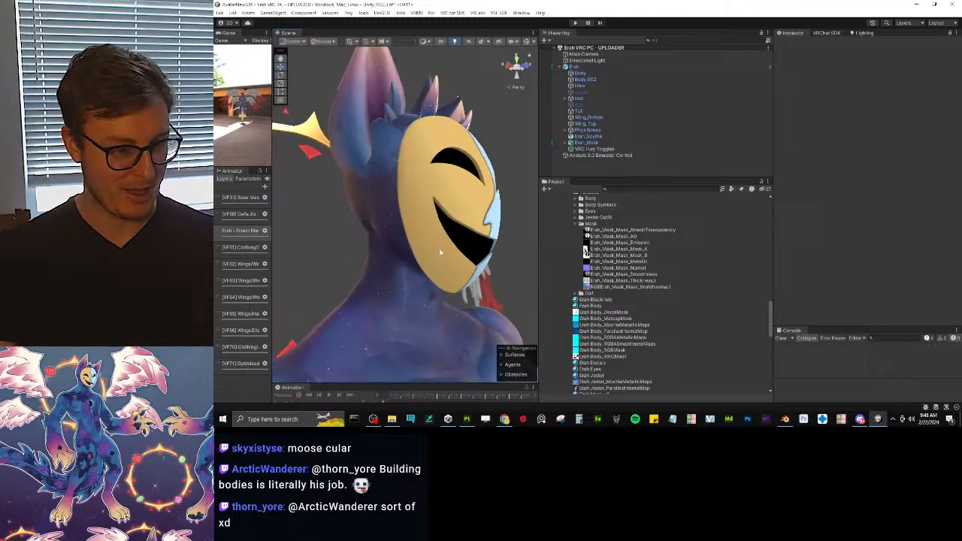
left_click(615, 306)
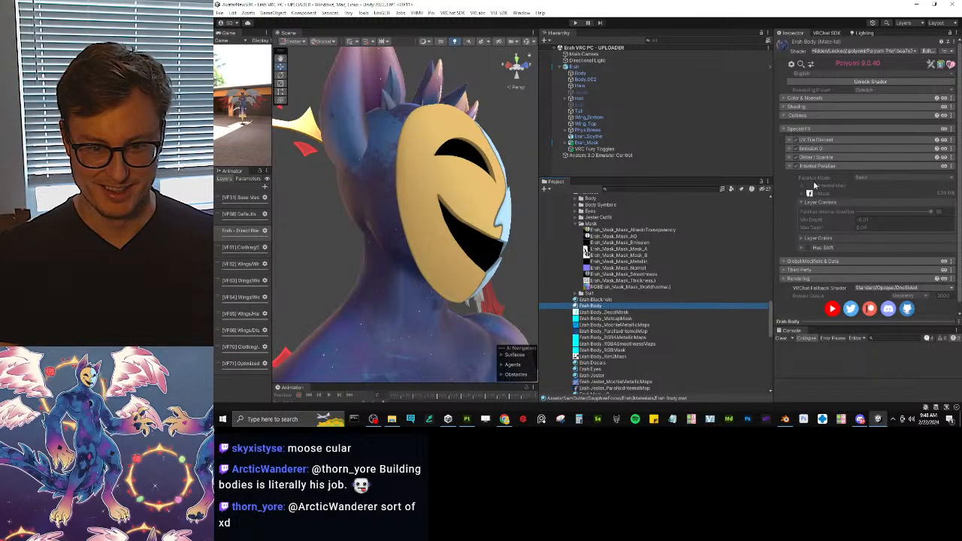
scroll(625, 335, "down", 5)
left_click(598, 276)
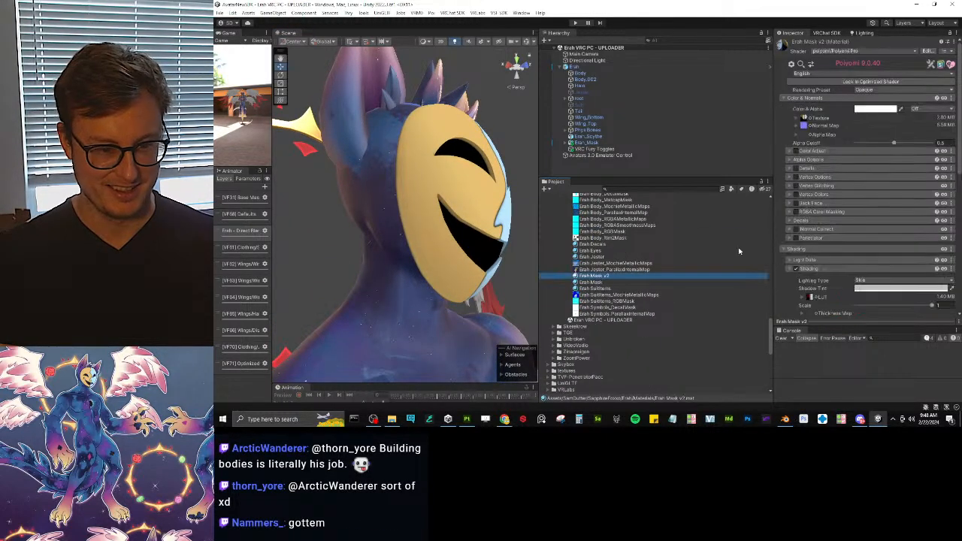
scroll(863, 209, "down", 3)
left_click(831, 203)
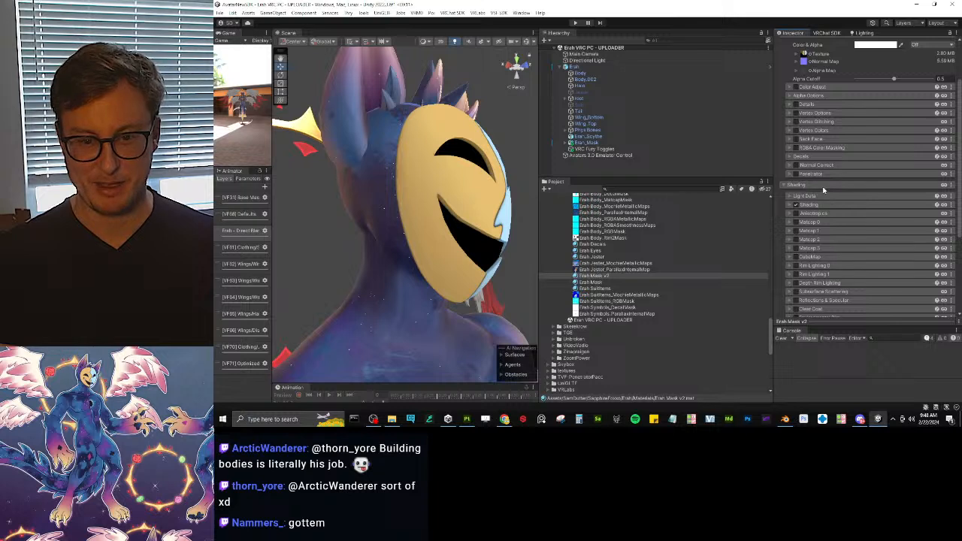
left_click(809, 301)
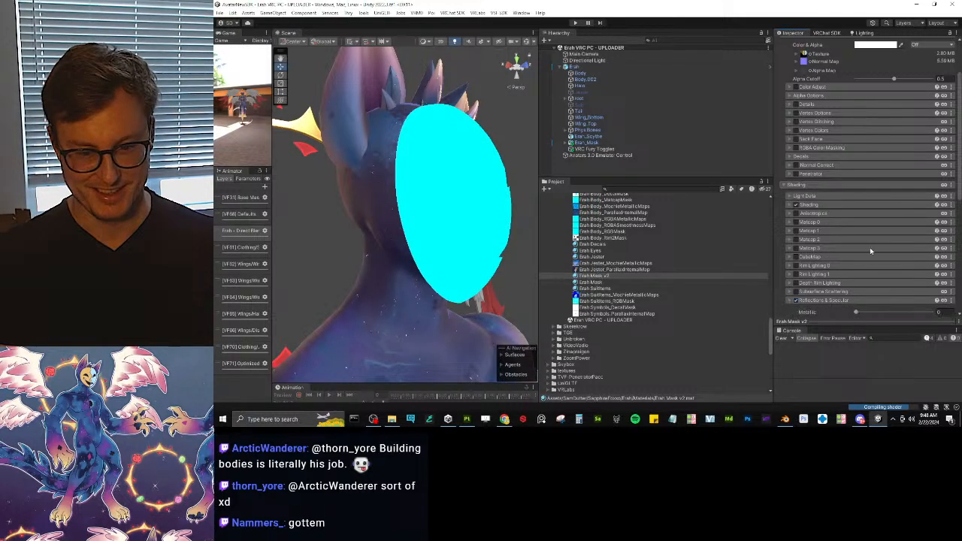
Step: Pack the mask's Metallic, Smoothness and AO textures into the Reflections & Specular packed maps and confirm the merge
scroll(870, 247, "down", 5)
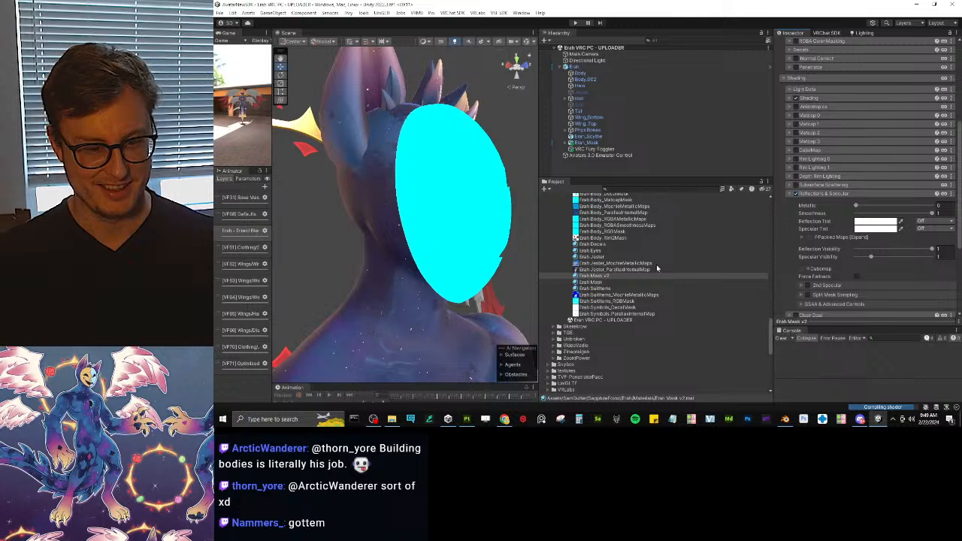
scroll(667, 260, "up", 5)
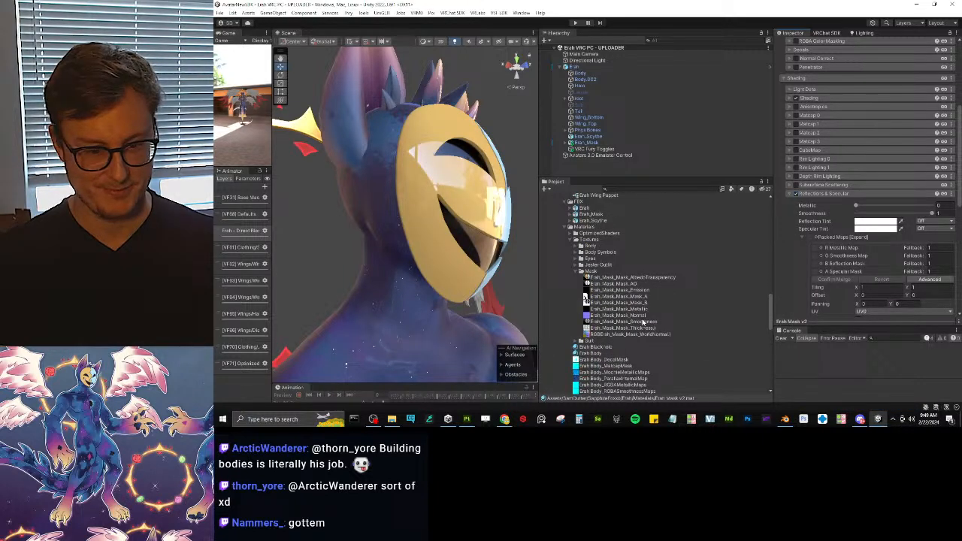
left_click_drag(643, 322, 817, 257)
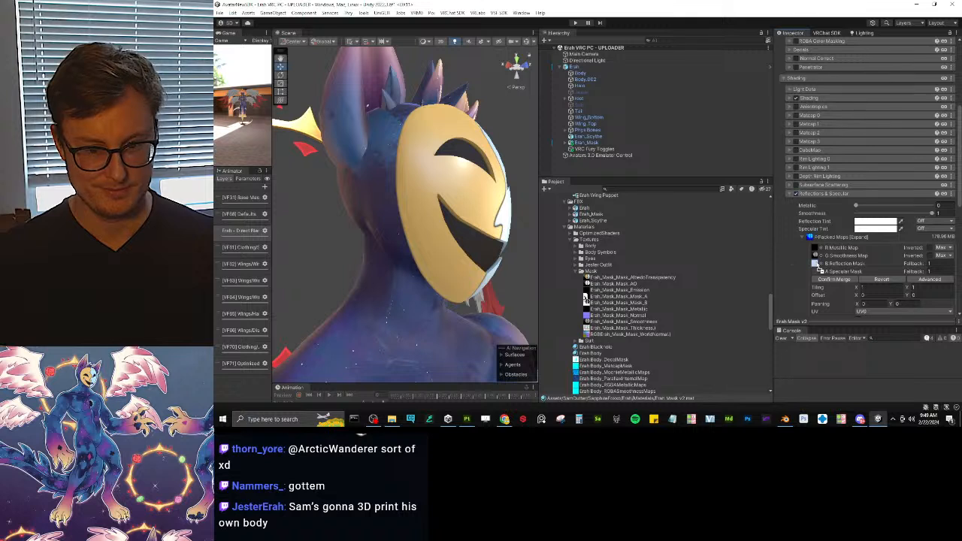
left_click_drag(816, 264, 816, 263)
left_click_drag(623, 286, 816, 272)
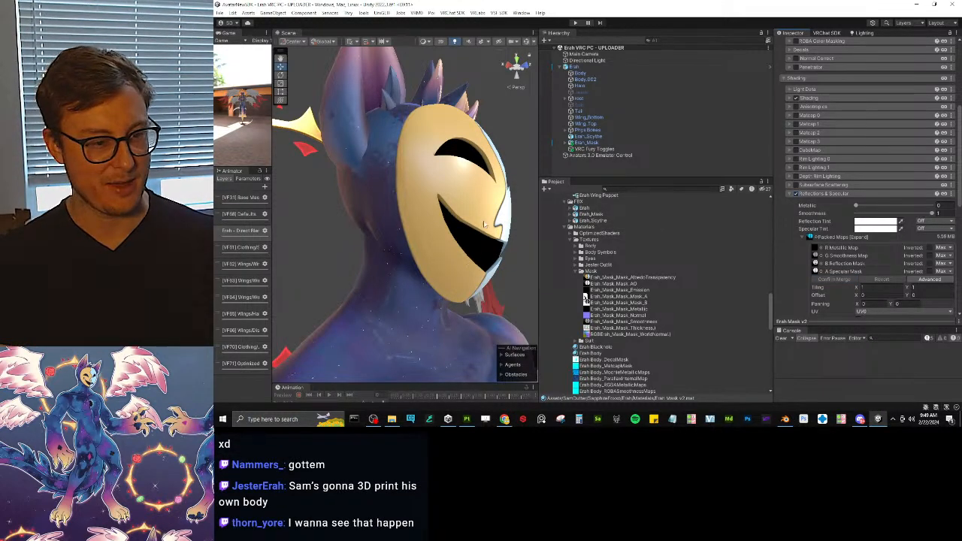
Step: Enable Rim Lighting 0 and Rim Lighting 1 on the mask material and set Rim Lighting 1's blend alpha to 0
left_click_drag(485, 224, 437, 242, "alt")
scroll(381, 238, "up", 3)
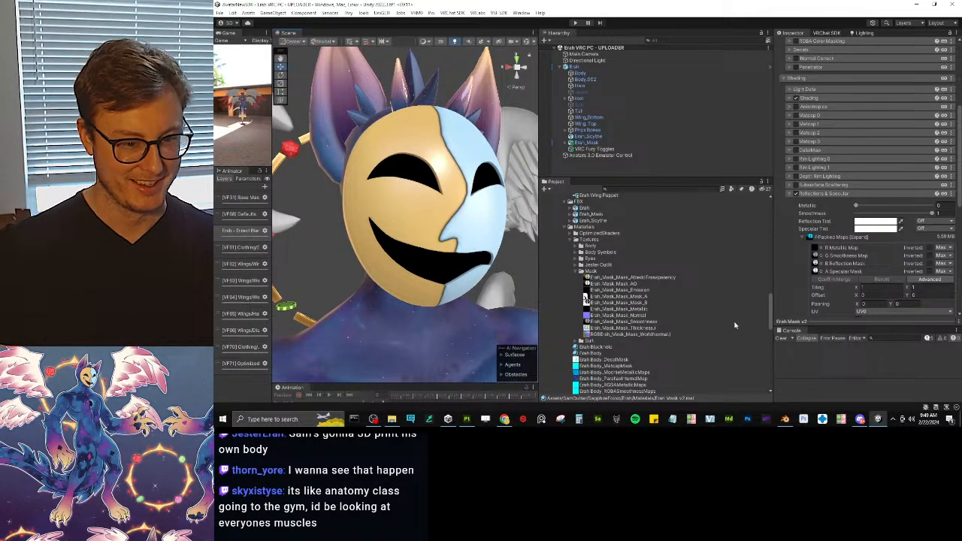
left_click_drag(489, 286, 441, 282, "alt")
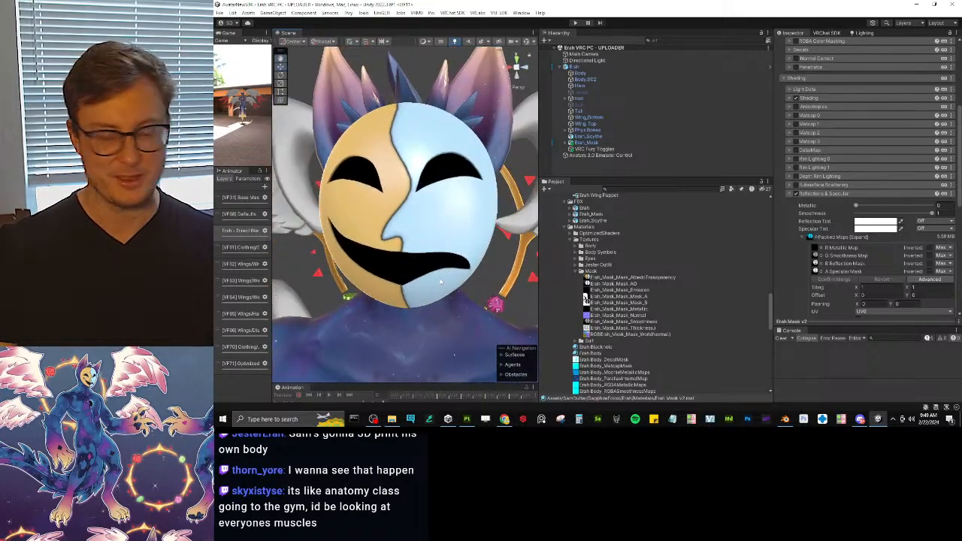
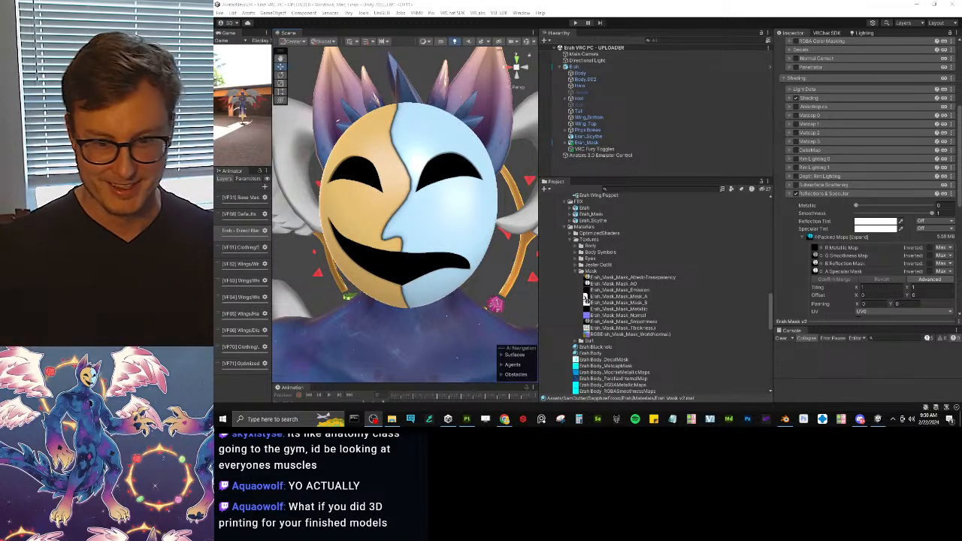
left_click(796, 158)
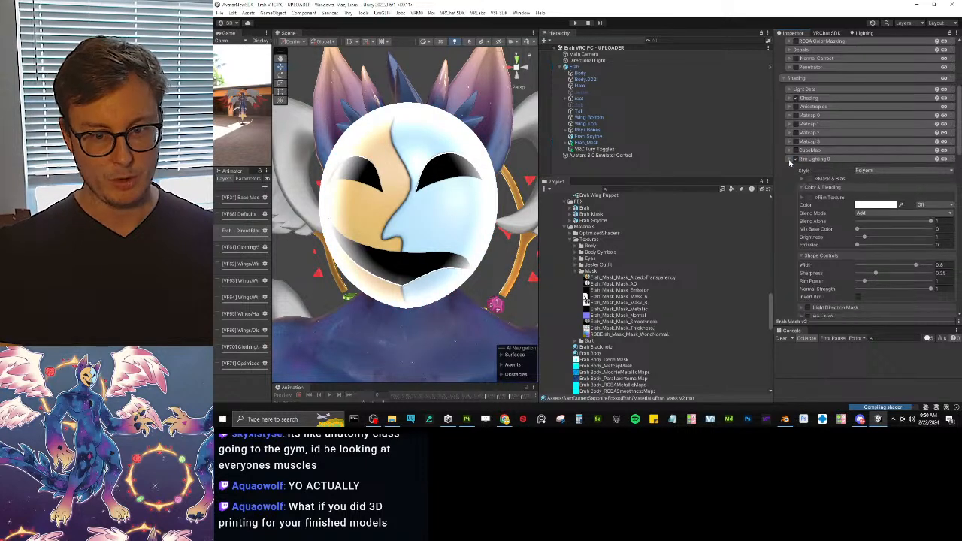
scroll(809, 203, "down", 8)
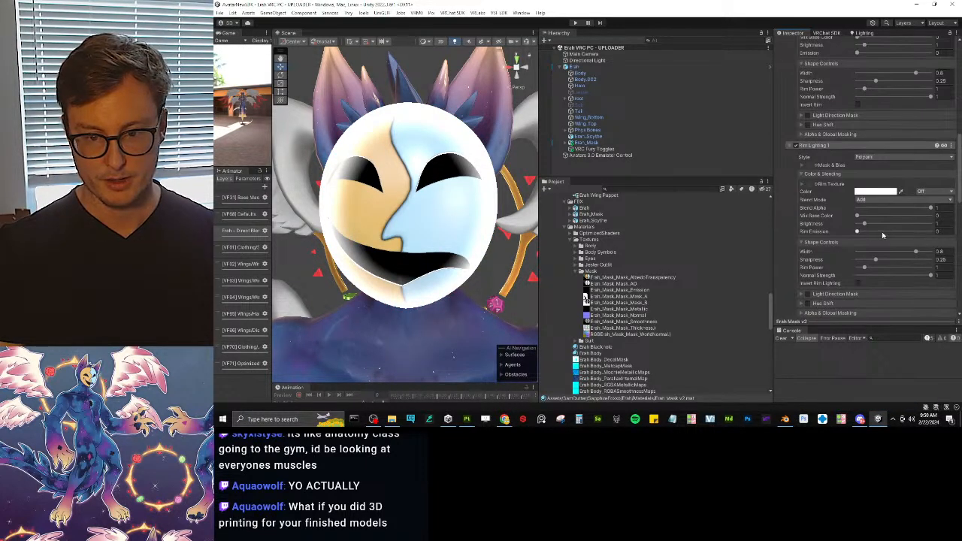
scroll(876, 210, "up", 6)
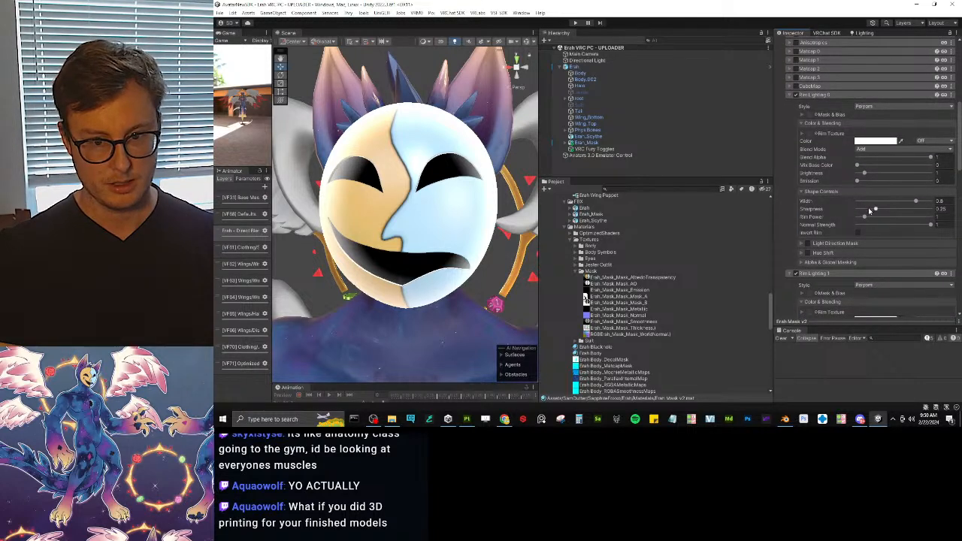
Step: Set Rim Lighting 0's blend mode to Multiply and its colour to light grey
left_click(876, 150)
left_click(876, 158)
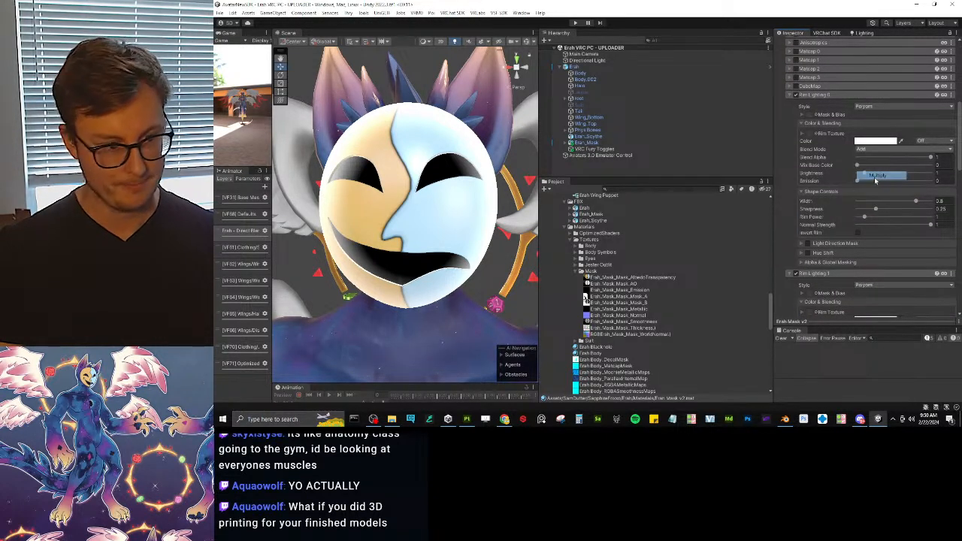
left_click(866, 140)
left_click_drag(892, 196, 880, 203)
scroll(360, 233, "down", 5)
left_click_drag(361, 233, 455, 250, "alt")
scroll(440, 257, "up", 2)
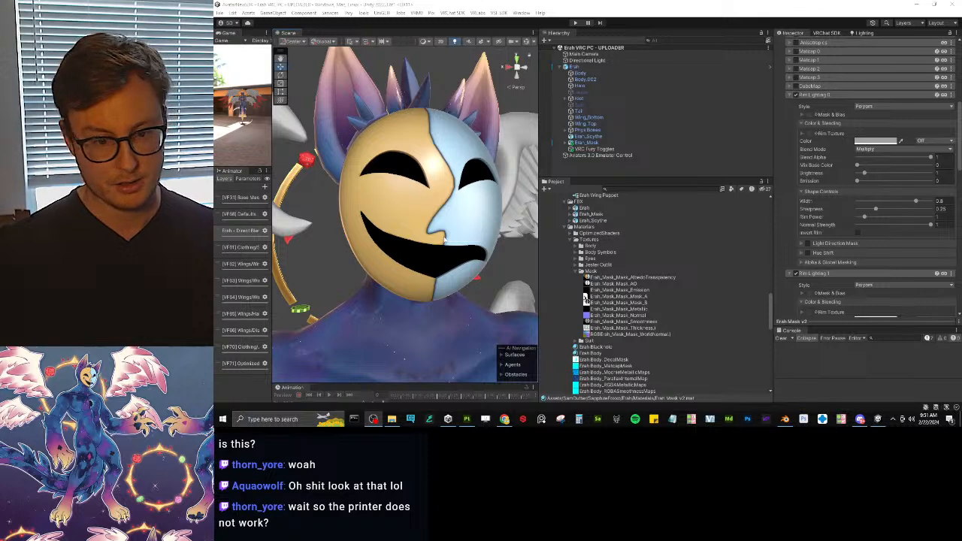
Step: Compare the mask in Blender and Substance Painter with the one in Unity, and examine the Rim Lighting 1 settings
left_click(784, 422)
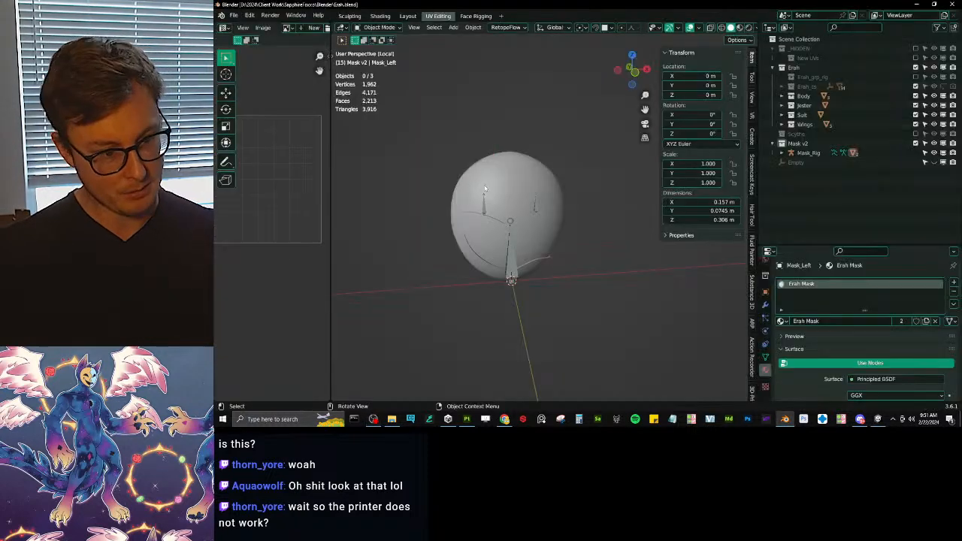
left_click(466, 419)
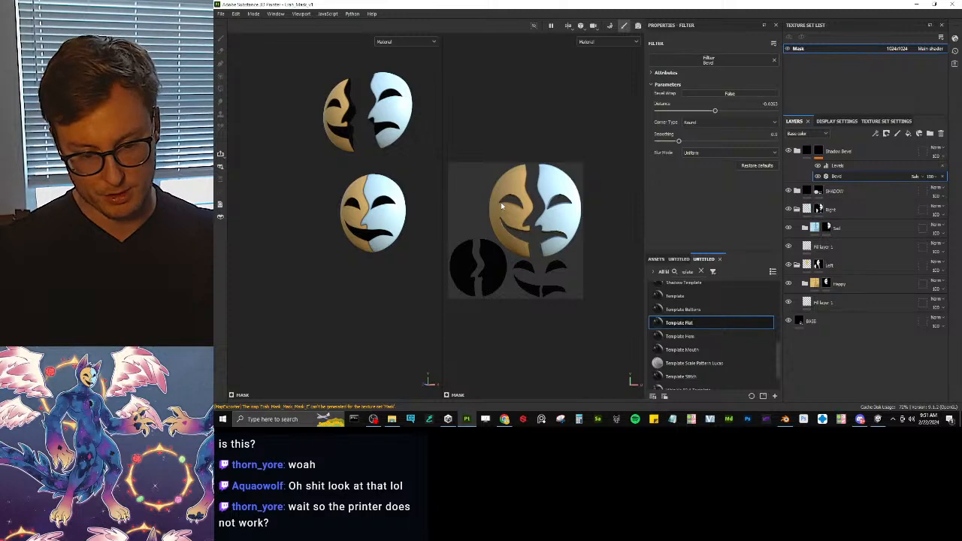
left_click(879, 420)
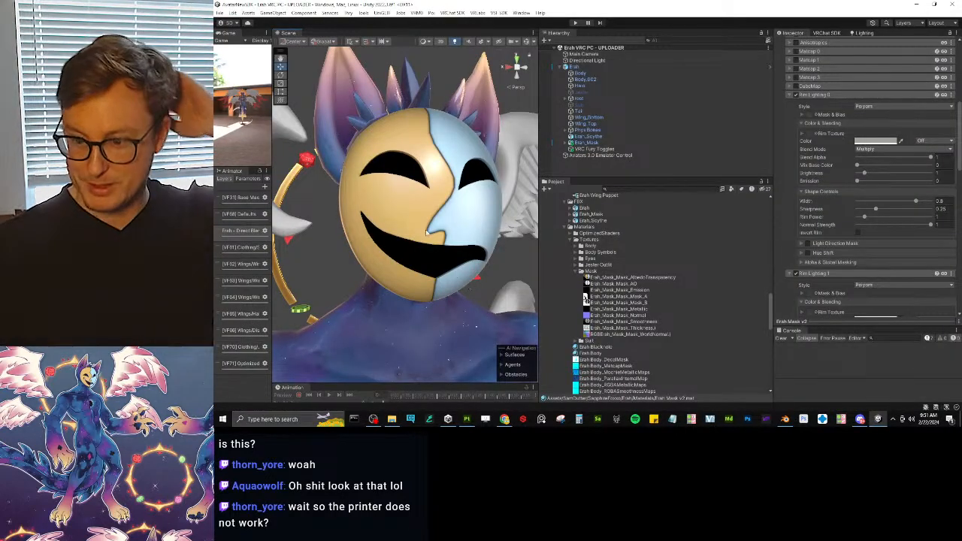
left_click_drag(407, 216, 444, 165, "alt")
scroll(430, 207, "up", 3)
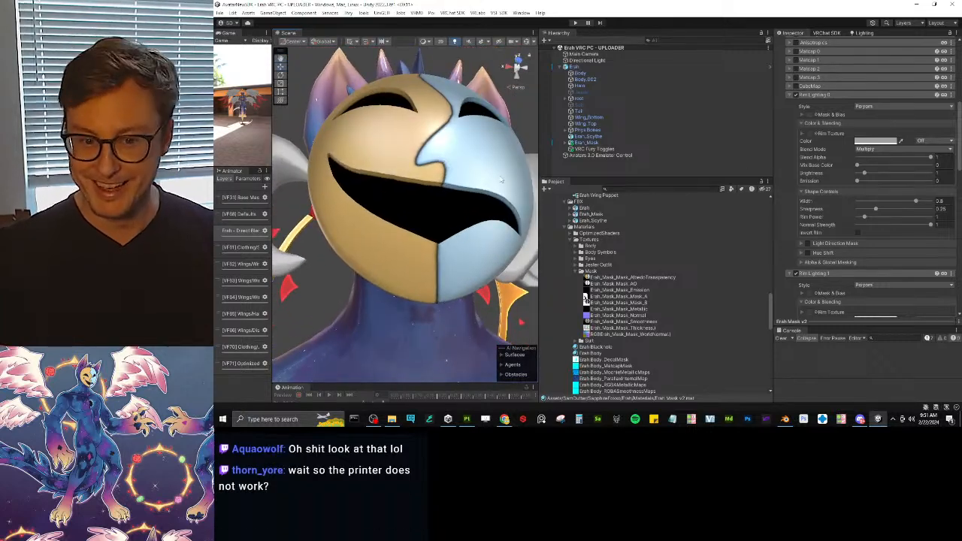
scroll(858, 233, "down", 3)
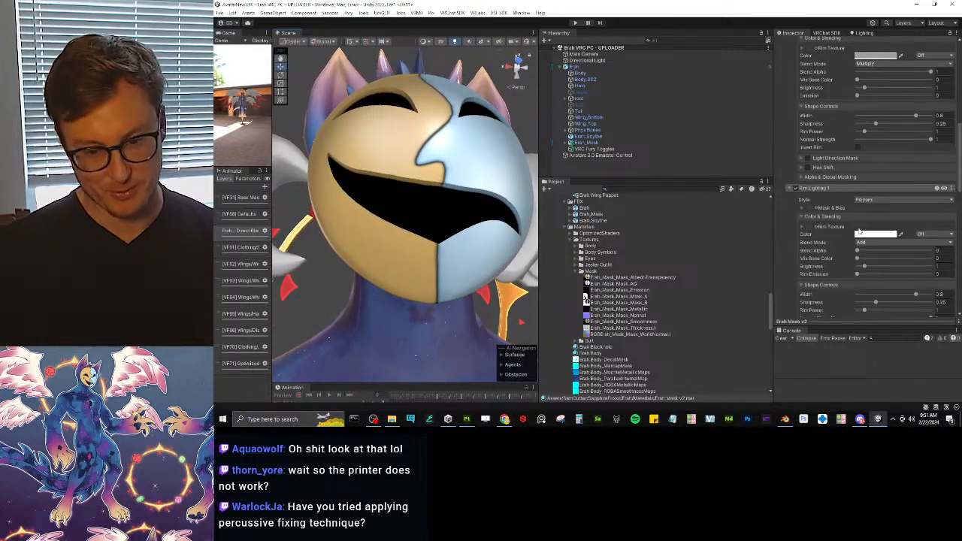
scroll(836, 225, "down", 2)
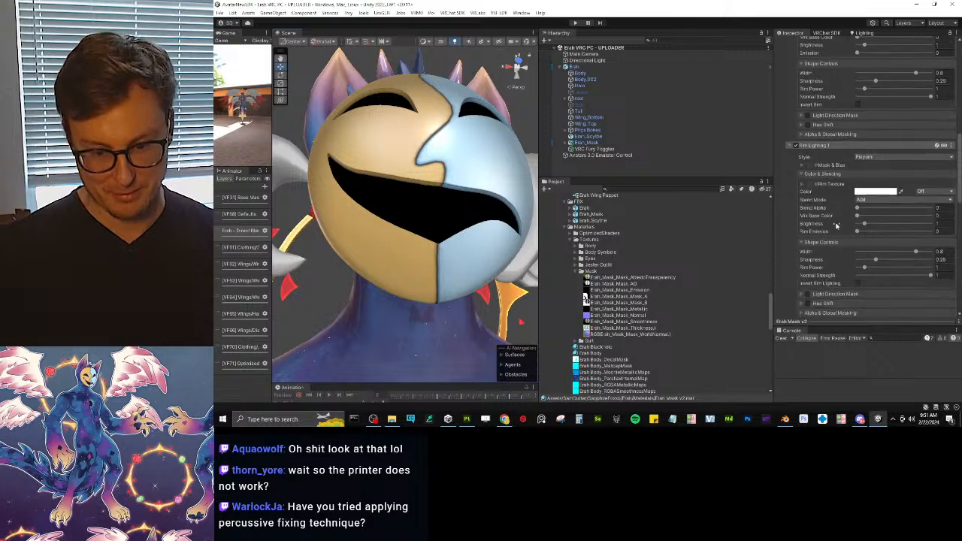
Step: Enable Invert Rim Lighting for the mask material's Rim Lighting 1, setting its blend alpha to about 0.81 and Mix Base Color to 1
scroll(851, 253, "down", 3)
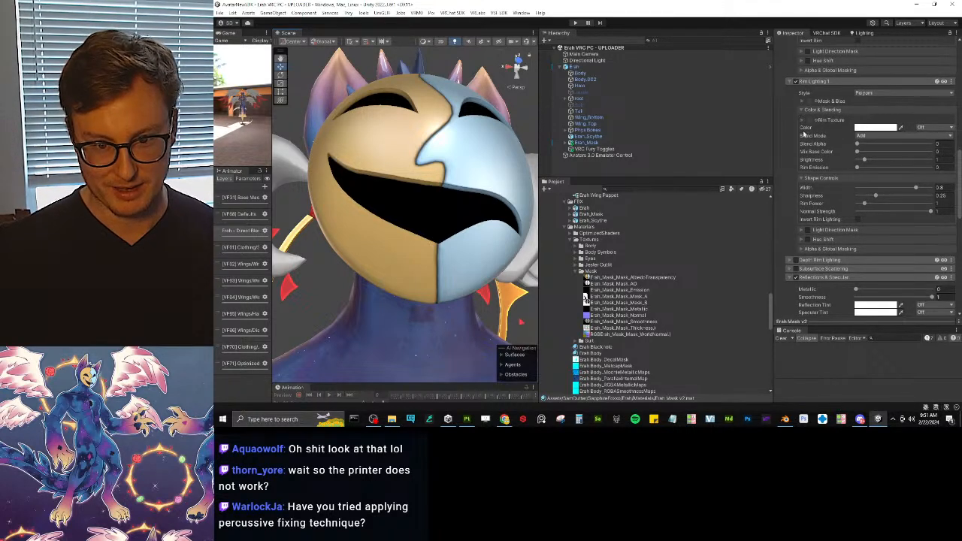
left_click(805, 248)
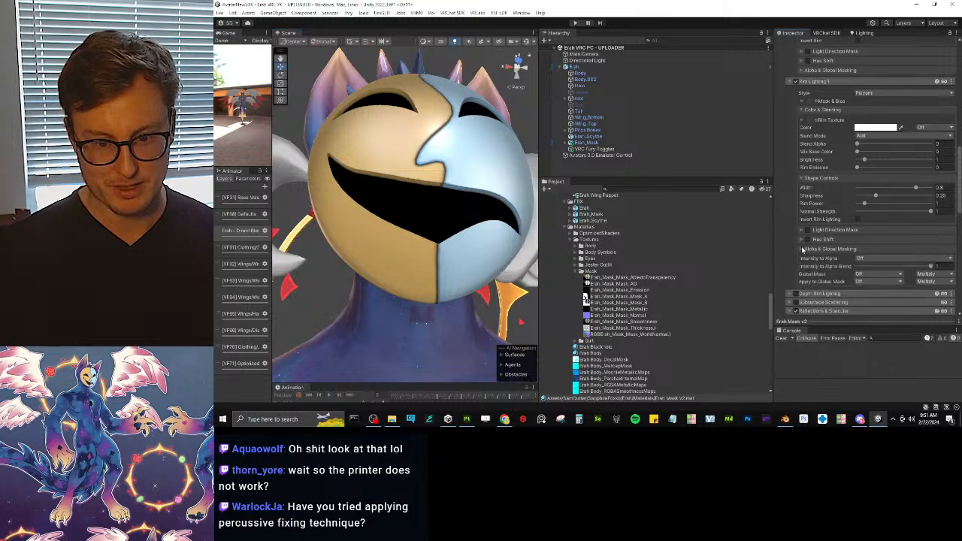
left_click(805, 249)
left_click(802, 231)
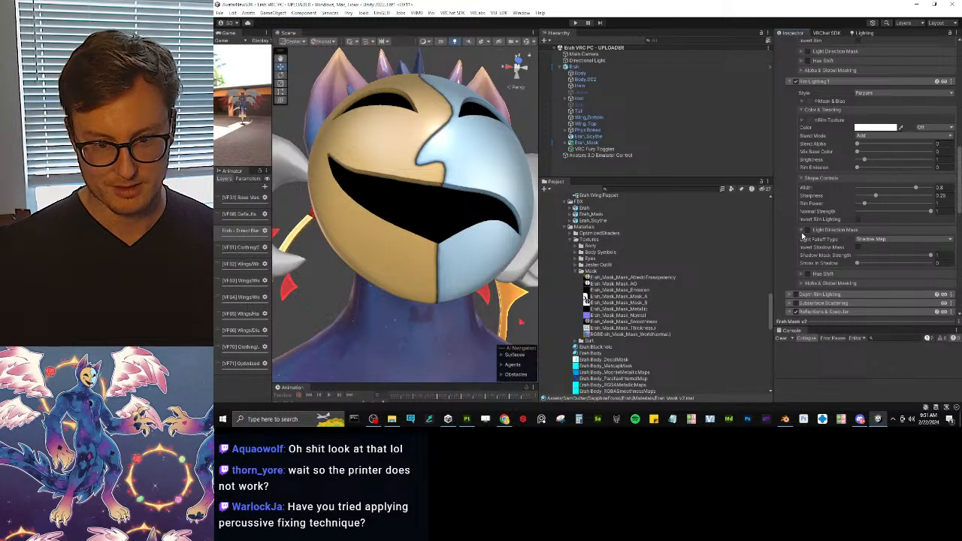
left_click(802, 233)
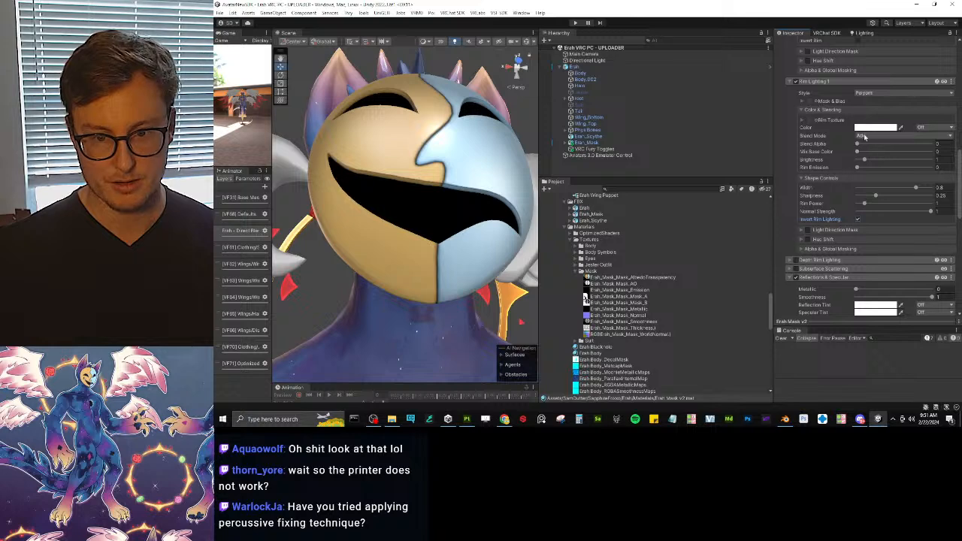
left_click_drag(863, 146, 946, 150)
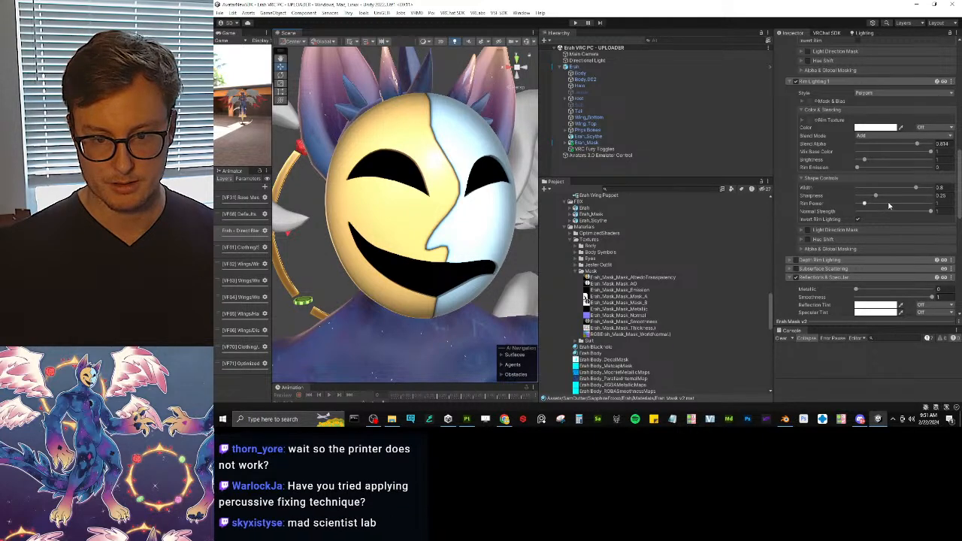
Step: Set Rim Lighting 1's rim power to 0.5, width to about 0.52 and sharpness to about 0.06
left_click_drag(864, 203, 863, 203)
left_click_drag(466, 225, 444, 214, "alt")
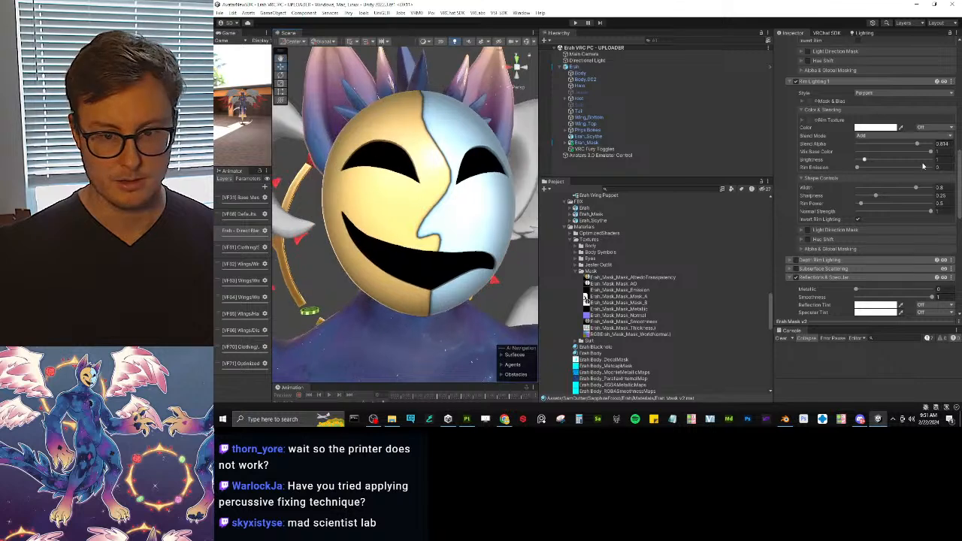
left_click_drag(910, 188, 896, 189)
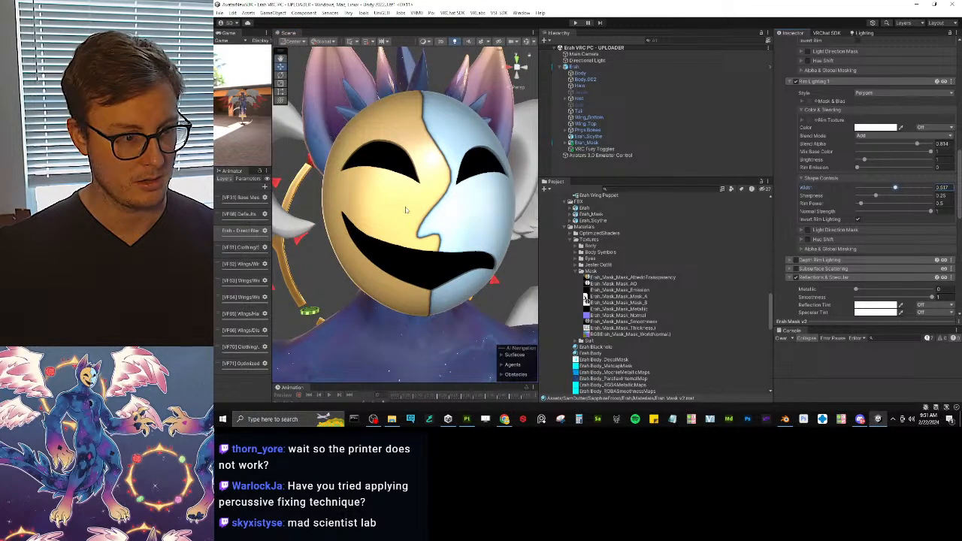
left_click_drag(406, 210, 433, 214, "alt")
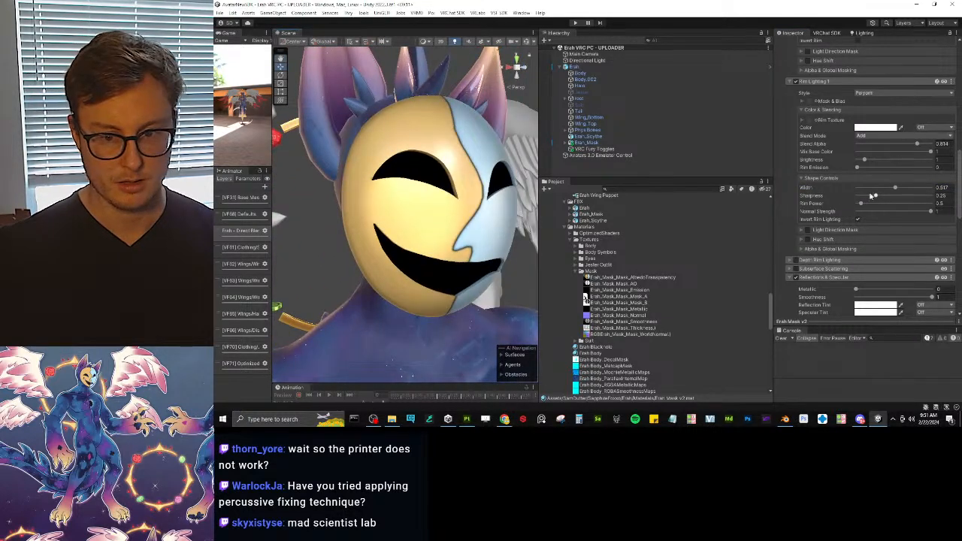
left_click_drag(873, 196, 863, 197)
left_click_drag(413, 200, 379, 157, "alt")
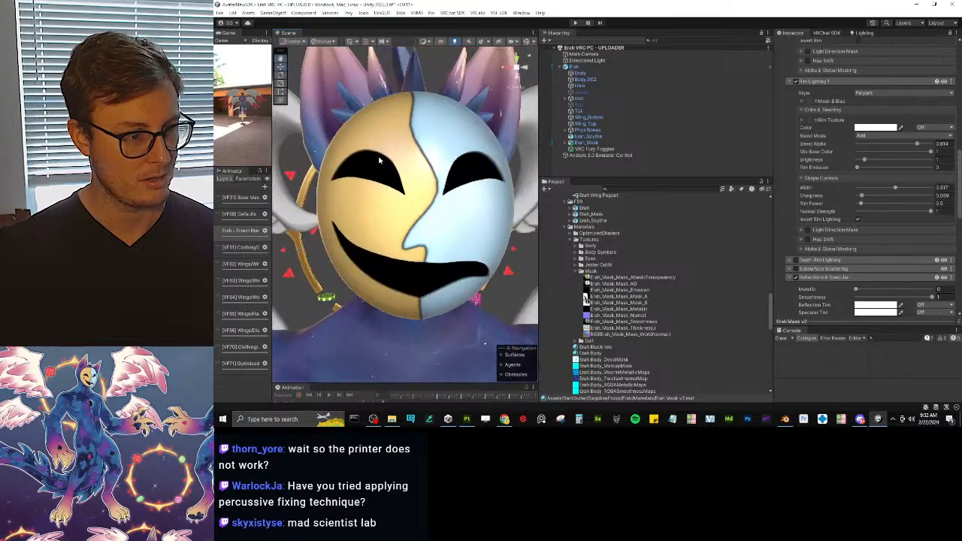
Step: Examine the mask's shading from the front and both sides, both close up and with the full avatar in view
scroll(387, 181, "down", 5)
left_click_drag(402, 214, 445, 235, "alt")
scroll(417, 243, "down", 4)
scroll(415, 237, "up", 5)
scroll(418, 237, "up", 4)
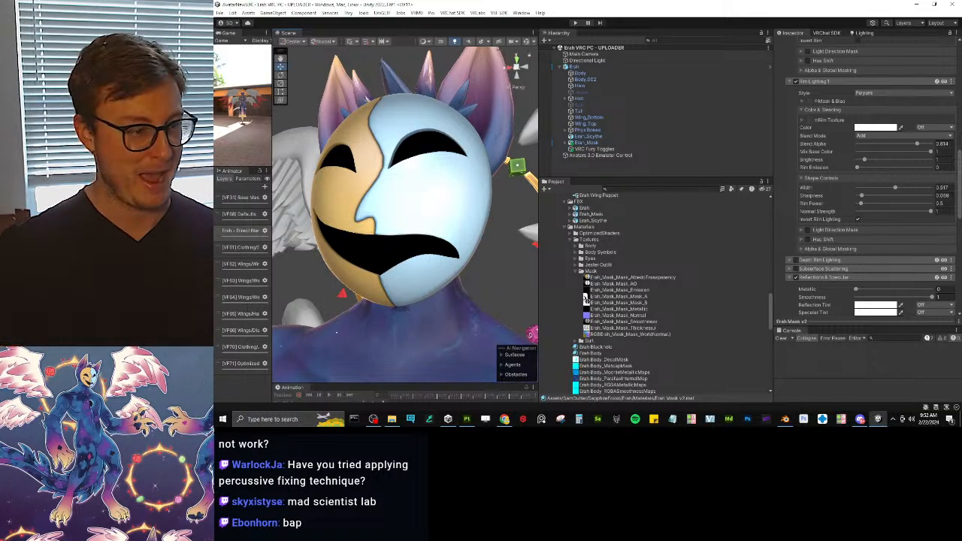
left_click_drag(496, 255, 404, 212, "alt")
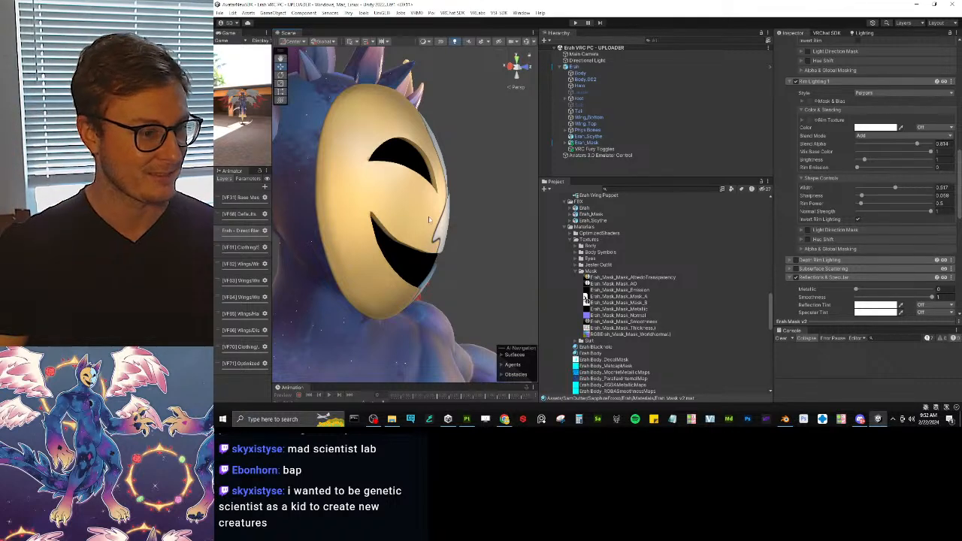
left_click_drag(429, 219, 327, 218, "alt")
scroll(413, 218, "down", 4)
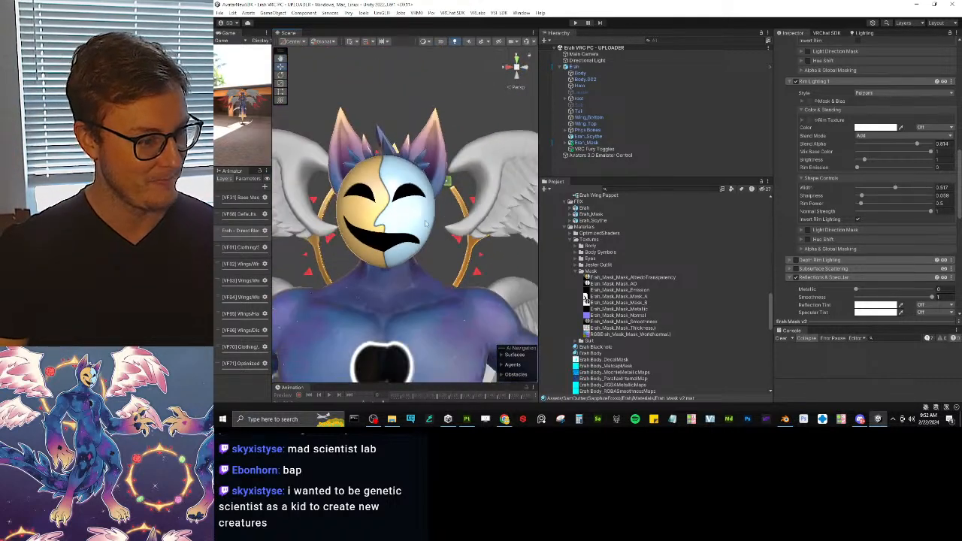
scroll(426, 222, "down", 3)
left_click_drag(426, 223, 440, 170, "alt")
left_click_drag(433, 210, 481, 206, "alt")
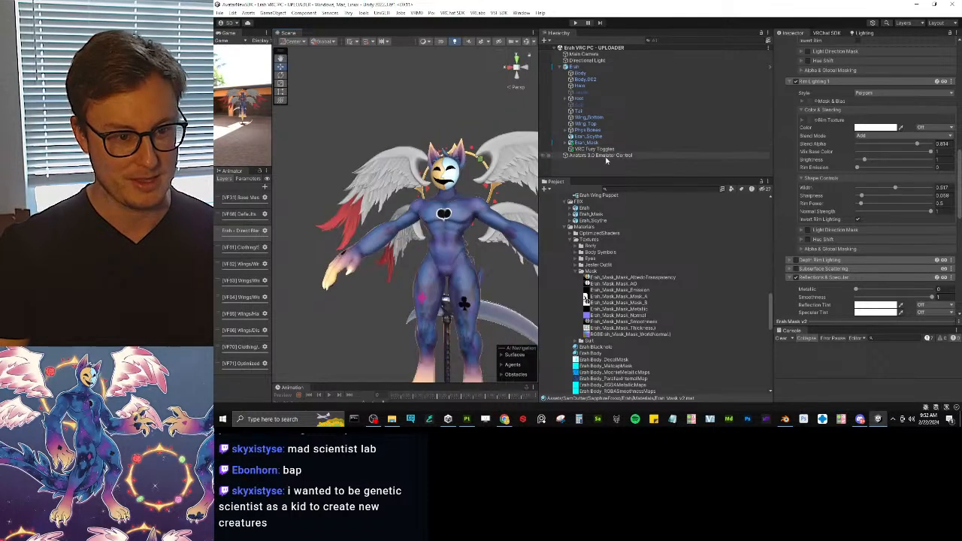
Step: Add another VRCFury Toggle component to the VRC Fury Toggles object
left_click(560, 67)
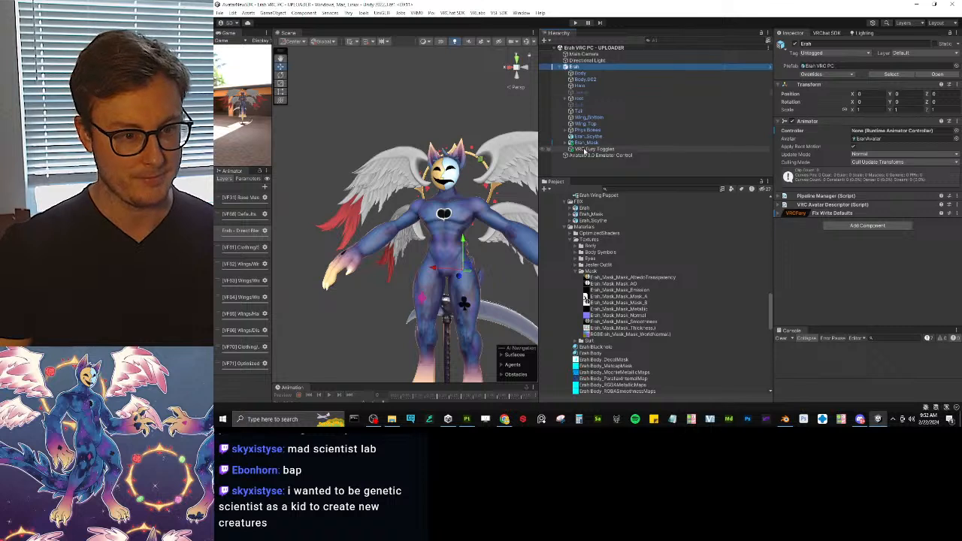
left_click(594, 149)
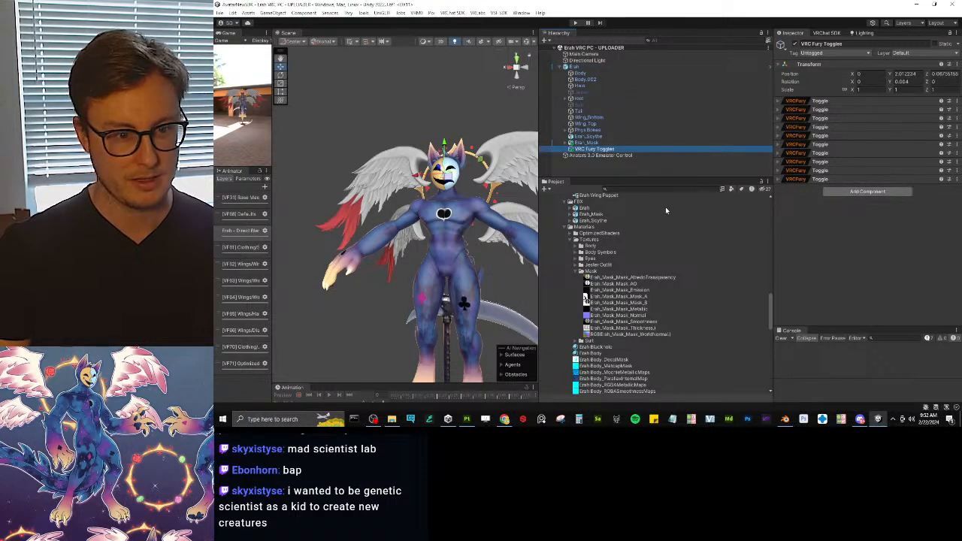
key("ctrl+shift+a")
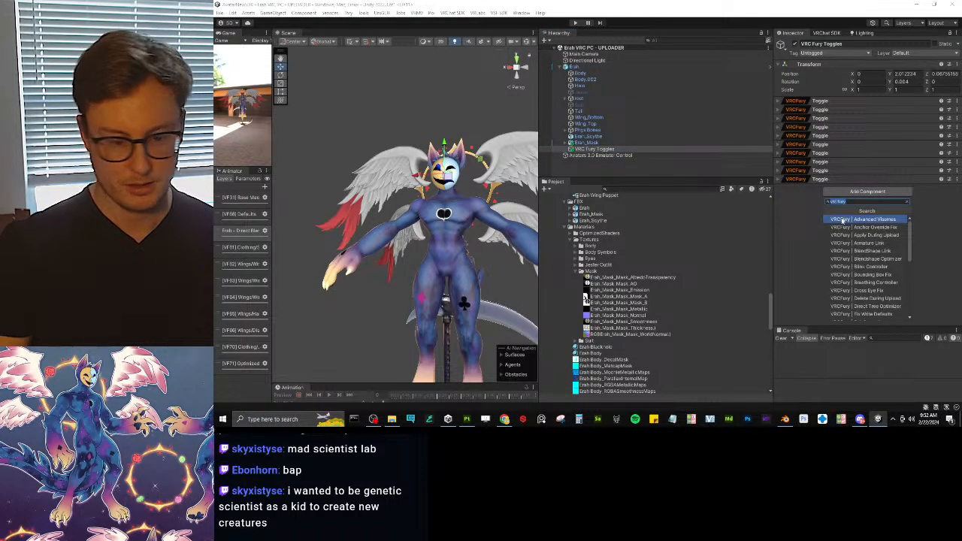
type("toggle")
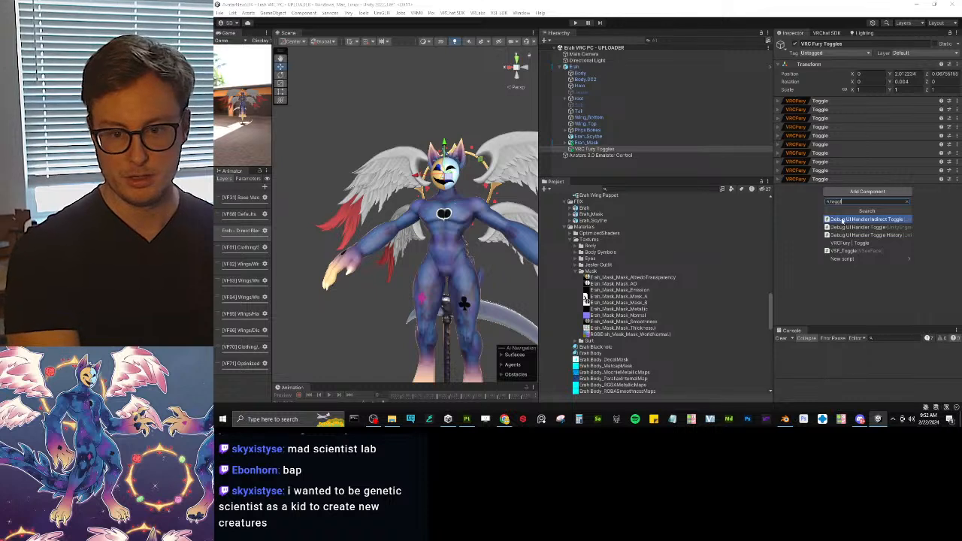
left_click(850, 244)
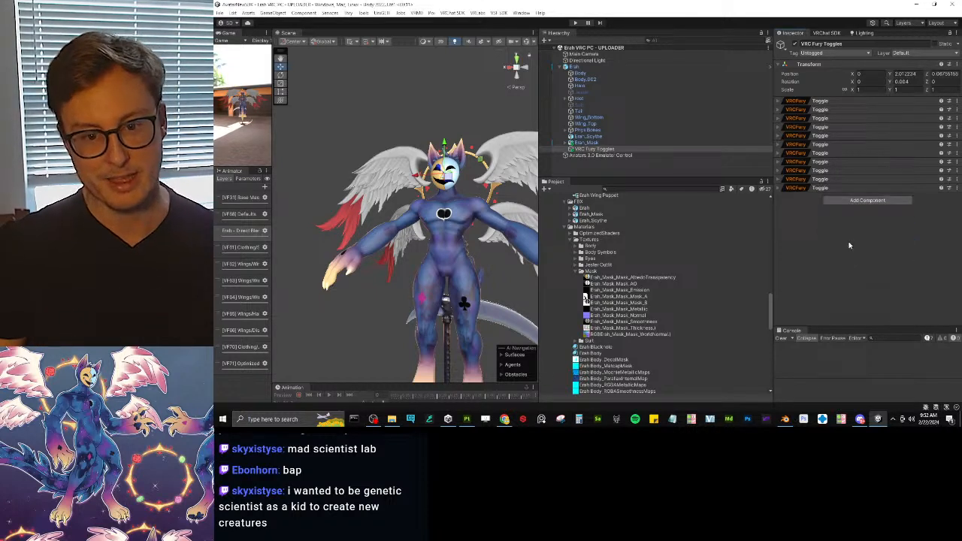
Step: Give the new toggle a Turn On action that targets the Erah_Mask object
left_click(781, 189)
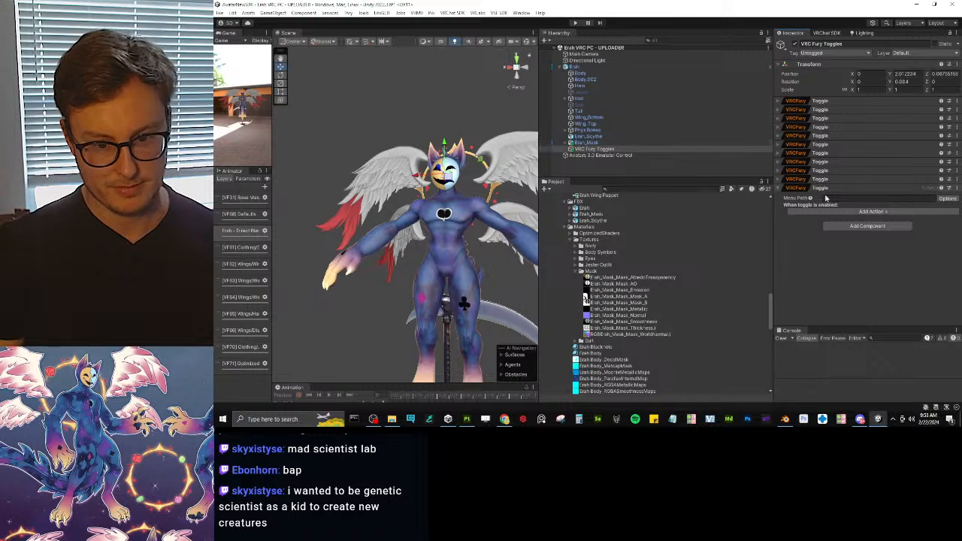
left_click(855, 213)
left_click(865, 232)
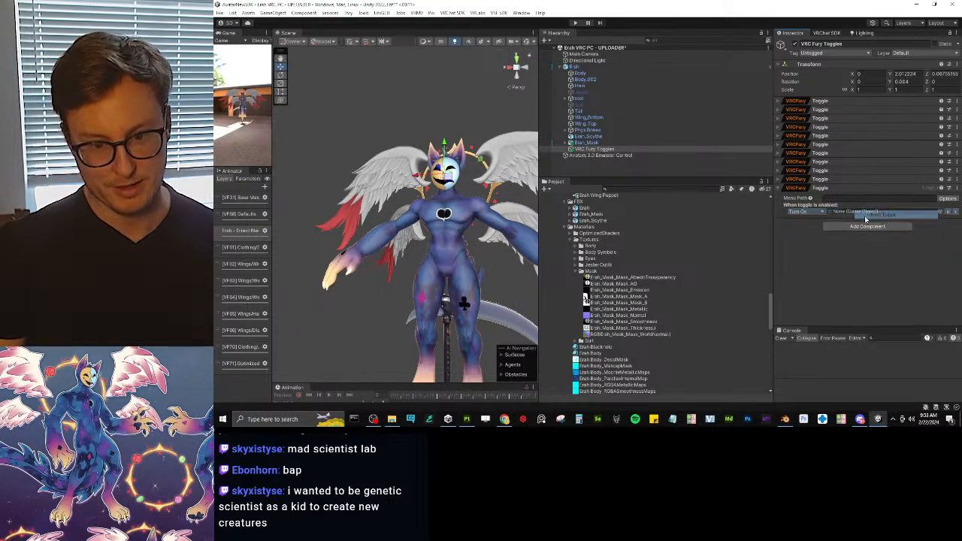
left_click(583, 144)
left_click(584, 149)
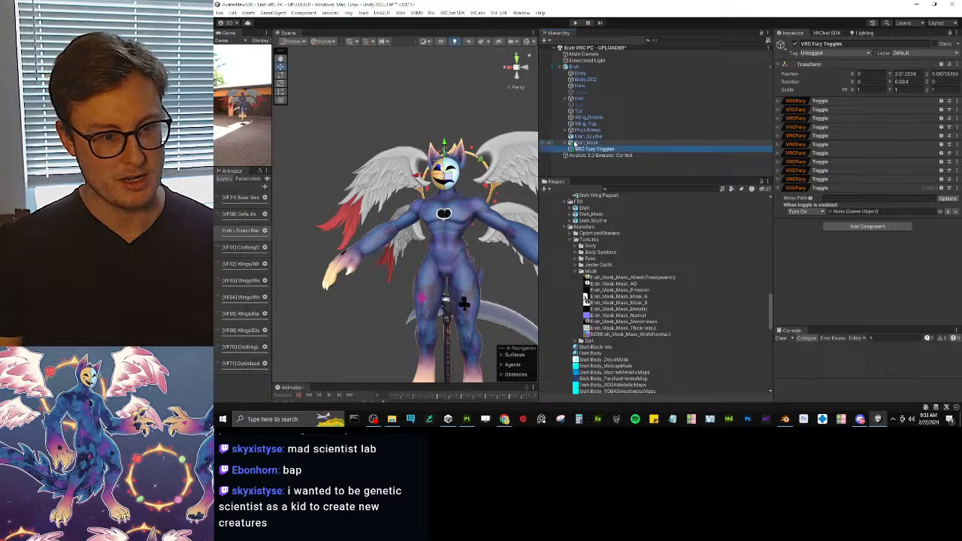
left_click_drag(583, 142, 853, 212)
Step: Set the toggle's menu path to Mask/FullToggle and enable exclusive tags with the tag Mask
left_click(861, 200)
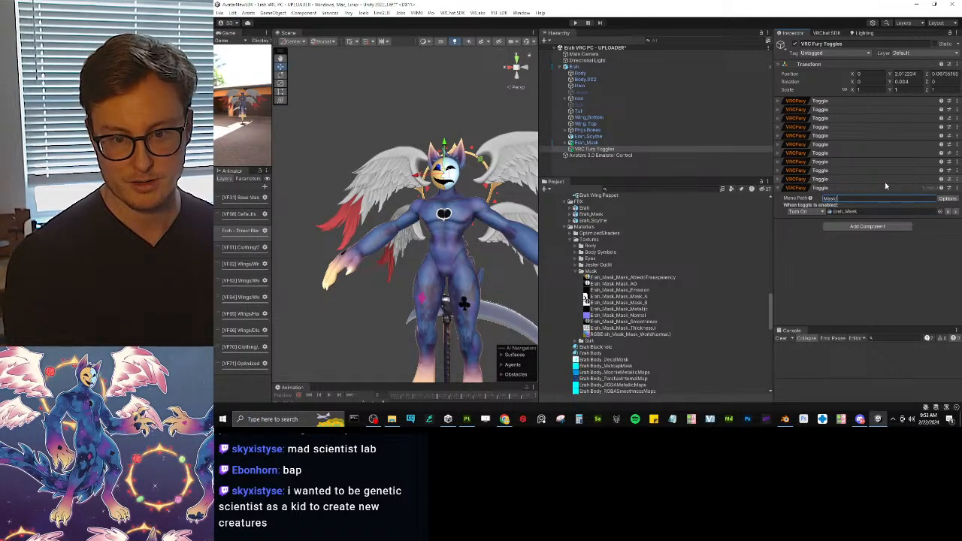
type("Mask/FullToggle")
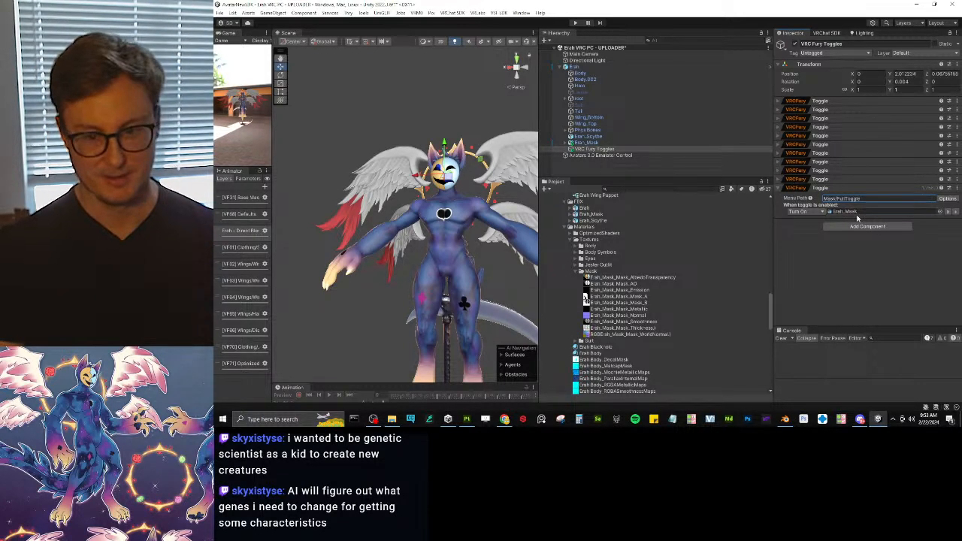
left_click(953, 199)
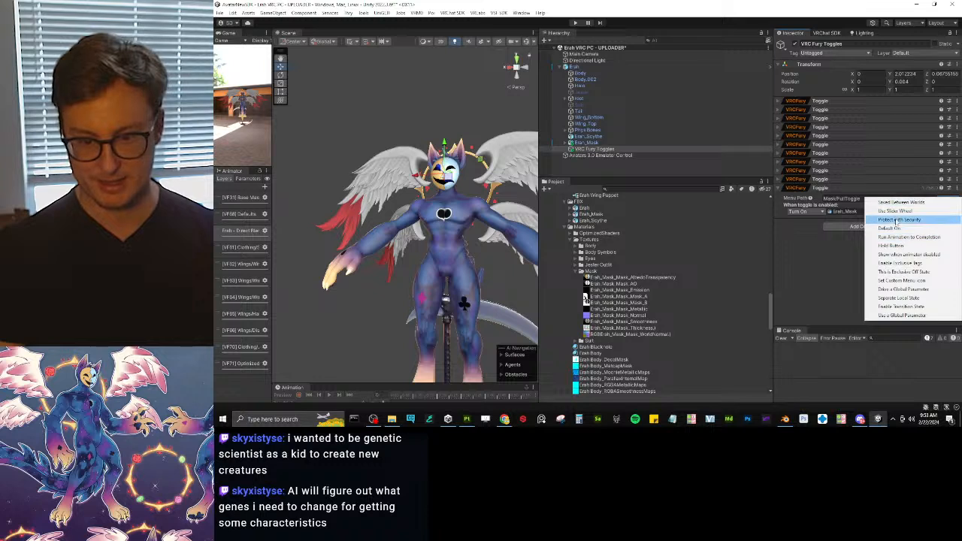
left_click(892, 263)
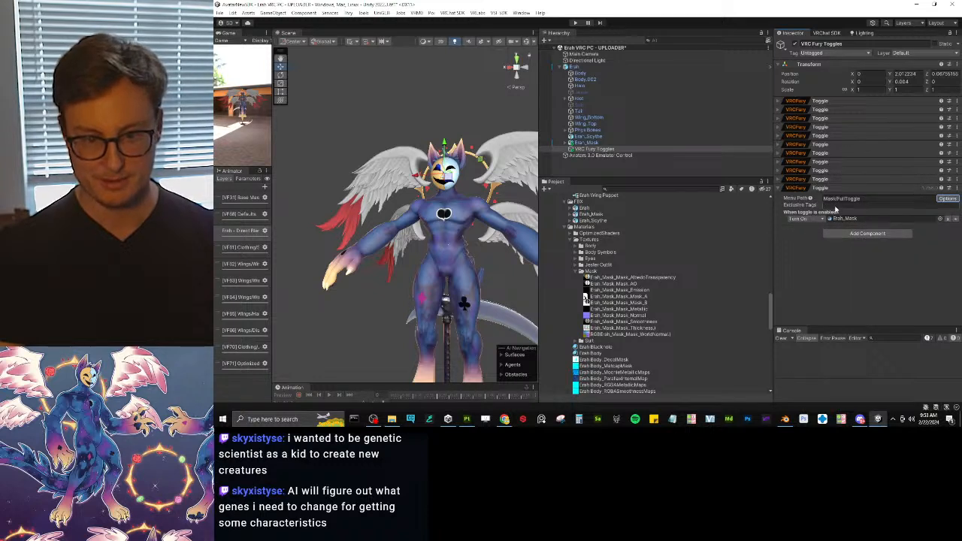
left_click(837, 207)
type("Mask")
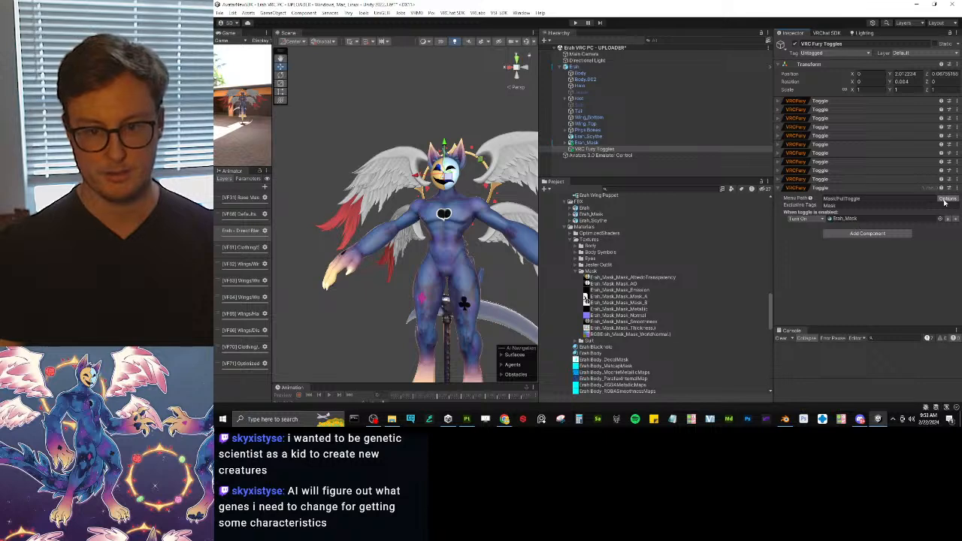
Step: Duplicate the Mask/FullToggle component as a new toggle on the same object
key("w")
right_click_drag(414, 204, 435, 234)
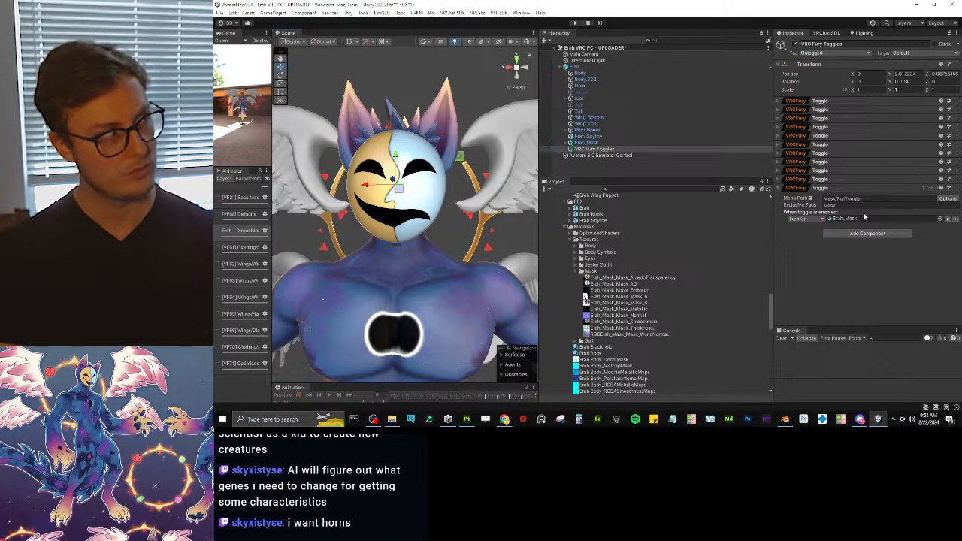
left_click(948, 198)
left_click(949, 199)
left_click(950, 199)
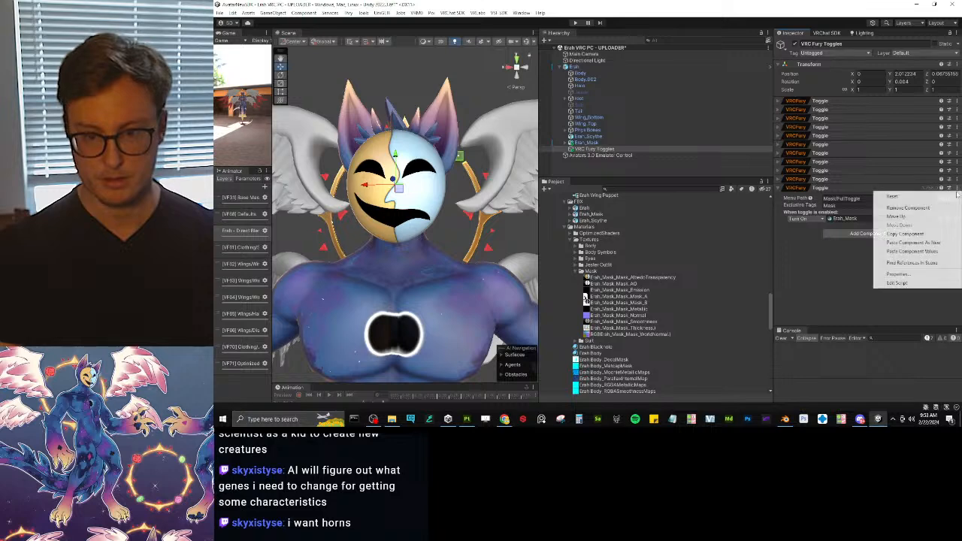
left_click(916, 242)
scroll(906, 212, "down", 15)
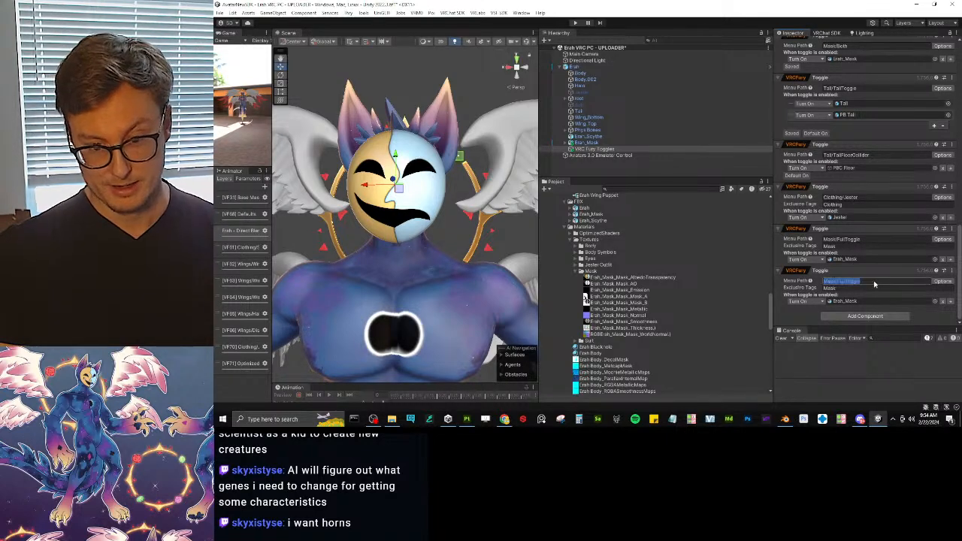
Step: Set the copied toggle's menu path to Mask/Sad Toggle and make Mask_Left its Turn On target
key("BackSpace")
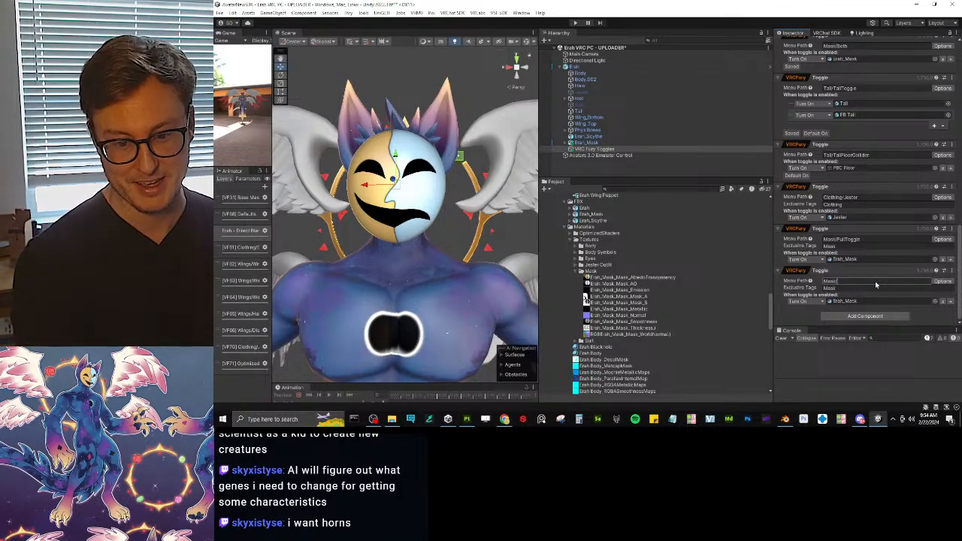
type("Lef")
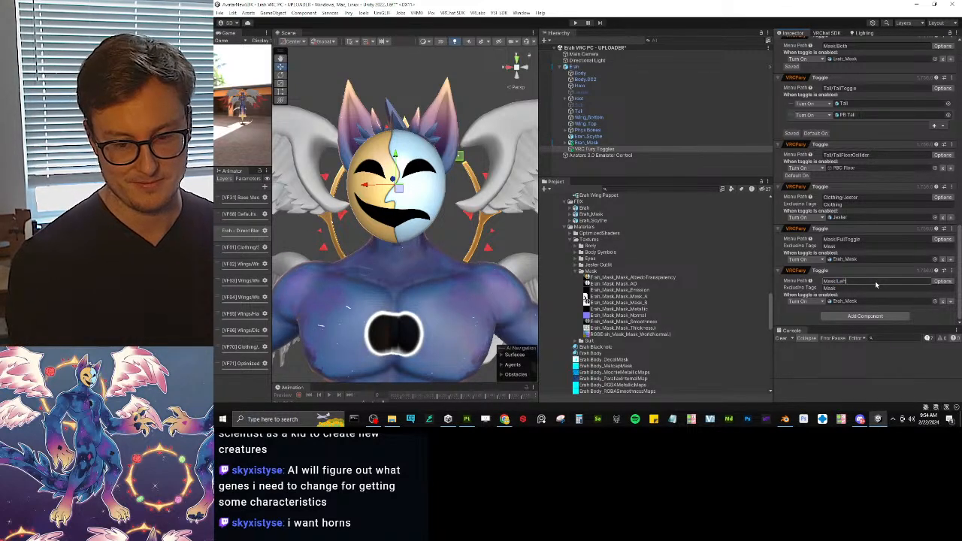
type("t")
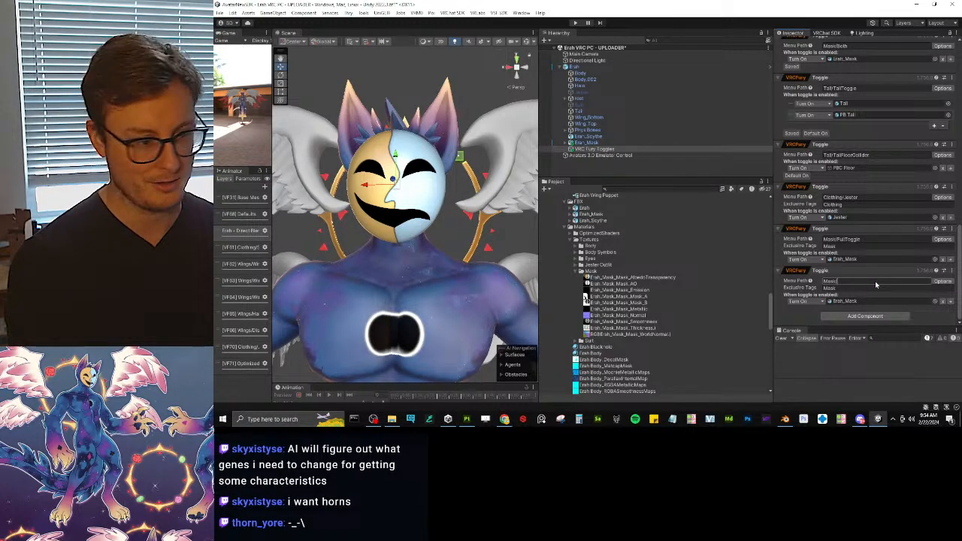
type("Sad Toggle")
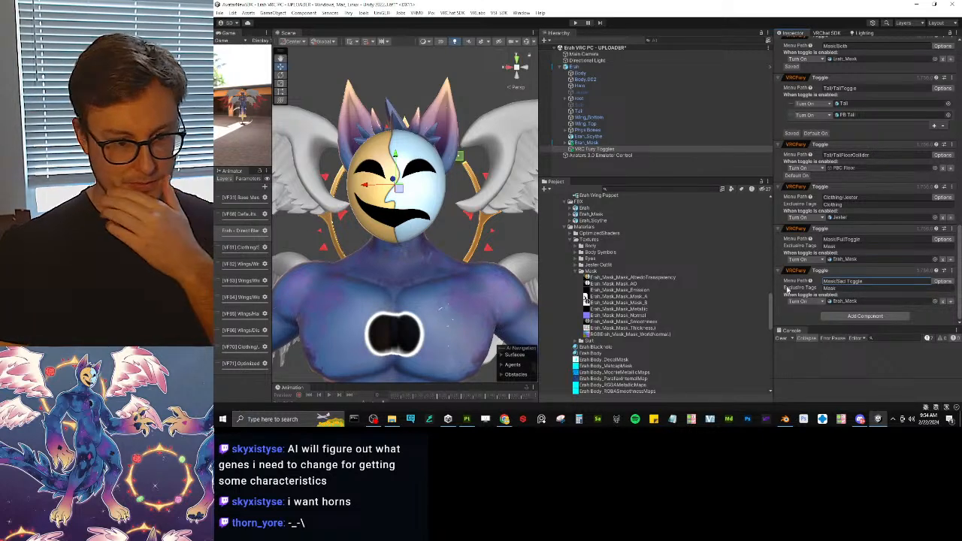
left_click(565, 143)
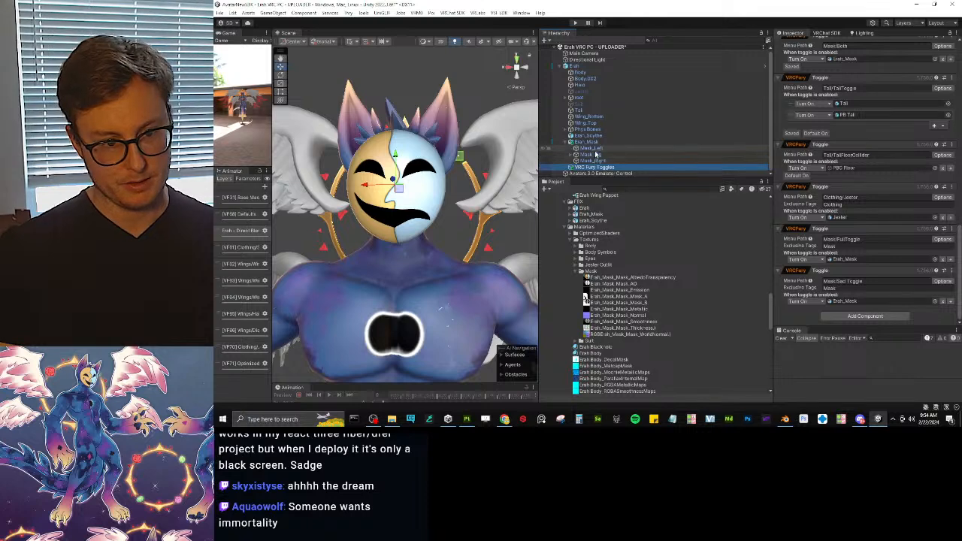
left_click_drag(596, 161, 868, 308)
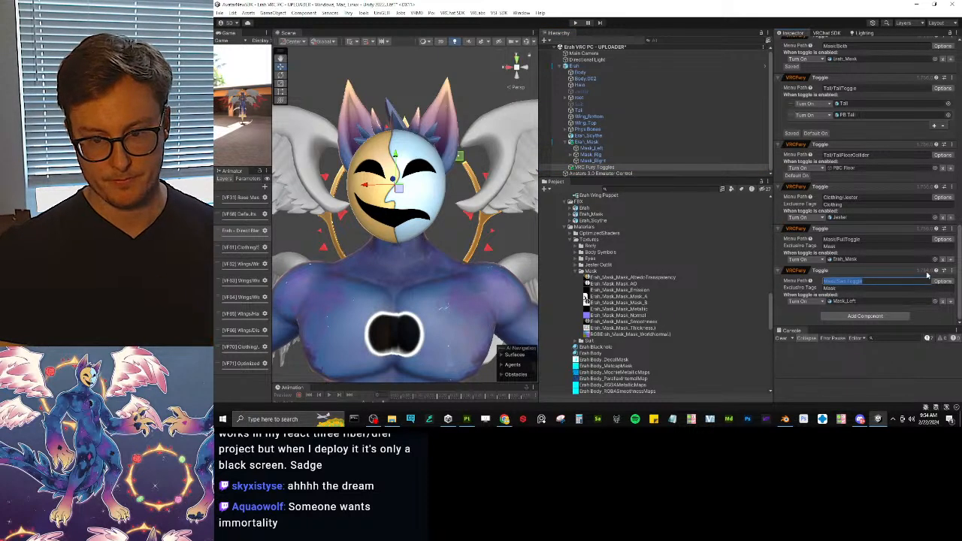
Step: Paste the copied Mask/FullToggle component as another new toggle on VRC Fury Toggles
left_click(953, 272)
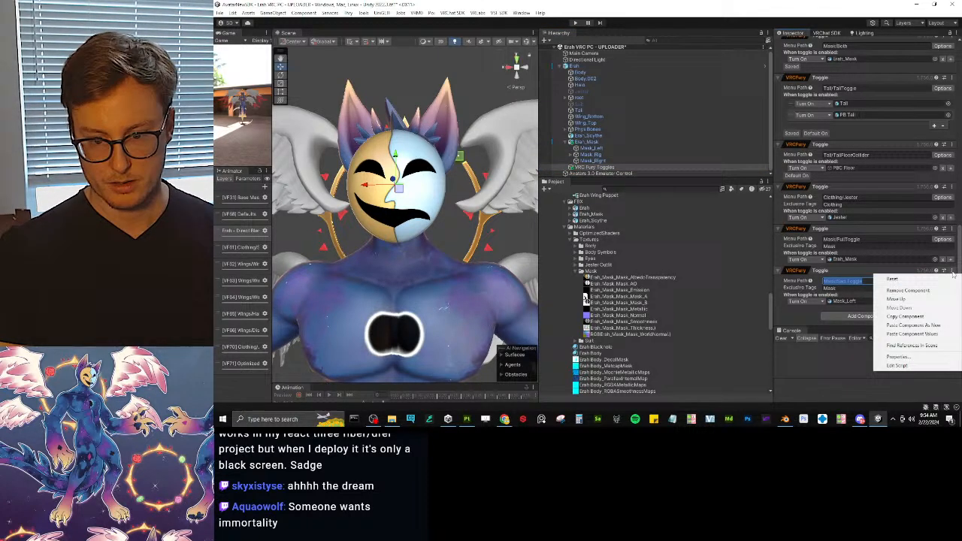
left_click(927, 326)
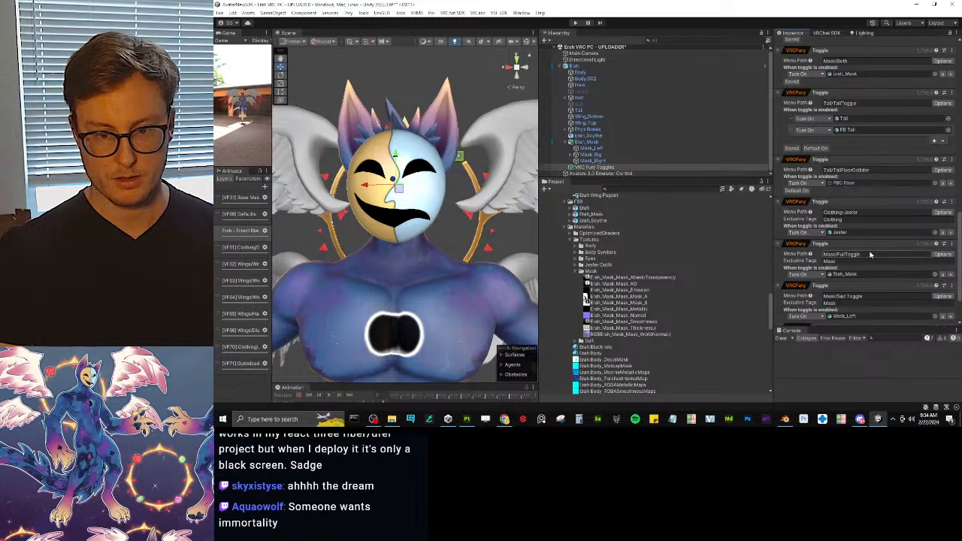
scroll(872, 254, "up", 6)
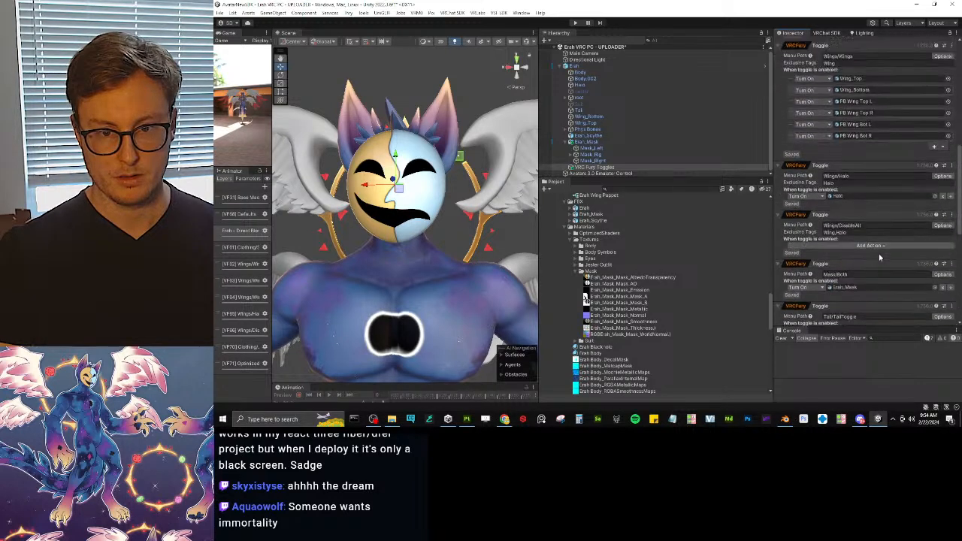
scroll(879, 257, "up", 6)
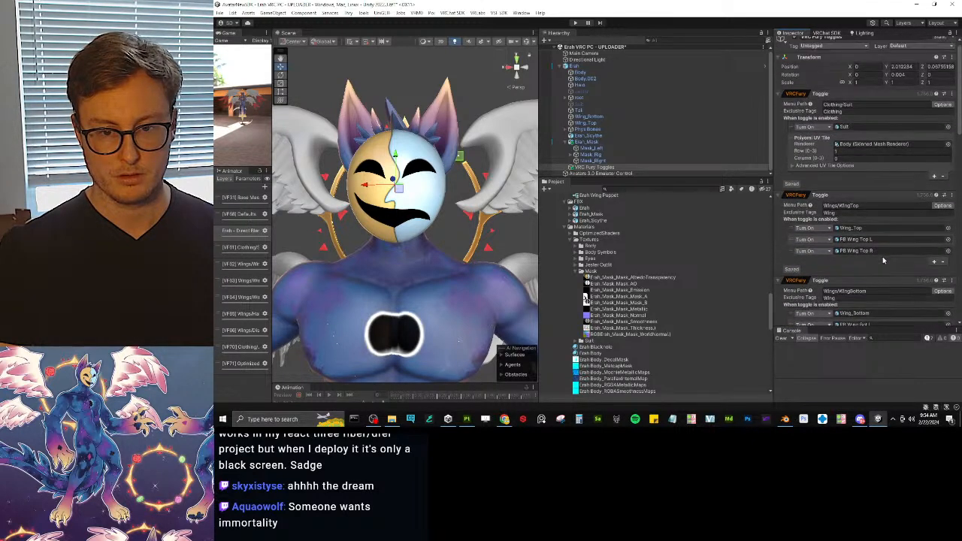
scroll(884, 263, "down", 12)
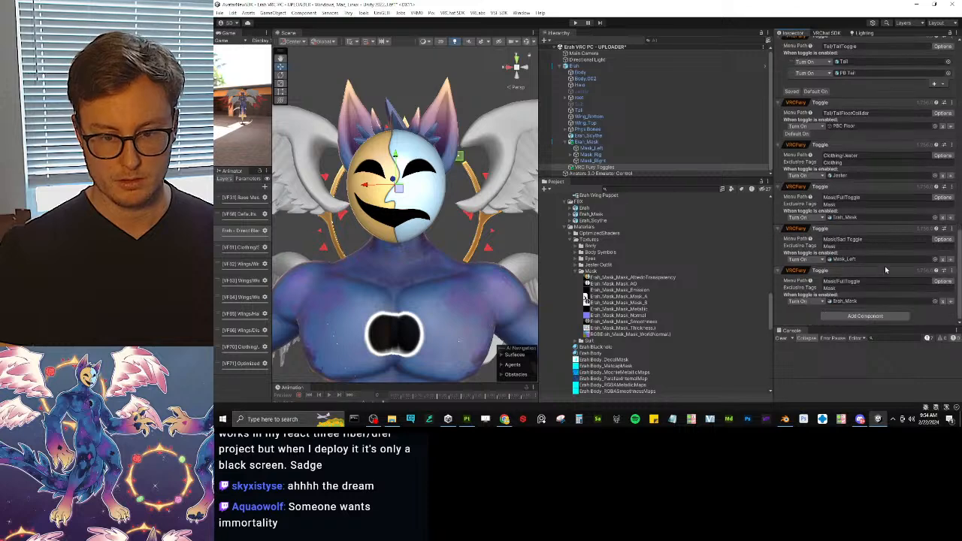
Step: Remove the old Mask/Both toggle component from VRC Fury Toggles
scroll(862, 191, "up", 3)
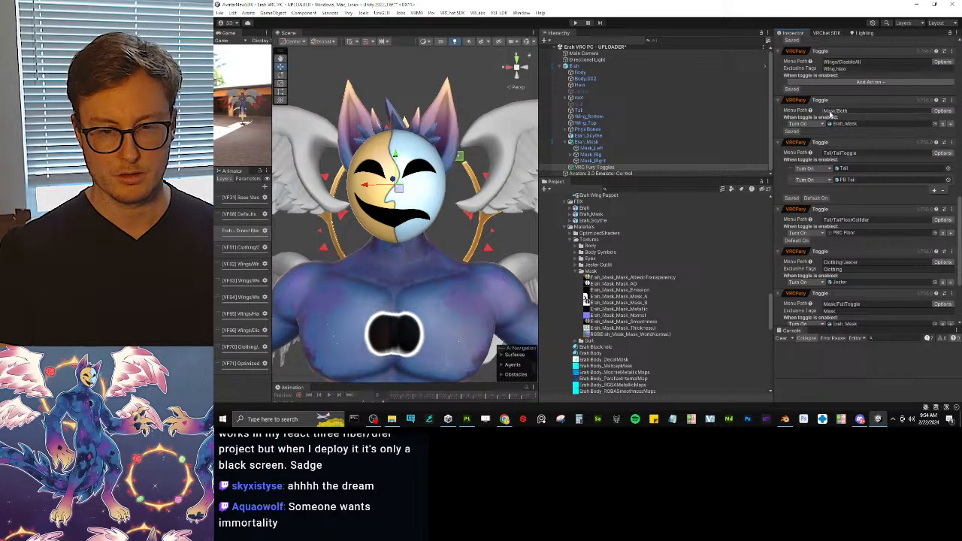
left_click(953, 101)
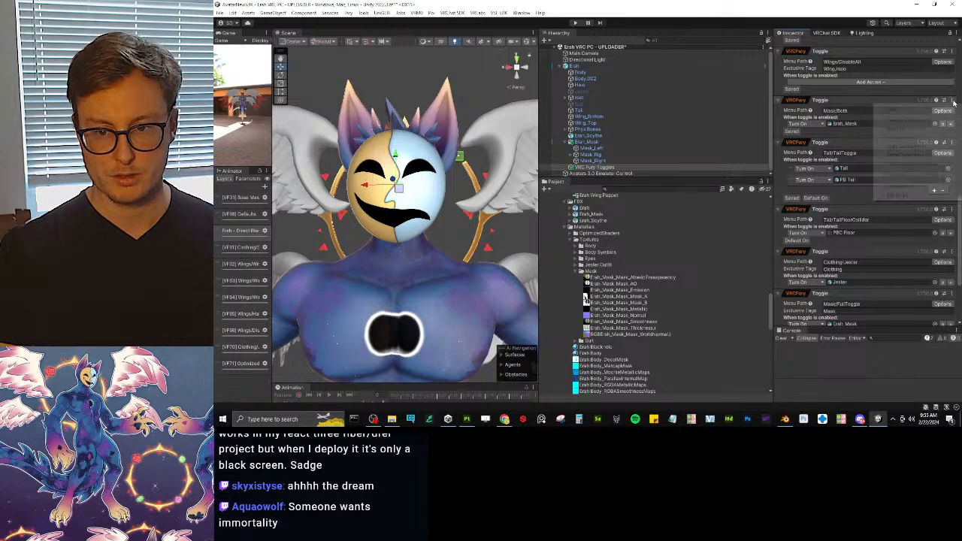
left_click(908, 120)
Step: Set the newly pasted toggle's menu path to Mask/Happy Toggle and make Mask_Right its Turn On target
scroll(872, 196, "down", 4)
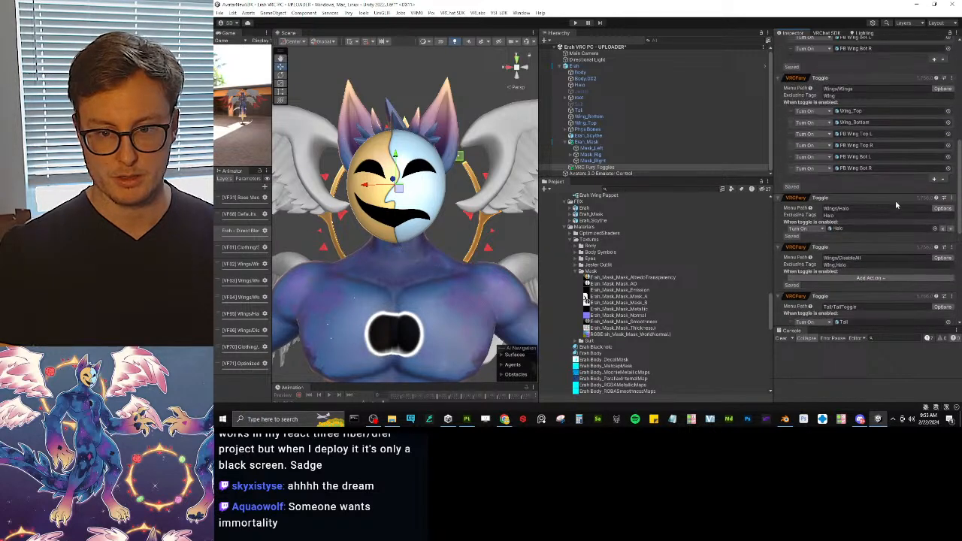
scroll(893, 212, "down", 1)
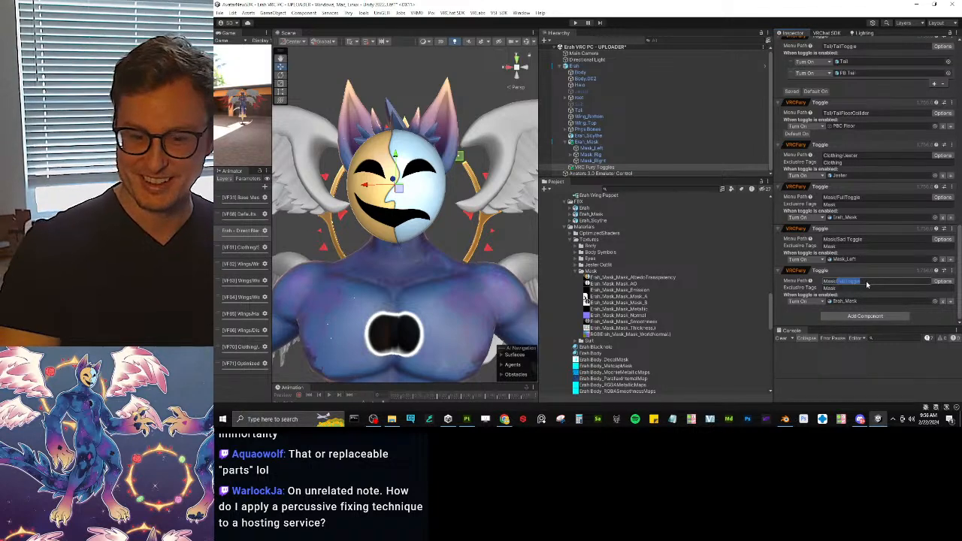
key("BackSpace")
type("H")
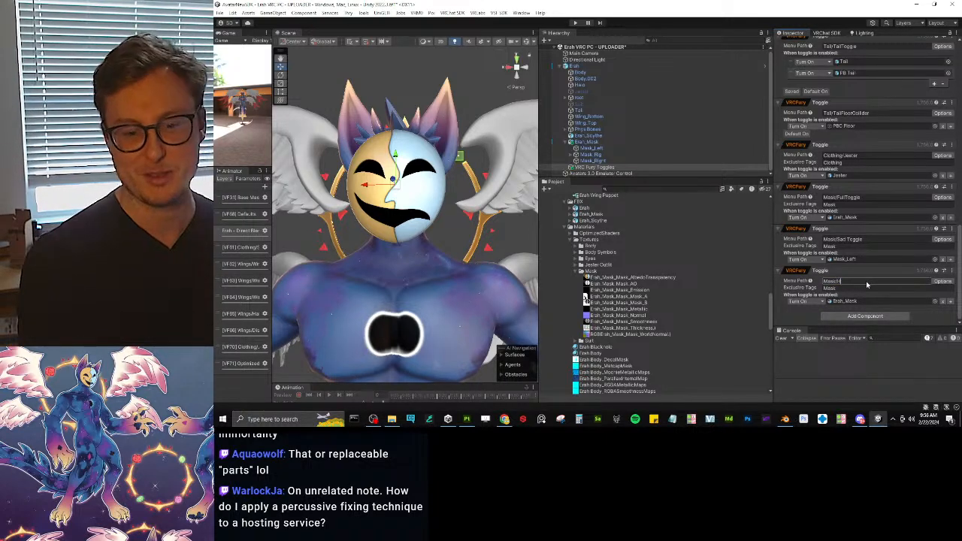
type("appyToggle")
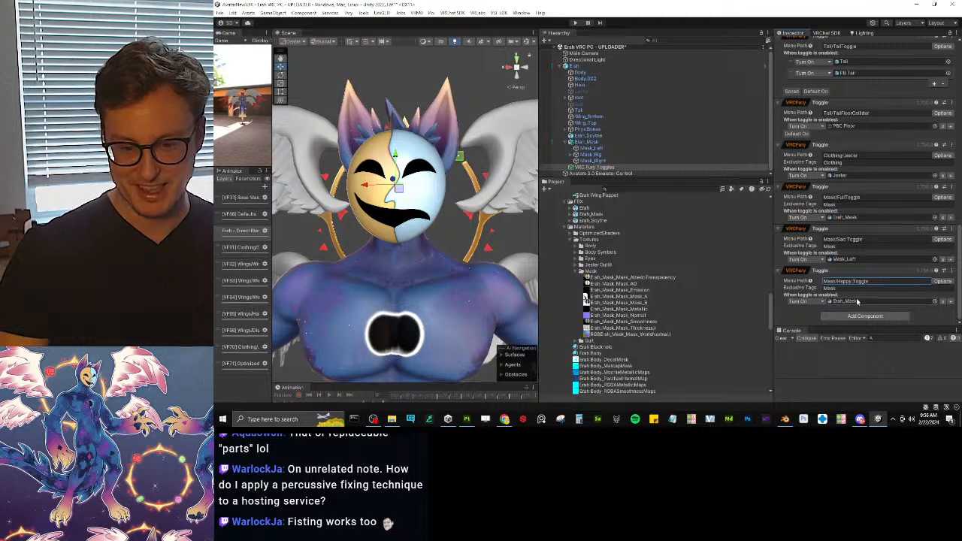
left_click_drag(604, 162, 845, 303)
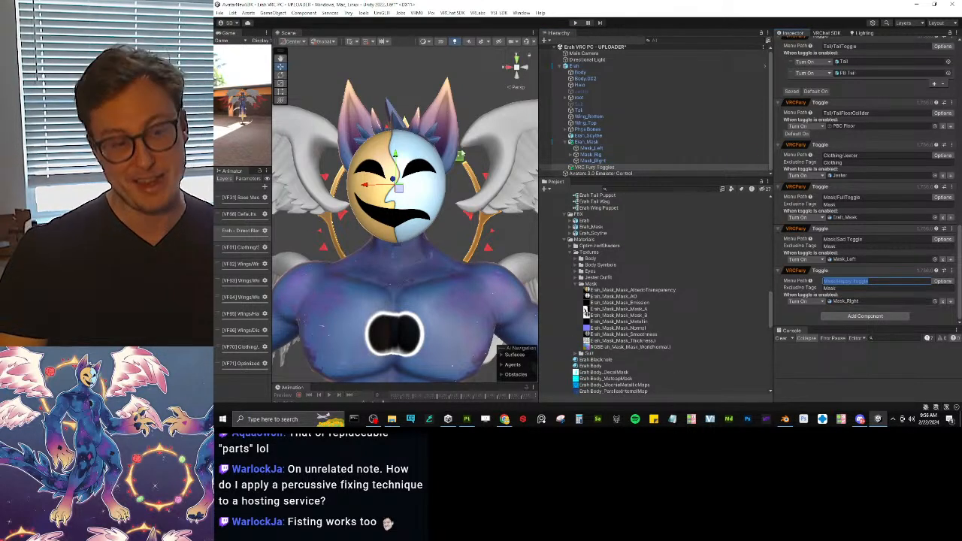
Step: Widen the Scene view and reframe it on the avatar's upper body and wings
scroll(455, 156, "down", 3)
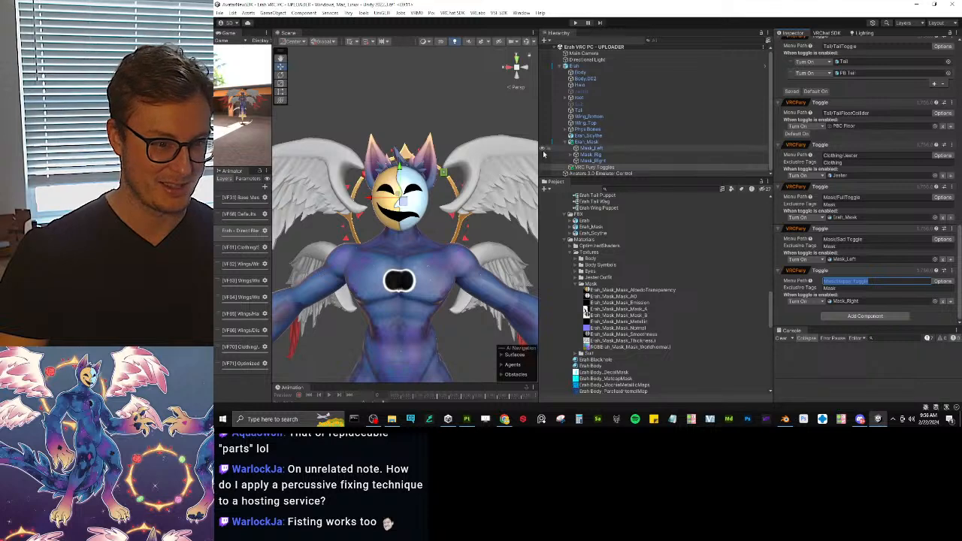
left_click_drag(540, 150, 631, 154)
scroll(447, 217, "down", 2)
left_click_drag(448, 218, 509, 240, "alt")
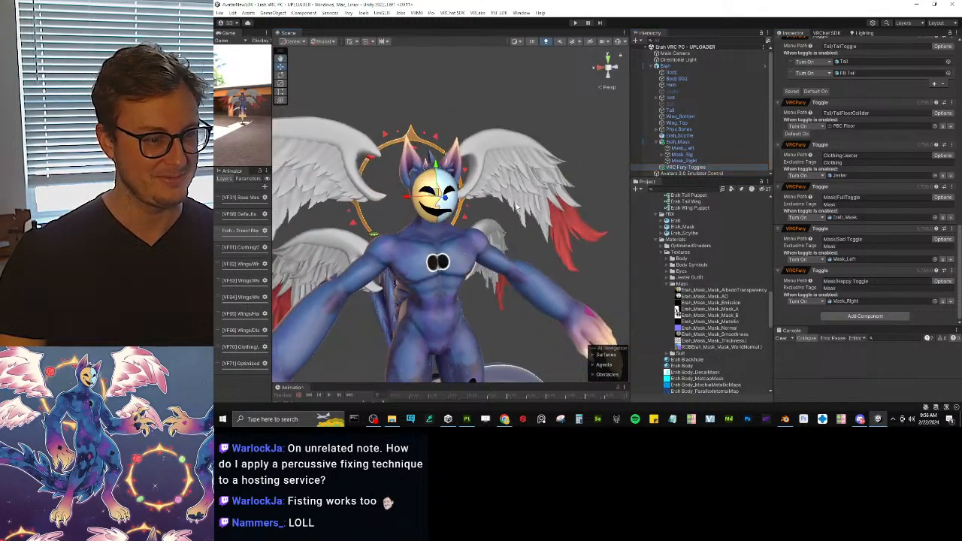
Step: Enter Play mode and test the Happy, Full and Sad mask toggles through the avatar's Mask expressions menu
left_click(575, 24)
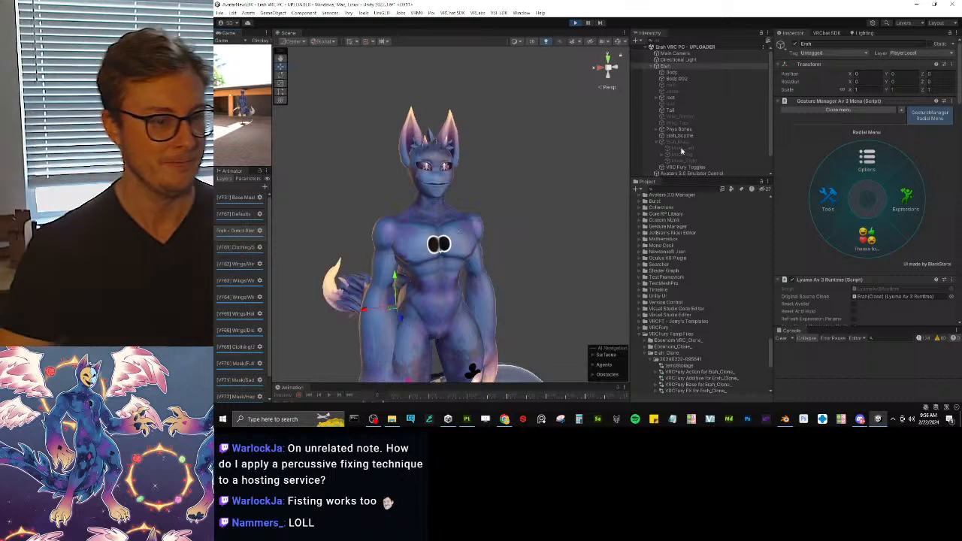
left_click(904, 199)
left_click(842, 172)
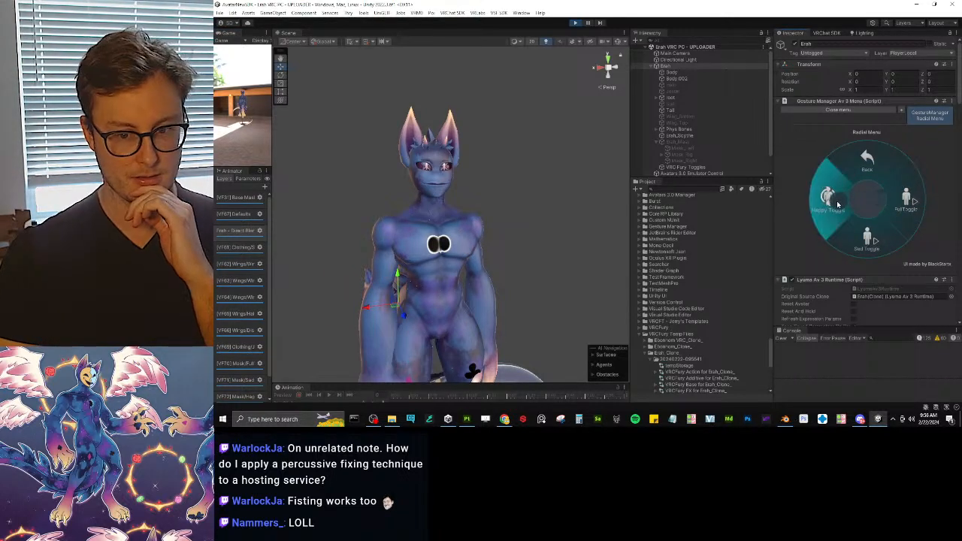
left_click(836, 205)
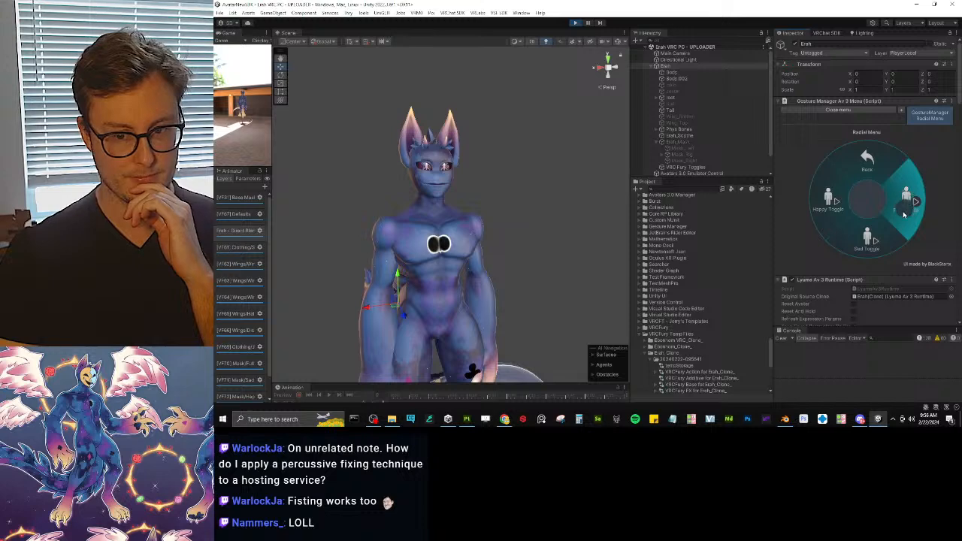
left_click(900, 210)
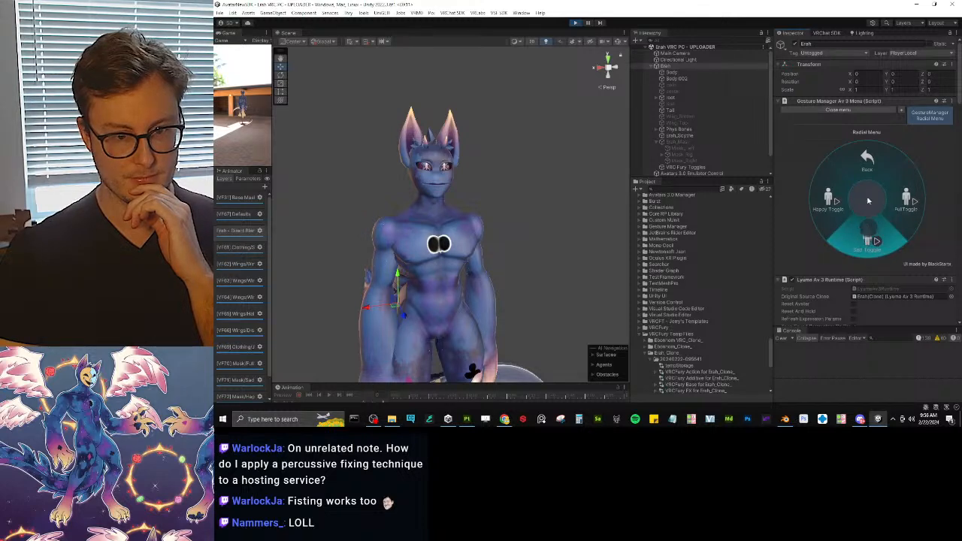
left_click(868, 169)
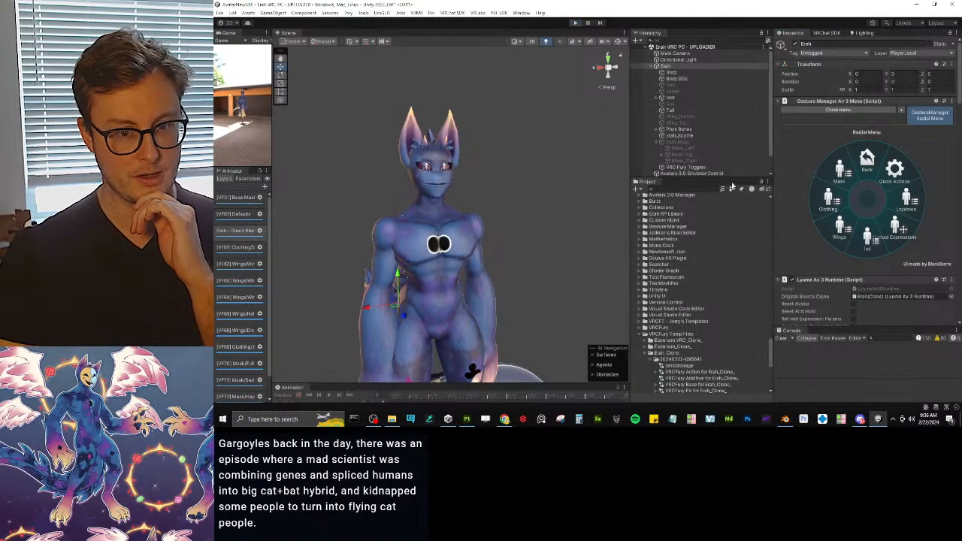
Step: Replace the Turn On target of the Mask/FullToggle component on VRC Fury Toggles with Mask_Left
left_click(688, 142)
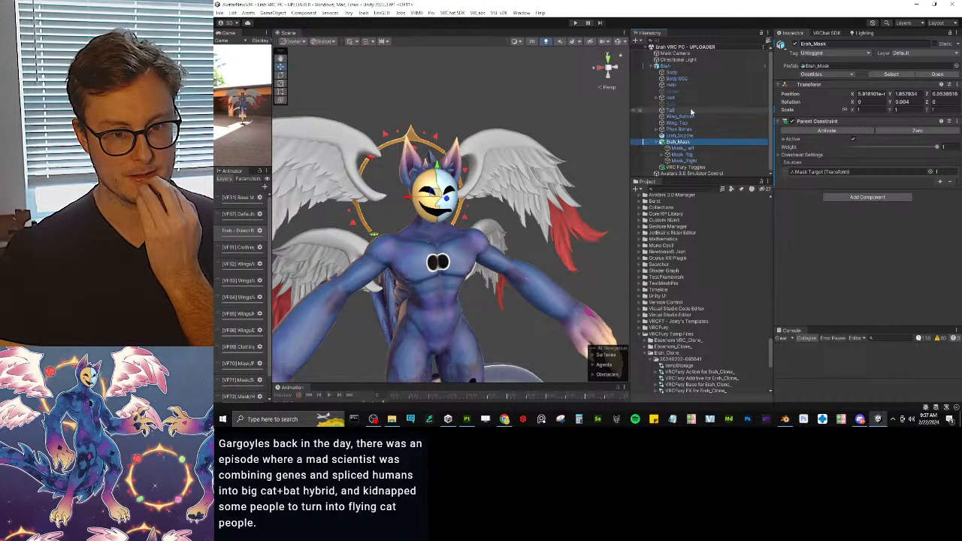
left_click(681, 167)
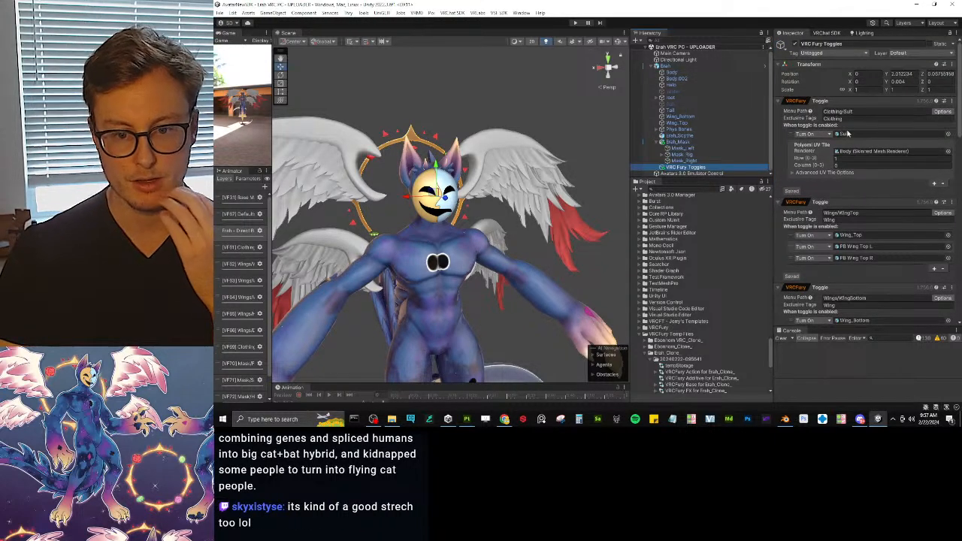
scroll(847, 133, "down", 8)
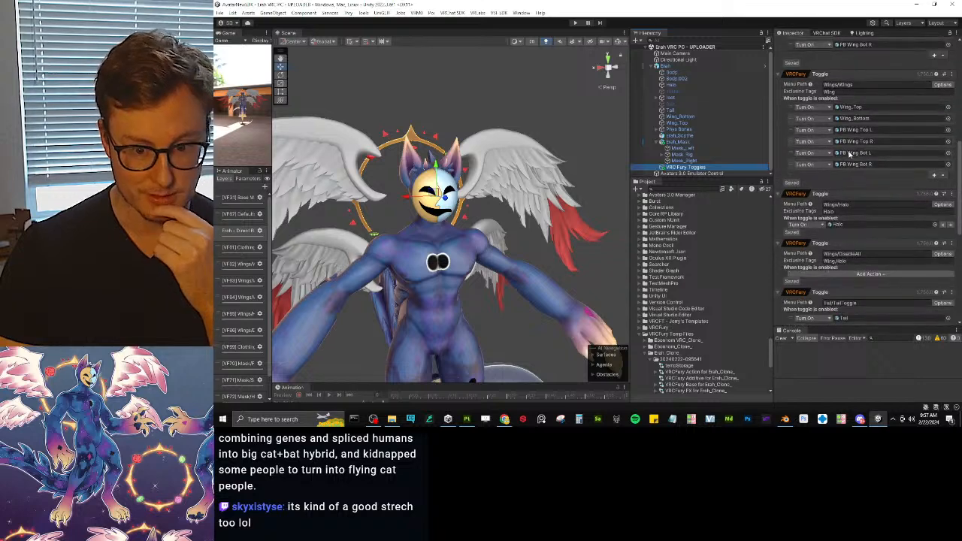
scroll(850, 154, "down", 7)
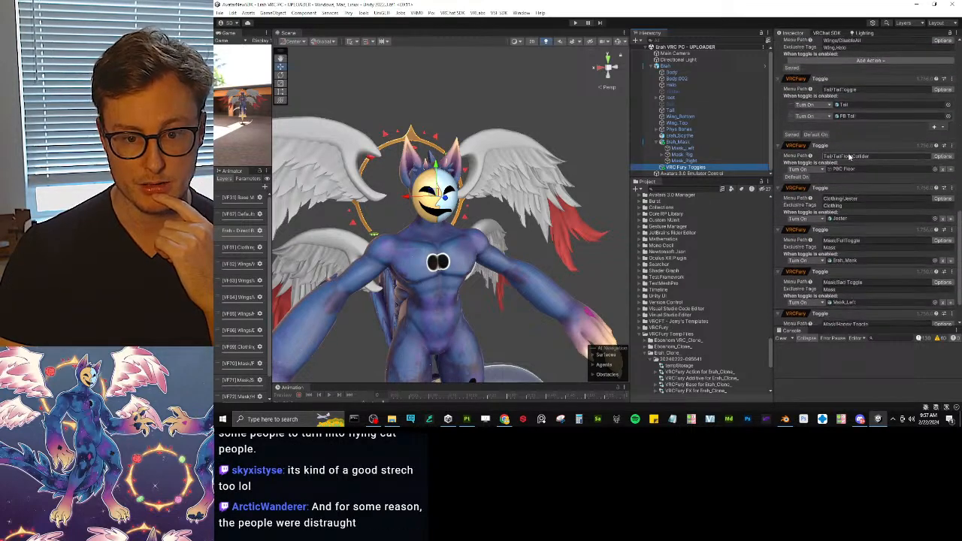
scroll(843, 207, "down", 3)
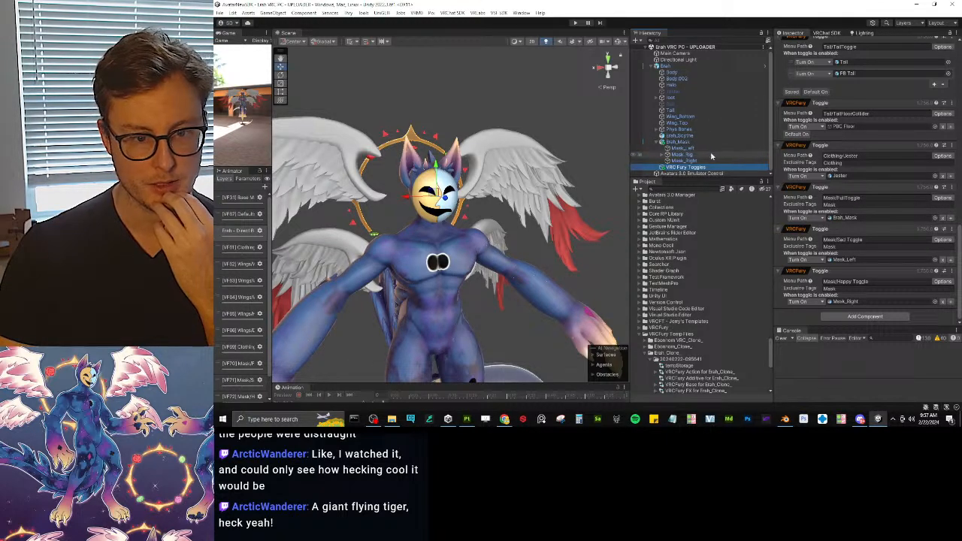
left_click_drag(710, 150, 887, 217)
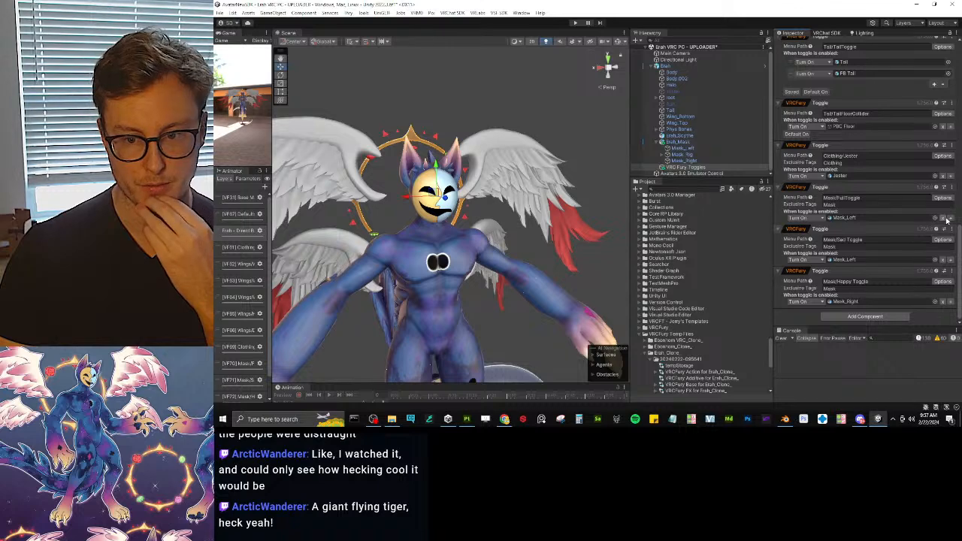
Step: Add a second Turn On action to the Mask/FullToggle component that targets Mask_Right
left_click(948, 220)
left_click(910, 226)
left_click(696, 161)
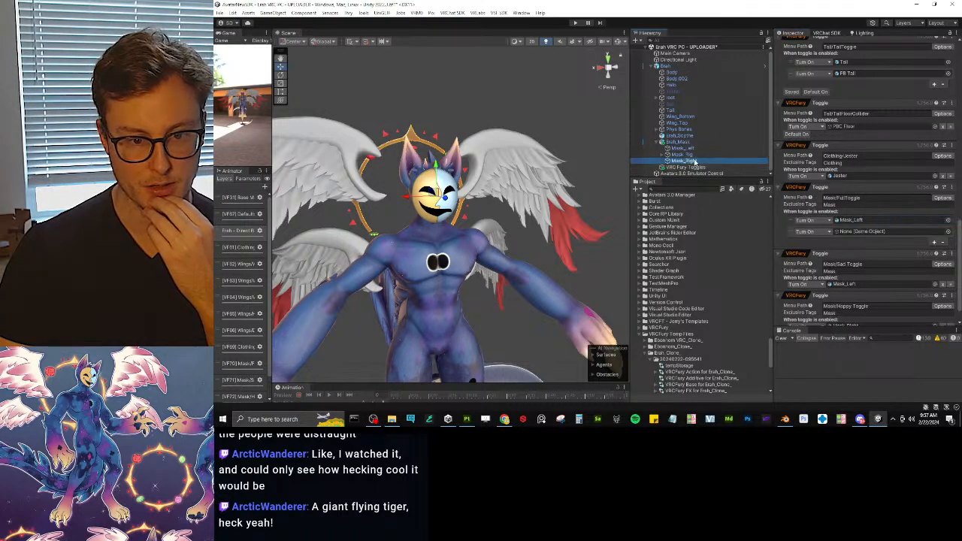
left_click_drag(695, 161, 870, 229)
scroll(868, 220, "down", 2)
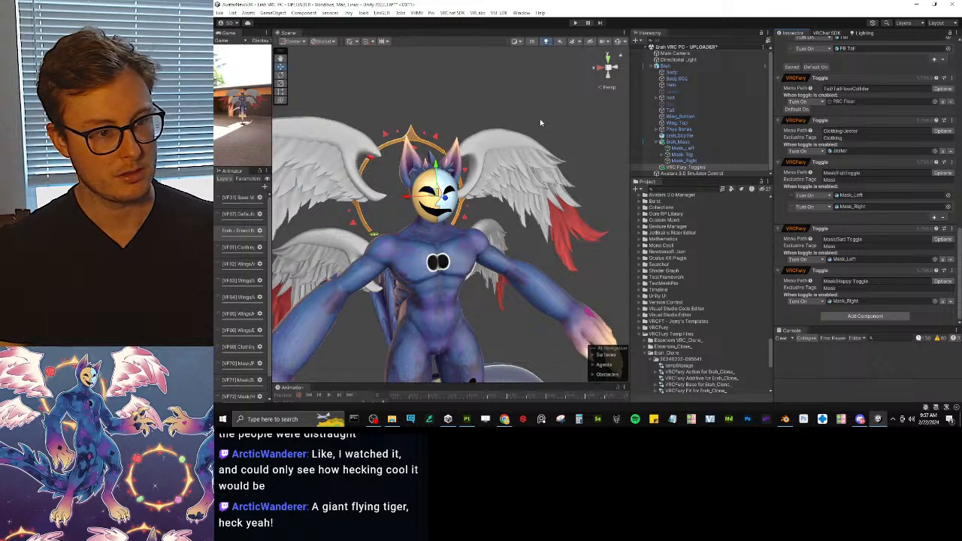
Step: Enter Play mode, open the Mask expressions menu, and try the Happy, Full and Sad toggles on the avatar
left_click(575, 22)
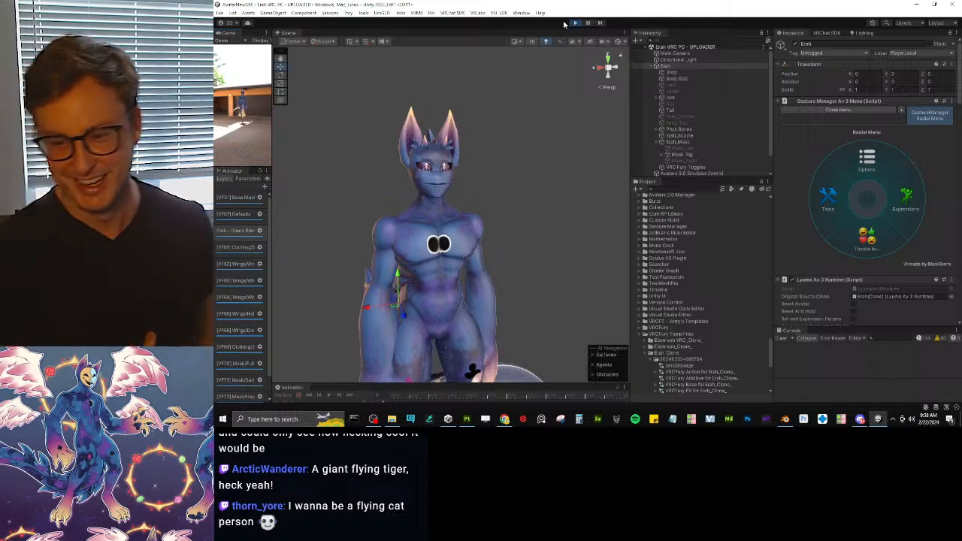
left_click(900, 226)
left_click(855, 184)
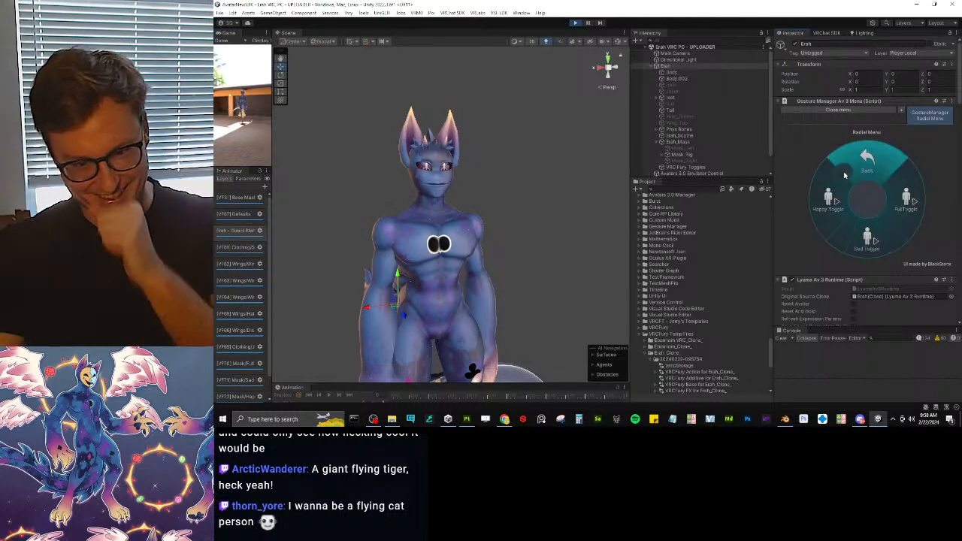
left_click(828, 197)
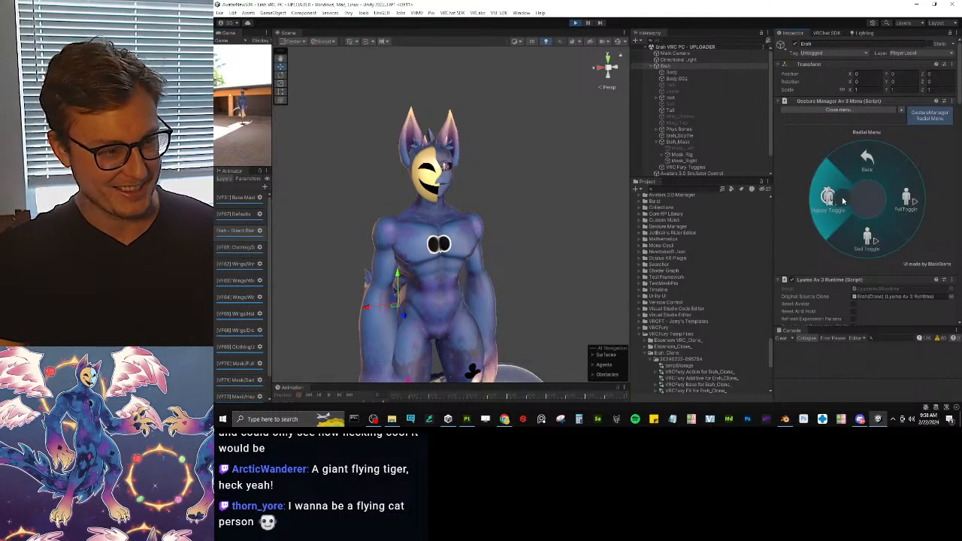
left_click(907, 205)
left_click(869, 238)
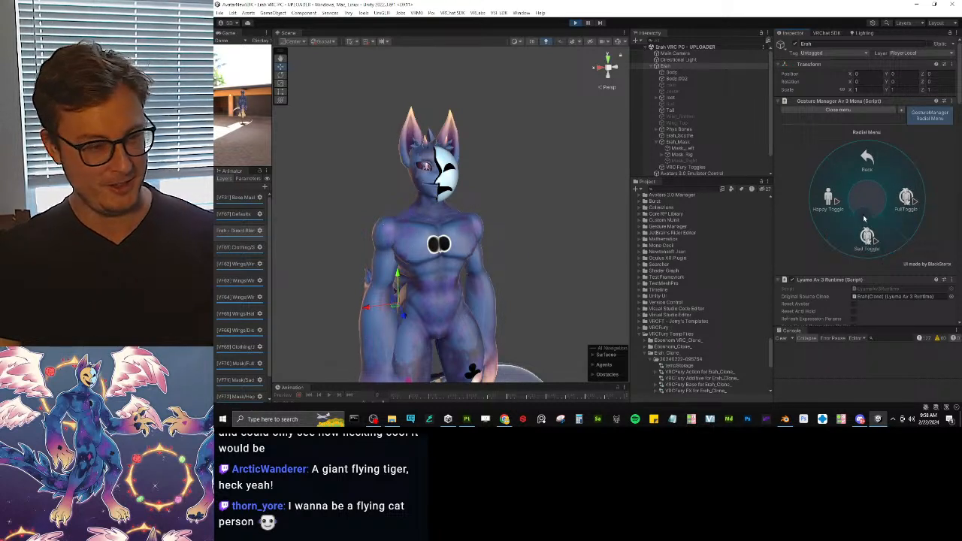
Step: Switch repeatedly among the mask toggles to check that they exclude one another, and exit Play mode
left_click(848, 207)
left_click(866, 231)
left_click(866, 232)
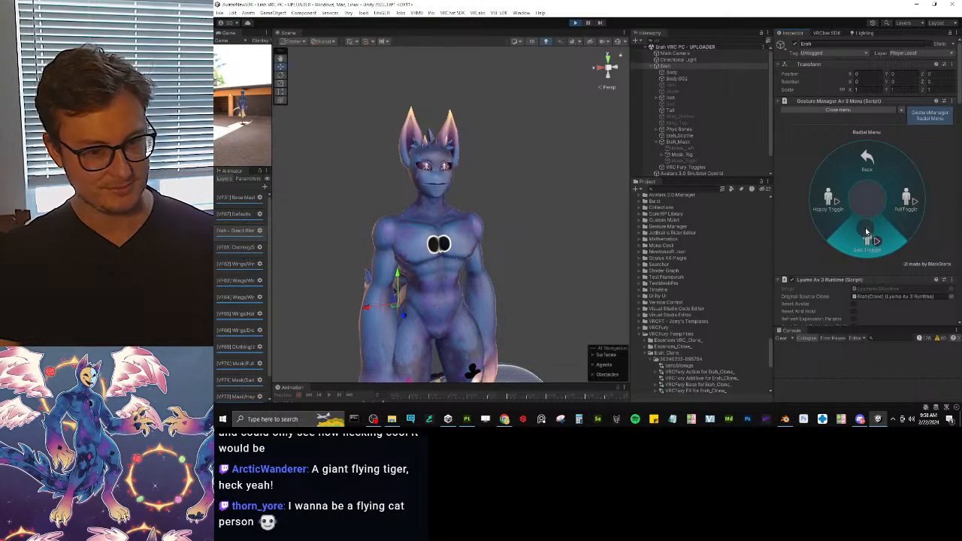
left_click(904, 205)
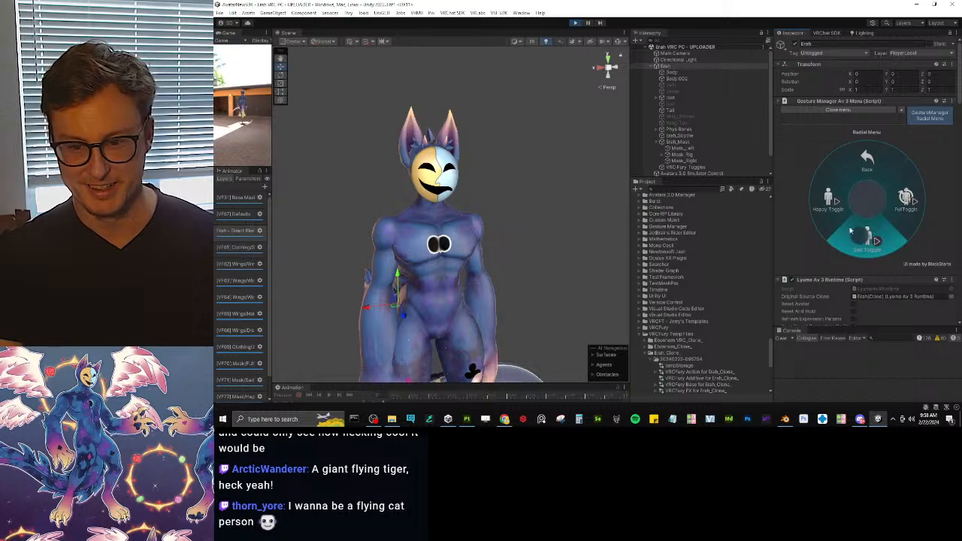
left_click(837, 218)
left_click(864, 234)
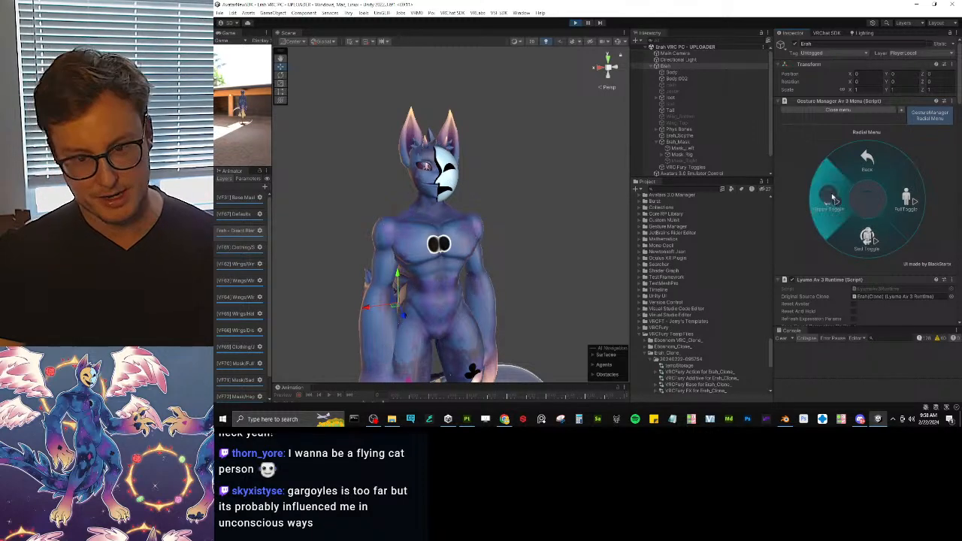
left_click(575, 23)
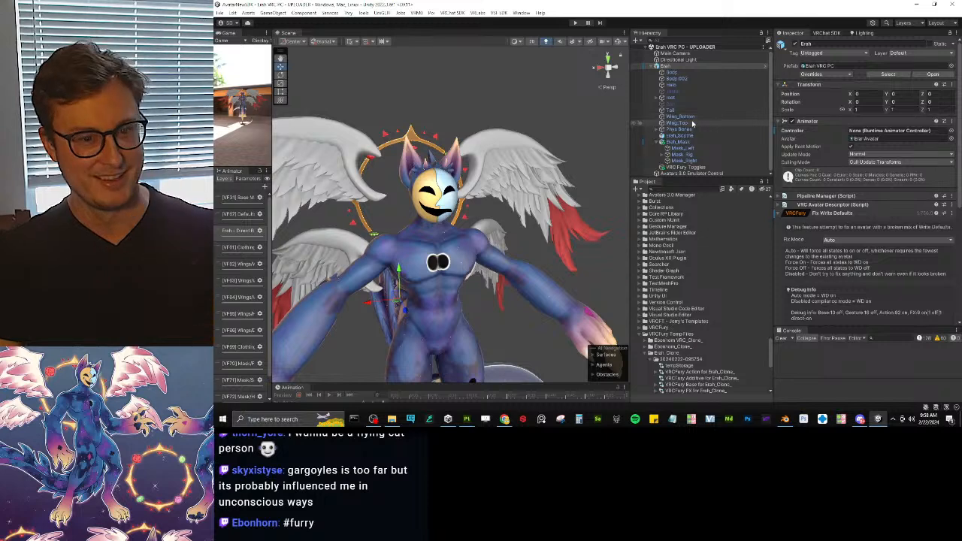
Step: Reposition Mask Target, the source of Erah_Mask's Parent Constraint, to about Y -0.069 and Z 0.1 to adjust the mask's fit
left_click(677, 142)
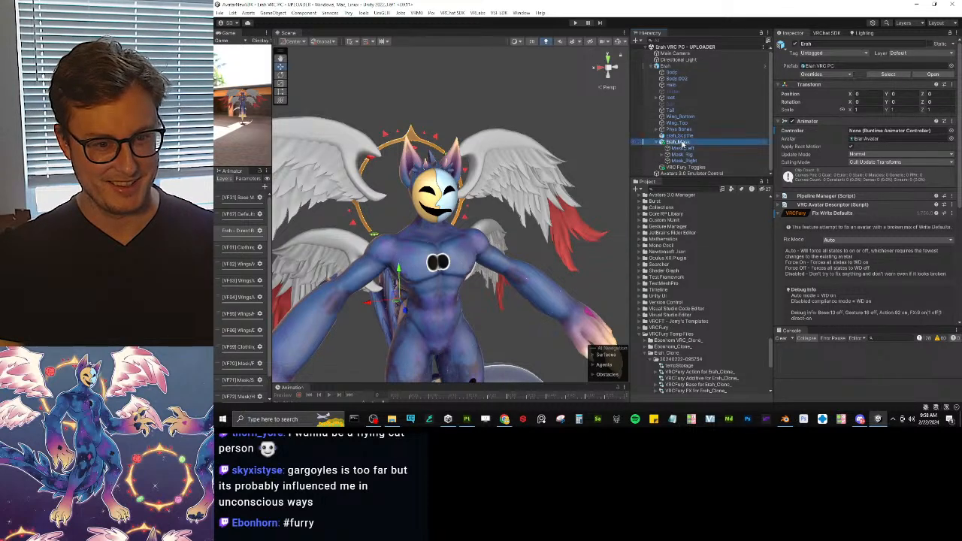
left_click(824, 172)
scroll(588, 129, "up", 2)
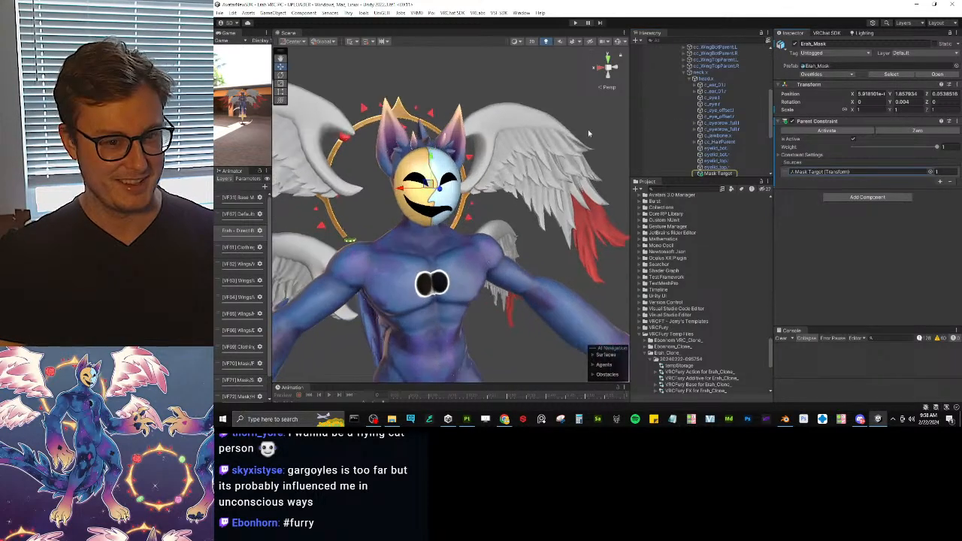
left_click(716, 173)
scroll(391, 206, "up", 2)
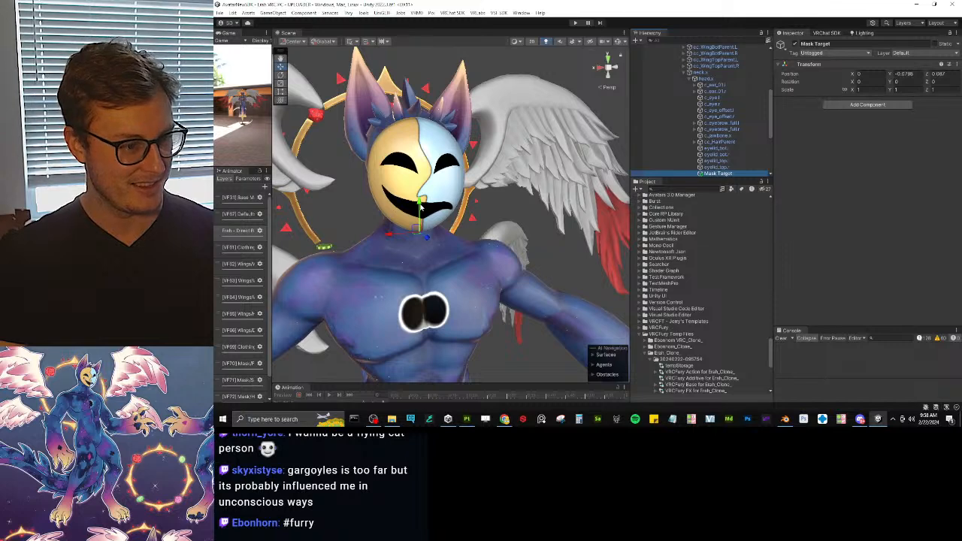
left_click_drag(421, 207, 514, 223)
Step: Deselect Mask Target and examine how the mask sits on the avatar's face from several angles and distances
scroll(451, 223, "down", 3)
scroll(466, 223, "up", 2)
scroll(489, 223, "down", 3)
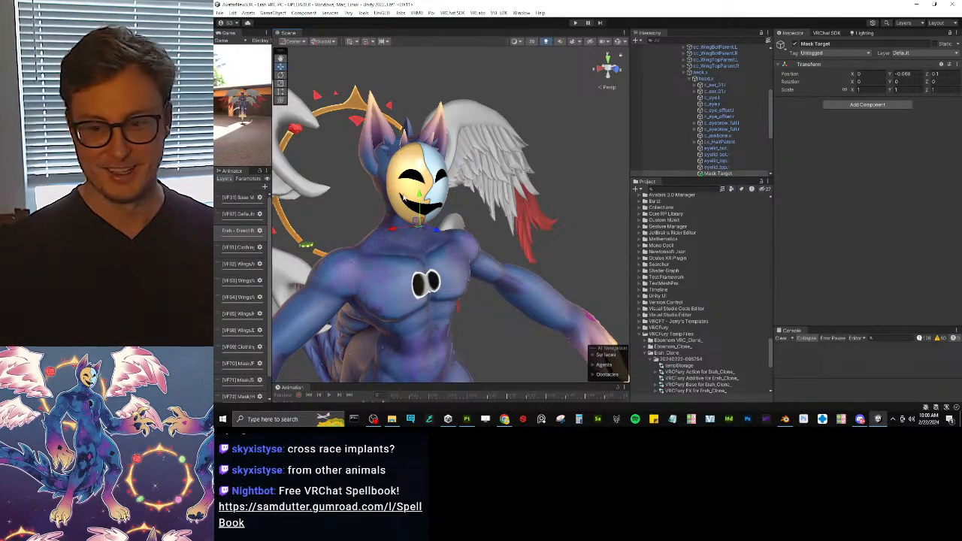
left_click(559, 179)
left_click_drag(559, 179, 496, 164, "alt")
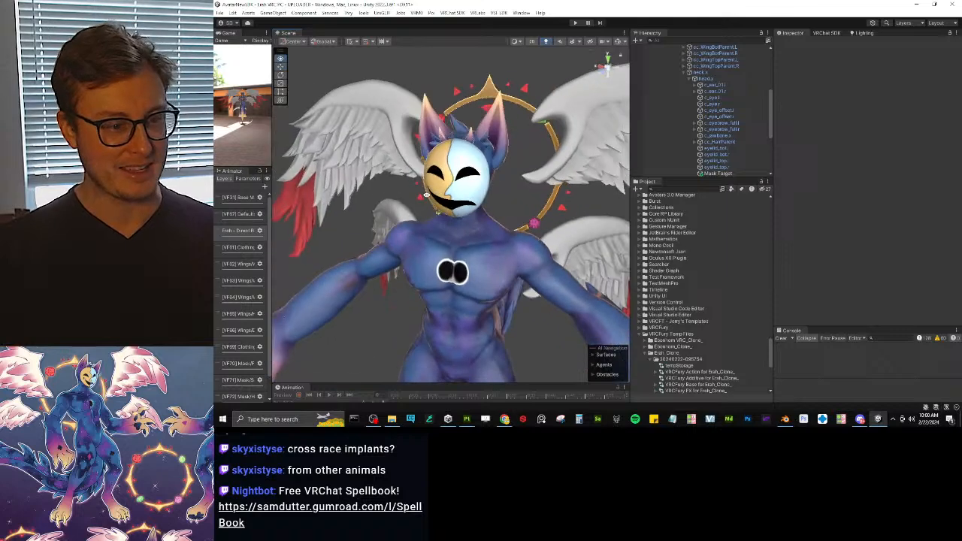
scroll(496, 164, "down", 5)
scroll(494, 169, "up", 5)
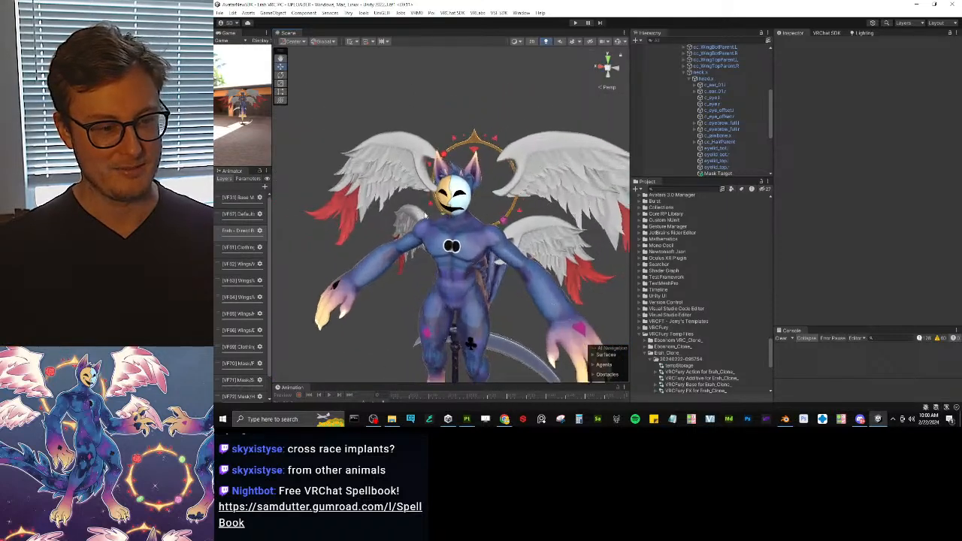
left_click_drag(494, 169, 472, 203, "alt")
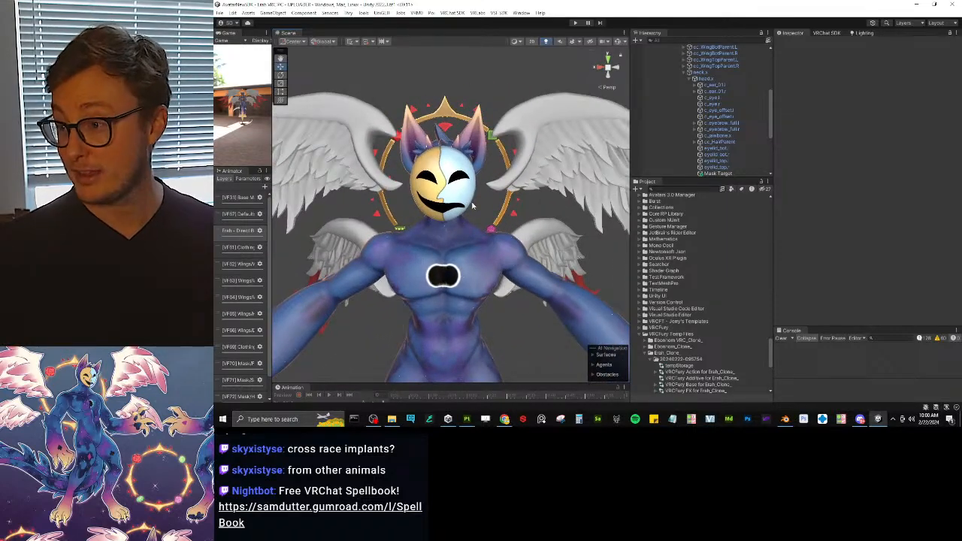
scroll(471, 212, "up", 6)
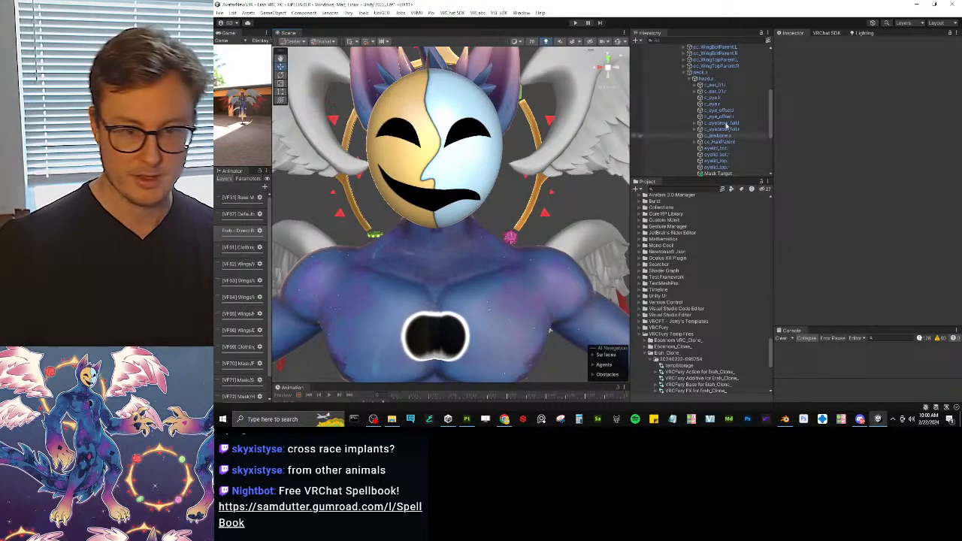
Step: Collapse the Erah avatar in the Hierarchy and widen the Game and Animator views
scroll(661, 120, "up", 5)
left_click(657, 99)
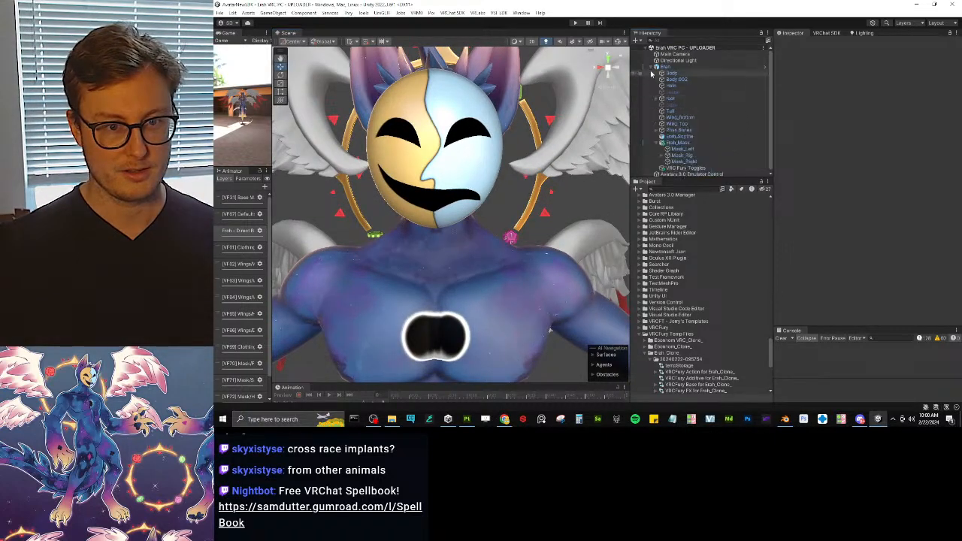
left_click(651, 67)
left_click(651, 67)
left_click(652, 67)
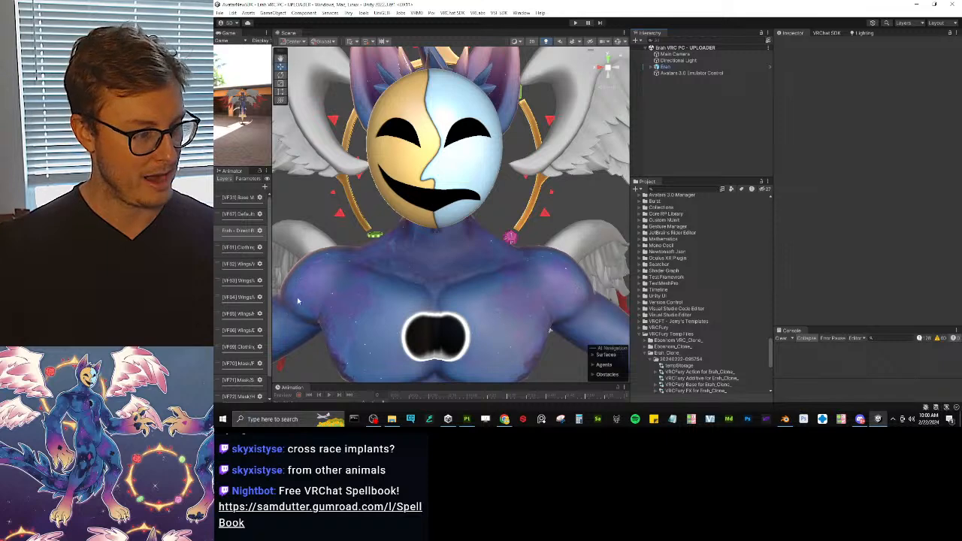
left_click_drag(272, 297, 479, 297)
Step: Collapse the Erah_Clone folder in VRCFury Temp Files and the Mask folder under Textures in the project files
scroll(690, 316, "down", 3)
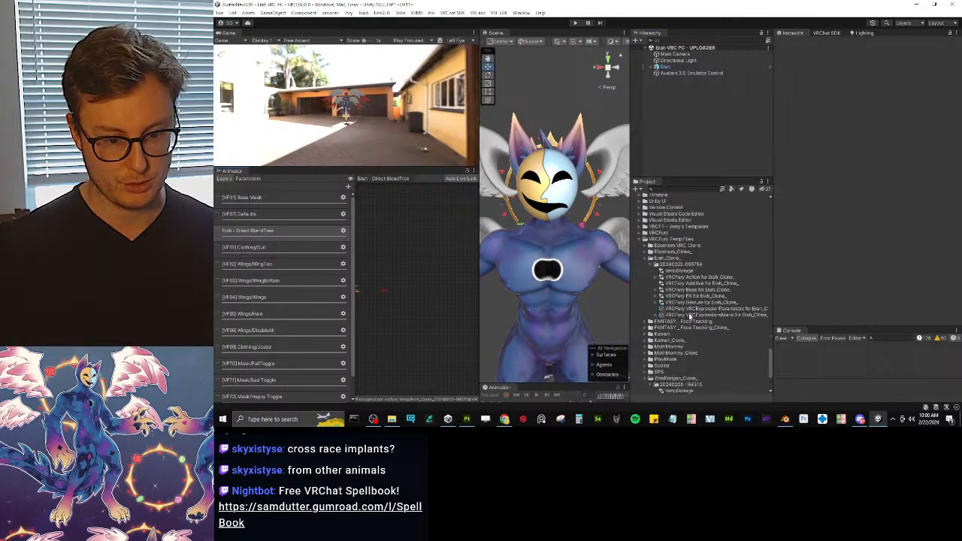
left_click(646, 259)
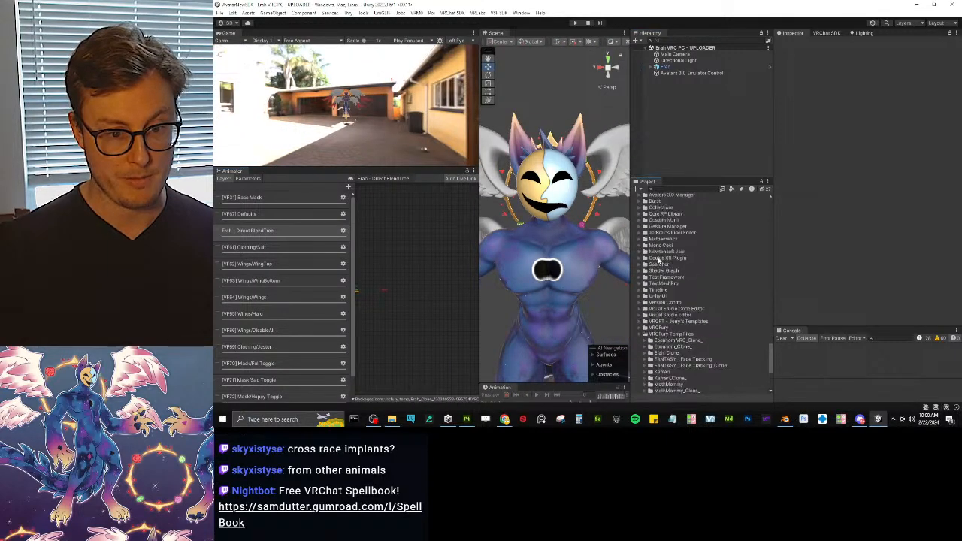
scroll(656, 263, "up", 15)
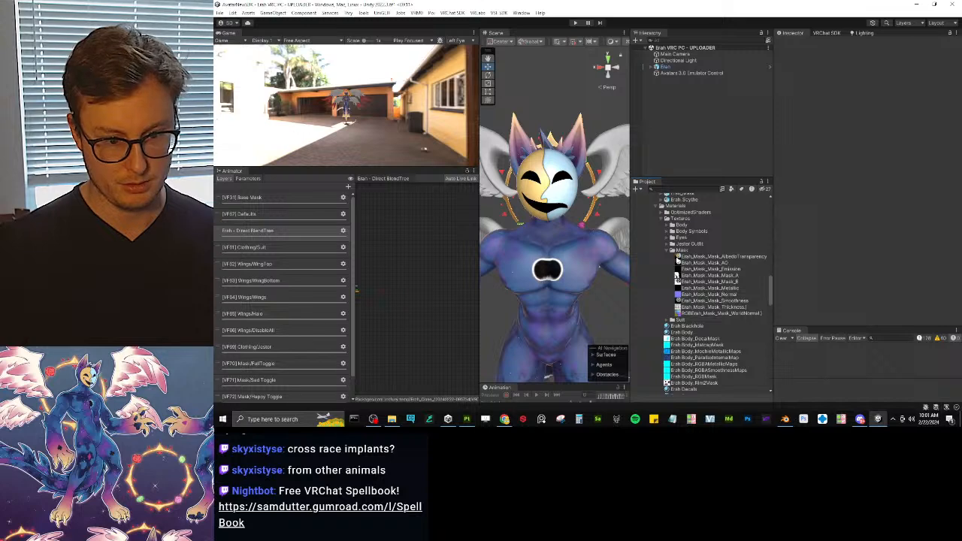
left_click(673, 250)
scroll(699, 267, "up", 4)
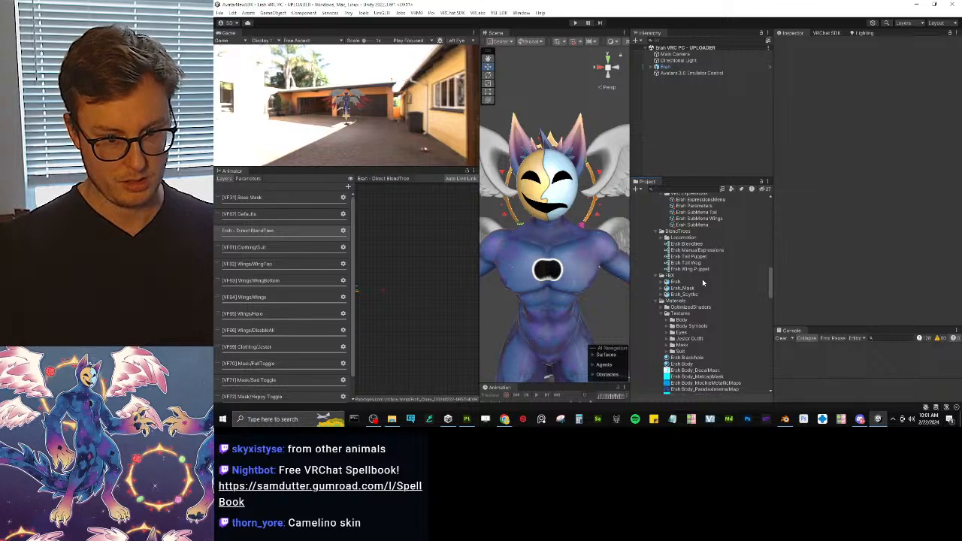
scroll(703, 283, "up", 2)
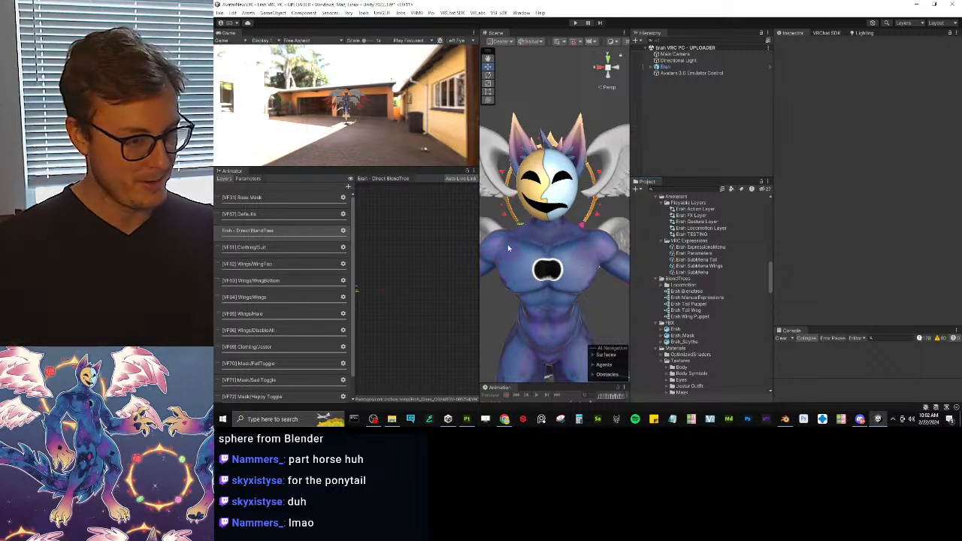
Step: Open the Erah FX Layer controller from the Playable Layers folder and add a new layer to it
left_click(691, 215)
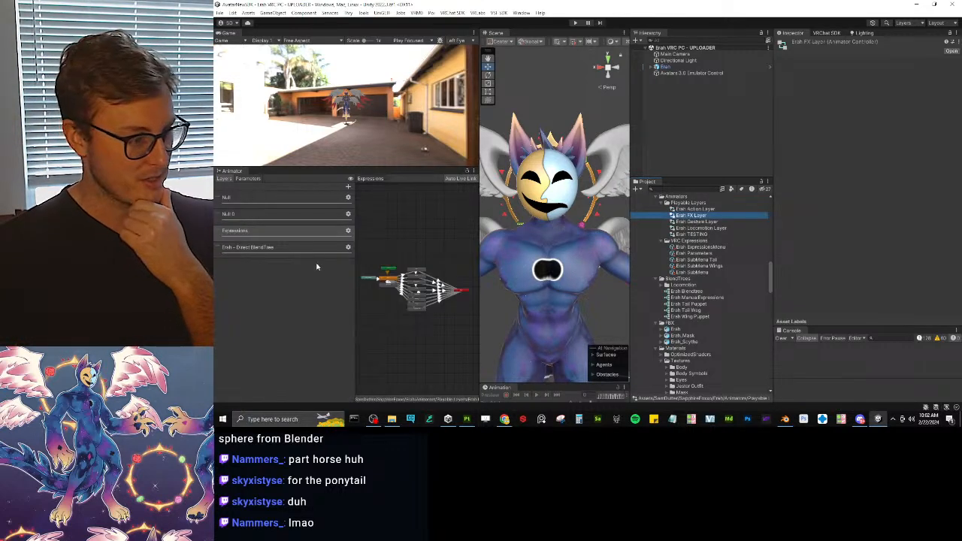
left_click(283, 282)
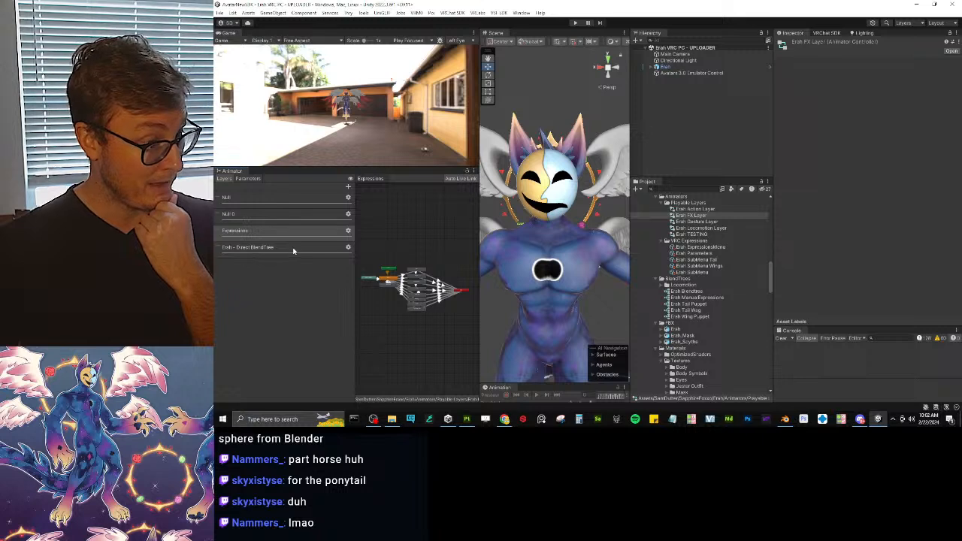
left_click(348, 187)
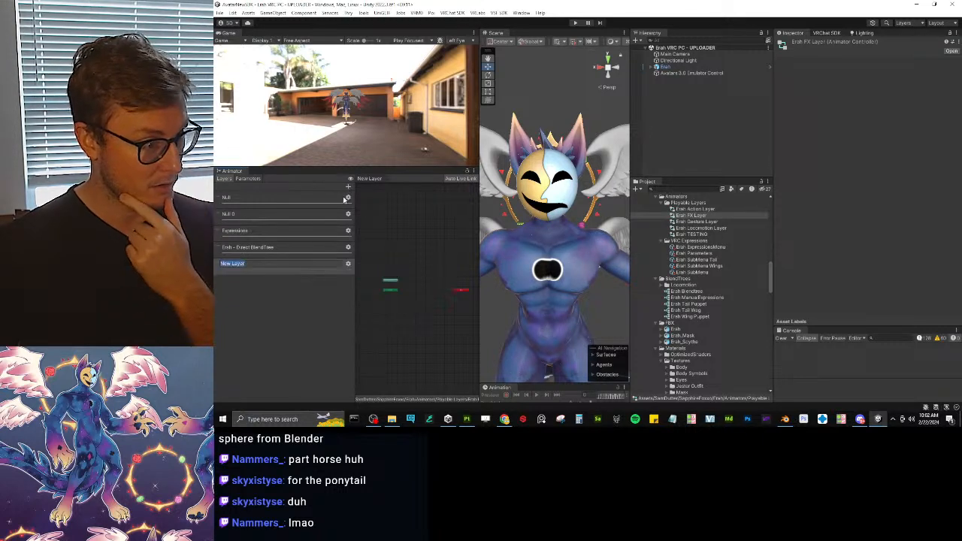
Step: Name the new animator layer "Erah - Mask Logic" and raise its weight
type("Erah")
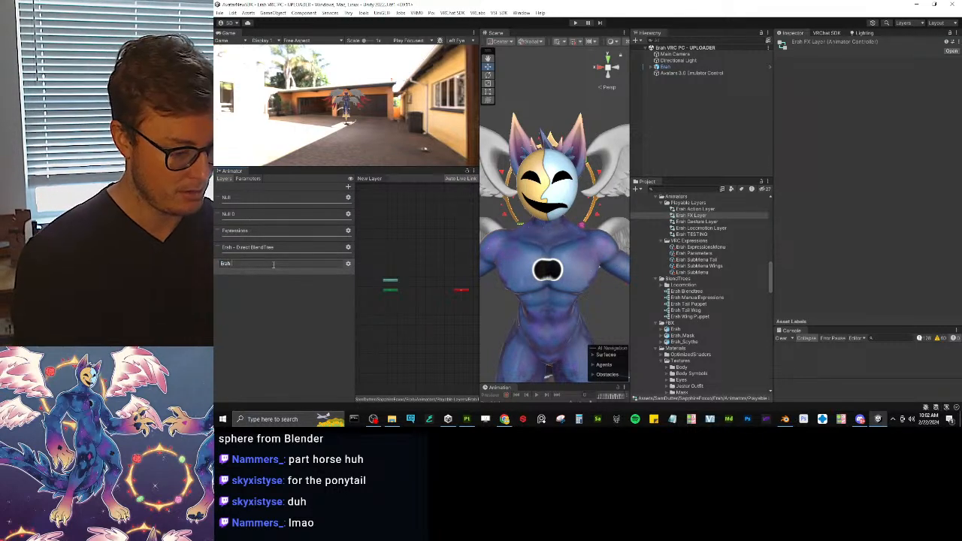
type(" - Mask ")
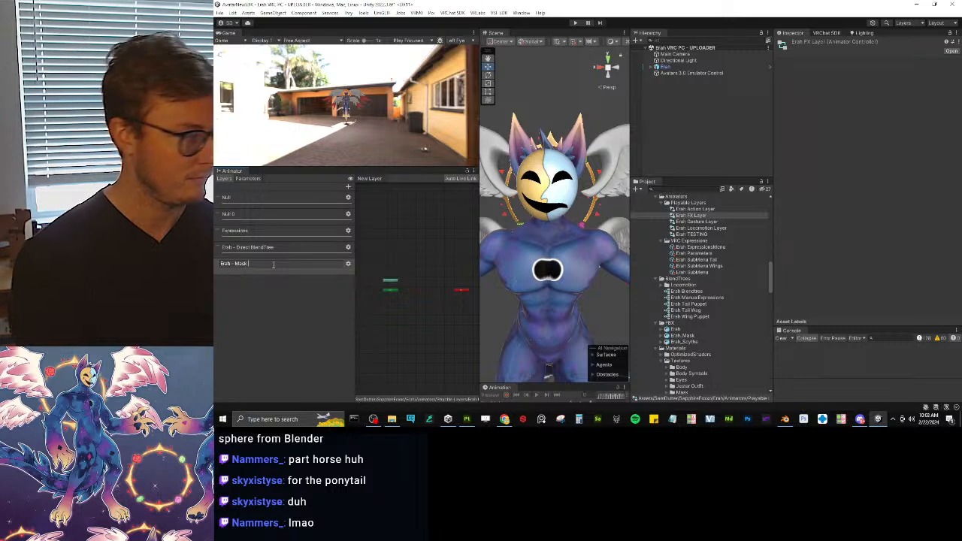
type("Logic")
key("Return")
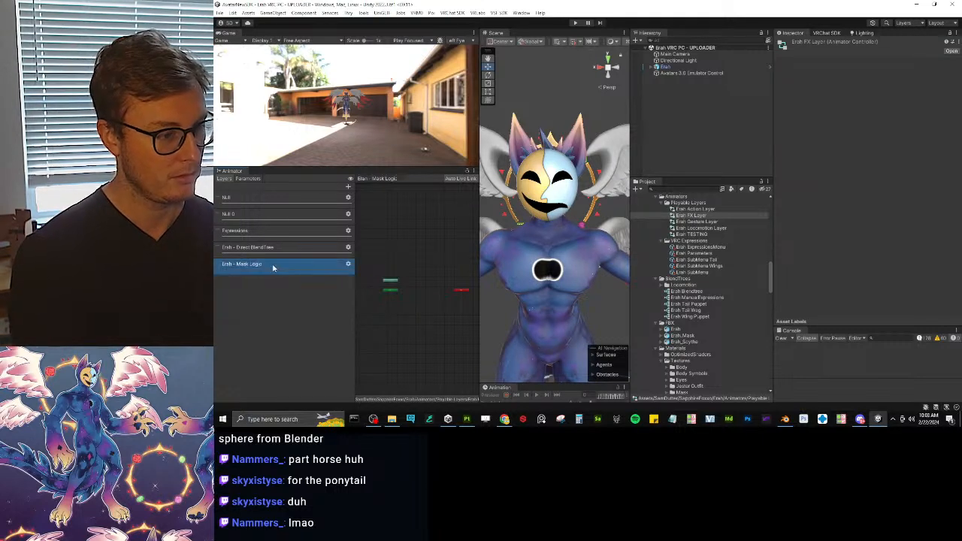
left_click(348, 264)
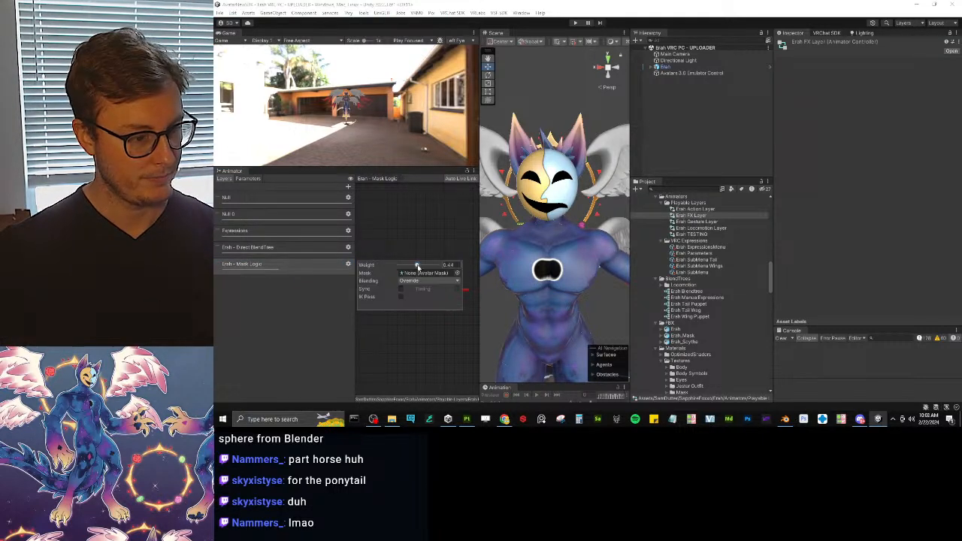
left_click(268, 271)
Step: Create an empty state in the Erah - Mask Logic layer and place it below Entry
middle_click_drag(403, 322, 433, 365)
scroll(426, 264, "up", 5)
left_click_drag(355, 334, 272, 331)
middle_click_drag(331, 327, 372, 283)
right_click(389, 285)
mouse_move(409, 291)
left_click(490, 292)
left_click_drag(372, 283, 378, 276)
Step: Rename the new state "Mask - Not Grabbable" and align it closely beneath Entry
left_click(841, 43)
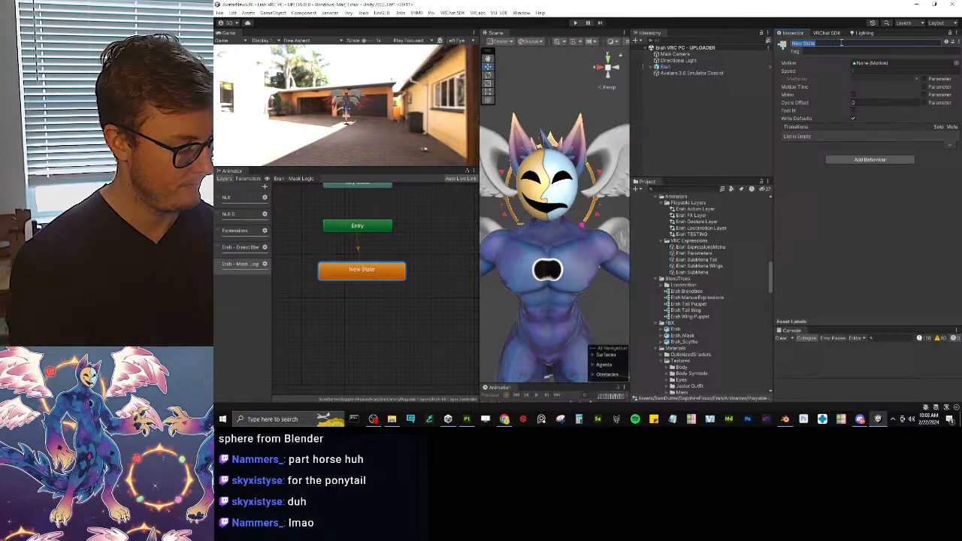
type("Mask - Not Gra")
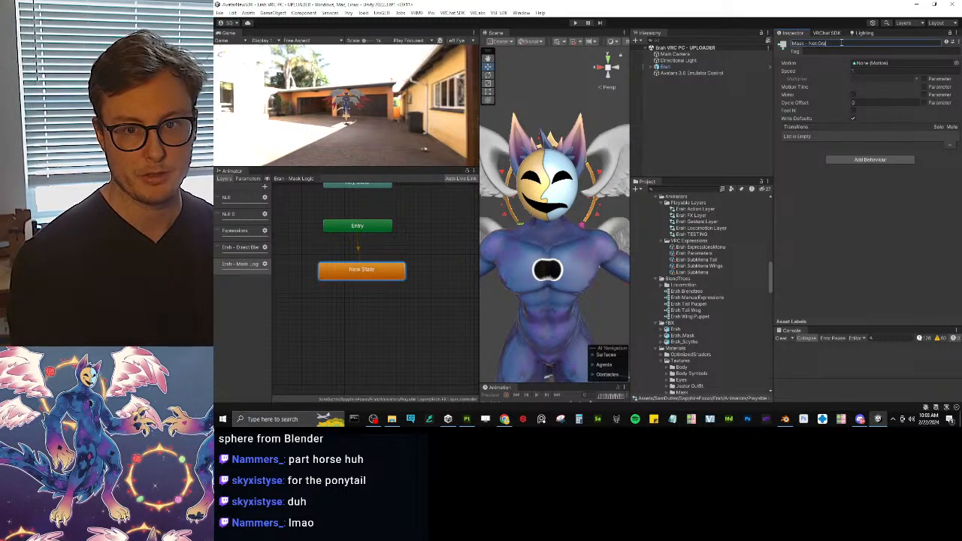
type("bbable")
key("Return")
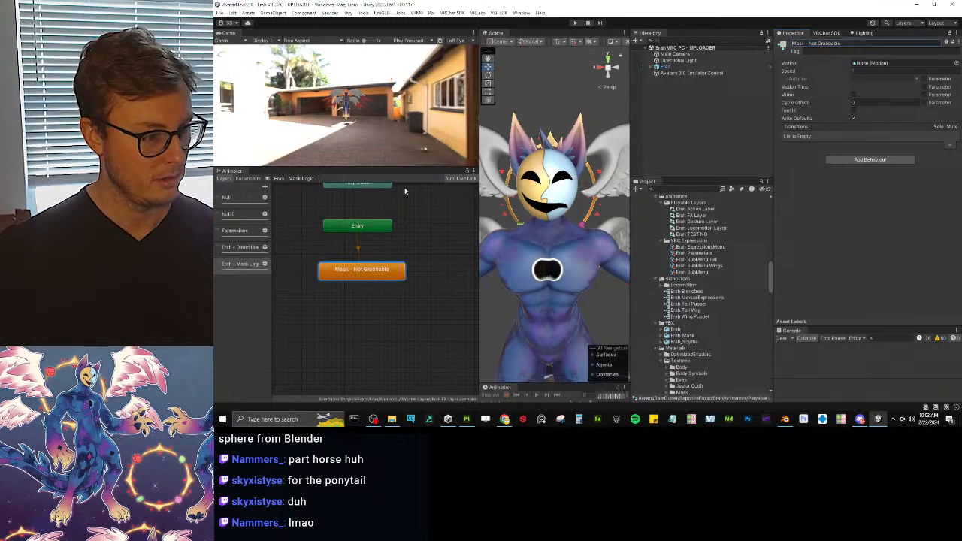
left_click_drag(372, 269, 366, 251)
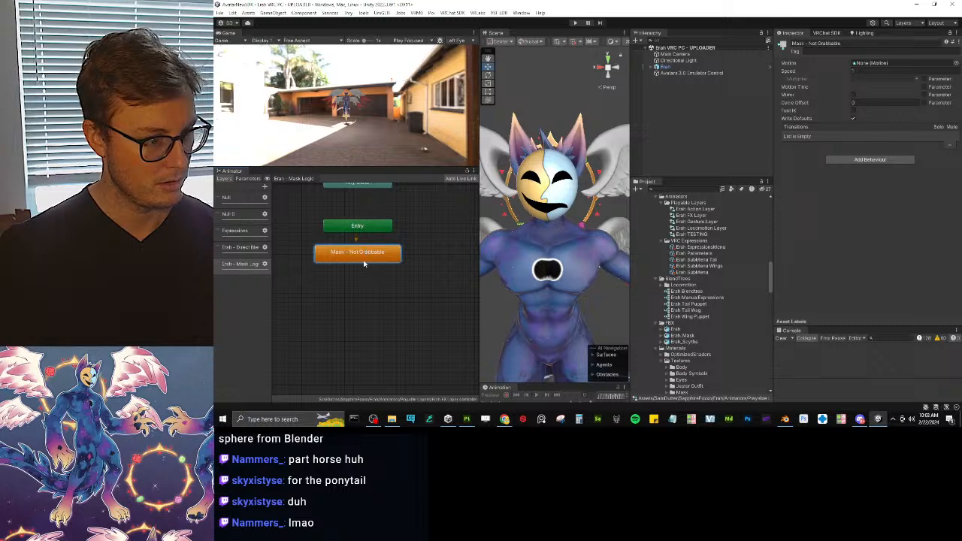
Step: Duplicate the Not Grabbable state and place the copy directly beneath the original
left_click(368, 296)
middle_click_drag(371, 296, 399, 289)
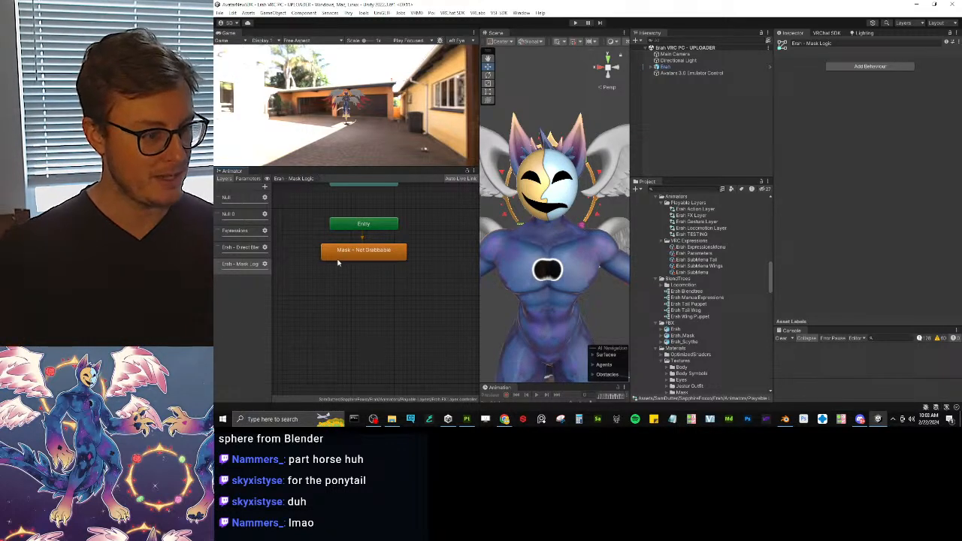
left_click(368, 256)
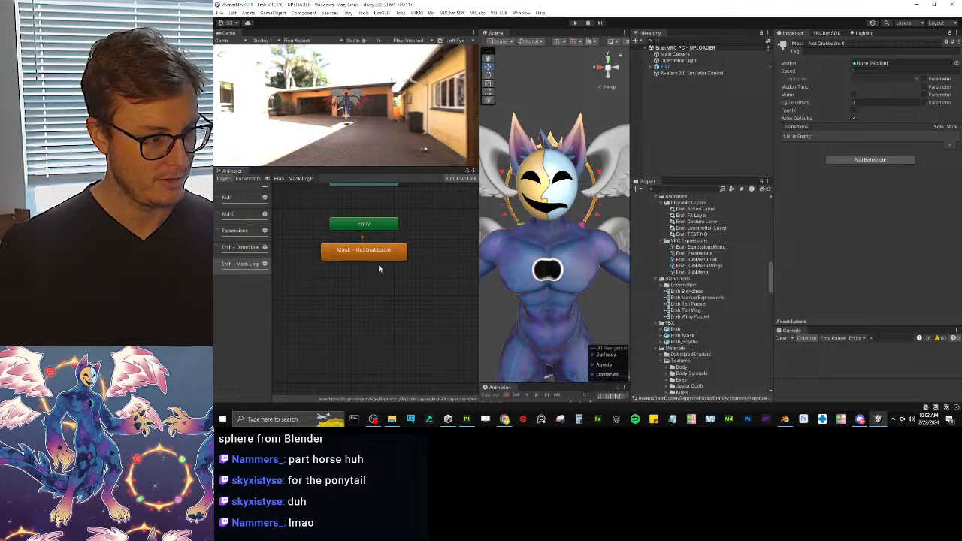
scroll(371, 289, "down", 4)
scroll(370, 286, "up", 3)
left_click_drag(353, 196, 366, 287)
left_click(872, 43)
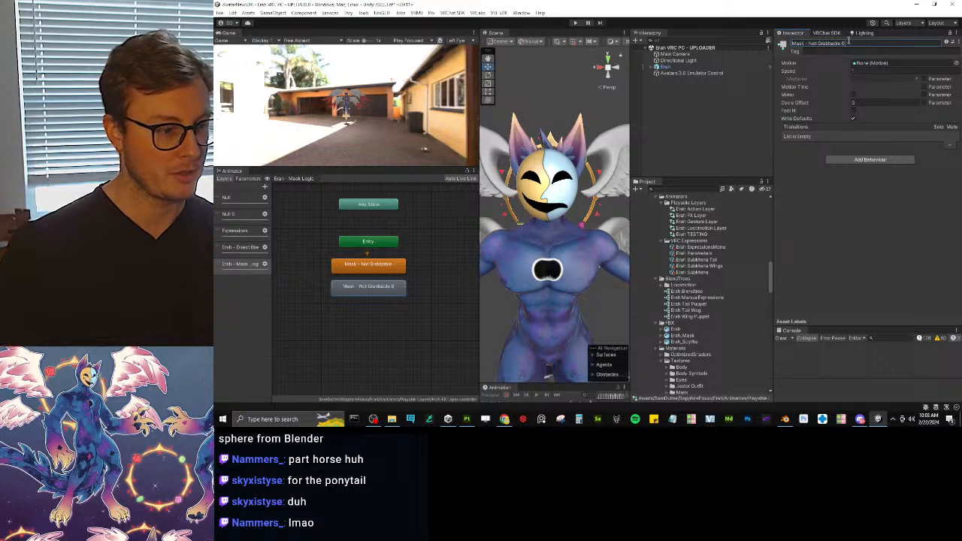
Step: Rename the default state "Mask - 0 - Not Grabbable"
left_click(346, 269)
left_click(840, 44)
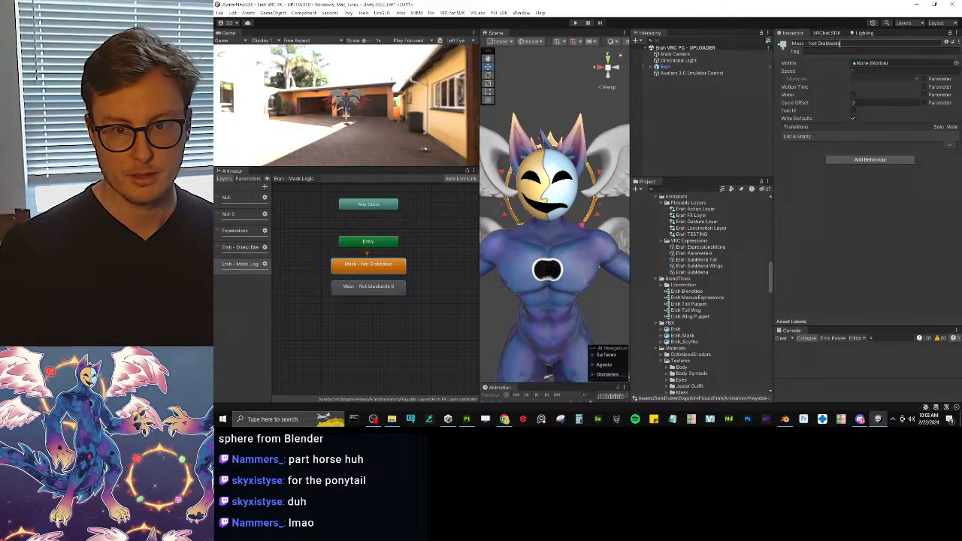
left_click(846, 44)
type("Mask")
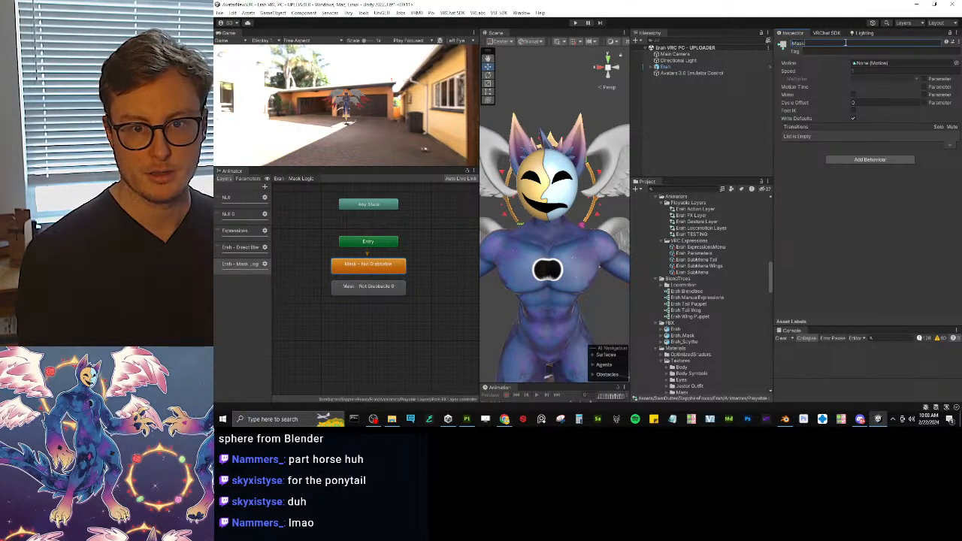
type(" - 0 - Not Grabbable")
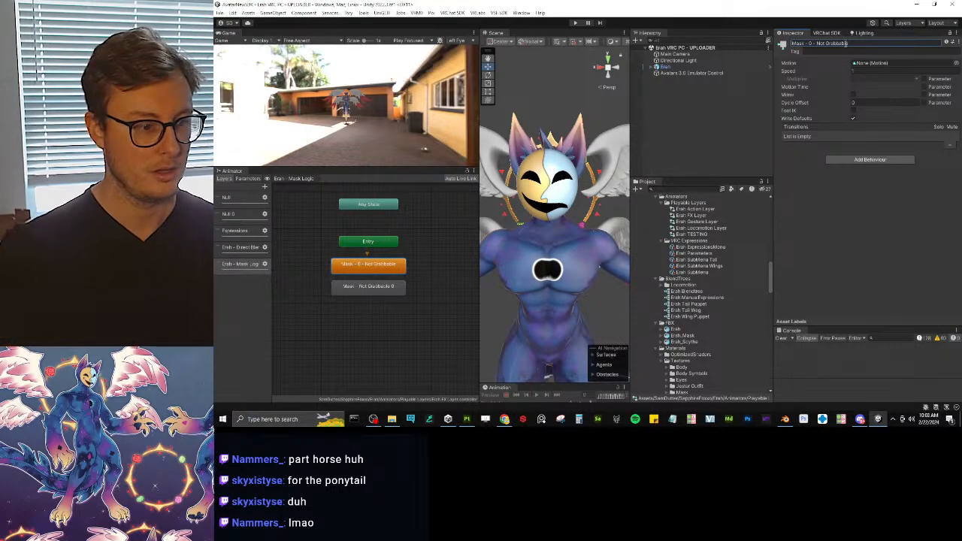
Step: Rename the duplicated state below the default one "Mask - 1 - Grabbable"
left_click(376, 298)
left_click(862, 44)
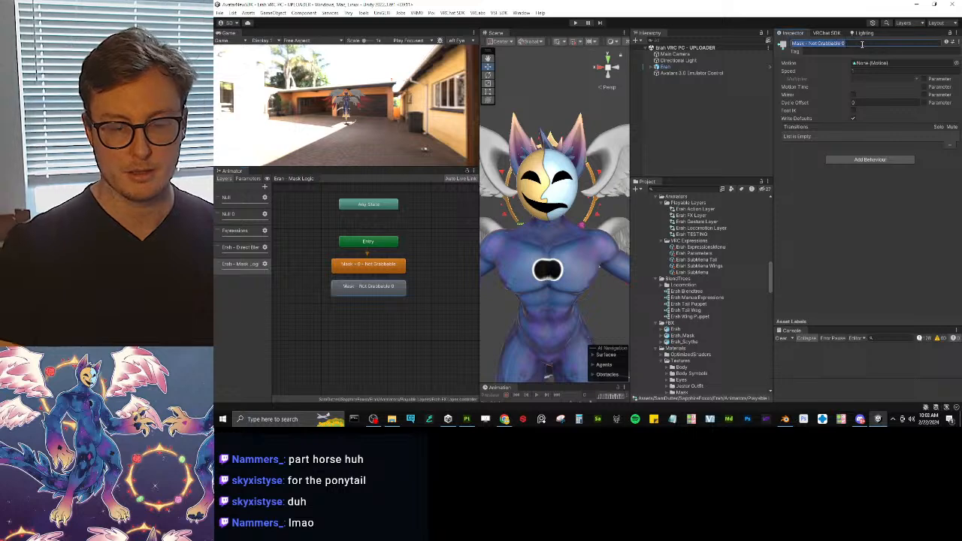
type("Mask - 1 - ")
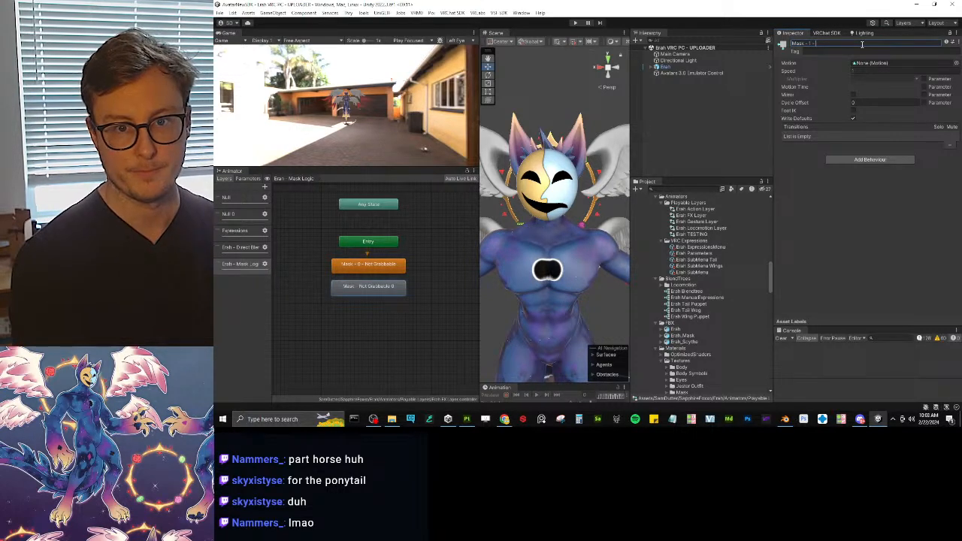
type("On Face")
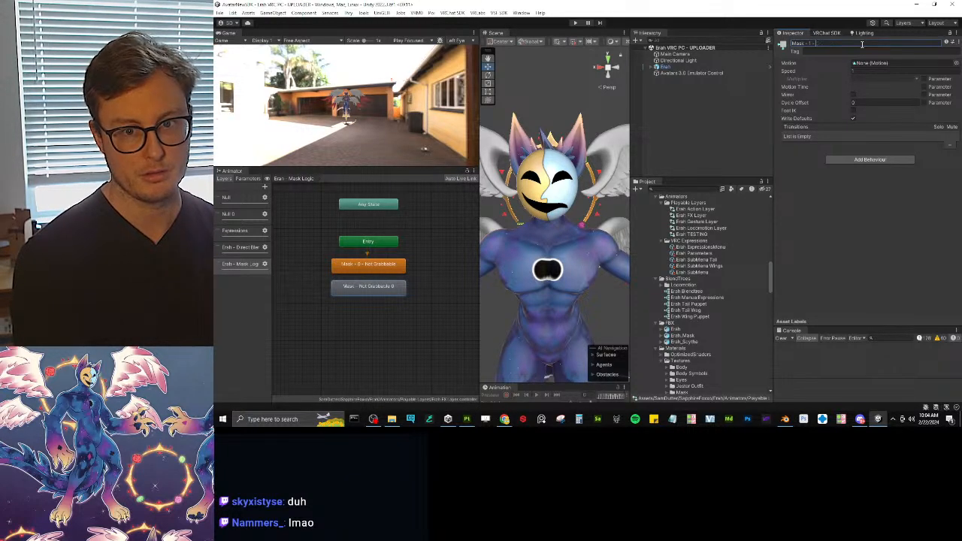
type("abl")
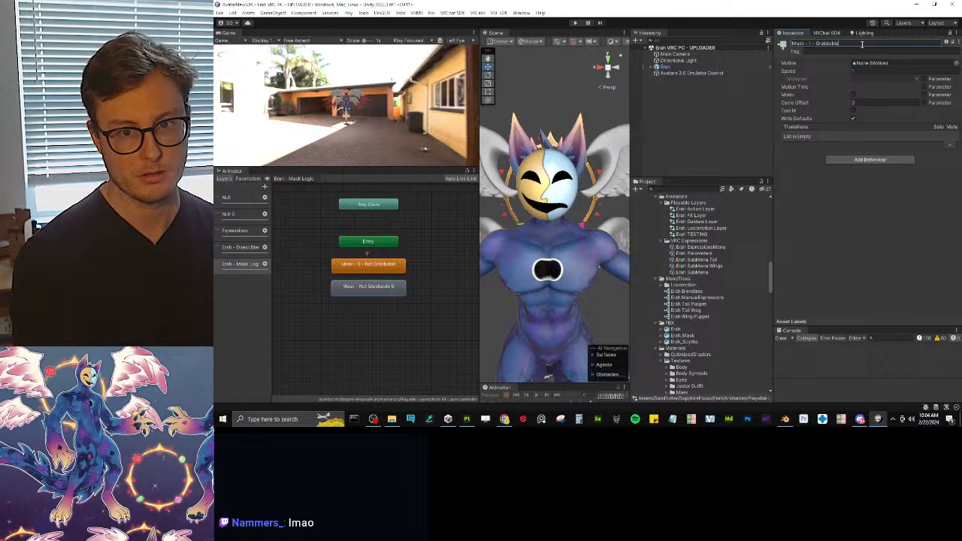
type("e")
key("Return")
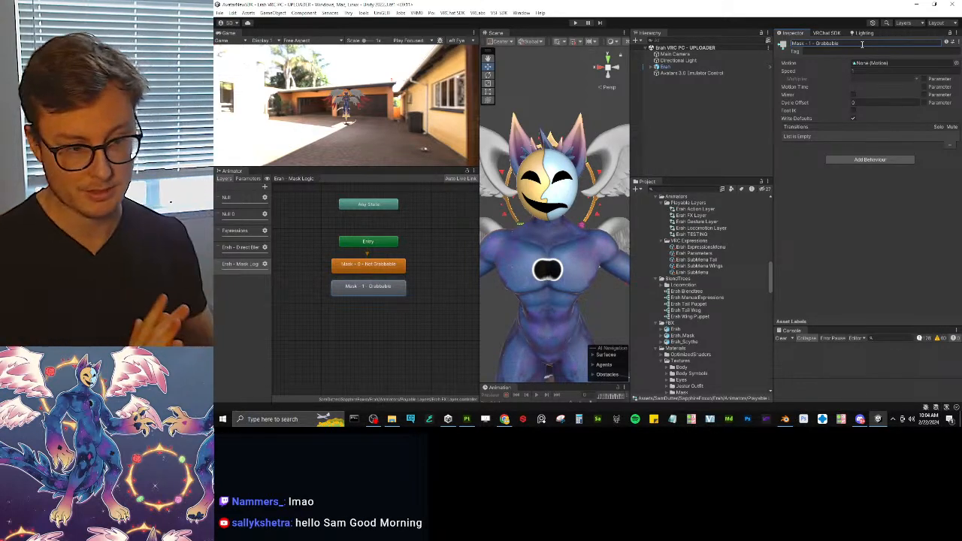
Step: Duplicate the Mask - 1 - Grabbable state and place the copy below and to the left of it
middle_click_drag(372, 358, 390, 321)
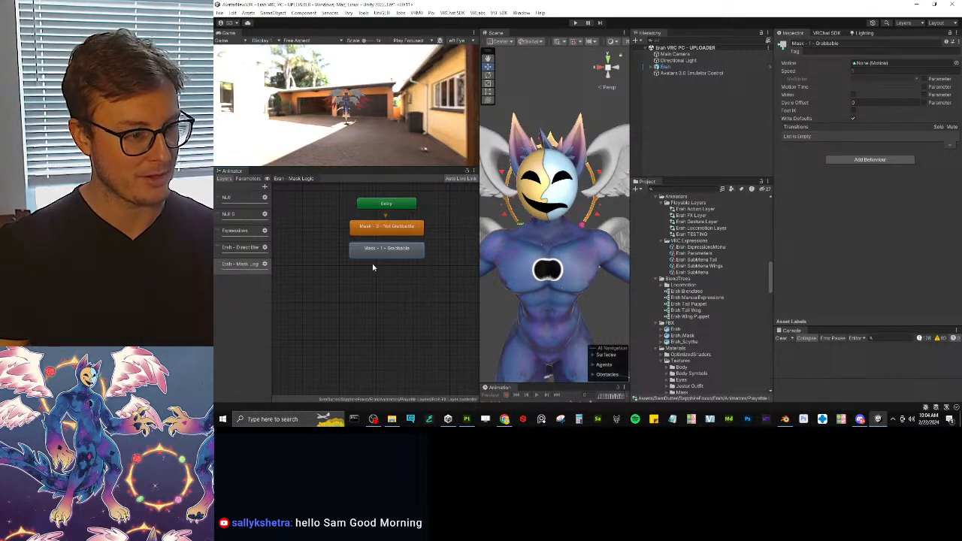
left_click(379, 279)
scroll(376, 261, "down", 2)
middle_click_drag(367, 286, 360, 331)
left_click_drag(355, 224, 335, 321)
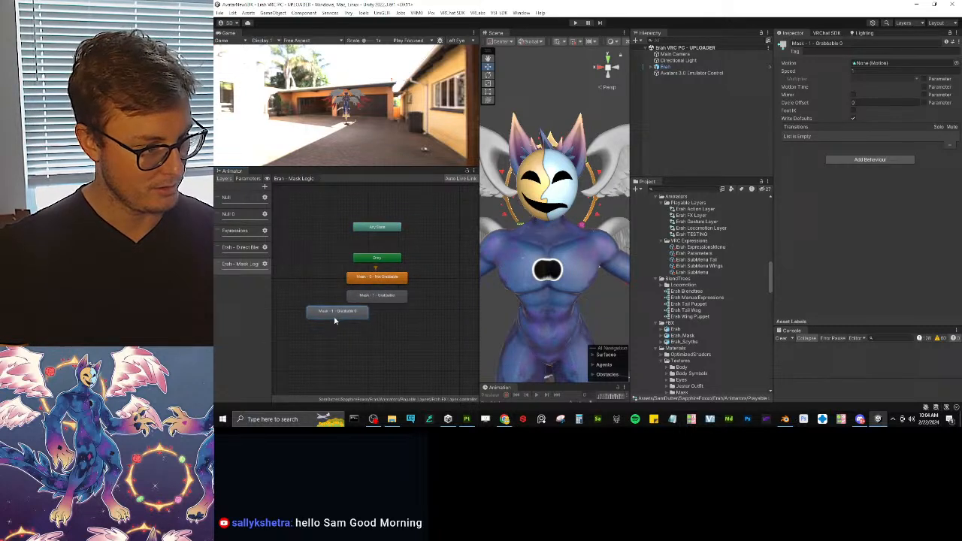
Step: Rename the copy of the Grabbable state "Mask - 2- Left Hand"
left_click(877, 42)
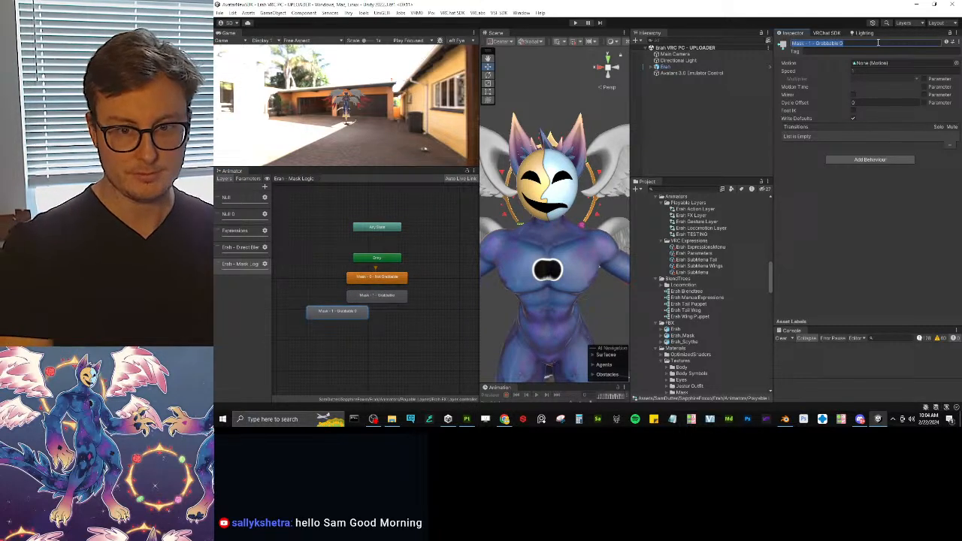
left_click(878, 43)
key("BackSpace")
key("ctrl+BackSpace")
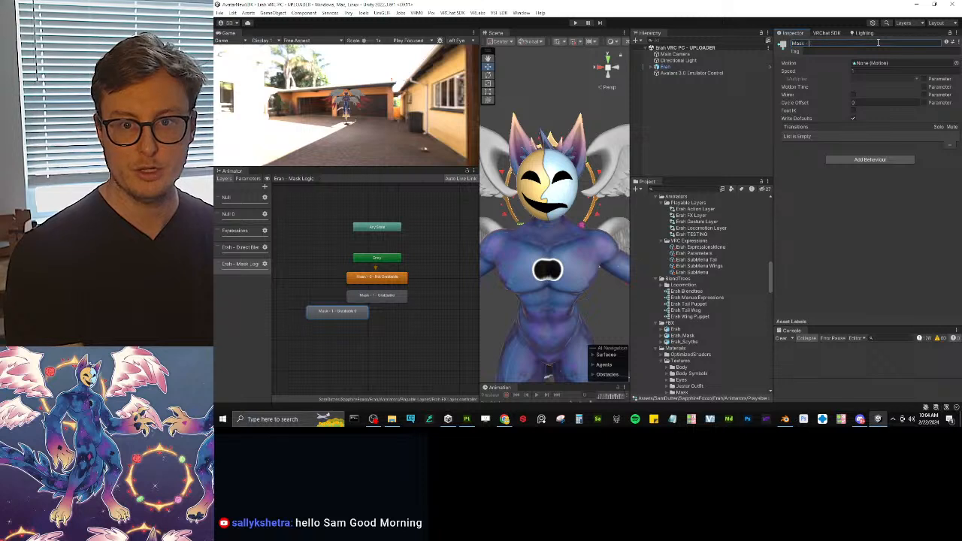
type("- Left")
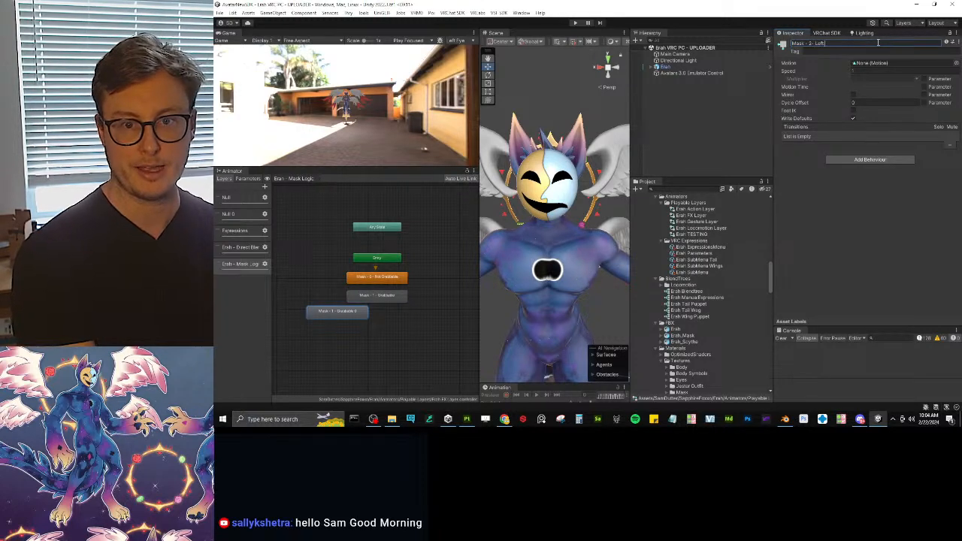
type(" Hand")
key("Return")
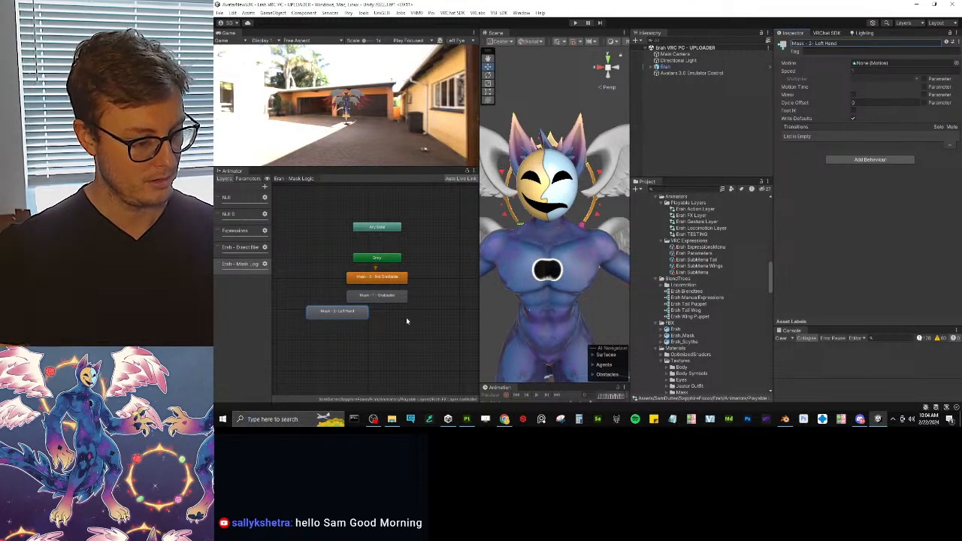
key("ctrl+v")
scroll(404, 184, "down", 3)
middle_click_drag(380, 213, 358, 224)
scroll(353, 252, "up", 3)
key("ctrl+z")
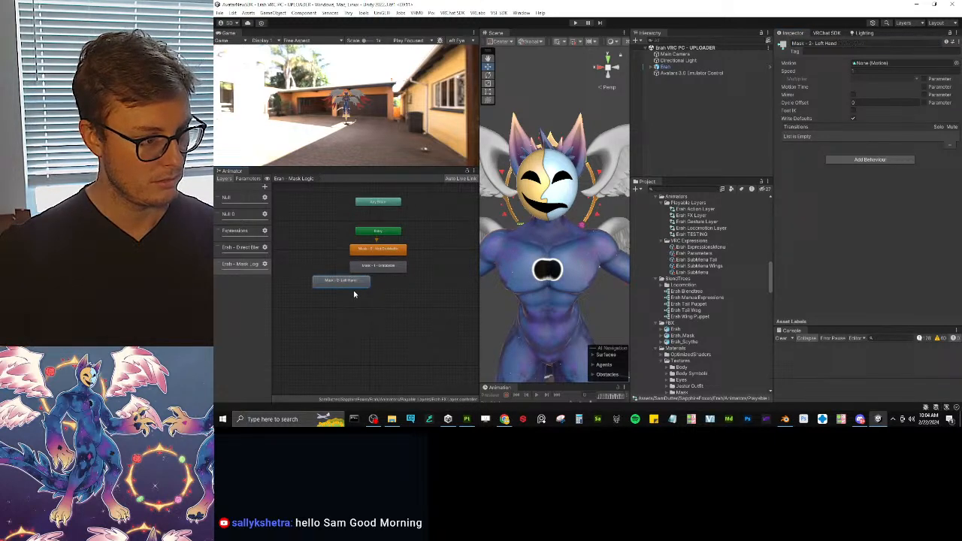
Step: Duplicate the Left Hand state, place the copy to its right, and rename it "Mask - 3 - Right Hand"
key("ctrl+d")
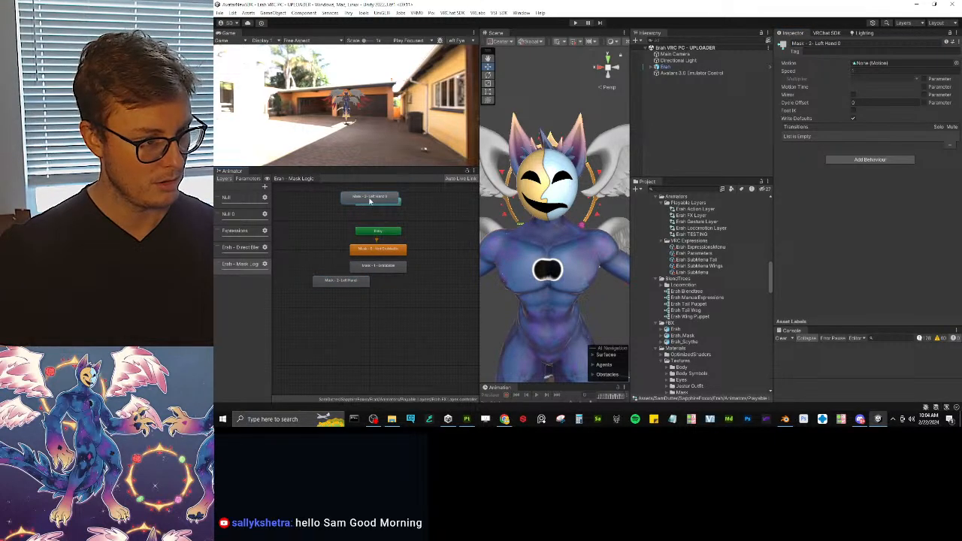
left_click_drag(370, 200, 408, 285)
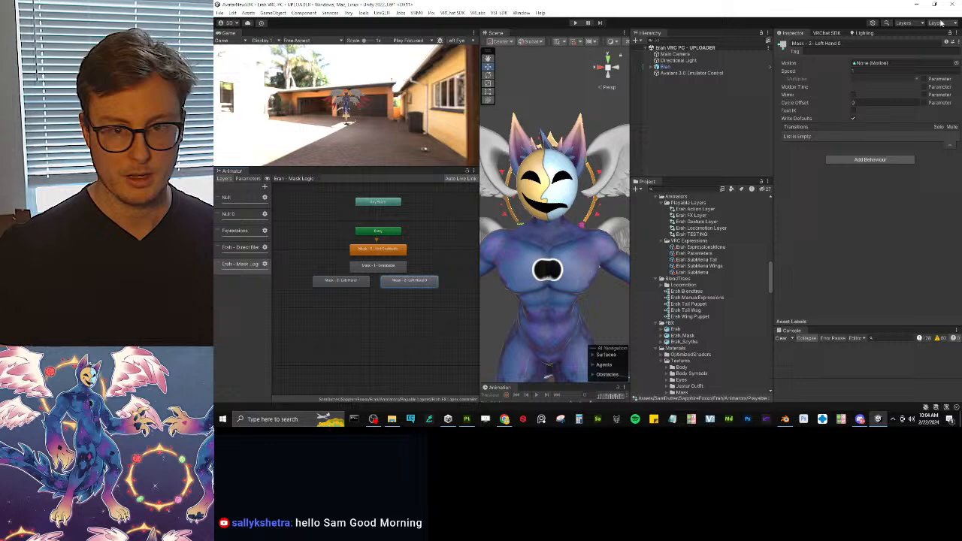
left_click(865, 44)
left_click(864, 45)
key("BackSpace")
key("BackSpace")
key("BackSpace")
key("BackSpace")
key("BackSpace")
key("BackSpace")
key("BackSpace")
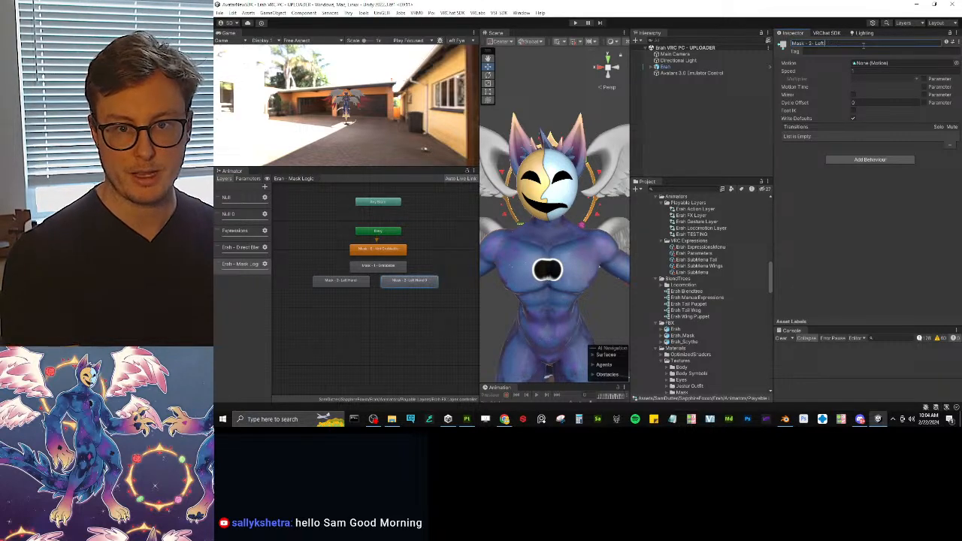
type("3 - Right")
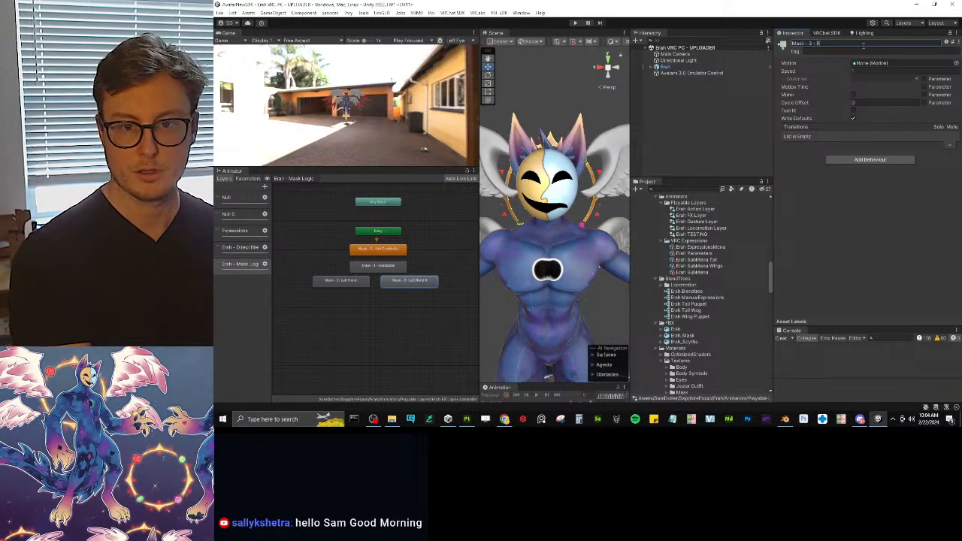
type(" Hand")
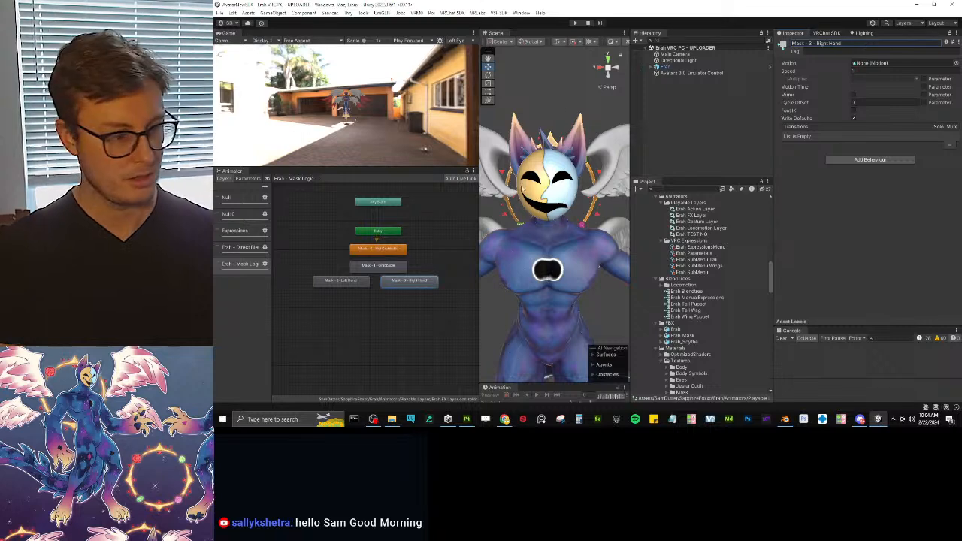
Step: Correct the spacing in the Left Hand state's name so it reads "Mask - 2 - Left Hand"
scroll(434, 245, "up", 3)
left_click(305, 298)
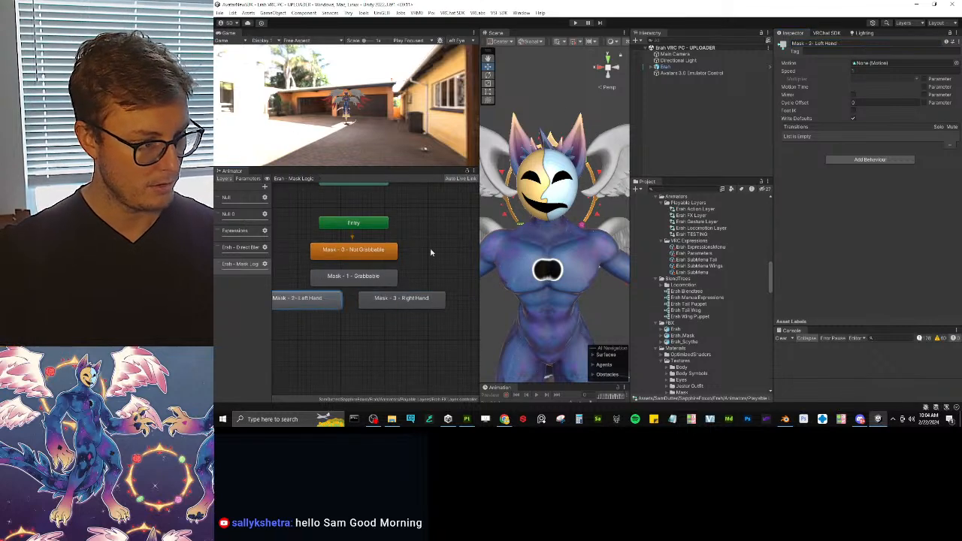
left_click(810, 44)
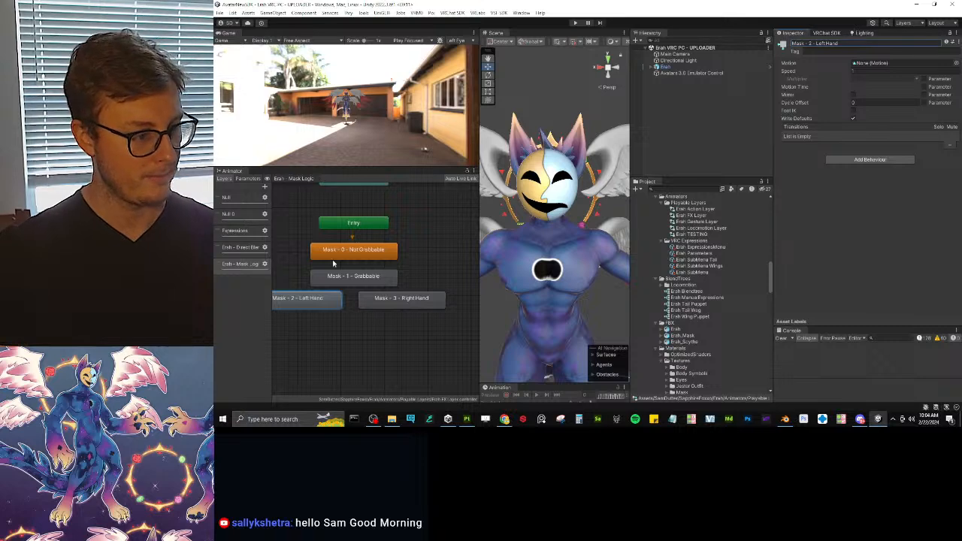
Step: Move the Left Hand and Right Hand states slightly lower, aligned in one row beneath the Grabbable state
middle_click_drag(333, 286, 354, 263)
left_click_drag(344, 277, 344, 282)
left_click(446, 281)
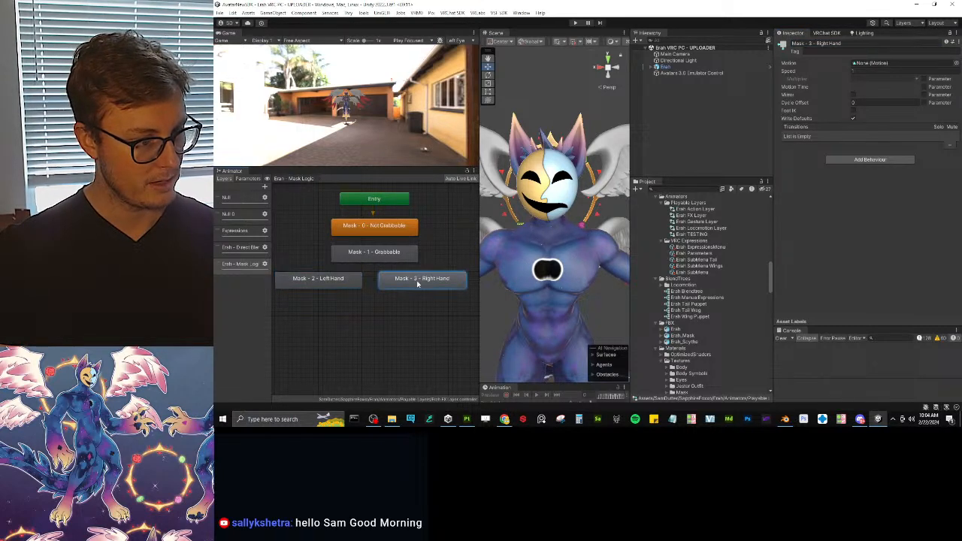
left_click(359, 319)
scroll(380, 265, "down", 3)
scroll(375, 269, "up", 1)
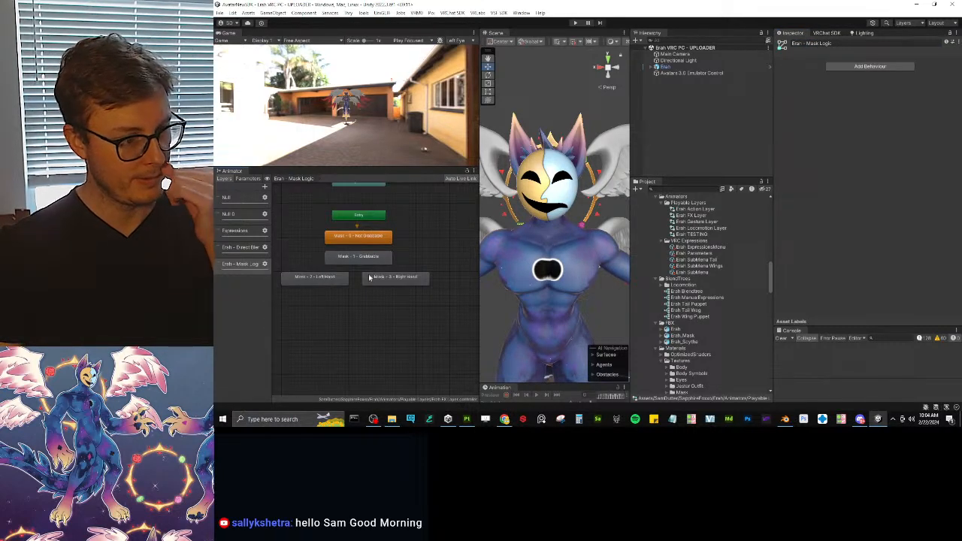
Step: Duplicate the Right Hand state and place the copy centred beneath the Left Hand and Right Hand row
middle_click_drag(370, 279, 382, 270)
left_click(387, 276)
key("ctrl+d")
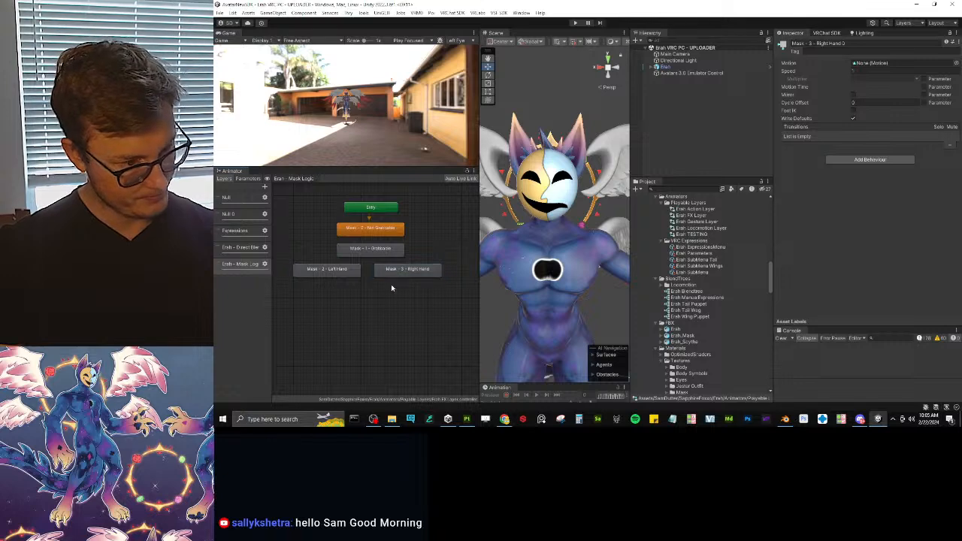
scroll(391, 284, "down", 3)
scroll(366, 338, "up", 3)
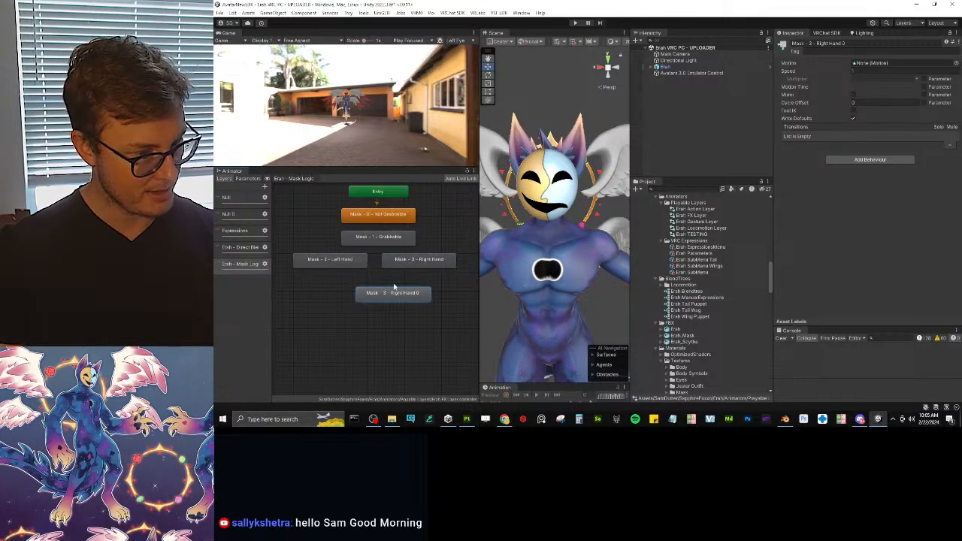
left_click_drag(375, 284, 374, 286)
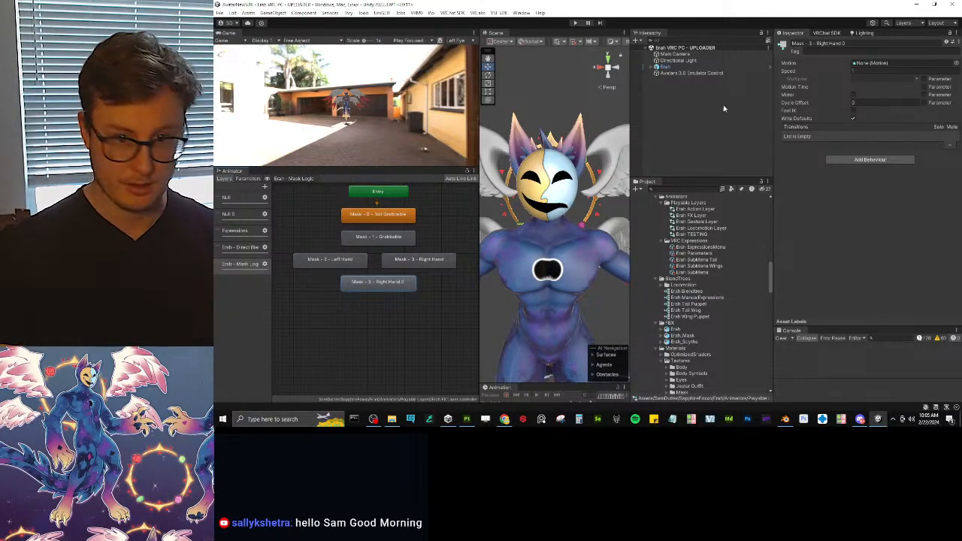
Step: Rename the copied Right Hand state "Mask - 4 - World"
left_click(810, 44)
left_click_drag(810, 43, 905, 44)
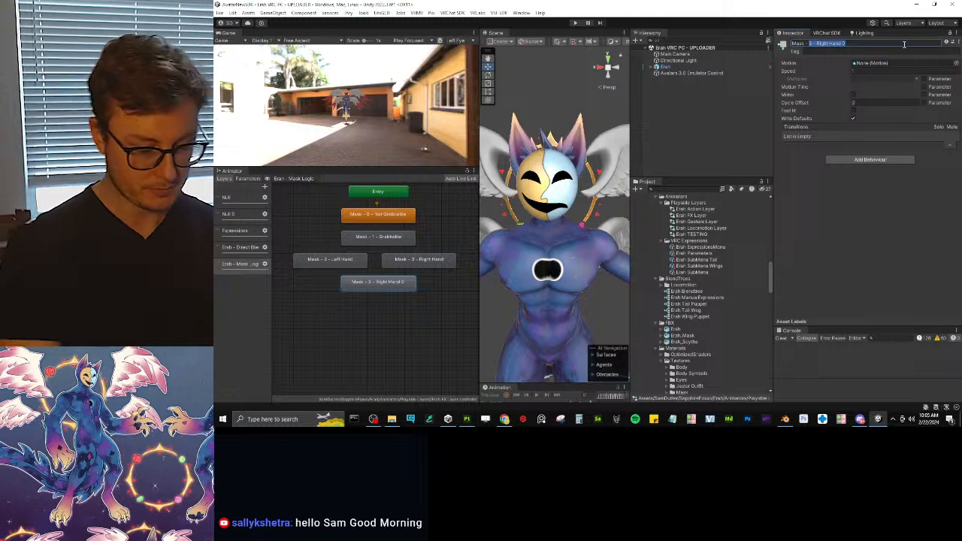
type("4")
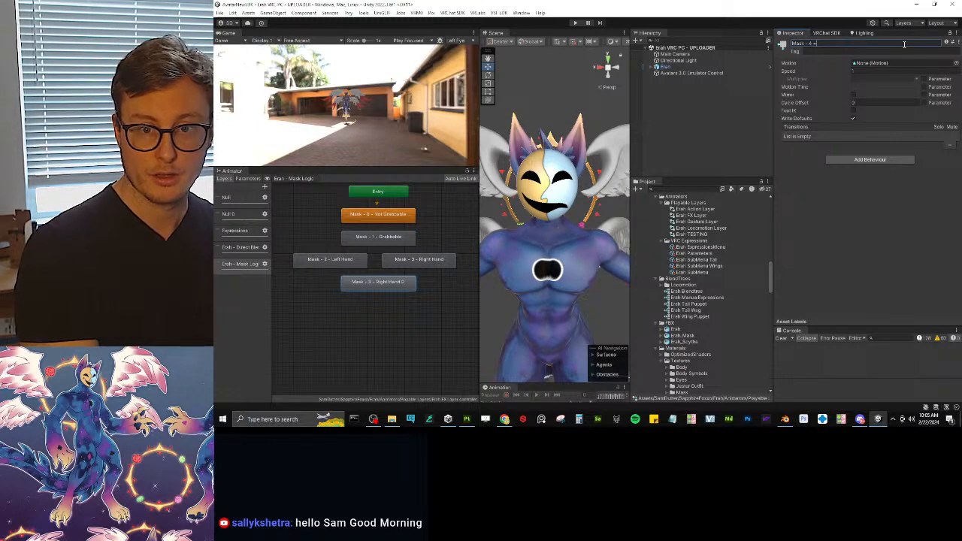
type(" - World")
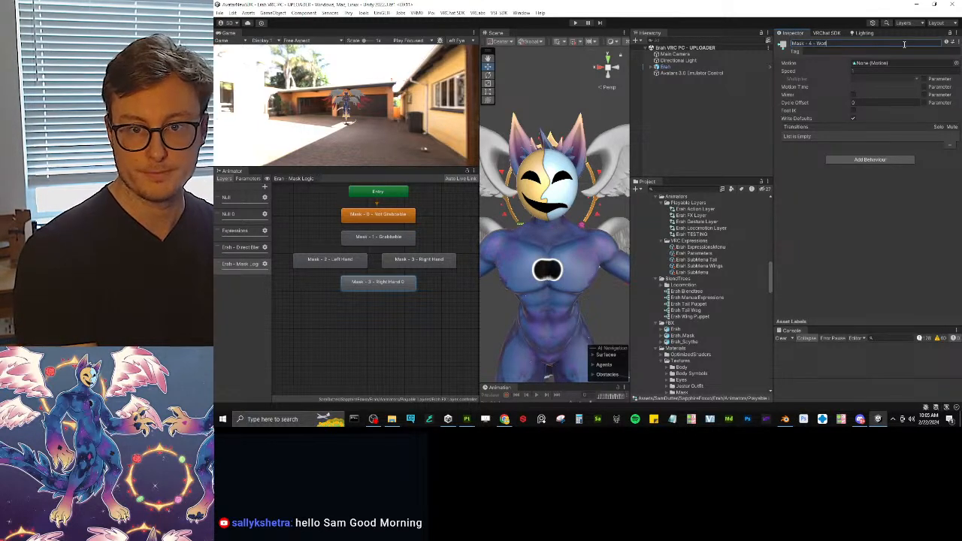
key("Return")
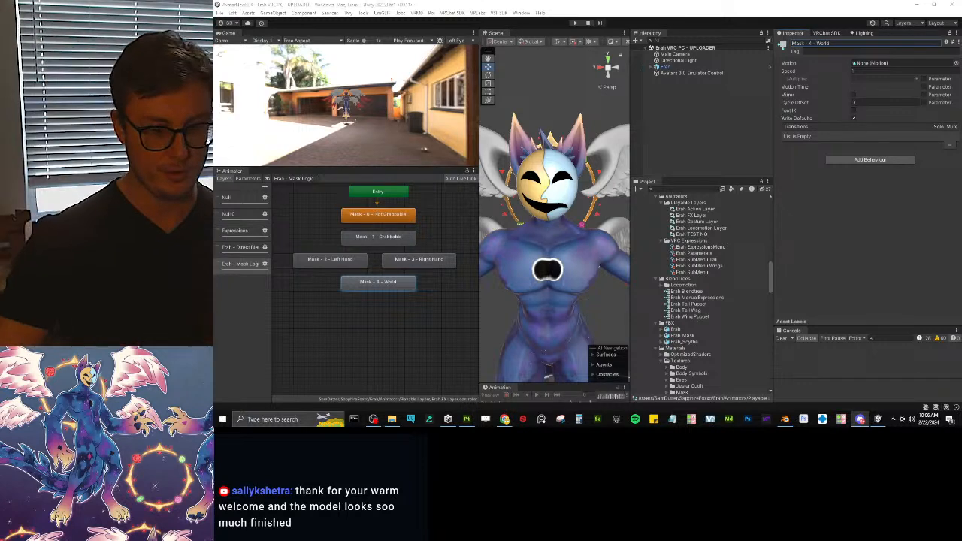
left_click(309, 418)
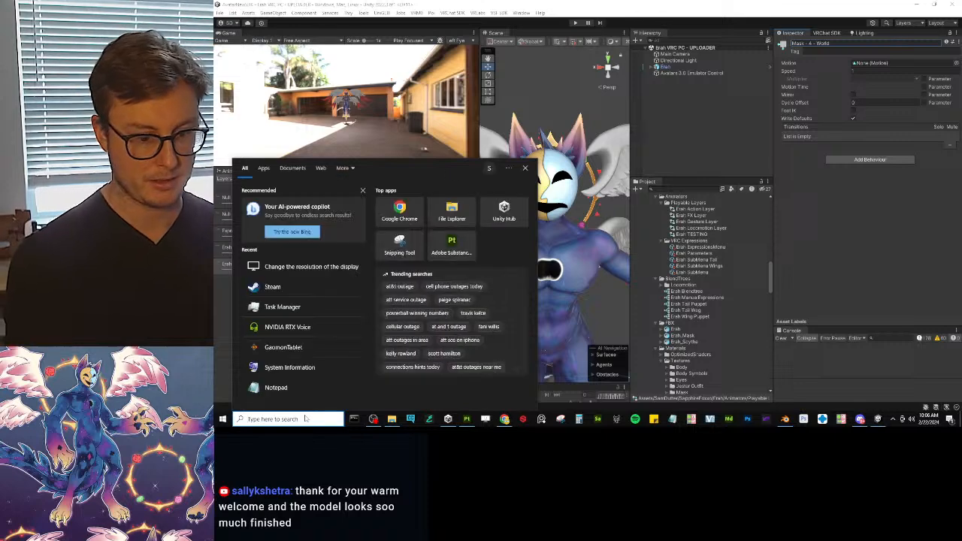
type("paint")
key("Return")
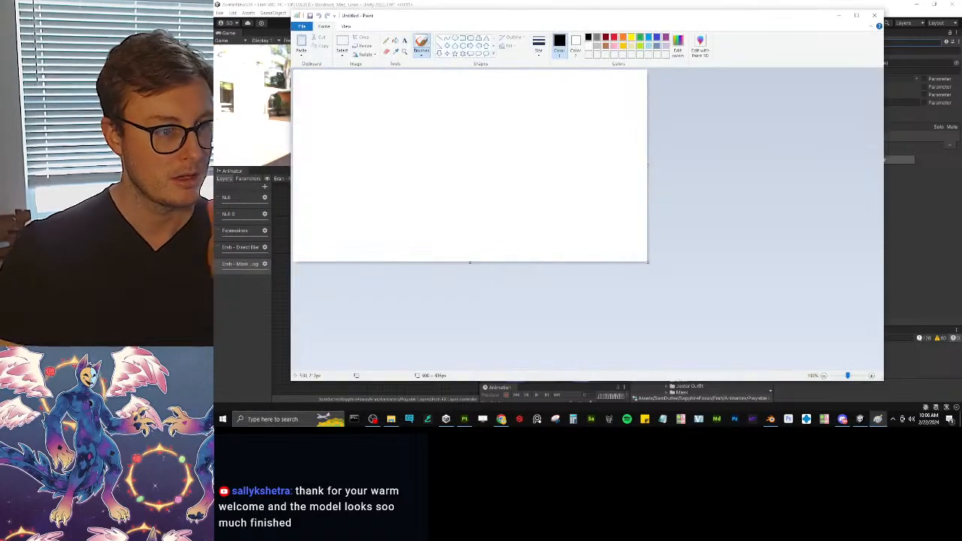
left_click(386, 40)
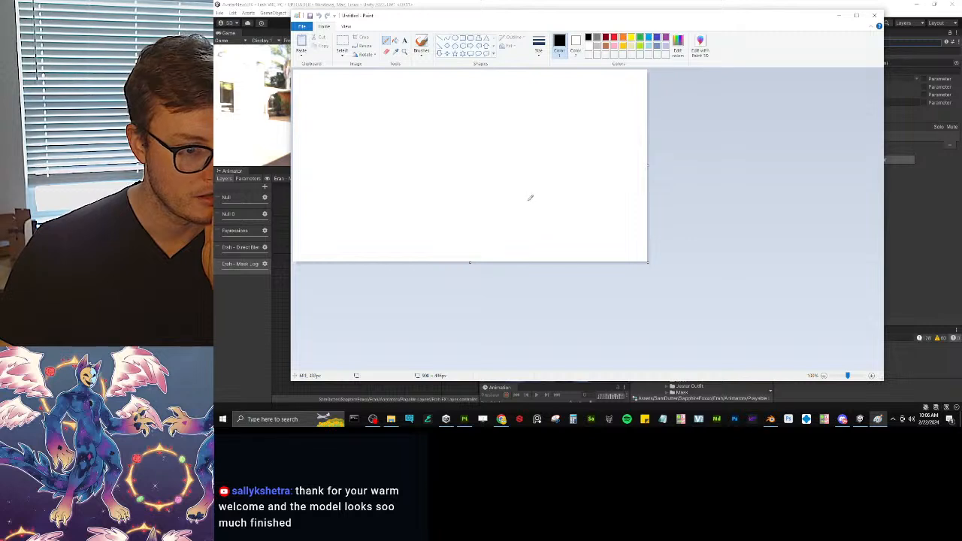
left_click_drag(773, 343, 789, 354)
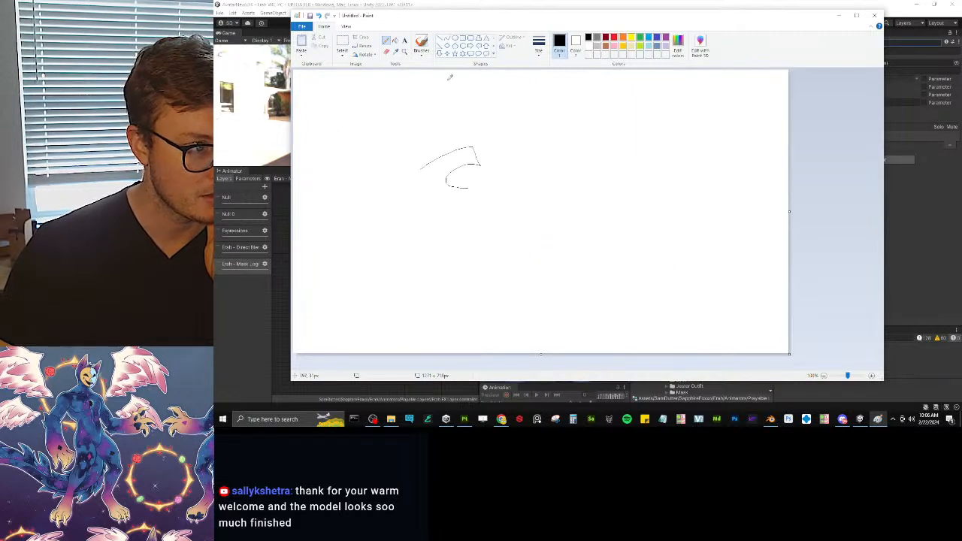
left_click(421, 50)
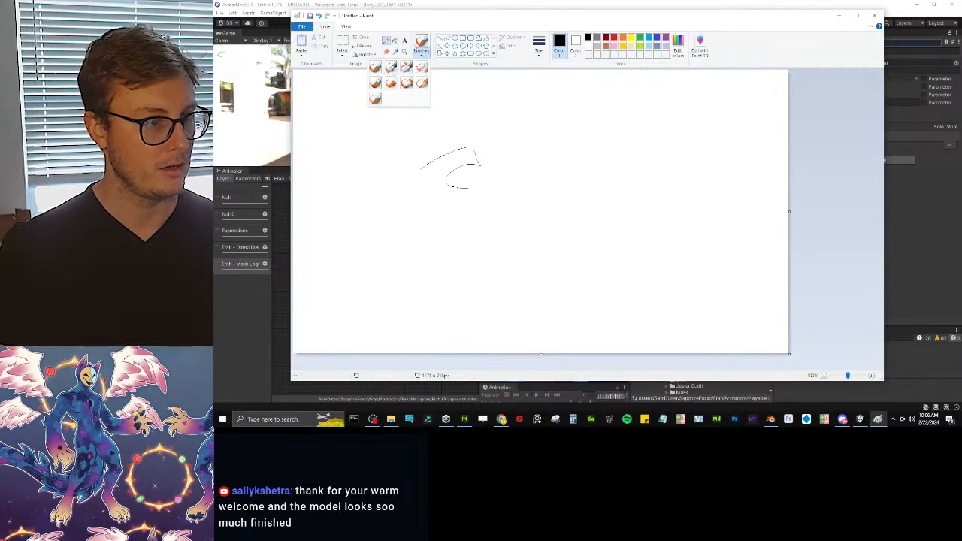
left_click(419, 41)
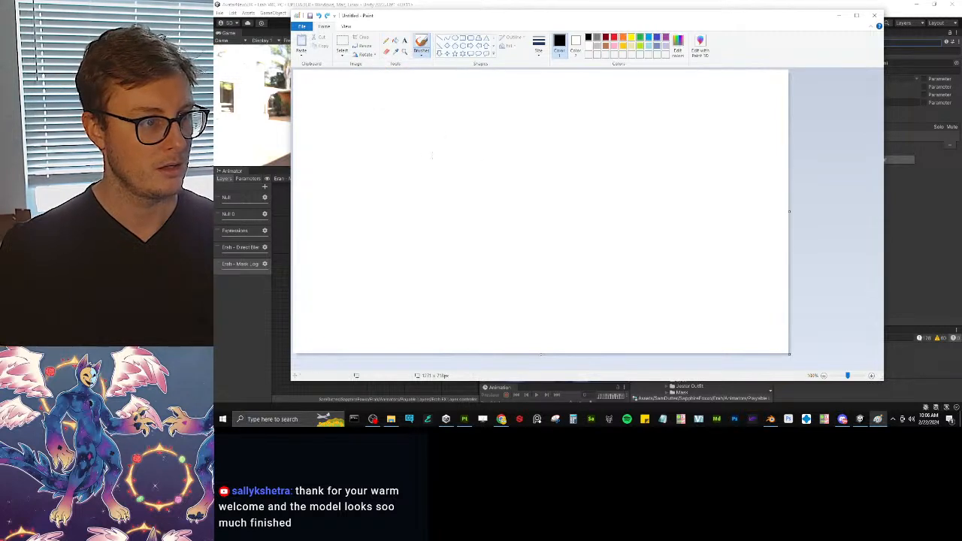
left_click_drag(406, 157, 516, 145)
left_click(539, 46)
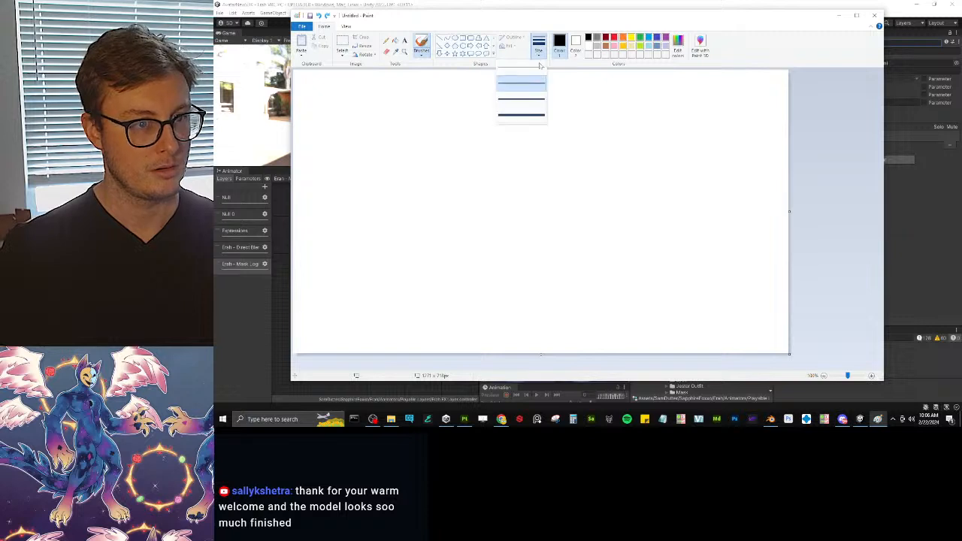
left_click(530, 113)
left_click(540, 50)
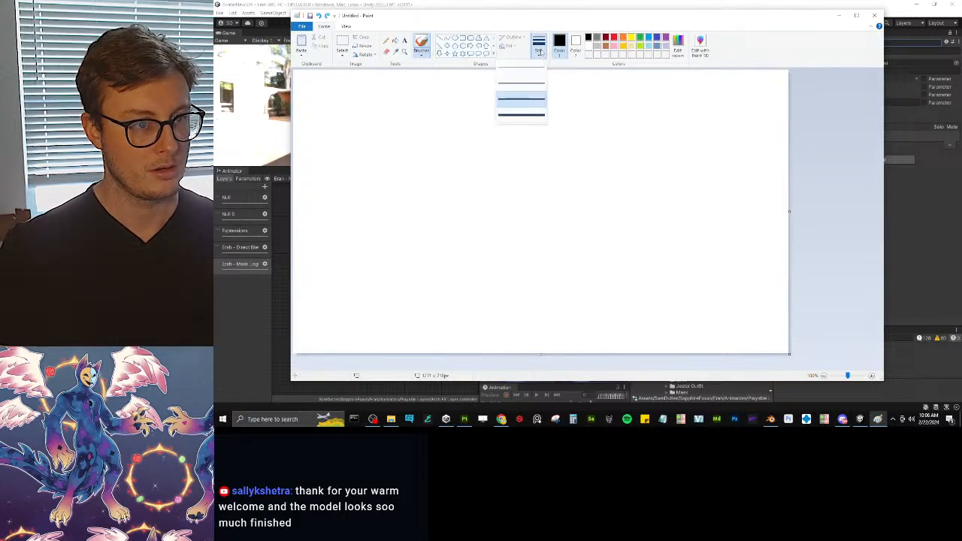
left_click(533, 115)
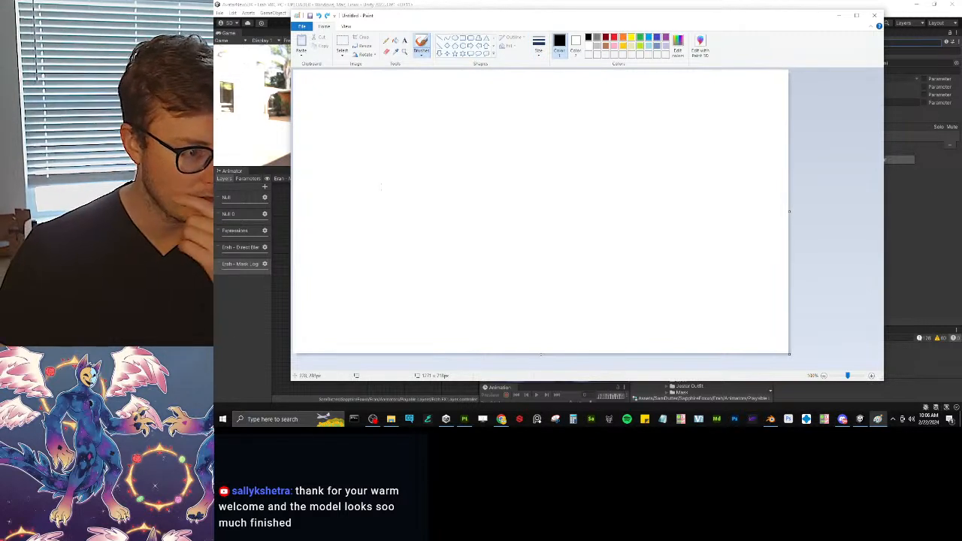
left_click(771, 419)
key("KP_3")
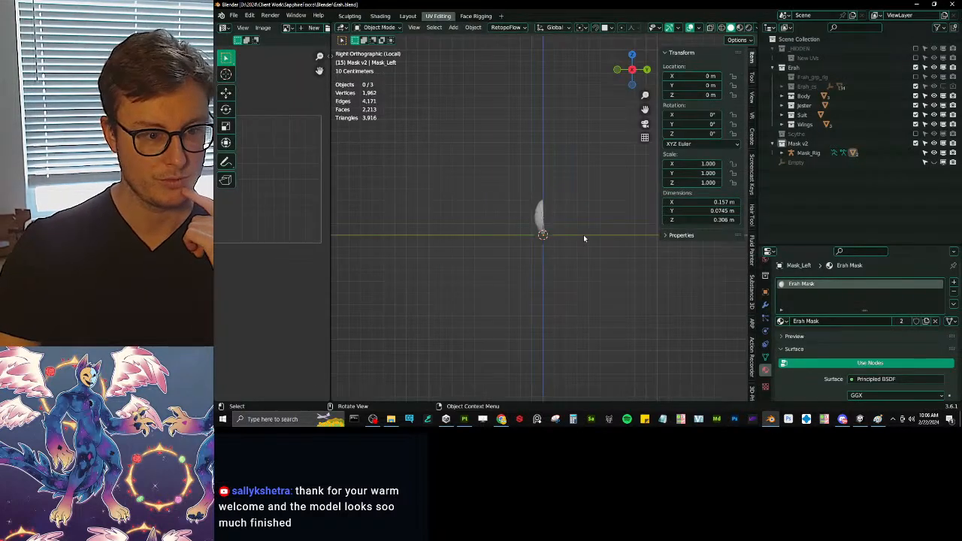
key("alt+Tab")
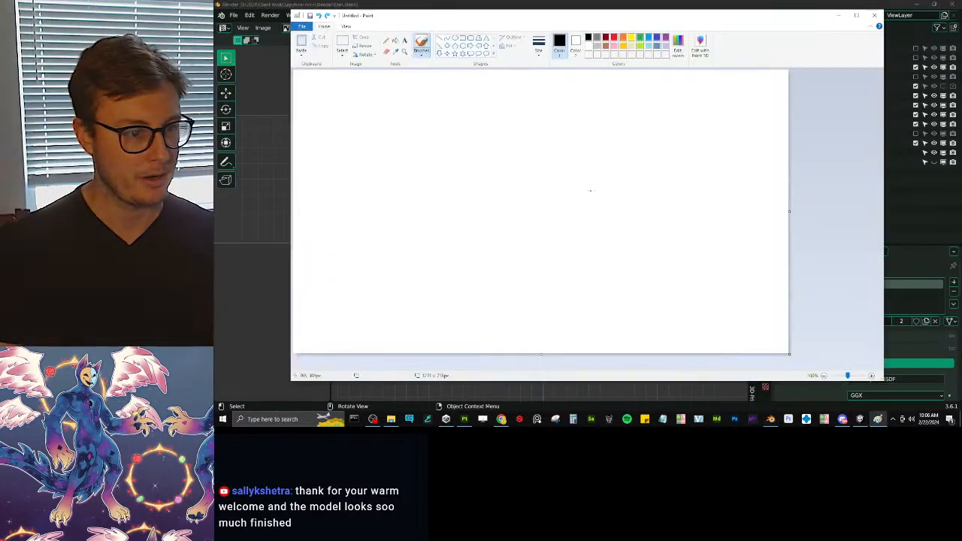
left_click(875, 15)
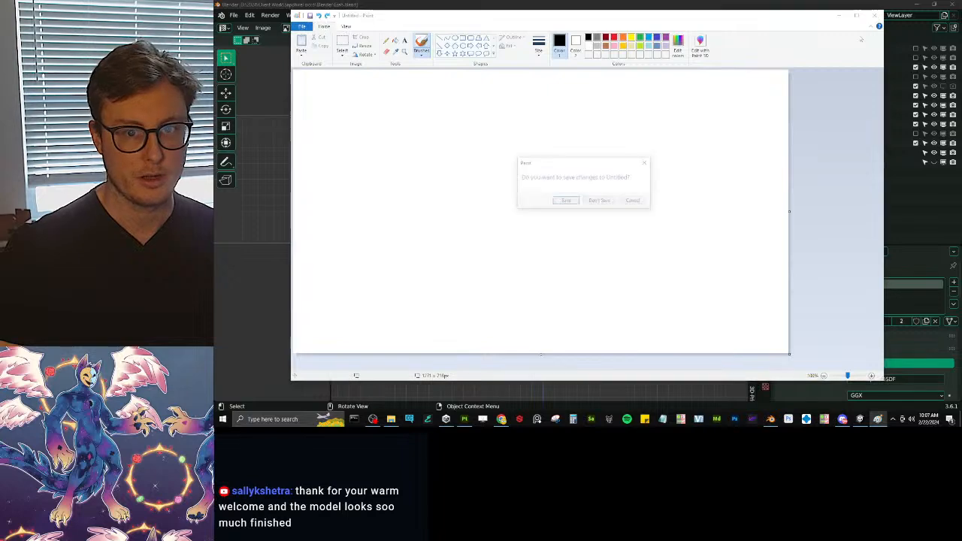
left_click(598, 200)
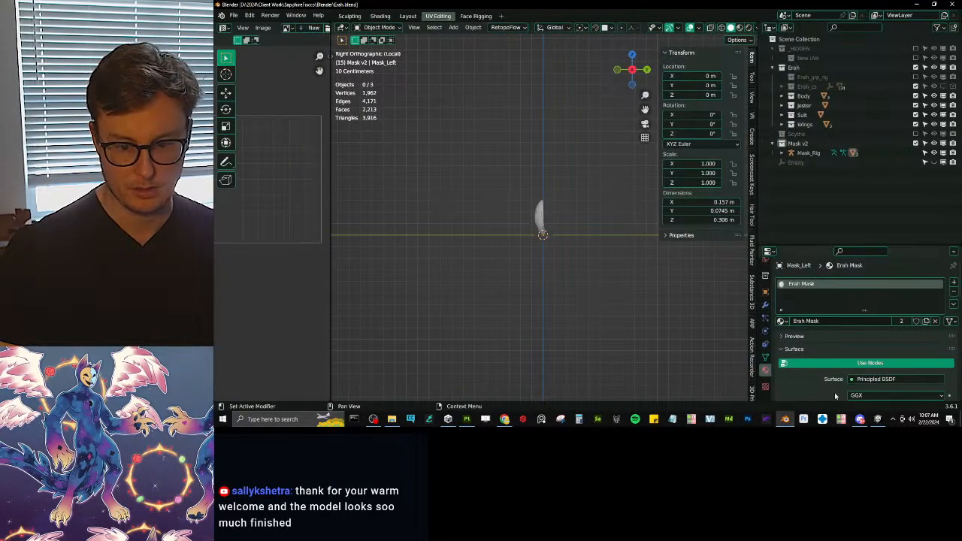
key("alt+Tab")
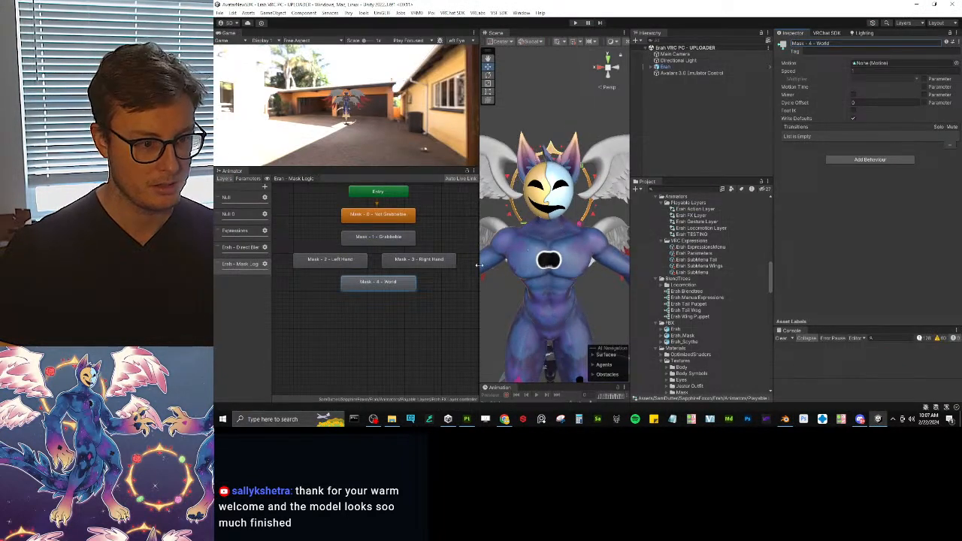
Step: Widen the Scene view and capture the avatar from a three-quarter angle with Snipping Tool
left_click_drag(478, 265, 253, 265)
scroll(462, 236, "down", 5)
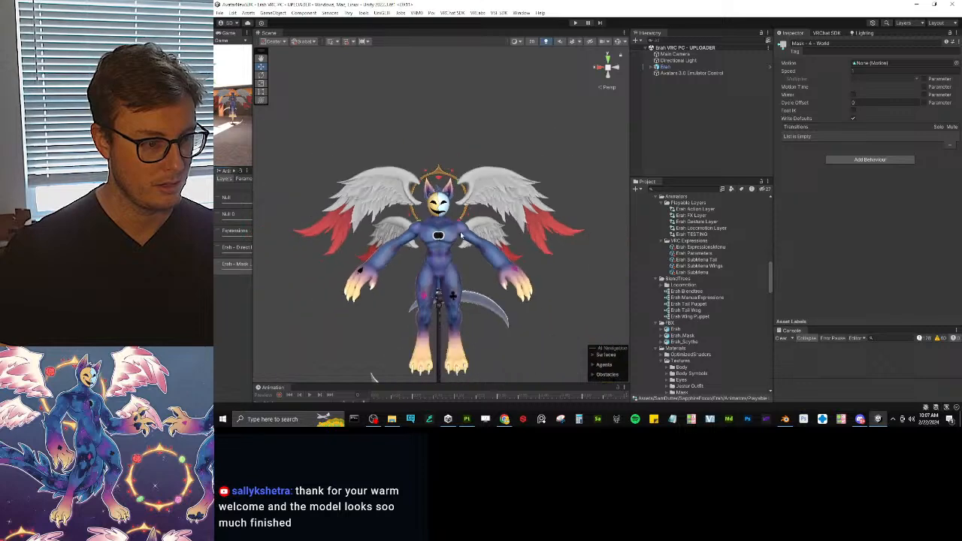
left_click_drag(462, 236, 522, 206, "alt")
scroll(530, 205, "up", 4)
mouse_move(530, 204)
middle_mouse_down()
mouse_move(529, 231)
mouse_move(528, 203)
middle_mouse_up()
left_click(561, 419)
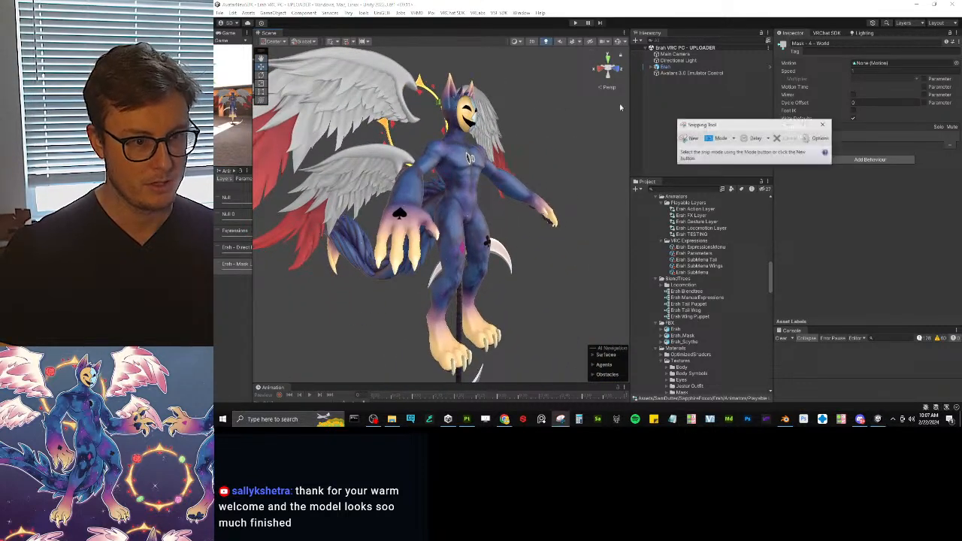
left_click(691, 138)
left_click_drag(314, 51, 598, 376)
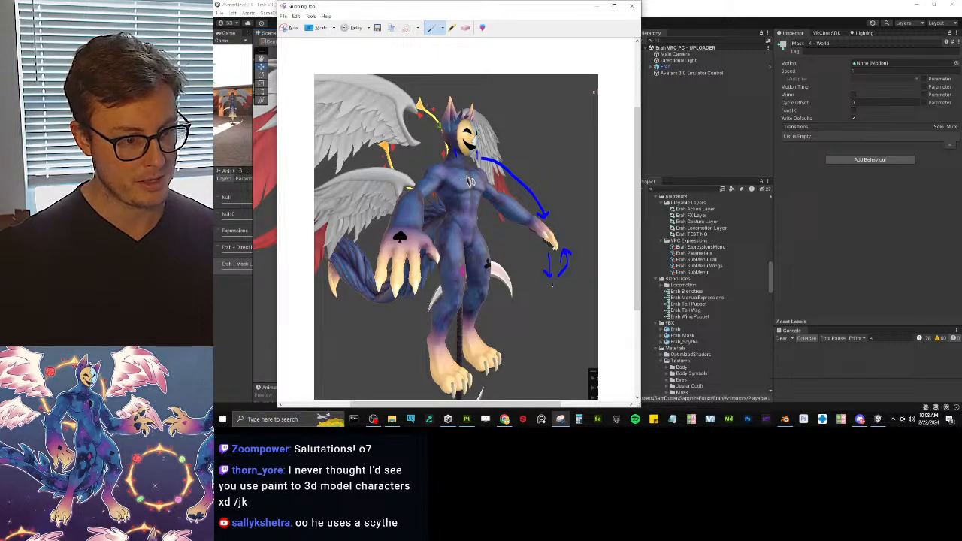
Step: Annotate the snip with blue arrows between the mask and both hands, plus circles around the mask and beside the head
left_click_drag(552, 284, 444, 305)
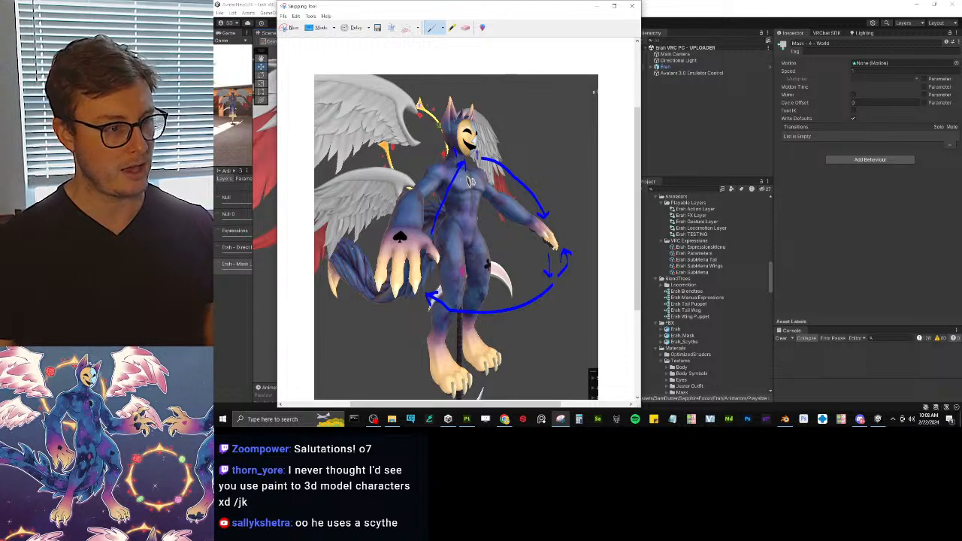
left_click_drag(419, 103, 363, 130)
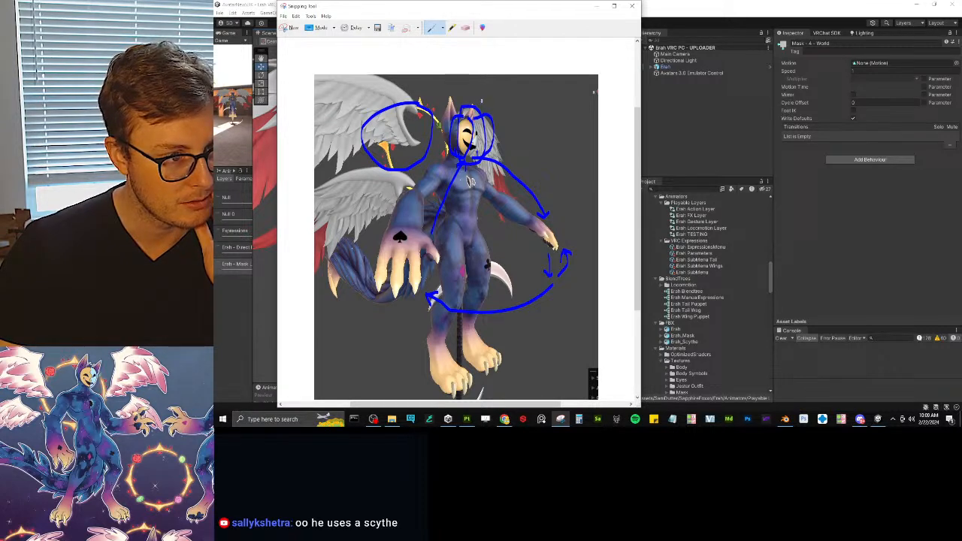
left_click_drag(482, 106, 497, 100)
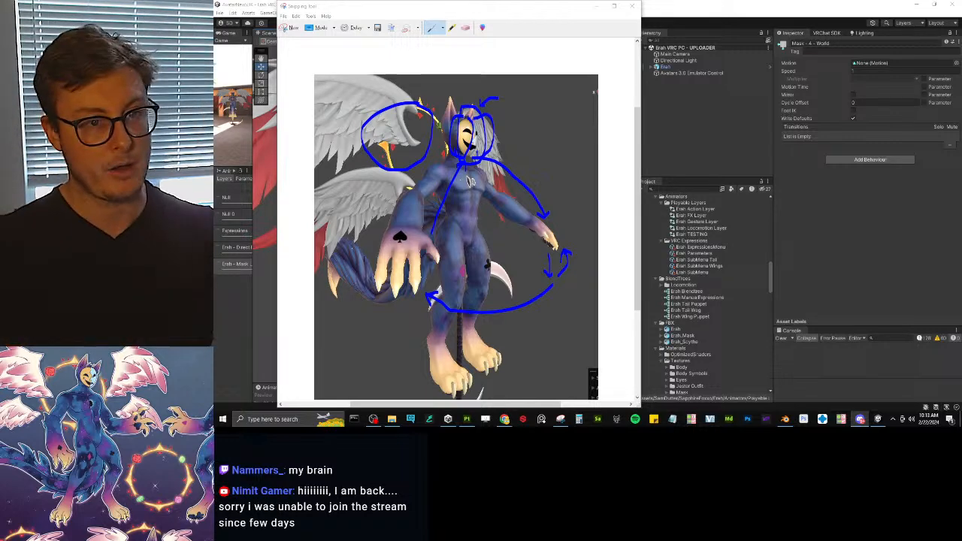
Step: Switch back to Unity and examine the mask on the avatar's head up close
left_click(661, 3)
scroll(521, 189, "up", 3)
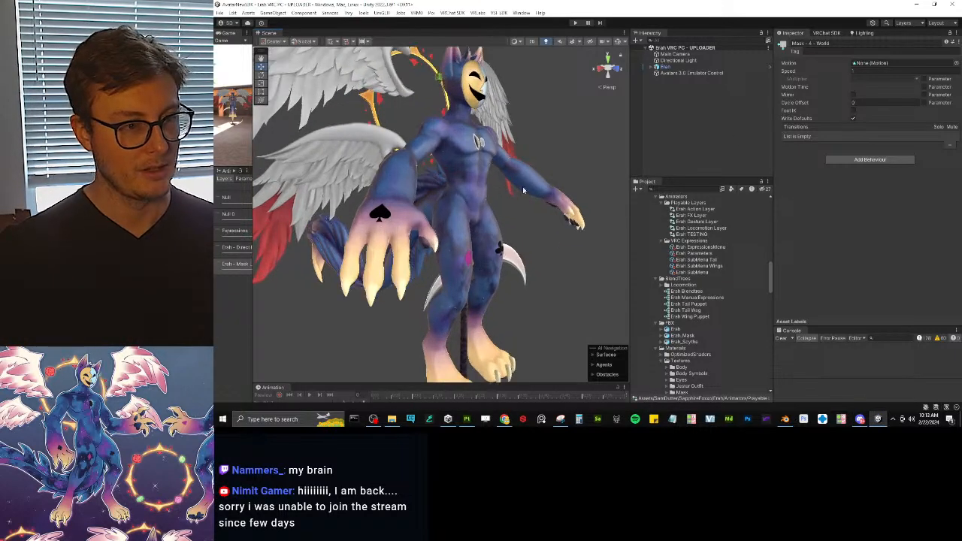
middle_click_drag(522, 189, 519, 260)
left_click_drag(518, 259, 533, 209, "alt")
scroll(534, 209, "up", 3)
middle_click_drag(533, 209, 466, 200)
left_click_drag(465, 200, 484, 230, "alt")
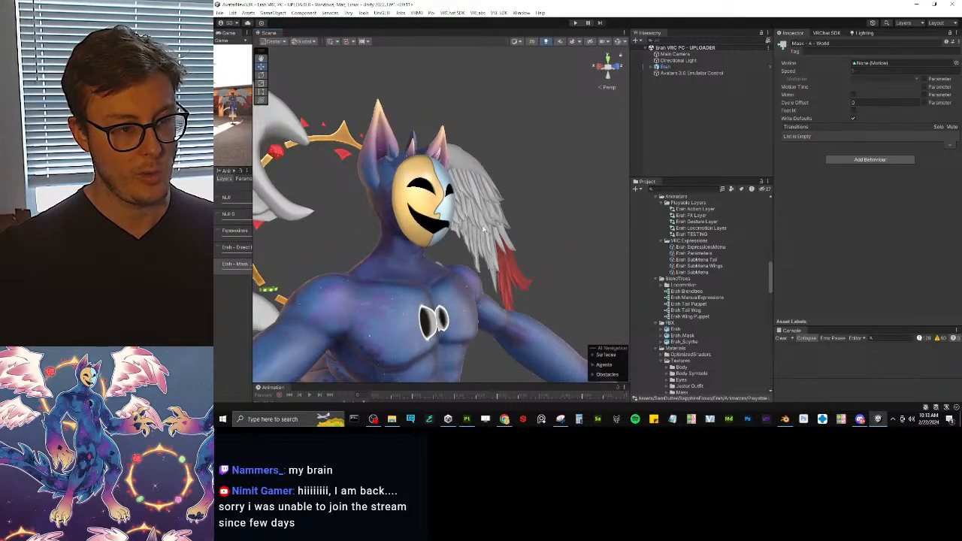
Step: Create an empty child object under the Erah avatar and name it "Mask Controller"
left_click(652, 68)
left_click(661, 105)
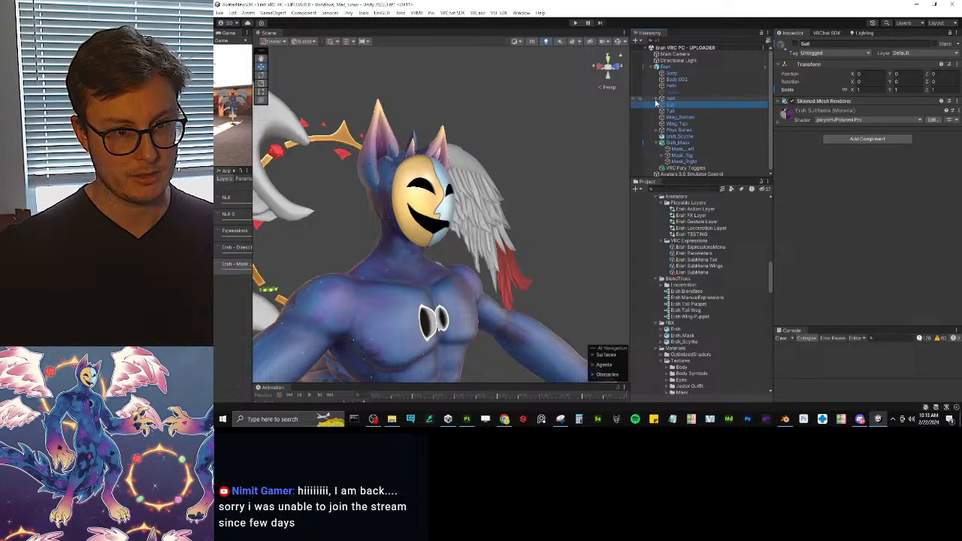
left_click(657, 99)
left_click(657, 100)
left_click(656, 142)
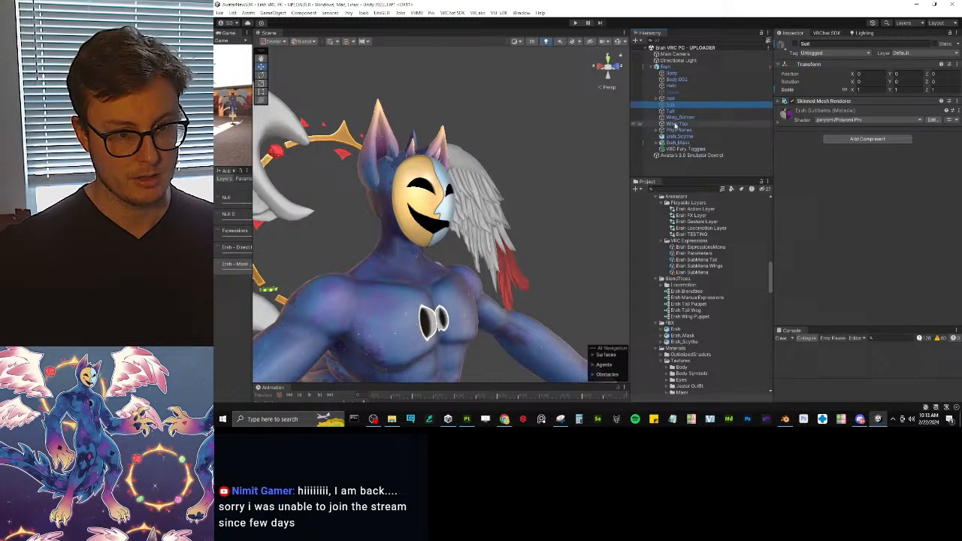
right_click(672, 68)
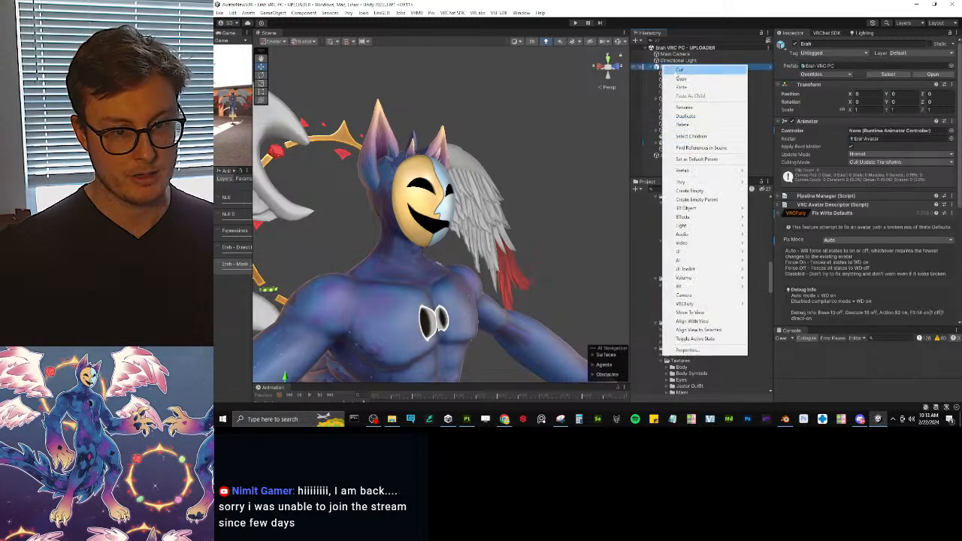
left_click(689, 190)
type("Mask Contr")
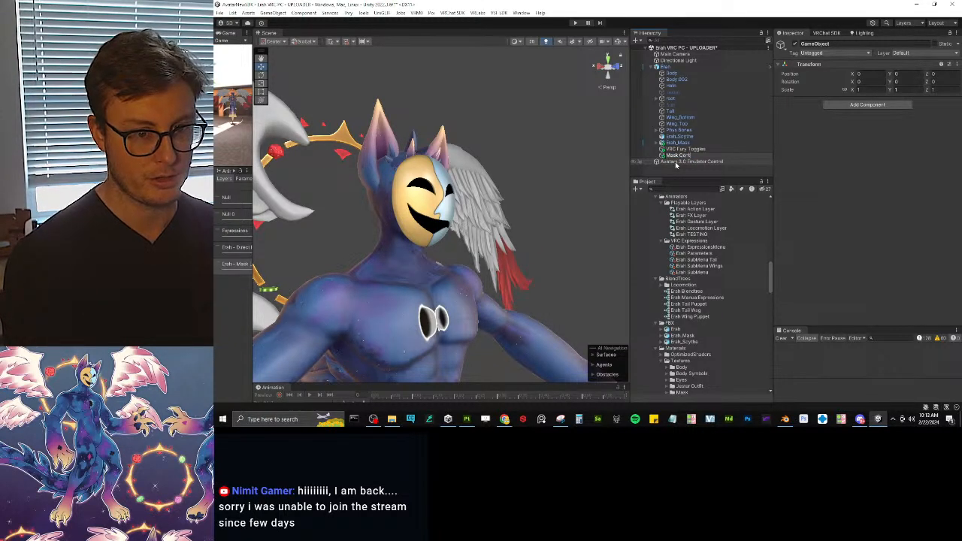
type("oller")
key("Return")
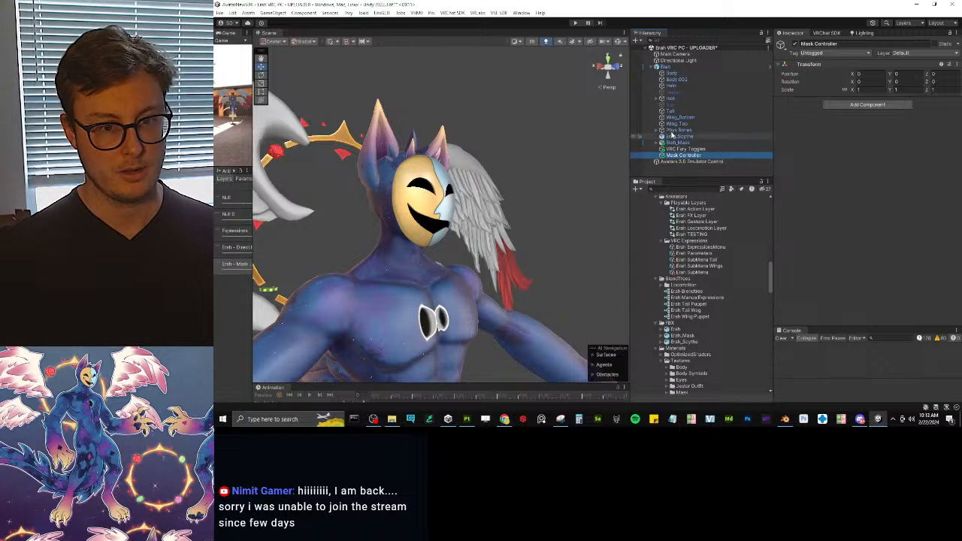
Step: Create an empty child object under Mask Controller and name it "Return Zone"
right_click(676, 157)
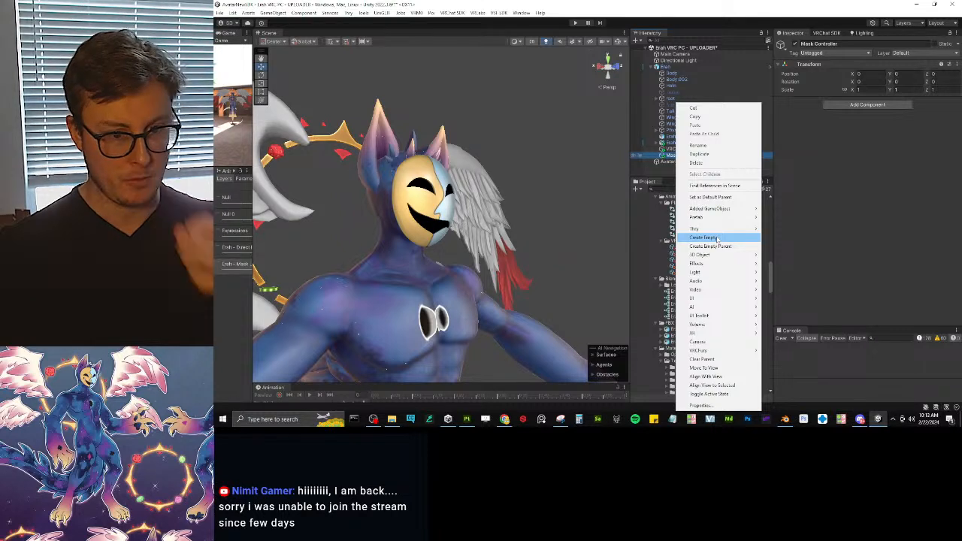
left_click(717, 239)
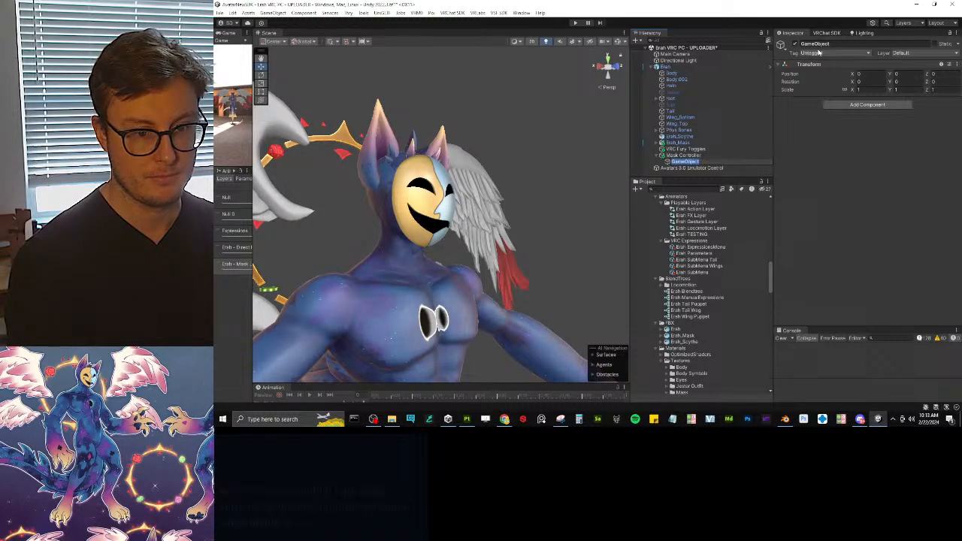
type("Baturn Zone")
key("Return")
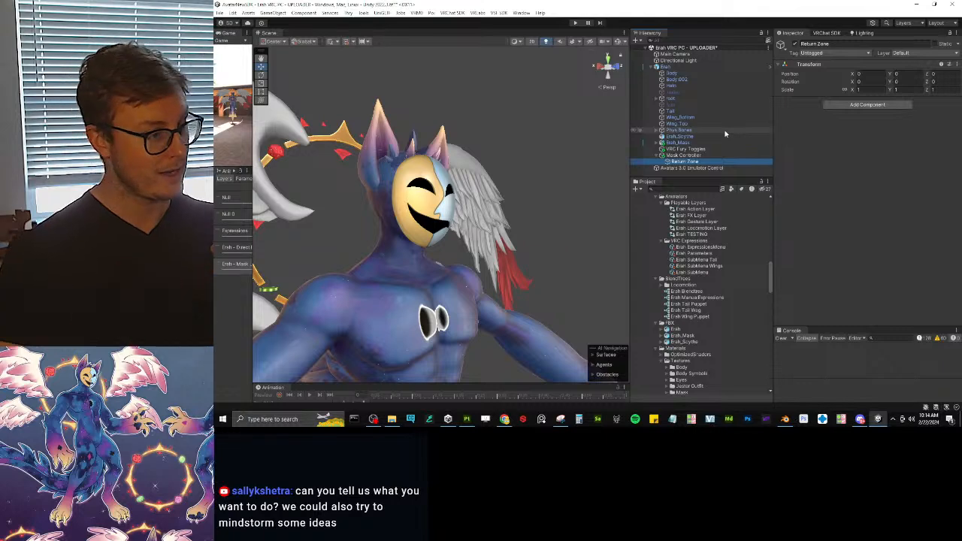
Step: Examine the mask on the avatar's head from the three-quarter and front angles in a wider Scene view
left_click_drag(258, 294, 509, 272)
scroll(369, 300, "down", 3)
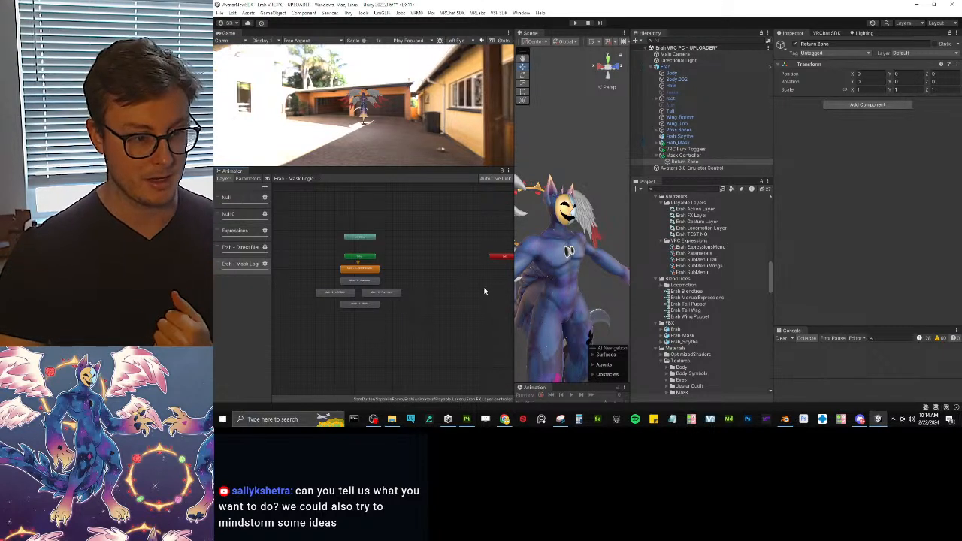
left_click_drag(511, 292, 390, 292)
left_click_drag(552, 256, 519, 252, "alt")
scroll(519, 252, "up", 3)
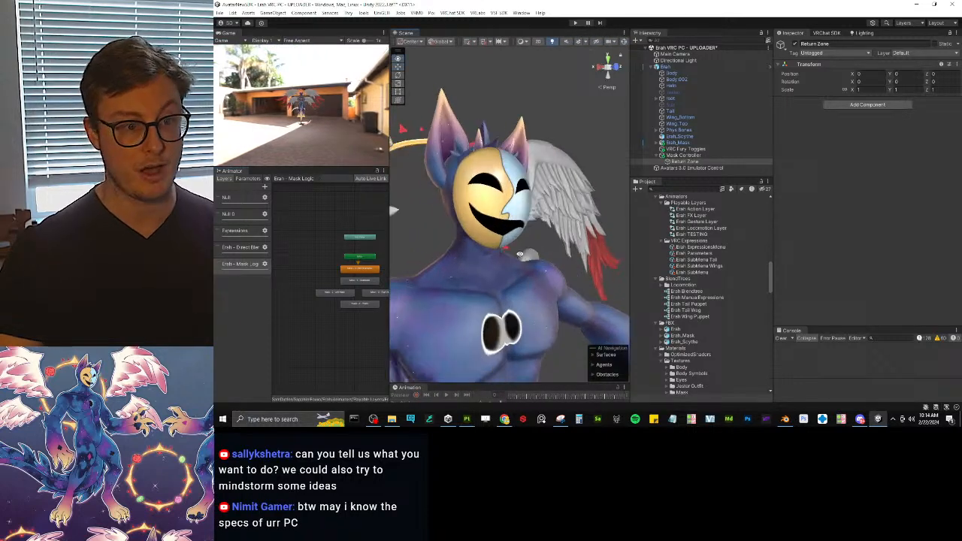
middle_click_drag(519, 252, 526, 323)
scroll(526, 301, "up", 4)
left_click_drag(519, 248, 490, 204, "alt")
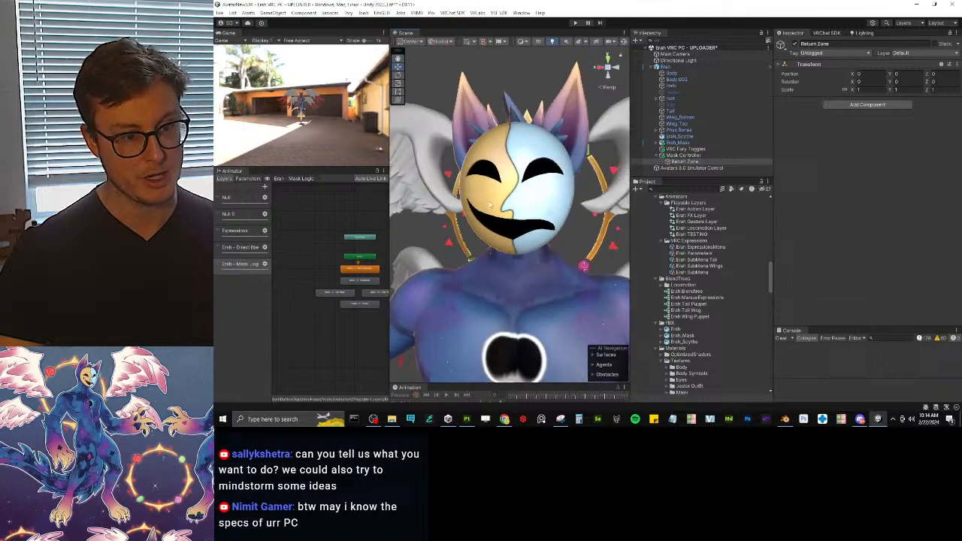
Step: Change the scene's environment skybox material to BlendSky Forest
left_click(827, 33)
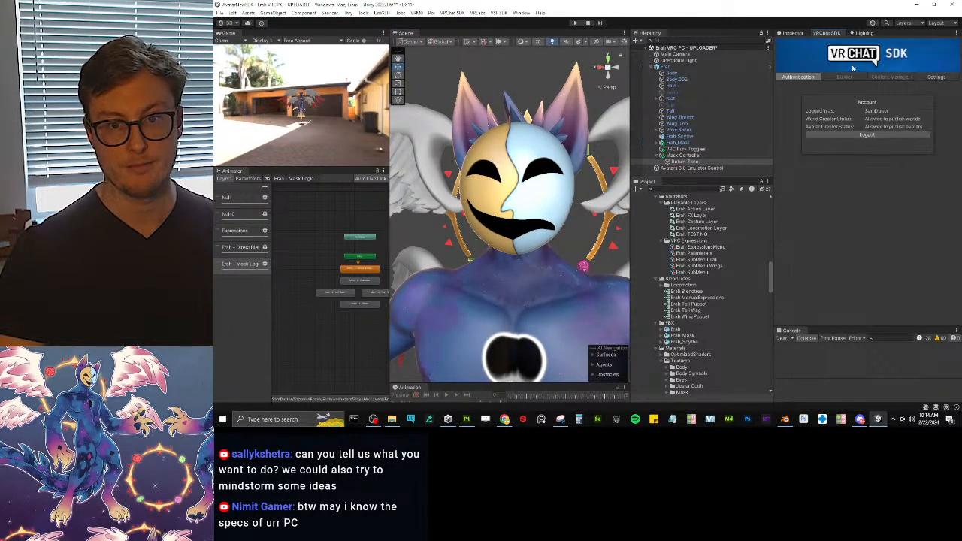
left_click(863, 33)
left_click(830, 43)
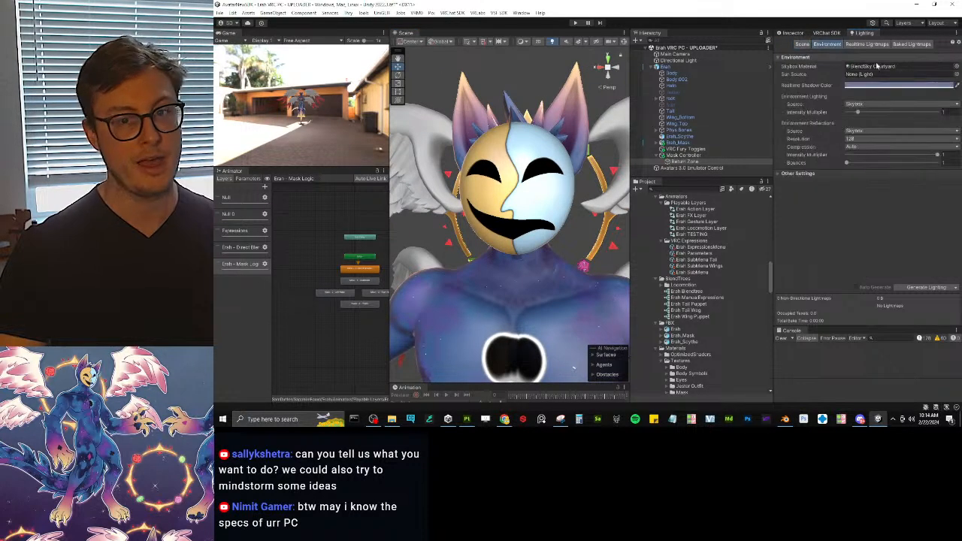
left_click(956, 67)
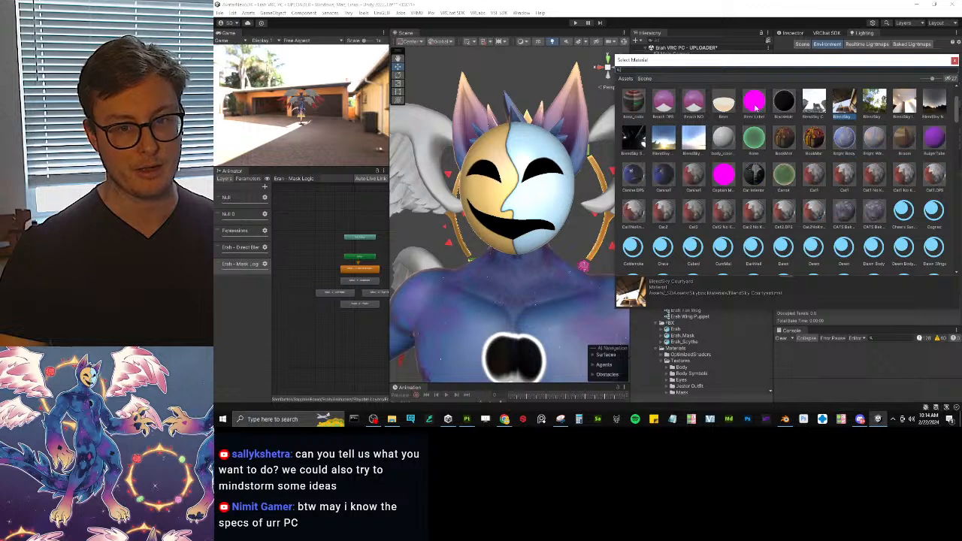
type("sky")
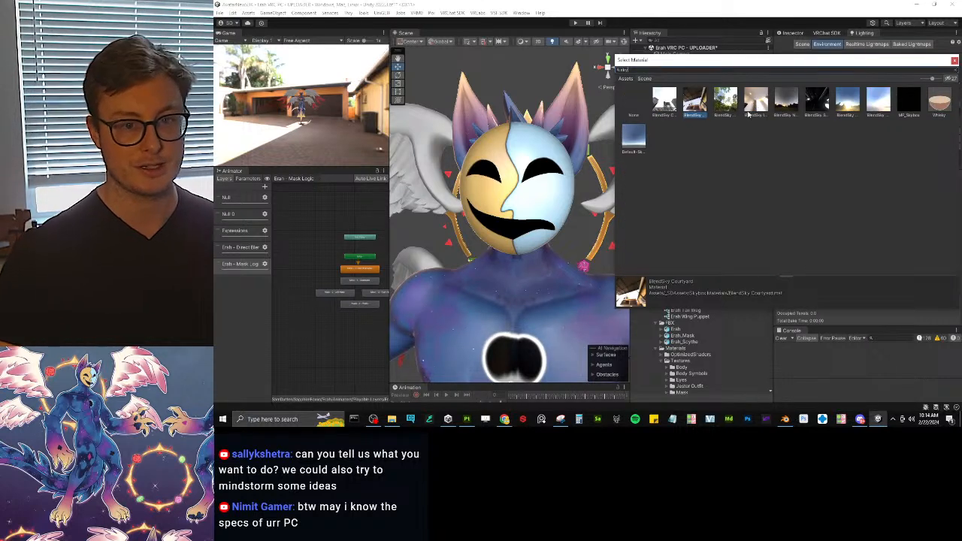
left_click(726, 100)
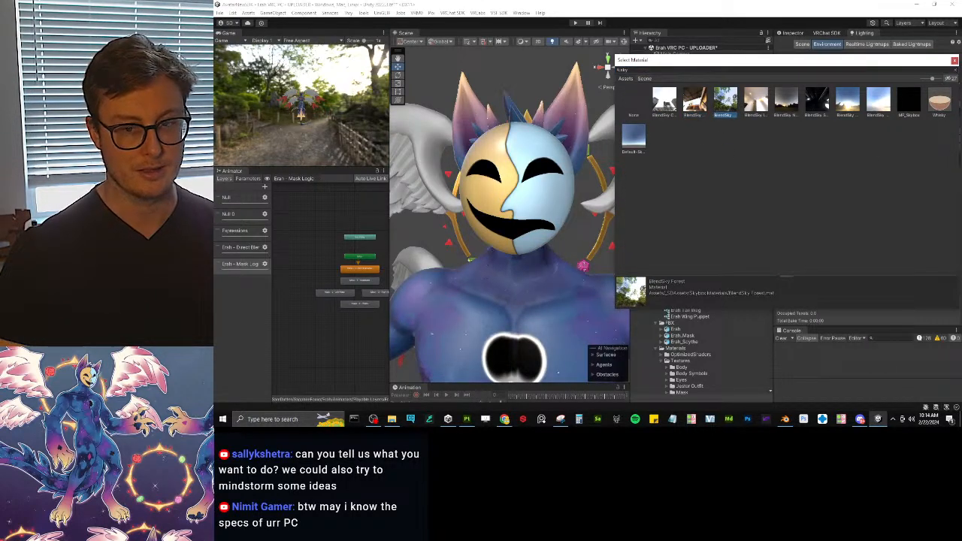
left_click(954, 61)
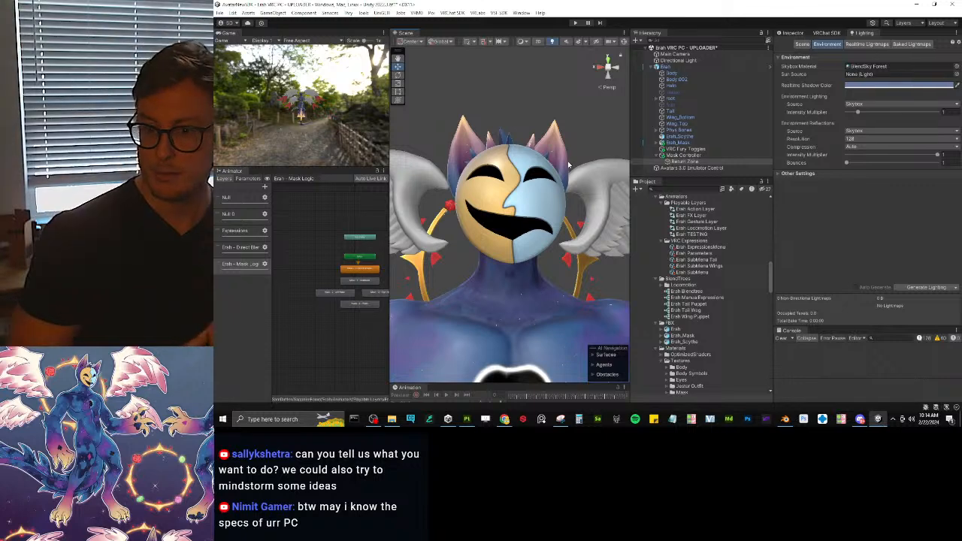
Step: Open Windows System Information, check the installed memory and processor entries, and close it
left_click(268, 420)
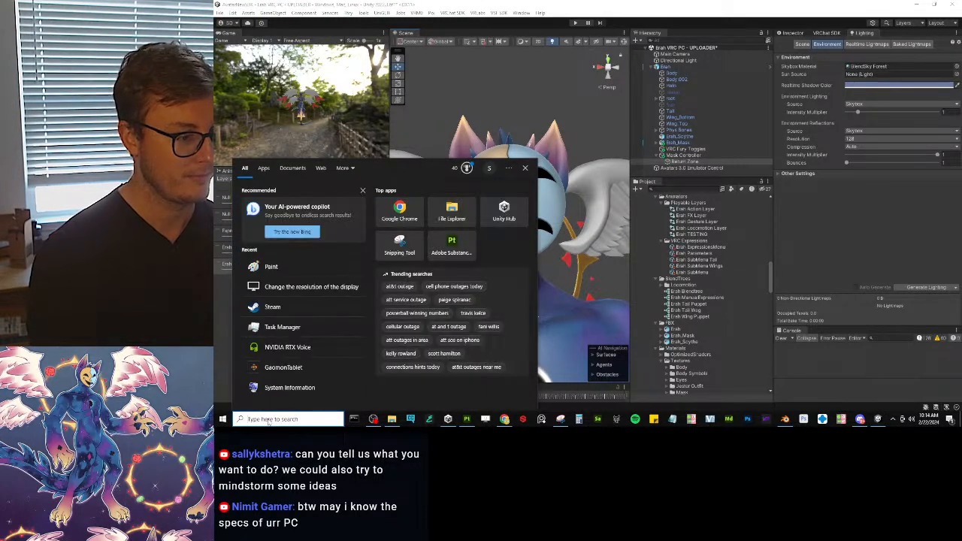
type("speccy")
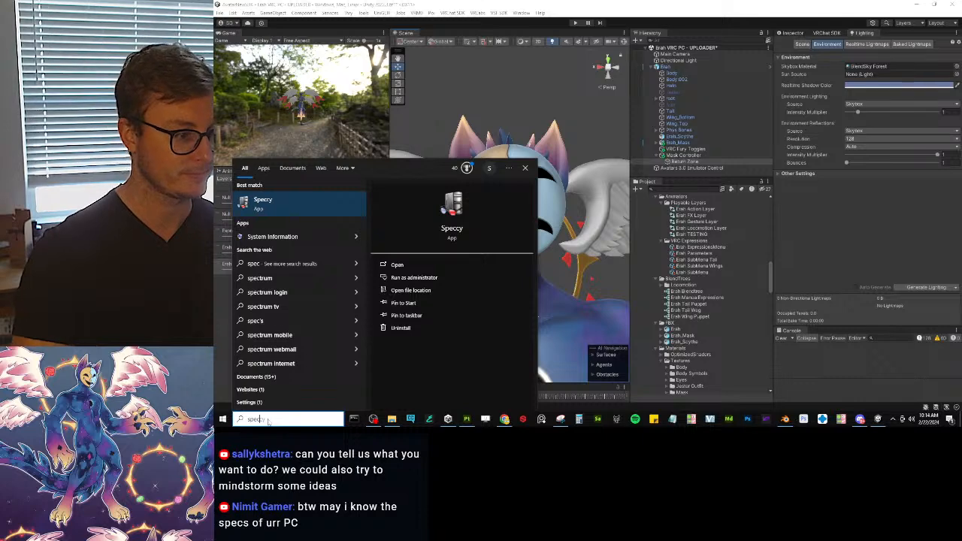
left_click(278, 237)
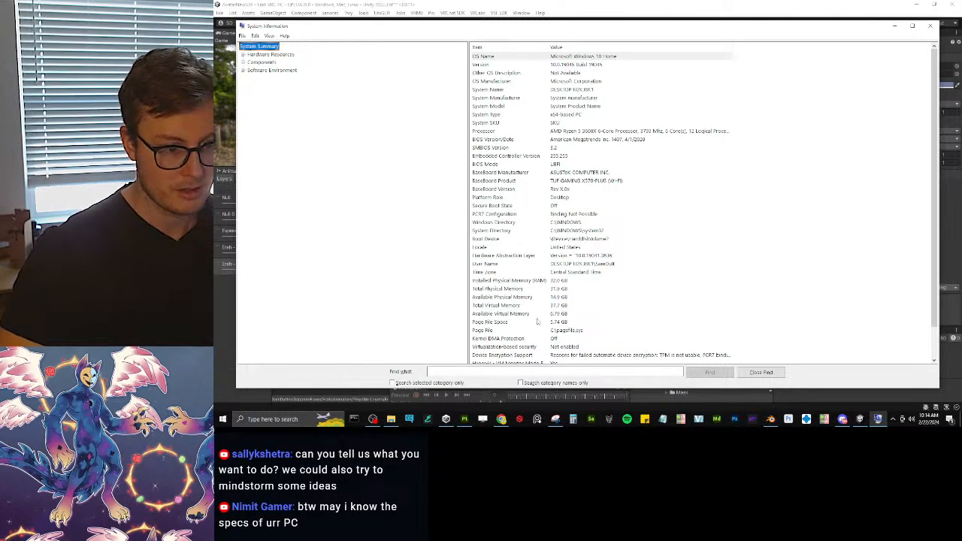
left_click(554, 281)
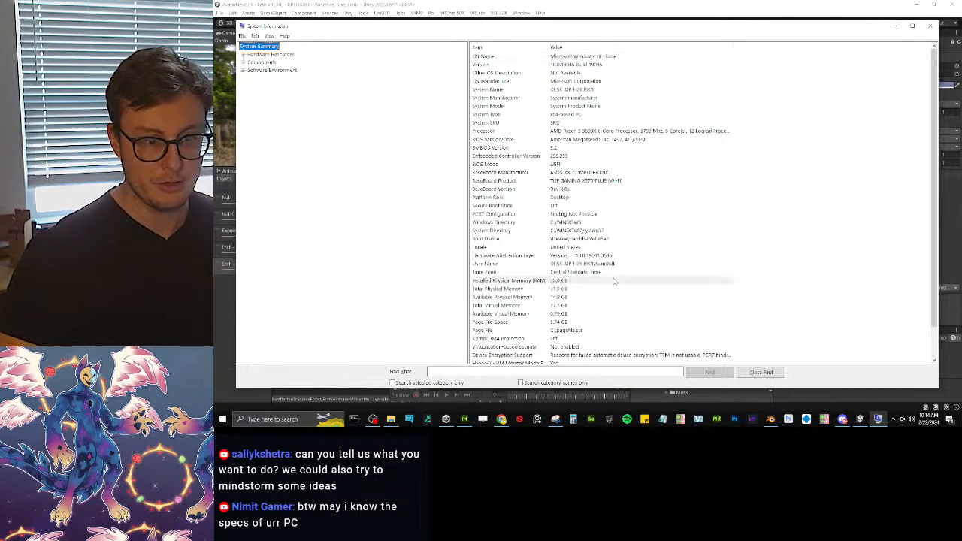
left_click(639, 131)
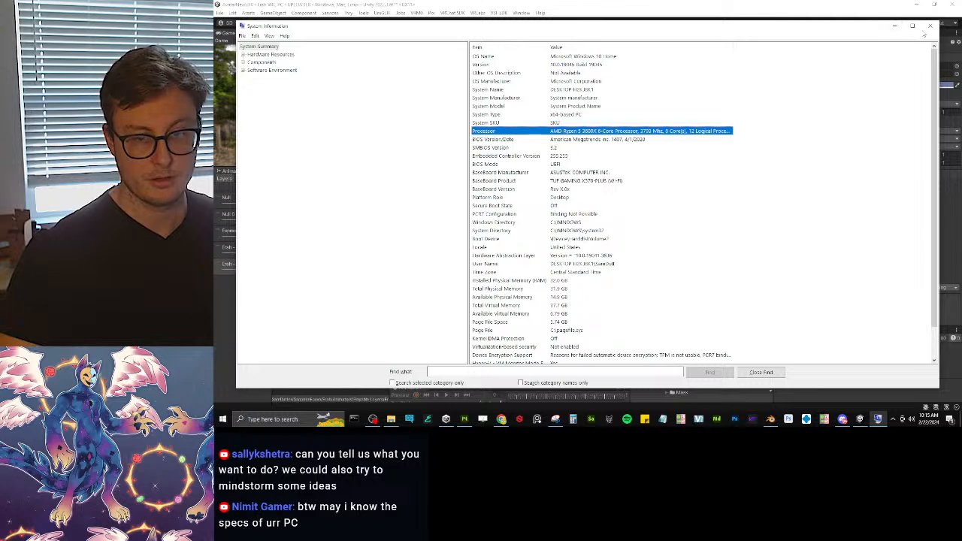
left_click(930, 27)
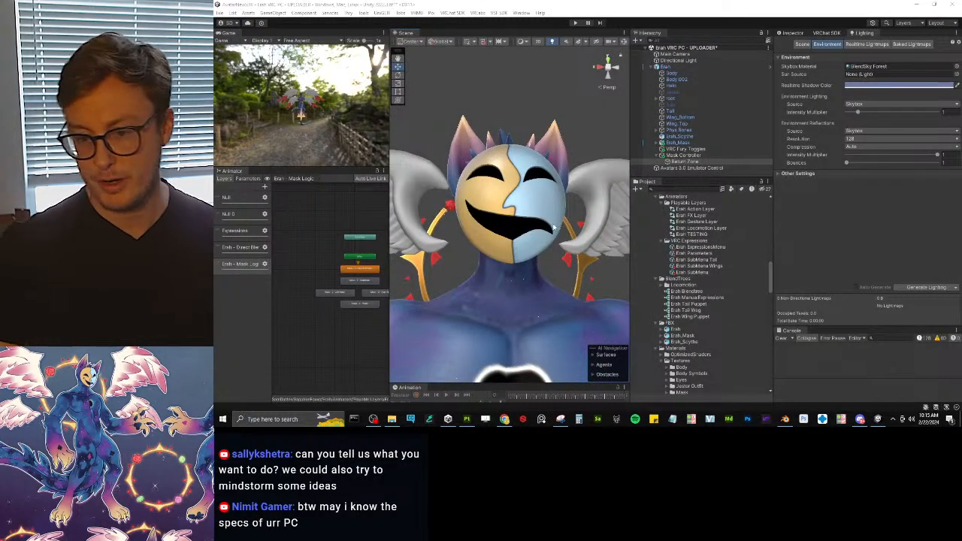
scroll(546, 206, "down", 4)
scroll(546, 206, "up", 5)
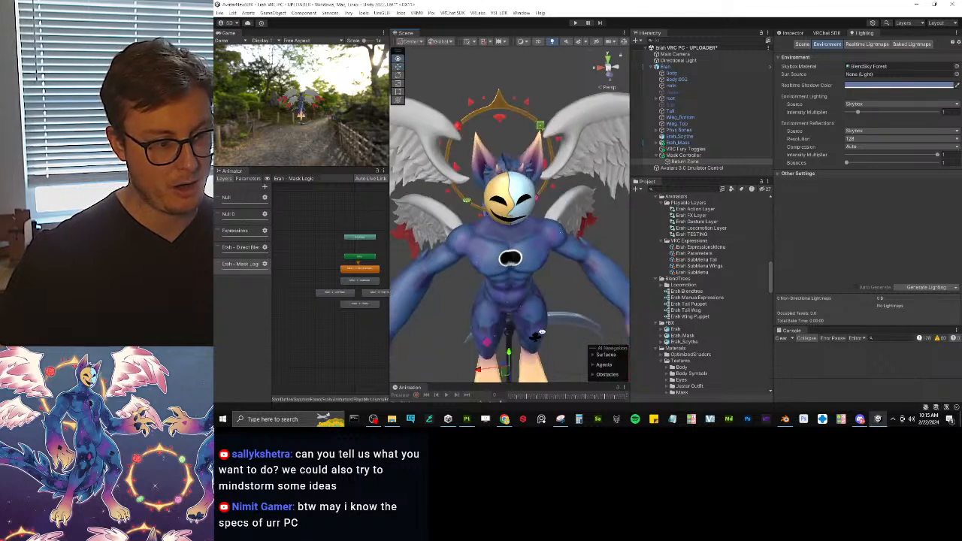
middle_click_drag(537, 213, 534, 223)
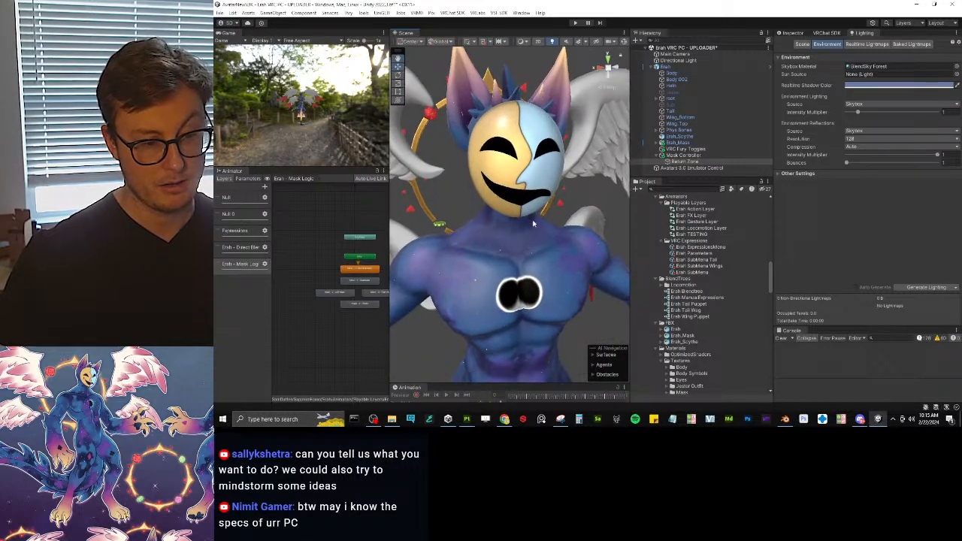
left_click_drag(533, 224, 540, 197, "alt")
middle_click_drag(540, 197, 537, 230)
scroll(506, 243, "up", 2)
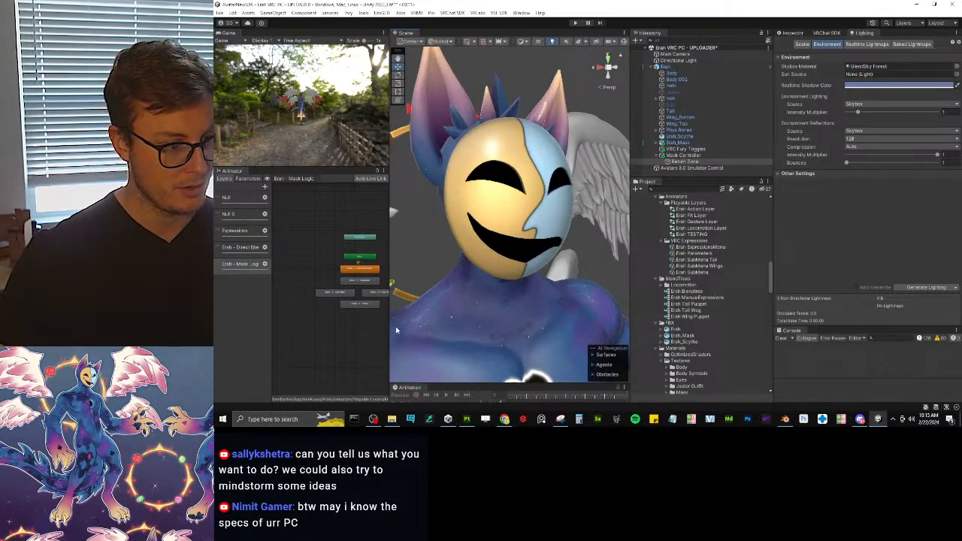
Step: Enlarge the Animator area and move the five mask states down together, farther from Entry, in the Erah - Mask Logic layer
left_click_drag(389, 325, 476, 325)
scroll(400, 275, "up", 5)
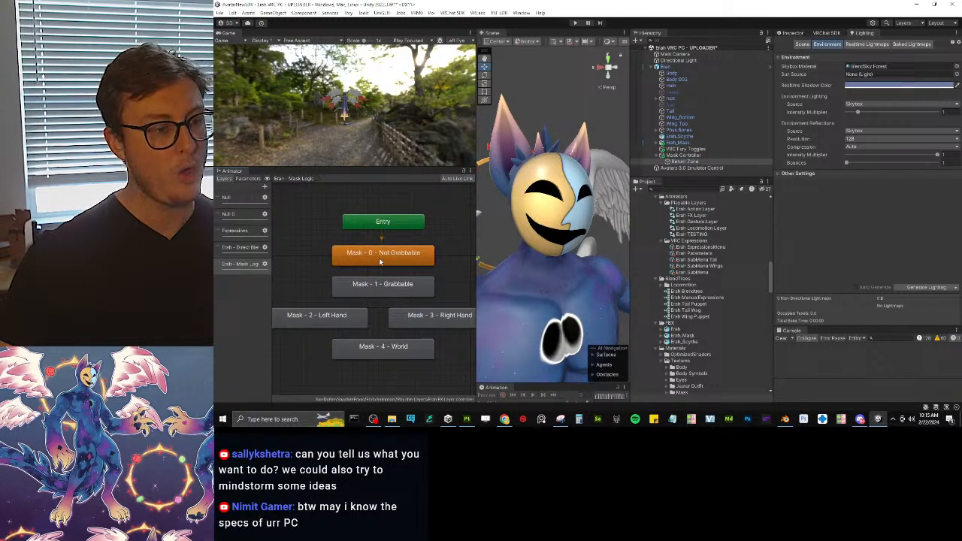
left_click_drag(274, 297, 301, 295)
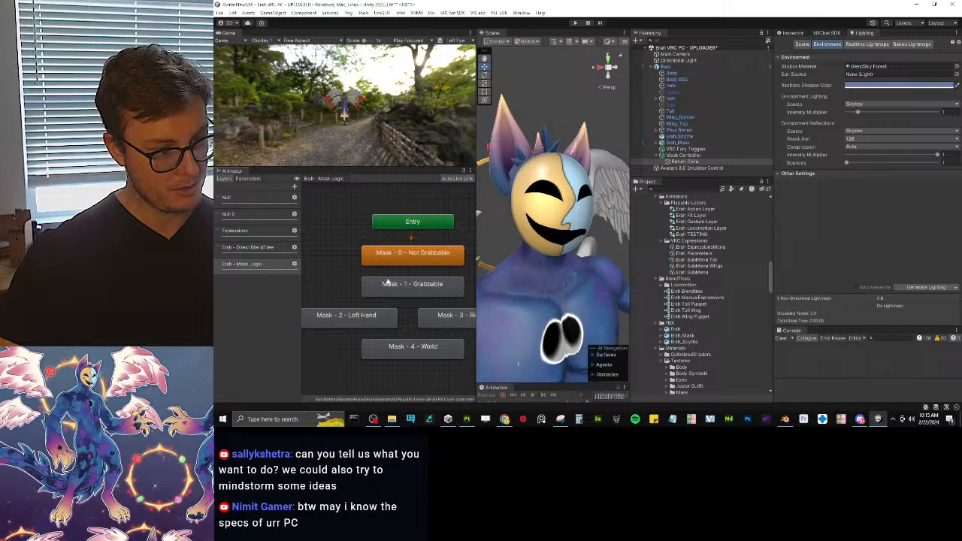
scroll(387, 282, "down", 5)
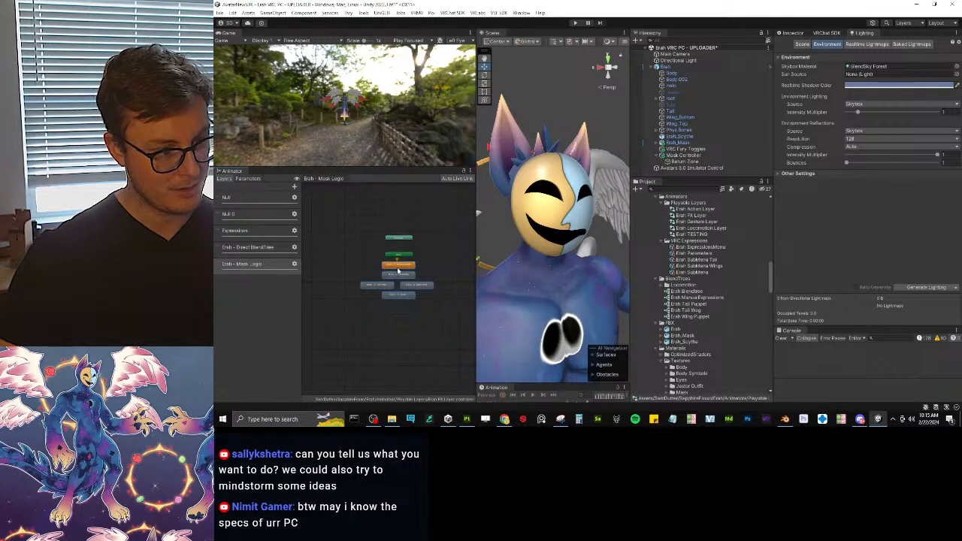
mouse_move(399, 271)
left_mouse_down()
mouse_move(398, 302)
mouse_move(398, 284)
left_mouse_up()
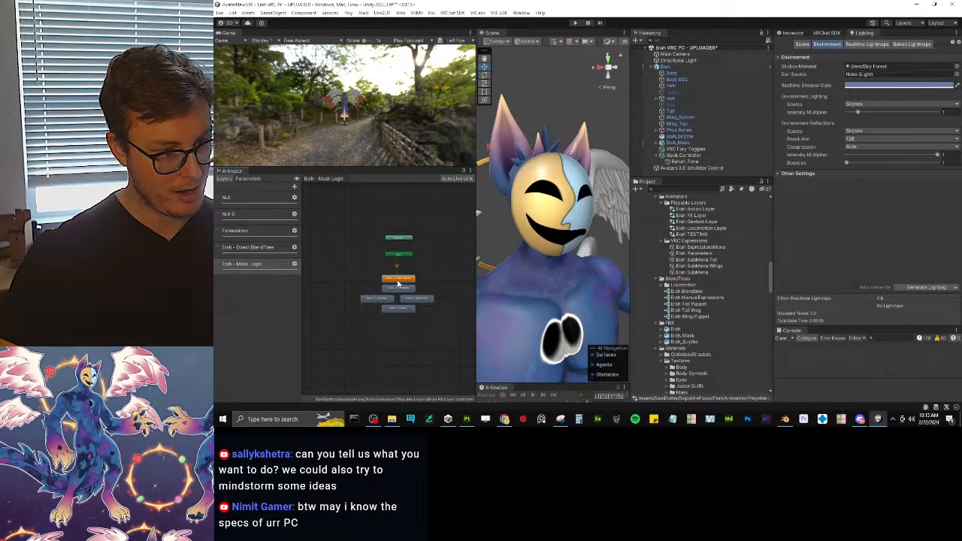
scroll(423, 326, "up", 3)
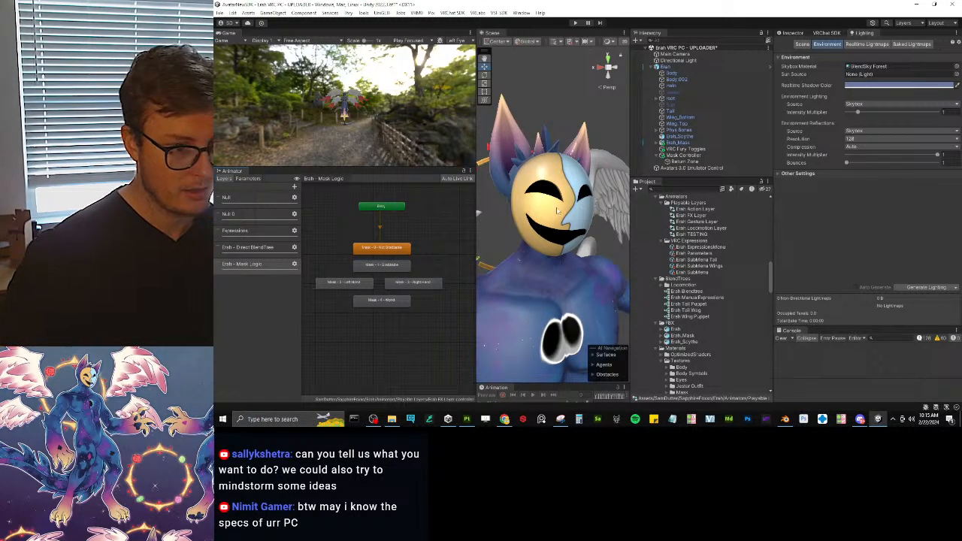
Step: Add a VRC Contact Sender component to the Return Zone object
left_click(684, 162)
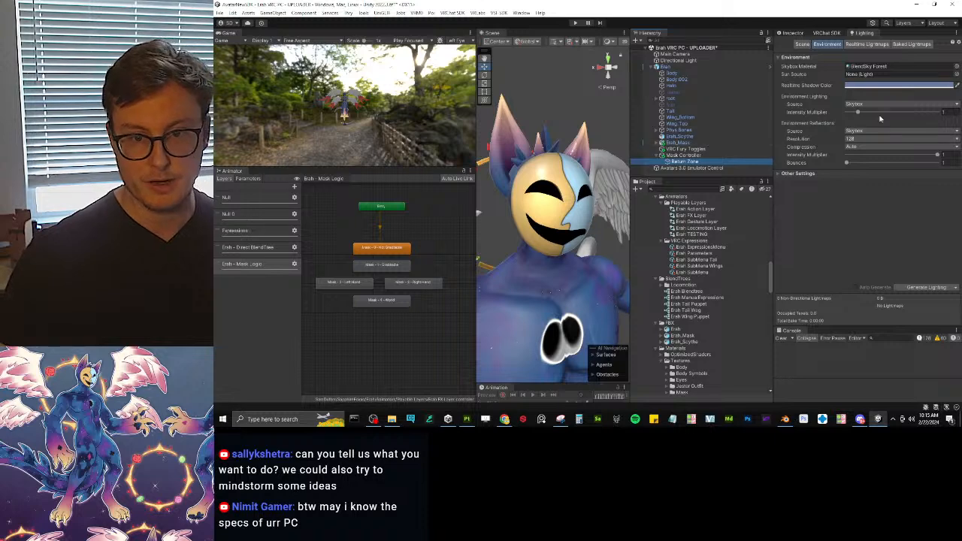
left_click(793, 32)
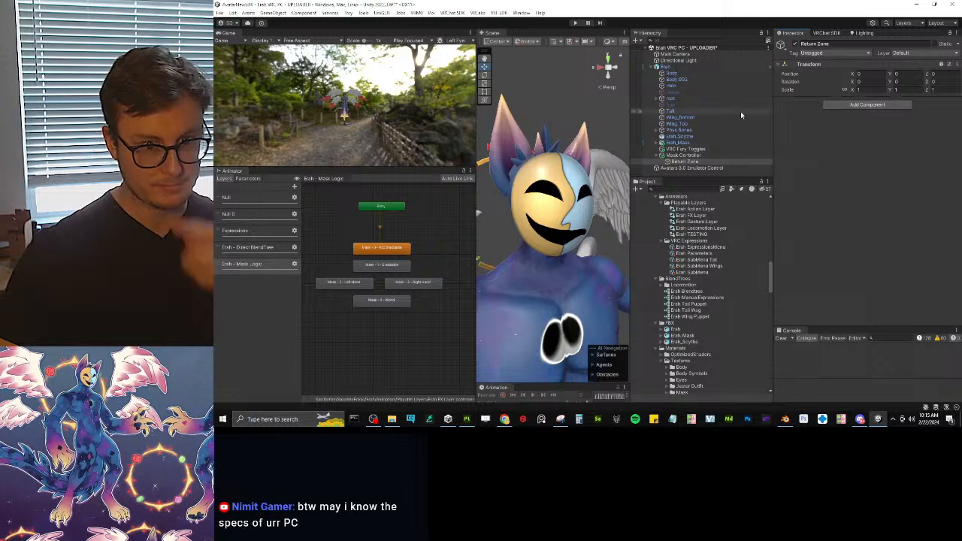
left_click(852, 105)
type("toggle")
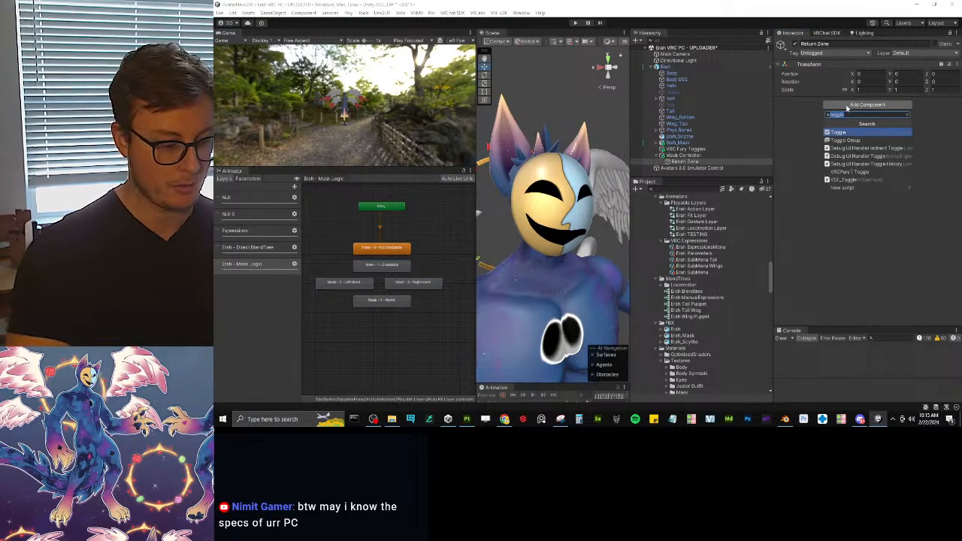
type("ava")
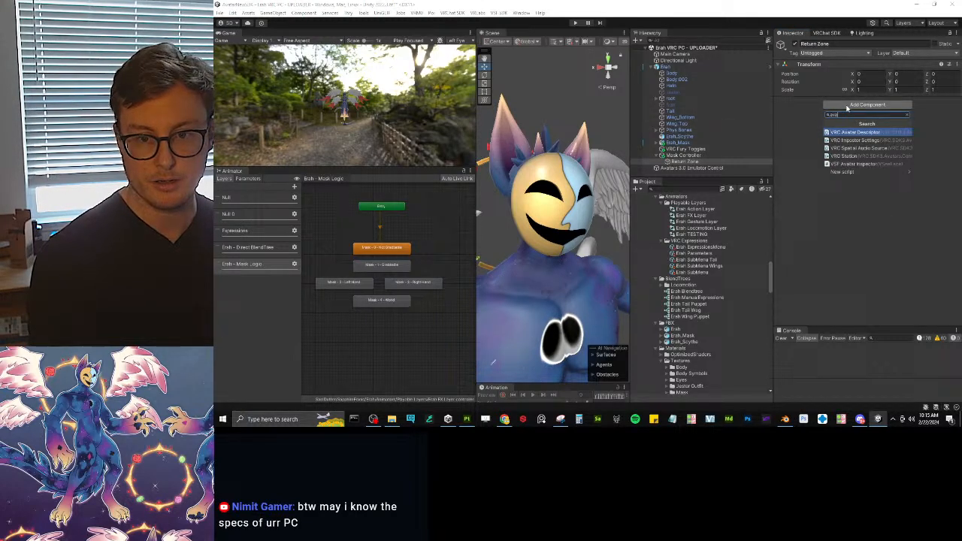
key("BackSpace")
key("BackSpace")
key("BackSpace")
type("dyn")
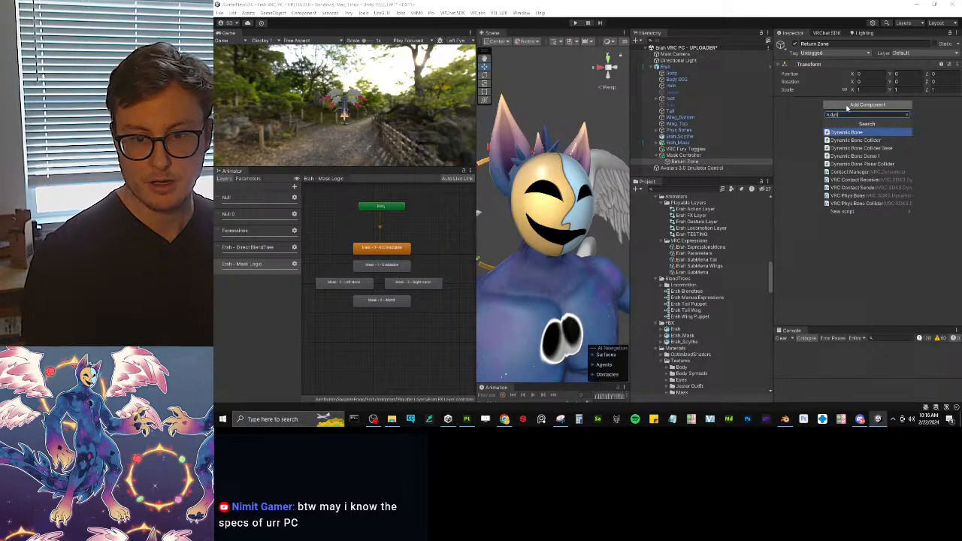
left_click(862, 188)
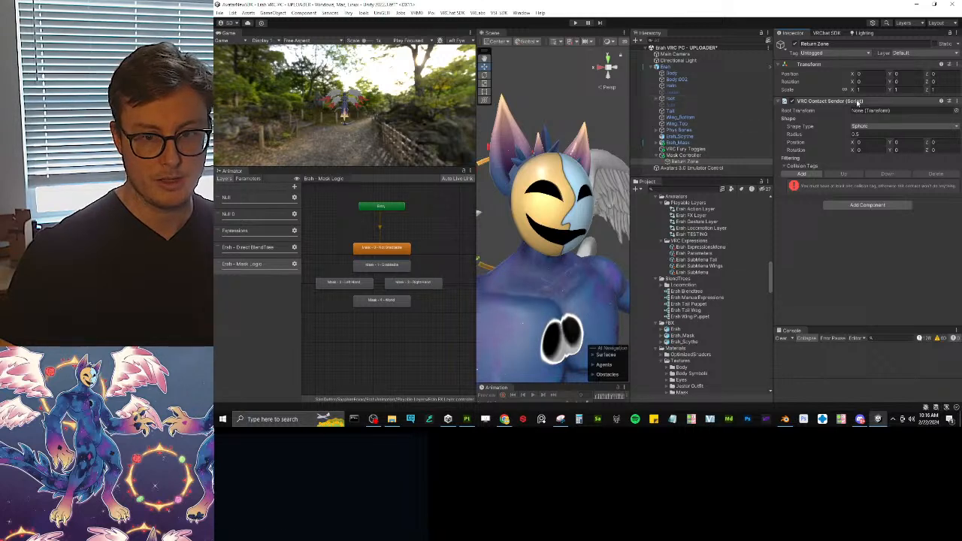
Step: Set the contact sender's root transform to the avatar's head.x bone and enlarge the Scene view around the mask
left_click(957, 111)
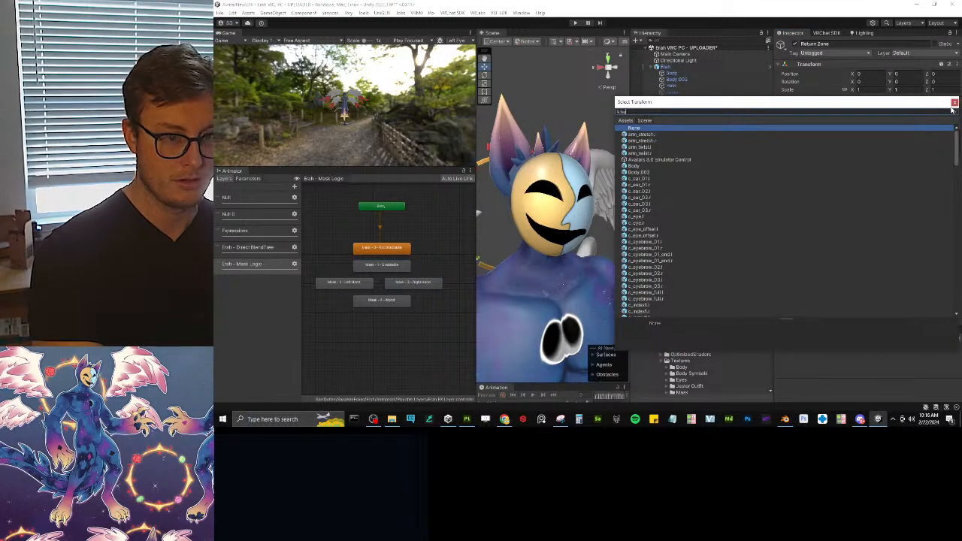
type("head")
key("Down")
key("Return")
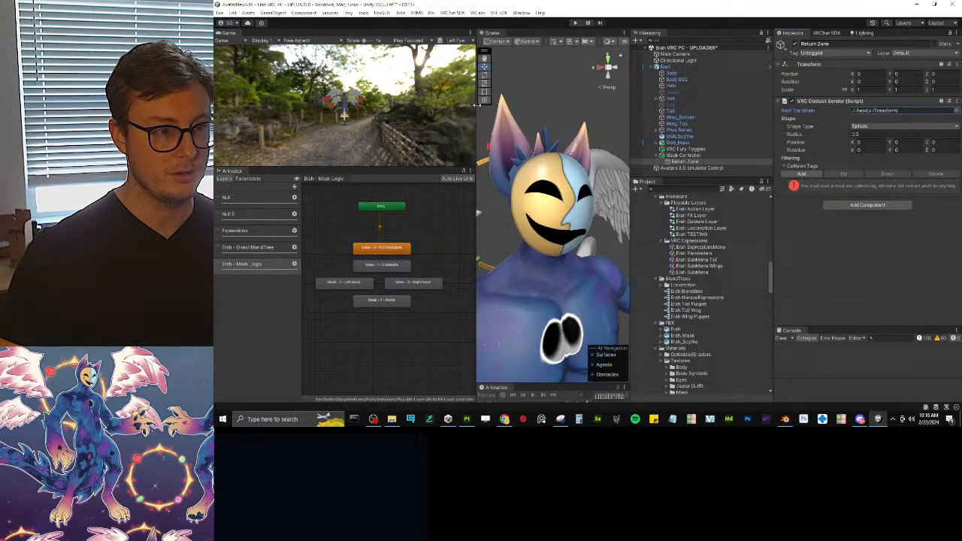
left_click_drag(476, 111, 348, 111)
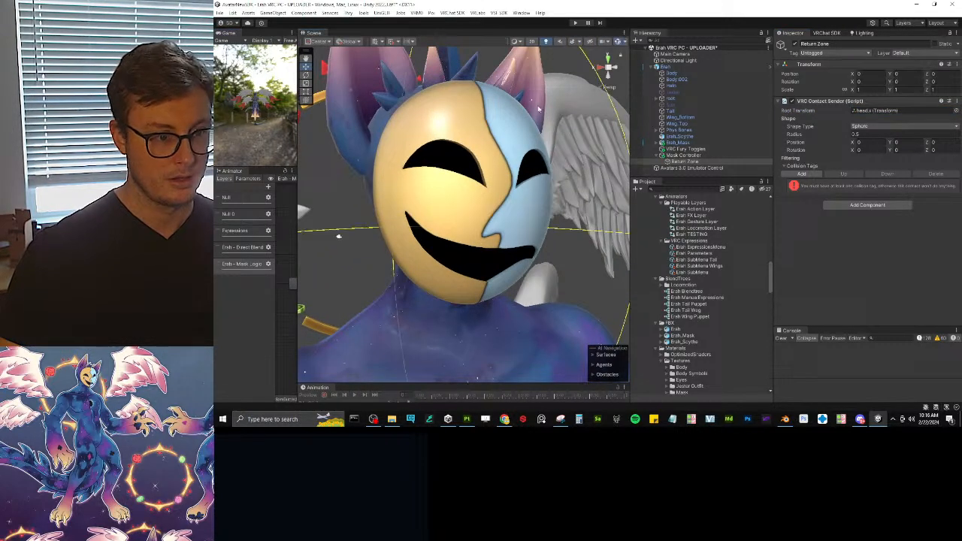
Step: Set the Return Zone contact sender's radius to 0.25 and check the sphere around the avatar's head
scroll(511, 151, "down", 8)
left_click_drag(511, 151, 638, 183, "alt")
left_click(876, 134)
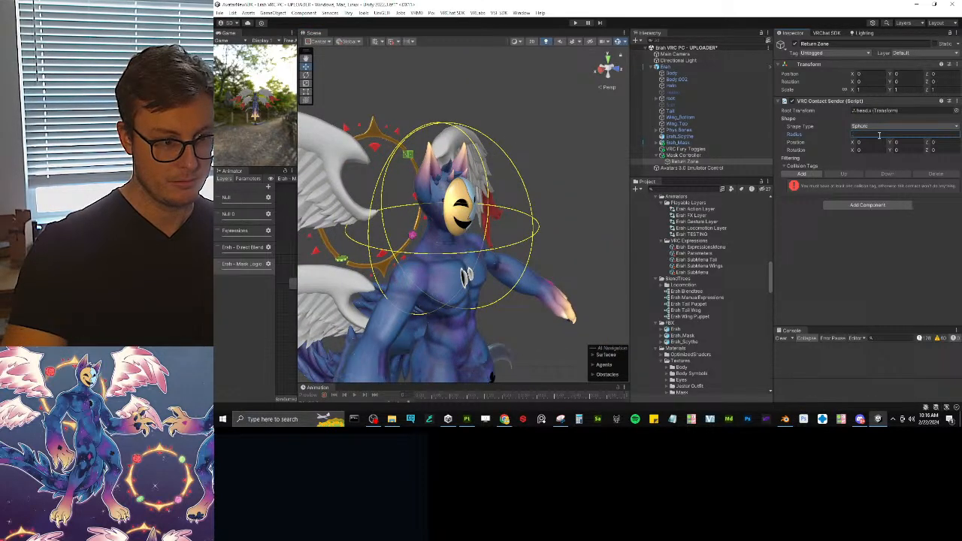
type(".15")
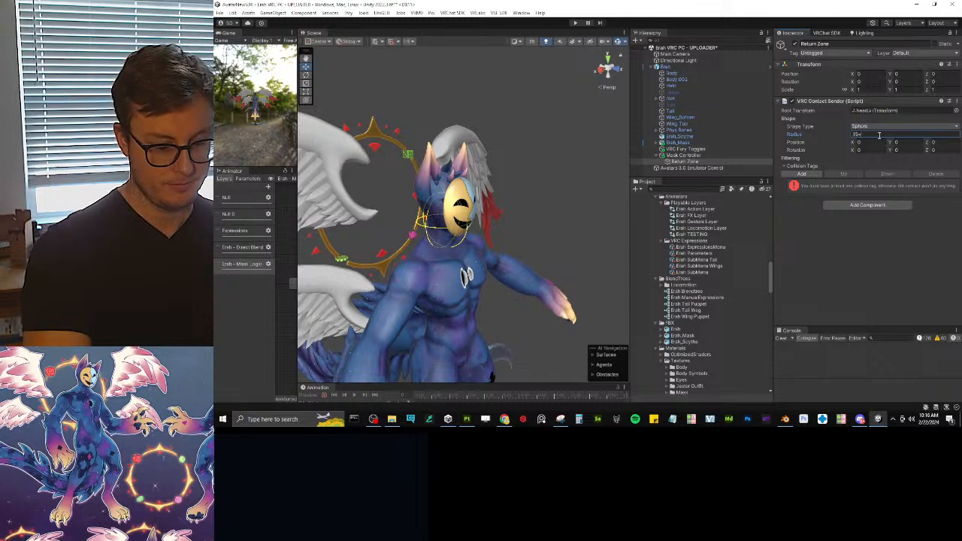
type("==2")
key("Return")
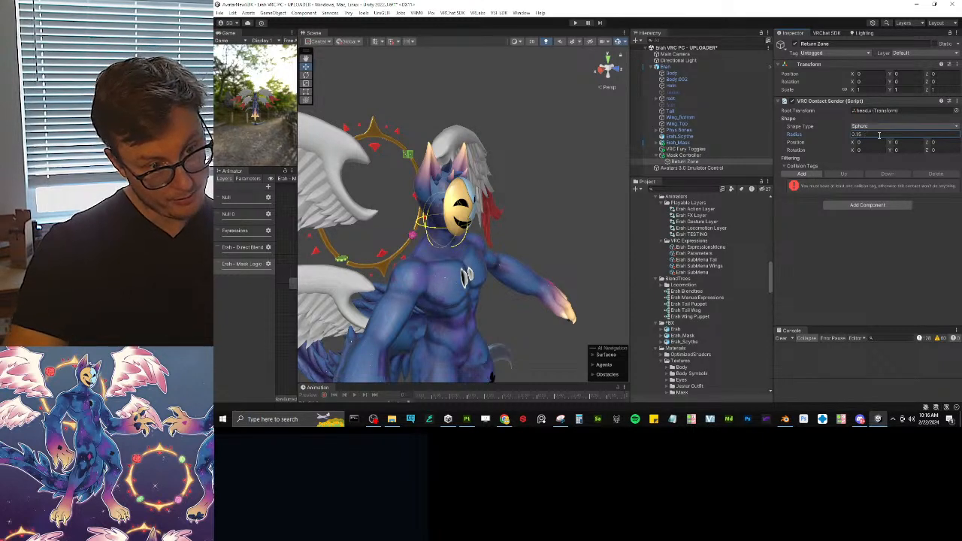
type("0.25")
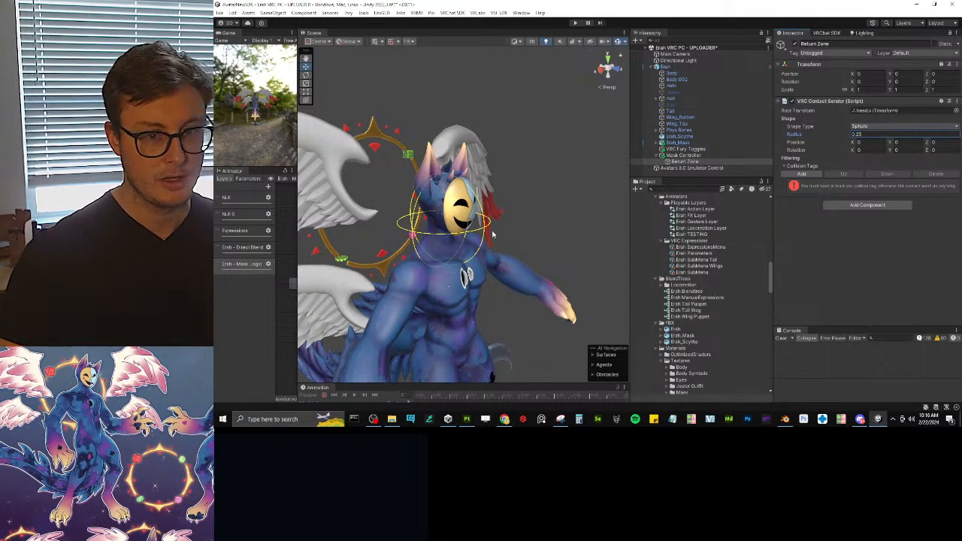
left_click_drag(493, 235, 418, 218, "alt")
scroll(475, 202, "up", 2)
scroll(418, 218, "up", 3)
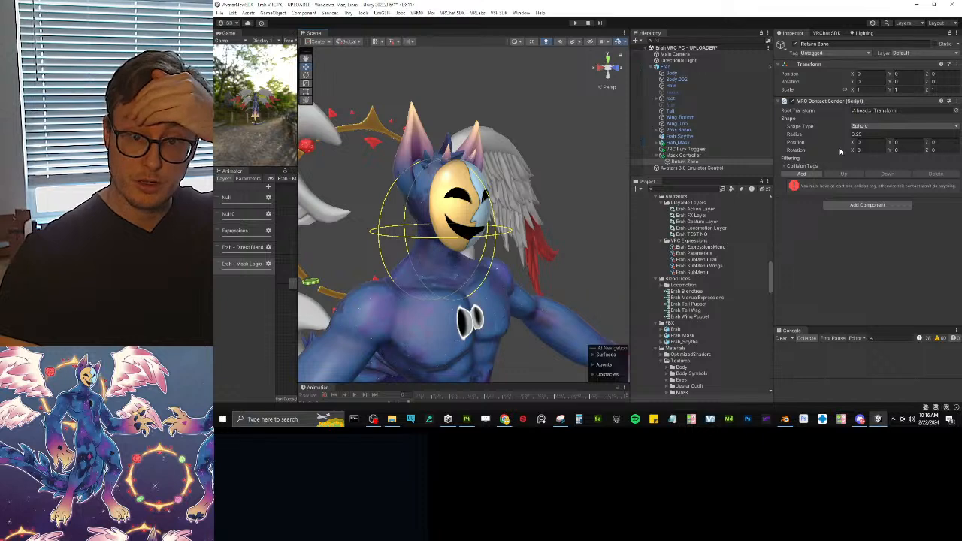
Step: Add a Hand L collision tag to the Return Zone's contact sender
left_click(808, 174)
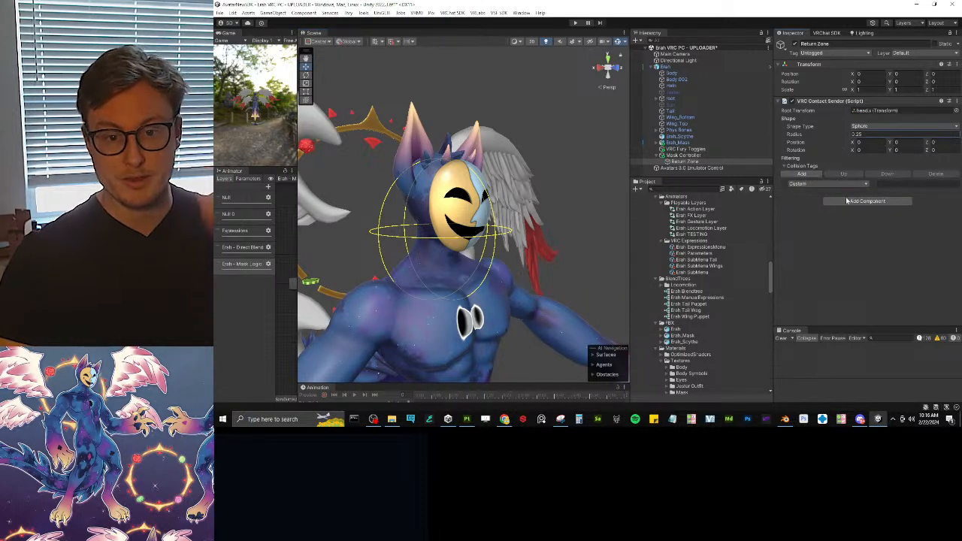
left_click(843, 185)
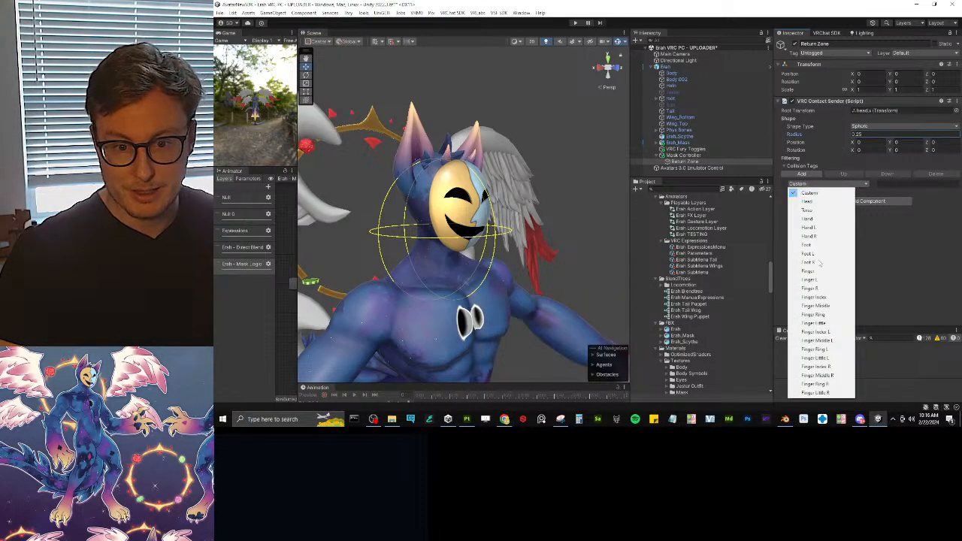
left_click(818, 228)
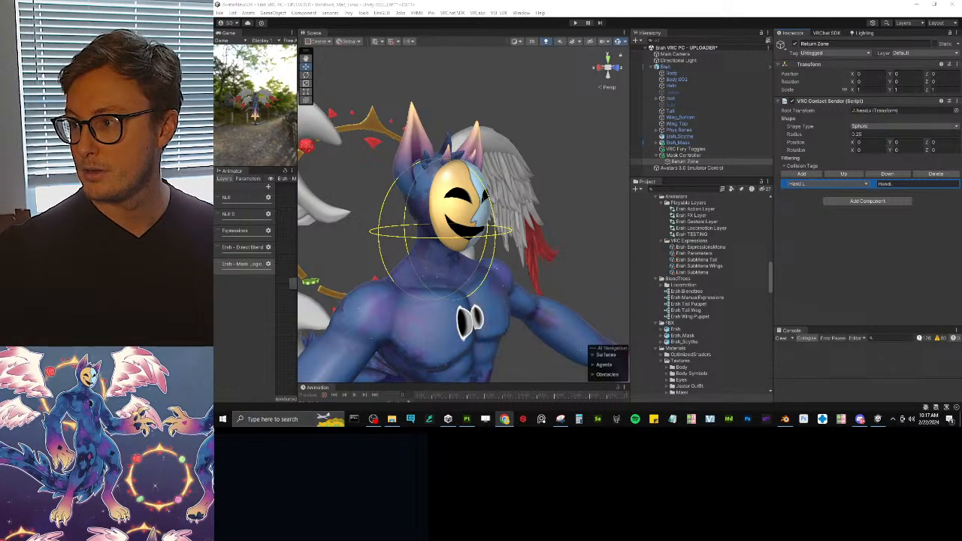
Step: Switch to the browser, read the VRChat Contacts documentation on contact senders, standard colliders and contact receivers, and return to Unity
left_click_drag(669, 425, 665, 0)
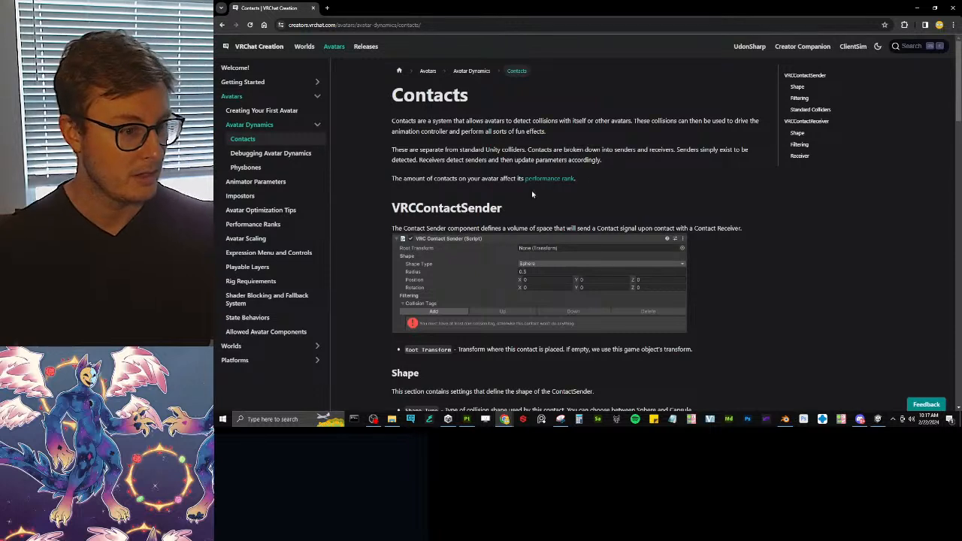
left_click_drag(404, 228, 761, 219)
left_click(779, 228)
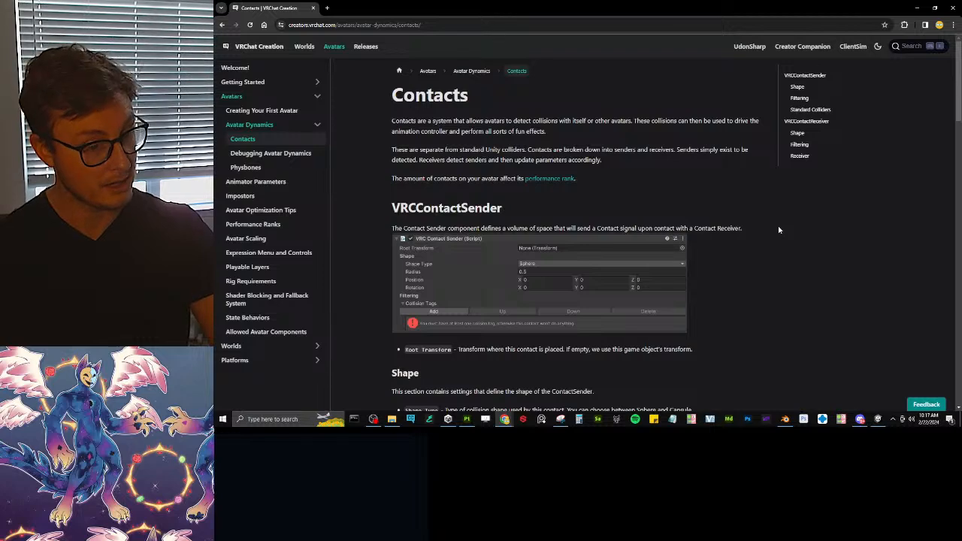
scroll(776, 237, "down", 2)
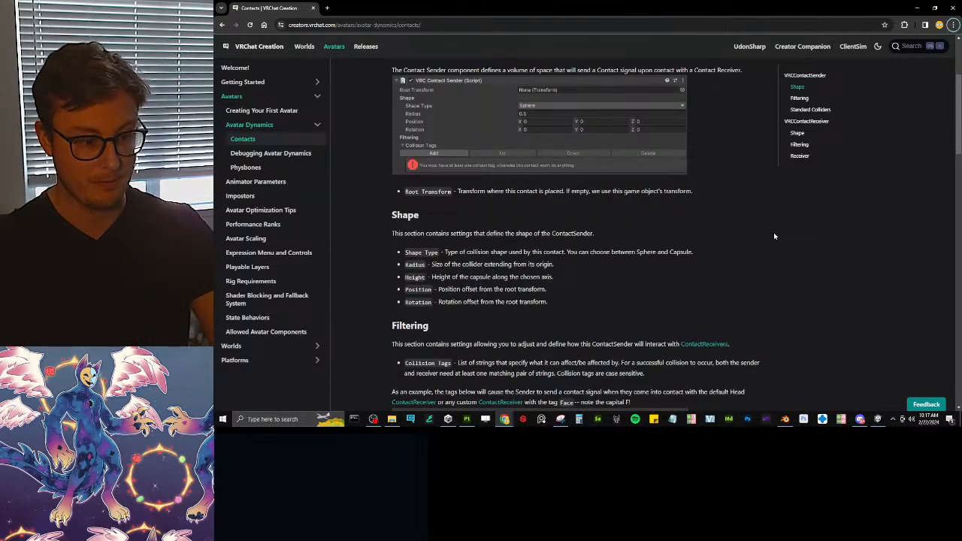
scroll(775, 236, "down", 4)
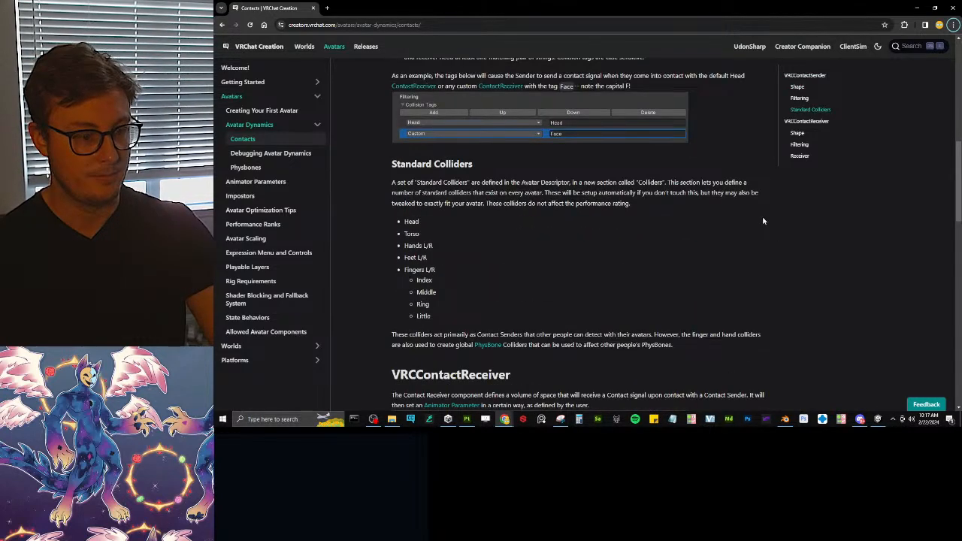
scroll(767, 222, "down", 2)
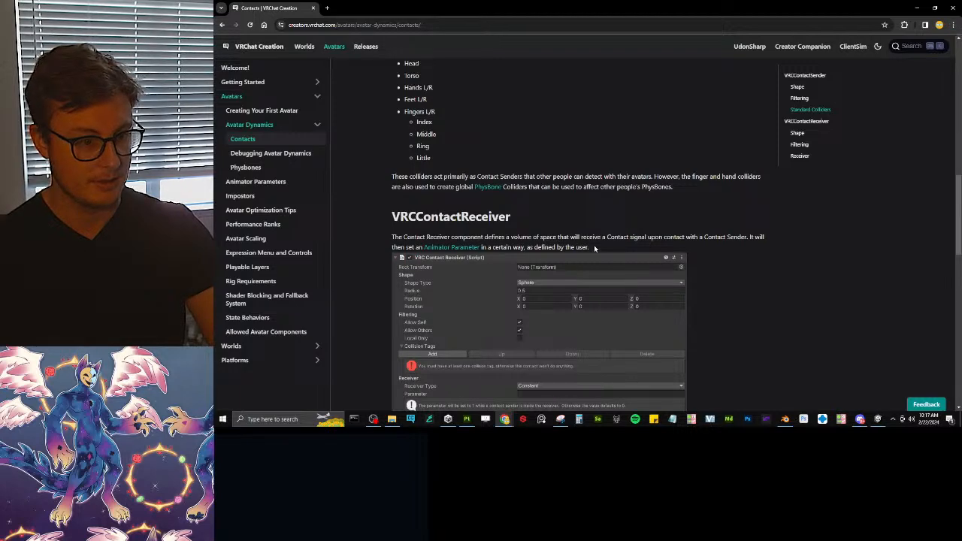
left_click_drag(594, 248, 573, 241)
left_click(509, 234)
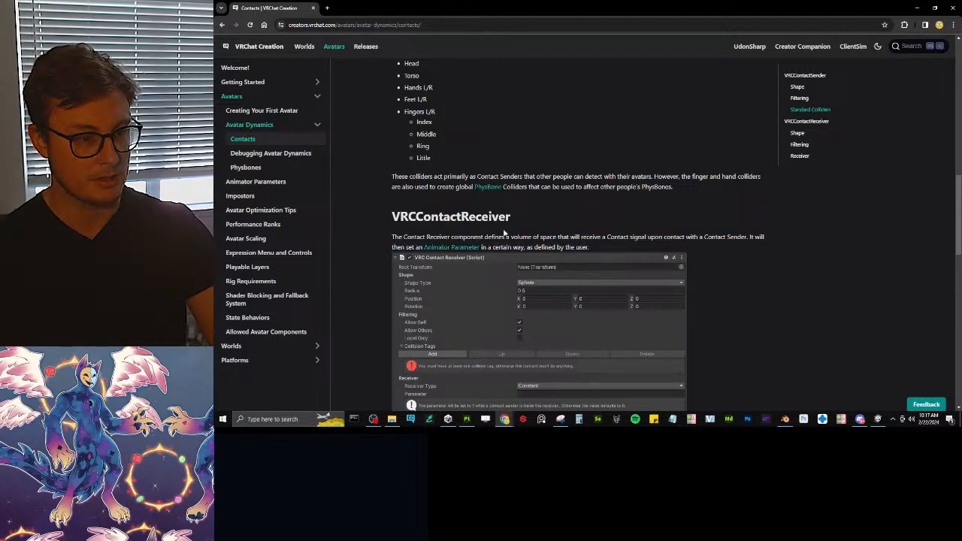
key("alt+Tab")
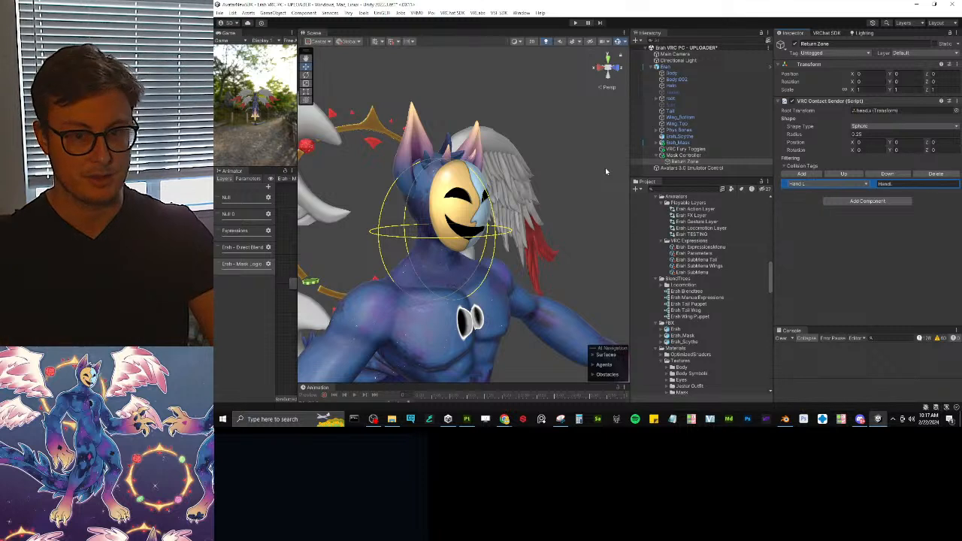
Step: Remove the VRC Contact Sender from the Return Zone and add a VRC Contact Receiver in its place
left_click(957, 101)
left_click(887, 122)
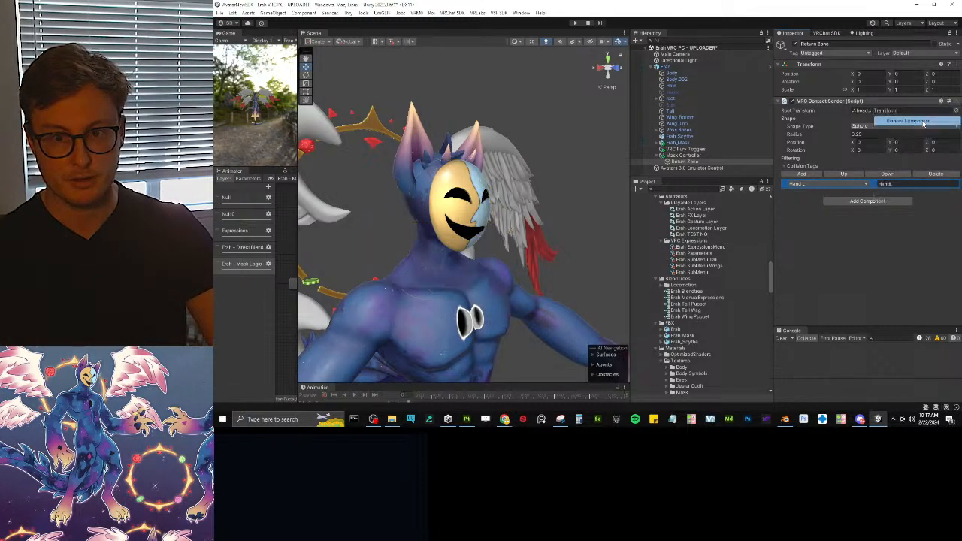
left_click(886, 105)
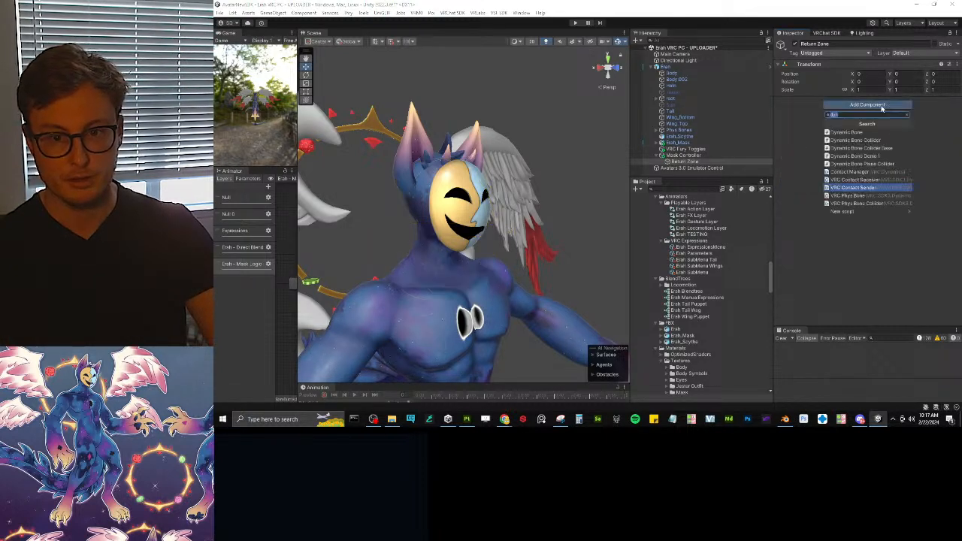
left_click(873, 181)
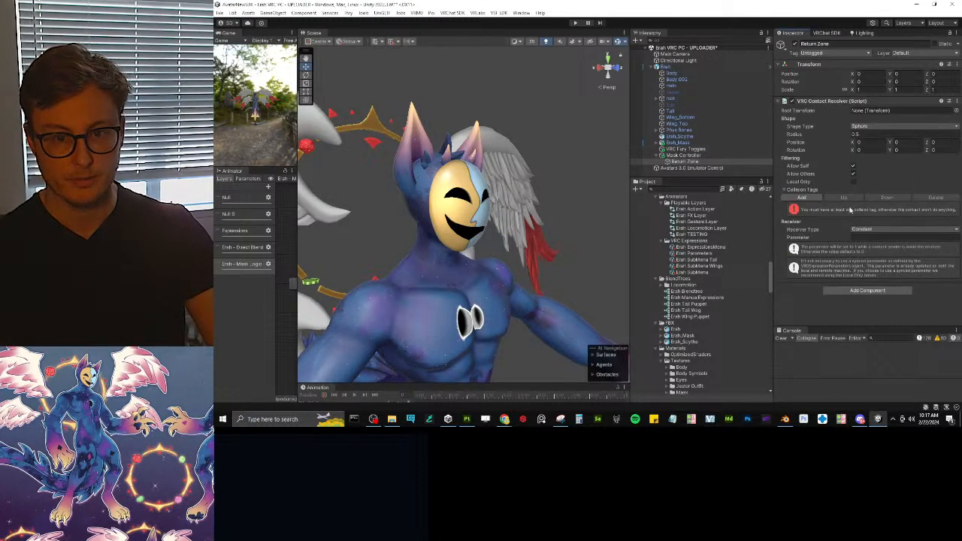
Step: Set the contact receiver's root transform to the head.x bone and its radius to 0.25
left_click(955, 111)
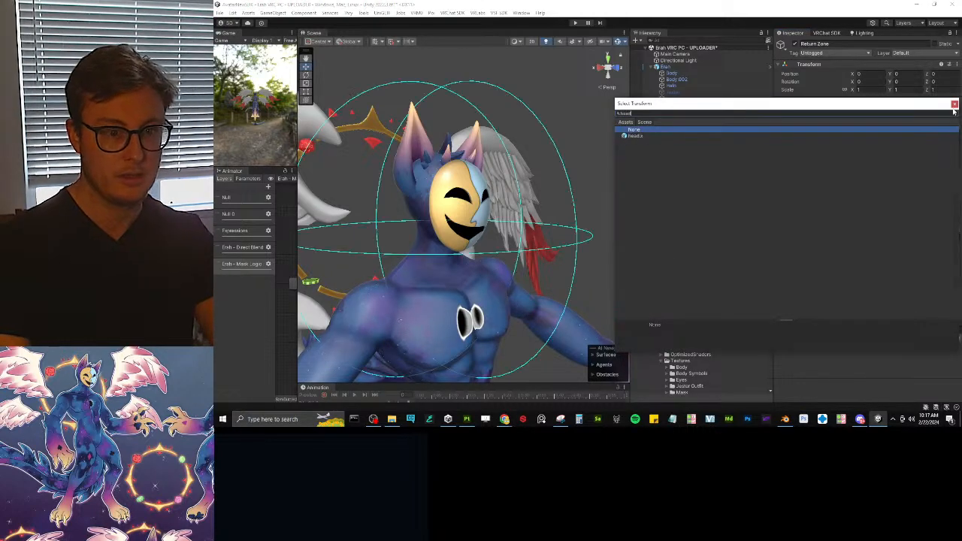
key("Return")
left_click(884, 133)
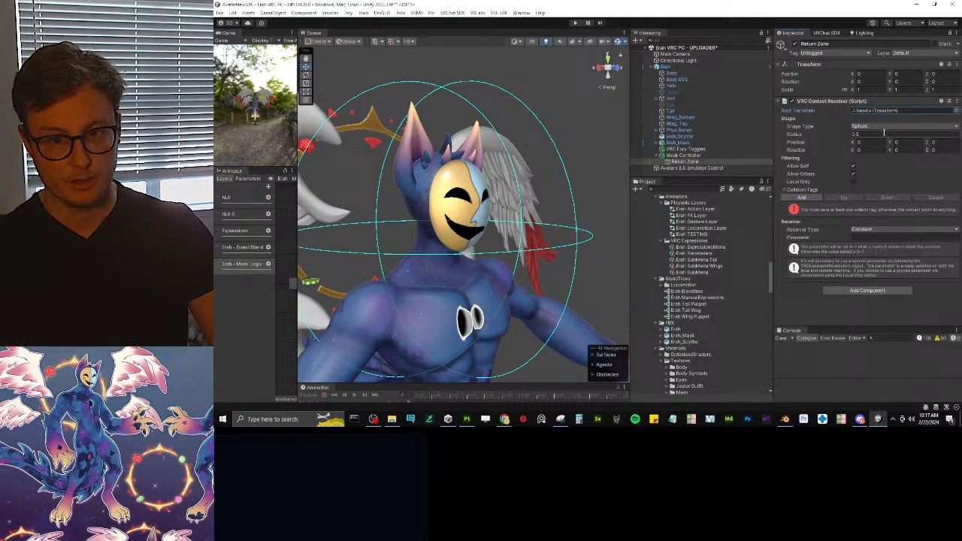
type(".25")
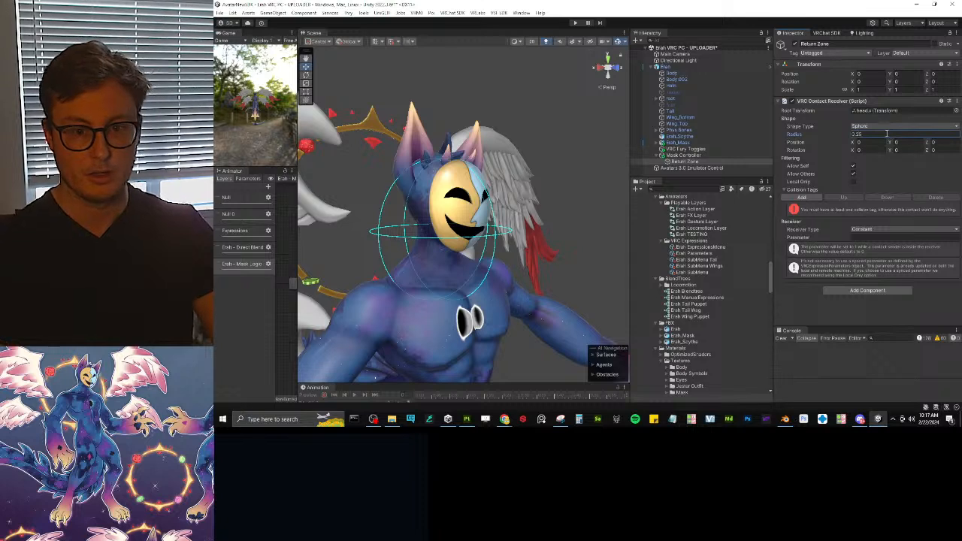
Step: Add a Hand L collision tag to the contact receiver and set its parameter to Erah/Mask/HandL
left_click(818, 199)
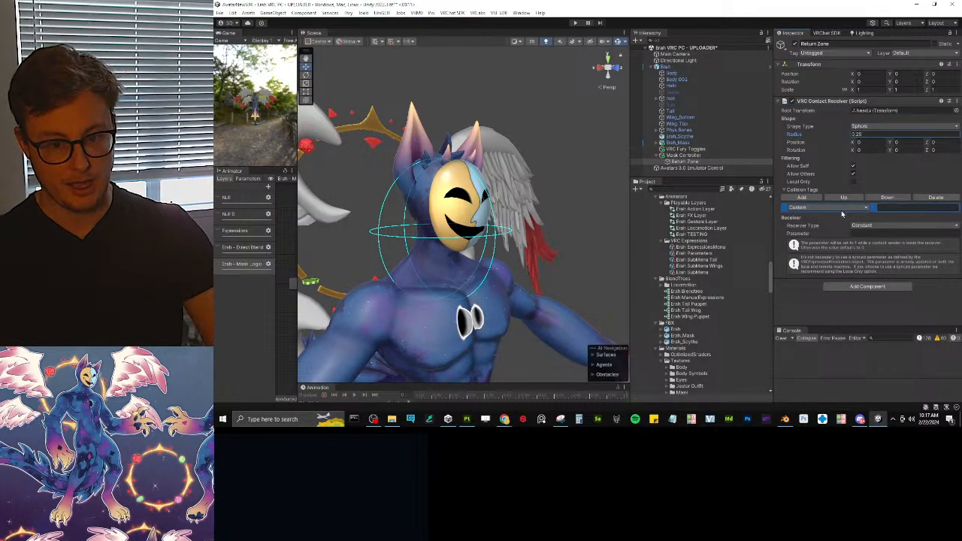
left_click(866, 210)
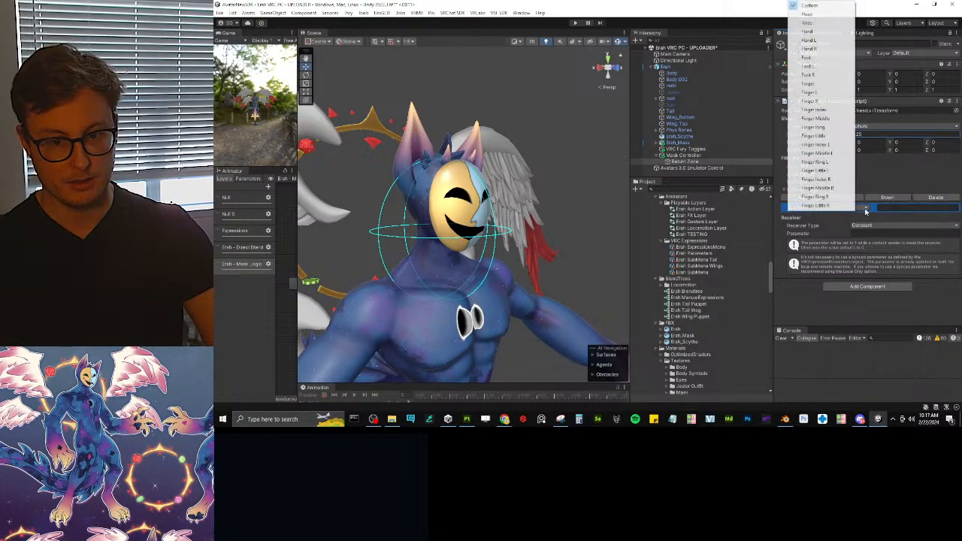
left_click(808, 40)
left_click(863, 232)
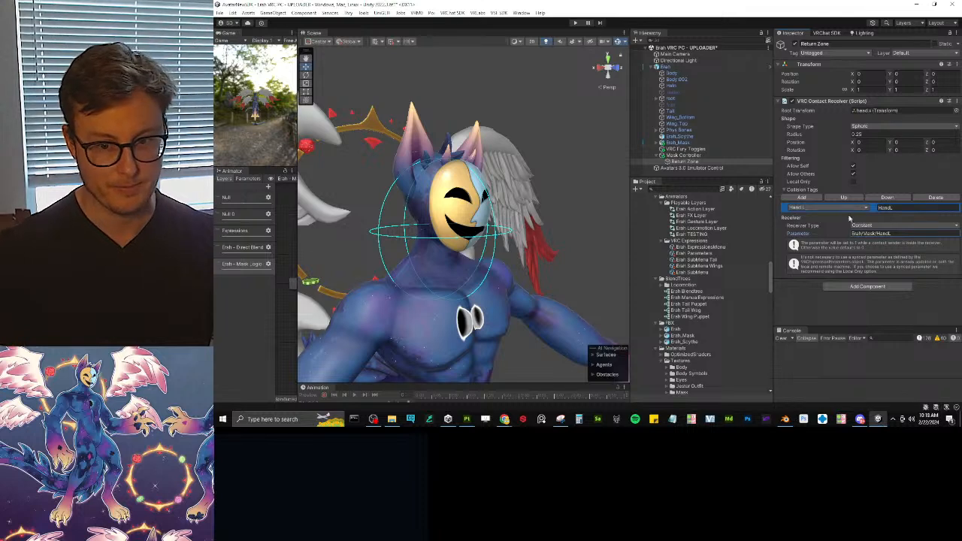
Step: Duplicate the configured contact receiver as a second component on the Return Zone
left_click(950, 101)
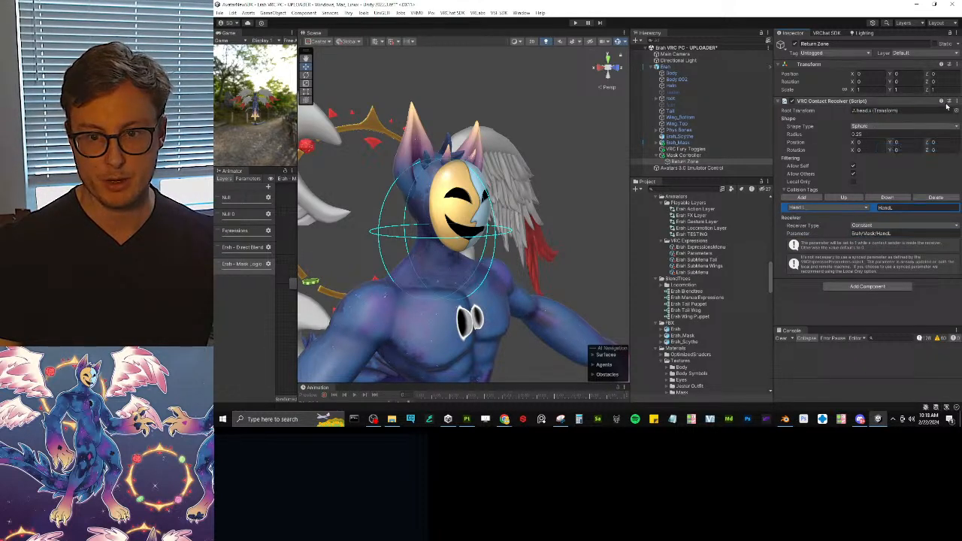
left_click(958, 104)
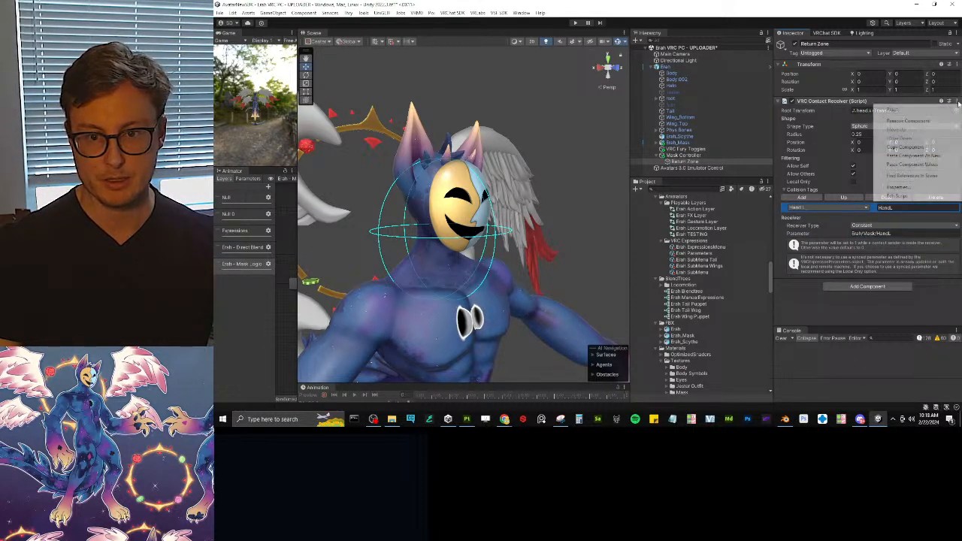
left_click(917, 164)
scroll(862, 259, "down", 2)
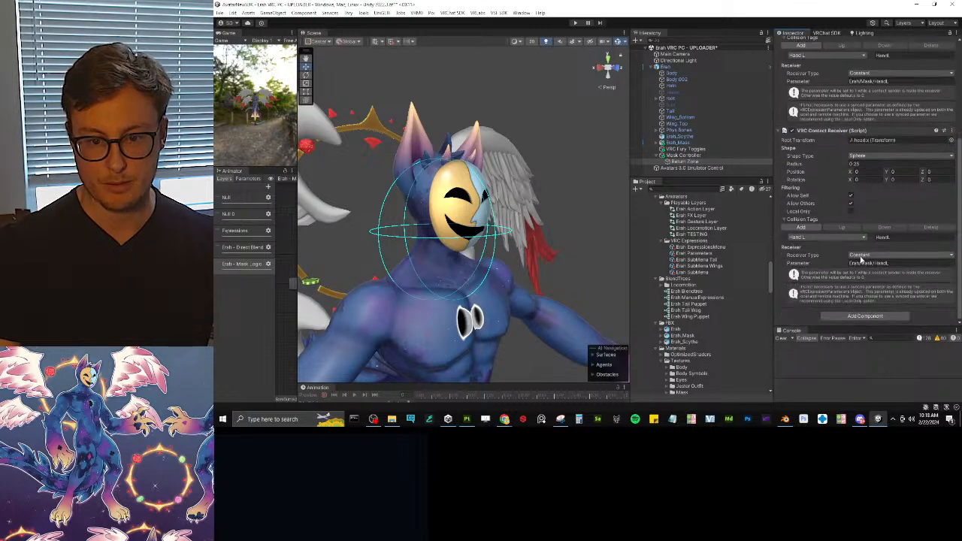
Step: Change the second receiver's collision tag to Hand R and its parameter to Erah/Mask/HandR
left_click(865, 238)
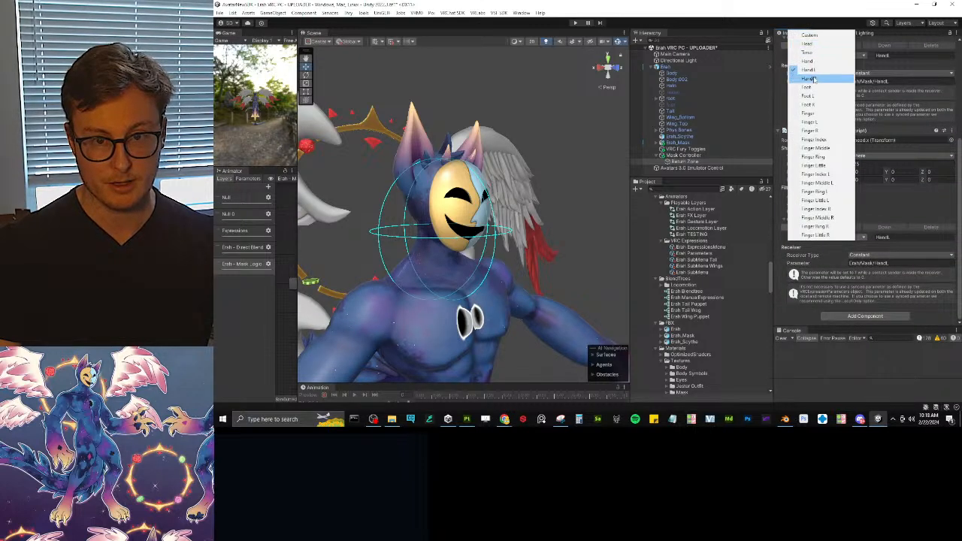
left_click(821, 78)
left_click(906, 264)
left_click(906, 265)
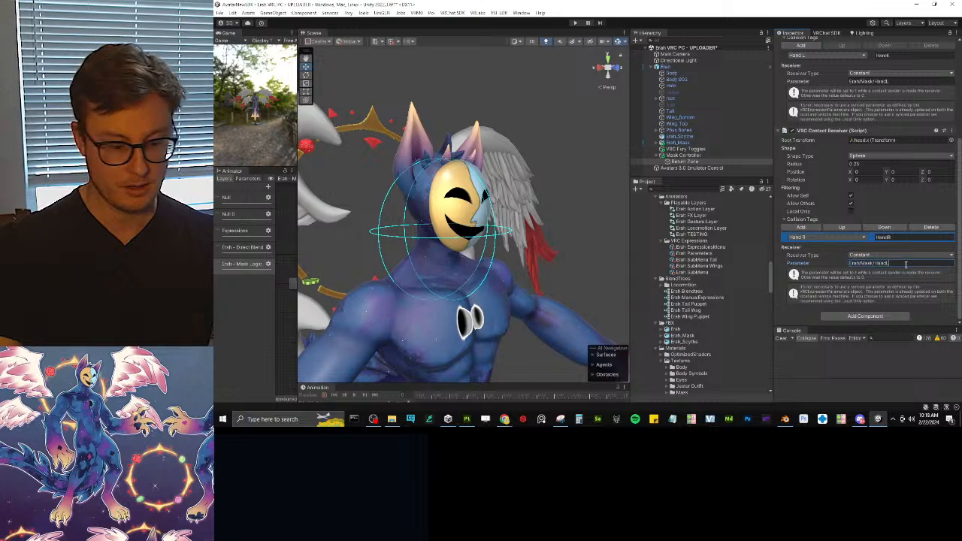
key("BackSpace")
type("R")
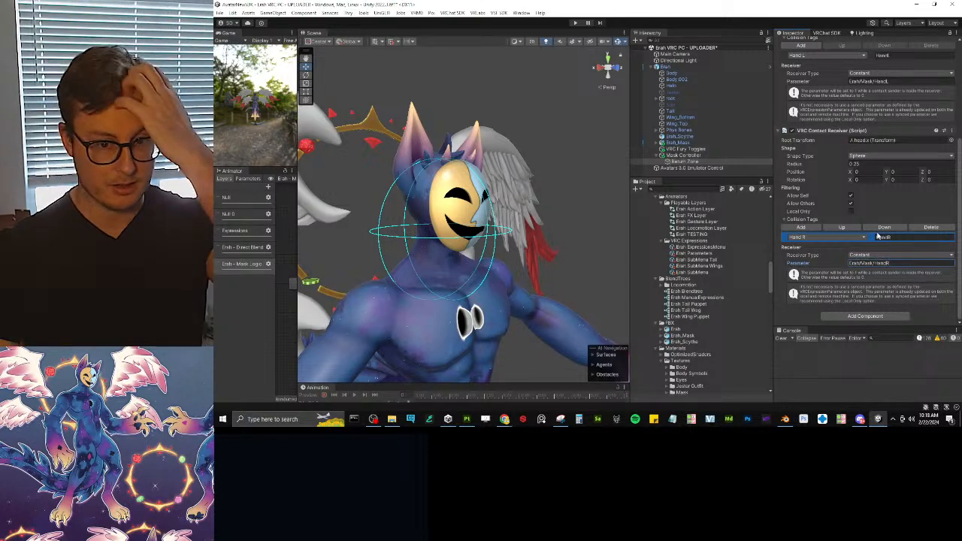
Step: Disable Allow Others on both the Hand R and Hand L contact receivers
left_click(851, 203)
scroll(870, 204, "up", 3)
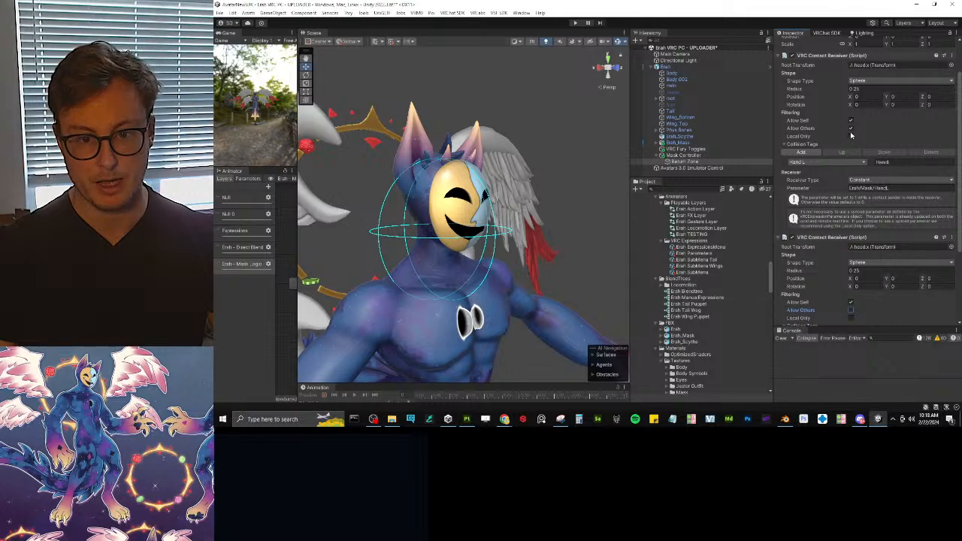
left_click(852, 128)
Step: Review the filtering, collision tag and receiver type settings of both contact receivers on the Return Zone
scroll(862, 226, "down", 2)
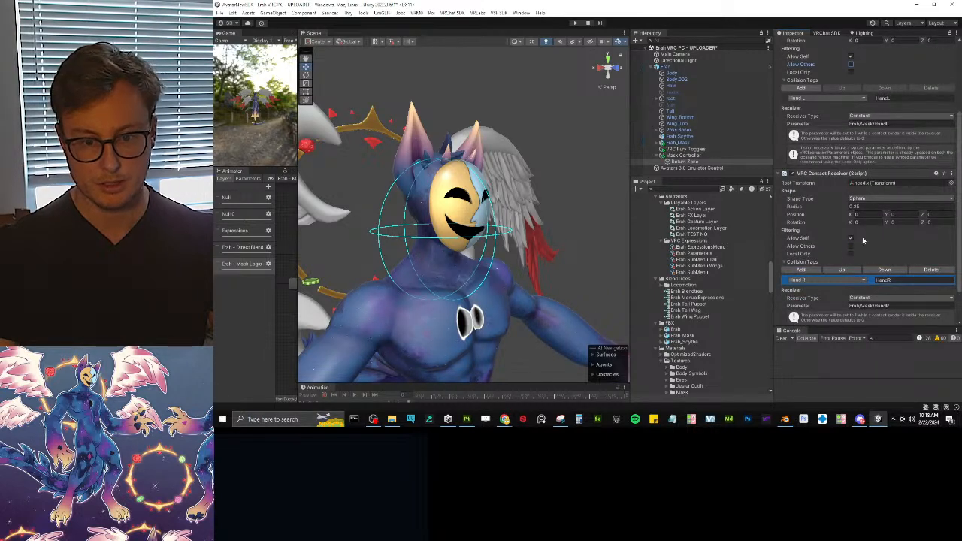
scroll(872, 240, "up", 3)
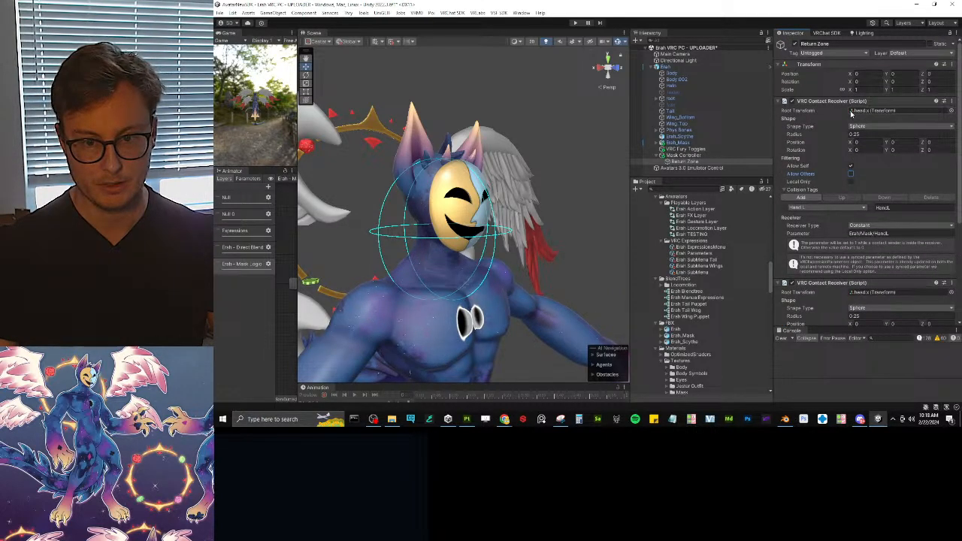
scroll(884, 251, "down", 3)
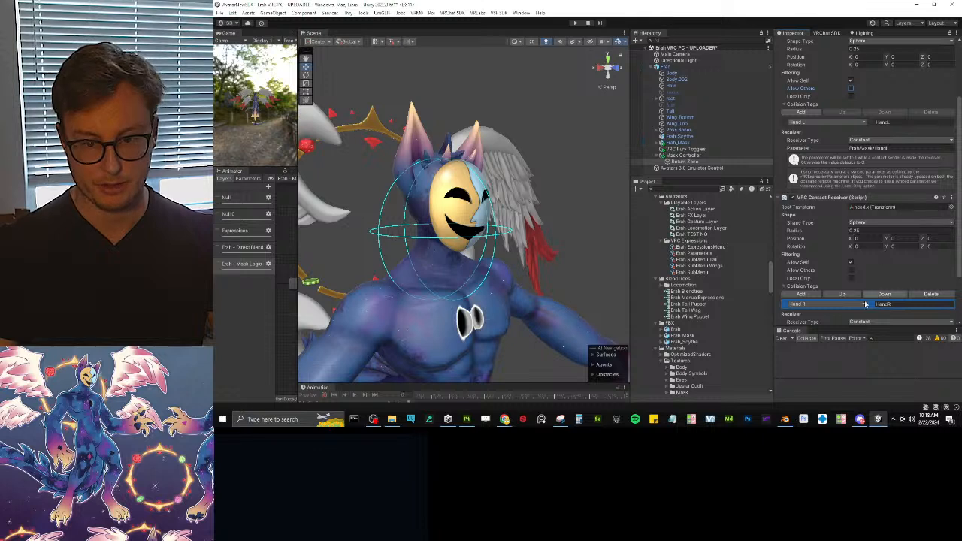
scroll(865, 304, "down", 2)
left_click(868, 255)
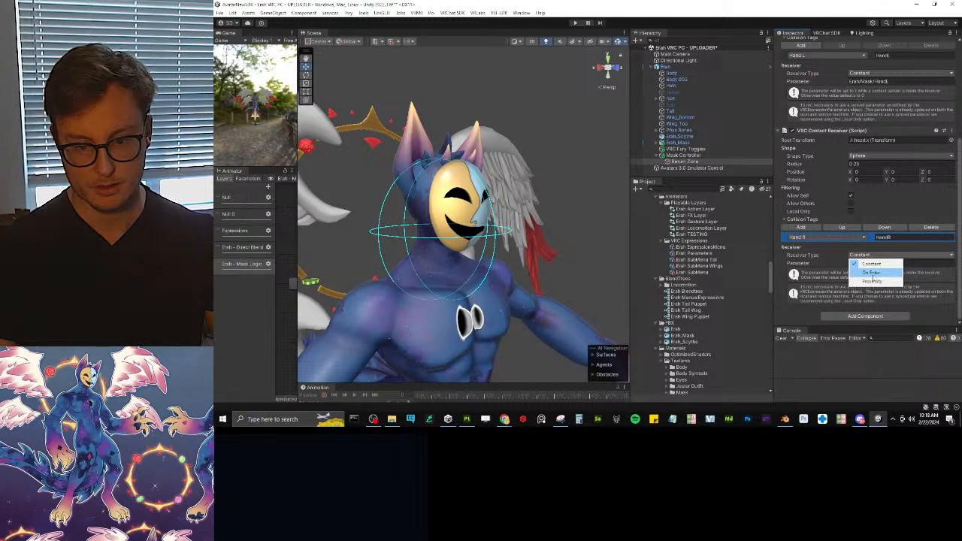
left_click(874, 276)
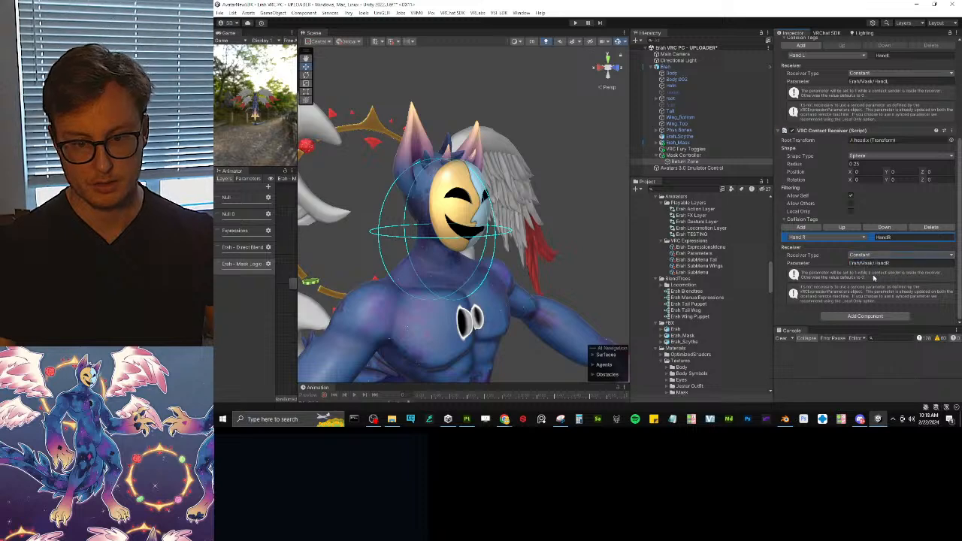
scroll(873, 271, "up", 5)
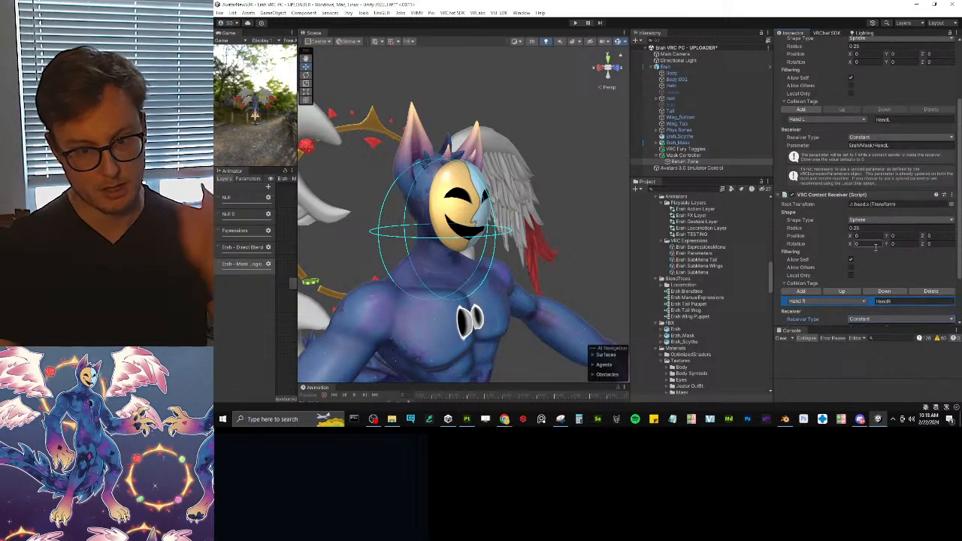
scroll(875, 250, "down", 3)
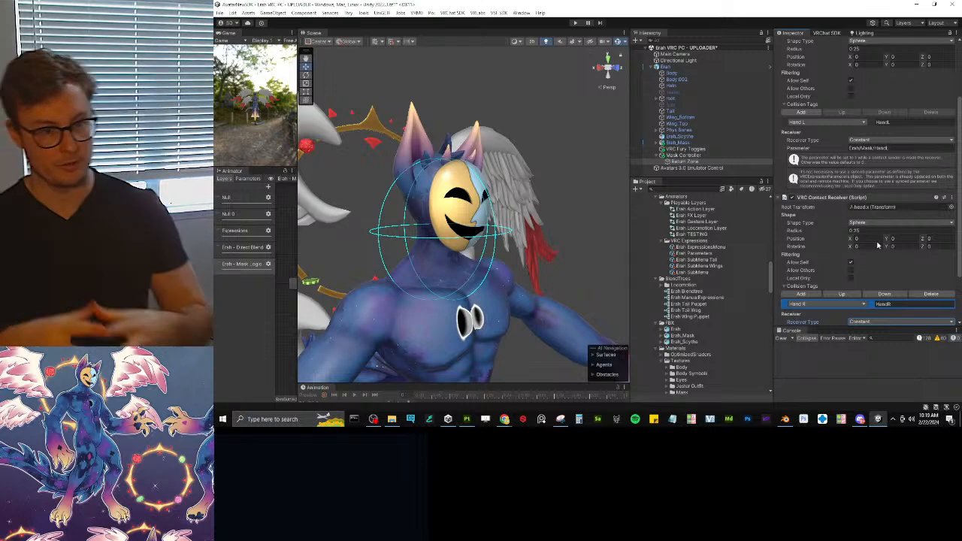
right_click(688, 156)
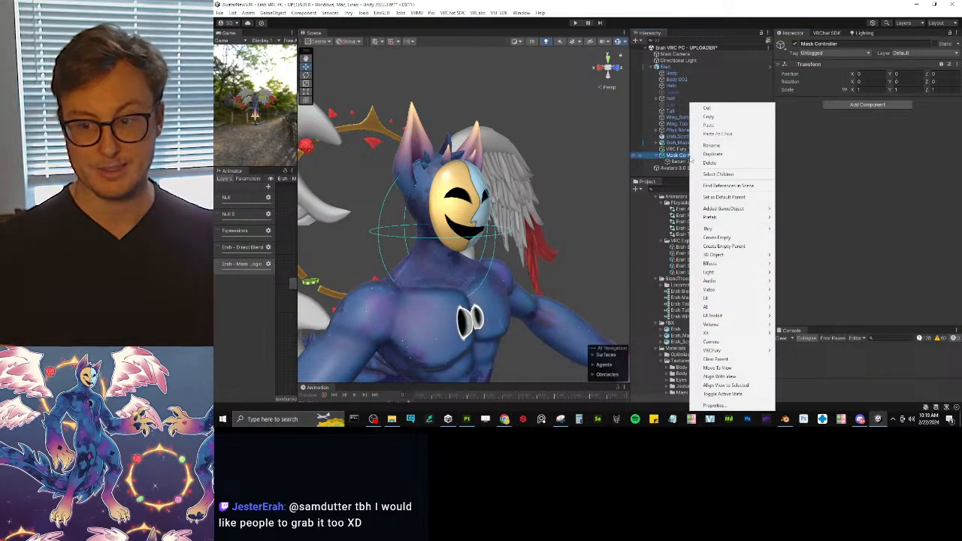
left_click(823, 199)
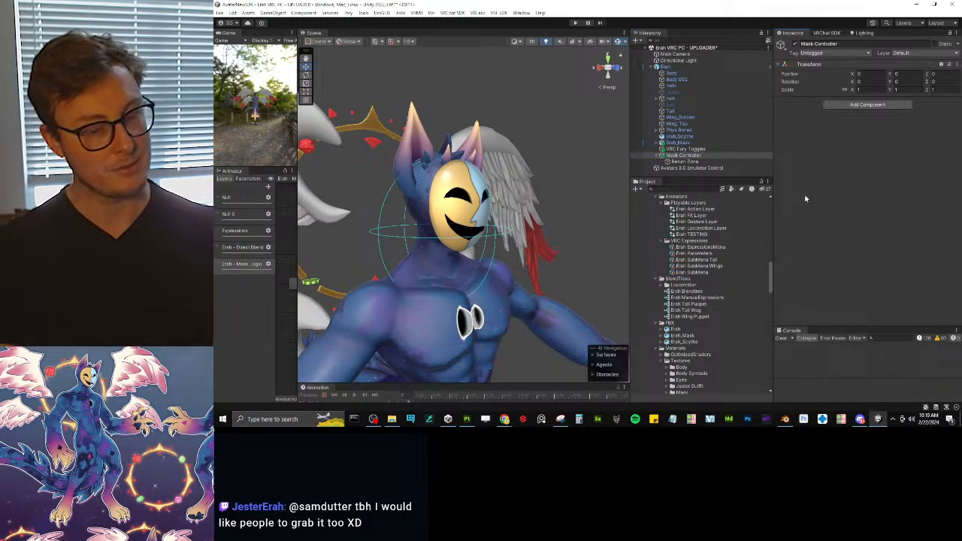
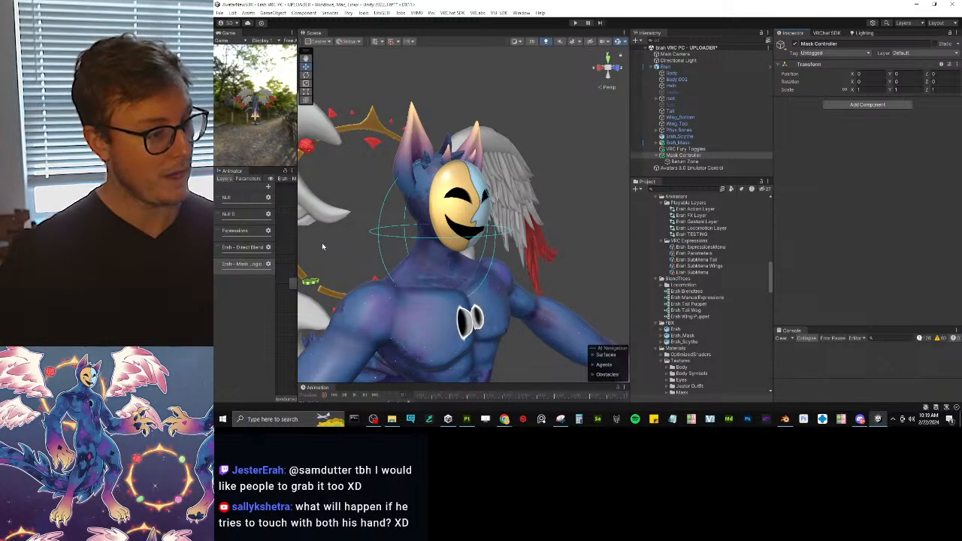
Step: Add a bool parameter named Erah/Mask/HandL to the animator controller
left_click_drag(298, 244, 443, 242)
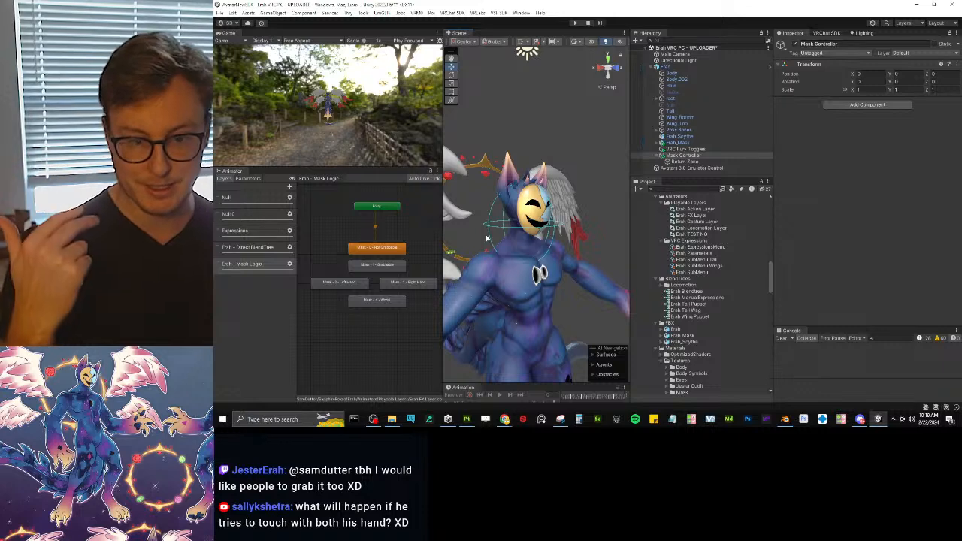
scroll(334, 218, "up", 3)
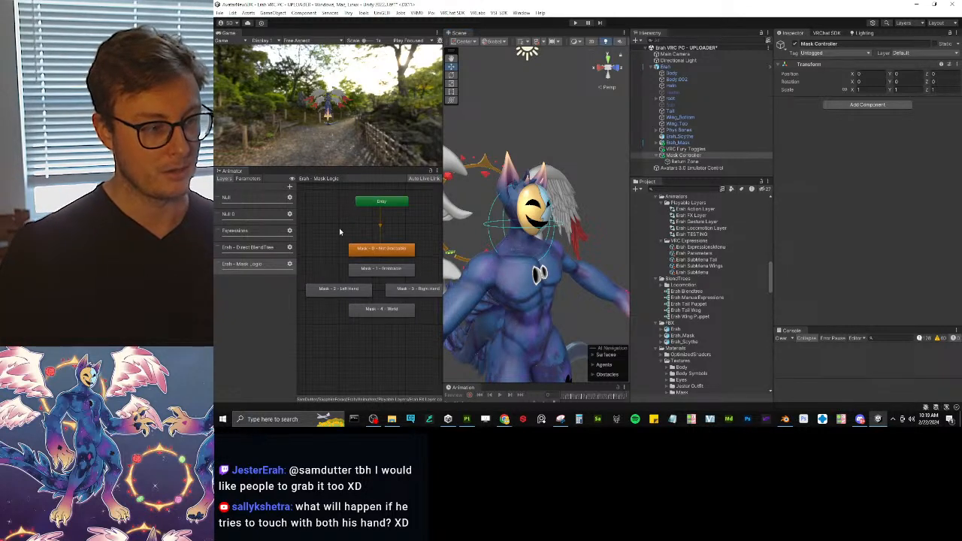
left_click(248, 178)
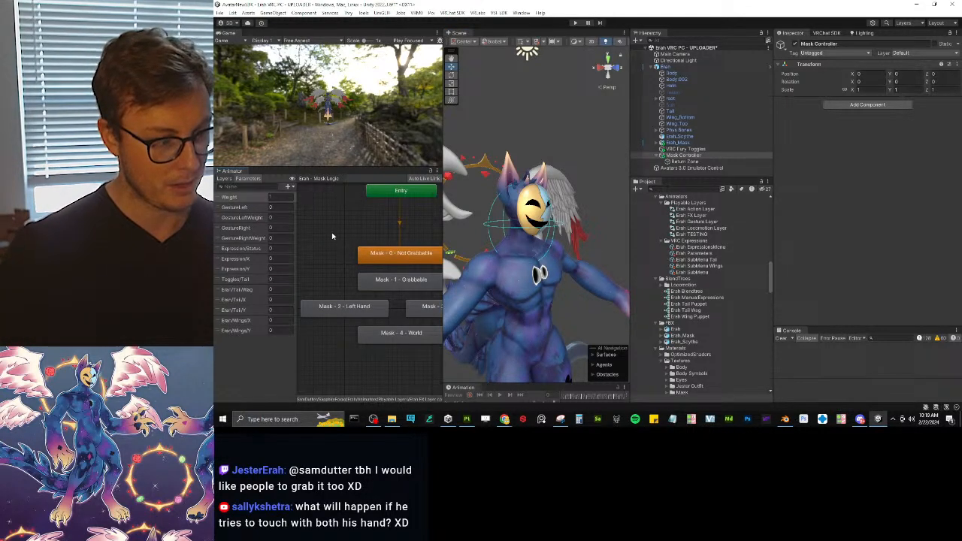
left_click(289, 187)
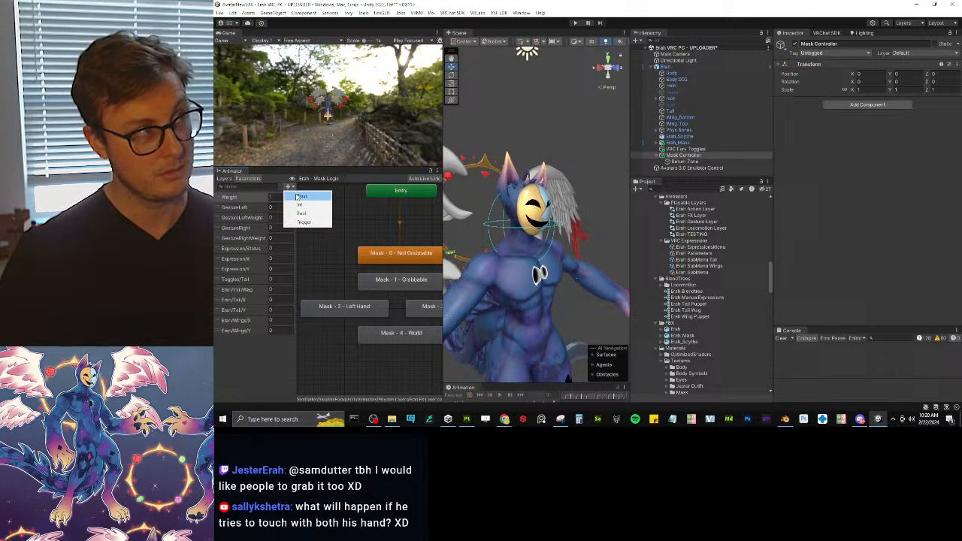
left_click(302, 214)
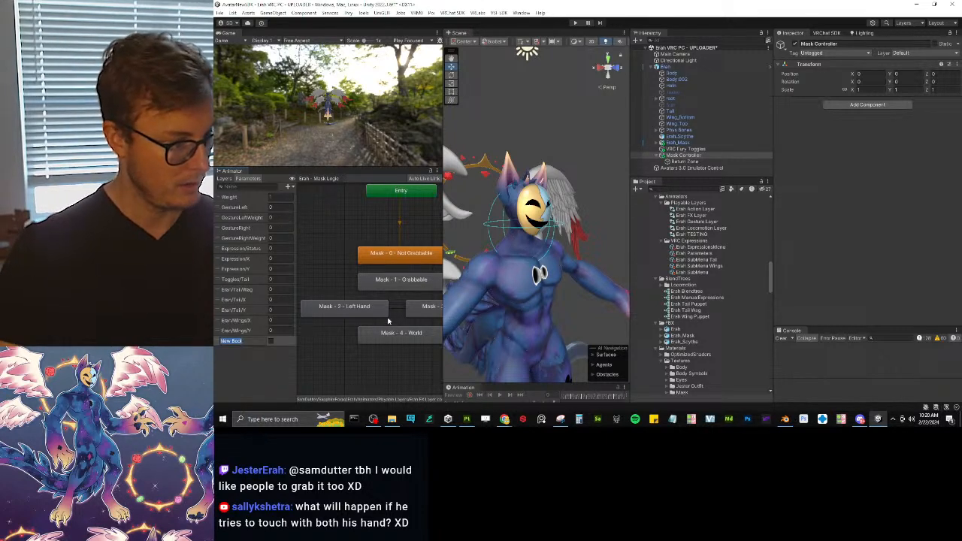
type("Brah")
type("/M")
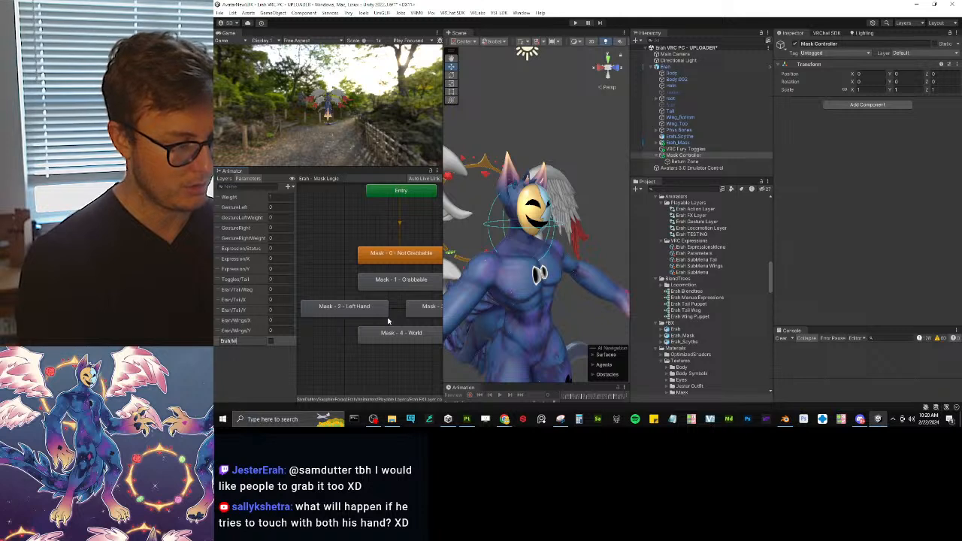
type("ask")
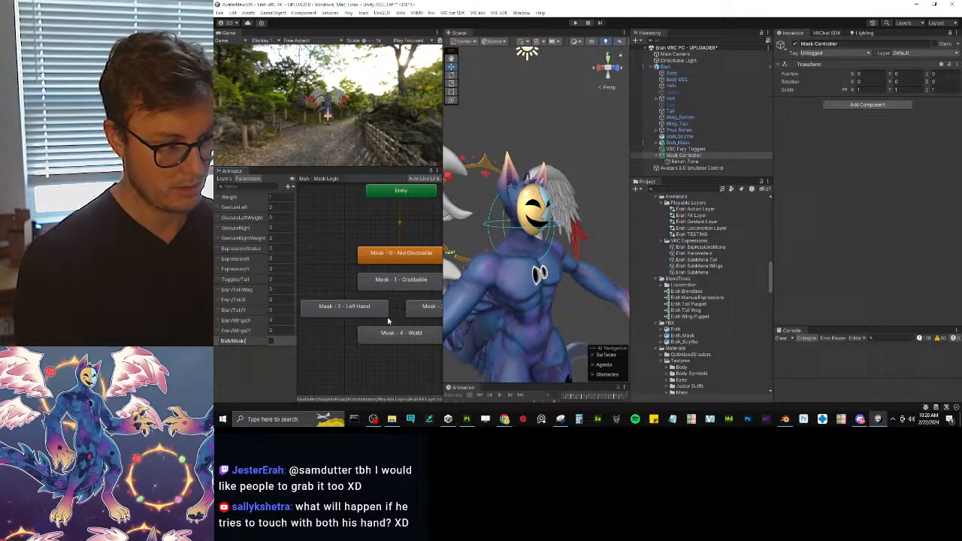
type("/HandL")
key("Return")
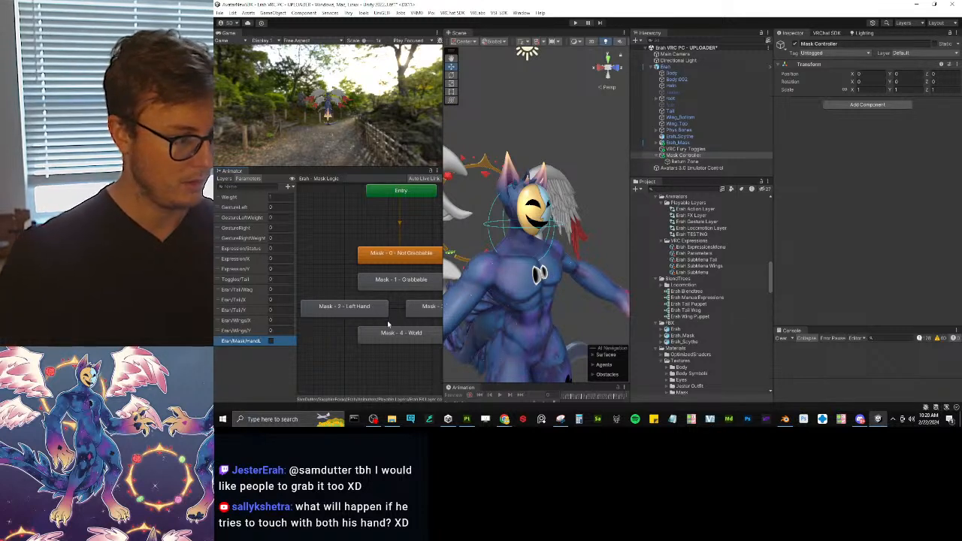
Step: Add a second bool parameter named Erah/Mask/HandR, reusing the HandL parameter's name with the ending changed
double_click(255, 342)
key("ctrl+c")
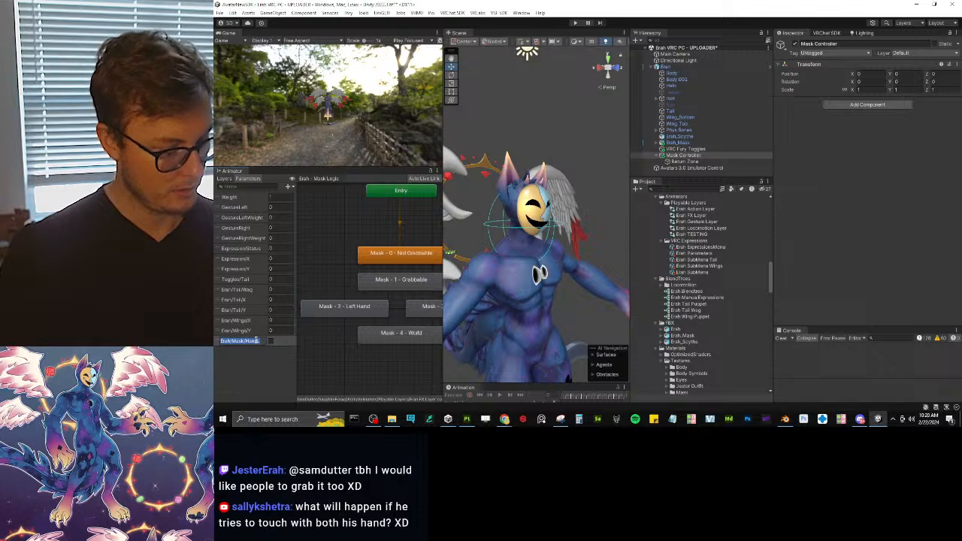
key("Return")
left_click(289, 186)
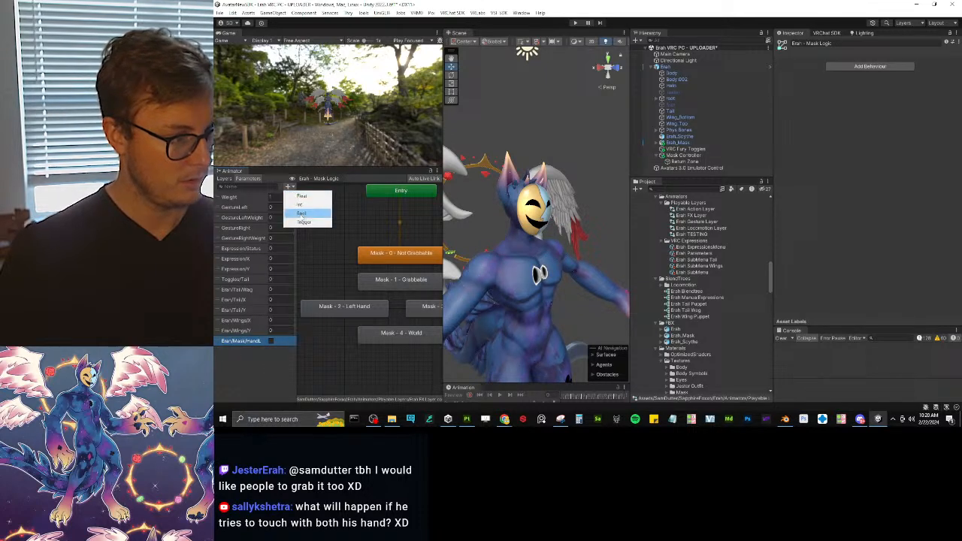
left_click(302, 215)
key("ctrl+v")
key("BackSpace")
type("R")
key("Return")
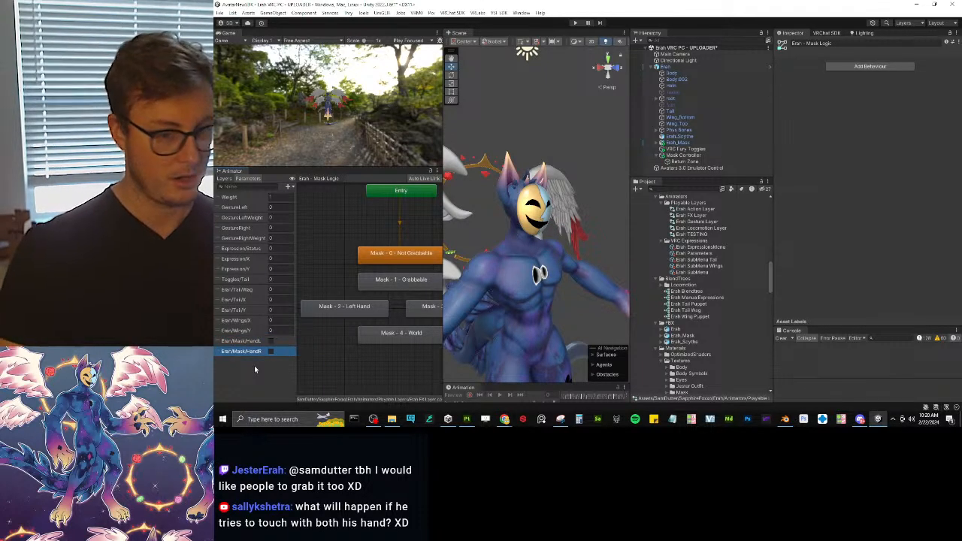
Step: Enlarge the Scene view by narrowing the Animator and Inspector areas
left_click_drag(631, 211, 655, 215)
left_click_drag(443, 285, 424, 285)
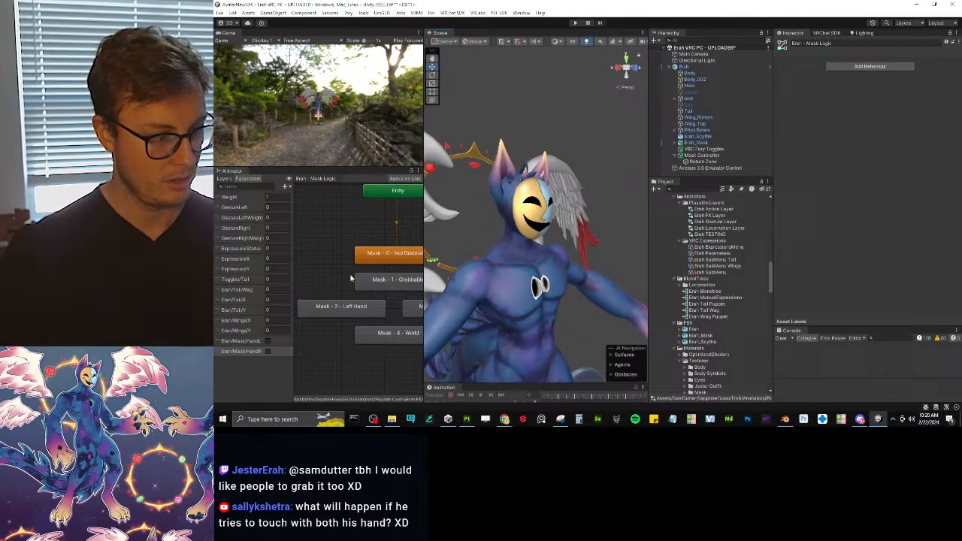
scroll(366, 275, "down", 3)
scroll(367, 275, "up", 2)
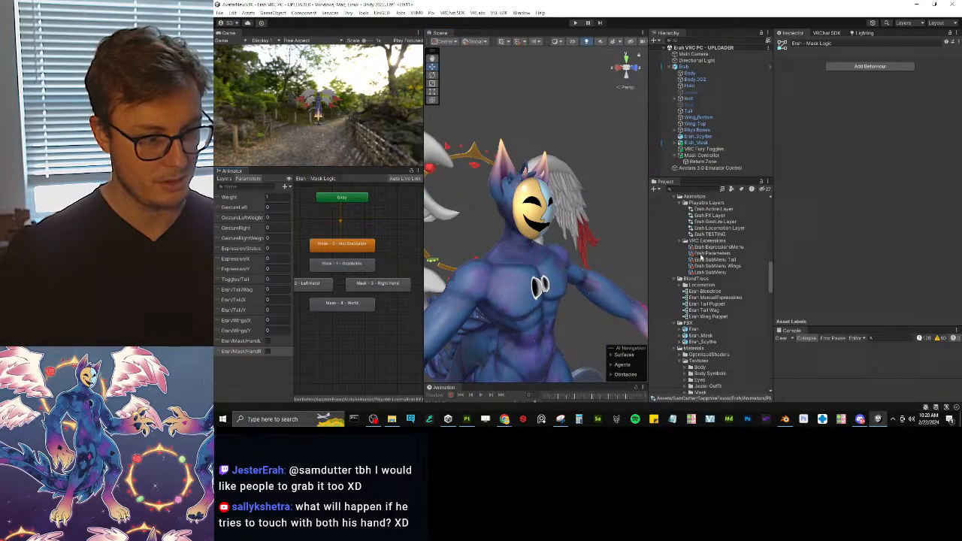
scroll(624, 220, "down", 2)
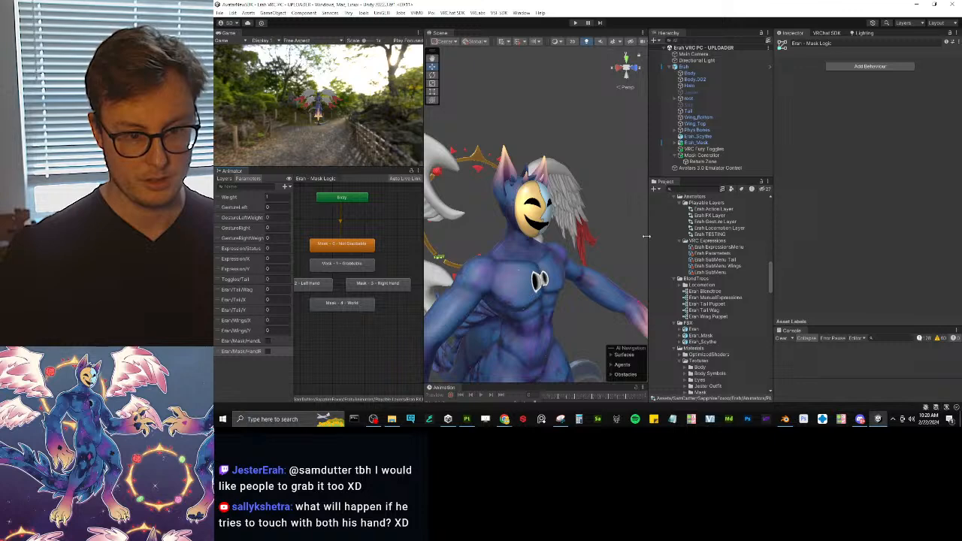
left_click_drag(646, 236, 749, 236)
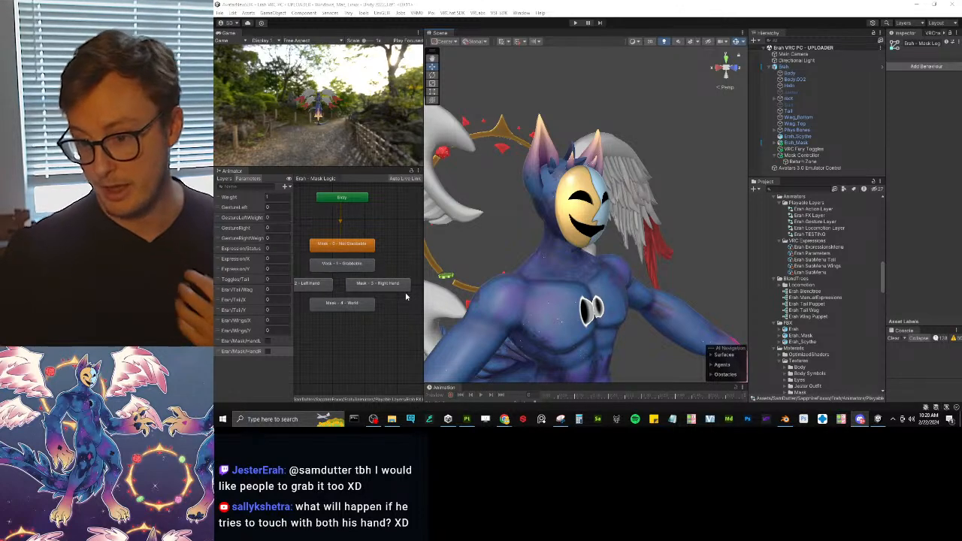
left_click_drag(422, 257, 404, 253)
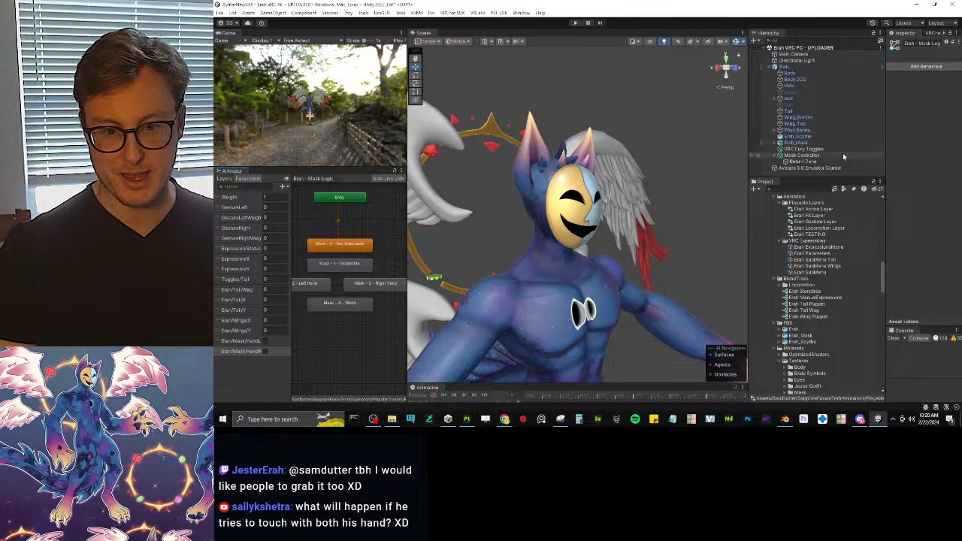
Step: Create an empty child object named Side under the Mask Controller
left_click(803, 159)
right_click(803, 159)
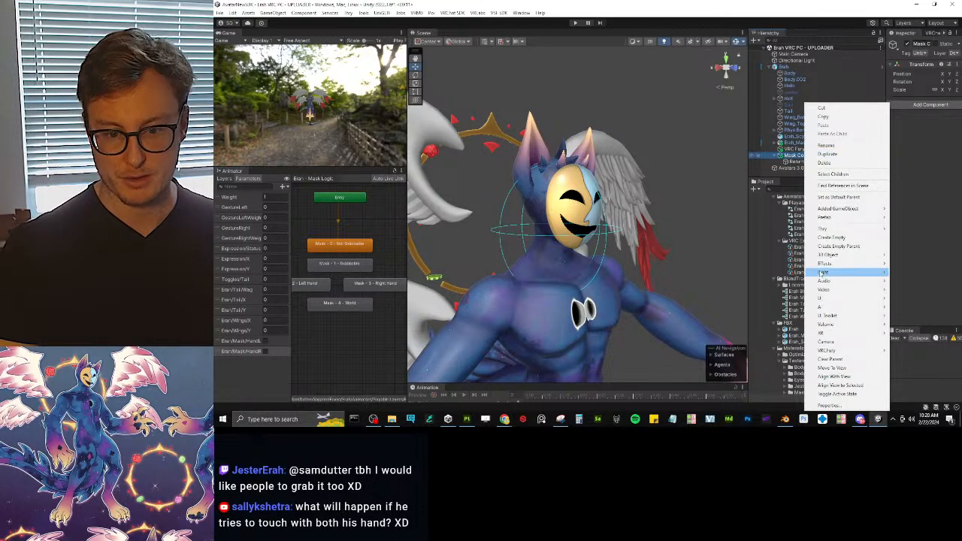
left_click(831, 237)
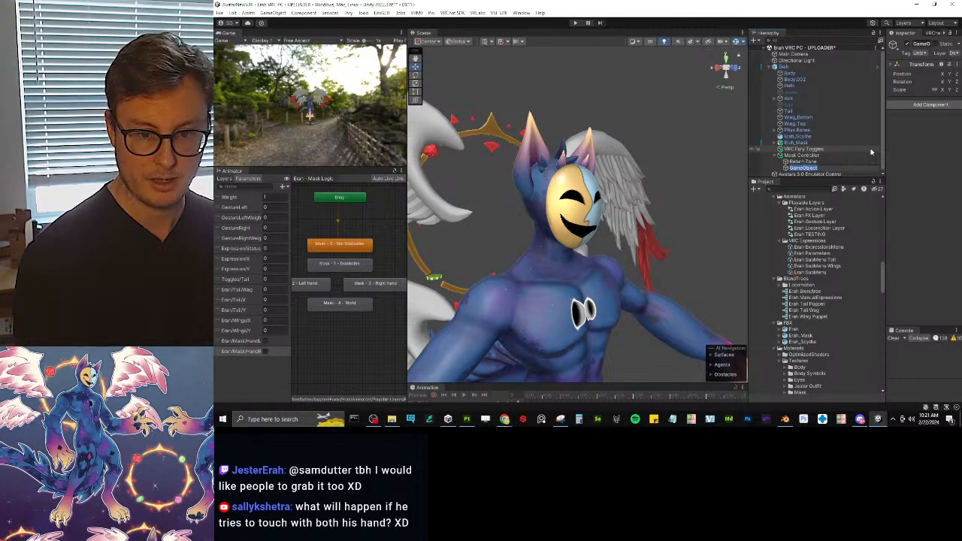
type("Slide")
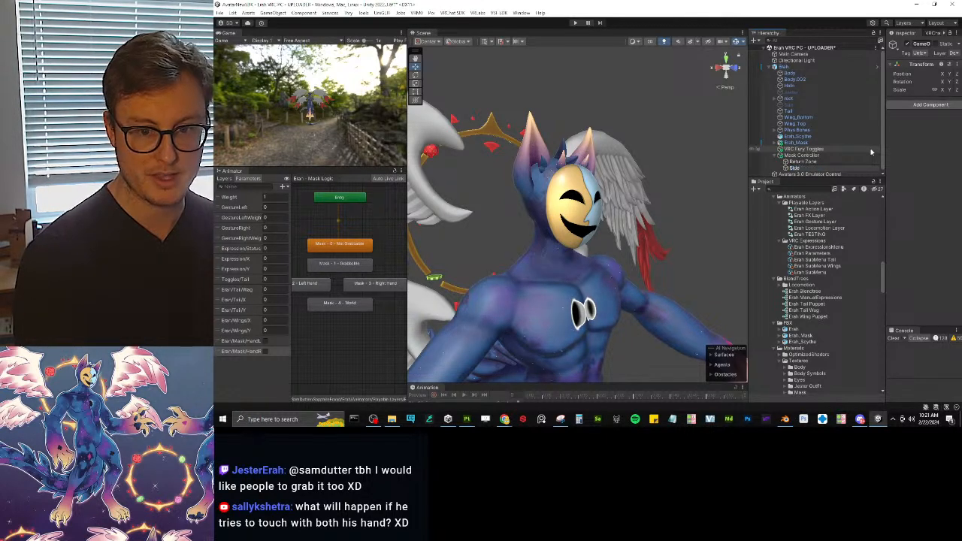
key("Return")
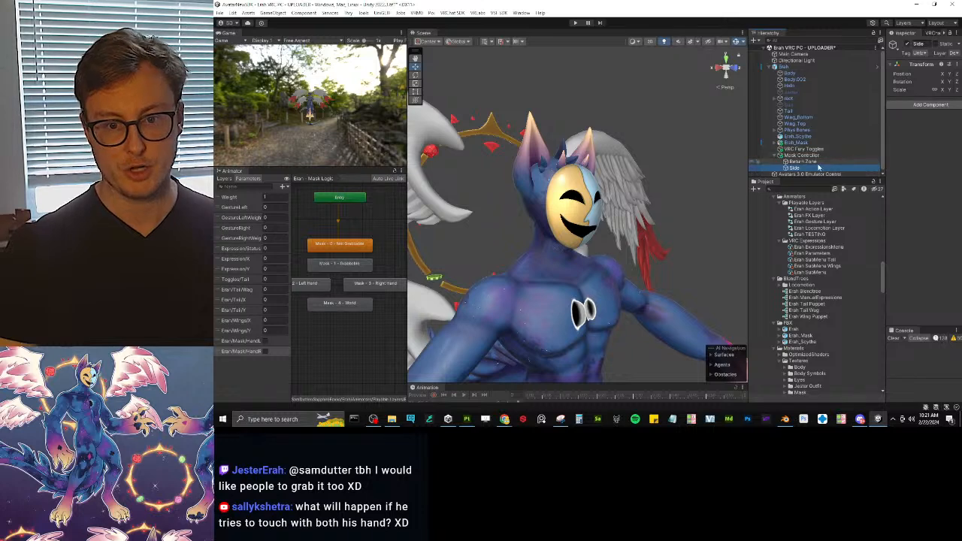
Step: Rename the Side object under the Mask Controller to Side Checker
double_click(803, 168)
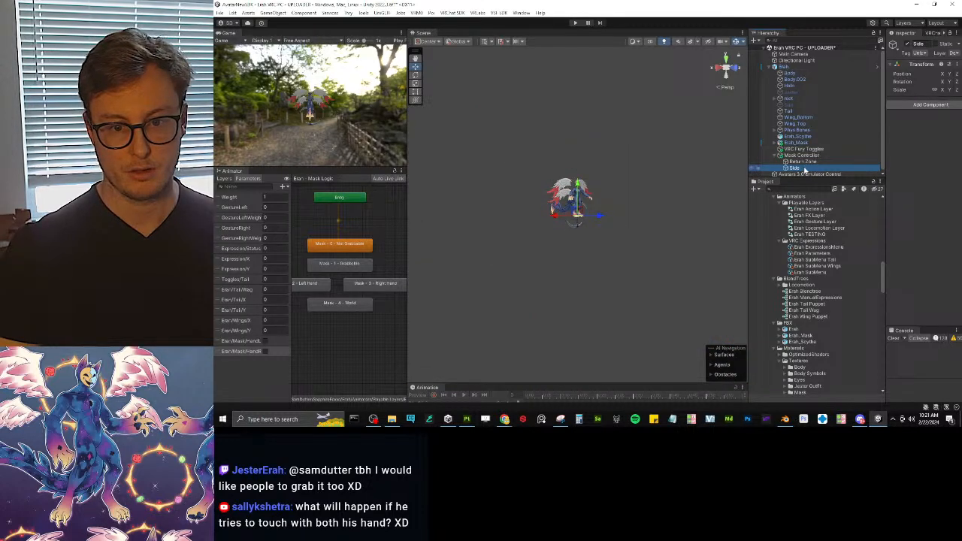
left_click(805, 170)
left_click(806, 168)
type("C")
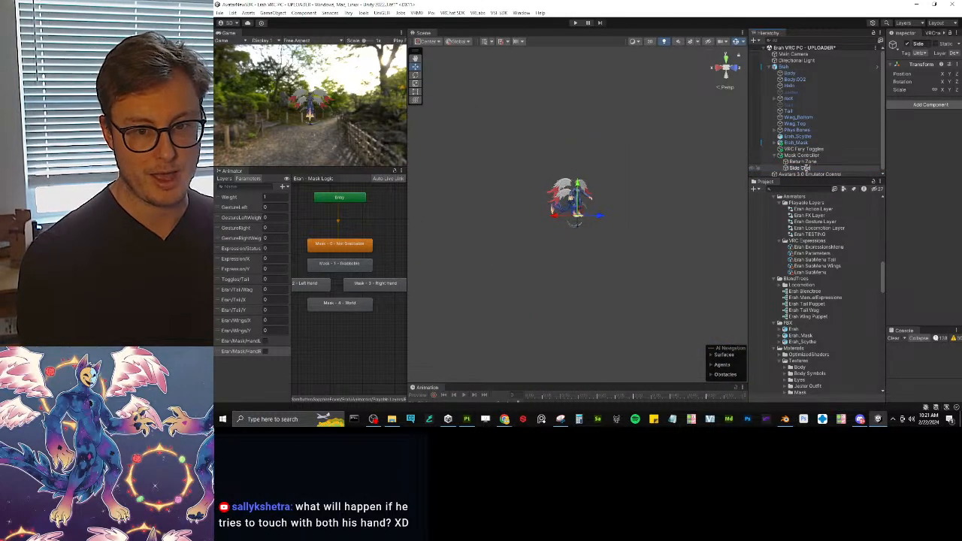
type("hecker")
key("Return")
scroll(594, 134, "up", 10)
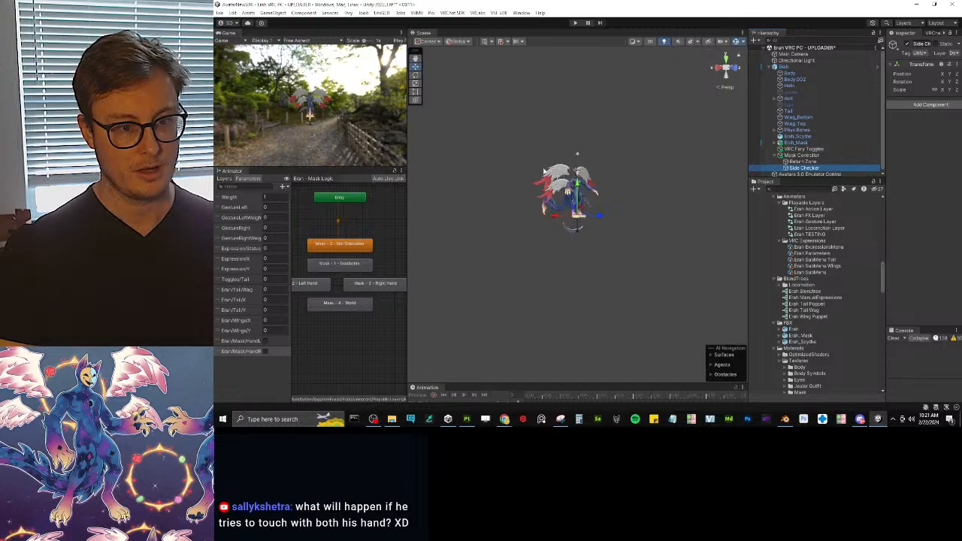
middle_click_drag(594, 133, 578, 320)
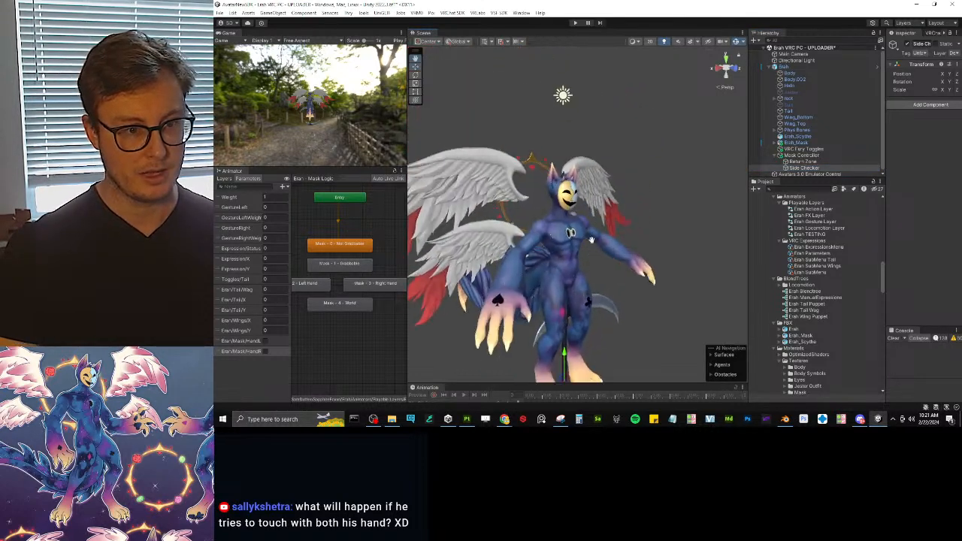
scroll(577, 319, "up", 5)
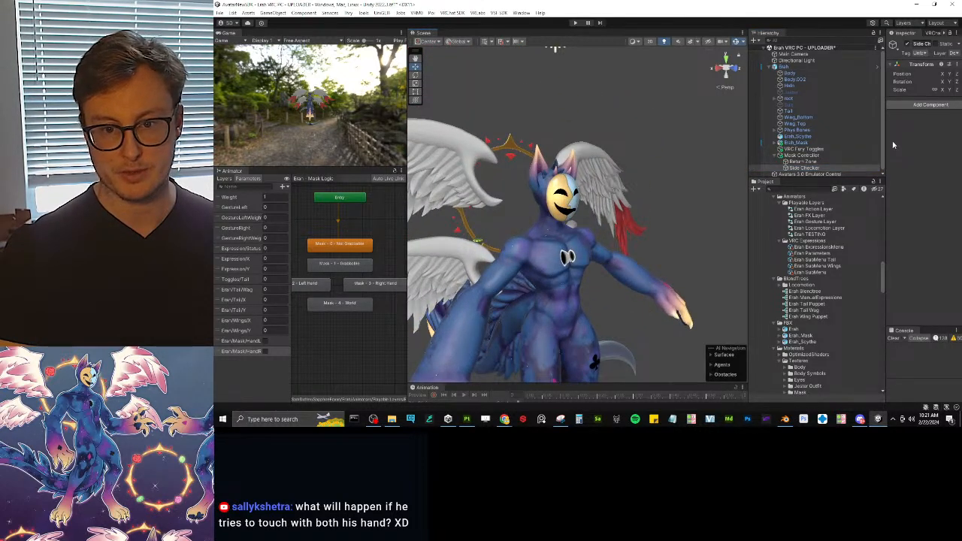
Step: Widen the Inspector and add a VRC Contact Receiver component to the Side Checker object
left_click_drag(885, 154, 818, 157)
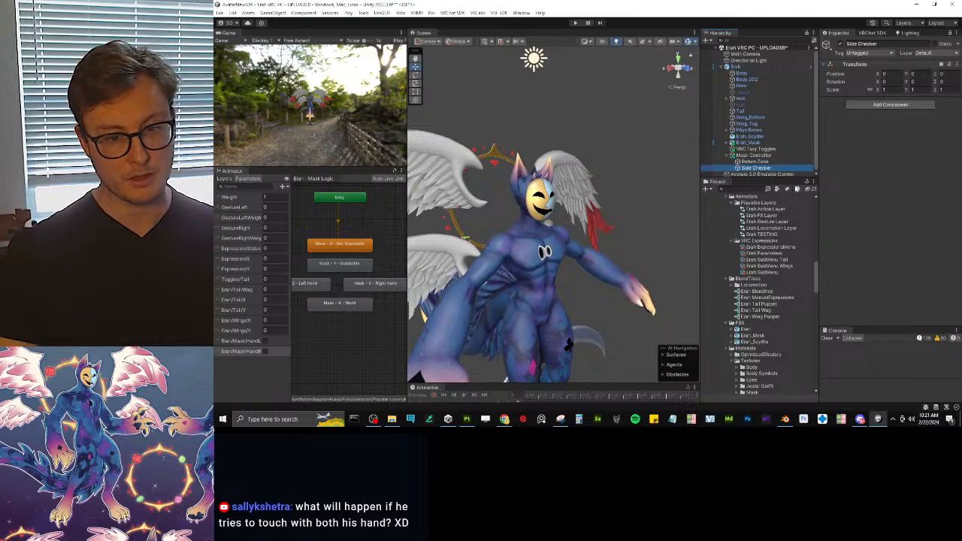
scroll(463, 213, "up", 4)
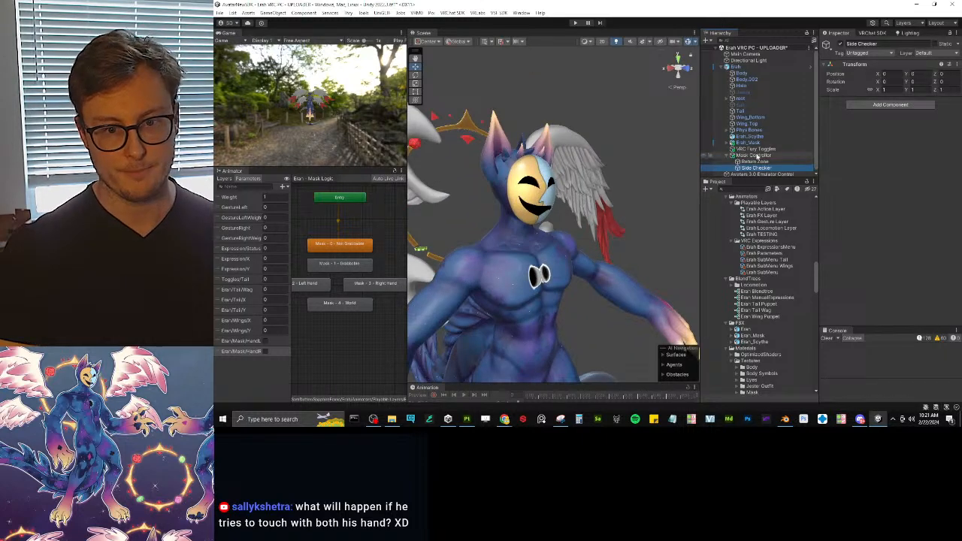
scroll(749, 157, "down", 1)
left_click(890, 105)
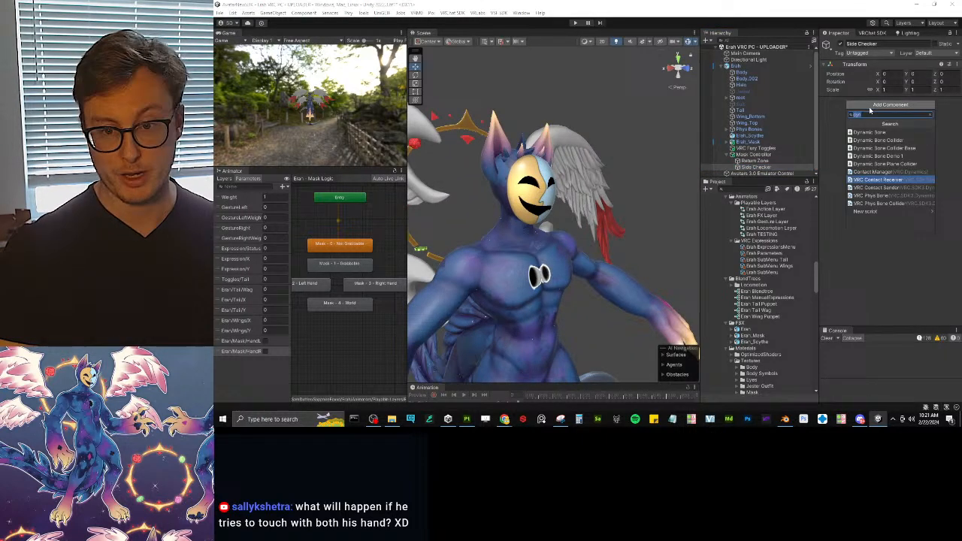
left_click(884, 180)
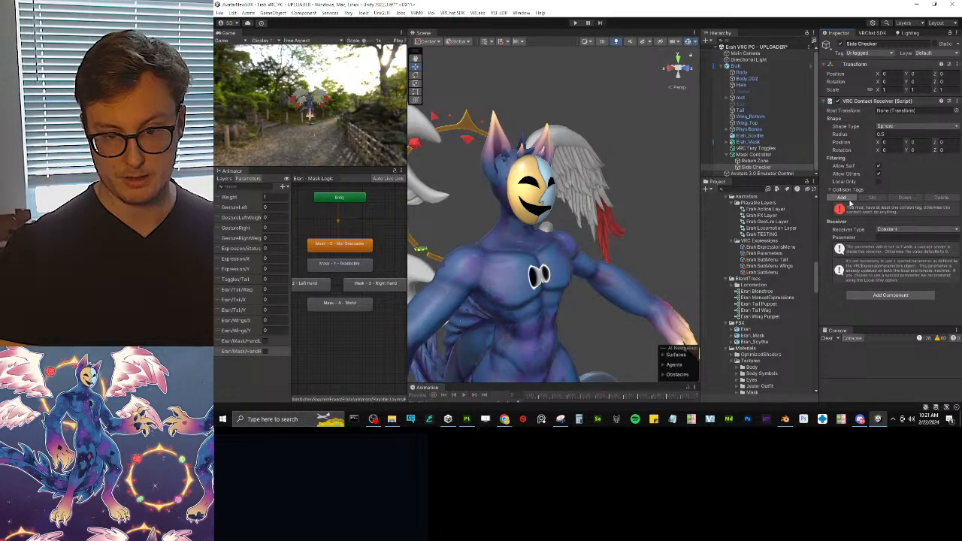
Step: Add a collision tag to the Side Checker's Contact Receiver and set it to Hand
left_click(850, 198)
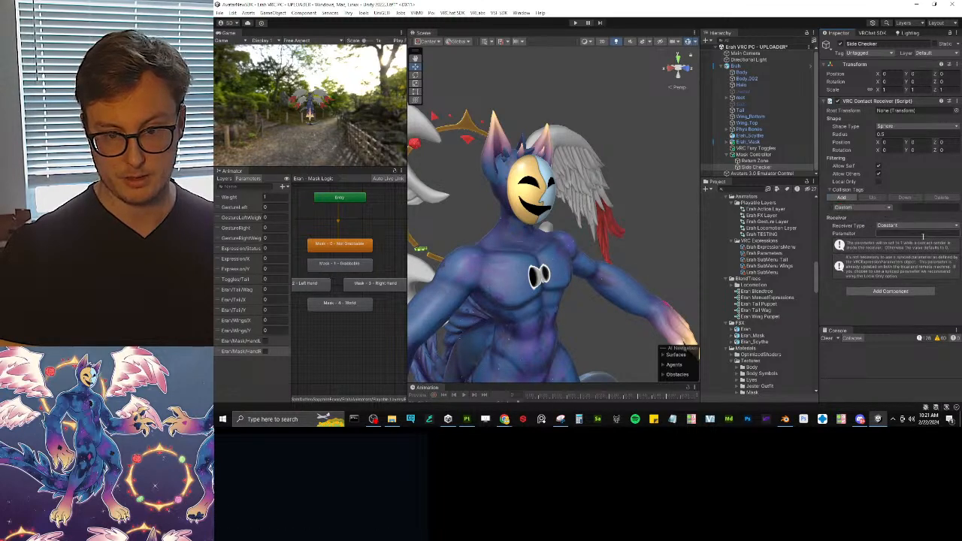
left_click(889, 209)
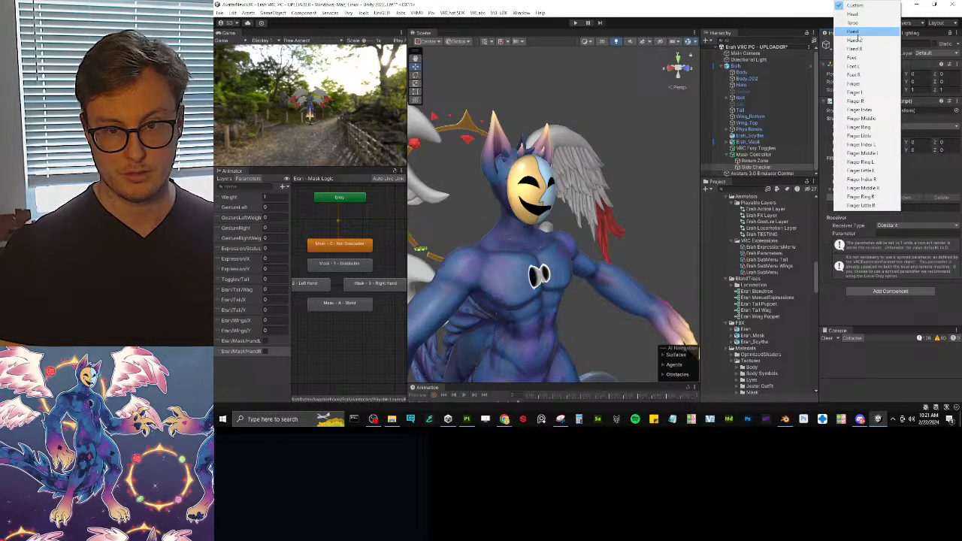
left_click(854, 31)
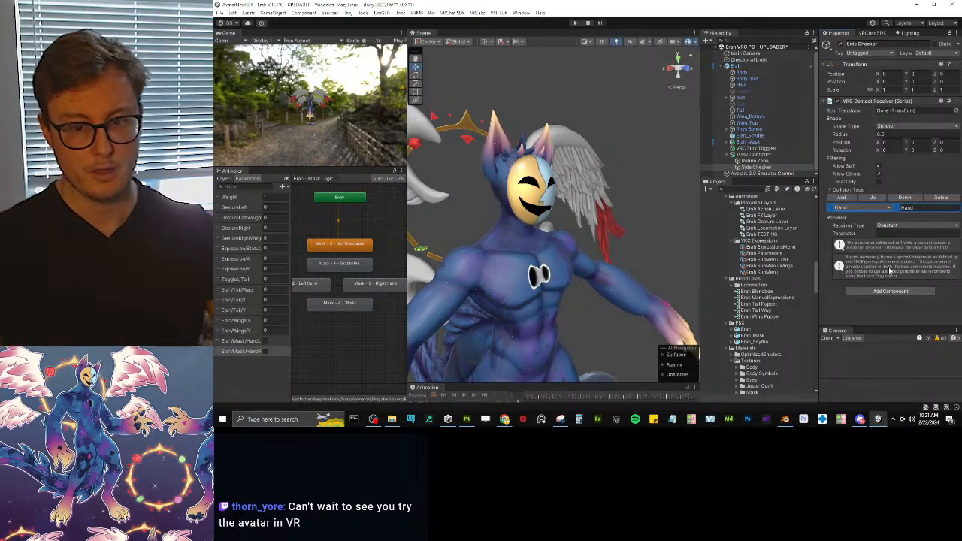
left_click(928, 208)
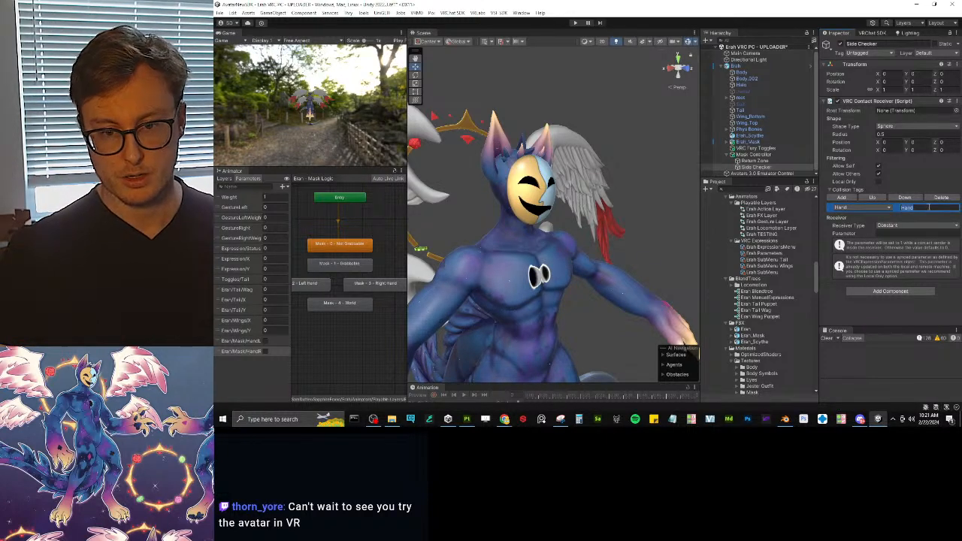
double_click(932, 210)
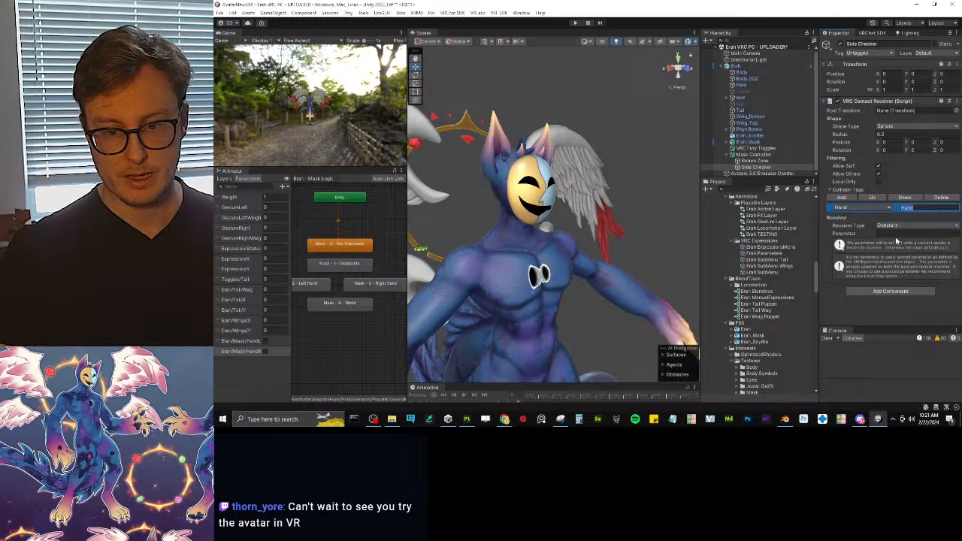
Step: Set the Contact Receiver's parameter to Erah/Mask/RightSide and deselect the Side Checker
left_click(898, 234)
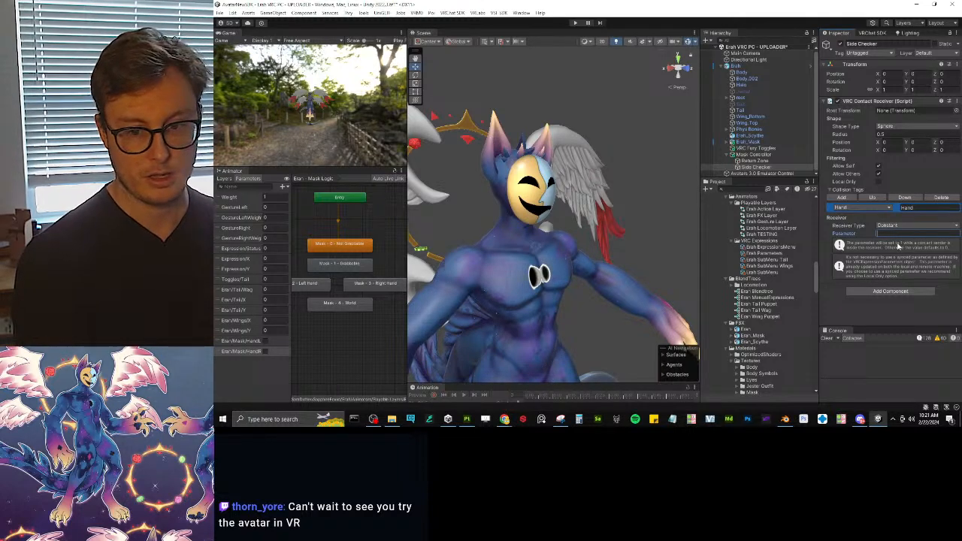
type("Erah/Mask/Side")
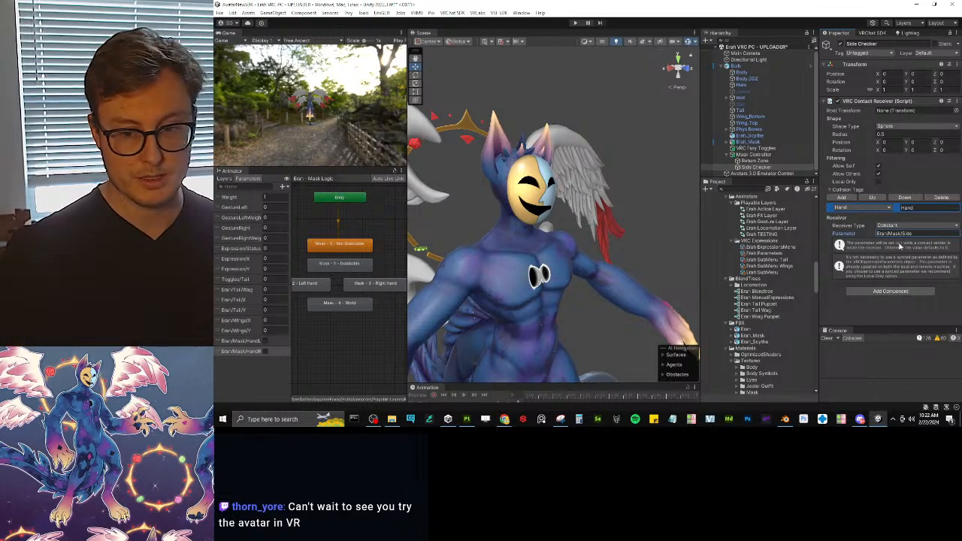
triple_click(922, 232)
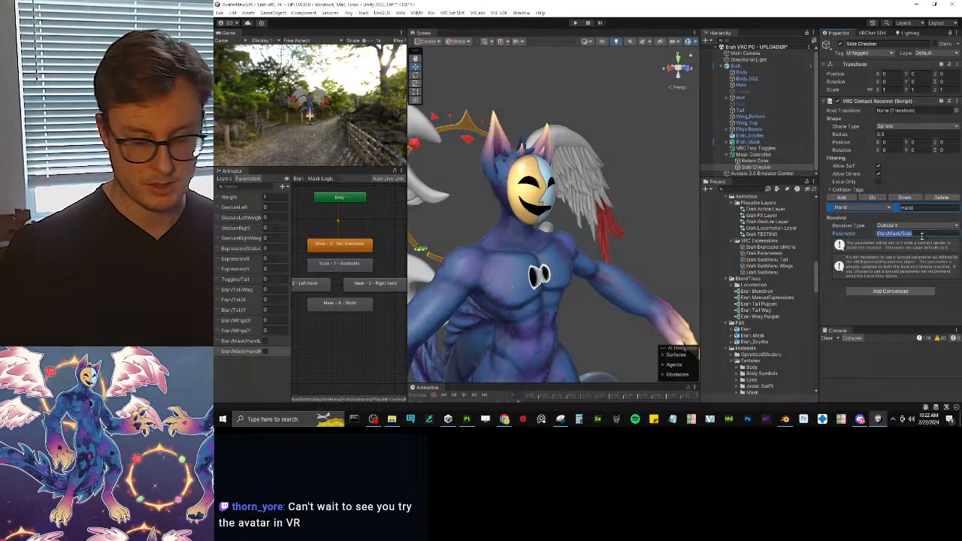
type("Erah/Mask/")
type("H")
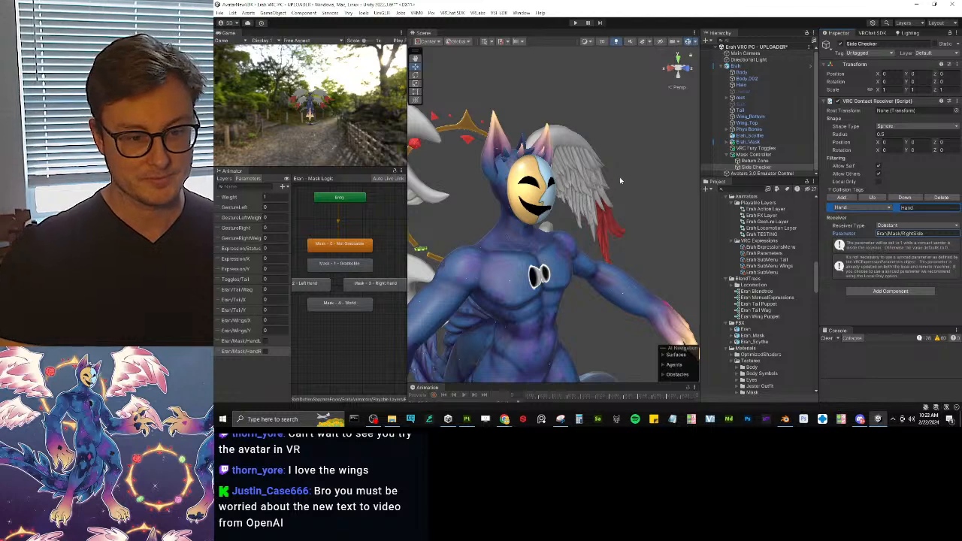
left_click(628, 184)
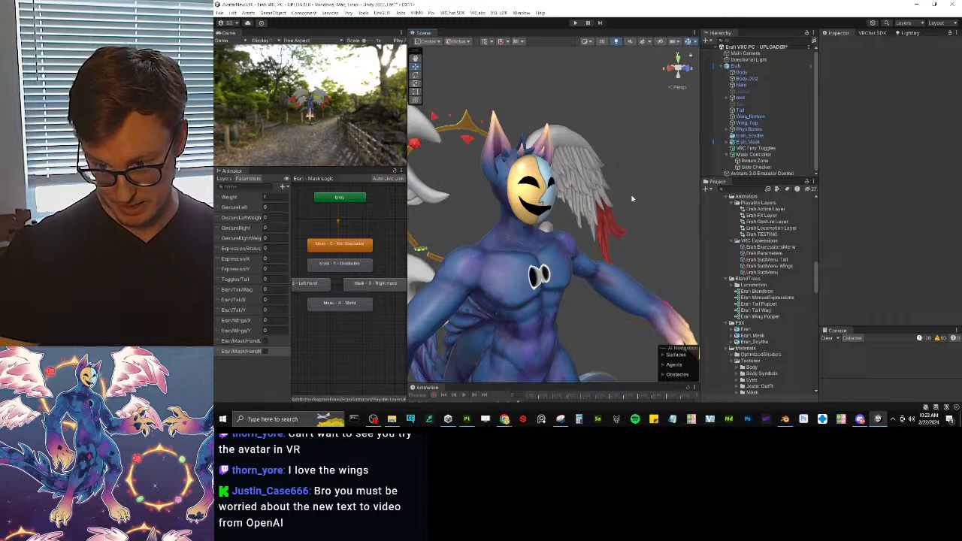
Step: Select the Erah_Mask object on the avatar's face and collapse the Mask Controller's children in the hierarchy
left_click_drag(638, 192, 566, 196, "alt")
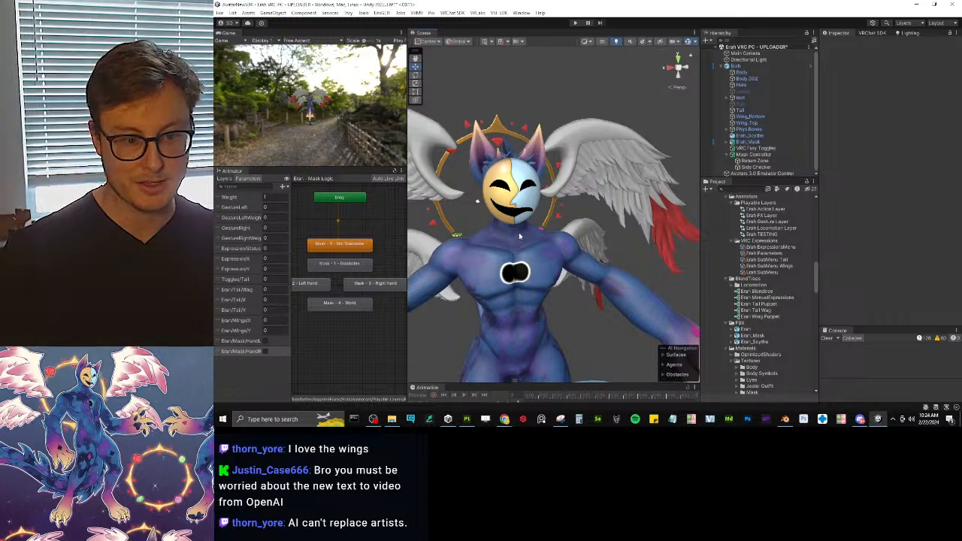
scroll(519, 236, "down", 5)
middle_click_drag(545, 244, 551, 256)
scroll(552, 256, "up", 5)
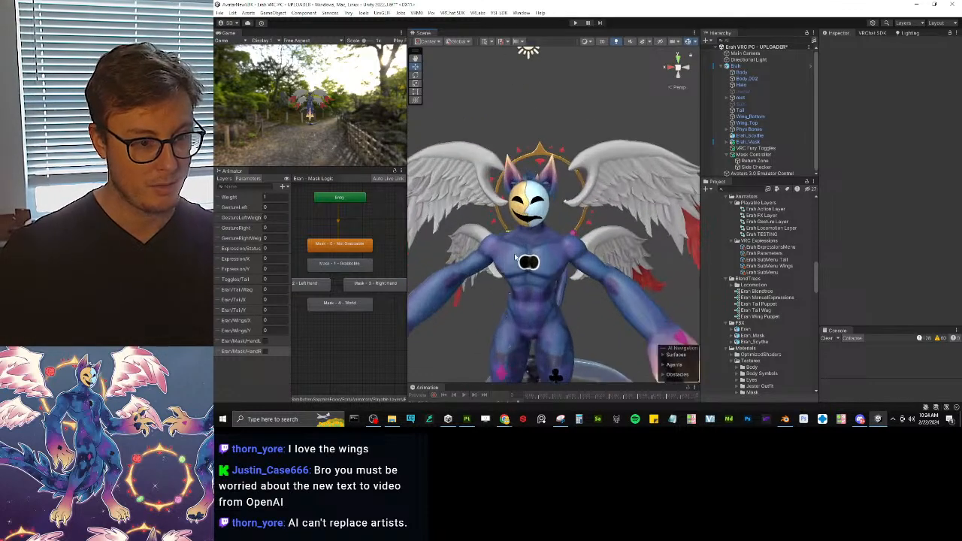
left_click_drag(552, 252, 564, 208, "alt")
left_click(564, 207)
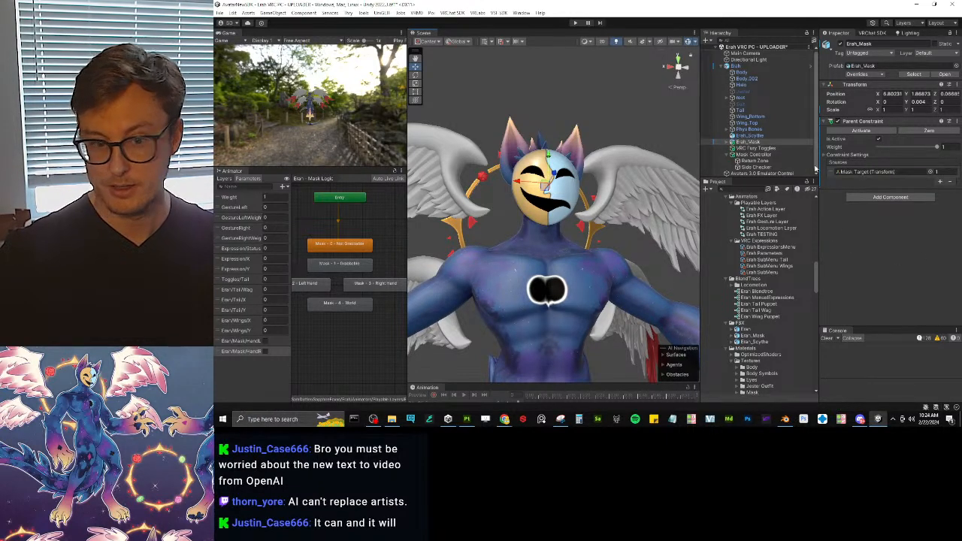
left_click(728, 155)
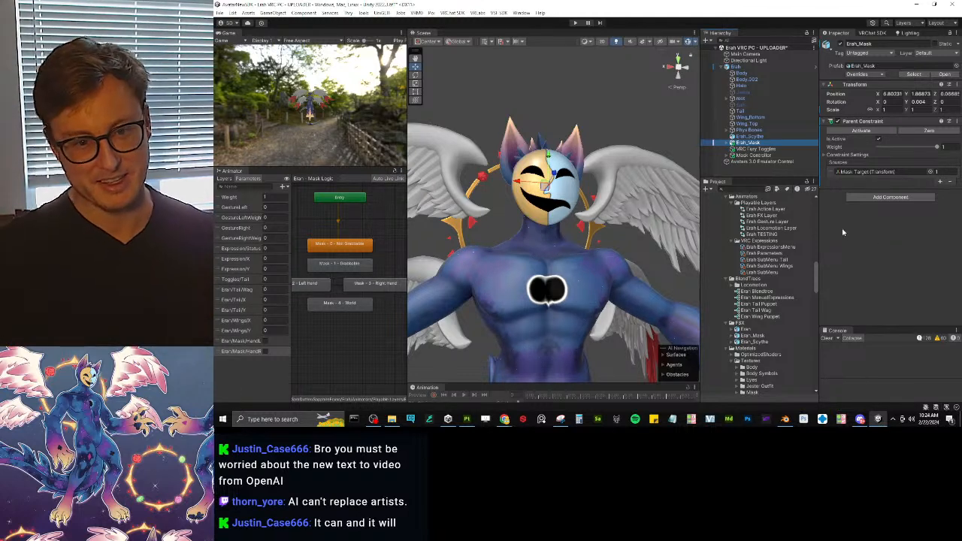
left_click(857, 238)
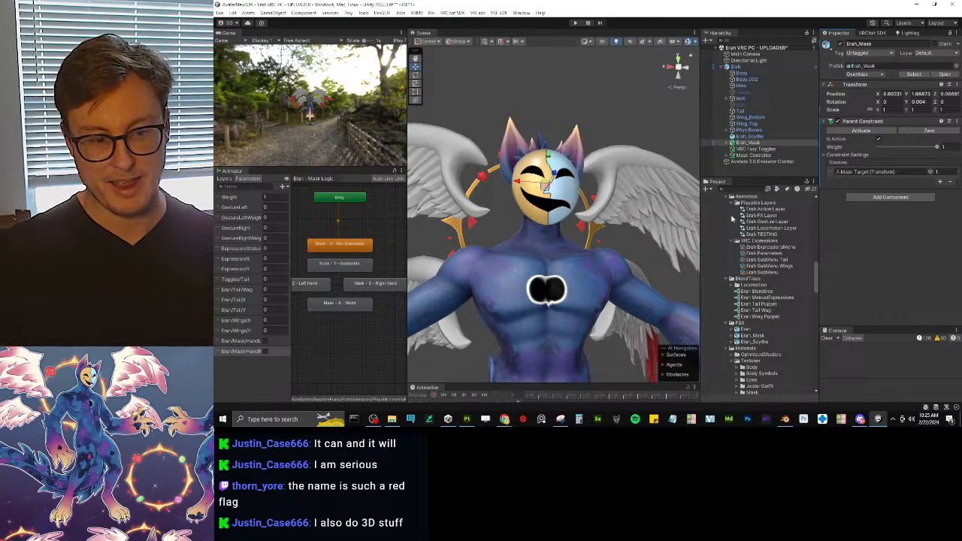
left_click_drag(597, 219, 621, 224, "alt")
middle_click_drag(600, 309, 610, 213)
scroll(607, 212, "up", 4)
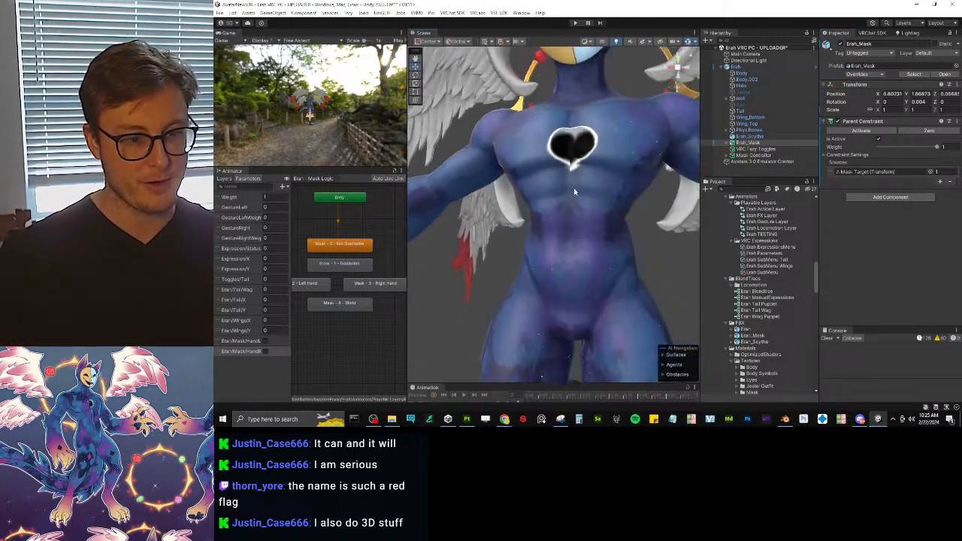
left_click_drag(576, 191, 565, 237, "alt")
scroll(605, 167, "up", 5)
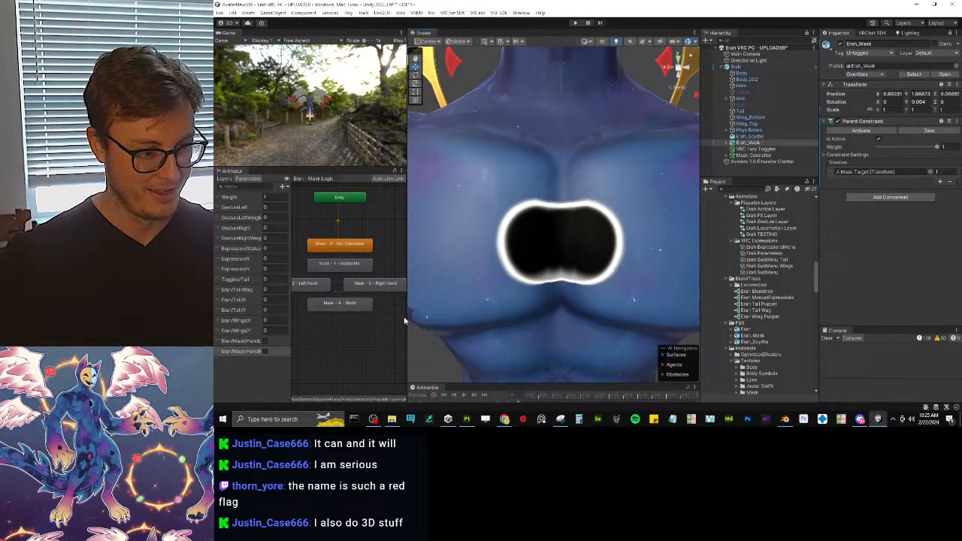
Step: Widen the Animator area at the Scene view's expense so the Mask Logic states have more room
left_click_drag(406, 319, 473, 315)
middle_click_drag(417, 293, 454, 309)
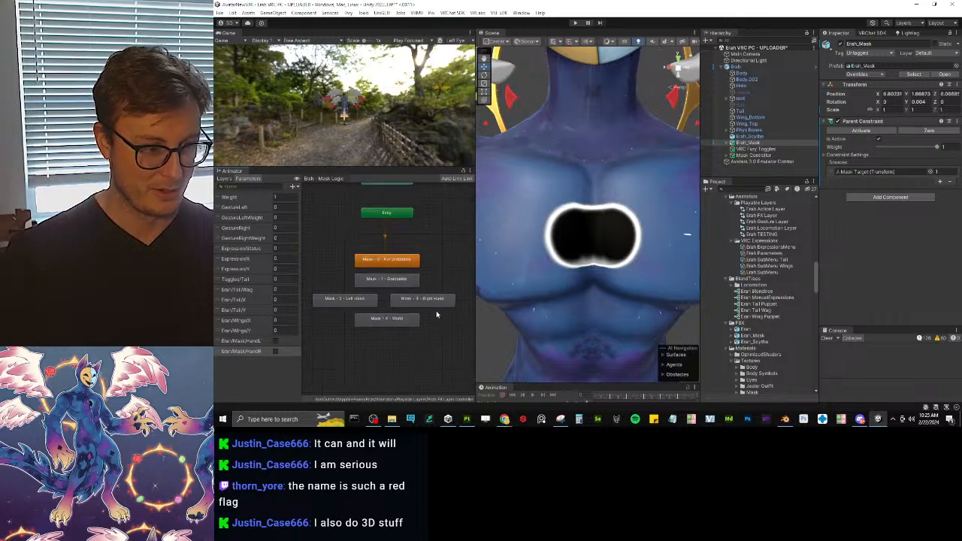
scroll(418, 290, "up", 3)
middle_click_drag(389, 271, 414, 278)
scroll(399, 292, "down", 3)
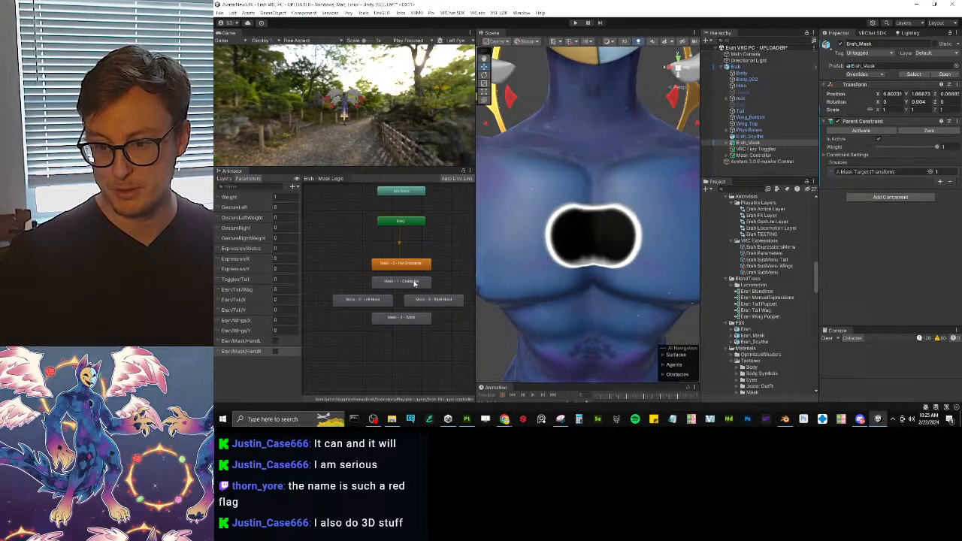
scroll(412, 280, "up", 3)
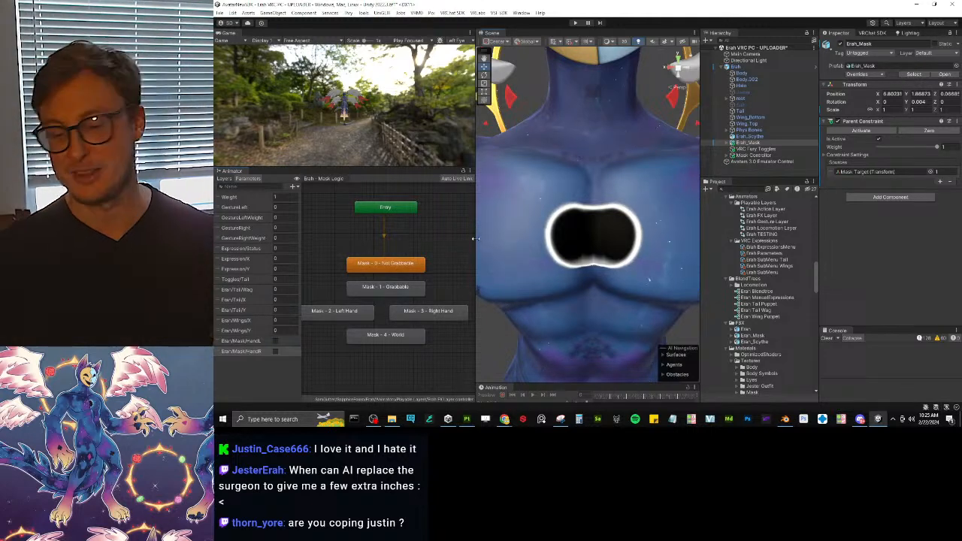
left_click_drag(475, 239, 454, 241)
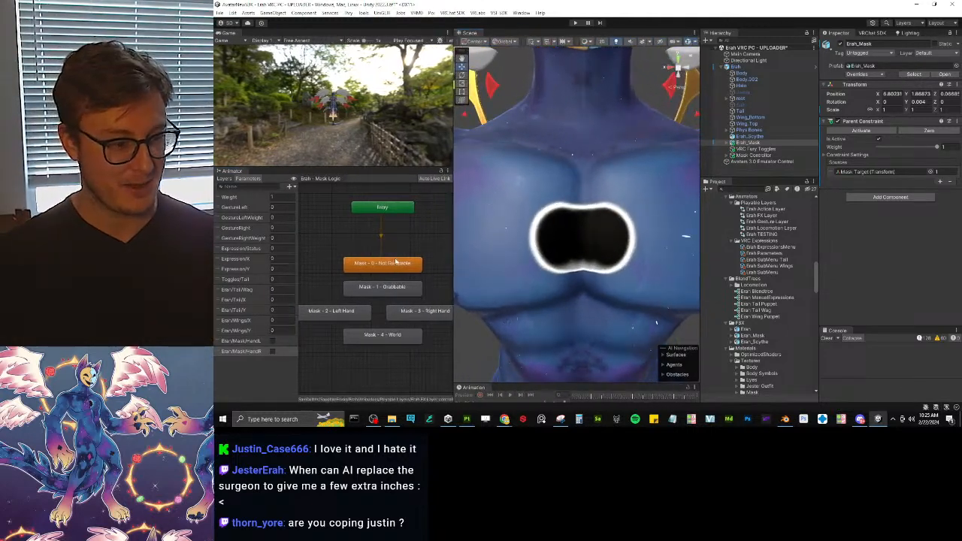
scroll(396, 262, "down", 3)
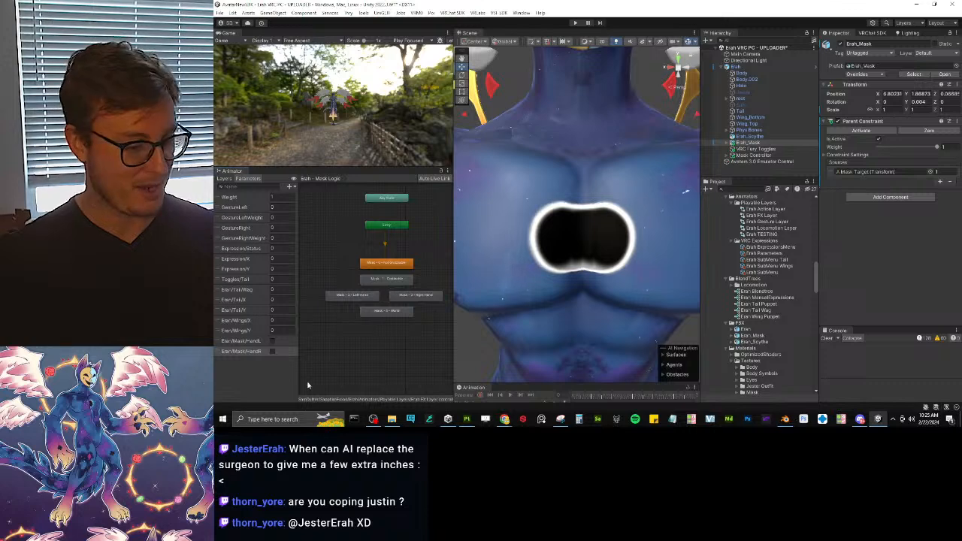
left_click_drag(297, 373, 276, 373)
scroll(391, 301, "up", 3)
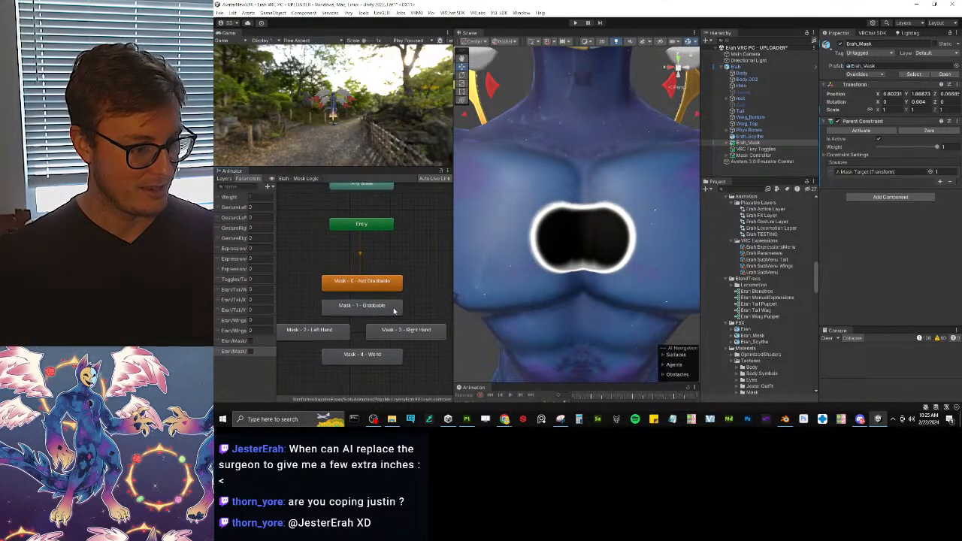
right_click(367, 285)
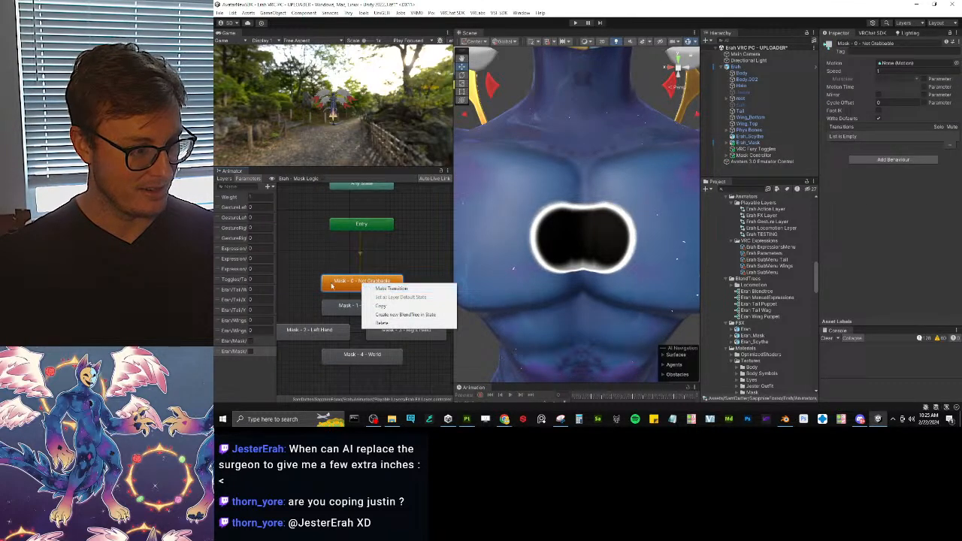
left_click(316, 282)
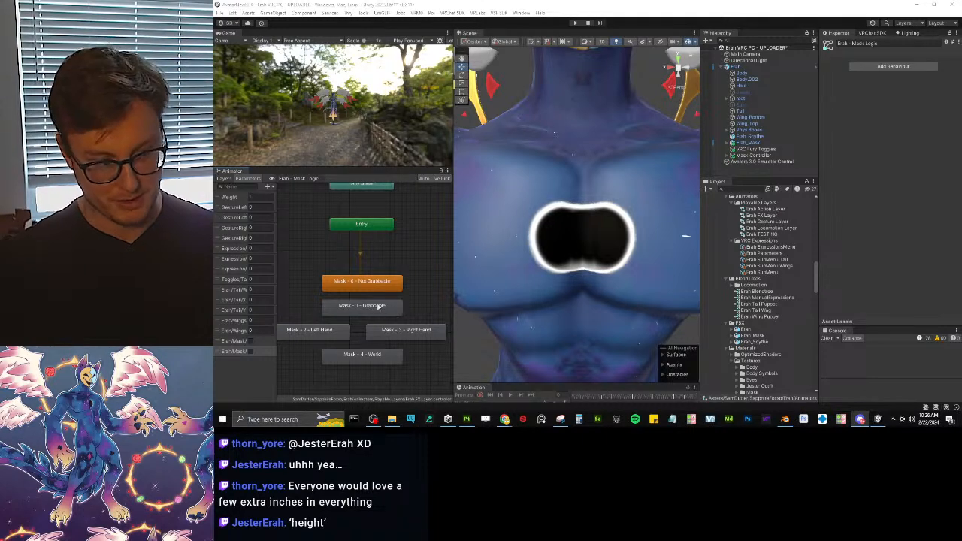
middle_click_drag(399, 315, 413, 266)
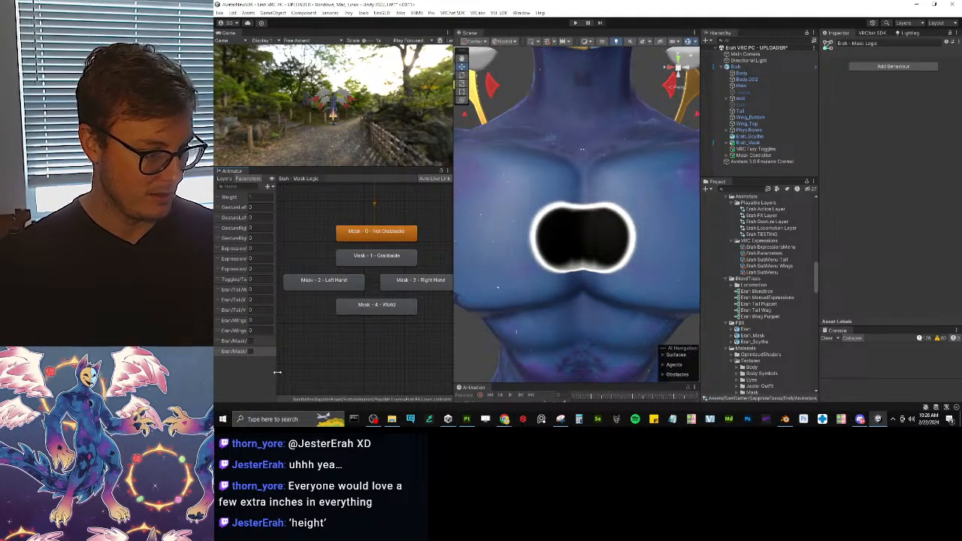
left_click_drag(275, 374, 305, 369)
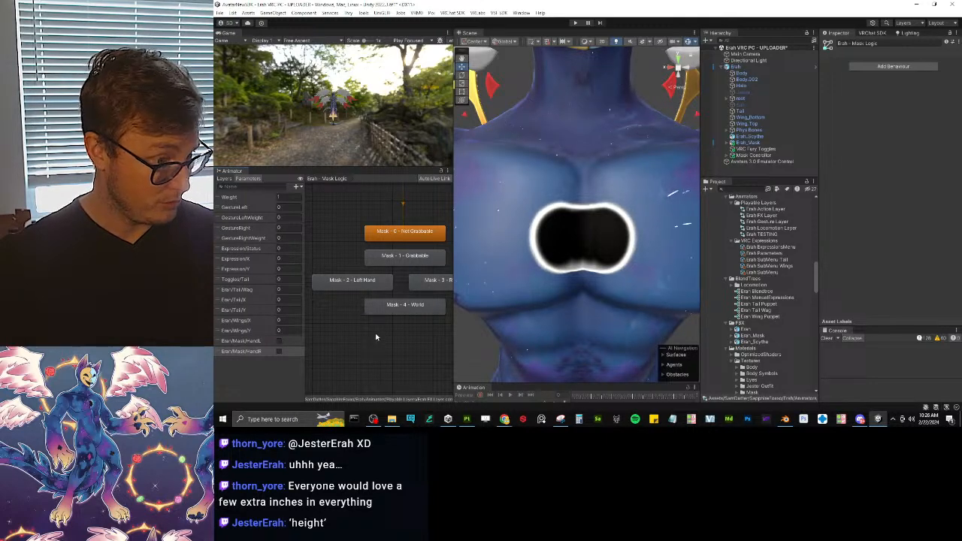
Step: Create a transition from the Mask - 0 - Not Grabbable state to Mask - 1 - Grabbable
middle_click_drag(397, 256, 380, 278)
left_click(388, 257)
right_click(392, 259)
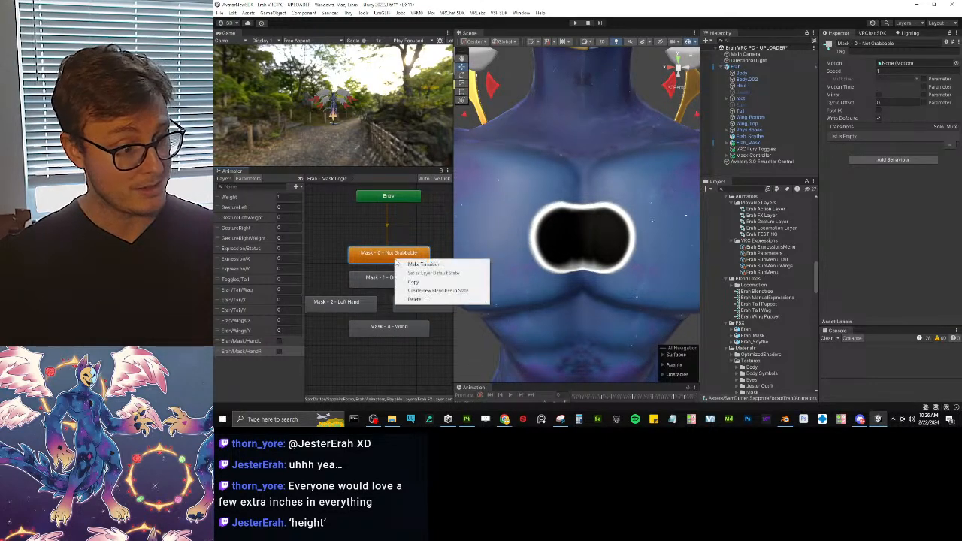
left_click(410, 263)
left_click(392, 276)
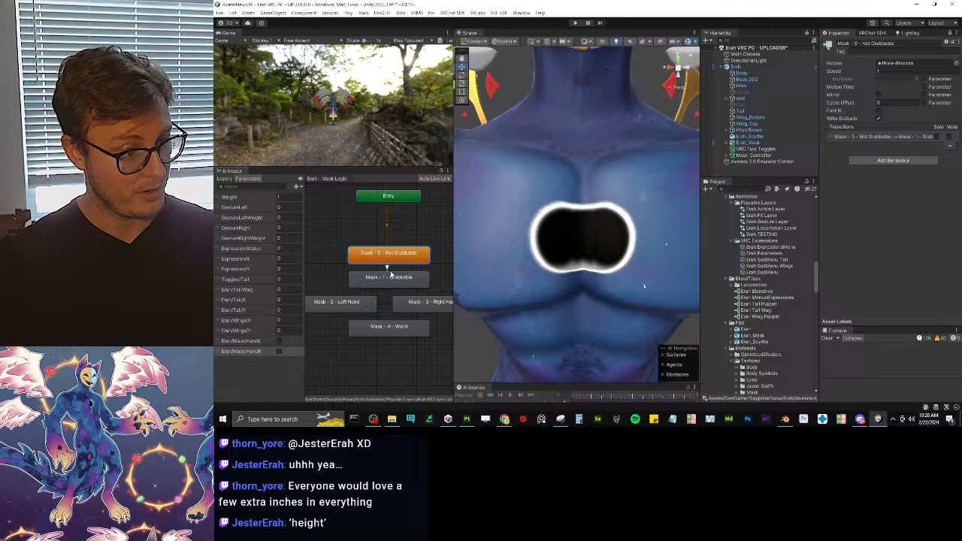
Step: Create a transition from Any State to Mask - 0 - Not Grabbable and select it to show its settings
middle_click_drag(406, 210, 396, 221)
right_click(395, 218)
left_click(427, 224)
left_click(393, 312)
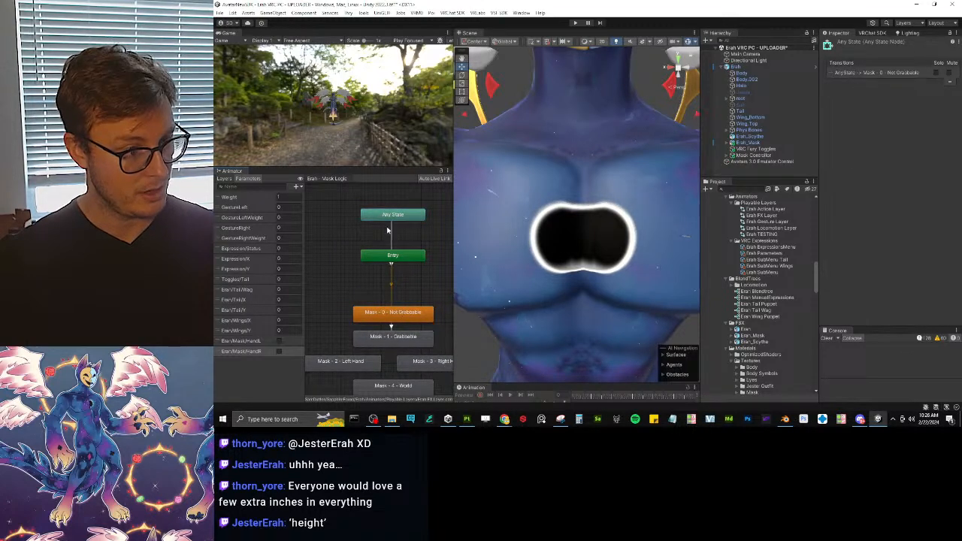
left_click(390, 232)
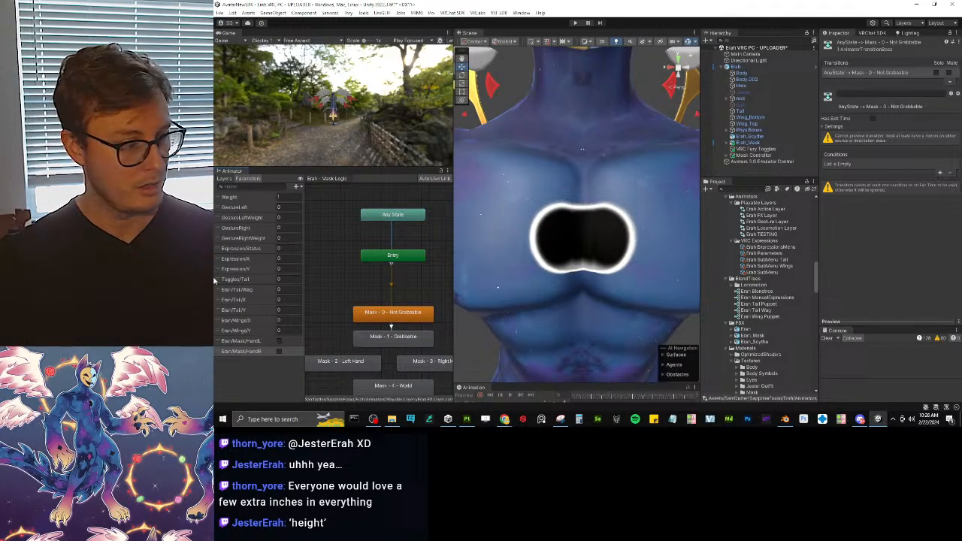
Step: Add a Bool animator parameter named Erah/Mask/GrabDisabled
left_click(297, 186)
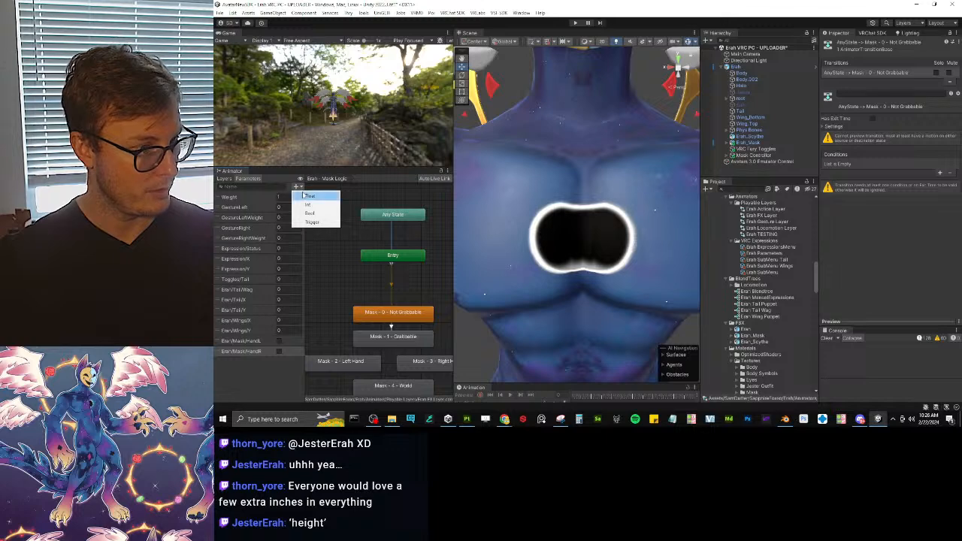
left_click(308, 205)
type("Era")
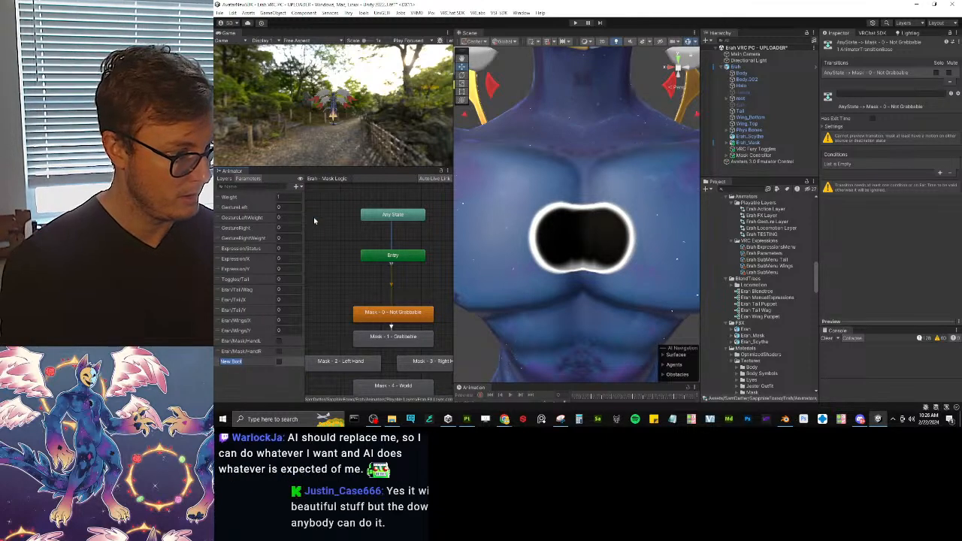
type("h/Mask")
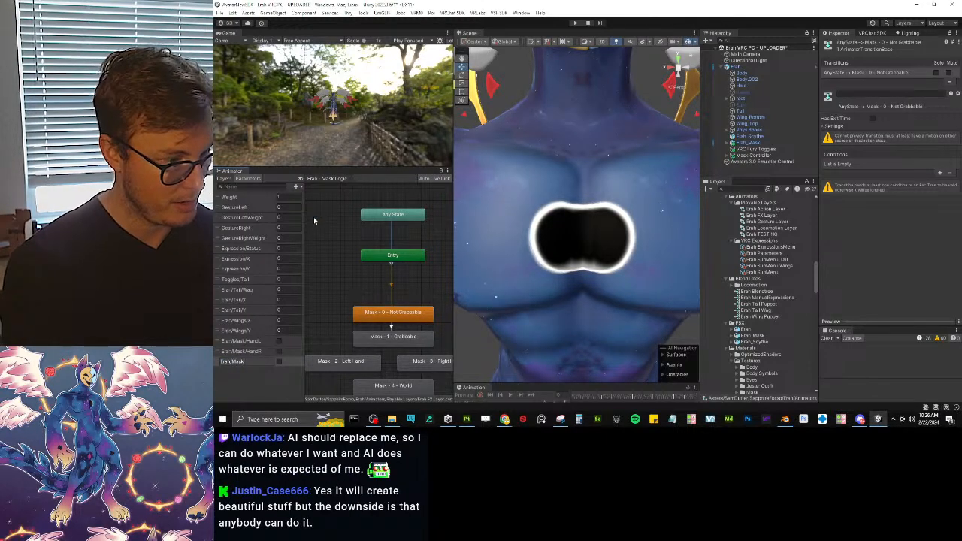
type("/Grab")
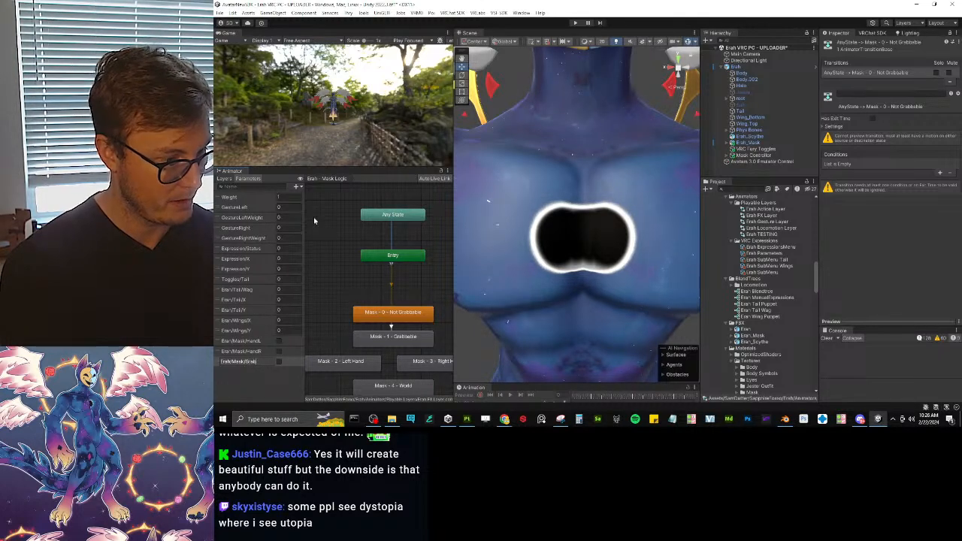
type("bedDis")
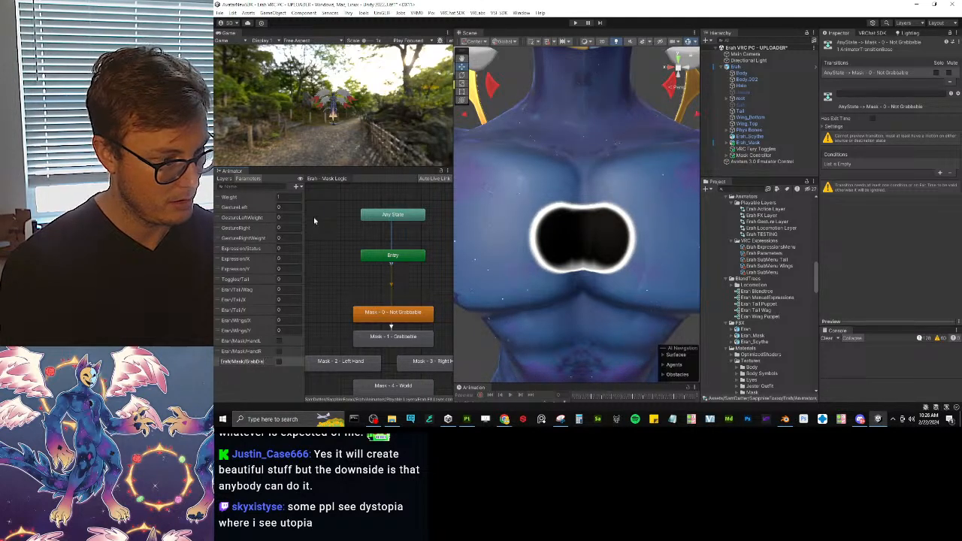
type("abled")
key("Return")
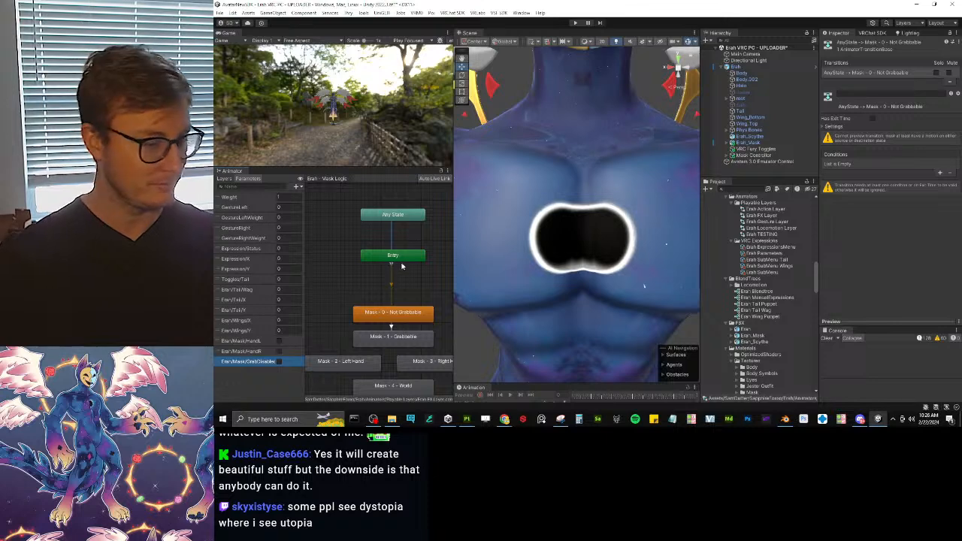
Step: Move the Any State node down beside the Mask - 0 - Not Grabbable state
scroll(402, 220, "down", 2)
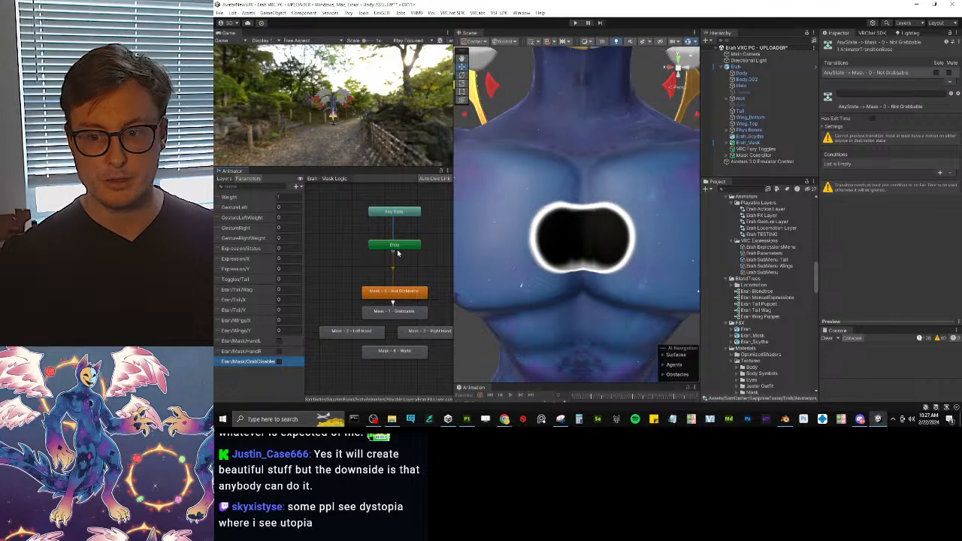
left_click(398, 214)
left_click_drag(398, 214, 334, 283)
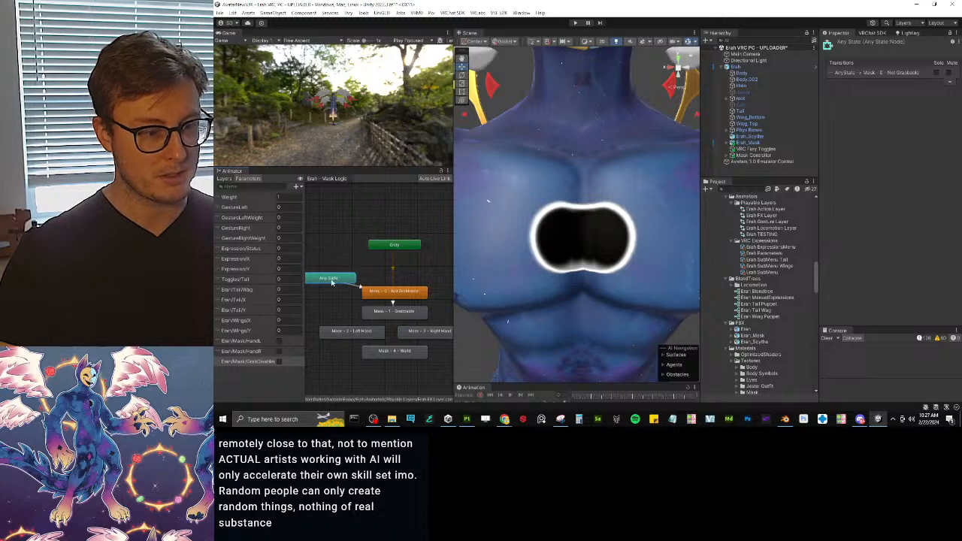
middle_click_drag(340, 282, 387, 265)
scroll(390, 265, "up", 1)
left_click_drag(392, 266, 379, 285)
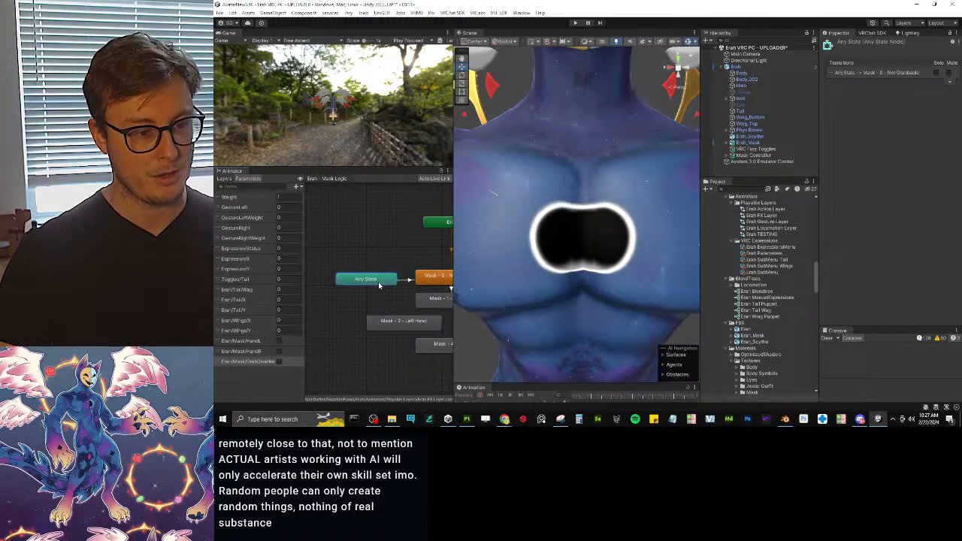
middle_click_drag(382, 269, 362, 259)
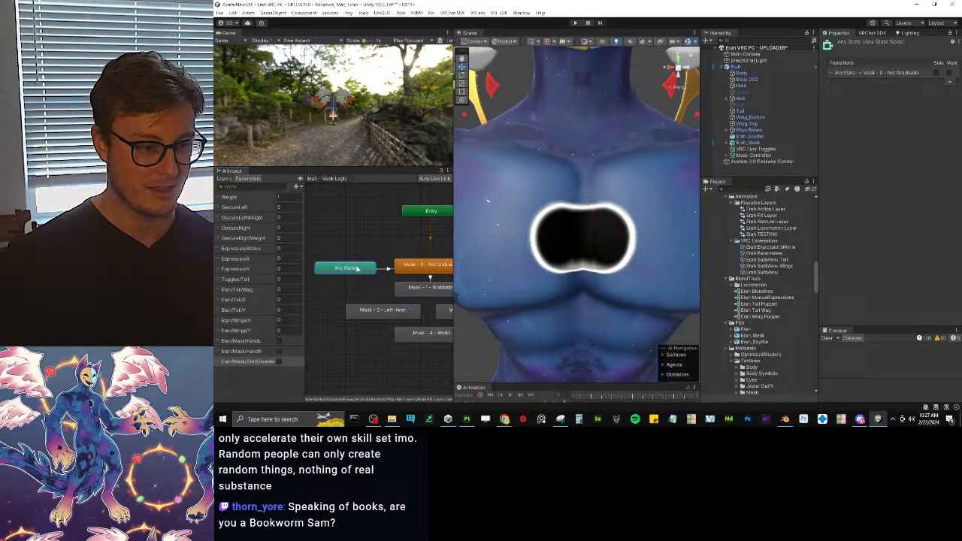
Step: Move the Any State node up beside Entry and inspect the transition from Mask - 0 - Not Grabbable to Mask - 1 - Grabbable
left_click_drag(366, 268, 385, 250)
middle_click_drag(402, 265, 382, 240)
left_click(413, 281)
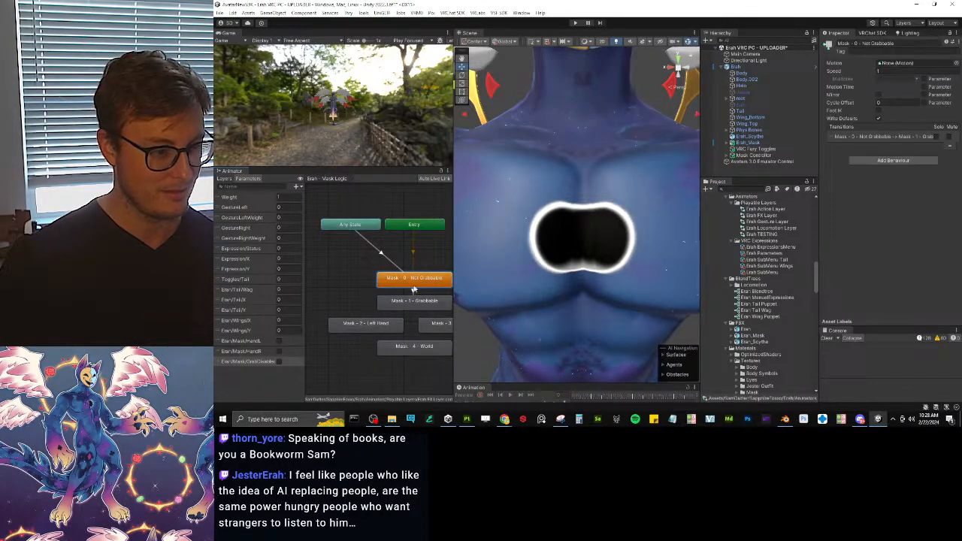
left_click(413, 291)
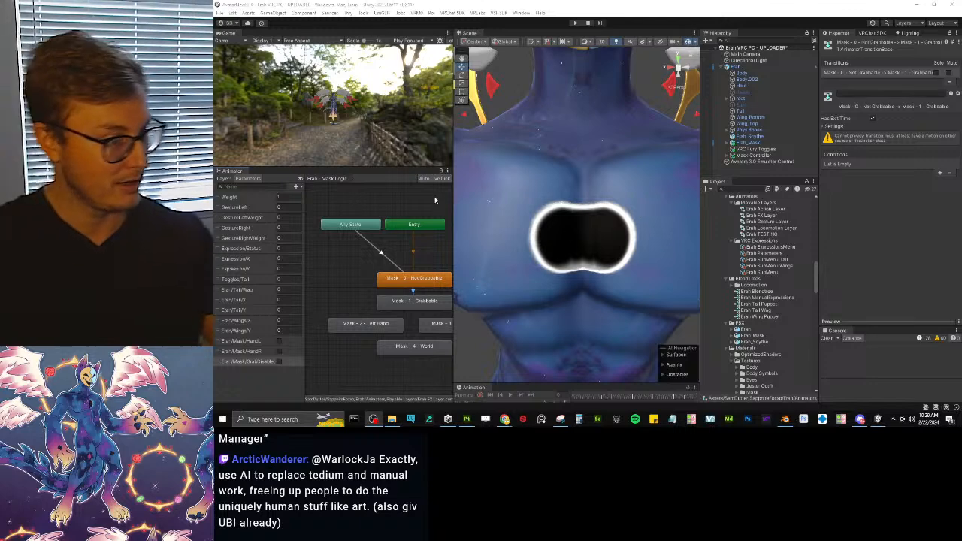
middle_click_drag(414, 224, 397, 263)
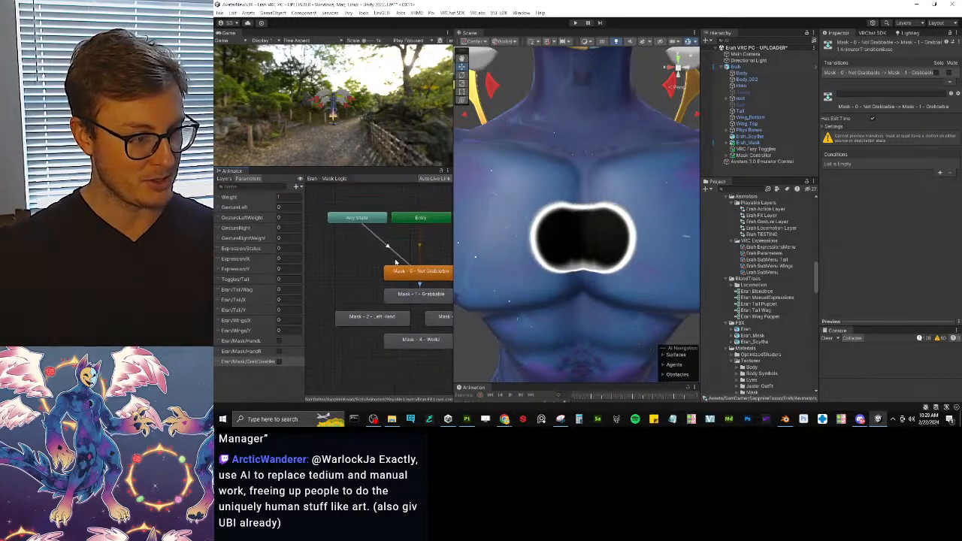
mouse_move(349, 219)
left_mouse_down()
mouse_move(337, 273)
mouse_move(358, 220)
left_mouse_up()
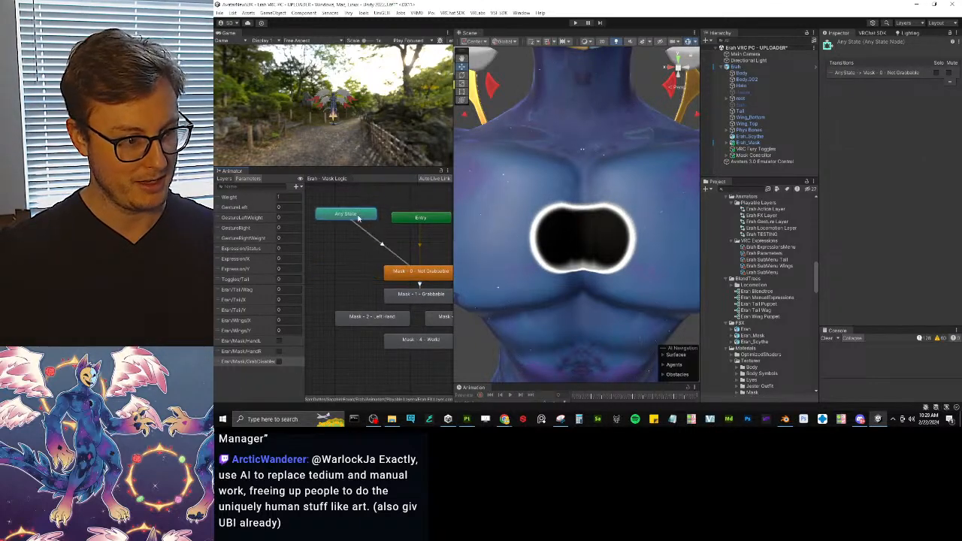
middle_click_drag(359, 220, 349, 214)
Step: Add the condition Erah/Mask/GrabDisabled true to the transition from Any State to Mask - 0 - Not Grabbable
left_click(414, 264)
middle_click_drag(459, 263, 440, 257)
left_click(358, 228)
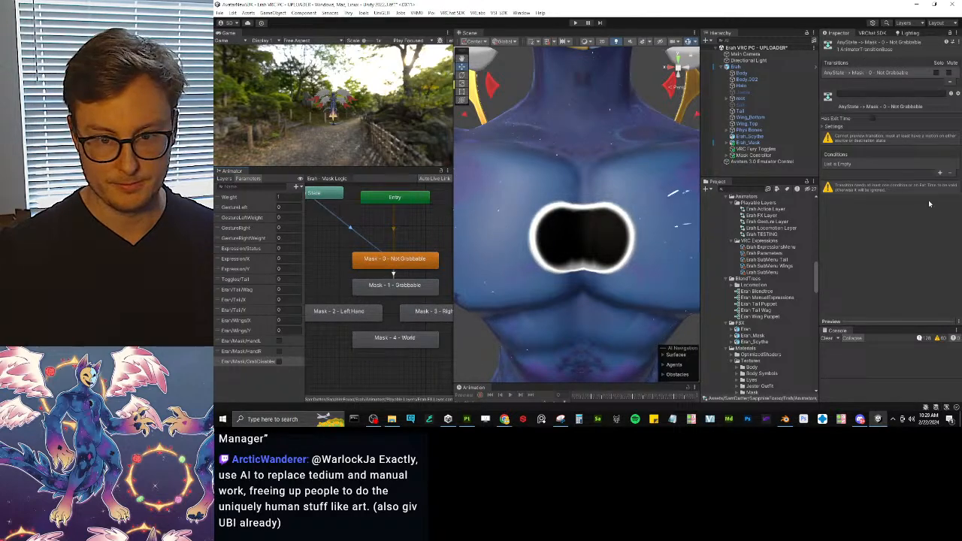
left_click(941, 174)
left_click(859, 164)
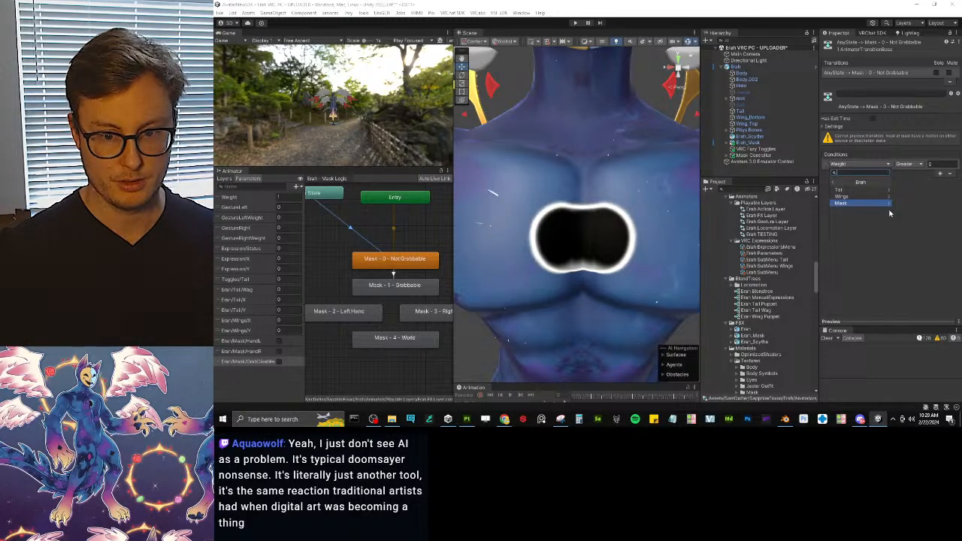
left_click(882, 205)
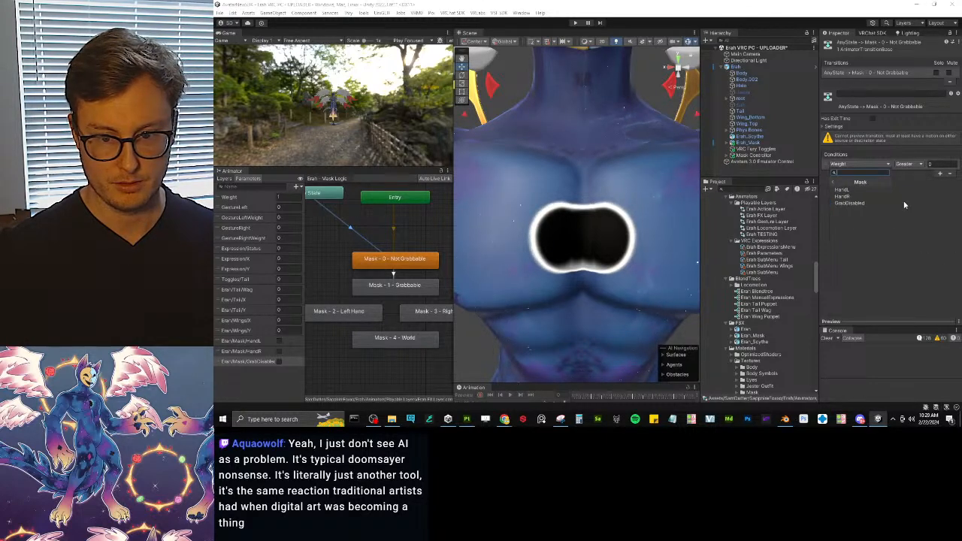
left_click(872, 204)
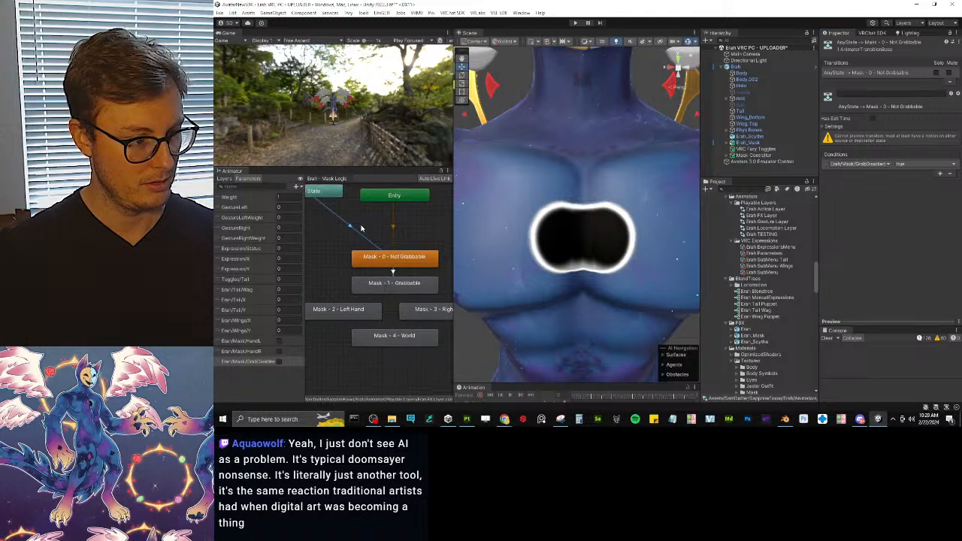
Step: Place the Any State node level with Mask - 0 - Not Grabbable, on its left side
middle_click_drag(352, 225, 370, 258)
left_click_drag(353, 227, 343, 297)
middle_click_drag(382, 301, 331, 270)
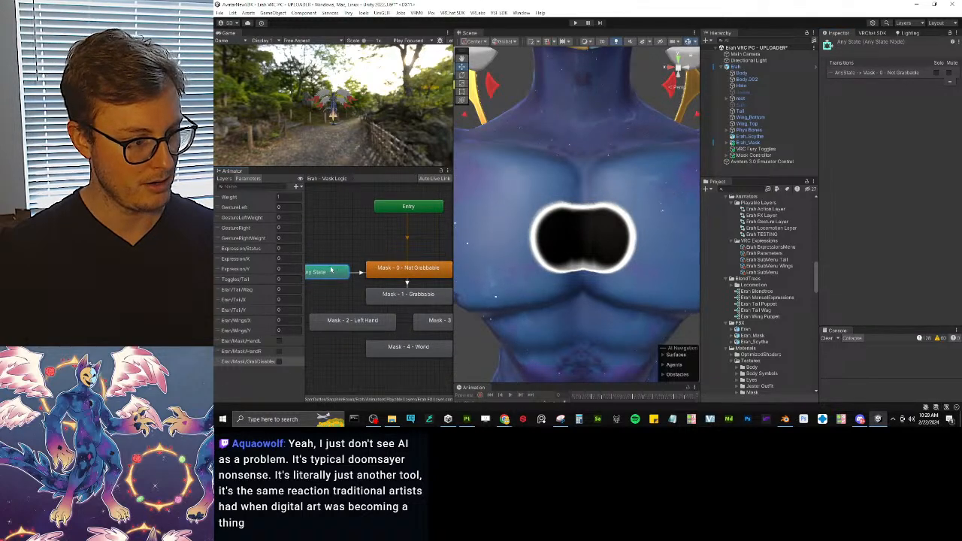
Step: Select the Any State node and all five Mask states together and shift them up closer to Entry
scroll(327, 259, "down", 3)
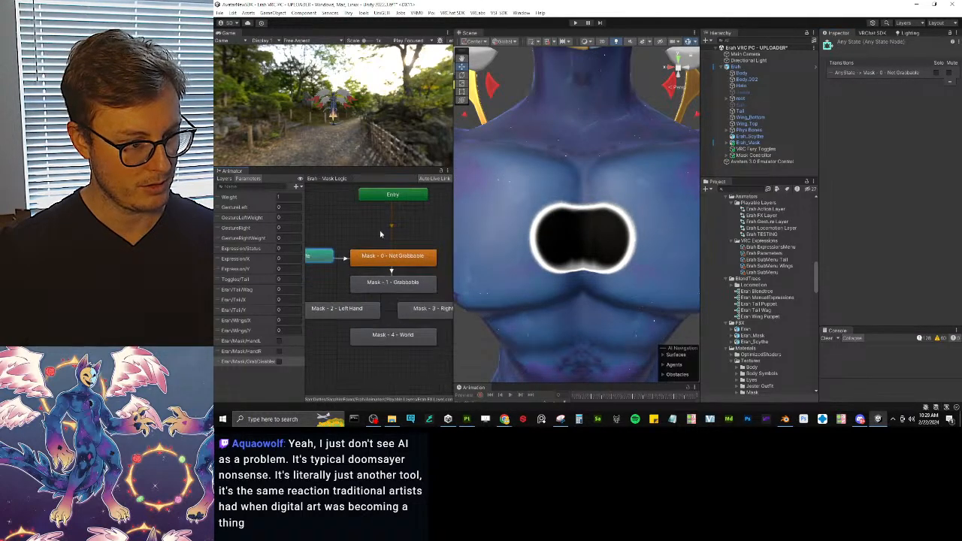
left_click(325, 241)
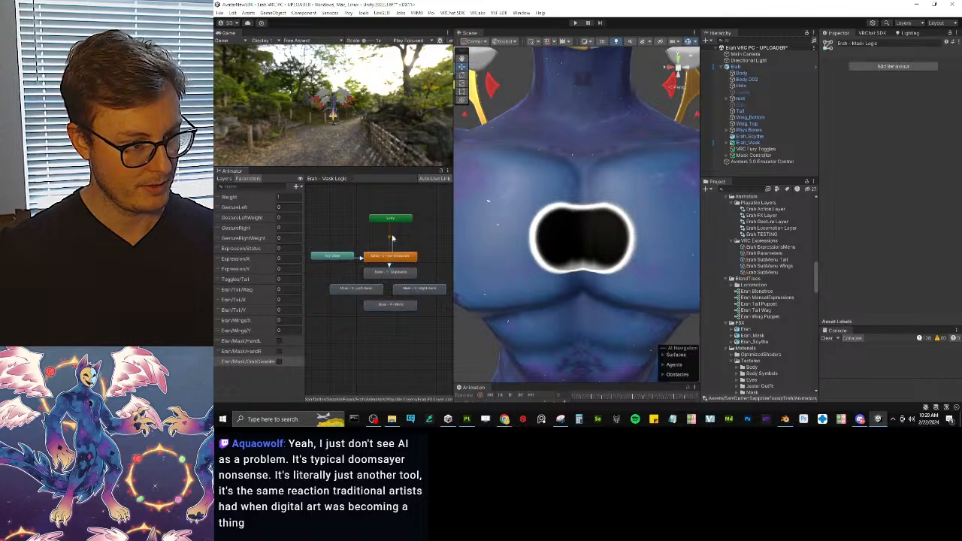
left_click_drag(328, 234, 448, 335)
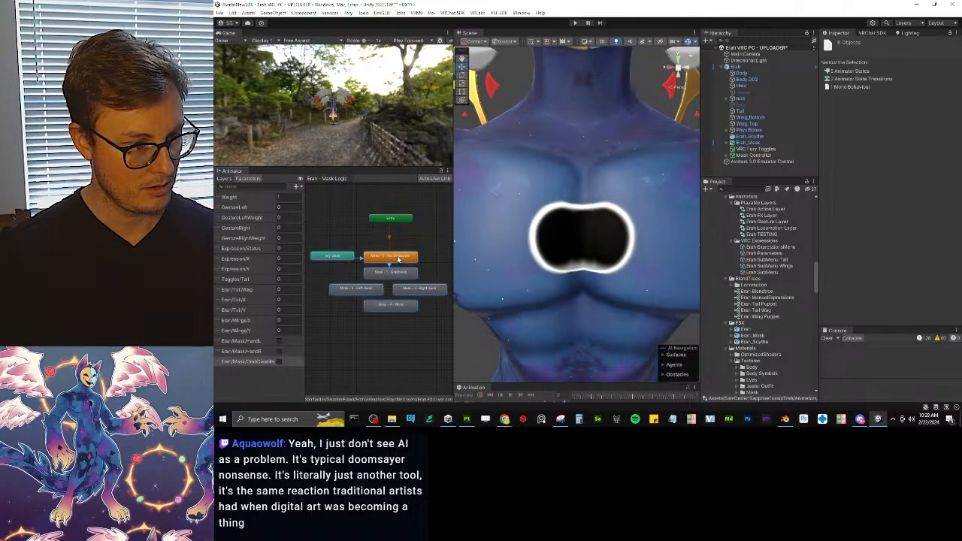
left_click_drag(397, 260, 398, 236)
left_click(389, 314)
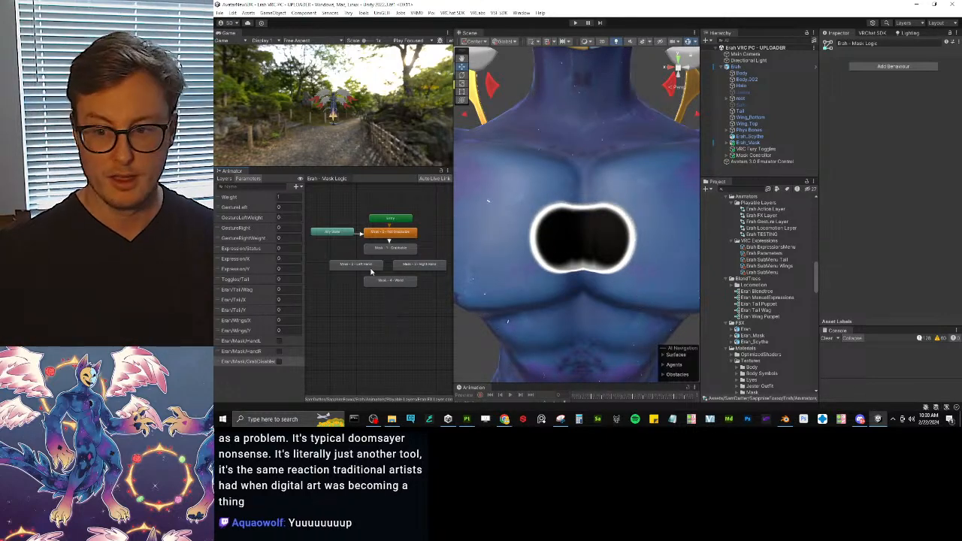
Step: Widen the Animator area further into the Scene view so more of the Mask Logic graph fits
scroll(398, 301, "up", 2)
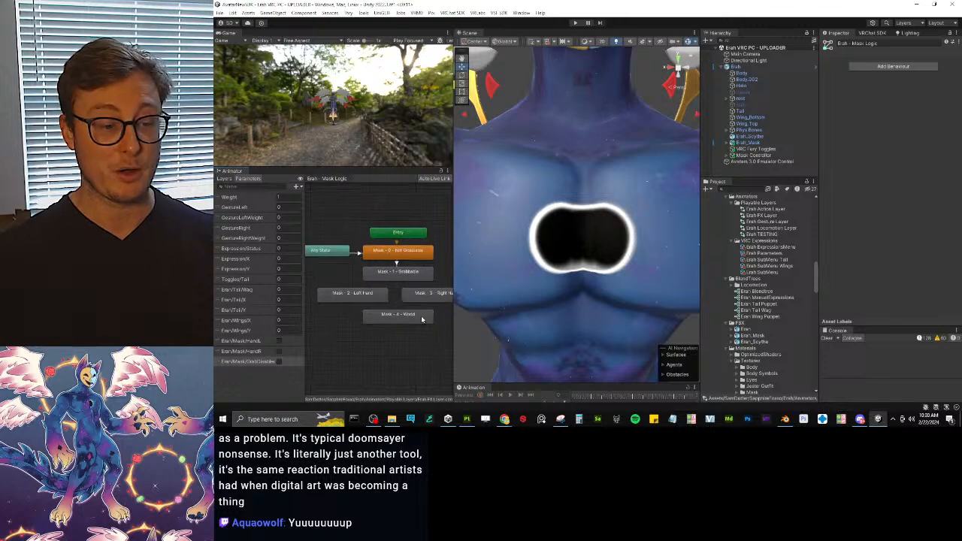
left_click_drag(453, 332, 502, 336)
mouse_move(435, 296)
middle_mouse_down()
mouse_move(460, 276)
mouse_move(450, 285)
middle_mouse_up()
scroll(415, 298, "up", 2)
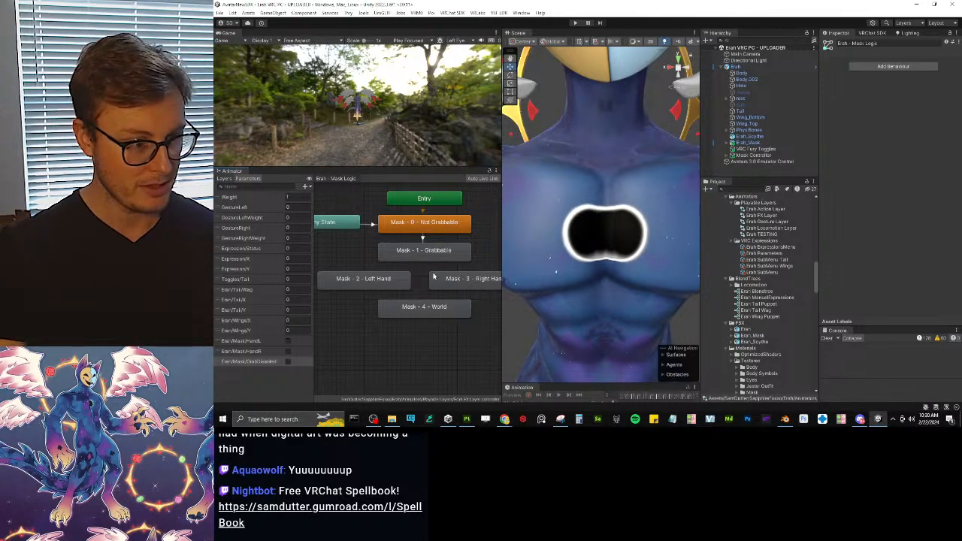
middle_click_drag(440, 267, 448, 277)
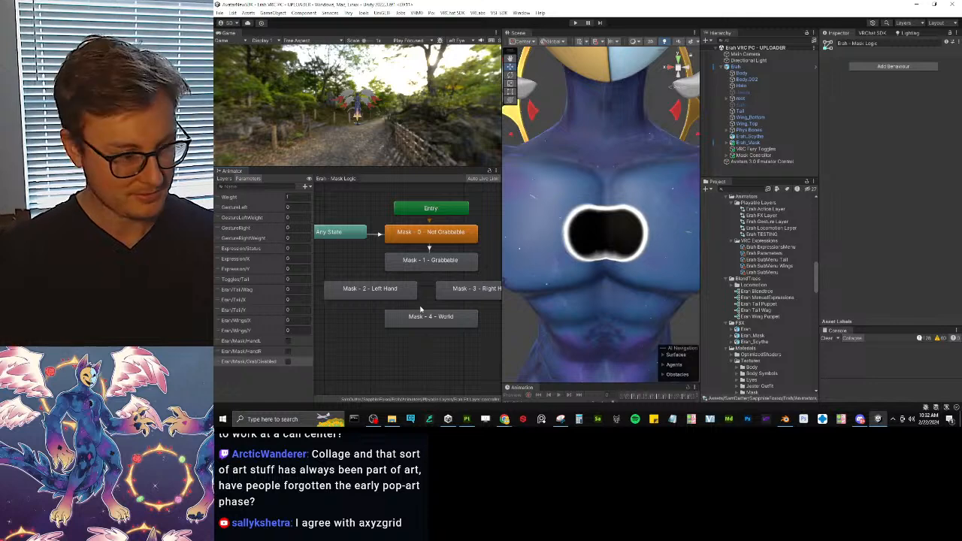
Step: Review the Any State node, the Mask - 0 - Not Grabbable state and its transition to Mask - 1 - Grabbable
scroll(420, 309, "down", 3)
scroll(410, 271, "up", 3)
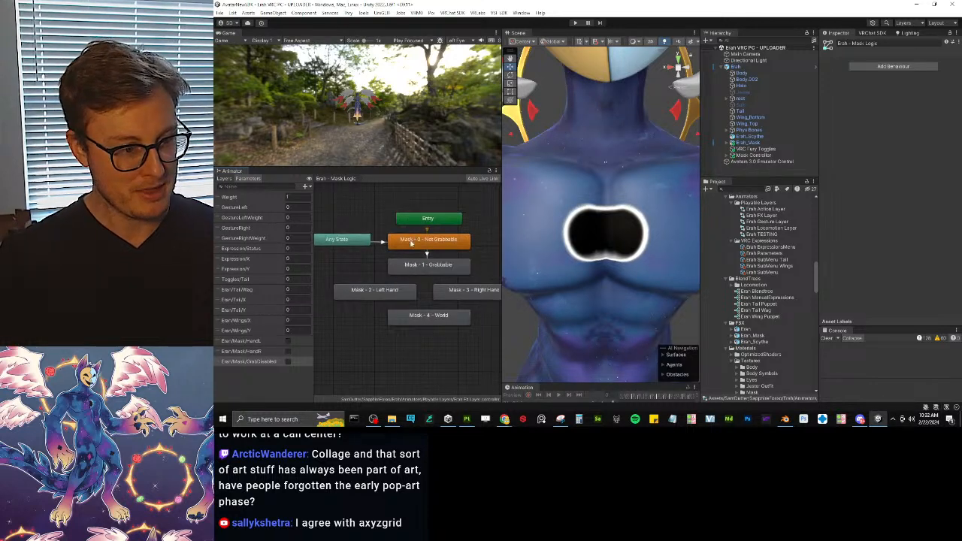
left_click_drag(363, 242, 359, 246)
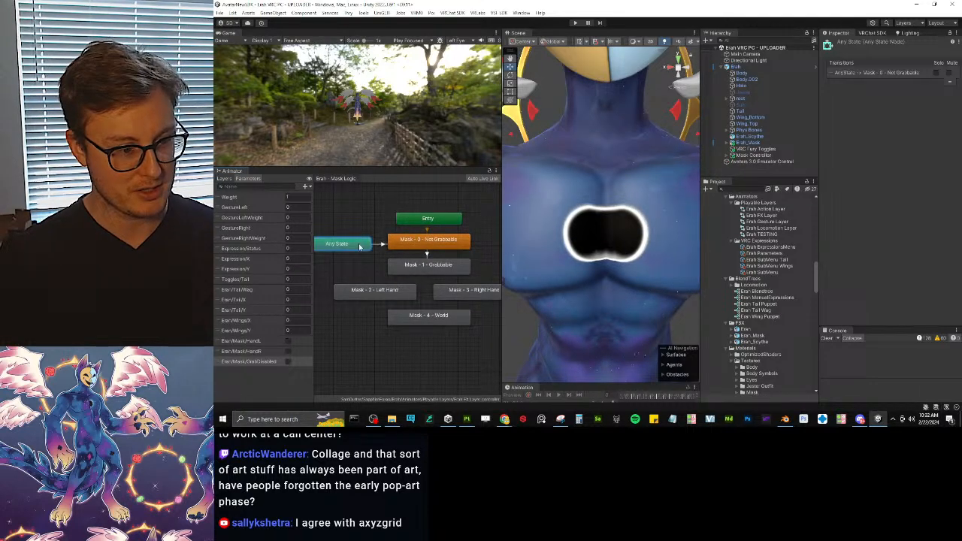
left_click(377, 244)
left_click(351, 248)
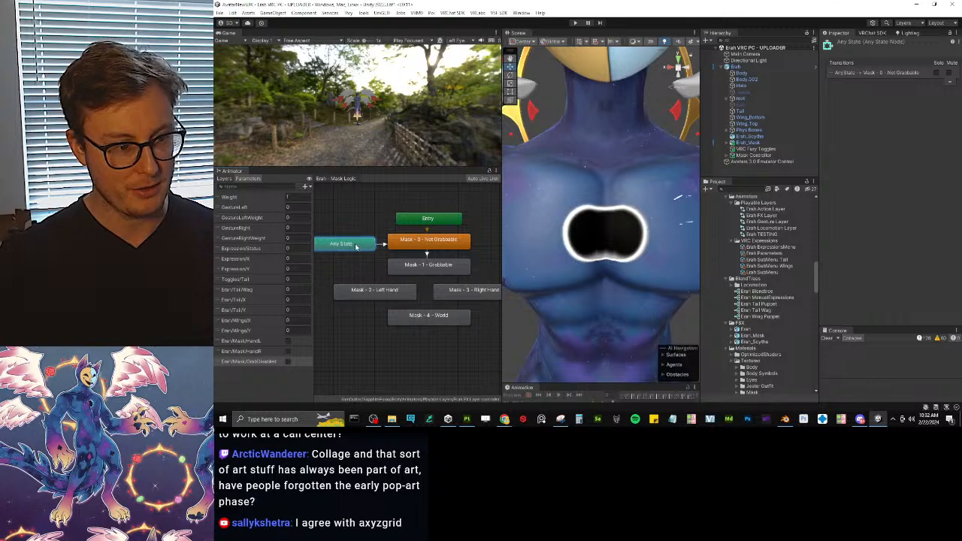
left_click(398, 242)
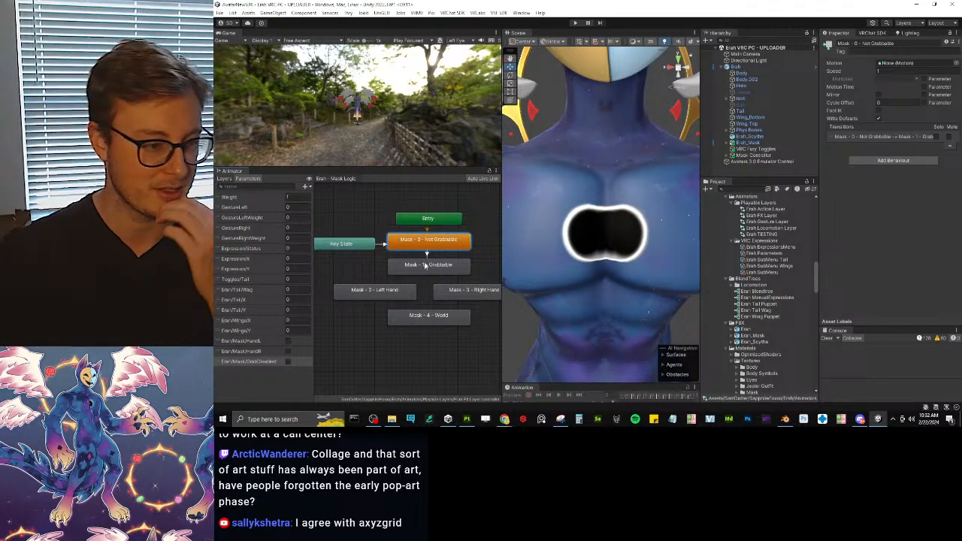
left_click(426, 255)
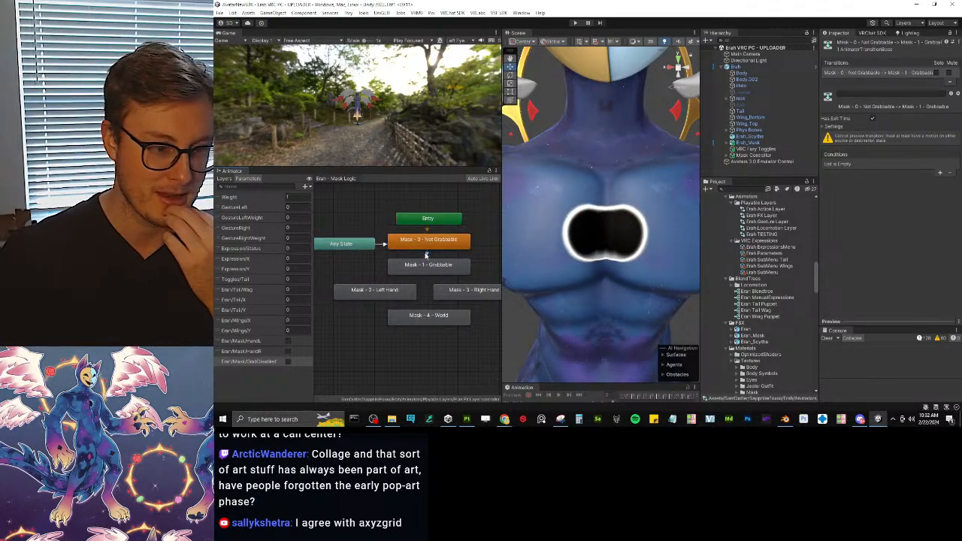
Step: Check the condition on the Any State to Mask - 0 - Not Grabbable transition and nudge the Any State node into line with that state
left_click(382, 246)
left_click_drag(358, 249, 351, 245)
middle_click_drag(351, 245, 400, 248)
left_click_drag(400, 248, 396, 244)
middle_click_drag(429, 257, 404, 250)
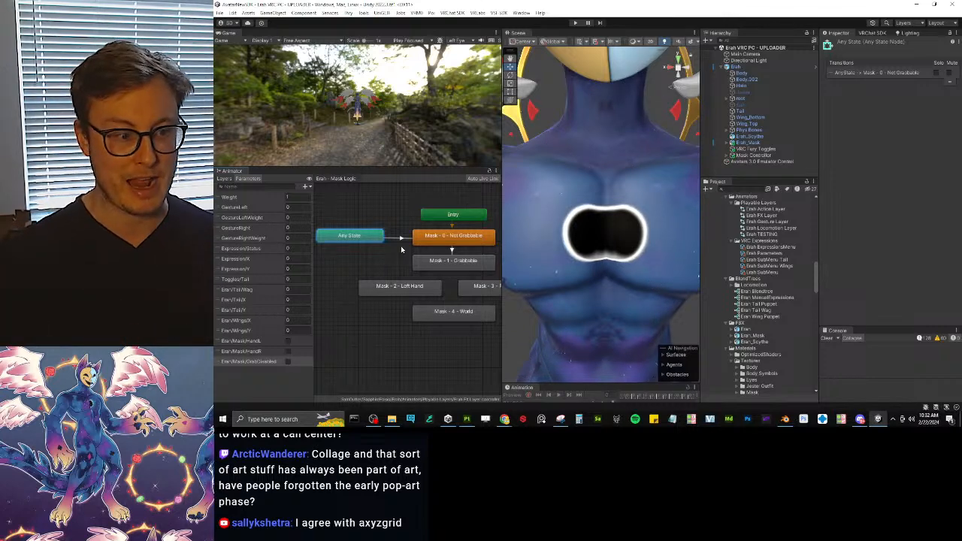
middle_click_drag(402, 249, 396, 250)
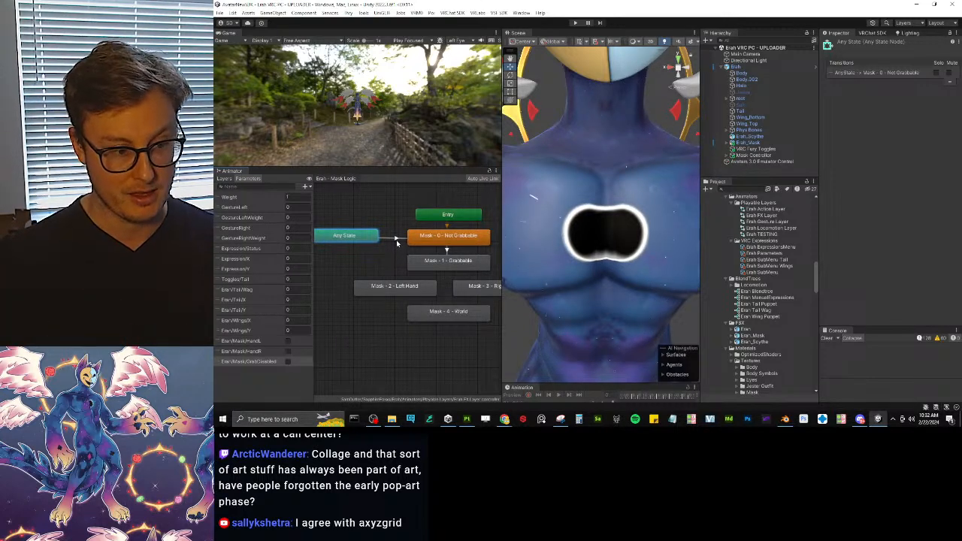
left_click(396, 240)
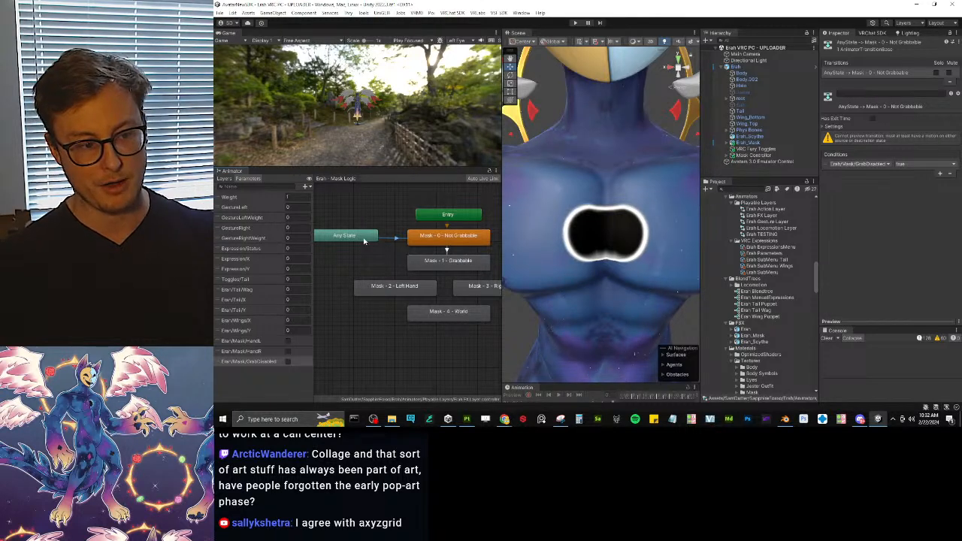
left_click_drag(364, 240, 366, 245)
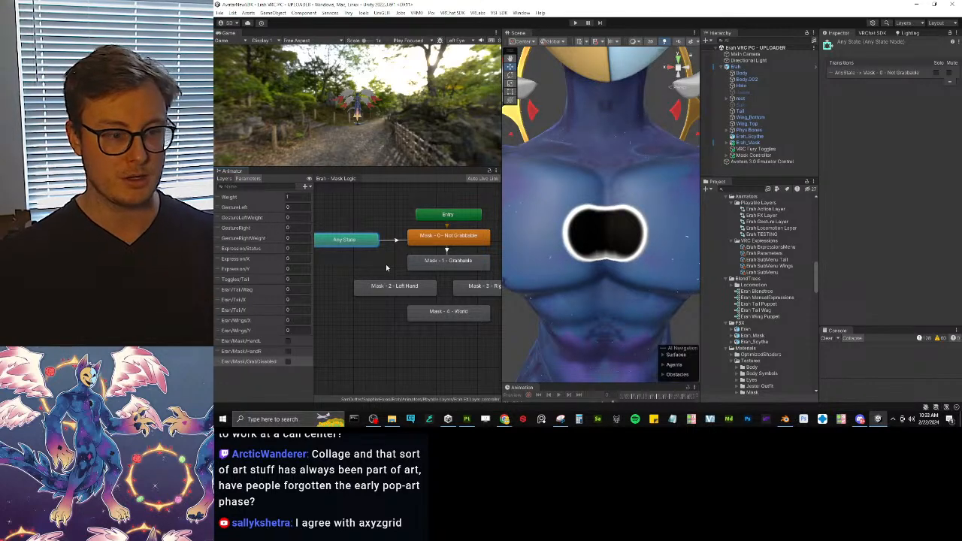
left_click_drag(360, 238, 364, 218)
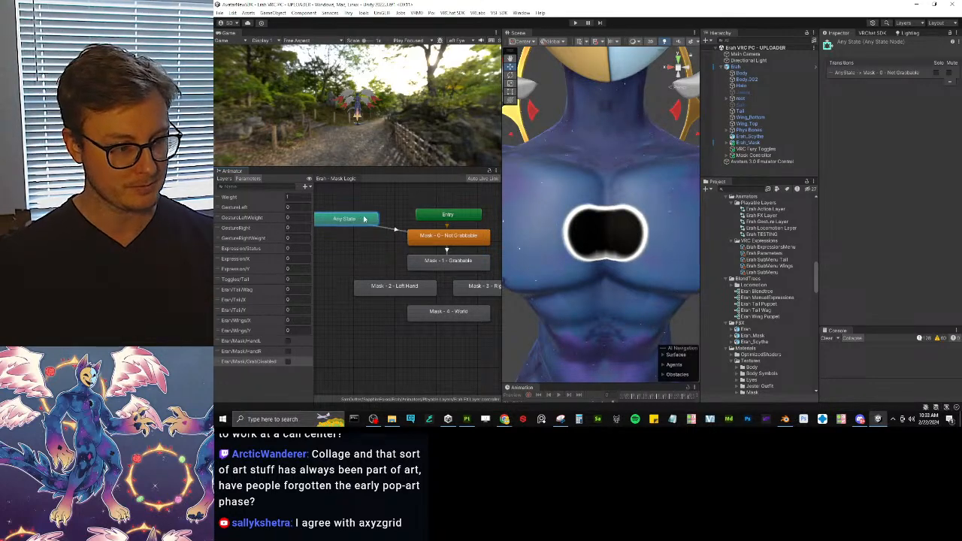
middle_click_drag(416, 241, 415, 238)
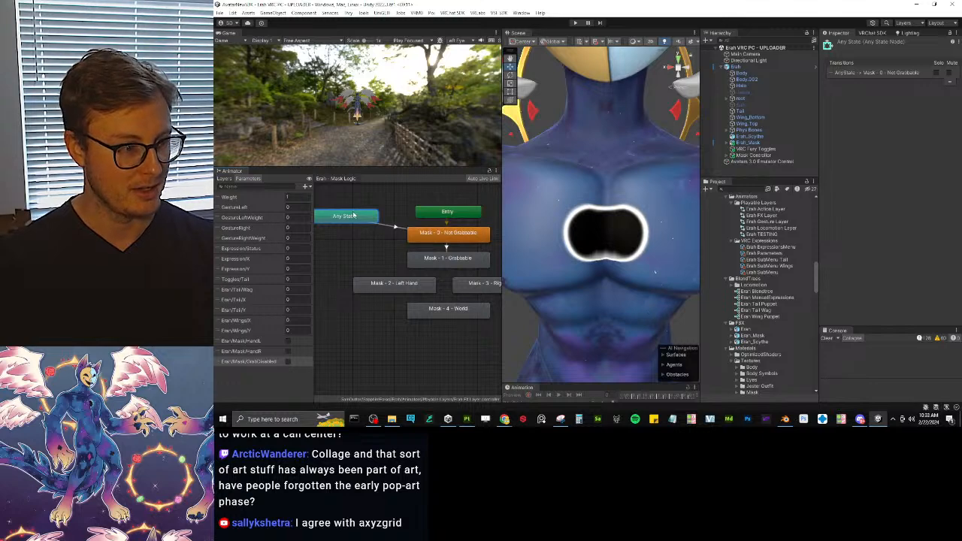
left_click_drag(353, 215, 359, 239)
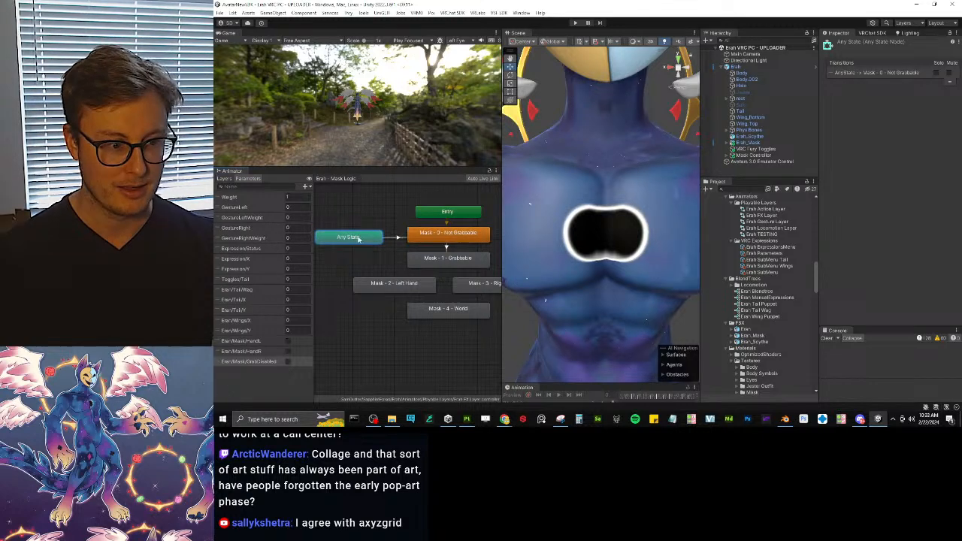
Step: Add an Erah/Mask/GrabDisabled true condition to the transition from Mask - 0 - Not Grabbable to Mask - 1 - Grabbable
left_click(404, 239)
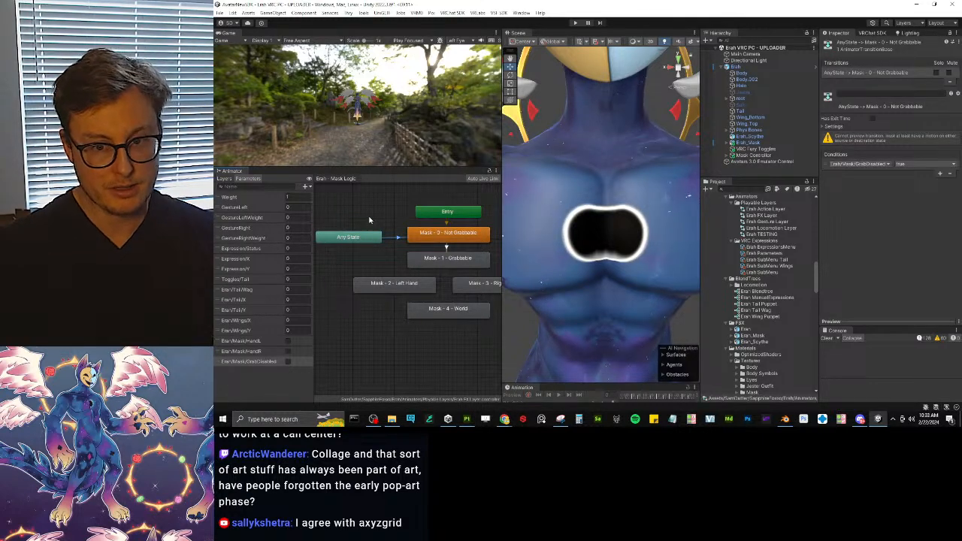
left_click(448, 249)
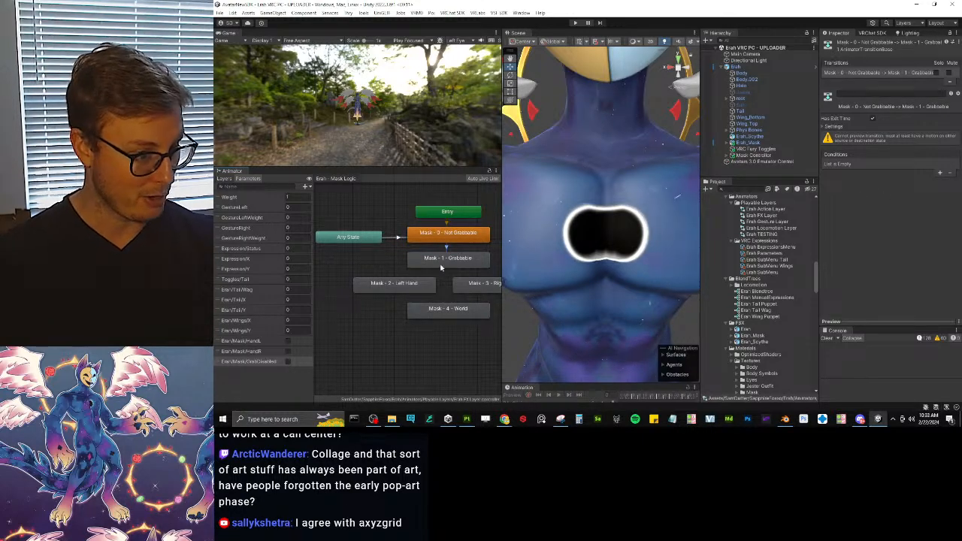
left_click(941, 175)
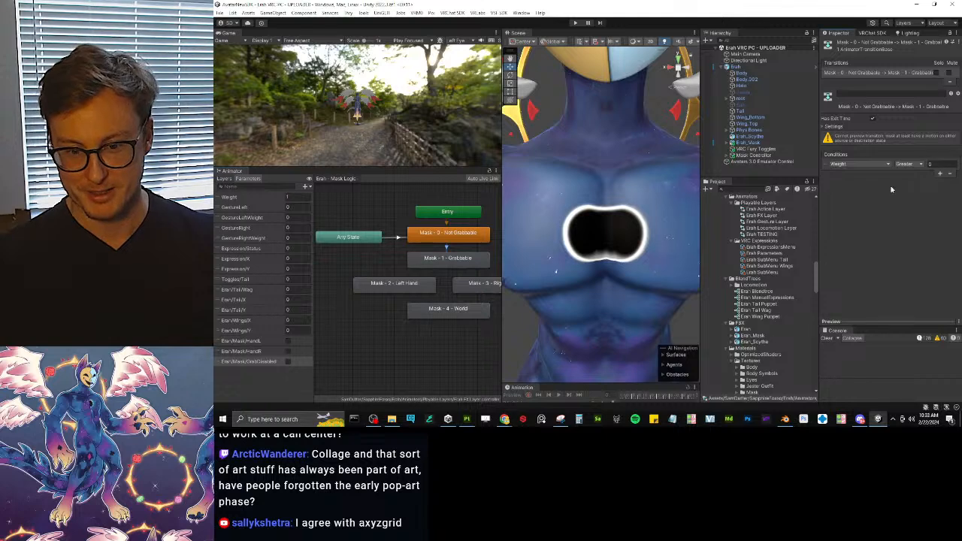
left_click(870, 166)
left_click(862, 225)
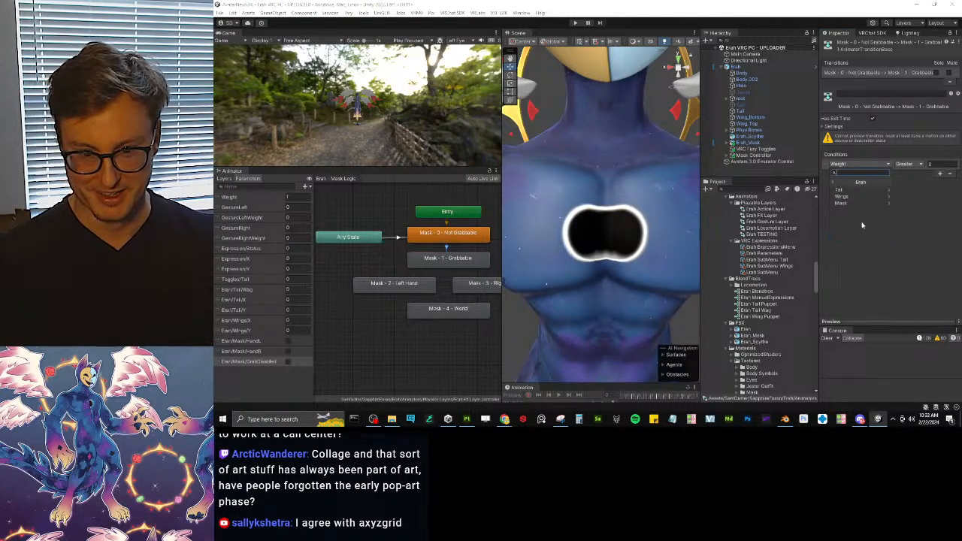
left_click(859, 204)
left_click(864, 203)
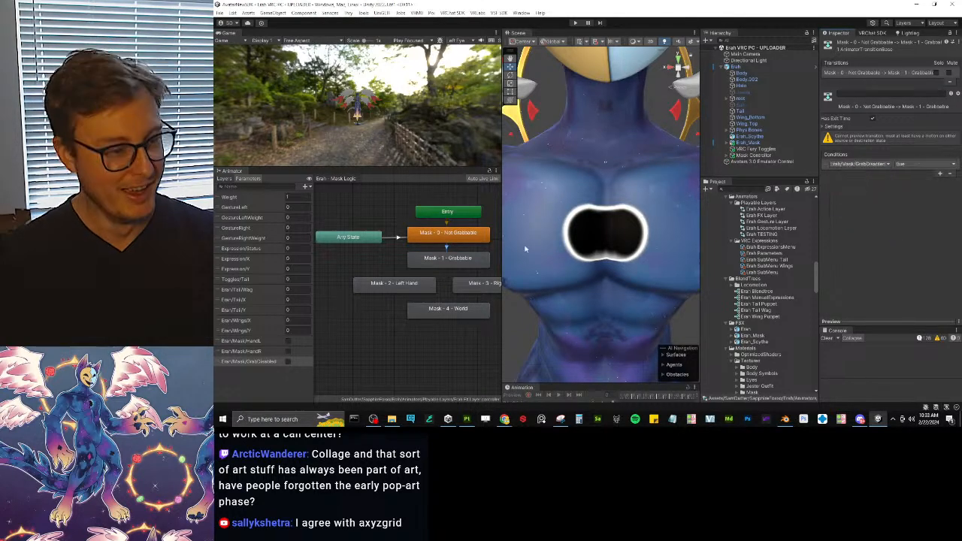
Step: Create transitions from Mask - 1 - Grabbable to Mask - 2 - Left Hand and to Mask - 3 - Right Hand
scroll(407, 244, "up", 2)
right_click(426, 261)
left_click(431, 263)
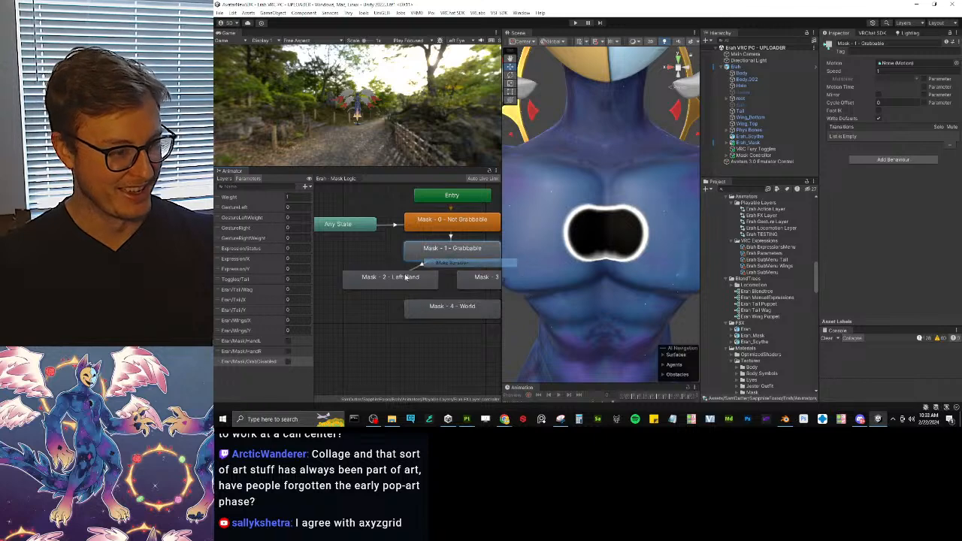
left_click(407, 277)
middle_click_drag(404, 284, 371, 275)
right_click(431, 249)
left_click(441, 254)
left_click(457, 272)
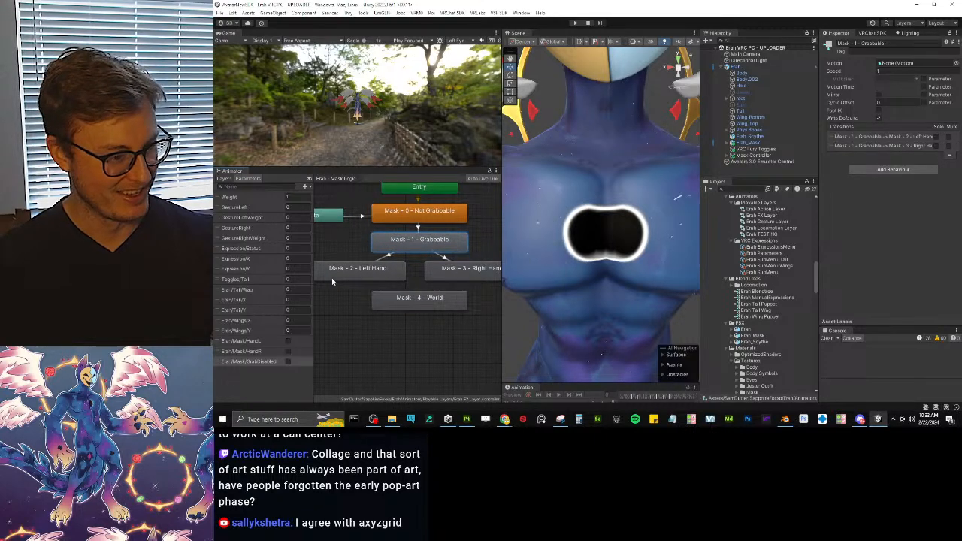
Step: Create transitions from both Mask - 2 - Left Hand and Mask - 3 - Right Hand to Mask - 4 - World
right_click(378, 276)
left_click(386, 280)
left_click(403, 303)
right_click(466, 277)
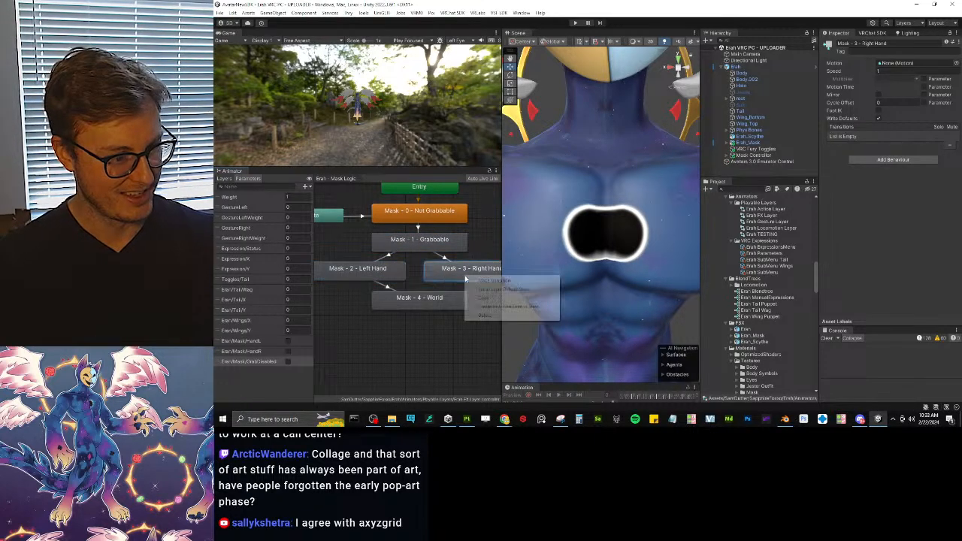
left_click(474, 282)
left_click(452, 299)
Step: Review the Any State node and the transitions linking the Not Grabbable, Grabbable, Left Hand and World states
left_click(420, 239)
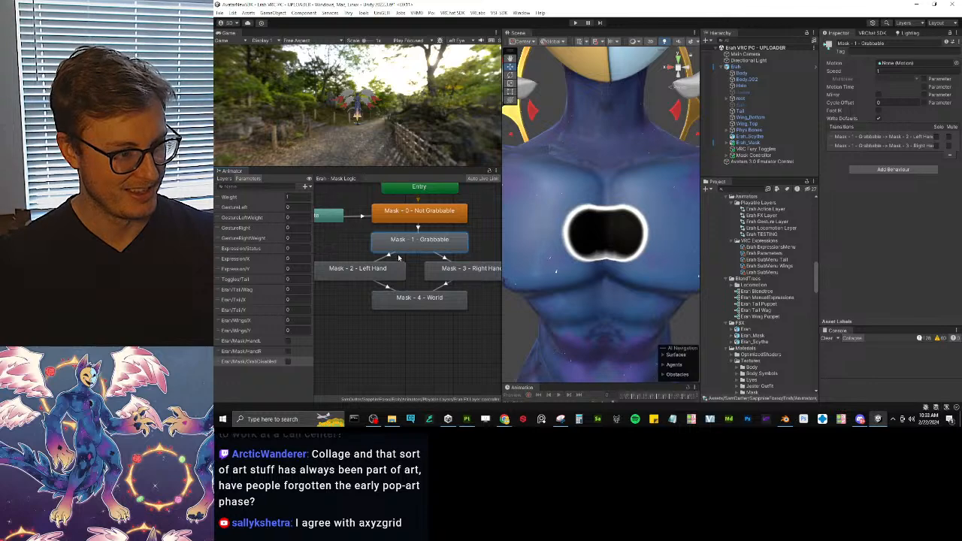
left_click(418, 228)
middle_click_drag(397, 252, 428, 249)
left_click(355, 224)
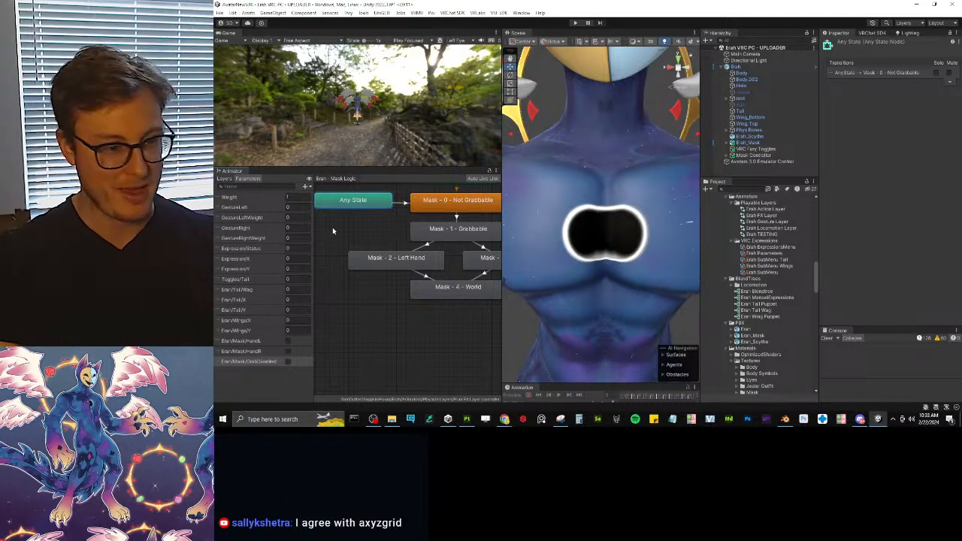
scroll(406, 252, "up", 1)
left_click(442, 220)
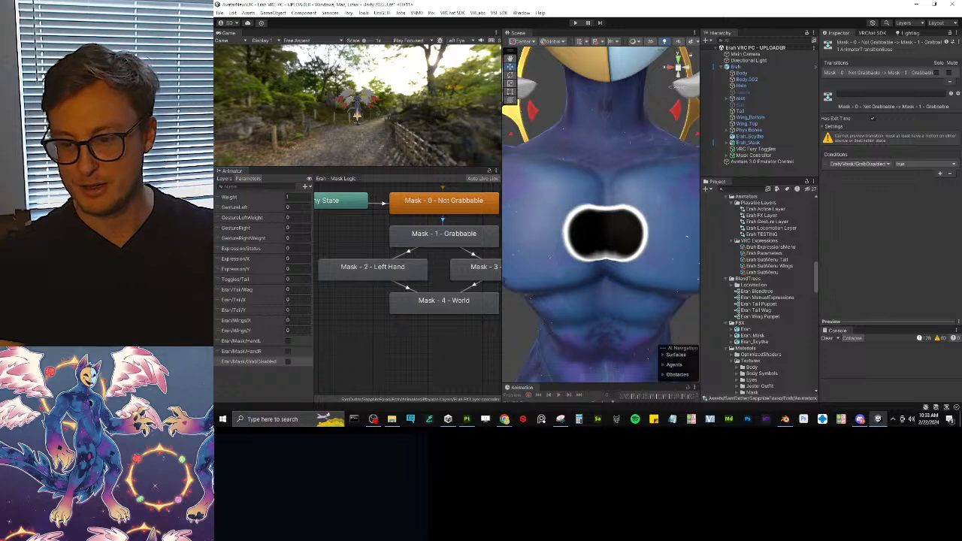
middle_click_drag(399, 275, 398, 275)
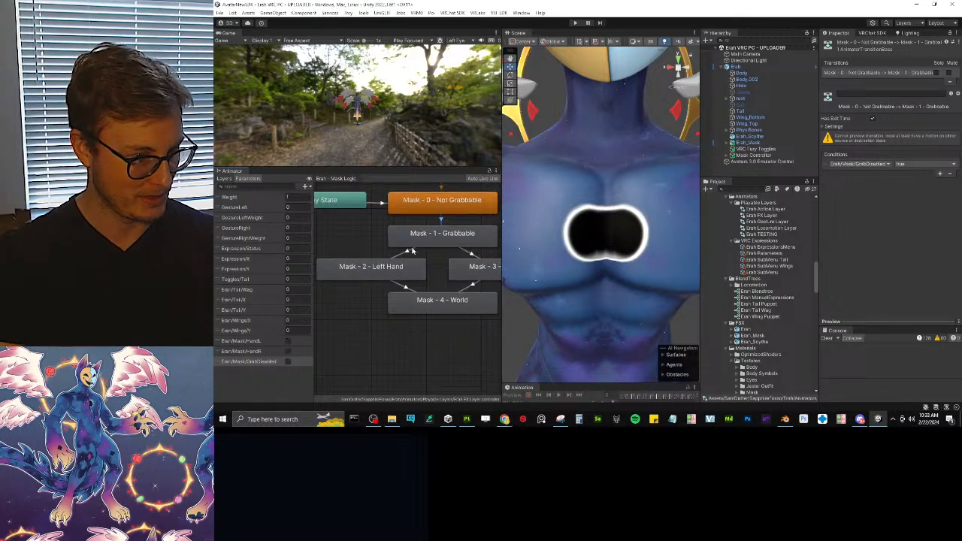
left_click(409, 254)
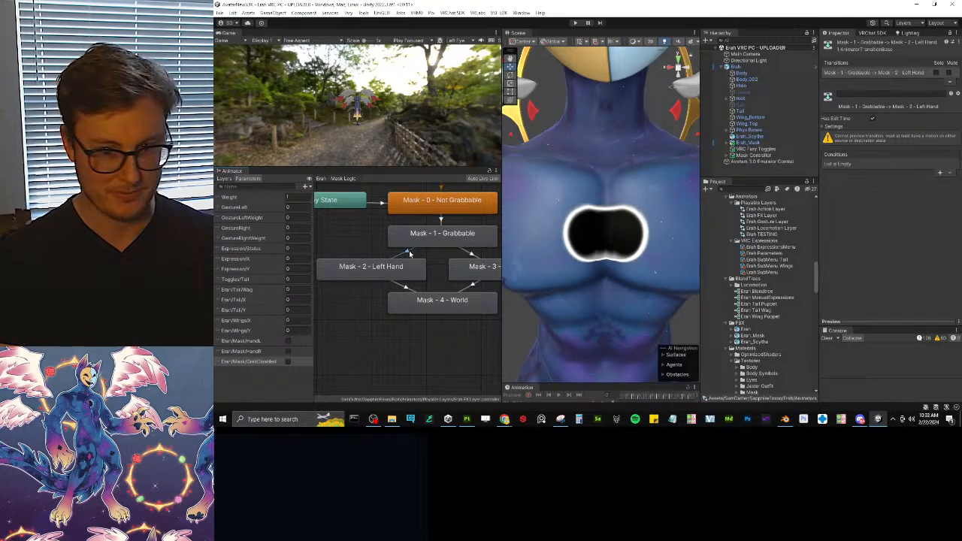
left_click(406, 286)
Step: Link Mask - 2 - Left Hand and Mask - 3 - Right Hand with transitions in both directions
mouse_move(407, 286)
middle_mouse_down()
mouse_move(394, 272)
mouse_move(417, 282)
middle_mouse_up()
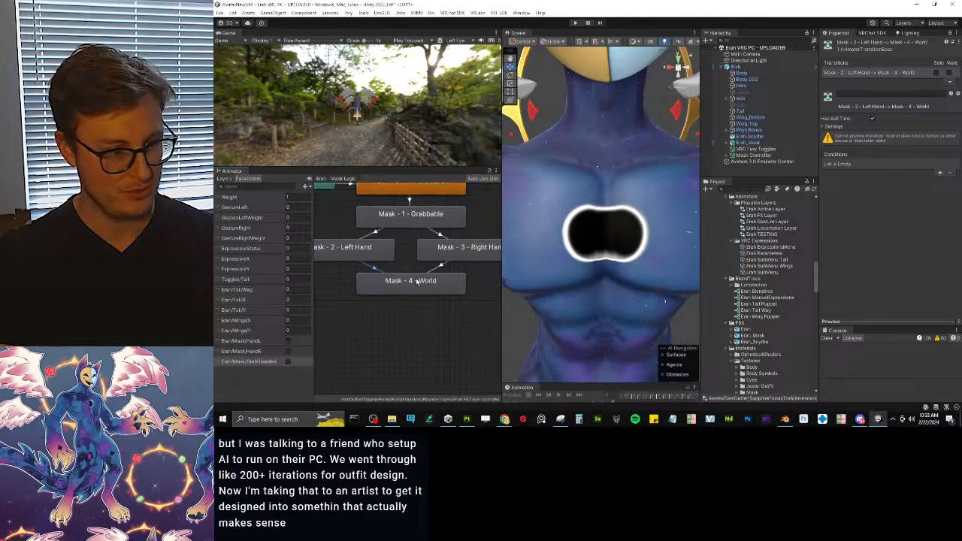
right_click(363, 249)
left_click(370, 255)
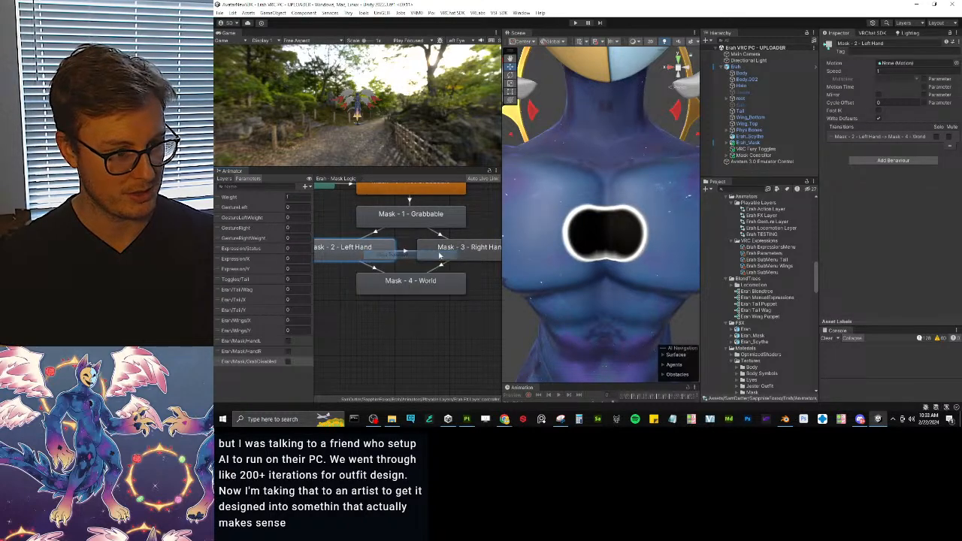
left_click(438, 251)
right_click(440, 253)
left_click(447, 260)
left_click(371, 246)
Step: Create return transitions from Mask - 2 - Left Hand and Mask - 3 - Right Hand to Mask - 1 - Grabbable
right_click(373, 245)
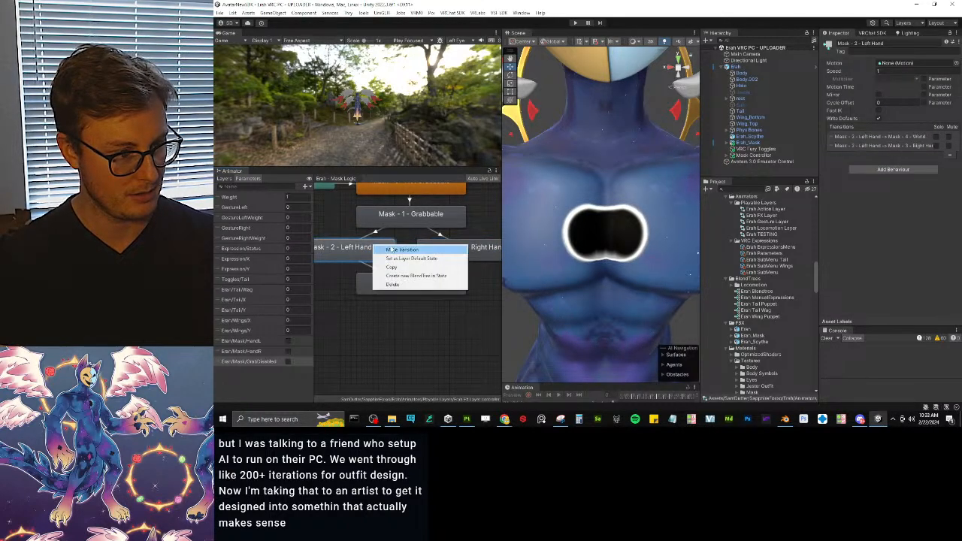
left_click(381, 250)
left_click(411, 215)
right_click(430, 244)
right_click(430, 244)
left_click(439, 251)
left_click(423, 224)
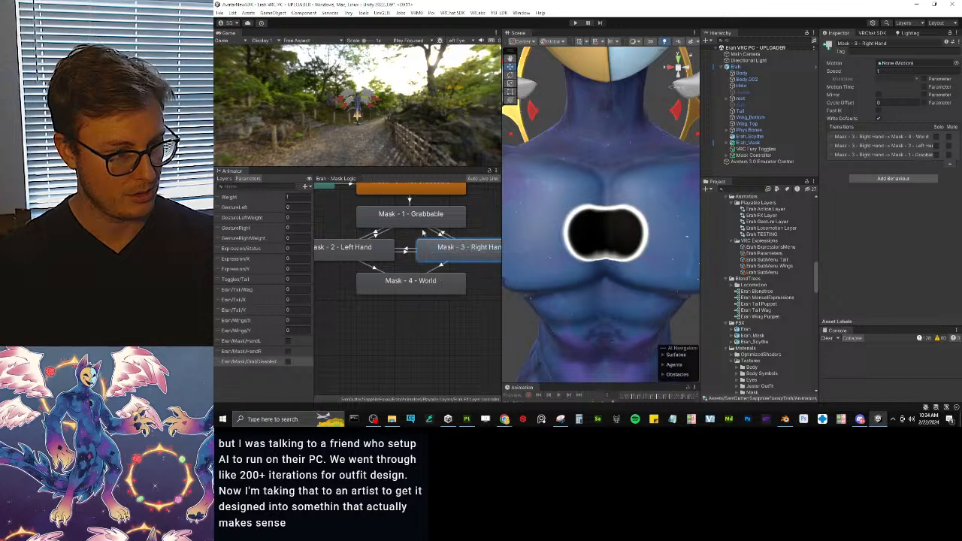
right_click(451, 262)
left_click(459, 267)
left_click(448, 281)
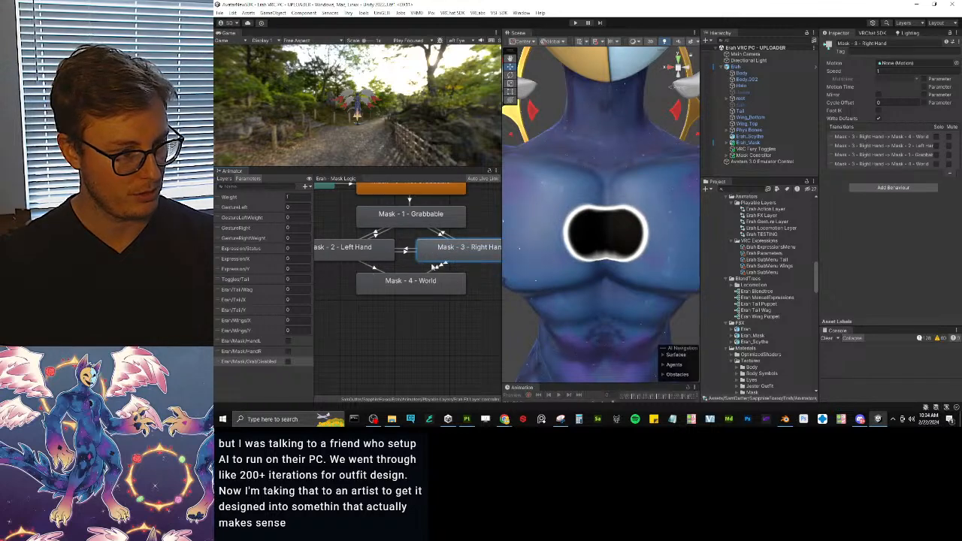
Step: Create transitions from Mask - 4 - World back to Mask - 3 - Right Hand and Mask - 2 - Left Hand
right_click(421, 280)
left_click(436, 285)
left_click(450, 251)
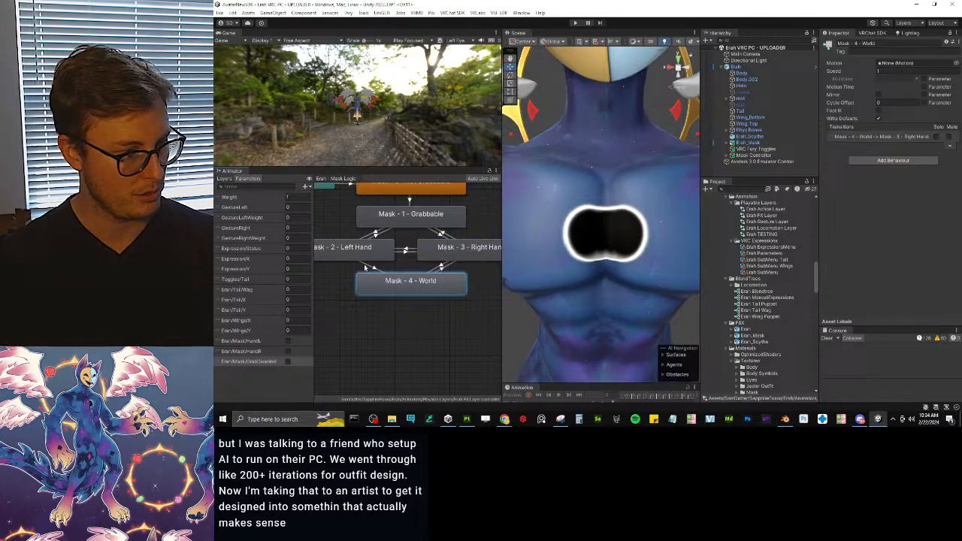
right_click(372, 286)
left_click(387, 291)
left_click(365, 251)
scroll(389, 307, "down", 3)
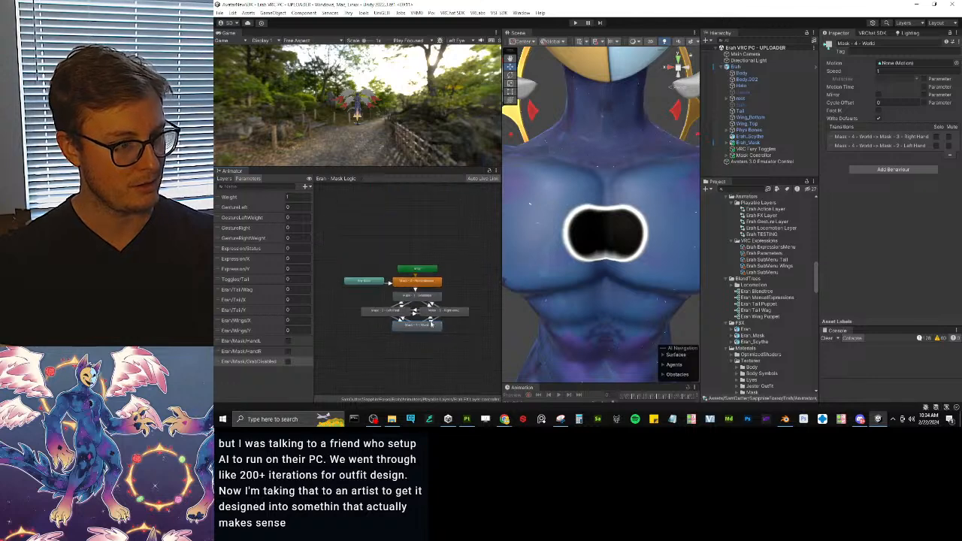
scroll(392, 274, "up", 1)
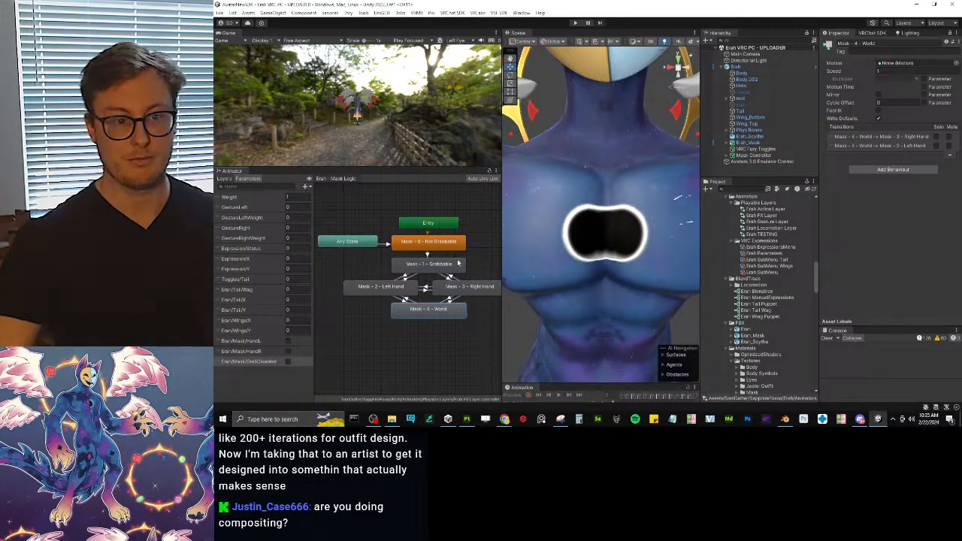
Step: Bring the whole avatar into the Scene view and widen the Animator area until the complete mask state graph fits
scroll(594, 199, "down", 5)
left_click_drag(594, 199, 618, 190, "alt")
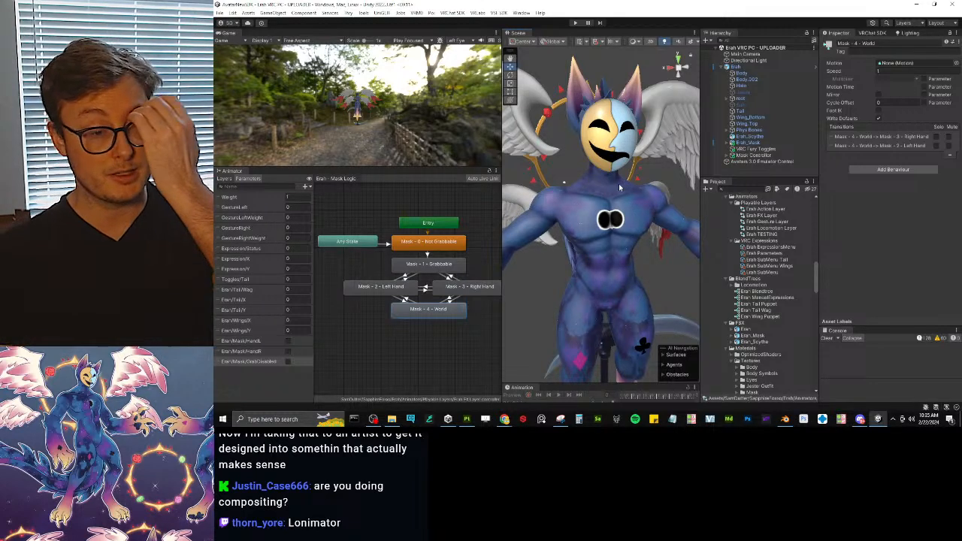
scroll(494, 263, "down", 4)
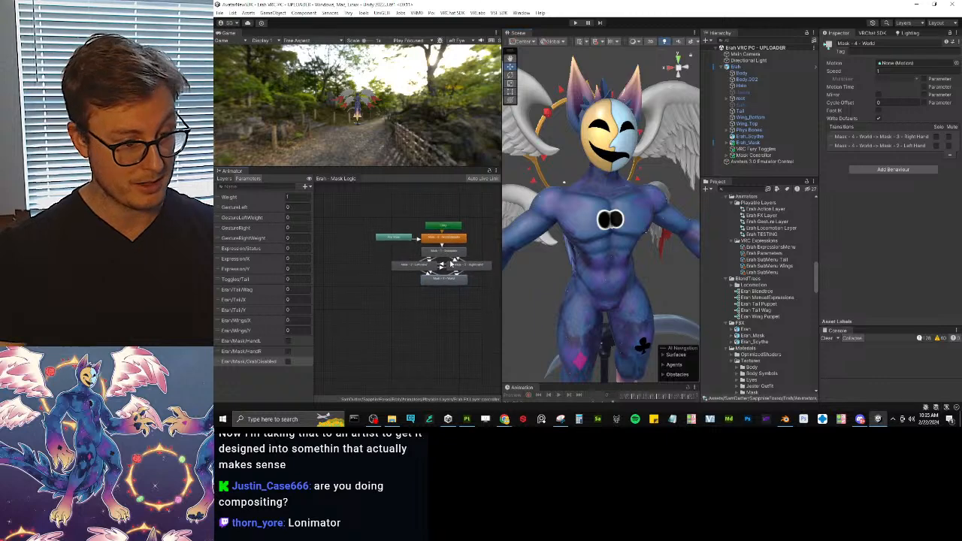
left_click_drag(501, 298, 596, 284)
scroll(489, 298, "up", 4)
middle_click_drag(483, 261, 510, 329)
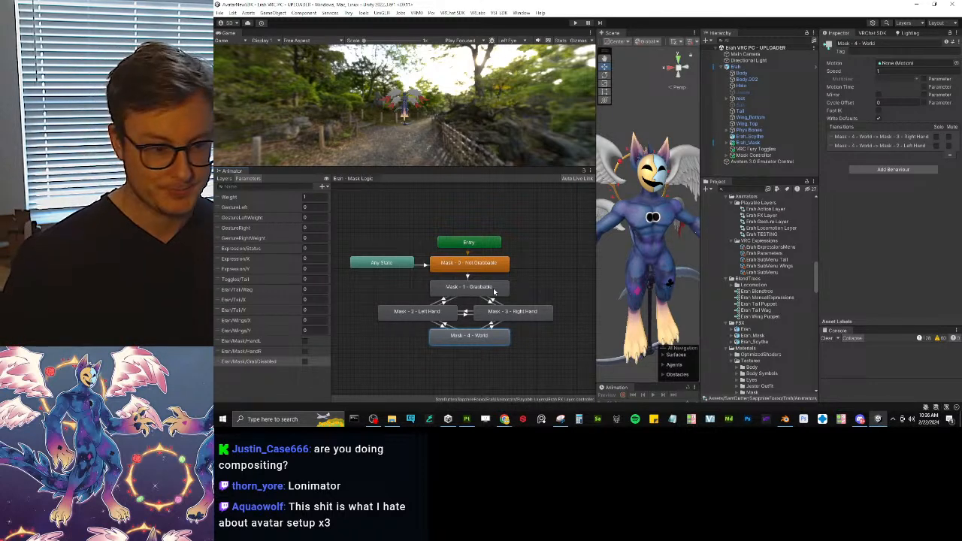
Step: Show the animator layers and select the Erah - Mask Logic layer
left_click(224, 179)
left_click(269, 264)
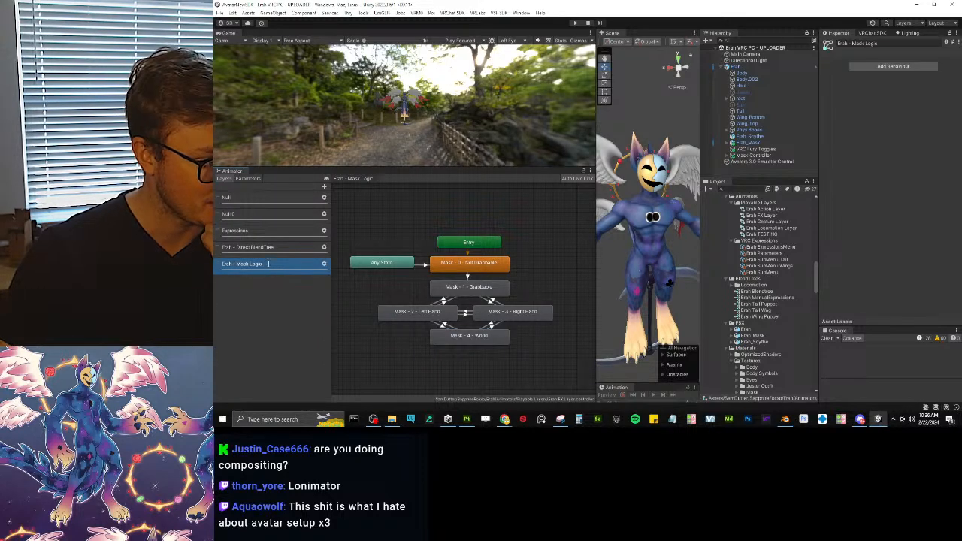
left_click(268, 264)
key("BackSpace")
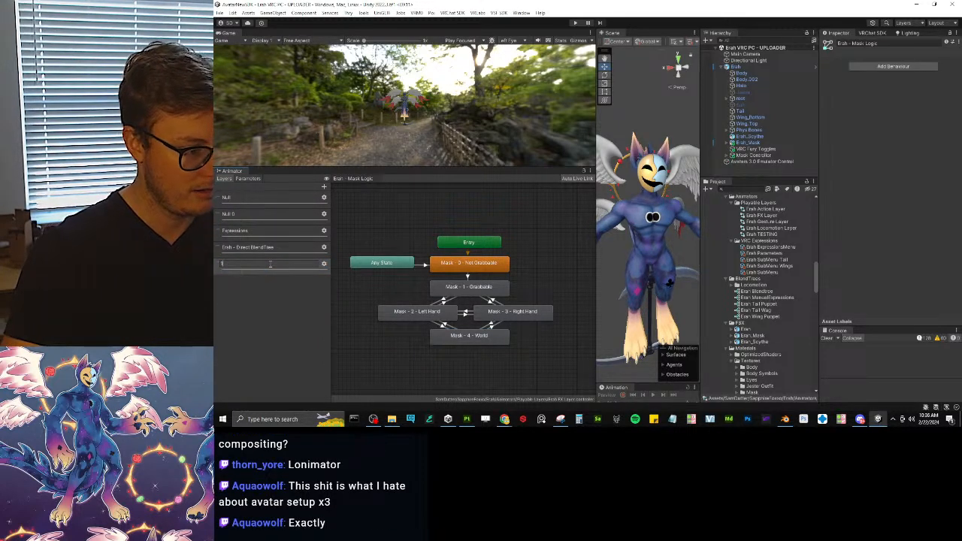
key("Escape")
left_click(268, 264)
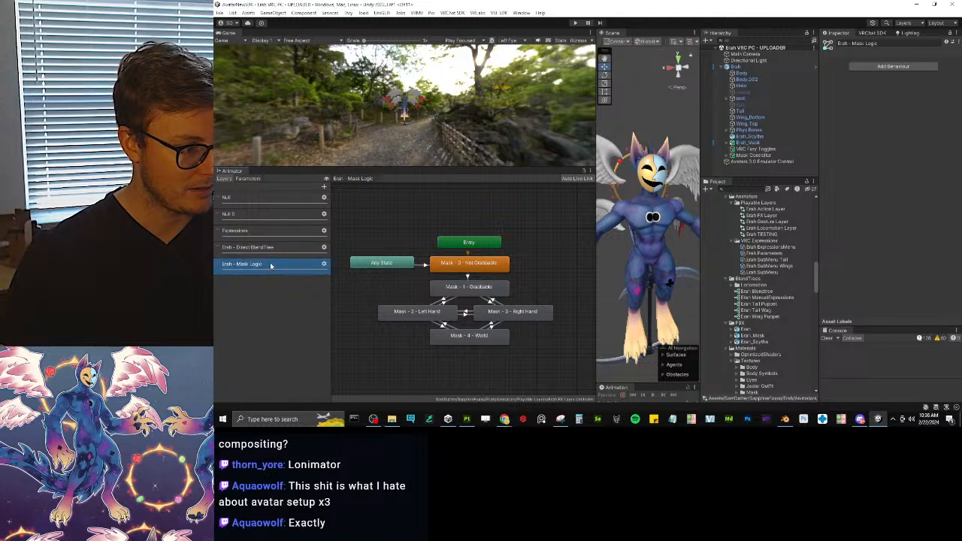
key("BackSpace")
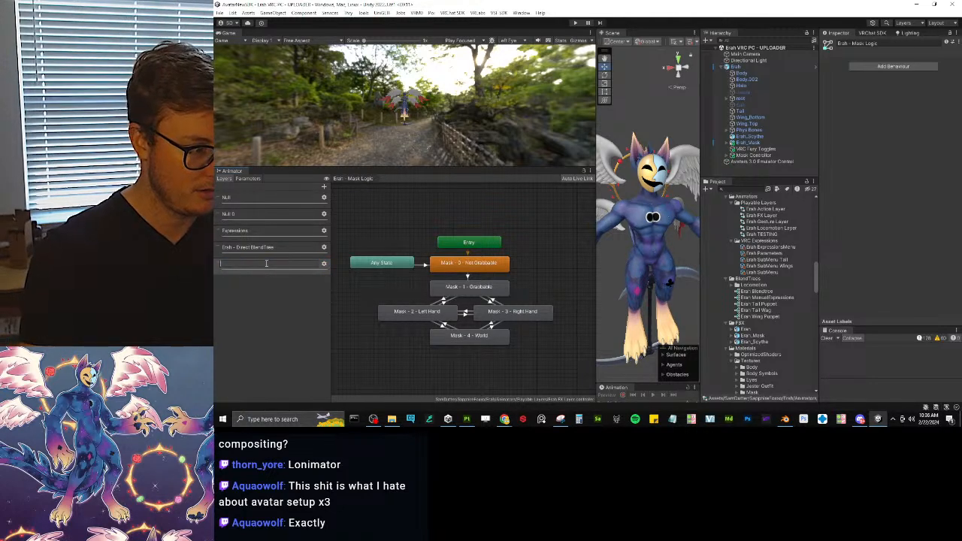
key("Escape")
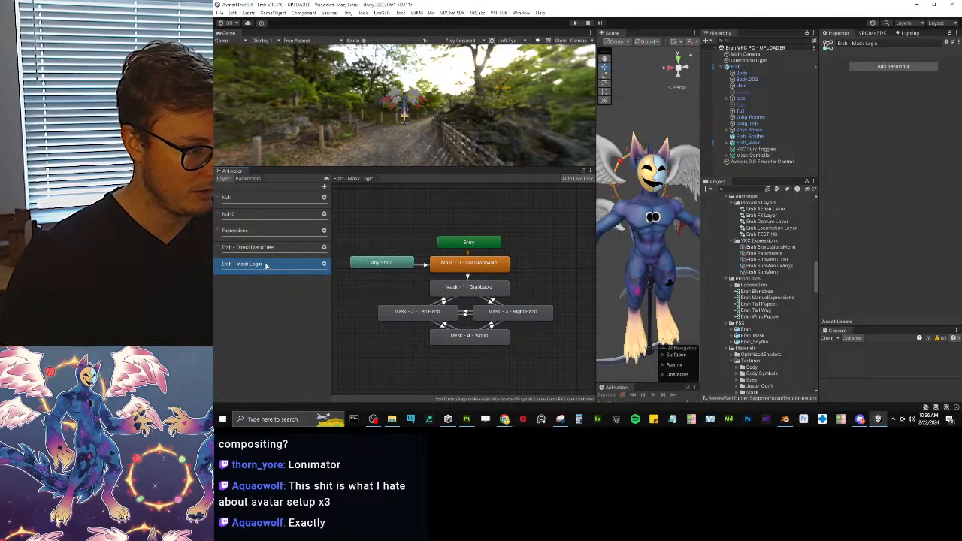
Step: Rename the Erah - Mask Logic layer to Erah - Mask Left
left_click(266, 265)
left_click(266, 264)
key("BackSpace")
key("BackSpace")
key("BackSpace")
key("BackSpace")
key("BackSpace")
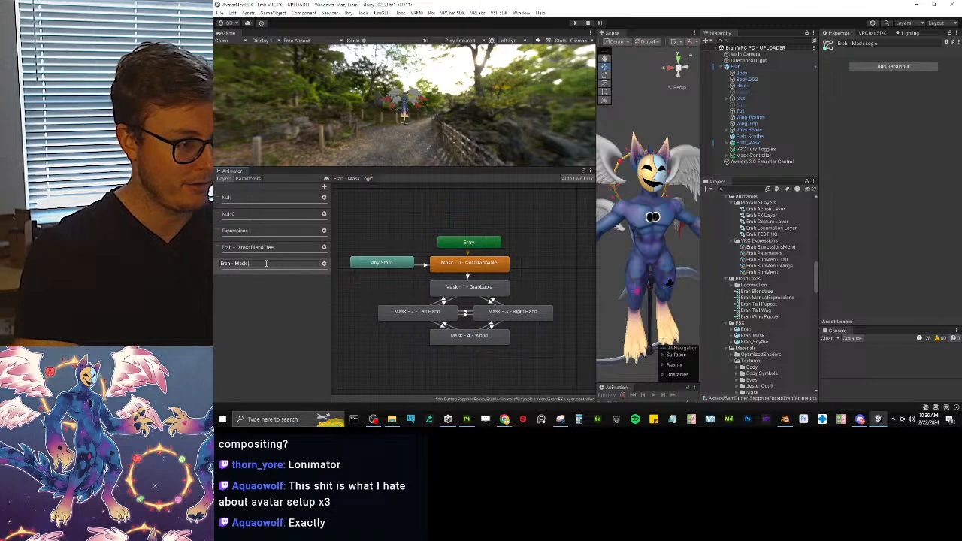
type("Left")
key("Return")
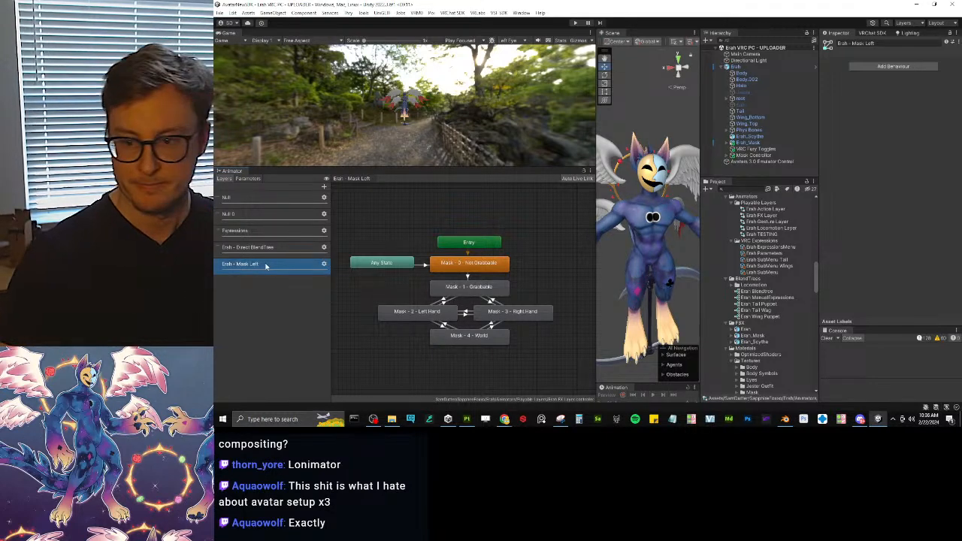
middle_click_drag(464, 295, 456, 264)
scroll(431, 262, "up", 3)
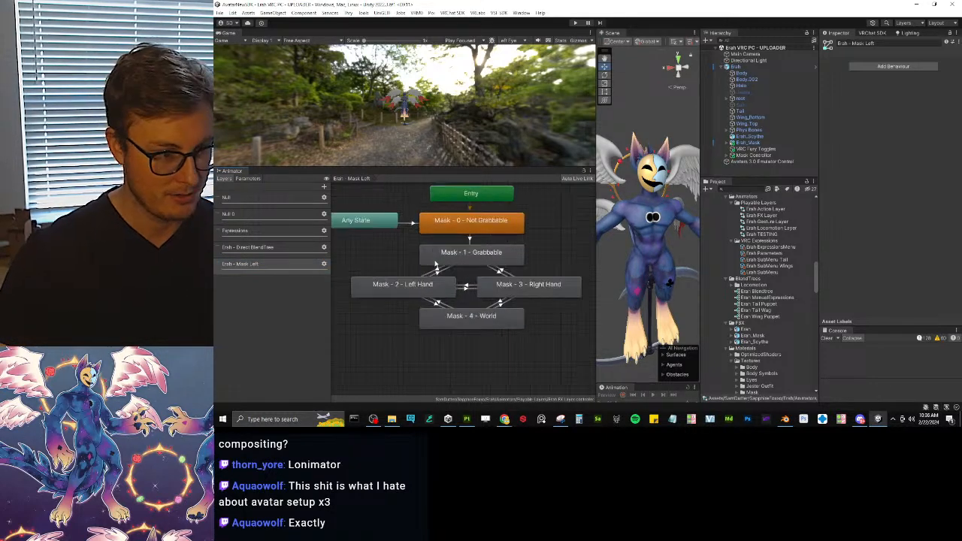
Step: Examine the Mask - 0 - Not Grabbable and Mask - 1 - Grabbable states and their transitions in the Erah - Mask Left layer
middle_click_drag(419, 207, 431, 238)
left_click(476, 256)
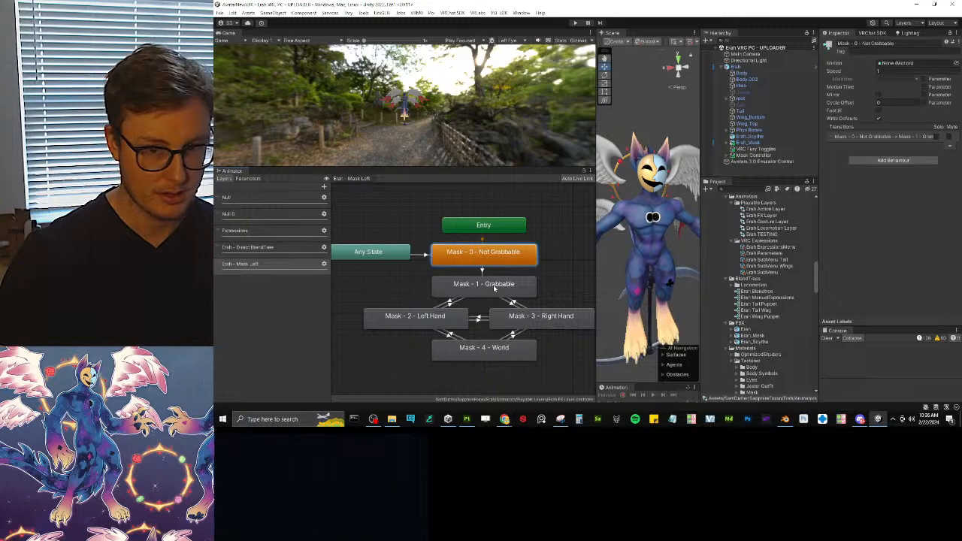
middle_click_drag(504, 306, 482, 254)
left_click(485, 263)
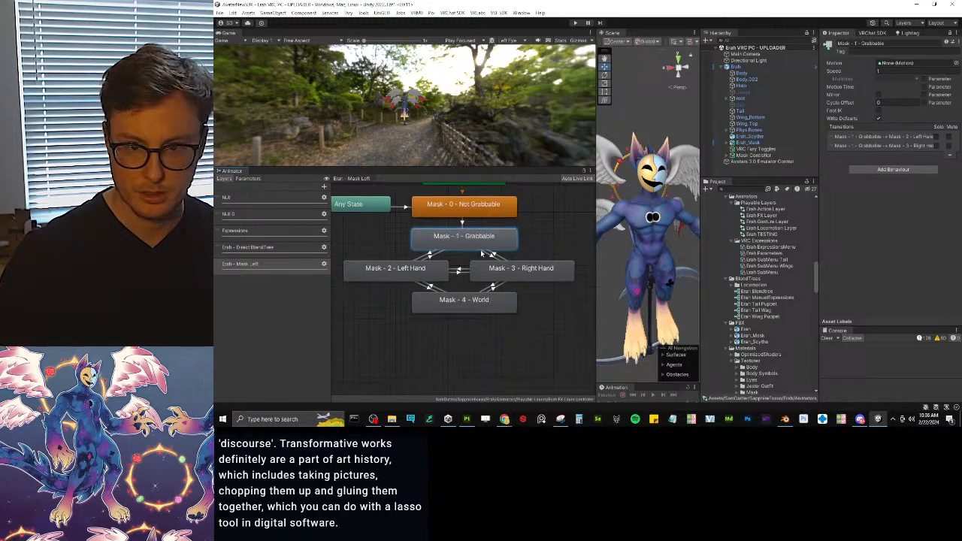
scroll(481, 243, "down", 3)
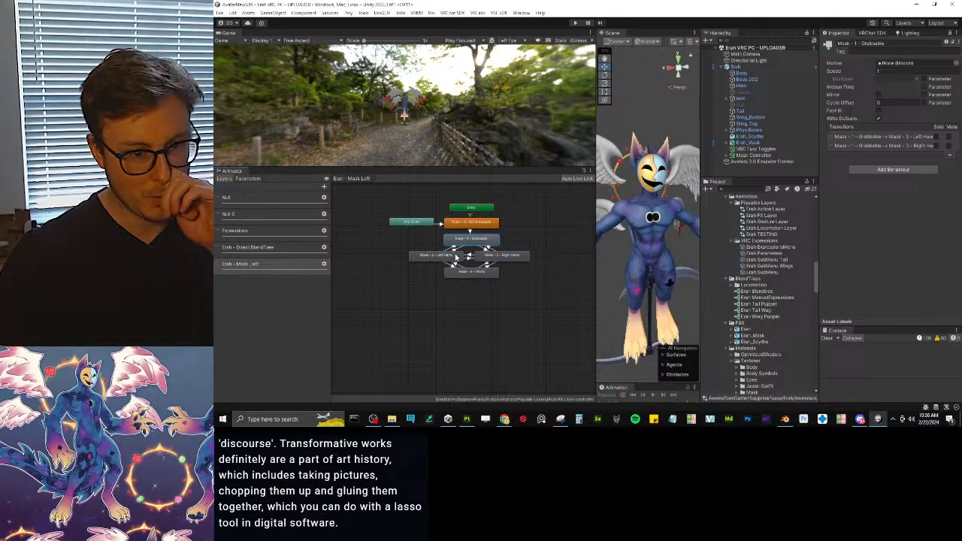
scroll(466, 255, "up", 4)
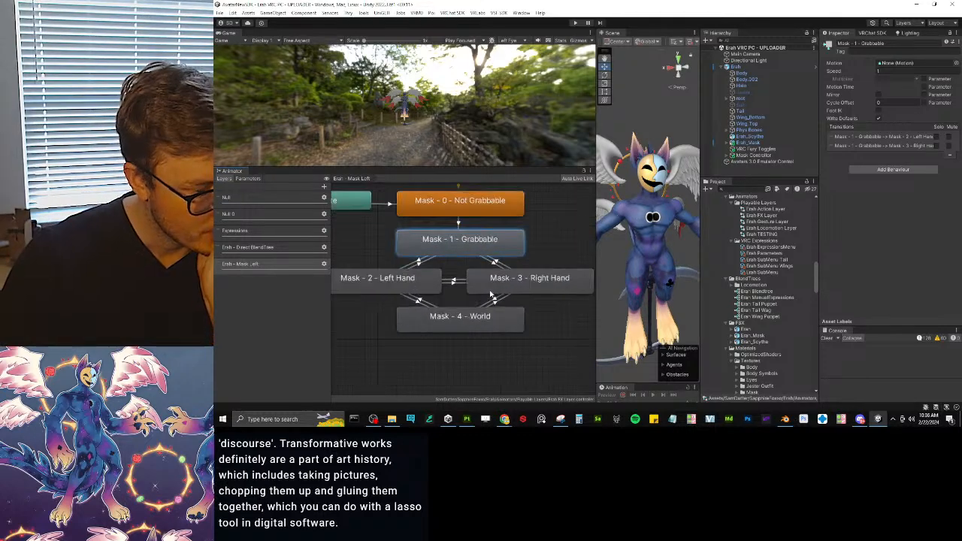
scroll(526, 300, "down", 3)
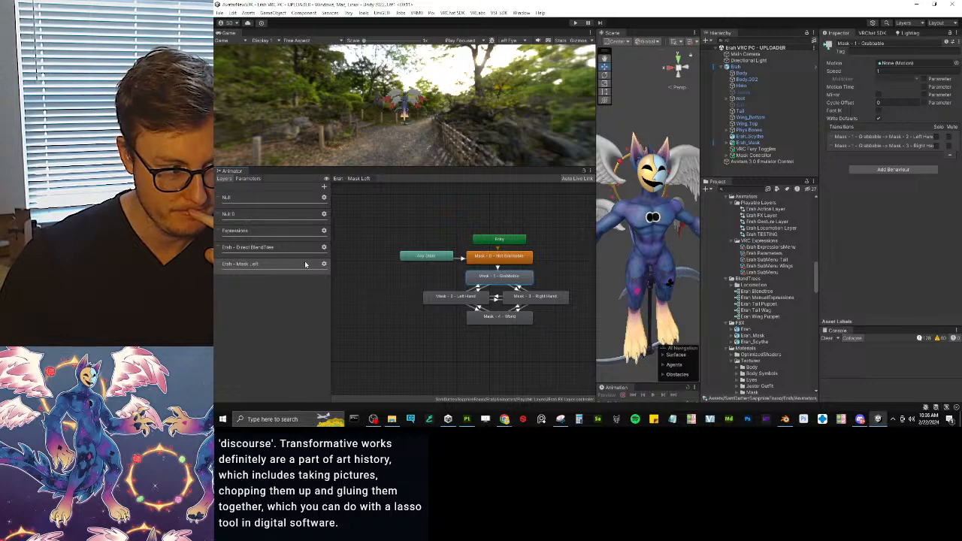
left_click(274, 254)
left_click(274, 265)
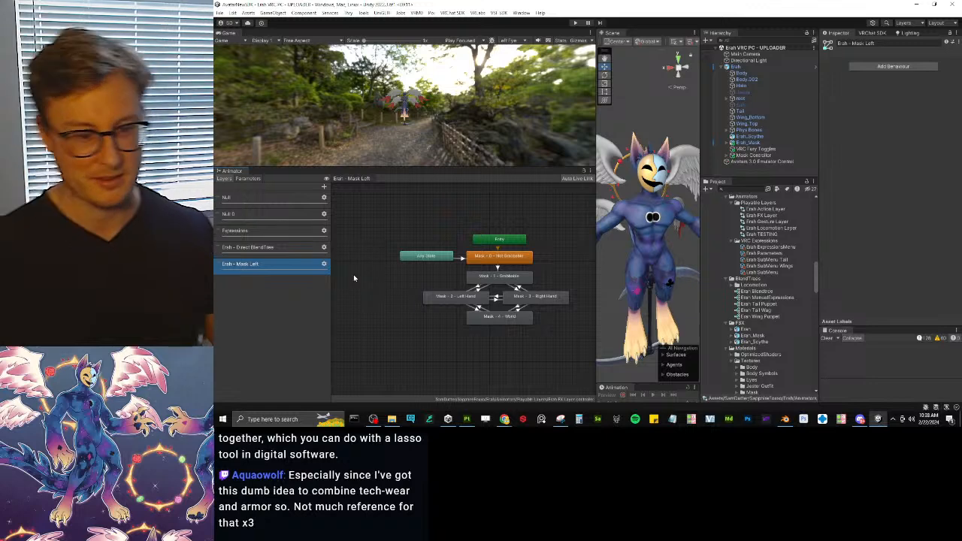
Step: Review the Erah - Mask Left graph from Any State through the Not Grabbable, Grabbable, hand and world states
scroll(550, 263, "up", 1)
scroll(545, 262, "up", 2)
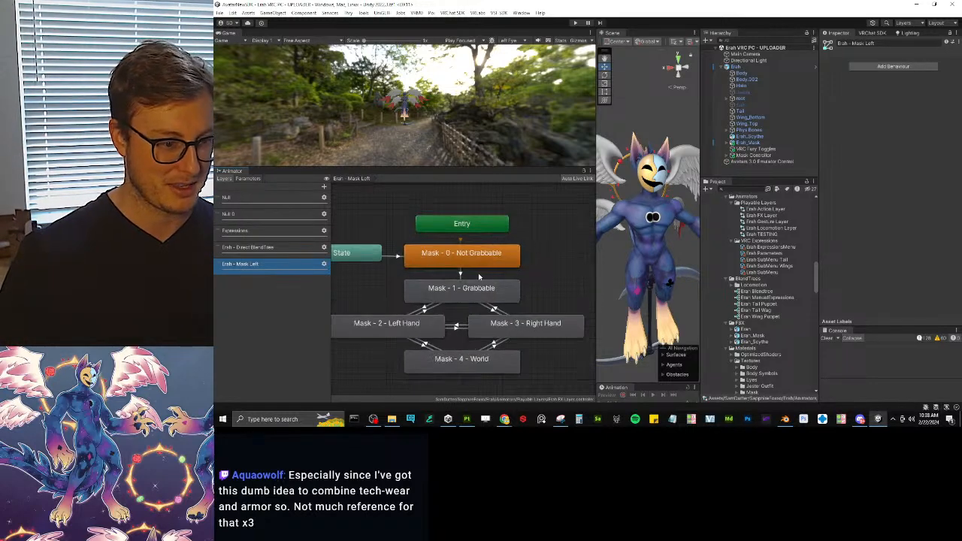
left_click_drag(369, 256, 371, 265)
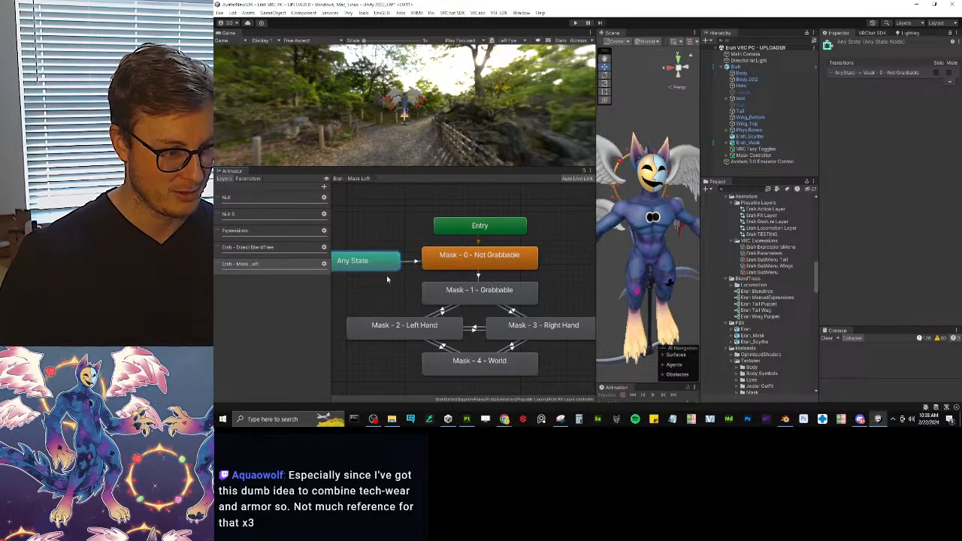
scroll(413, 286, "up", 1)
middle_click_drag(479, 276, 481, 322)
left_click(483, 258)
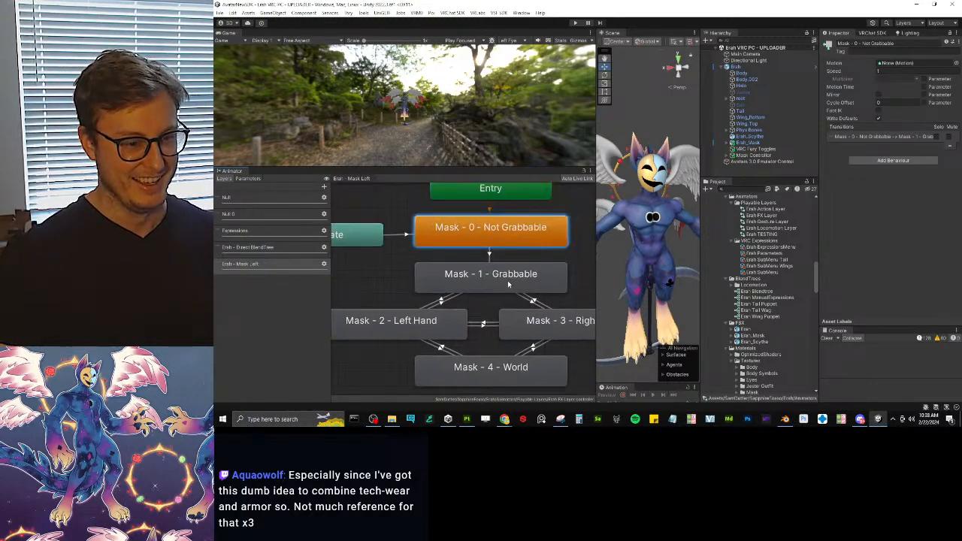
right_click(509, 280)
left_click(347, 271)
scroll(482, 255, "down", 3)
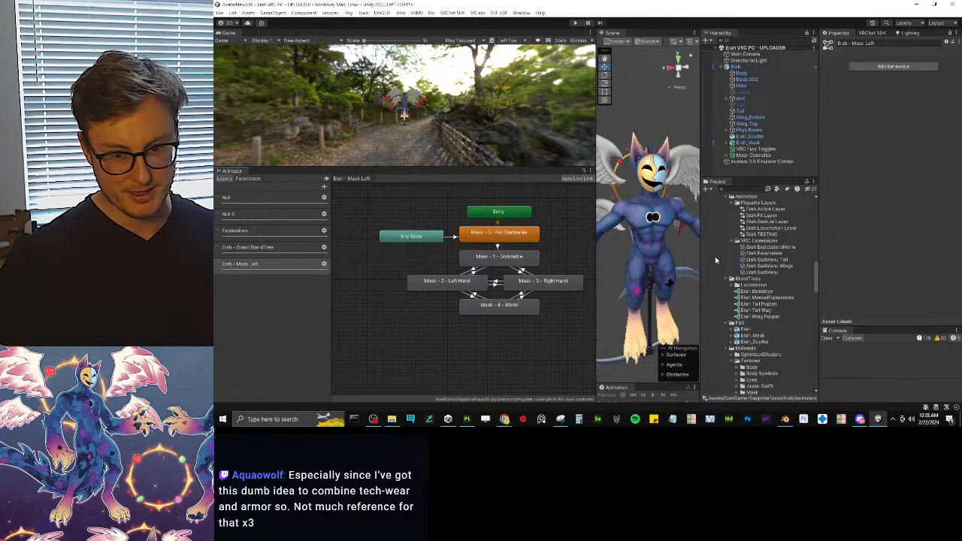
Step: Duplicate the Erah Blendtree asset in the BlendTrees folder and rename the copy Erah Mask Left
scroll(760, 342, "down", 3)
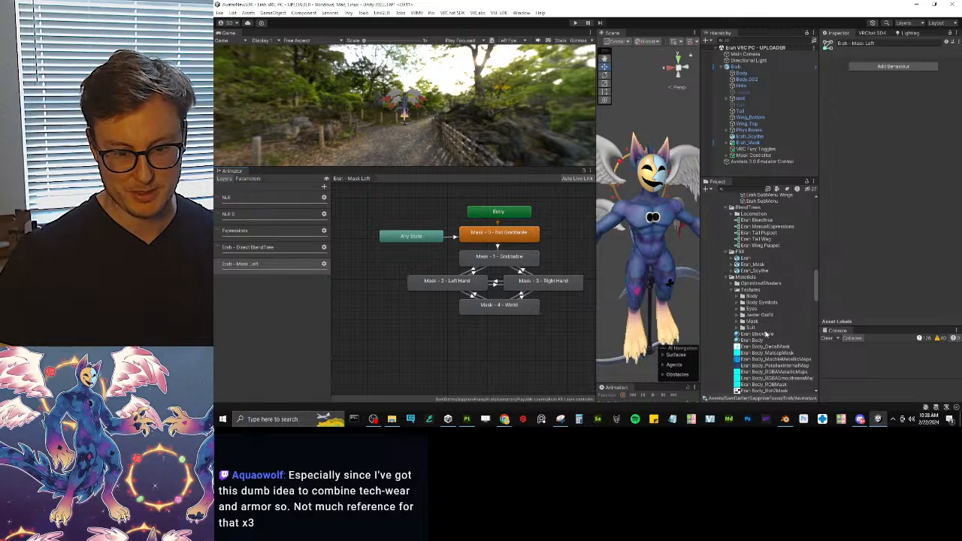
scroll(744, 291, "up", 1)
left_click(757, 244)
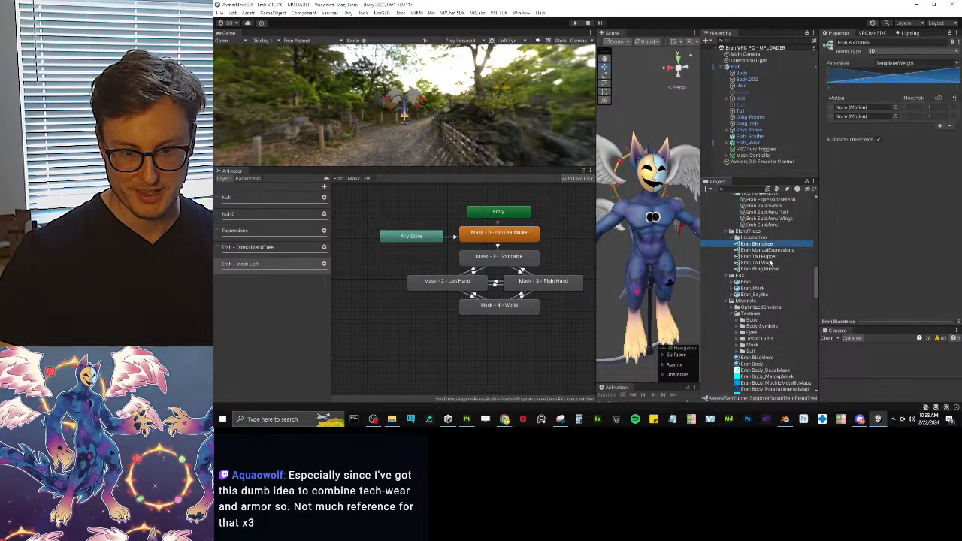
key("ctrl+d")
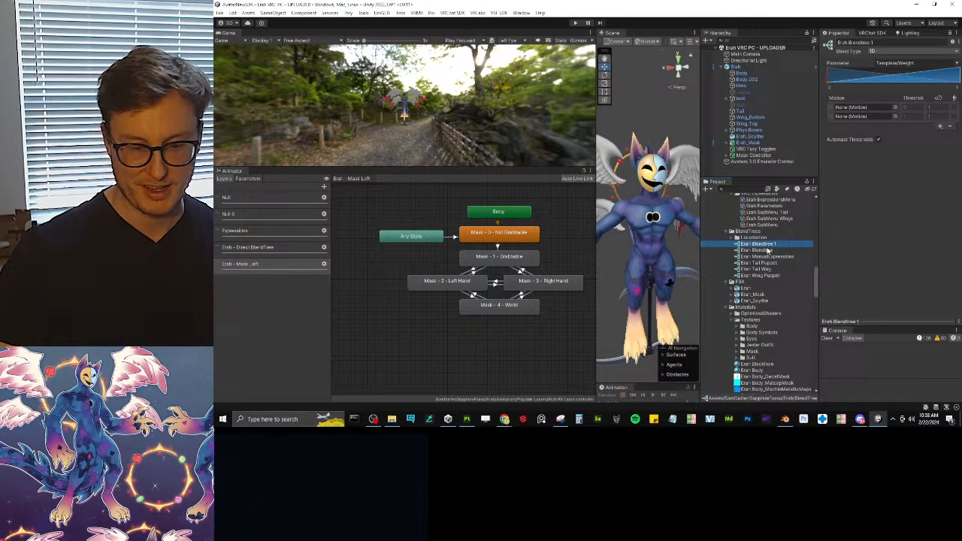
key("F2")
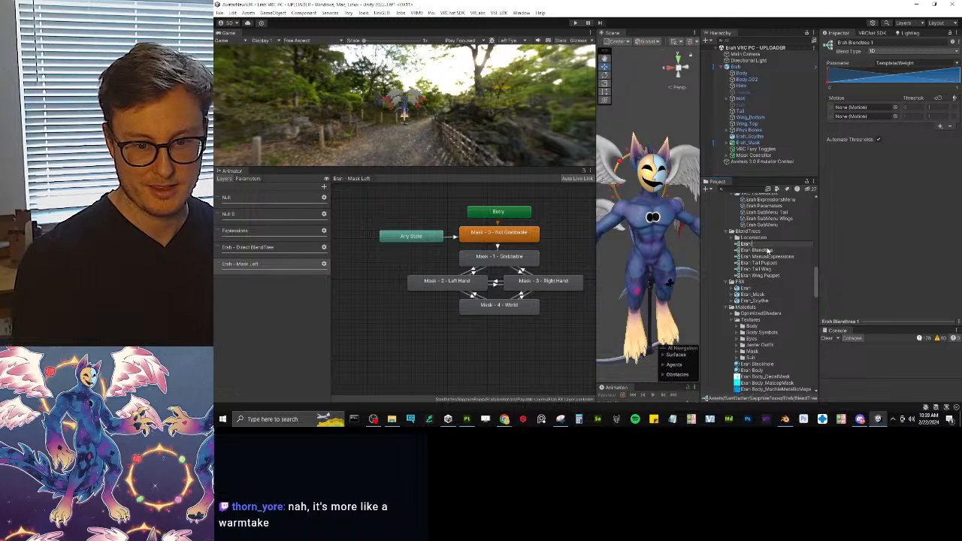
type("Erah Mask")
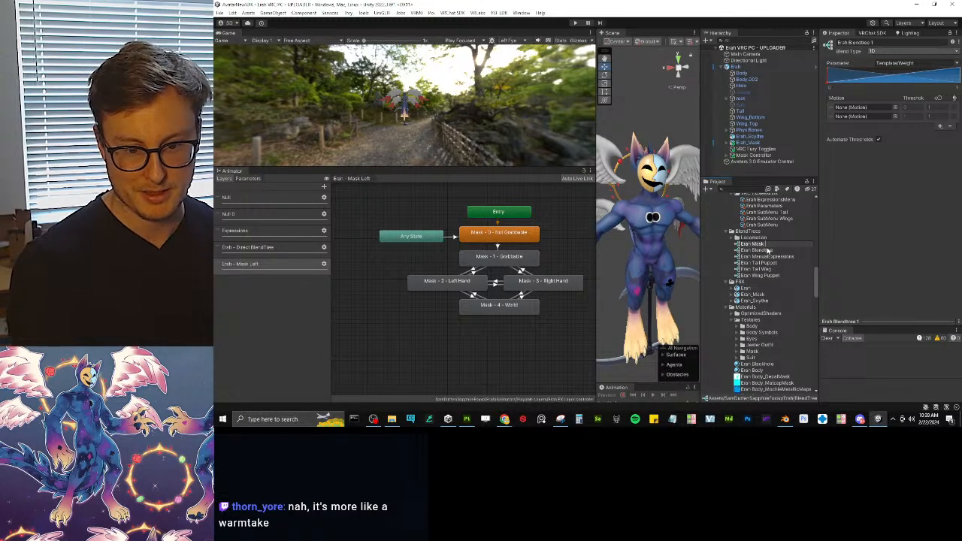
type(" Left")
key("Return")
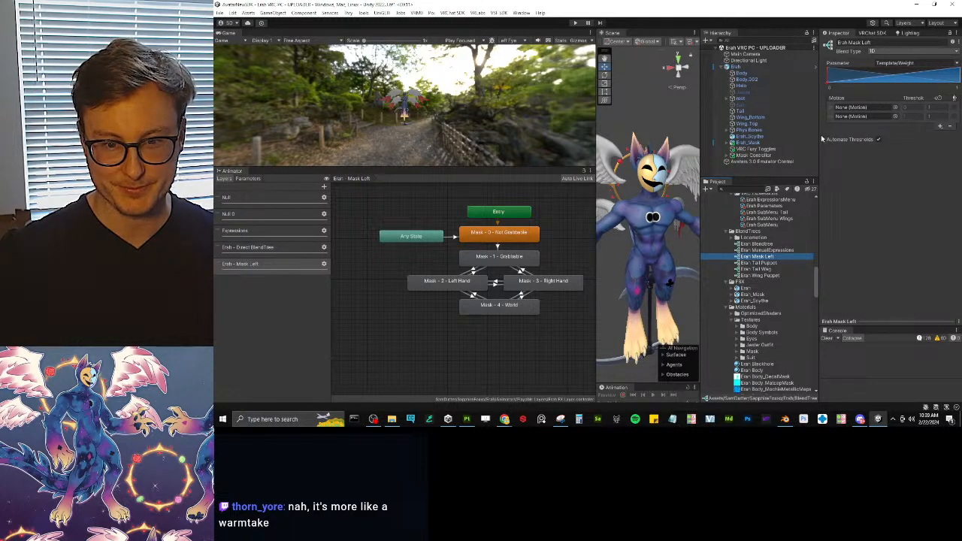
Step: Widen the Inspector and add a Float animator parameter named Erah/Mask/Lpos
left_click_drag(822, 139, 754, 140)
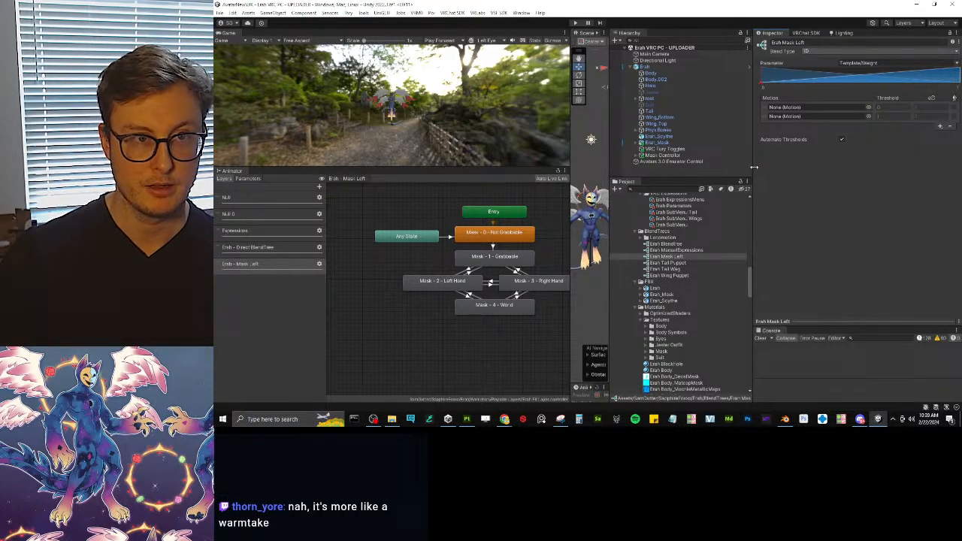
left_click_drag(754, 161, 761, 159)
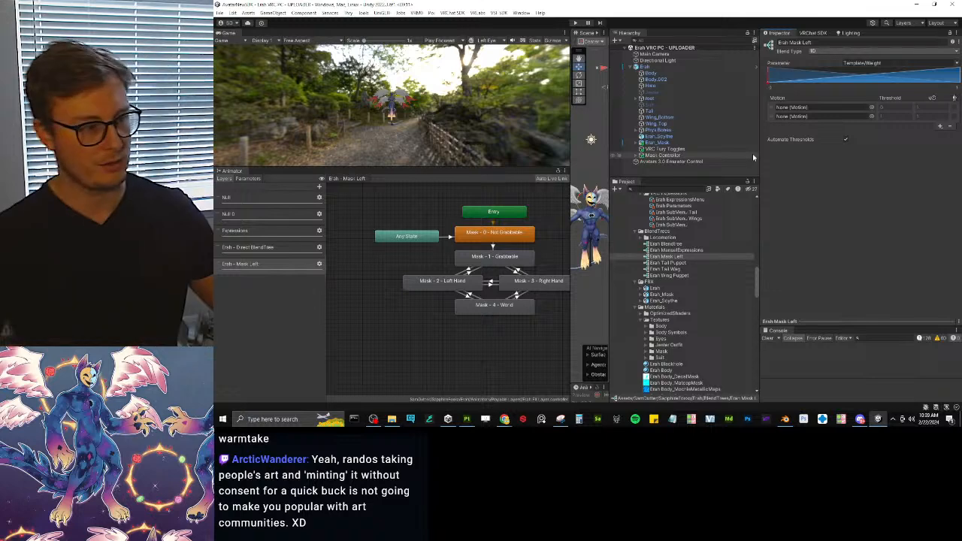
left_click(248, 178)
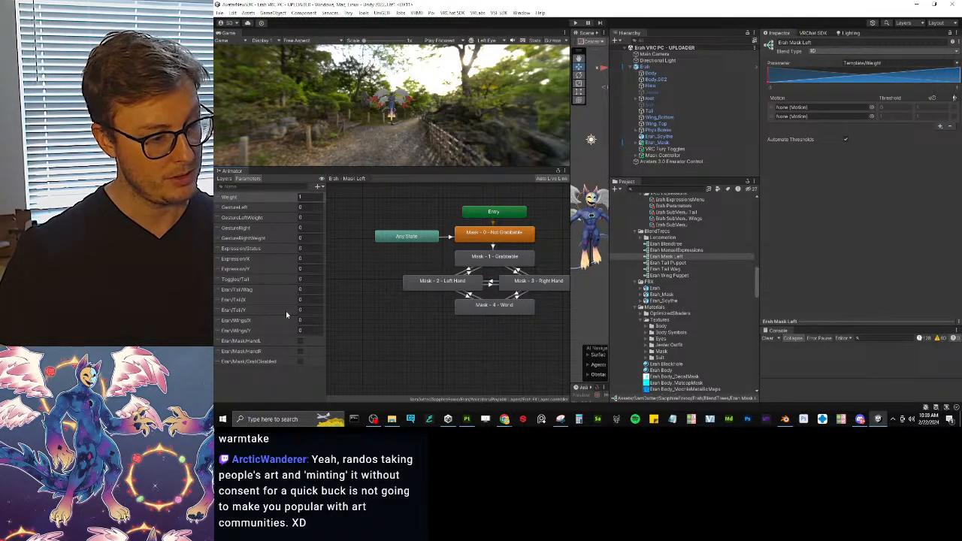
left_click(319, 186)
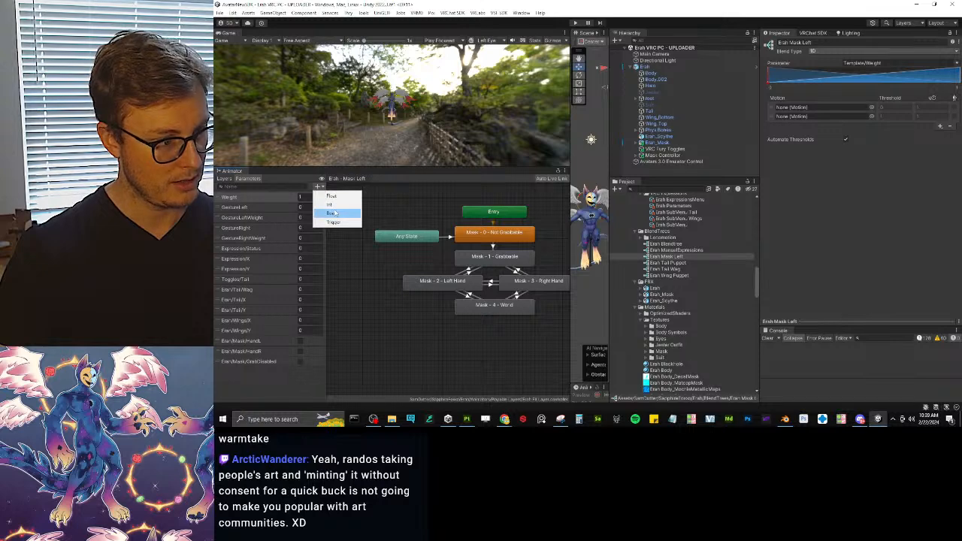
left_click(331, 196)
type("Bra")
type("h")
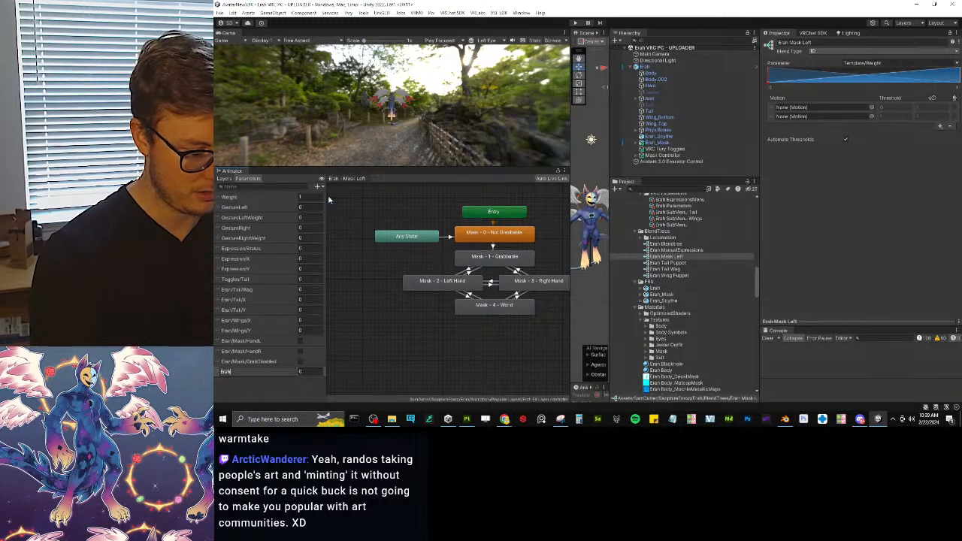
type("/M")
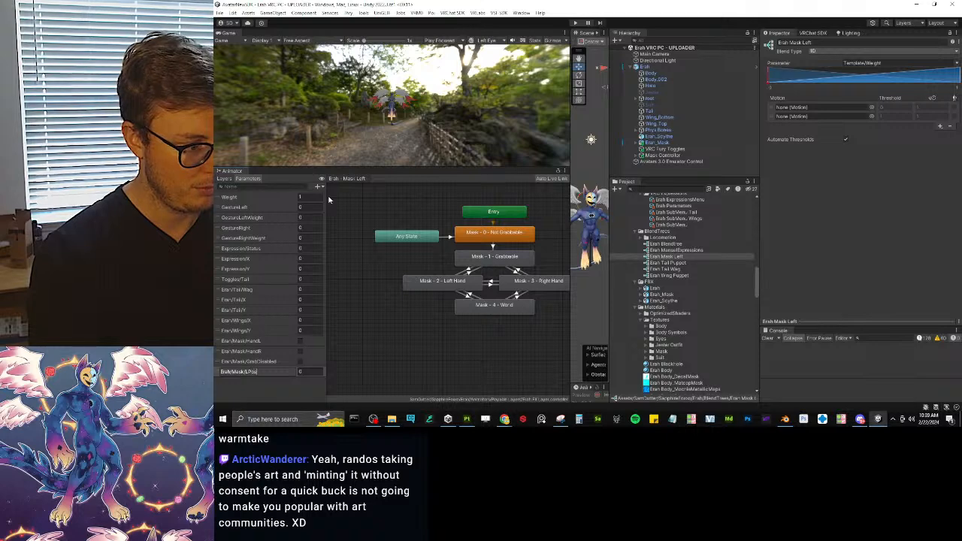
type("ask/Lpos")
key("Return")
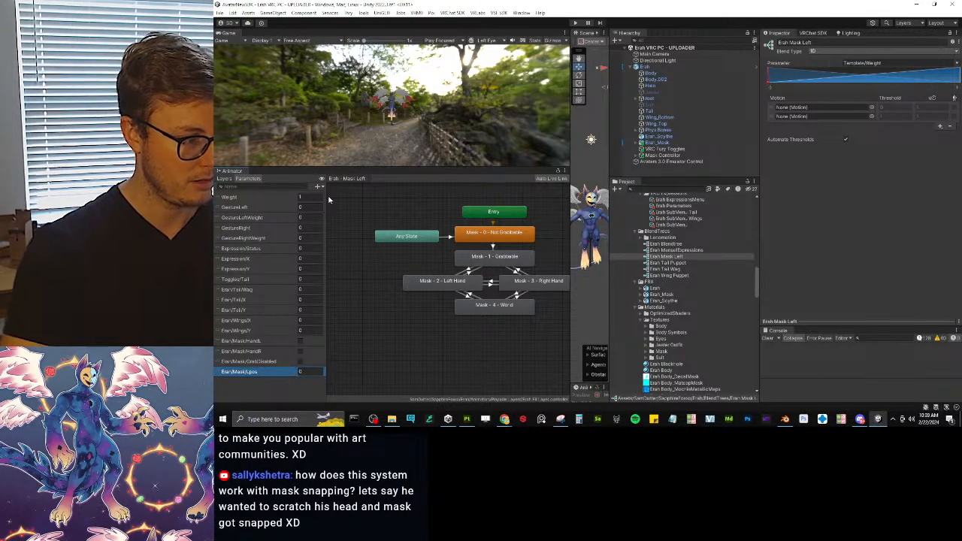
Step: Add a Bool animator parameter named Erah/Mask/Rpos, based on the copied Erah/Mask/Lpos name
double_click(252, 373)
key("ctrl+c")
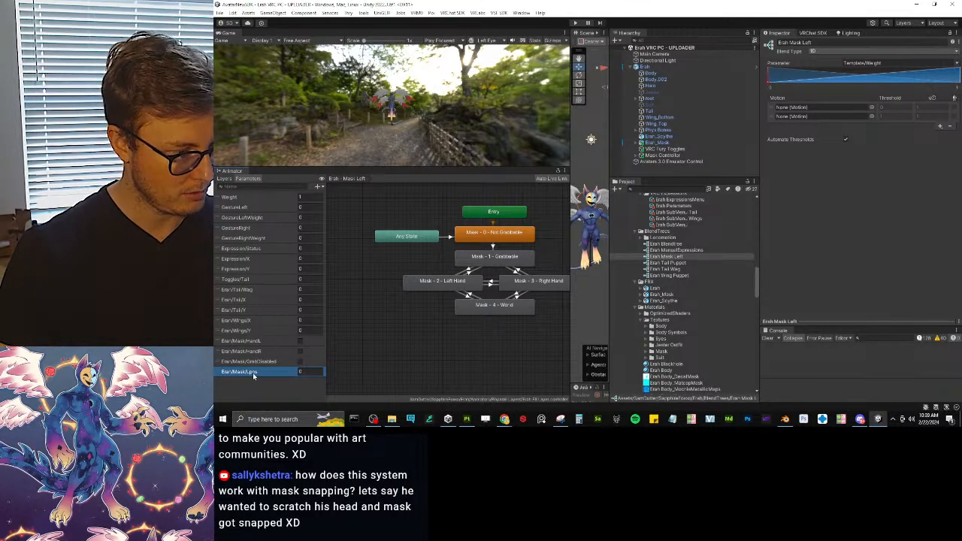
left_click(317, 180)
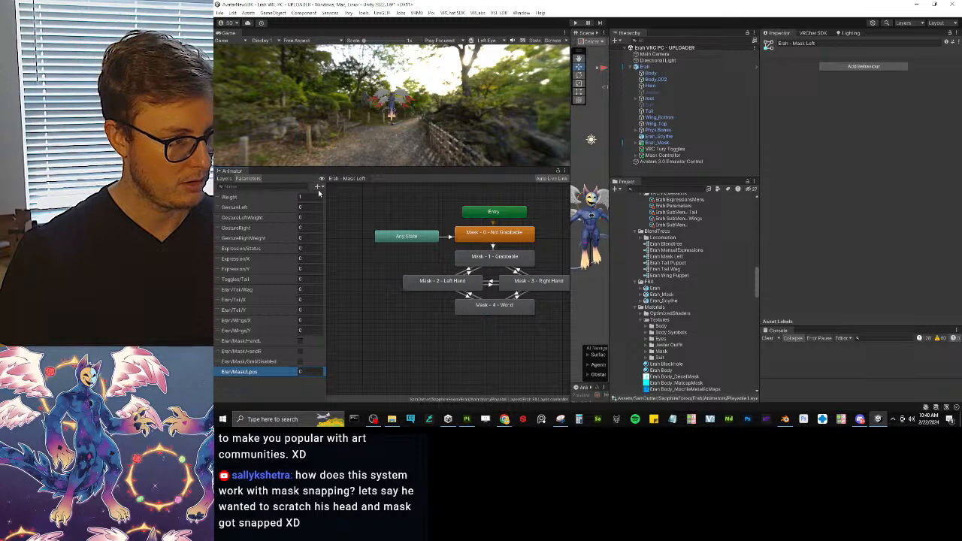
left_click(318, 186)
left_click(331, 213)
key("ctrl+v")
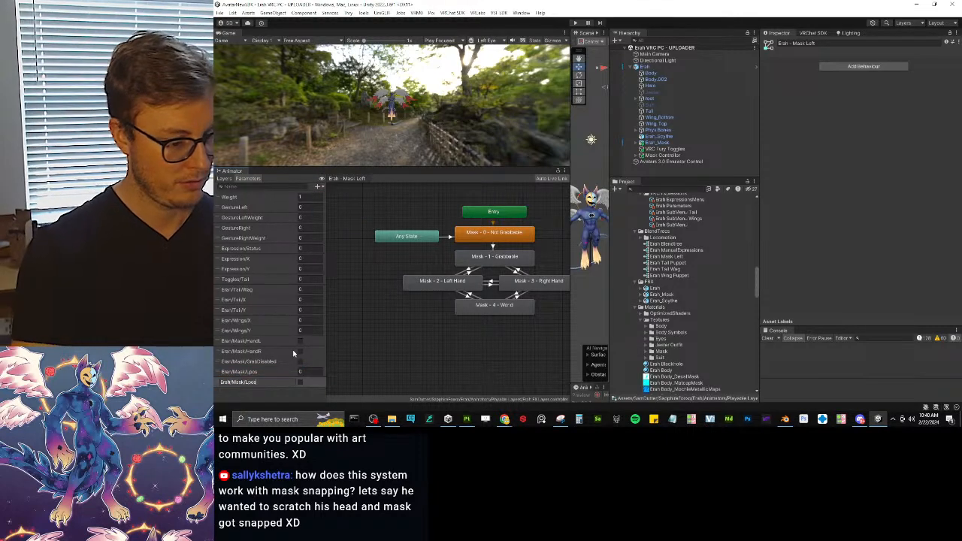
key("Left")
key("Left")
key("Left")
key("BackSpace")
type("R")
key("Return")
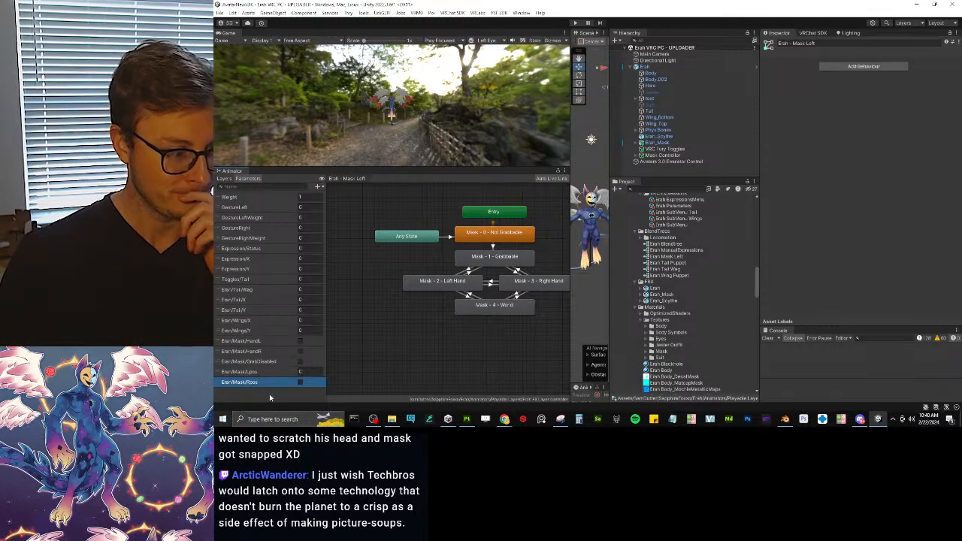
Step: Delete the Bool parameter Erah/Mask/Rpos
middle_click_drag(409, 323, 408, 272)
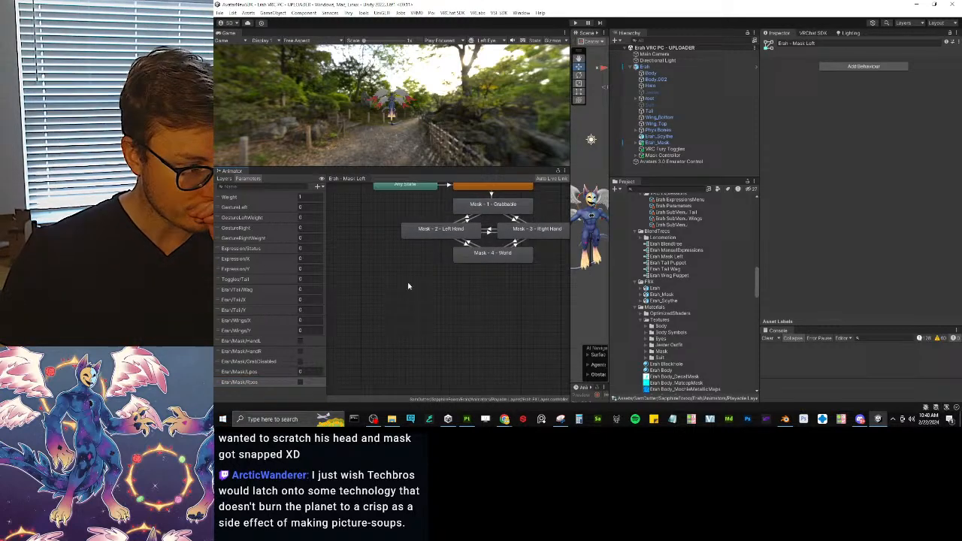
left_click(256, 382)
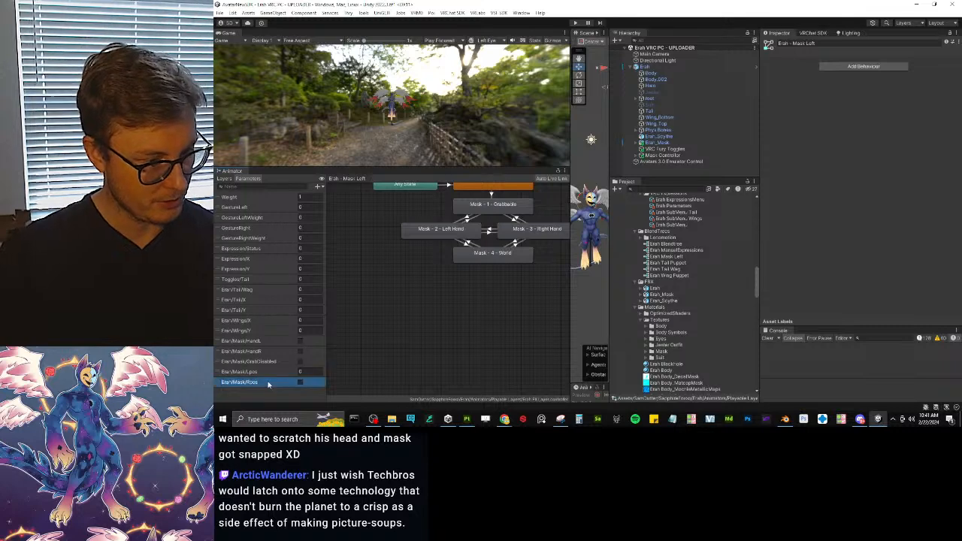
key("Delete")
Step: Add a Float animator parameter named Erah/Mask/Rpos
left_click(321, 188)
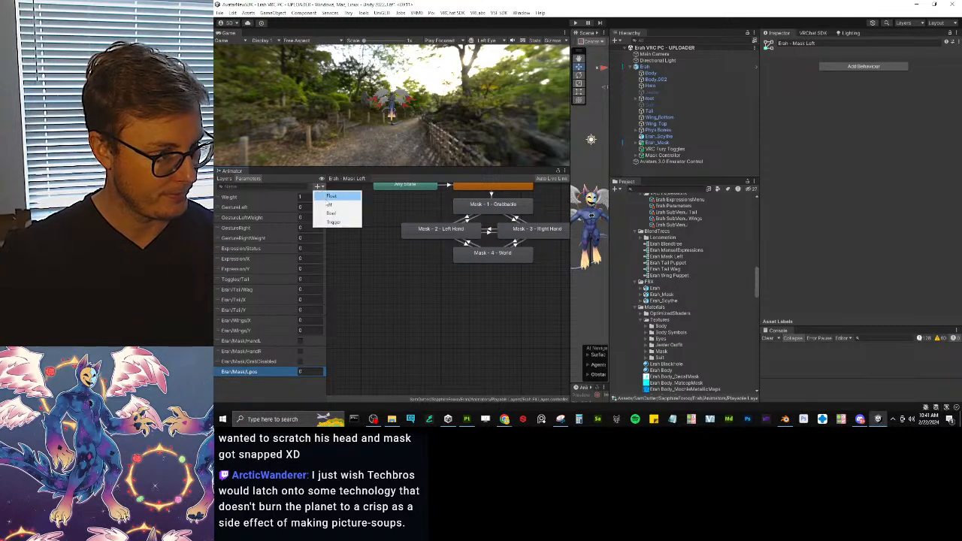
left_click(330, 204)
type("Erah/Mask/Rpos")
key("Return")
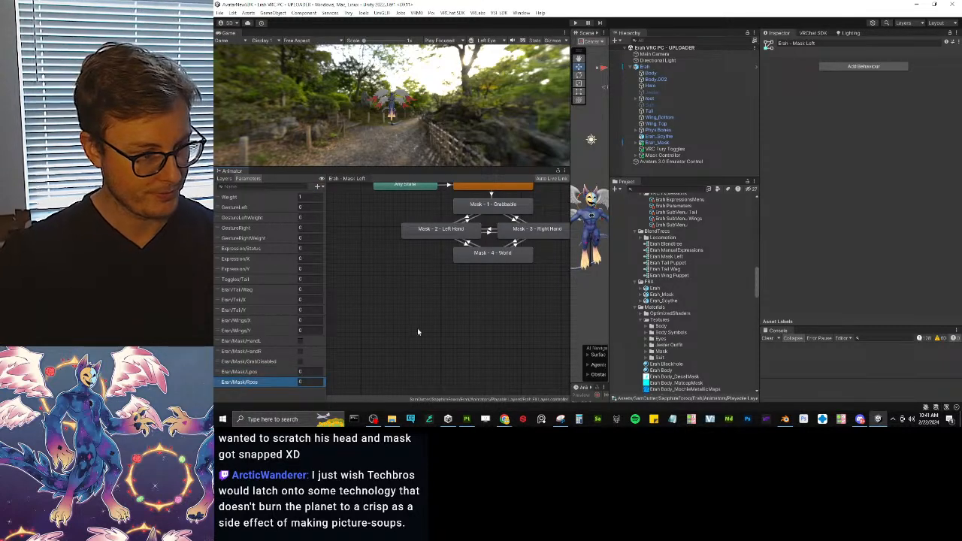
Step: Add three more empty motion fields to the Erah Blendtree asset
middle_click_drag(553, 232, 506, 296)
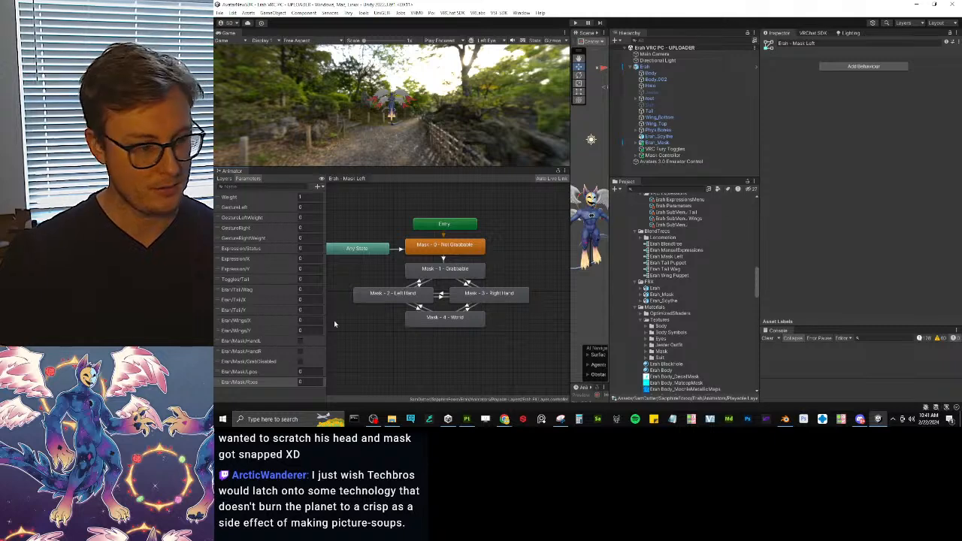
left_click(677, 245)
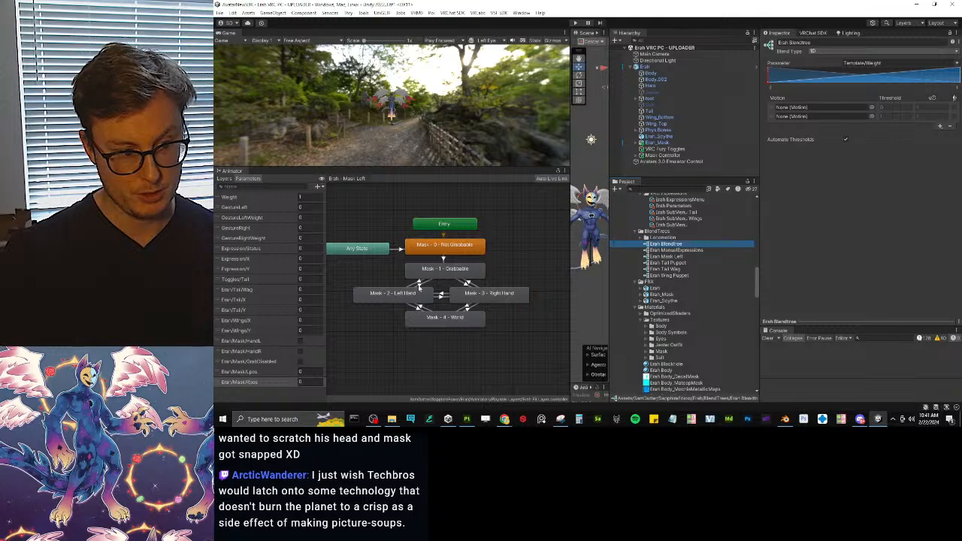
left_click(940, 126)
left_click(926, 134)
left_click(940, 135)
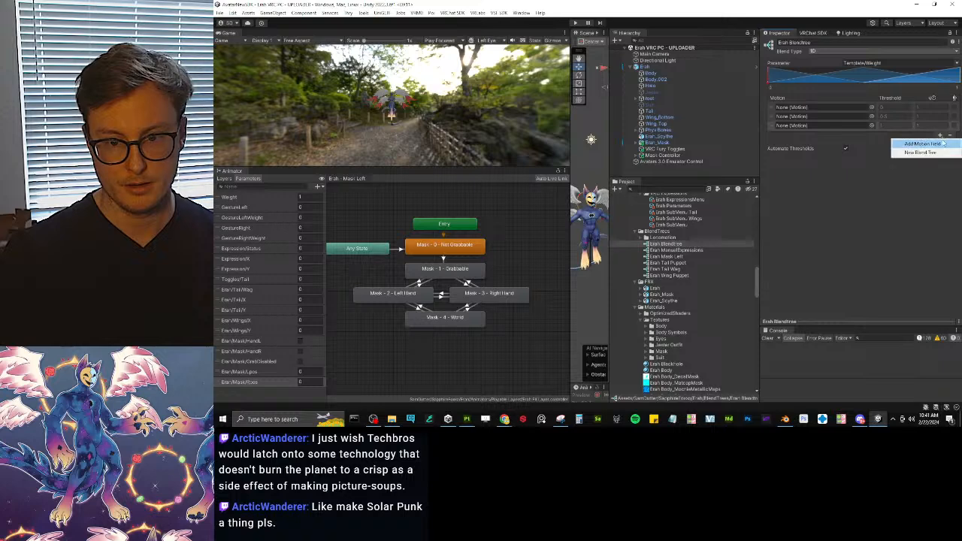
left_click(923, 143)
left_click(940, 144)
left_click(923, 153)
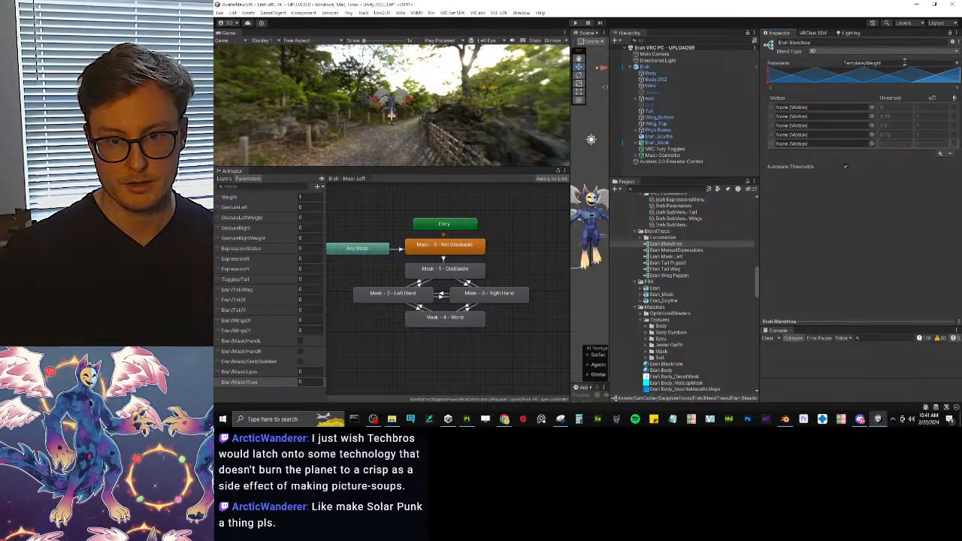
Step: Turn off automatic thresholds for the Erah Blendtree asset and set the second motion's threshold to 1
left_click(846, 167)
left_click(902, 117)
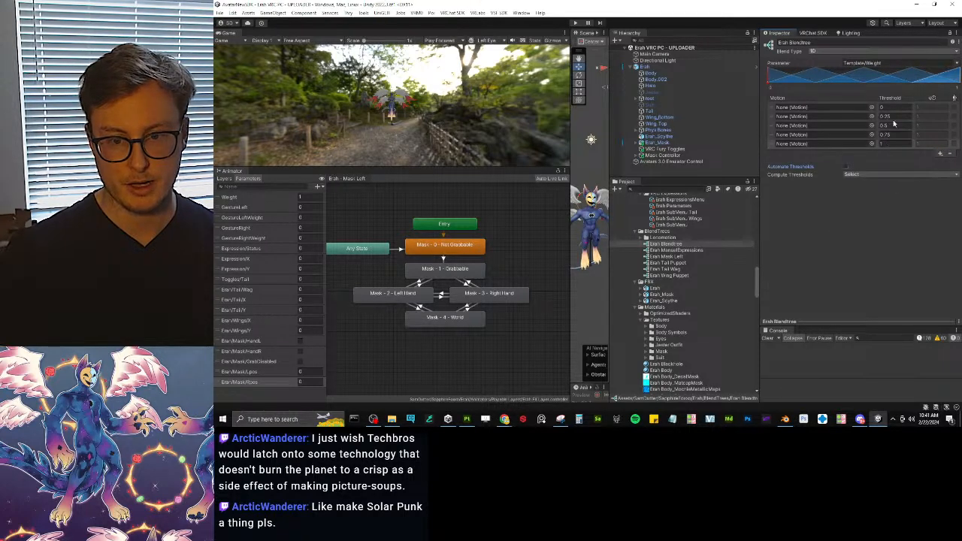
type("1")
key("Tab")
key("Tab")
key("Tab")
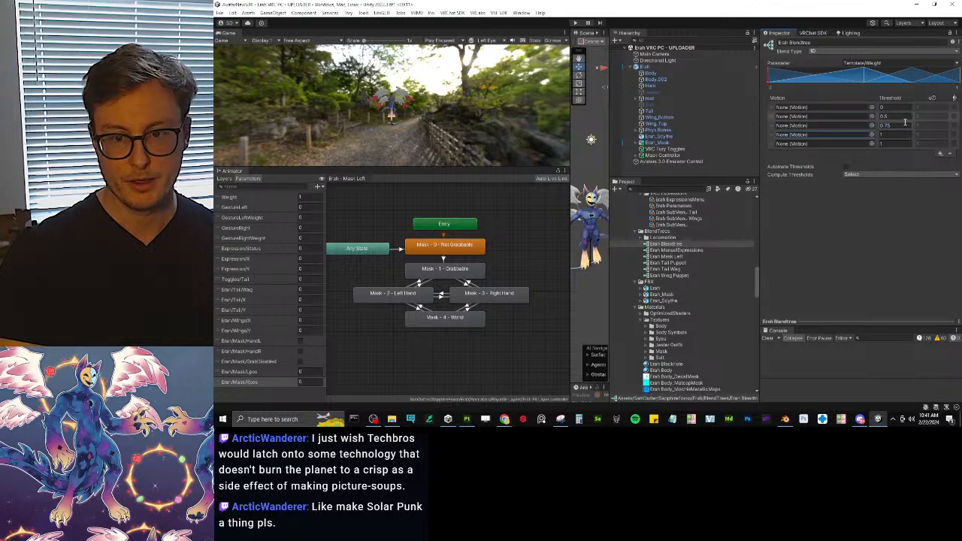
key("shift+Tab")
left_click(896, 118)
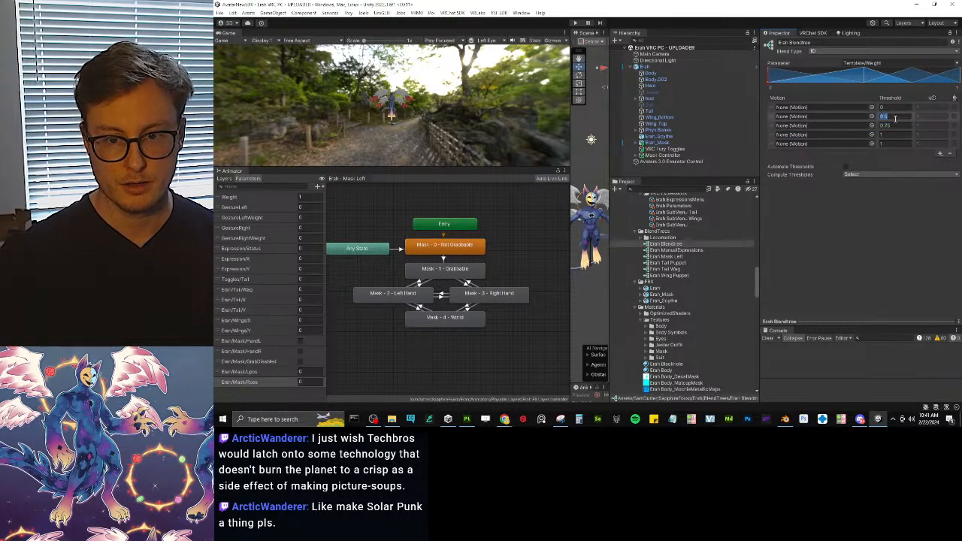
type("1")
key("Escape")
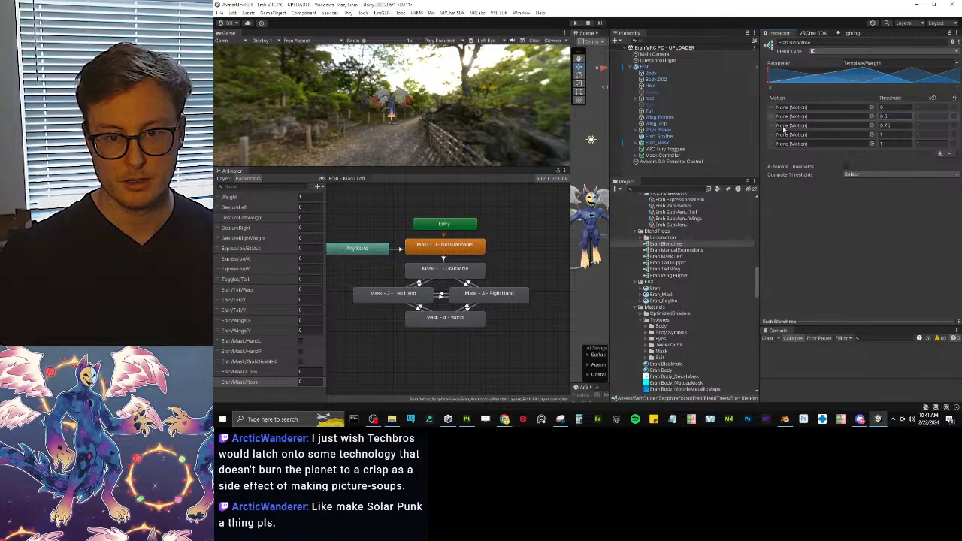
Step: Set the remaining thresholds to 2, 3 and 4 and reorder the empty motions so the thresholds run from 0 to 4
left_click(896, 135)
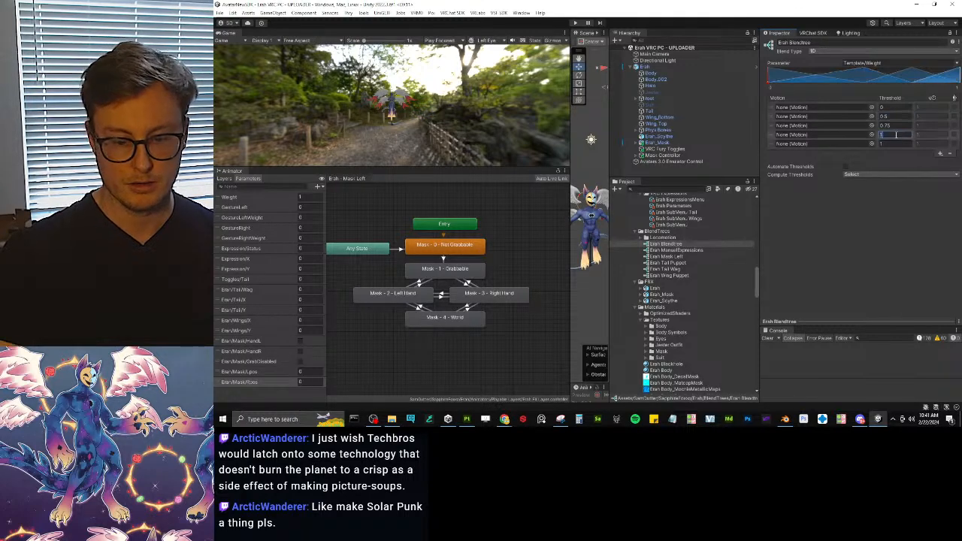
type("2")
key("shift+Tab")
key("shift+Tab")
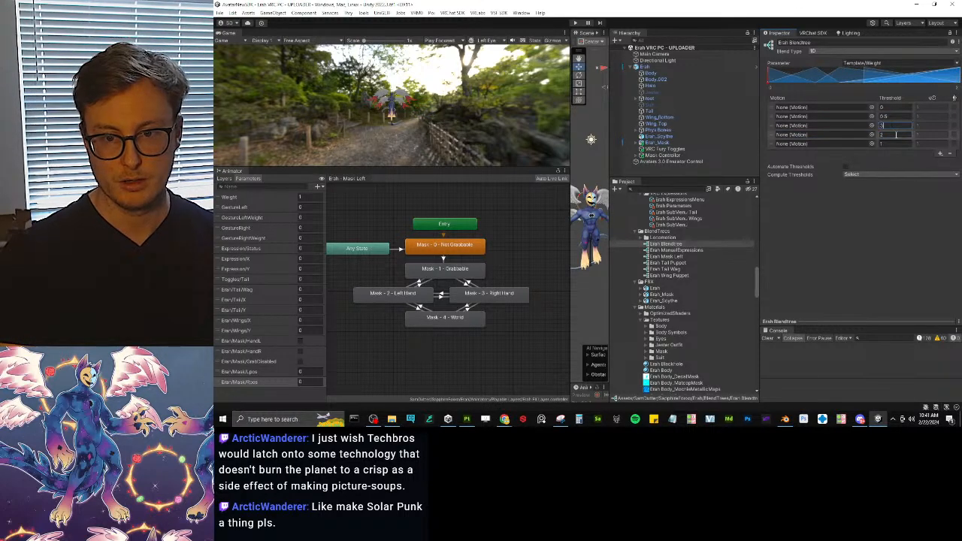
type("3")
key("shift+Tab")
key("shift+Tab")
type("4")
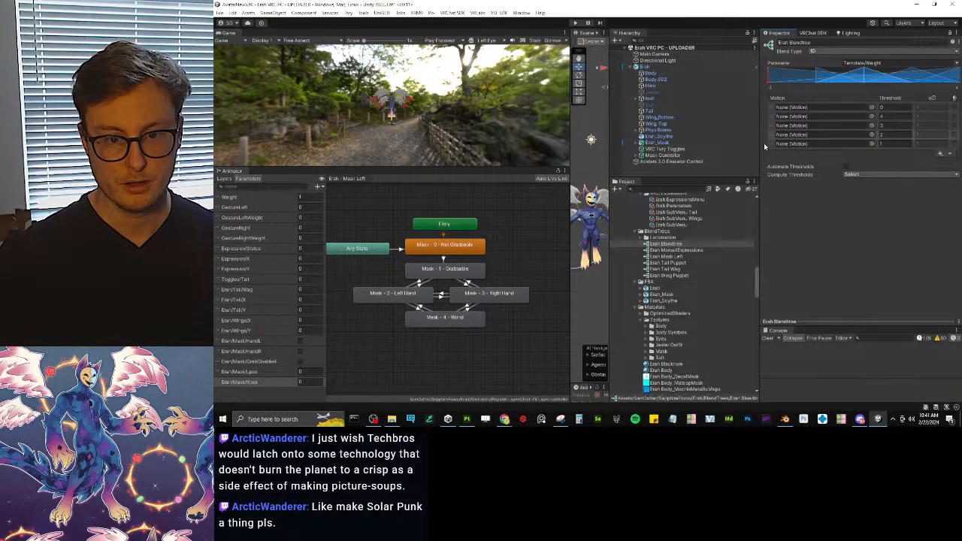
left_click_drag(774, 143, 774, 112)
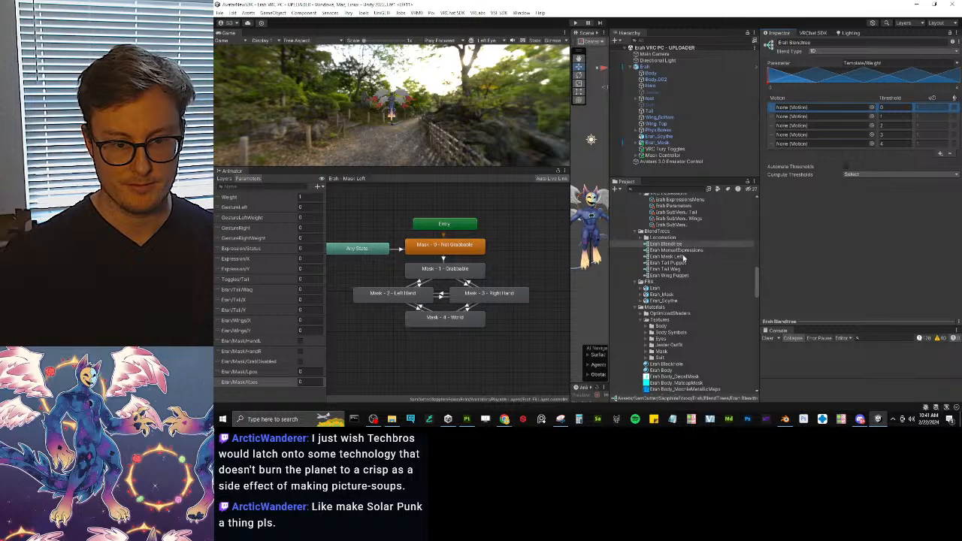
Step: Duplicate the Erah Blendtree asset and rename the copy as Erah Mask Right
key("ctrl+d")
left_click(680, 246)
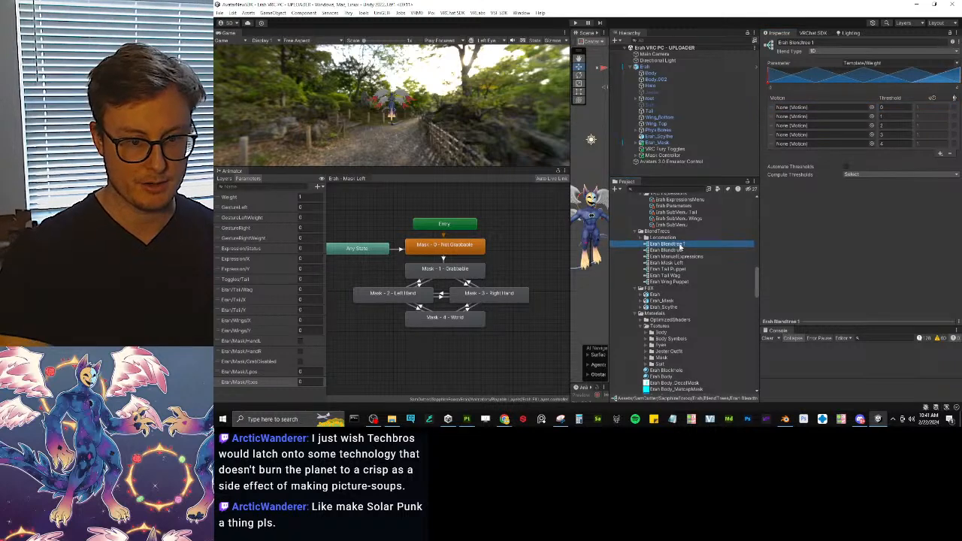
key("BackSpace")
key("BackSpace")
key("BackSpace")
key("BackSpace")
key("BackSpace")
key("BackSpace")
key("BackSpace")
key("BackSpace")
key("BackSpace")
key("BackSpace")
key("BackSpace")
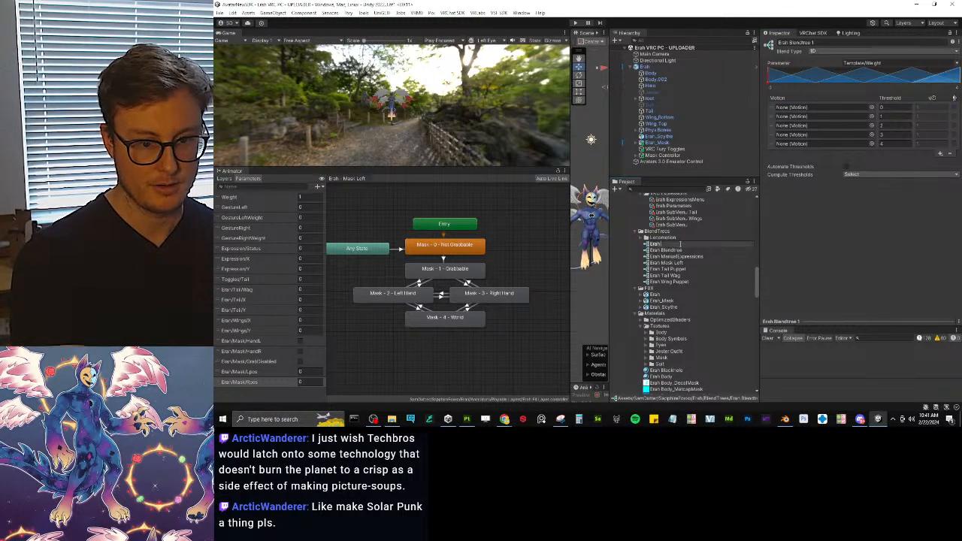
type("Mask Right")
key("Return")
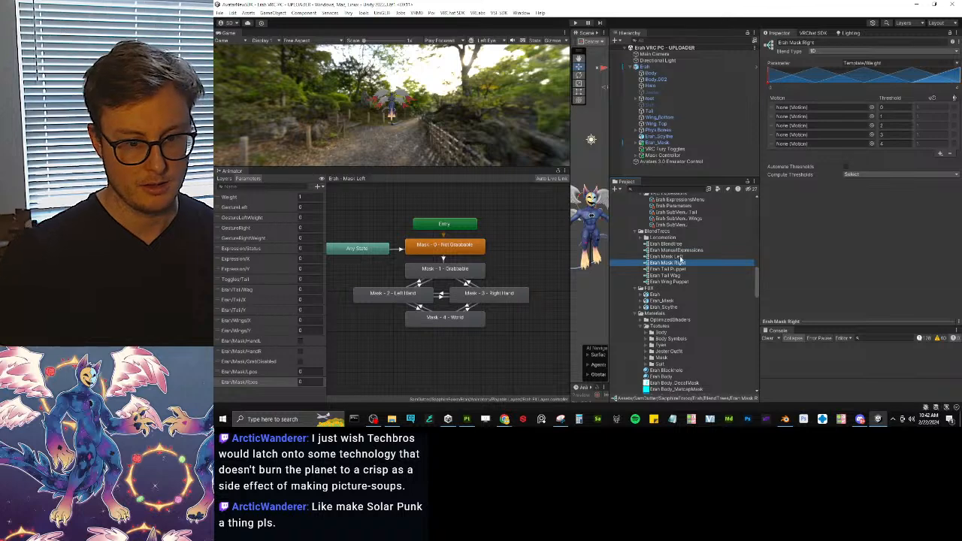
Step: Delete the old two-motion Erah Mask Left blend tree asset
left_click(680, 257)
key("Delete")
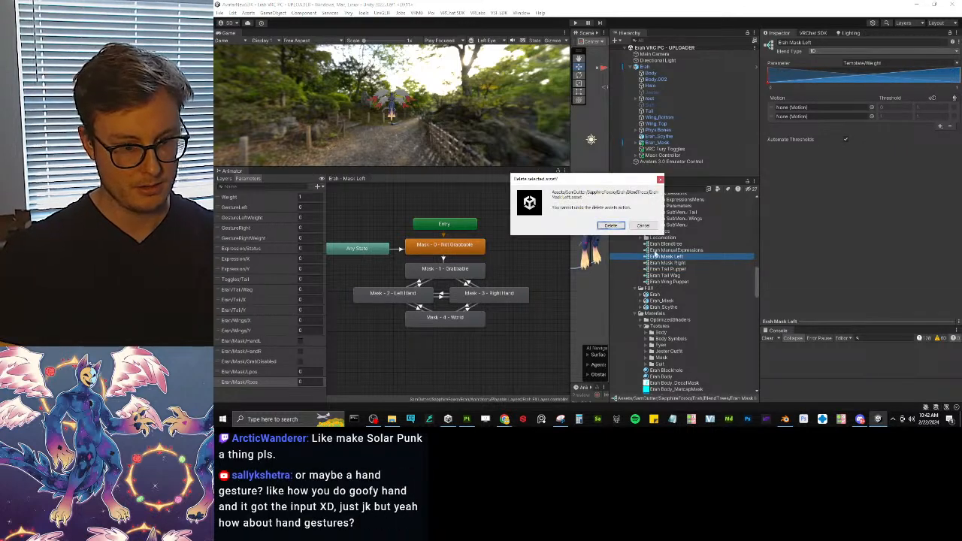
key("Return")
Step: Duplicate the Erah Mask Right asset and rename the copy as Erah Mask Left
left_click(669, 257)
key("ctrl+d")
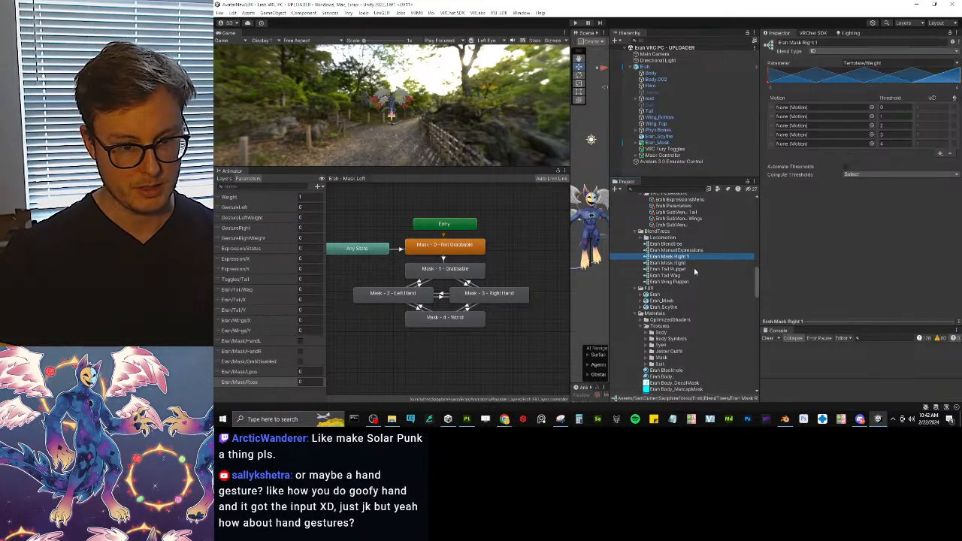
left_click(687, 257)
type("Erah Mask Left")
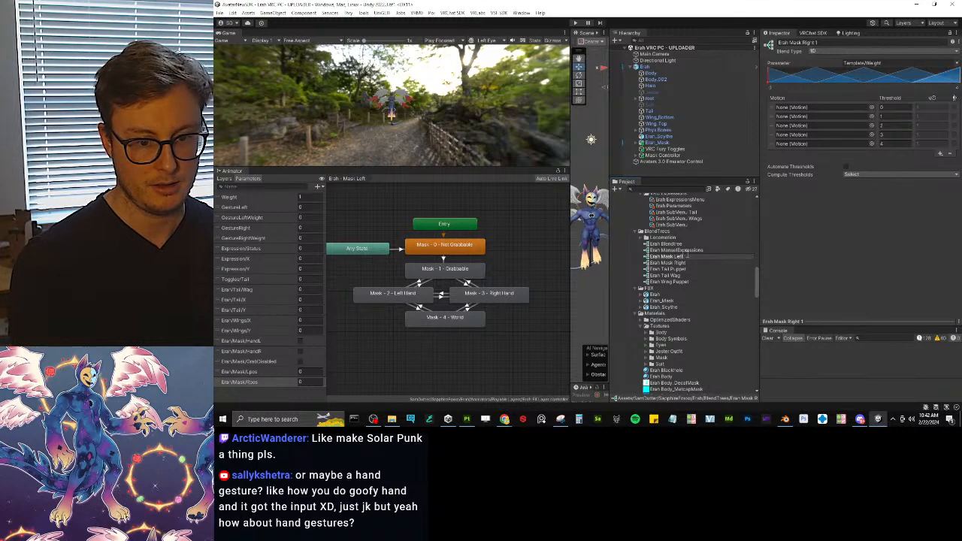
key("Return")
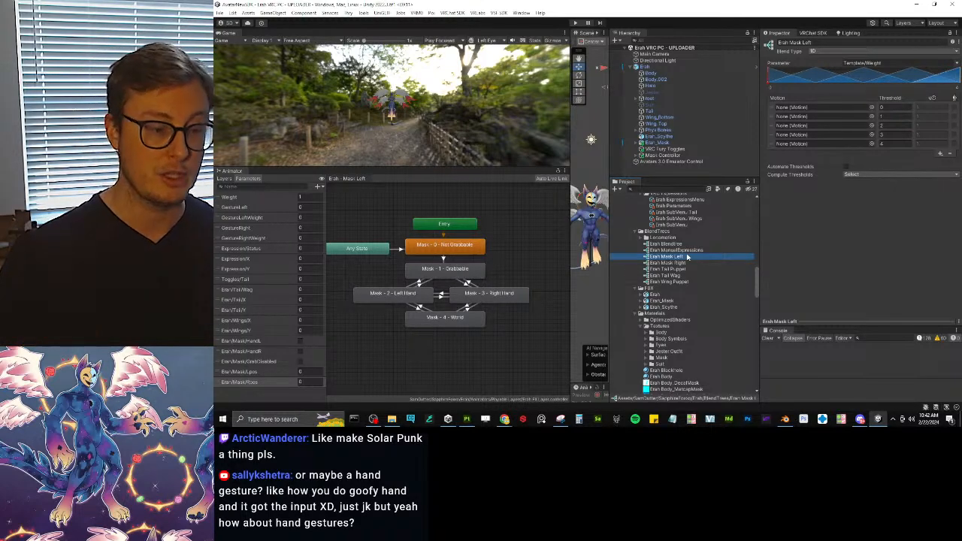
middle_click_drag(397, 304, 449, 283)
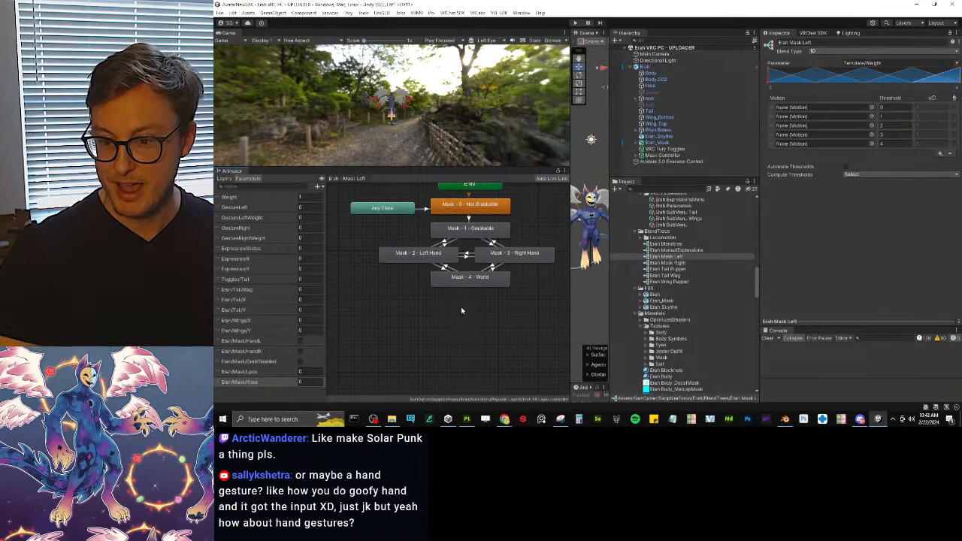
middle_click_drag(489, 279, 483, 292)
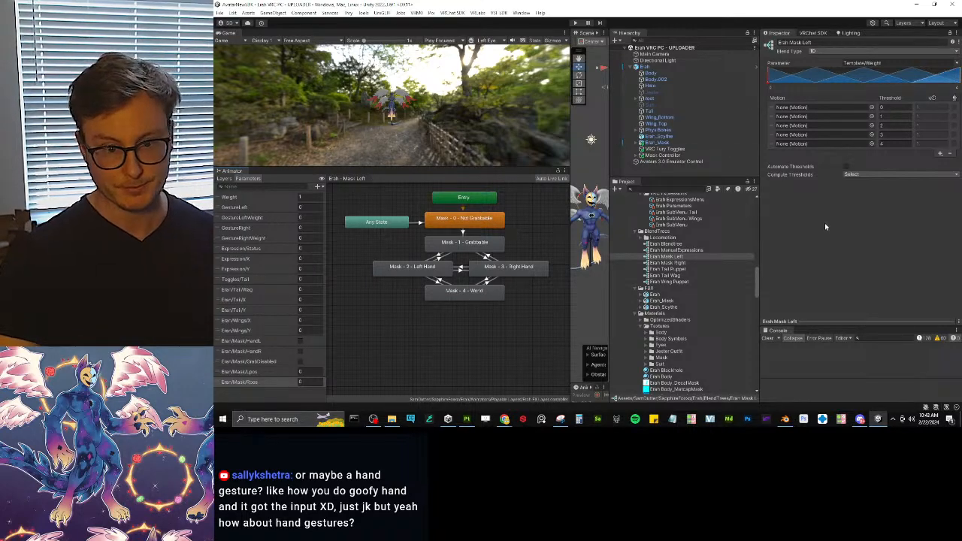
left_click(669, 263)
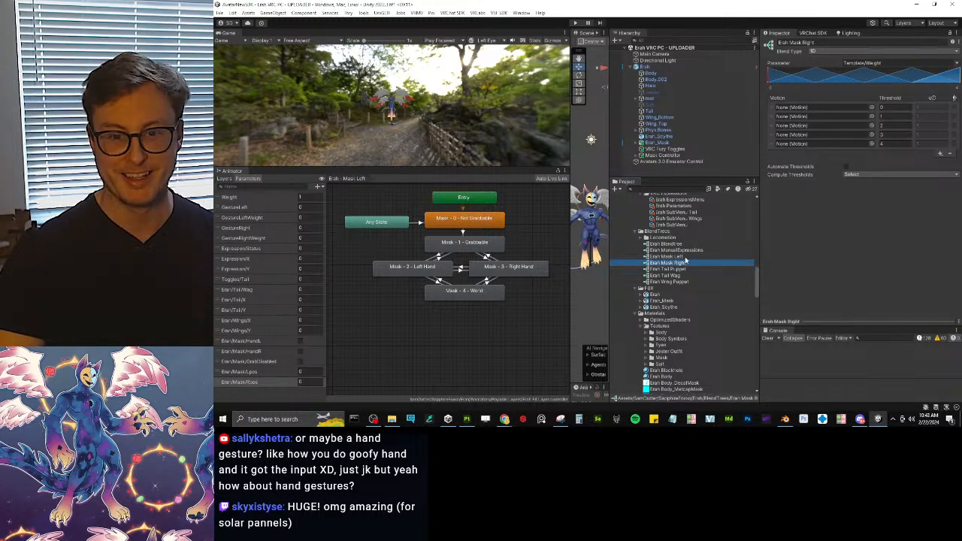
left_click(680, 257)
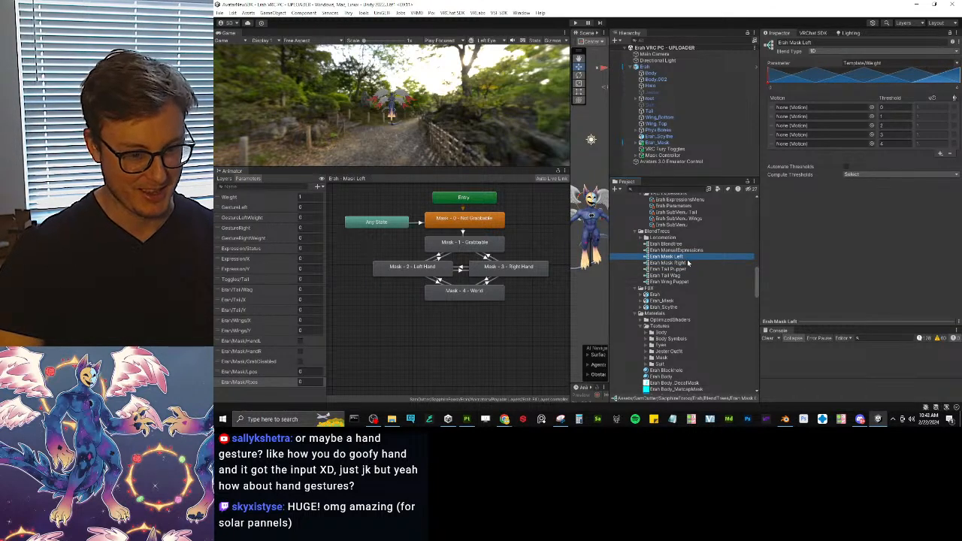
left_click(688, 263)
Step: Add two child blend trees to the root blend tree in the Erah - Direct BlendTree layer
left_click(223, 179)
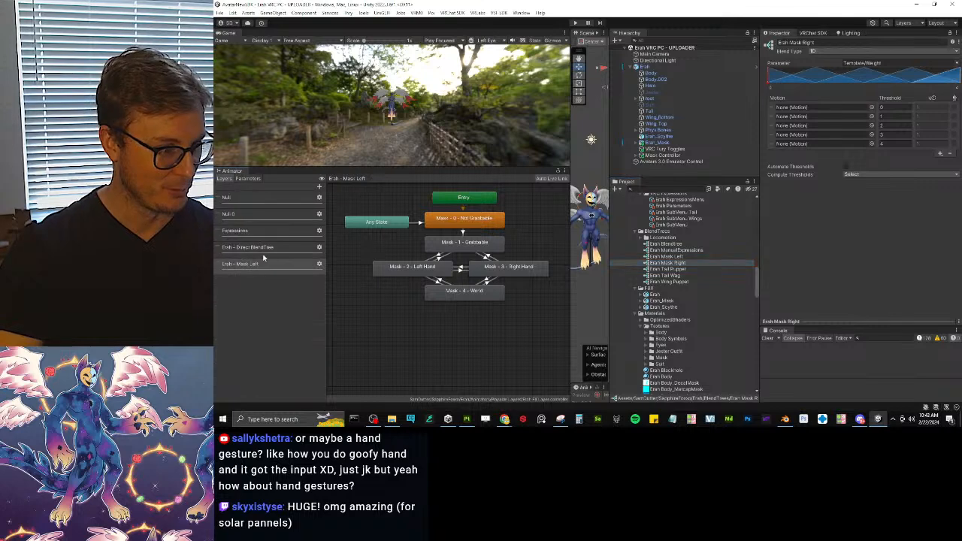
left_click(262, 251)
left_click(470, 216)
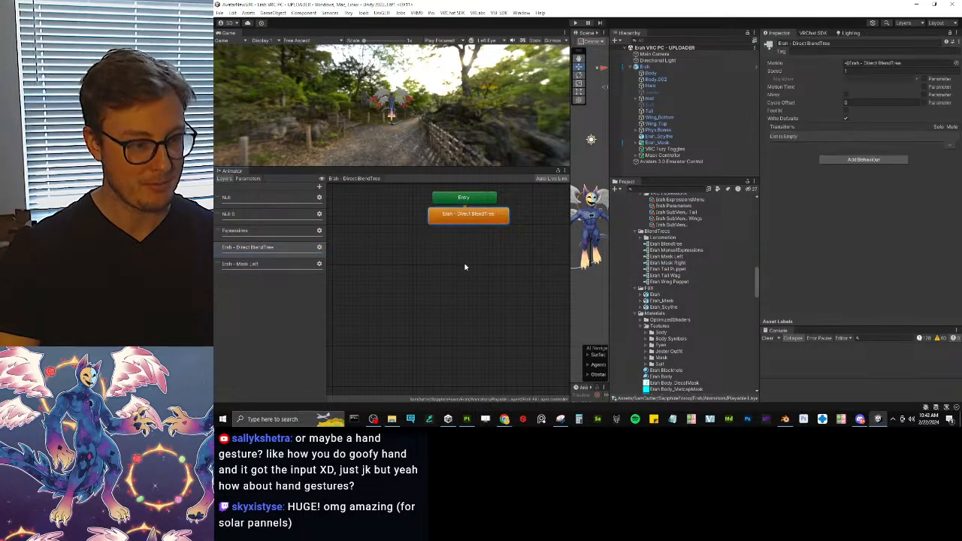
middle_click_drag(466, 265, 469, 279)
double_click(465, 249)
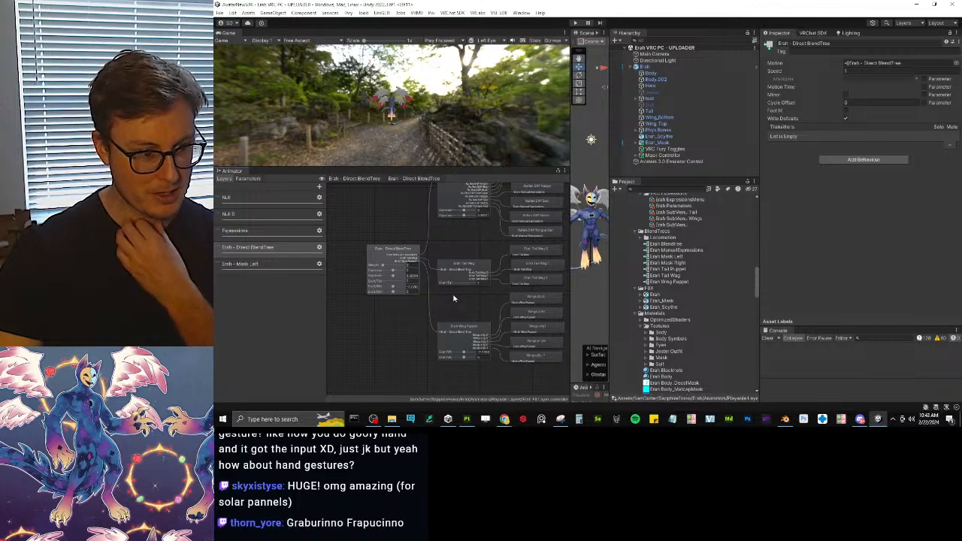
scroll(399, 256, "up", 2)
left_click(402, 258)
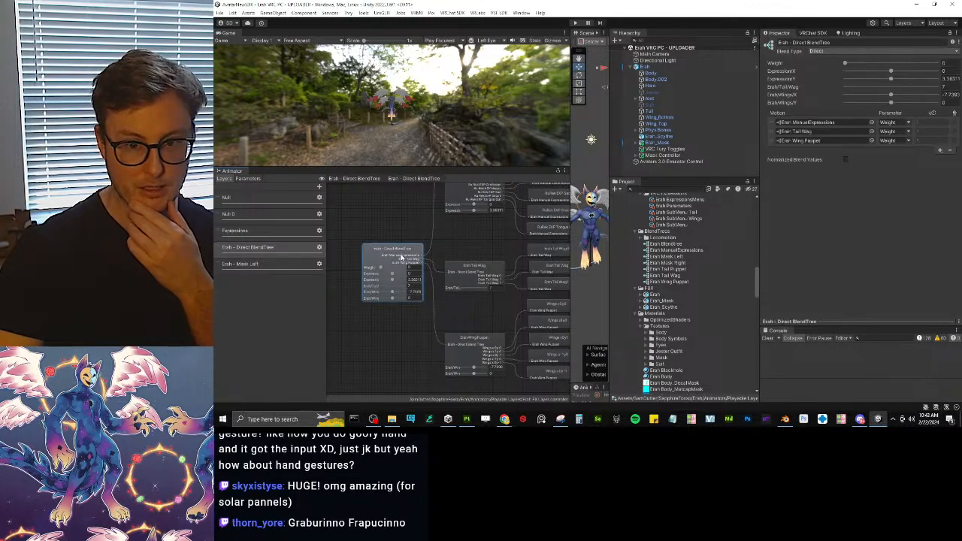
right_click(403, 258)
left_click(422, 269)
right_click(395, 276)
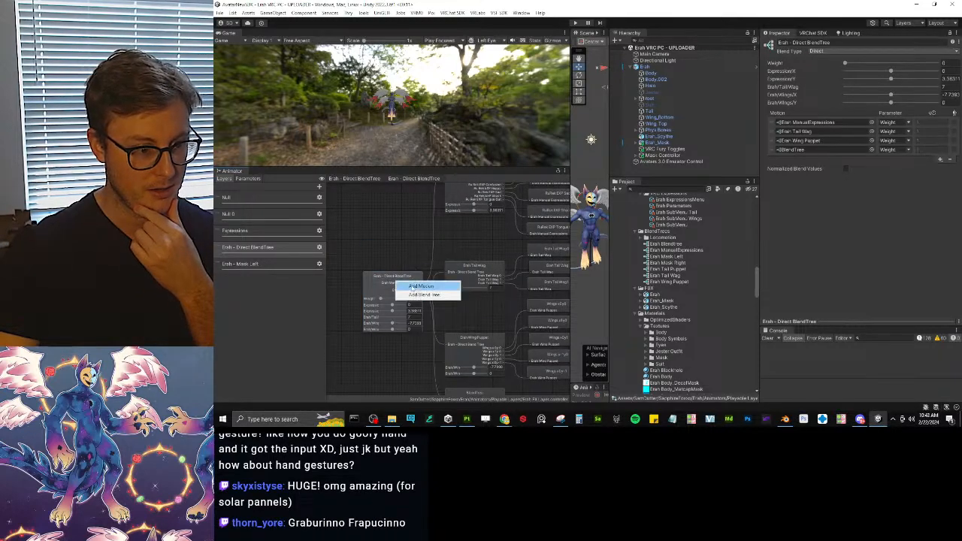
left_click(419, 294)
left_click(497, 327)
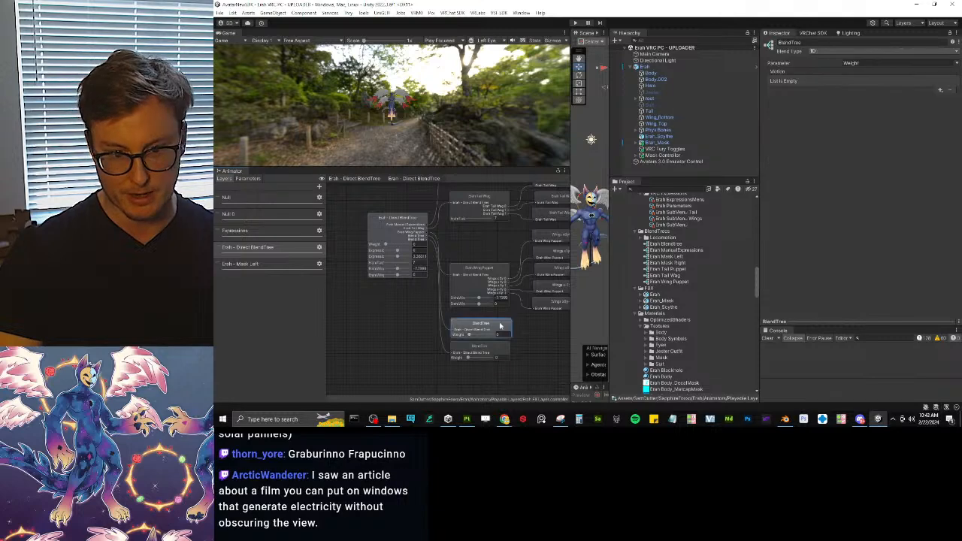
Step: Replace the two new child blend trees in Erah - Direct BlendTree with Erah Mask Left and Erah Mask Right
left_click(418, 226)
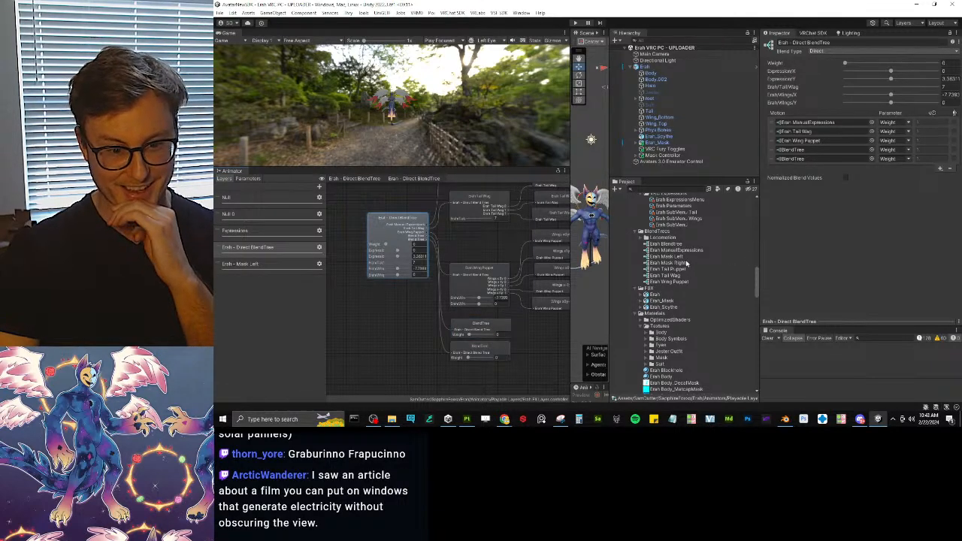
left_click_drag(685, 263, 795, 149)
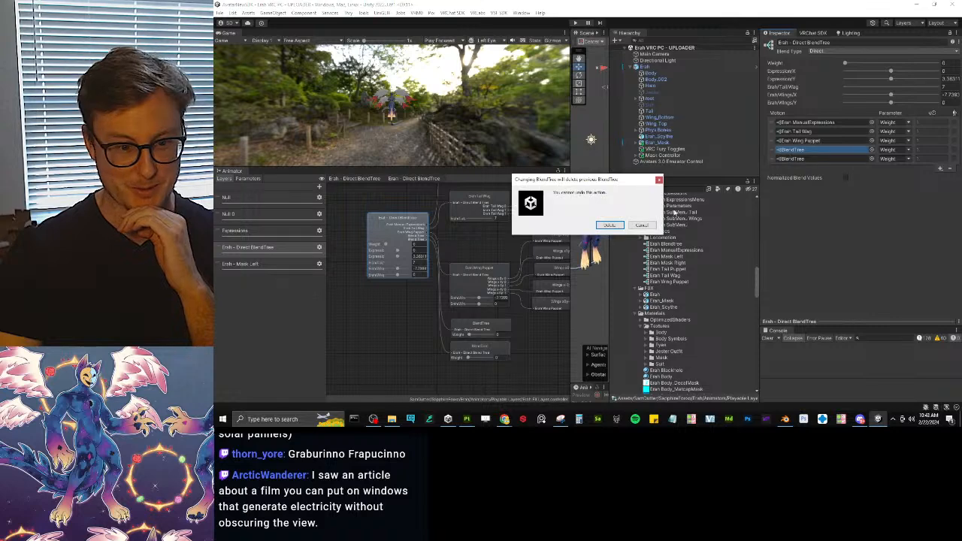
left_click(611, 225)
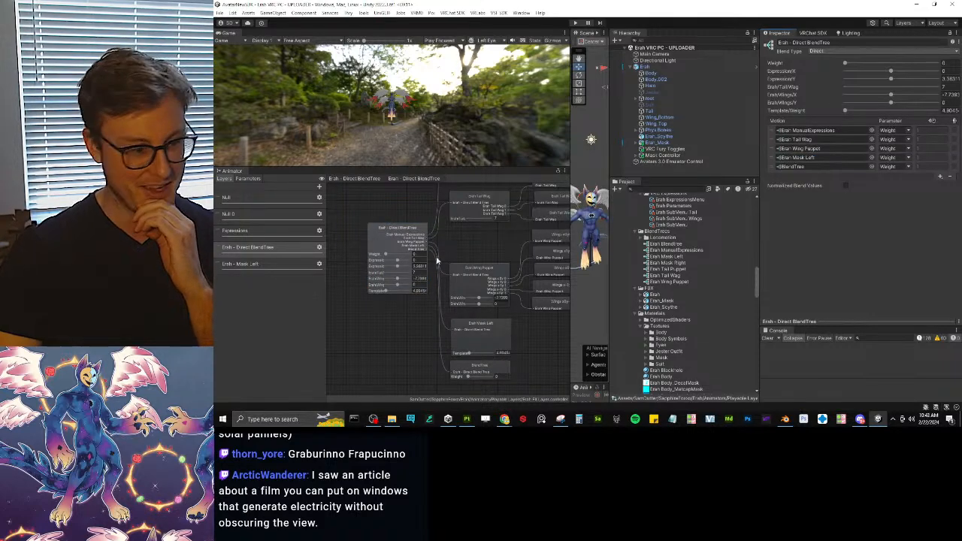
left_click(399, 234)
left_click_drag(684, 265, 821, 172)
left_click(611, 225)
Step: Inspect the Erah Mask Left and Erah Mask Right nodes and their connections in the direct blend tree graph
scroll(482, 265, "up", 3)
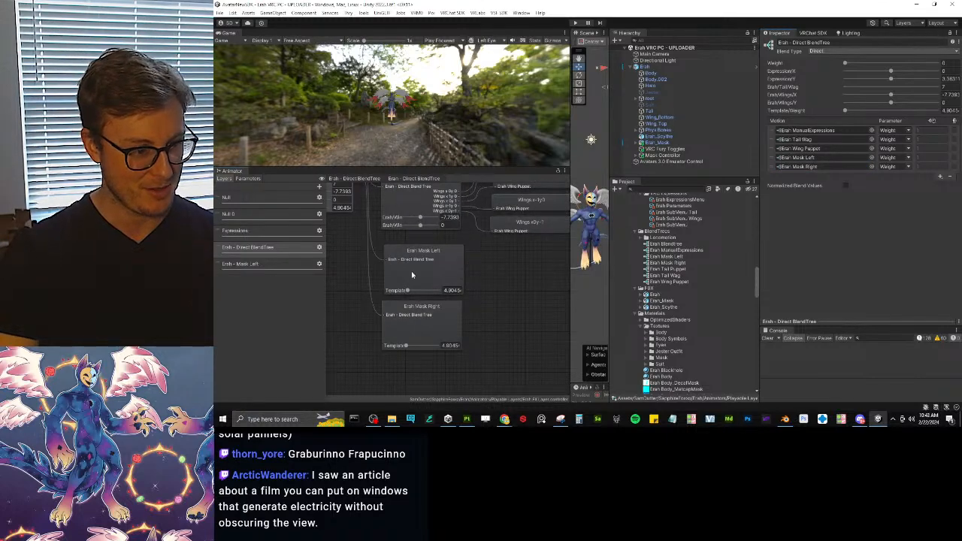
middle_click_drag(412, 276, 473, 317)
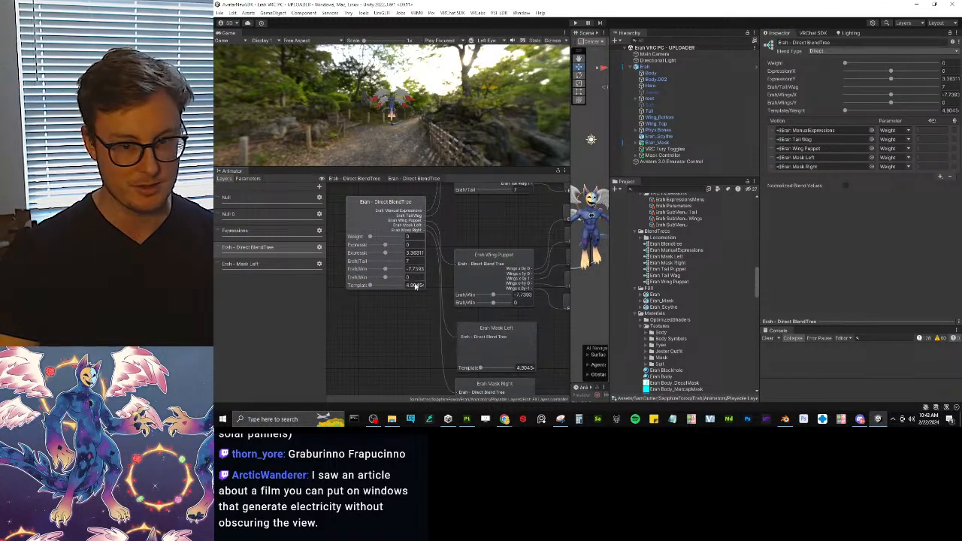
scroll(414, 286, "down", 3)
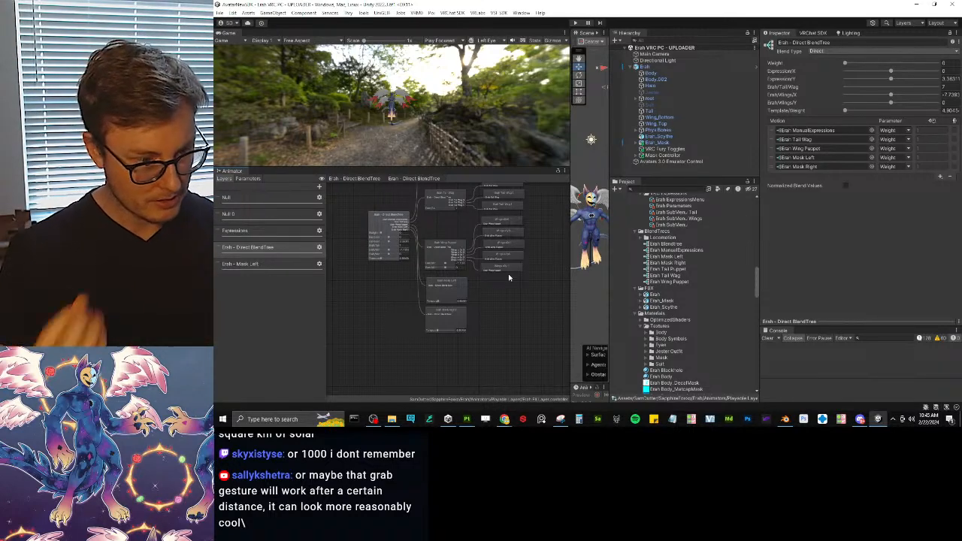
scroll(509, 278, "up", 6)
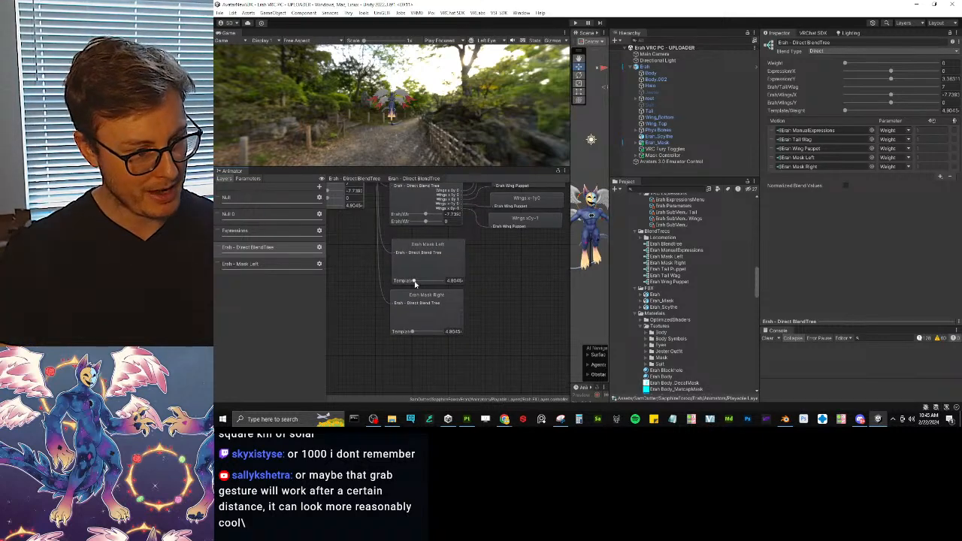
middle_click_drag(368, 236, 465, 366)
scroll(419, 301, "up", 2)
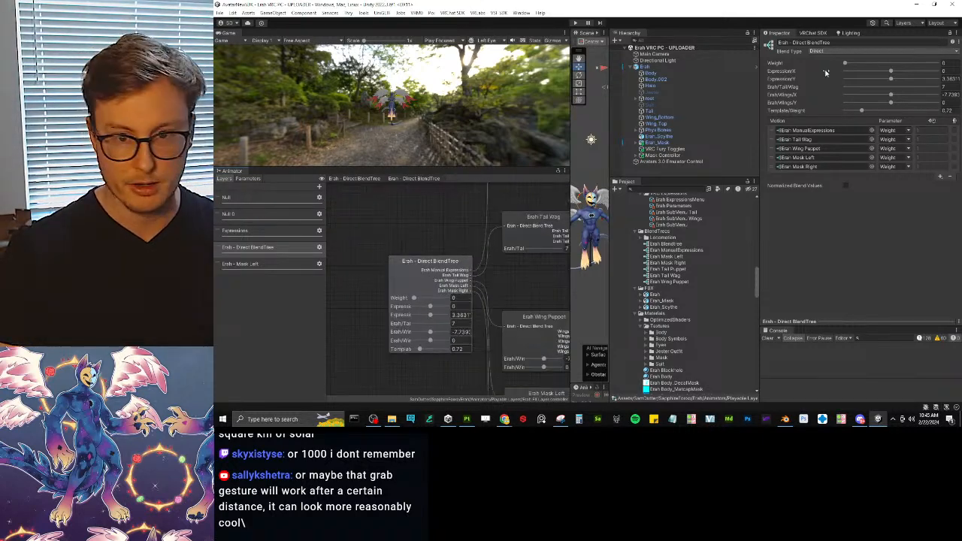
middle_click_drag(520, 332, 457, 221)
scroll(457, 221, "down", 3)
Step: Try to assign a mask position parameter to the Erah Mask Left blend tree
left_click(496, 279)
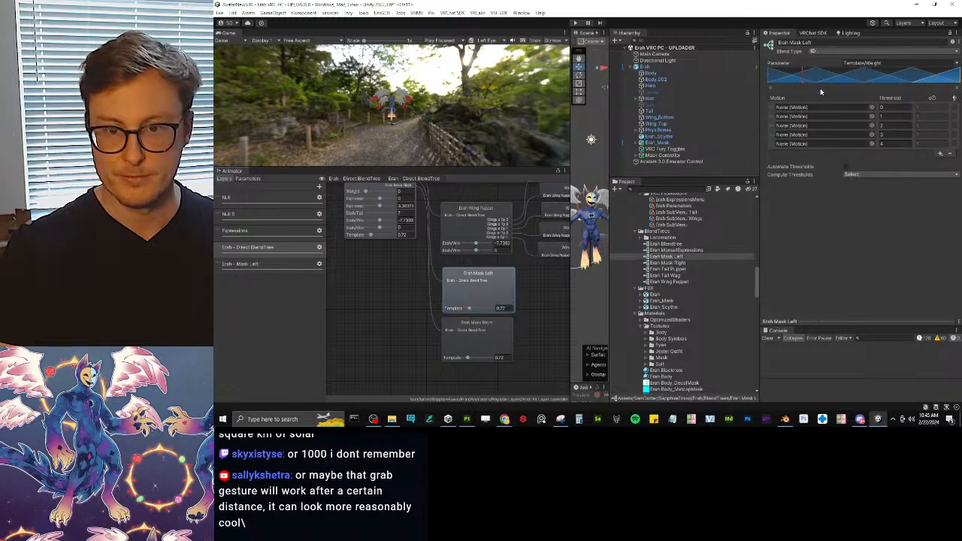
left_click(950, 62)
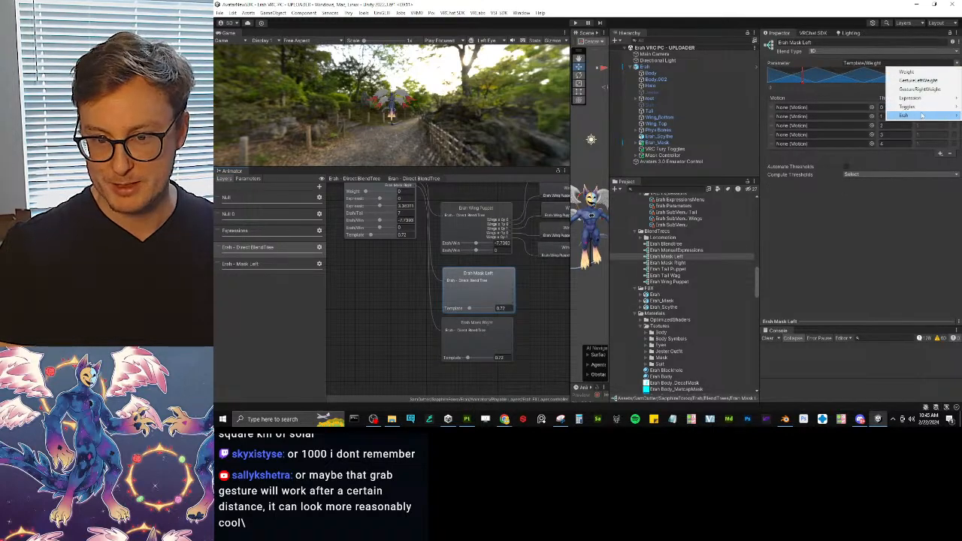
mouse_move(906, 115)
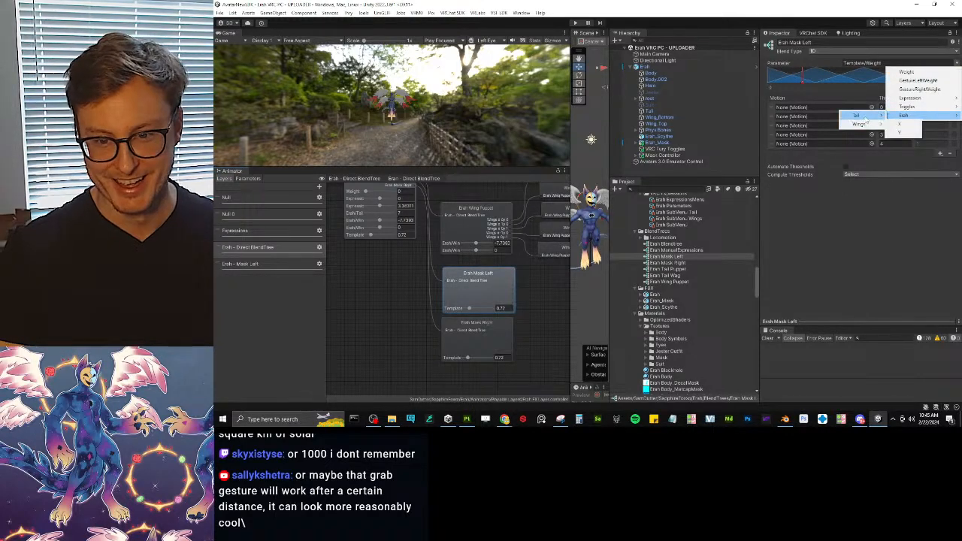
mouse_move(865, 128)
left_click(835, 226)
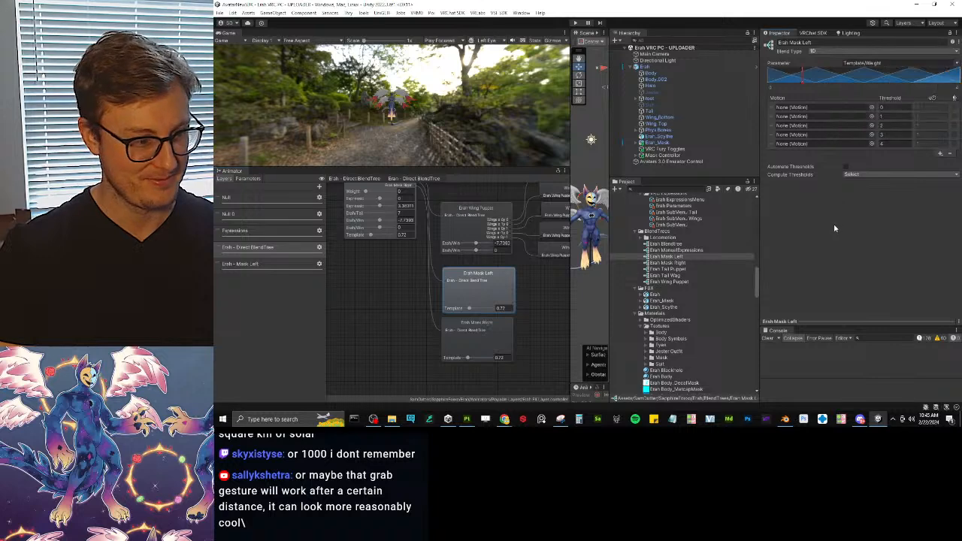
Step: Delete the existing Erah/Mask/Lpos and Erah/Mask/Rpos parameters from the animator controller
middle_click_drag(436, 283, 477, 350)
left_click(249, 179)
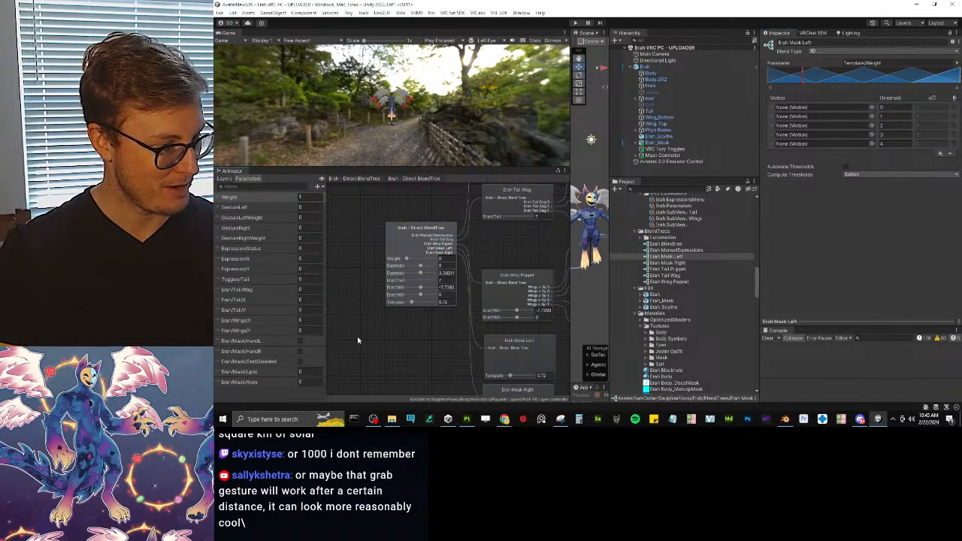
scroll(357, 336, "down", 2)
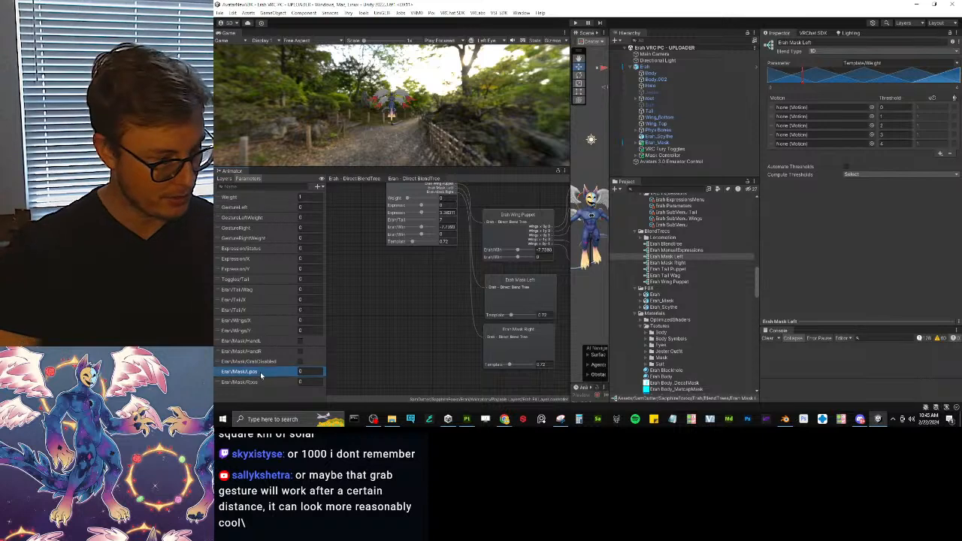
double_click(261, 373)
key("Return")
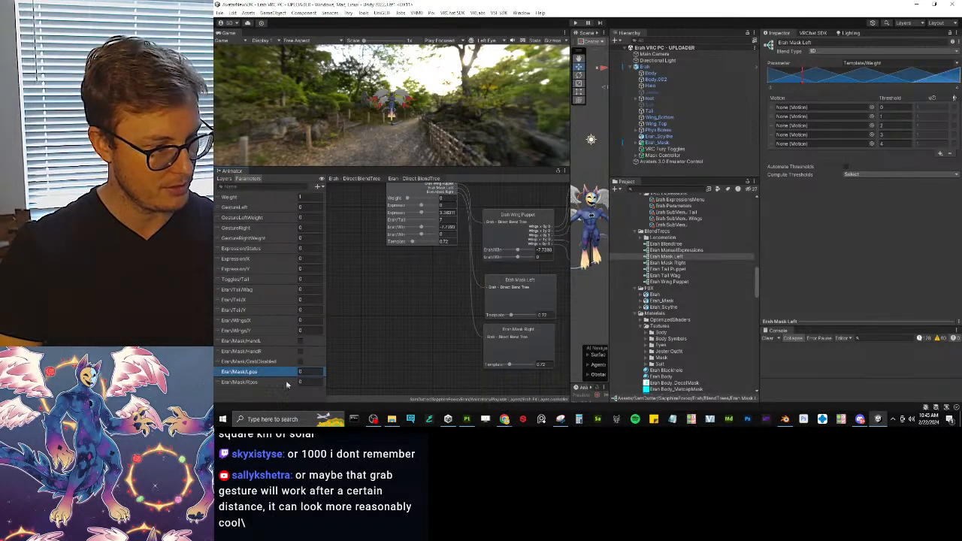
key("Delete")
key("Delete")
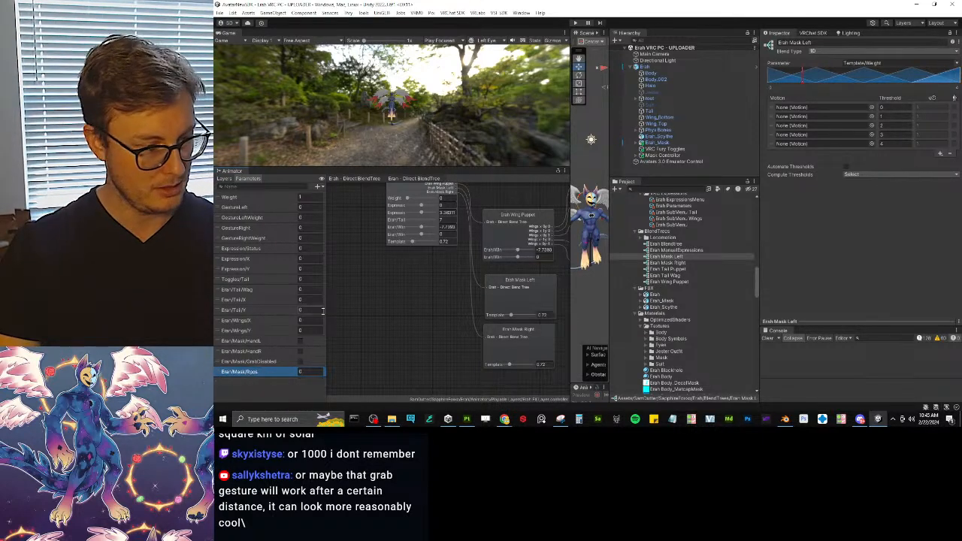
Step: Add a float parameter named Erah/Mask/Lpos to the animator controller
left_click(318, 187)
left_click(327, 194)
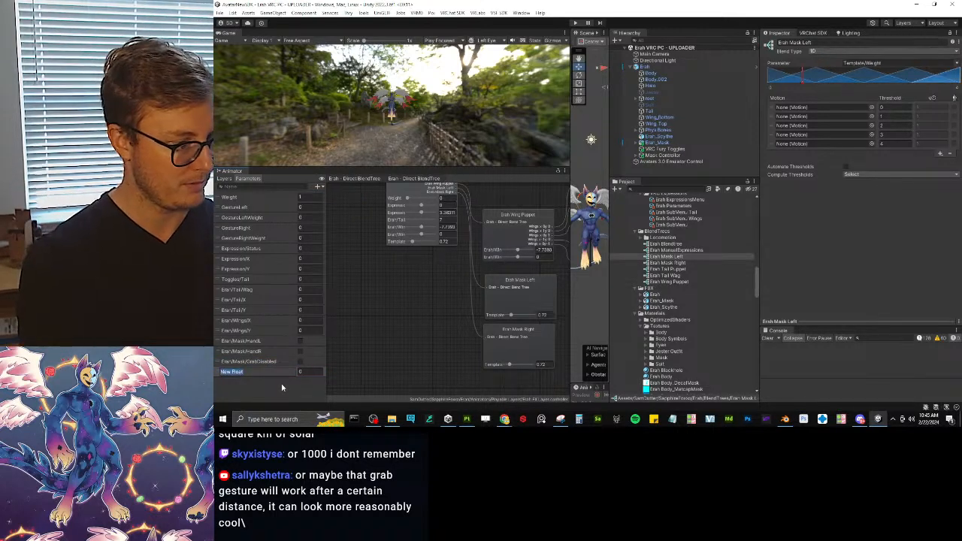
type("Baah")
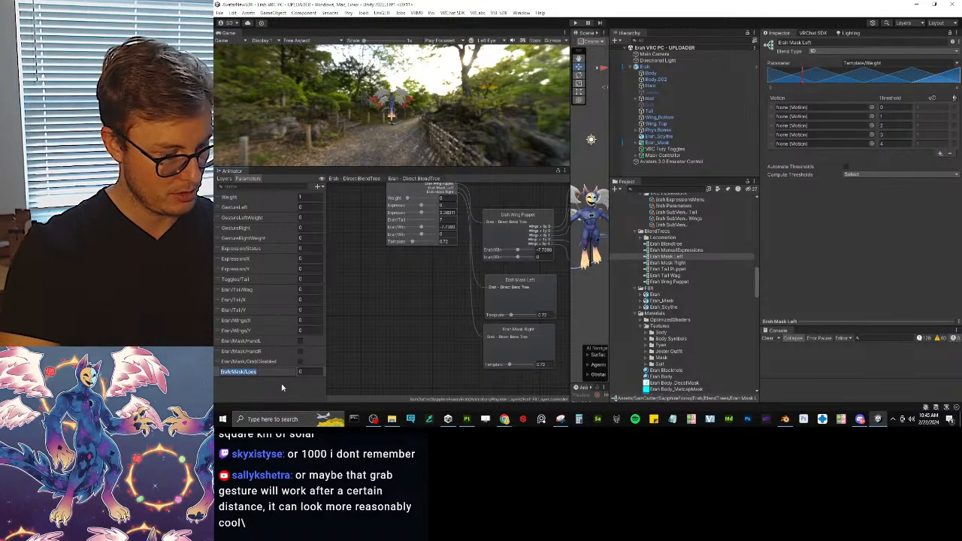
key("Return")
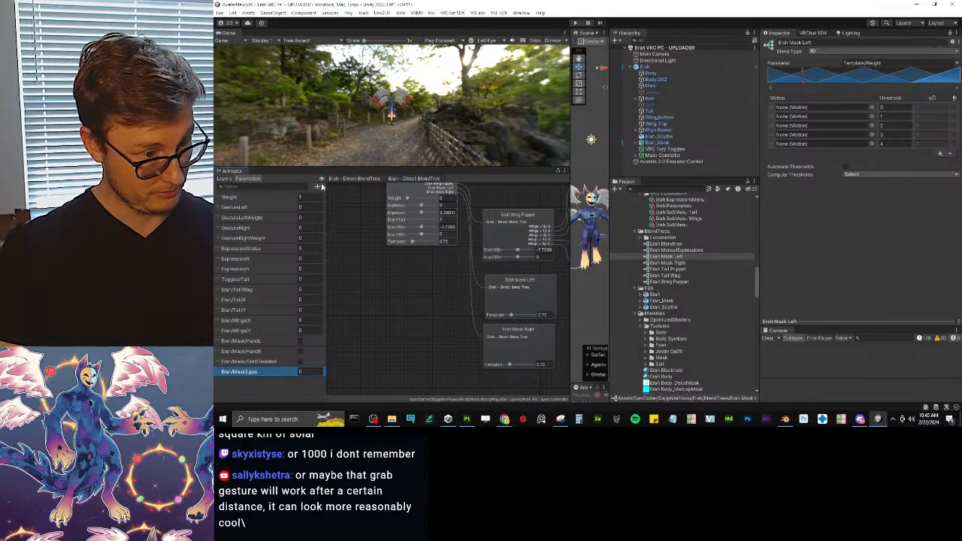
Step: Add a second float parameter named Erah/Mask/Rpos to the animator controller
left_click(319, 187)
left_click(335, 197)
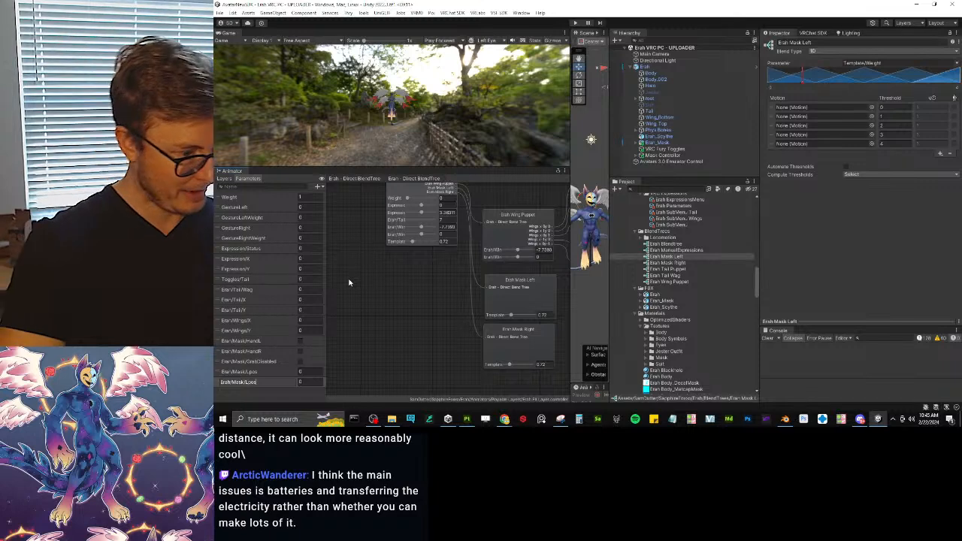
key("Left")
key("Left")
key("Left")
key("Left")
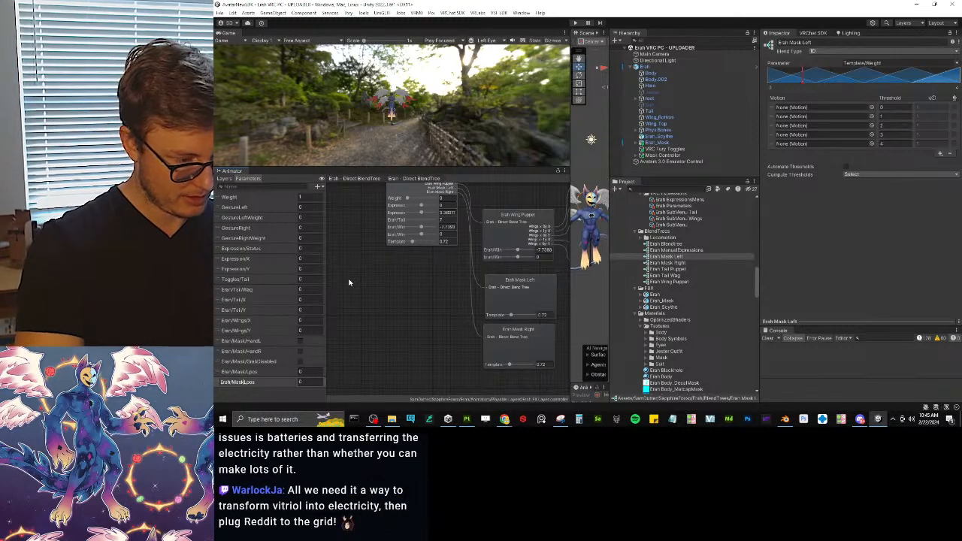
key("Delete")
type("R")
key("Return")
left_click(395, 295)
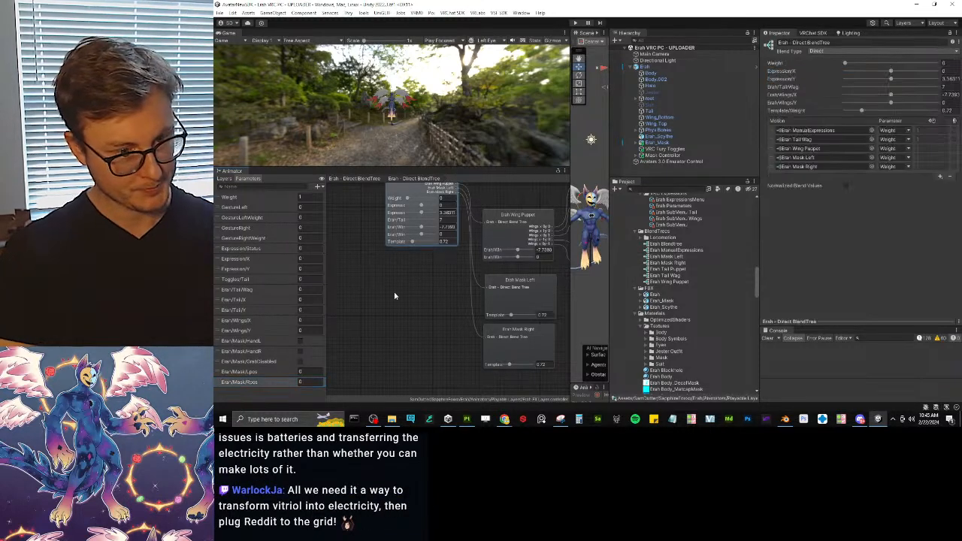
Step: Set the blend parameter of the Erah Mask Left tree to Erah/Mask/Lpos
left_click(503, 280)
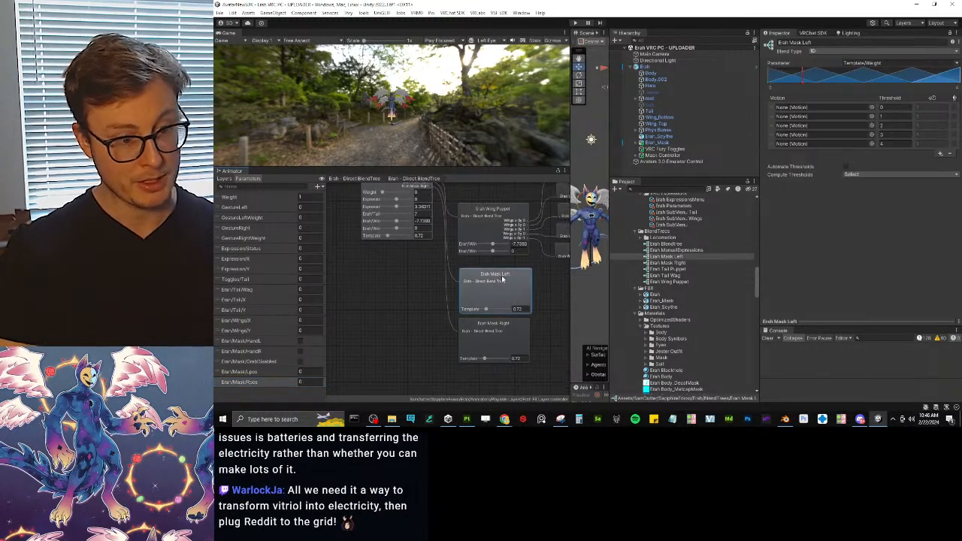
left_click(954, 64)
mouse_move(906, 115)
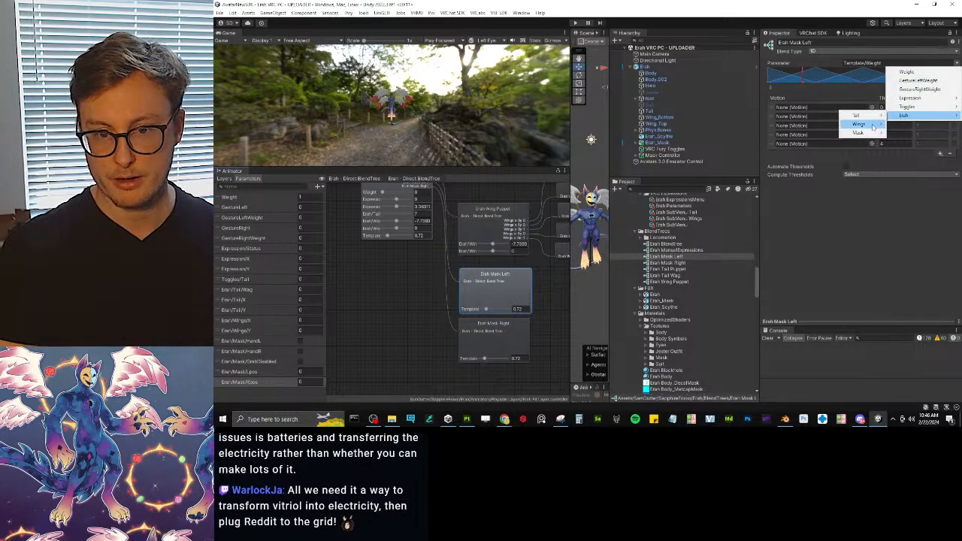
mouse_move(870, 136)
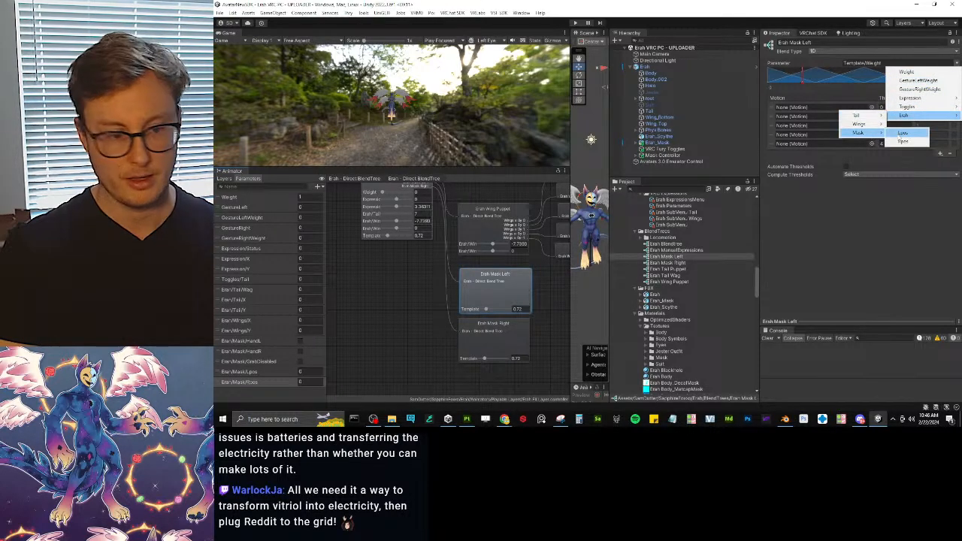
left_click(902, 133)
Step: Set the blend parameter of the Erah Mask Right tree to Erah/Mask/Rpos and reset both mask trees' preview values to 0
left_click(521, 330)
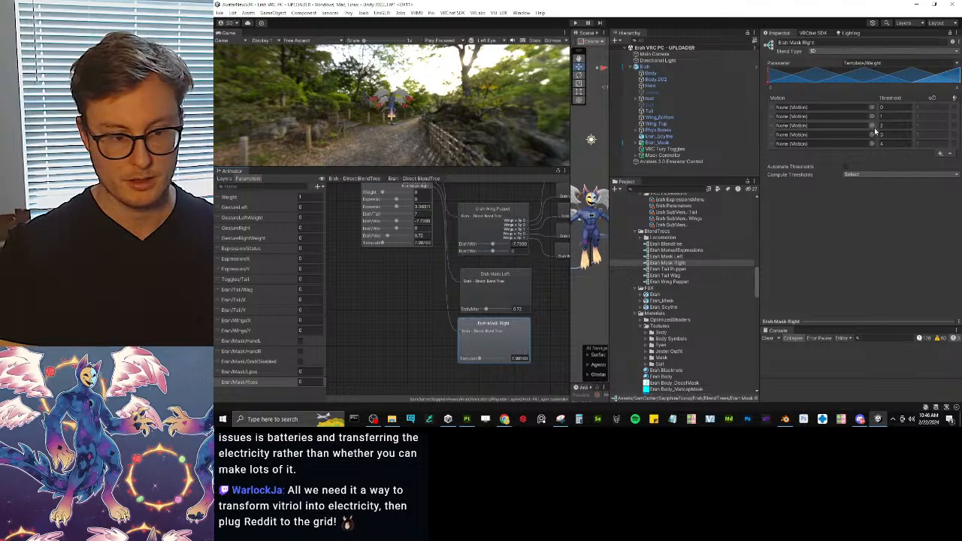
left_click(957, 66)
mouse_move(906, 115)
mouse_move(871, 133)
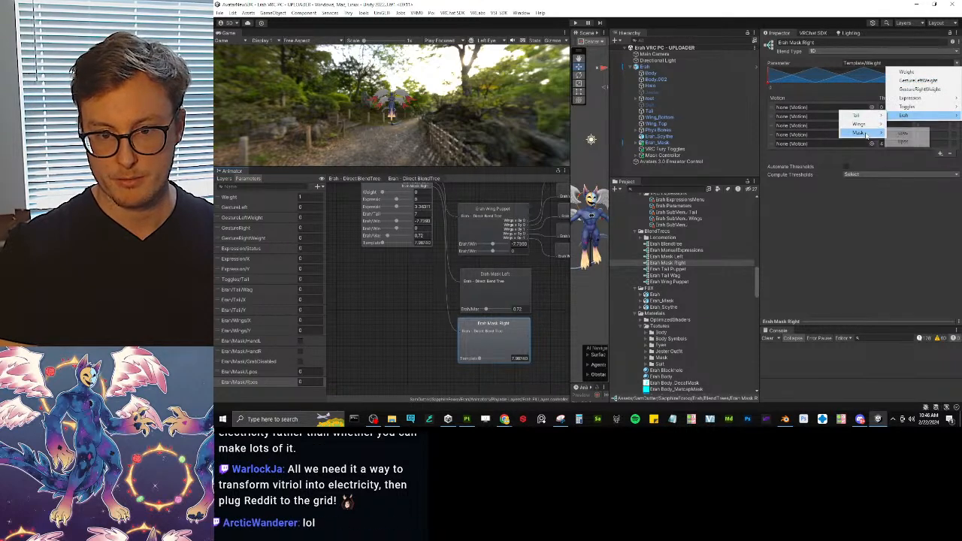
left_click(900, 143)
left_click(457, 370)
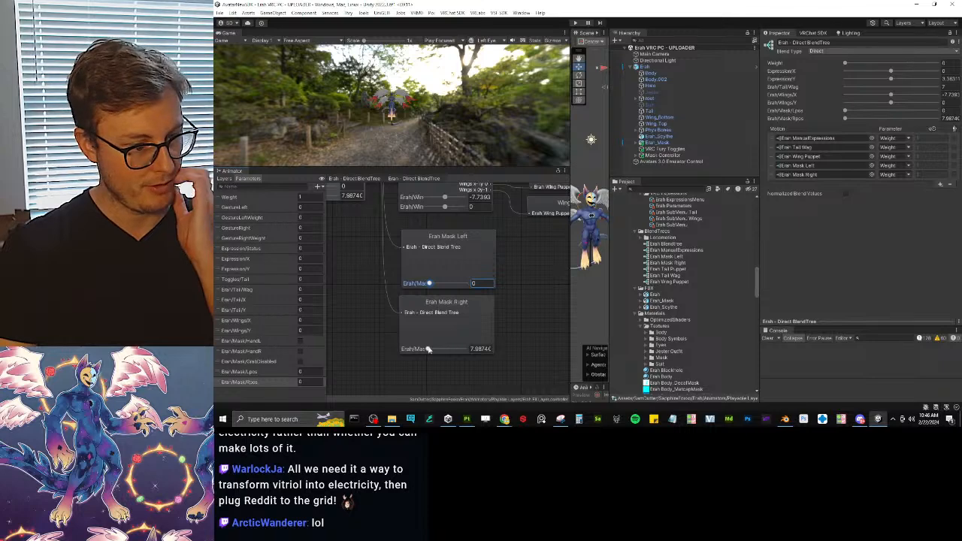
left_click_drag(429, 349, 387, 361)
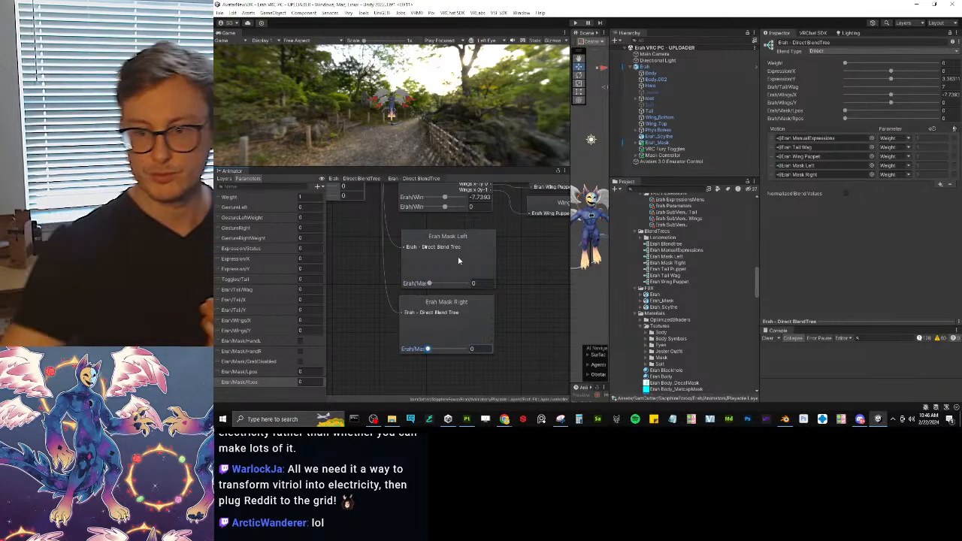
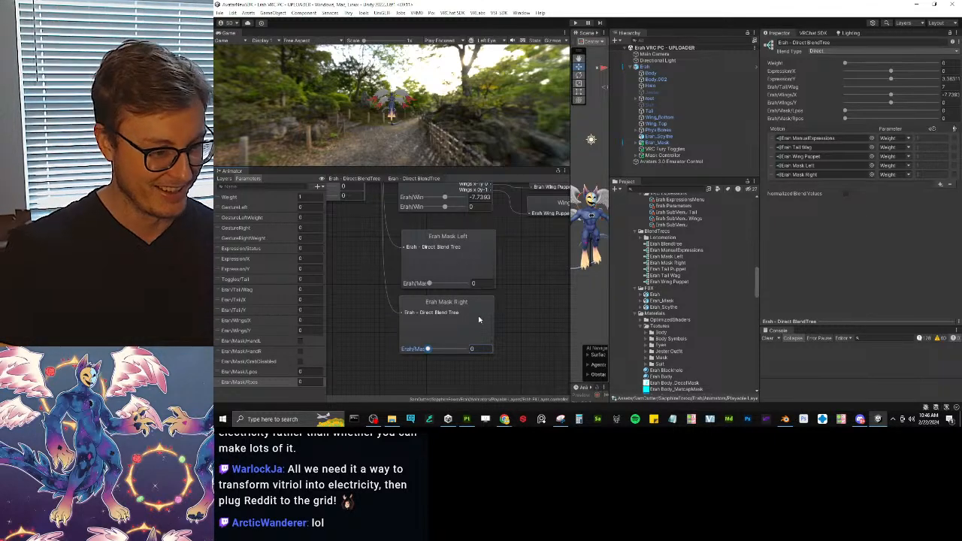
Step: Examine the Erah Mask Left and Erah Mask Right blend trees in the animator graph
scroll(467, 297, "down", 3)
scroll(405, 287, "up", 4)
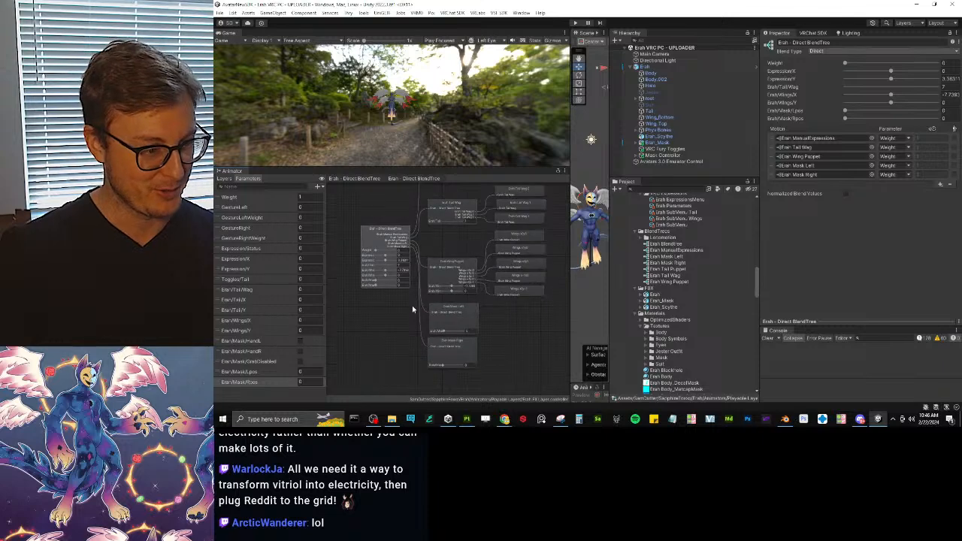
middle_click_drag(477, 321, 443, 273)
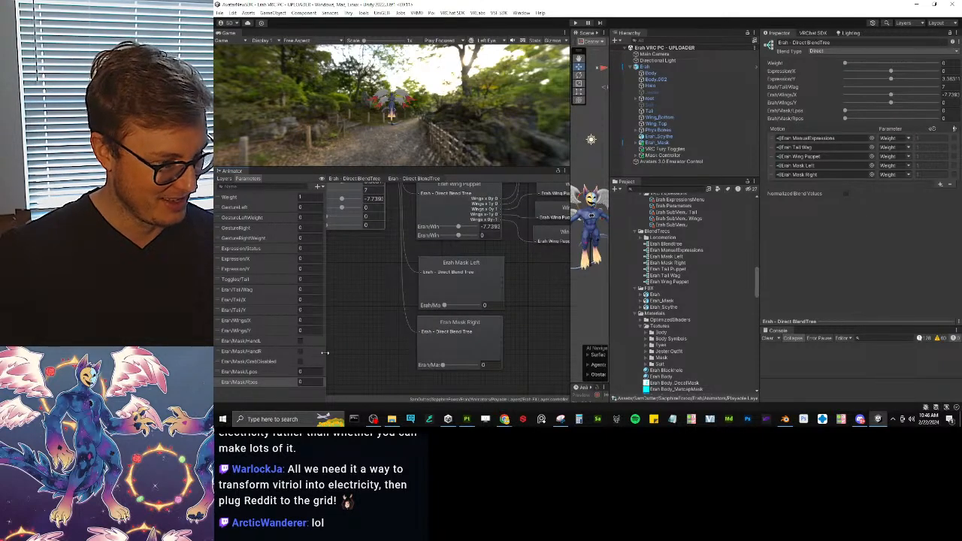
left_click_drag(324, 353, 293, 345)
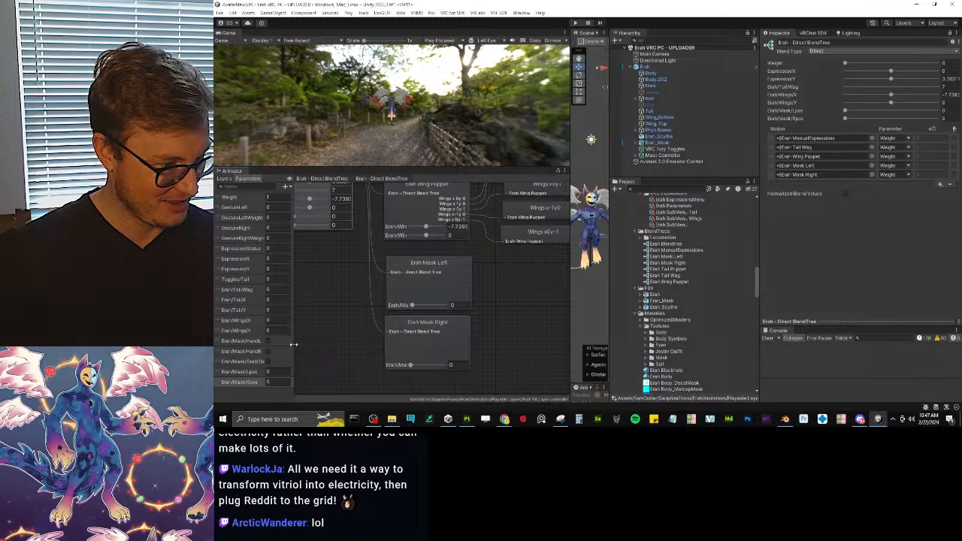
middle_click_drag(468, 277, 428, 294)
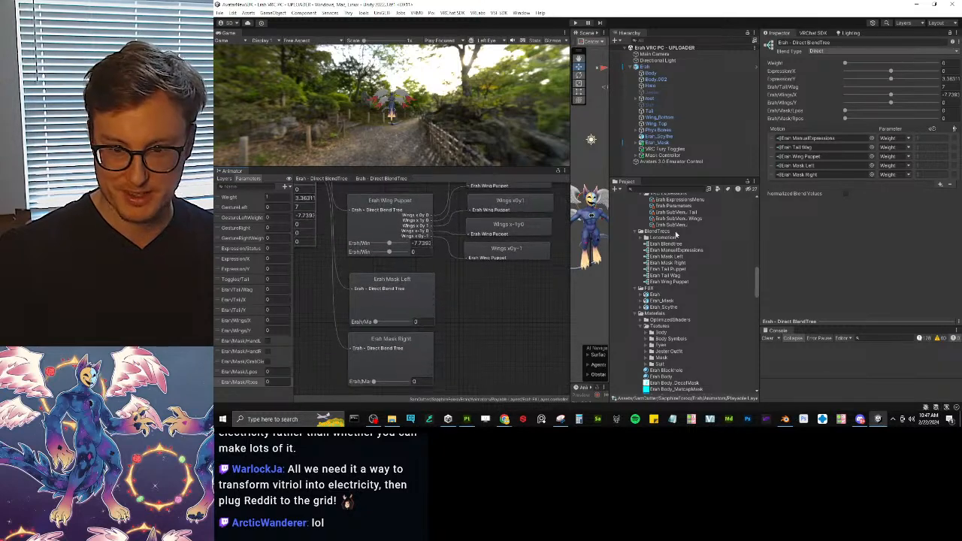
middle_click_drag(425, 361, 423, 339)
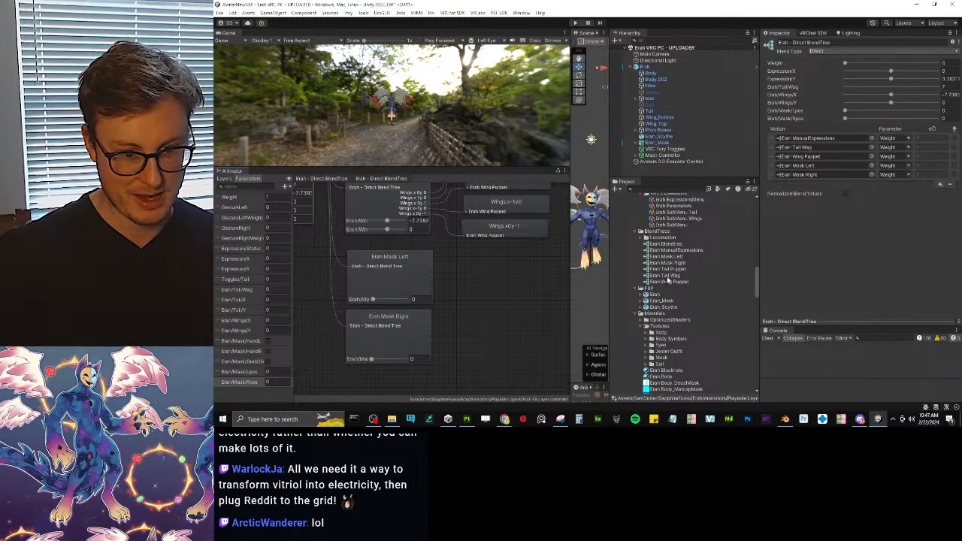
scroll(661, 282, "up", 4)
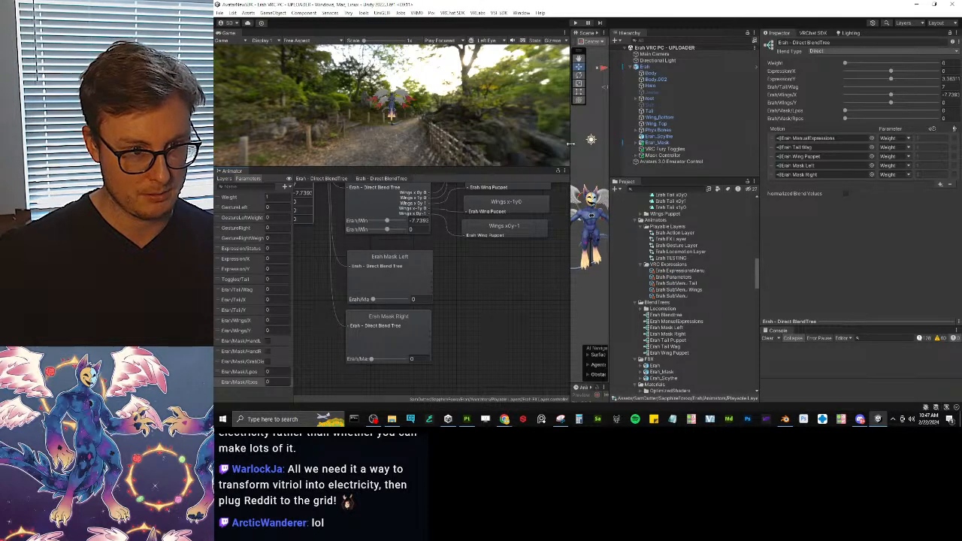
Step: Enlarge the Scene view and inspect the Parent Constraint on the Erah_Mask object
left_click_drag(571, 155, 422, 156)
left_click(638, 143)
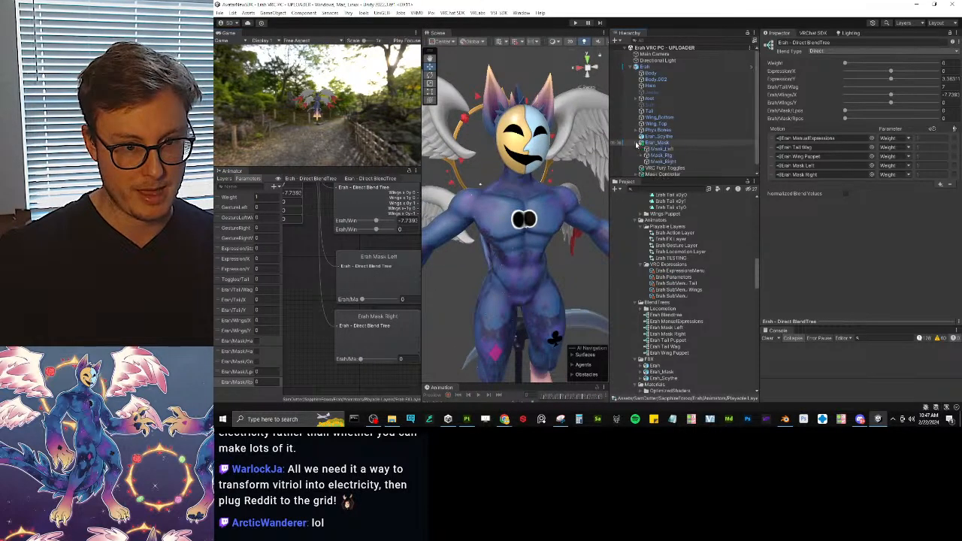
left_click(651, 143)
left_click(770, 121)
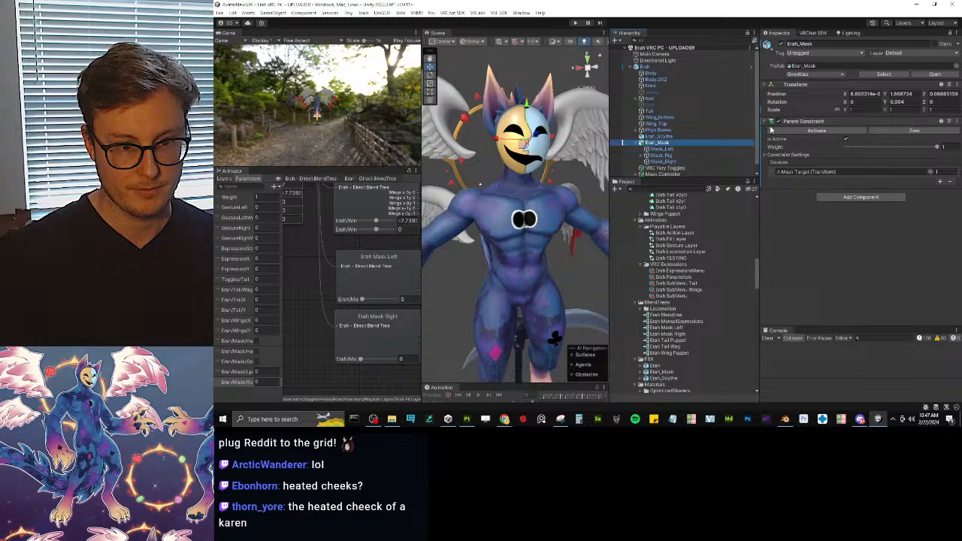
right_click(715, 144)
left_click(884, 260)
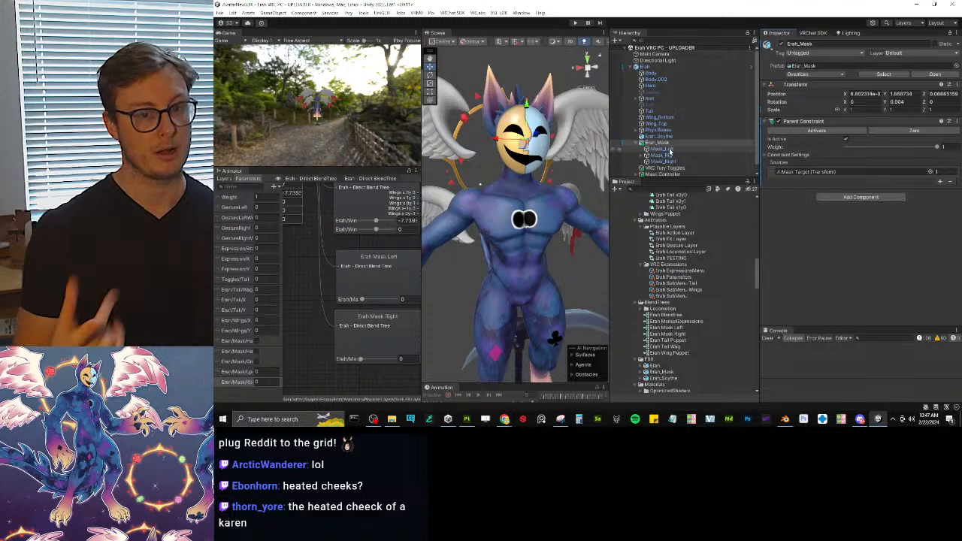
Step: Add a Parent Constraint component to Mask_Left
left_click(678, 148)
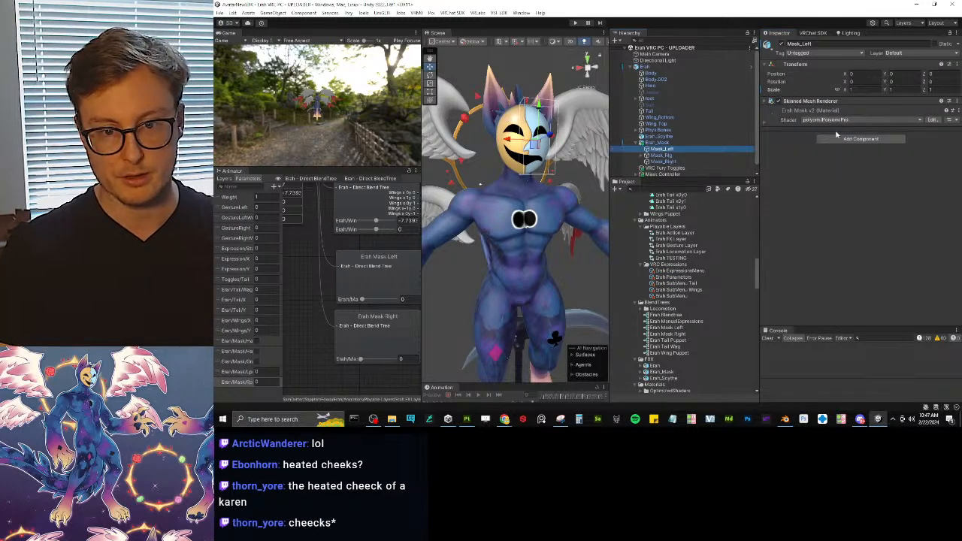
left_click(861, 138)
type("parent")
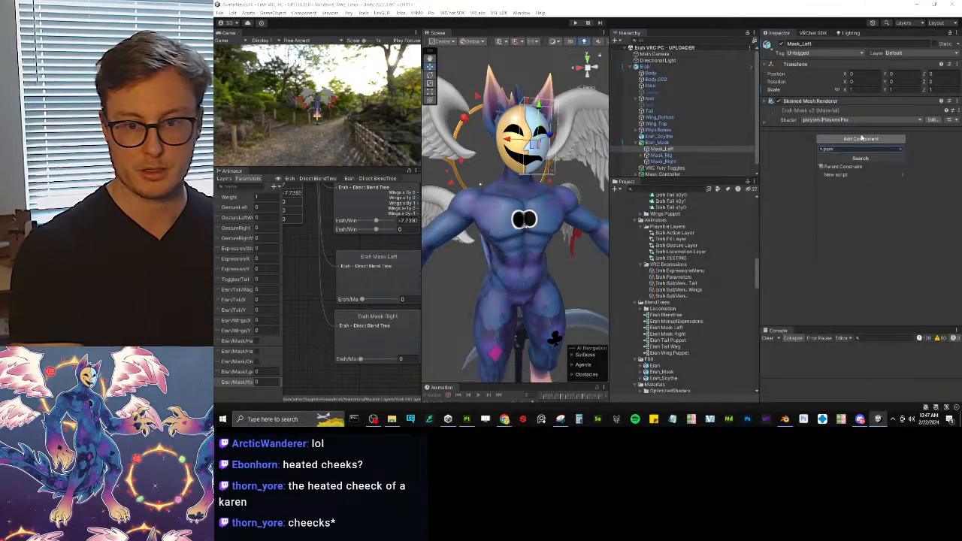
key("Down")
key("Return")
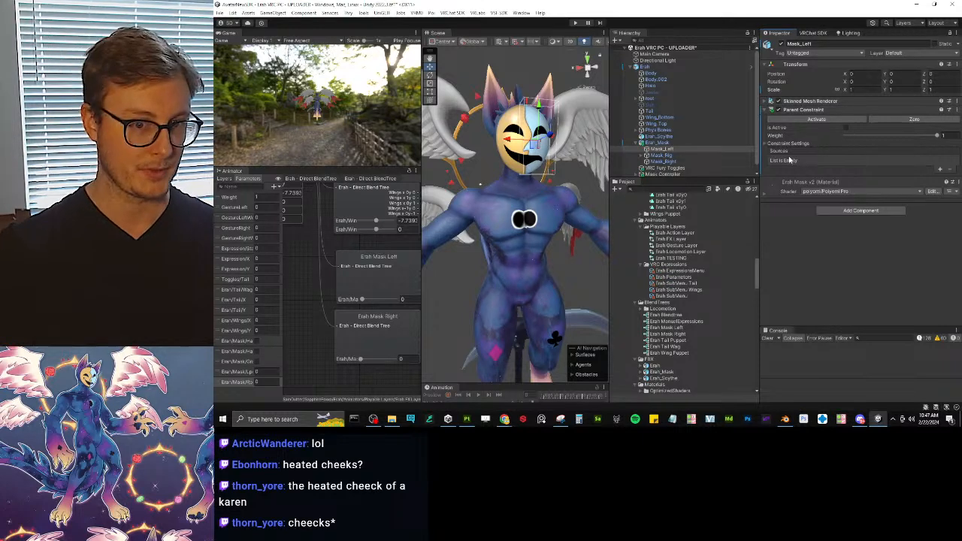
Step: Create an empty child object under Mask Controller and name it "Mask L Constraint Target"
scroll(554, 172, "down", 5)
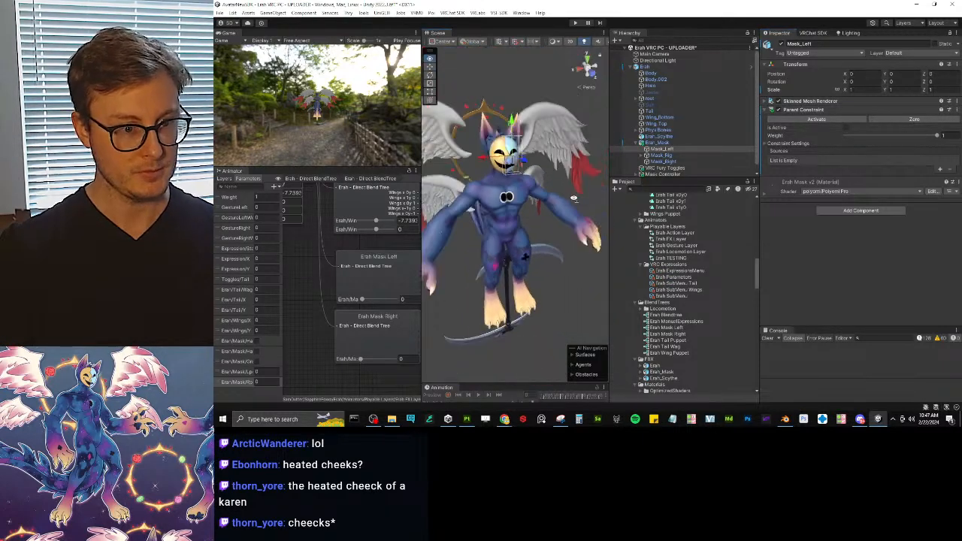
left_click_drag(609, 218, 632, 219)
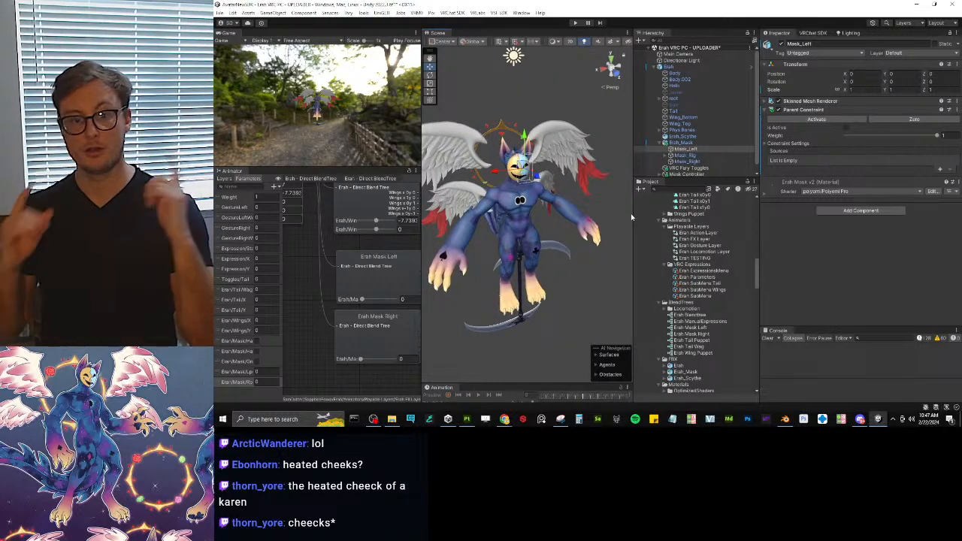
scroll(698, 134, "down", 1)
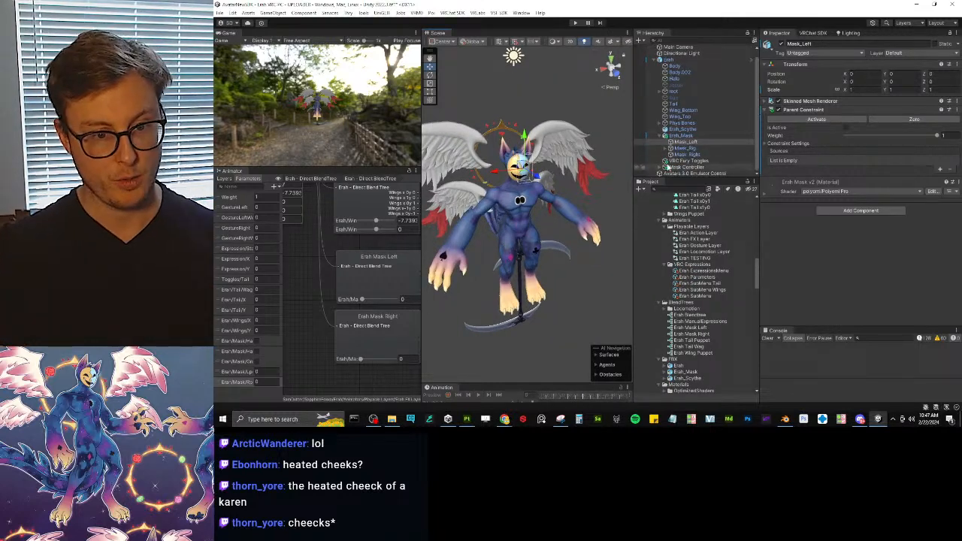
scroll(661, 167, "down", 1)
right_click(684, 154)
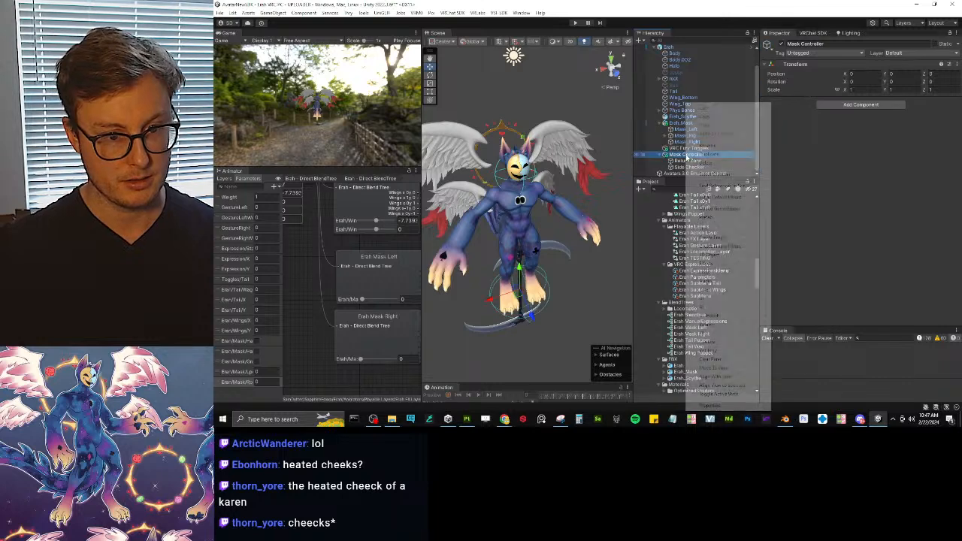
left_click(713, 237)
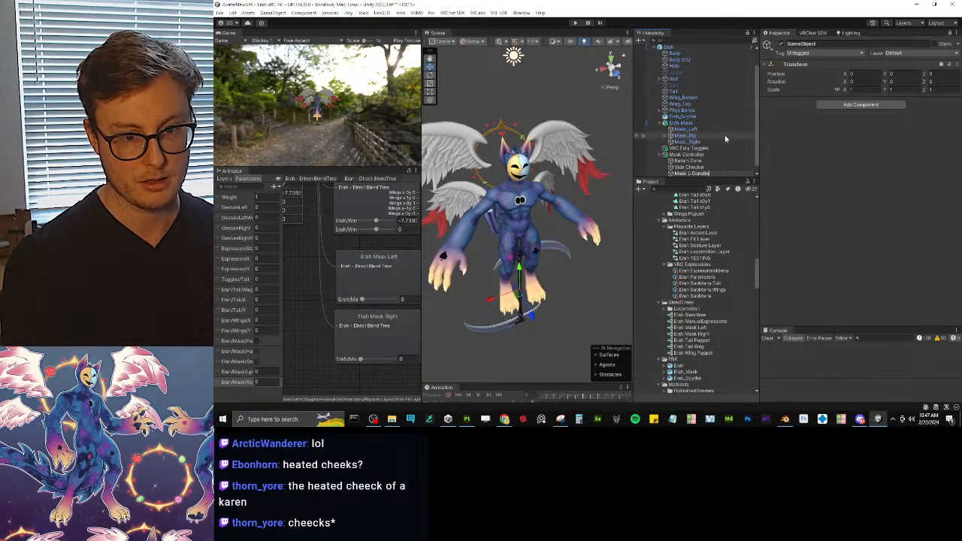
type("Mask L Constraint Targ")
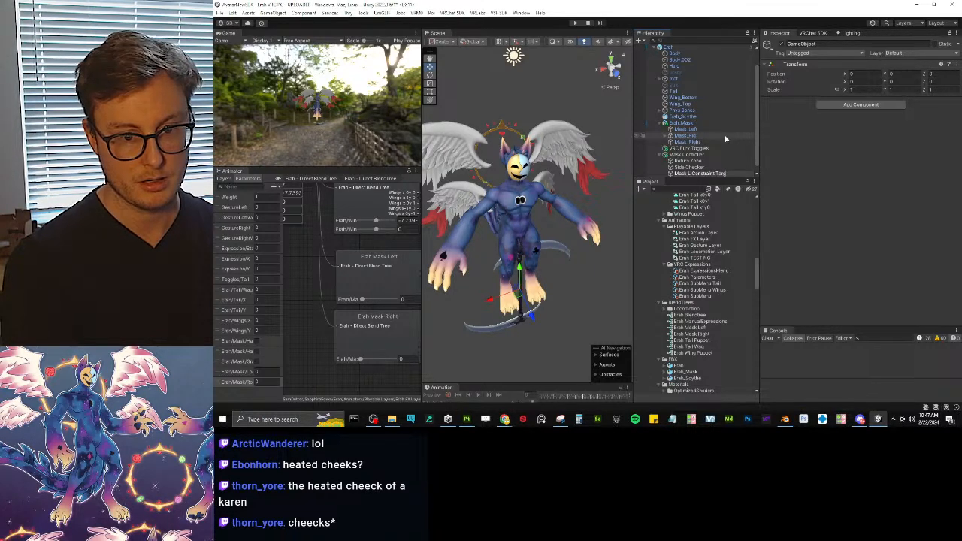
type("et")
key("Return")
Step: Assign Mask L Constraint Target as the source of Mask_Left's Parent Constraint and activate the constraint
left_click(714, 130)
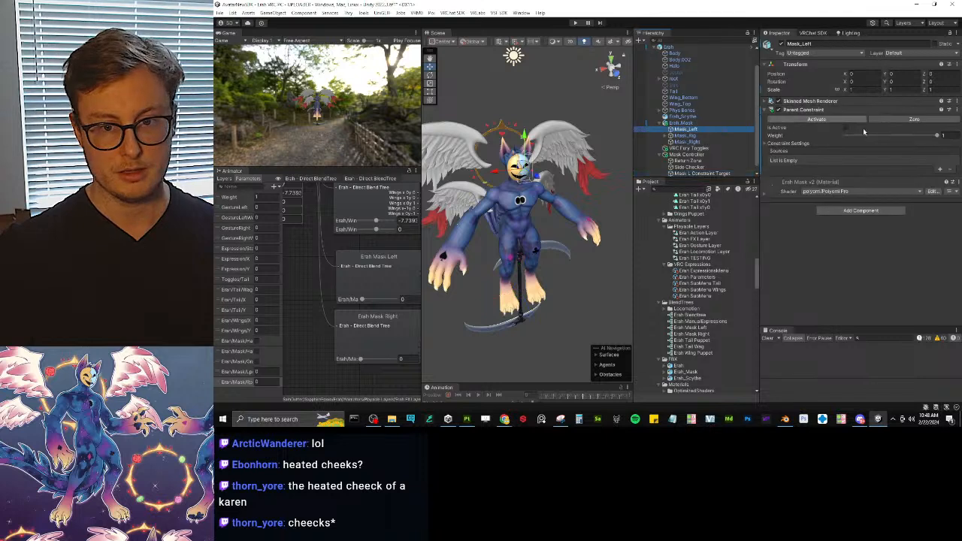
scroll(716, 160, "down", 1)
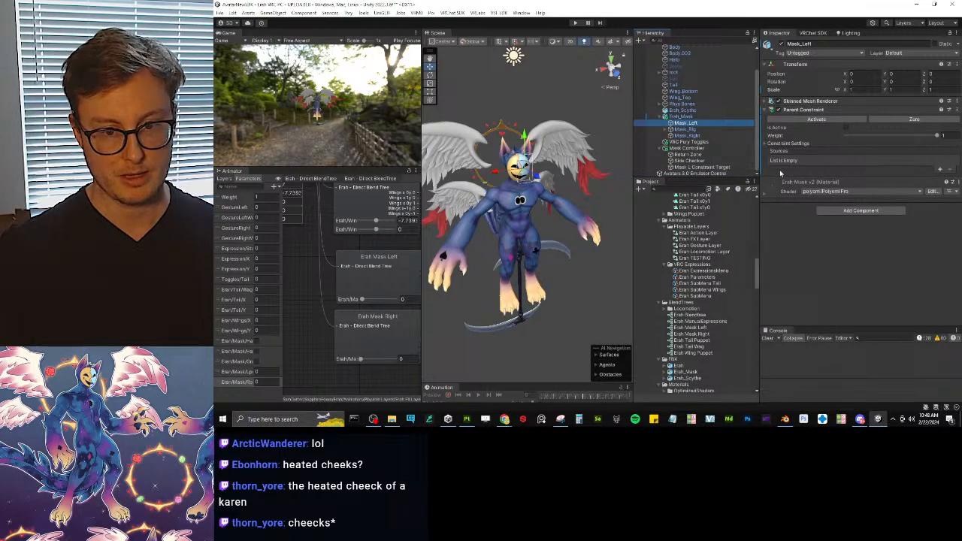
left_click(939, 170)
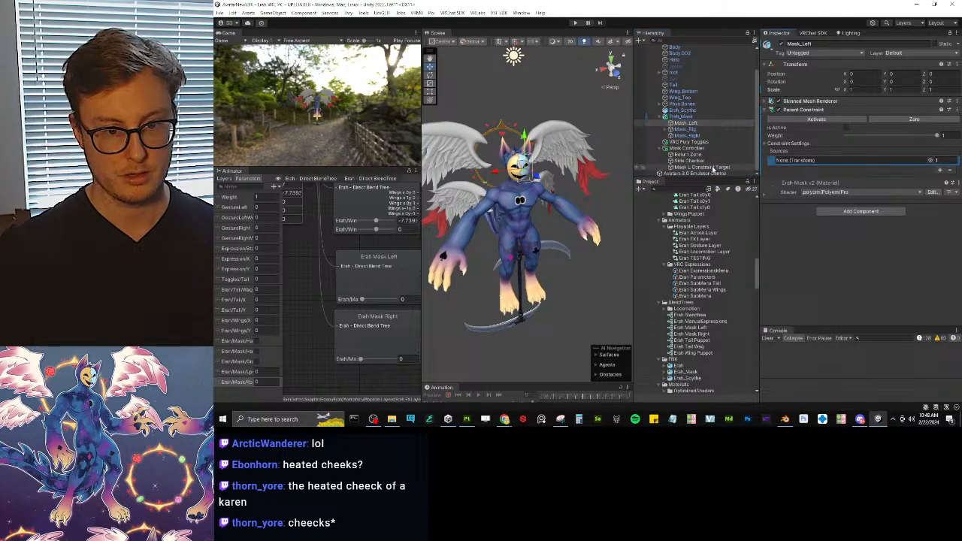
left_click_drag(713, 170, 827, 161)
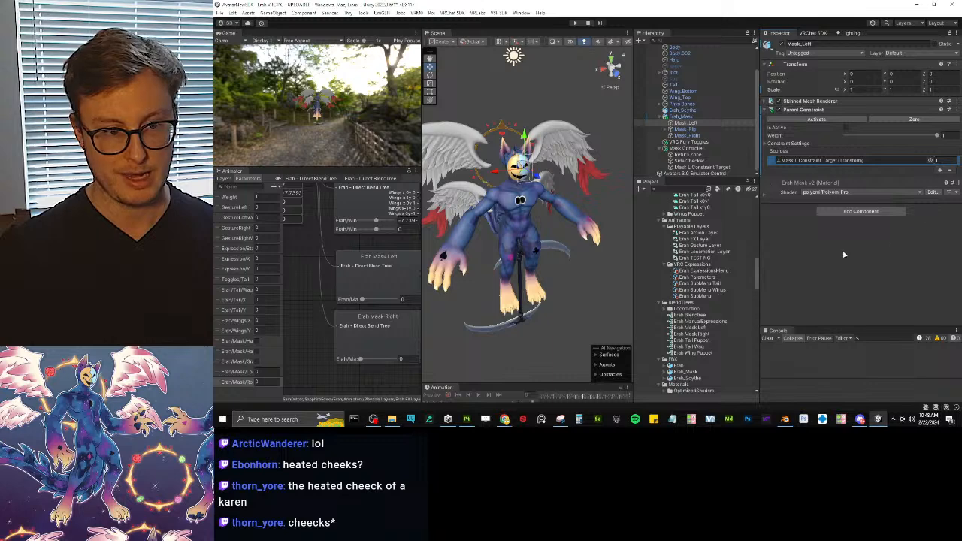
left_click(818, 120)
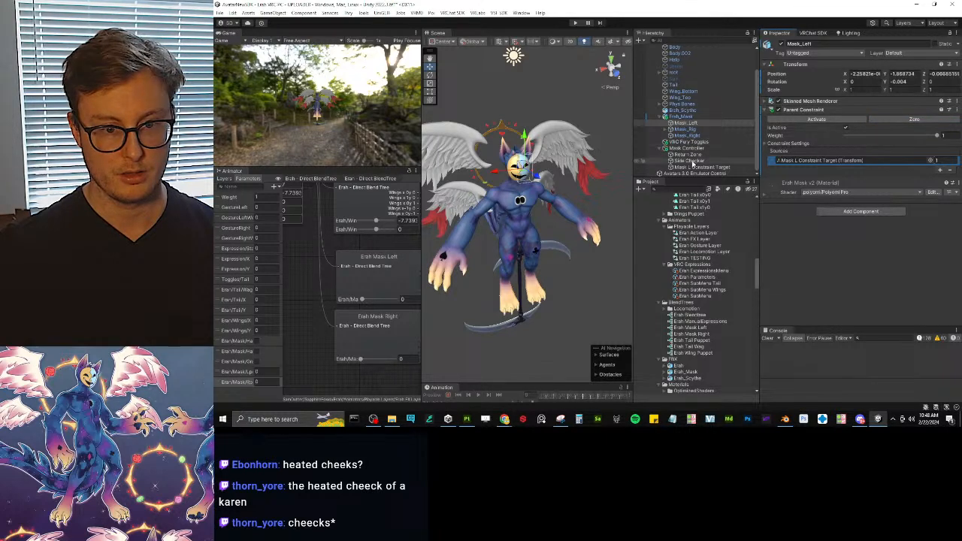
Step: Undo the constraint source and activation on Mask_Left, and remove its Parent Constraint component
left_click(684, 123)
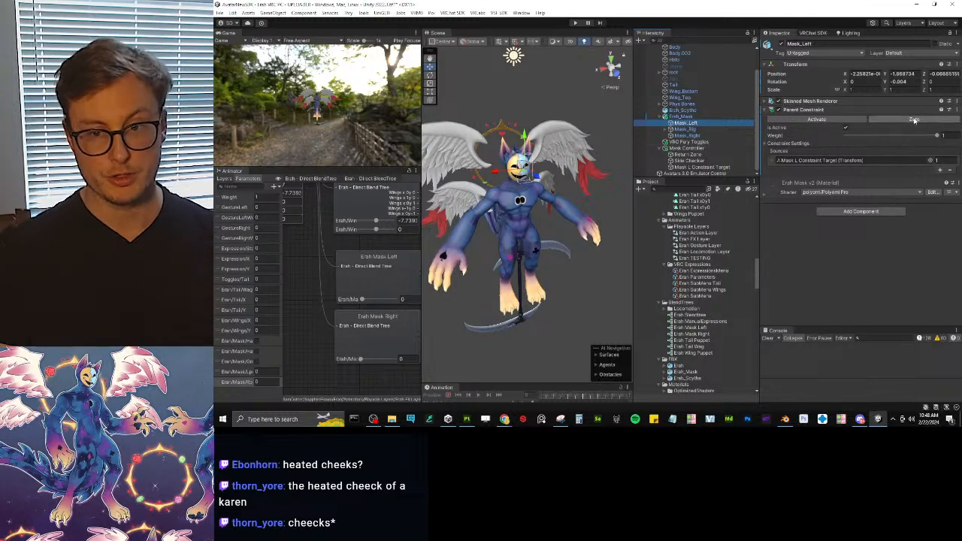
left_click(950, 110)
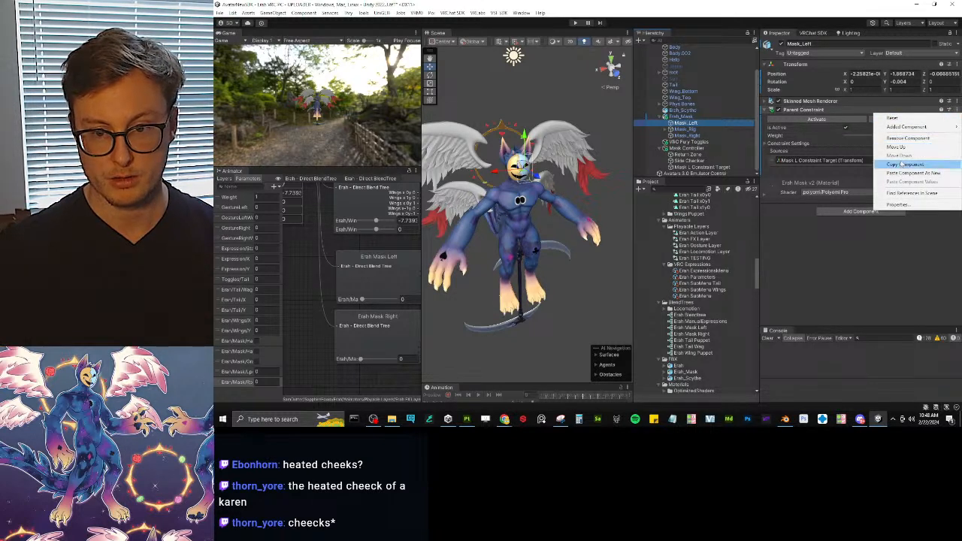
left_click(795, 279)
key("ctrl+z")
key("ctrl+z")
key("ctrl+z")
key("ctrl+z")
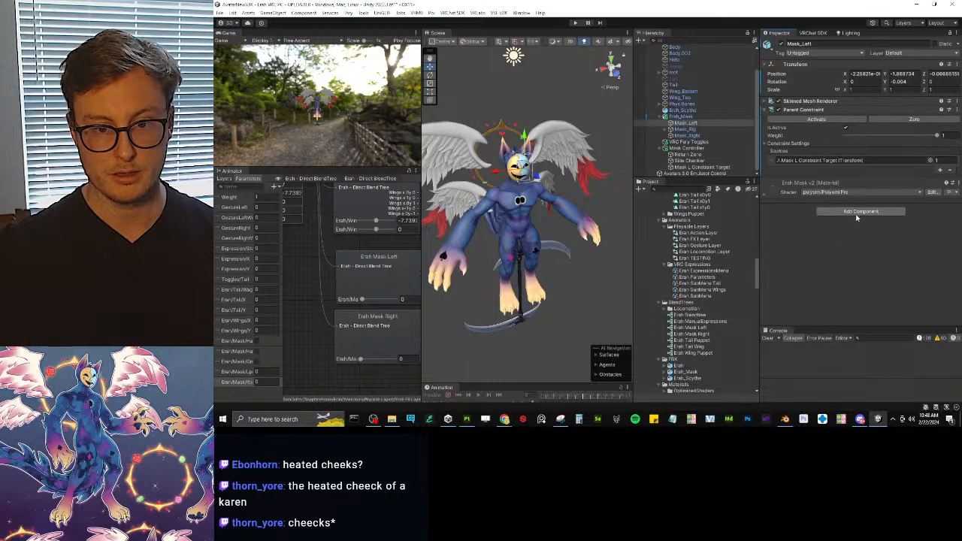
key("ctrl+z")
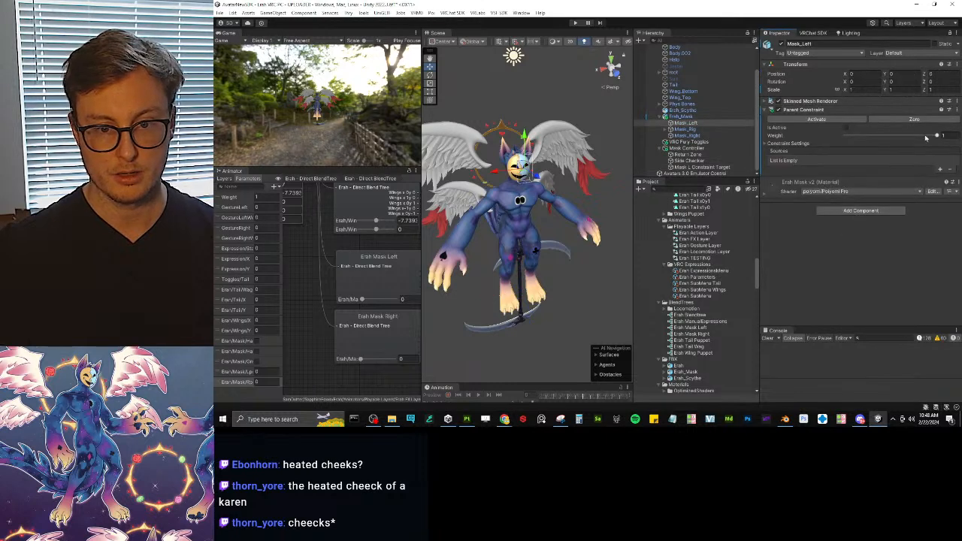
left_click(957, 110)
left_click(903, 128)
Step: Add a Parent Constraint to the left mask bone inside Mask_Rig, with Mask L Constraint Target as its source
left_click(664, 129)
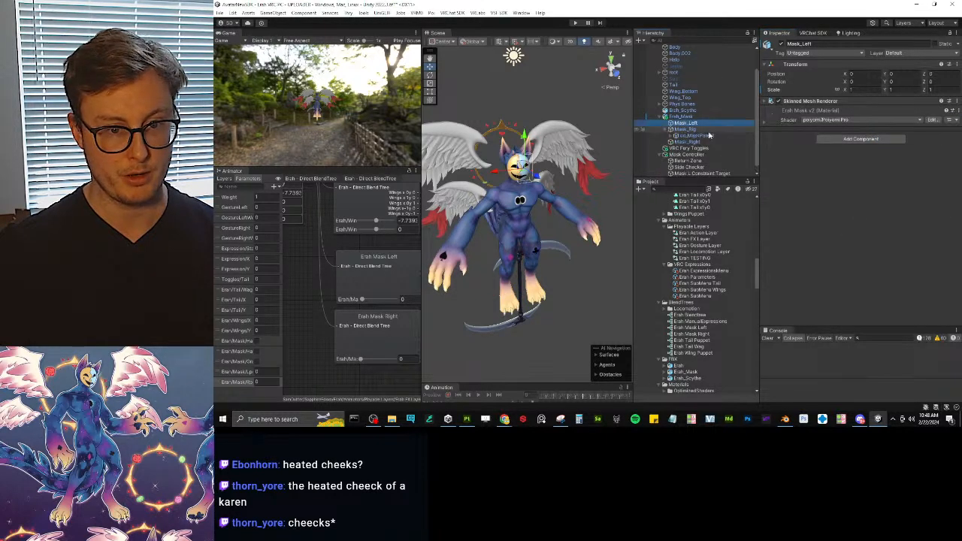
scroll(709, 135, "down", 1)
left_click(670, 129)
scroll(674, 131, "down", 1)
left_click(696, 124)
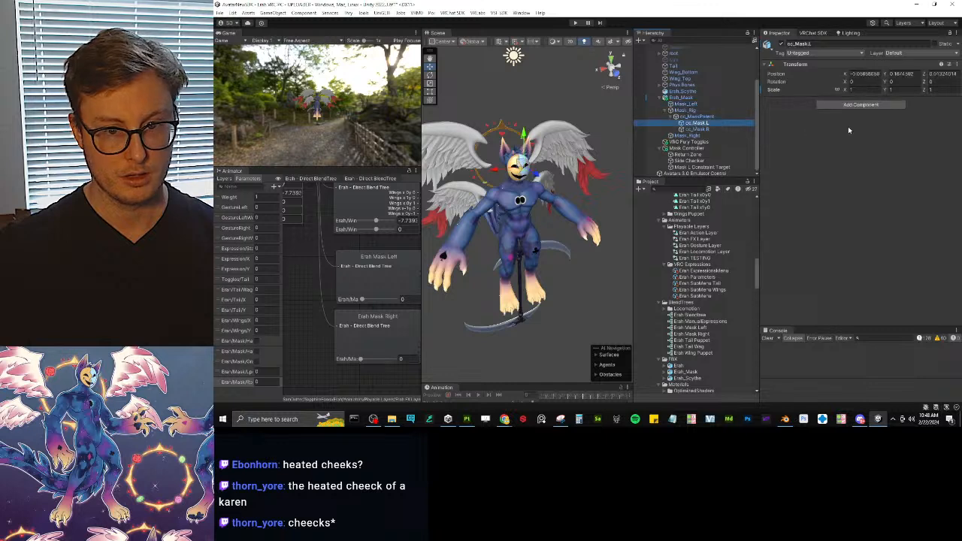
left_click(867, 105)
key("Return")
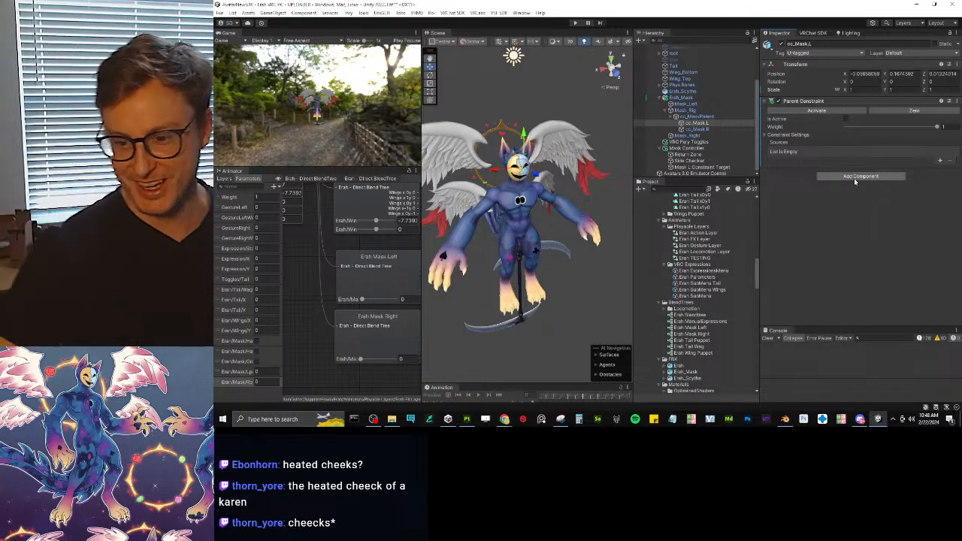
left_click(940, 162)
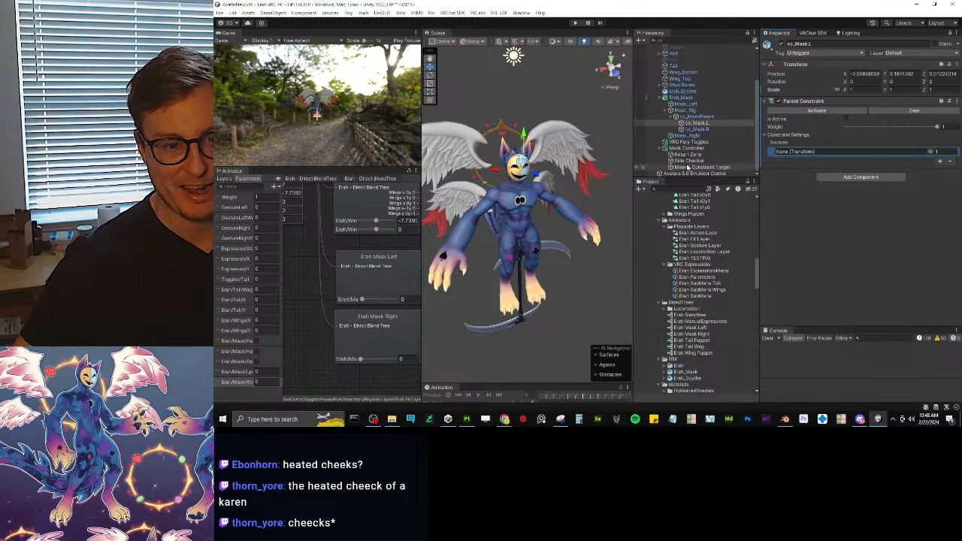
left_click_drag(681, 173, 796, 153)
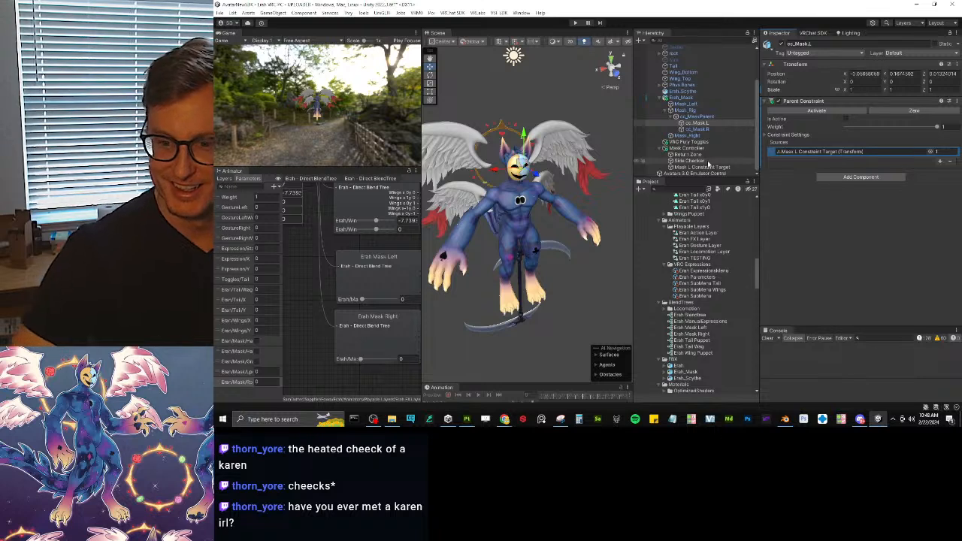
Step: Duplicate Mask L Constraint Target under Mask Controller and rename the copy "Mask R Constraint Target"
left_click(709, 167)
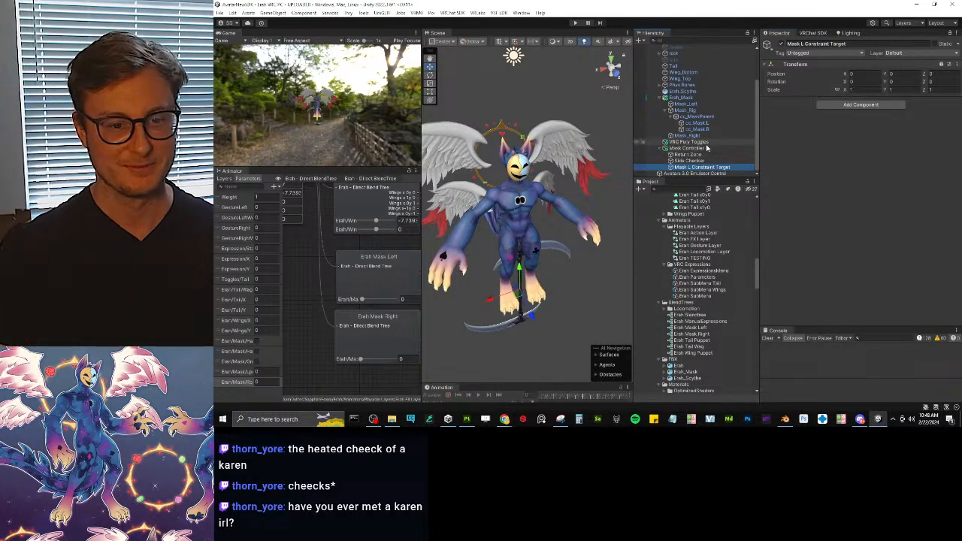
key("ctrl+d")
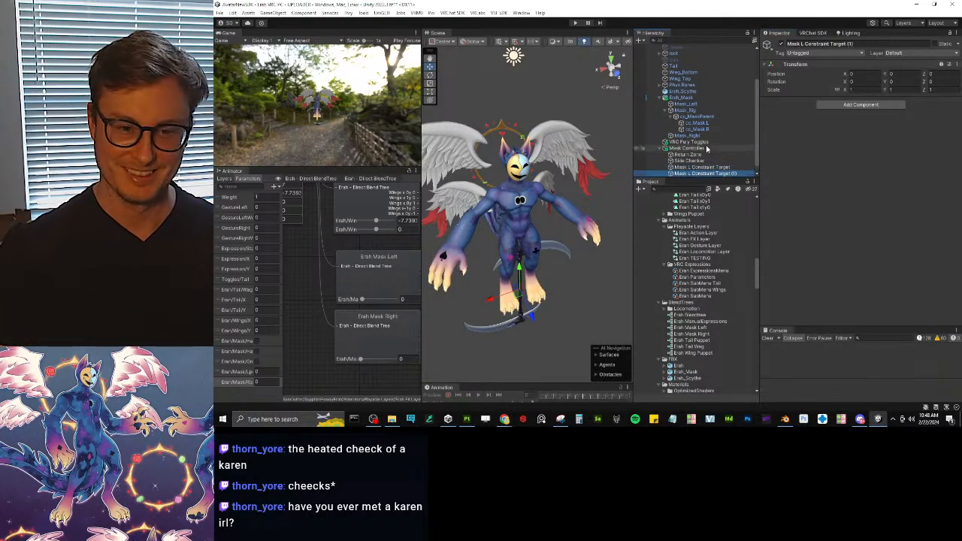
left_click(714, 174)
key("Right")
key("BackSpace")
key("BackSpace")
key("BackSpace")
key("BackSpace")
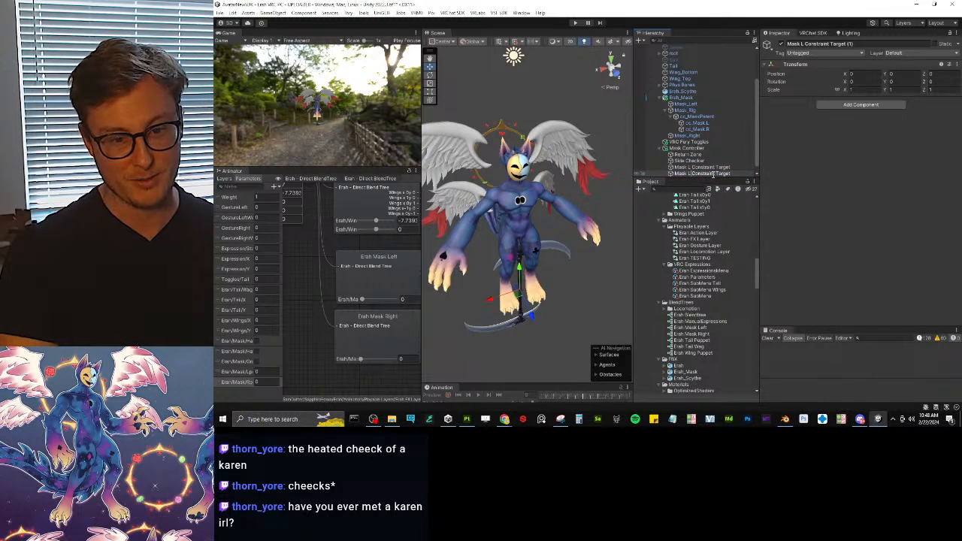
key("BackSpace")
type("R")
key("Return")
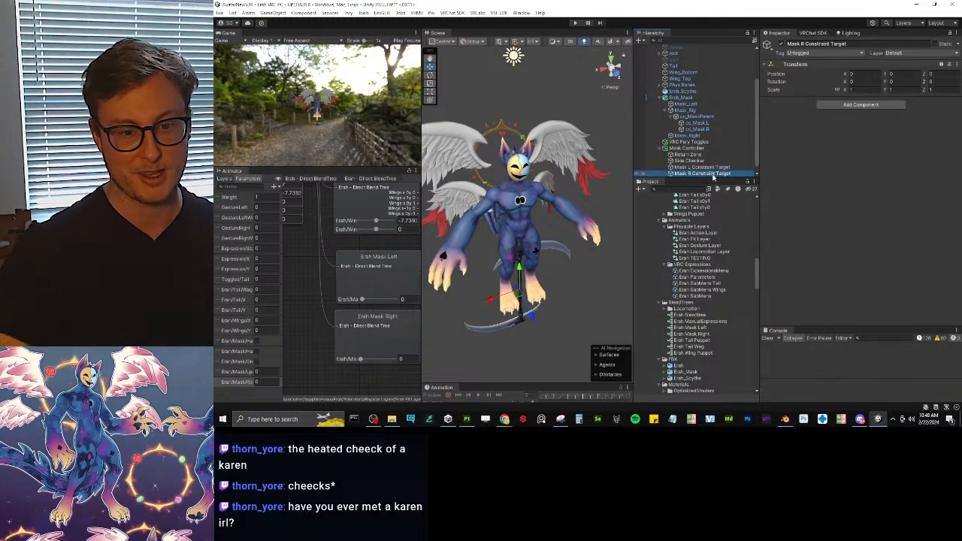
Step: Zero the Parent Constraint on the left mask bone, cc_Mask.L
left_click(710, 130)
scroll(709, 129, "down", 1)
left_click(706, 118)
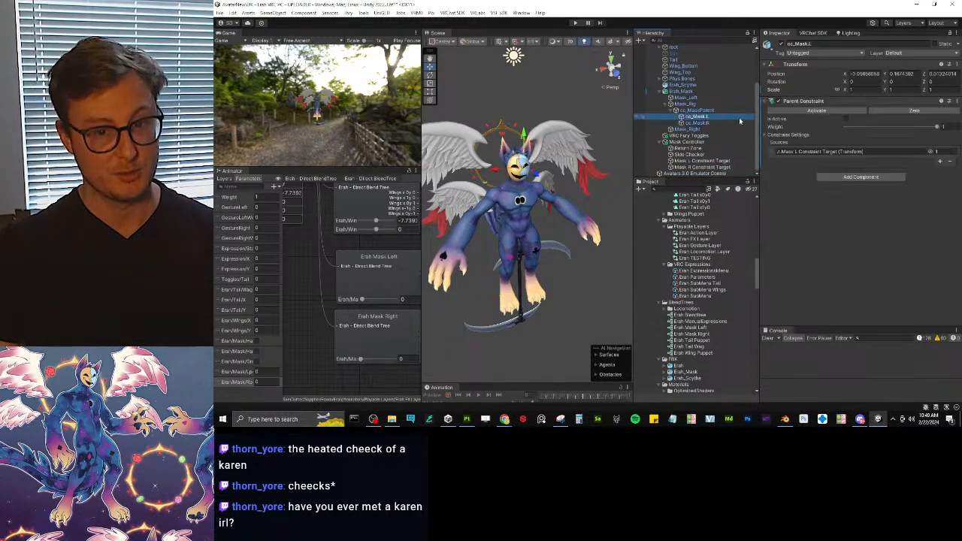
left_click(895, 110)
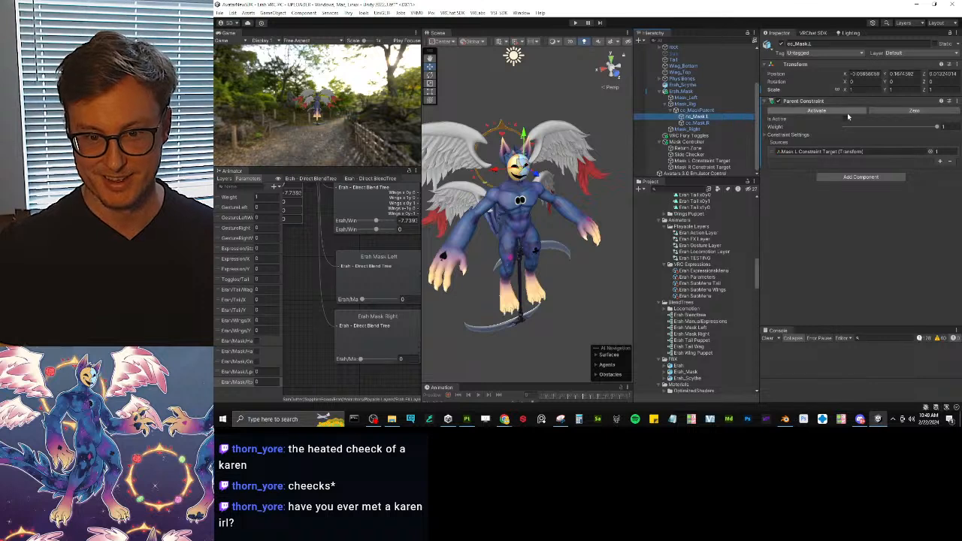
left_click(895, 111)
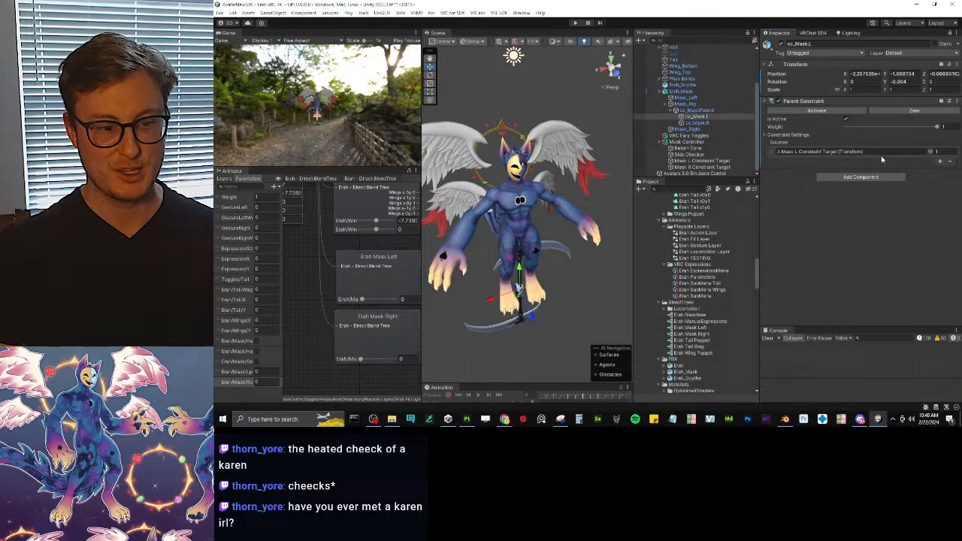
Step: Copy the left bone's Parent Constraint onto cc_Mask.R, set Mask R Constraint Target as its source, and zero it
left_click(957, 101)
left_click(906, 156)
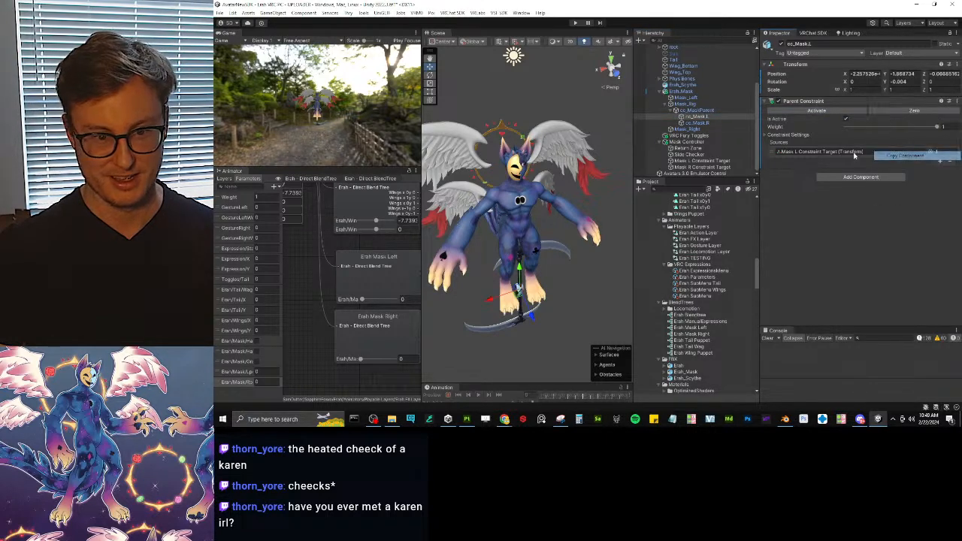
left_click(696, 123)
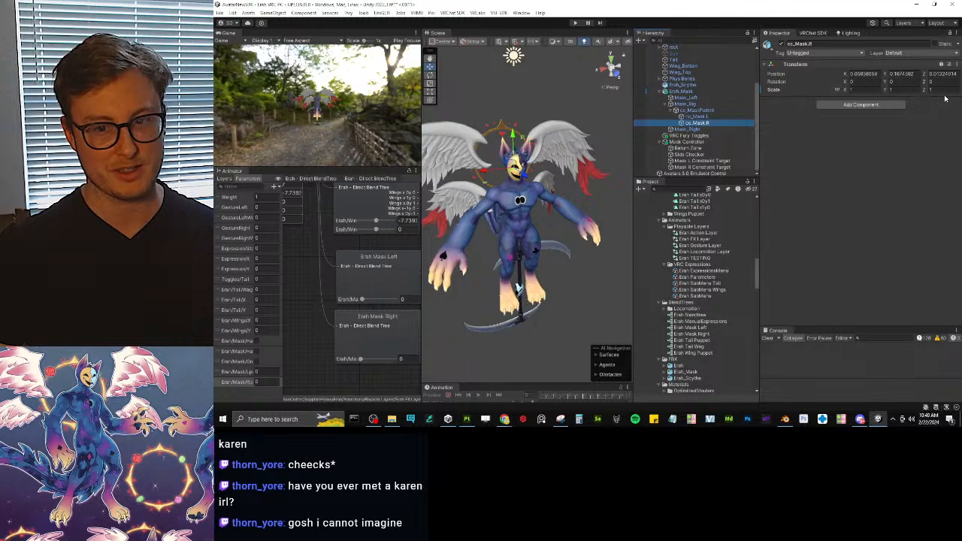
left_click(957, 67)
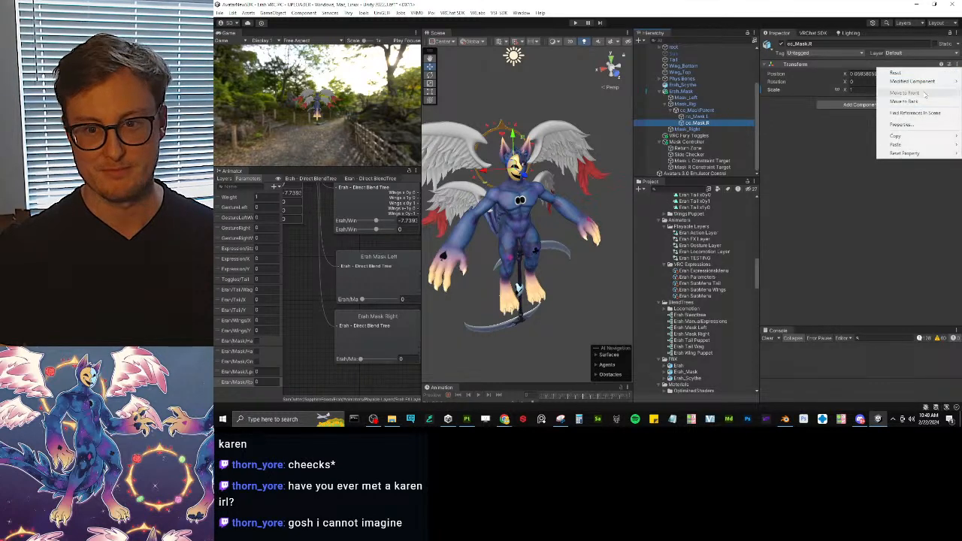
mouse_move(906, 139)
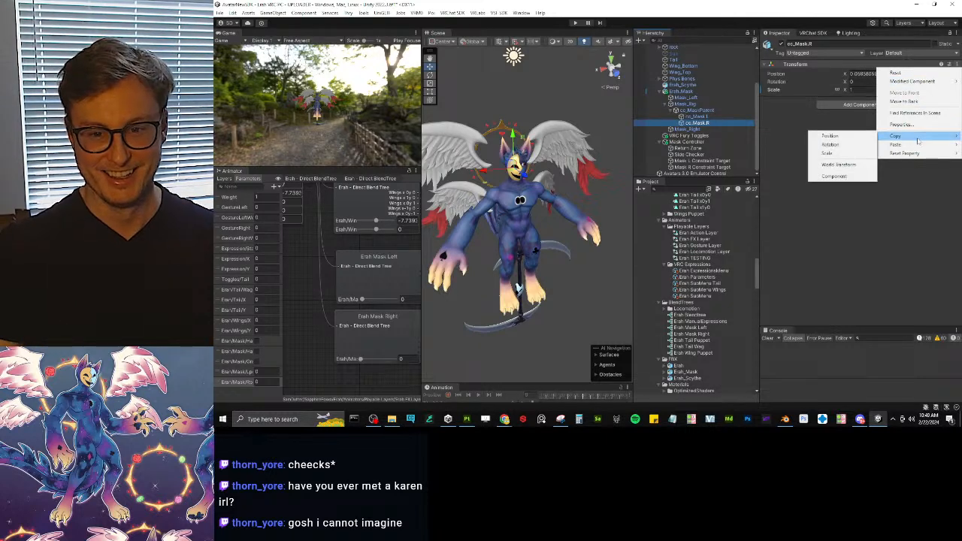
left_click(836, 185)
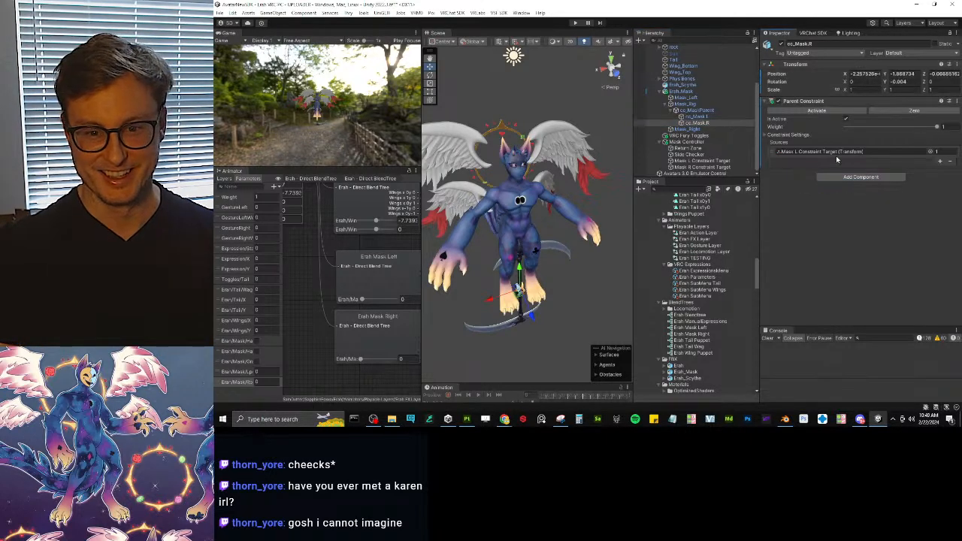
left_click_drag(707, 167, 797, 155)
left_click(900, 111)
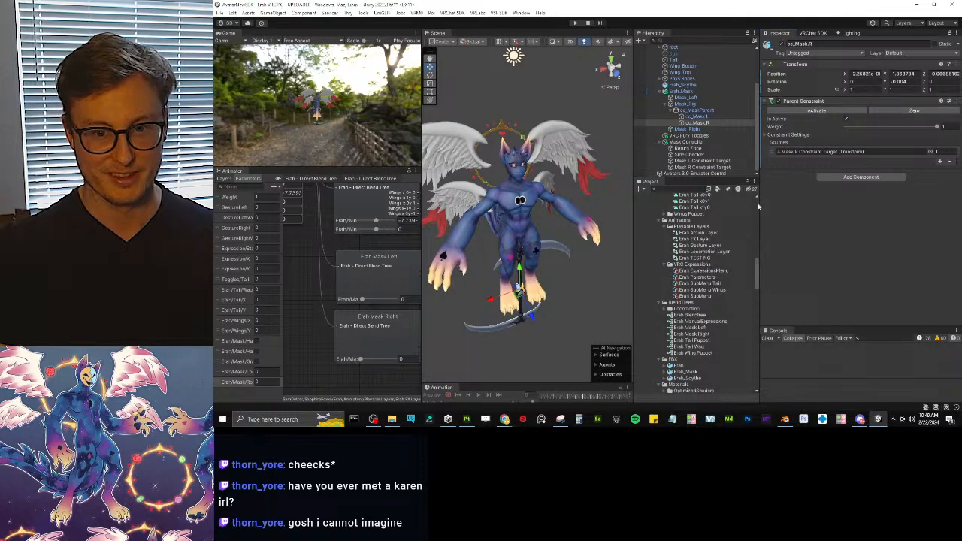
Step: Compare the transforms of the two constraint targets, both mask bones and cc_MaskParent
left_click(710, 168)
left_click(711, 161)
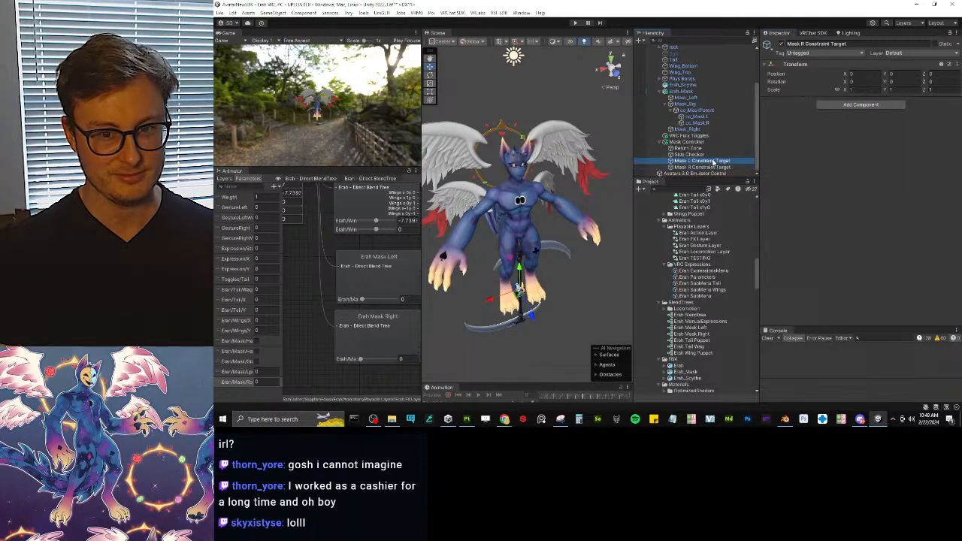
left_click(697, 123)
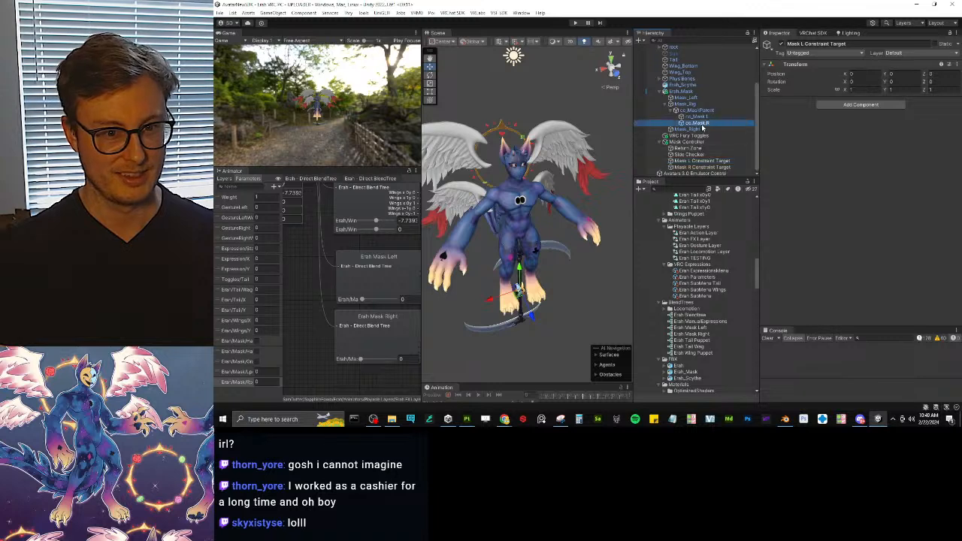
left_click(697, 117)
left_click(699, 123)
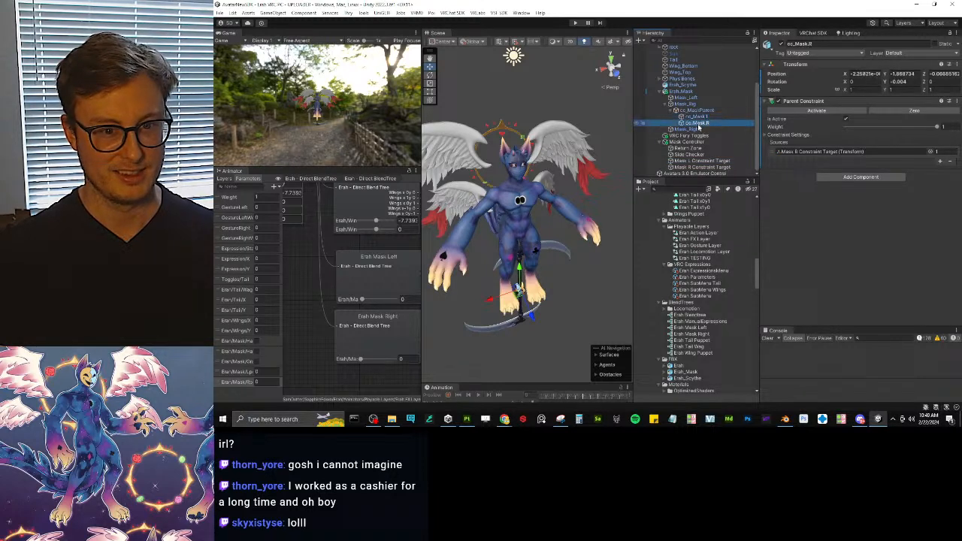
left_click(697, 111)
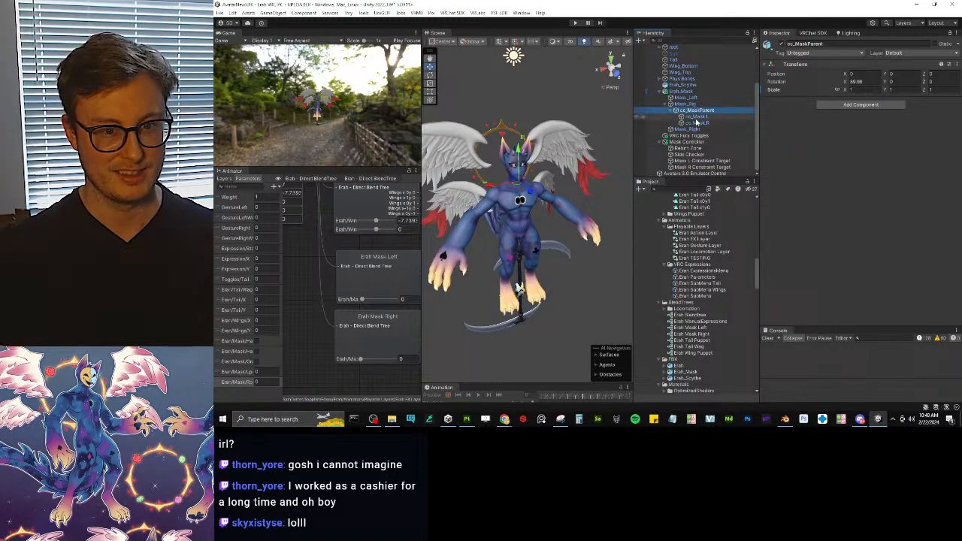
Step: Switch to Blender and, in Edit Mode on Mask_Rig, move the left mask bone about 0.13 m down toward the parent bone's base
left_click(786, 419)
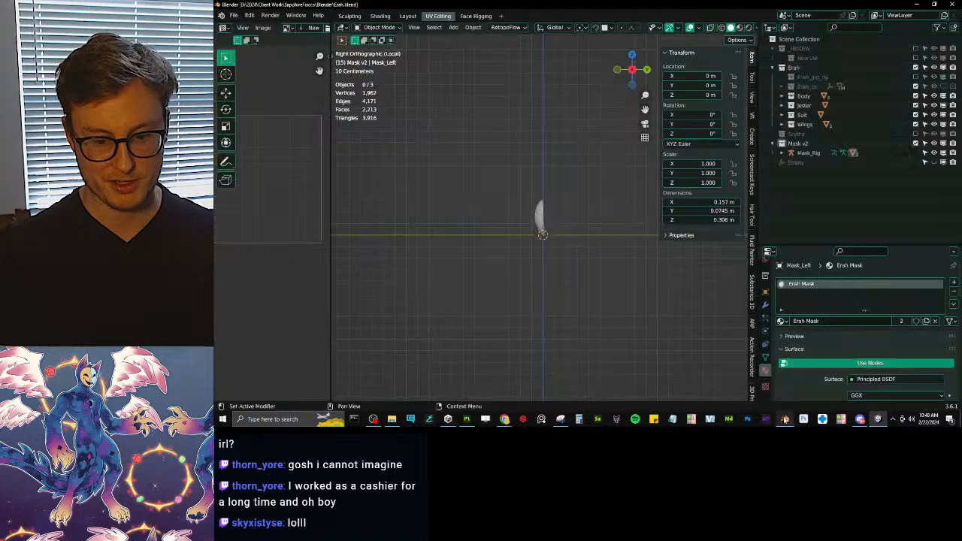
scroll(648, 219, "up", 5)
middle_click_drag(651, 219, 626, 232)
scroll(602, 221, "up", 3)
left_click(538, 191)
scroll(543, 194, "up", 1)
middle_click_drag(544, 194, 516, 187)
key("Tab")
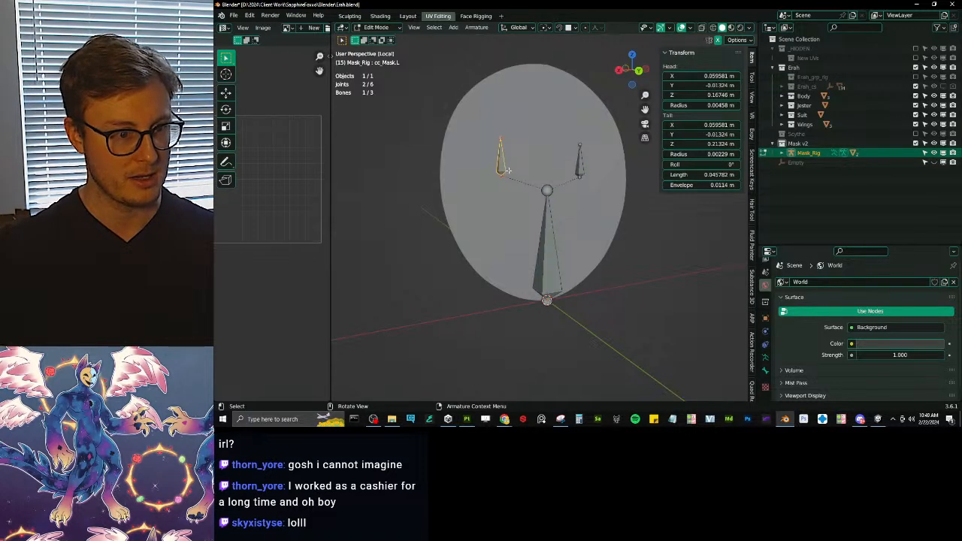
key("g")
left_click(555, 275)
key("KP_3")
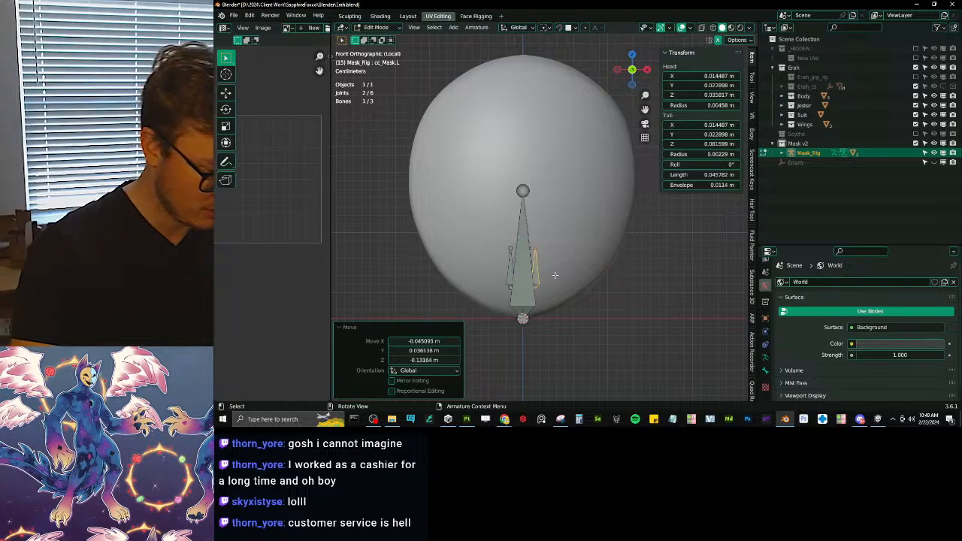
Step: Scale the left mask bone to 0 along X so that it sits on the rig's centre line
key("period")
key("s")
key("x")
key("0")
key("Return")
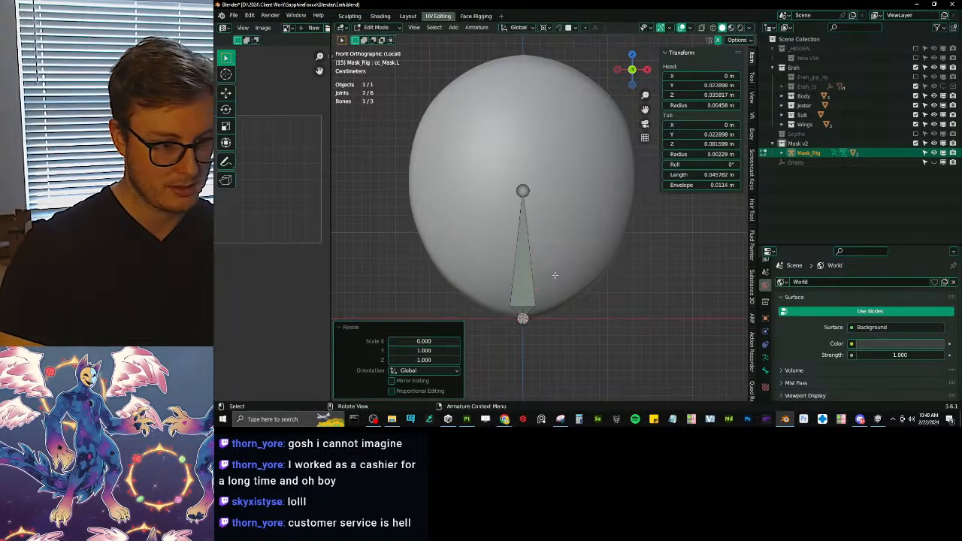
Step: View the mask in wireframe and scale the mask bones' lower joint to 0 along Z
key("z")
scroll(470, 297, "up", 3)
middle_click_drag(470, 296, 412, 208, "shift")
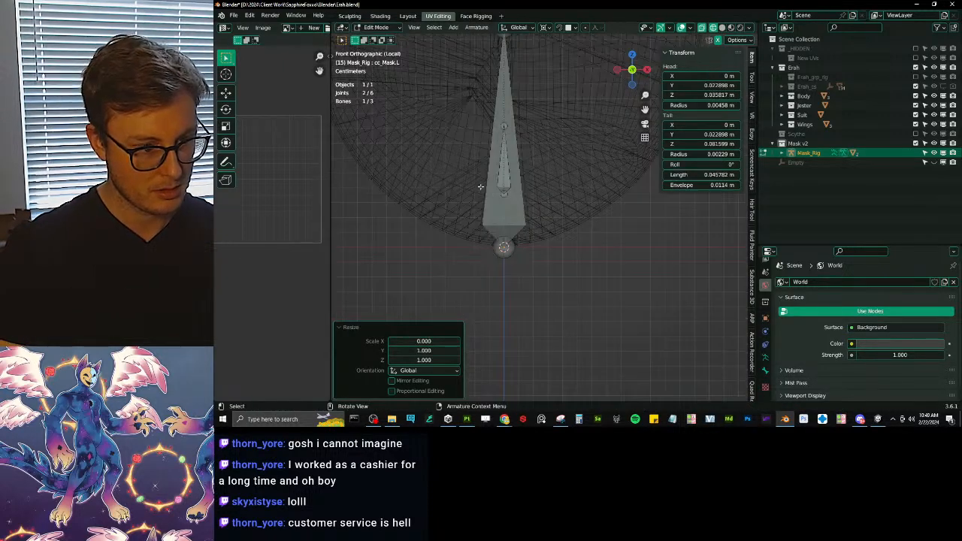
left_click(504, 195)
key("s")
key("z")
key("0")
key("Return")
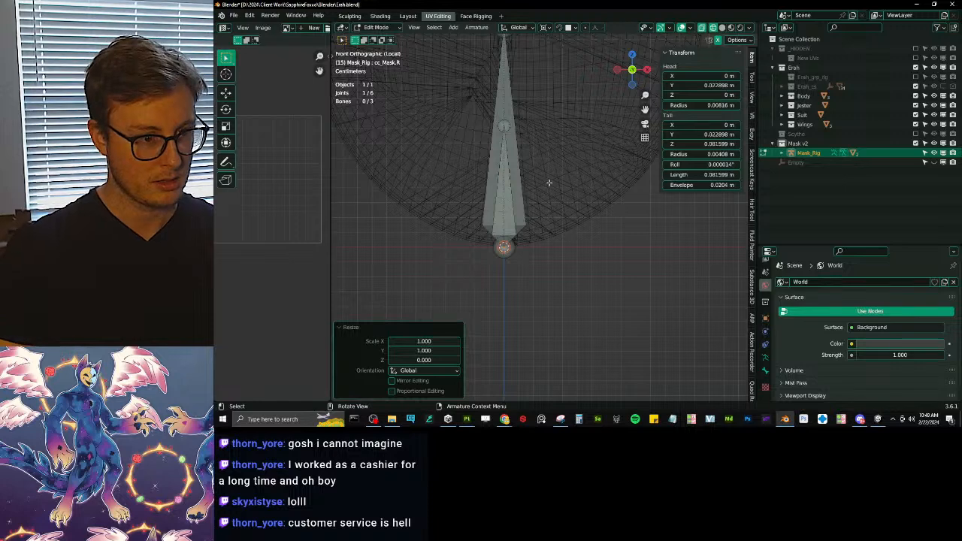
Step: Box-select the mask bones and scale them to 0 along Y to align them with the parent bone
left_click(511, 160)
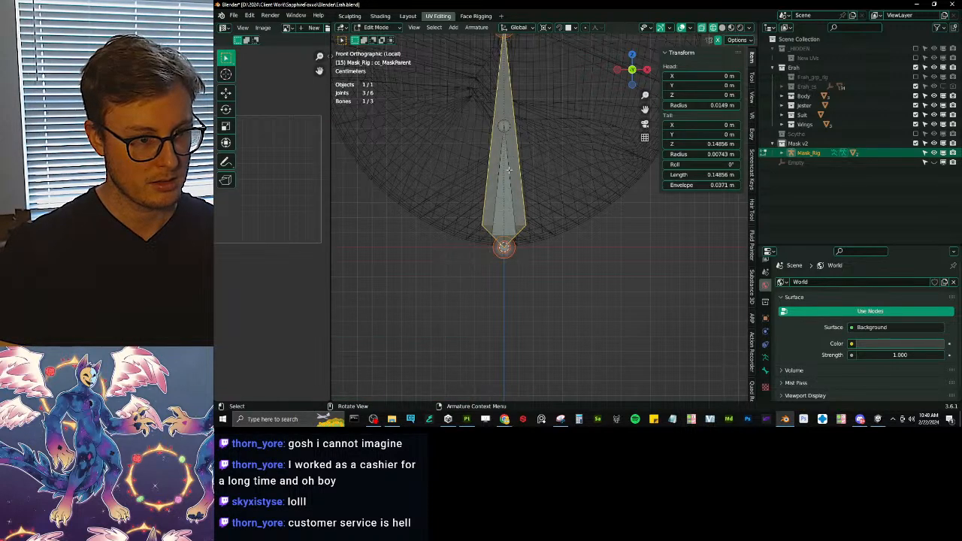
key("b")
left_click_drag(482, 148, 545, 190)
key("b")
middle_click_drag(471, 59, 595, 110)
scroll(567, 160, "down", 2)
mouse_move(570, 164)
middle_mouse_down("shift")
mouse_move(570, 175)
mouse_move(472, 174)
mouse_move(532, 189)
middle_mouse_up("shift")
key("s")
key("y")
key("0")
key("Return")
Step: Return Mask_Rig to Object Mode with solid shading and save Erah.blend
key("Tab")
scroll(536, 210, "down", 4)
key("z")
left_click(570, 223)
middle_click_drag(570, 224, 553, 245)
key("ctrl+s")
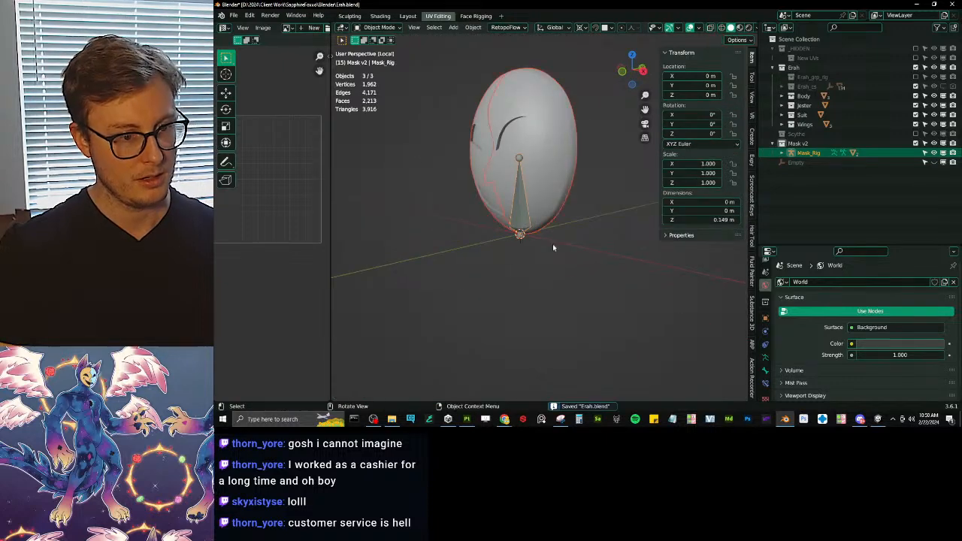
Step: Export the selected mask rig and meshes to FBX, and save the Blender file again
key("q")
left_click(554, 245)
left_click(787, 338)
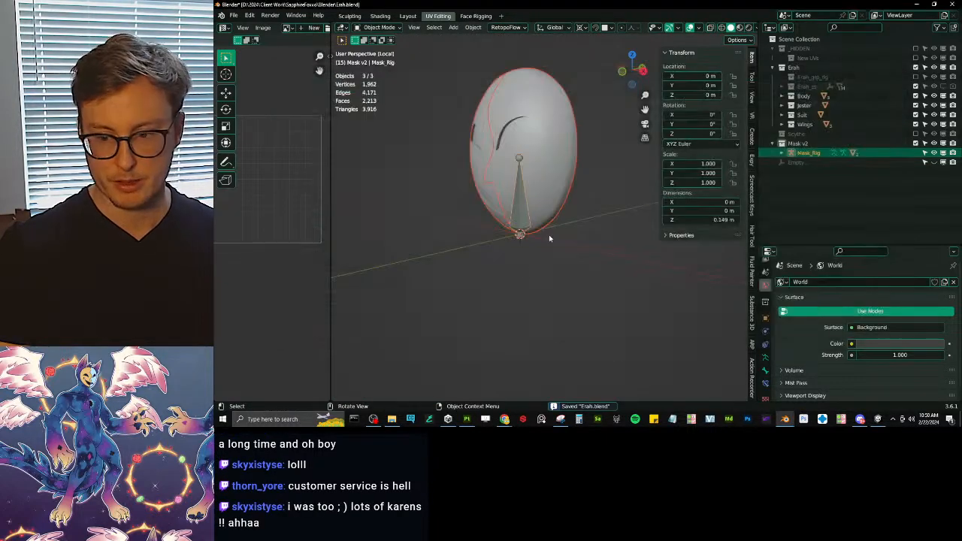
key("ctrl+s")
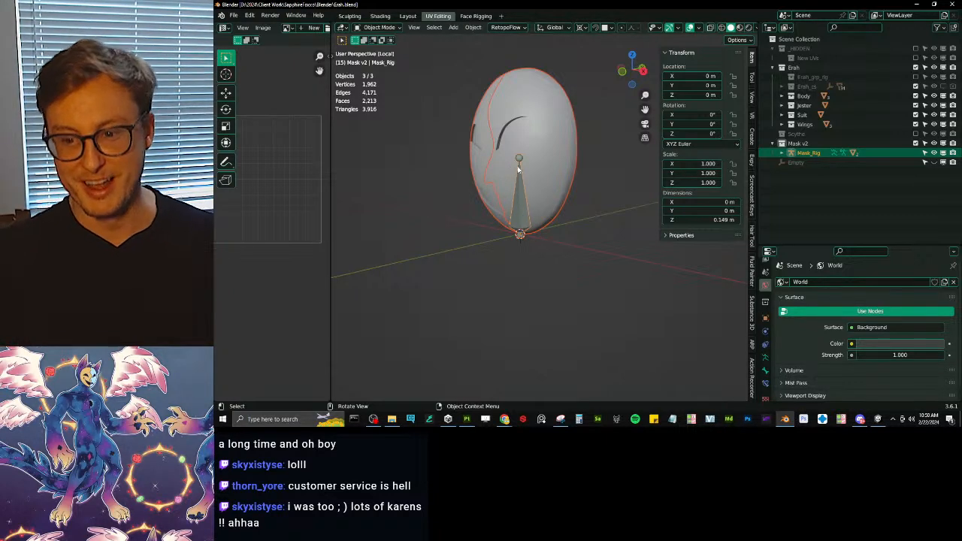
middle_click_drag(559, 186, 541, 212)
key("ctrl+s")
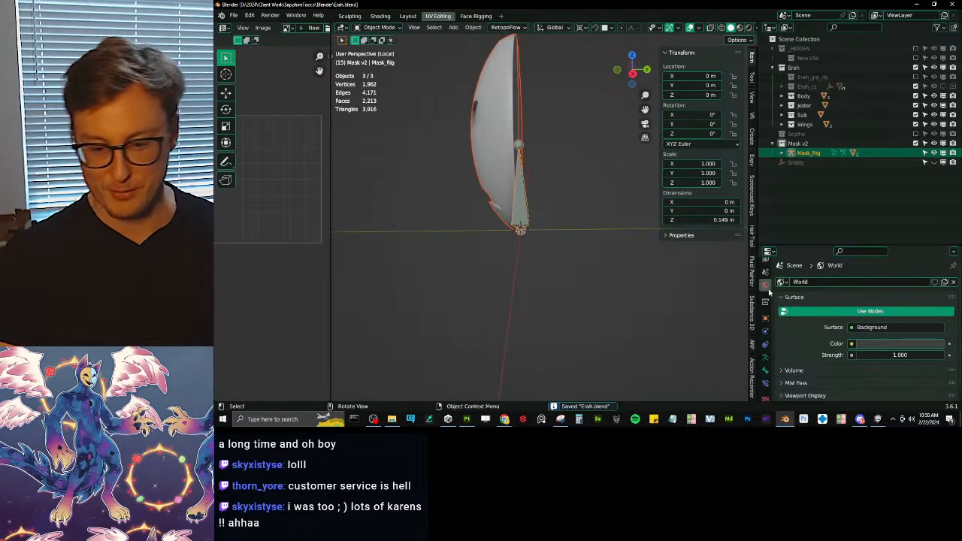
Step: Switch to Unity, select the Erah Mask Left blend tree in the Animator graph, and widen the graph area
left_click(879, 418)
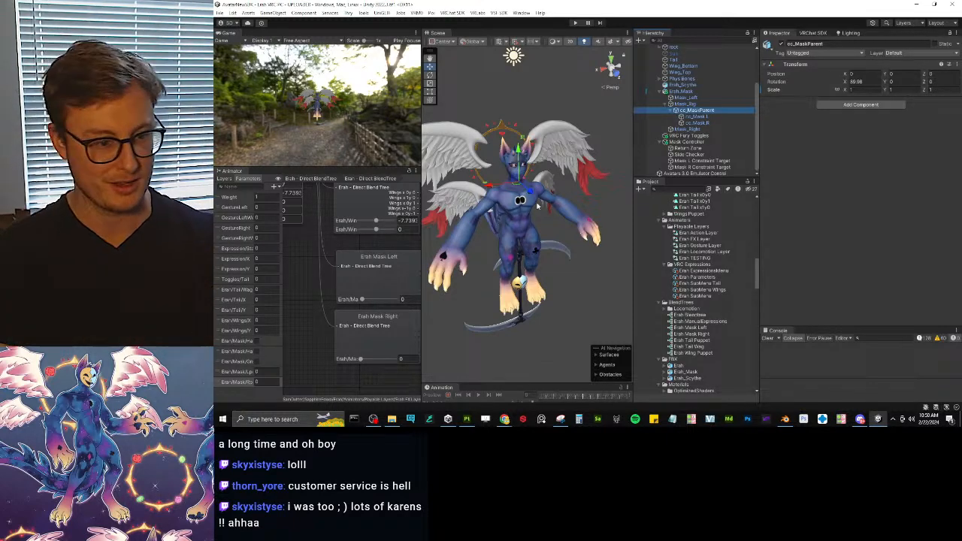
scroll(557, 210, "up", 1)
scroll(389, 267, "down", 3)
middle_click_drag(390, 267, 368, 260)
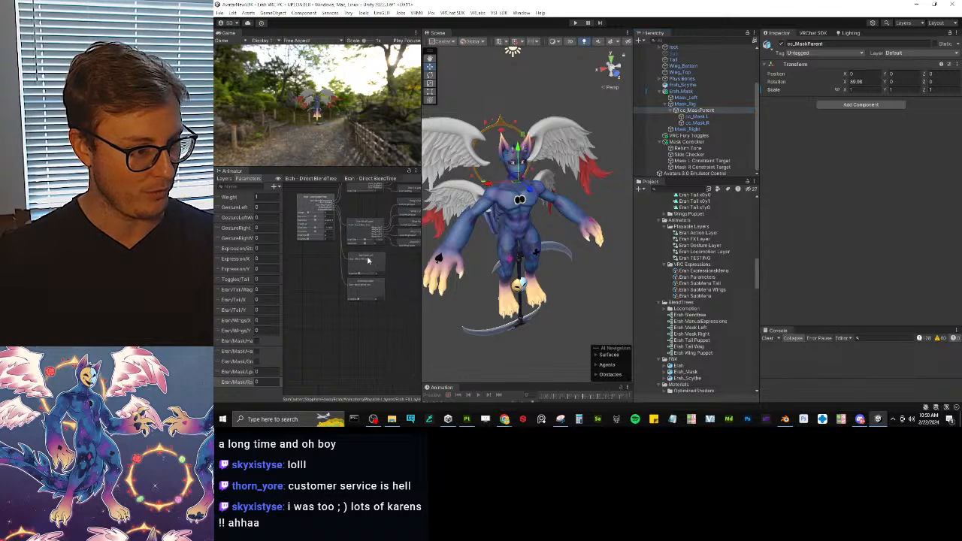
scroll(369, 262, "up", 1)
left_click(370, 263)
scroll(370, 263, "up", 2)
scroll(372, 267, "up", 1)
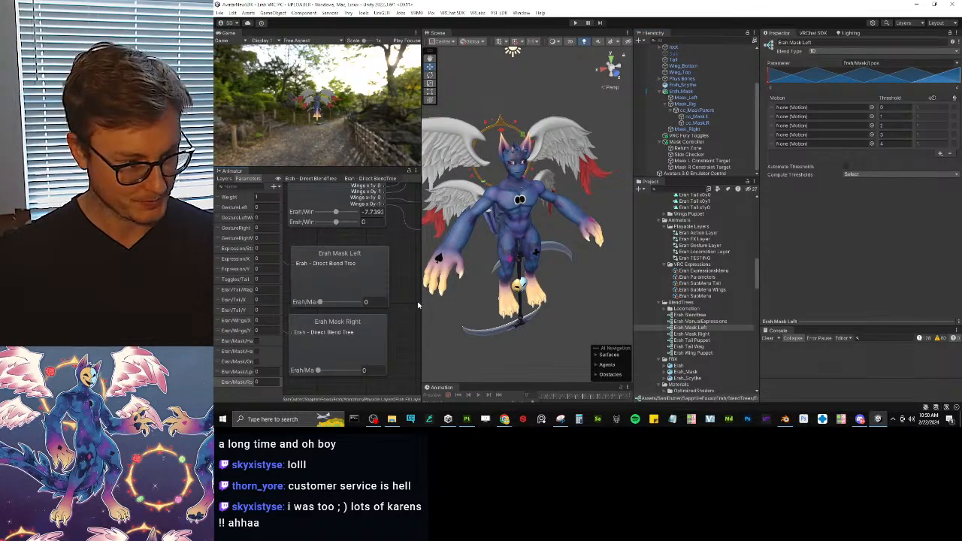
left_click_drag(422, 304, 474, 304)
middle_click_drag(390, 316, 435, 302)
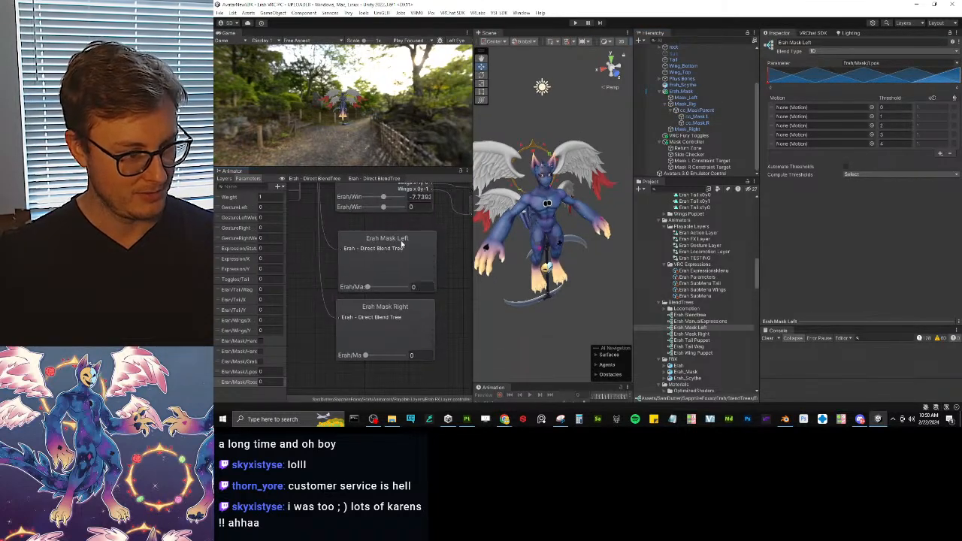
Step: Review the Erah Mask Left and Erah Mask Right blend trees and the two mask constraint targets
left_click(402, 243)
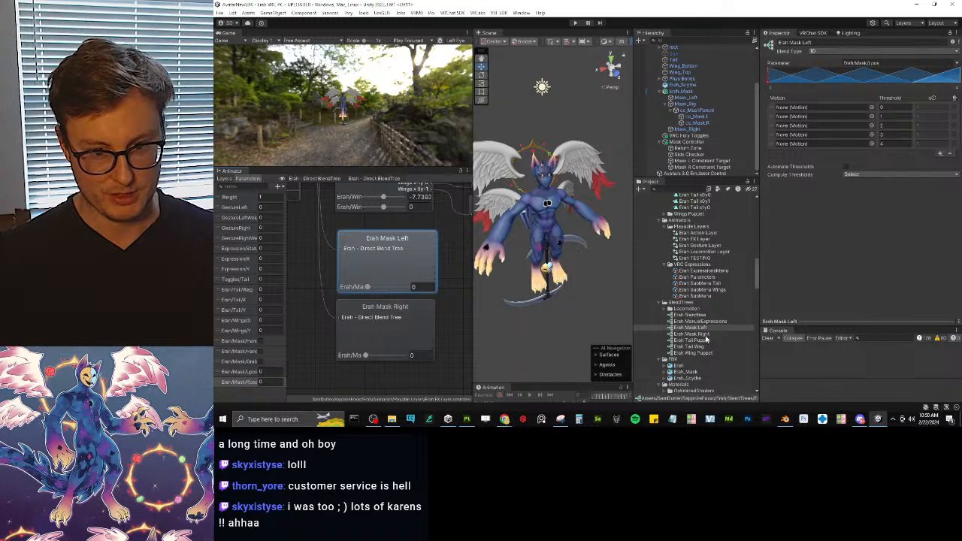
left_click(692, 334)
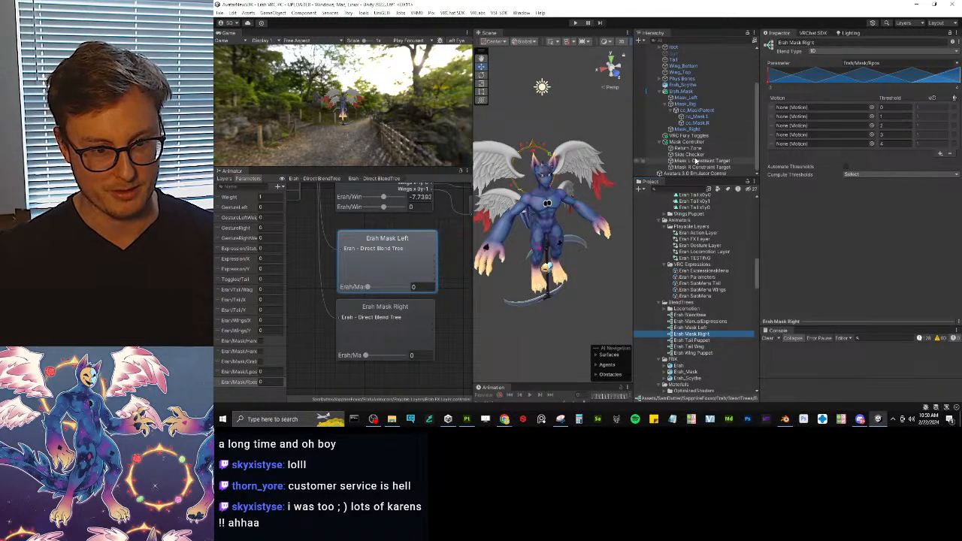
left_click(697, 167)
left_click(686, 160)
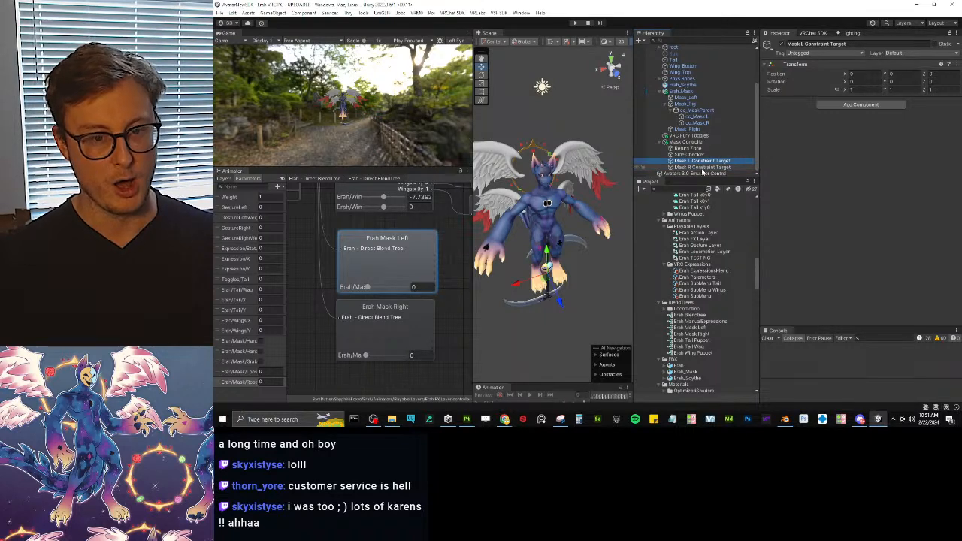
Step: Reset the transforms of the cc_Mask.R and cc_Mask.L bones under the mask rig
left_click(697, 117)
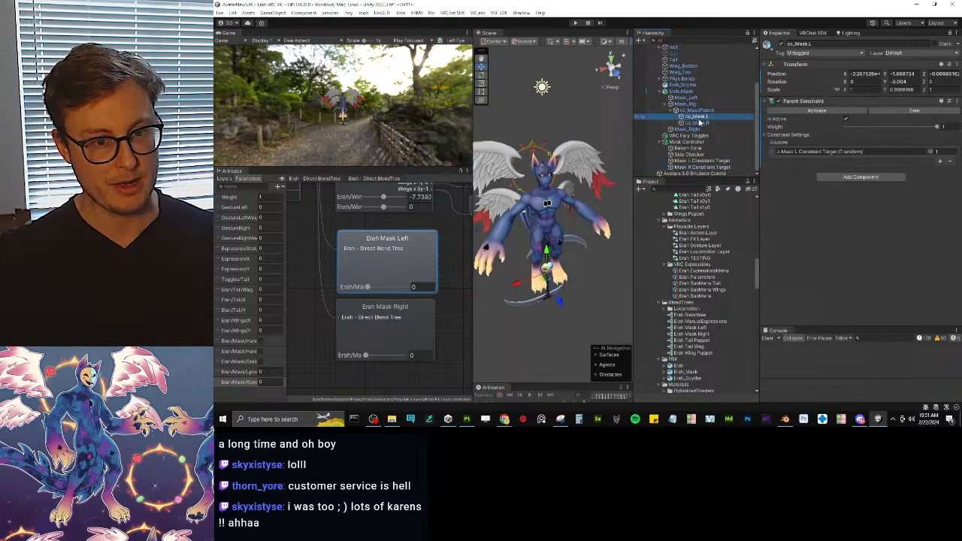
left_click(699, 123)
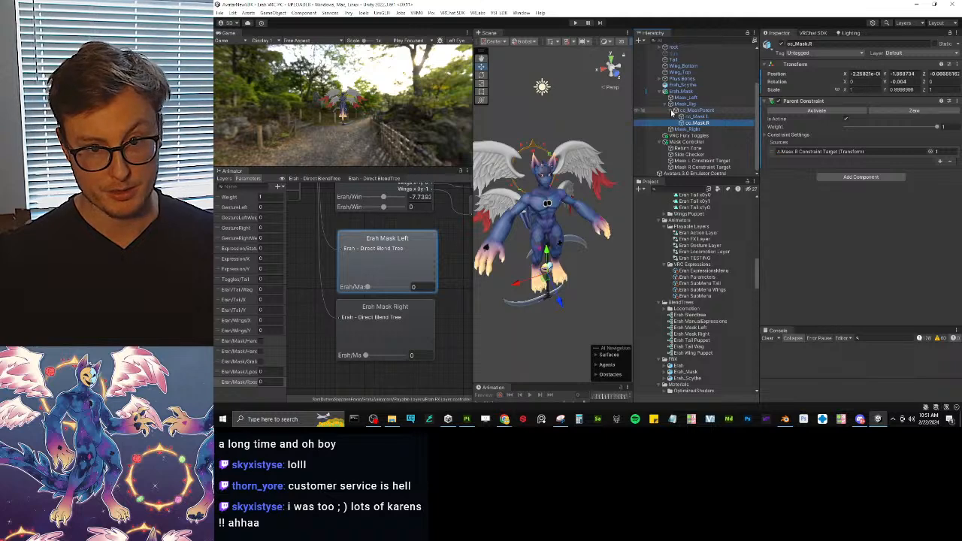
right_click(792, 66)
left_click(802, 73)
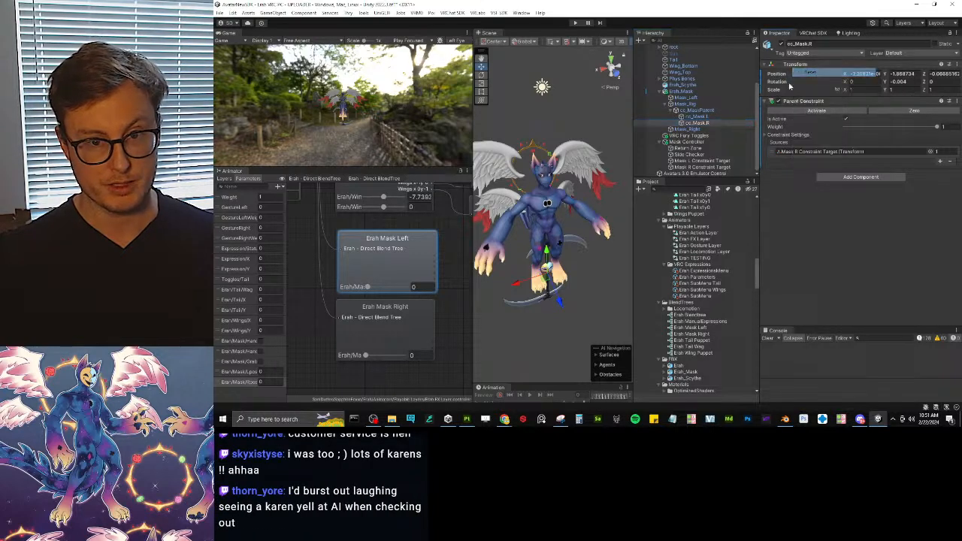
left_click(707, 117)
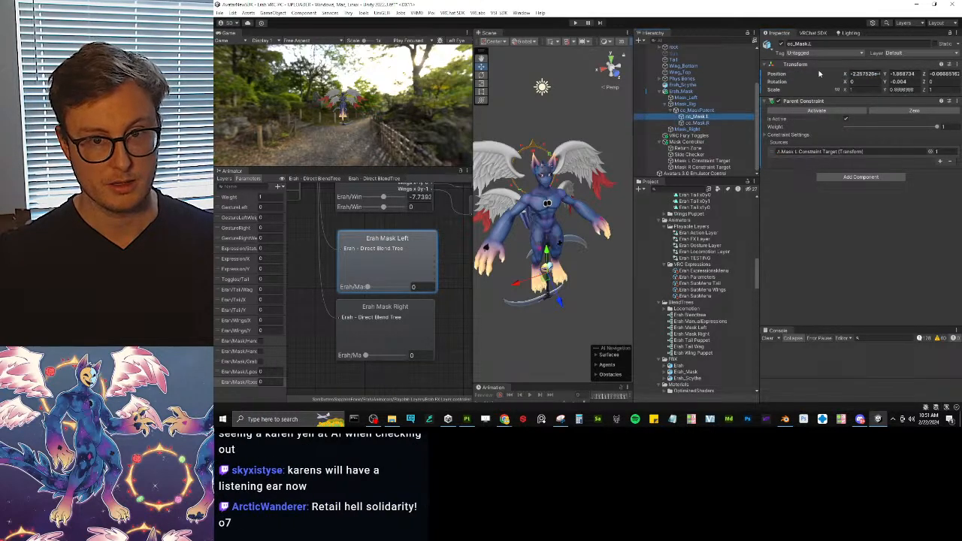
right_click(821, 66)
left_click(825, 72)
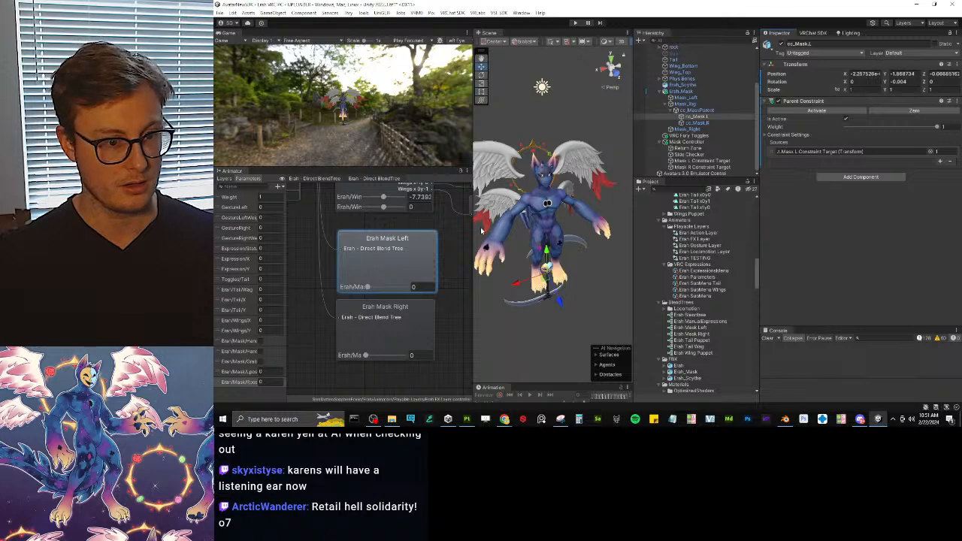
left_click_drag(590, 203, 564, 271, "alt")
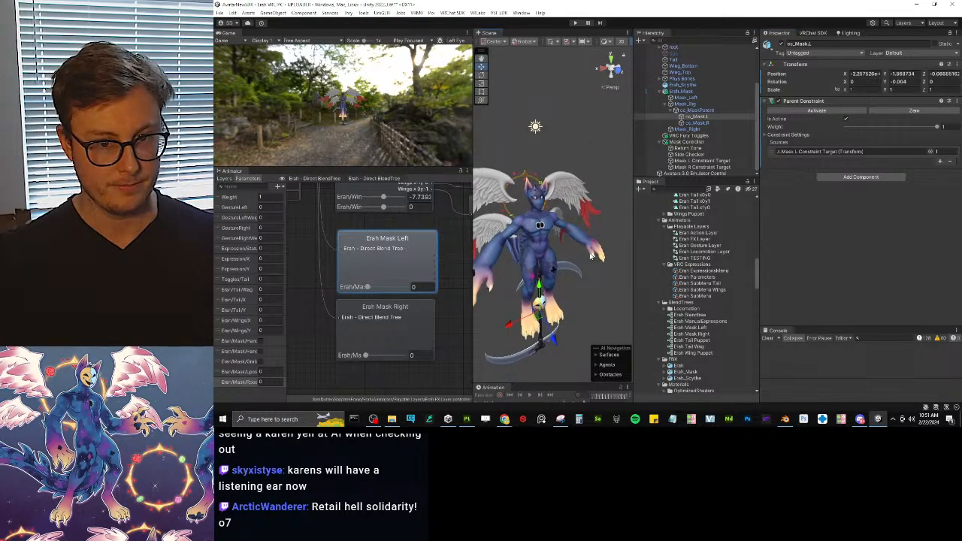
left_click_drag(573, 205, 548, 245, "alt")
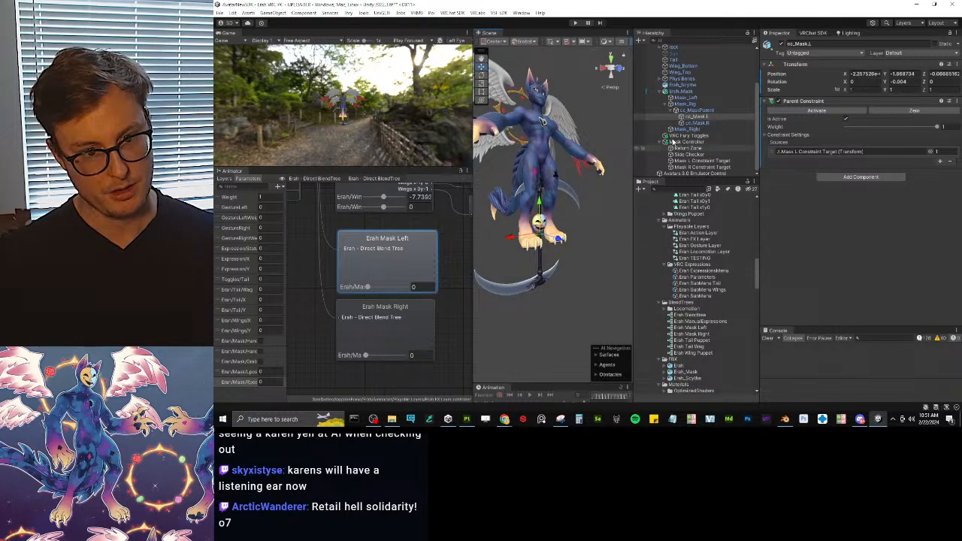
Step: Add a Parent Constraint component to both Mask L Constraint Target and Mask R Constraint Target
left_click(672, 111)
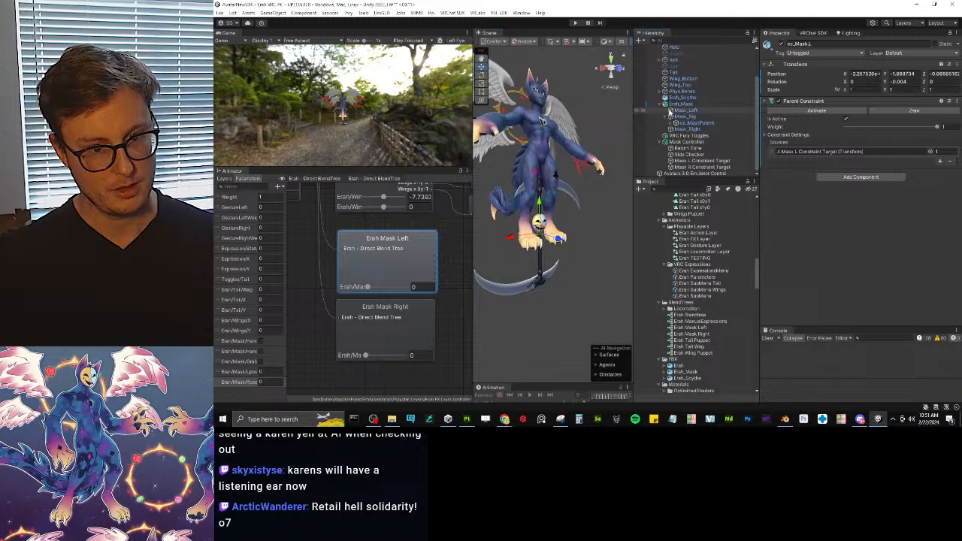
left_click(699, 161)
left_click(702, 167)
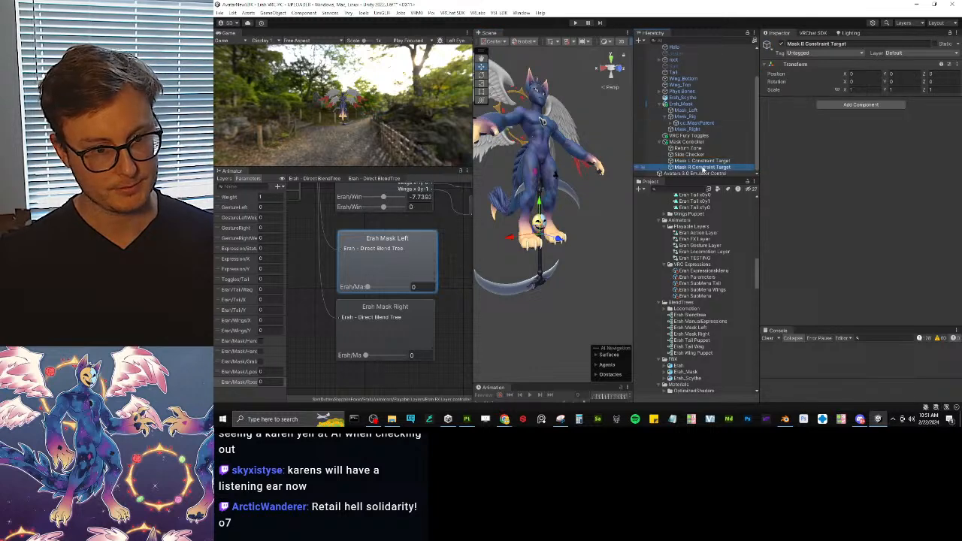
left_click(703, 161)
left_click(839, 105)
type("pare")
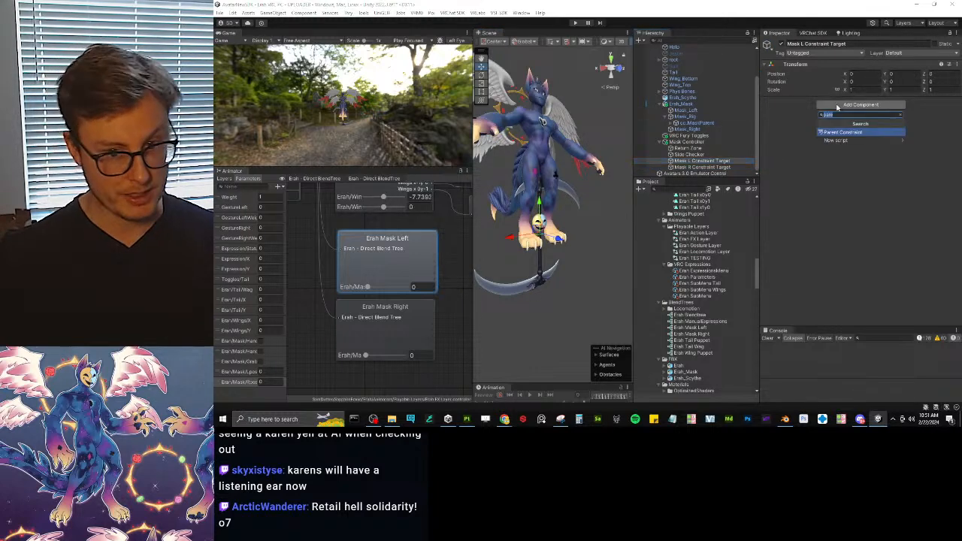
key("Return")
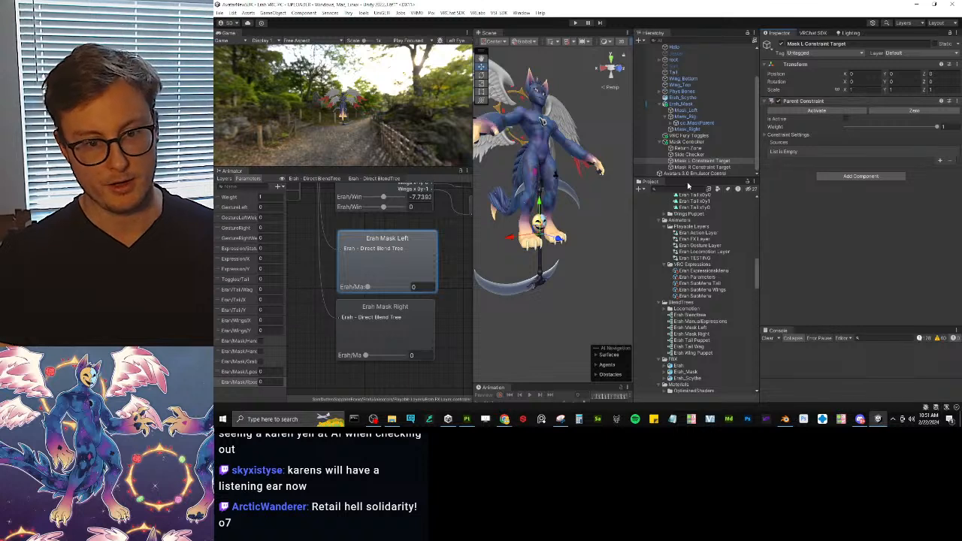
left_click(702, 167)
left_click(861, 106)
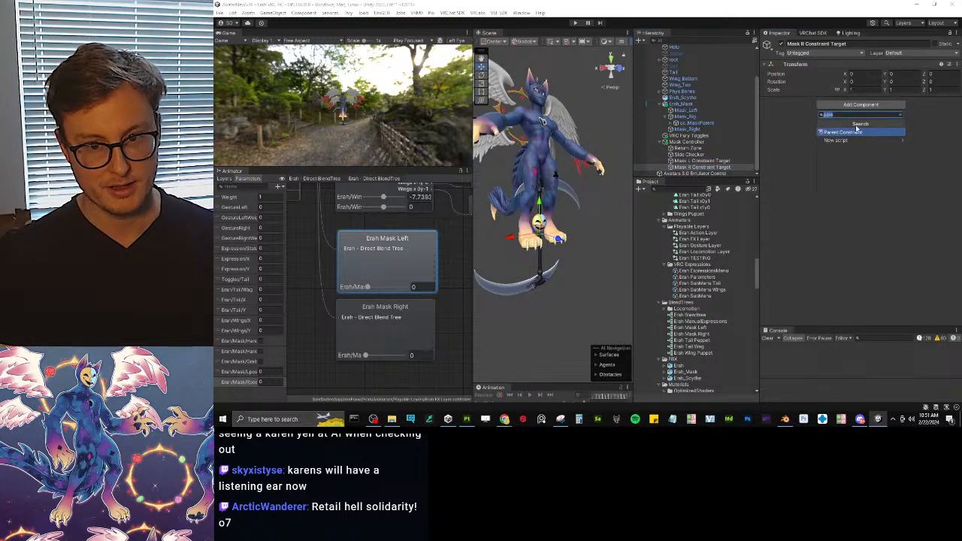
left_click(851, 131)
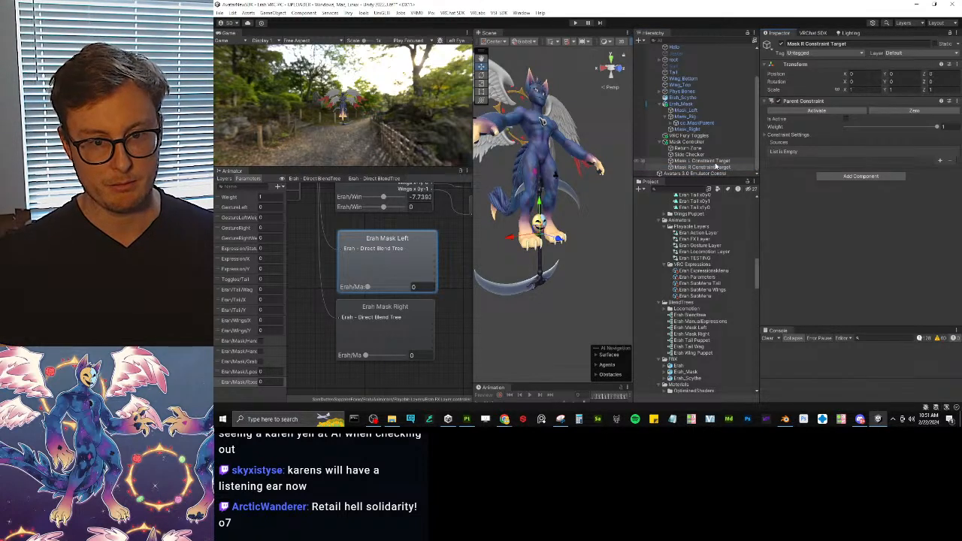
Step: Assign Mask_Rig as the first Parent Constraint source on Mask L Constraint Target, and add two more empty source slots
left_click(714, 162)
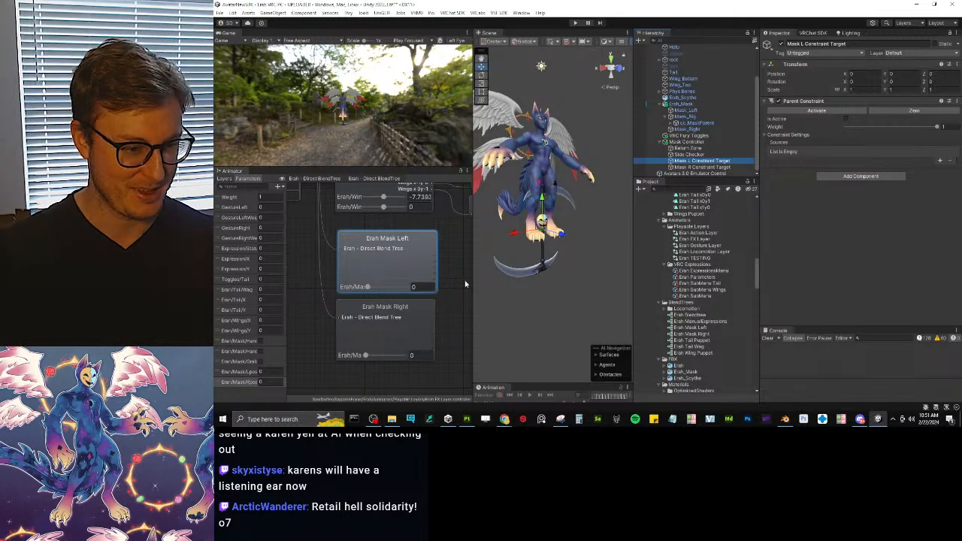
left_click_drag(472, 283, 319, 277)
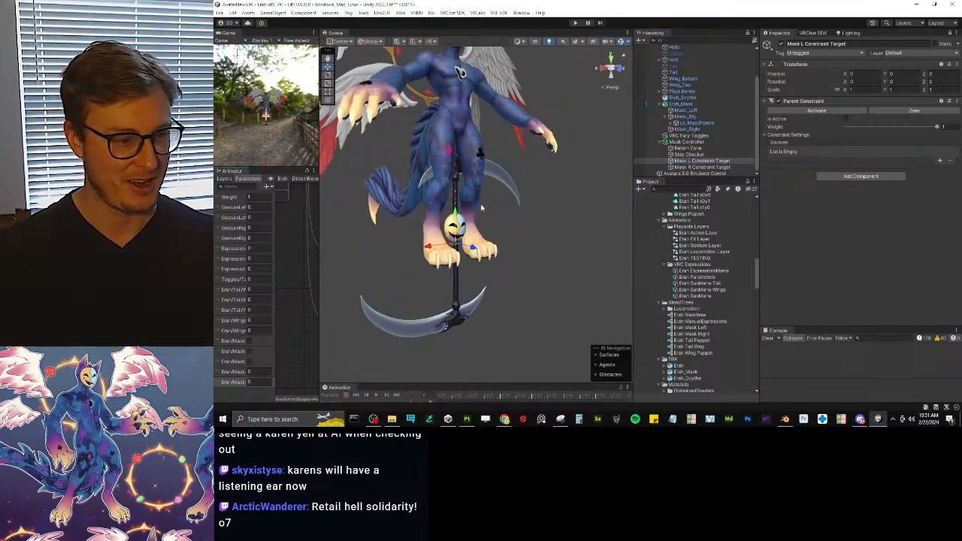
scroll(487, 201, "down", 3)
left_click_drag(493, 195, 444, 180, "alt")
middle_click_drag(445, 180, 358, 286)
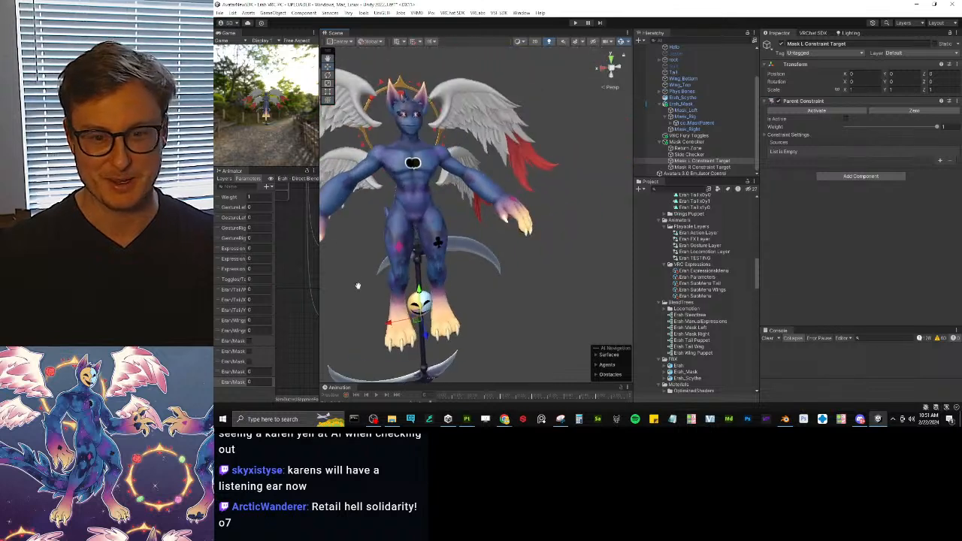
scroll(700, 140, "up", 2)
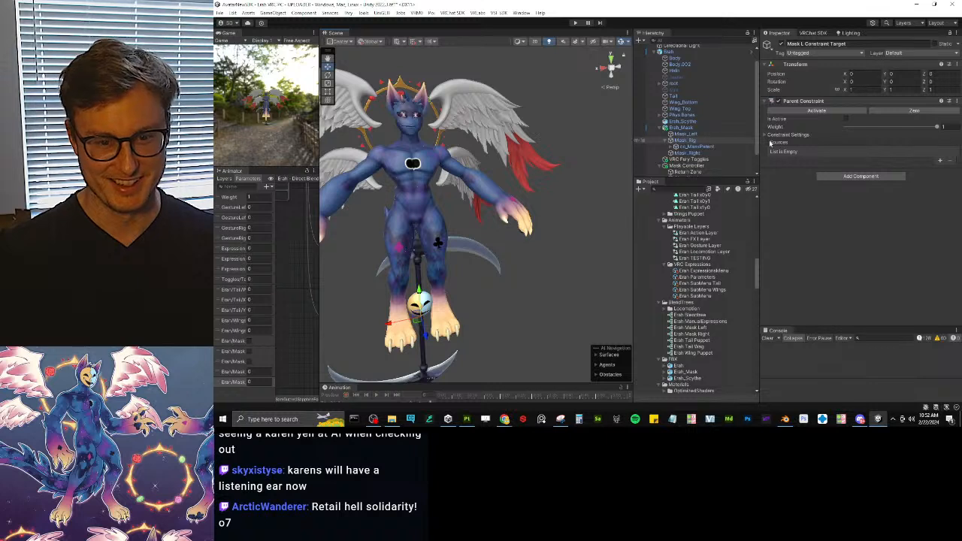
left_click(940, 161)
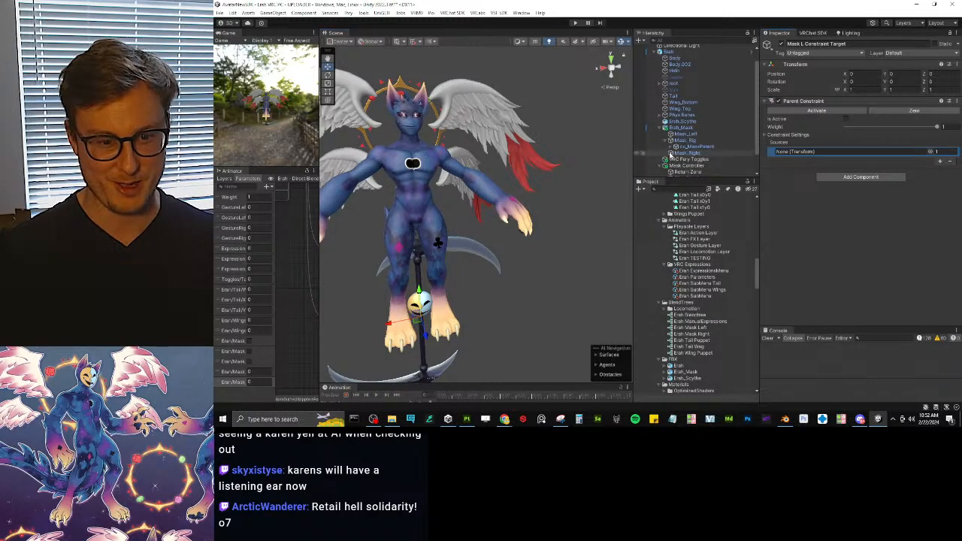
left_click_drag(686, 140, 799, 152)
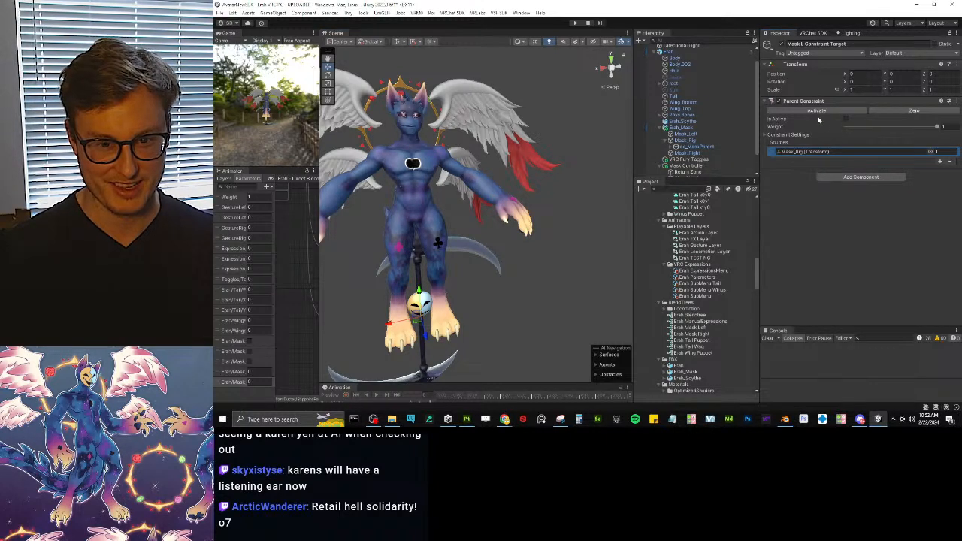
scroll(718, 156, "down", 2)
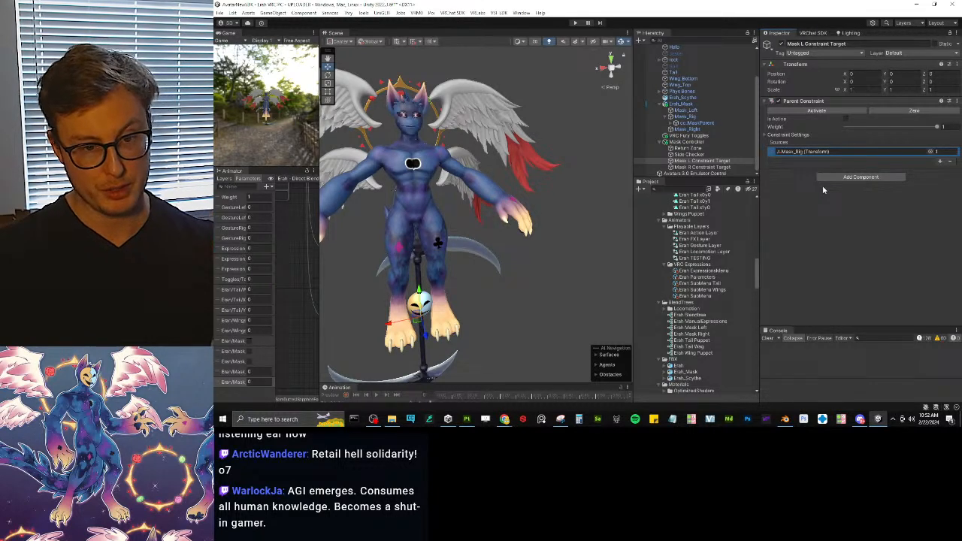
left_click(940, 161)
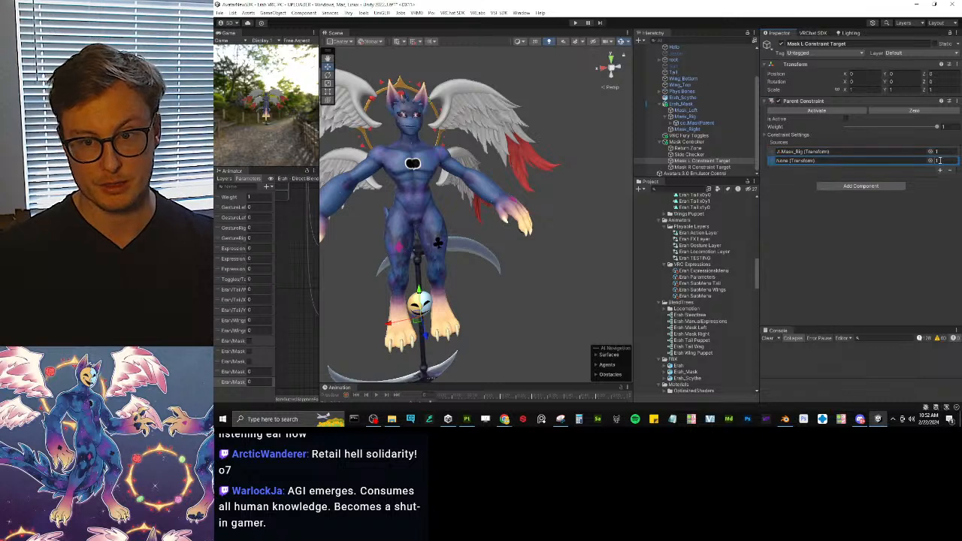
left_click(941, 171)
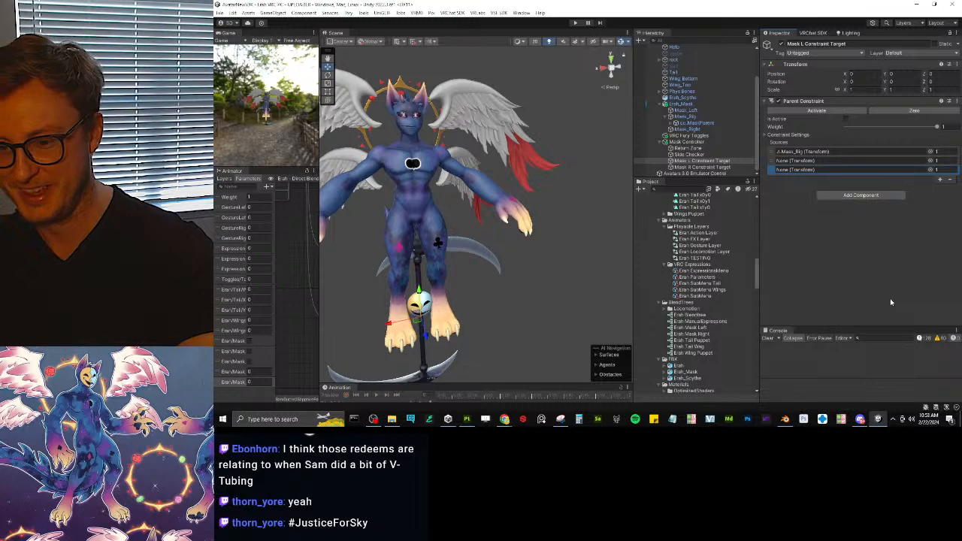
Step: Create an empty GameObject at the scene root and reset its transform to the origin
scroll(507, 254, "down", 1)
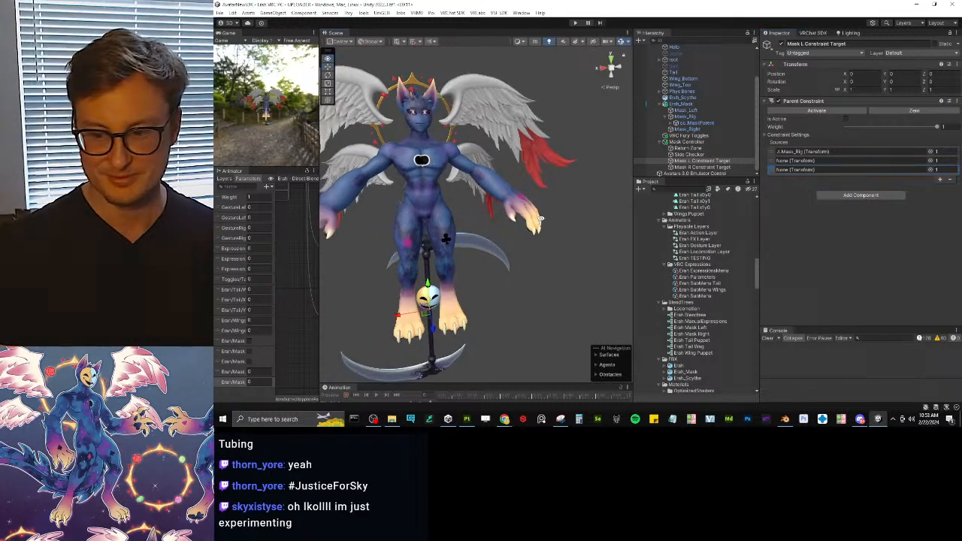
middle_click_drag(516, 215, 562, 260)
middle_click_drag(465, 254, 486, 234)
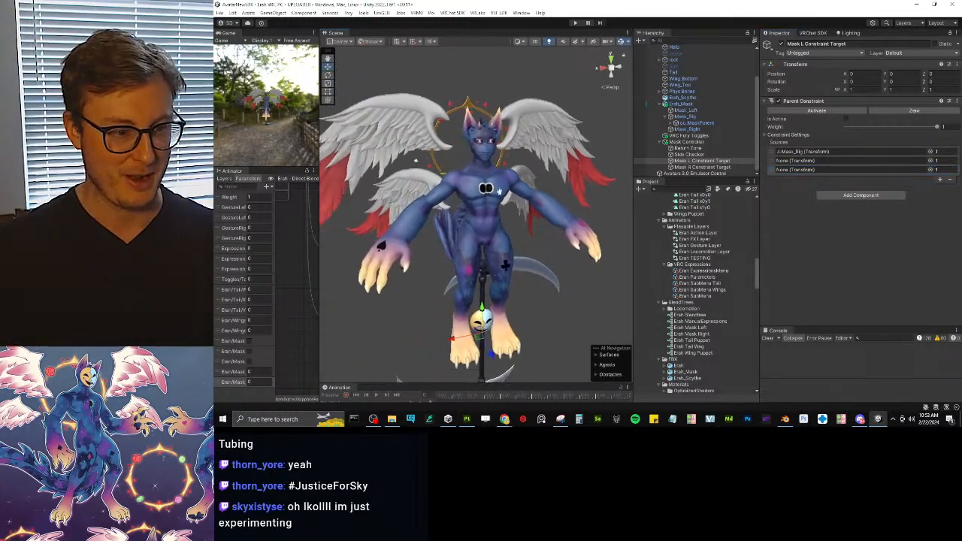
scroll(487, 232, "up", 2)
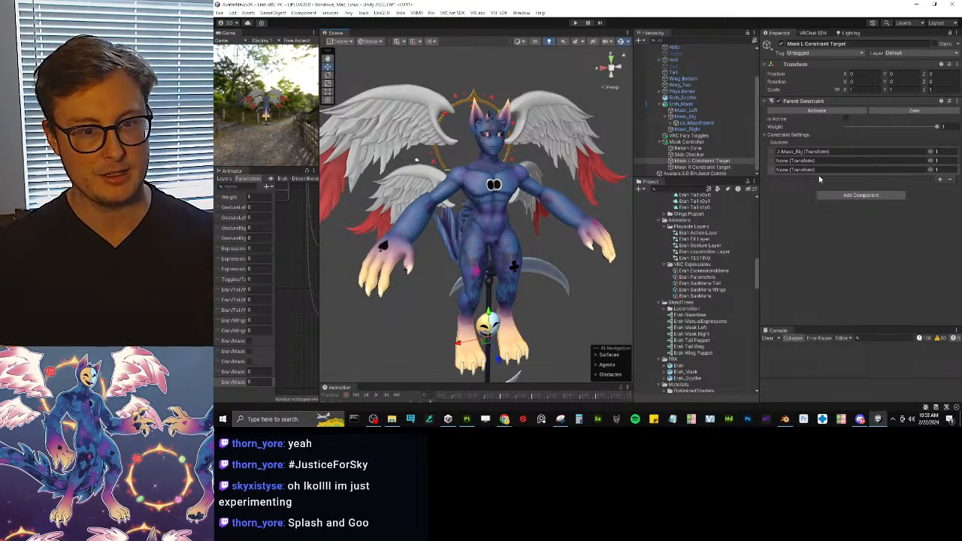
left_click_drag(670, 179, 683, 273)
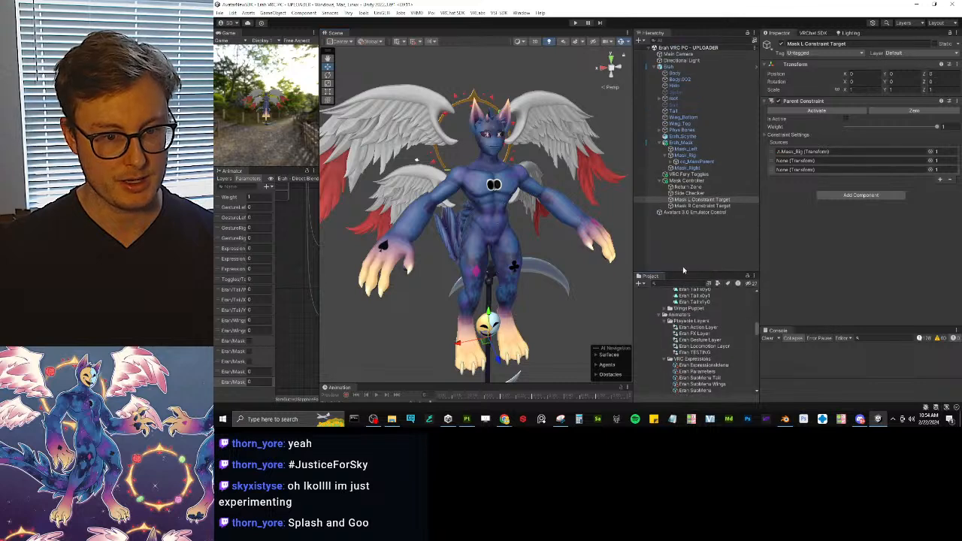
right_click(692, 231)
left_click(682, 223)
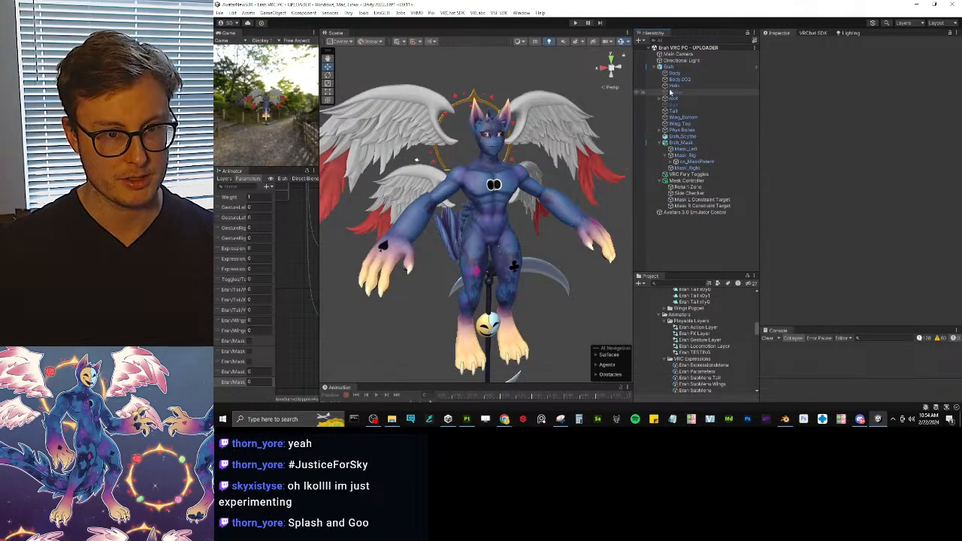
right_click(679, 250)
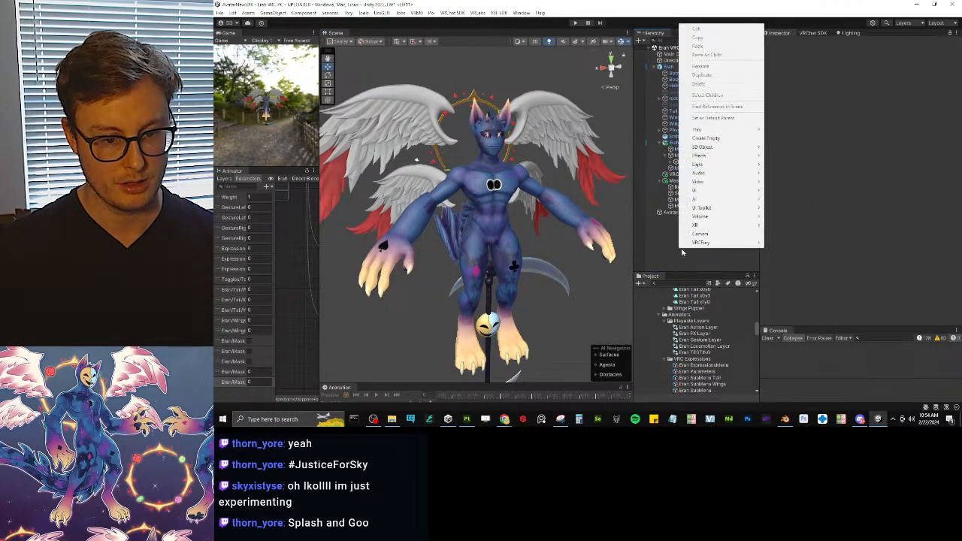
left_click(706, 143)
left_click_drag(512, 229, 497, 215, "alt")
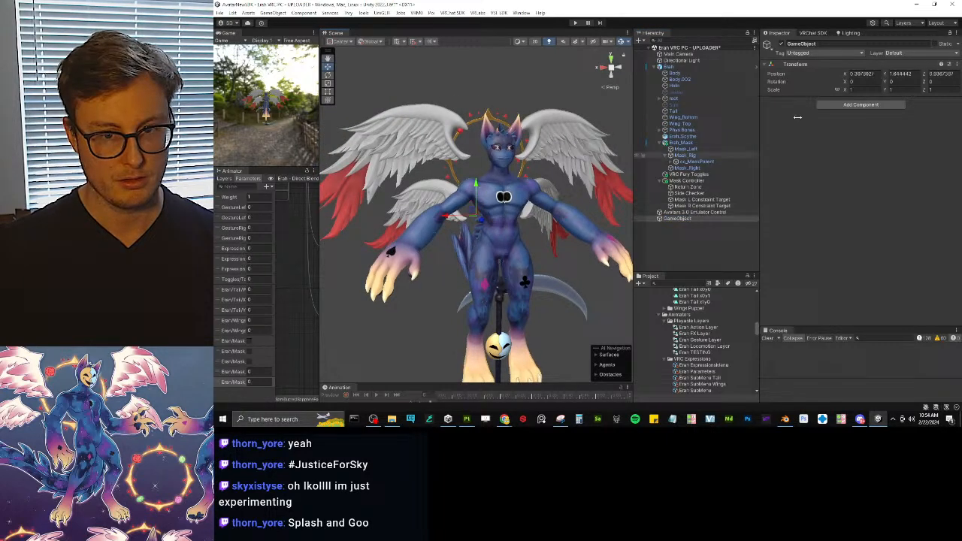
right_click(805, 66)
left_click(823, 70)
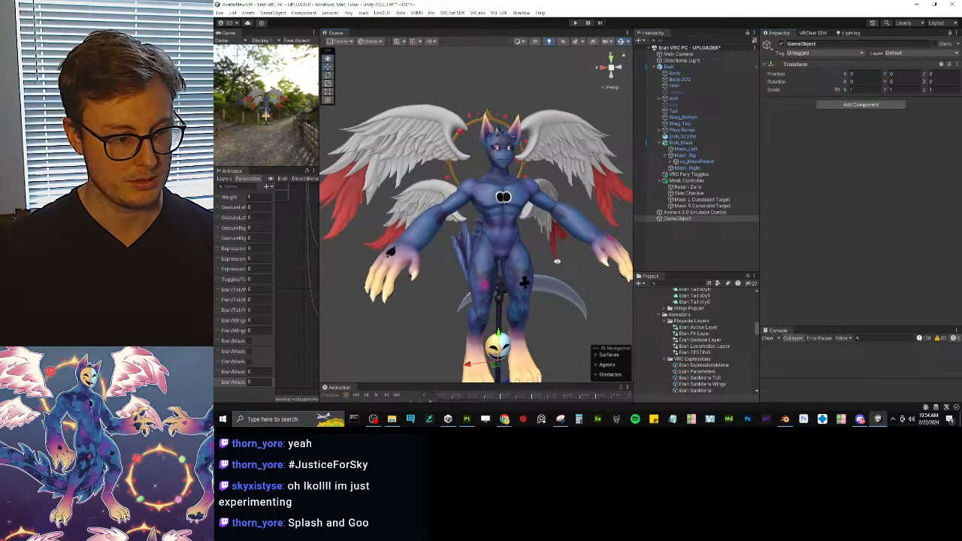
Step: Move the empty object to the avatar's left hand at about X -0.91, Y 0.84, and rename it Mask_HandTarget_L
left_click_drag(596, 81, 621, 73, "alt")
left_click(621, 73)
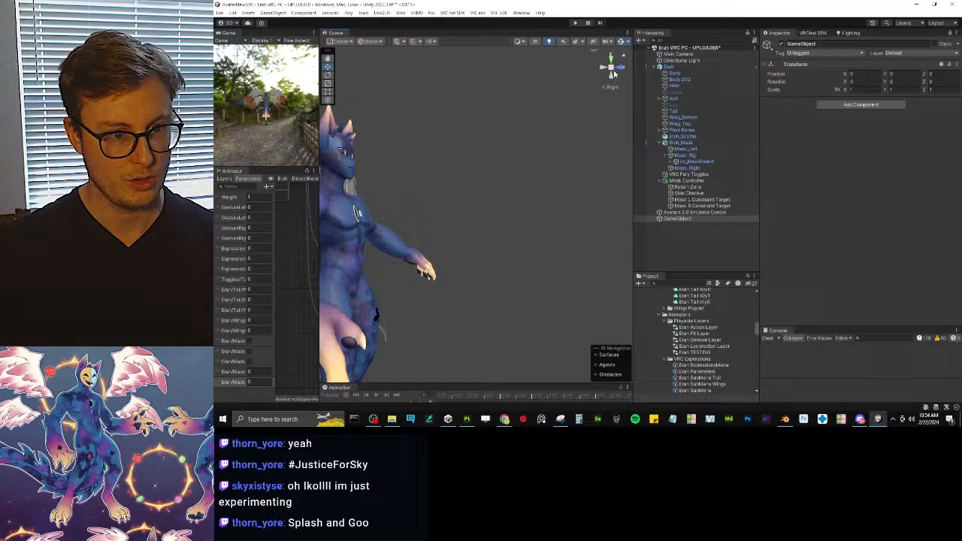
left_click(613, 69)
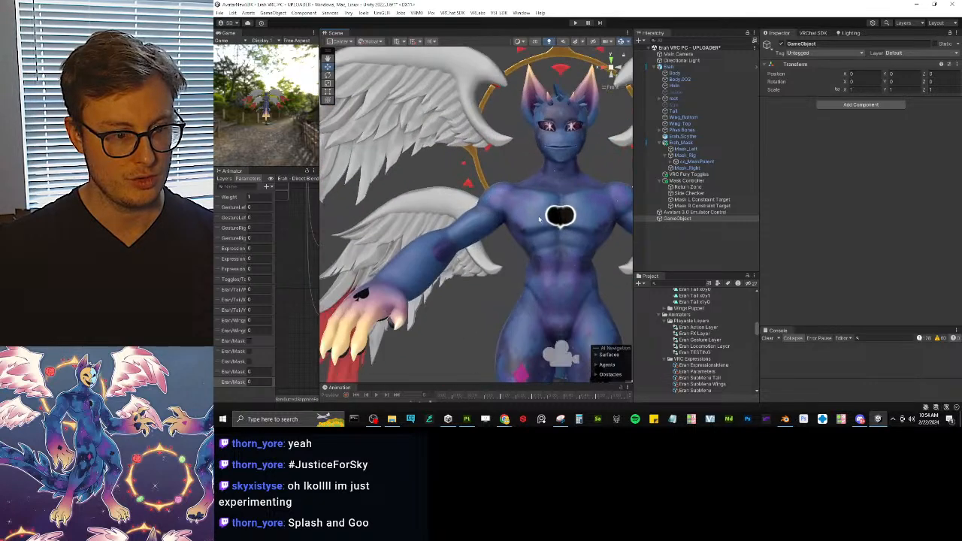
middle_click_drag(561, 266, 502, 180)
scroll(506, 185, "down", 15)
middle_click_drag(511, 233, 493, 170)
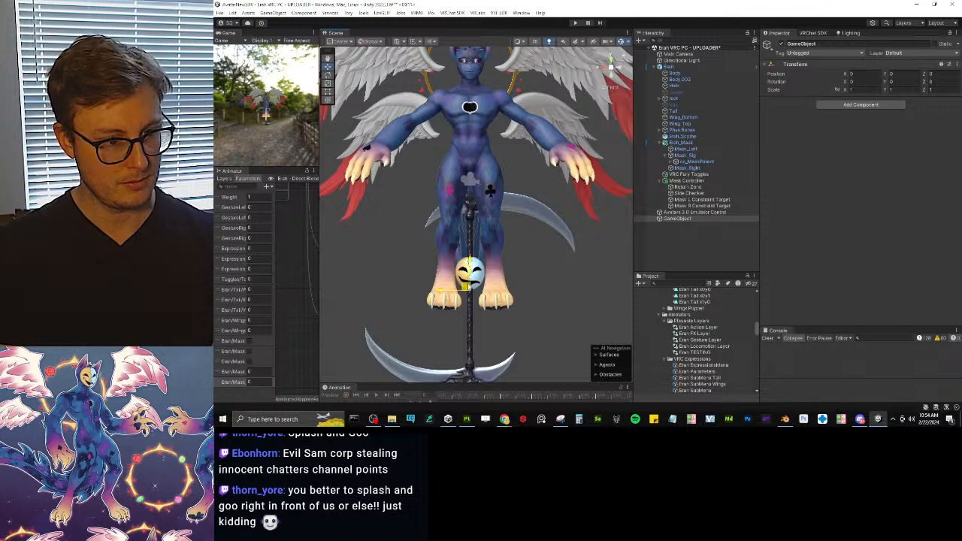
left_click_drag(466, 285, 566, 197)
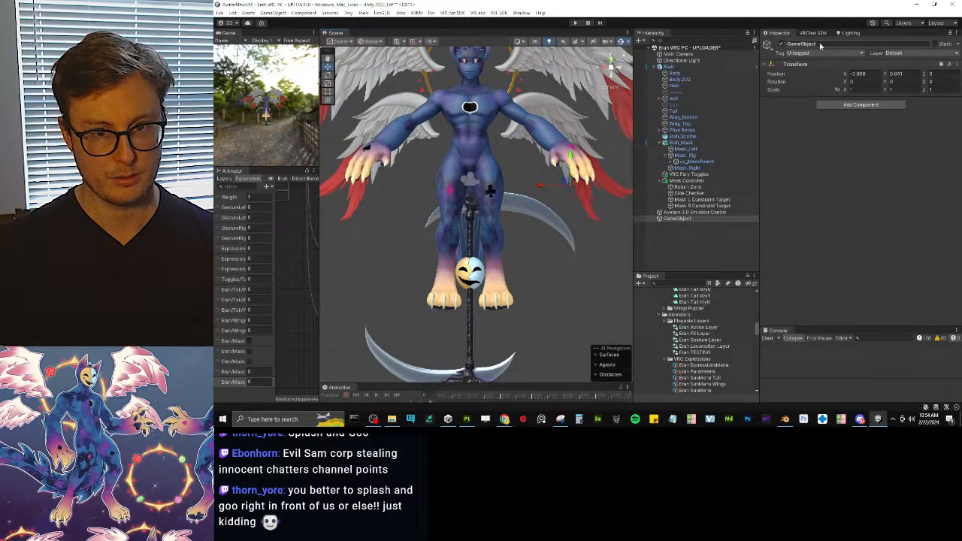
type("Mask_HandTarget_L")
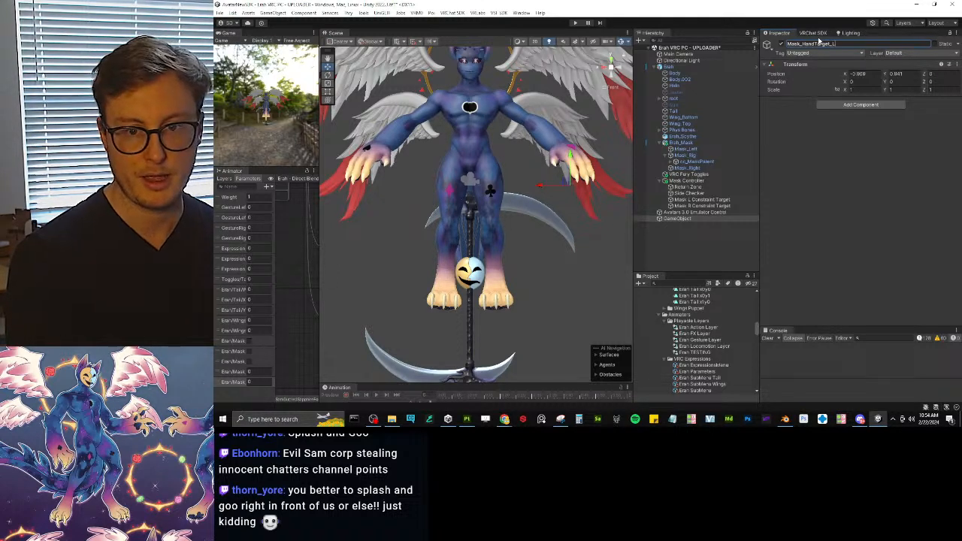
Step: Confirm the Mask_HandTarget_L name and assign that object as the second Parent Constraint source on Mask L Constraint Target
key("Return")
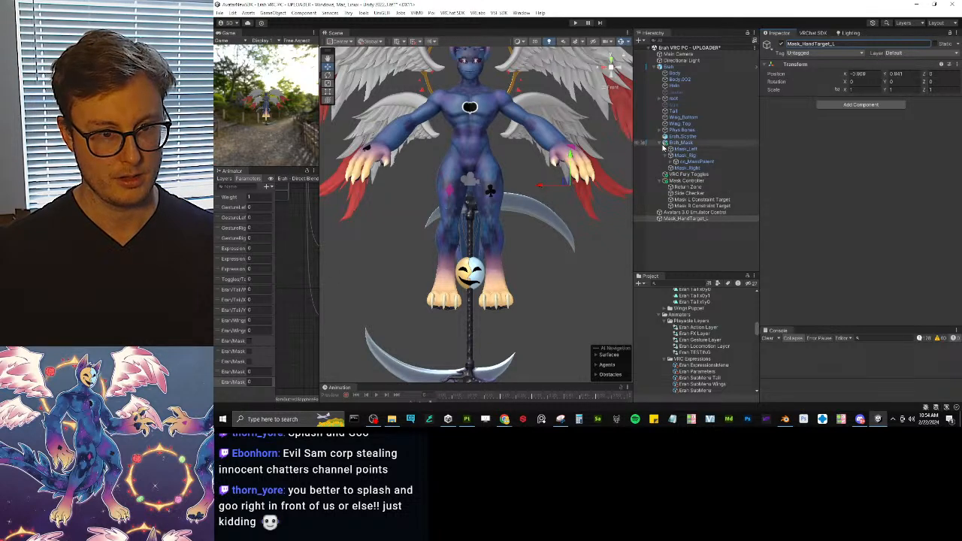
left_click(692, 200)
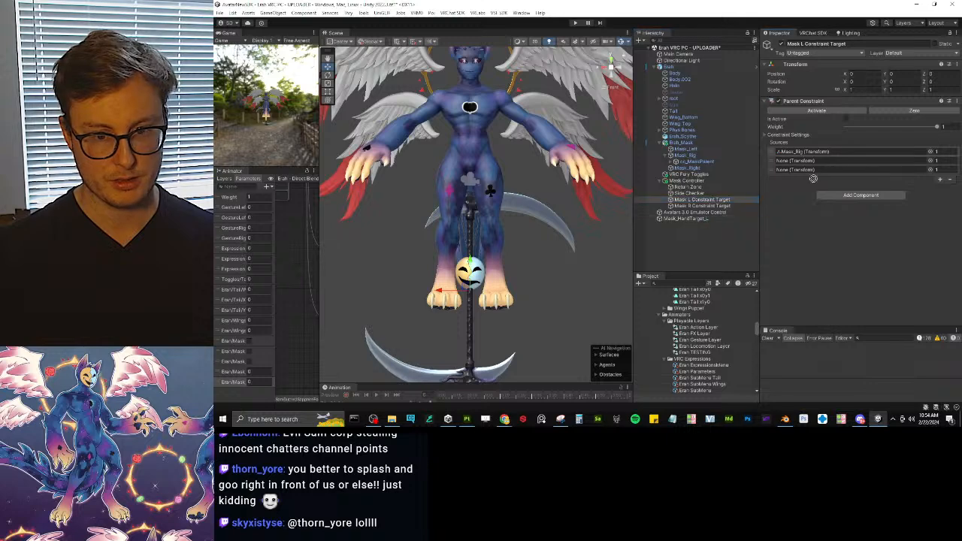
left_click_drag(813, 178, 808, 161)
left_click(708, 219)
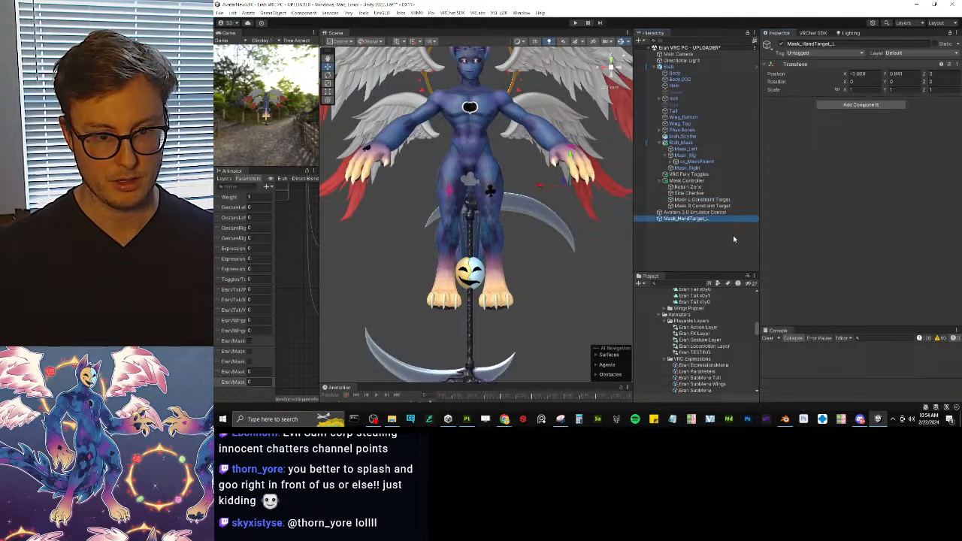
left_click(703, 200)
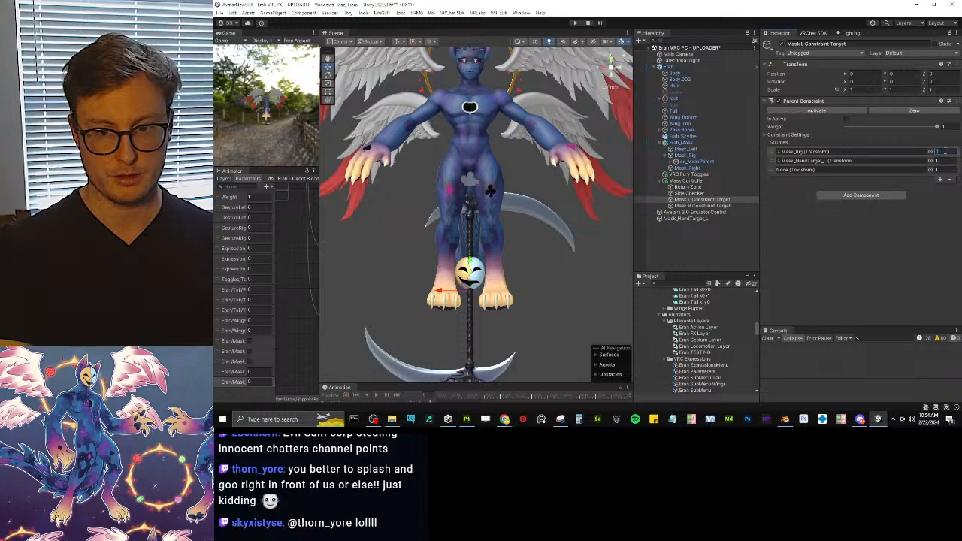
Step: Set the first and third source weights to 0 on Mask L Constraint Target and activate its Parent Constraint with zeroed offsets
type("0")
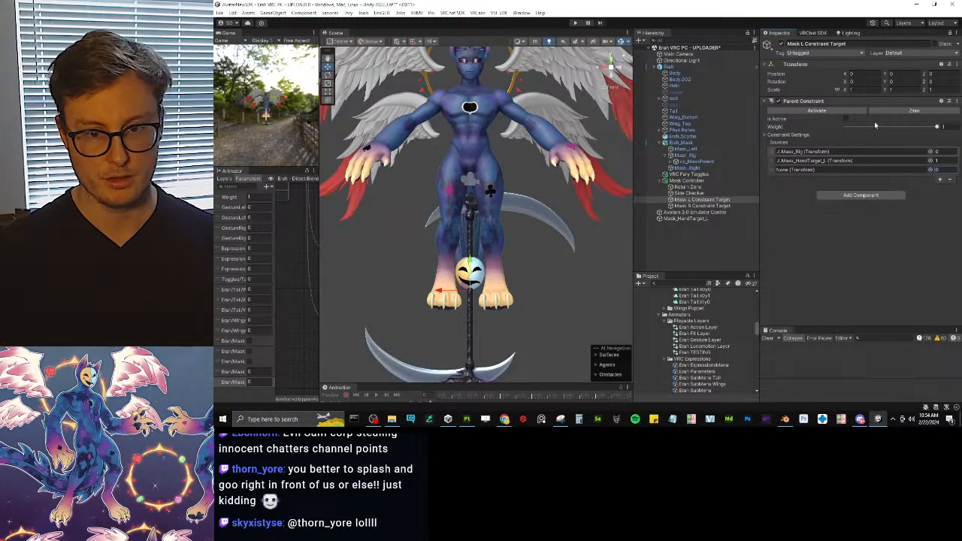
left_click(880, 111)
left_click_drag(547, 199, 481, 154, "alt")
middle_click_drag(594, 193, 488, 197)
scroll(543, 224, "up", 8)
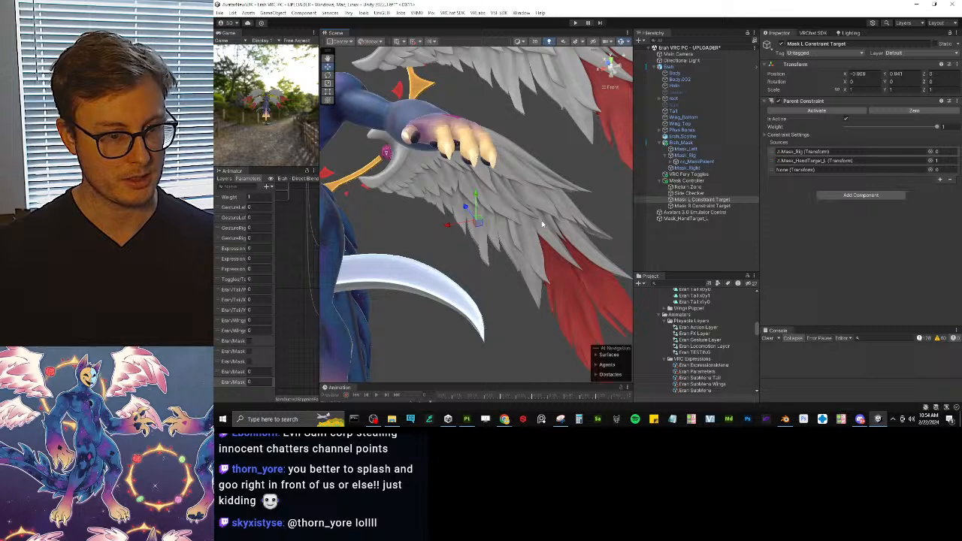
Step: Examine where Mask_HandTarget_L sits relative to the avatar's left hand
left_click(688, 219)
scroll(478, 230, "down", 15)
scroll(478, 232, "up", 5)
scroll(479, 230, "up", 10)
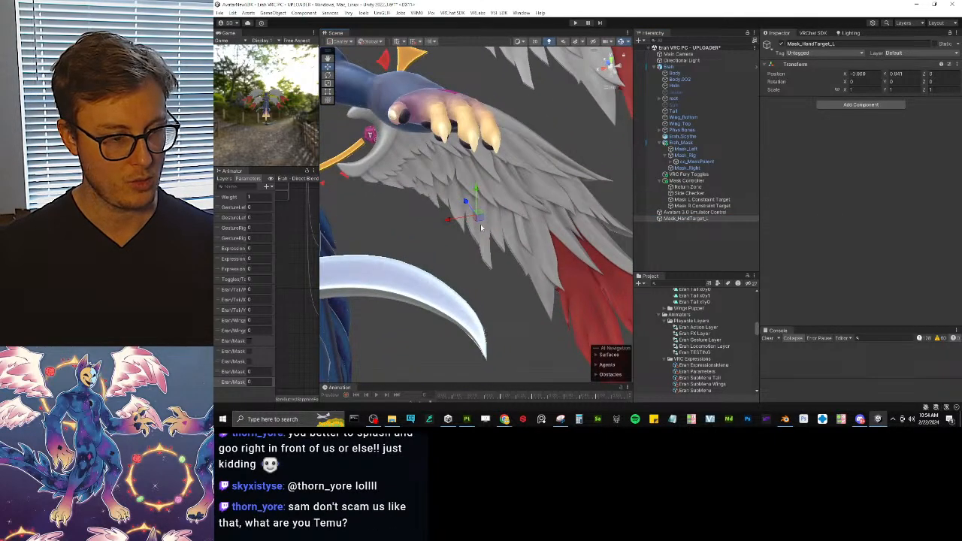
scroll(481, 228, "down", 6)
scroll(480, 227, "up", 5)
scroll(480, 228, "up", 2)
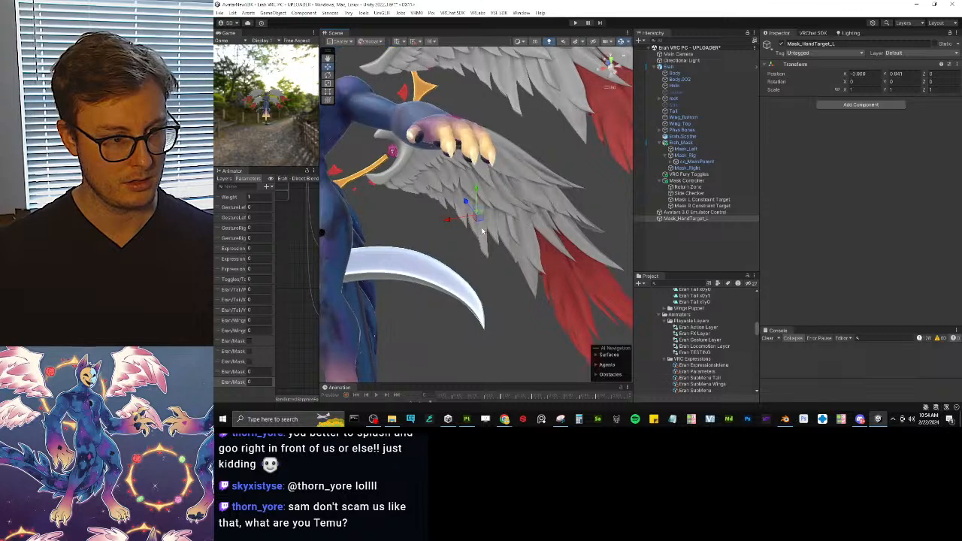
scroll(480, 228, "down", 4)
scroll(482, 230, "up", 5)
scroll(483, 232, "down", 6)
scroll(483, 231, "up", 3)
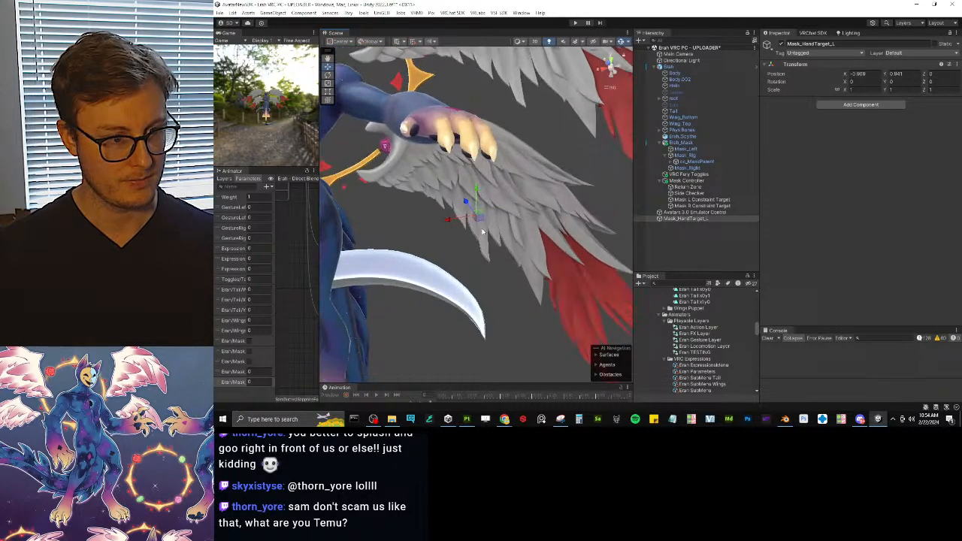
scroll(483, 232, "down", 4)
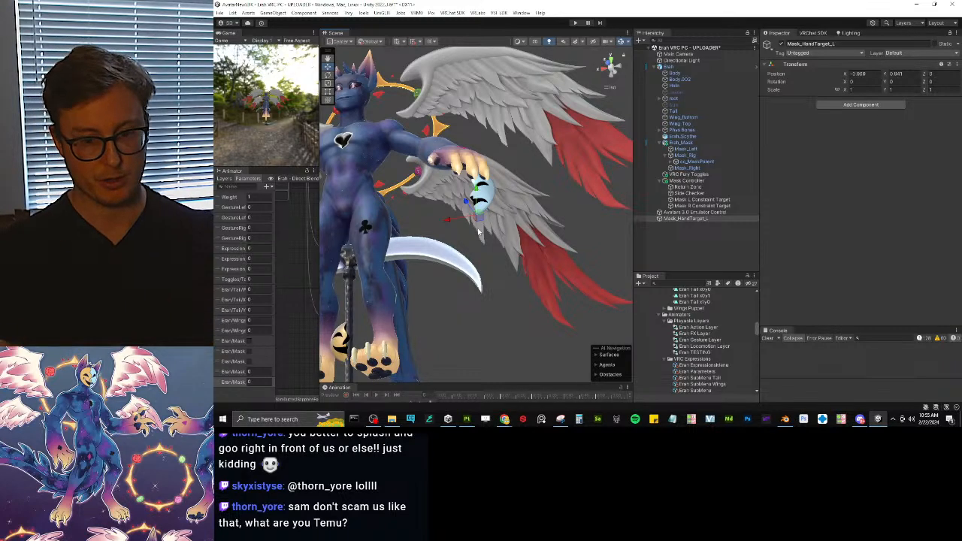
Step: Switch to Blender and delete the Mask_Rig armature, keeping the two mask half meshes
left_click(785, 418)
scroll(483, 127, "up", 2)
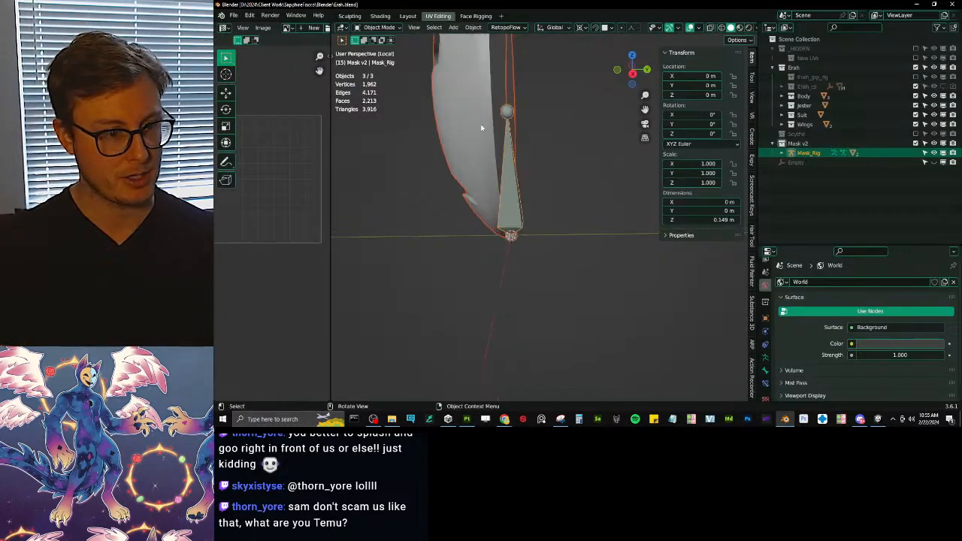
scroll(562, 193, "down", 3)
middle_click_drag(482, 126, 539, 198)
left_click(534, 215)
key("Delete")
Step: Save the Blender file and export Mask_Left and Mask_Right together as FBX
left_click(511, 184)
key("ctrl+s")
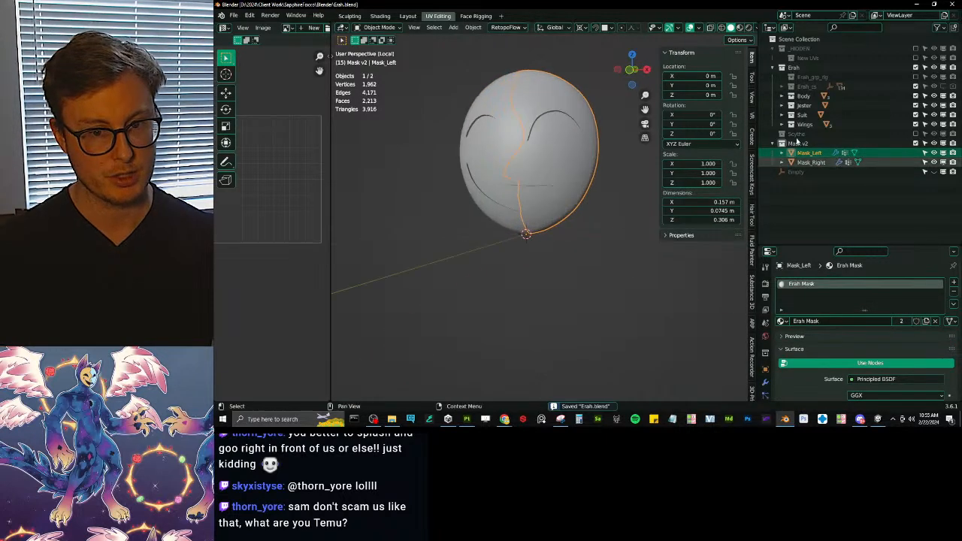
left_click(526, 214, "shift")
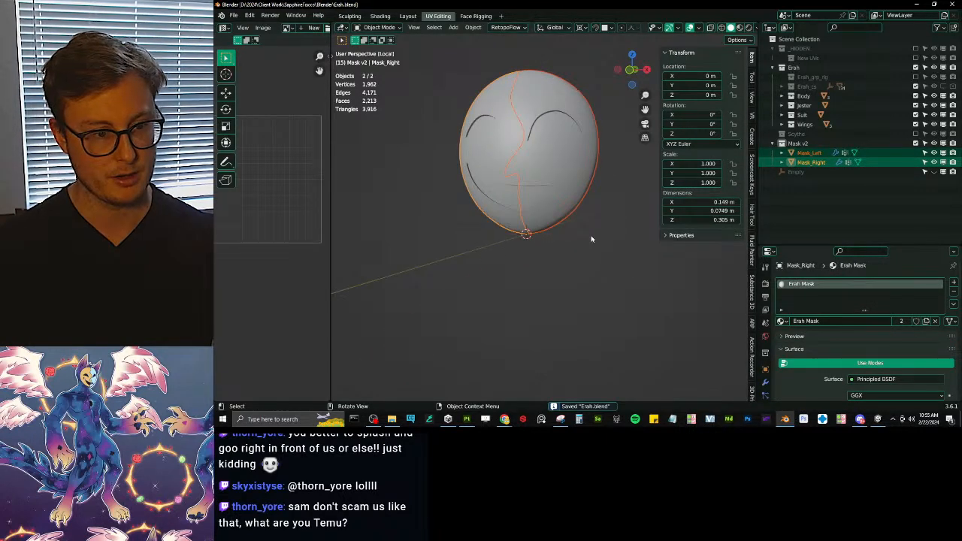
key("q")
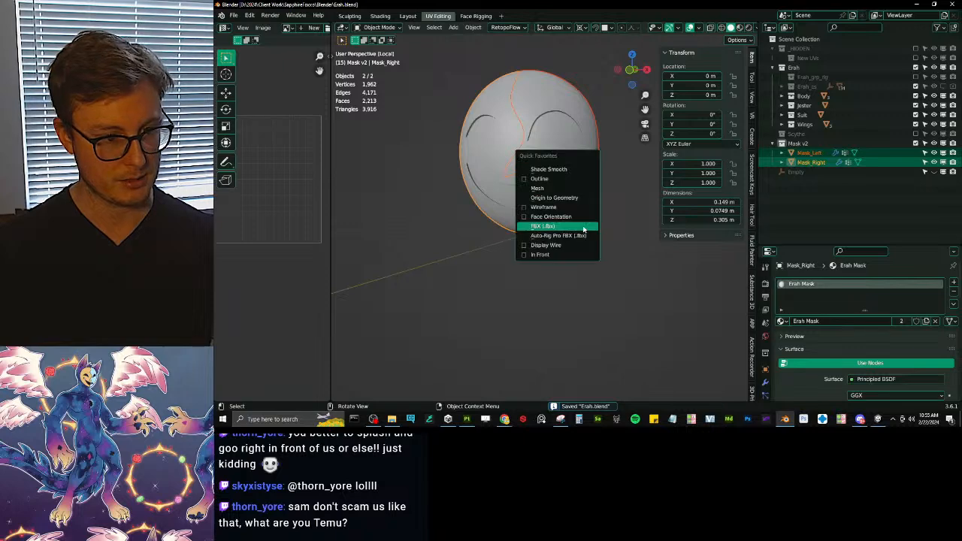
left_click(584, 229)
left_click(786, 338)
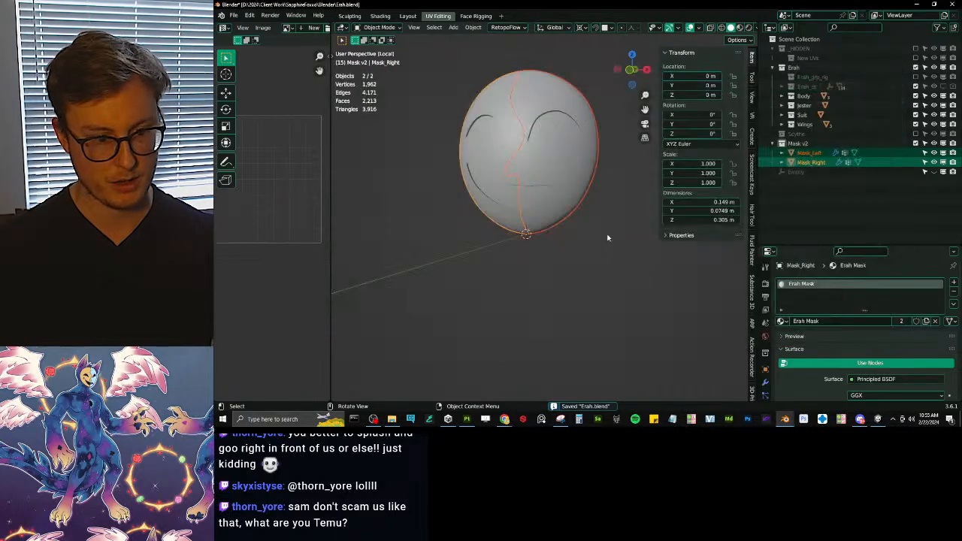
Step: Switch back to Unity and give Mask_Left an active Parent Constraint with Mask L Constraint Target as its source
key("alt+Tab")
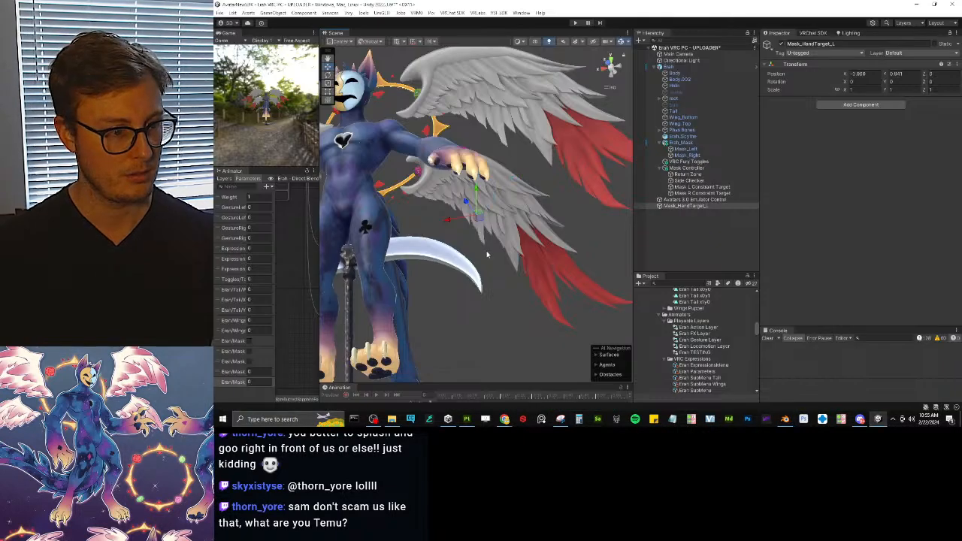
middle_click_drag(457, 251, 496, 279)
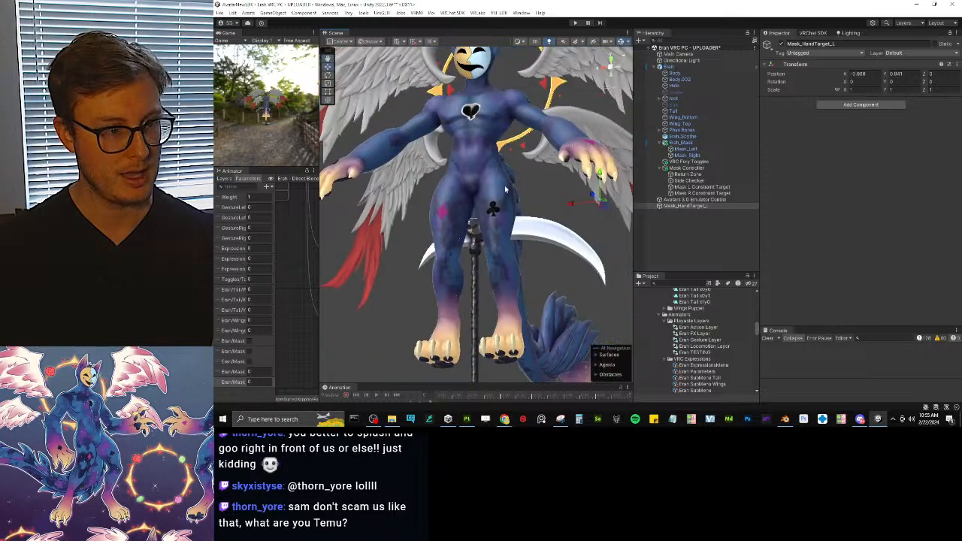
middle_click_drag(509, 145, 500, 233)
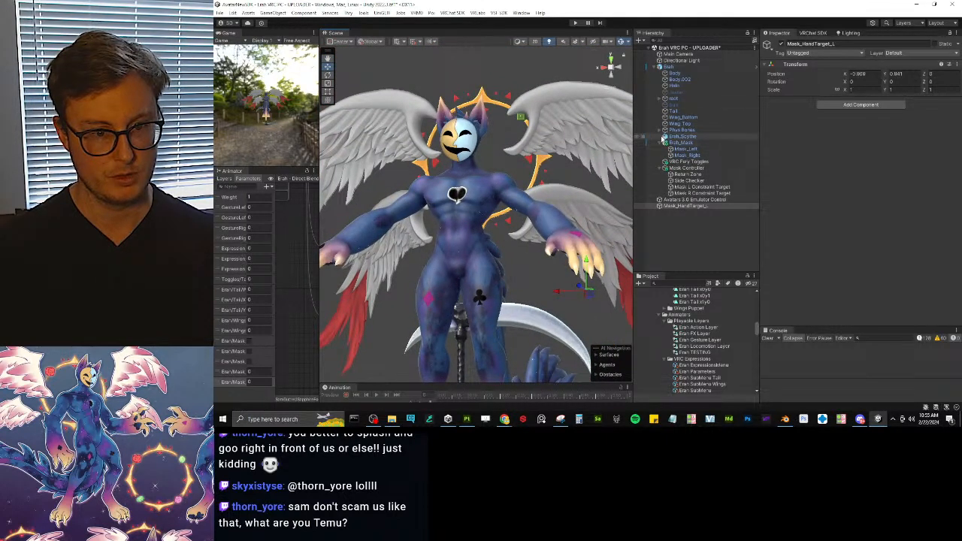
left_click(684, 149)
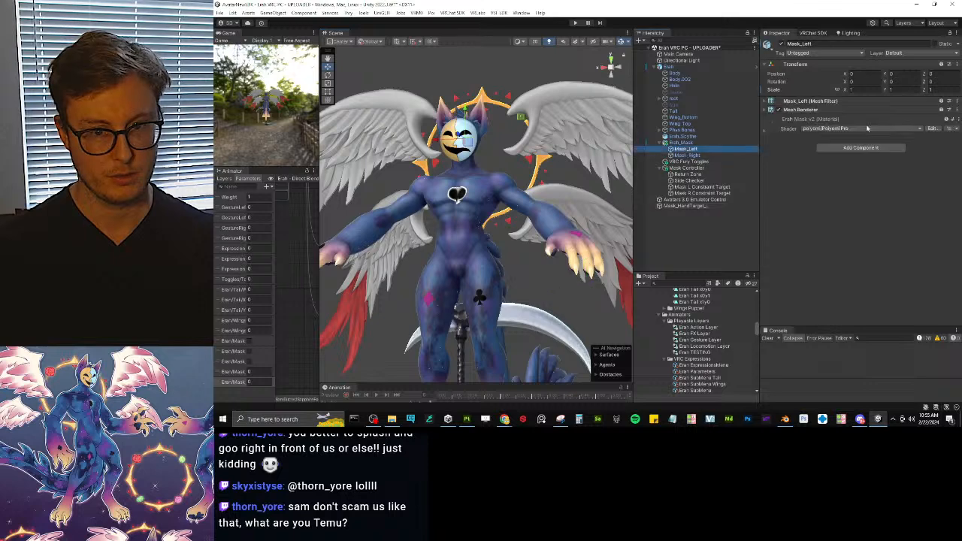
left_click(864, 150)
key("Return")
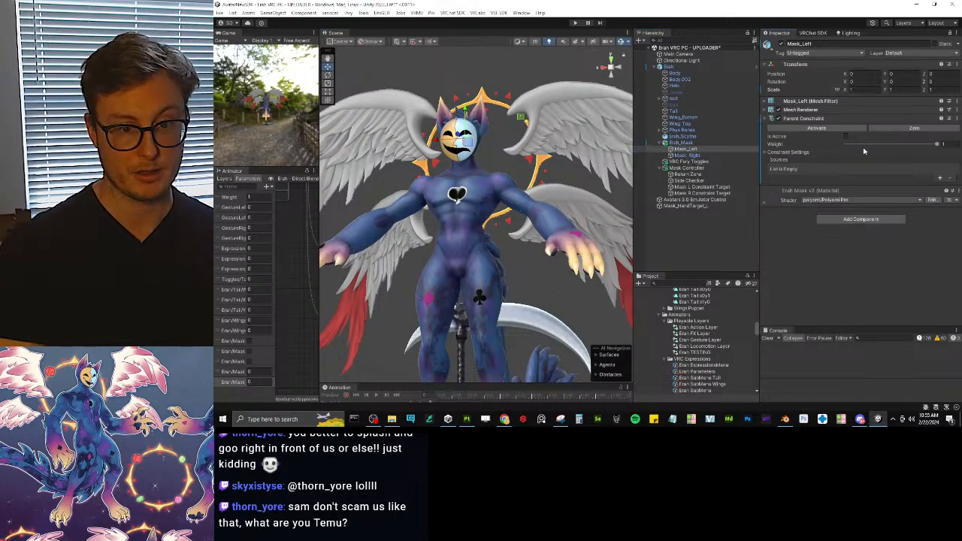
left_click(941, 179)
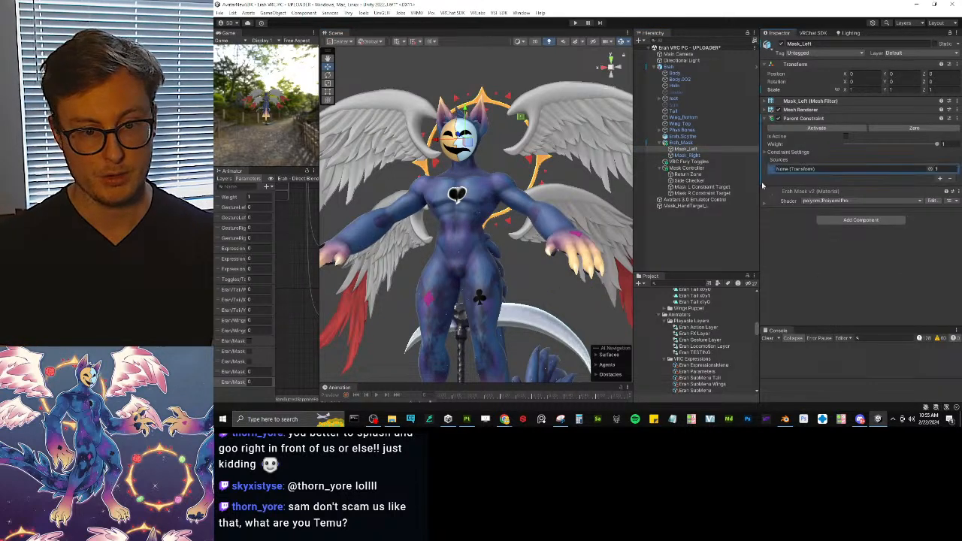
left_click_drag(806, 173, 809, 170)
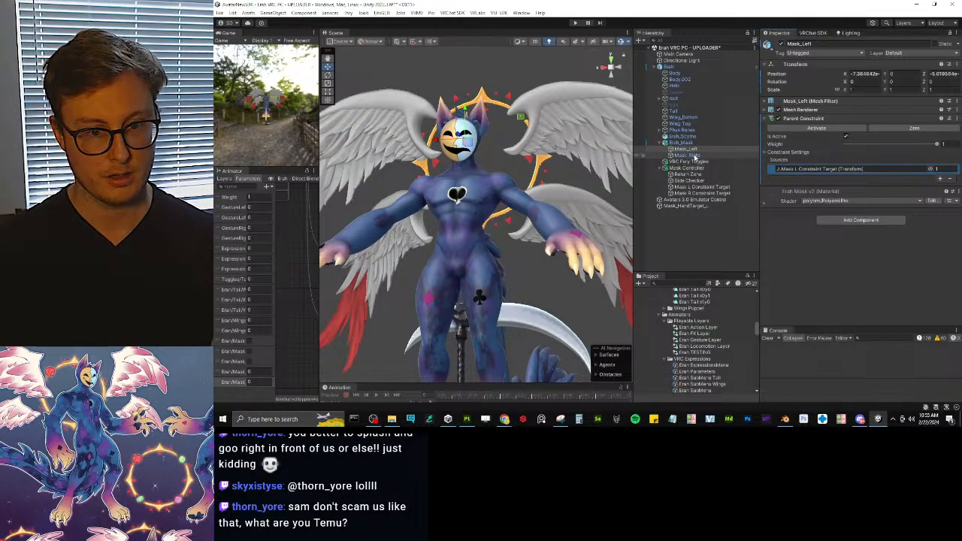
Step: Add a Parent Constraint to Mask_Right with Mask R Constraint Target as its source, and activate it
left_click(695, 156)
left_click(700, 193)
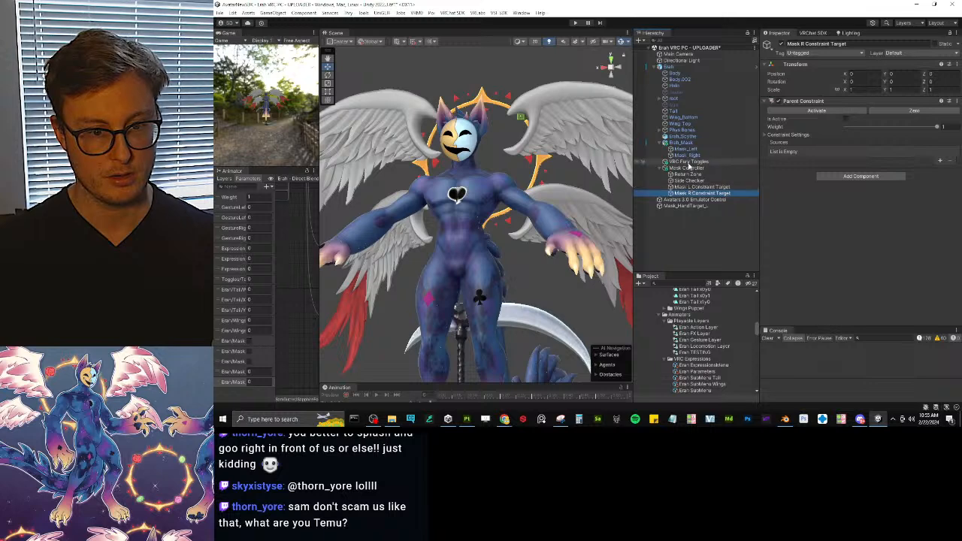
left_click(738, 154)
left_click(861, 147)
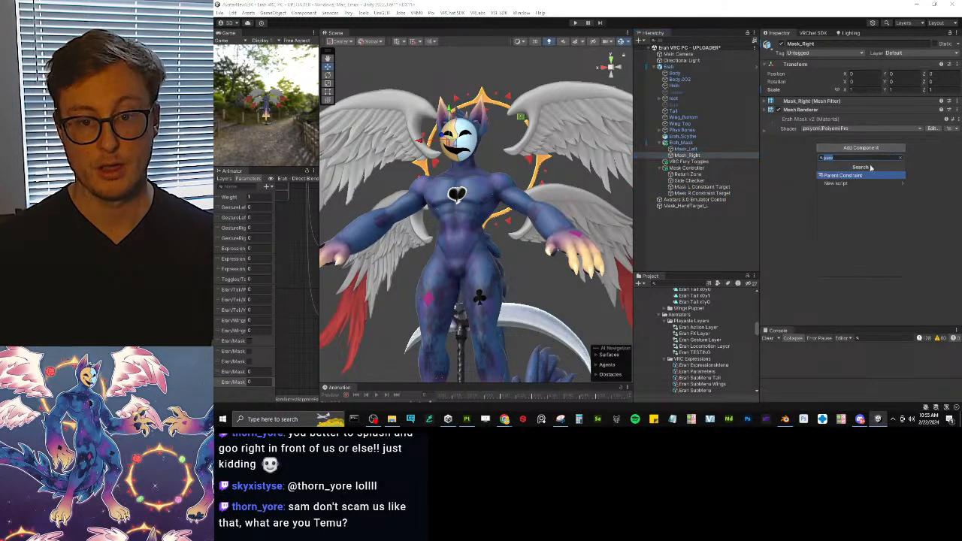
left_click(847, 175)
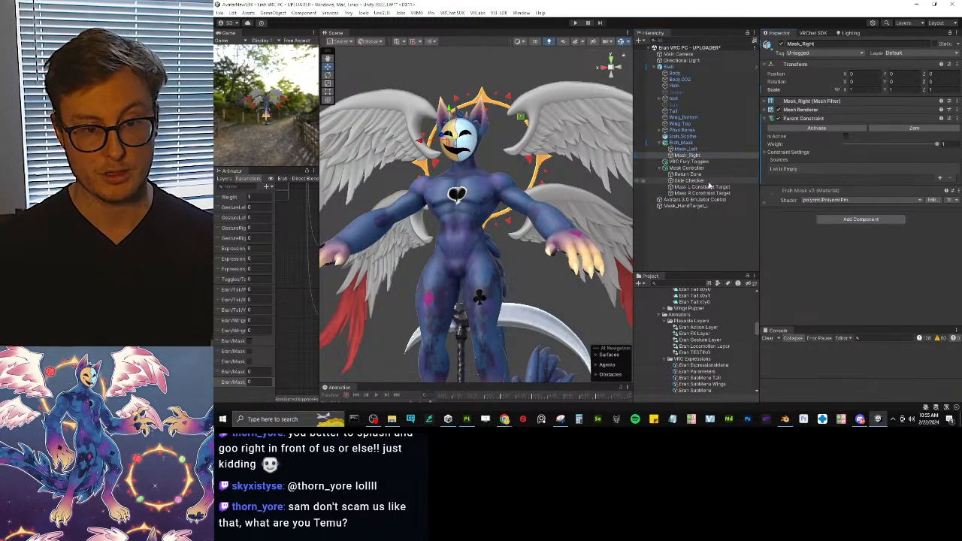
left_click(940, 178)
left_click_drag(696, 193, 835, 169)
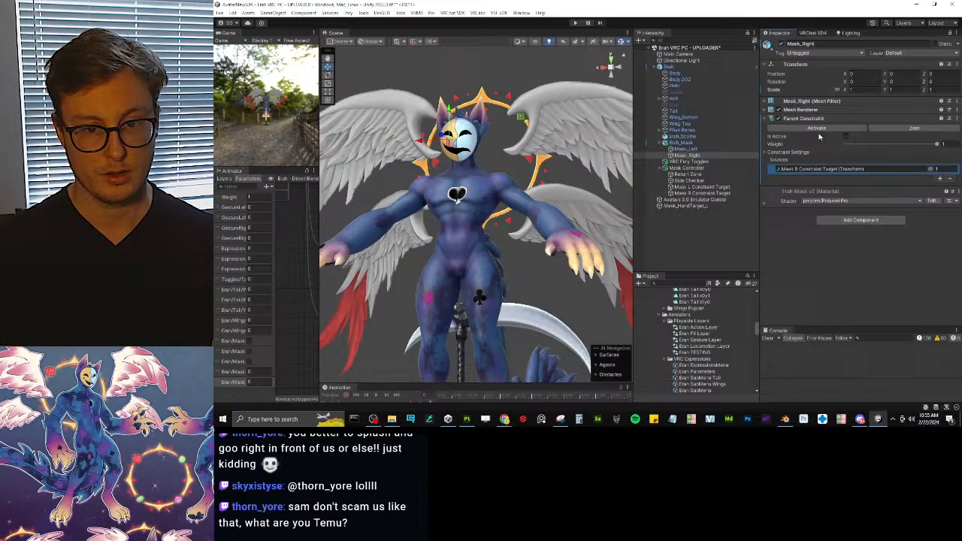
left_click(818, 130)
Step: Zero the Parent Constraint offsets on Mask_Left so the half moves to the left-hand target
left_click(686, 149)
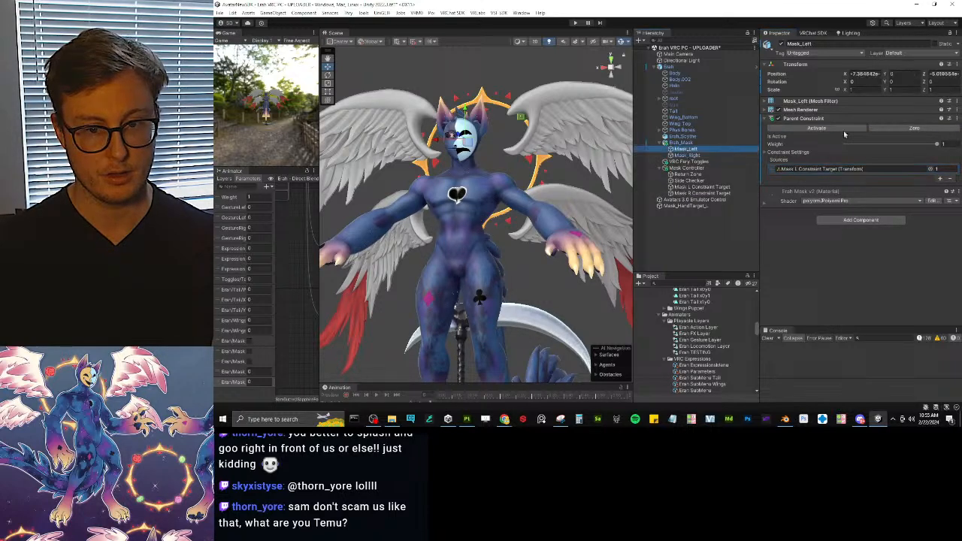
key("f")
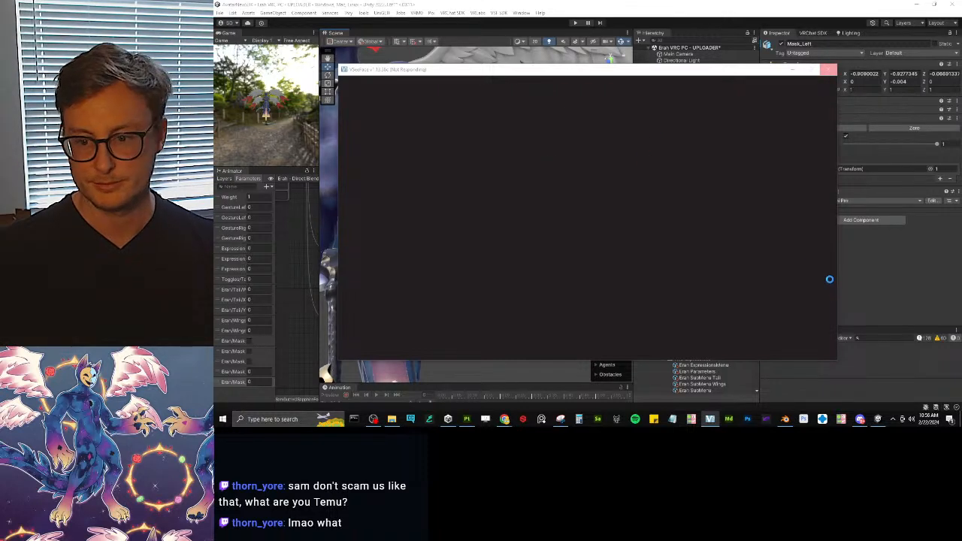
Step: Return to Unity and rotate Mask_HandTarget_L to about 231.5° on the X axis
left_click(694, 4)
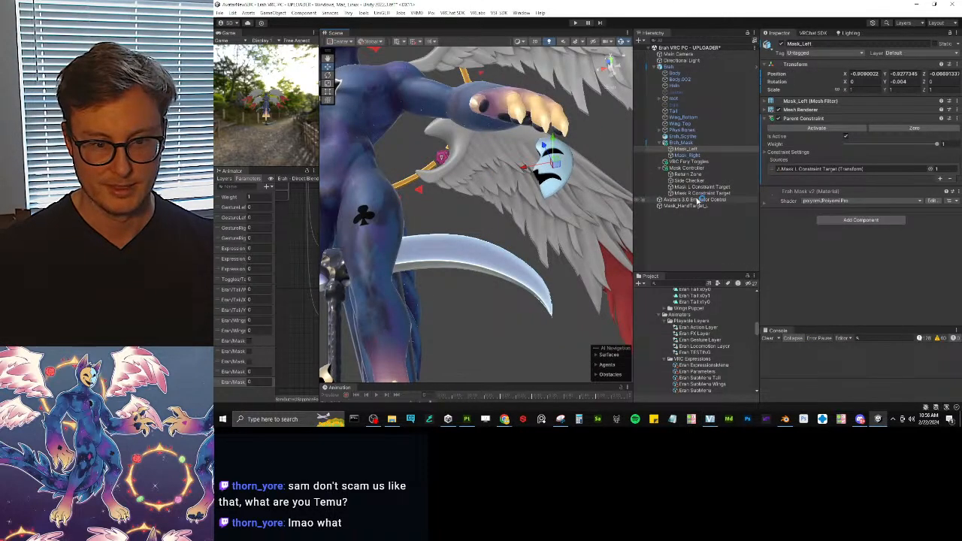
left_click(686, 206)
left_click_drag(535, 181, 468, 191)
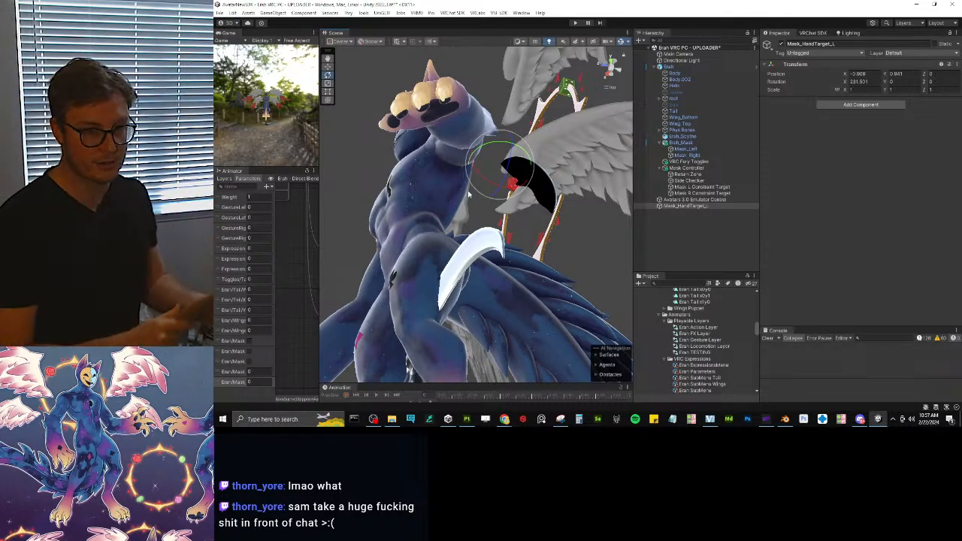
Step: Copy the Parent Constraint component from Mask L Constraint Target
left_click(697, 156)
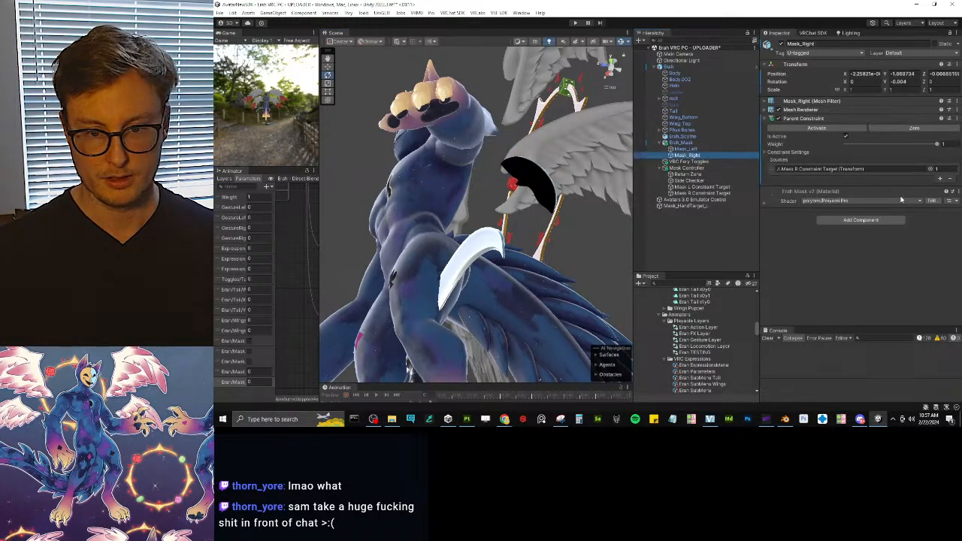
left_click(721, 194)
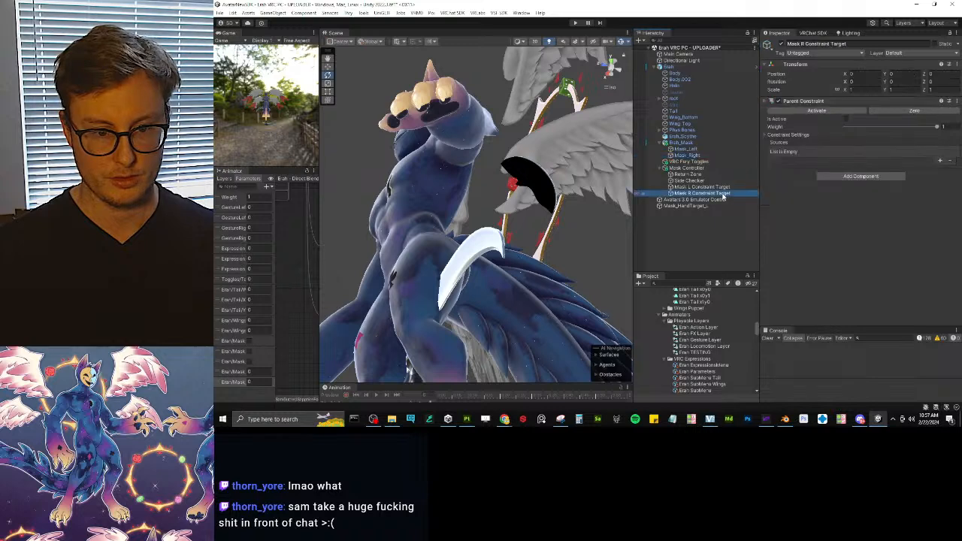
left_click(725, 187)
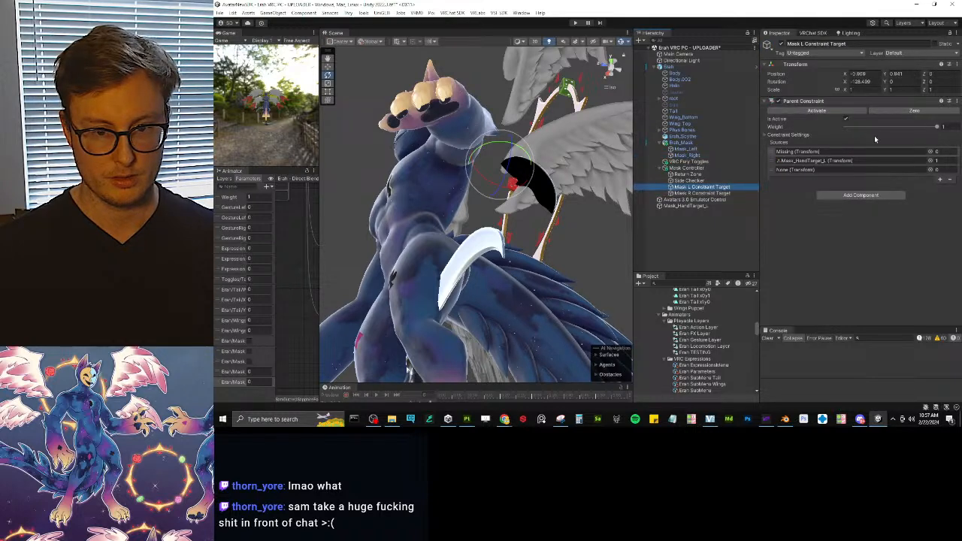
right_click(873, 102)
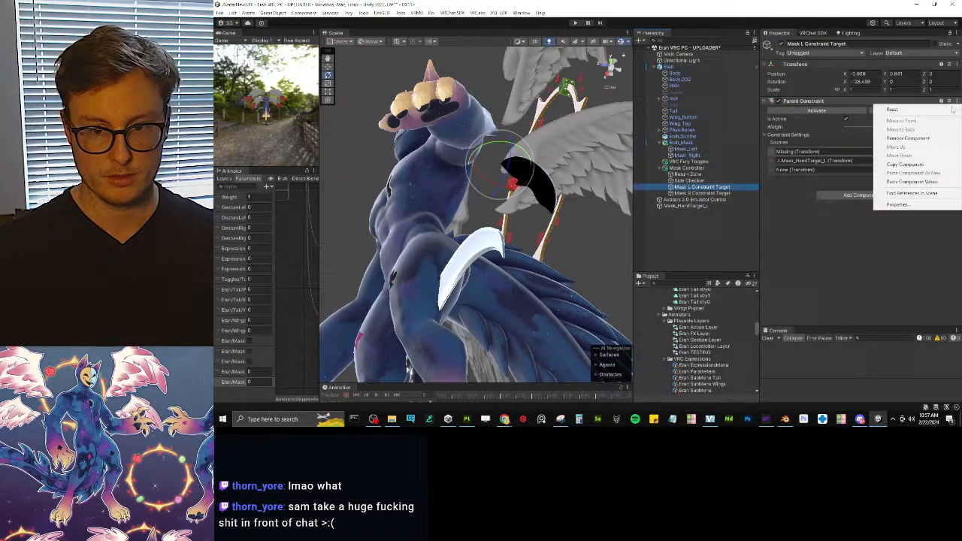
left_click(906, 164)
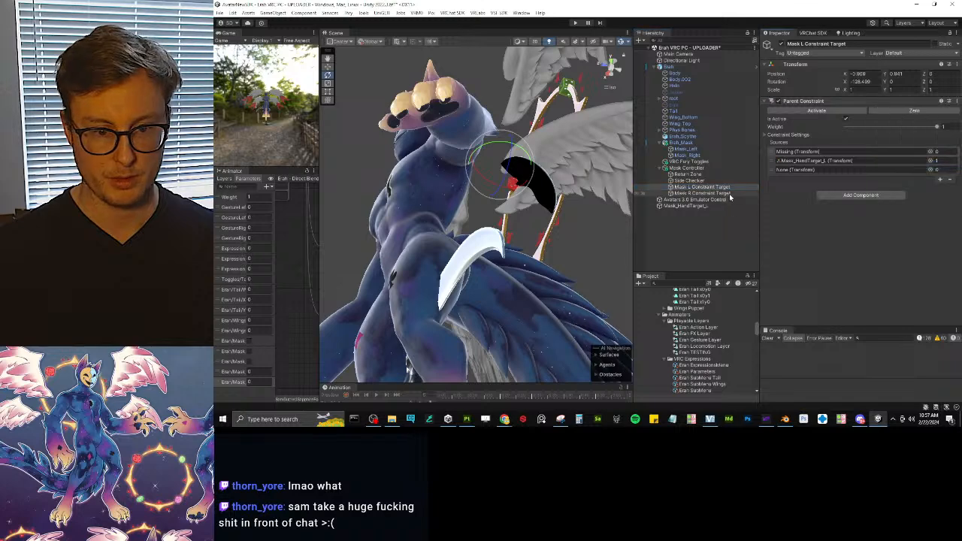
Step: Paste the copied Parent Constraint values onto Mask R Constraint Target
left_click(703, 193)
left_click(956, 101)
left_click(913, 180)
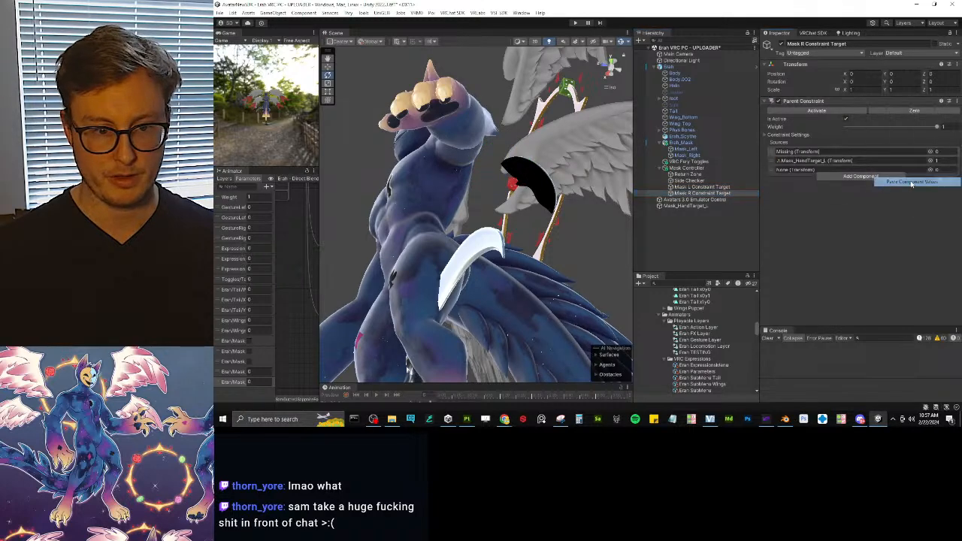
Step: Rotate Mask_HandTarget_L to about 3.3°, 43.7°, 86.6° and switch the transform handles to Pivot and Local
left_click_drag(512, 222, 688, 209, "alt")
left_click_drag(431, 243, 497, 226, "alt")
scroll(497, 226, "up", 3)
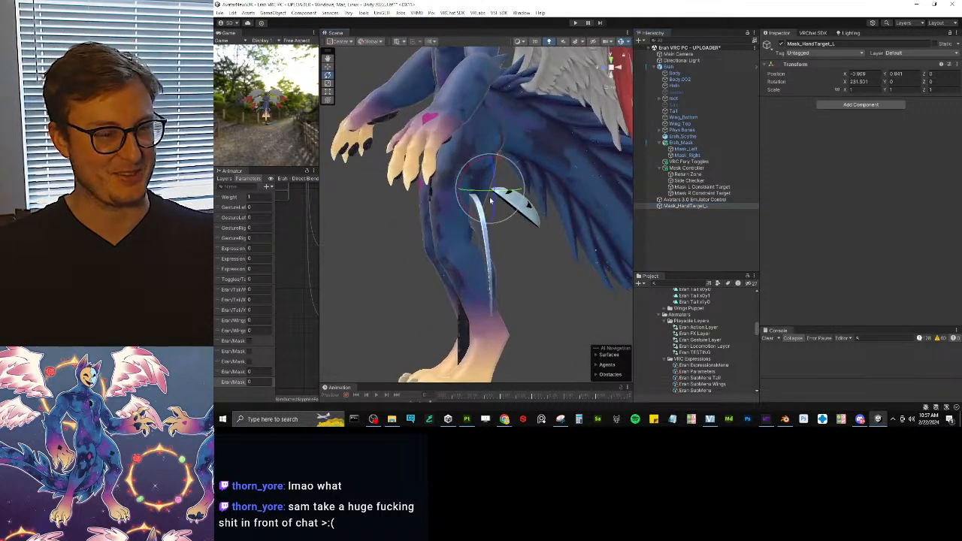
left_click_drag(471, 172, 684, 86)
left_click_drag(429, 188, 518, 271, "alt")
left_click(340, 41)
left_click(345, 60)
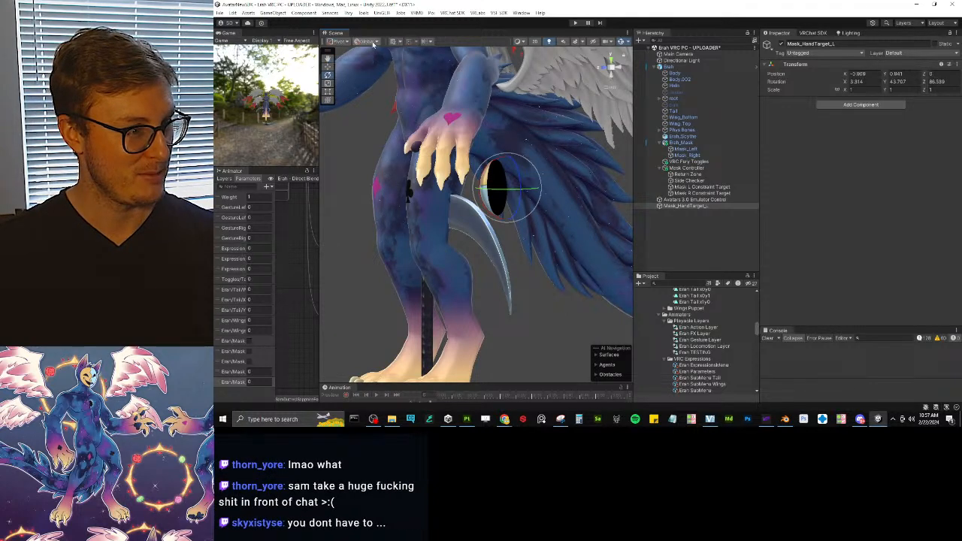
left_click(371, 41)
left_click(376, 61)
Step: Move Mask_HandTarget_L up to the left hand at about -0.85, 1.16, 0.40 and rotate it to about 179° on X
left_click_drag(505, 170, 461, 194, "alt")
key("w")
left_click_drag(405, 209, 572, 217, "alt")
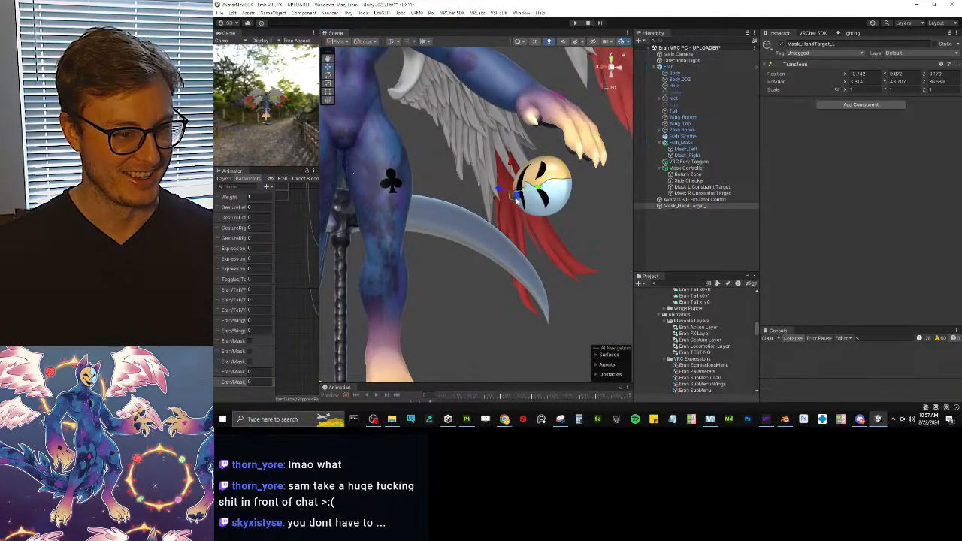
left_click_drag(516, 200, 575, 129)
left_click_drag(573, 131, 576, 324, "alt")
key("e")
left_click_drag(574, 222, 531, 204, "alt")
scroll(531, 202, "up", 3)
key("w")
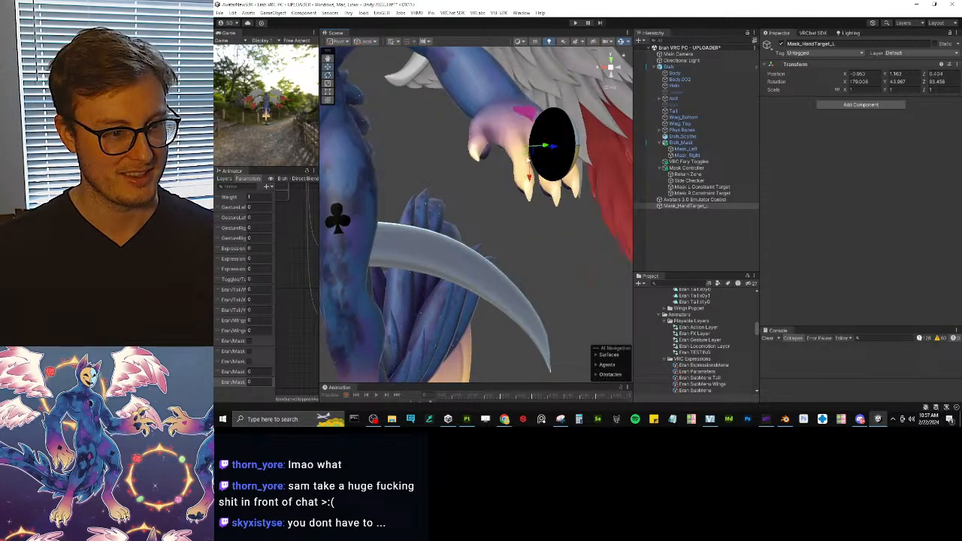
Step: Adjust Mask_HandTarget_L under the left palm to position about -0.81, 1.14, 0.43 and rotation about 190.5°, 54.7°, 53.7°
left_click_drag(531, 153, 502, 162)
left_click_drag(556, 175, 421, 157, "alt")
left_click(612, 71)
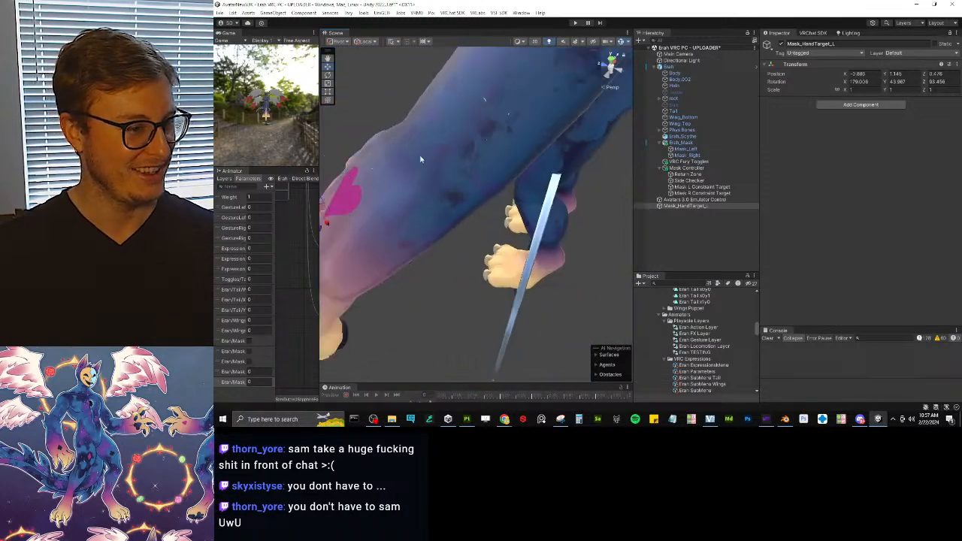
scroll(421, 157, "down", 3)
middle_click_drag(421, 157, 472, 149)
left_click_drag(471, 149, 506, 199, "alt")
key("e")
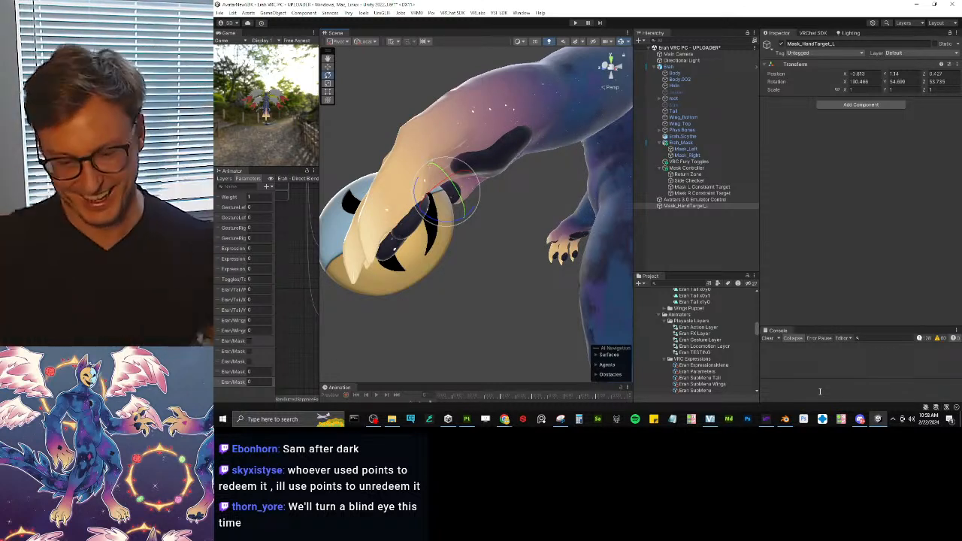
Step: Switch to VTuber Plus and trigger the Throw and Goo effects on the stream
left_click(767, 418)
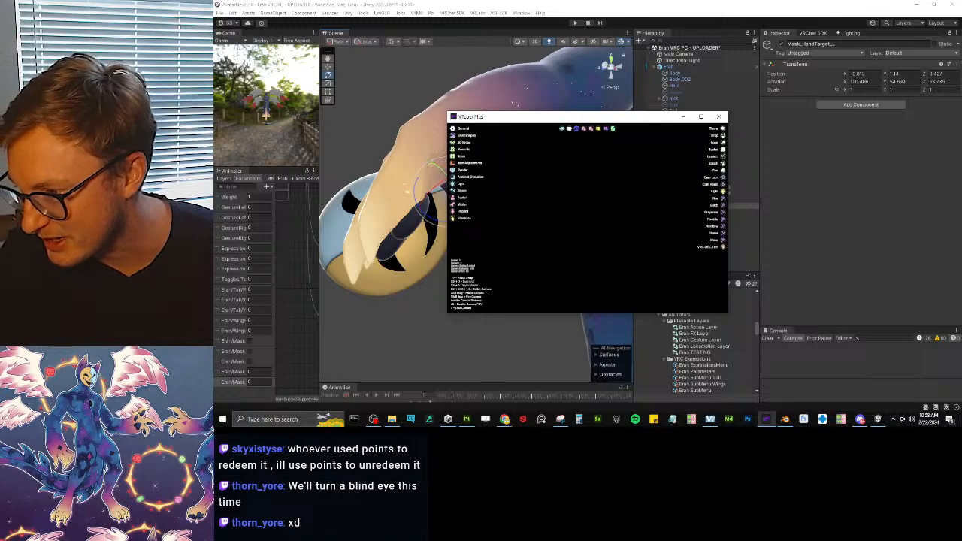
left_click(373, 419)
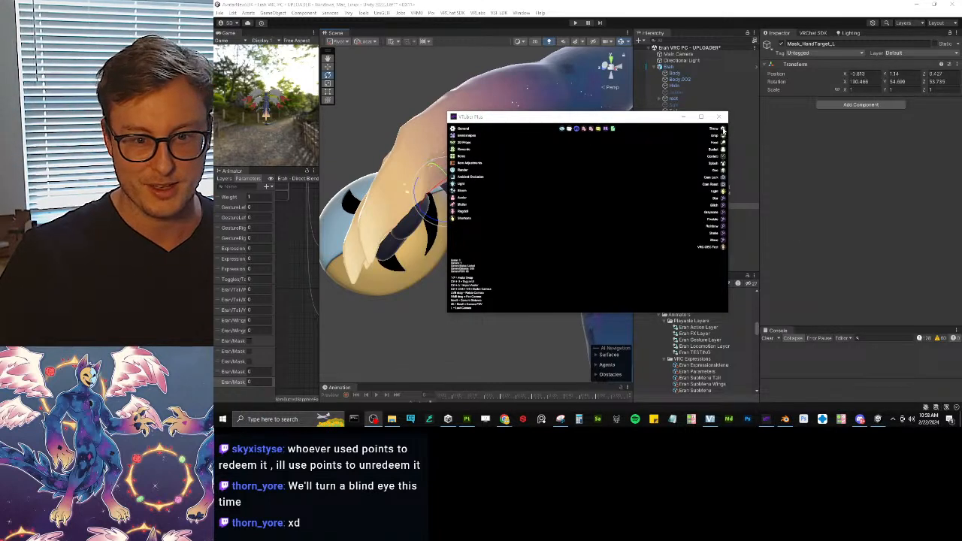
left_click(723, 131)
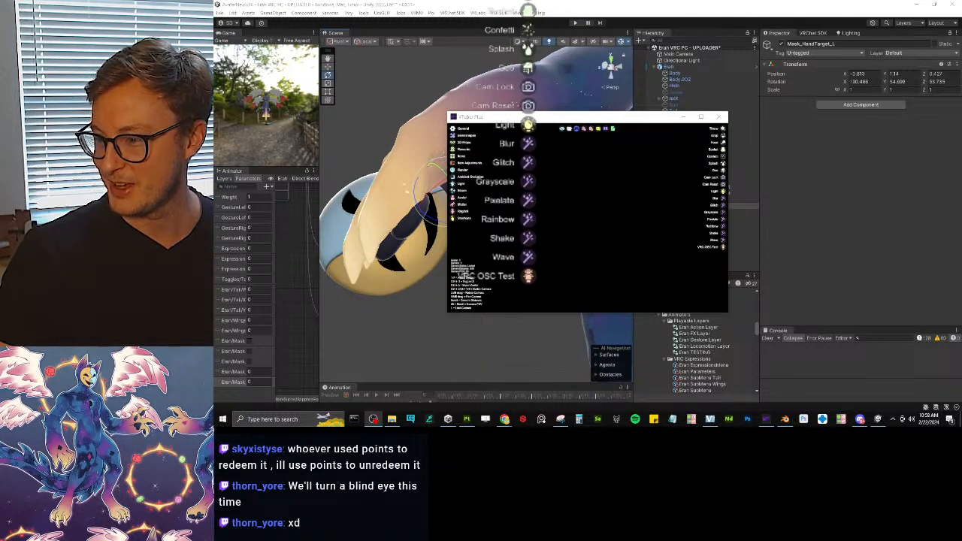
left_click(722, 129)
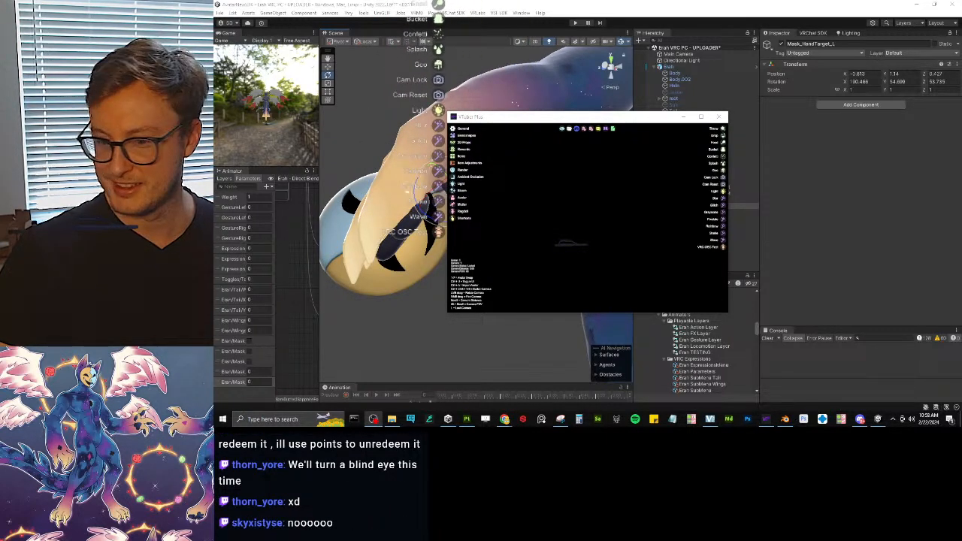
left_click(723, 172)
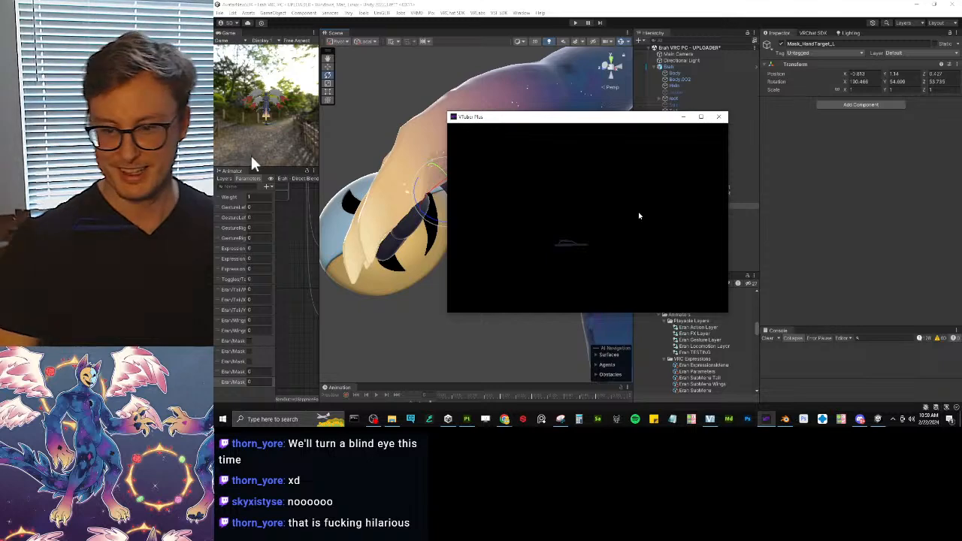
Step: Return to Unity and fine-tune Mask_HandTarget_L to position about -0.833, 1.153, 0.401 with a Z rotation of about 46.9°
left_click(575, 7)
scroll(497, 211, "down", 5)
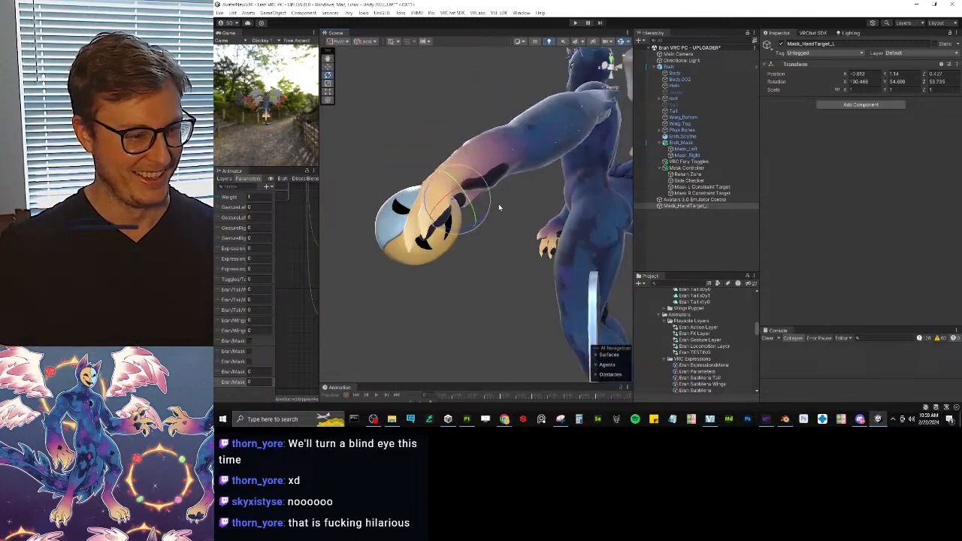
left_click_drag(502, 208, 542, 218, "alt")
scroll(498, 189, "up", 5)
key("w")
left_click_drag(491, 227, 399, 248)
left_click_drag(571, 196, 439, 187, "alt")
key("e")
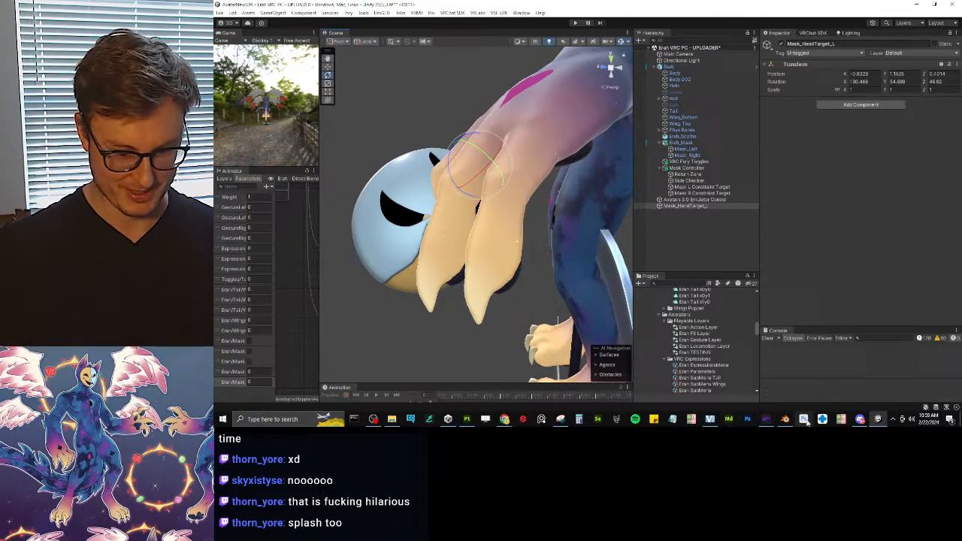
Step: Switch to VTuber Plus, trigger the Splash and Goo effects, and minimize its window
left_click(767, 418)
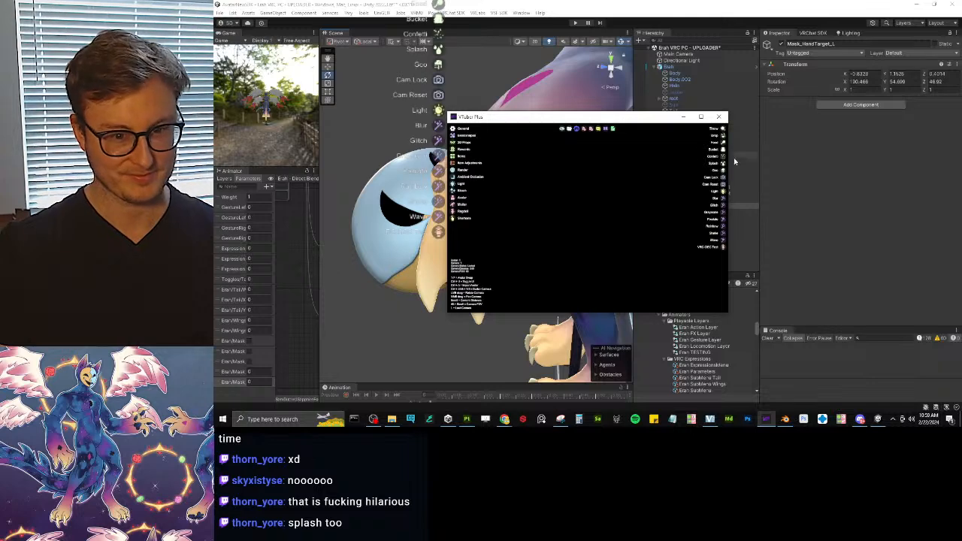
left_click(724, 169)
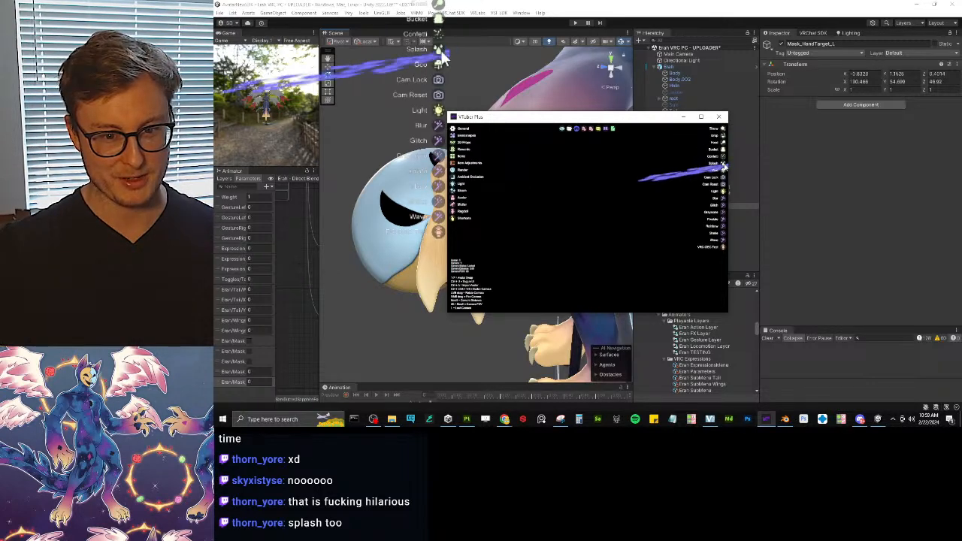
left_click(724, 170)
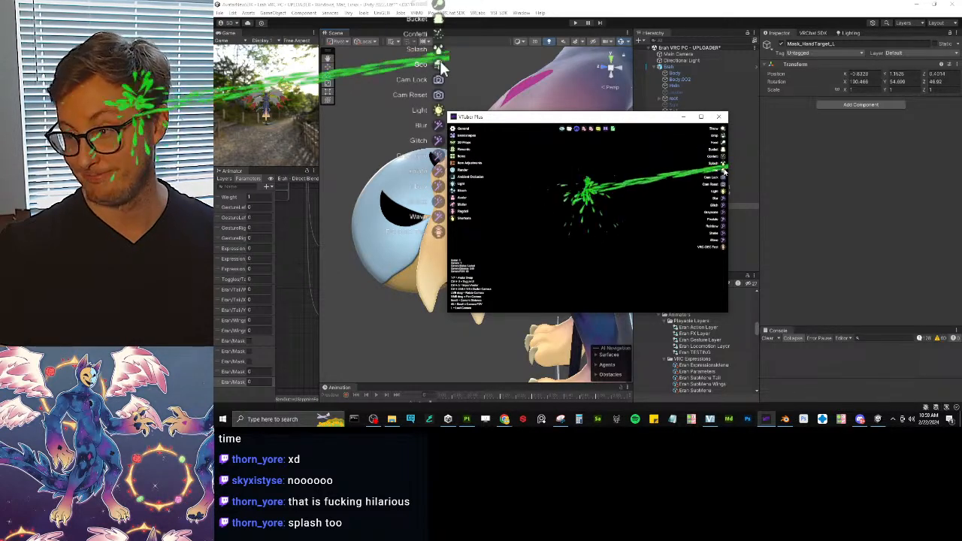
double_click(639, 176)
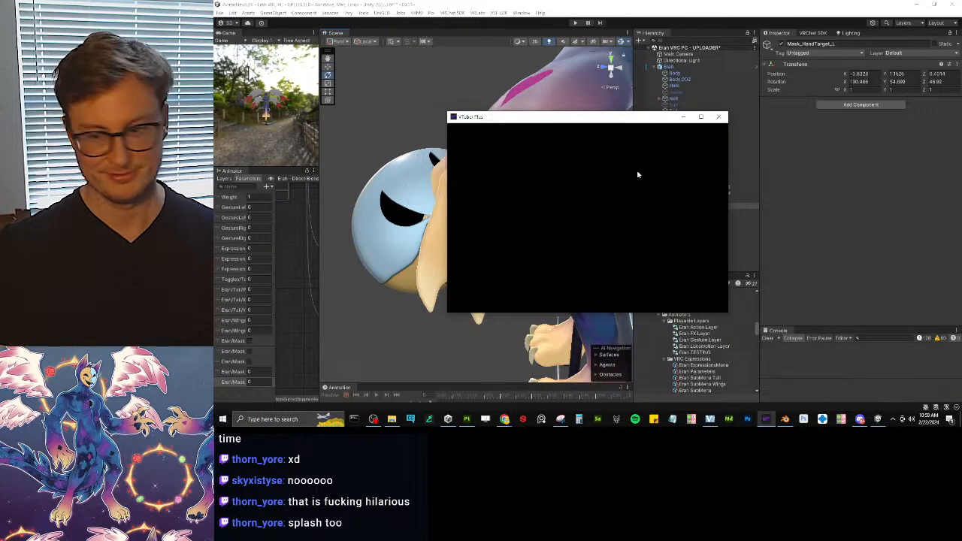
left_click(683, 117)
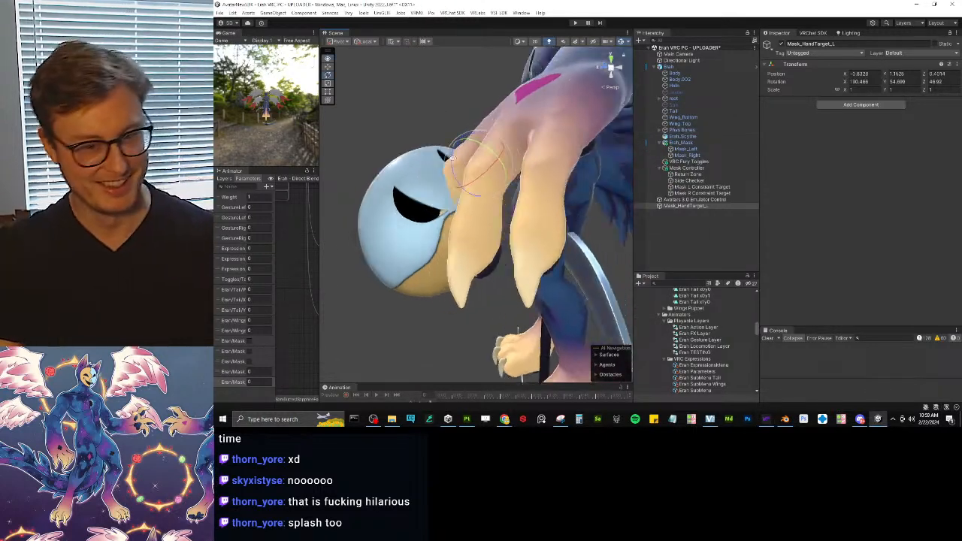
Step: Duplicate Mask_HandTarget_L as Mask_HandTarget_R and mirror the copy to an X position of 0.8329
left_click_drag(456, 167, 555, 212, "alt")
scroll(551, 252, "down", 3)
key("ctrl+d")
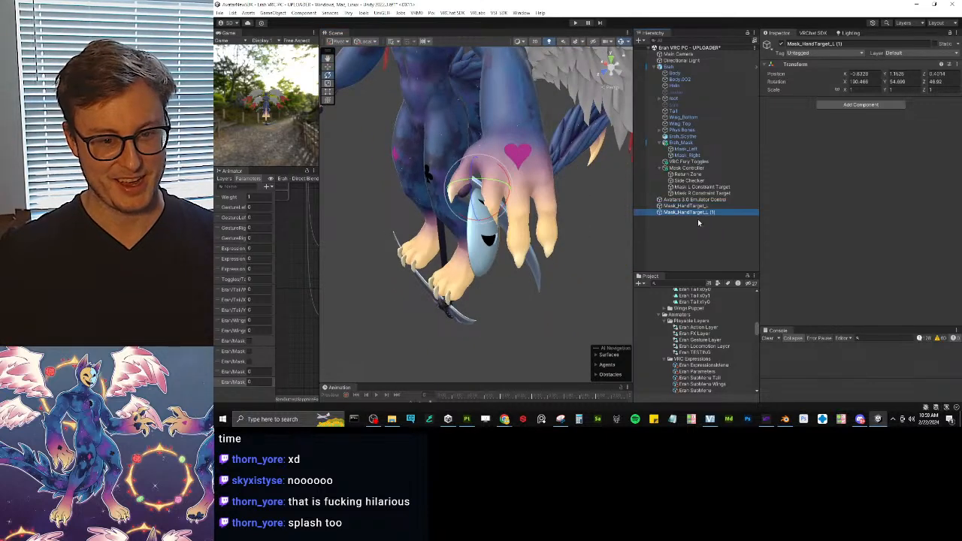
left_click(705, 212)
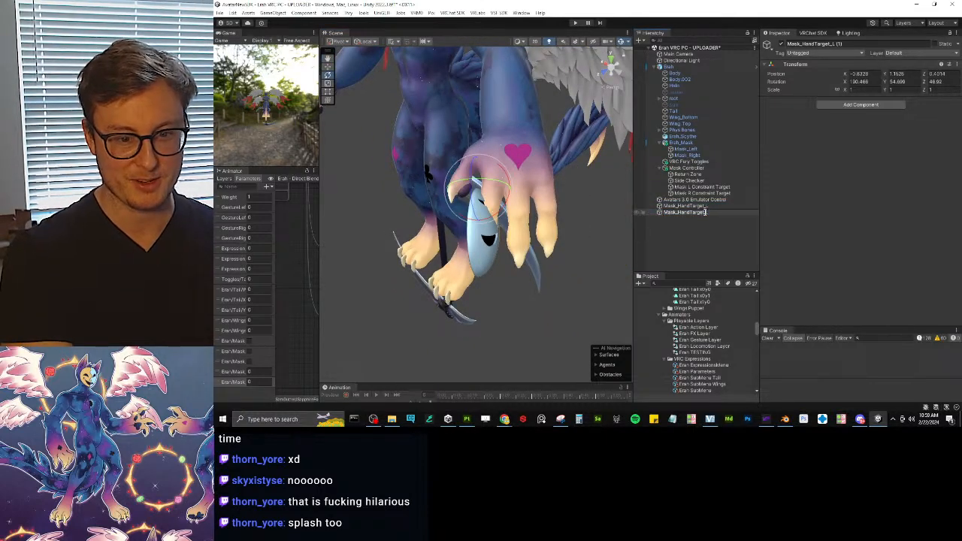
type("R")
key("Return")
left_click(861, 73)
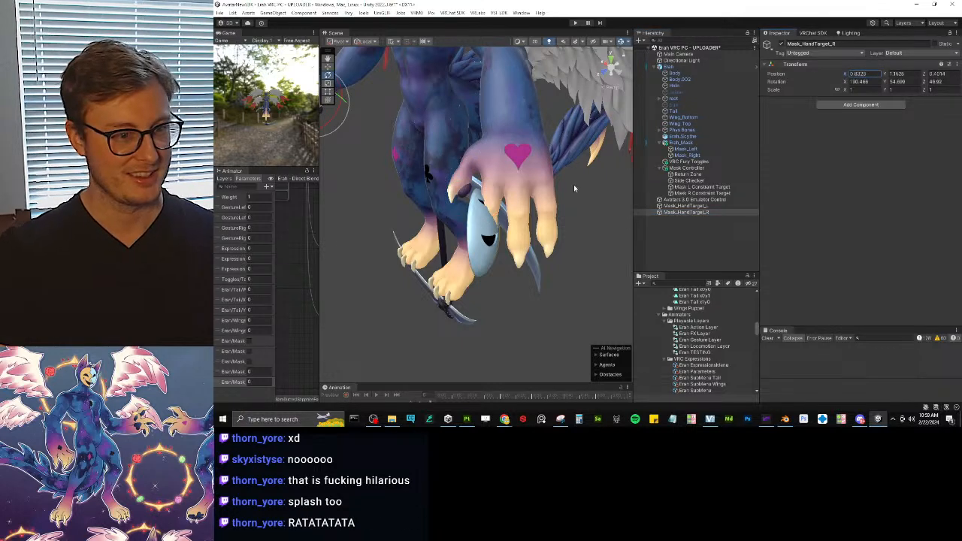
Step: On both mask constraint targets, set the Mask_HandTarget_L weight to 0 and assign Mask_HandTarget_R as the third source with weight 1
scroll(575, 189, "down", 3)
left_click(703, 188)
left_click(705, 195, "shift")
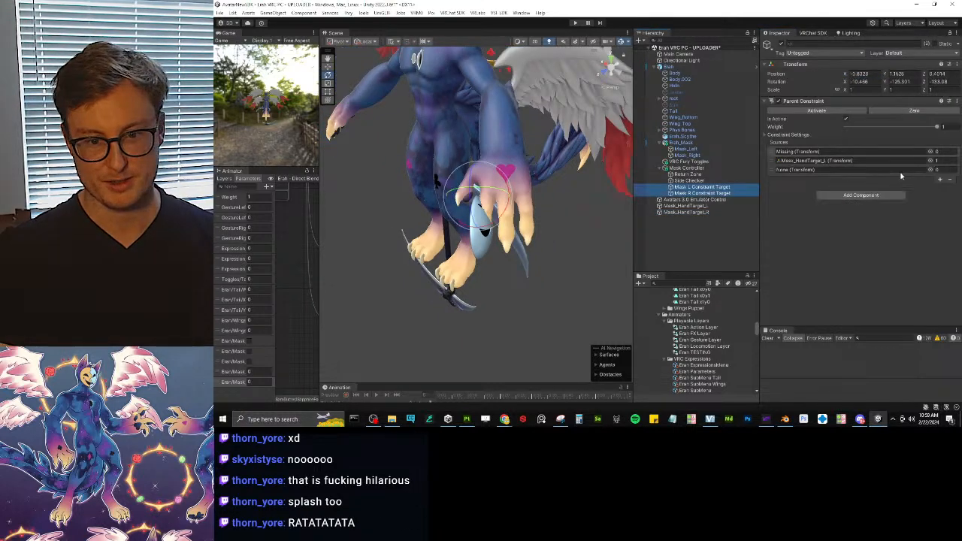
left_click(938, 160)
type("0")
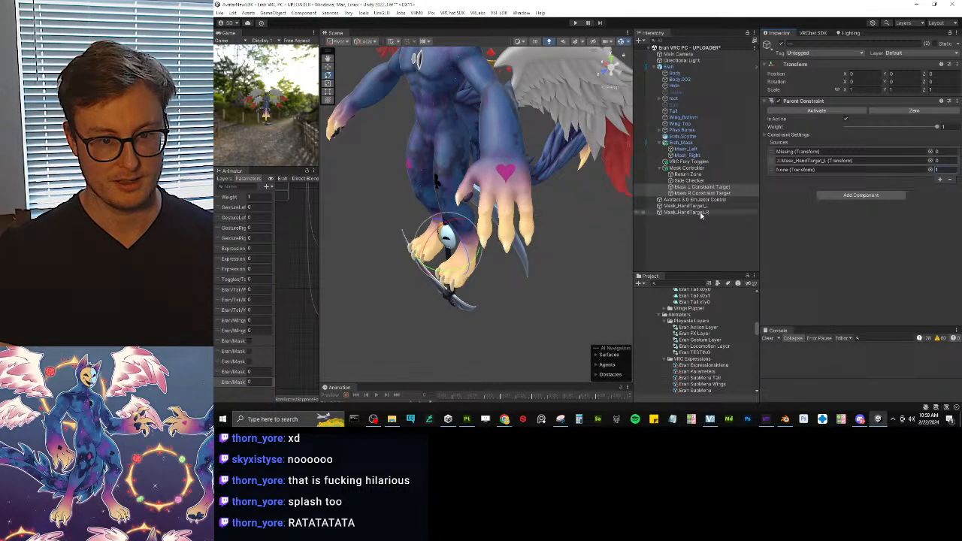
left_click_drag(701, 213, 814, 170)
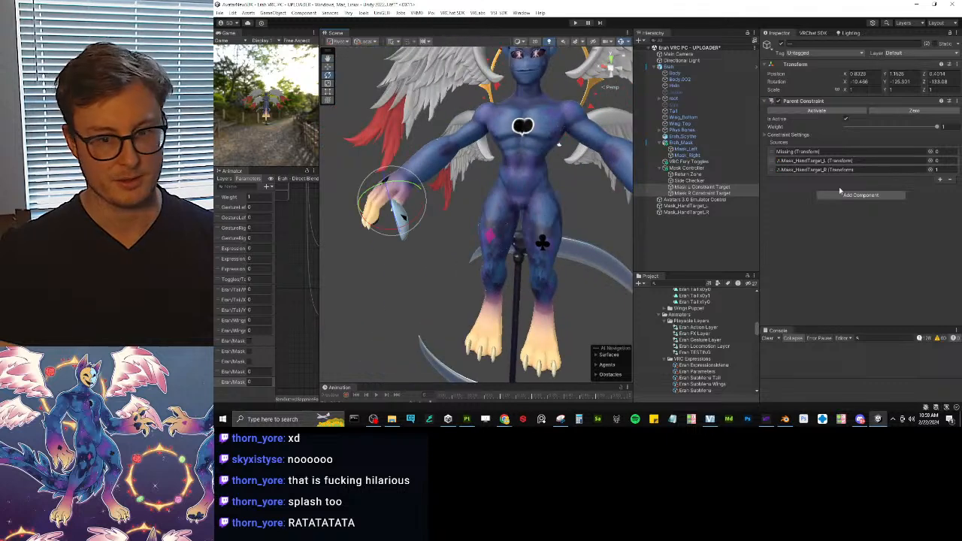
Step: Fit Mask_HandTarget_R to the right hand at position about 0.843, 1.18, 0.448 and rotation about 210.2°, -166.8°, -39°
double_click(839, 171)
key("f")
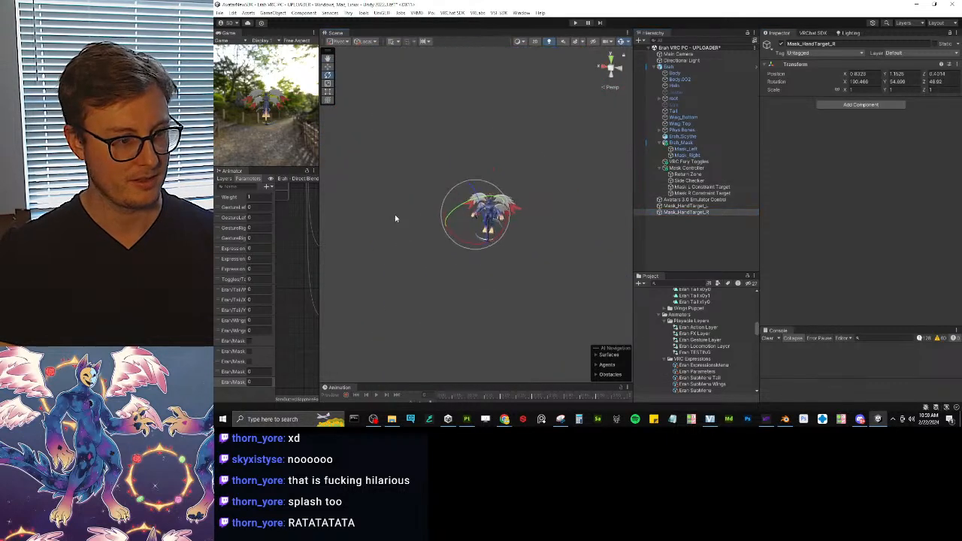
scroll(465, 239, "up", 8)
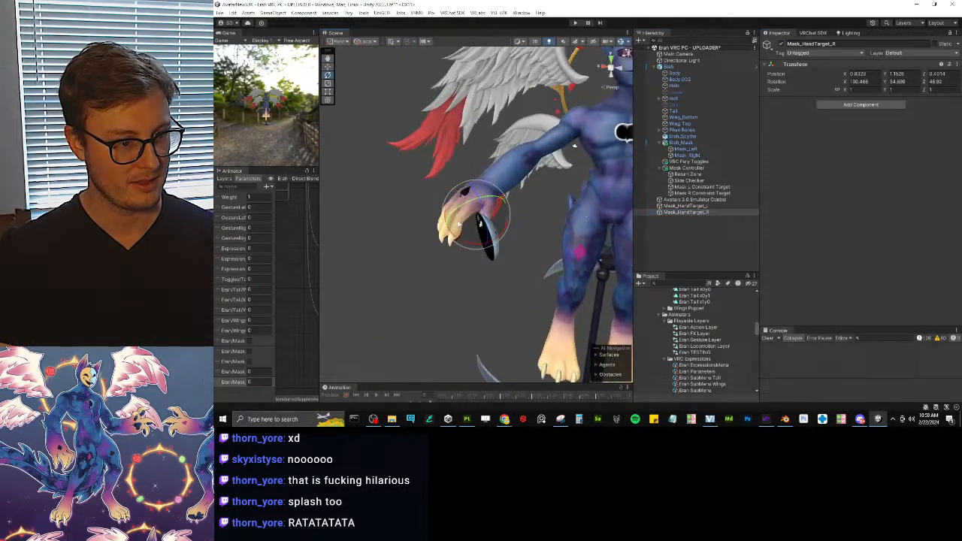
left_click_drag(457, 213, 521, 194)
scroll(490, 231, "up", 3)
key("w")
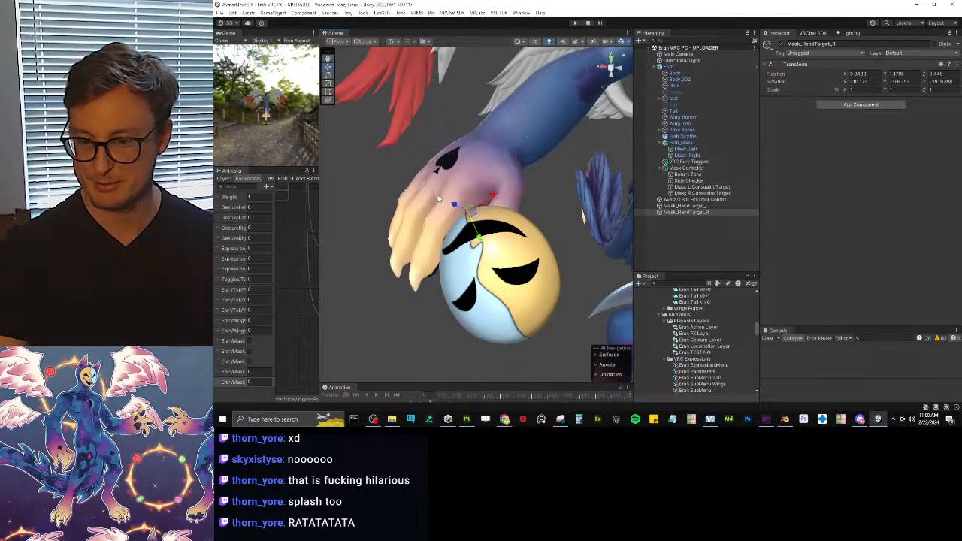
Step: Set the Mask_HandTarget_R source weight to 0 on both mask constraint targets
scroll(496, 239, "down", 10)
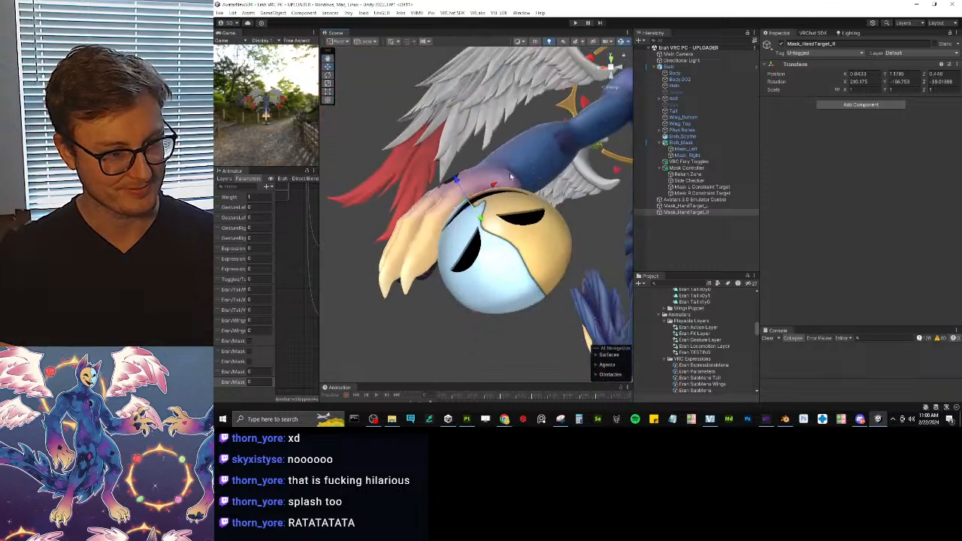
middle_click_drag(497, 256, 465, 258)
left_click_drag(465, 257, 566, 248, "alt")
left_click(708, 188)
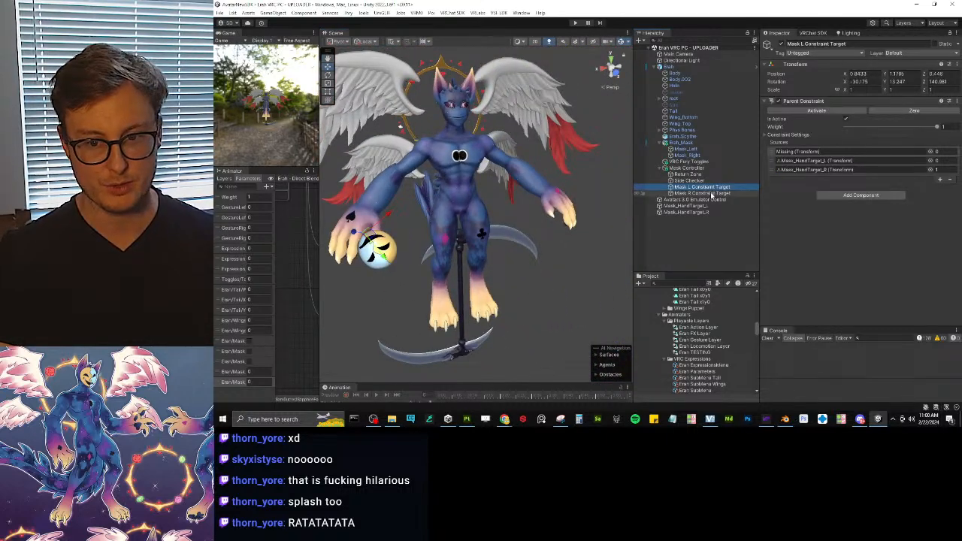
left_click(712, 195, "shift")
left_click(947, 170)
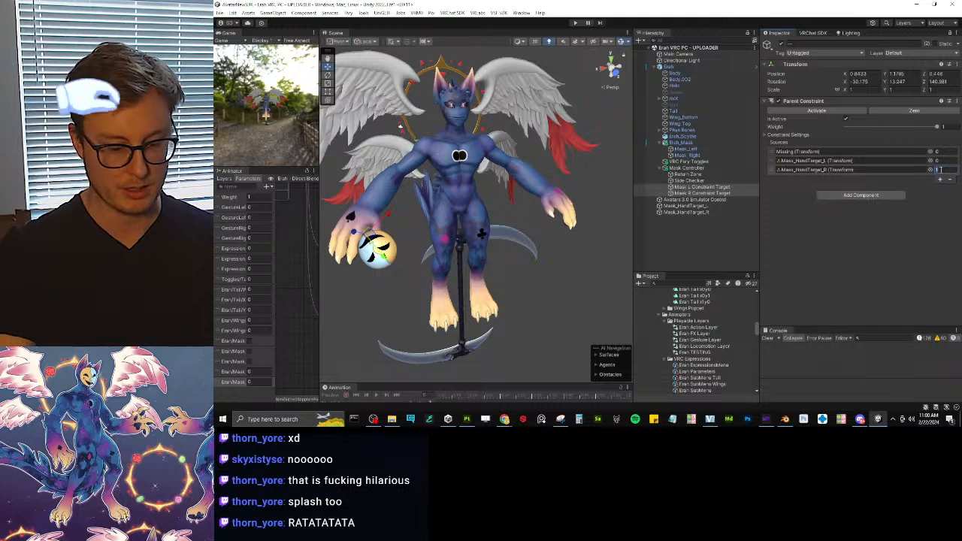
type("0")
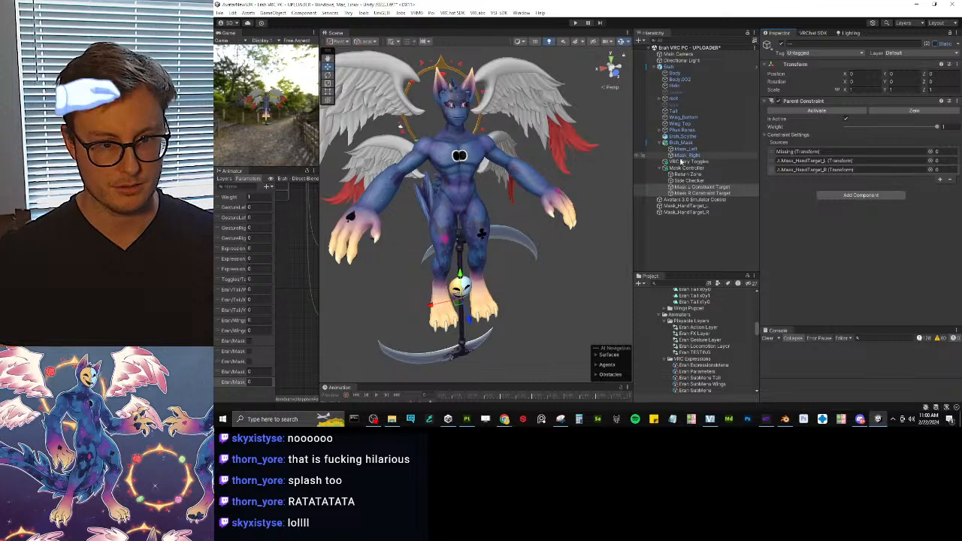
Step: Inspect Erah_Mask's Parent Constraint and locate its Mask Target source in the hierarchy
left_click_drag(683, 143, 746, 159)
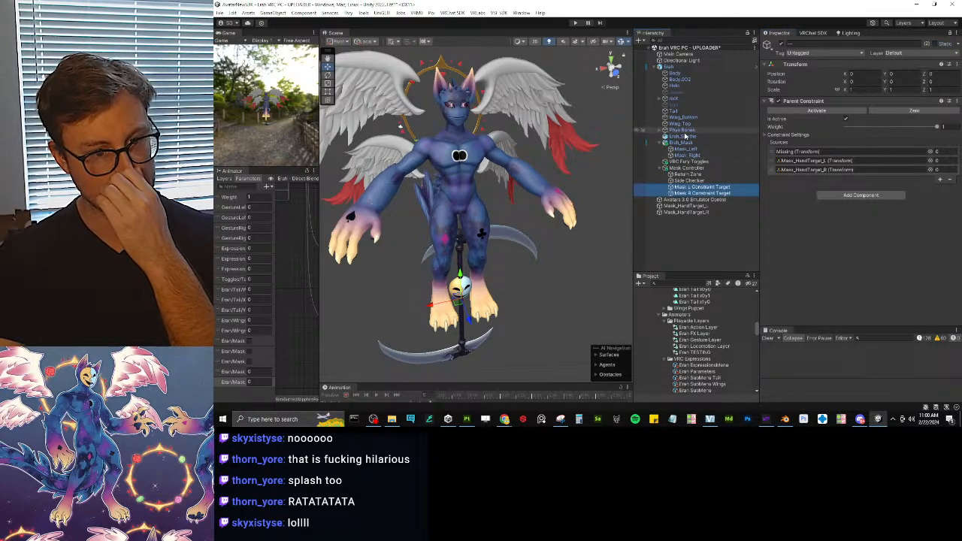
left_click(681, 142)
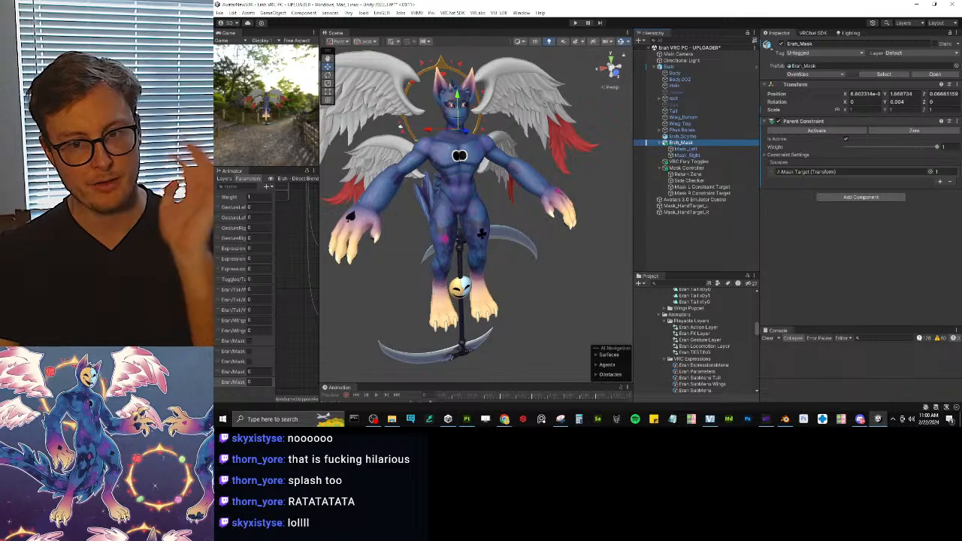
left_click(842, 171)
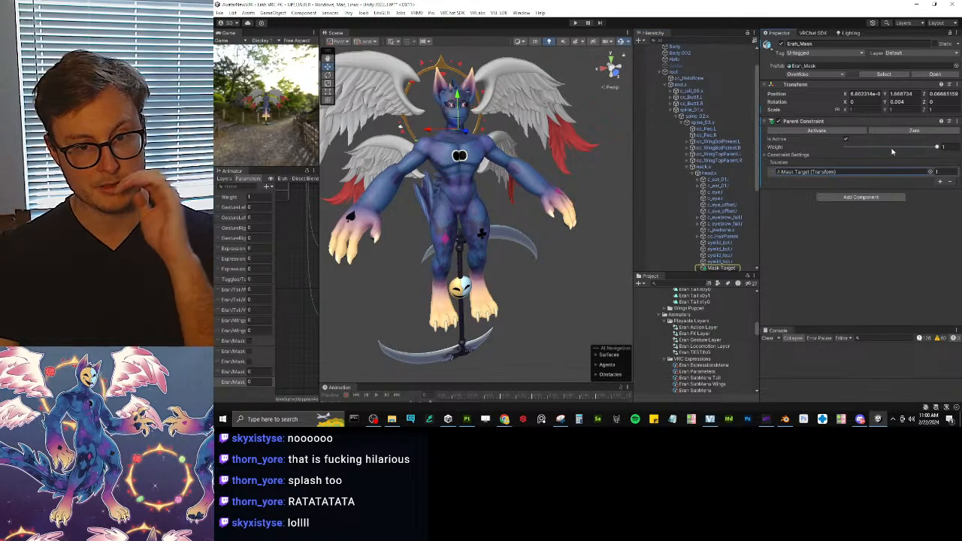
Step: Remove the Parent Constraint from Erah_Mask and set its position and rotation to 0 on all axes
left_click(956, 122)
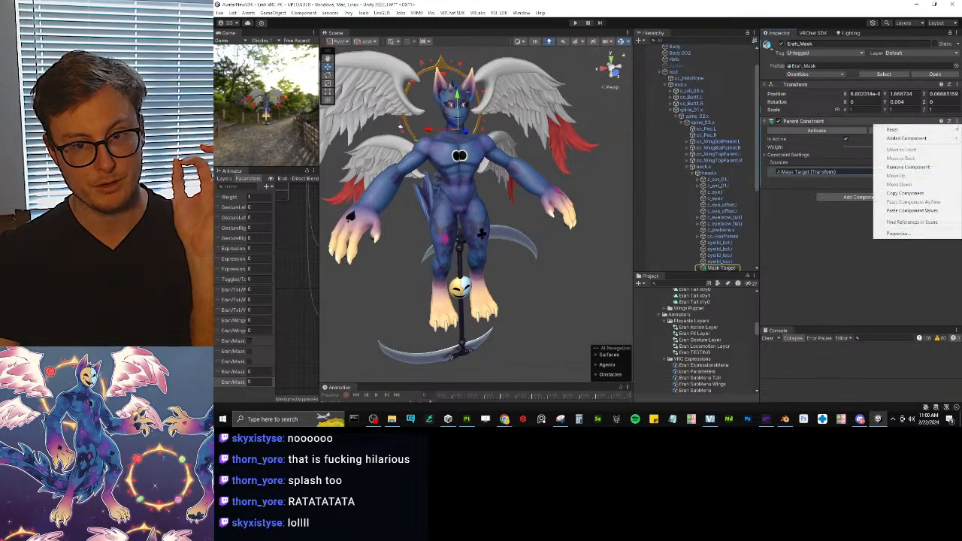
left_click(910, 166)
type("0")
key("Tab")
type("0")
key("Tab")
type("0")
key("Return")
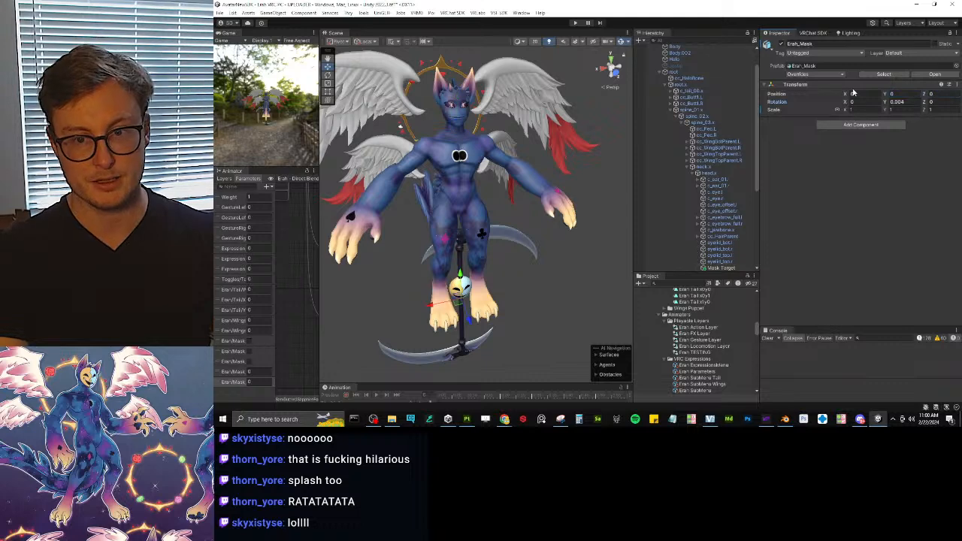
Step: Assign Mask Target as the first Parent Constraint source on both mask constraint targets, replacing the missing transform
scroll(720, 168, "down", 6)
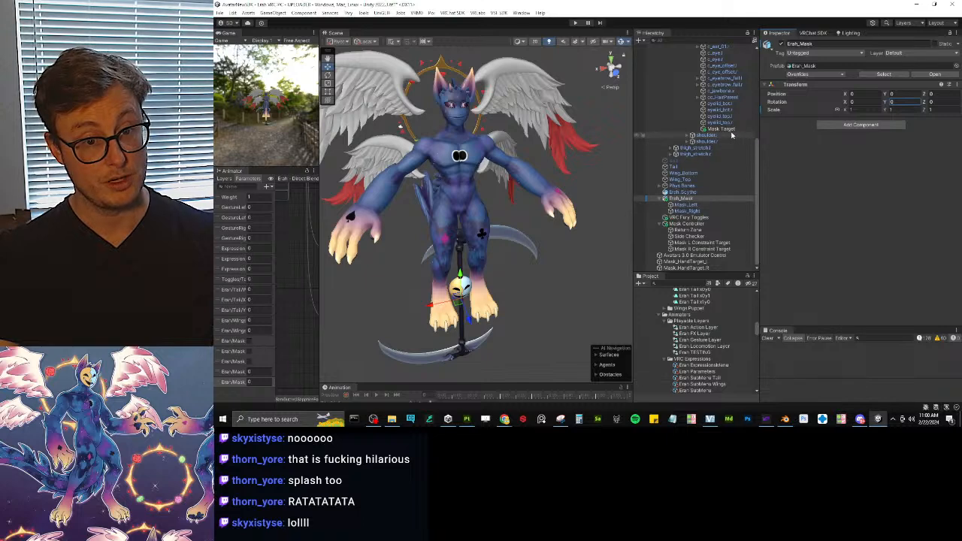
left_click(699, 242)
left_click(700, 249, "shift")
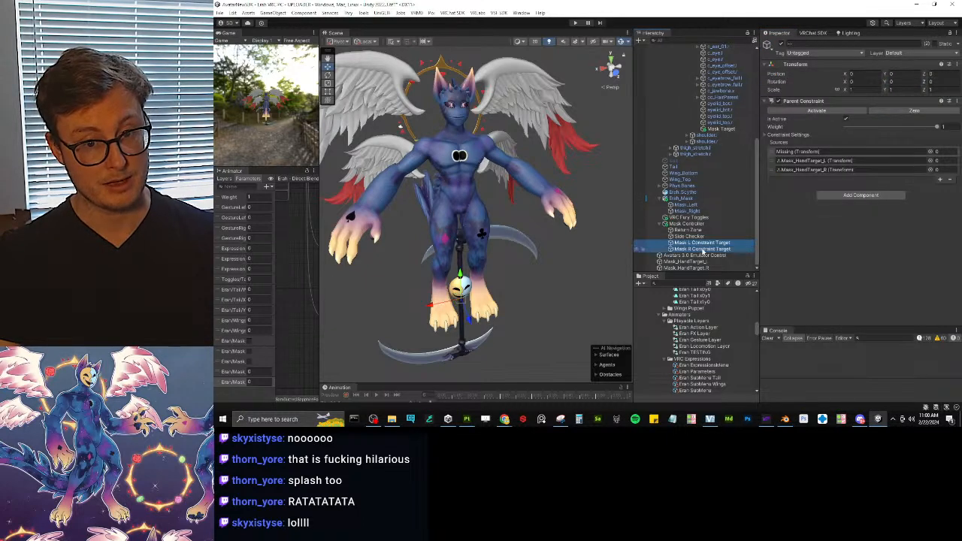
left_click_drag(778, 151, 779, 151)
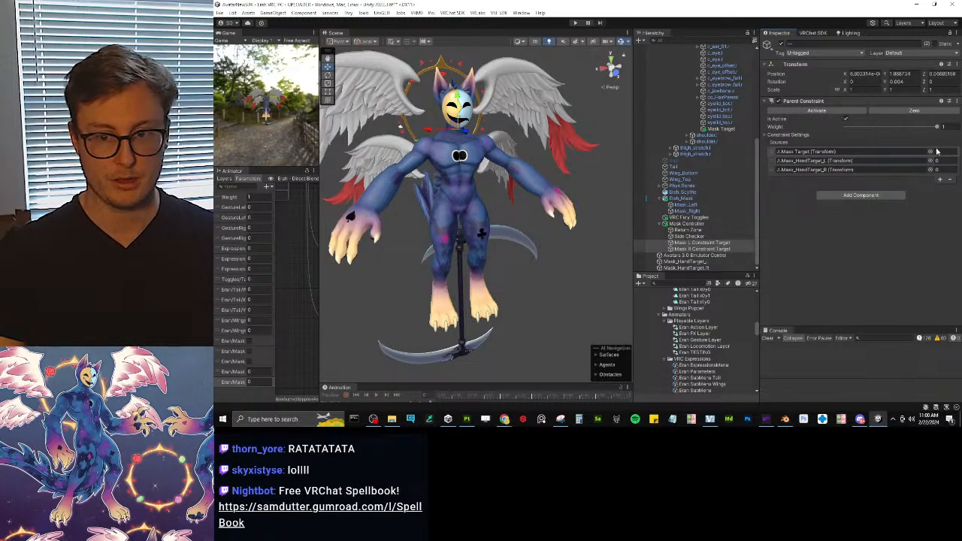
Step: Test Mask L Constraint Target by giving Mask_HandTarget_L weight 1 and Mask Target 0, and restore Mask Target to 1 and Mask_HandTarget_L to 0
left_click(697, 249)
left_click(721, 243)
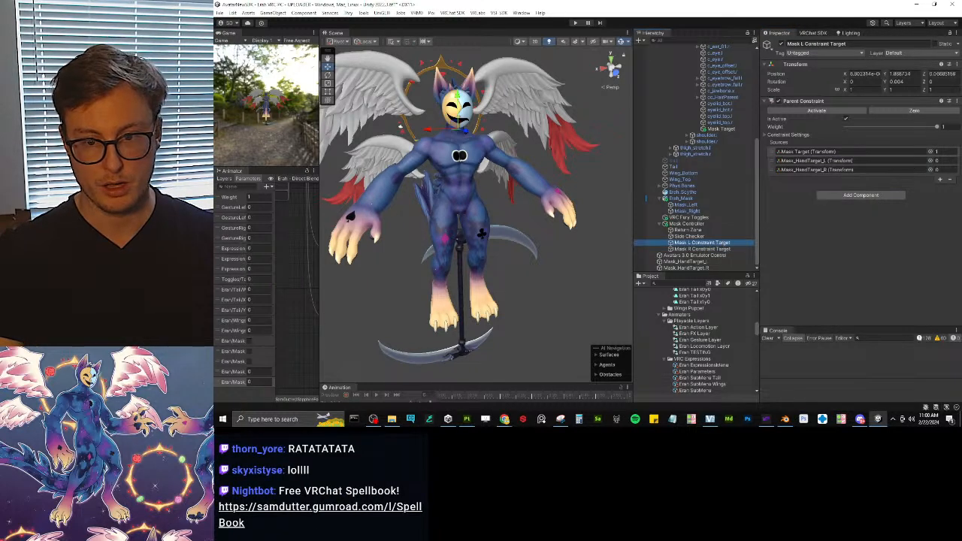
left_click(938, 152)
type("0.")
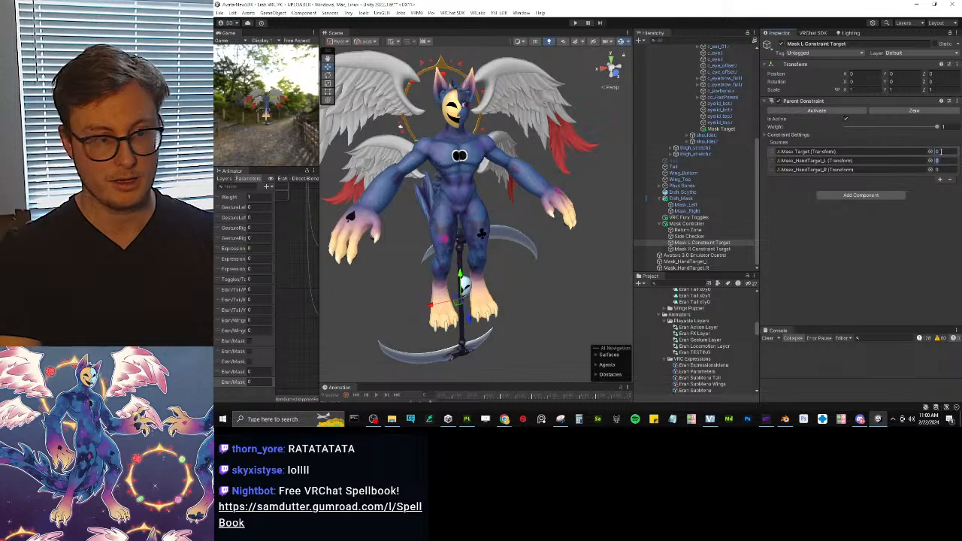
type("1")
left_click_drag(372, 249, 504, 162, "alt")
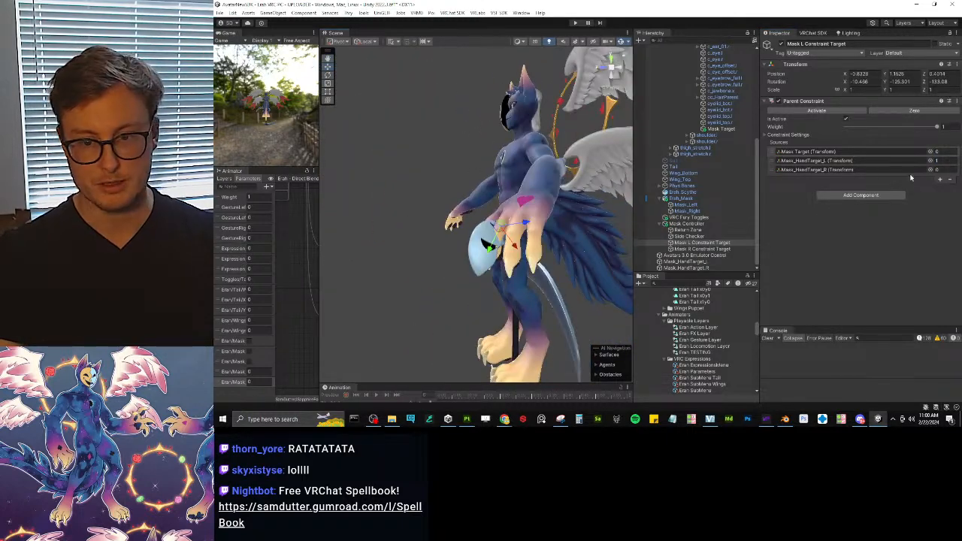
type("0")
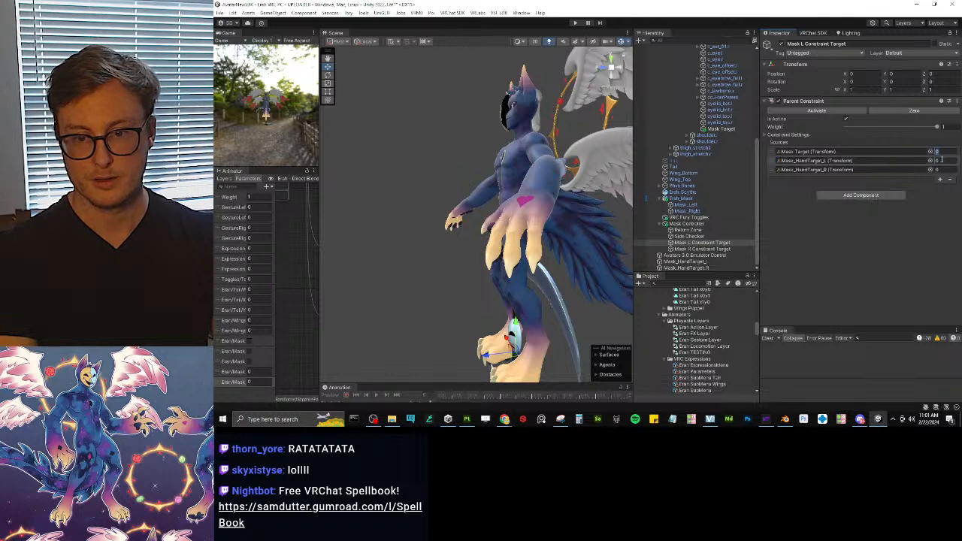
type("1")
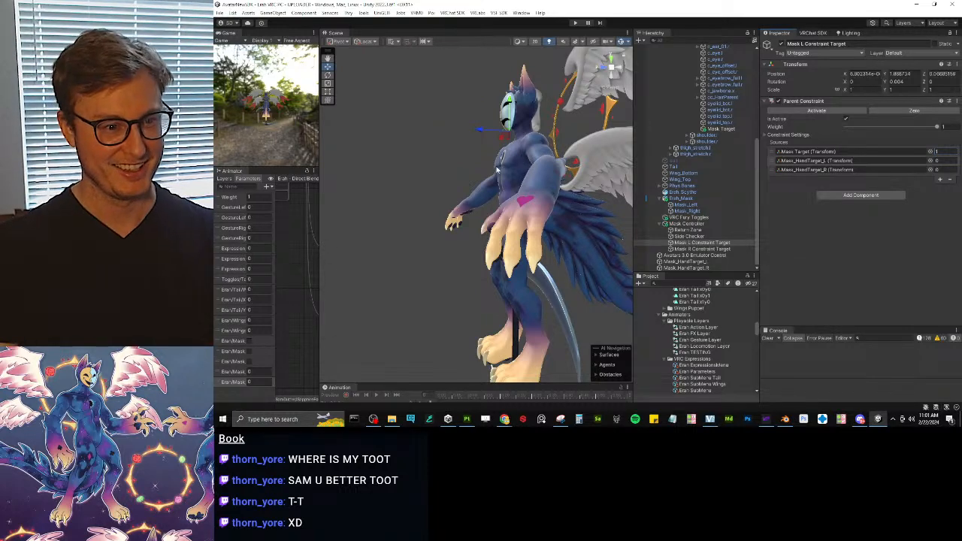
Step: Check the mask's fit on the face from the side and inspect the Mask Target transform
left_click_drag(445, 155, 504, 160, "alt")
scroll(504, 160, "up", 2)
key("f")
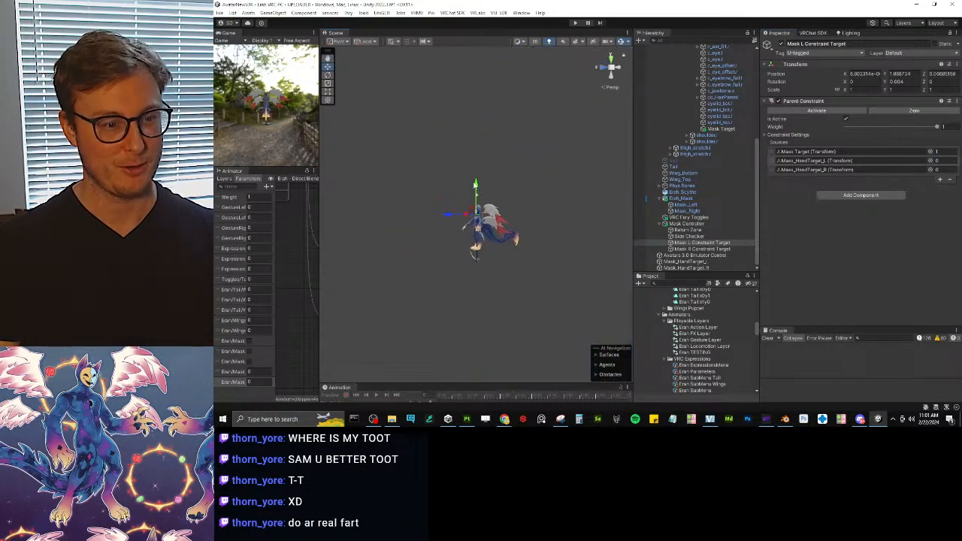
scroll(472, 209, "up", 8)
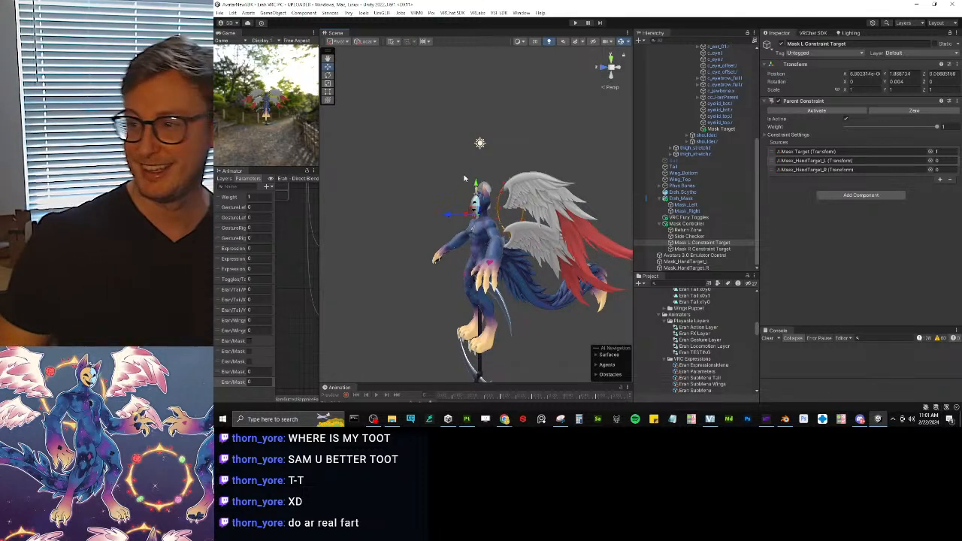
scroll(481, 211, "up", 6)
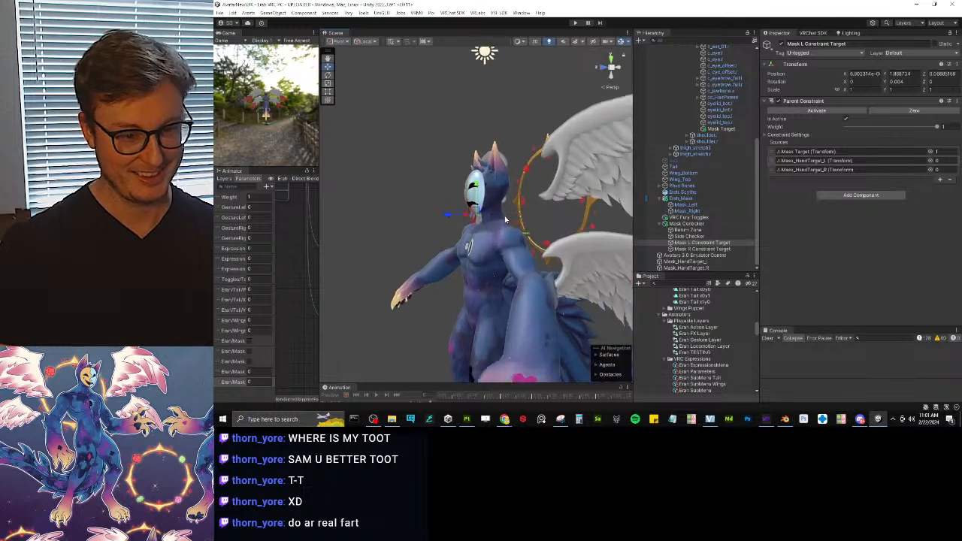
left_click(718, 129)
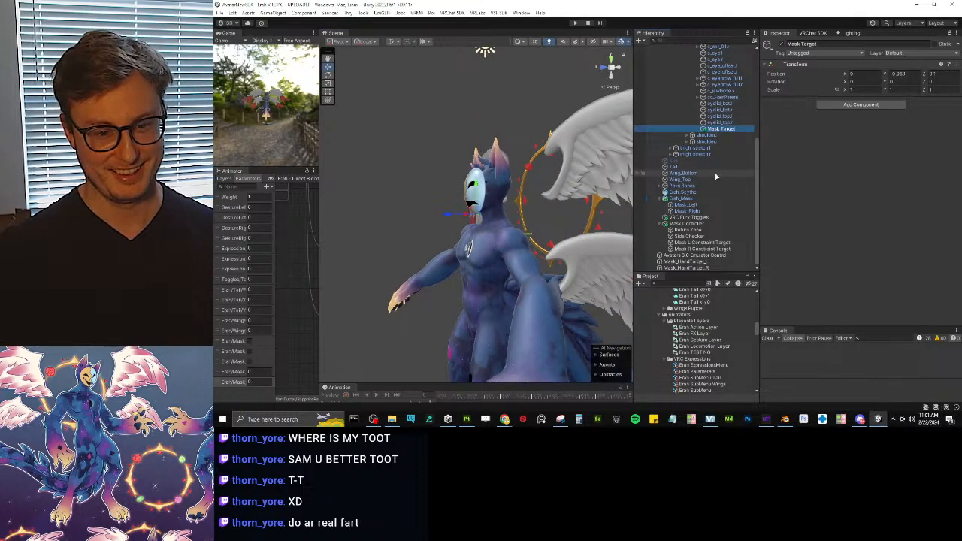
Step: Collapse the avatar's root armature, Erah_Mask and Mask Controller branches in the hierarchy
scroll(706, 201, "up", 7)
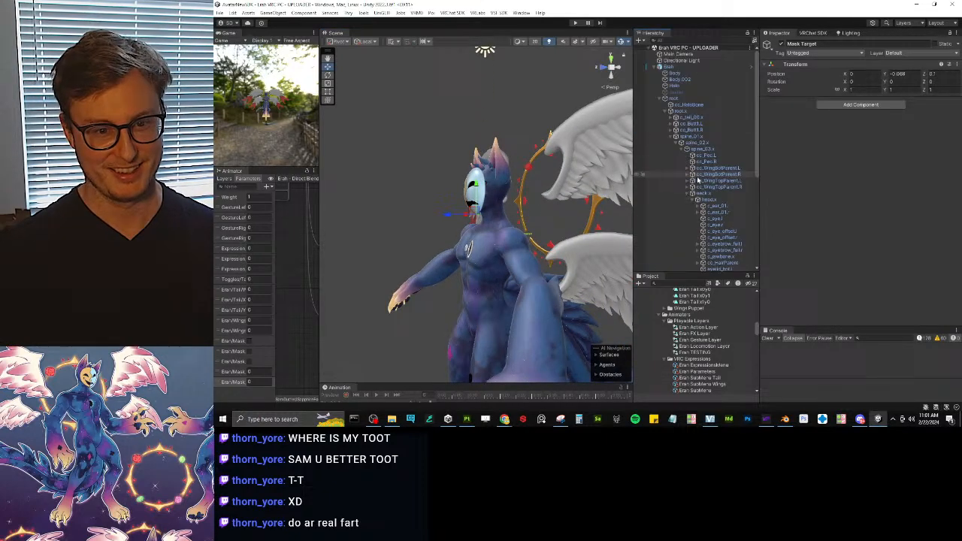
left_click(670, 137)
left_click(665, 112)
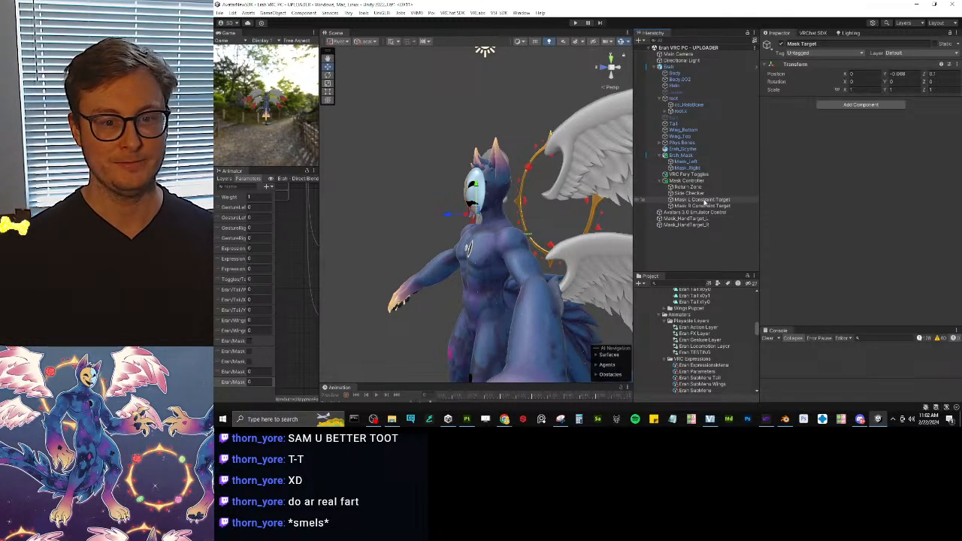
left_click(664, 180)
left_click(662, 156)
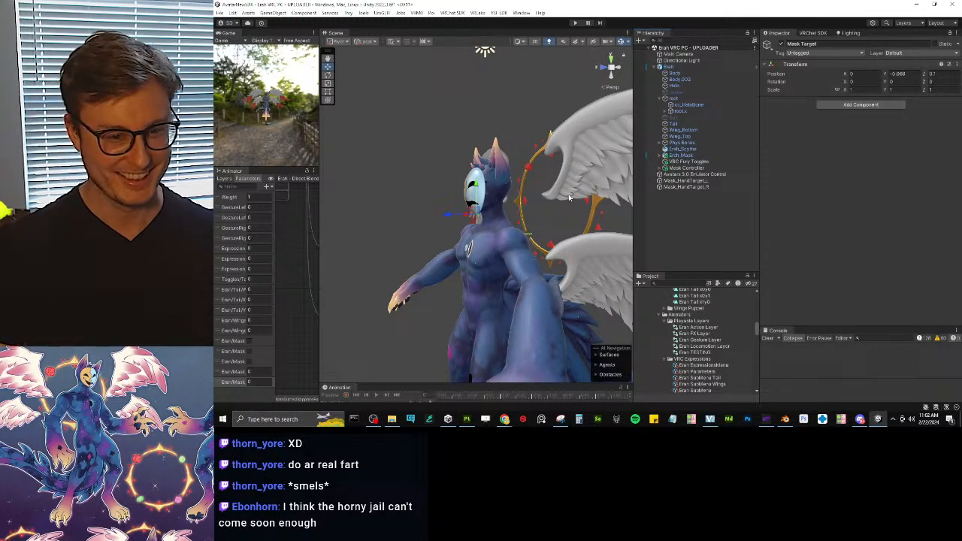
left_click(679, 231)
left_click_drag(421, 216, 510, 217, "alt")
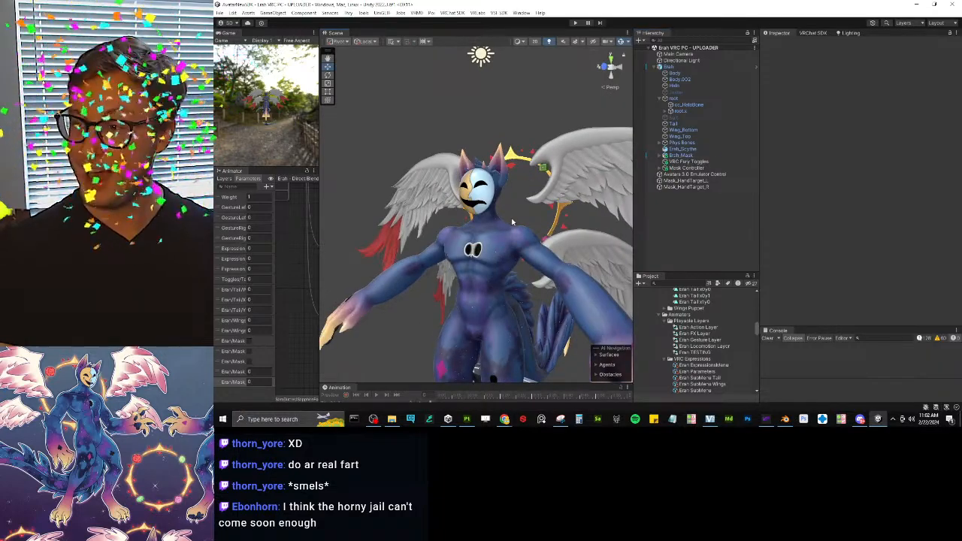
left_click_drag(512, 222, 515, 229, "alt")
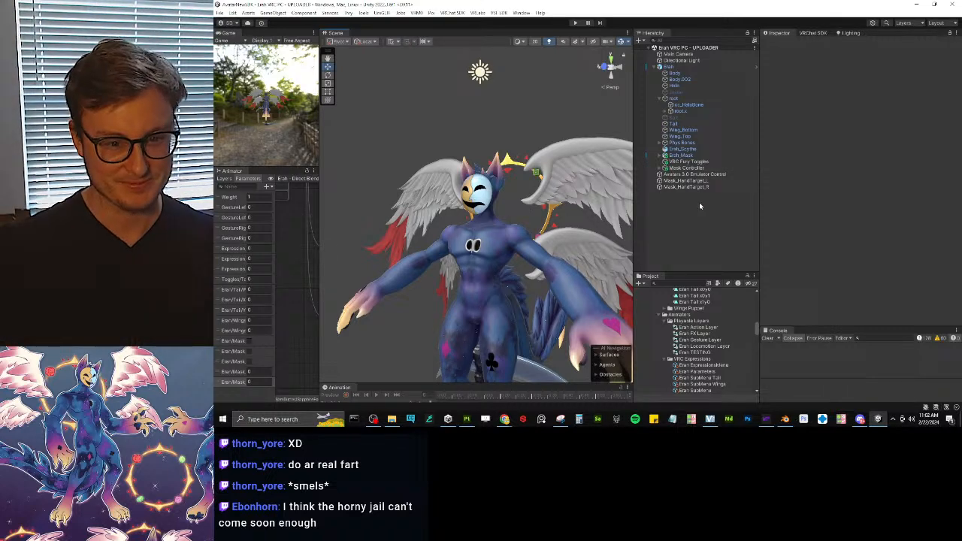
left_click(659, 99)
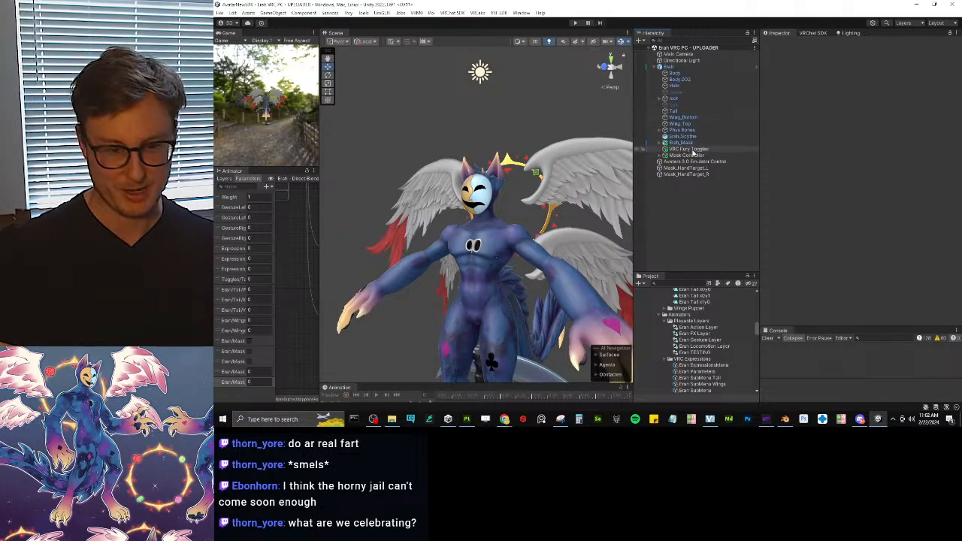
left_click_drag(457, 243, 504, 239, "alt")
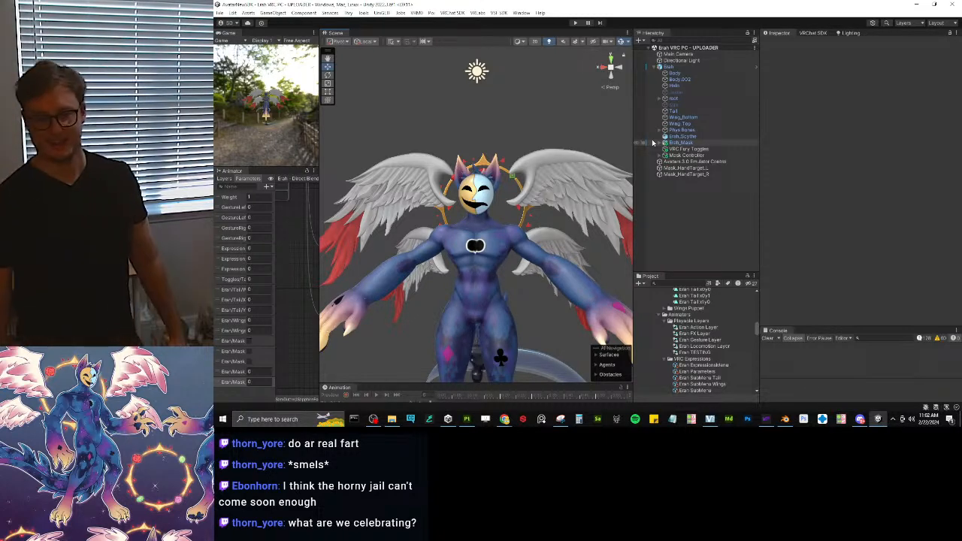
Step: Parent Mask_HandTarget_L and Mask_HandTarget_R under the Mask Controller object
left_click(693, 169)
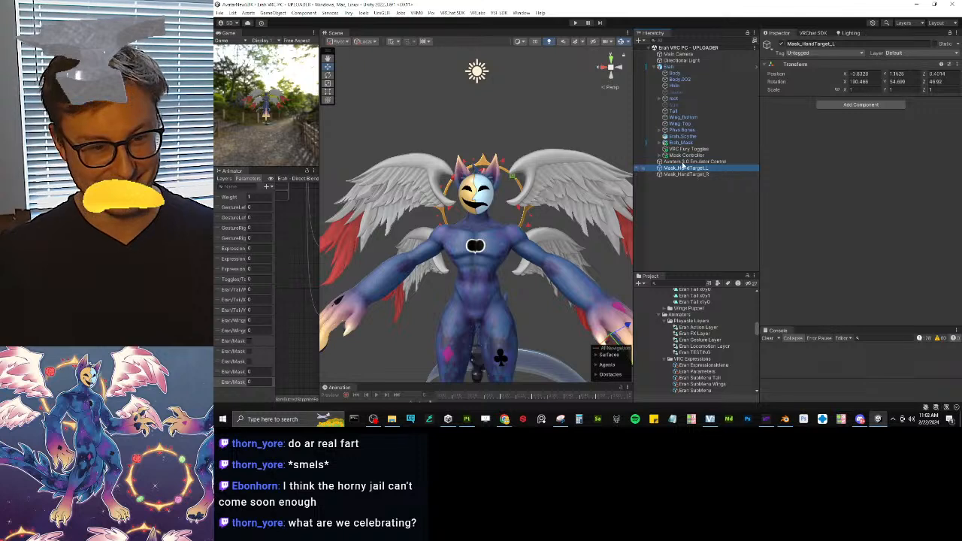
left_click(659, 156)
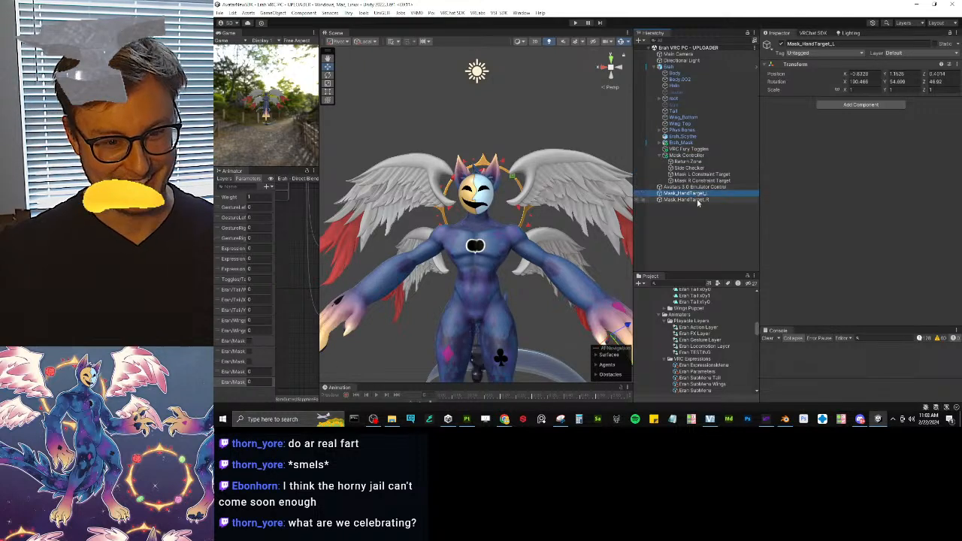
left_click(688, 199, "shift")
left_click_drag(693, 159, 690, 156)
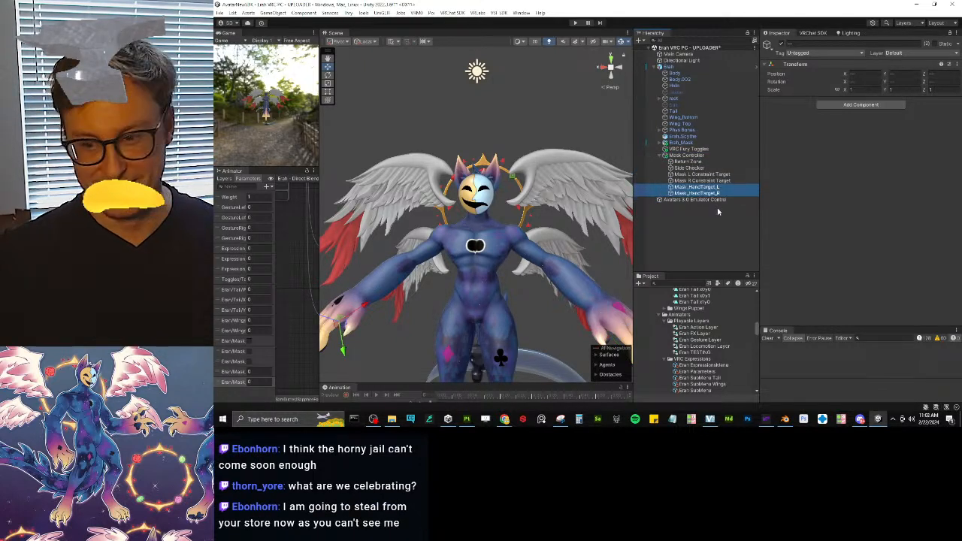
left_click(716, 180)
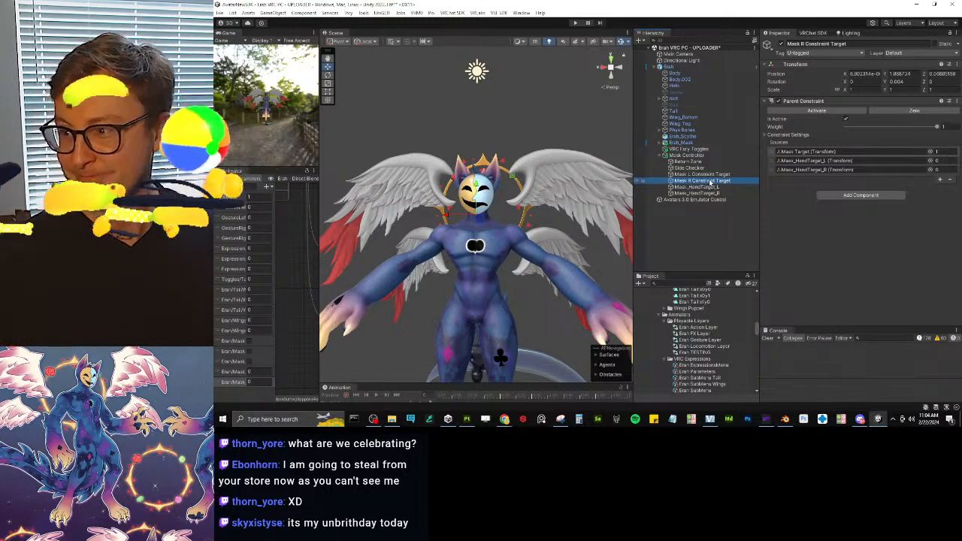
left_click(514, 130)
scroll(526, 166, "up", 3)
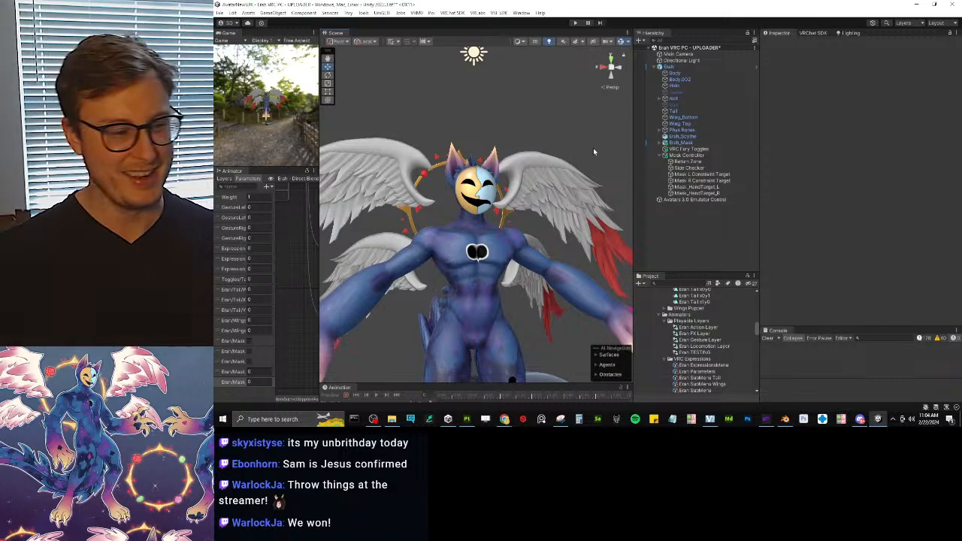
left_click_drag(546, 134, 464, 178, "alt")
scroll(464, 178, "up", 9)
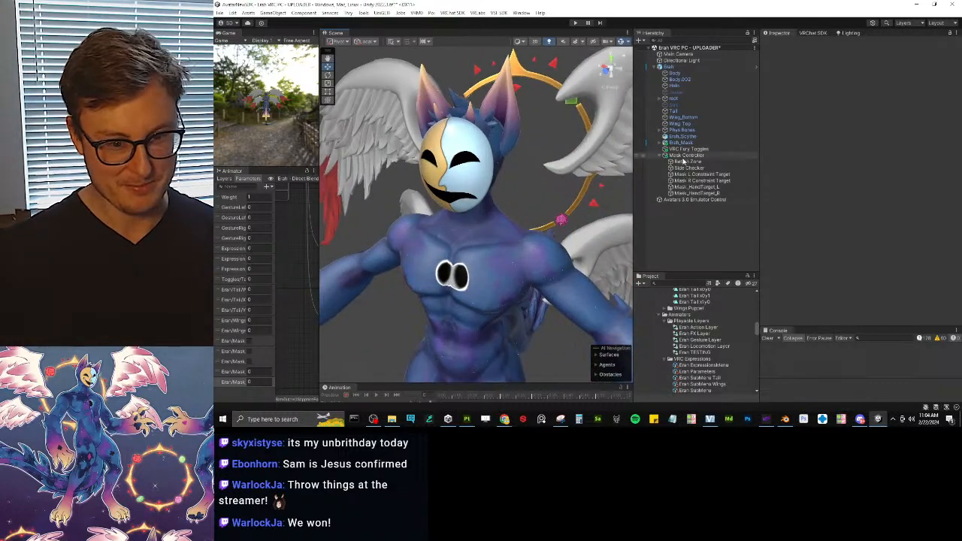
Step: Add a Parent Constraint to Mask_HandTarget_L and give it one empty source slot
left_click(705, 194)
left_click(703, 188)
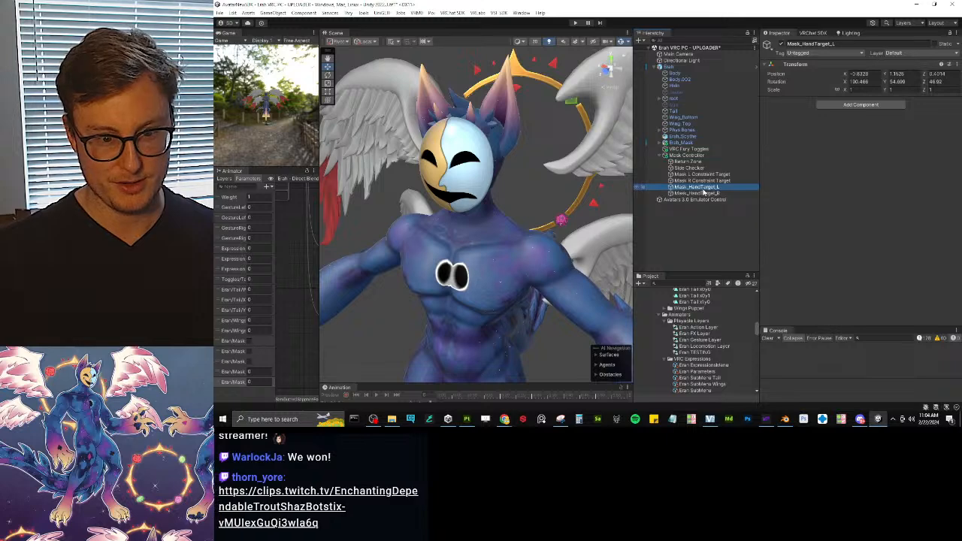
left_click(707, 194)
left_click(710, 188)
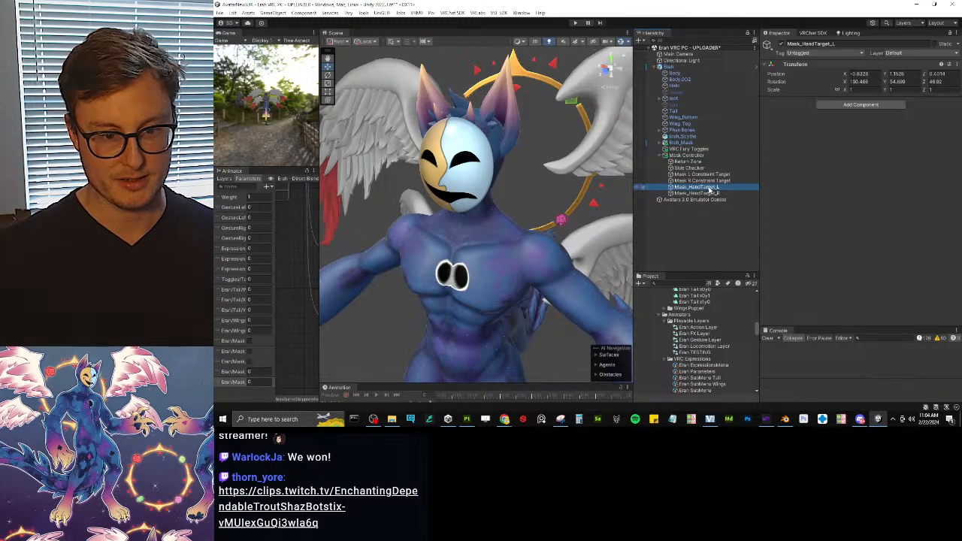
left_click(838, 108)
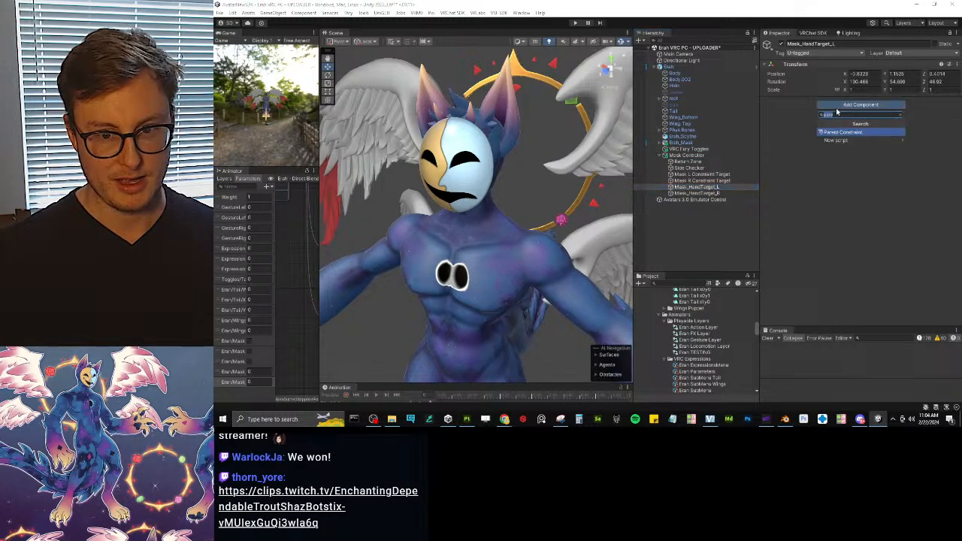
key("Return")
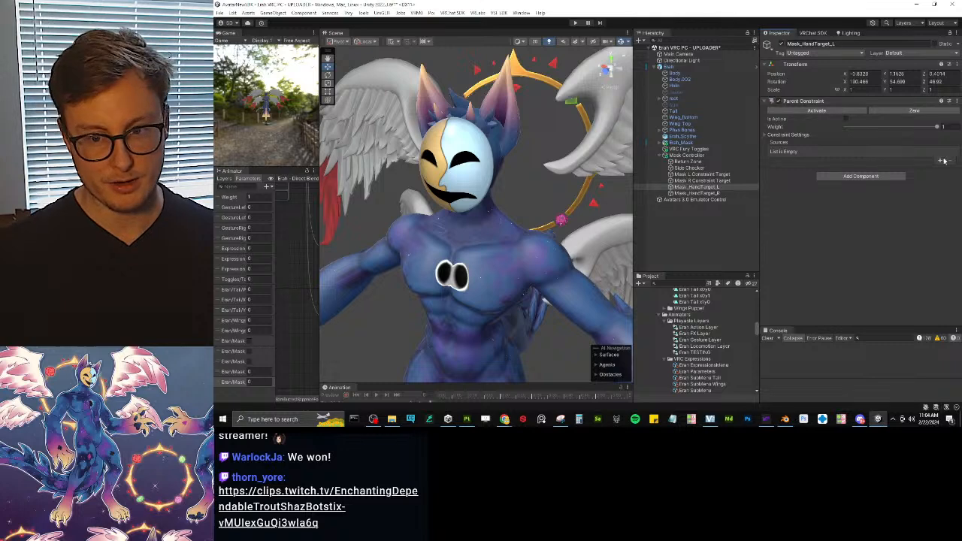
left_click(940, 161)
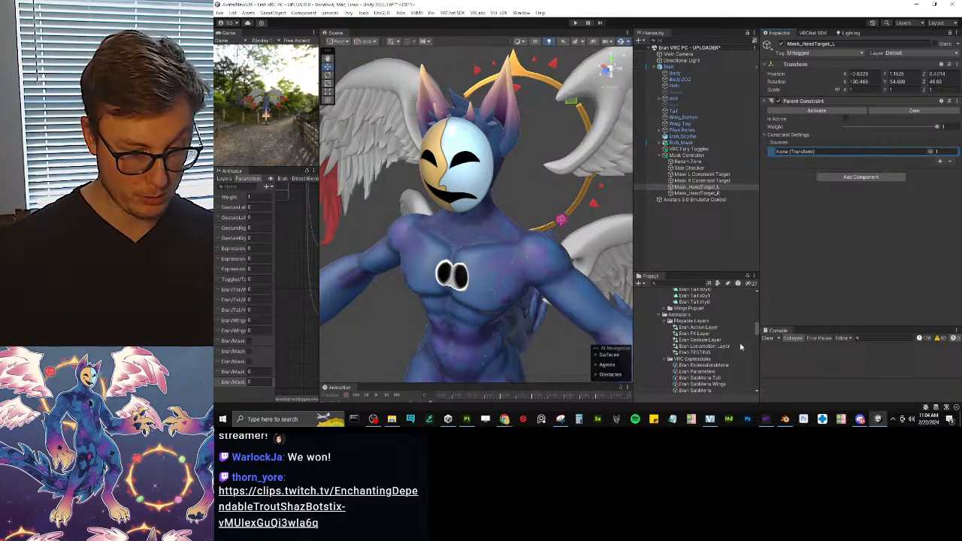
Step: Switch to the browser to view the shared Twitch clip and close it
scroll(741, 347, "up", 5)
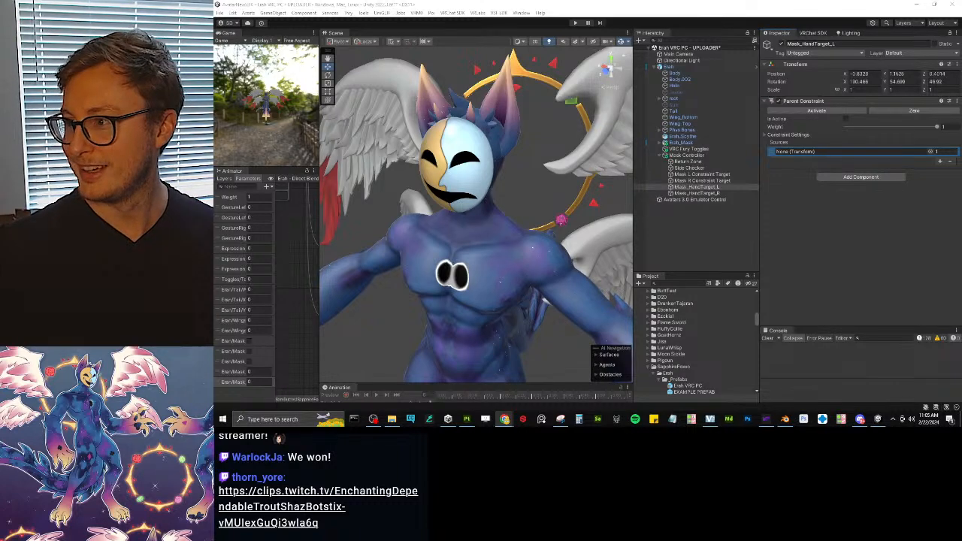
left_click_drag(961, 308, 499, 2)
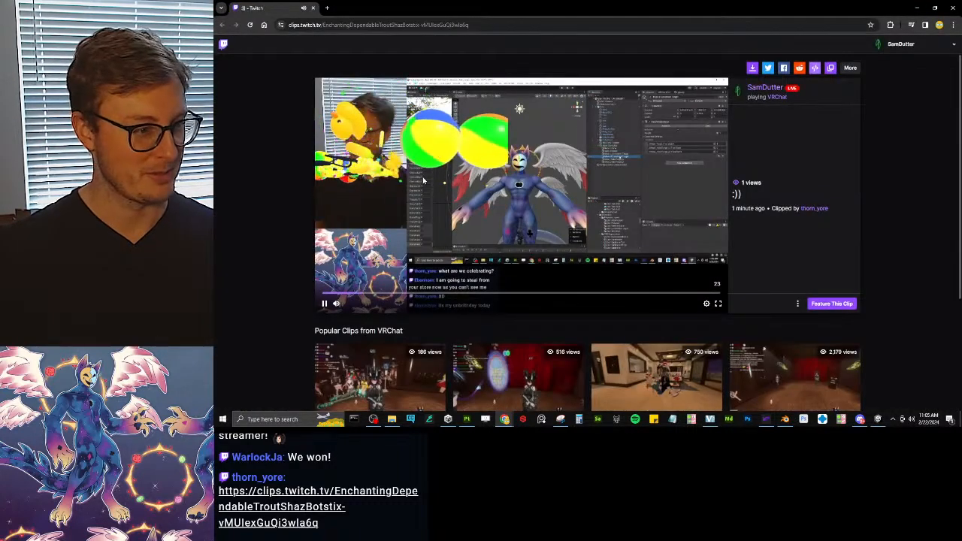
left_click(955, 7)
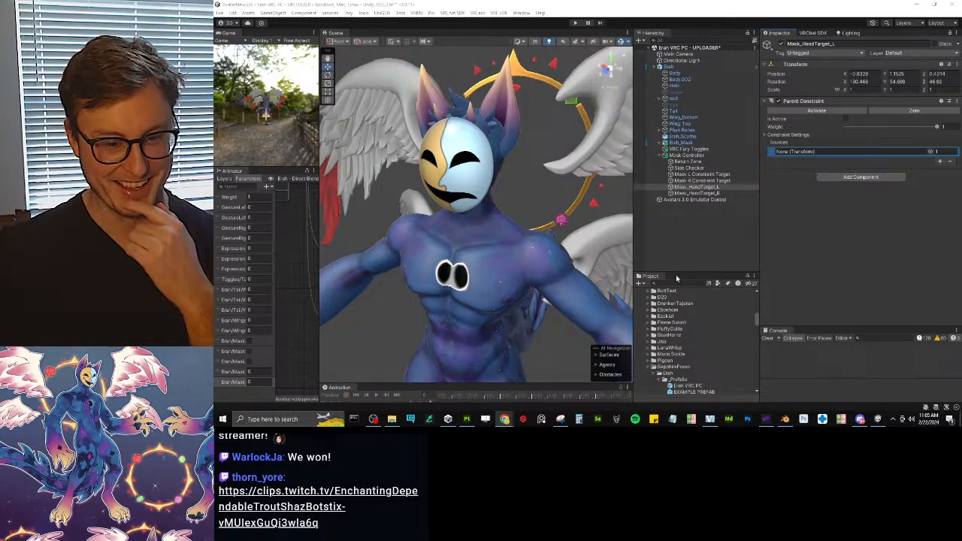
Step: Assign the WorldConstraint prefab as the source of Mask_HandTarget_L's Parent Constraint
left_click_drag(696, 274, 696, 136)
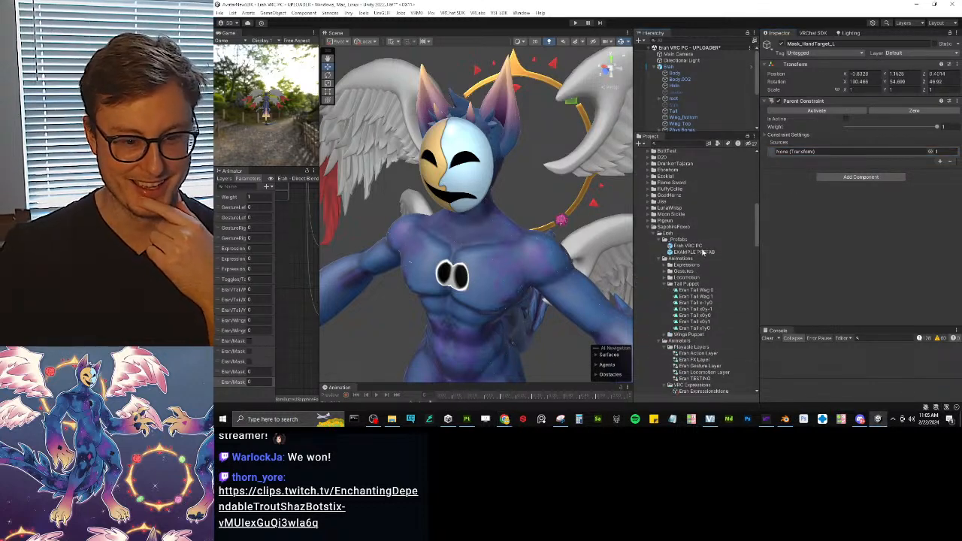
scroll(695, 248, "up", 10)
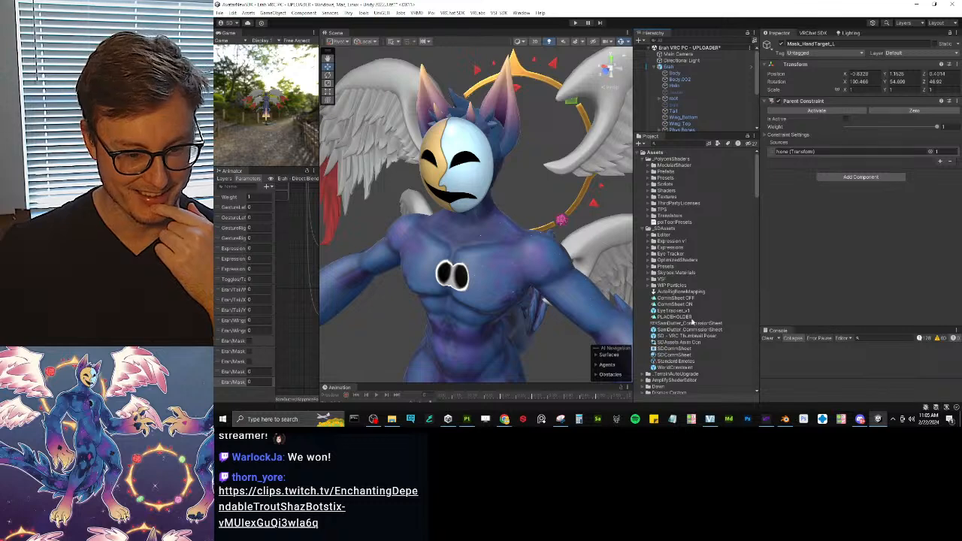
left_click(817, 153)
left_click_drag(817, 156, 809, 155)
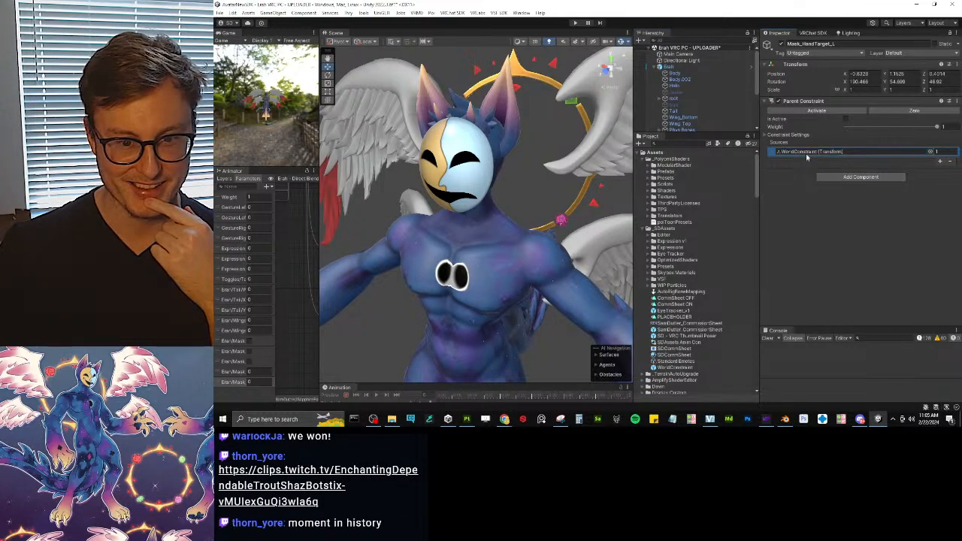
left_click_drag(702, 133, 701, 342)
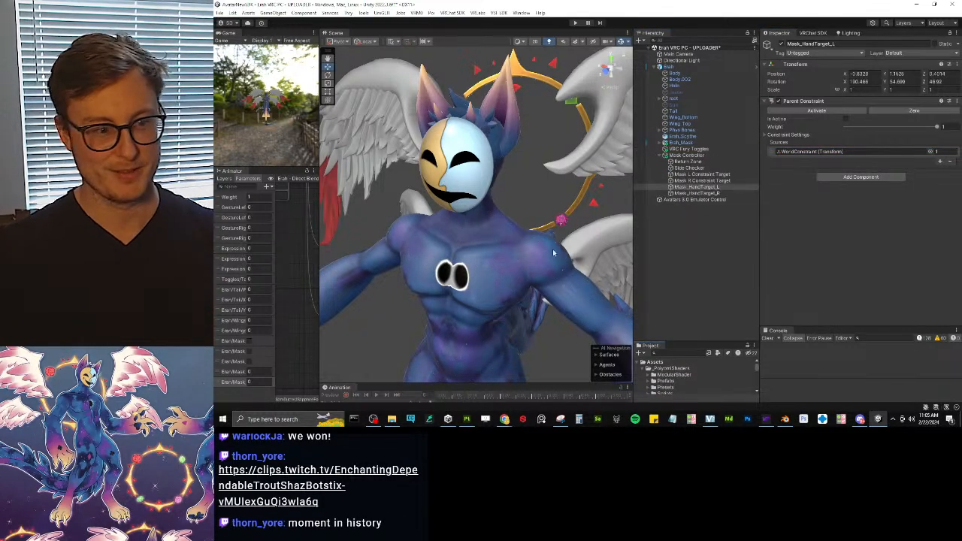
Step: On Mask L Constraint Target, set the Mask Target source weight to 0 and the Mask_HandTarget_L weight to 1
scroll(458, 242, "down", 6)
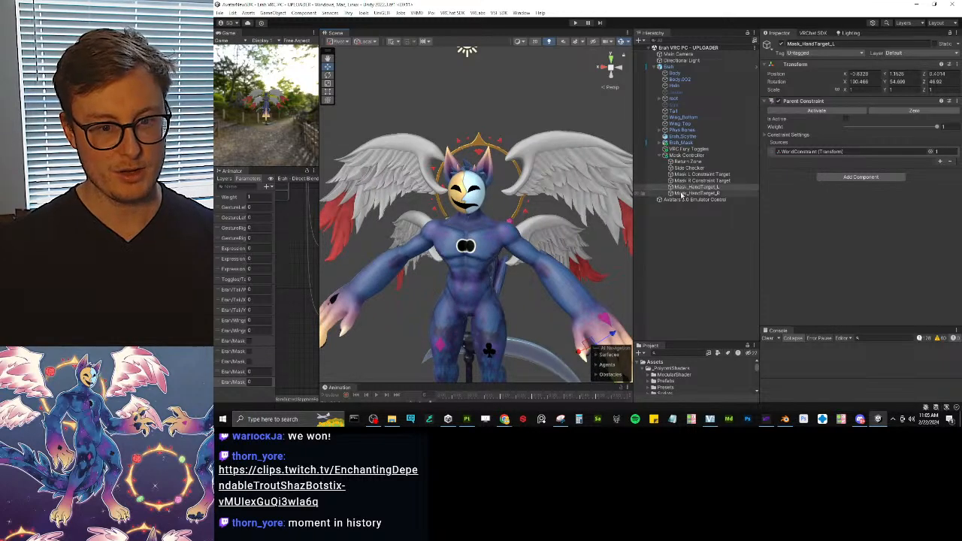
left_click(703, 174)
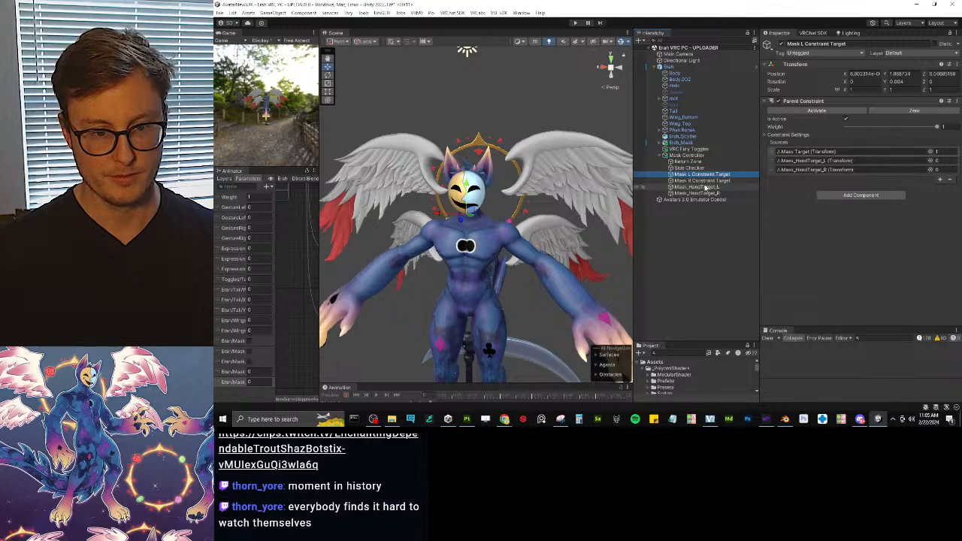
left_click(699, 187)
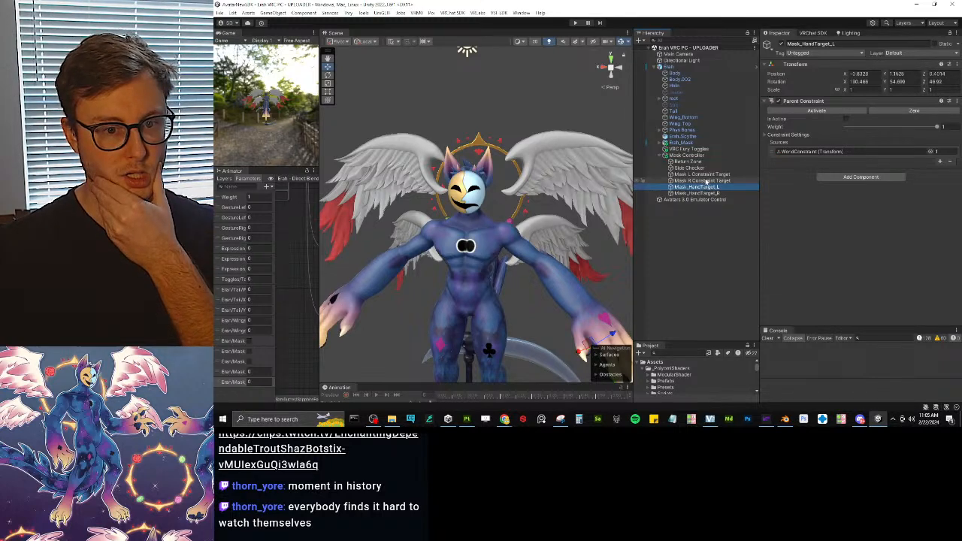
left_click(701, 173)
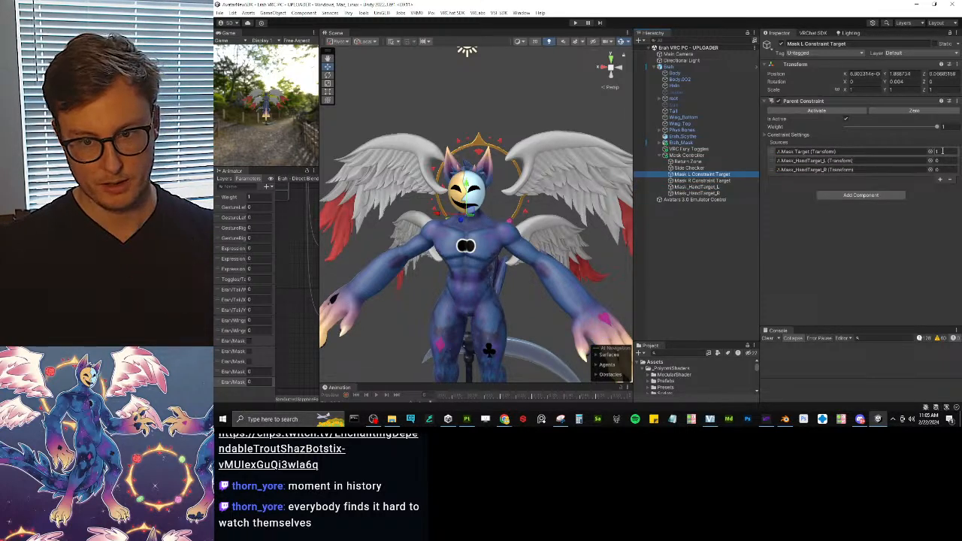
left_click(943, 151)
type("0")
key("Tab")
key("Tab")
type("1")
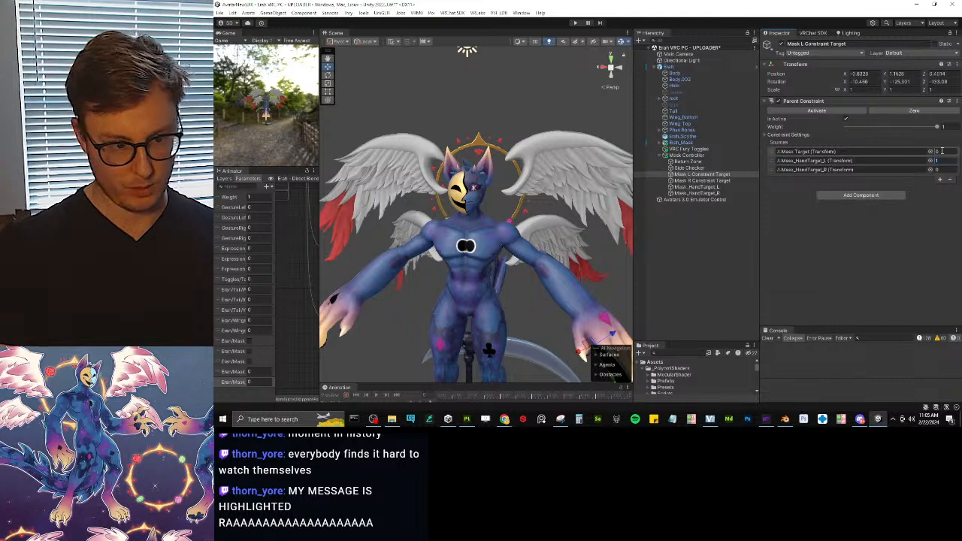
scroll(618, 250, "down", 3)
middle_click_drag(618, 250, 612, 190)
left_click_drag(612, 190, 615, 229, "alt")
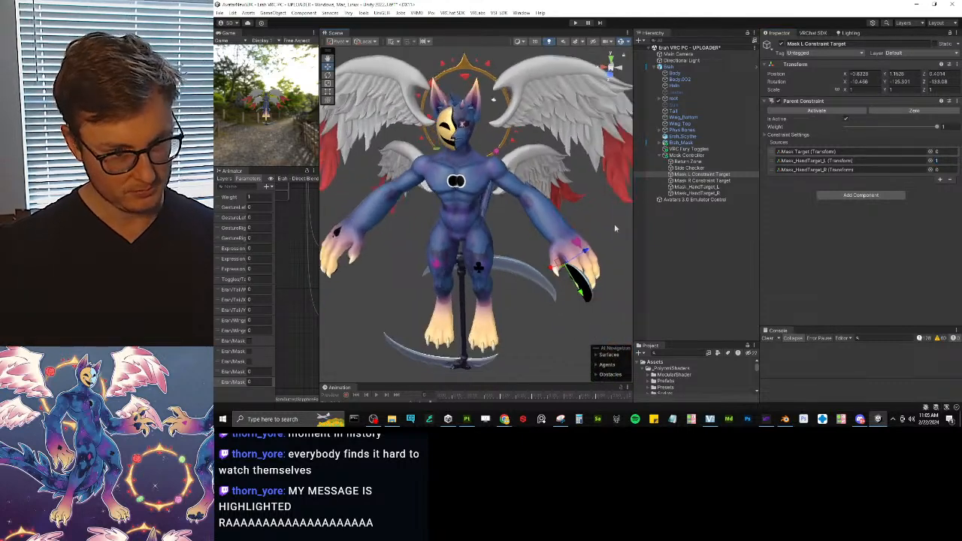
Step: Test Mask_HandTarget_L's constraint by moving the Erah avatar in the scene and returning it to the origin
left_click(668, 66)
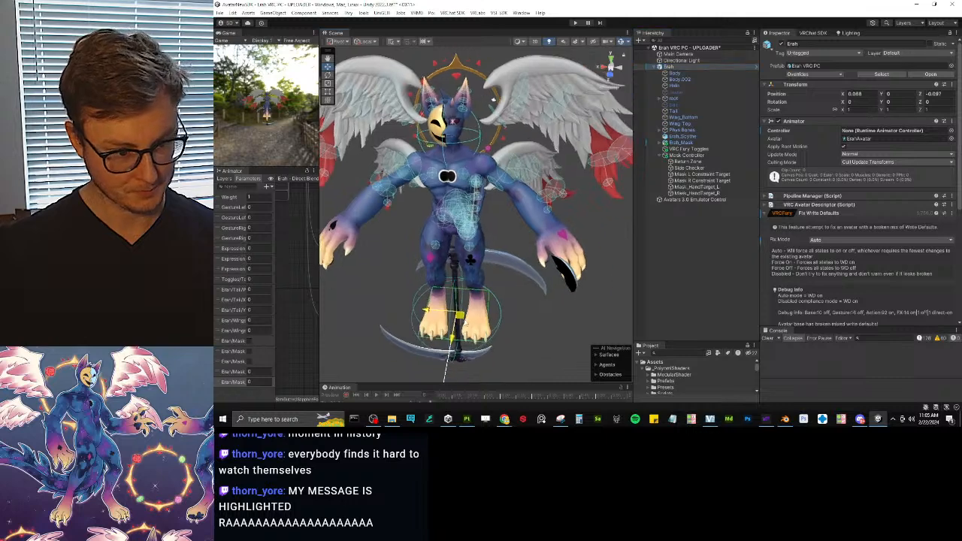
left_click(700, 193)
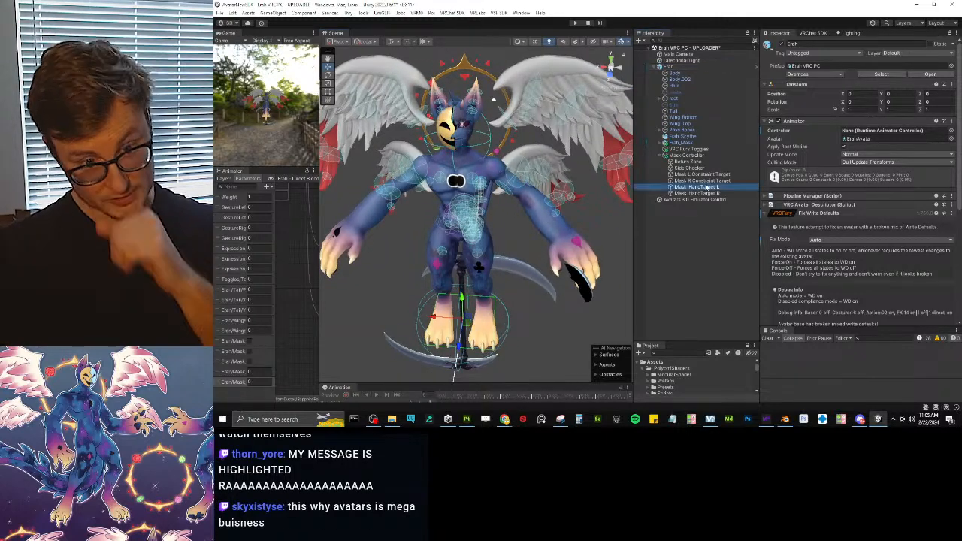
left_click(703, 188)
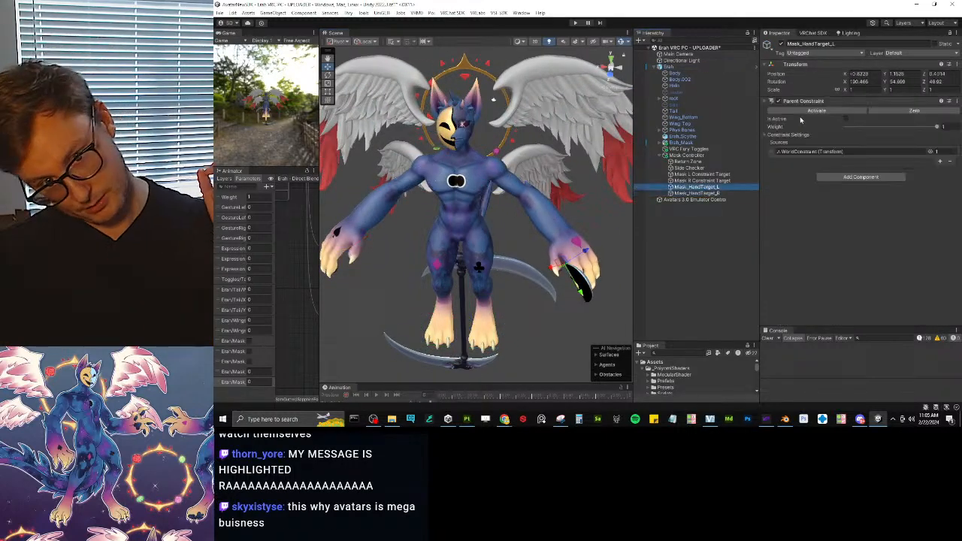
left_click(671, 67)
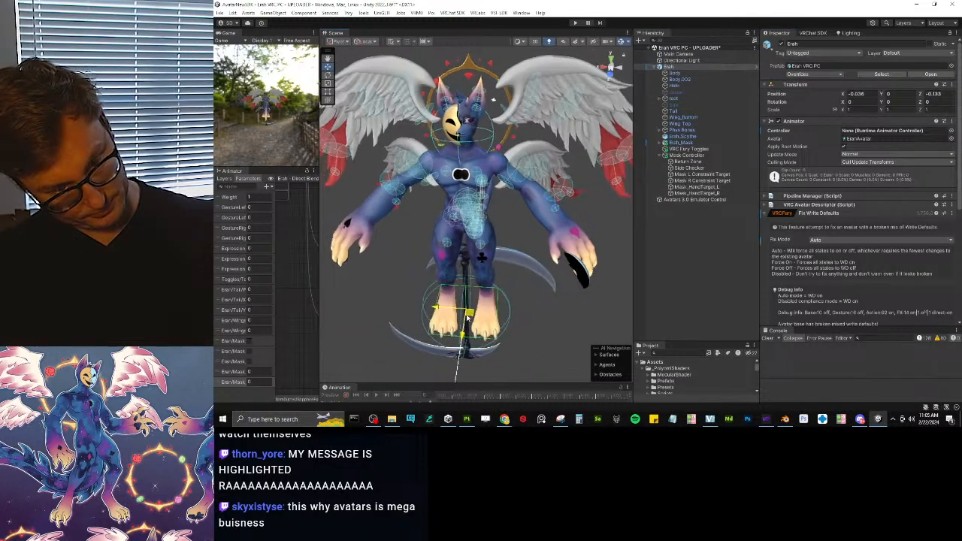
left_click(718, 188)
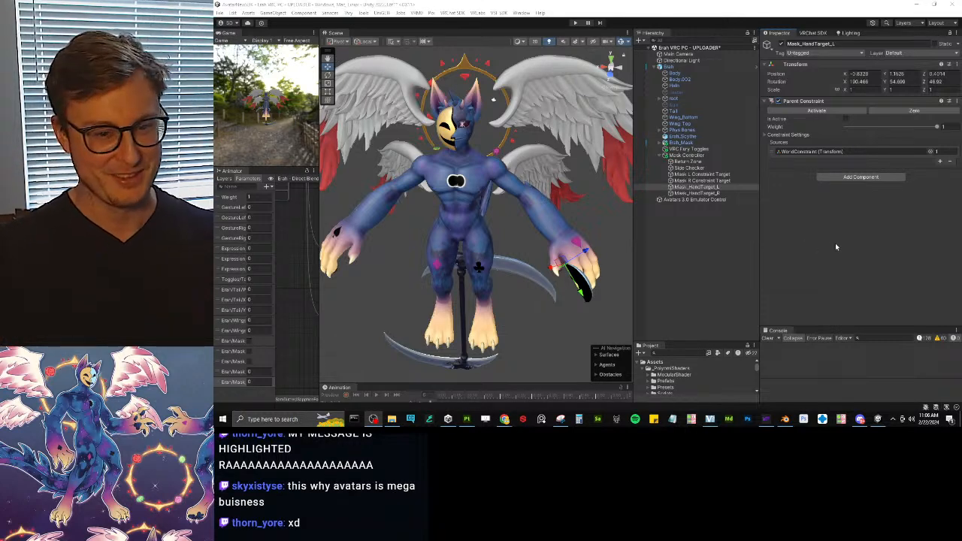
Step: Activate Mask_HandTarget_L's Parent Constraint, try zeroing it, and select the Erah root to test it
left_click(722, 188)
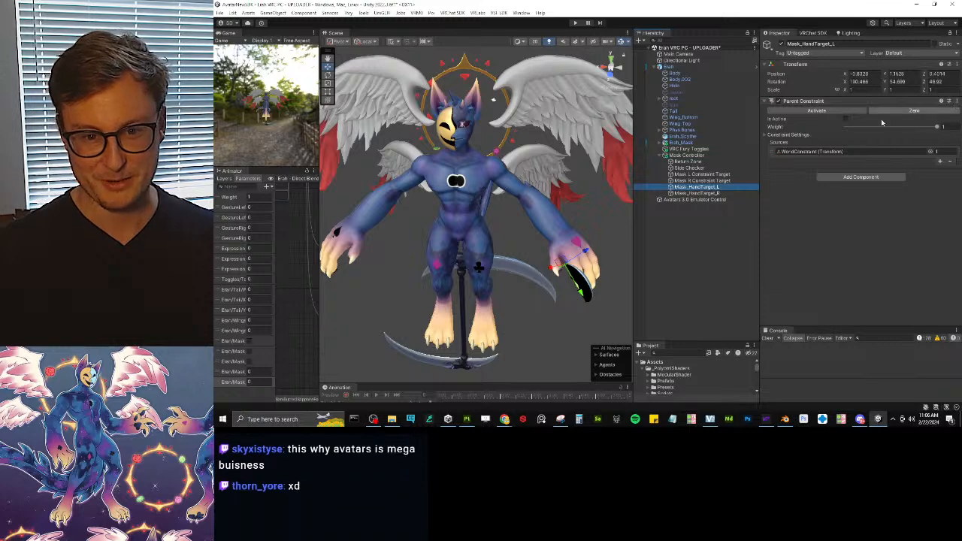
left_click(846, 118)
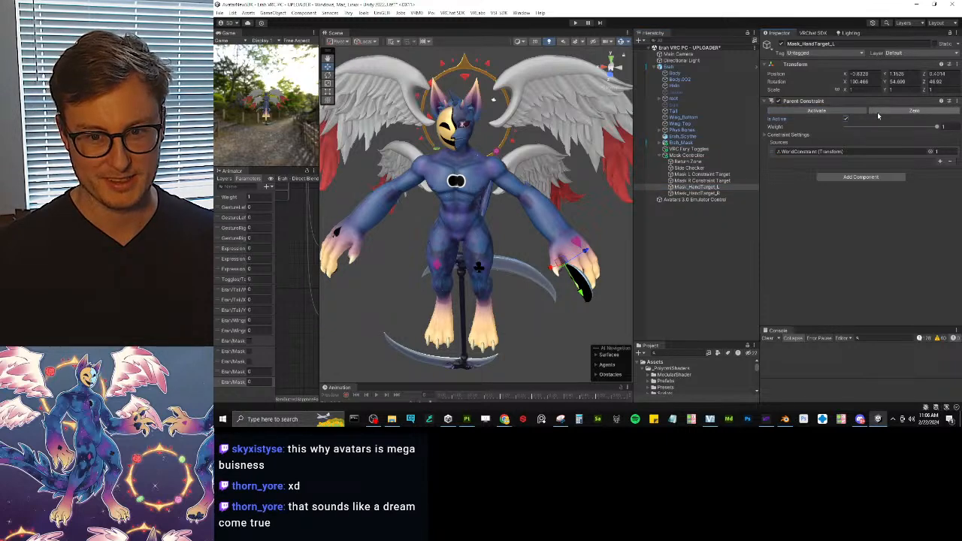
left_click(880, 110)
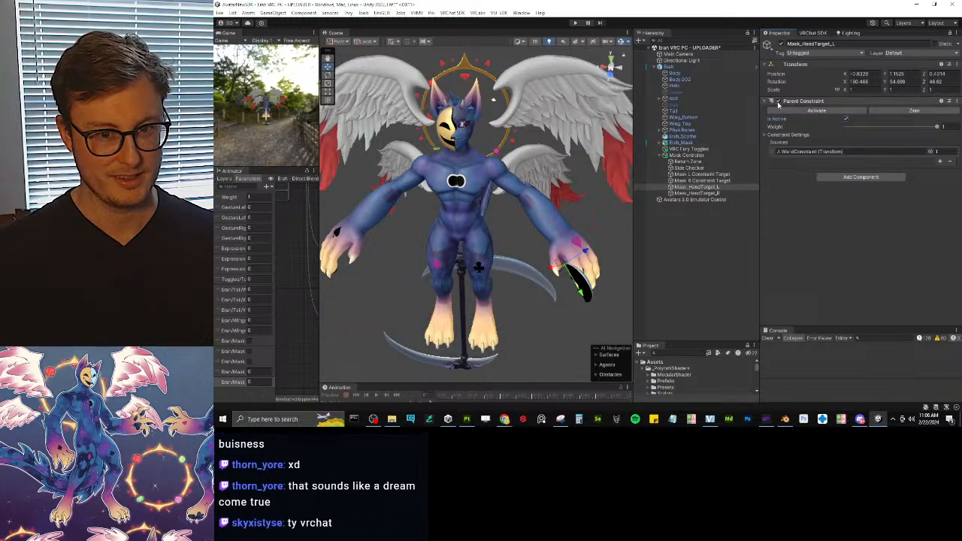
left_click(669, 67)
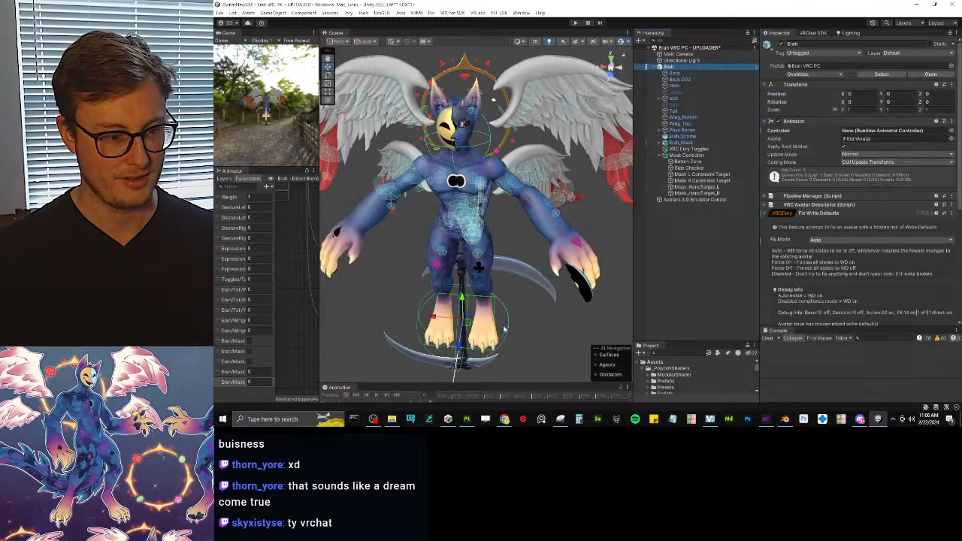
Step: Remove the Parent Constraint component from Mask_HandTarget_L and leave that object selected
left_click(695, 186)
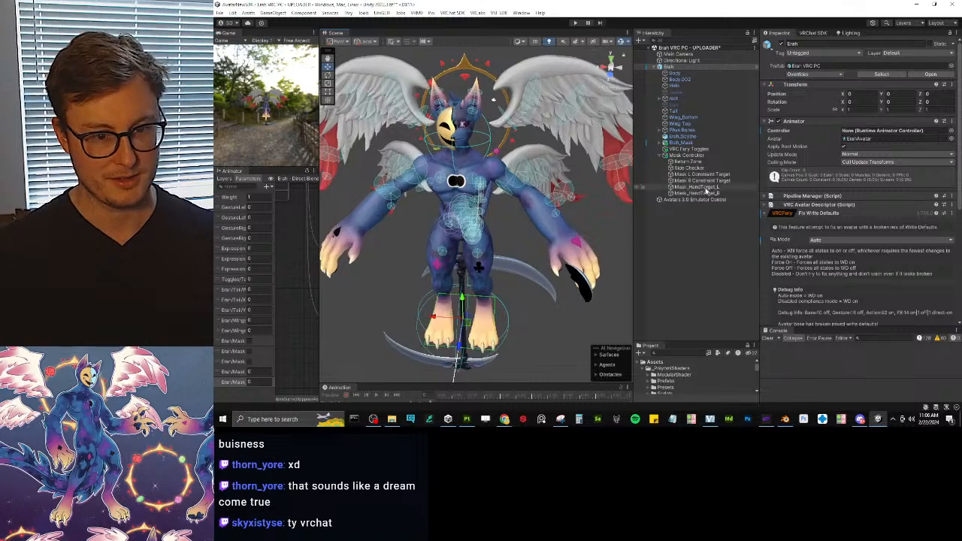
left_click(779, 102)
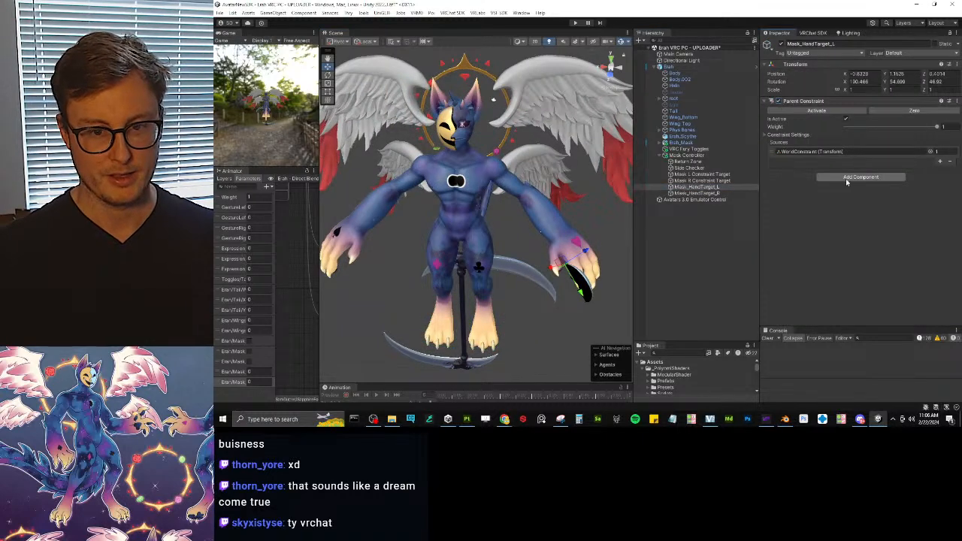
left_click(954, 100)
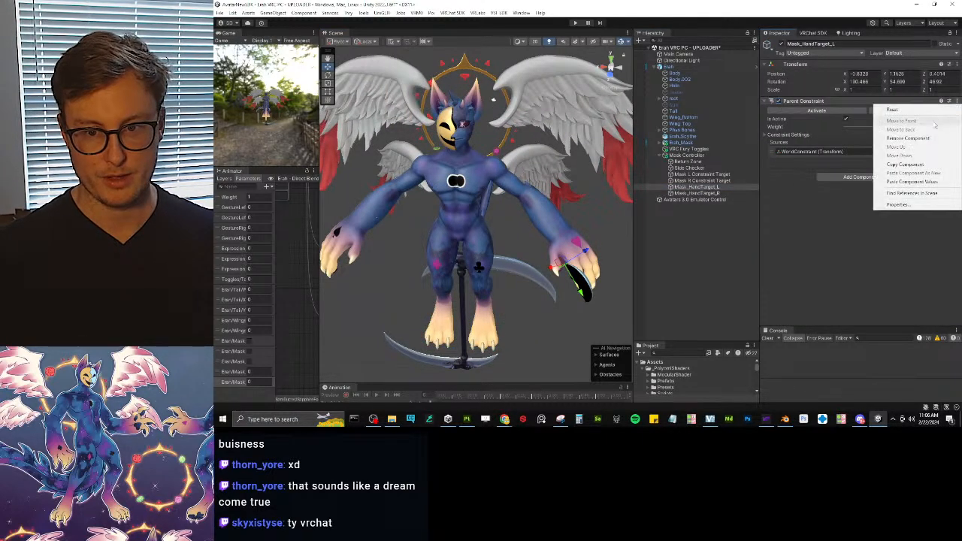
left_click(915, 138)
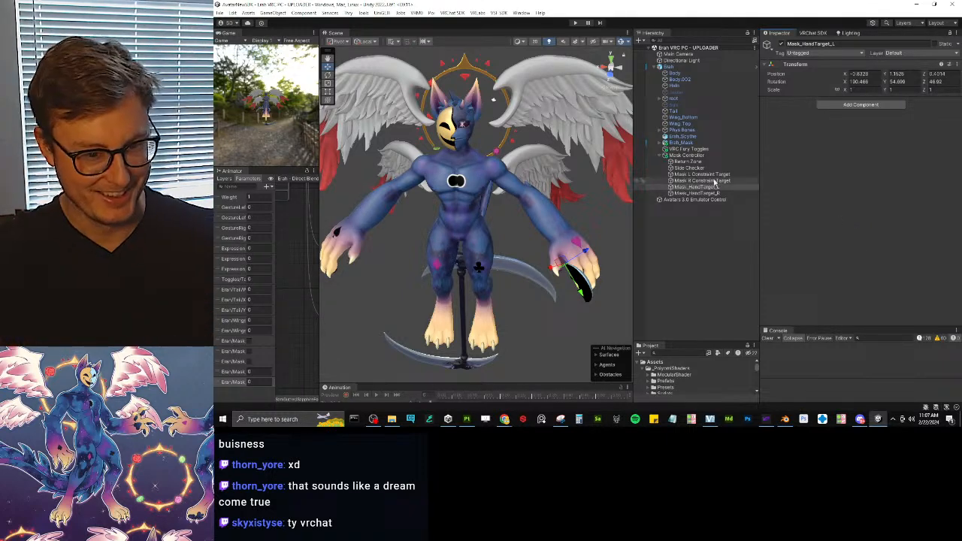
left_click(687, 162)
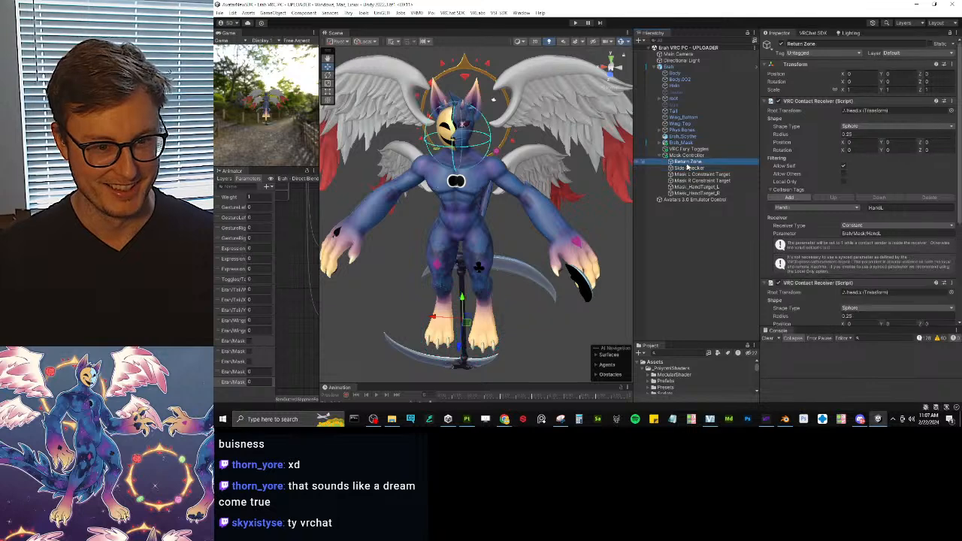
left_click(688, 155)
left_click(707, 188)
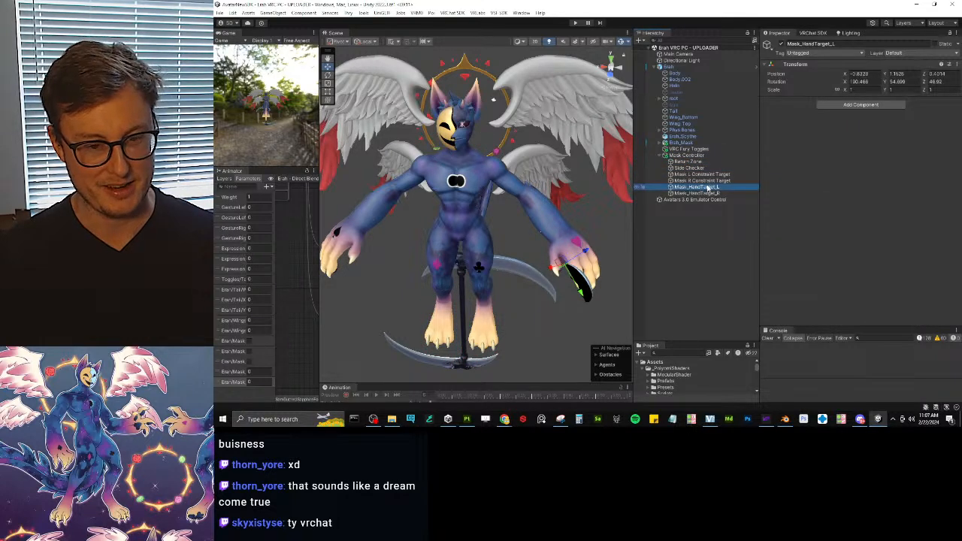
left_click(833, 227)
Step: Browse the avatar folders in the project assets and open the Scollar scene from the D20 folder
left_click_drag(682, 342, 692, 178)
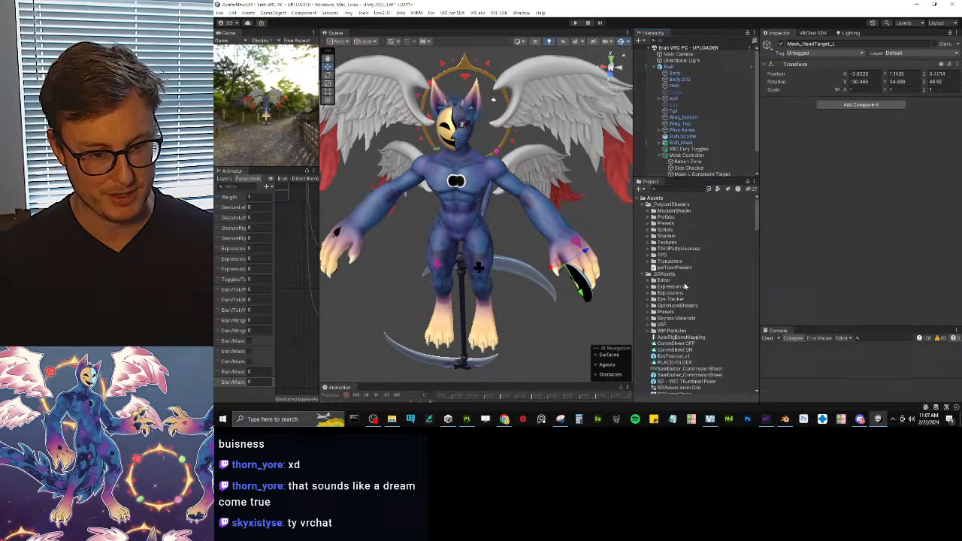
scroll(679, 285, "down", 6)
scroll(679, 285, "down", 5)
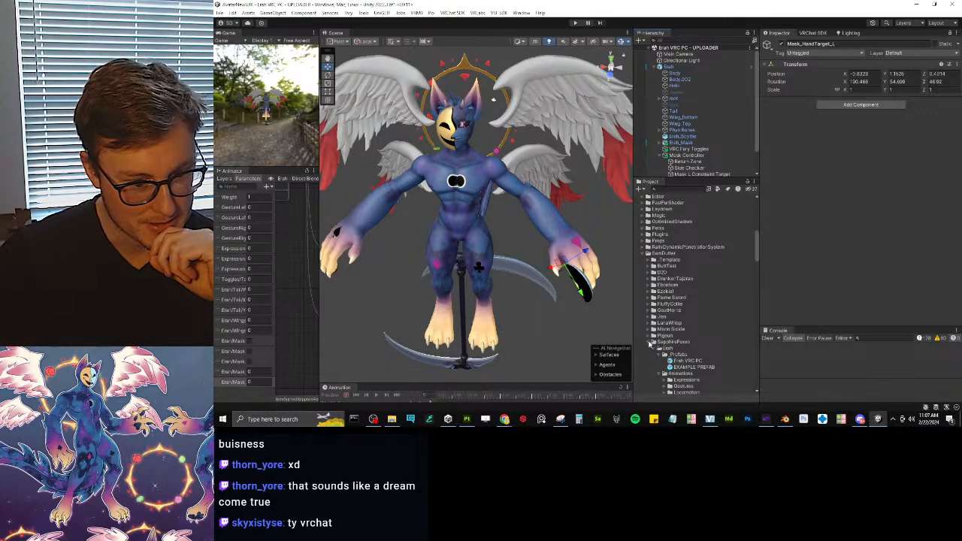
left_click(651, 342)
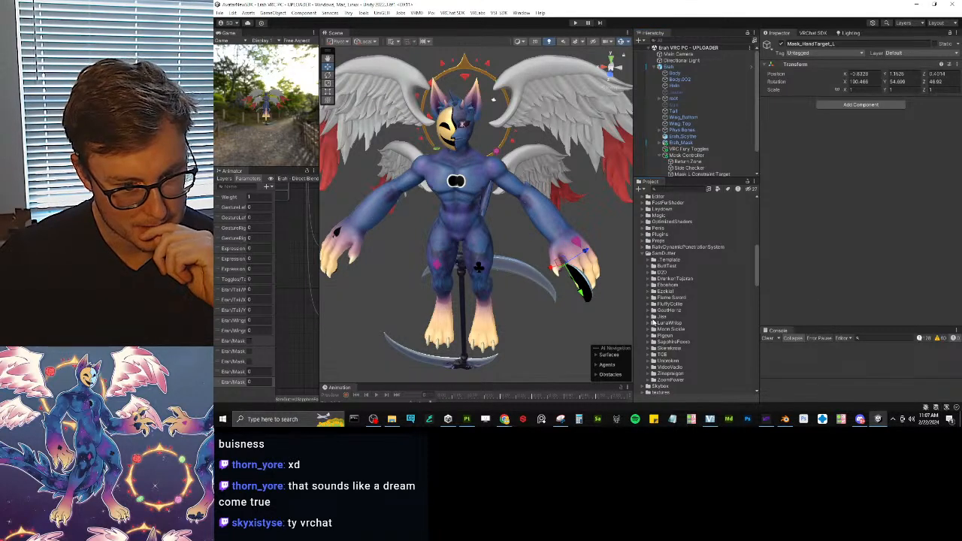
left_click(651, 310)
left_click(651, 311)
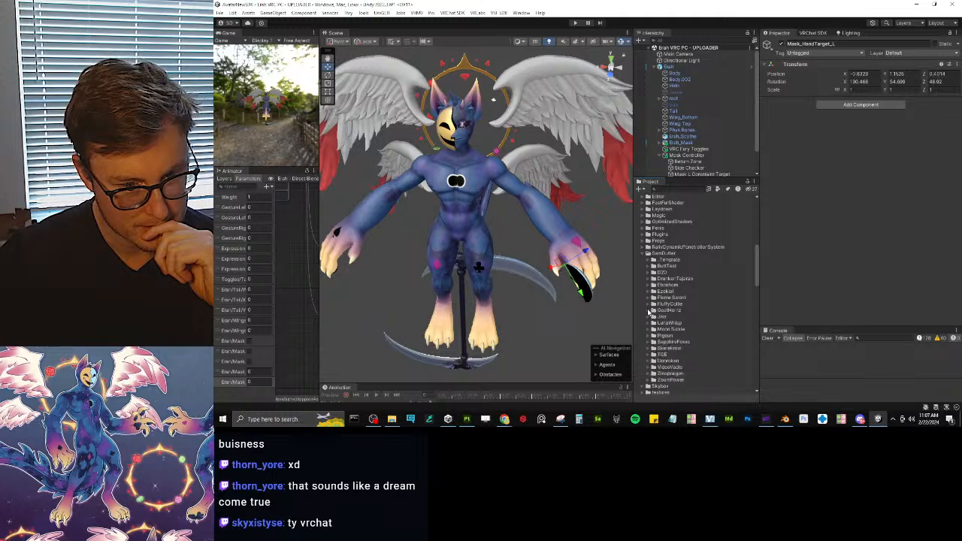
left_click(648, 304)
left_click(648, 303)
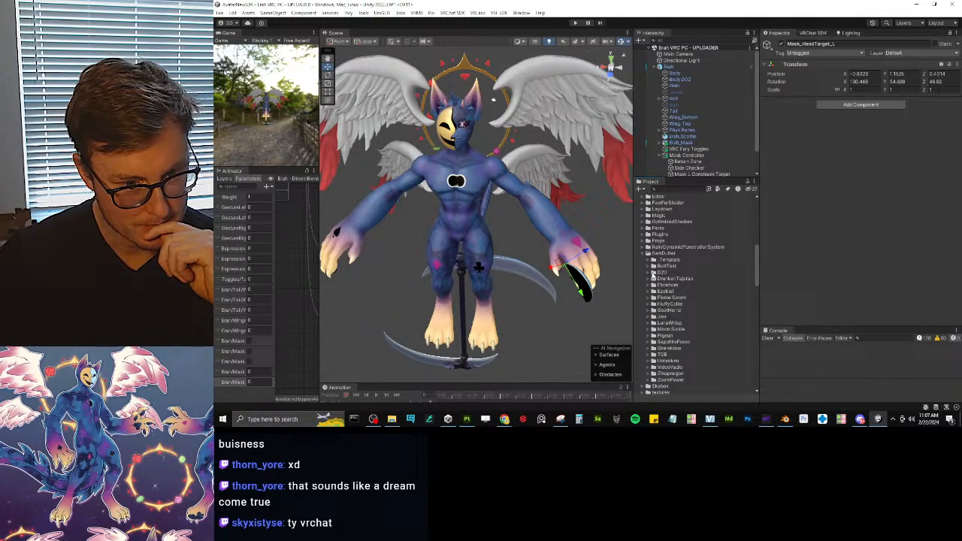
left_click(648, 273)
left_click(648, 273)
left_click(648, 273)
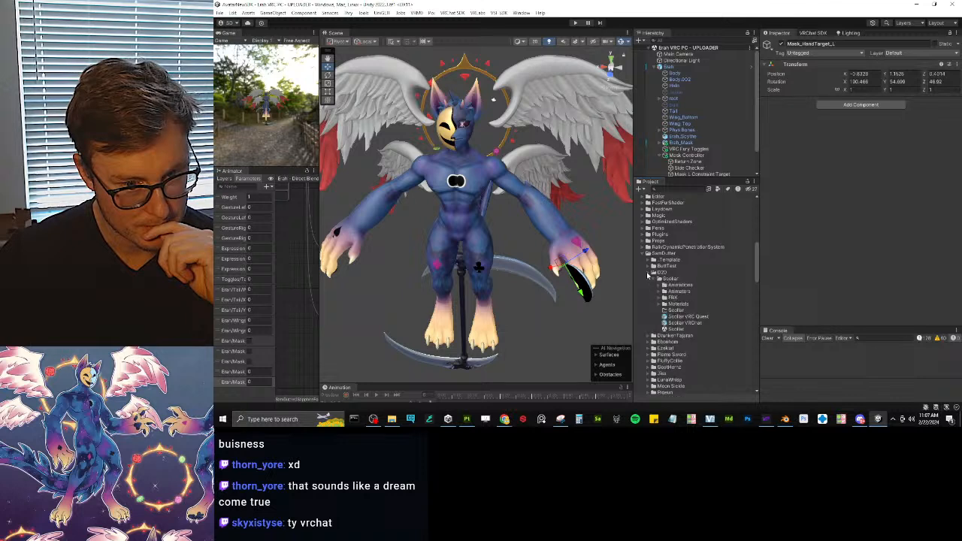
left_click(677, 330)
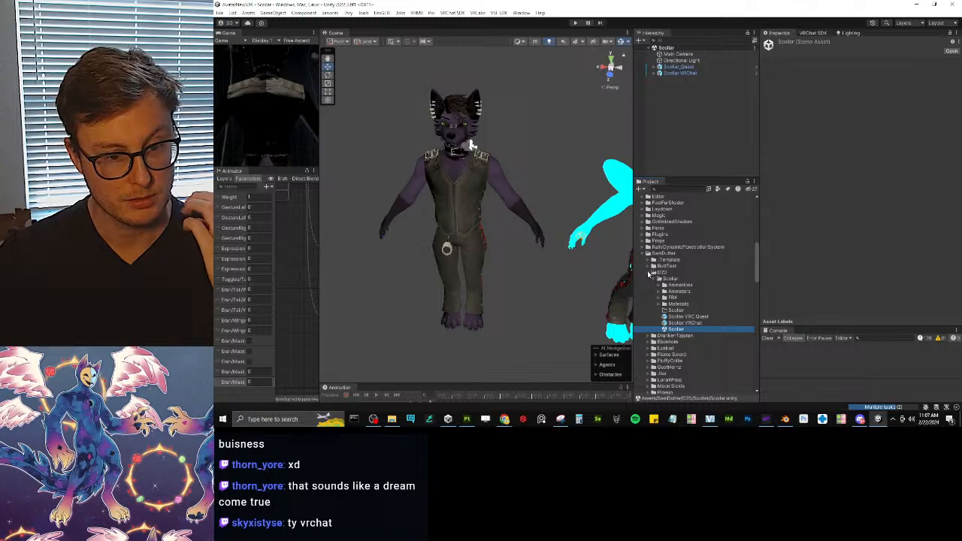
Step: Open the Delsin scene from the Delsin avatar folder inside TGE in the project assets
left_click(649, 272)
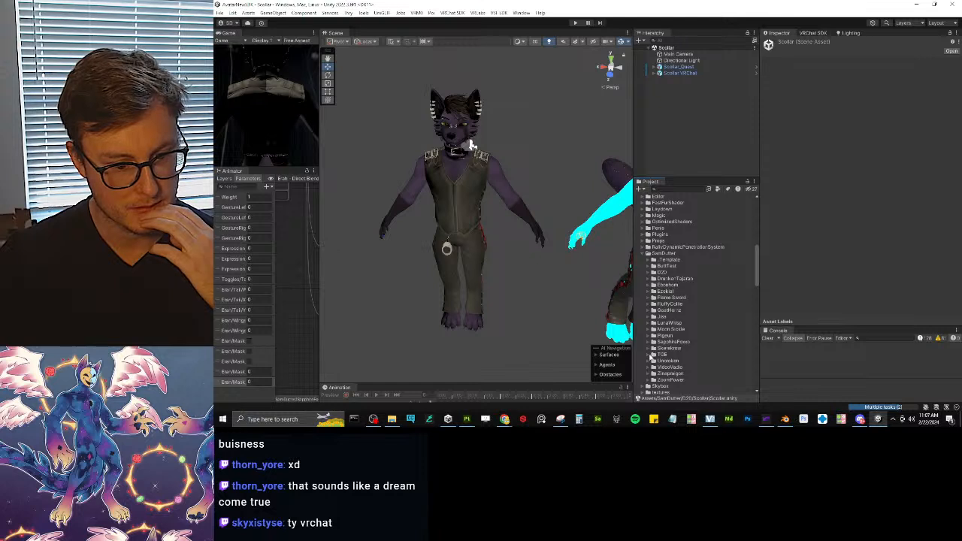
left_click(651, 355)
scroll(661, 331, "down", 5)
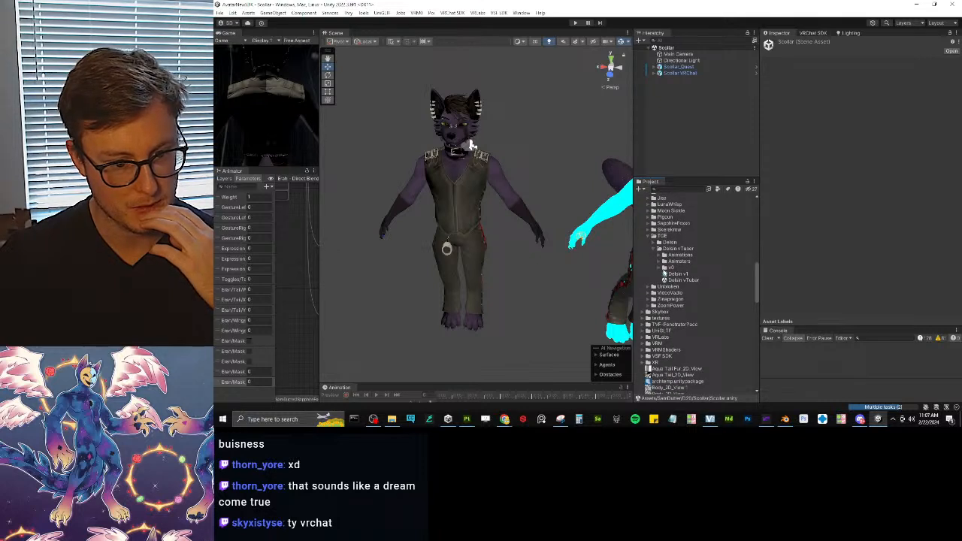
left_click(656, 249)
left_click(654, 243)
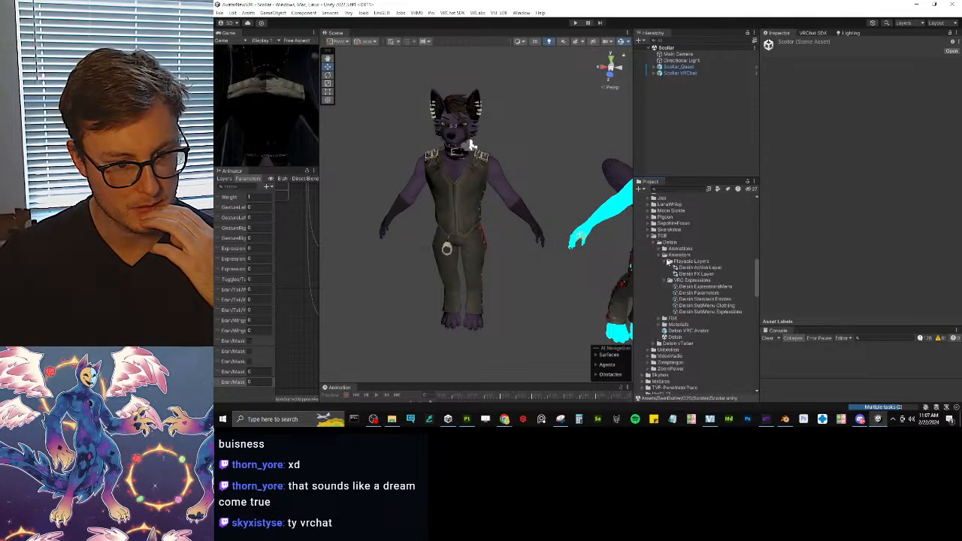
left_click(675, 337)
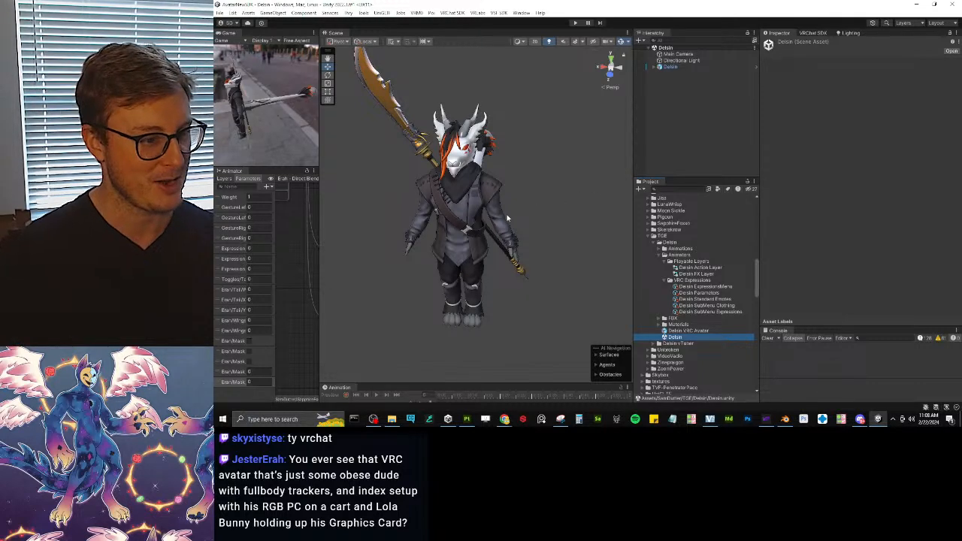
Step: Examine the Delsin avatar's glaive and the Parent Constraint sources on Glaive Controller - World and Glaive Controller - Bone
left_click_drag(484, 222, 550, 125, "alt")
scroll(488, 184, "up", 3)
left_click_drag(487, 184, 539, 196, "alt")
scroll(537, 193, "up", 3)
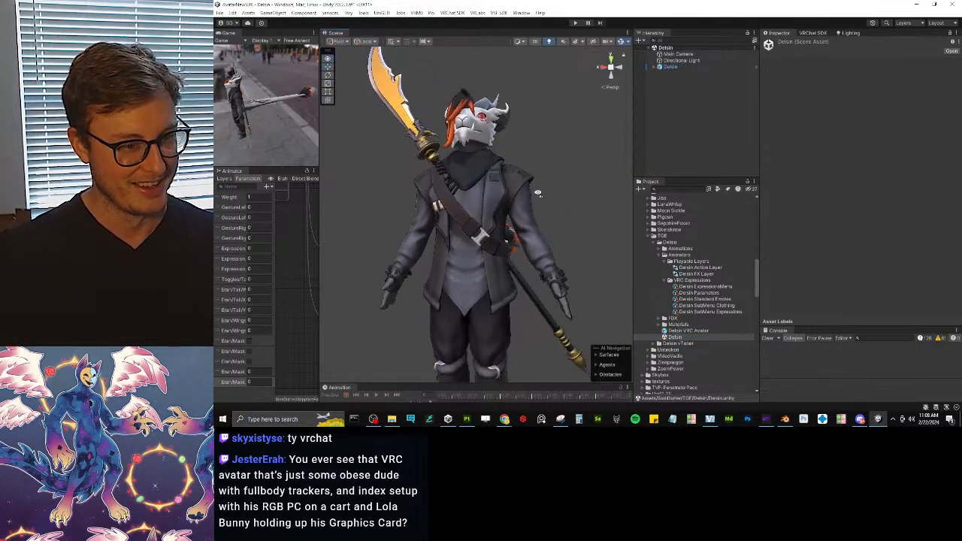
left_click(671, 68)
left_click(654, 67)
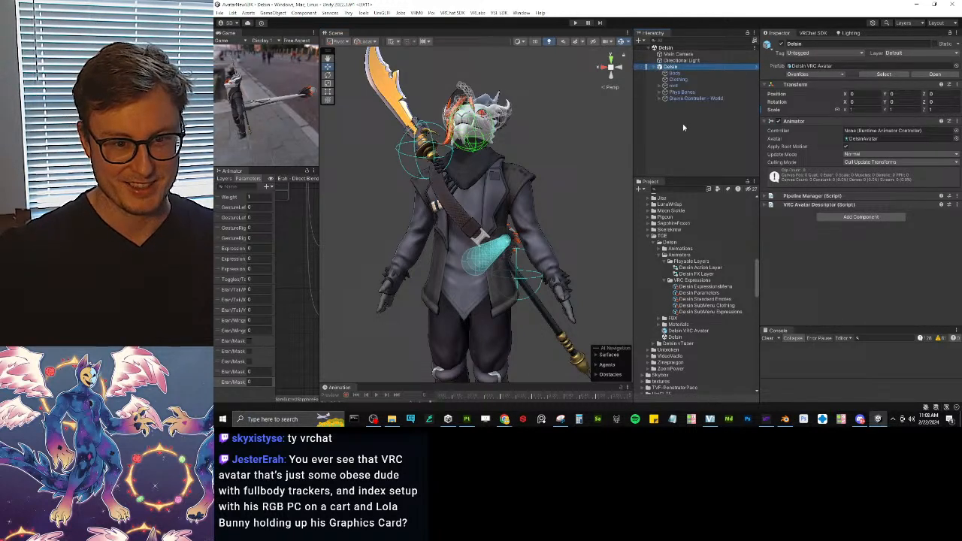
left_click(675, 98)
left_click(660, 99)
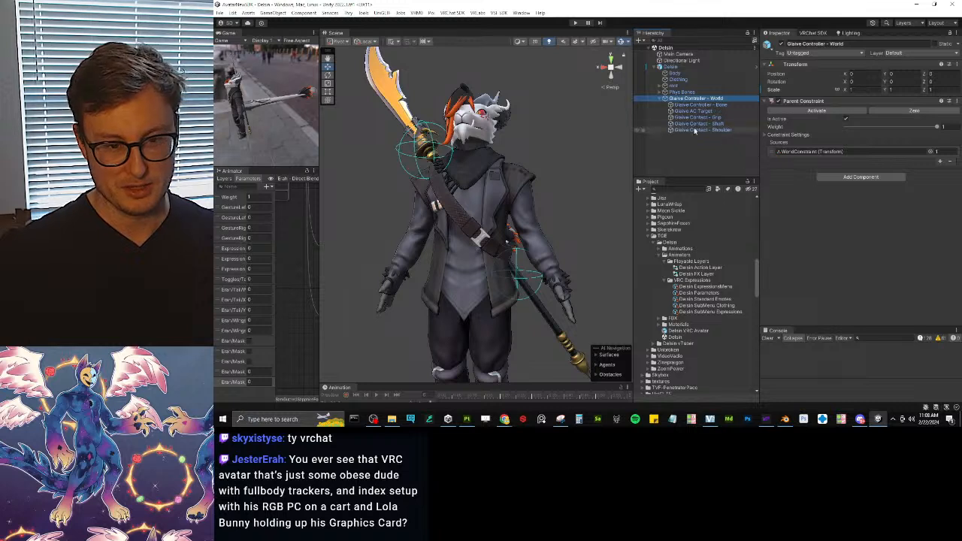
left_click(700, 105)
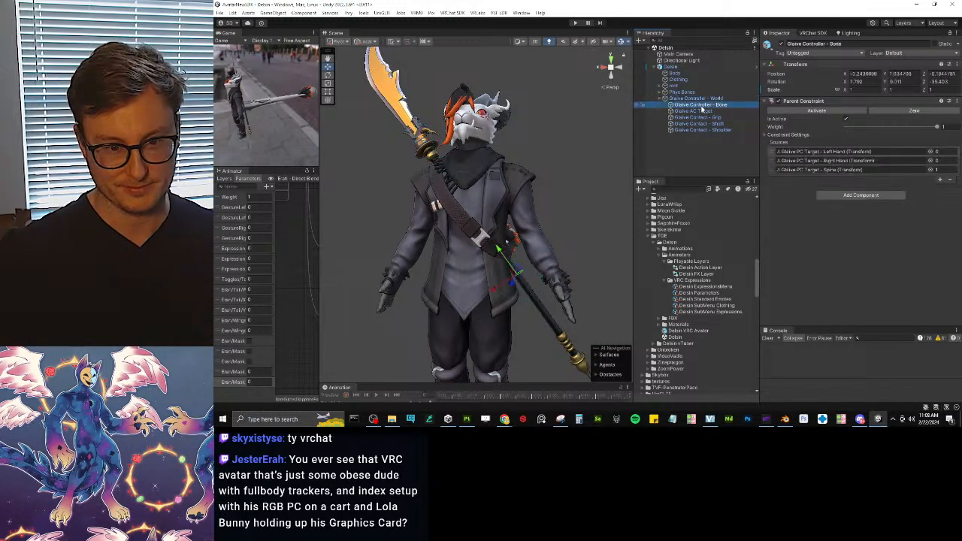
left_click(695, 98)
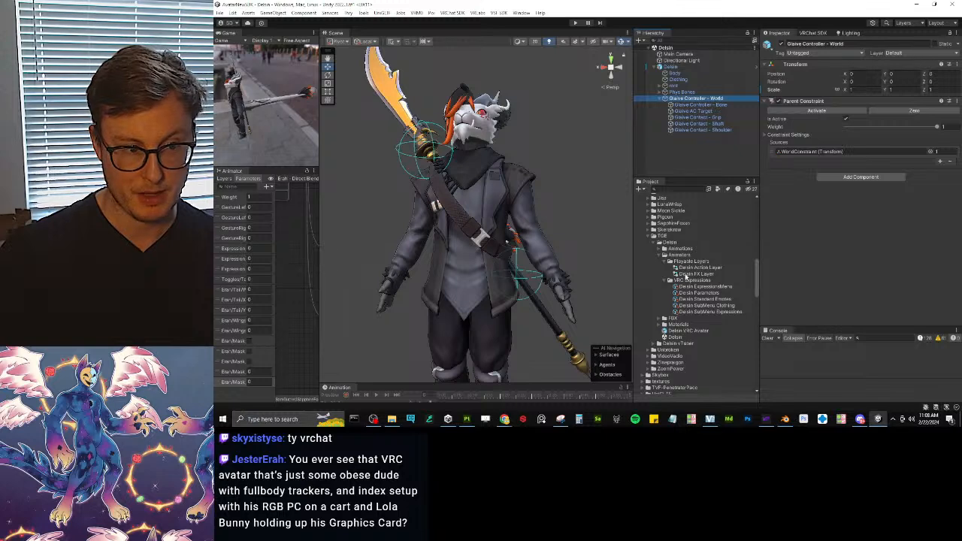
Step: Widen the game and animator area and reopen the Erah VRC PC - UPLOADER scene from the SapphireFoxxo folder
left_click_drag(323, 279, 421, 278)
scroll(677, 277, "down", 2)
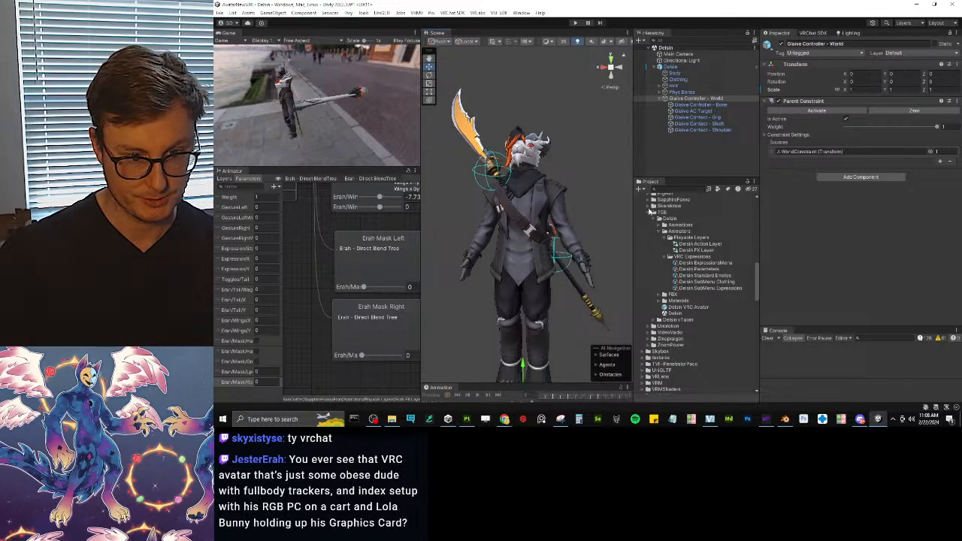
left_click(649, 200)
scroll(691, 299, "down", 5)
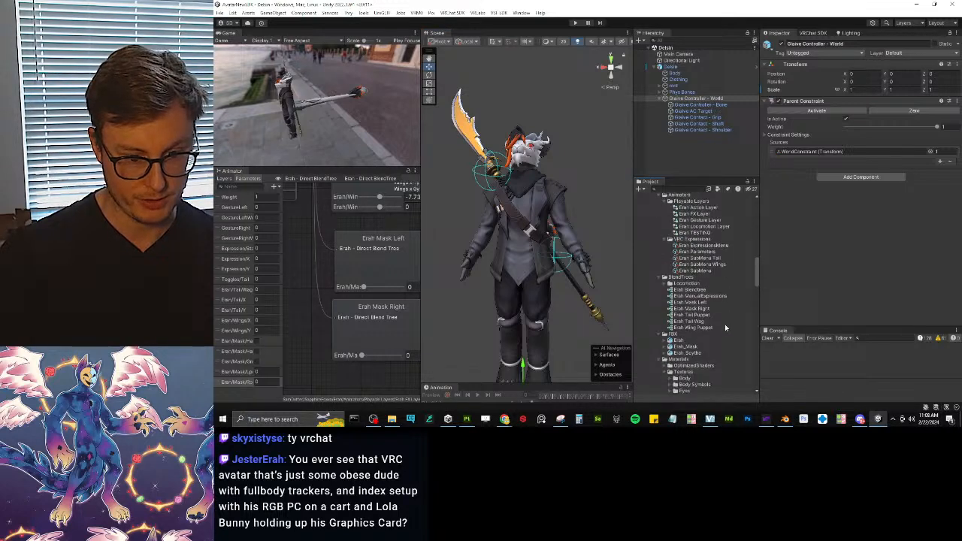
scroll(725, 328, "down", 10)
left_click(680, 252)
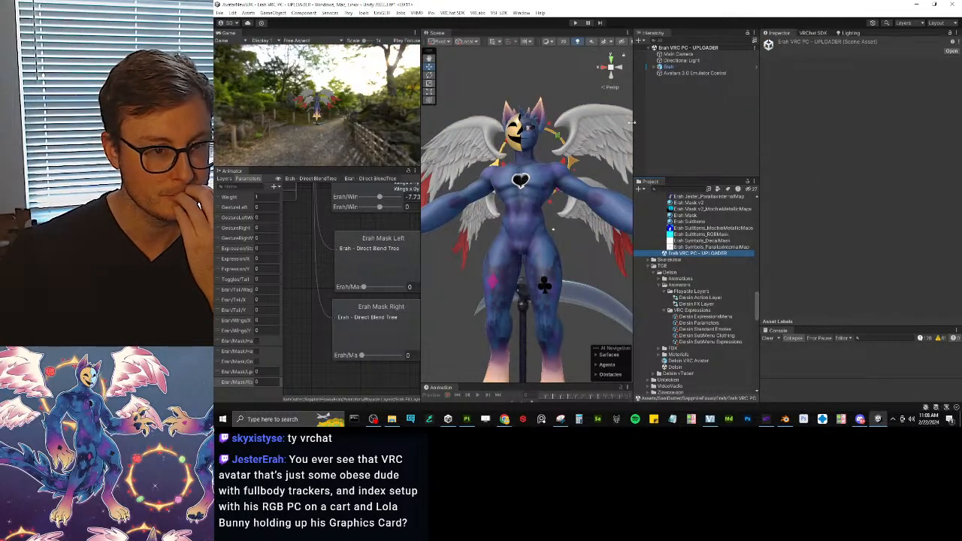
Step: Expand Erah's Mask Controller and examine the Parent Constraint sources on Mask L Constraint Target
left_click(655, 67)
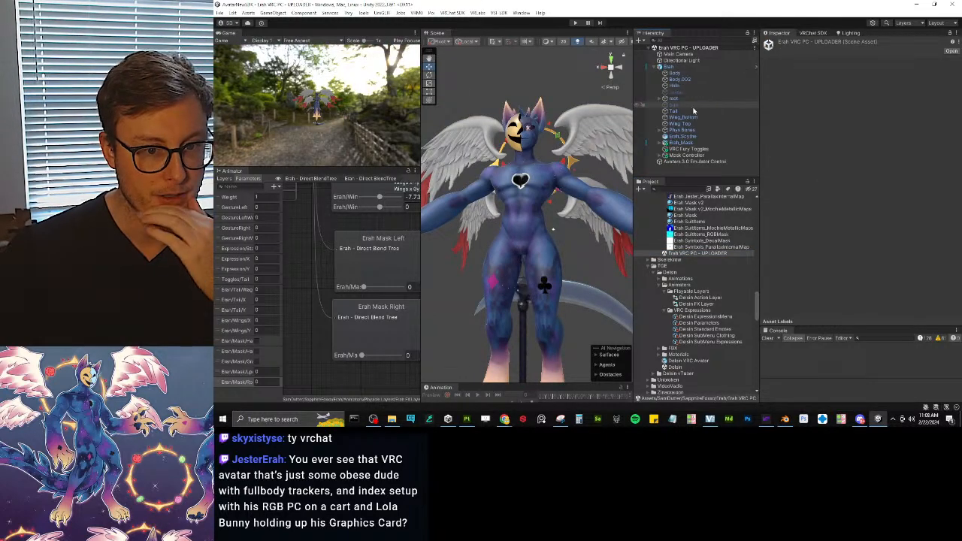
left_click(659, 155)
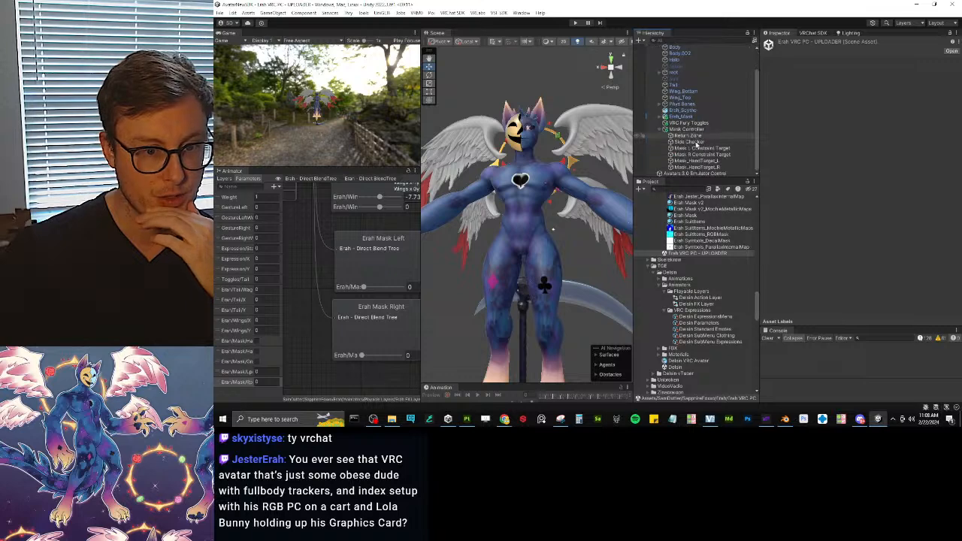
left_click(696, 160)
left_click(696, 148)
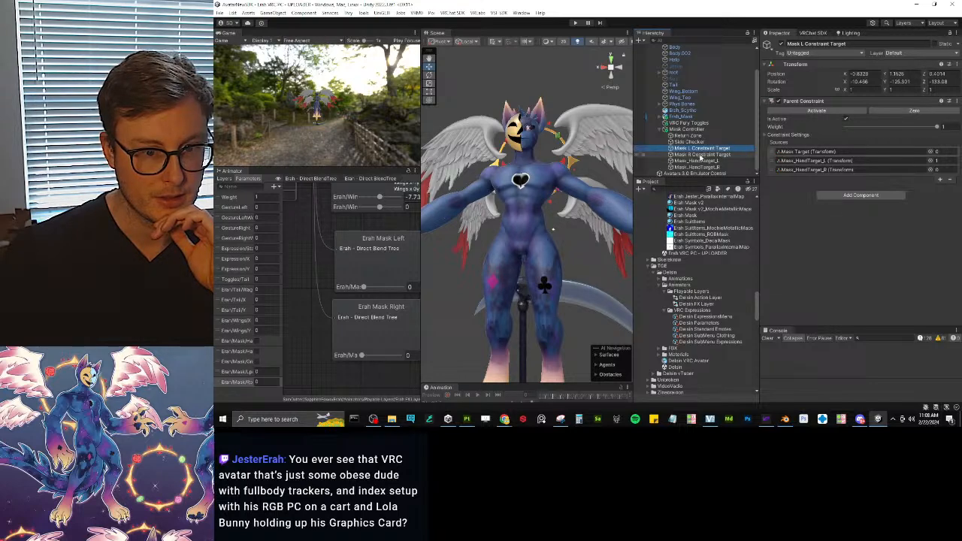
left_click(702, 161)
left_click(703, 151)
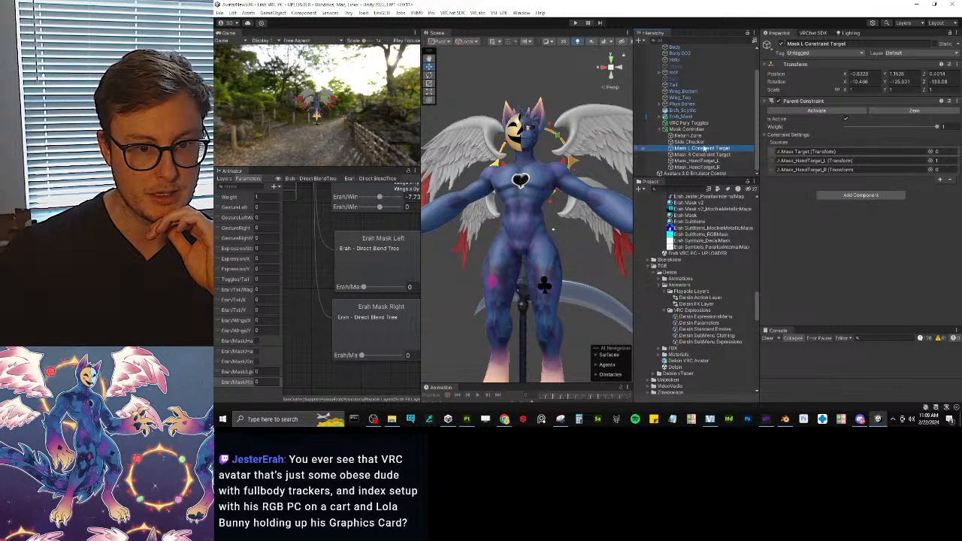
Step: Create an empty child object under Mask Controller and name it Mask L WorldParent
left_click(686, 131)
right_click(687, 131)
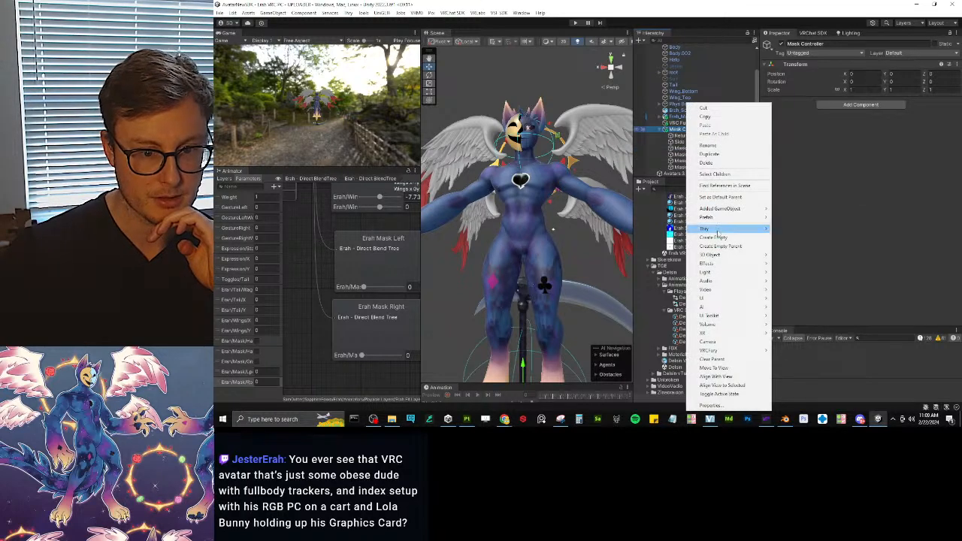
left_click(714, 232)
type("Mask")
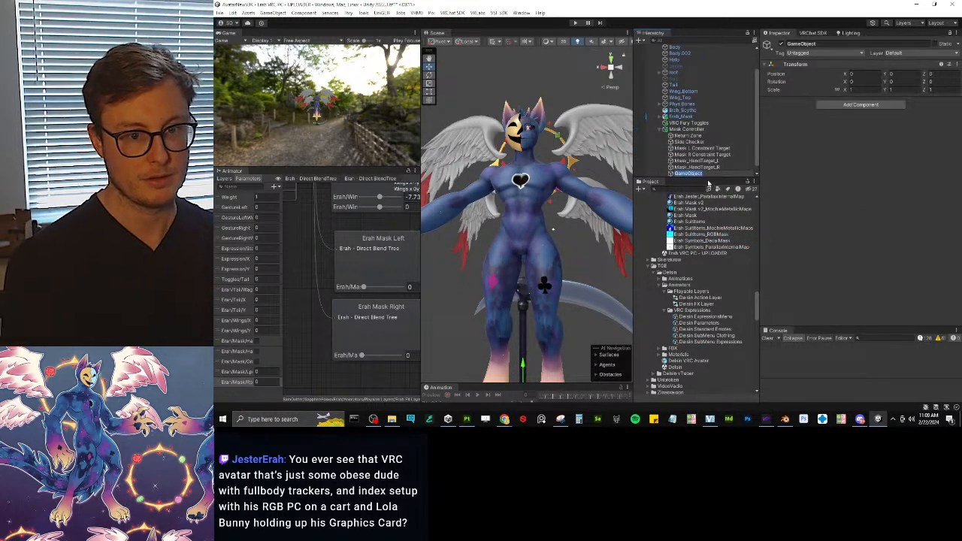
type(" L WorldPa")
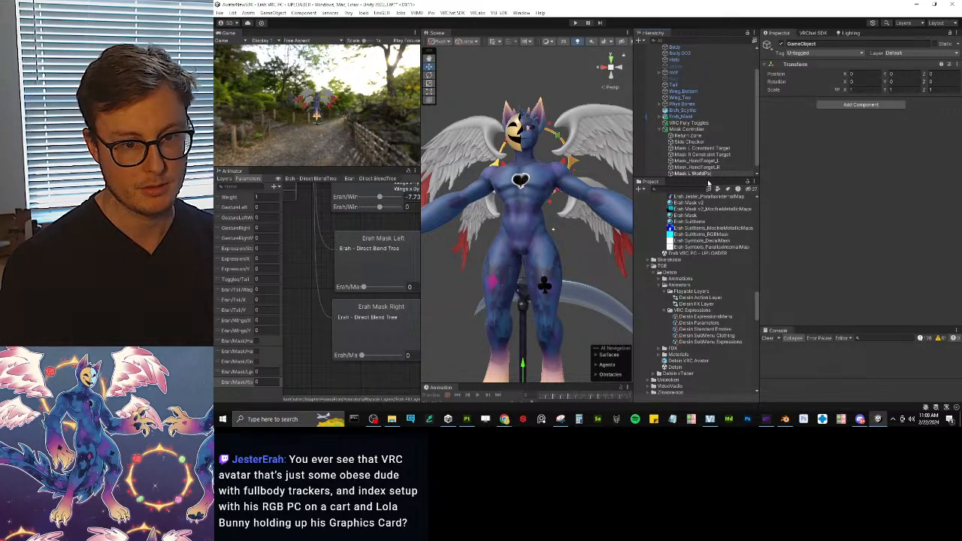
type("rent")
key("Return")
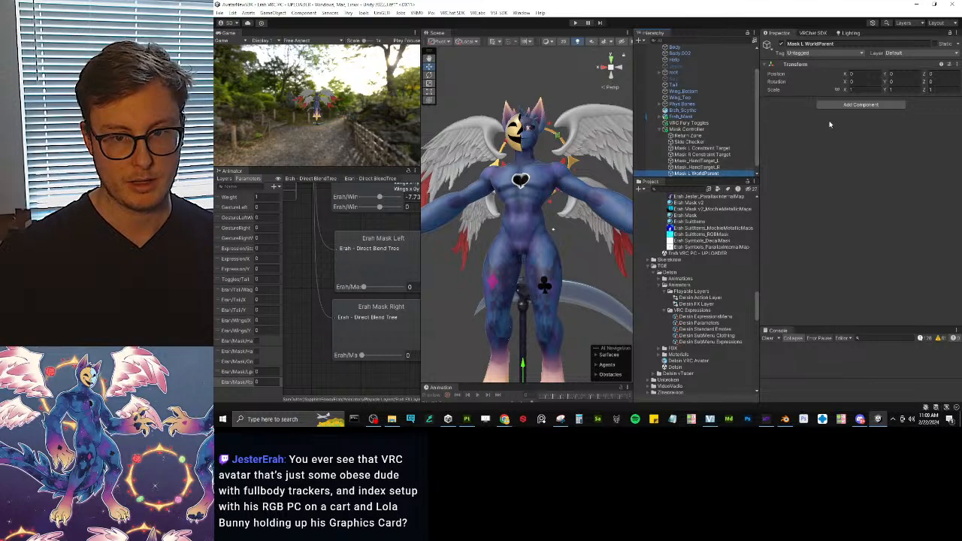
Step: Add a Parent Constraint to Mask L WorldParent with the WorldConstraint asset as its source
left_click(861, 105)
left_click(851, 135)
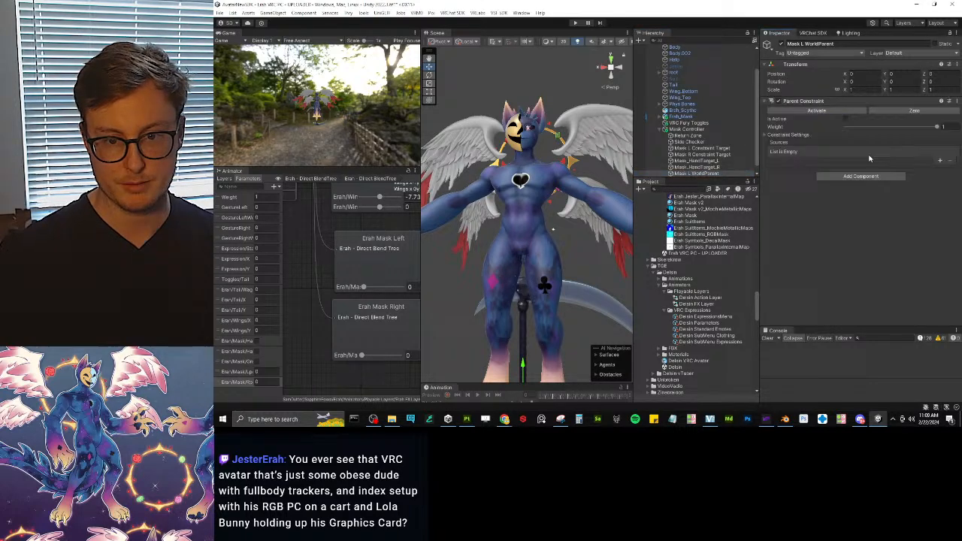
left_click(939, 160)
scroll(721, 241, "up", 15)
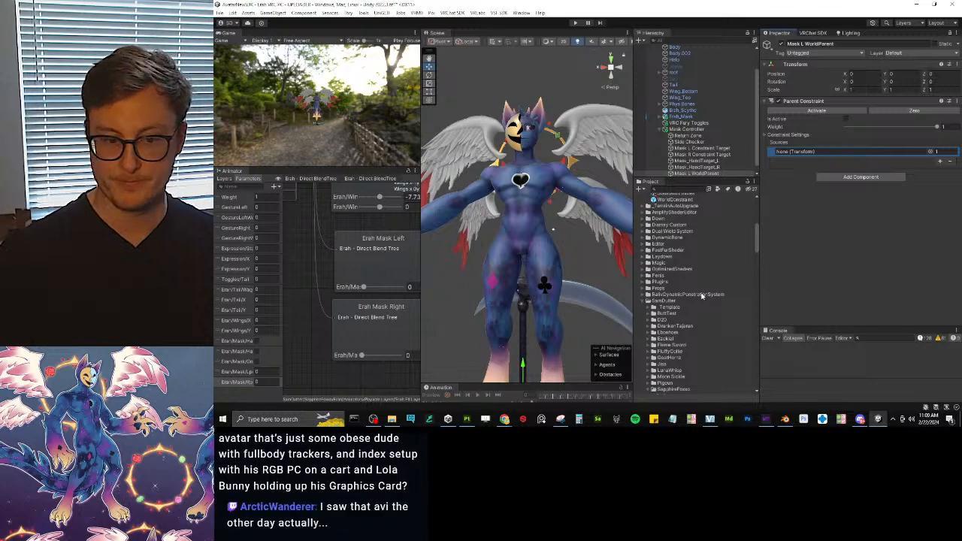
scroll(700, 267, "up", 3)
left_click_drag(691, 252, 829, 153)
Step: Duplicate Mask L WorldParent and rename the copy Mask R WorldParent
left_click(725, 167)
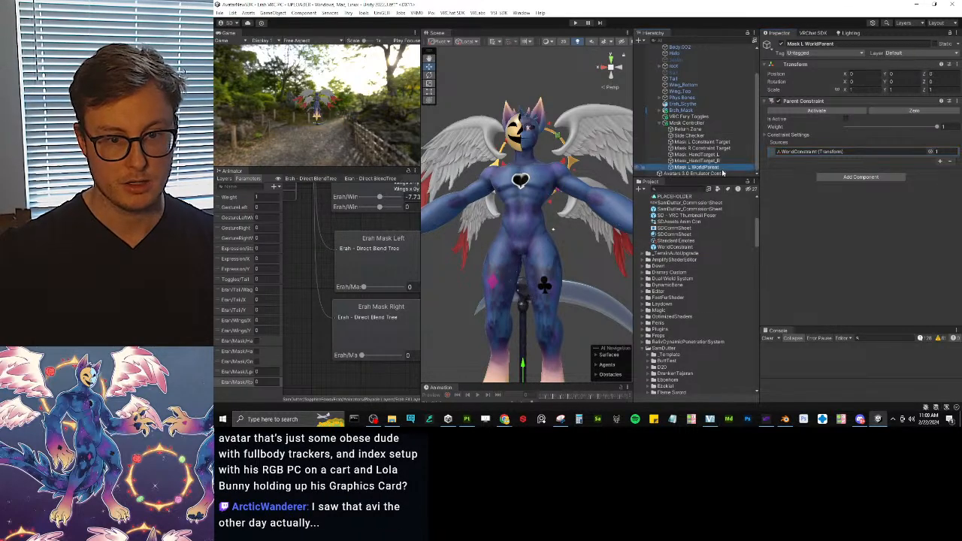
key("ctrl+d")
key("F2")
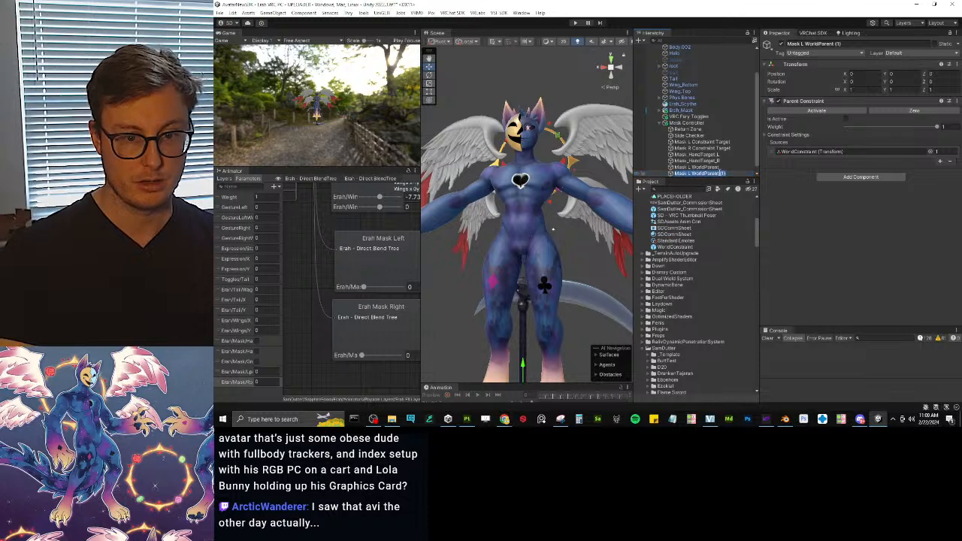
key("Right")
key("BackSpace")
key("BackSpace")
key("BackSpace")
key("BackSpace")
key("ctrl+Left")
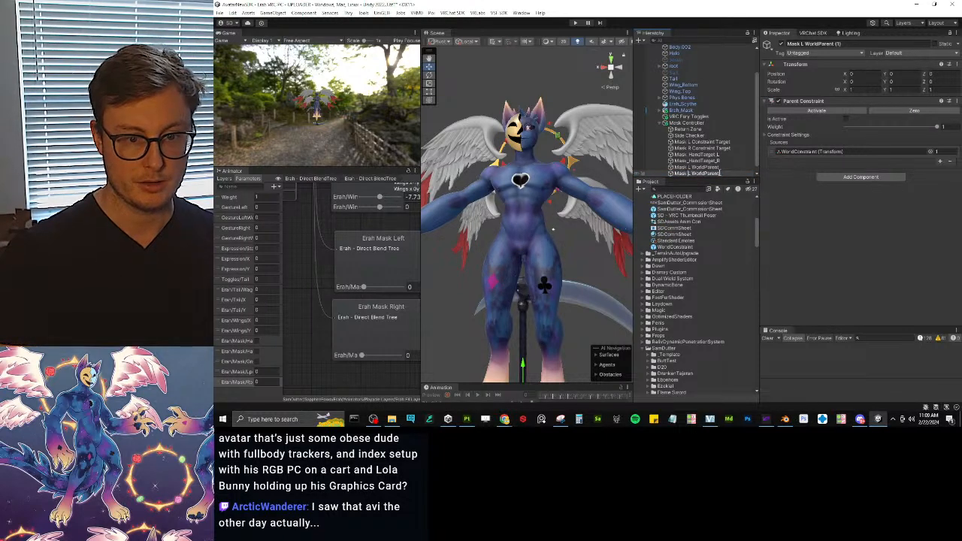
key("BackSpace")
key("BackSpace")
type("R")
key("Return")
Step: Nest the left and right mask constraint targets under their matching WorldParent objects and activate both WorldParents' Parent Constraints
scroll(726, 172, "down", 1)
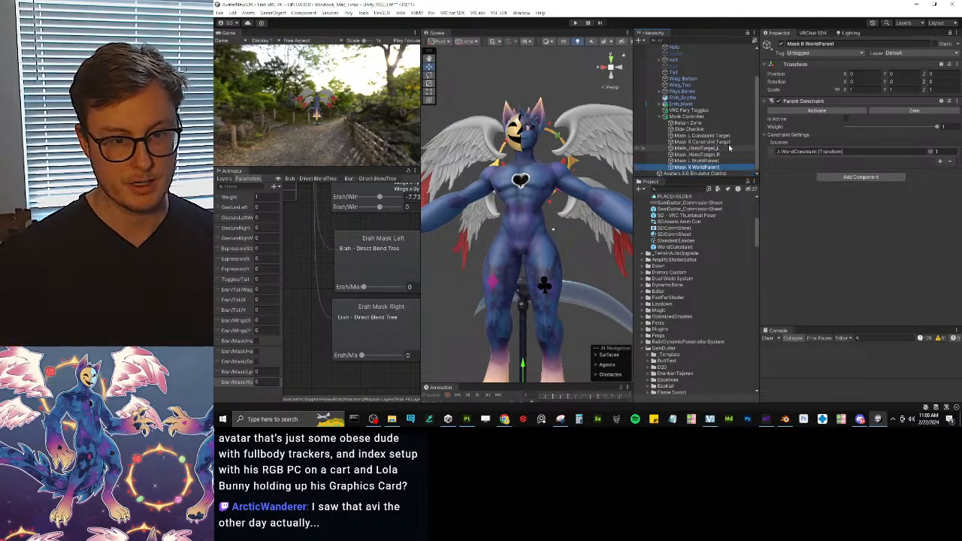
left_click_drag(725, 137, 708, 169)
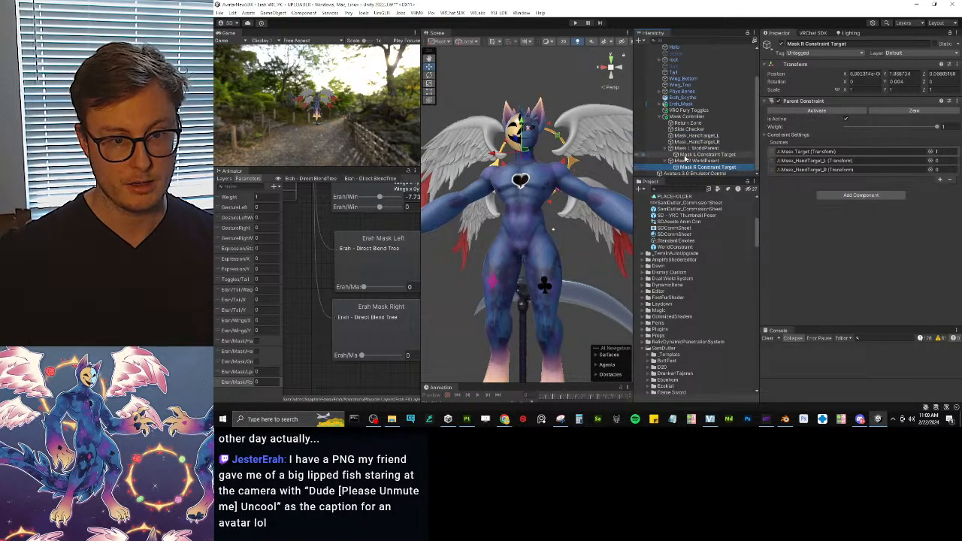
left_click(707, 149)
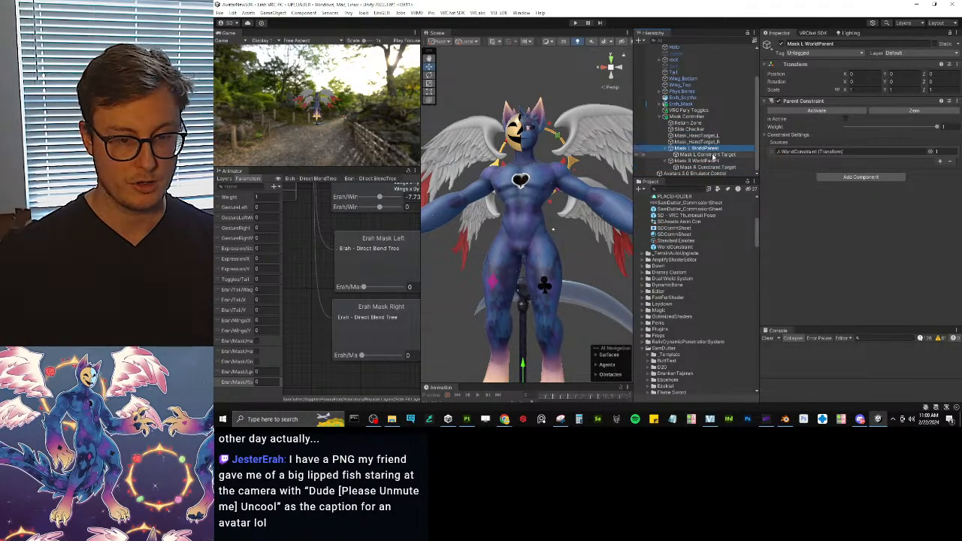
left_click(707, 161)
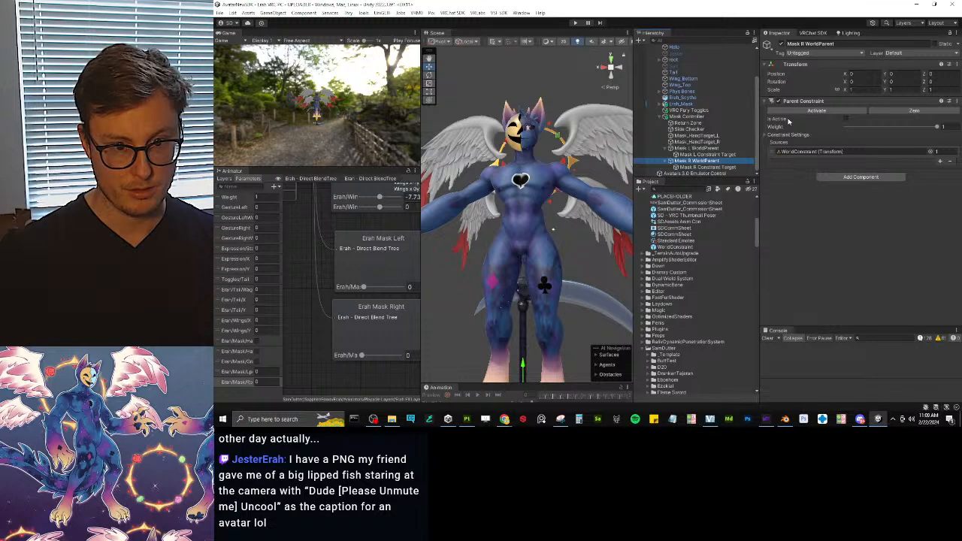
left_click(817, 110)
left_click(705, 148)
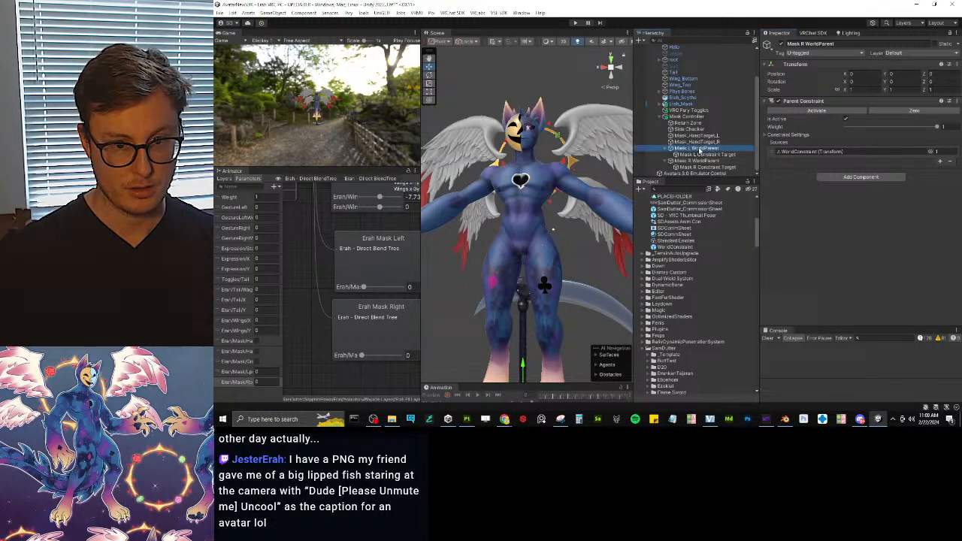
left_click(787, 111)
Step: Disable the Parent Constraint component on Mask R Constraint Target
scroll(522, 201, "down", 2)
scroll(522, 201, "down", 3)
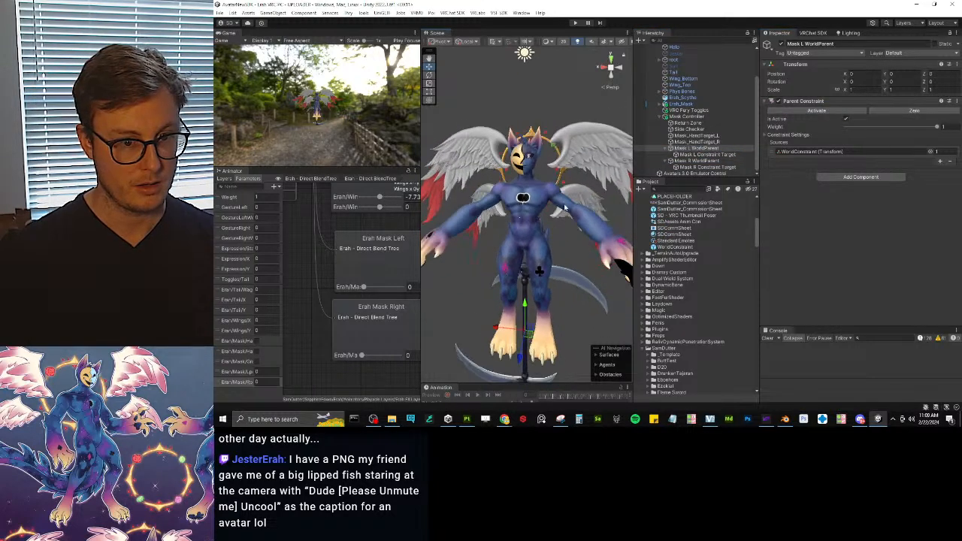
left_click(699, 161)
middle_click_drag(541, 270, 528, 231)
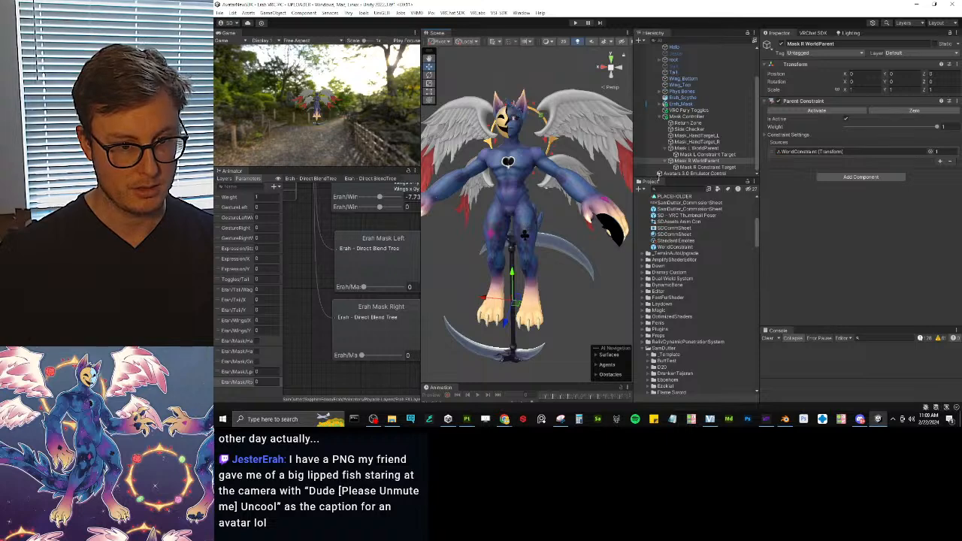
left_click(696, 161)
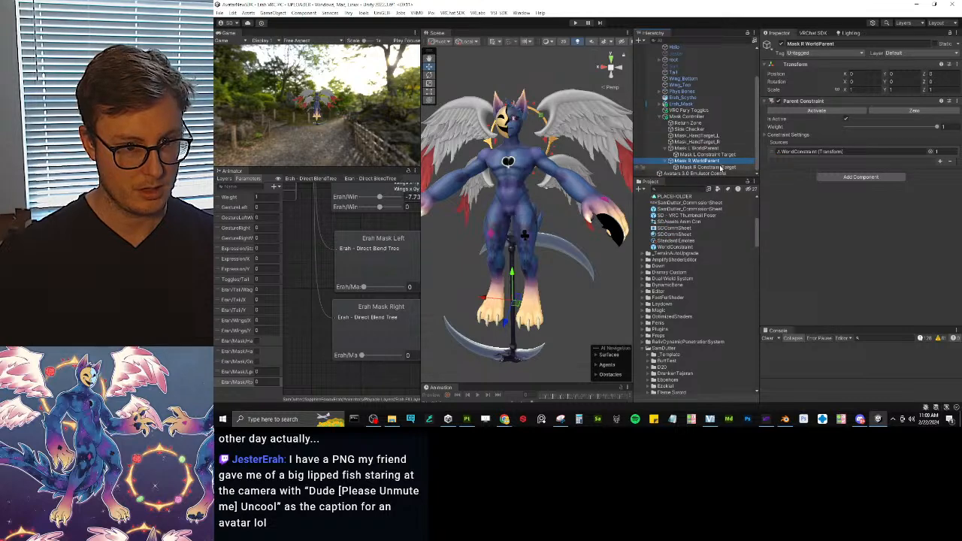
left_click(697, 167)
left_click(937, 152)
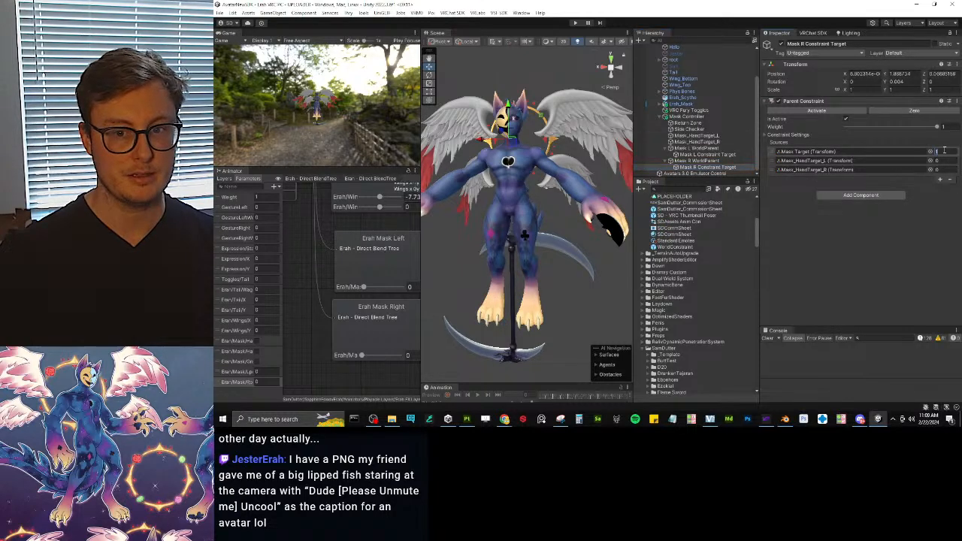
left_click(781, 100)
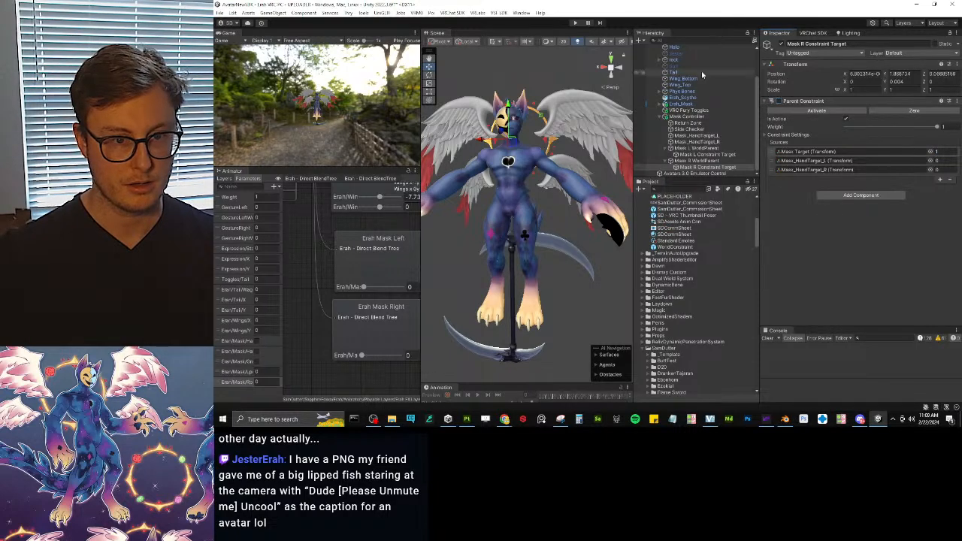
Step: Review the Erah root, both mask WorldParent constraints, and Mask L Constraint Target's Parent Constraint sources
scroll(701, 70, "up", 3)
left_click(669, 67)
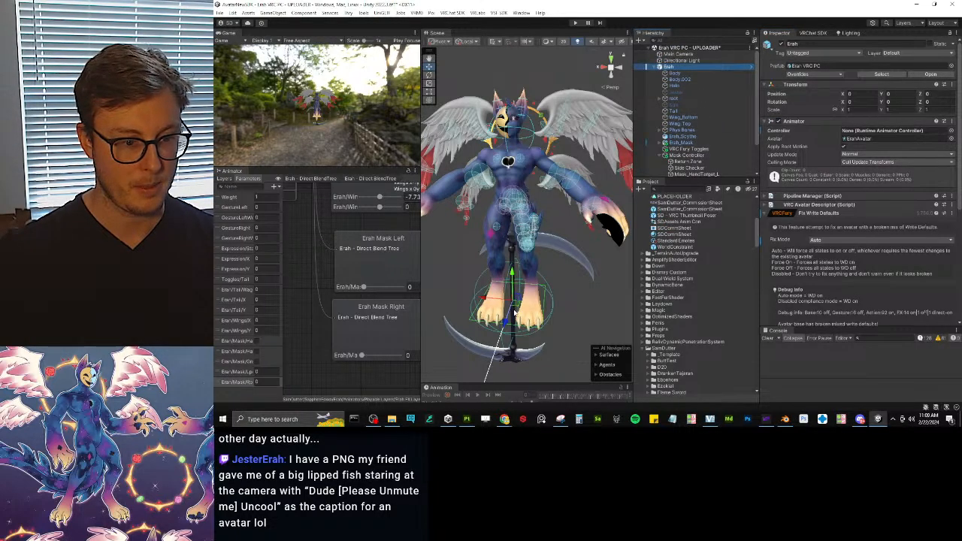
scroll(703, 135, "down", 2)
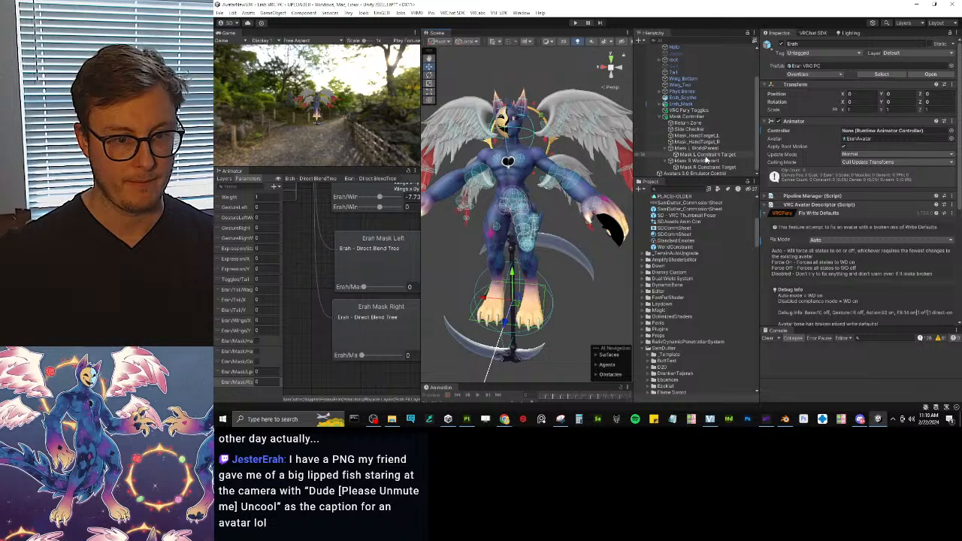
left_click(707, 161)
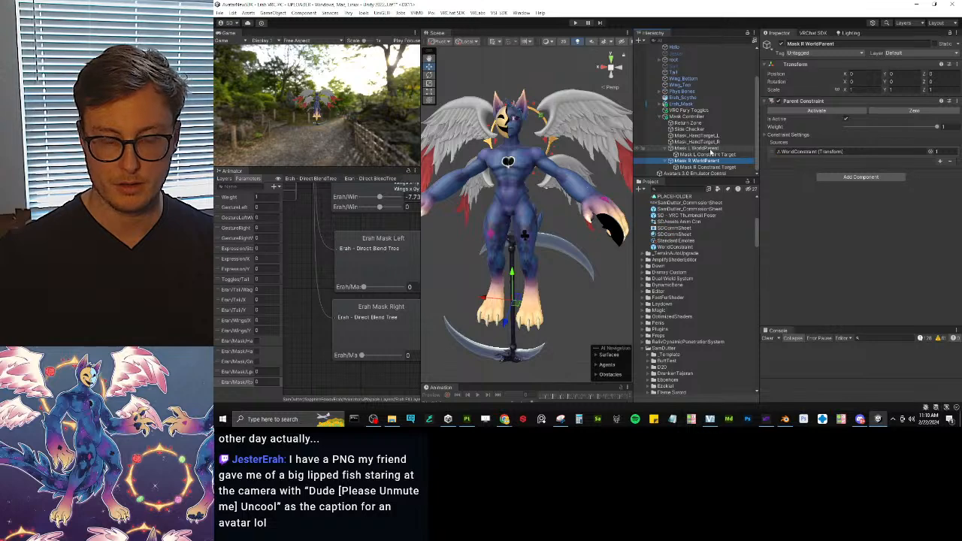
left_click(707, 149)
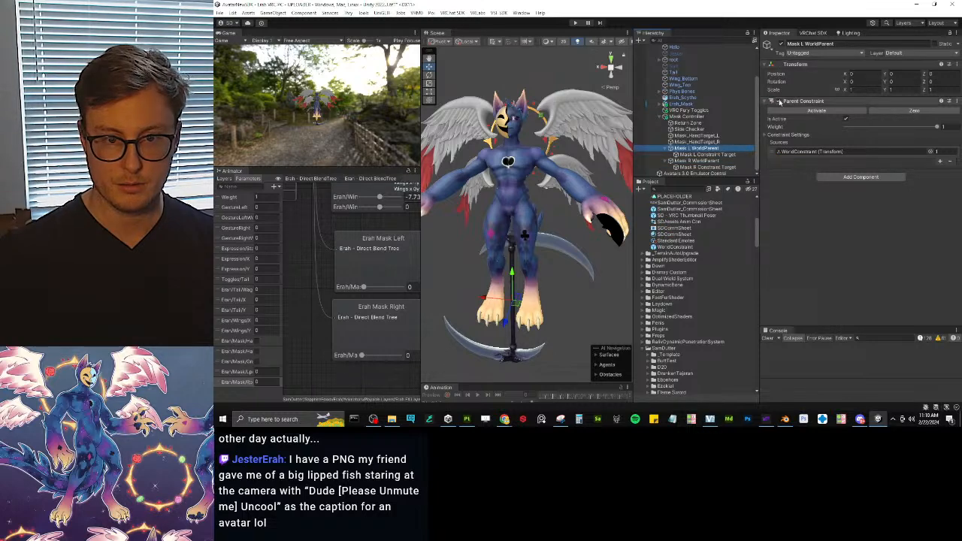
scroll(689, 113, "up", 3)
left_click(669, 67)
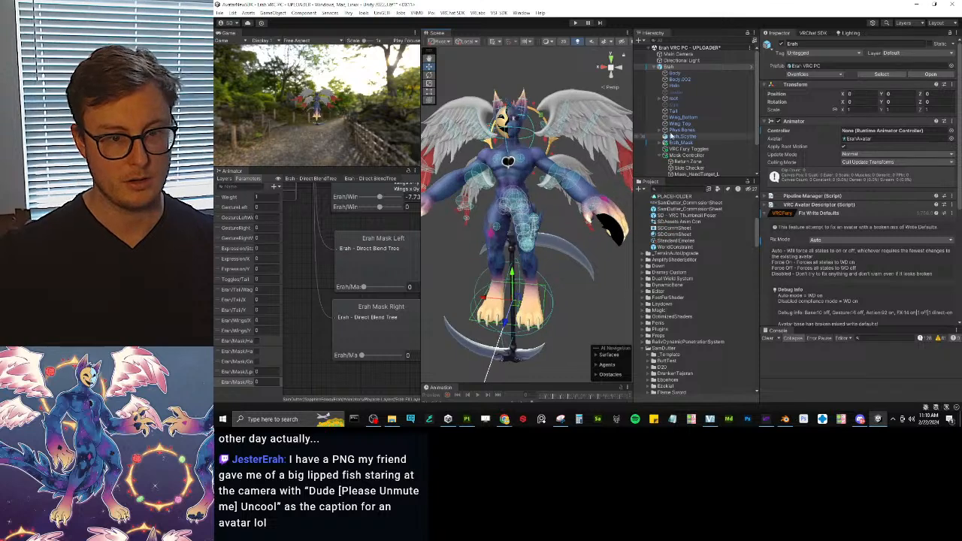
scroll(690, 136, "down", 2)
left_click(692, 148)
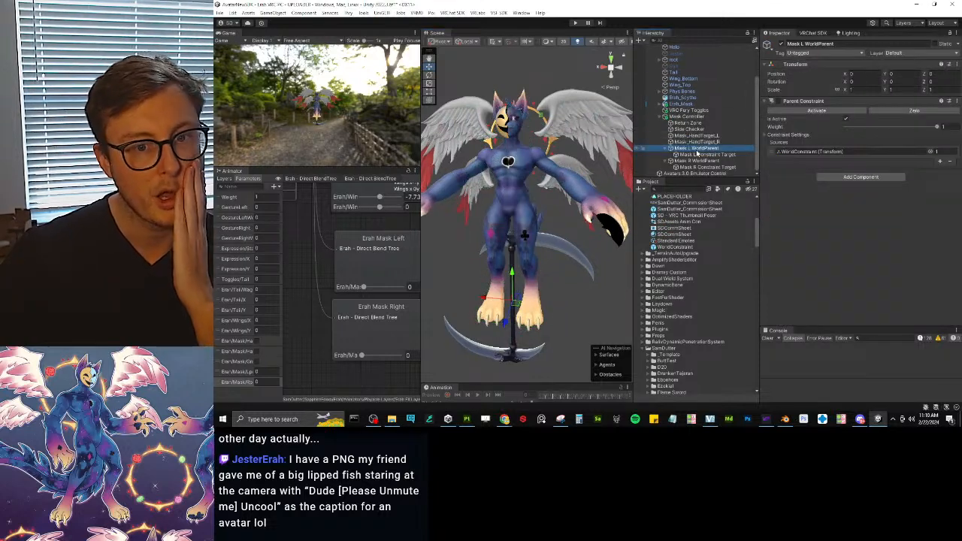
left_click(726, 154)
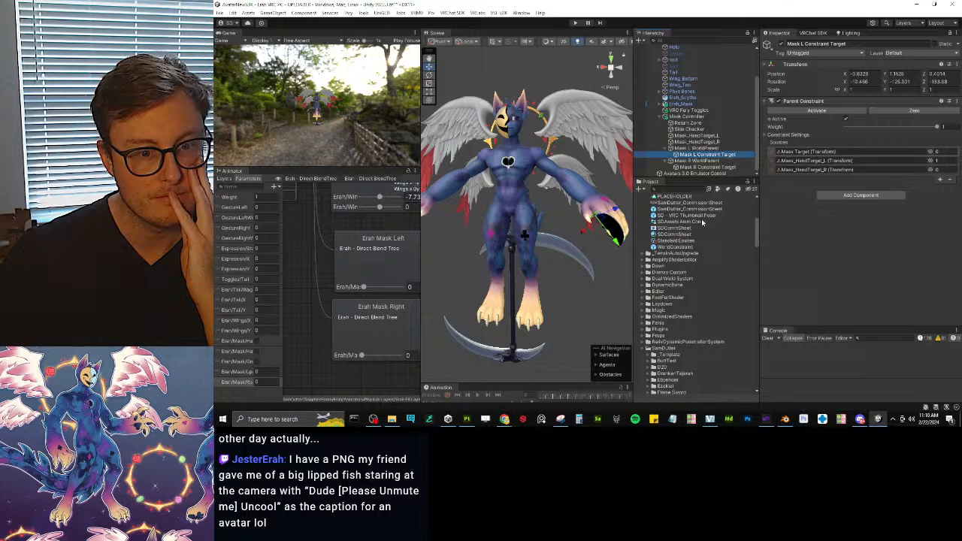
Step: Open the Delsin FX Layer controller and examine the Holstered state in its Delsin - Glaive Controller layer
scroll(703, 222, "down", 10)
scroll(718, 252, "down", 10)
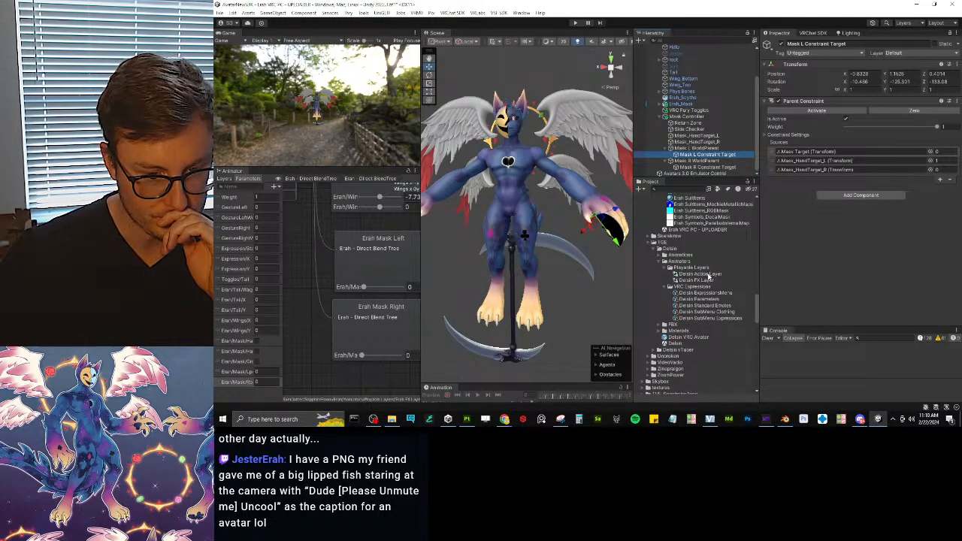
left_click(709, 287)
left_click(697, 280)
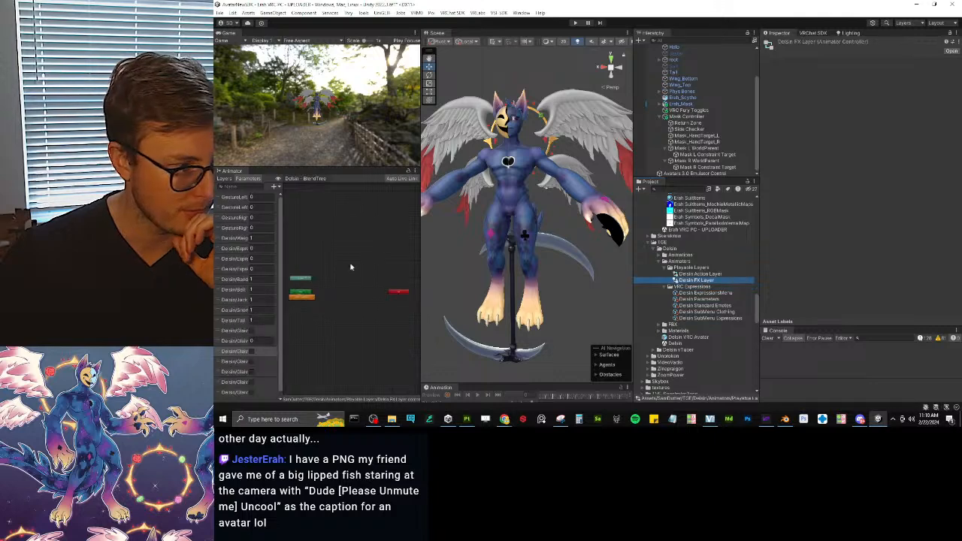
left_click(224, 178)
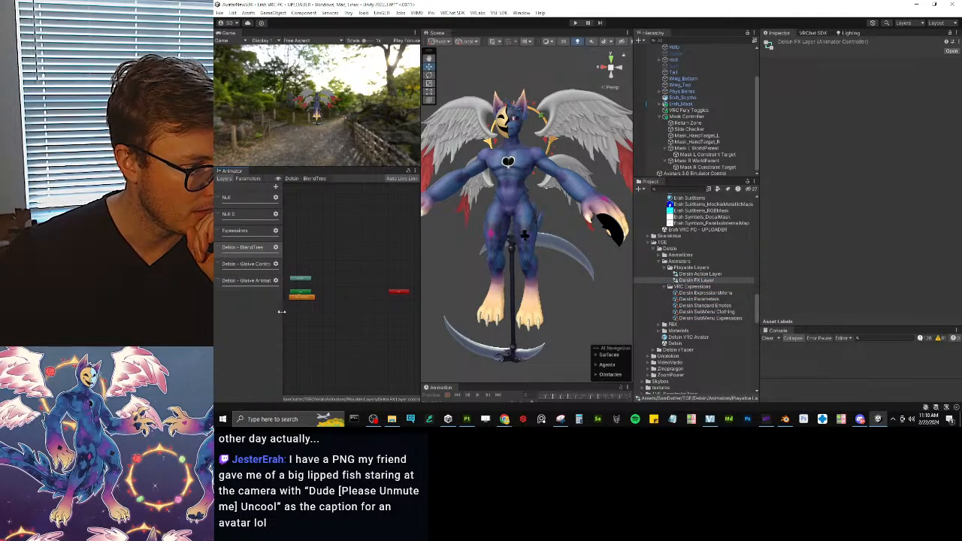
mouse_move(281, 312)
left_mouse_down()
mouse_move(346, 311)
mouse_move(296, 305)
left_mouse_up()
left_click(301, 264)
scroll(371, 304, "up", 4)
left_click(366, 258)
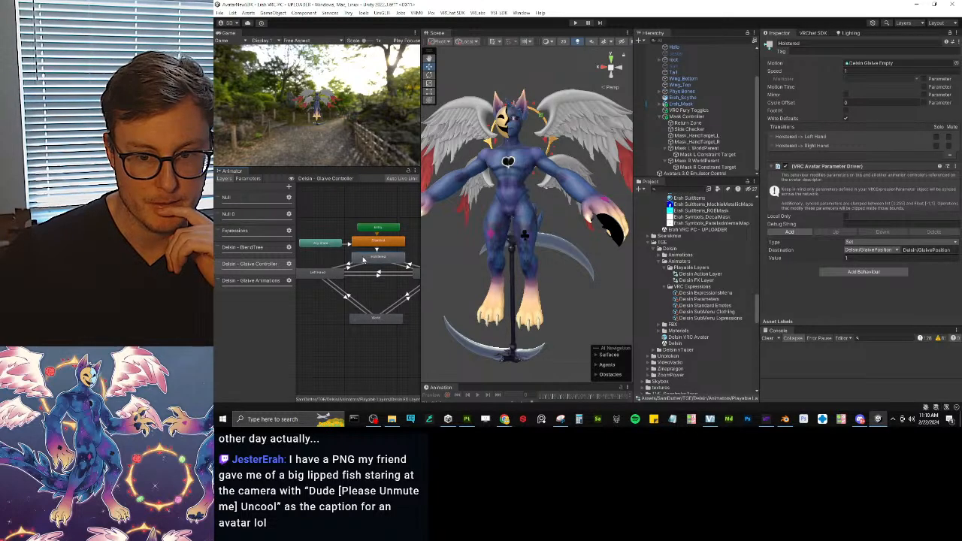
Step: Examine the nested blend trees in the Delsin - BlendTree layer
left_click(273, 248)
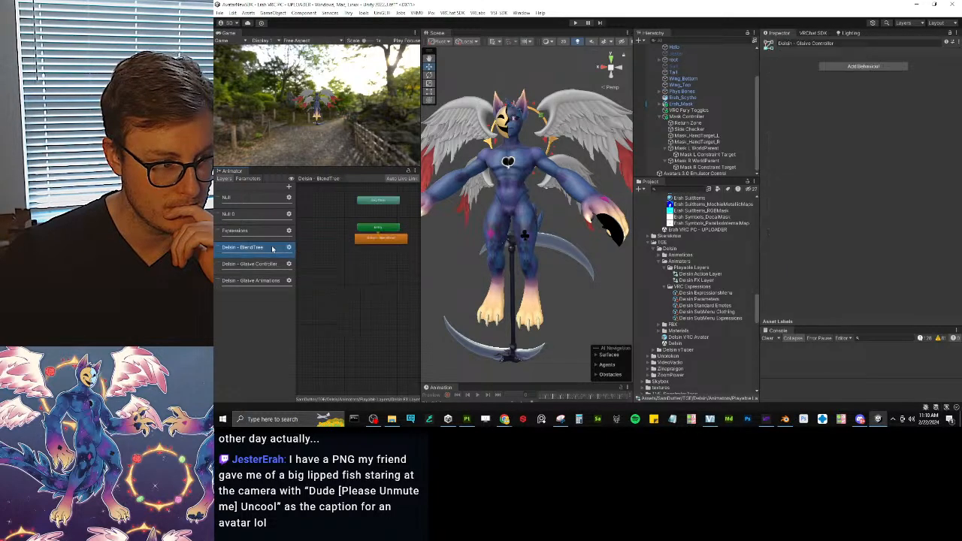
double_click(362, 240)
middle_click_drag(347, 297, 348, 229)
scroll(348, 229, "up", 5)
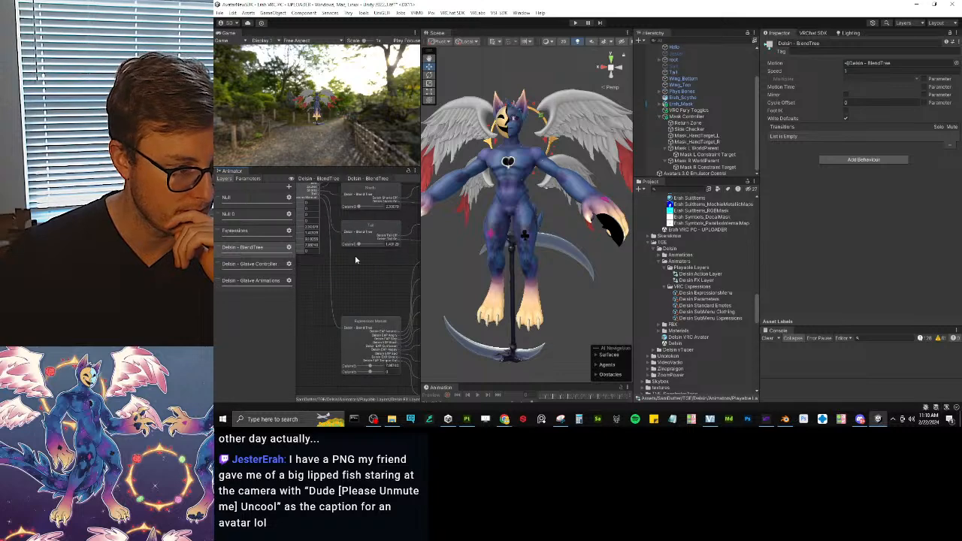
middle_click_drag(366, 262, 366, 304)
middle_click_drag(343, 224, 340, 334)
middle_click_drag(342, 280, 344, 335)
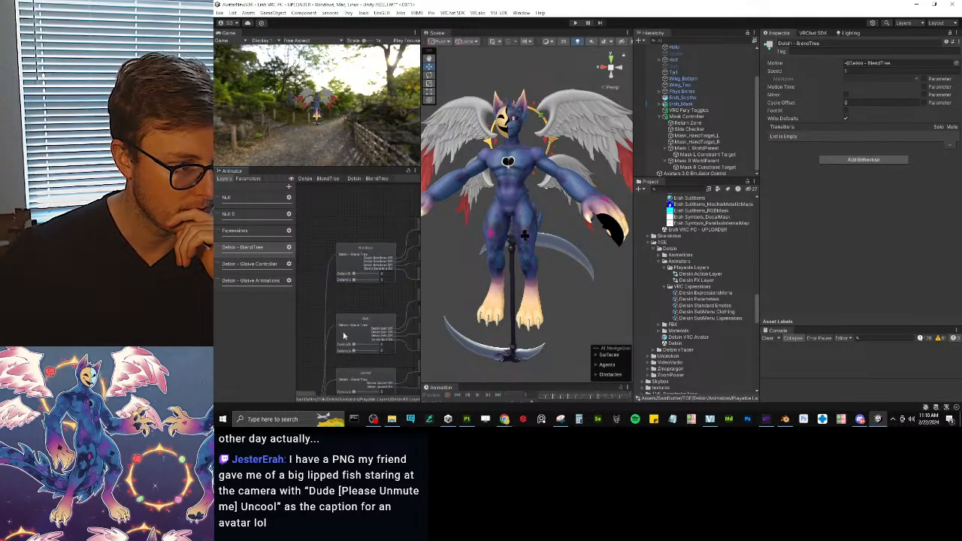
scroll(354, 292, "down", 6)
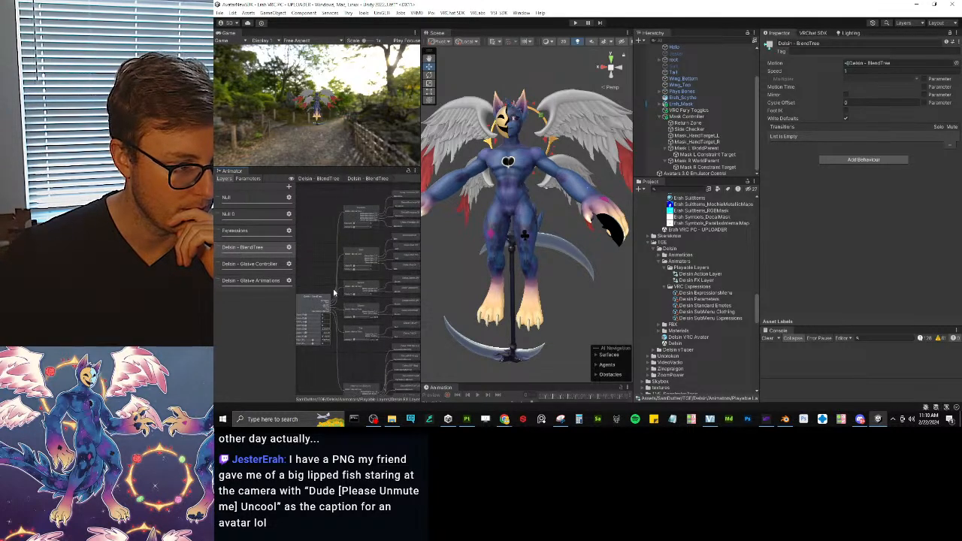
Step: Inspect the Off and Shoulder states in the Delsin - Glaive Animations layer and locate the Off state's motion clip in the project
left_click(262, 264)
left_click(252, 281)
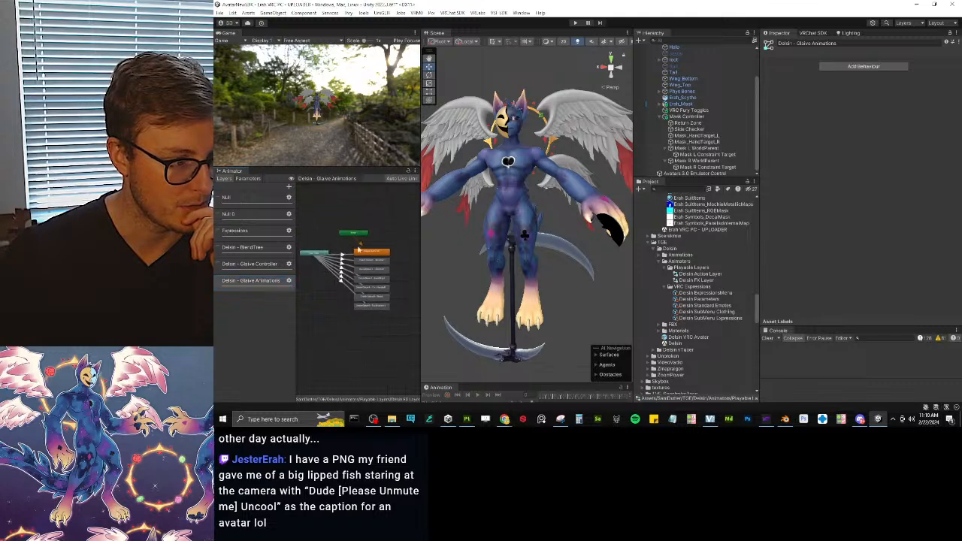
left_click(369, 231)
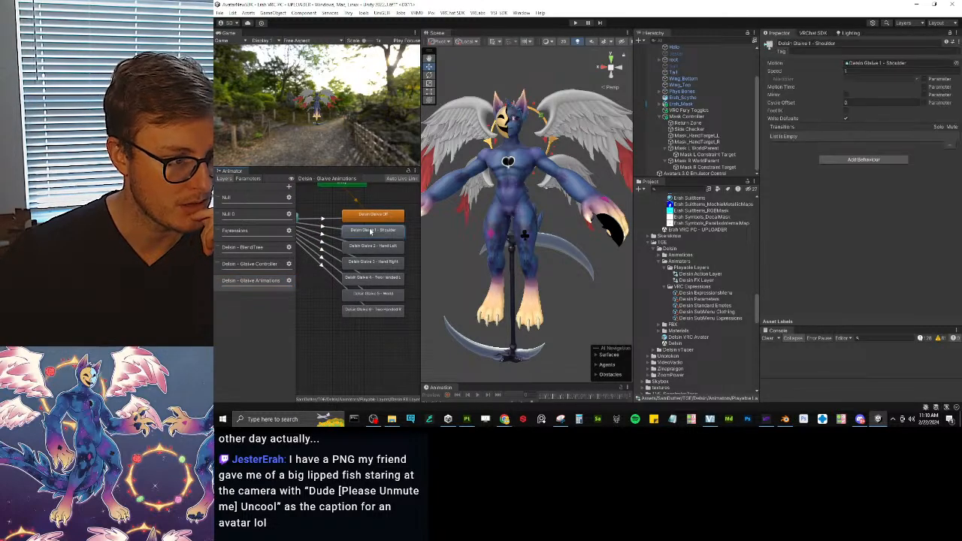
left_click(377, 217)
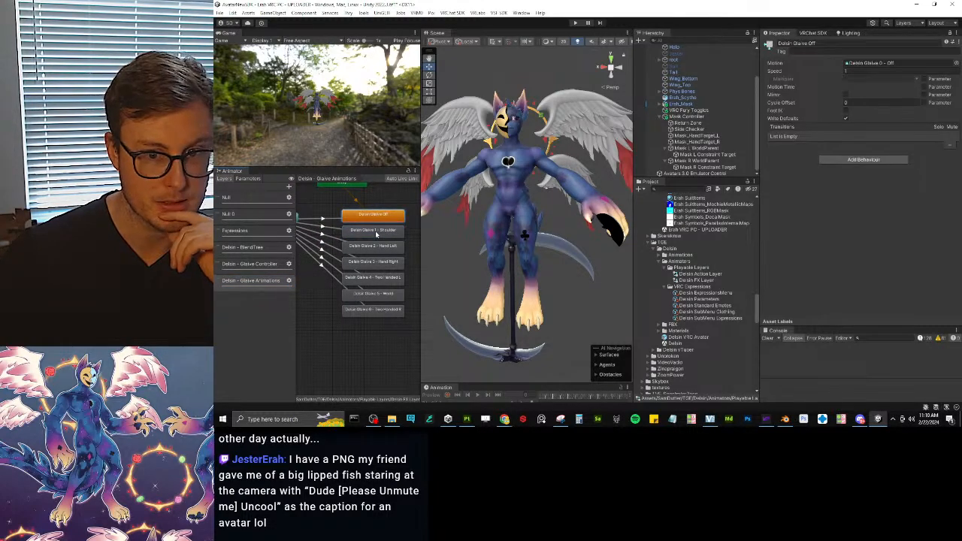
left_click(872, 63)
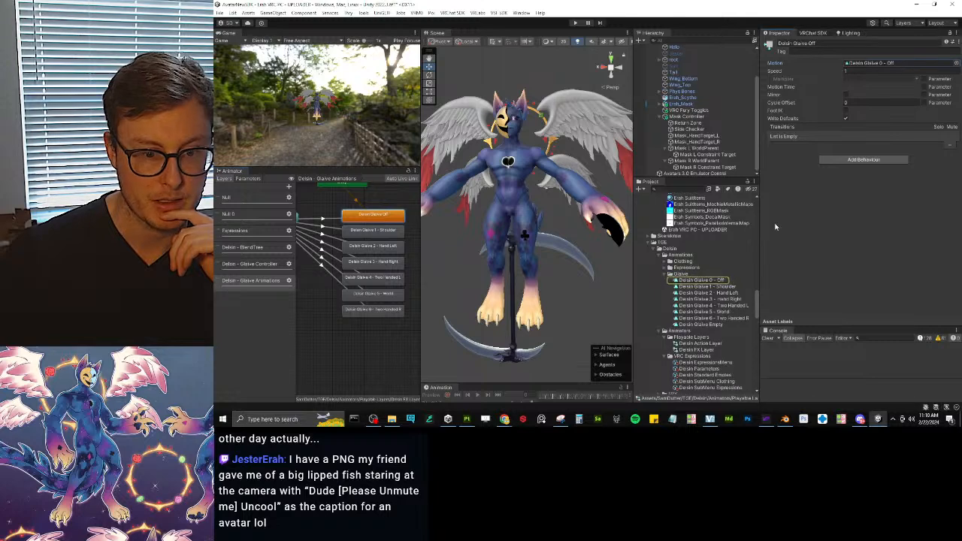
Step: Compare the animated constraint properties of the Delsin Glaive 0 - Off and Delsin Glaive 5 - World clips in an enlarged Animation view
left_click(708, 280)
left_click_drag(538, 384, 510, 250)
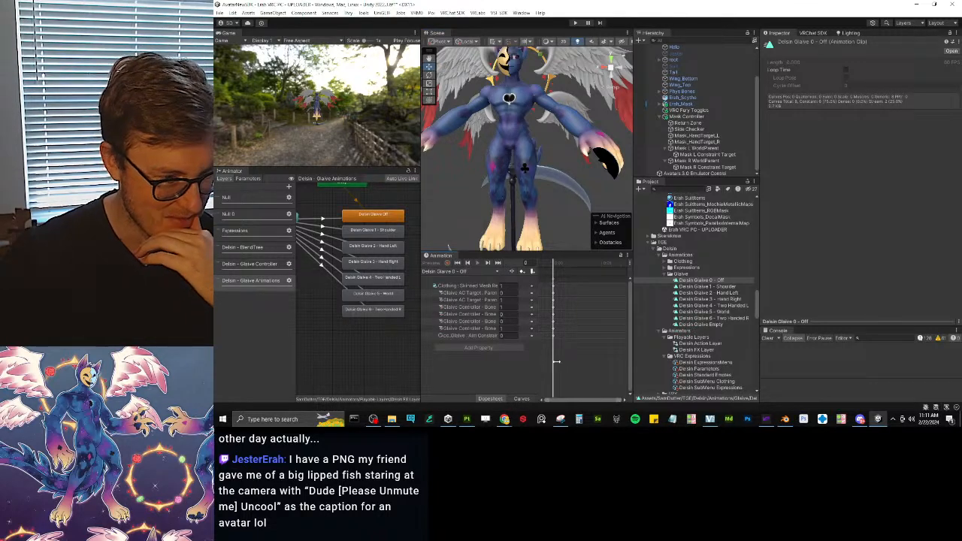
left_click_drag(422, 368, 323, 366)
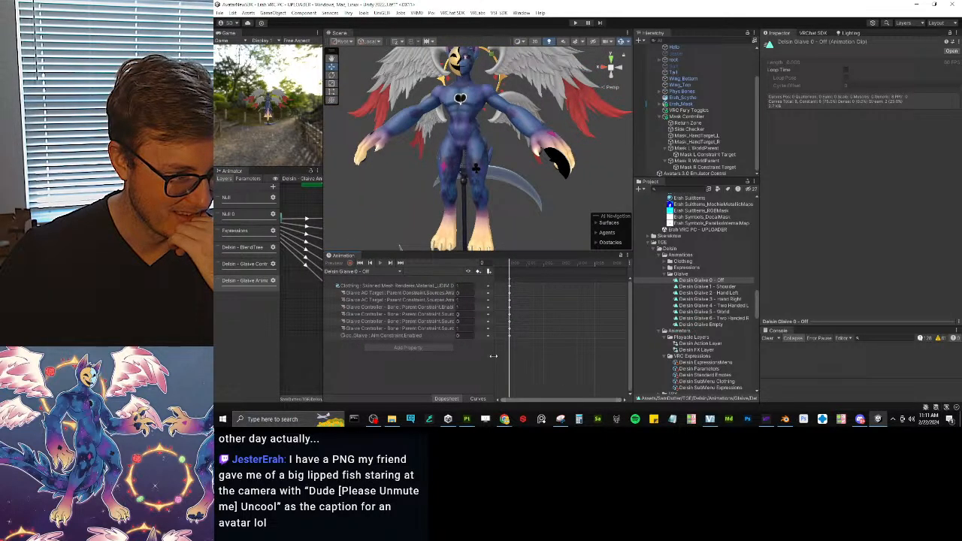
left_click_drag(494, 356, 568, 355)
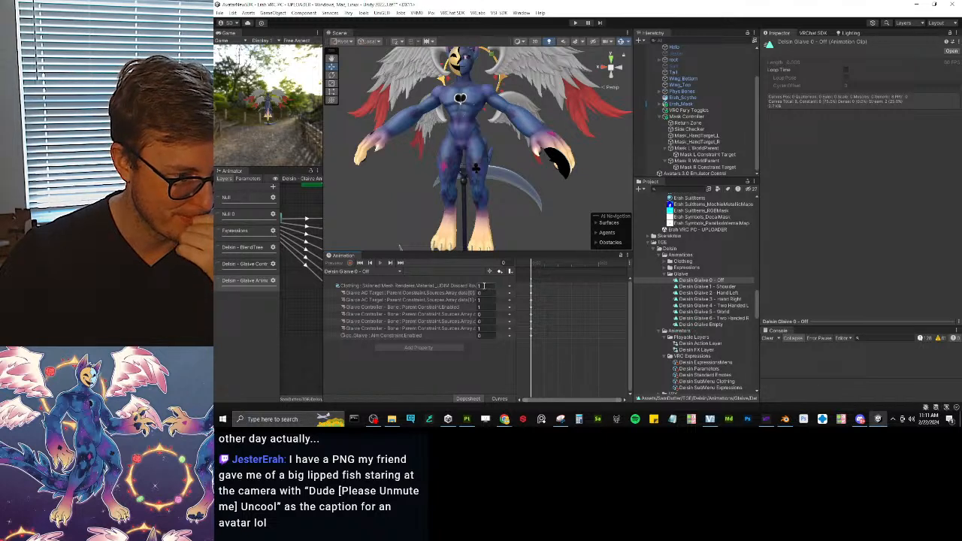
left_click(707, 311)
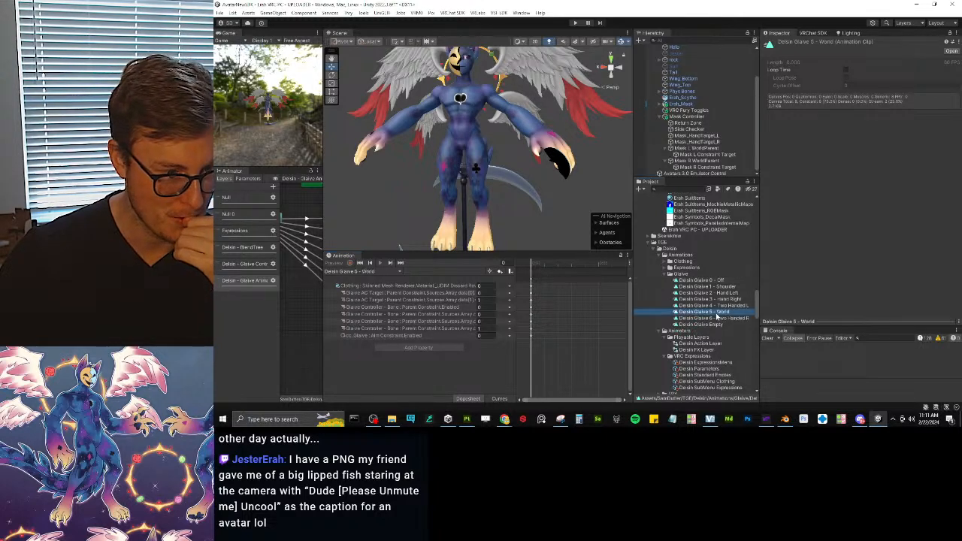
left_click(426, 300)
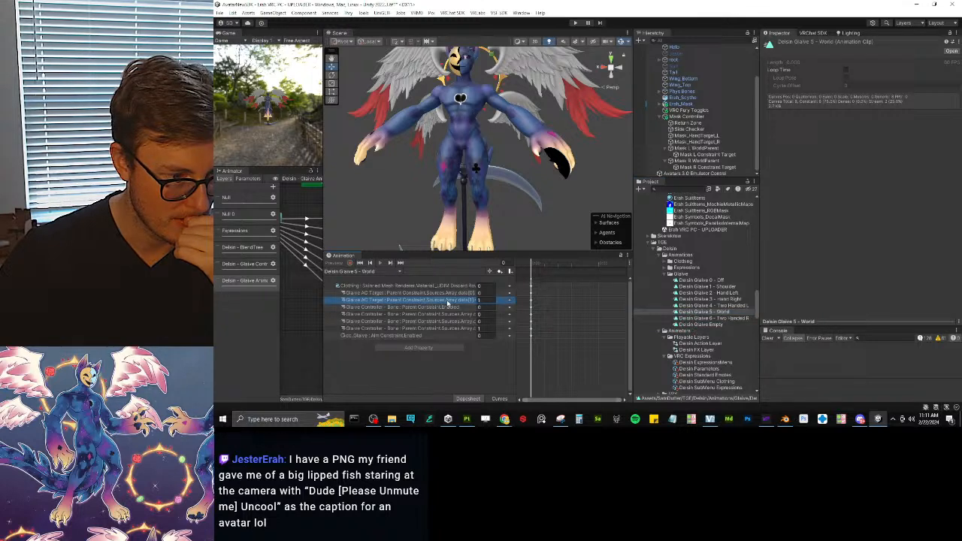
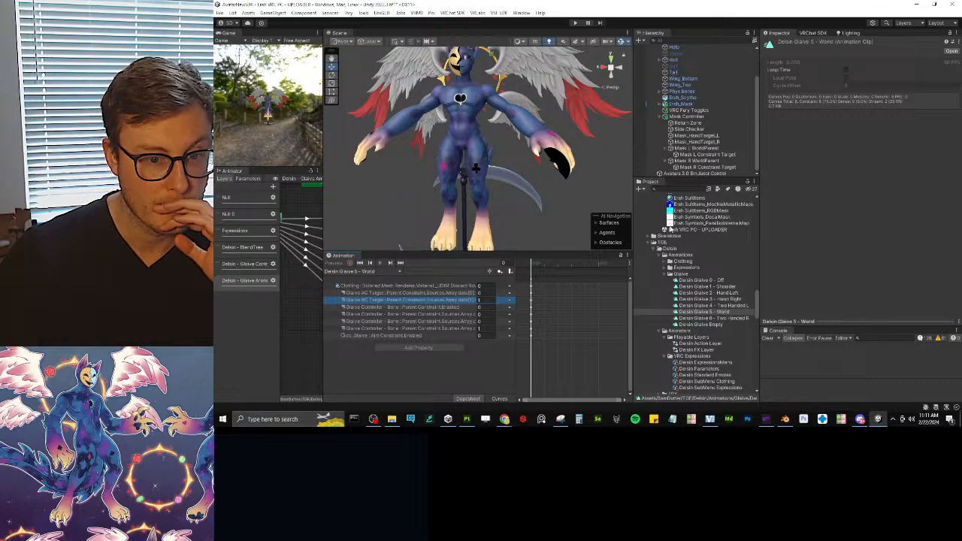
Step: Save the changes to the Erah VRC PC - UPLOADER scene and open the Delsin scene
scroll(697, 255, "up", 6)
scroll(698, 260, "down", 8)
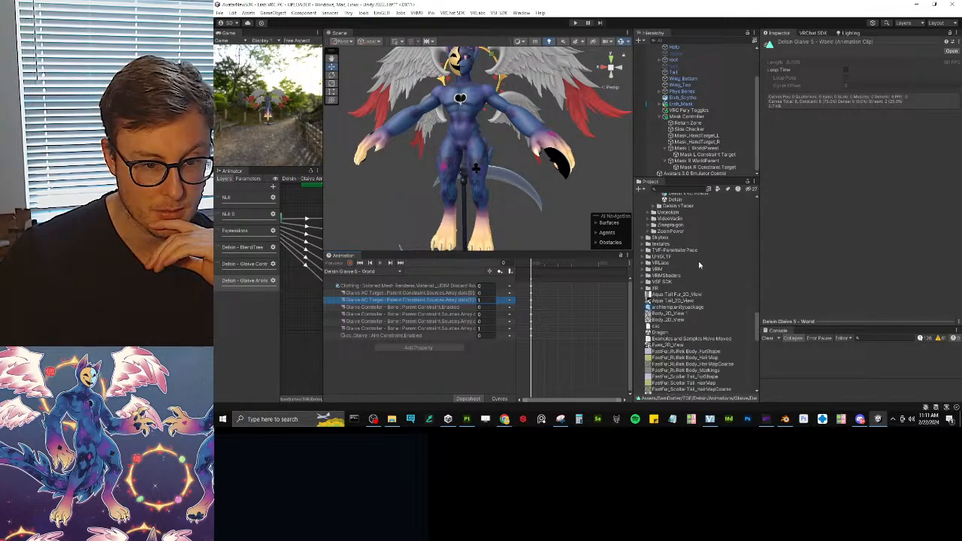
double_click(685, 272)
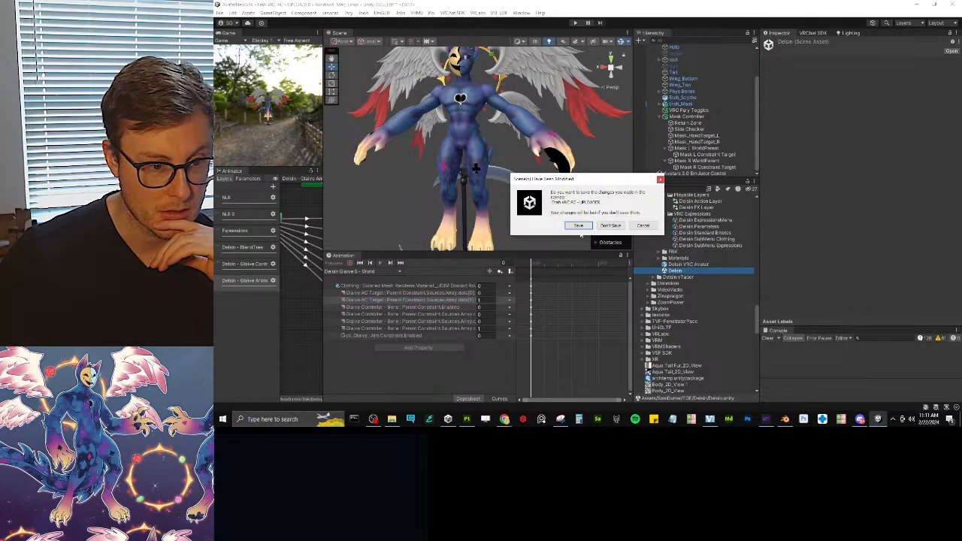
left_click(579, 226)
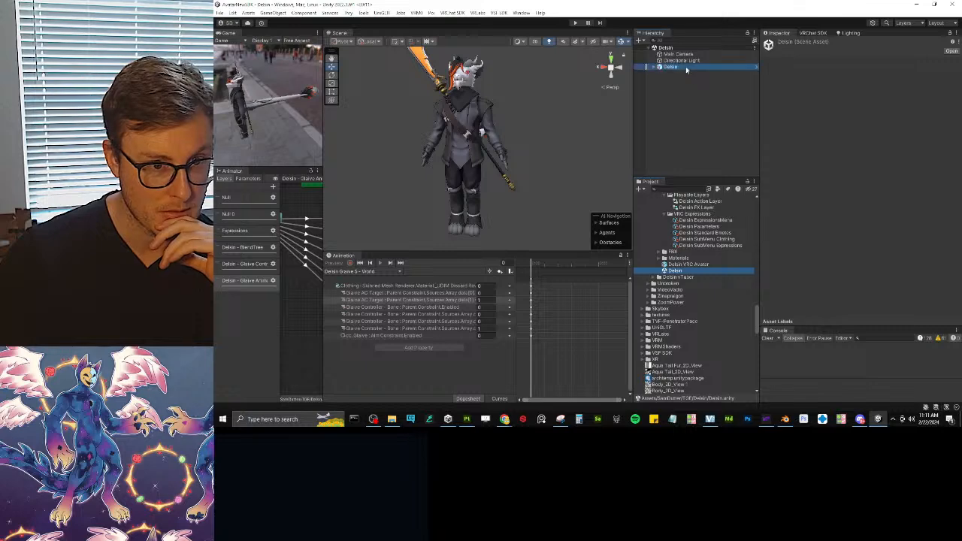
Step: Expand the Delsin avatar and inspect the Parent Constraint on Glaive Controller - World
left_click(686, 67)
left_click(653, 67)
left_click(664, 98)
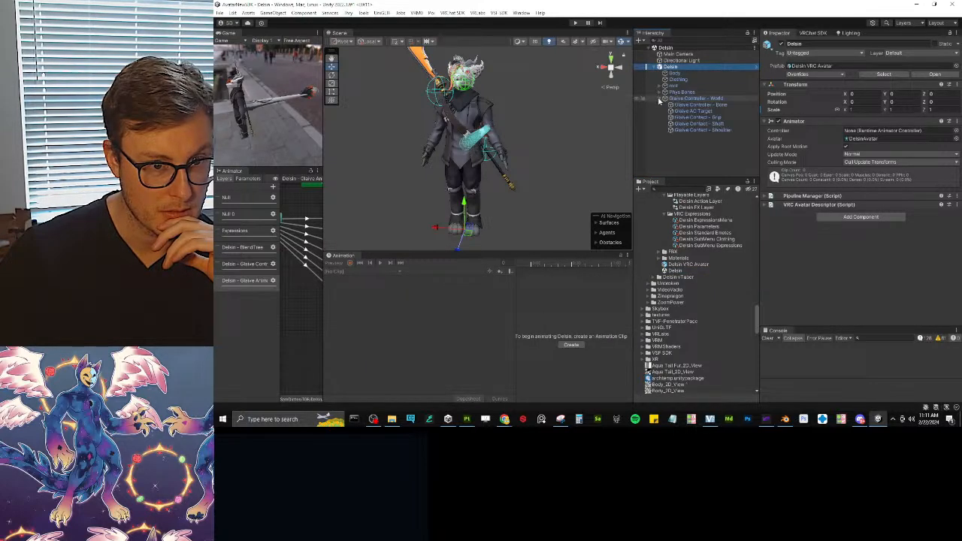
left_click(688, 100)
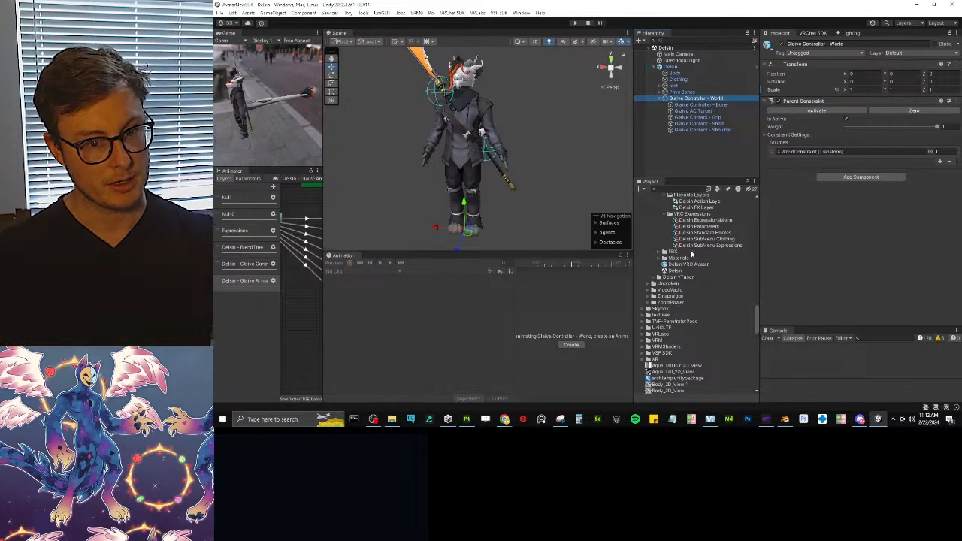
Step: Reopen the Erah VRC PC - UPLOADER scene and expand the Erah avatar to reach its Mask Controller
scroll(699, 278, "up", 10)
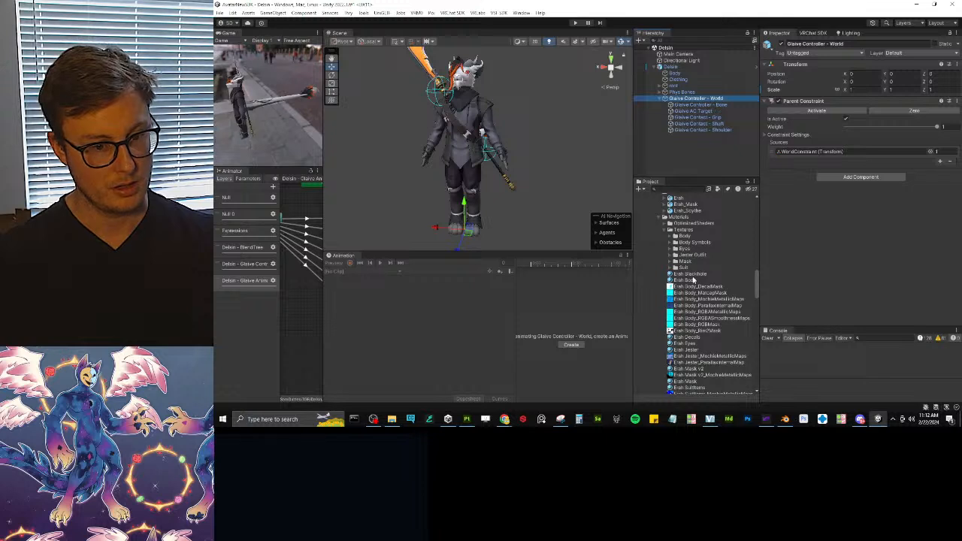
scroll(693, 278, "down", 5)
double_click(696, 276)
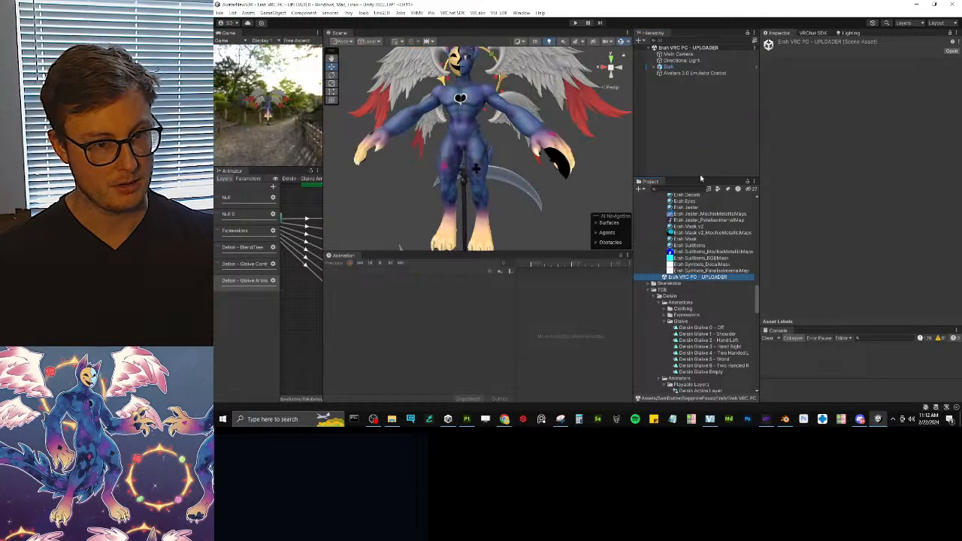
left_click(677, 73)
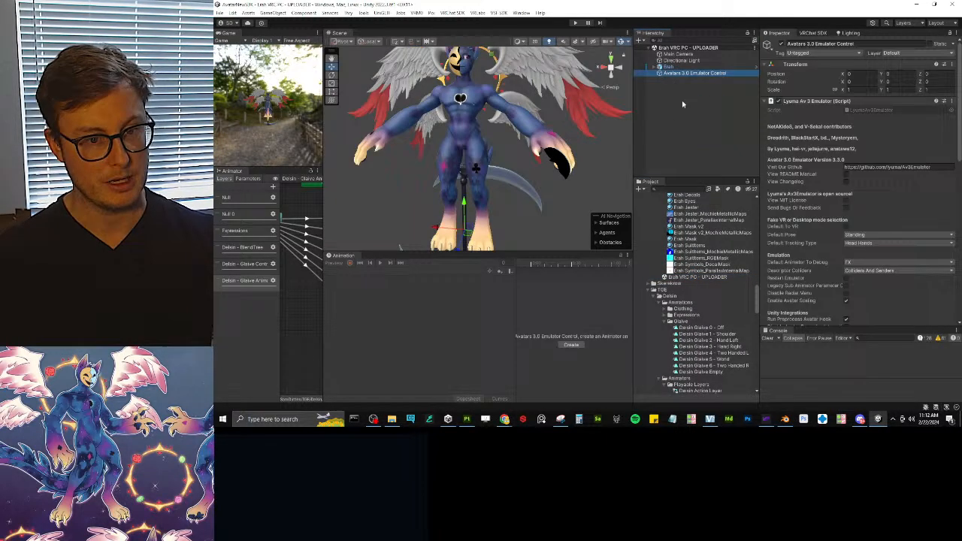
left_click(653, 68)
left_click(693, 155)
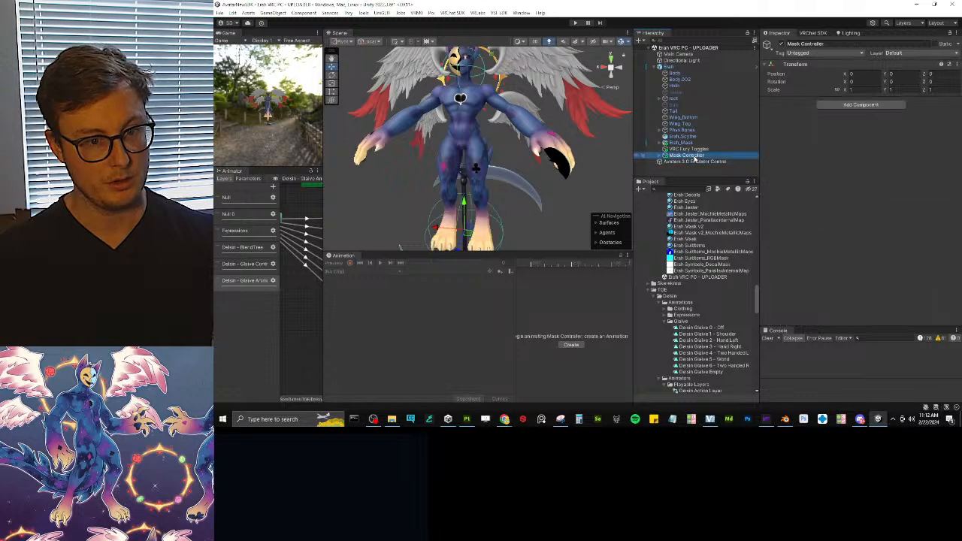
key("Up")
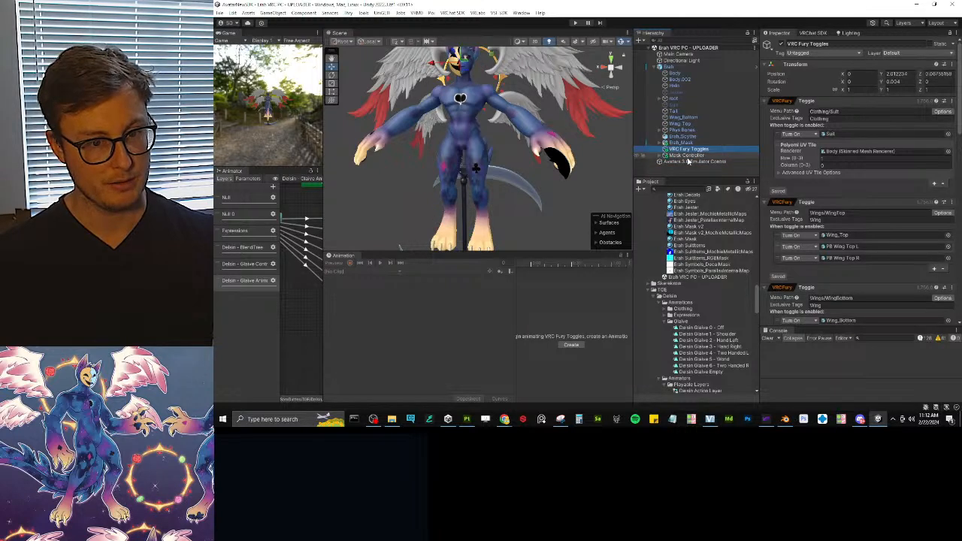
Step: Expand Erah's Mask Controller and inspect the Parent Constraints on Mask L WorldParent and Mask L Constraint Target
left_click(675, 143)
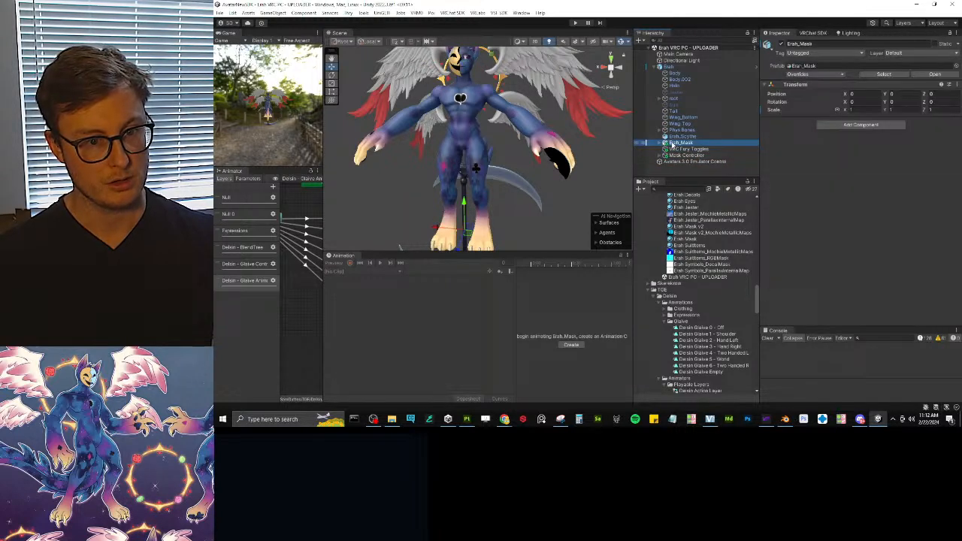
left_click(660, 155)
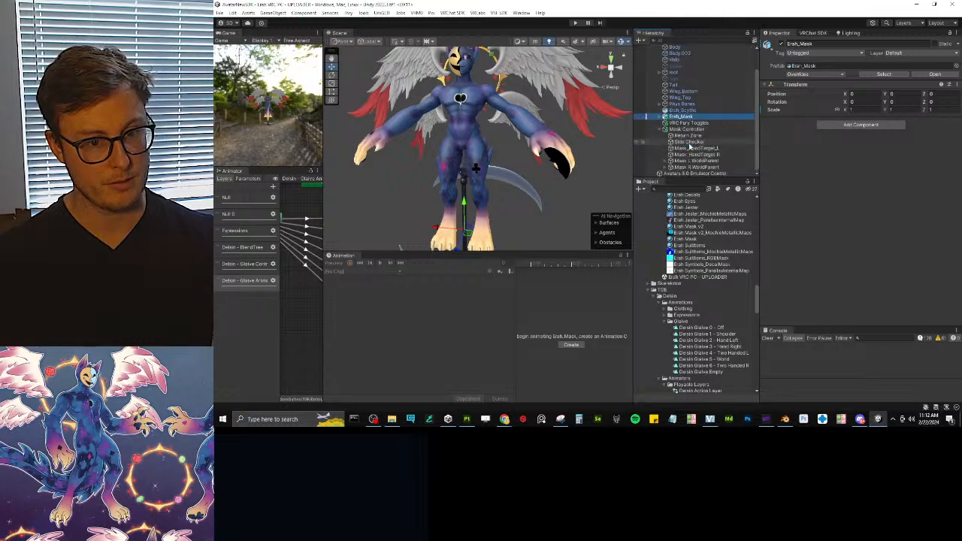
left_click(709, 161)
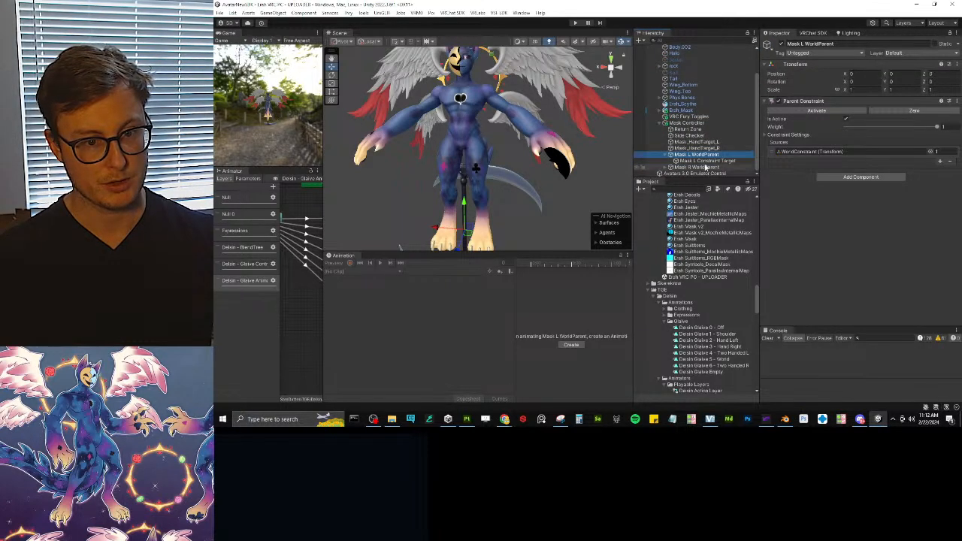
left_click(705, 161)
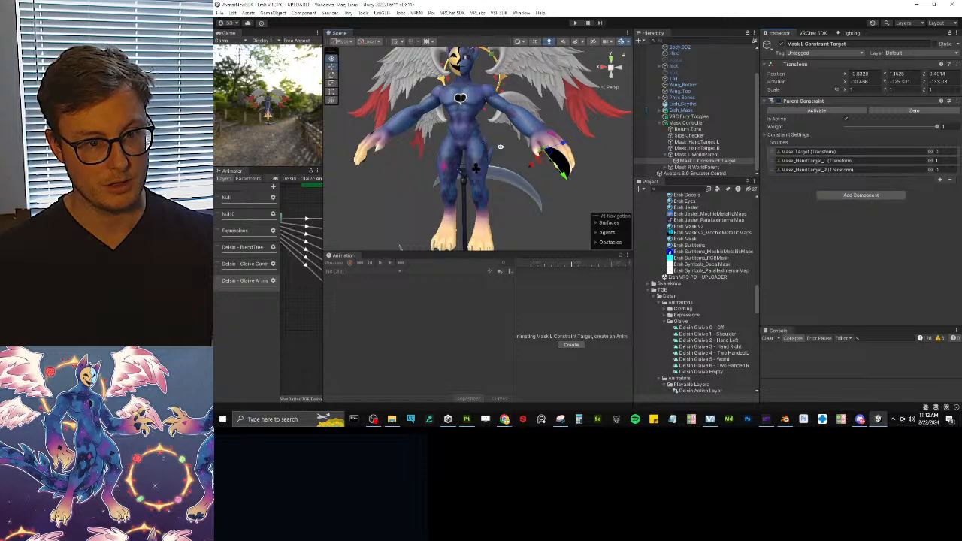
left_click_drag(527, 141, 527, 154, "alt")
scroll(697, 79, "up", 2)
left_click(686, 74)
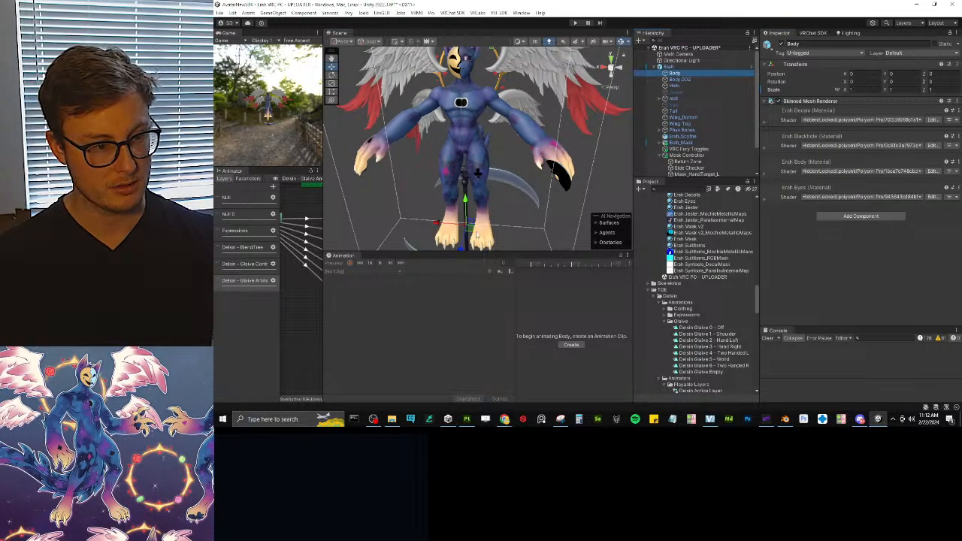
mouse_move(470, 227)
left_mouse_down()
mouse_move(460, 227)
mouse_move(452, 203)
mouse_move(451, 147)
mouse_move(496, 214)
mouse_move(462, 219)
left_mouse_up()
key("ctrl+z")
left_click(671, 67)
key("ctrl+z")
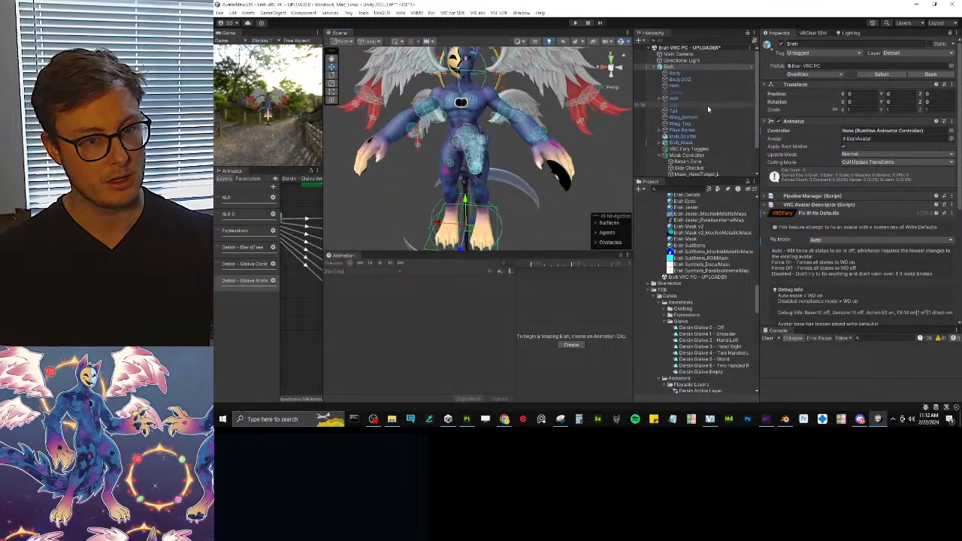
Step: Trace Mask_Right's constraint source and compare the Parent Constraint sources of Mask R Constraint Target and Mask L Constraint Target
scroll(707, 106, "down", 2)
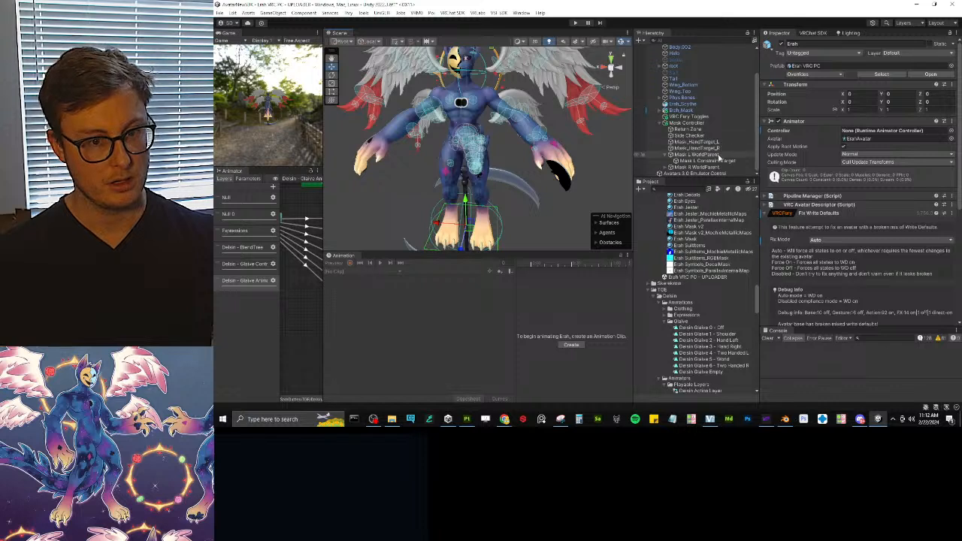
left_click(707, 161)
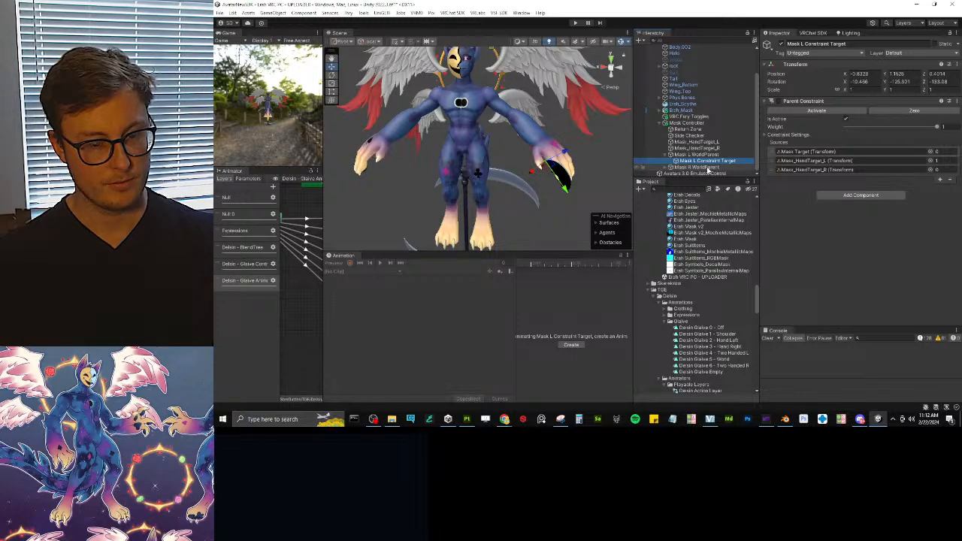
left_click(693, 148)
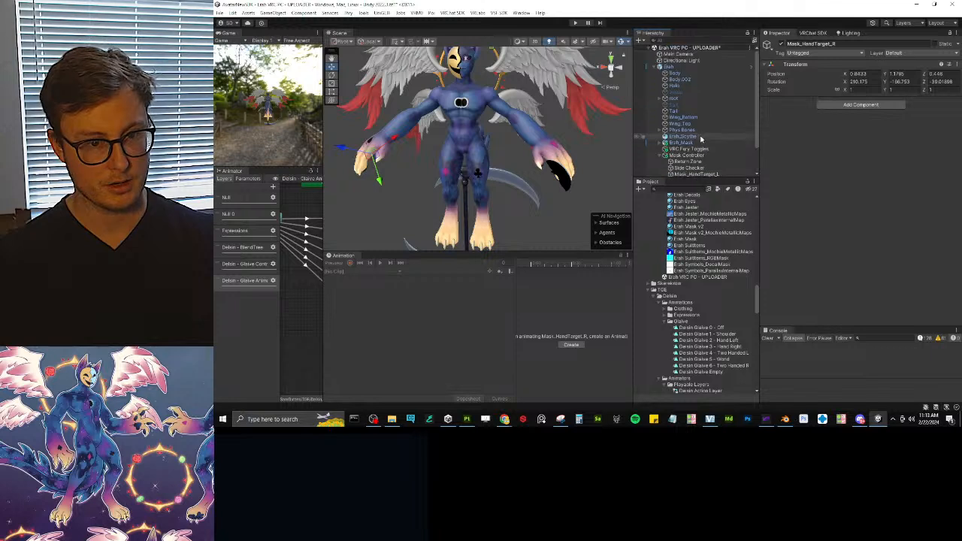
left_click(664, 111)
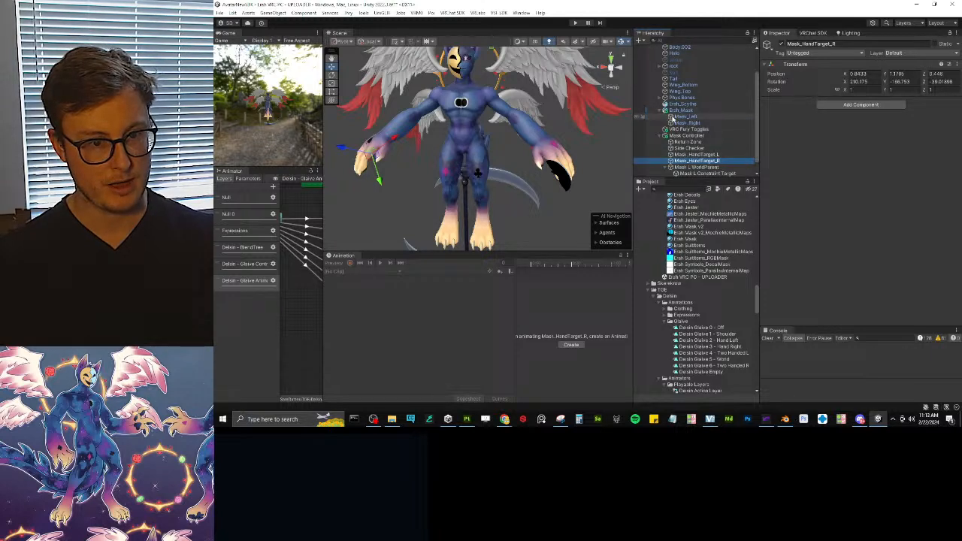
left_click(686, 123)
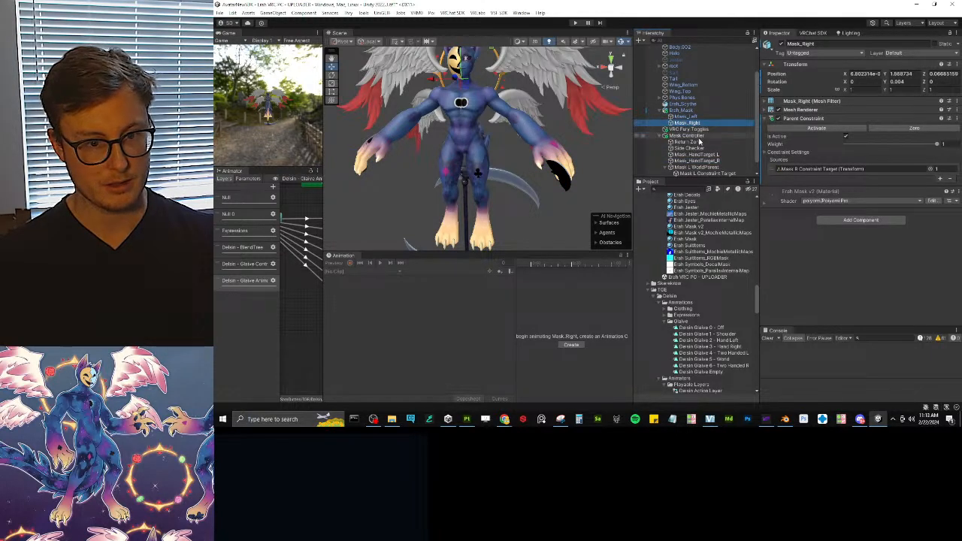
left_click(827, 168)
left_click(712, 167)
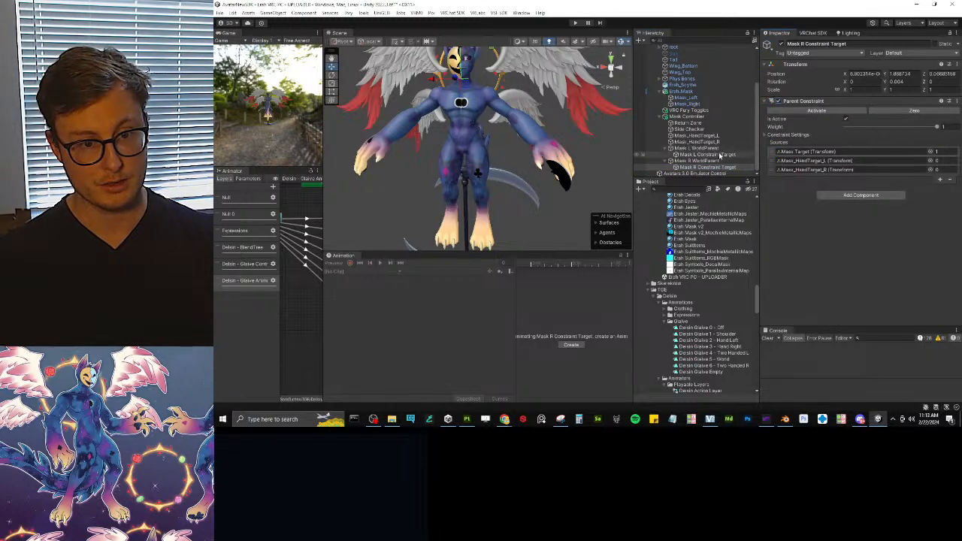
left_click(733, 155)
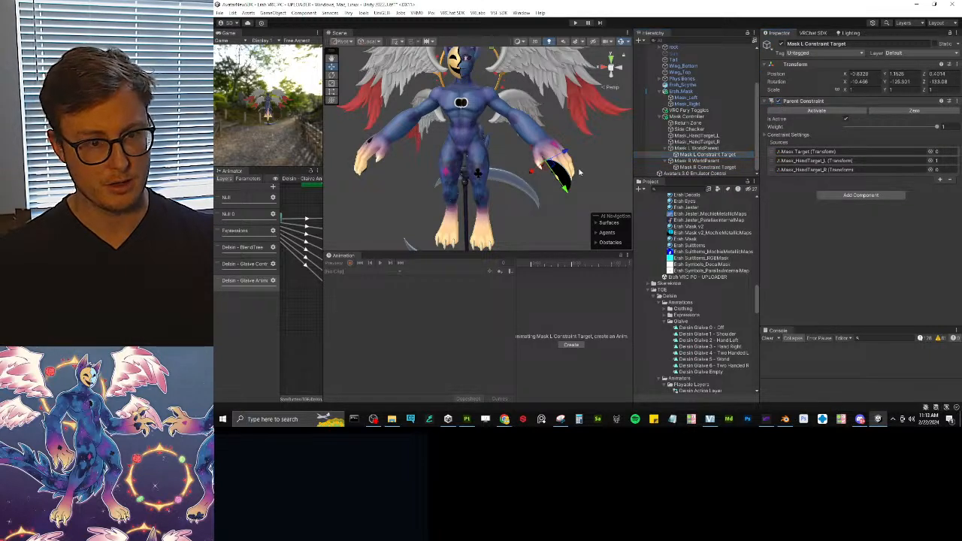
Step: Examine how the left mask half sits in Erah's hand from several angles with the avatar root selected
left_click_drag(556, 171, 484, 153, "alt")
scroll(692, 113, "up", 3)
left_click(669, 67)
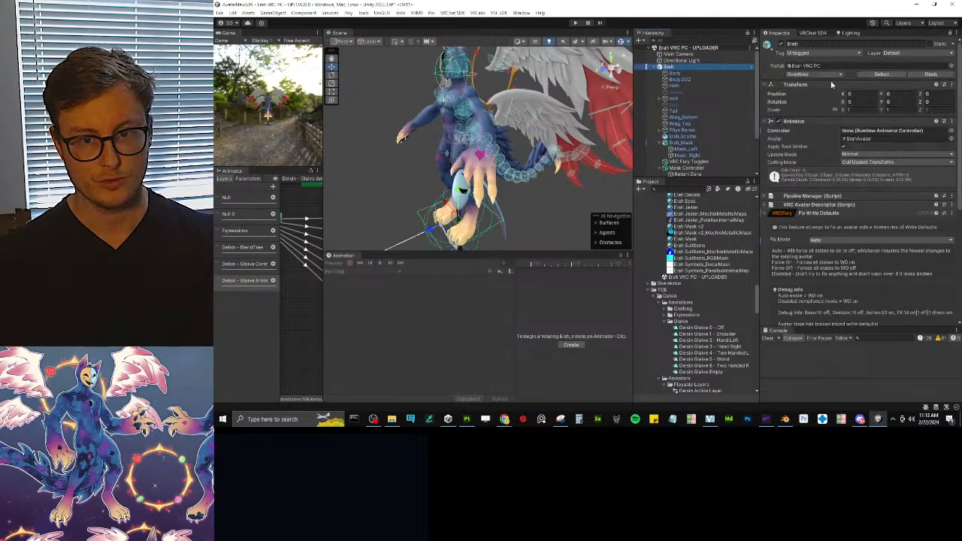
left_click_drag(461, 160, 507, 156, "alt")
scroll(707, 135, "down", 3)
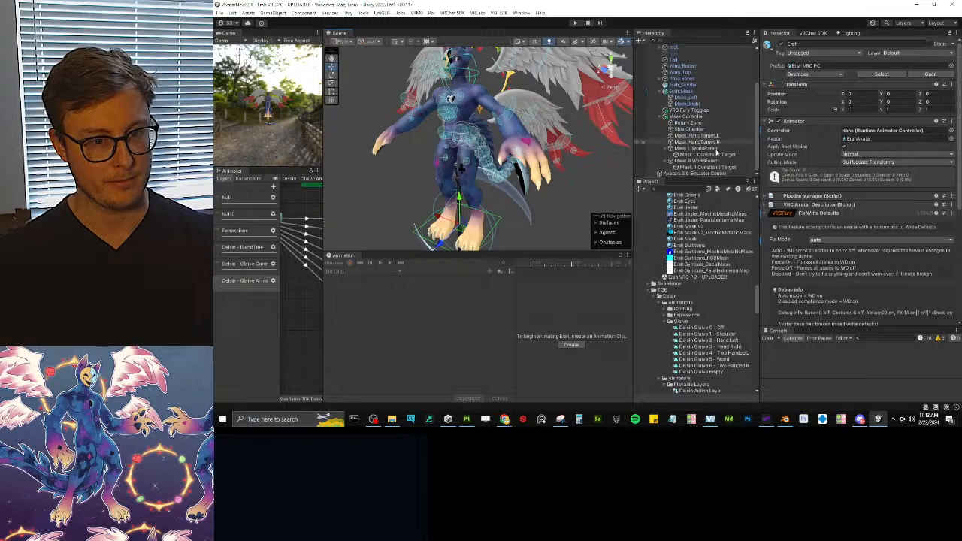
Step: Review the constraints of Mask R Constraint Target and the two mask WorldParent objects, and collapse both WorldParents
left_click(698, 169)
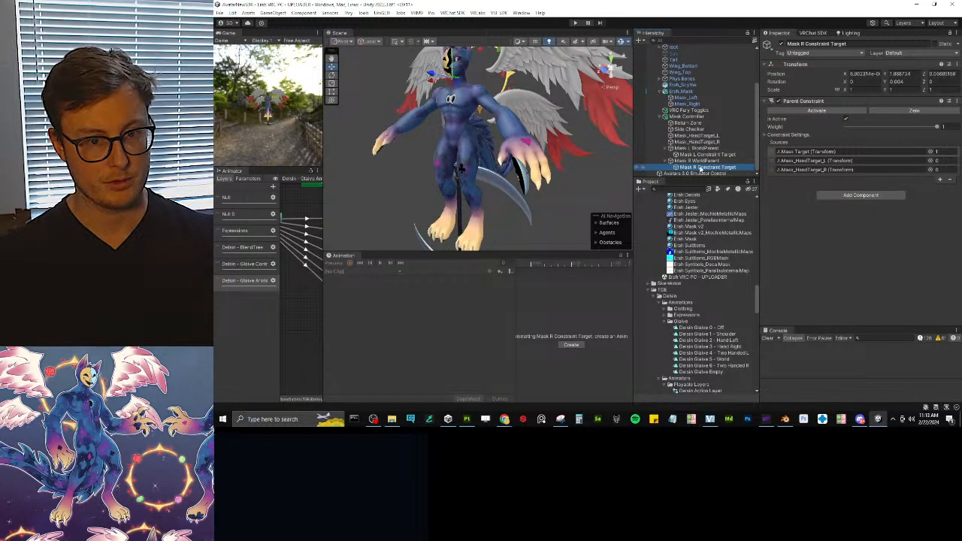
left_click(697, 161)
left_click(668, 149)
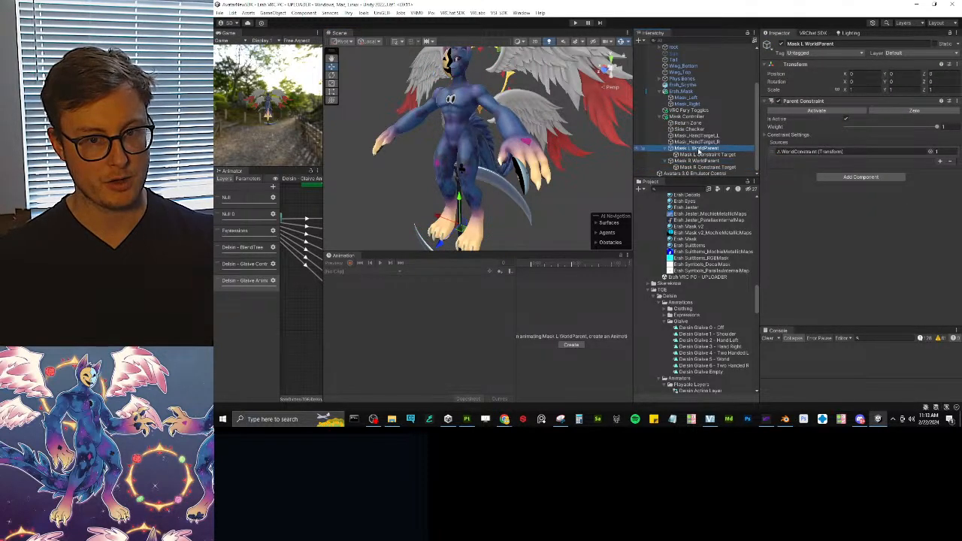
left_click(665, 149)
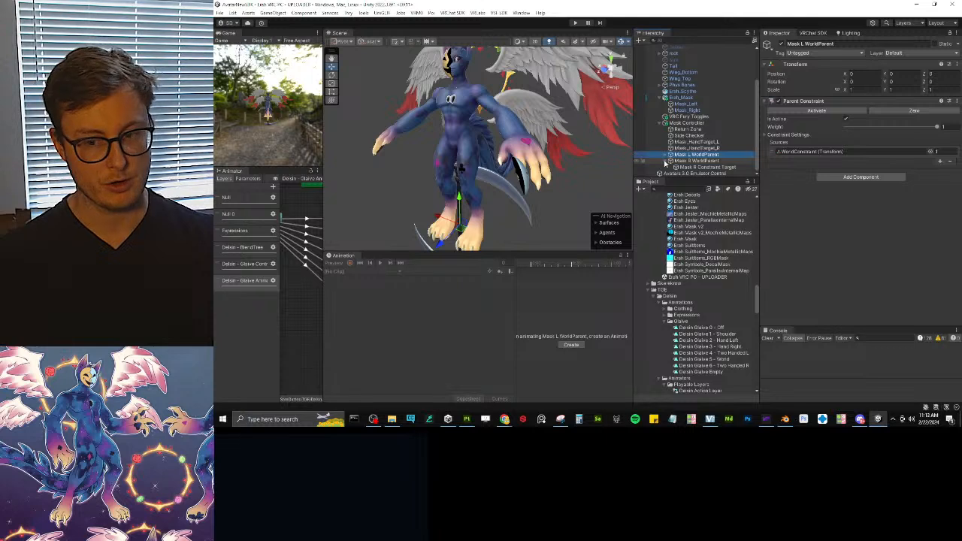
left_click(666, 160)
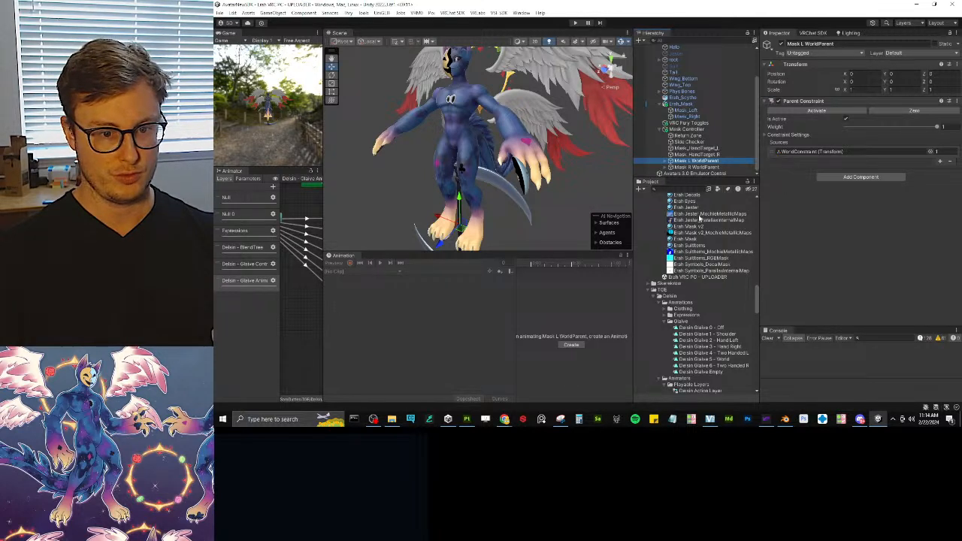
Step: Create a folder named Mask inside Erah's Animations folder
scroll(700, 218, "down", 10)
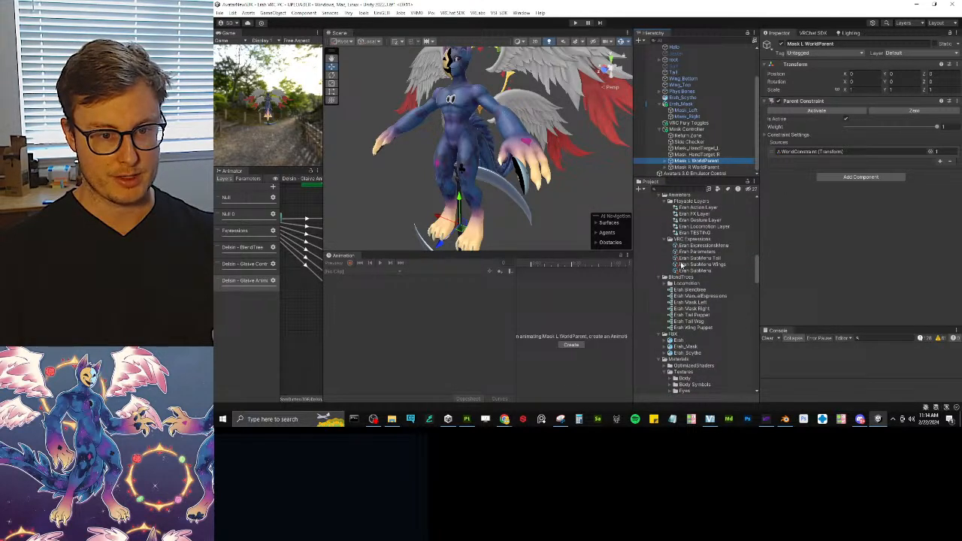
scroll(666, 213, "up", 4)
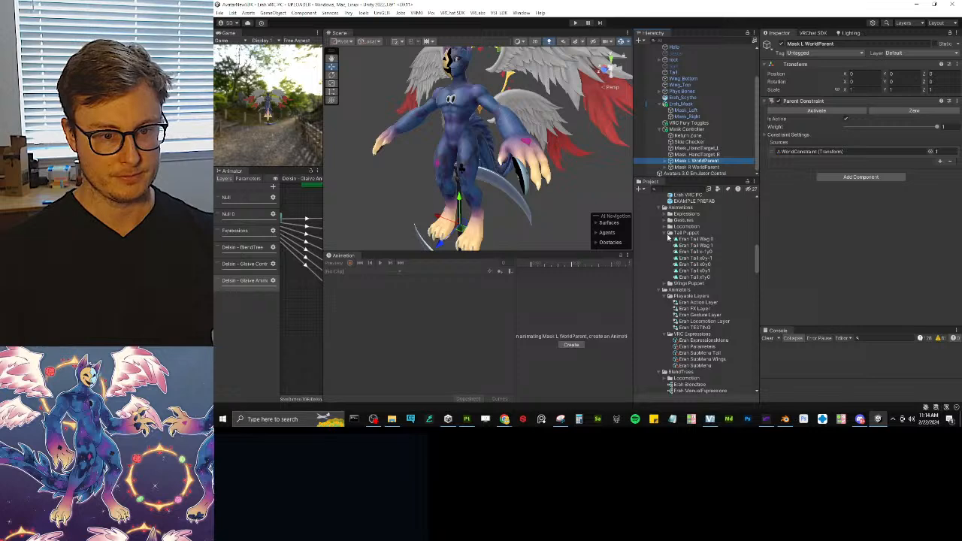
left_click(669, 233)
right_click(680, 210)
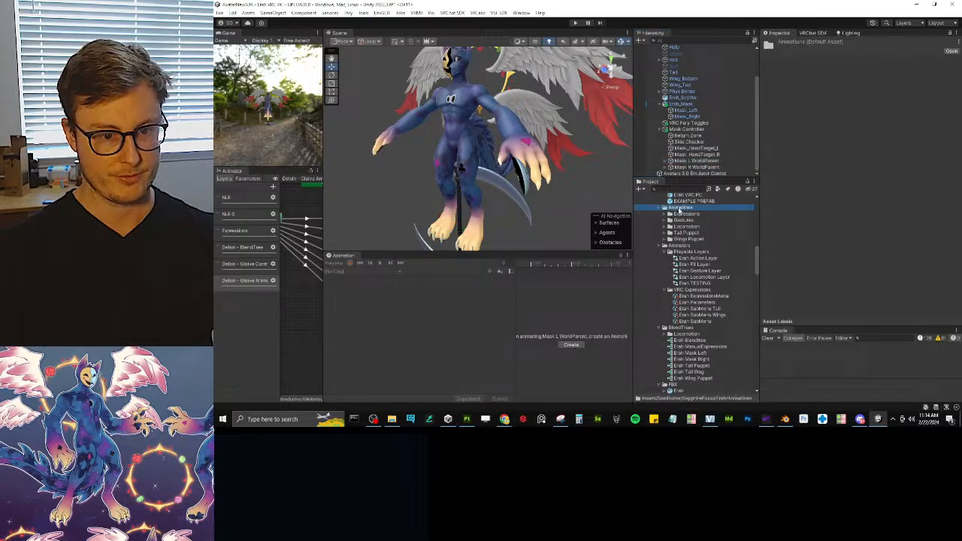
mouse_move(707, 140)
left_click(822, 61)
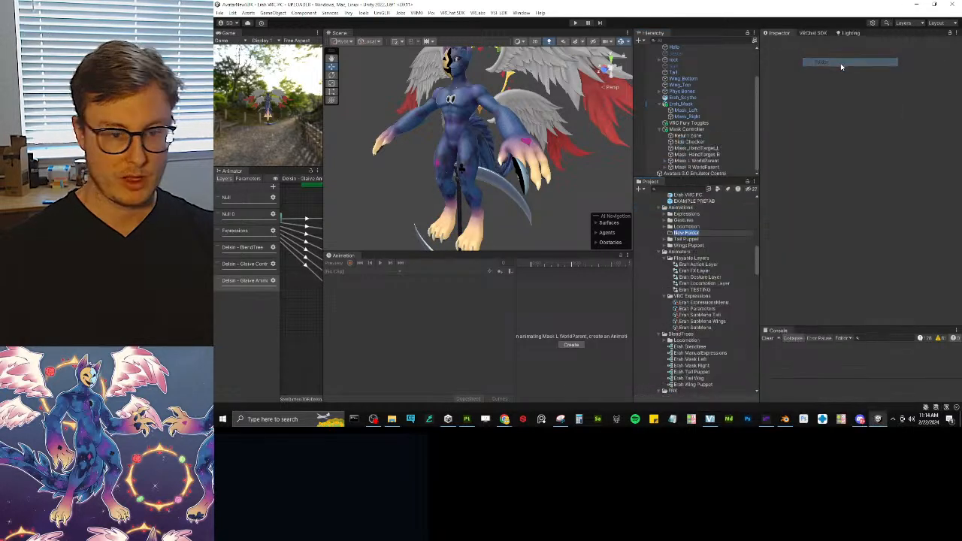
type("Mask")
key("Return")
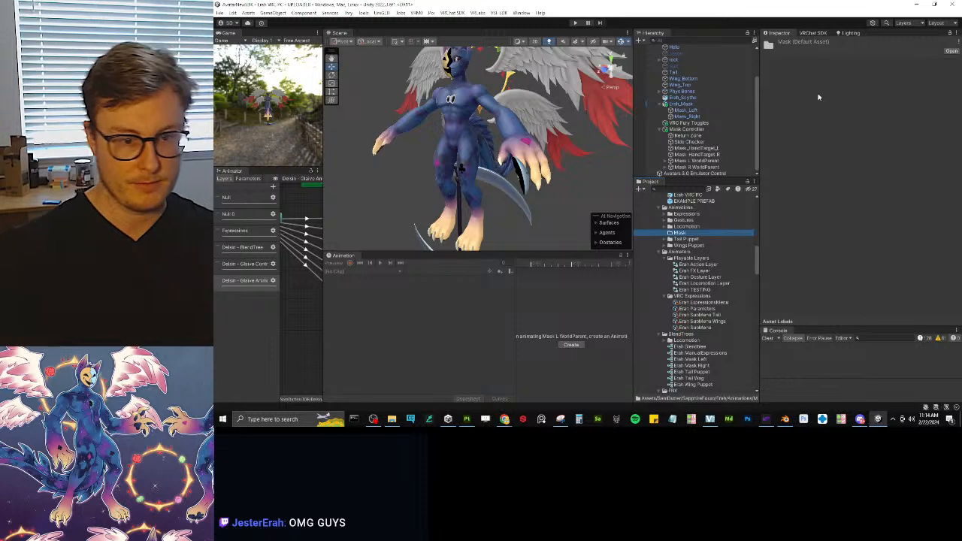
Step: Create an animation clip named Erah Mask Left 0 in the Mask folder
right_click(684, 236)
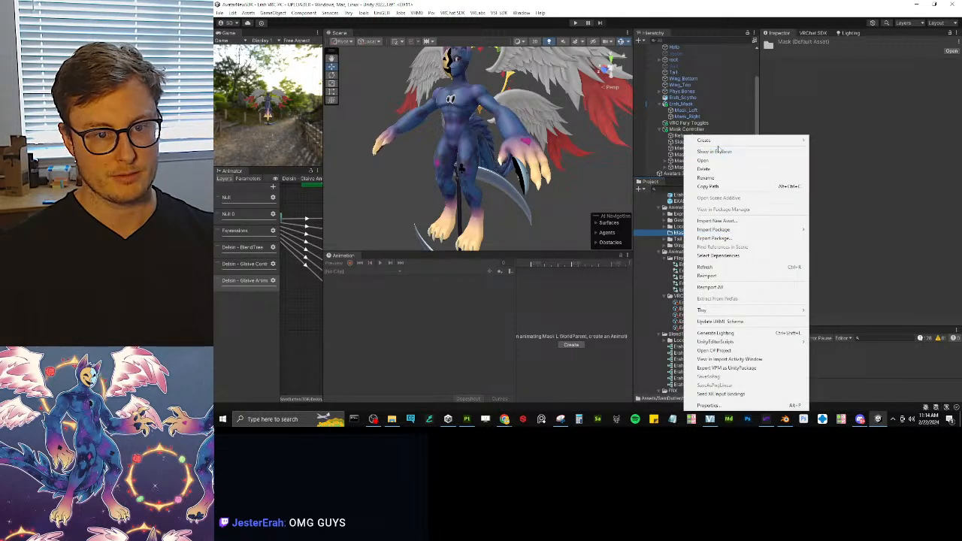
mouse_move(782, 141)
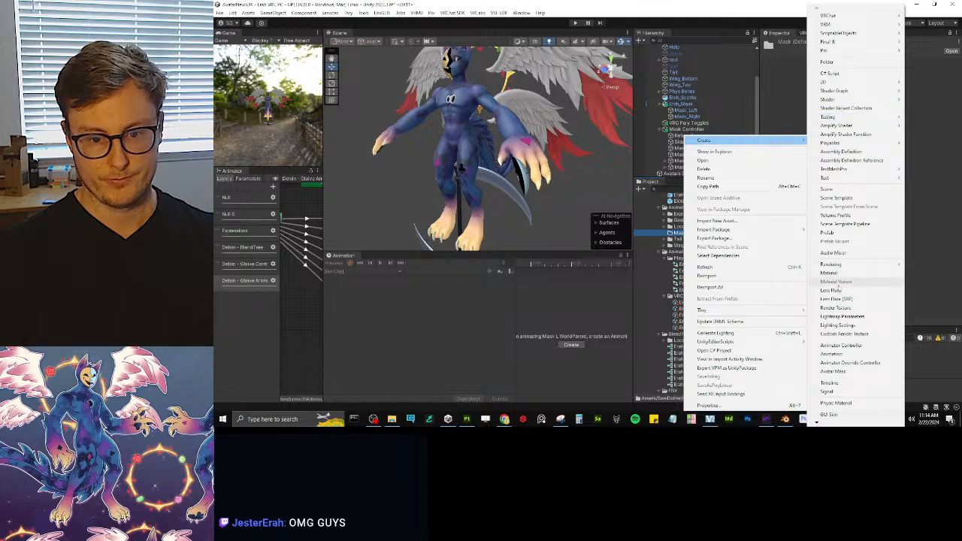
left_click(836, 354)
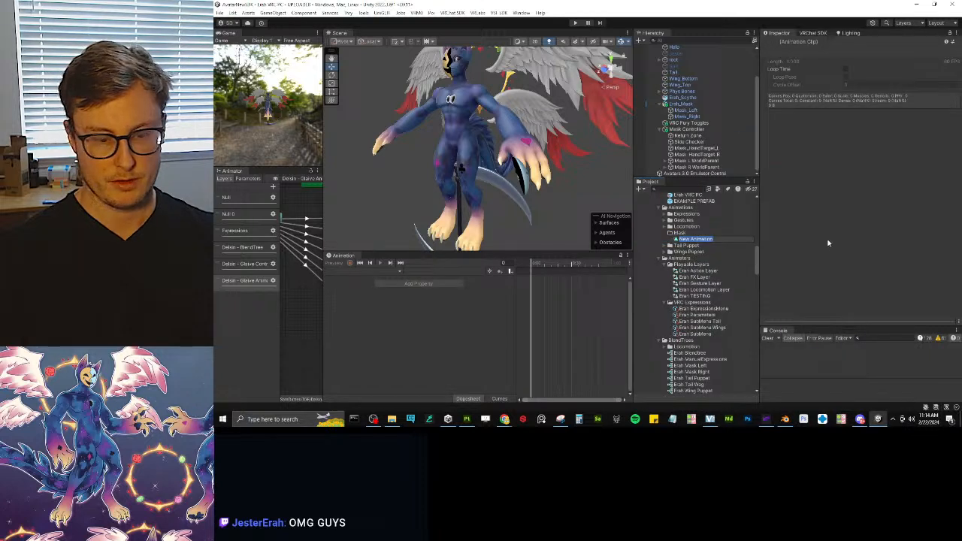
type("Erah Mask Left O")
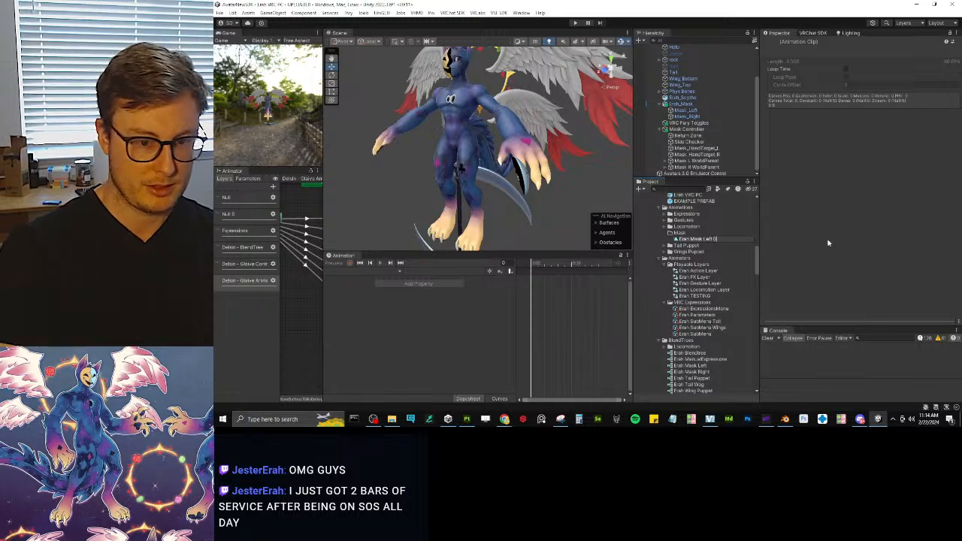
key("Return")
Step: Duplicate the Erah Mask Left 0 clip and rename the copy Erah Mask Right 0
key("ctrl+d")
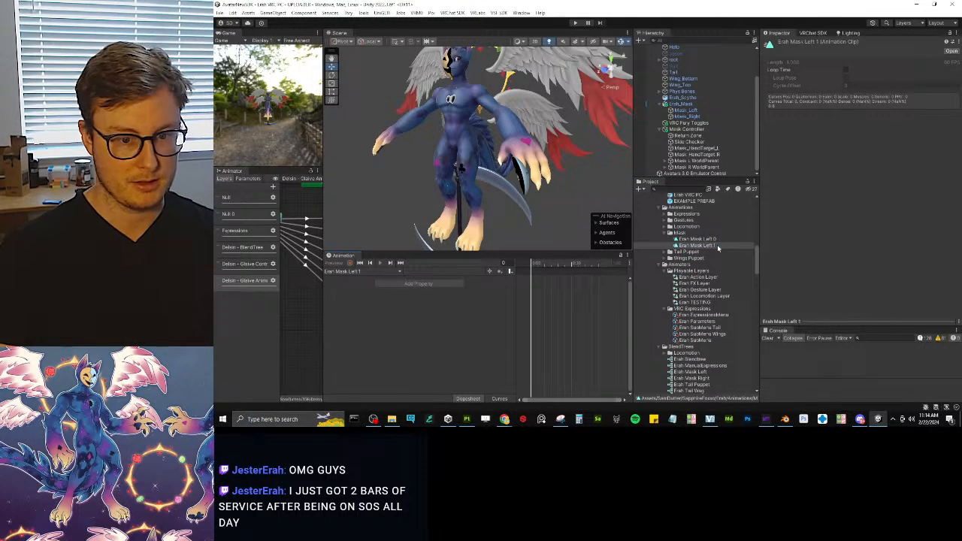
left_click(718, 247)
left_click(718, 247)
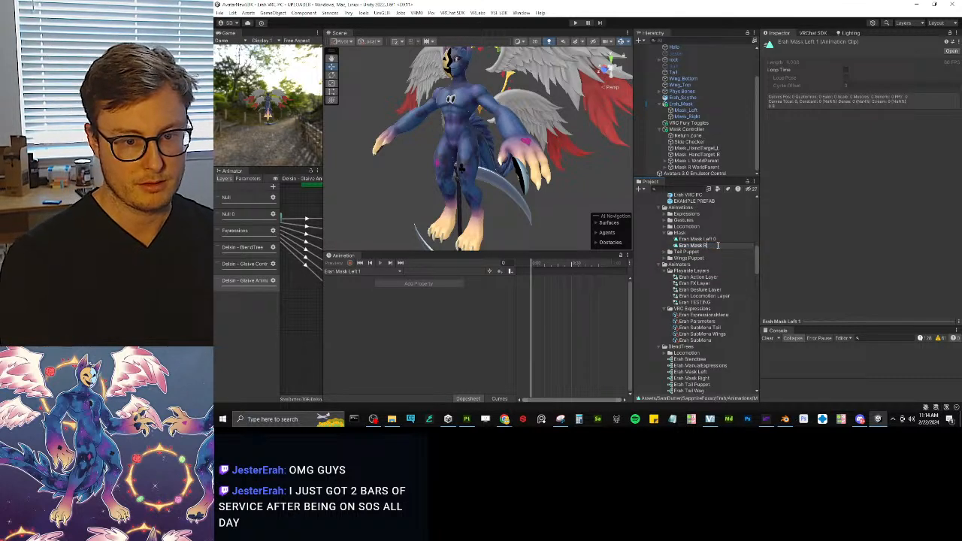
key("Return")
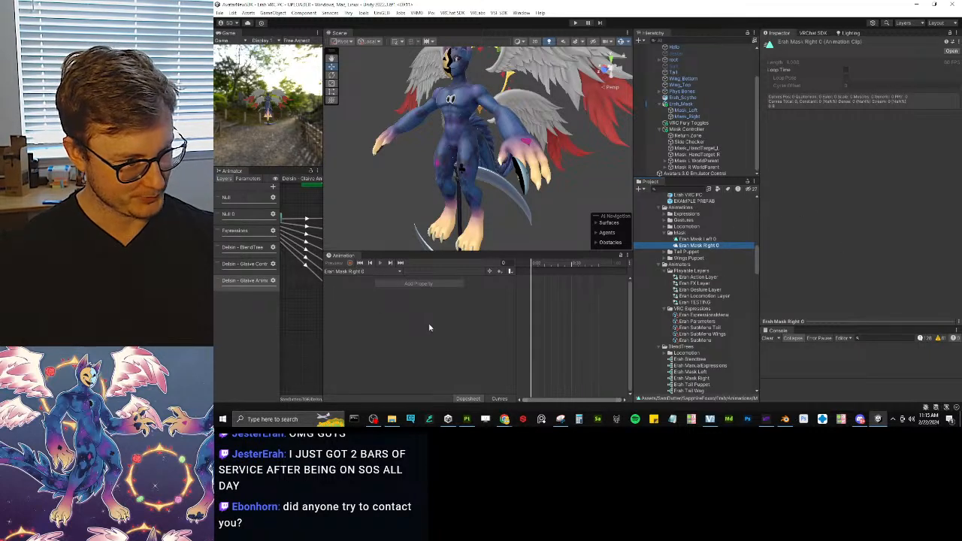
Step: Check both new mask clips, leave Erah Mask Left 0 selected, and widen the Animator view to show the Glaive Animations states
left_click(701, 240)
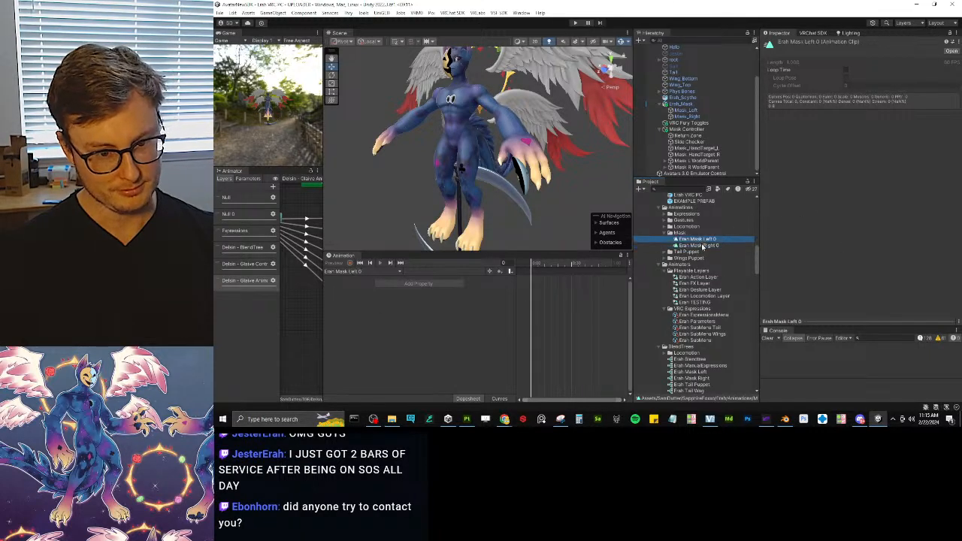
left_click(701, 246)
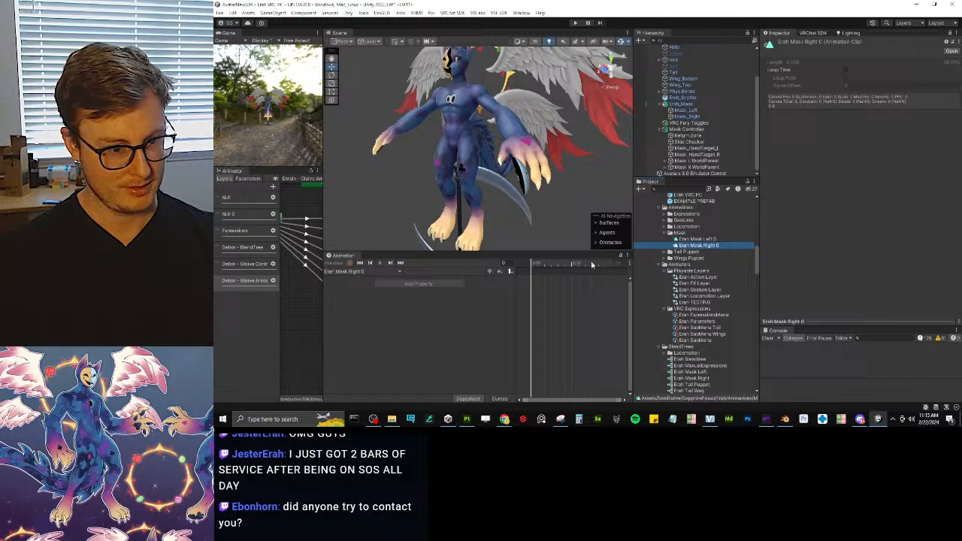
left_click(712, 239)
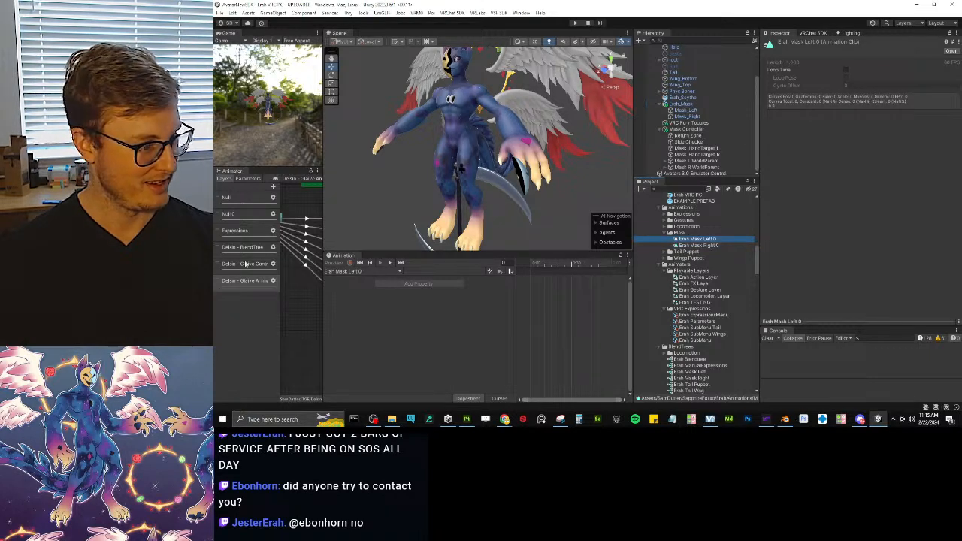
left_click_drag(323, 304, 408, 299)
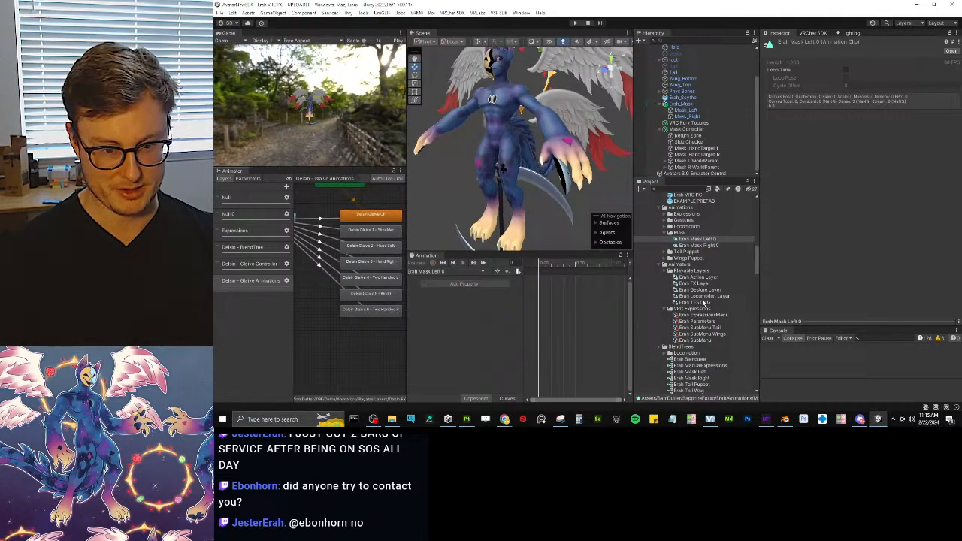
Step: Add the Erah Mask Left 0 and Erah Mask Right 0 clips as states in the Erah TESTING animator controller
left_click(703, 302)
left_click(692, 240)
left_click(693, 246, "shift")
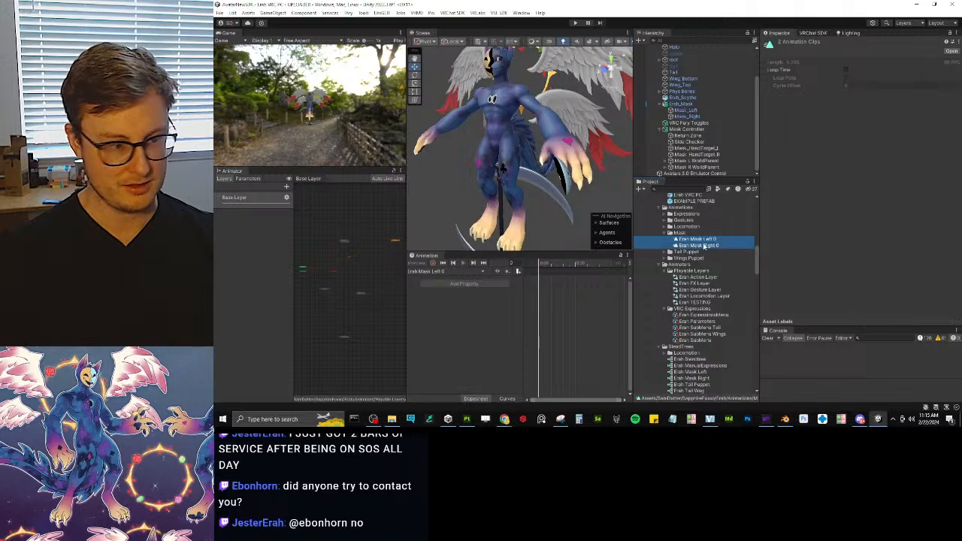
left_click_drag(693, 246, 359, 229)
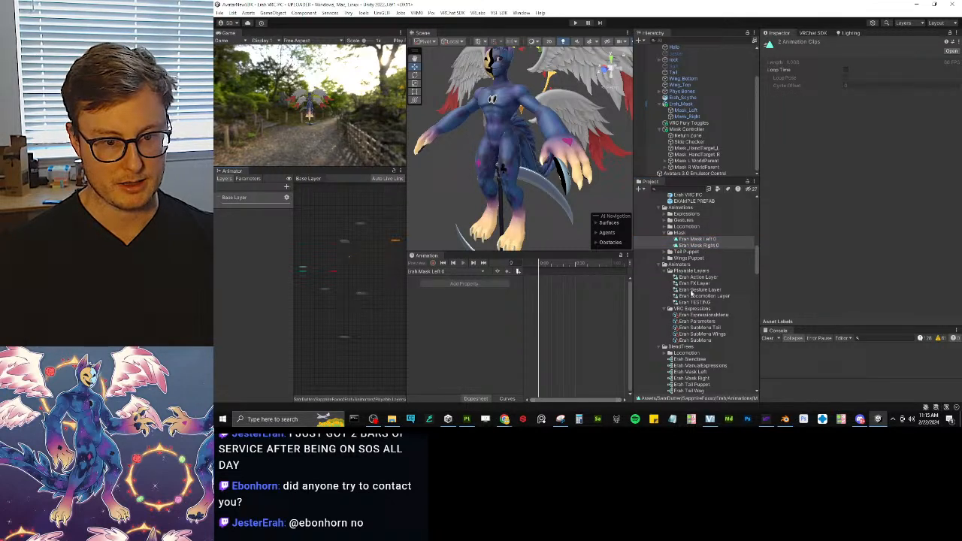
left_click(696, 302)
Step: Start recording the Erah Mask Left 0 clip on the Erah avatar and select Mask L Constraint Target under Mask L WorldParent
left_click_drag(729, 151, 669, 66)
left_click(453, 272)
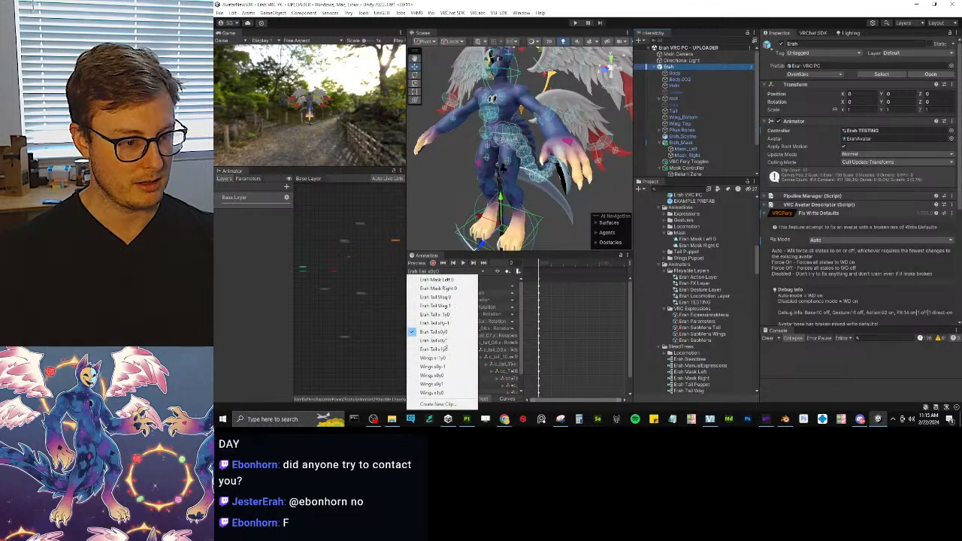
left_click(438, 280)
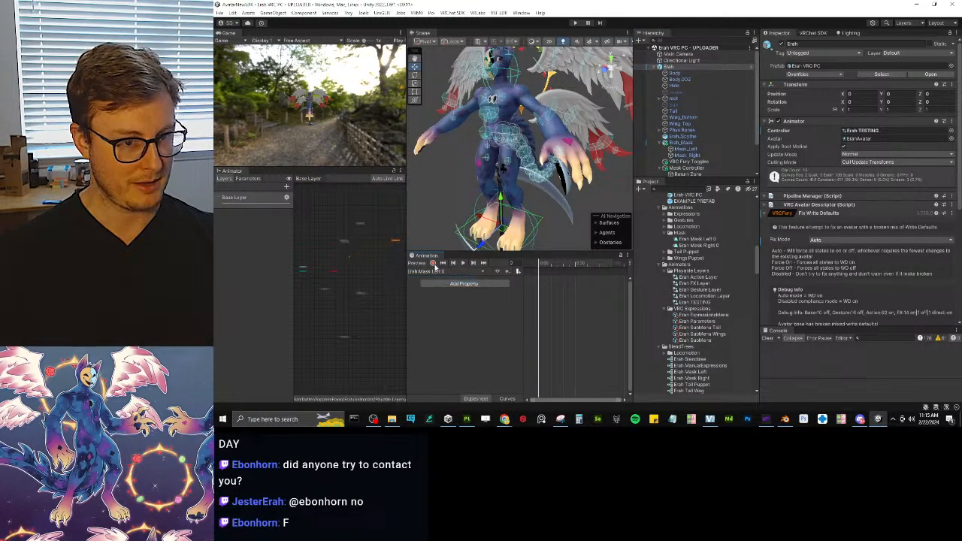
scroll(715, 115, "down", 2)
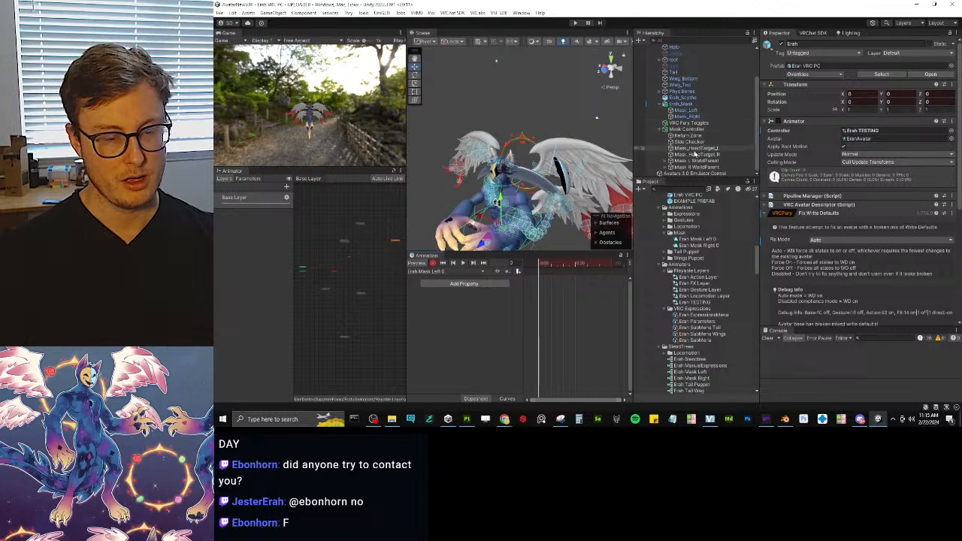
left_click(670, 162)
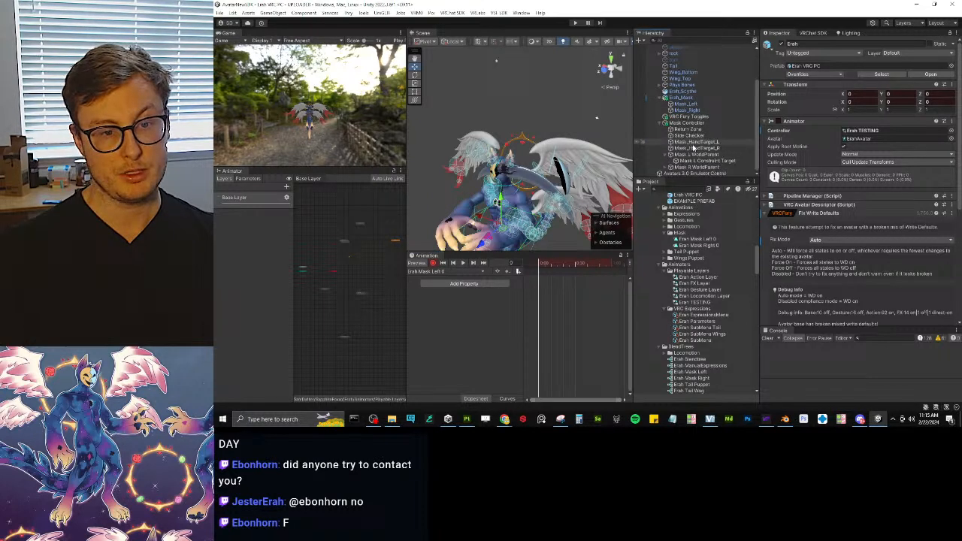
left_click(674, 160)
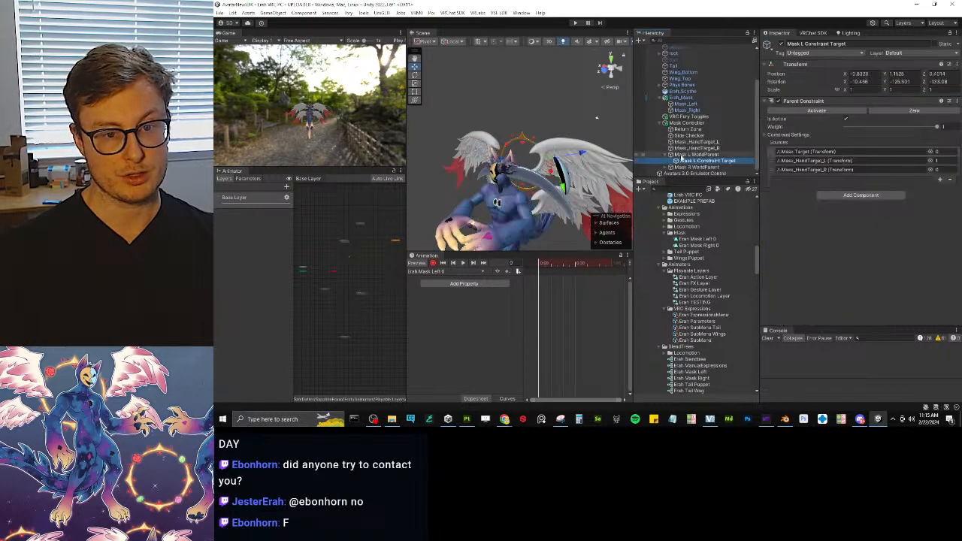
Step: Key the parent constraint weights of Mask Target, Mask_HandTarget_L and Mask_HandTarget_R at 0 in the Erah Mask Left 0 clip
left_click(940, 151)
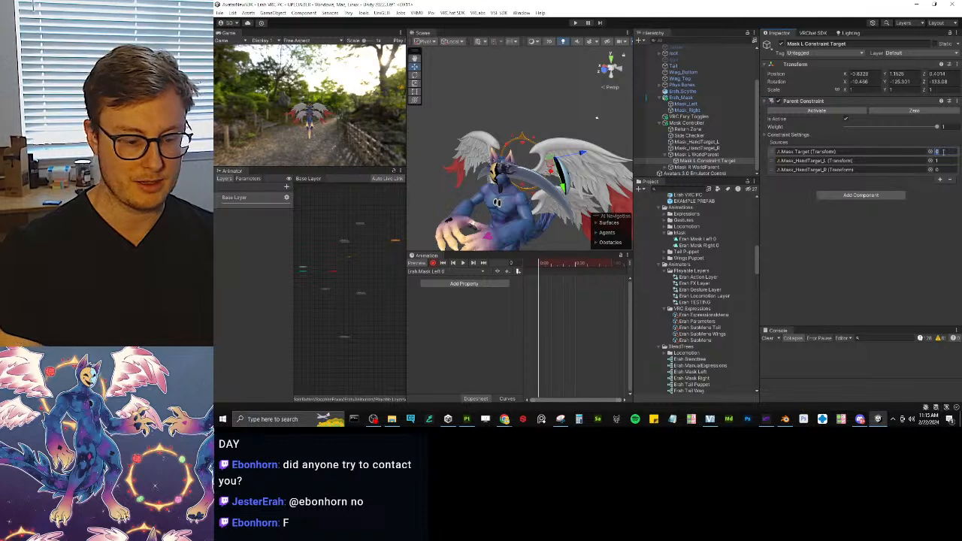
key("BackSpace")
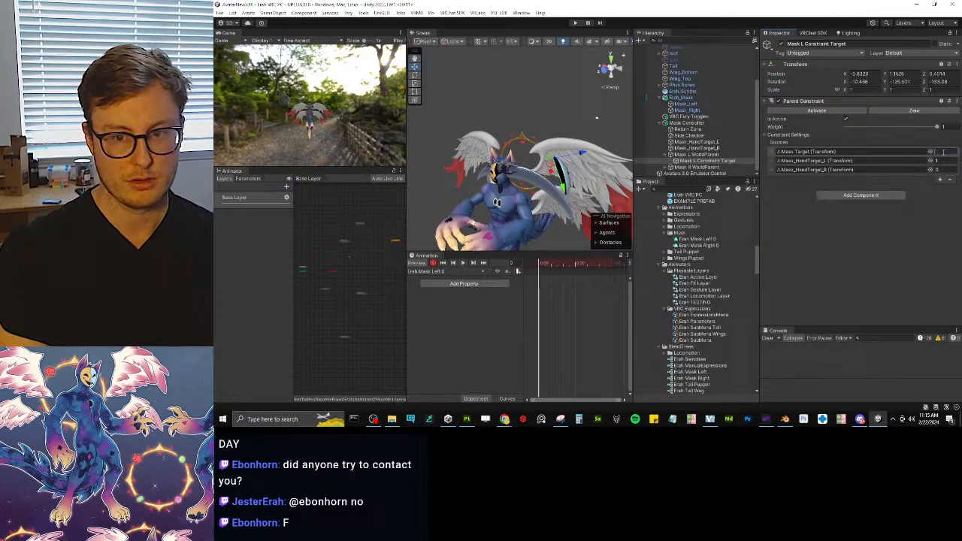
key("Return")
left_click(948, 161)
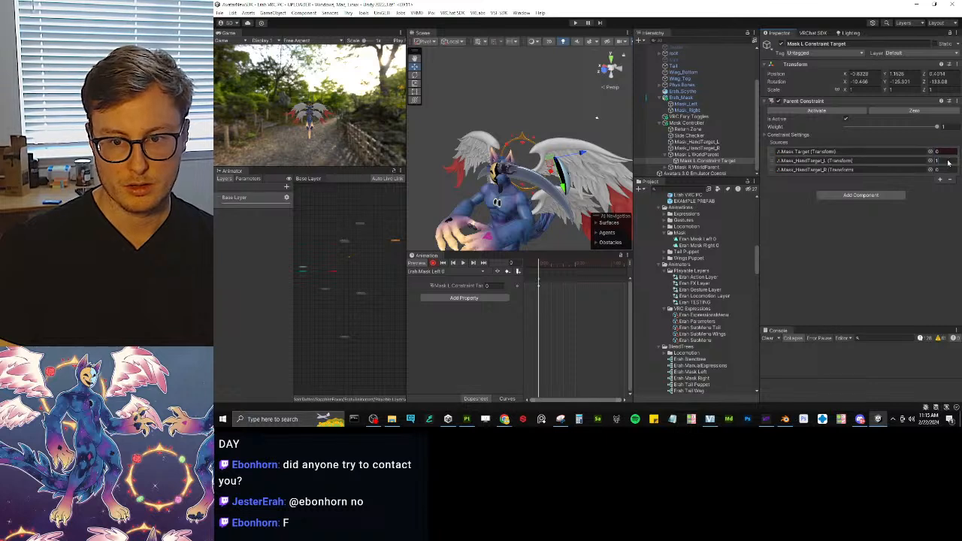
type("0")
key("BackSpace")
type("1")
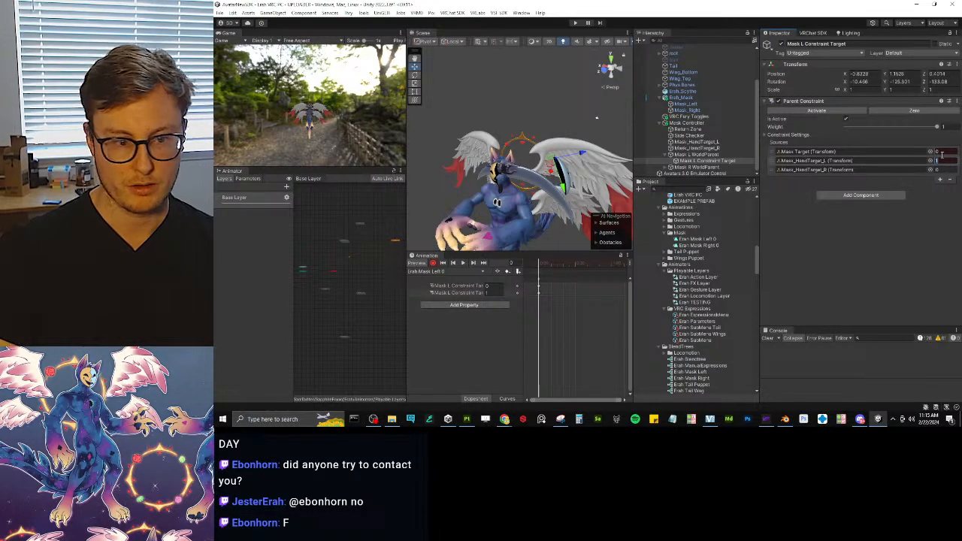
key("BackSpace")
type("0")
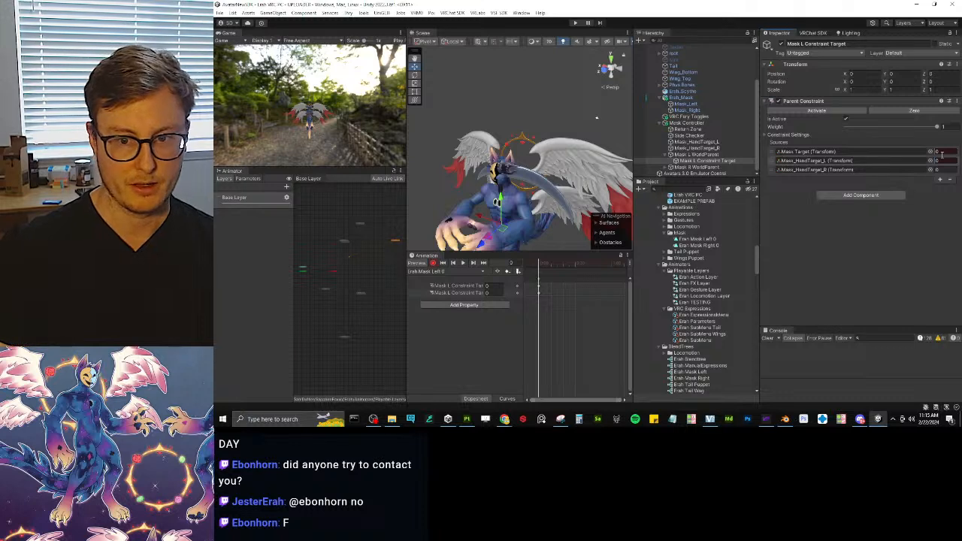
left_click(940, 170)
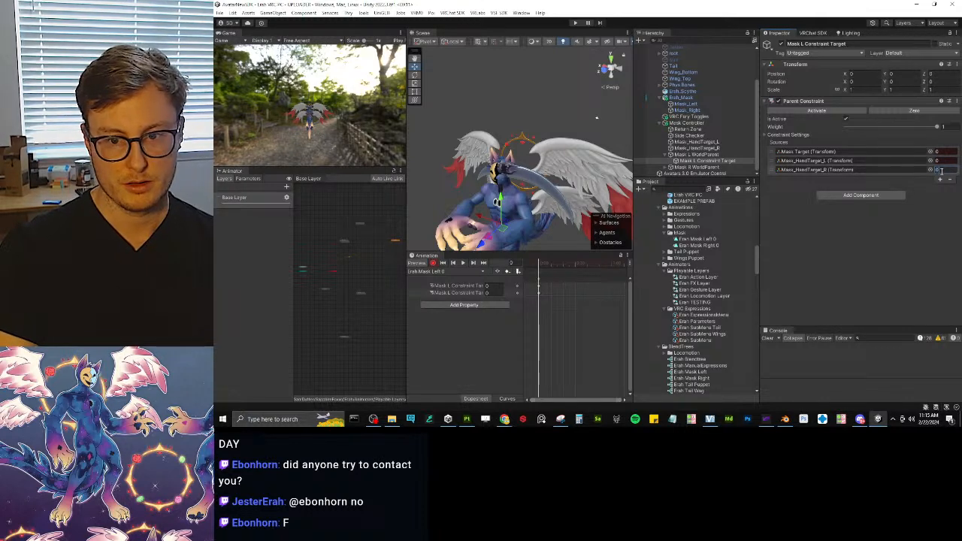
type("1")
key("BackSpace")
type("0")
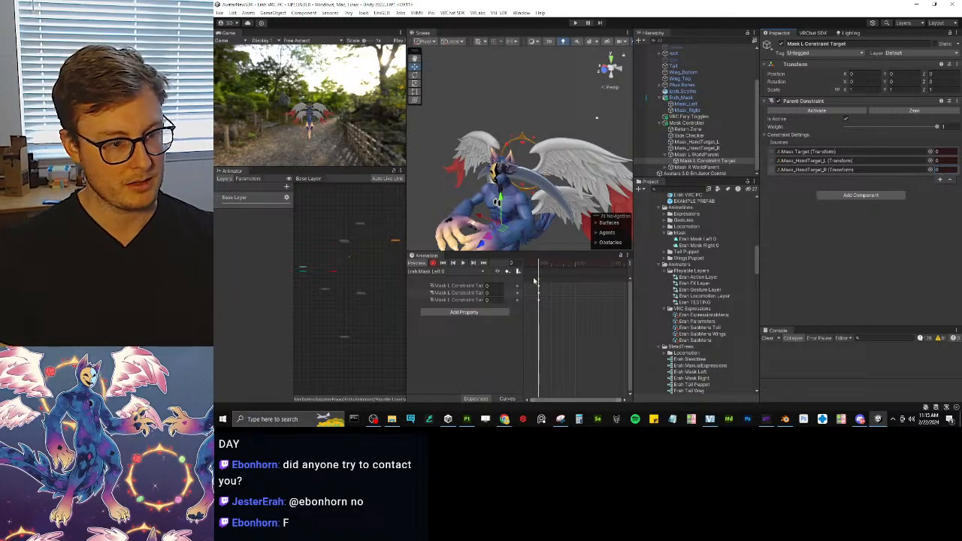
Step: Widen the Animation view to show full property names, and key Mask L Constraint Target's Parent Constraint as enabled
left_click_drag(406, 342, 253, 341)
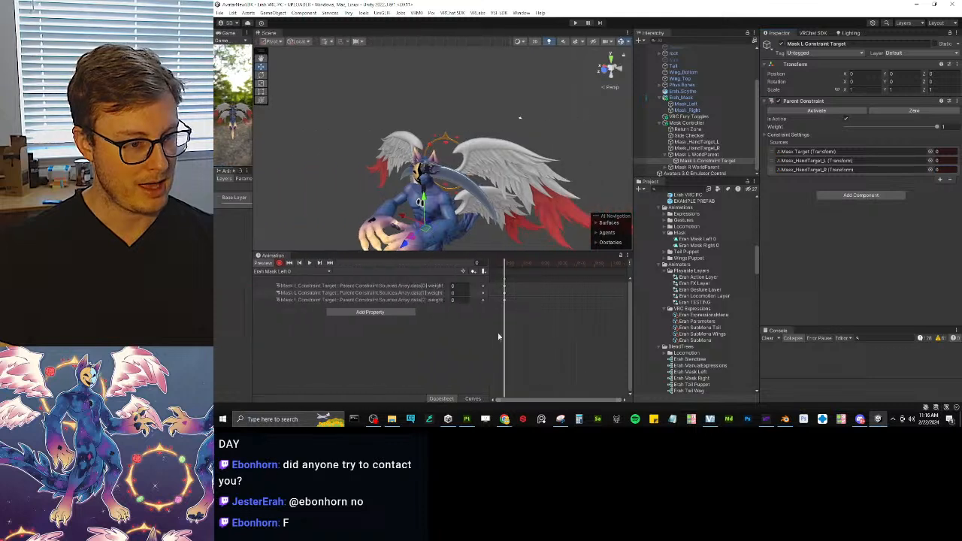
left_click_drag(489, 333, 515, 333)
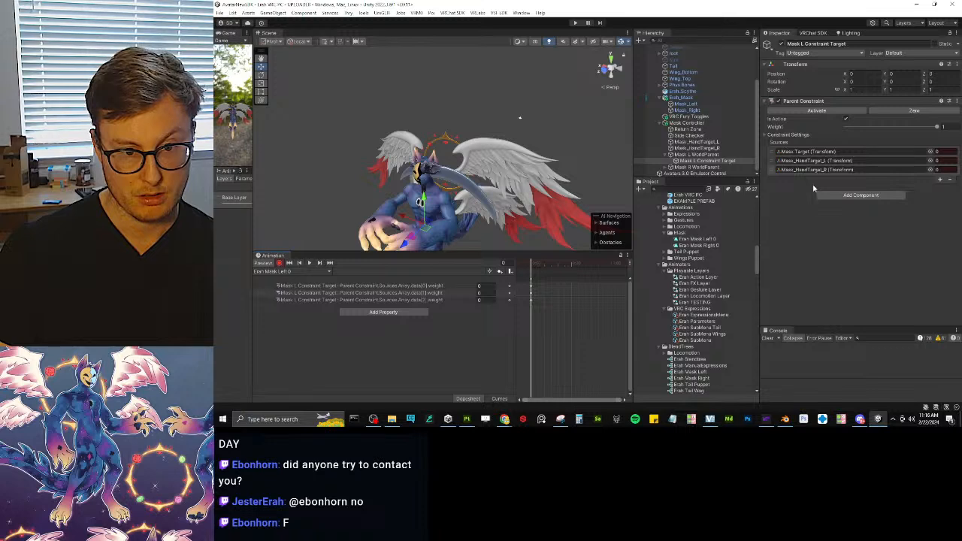
left_click(779, 102)
left_click(779, 102)
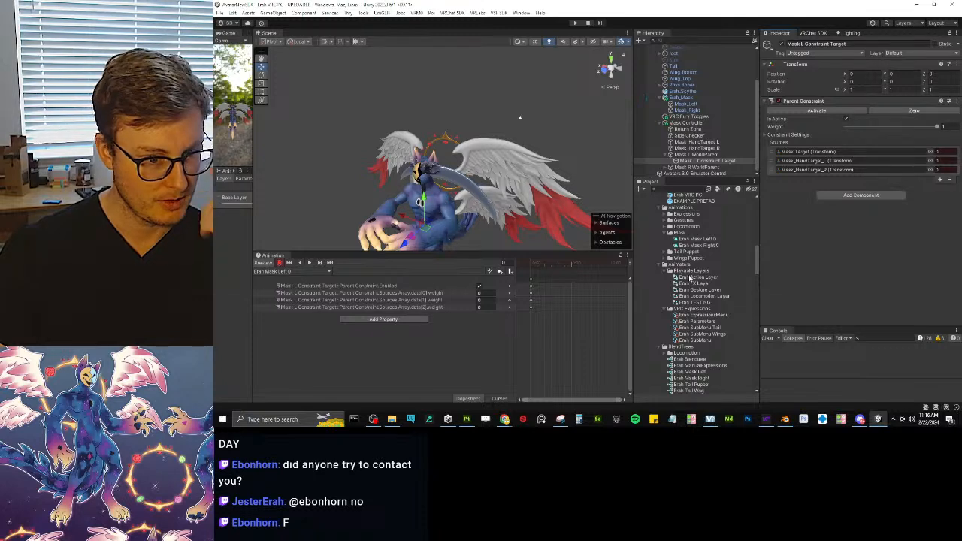
Step: Check the recorded Erah Mask Left 0 clip, and start recording the Erah Mask Right 0 clip on the Erah avatar
left_click(699, 246)
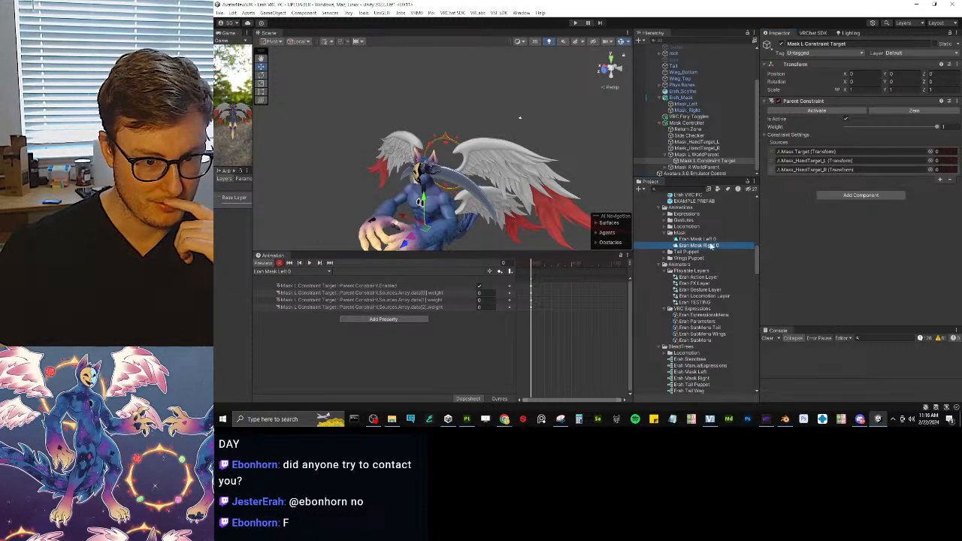
left_click(705, 240)
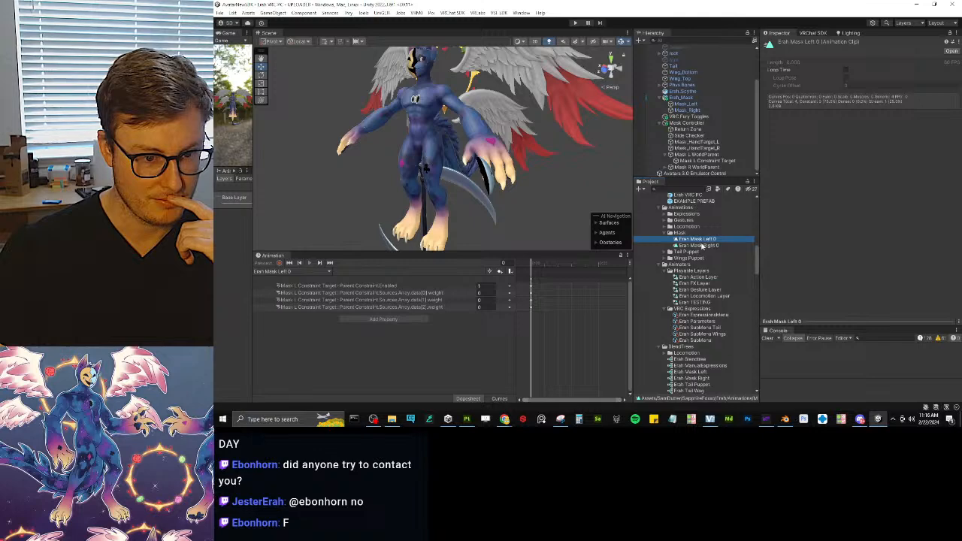
left_click(699, 246)
scroll(679, 87, "up", 2)
left_click(669, 67)
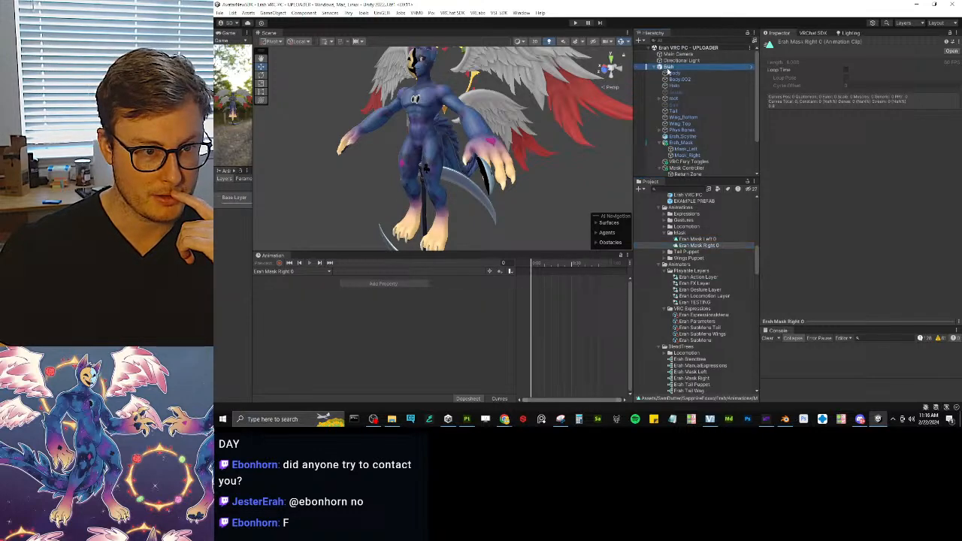
left_click(295, 272)
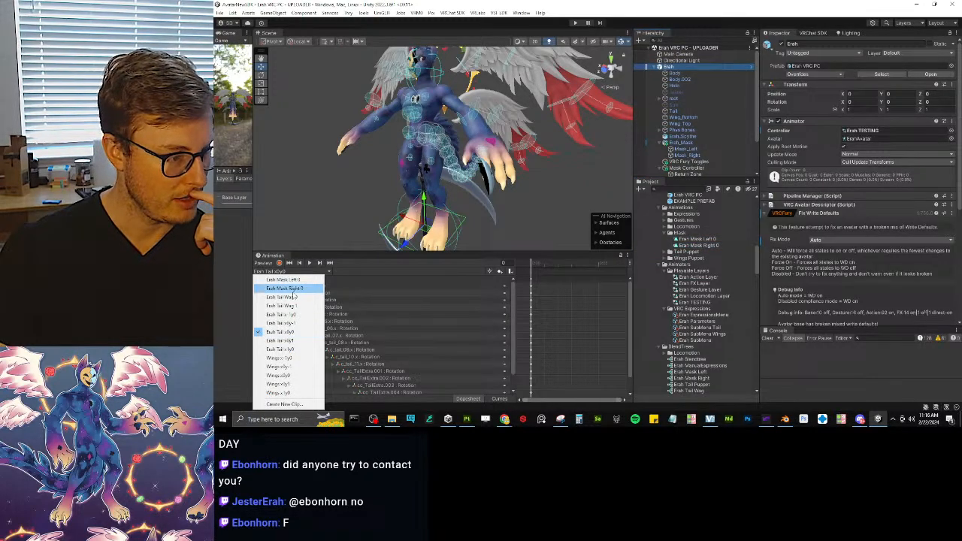
left_click(283, 288)
scroll(677, 139, "down", 3)
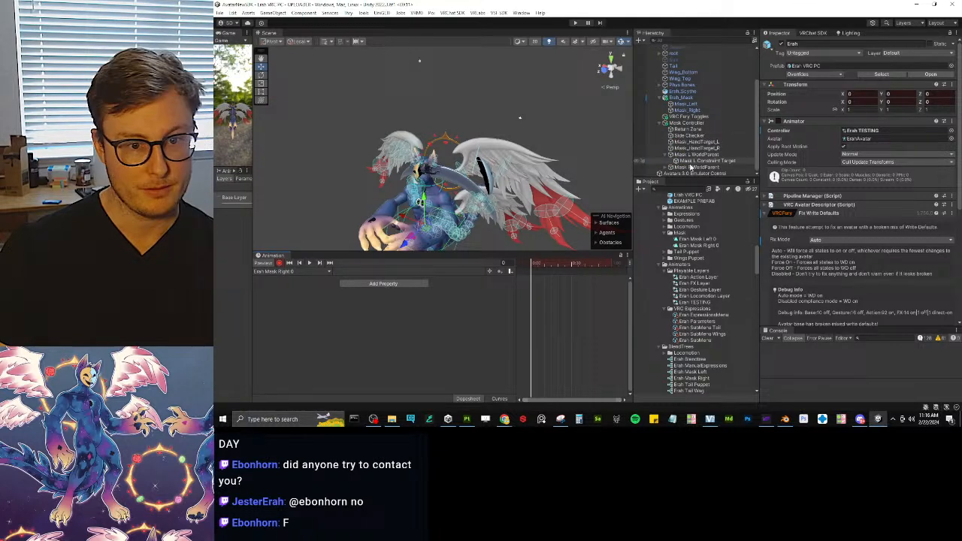
Step: Record the Mask R Constraint Target's Parent Constraint as enabled in the Erah Mask Right 0 clip
left_click(667, 167)
scroll(694, 169, "down", 1)
left_click(697, 168)
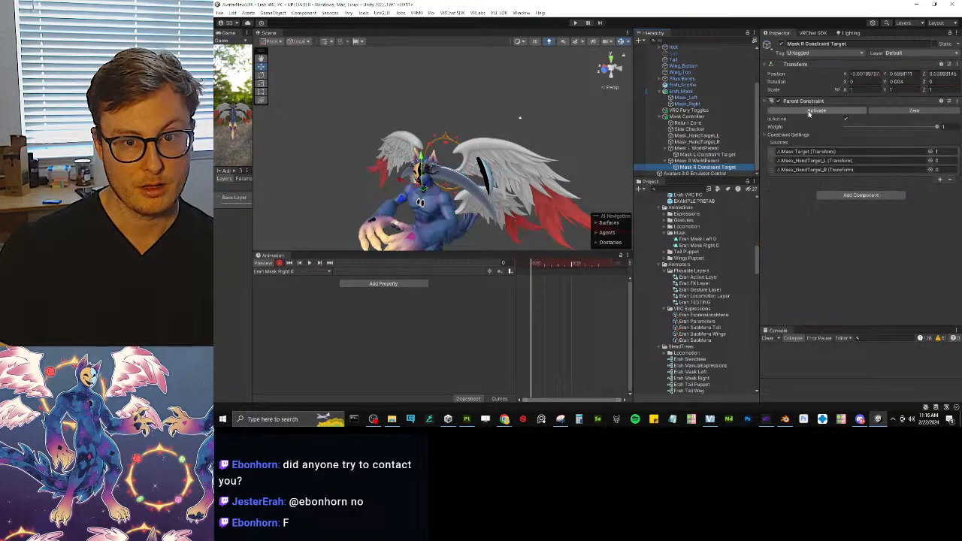
left_click(779, 100)
left_click(779, 101)
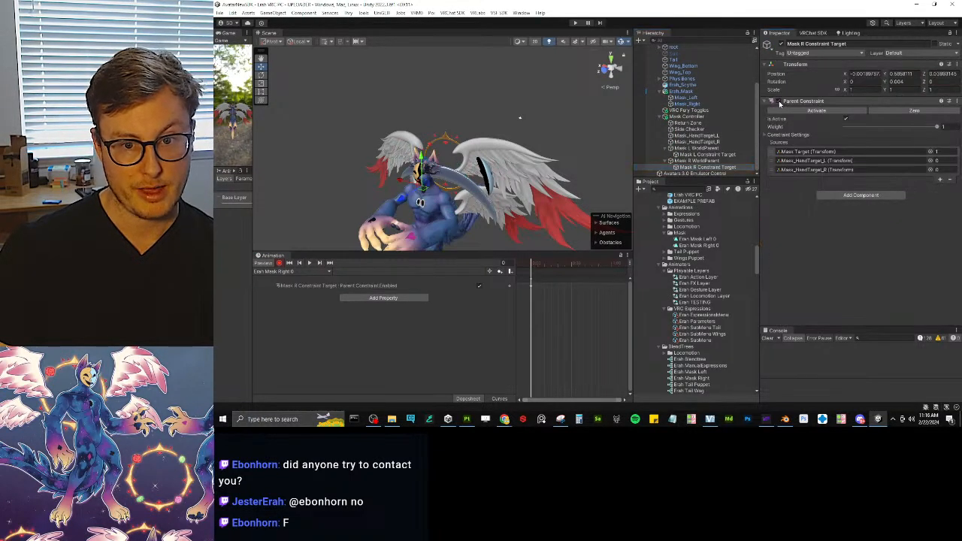
Step: Key the weights of all three Parent Constraint sources at 0 in the Erah Mask Right 0 clip and stop recording
left_click(954, 151)
type("0")
key("Tab")
key("Tab")
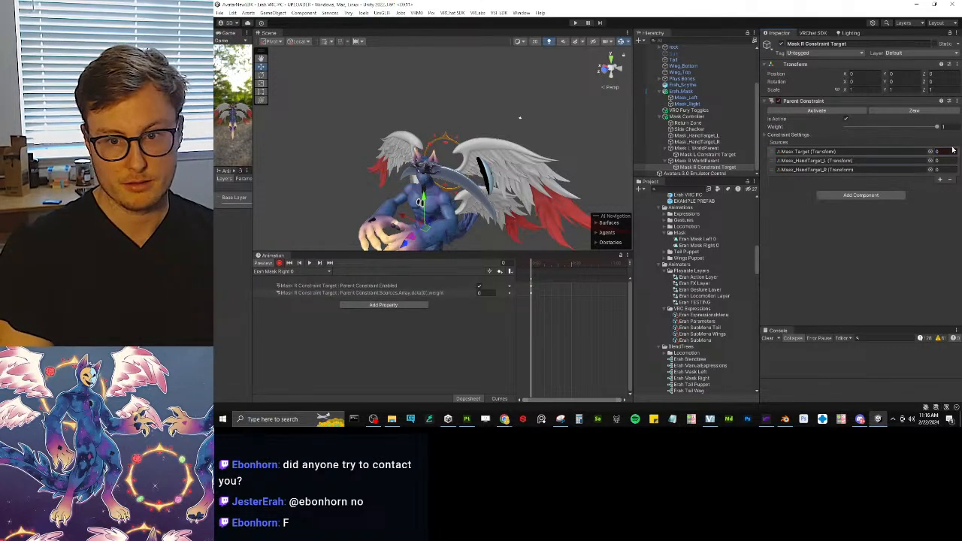
type("1")
key("BackSpace")
key("Tab")
key("Tab")
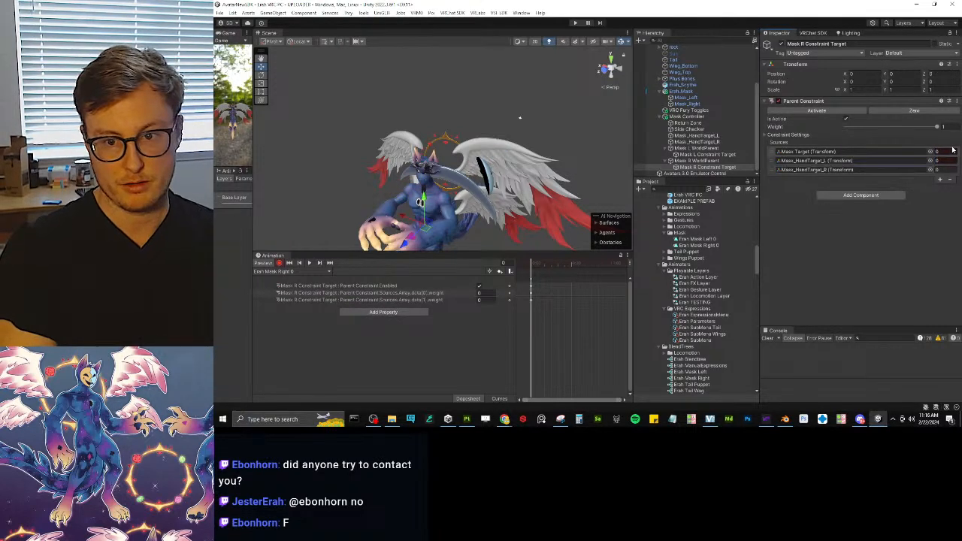
type("1")
key("BackSpace")
type("0")
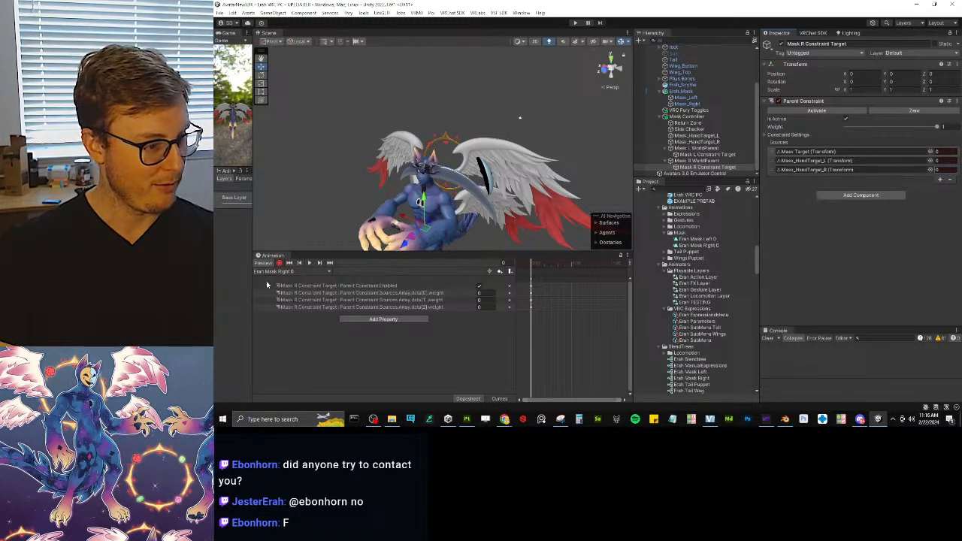
left_click(279, 263)
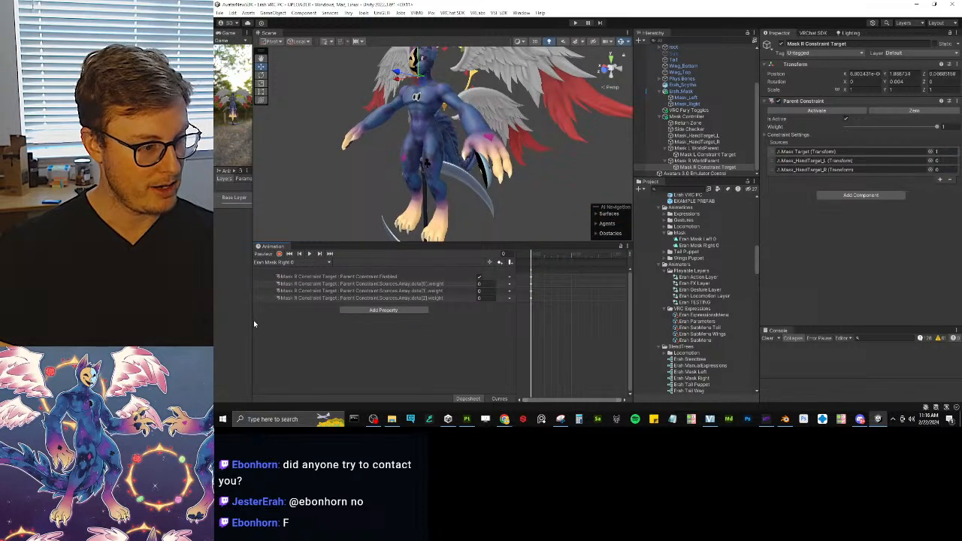
Step: Compare the keyed constraint properties of the Erah Mask Left 0 and Erah Mask Right 0 animation clips
left_click_drag(254, 324, 282, 319)
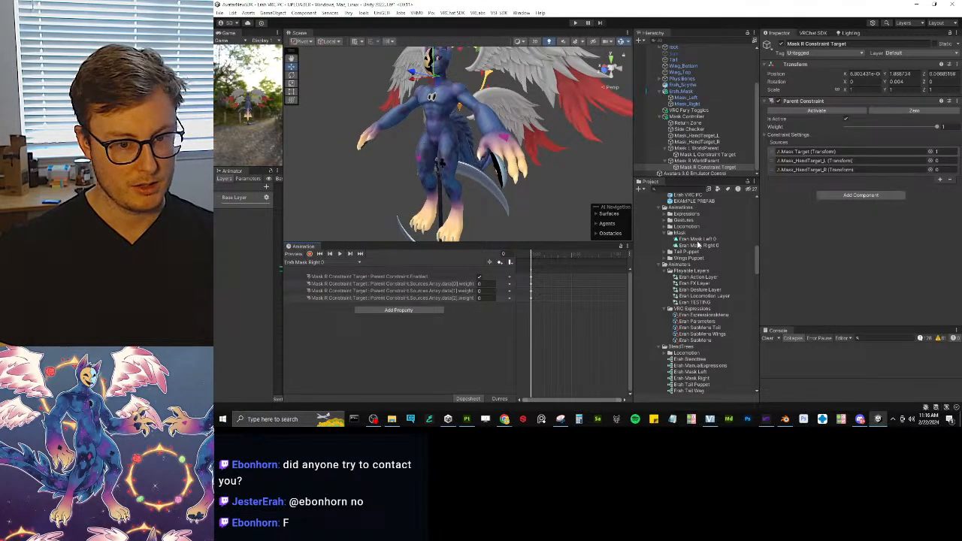
left_click(697, 240)
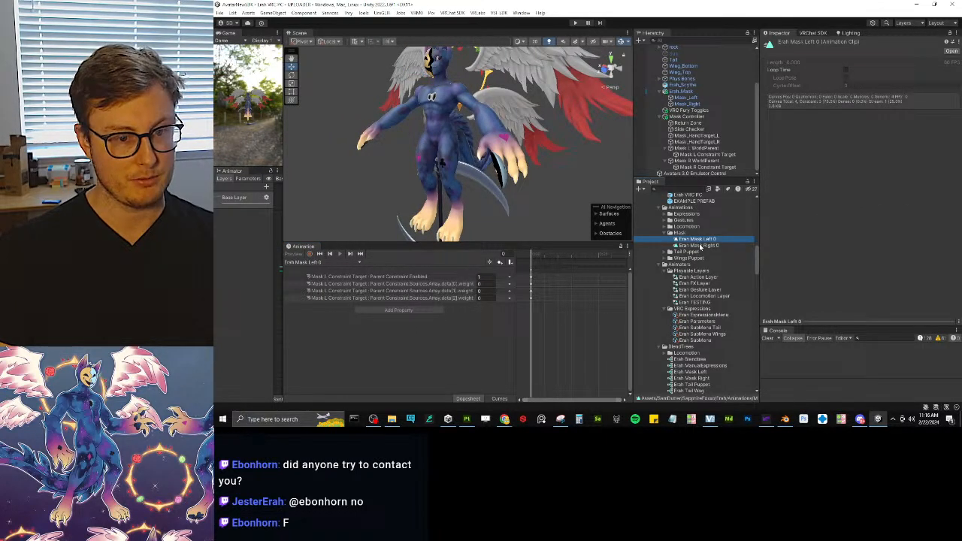
left_click(699, 246)
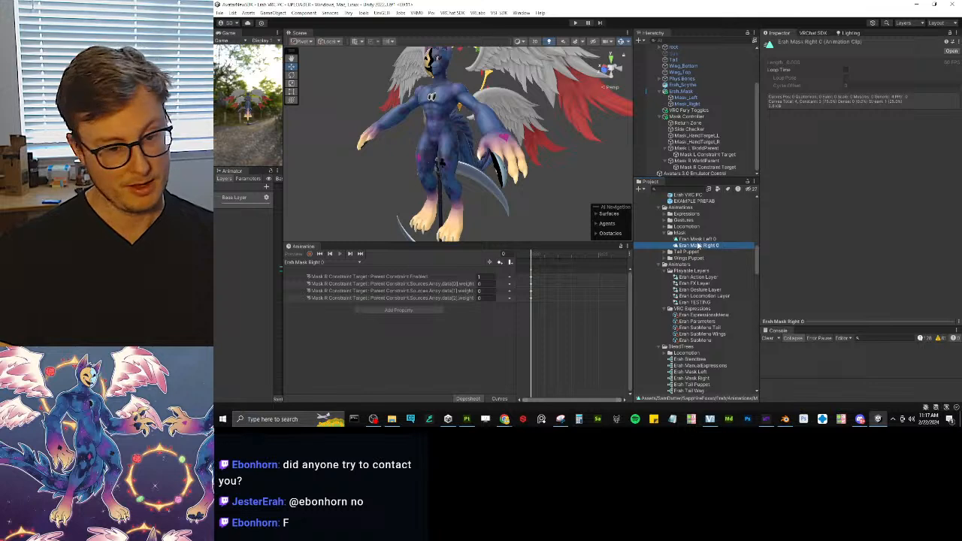
left_click(697, 239)
left_click(696, 252)
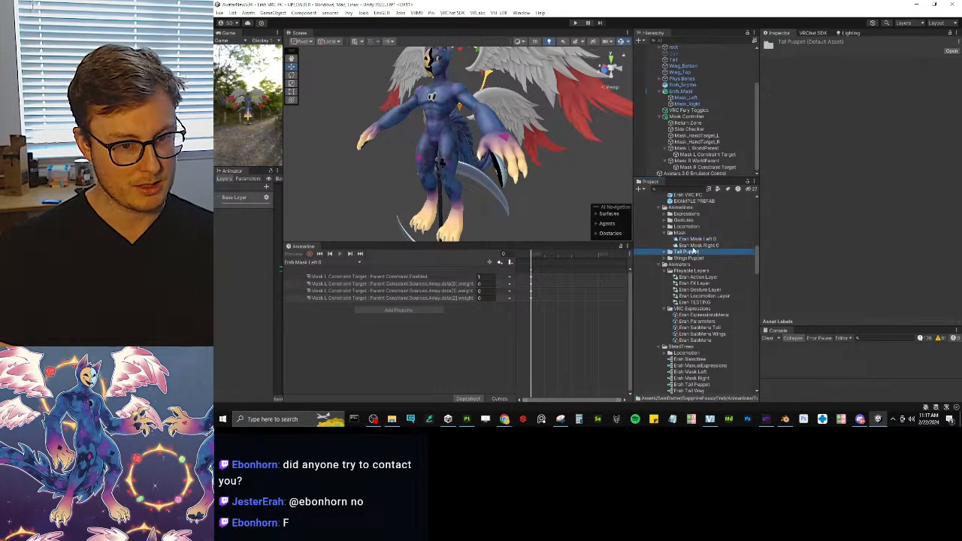
left_click(691, 246)
left_click(691, 240)
left_click(690, 246)
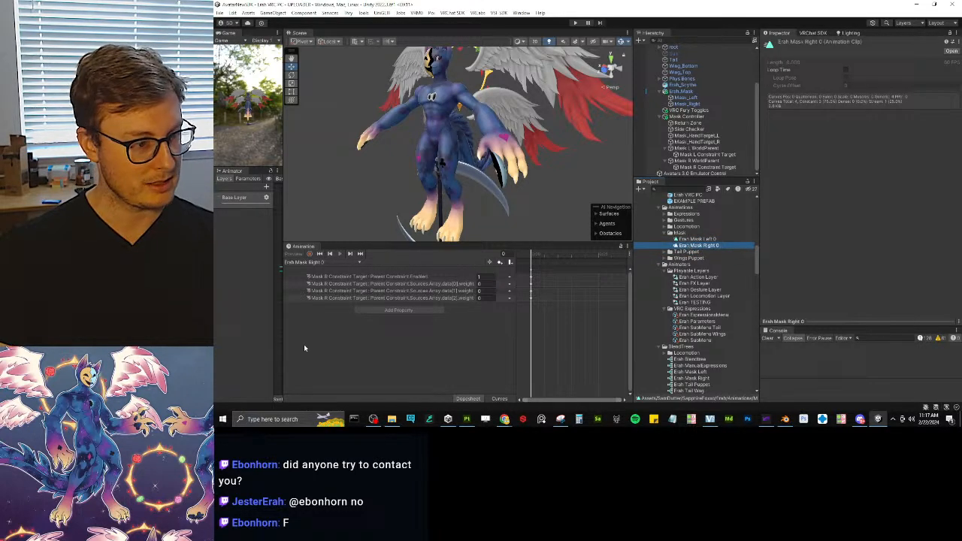
left_click_drag(282, 327, 408, 319)
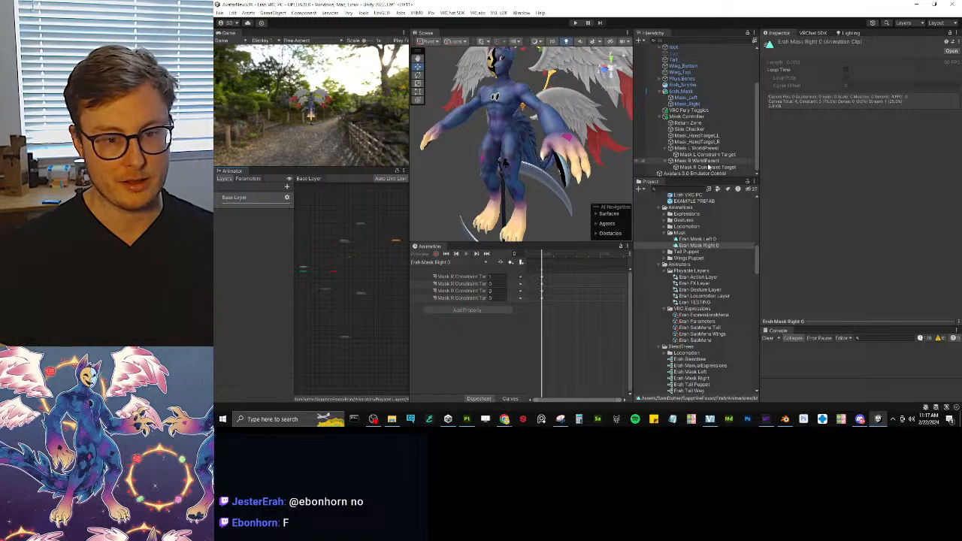
Step: Duplicate the Erah Mask Left 0 and Erah Mask Right 0 clips to create versions numbered 1 to 4 for each side
left_click(710, 240)
left_click(712, 246, "shift")
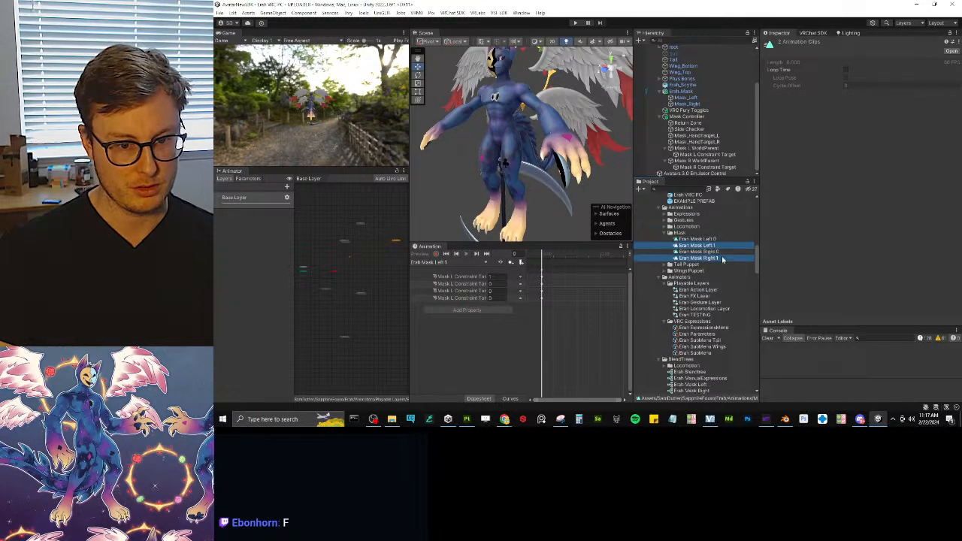
key("ctrl+d")
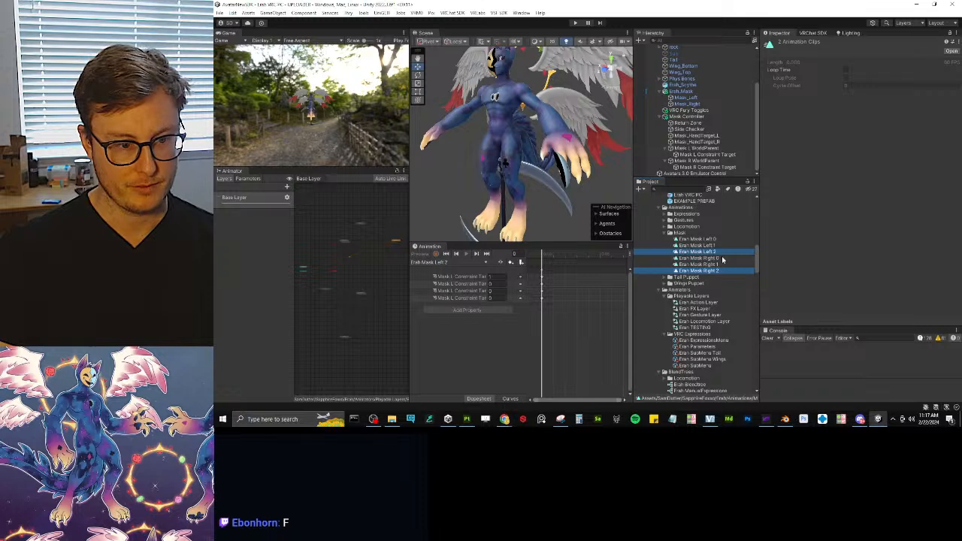
key("ctrl+d")
key("ctrl+d")
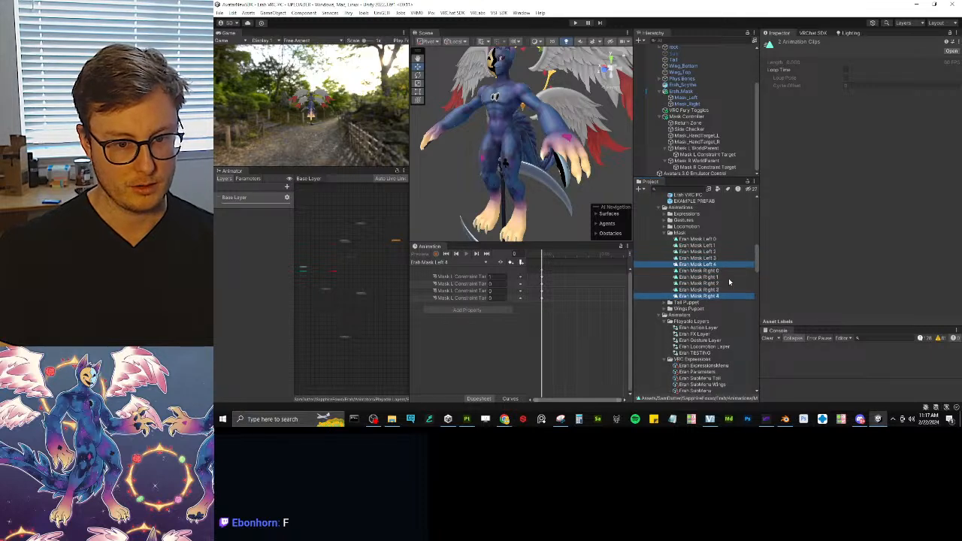
left_click(709, 240)
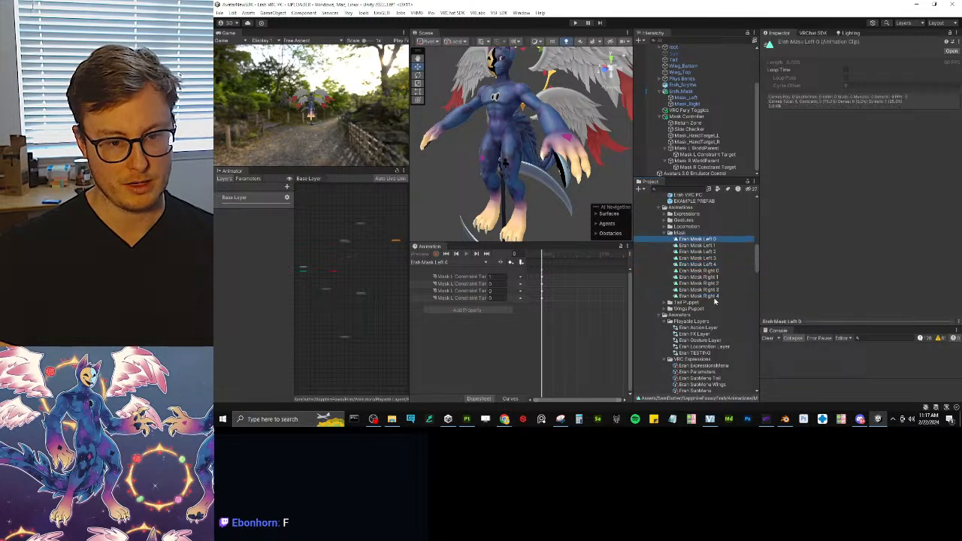
left_click(680, 233)
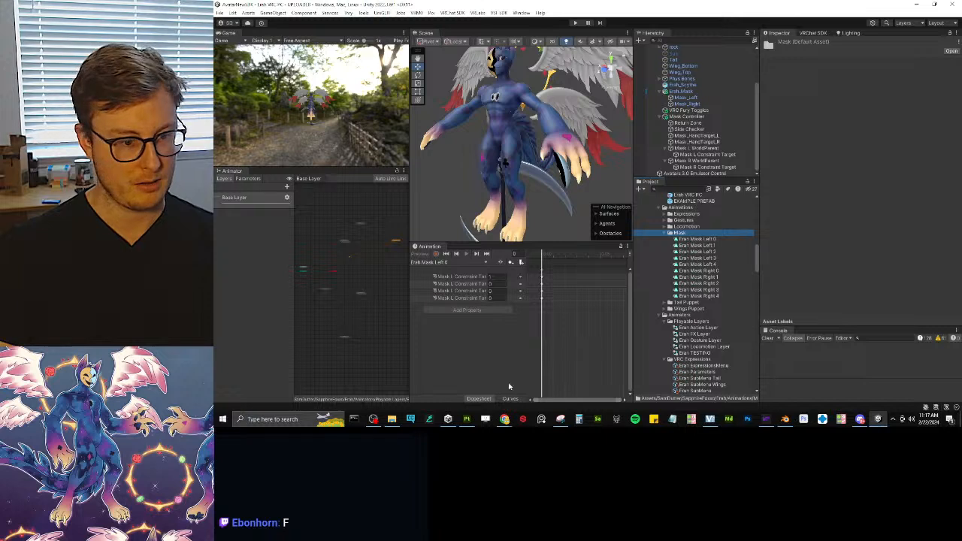
Step: Assign clips Erah Mask Left 0 to 4 to the matching thresholds 0 to 4 in the Erah Mask Left blend tree
left_click_drag(407, 339, 352, 338)
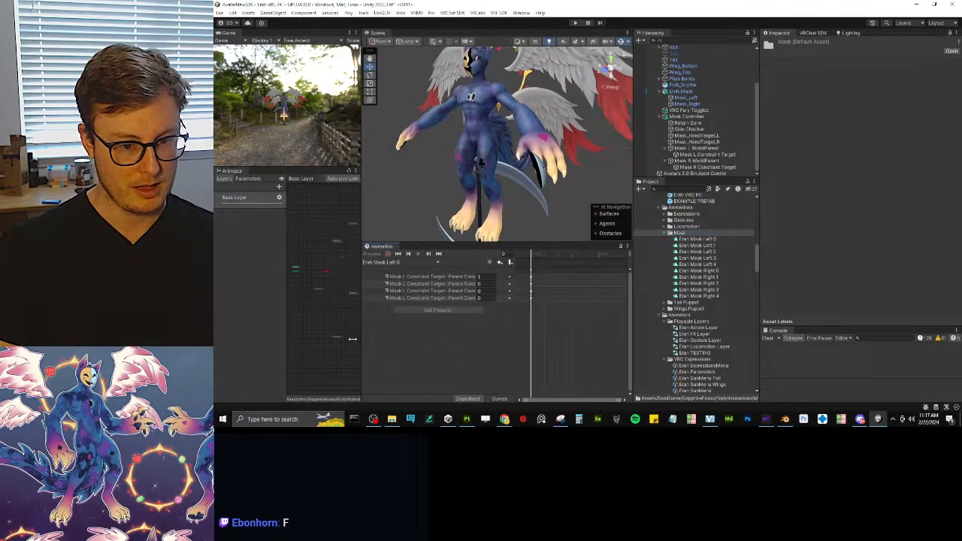
scroll(705, 317, "down", 4)
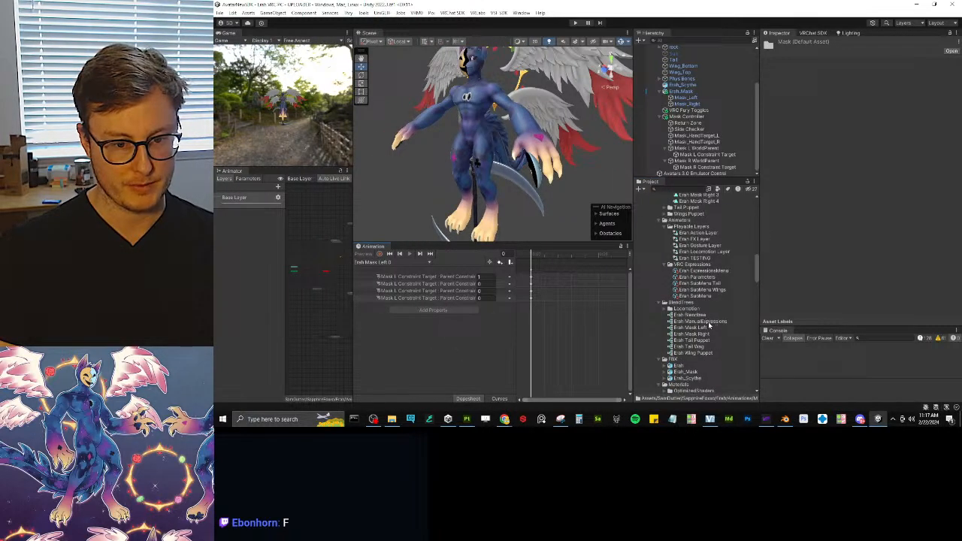
left_click(709, 328)
scroll(714, 309, "up", 4)
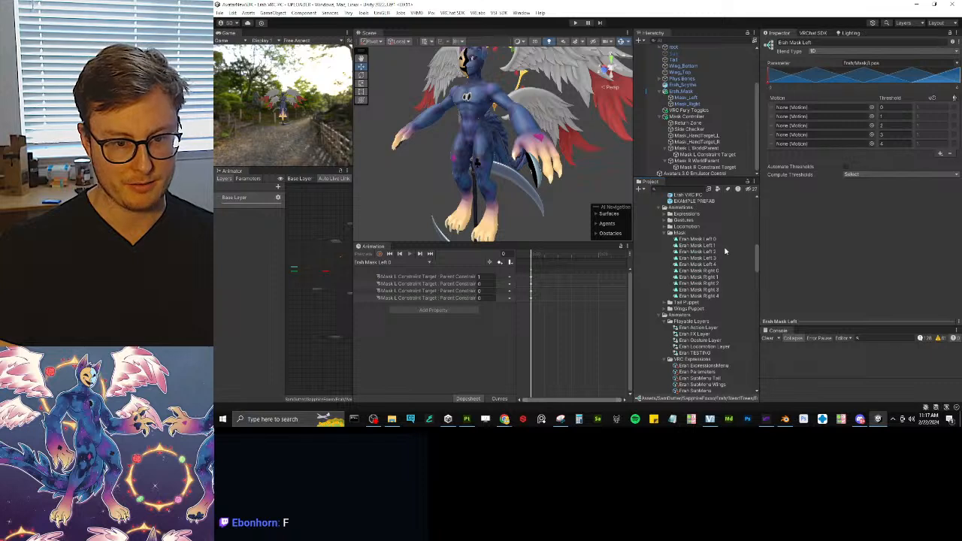
left_click_drag(707, 242, 809, 108)
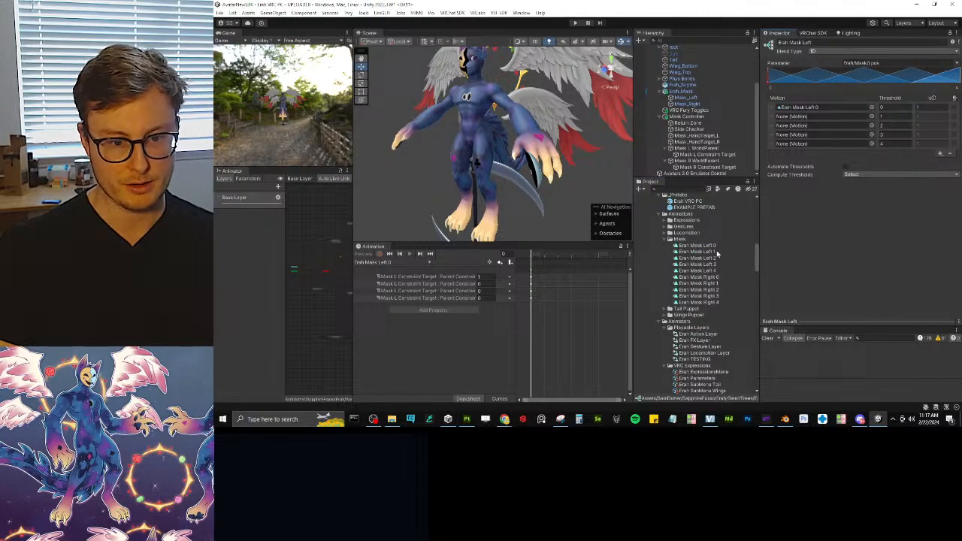
left_click_drag(715, 252, 809, 117)
left_click_drag(722, 258, 818, 135)
left_click_drag(711, 271, 799, 143)
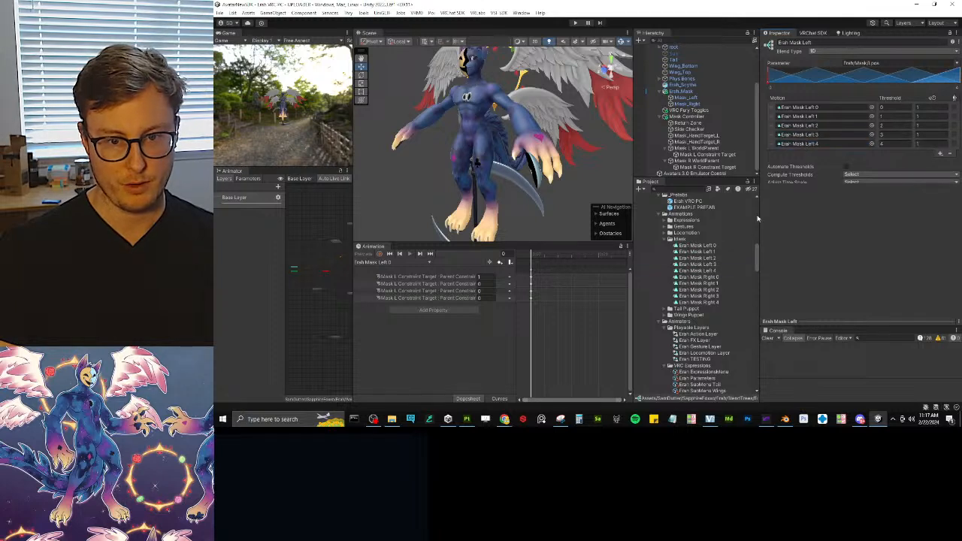
Step: Assign clips Erah Mask Right 0 to 4 to the matching thresholds 0 to 4 in the Erah Mask Right blend tree
scroll(758, 258, "down", 5)
left_click(707, 294)
scroll(711, 300, "up", 5)
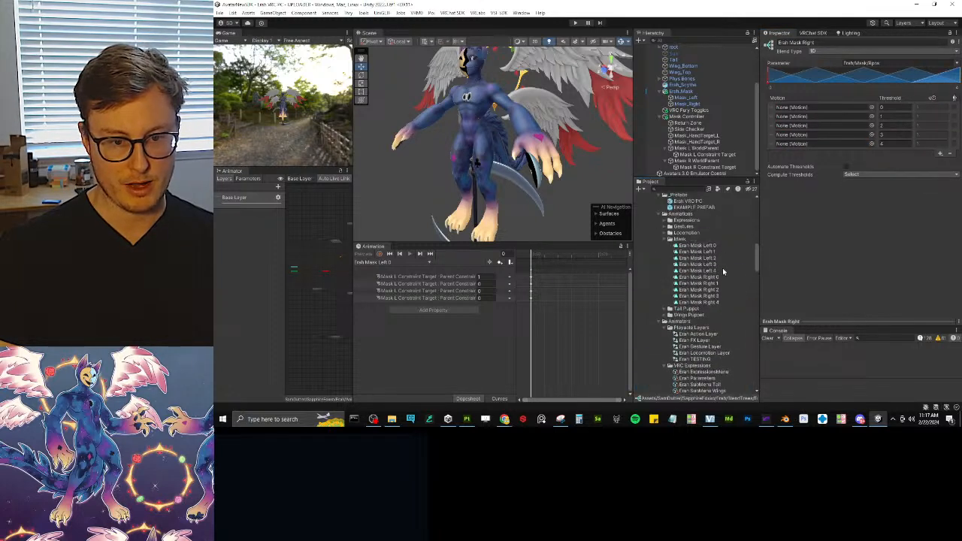
left_click_drag(711, 301, 805, 108)
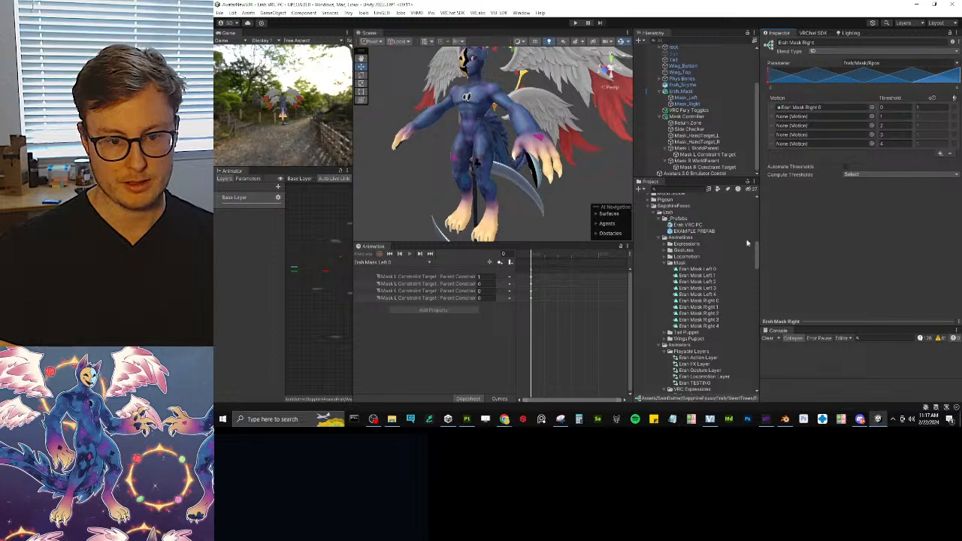
left_click_drag(719, 307, 805, 117)
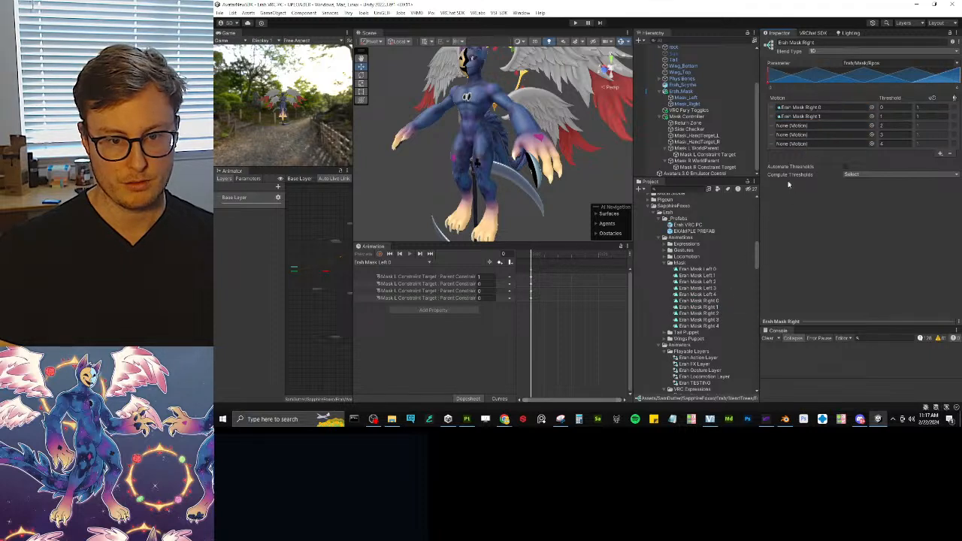
left_click_drag(716, 315, 803, 126)
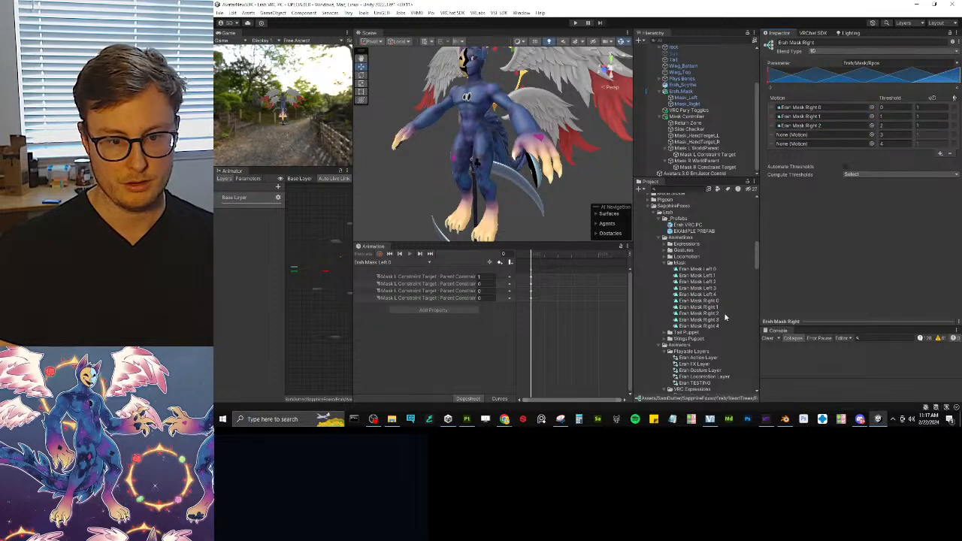
left_click(719, 315)
left_click_drag(720, 319, 835, 137)
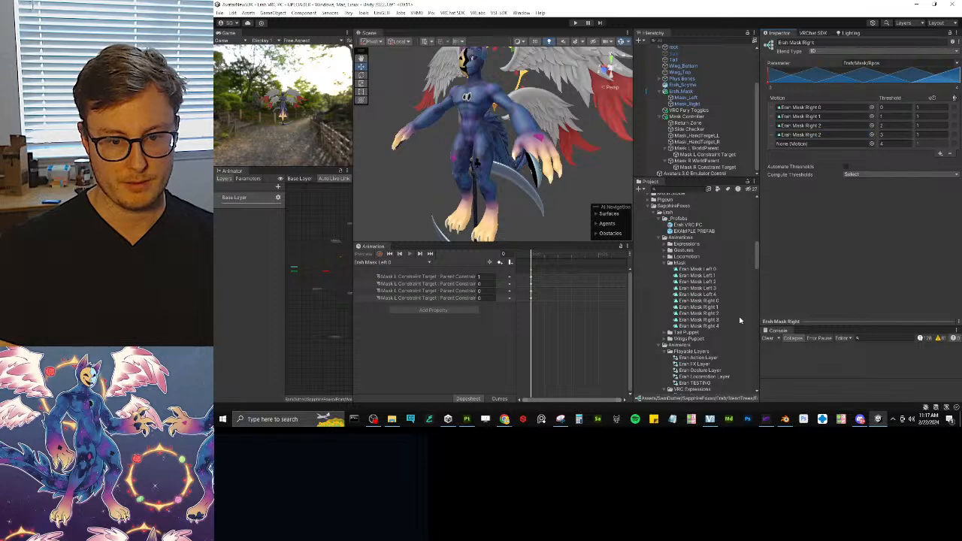
left_click_drag(714, 328, 825, 145)
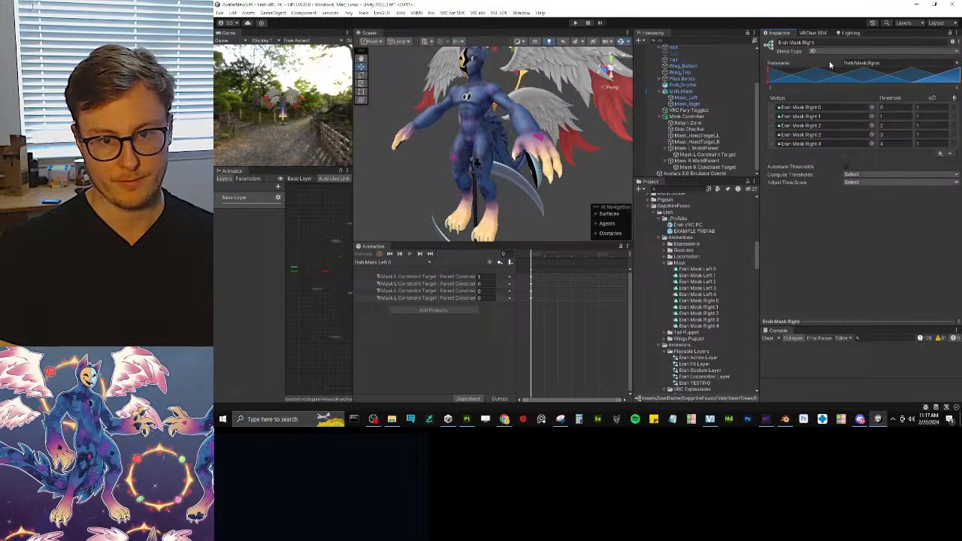
left_click_drag(719, 320, 823, 137)
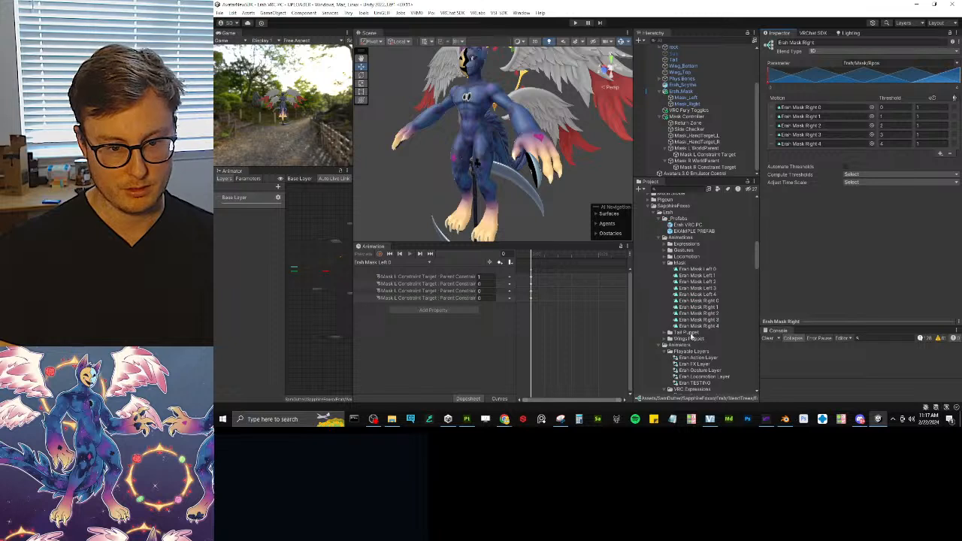
Step: Check the motions assigned in the Erah Mask Left and Erah Mask Right blend trees
scroll(715, 294, "down", 10)
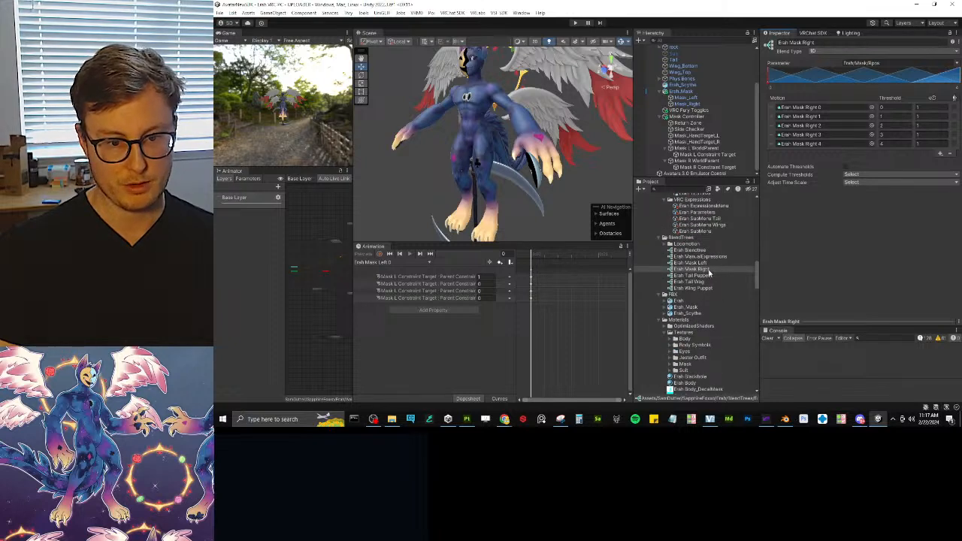
left_click(707, 264)
left_click(707, 269)
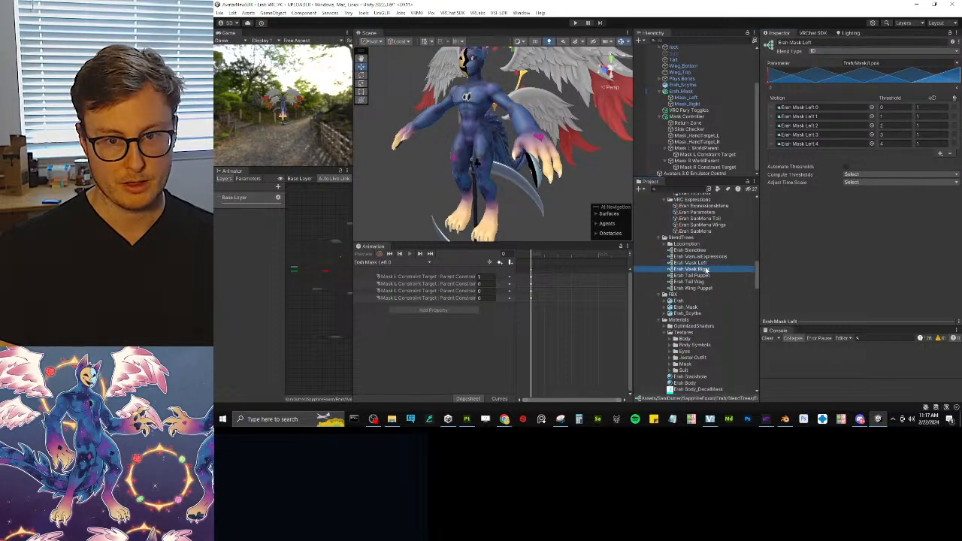
scroll(706, 269, "up", 4)
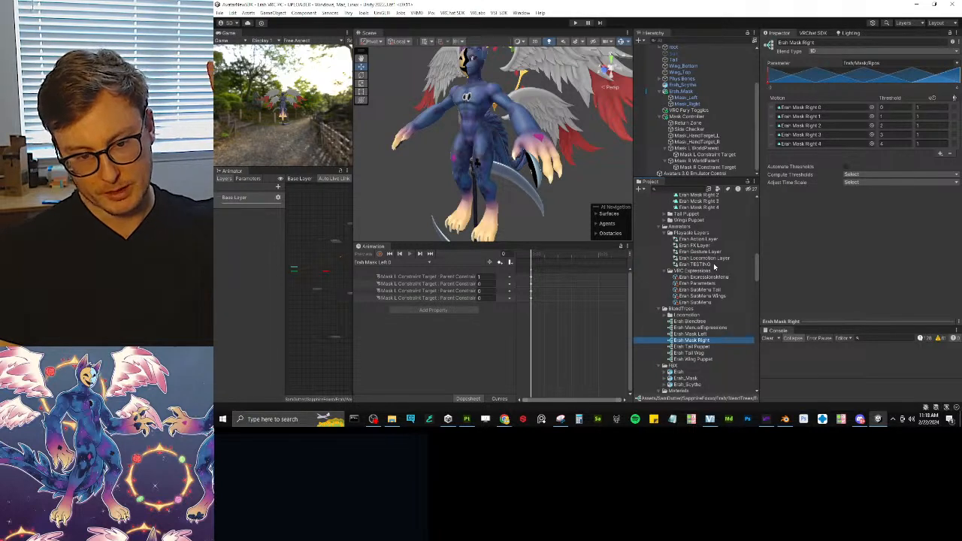
scroll(707, 275, "up", 3)
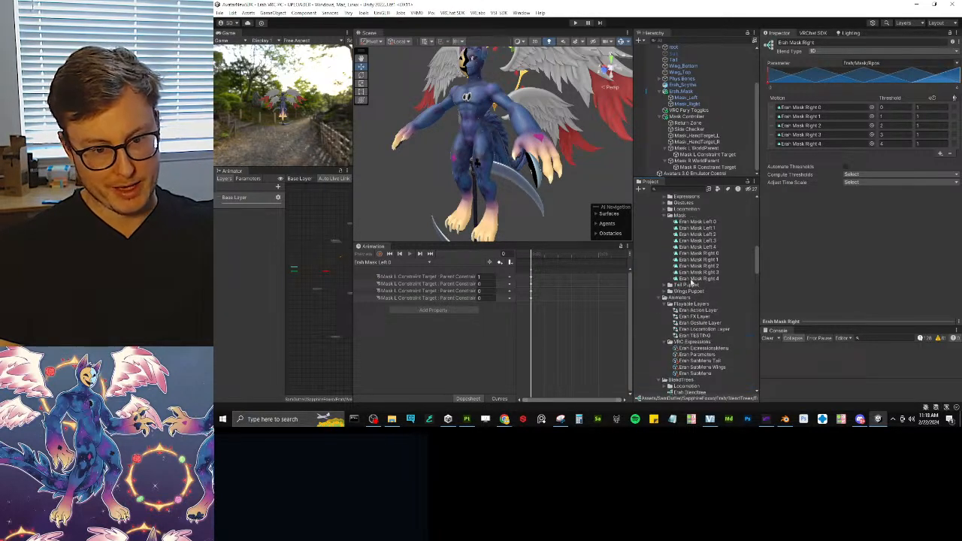
Step: Open the Erah FX Layer animator controller and show its Erah - Mask Left layer
left_click(698, 223)
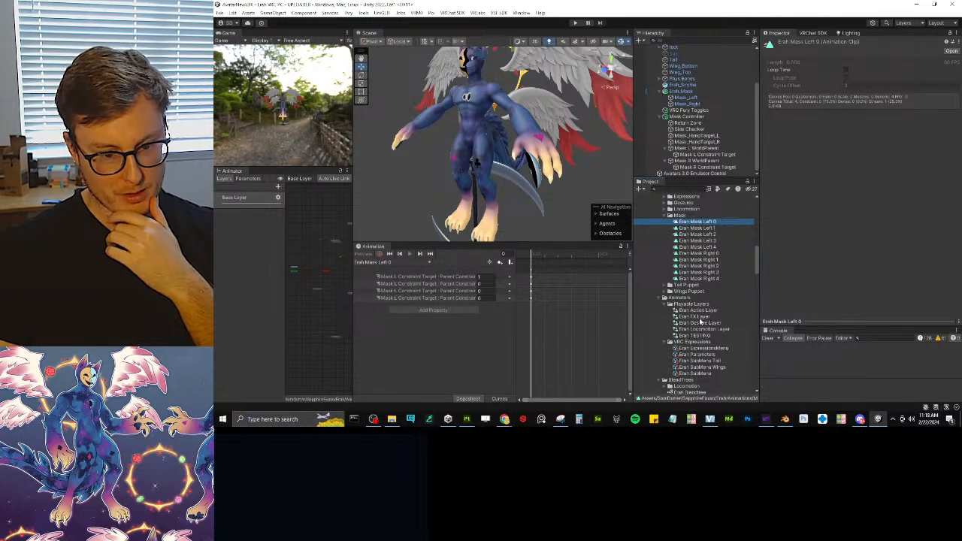
left_click(694, 317)
left_click(263, 265)
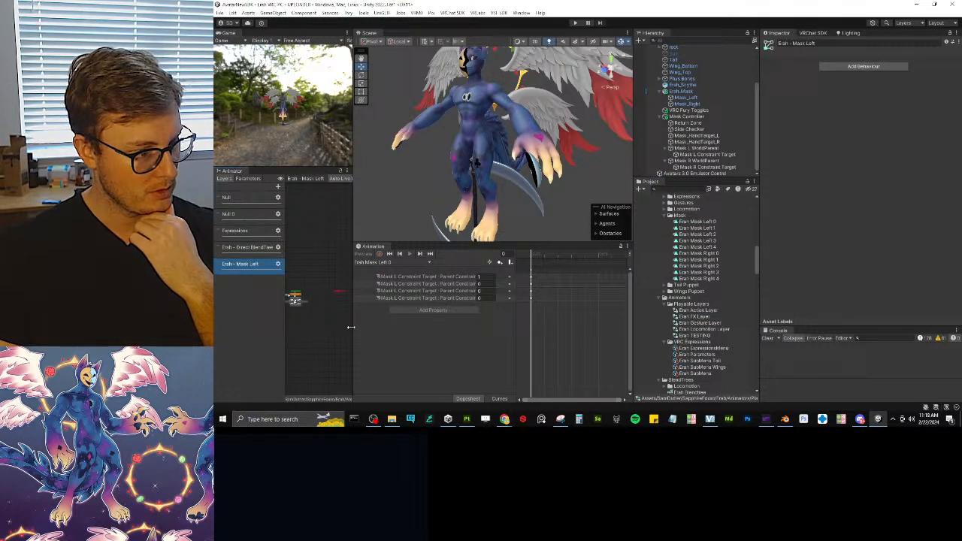
Step: Enlarge the animator graph and frame the Erah - Mask Left layer's states to examine its transitions
left_click_drag(353, 321, 487, 321)
middle_click_drag(407, 312, 443, 281)
scroll(361, 280, "up", 10)
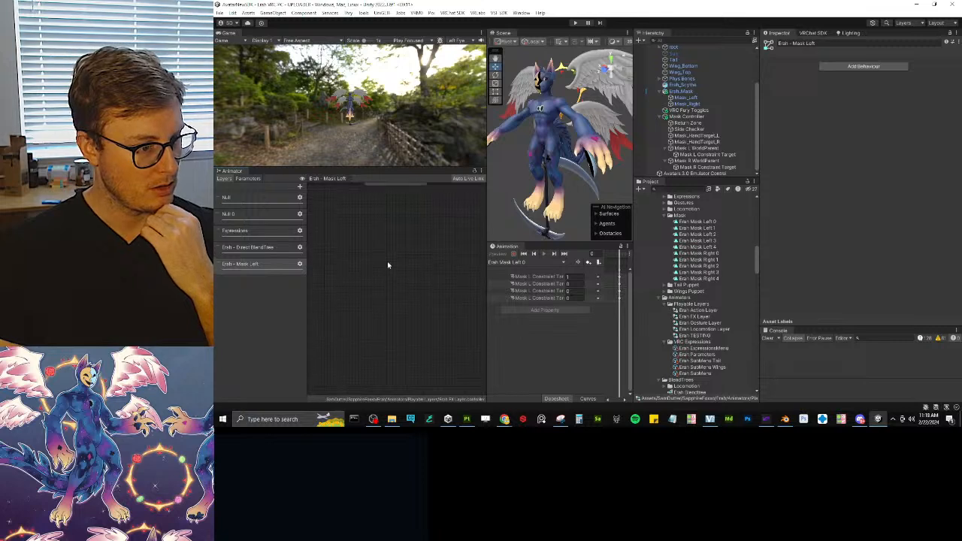
middle_click_drag(389, 263, 387, 291)
scroll(387, 290, "up", 2)
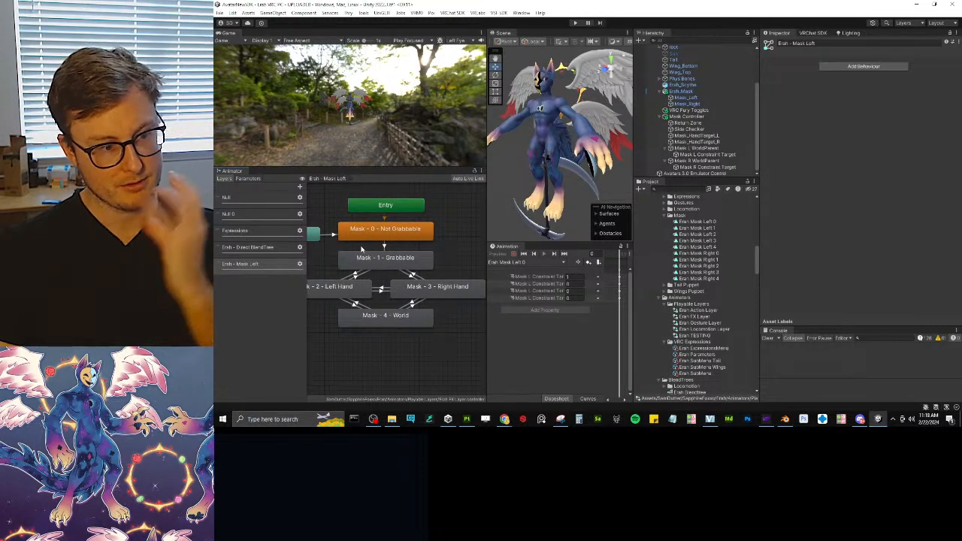
Step: Set the first source weight of Mask L Constraint Target to 1 in clips Erah Mask Left 0 and Erah Mask Left 1
left_click(698, 223)
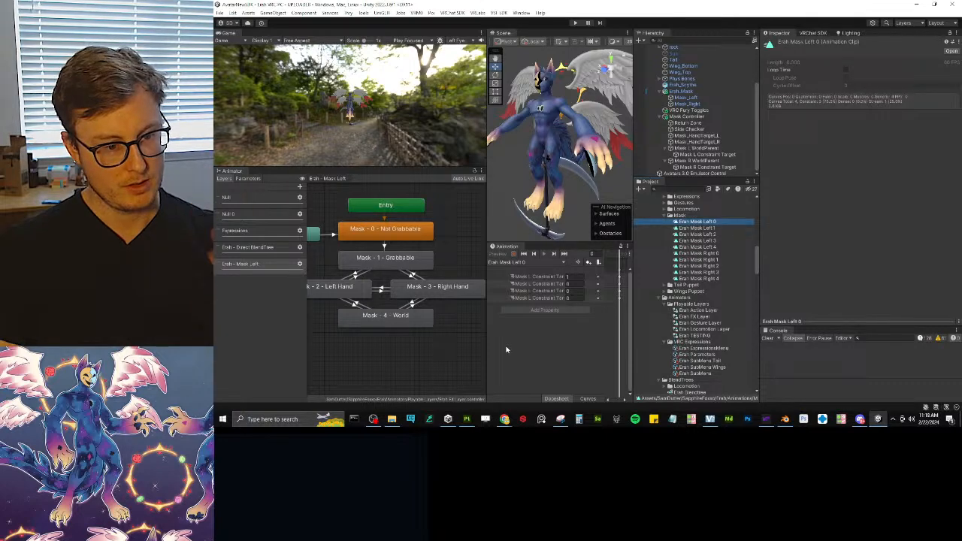
left_click_drag(487, 340, 437, 341)
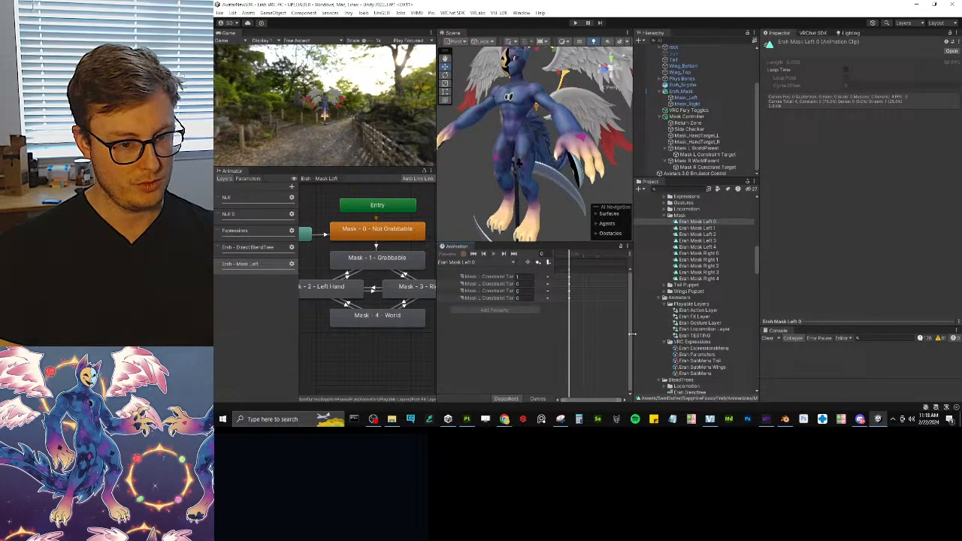
left_click_drag(632, 334, 711, 334)
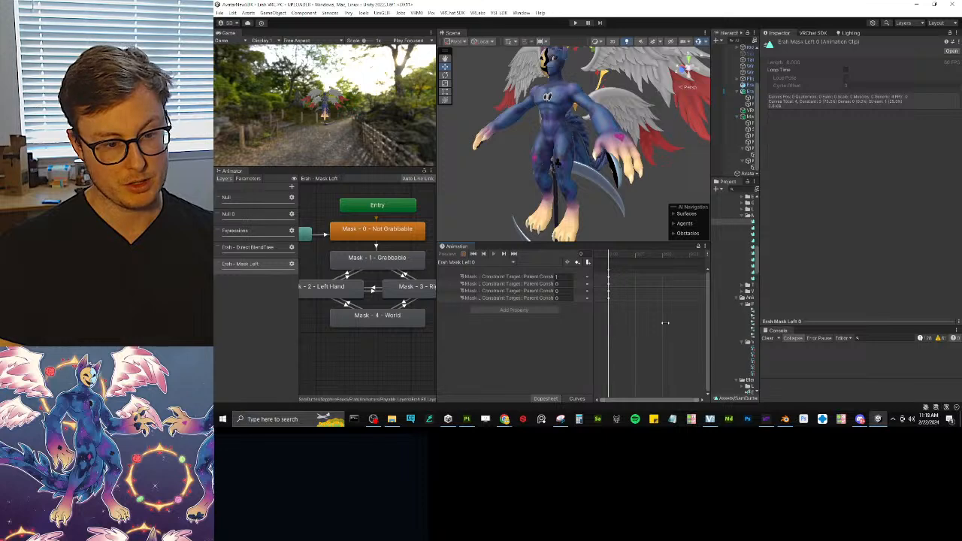
left_click_drag(434, 353, 373, 338)
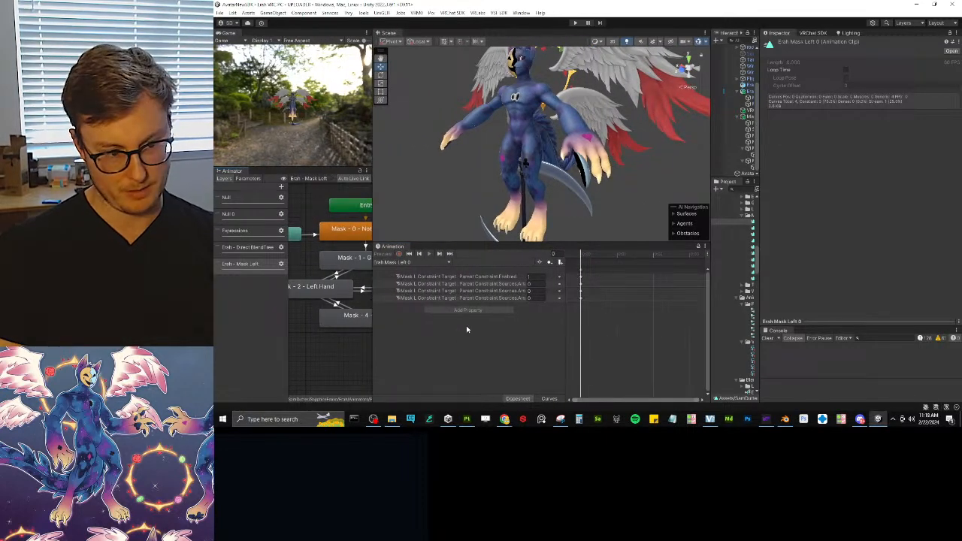
left_click(531, 284)
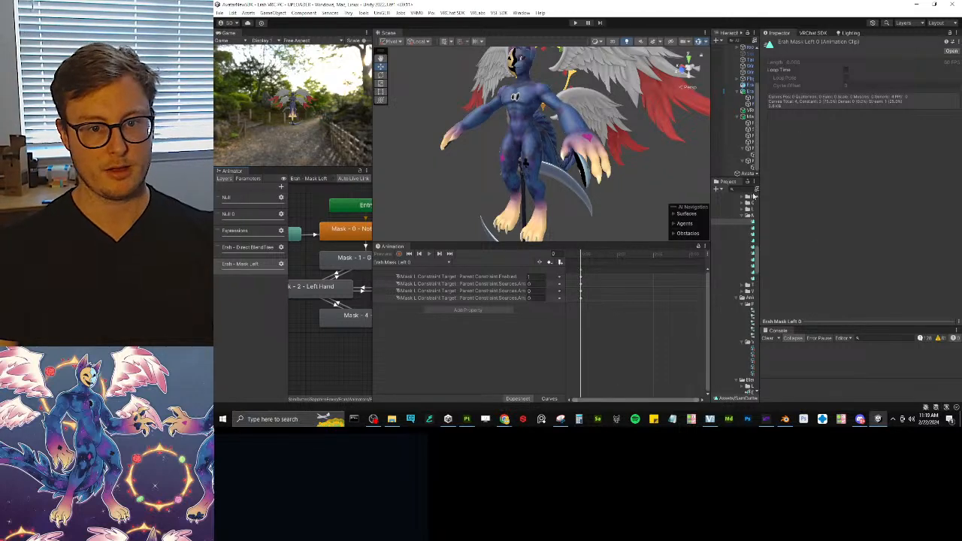
left_click_drag(761, 169, 814, 170)
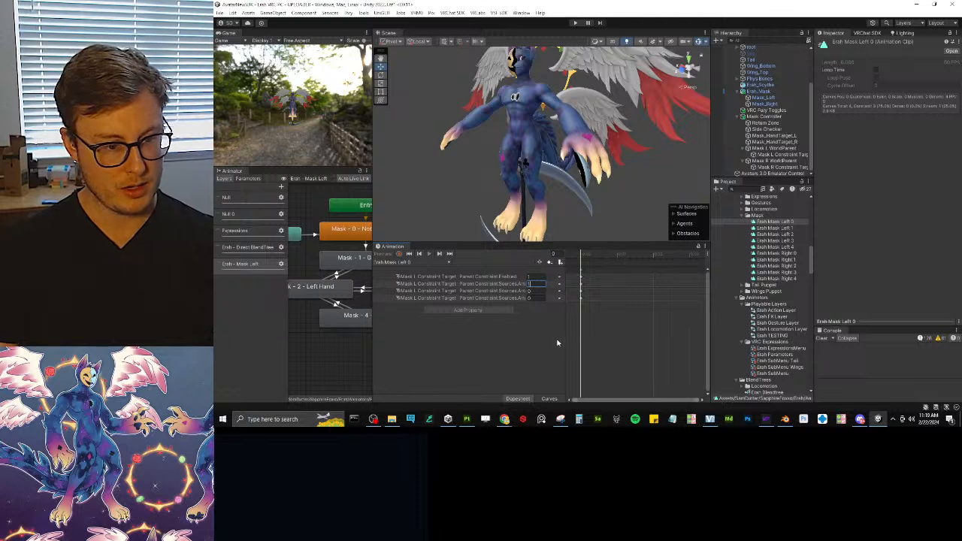
left_click(789, 228)
left_click(536, 284)
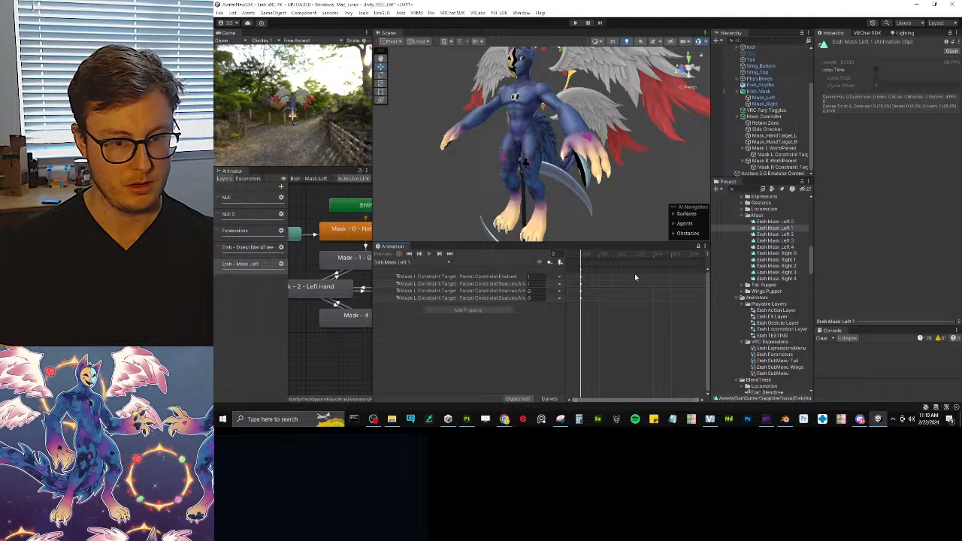
Step: Set the second source weight to 1 in clip Erah Mask Left 2 and the third source weight to 1 in Erah Mask Left 3
left_click(776, 236)
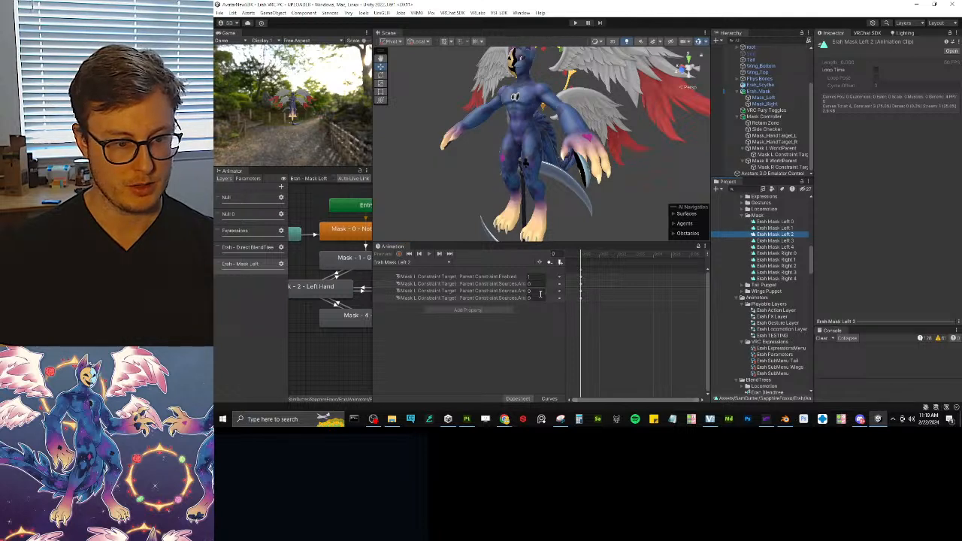
left_click_drag(567, 327, 638, 314)
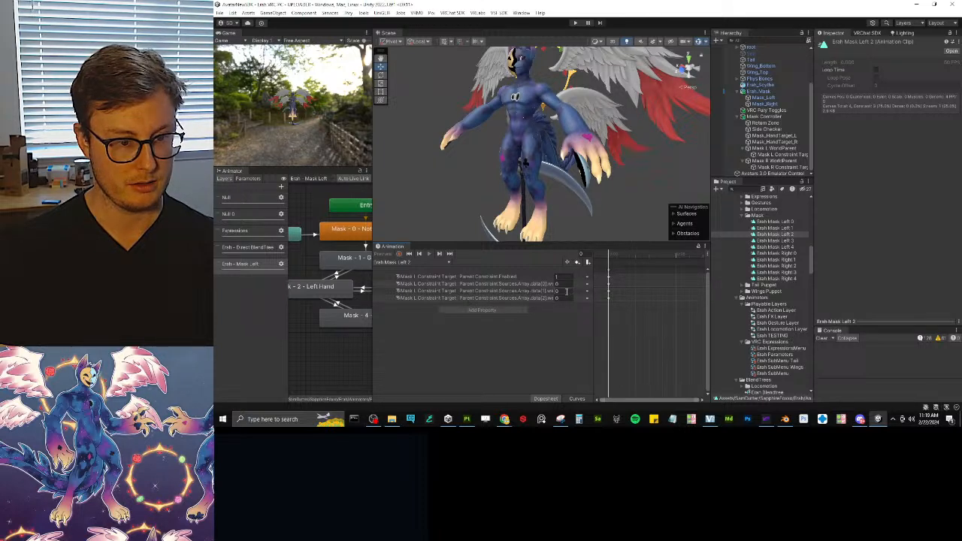
left_click(785, 240)
left_click(569, 298)
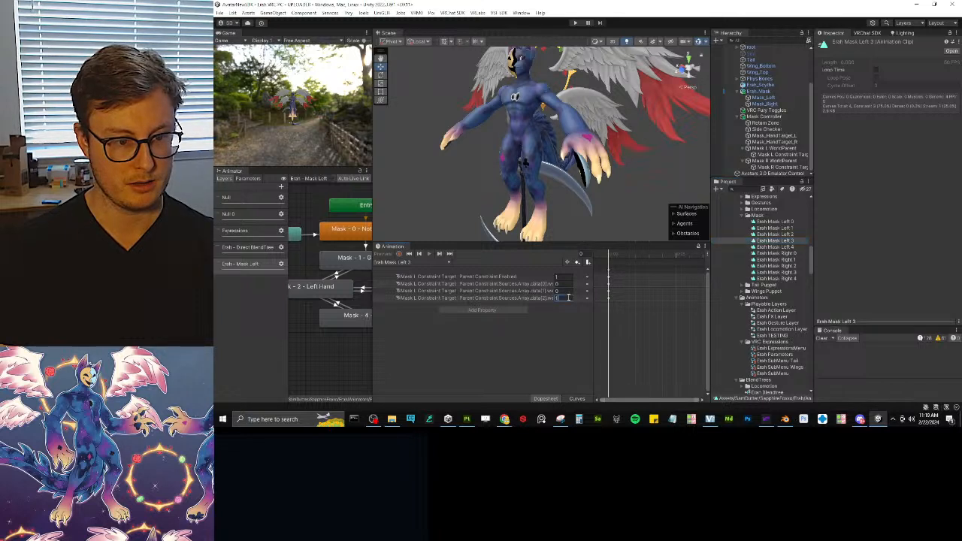
Step: Set the Parent Constraint Enabled value to 0 in clip Erah Mask Left 4
left_click(787, 247)
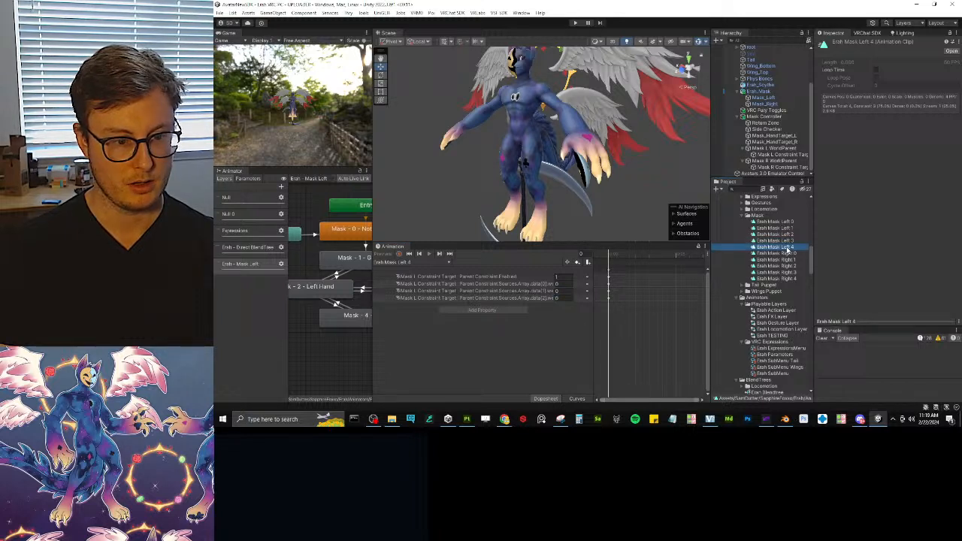
left_click(569, 279)
type("0")
left_click(568, 323)
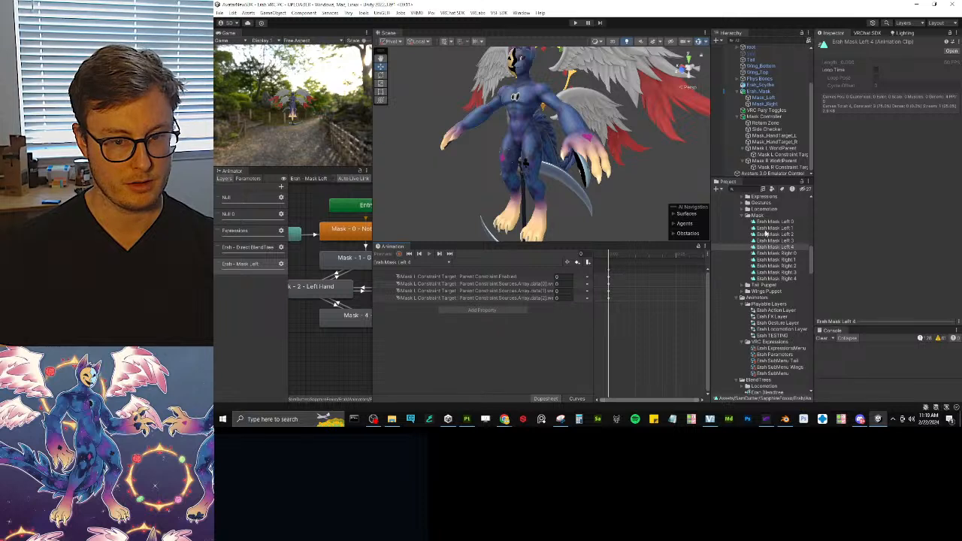
Step: Set the first source weight to 1 in clips Erah Mask Right 0 and 1, and the second source weight to 1 in Erah Mask Right 2
left_click(777, 254)
left_click(570, 285)
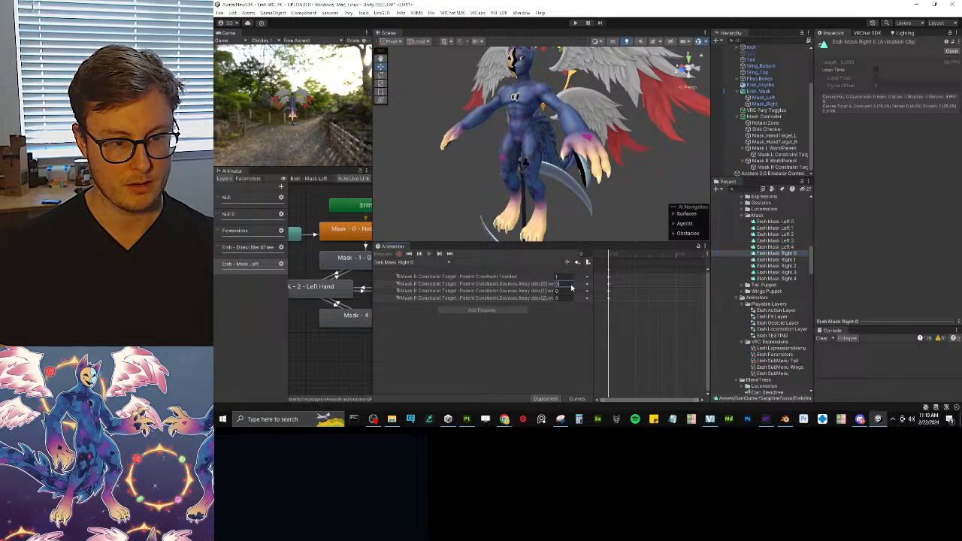
left_click(762, 261)
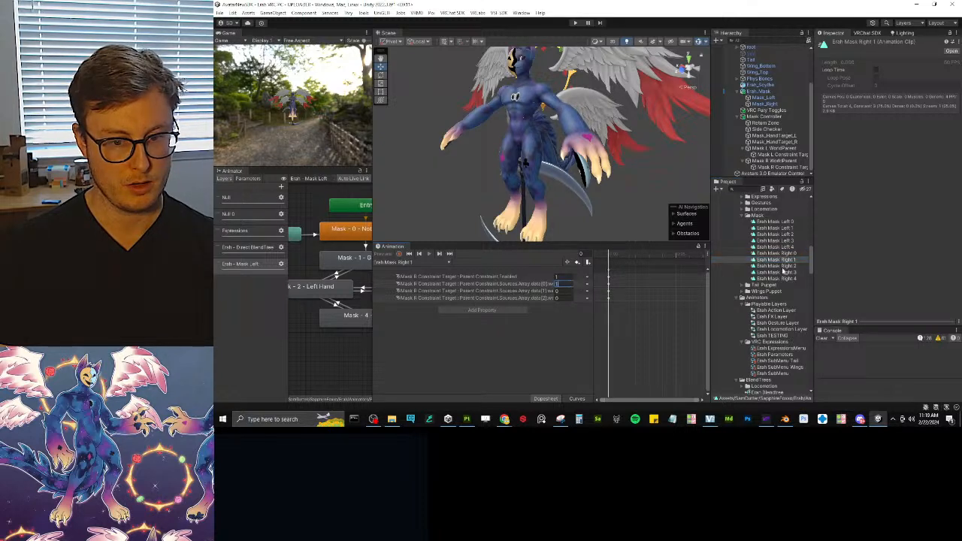
left_click(774, 266)
left_click(572, 291)
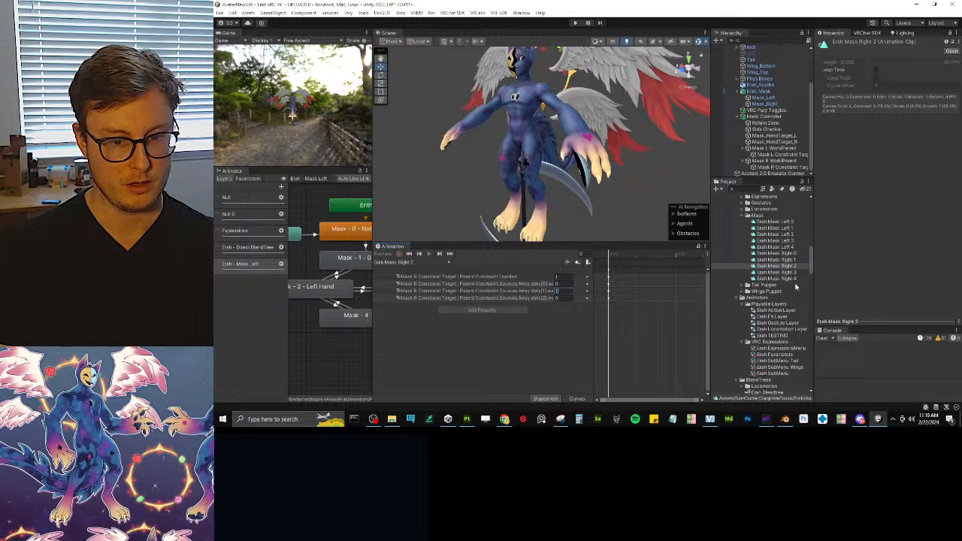
Step: Set the third source weight to 1 in clip Erah Mask Right 3 and Parent Constraint Enabled to 0 in Erah Mask Right 4
left_click(792, 279)
left_click(790, 275)
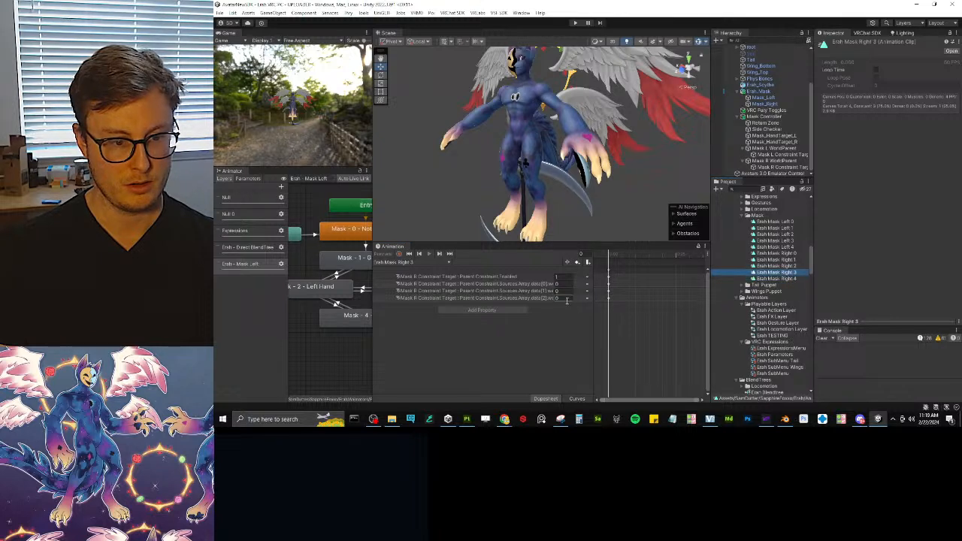
left_click(573, 292)
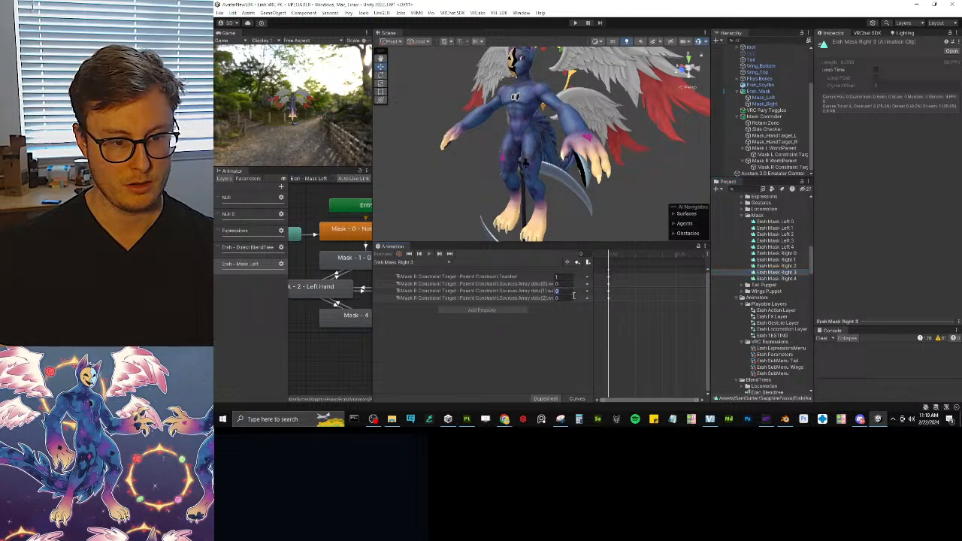
left_click(784, 272)
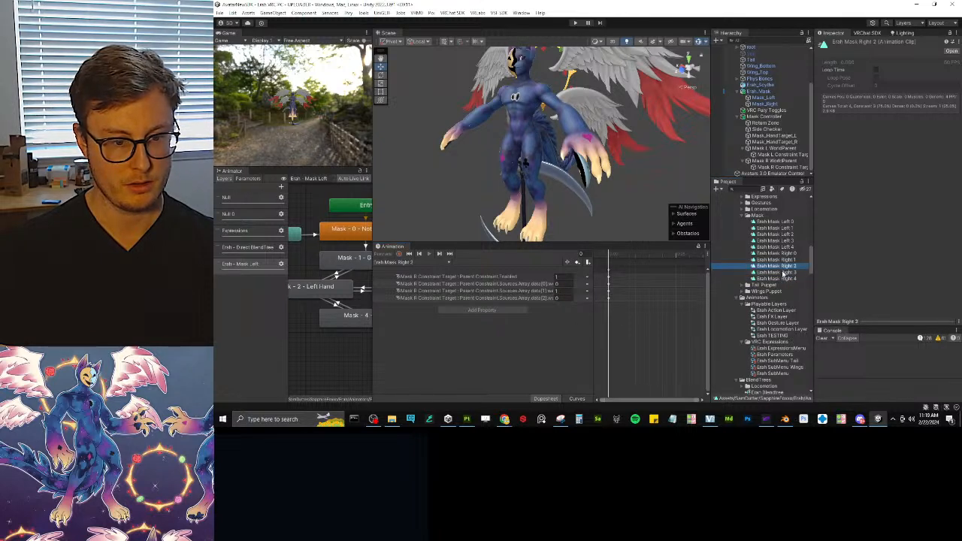
left_click(575, 291)
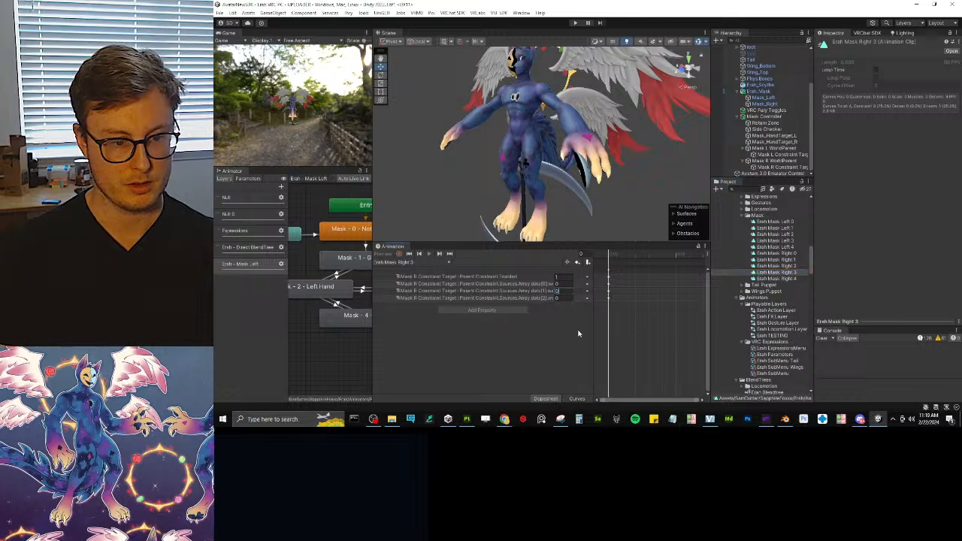
left_click(788, 279)
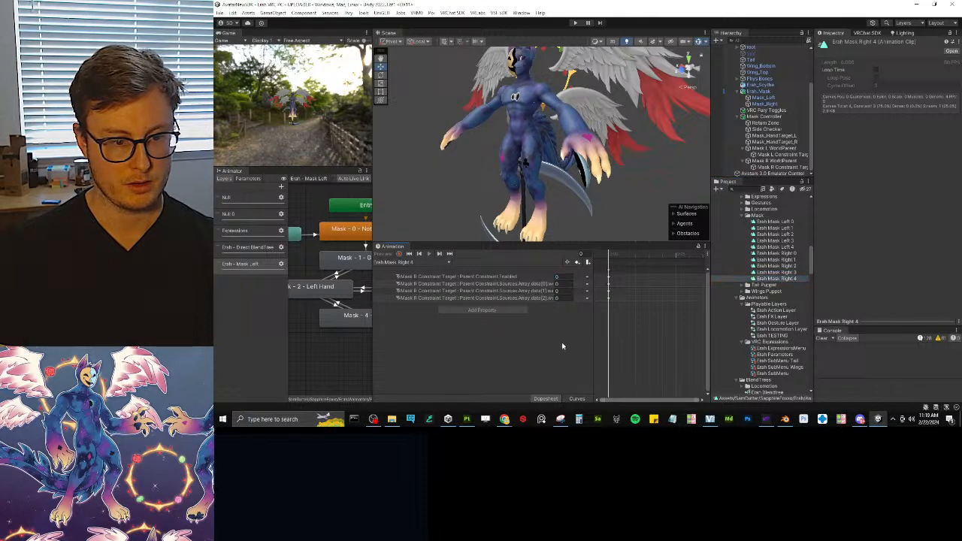
Step: Review the constraint values of all mask clips from Erah Mask Right 4 back to Erah Mask Left 0
left_click(787, 279)
key("Up")
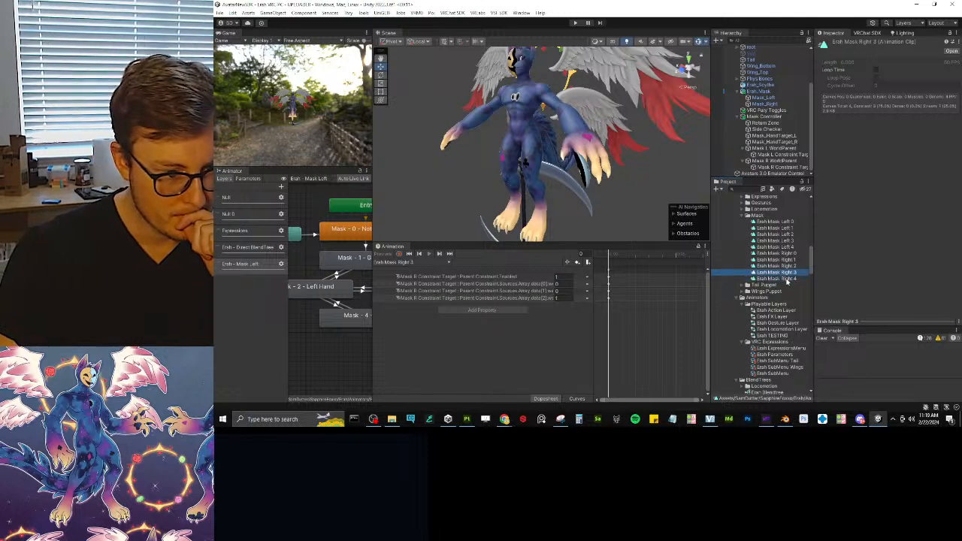
key("Up")
key("Up")
key("Up")
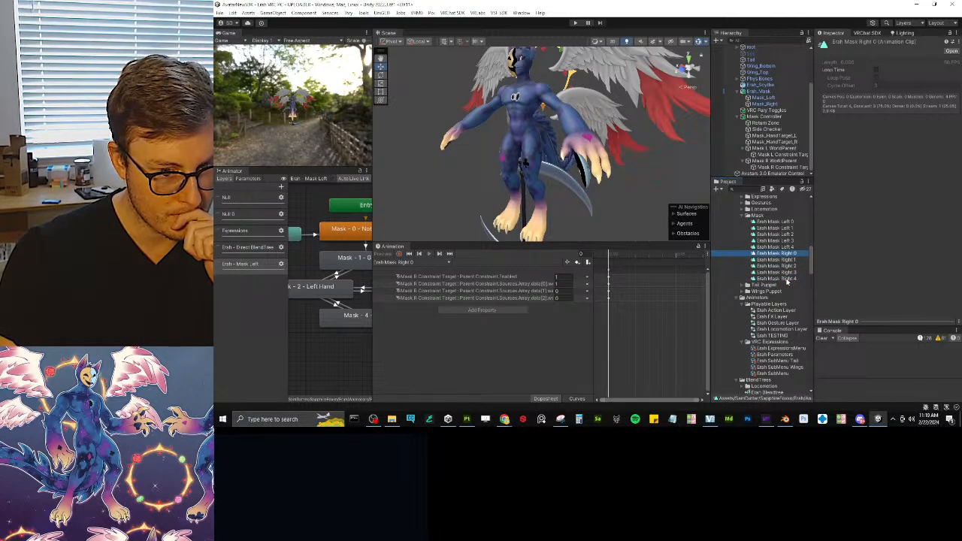
key("Up")
key("Up")
key("Up")
key("Up")
key("Up")
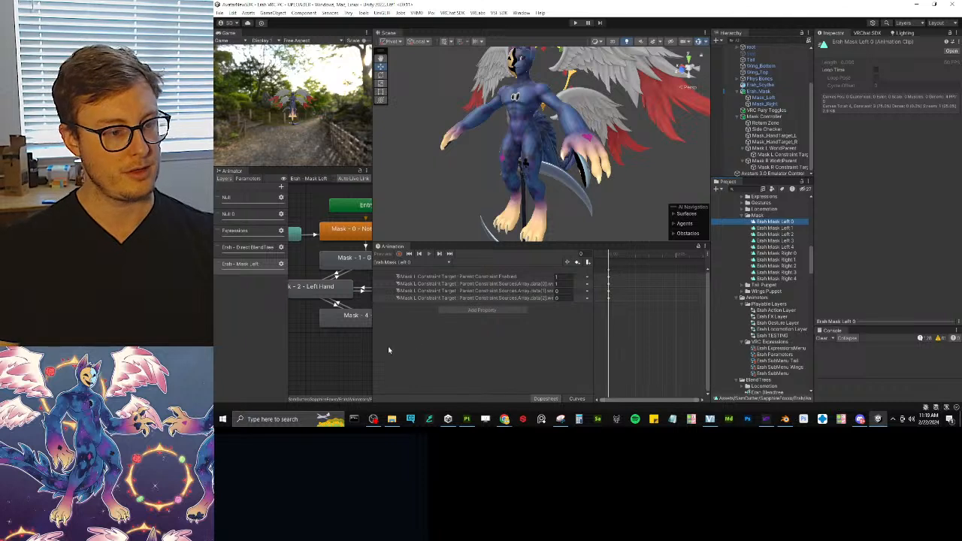
Step: Check the Erah - Mask Left layer's settings and inspect the state in the Erah - Direct BlendTree layer
left_click_drag(371, 346, 442, 348)
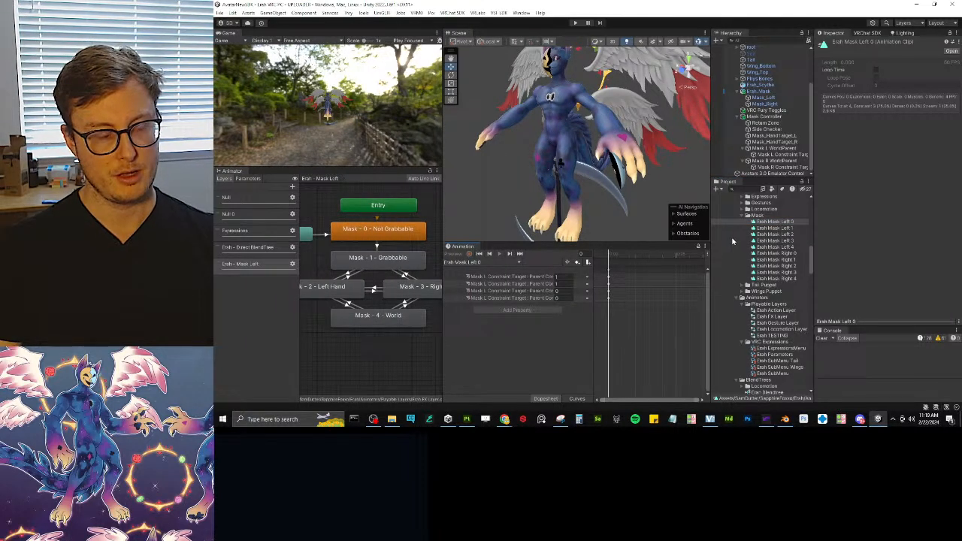
left_click_drag(442, 216, 437, 216)
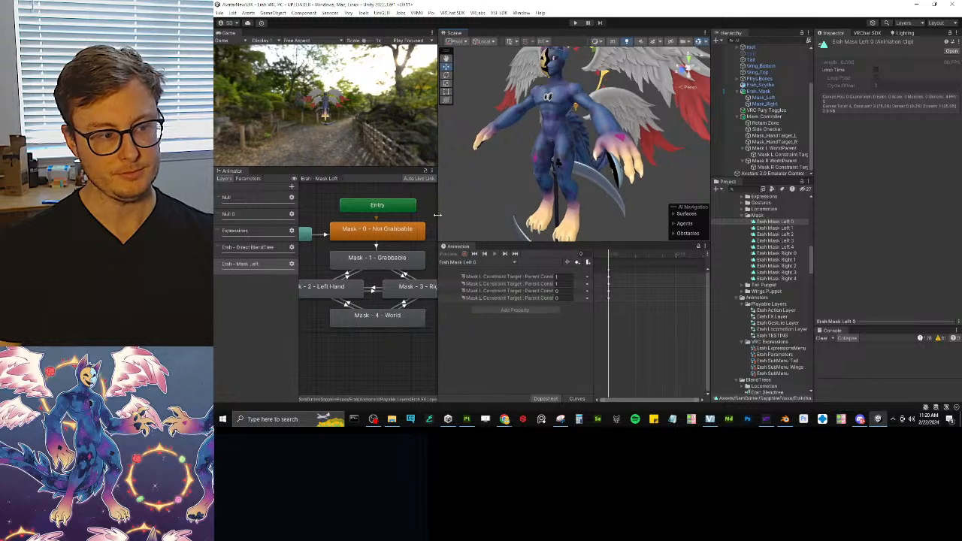
left_click(292, 264)
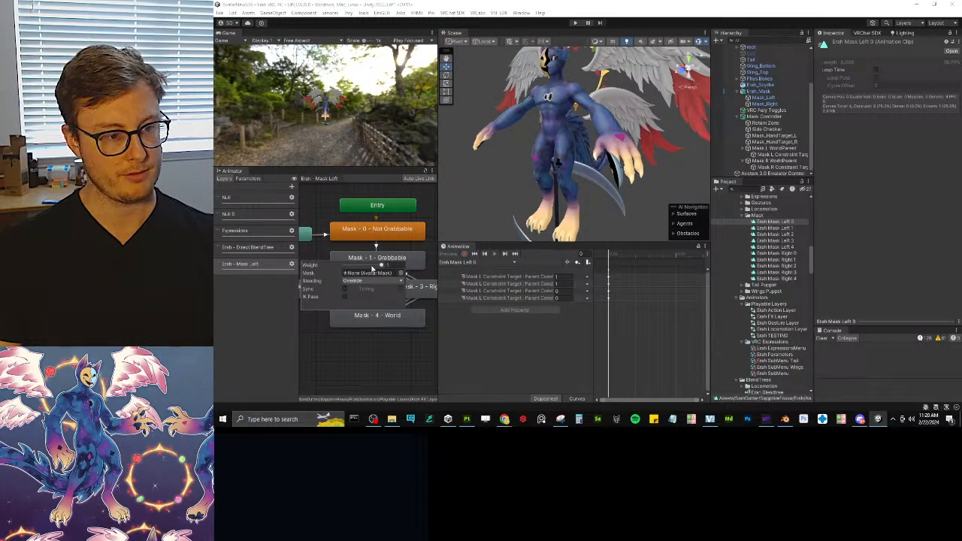
left_click(373, 351)
left_click(255, 247)
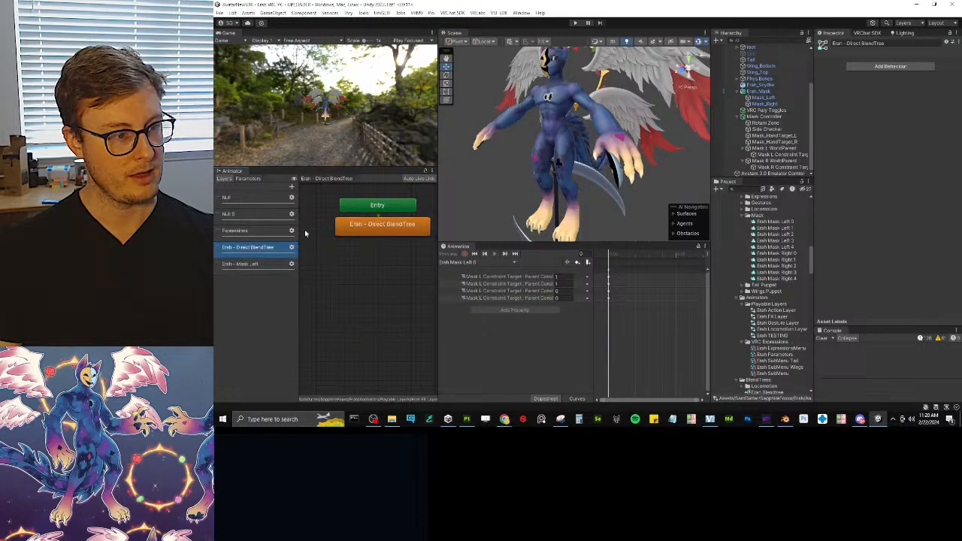
left_click(380, 225)
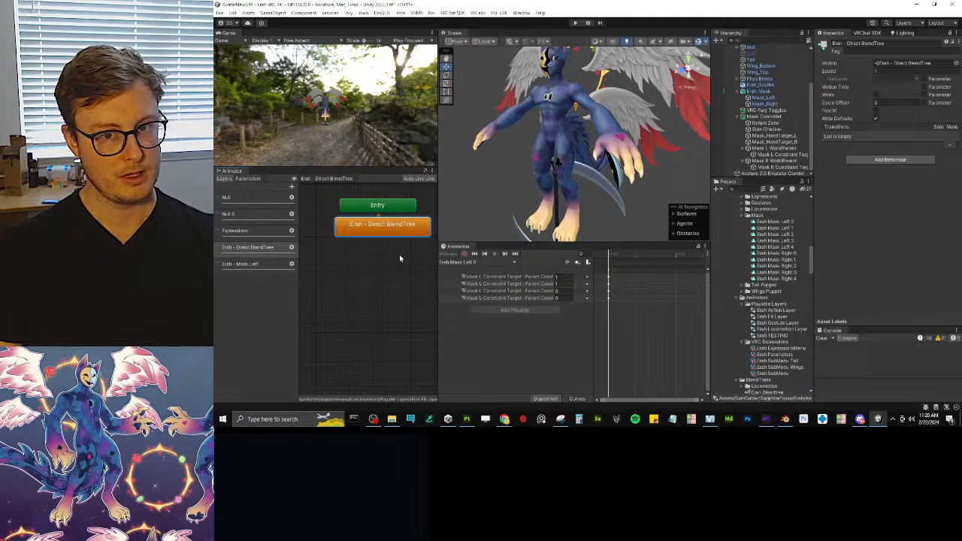
Step: Collapse the Erah_Mask and Mask Controller objects in the hierarchy and show the animator's parameters
left_click(738, 92)
left_click(737, 117)
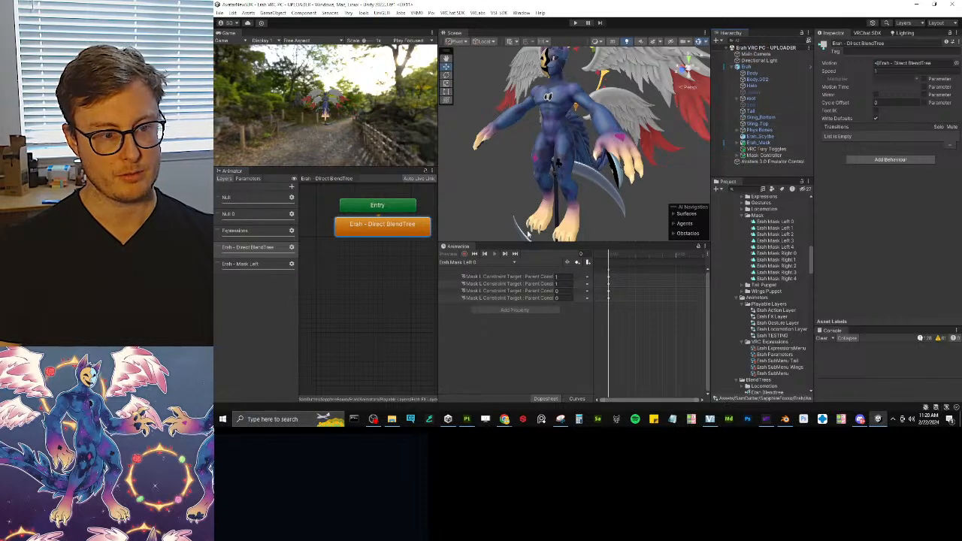
left_click_drag(437, 321, 422, 325)
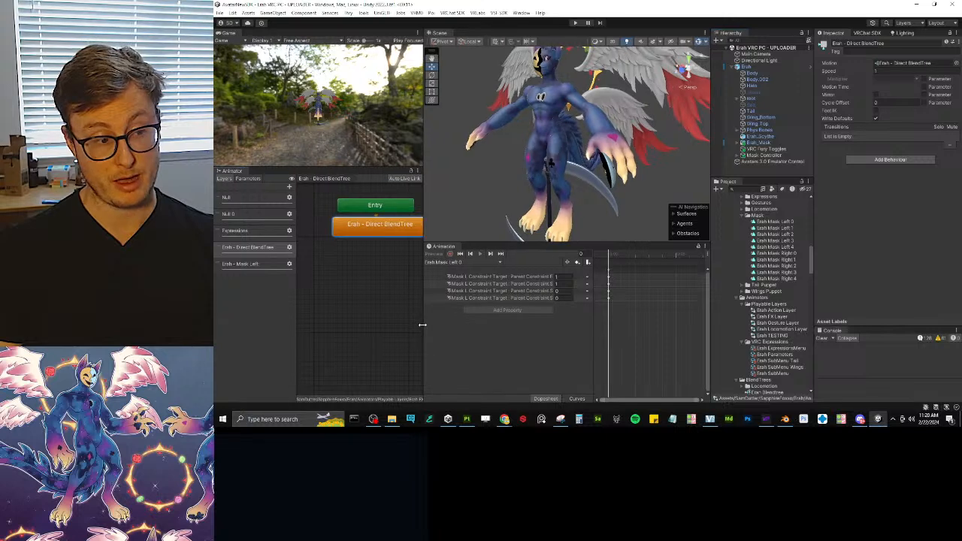
left_click(247, 179)
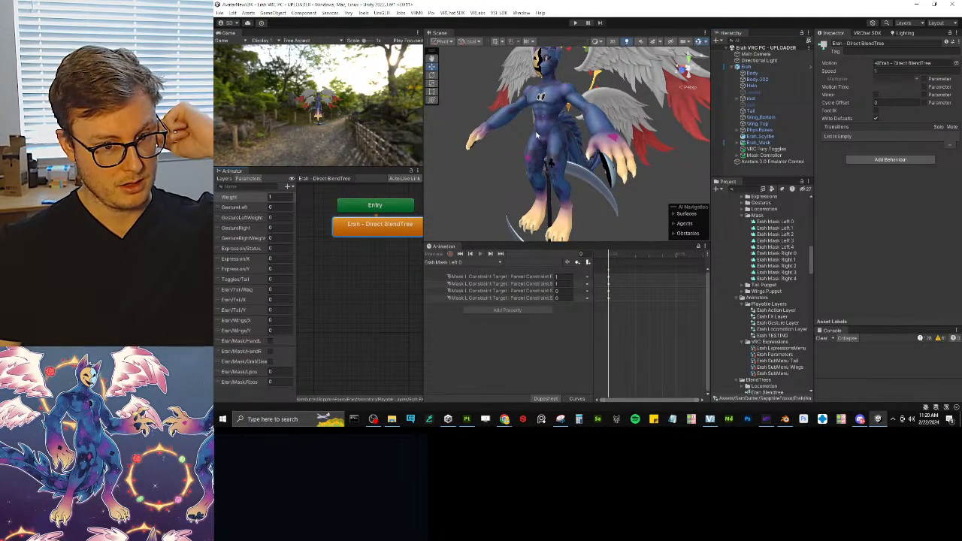
Step: Set Mask L Constraint Target's source weights to 1 for Mask Target and 0 for Mask_HandTarget_L, and check Mask R Constraint Target
left_click(738, 154)
scroll(738, 155, "down", 2)
left_click(778, 154)
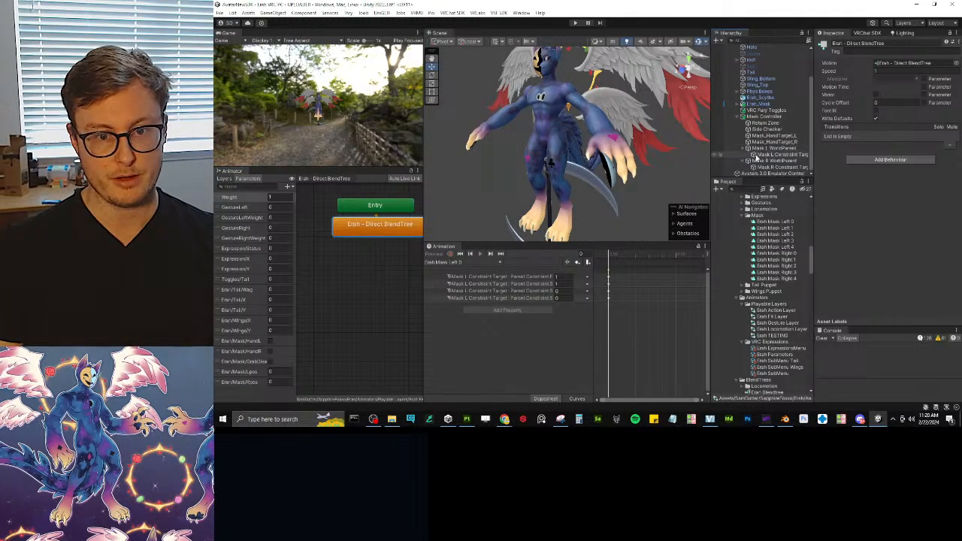
left_click(945, 151)
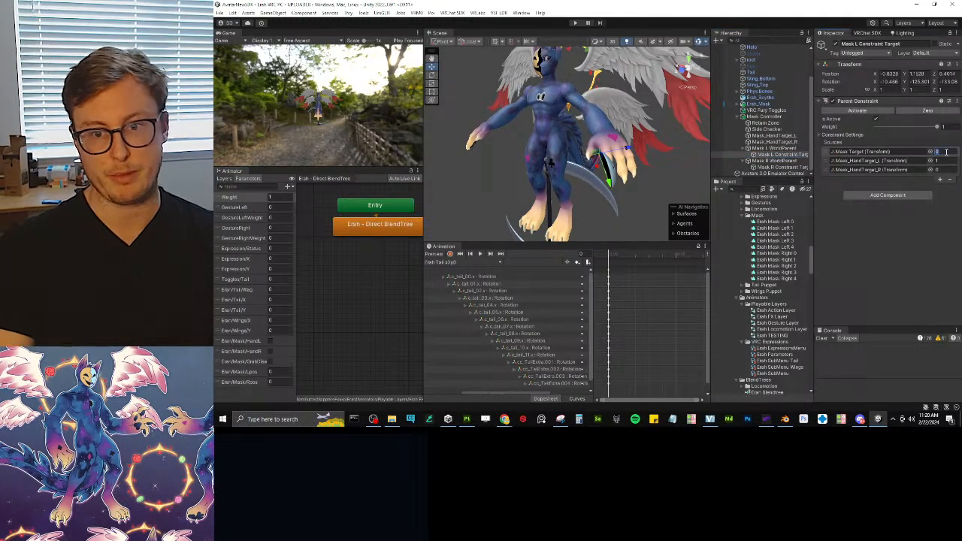
type("1")
type("0")
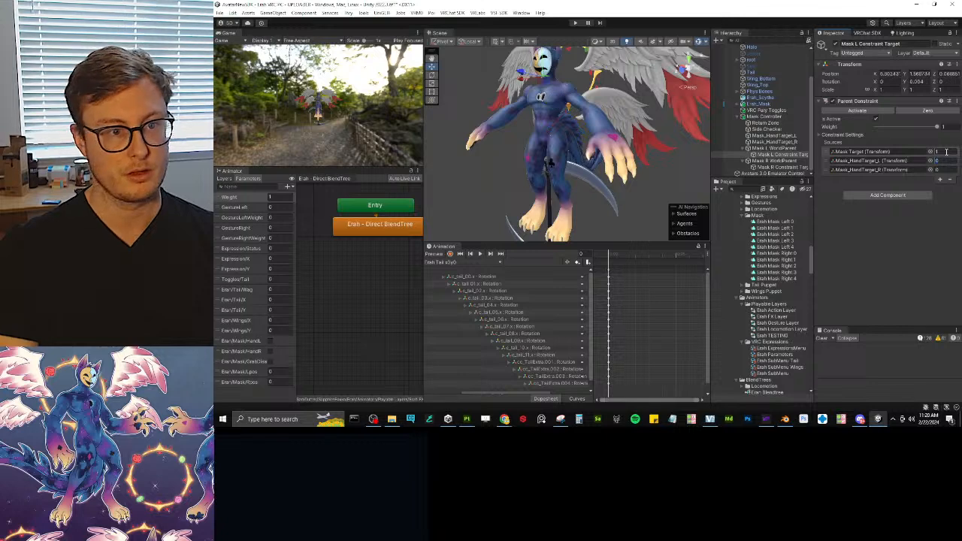
left_click(783, 167)
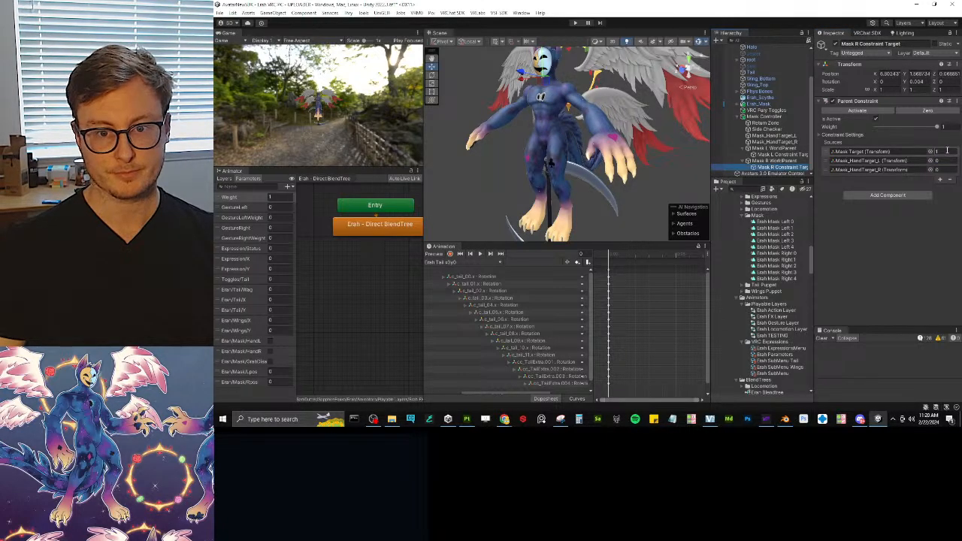
left_click_drag(489, 104, 517, 111, "alt")
middle_click_drag(517, 111, 536, 167)
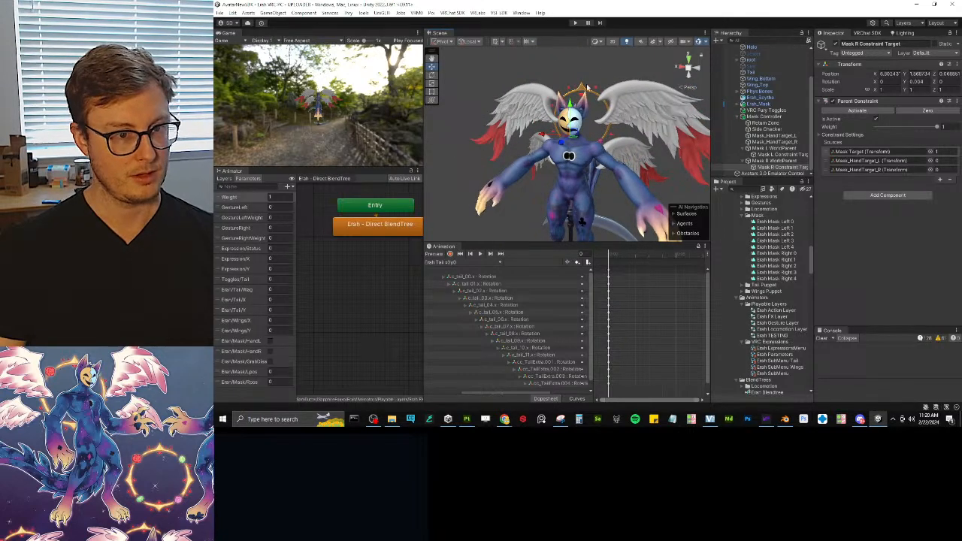
Step: Enter play mode and test the mask's Happy, Sad and Full toggles in the avatar's radial expression menu
key("ctrl+p")
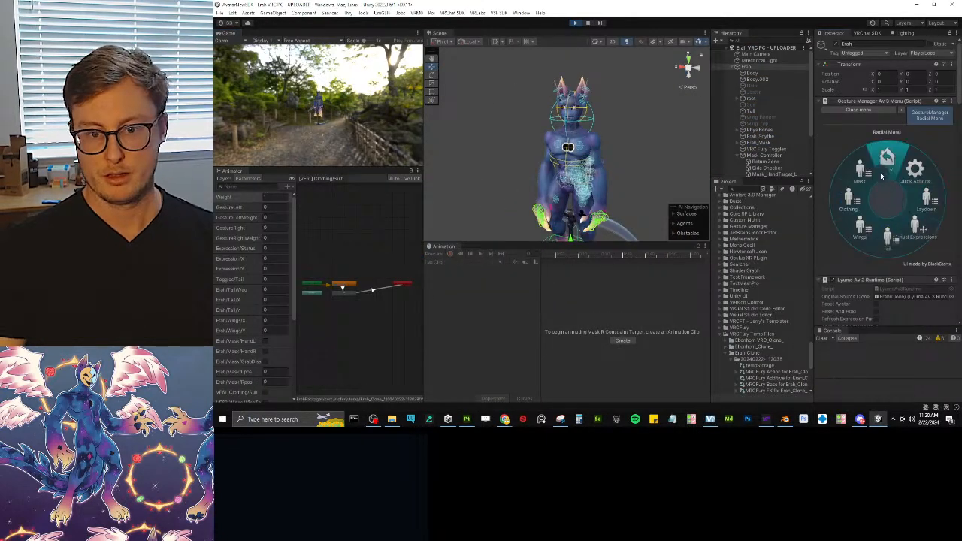
left_click(850, 199)
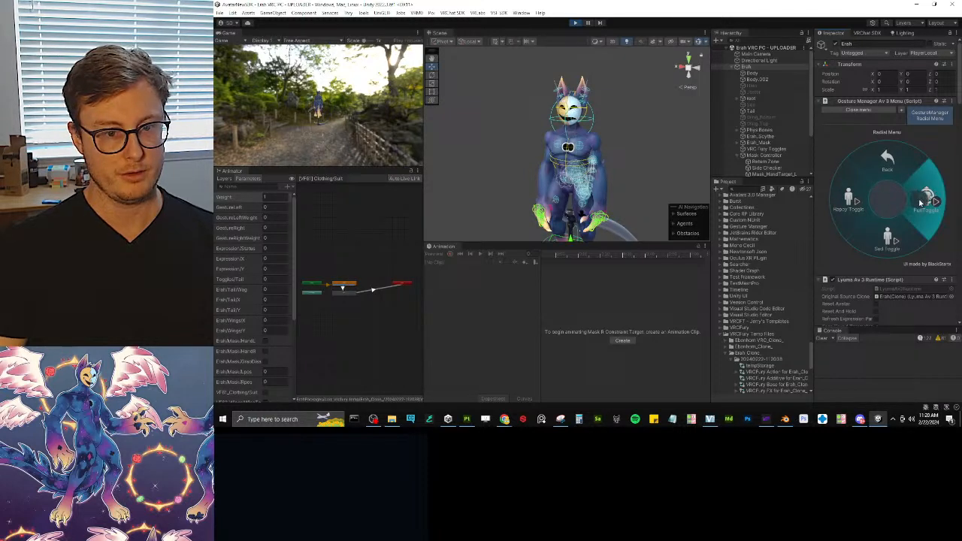
left_click(894, 233)
left_click(891, 236)
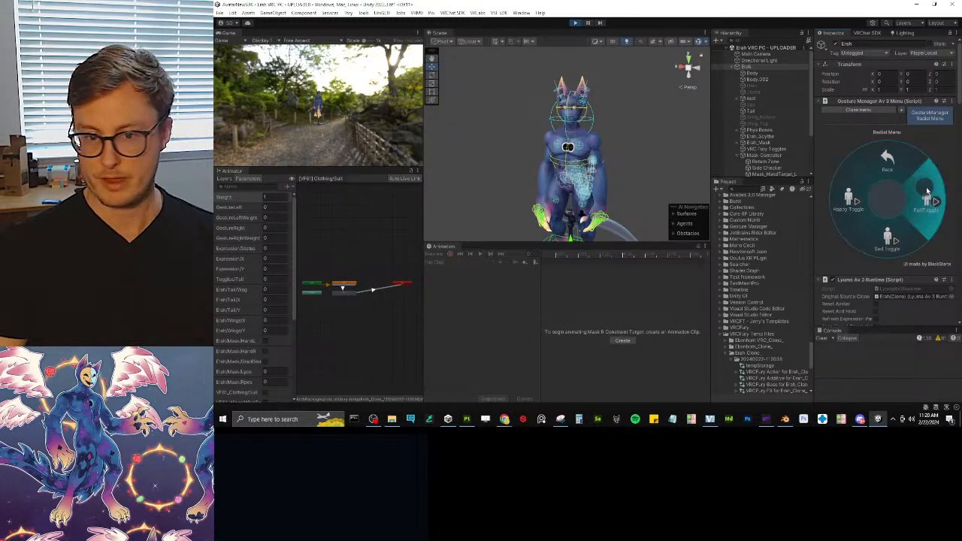
left_click(929, 201)
left_click(888, 159)
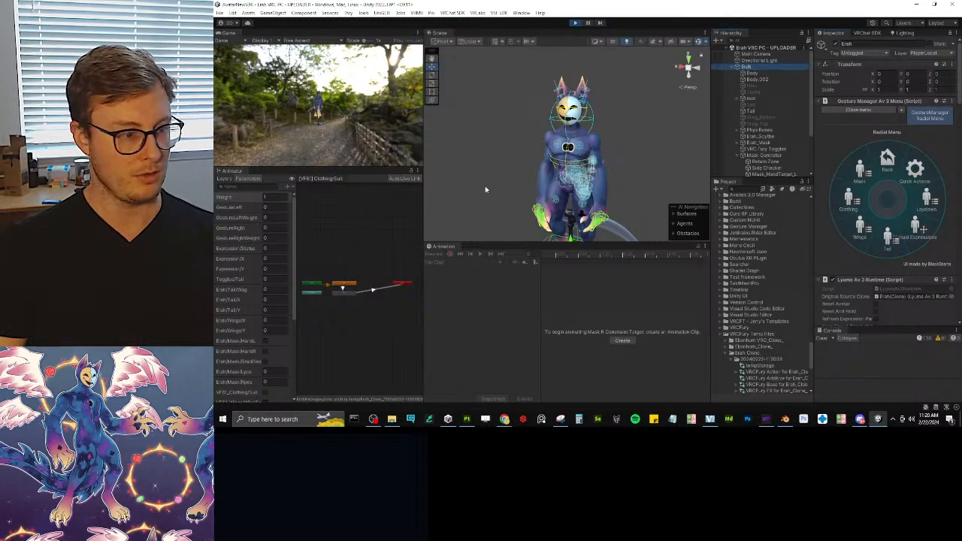
Step: Show the animator's layers and inspect the root blend tree of the Erah - Direct BlendTree layer
left_click(227, 180)
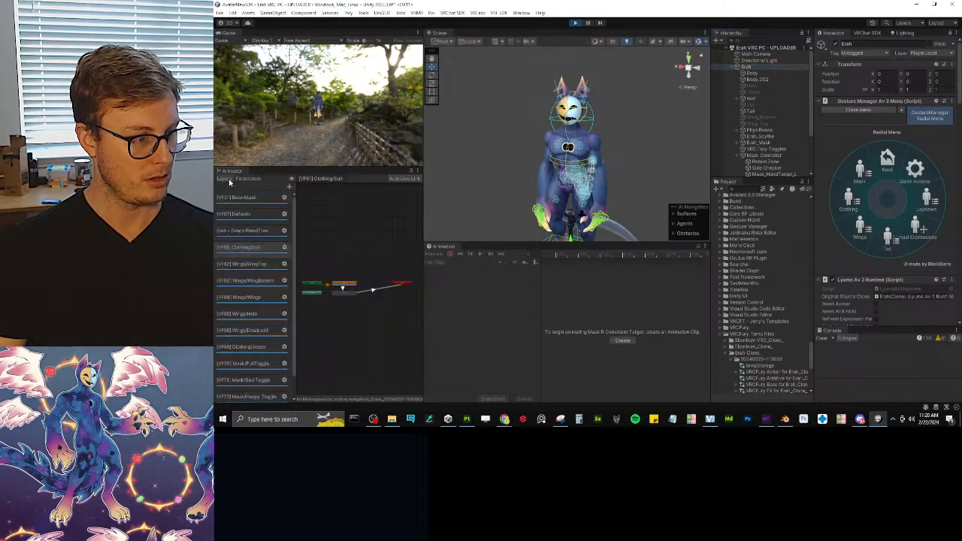
left_click_drag(295, 274, 347, 275)
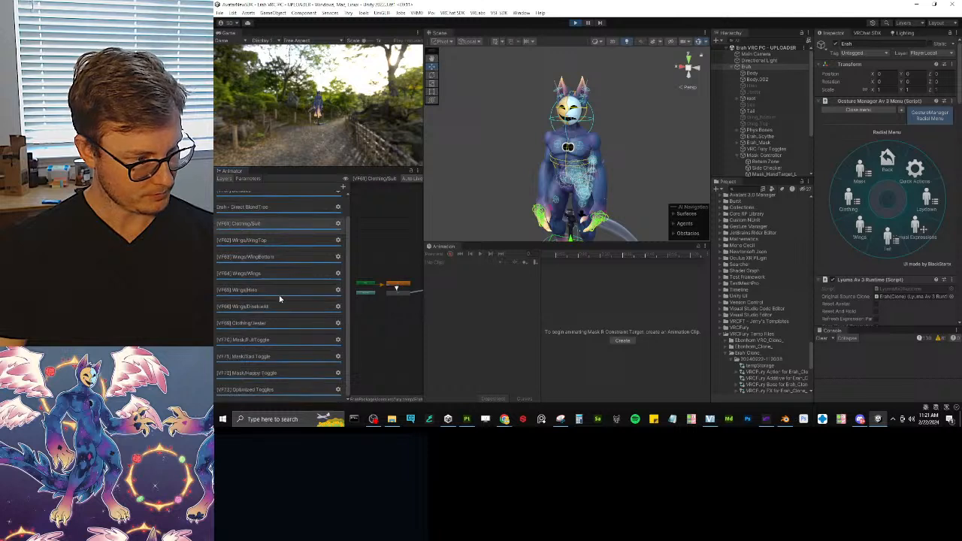
left_click(275, 232)
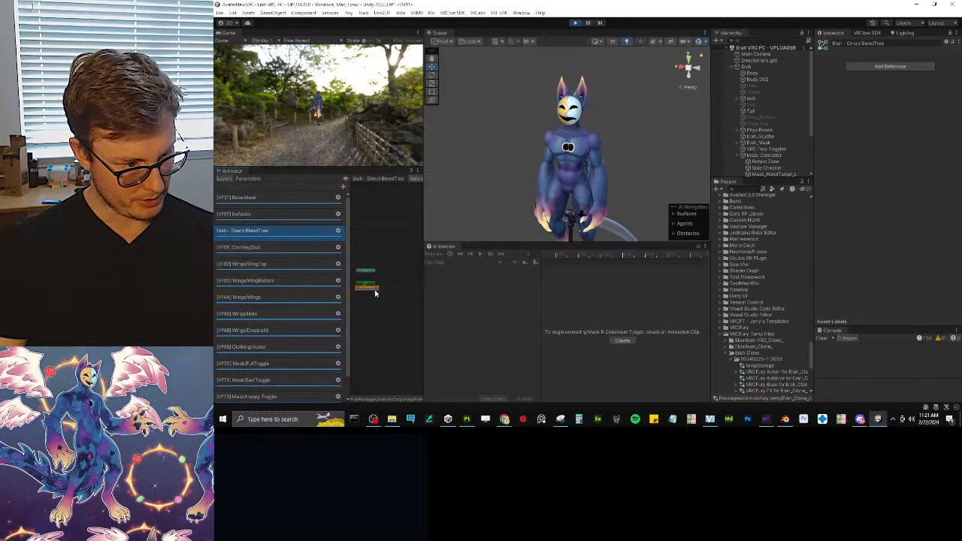
double_click(375, 292)
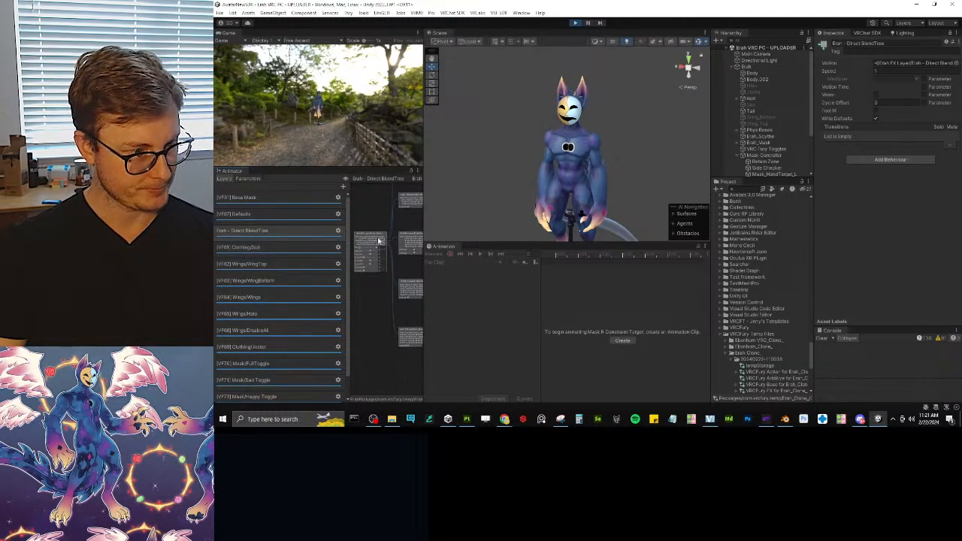
left_click(380, 240)
Step: Inspect the motions and thresholds of the Erah Mask Right blend tree, widening the Inspector to read them
middle_click_drag(400, 305, 384, 284)
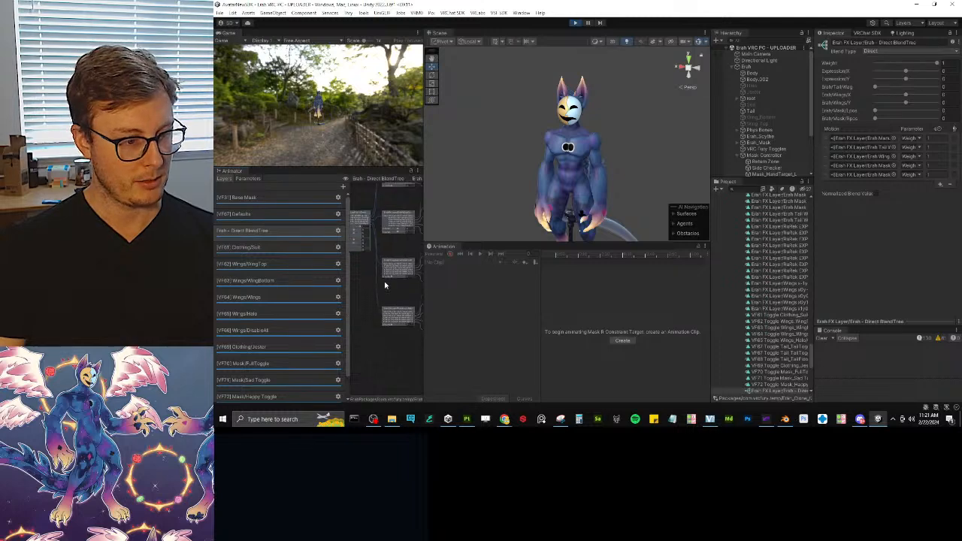
scroll(394, 307, "up", 3)
left_click(394, 312)
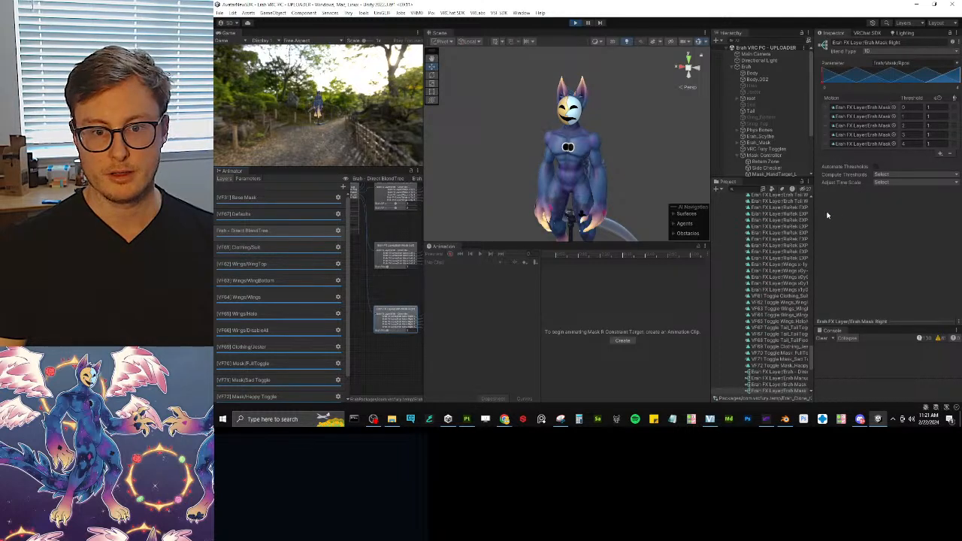
left_click_drag(813, 209, 726, 218)
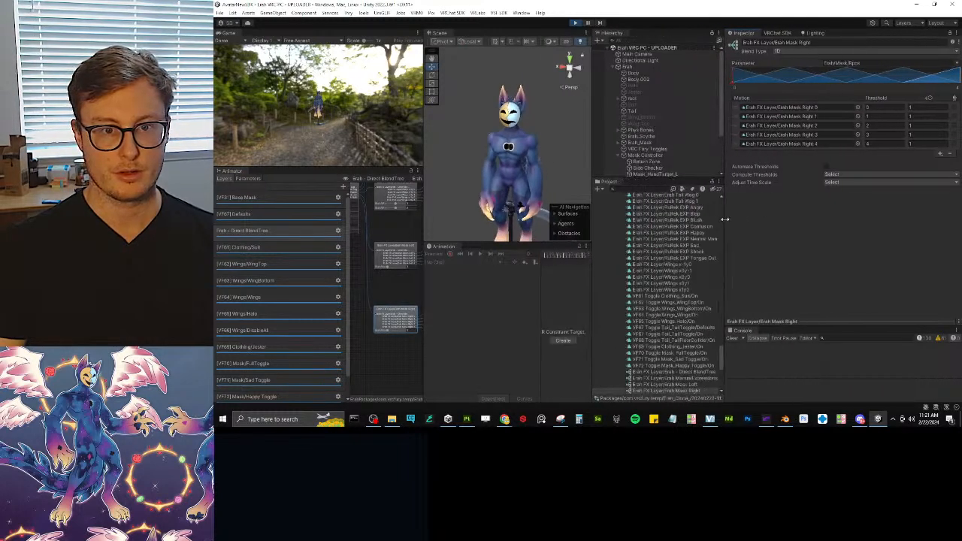
left_click(381, 272)
middle_click_drag(380, 271, 398, 296)
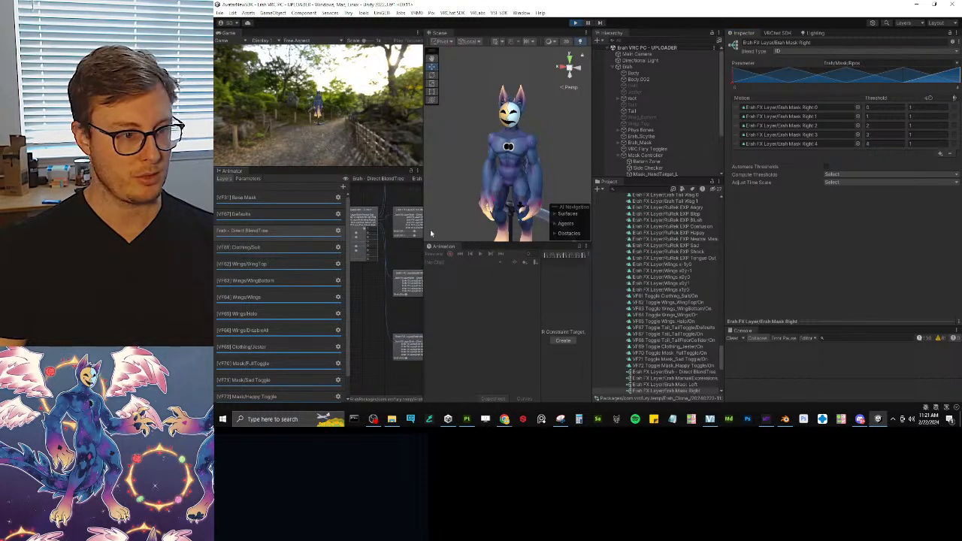
Step: Test the Erah/Mask/Lpos and Erah/Mask/Rpos parameters in the root blend tree, return both to 0 and exit play mode
left_click(362, 216)
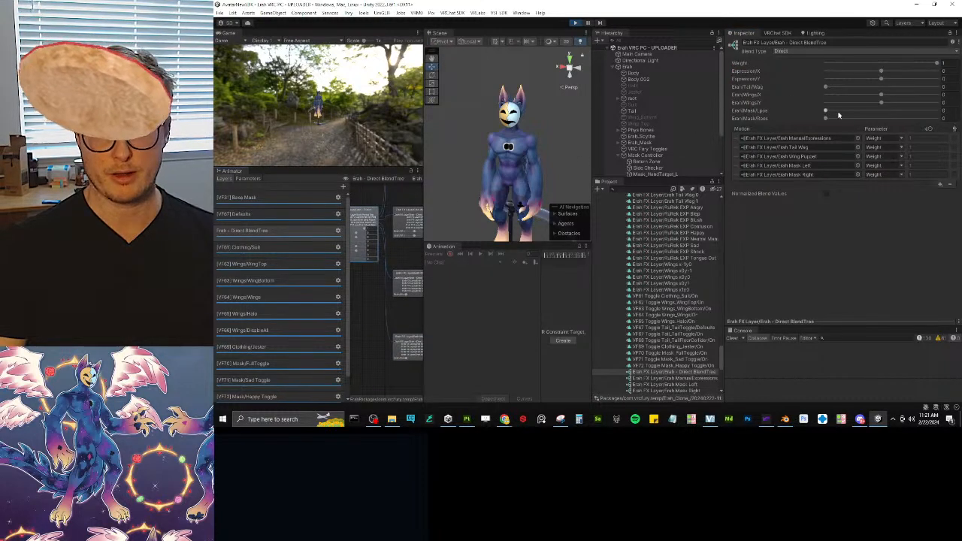
left_click_drag(829, 110, 948, 122)
left_click_drag(846, 119, 804, 132)
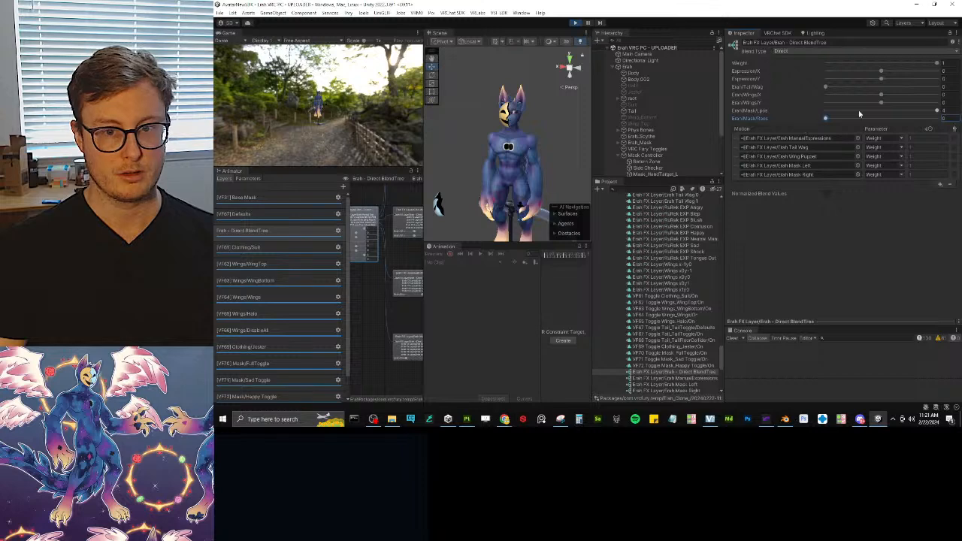
left_click_drag(869, 111, 692, 126)
left_click(576, 23)
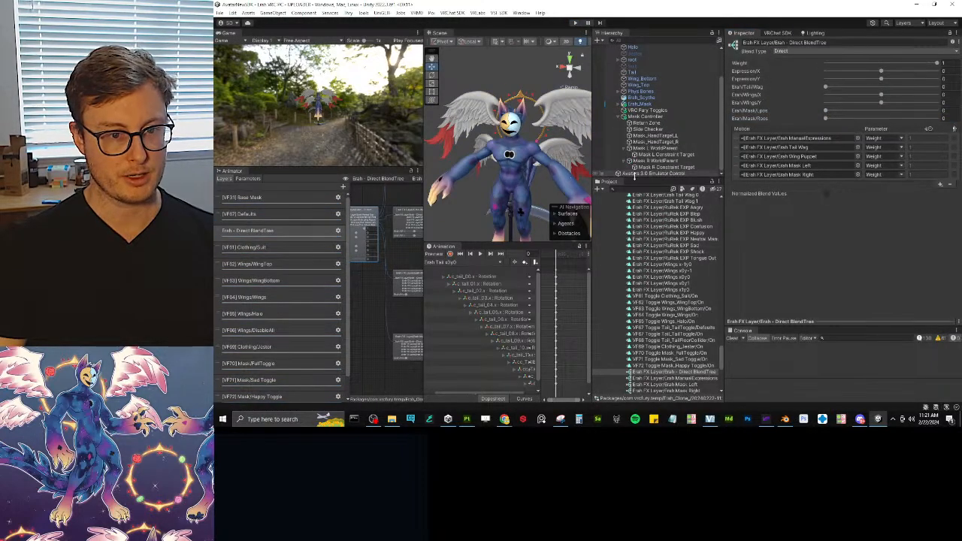
Step: Enlarge the hierarchy view, select Mask L Constraint Target and expand the avatar's armature down to the children of spine_03.x
left_click(675, 194)
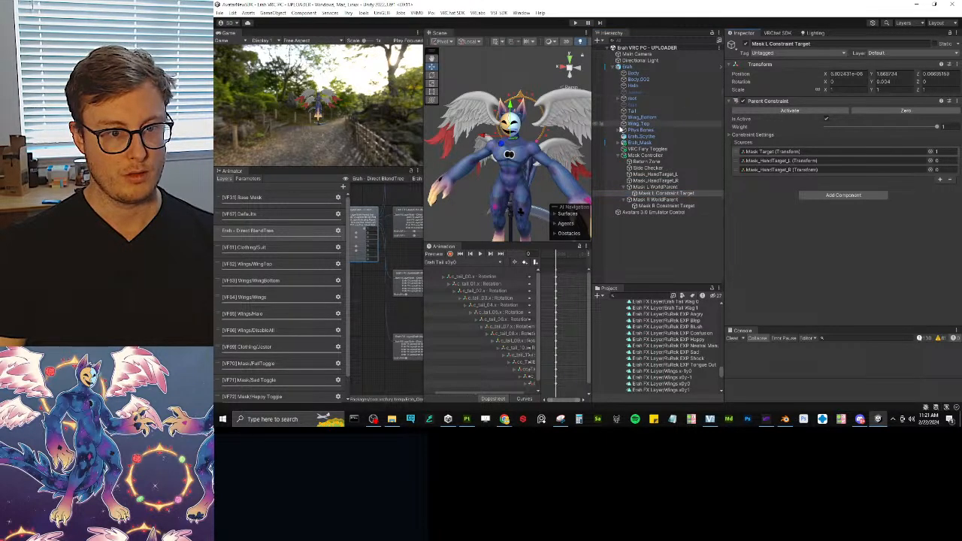
left_click(624, 99)
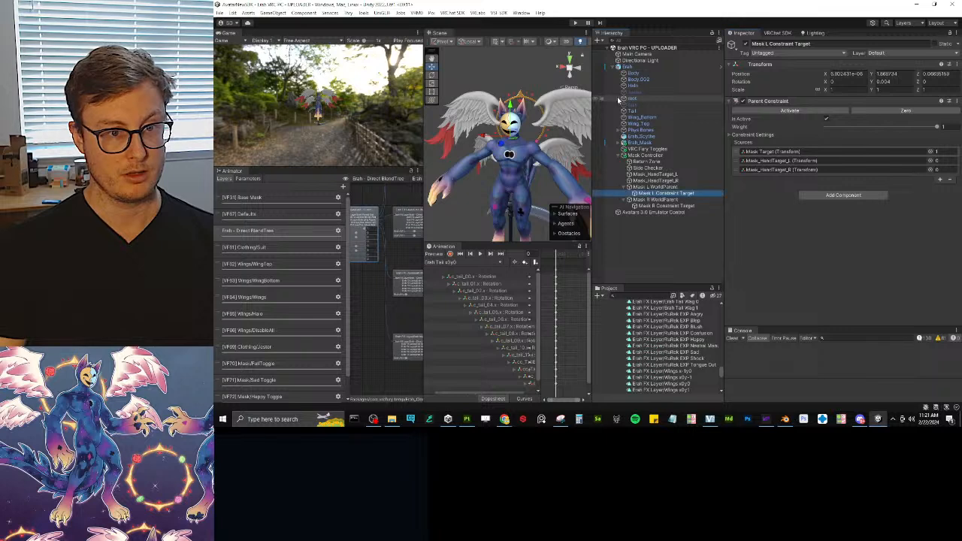
left_click(627, 111)
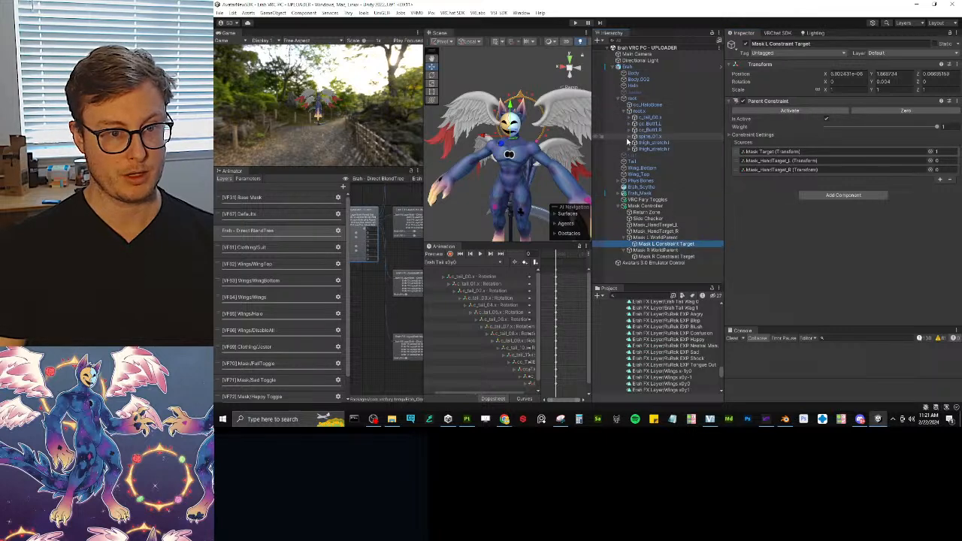
left_click(630, 136)
left_click(635, 143)
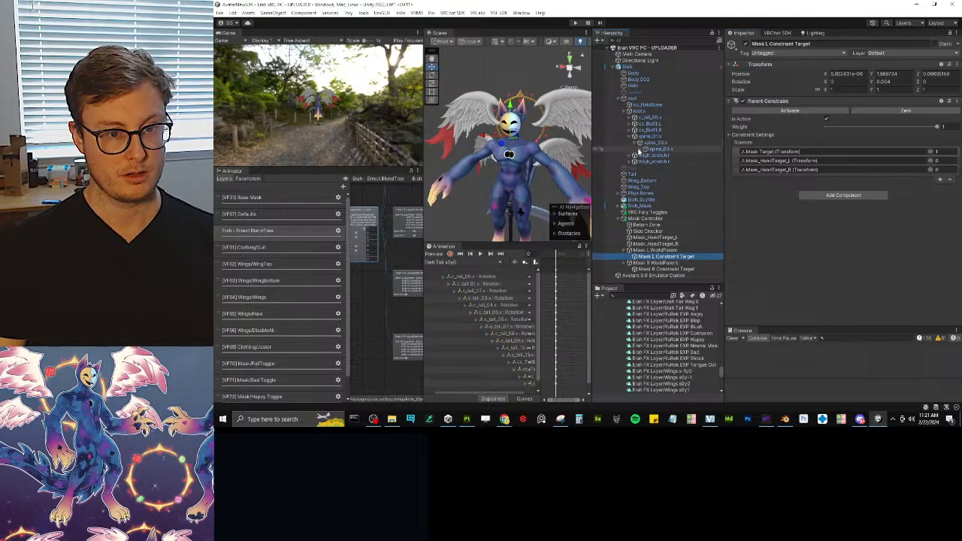
left_click(641, 149)
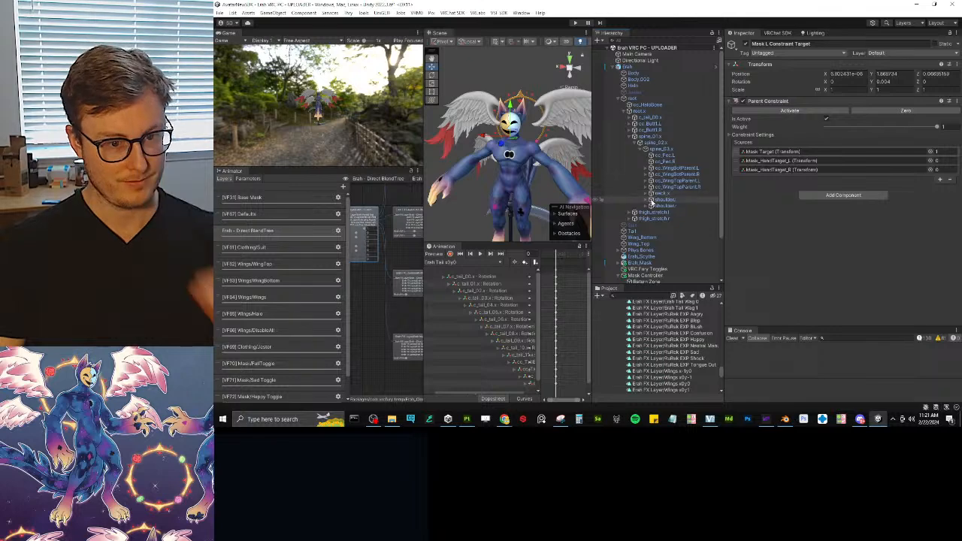
Step: Expand both shoulder bone chains down to the hands, collapse the finger bones and select the left hand bone
left_click(662, 199)
left_click(669, 205, "ctrl")
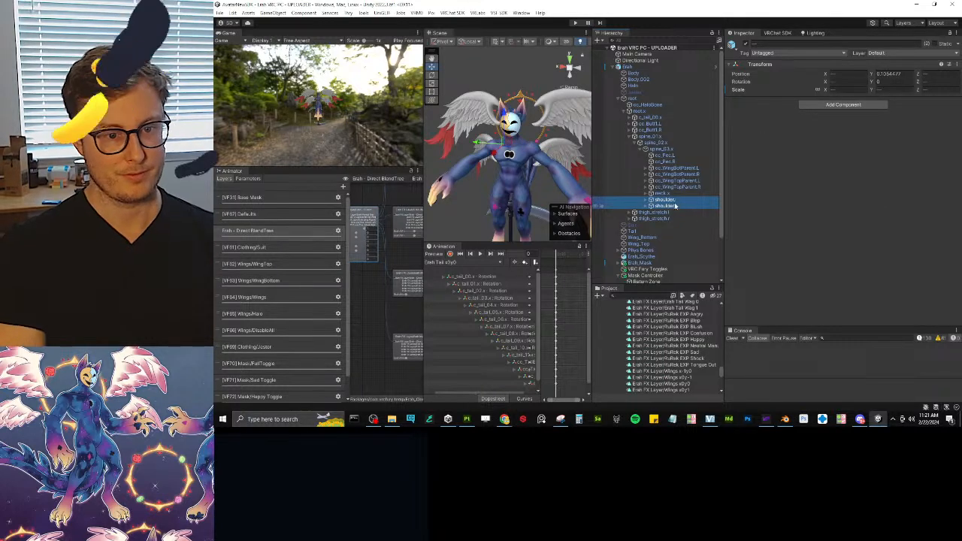
key("alt+Right")
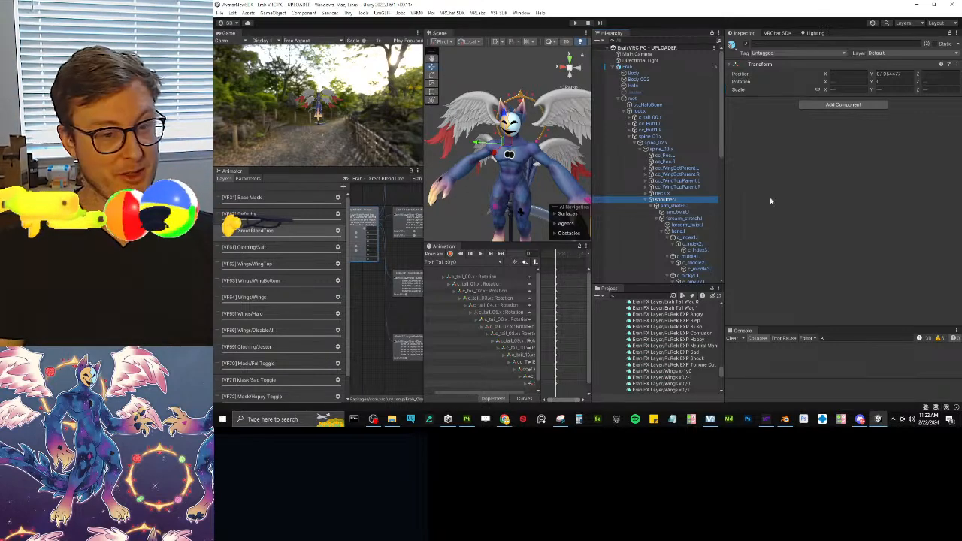
scroll(690, 189, "down", 5)
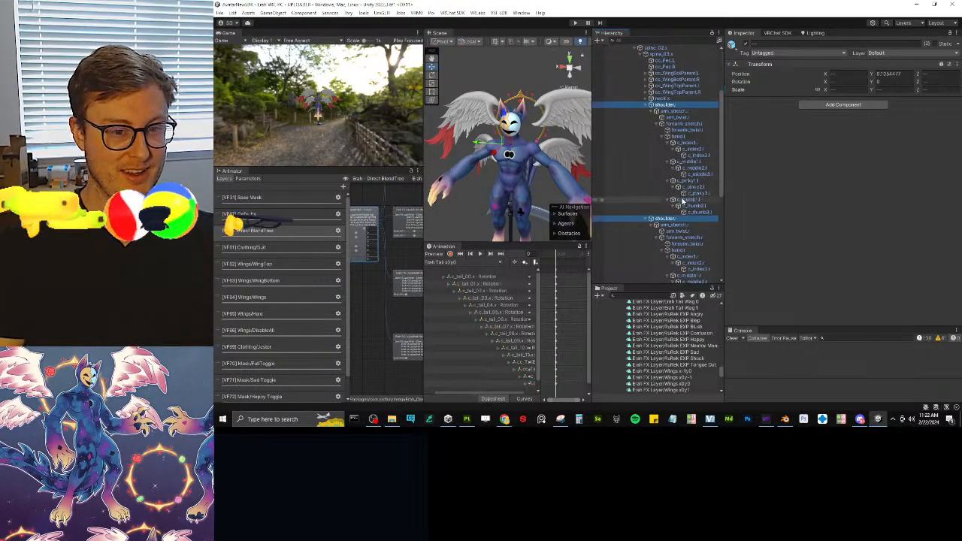
left_click(661, 136)
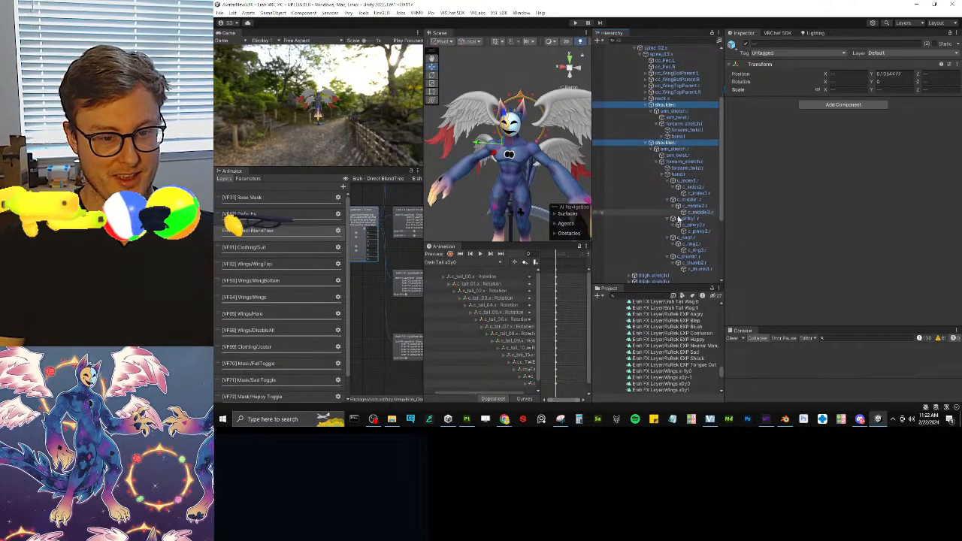
left_click(664, 173)
left_click(676, 137)
Step: Parent Mask_HandTarget_L to the left hand bone and Mask_HandTarget_R to the right hand bone
scroll(658, 244, "down", 1)
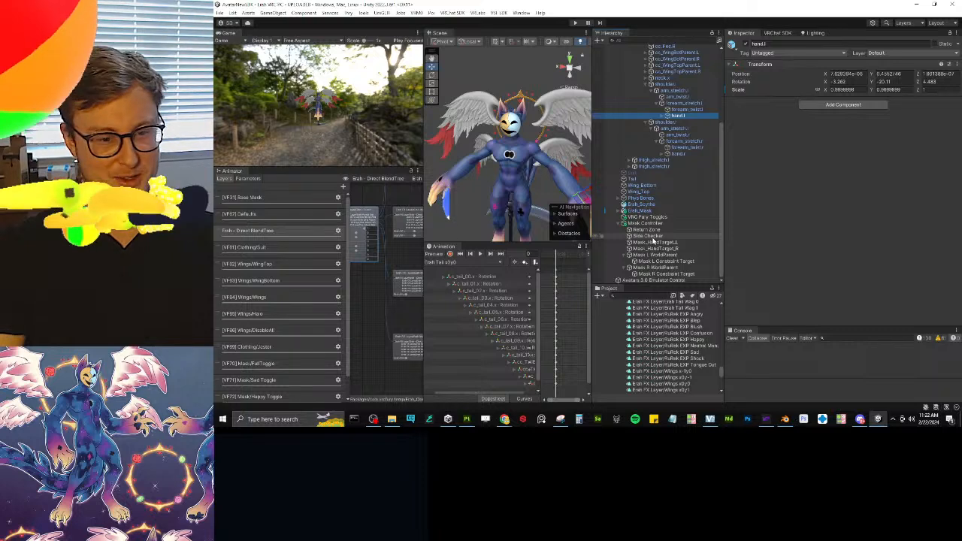
left_click(658, 243)
left_click_drag(659, 243, 678, 116)
scroll(698, 167, "down", 5)
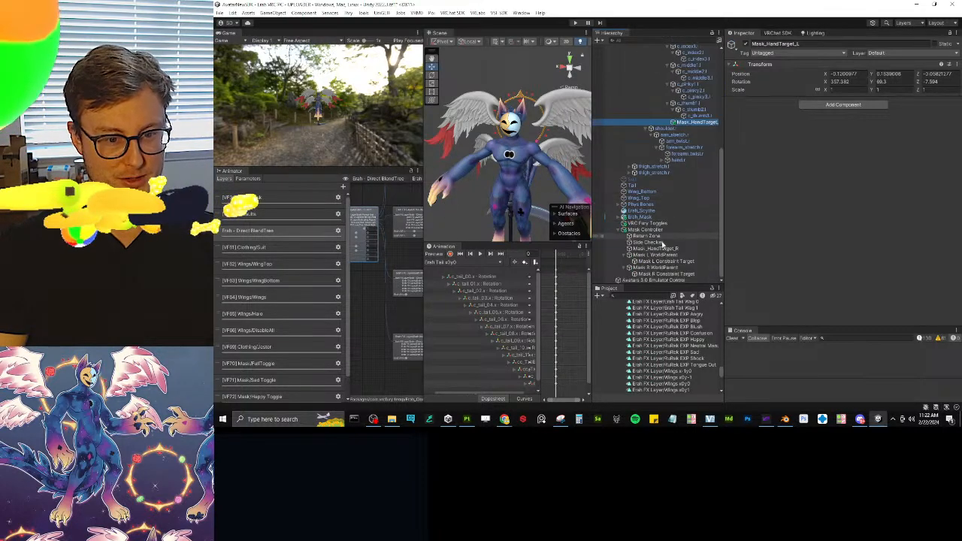
left_click_drag(652, 248, 687, 172)
scroll(685, 191, "up", 10)
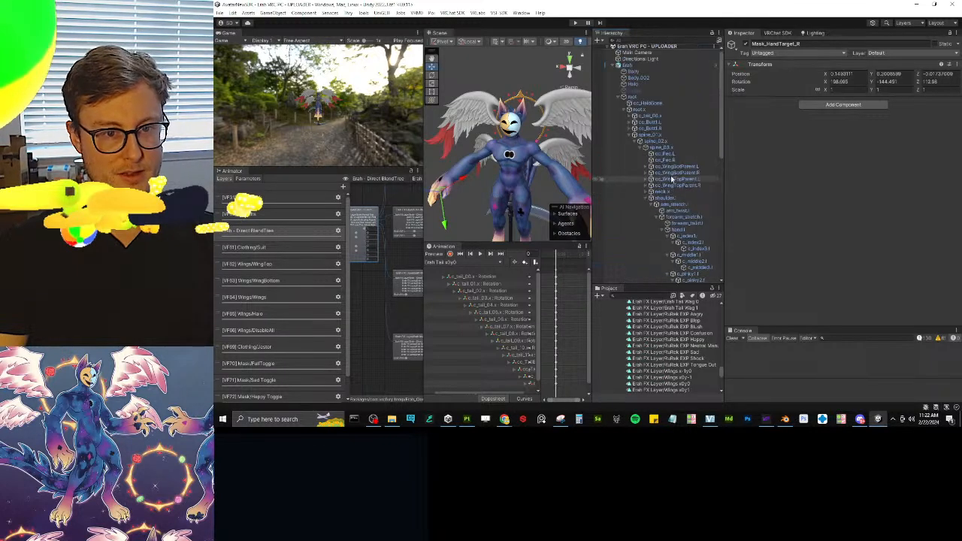
Step: Enter play mode, bring up the avatar's expression menu and open the Erah - Direct BlendTree state's blend tree
left_click(575, 24)
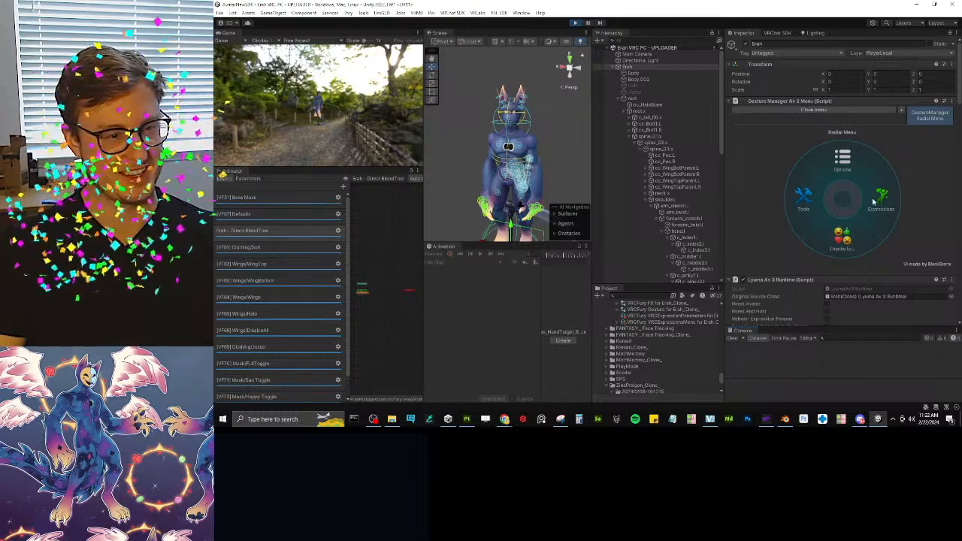
left_click(810, 199)
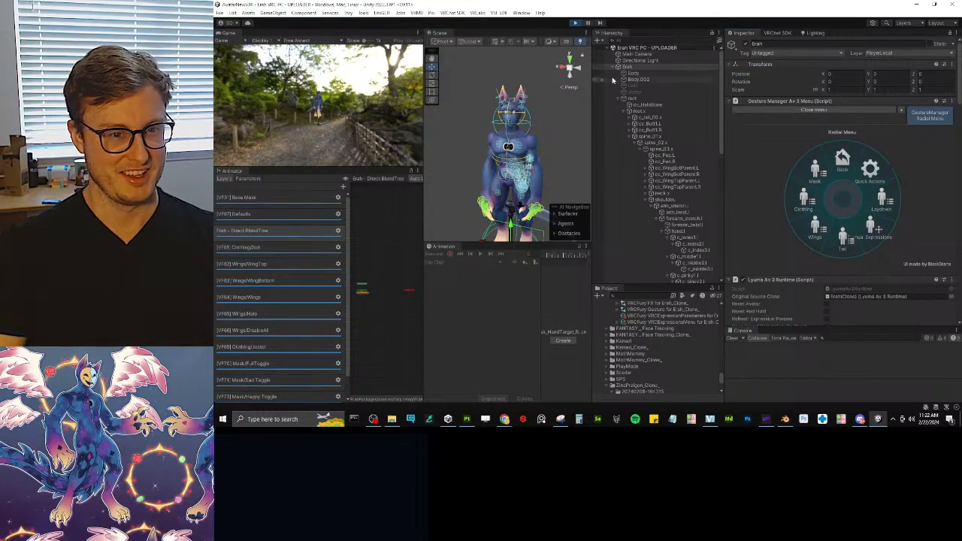
double_click(365, 294)
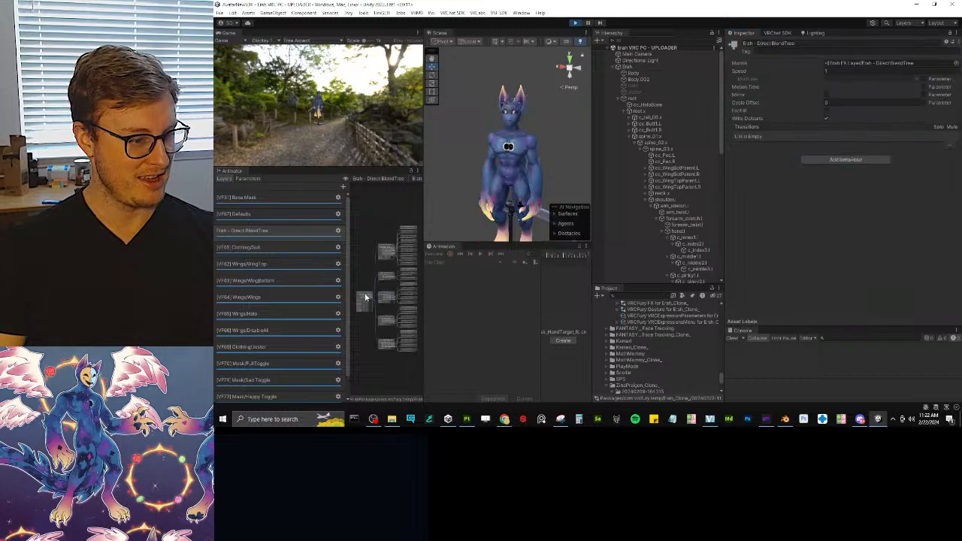
Step: Select the root node of the Erah - Direct BlendTree and try the Erah/Mask/Rpos parameter
scroll(366, 274, "up", 3)
middle_click_drag(366, 274, 401, 217)
scroll(401, 217, "up", 2)
left_click(381, 240)
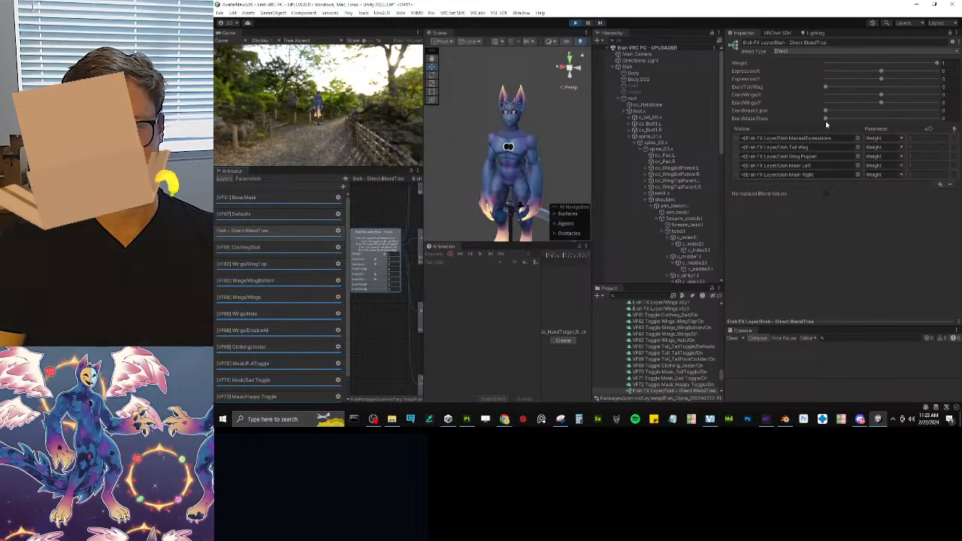
left_click(831, 119)
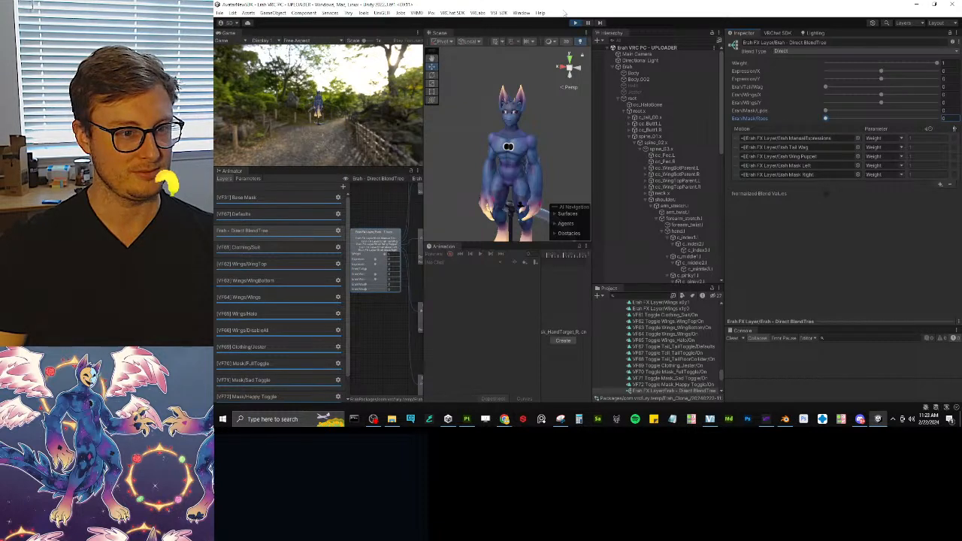
Step: Open the Erah avatar's Mask expression submenu and turn on FullToggle
left_click(628, 67)
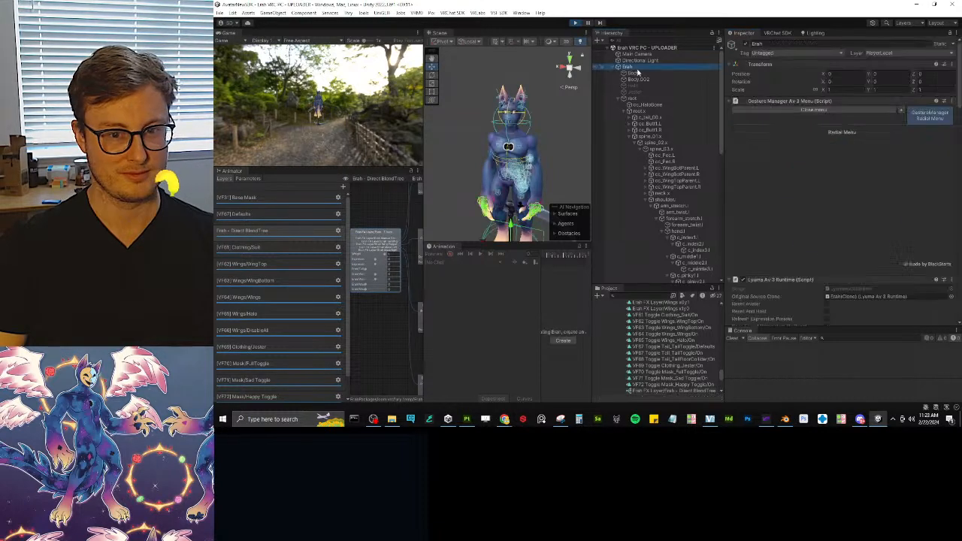
left_click(815, 173)
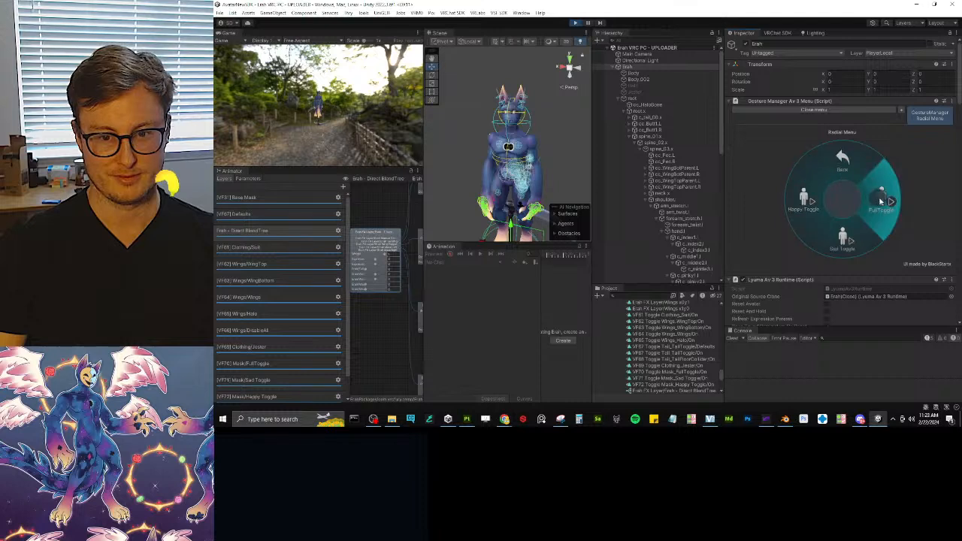
left_click(881, 198)
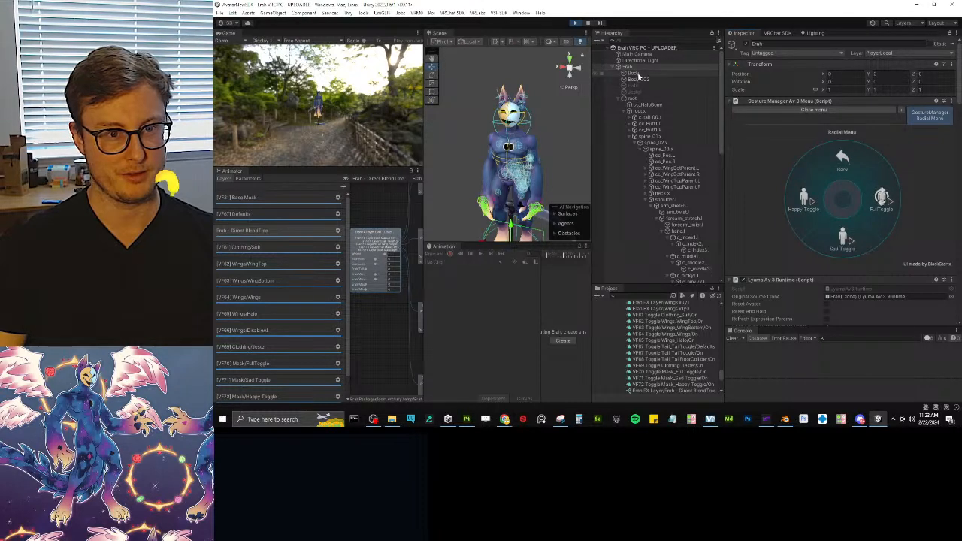
Step: Return to the Direct blend tree and raise Erah/Mask/Lpos to 4 and Erah/Mask/Rpos to about 3.92
left_click(380, 237)
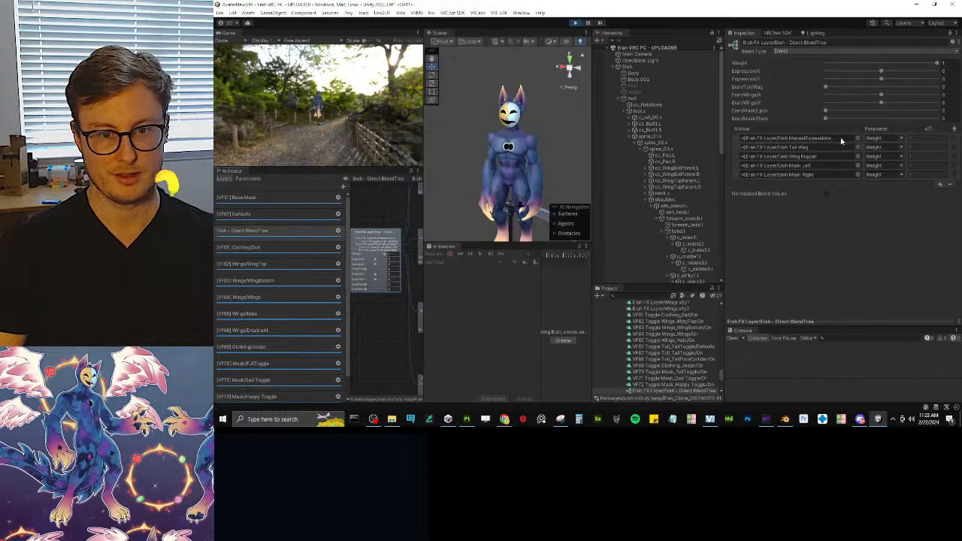
left_click_drag(835, 113, 916, 123)
left_click(908, 113)
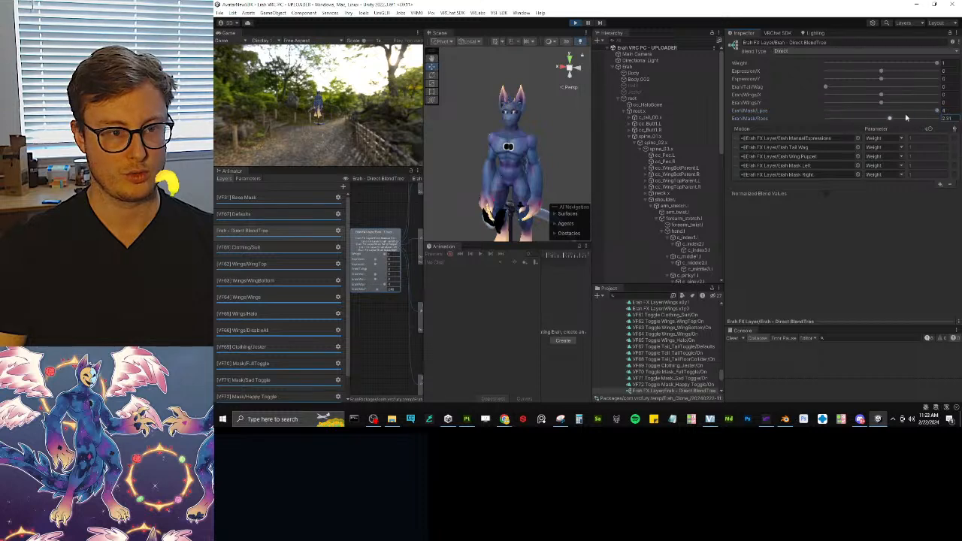
left_click(913, 119)
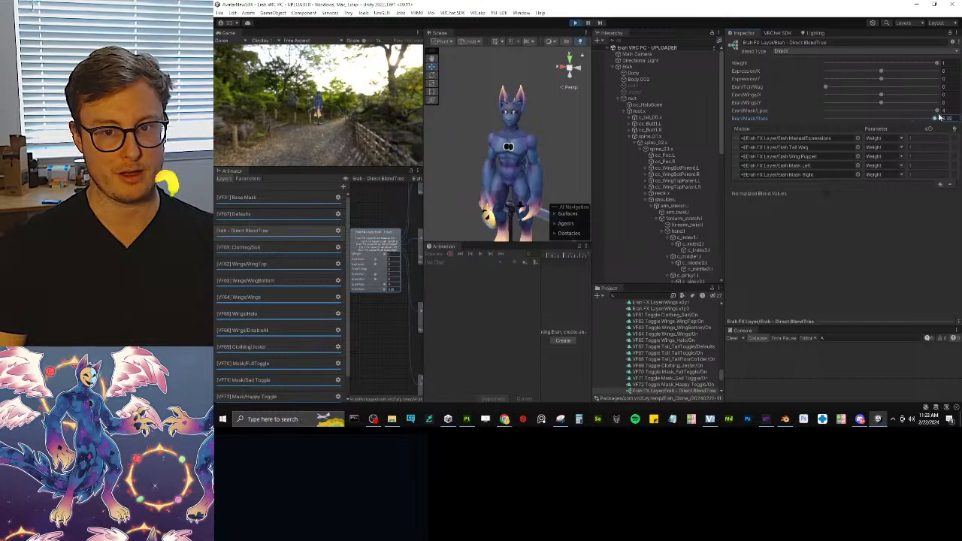
Step: Set both Erah/Mask/Lpos and Erah/Mask/Rpos to 2 and inspect the masks around the avatar's hands
left_click_drag(938, 111, 896, 112)
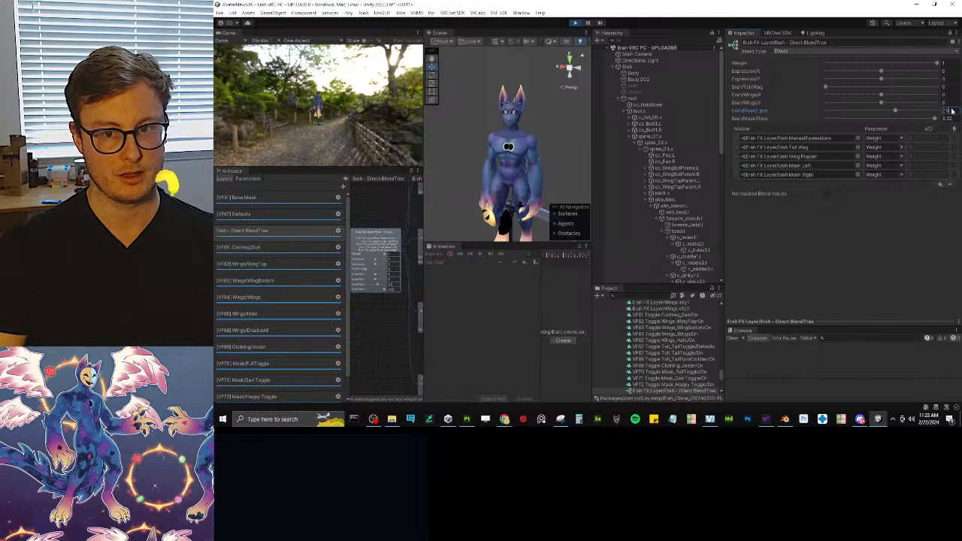
type("2")
key("Tab")
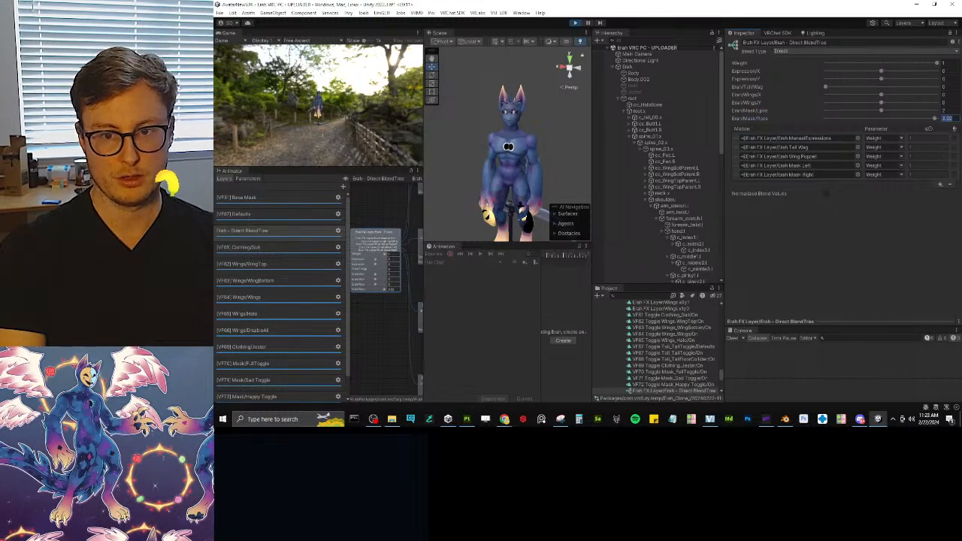
type("2")
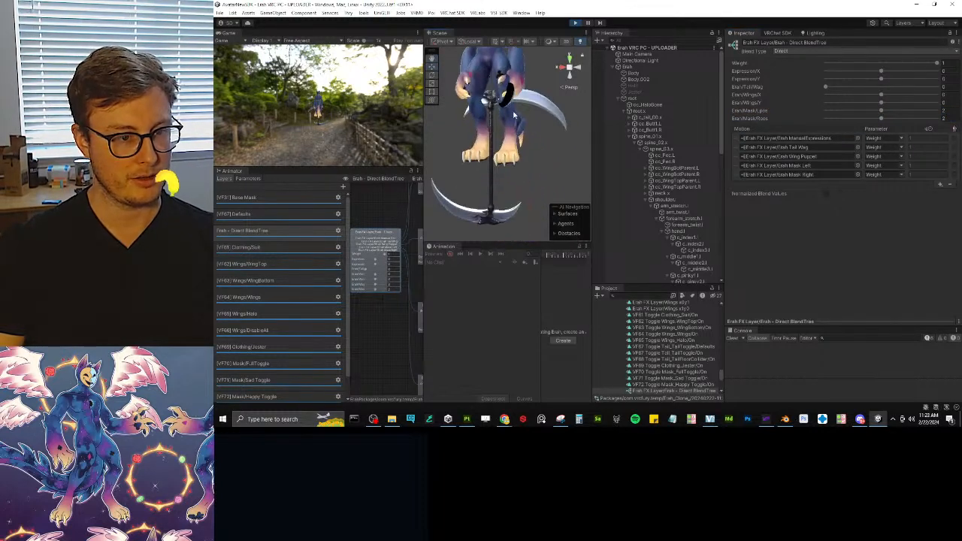
scroll(520, 117, "up", 3)
left_click_drag(522, 118, 665, 156, "alt")
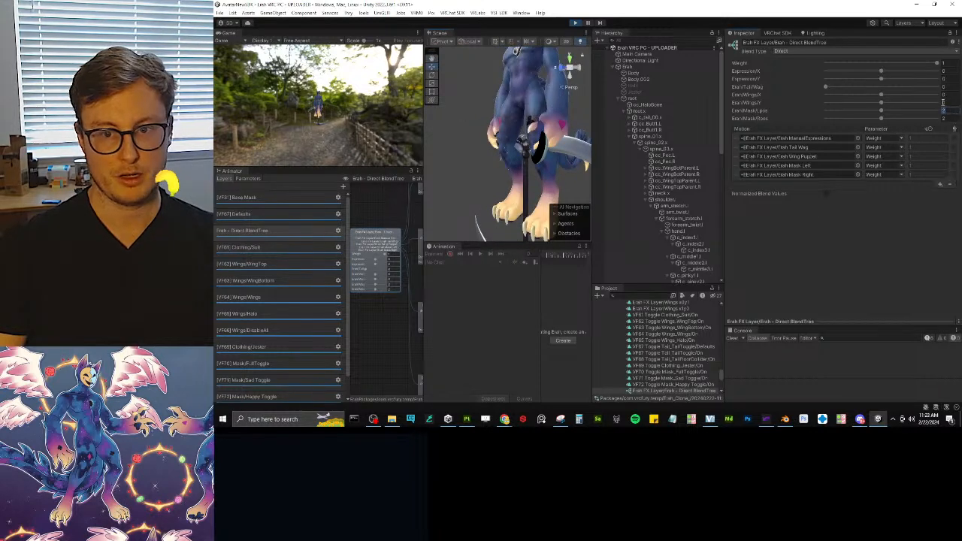
Step: Set Erah/Mask/Lpos and Erah/Mask/Rpos to 3 and check where the mask halves sit from the front
type("3")
key("Tab")
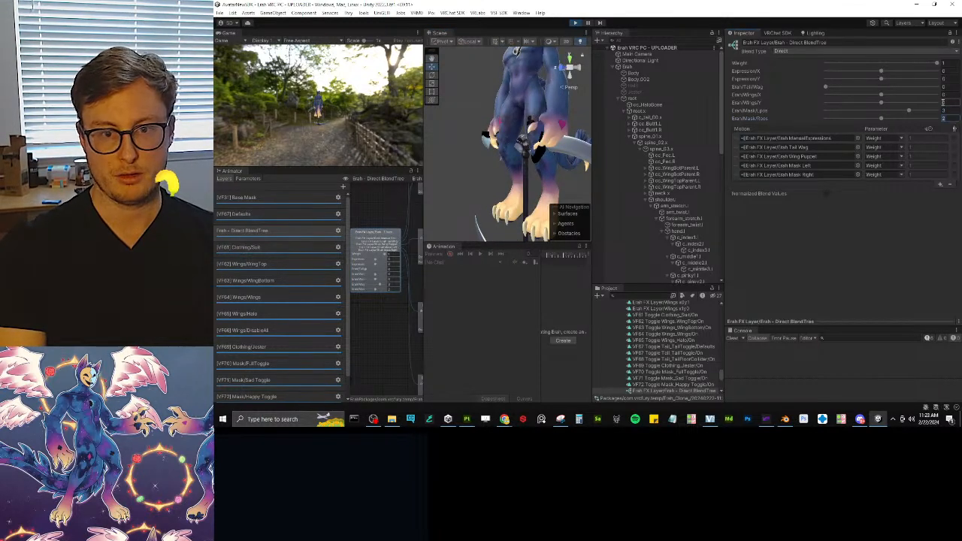
type("3")
left_click_drag(510, 141, 527, 162, "alt")
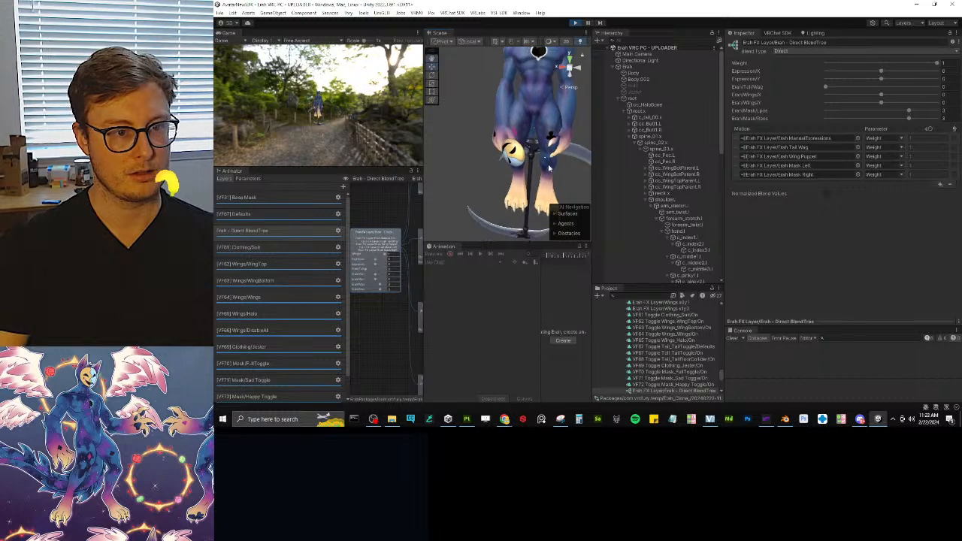
Step: Move the Erah avatar around the scene to test the world-placed masks, and exit play mode
left_click(521, 169)
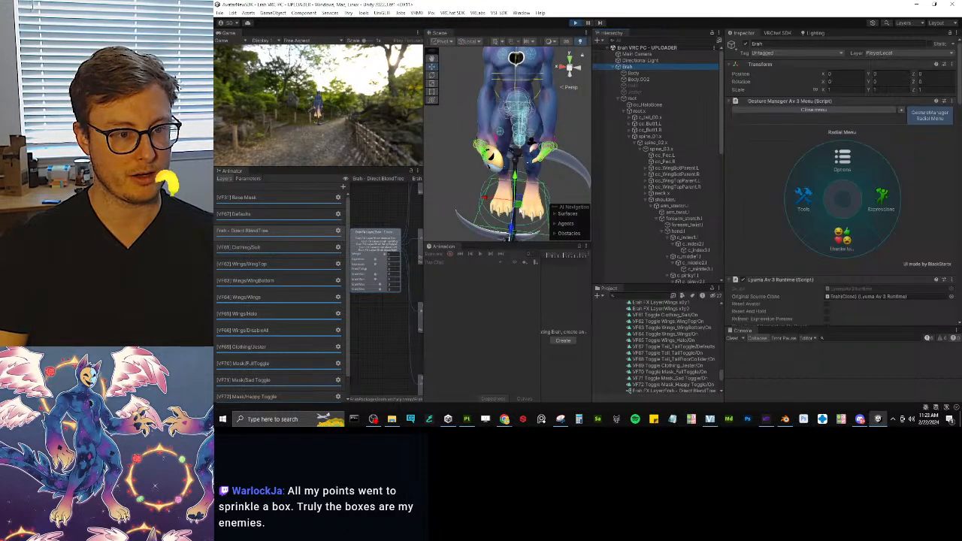
left_click_drag(519, 205, 516, 209)
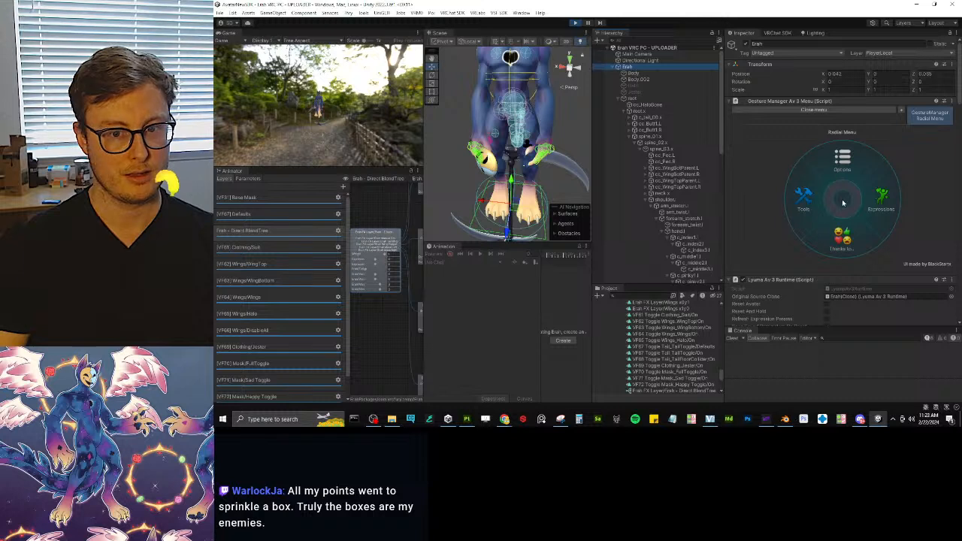
left_click(391, 272)
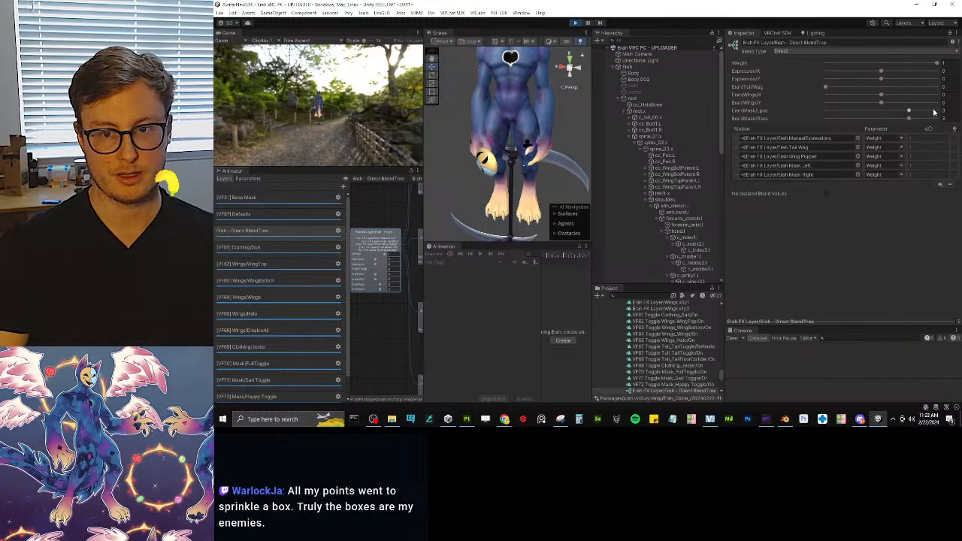
left_click(630, 66)
left_click_drag(517, 188, 495, 143)
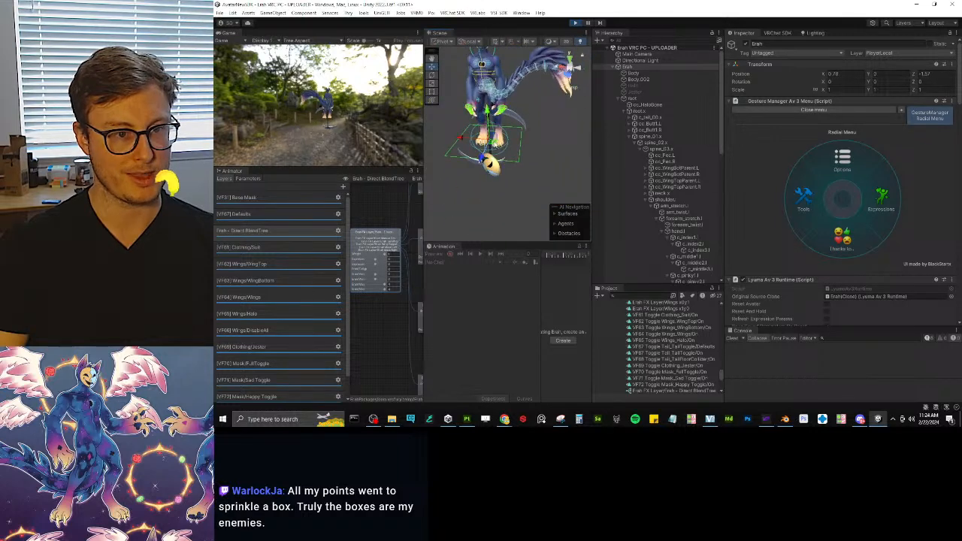
left_click(576, 23)
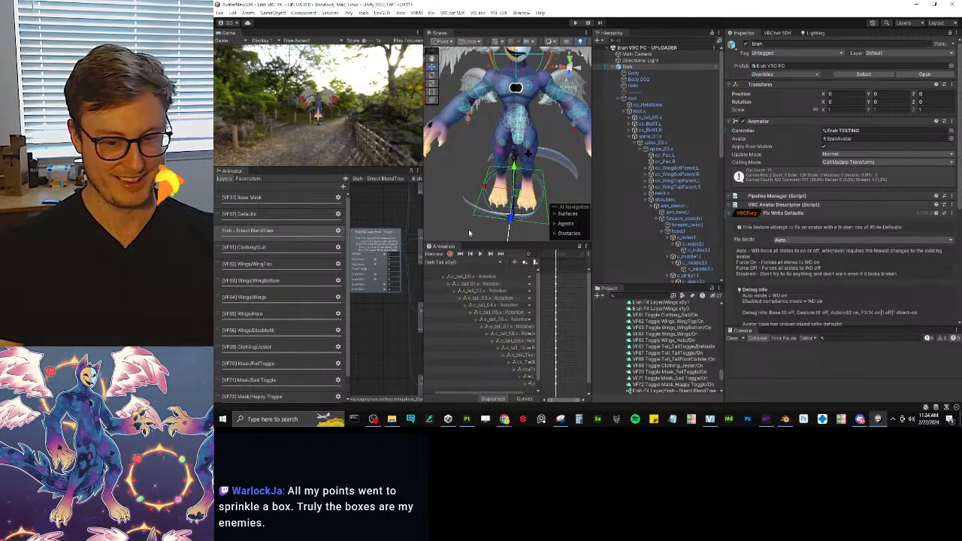
Step: Enlarge the game and scene views, and collapse the Fix Write Defaults component, the root armature and Mask Controller
left_click_drag(400, 169, 400, 283)
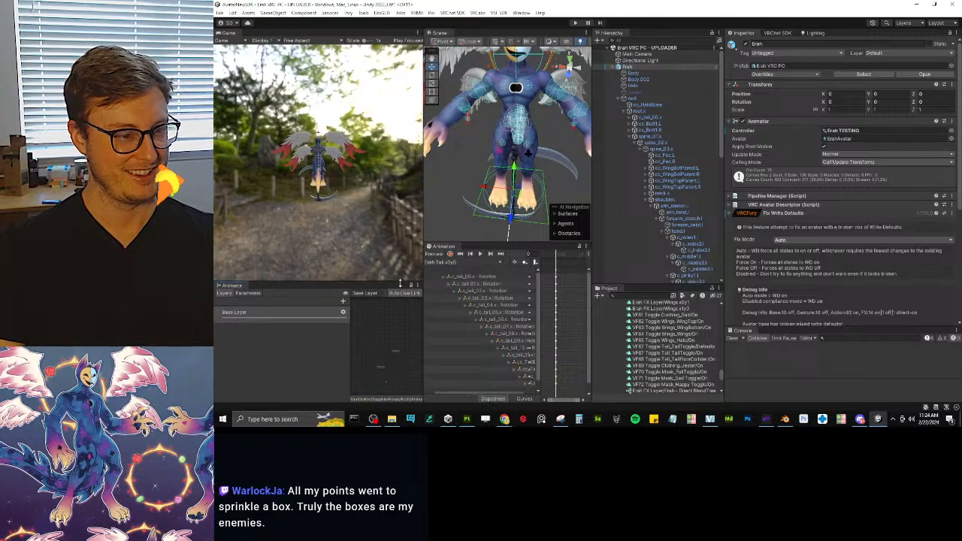
left_click_drag(425, 205, 349, 205)
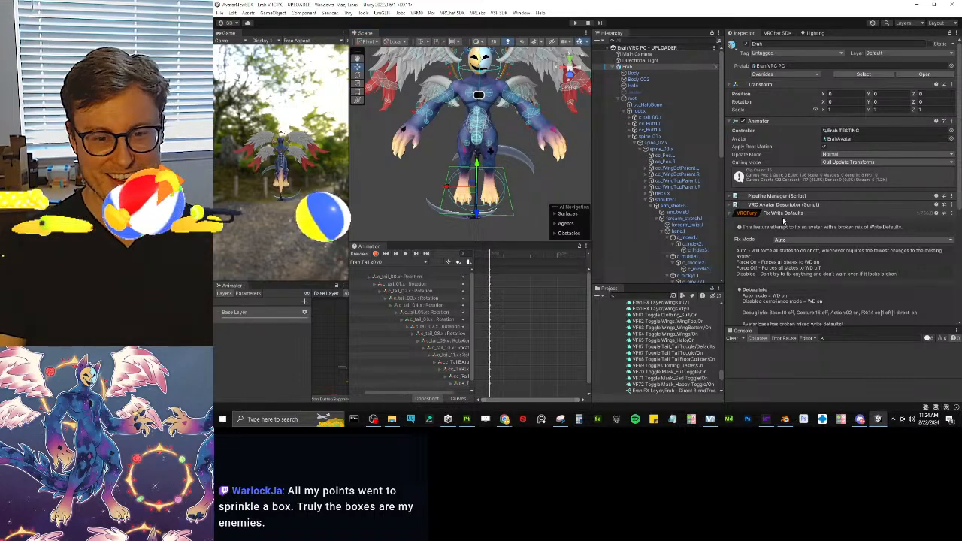
left_click(782, 213)
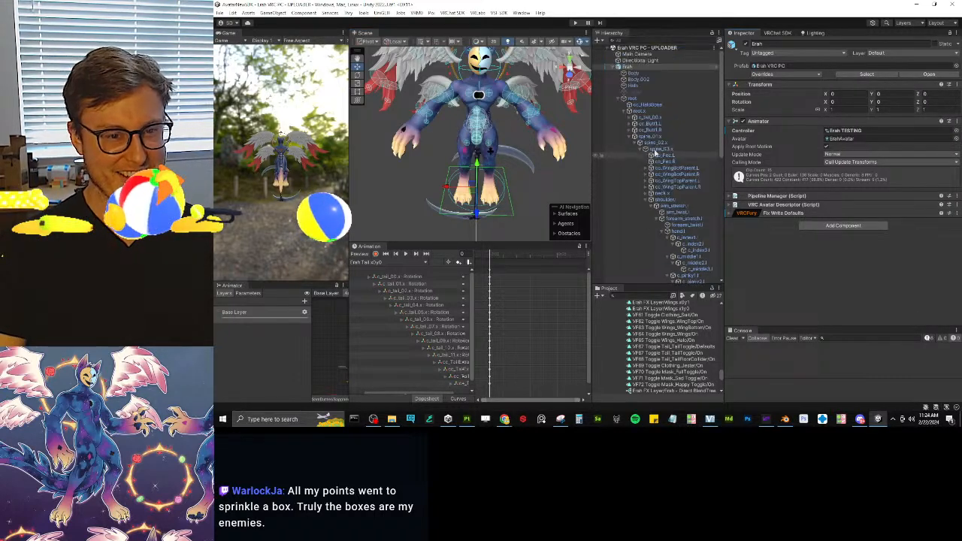
left_click(625, 99)
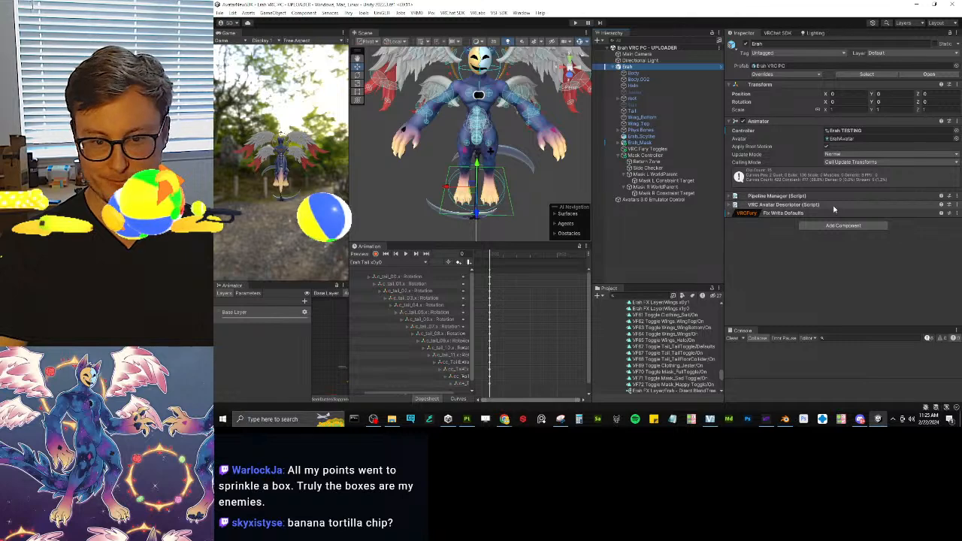
left_click(621, 156)
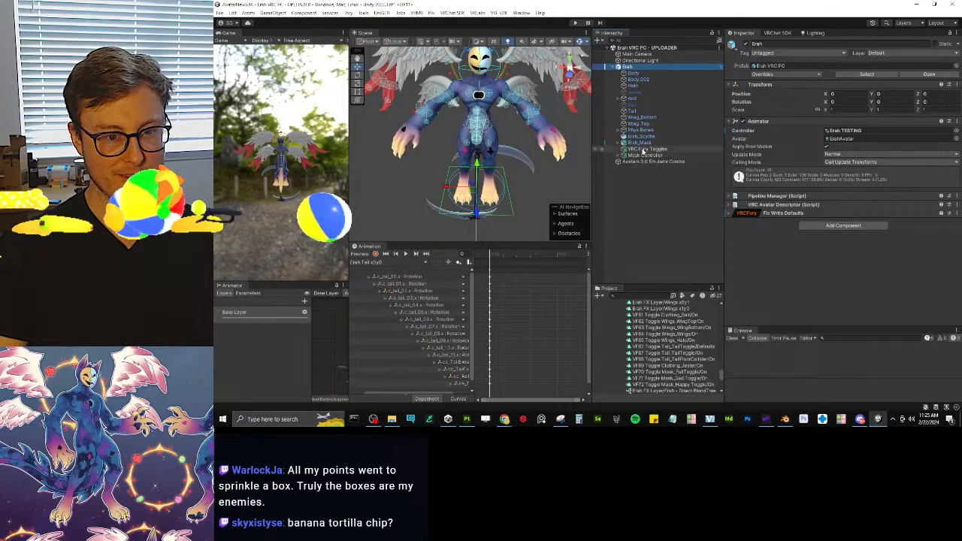
Step: Move the Avatars 3.0 Emulator Control object above Erah in the hierarchy
left_click(681, 149)
left_click(665, 169)
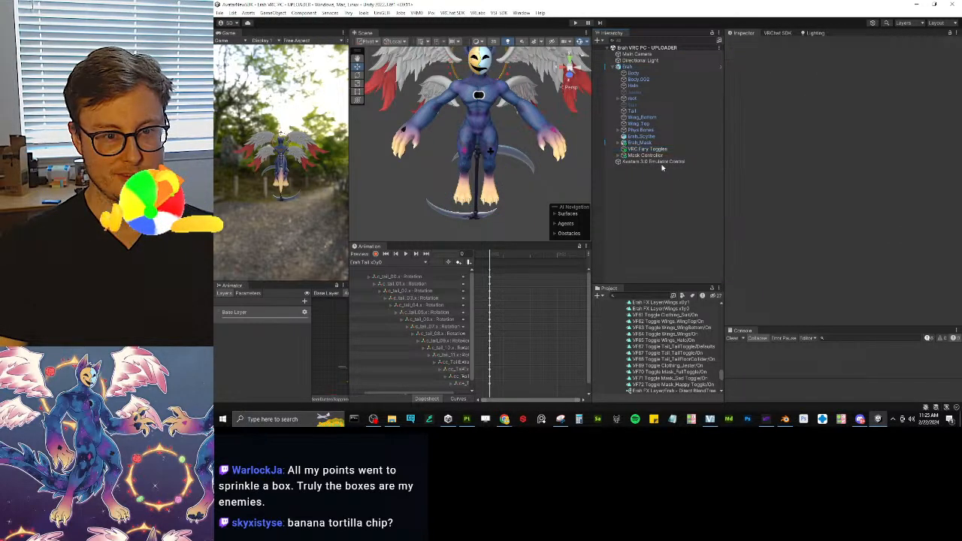
left_click(639, 157)
left_click(645, 161)
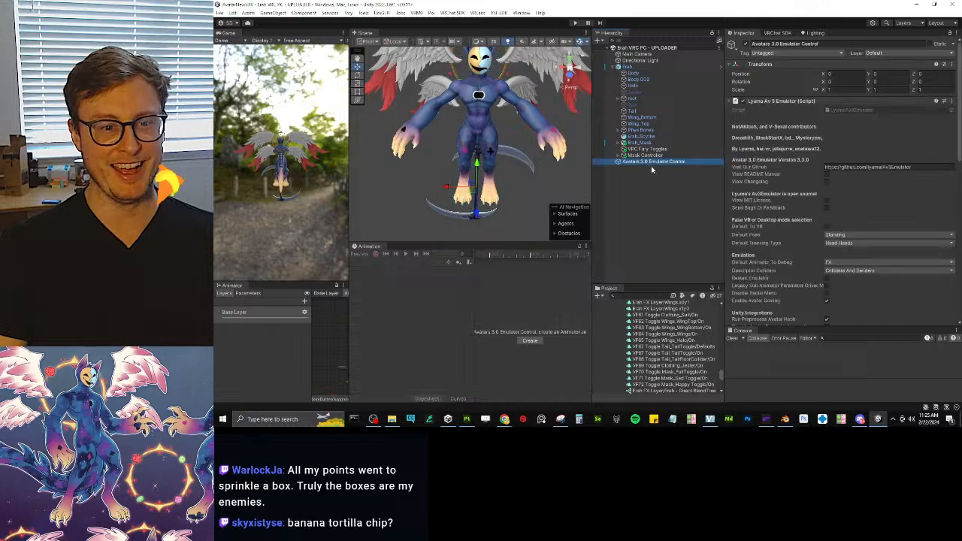
left_click_drag(647, 163, 646, 65)
Step: Select VRC Fury Toggles and examine the settings of its last two toggle components
left_click(647, 155)
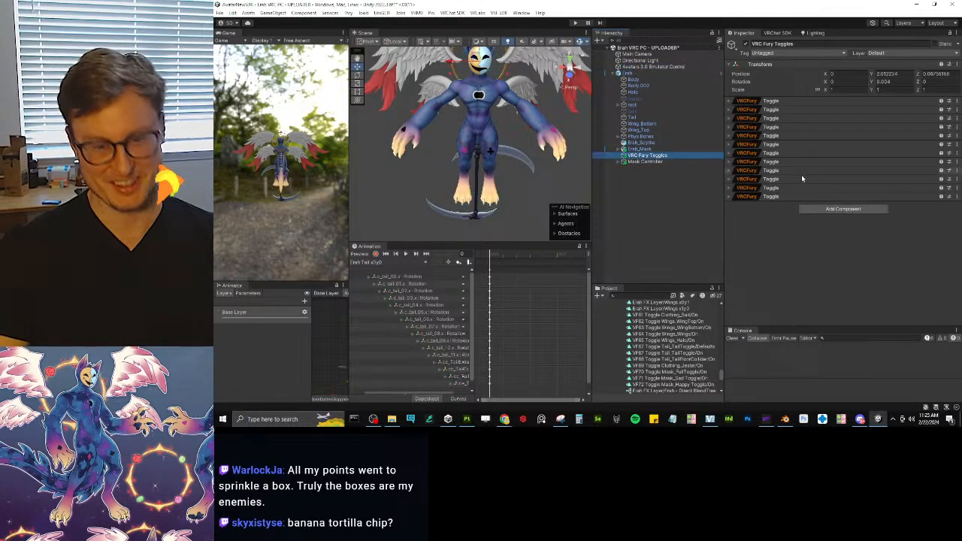
left_click(800, 202)
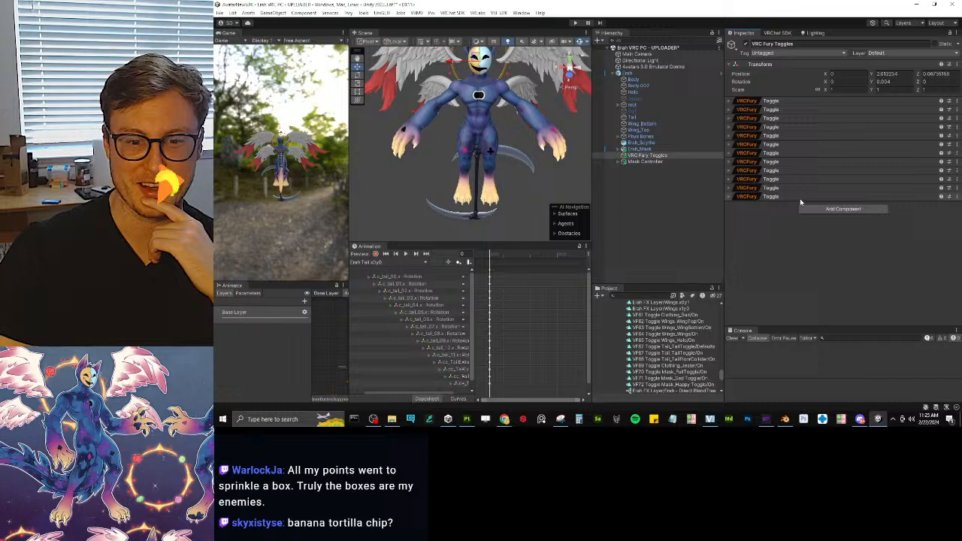
left_click(728, 197)
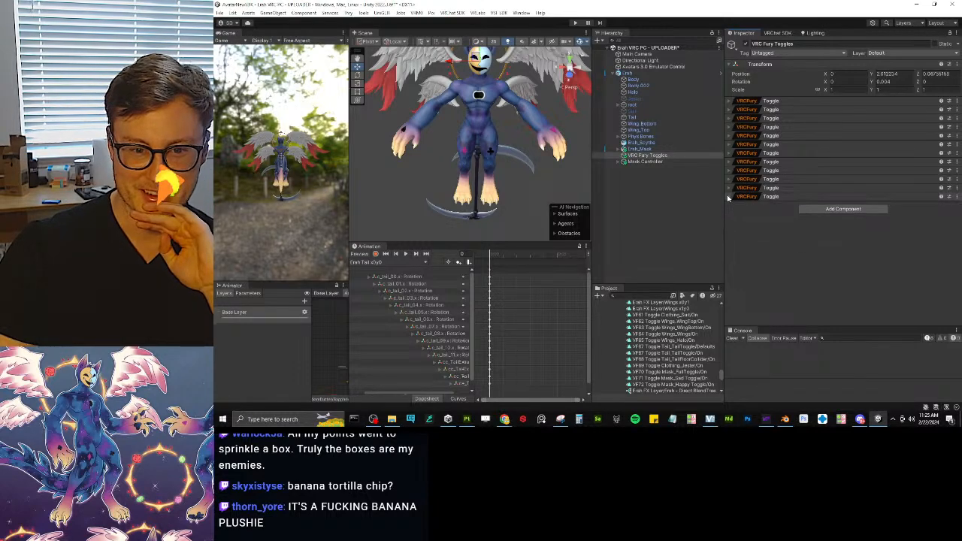
left_click(727, 197)
left_click(728, 197)
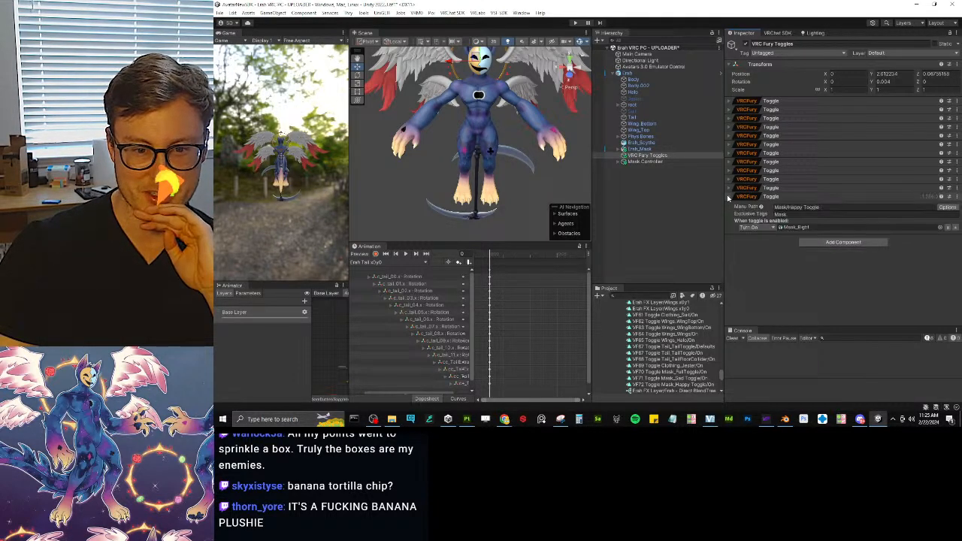
left_click(728, 197)
left_click(729, 188)
left_click(730, 188)
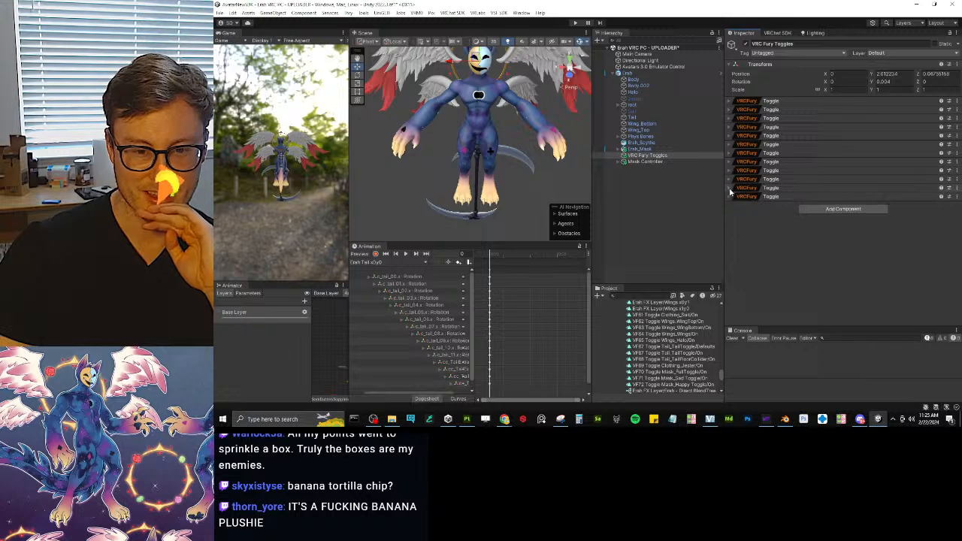
left_click(730, 197)
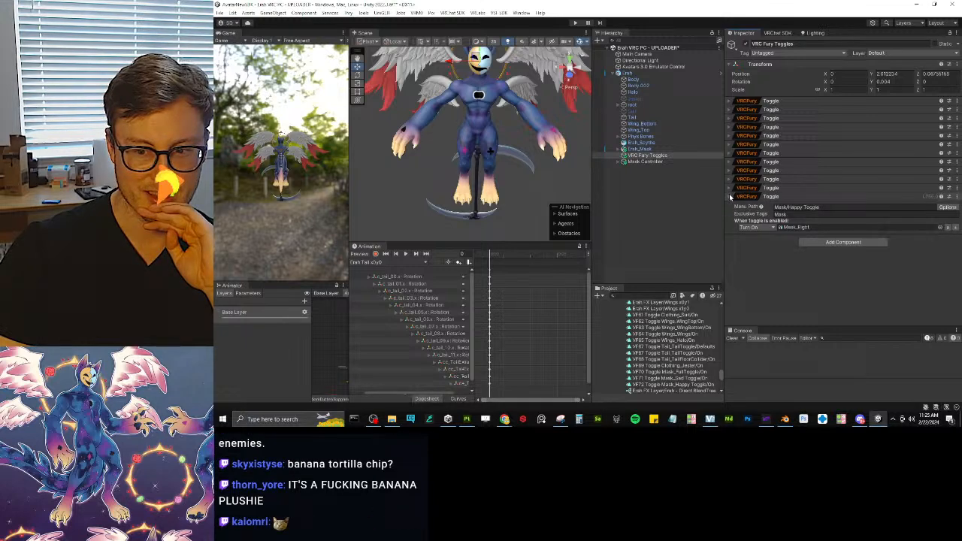
left_click(729, 197)
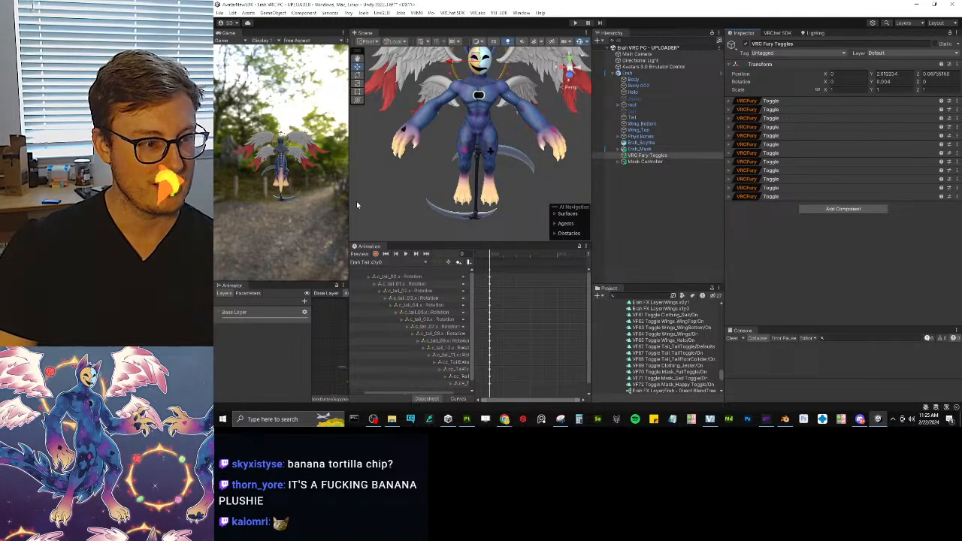
Step: Enlarge the animator and project views and bring up the Erah Mask Left and Mask Right clips in the generated FX assets
left_click_drag(349, 203, 422, 225)
left_click_drag(349, 280, 353, 143)
scroll(652, 350, "up", 6)
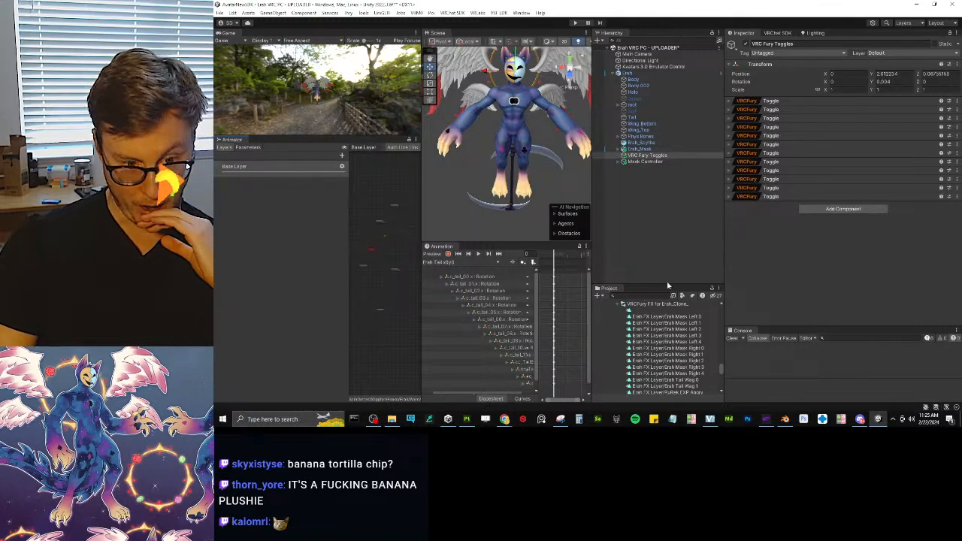
left_click_drag(667, 282, 665, 202)
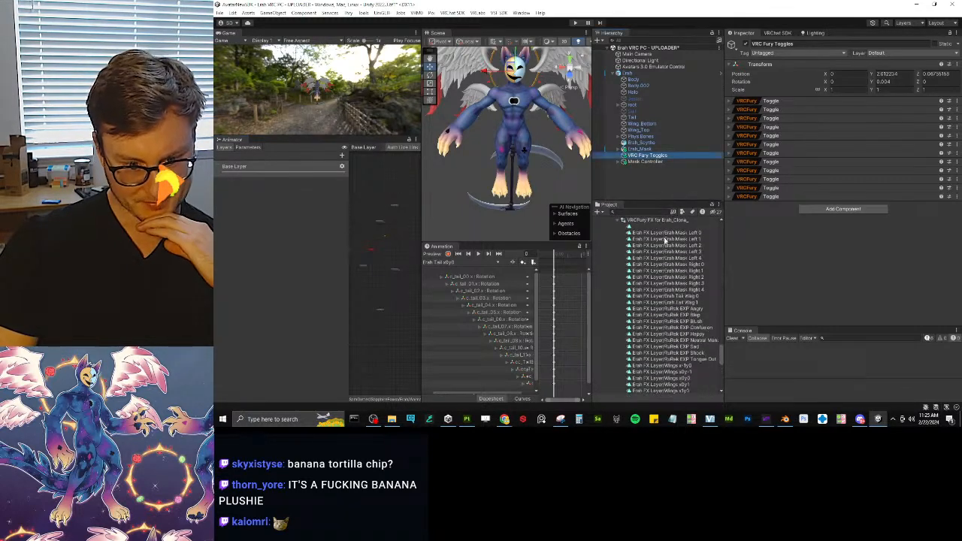
Step: Collapse the VRCFury Temp Files folder in the project assets and look through the glaive clips and expression assets above it
scroll(673, 357, "up", 5)
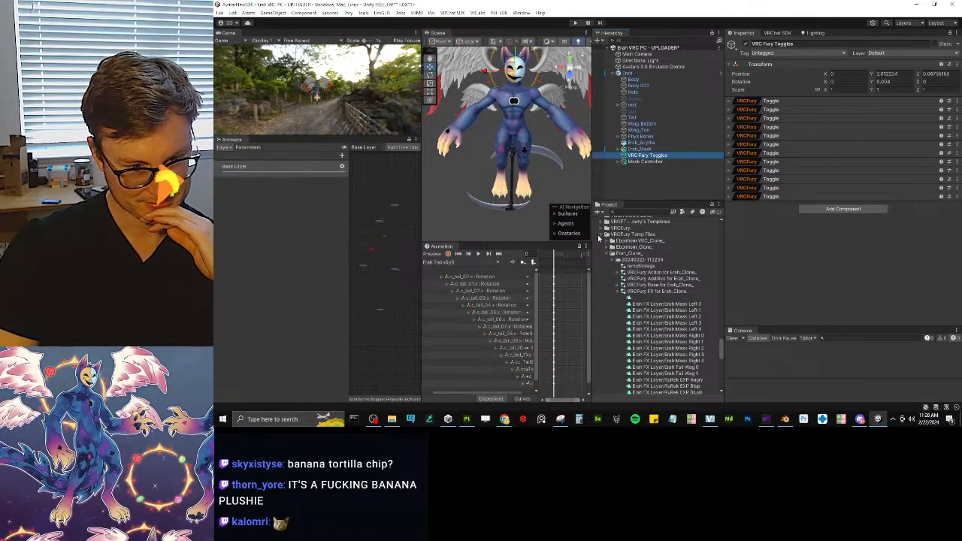
left_click(600, 236)
scroll(623, 281, "up", 15)
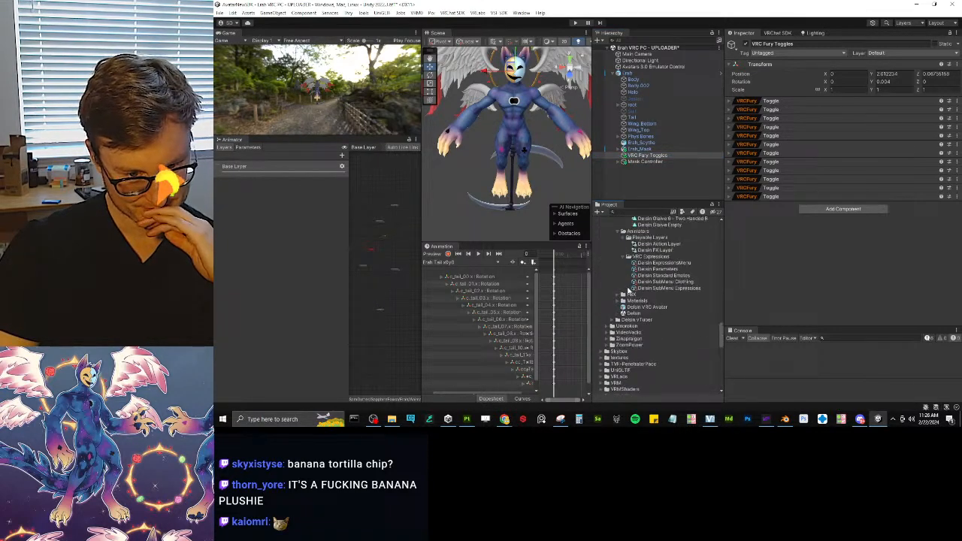
scroll(629, 290, "up", 3)
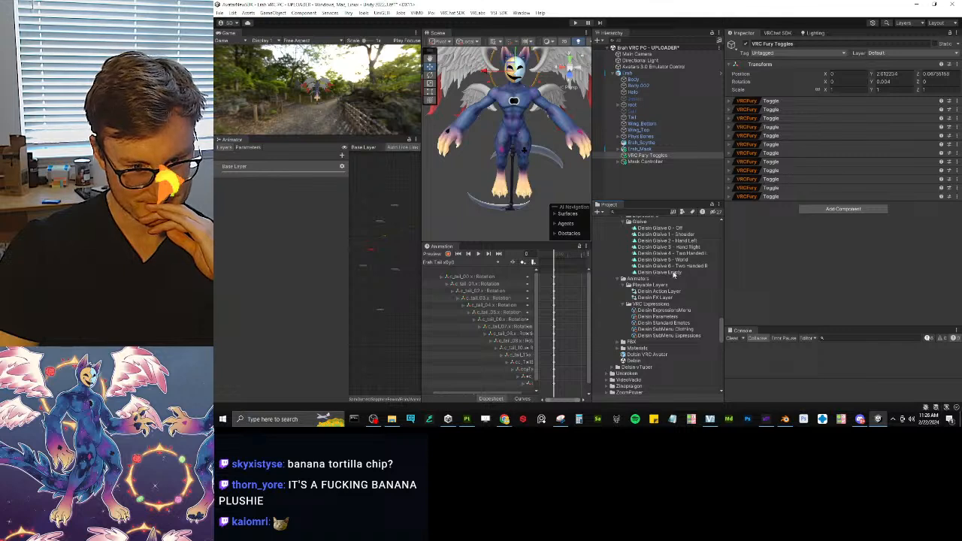
scroll(623, 227, "down", 3)
Step: Expand Mask Controller in an enlarged hierarchy, collapse both mask world parents, and examine the Side Checker and Return Zone contact receivers
left_click(619, 161)
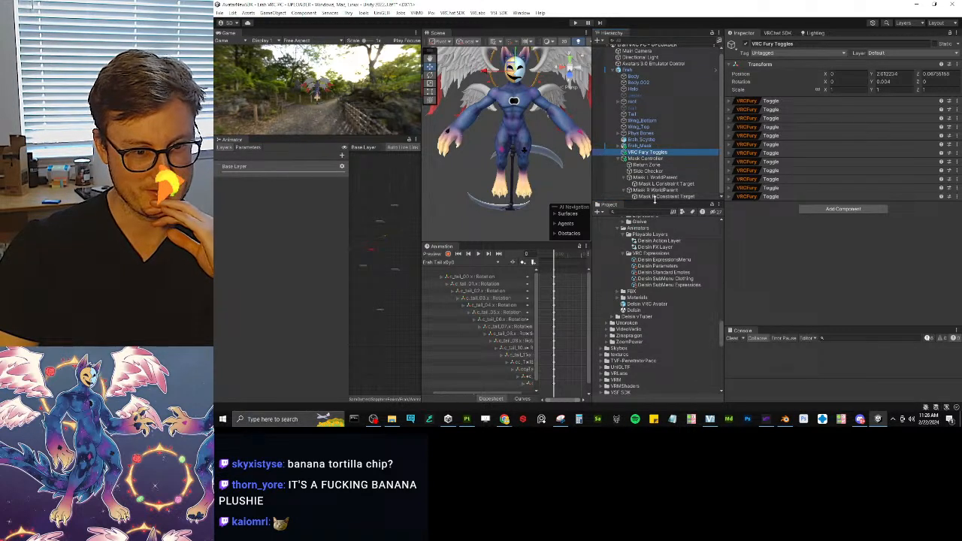
left_click_drag(656, 200, 656, 251)
left_click(626, 181)
left_click(626, 188)
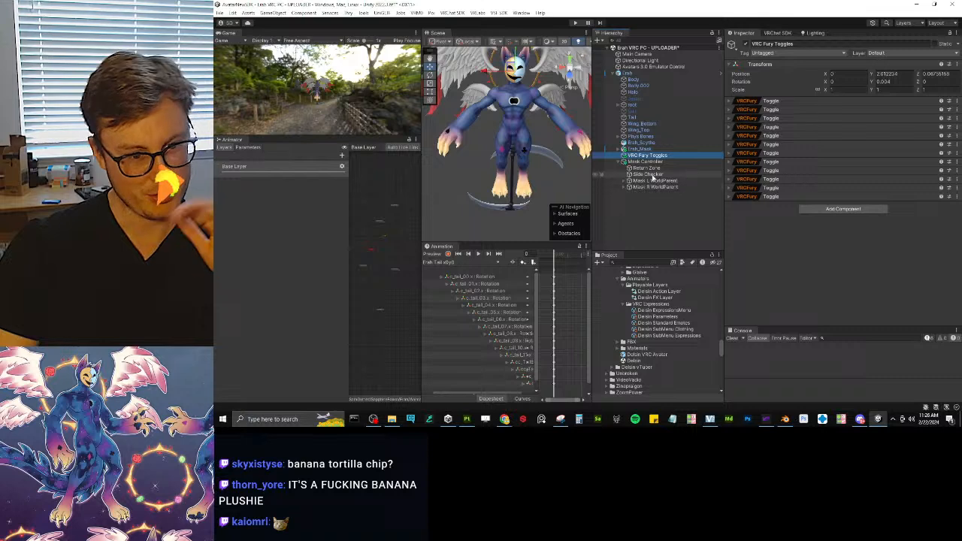
left_click(651, 174)
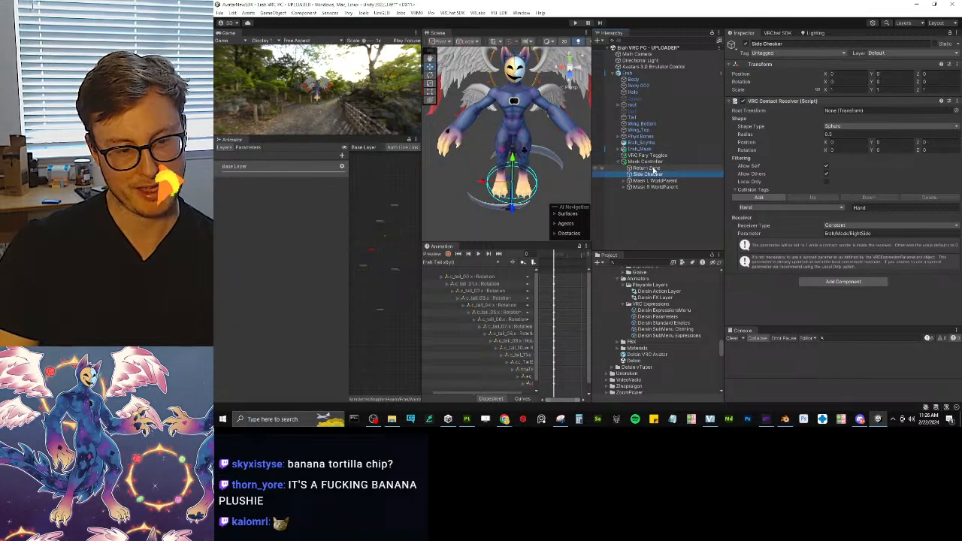
left_click(647, 167)
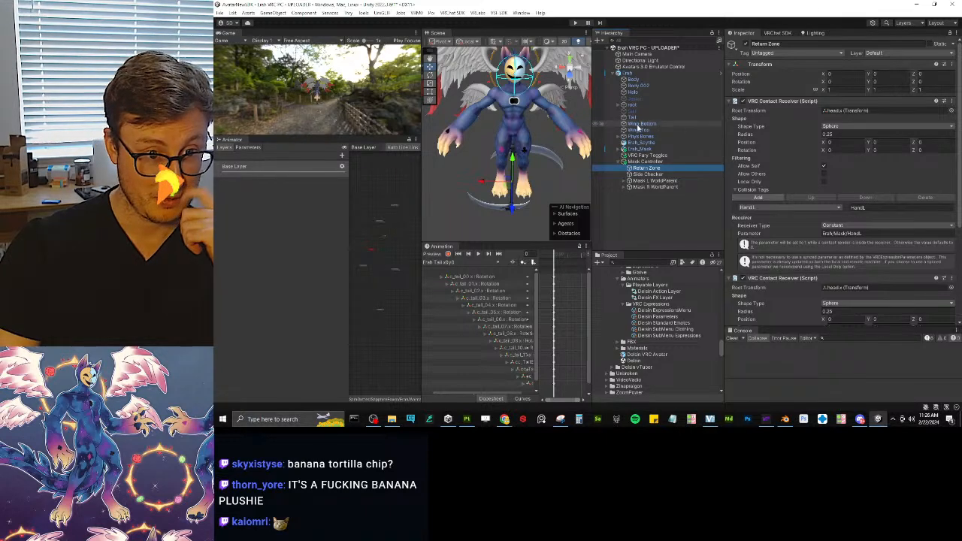
Step: Create an empty object named Zone Target under the head.x bone in the root armature
left_click(619, 105)
scroll(642, 155, "down", 4)
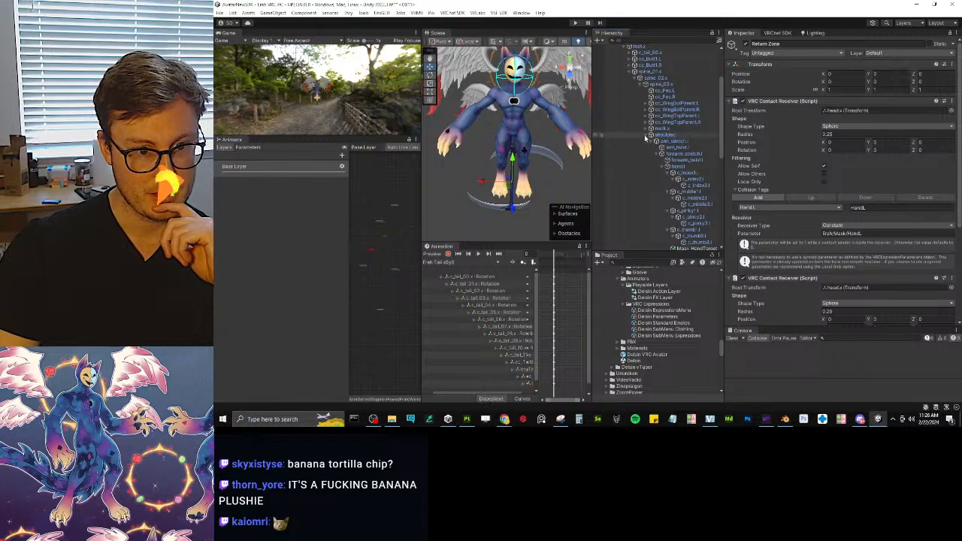
left_click(646, 135)
left_click(651, 141)
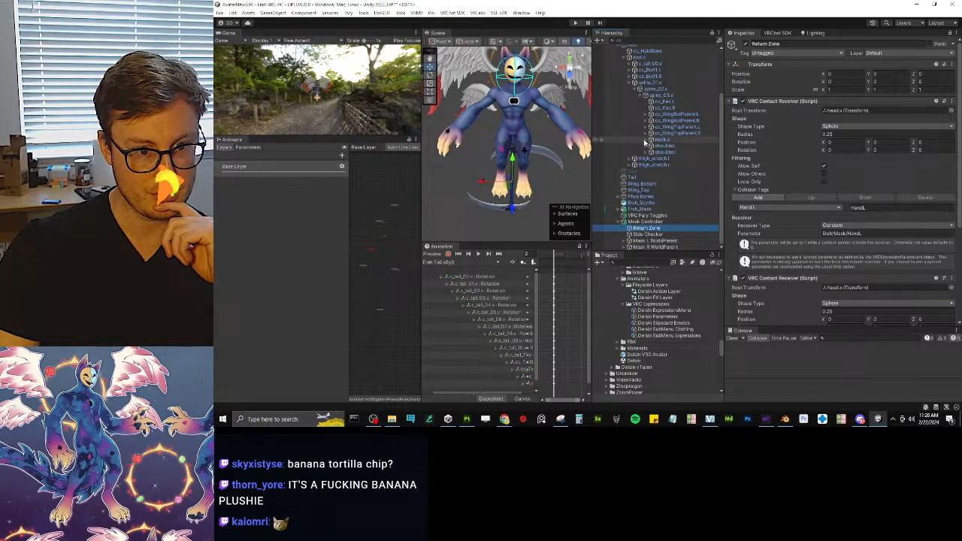
left_click(652, 140)
scroll(666, 149, "down", 3)
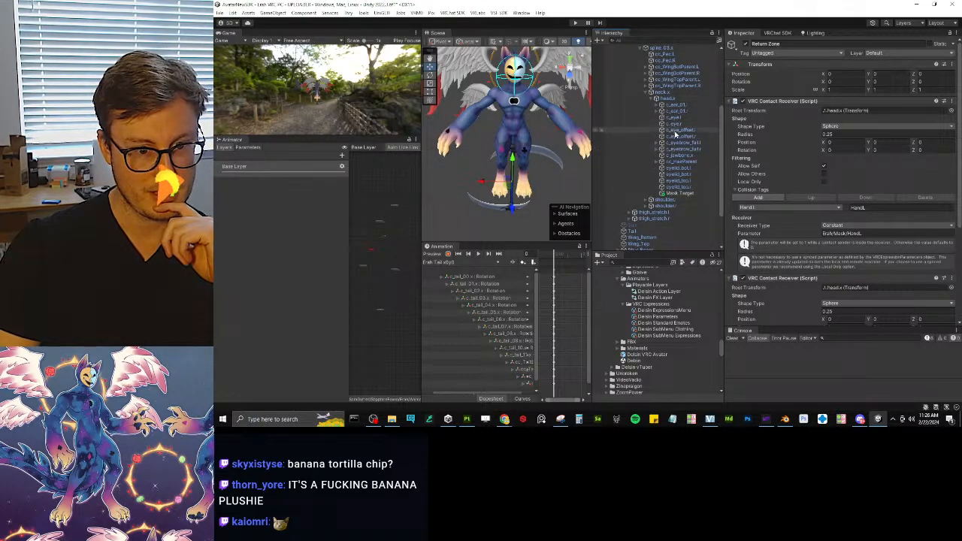
right_click(663, 99)
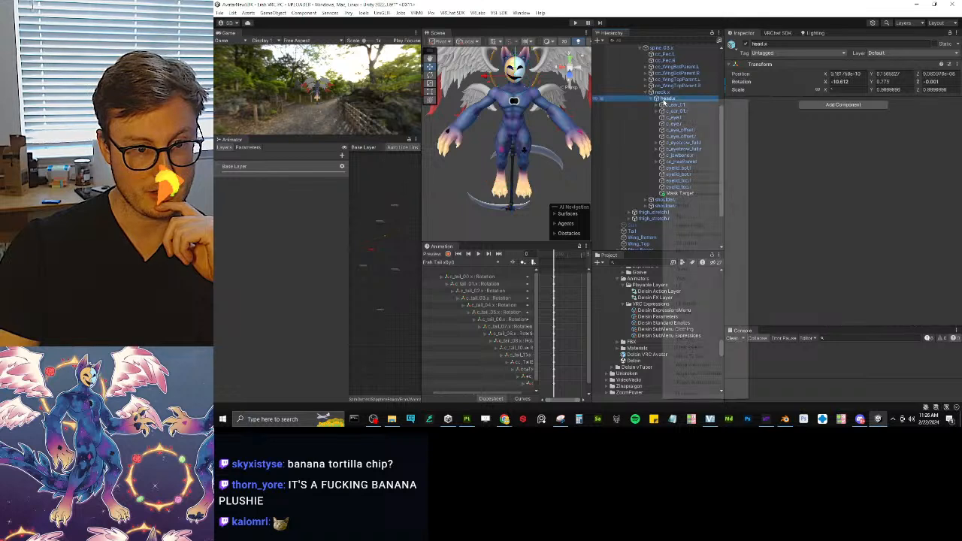
left_click(692, 226)
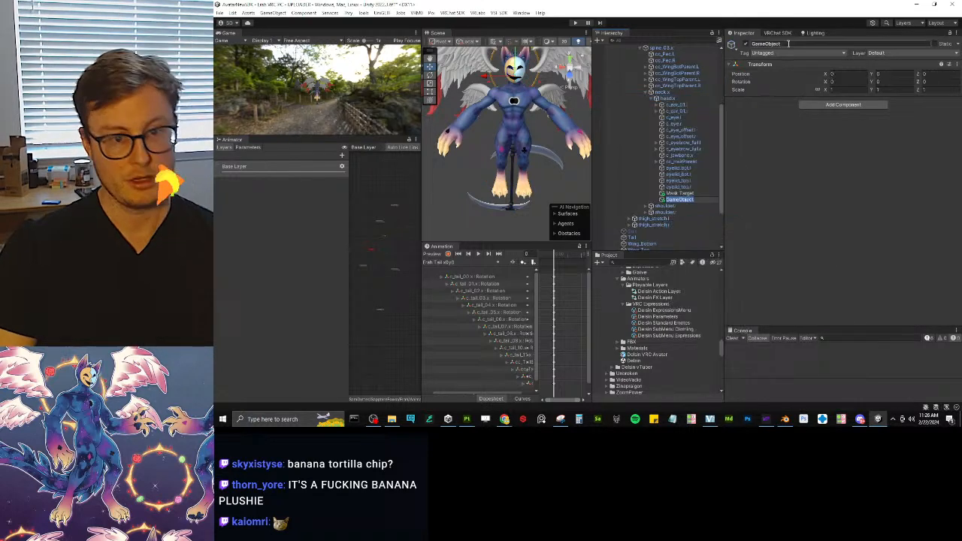
left_click(788, 44)
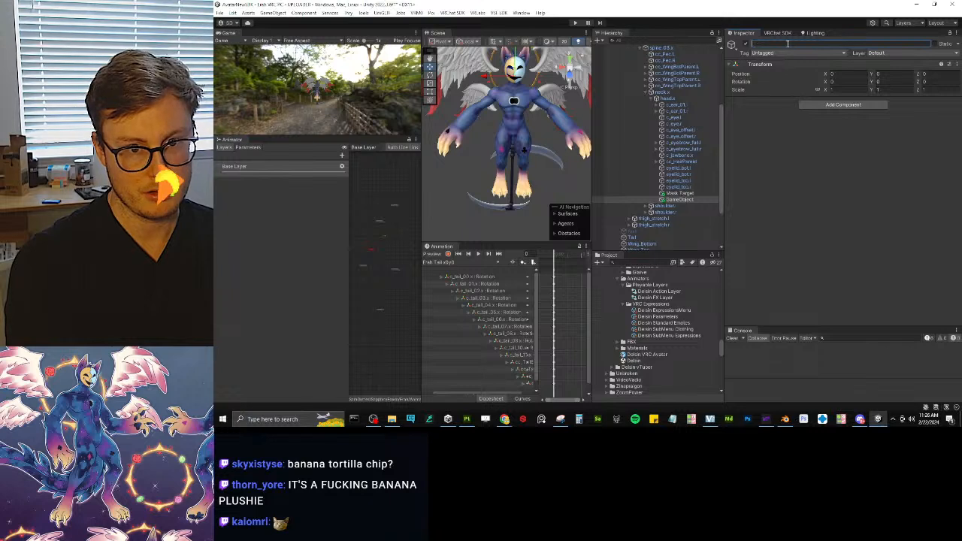
type("Zone Target")
key("Return")
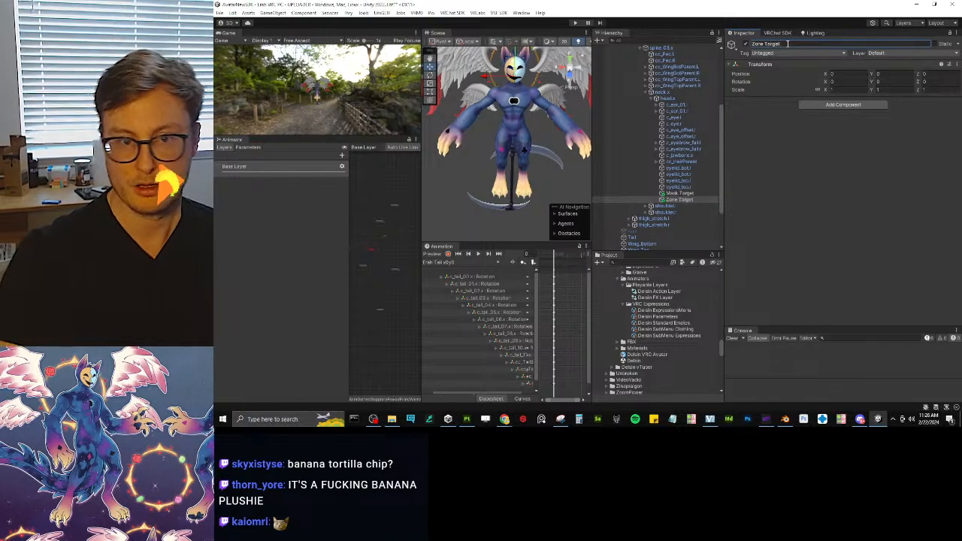
Step: Assign Zone Target as the root transform of the Return Zone's HandL contact receiver
scroll(685, 183, "down", 3)
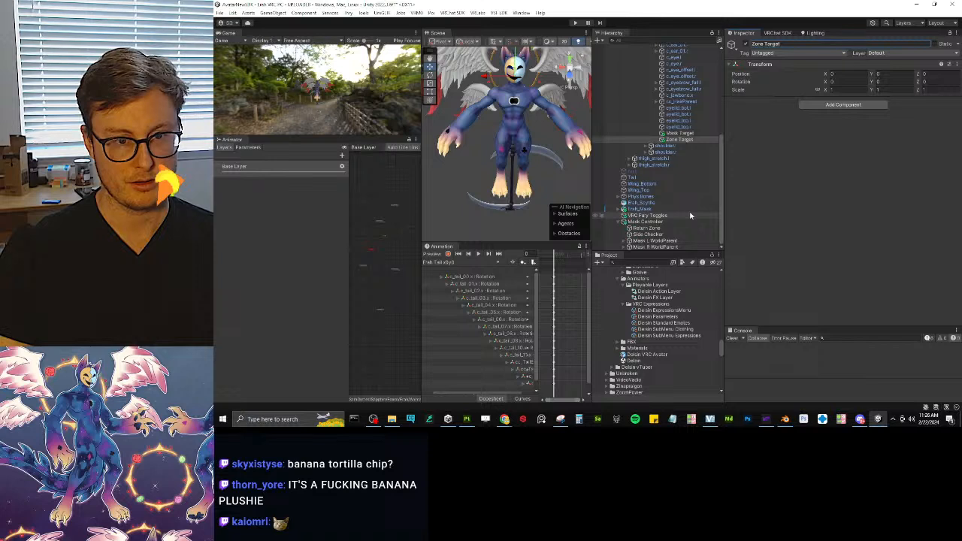
left_click(647, 227)
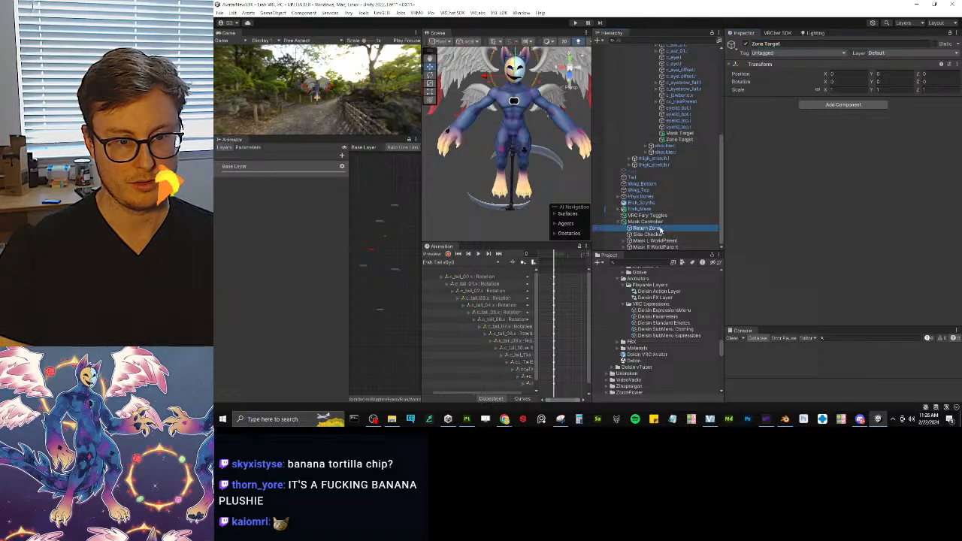
left_click(681, 141)
left_click_drag(681, 141, 850, 111)
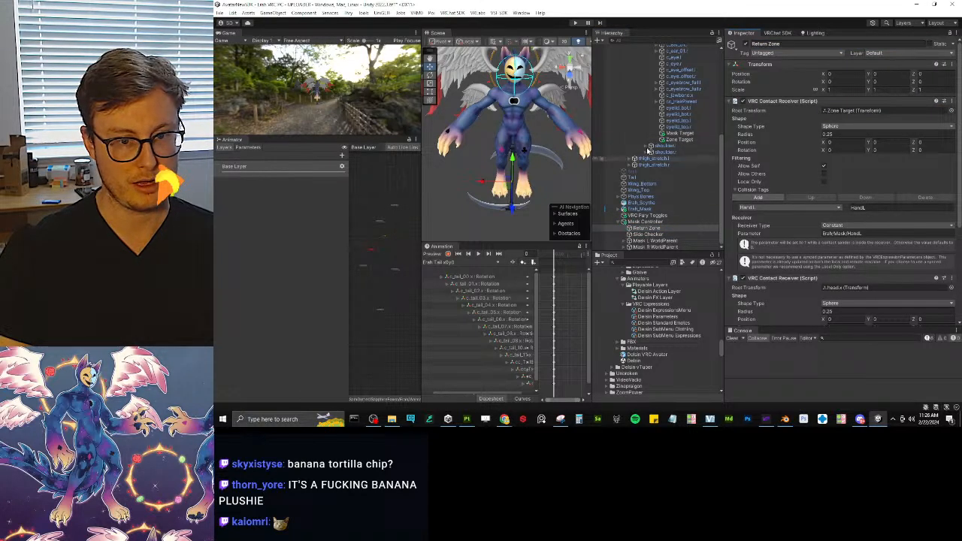
Step: Unlock the inspector and move Zone Target up and forward within the head, to about Y 0.1 and Z 0.03
left_click(682, 140)
right_click_drag(505, 178, 531, 145)
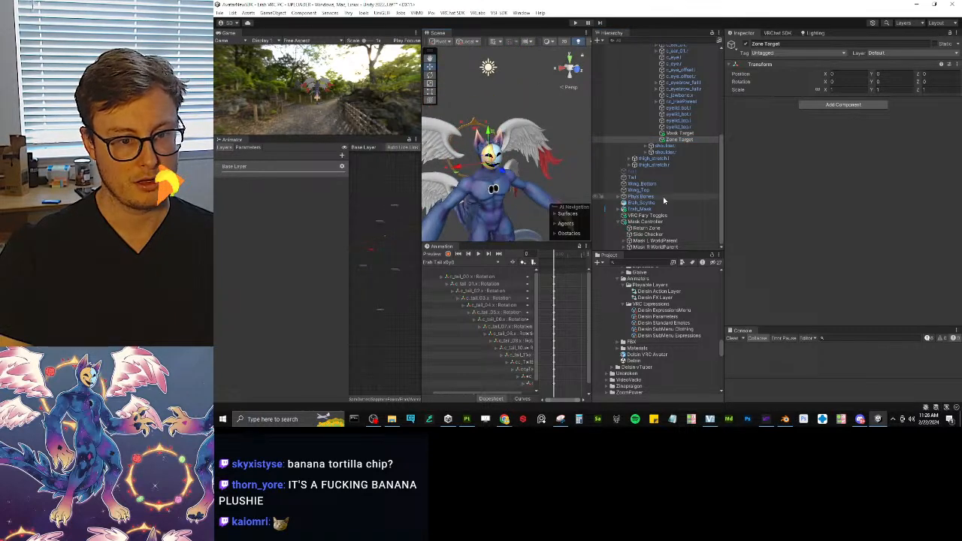
left_click(645, 228)
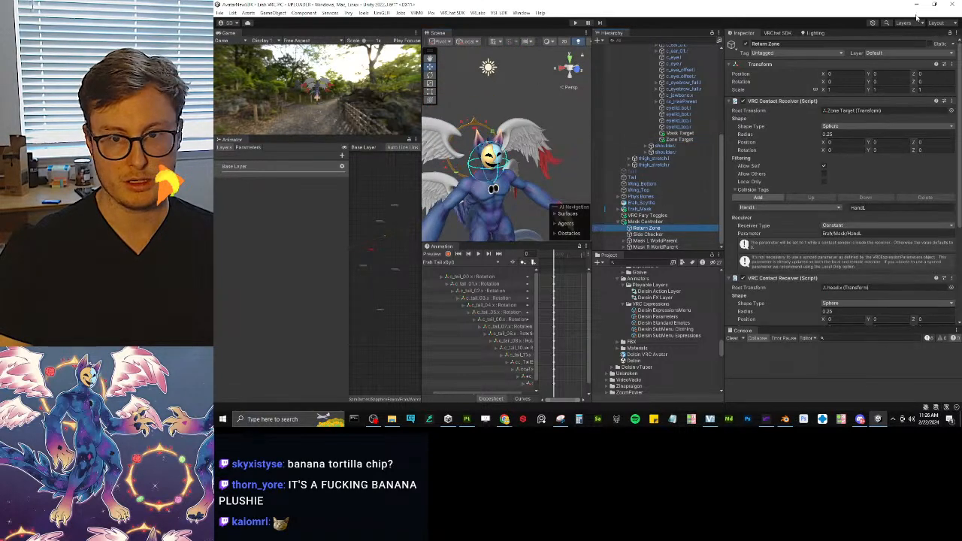
left_click(681, 139)
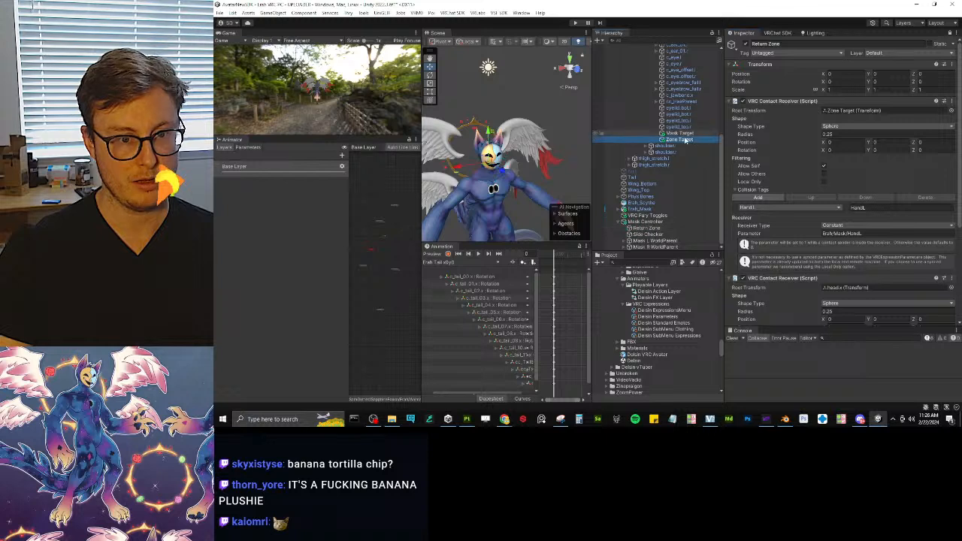
right_click_drag(535, 161, 554, 123)
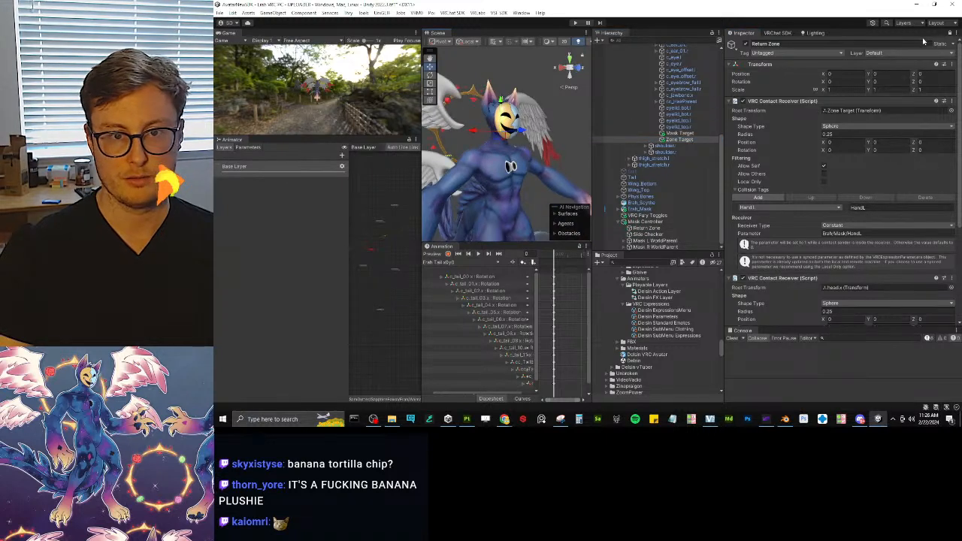
left_click(951, 34)
scroll(505, 94, "up", 5)
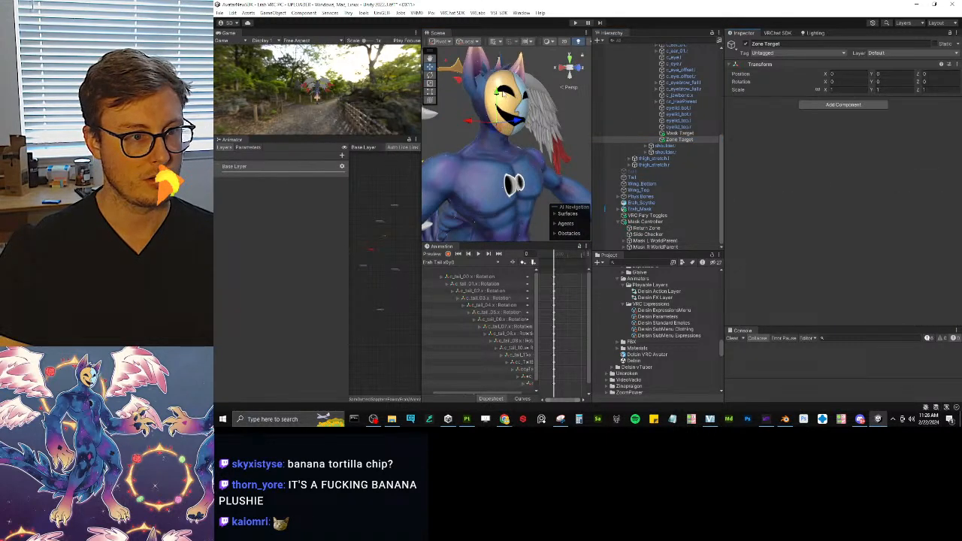
left_click_drag(501, 75, 502, 70)
left_click_drag(502, 70, 535, 147, "alt")
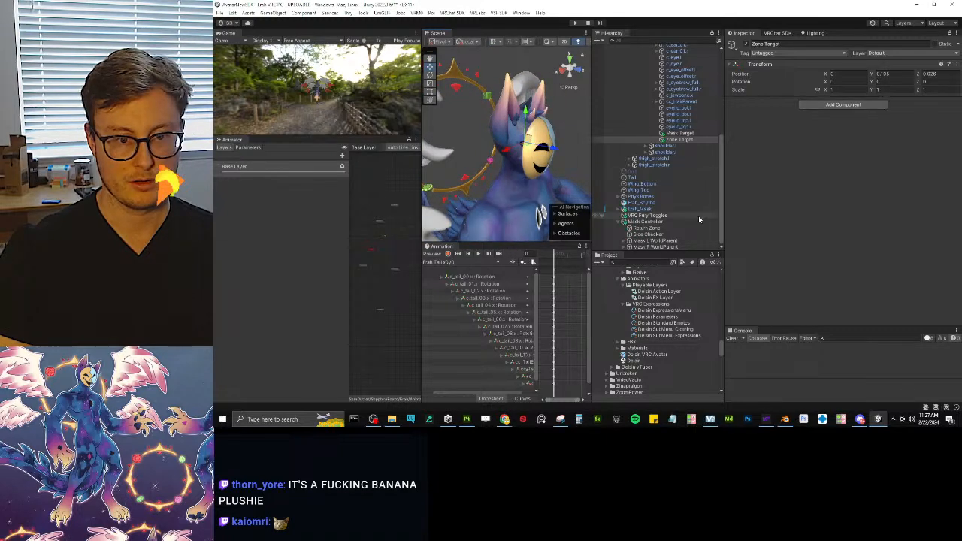
Step: Try a radius of 0.2 on the Return Zone's HandL contact receiver and restore it to 0.25
left_click(653, 228)
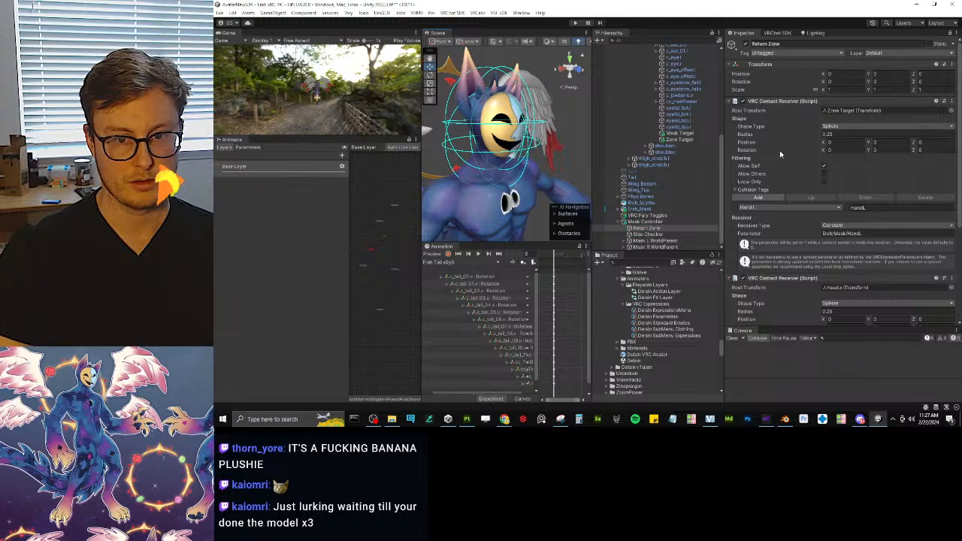
left_click(839, 133)
type("0.2")
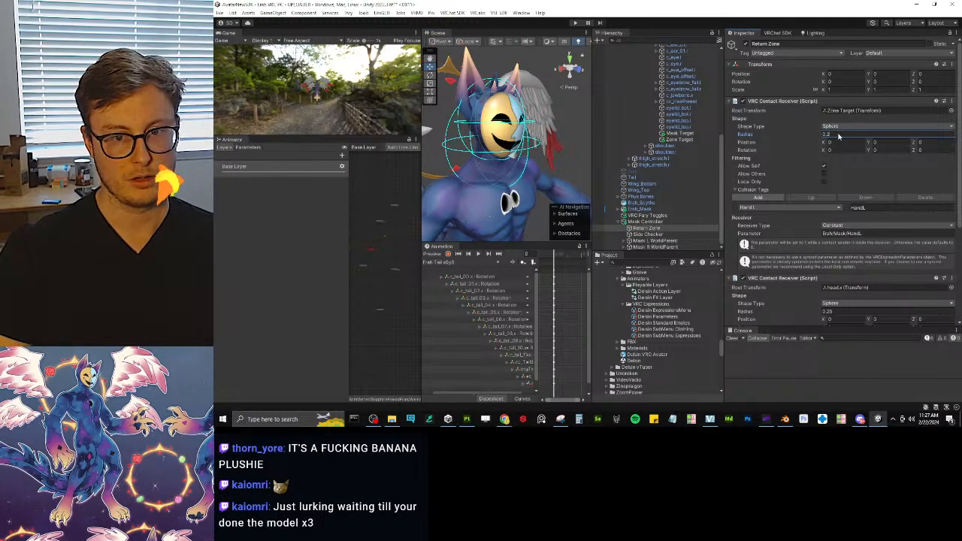
double_click(839, 134)
type(".25")
key("Return")
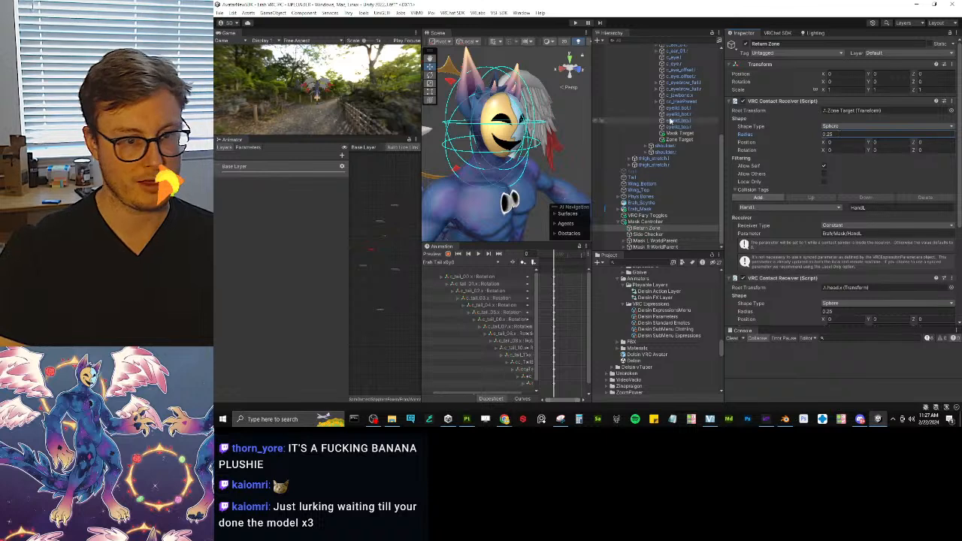
Step: Assign Zone Target as the root transform of the Return Zone's HandR contact receiver and collapse both receiver components
scroll(776, 195, "down", 2)
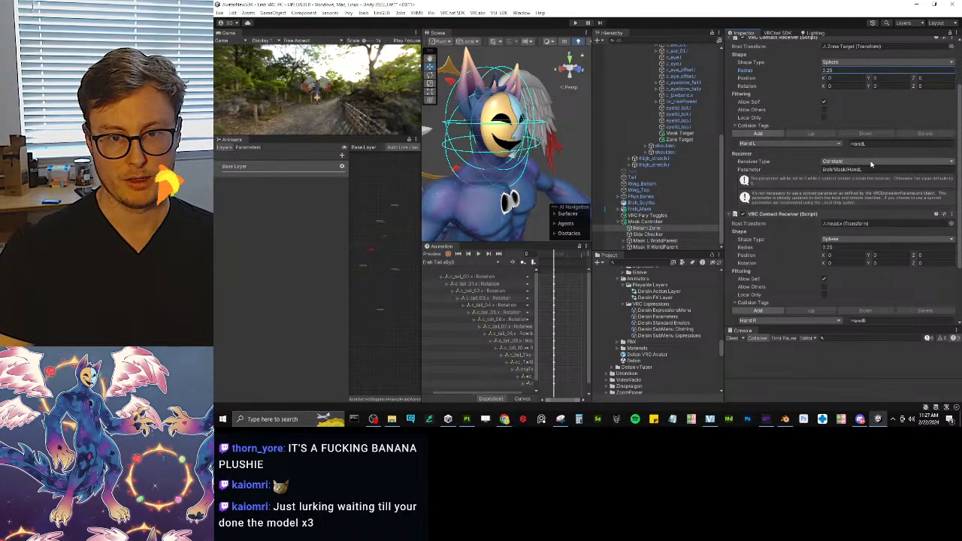
left_click_drag(680, 141, 843, 225)
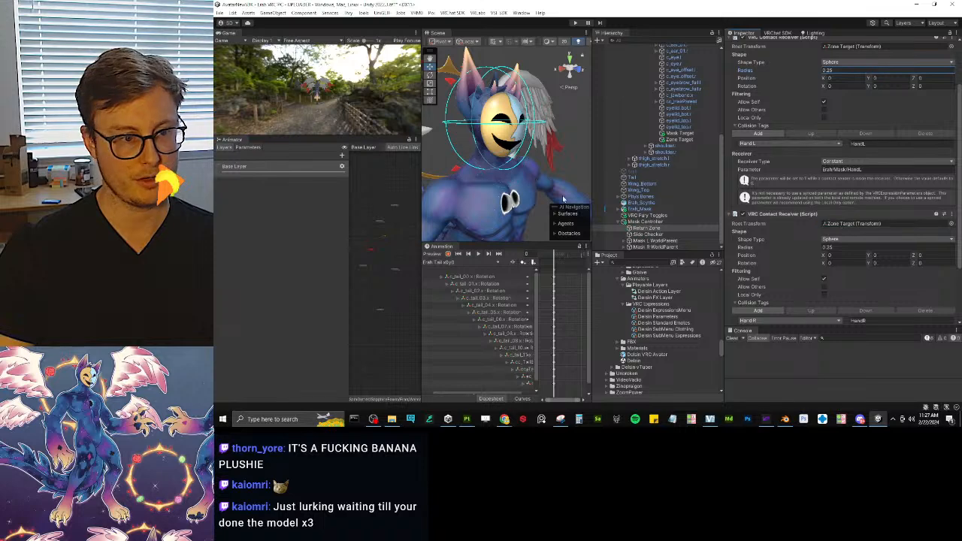
left_click_drag(509, 136, 480, 139, "alt")
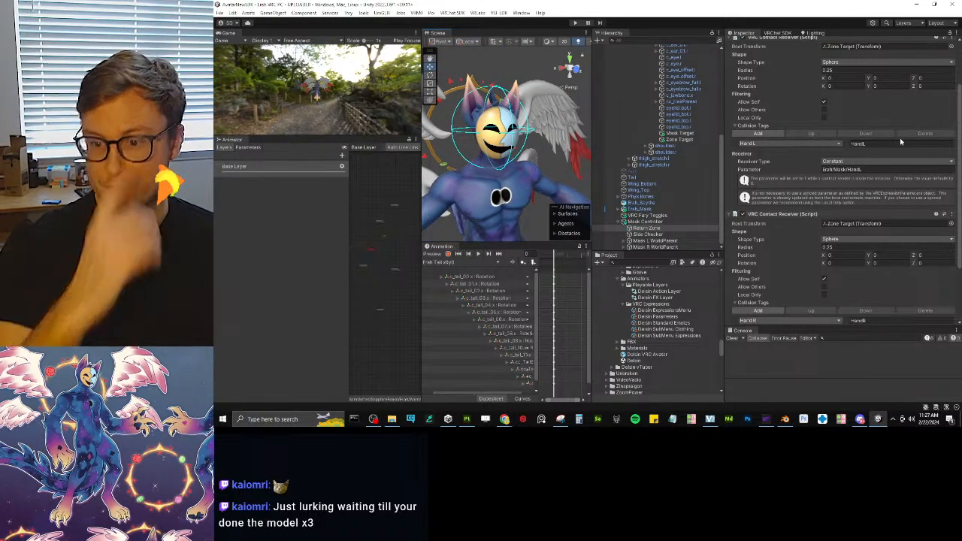
scroll(864, 136, "up", 5)
left_click(790, 101)
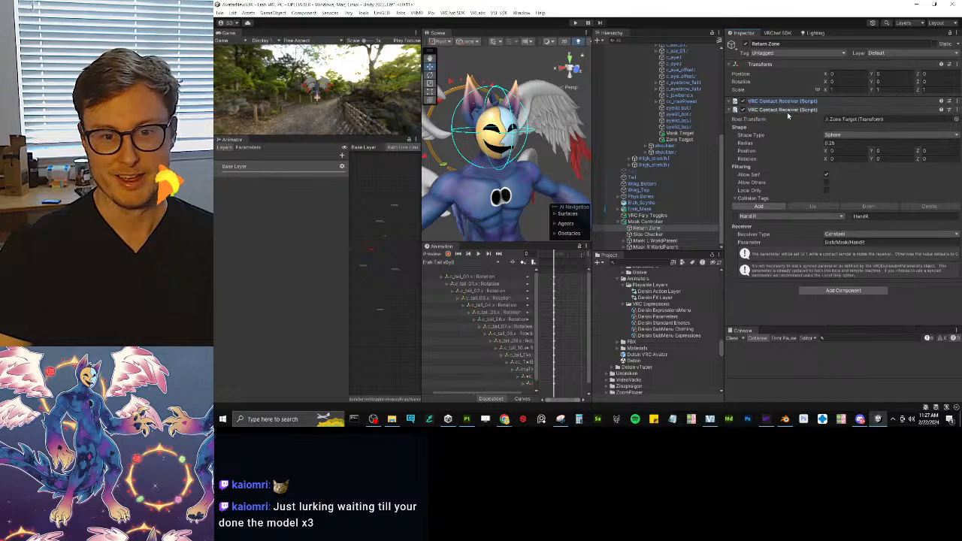
left_click(787, 110)
Step: Duplicate Zone Target under the head bone and rename the copy Side Target
left_click(655, 235)
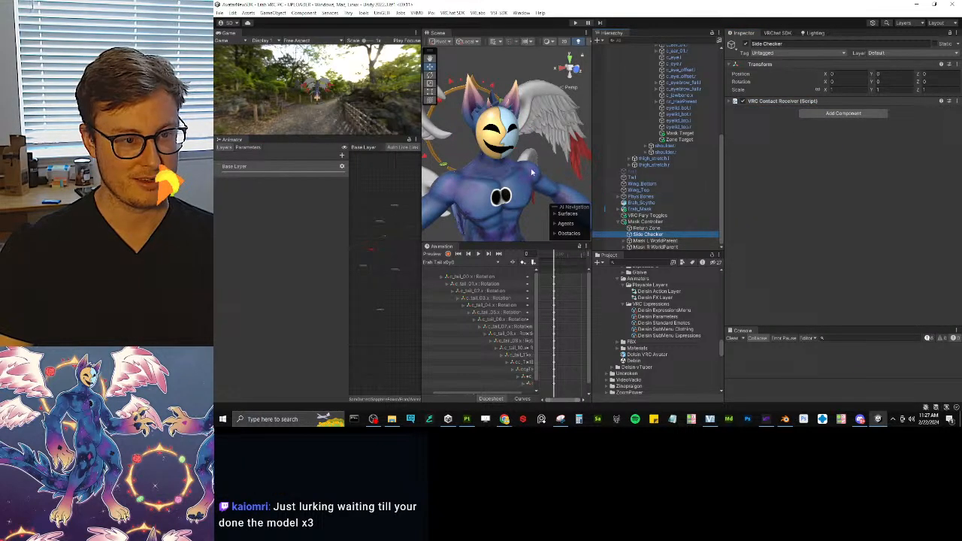
left_click(679, 139)
key("ctrl+d")
left_click(791, 43)
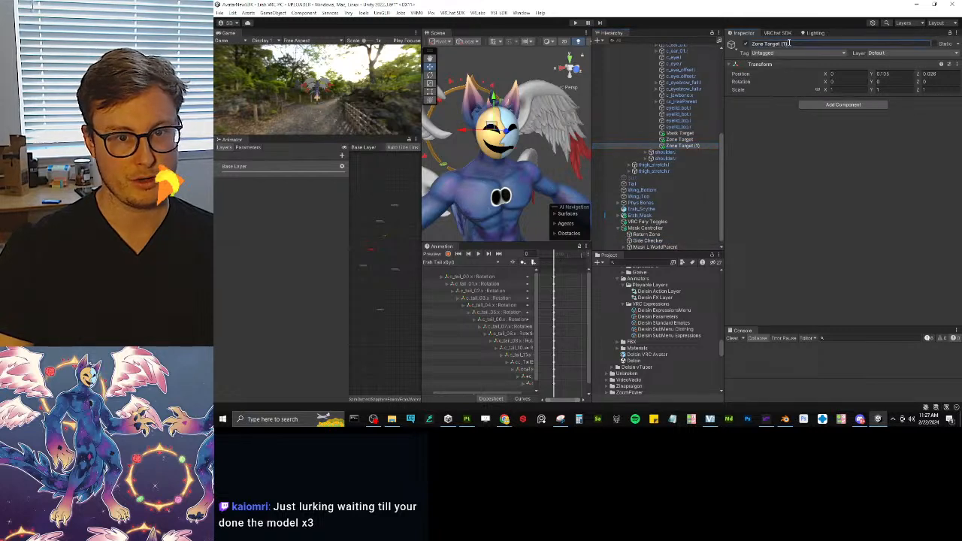
type("Sie")
type("e")
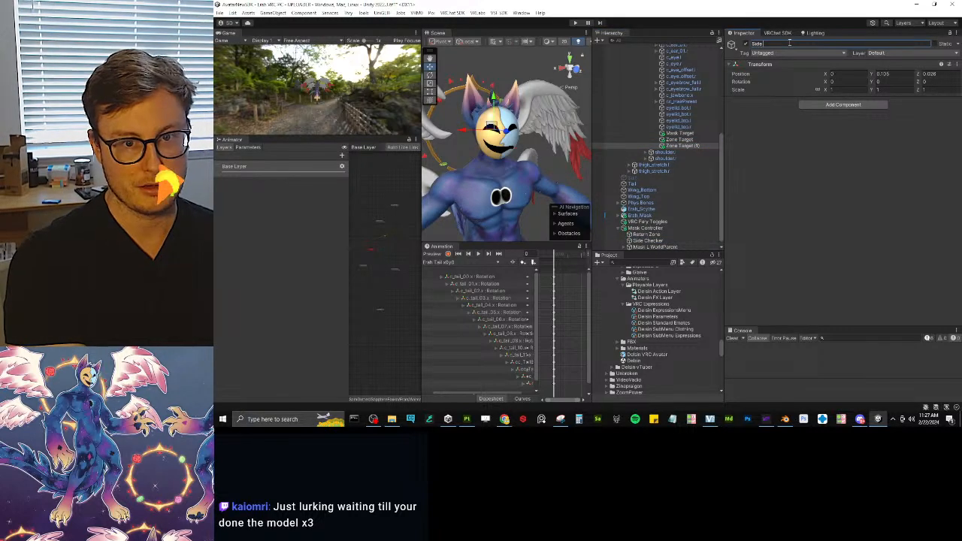
type(" Target")
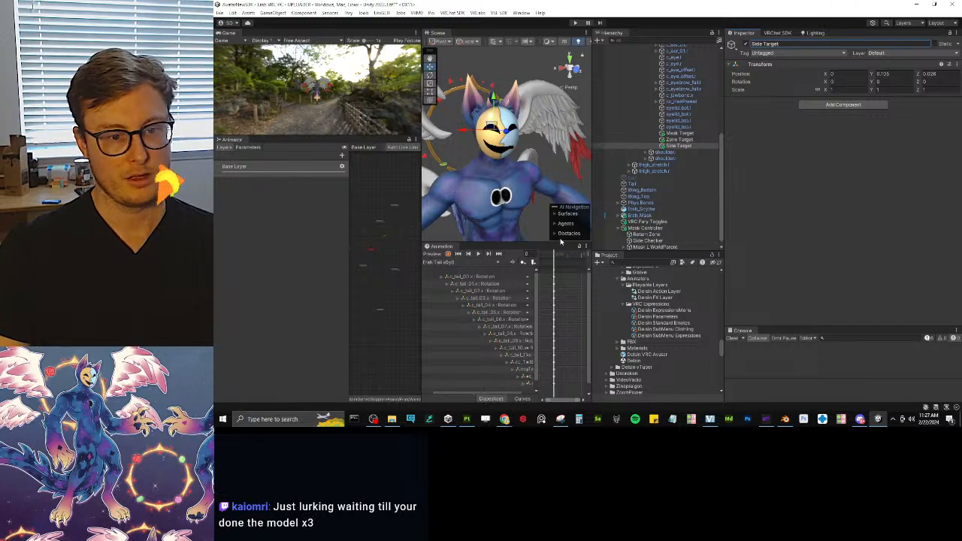
Step: Change the shape type of the Side Checker's contact receiver to Capsule
left_click(648, 241)
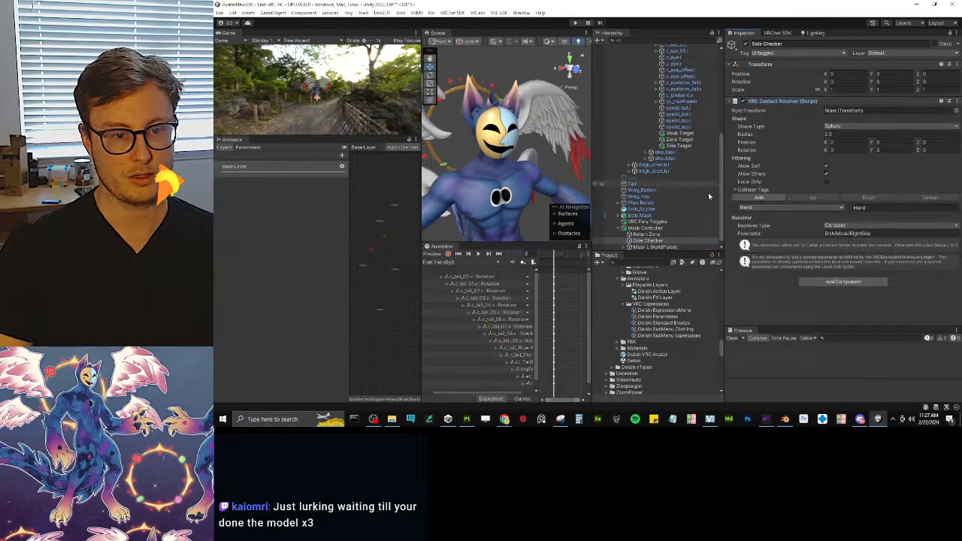
left_click_drag(835, 119, 837, 112)
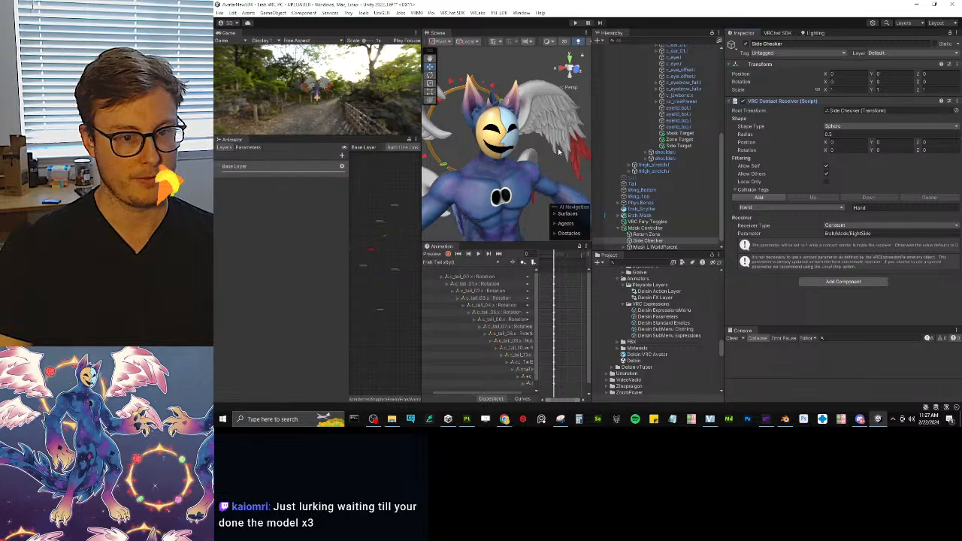
left_click(865, 126)
left_click(844, 140)
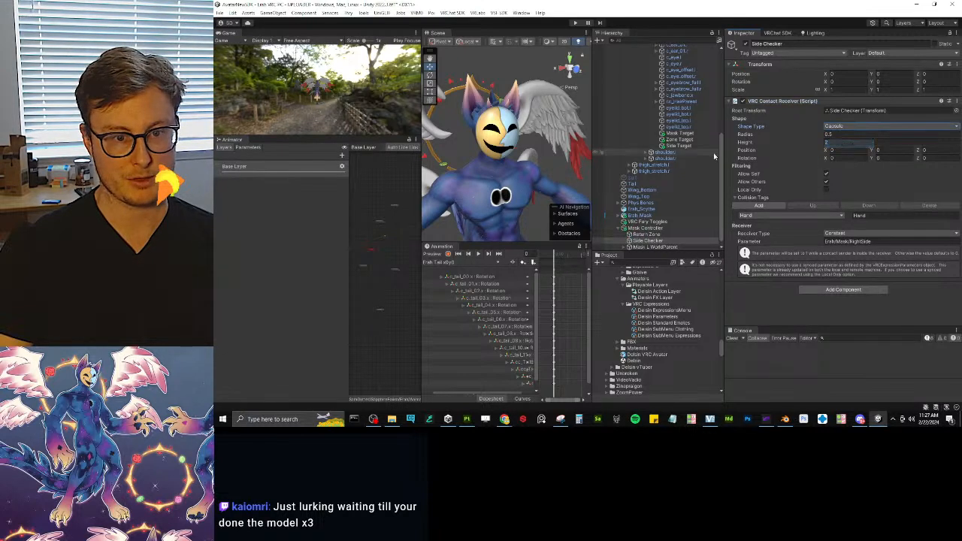
left_click(694, 146)
left_click(663, 240)
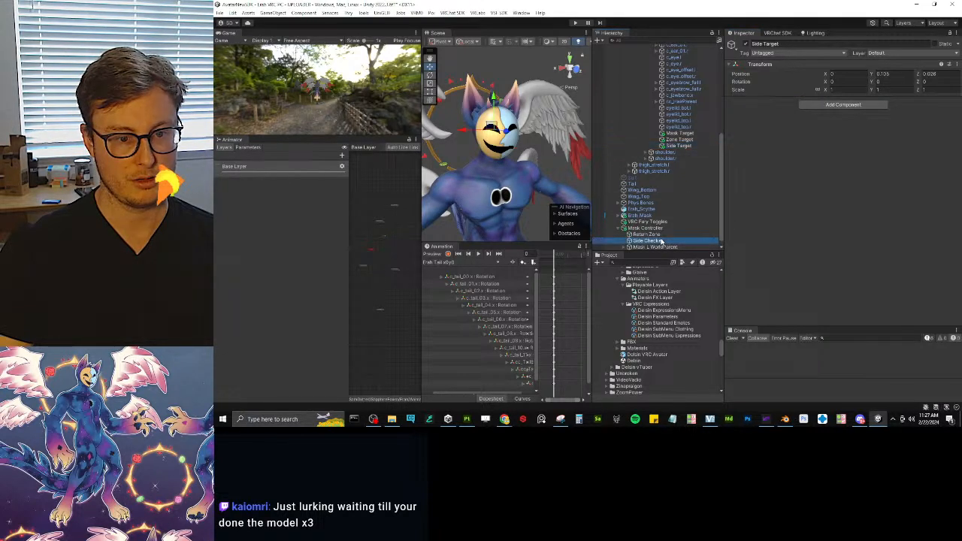
scroll(509, 148, "down", 5)
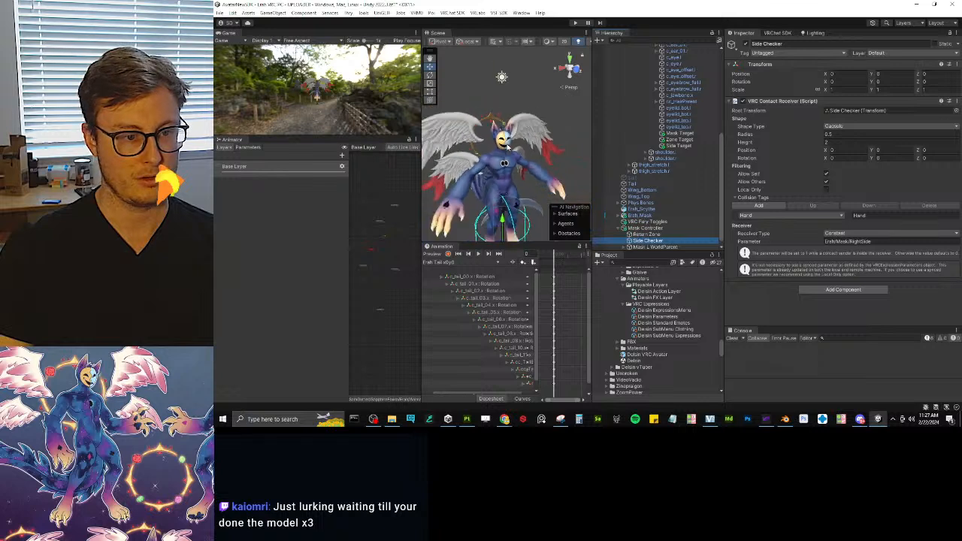
Step: Reset the Side Target's Y and Z position to 0 so that it sits at the head bone's origin
left_click(508, 148)
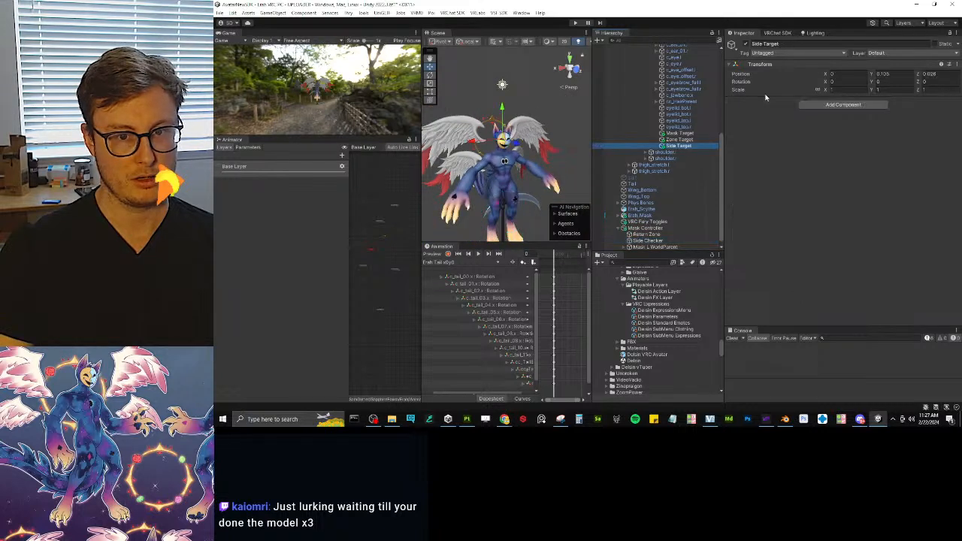
left_click(885, 74)
type("0")
key("Tab")
key("Tab")
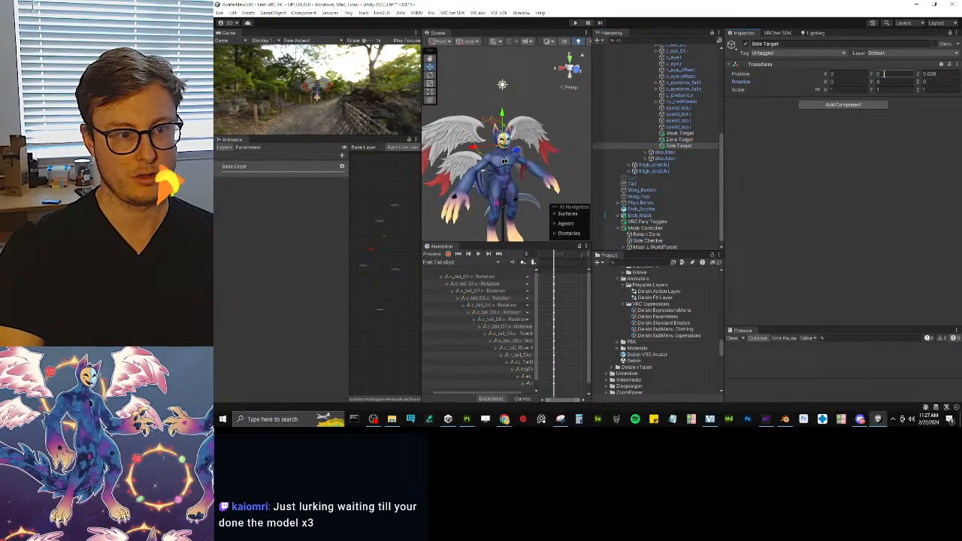
type("0")
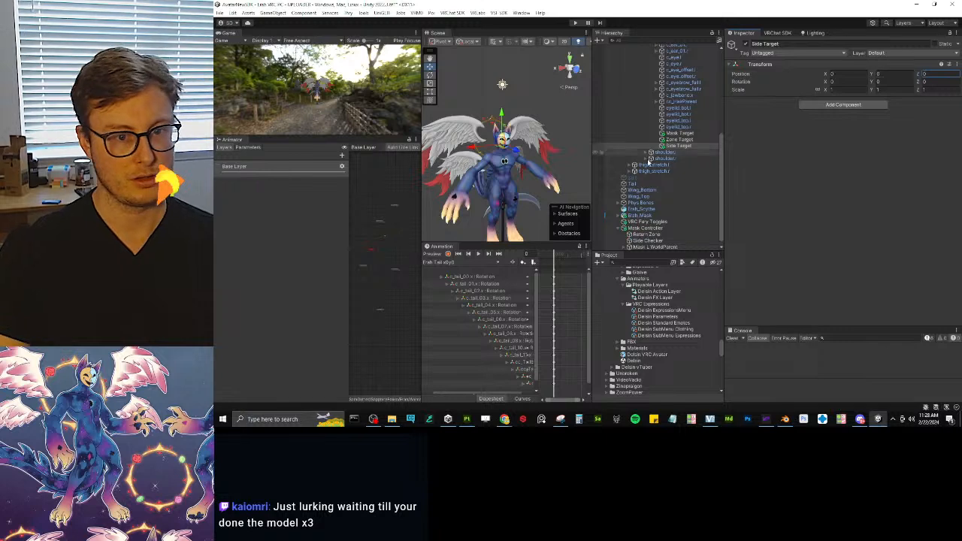
Step: Assign Side Target as the root transform of the Side Checker's contact receiver and frame it in the scene
left_click(668, 241)
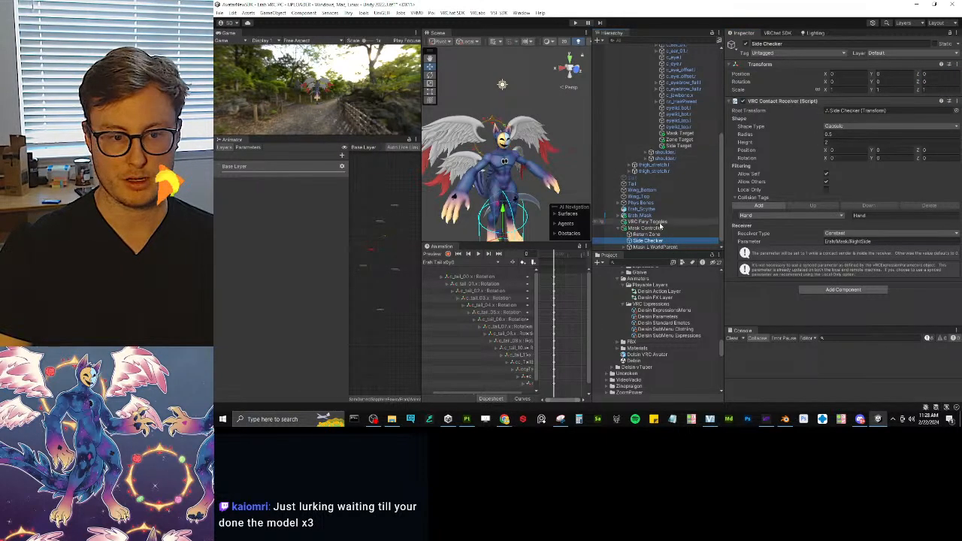
left_click(853, 111)
left_click_drag(679, 146, 878, 111)
key("f")
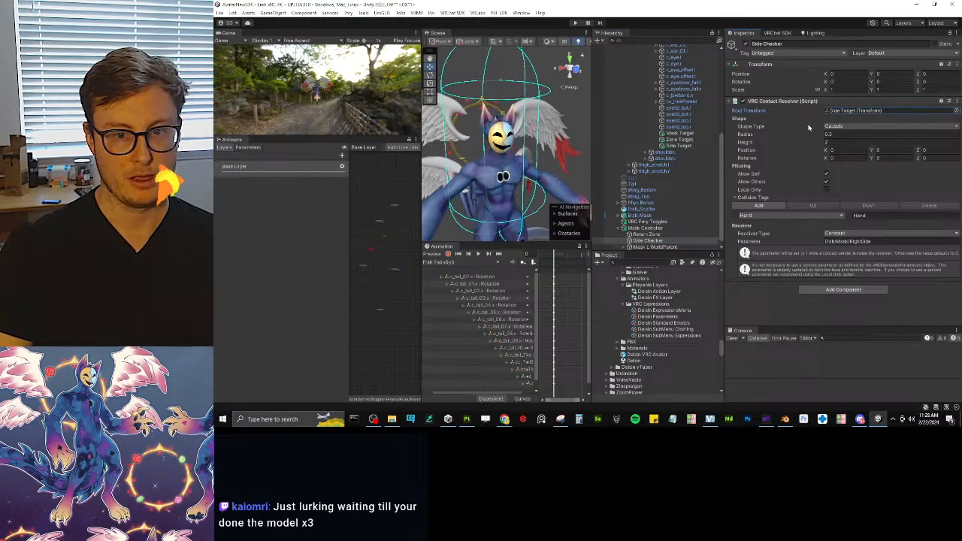
Step: Set the Side Checker capsule's height to 0.4 and its radius to 0.15 after trying radii of 0.1 and 0.2
left_click(837, 143)
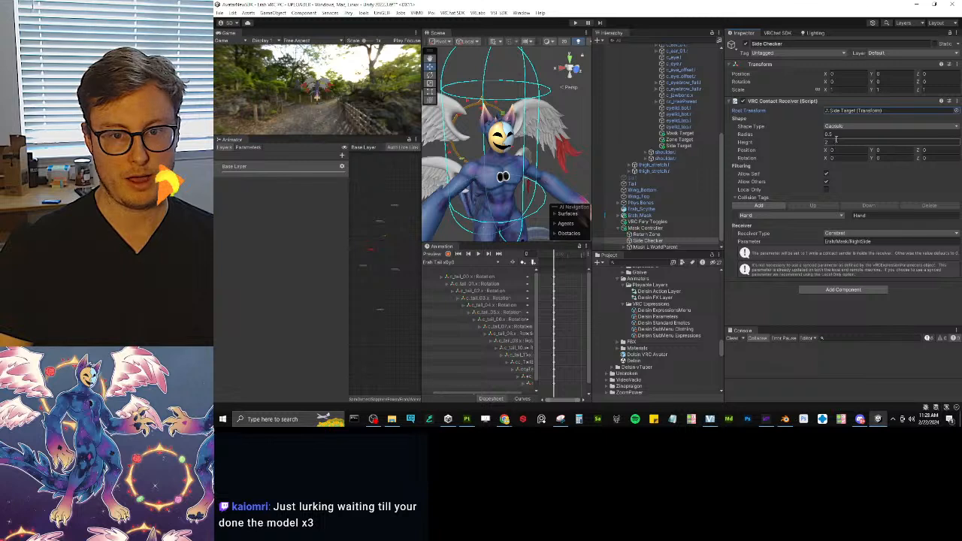
left_click(835, 135)
type("0.1")
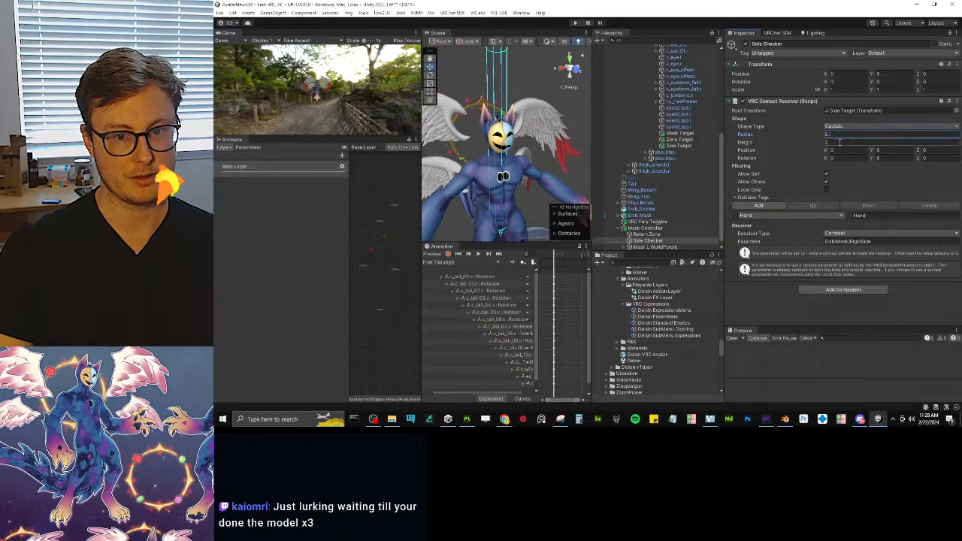
left_click(840, 142)
type("0.1")
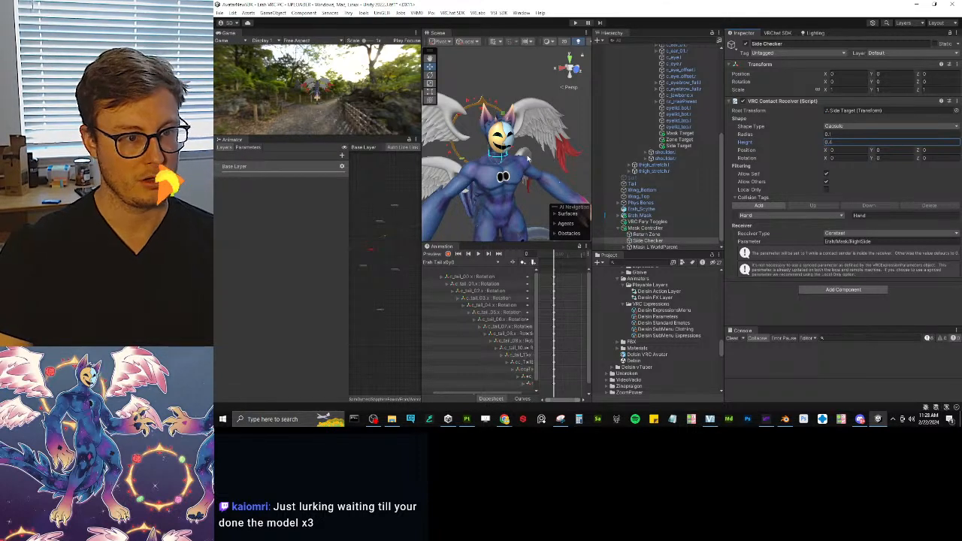
scroll(528, 158, "up", 6)
left_click_drag(528, 158, 587, 147, "alt")
middle_click_drag(587, 146, 507, 152)
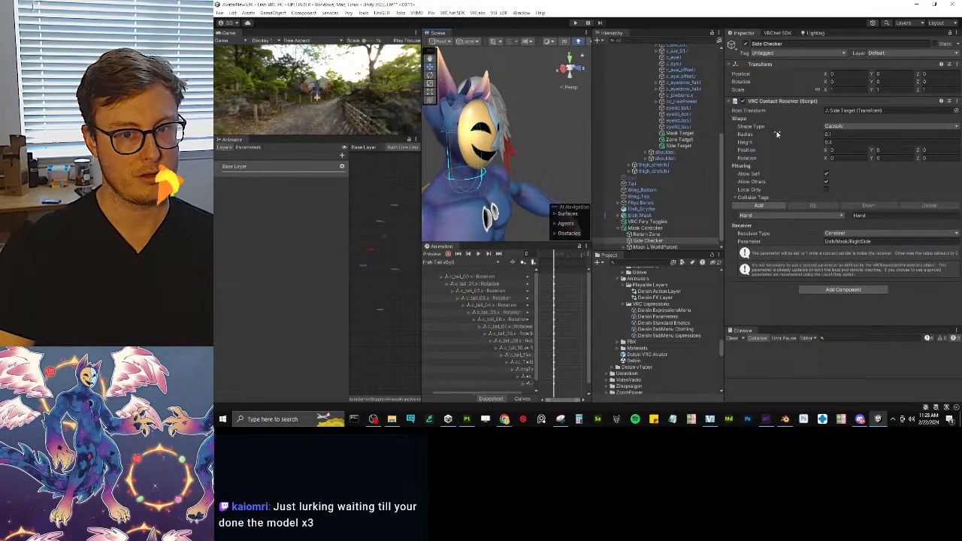
type(".2")
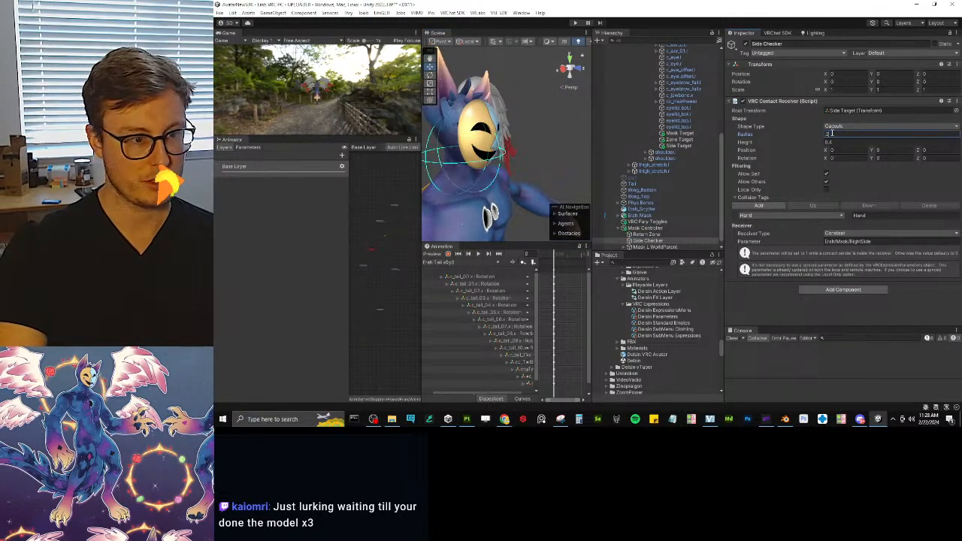
type(".15")
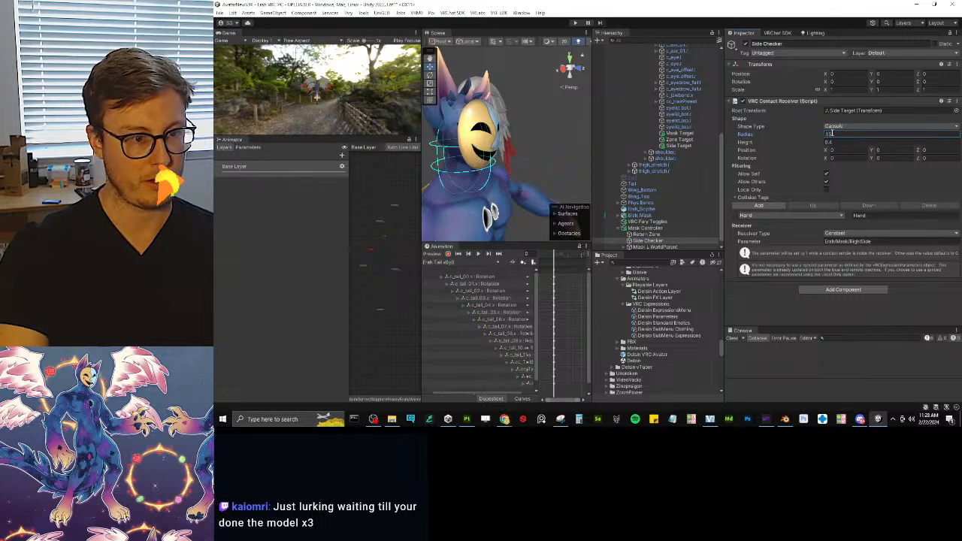
left_click_drag(456, 174, 515, 160, "alt")
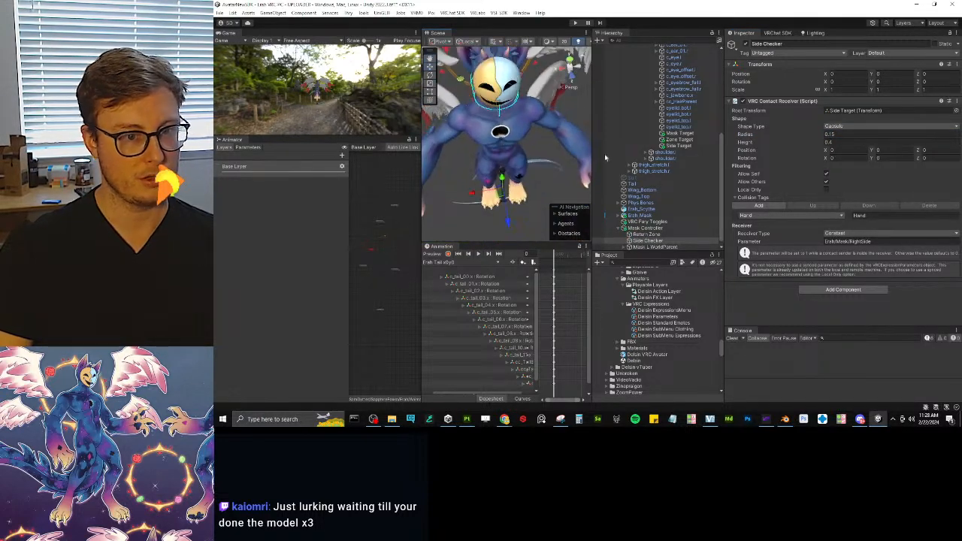
Step: Move Side Target sideways and forward in the top view, to about X 0.14 and Z 0.11
left_click(681, 147)
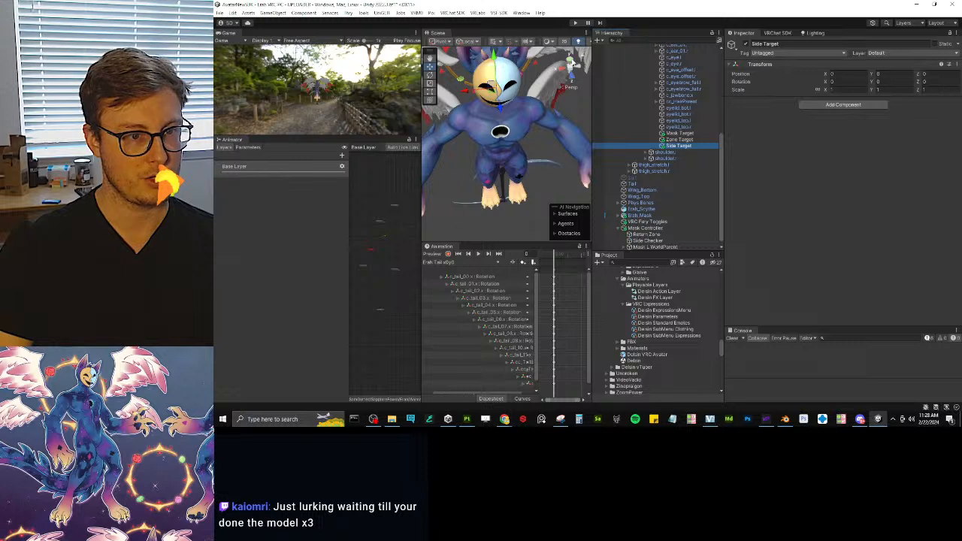
left_click(571, 60)
left_click(570, 67)
scroll(577, 150, "down", 5)
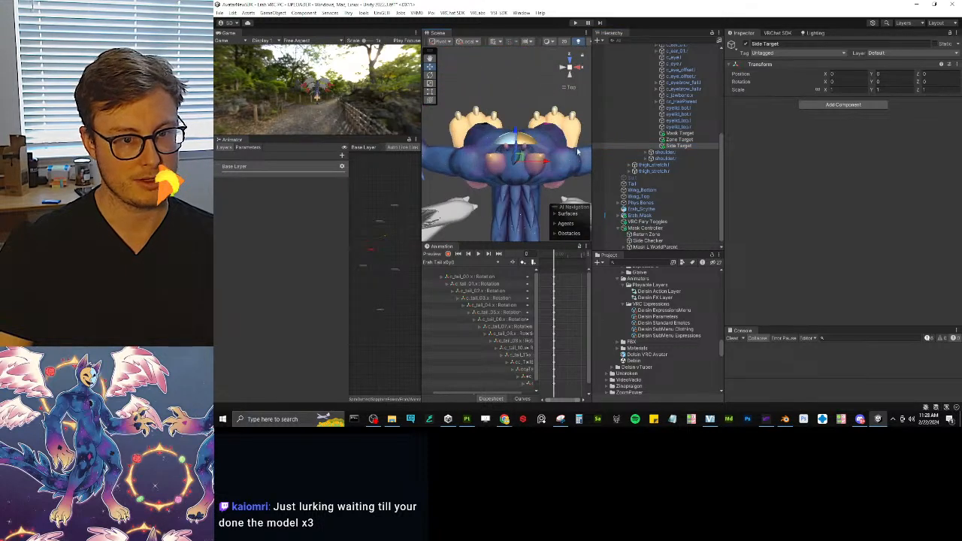
left_click_drag(522, 158, 540, 141)
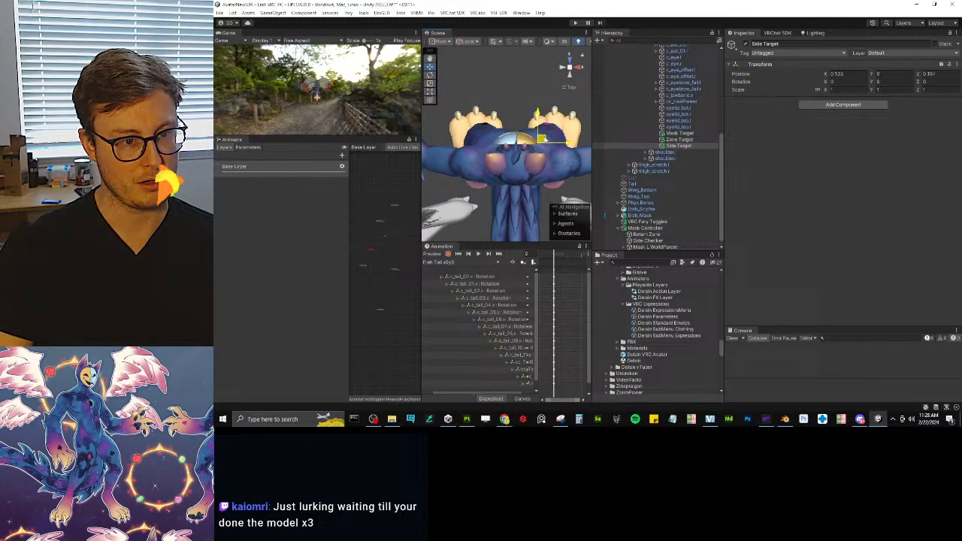
Step: Check the Side Checker capsule's placement beside the head and reduce its radius to 0.075
left_click(648, 240)
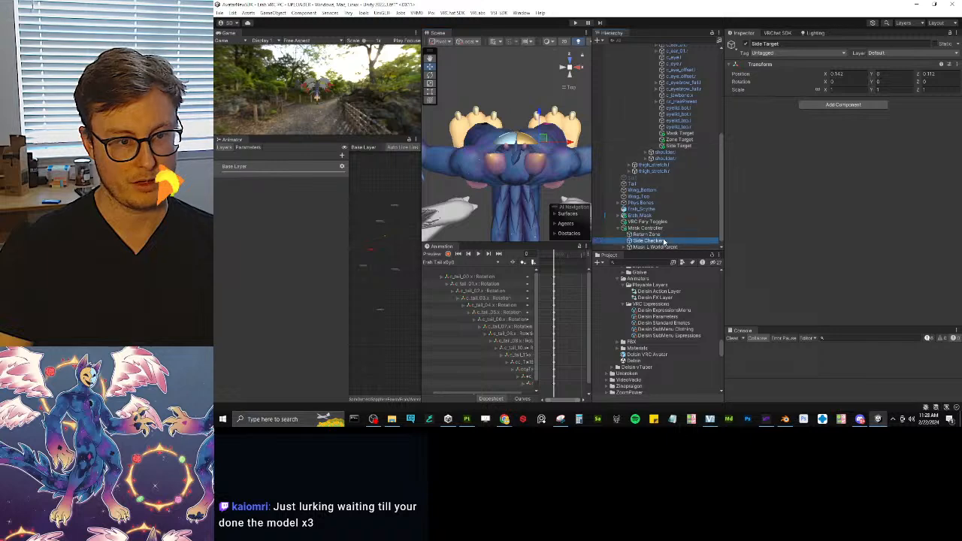
left_click_drag(540, 154, 490, 114, "alt")
middle_click_drag(489, 114, 501, 142)
left_click_drag(502, 143, 460, 120, "alt")
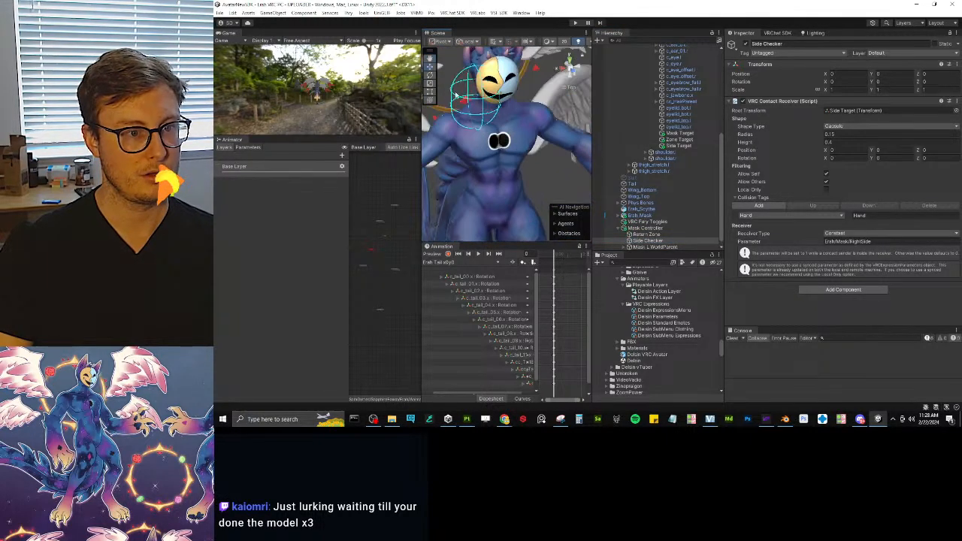
middle_click_drag(460, 120, 485, 147)
scroll(489, 143, "up", 3)
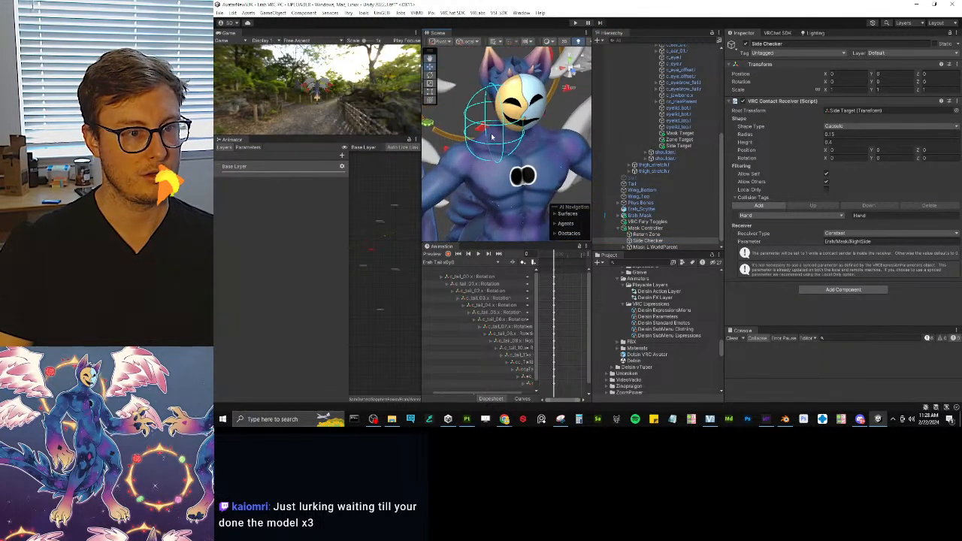
left_click(841, 134)
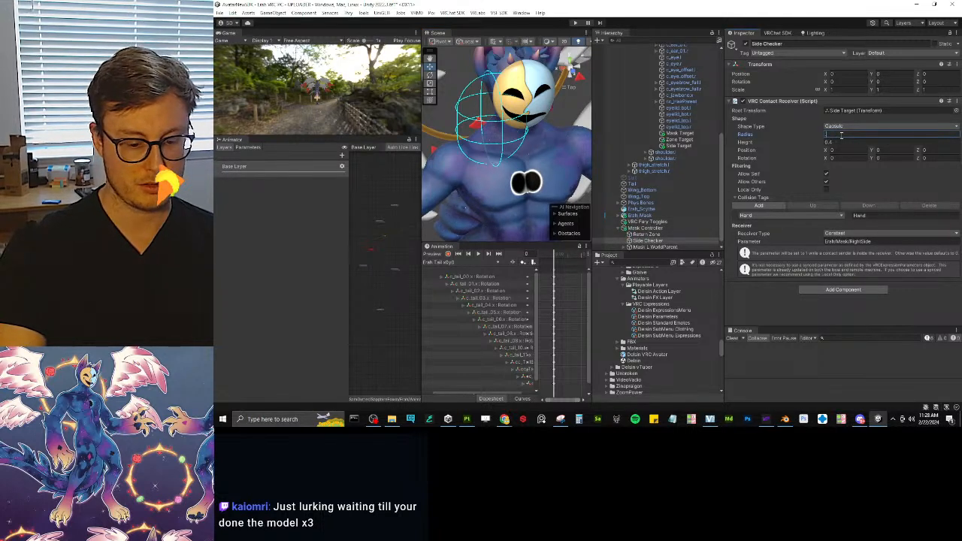
type("0.075")
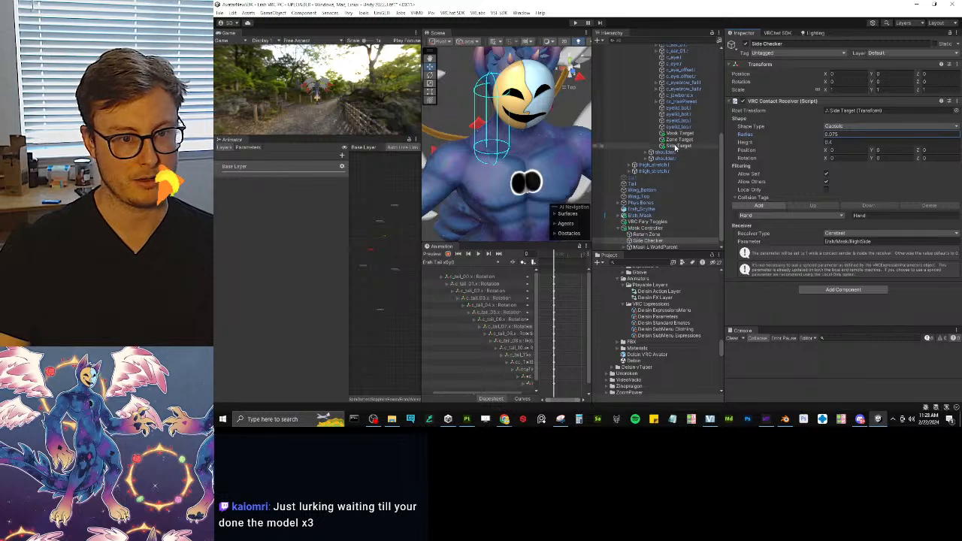
Step: Move Side Target inward toward the face, to about X 0.038, and check the Side Checker capsule against the mask
left_click(679, 146)
left_click_drag(467, 125, 486, 126)
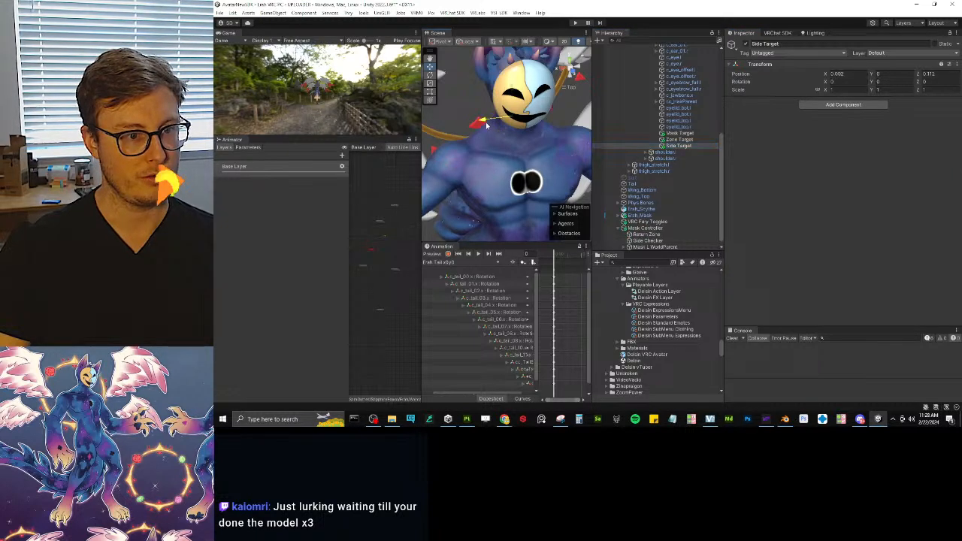
left_click(684, 146)
left_click(648, 241)
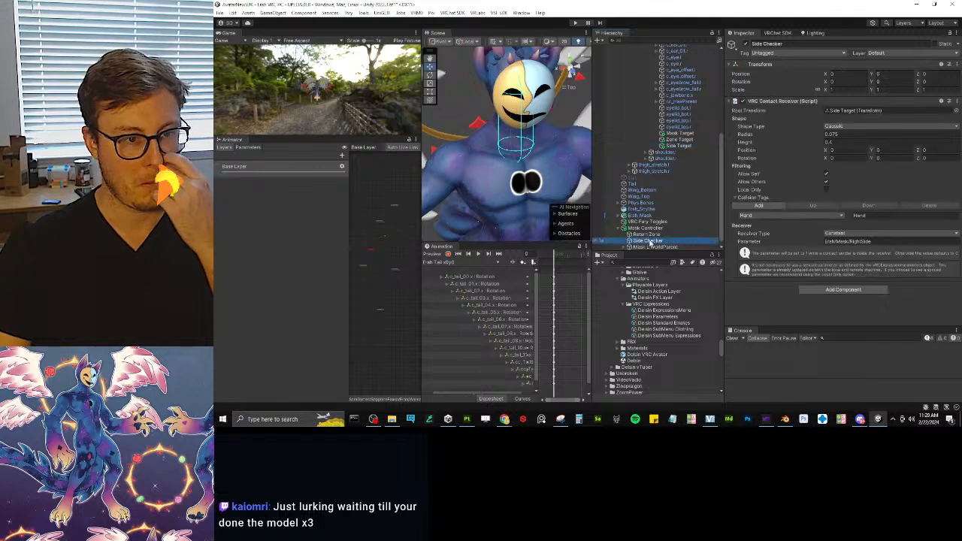
left_click(681, 146)
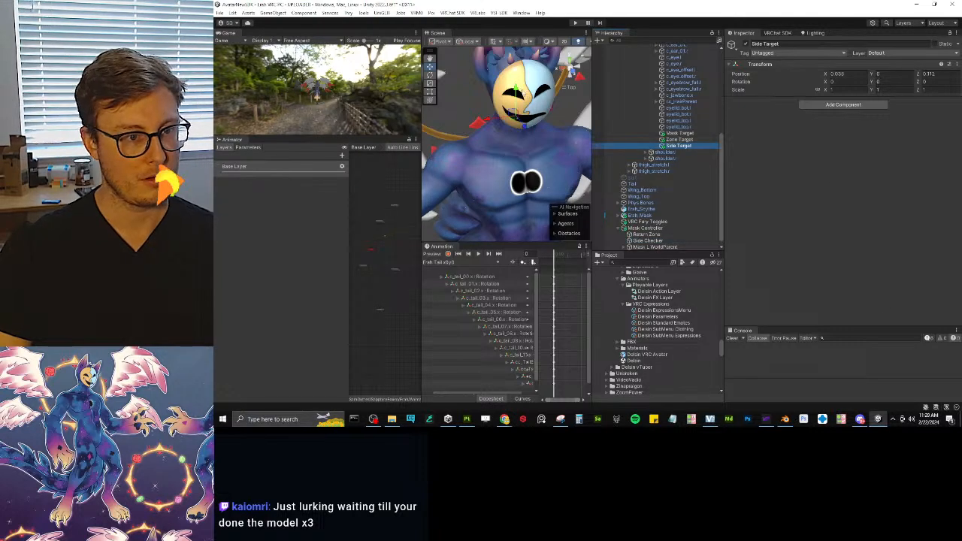
double_click(649, 241)
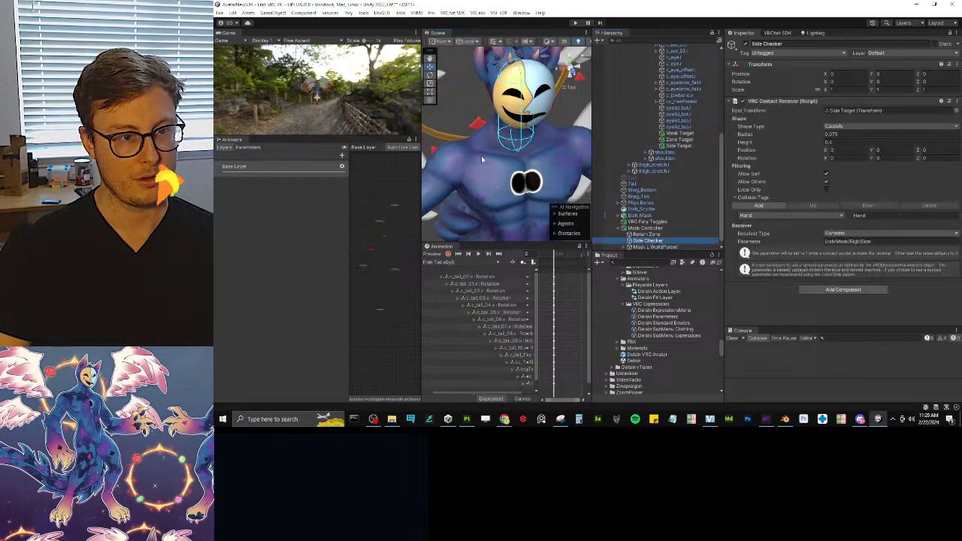
Step: Raise Side Target to about Y 0.1 and fine-tune its sideways offset so the capsule covers the yellow half of the mask
left_click(676, 146)
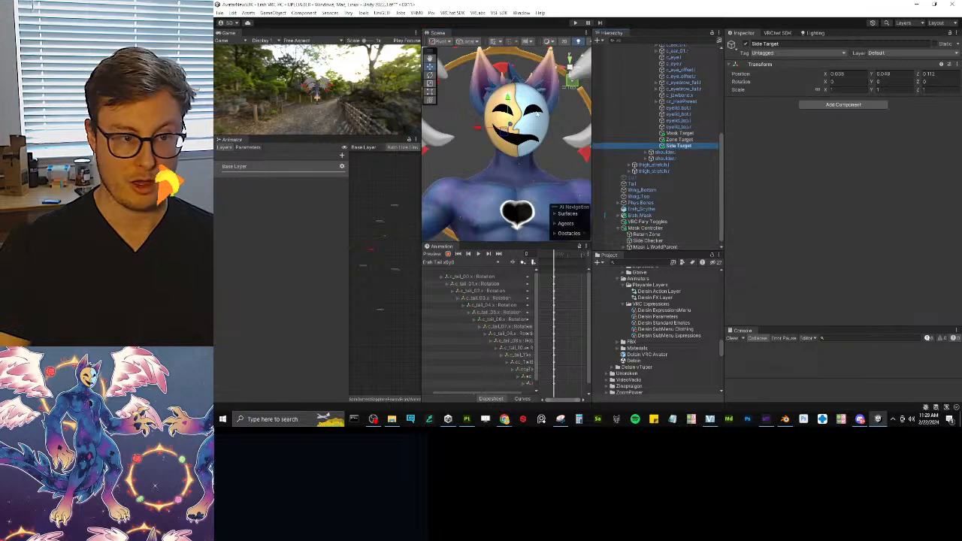
left_click_drag(508, 105, 508, 95)
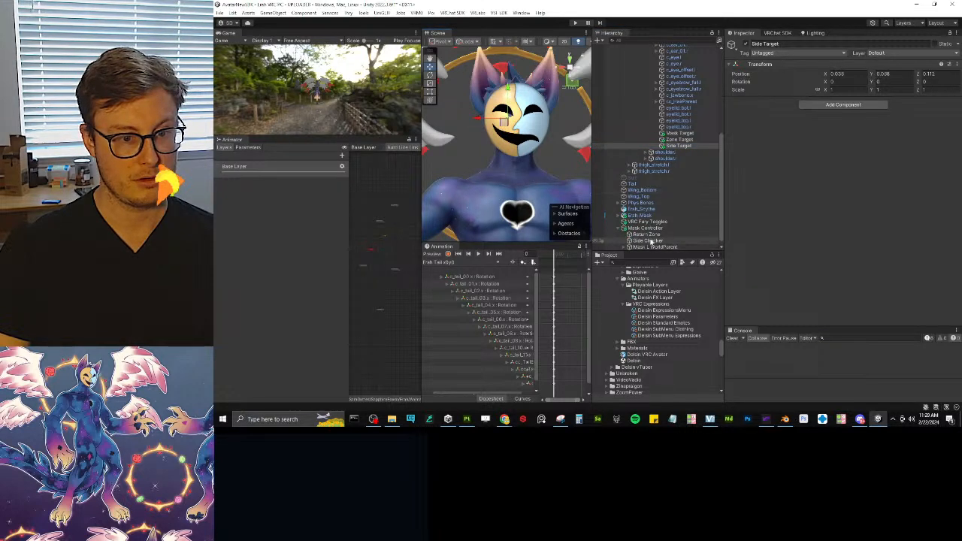
left_click(647, 241)
left_click(677, 145)
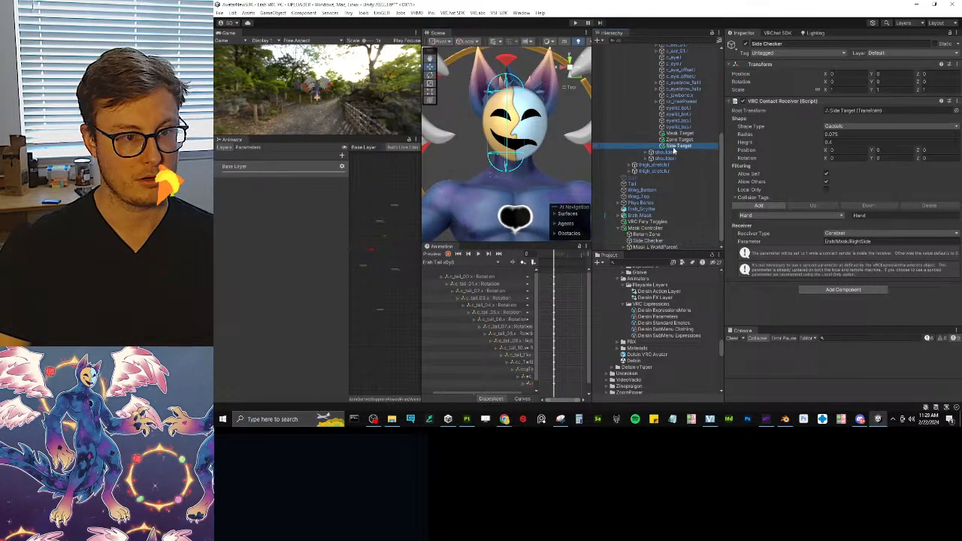
left_click_drag(472, 124, 528, 128)
left_click(661, 241)
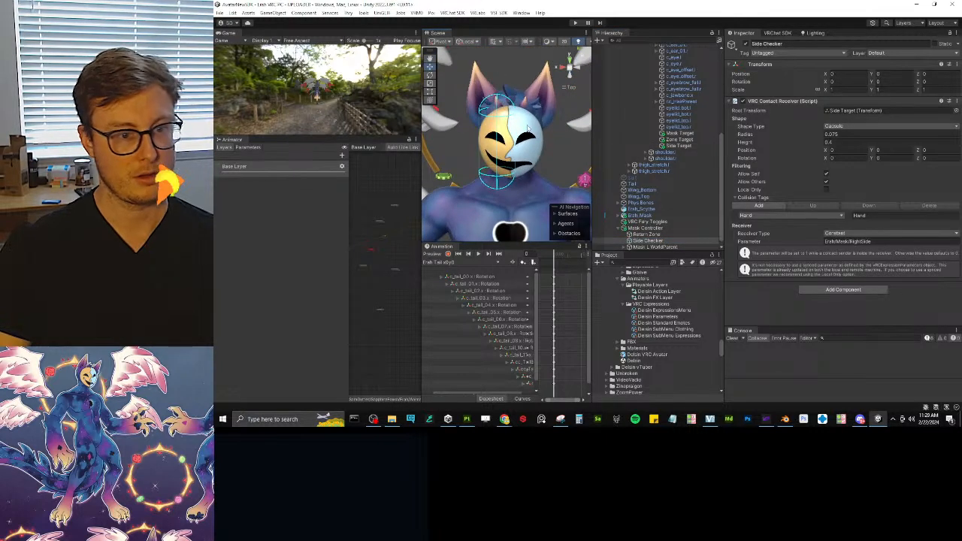
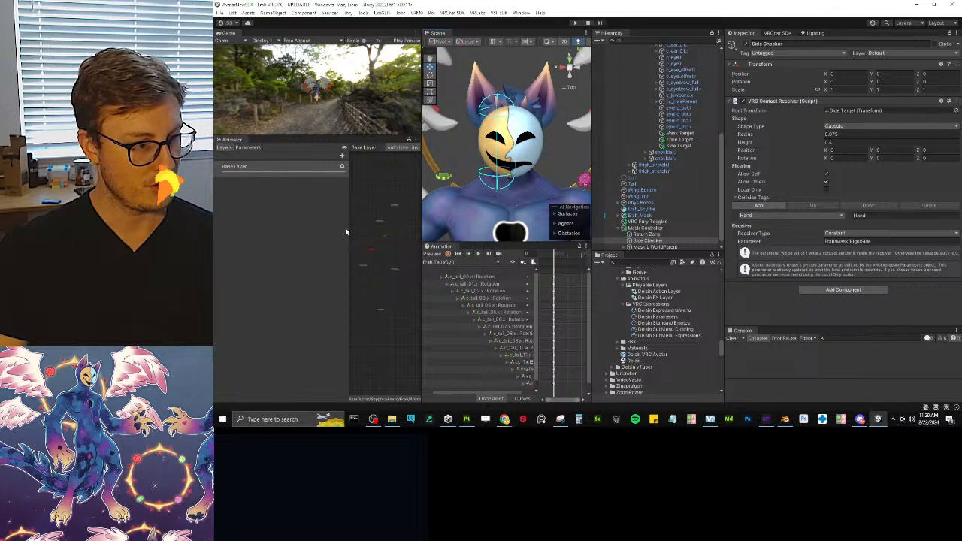
Step: Collapse the Materials, FBX and BlendTrees folders of the Erah avatar in the project files
left_click(656, 298)
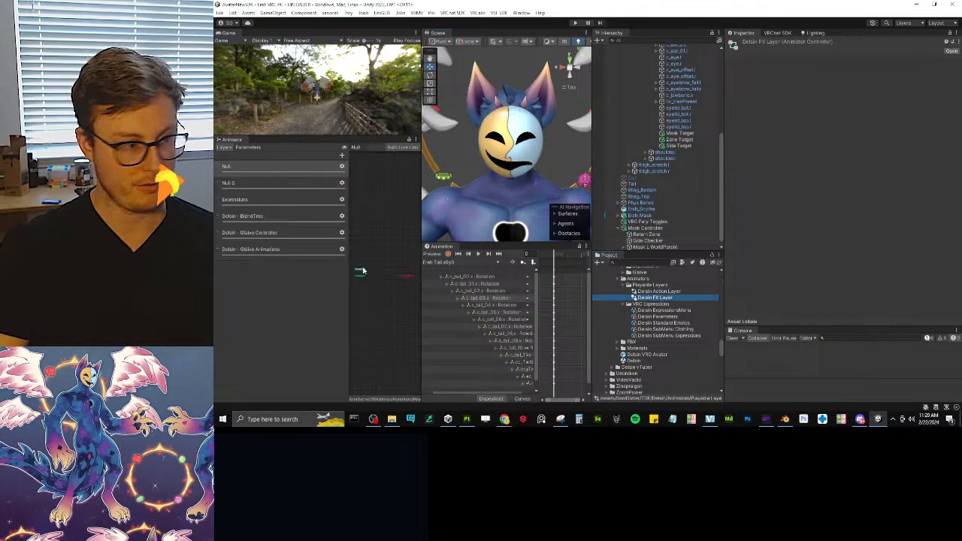
scroll(652, 310, "up", 3)
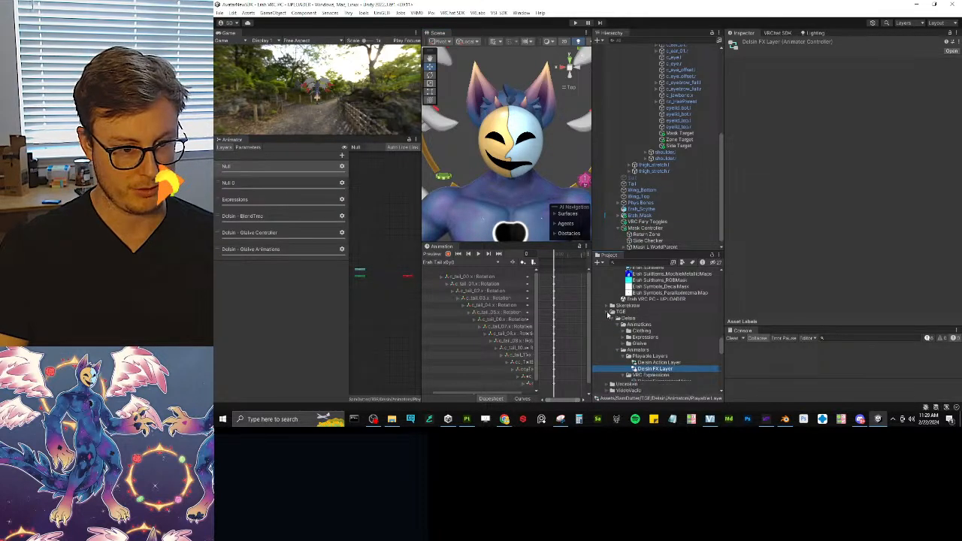
scroll(654, 312, "up", 5)
scroll(657, 316, "up", 1)
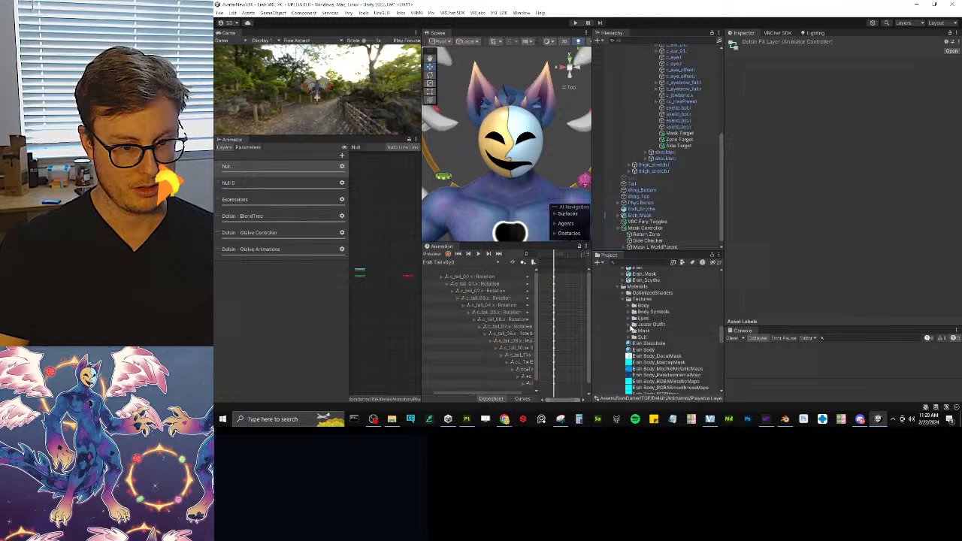
left_click(621, 297)
left_click(620, 287)
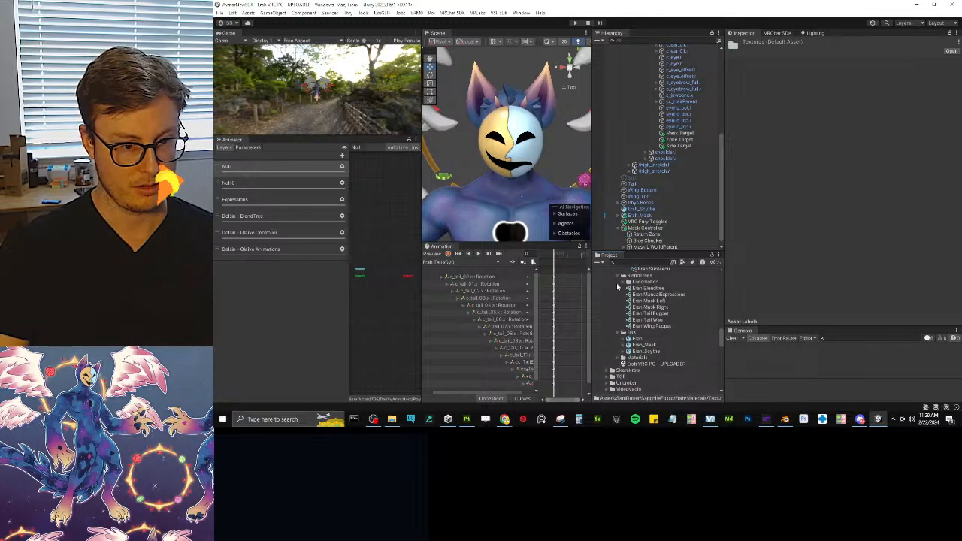
left_click(620, 279)
left_click(622, 329)
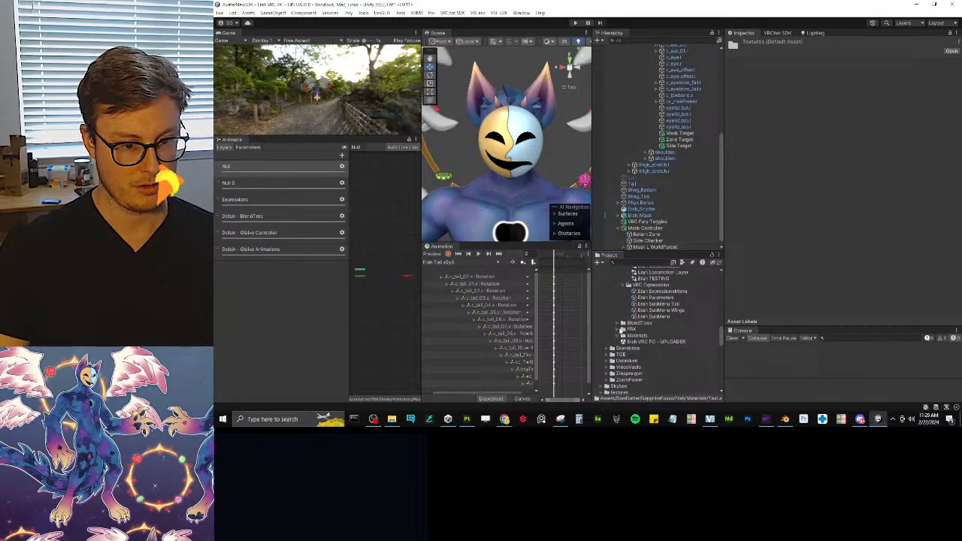
Step: Collapse Erah's VRC Expressions, Mask animations and _Prefabs folders so the Playable Layers controllers are easy to reach
scroll(622, 318, "up", 2)
left_click(624, 331)
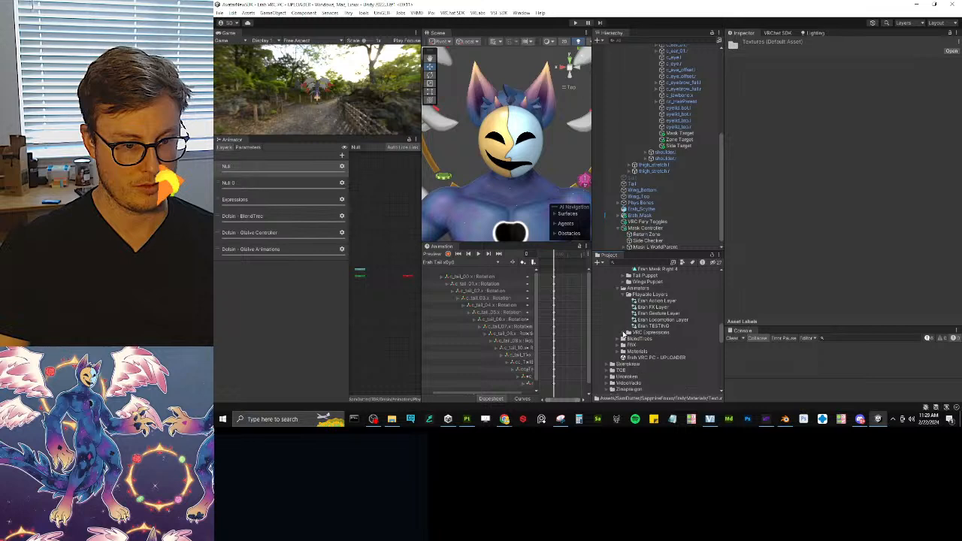
scroll(636, 325, "up", 4)
left_click(629, 302)
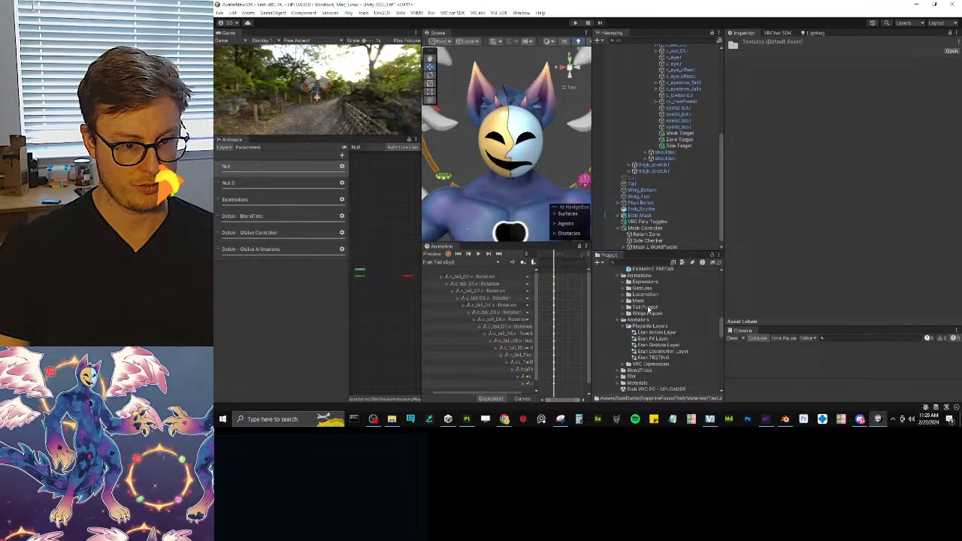
scroll(639, 315, "up", 3)
left_click(617, 329)
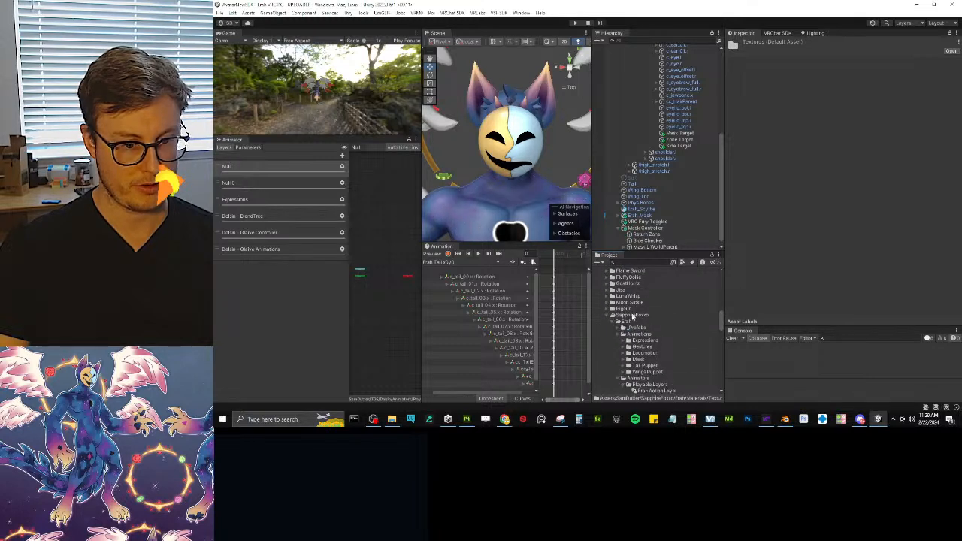
scroll(654, 335, "down", 3)
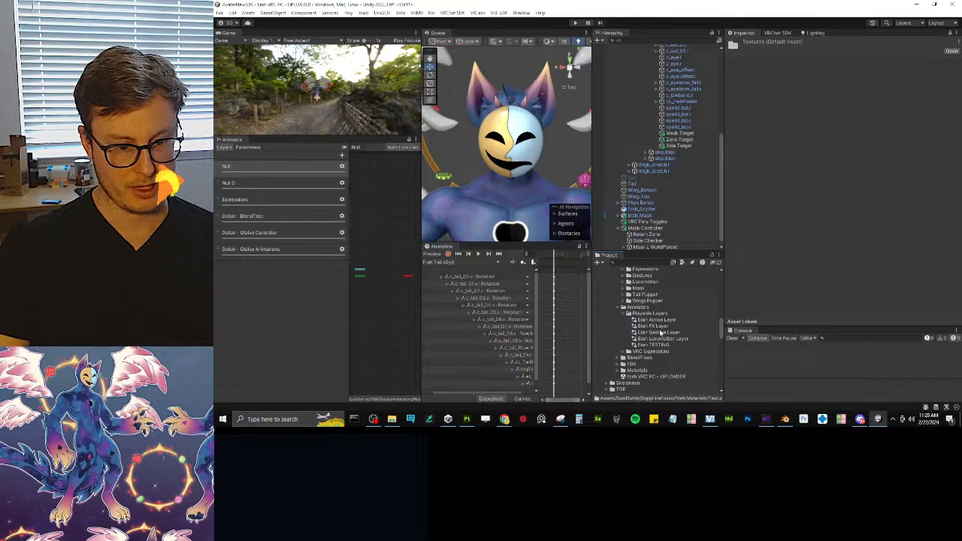
Step: Open the Erah - Mask Left layer of Erah FX Layer and enlarge the state graph to show all mask states
left_click(660, 333)
left_click(278, 232)
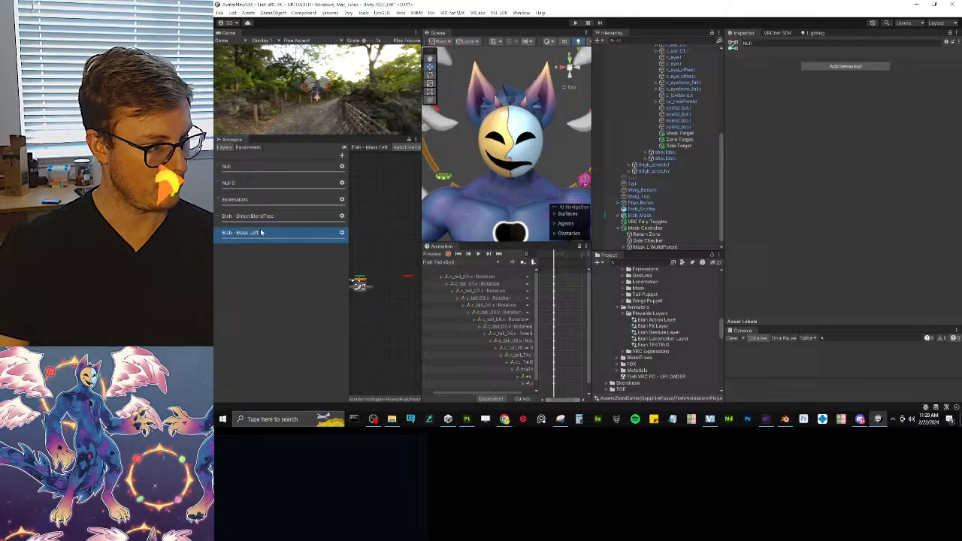
left_click_drag(421, 314, 480, 312)
left_click(404, 311)
key("a")
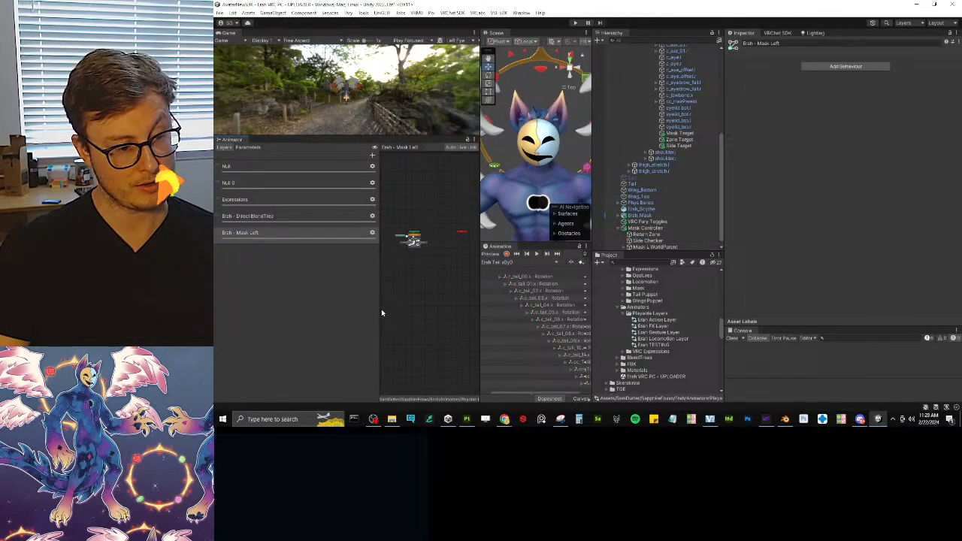
left_click_drag(381, 309, 293, 309)
key("a")
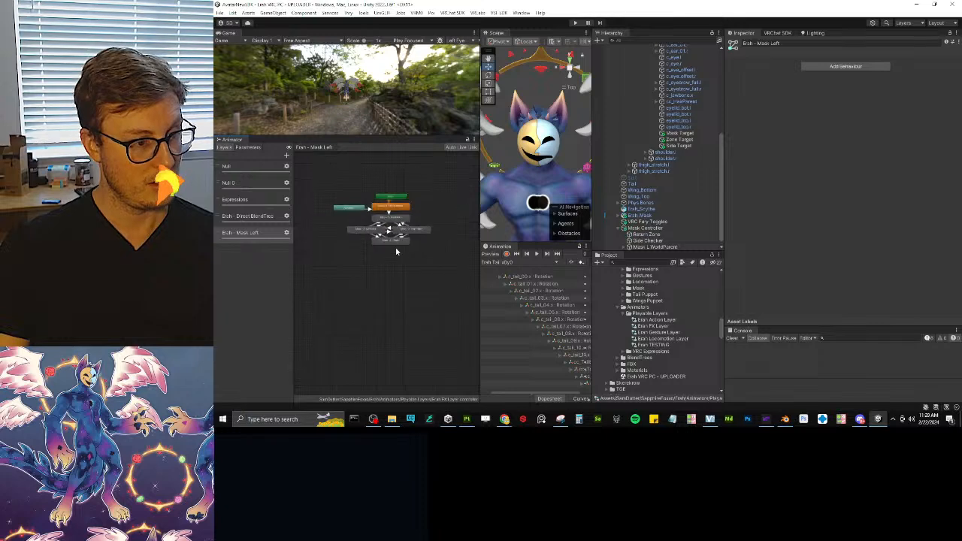
scroll(397, 251, "up", 4)
middle_click_drag(388, 216, 402, 274)
scroll(402, 272, "up", 3)
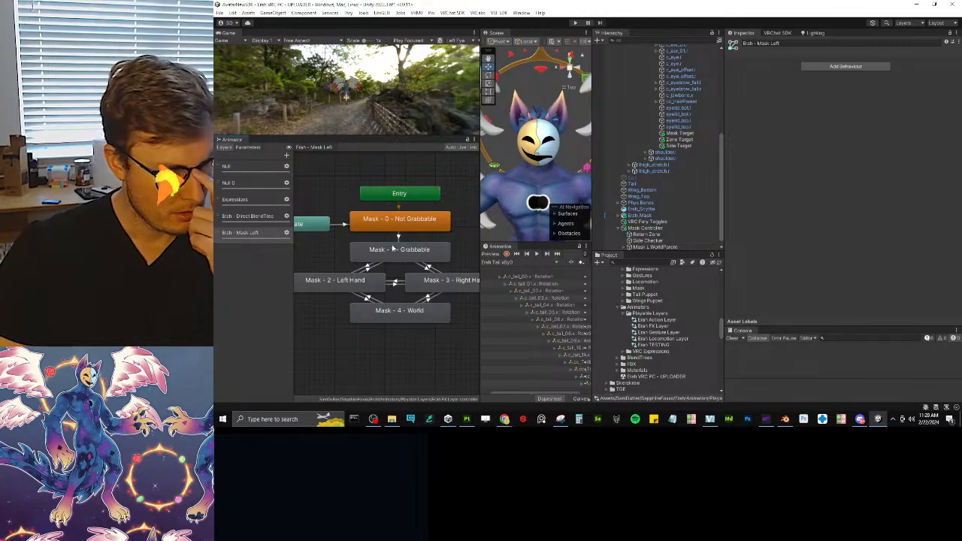
Step: Add a condition to the Mask - 1 - Grabbable to Mask - 2 - Left Hand transition and browse the Erah/Mask parameters
left_click(399, 236)
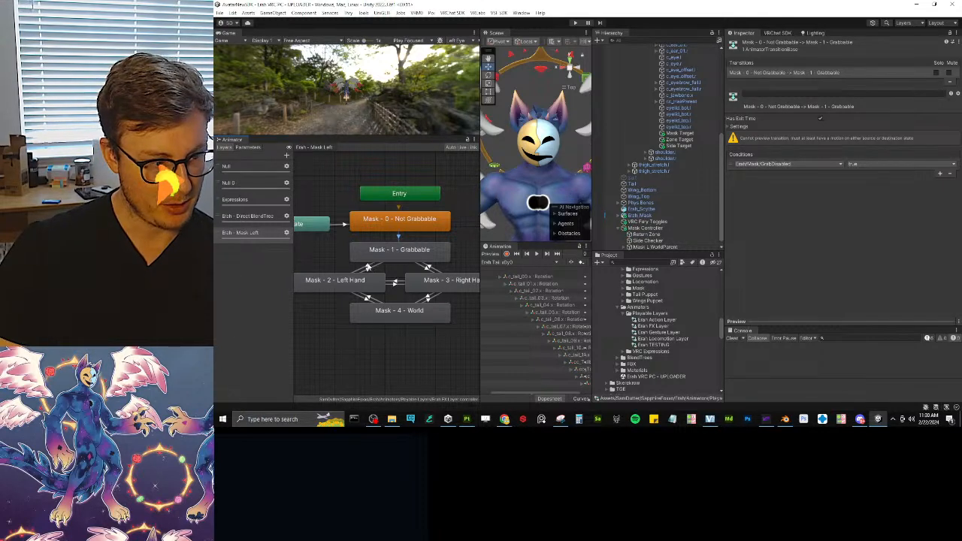
left_click(368, 267)
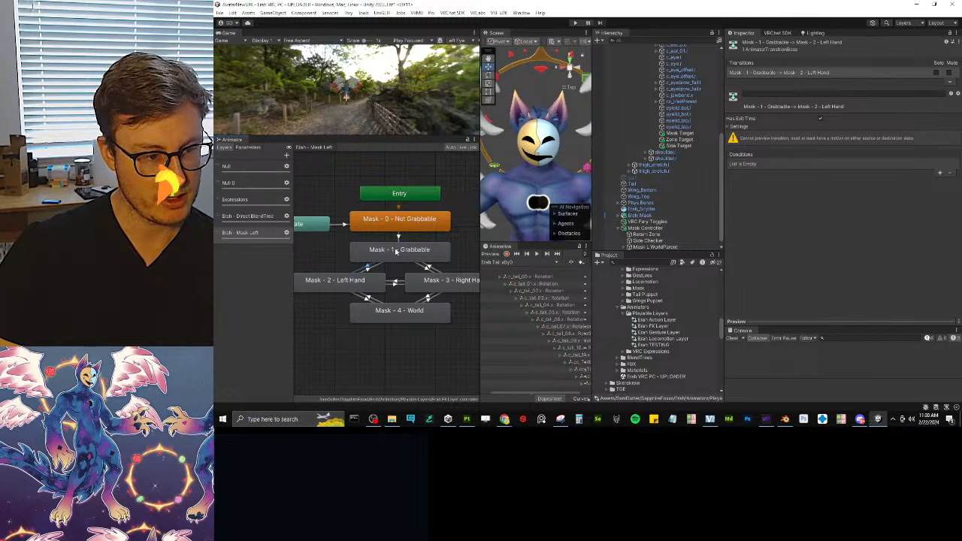
middle_click_drag(396, 252, 404, 238)
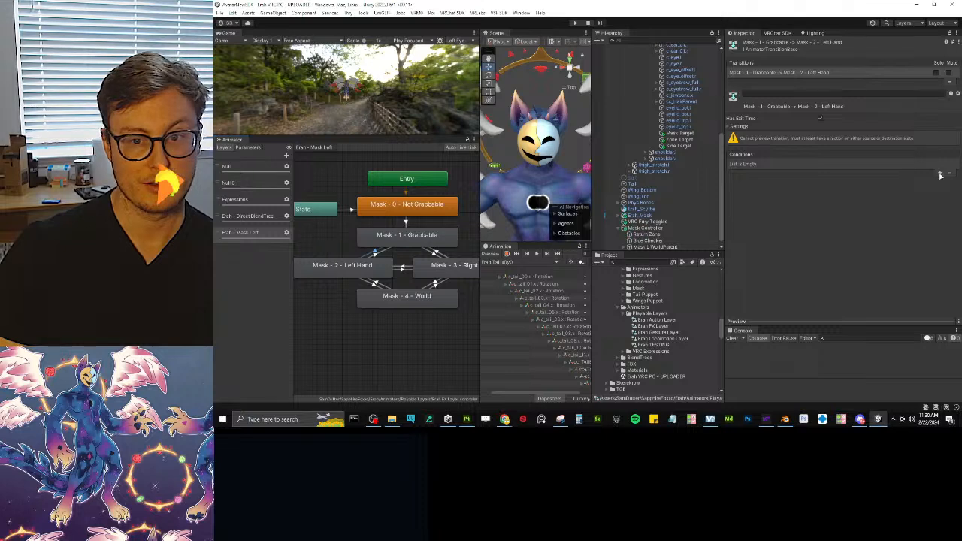
left_click(940, 173)
left_click(803, 166)
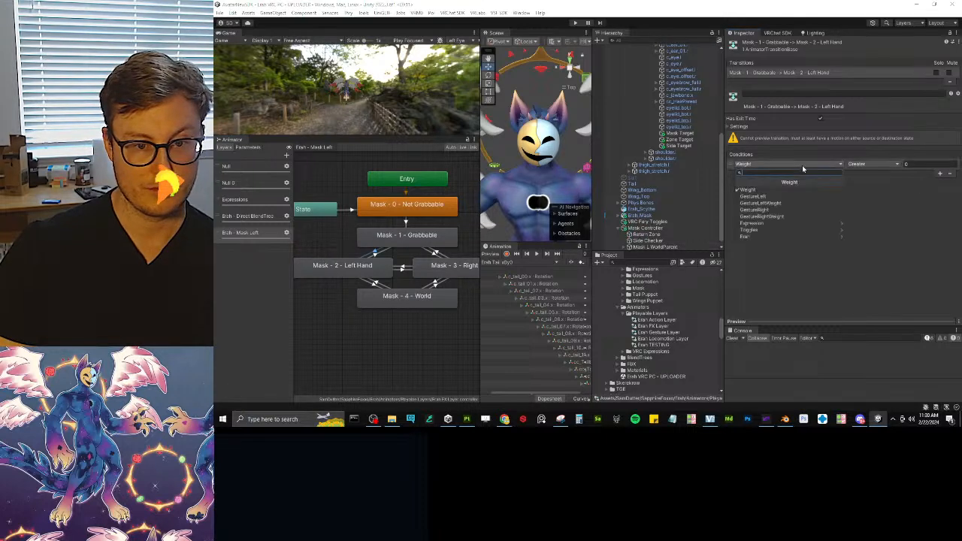
left_click(780, 237)
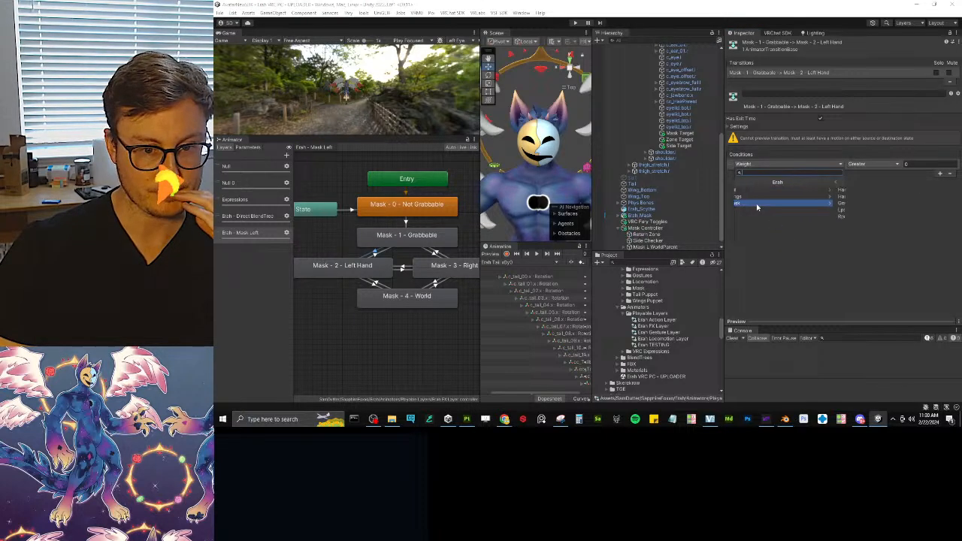
left_click(757, 204)
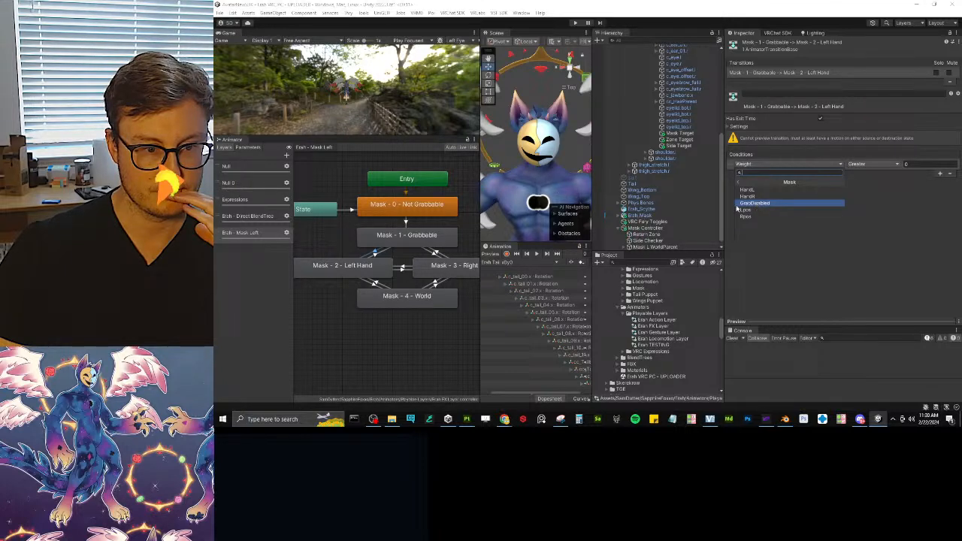
Step: Rename the animator parameter Erah/Mask/GrabDisabled to Erah/Mask/Grabbable
left_click(405, 224)
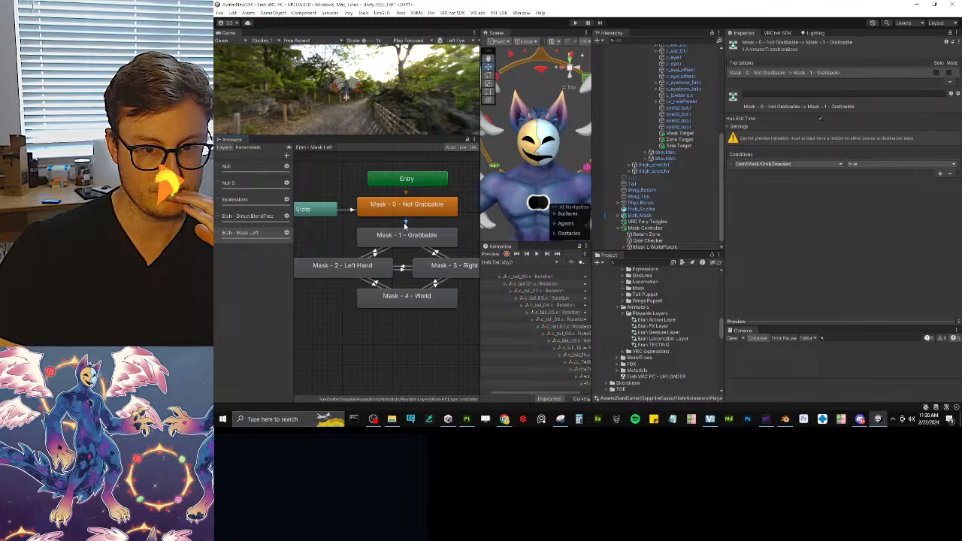
left_click(249, 147)
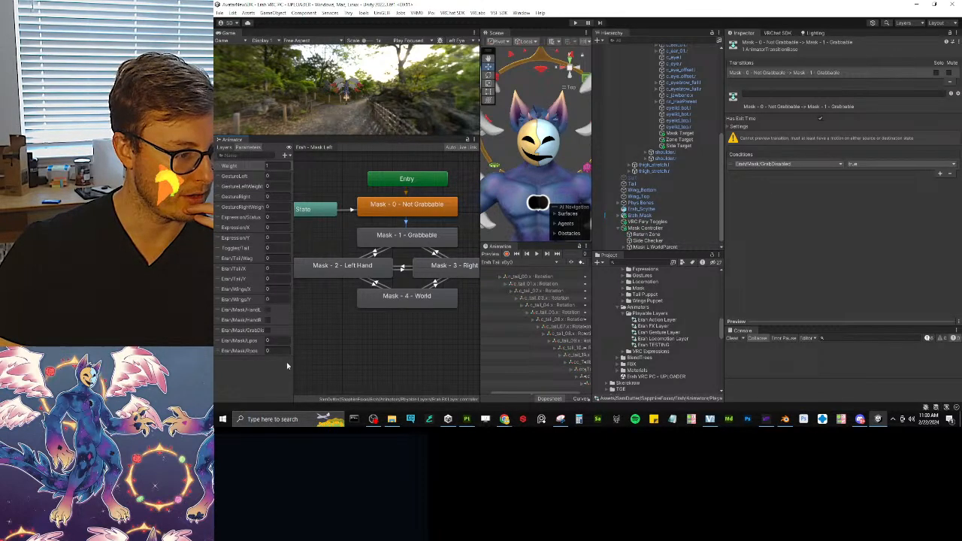
left_click_drag(294, 369, 337, 368)
double_click(286, 331)
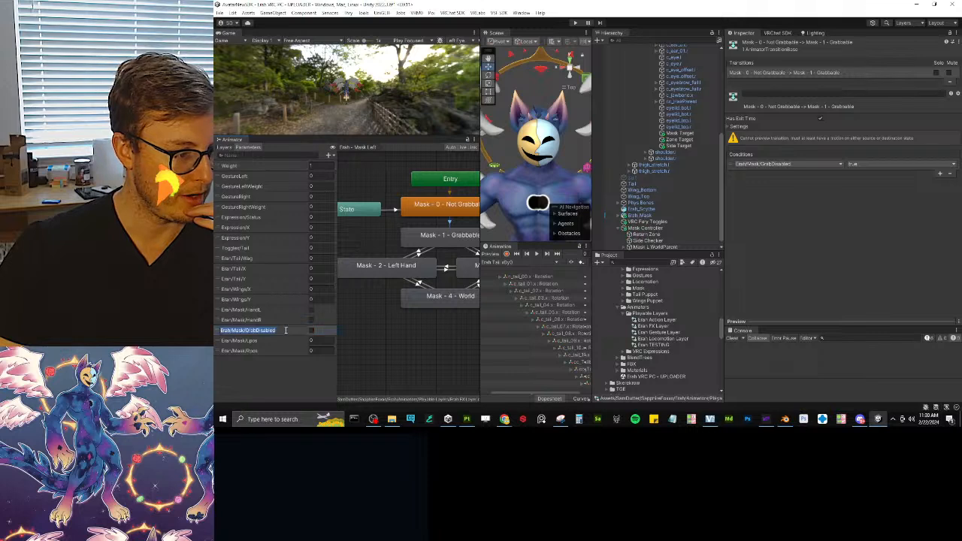
key("BackSpace")
key("BackSpace")
key("BackSpace")
key("BackSpace")
key("BackSpace")
key("BackSpace")
key("BackSpace")
key("BackSpace")
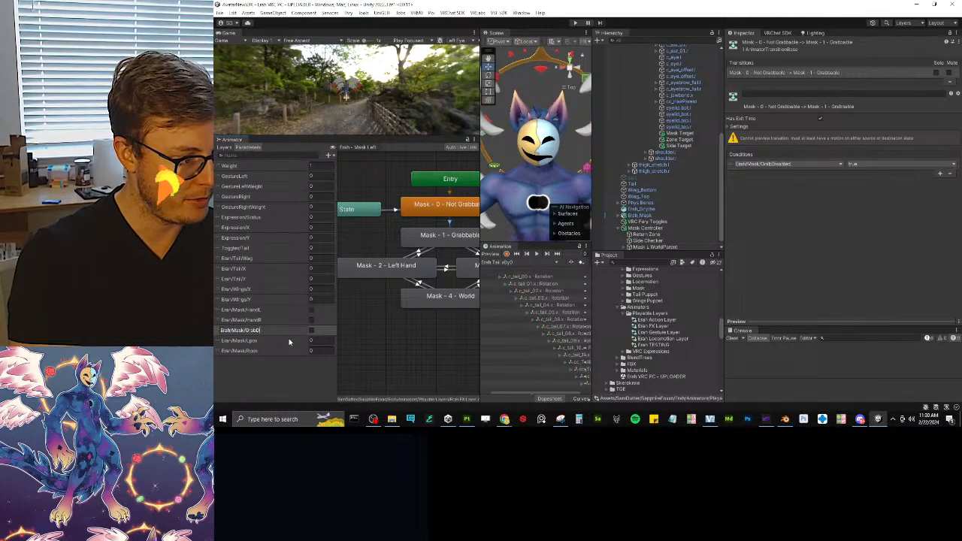
type("bable")
key("Return")
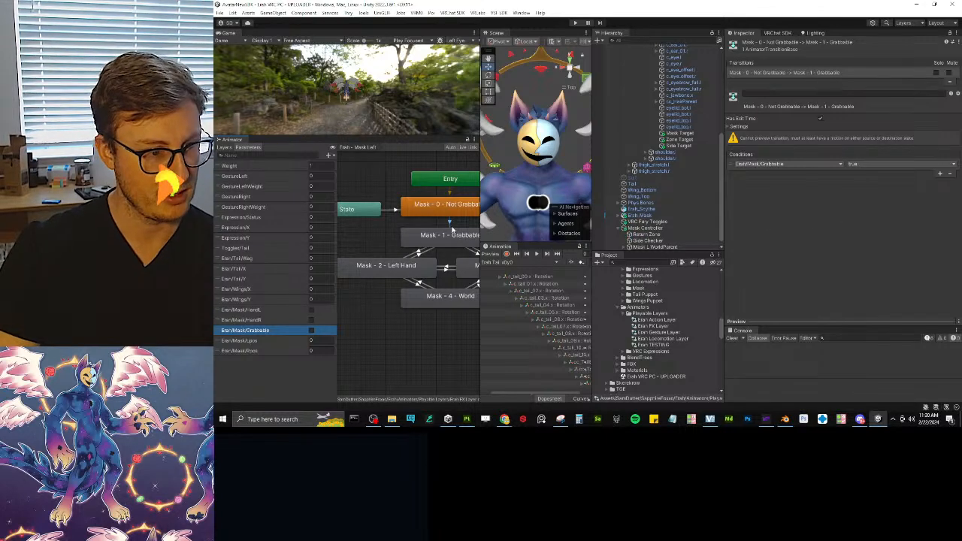
Step: Set the Erah/Mask/Grabbable condition to false on the AnyState to Mask - 0 - Not Grabbable transition
left_click(450, 227)
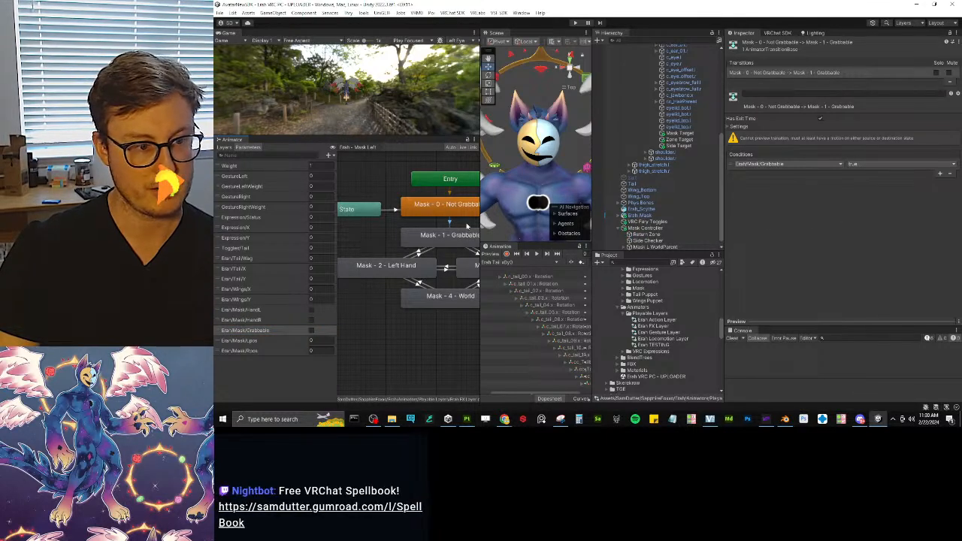
left_click(397, 211)
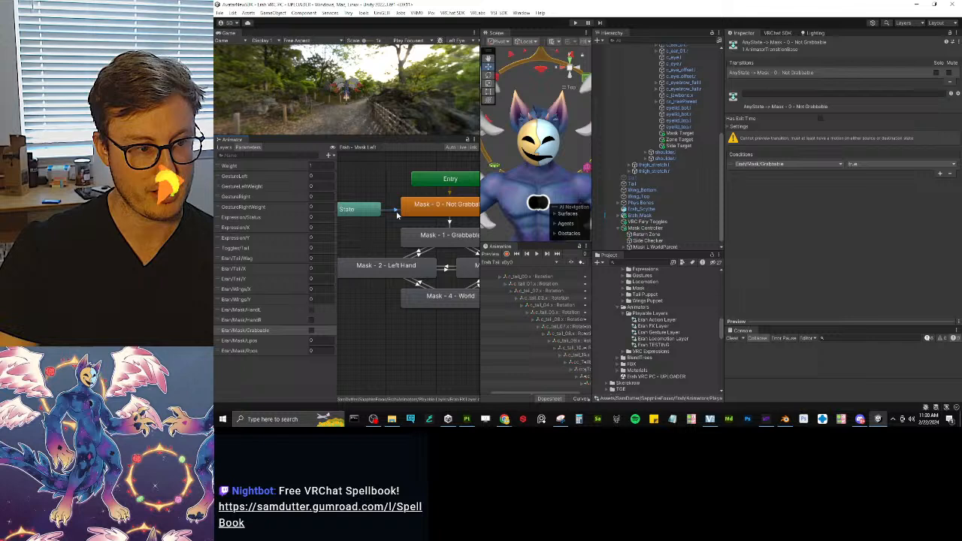
left_click(857, 164)
left_click(869, 182)
Step: Examine the Not Grabbable and Grabbable states and the conditions on the transitions to Grabbable and Right Hand
middle_click_drag(413, 210, 437, 228)
left_click(457, 204)
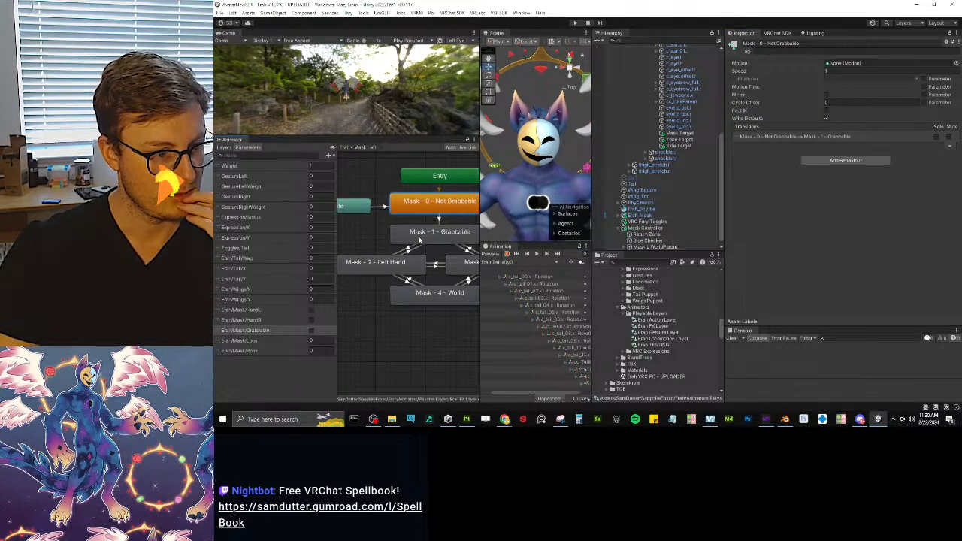
left_click(425, 241)
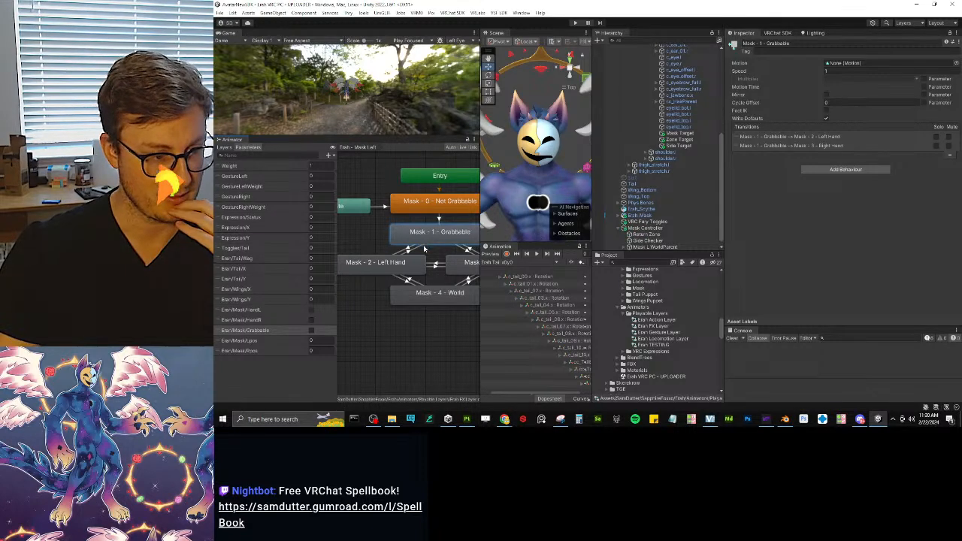
middle_click_drag(408, 251, 407, 250)
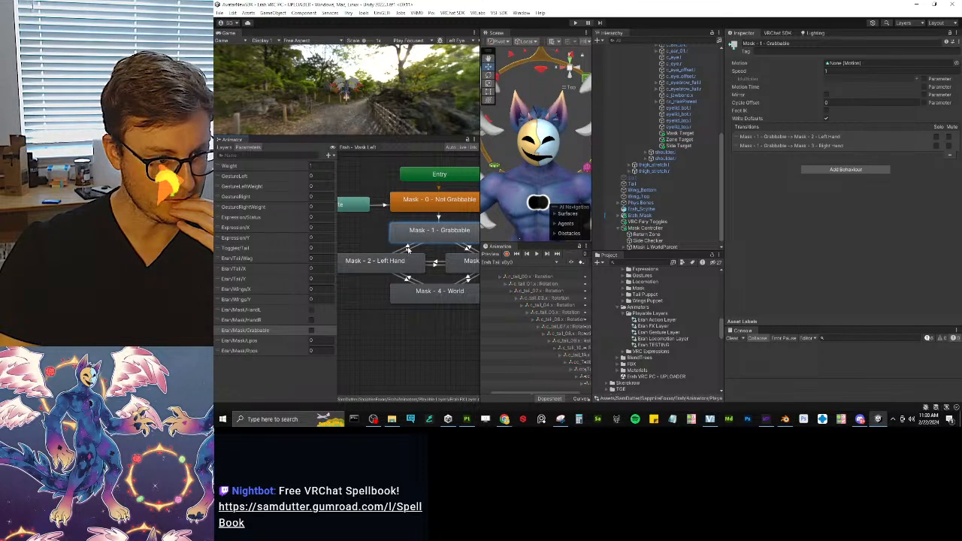
left_click(439, 218)
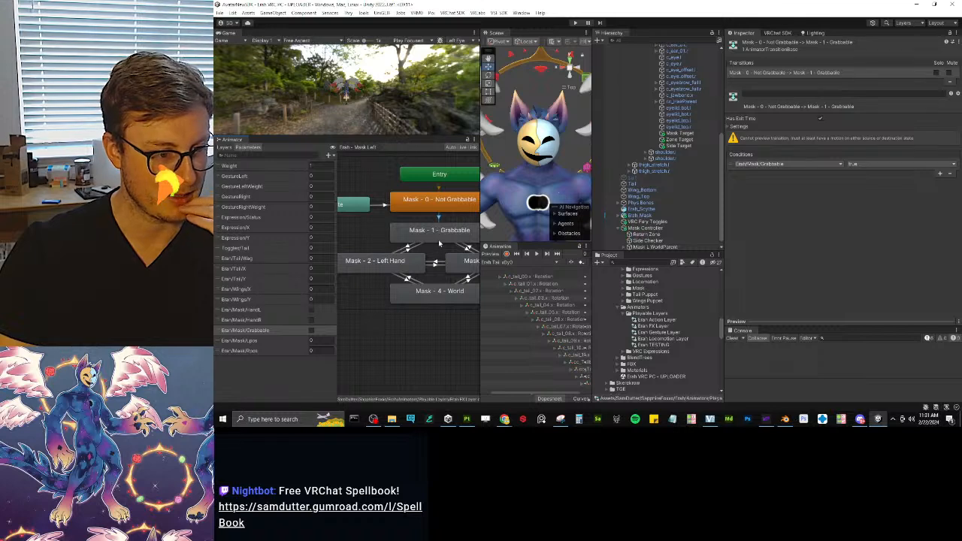
middle_click_drag(436, 244, 407, 243)
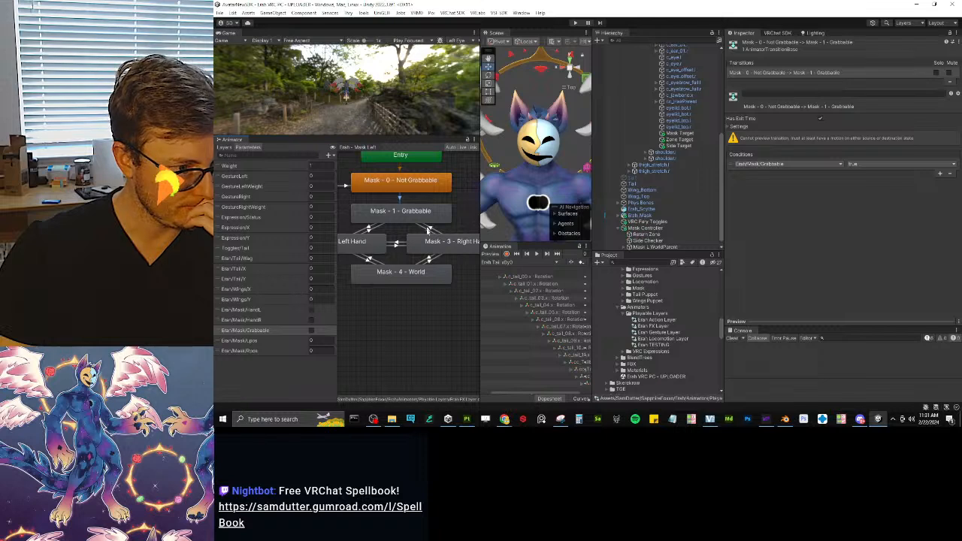
left_click(427, 230)
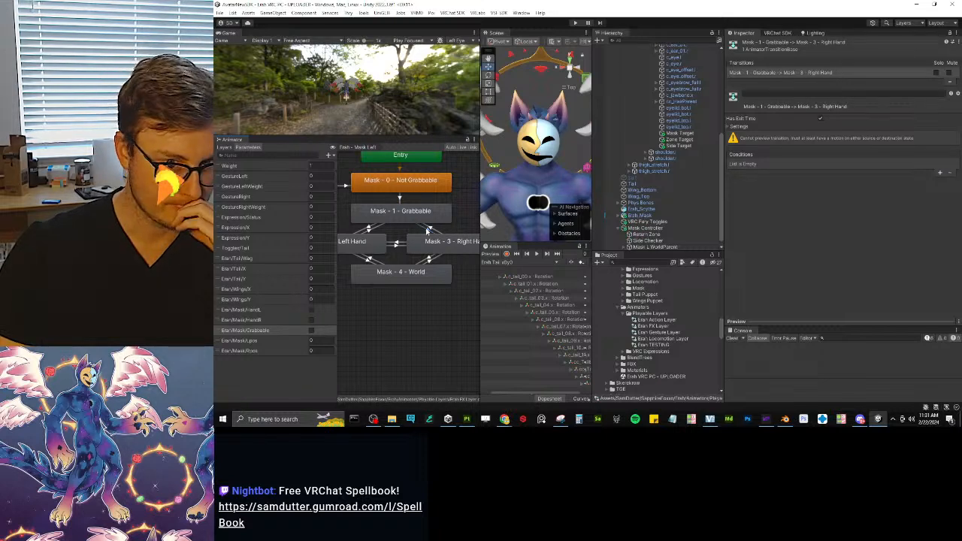
Step: Set the condition on the Mask - 1 - Grabbable to Mask - 2 - Left Hand transition to Erah/Mask/HandL true
left_click(370, 228)
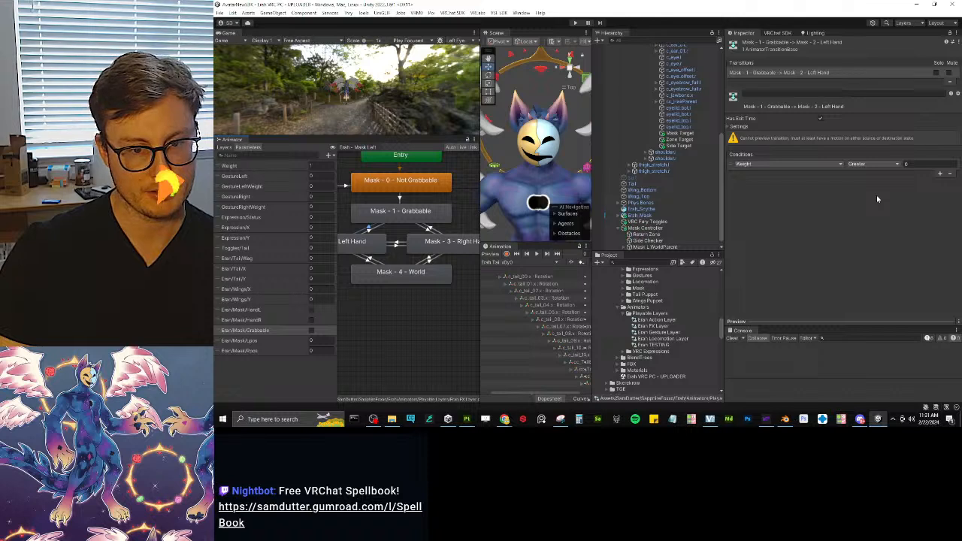
left_click(840, 164)
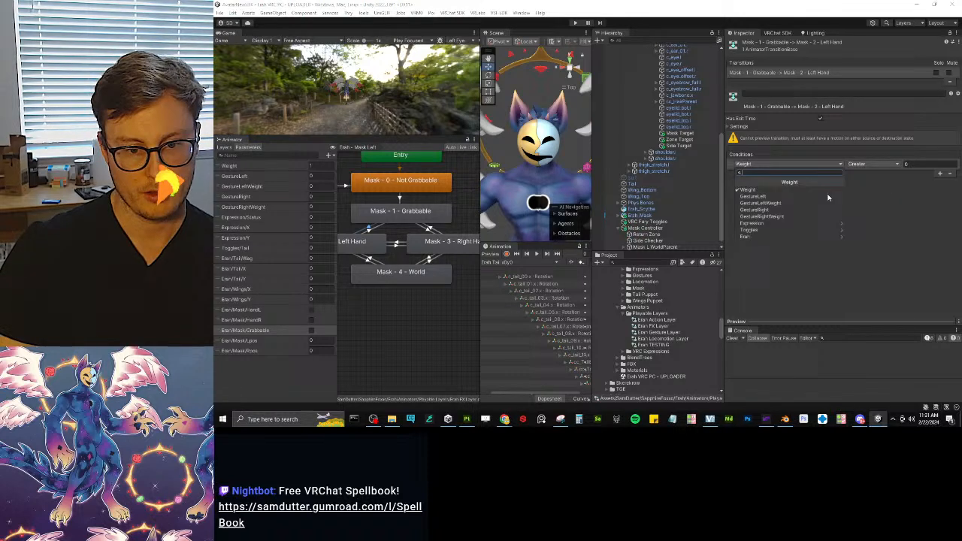
left_click(797, 238)
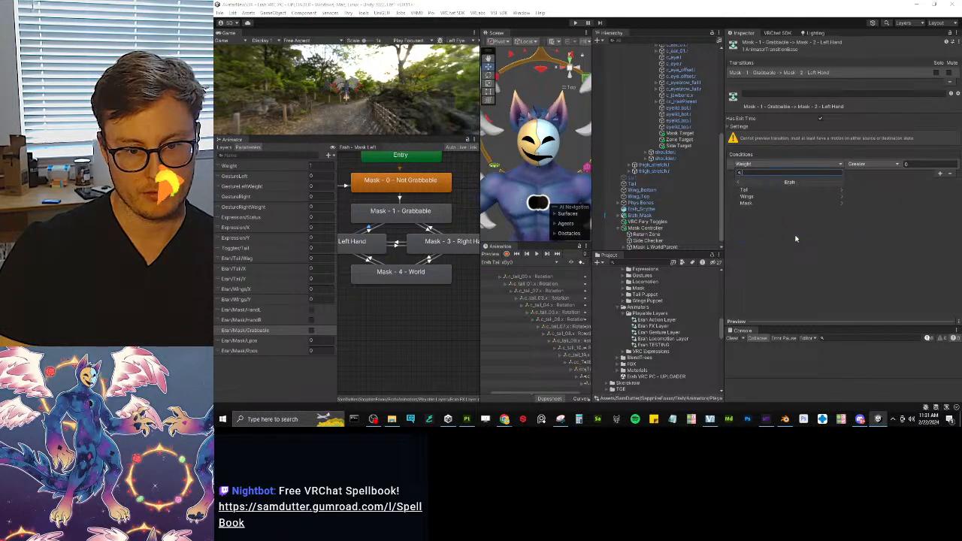
left_click(762, 204)
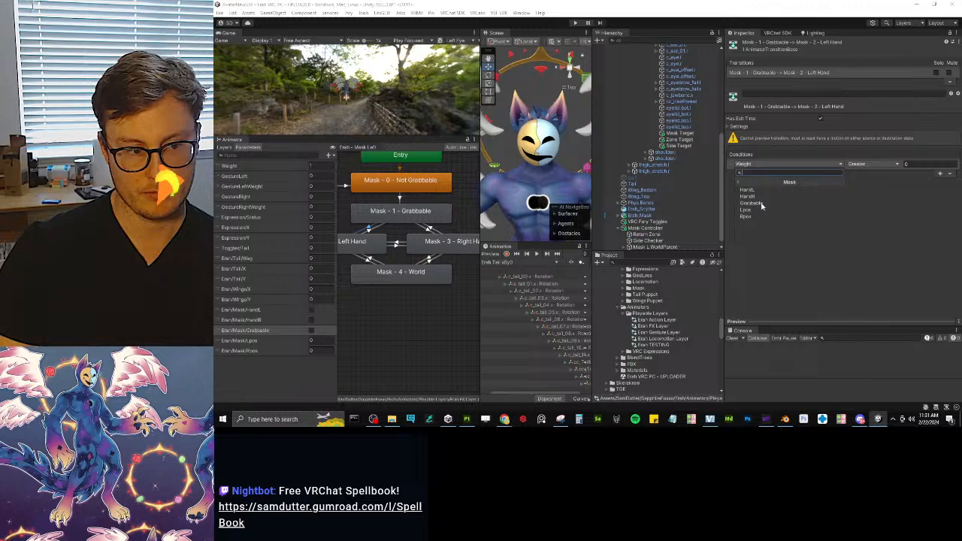
left_click(757, 191)
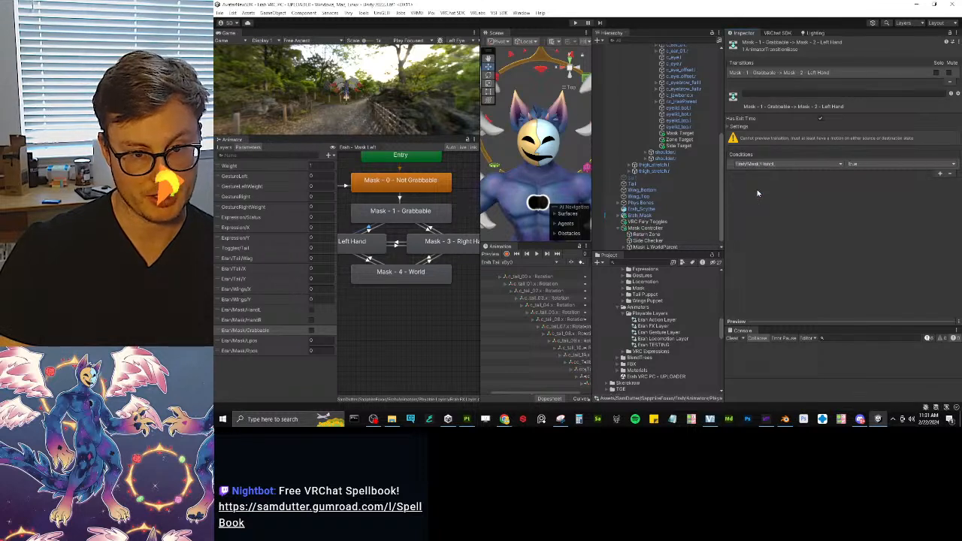
Step: Add a second condition, GestureLeft Equals 1, to the Mask - 1 - Grabbable to Mask - 2 - Left Hand transition
left_click(940, 174)
left_click(820, 174)
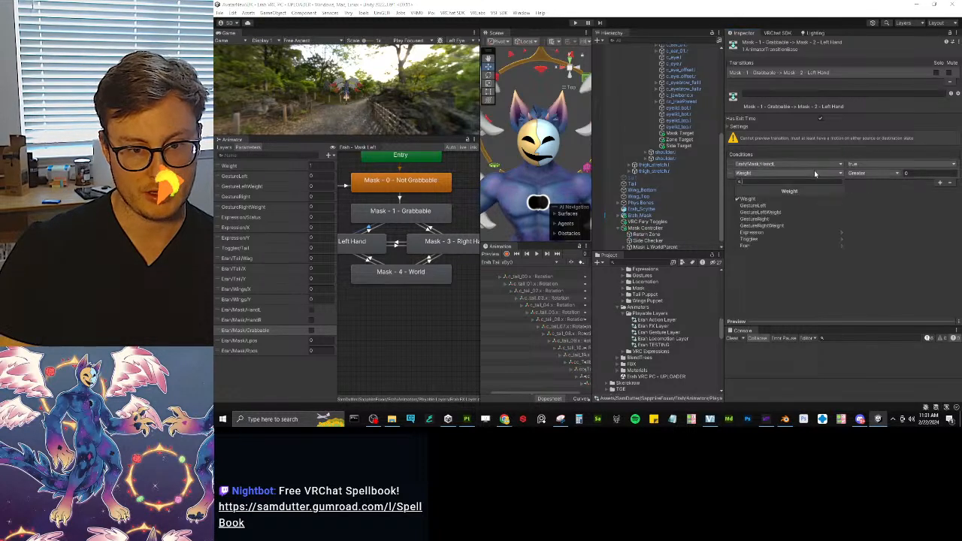
left_click(769, 206)
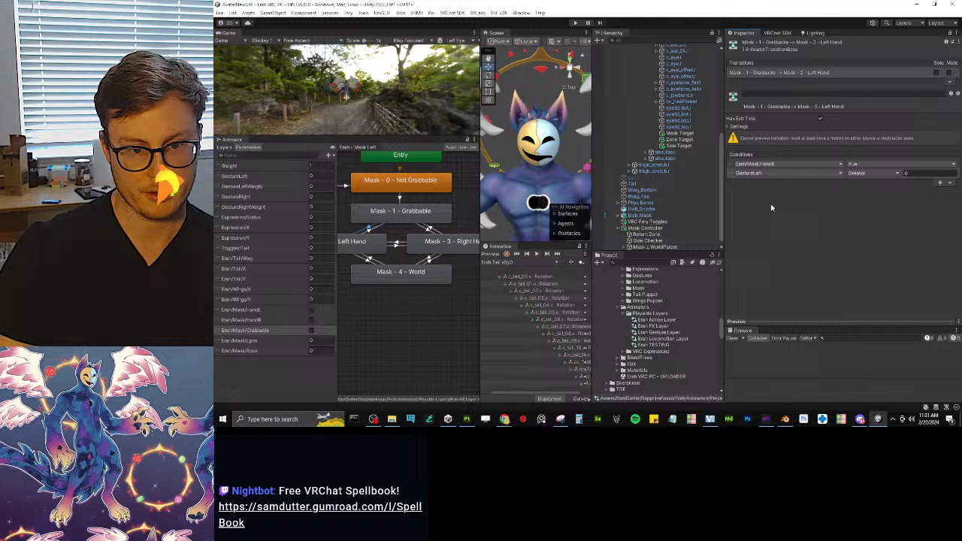
left_click(879, 173)
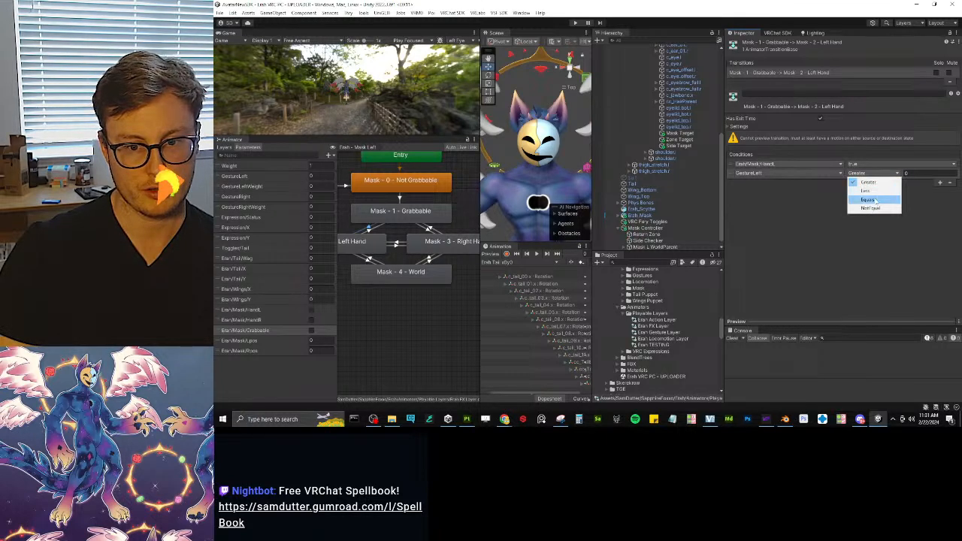
left_click(869, 200)
left_click(916, 173)
type("1")
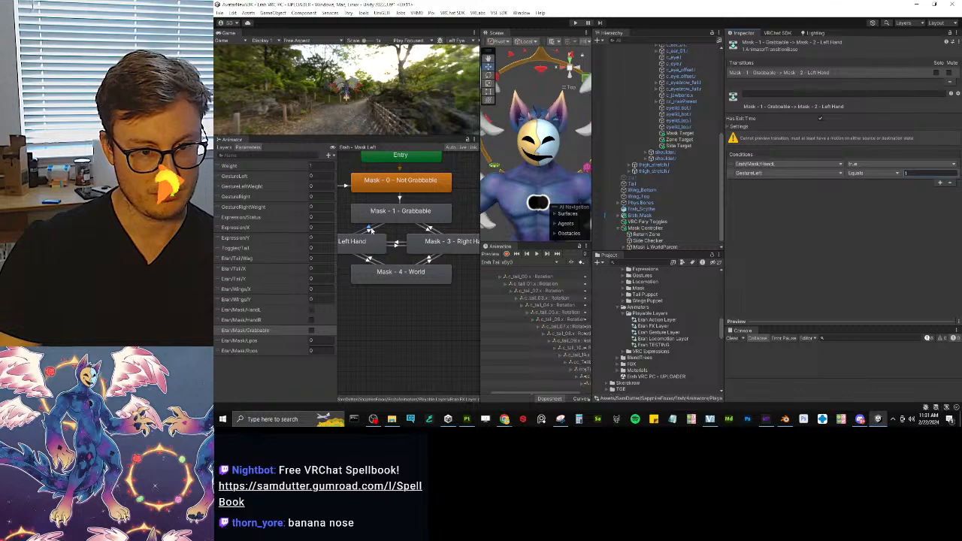
middle_click_drag(369, 230, 402, 241)
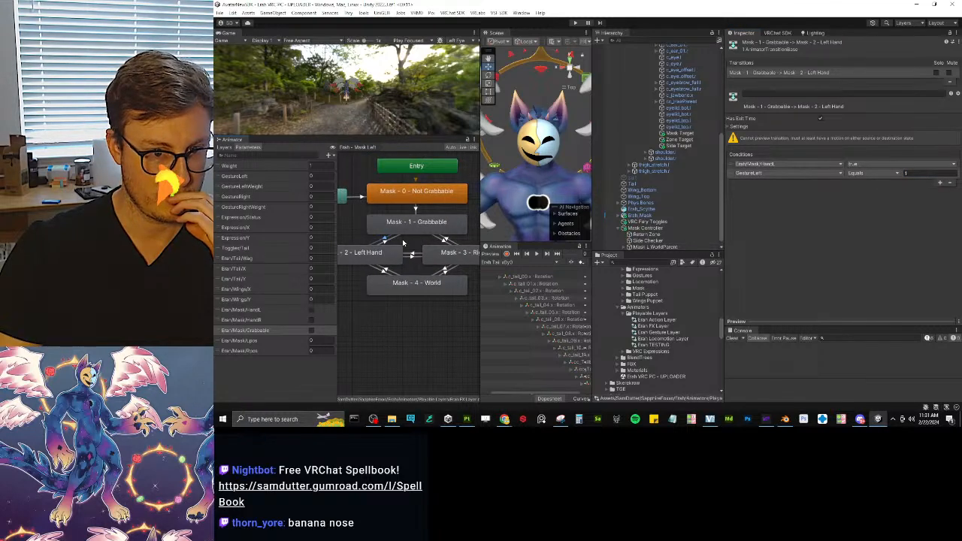
Step: Add a third condition to the Grabbable to Left Hand transition and browse the Erah/Mask parameters for it
left_click(941, 182)
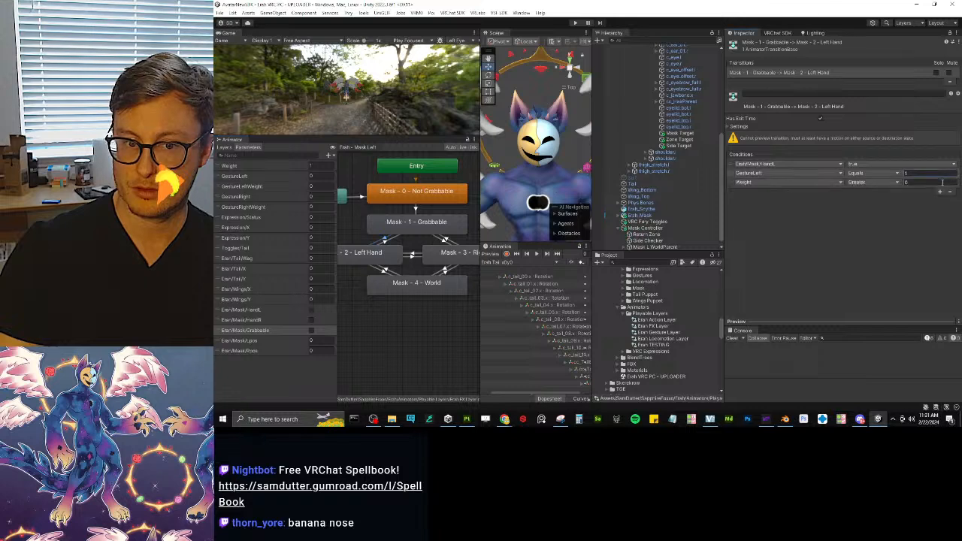
left_click(782, 182)
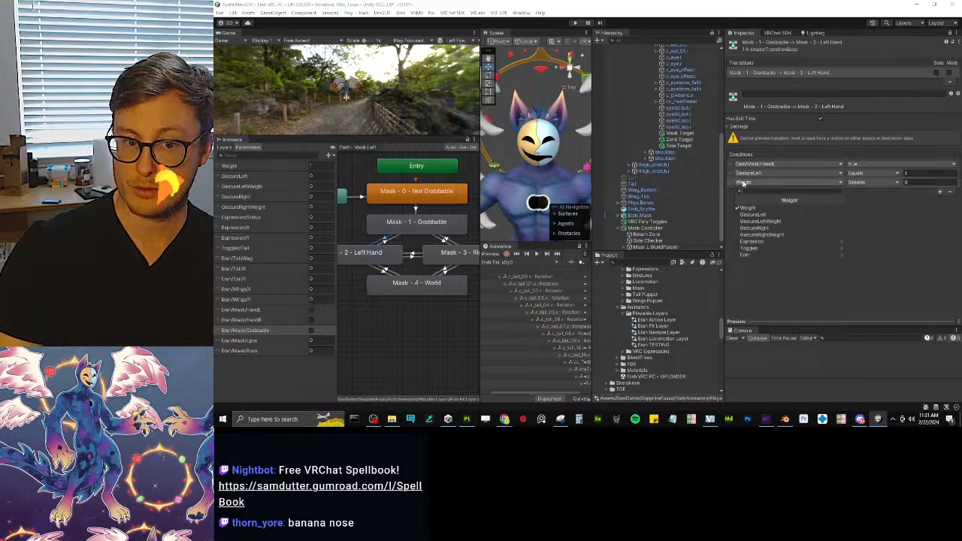
left_click(769, 256)
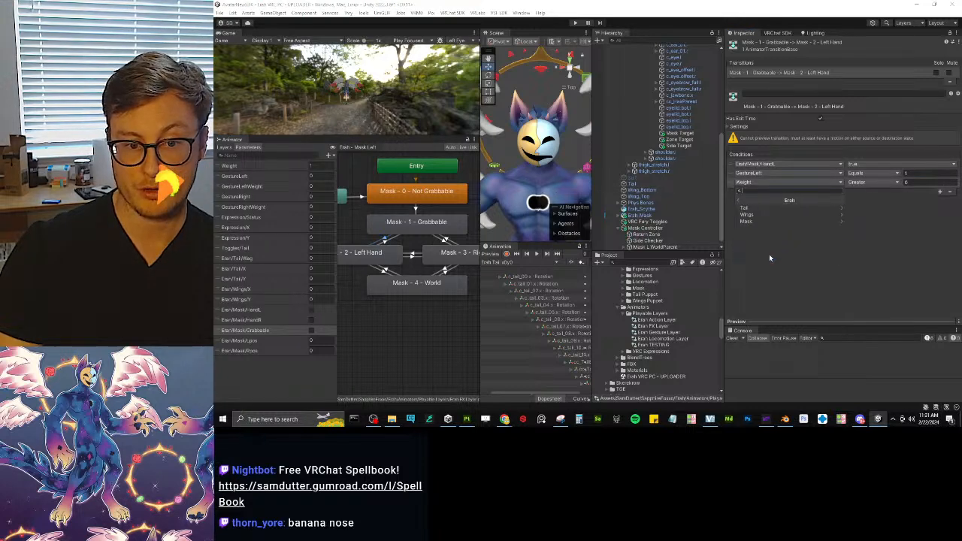
left_click(747, 223)
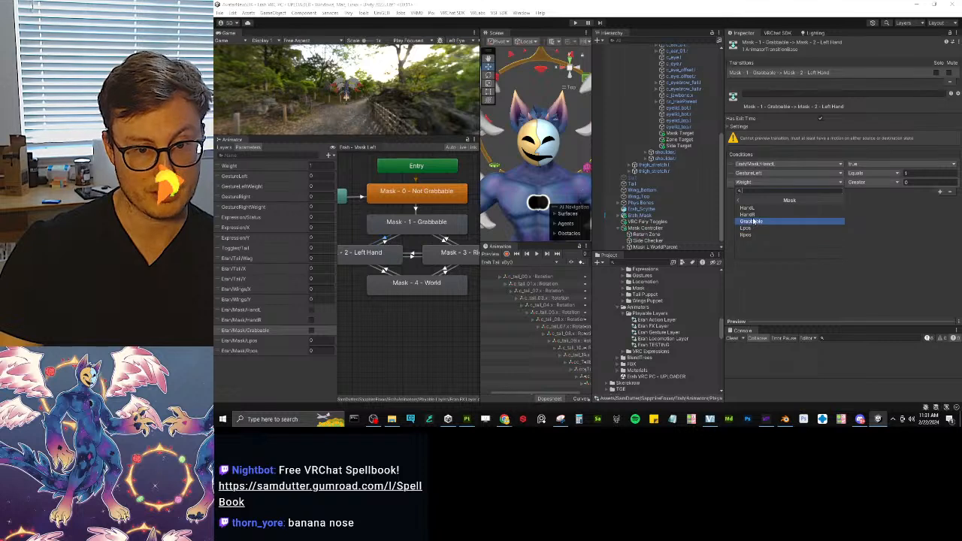
left_click(885, 230)
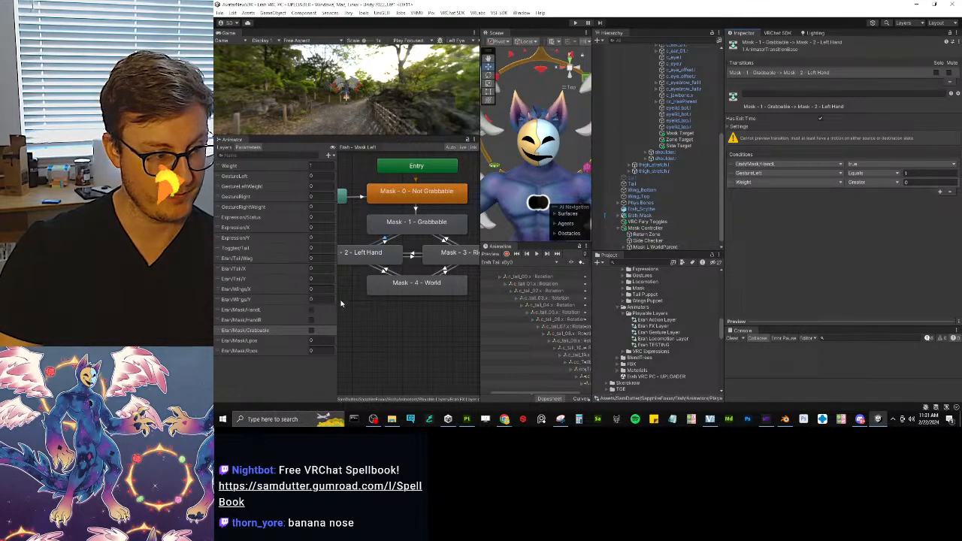
Step: Change the Side Checker contact receiver's parameter to Erah/Mask/Side
left_click(674, 146)
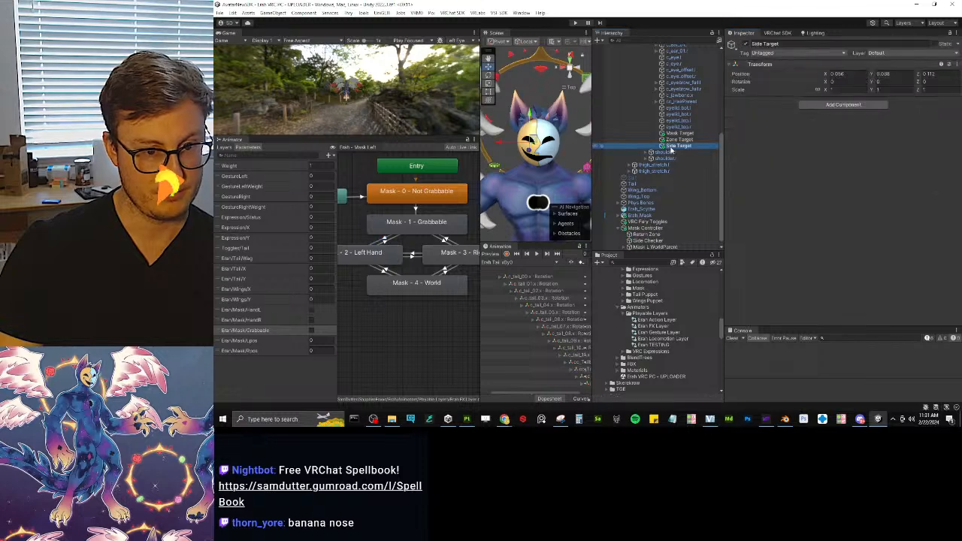
left_click(653, 241)
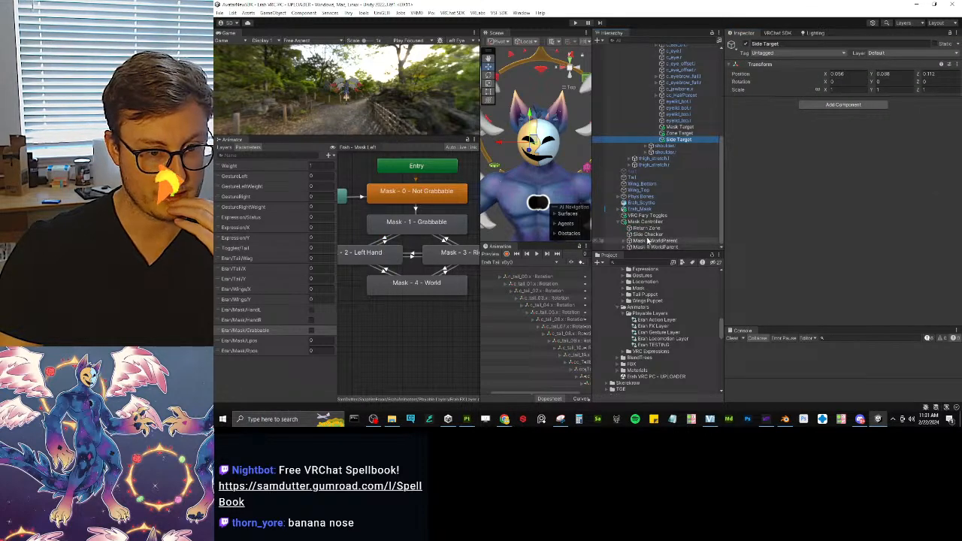
left_click(869, 239)
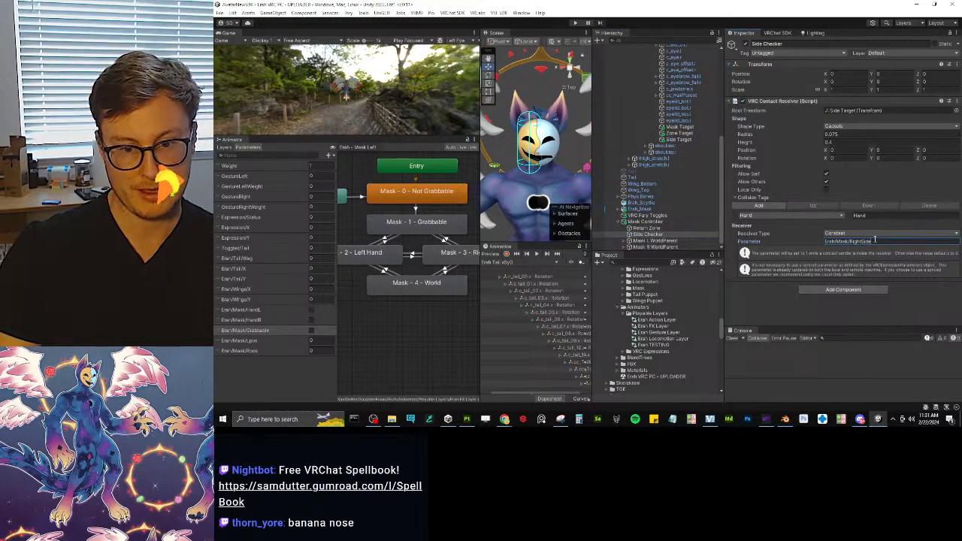
key("BackSpace")
key("BackSpace")
key("BackSpace")
key("BackSpace")
key("BackSpace")
key("BackSpace")
key("BackSpace")
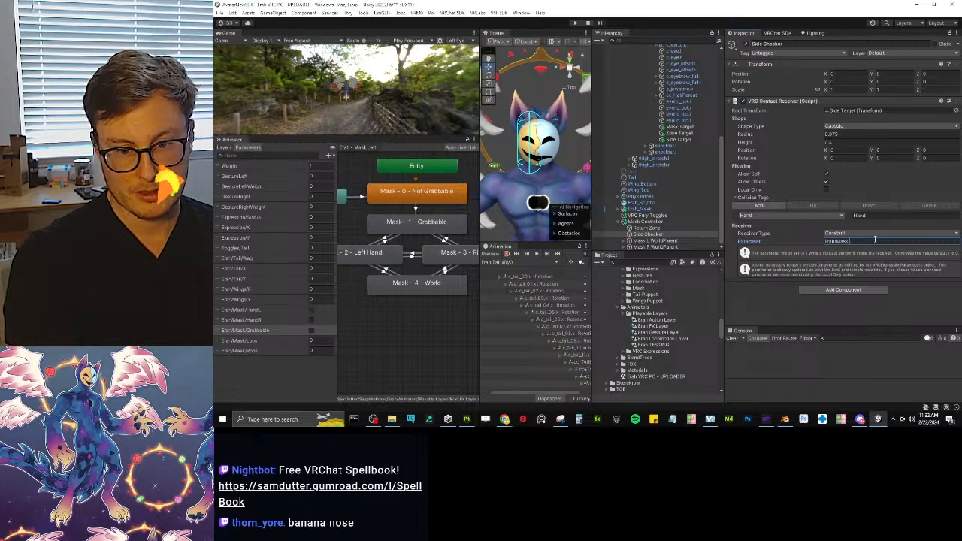
type("Side")
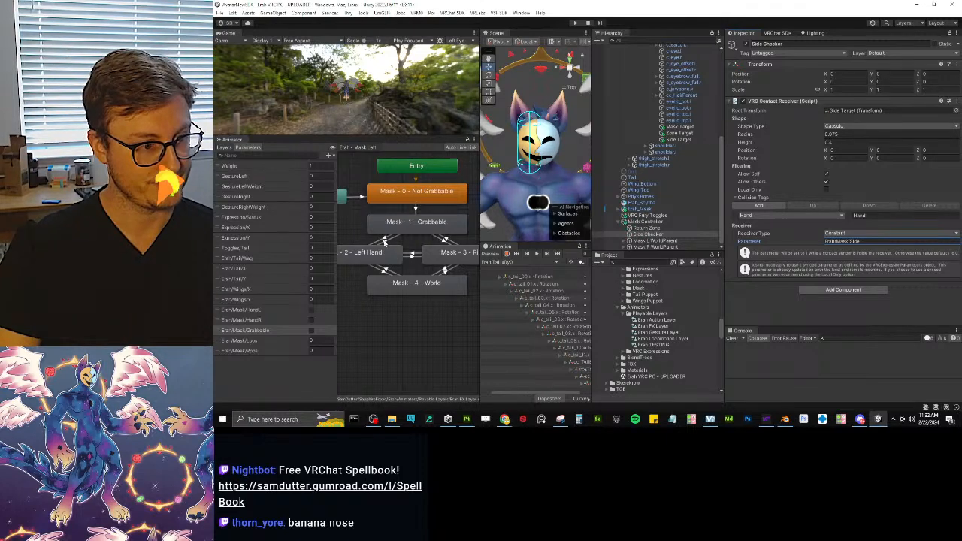
Step: Add a Bool animator parameter named Erah/Mask/Side, copied from the Side Checker receiver, and place it directly below Erah/Mask/Grabbable
left_click(384, 240)
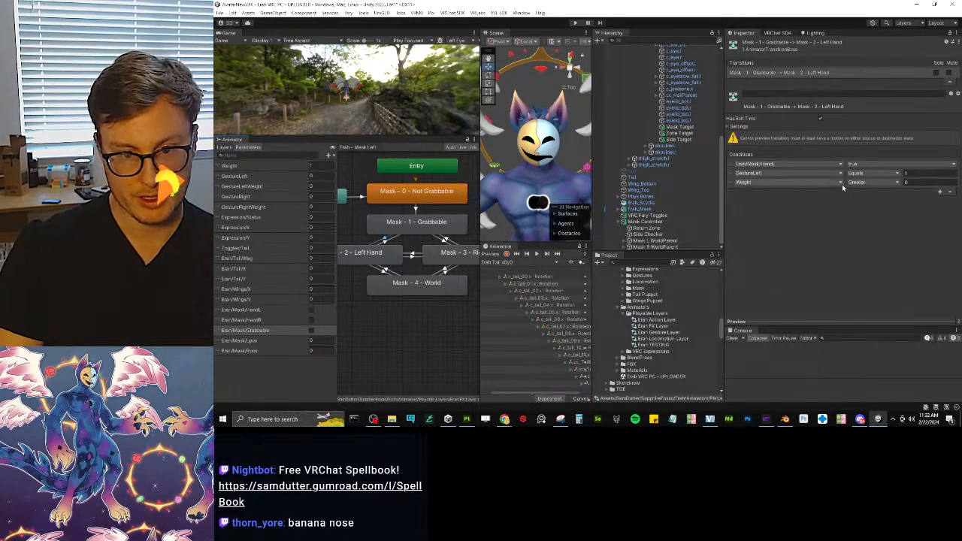
left_click(647, 234)
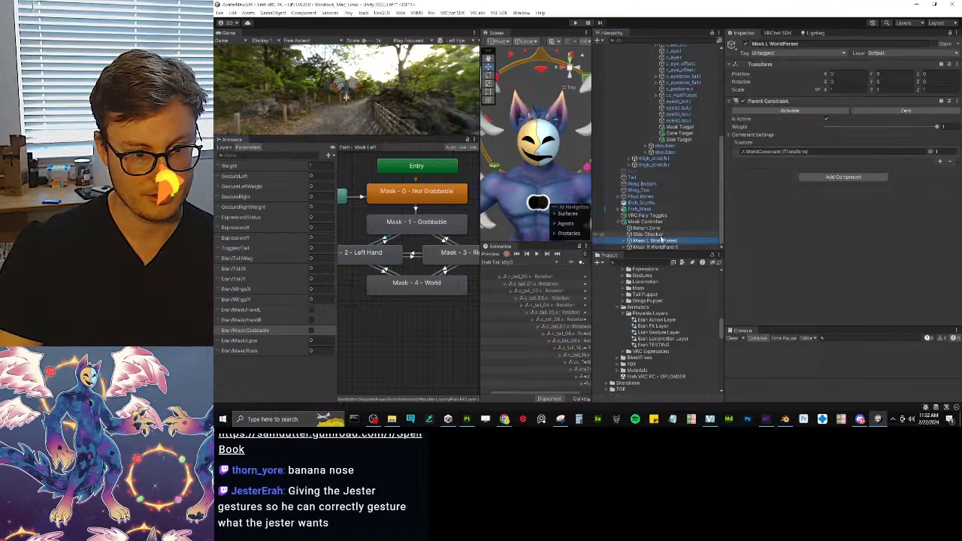
left_click(875, 240)
key("ctrl+c")
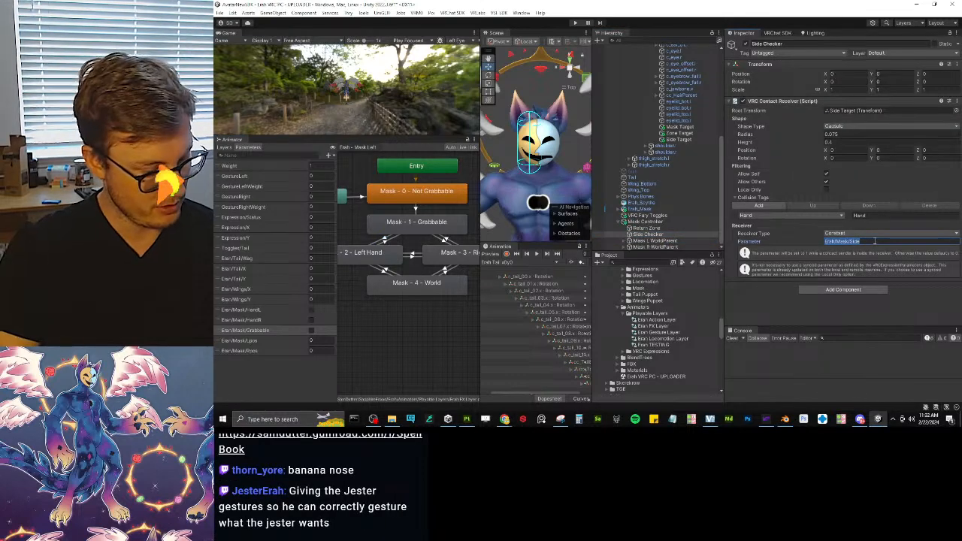
left_click(329, 155)
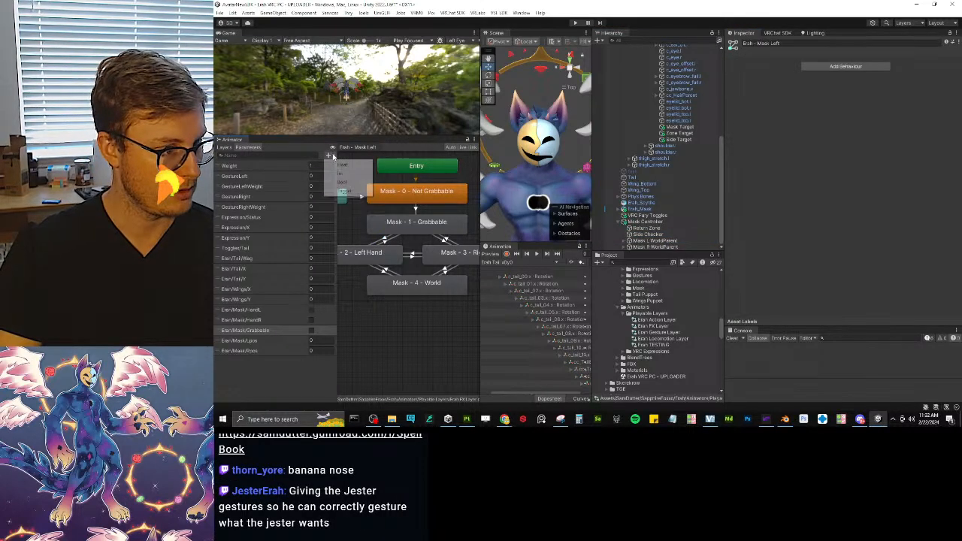
left_click(342, 182)
key("ctrl+v")
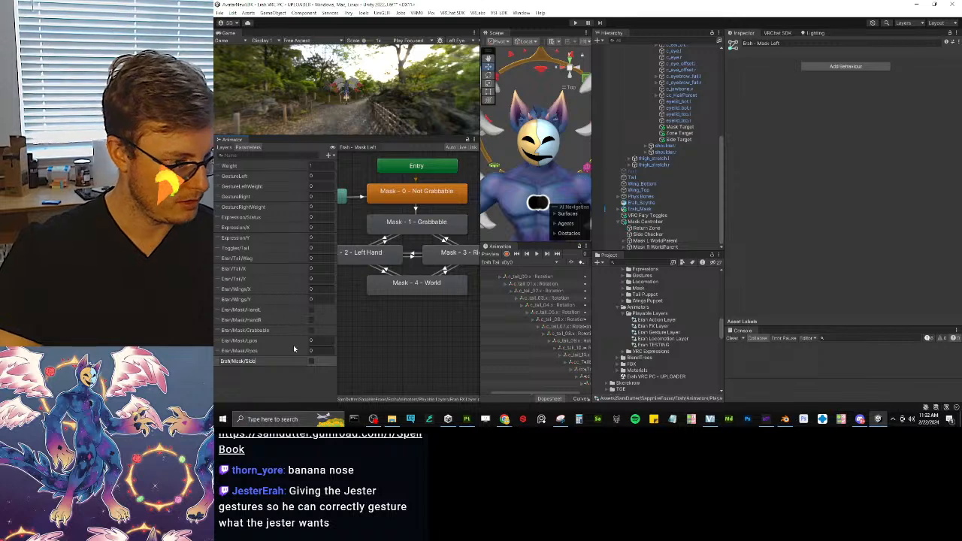
key("Return")
left_click_drag(293, 361, 296, 346)
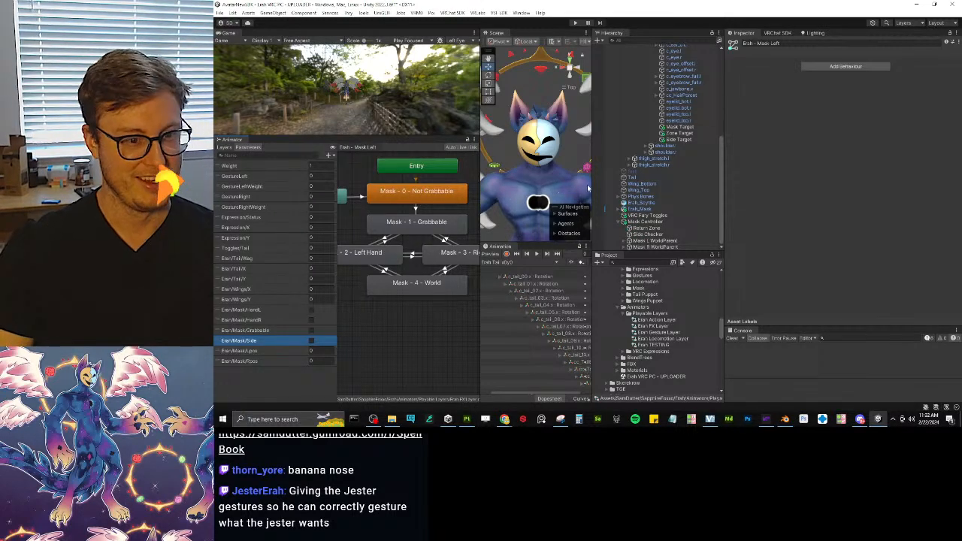
Step: Check the Side Checker's capsule on the head and set the Grabbable to Left Hand transition's third condition to Erah/Mask/Side false
left_click_drag(593, 188, 619, 188)
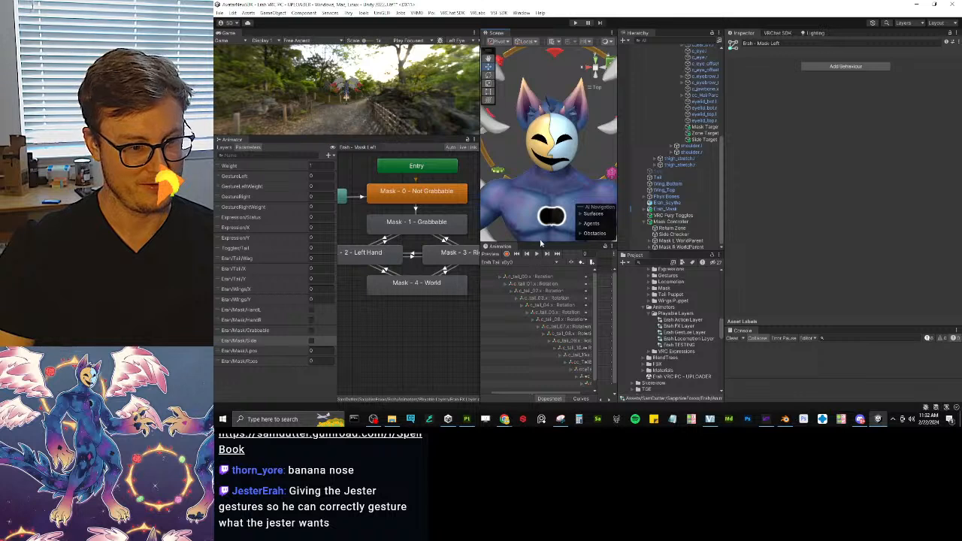
left_click_drag(540, 242, 540, 305)
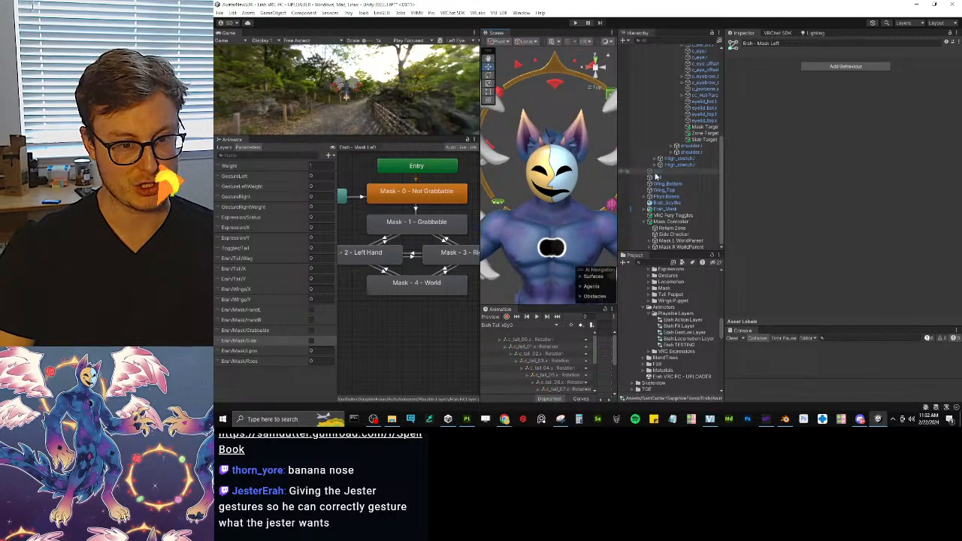
left_click(673, 234)
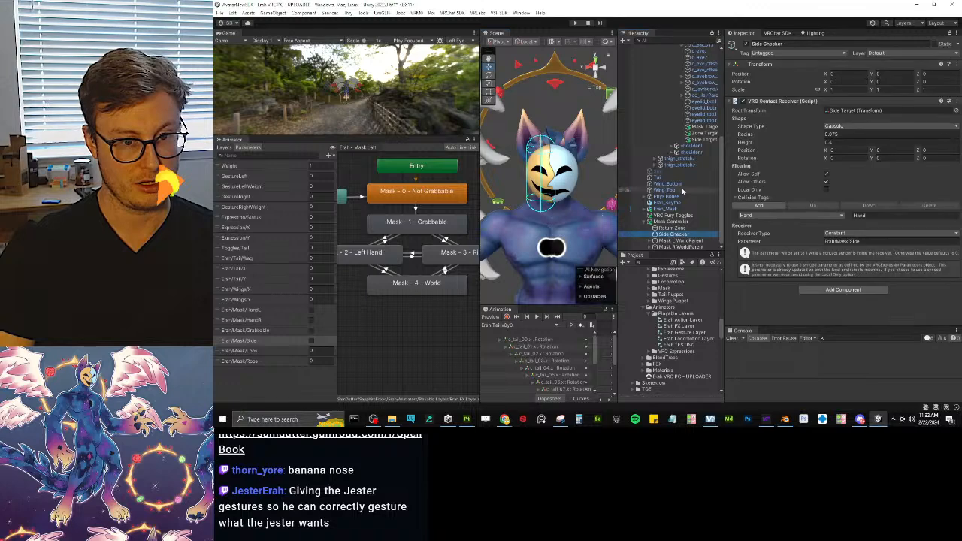
left_click(385, 240)
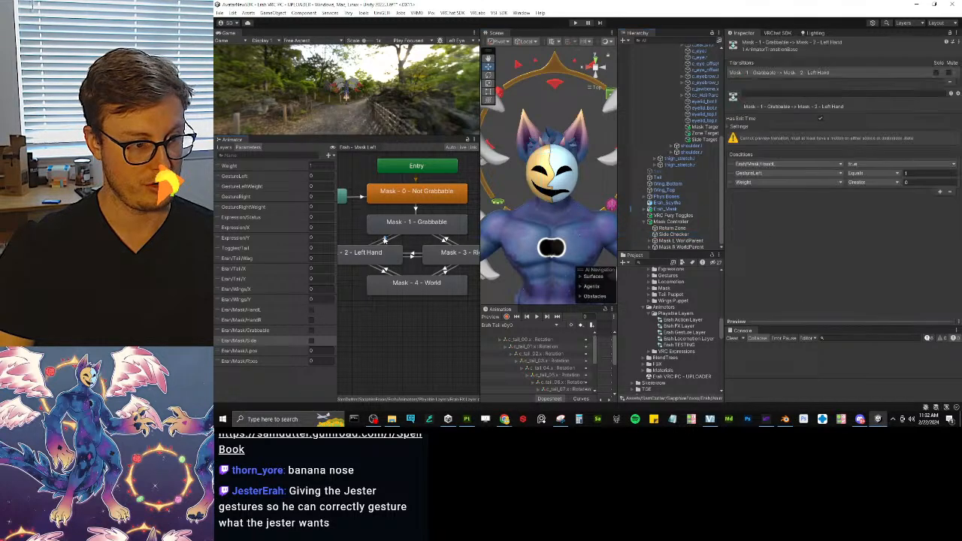
left_click(790, 182)
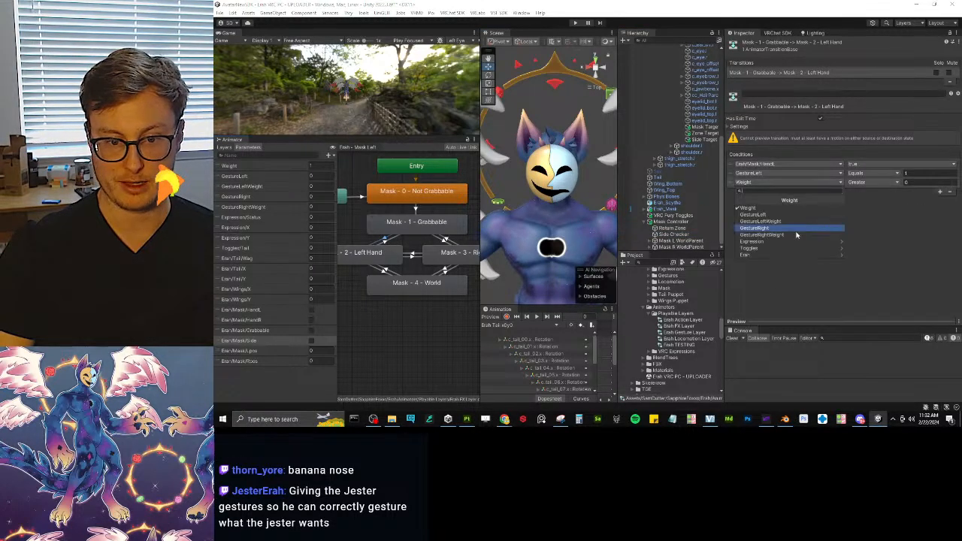
left_click(755, 221)
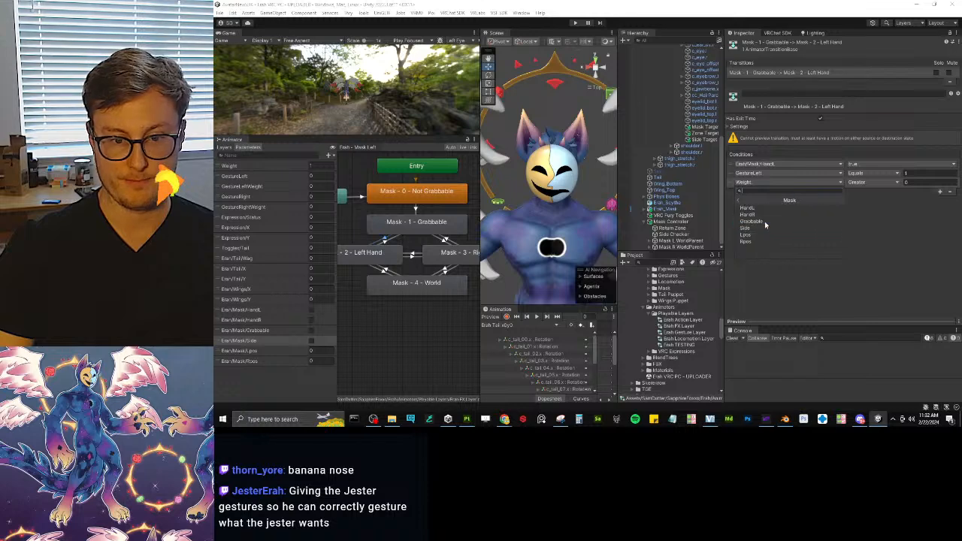
left_click(759, 228)
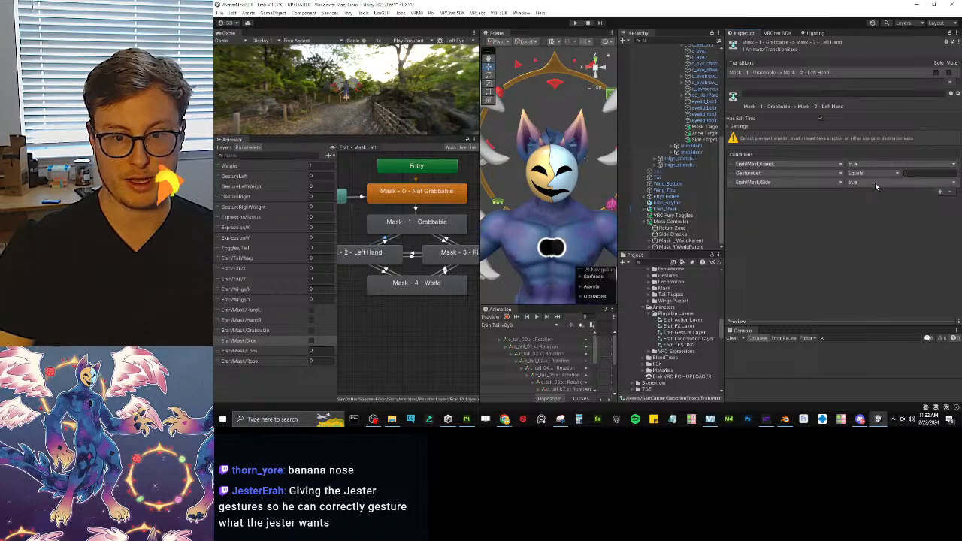
left_click(875, 183)
left_click(865, 202)
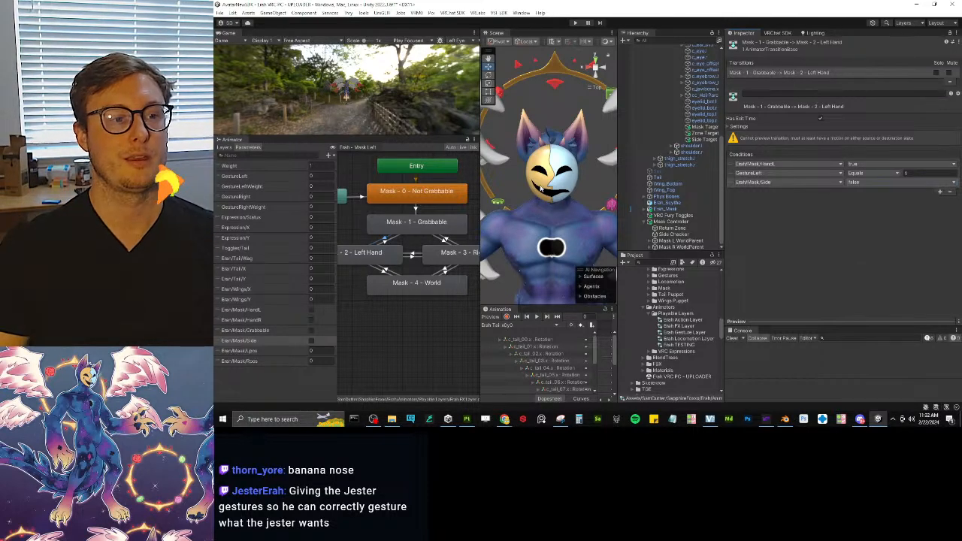
middle_click_drag(414, 264, 404, 249)
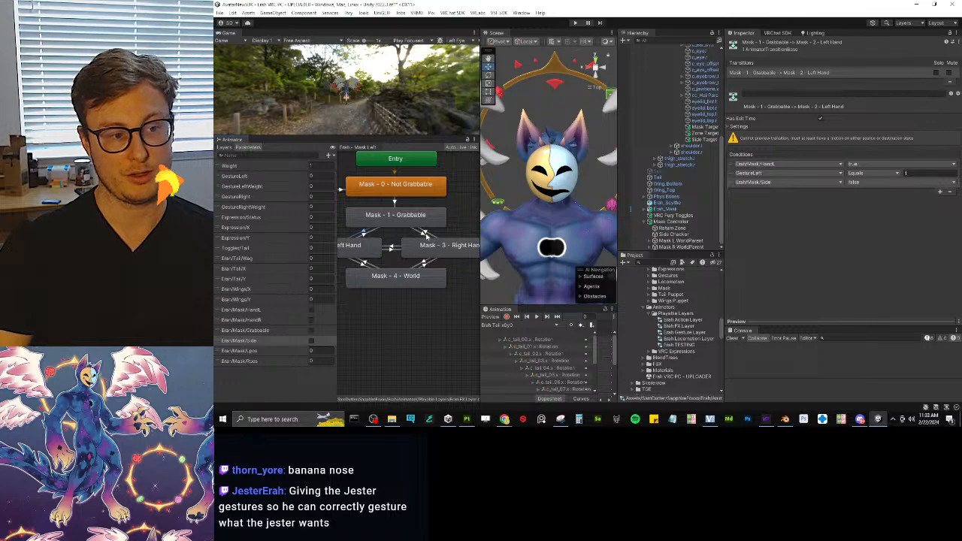
Step: Add three conditions to the Grabbable to Right Hand transition, using the Grabbable to Left Hand transition as reference
left_click(424, 235)
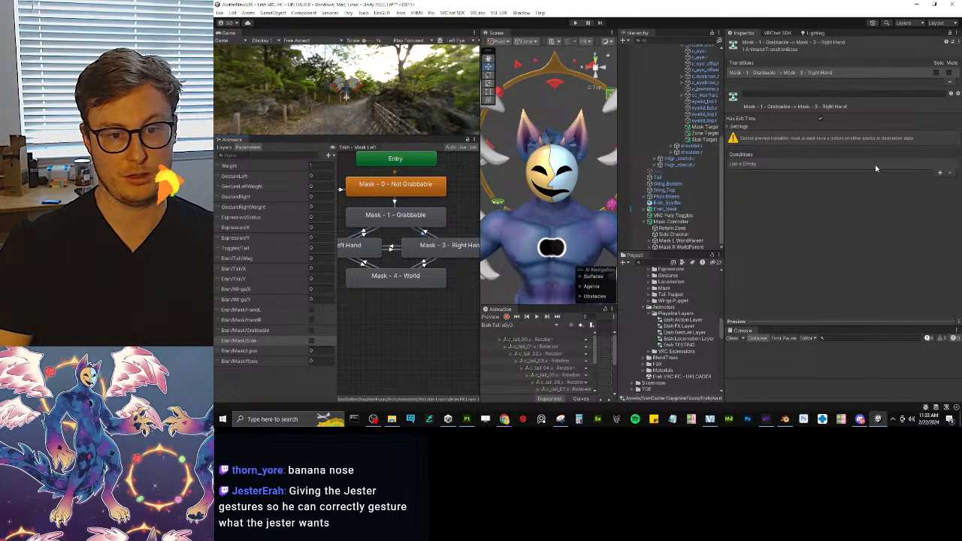
left_click(364, 233)
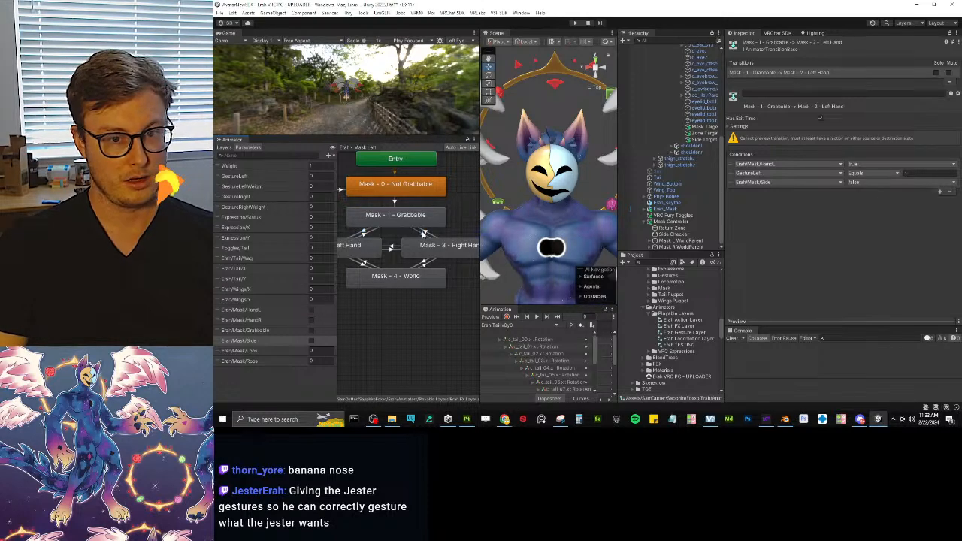
left_click(424, 234)
left_click(939, 174)
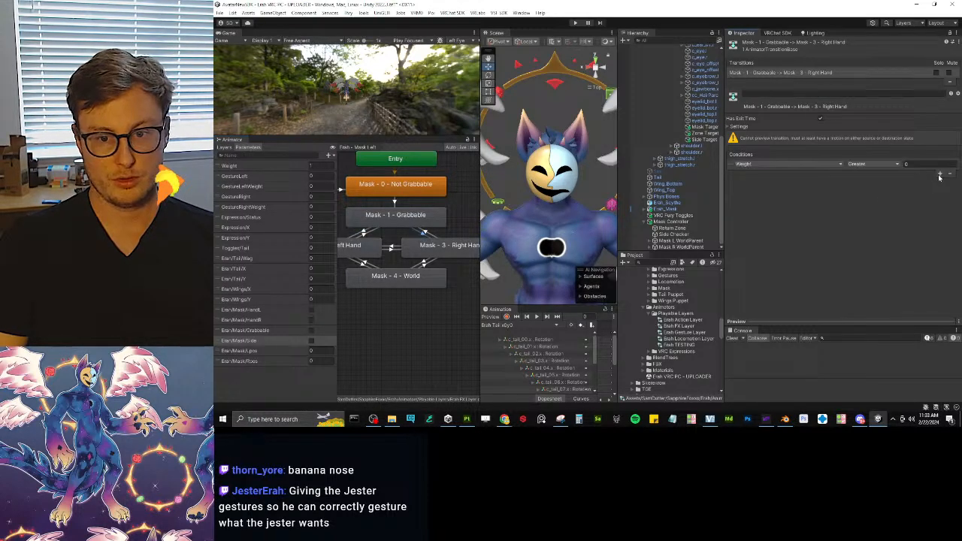
left_click(941, 174)
left_click(940, 183)
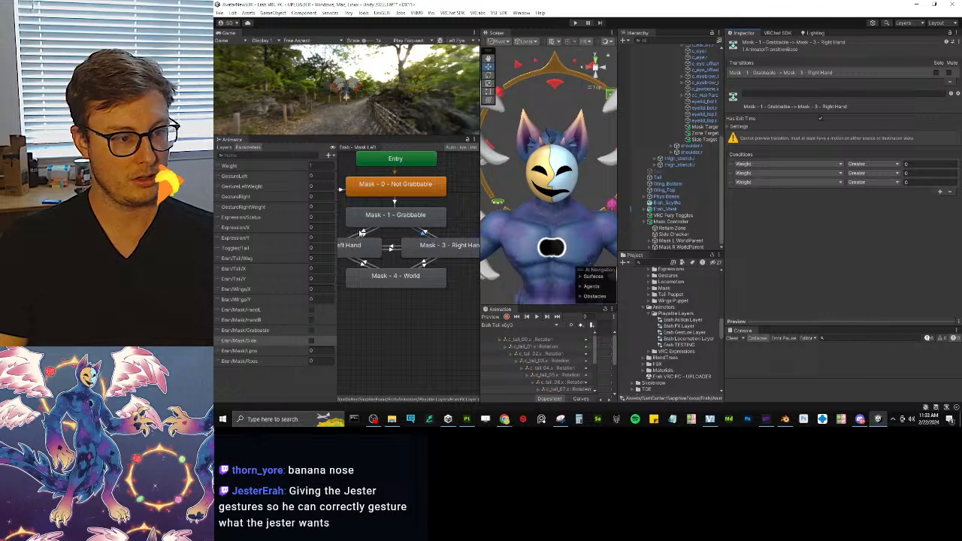
left_click(363, 234)
left_click(425, 235)
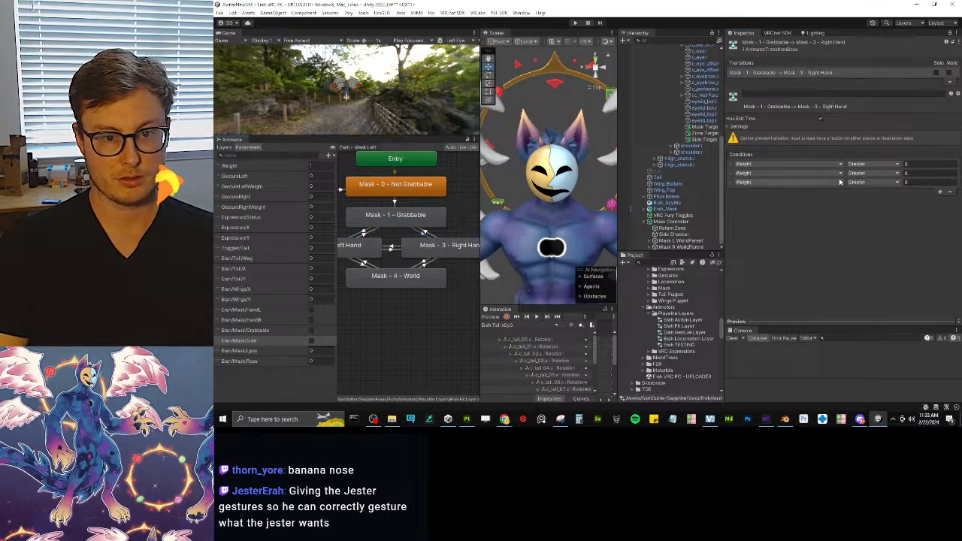
Step: Set the first condition of the Grabbable to Right Hand transition to Erah/Mask/HandR true
left_click(786, 164)
left_click(766, 237)
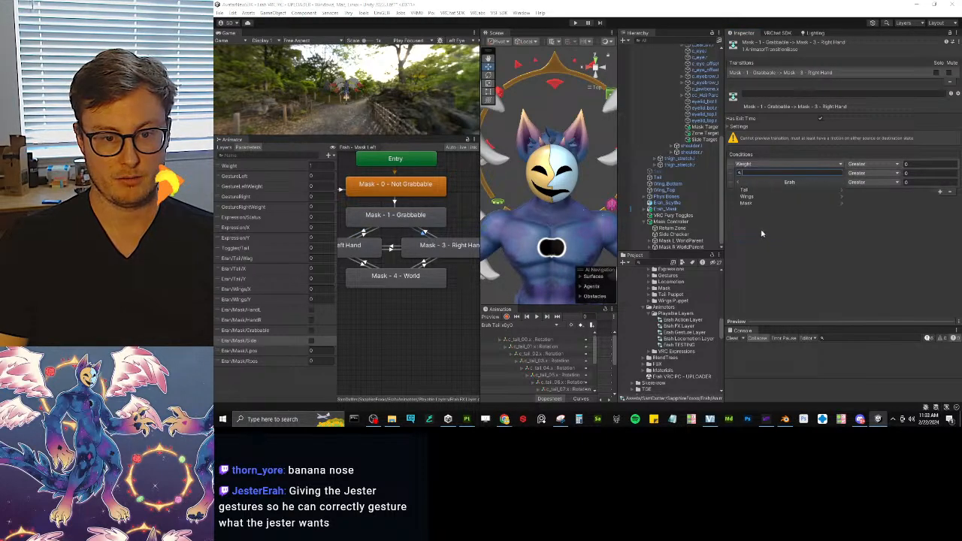
left_click(755, 206)
left_click(770, 195)
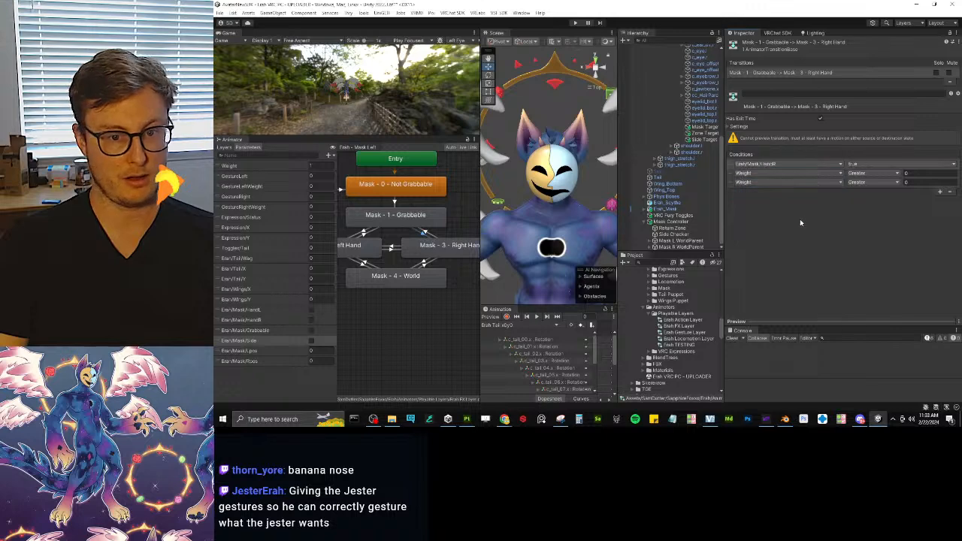
Step: Set the second condition of the Grabbable to Right Hand transition to Erah/Mask/Side false
left_click(779, 174)
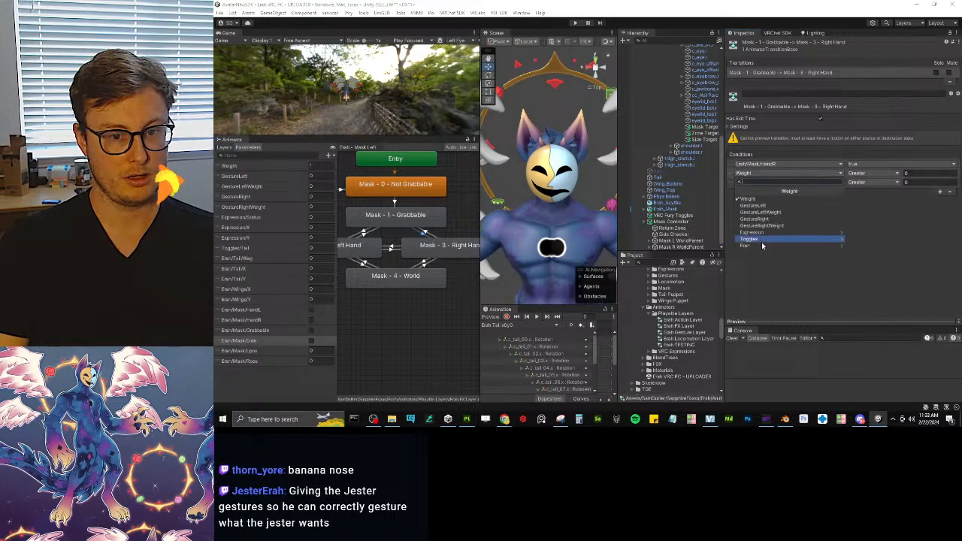
left_click(760, 246)
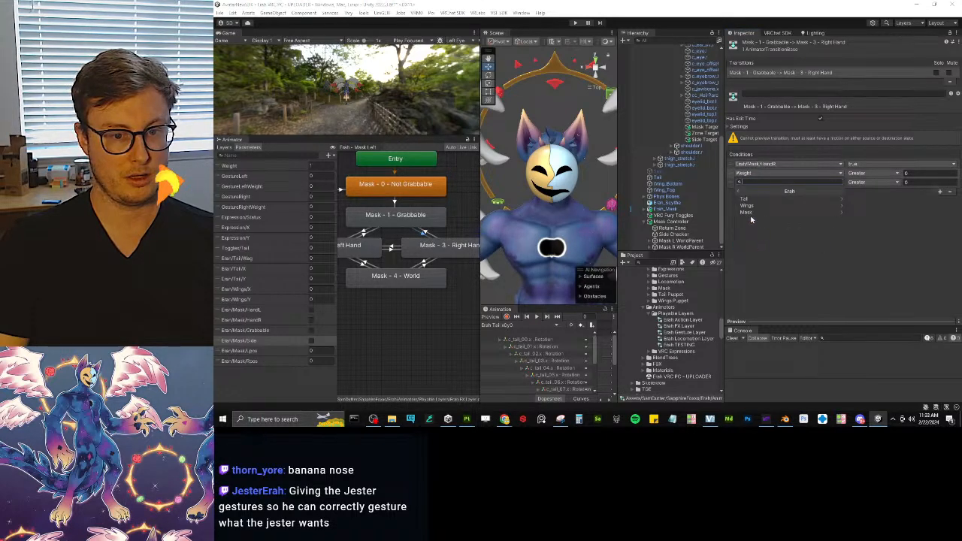
left_click(750, 213)
left_click(754, 210)
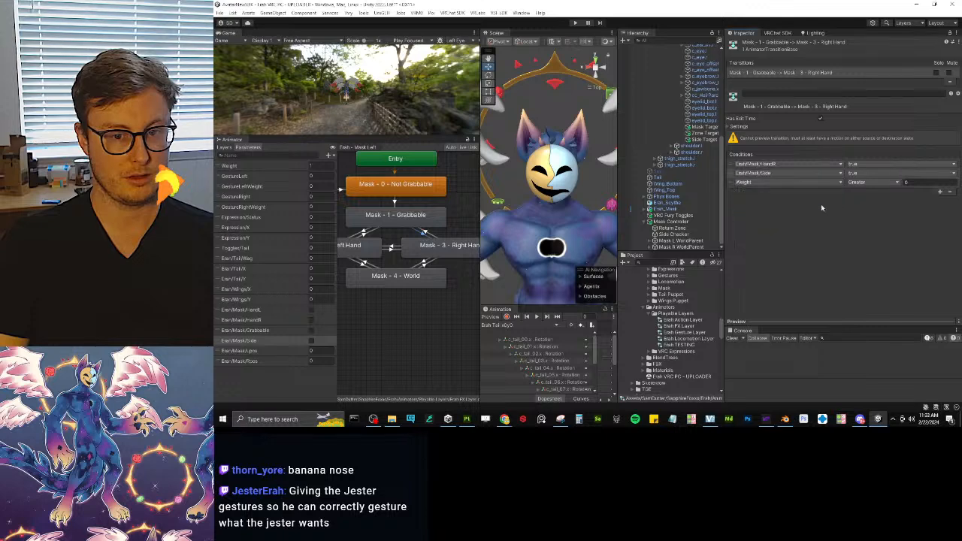
left_click(853, 174)
left_click(857, 190)
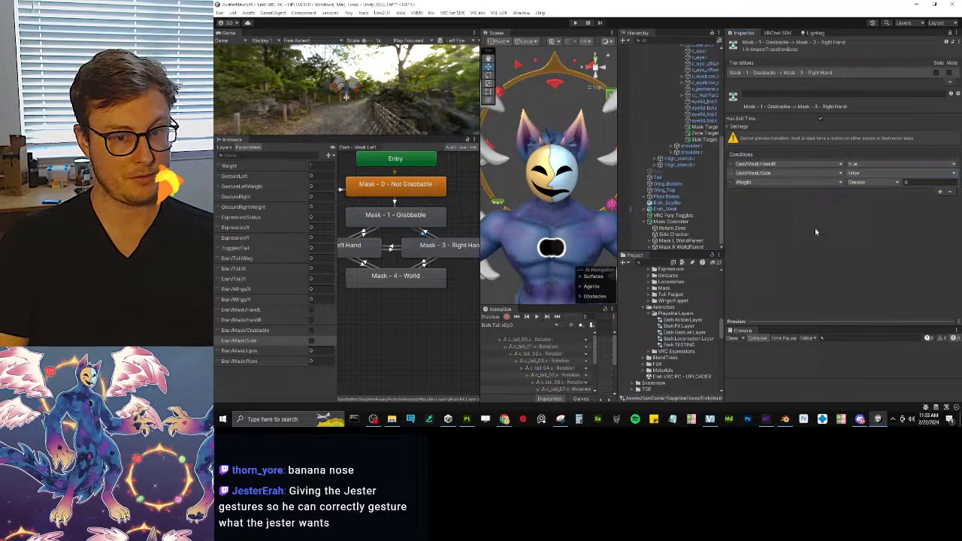
Step: Set the third condition of the Grabbable to Right Hand transition to GestureRight Equals 1
left_click(778, 184)
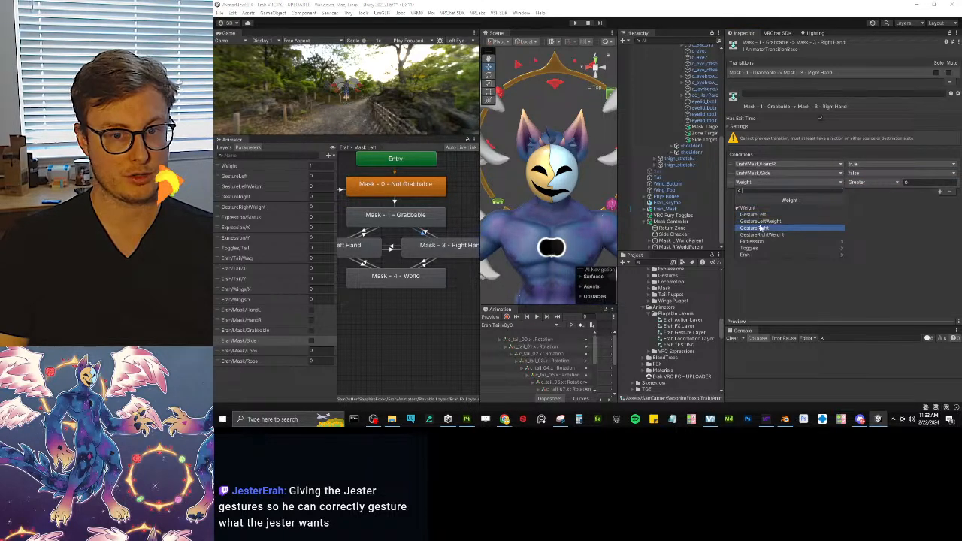
left_click(760, 225)
left_click(869, 183)
left_click(865, 209)
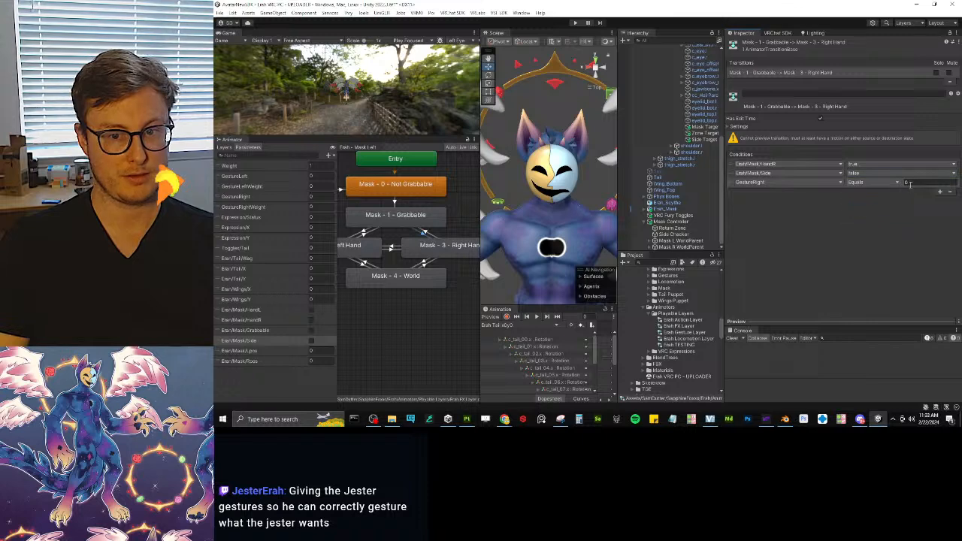
type("1")
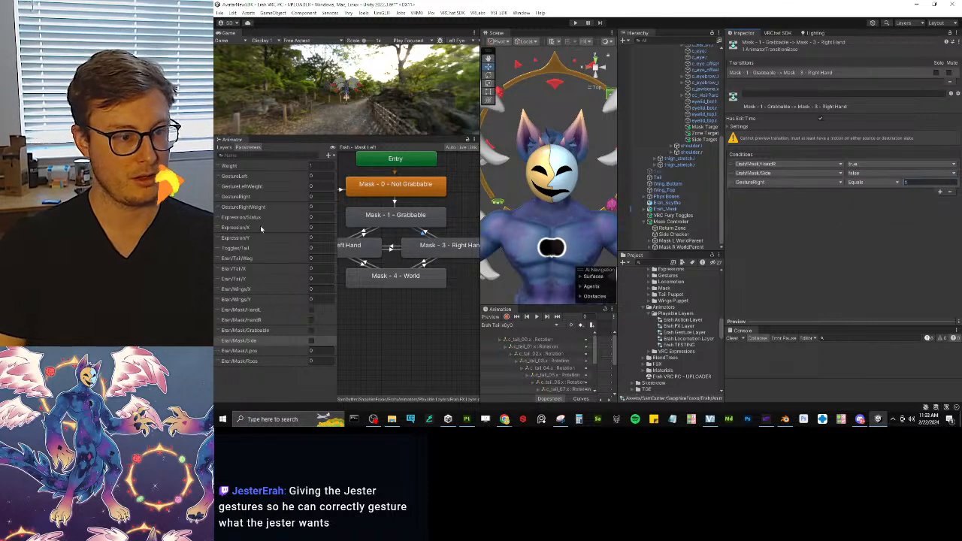
Step: Reorder the Grabbable to Left Hand conditions so GestureLeft comes after Erah/Mask/Side, and compare them with the Right Hand transition
left_click(364, 234)
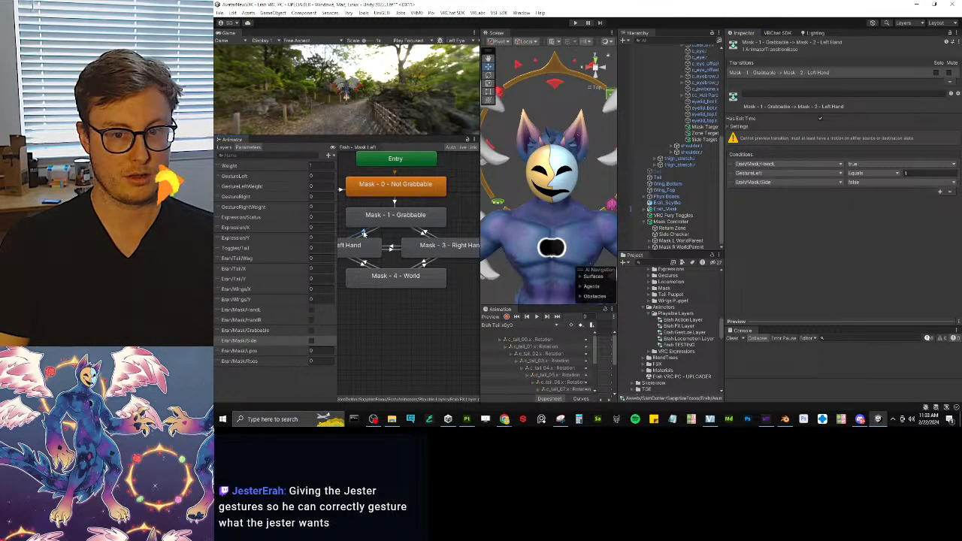
left_click_drag(732, 173, 731, 184)
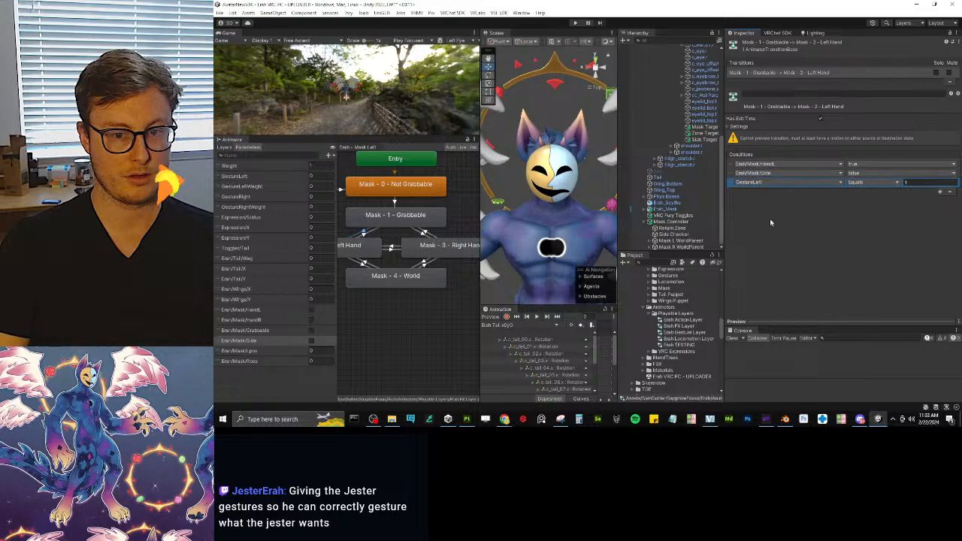
left_click(422, 236)
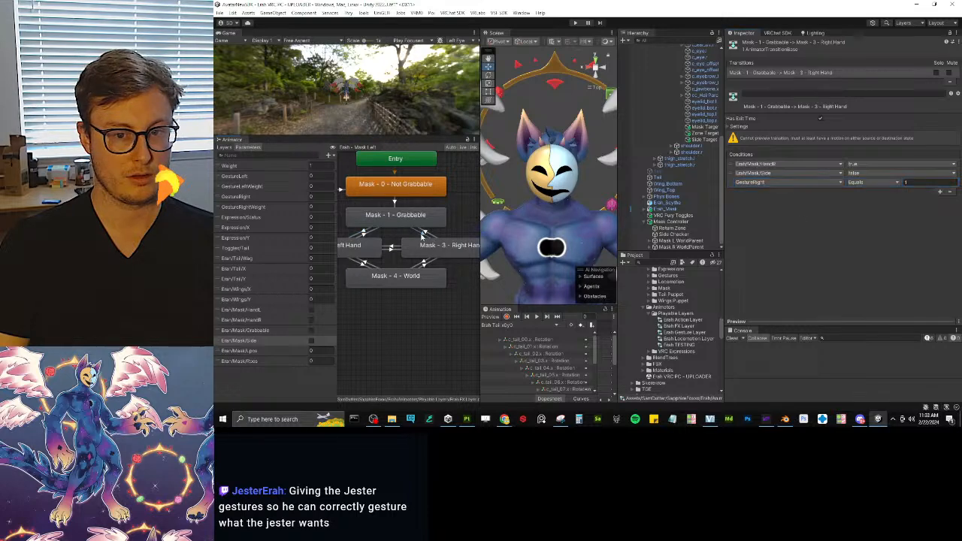
left_click(364, 234)
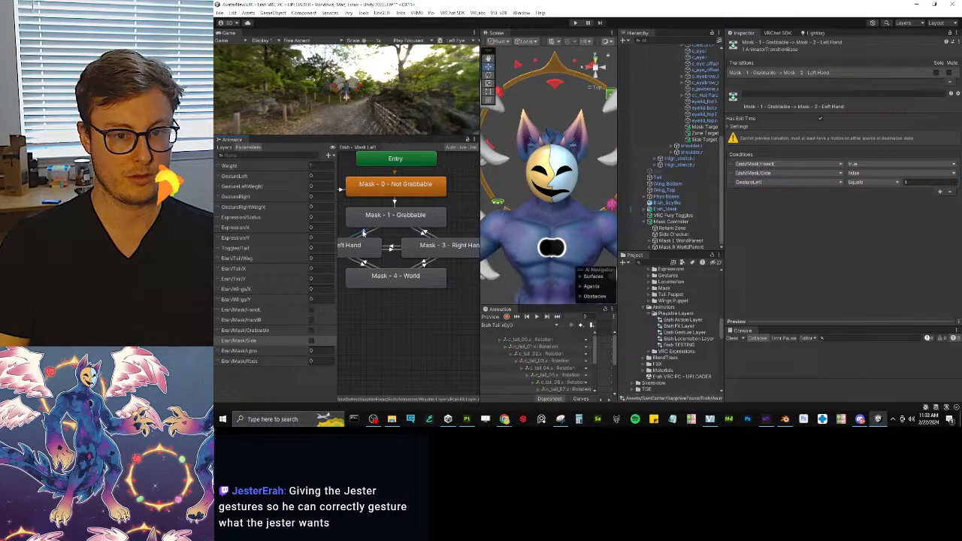
left_click(423, 234)
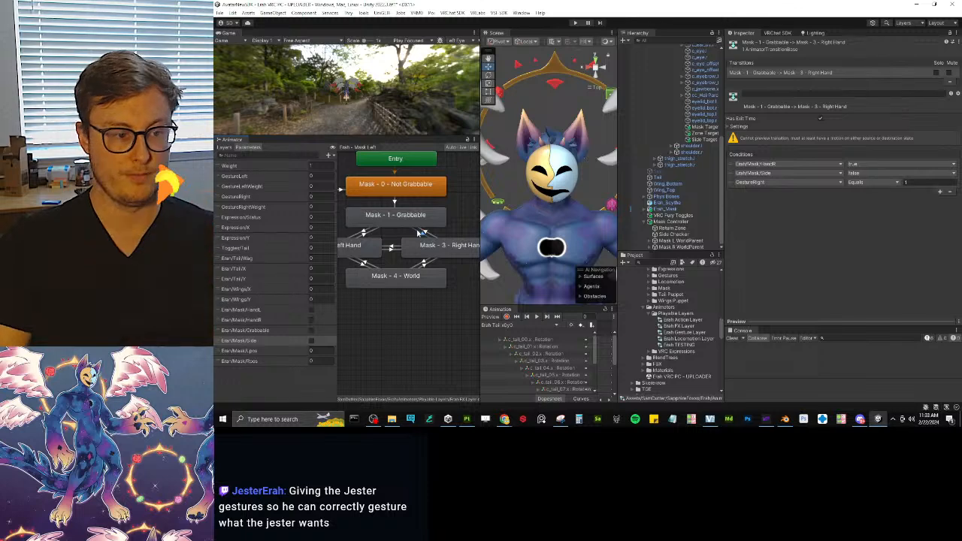
Step: Examine the Left Hand and Right Hand states and the conditions of the Right Hand to Left Hand transition
scroll(418, 234, "down", 2)
middle_click_drag(412, 255, 442, 225)
scroll(441, 225, "up", 2)
scroll(412, 237, "up", 1)
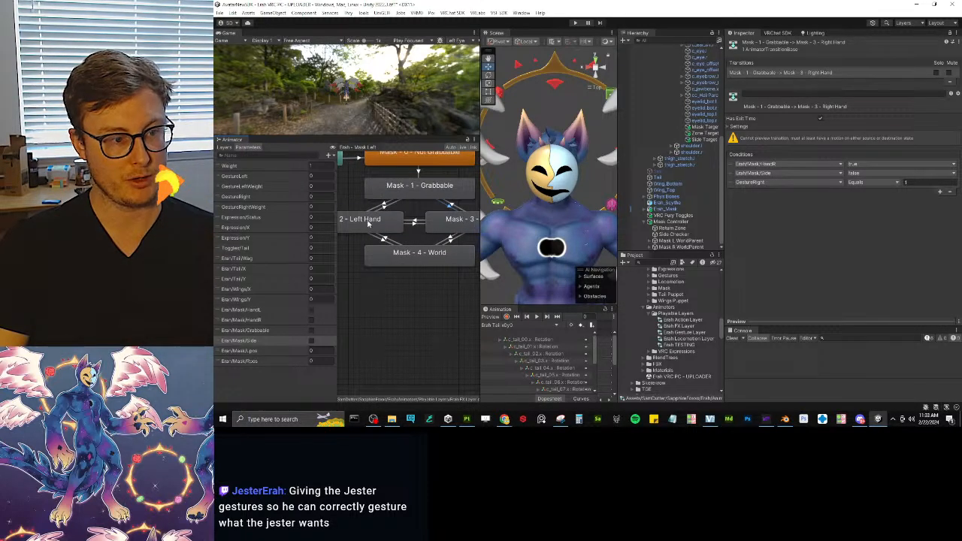
left_click(368, 222)
left_click(461, 221)
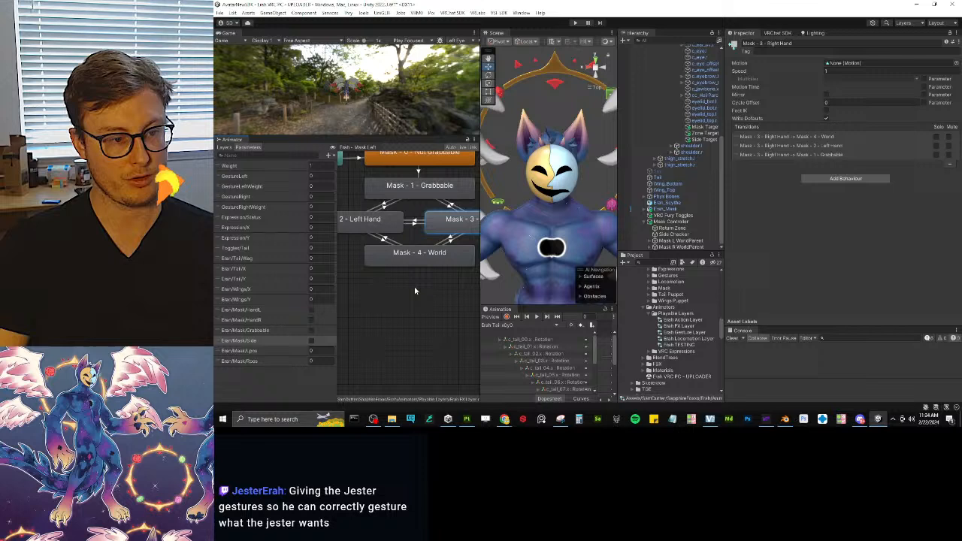
left_click(376, 220)
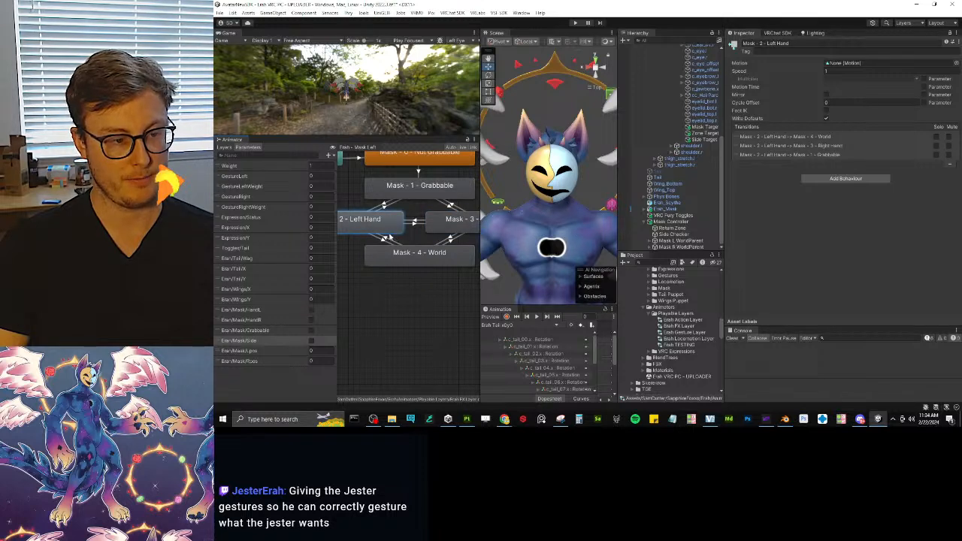
left_click(413, 224)
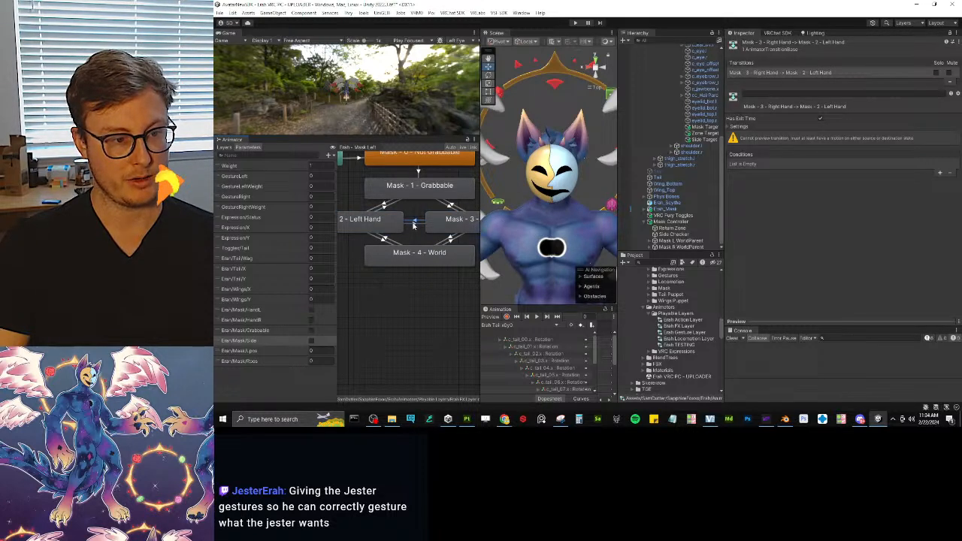
left_click(430, 239)
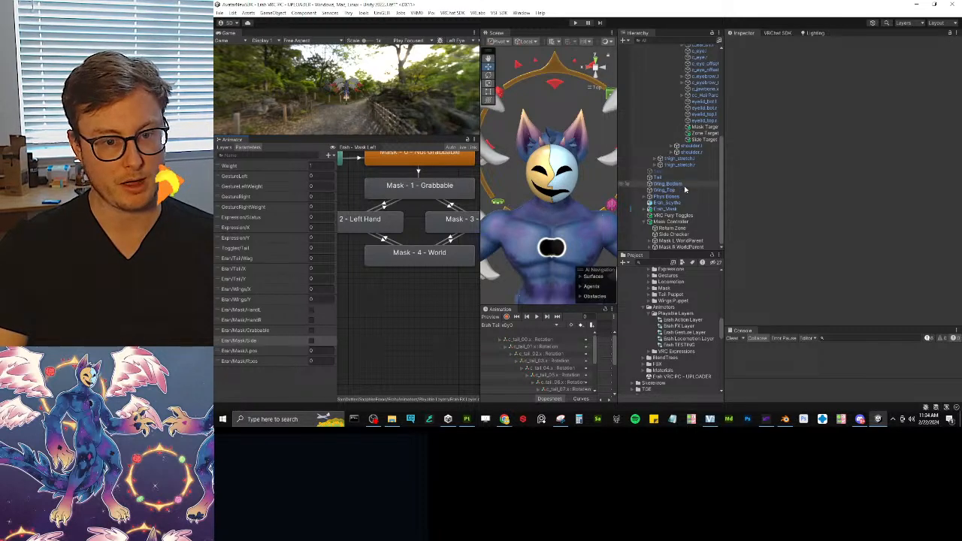
Step: Rename the Side Checker object under Mask Controller to Side Checkers
left_click(670, 234)
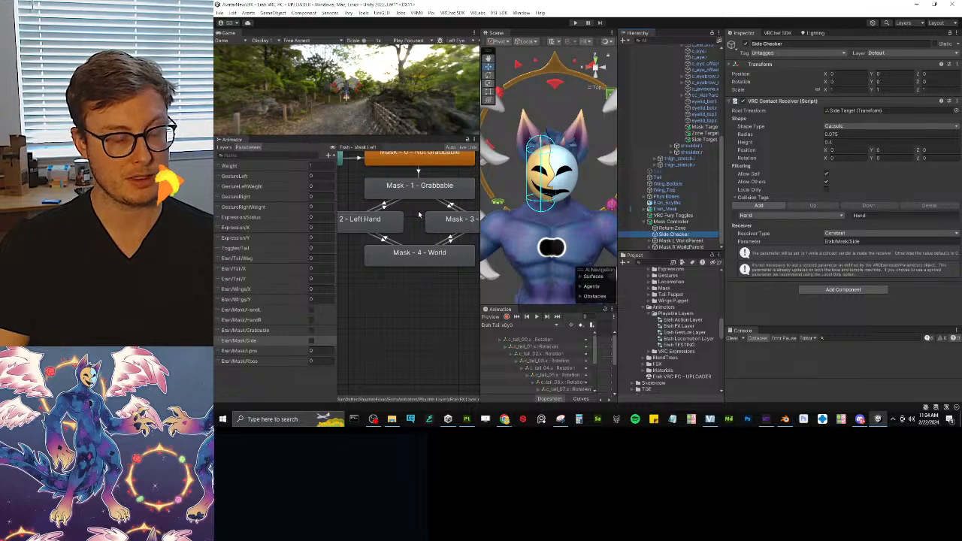
mouse_move(420, 214)
middle_mouse_down()
mouse_move(418, 235)
mouse_move(430, 197)
middle_mouse_up()
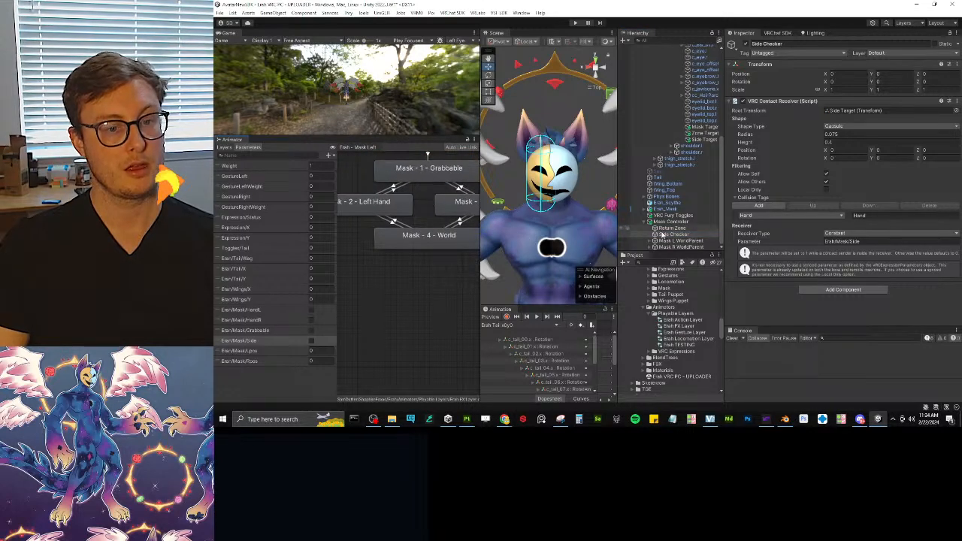
left_click(799, 42)
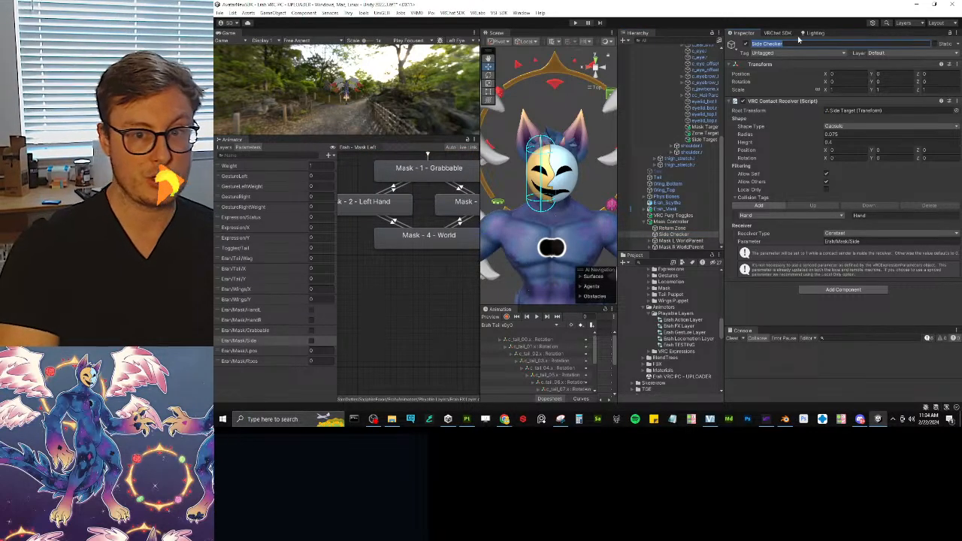
left_click(799, 42)
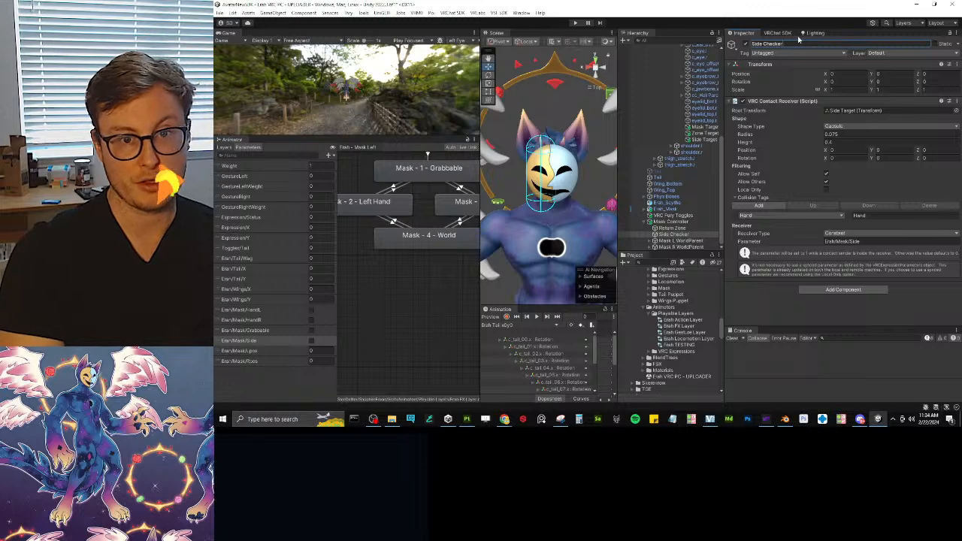
type("s")
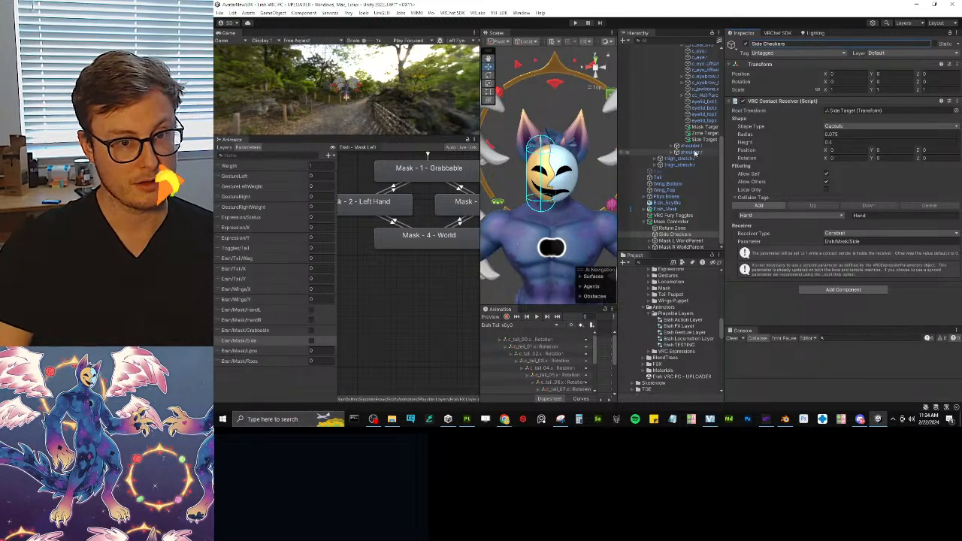
Step: Widen the hierarchy and move Side Target from the head bone to become a child of Mask_Left under Erah_Mask
left_click(693, 131)
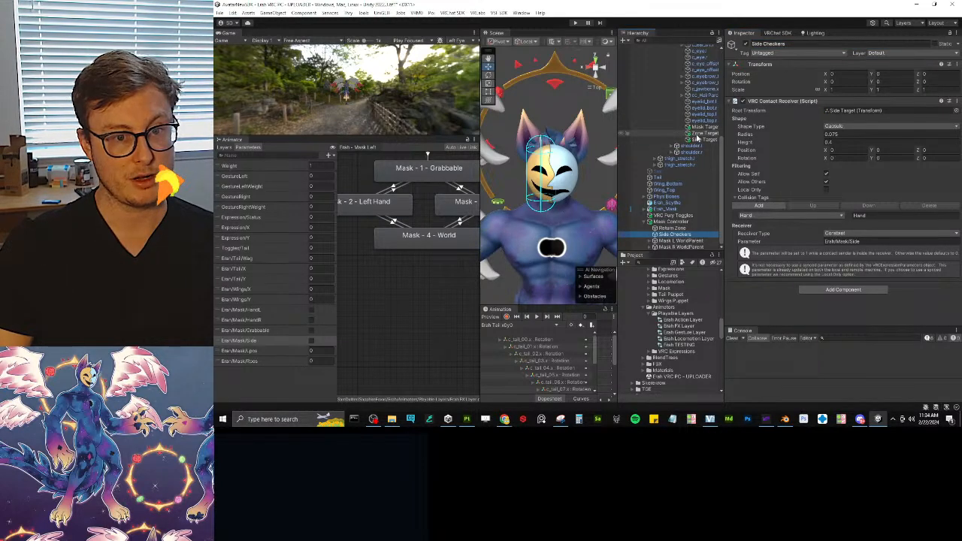
left_click(699, 139)
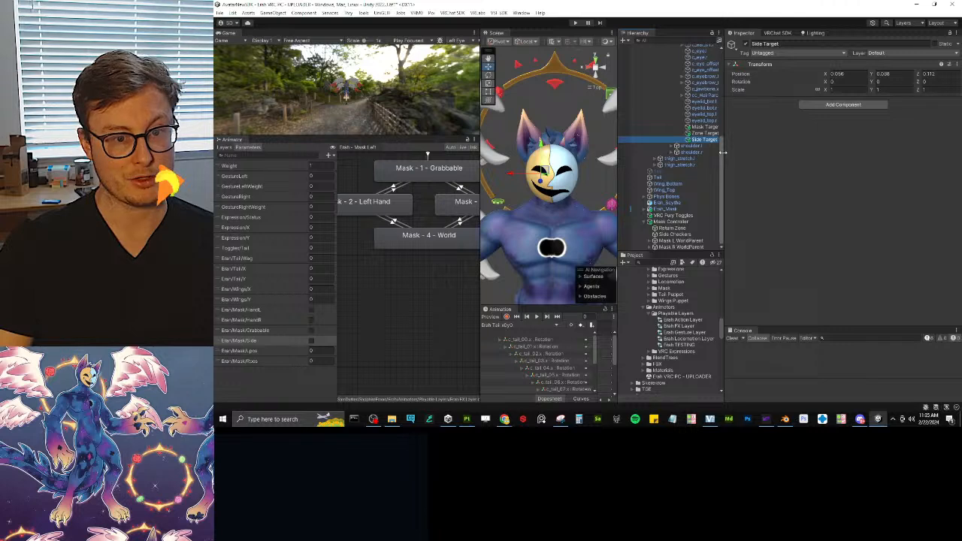
left_click_drag(723, 153, 784, 154)
scroll(711, 160, "up", 4)
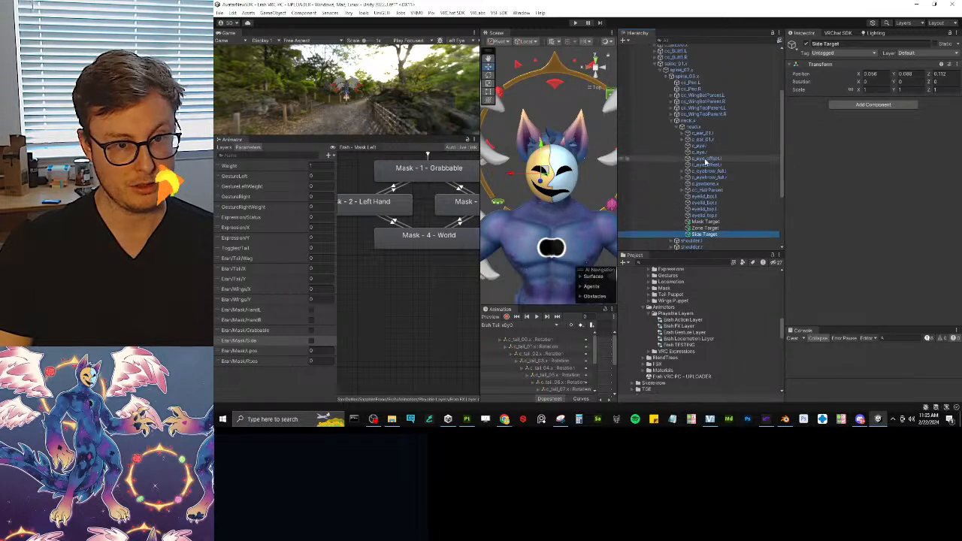
scroll(706, 161, "down", 4)
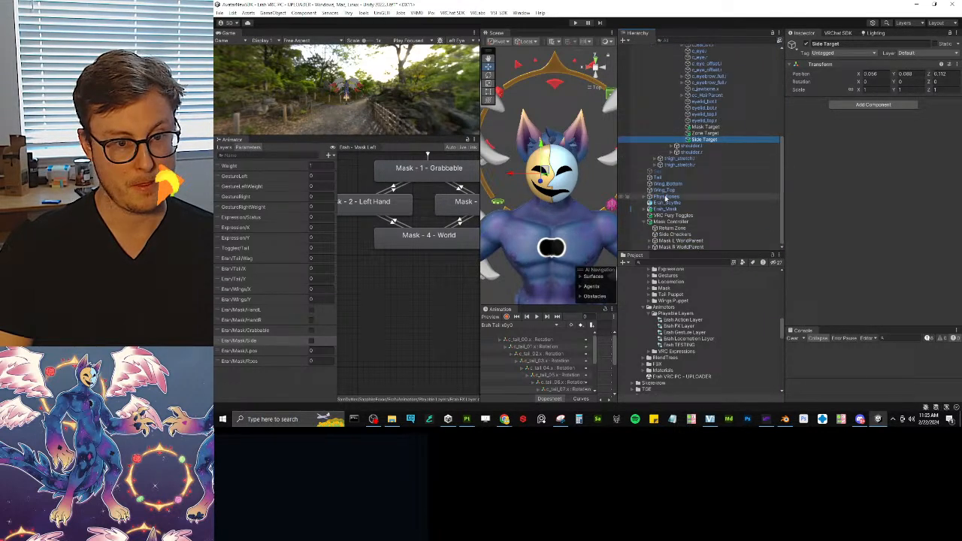
left_click(650, 209)
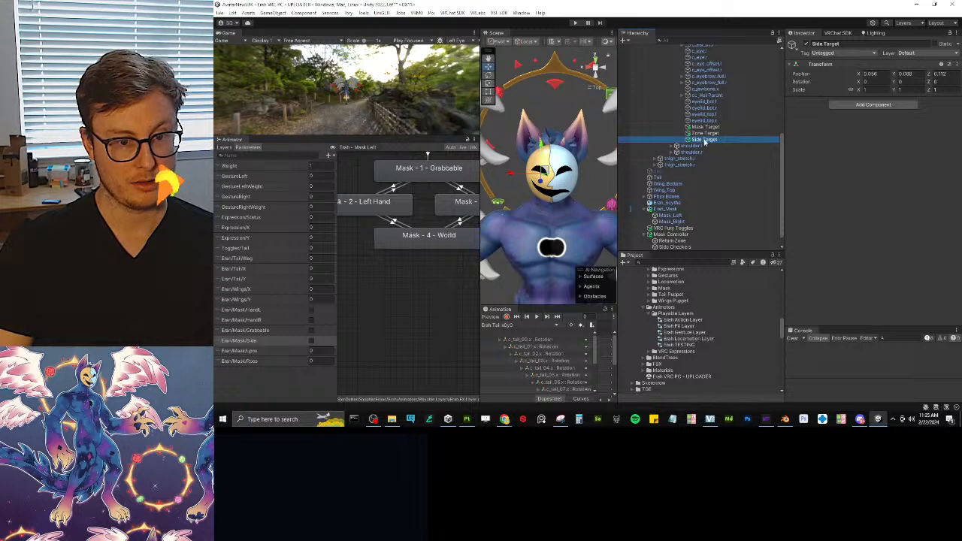
left_click_drag(679, 218, 671, 216)
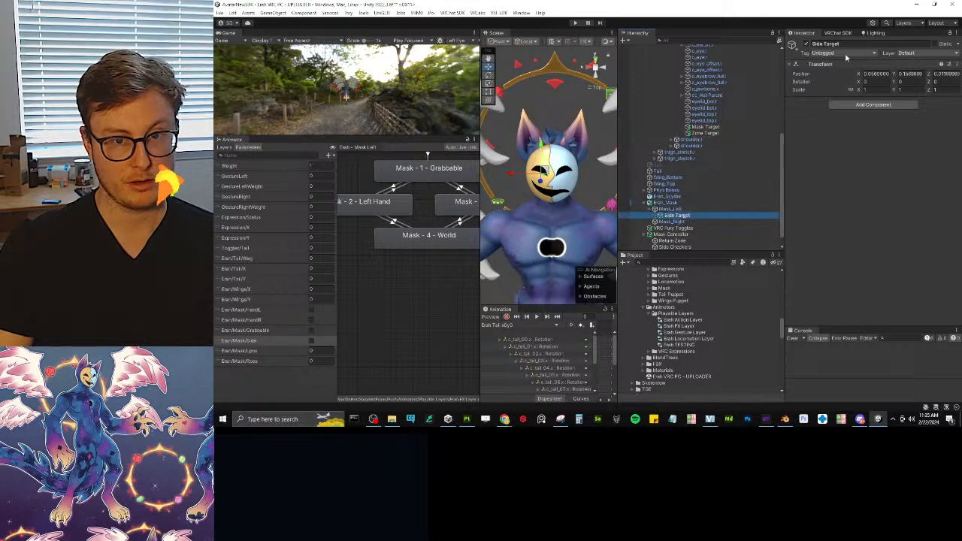
Step: Rename the Side Target object under Mask_Left to Left Side Target
left_click(843, 44)
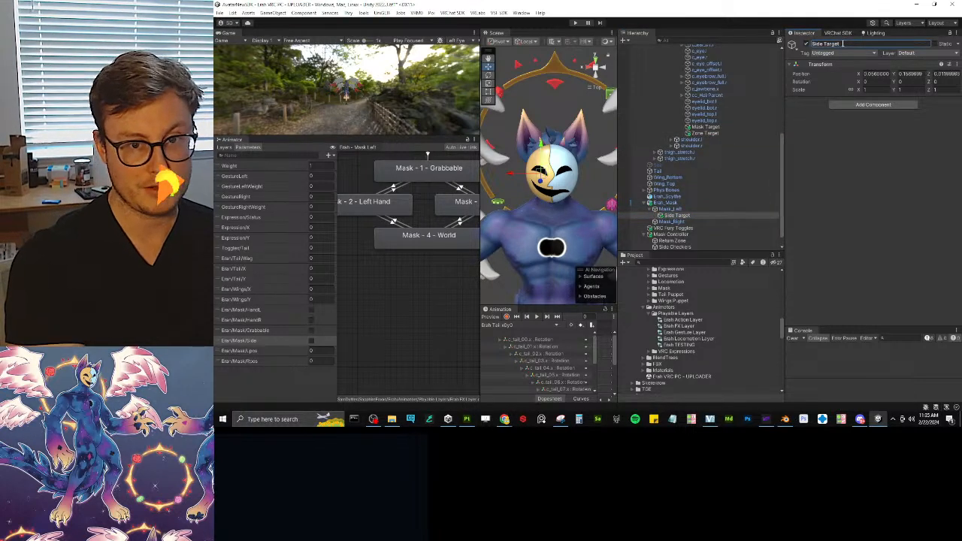
key("Home")
type("Left")
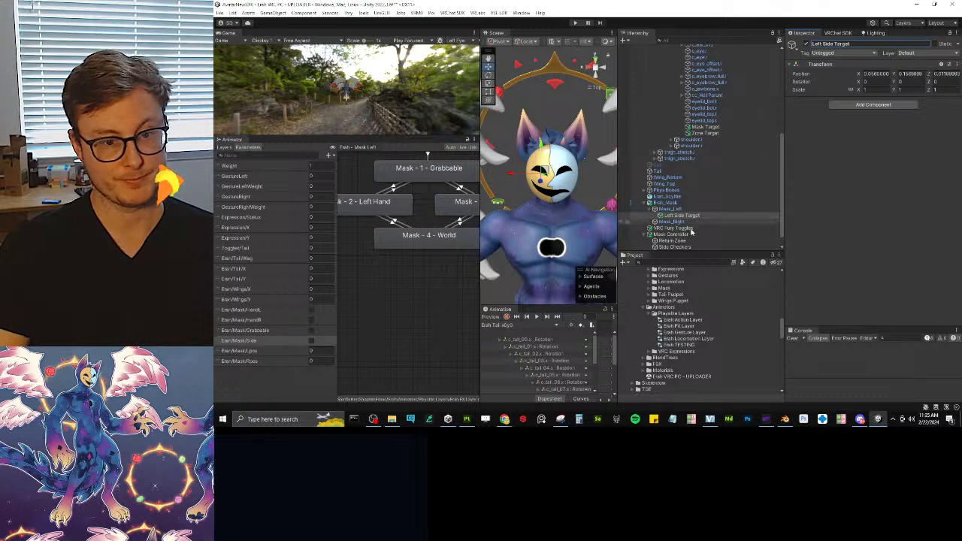
Step: Make the side target a child of Mask_Right and rename it Right Side Target
left_click_drag(681, 215, 671, 222)
left_click(823, 47)
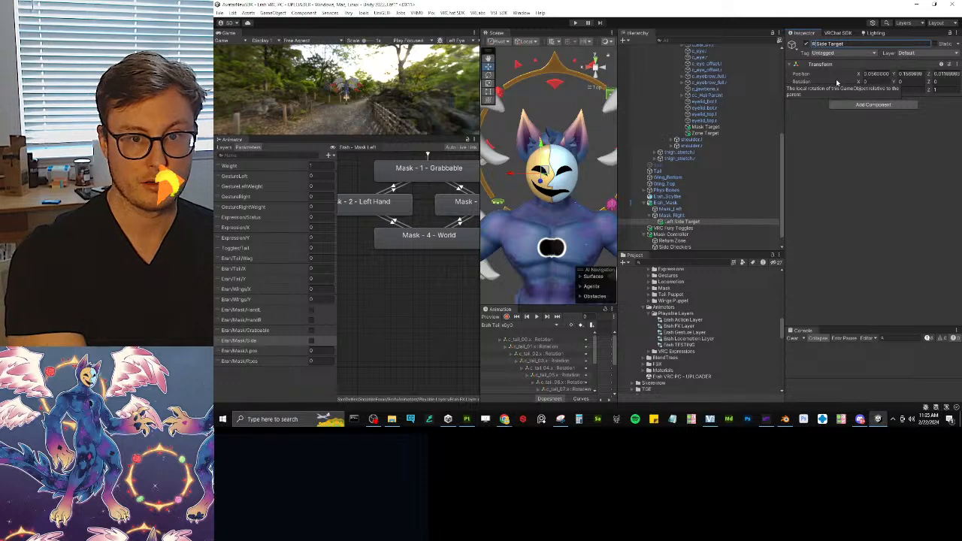
key("BackSpace")
key("BackSpace")
key("BackSpace")
key("BackSpace")
type("Right")
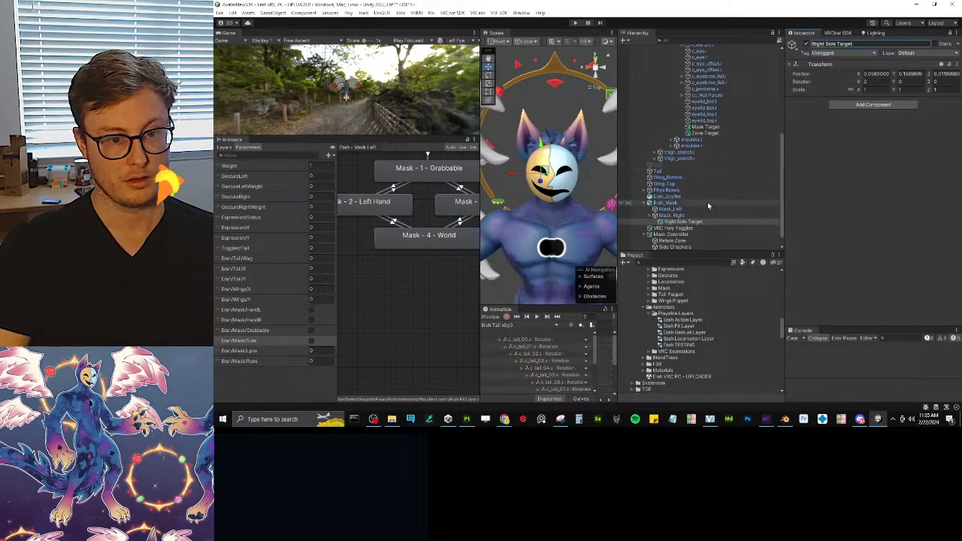
Step: Duplicate Right Side Target and move the copy out to the scene root, above the Erah avatar
scroll(681, 226, "down", 1)
left_click(681, 235)
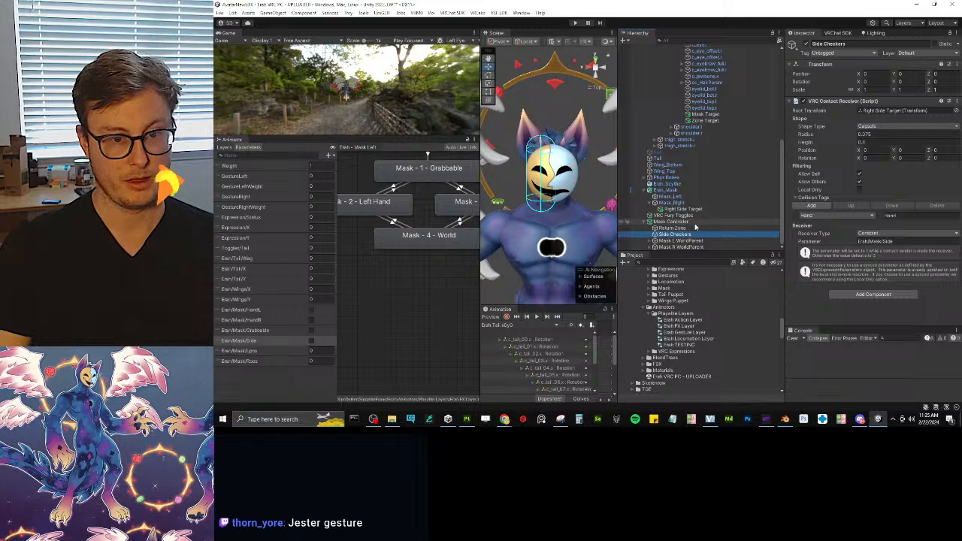
left_click(678, 209)
key("ctrl+d")
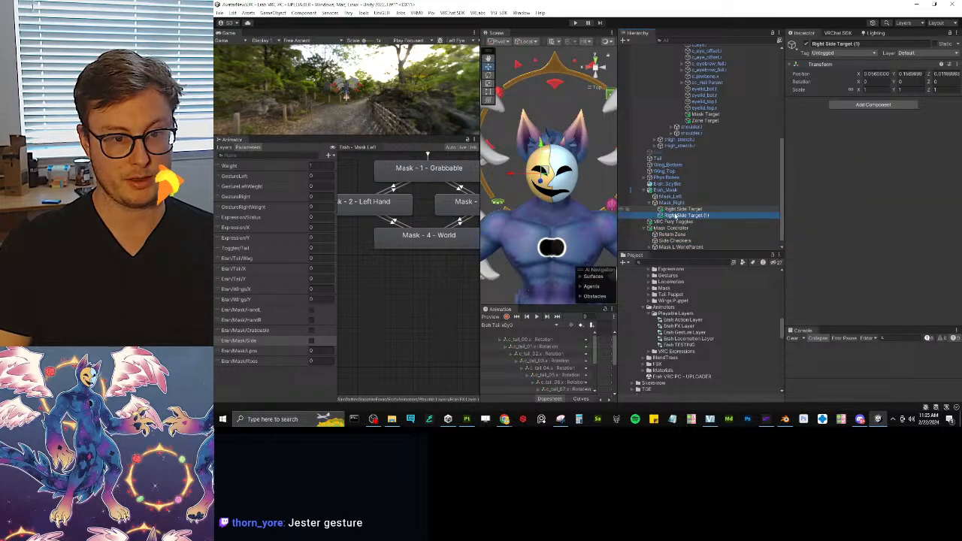
left_click_drag(677, 218, 651, 73)
Step: Mirror the duplicated target by making its X position negative, and make it a child of Mask_Left
left_click(876, 74)
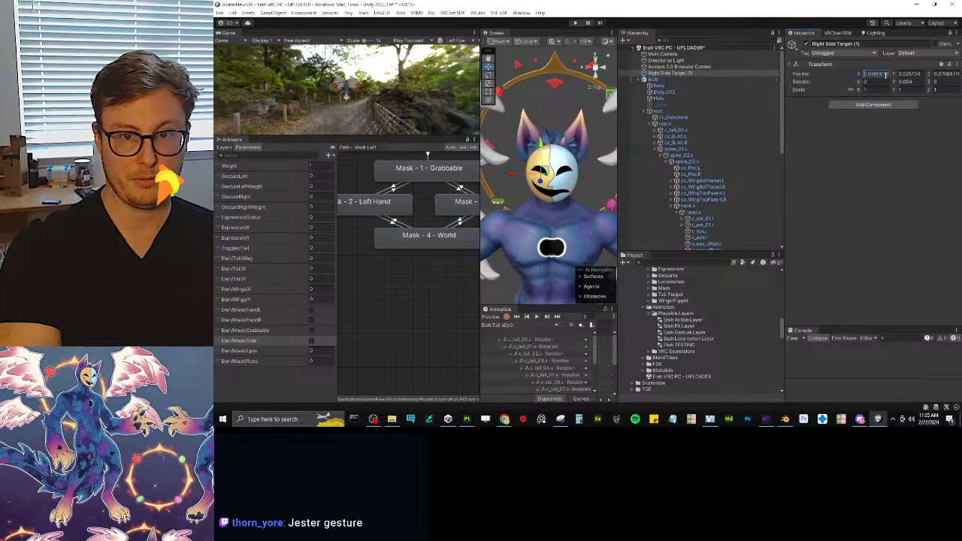
key("Home")
type("-")
scroll(706, 196, "down", 7)
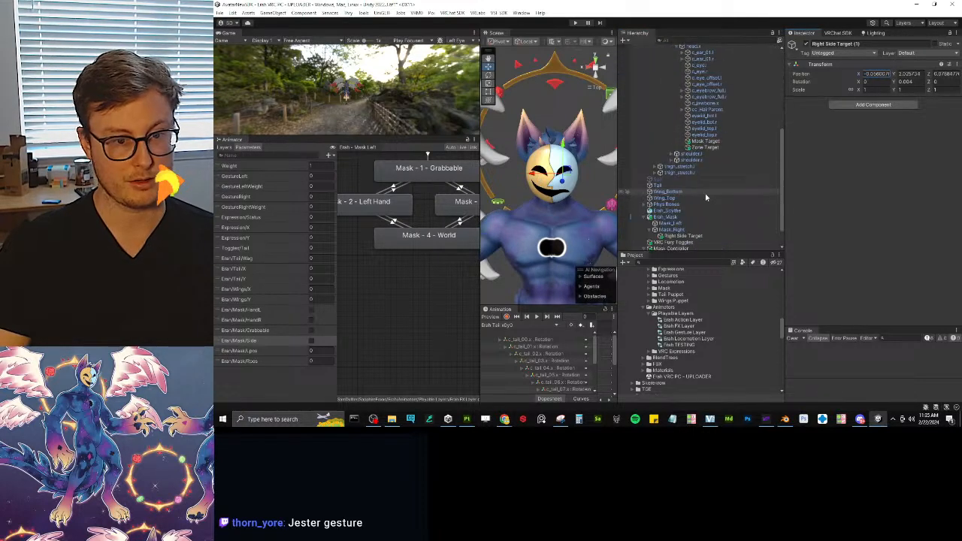
scroll(706, 196, "up", 4)
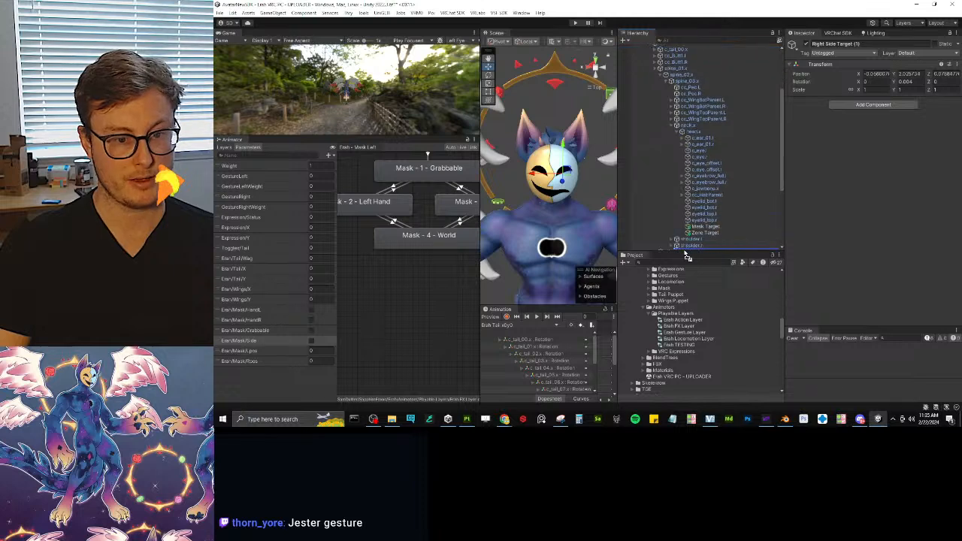
left_click_drag(686, 256, 681, 194)
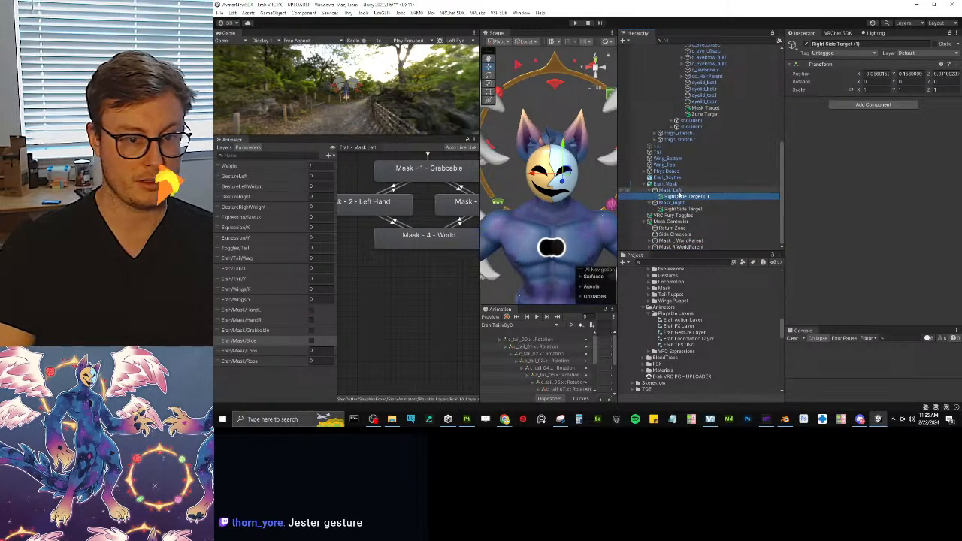
Step: Rename the duplicated target under Mask_Left to Left Side Target
key("F2")
key("Right")
key("BackSpace")
key("BackSpace")
key("BackSpace")
key("BackSpace")
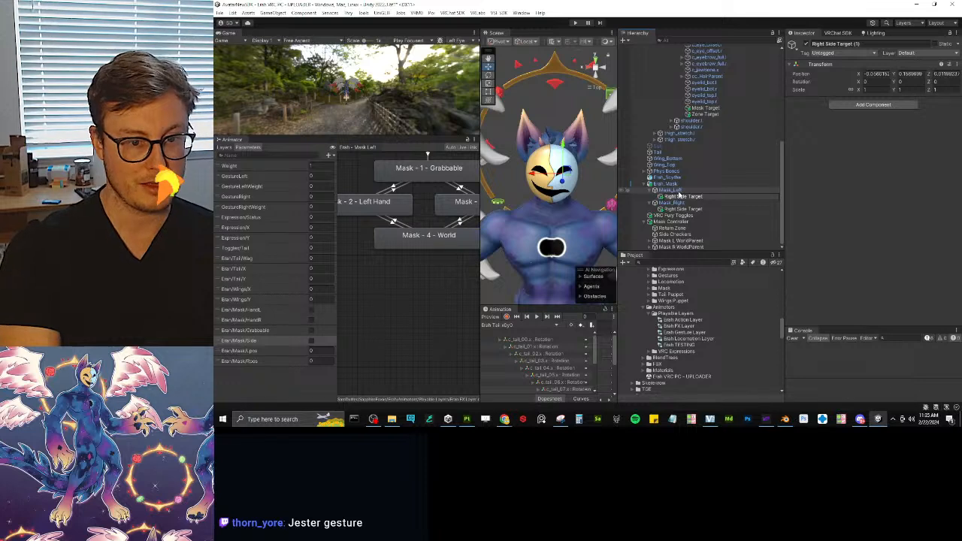
key("Left")
key("Left")
key("Left")
key("Left")
key("Left")
key("Left")
key("Left")
key("Left")
key("Left")
key("Left")
key("Left")
key("Left")
key("BackSpace")
key("BackSpace")
key("BackSpace")
key("BackSpace")
key("BackSpace")
type("Left")
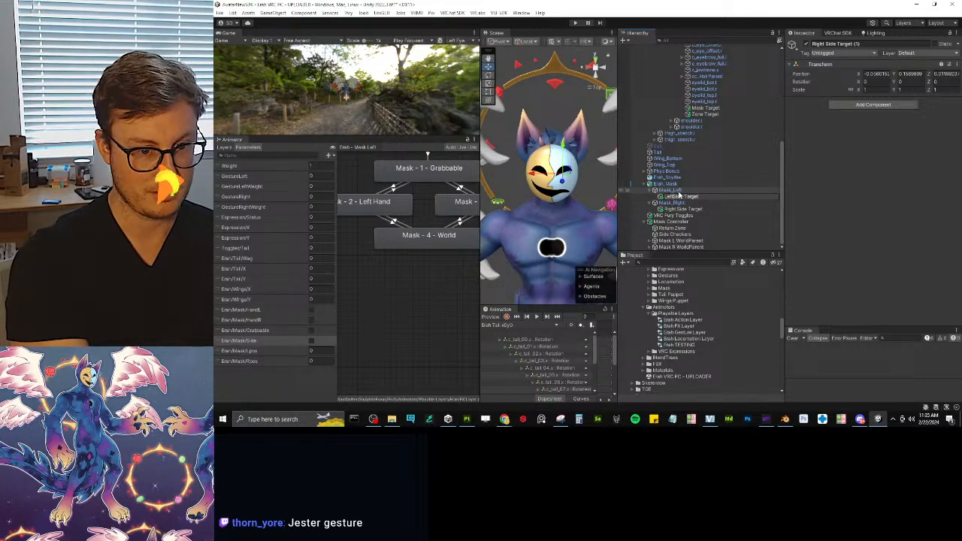
key("Return")
Step: Copy the VRC Contact Receiver on Side Checkers and paste it as a second receiver component on the same object
left_click(691, 235)
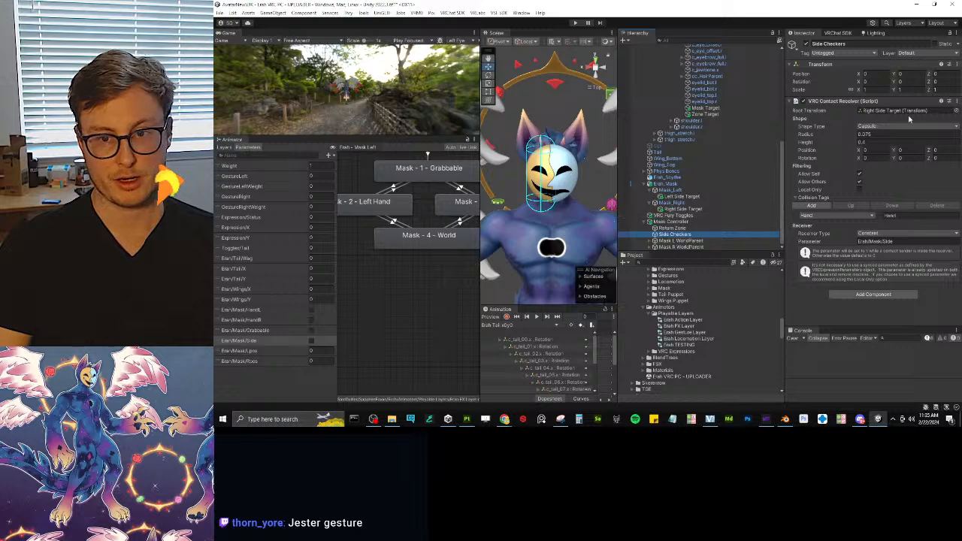
left_click(950, 101)
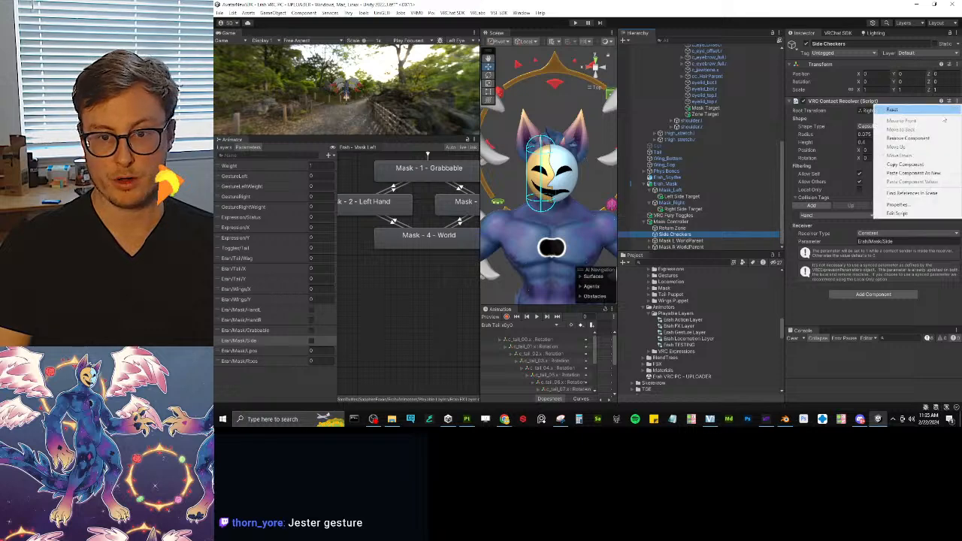
left_click(909, 165)
left_click(950, 100)
left_click(909, 173)
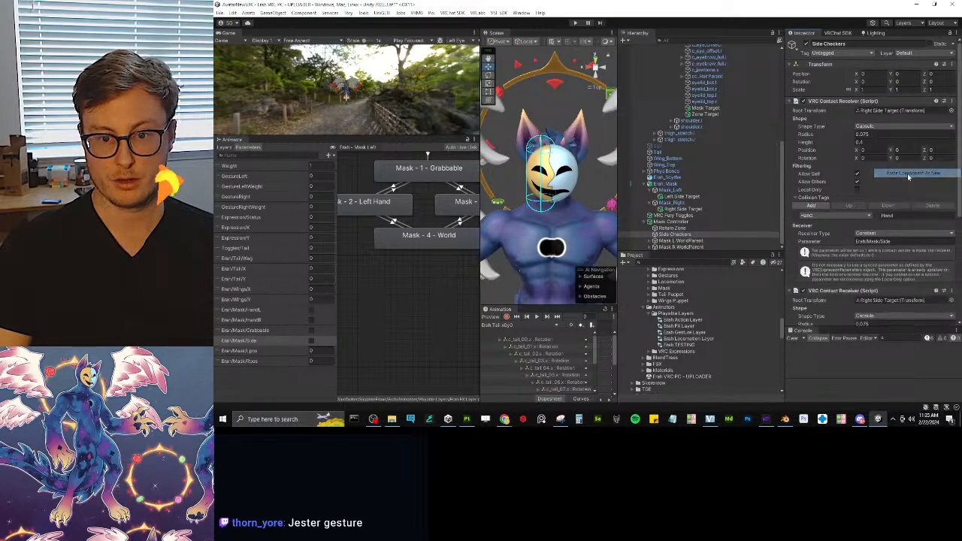
scroll(907, 226, "down", 3)
scroll(876, 252, "down", 3)
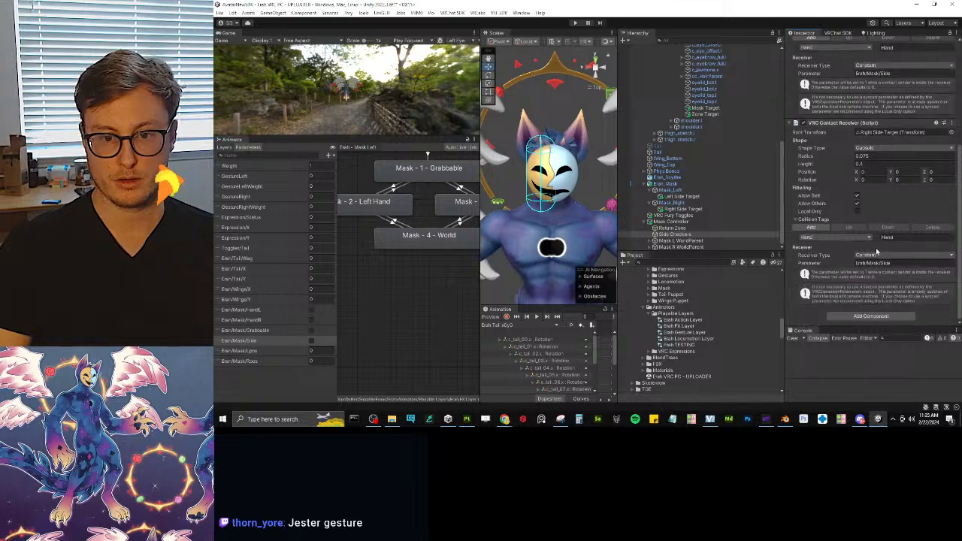
Step: Set the first contact receiver's parameter to Erah/Mask/SideL and the second one's to Erah/Mask/SideR
scroll(894, 136, "up", 2)
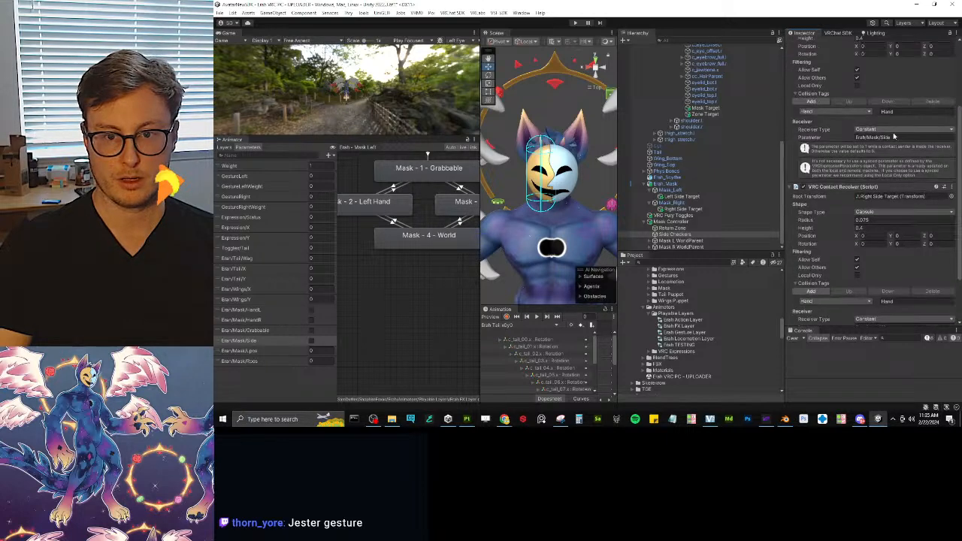
left_click(899, 137)
type("L")
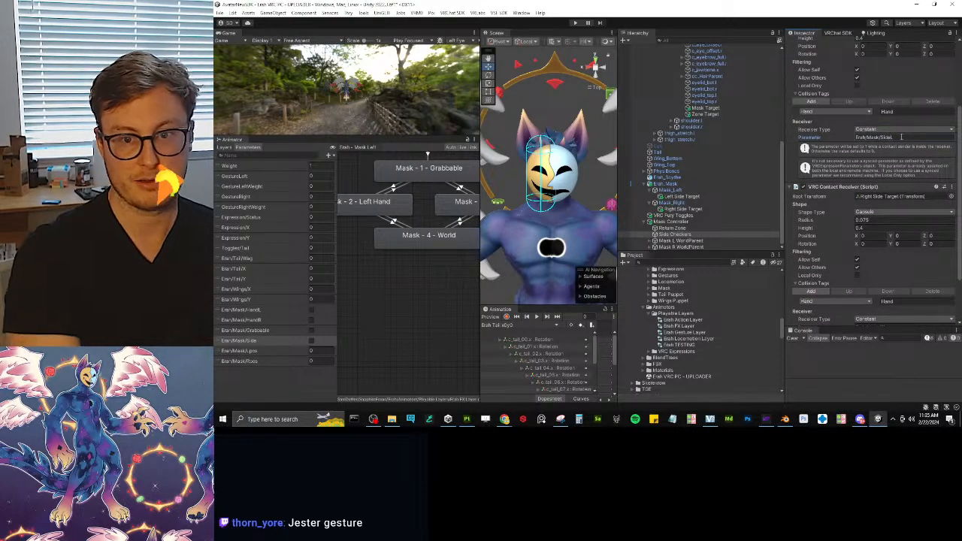
scroll(899, 137, "down", 2)
left_click(901, 264)
type("R")
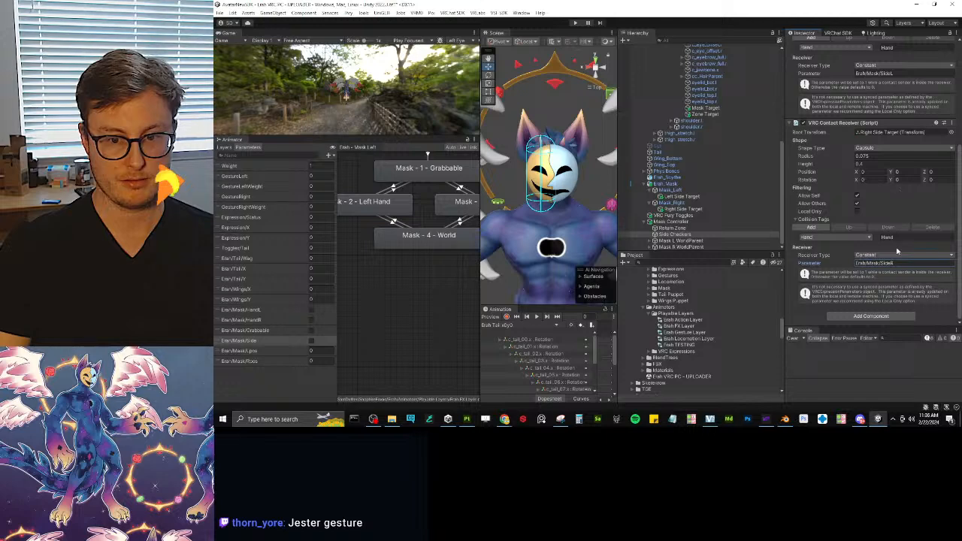
Step: Assign Left Side Target as the root transform of the first contact receiver on Side Checkers
scroll(897, 252, "down", 3)
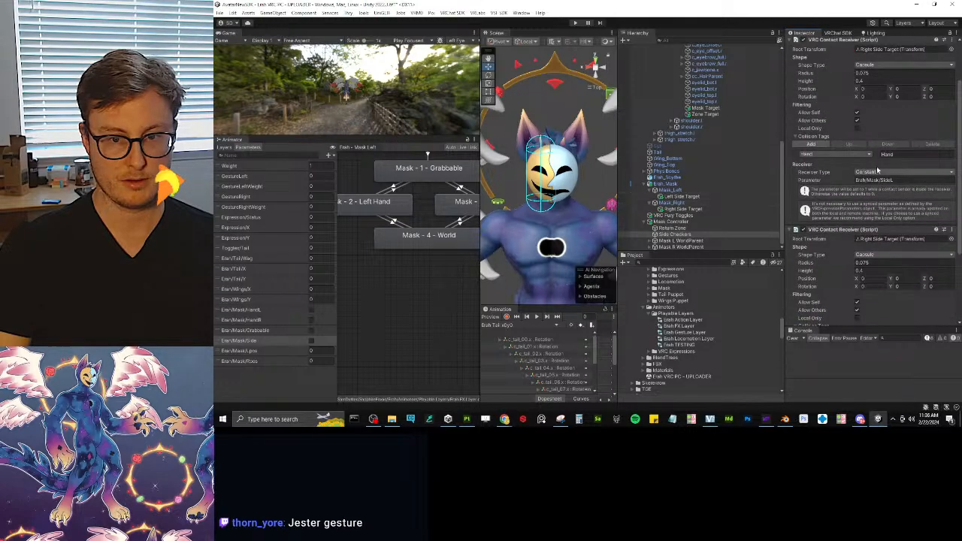
scroll(876, 172, "up", 2)
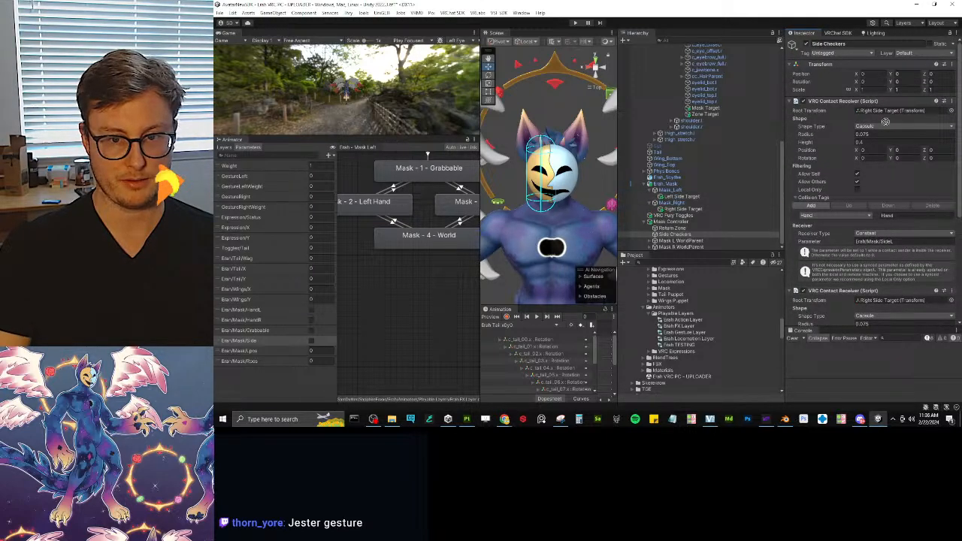
left_click_drag(885, 122, 888, 112)
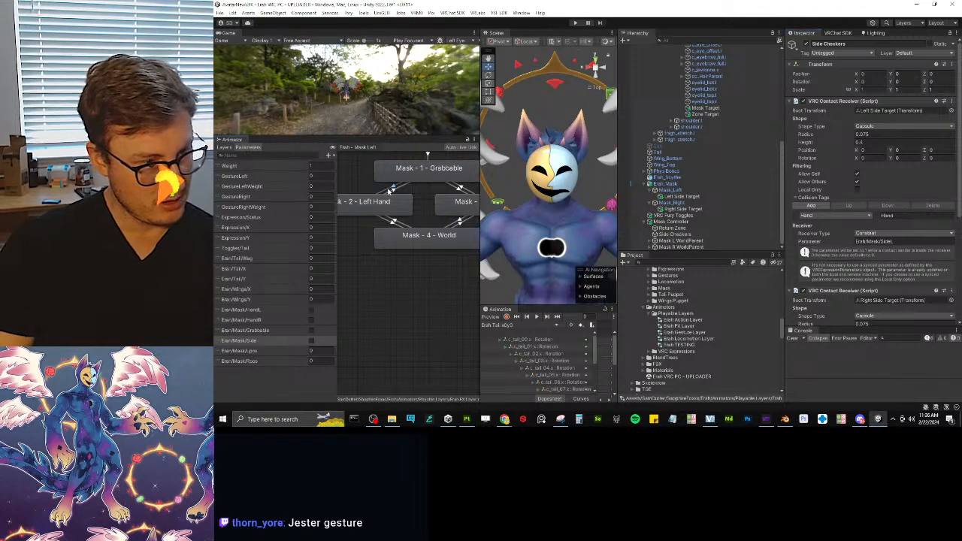
Step: Select the Grabbable to Left Hand transition and rename the animator parameter Erah/Mask/Side to Erah/Mask/SideL
left_click(391, 191)
double_click(274, 341)
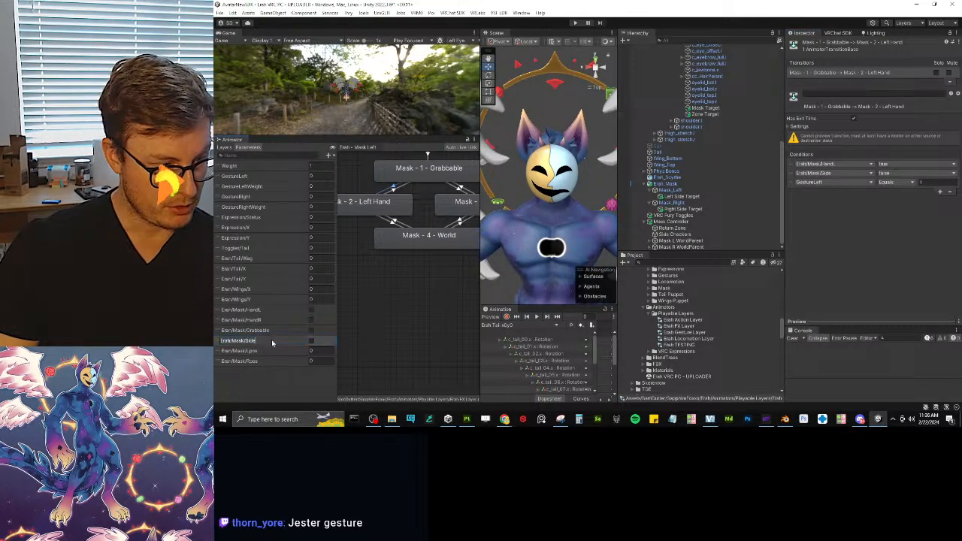
type("L")
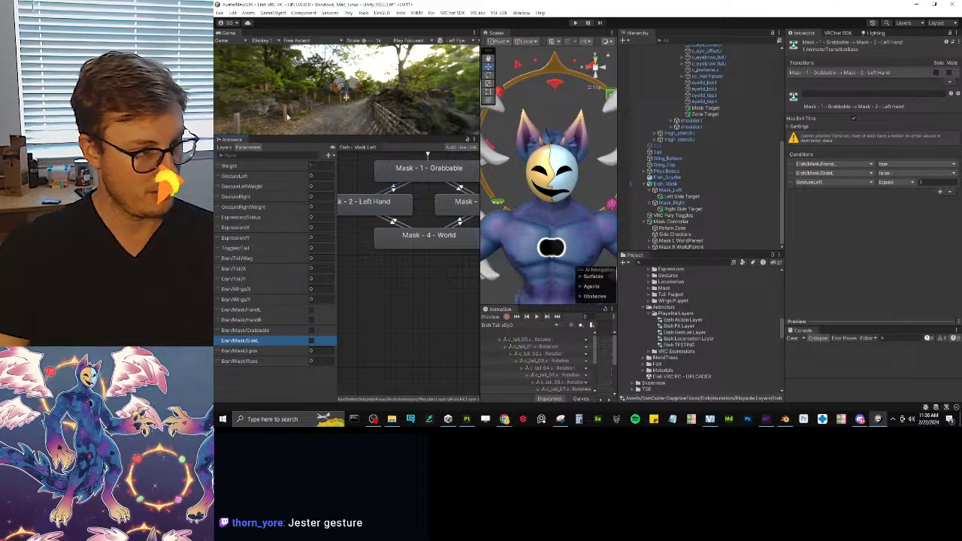
Step: Add a bool animator parameter named Erah/Mask/SideR and place it directly below Erah/Mask/SideL
left_click(329, 154)
left_click(342, 182)
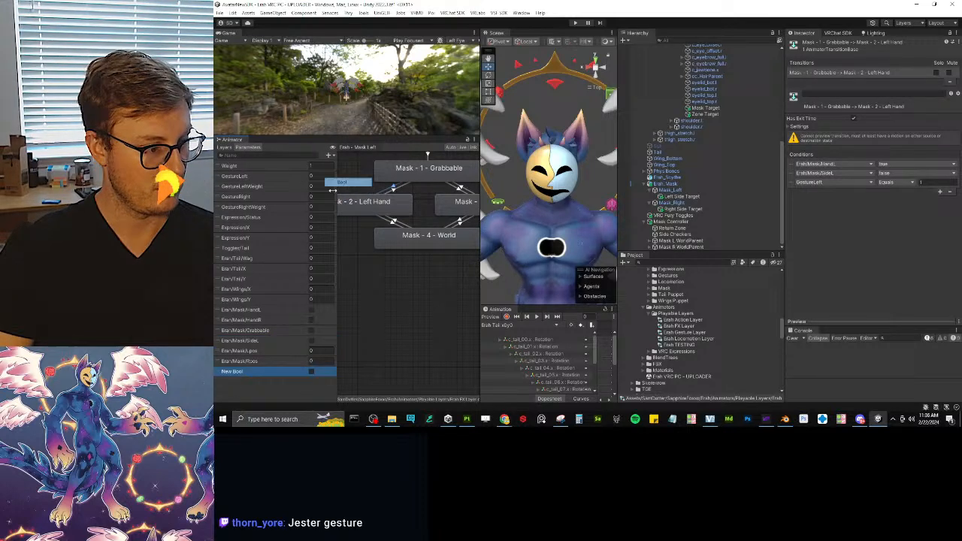
left_click(262, 342)
left_click(262, 342)
key("ctrl+c")
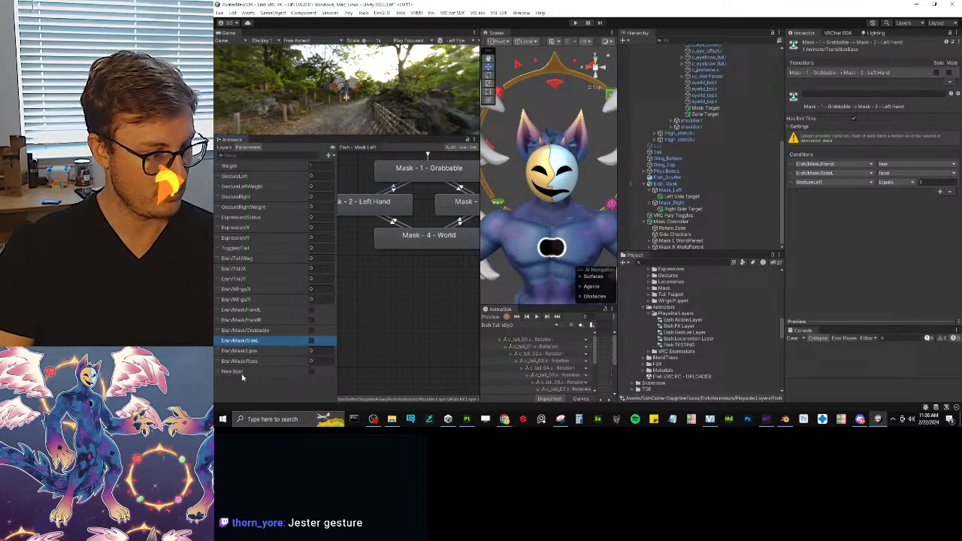
left_click(243, 373)
left_click(244, 374)
key("ctrl+v")
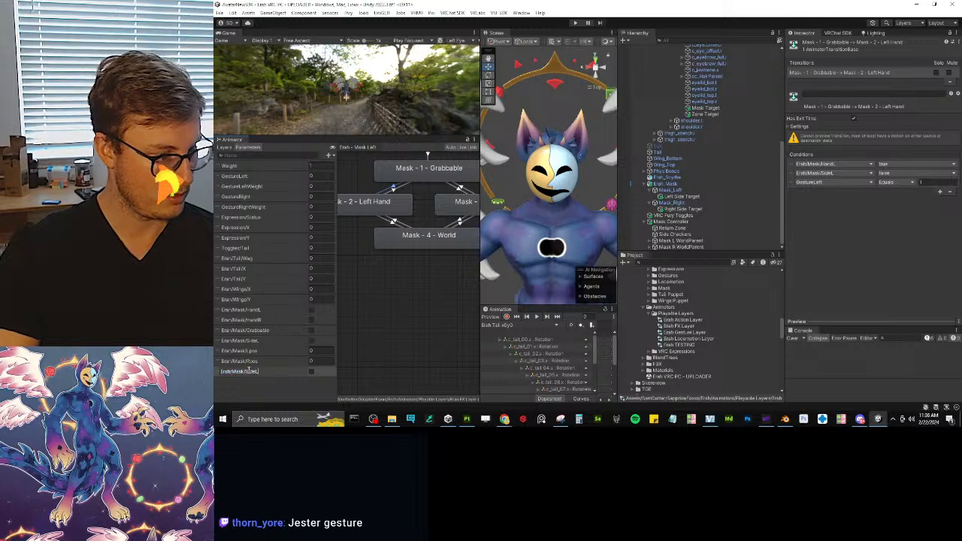
key("BackSpace")
type("R")
key("Return")
left_click_drag(249, 373, 248, 350)
Step: Set the Erah/Mask/SideL condition of the Grabbable to Left Hand transition to true
middle_click_drag(389, 191, 405, 231)
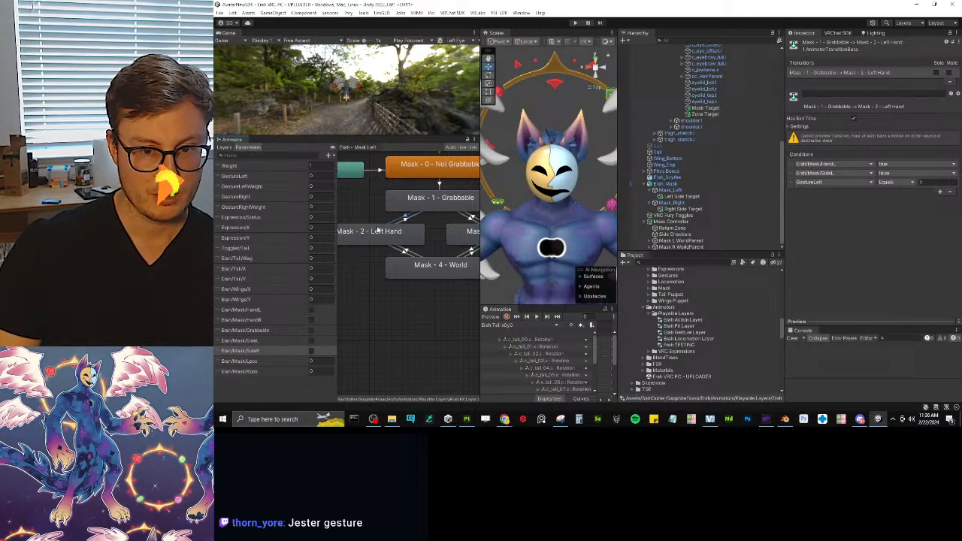
left_click(890, 175)
left_click(890, 182)
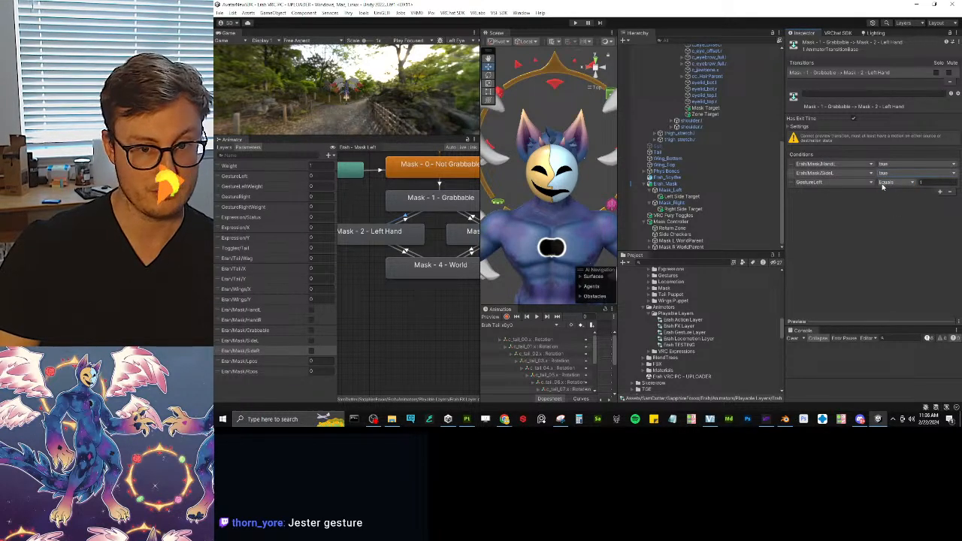
Step: Add an Erah/Mask/SideR false condition above GestureLeft in the Grabbable to Left Hand transition
left_click(940, 194)
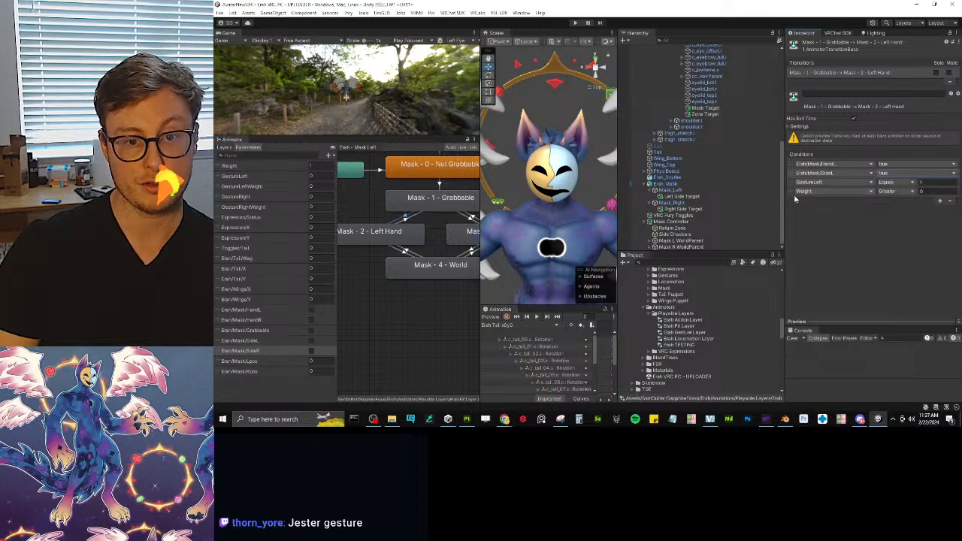
left_click_drag(793, 192, 794, 183)
left_click(842, 183)
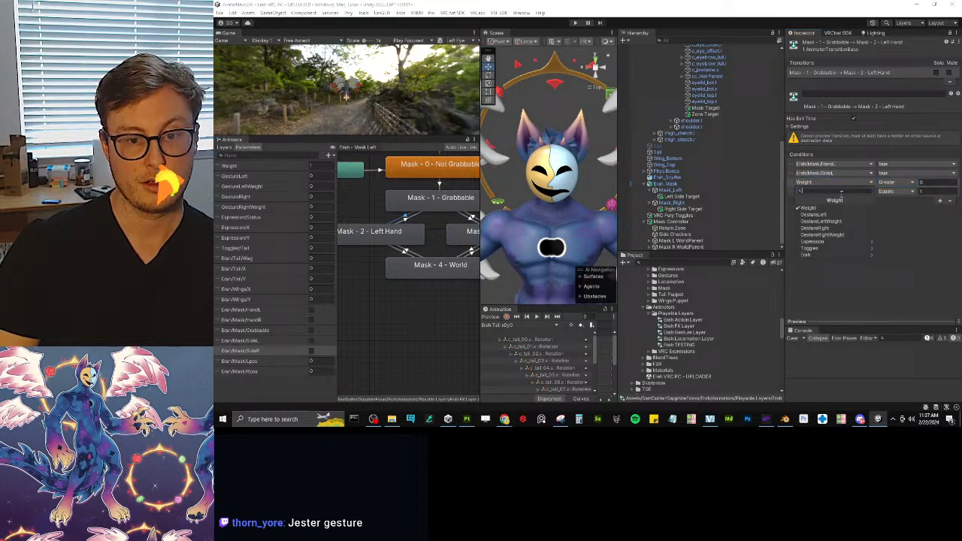
left_click(832, 255)
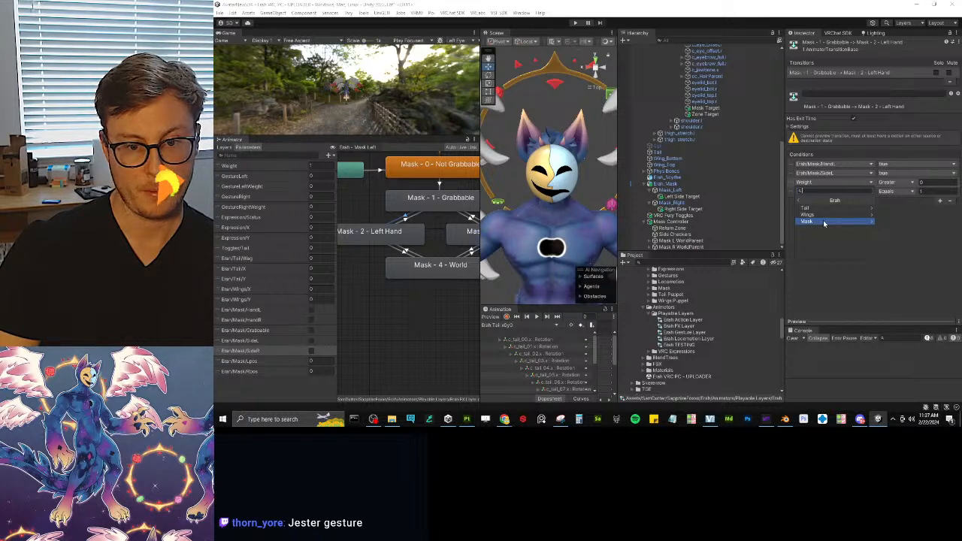
left_click(824, 223)
left_click(828, 236)
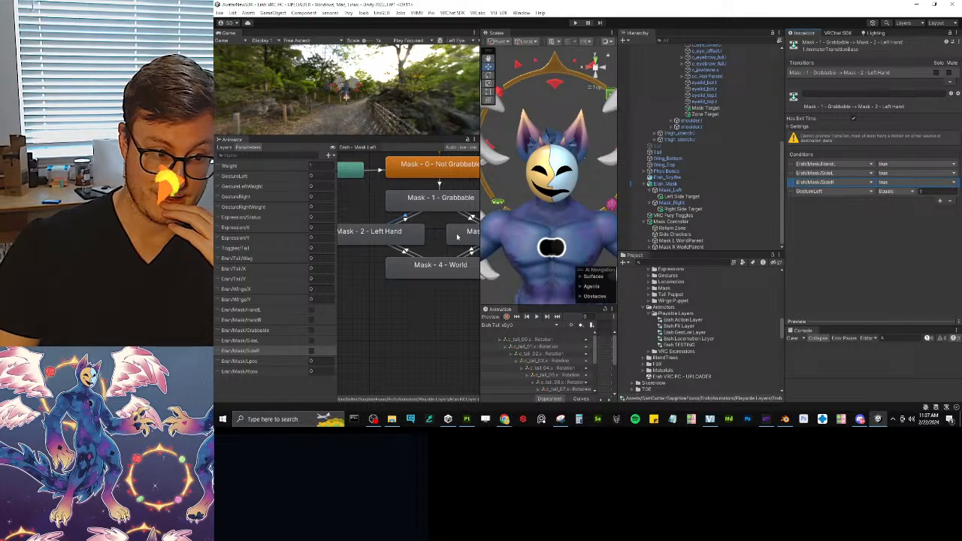
left_click(889, 183)
left_click(894, 199)
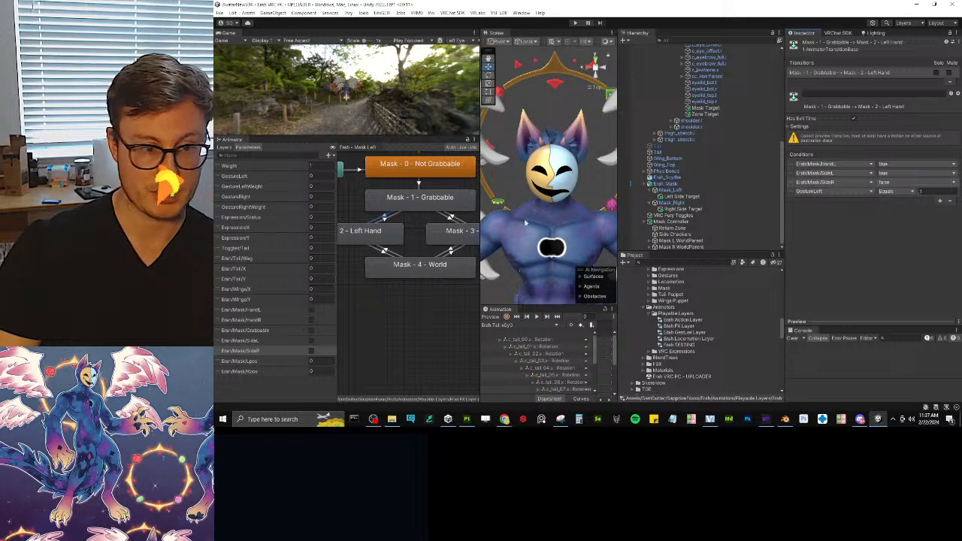
Step: Add an Erah/Mask/SideR true condition above GestureRight in the Grabbable to Right Hand transition
left_click(436, 216)
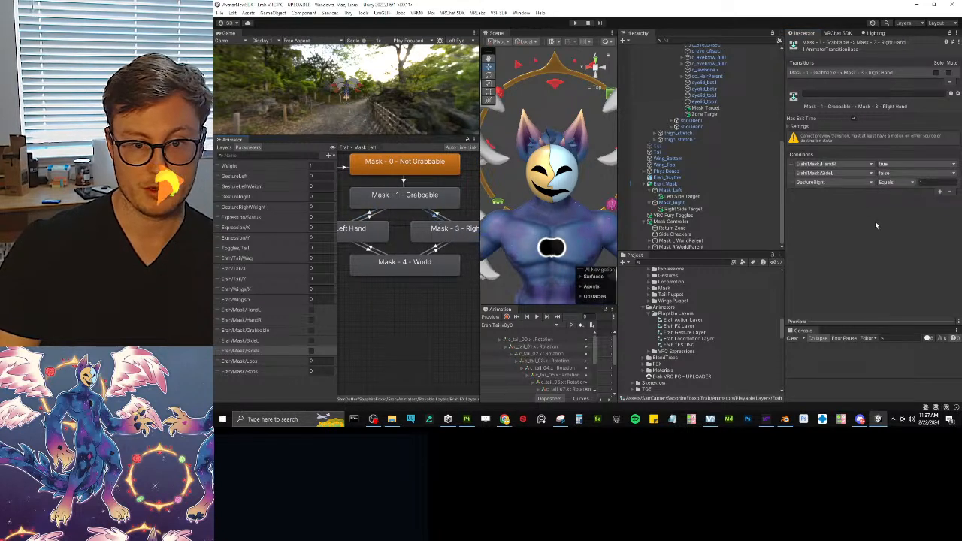
left_click(940, 191)
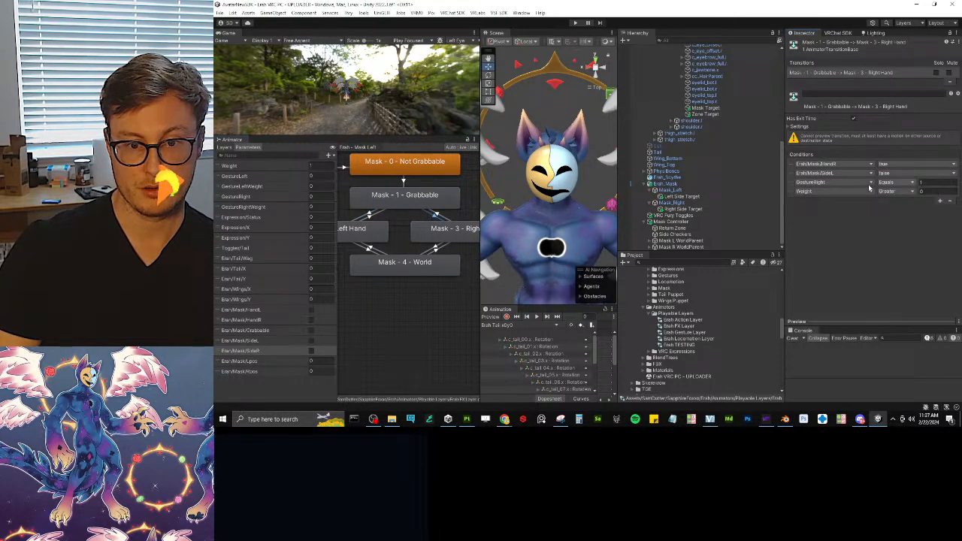
left_click_drag(795, 193, 794, 183)
left_click(824, 182)
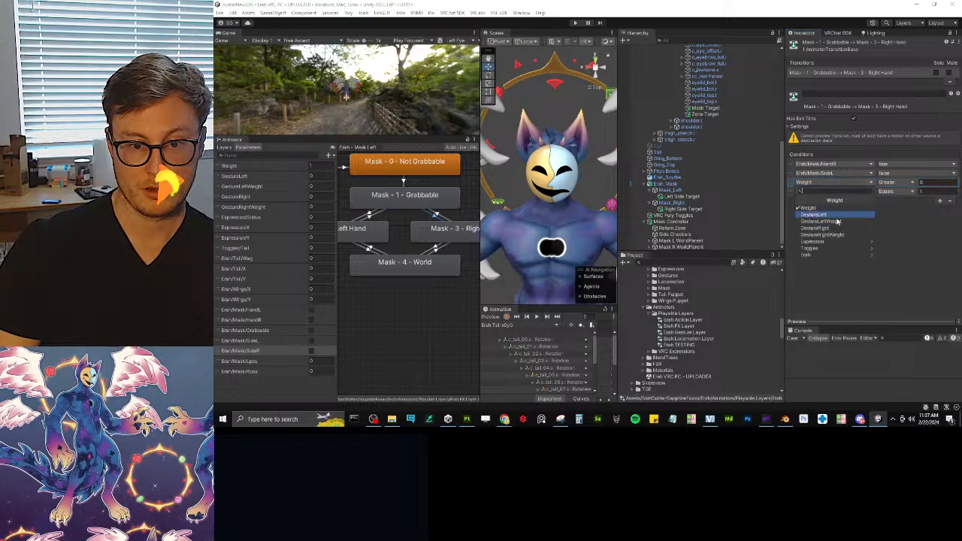
left_click(828, 255)
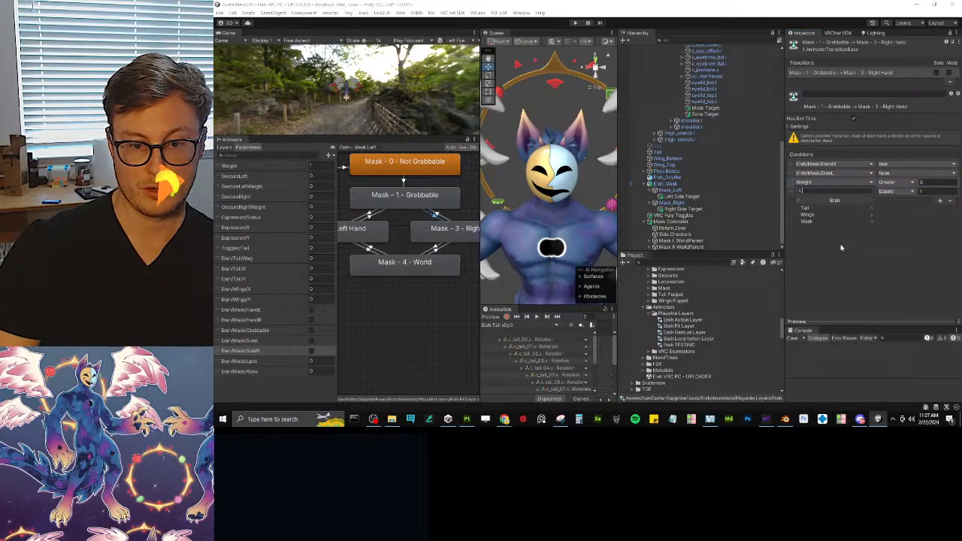
left_click(832, 221)
left_click(827, 234)
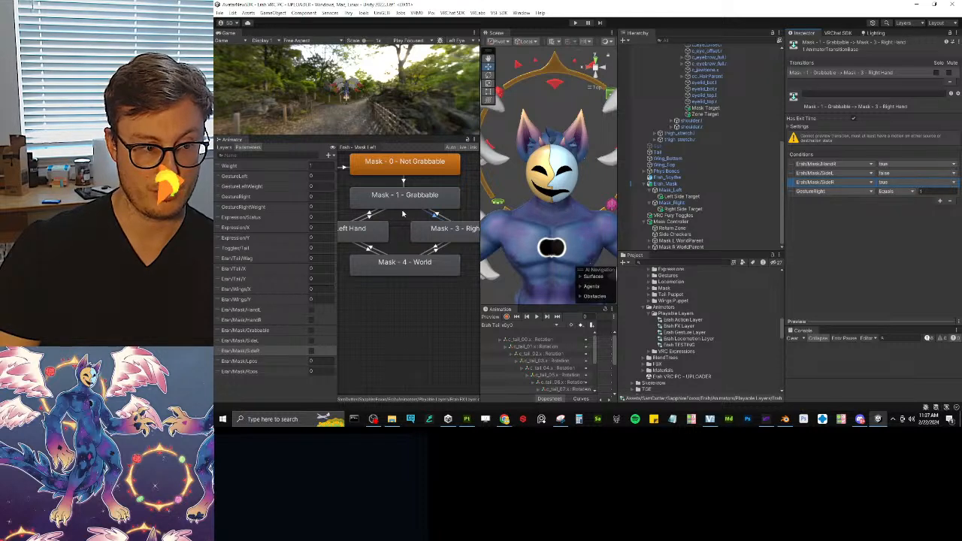
Step: Match the Grabbable to Right Hand side conditions to the left-hand transition, setting Erah/Mask/SideL to true and Erah/Mask/SideR to false
left_click(370, 216)
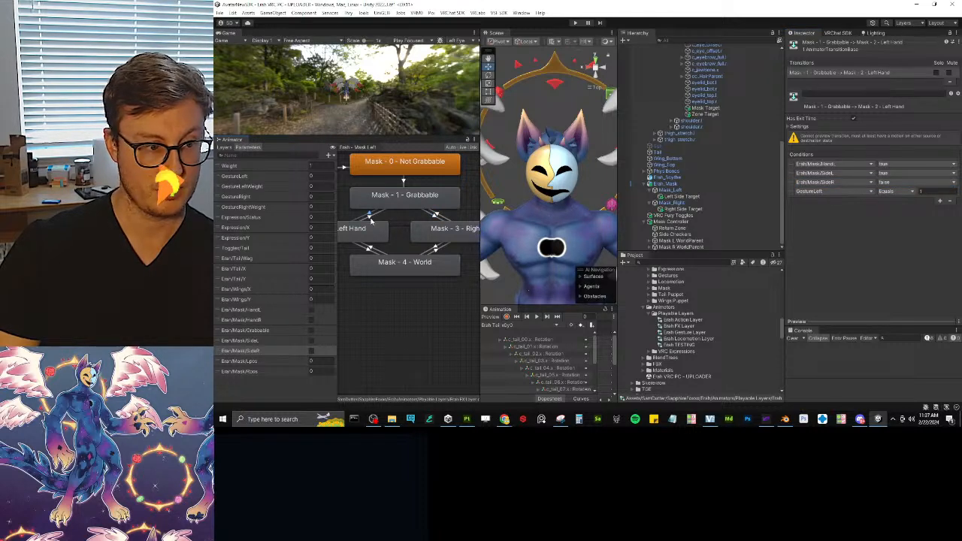
left_click(434, 217)
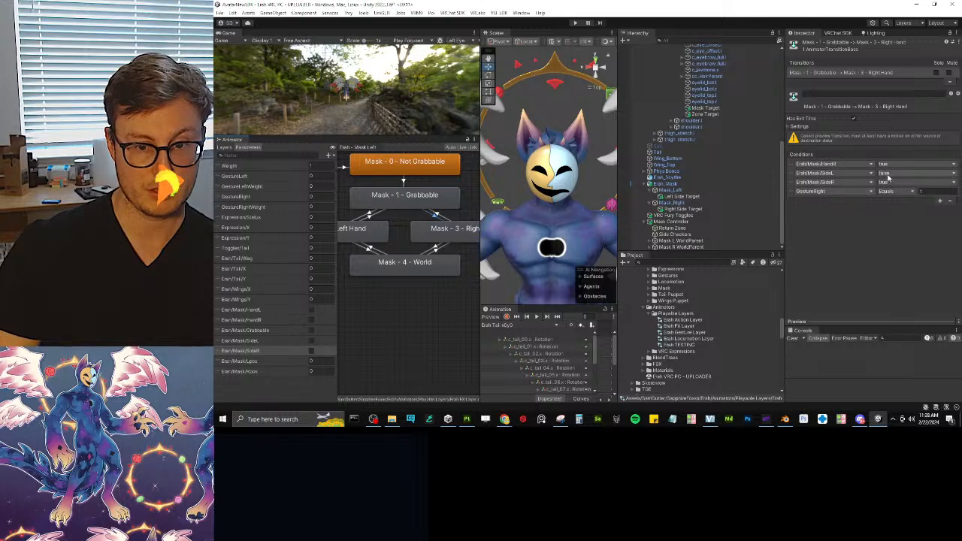
left_click(889, 182)
left_click(889, 183)
left_click(889, 183)
left_click(889, 199)
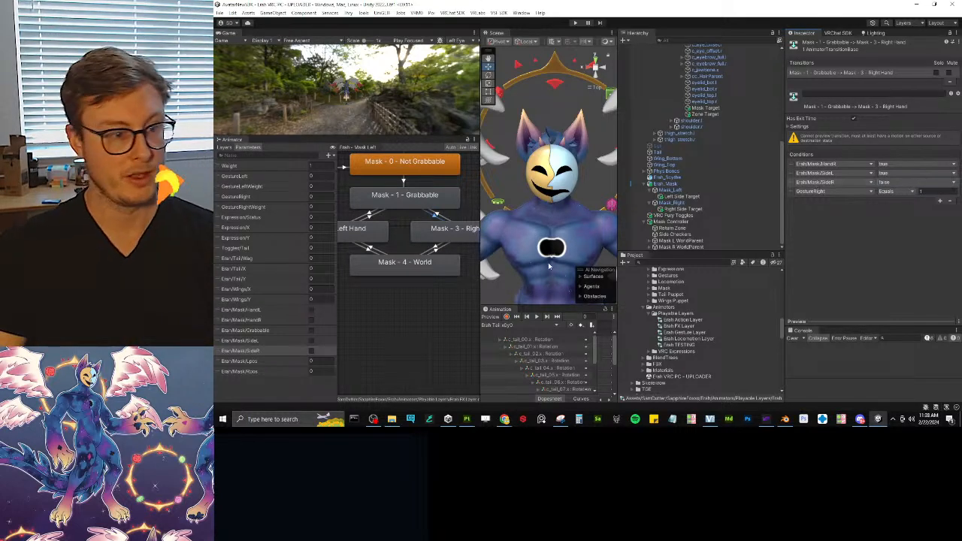
Step: Add an Erah/Mask/HandL true condition to the Left Hand to Grabbable transition
mouse_move(403, 241)
middle_mouse_down()
mouse_move(412, 224)
mouse_move(417, 246)
middle_mouse_up()
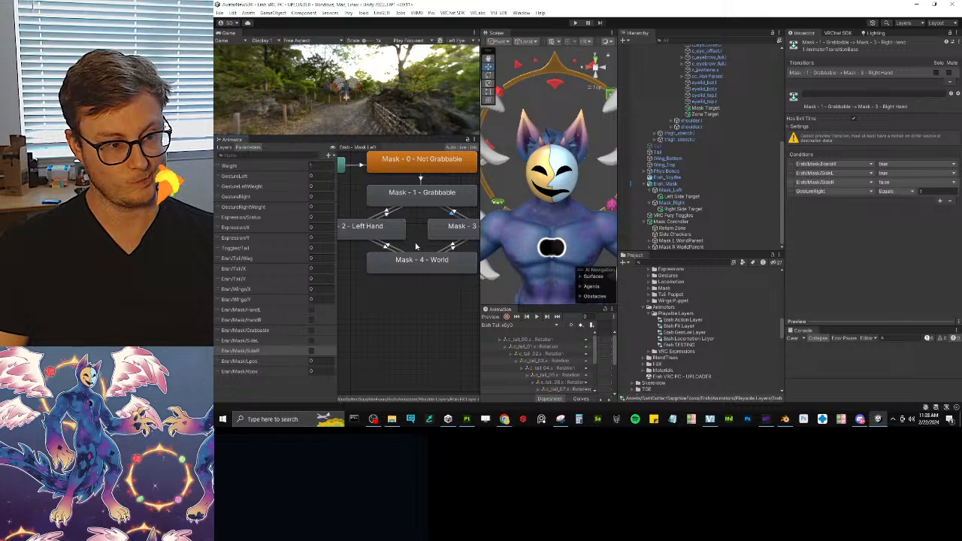
left_click(391, 217)
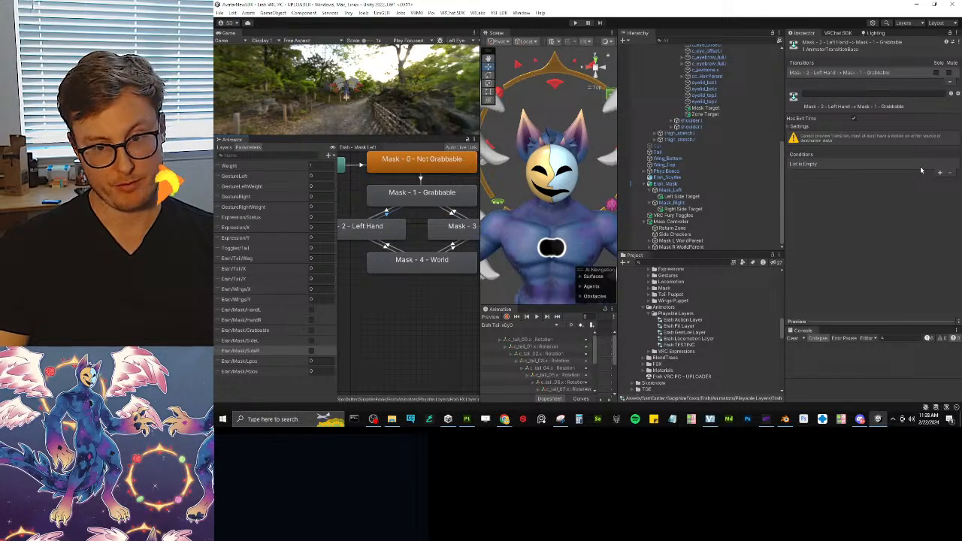
left_click(939, 174)
left_click(827, 164)
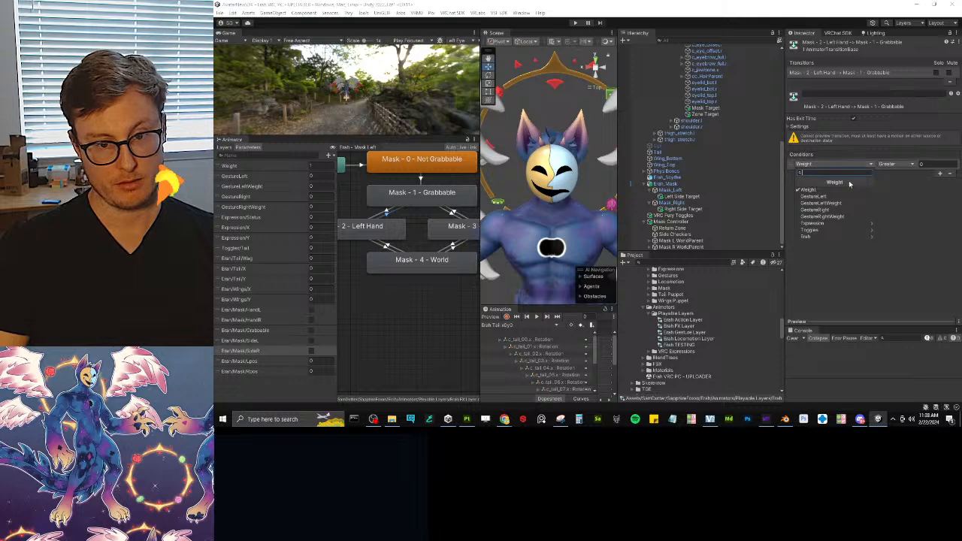
left_click(833, 236)
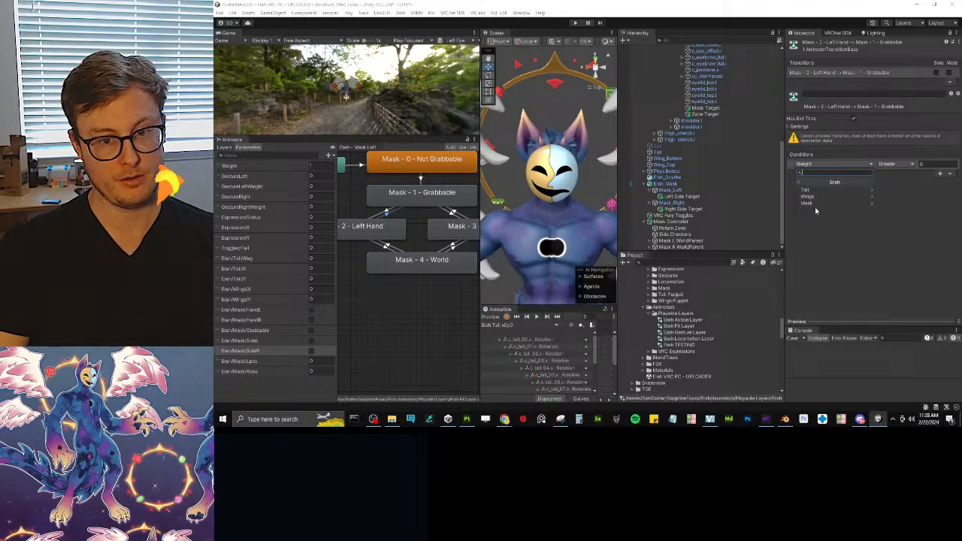
left_click(836, 203)
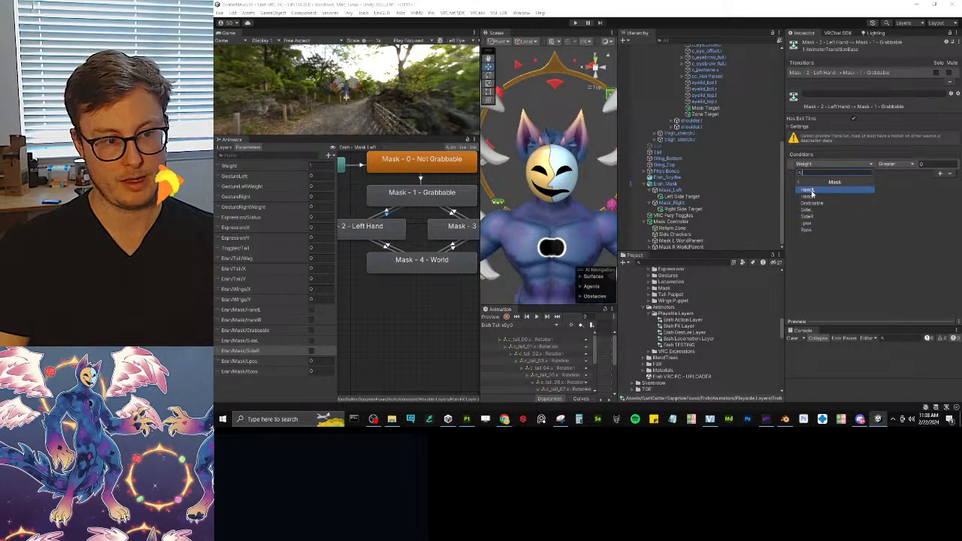
left_click(812, 193)
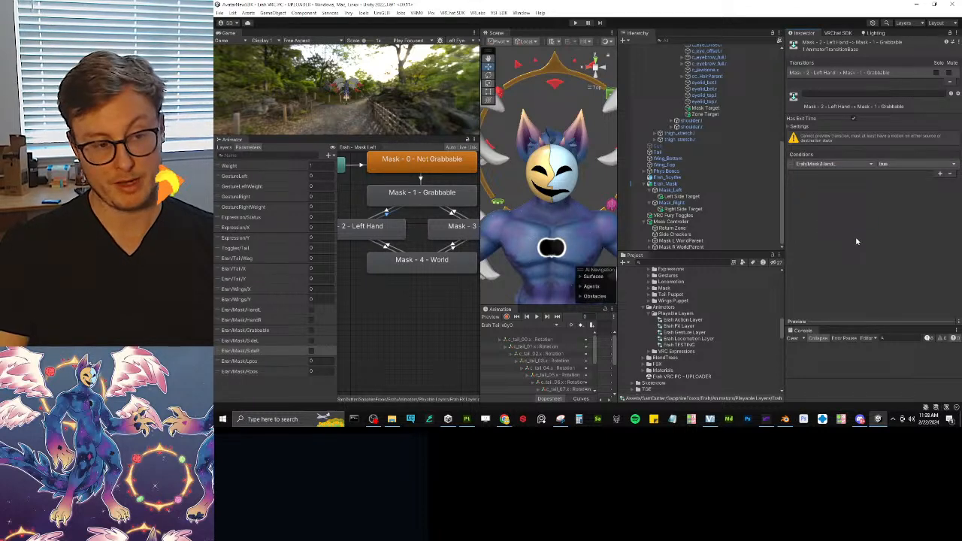
Step: Add a second condition to the Left Hand to Grabbable transition requiring GestureLeft Equals 0
left_click(940, 175)
left_click(834, 173)
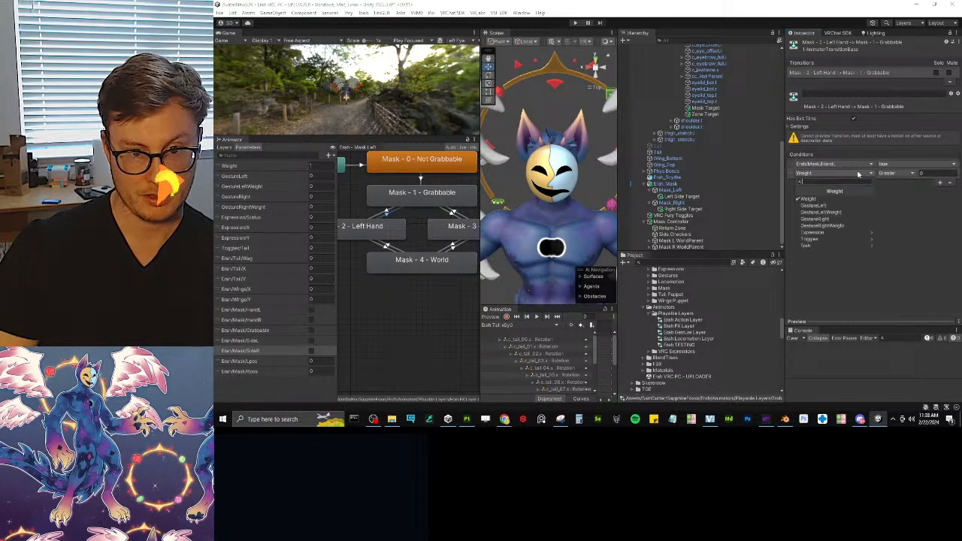
left_click(835, 205)
left_click(897, 178)
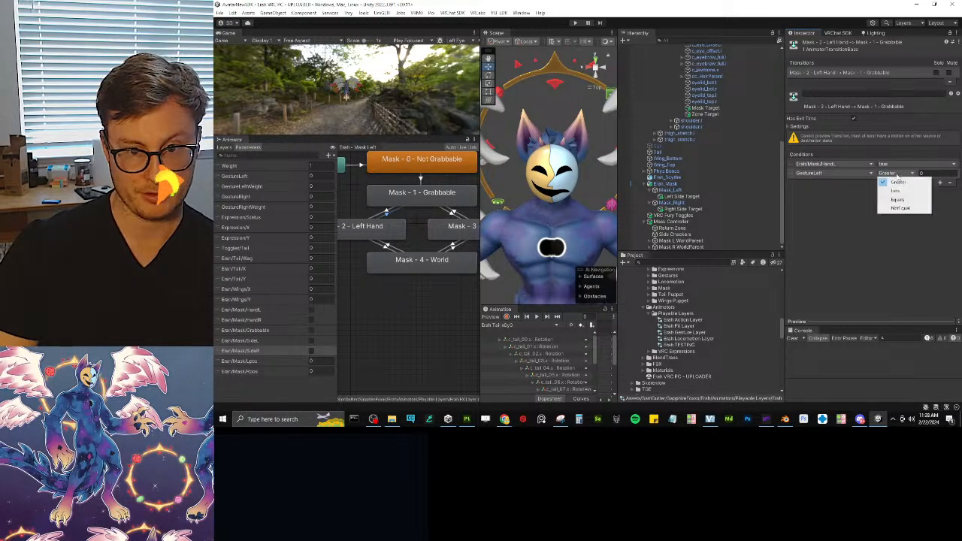
left_click(899, 199)
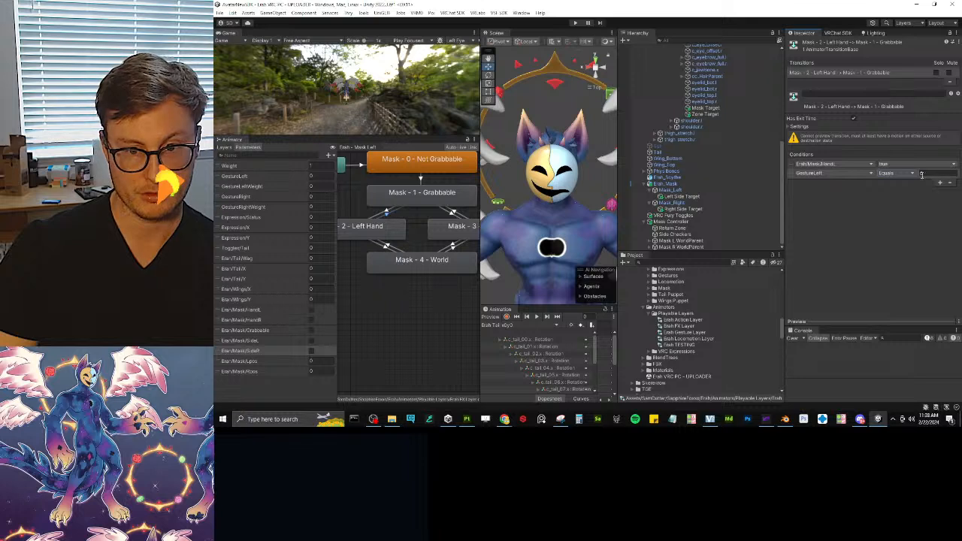
left_click(895, 173)
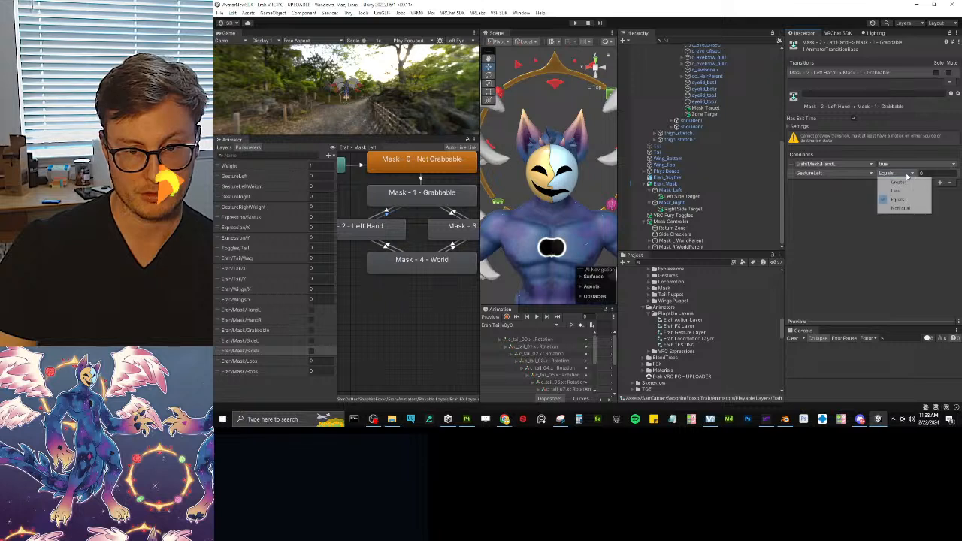
left_click(827, 221)
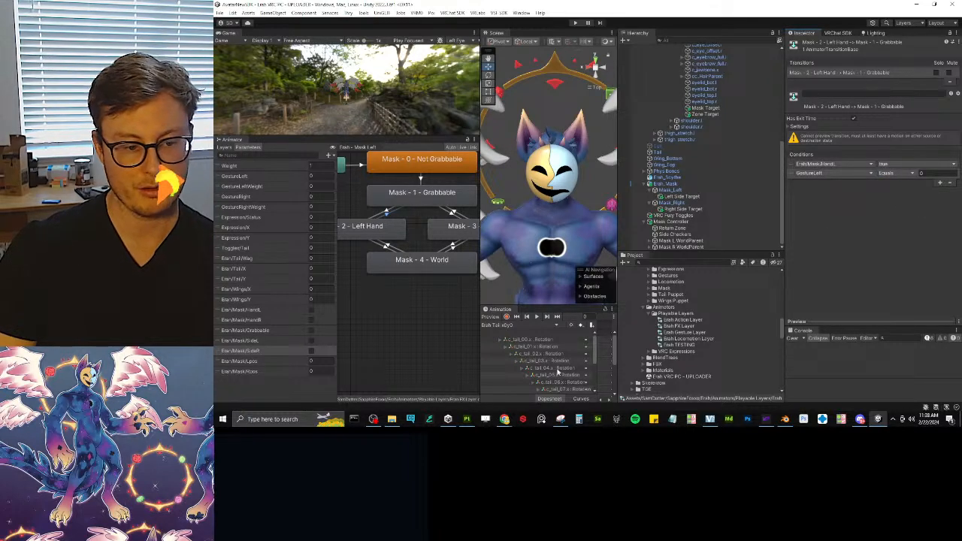
Step: Switch to Chrome and look up the gesture Animator Parameters in the VRChat documentation through the Gesture Toggle page
mouse_move(505, 419)
left_click(526, 383)
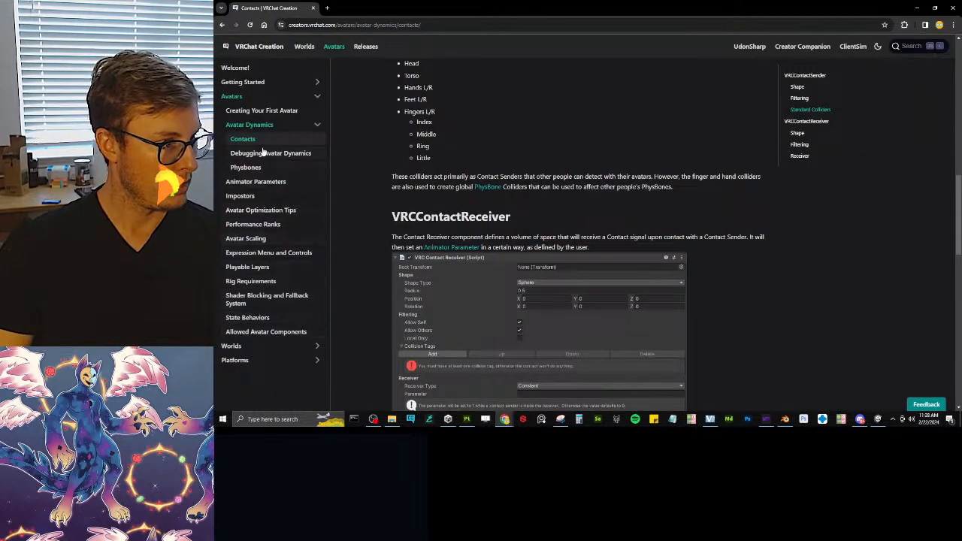
scroll(264, 152, "up", 8)
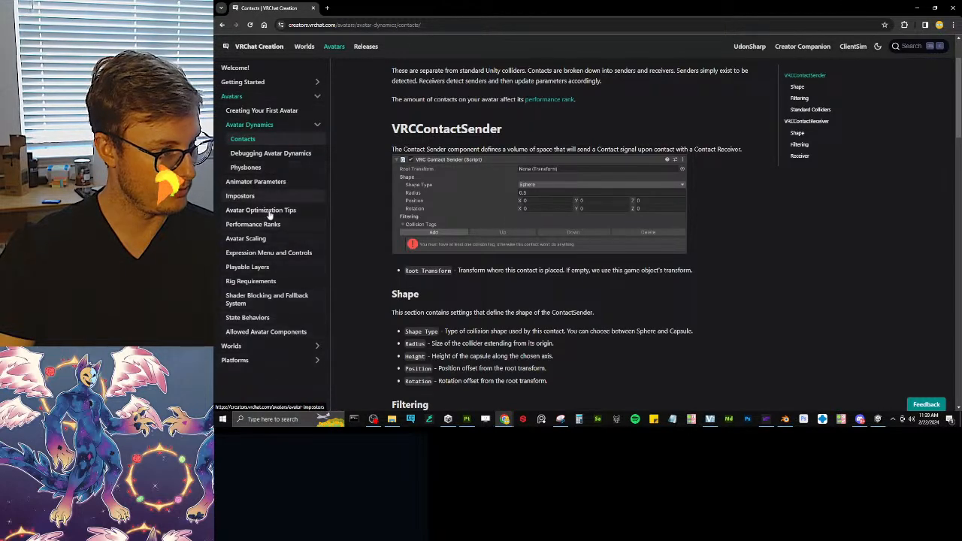
left_click(242, 82)
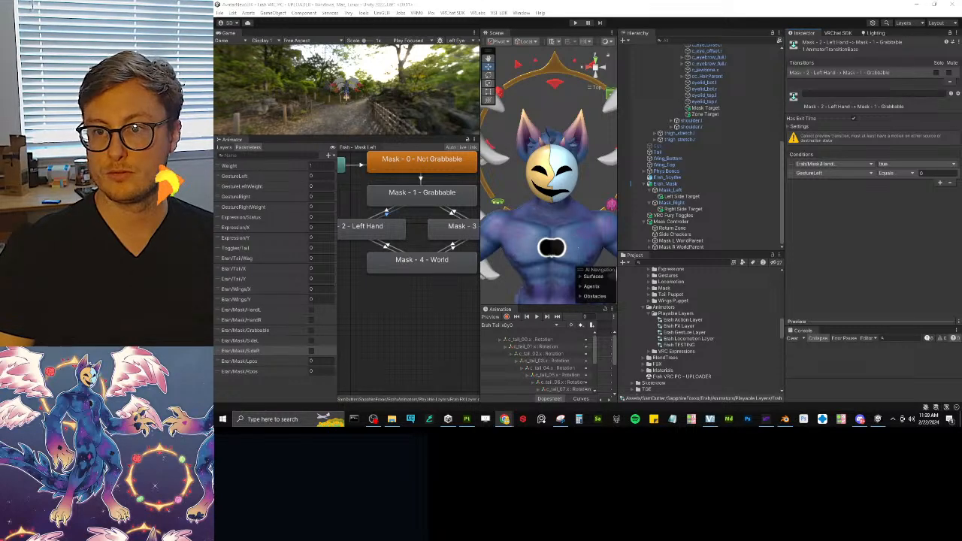
left_click_drag(961, 15, 458, 1)
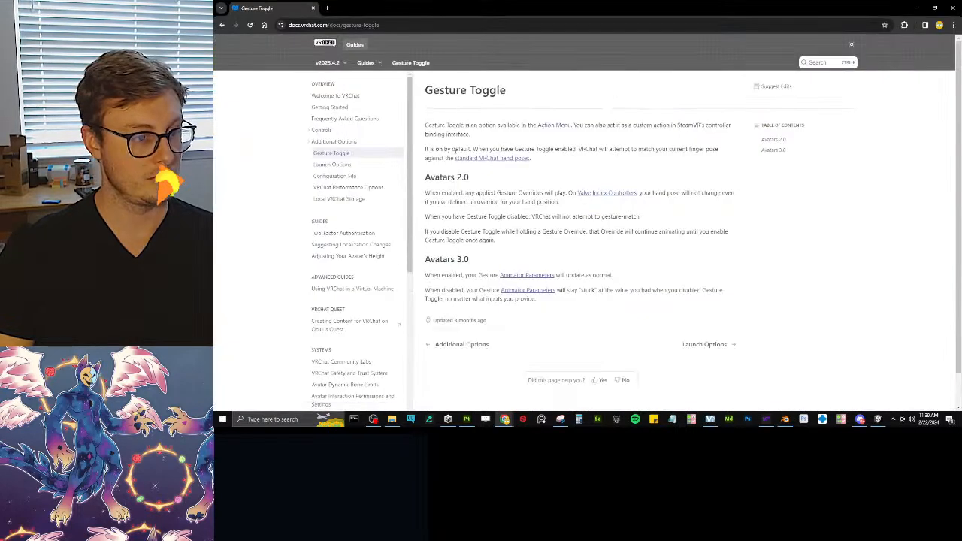
left_click(518, 276)
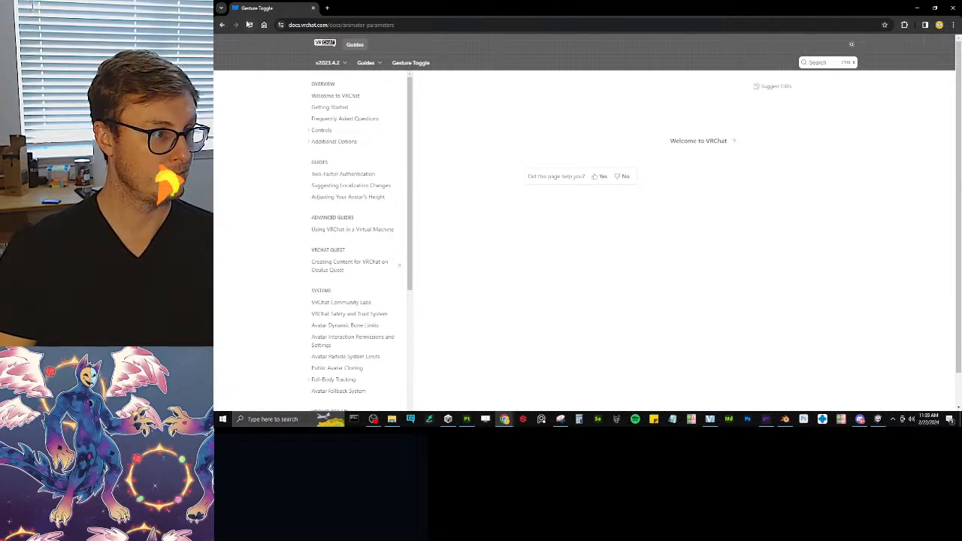
Step: Look up the index values for GestureLeft and GestureRight in the Animator Parameters documentation
left_click(250, 25)
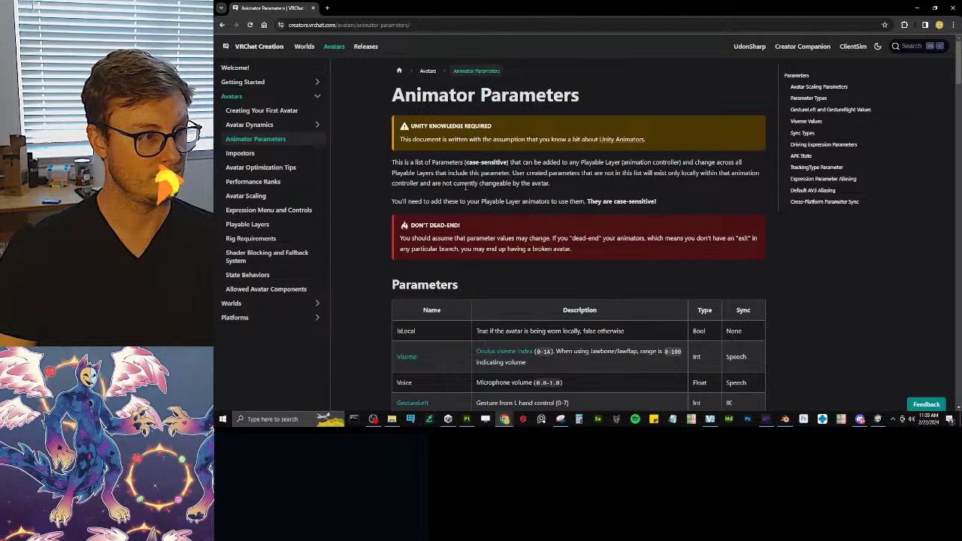
scroll(469, 192, "down", 4)
scroll(414, 173, "up", 3)
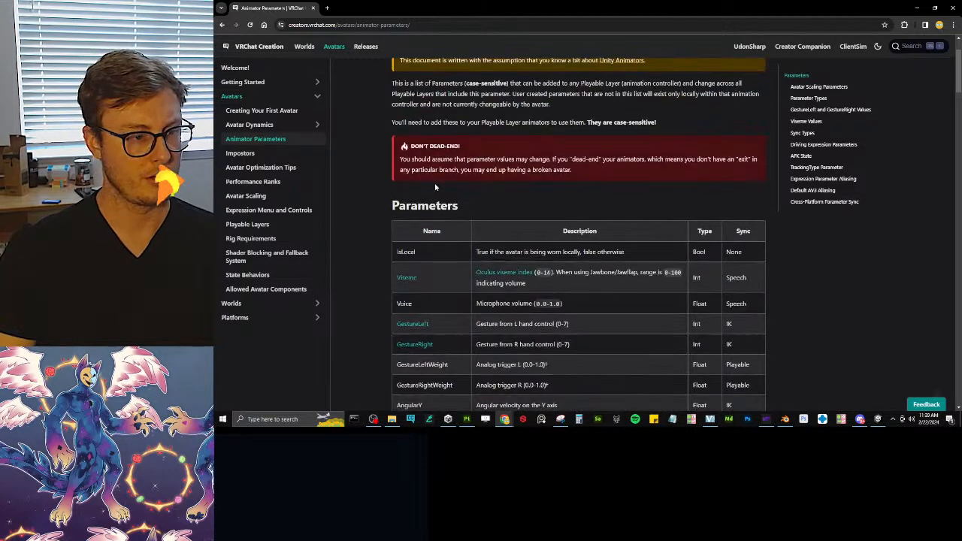
scroll(430, 206, "down", 3)
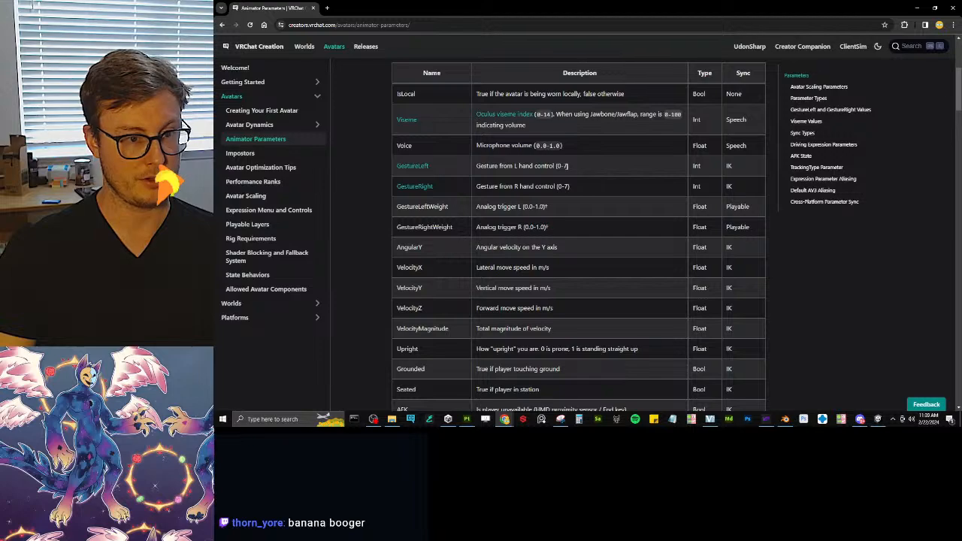
scroll(649, 197, "down", 15)
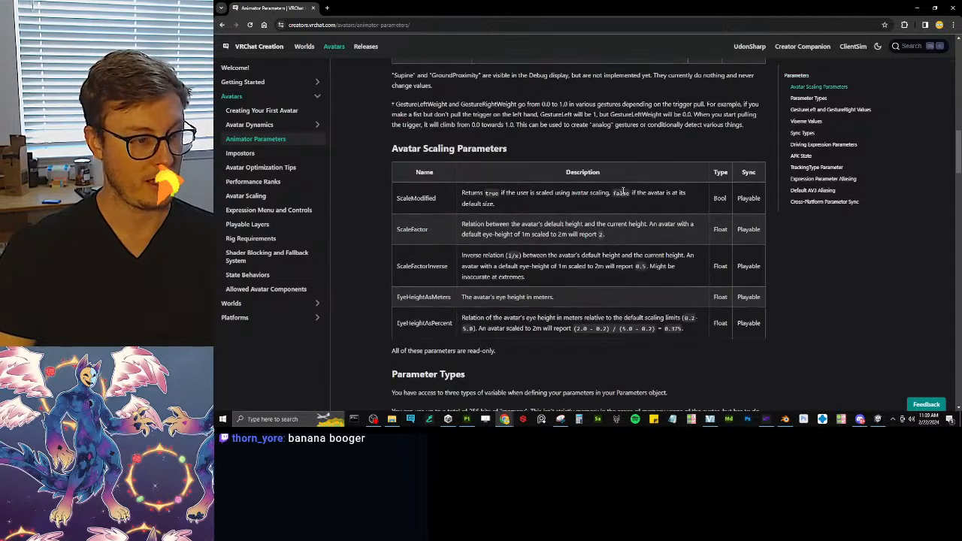
scroll(622, 193, "down", 3)
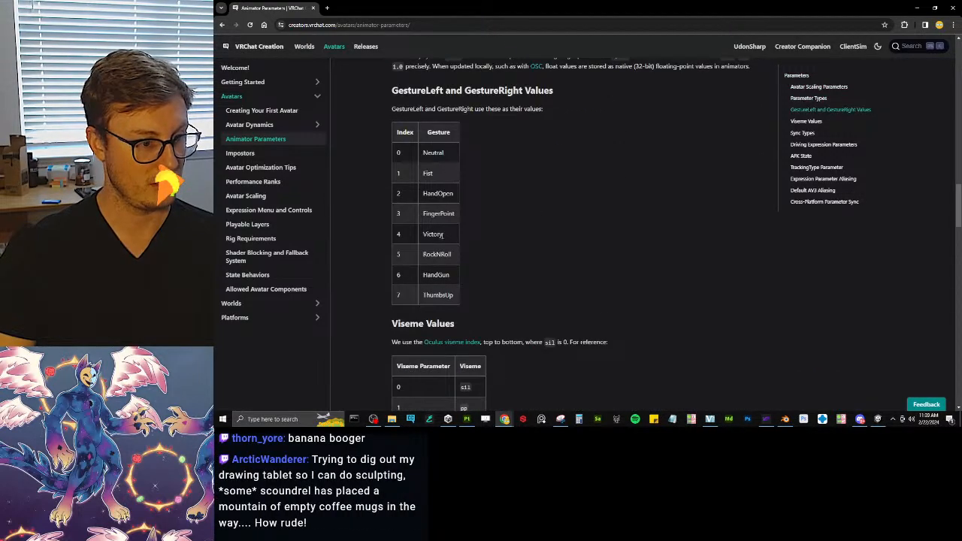
double_click(434, 193)
left_click(729, 280)
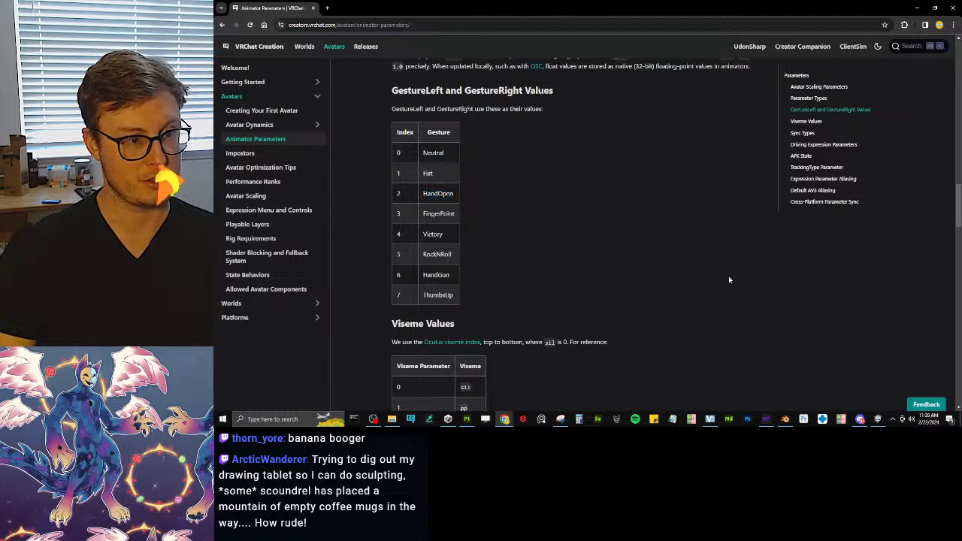
Step: Switch to Unity and set the GestureLeft condition of the Mask - 2 - Left Hand to Mask - 1 - Grabbable transition to 2
left_click(878, 419)
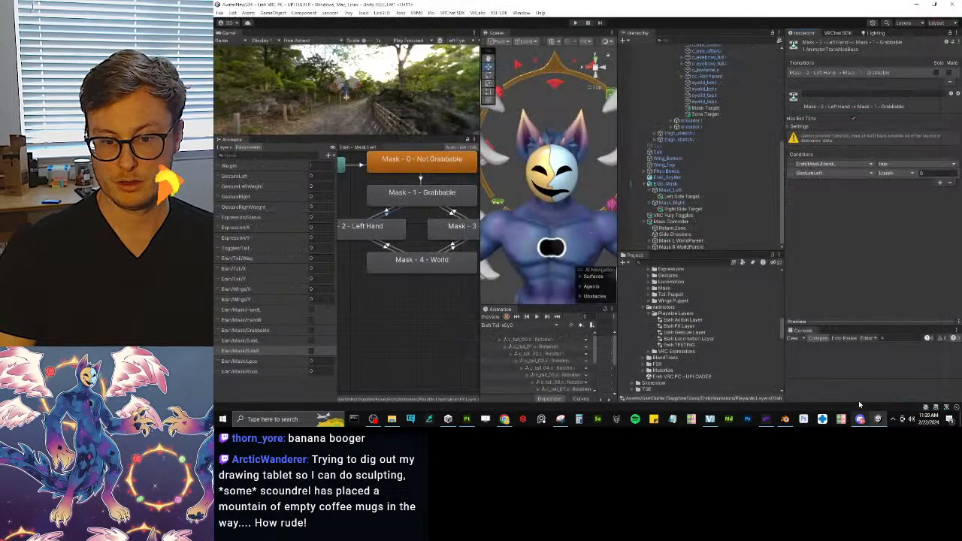
left_click(928, 173)
type("2")
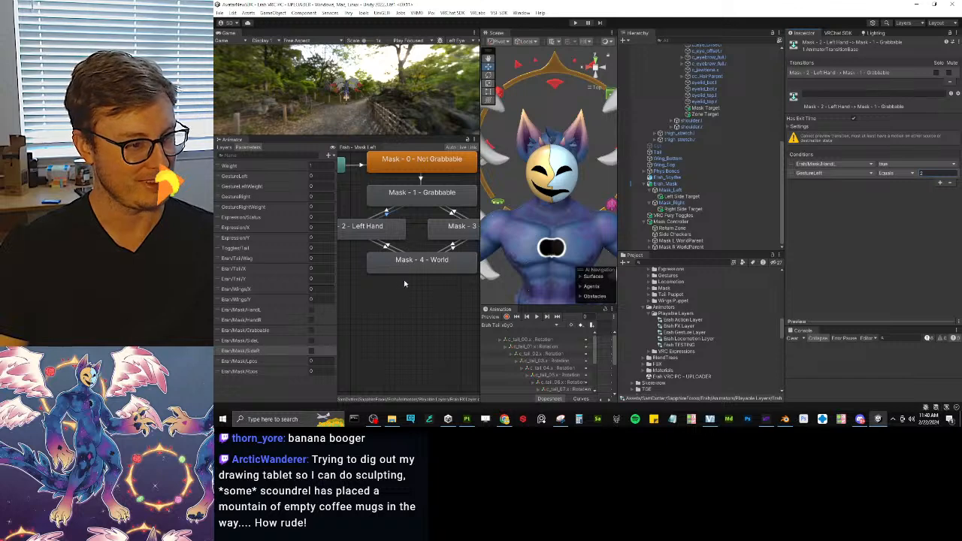
Step: Add the condition GestureRight Equals 2 to the transition from Mask - 3 - Right Hand to Mask - 1 - Grabbable
left_click(453, 214)
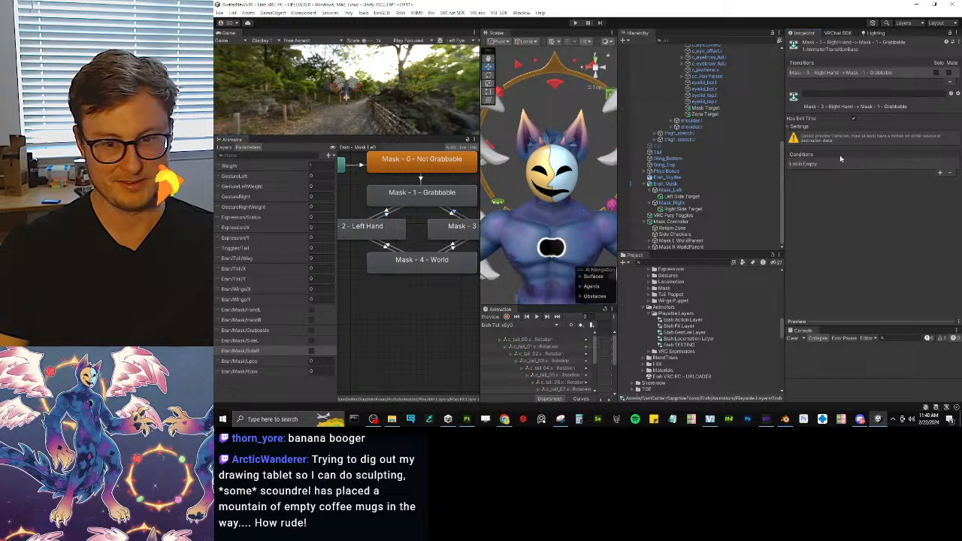
left_click(940, 173)
left_click(840, 164)
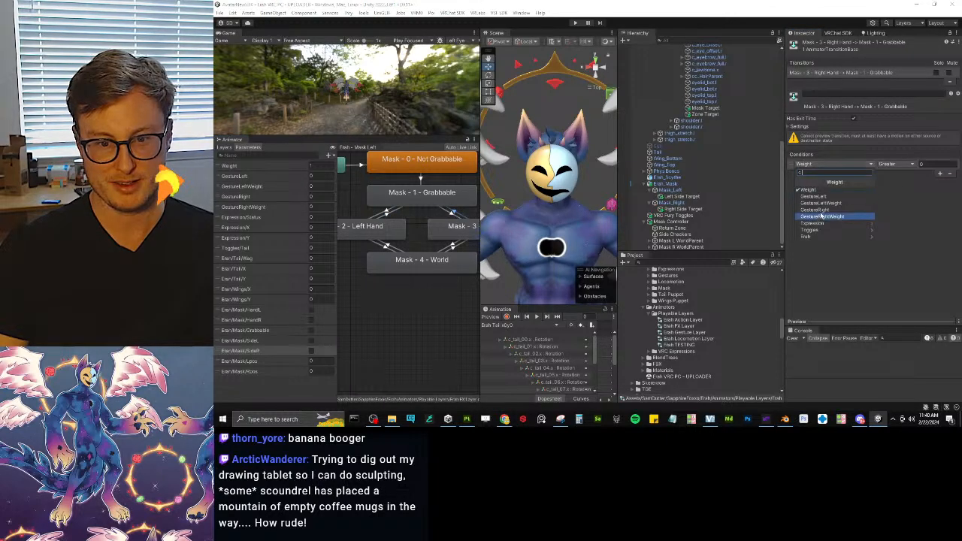
left_click(826, 211)
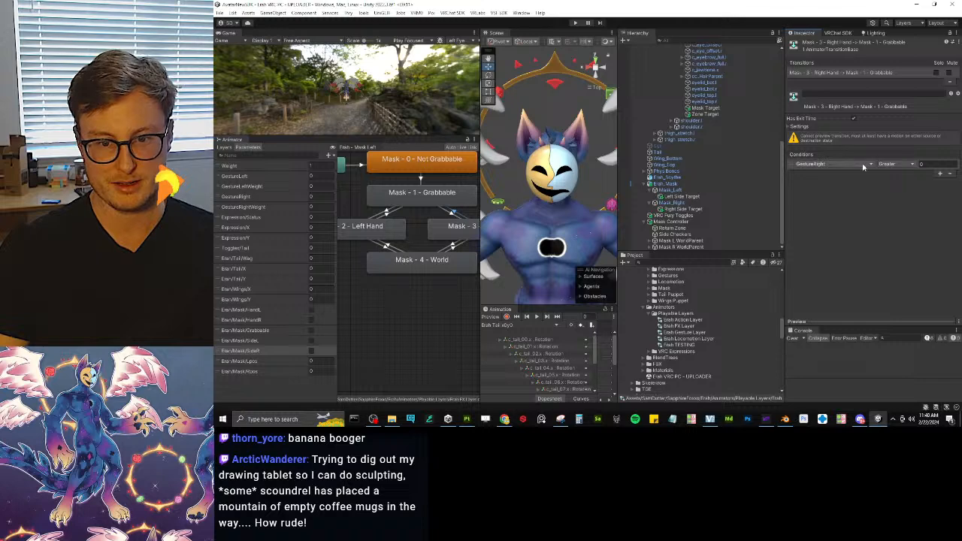
left_click(860, 166)
left_click(904, 164)
left_click(904, 164)
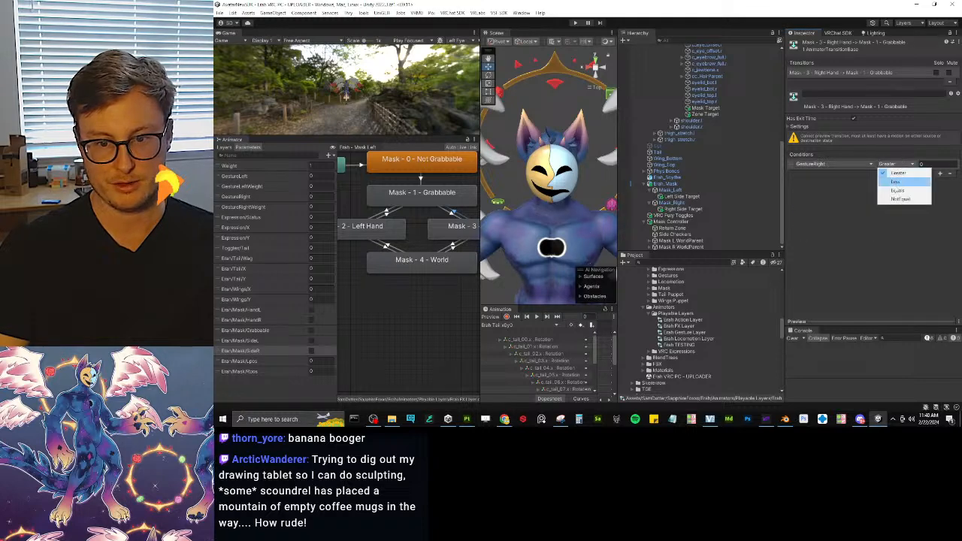
left_click(899, 190)
left_click(924, 163)
type("2")
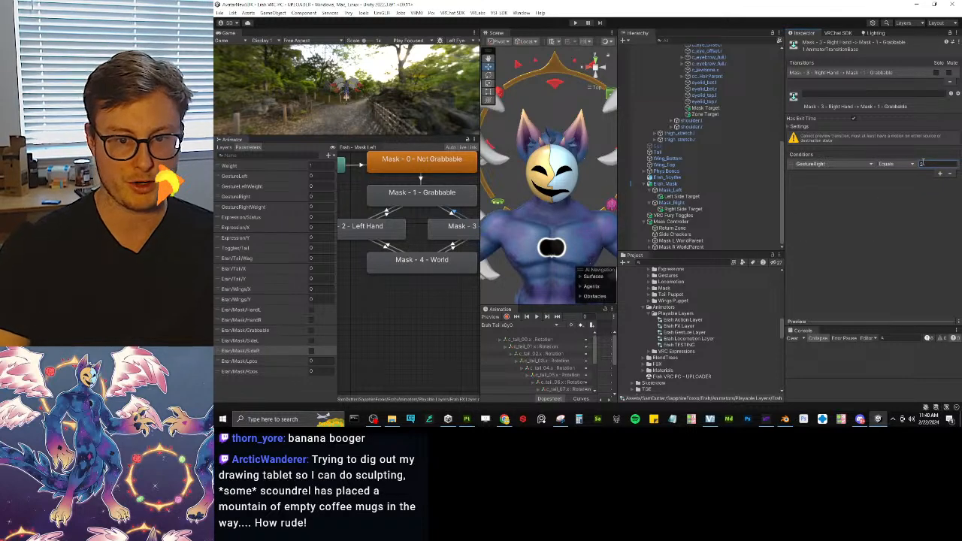
Step: Add a second condition, Erah/Mask/HandR true, to the Right Hand to Grabbable transition and check the matching Left Hand transition
left_click(940, 174)
left_click(809, 174)
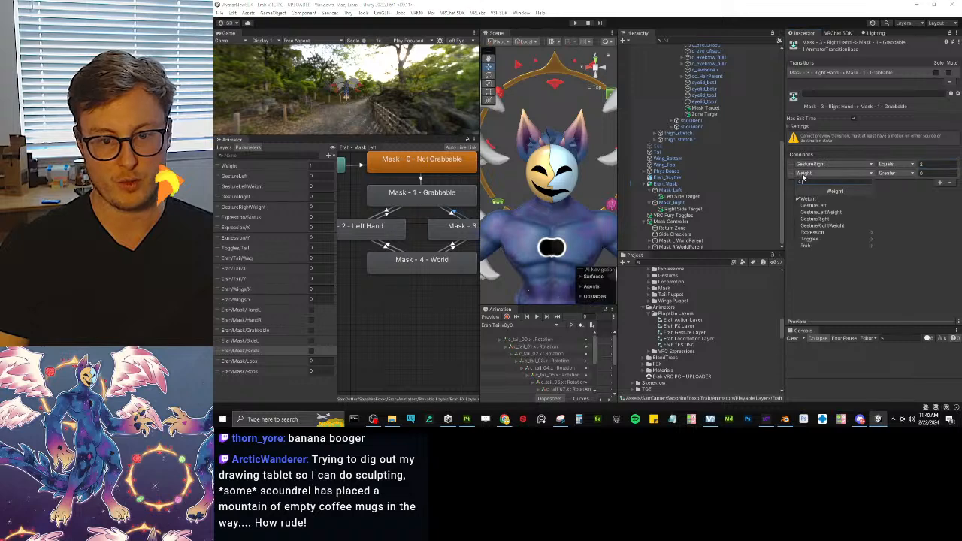
left_click(821, 242)
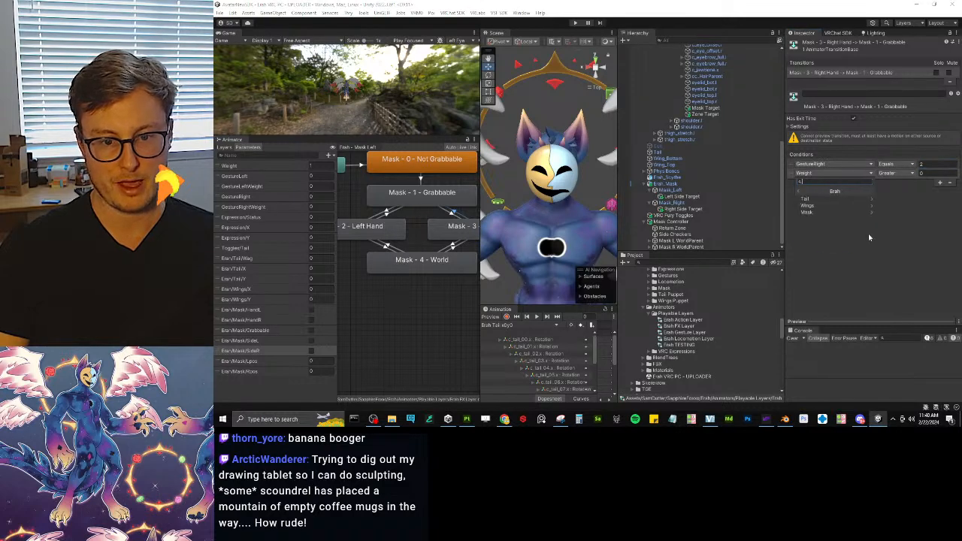
left_click(827, 213)
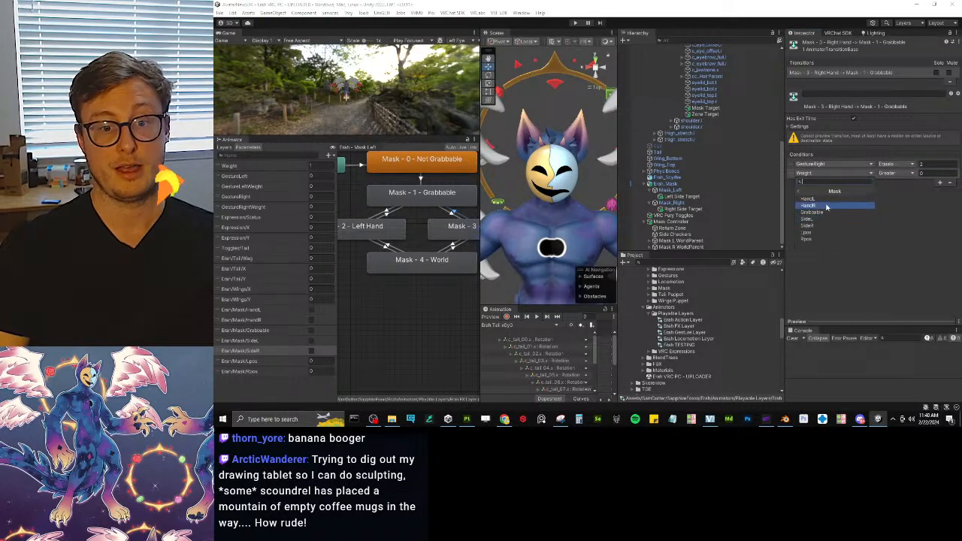
left_click(827, 207)
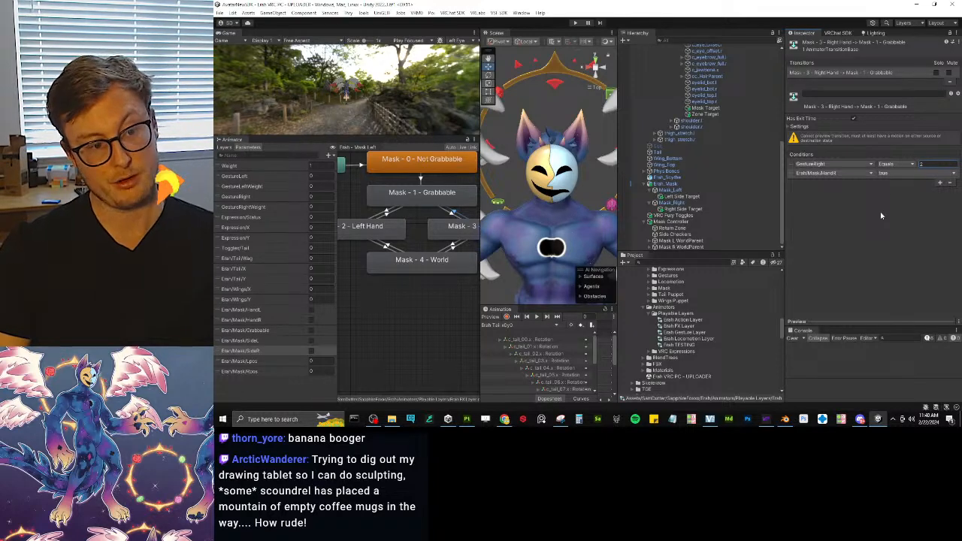
scroll(413, 250, "down", 3)
scroll(410, 249, "up", 2)
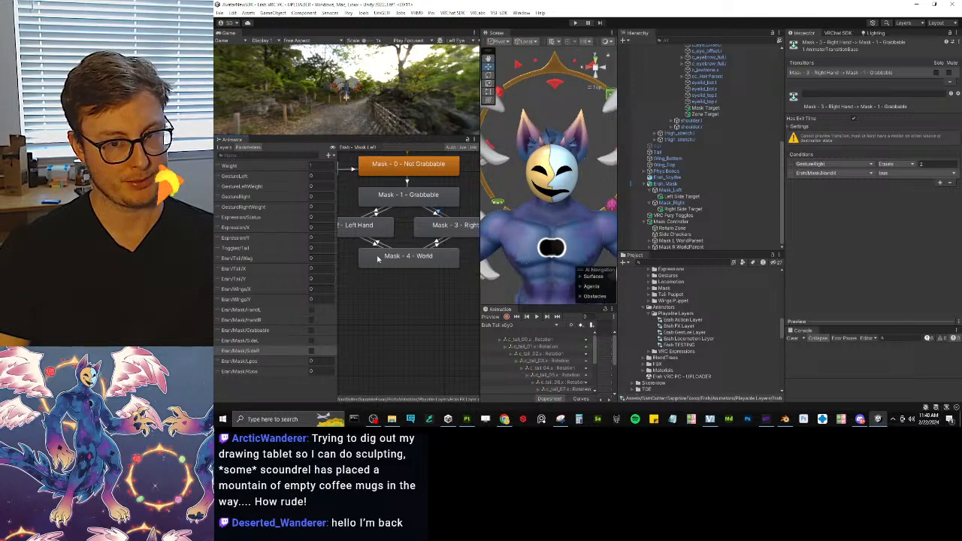
left_click(377, 215)
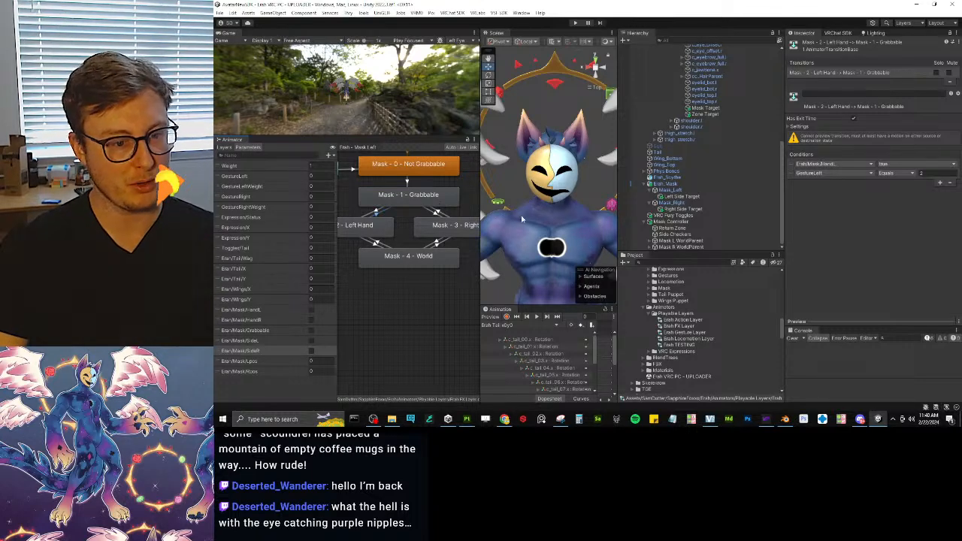
Step: Examine the avatar's chest, torso and legs up close from several angles in the scene
scroll(522, 219, "up", 3)
left_click_drag(523, 219, 572, 182, "alt")
scroll(553, 189, "up", 3)
left_click(561, 201)
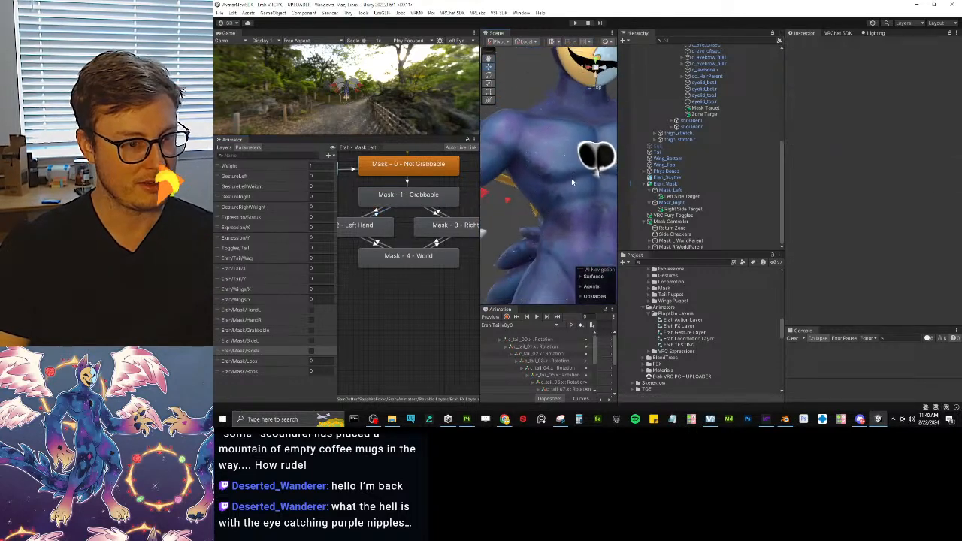
scroll(557, 178, "up", 4)
scroll(553, 173, "down", 4)
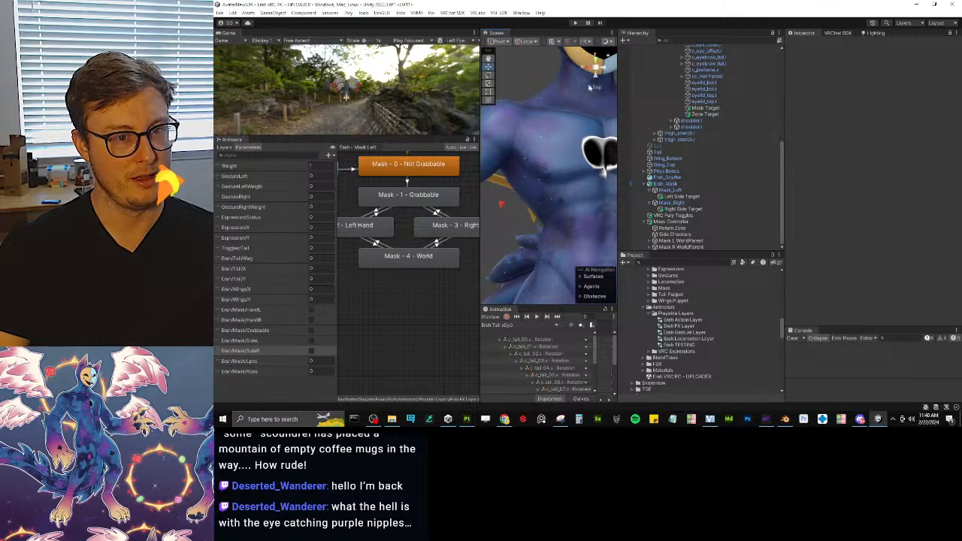
left_click(595, 71)
left_click_drag(554, 130, 815, 183, "alt")
scroll(549, 187, "up", 3)
scroll(728, 177, "down", 2)
left_click_drag(727, 176, 677, 135, "alt")
scroll(633, 196, "down", 3)
middle_click_drag(632, 196, 629, 113)
left_click_drag(629, 120, 634, 185, "alt")
scroll(621, 169, "up", 3)
middle_click_drag(662, 185, 619, 193)
scroll(619, 193, "up", 4)
left_click_drag(620, 216, 636, 149, "alt")
left_click_drag(633, 89, 623, 122, "alt")
scroll(622, 123, "down", 3)
scroll(622, 124, "down", 3)
middle_click_drag(622, 124, 730, 198)
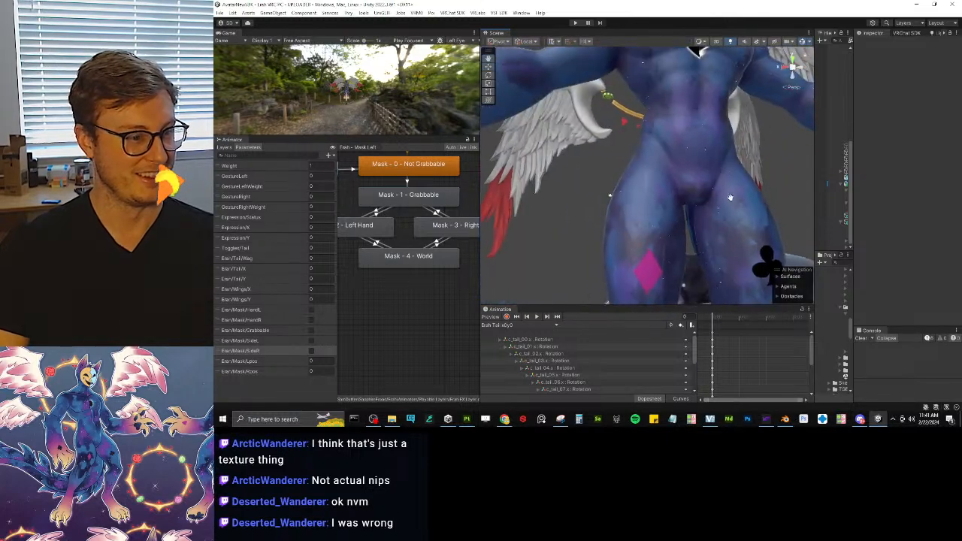
Step: Enlarge the Animator, Hierarchy and Inspector areas, select the Mask - 2 - Left Hand to Mask - 4 - World transition, and reframe the avatar's upper body
left_click_drag(482, 276, 563, 276)
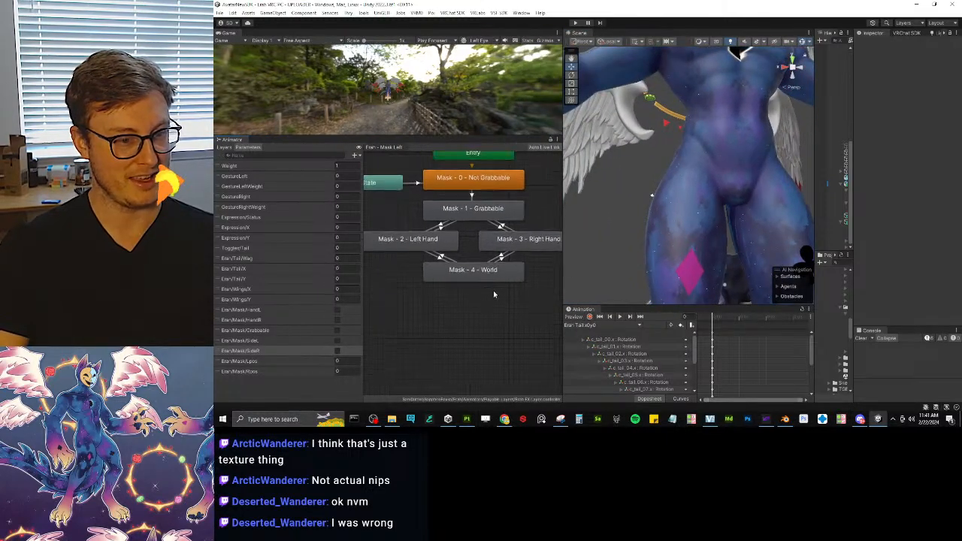
left_click(440, 259)
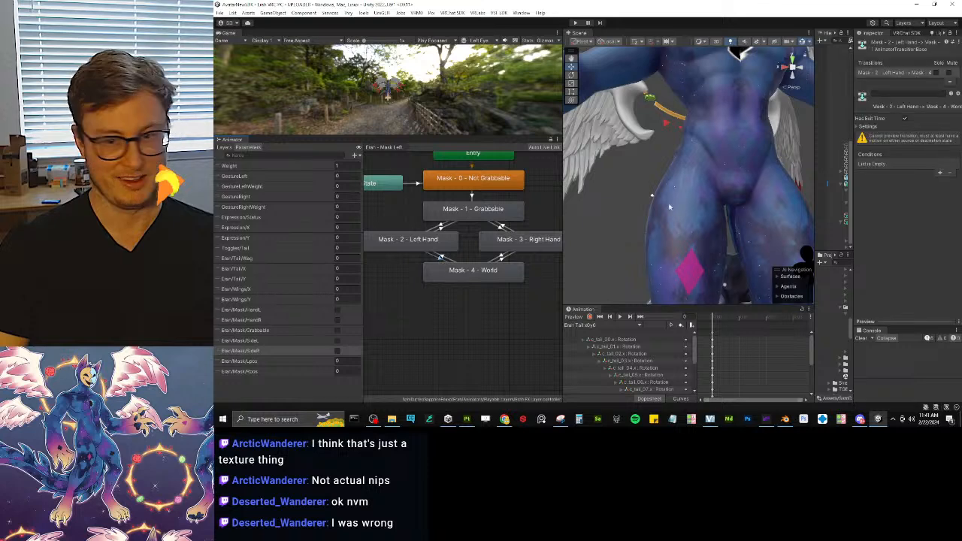
left_click_drag(813, 197, 712, 211)
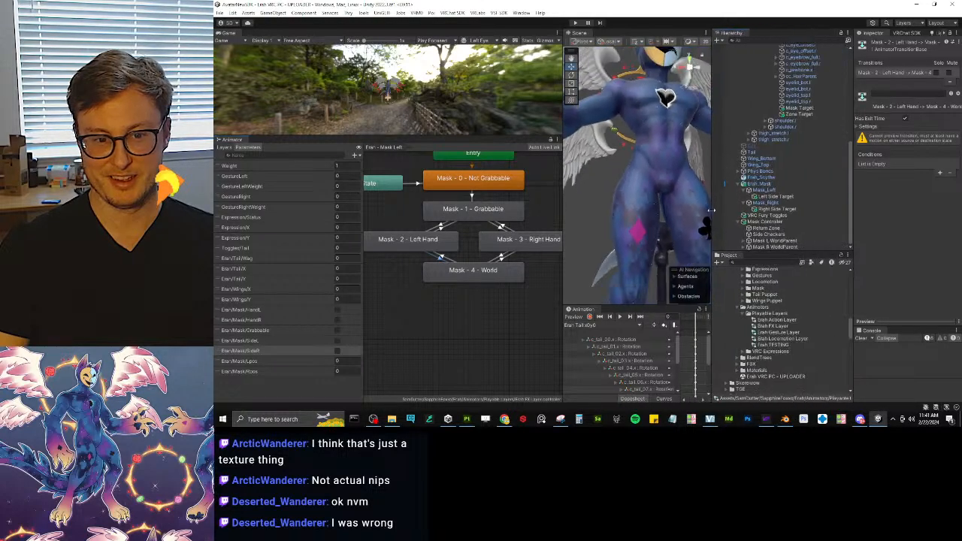
left_click_drag(854, 191, 824, 193)
left_click_drag(669, 129, 655, 145, "alt")
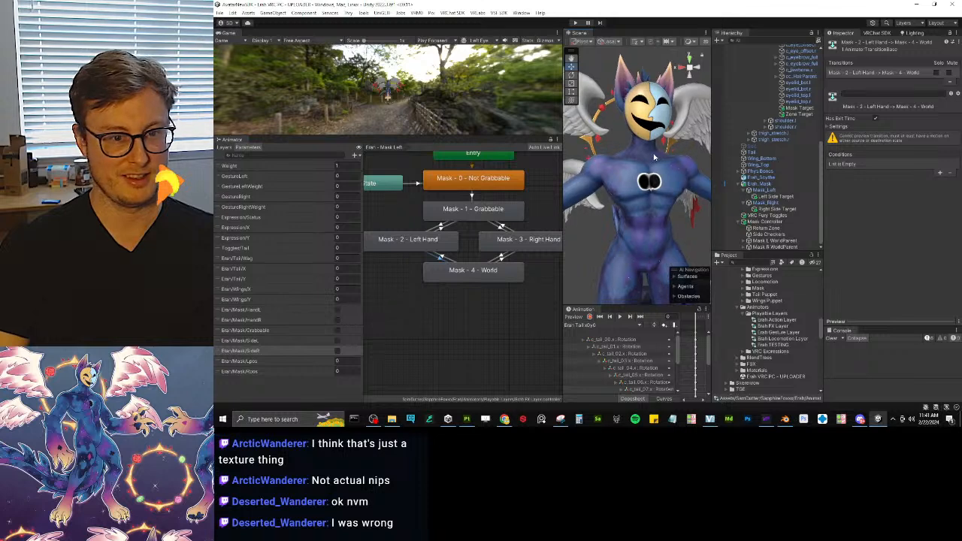
middle_click_drag(654, 145, 647, 181)
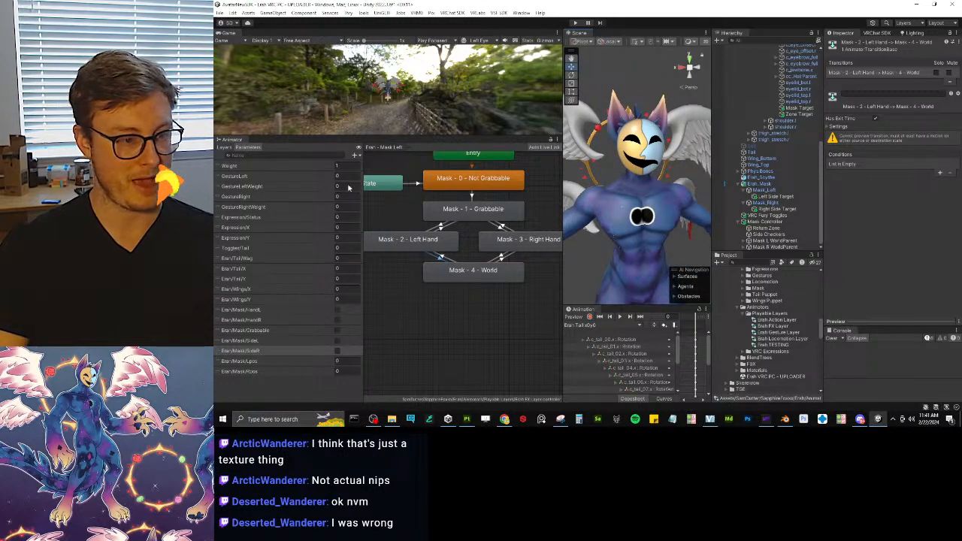
Step: Add the condition GestureLeft Equals 2 to the transition from Mask - 2 - Left Hand to Mask - 4 - World
left_click(941, 175)
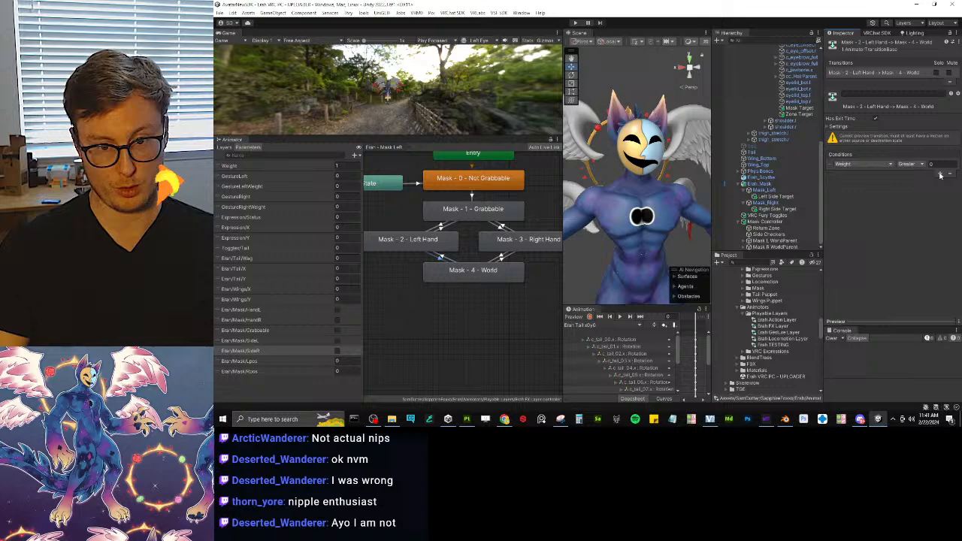
left_click(886, 165)
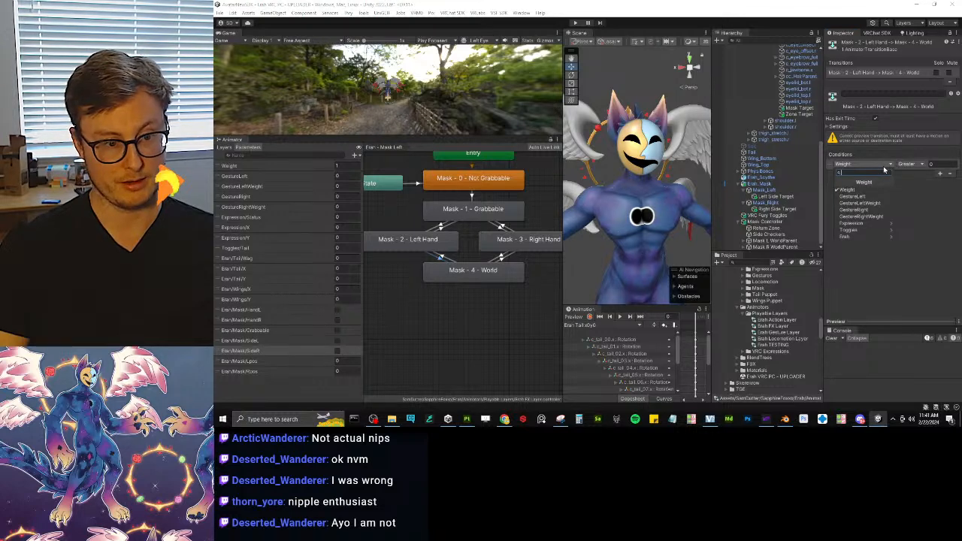
left_click(854, 196)
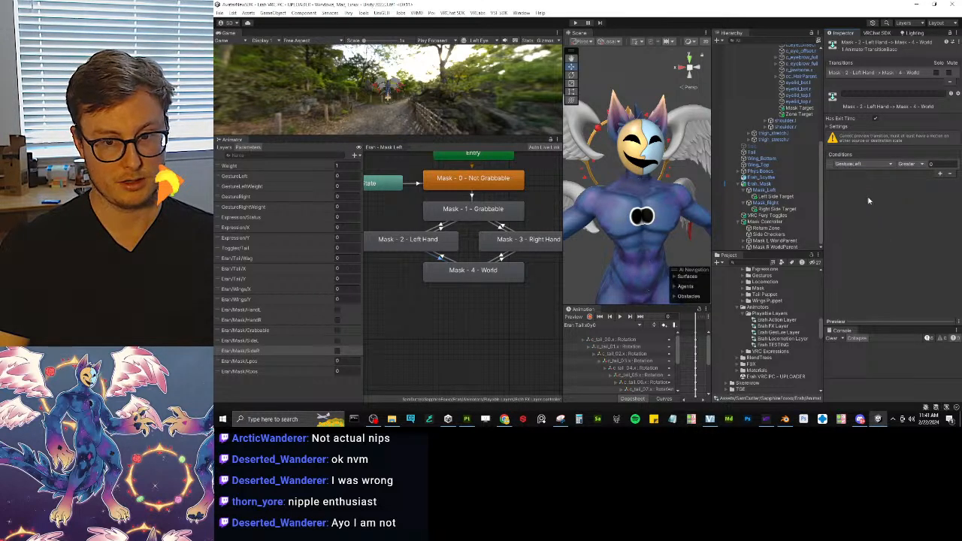
left_click(907, 165)
left_click(912, 189)
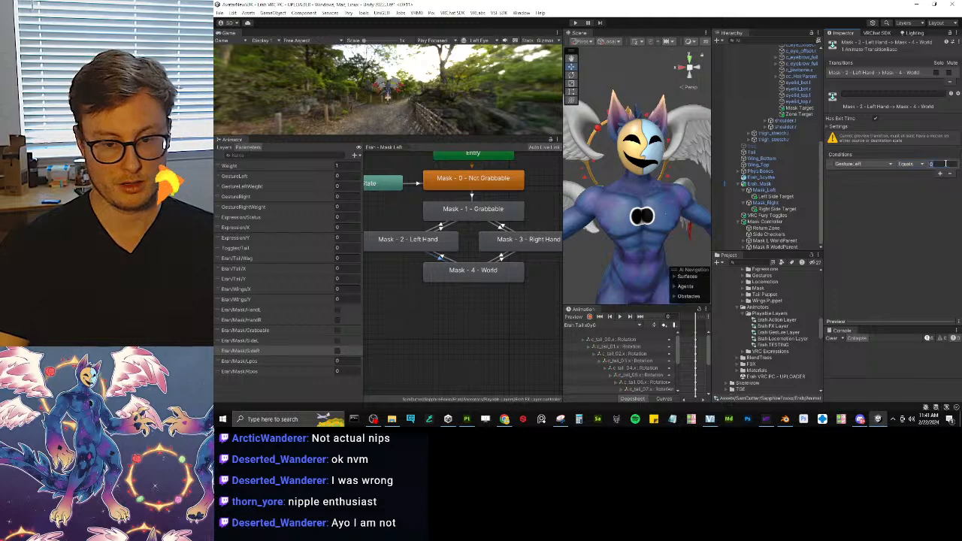
left_click(946, 164)
type("2")
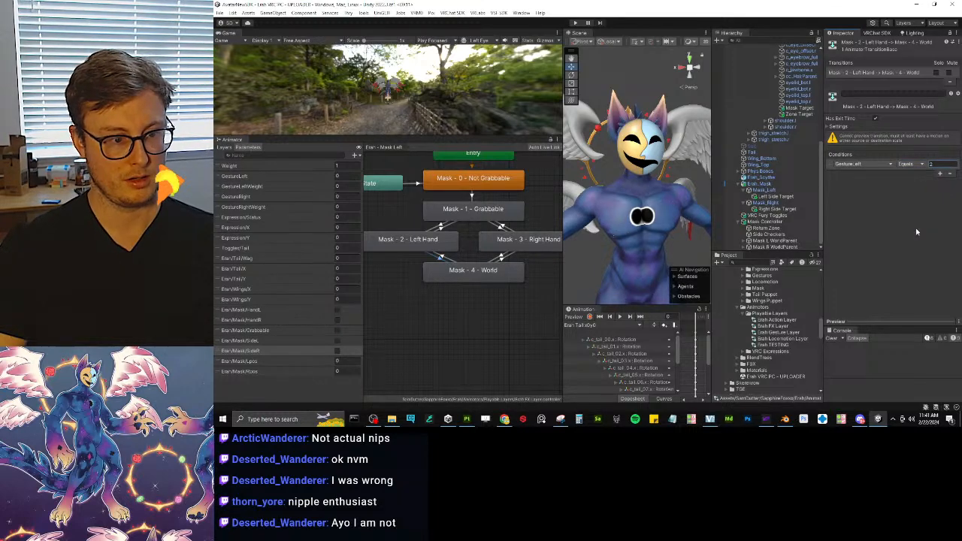
left_click(917, 233)
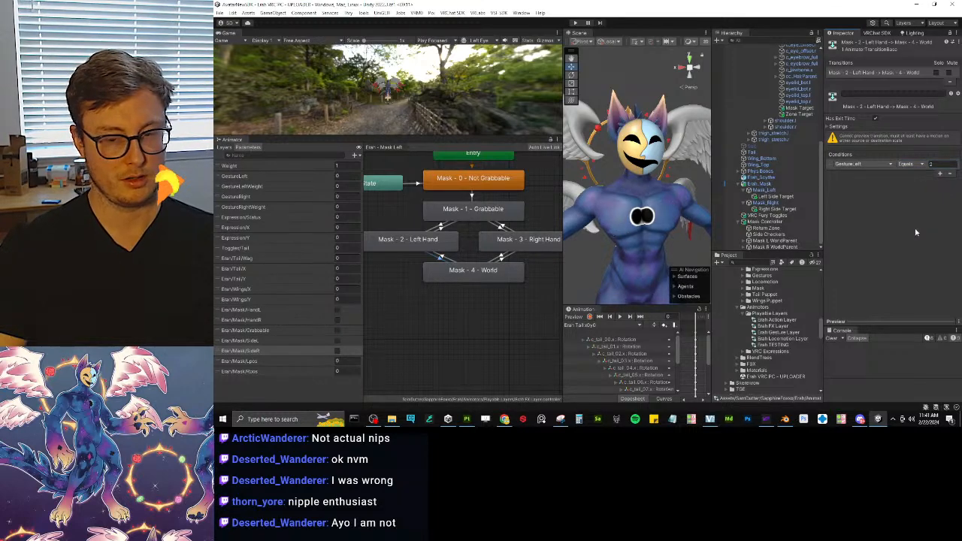
Step: Add the condition GestureRight Equals 2 to the transition from Mask - 3 - Right Hand to Mask - 4 - World
left_click(502, 257)
left_click(943, 175)
left_click(857, 164)
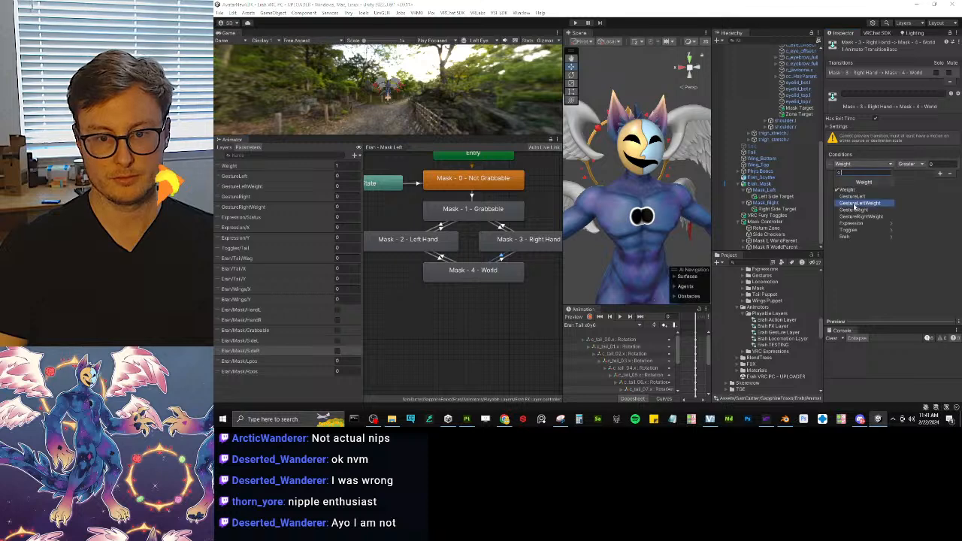
left_click(877, 199)
left_click(917, 164)
left_click(917, 190)
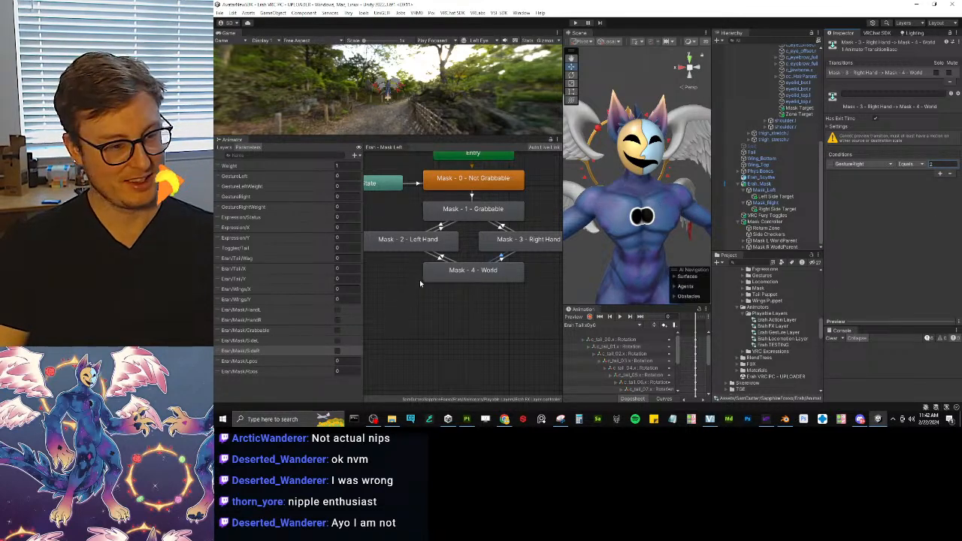
Step: Compare the conditions on the transitions between Mask - 2 - Left Hand, Mask - 3 - Right Hand and Mask - 4 - World
left_click(440, 254)
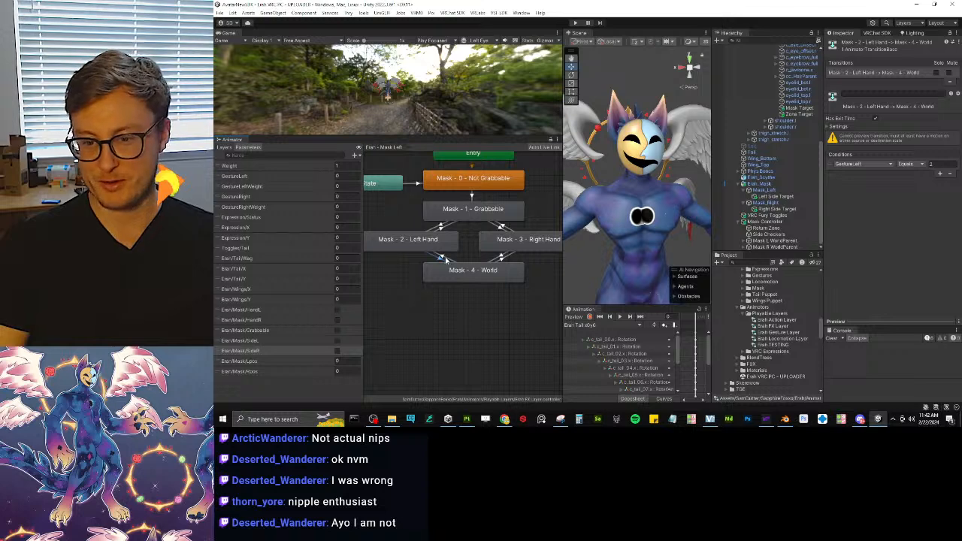
left_click(450, 260)
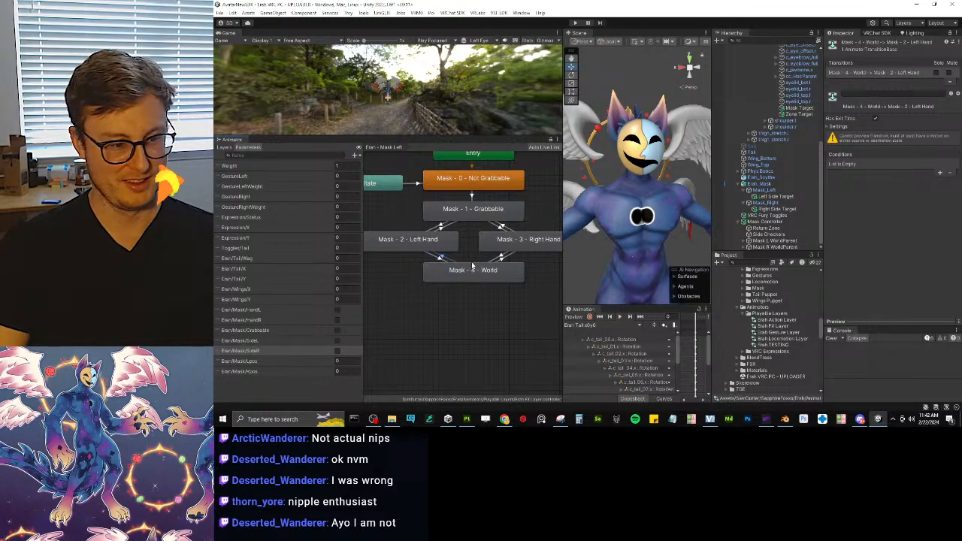
left_click(440, 254)
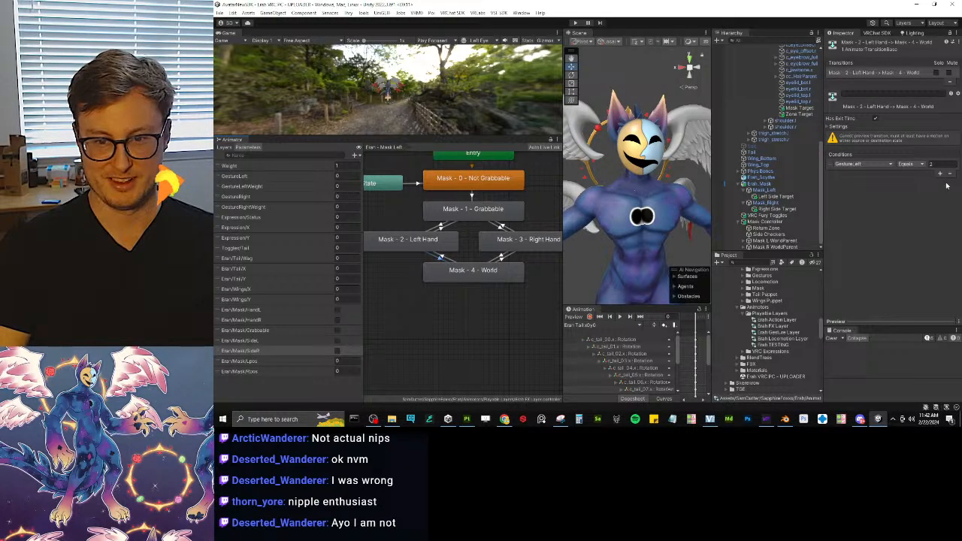
left_click(501, 258)
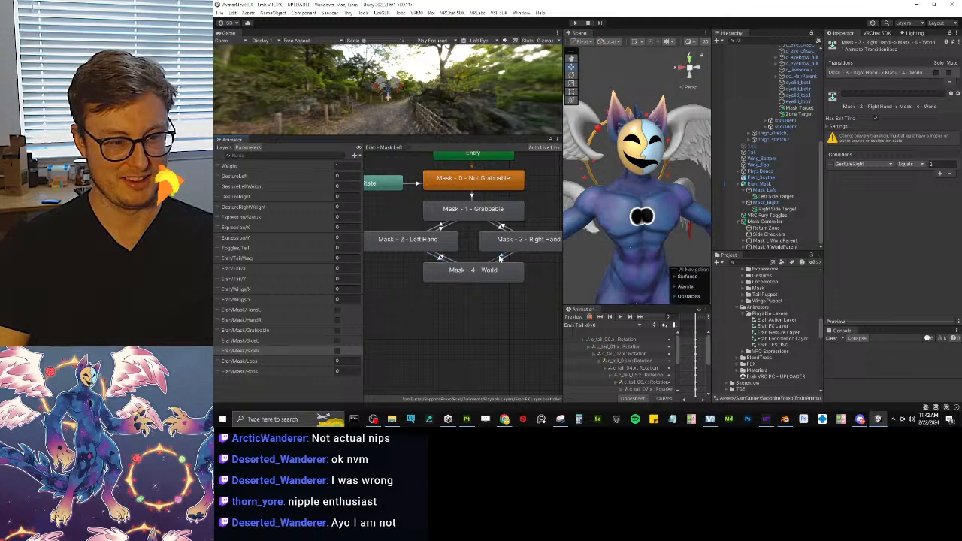
left_click(441, 259)
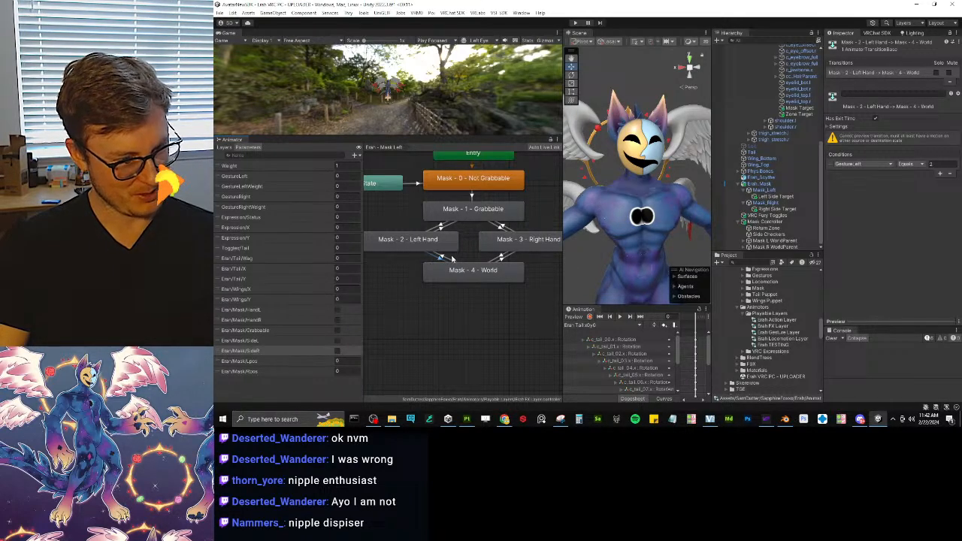
left_click(451, 259)
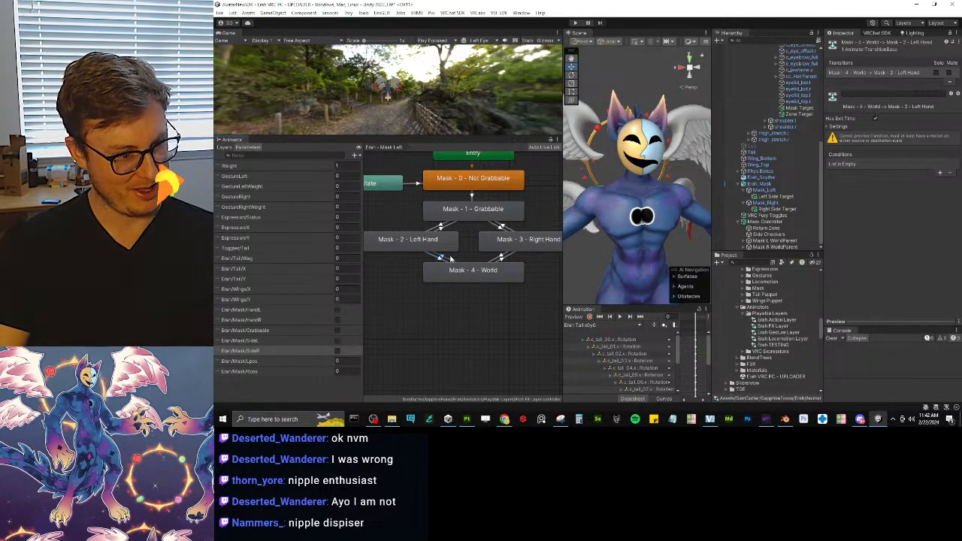
Step: Add a condition to the transition from Mask - 4 - World to Mask - 2 - Left Hand and browse the Erah/Mask parameters for it
left_click(939, 174)
left_click(892, 164)
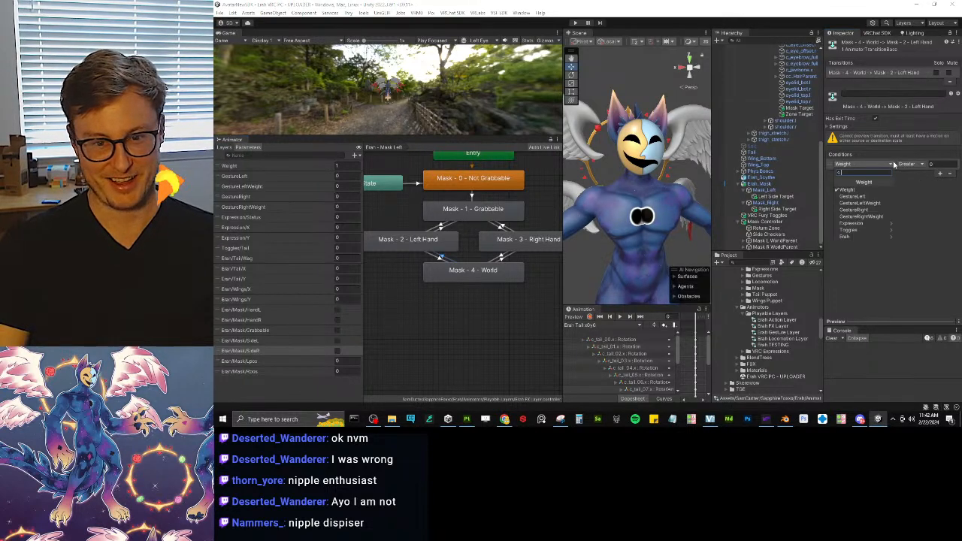
left_click(872, 237)
left_click(868, 203)
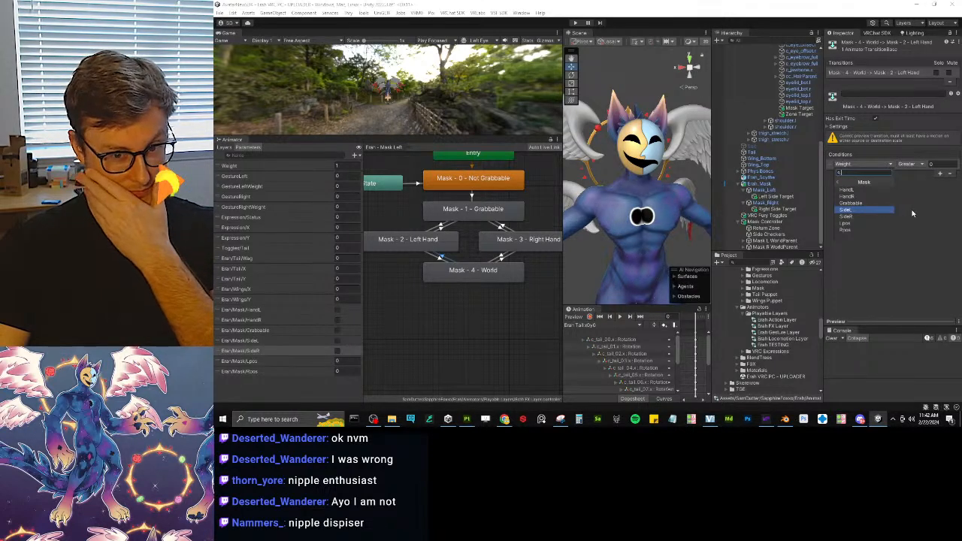
left_click(830, 213)
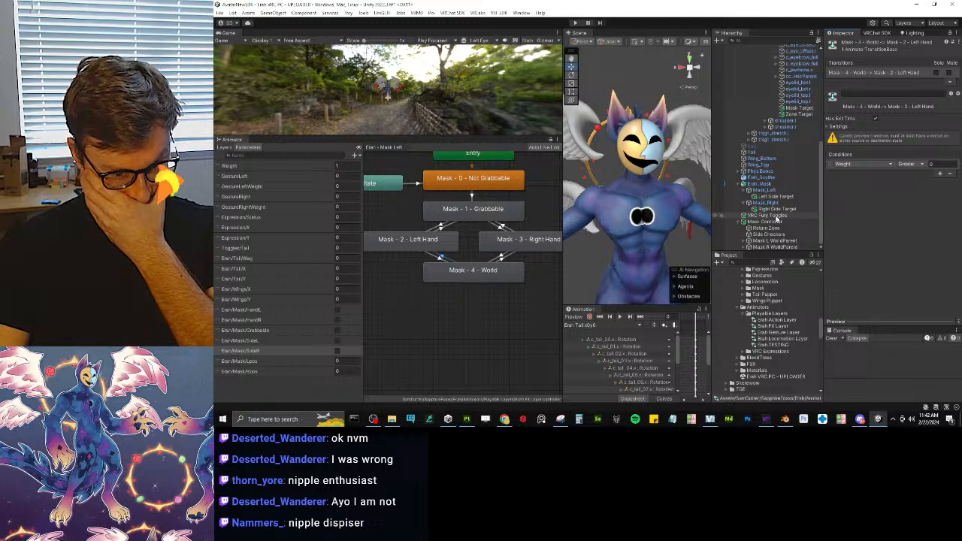
Step: Review the Return Zone and Side Checkers contact receivers, and set the Left Side Target receiver's parameter to Erah/Mask/SideLhL
left_click(772, 229)
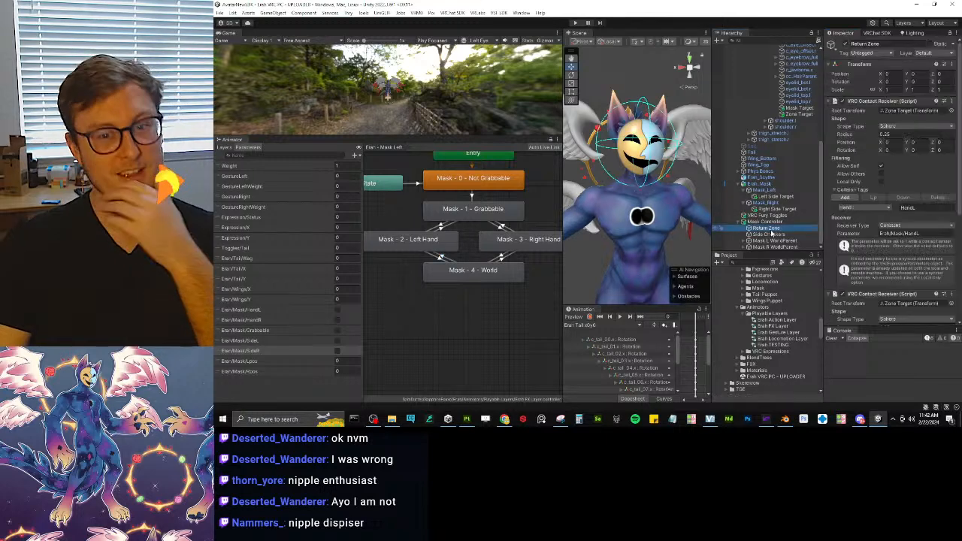
left_click(771, 234)
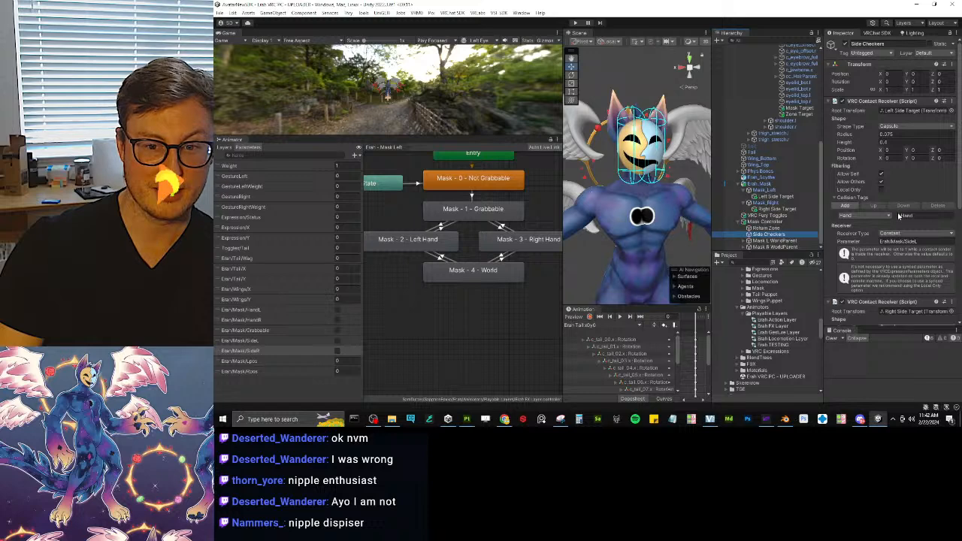
scroll(897, 227, "down", 3)
scroll(890, 192, "down", 2)
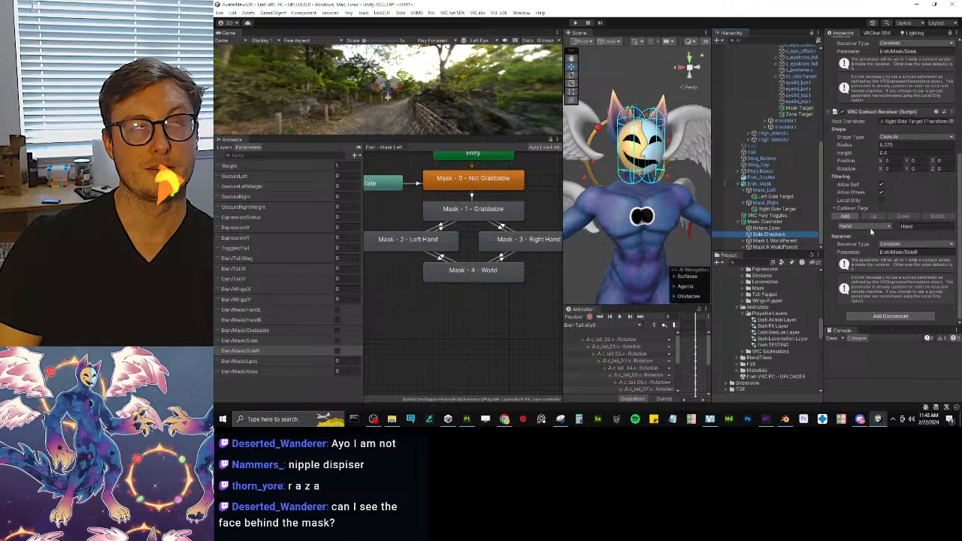
scroll(872, 172, "up", 4)
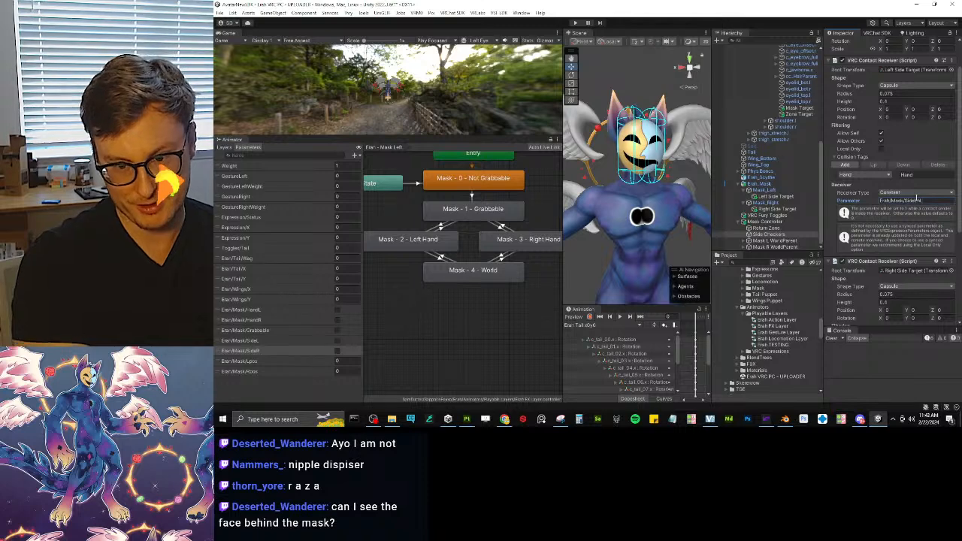
Step: Copy the Left Side Target contact receiver on Side Checkers and paste it as a new component, widening the Inspector
left_click(952, 60)
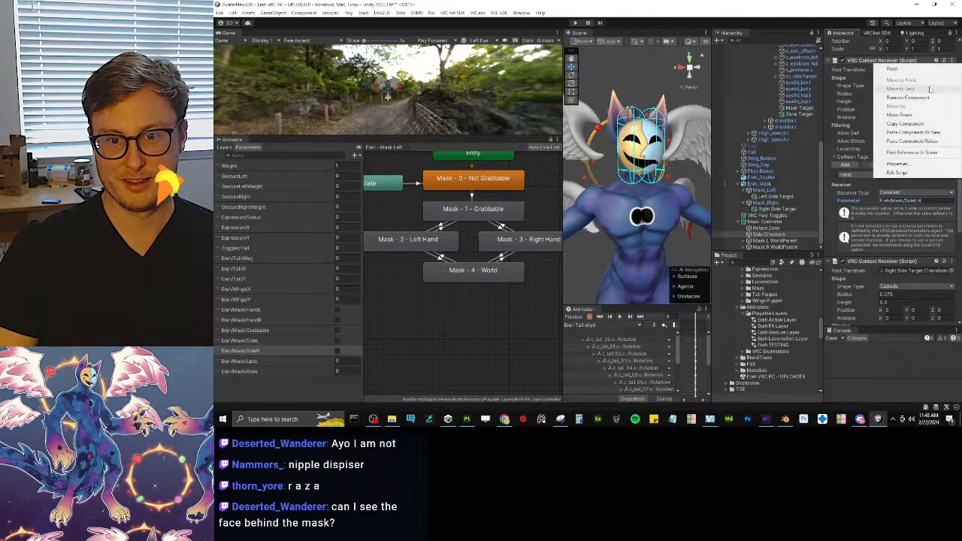
left_click(908, 125)
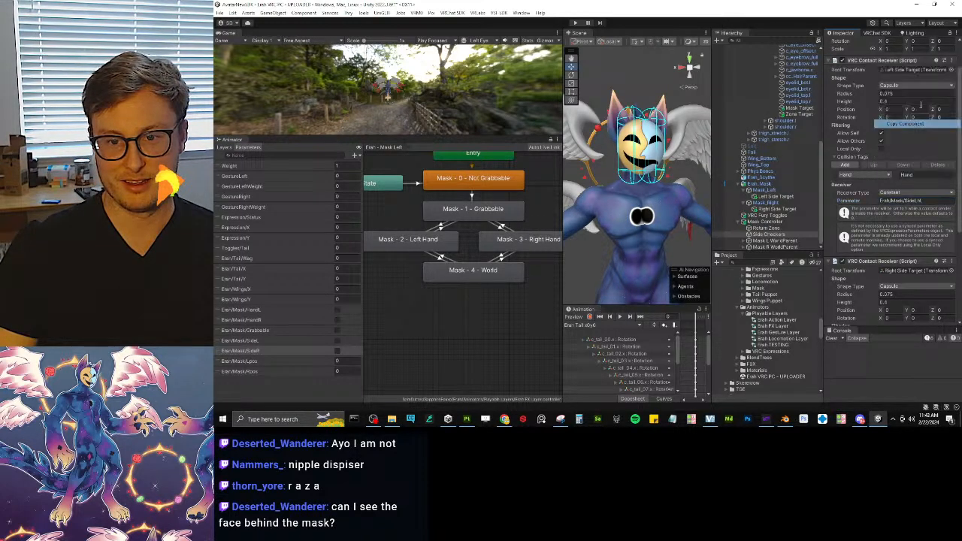
left_click(952, 60)
left_click(917, 142)
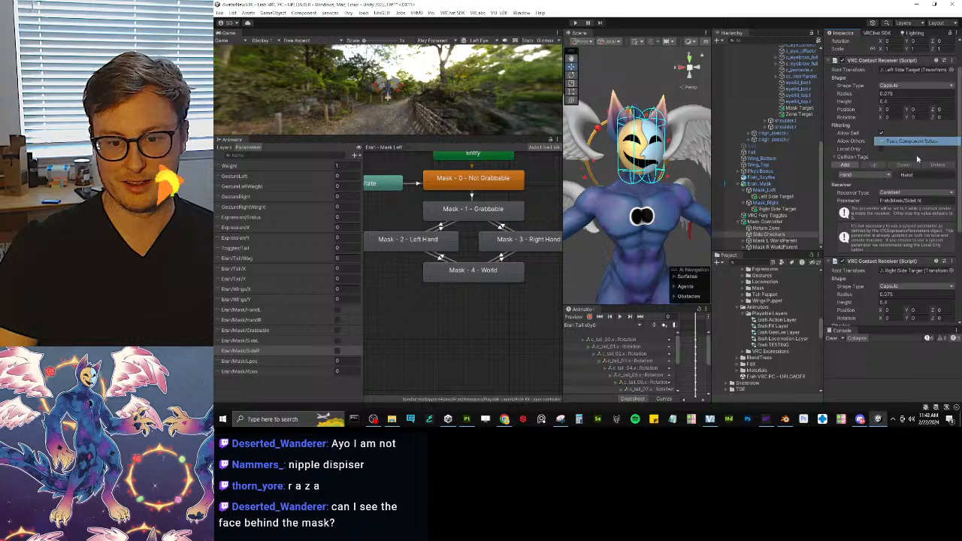
scroll(913, 199, "down", 7)
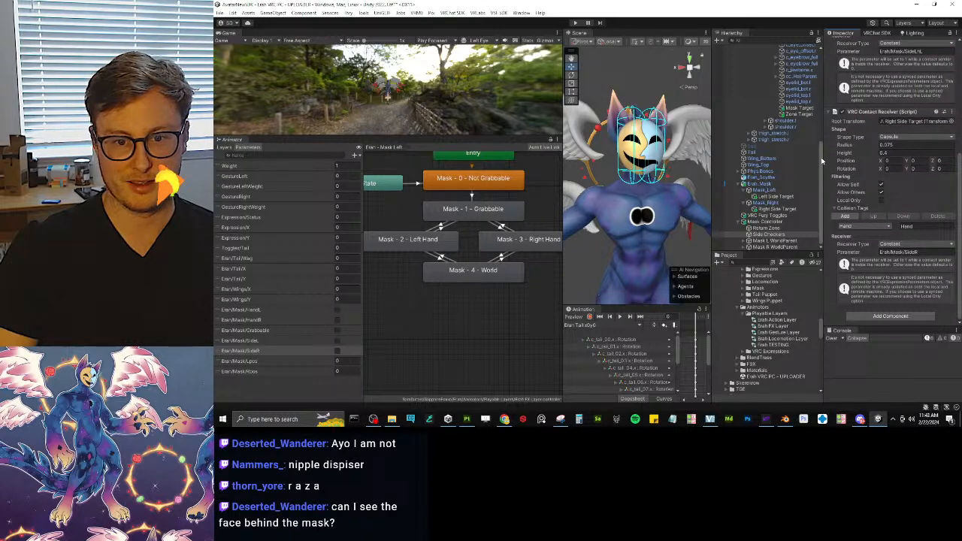
left_click_drag(823, 159, 589, 159)
scroll(744, 177, "up", 10)
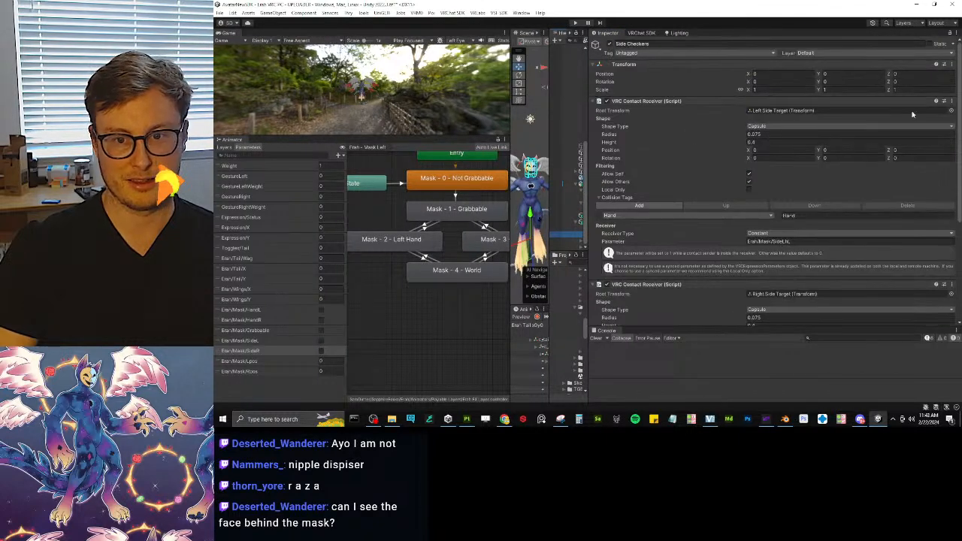
left_click(952, 101)
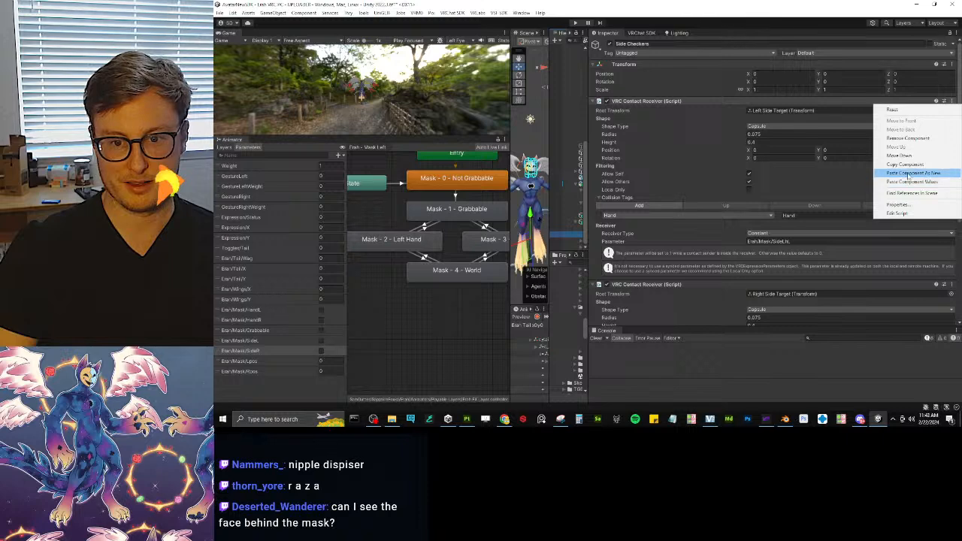
left_click(912, 173)
Step: Collapse the contact receivers and move the pasted Left Side Target receiver up above the Right Side Target one
scroll(796, 196, "down", 1)
scroll(795, 196, "down", 5)
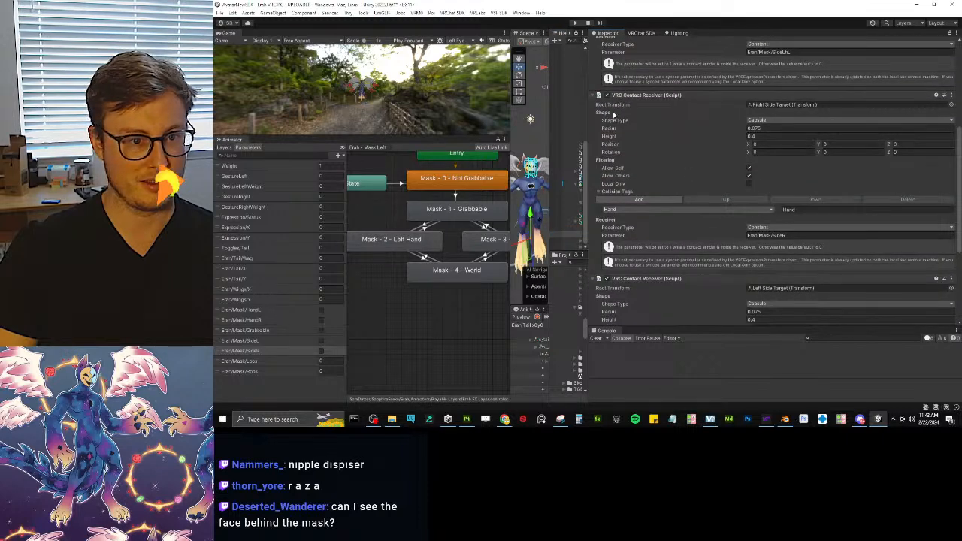
left_click(594, 96)
left_click(592, 129)
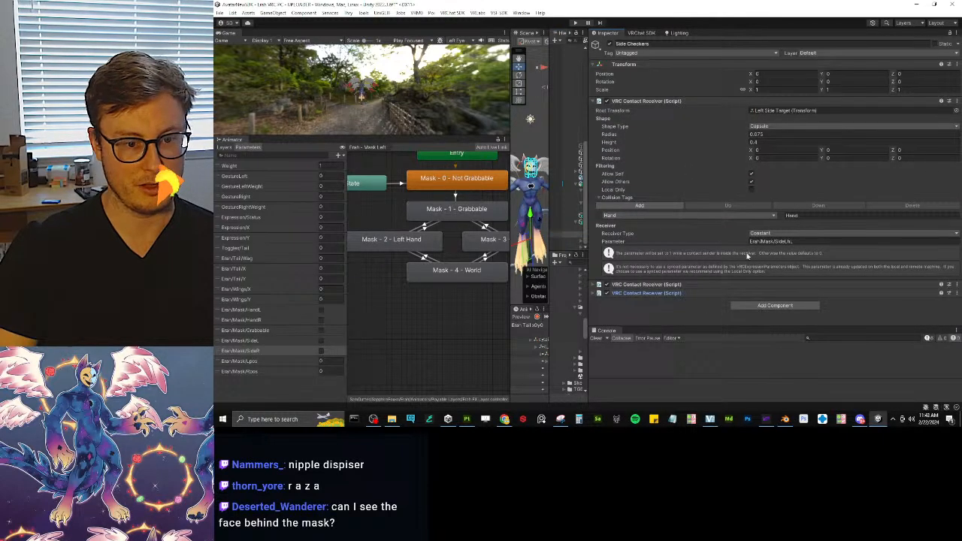
left_click(957, 294)
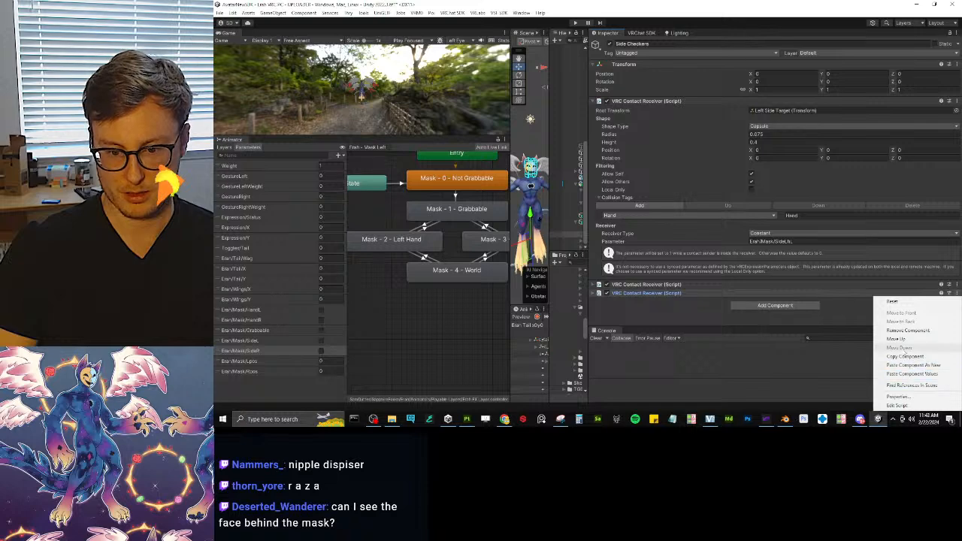
left_click(896, 340)
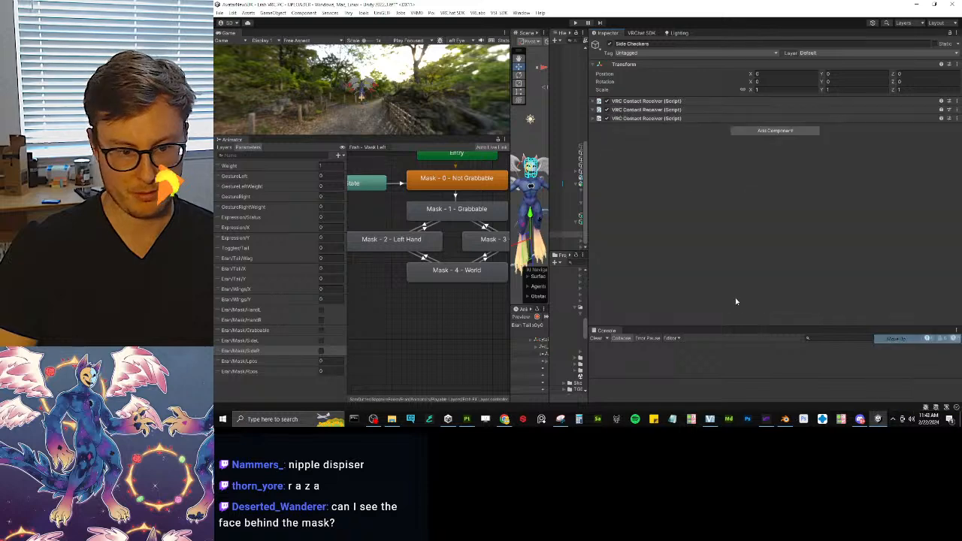
Step: Expand both Left Side Target receivers and set the first one's collision tag to HandL
left_click(592, 102)
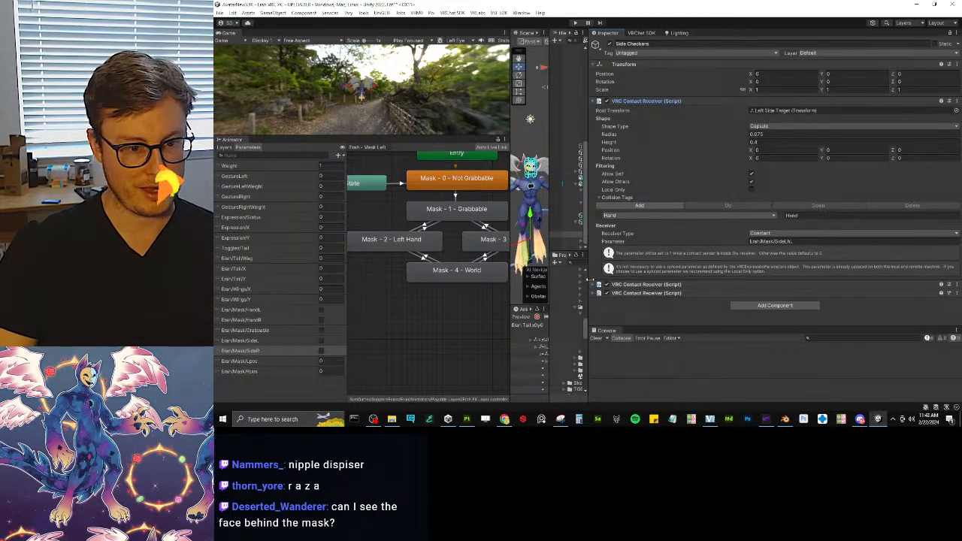
left_click(633, 285)
left_click(771, 216)
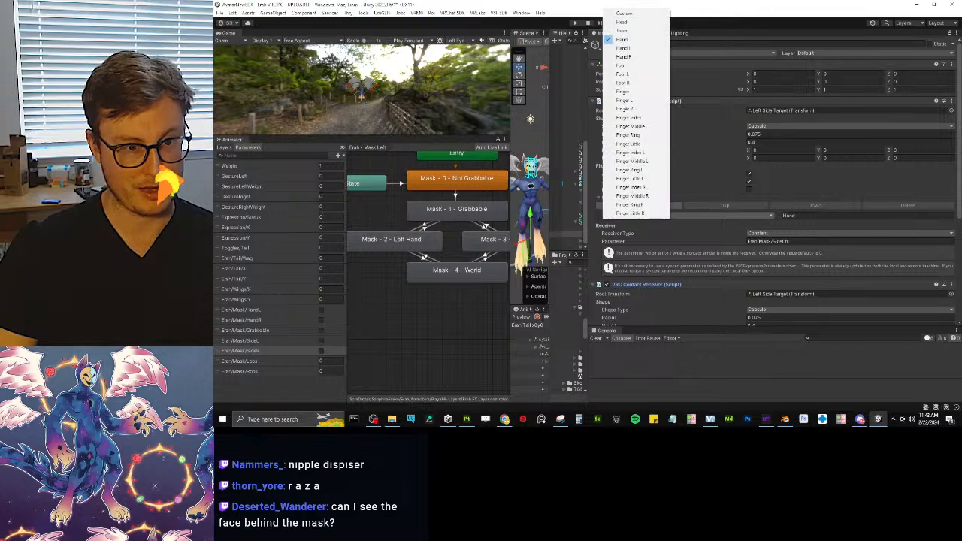
left_click(635, 59)
Step: Set the second Left Side Target receiver's collision tag to HandR and its parameter to Erah/Mask/SideLhR
scroll(789, 230, "down", 2)
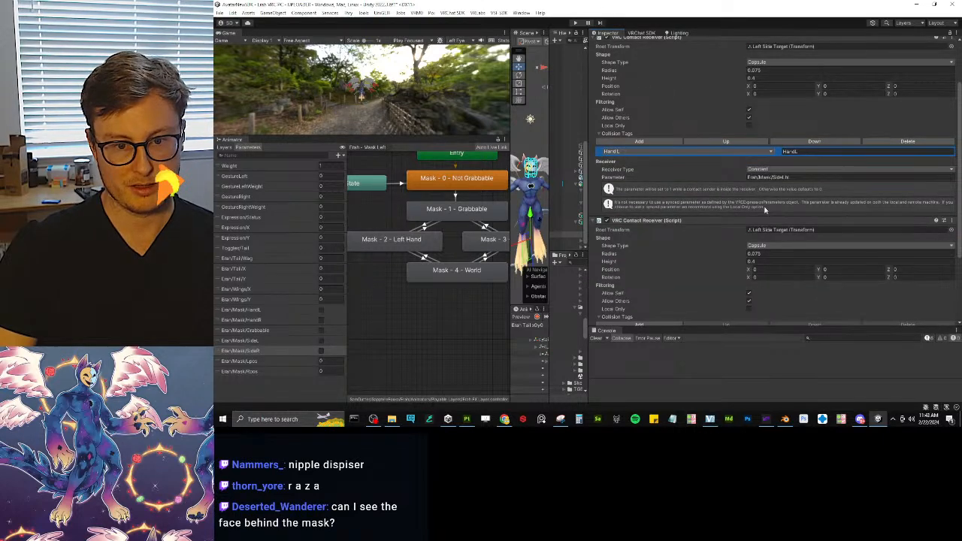
scroll(724, 259, "down", 3)
left_click(661, 248)
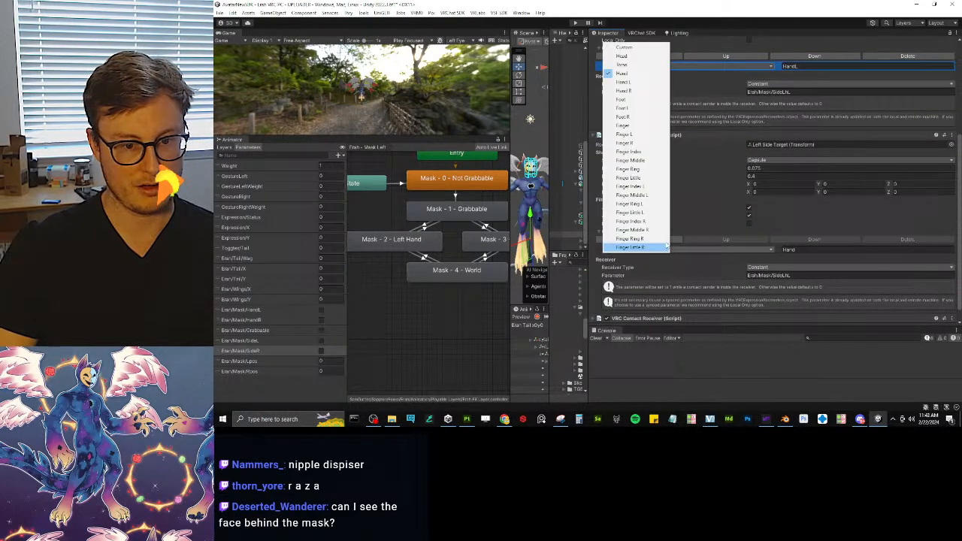
left_click(635, 99)
left_click(786, 276)
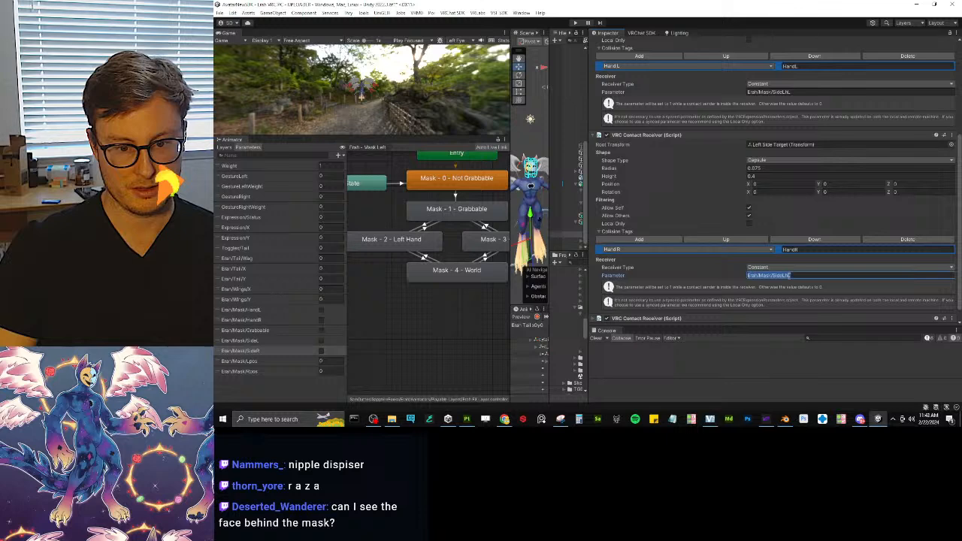
left_click(800, 275)
key("BackSpace")
type("R")
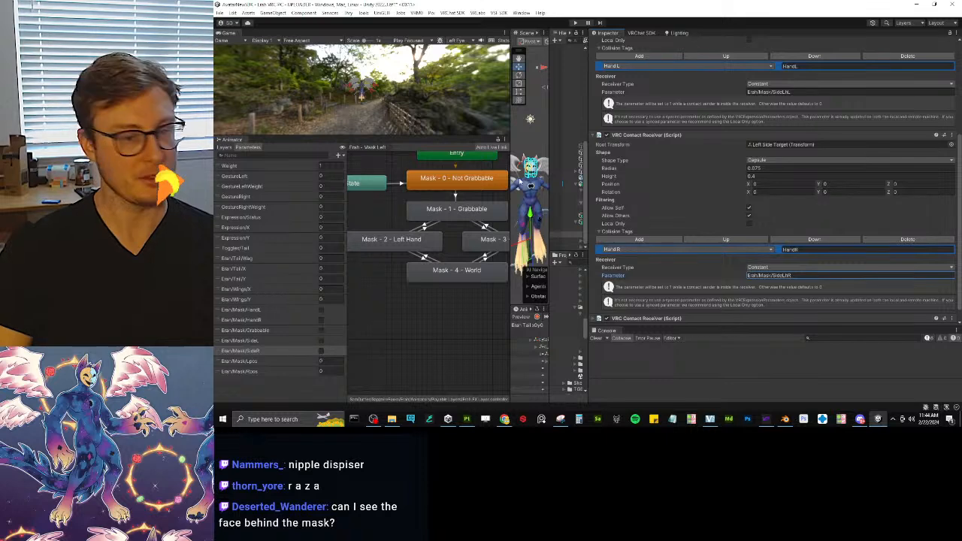
Step: Enlarge the Scene and Hierarchy areas and deactivate the Erah_Mask object
left_click_drag(509, 219, 252, 201)
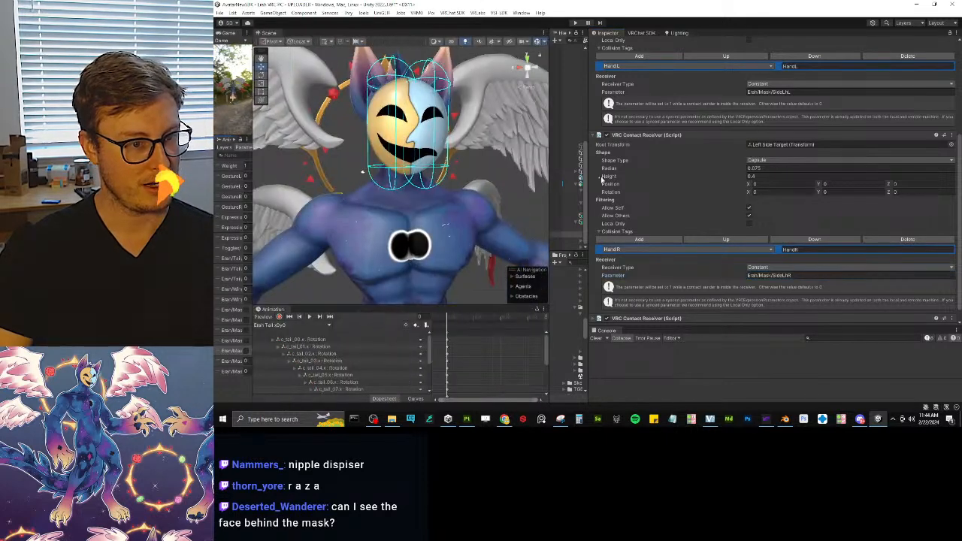
left_click_drag(554, 189, 773, 197)
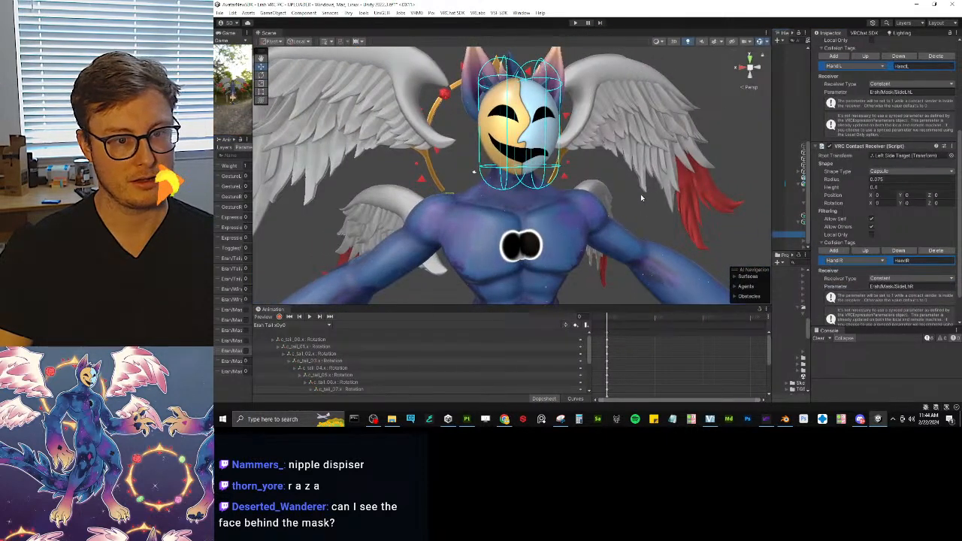
left_click_drag(811, 98, 874, 101)
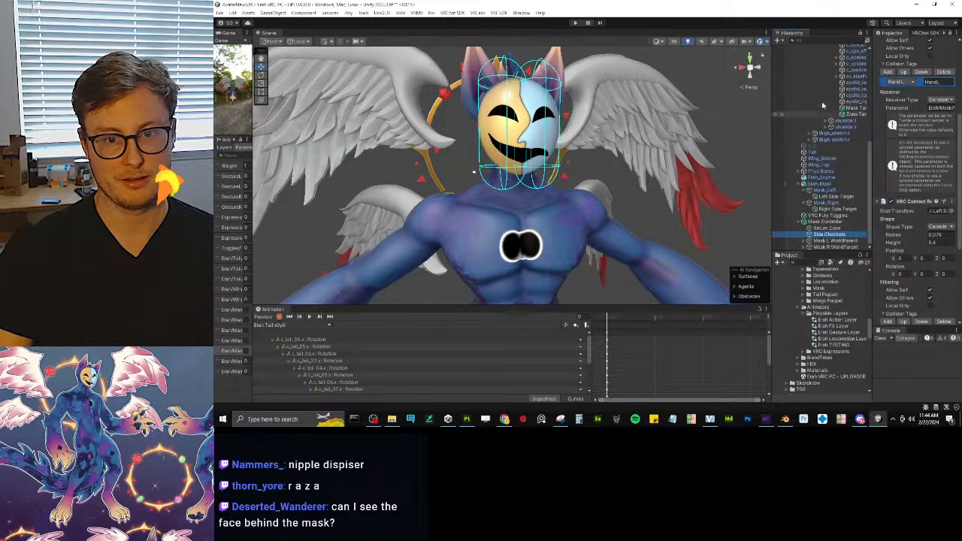
left_click(820, 184)
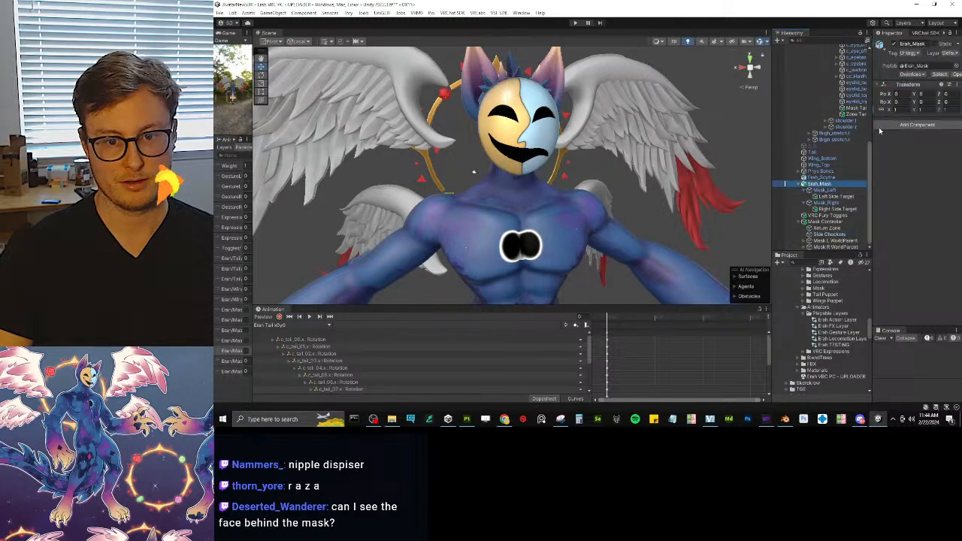
left_click(895, 45)
Step: Examine the avatar's uncovered face and its eye up close in the scene
left_click_drag(599, 144, 583, 188, "alt")
scroll(589, 193, "up", 4)
scroll(576, 158, "up", 3)
scroll(583, 188, "up", 3)
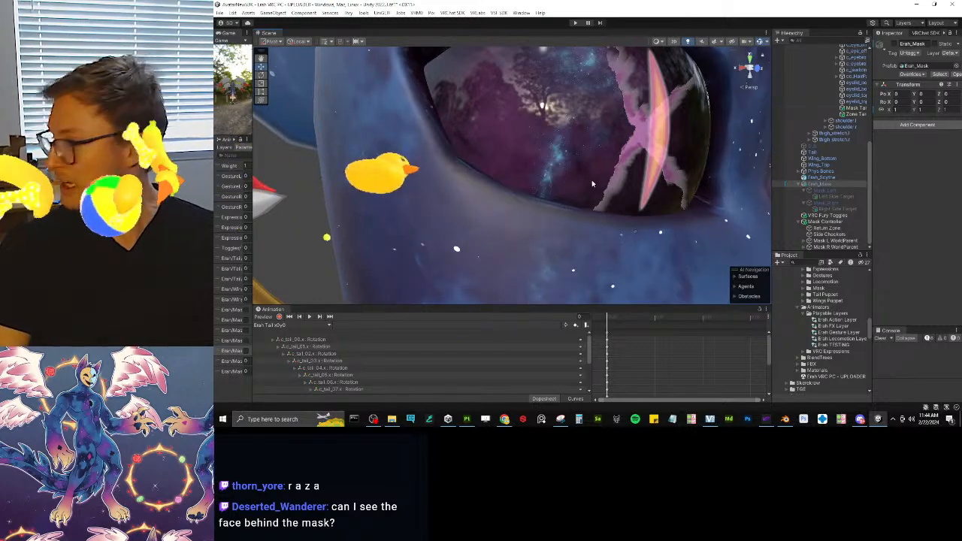
left_click_drag(592, 180, 568, 180, "alt")
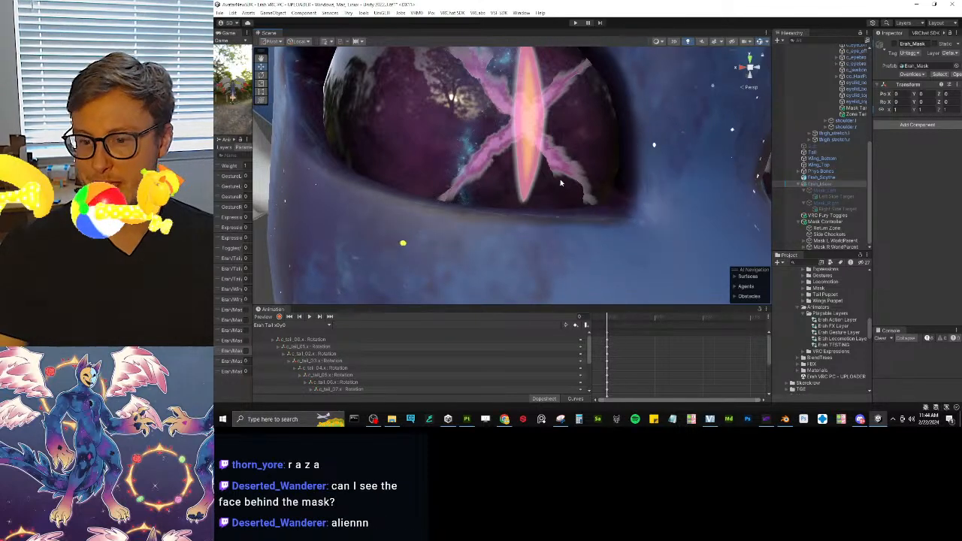
Step: Widen the Hierarchy and Inspector areas and collapse the contact receivers on the Side Checkers object
scroll(565, 174, "down", 10)
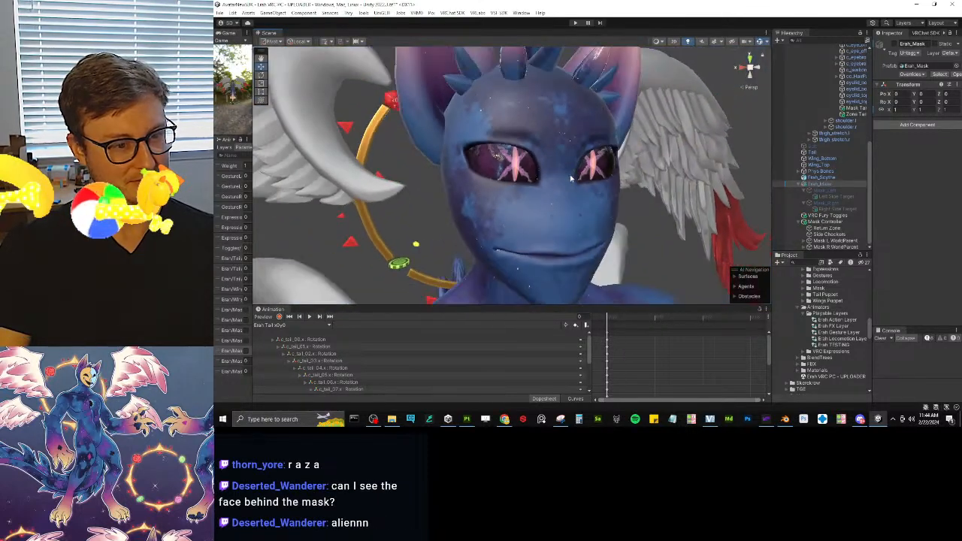
left_click_drag(567, 175, 722, 210, "alt")
scroll(679, 183, "down", 8)
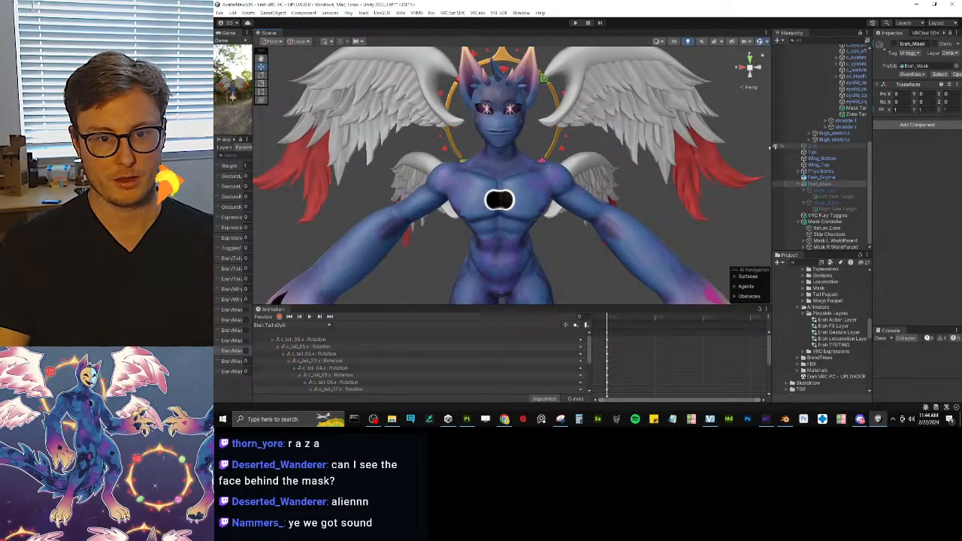
left_click_drag(774, 147, 502, 147)
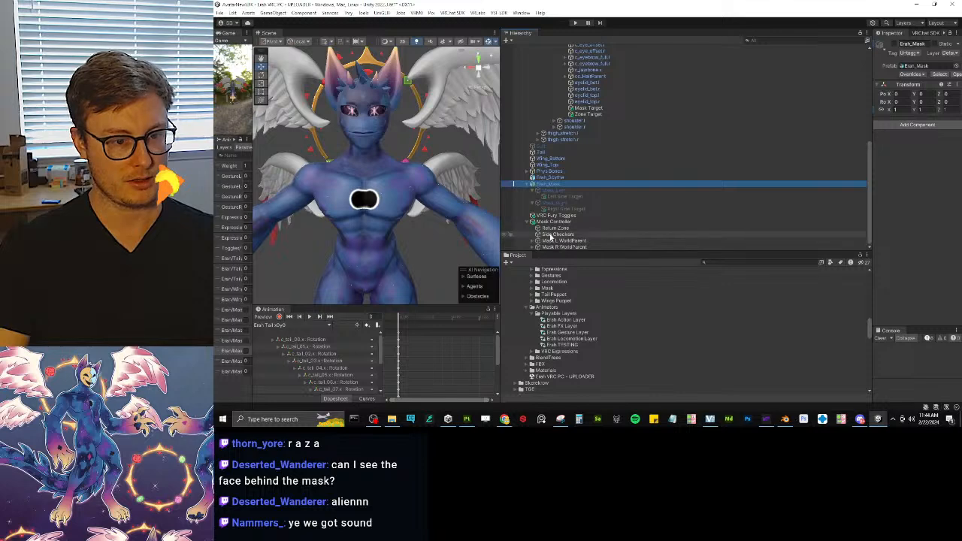
left_click(554, 235)
left_click_drag(873, 132, 655, 138)
left_click(748, 102)
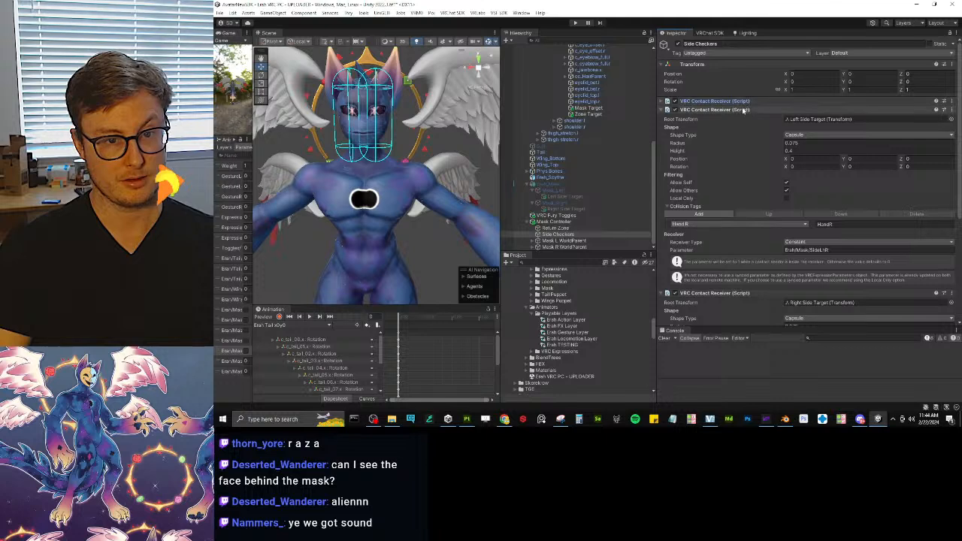
left_click(745, 109)
left_click(743, 118)
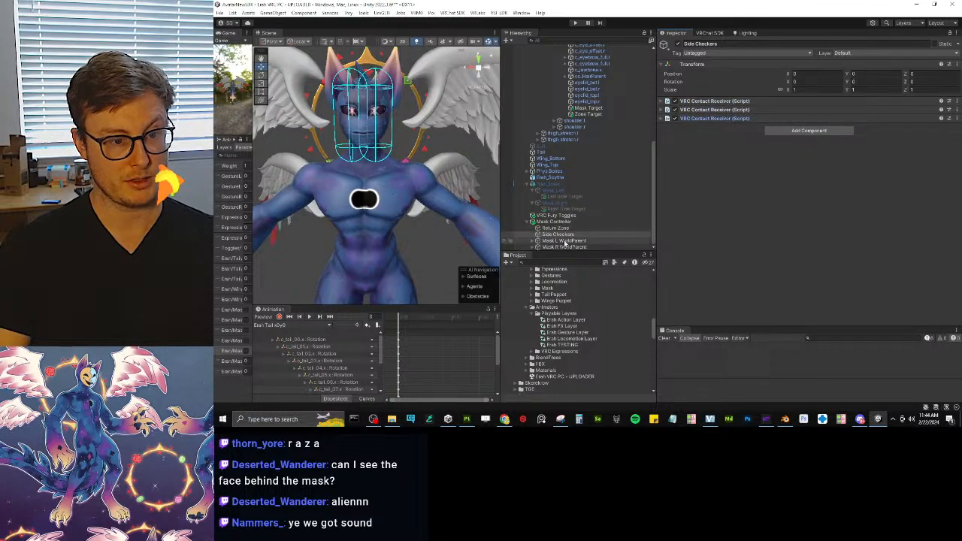
Step: Duplicate the Side Checkers object and rename the original as Side Checkers Left
left_click(590, 236)
key("ctrl+d")
left_click(579, 236)
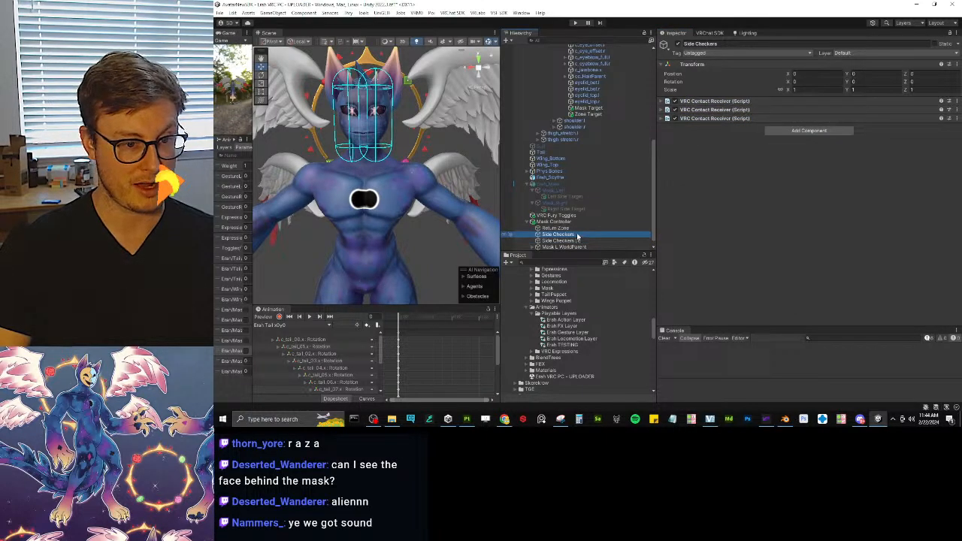
left_click(578, 236)
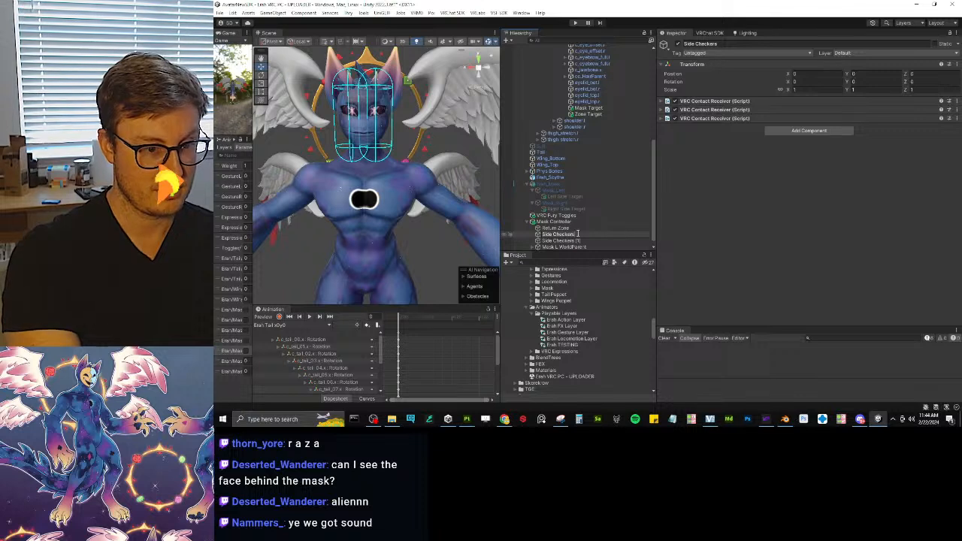
type("Left")
key("Return")
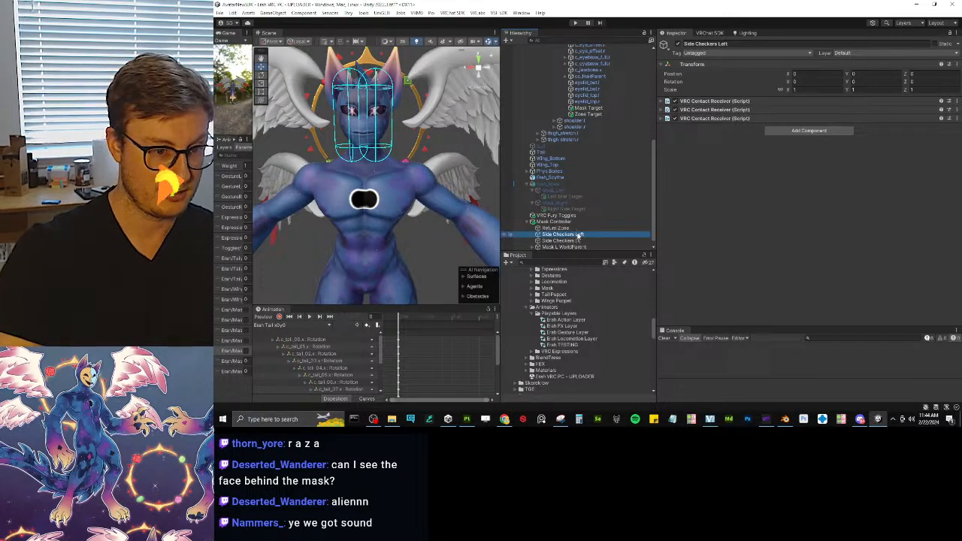
Step: Rename the duplicated Side Checkers object as Side Checkers Right
left_click(580, 241)
left_click(580, 242)
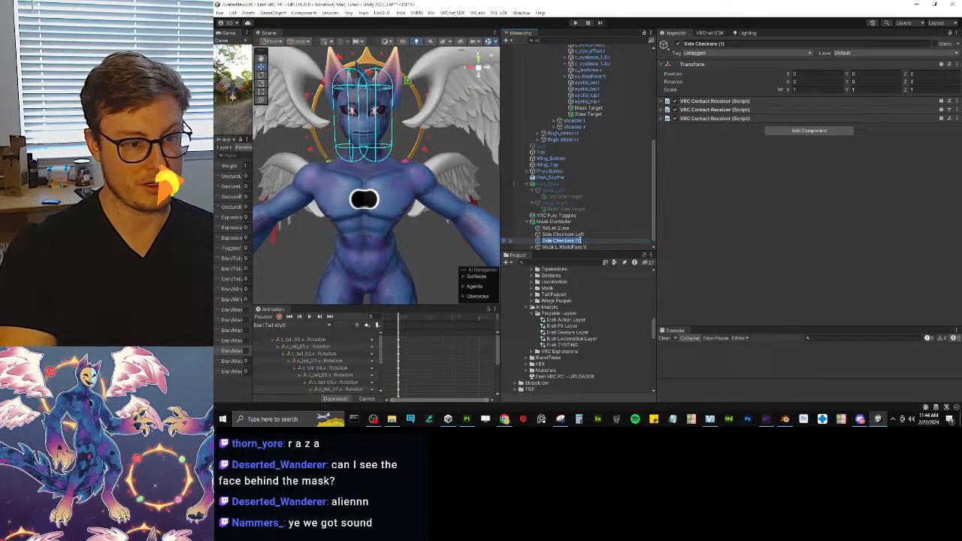
type("Right")
key("Return")
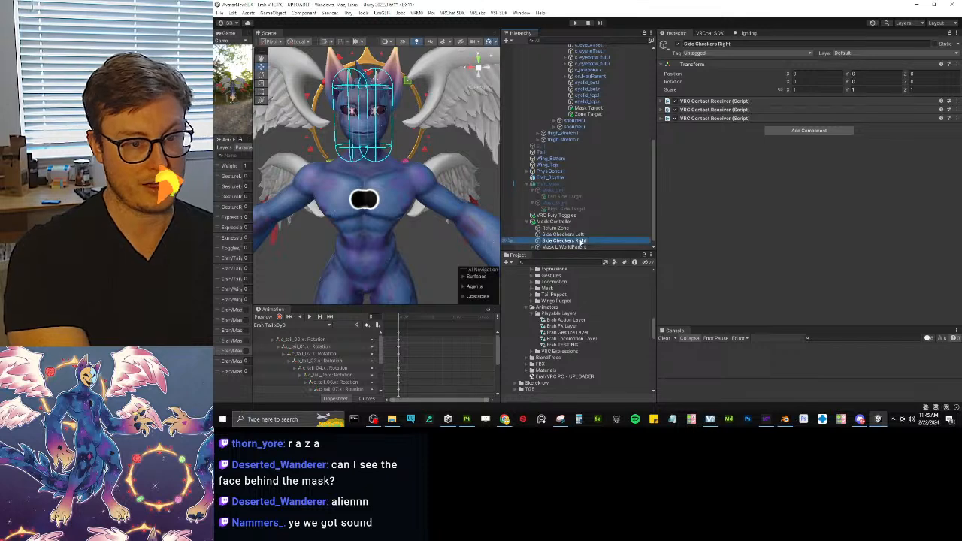
Step: Remove the third VRC Contact Receiver from Side Checkers Left
left_click(581, 235)
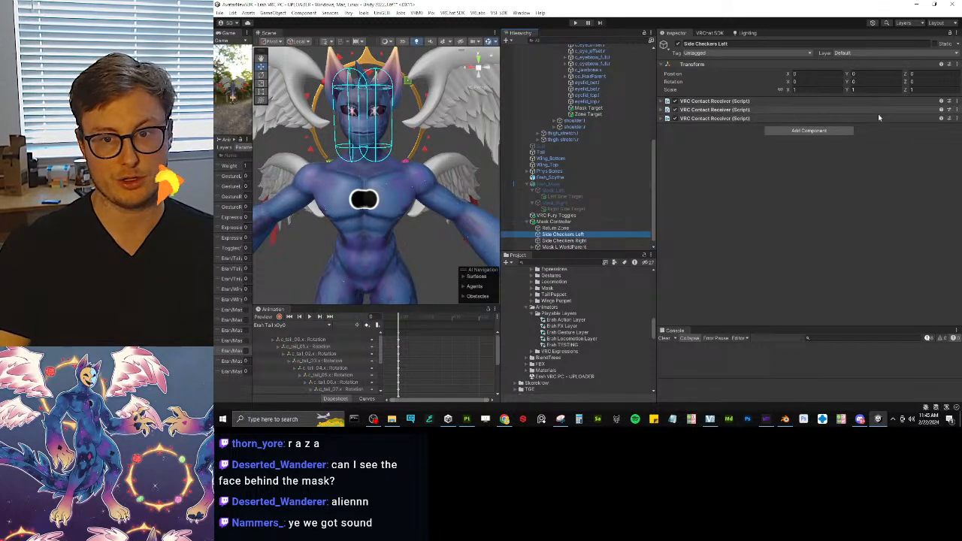
left_click(954, 118)
left_click(912, 156)
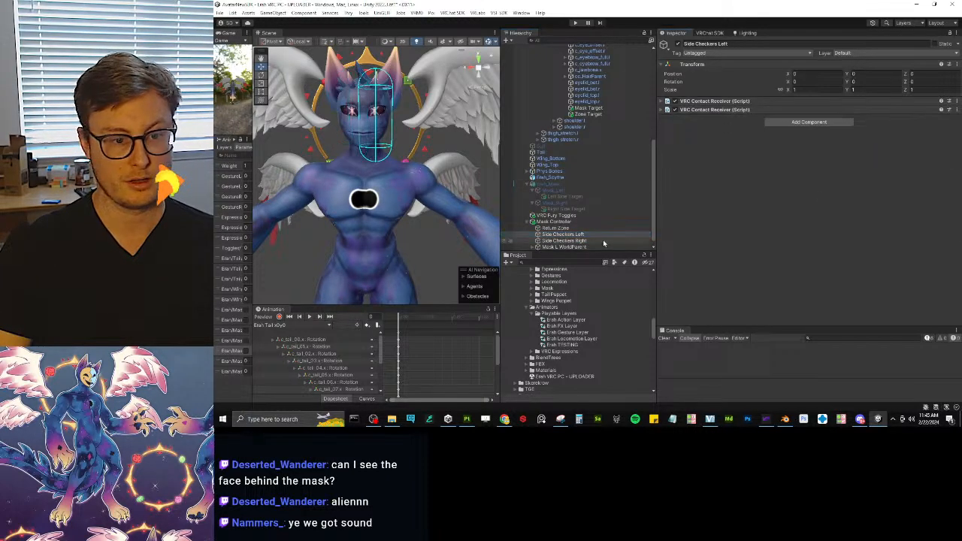
Step: Remove the first two VRC Contact Receivers from Side Checkers Right, keeping only the Right Side Target one
left_click(580, 241)
left_click(956, 100)
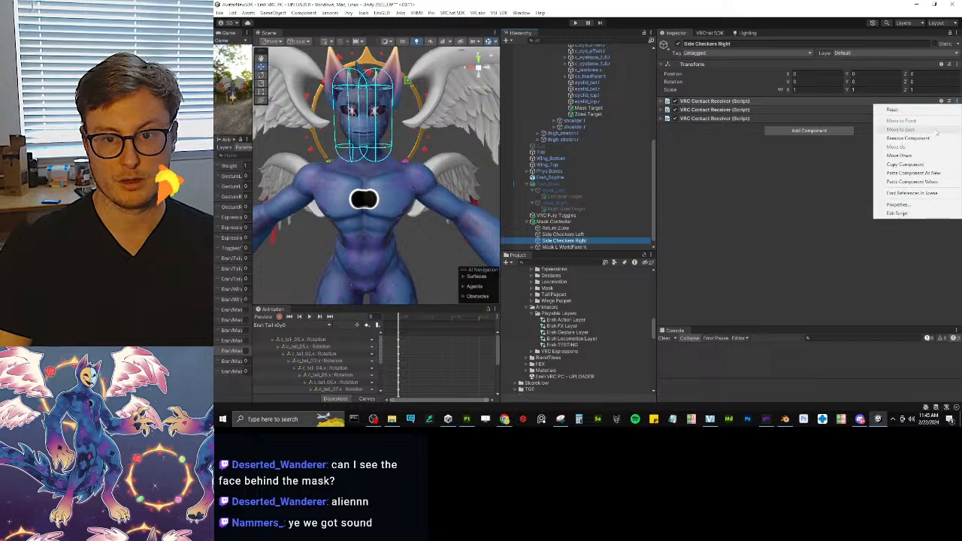
left_click(908, 138)
left_click(955, 101)
left_click(920, 138)
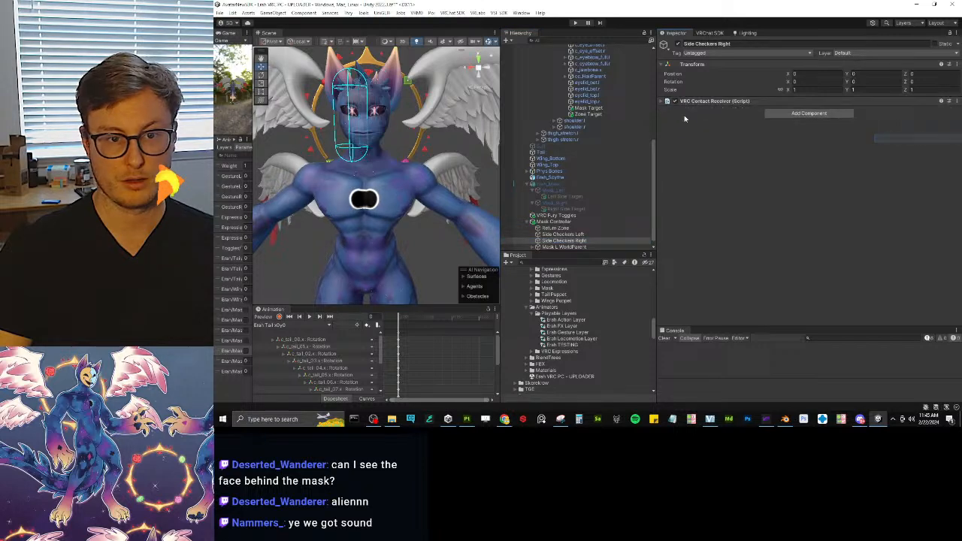
Step: Set the Side Checkers Right receiver's parameter to Erah/Mask/SideRhL and its collision tag to Hand L
left_click(714, 101)
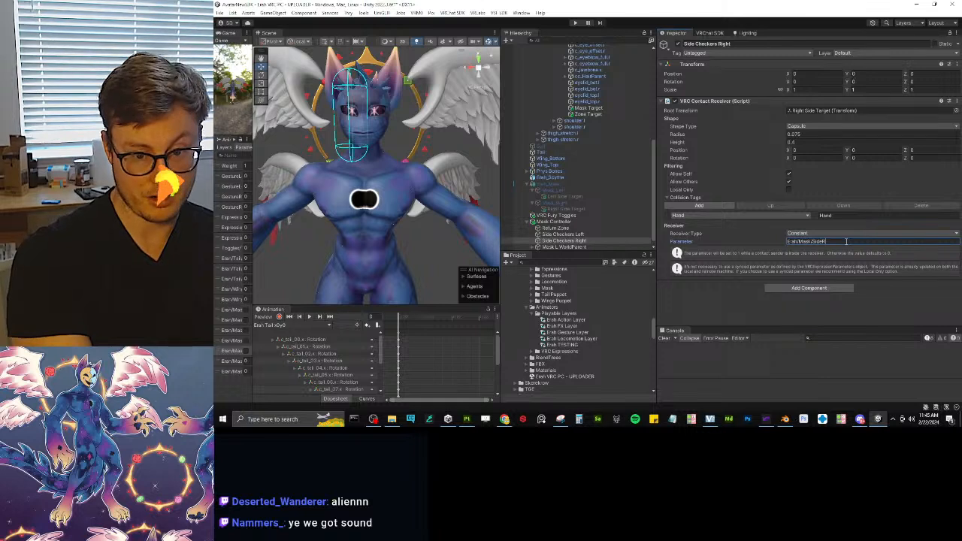
type("L")
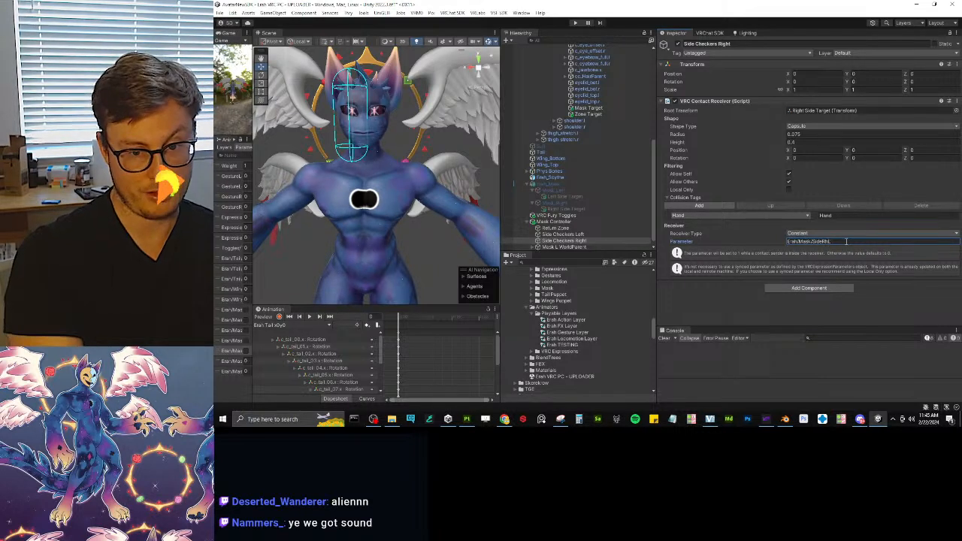
left_click(790, 216)
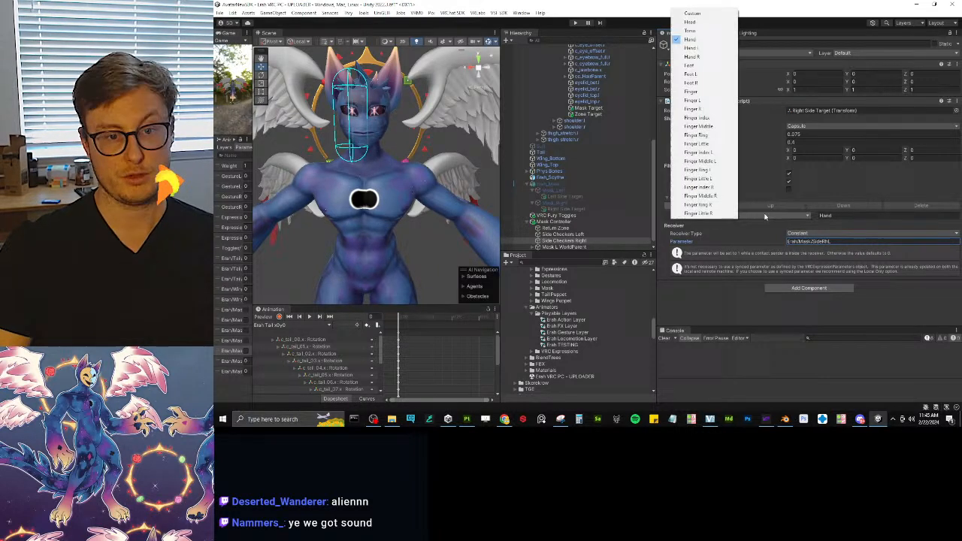
left_click(699, 46)
Step: Paste a copy of the receiver onto Side Checkers Right, with collision tag Hand R and parameter Erah/Mask/SideRhR
left_click(956, 102)
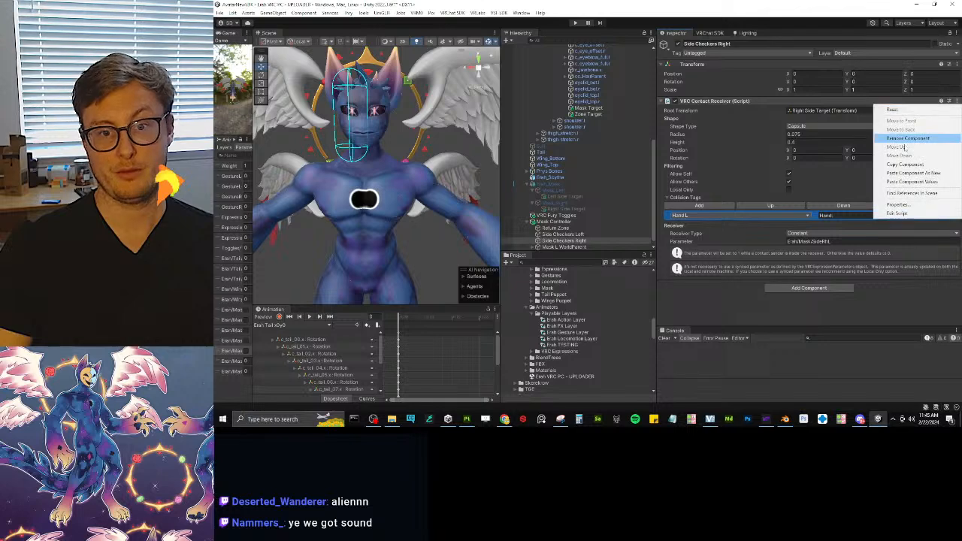
left_click(956, 101)
left_click(957, 100)
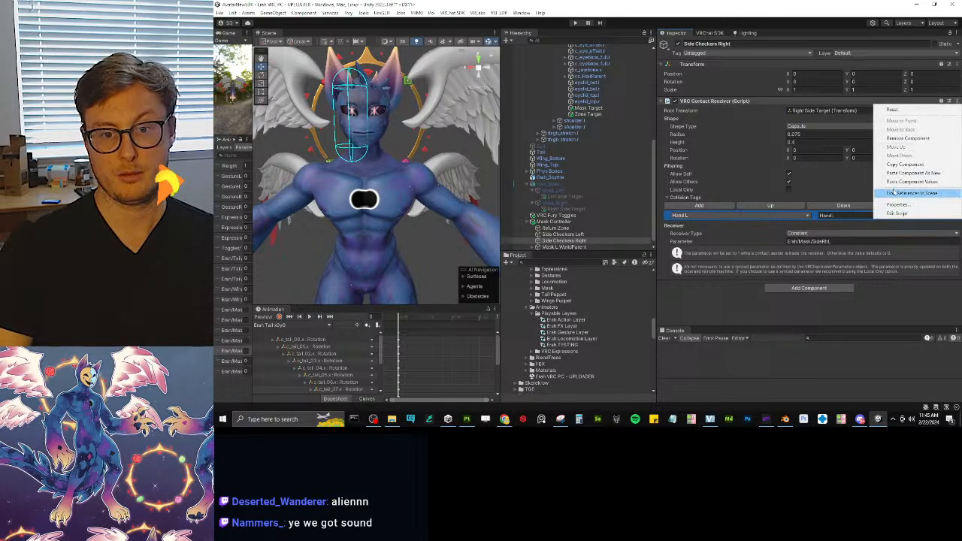
left_click(911, 173)
scroll(843, 192, "down", 5)
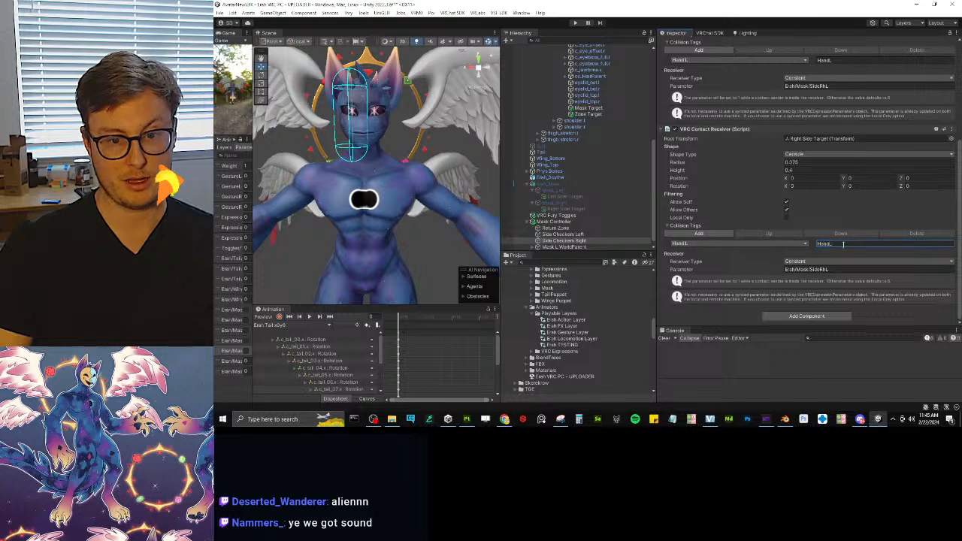
left_click(805, 244)
left_click(698, 83)
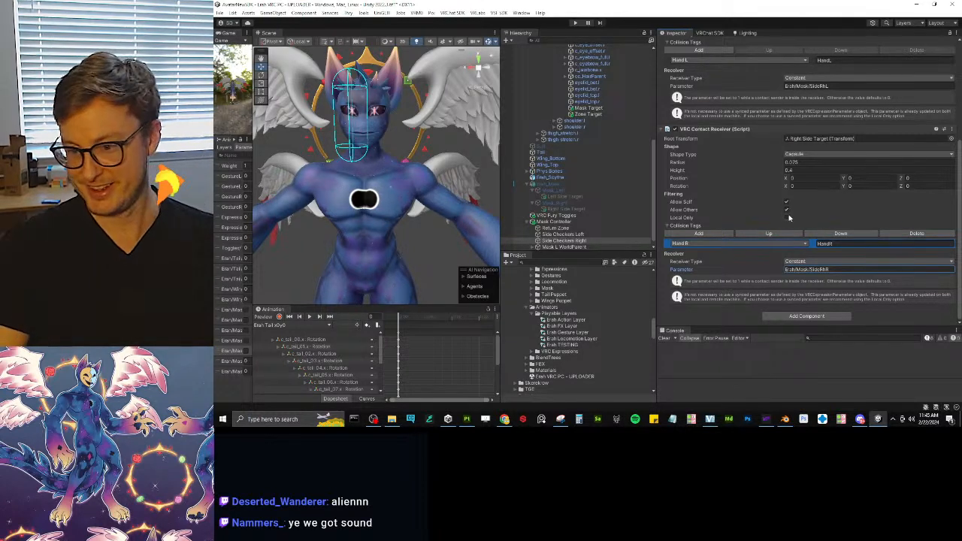
Step: Widen the Scene view and re-dock the Animation window beneath it
left_click_drag(504, 206, 601, 202)
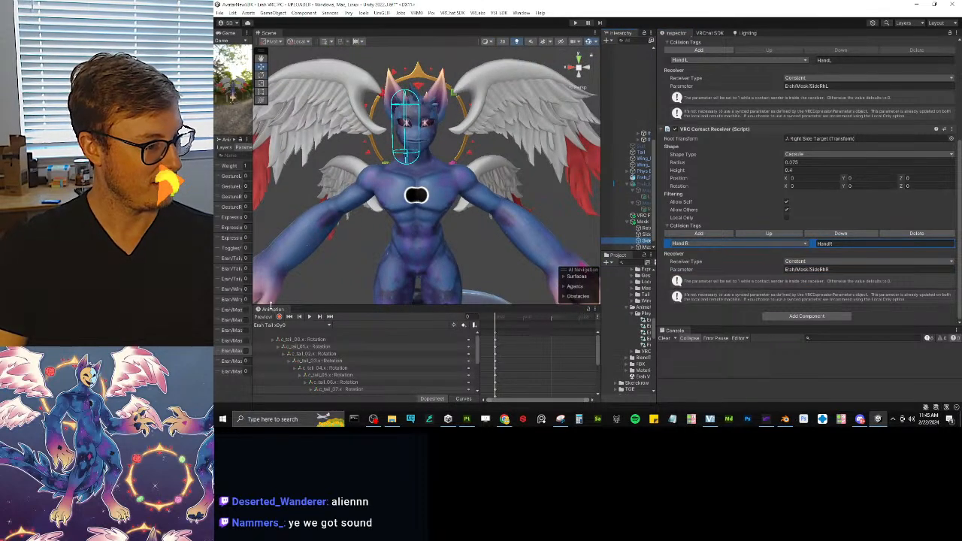
left_click_drag(271, 310, 273, 230)
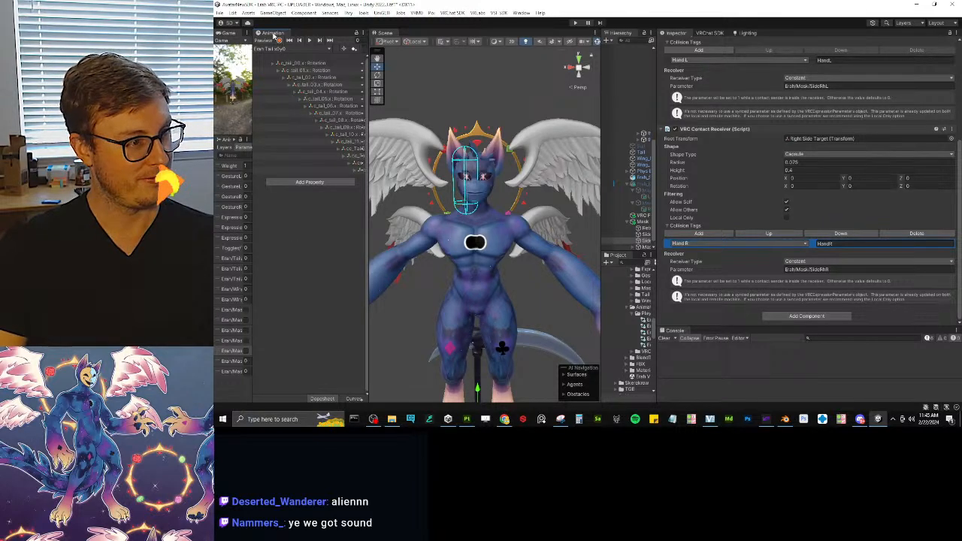
left_click_drag(273, 35, 400, 383)
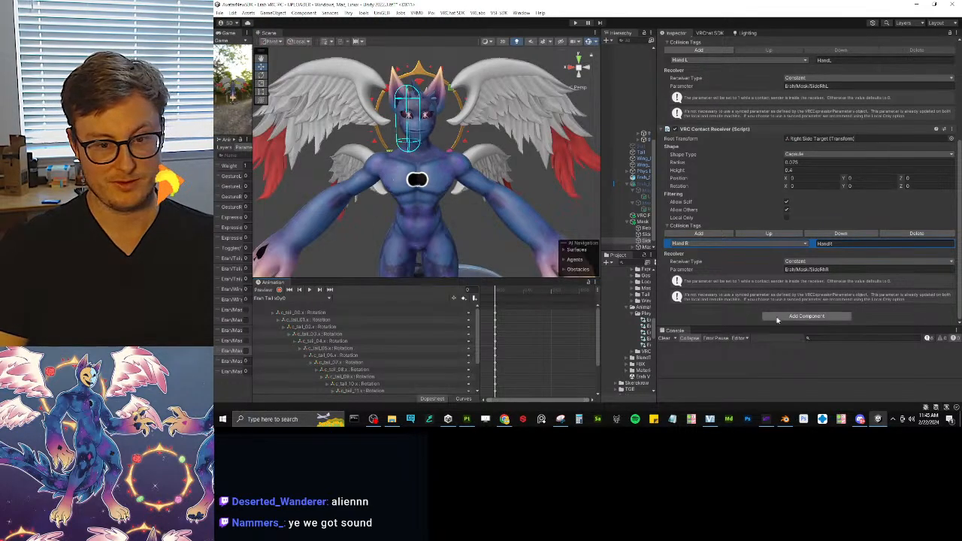
Step: Disable Allow Others on the Hand L receiver of Side Checkers Right and collapse both of its receivers
scroll(780, 163, "up", 3)
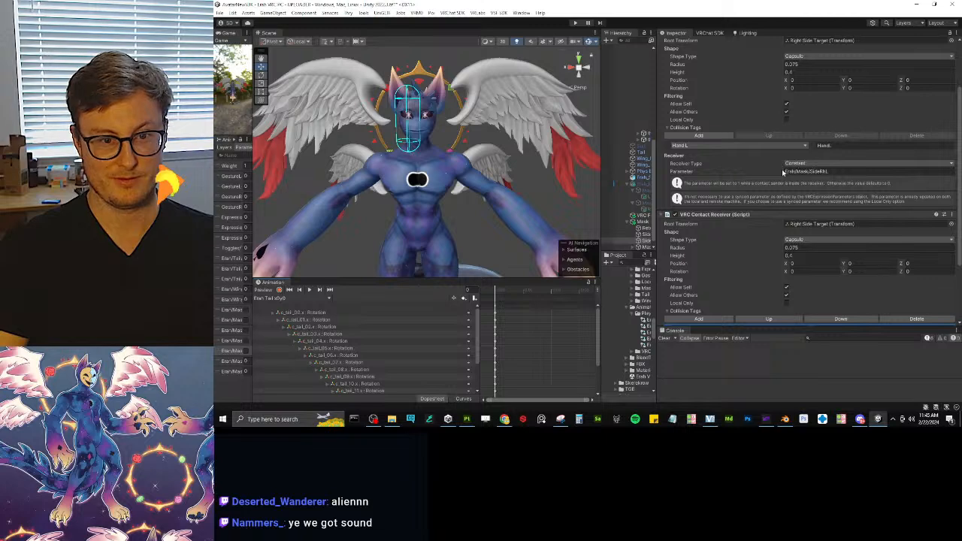
scroll(780, 163, "up", 2)
left_click(787, 155)
scroll(797, 153, "down", 5)
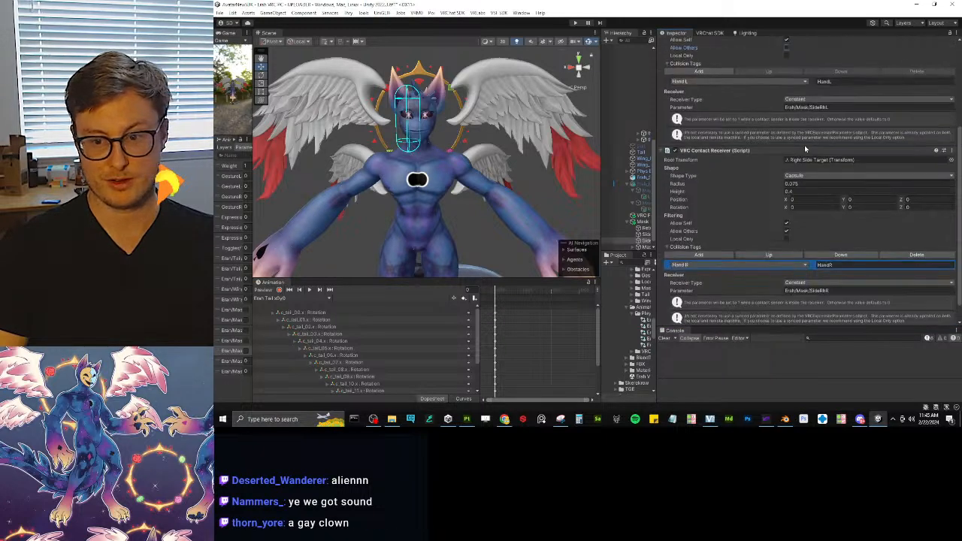
scroll(799, 200, "up", 6)
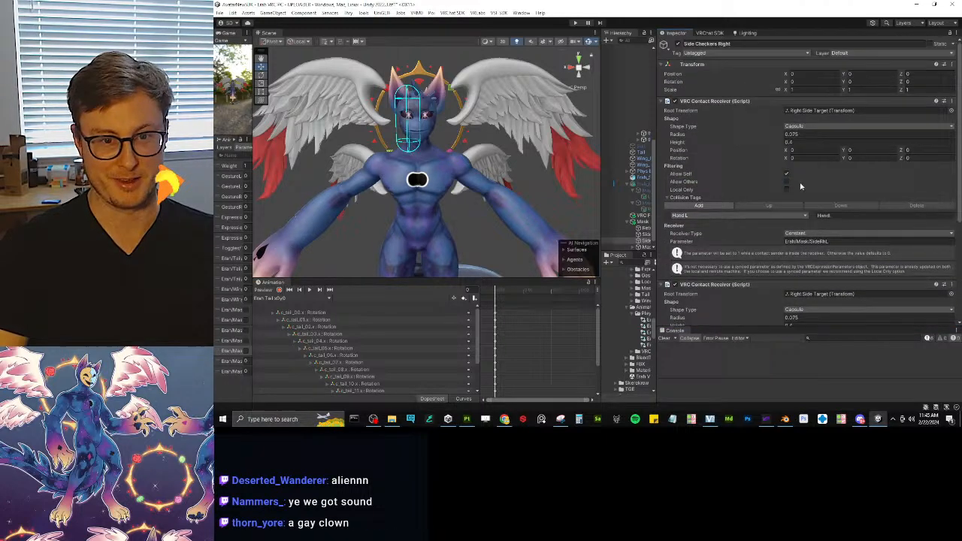
left_click(740, 102)
left_click(740, 109)
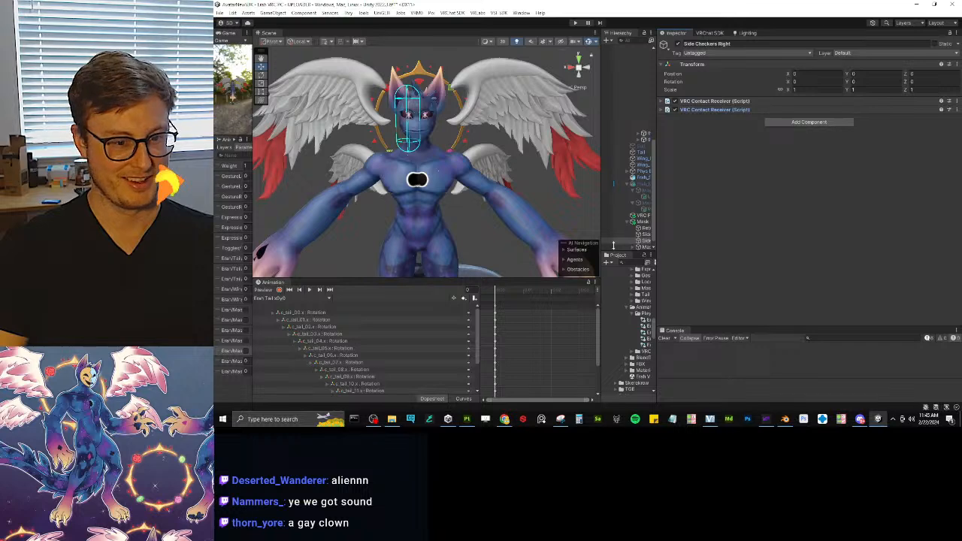
Step: Widen the Hierarchy and review the settings of both contact receivers on Side Checkers Left
left_click_drag(603, 233, 531, 232)
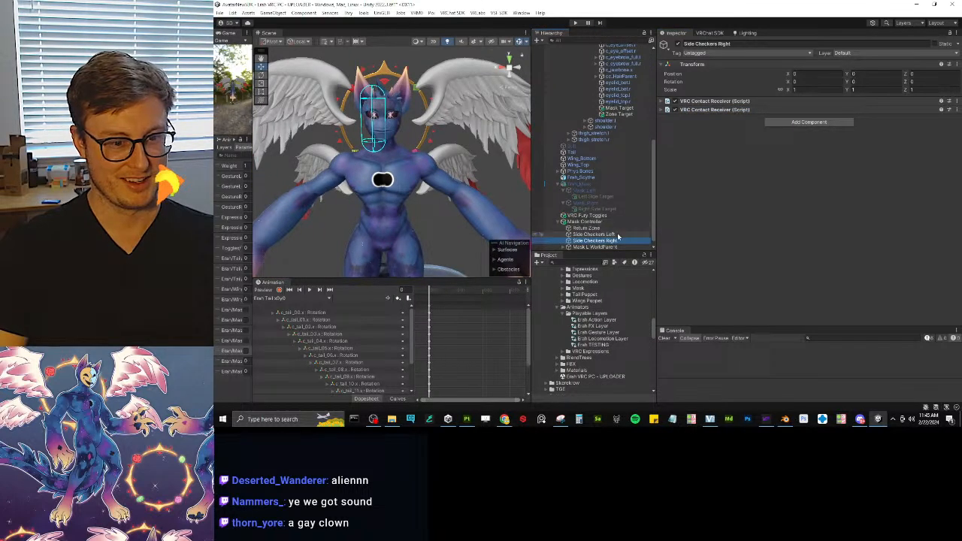
left_click(617, 235)
left_click(725, 102)
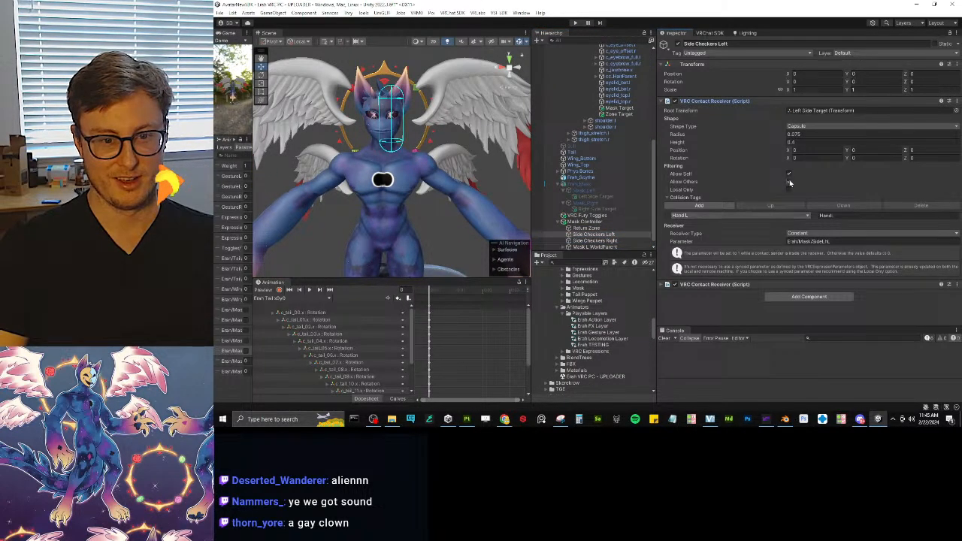
left_click(749, 102)
left_click(750, 111)
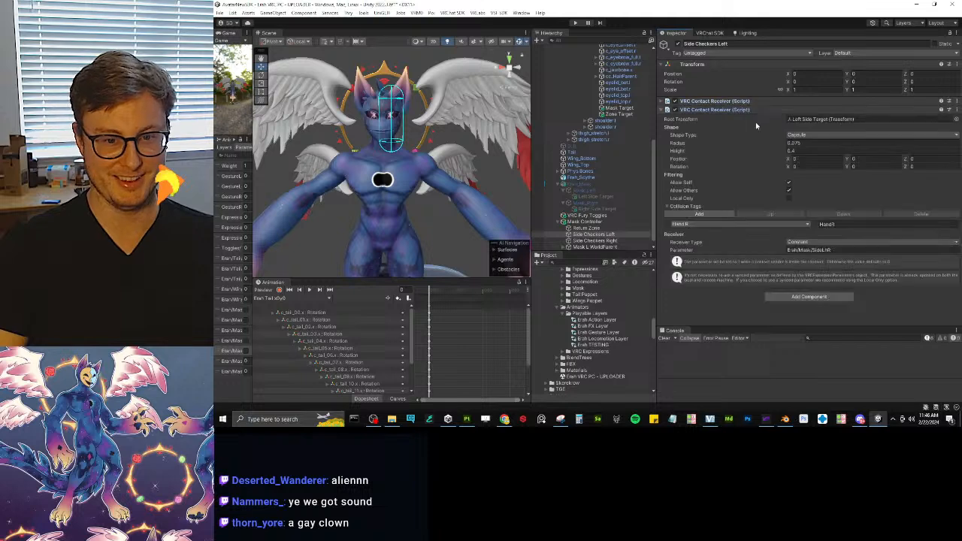
left_click(752, 111)
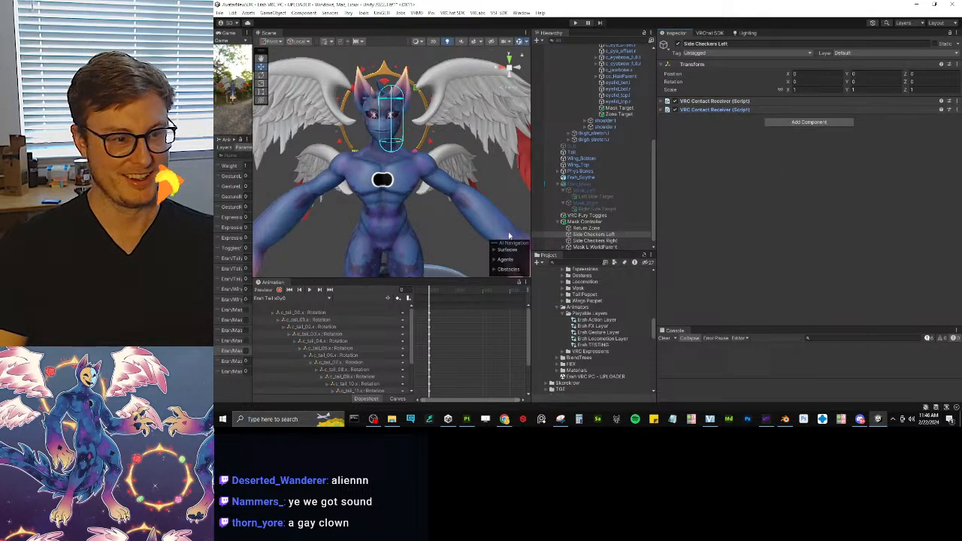
Step: Rearrange the layout to give the Scene view and Hierarchy more width, narrowing the Inspector
left_click_drag(658, 213, 718, 216)
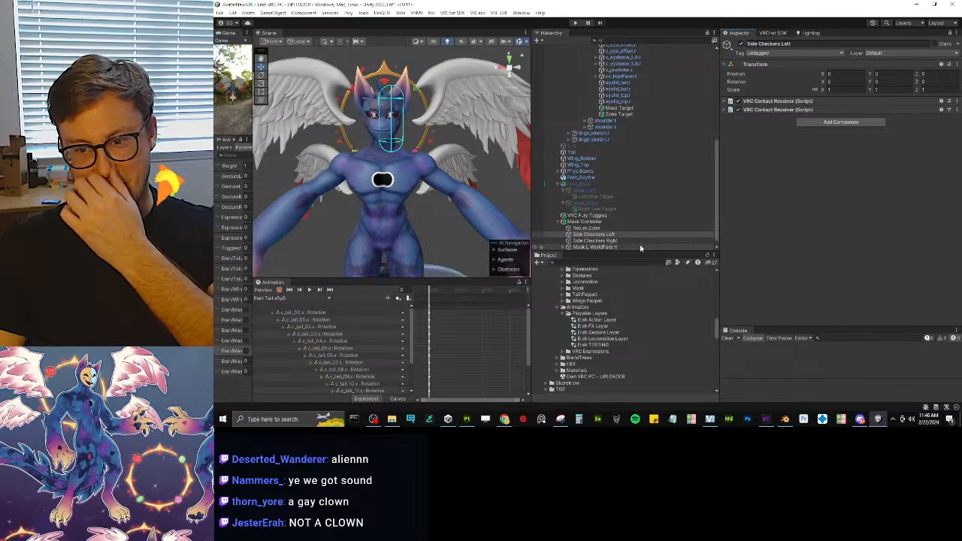
left_click_drag(531, 143, 676, 136)
left_click_drag(449, 174, 452, 136, "alt")
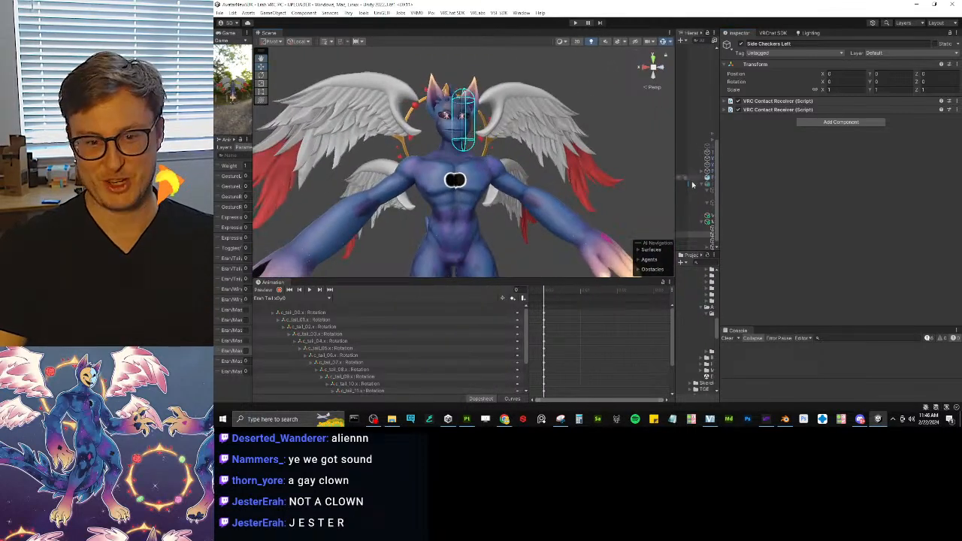
left_click_drag(719, 188, 803, 187)
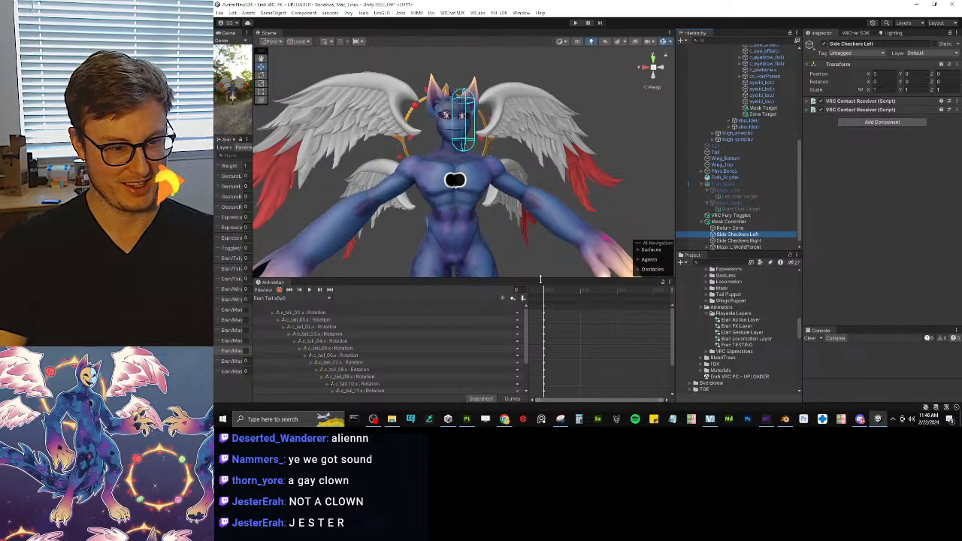
Step: Give the Scene view more height, then widen the Animator area to inspect the Mask - 1 - Grabbable to Mask - 2 - Left Hand transition
left_click_drag(540, 279, 551, 344)
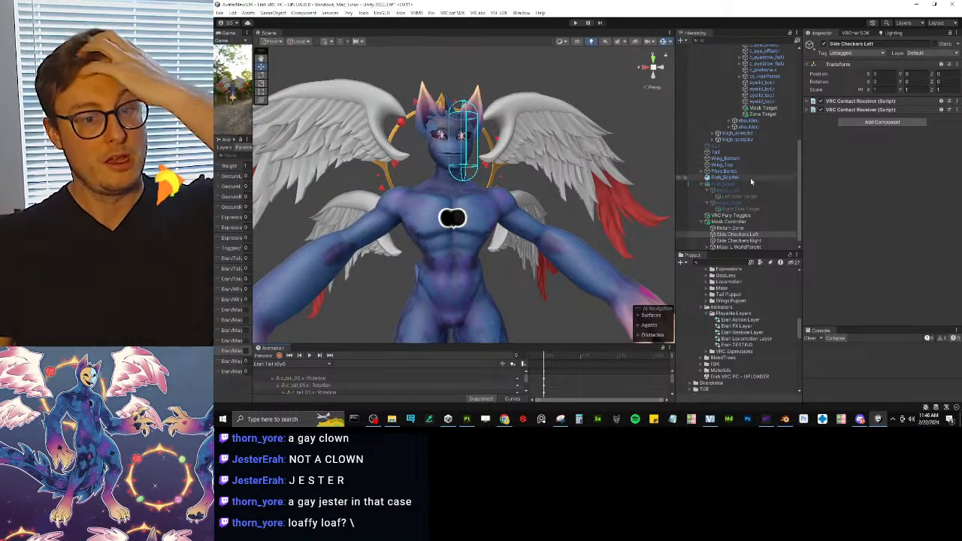
scroll(750, 177, "down", 1)
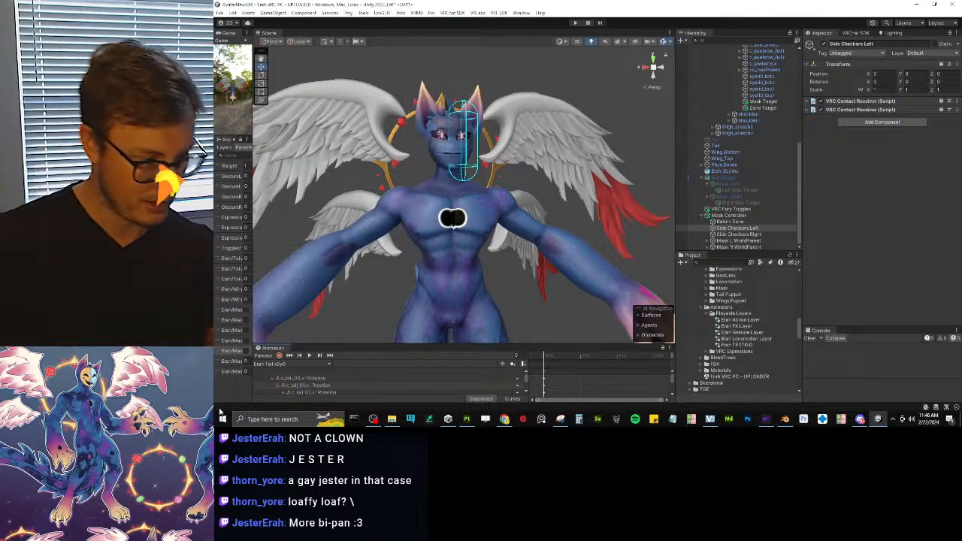
left_click_drag(254, 387, 559, 346)
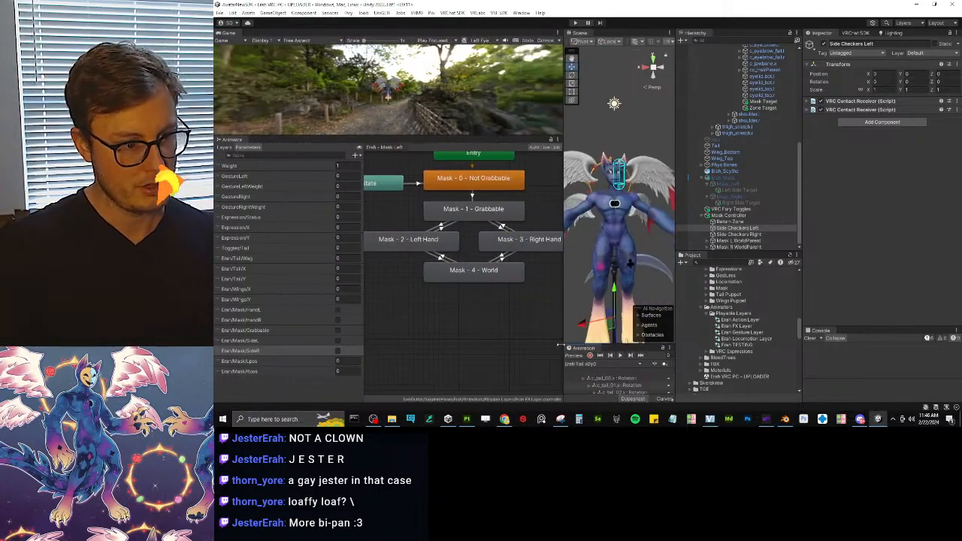
left_click(444, 226)
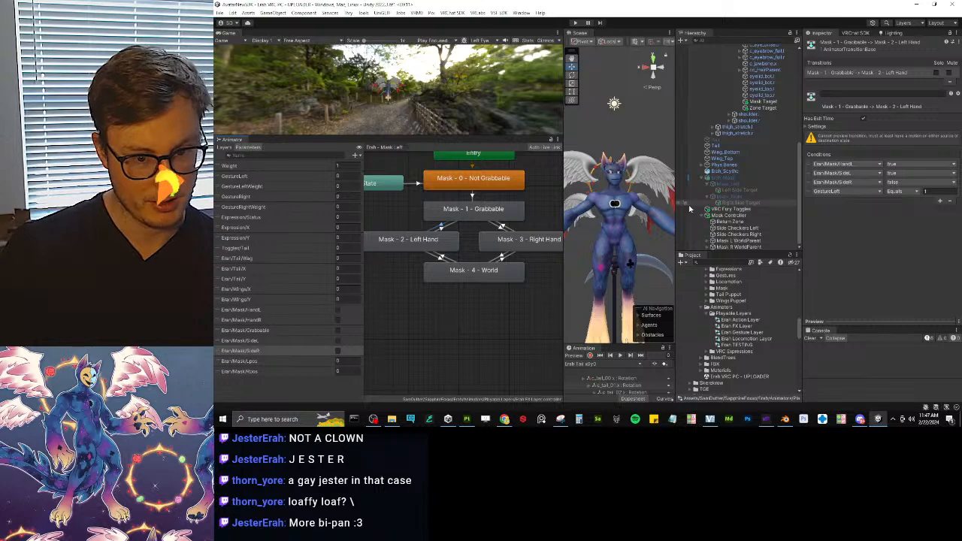
Step: Try to reduce Return Zone to one contact receiver by removing the second and setting the first one's collision tag to Hand
left_click(730, 222)
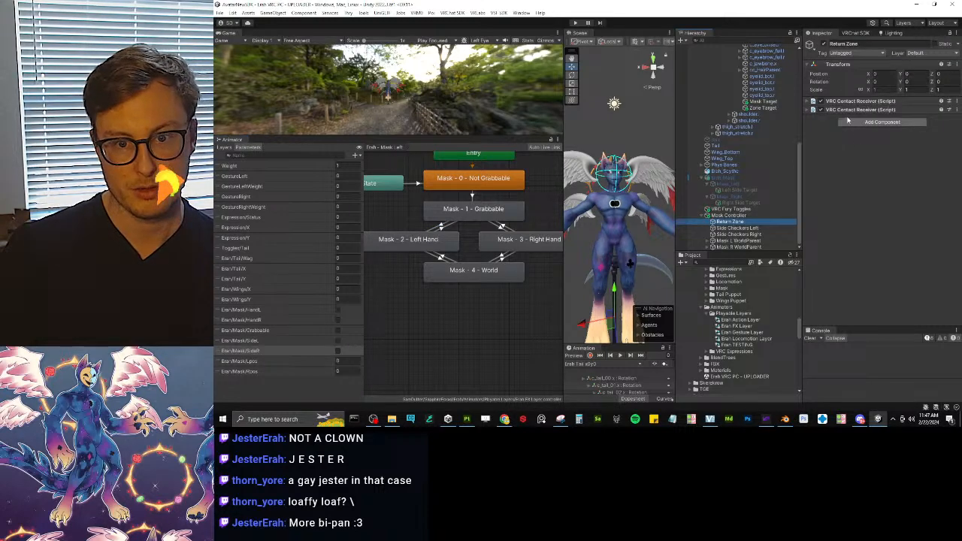
left_click(958, 110)
left_click(917, 148)
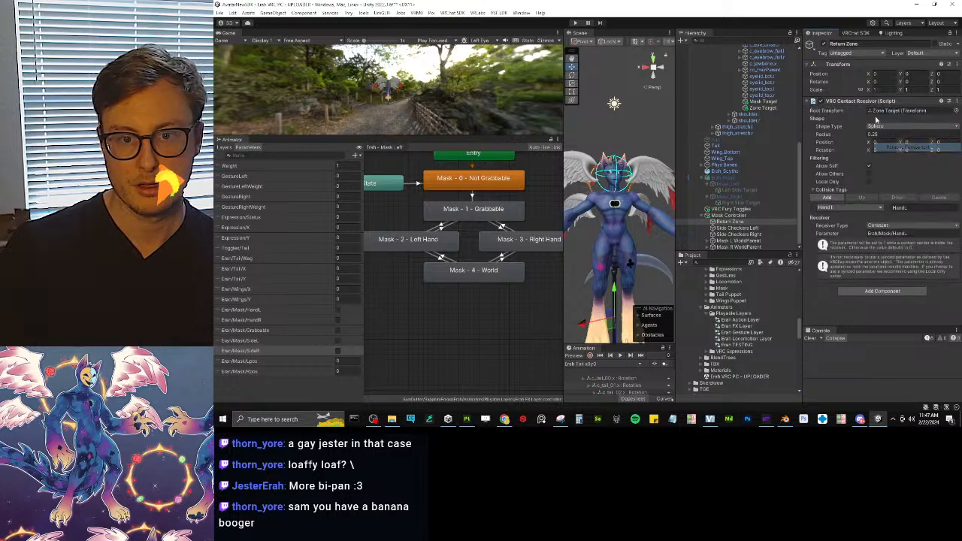
left_click(866, 103)
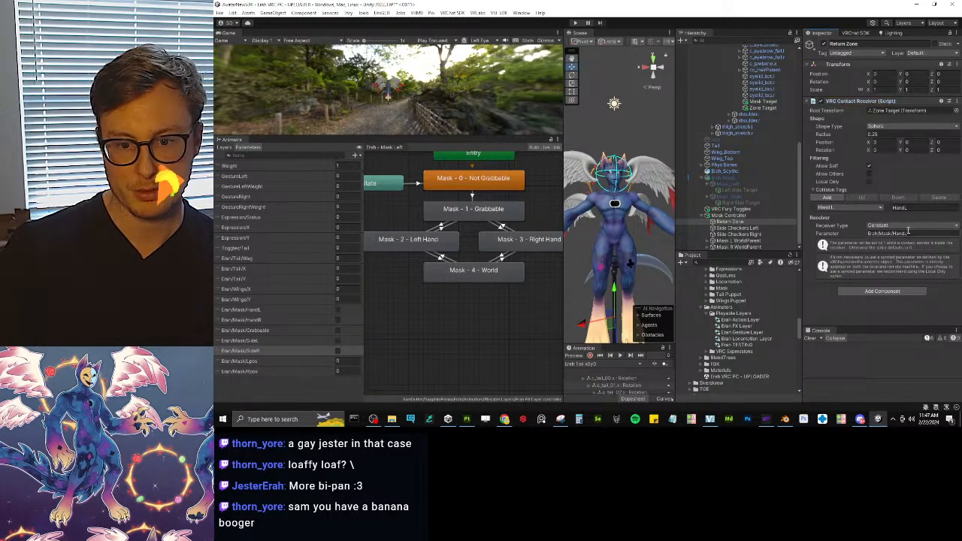
left_click(855, 207)
left_click(842, 31)
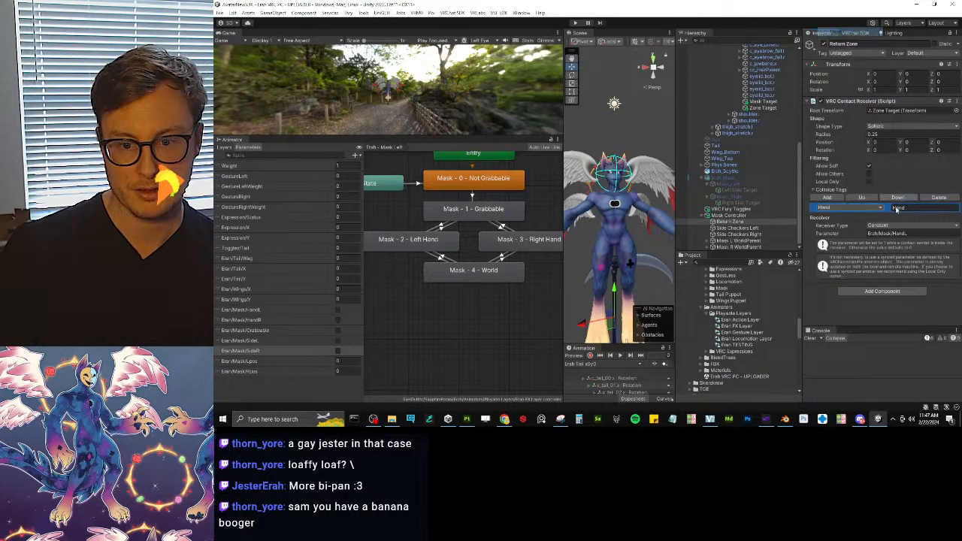
left_click(913, 233)
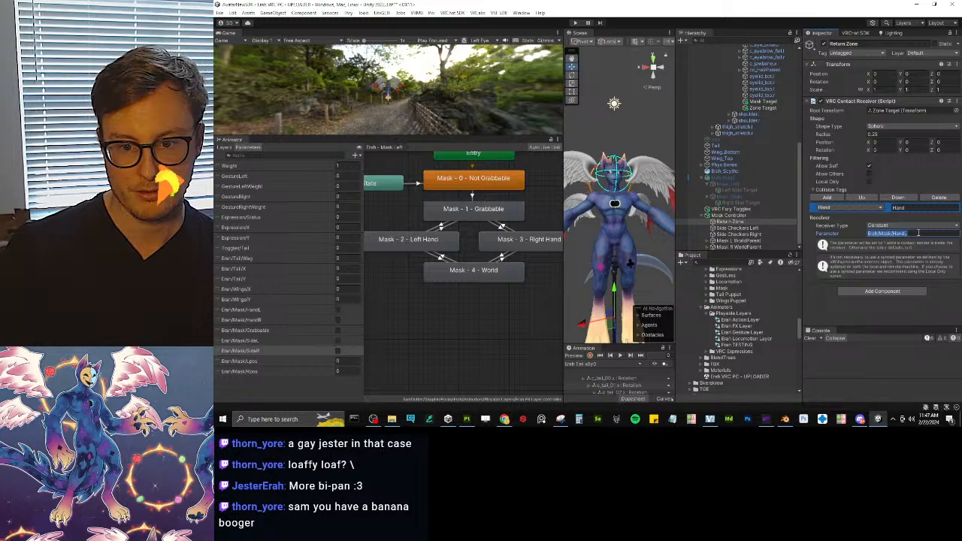
left_click(919, 234)
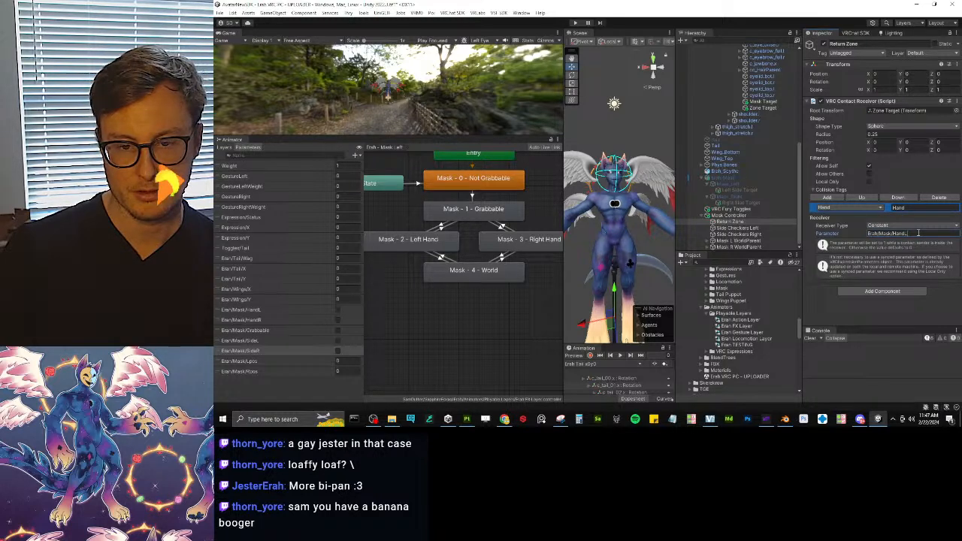
left_click(928, 306)
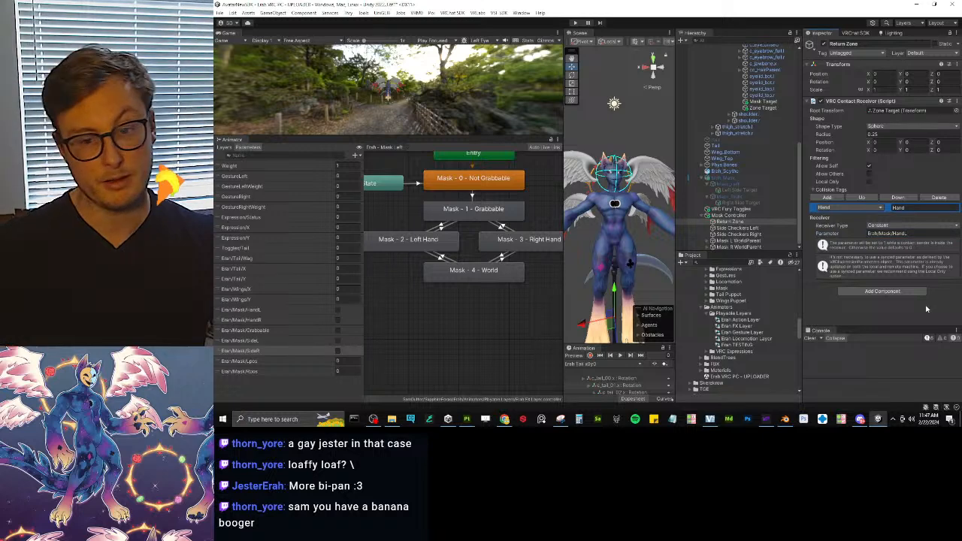
Step: Undo the receiver removal and tag change on Return Zone and collapse both contact receivers
key("ctrl+z")
key("ctrl+z")
scroll(915, 231, "down", 3)
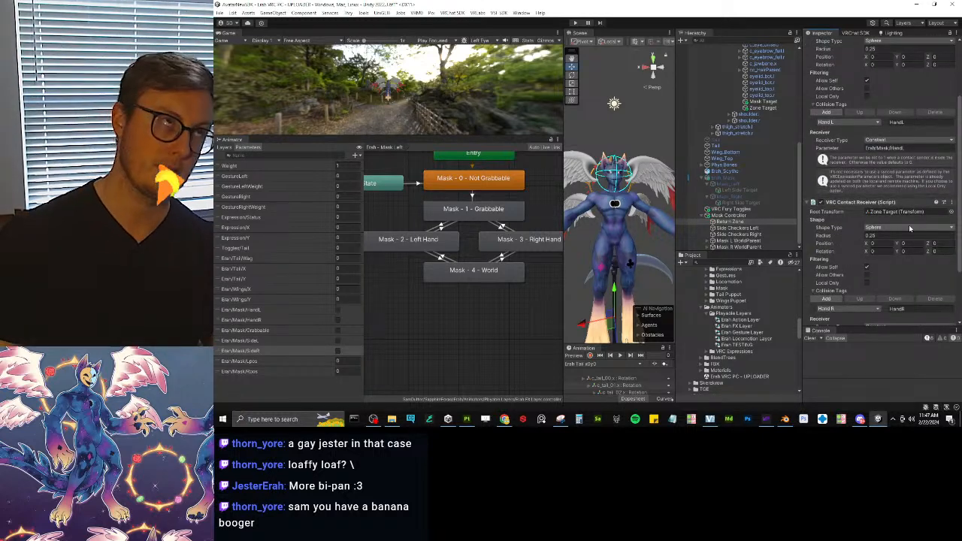
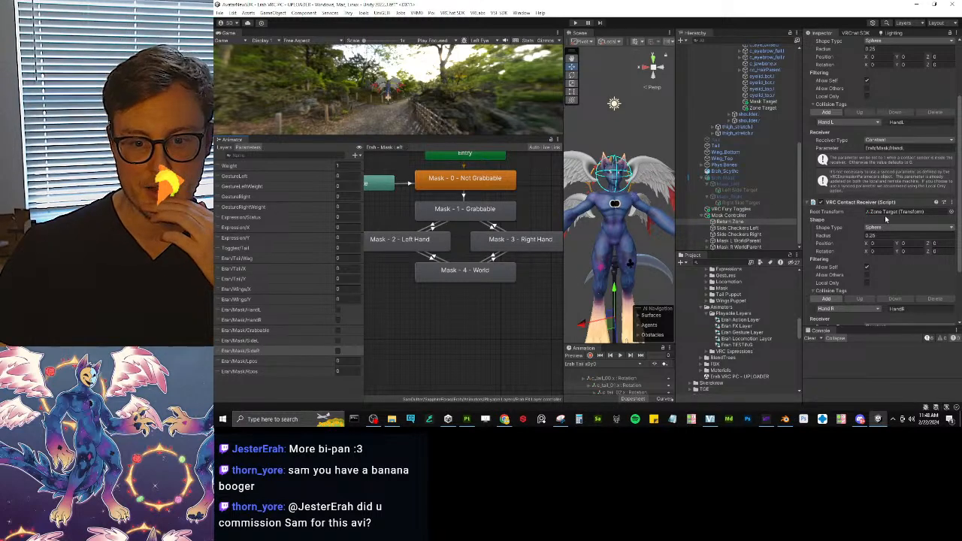
left_click(886, 204)
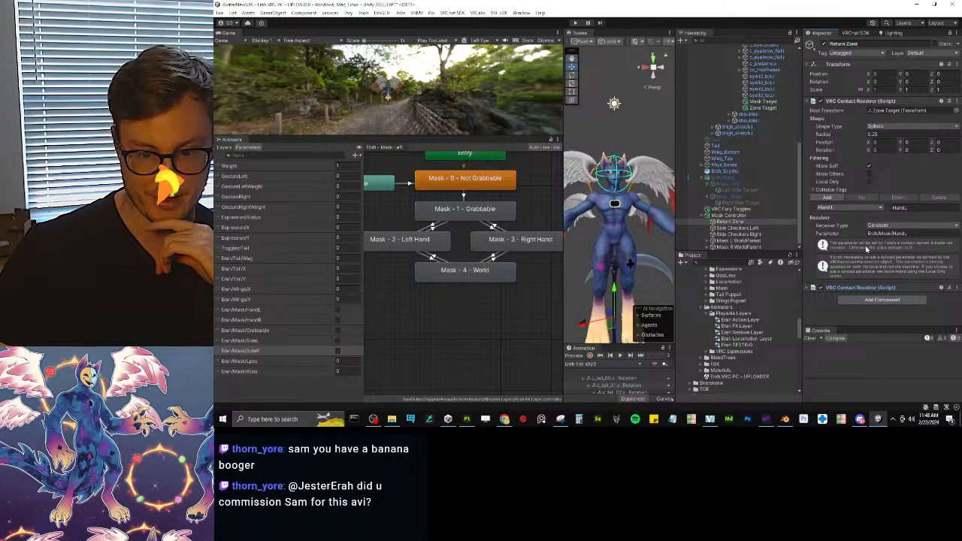
left_click(855, 102)
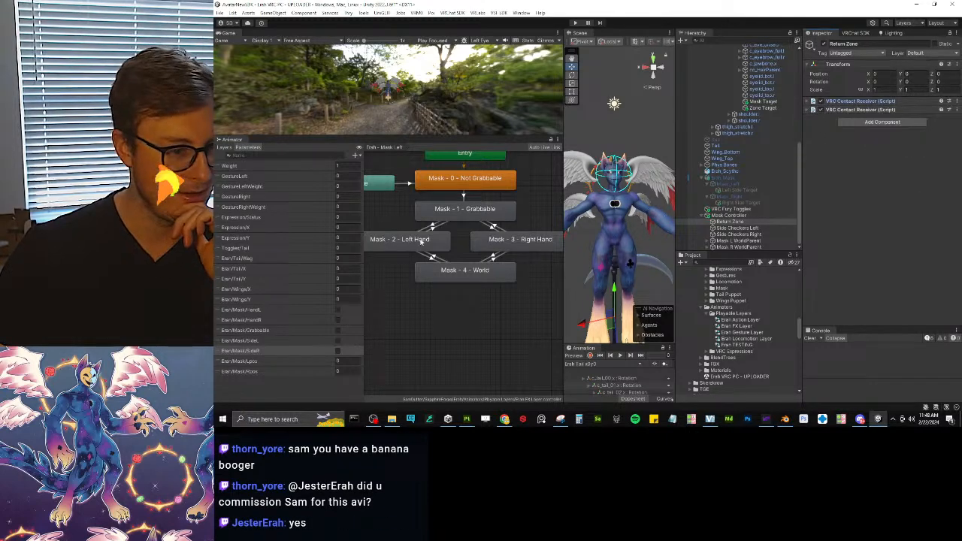
Step: Remove the Erah/Mask/HandL and Erah/Mask/SideR conditions from the Mask - 1 - Grabbable to Mask - 2 - Left Hand transition
middle_click_drag(403, 313, 412, 279)
middle_click_drag(483, 266, 469, 291)
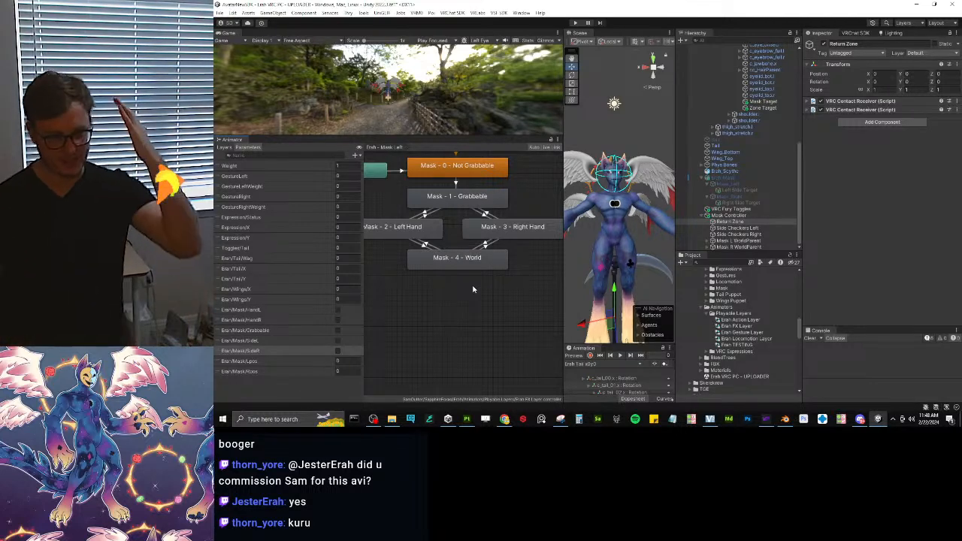
left_click(403, 232)
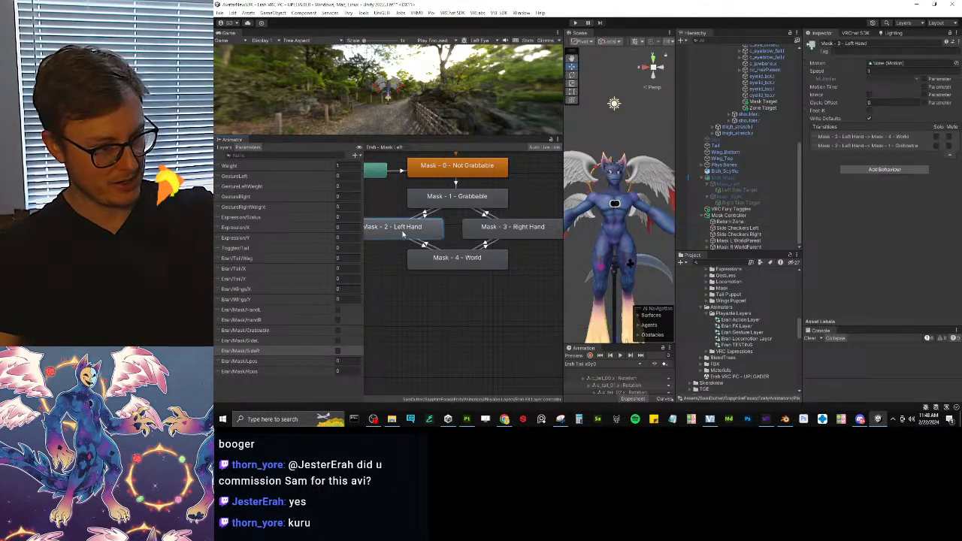
left_click(424, 216)
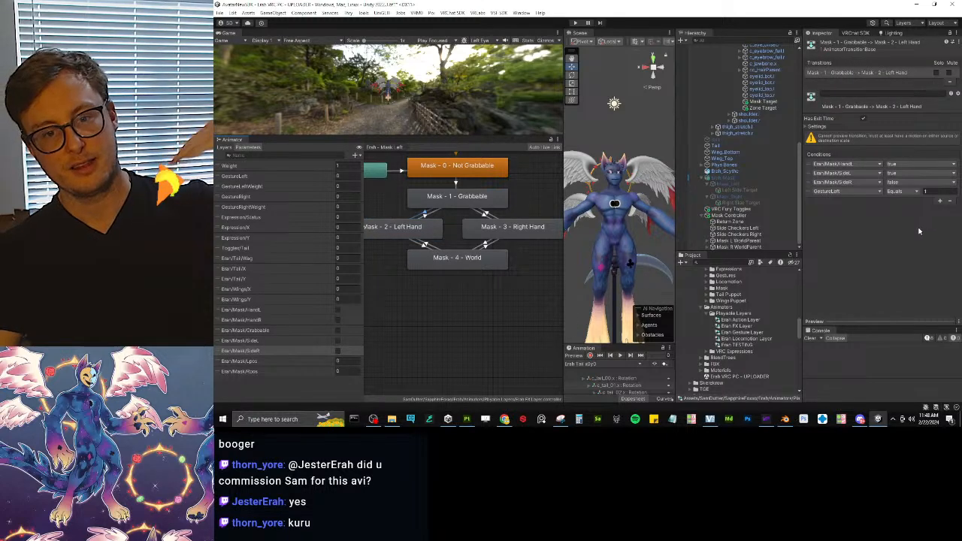
left_click(810, 164)
left_click(950, 200)
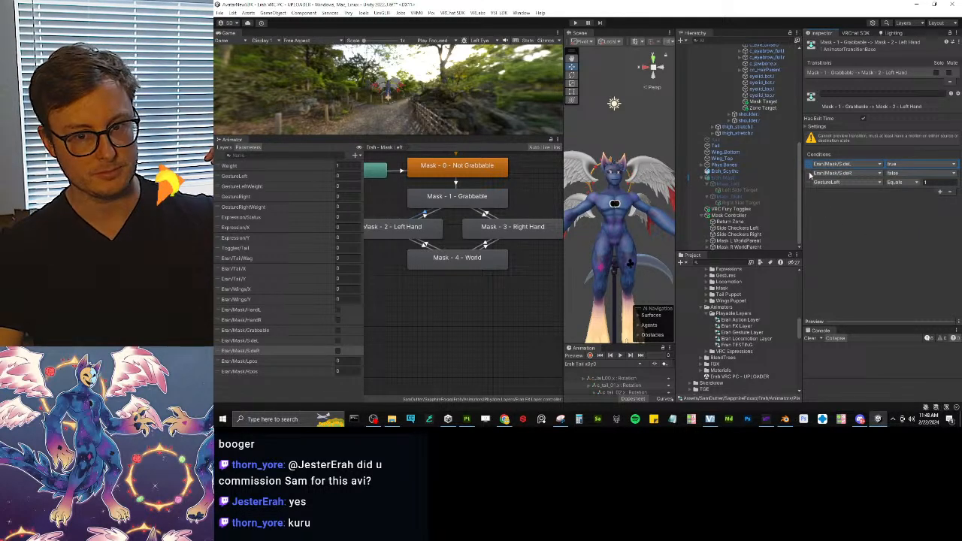
left_click(811, 174)
key("Delete")
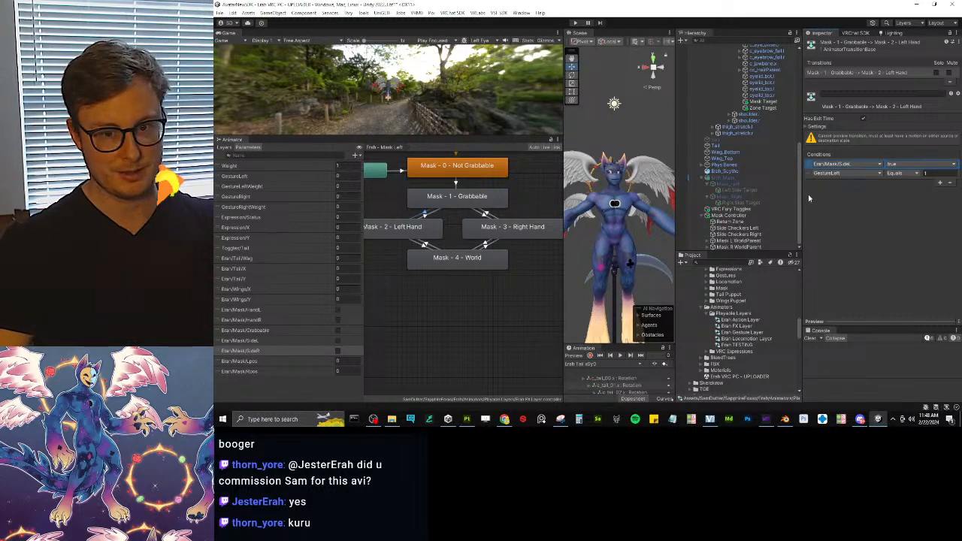
Step: Add a Bool animator parameter named Erah/Mask/SideLhR, reusing the copied Erah/Mask/SideL name
left_click(275, 342)
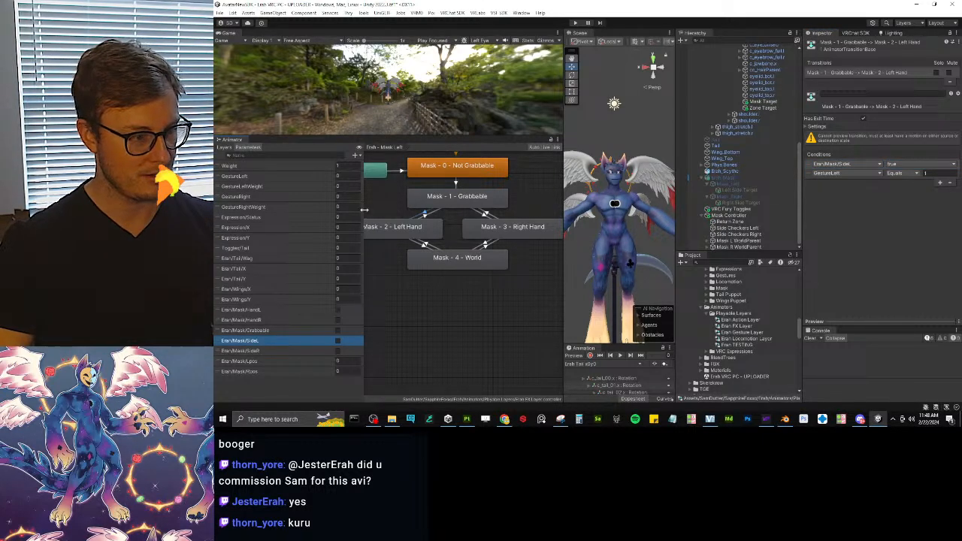
double_click(259, 343)
key("ctrl+c")
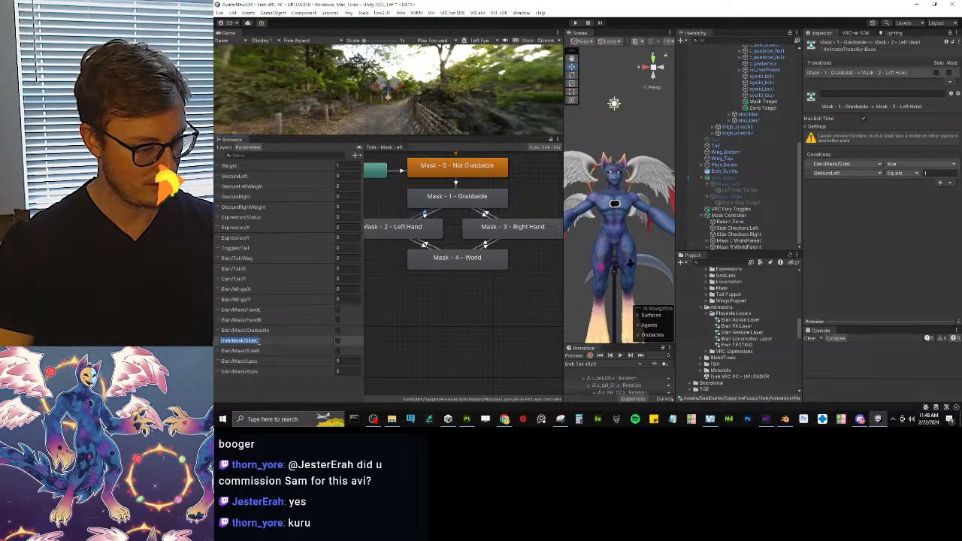
key("Escape")
left_click(357, 155)
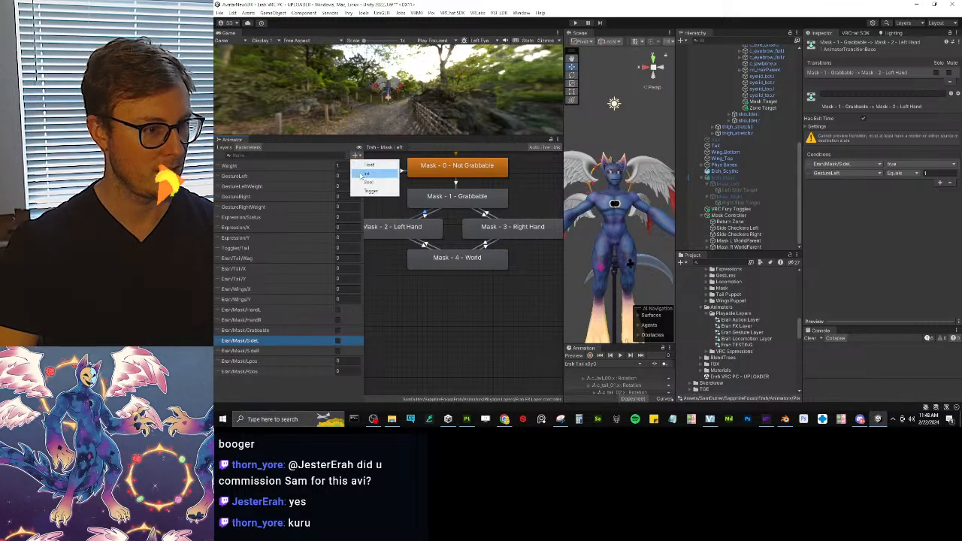
left_click(368, 183)
key("ctrl+v")
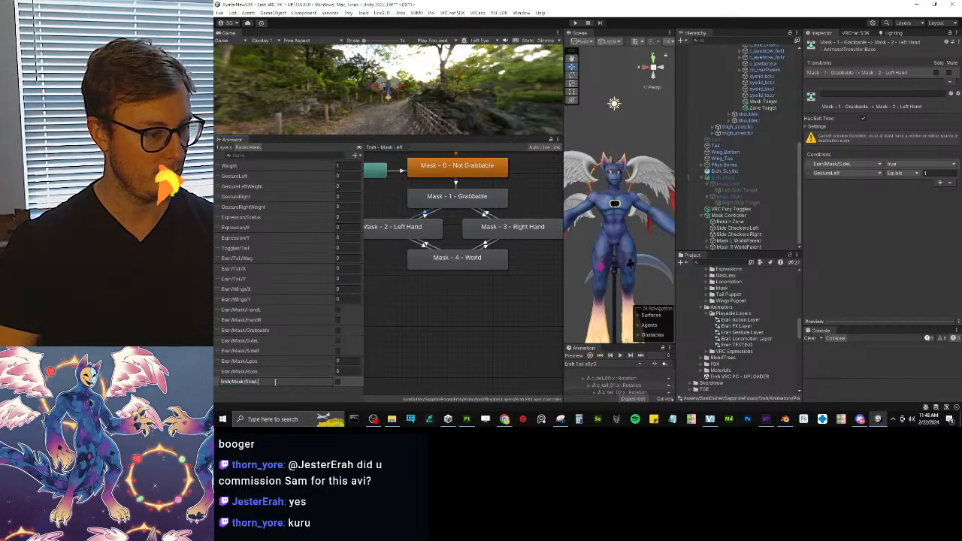
type("hR")
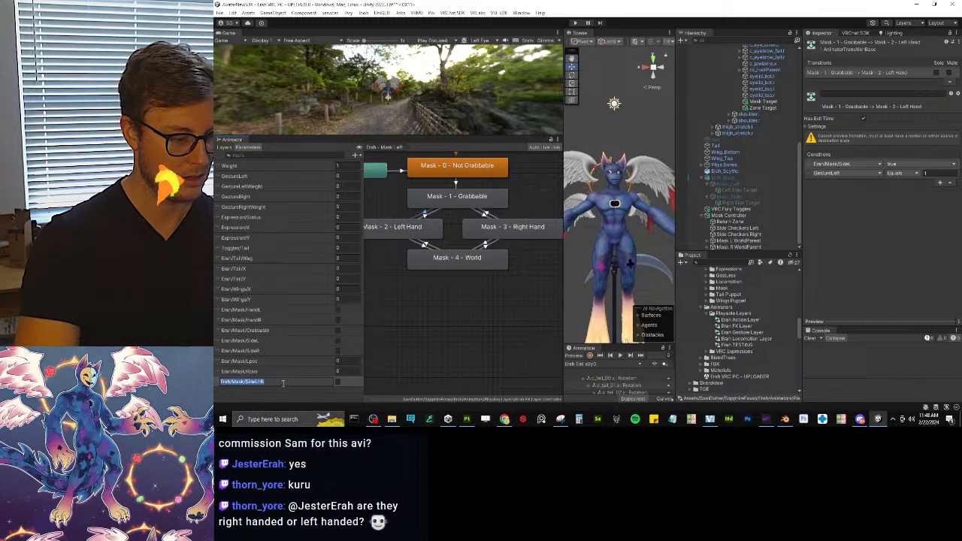
key("Return")
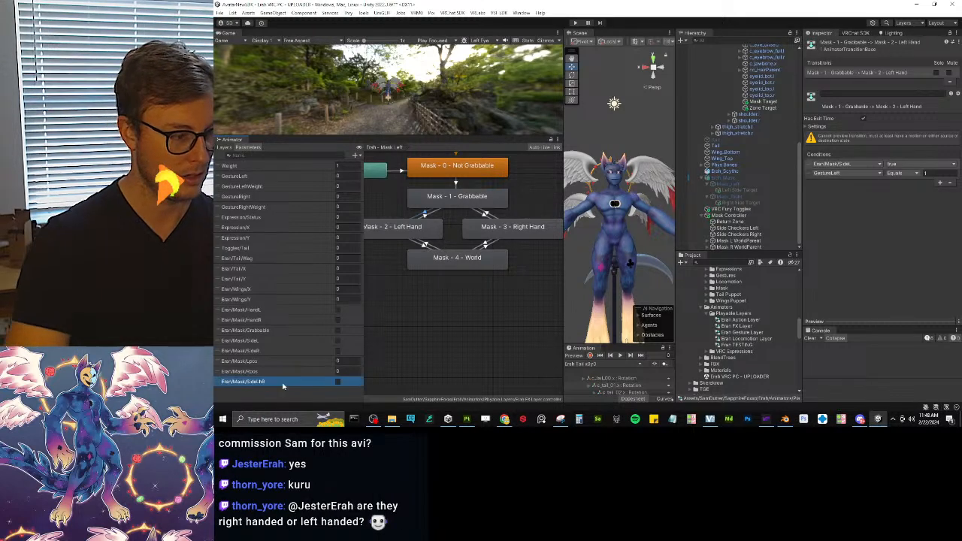
Step: Rename the Erah/Mask/SideL parameter to Erah/Mask/SideLhL and move Erah/Mask/SideLhR directly below it
double_click(259, 340)
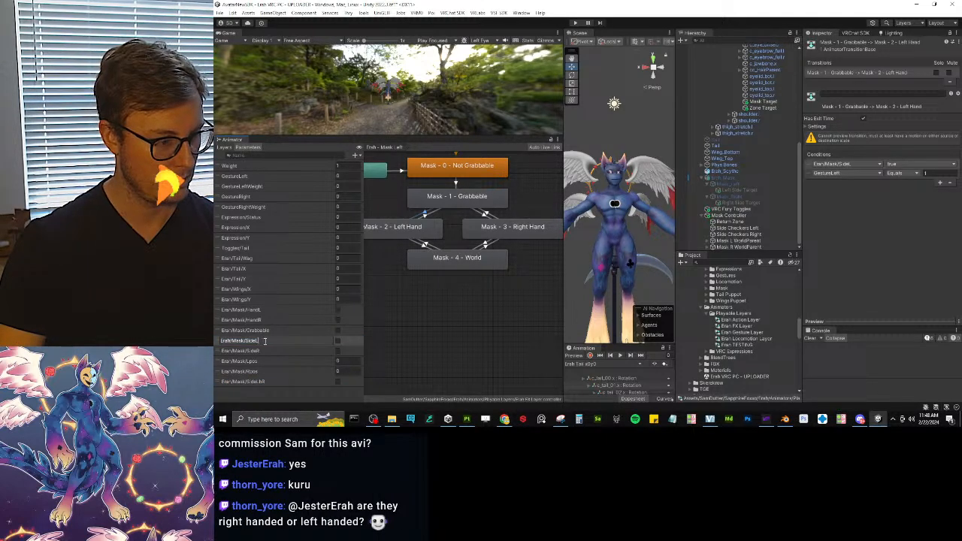
key("ctrl+a")
key("Right")
type("hL")
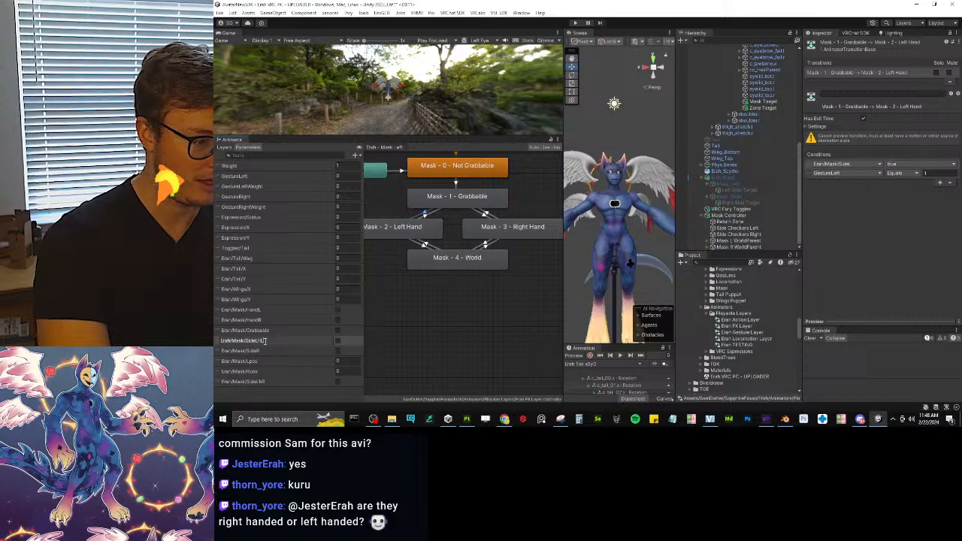
key("Return")
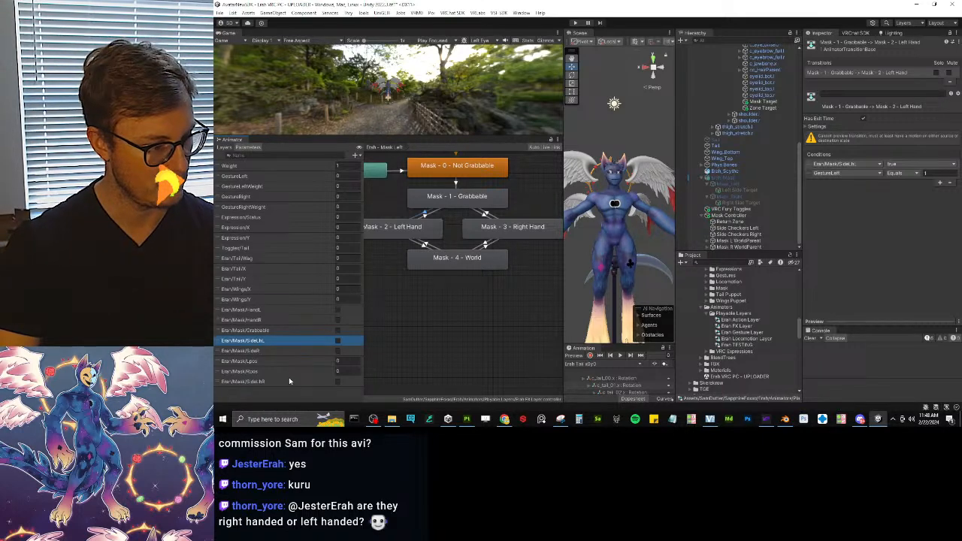
left_click_drag(289, 380, 295, 346)
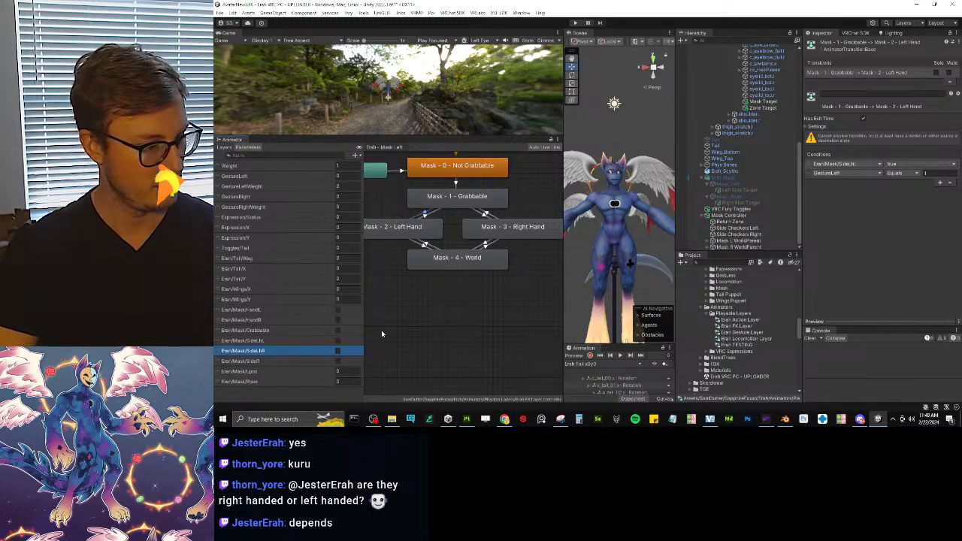
Step: Copy the Erah/Mask/SideR parameter's name and rename that parameter to Erah/Mask/SideRhL
double_click(277, 362)
key("ctrl+c")
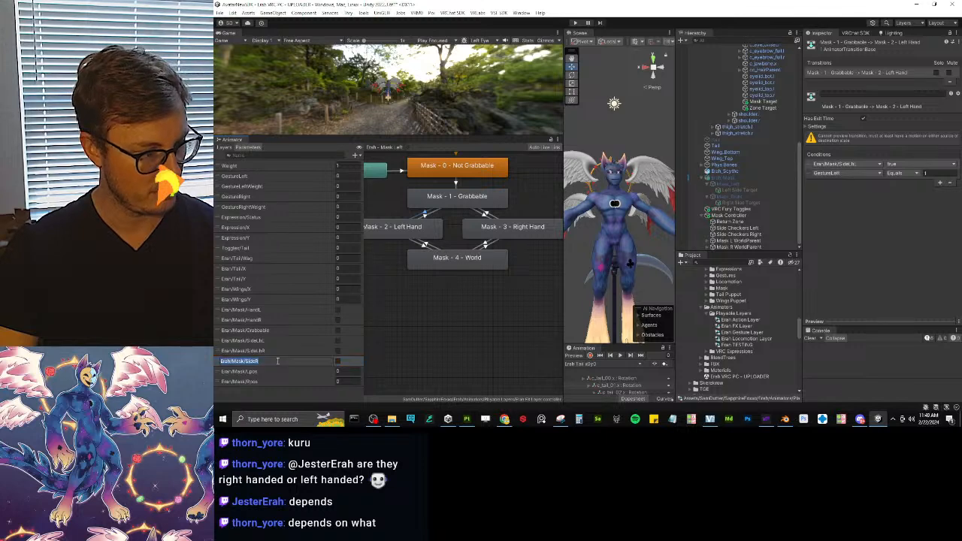
key("Right")
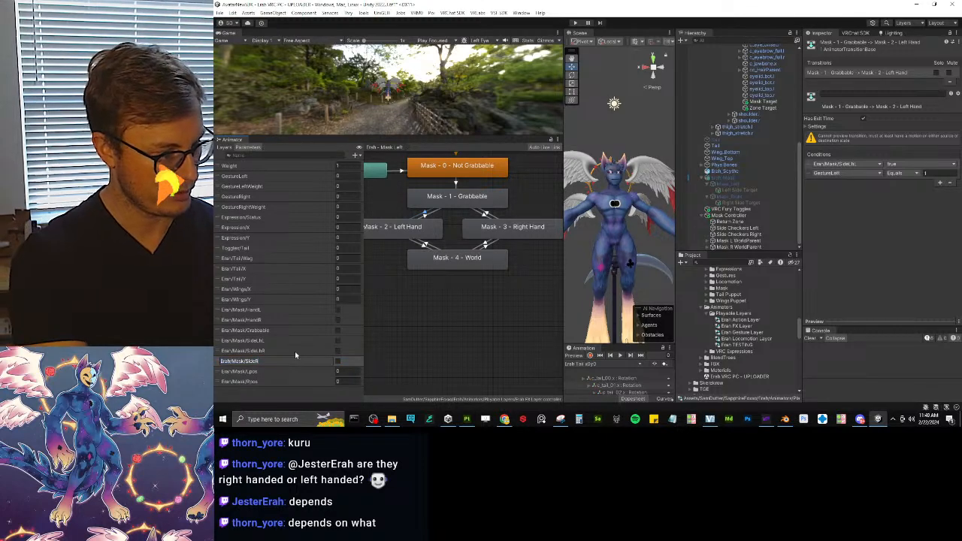
type("L")
key("Return")
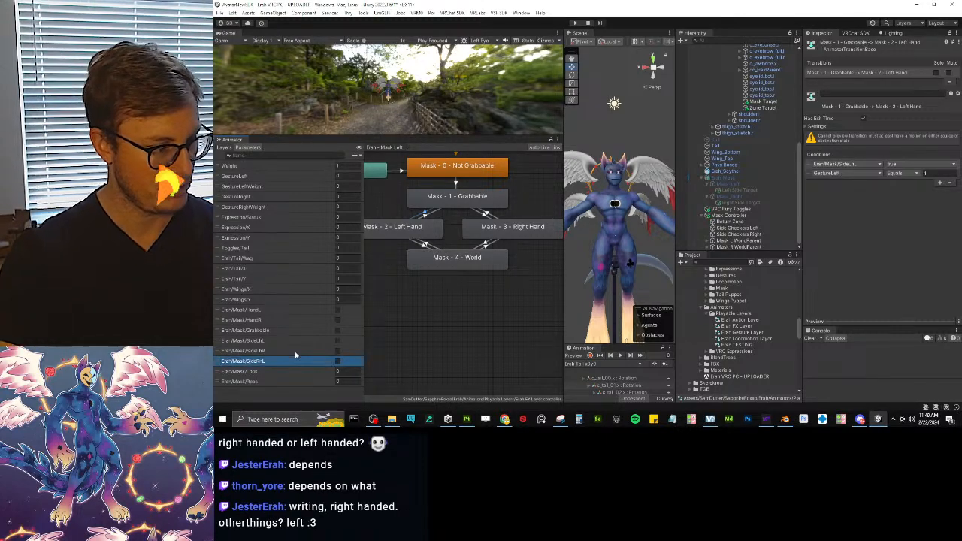
Step: Add a Bool animator parameter named Erah/Mask/SideRhR using the copied name
left_click(355, 155)
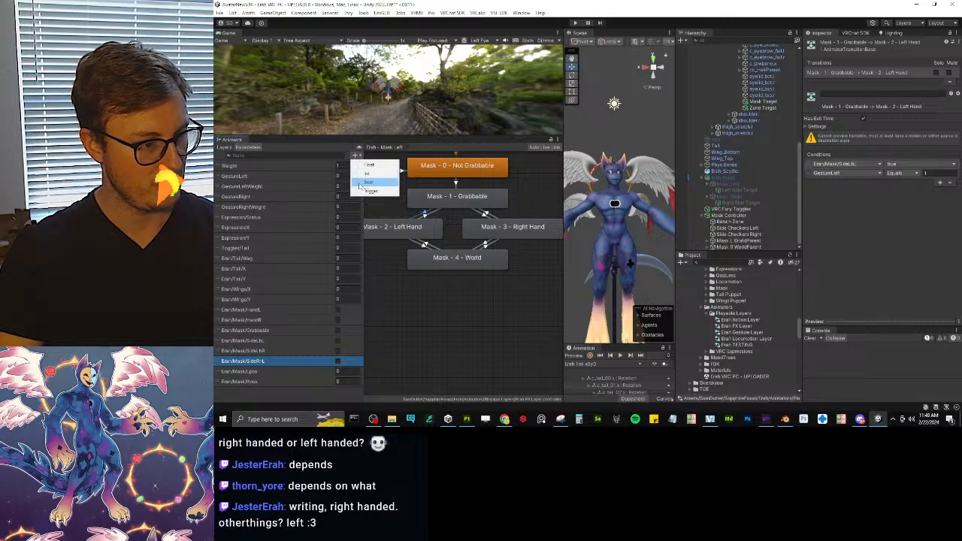
left_click(370, 181)
key("ctrl+v")
type("hR")
key("Return")
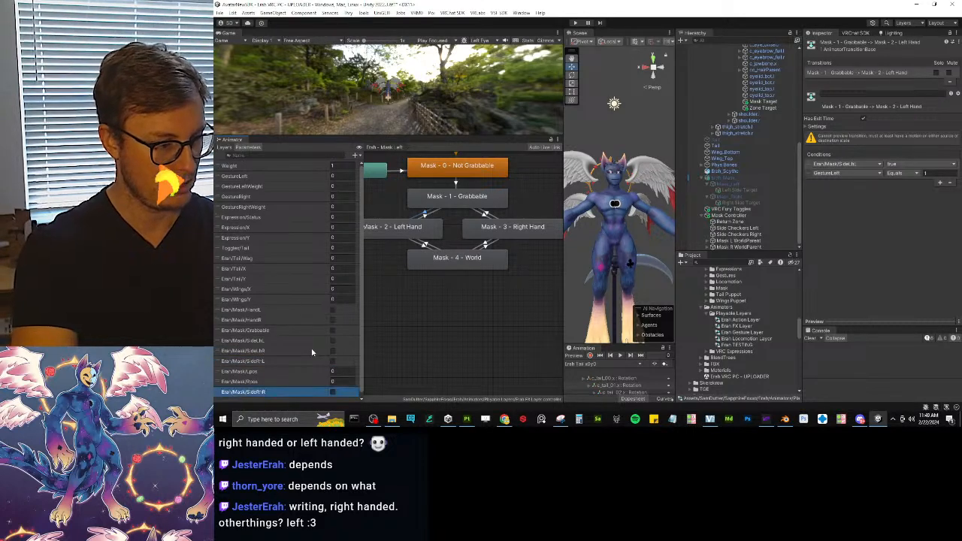
Step: Move the Erah/Mask/SideRhR parameter directly below Erah/Mask/SideRhL in the parameter list
left_click_drag(272, 393, 273, 372)
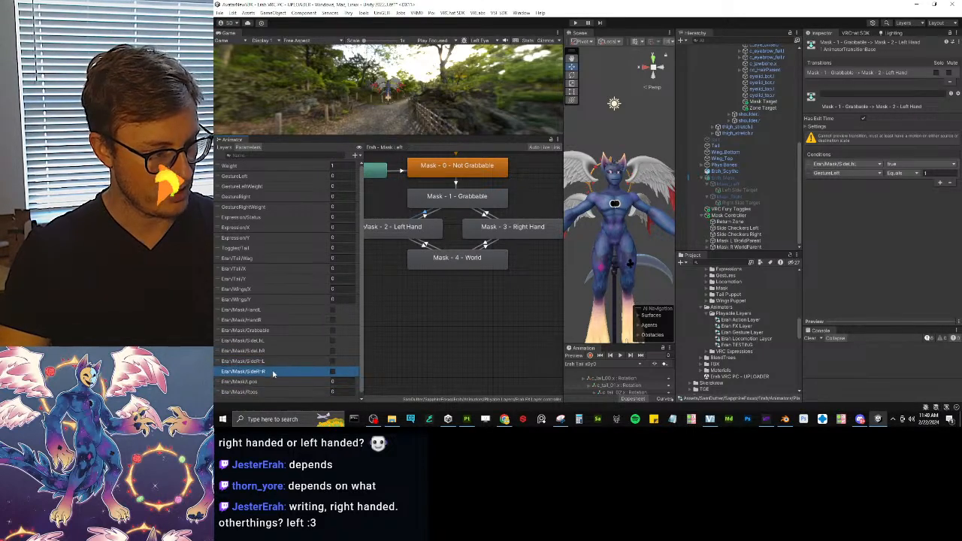
scroll(294, 354, "down", 1)
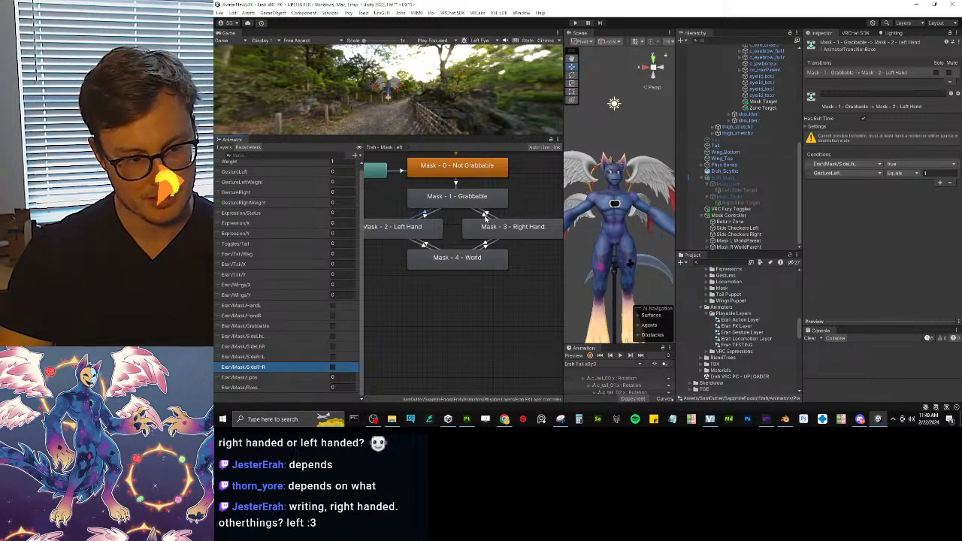
Step: Remove the Erah/Mask/HandR and Erah/Mask/SideLhL conditions from the Mask - 1 - Grabbable to Mask - 3 - Right Hand transition
left_click(486, 215)
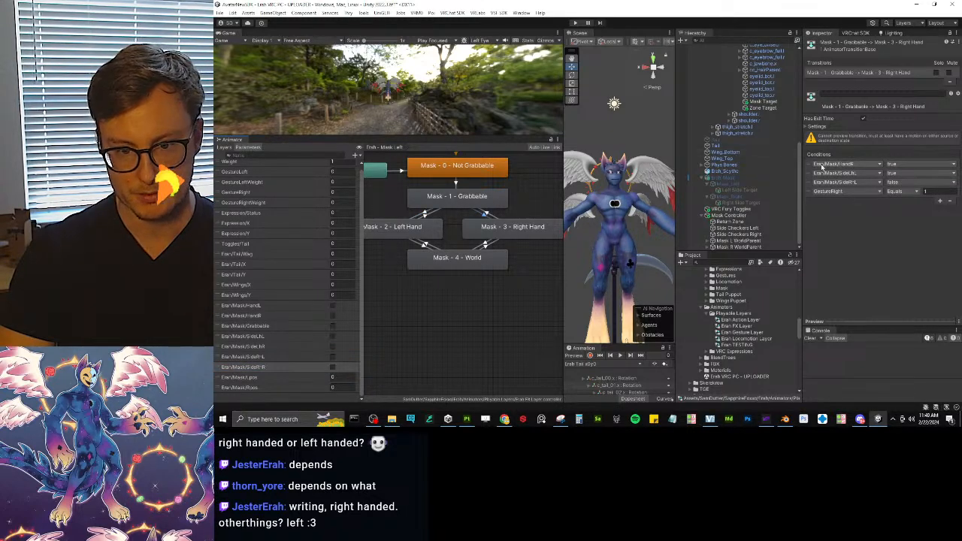
left_click(810, 166)
key("Delete")
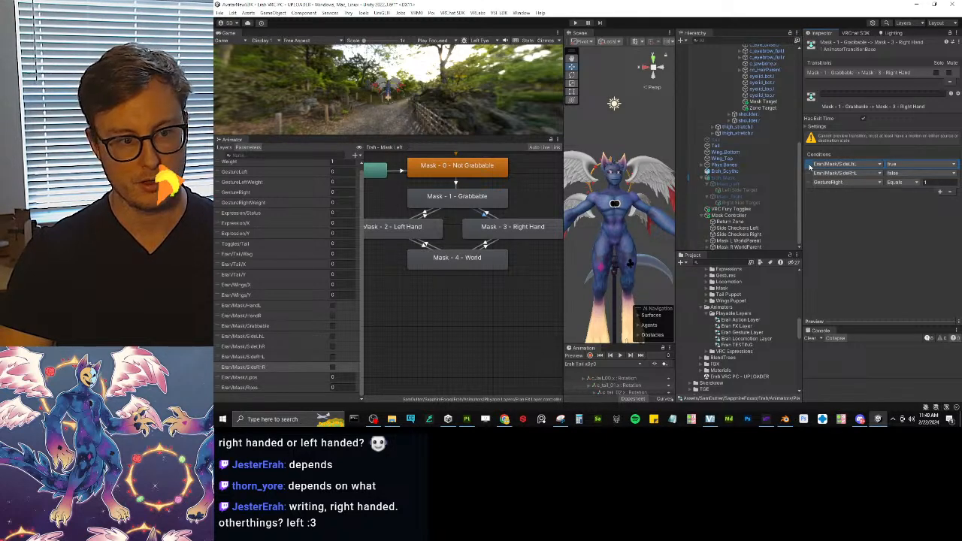
key("Delete")
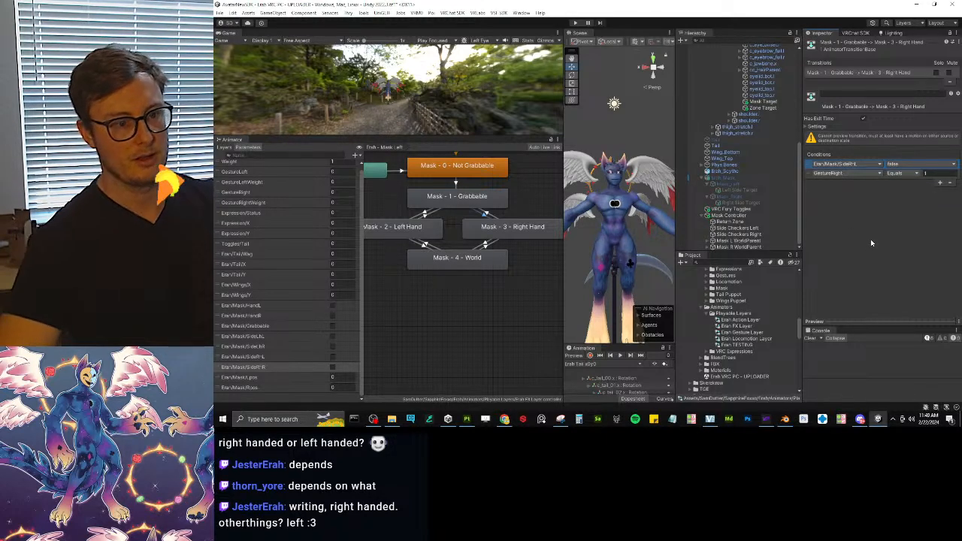
Step: Change the remaining side condition of the Grabbable to Right Hand transition to Erah/Mask/SideLhR being true
left_click(853, 173)
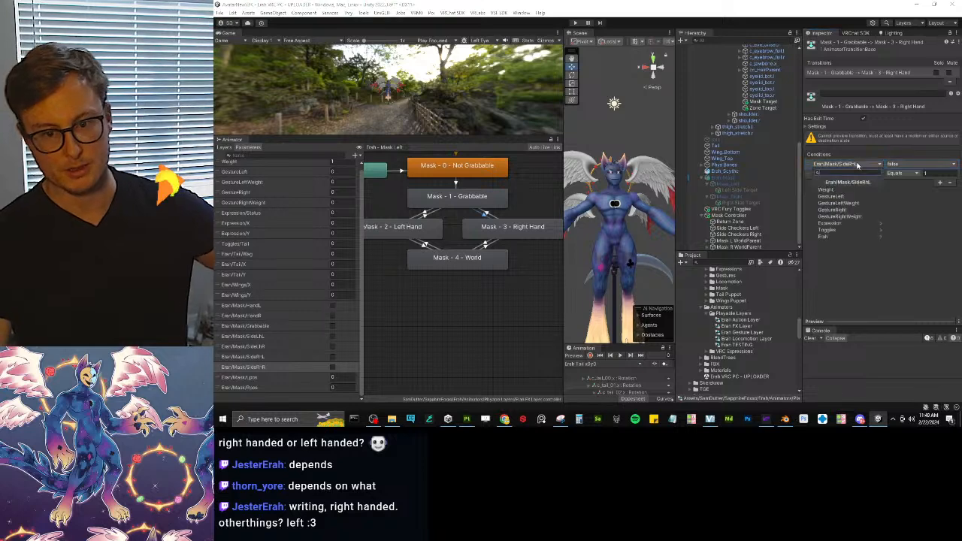
left_click(844, 236)
left_click(825, 204)
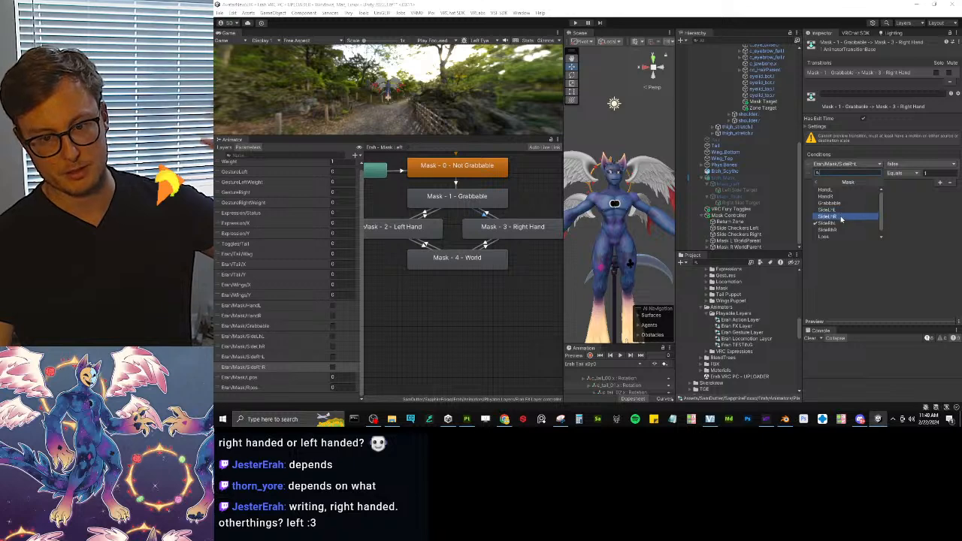
left_click(842, 223)
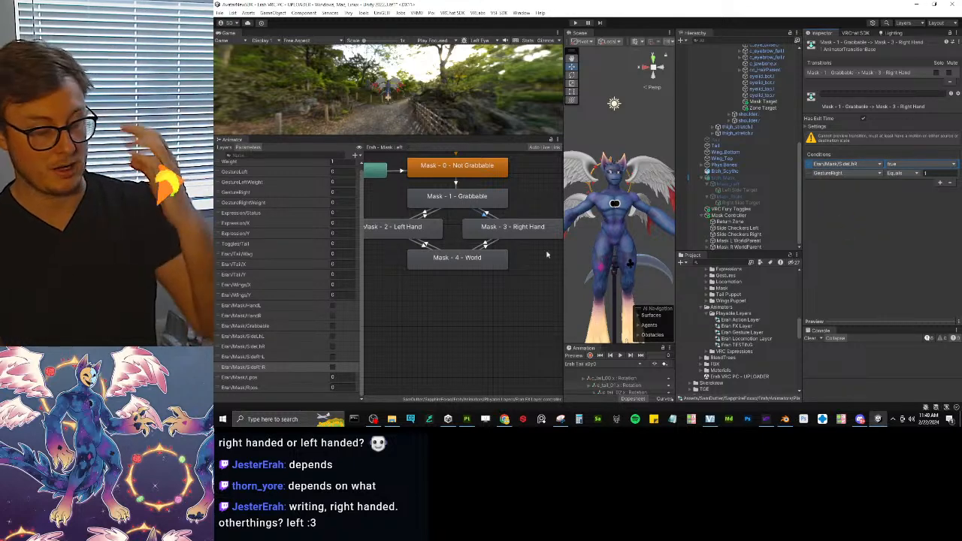
Step: Check the grab and return transitions of both hands, and move GestureLeft above Erah/Mask/HandL in the Left Hand to Grabbable conditions
left_click(419, 216)
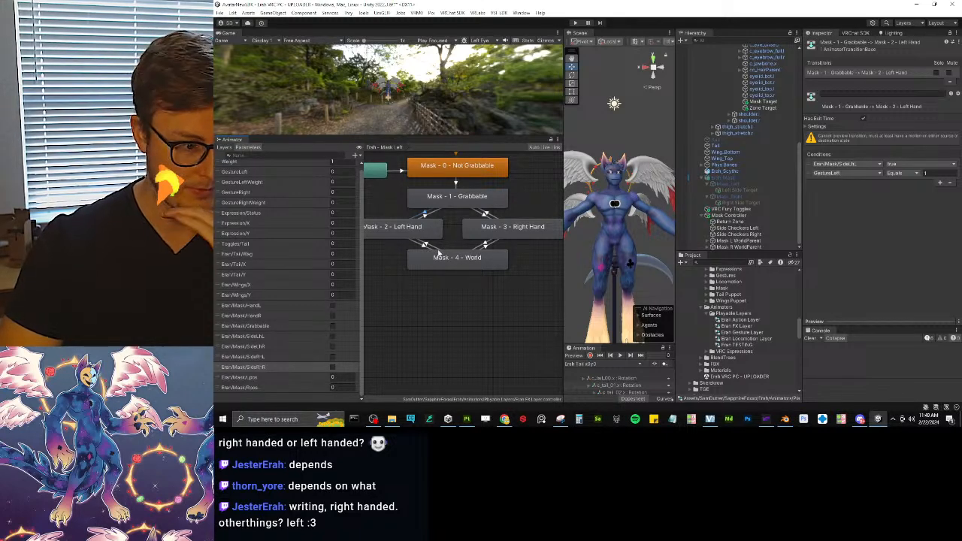
left_click(484, 216)
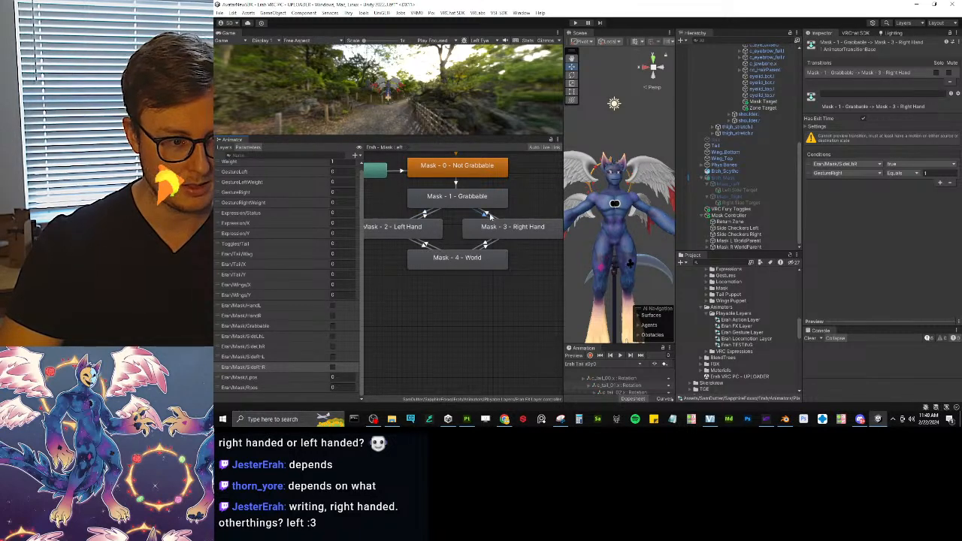
left_click(489, 215)
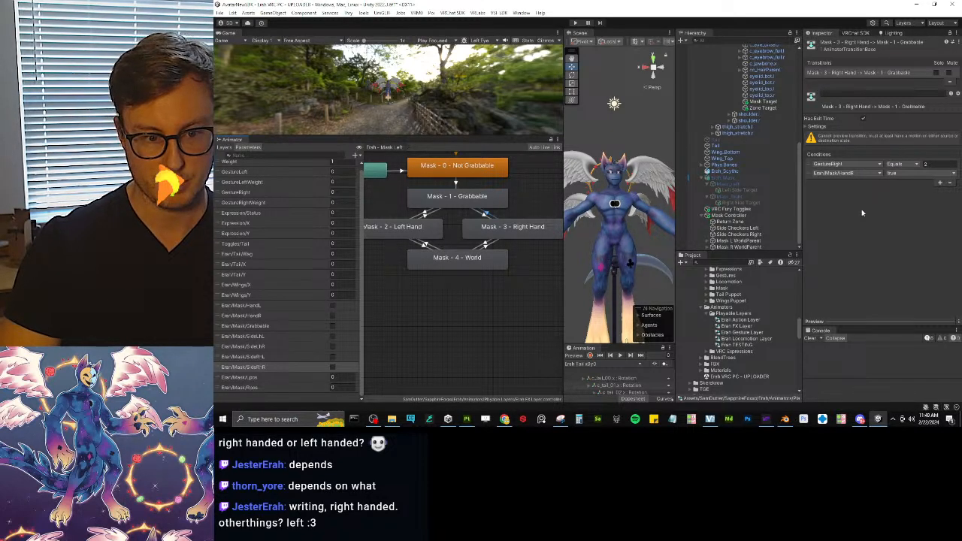
left_click(427, 216)
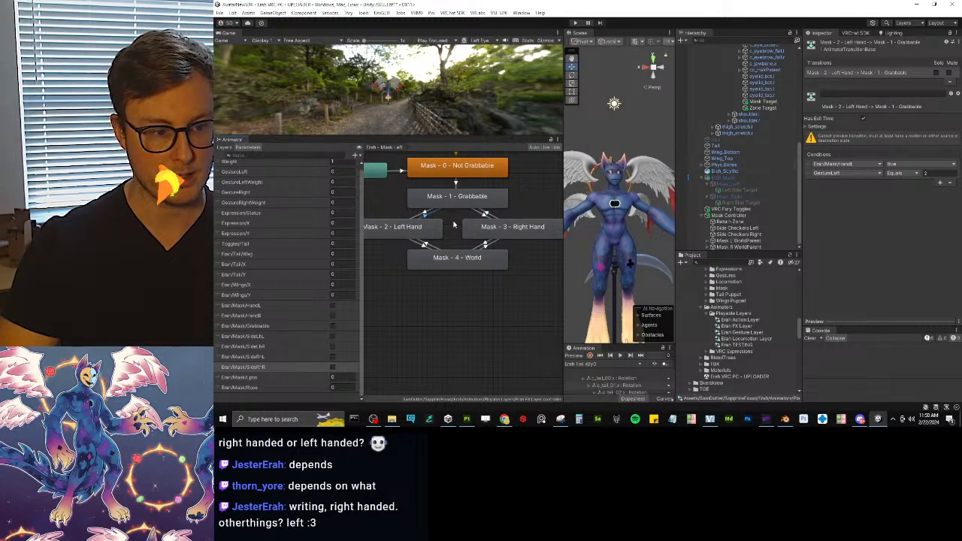
left_click_drag(810, 175, 810, 164)
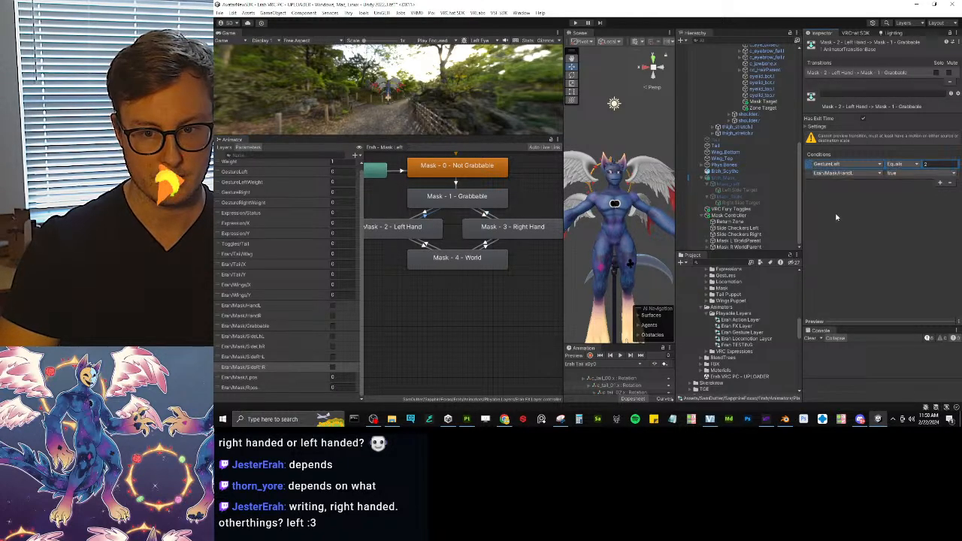
Step: Add an Erah/Mask/HandL condition set to false to the Mask - 2 - Left Hand to Mask - 4 - World transition
left_click(425, 246)
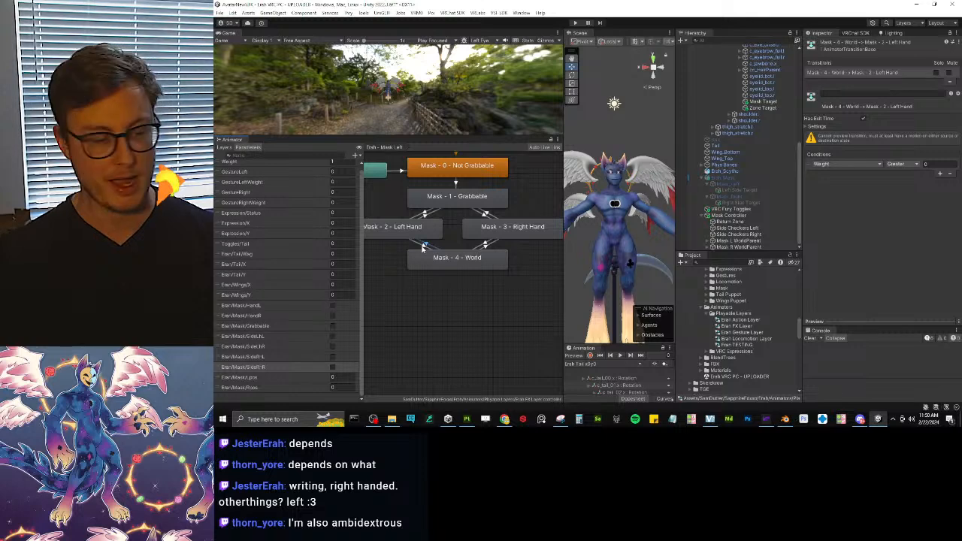
left_click(425, 246)
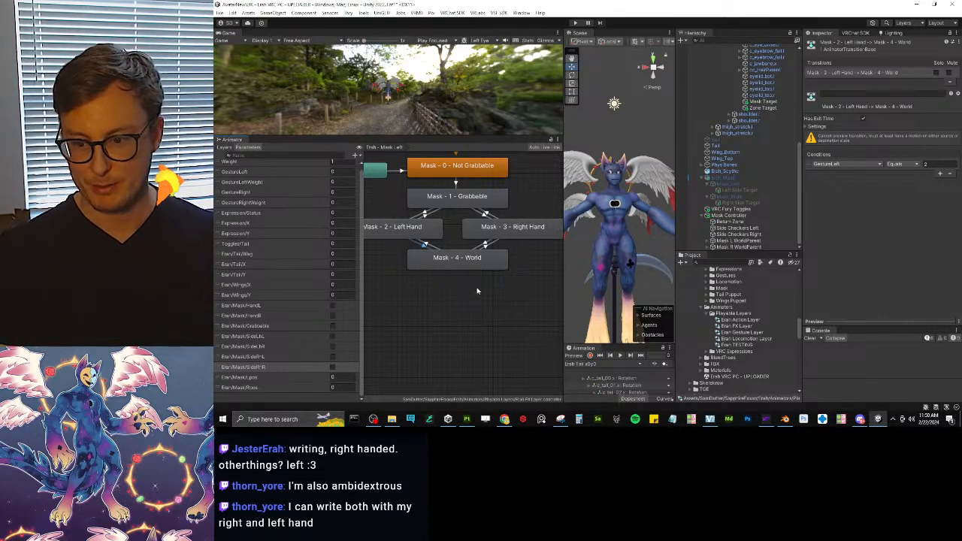
middle_click_drag(448, 262, 471, 282)
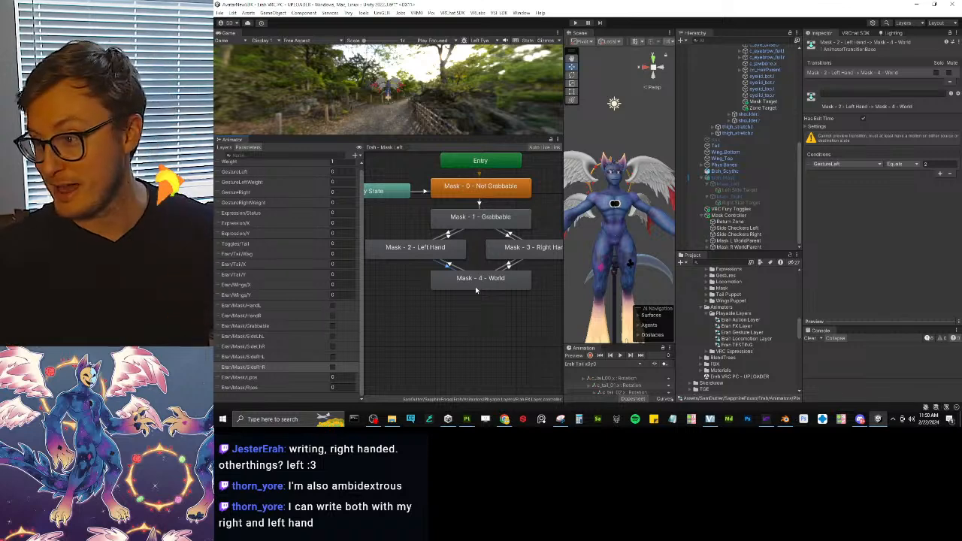
scroll(455, 248, "up", 5)
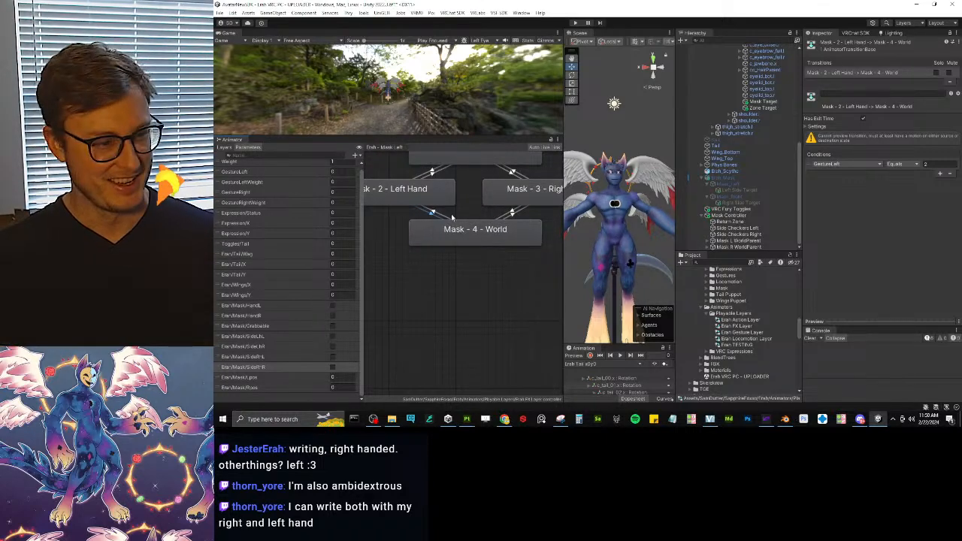
middle_click_drag(453, 218, 451, 231)
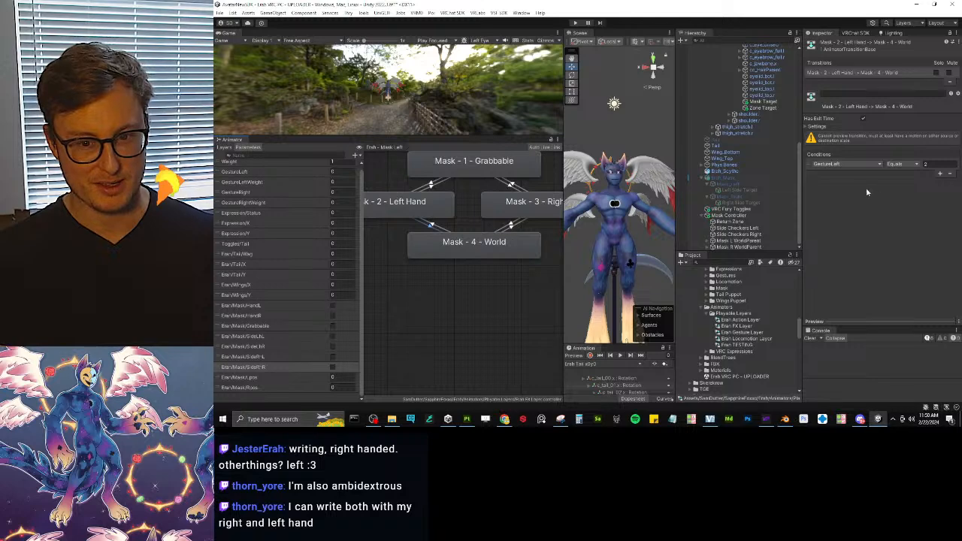
left_click(940, 174)
left_click(848, 173)
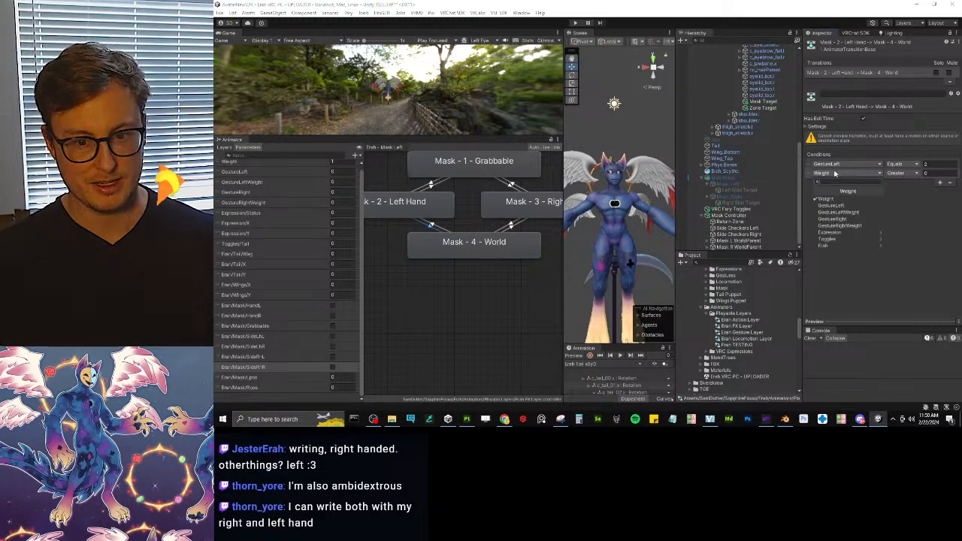
left_click(833, 246)
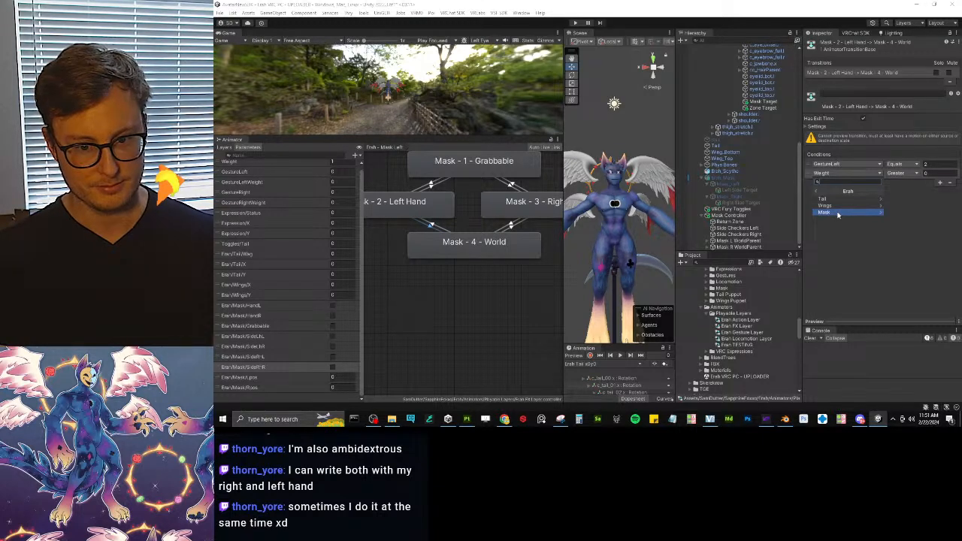
left_click(838, 213)
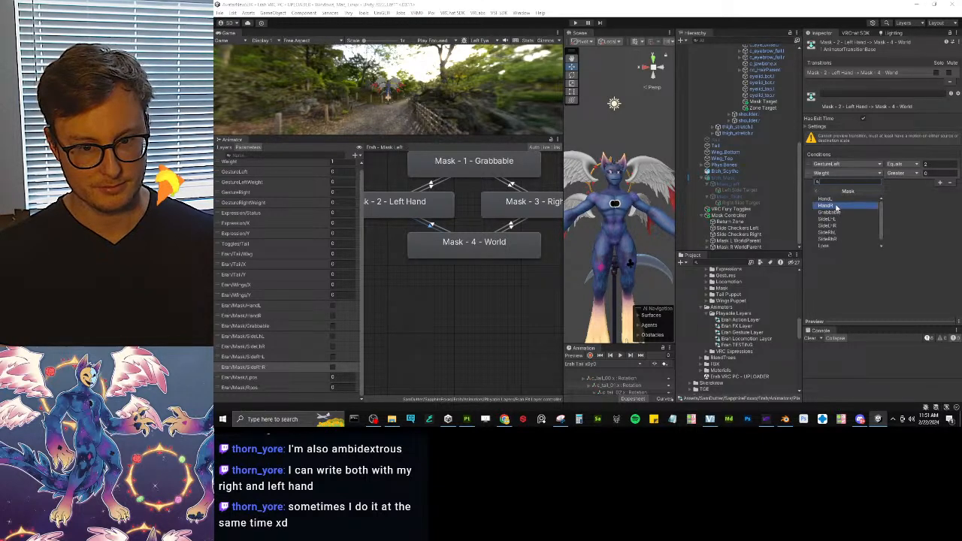
left_click(837, 203)
left_click(900, 175)
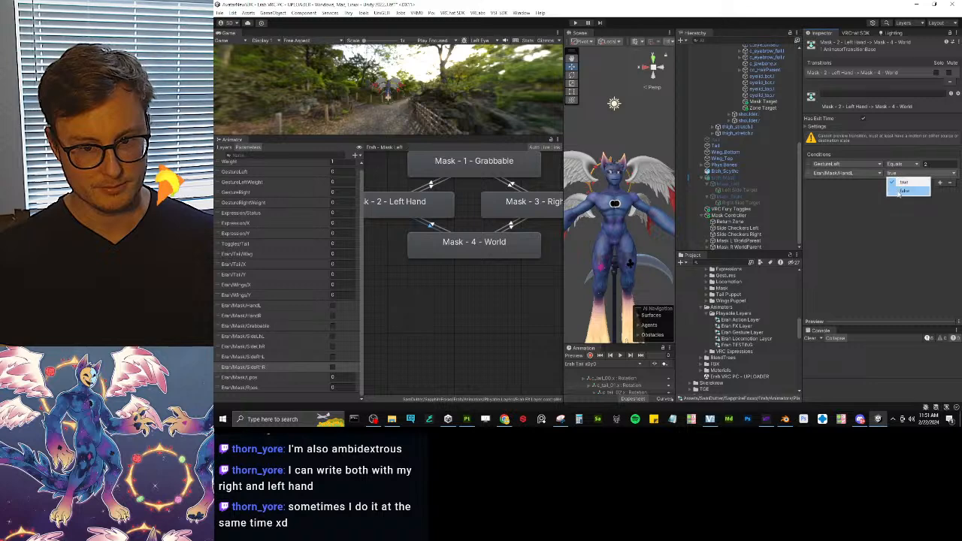
left_click(906, 189)
Step: Try adding an Erah/Mask/HandR condition set to false to the Left Hand to World transition, and remove it again
left_click(940, 184)
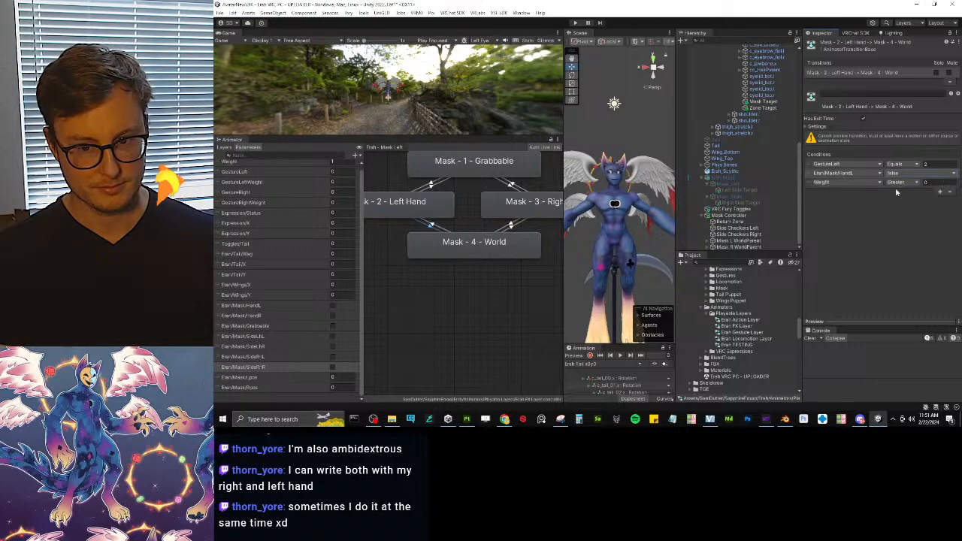
left_click(836, 182)
left_click(835, 254)
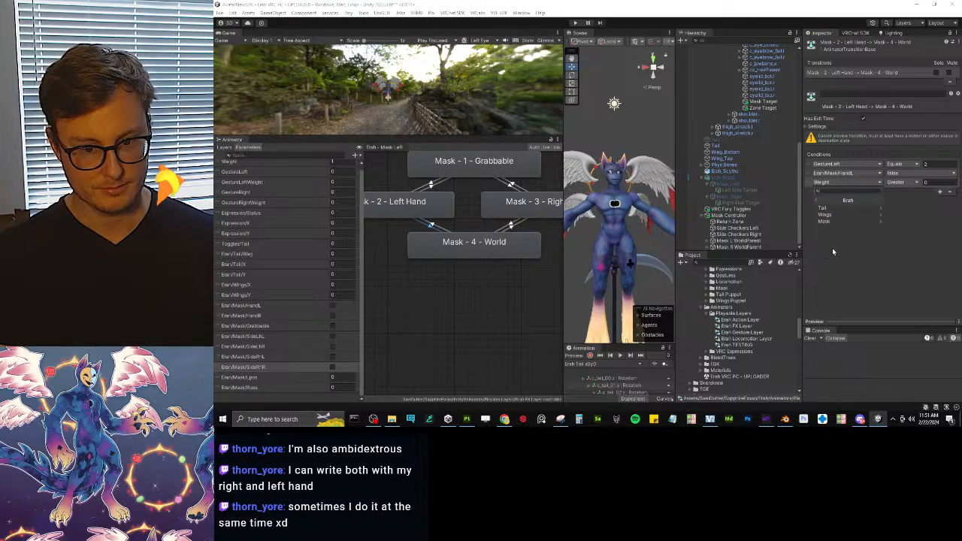
left_click(835, 222)
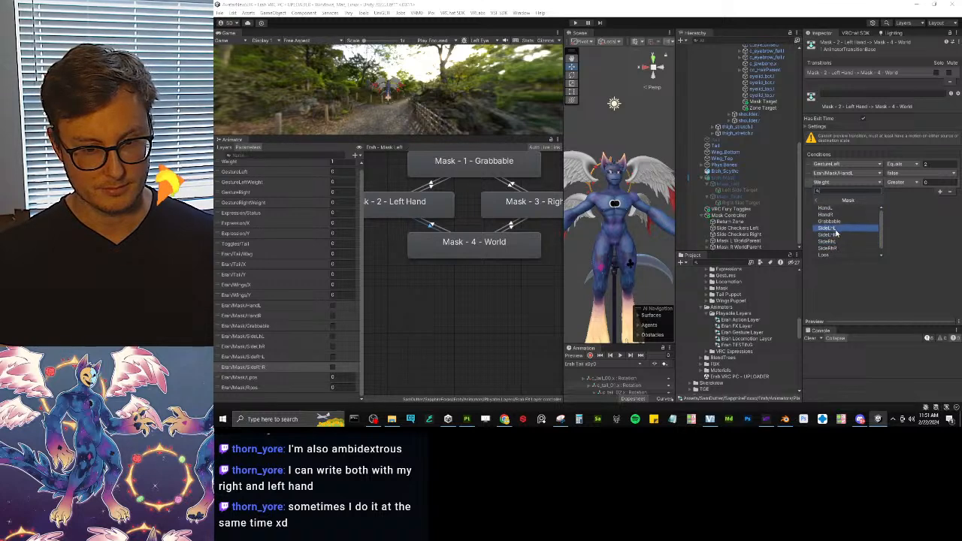
left_click(842, 214)
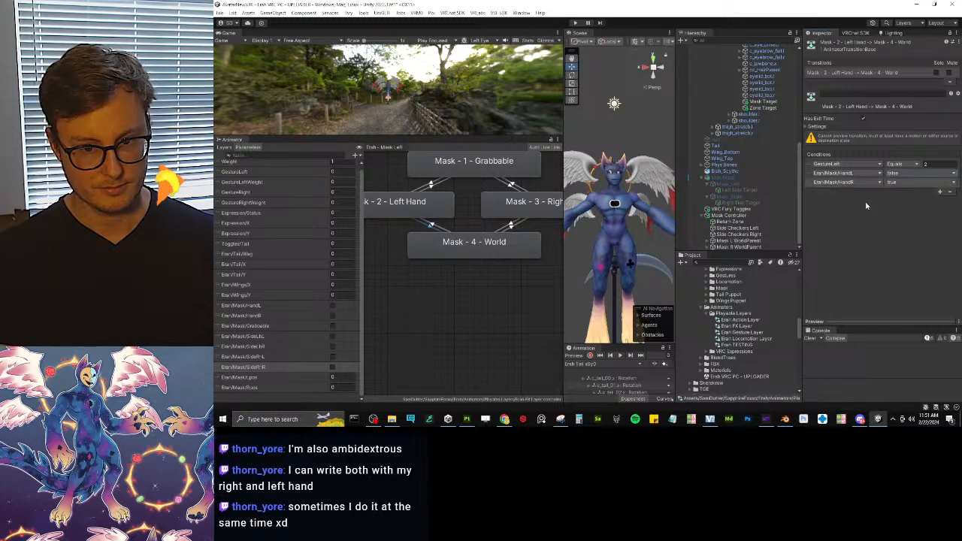
left_click(895, 183)
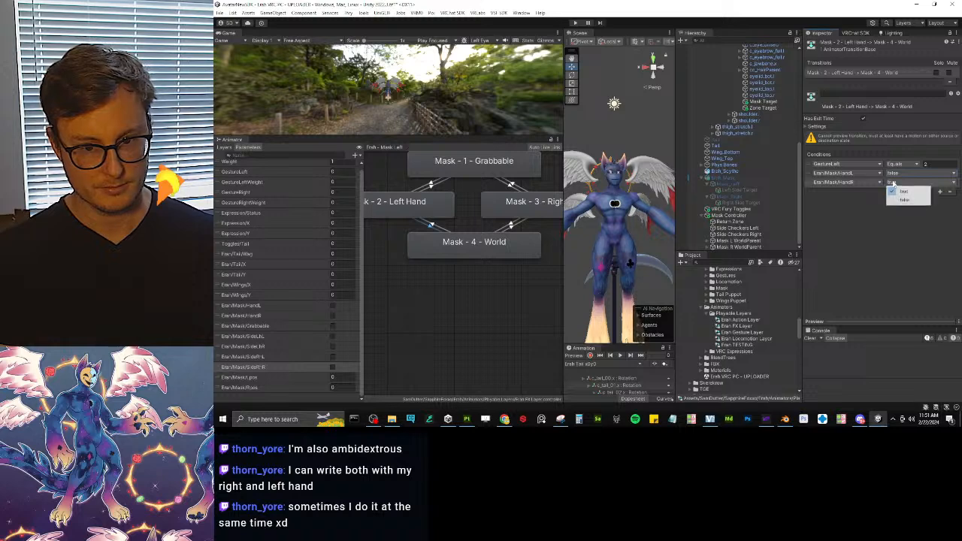
left_click(897, 192)
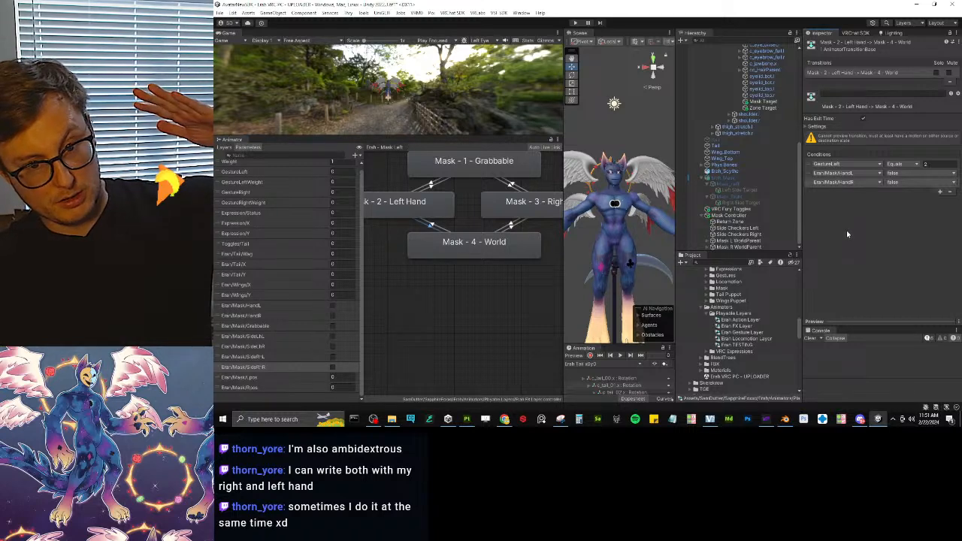
left_click(950, 193)
Step: Add an Erah/Mask/HandR condition set to false to the Mask - 3 - Right Hand to Mask - 4 - World transition
middle_click_drag(441, 272, 449, 293)
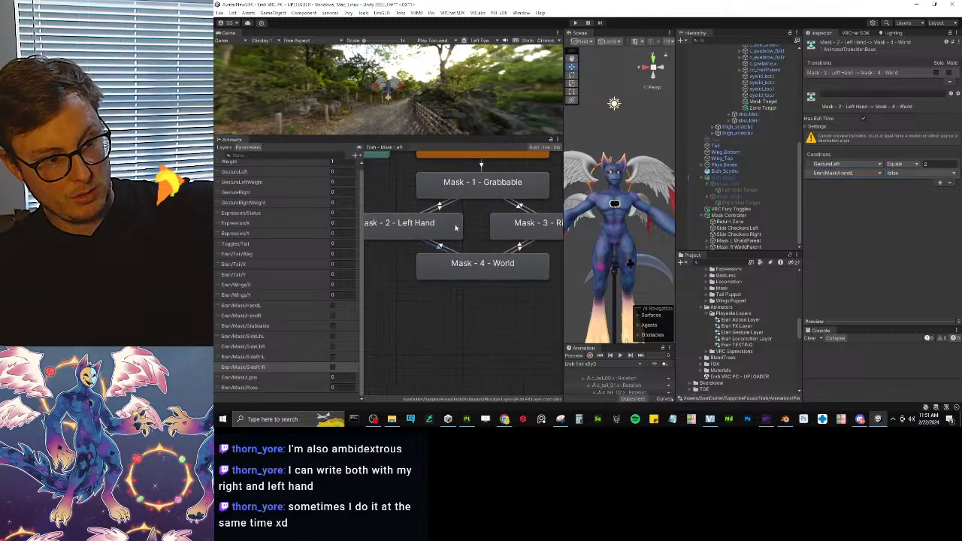
left_click(441, 212)
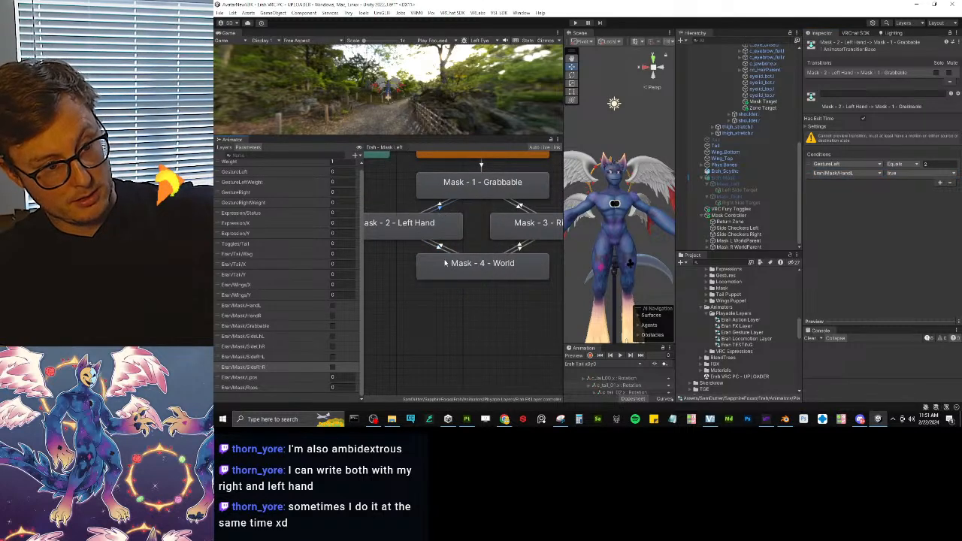
left_click(516, 248)
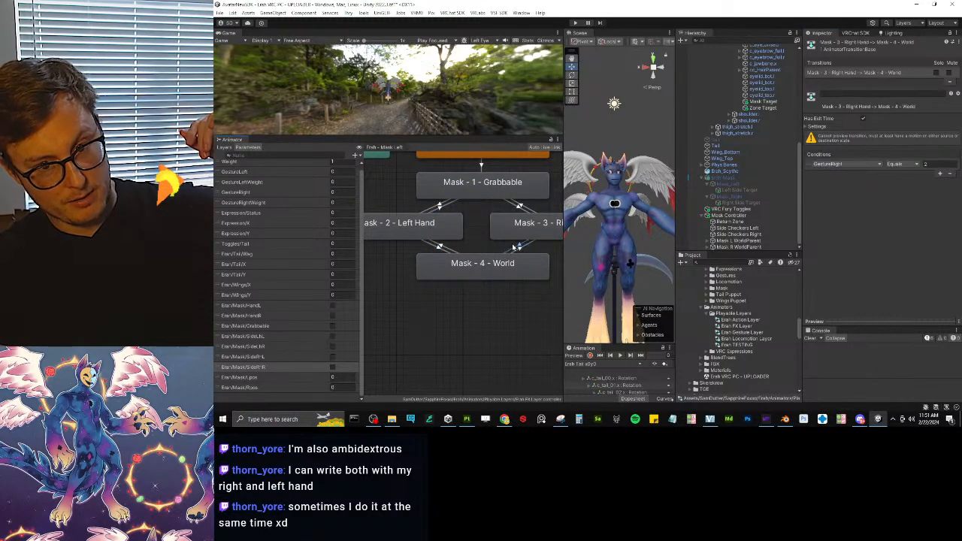
left_click(940, 173)
left_click(854, 173)
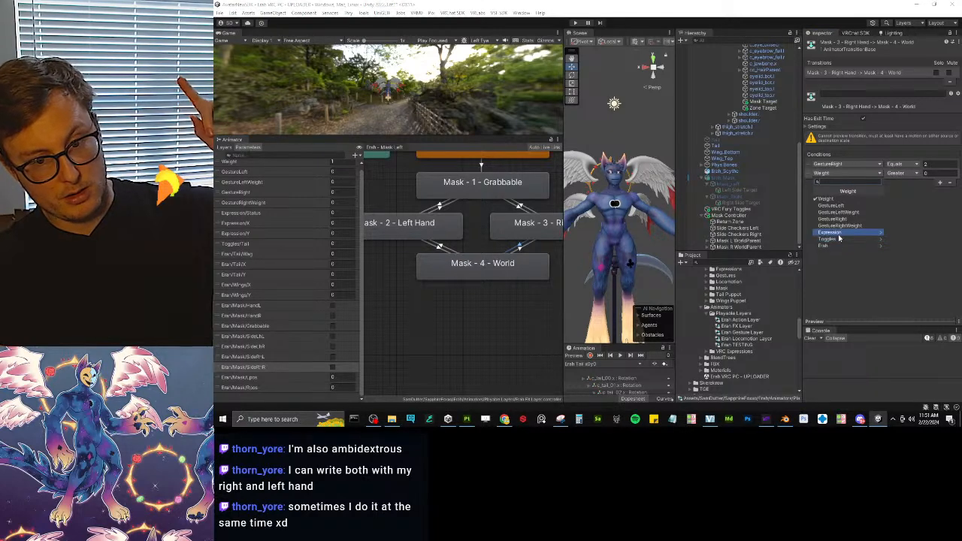
left_click(834, 232)
left_click(824, 193)
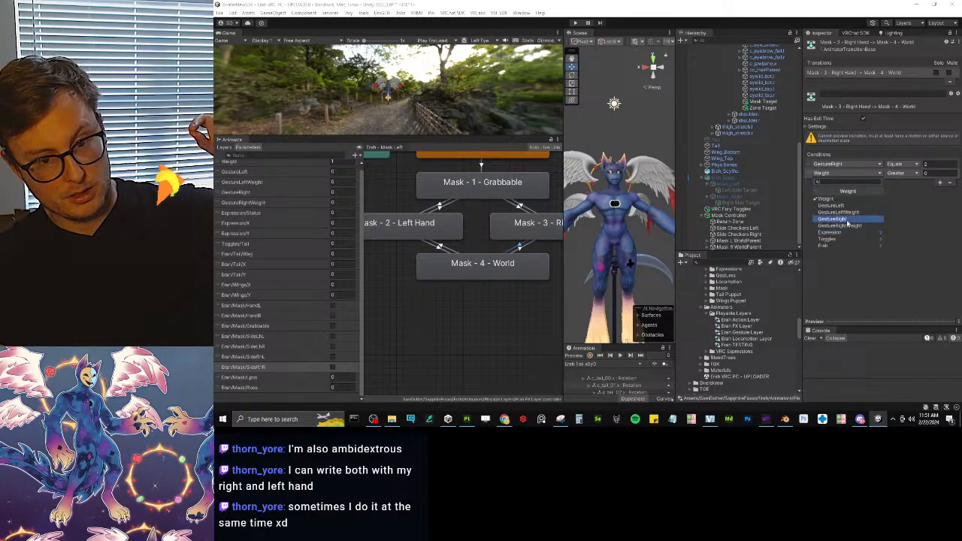
left_click(840, 235)
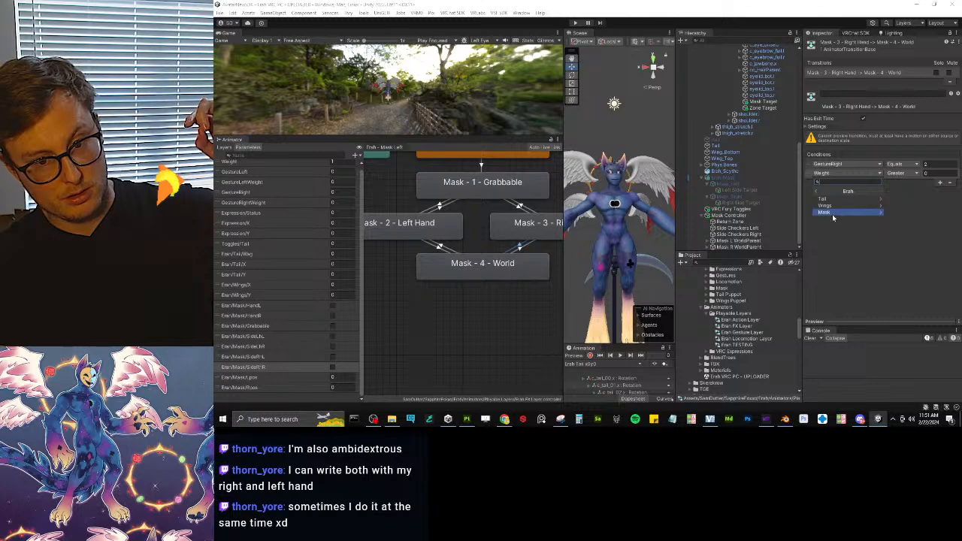
left_click(825, 212)
left_click(835, 205)
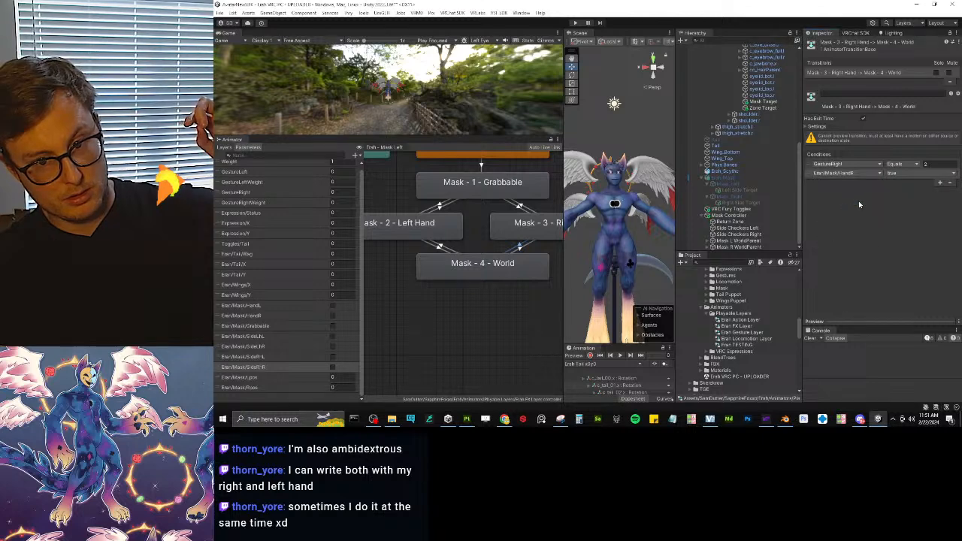
left_click(897, 173)
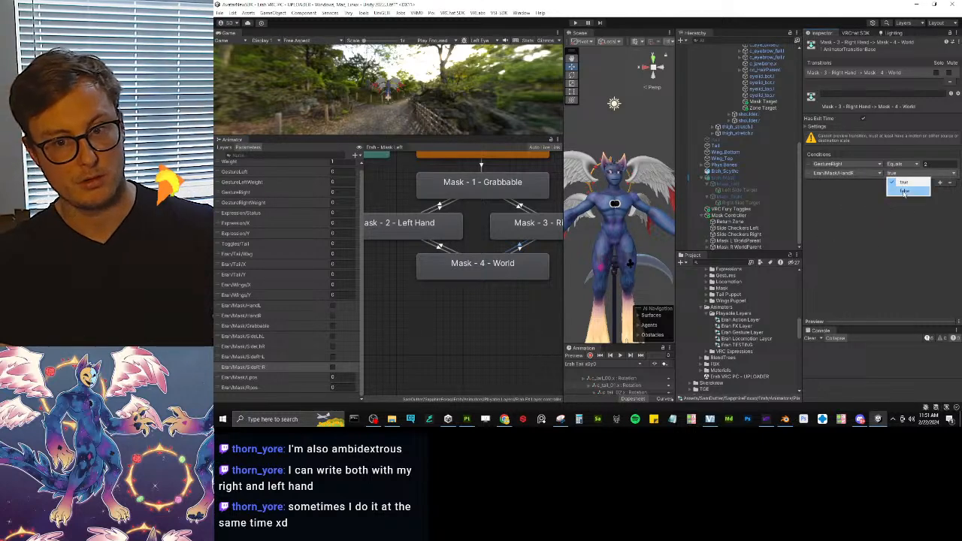
left_click(904, 191)
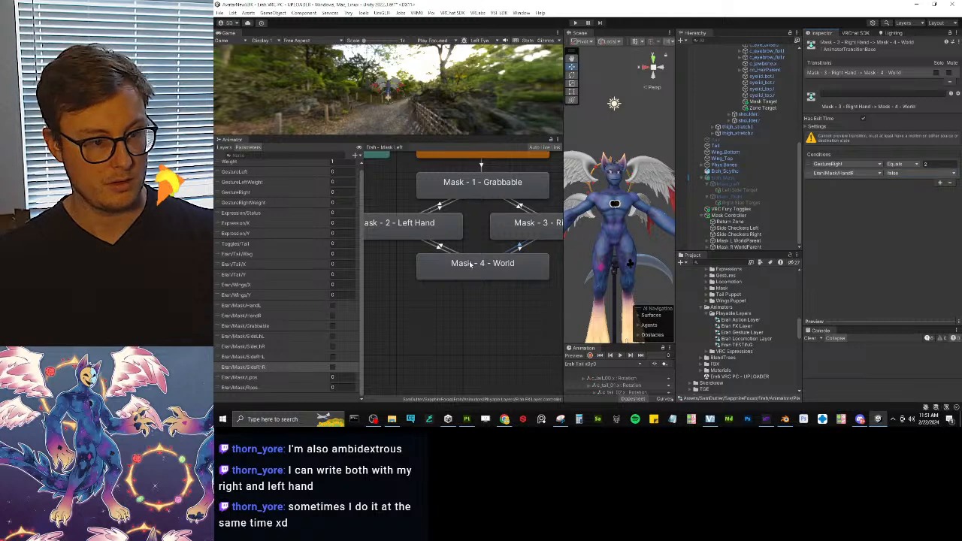
Step: Check both hands' drop and return transitions, and make Erah/Mask/SideLhL being true the condition of the Mask - 4 - World to Mask - 2 - Left Hand transition
left_click(440, 249)
left_click(520, 248)
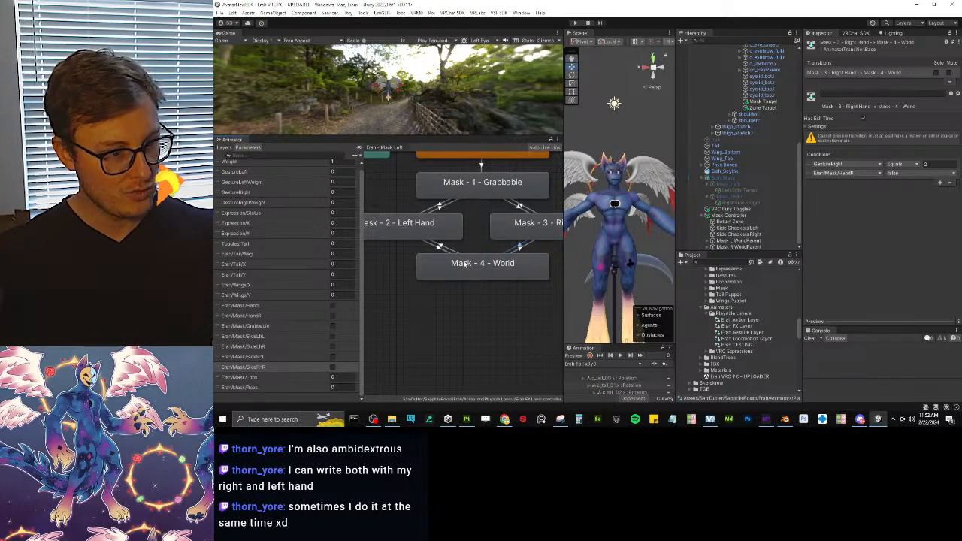
left_click(441, 206)
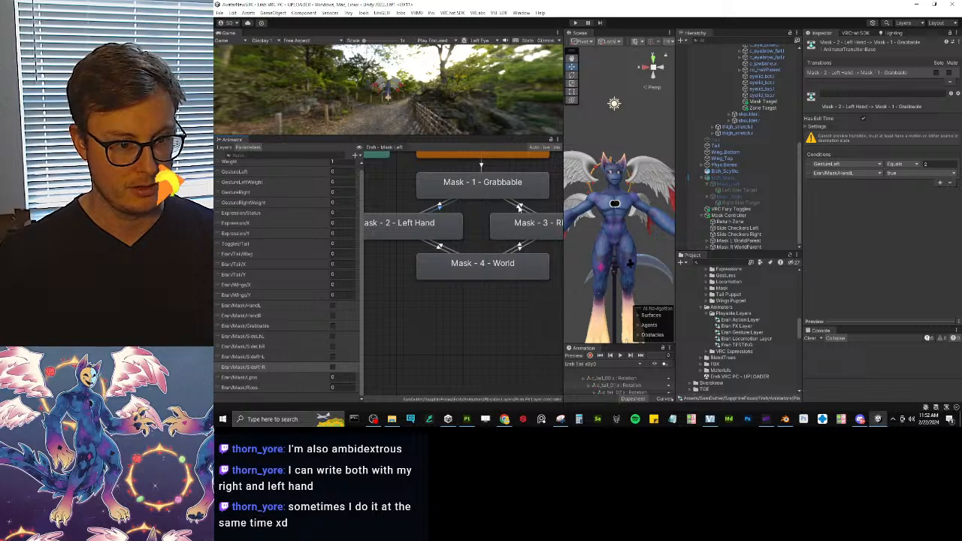
left_click(521, 206)
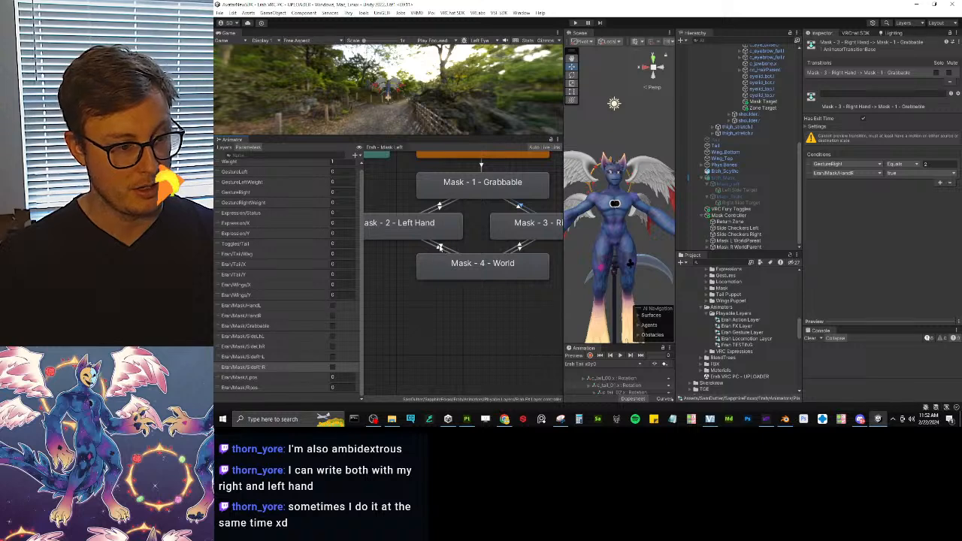
left_click(441, 248)
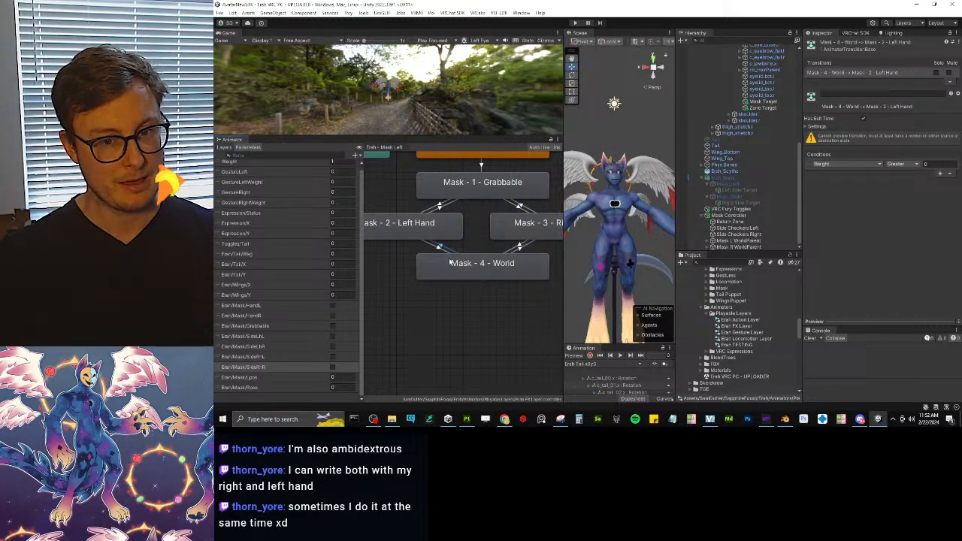
left_click(950, 174)
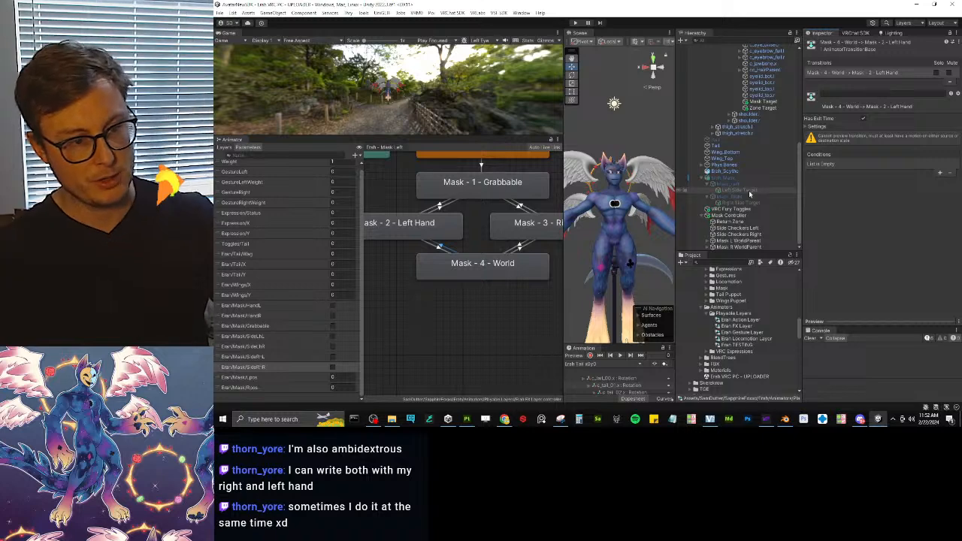
left_click(940, 173)
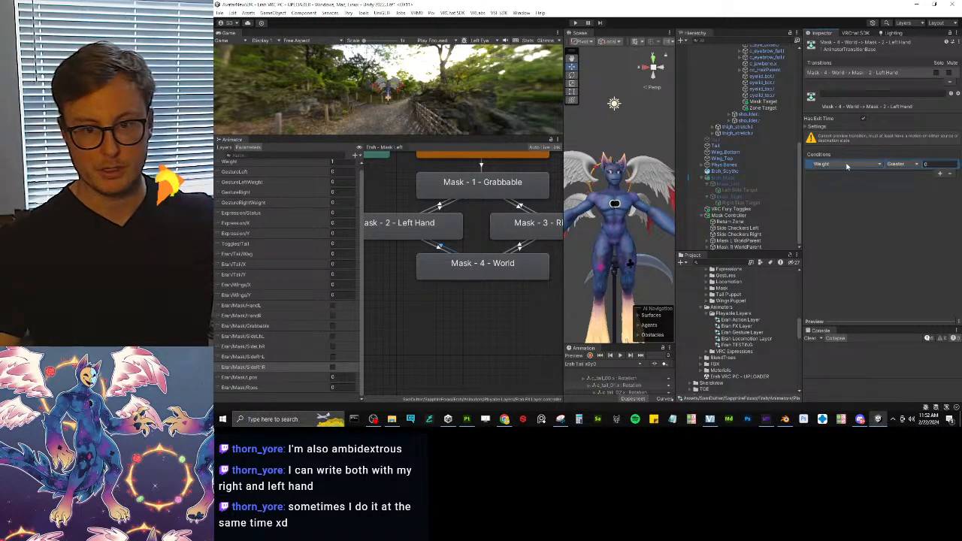
left_click(846, 164)
left_click(831, 238)
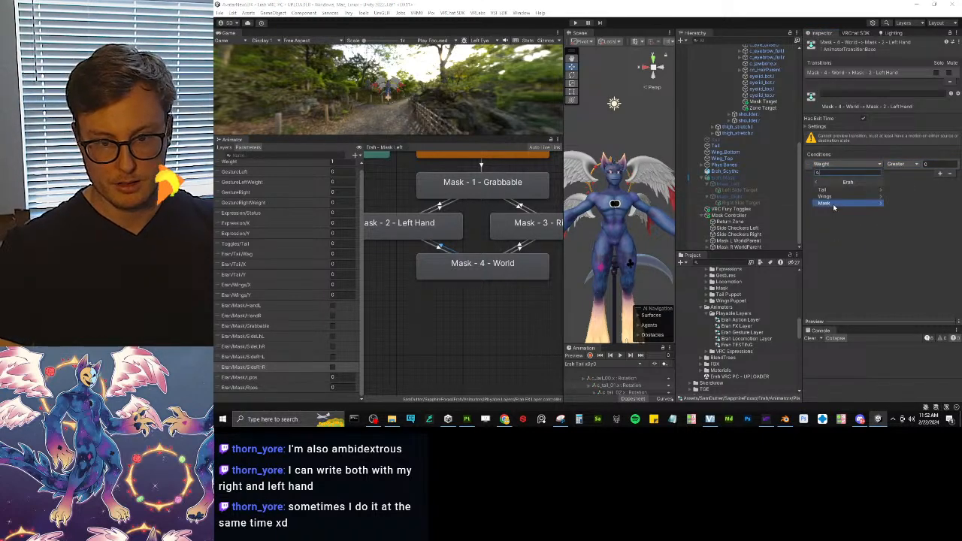
left_click(834, 205)
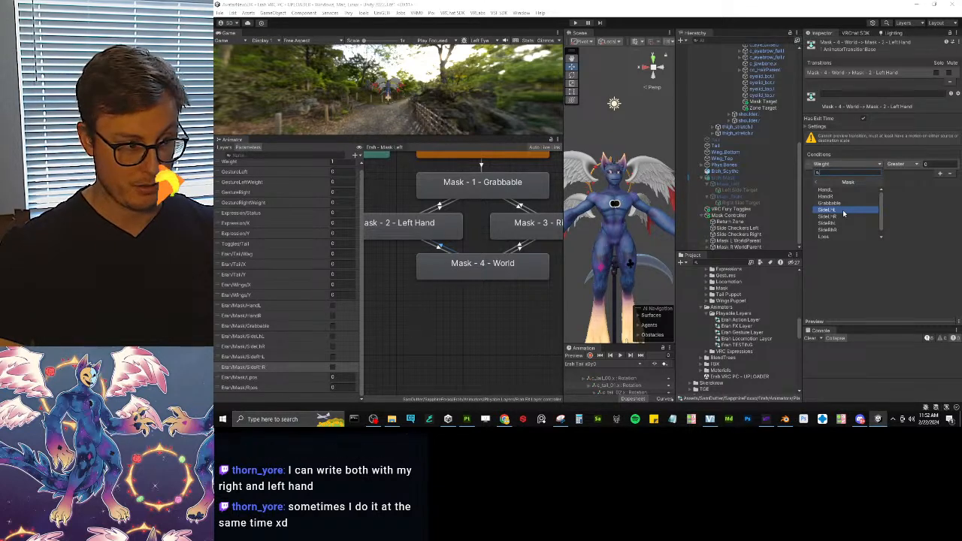
left_click(843, 210)
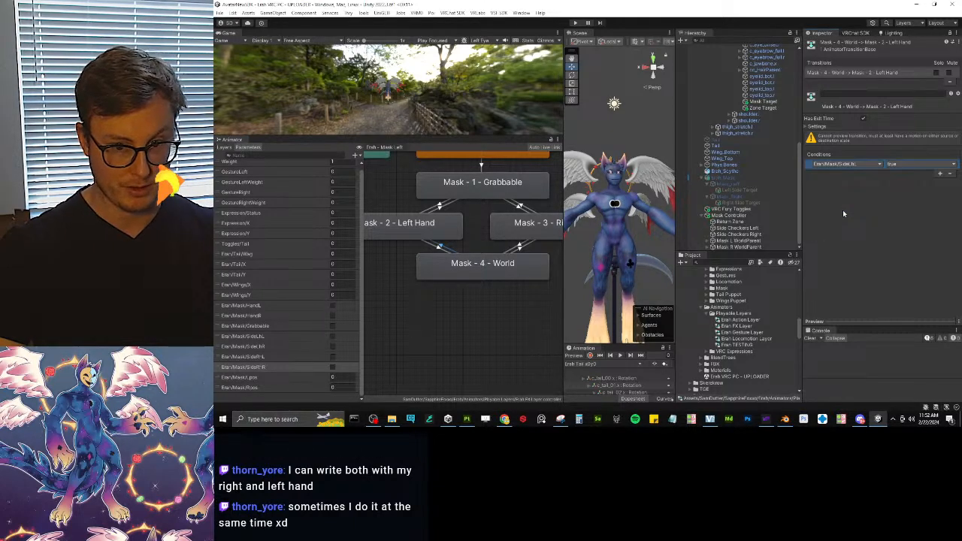
Step: Add a GestureLeft Equals 1 condition to the World to Left Hand transition and move it above the side condition
left_click(939, 174)
left_click(857, 174)
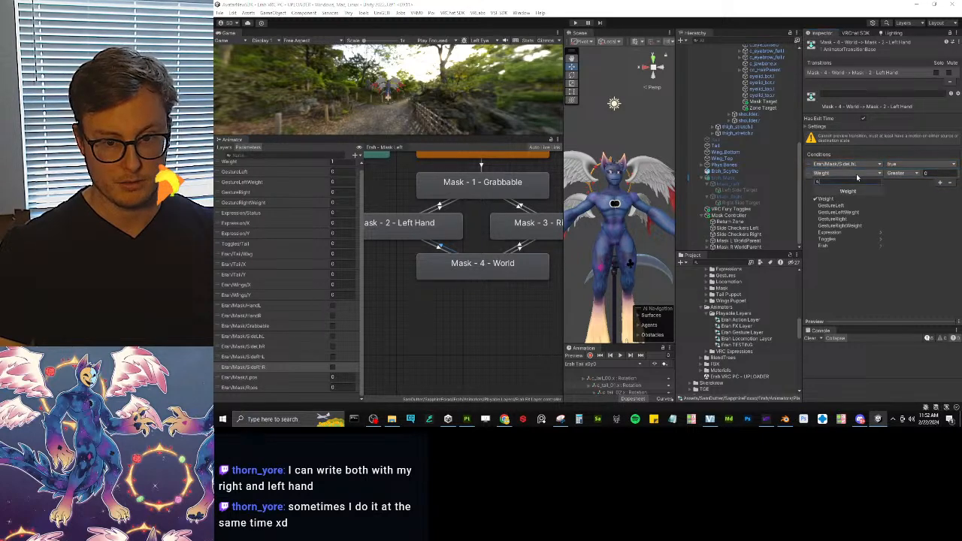
left_click(847, 206)
left_click(899, 173)
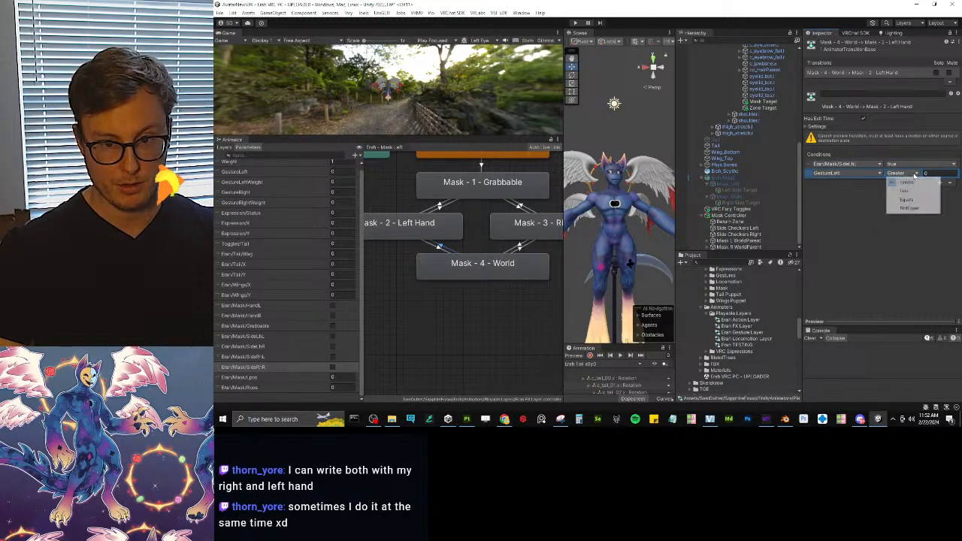
left_click(908, 199)
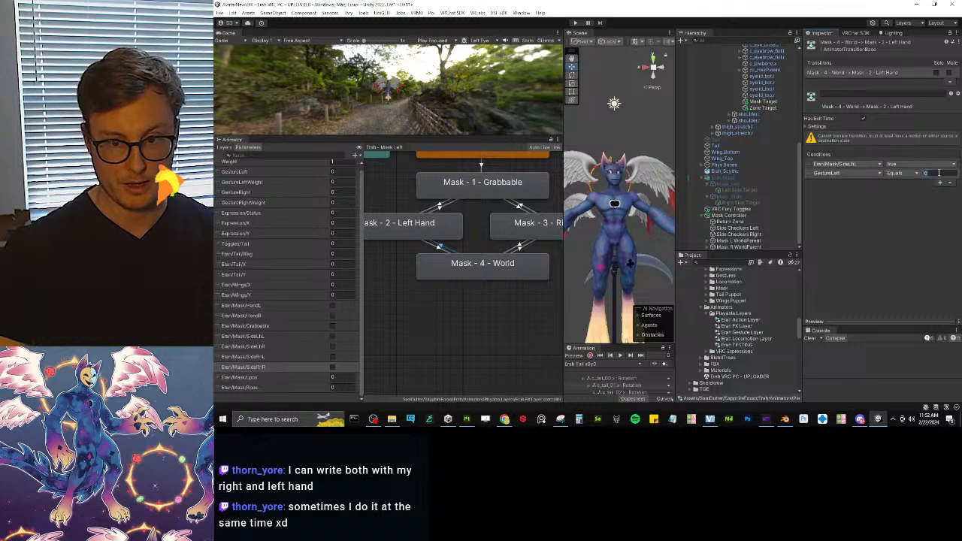
type("1")
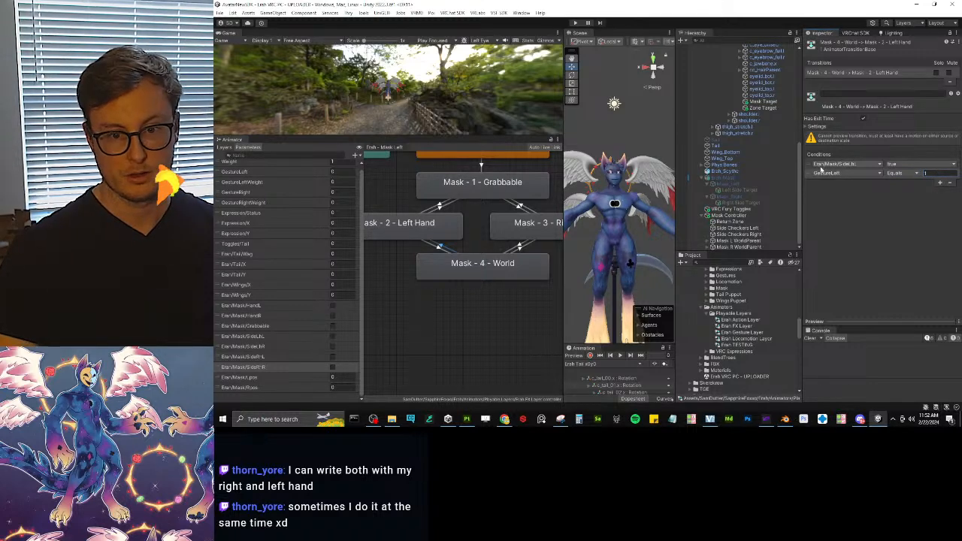
left_click_drag(812, 174, 812, 163)
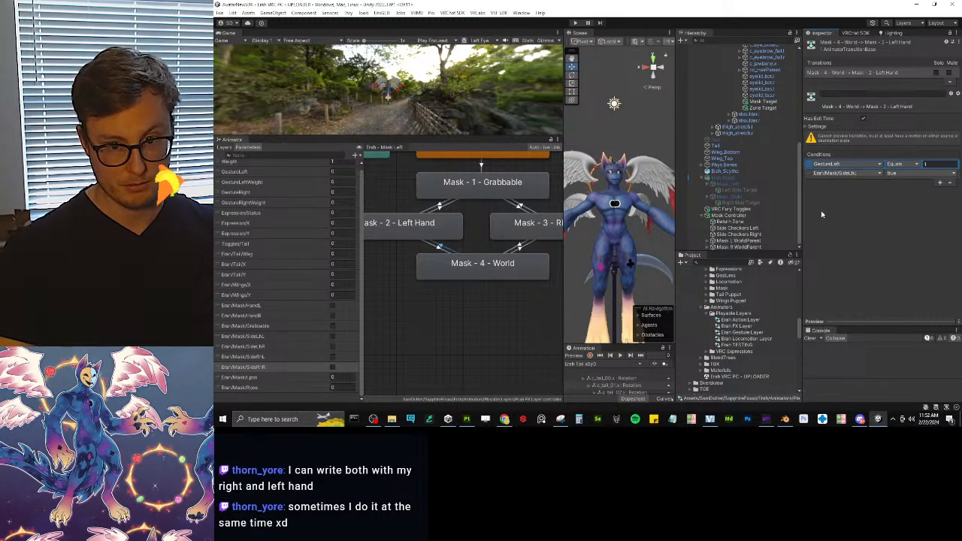
Step: Add an Erah/Mask/SideLhR condition set to true to the Mask - 4 - World to Mask - 3 - Right Hand transition
middle_click_drag(464, 282, 462, 285)
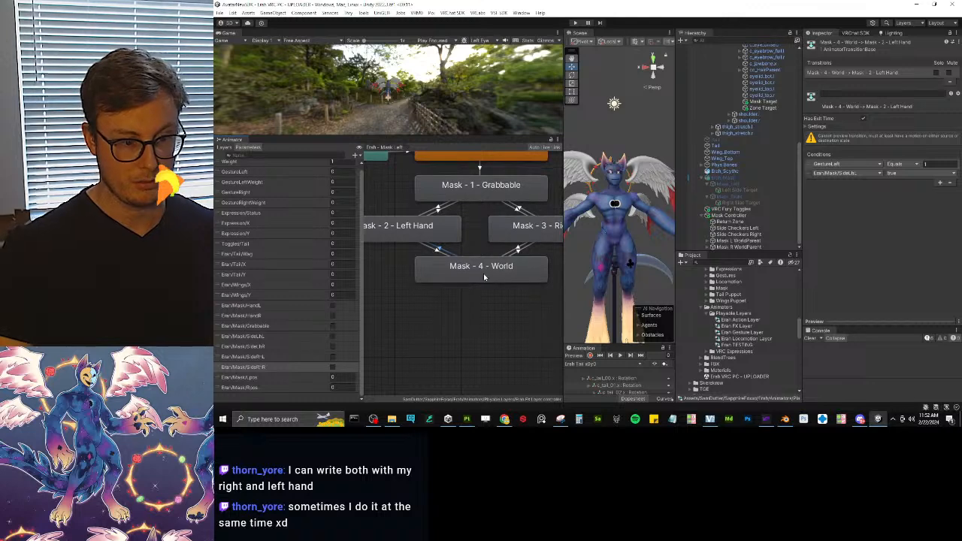
left_click(517, 251)
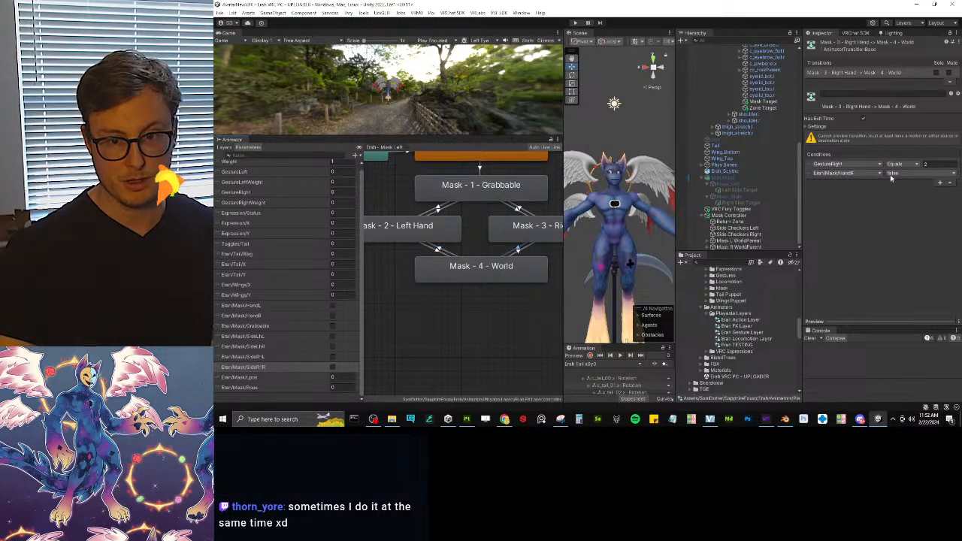
left_click(518, 250)
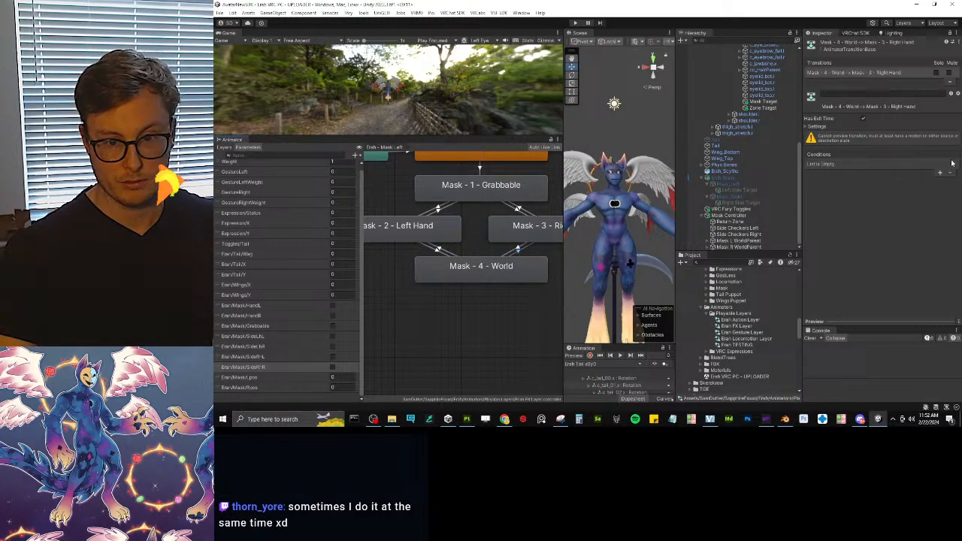
left_click(861, 167)
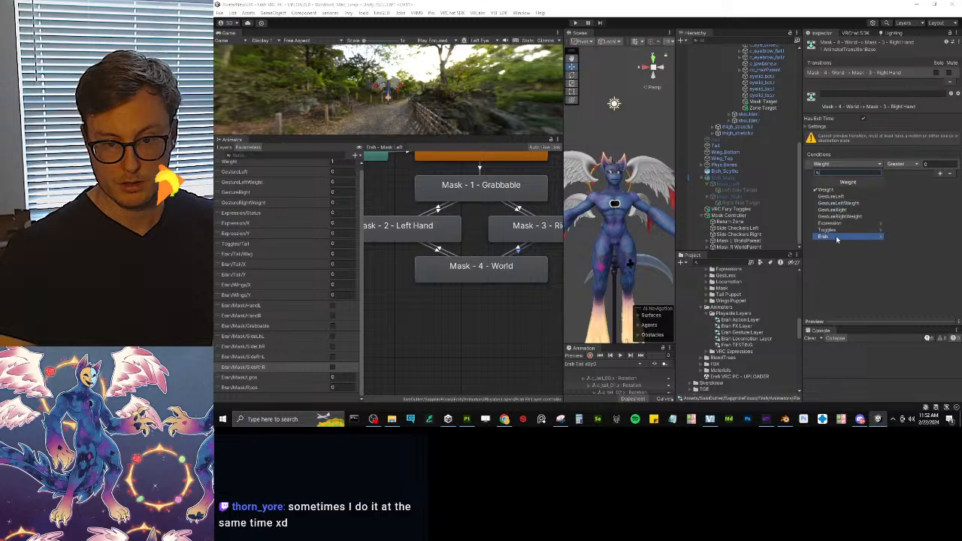
left_click(838, 238)
left_click(839, 204)
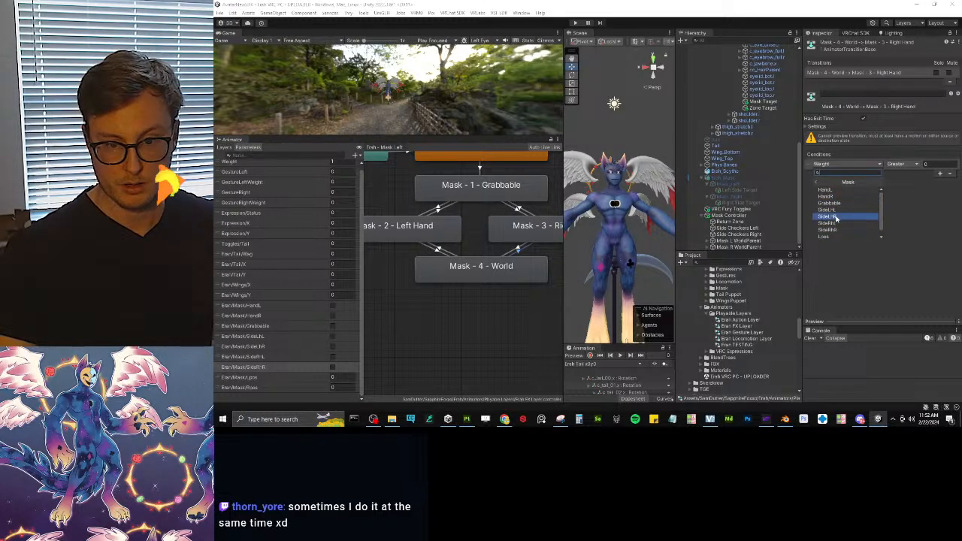
left_click(838, 216)
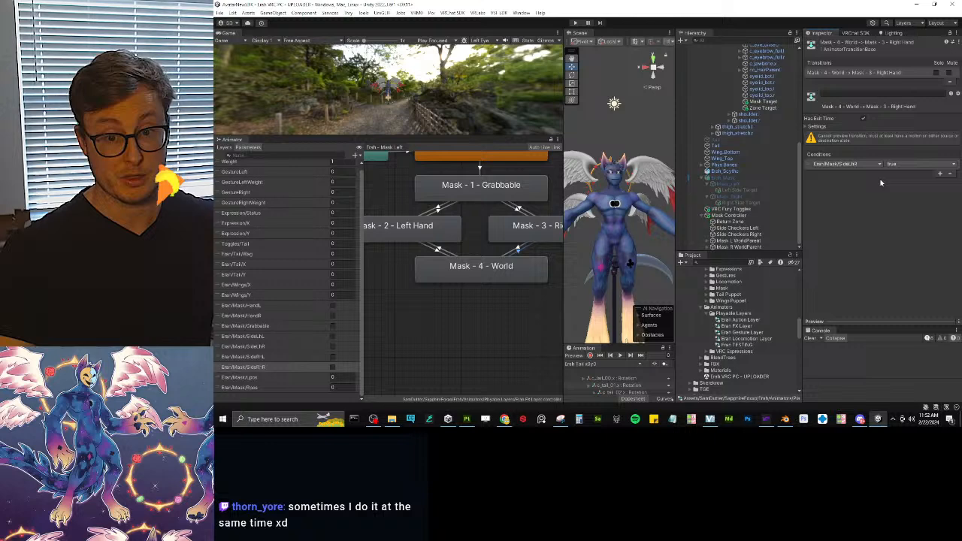
Step: Add a second condition to the Mask - 4 - World to Mask - 3 - Right Hand transition, using Erah/Mask/SideLhR
left_click(939, 174)
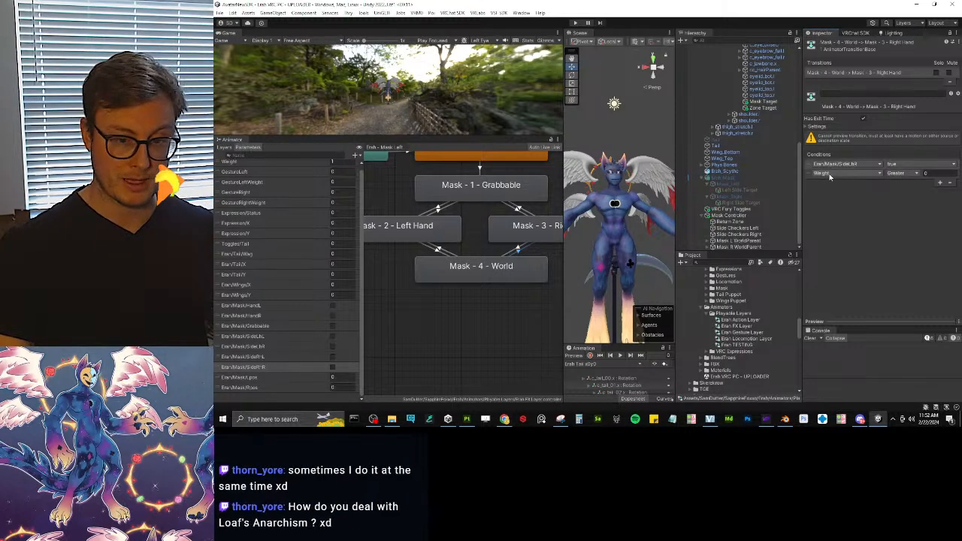
left_click(830, 175)
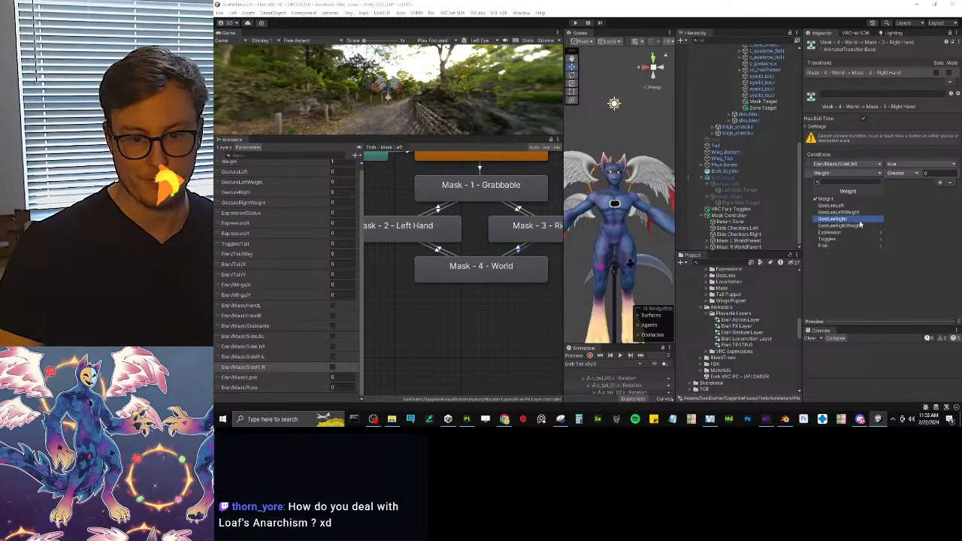
left_click(830, 245)
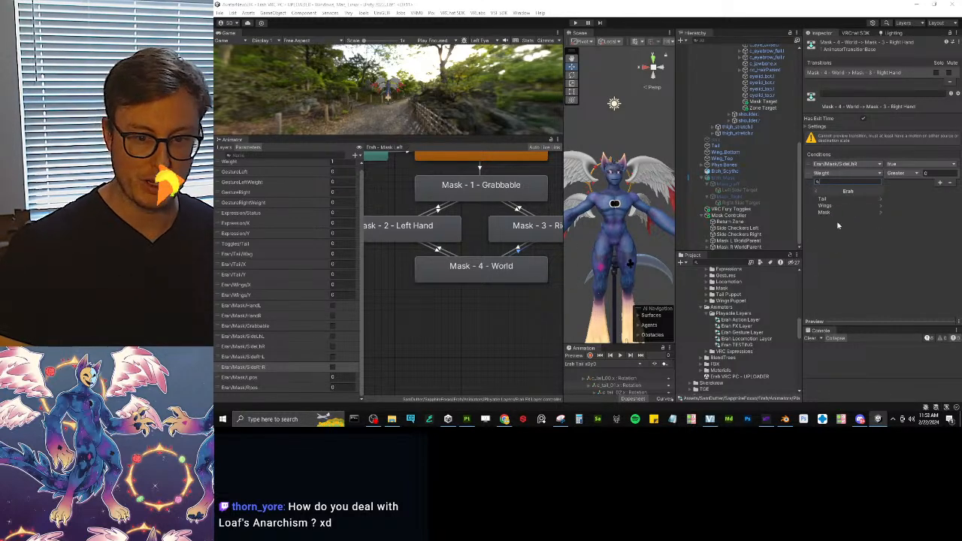
left_click(852, 212)
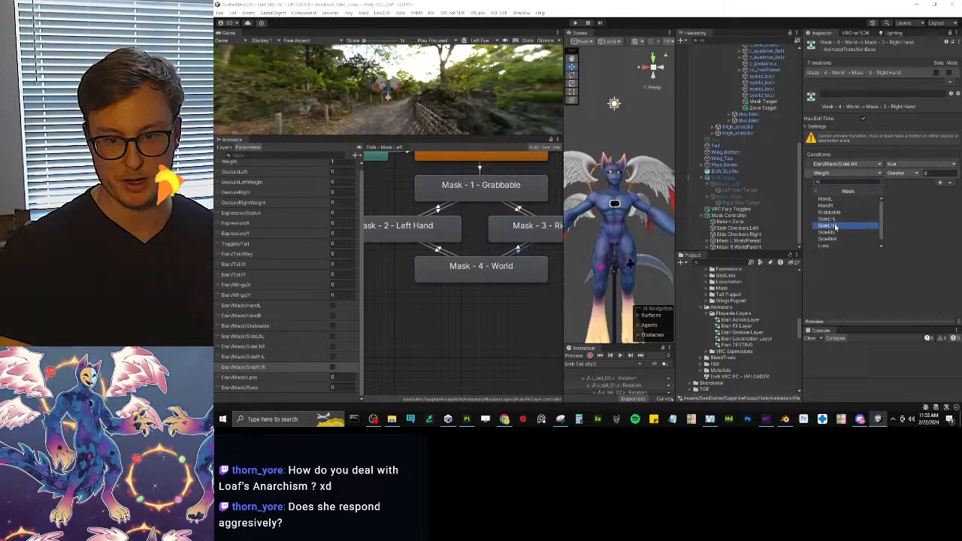
left_click(833, 227)
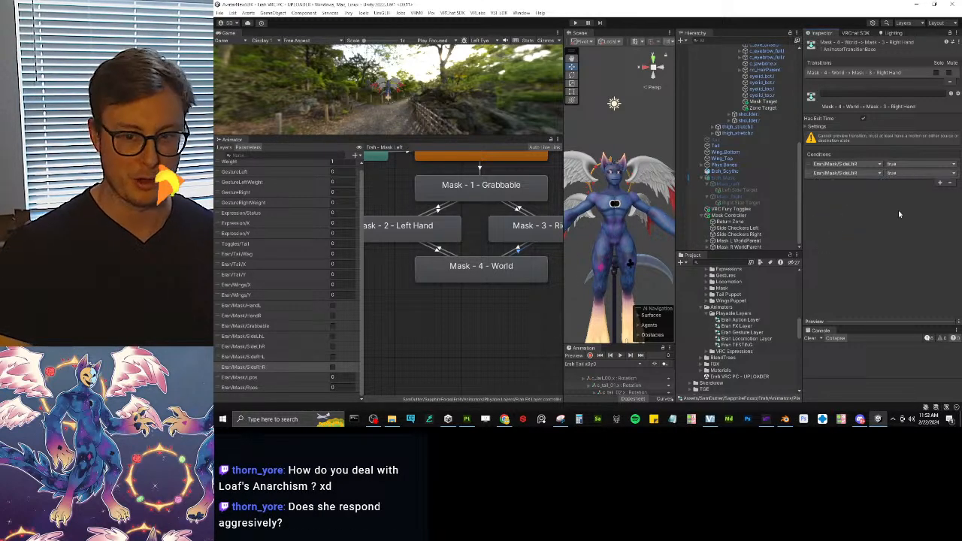
Step: Change the second condition of the World to Right Hand transition to GestureRight Equals 1
left_click(872, 175)
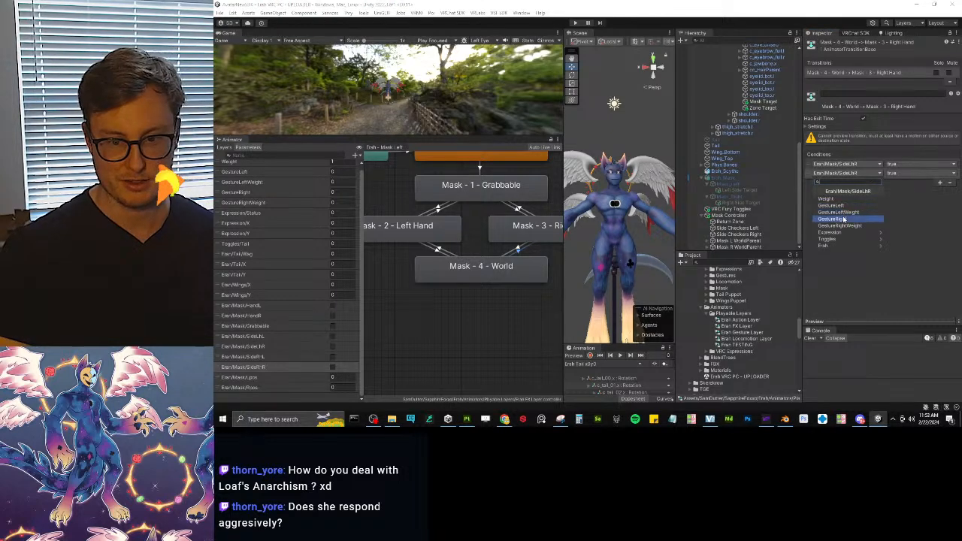
left_click(843, 219)
left_click(894, 174)
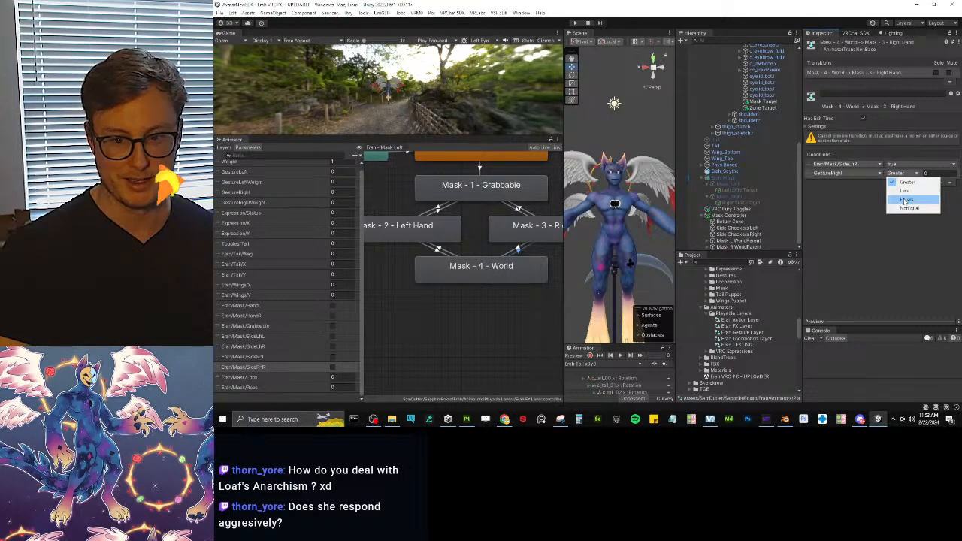
left_click(907, 200)
left_click(454, 250)
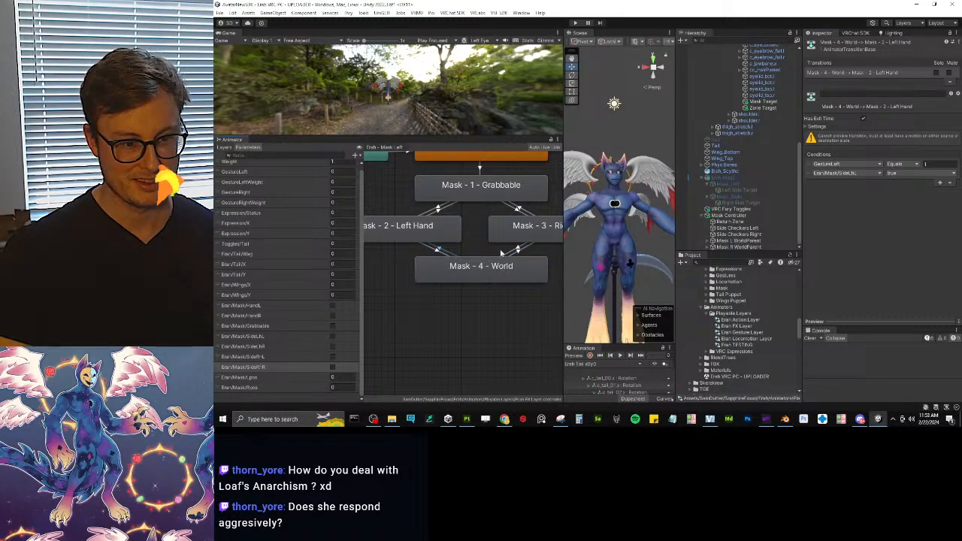
left_click(521, 251)
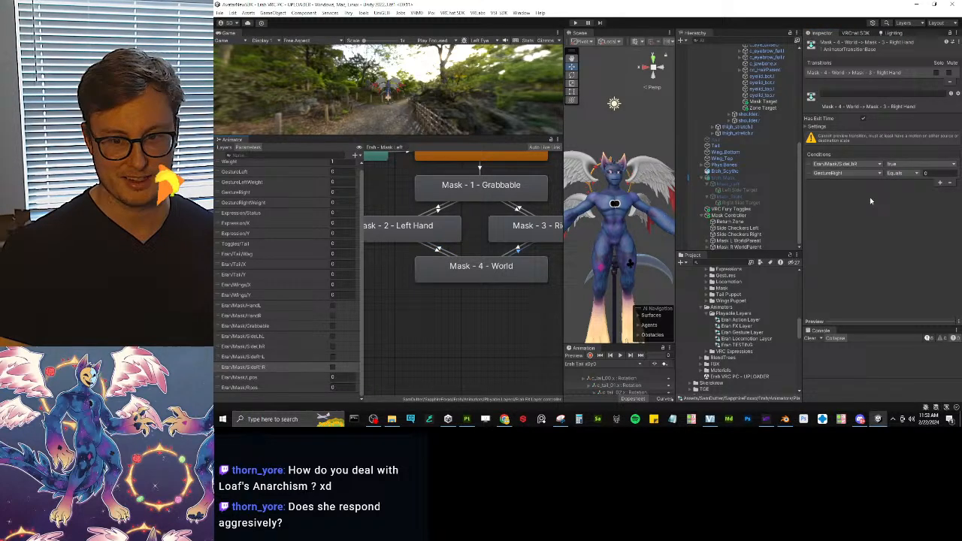
left_click(934, 175)
type("1")
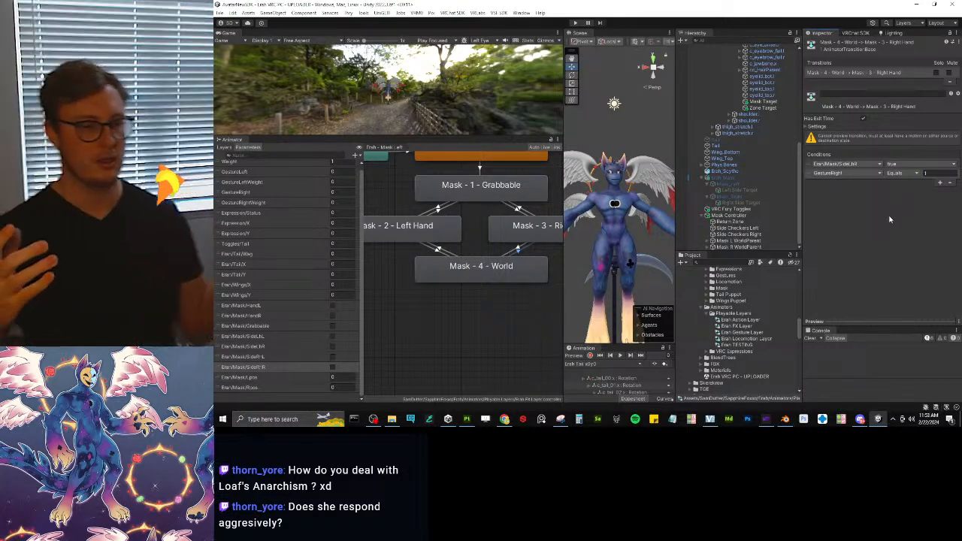
Step: Create transitions in both directions between the Mask - 2 - Left Hand and Mask - 3 - Right Hand states
left_click(503, 308)
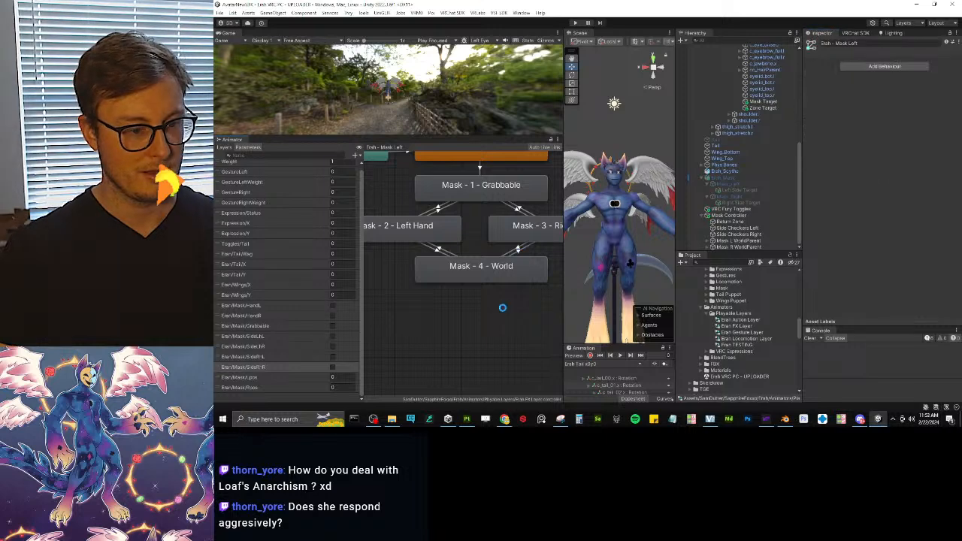
right_click(448, 238)
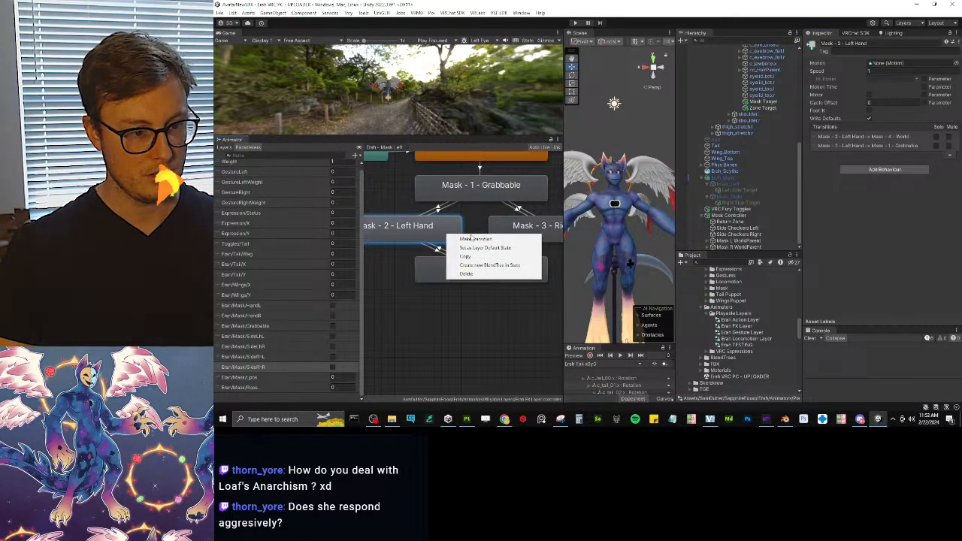
left_click(467, 327)
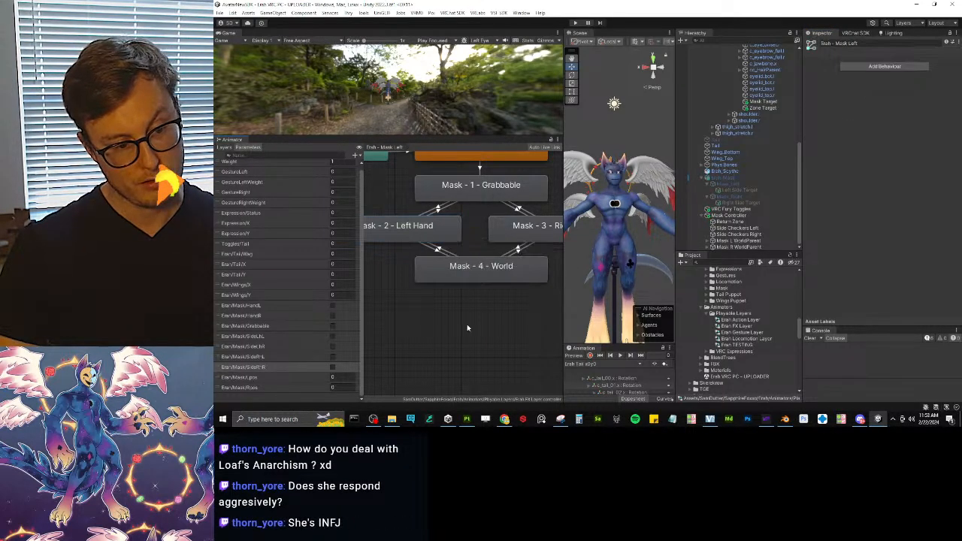
right_click(457, 235)
left_click(473, 240)
left_click(500, 229)
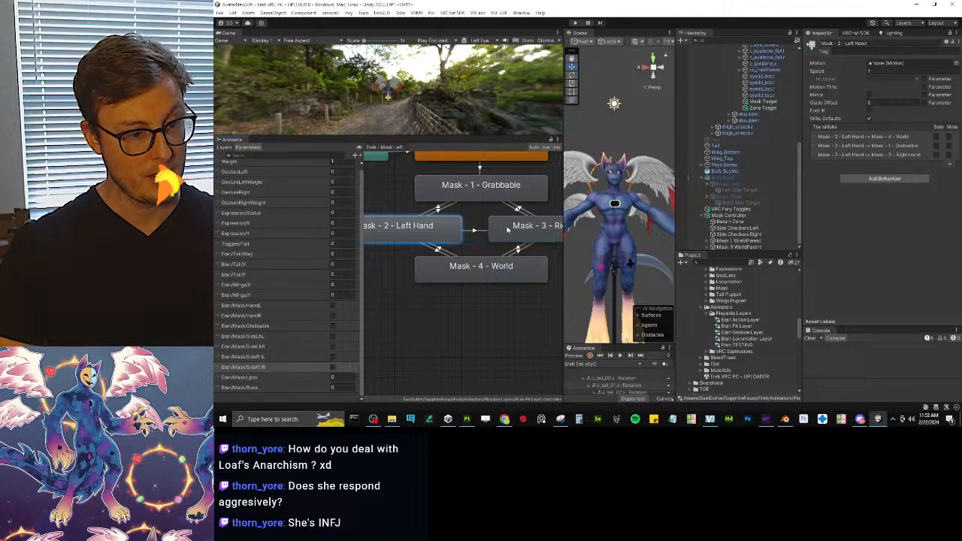
right_click(510, 229)
left_click(530, 233)
left_click(452, 229)
Step: Add an Erah/Mask/SideLhR condition set to true to the Mask - 2 - Left Hand to Mask - 3 - Right Hand transition
scroll(475, 240, "down", 3)
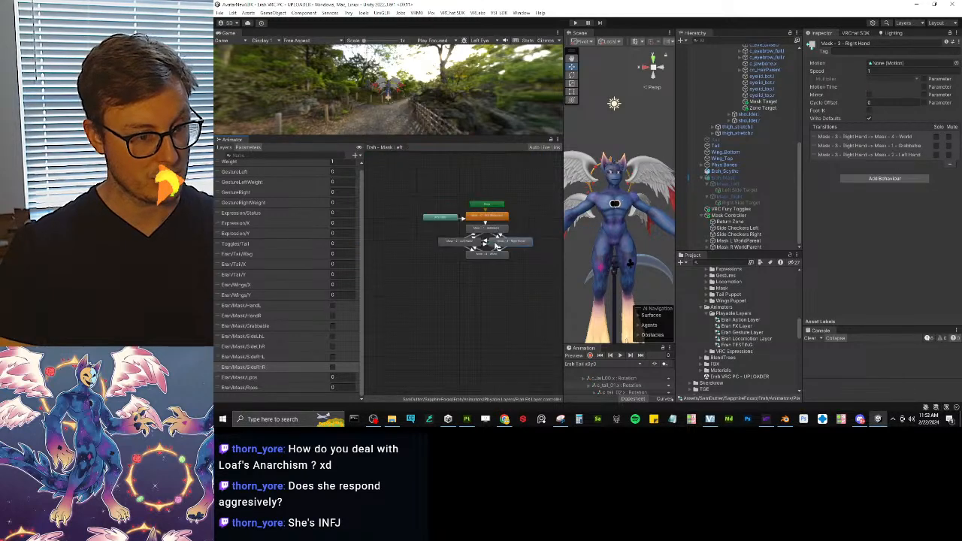
scroll(482, 249, "up", 2)
scroll(482, 262, "up", 3)
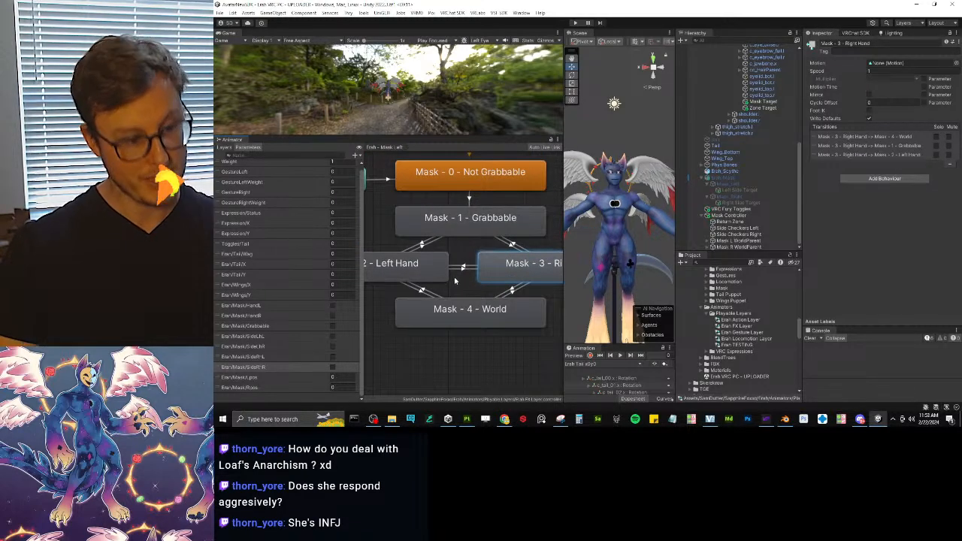
left_click(463, 269)
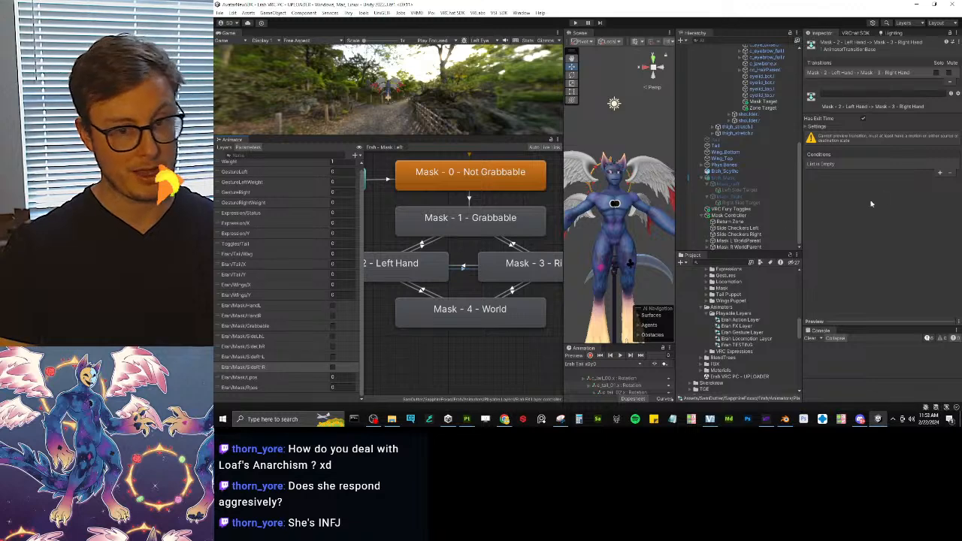
left_click(940, 173)
left_click(846, 163)
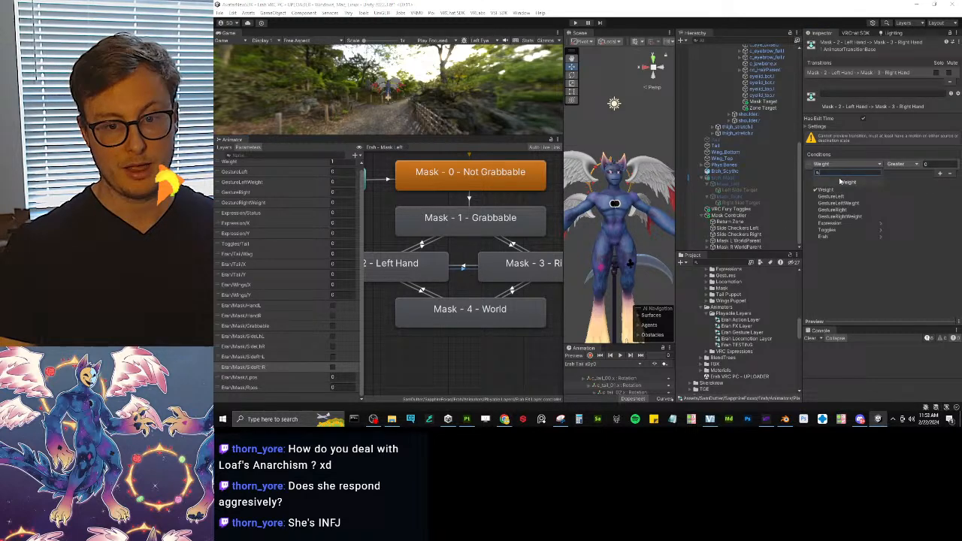
left_click(836, 238)
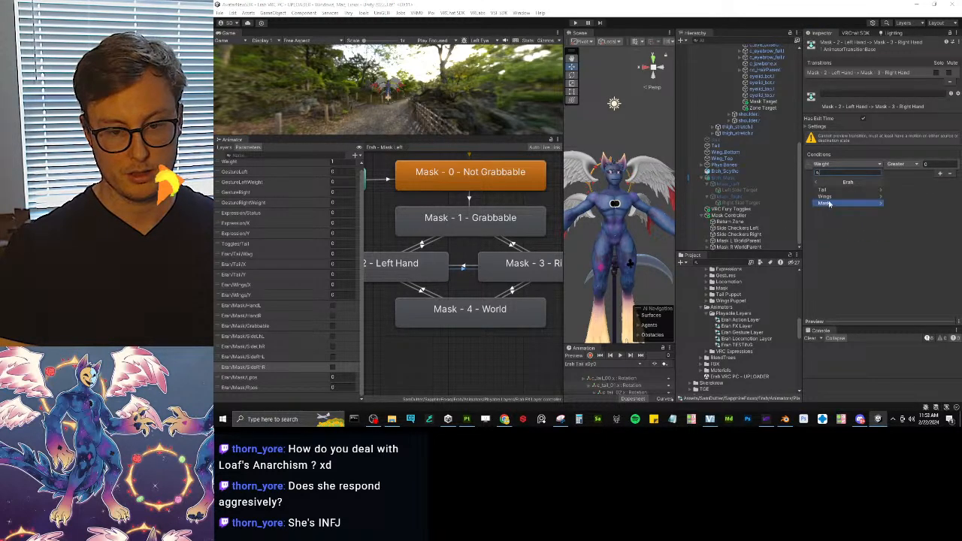
left_click(830, 204)
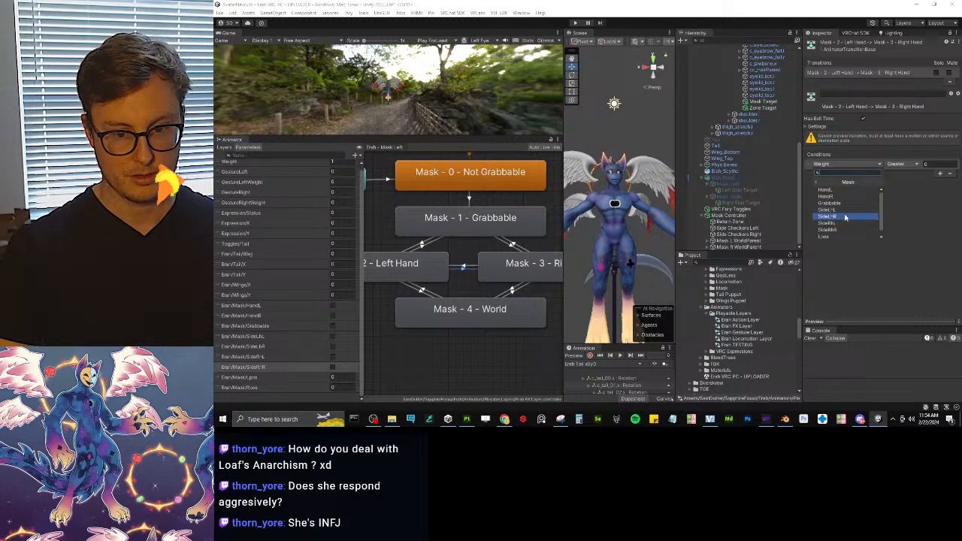
left_click(846, 218)
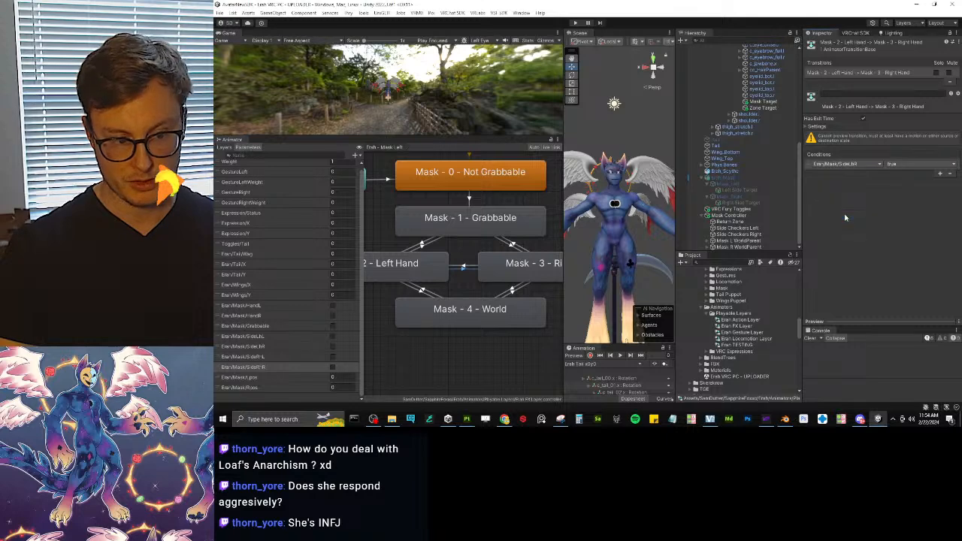
Step: Add a GestureRight Equals 1 condition to the Left Hand to Right Hand transition
left_click(940, 173)
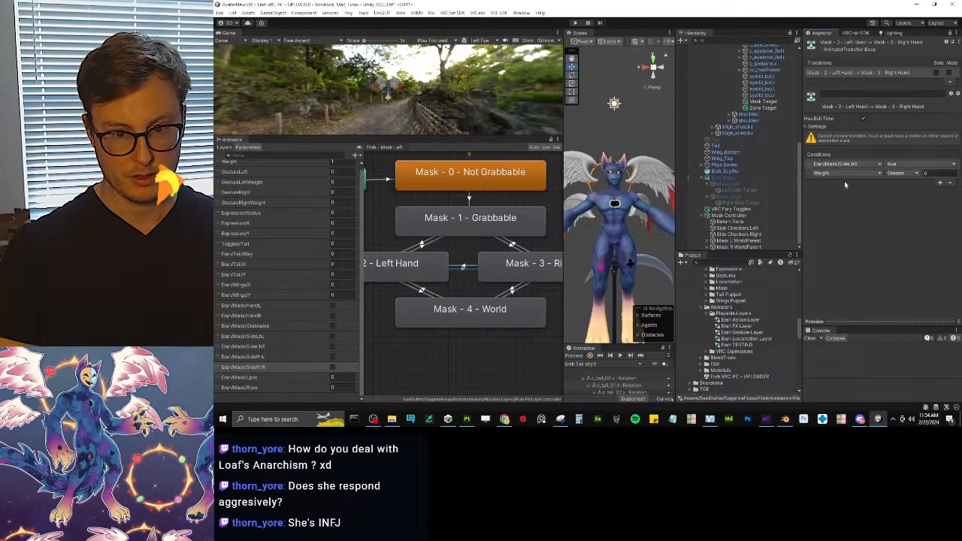
left_click(846, 173)
left_click(833, 219)
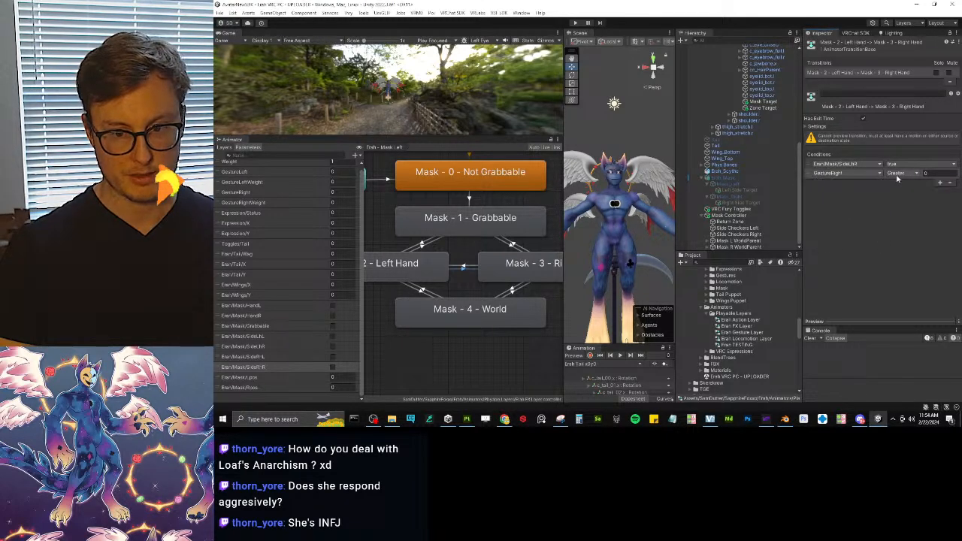
left_click(898, 173)
left_click(913, 199)
left_click(932, 174)
type("1")
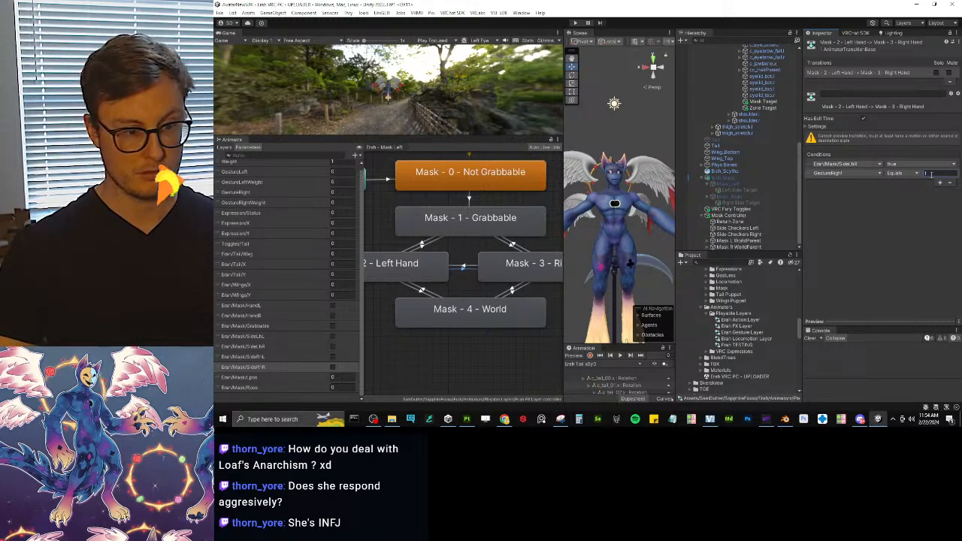
Step: Add an Erah/Mask/SideLhL condition set to true to the Mask - 3 - Right Hand to Mask - 2 - Left Hand transition
left_click(463, 273)
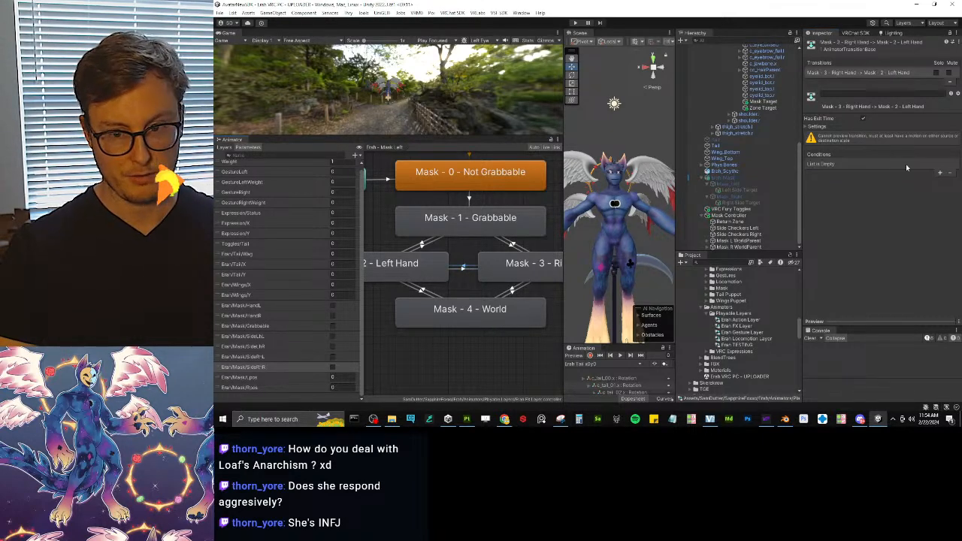
left_click(939, 173)
left_click(848, 163)
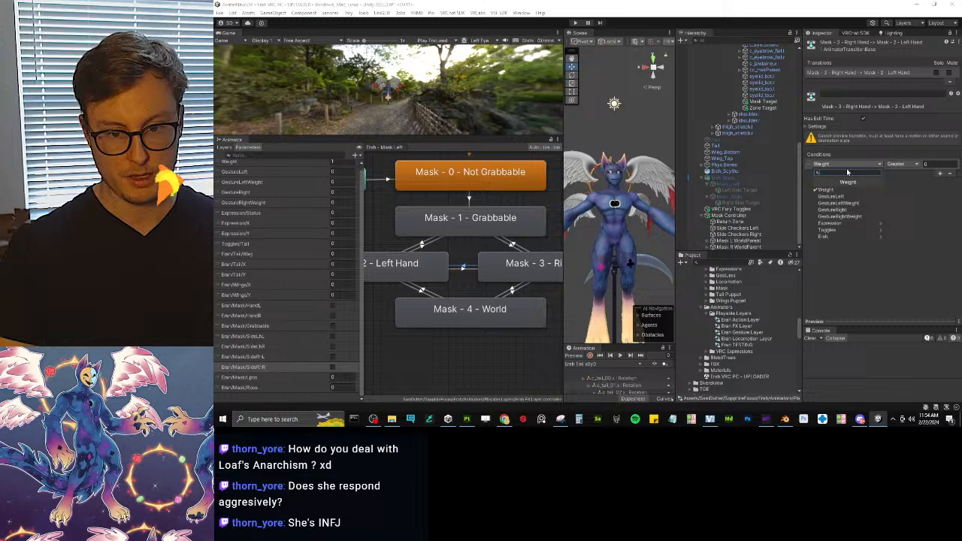
left_click(837, 236)
left_click(833, 204)
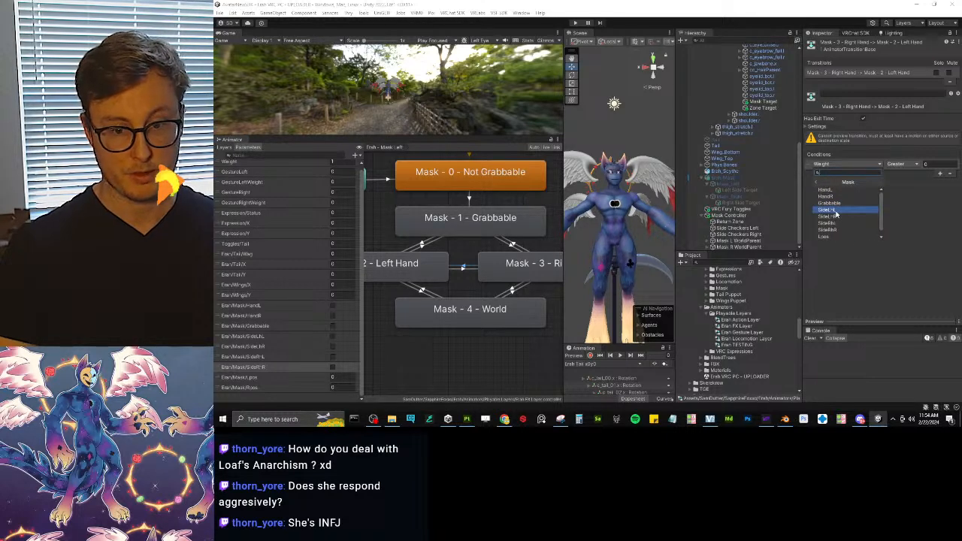
left_click(836, 216)
Step: Add a GestureLeft Equals 1 condition to the Right Hand to Left Hand transition
left_click(940, 175)
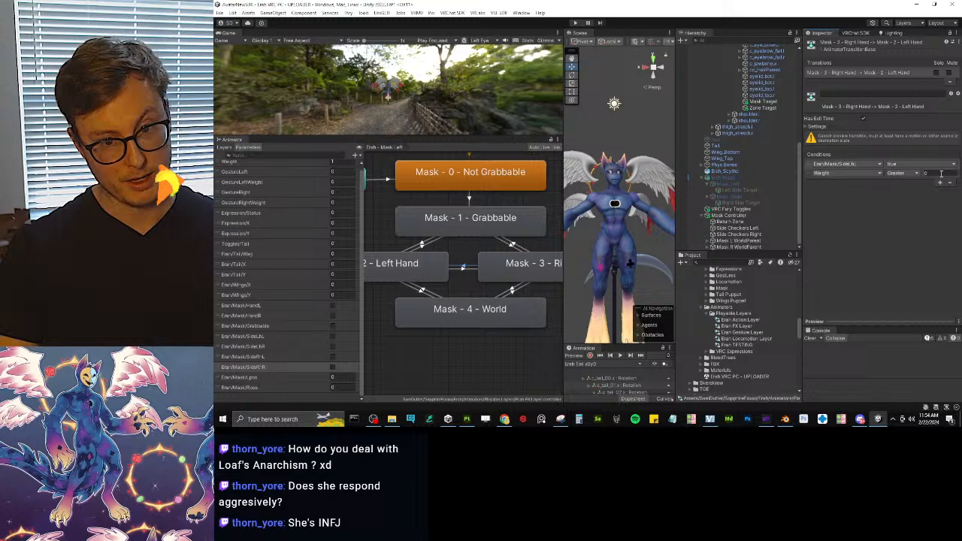
left_click(850, 173)
left_click(837, 206)
left_click(902, 173)
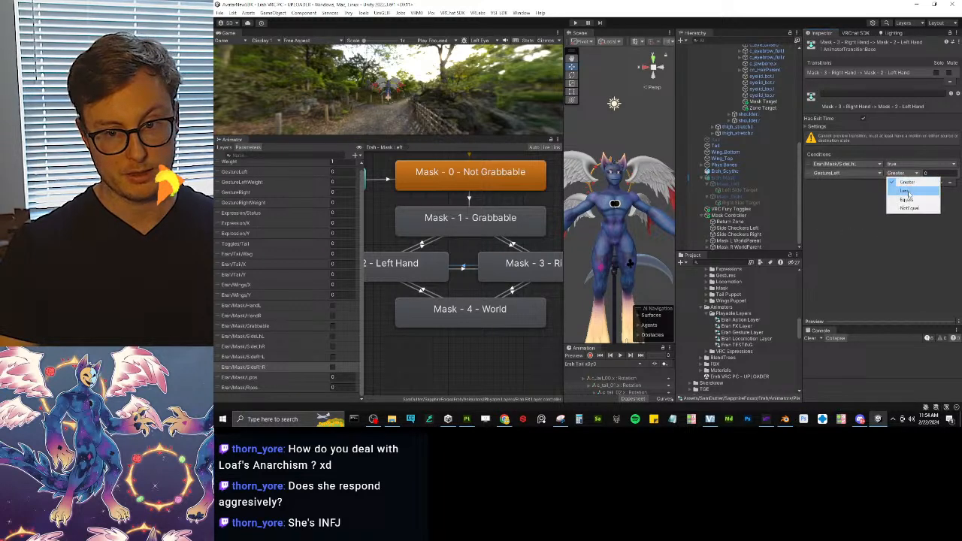
left_click(903, 194)
left_click(931, 173)
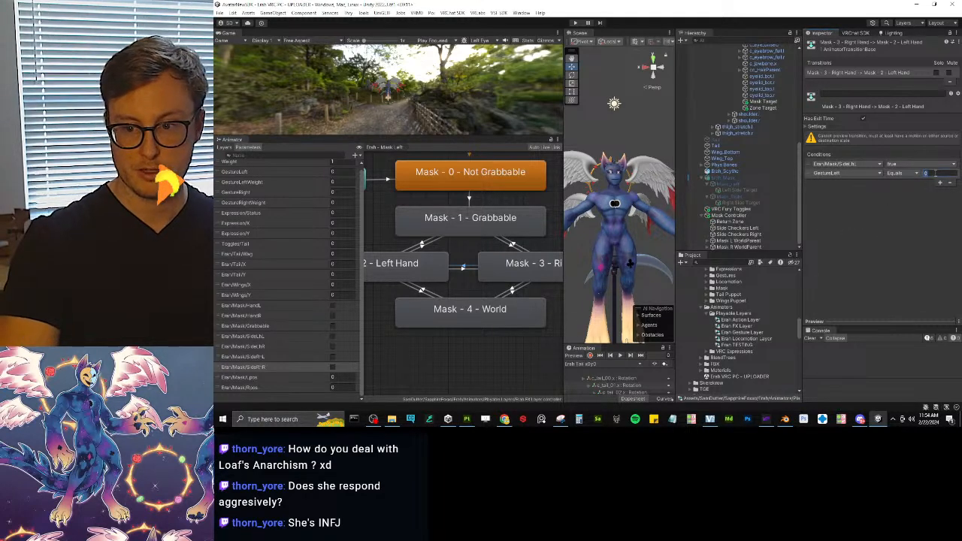
type("1")
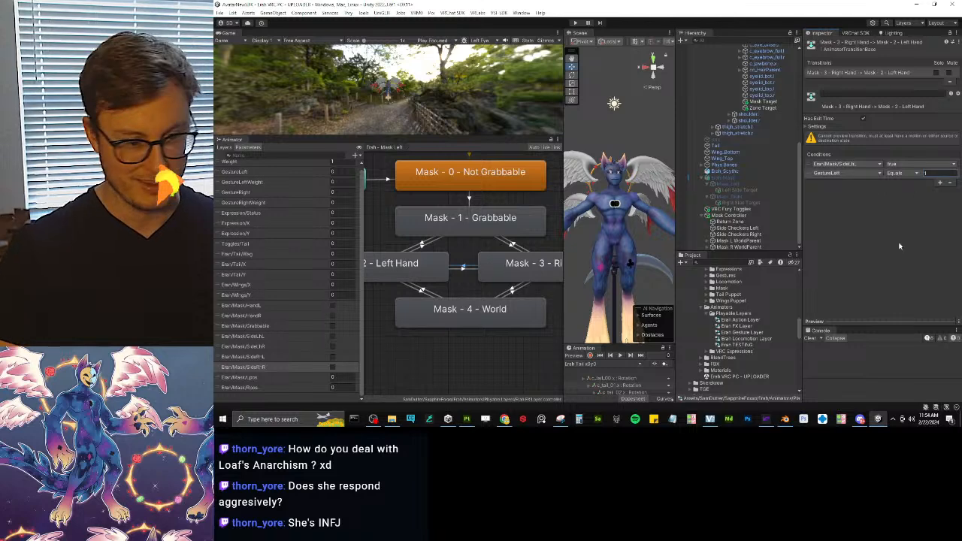
Step: Add a VRC Avatar Parameter Driver behaviour to the Mask - 1 - Grabbable state
scroll(496, 237, "down", 3)
scroll(499, 235, "up", 3)
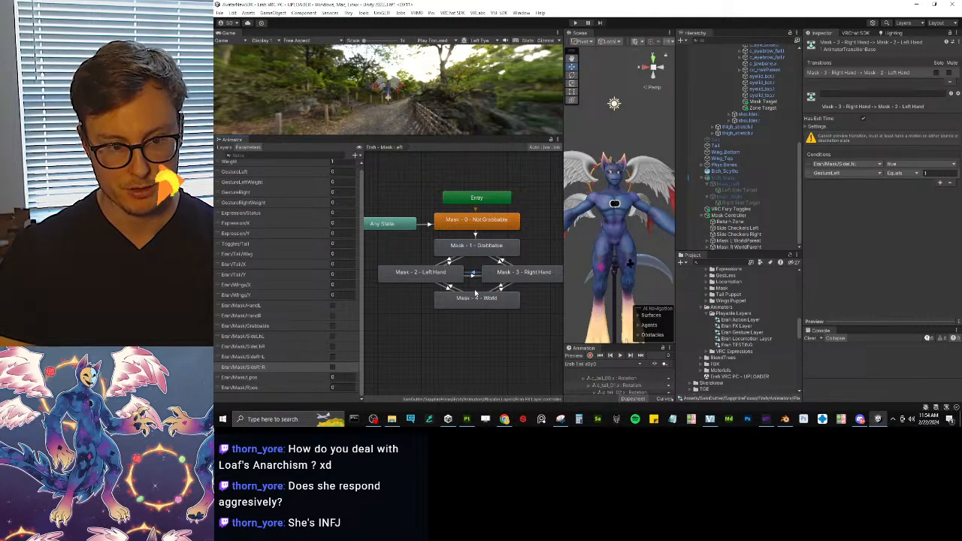
middle_click_drag(476, 293, 436, 264)
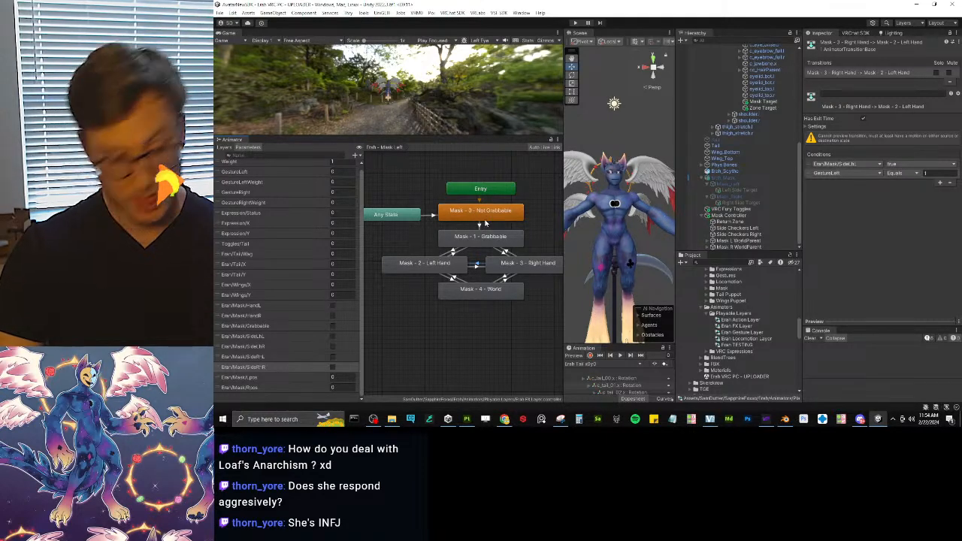
left_click(486, 235)
left_click(848, 170)
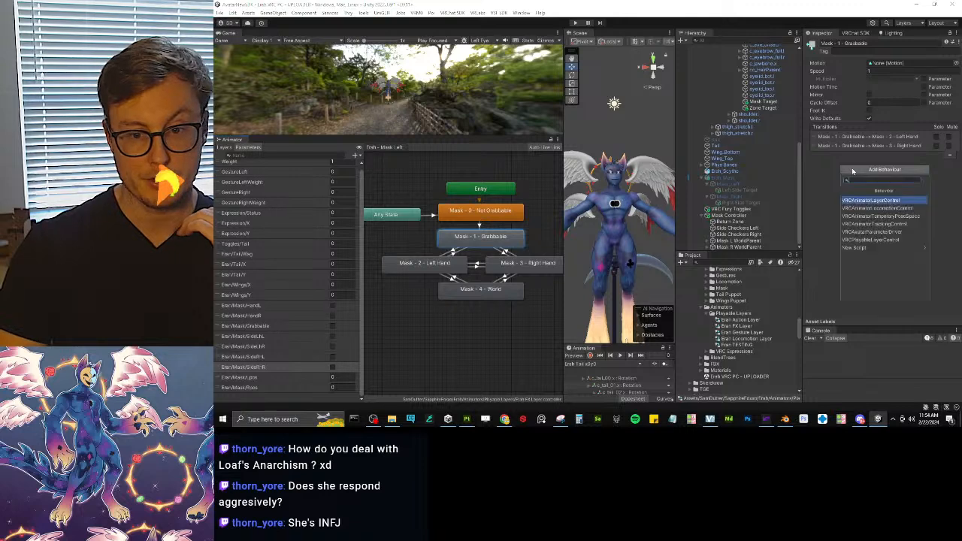
left_click(888, 233)
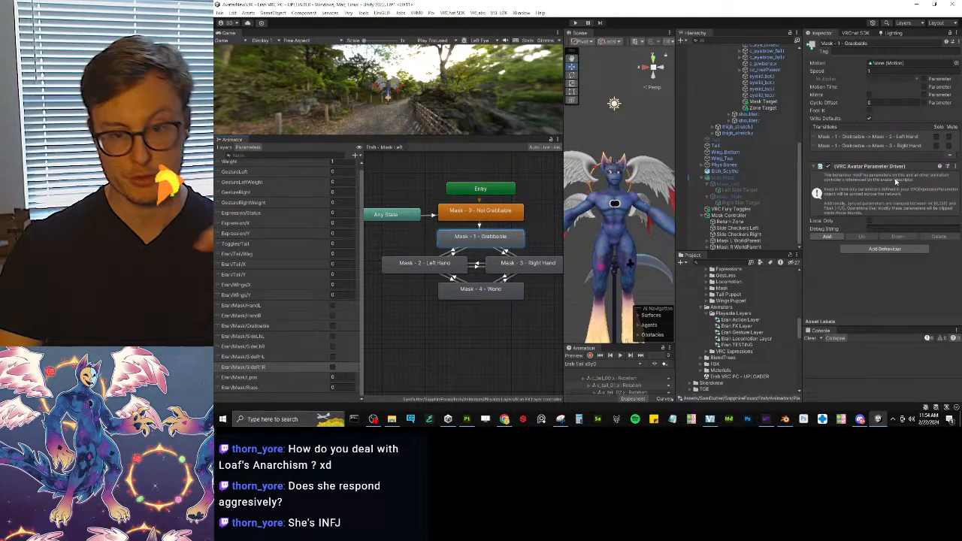
Step: Add an entry to the Mask - 1 - Grabbable parameter driver that sets Erah/Mask/Lpos to 1
left_click(825, 236)
left_click(878, 252)
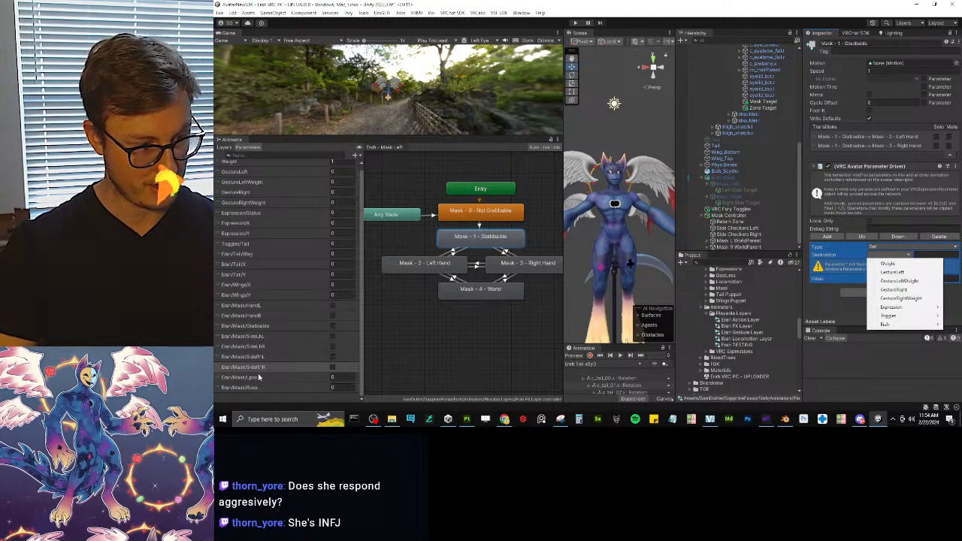
mouse_move(884, 324)
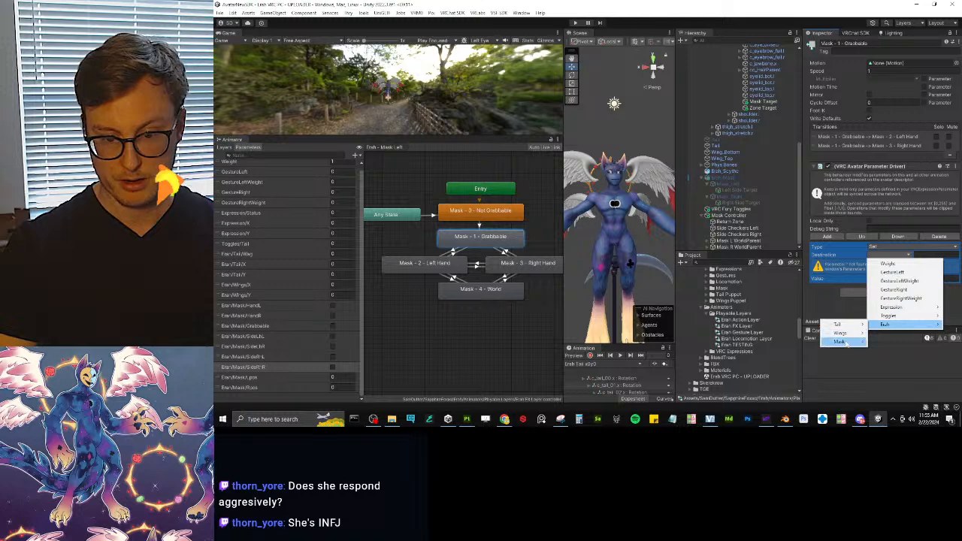
mouse_move(843, 342)
left_click(886, 402)
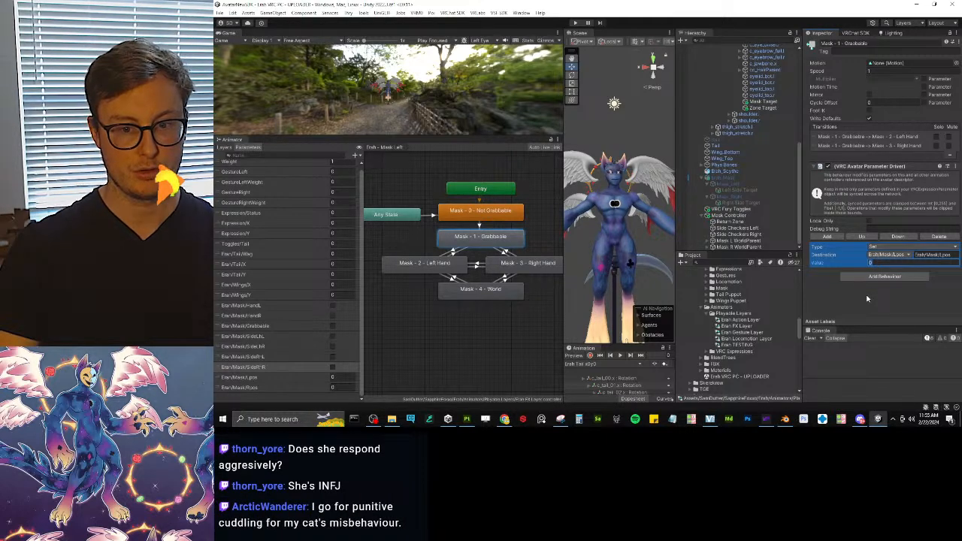
left_click(506, 221)
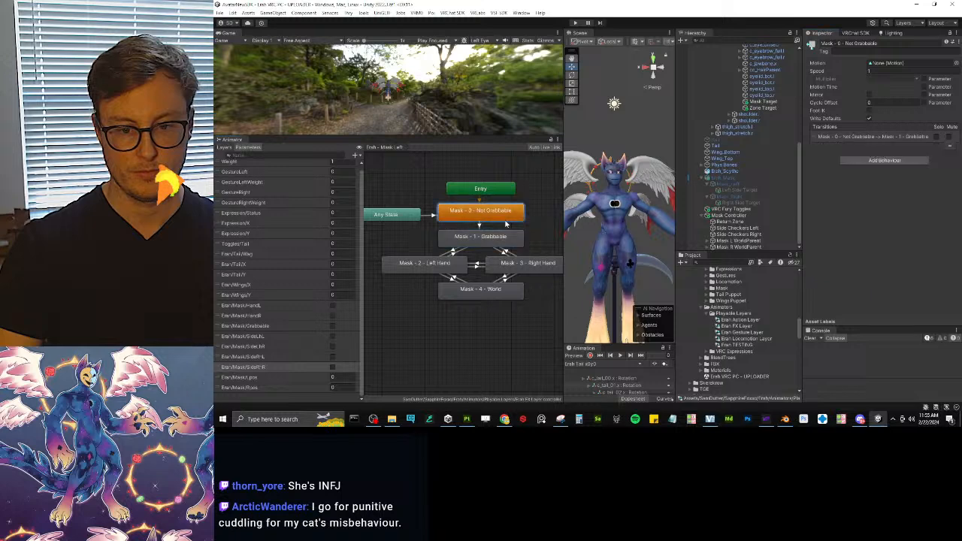
left_click(506, 238)
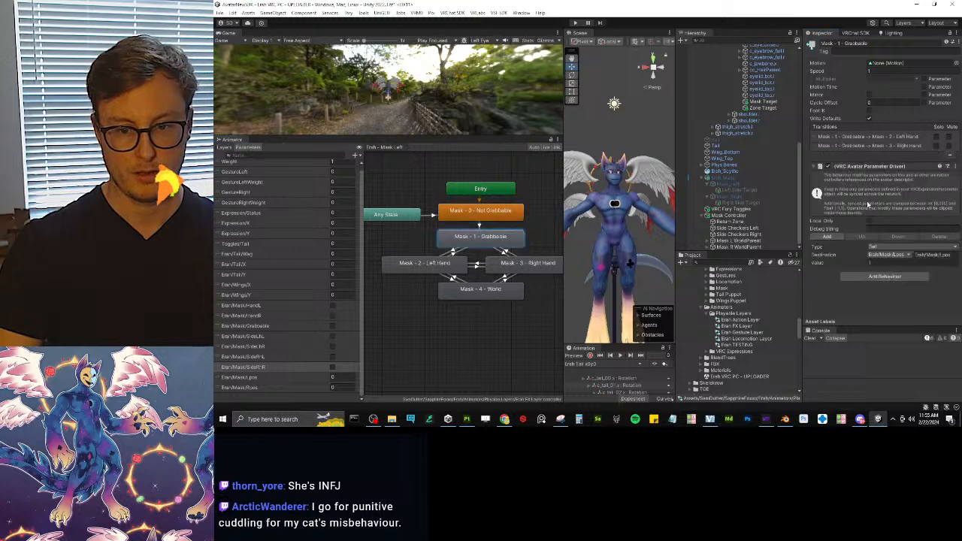
left_click(957, 166)
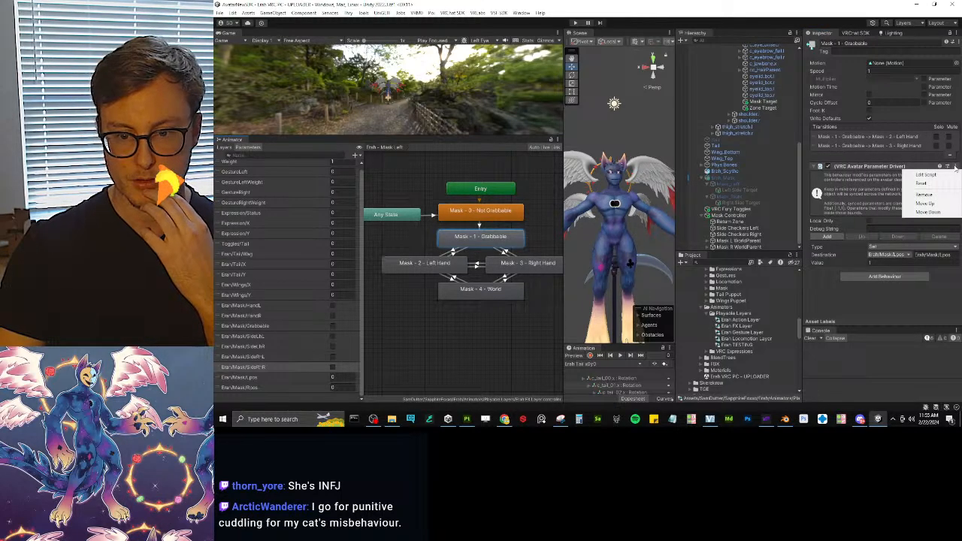
left_click(896, 302)
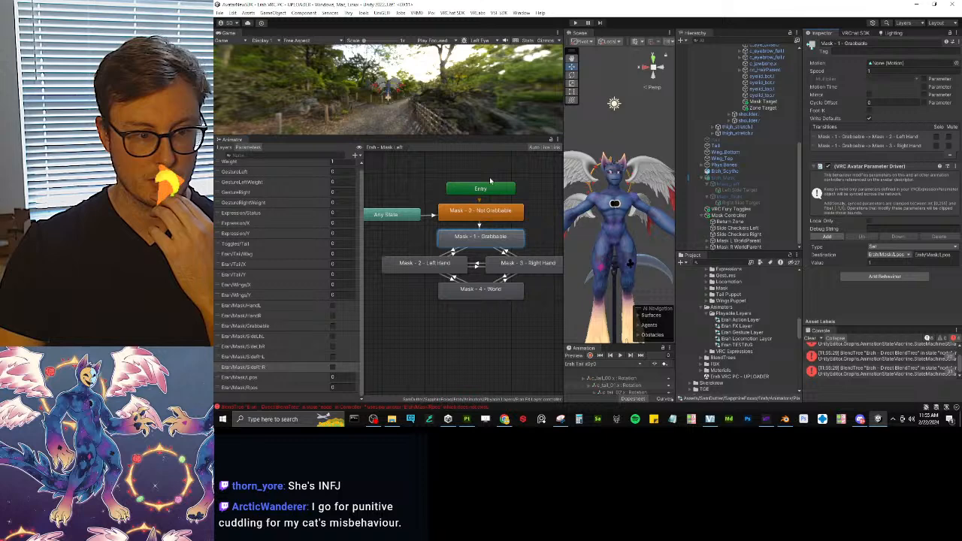
Step: Add a VRC Avatar Parameter Driver to the Mask - 0 - Not Grabbable state that sets Erah/Mask/Lpos to 0
left_click(493, 218)
left_click(885, 160)
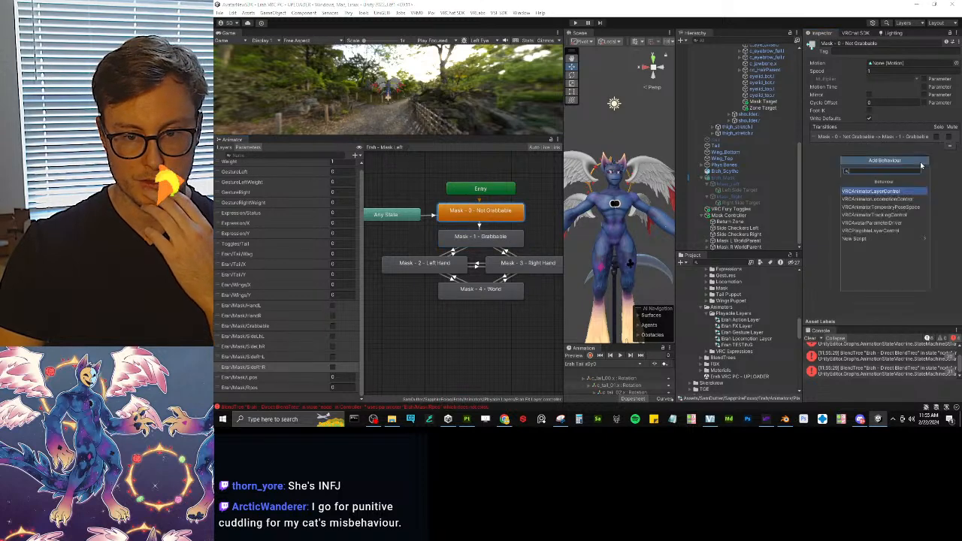
left_click(888, 225)
left_click(827, 228)
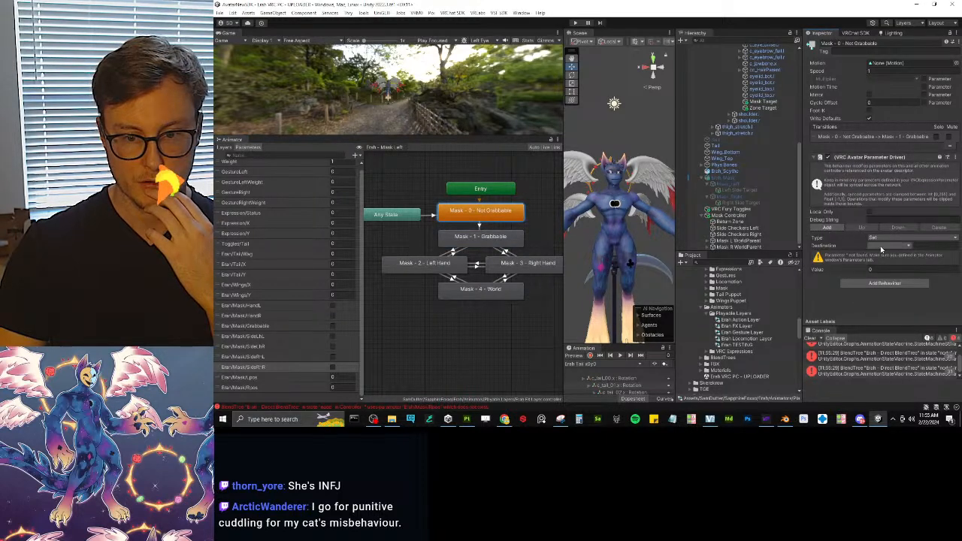
left_click(884, 247)
mouse_move(881, 316)
mouse_move(850, 333)
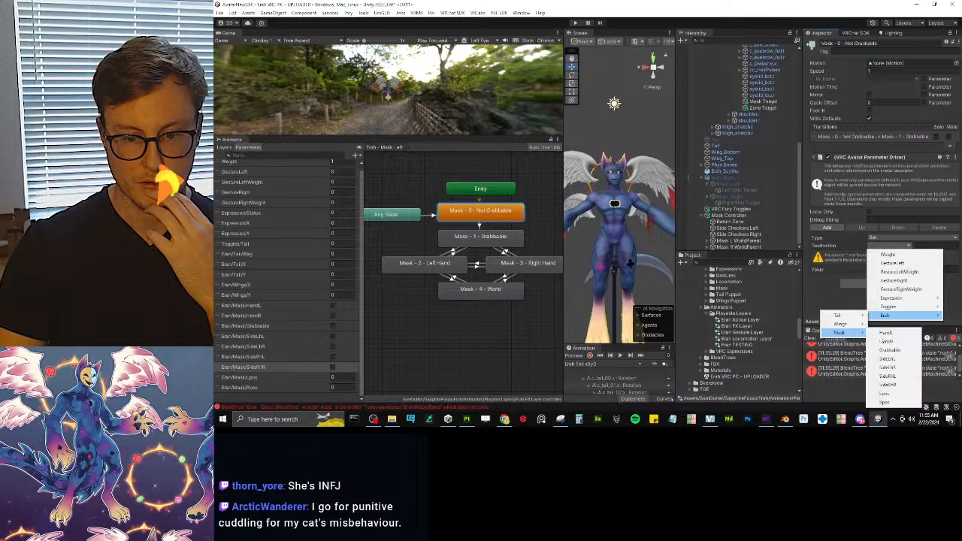
left_click(887, 394)
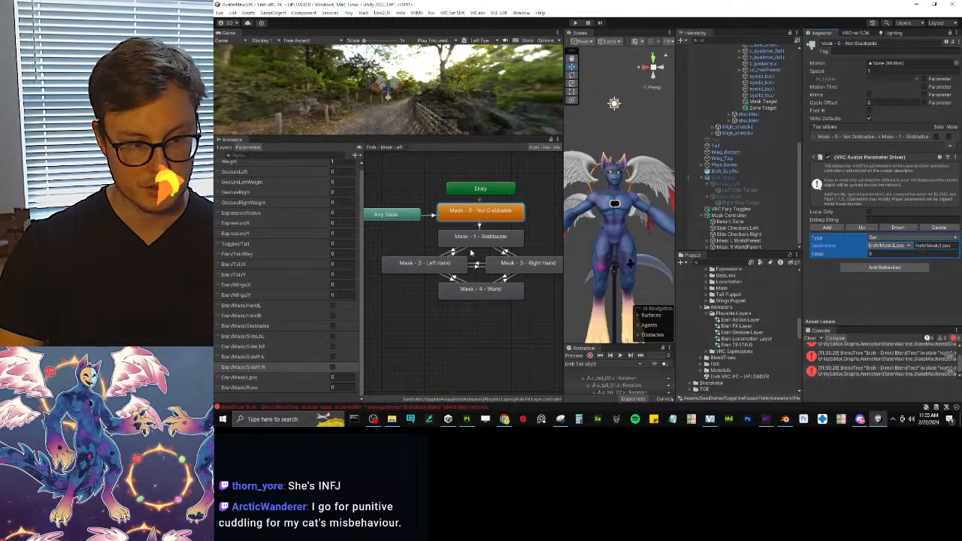
Step: Add a VRC Avatar Parameter Driver to the Mask - 2 - Left Hand state that sets Erah/Mask/Lpos to 2
left_click(425, 263)
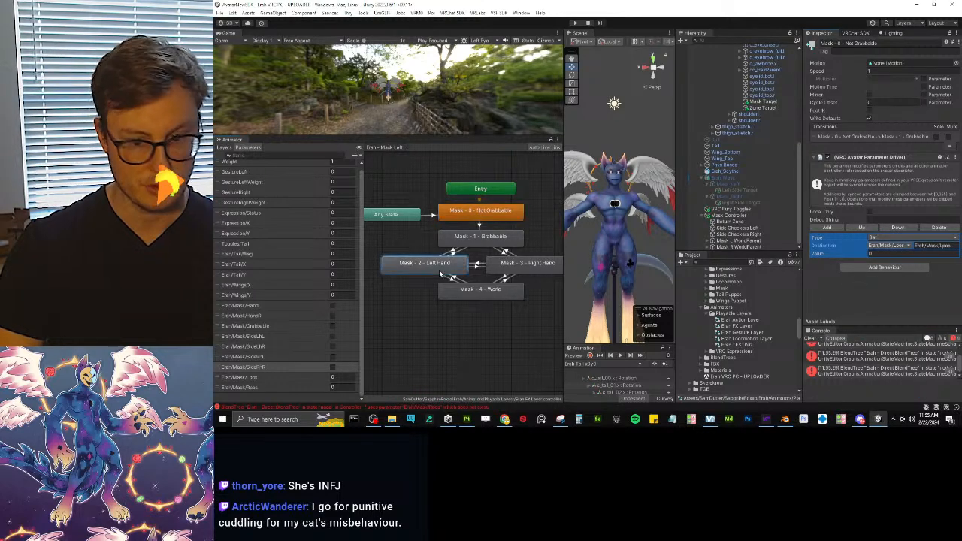
left_click(894, 178)
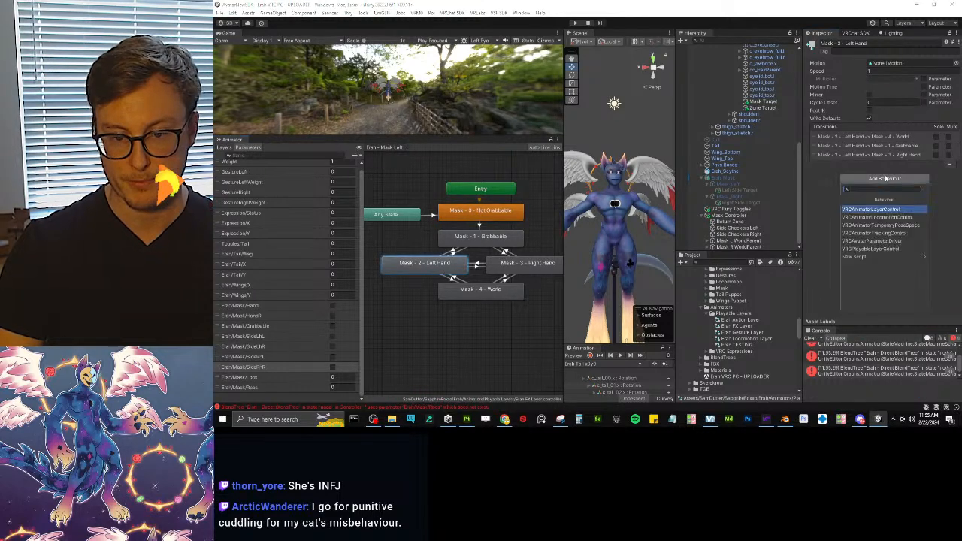
left_click(865, 248)
left_click(827, 246)
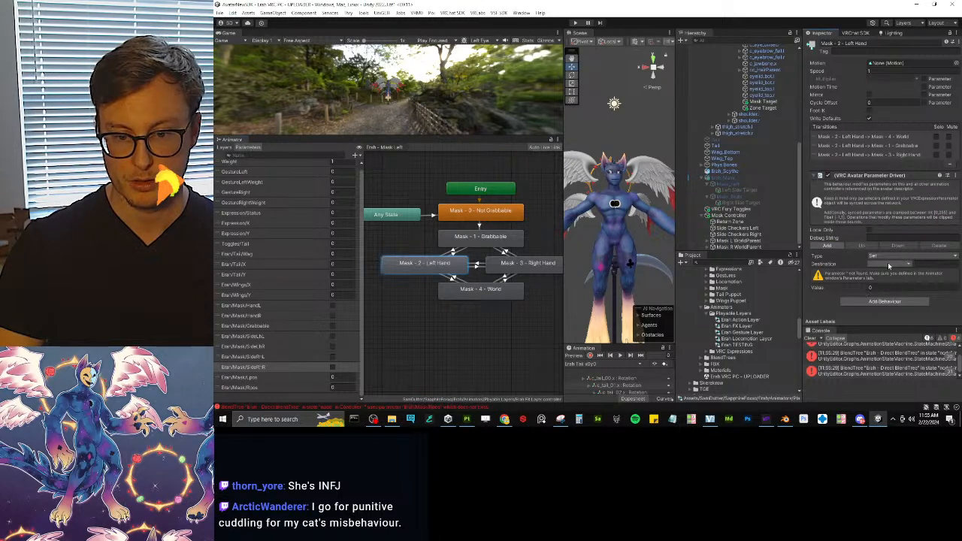
left_click(888, 264)
mouse_move(887, 334)
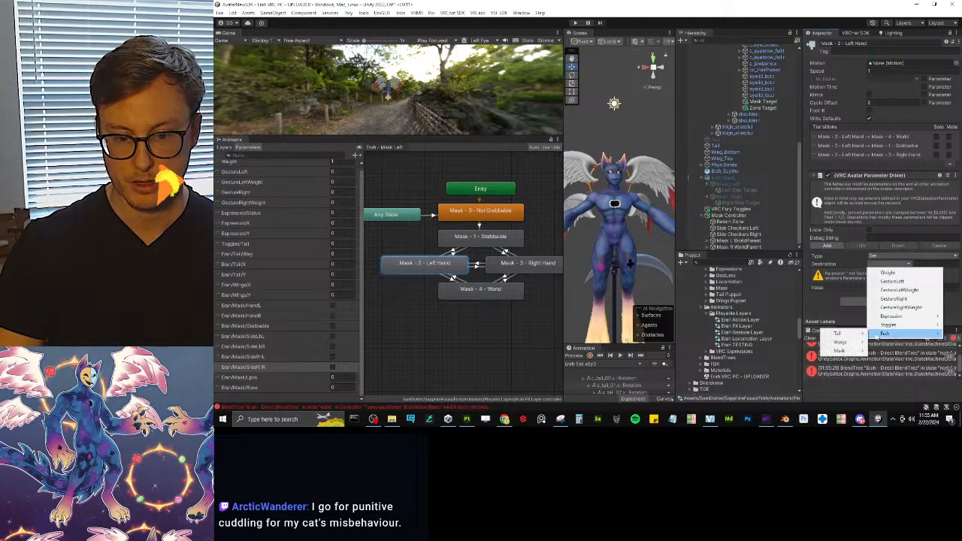
mouse_move(849, 351)
left_click(879, 272)
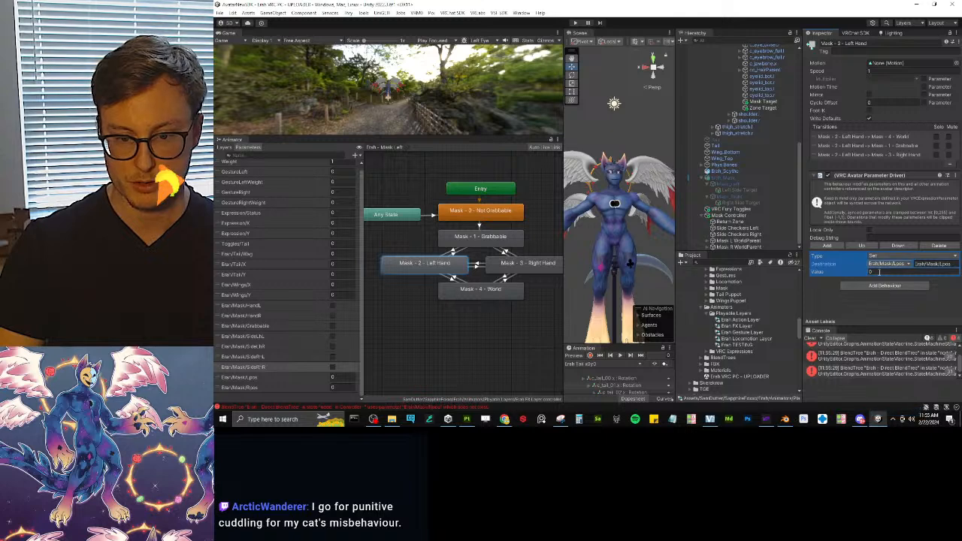
type("2")
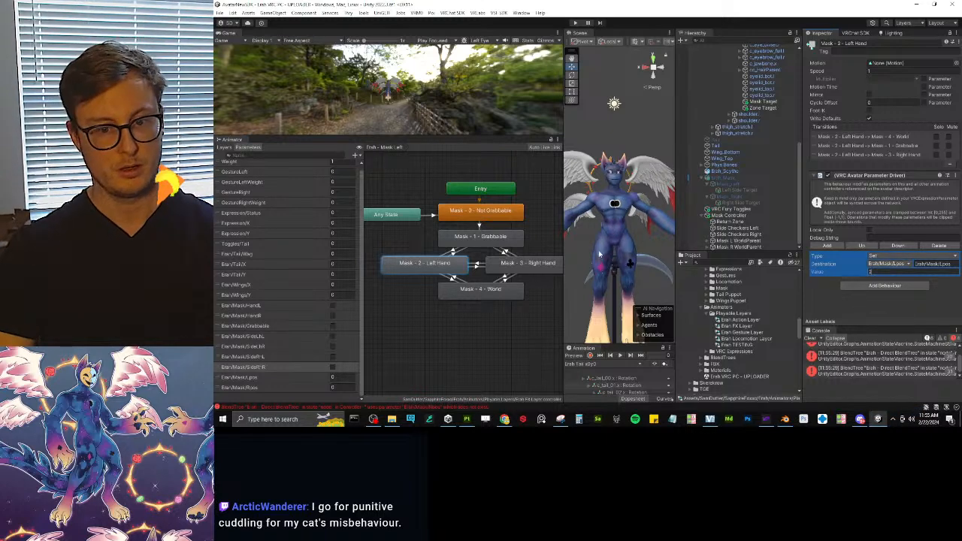
left_click(522, 264)
left_click(886, 178)
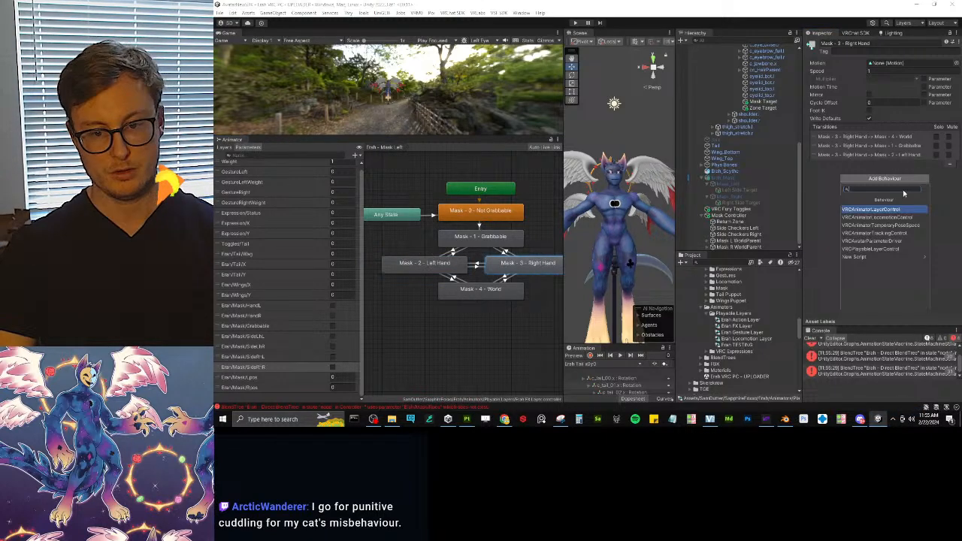
left_click(885, 246)
left_click(955, 175)
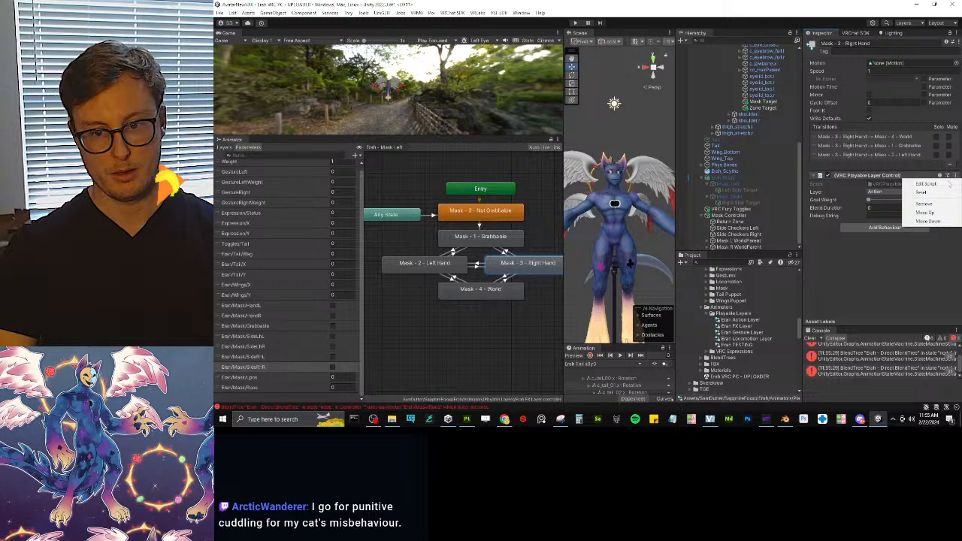
left_click(925, 204)
Step: Add a VRC Avatar Parameter Driver to the Mask - 3 - Right Hand state with a Set entry targeting Erah/Mask/Lpos
left_click(885, 179)
left_click(884, 241)
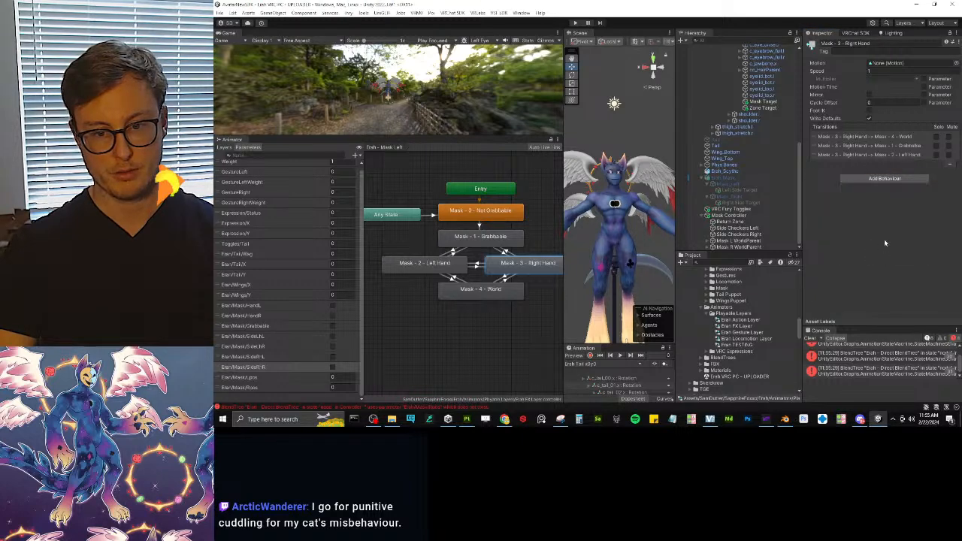
left_click(828, 247)
left_click(889, 263)
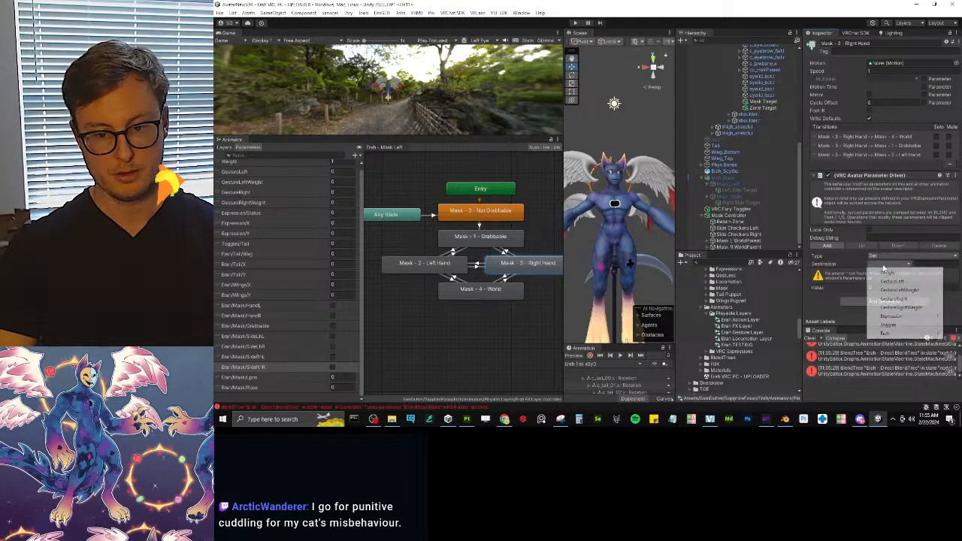
mouse_move(892, 335)
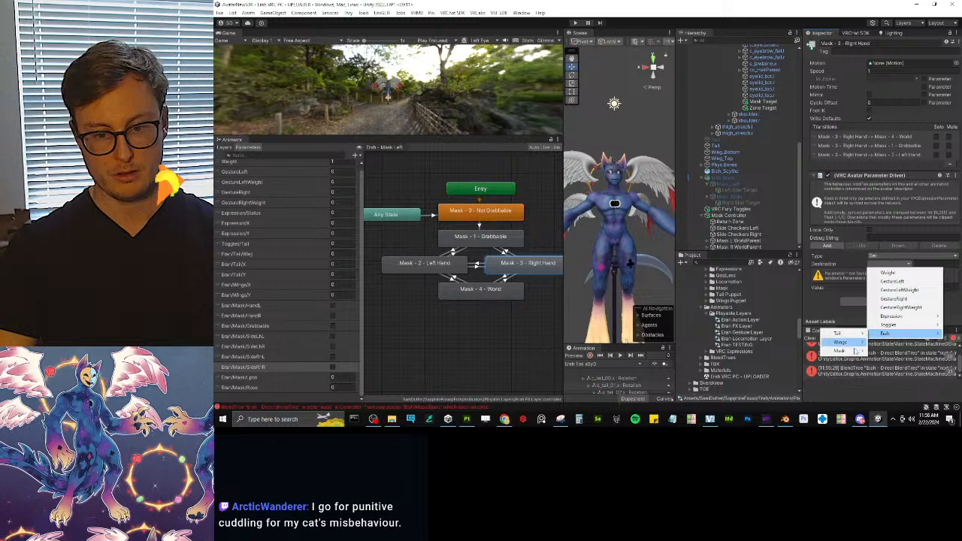
mouse_move(842, 351)
left_click(885, 414)
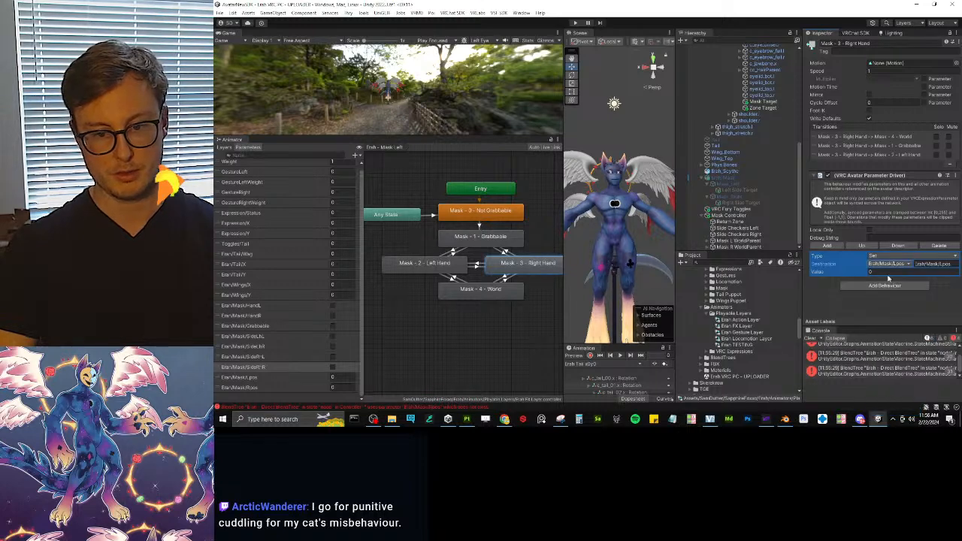
Step: Add a VRC Avatar Parameter Driver to the Mask - 4 - World state that sets Erah/Mask/Lpos to 4
left_click(480, 290)
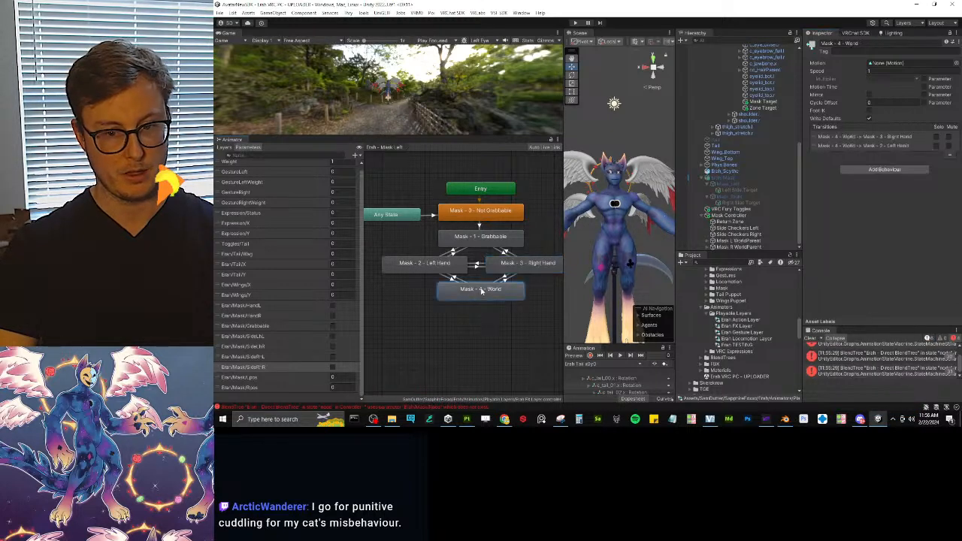
left_click(885, 169)
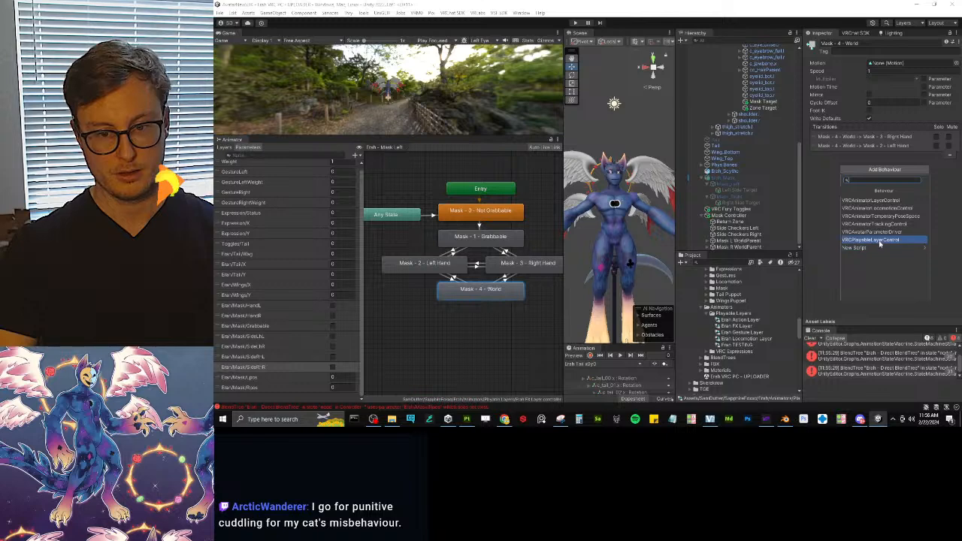
left_click(879, 232)
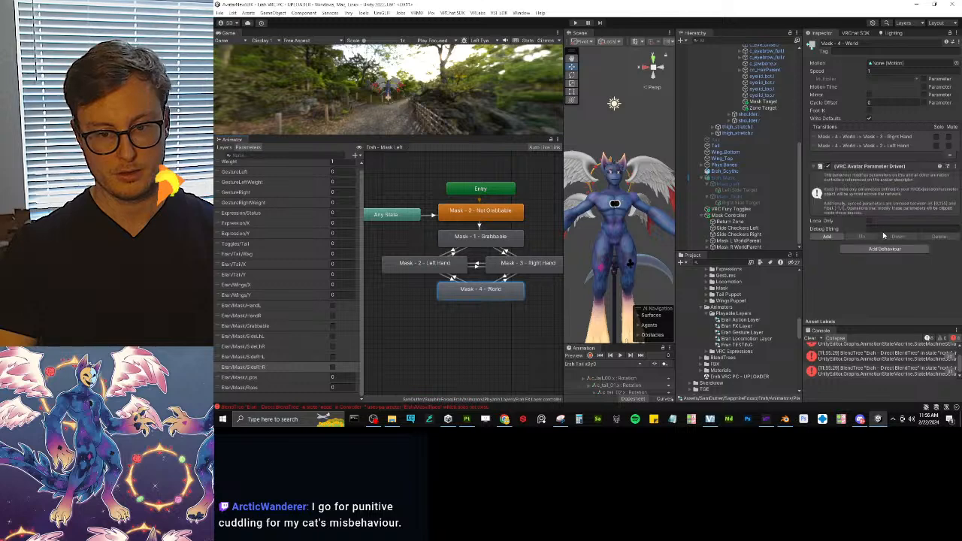
left_click(827, 237)
left_click(887, 254)
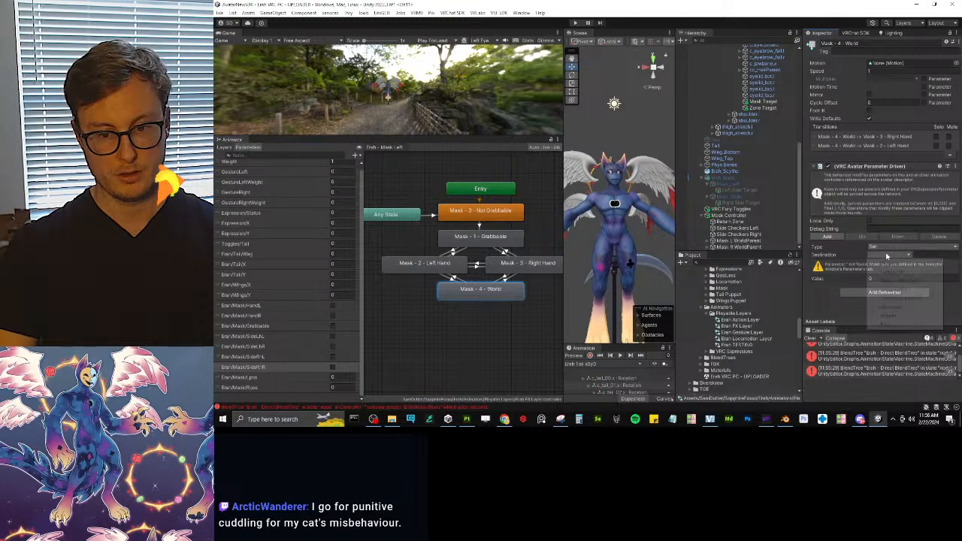
mouse_move(886, 325)
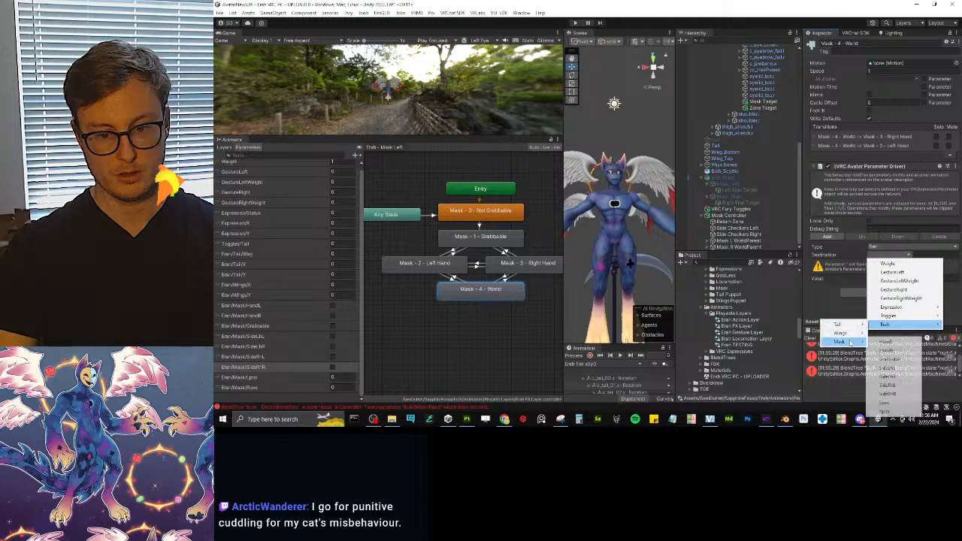
left_click(891, 403)
left_click(885, 263)
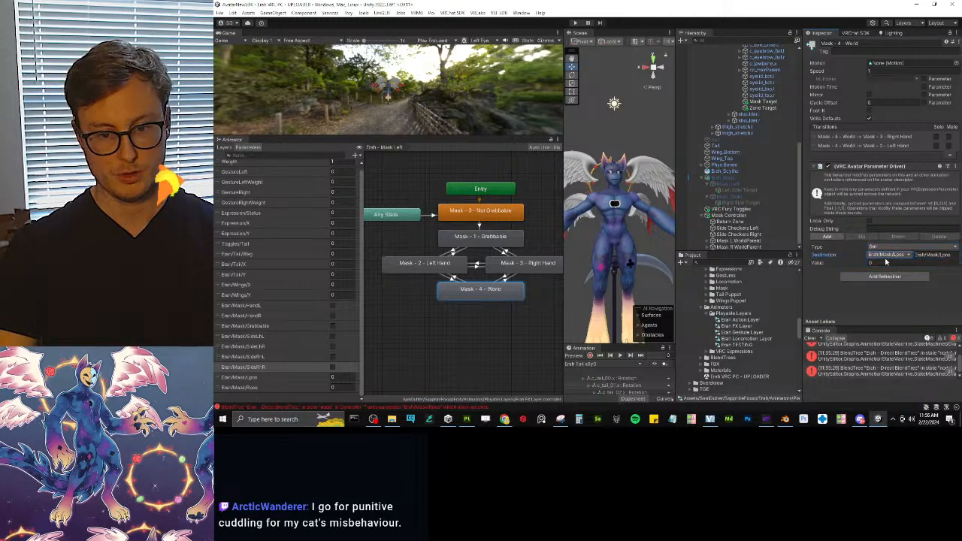
type("4")
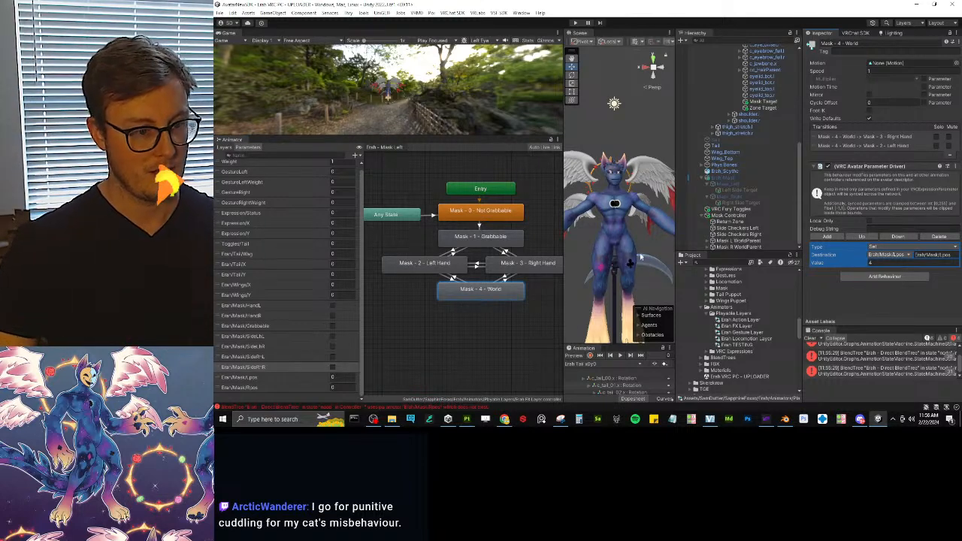
left_click(432, 356)
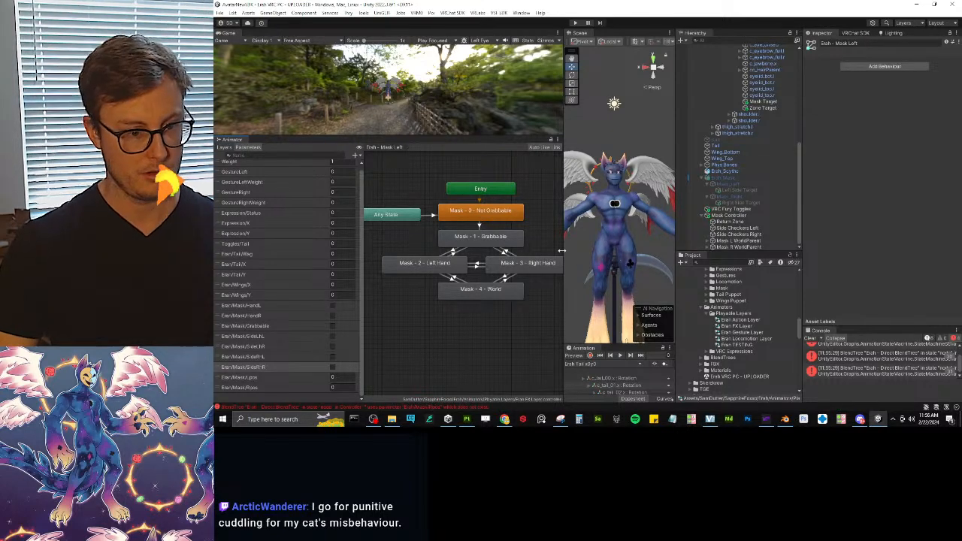
left_click_drag(563, 251, 334, 250)
left_click_drag(492, 211, 580, 175, "alt")
scroll(580, 174, "down", 3)
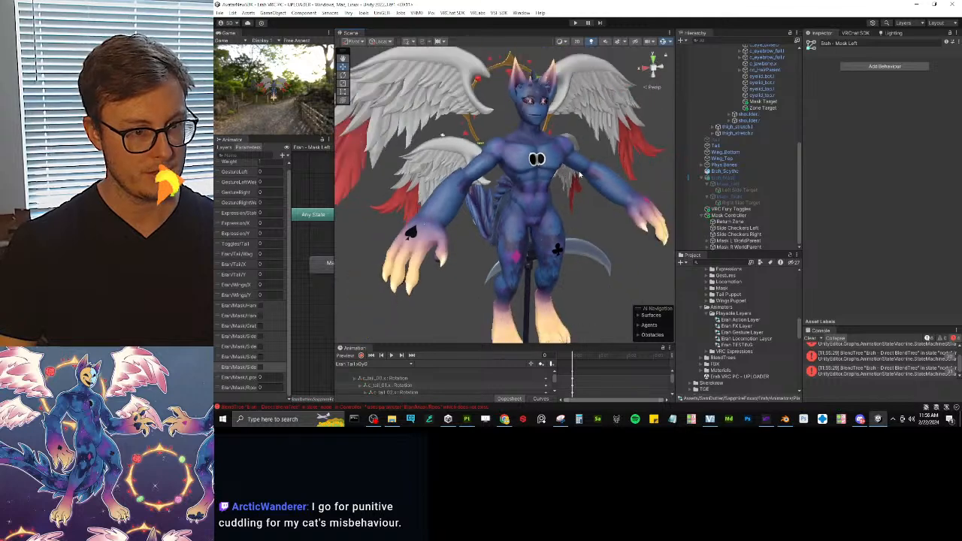
left_click(363, 13)
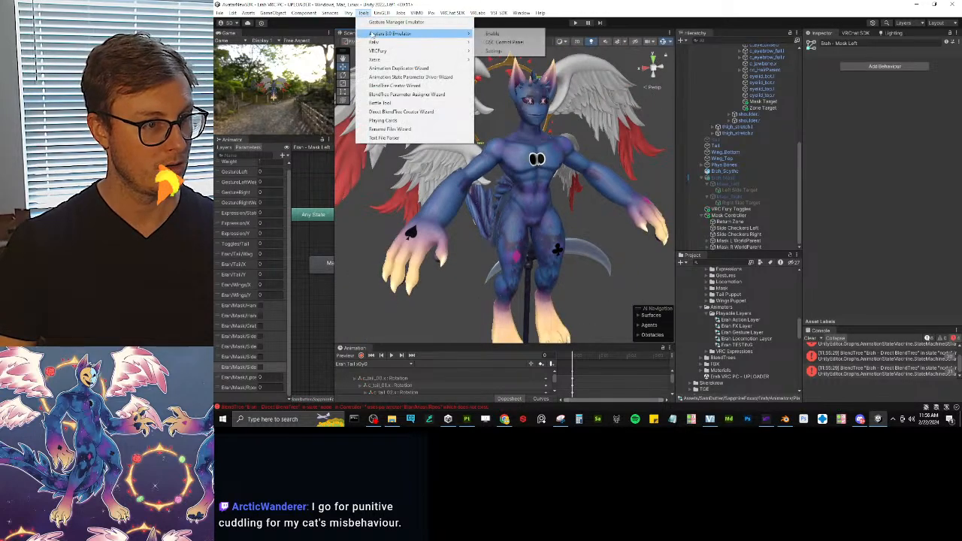
left_click(334, 305)
Step: Multi-select the mask state transitions in the Erah - Mask Left layer, leaving out those between Left Hand and World
left_click_drag(335, 305, 668, 286)
scroll(530, 265, "up", 5)
middle_click_drag(562, 264, 653, 263)
middle_click_drag(611, 221, 589, 261)
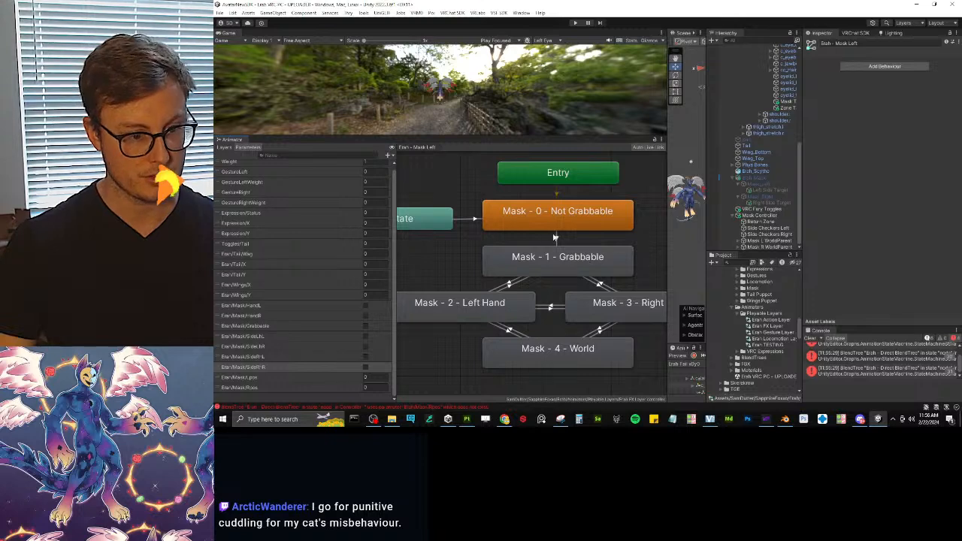
left_click(465, 219)
left_click(555, 242, "ctrl")
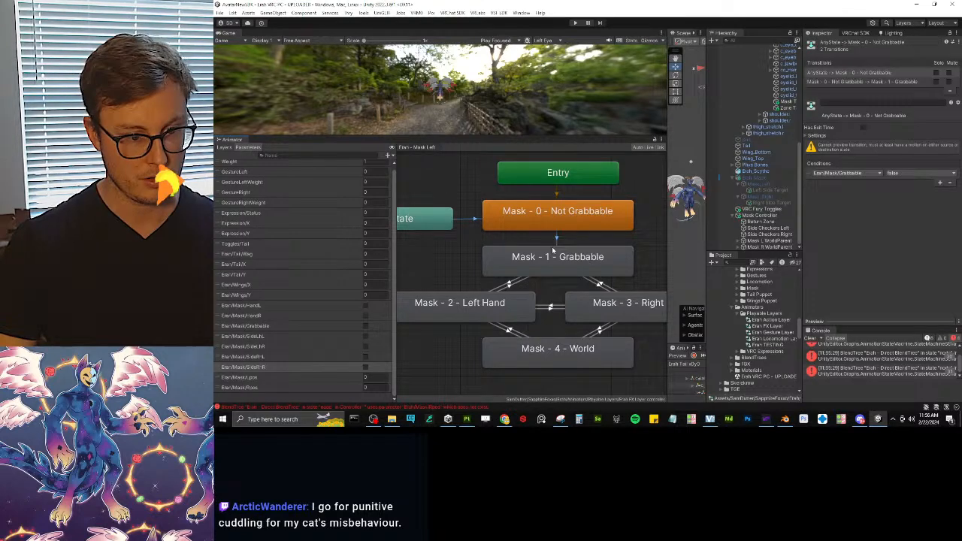
left_click(507, 287, "ctrl")
left_click(514, 288, "ctrl")
left_click(551, 306, "ctrl")
left_click(552, 310, "ctrl")
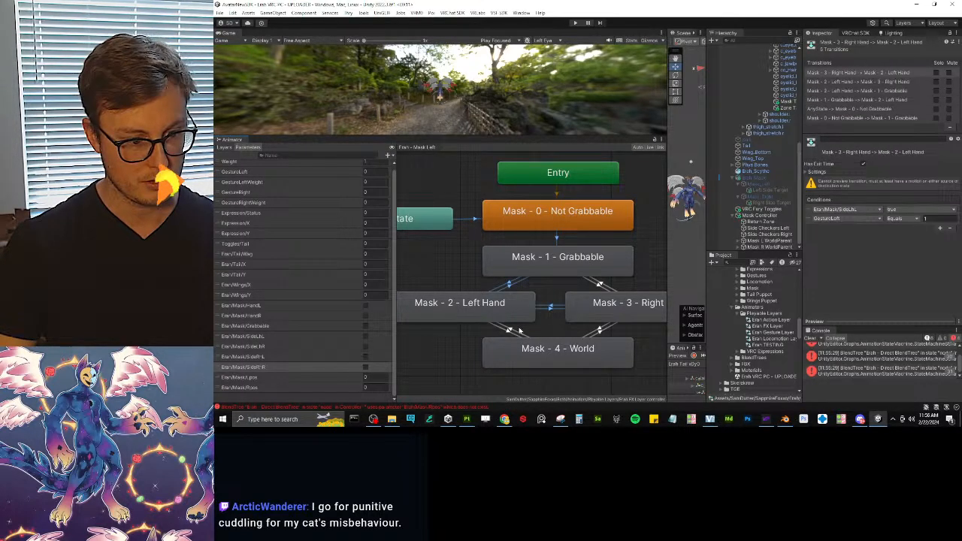
scroll(761, 328, "up", 6)
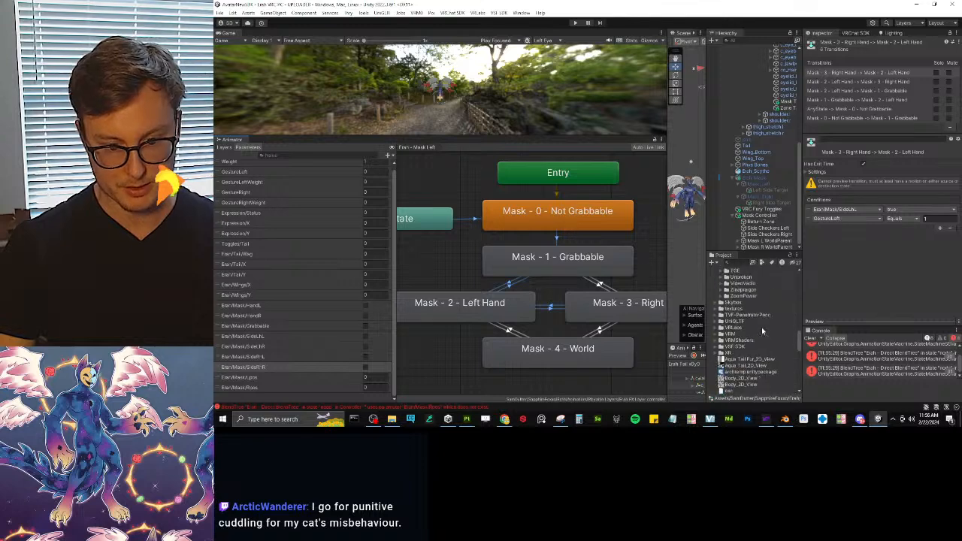
scroll(764, 331, "down", 10)
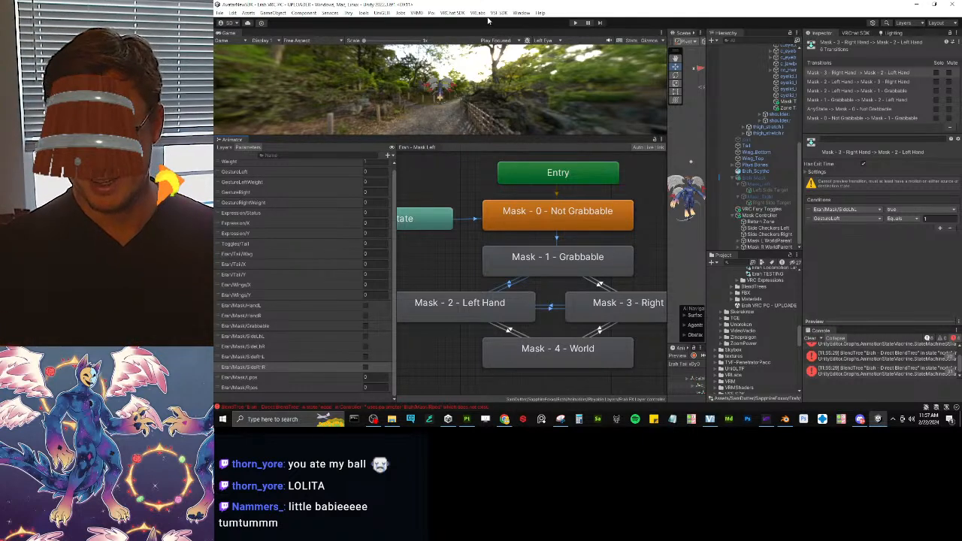
scroll(476, 239, "down", 2)
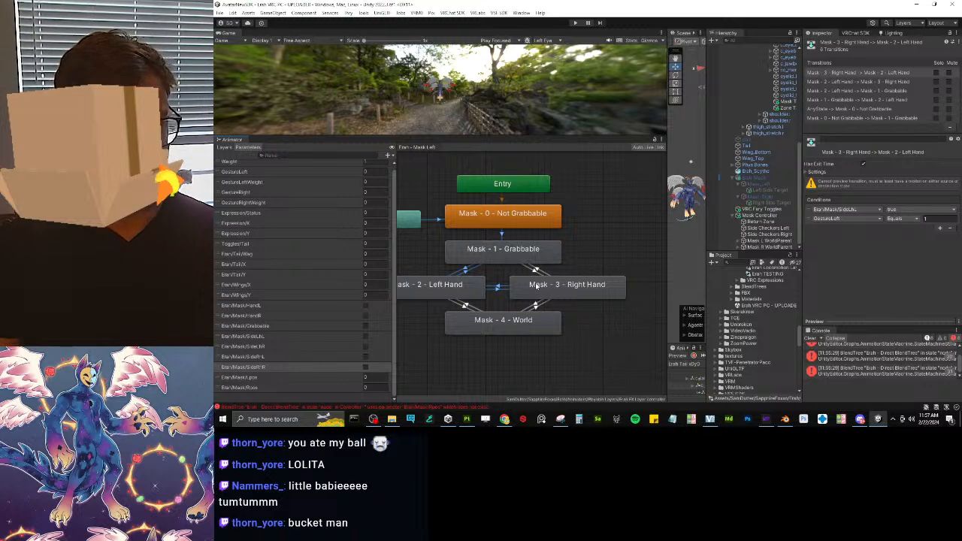
left_click(535, 270, "ctrl")
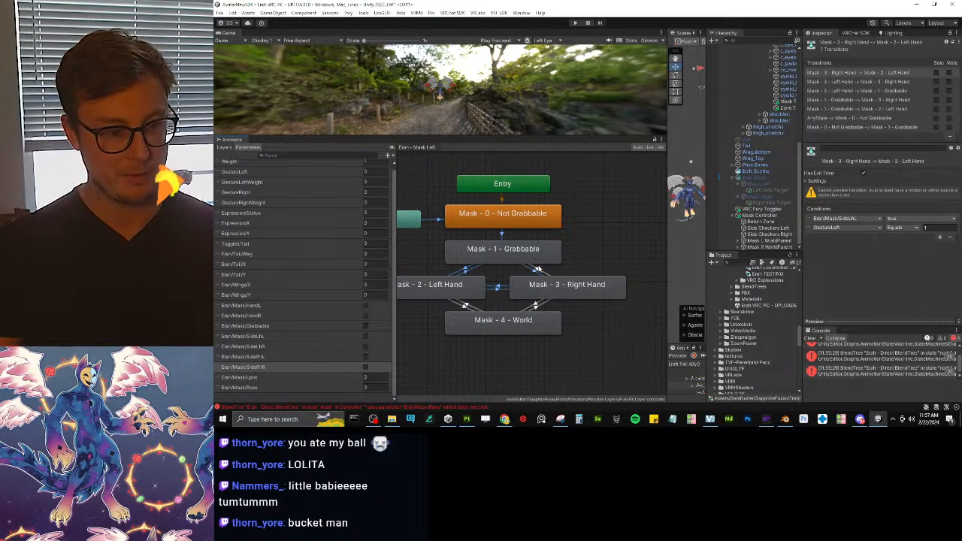
left_click(536, 305, "ctrl")
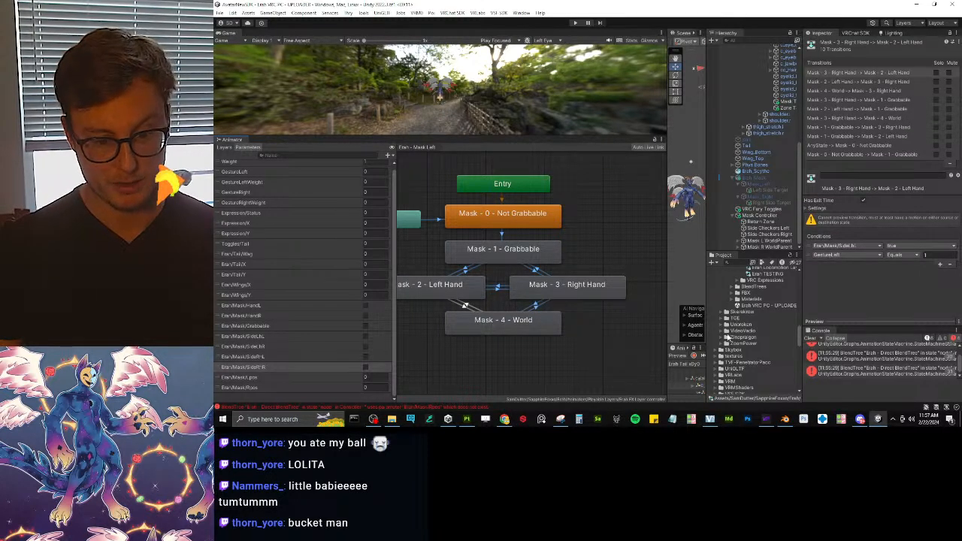
Step: Open the Deisin FX Layer and examine the exit time, duration and conditions of the Glaive Controller's transitions into Left Hand
left_click(722, 319)
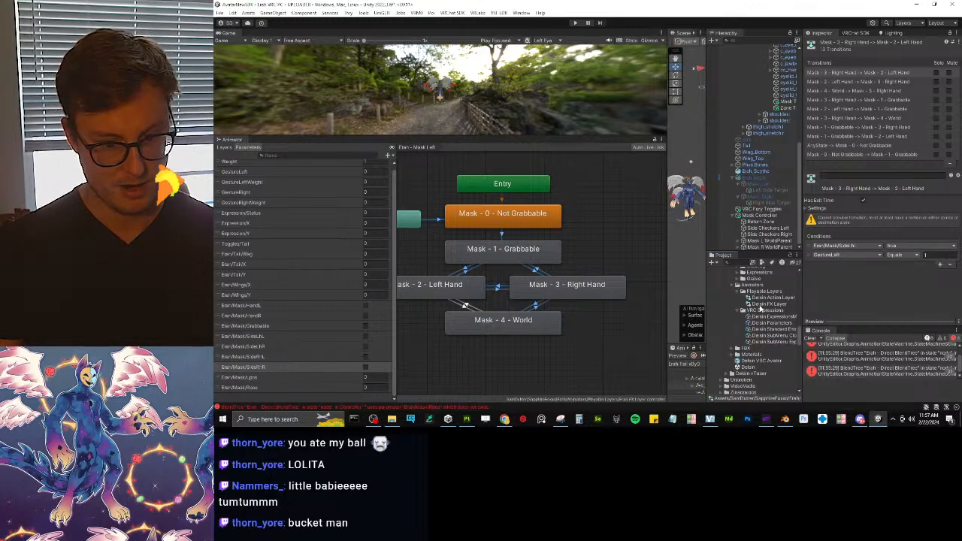
left_click(767, 304)
scroll(468, 311, "up", 5)
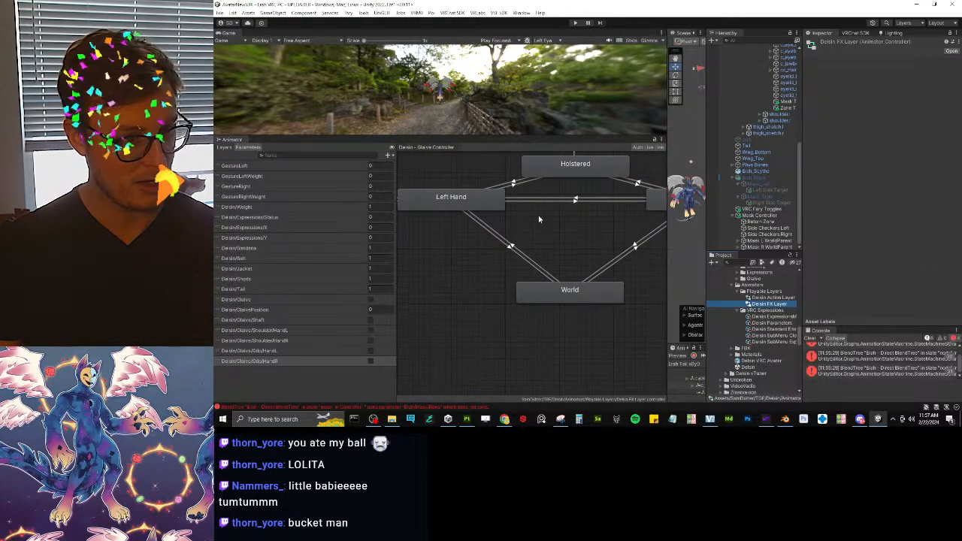
left_click(521, 184)
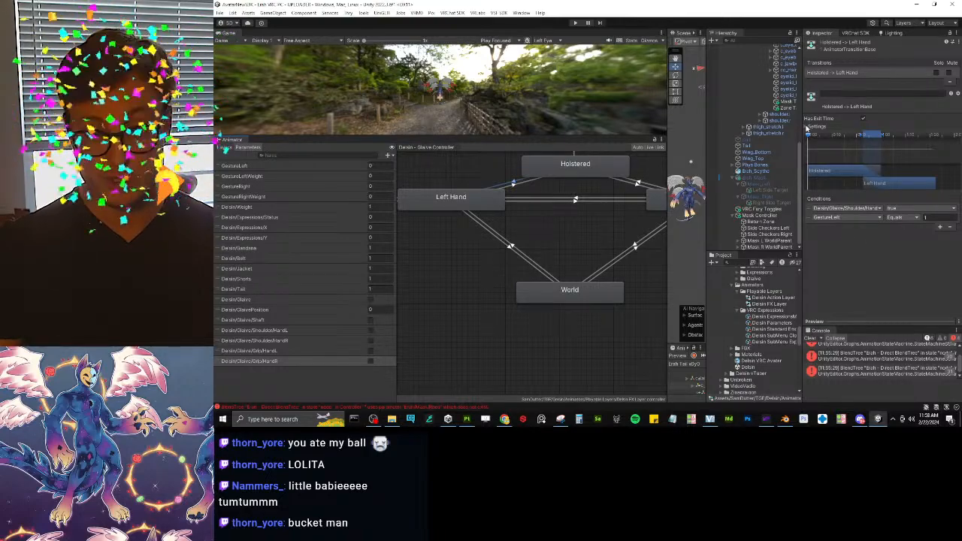
left_click(807, 126)
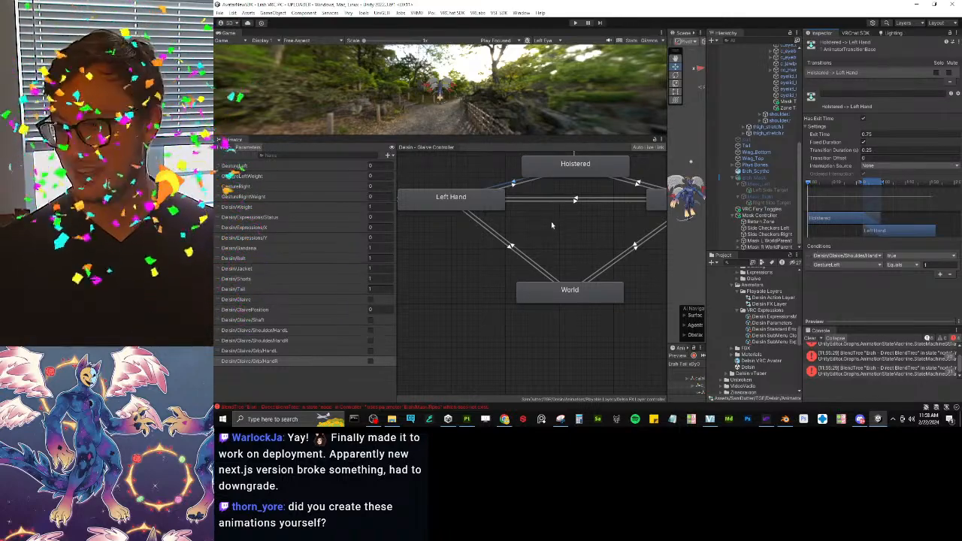
middle_click_drag(551, 221, 578, 247)
scroll(546, 237, "up", 1)
scroll(545, 236, "down", 3)
scroll(560, 247, "up", 2)
left_click(476, 235)
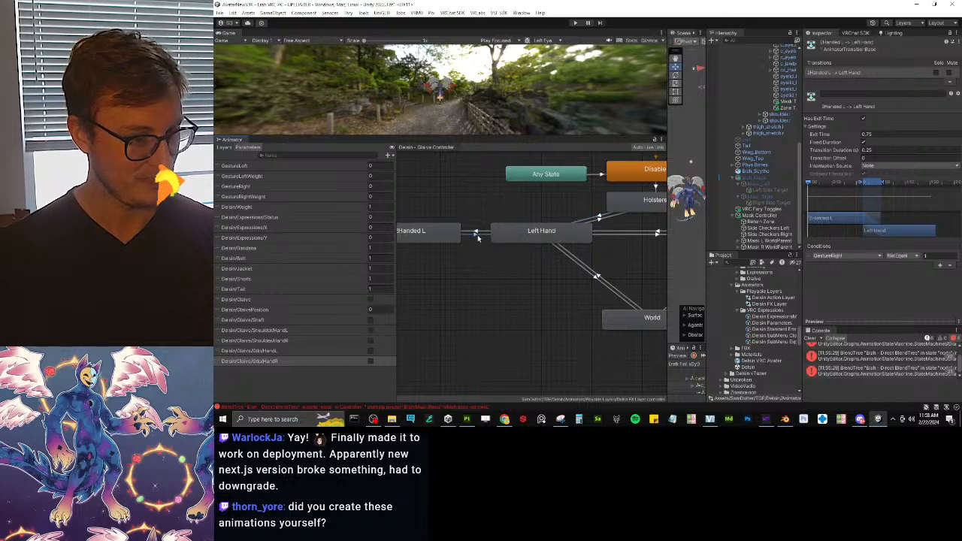
scroll(546, 238, "up", 3)
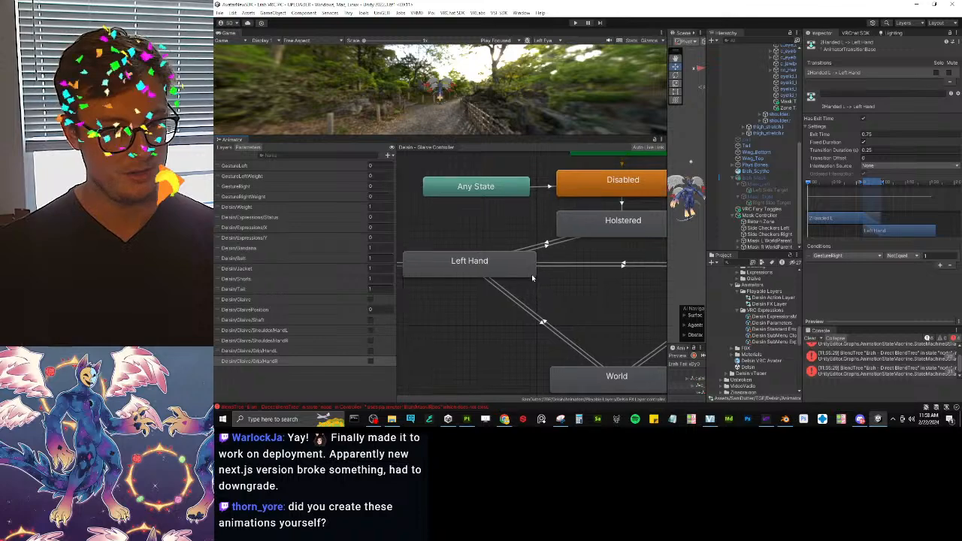
left_click(547, 251)
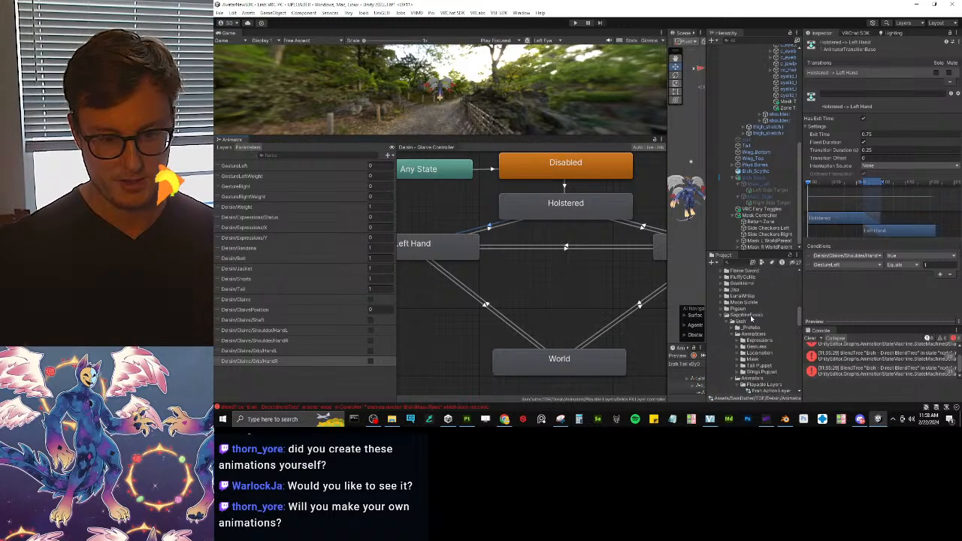
Step: Open the Erah TESTING animator controller and enlarge the Scene view around the avatar
left_click(754, 322)
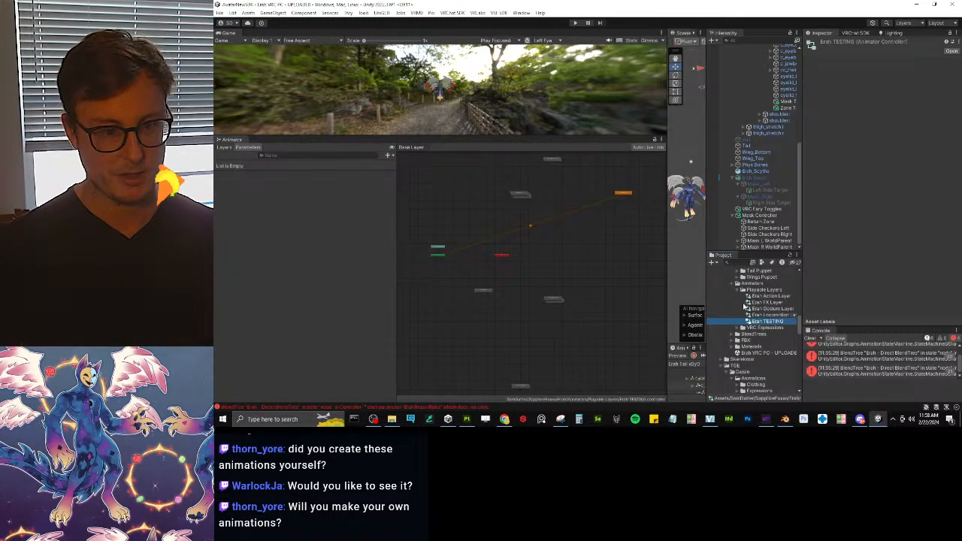
left_click_drag(555, 137, 654, 325)
left_click_drag(667, 261, 264, 263)
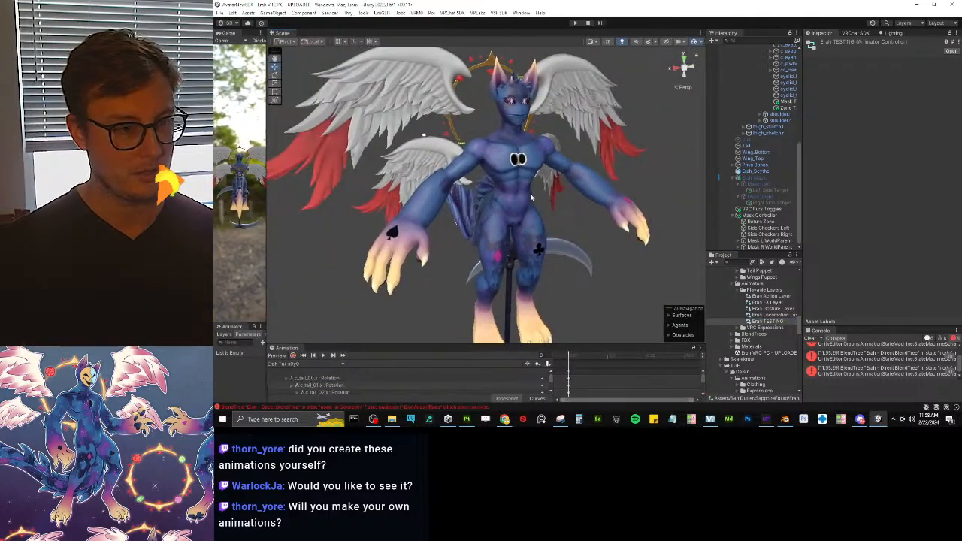
left_click_drag(560, 343, 564, 385)
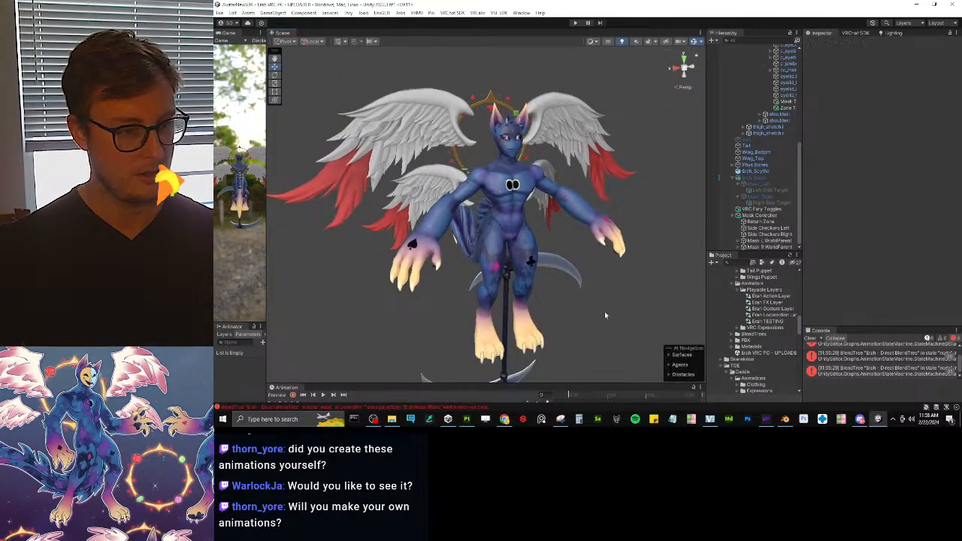
Step: Enter Play mode, open the avatar's Expressions radial menu and examine the avatar
left_click(575, 23)
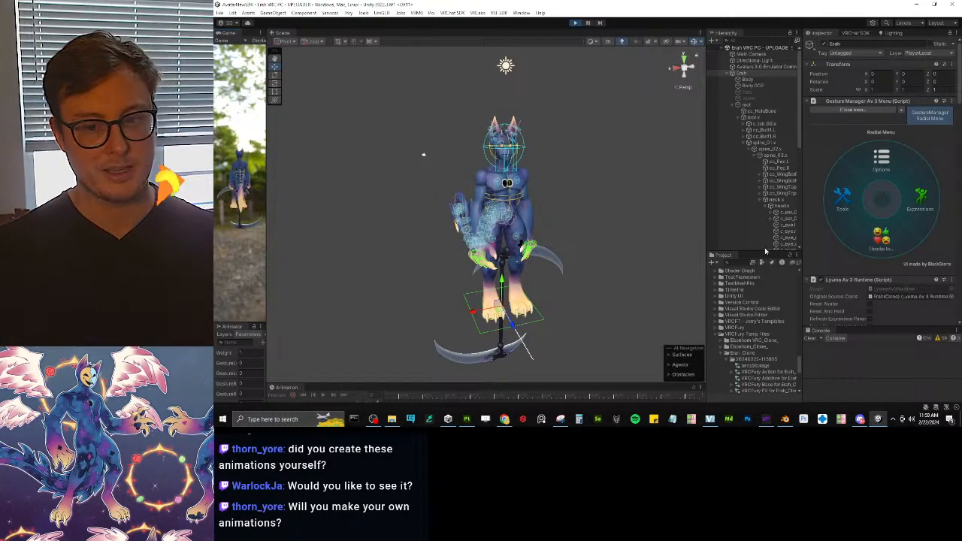
left_click(918, 212)
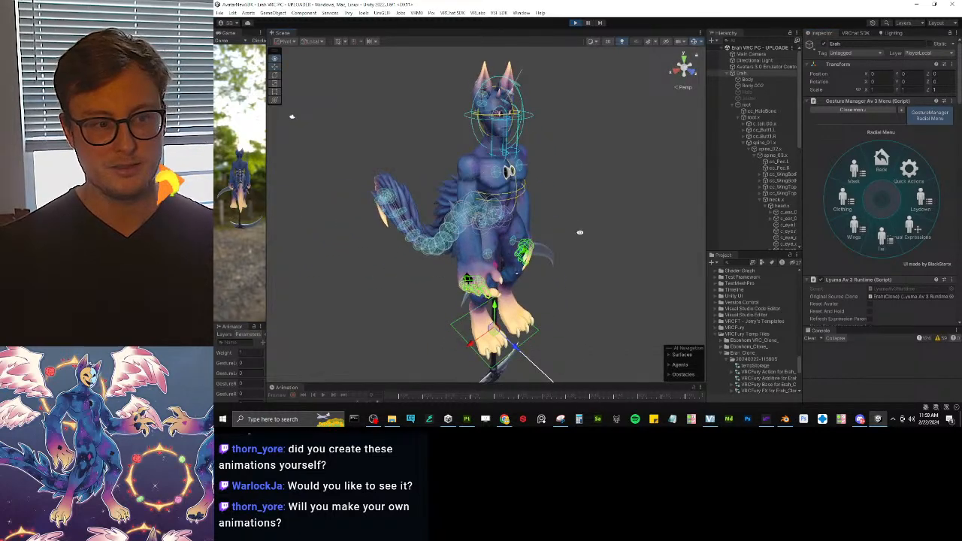
left_click_drag(580, 232, 534, 265, "alt")
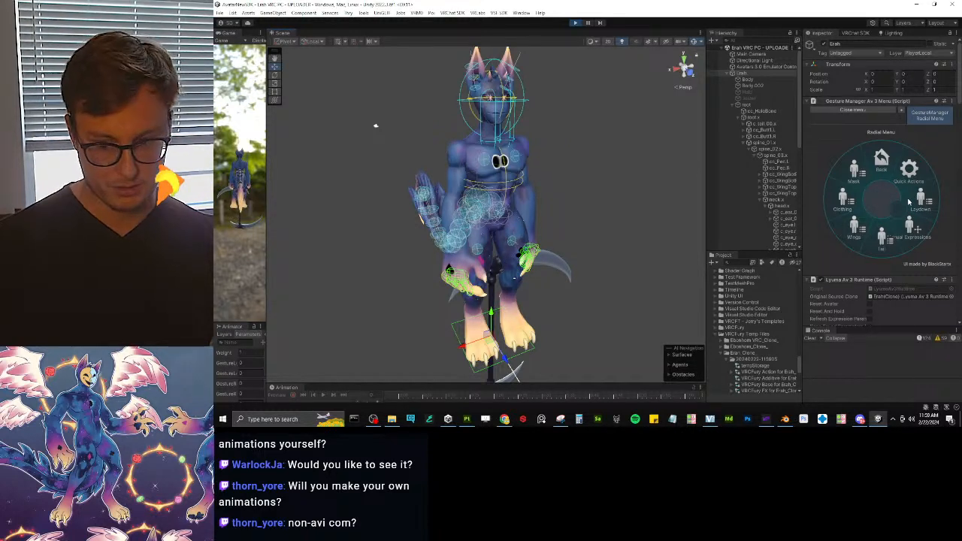
left_click_drag(579, 153, 600, 187, "alt")
middle_click_drag(600, 187, 642, 244)
scroll(641, 241, "up", 5)
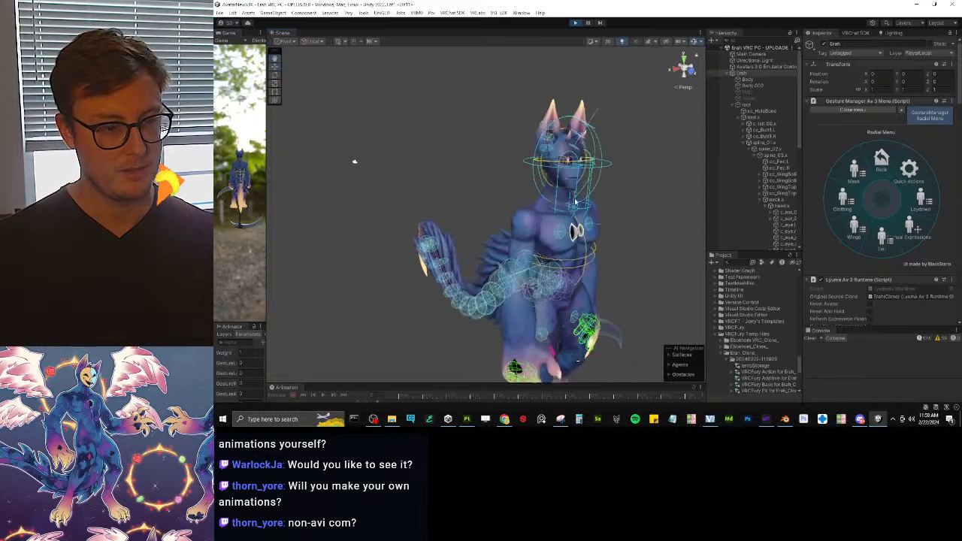
Step: Test the FullToggle in the Mask expressions submenu while viewing the avatar's face, and exit Play mode
middle_click_drag(641, 188, 575, 218)
scroll(575, 217, "up", 3)
left_click_drag(575, 217, 504, 217, "alt")
left_click(857, 172)
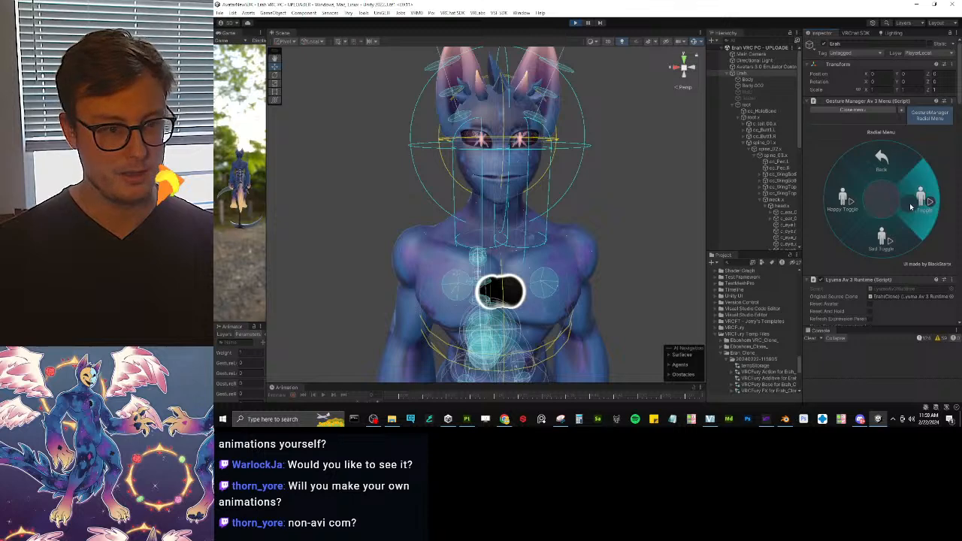
left_click(920, 200)
left_click(876, 160)
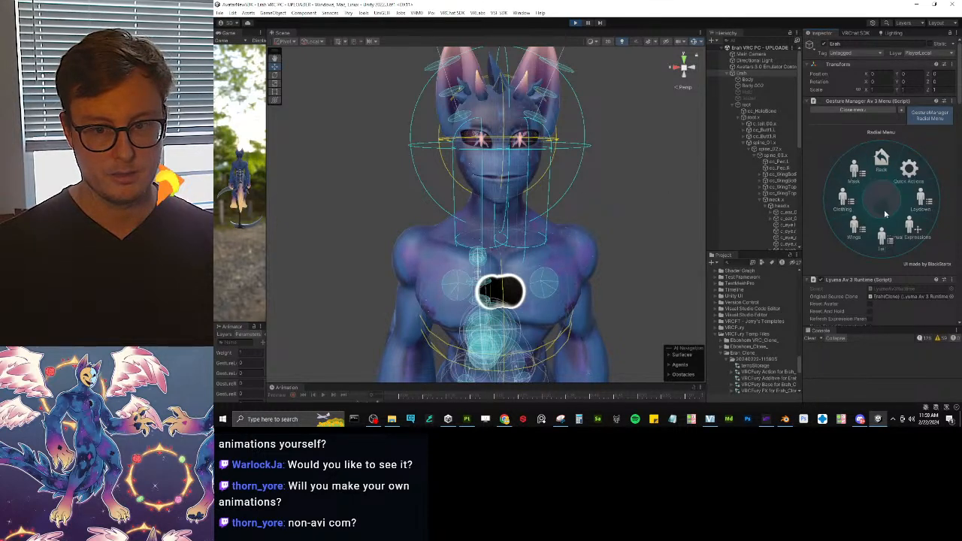
left_click(855, 178)
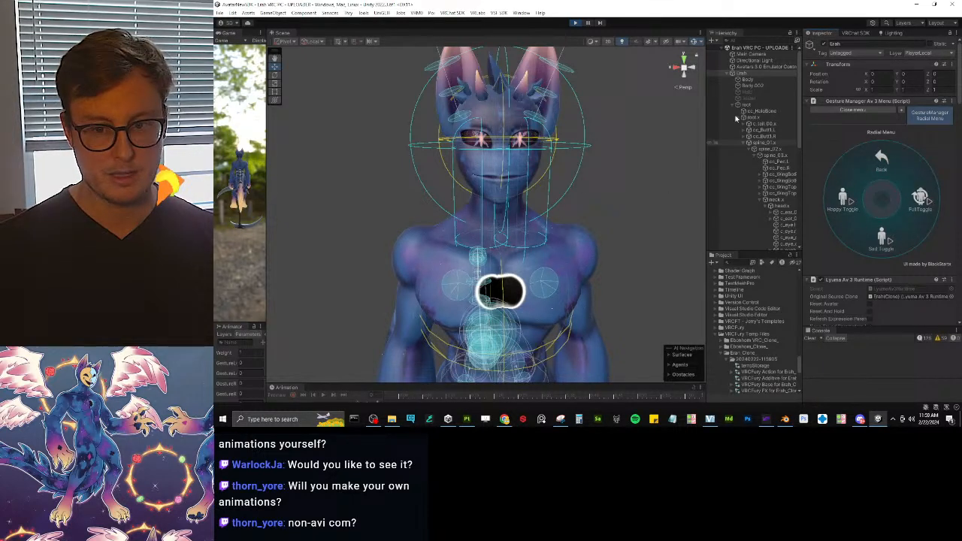
left_click(576, 23)
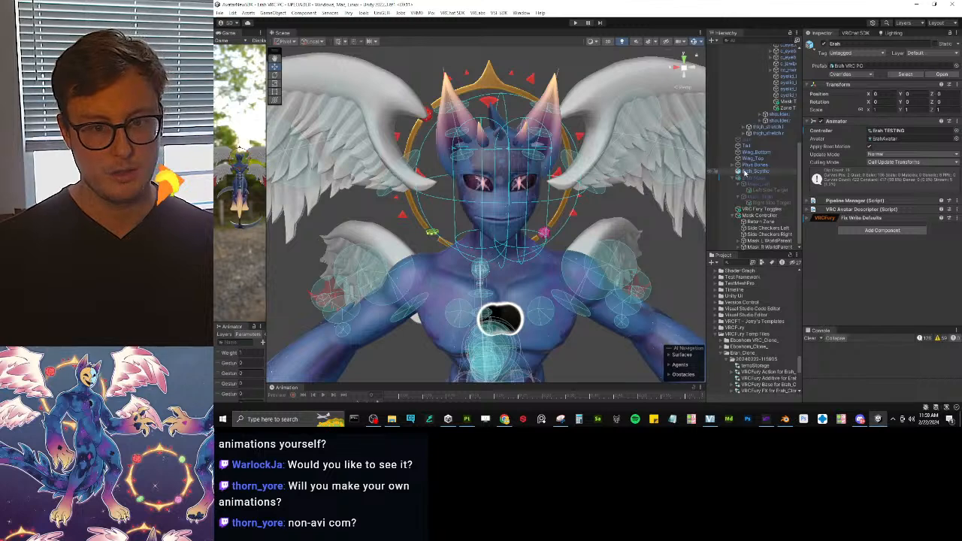
Step: Examine the full, sad and happy mask toggles on the VRC Fury Toggles object
left_click(750, 211)
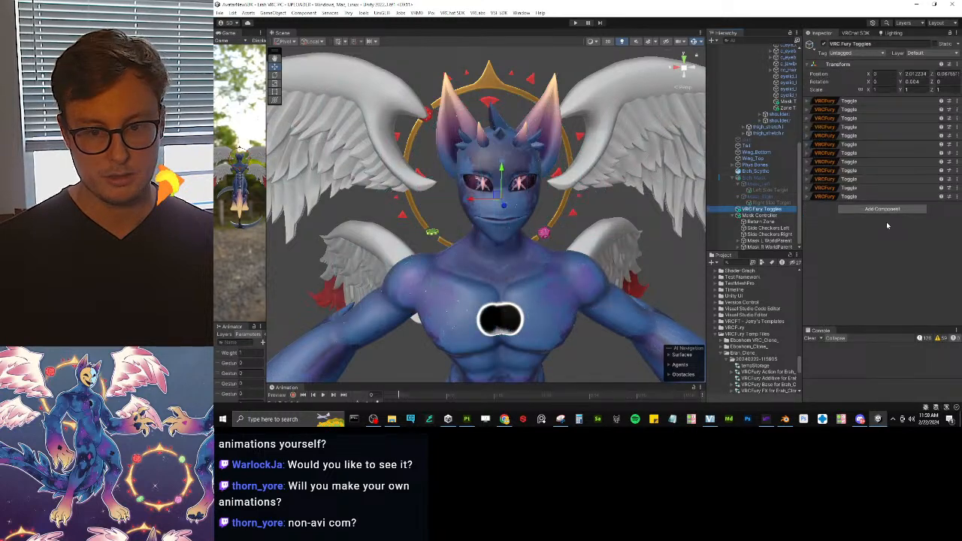
left_click(856, 197)
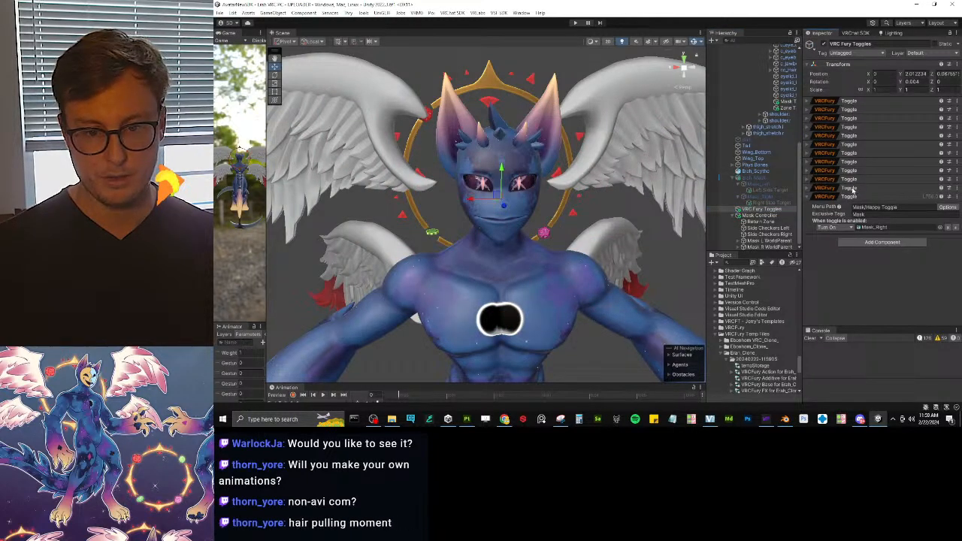
left_click(857, 189)
left_click(856, 181)
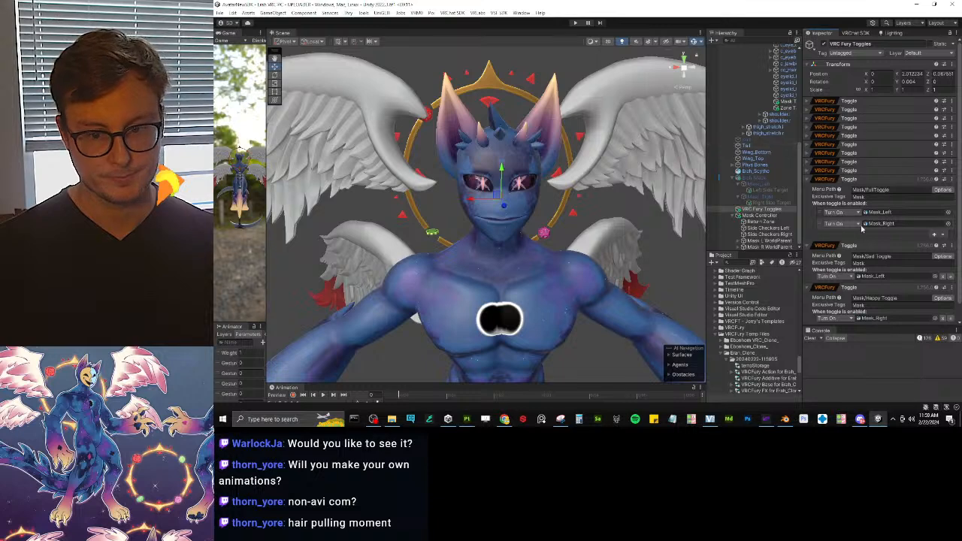
scroll(890, 224, "down", 1)
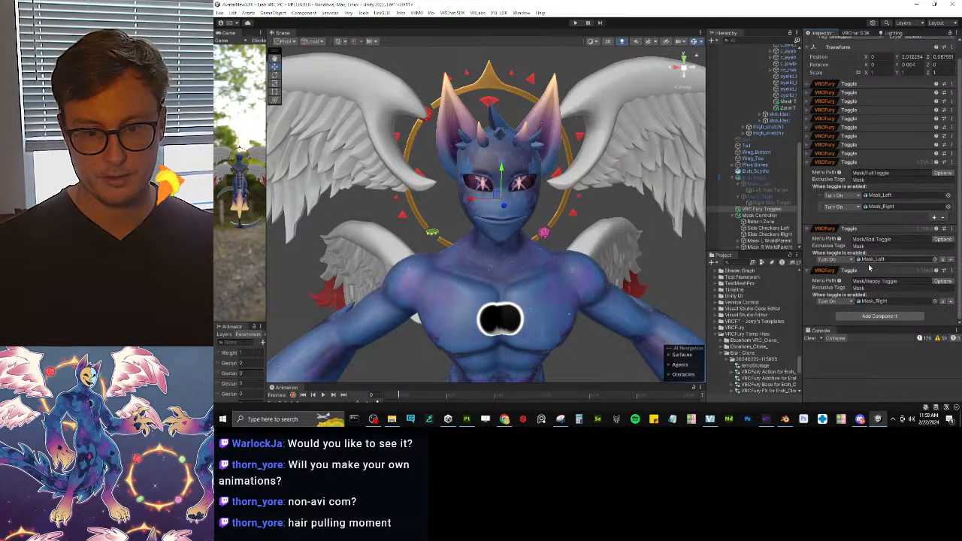
Step: Widen the Hierarchy and activate the Erah_Mask object
left_click_drag(707, 215, 629, 215)
left_click(681, 178)
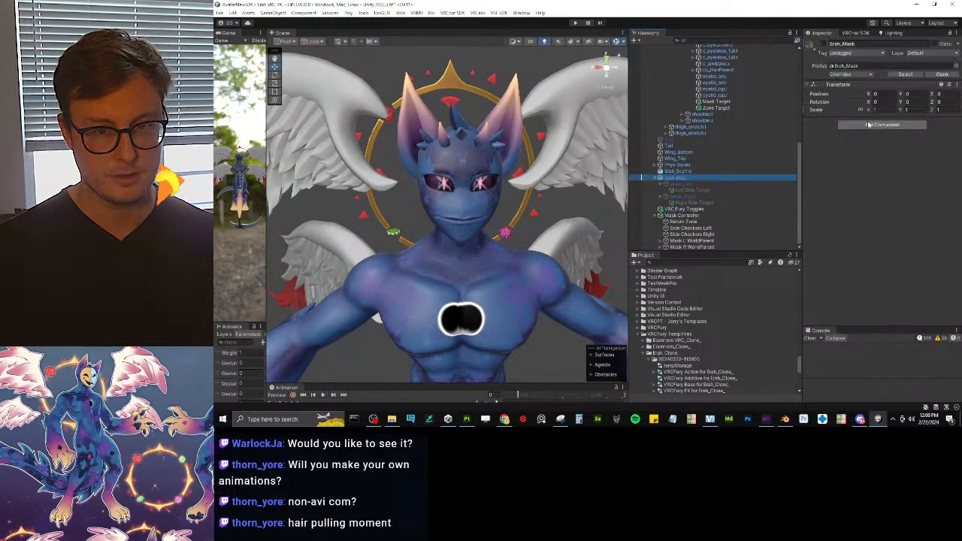
left_click(823, 44)
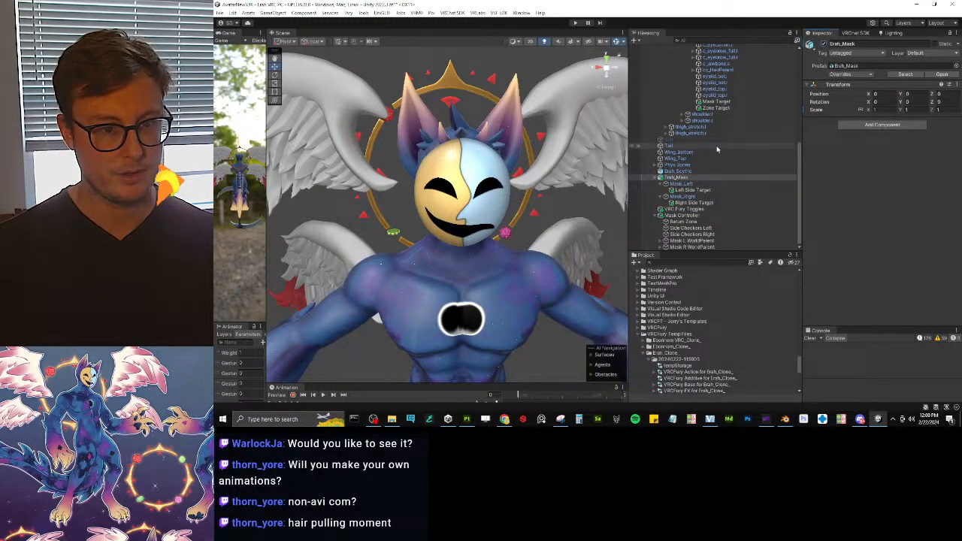
Step: Collapse the avatar's root armature and the Erah_Mask object in the Hierarchy
scroll(687, 151, "up", 5)
scroll(670, 121, "up", 5)
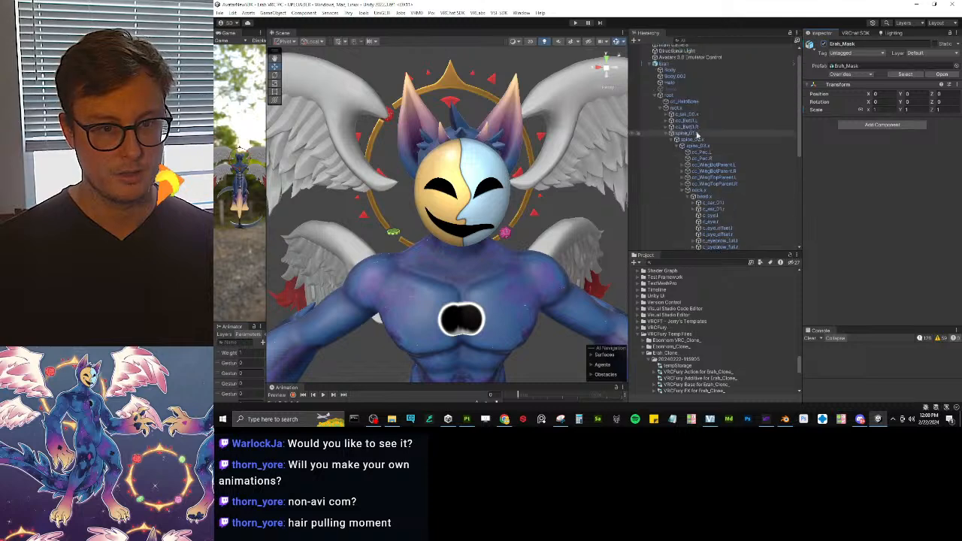
left_click(658, 96)
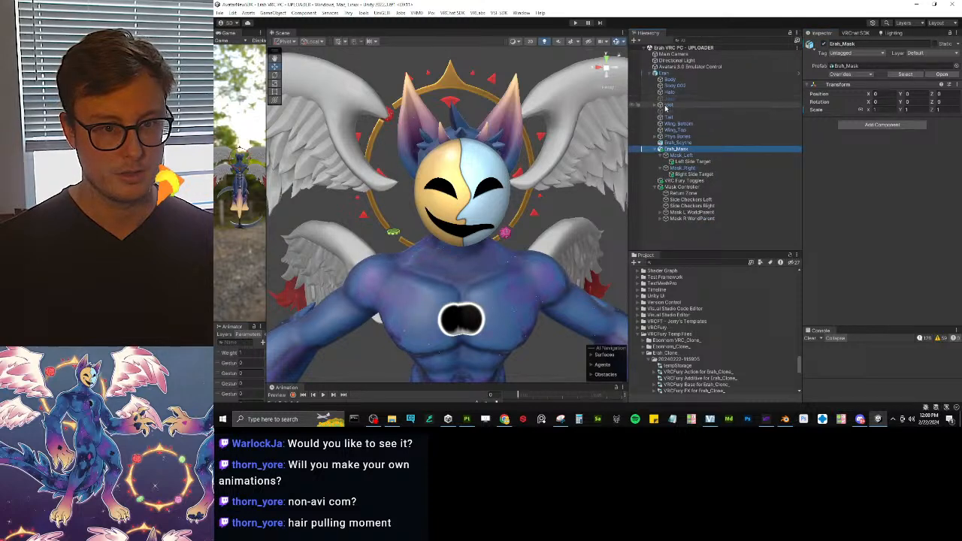
left_click(656, 150)
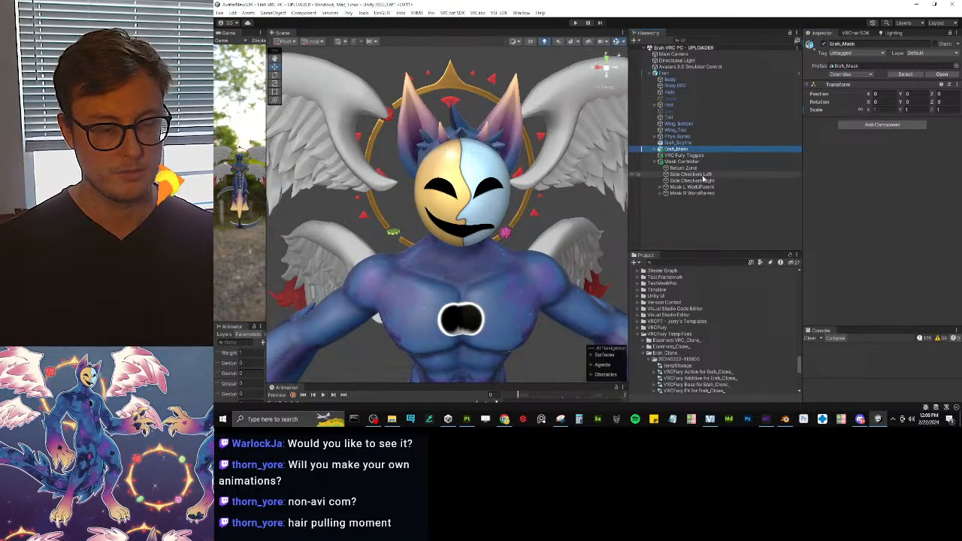
Step: Enter Play mode and open the avatar's Expressions menu in the Gesture Manager radial menu
left_click(575, 23)
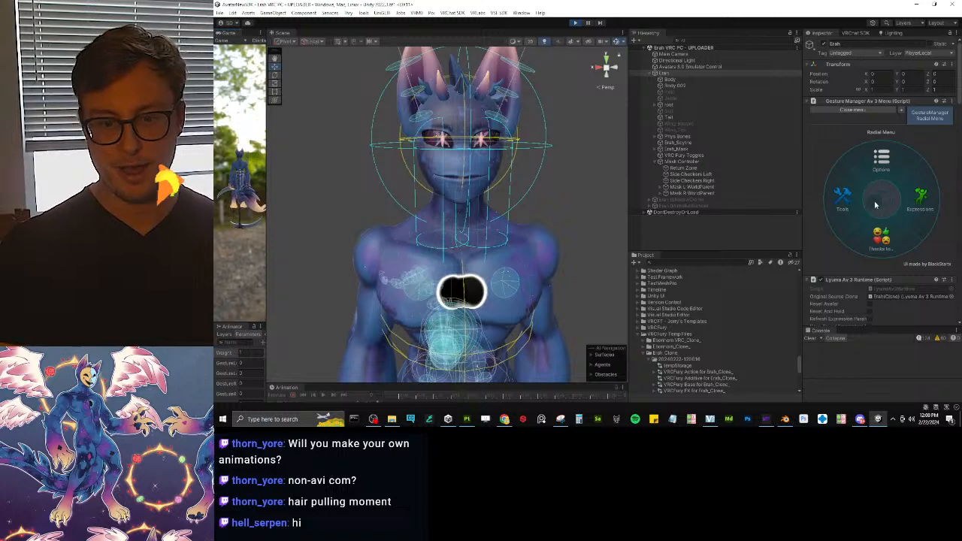
left_click(920, 199)
scroll(552, 232, "down", 6)
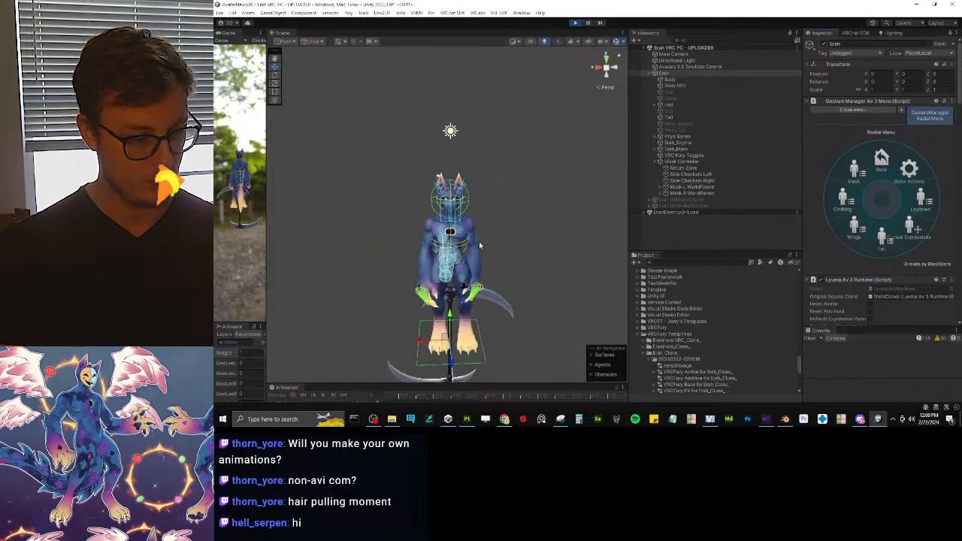
scroll(517, 264, "up", 4)
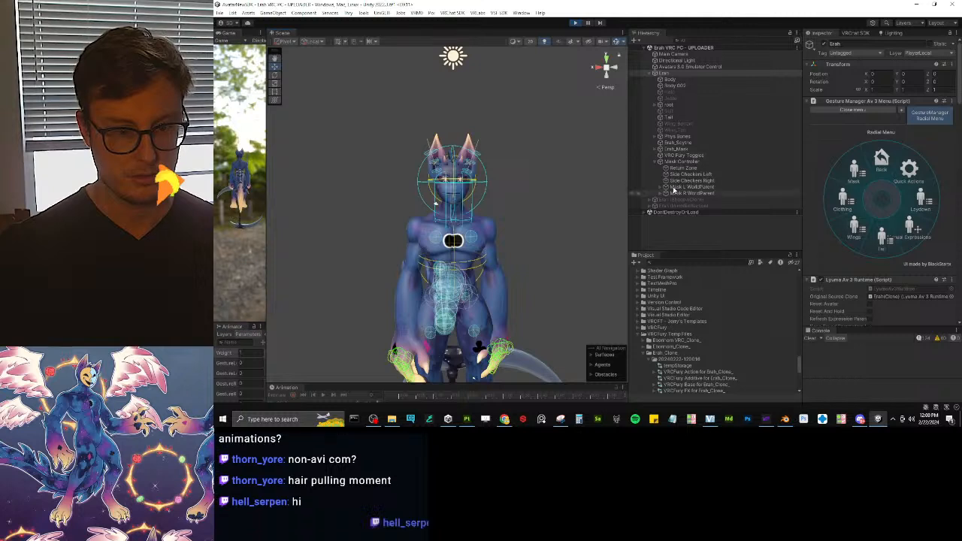
Step: Expand the Erah_Mask object in the Hierarchy down to its left and right mask targets, leaving nothing selected
left_click(683, 162)
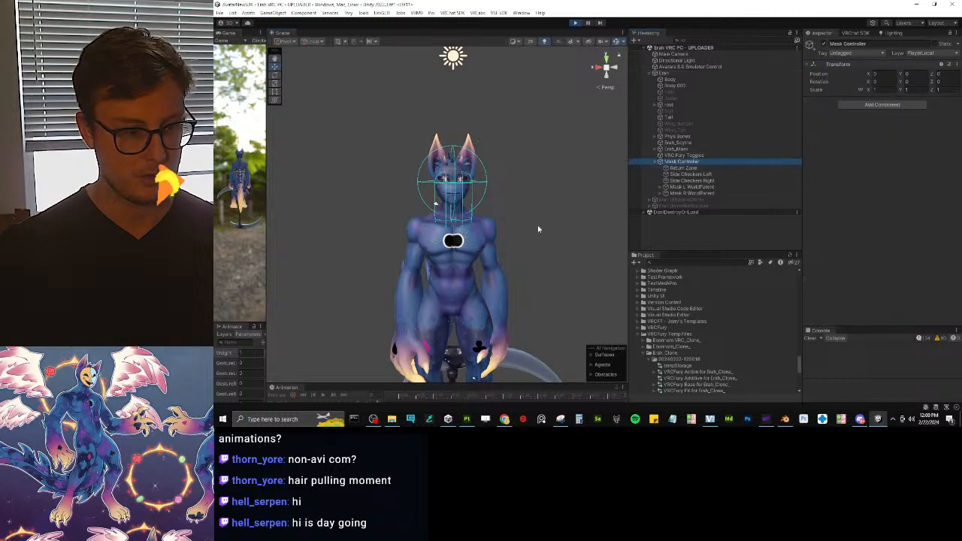
left_click(674, 149)
left_click(658, 150)
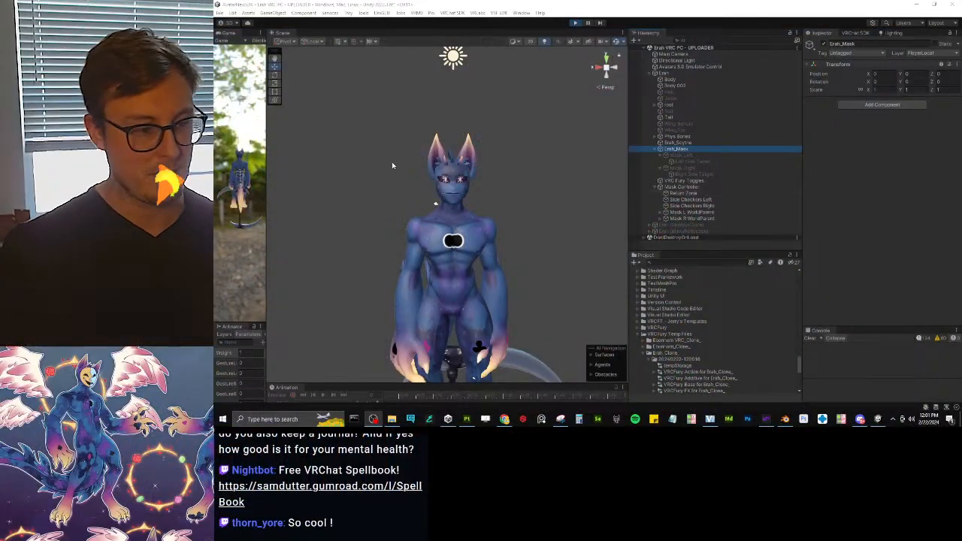
left_click(576, 147)
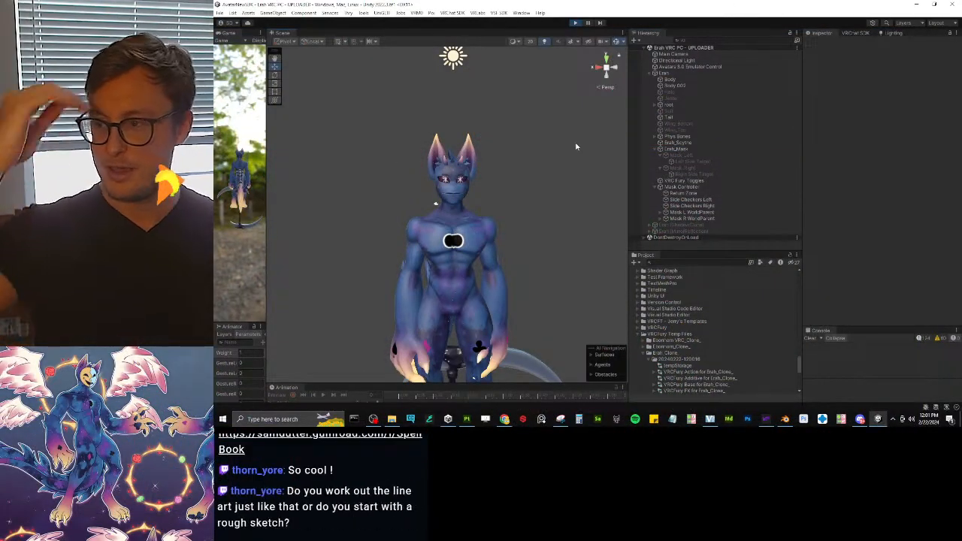
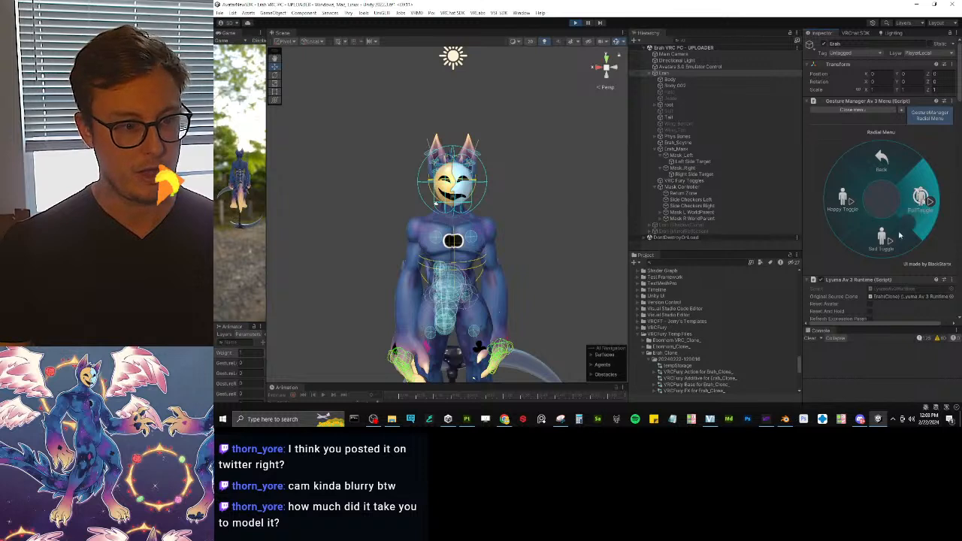
Step: Test the Happy Toggle, Sad Toggle and FullToggle in the avatar's Mask expressions submenu
left_click(884, 164)
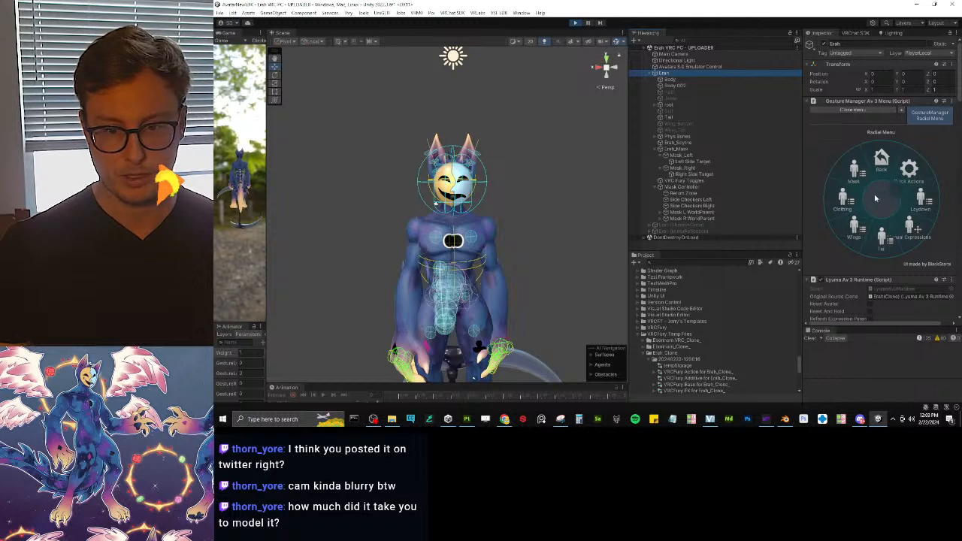
left_click(853, 171)
left_click(850, 208)
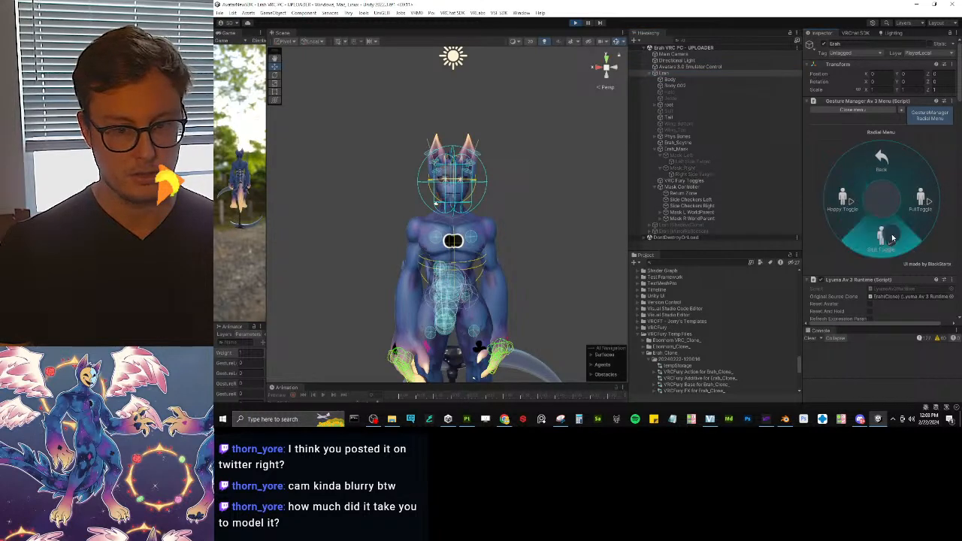
left_click(857, 207)
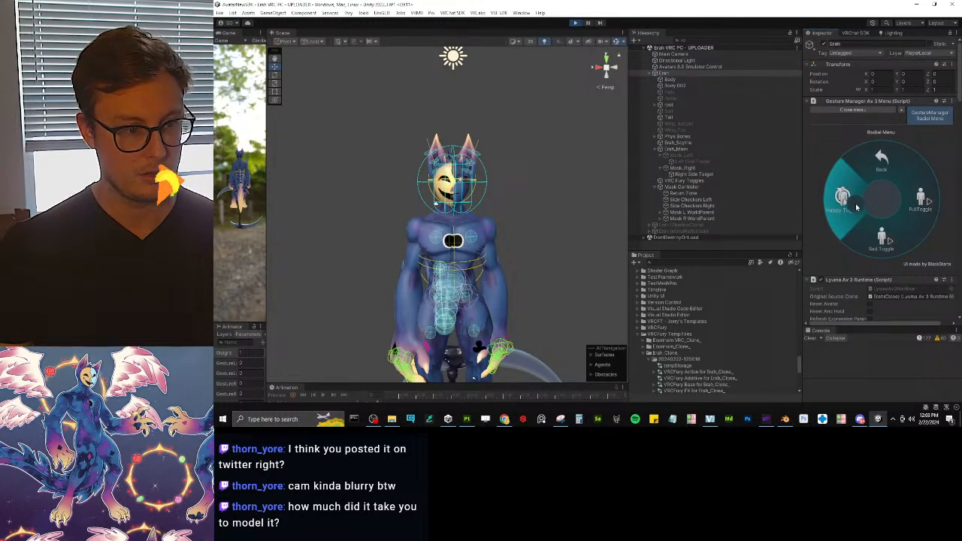
left_click(882, 237)
left_click(918, 203)
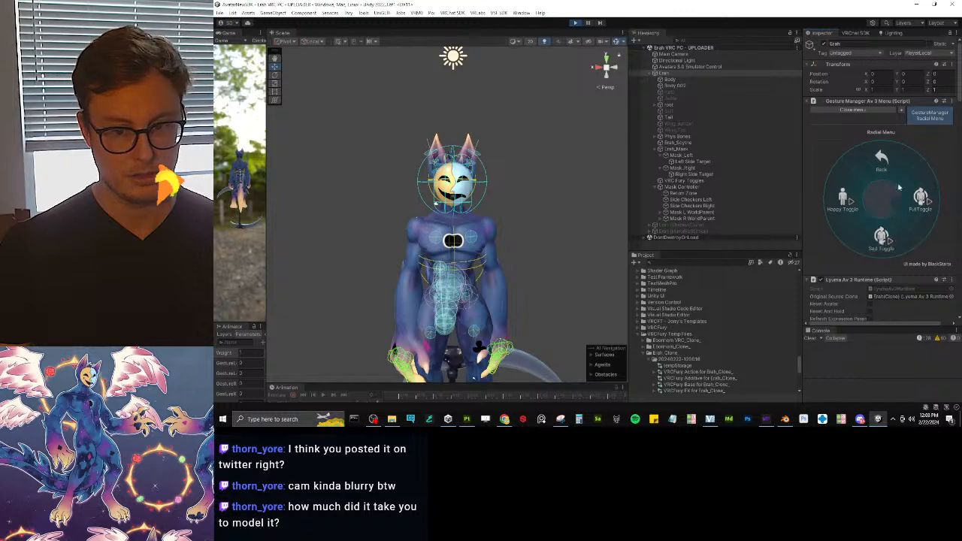
left_click(911, 205)
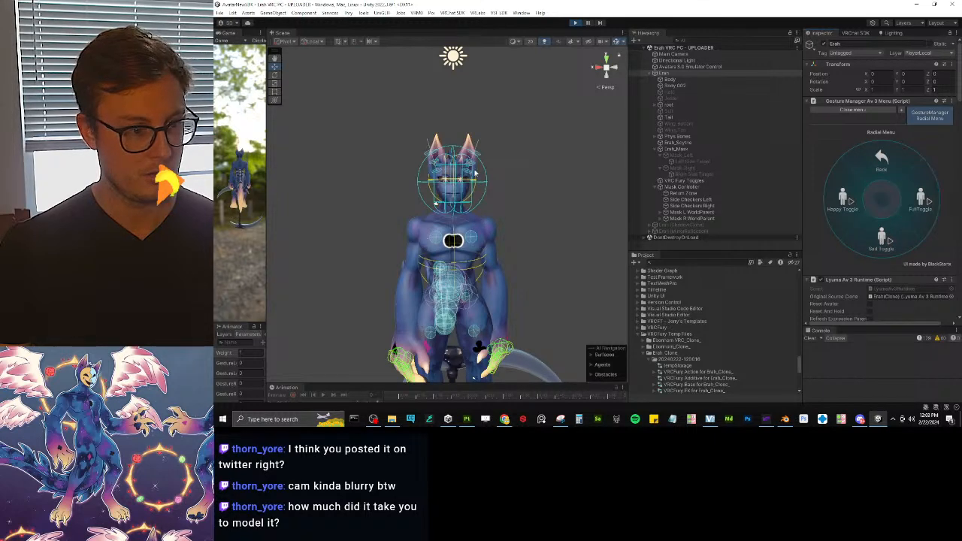
Step: Enlarge the Animator panel to show its full parameter list, and switch the mask on with the FullToggle
scroll(421, 196, "up", 8)
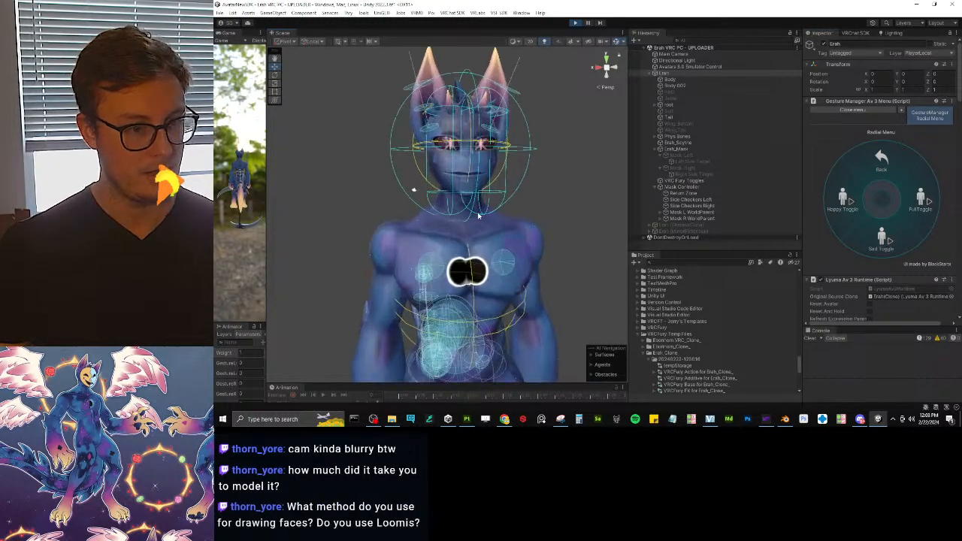
left_click_drag(266, 290, 437, 290)
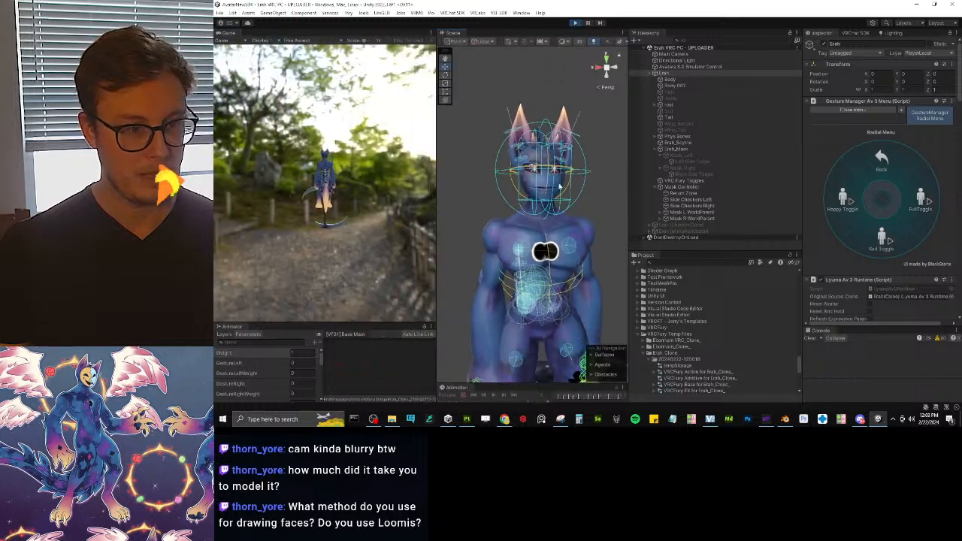
left_click_drag(275, 325, 264, 121)
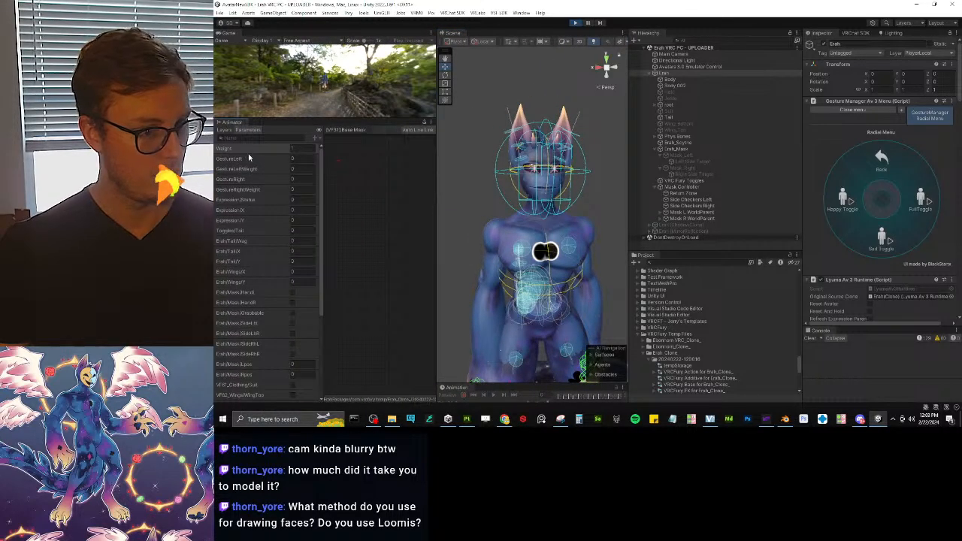
left_click(925, 207)
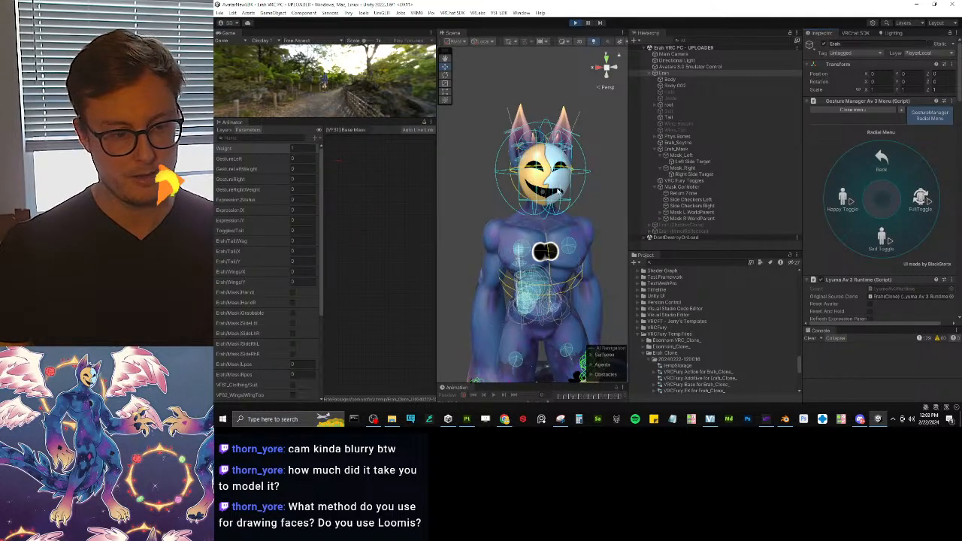
Step: Widen the Scene view, hide its gizmos, and make the Animator panel slightly taller
scroll(547, 217, "down", 4)
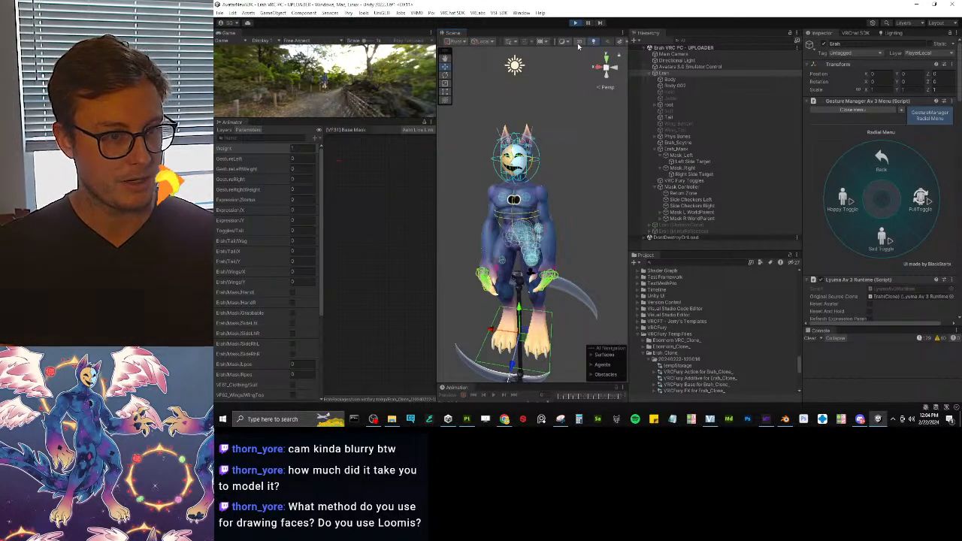
left_click_drag(629, 86, 694, 53)
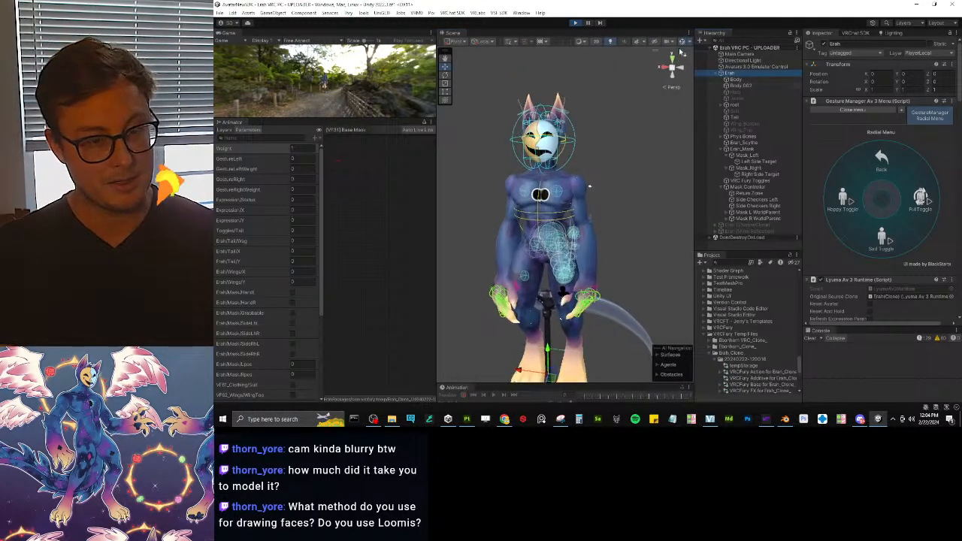
left_click(681, 51)
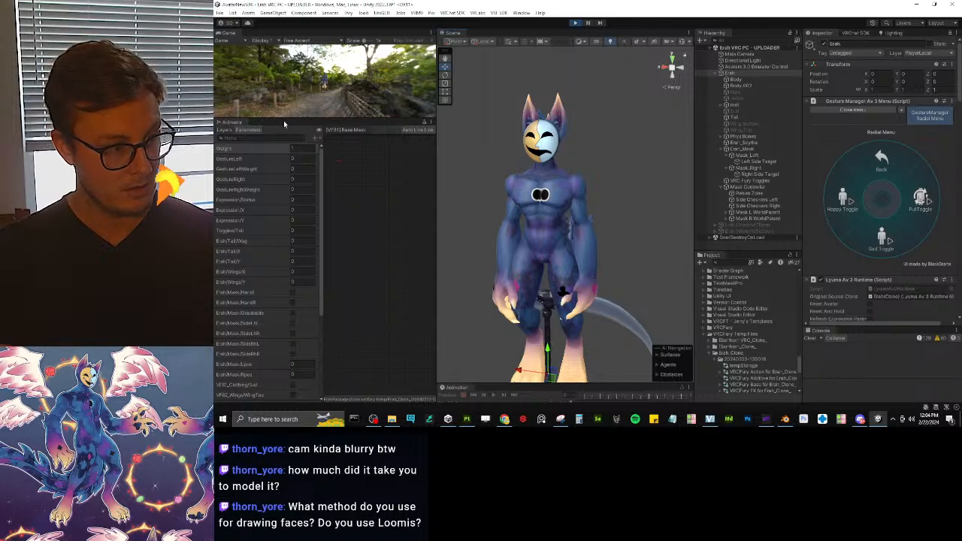
left_click_drag(282, 118, 283, 111)
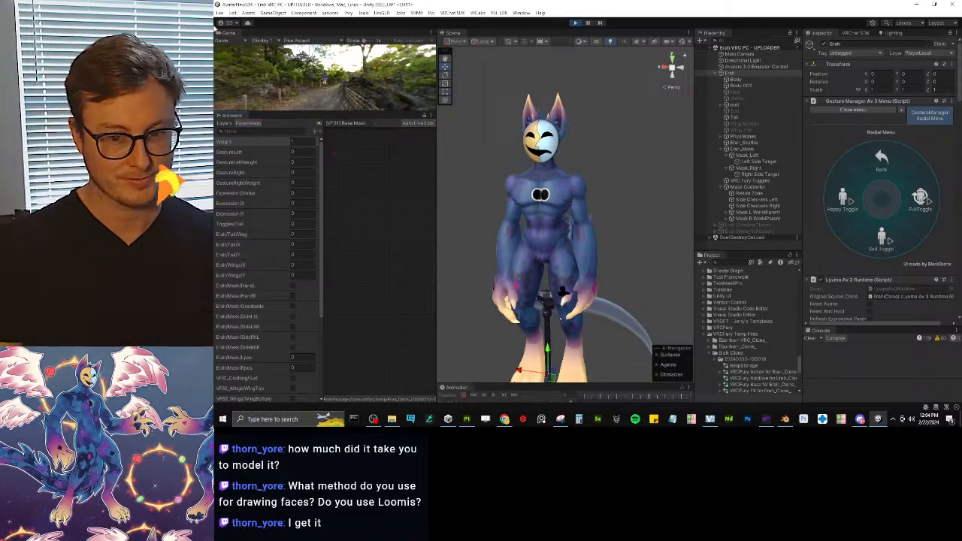
Step: Switch to VTuber Plus, close its window and launch it again
left_click(767, 419)
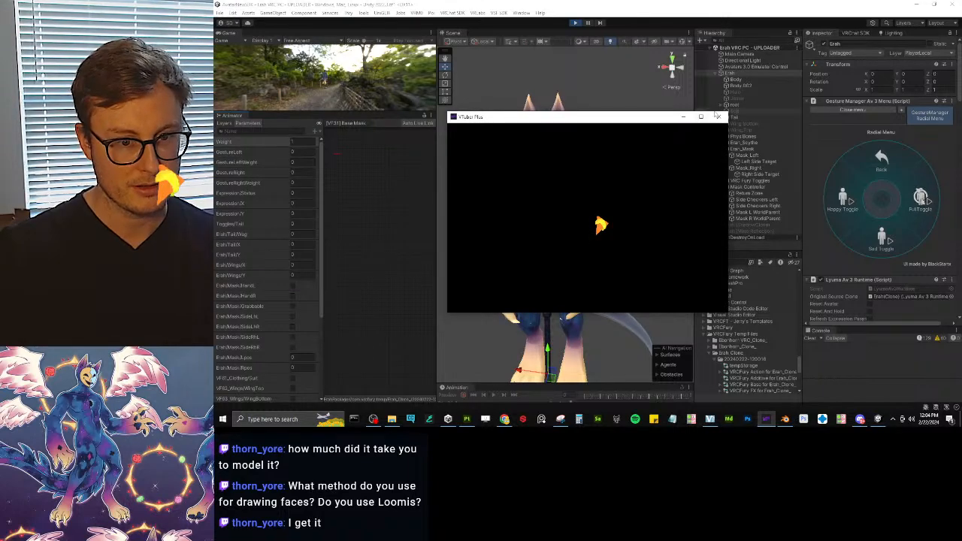
left_click(719, 117)
left_click(766, 419)
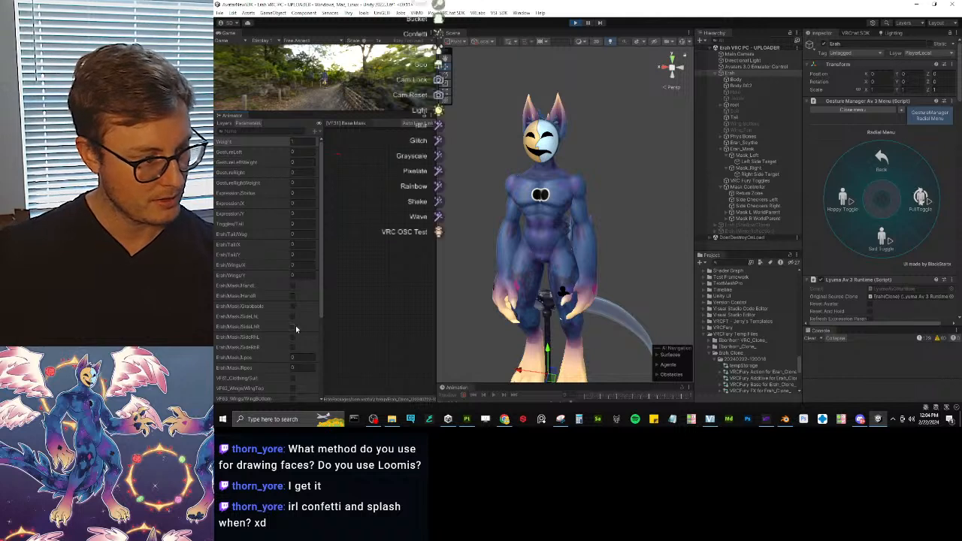
Step: Turn on the Erah/Mask/HandL parameter and try to set GestureLeft to 1 in the Animator
left_click(293, 286)
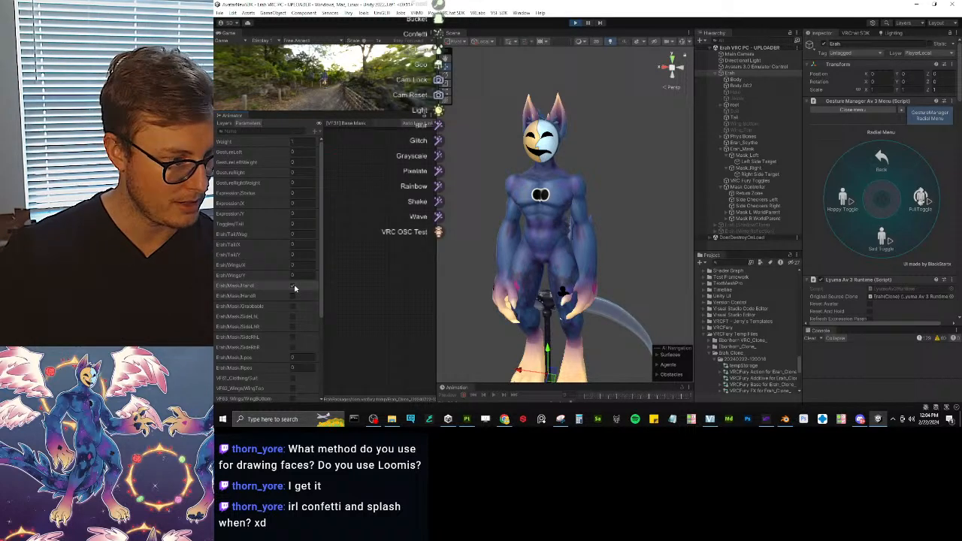
left_click(305, 150)
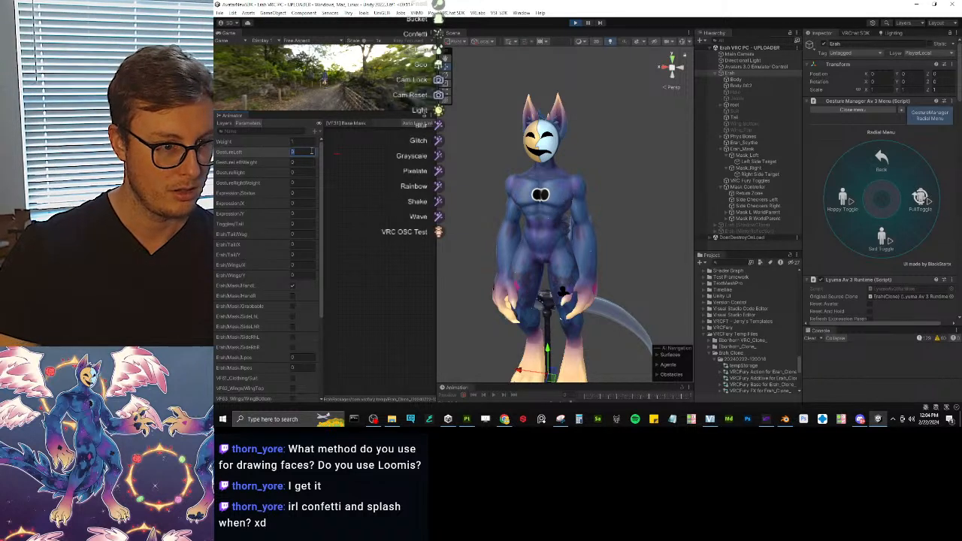
type("1")
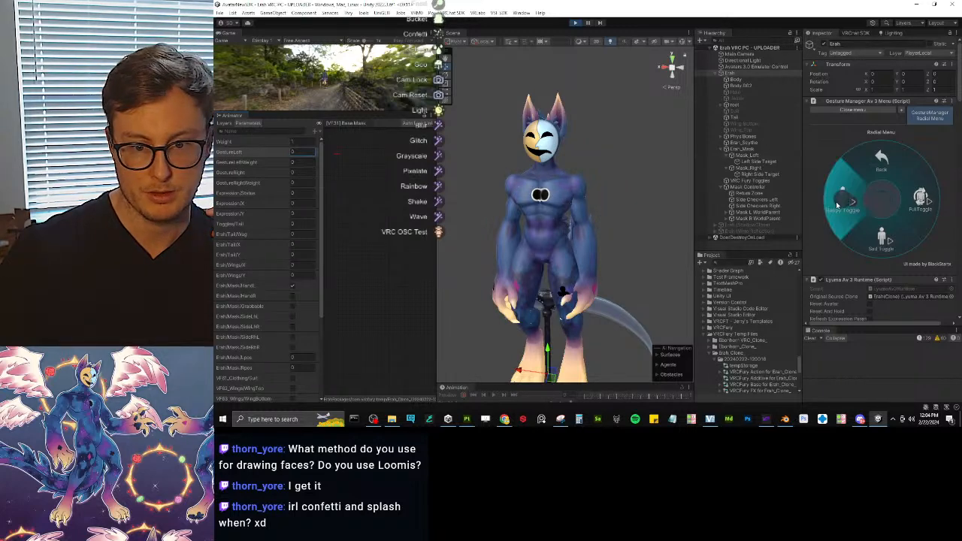
Step: Turn on the Erah/Mask/SideLHL parameter and try adjusting Gesture Left Idx in the Av3 emulator's hand gesture inputs
scroll(857, 260, "down", 10)
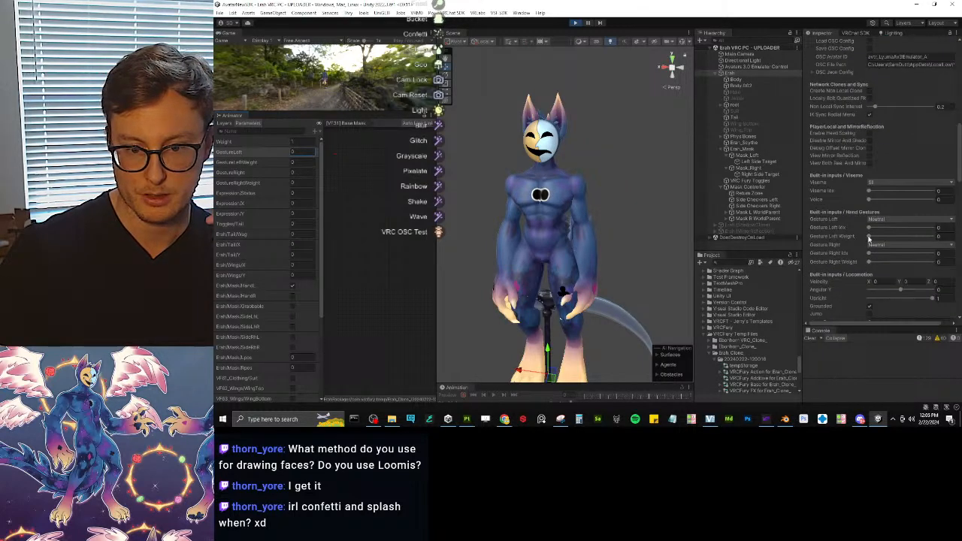
left_click_drag(871, 229, 867, 232)
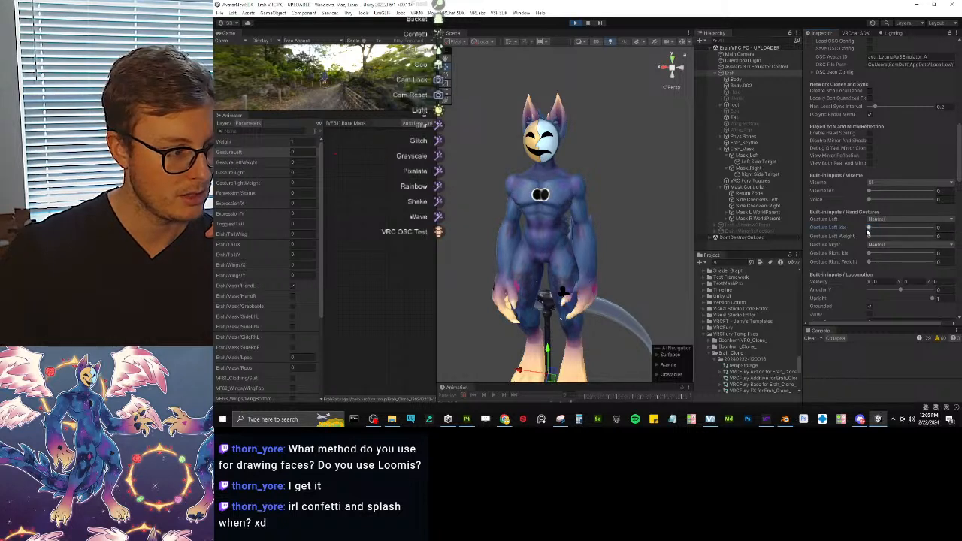
left_click(293, 317)
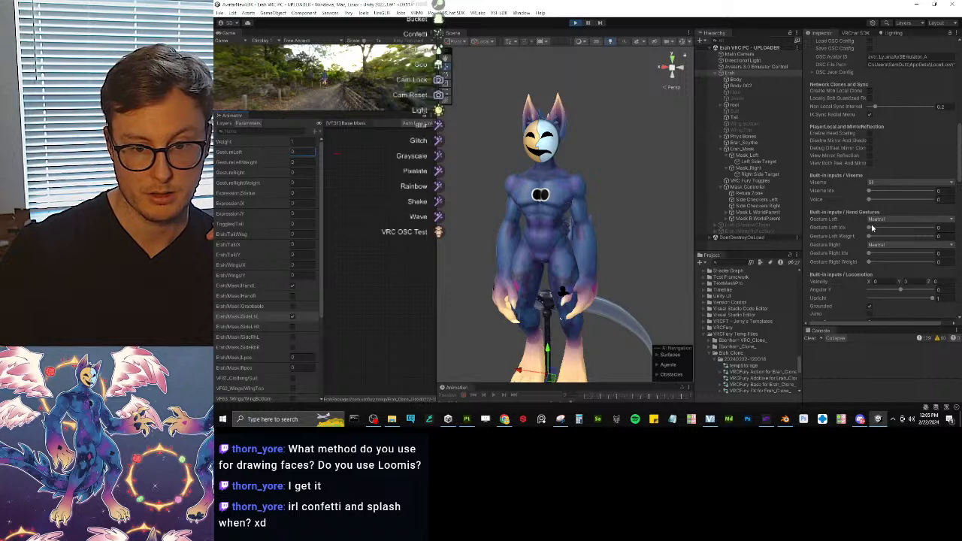
left_click_drag(871, 228, 869, 230)
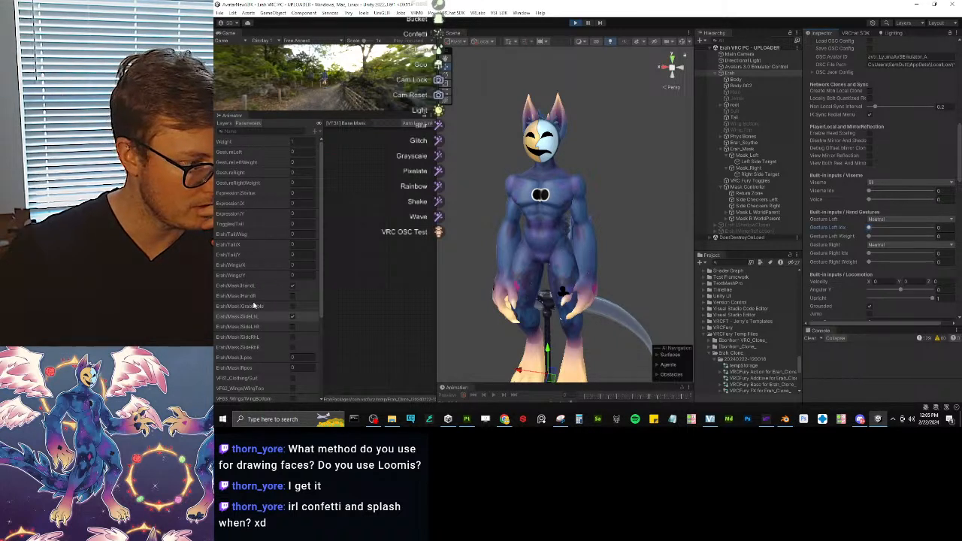
Step: Display the Erah - Mask Left layer's states and turn on the Erah/Mask/Grabbable parameter
left_click(223, 123)
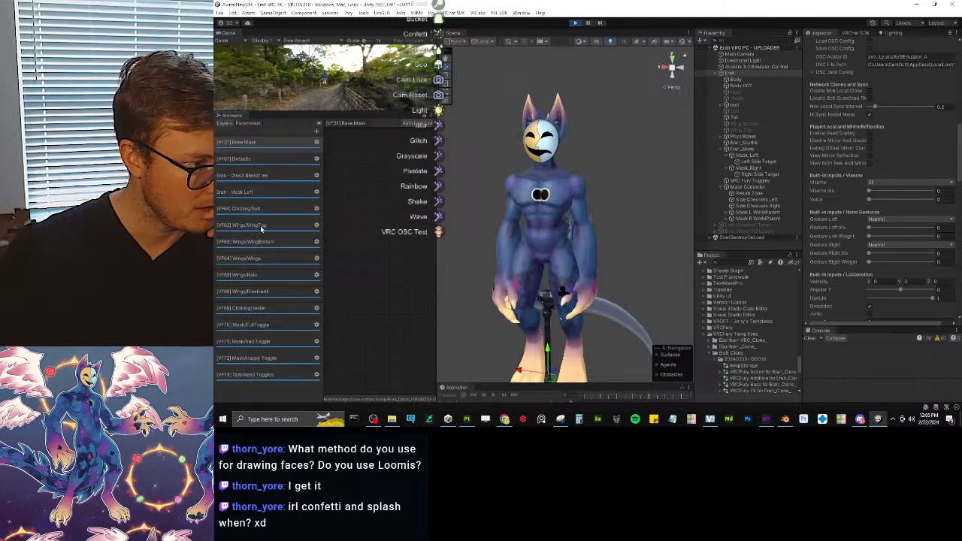
left_click(256, 192)
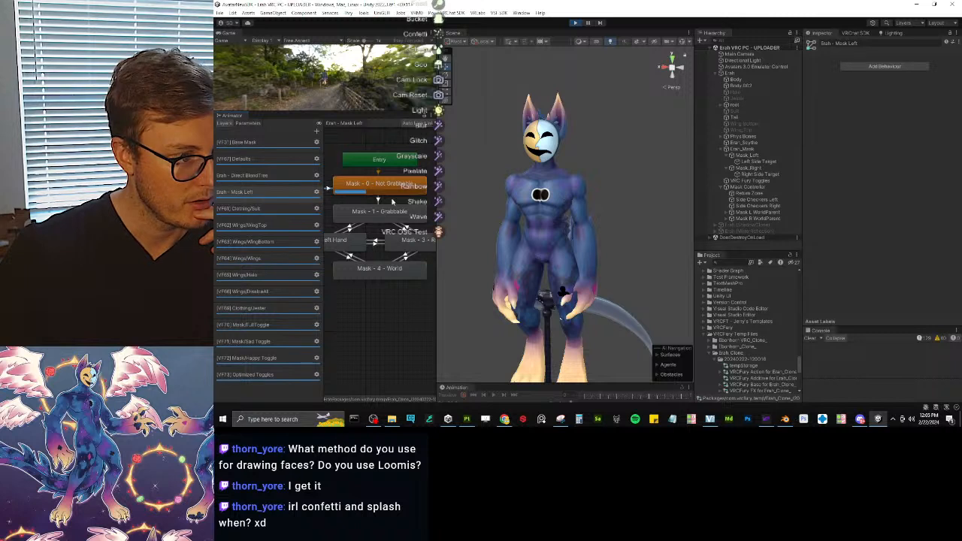
left_click(248, 123)
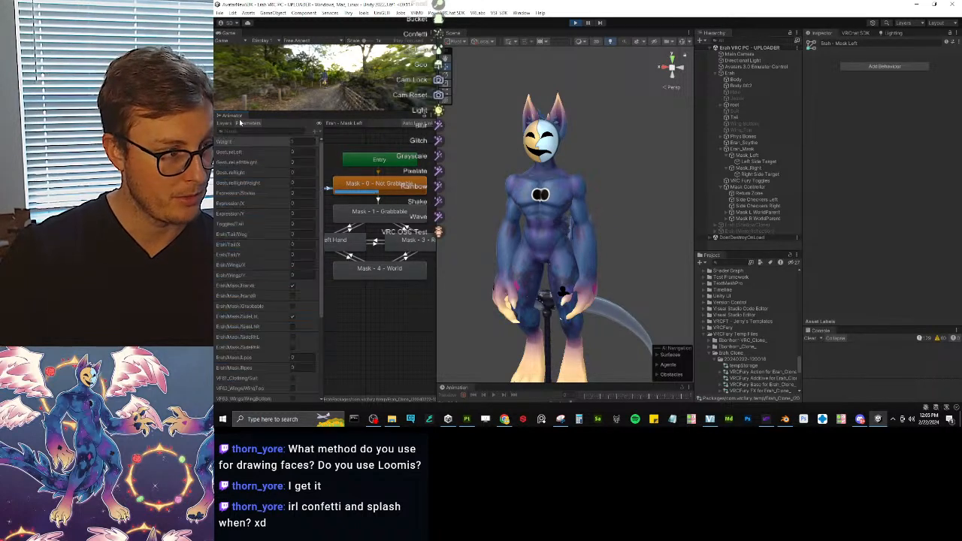
left_click(292, 306)
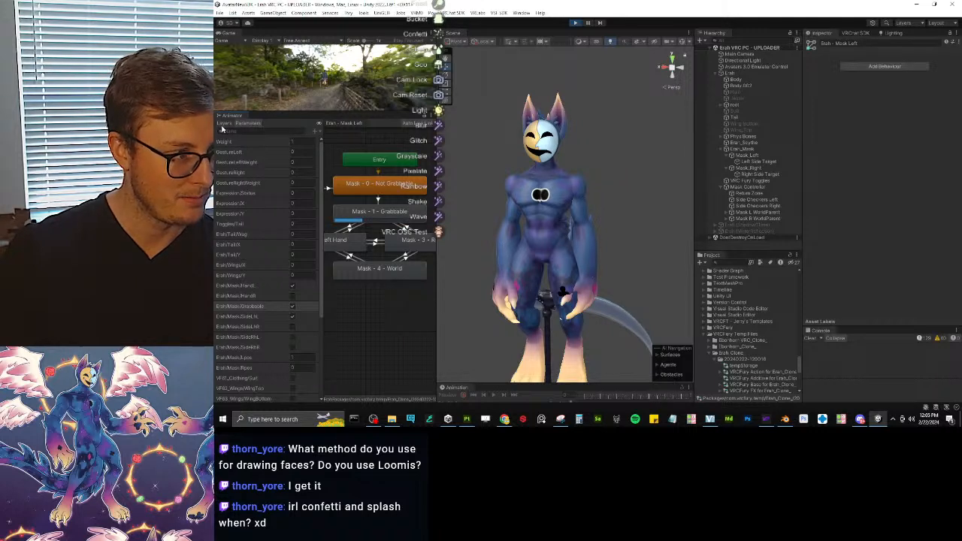
Step: Try to set GestureLeft to 1 while watching the Erah - Mask Left state machine
left_click(301, 152)
type("1")
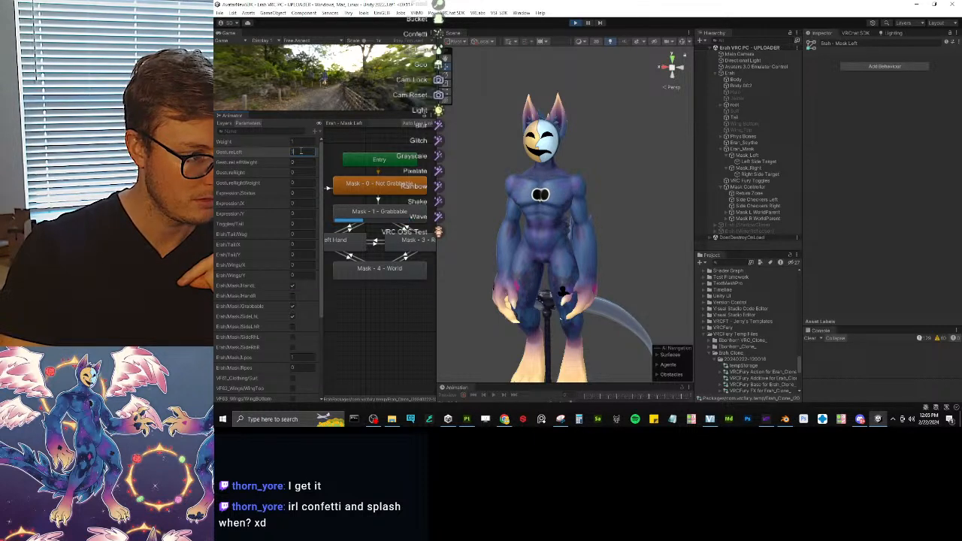
key("Return")
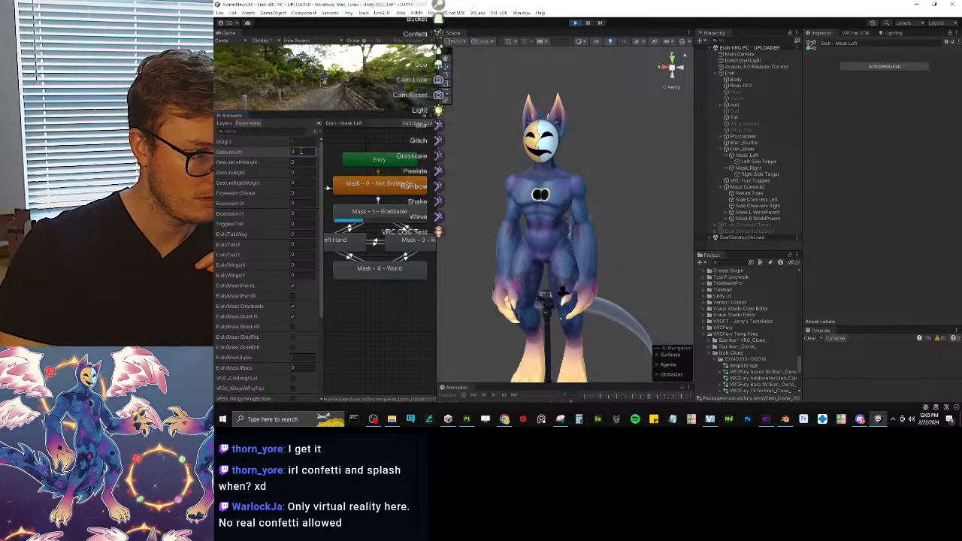
Step: Select the Erah avatar and set Gesture Left Idx to 1 in the emulator's hand gesture inputs to grab the mask
left_click(301, 151)
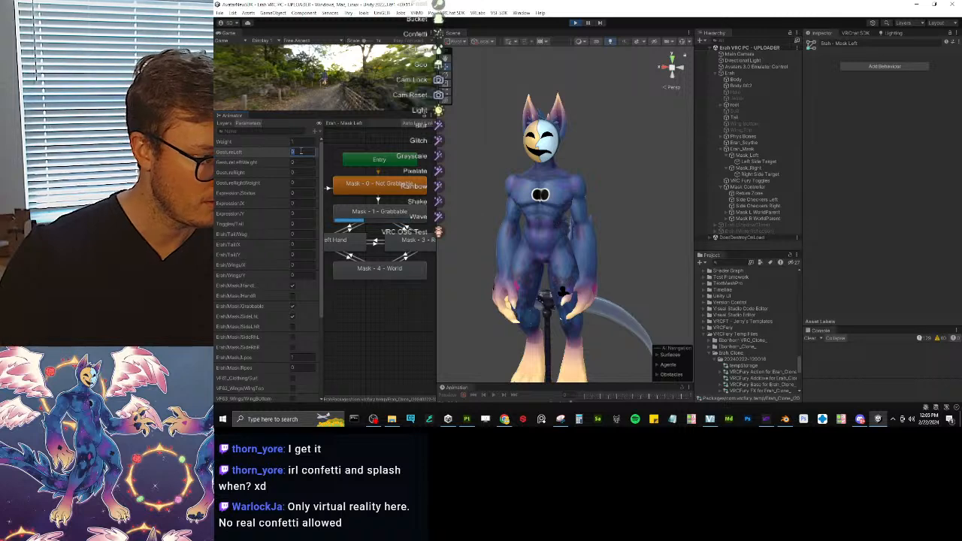
left_click(726, 73)
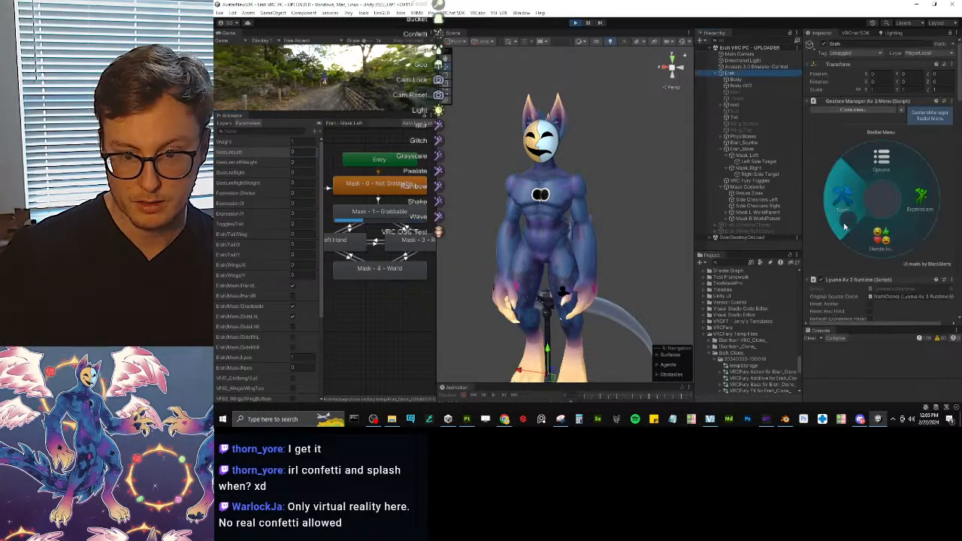
scroll(923, 221, "down", 15)
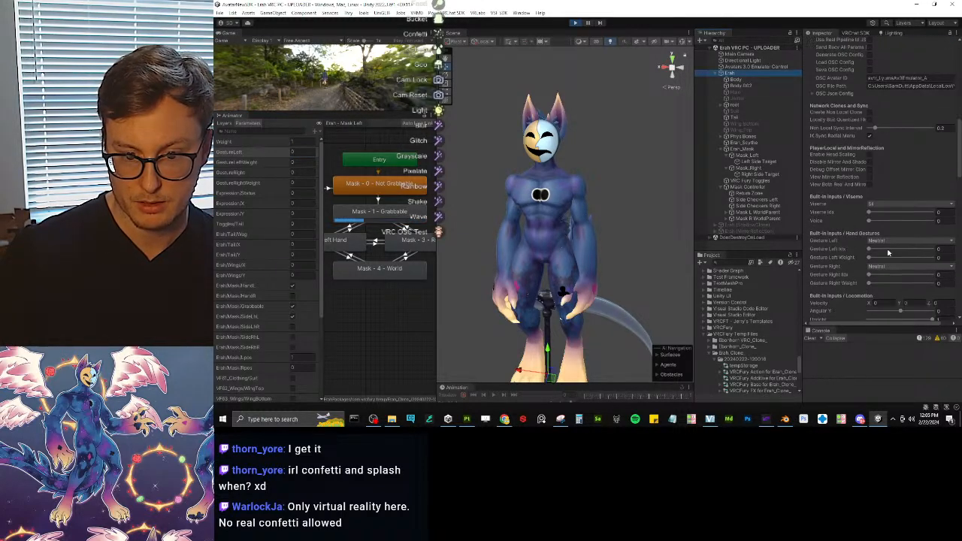
left_click(877, 251)
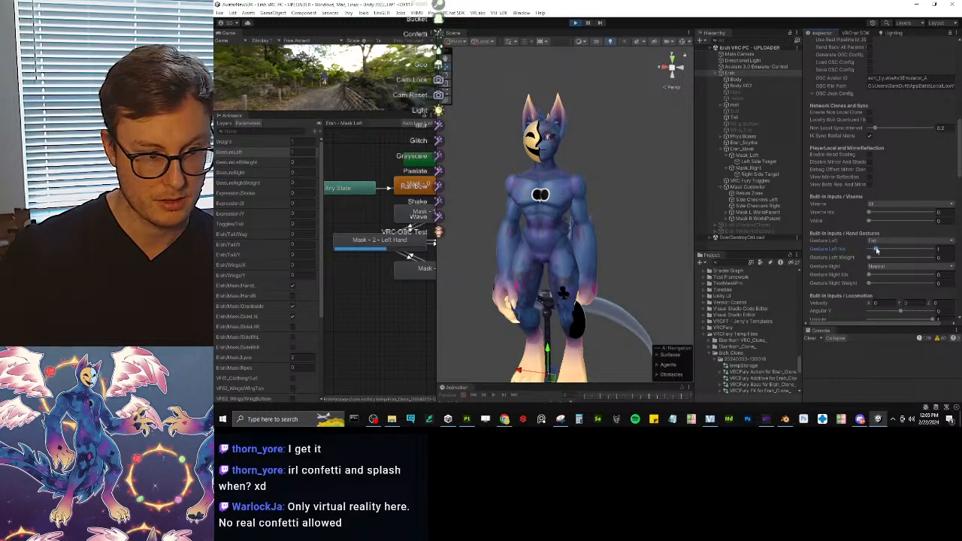
Step: Test returning and regrabbing the left mask by setting Gesture Left Idx to 0, 2 and back to 1
left_click_drag(872, 250, 729, 263)
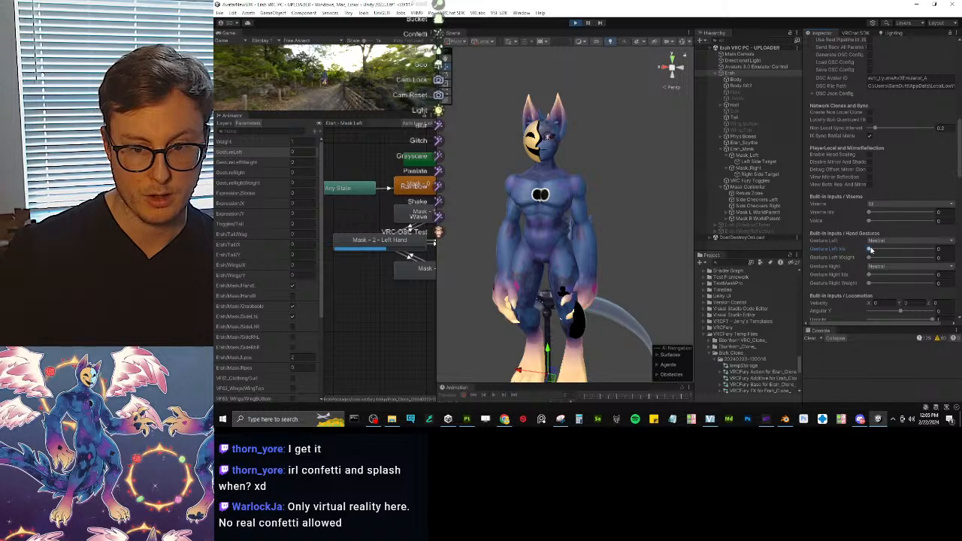
left_click_drag(871, 250, 883, 252)
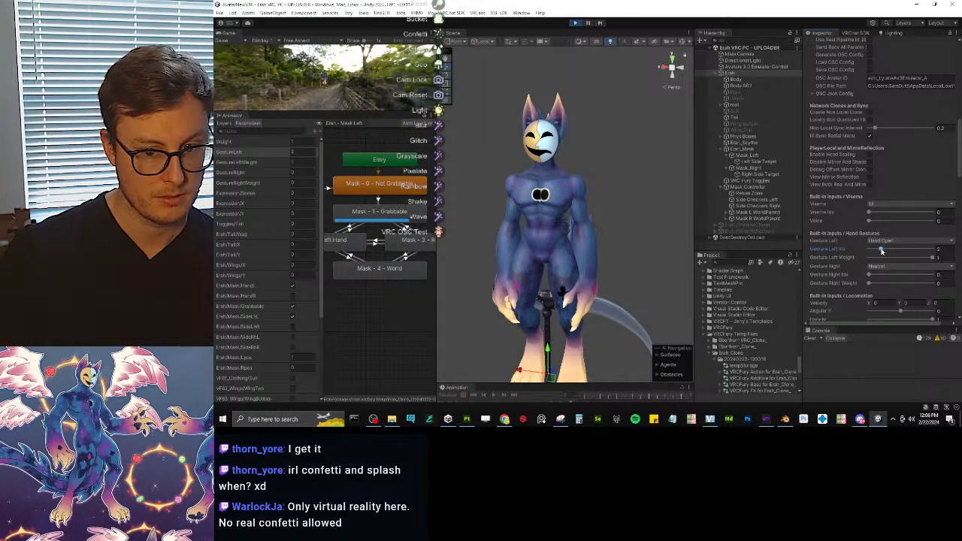
left_click_drag(882, 251, 877, 253)
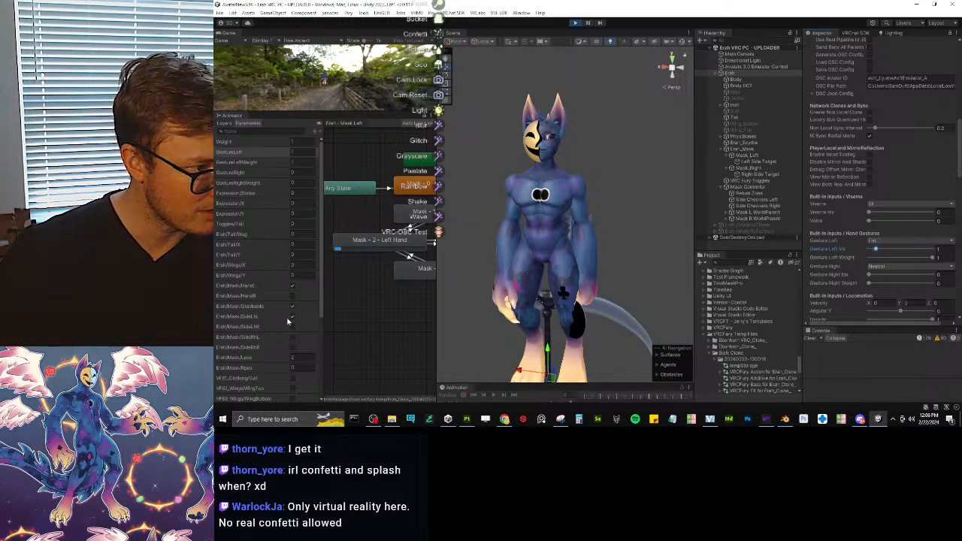
Step: Turn off Erah/Mask/HandL and set Gesture Left Idx to 2 to drop the left mask into the world
left_click(293, 286)
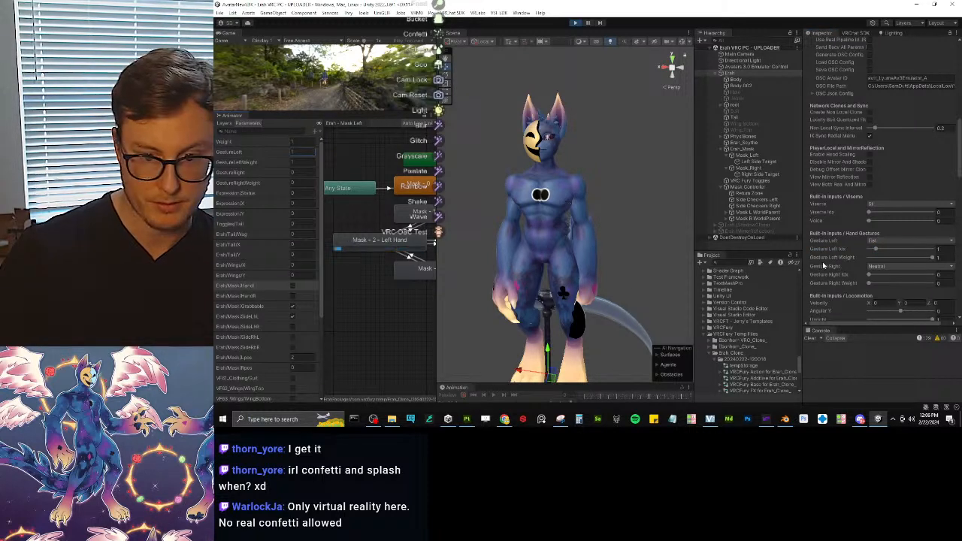
left_click(885, 252)
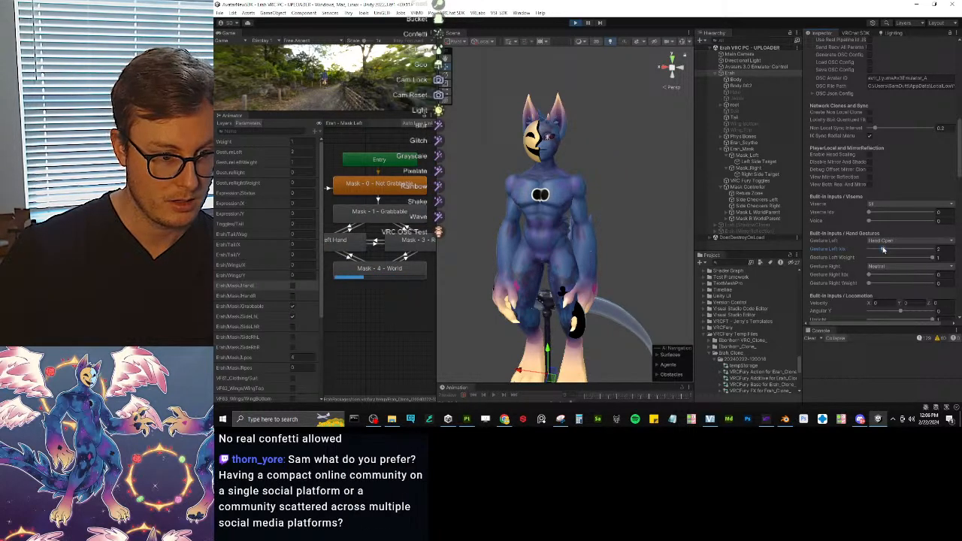
Step: Replace SideLHL with SideLHR, reset Gesture Left Idx to 0, and set Gesture Right Idx to 1 and 2 to grab and drop the mask
left_click(293, 321)
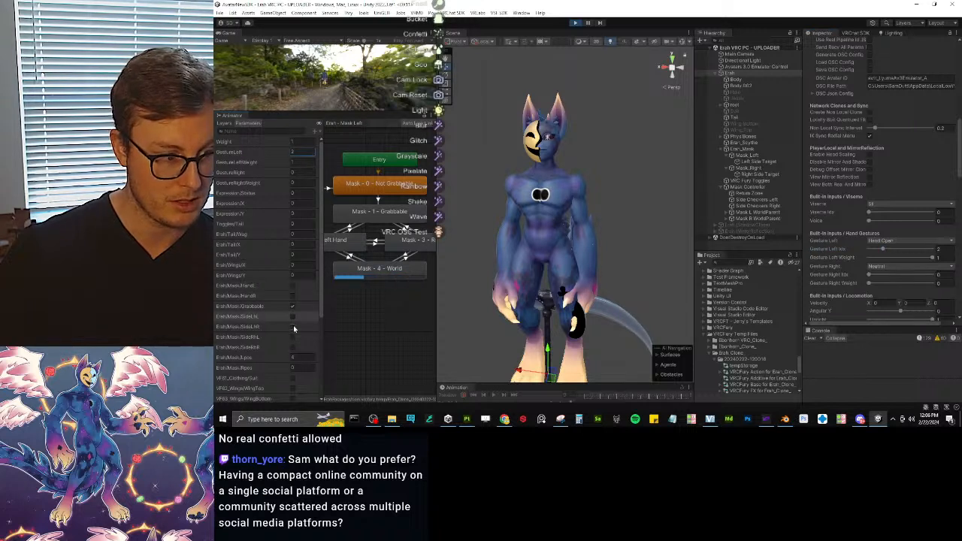
left_click(292, 327)
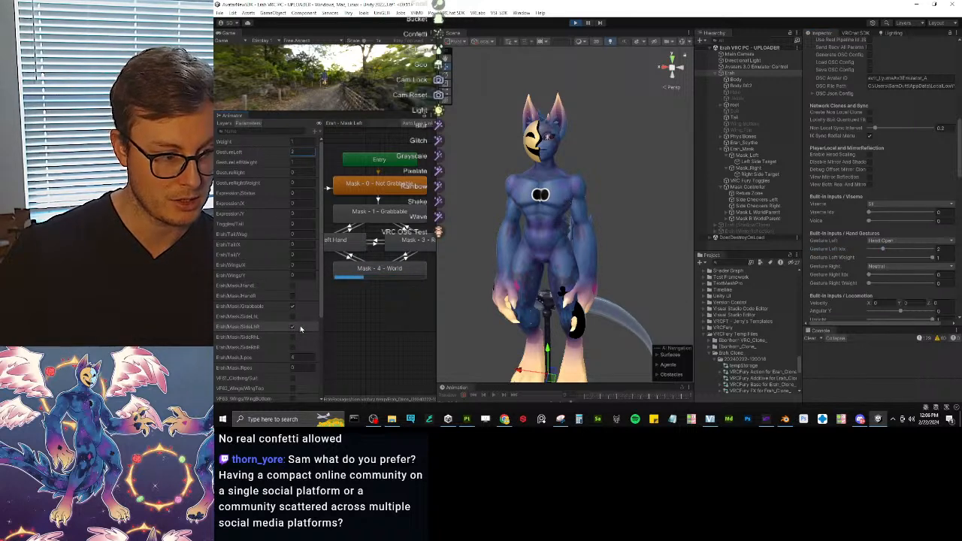
left_click_drag(883, 250, 876, 276)
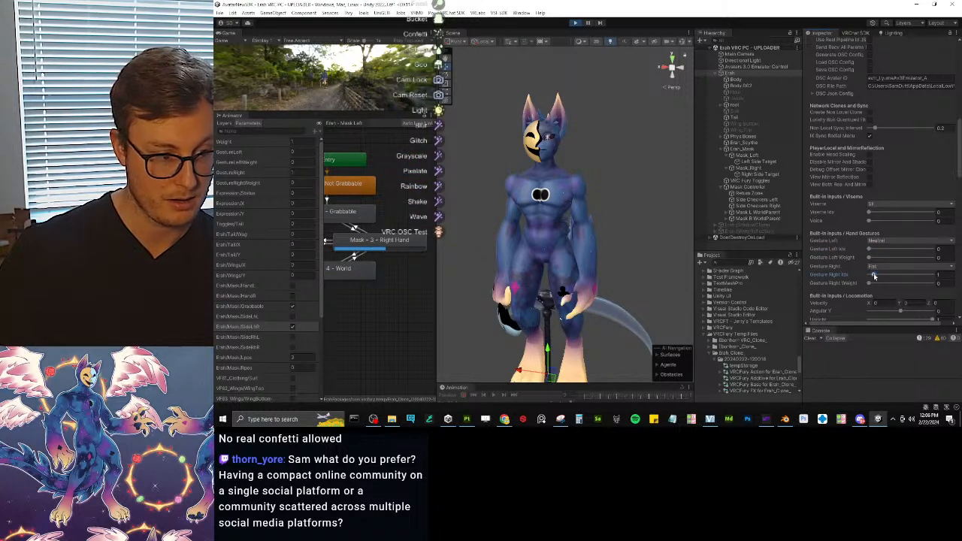
left_click_drag(875, 276, 883, 276)
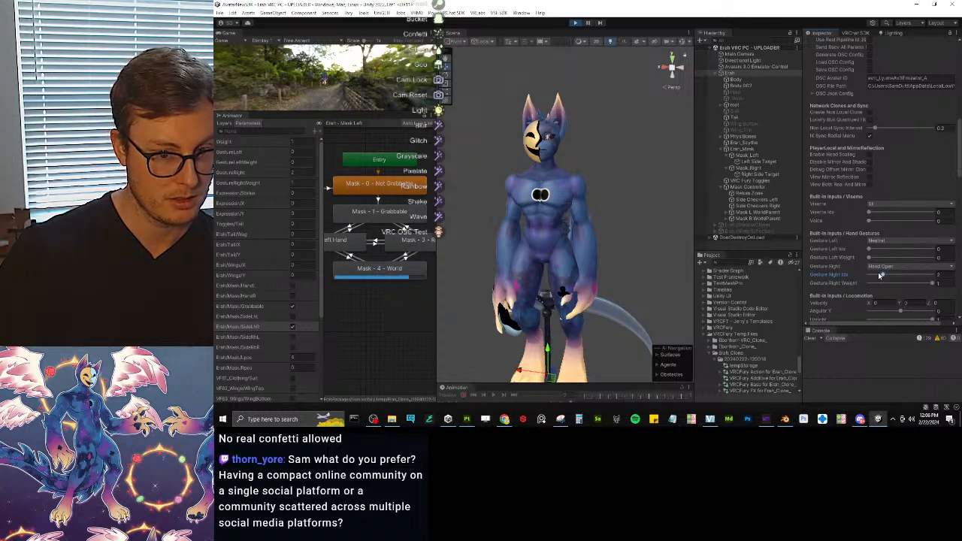
Step: Set Gesture Left Idx to 1 and toggle Erah/Mask/SideLHL to pick up the dropped mask with the left hand
left_click_drag(871, 251, 877, 251)
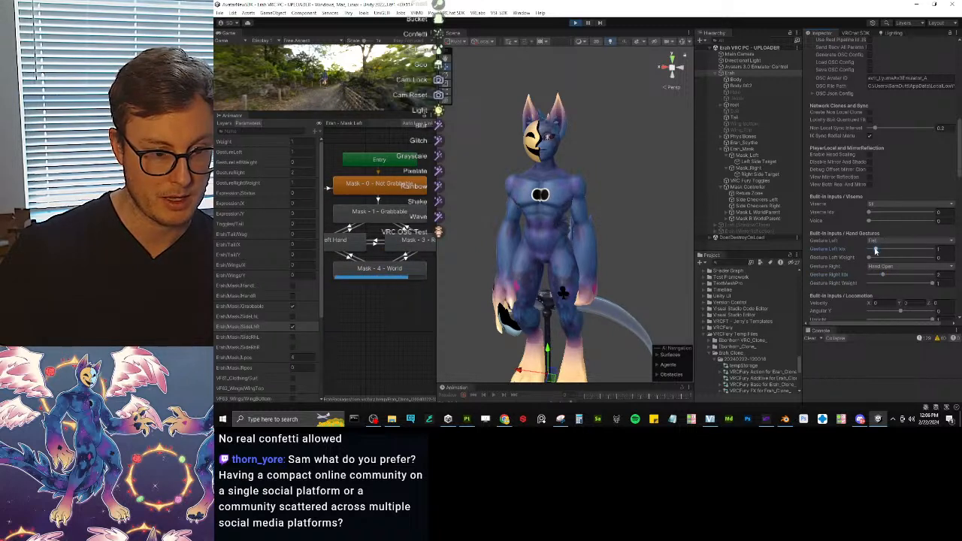
left_click(293, 317)
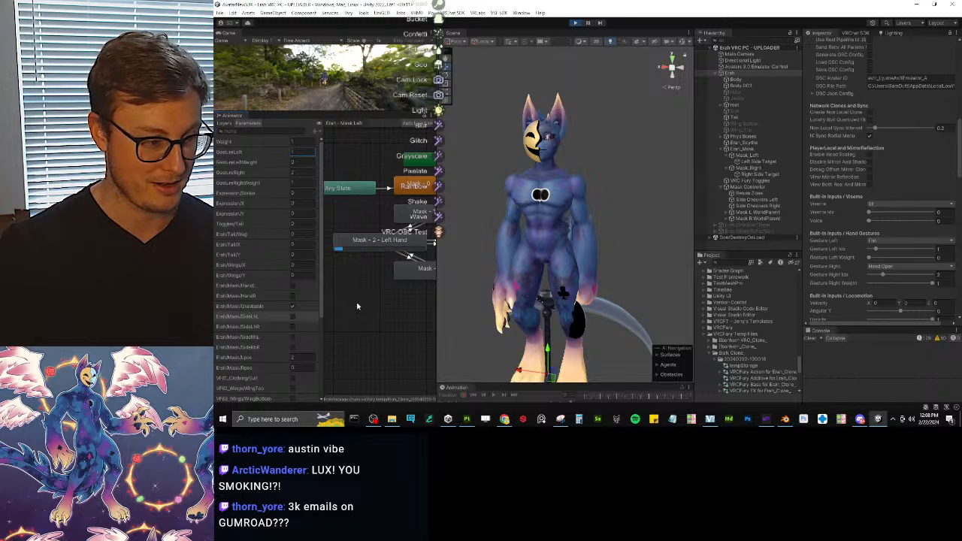
Step: Turn on Erah/Mask/SideLHR and bring Gesture Right Idx down to 0 to pass the mask to the right hand
scroll(379, 287, "down", 3)
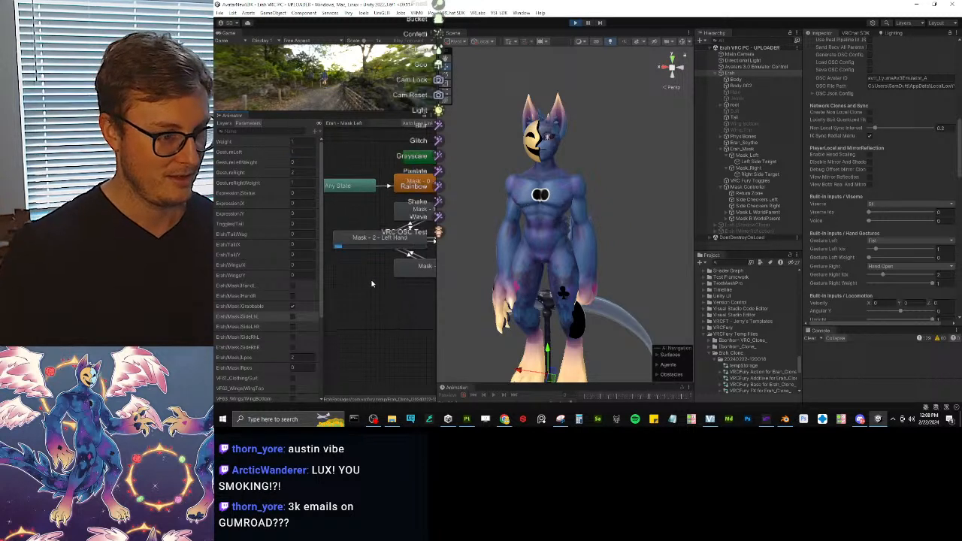
scroll(387, 280, "up", 3)
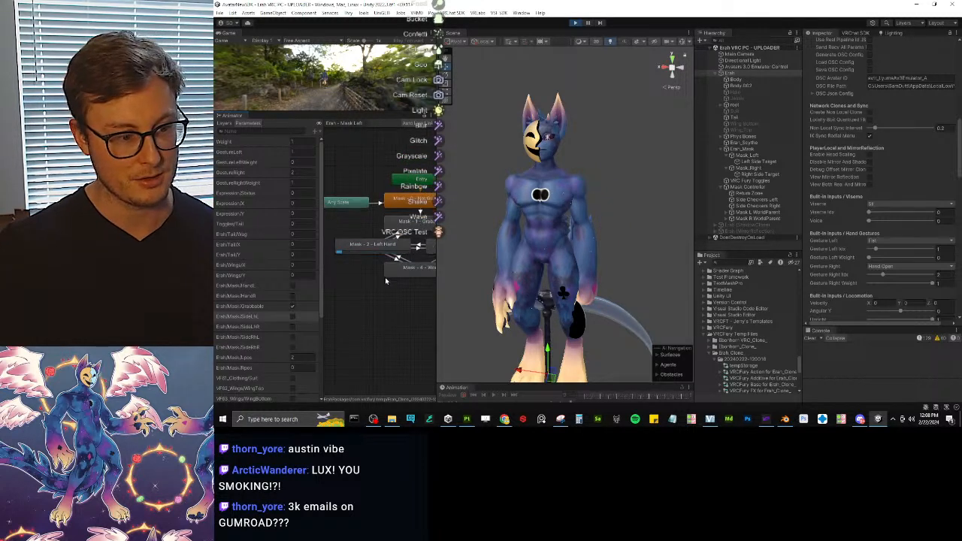
mouse_move(440, 297)
left_mouse_down()
mouse_move(474, 299)
mouse_move(455, 301)
left_mouse_up()
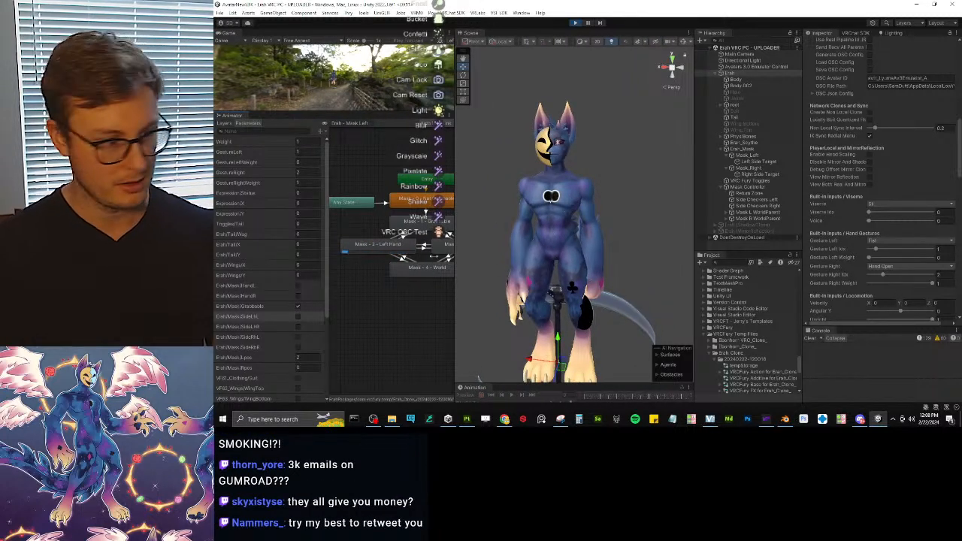
left_click(298, 327)
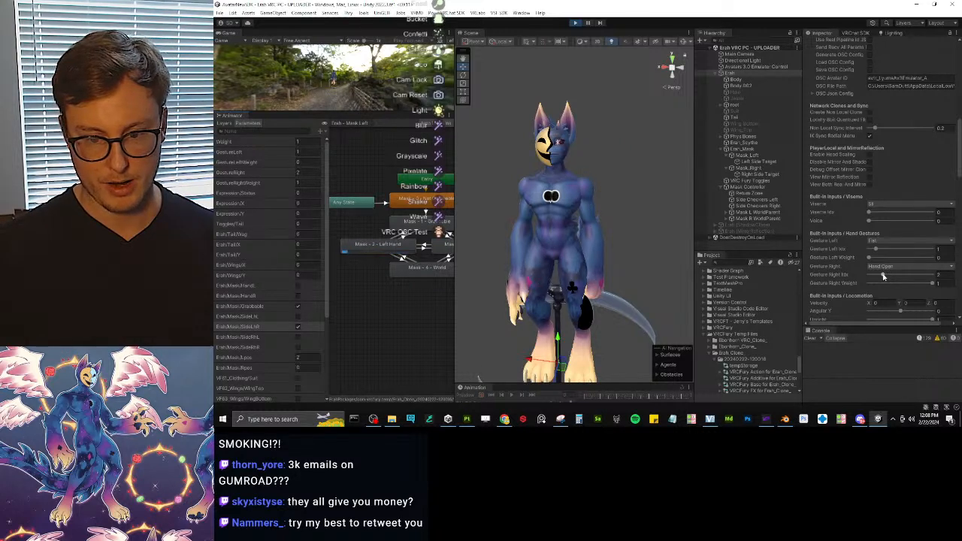
left_click_drag(883, 277, 870, 277)
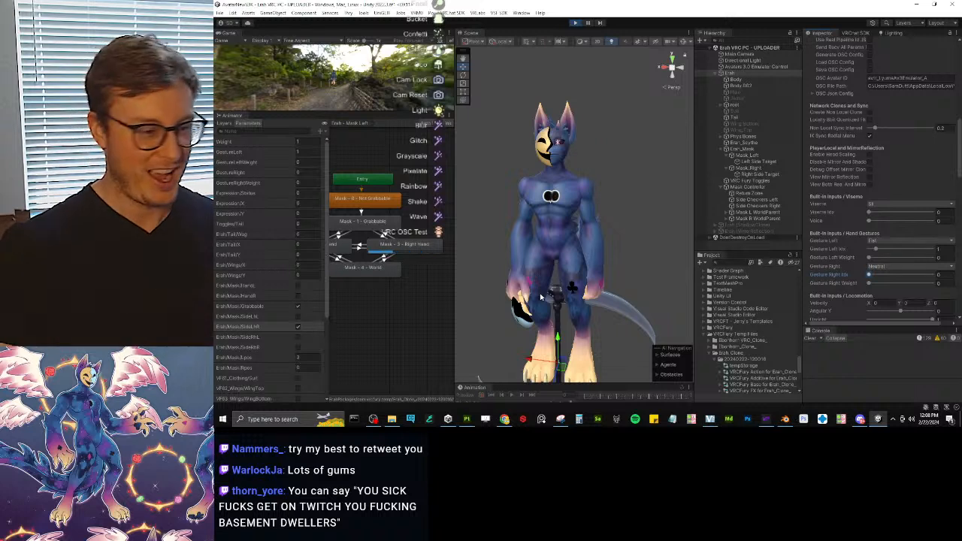
Step: Turn on Erah/Mask/SideLHL to pass the mask back to the left hand and reset Gesture Left Idx to 0
left_click(298, 337)
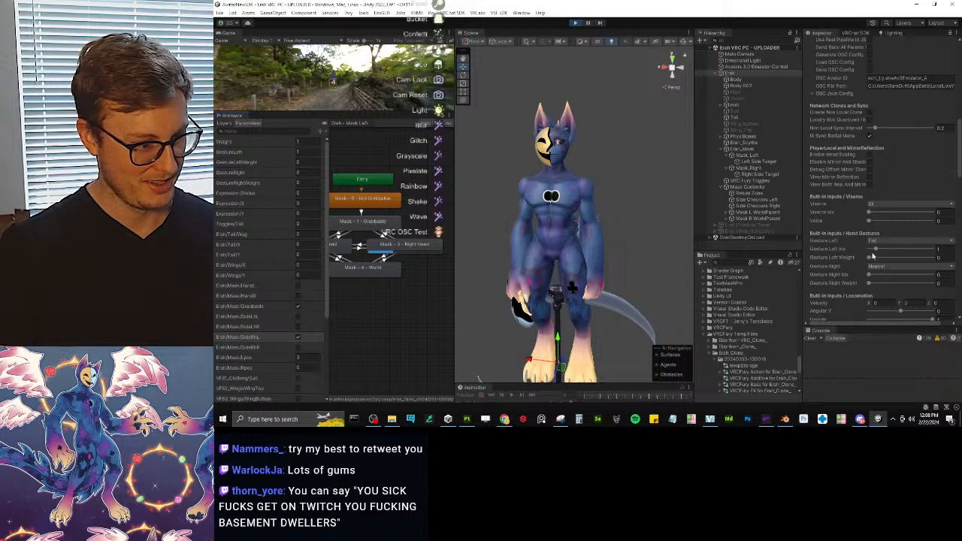
left_click(299, 317)
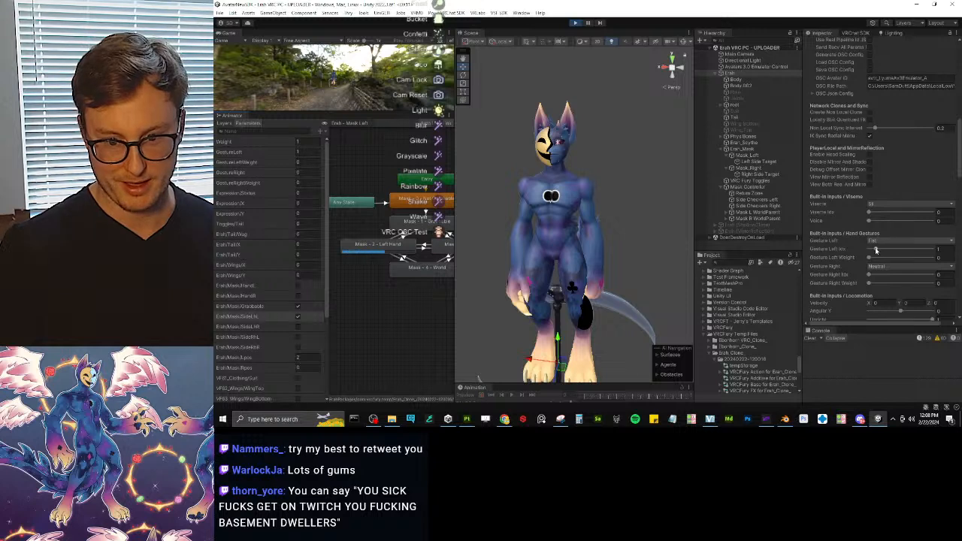
left_click_drag(876, 251, 856, 256)
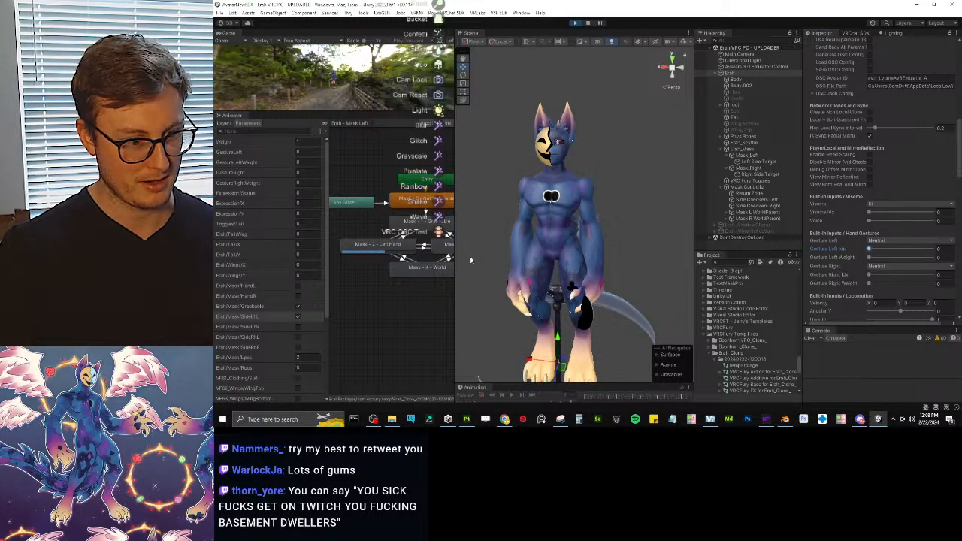
Step: Turn on HandL, turn off SideLHL and set Gesture Left Idx to 2 to return the mask, then exit Play mode
left_click(299, 316)
left_click(300, 286)
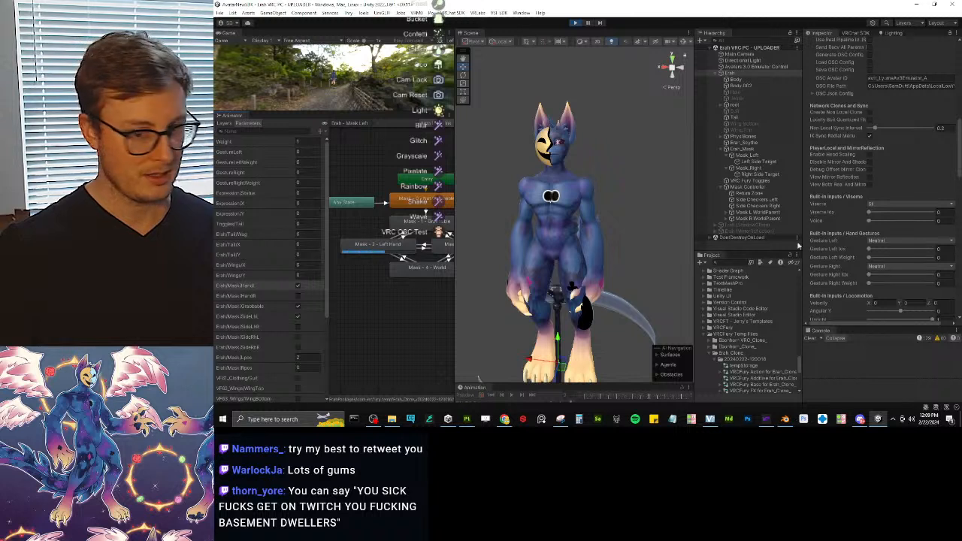
left_click(298, 316)
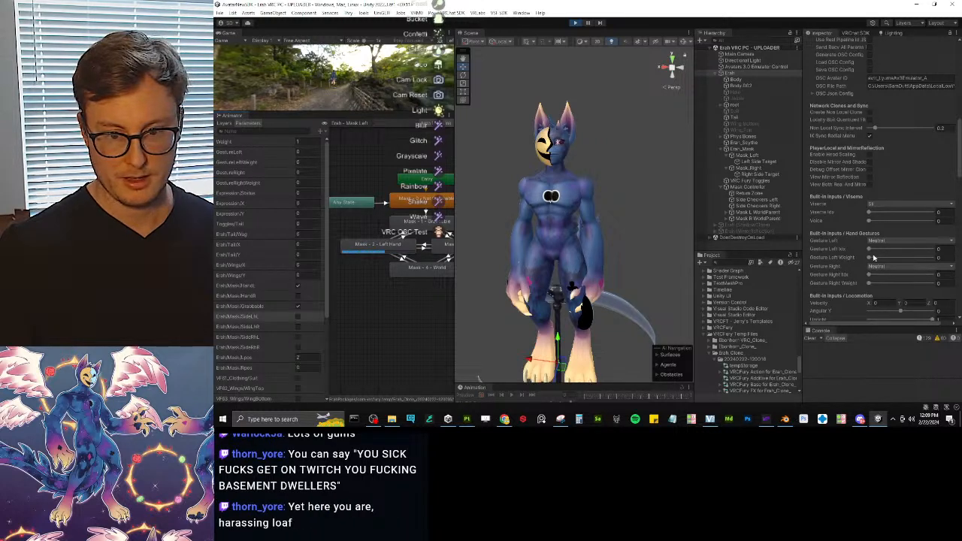
left_click(881, 251)
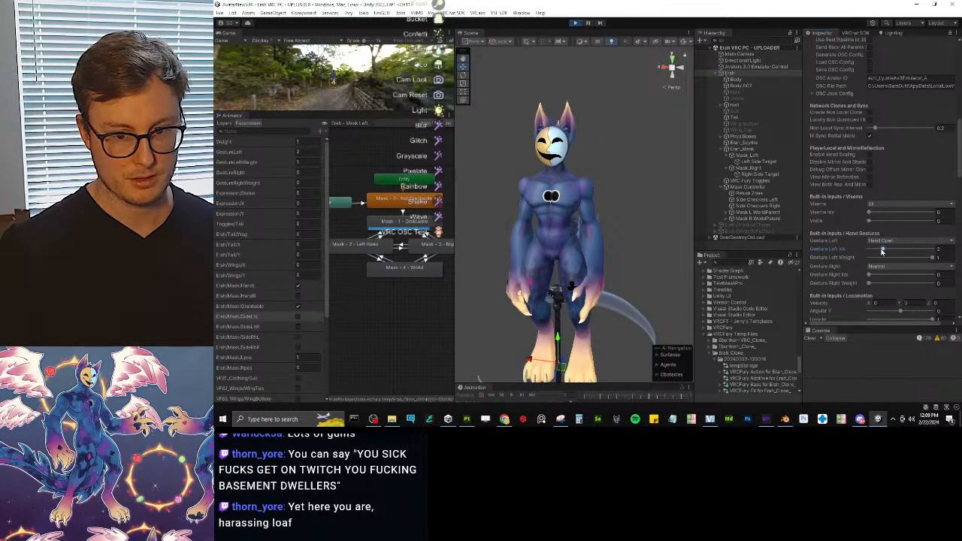
left_click_drag(881, 250, 842, 258)
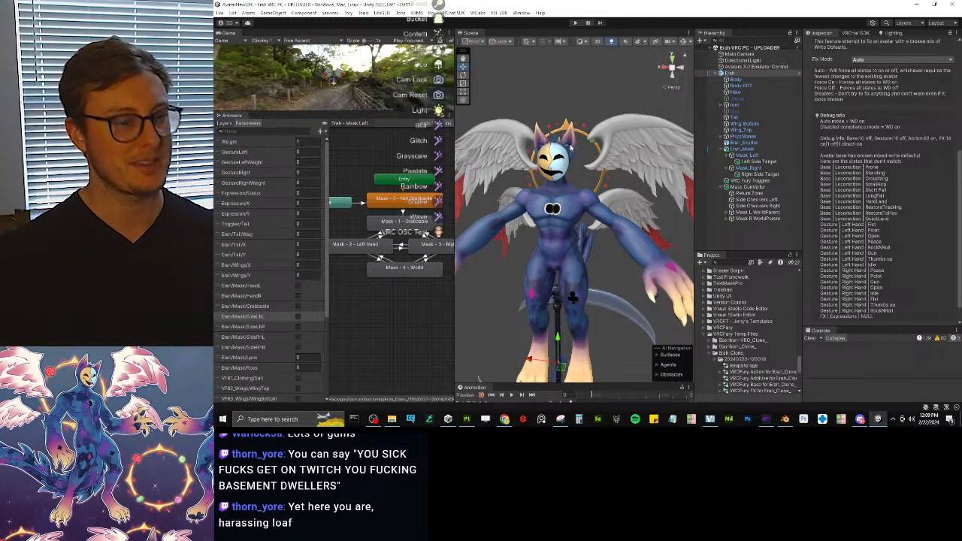
Step: Enlarge the Scene view by resizing the neighbouring panels and clear the Console
left_click_drag(454, 294, 388, 298)
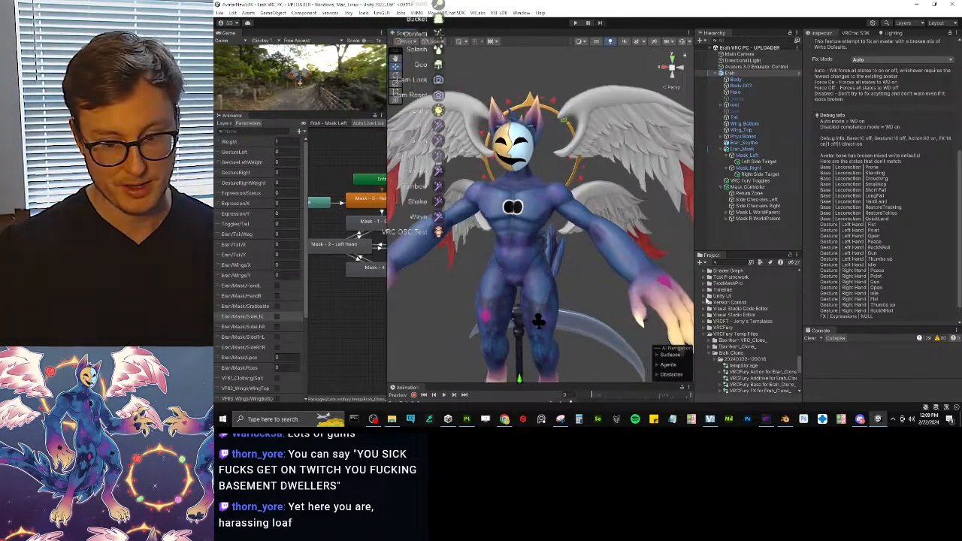
left_click_drag(693, 238, 780, 226)
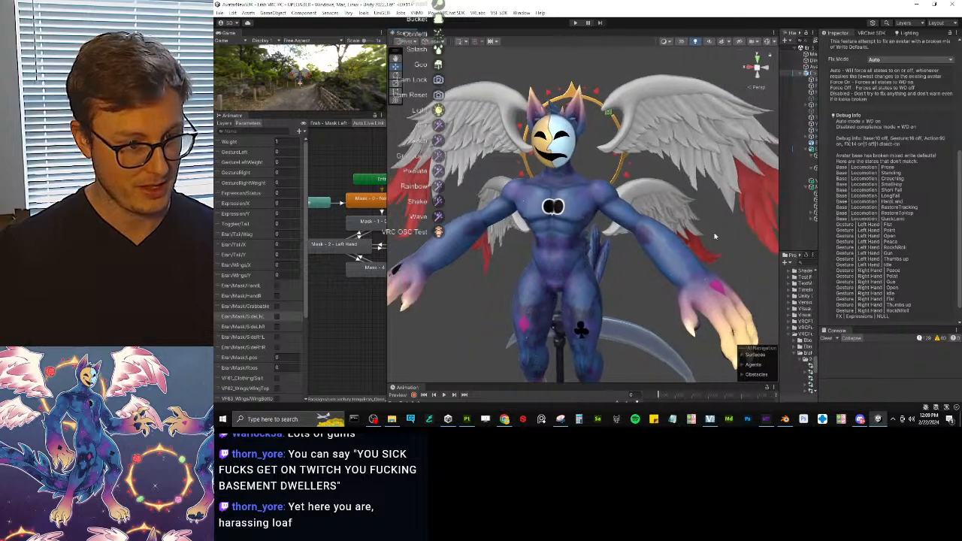
scroll(671, 199, "down", 4)
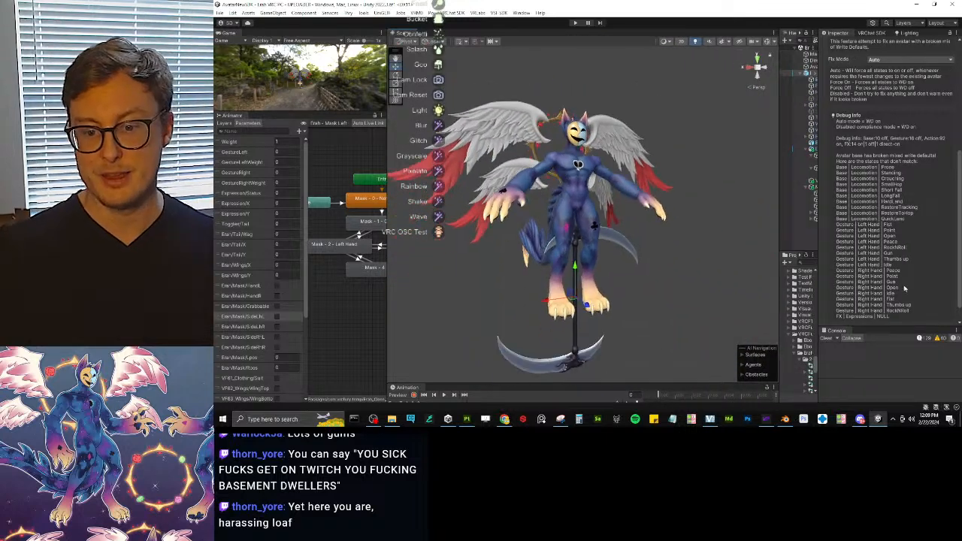
left_click(828, 339)
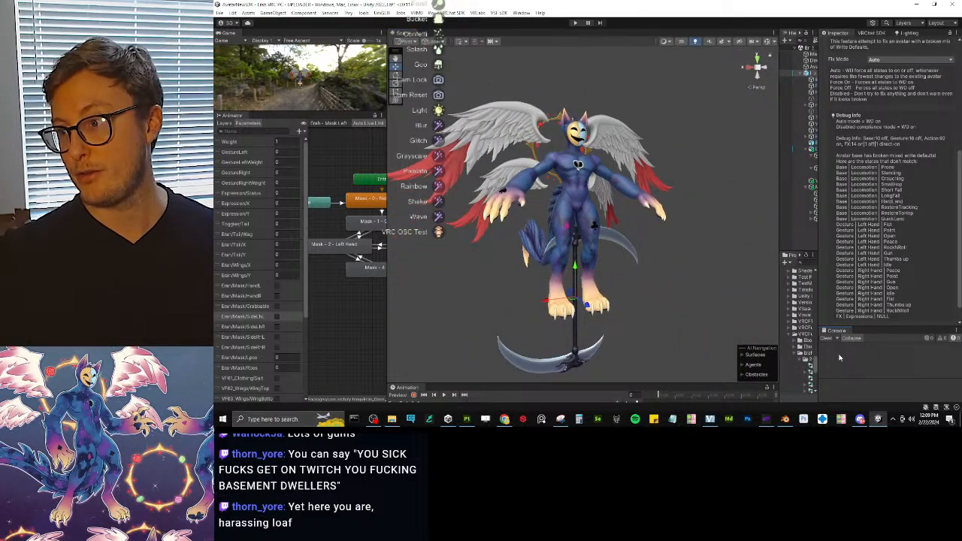